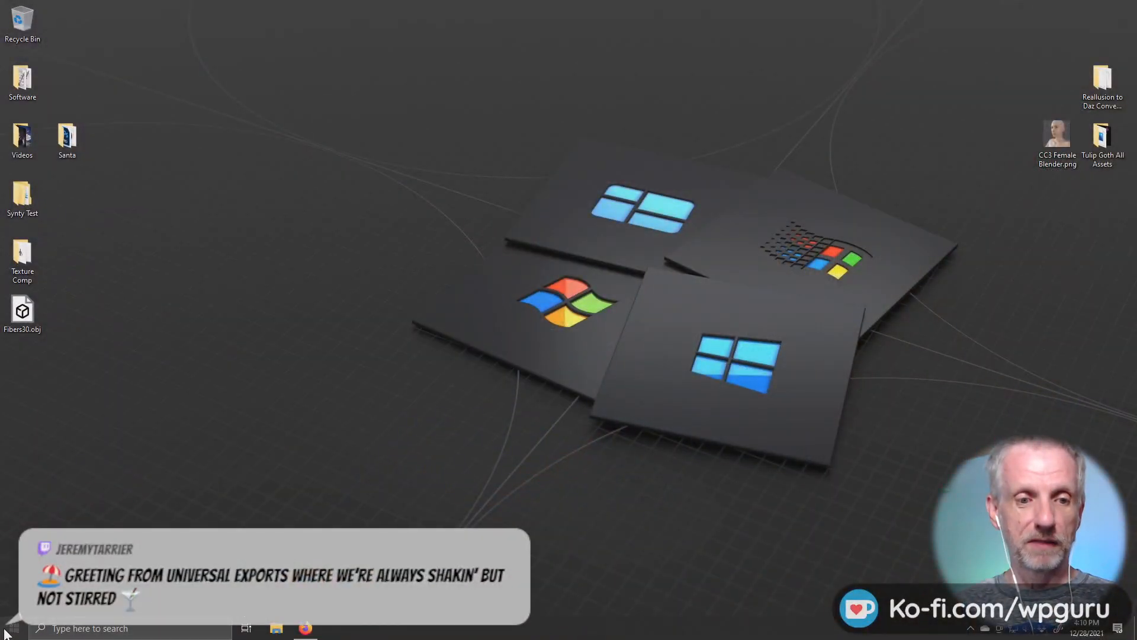
# - Launch PointerFocus and dismiss its circular tool wheel from the desktop
pyautogui.click(7, 632)
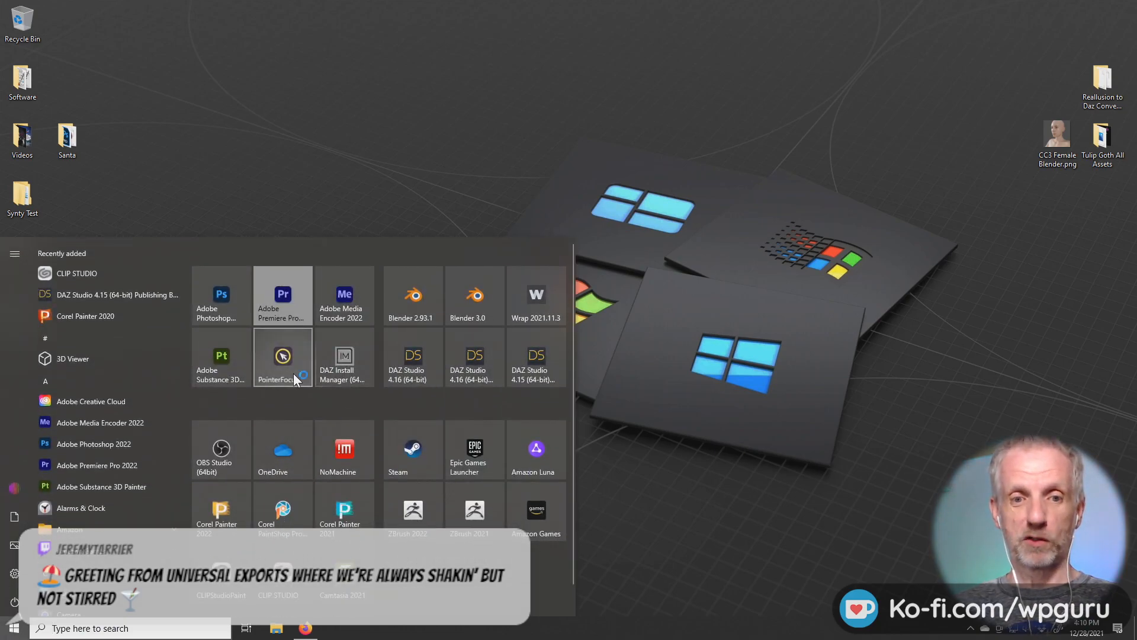
pyautogui.click(293, 374)
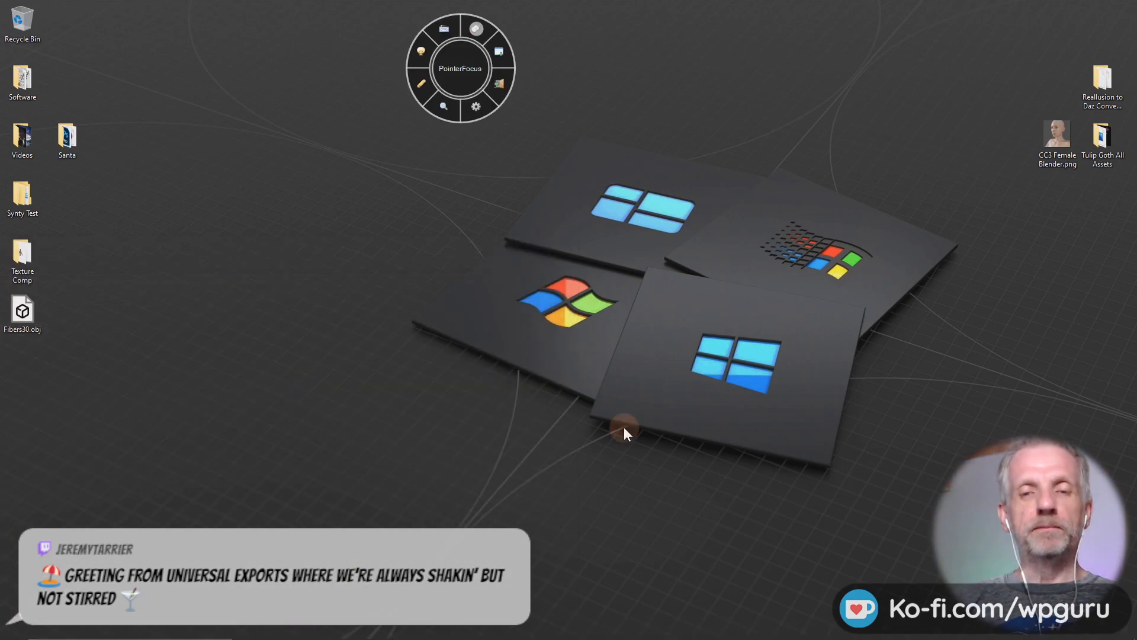
pyautogui.click(502, 53)
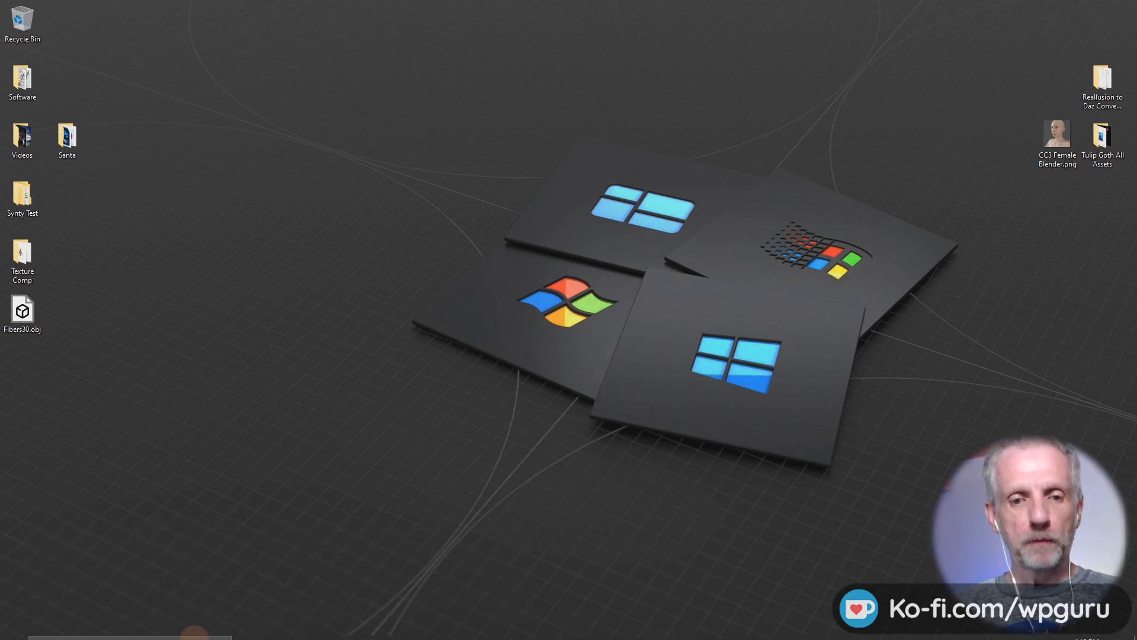
# - Open two File Explorer windows and place them side by side on the desktop
pyautogui.moveTo(276, 633)
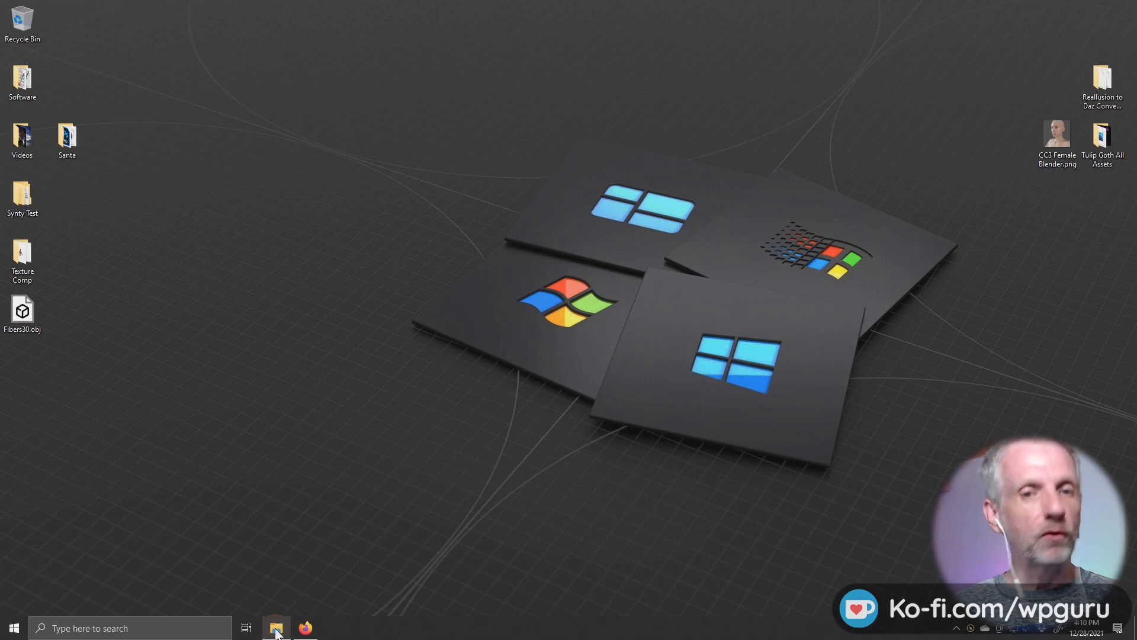
pyautogui.click(276, 629)
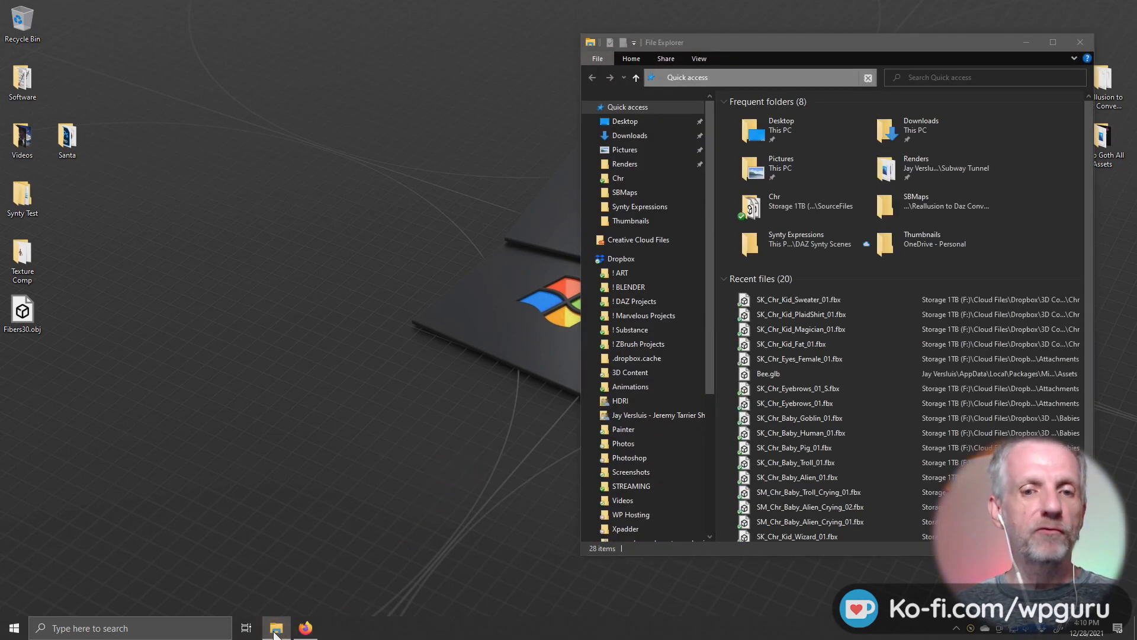
pyautogui.rightClick(276, 631)
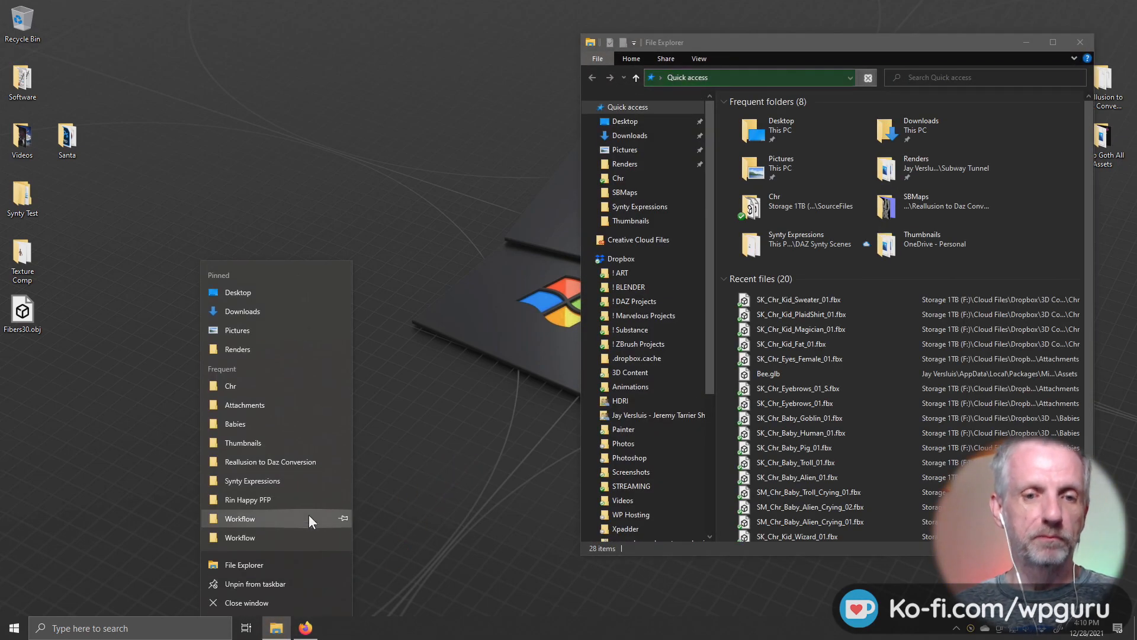
pyautogui.click(276, 564)
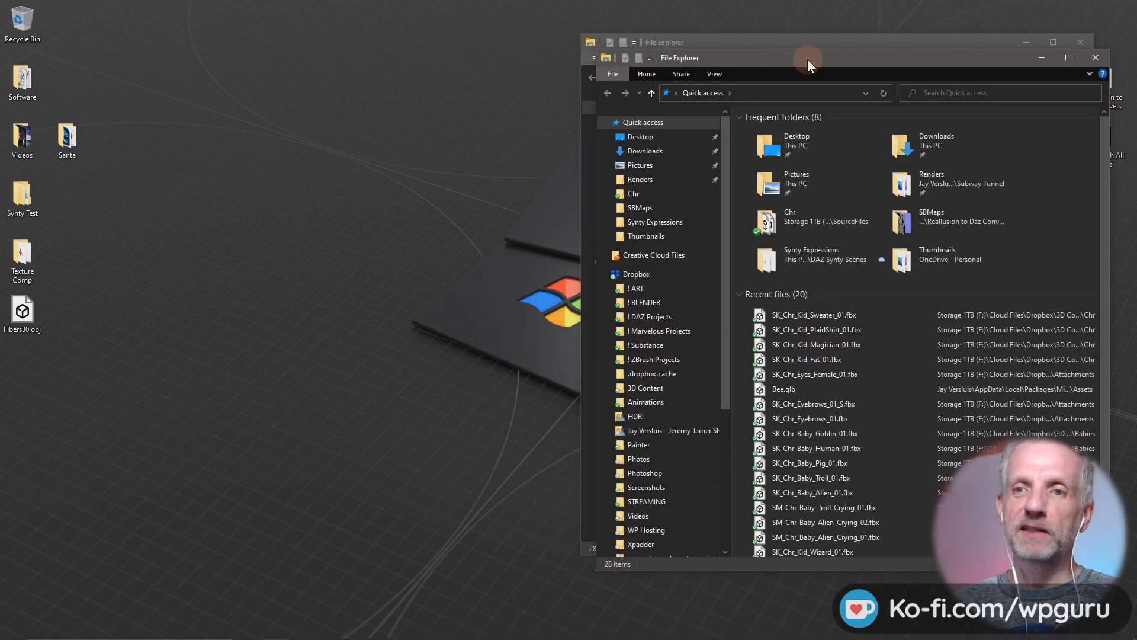
pyautogui.moveTo(808, 60); pyautogui.dragTo(259, 43)
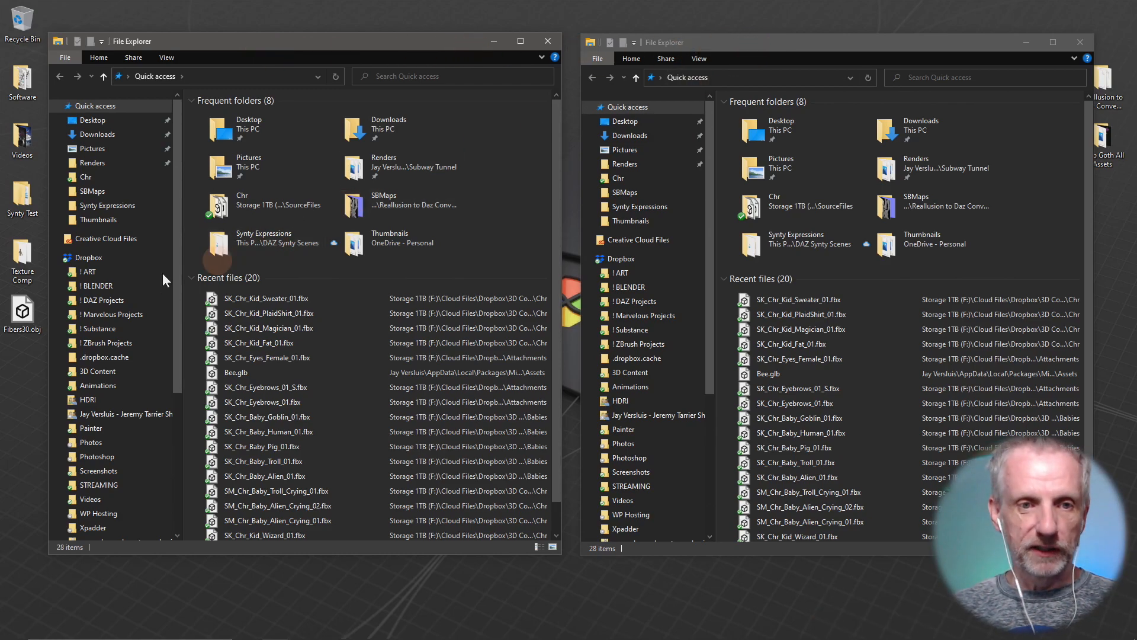
# - Open the Dropbox shared folder and examine the demo scene folders and the DAE file in Polygon - Office - Demo Scene
pyautogui.click(136, 415)
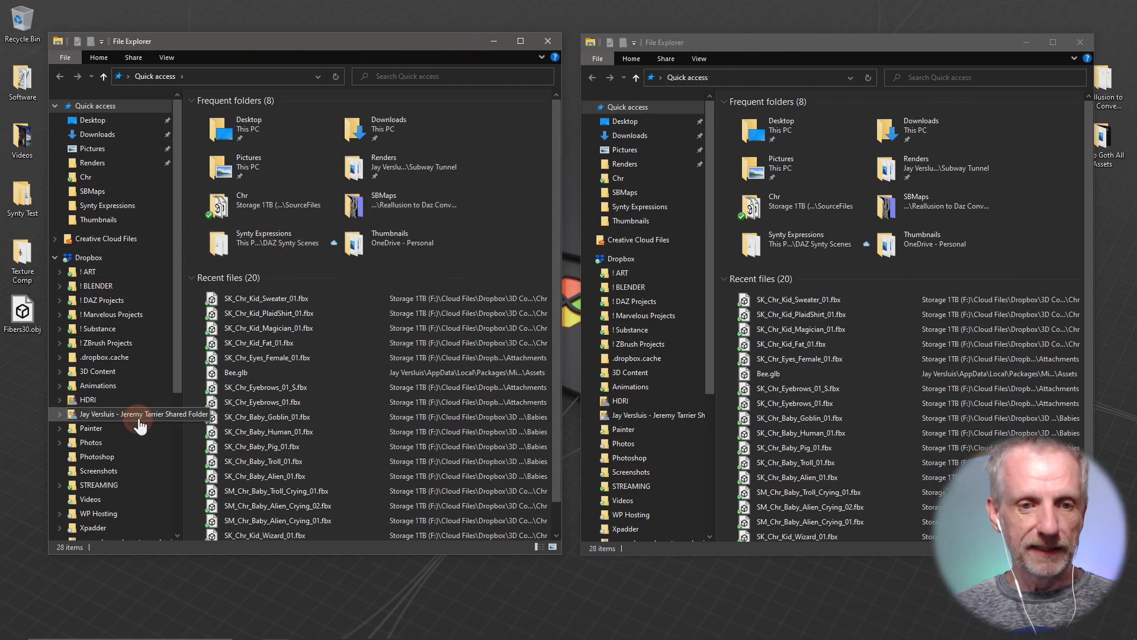
pyautogui.click(275, 250)
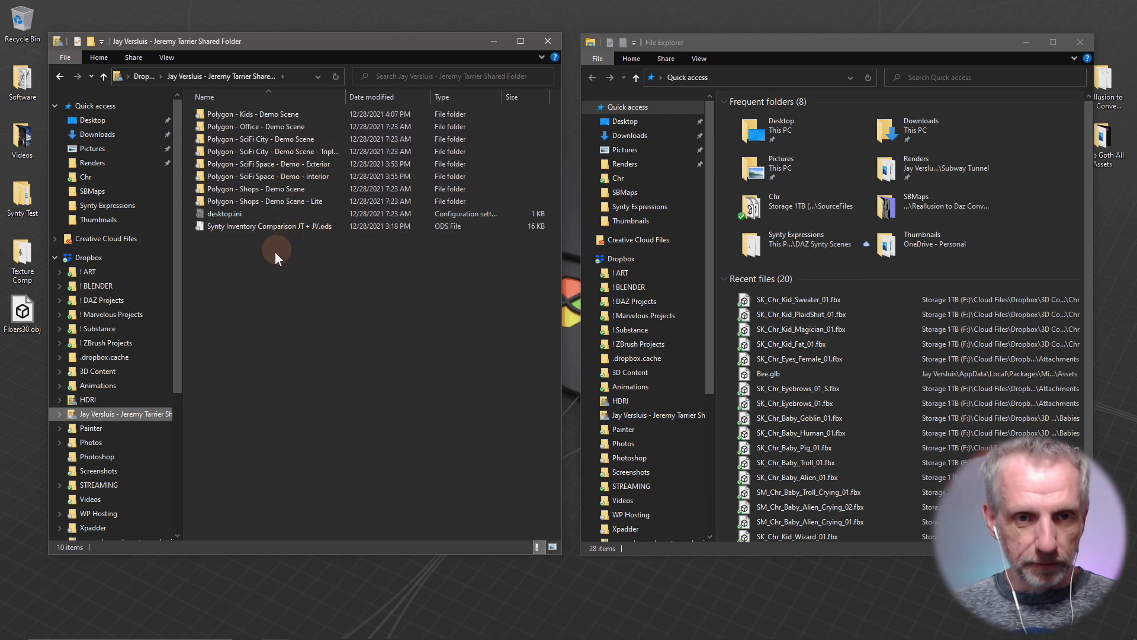
pyautogui.click(307, 114)
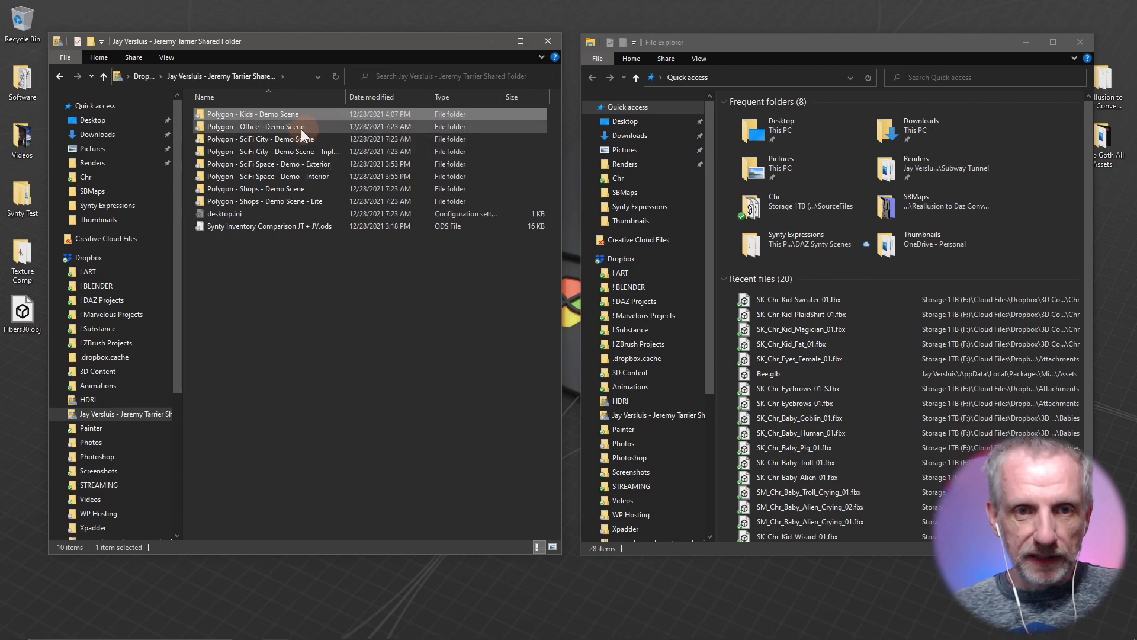
pyautogui.click(339, 128)
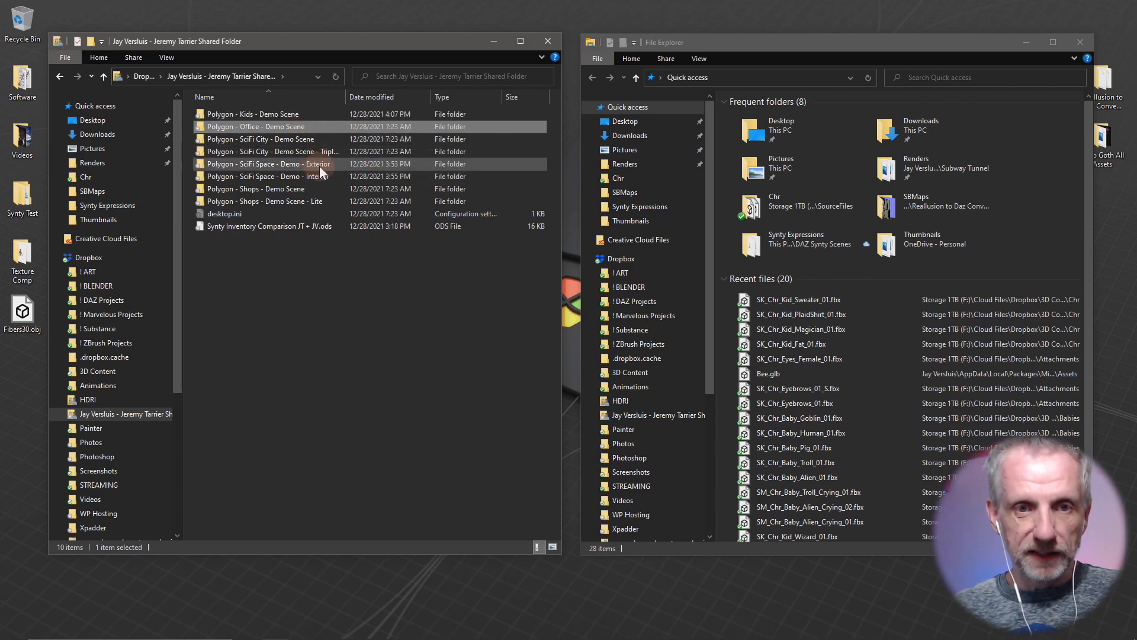
pyautogui.moveTo(316, 182)
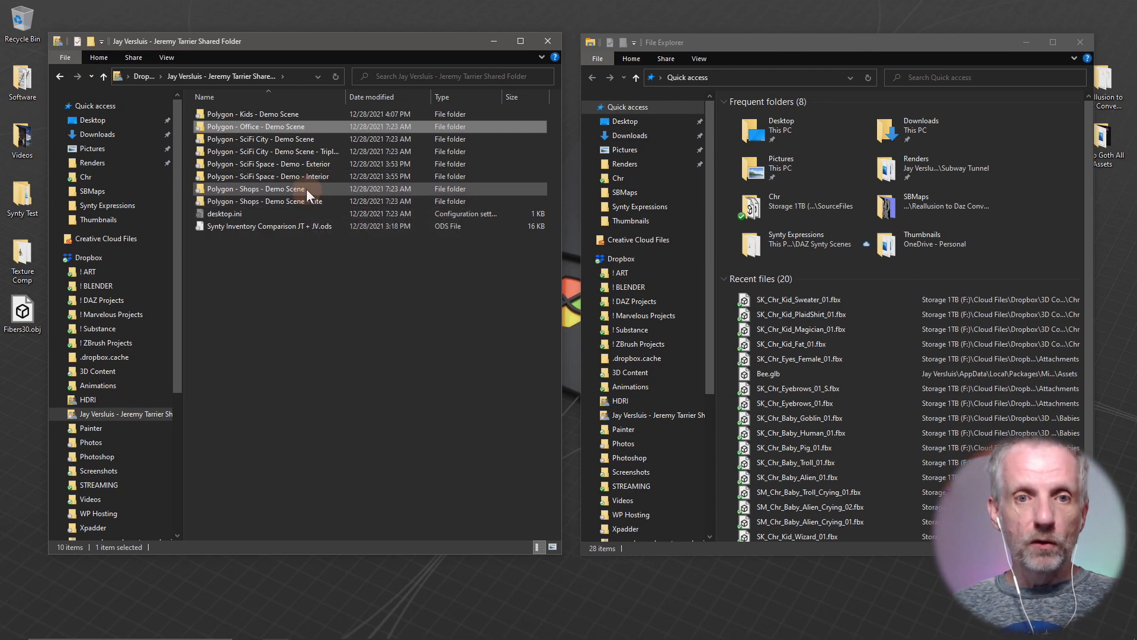
pyautogui.doubleClick(303, 126)
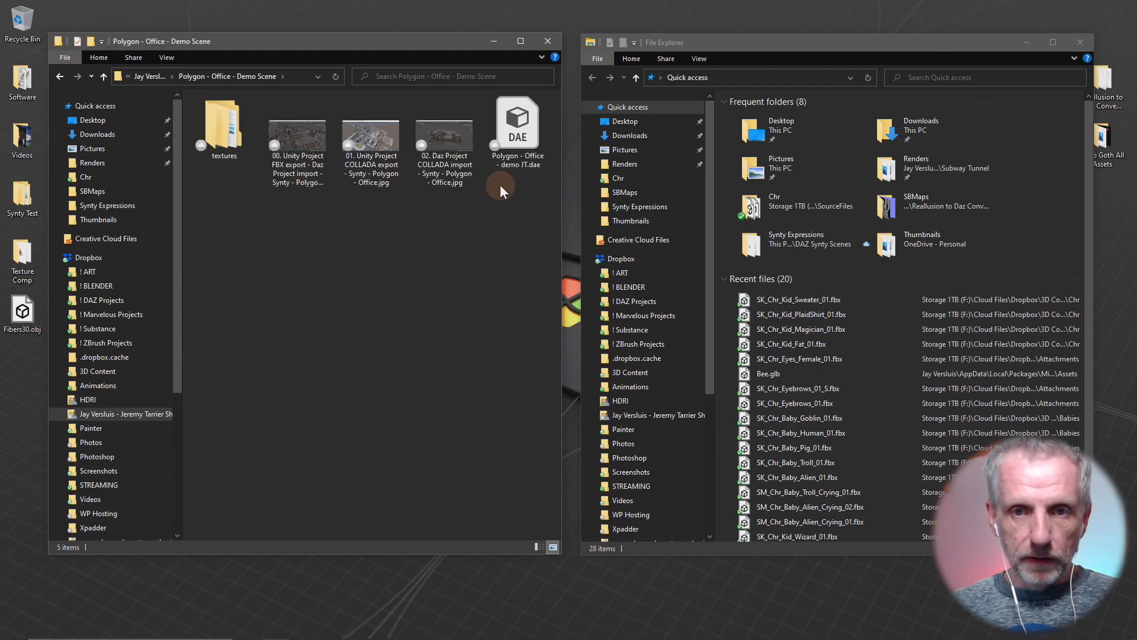
pyautogui.click(536, 130)
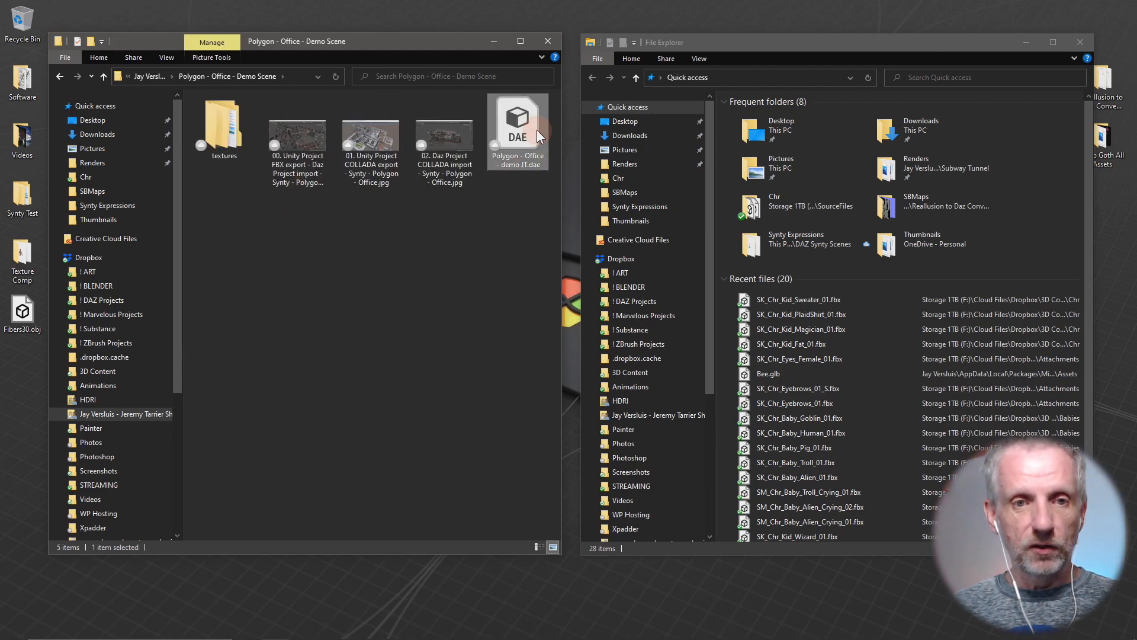
# - Go back to the shared folder's list of scenes, and reopen Polygon - Office - Demo Scene to check its files
pyautogui.click(137, 121)
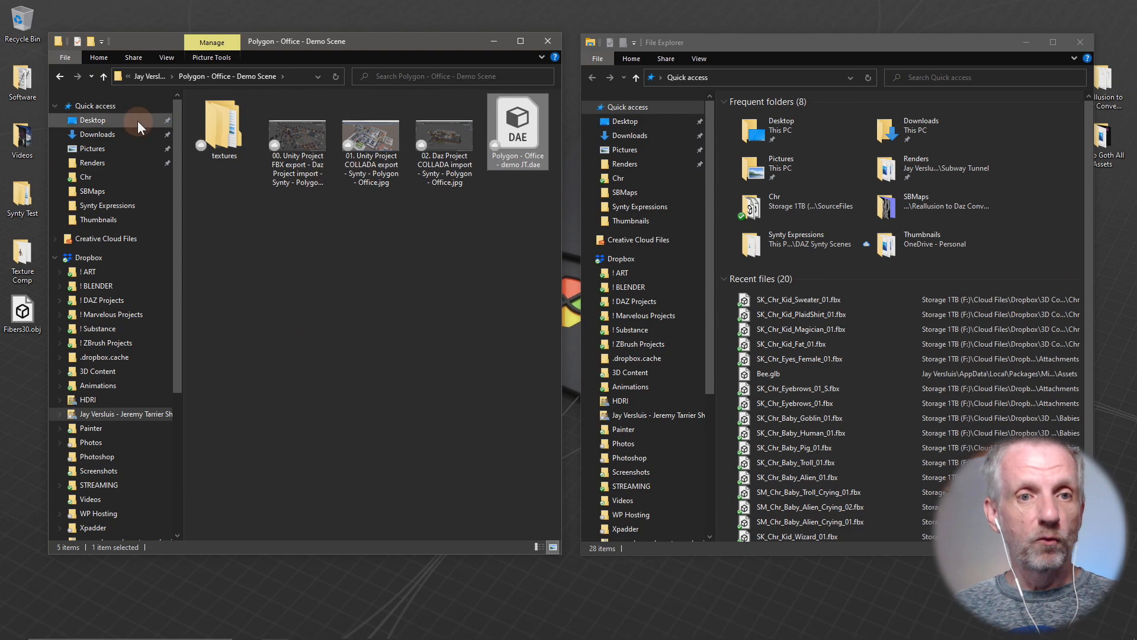
pyautogui.click(102, 77)
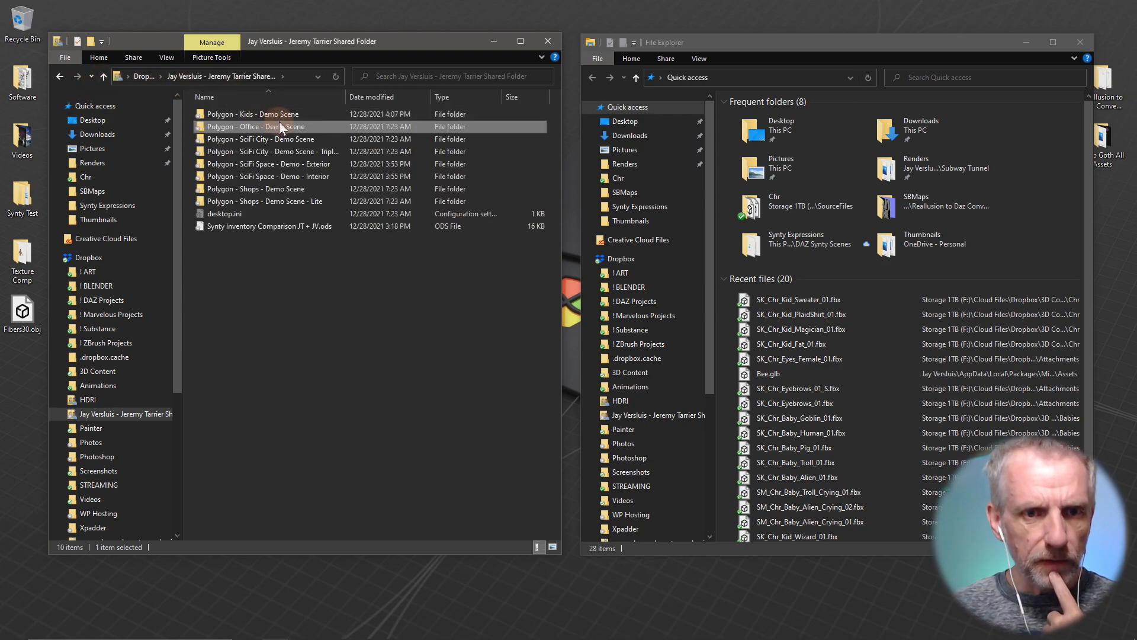
pyautogui.click(312, 188)
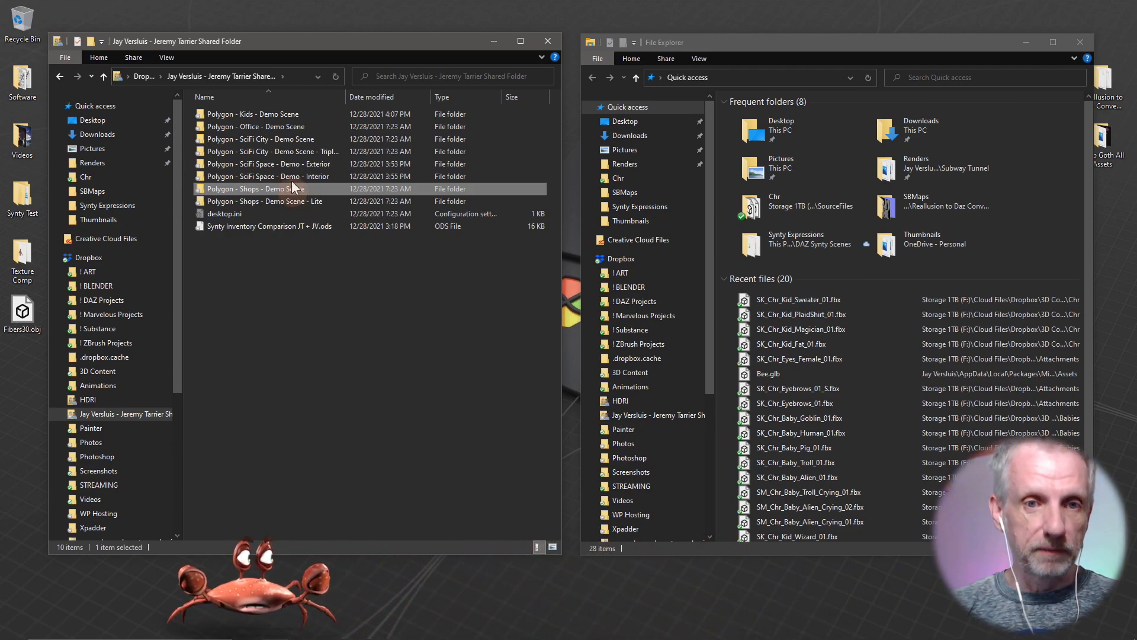
pyautogui.doubleClick(304, 133)
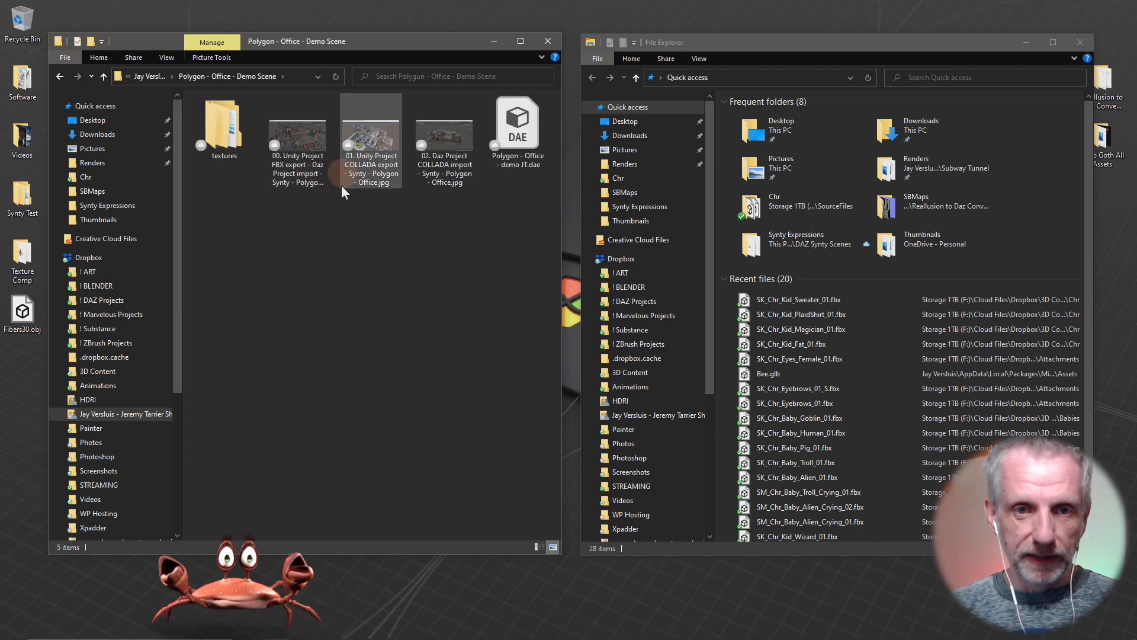
pyautogui.click(503, 161)
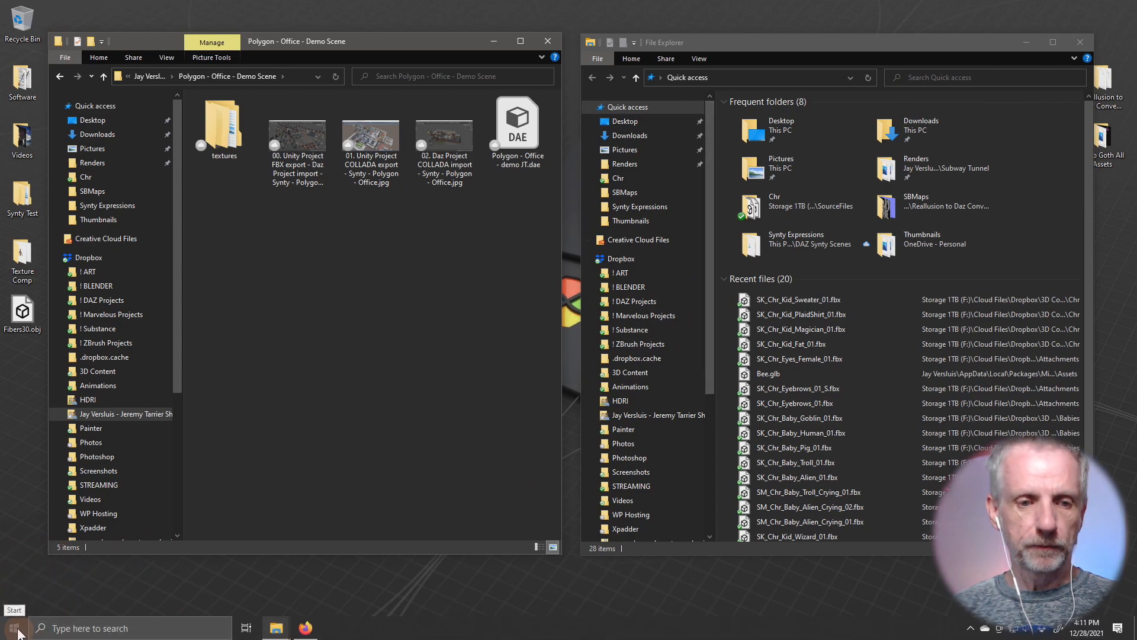
# - Launch DAZ Studio 4.16 (64-bit)
pyautogui.click(18, 633)
pyautogui.click(405, 347)
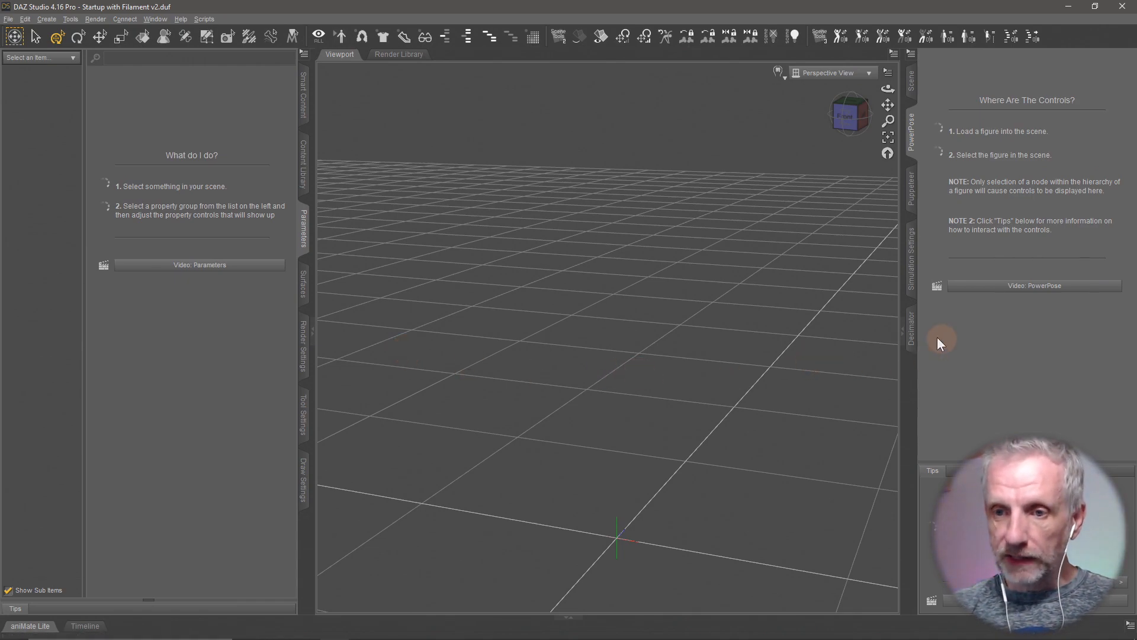
# - Close the Decimator pane and show the Scene pane in its place
pyautogui.click(913, 336)
pyautogui.rightClick(913, 335)
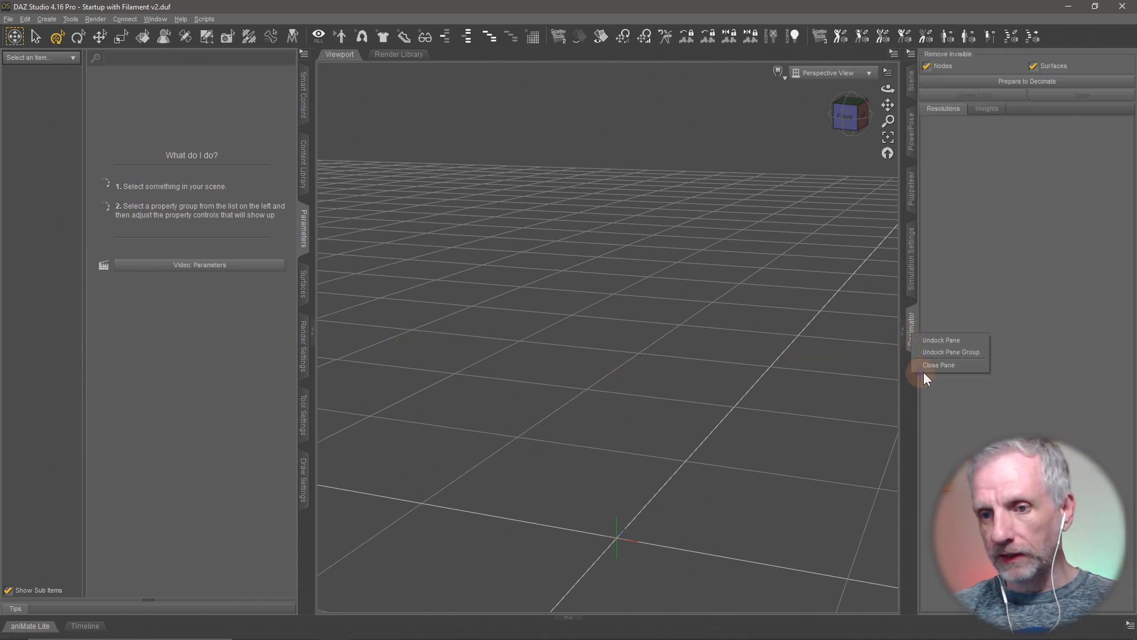
pyautogui.click(930, 365)
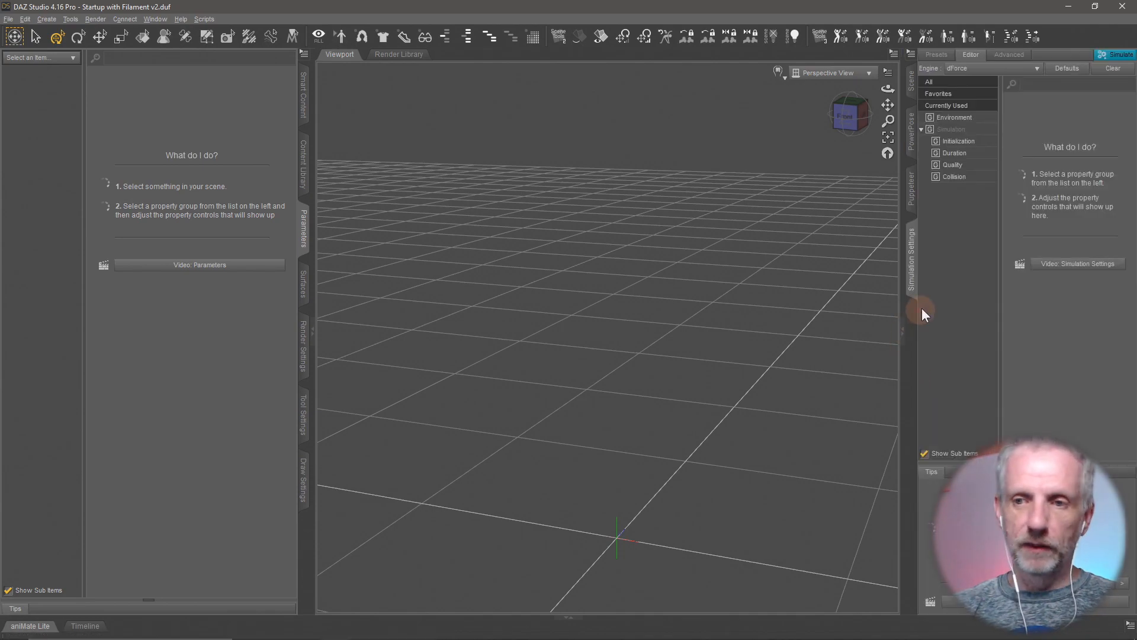
pyautogui.click(913, 74)
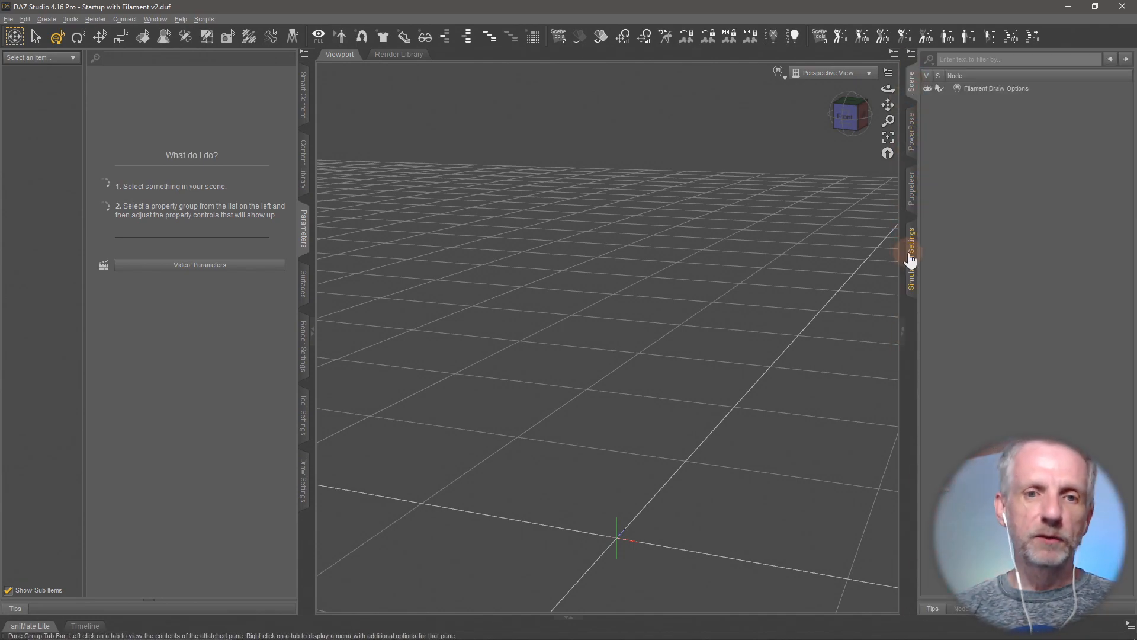
# - Import the Polygon - Office demo DAE file from the Dropbox shared folder into the scene
pyautogui.click(9, 20)
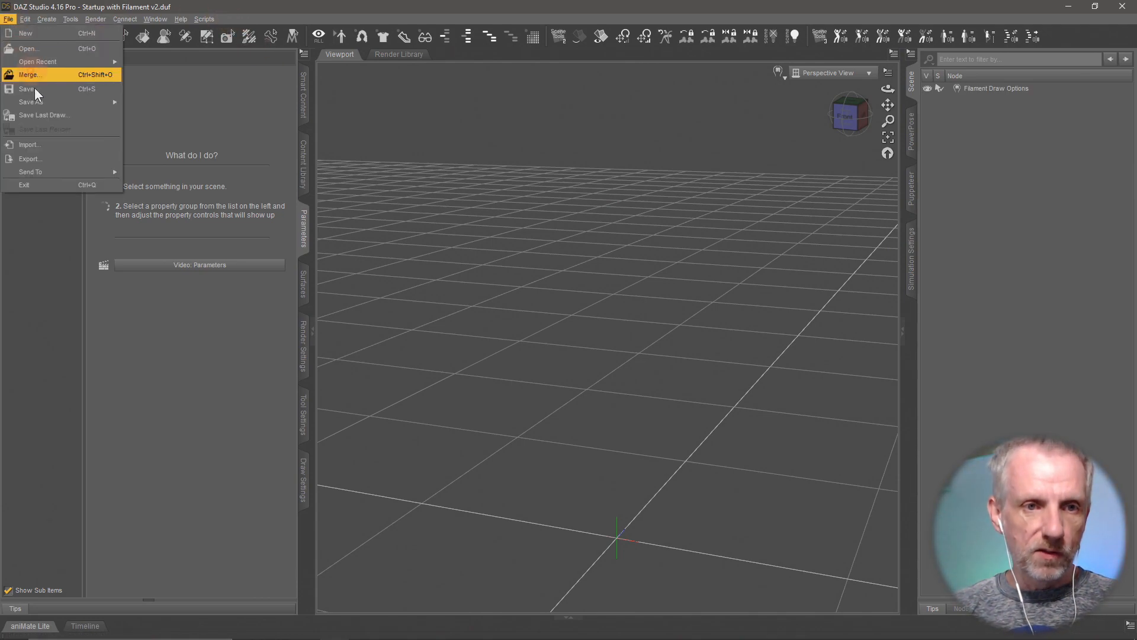
pyautogui.click(55, 138)
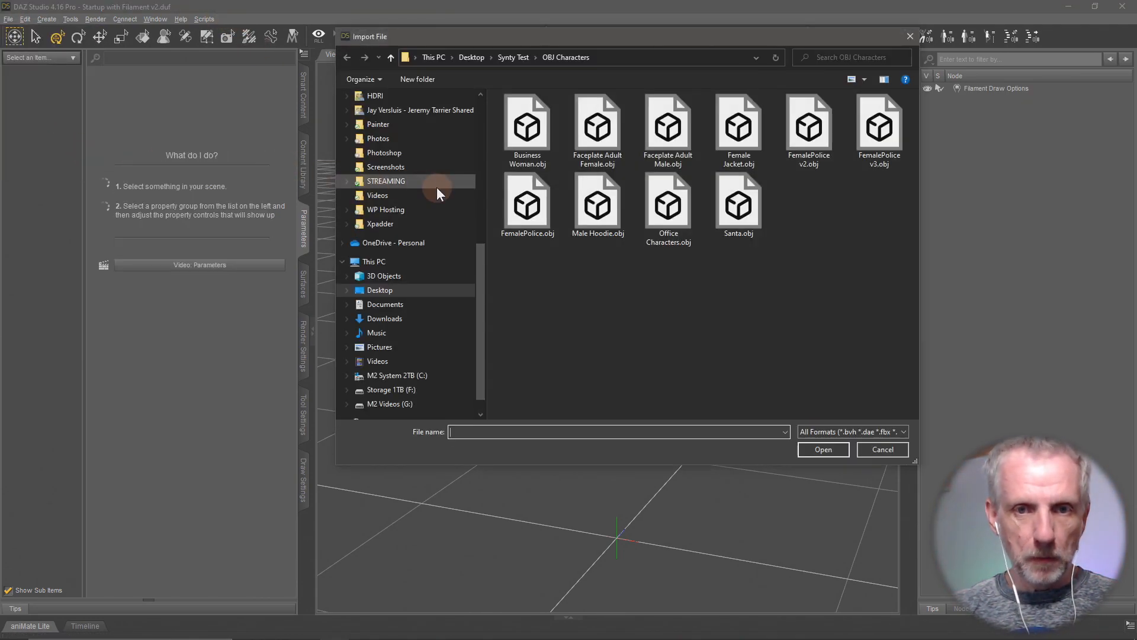
pyautogui.click(503, 85)
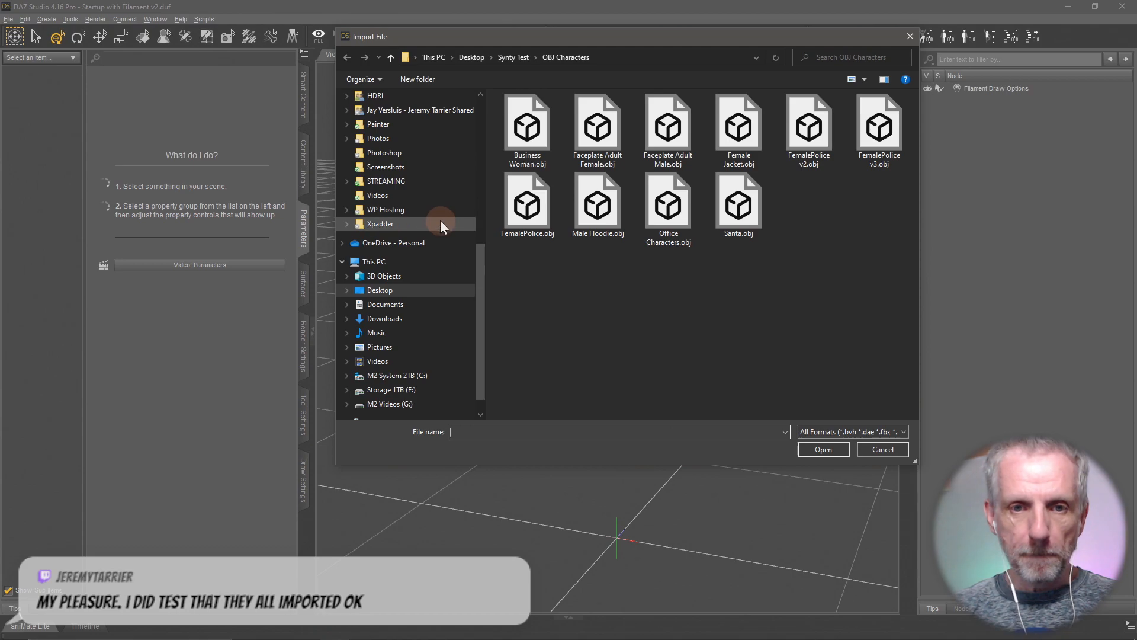
pyautogui.scroll(2, 431, 279)
pyautogui.click(451, 179)
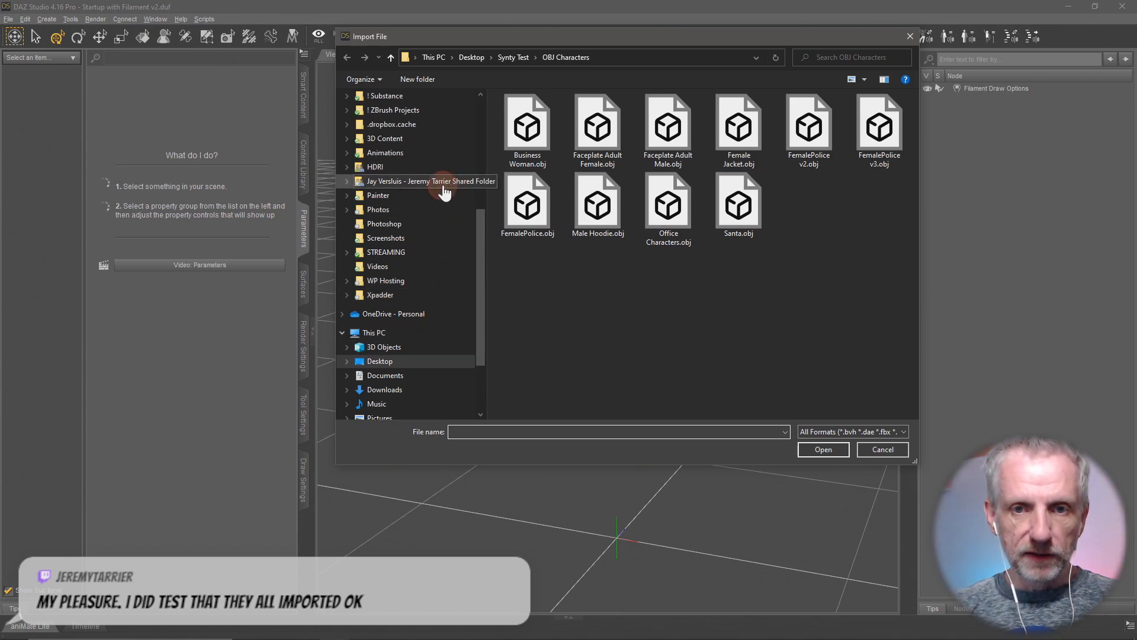
pyautogui.doubleClick(593, 130)
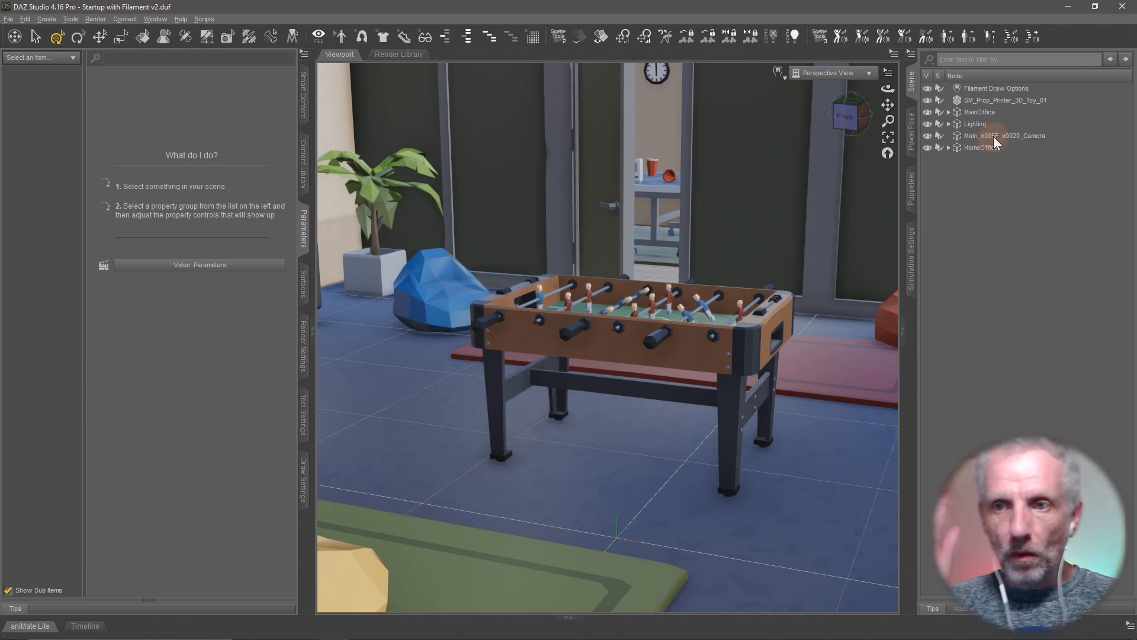
# - Select the SM_Prop_Printer_3D_Toy_01 node and examine the imported office from a wider overhead view, collapsing the Scene pane for more viewport space
pyautogui.click(1013, 98)
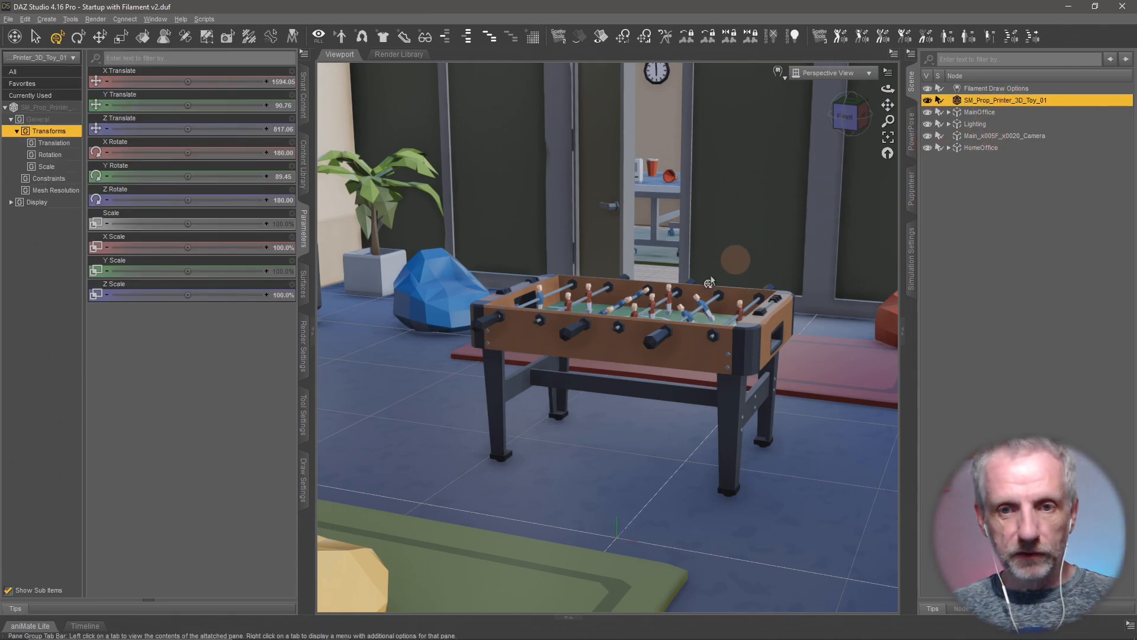
pyautogui.moveTo(681, 360); pyautogui.dragTo(669, 359)
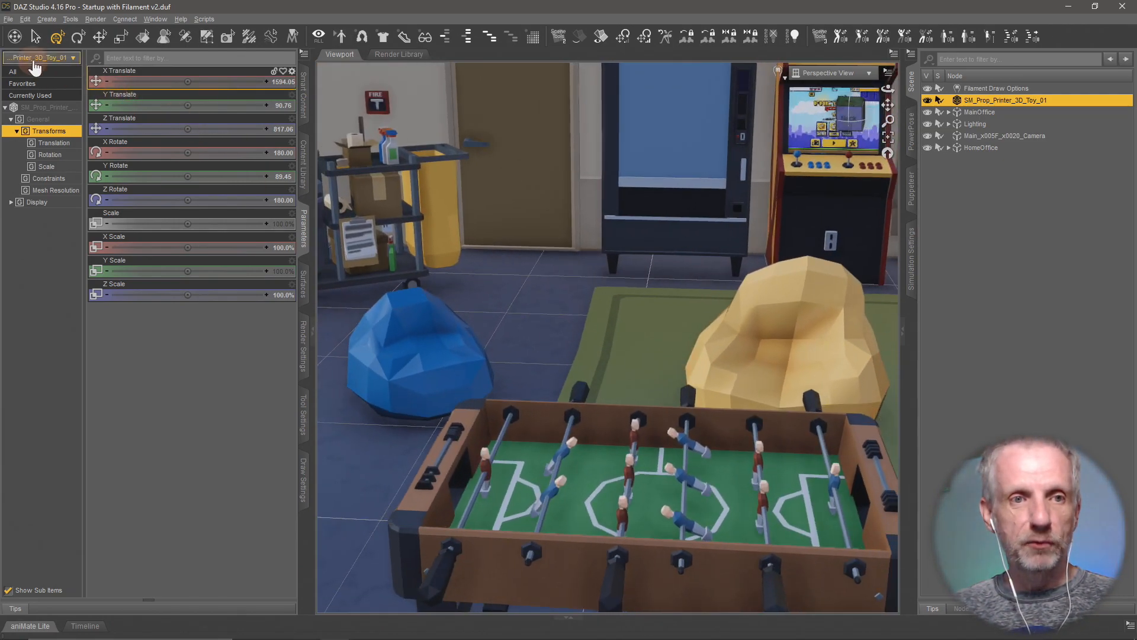
pyautogui.click(13, 37)
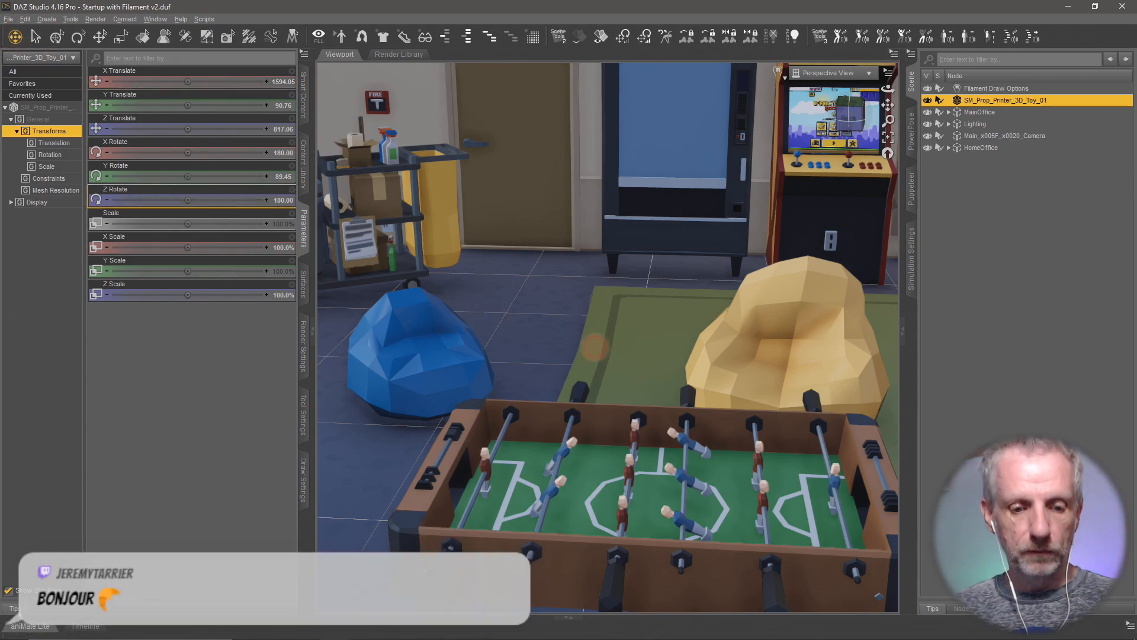
pyautogui.moveTo(636, 354)
pyautogui.mouseDown()
pyautogui.moveTo(640, 367)
pyautogui.moveTo(641, 350)
pyautogui.mouseUp()
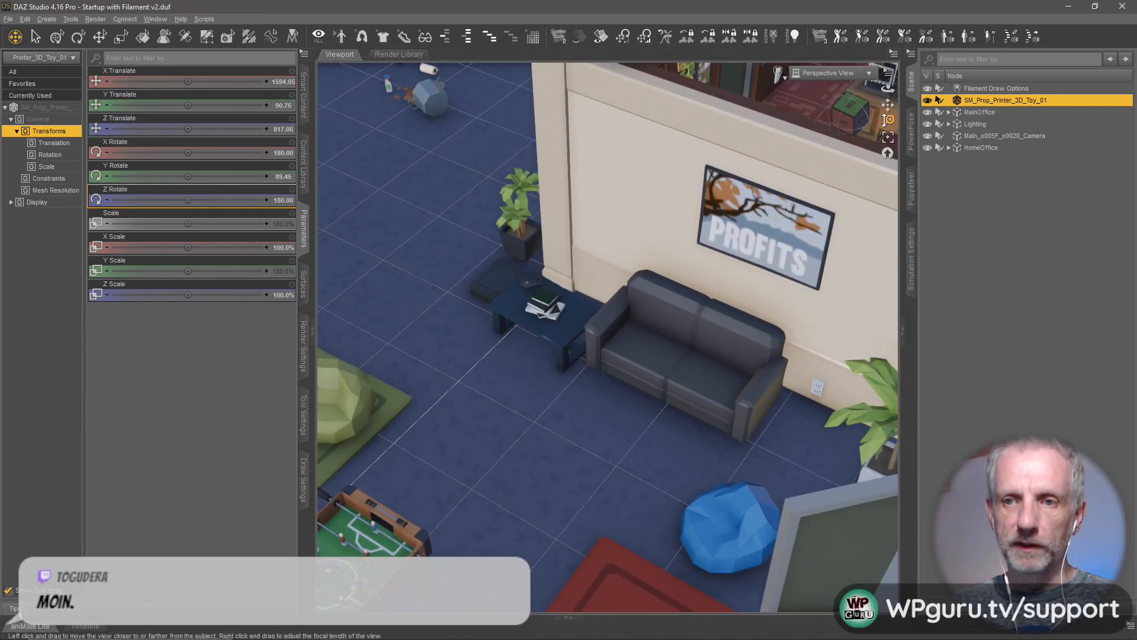
pyautogui.moveTo(886, 120); pyautogui.dragTo(887, 129)
pyautogui.moveTo(888, 90); pyautogui.dragTo(919, 105)
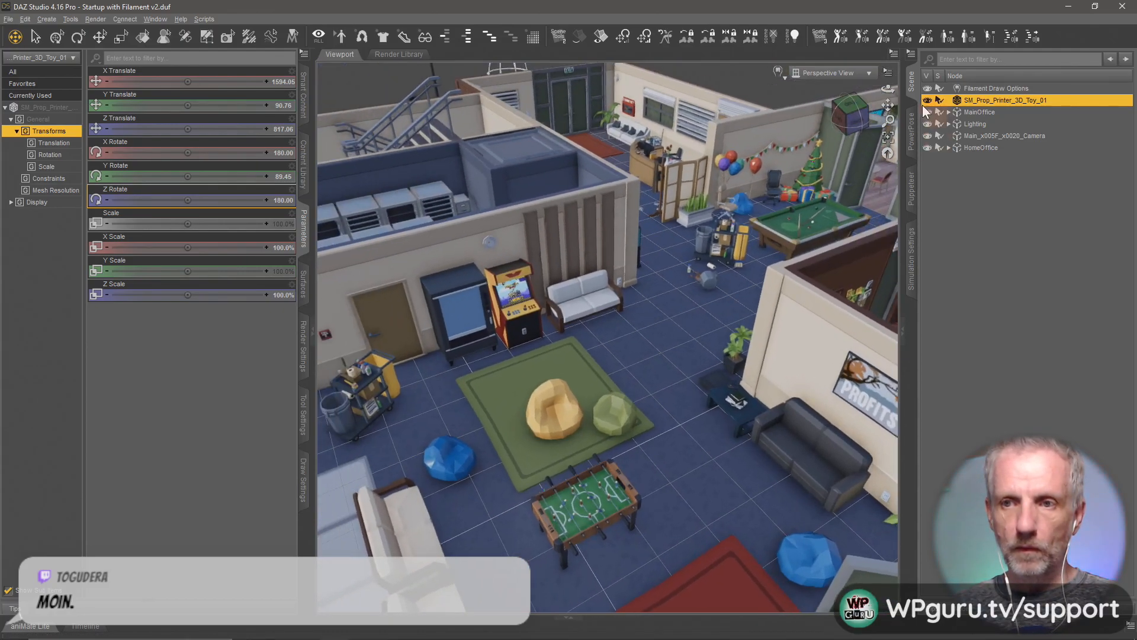
pyautogui.click(911, 82)
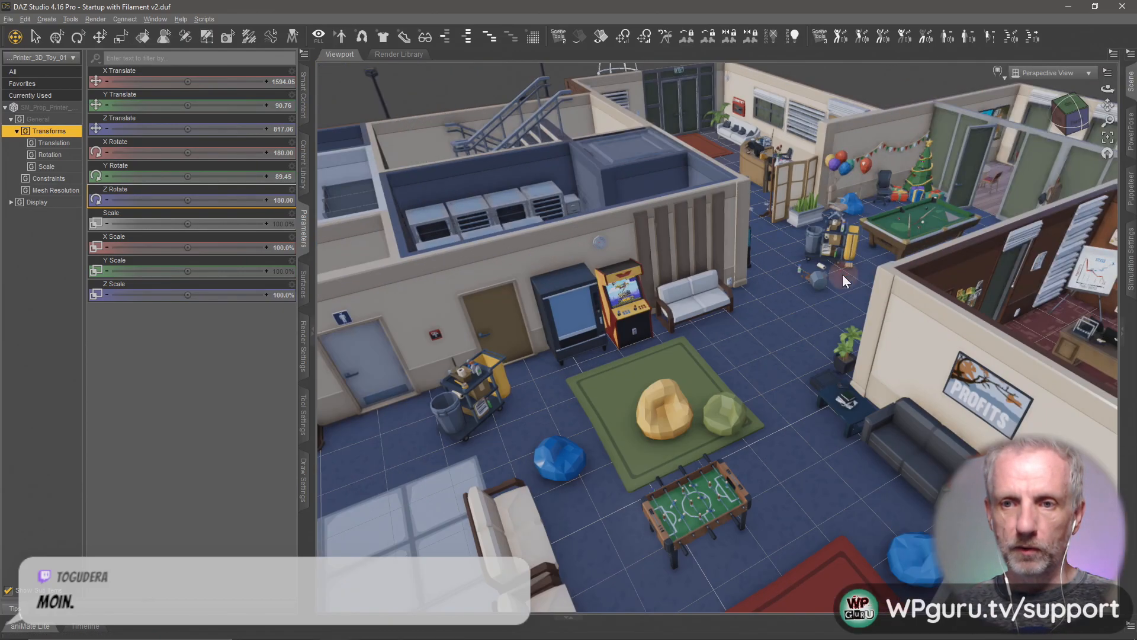
# - Collapse the Parameters pane and examine the office interior, moving in to the cubicle area with its dark glass walls
pyautogui.click(304, 231)
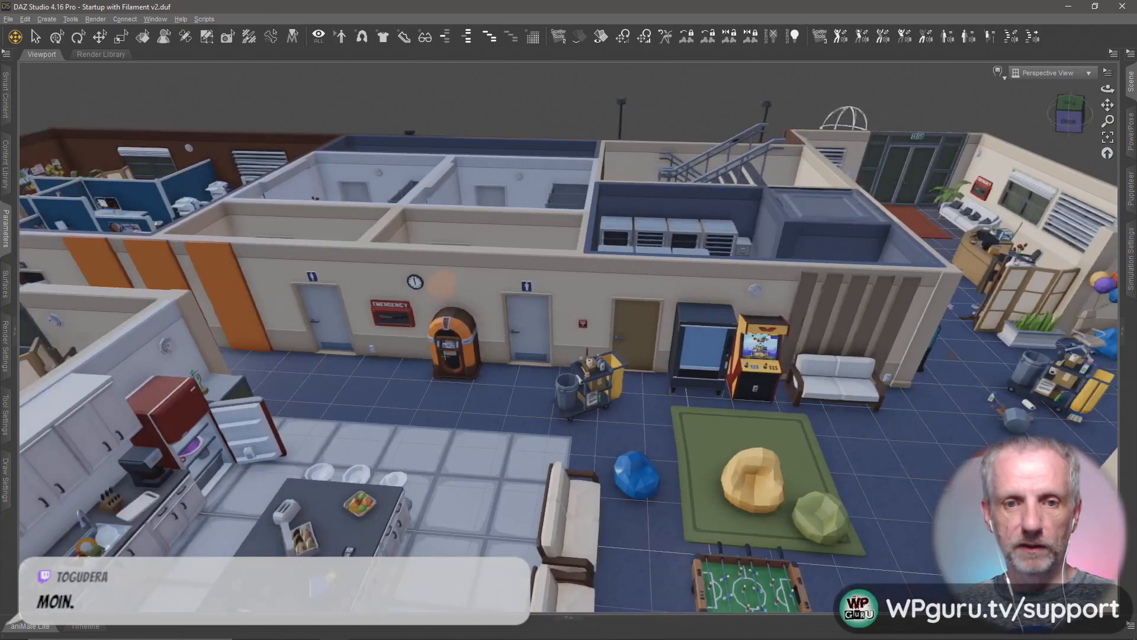
pyautogui.moveTo(442, 283); pyautogui.dragTo(448, 283)
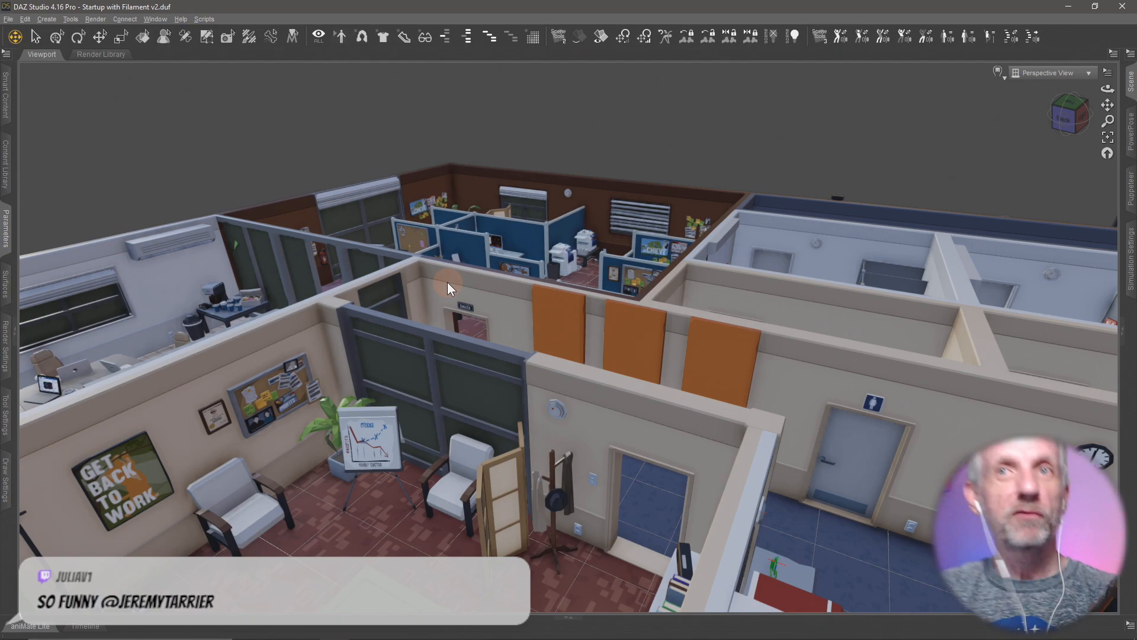
pyautogui.moveTo(497, 287)
pyautogui.mouseDown()
pyautogui.moveTo(475, 287)
pyautogui.moveTo(498, 287)
pyautogui.moveTo(229, 85)
pyautogui.mouseUp()
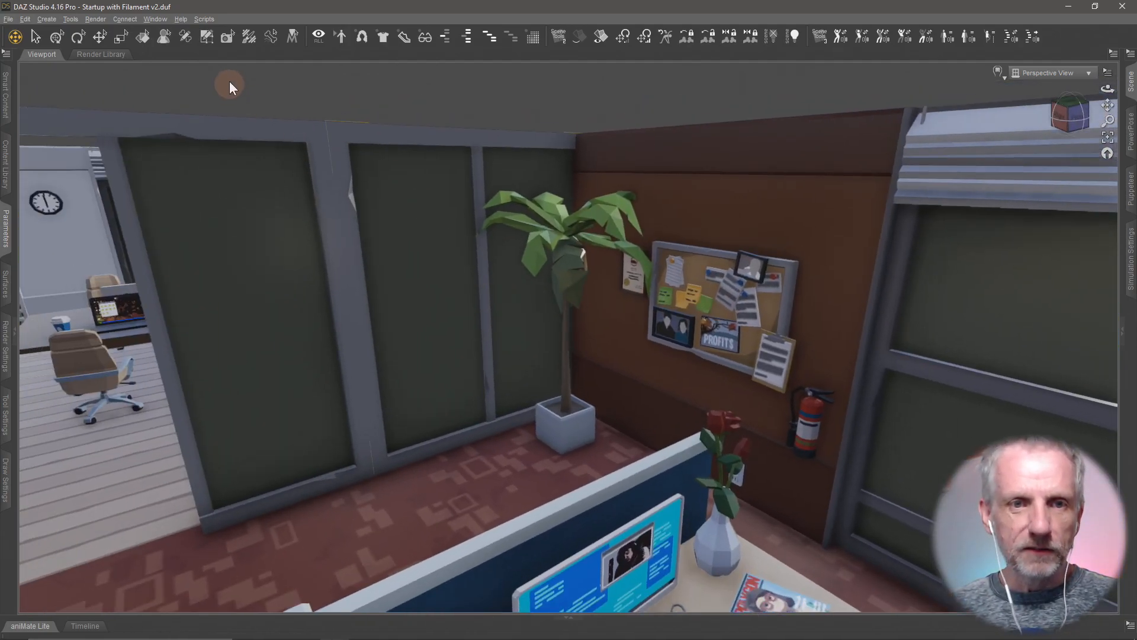
# - Activate the Surface Selection tool, show the Surfaces pane and select the glass door's PolygonOffice_Material_Glass surface, expanding its property groups
pyautogui.click(142, 37)
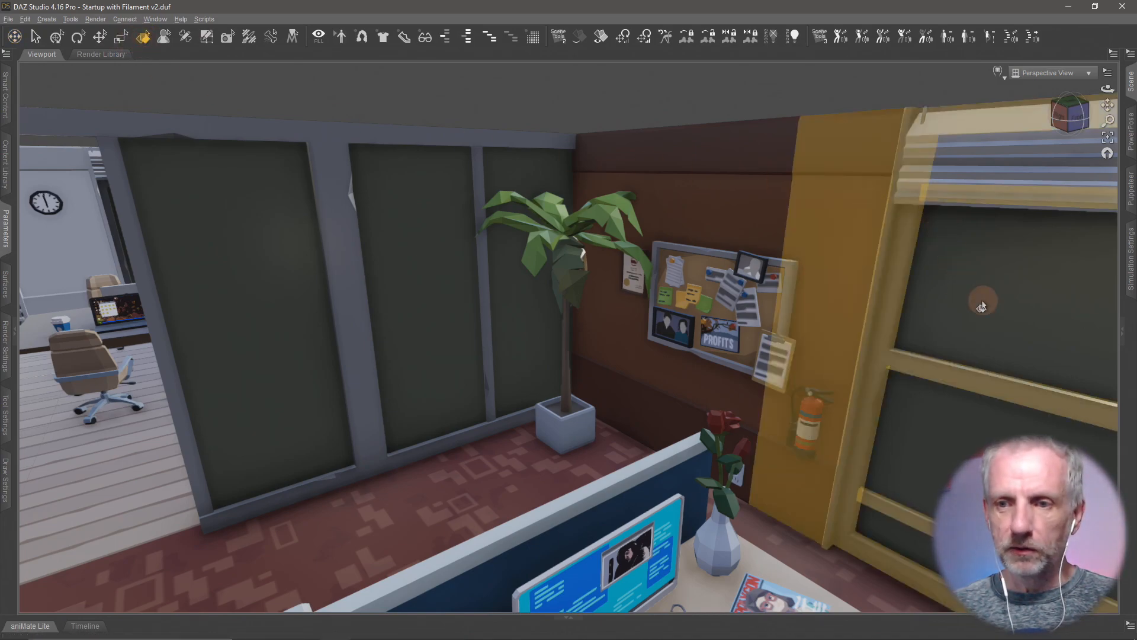
pyautogui.click(981, 305)
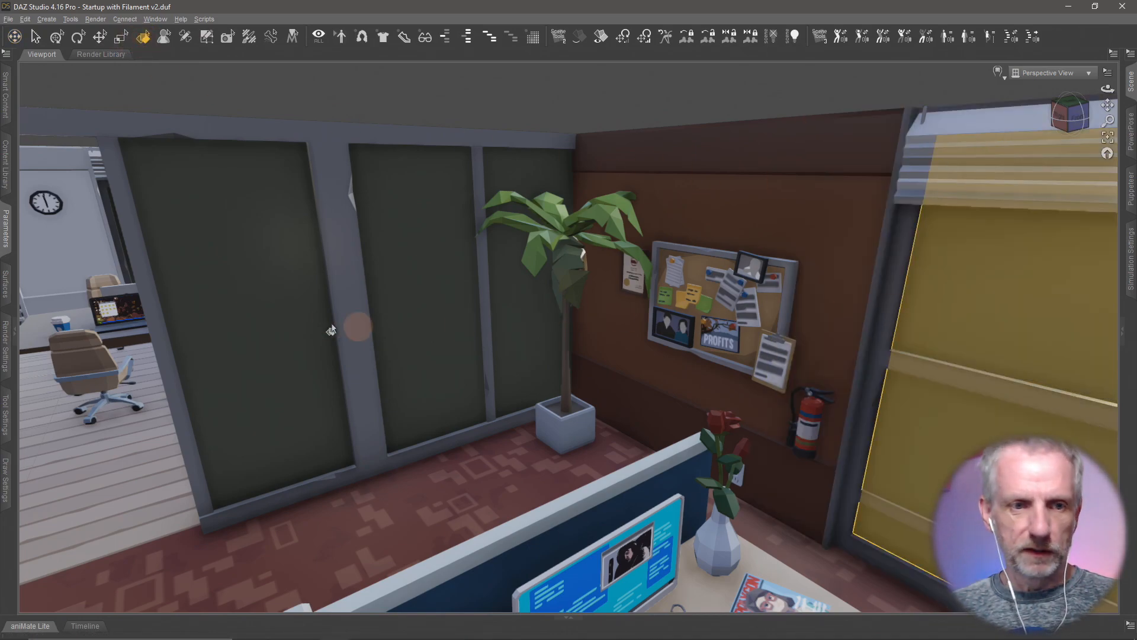
pyautogui.click(8, 296)
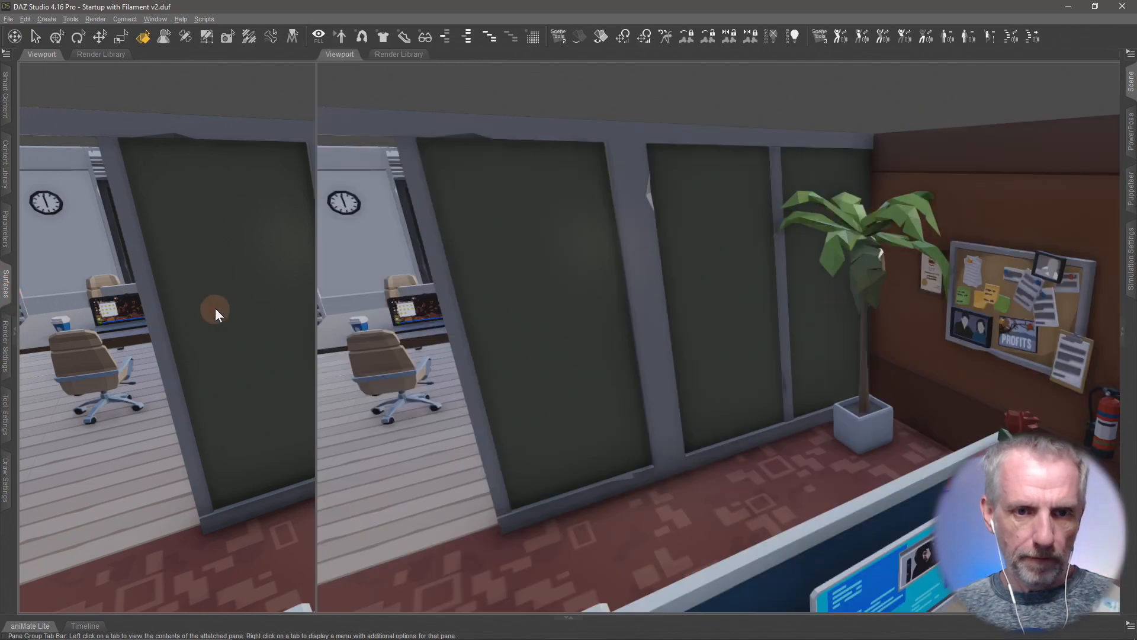
pyautogui.click(388, 307)
pyautogui.click(64, 169)
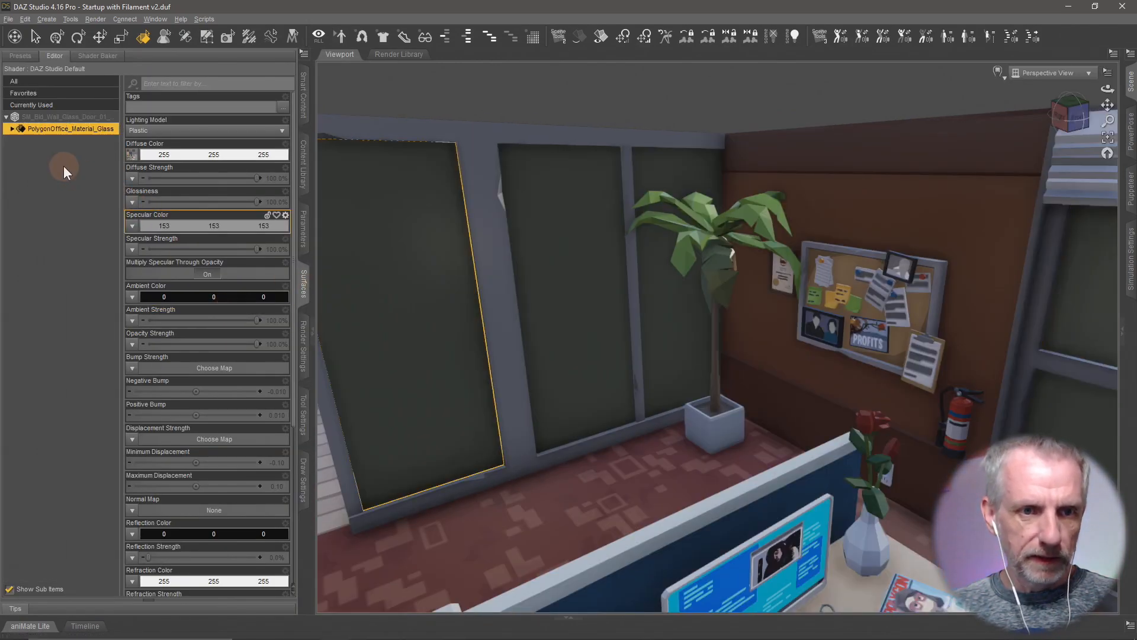
pyautogui.click(12, 129)
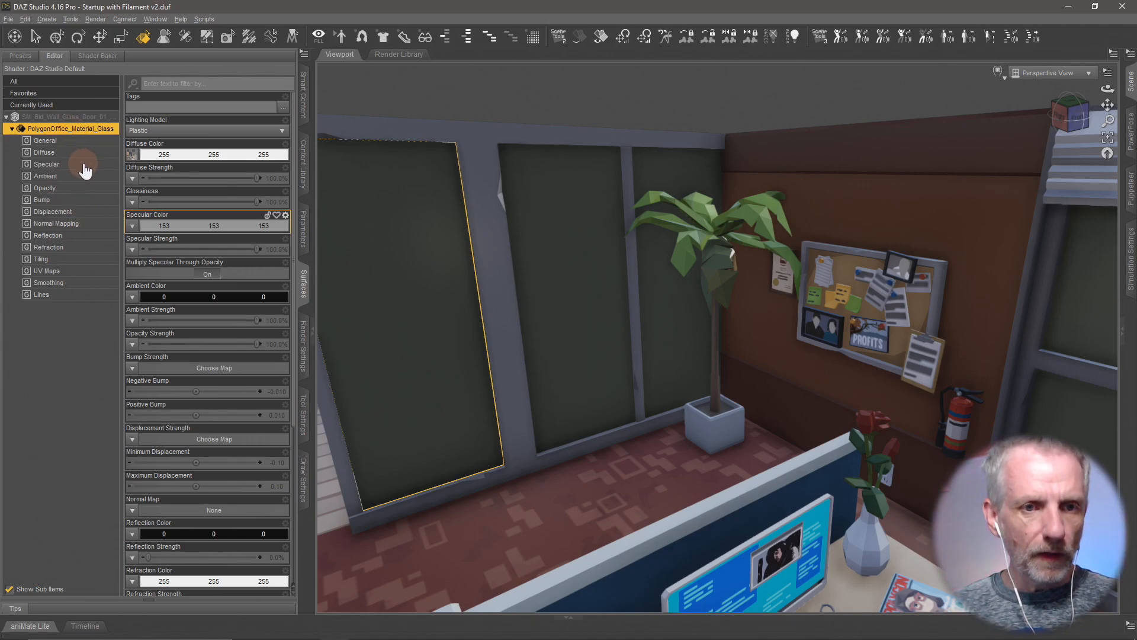
# - Apply the !Iray Uber Base shader preset from the Iray shaders to the selected glass door surface
pyautogui.click(20, 56)
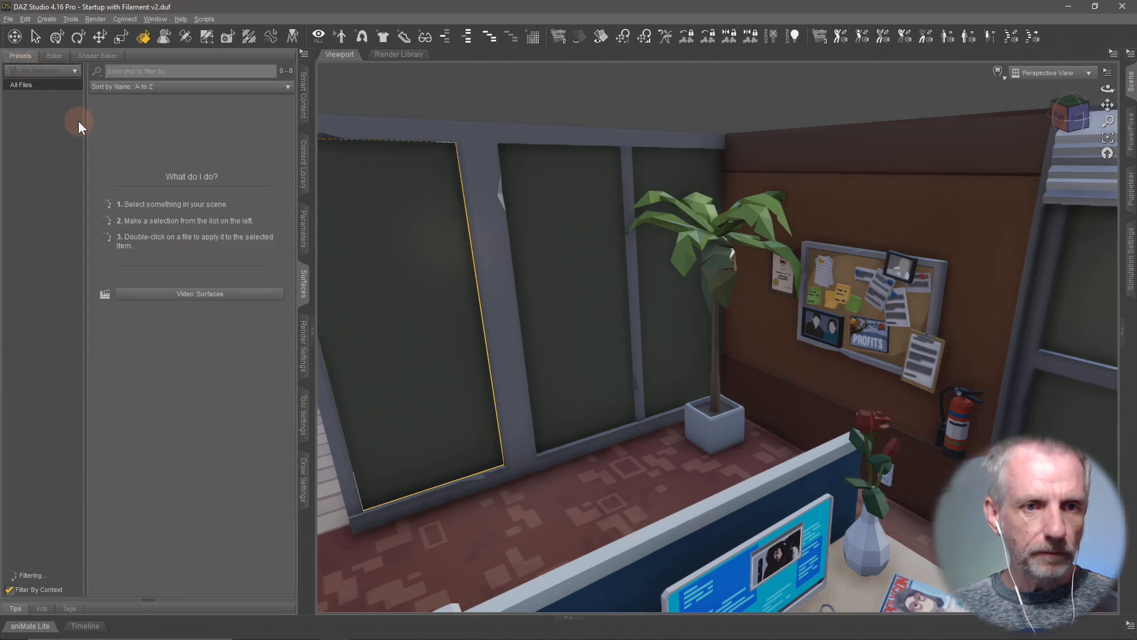
pyautogui.click(53, 123)
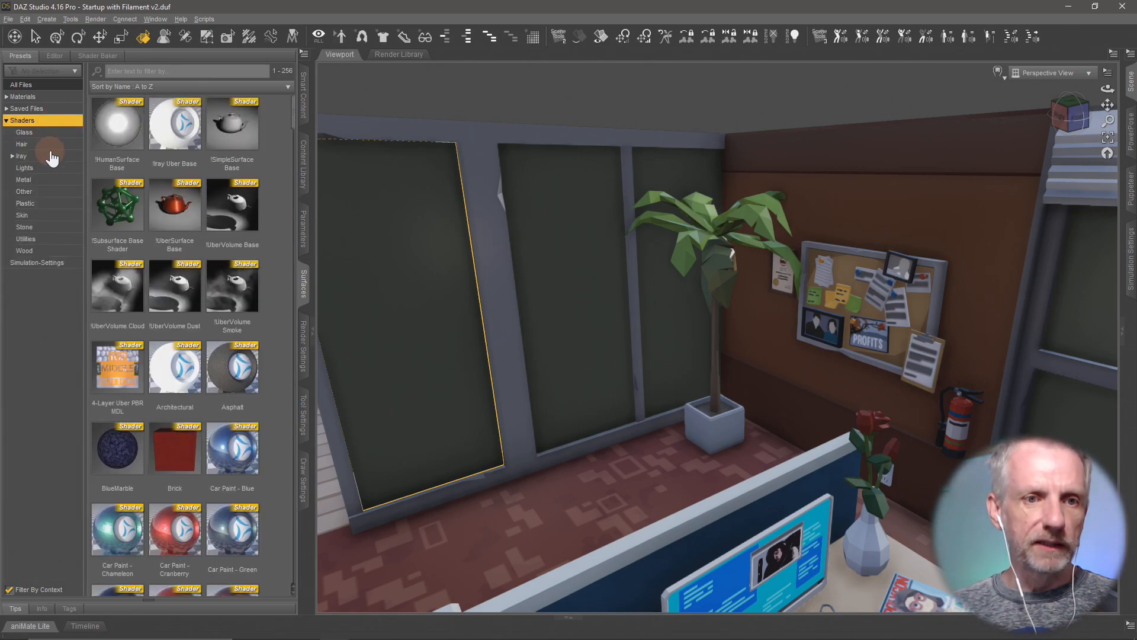
pyautogui.click(52, 155)
pyautogui.click(118, 136)
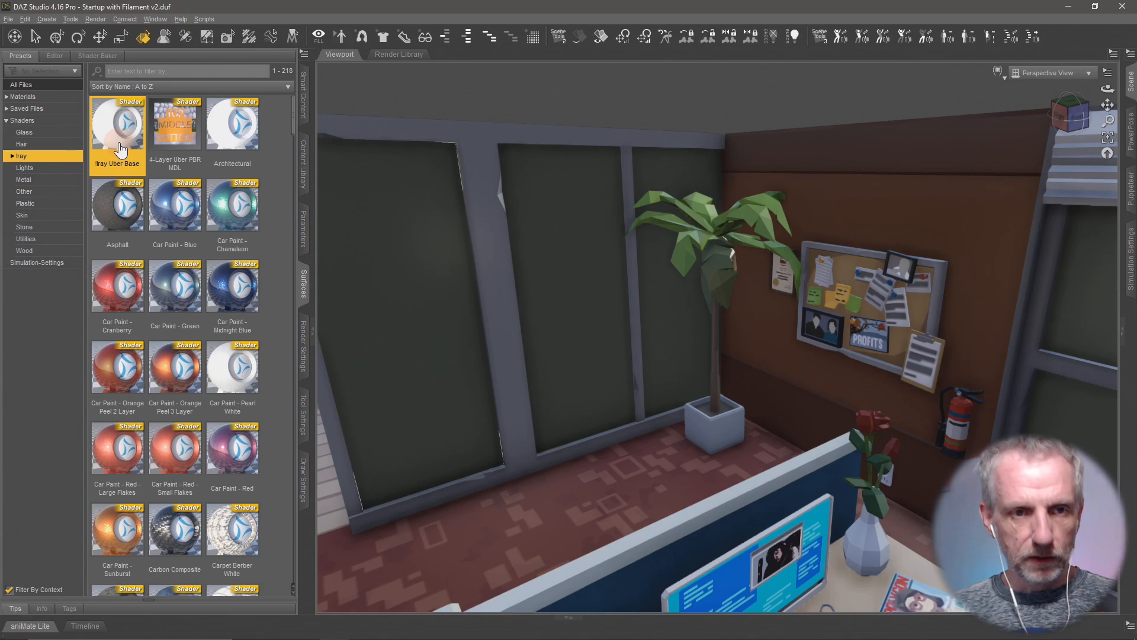
pyautogui.moveTo(121, 157)
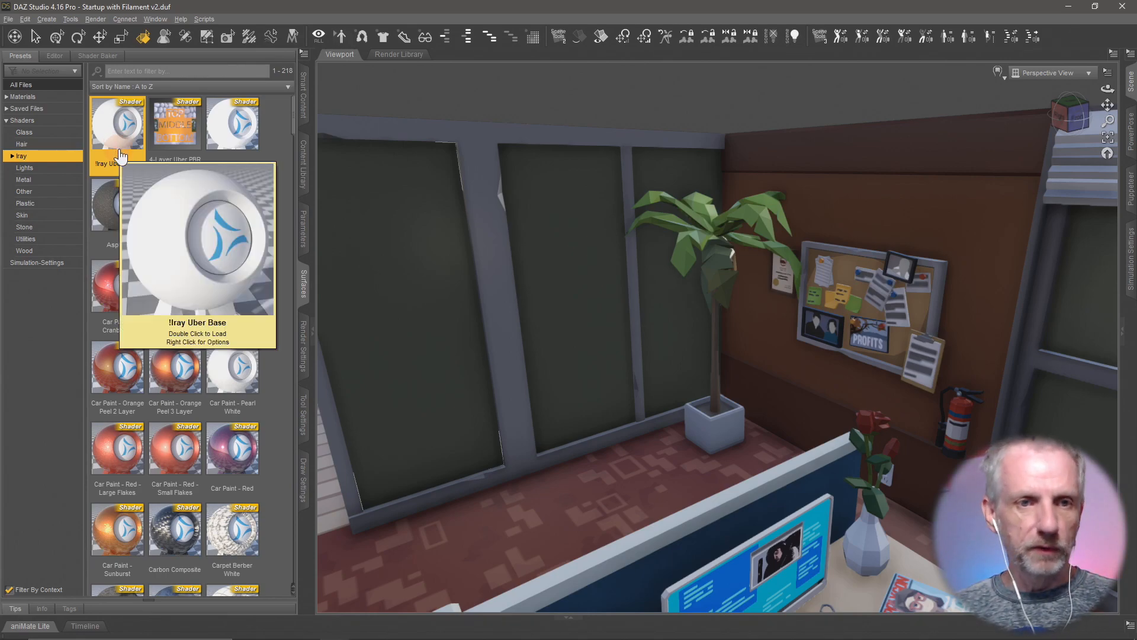
# - Set Cutout Opacity to 0.25 in the Geometry properties of the glass door's PolygonOffice_Material_Glass surface
pyautogui.click(55, 56)
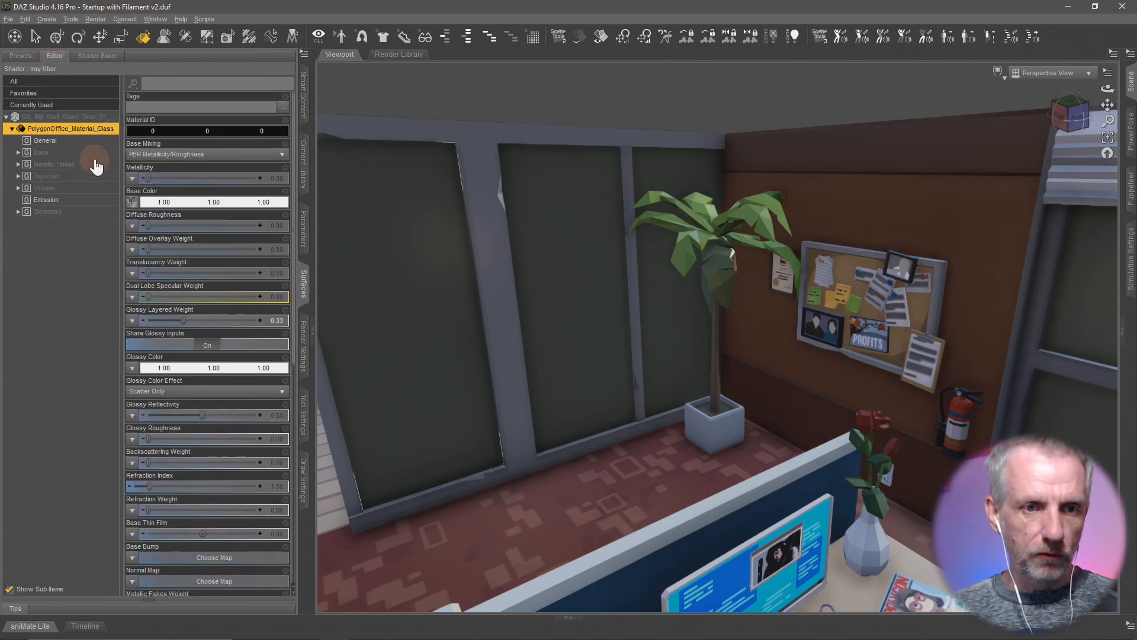
pyautogui.click(77, 212)
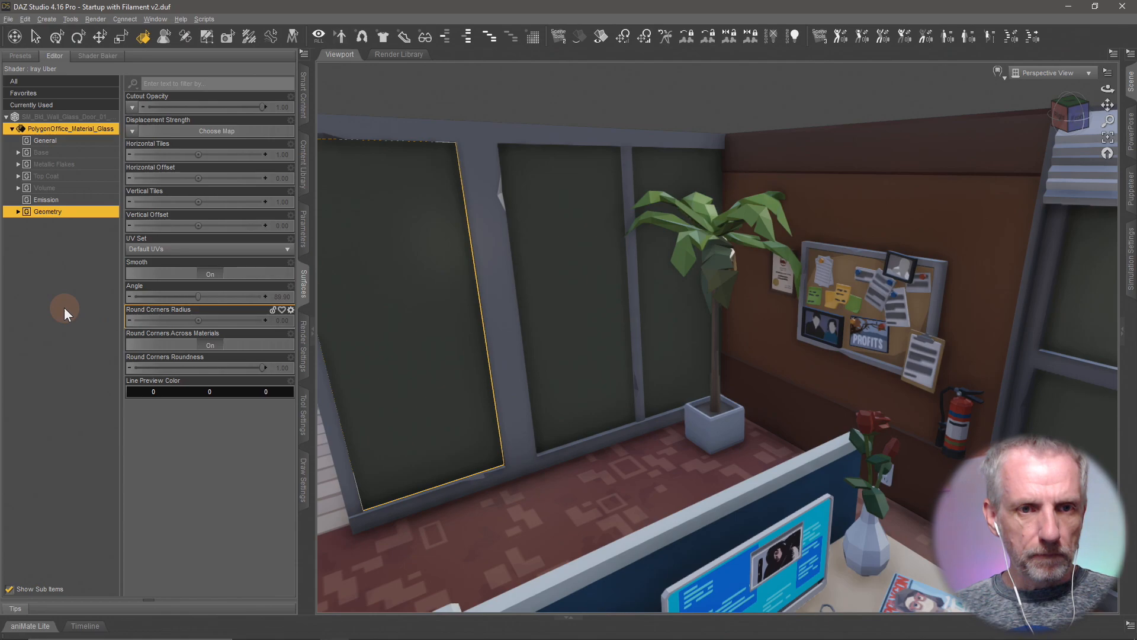
pyautogui.moveTo(264, 107); pyautogui.dragTo(178, 114)
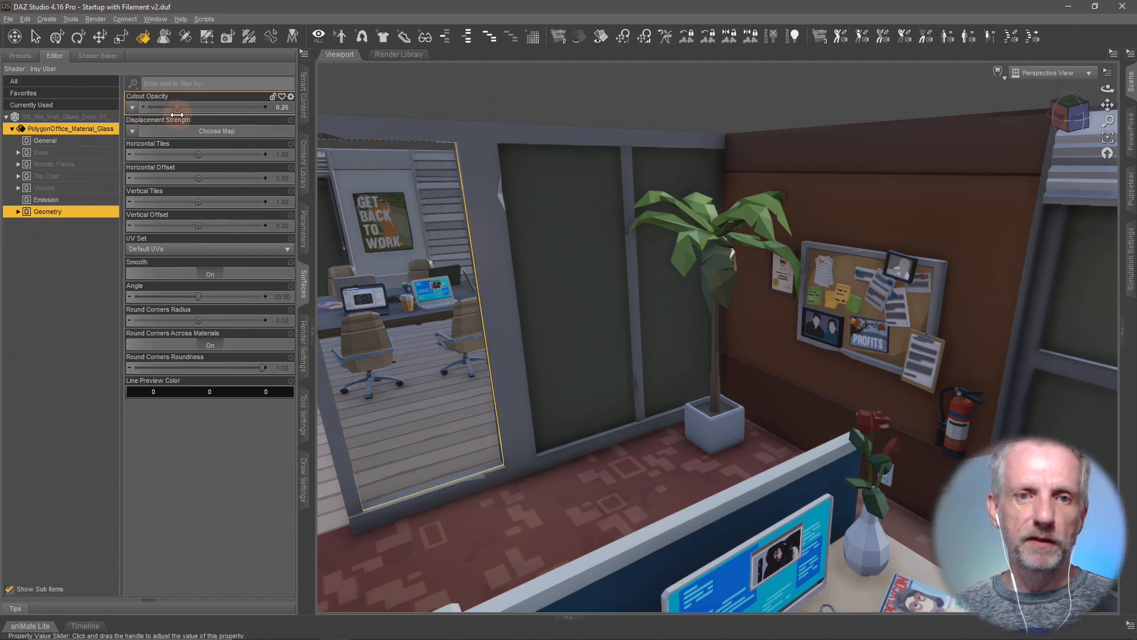
# - Select the surfaces of the glass wall panel beside the door and switch to the Geometry Editor tool
pyautogui.click(536, 365)
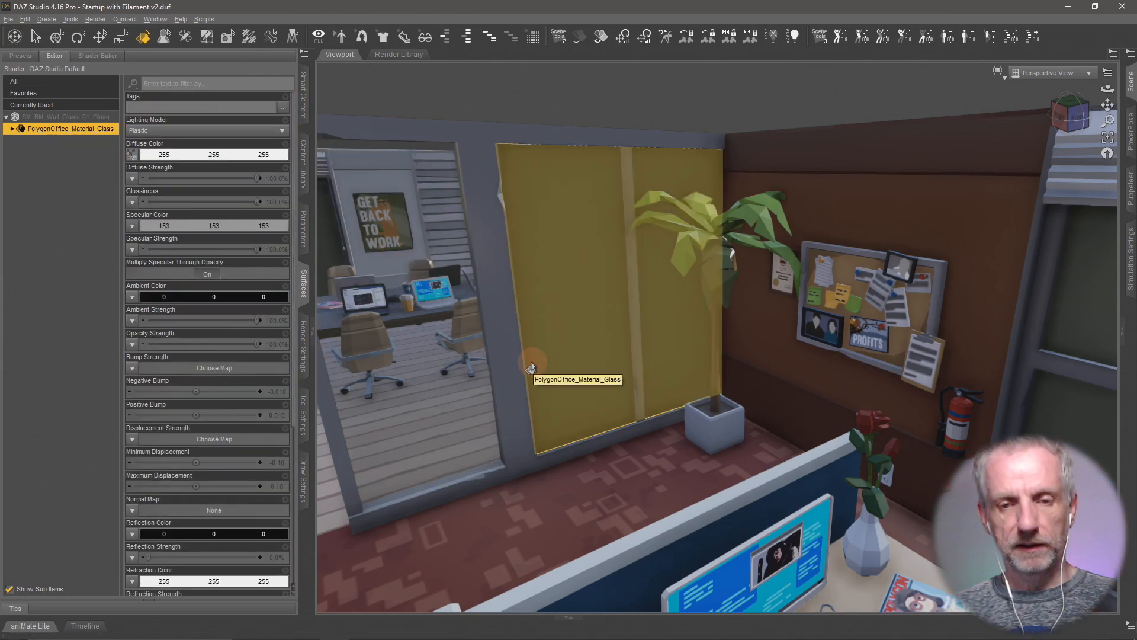
pyautogui.moveTo(531, 367); pyautogui.dragTo(540, 367, button='middle')
pyautogui.moveTo(436, 374); pyautogui.dragTo(453, 377, button='middle')
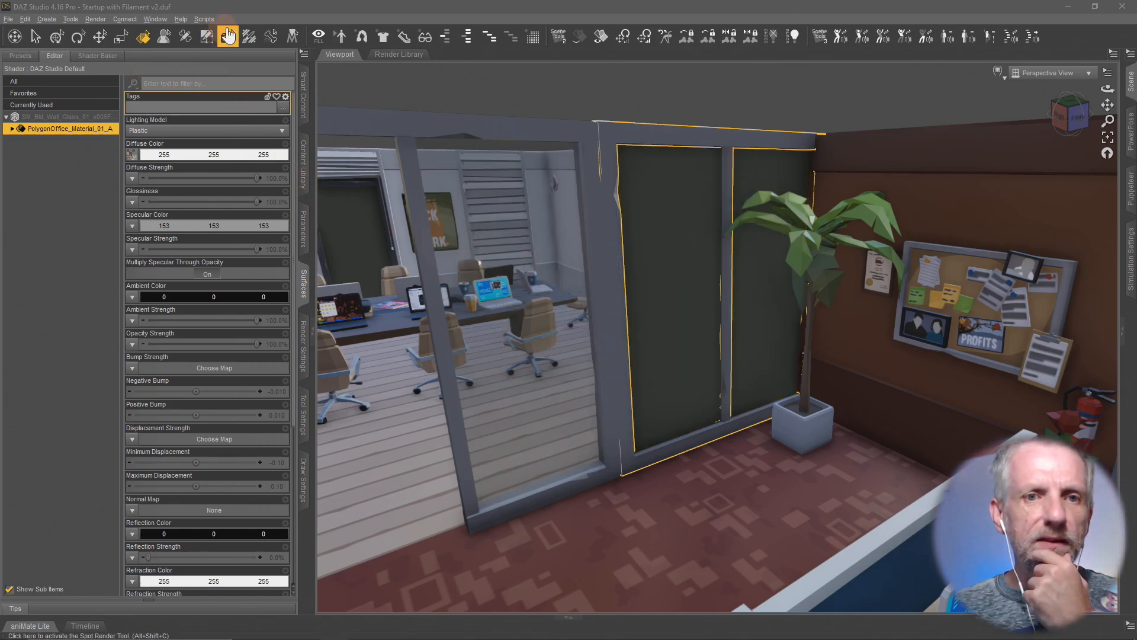
pyautogui.click(209, 37)
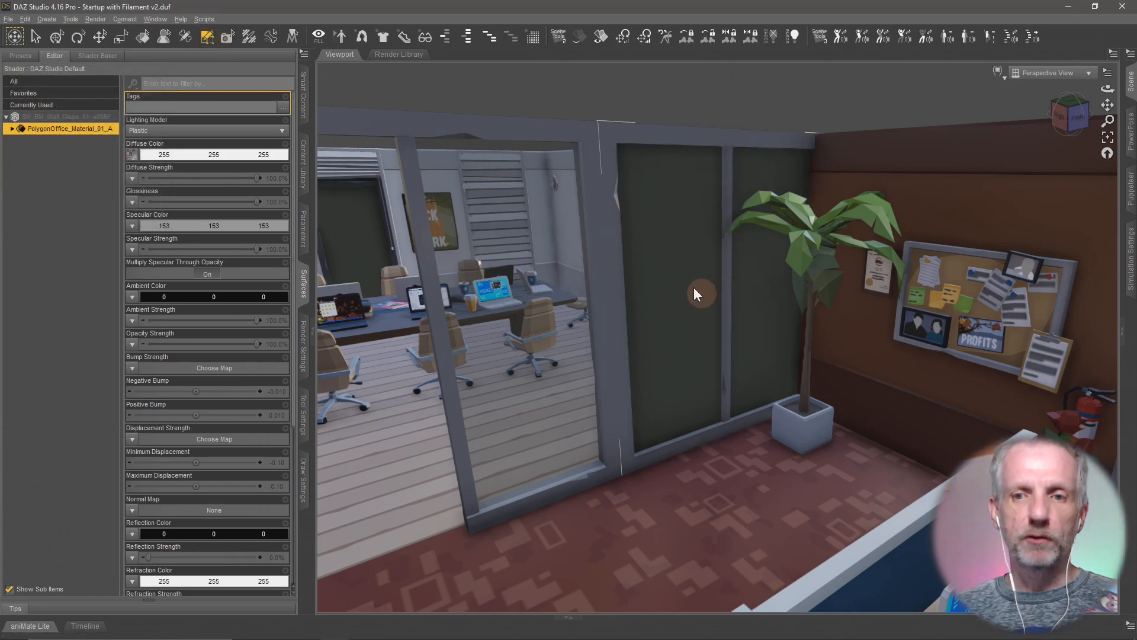
pyautogui.rightClick(677, 271)
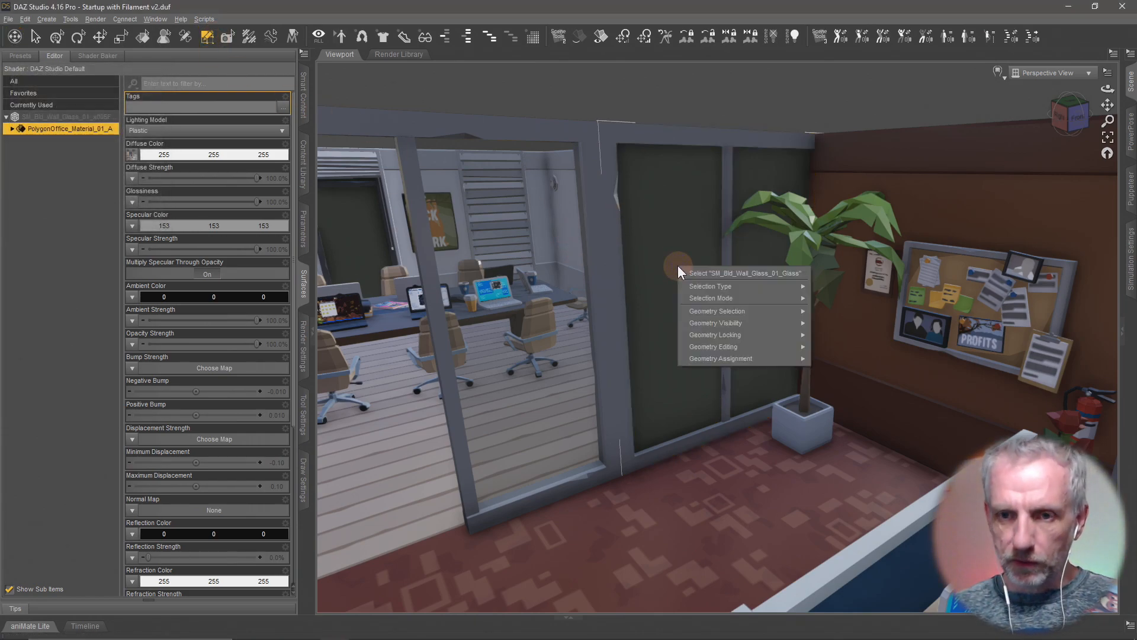
# - Show the Scene pane, collapse the MainOffice group and select all top-level nodes
pyautogui.click(1132, 83)
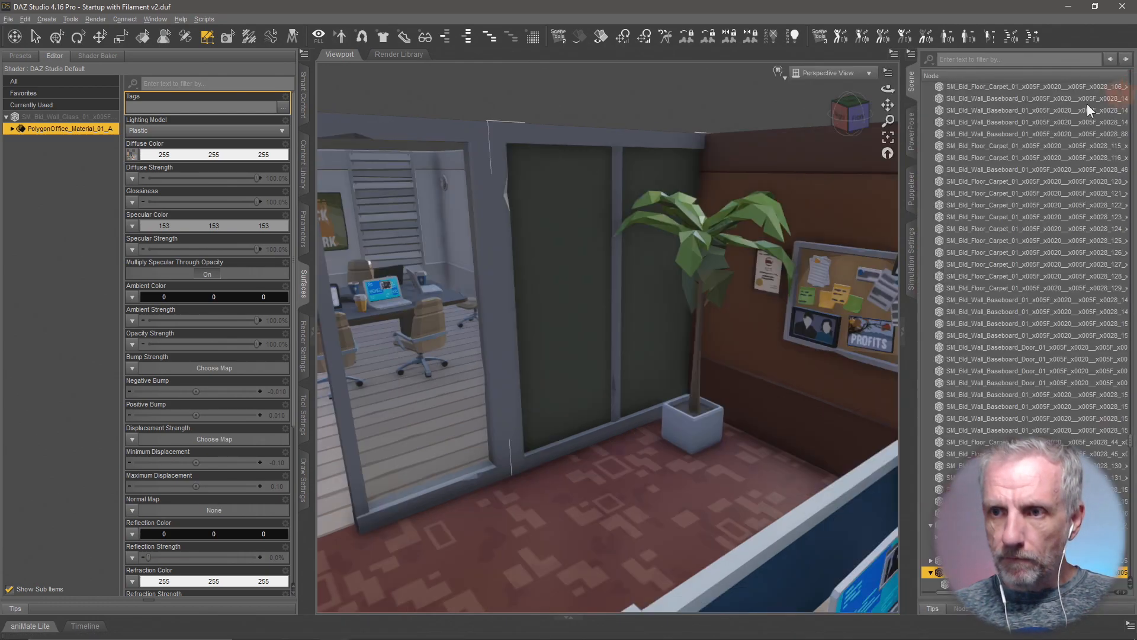
pyautogui.scroll(10, 1019, 279)
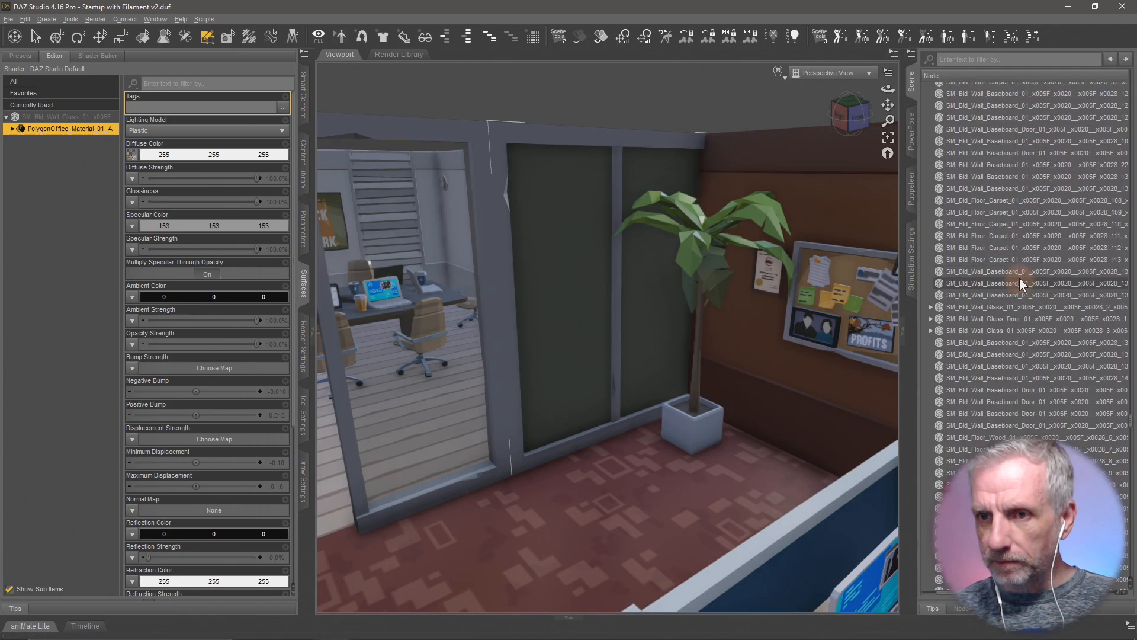
pyautogui.scroll(10, 1019, 279)
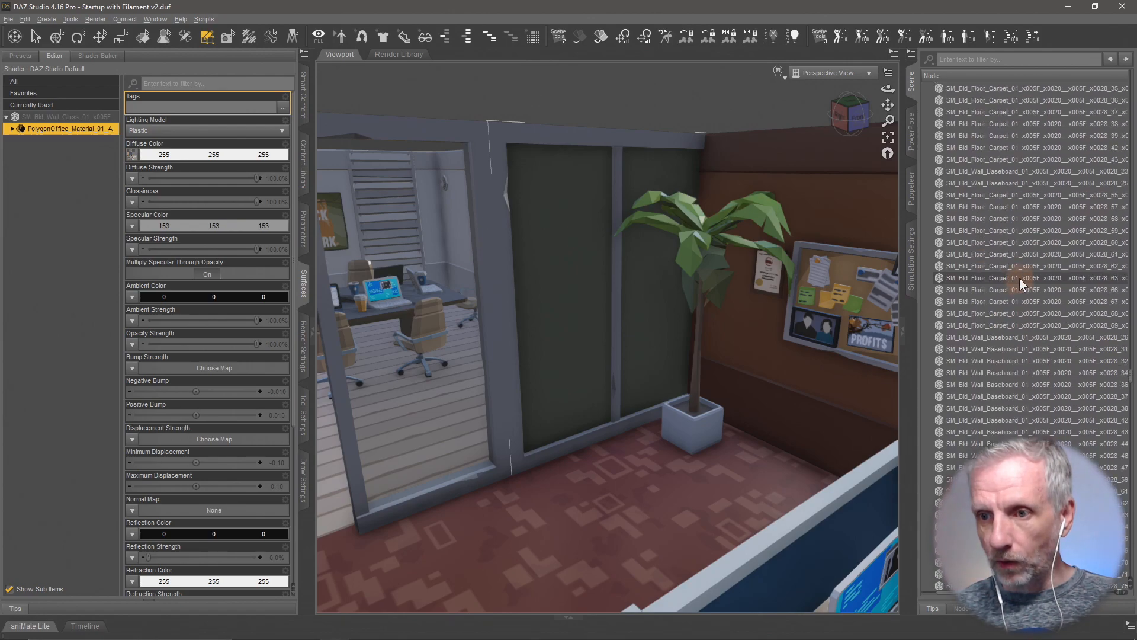
pyautogui.moveTo(1131, 379); pyautogui.dragTo(1129, 82)
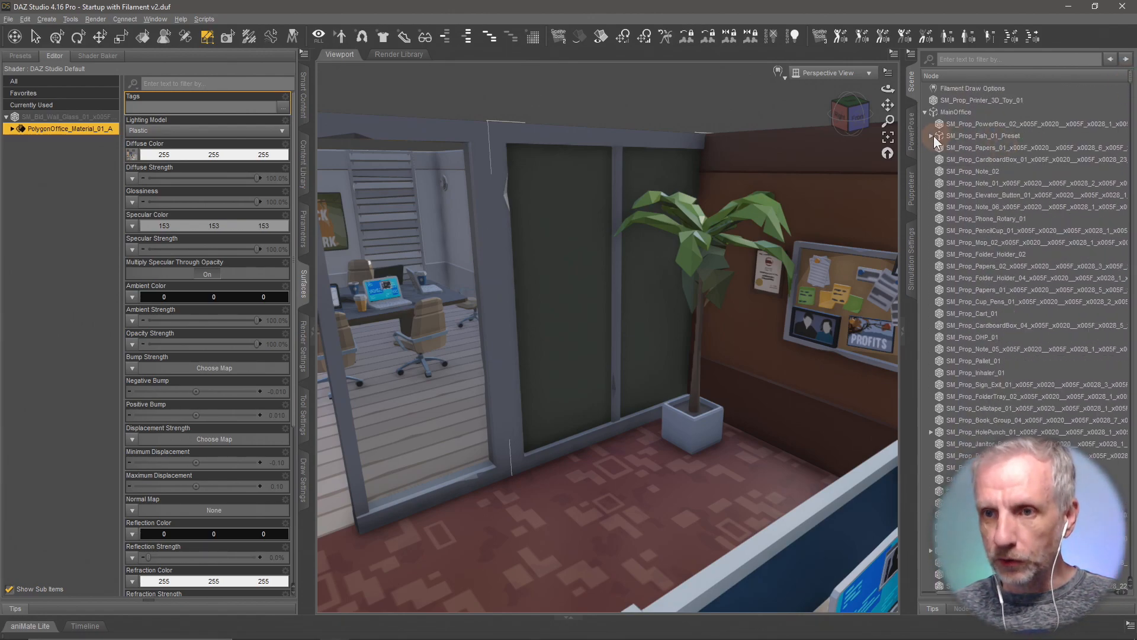
pyautogui.click(925, 113)
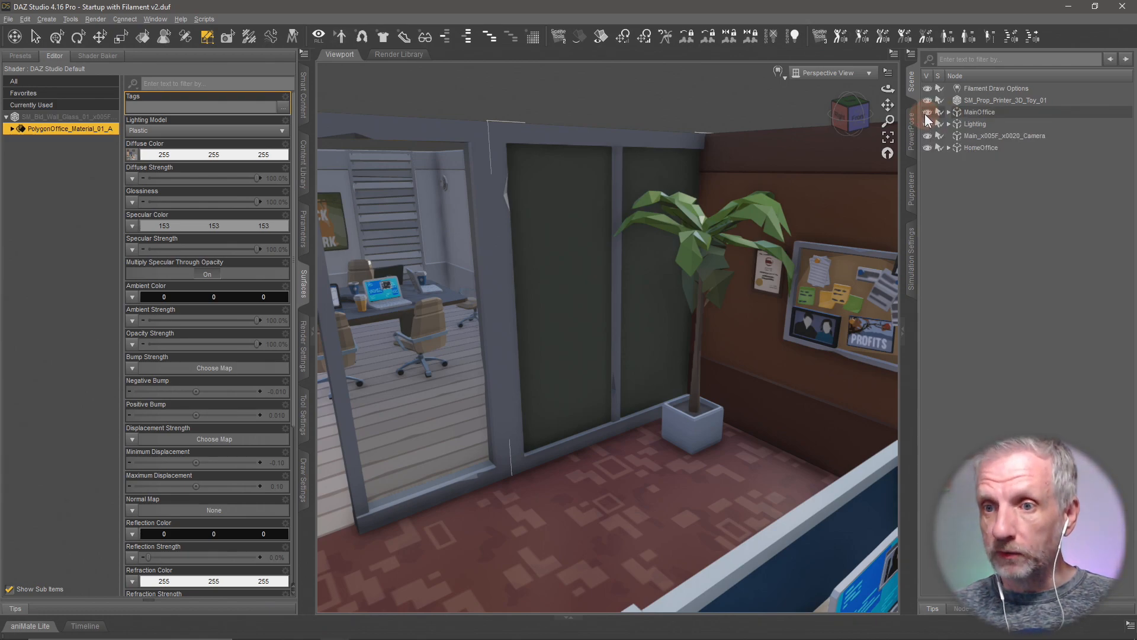
pyautogui.click(983, 116)
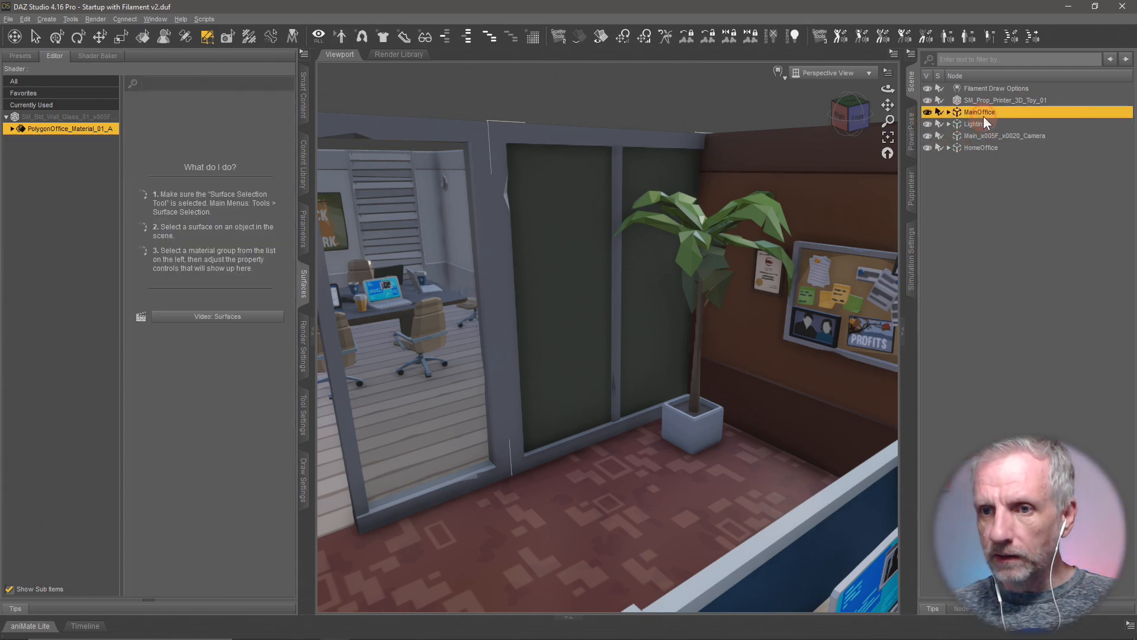
pyautogui.hotkey('ctrl', 'a')
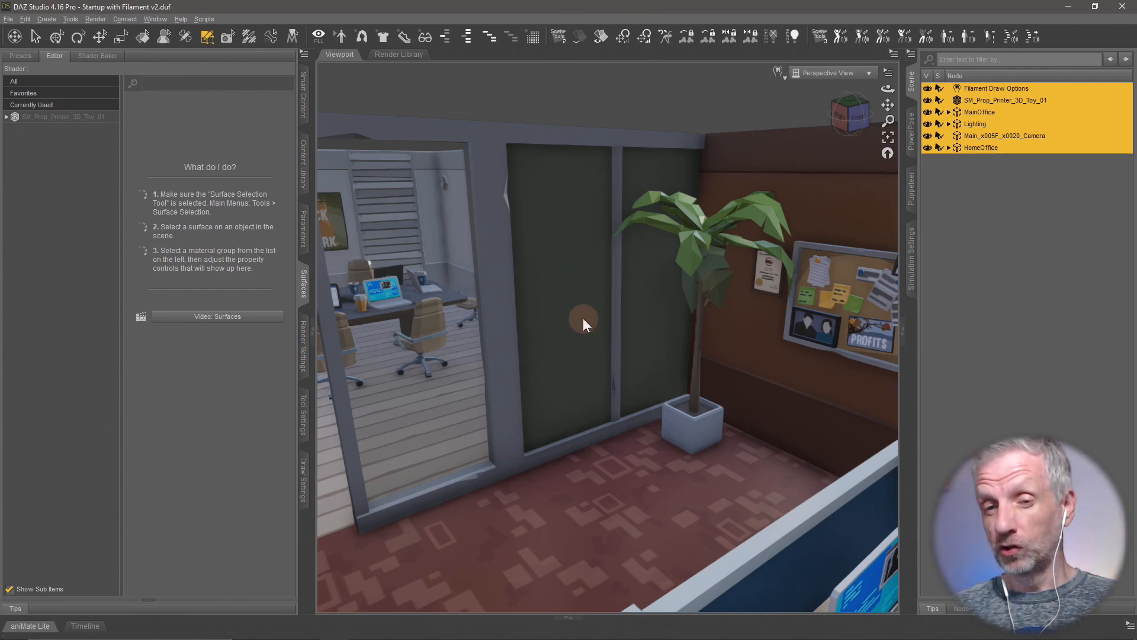
# - Expand the MainOffice group, select all nodes in the scene hierarchy and look through the selected list
pyautogui.click(948, 112)
pyautogui.doubleClick(990, 112)
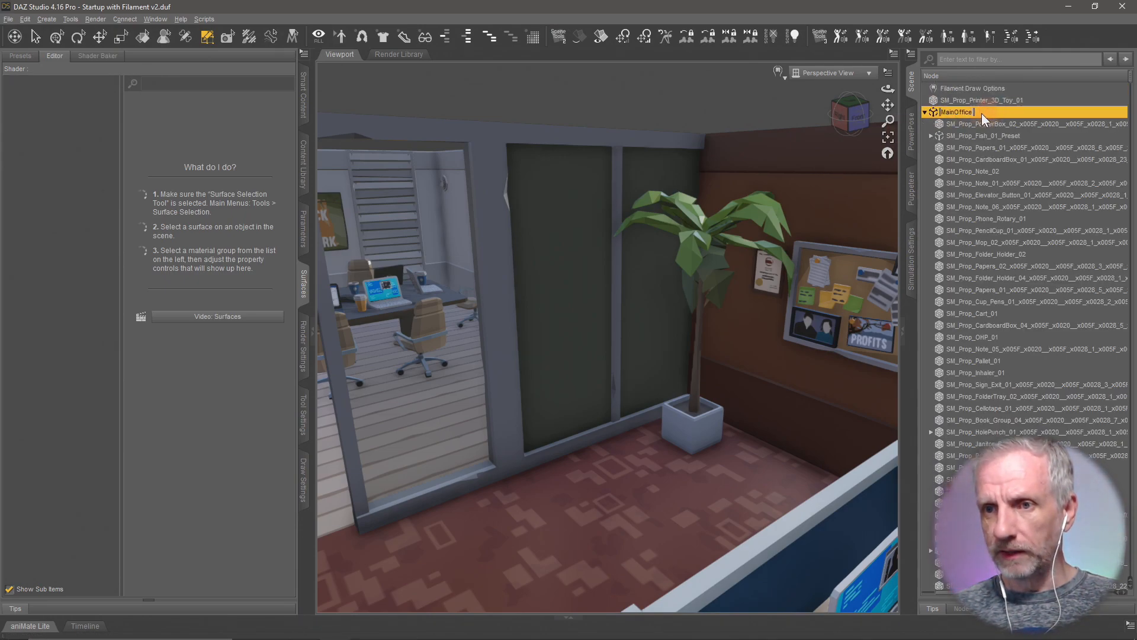
pyautogui.click(976, 148)
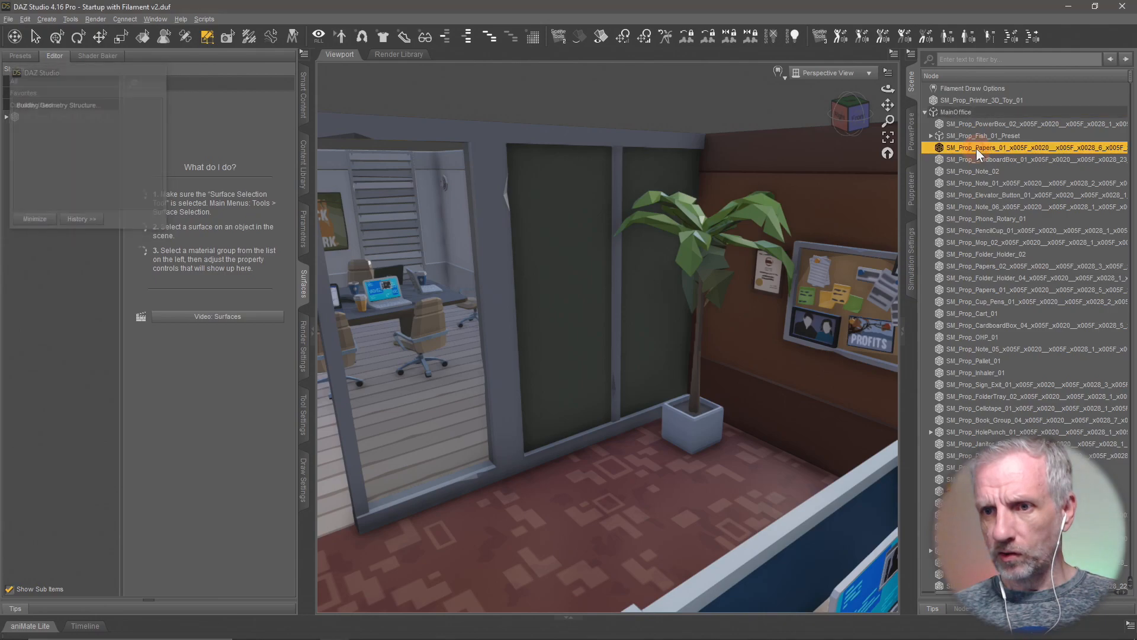
pyautogui.scroll(-1, 983, 271)
pyautogui.scroll(-10, 984, 271)
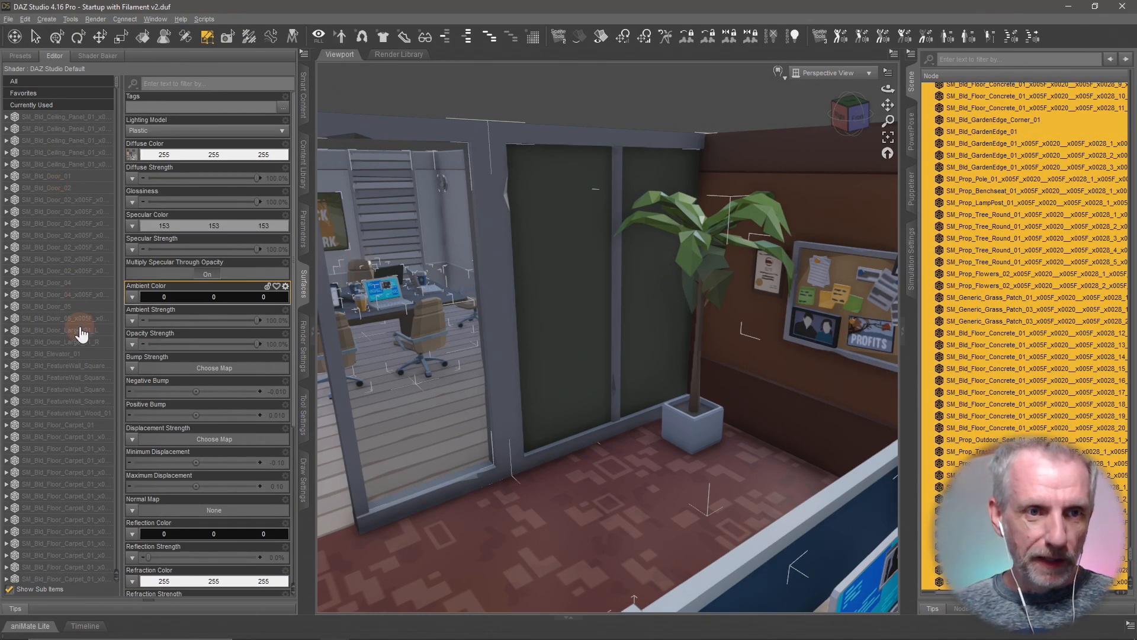
pyautogui.scroll(-10, 1015, 343)
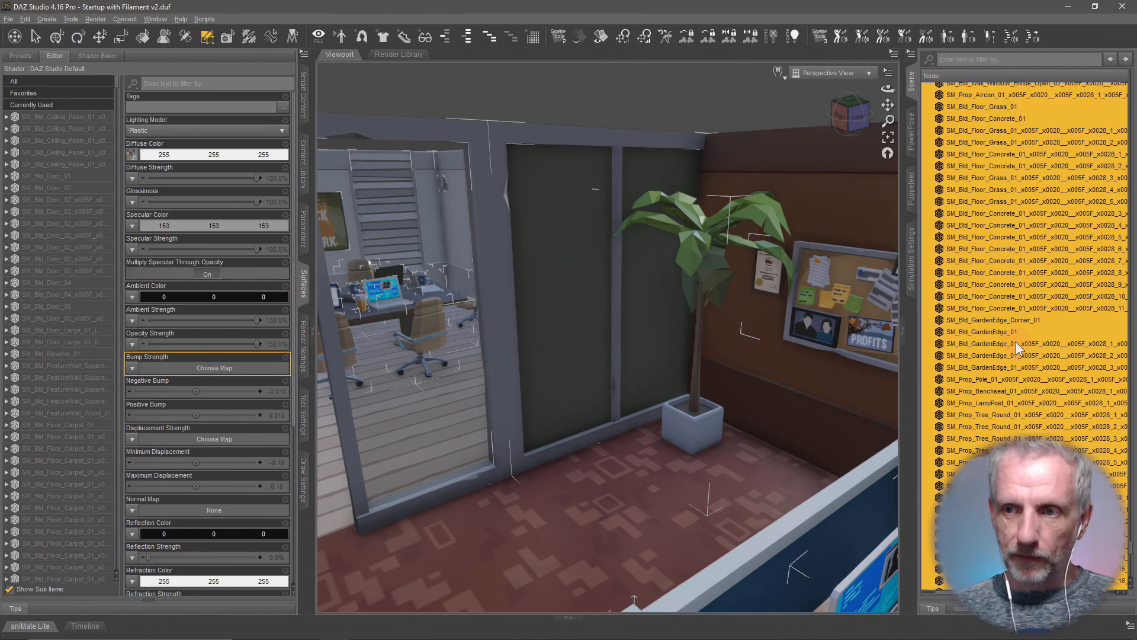
pyautogui.scroll(-15, 1016, 342)
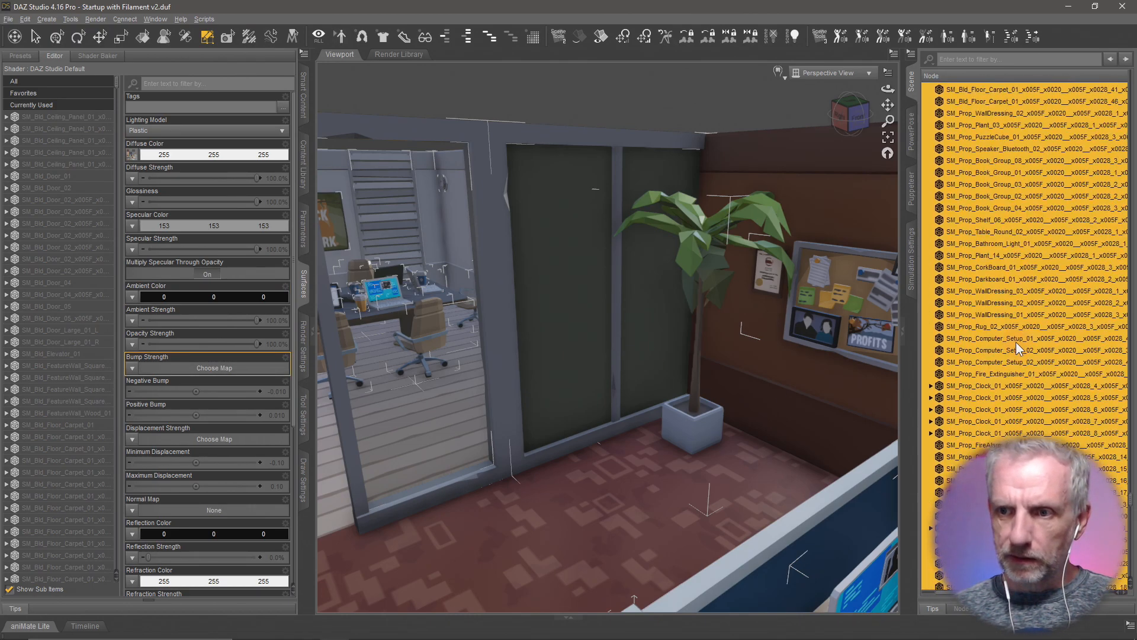
pyautogui.scroll(3, 1041, 339)
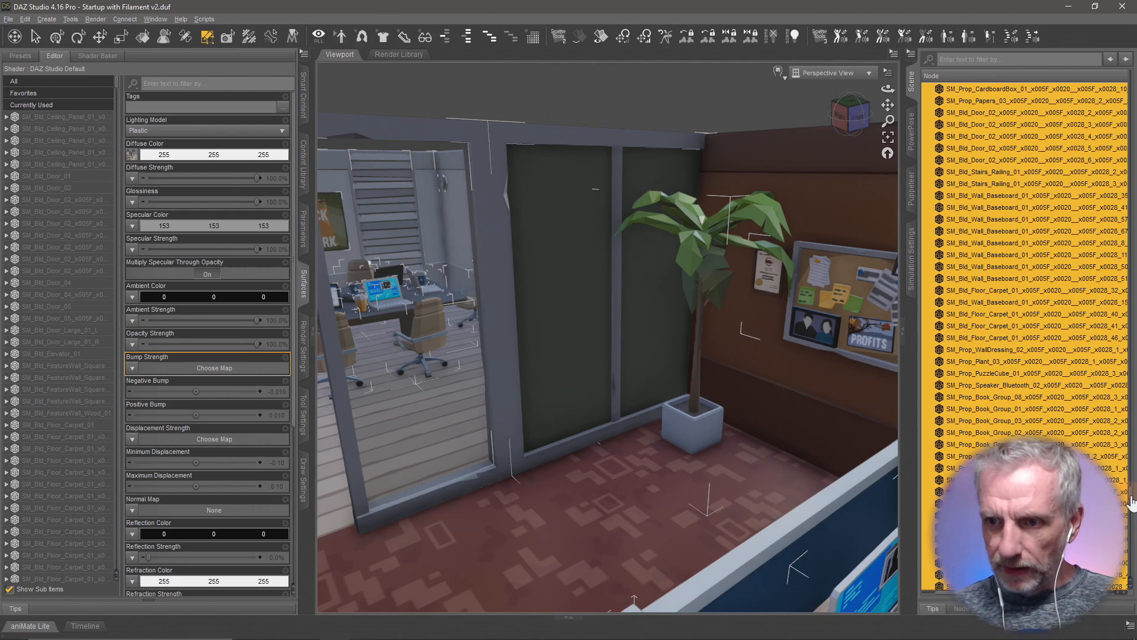
pyautogui.moveTo(1132, 501)
pyautogui.mouseDown()
pyautogui.moveTo(1120, 287)
pyautogui.moveTo(1127, 77)
pyautogui.moveTo(1114, 283)
pyautogui.moveTo(1120, 66)
pyautogui.mouseUp()
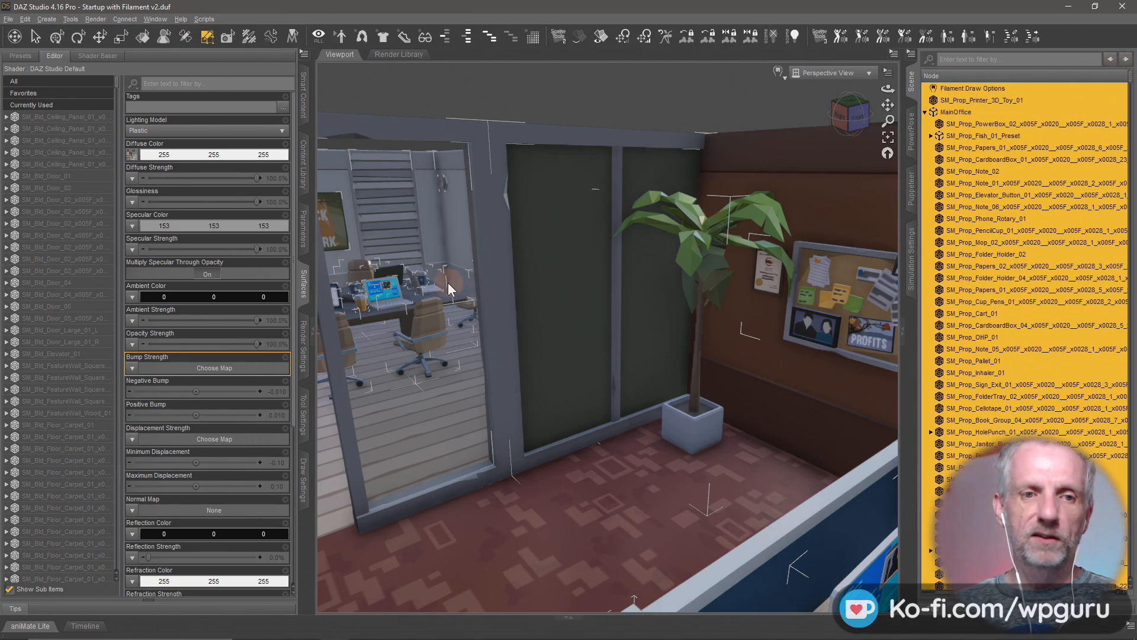
# - Show the Geometry Editor's tool settings for the selected objects
pyautogui.click(554, 257)
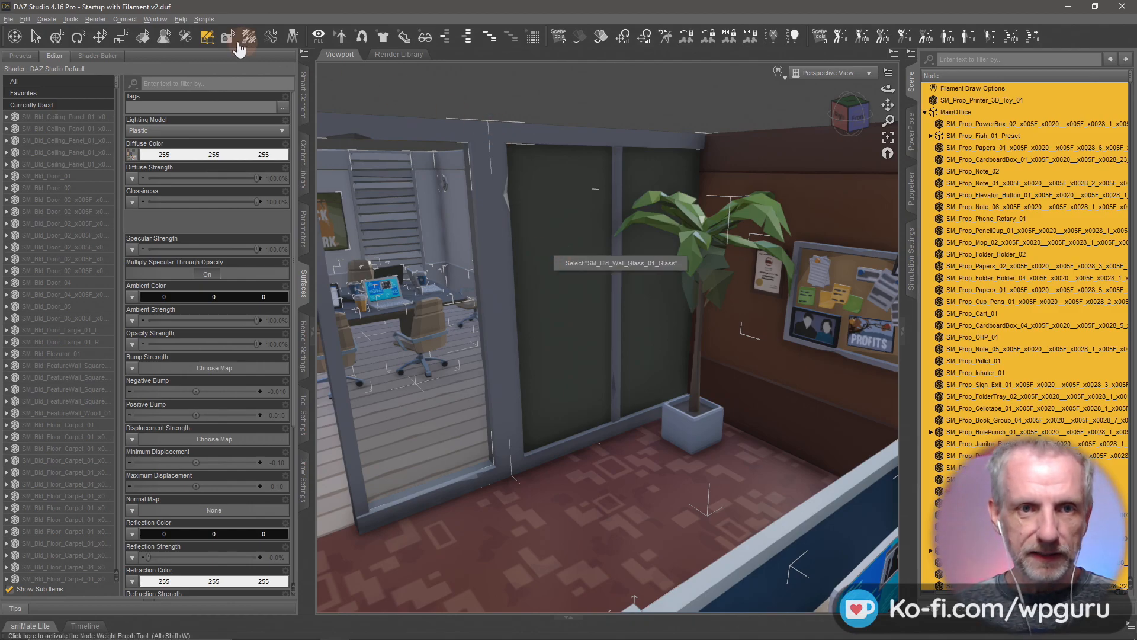
pyautogui.click(304, 431)
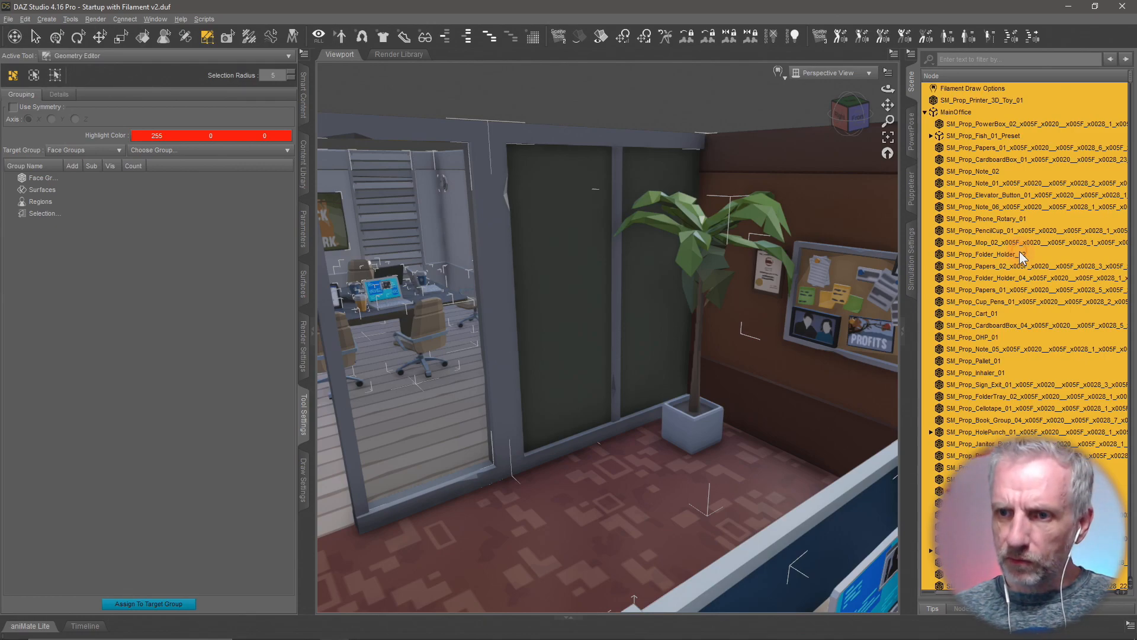
# - Select only SM_Prop_Folder_Holder_02 and examine its PolygonOffice_Material_01_A surface group in the Geometry Editor
pyautogui.click(1001, 253)
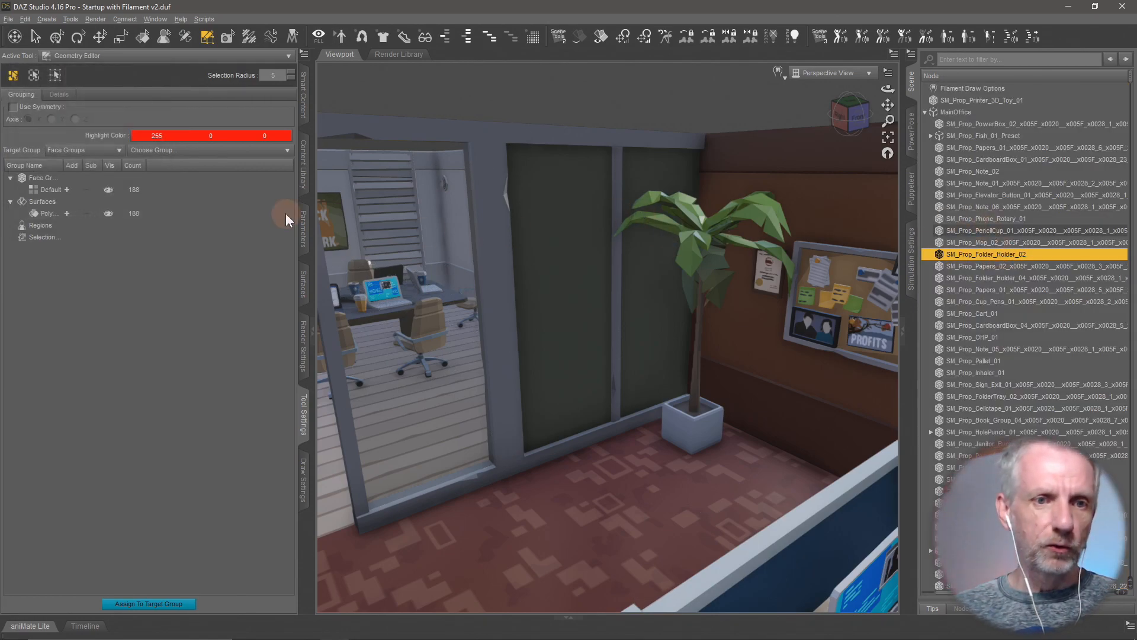
pyautogui.moveTo(63, 165); pyautogui.dragTo(130, 158)
pyautogui.click(96, 213)
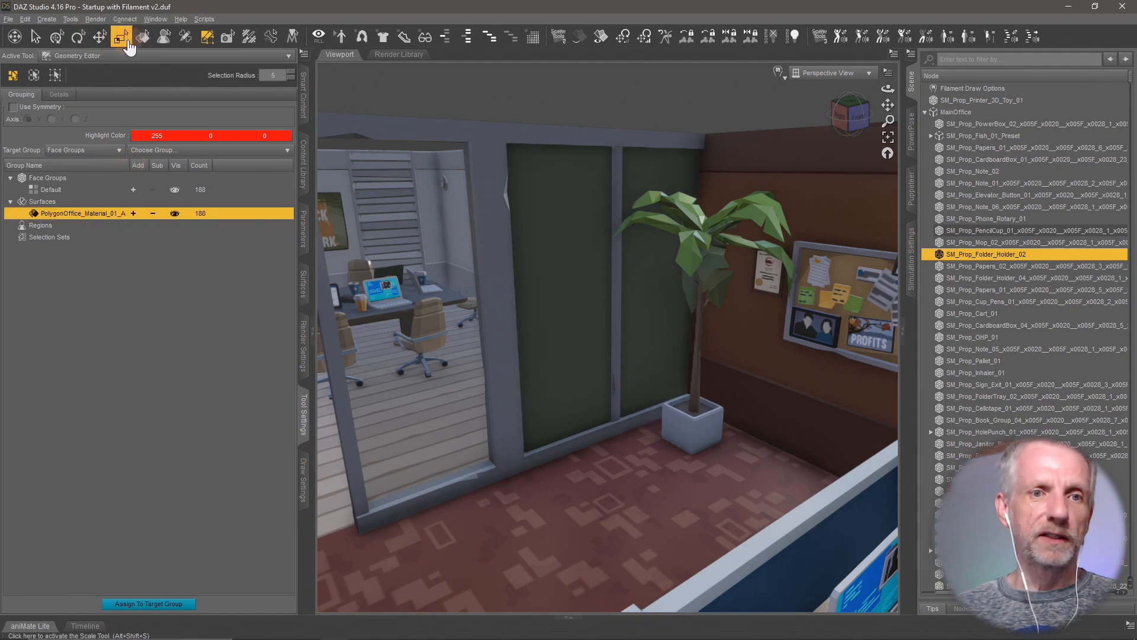
# - Pick the glass pane of the doorway wall with the Surface Selection tool and bring up the surface copy options for its material
pyautogui.click(142, 37)
pyautogui.click(536, 214)
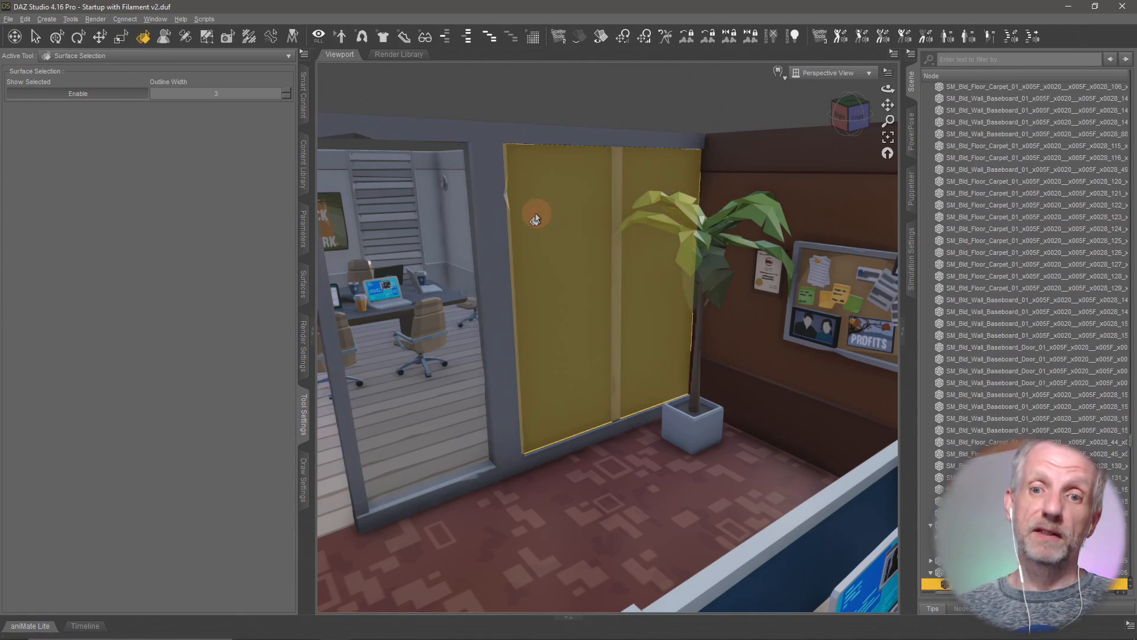
pyautogui.scroll(-6, 570, 324)
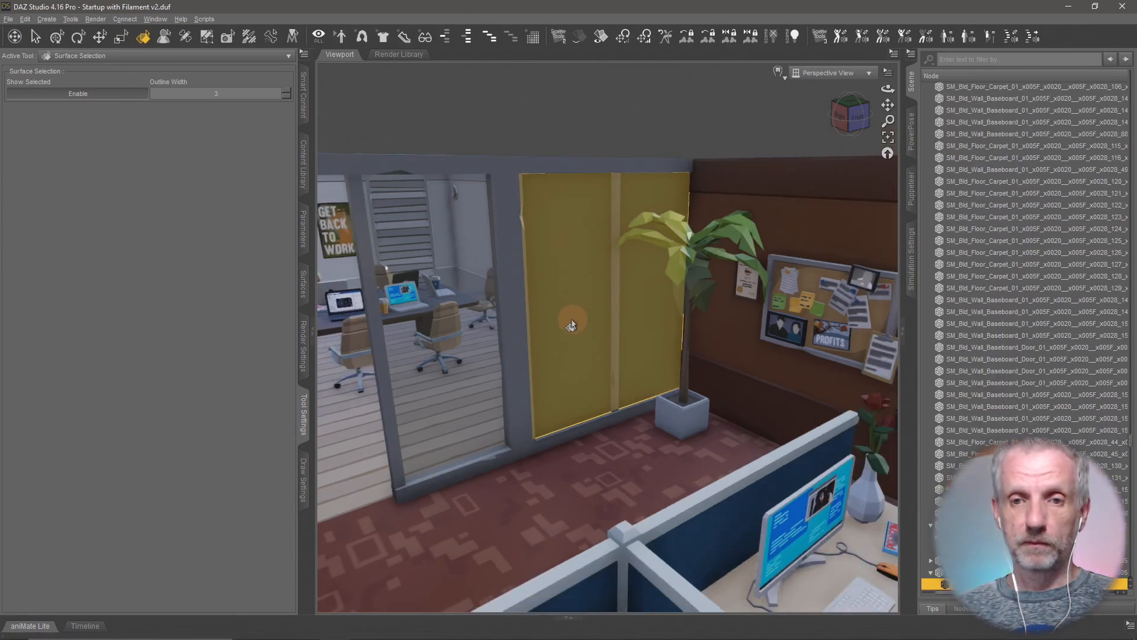
pyautogui.scroll(-5, 570, 323)
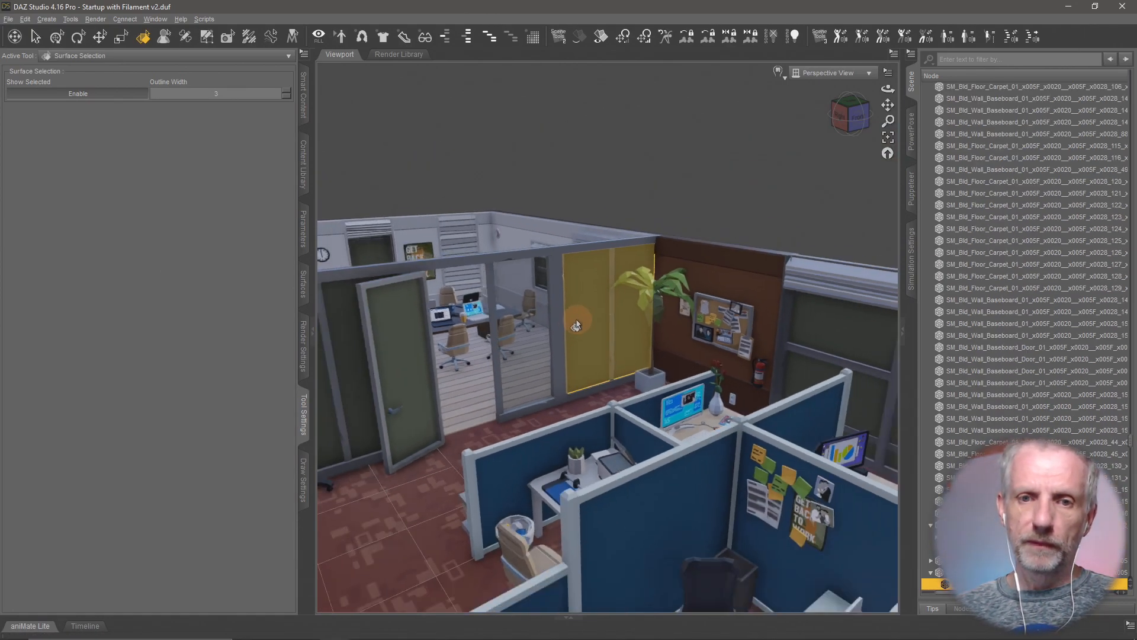
pyautogui.moveTo(565, 348)
pyautogui.keyDown('alt'); pyautogui.mouseDown()
pyautogui.moveTo(592, 320)
pyautogui.moveTo(567, 330)
pyautogui.mouseUp(); pyautogui.keyUp('alt')
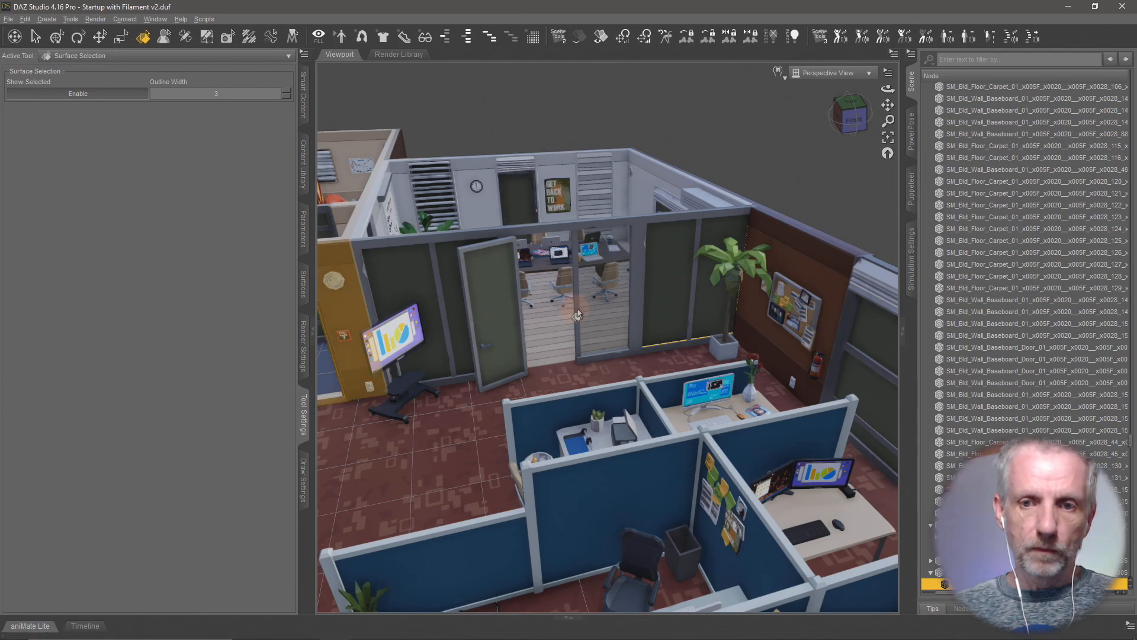
pyautogui.click(594, 313)
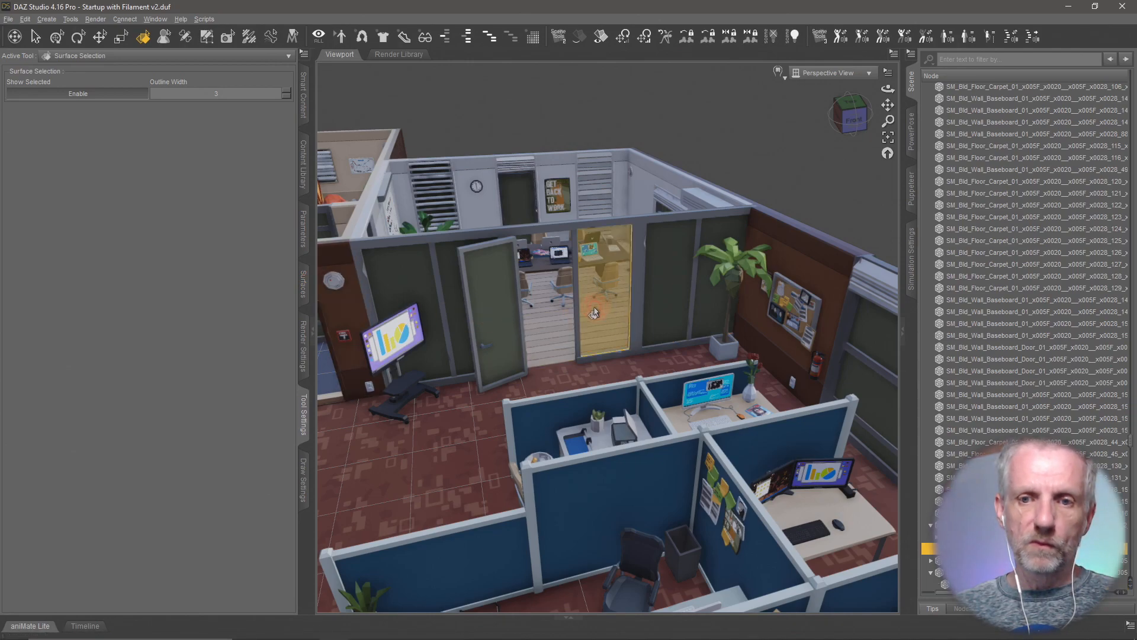
pyautogui.click(304, 287)
pyautogui.rightClick(80, 126)
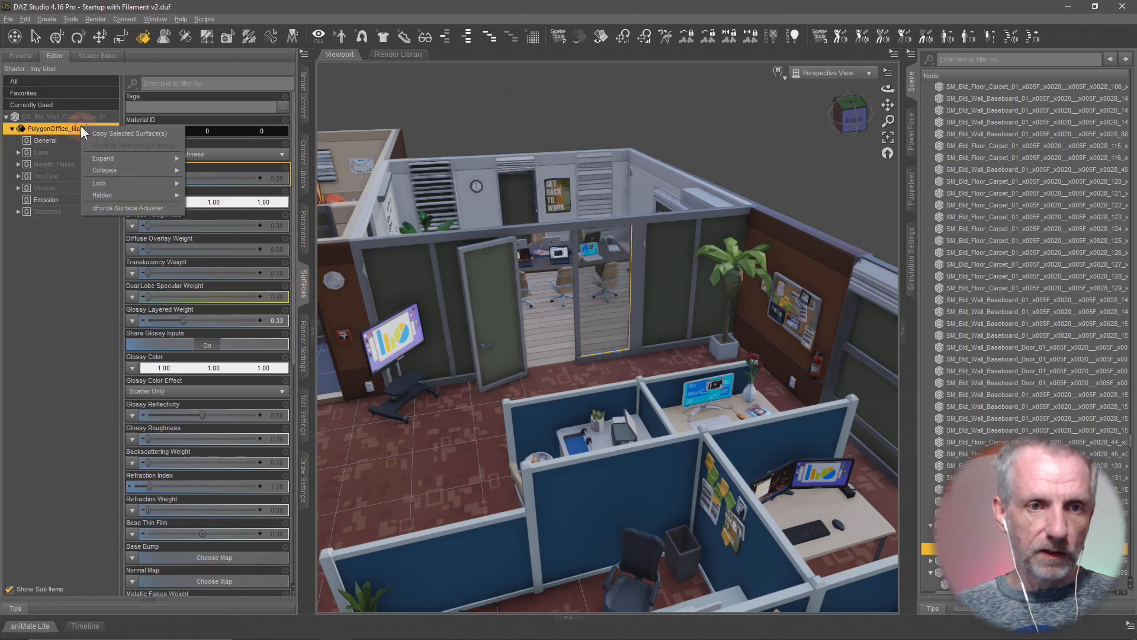
# - Compare the glass surfaces of the wall panels and the open door, finishing with the wall panel behind the plant selected
pyautogui.click(520, 298)
pyautogui.click(693, 284)
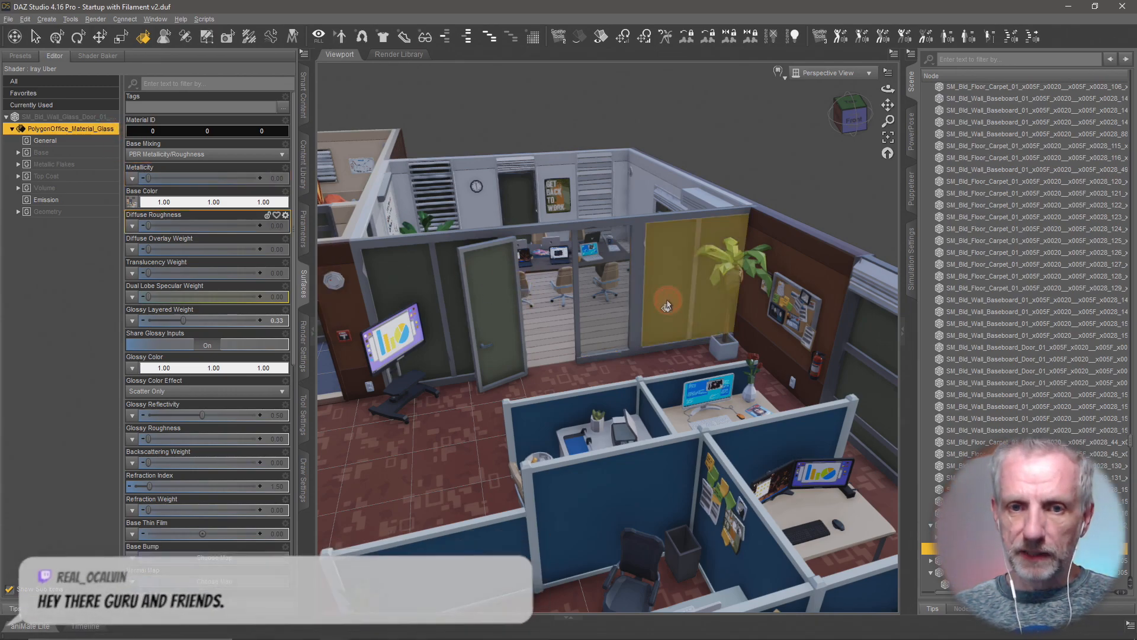
pyautogui.keyDown('ctrl'); pyautogui.click(391, 293); pyautogui.keyUp('ctrl')
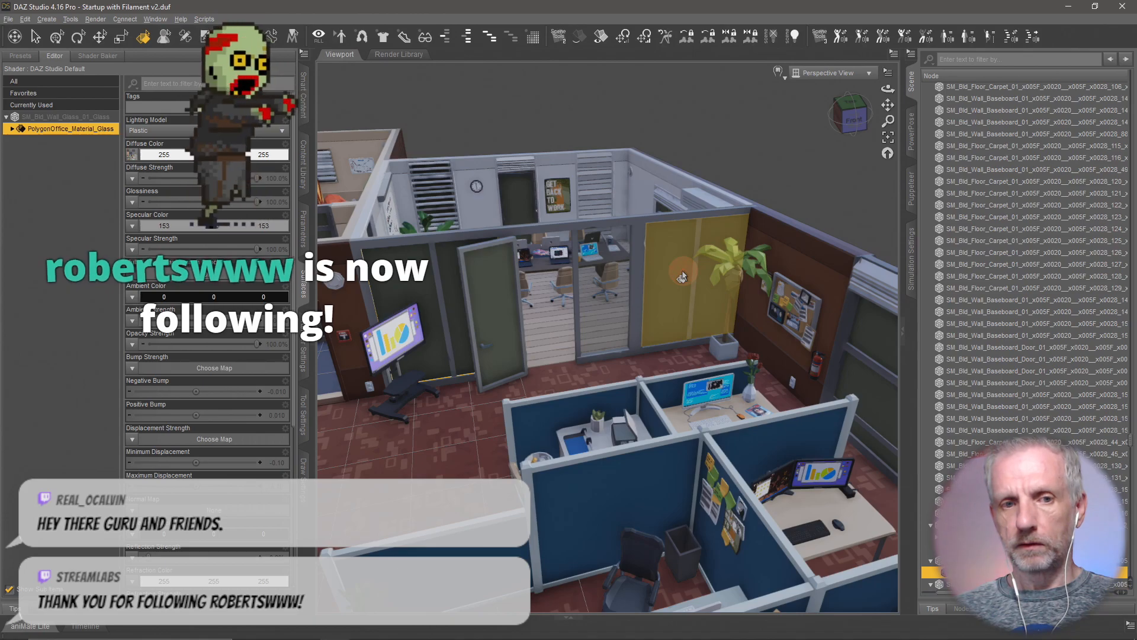
pyautogui.click(434, 313)
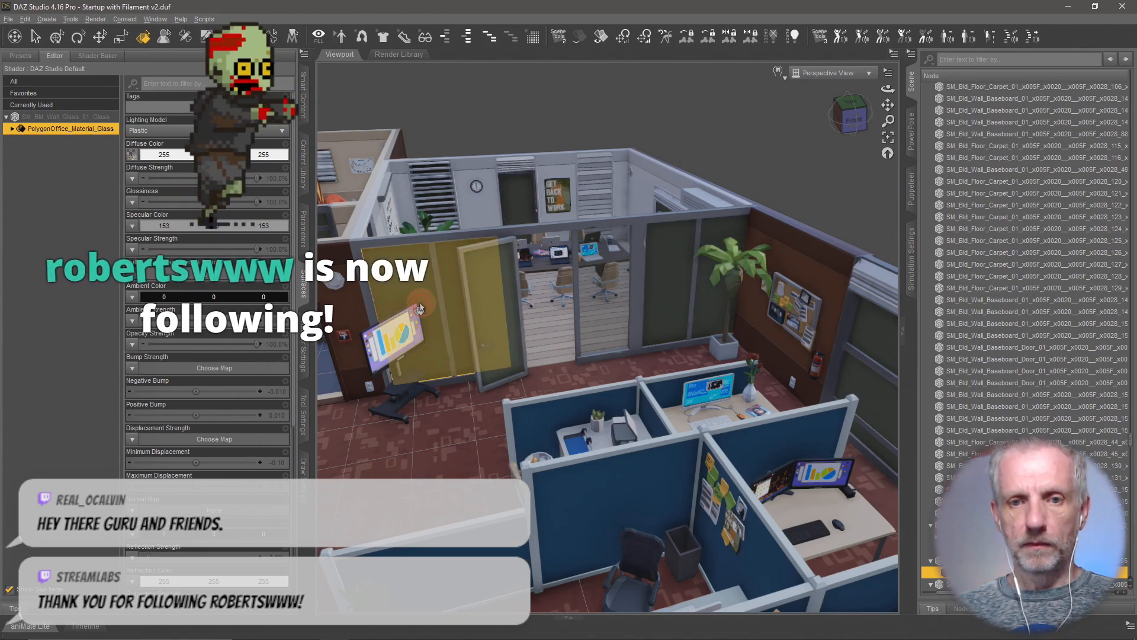
pyautogui.click(506, 322)
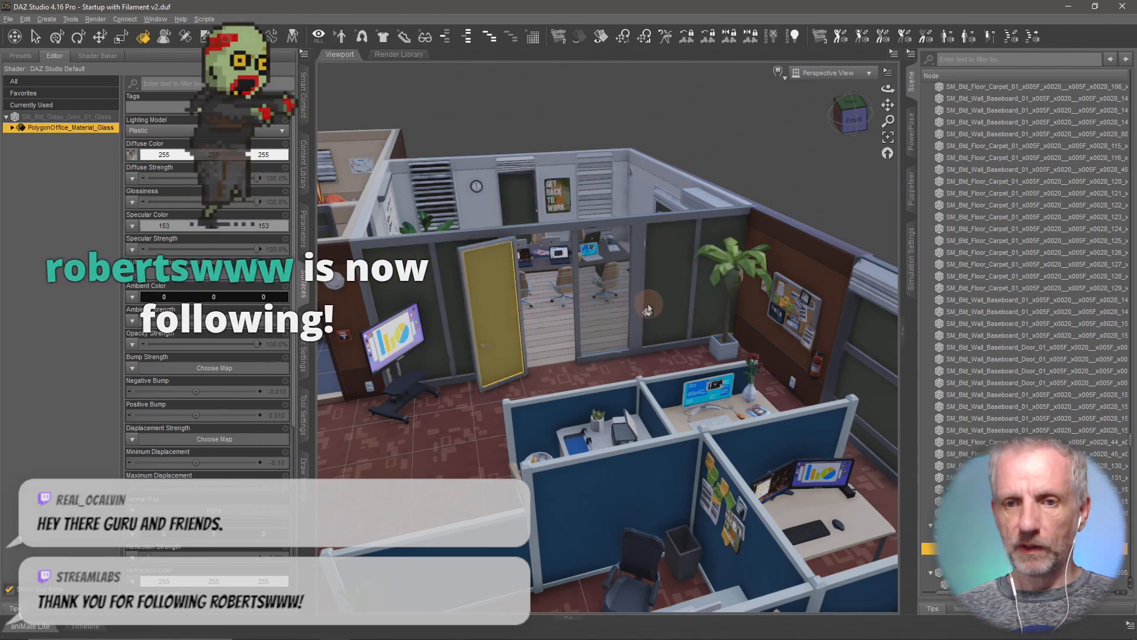
pyautogui.click(670, 306)
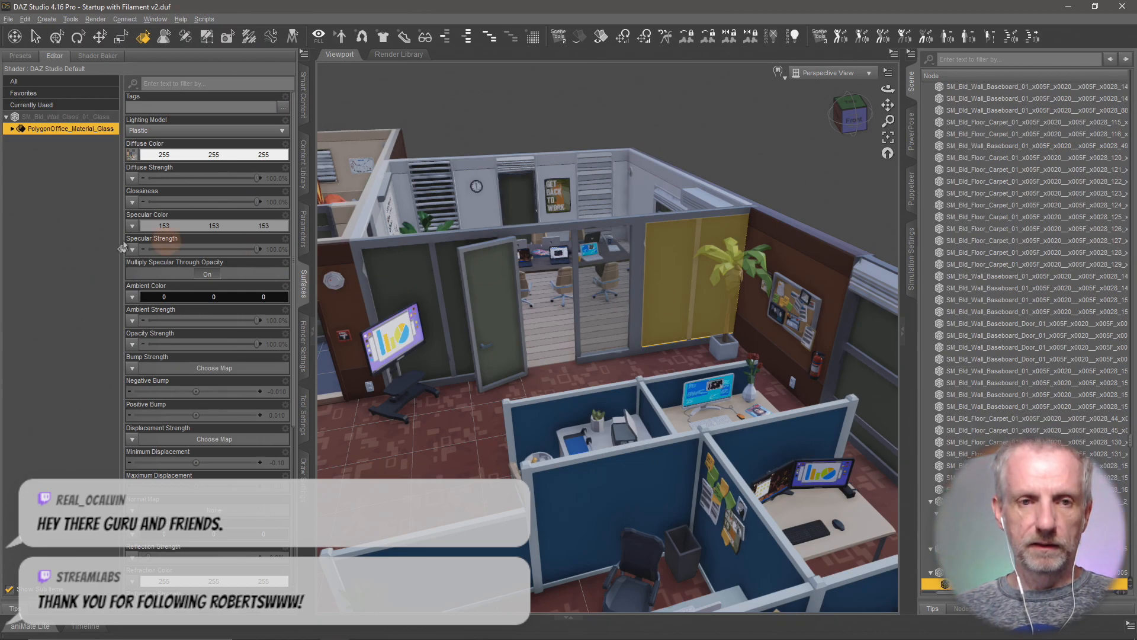
# - Try to paste the doorway pane's surface settings onto the wall panel's PolygonOffice_Material_Glass and expand its property groups
pyautogui.click(90, 217)
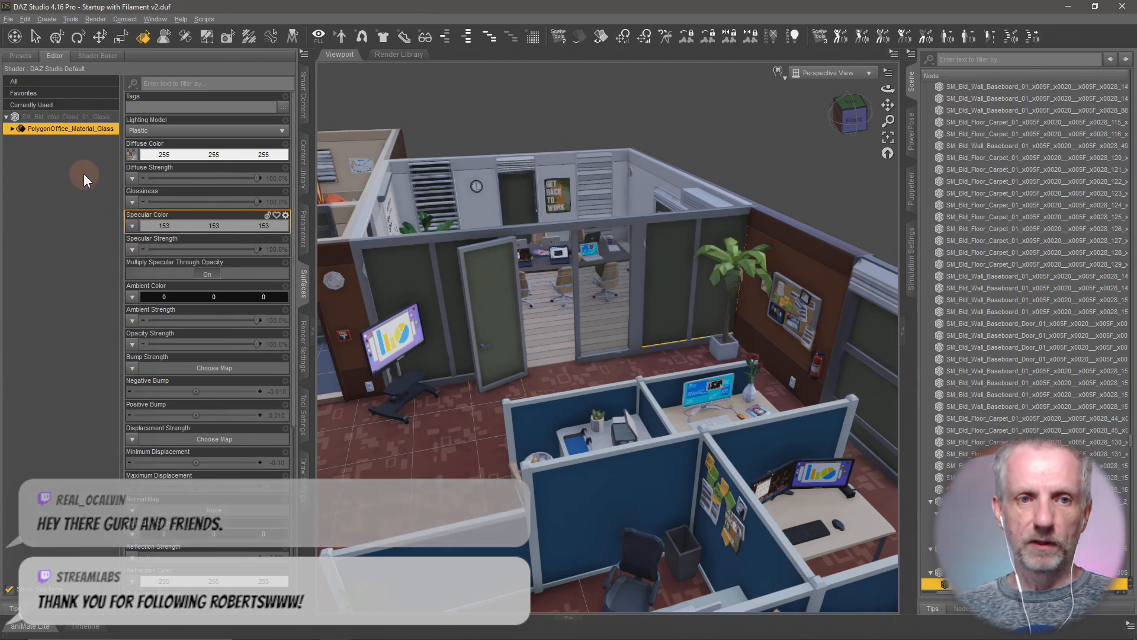
pyautogui.click(71, 135)
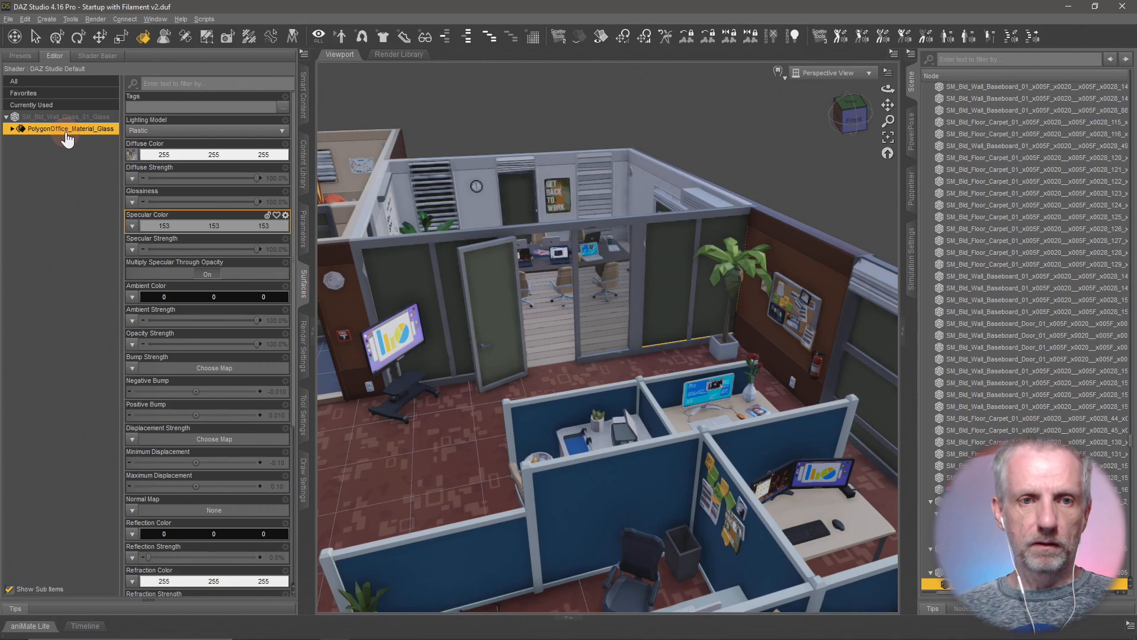
pyautogui.rightClick(65, 131)
pyautogui.click(96, 148)
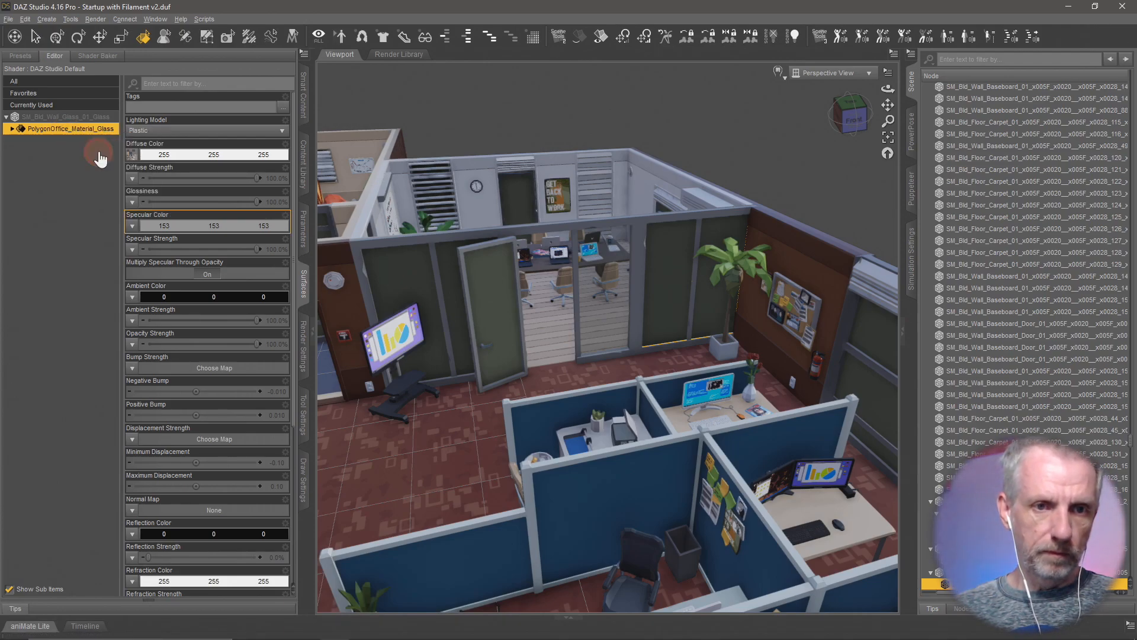
pyautogui.click(12, 129)
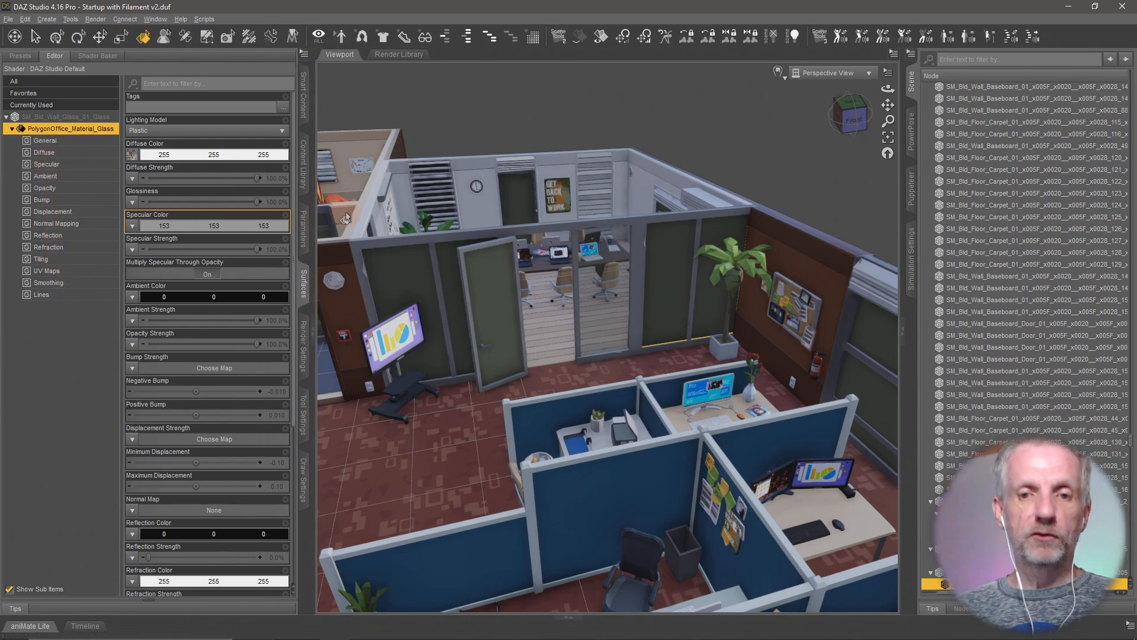
# - Select all nodes in the scene hierarchy, starting from SM_Prop_Printer_3D_Toy_01
pyautogui.scroll(10, 1028, 391)
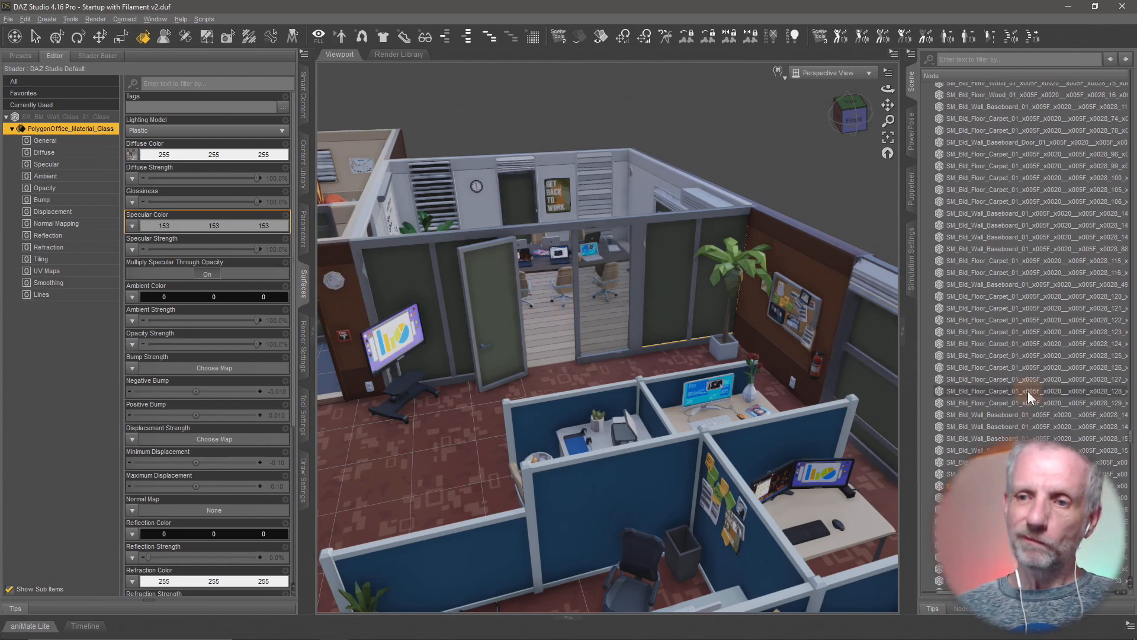
pyautogui.moveTo(1132, 421); pyautogui.dragTo(1132, 77)
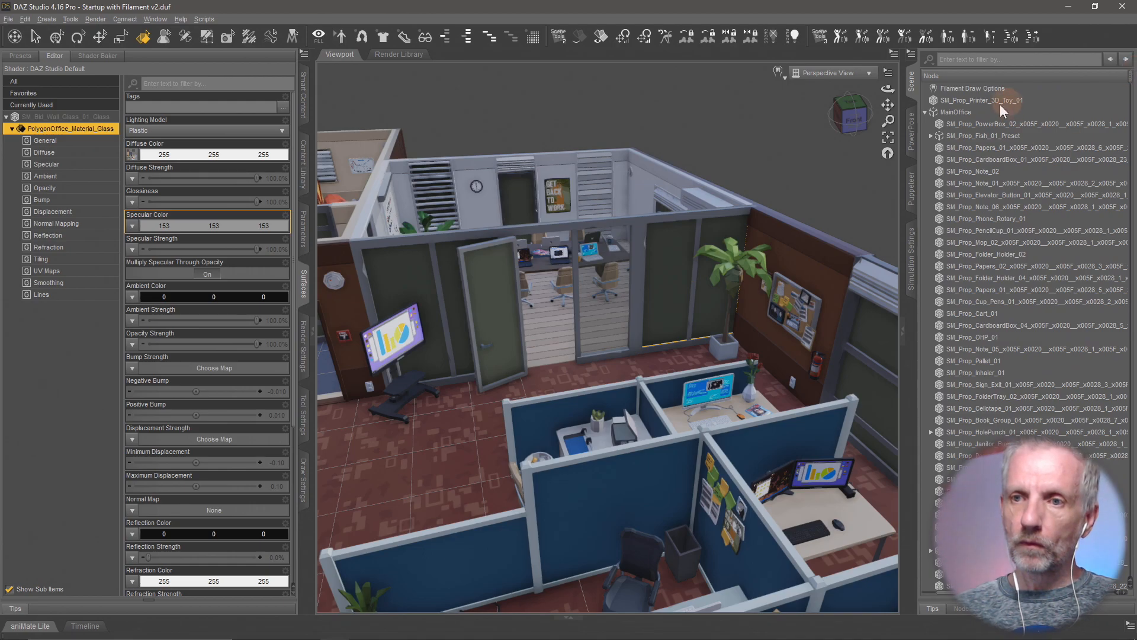
pyautogui.click(983, 101)
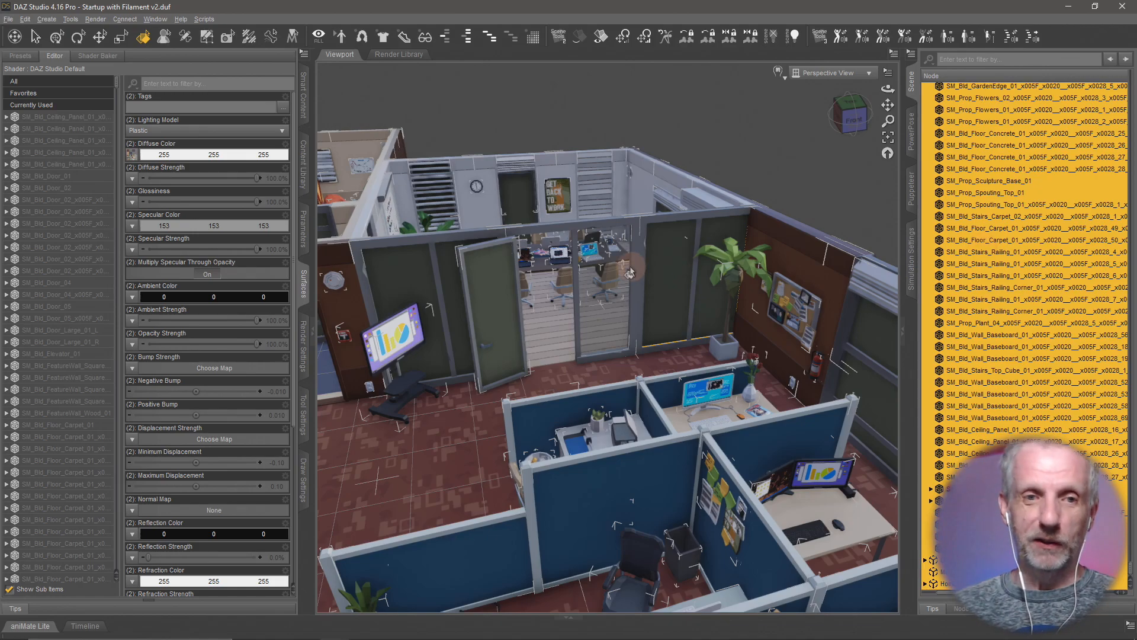
# - Select every surface of the selected nodes in the Surfaces editor
pyautogui.scroll(-10, 58, 366)
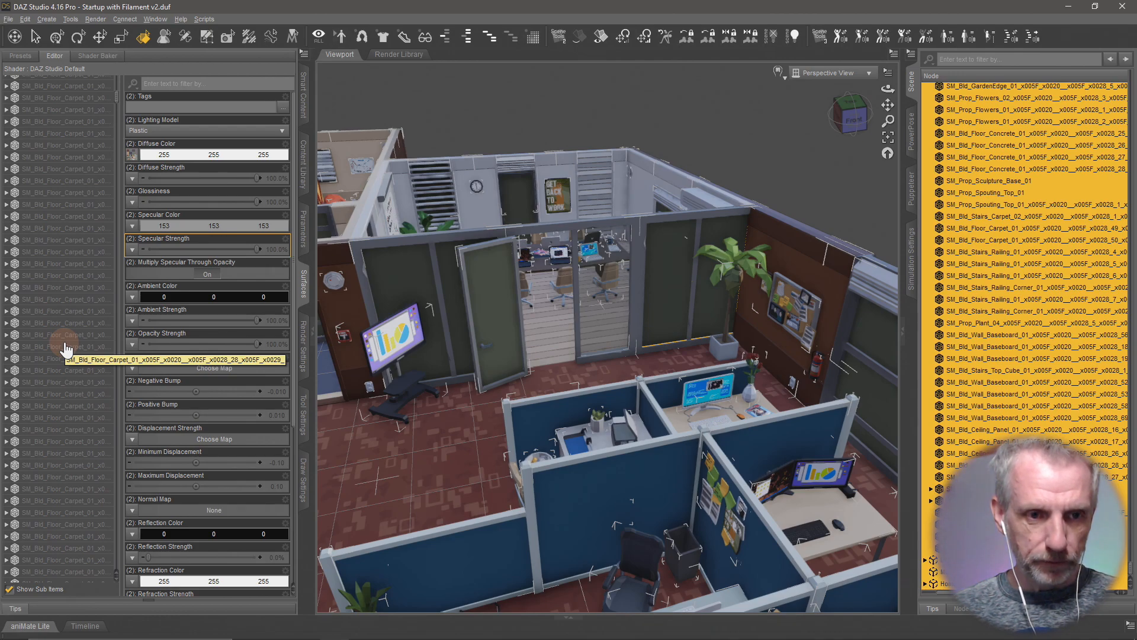
pyautogui.click(66, 347)
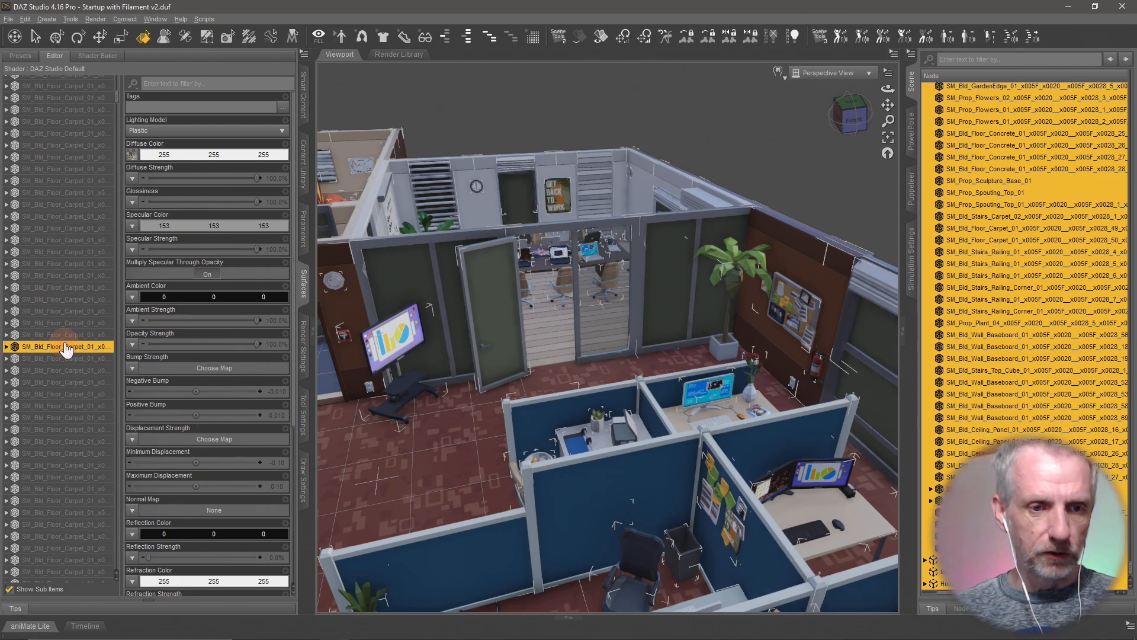
pyautogui.hotkey('ctrl', 'a')
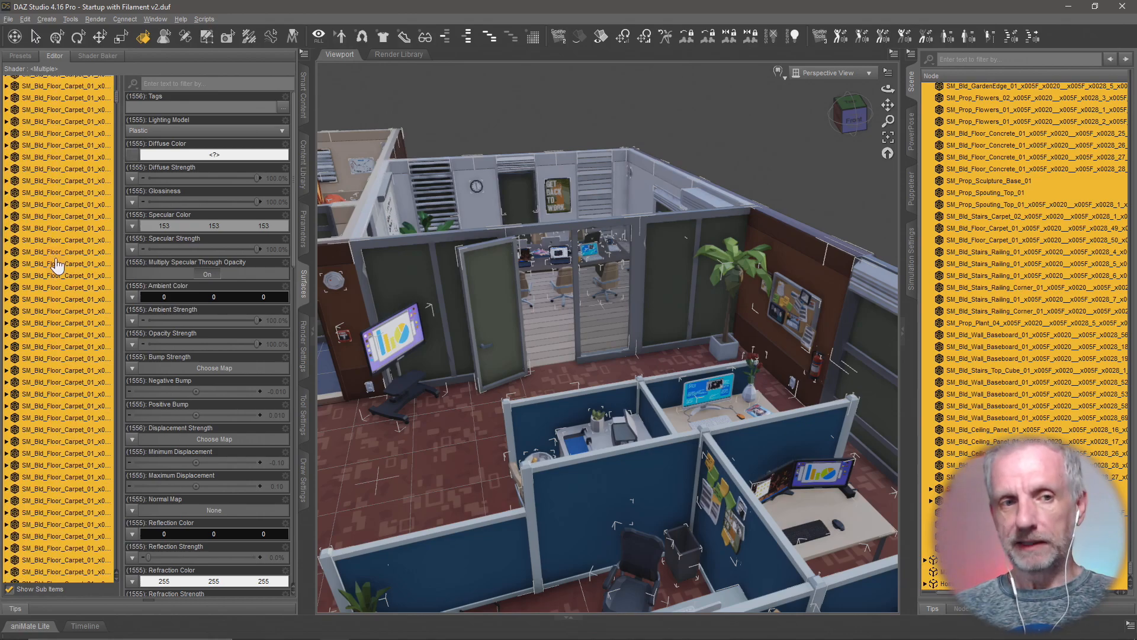
# - Look for the Iray shader presets that can be applied to all selected surfaces
pyautogui.click(20, 56)
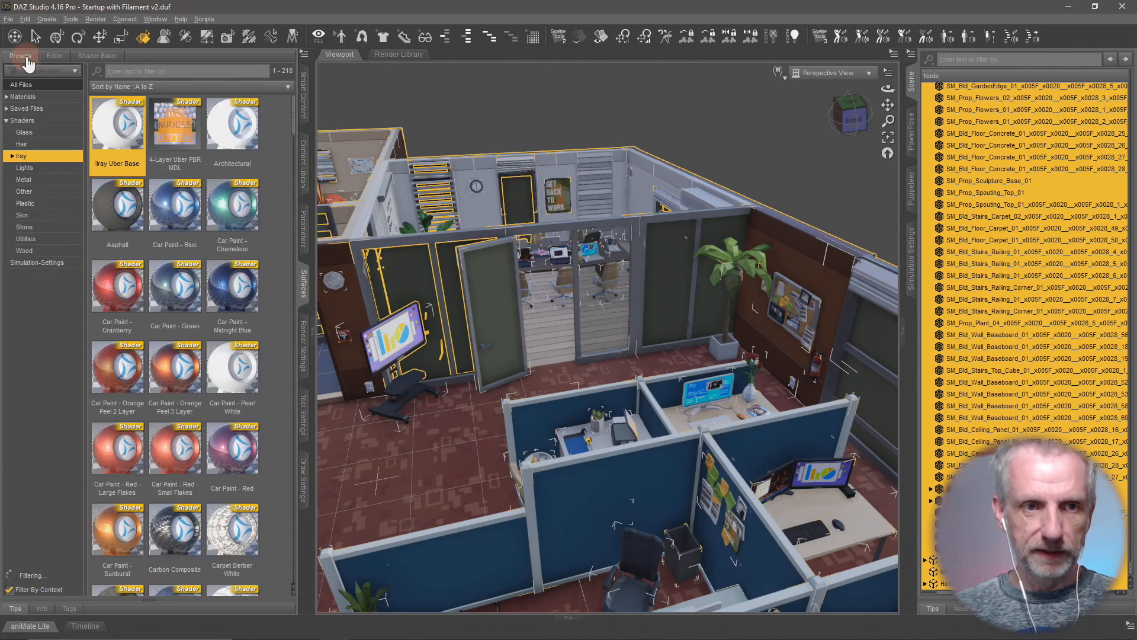
pyautogui.click(56, 148)
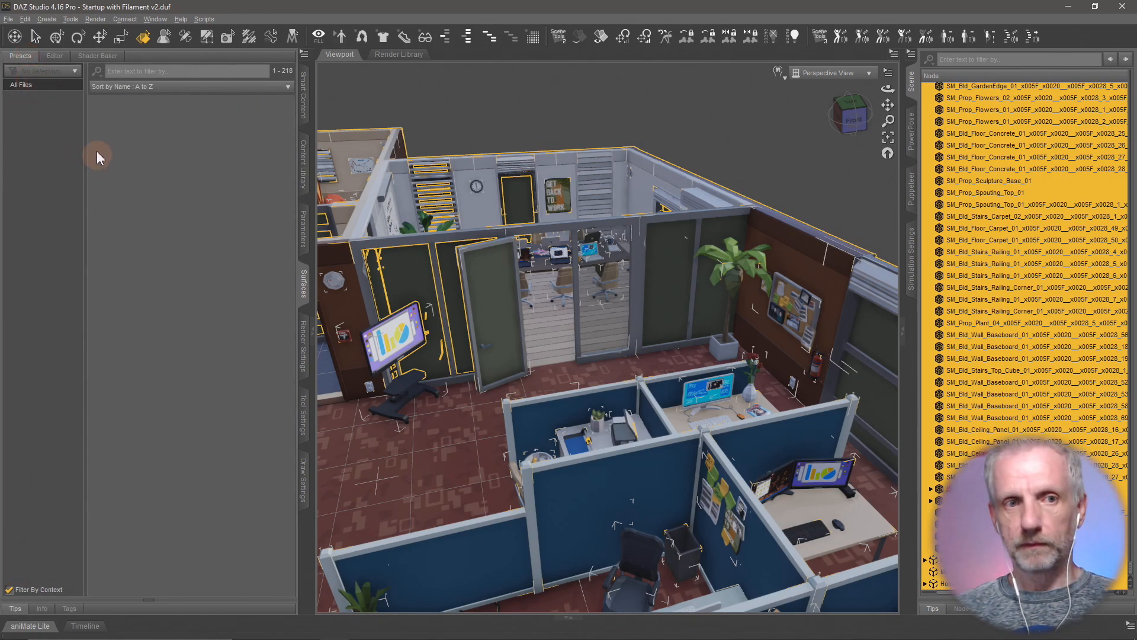
pyautogui.click(57, 57)
pyautogui.click(29, 57)
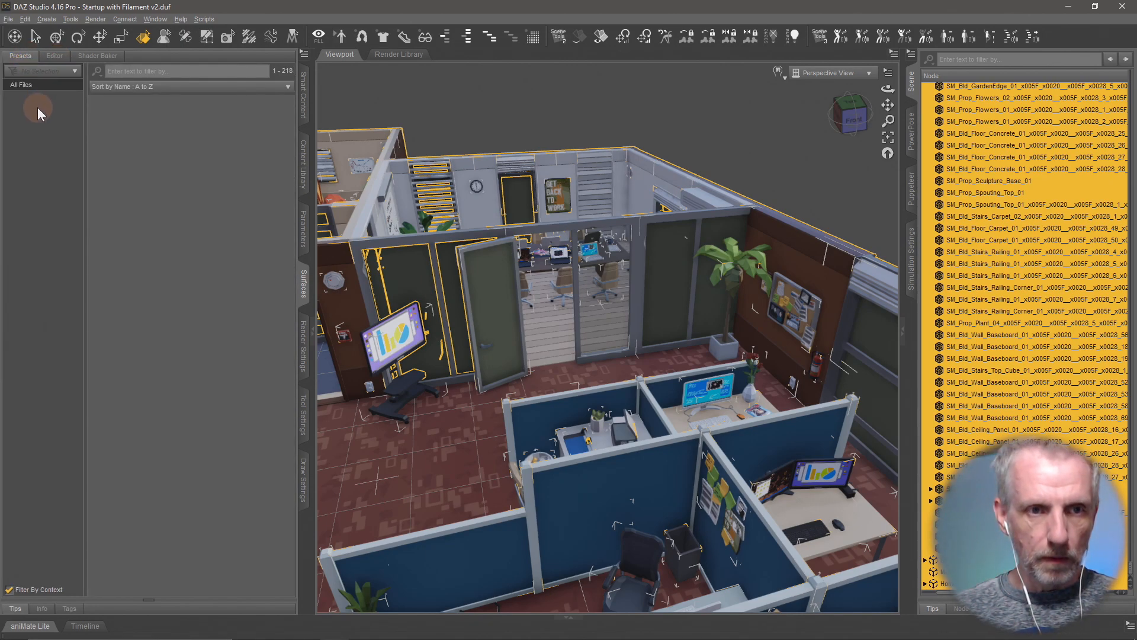
# - Limit the surface selection to the entries from the first ceiling panel through SM_Bld_Door_04 and check the shader presets for them
pyautogui.click(55, 56)
pyautogui.scroll(10, 74, 259)
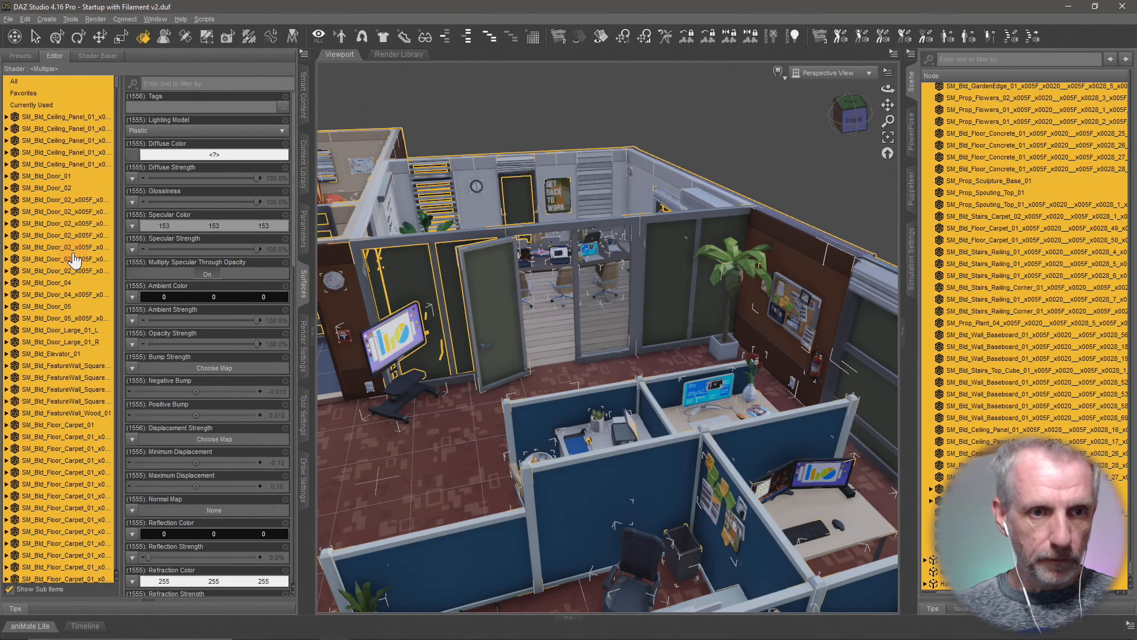
pyautogui.click(64, 118)
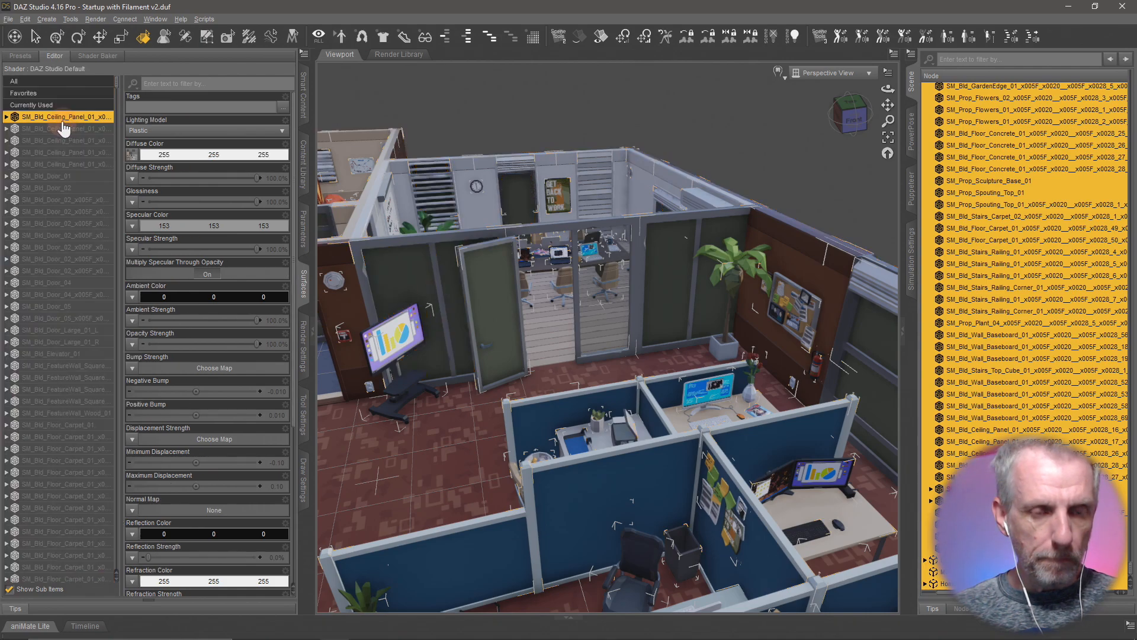
pyautogui.keyDown('shift'); pyautogui.click(58, 284); pyautogui.keyUp('shift')
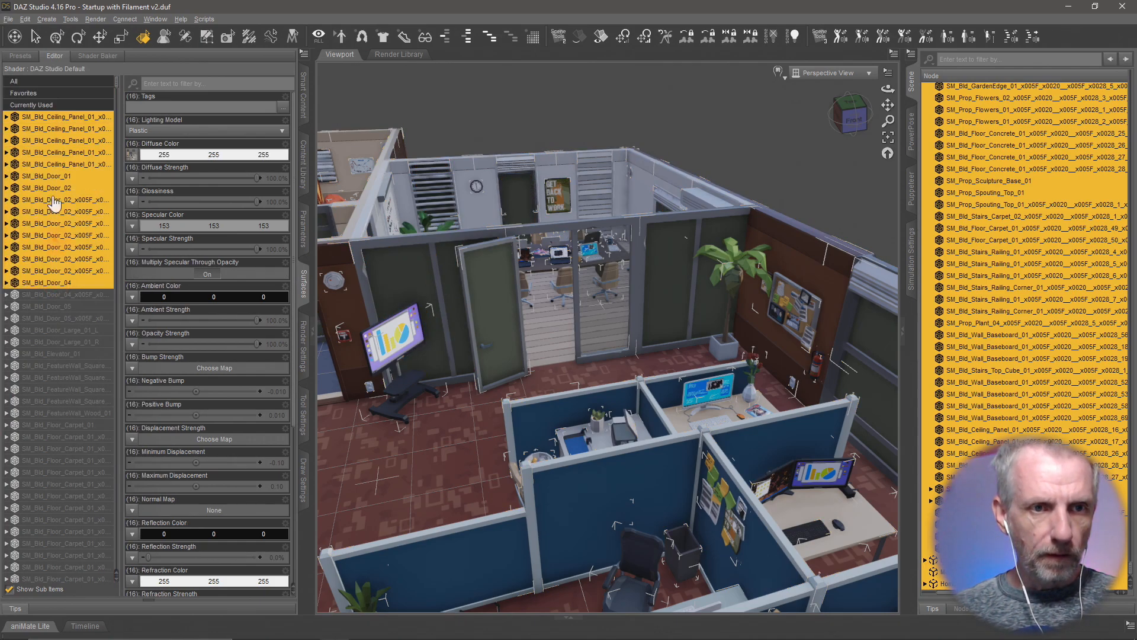
pyautogui.click(21, 56)
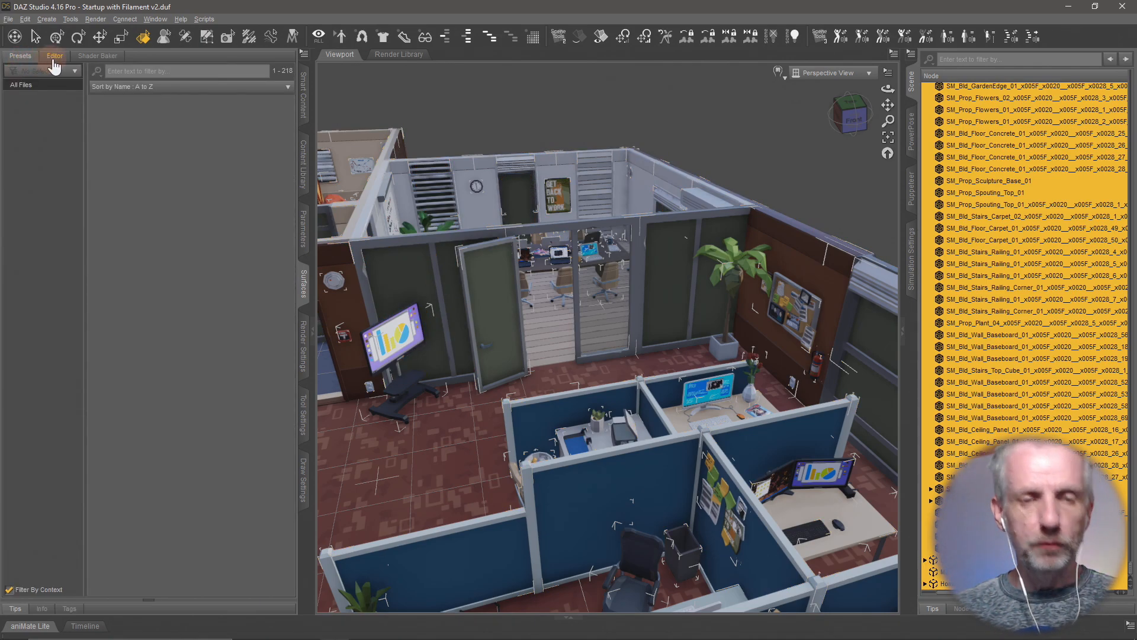
# - Reduce the surface selection to the first ceiling panel and turn off context filtering for the presets, returning to the surface editor
pyautogui.click(55, 56)
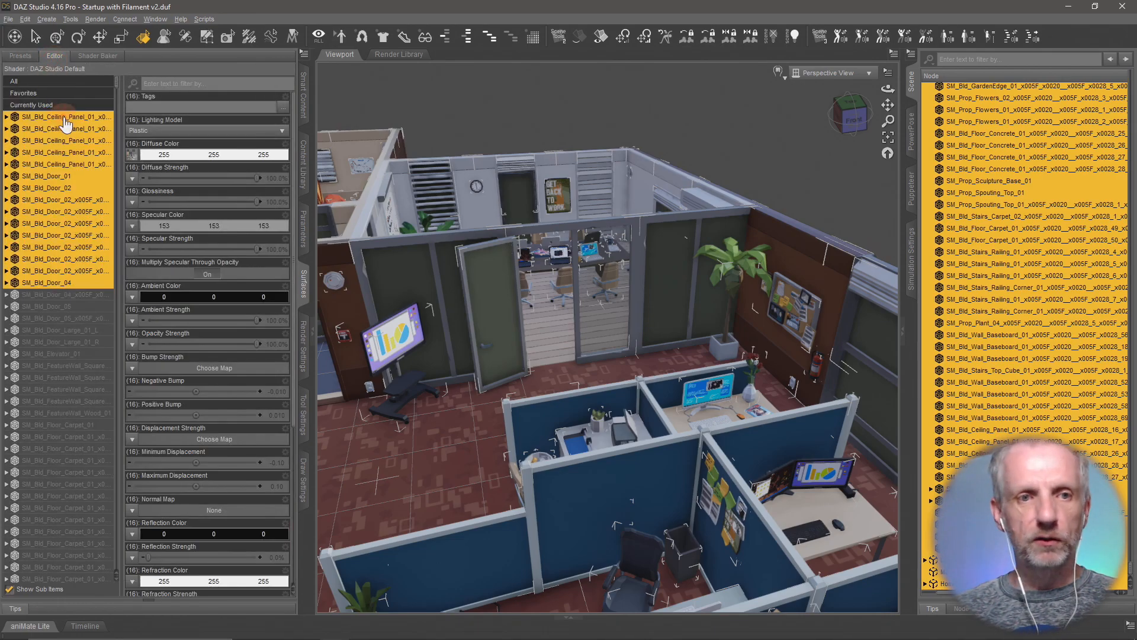
pyautogui.click(65, 118)
pyautogui.click(21, 56)
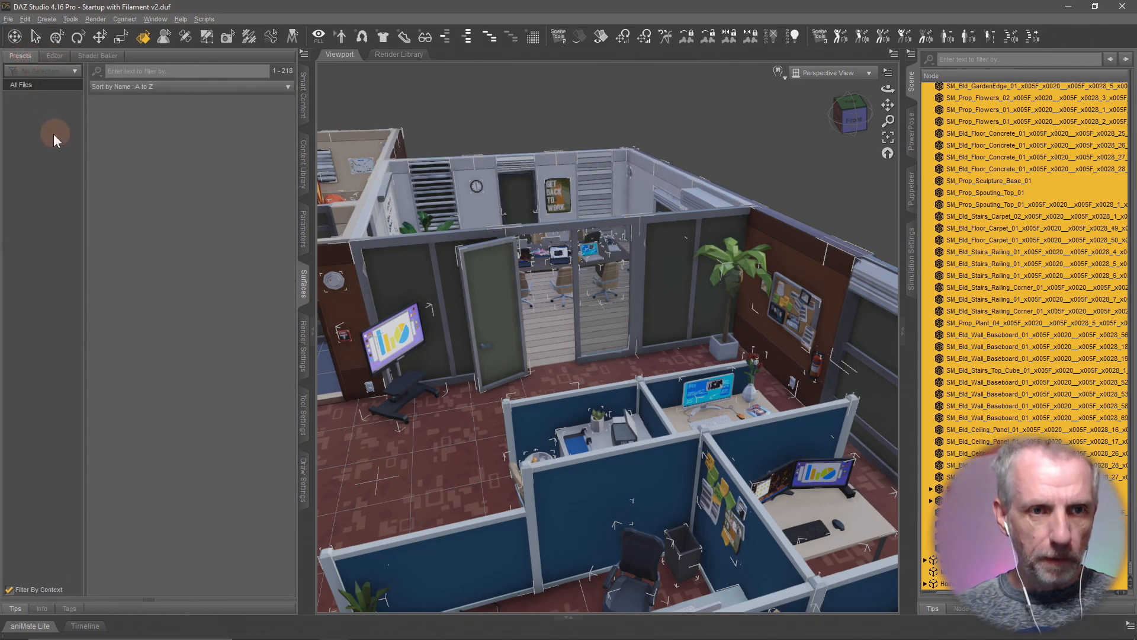
pyautogui.click(66, 150)
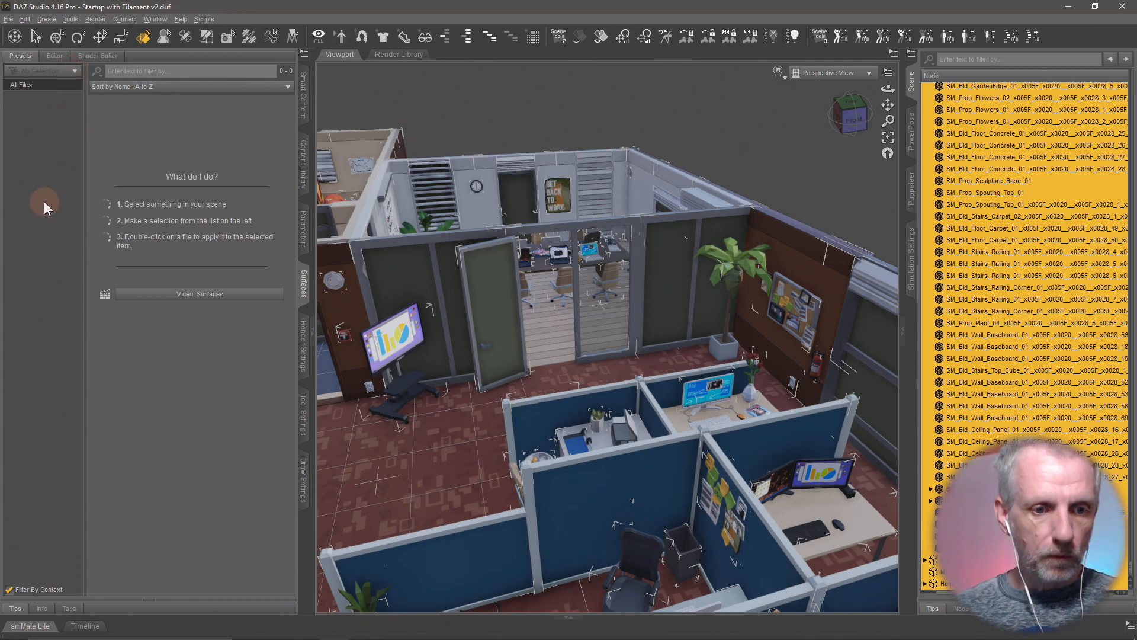
pyautogui.click(8, 590)
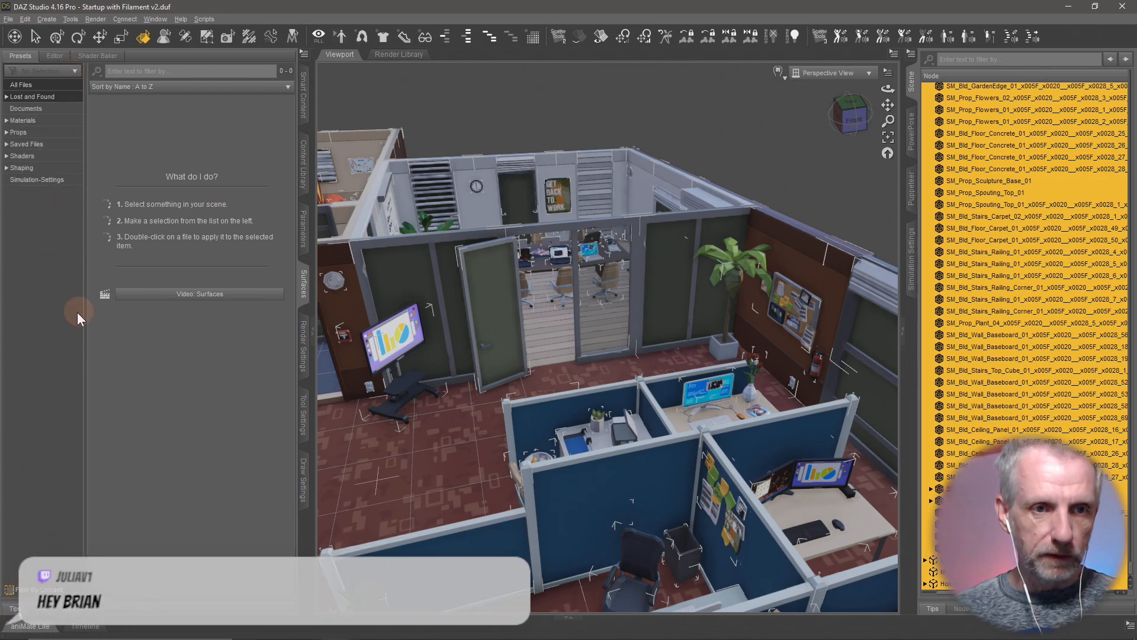
pyautogui.click(55, 56)
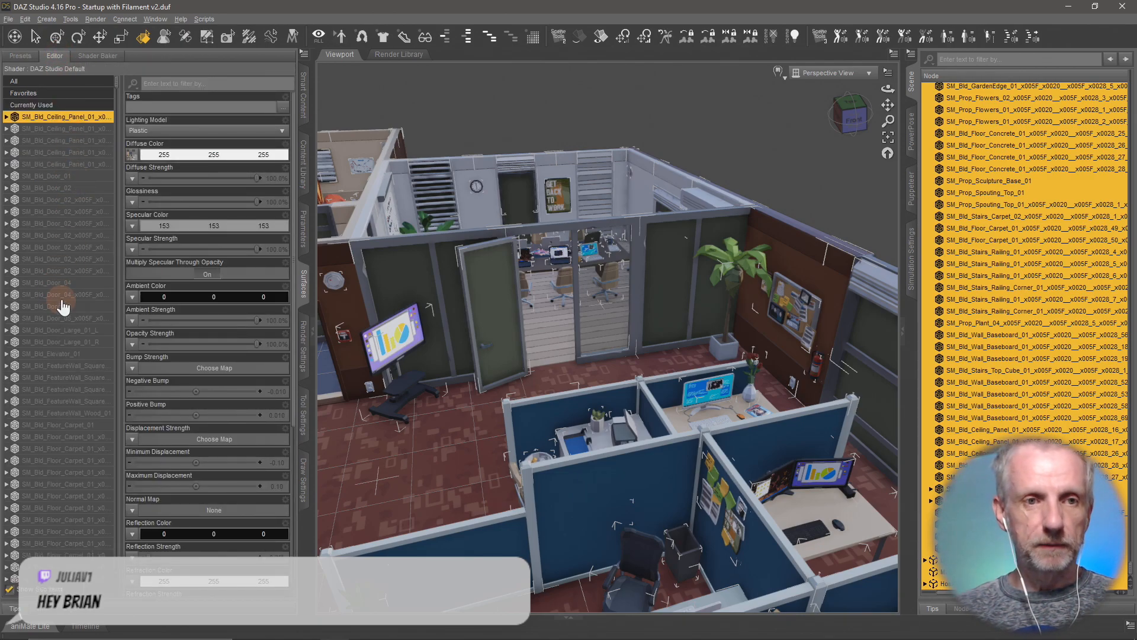
# - Apply the Iray Uber Base shader to all listed surfaces and return to the surface editor
pyautogui.hotkey('ctrl', 'a')
pyautogui.click(20, 56)
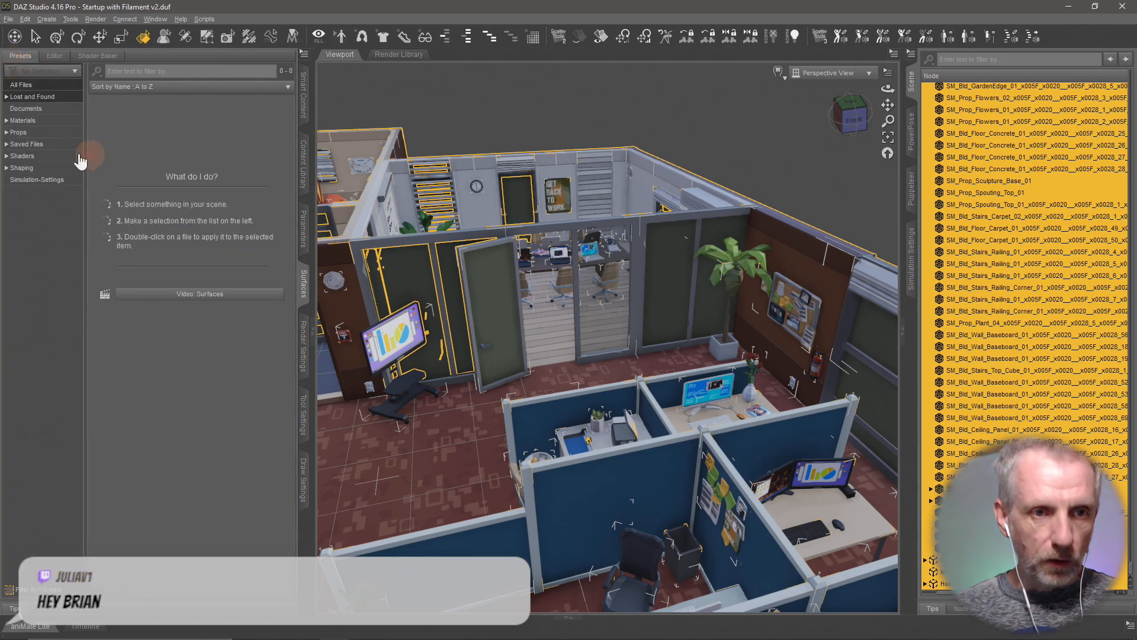
pyautogui.click(28, 155)
pyautogui.click(51, 192)
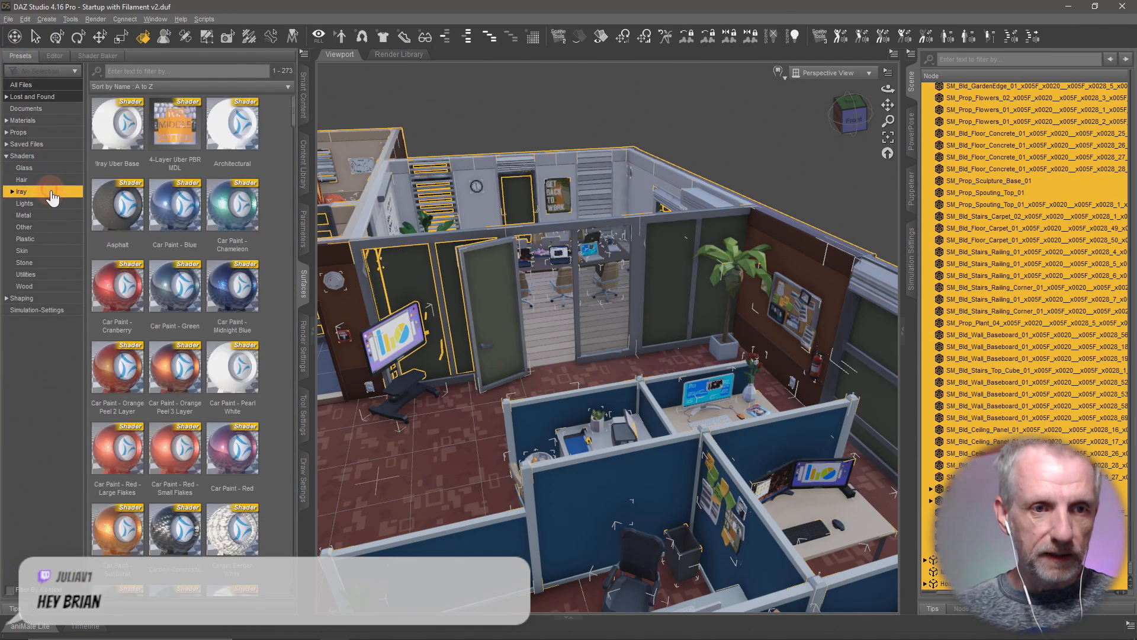
pyautogui.doubleClick(114, 125)
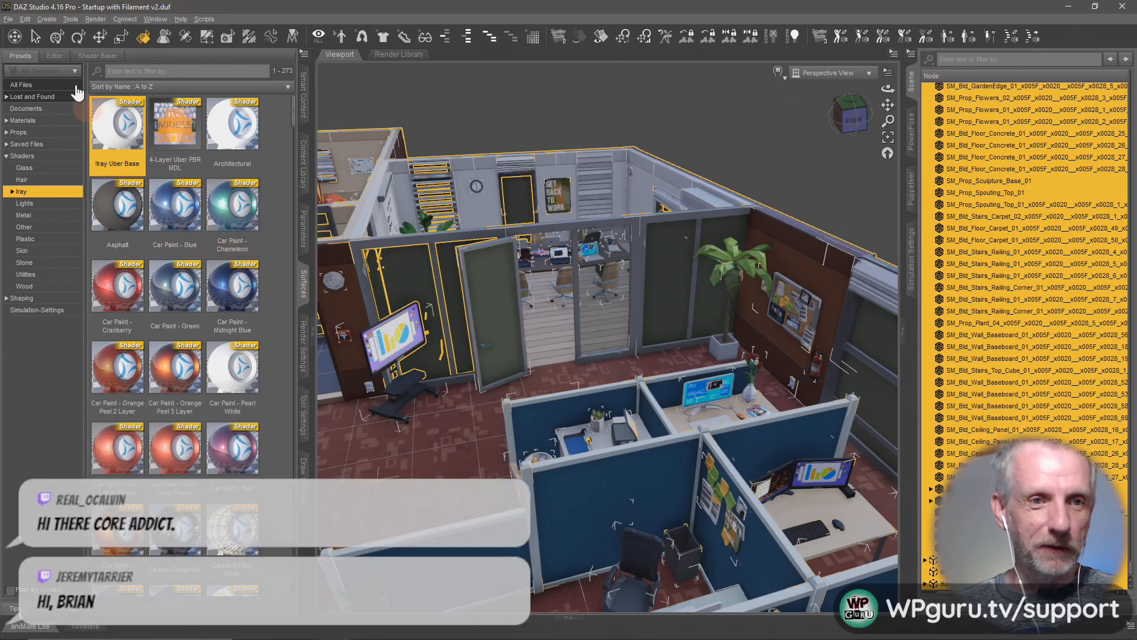
pyautogui.click(57, 57)
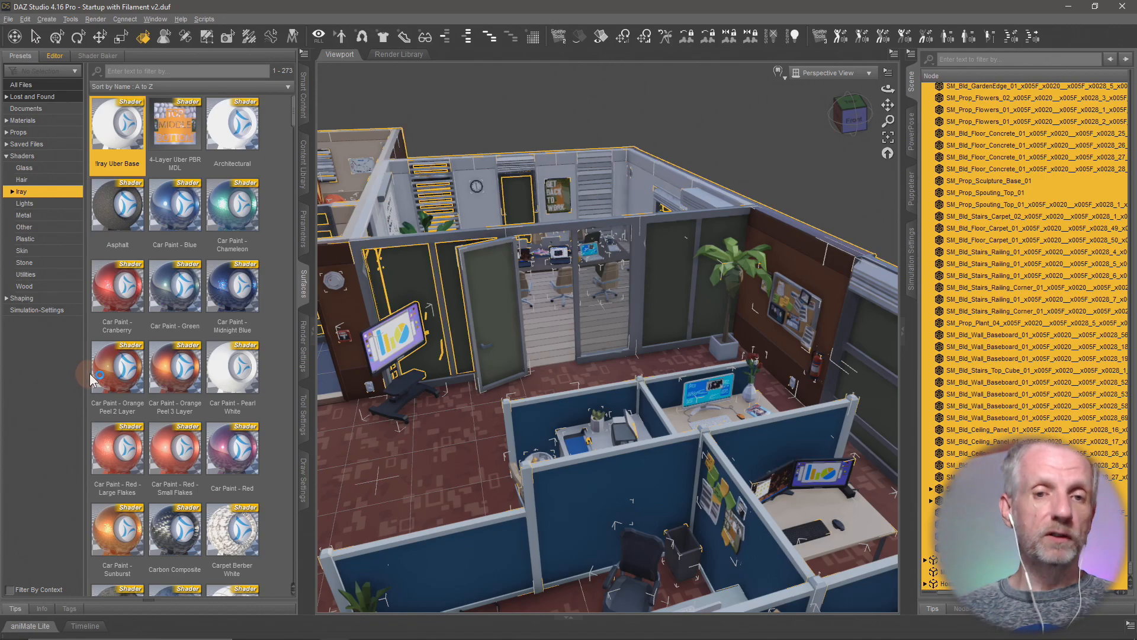
# - Switch to File Explorer and open the demo scene's Textures folder under textures, PolygonOffice, Assets, PolygonOffice
pyautogui.moveTo(276, 625)
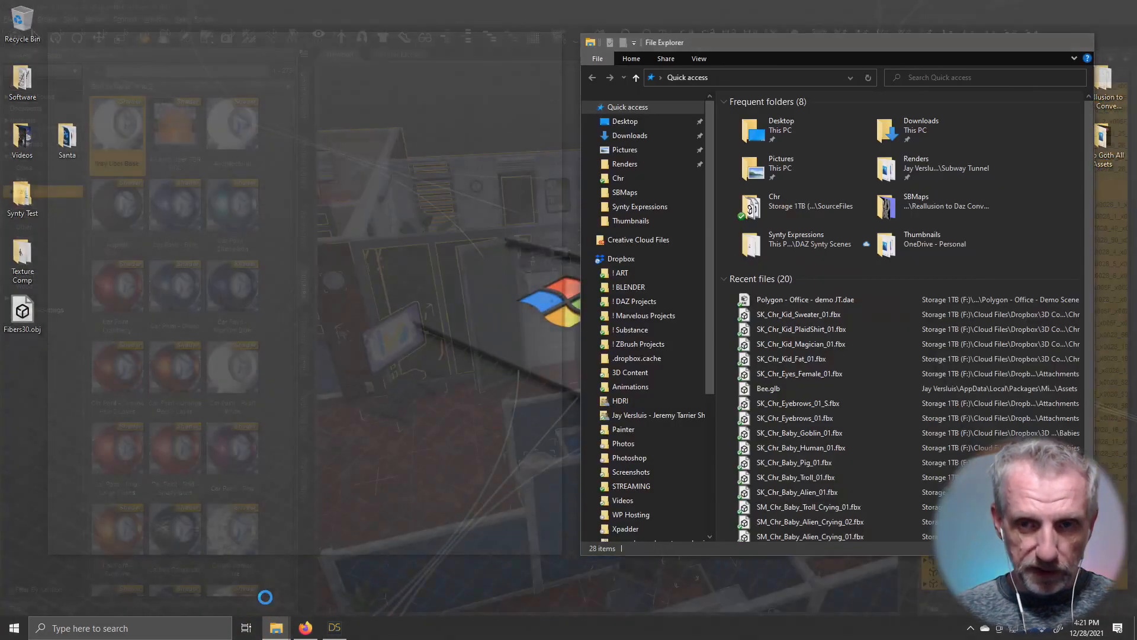
pyautogui.click(266, 597)
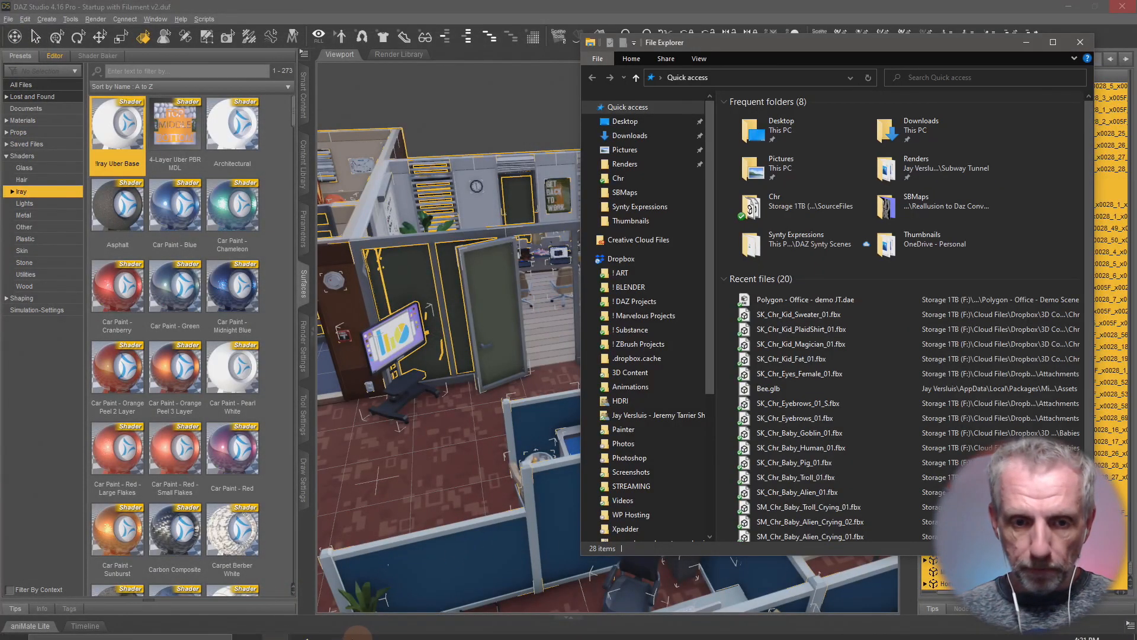
pyautogui.moveTo(279, 624)
pyautogui.click(294, 599)
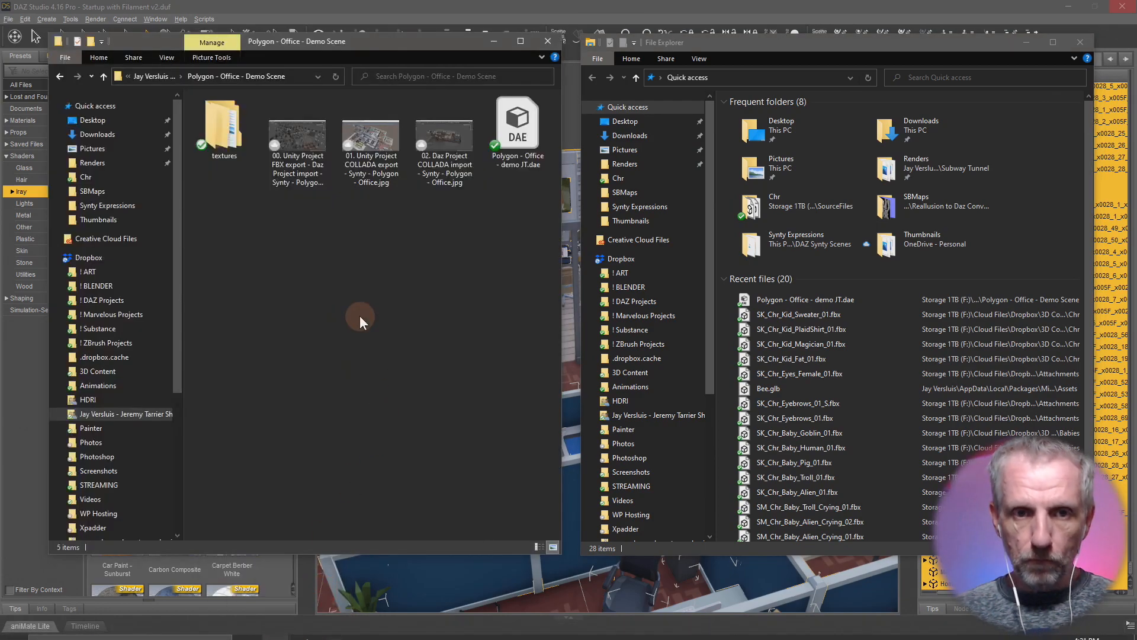
pyautogui.doubleClick(242, 133)
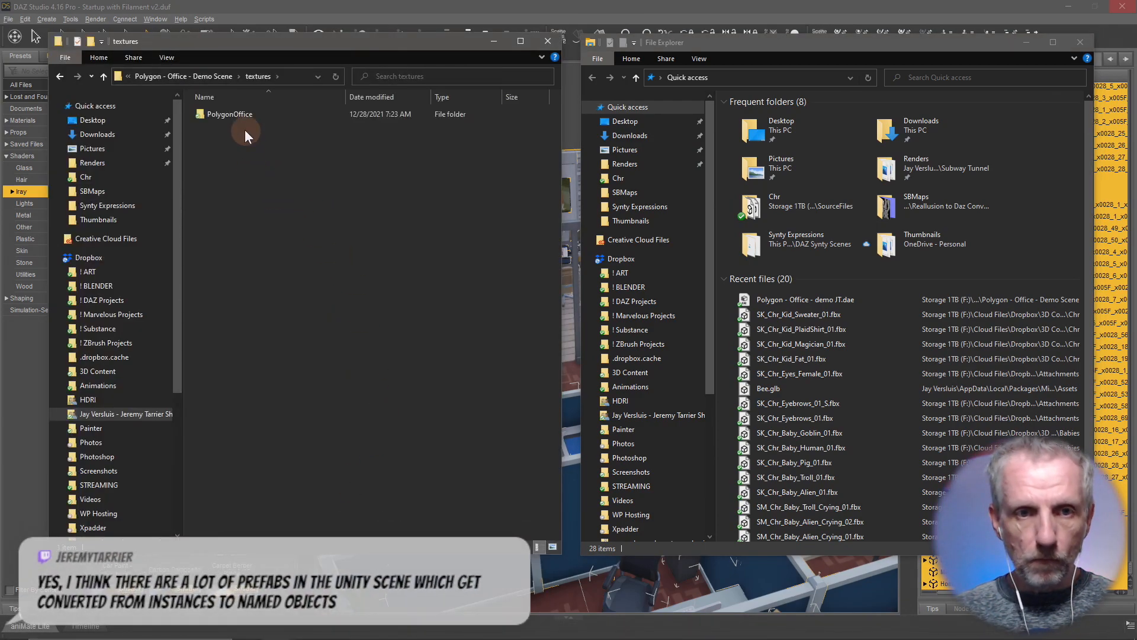
pyautogui.doubleClick(248, 114)
pyautogui.click(241, 112)
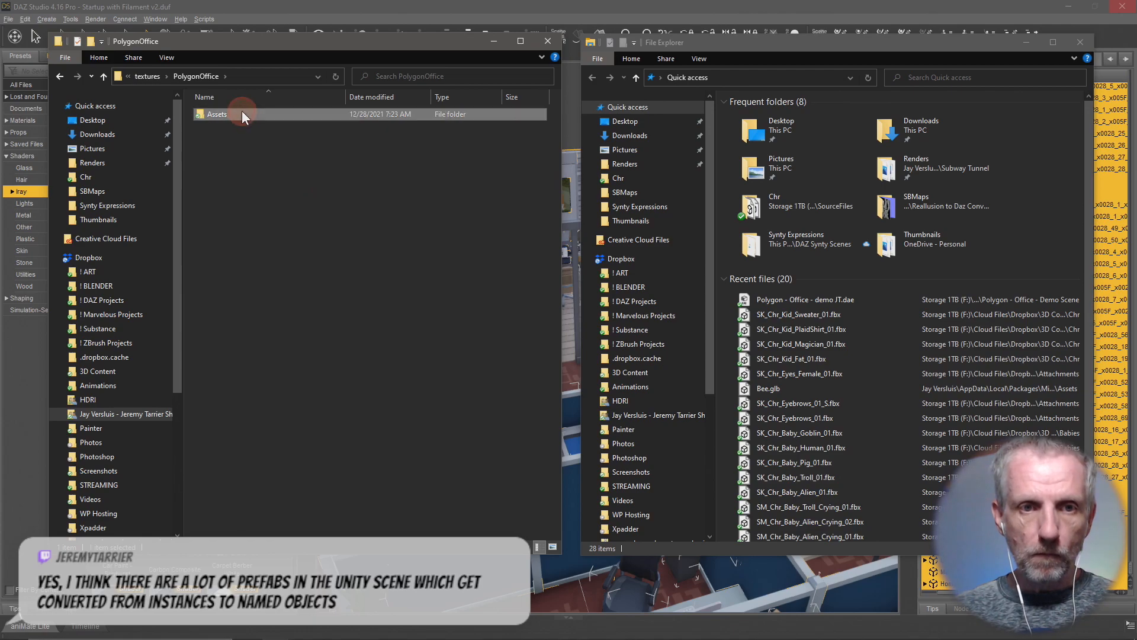
pyautogui.doubleClick(241, 113)
pyautogui.doubleClick(232, 134)
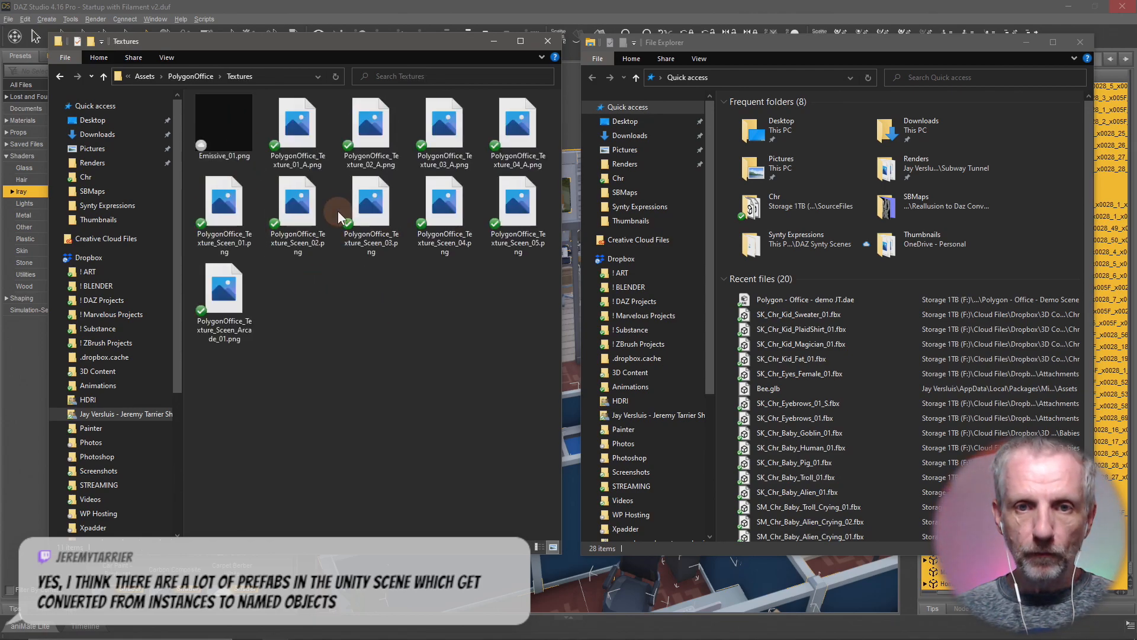
# - Examine the four main PolygonOffice texture files and the separate screen and arcade texture files in the folder
pyautogui.click(304, 124)
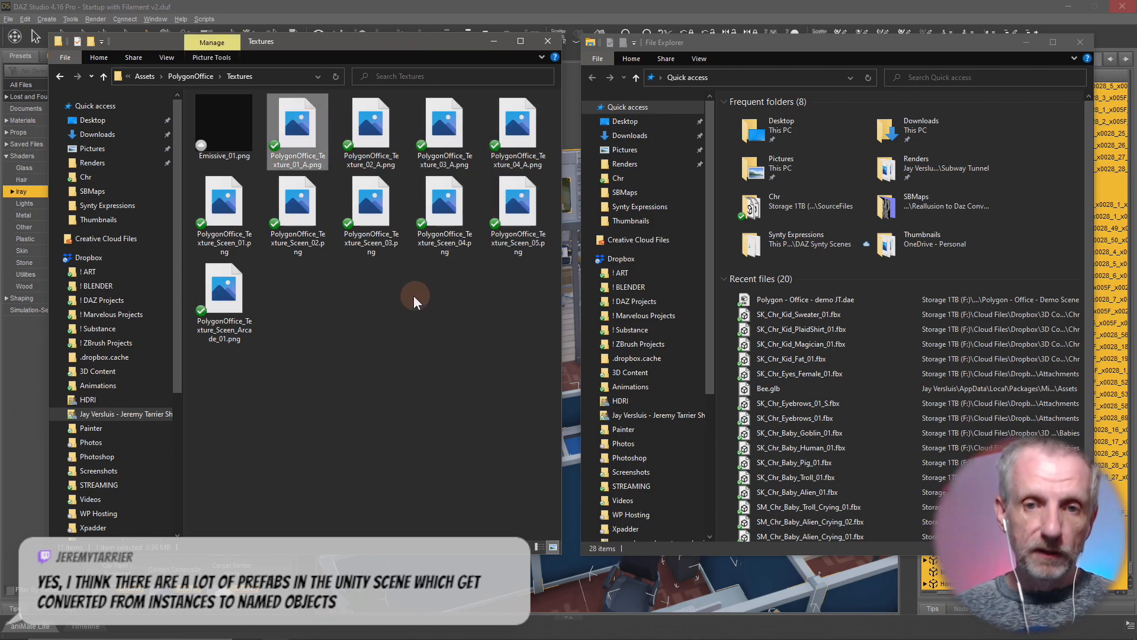
pyautogui.keyDown('shift'); pyautogui.click(513, 127); pyautogui.keyUp('shift')
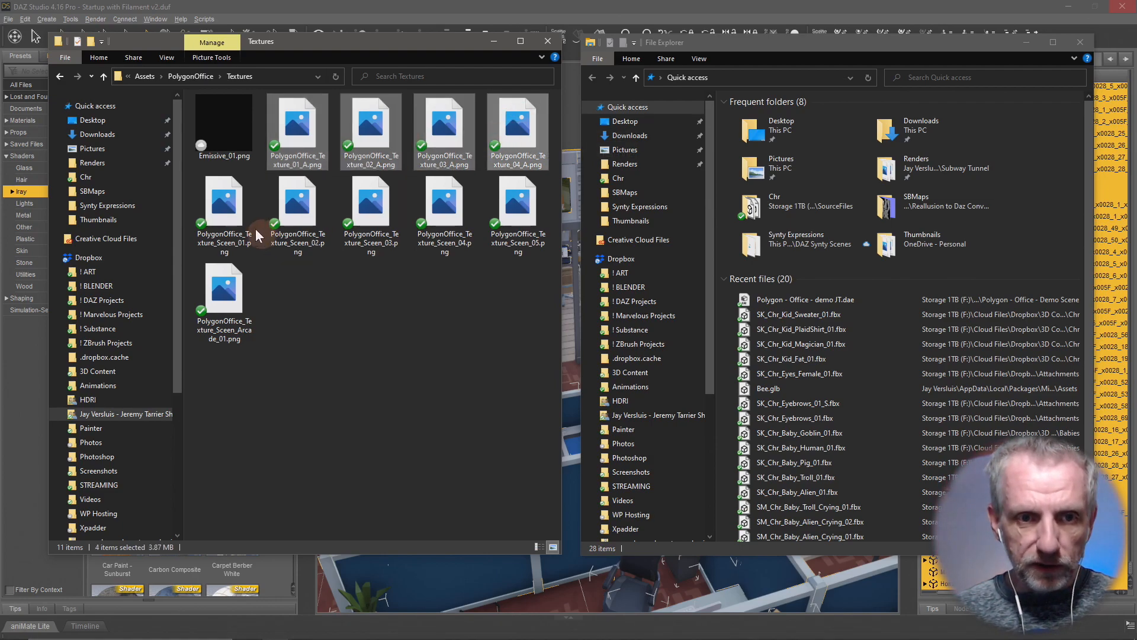
pyautogui.click(227, 219)
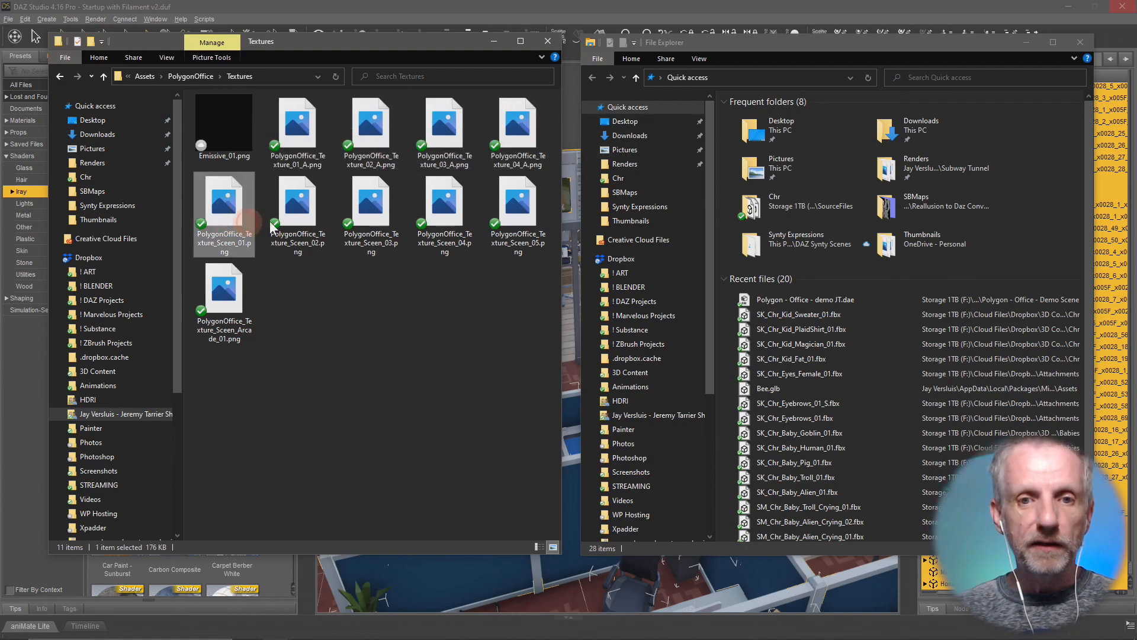
pyautogui.click(297, 217)
pyautogui.click(379, 212)
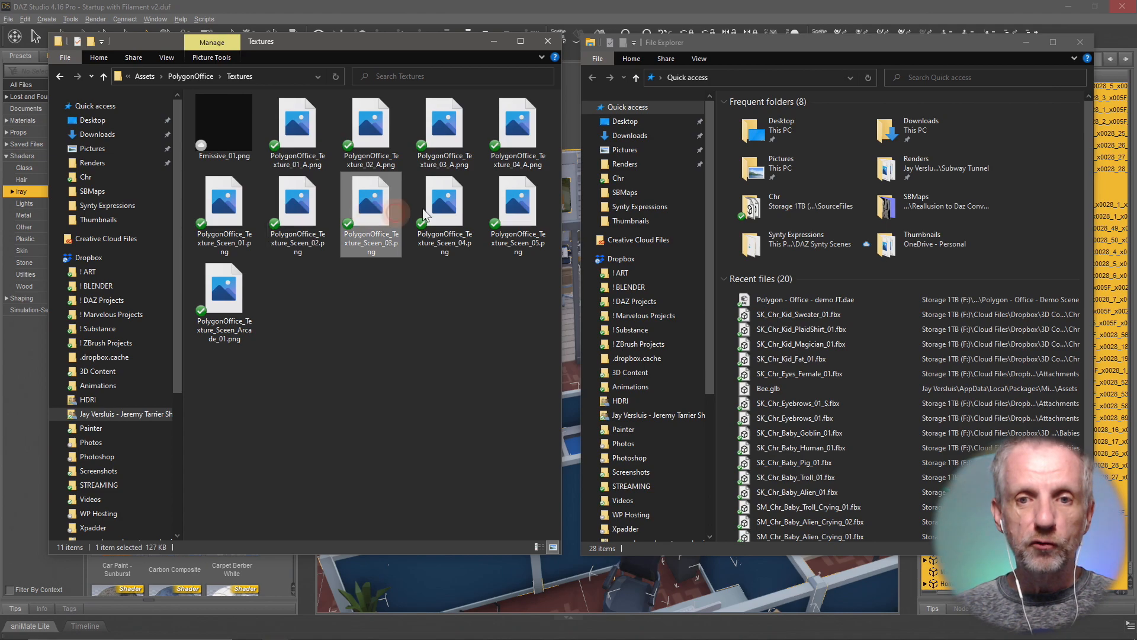
pyautogui.click(533, 211)
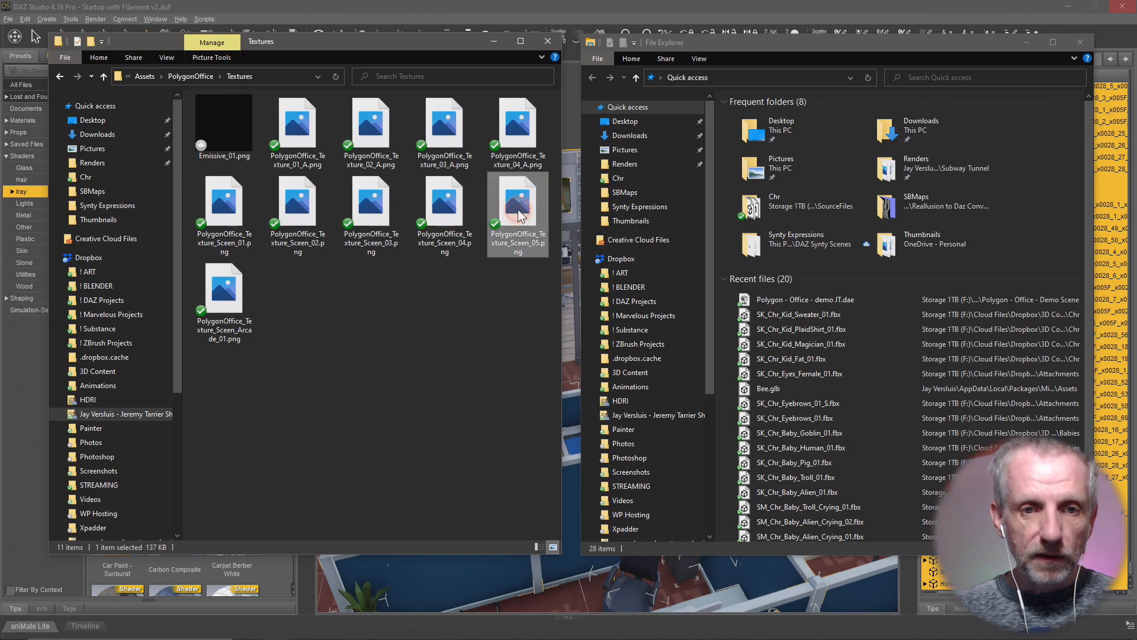
pyautogui.click(227, 291)
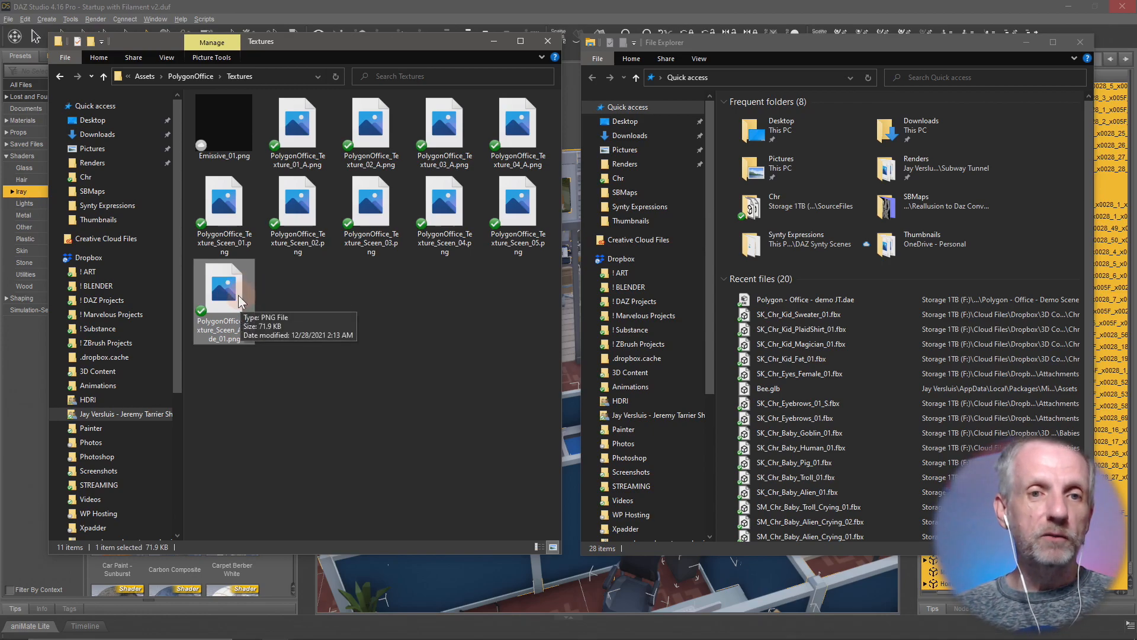
# - View the office texture images in Photos from PolygonOffice_Texture_01_A.png to PolygonOffice_Texture_Sceen_Arcade_01.png, close the viewer and return to DAZ Studio
pyautogui.doubleClick(297, 127)
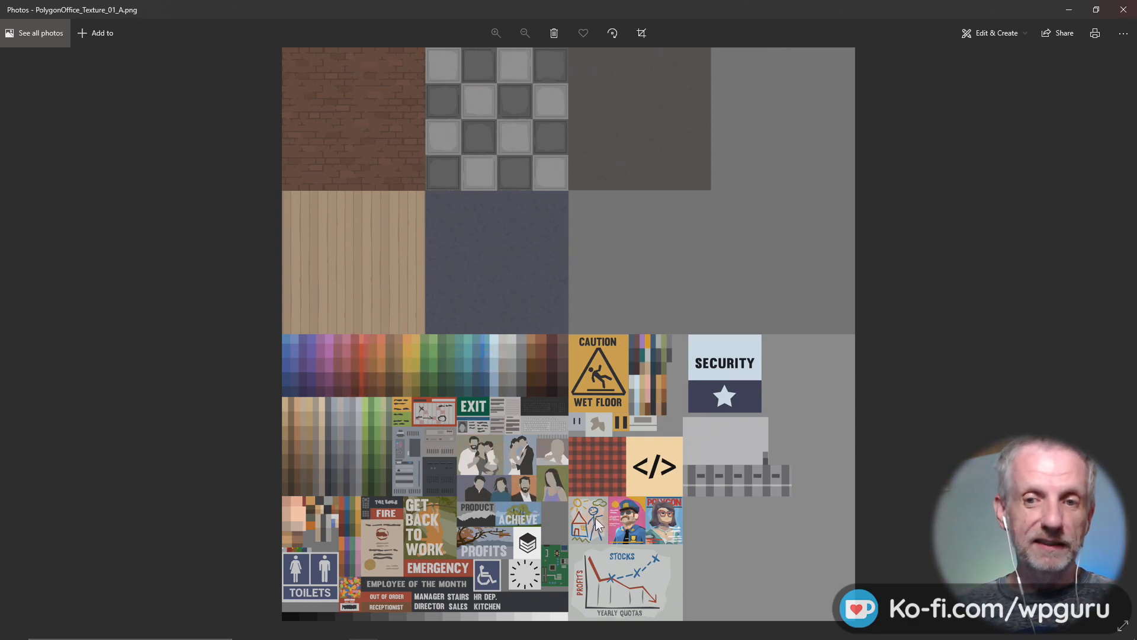
pyautogui.click(1121, 329)
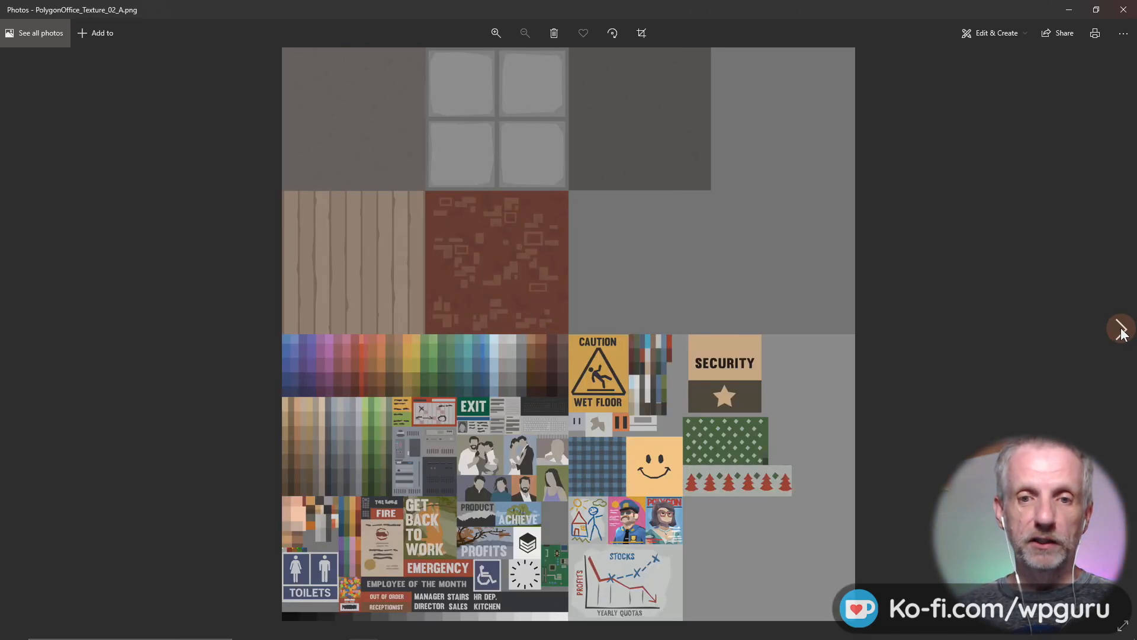
pyautogui.click(1121, 330)
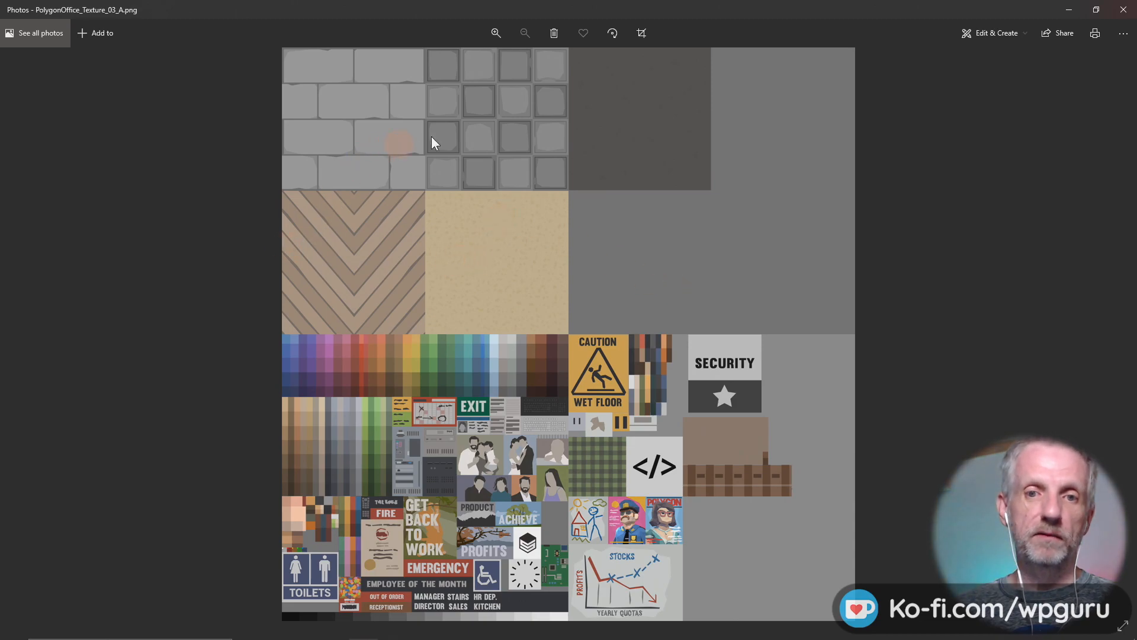
pyautogui.click(13, 326)
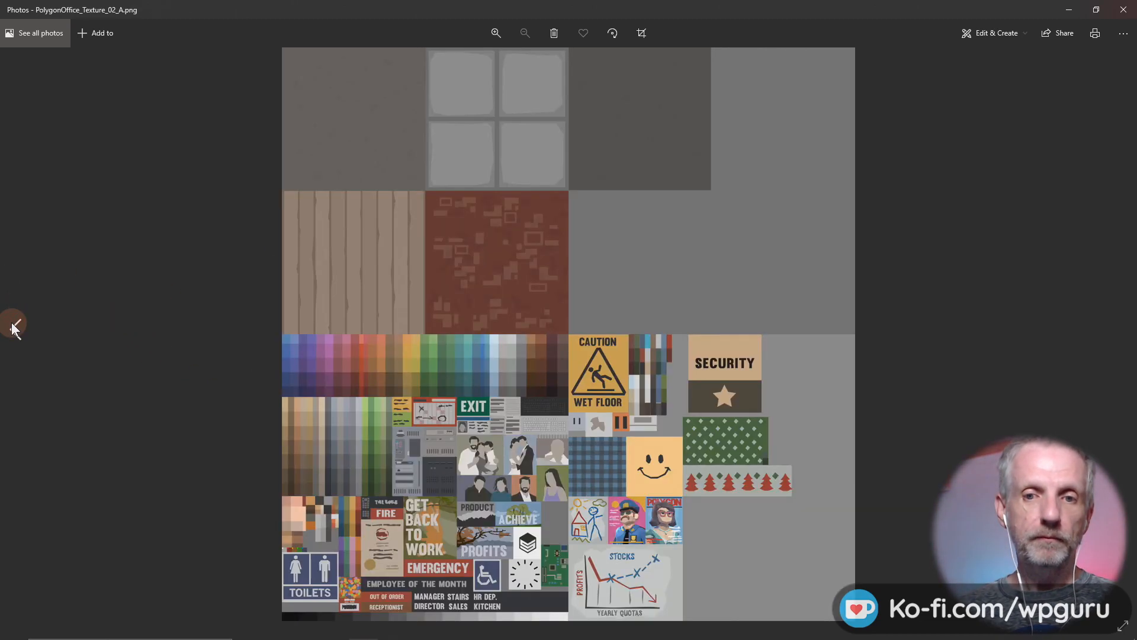
pyautogui.click(1120, 333)
pyautogui.click(1121, 334)
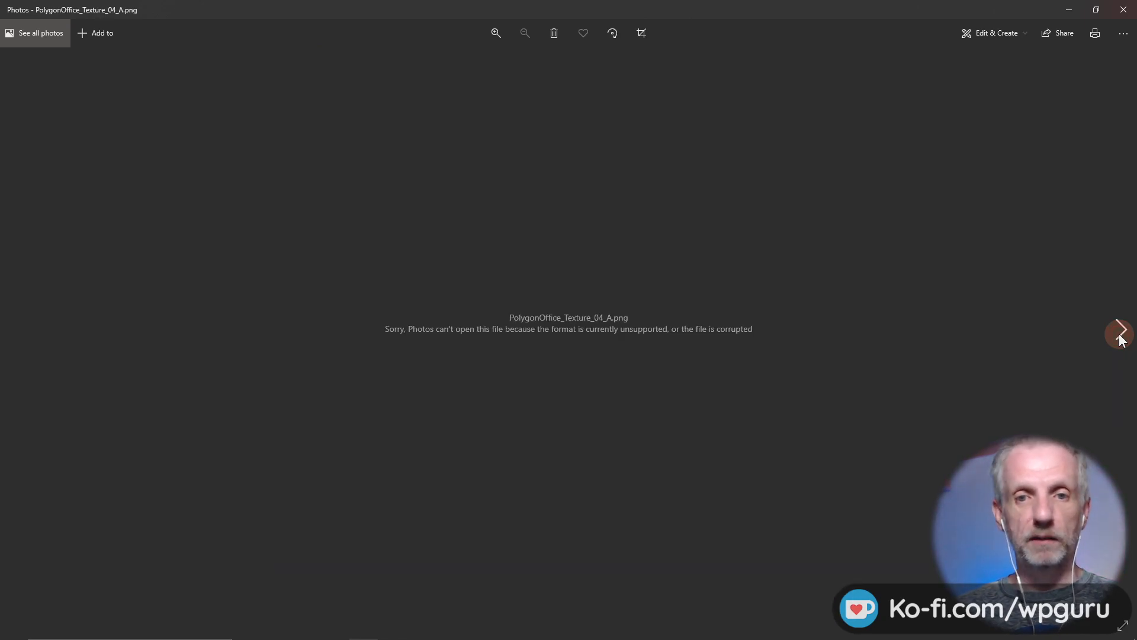
pyautogui.click(1121, 335)
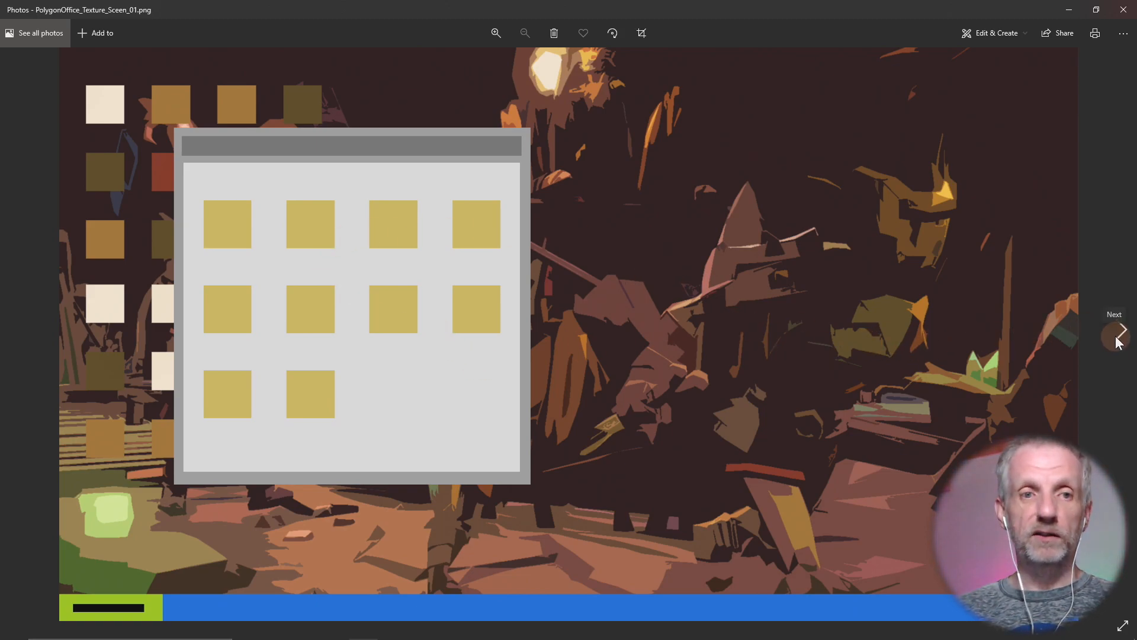
pyautogui.click(1121, 335)
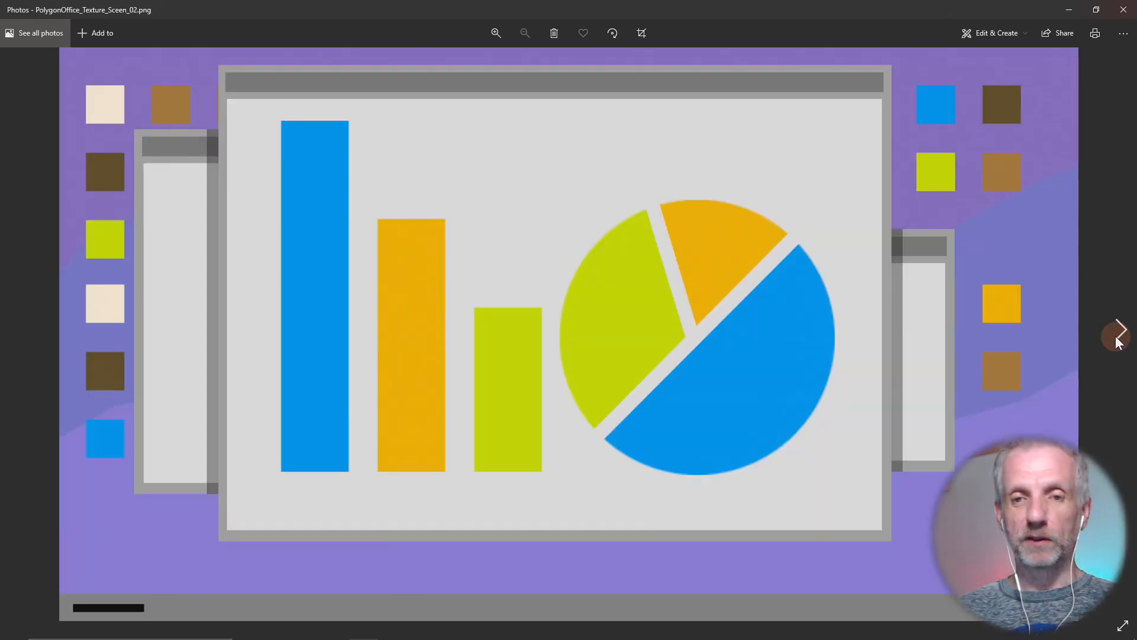
pyautogui.click(1119, 335)
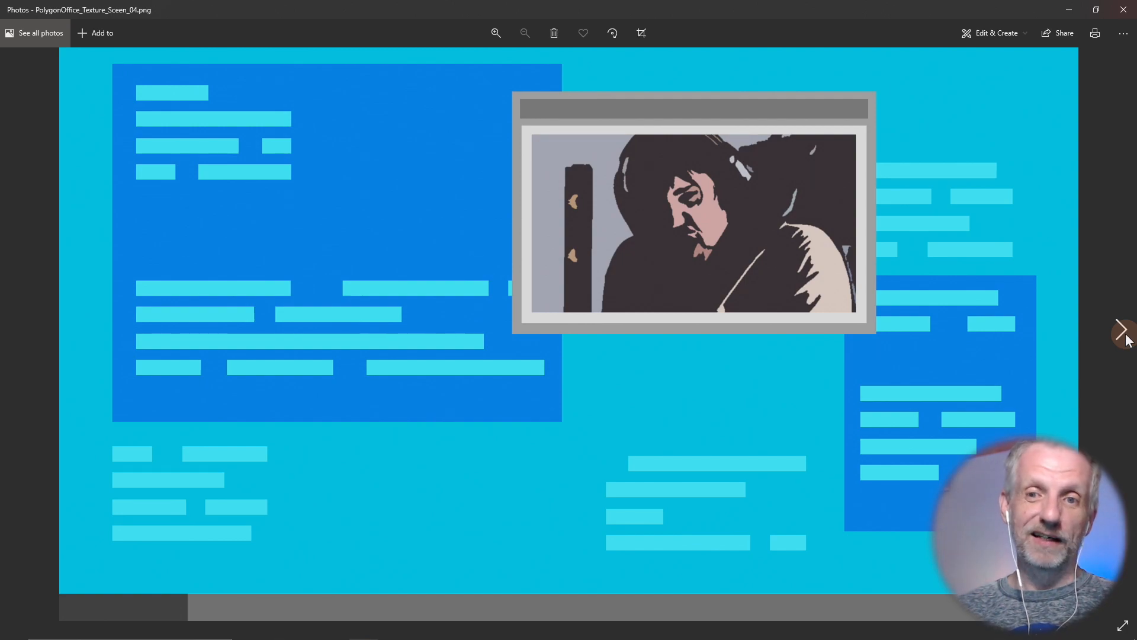
pyautogui.click(1121, 332)
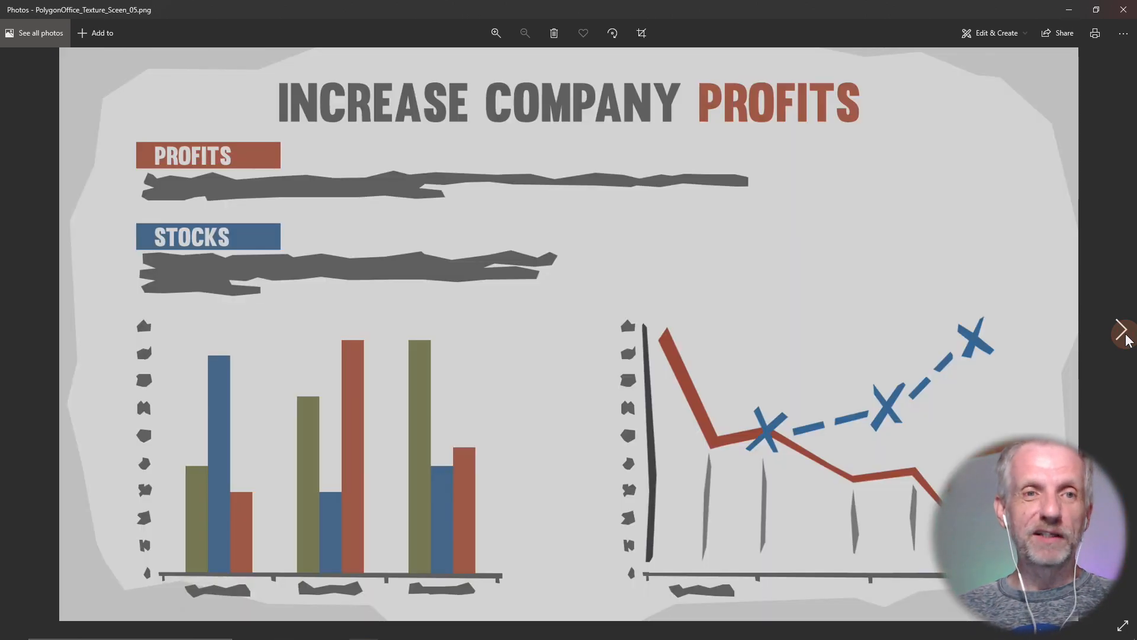
pyautogui.click(1121, 332)
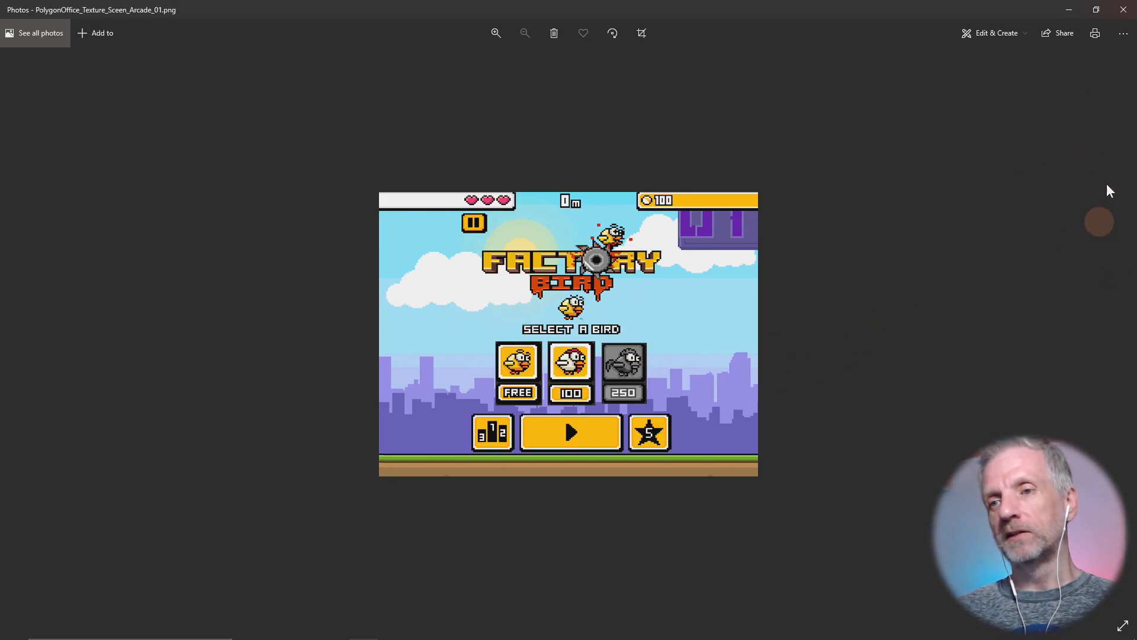
pyautogui.click(1124, 9)
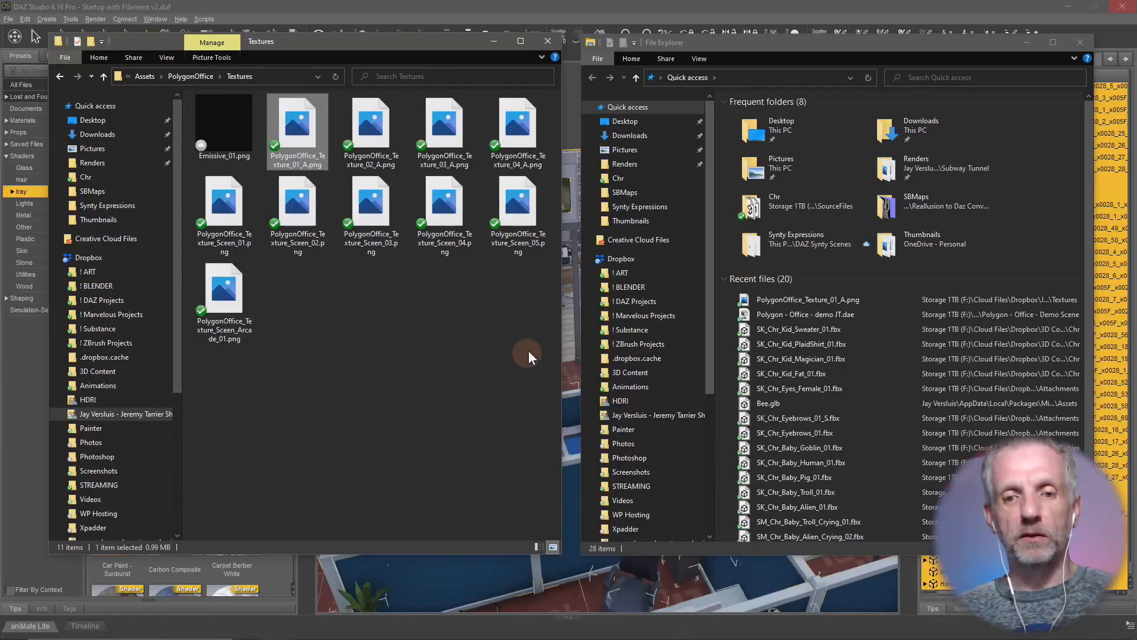
pyautogui.click(462, 10)
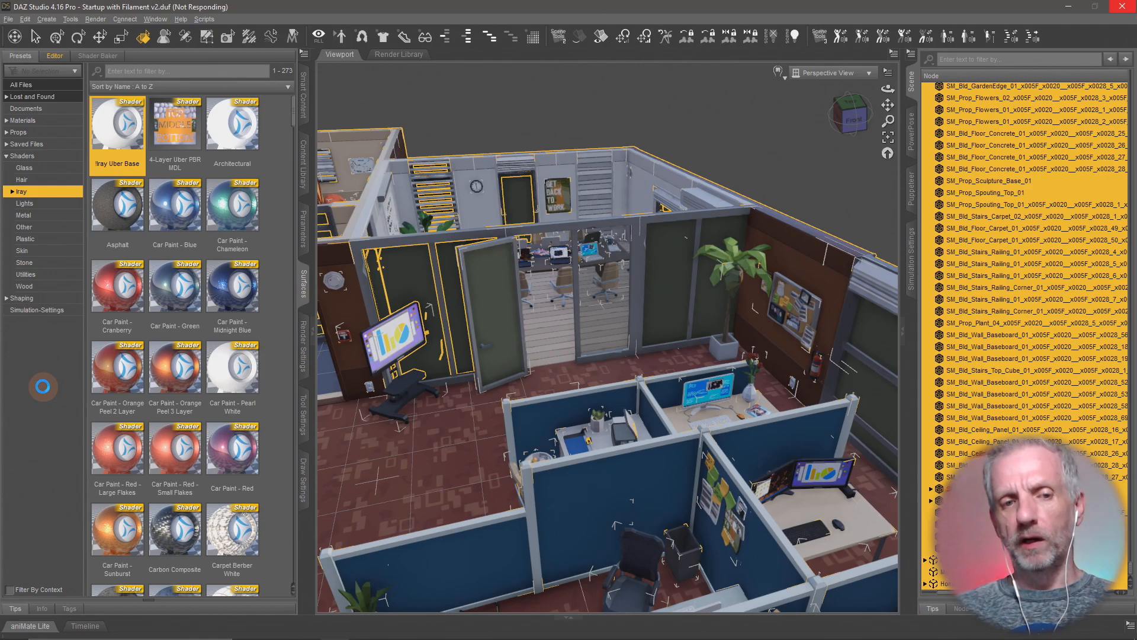
# - Switch to File Explorer and open the Synty Assets folder under Dropbox, 3D Content
pyautogui.moveTo(9, 639)
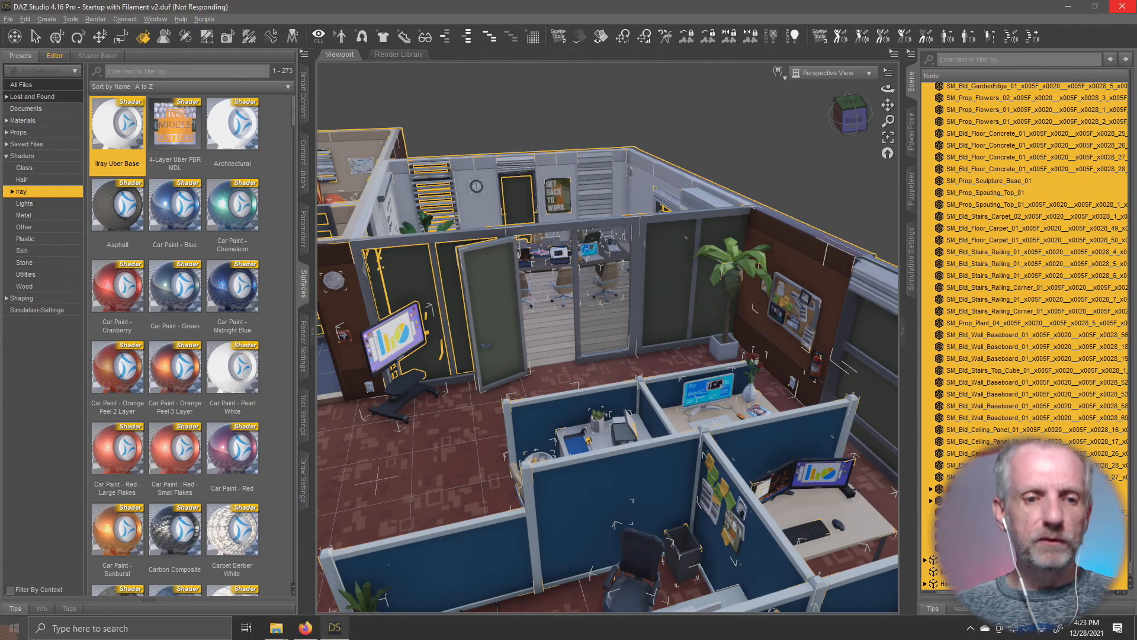
pyautogui.moveTo(271, 636)
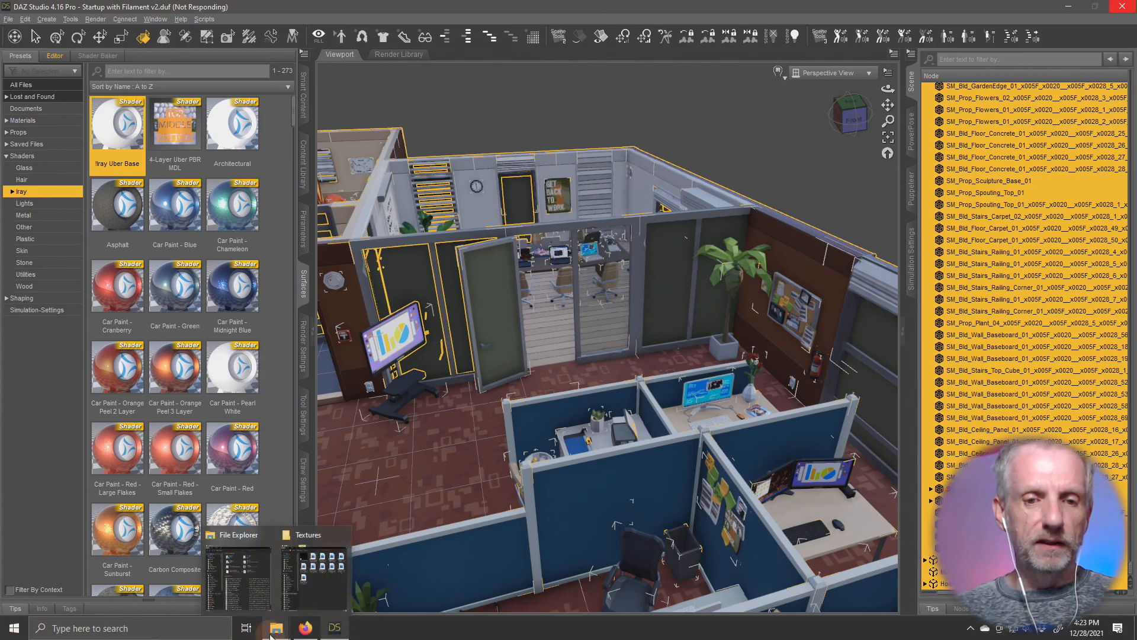
pyautogui.click(238, 577)
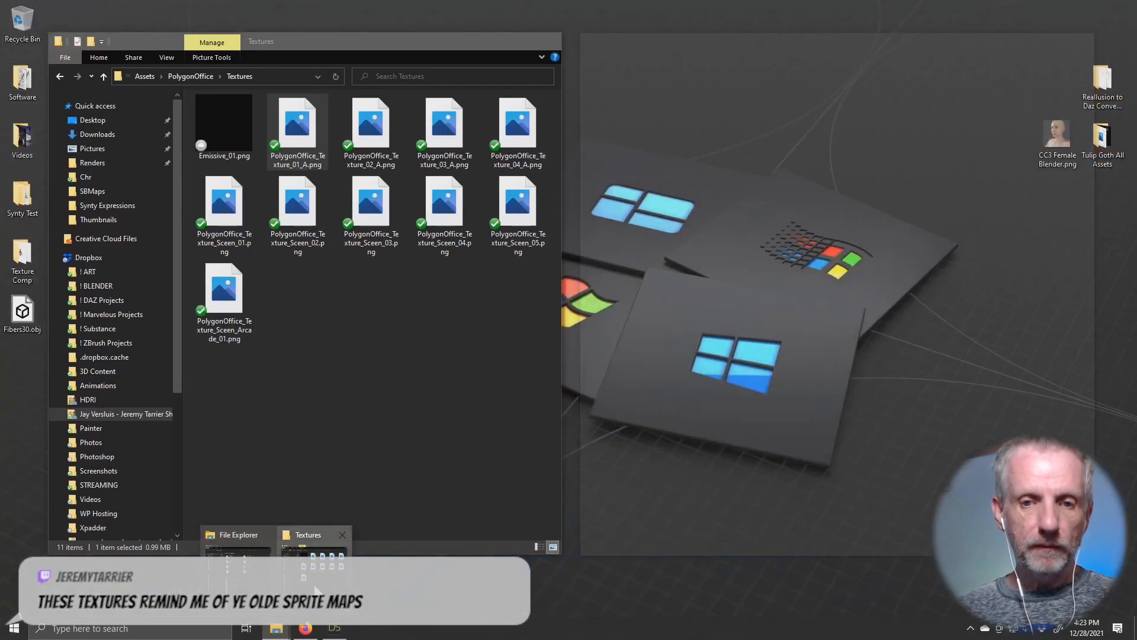
pyautogui.click(321, 553)
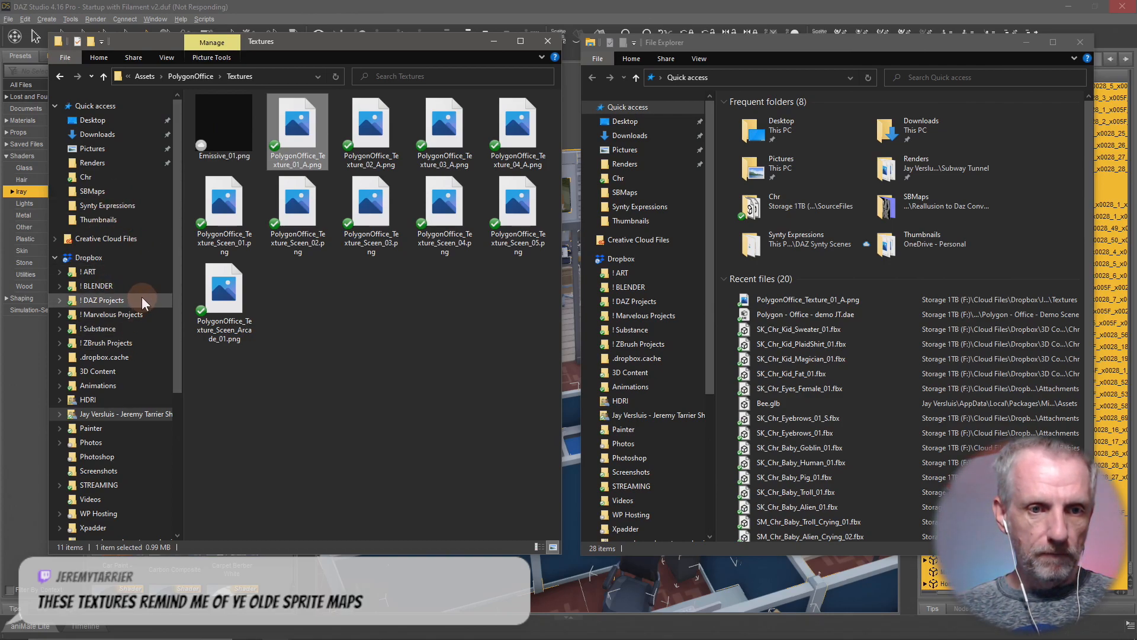
pyautogui.click(126, 372)
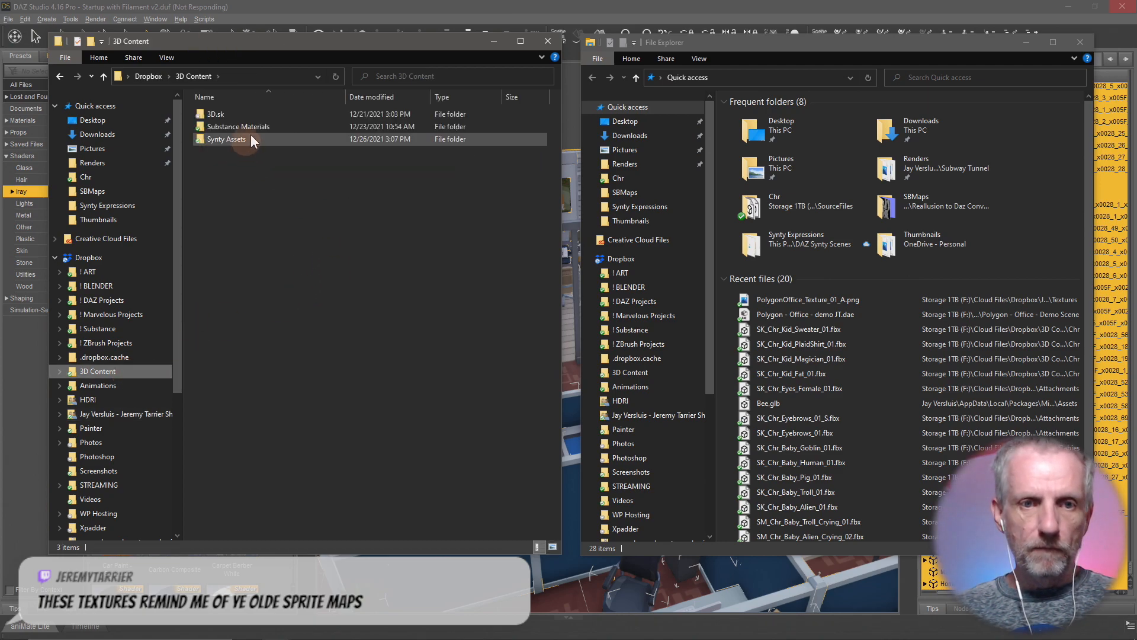
pyautogui.doubleClick(239, 142)
# - Open the Chr folder under POLYGON - Kids Pack, 01. POLYGON - Kids Pack, POLYGON_Kids_Source_Files, SourceFiles
pyautogui.doubleClick(270, 115)
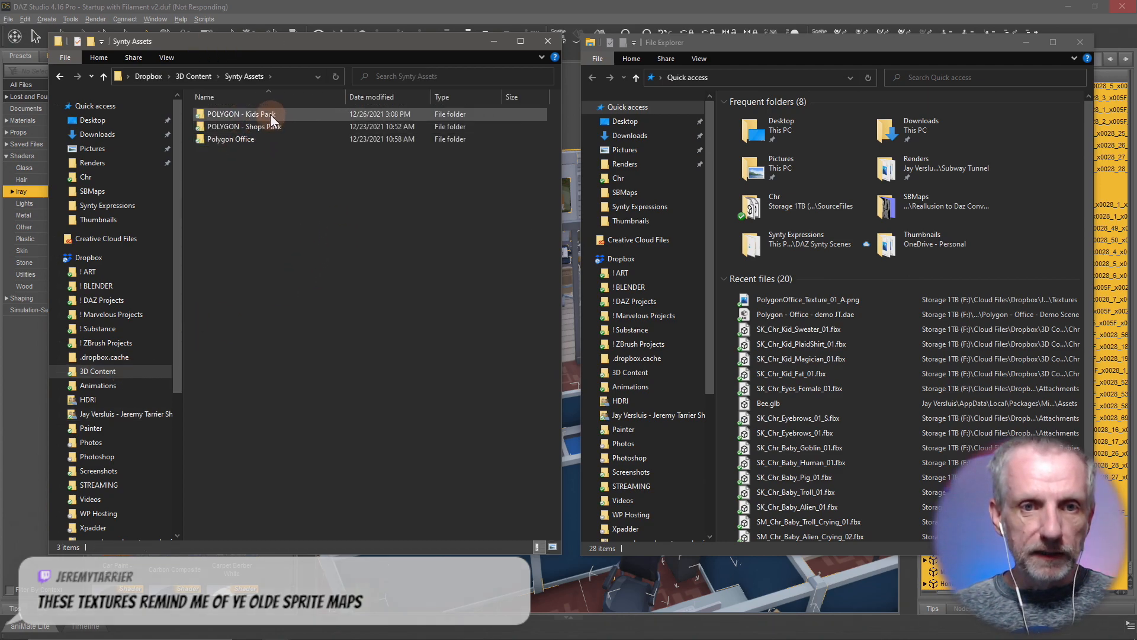
pyautogui.doubleClick(283, 115)
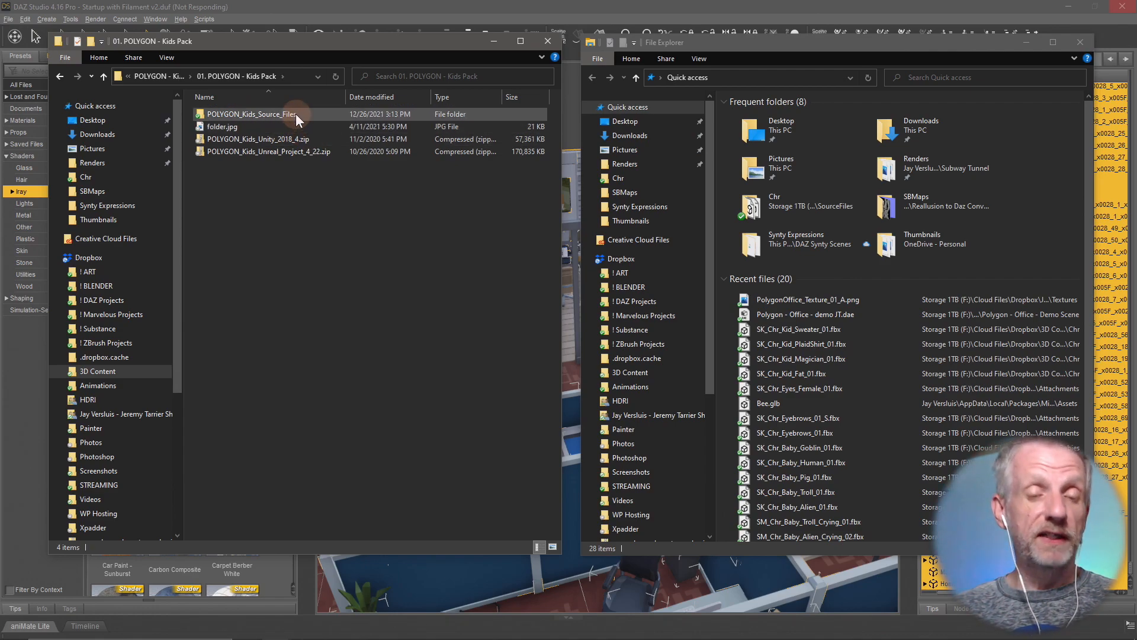
pyautogui.doubleClick(297, 114)
pyautogui.click(288, 118)
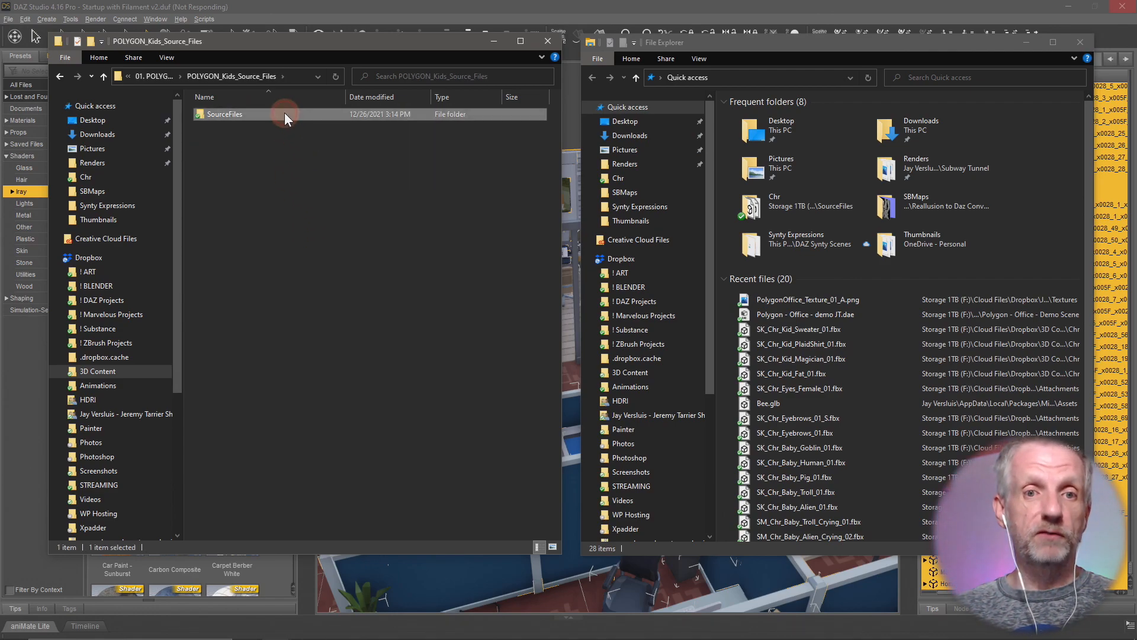
pyautogui.doubleClick(284, 114)
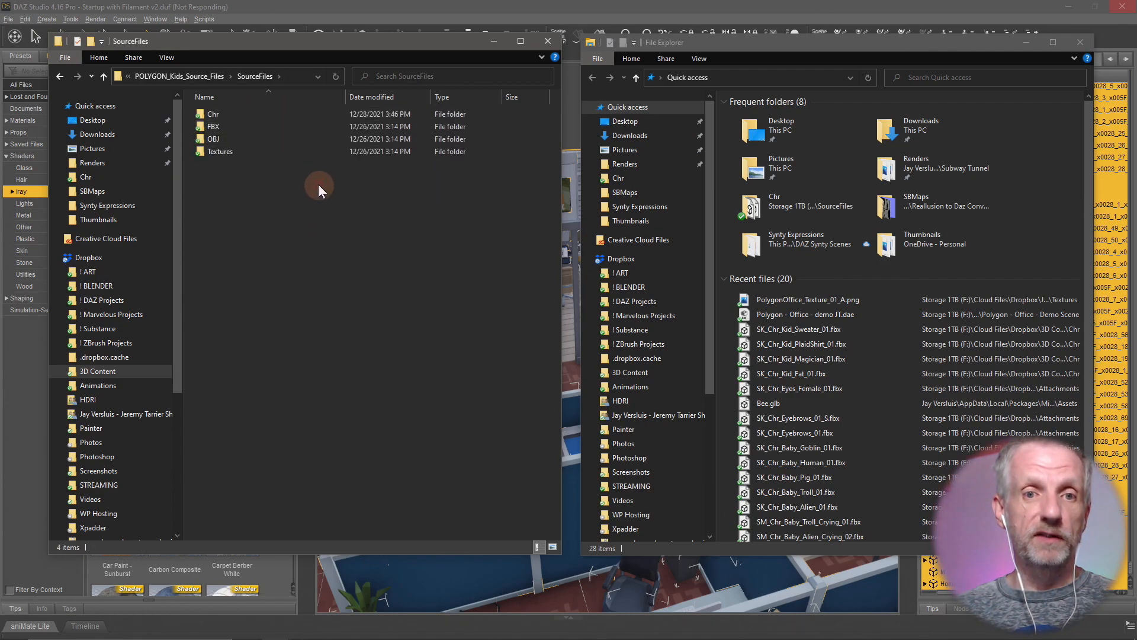
pyautogui.doubleClick(296, 116)
# - Look through the list of kid character FBX files in the Chr folder and return to its beginning
pyautogui.scroll(-5, 311, 430)
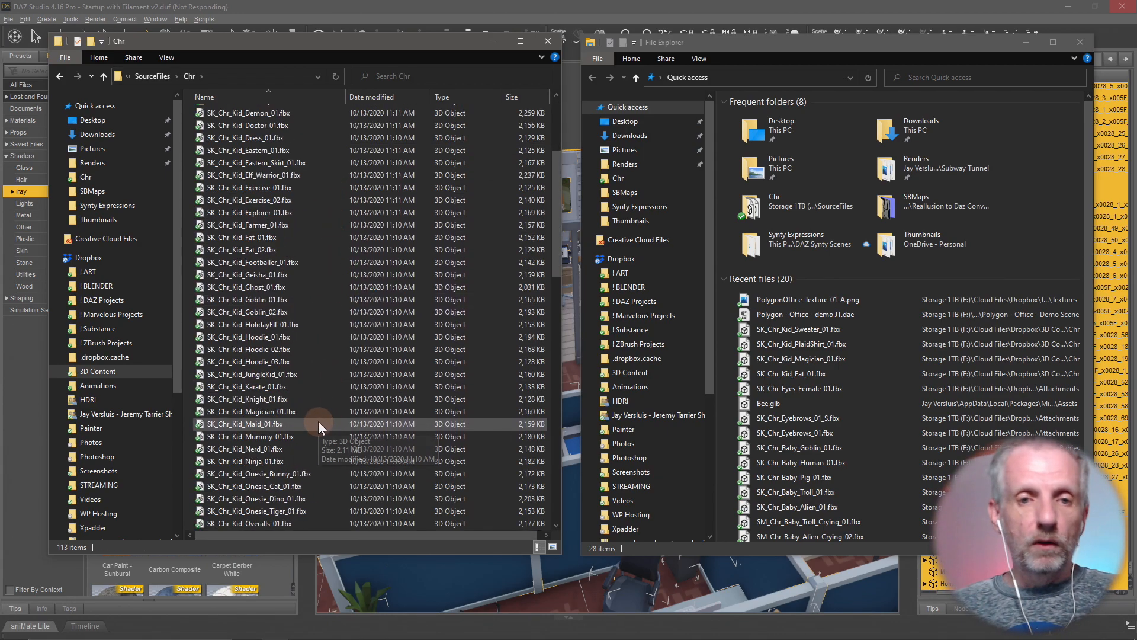
pyautogui.scroll(-8, 318, 420)
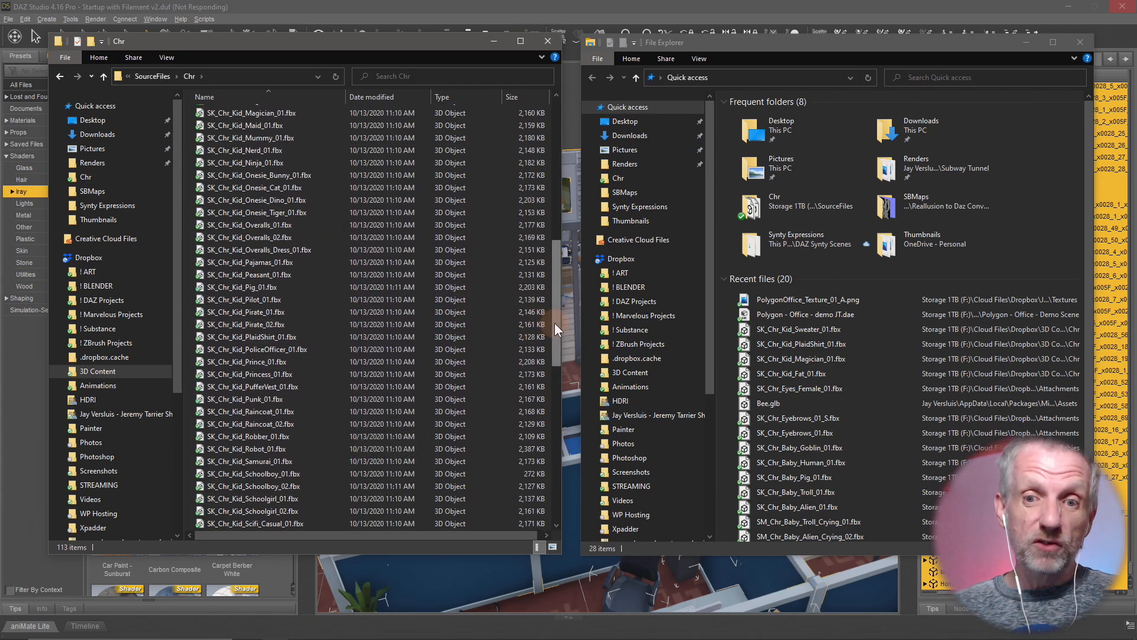
pyautogui.scroll(-2, 555, 322)
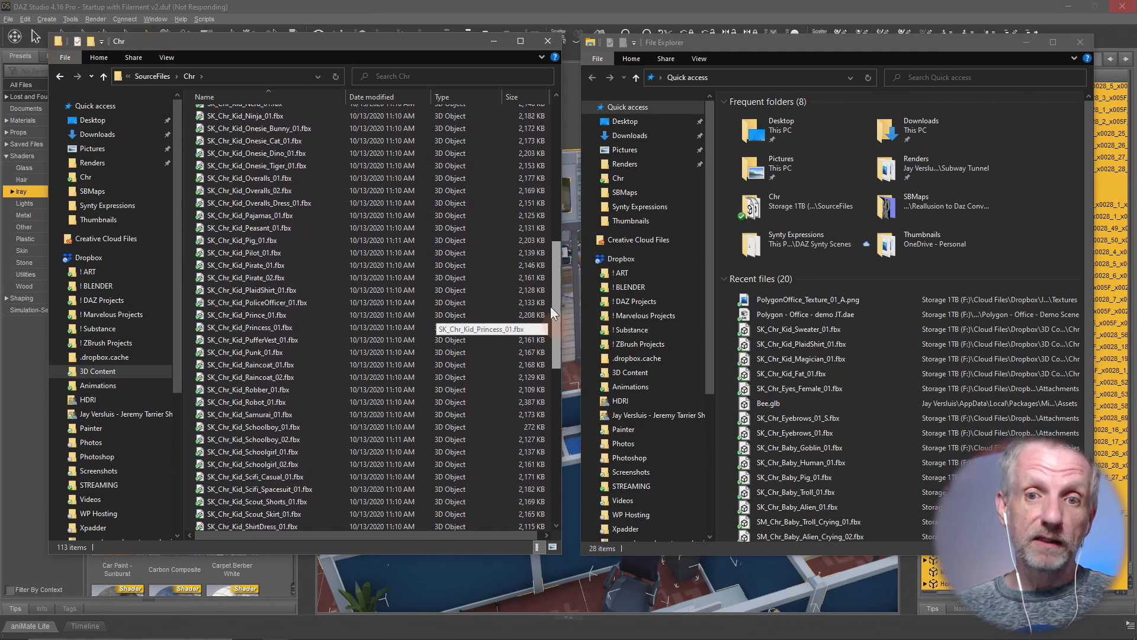
pyautogui.moveTo(549, 307); pyautogui.dragTo(556, 154)
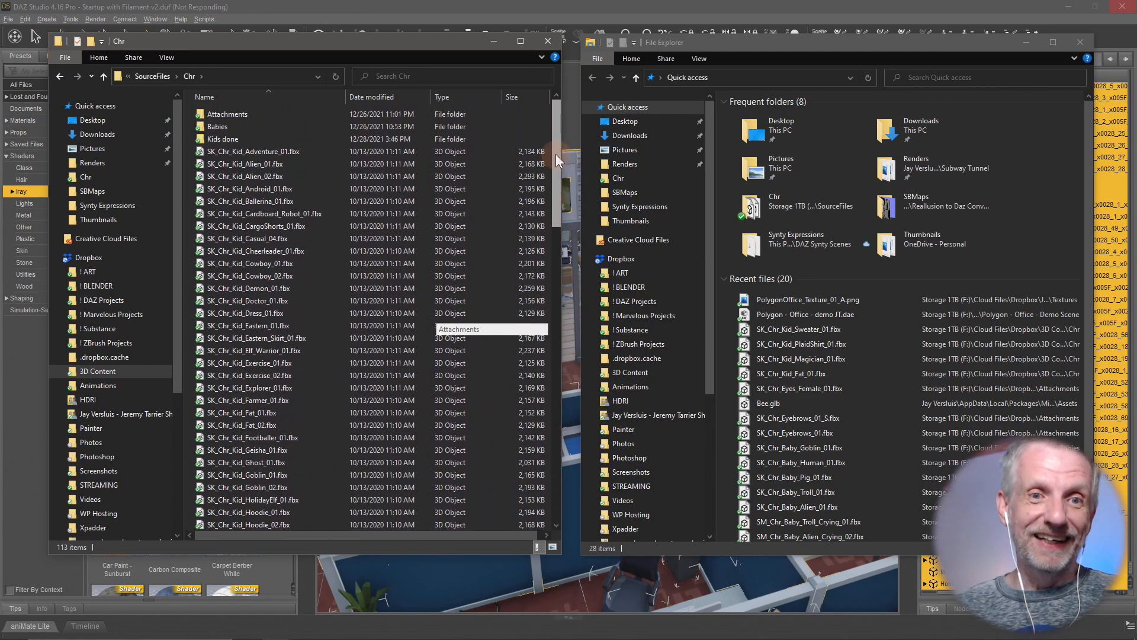
# - Look inside the Attachments and Babies subfolders and return to the Chr folder
pyautogui.doubleClick(254, 116)
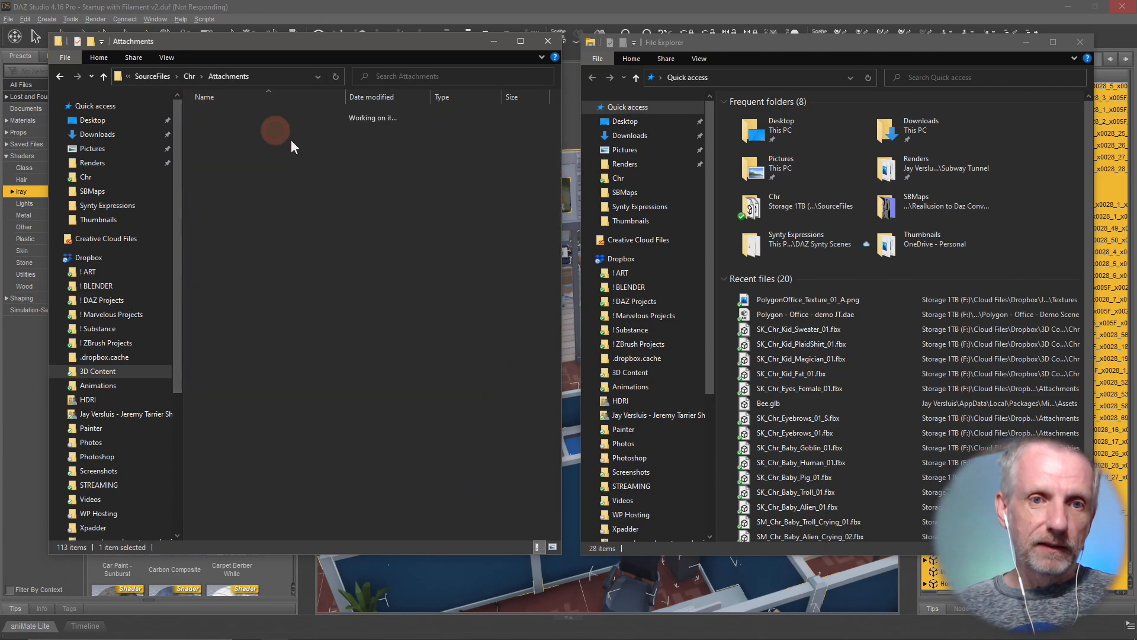
pyautogui.click(103, 76)
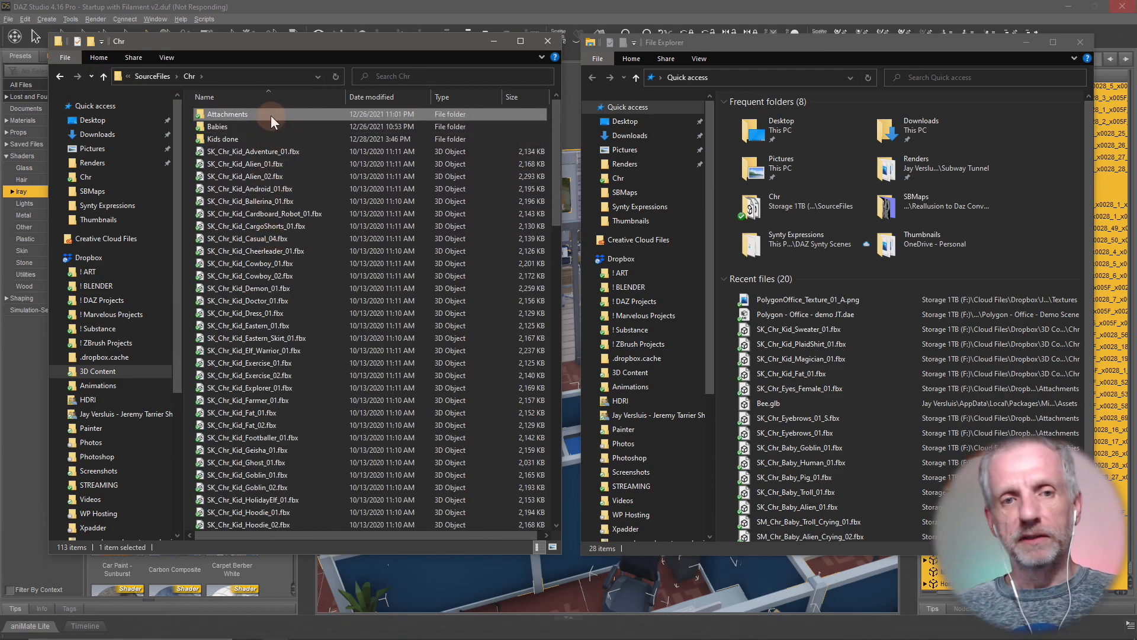
pyautogui.click(277, 149)
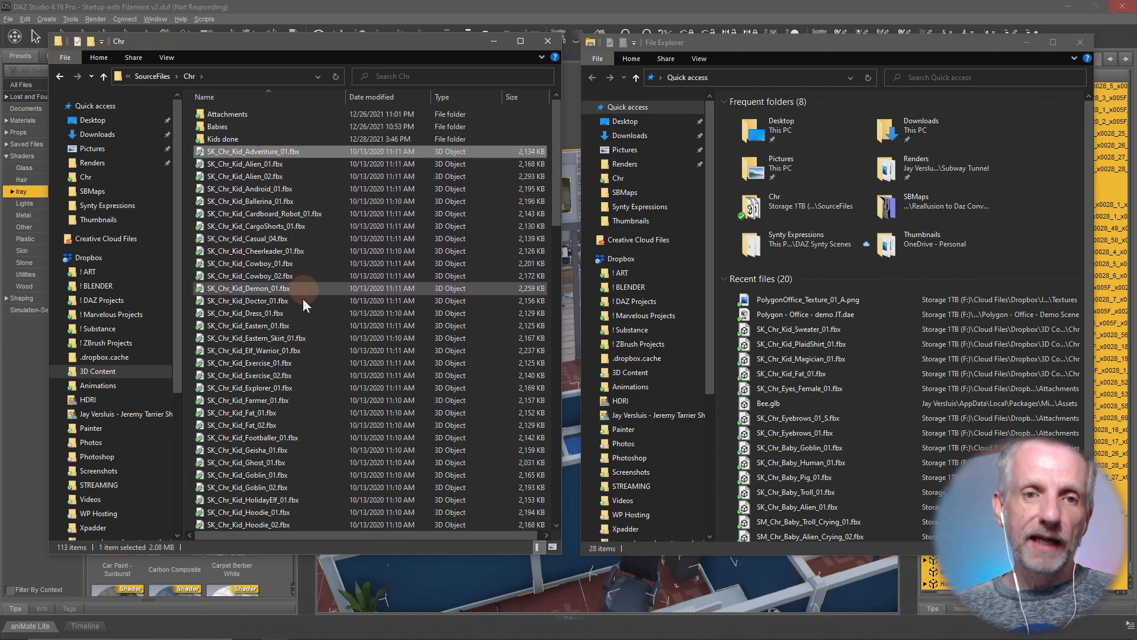
pyautogui.doubleClick(282, 126)
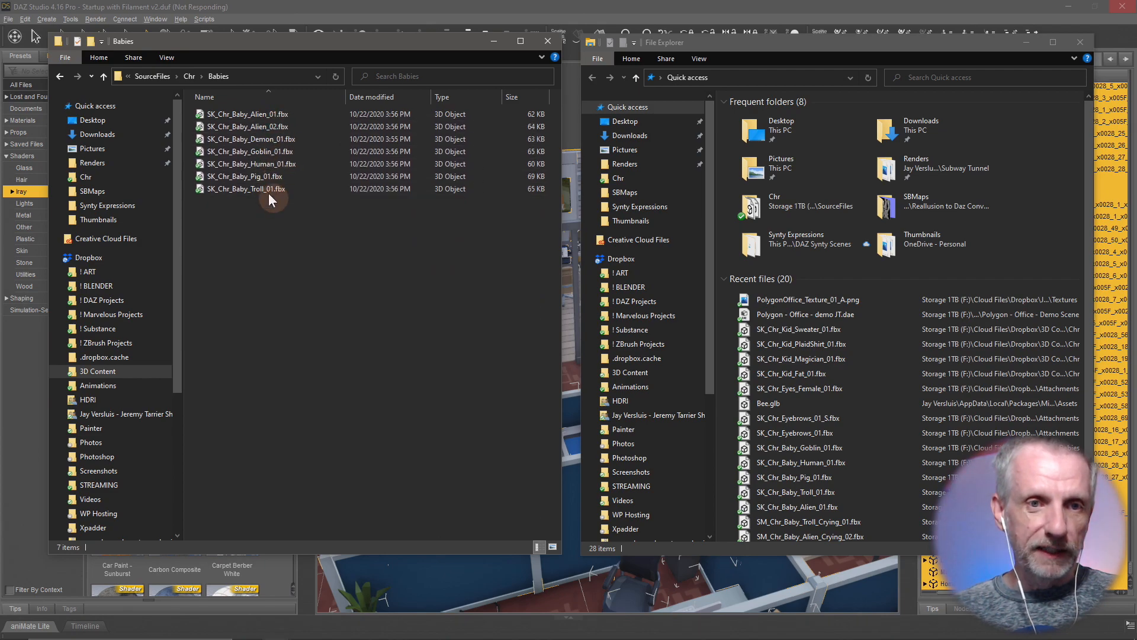
pyautogui.click(104, 76)
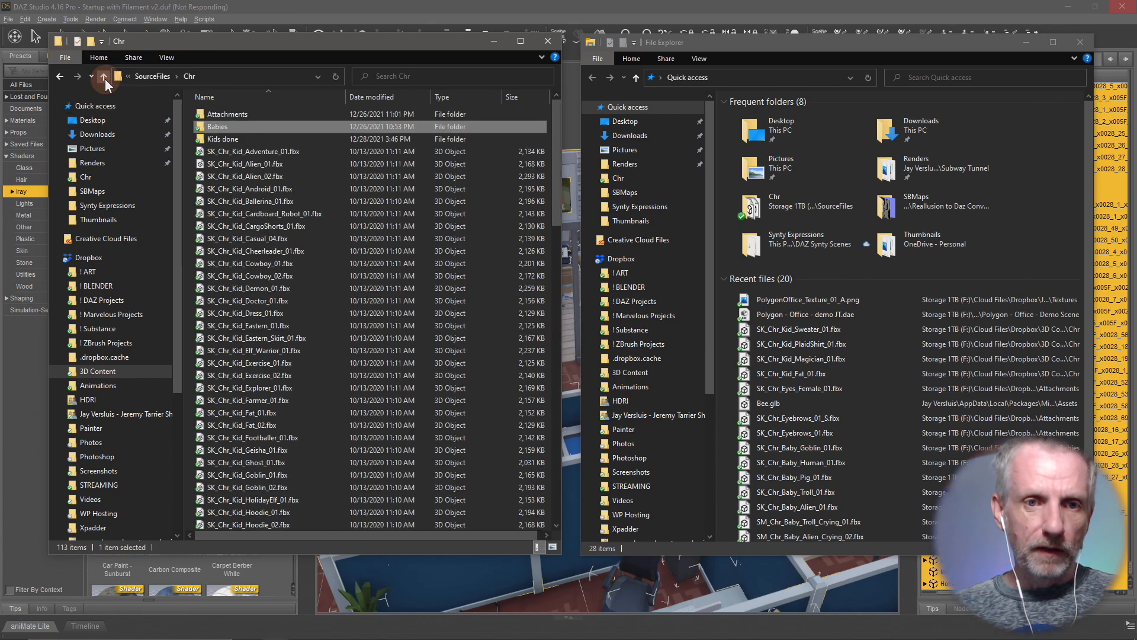
# - Open SK_Chr_Kid_Adventure_01.fbx in 3D Viewer and examine the character up close from several angles
pyautogui.doubleClick(272, 151)
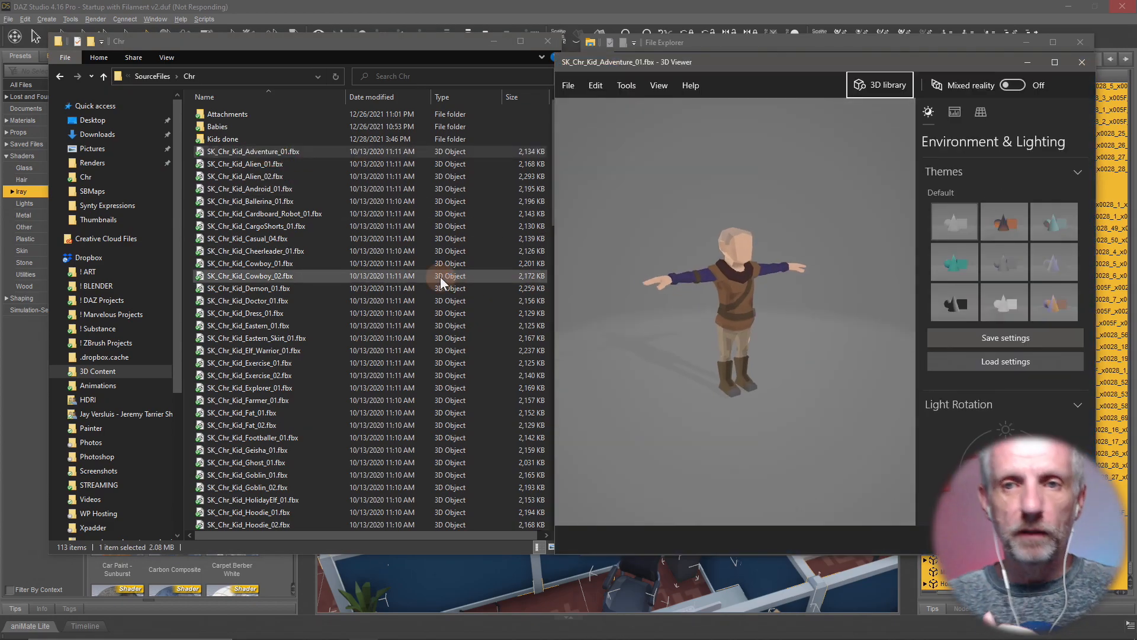
pyautogui.moveTo(705, 325); pyautogui.dragTo(674, 318)
pyautogui.scroll(-5, 696, 297)
pyautogui.scroll(5, 697, 297)
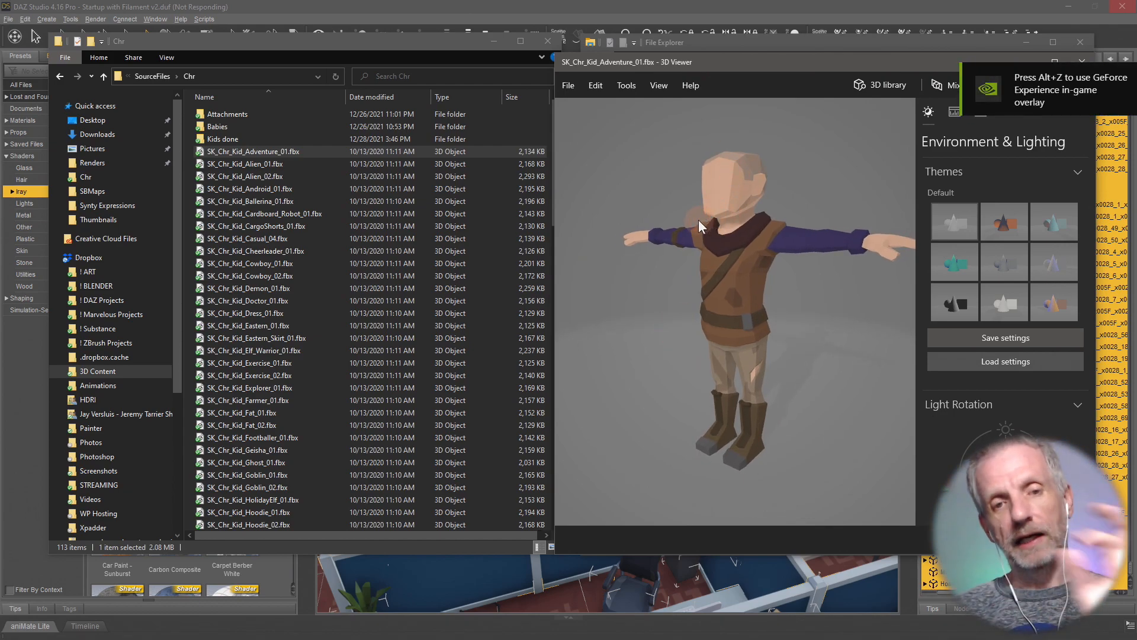
pyautogui.moveTo(721, 258); pyautogui.dragTo(751, 257)
# - Preview the kid models SK_Chr_Kid_Alien_01, Alien_02, Android_01 and Ballerina_01 in 3D Viewer
pyautogui.click(322, 166)
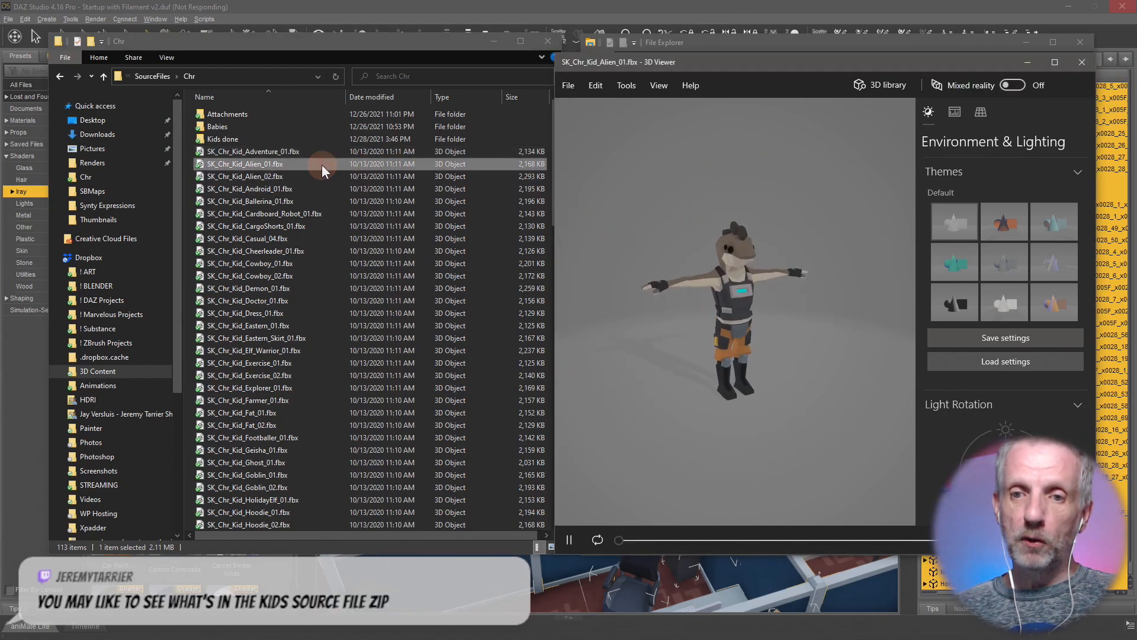
pyautogui.click(283, 176)
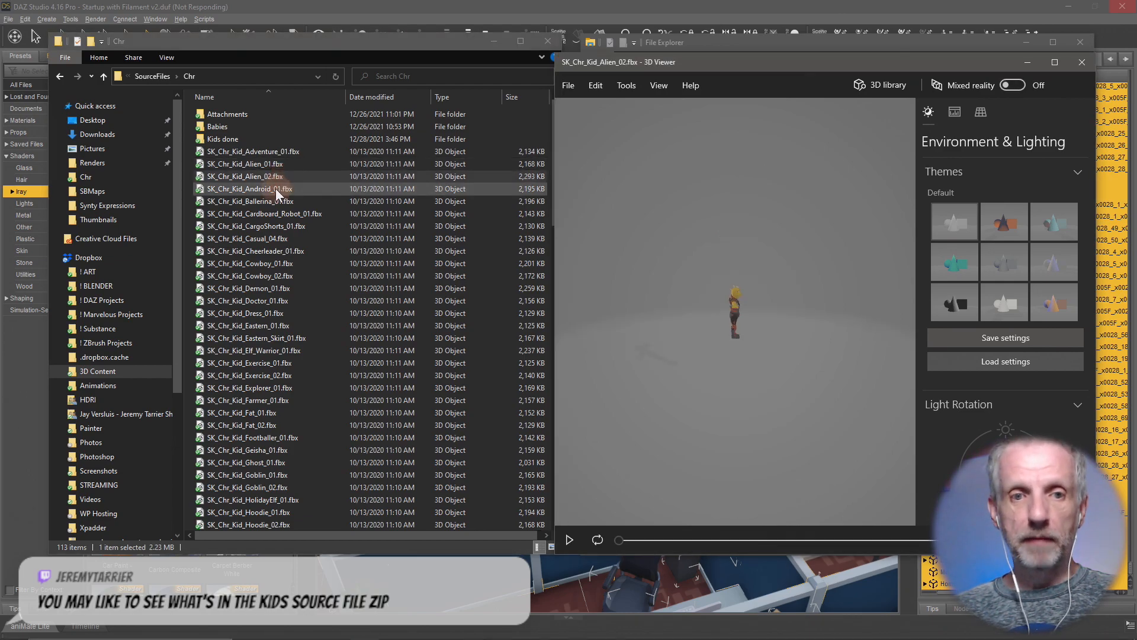
pyautogui.click(276, 187)
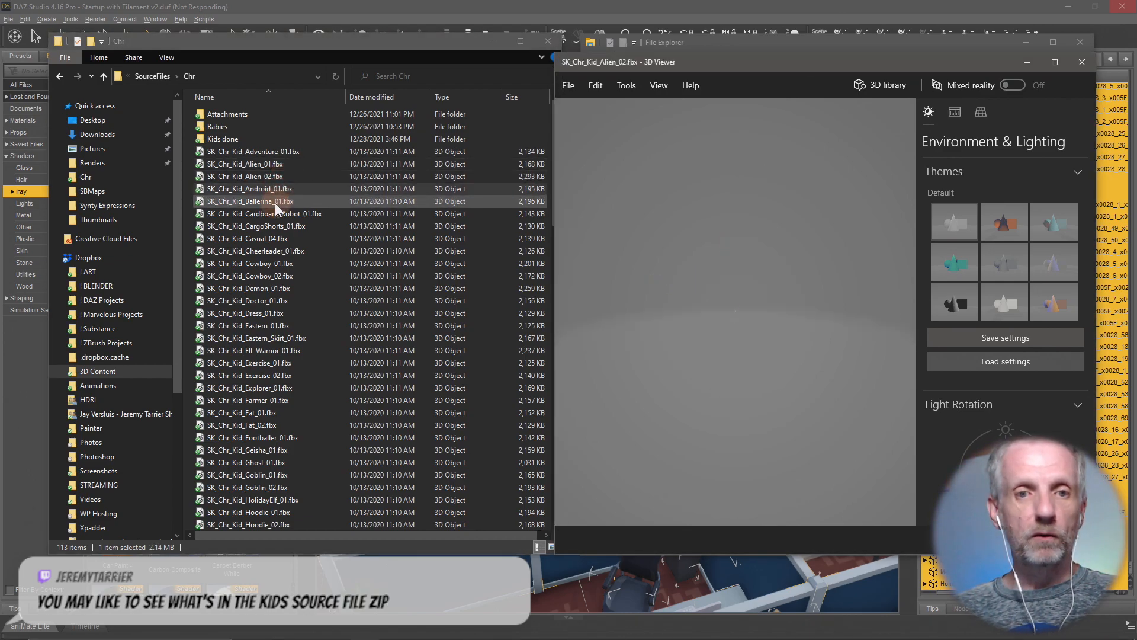
pyautogui.click(275, 204)
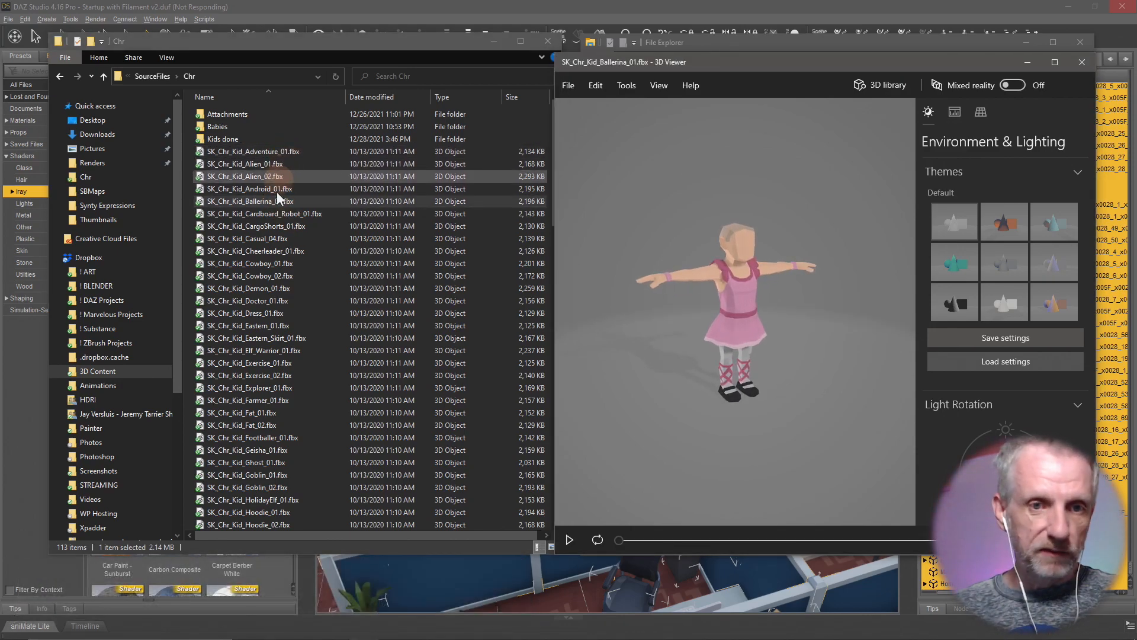
# - Check the contents of the Kids done folder and return to the Chr folder
pyautogui.click(289, 191)
pyautogui.rightClick(290, 194)
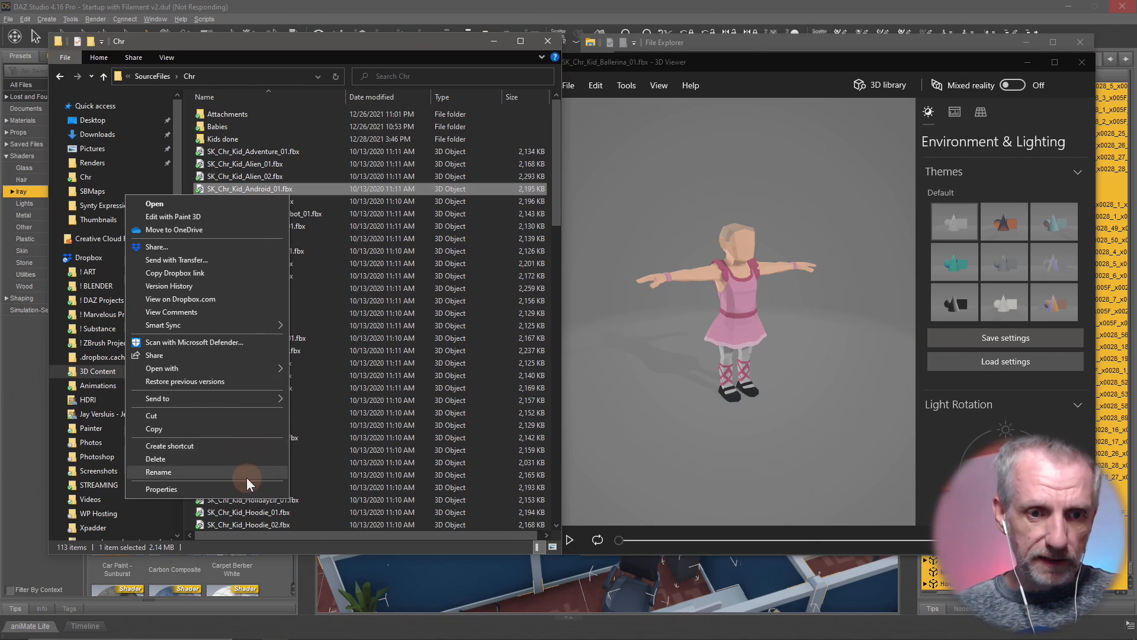
pyautogui.click(253, 422)
pyautogui.doubleClick(248, 139)
pyautogui.click(259, 221)
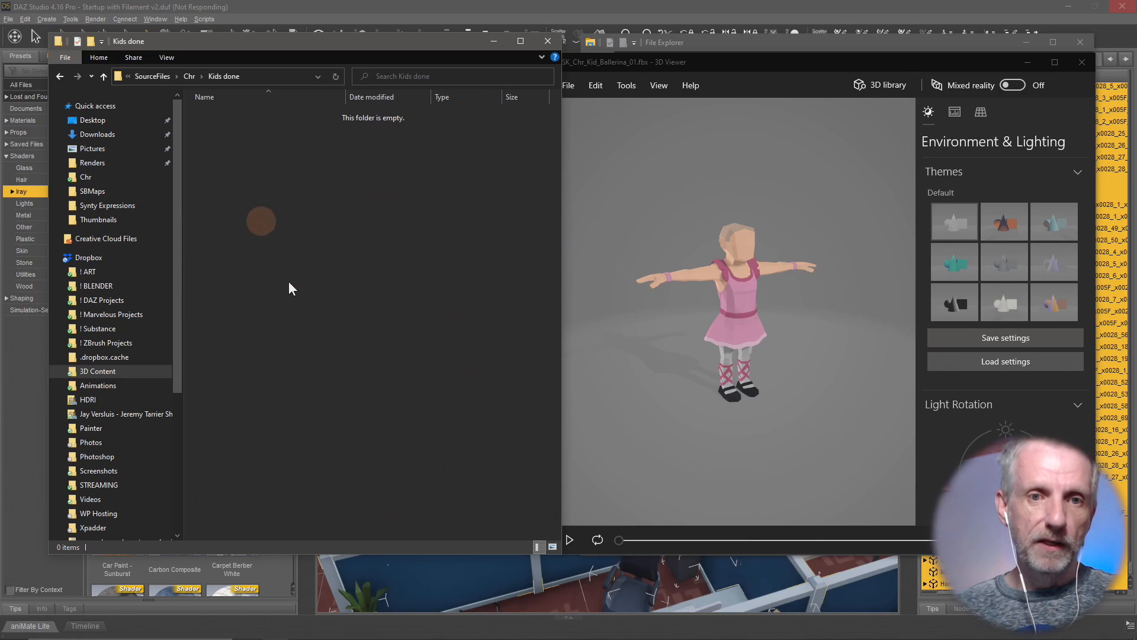
pyautogui.click(103, 77)
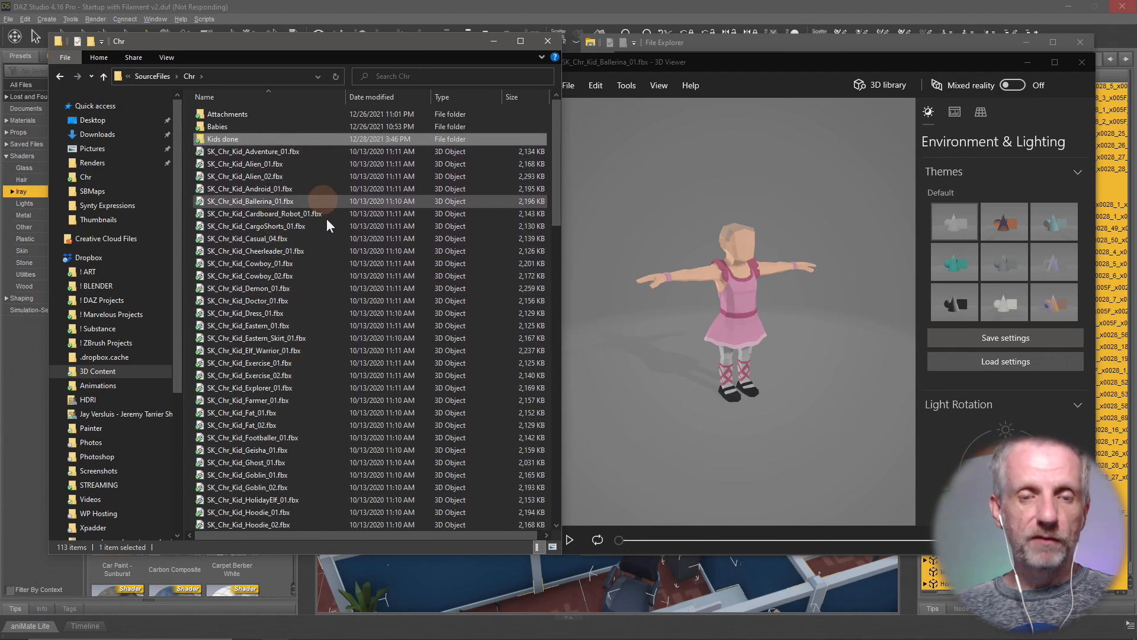
# - Launch Blender and dismiss its splash screen to reach the default scene
pyautogui.moveTo(200, 634)
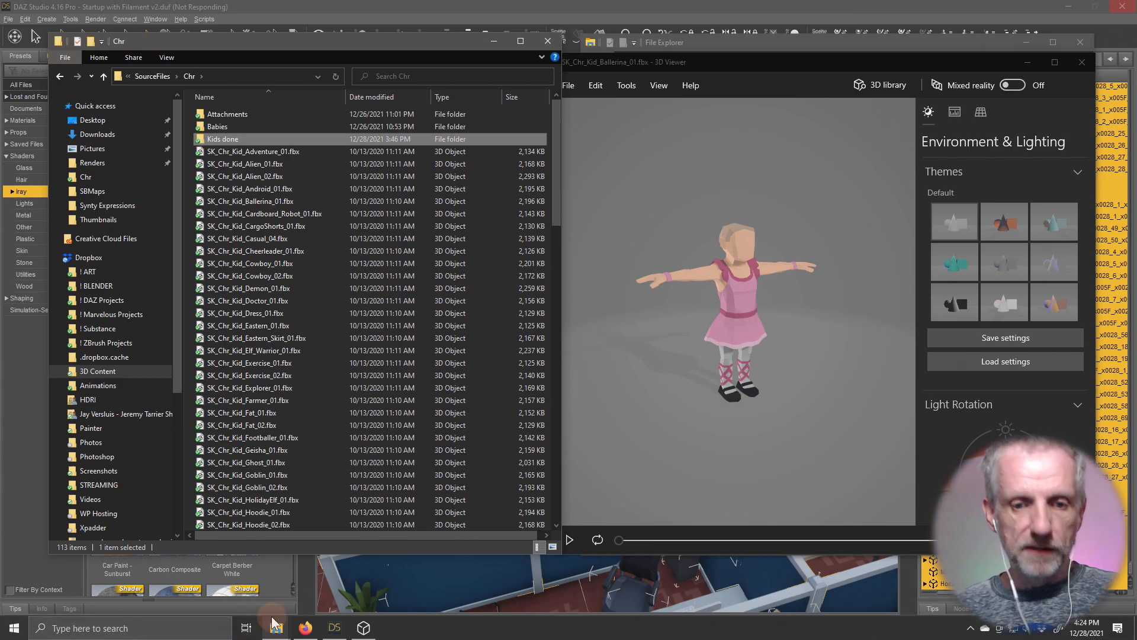
pyautogui.press('super')
pyautogui.click(464, 299)
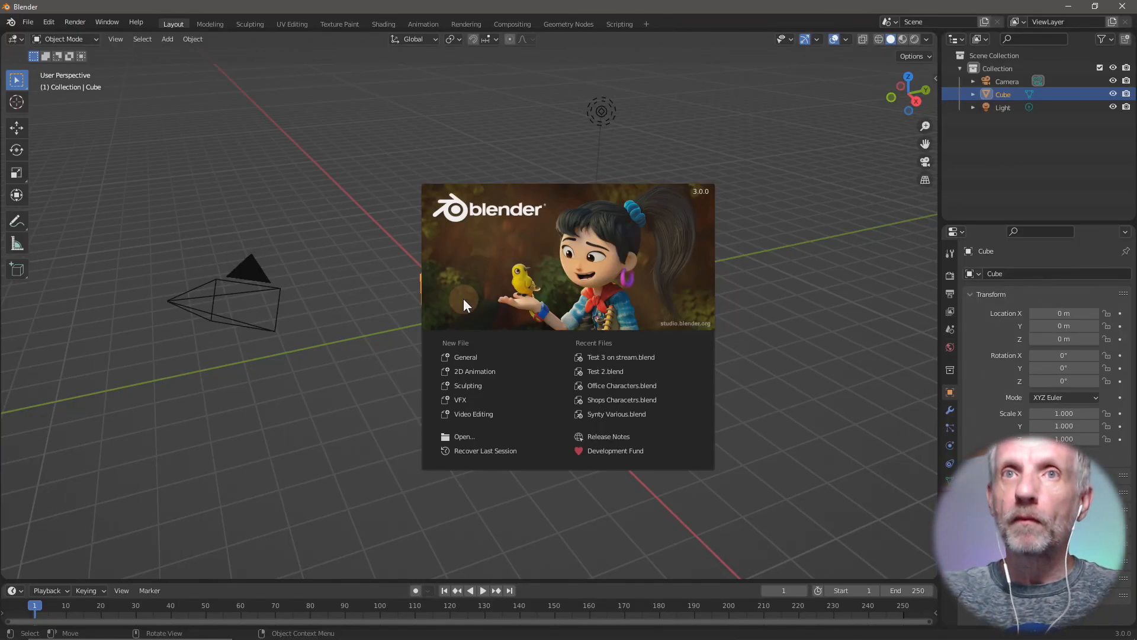
pyautogui.click(638, 267)
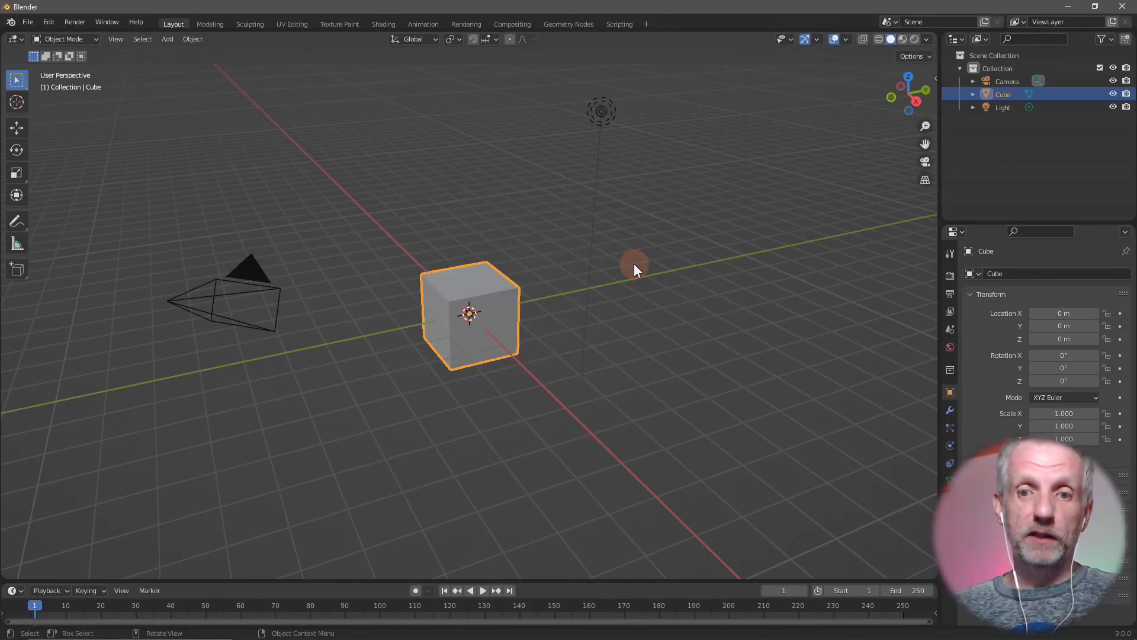
# - Bring both File Explorer windows over Blender and move the Quick access and Chr folder windows to uncover part of the viewport
pyautogui.moveTo(276, 628)
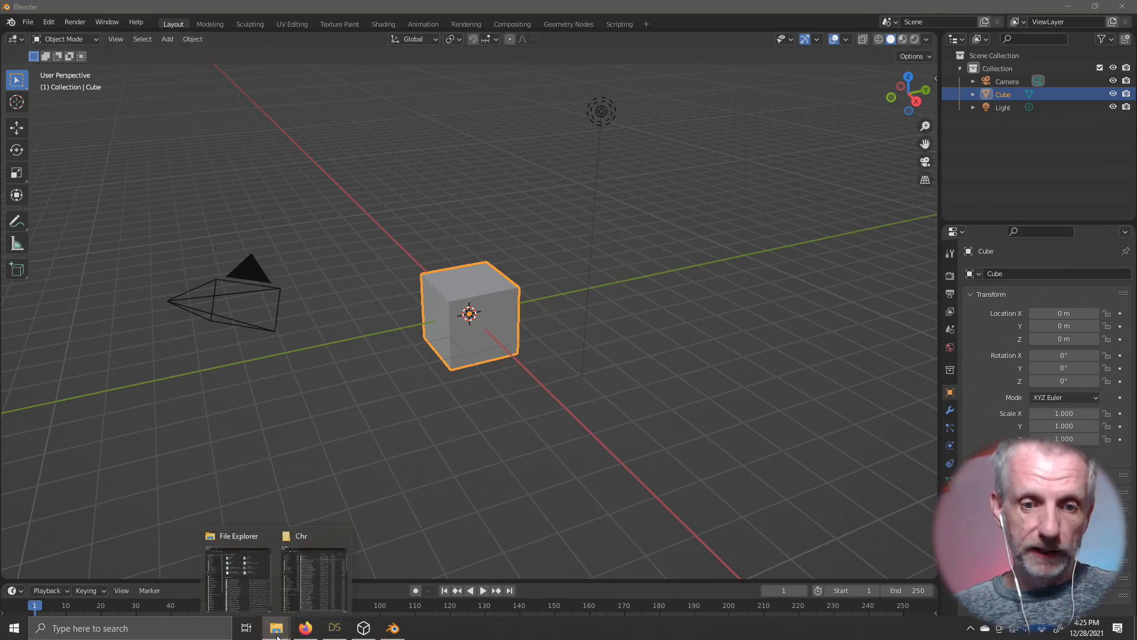
pyautogui.click(233, 582)
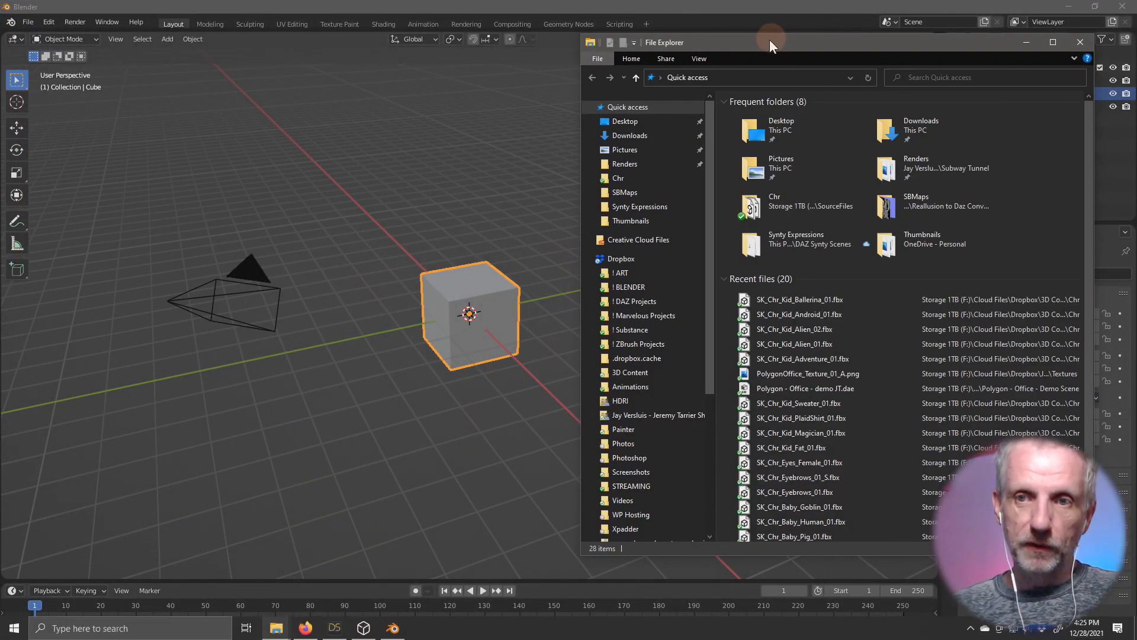
pyautogui.moveTo(771, 41); pyautogui.dragTo(223, 35)
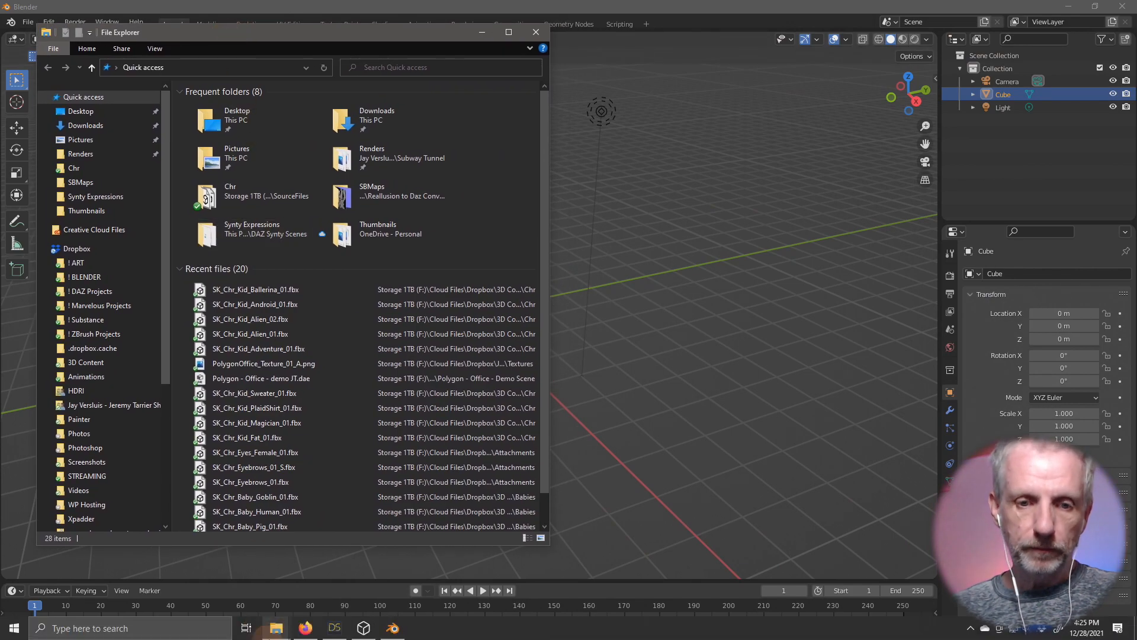
pyautogui.moveTo(286, 629)
pyautogui.click(309, 540)
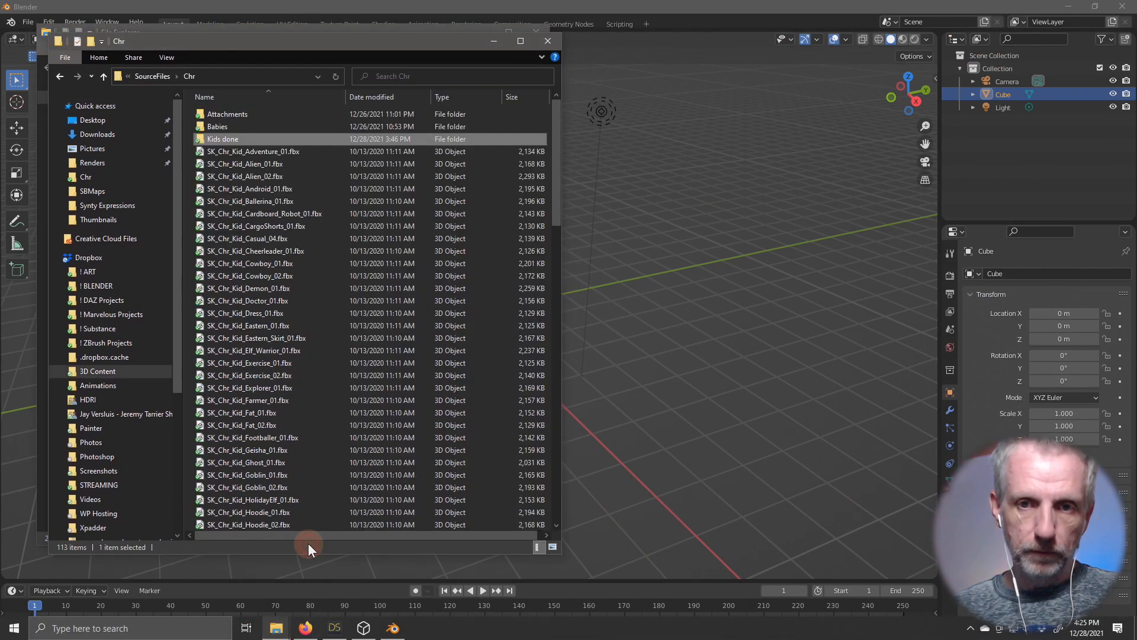
pyautogui.moveTo(400, 45); pyautogui.dragTo(472, 39)
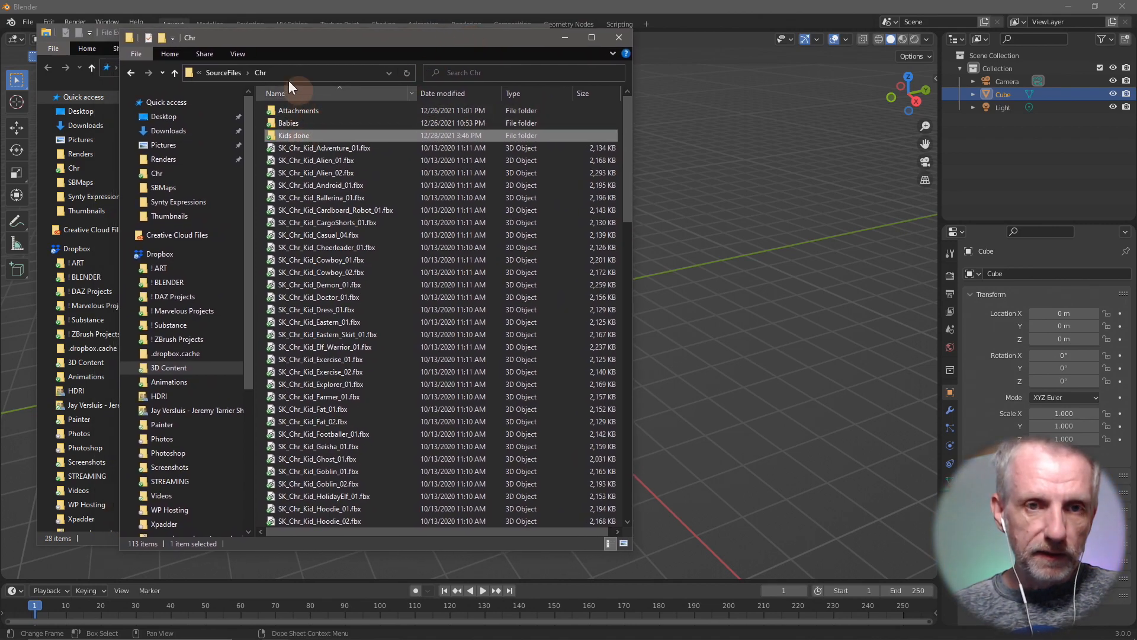
# - Look through the Kids Pack Textures folder under SourceFiles, select PolygonKids_Texture_01_A.png and move the folder window aside
pyautogui.click(232, 73)
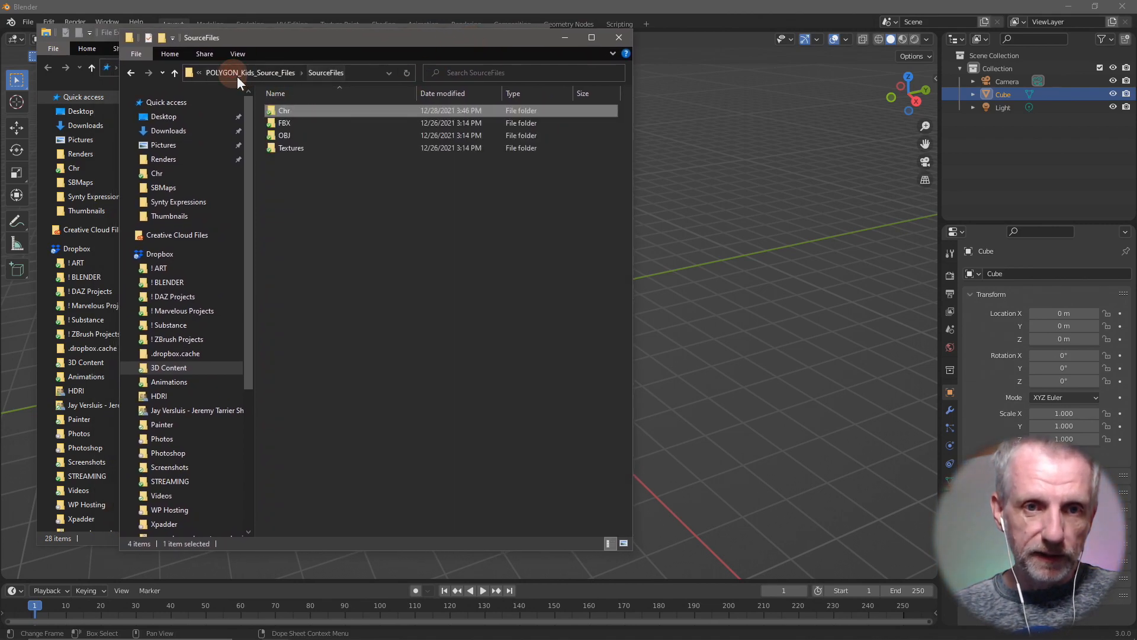
pyautogui.doubleClick(309, 148)
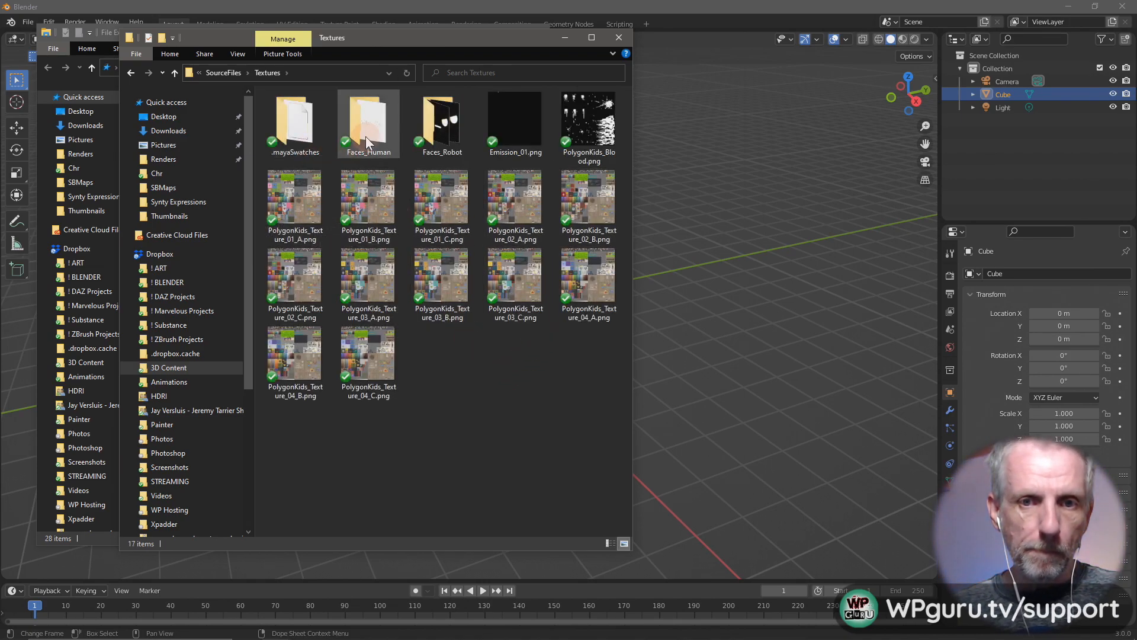
pyautogui.click(322, 197)
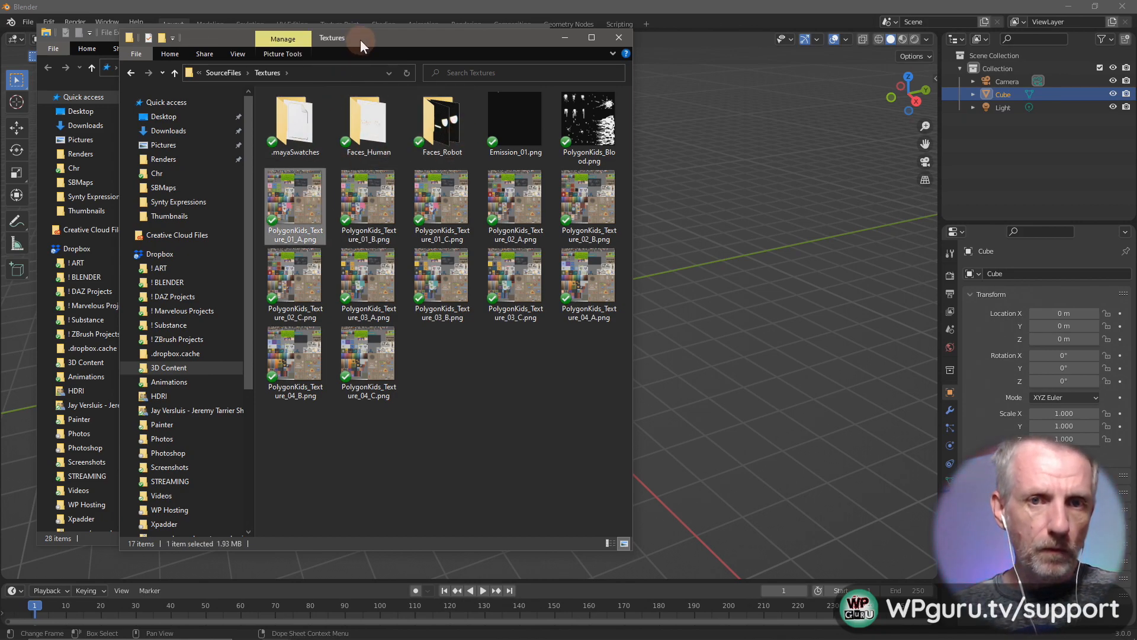
pyautogui.moveTo(360, 39); pyautogui.dragTo(474, 34)
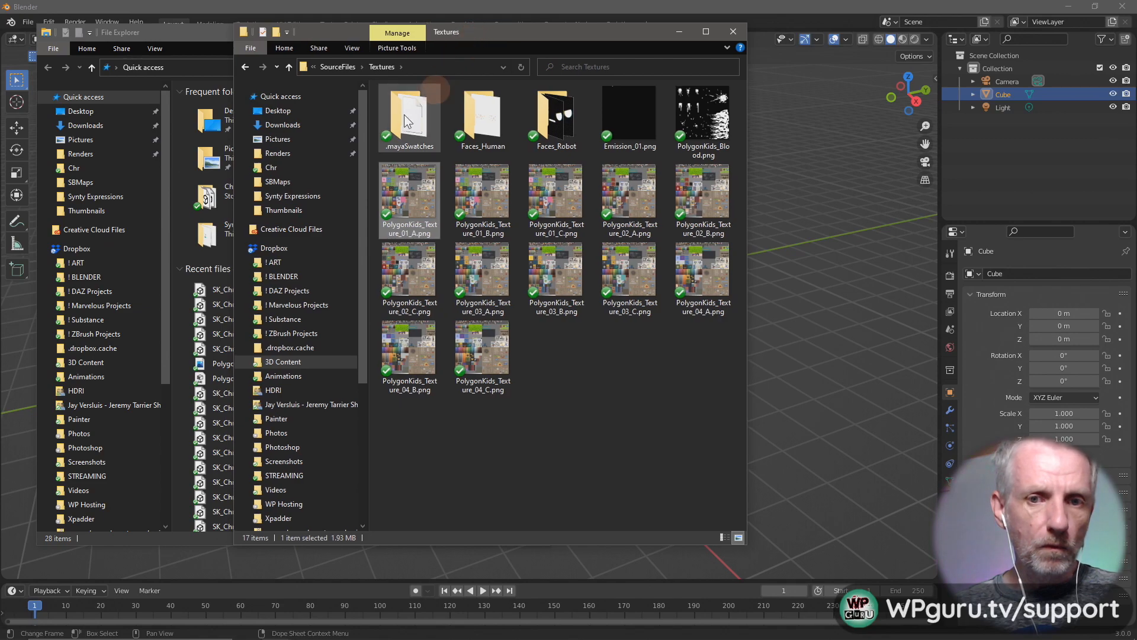
# - Switch to Blender and delete the default cube, camera and light from the scene
pyautogui.click(755, 9)
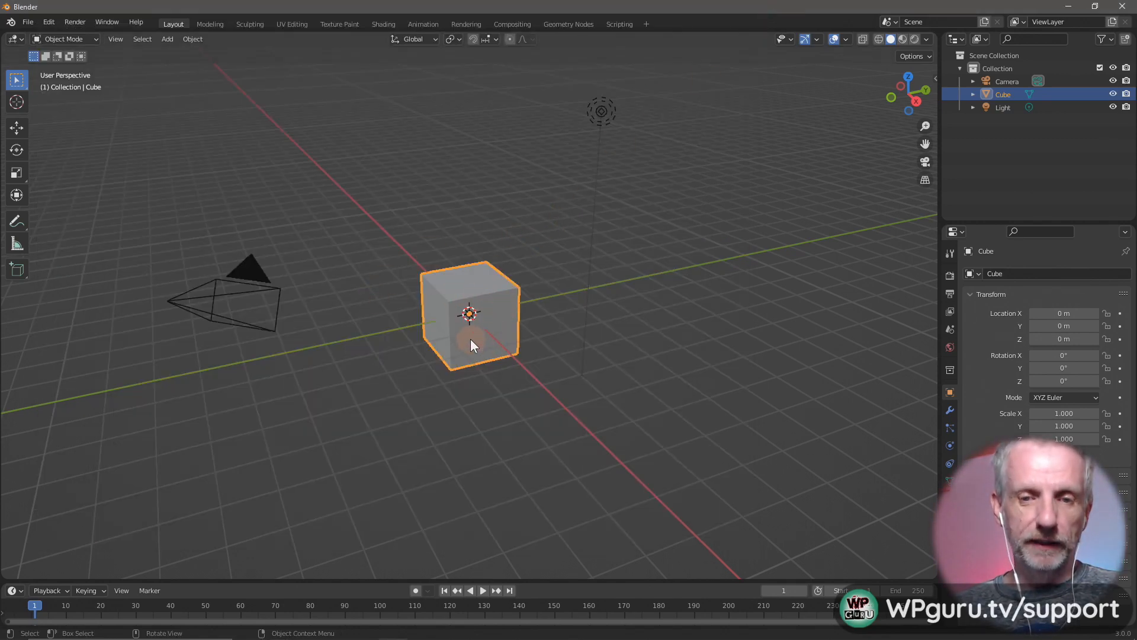
pyautogui.hotkey('alt', 'a')
pyautogui.press('a')
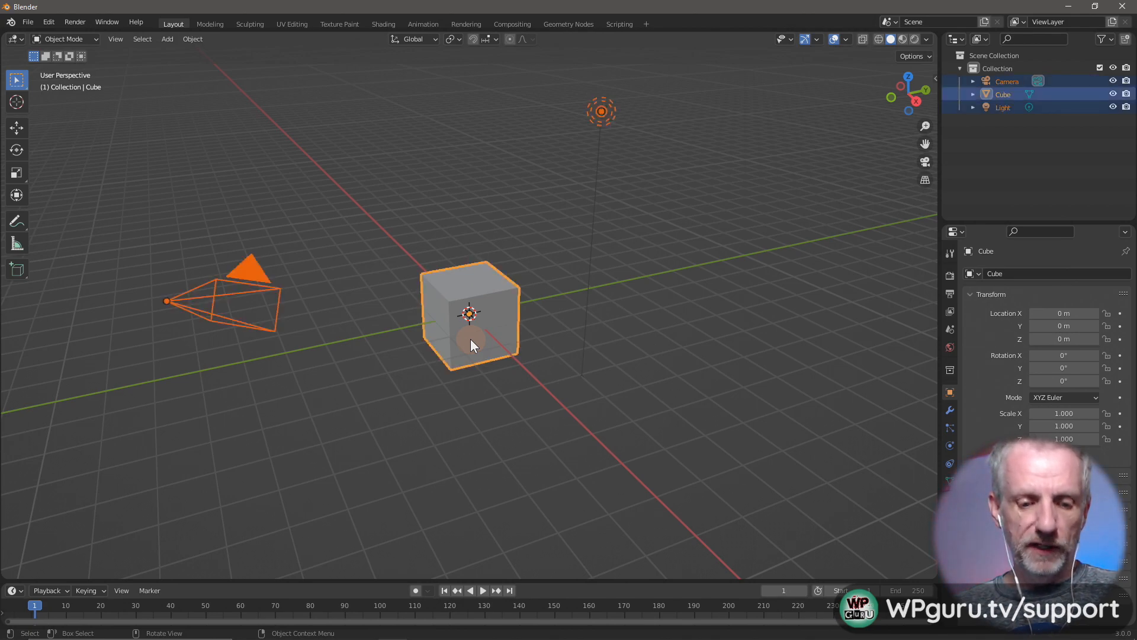
pyautogui.press('Delete')
# - Start an FBX import and browse from Dropbox through 3D Content, Synty Assets and the Kids Pack source files to the Chr folder
pyautogui.click(28, 23)
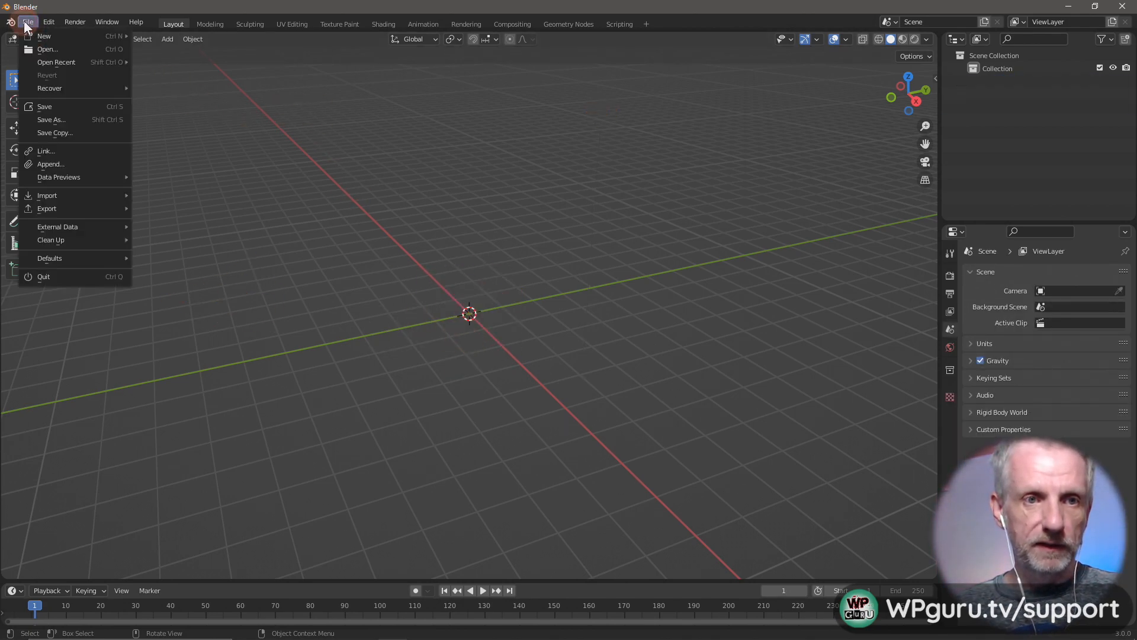
pyautogui.moveTo(99, 193)
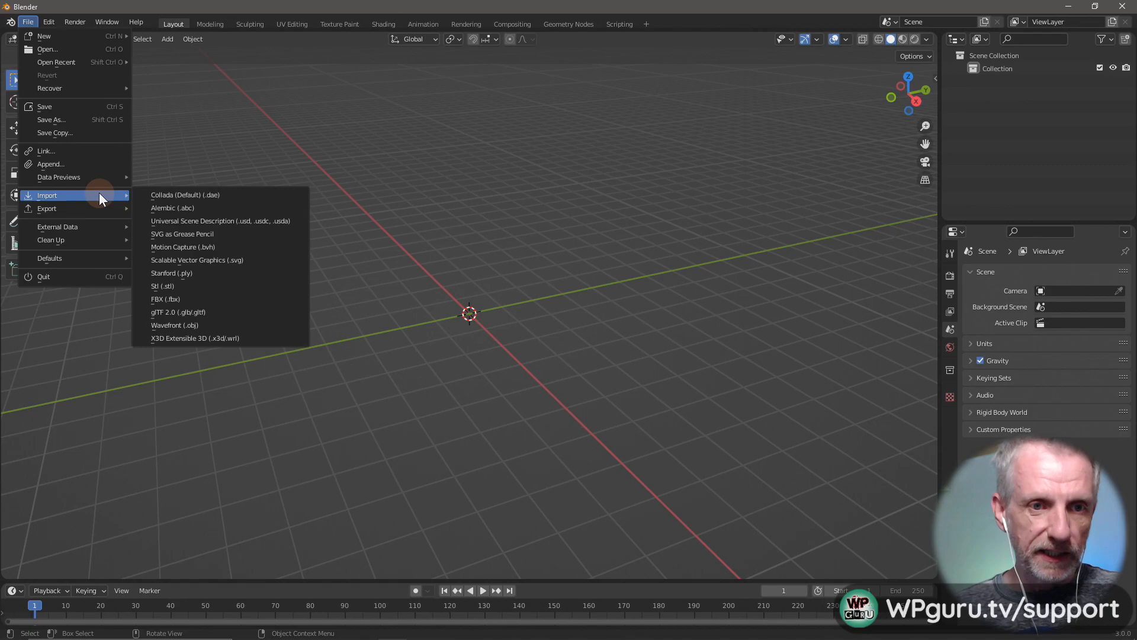
pyautogui.click(197, 299)
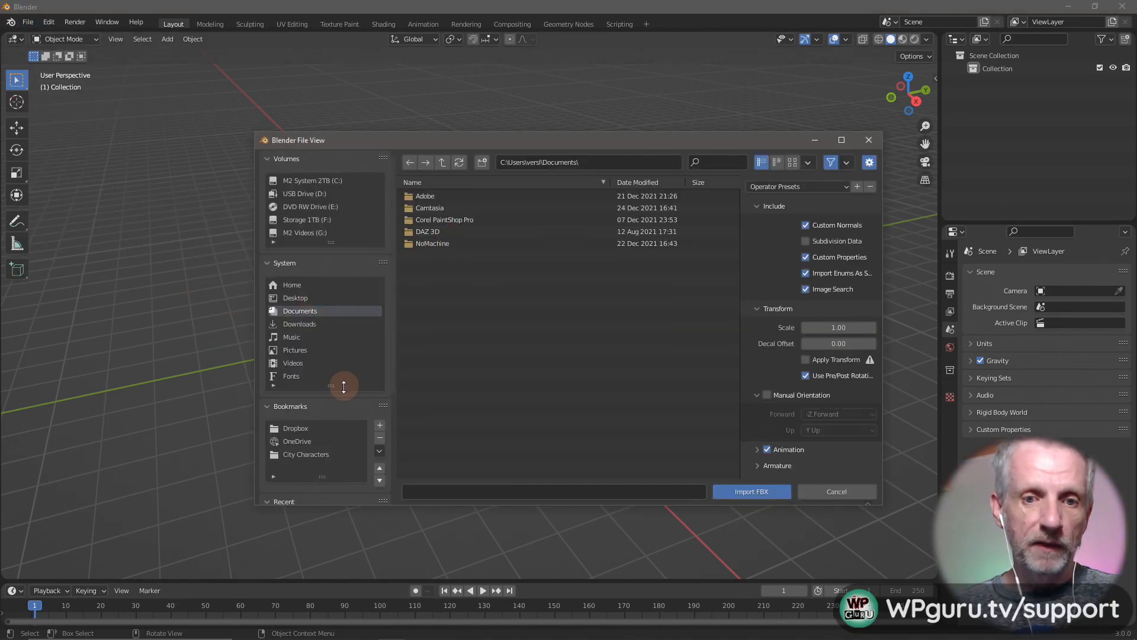
pyautogui.click(320, 428)
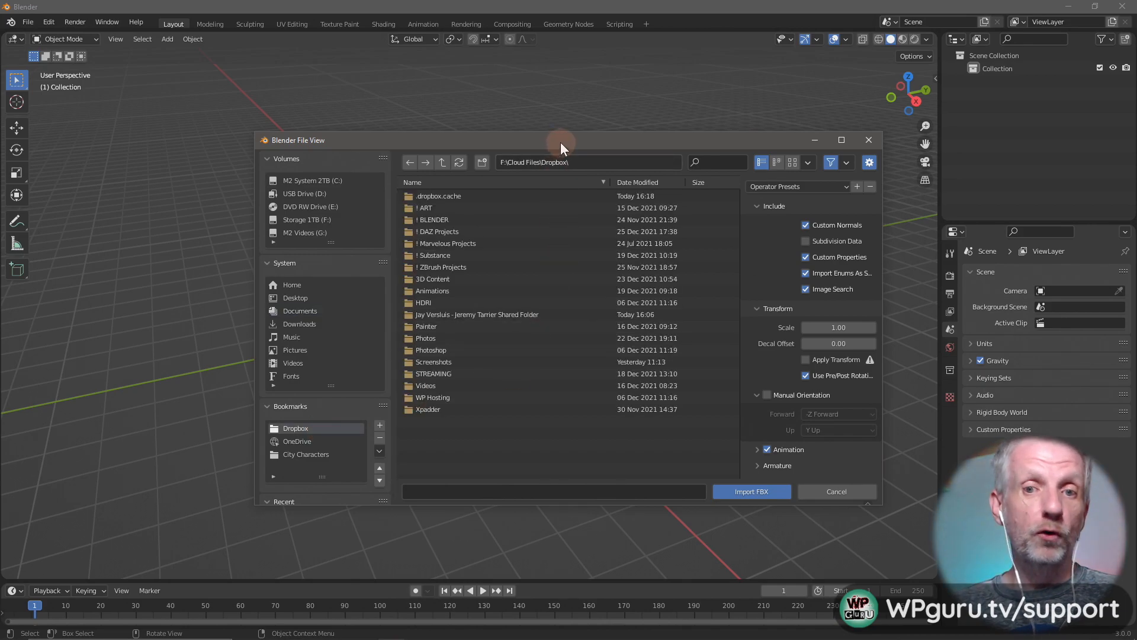
pyautogui.moveTo(561, 142); pyautogui.dragTo(516, 104)
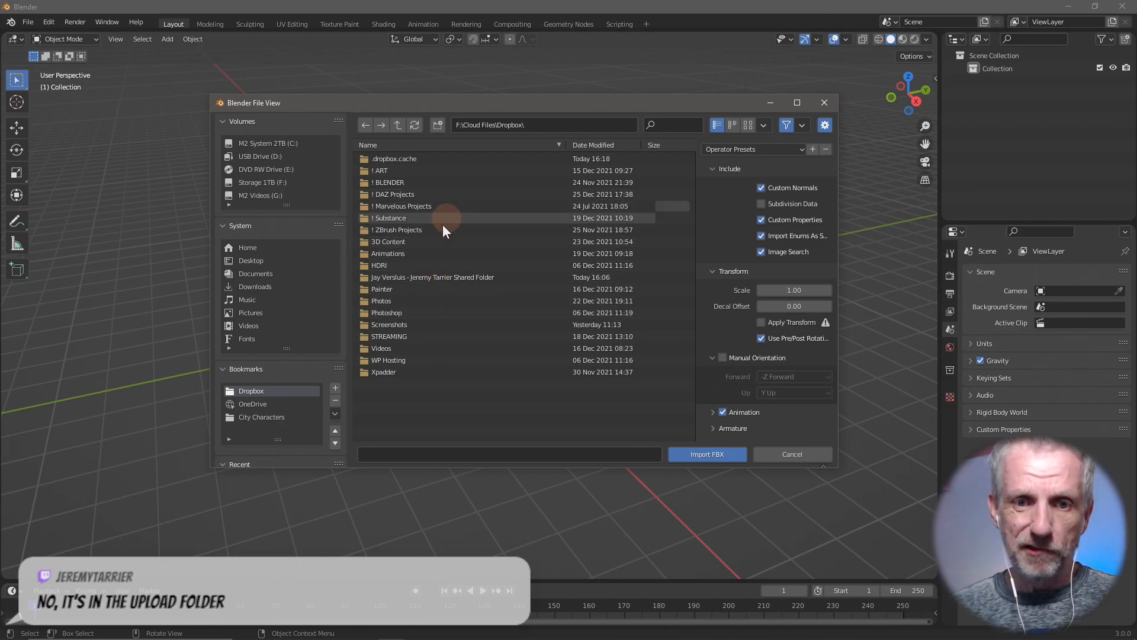
pyautogui.doubleClick(434, 241)
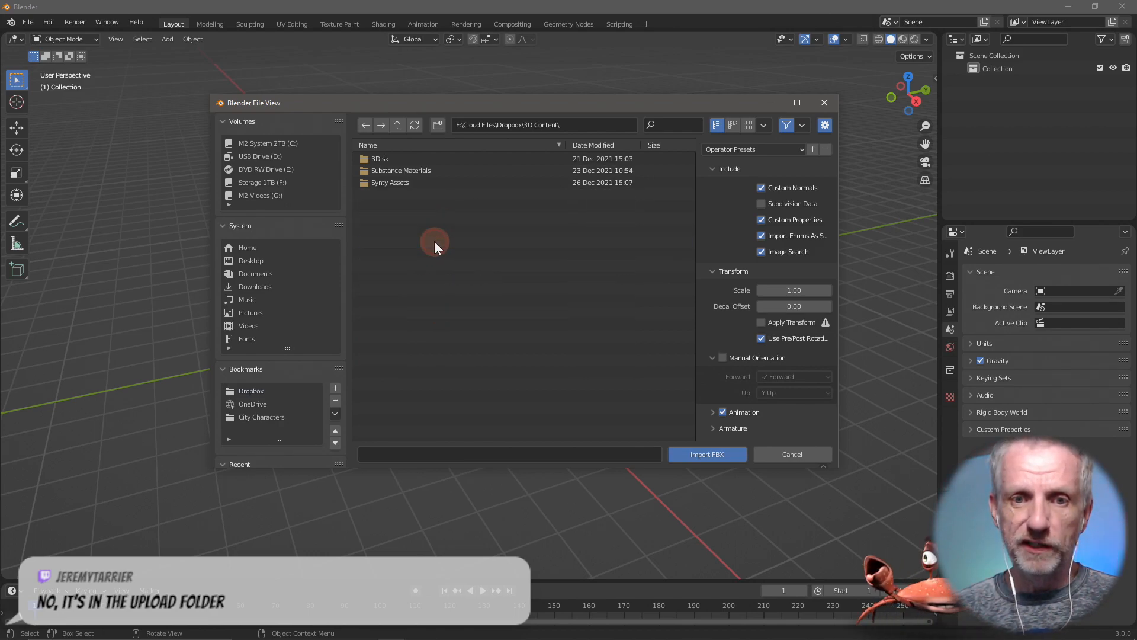
pyautogui.doubleClick(414, 179)
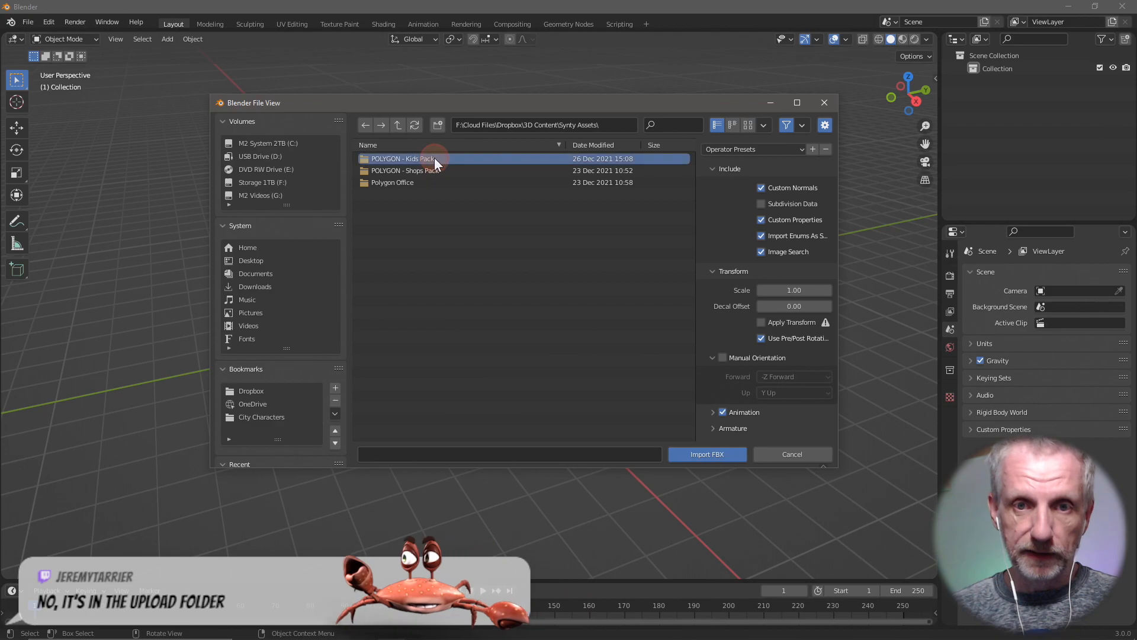
pyautogui.doubleClick(434, 158)
pyautogui.doubleClick(432, 158)
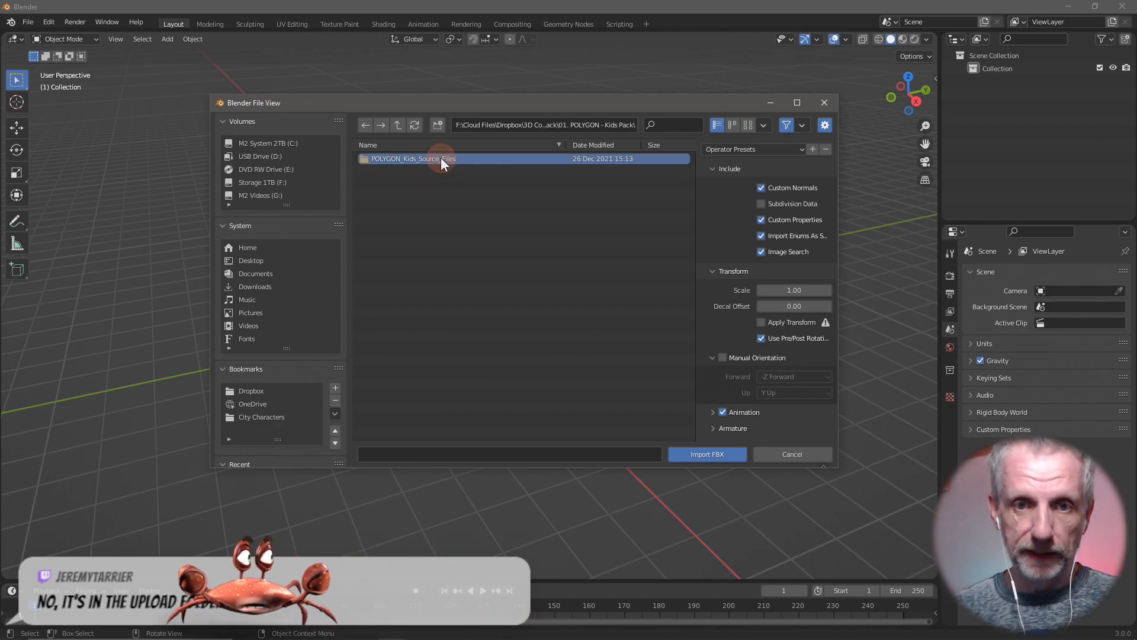
pyautogui.doubleClick(440, 158)
pyautogui.doubleClick(443, 159)
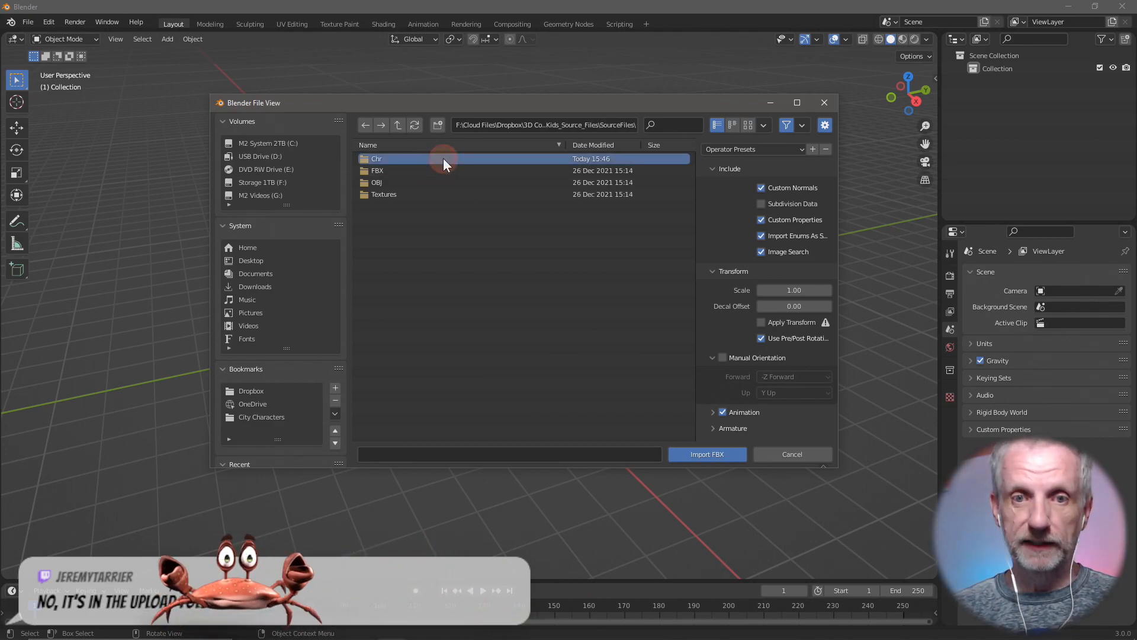
pyautogui.doubleClick(443, 158)
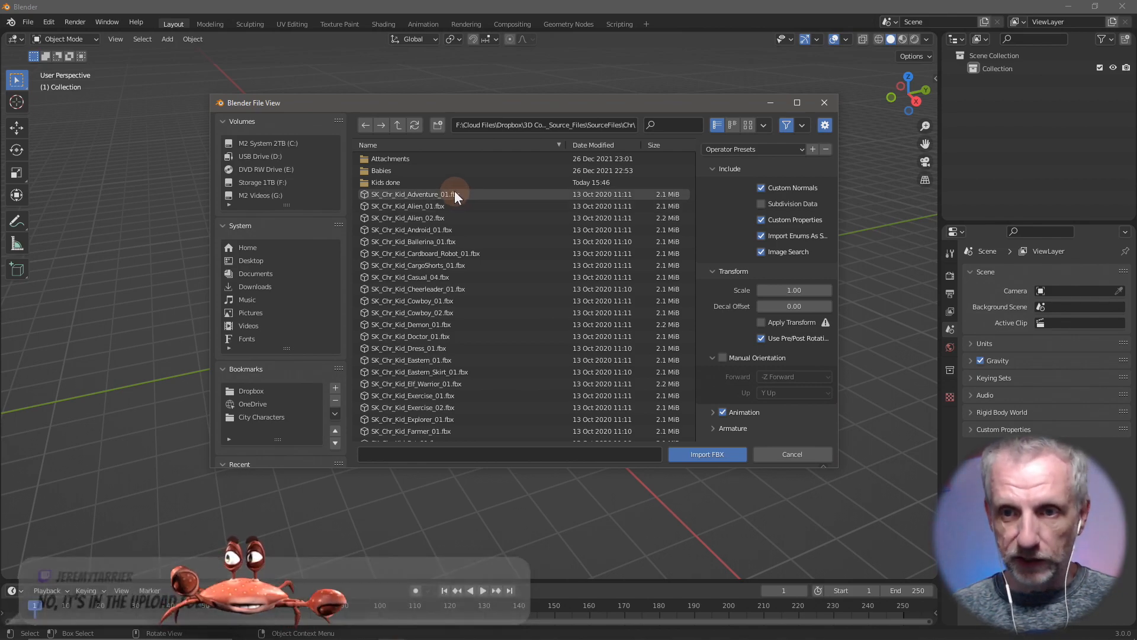
# - Import SK_Chr_Kid_Adventure_01.fbx with the Animation option disabled
pyautogui.click(474, 193)
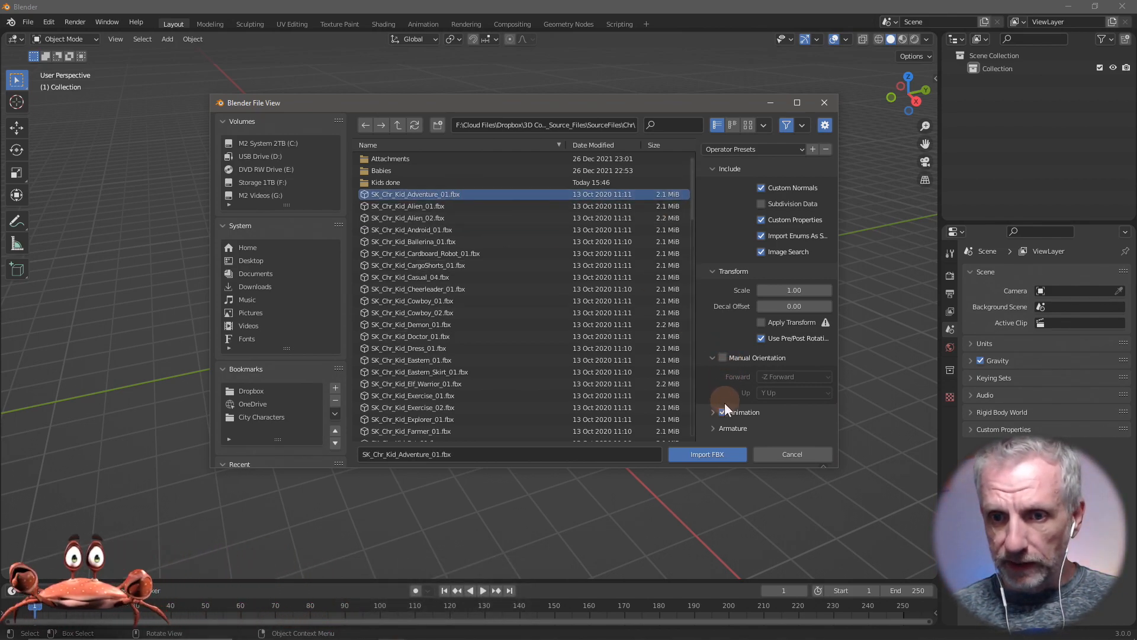
pyautogui.click(722, 412)
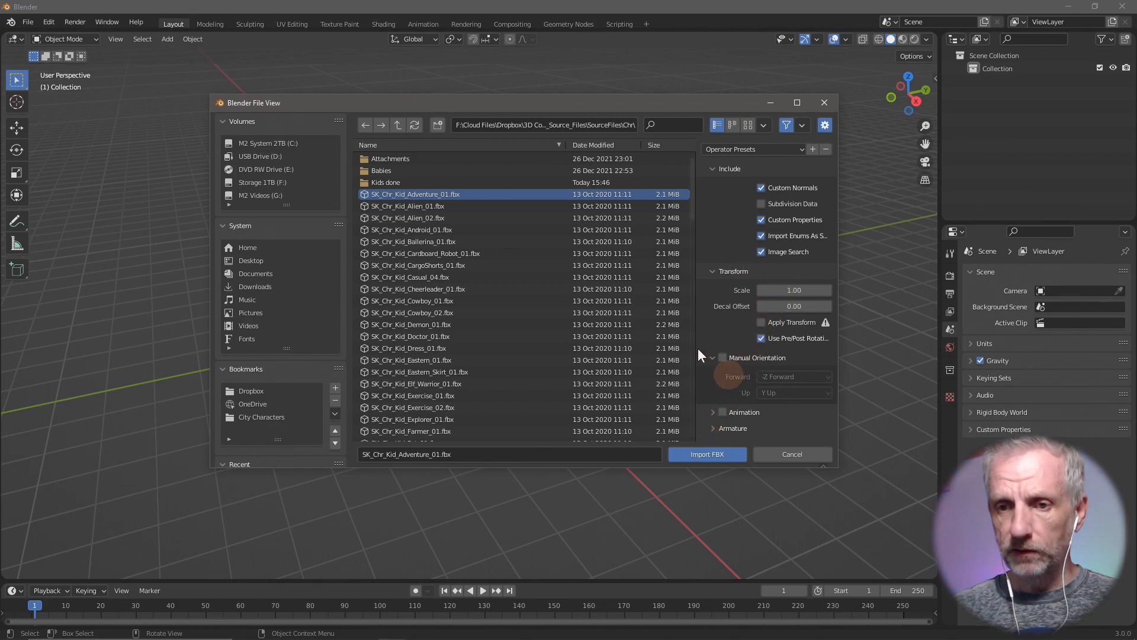
pyautogui.click(659, 105)
pyautogui.moveTo(651, 105); pyautogui.dragTo(606, 83)
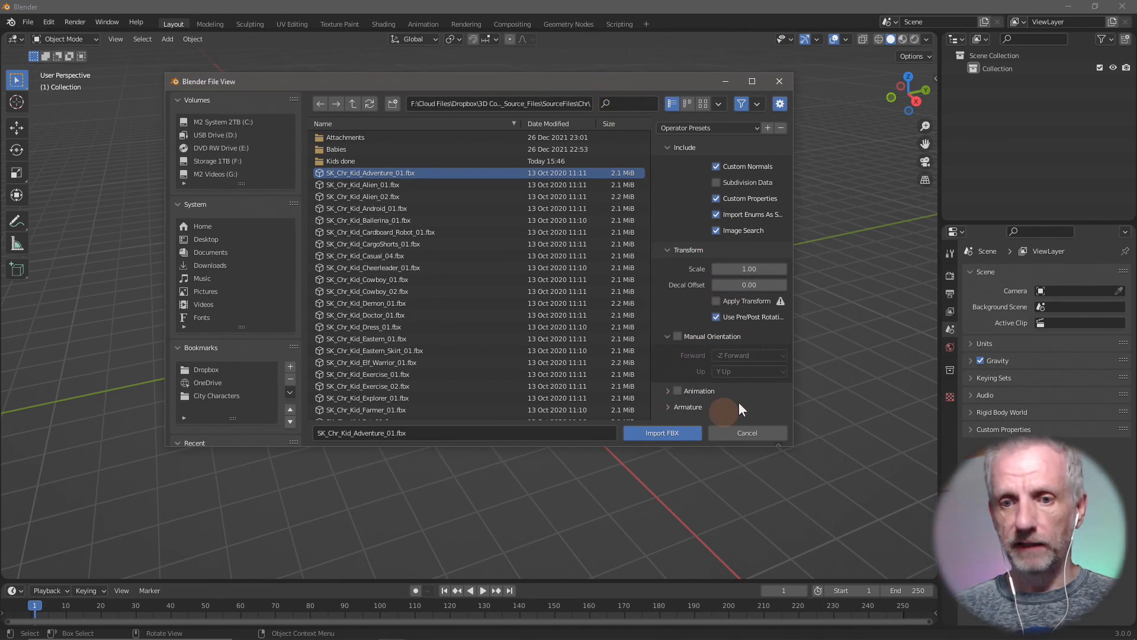
pyautogui.click(680, 432)
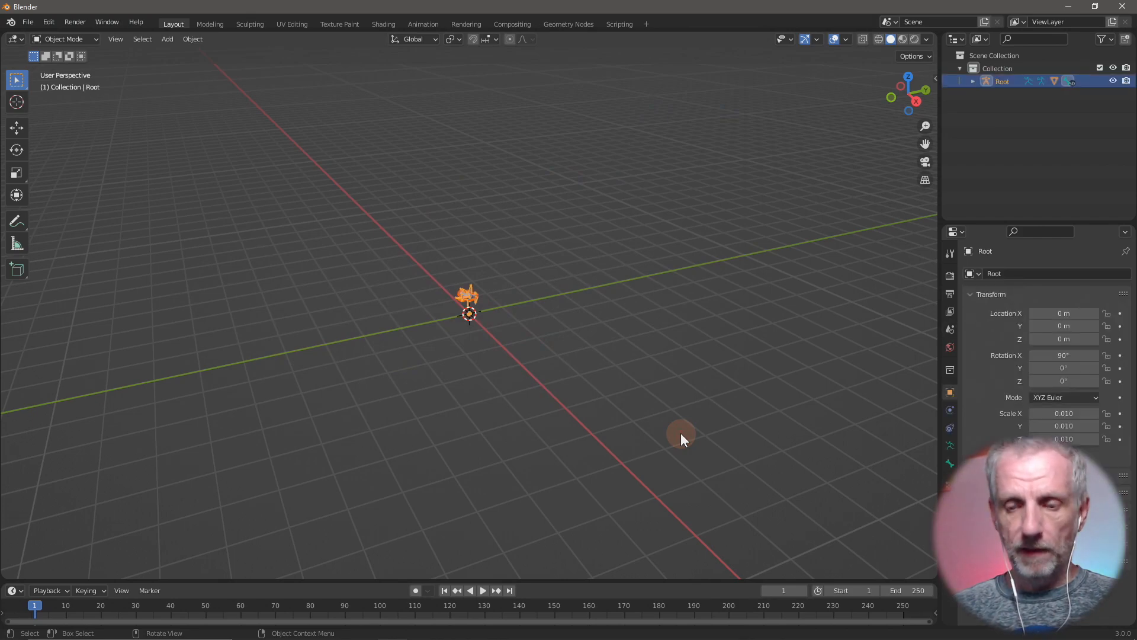
# - Select the adventure kid's armature and clear all its bone transforms in Pose Mode
pyautogui.press('KP_Decimal')
pyautogui.moveTo(680, 433); pyautogui.dragTo(542, 403, button='middle')
pyautogui.scroll(-2, 537, 402)
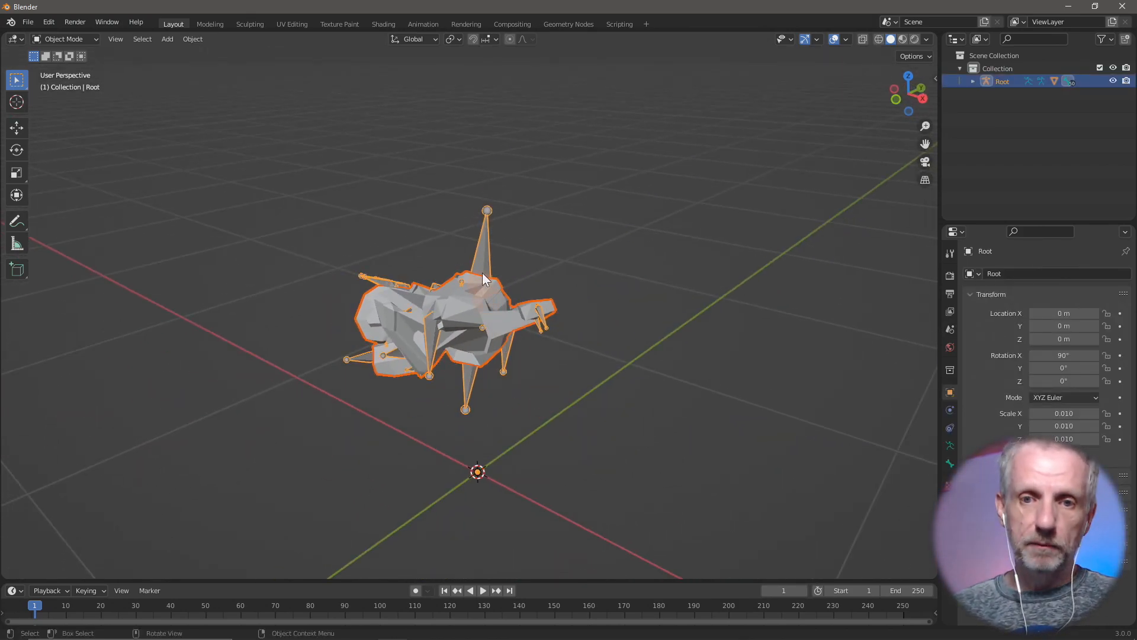
pyautogui.click(481, 254)
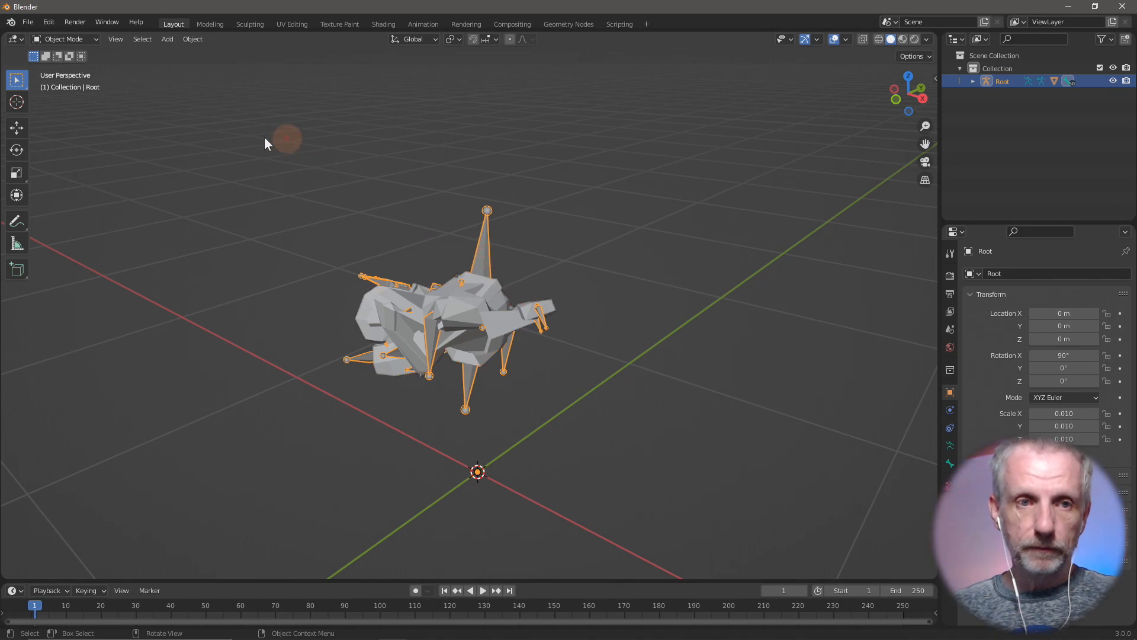
pyautogui.click(98, 42)
pyautogui.click(85, 80)
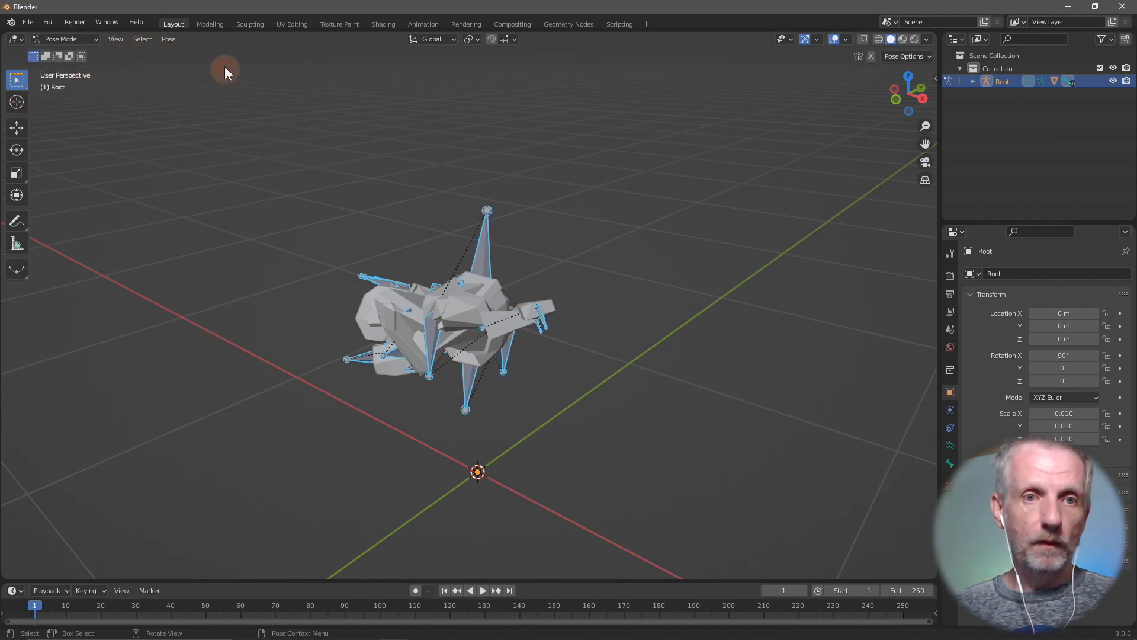
pyautogui.click(169, 39)
pyautogui.moveTo(209, 63)
pyautogui.click(349, 61)
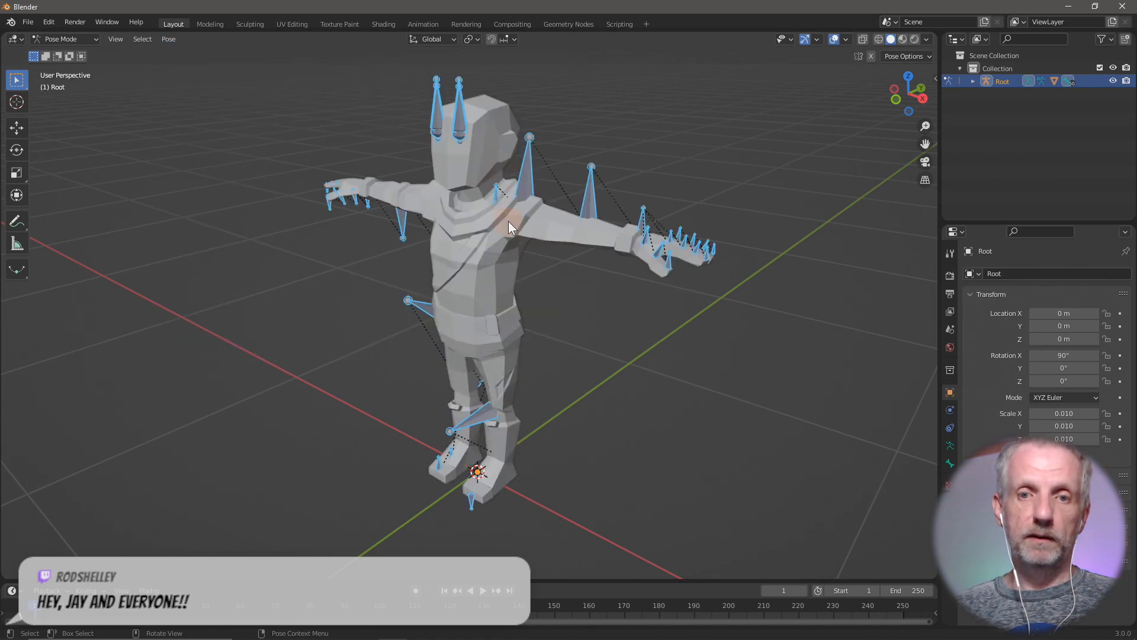
# - Return the armature to Object Mode and expand the Root hierarchy to show the adventure kid's mesh
pyautogui.scroll(-3, 508, 221)
pyautogui.moveTo(535, 217); pyautogui.dragTo(510, 229, button='middle')
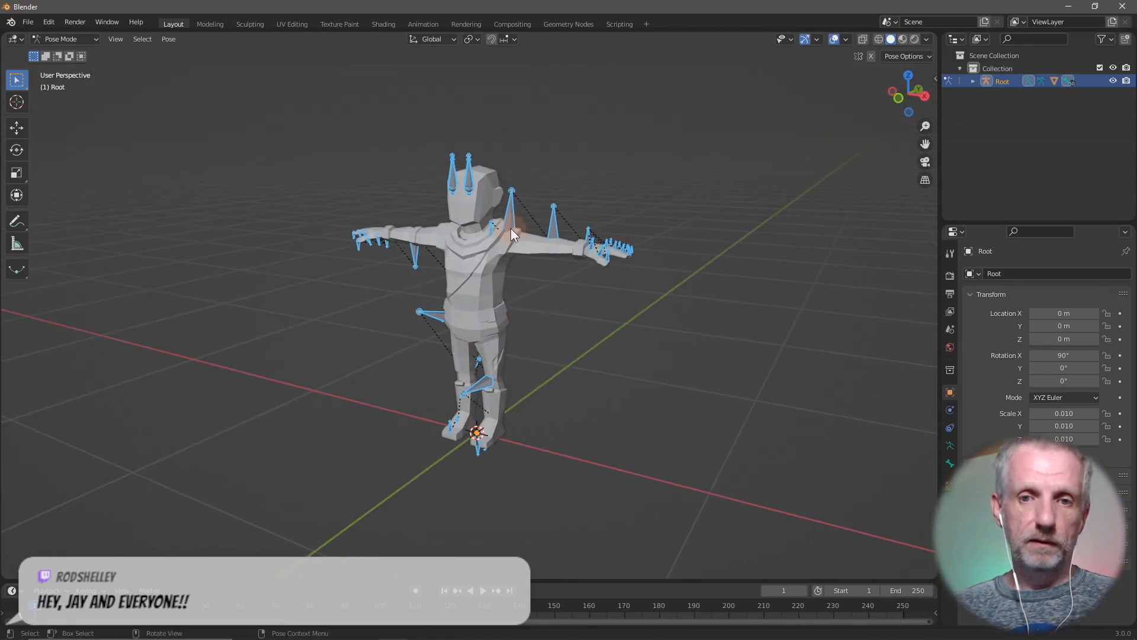
pyautogui.click(80, 41)
pyautogui.click(80, 52)
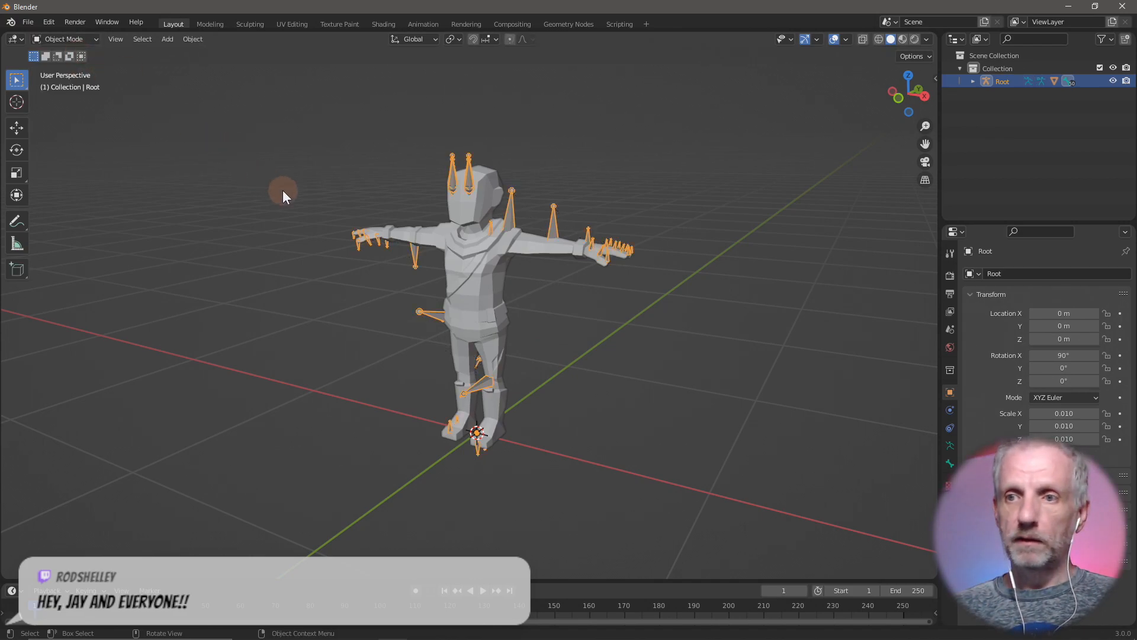
pyautogui.click(974, 82)
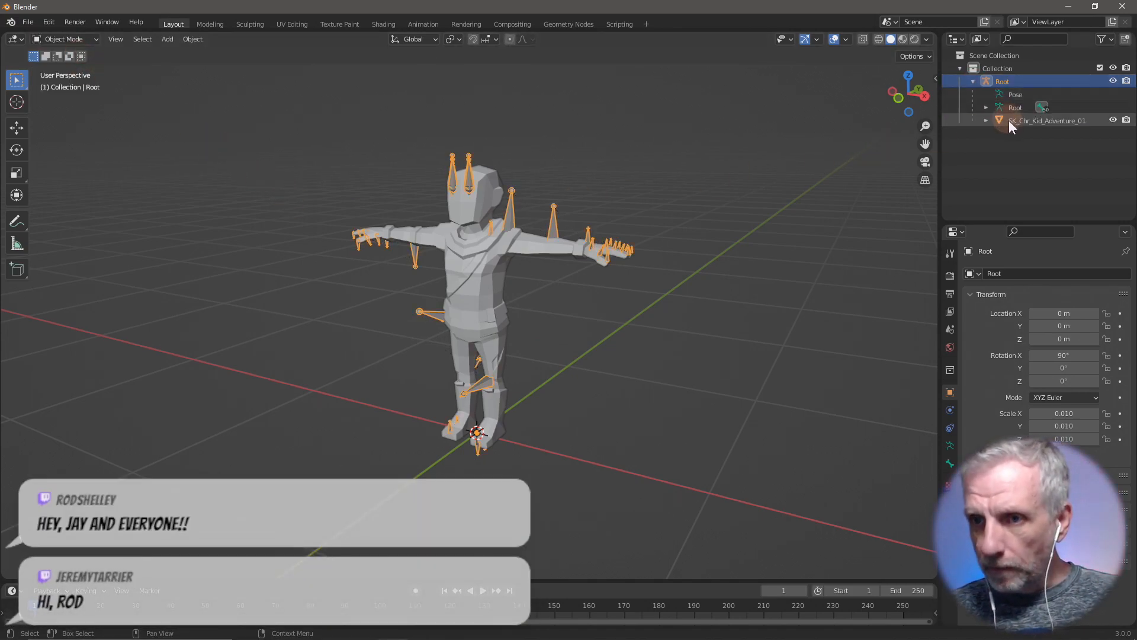
# - Import SK_Chr_Kid_Alien_01.fbx from the Chr folder into the same scene
pyautogui.click(30, 22)
pyautogui.moveTo(102, 196)
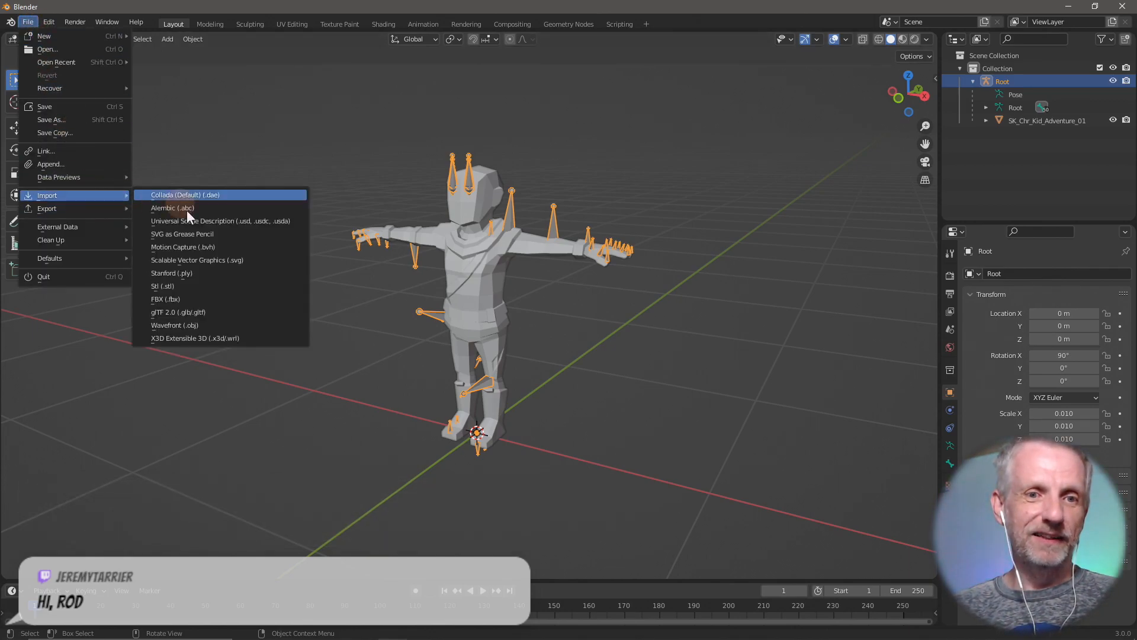
pyautogui.click(219, 299)
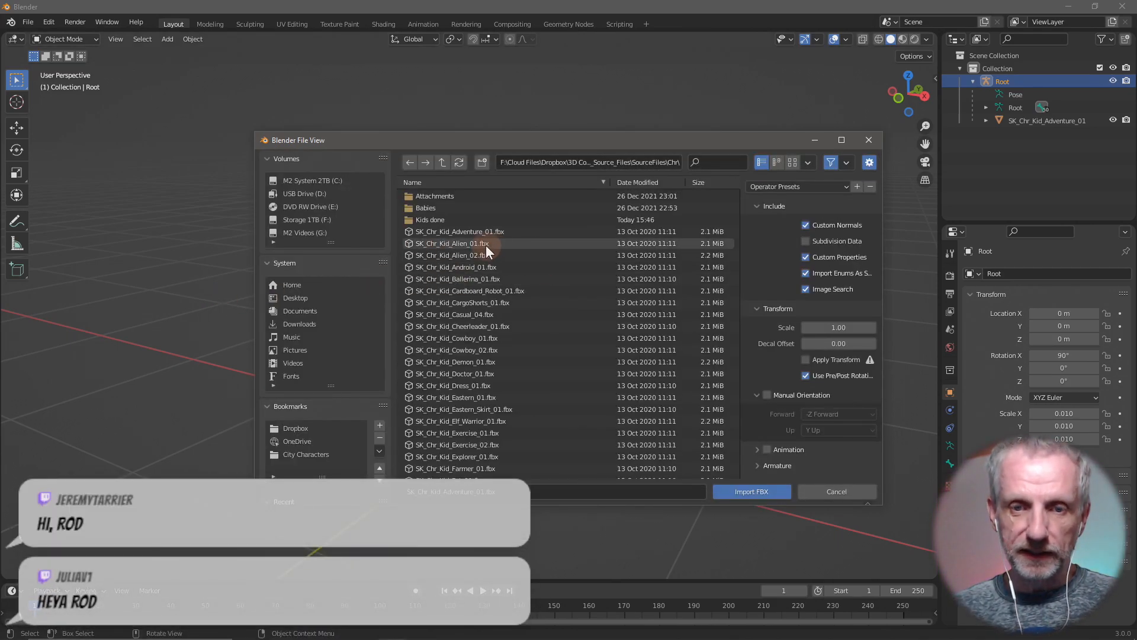
pyautogui.doubleClick(486, 246)
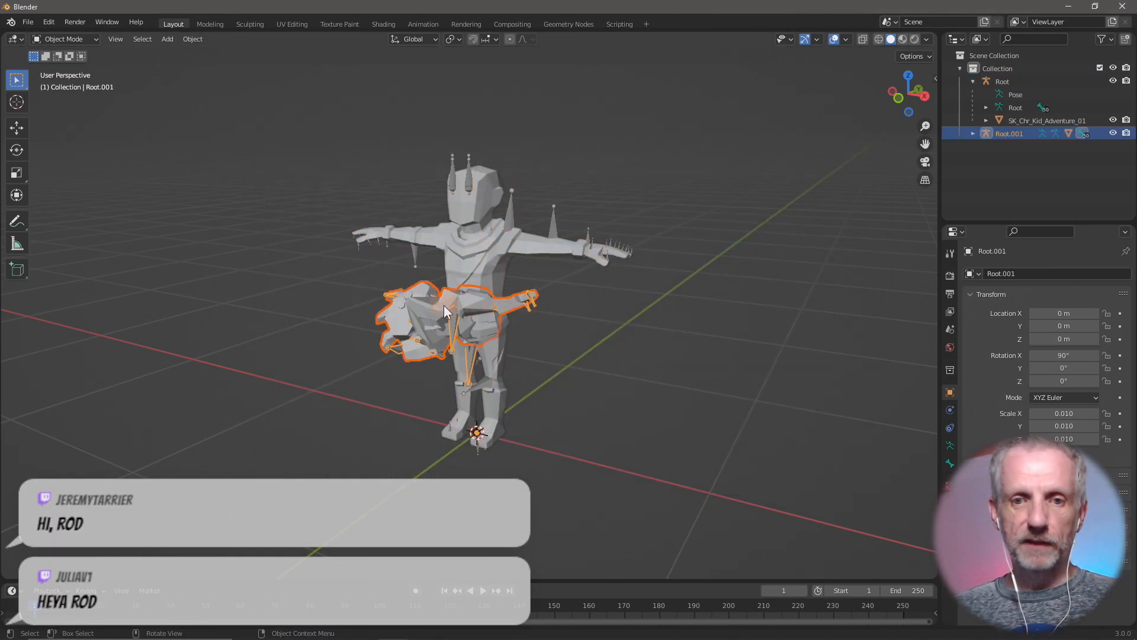
# - Select the alien kid's Root.001 armature and clear all its bone transforms in Pose Mode
pyautogui.scroll(2, 421, 311)
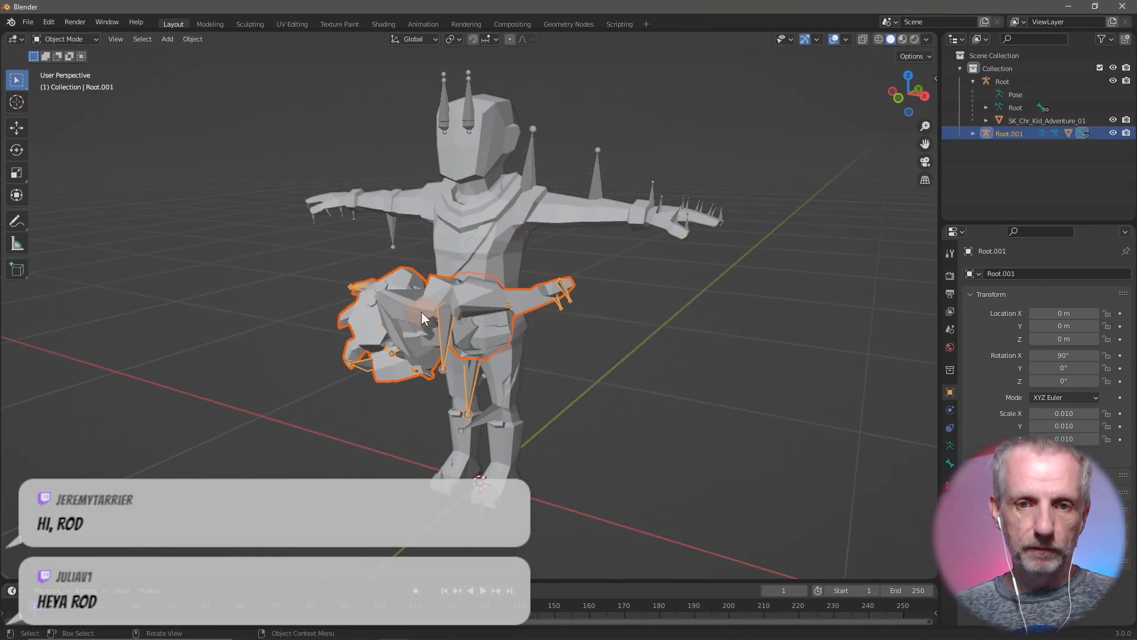
pyautogui.click(456, 344)
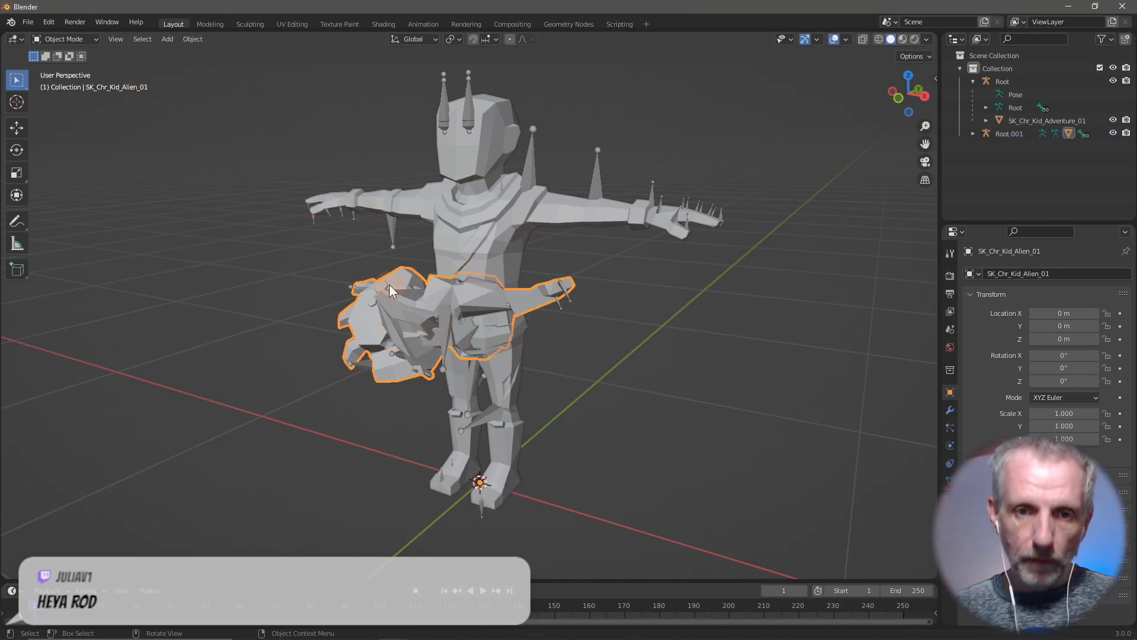
pyautogui.click(361, 364)
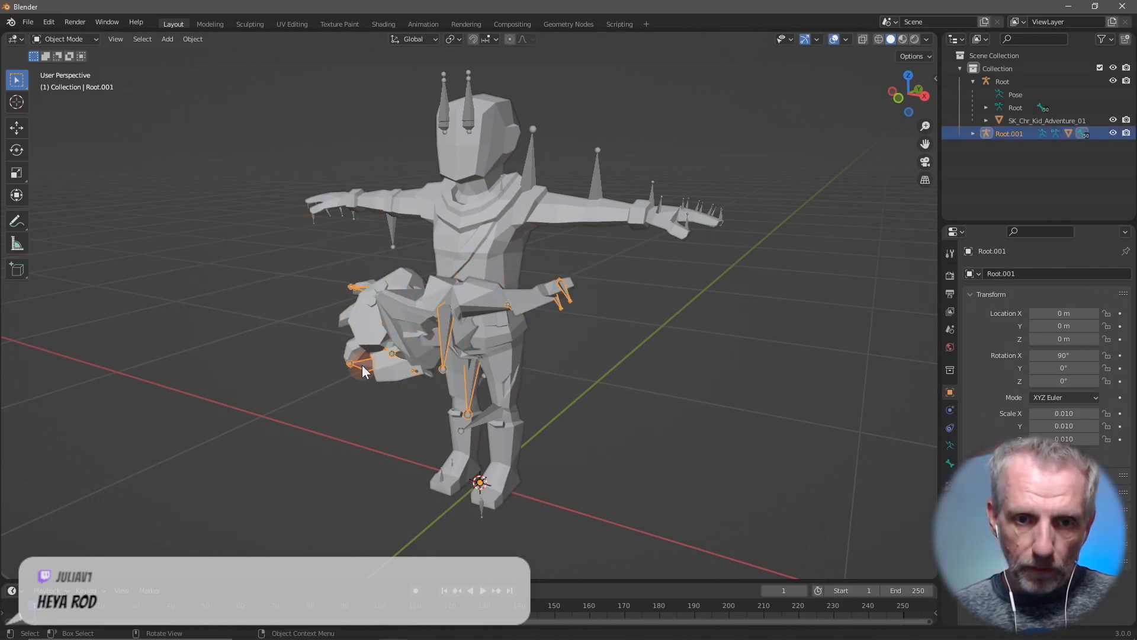
pyautogui.click(66, 40)
pyautogui.click(89, 82)
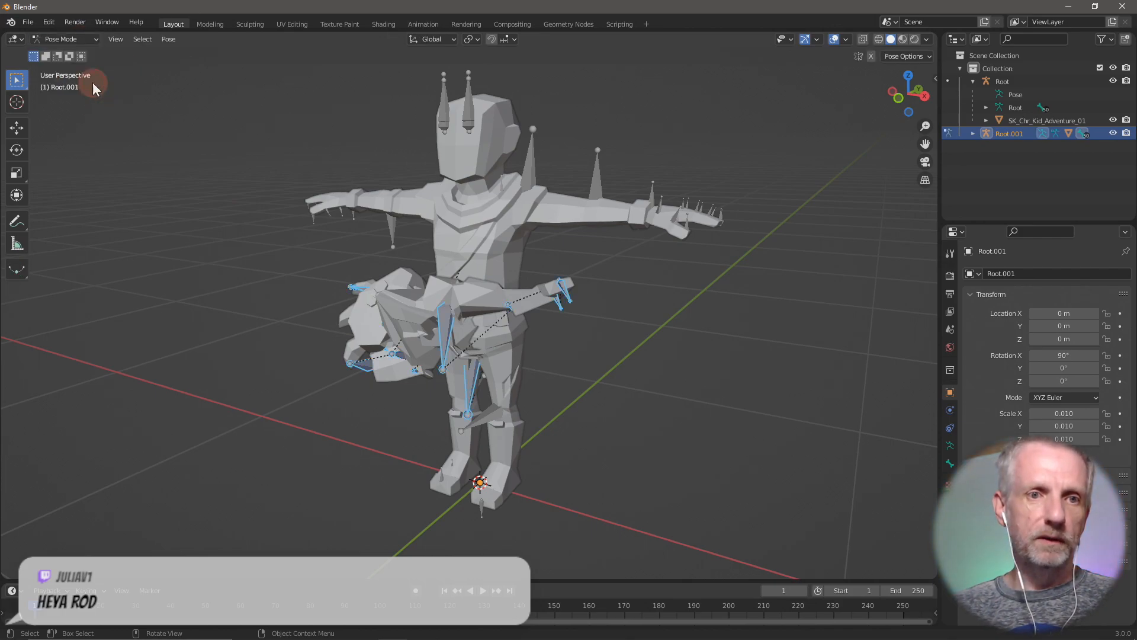
pyautogui.click(168, 39)
pyautogui.moveTo(200, 63)
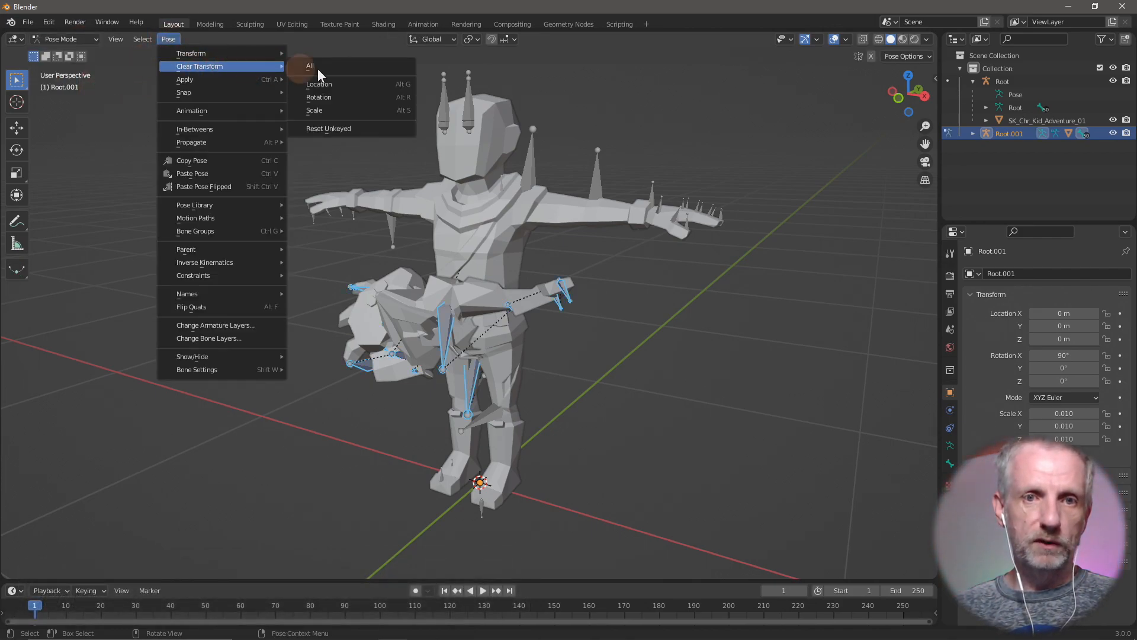
pyautogui.click(336, 68)
pyautogui.scroll(-1, 300, 226)
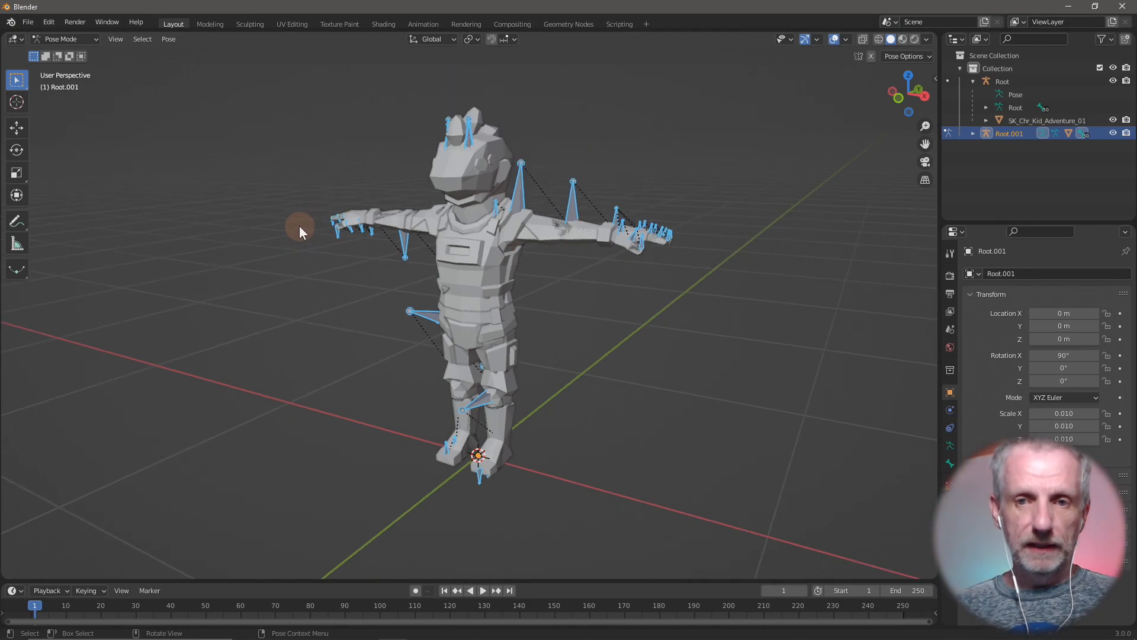
# - Hide the Root.001 armature in the viewport and return to Object Mode
pyautogui.click(1113, 134)
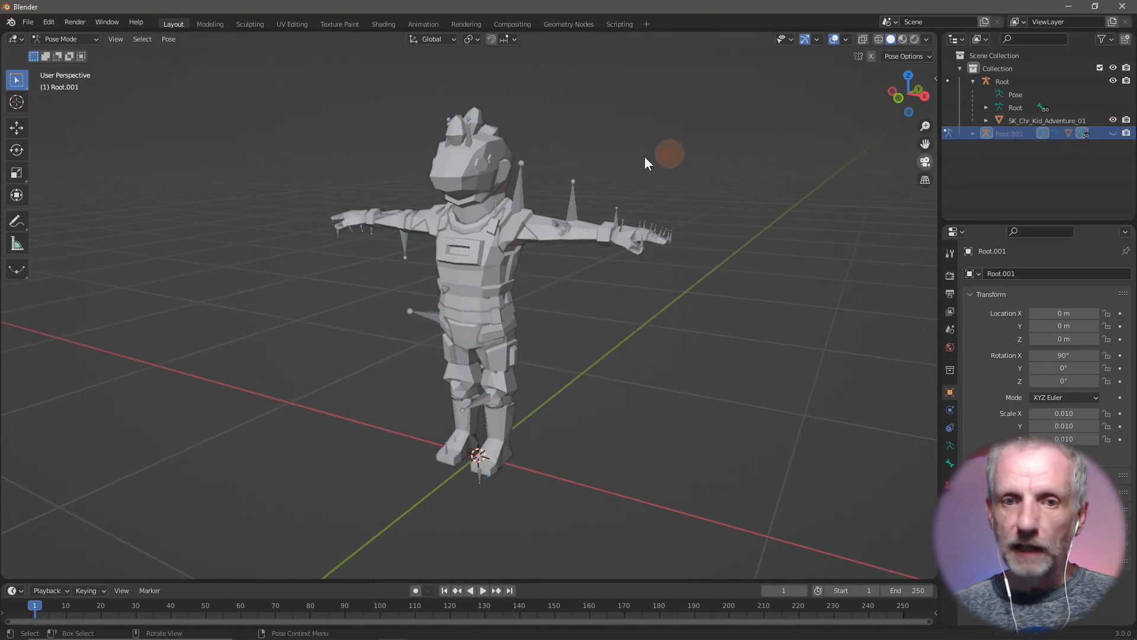
pyautogui.click(72, 39)
pyautogui.click(73, 53)
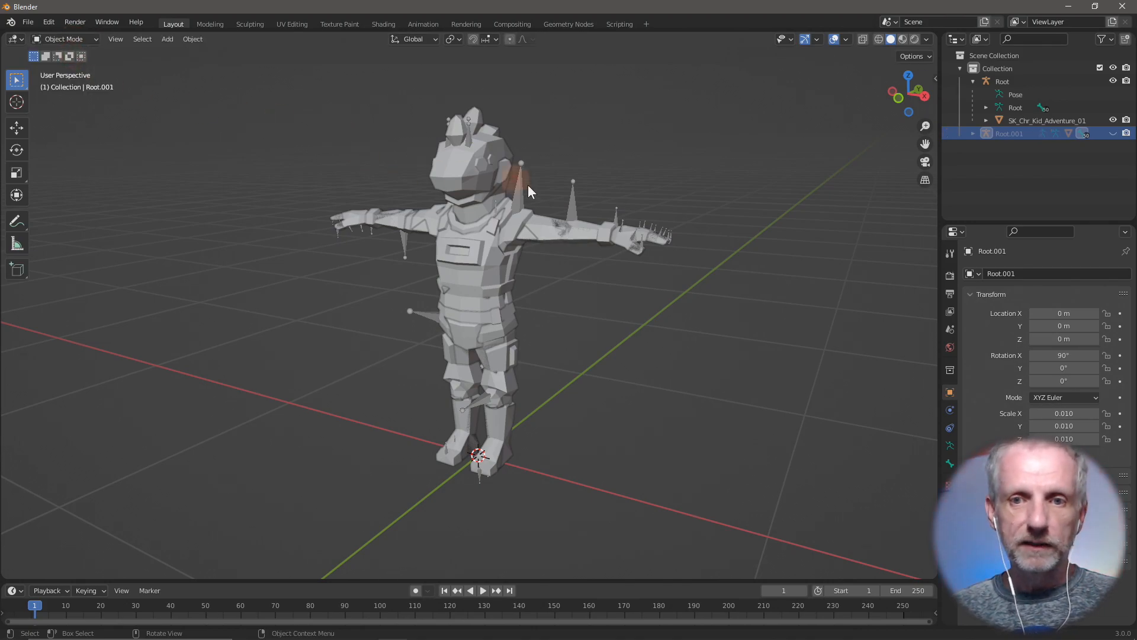
pyautogui.scroll(3, 531, 236)
pyautogui.moveTo(528, 237); pyautogui.dragTo(573, 232, button='middle')
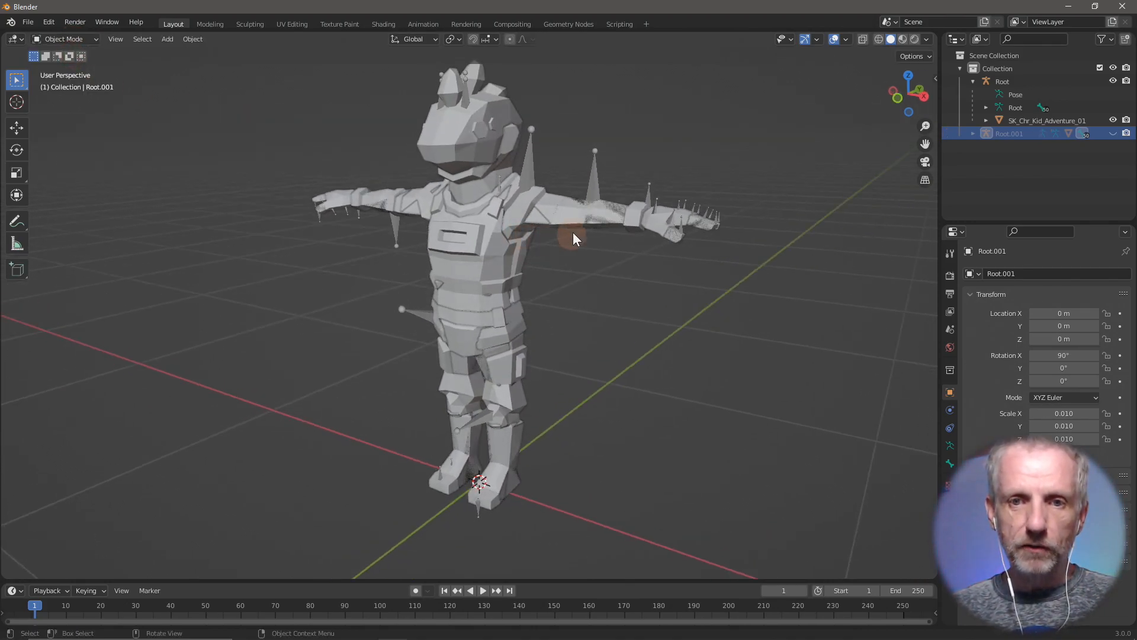
# - Parent the SK_Chr_Kid_Alien_01 mesh to the adventure kid's Root armature using Object (Keep Transform)
pyautogui.click(469, 137)
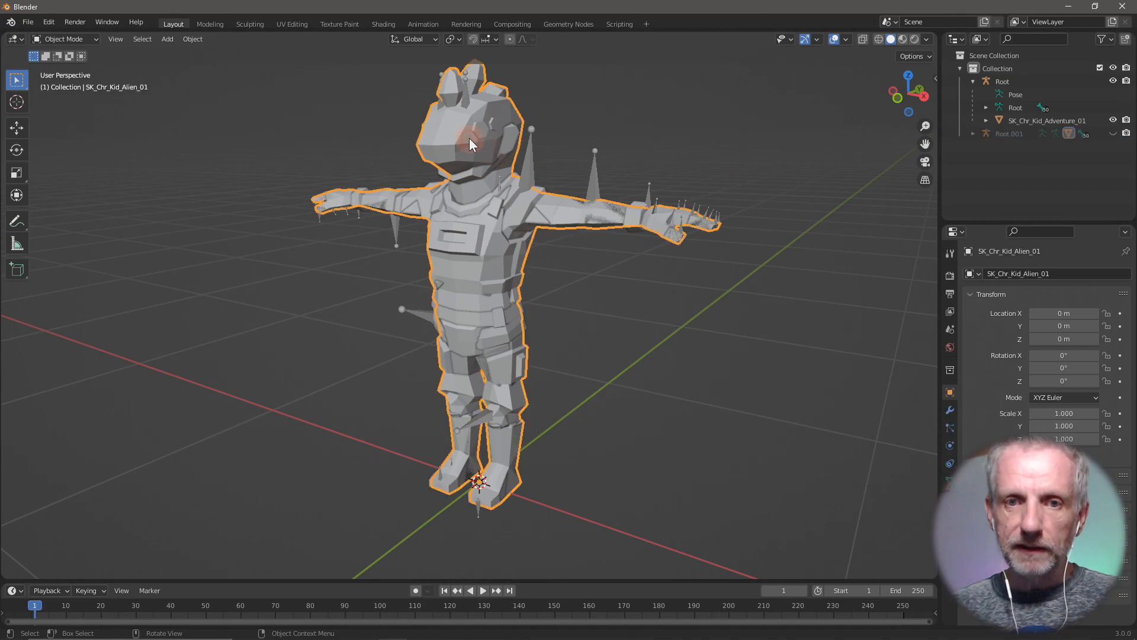
pyautogui.keyDown('shift'); pyautogui.click(529, 173); pyautogui.keyUp('shift')
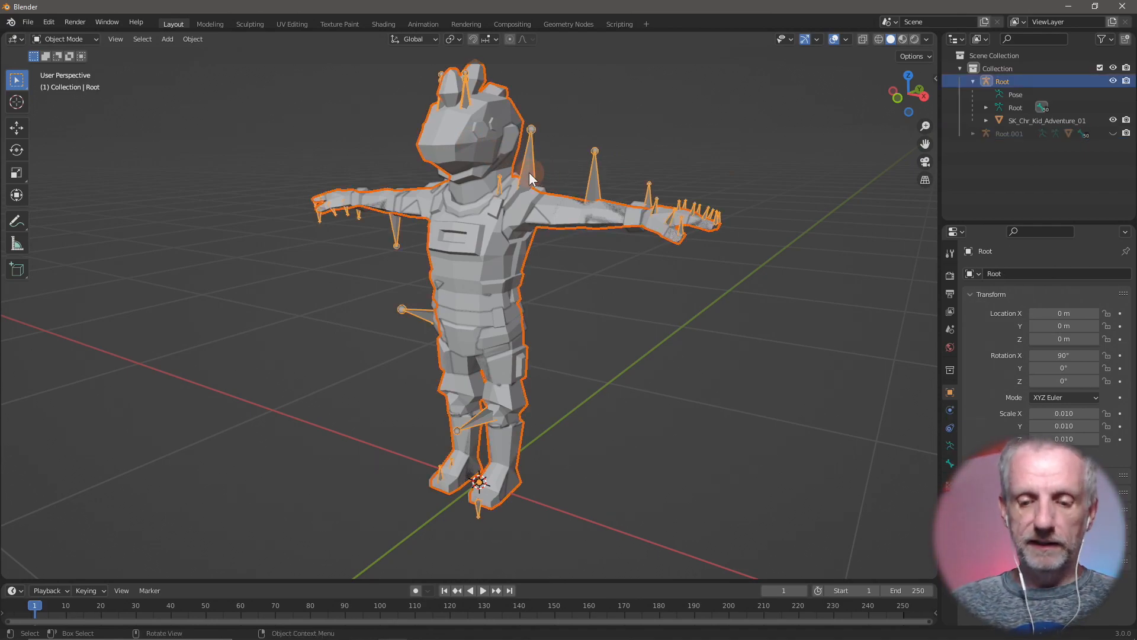
pyautogui.hotkey('ctrl', 'p')
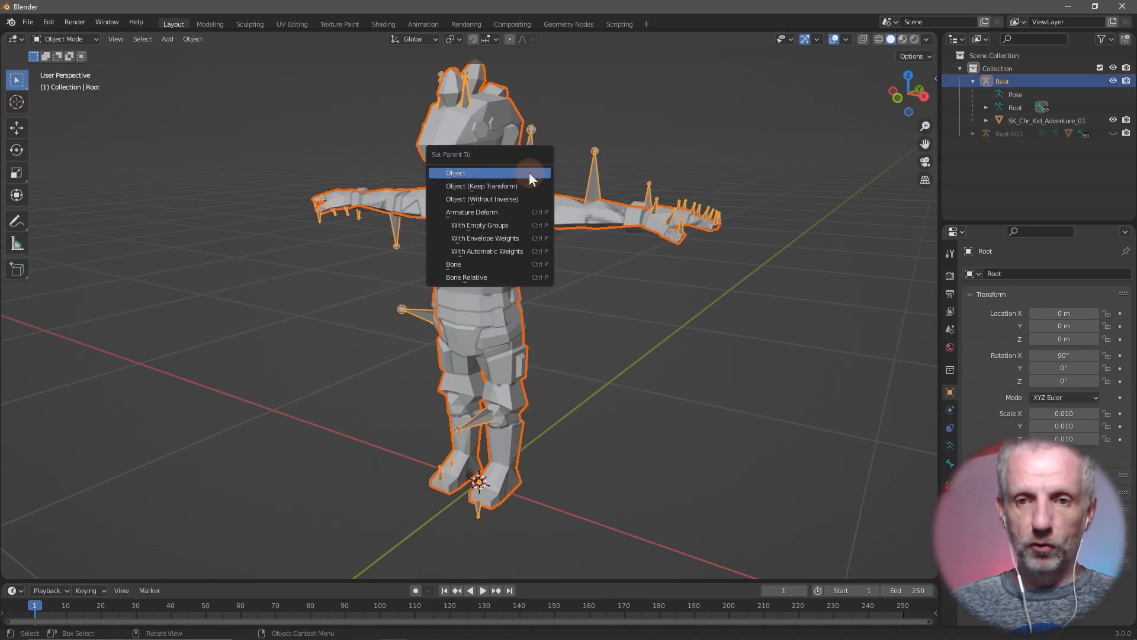
pyautogui.click(538, 226)
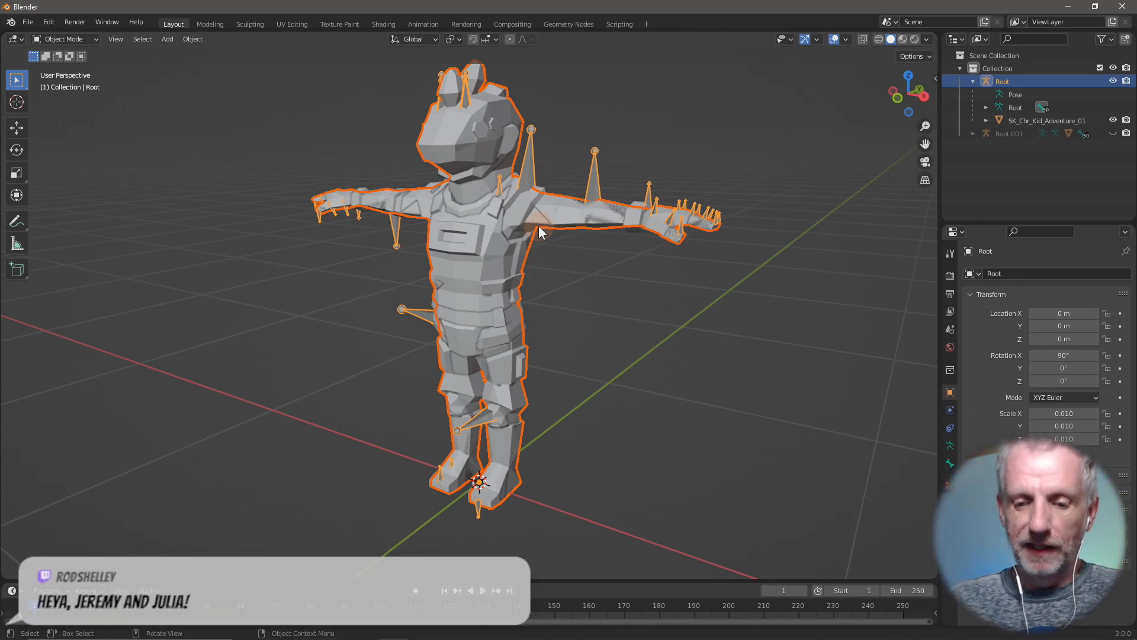
pyautogui.hotkey('ctrl', 'p')
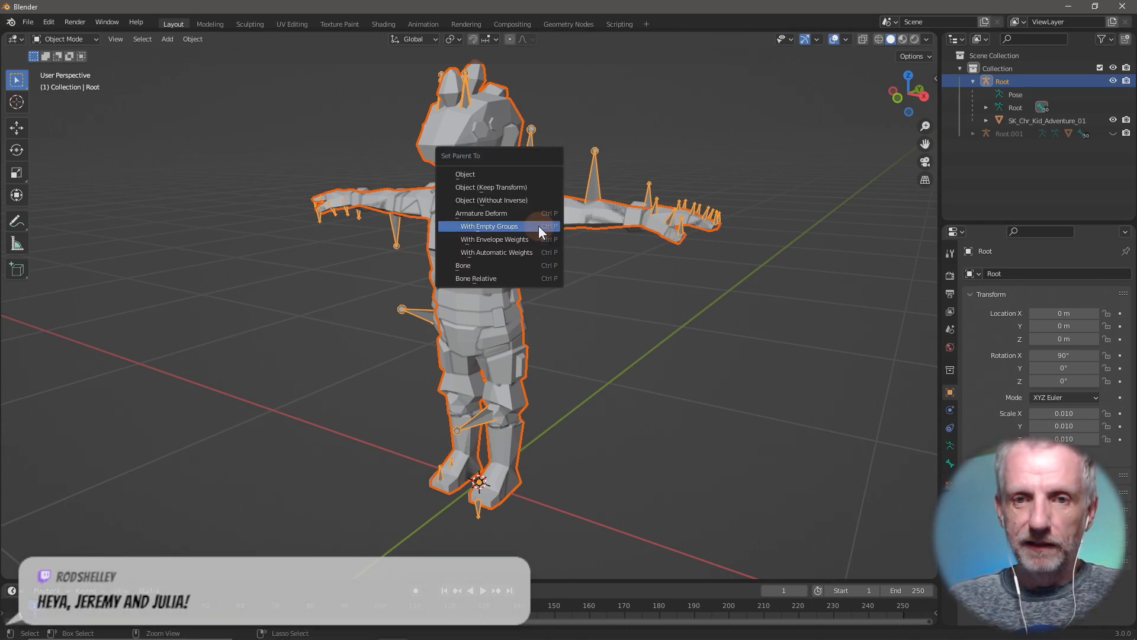
pyautogui.click(553, 187)
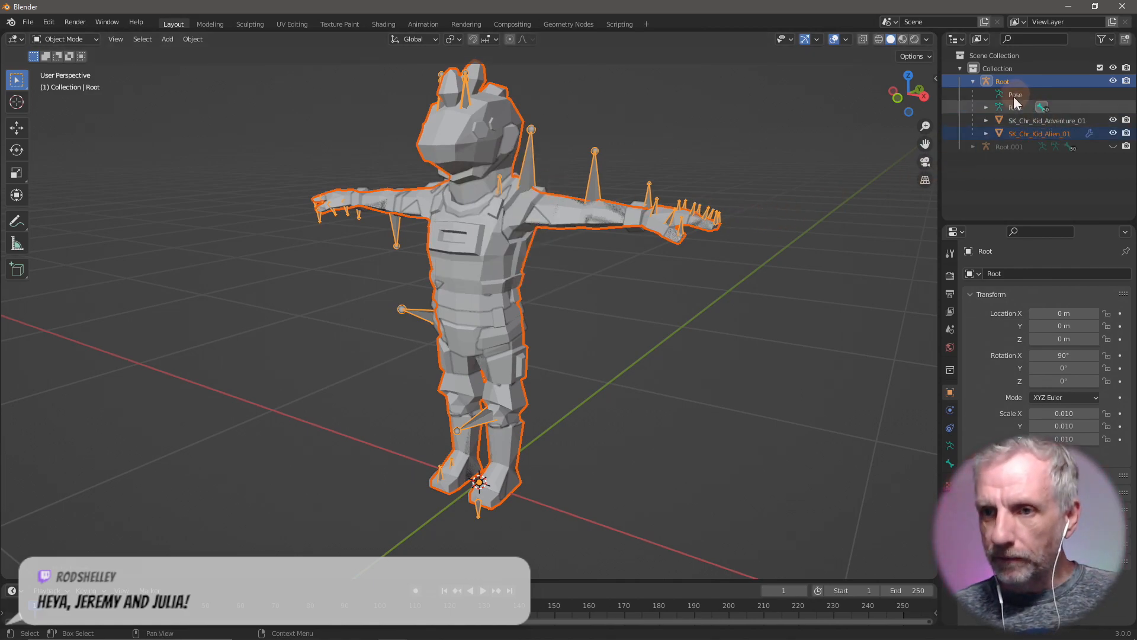
# - Delete the leftover Root.001 armature that came with SK_Chr_Kid_Alien_01
pyautogui.click(760, 243)
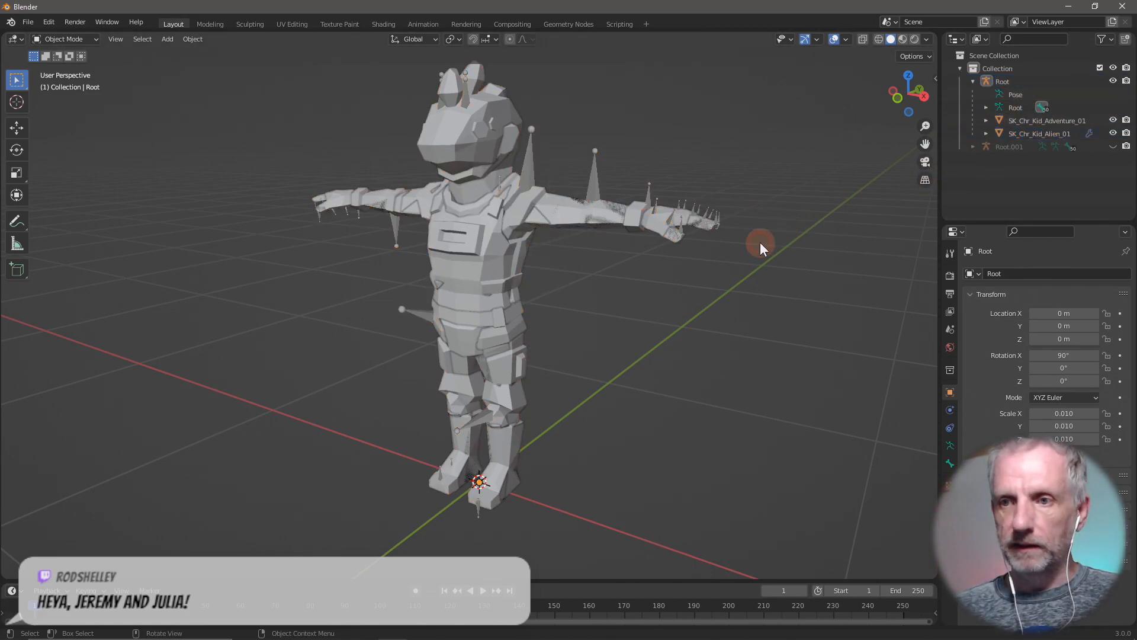
pyautogui.click(1024, 149)
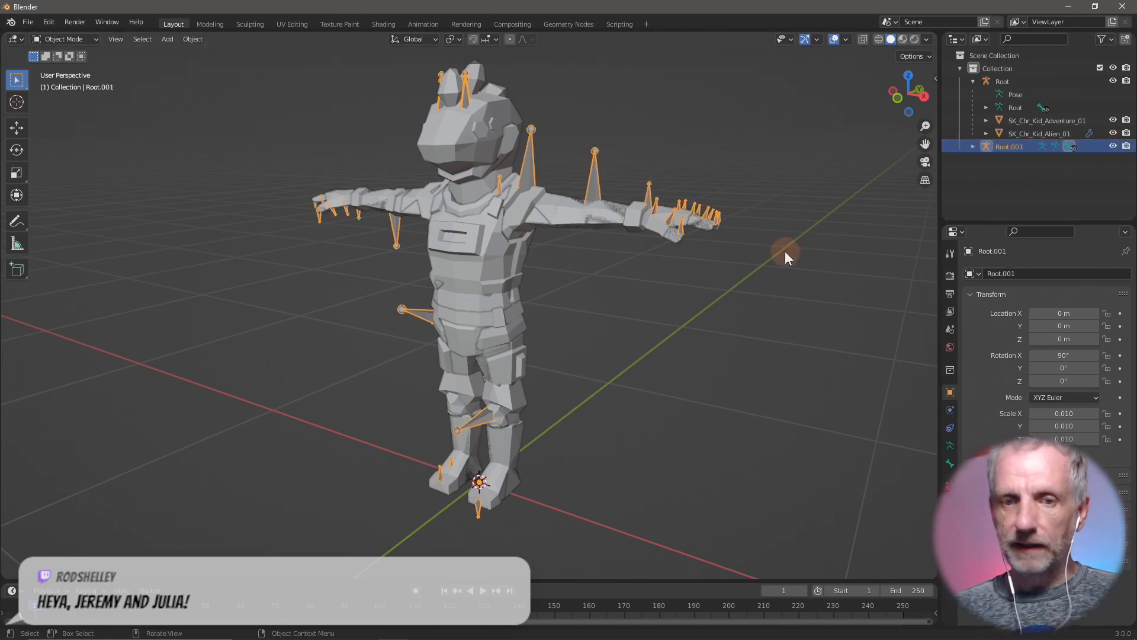
pyautogui.press('x')
pyautogui.click(784, 251)
pyautogui.click(279, 133)
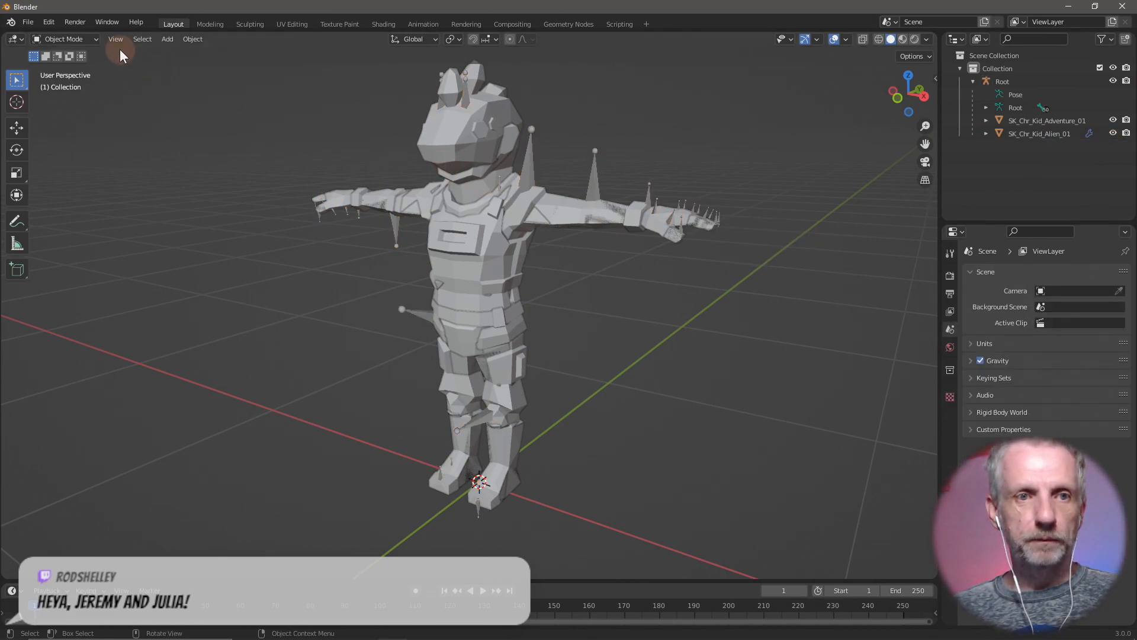
# - Hide the SK_Chr_Kid_Adventure_01 and SK_Chr_Kid_Alien_01 meshes and import SK_Chr_Kid_Alien_02.fbx from the Chr folder
pyautogui.click(1113, 120)
pyautogui.click(1113, 133)
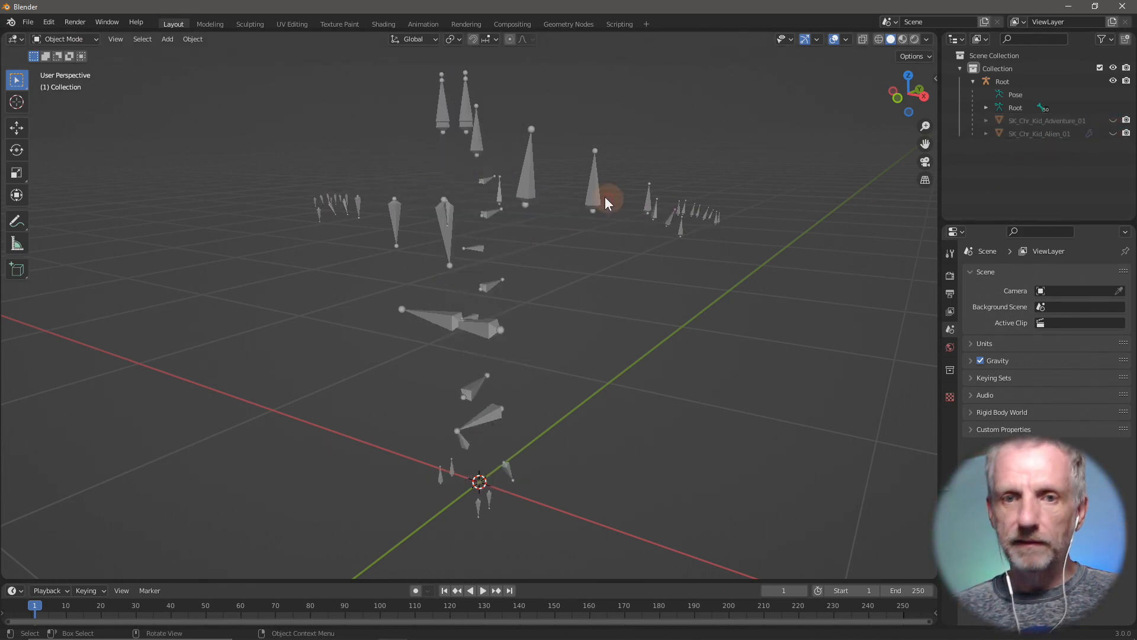
pyautogui.click(28, 22)
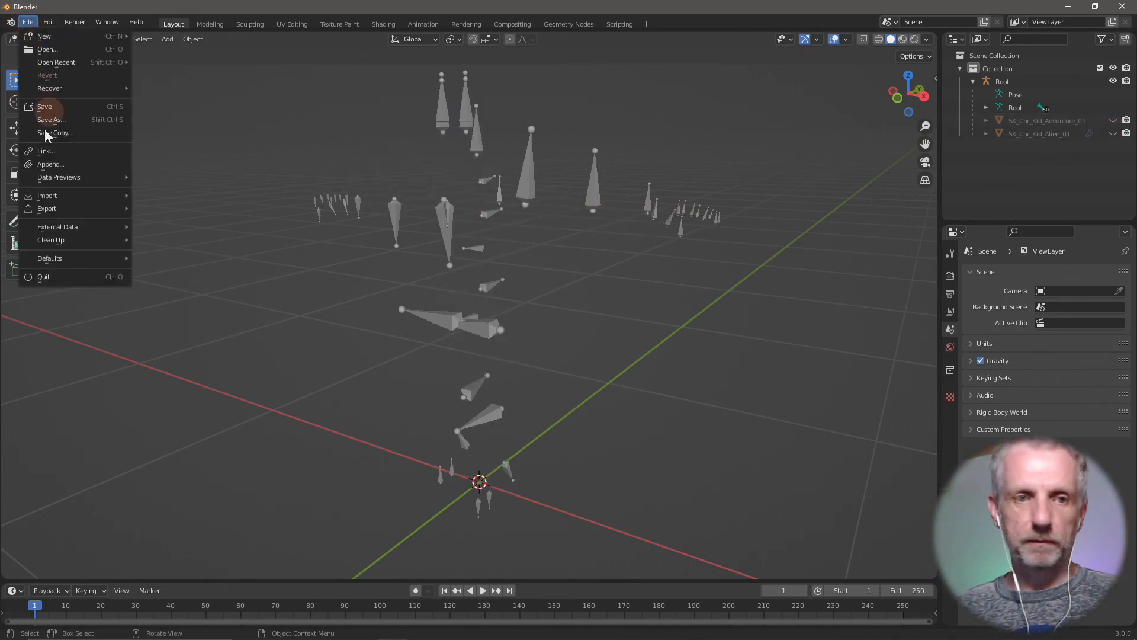
pyautogui.moveTo(107, 198)
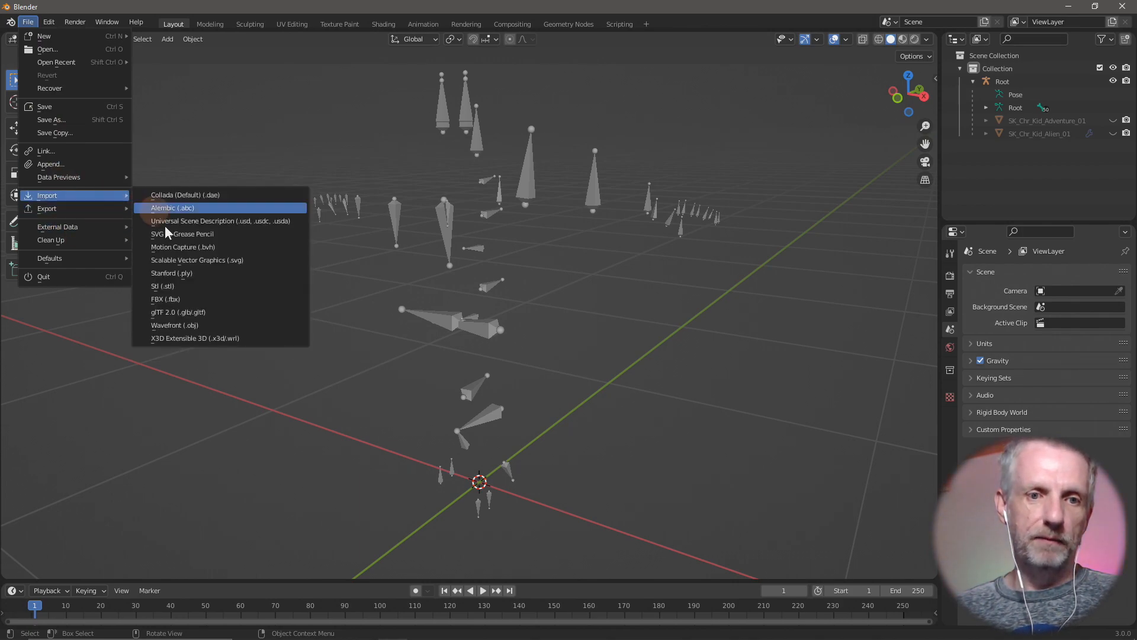
pyautogui.click(195, 300)
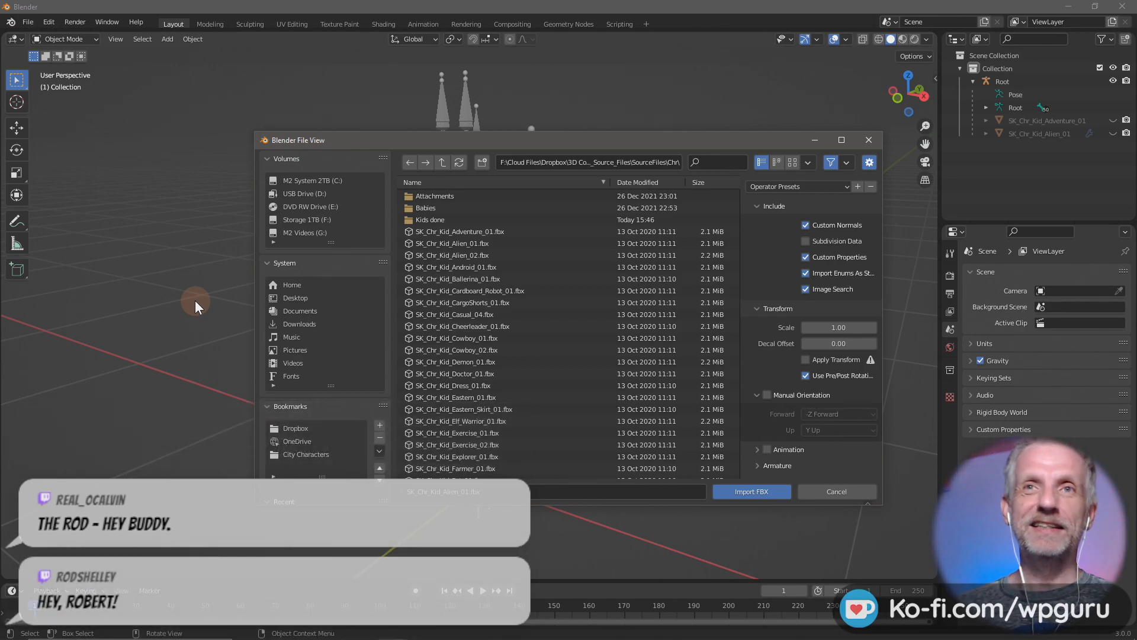
pyautogui.doubleClick(466, 255)
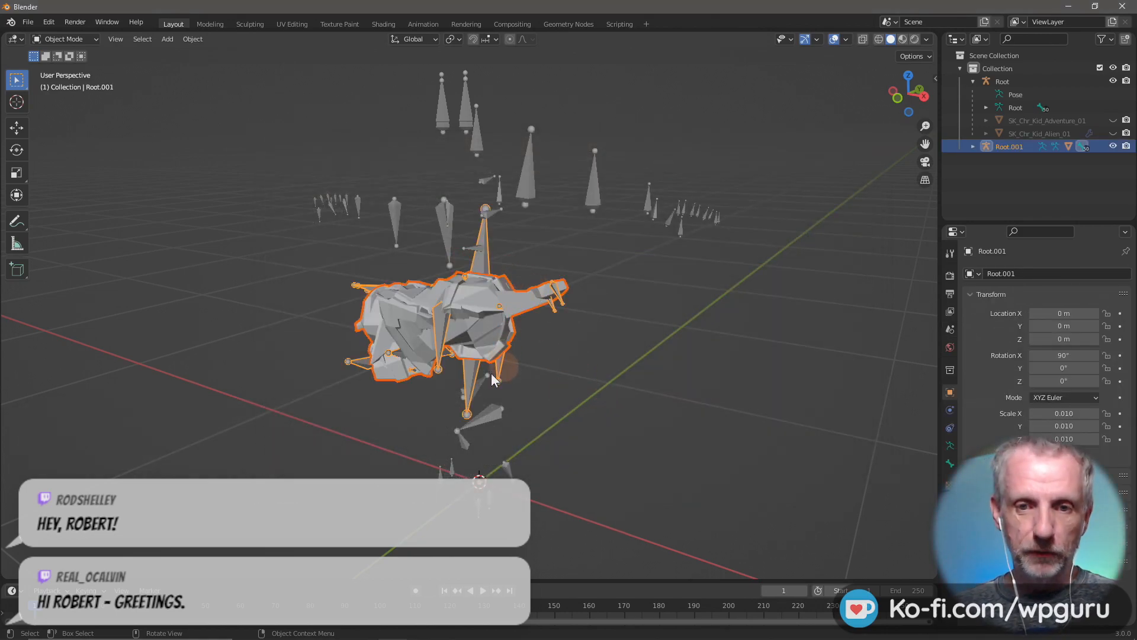
# - Select the second alien's Root.001 armature and clear all its bone transforms in Pose Mode
pyautogui.click(361, 365)
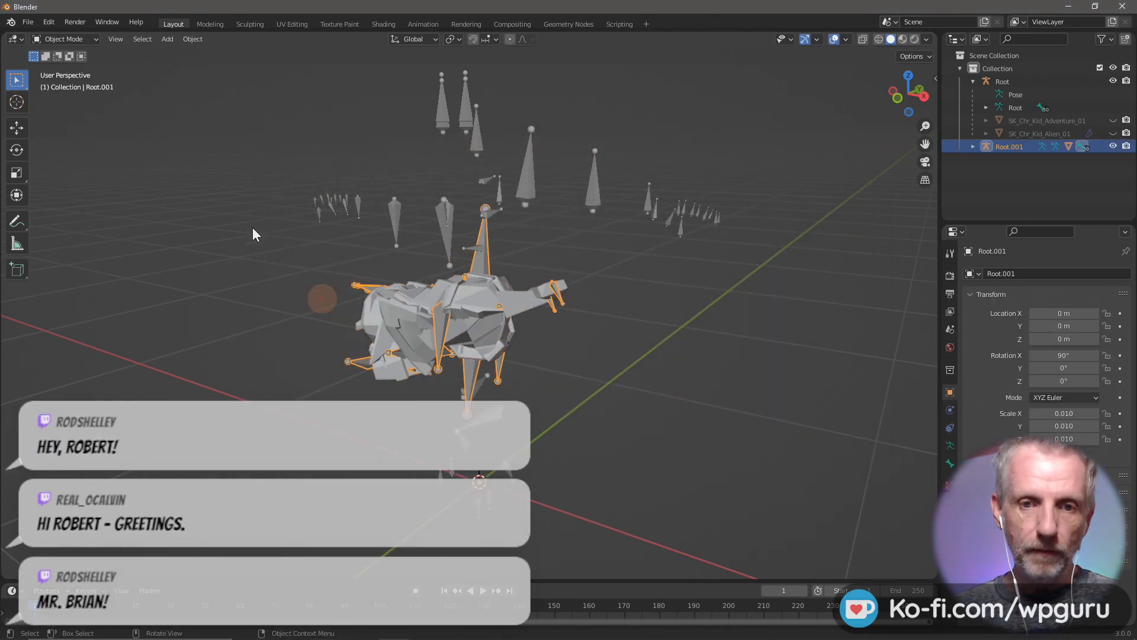
pyautogui.click(84, 40)
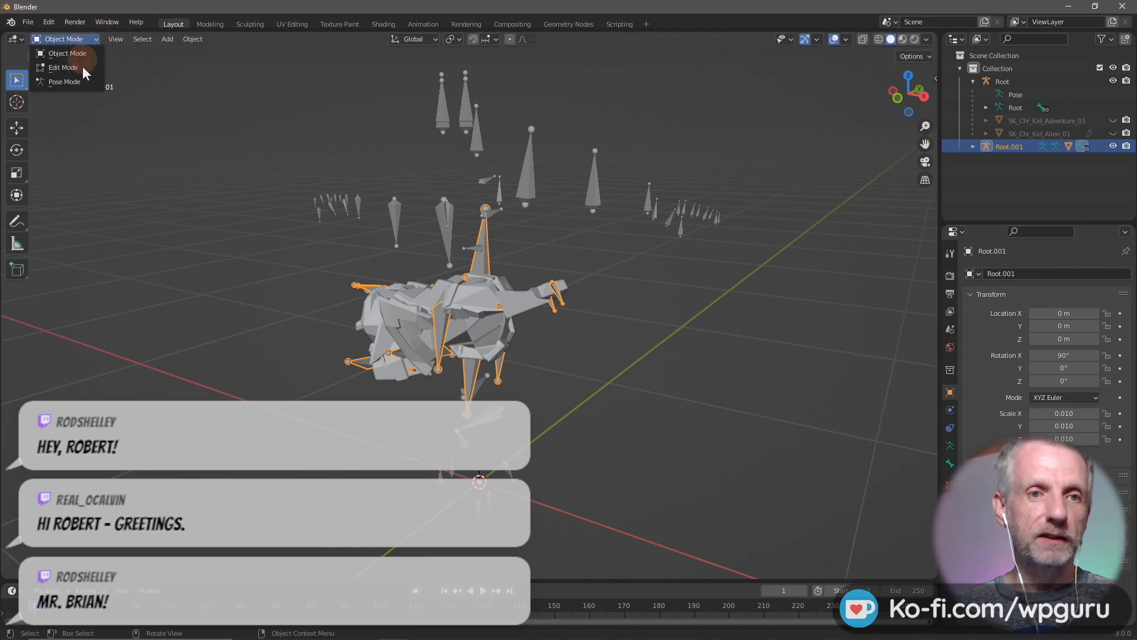
pyautogui.click(65, 82)
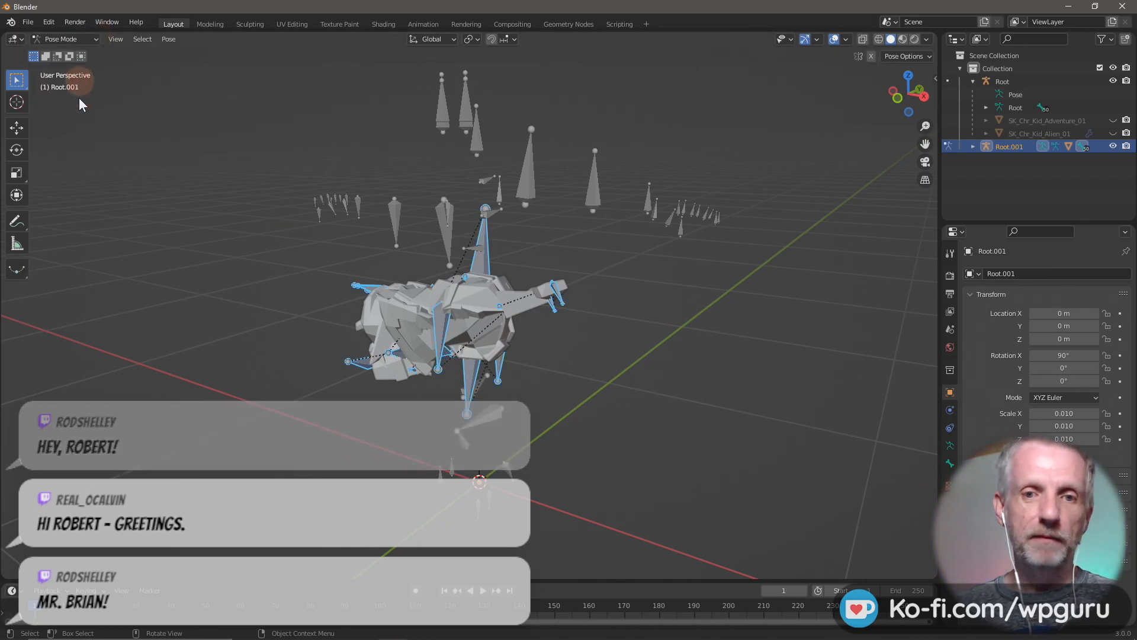
pyautogui.click(167, 39)
pyautogui.moveTo(267, 64)
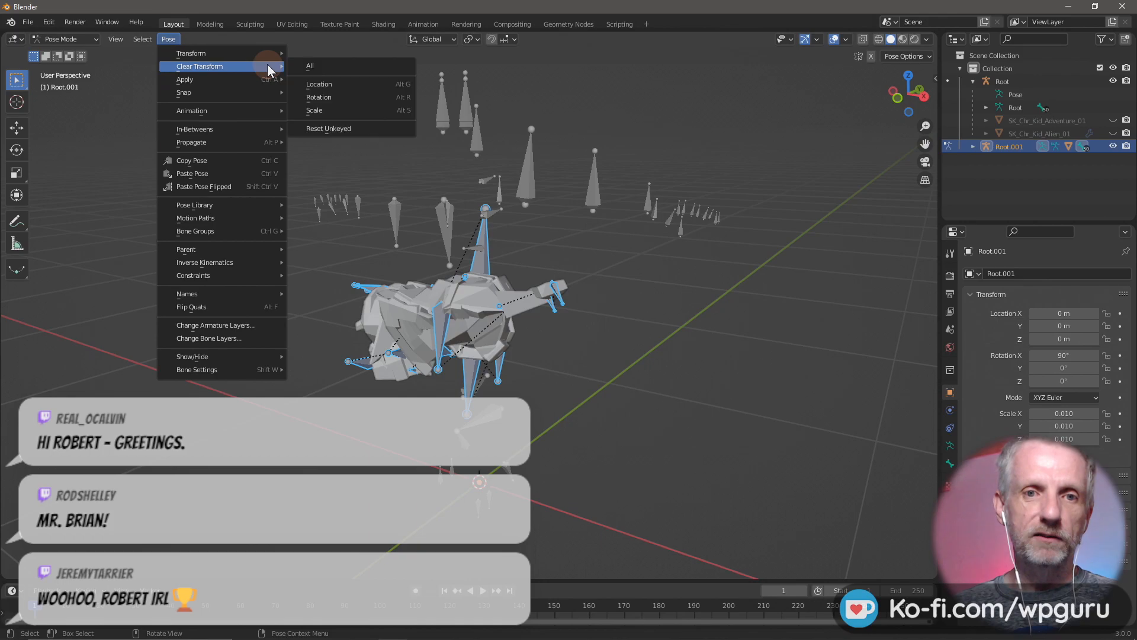
pyautogui.click(350, 65)
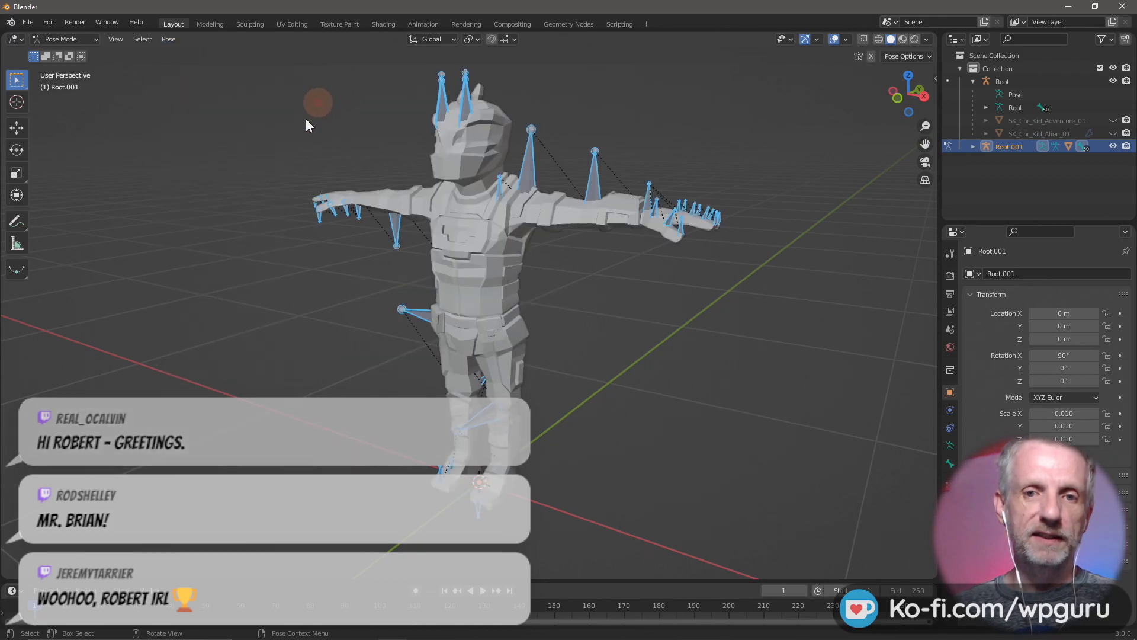
# - Return to Object Mode and hide the second alien's Root.001 armature
pyautogui.click(76, 36)
pyautogui.click(73, 52)
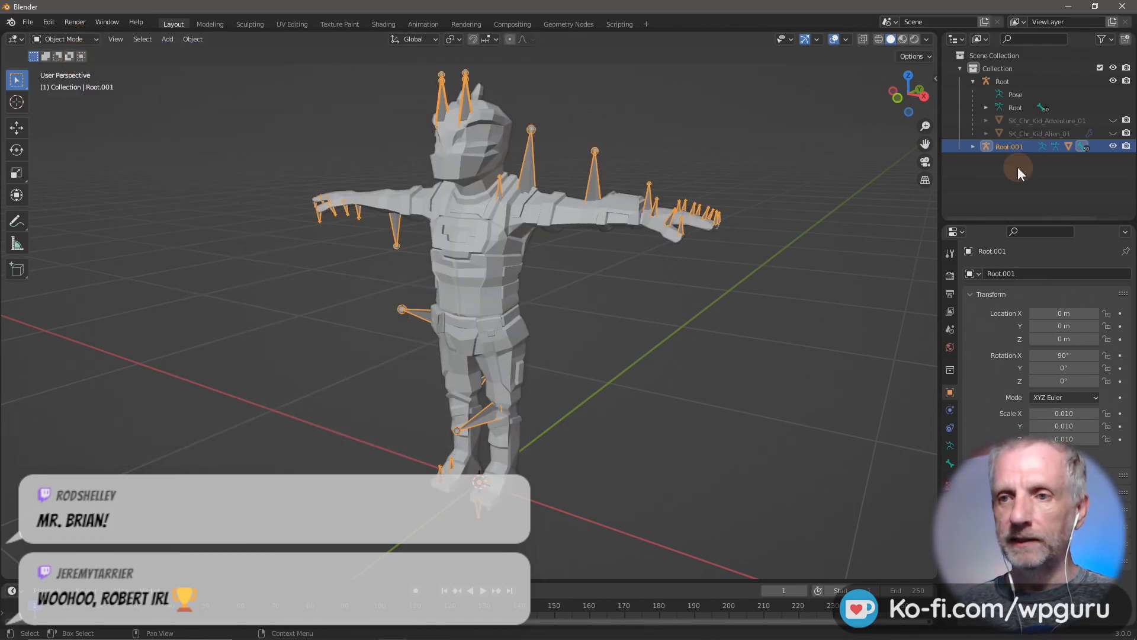
pyautogui.click(1113, 146)
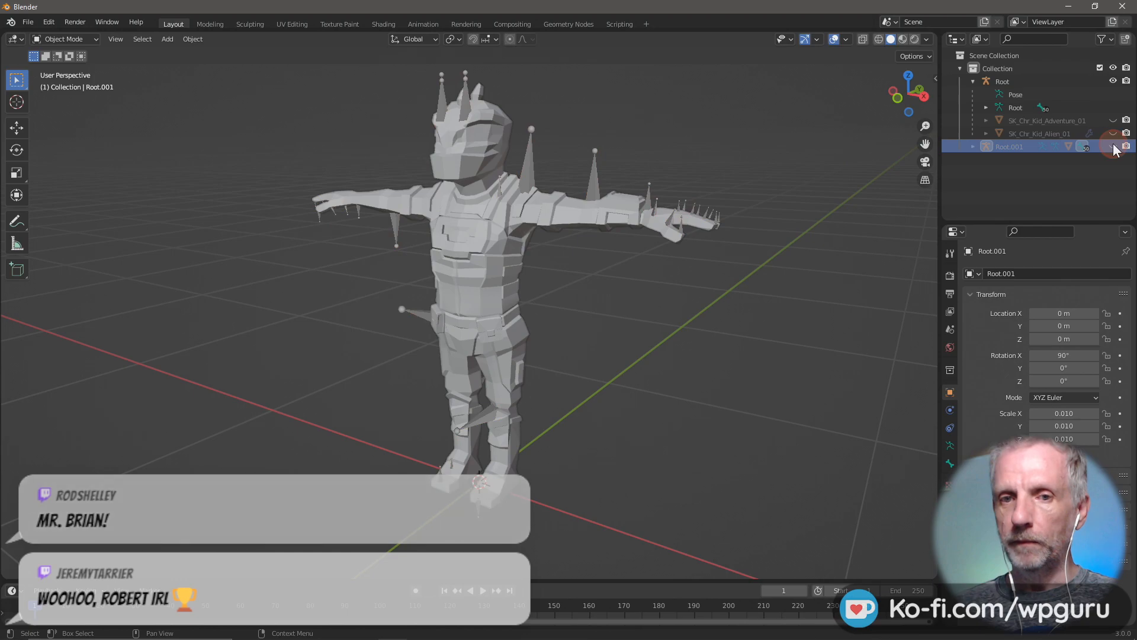
# - Parent the SK_Chr_Kid_Alien_02 mesh to the shared Root armature
pyautogui.click(573, 222)
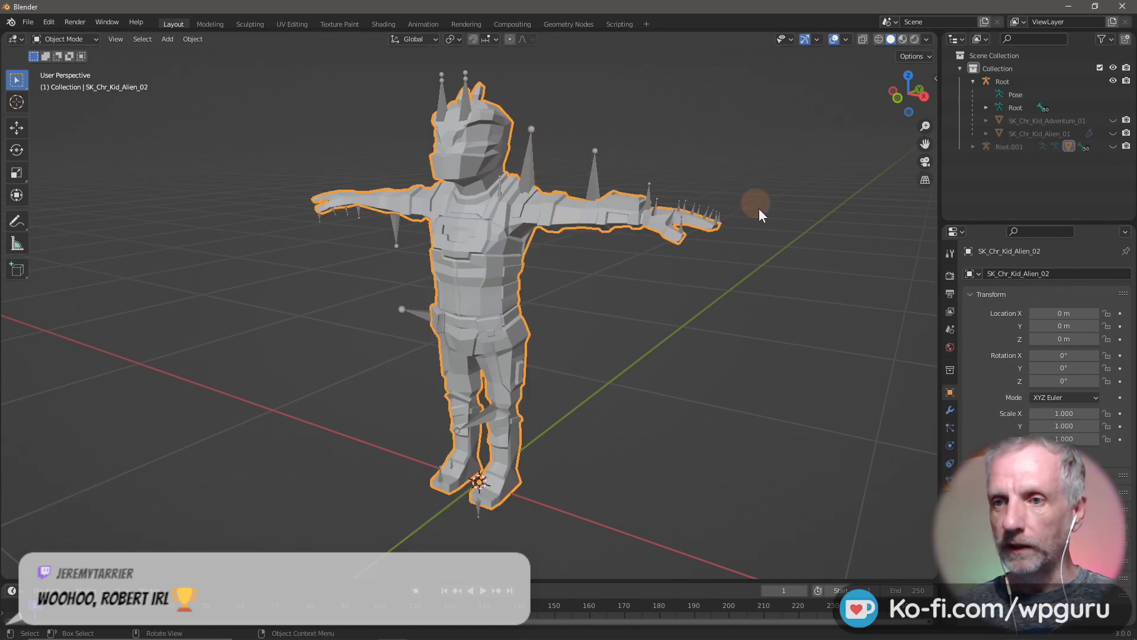
pyautogui.keyDown('shift'); pyautogui.click(526, 174); pyautogui.keyUp('shift')
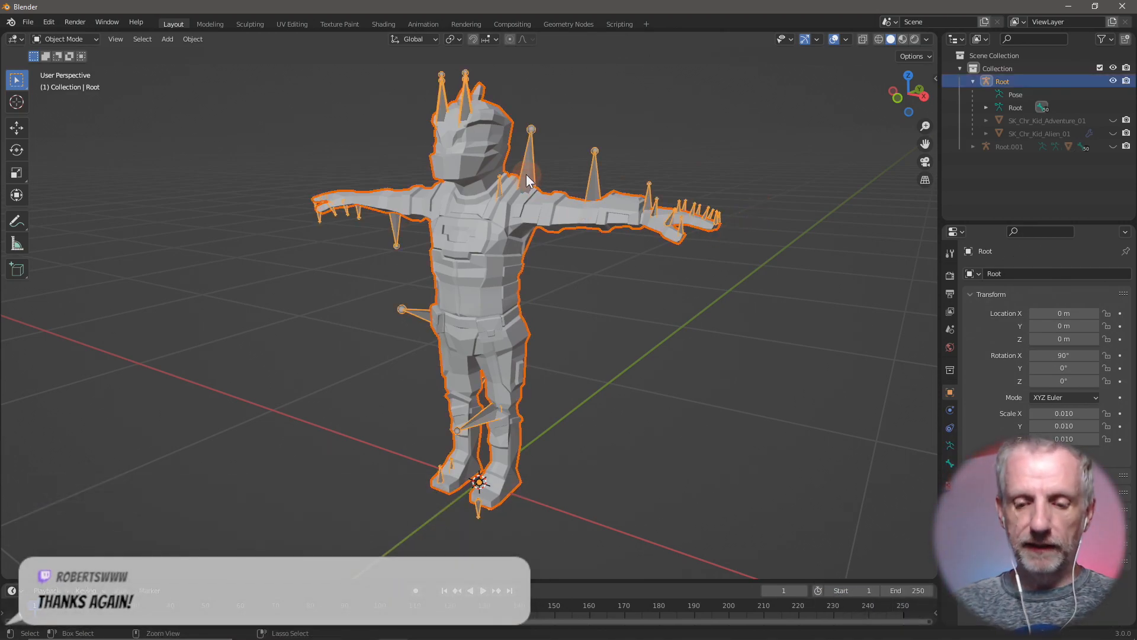
pyautogui.hotkey('ctrl', 'p')
pyautogui.click(526, 174)
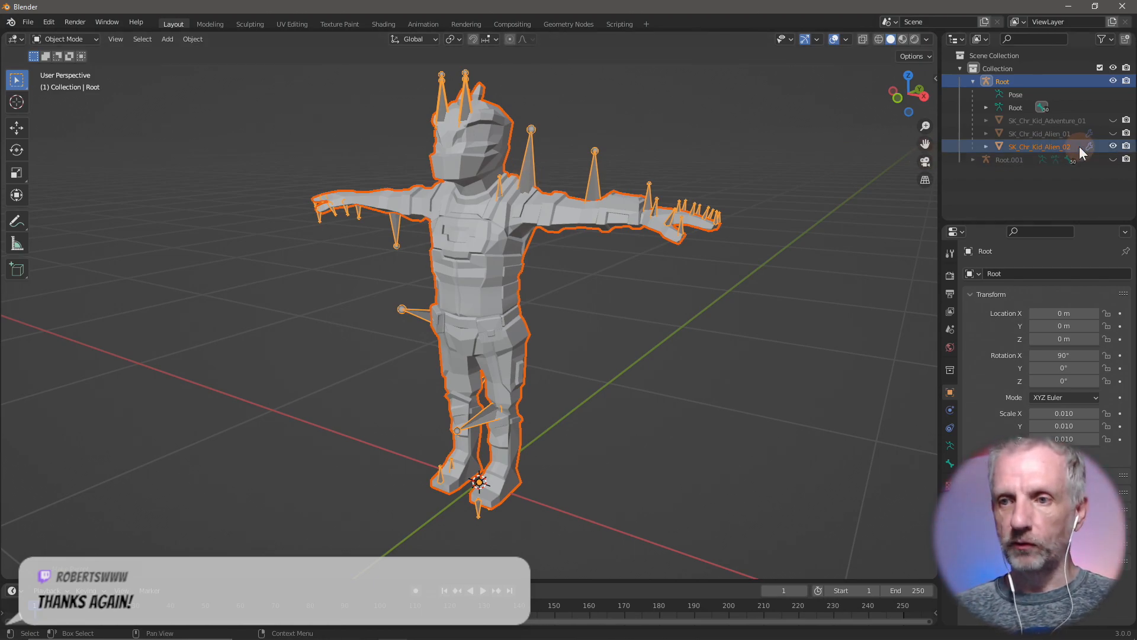
# - Delete the leftover Root.001 armature that came with SK_Chr_Kid_Alien_02
pyautogui.click(1014, 158)
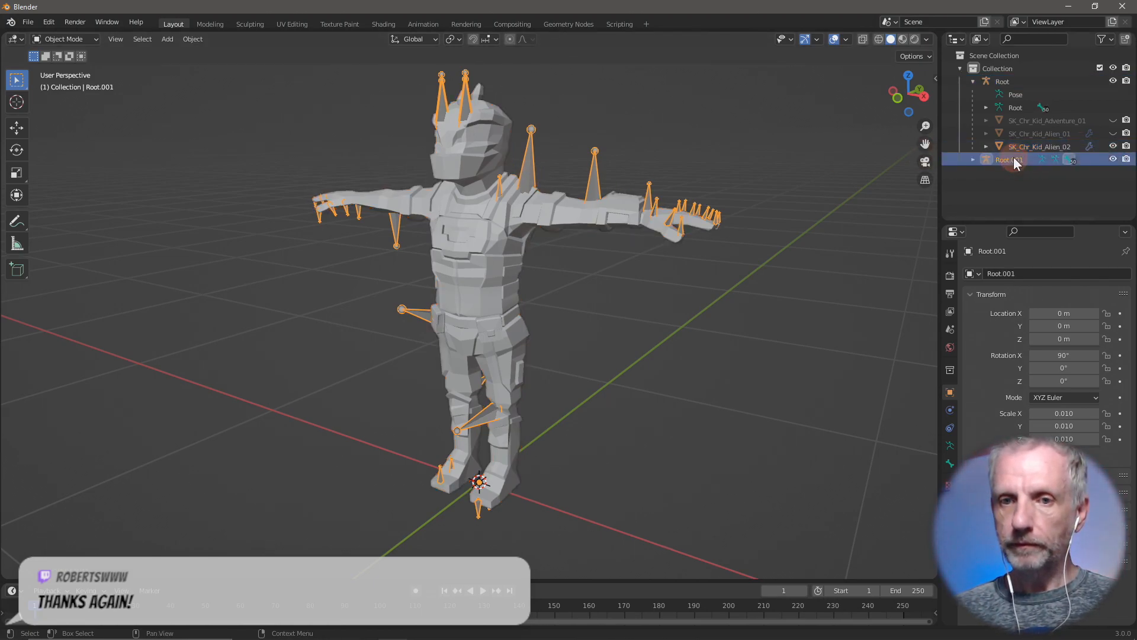
pyautogui.press('x')
pyautogui.click(704, 273)
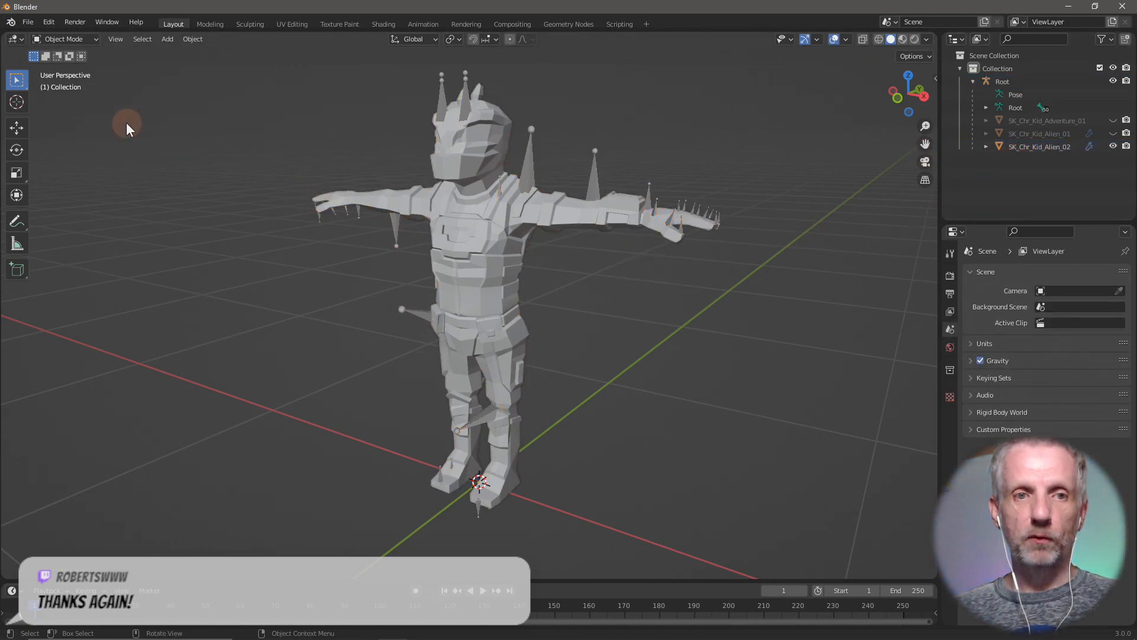
# - Import SK_Chr_Kid_Android_01.fbx into the scene with the existing FBX import options
pyautogui.click(28, 21)
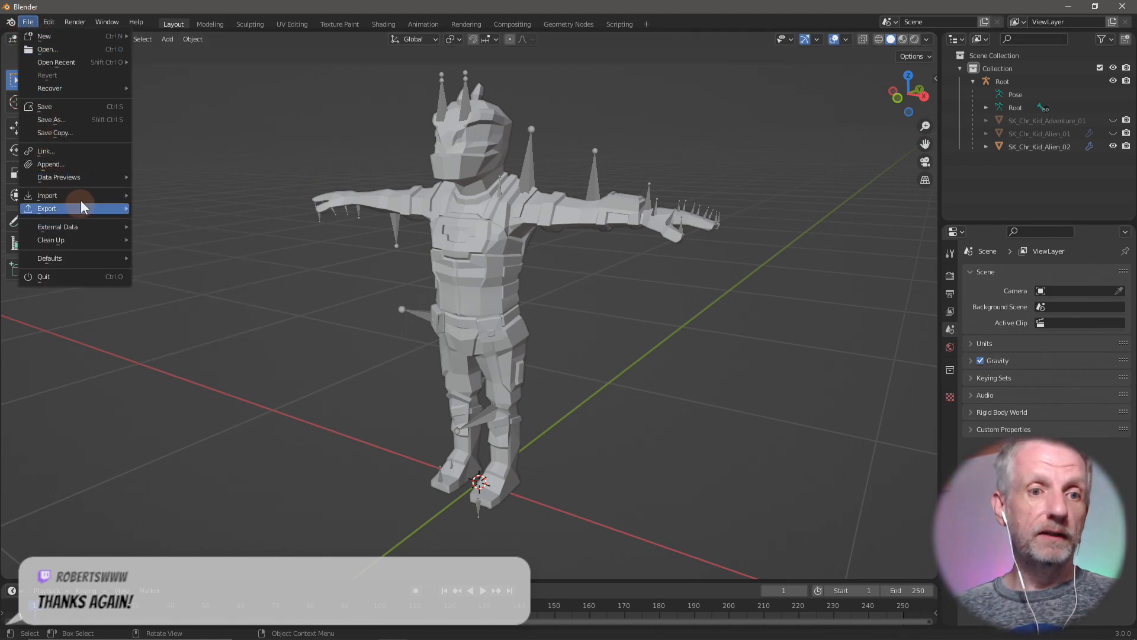
pyautogui.moveTo(86, 195)
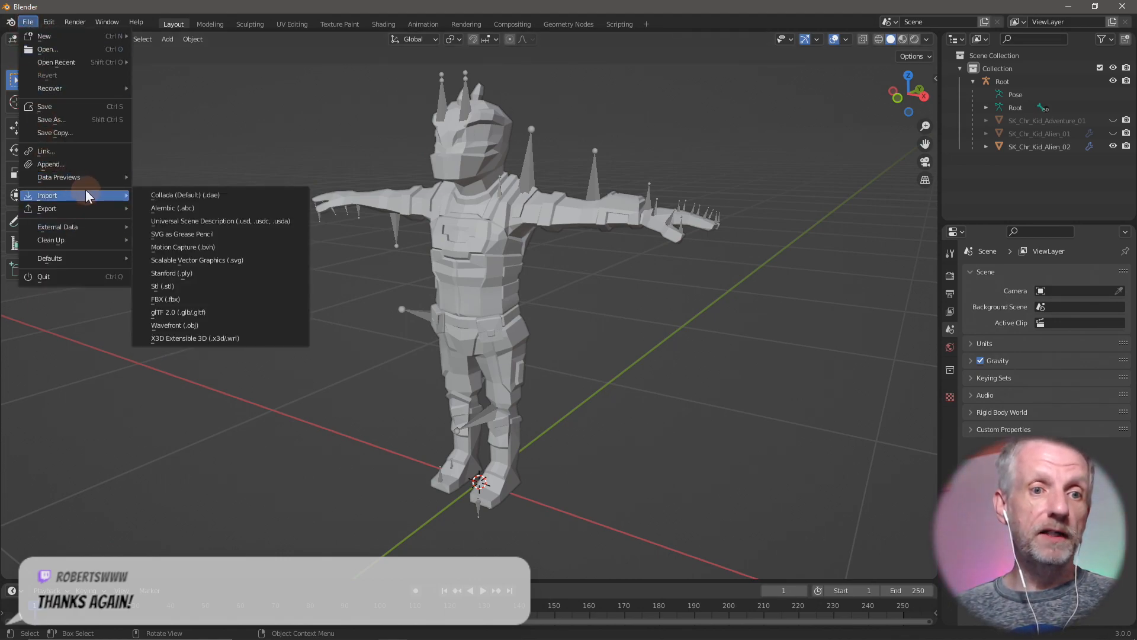
pyautogui.click(188, 297)
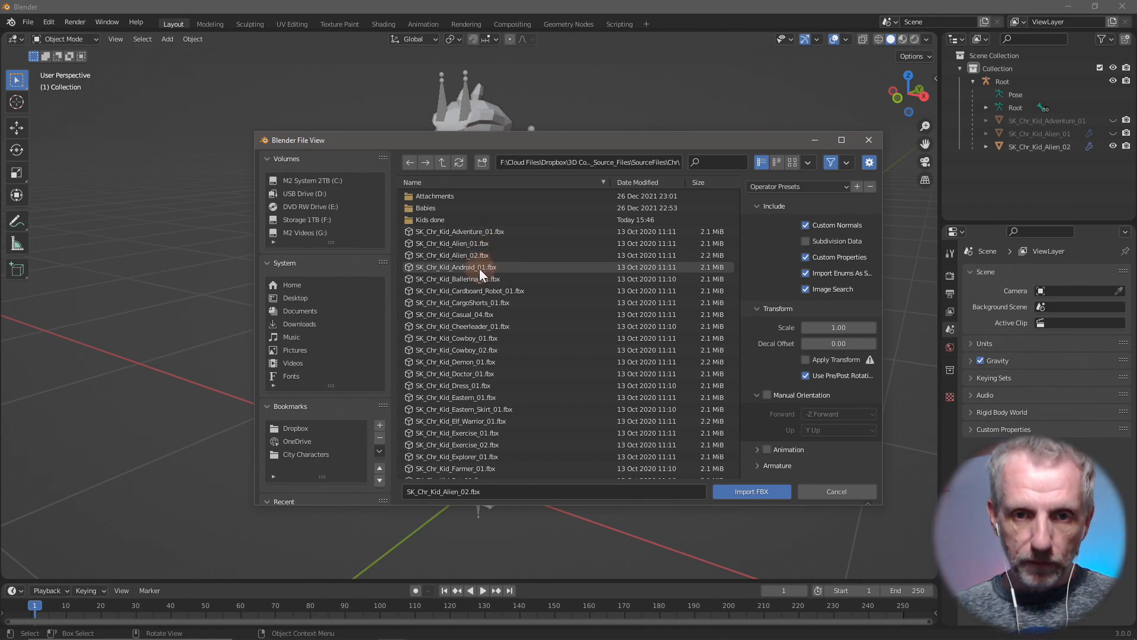
pyautogui.doubleClick(495, 266)
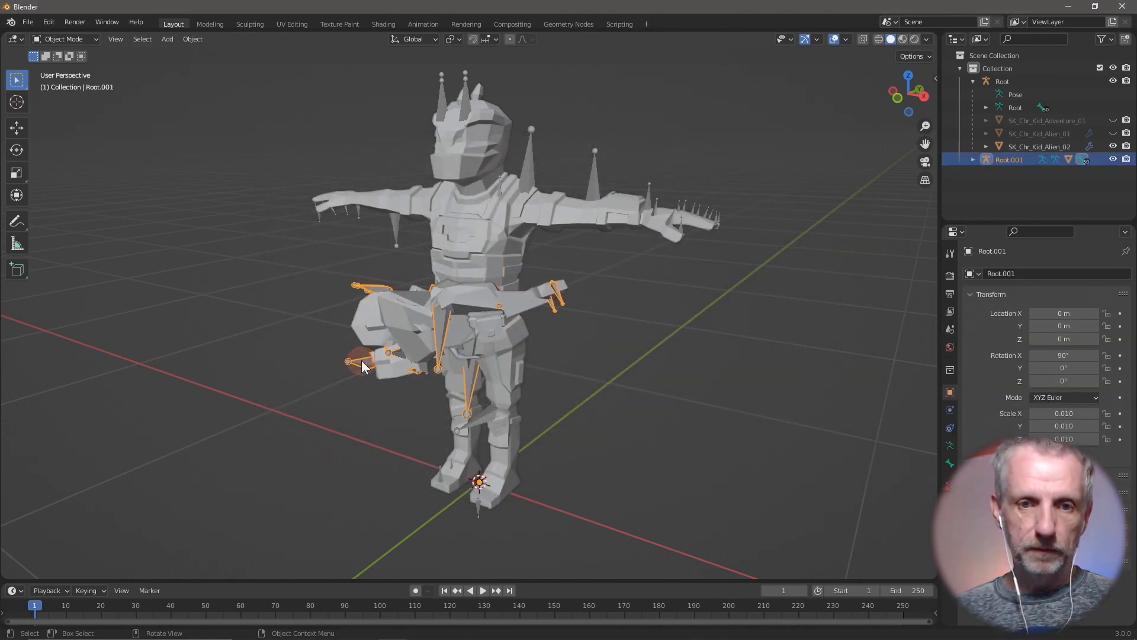
# - Enter Pose Mode on the android's Root.001 armature and clear all its bone transforms
pyautogui.click(89, 39)
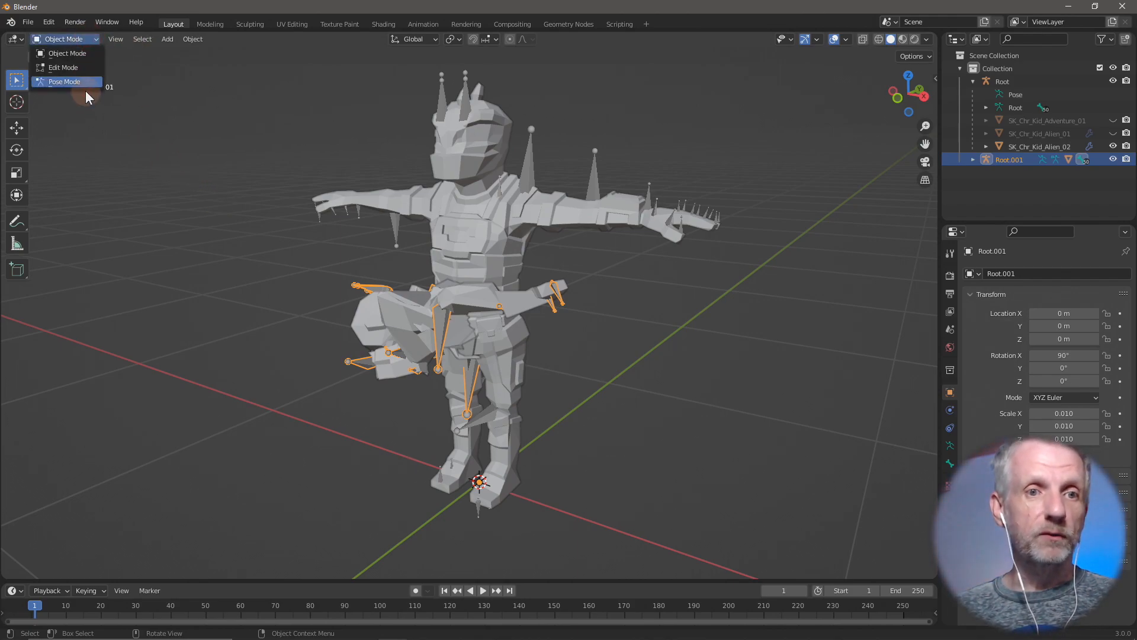
pyautogui.click(86, 91)
pyautogui.click(87, 39)
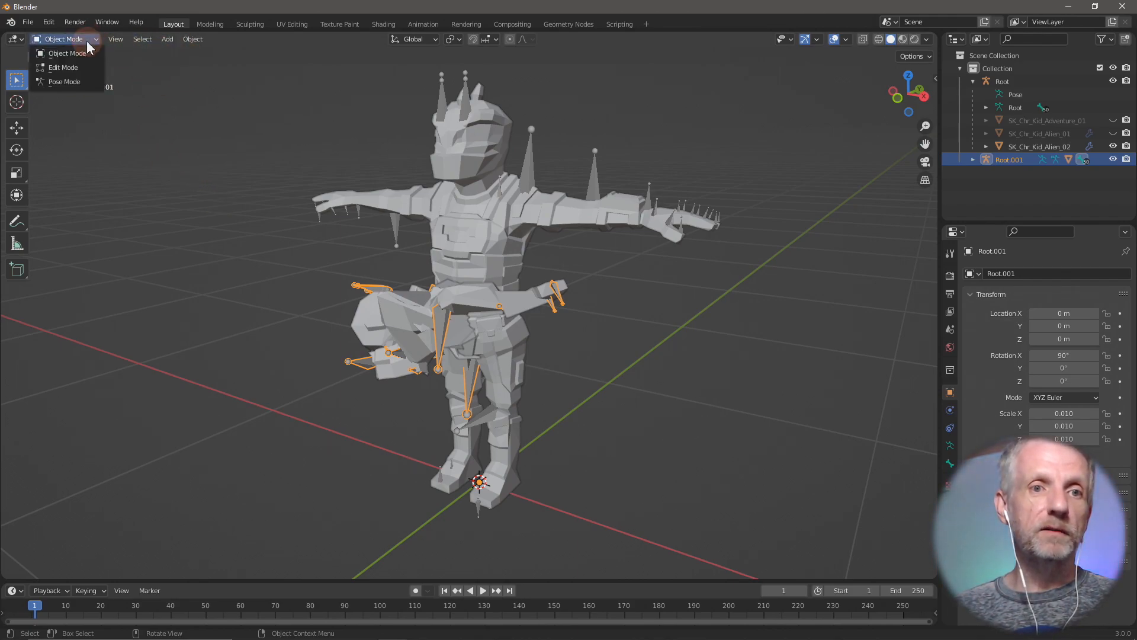
pyautogui.click(80, 83)
pyautogui.click(169, 39)
pyautogui.moveTo(229, 67)
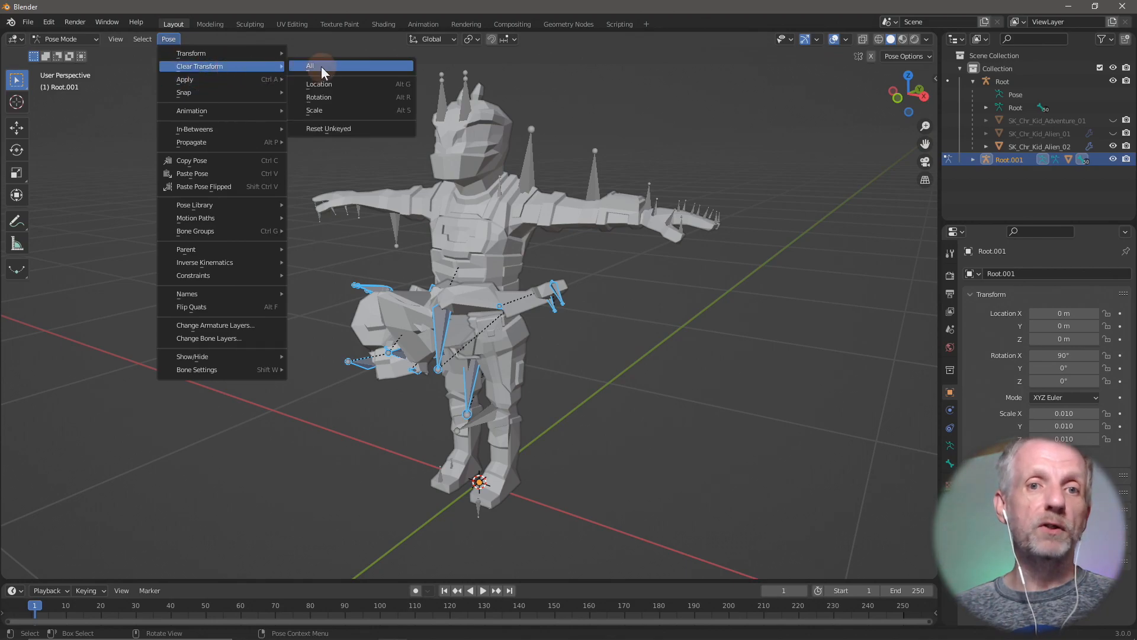
pyautogui.click(321, 66)
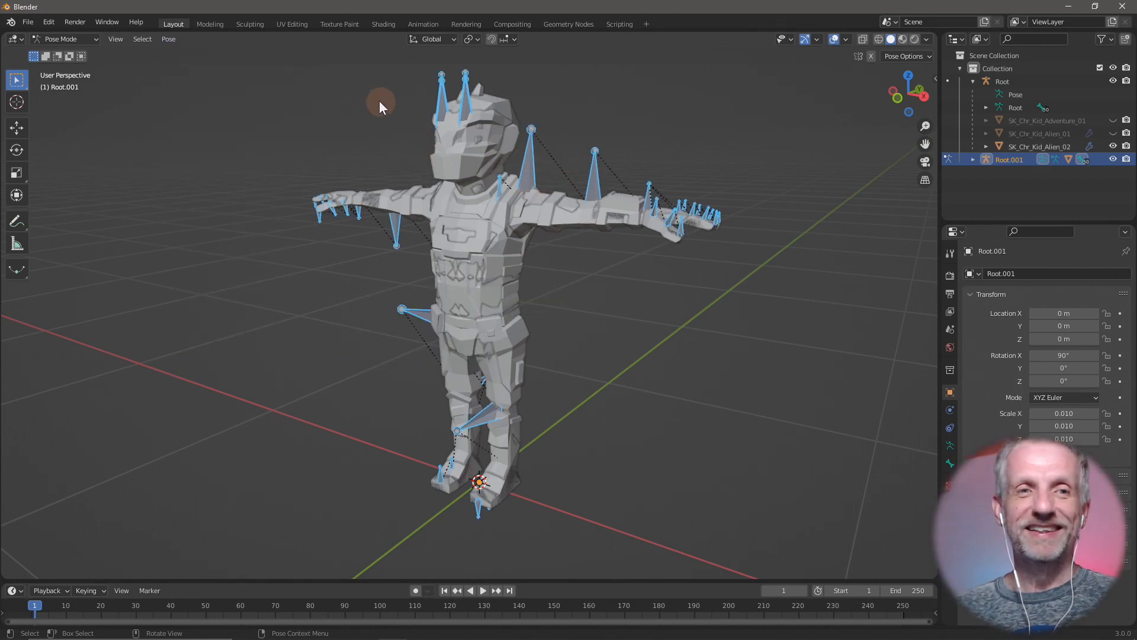
# - Return to Object Mode and hide the android's Root.001 armature
pyautogui.click(88, 41)
pyautogui.click(87, 52)
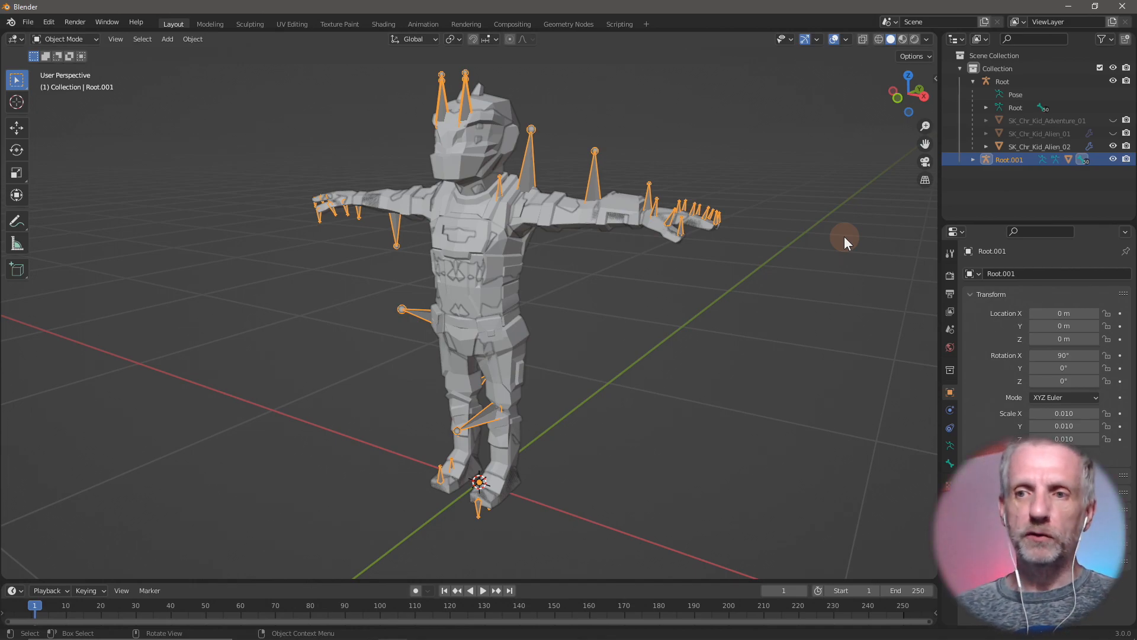
pyautogui.click(1113, 160)
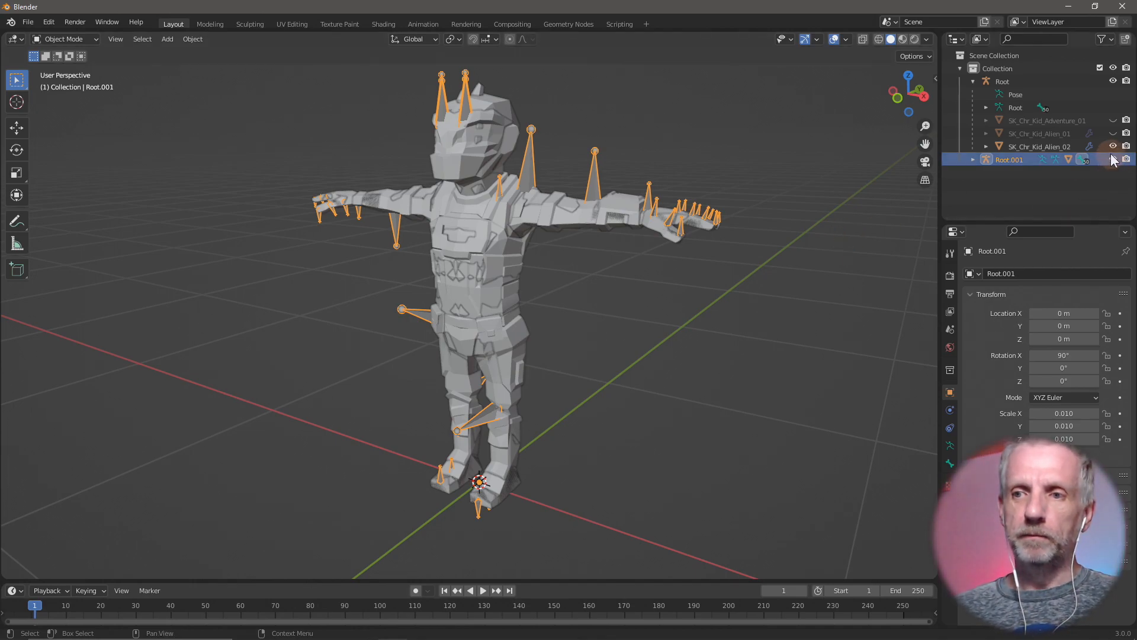
# - Try to parent the overlapping SK_Chr_Kid_Alien_02 mesh to the shared Root armature
pyautogui.click(575, 214)
pyautogui.keyDown('shift'); pyautogui.click(527, 176); pyautogui.keyUp('shift')
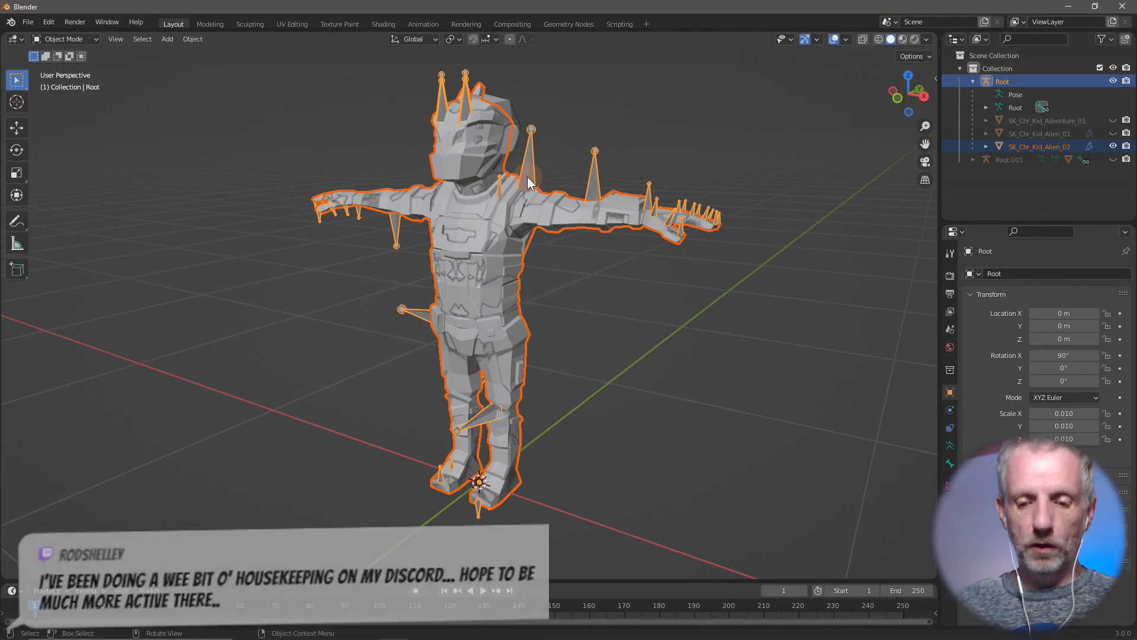
pyautogui.rightClick(527, 177)
pyautogui.press('Escape')
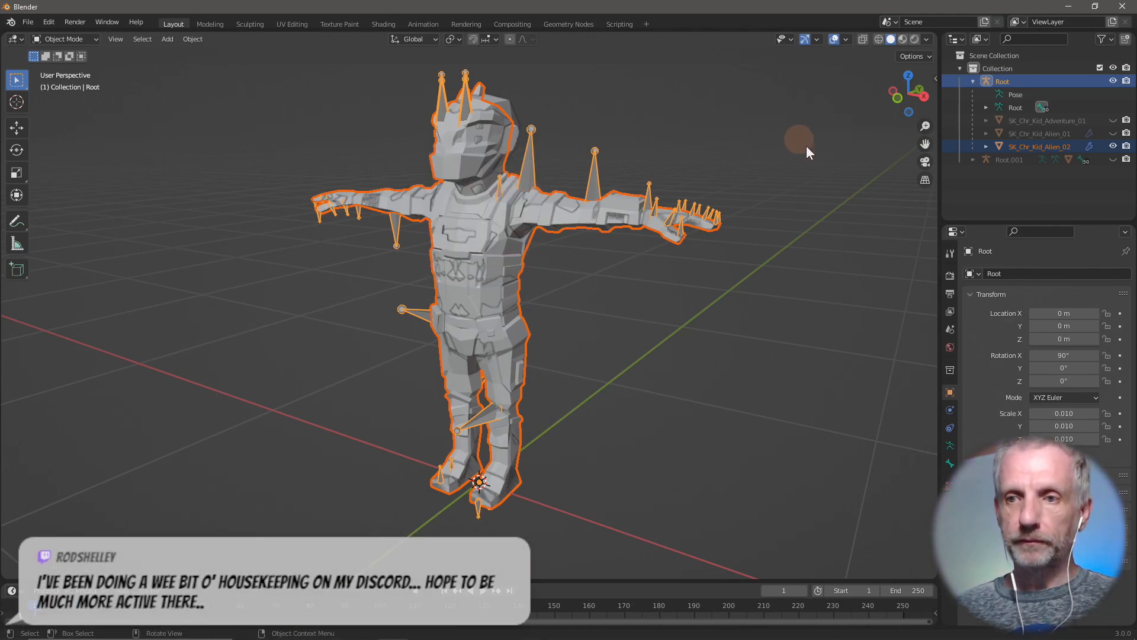
# - Unhide and select the android's Root.001 armature, delete it, and undo the deletion
pyautogui.click(1113, 160)
pyautogui.click(1035, 162)
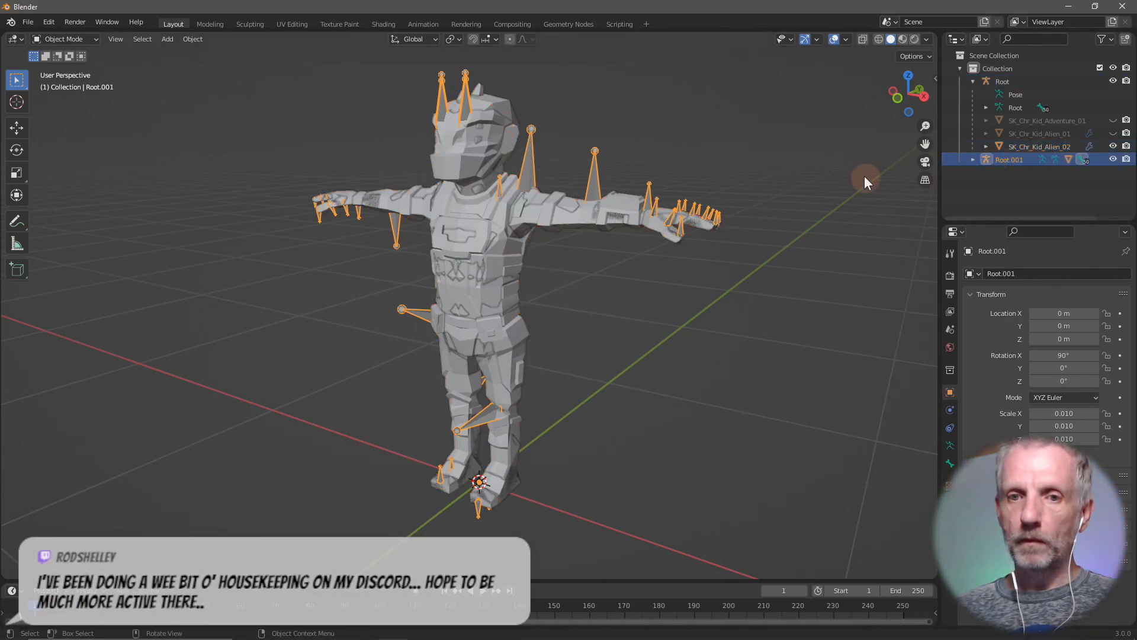
pyautogui.press('x')
pyautogui.click(851, 177)
pyautogui.hotkey('ctrl', 'z')
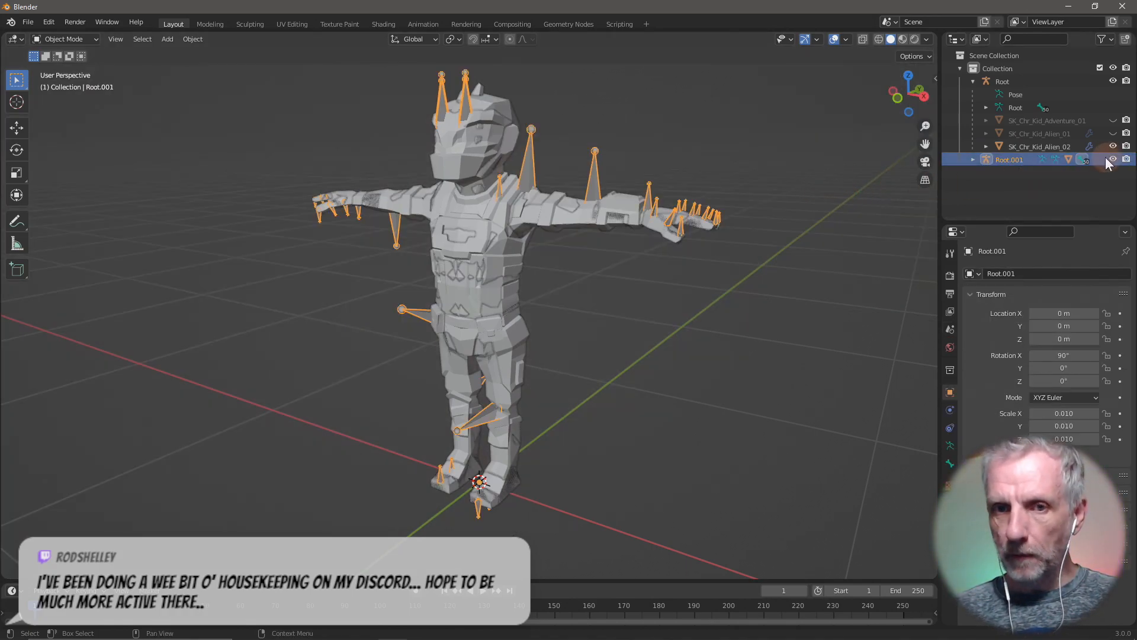
# - Expand the Root.001 hierarchy in the Outliner and hide the Root.001 armature
pyautogui.click(972, 159)
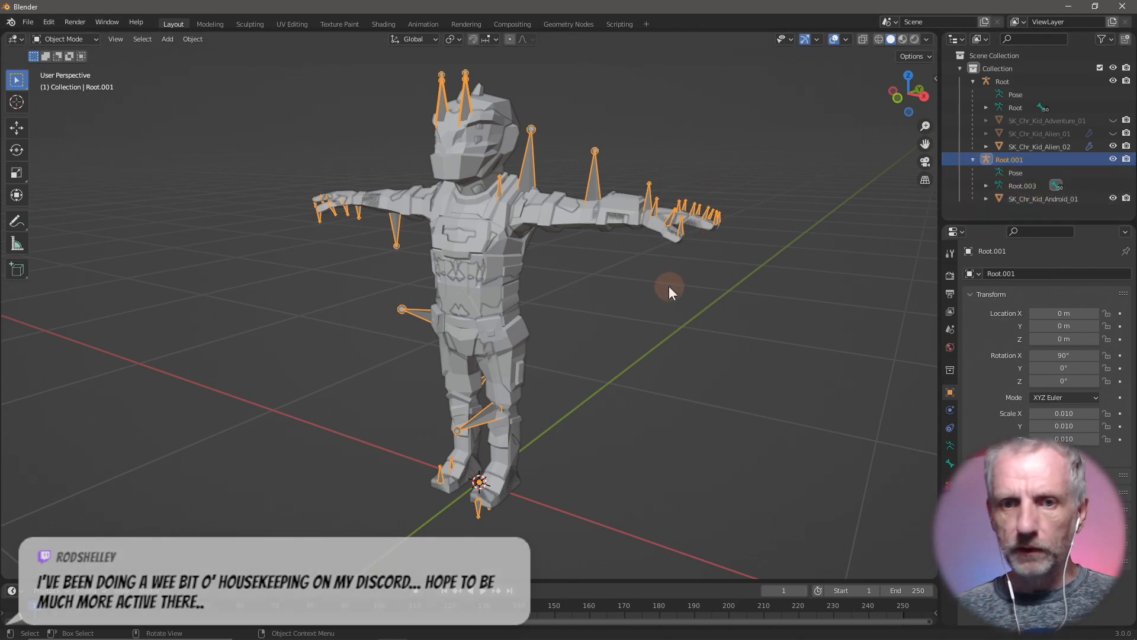
pyautogui.click(588, 236)
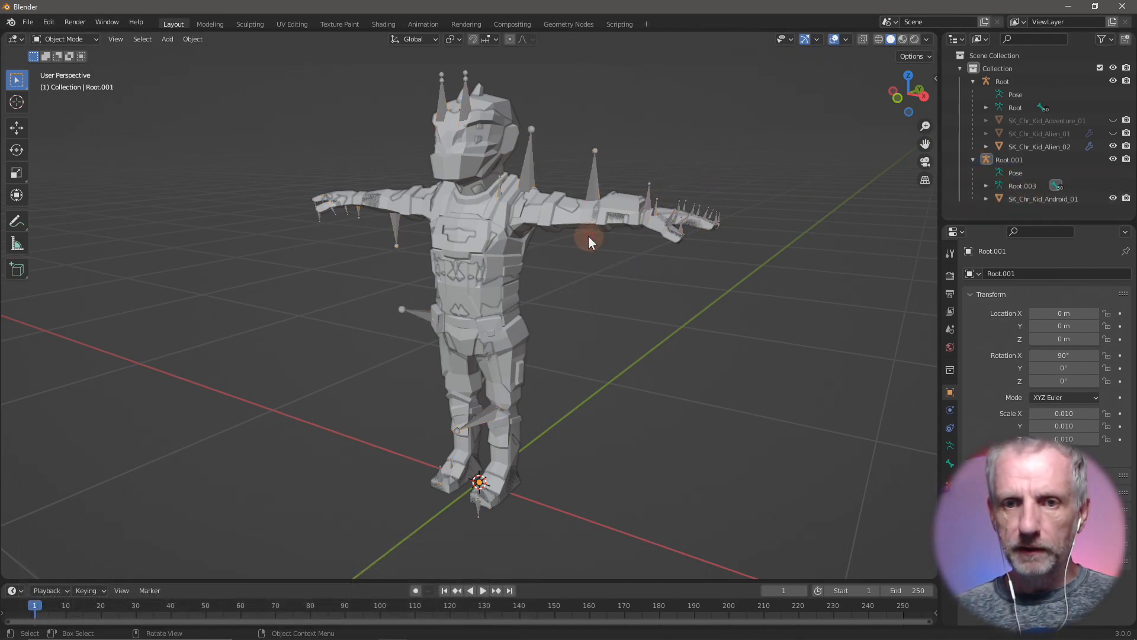
pyautogui.click(1113, 160)
# - Select the SK_Chr_Kid_Alien_02 mesh together with the shared Root armature and apply the parenting again
pyautogui.click(538, 193)
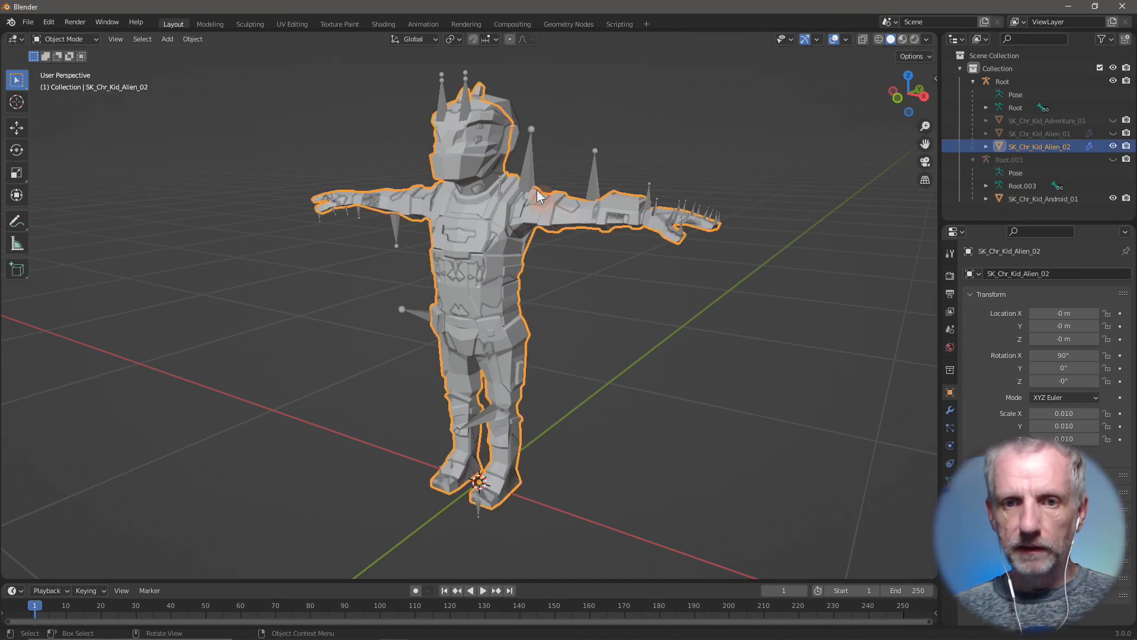
pyautogui.keyDown('shift'); pyautogui.click(529, 174); pyautogui.keyUp('shift')
pyautogui.hotkey('ctrl', 'p')
pyautogui.click(530, 174)
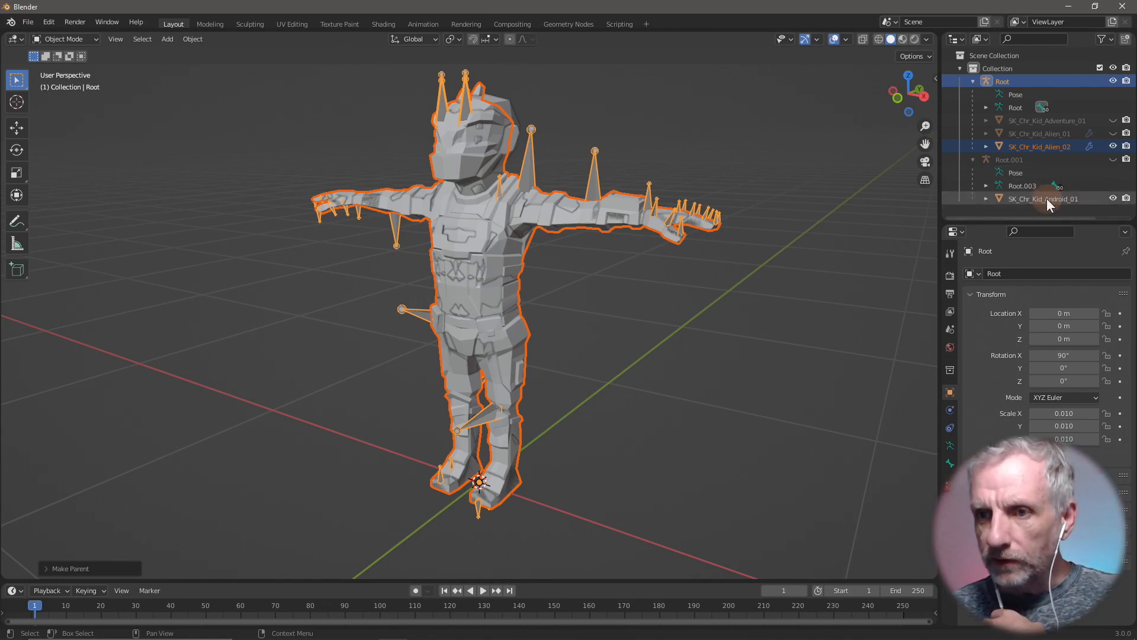
# - Hide the SK_Chr_Kid_Alien_02 mesh and parent the SK_Chr_Kid_Android_01 mesh to the shared Root armature
pyautogui.click(1113, 147)
pyautogui.click(731, 251)
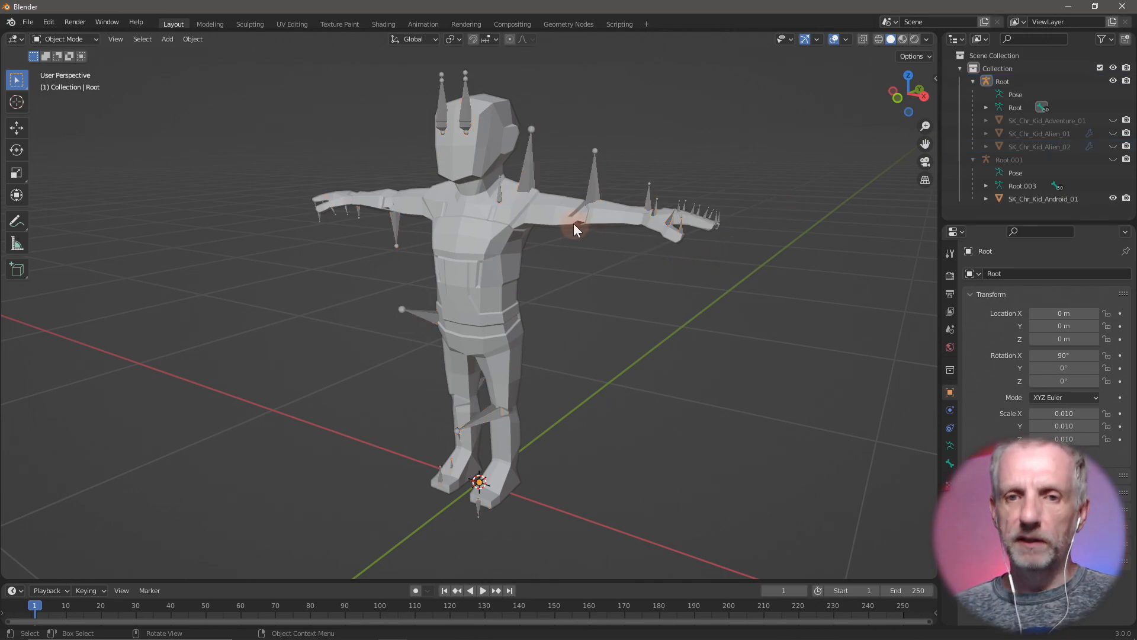
pyautogui.click(562, 206)
pyautogui.keyDown('shift'); pyautogui.click(525, 179); pyautogui.keyUp('shift')
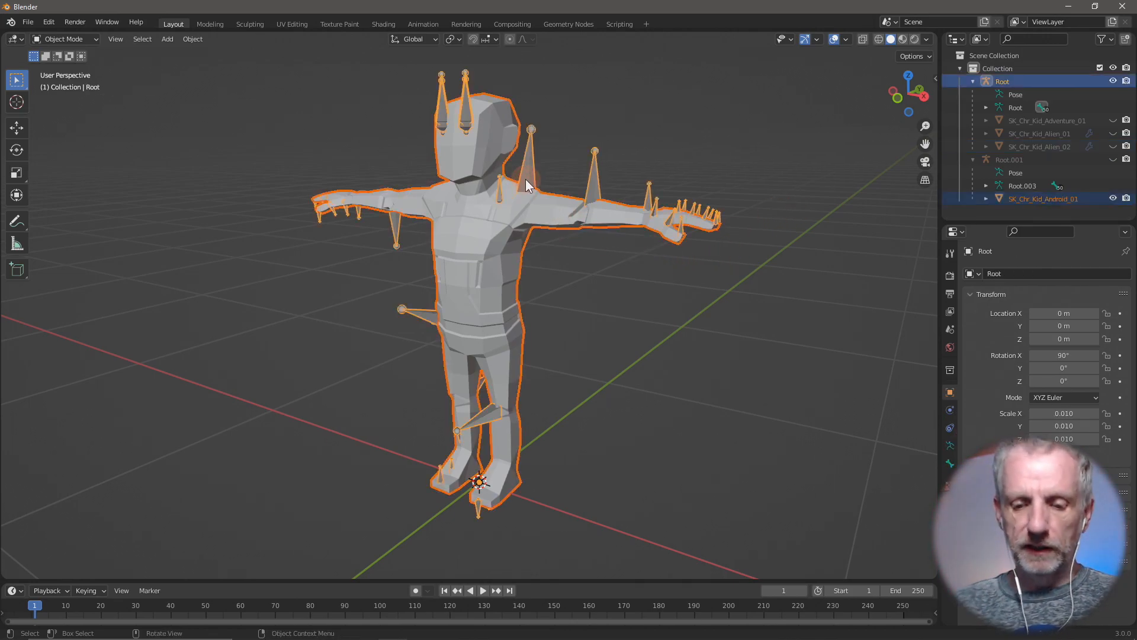
pyautogui.hotkey('ctrl', 'p')
pyautogui.click(524, 179)
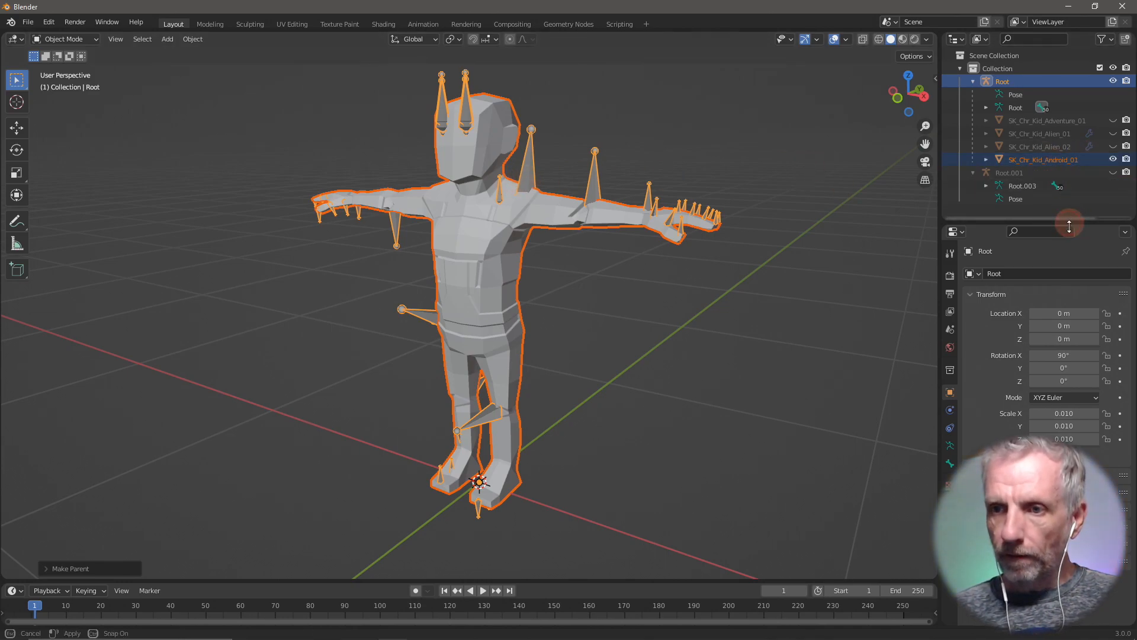
# - With the Outliner enlarged, hide the SK_Chr_Kid_Android_01 mesh and delete the leftover Root.001 armature
pyautogui.moveTo(1049, 221); pyautogui.dragTo(1064, 440)
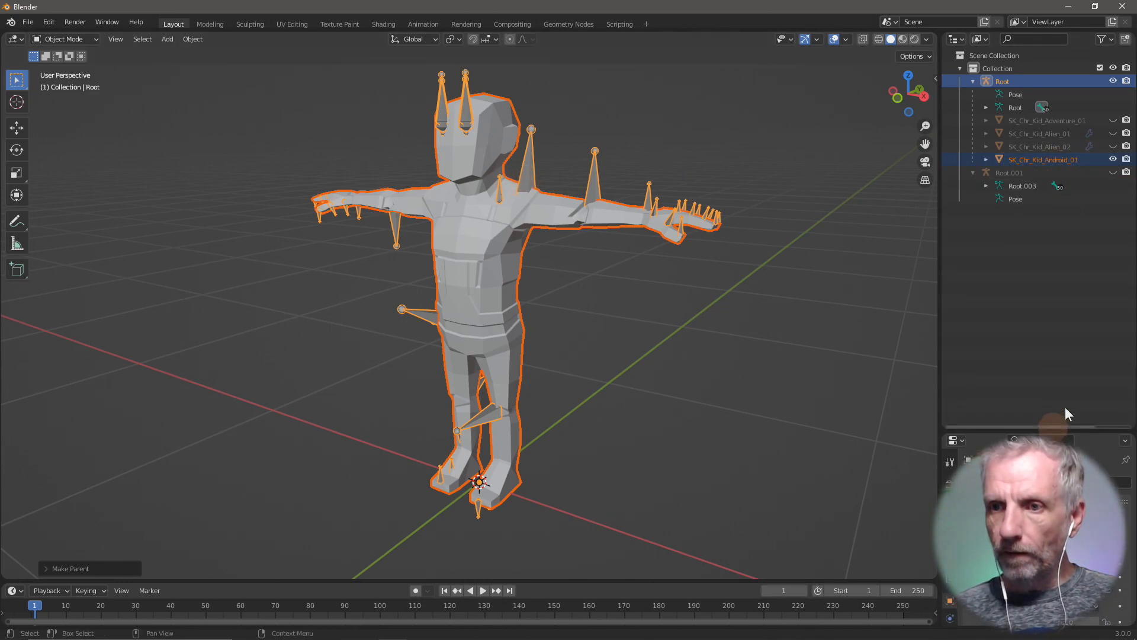
pyautogui.click(1113, 160)
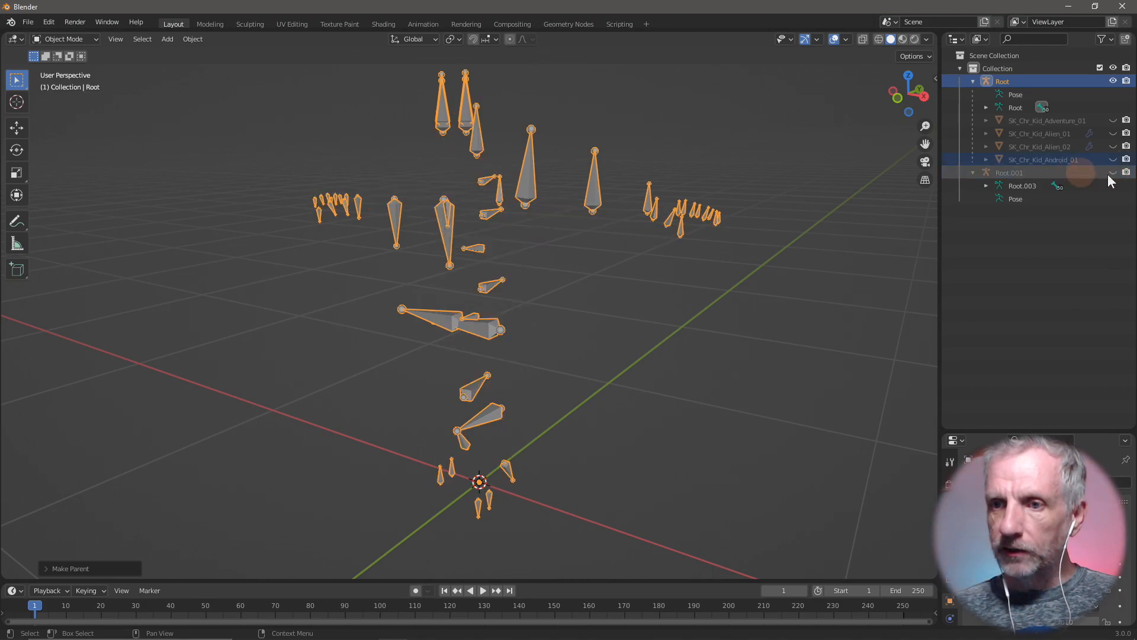
pyautogui.click(1026, 172)
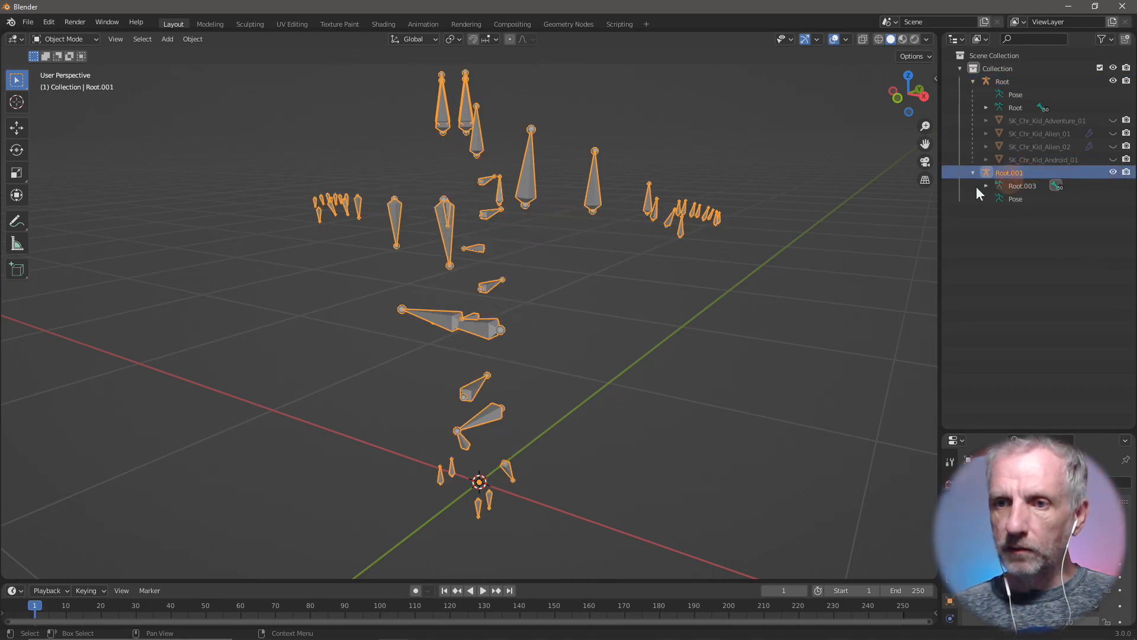
pyautogui.press('x')
pyautogui.click(731, 257)
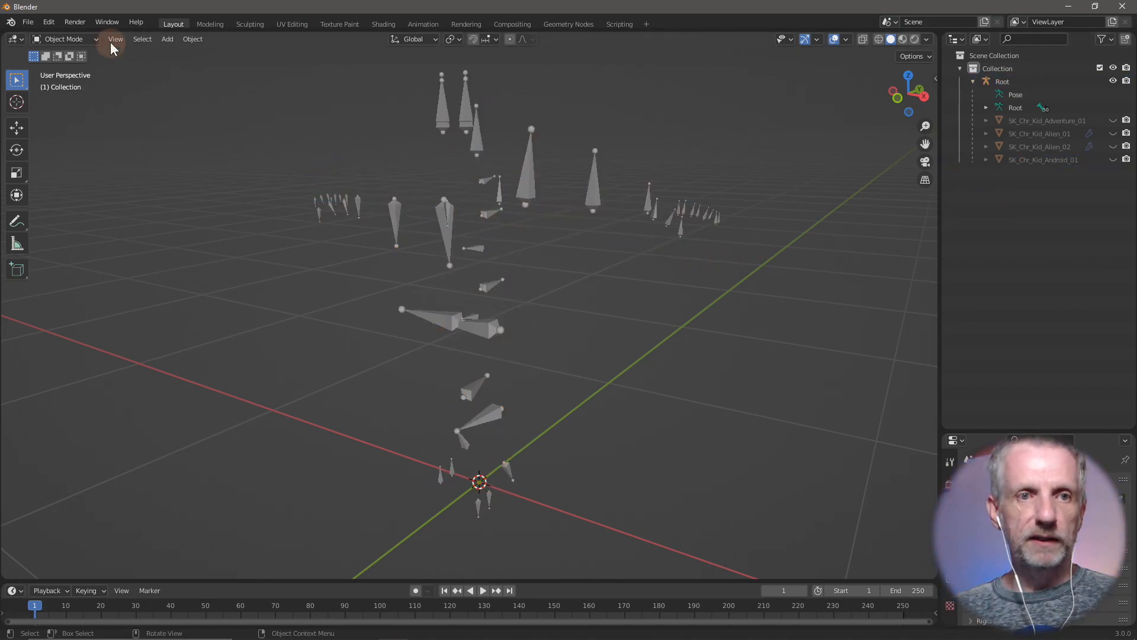
# - Start a Save As and browse to the Blend Files folder inside Synty Test on the desktop
pyautogui.click(26, 22)
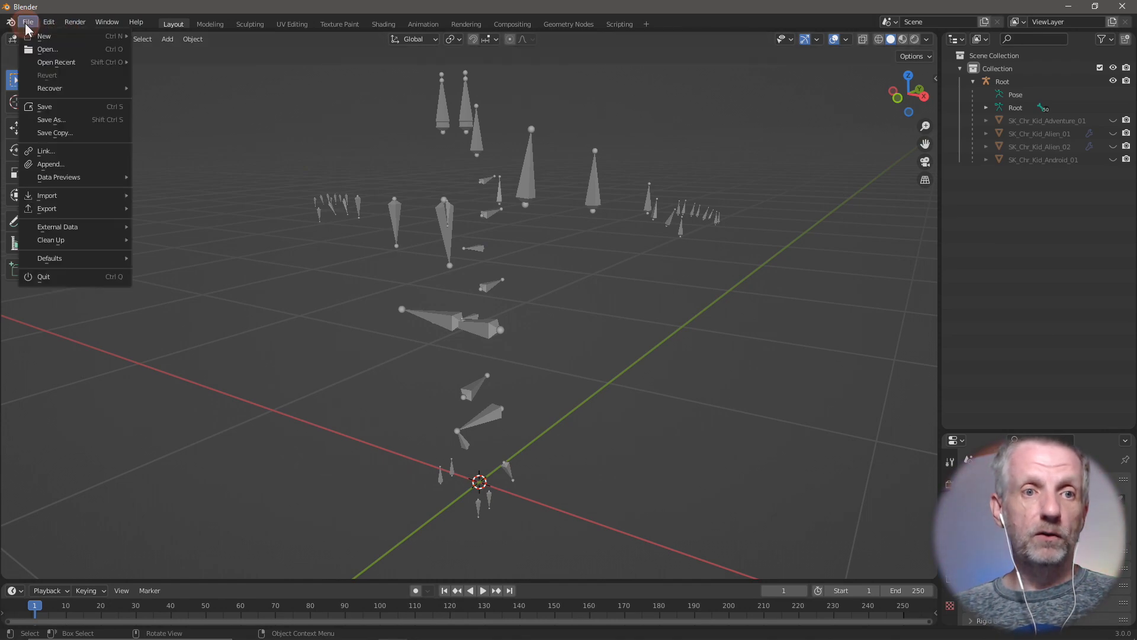
pyautogui.click(83, 121)
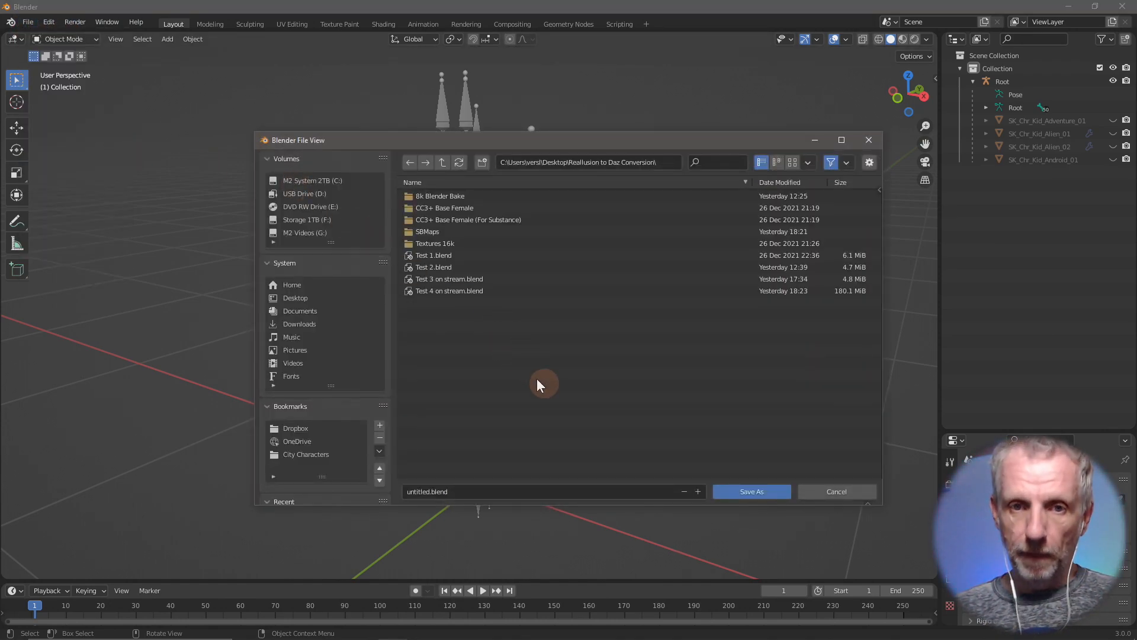
pyautogui.click(443, 163)
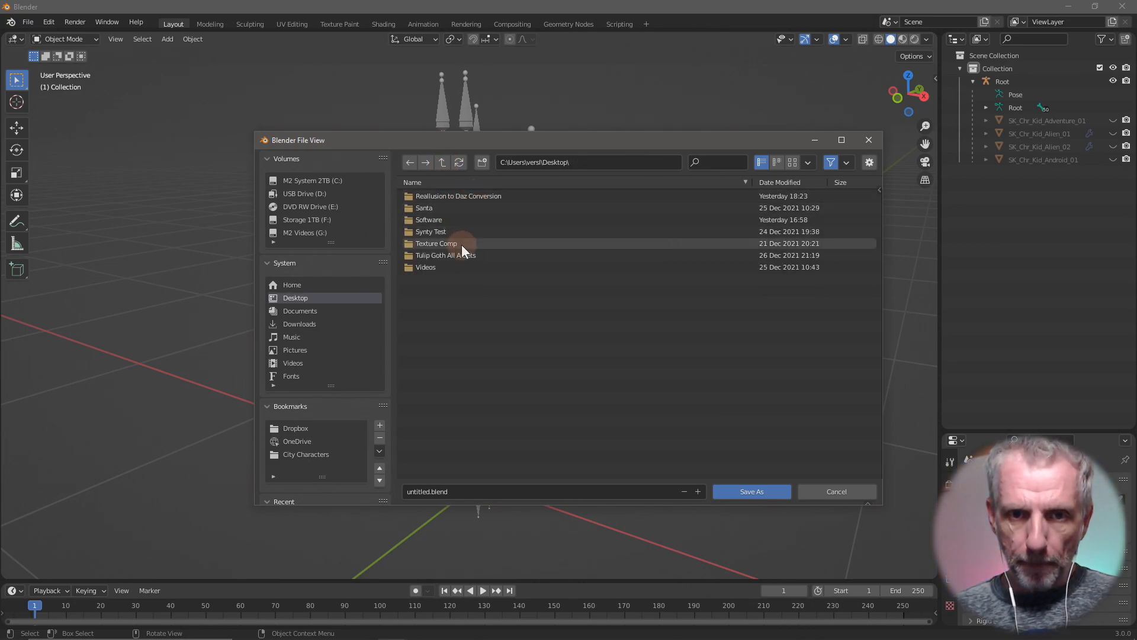
pyautogui.click(463, 231)
pyautogui.doubleClick(463, 231)
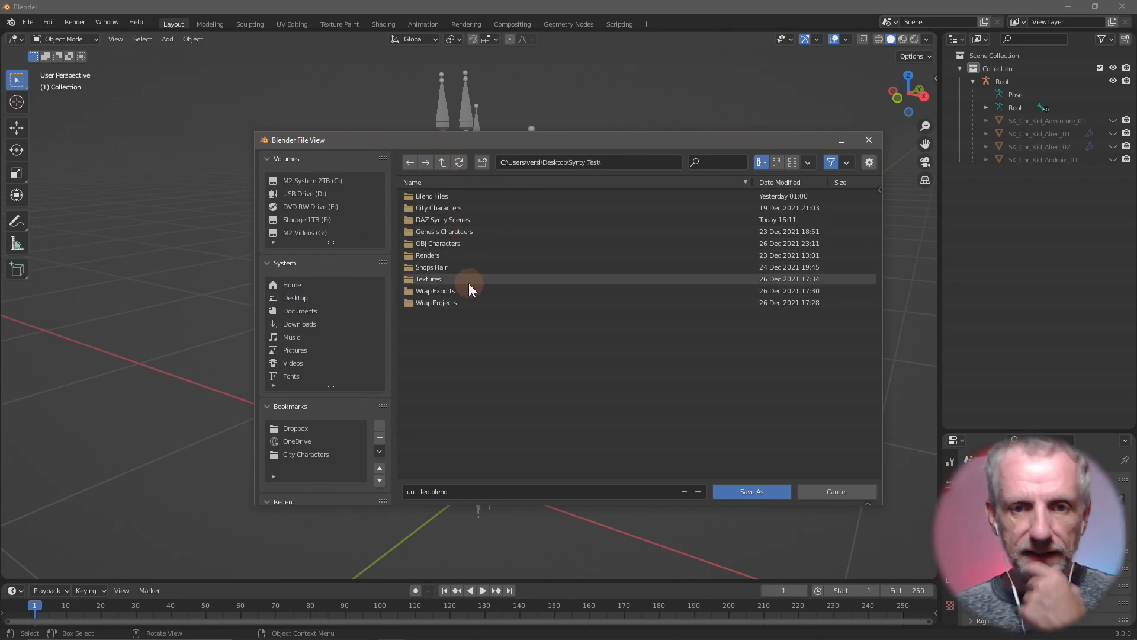
pyautogui.doubleClick(472, 196)
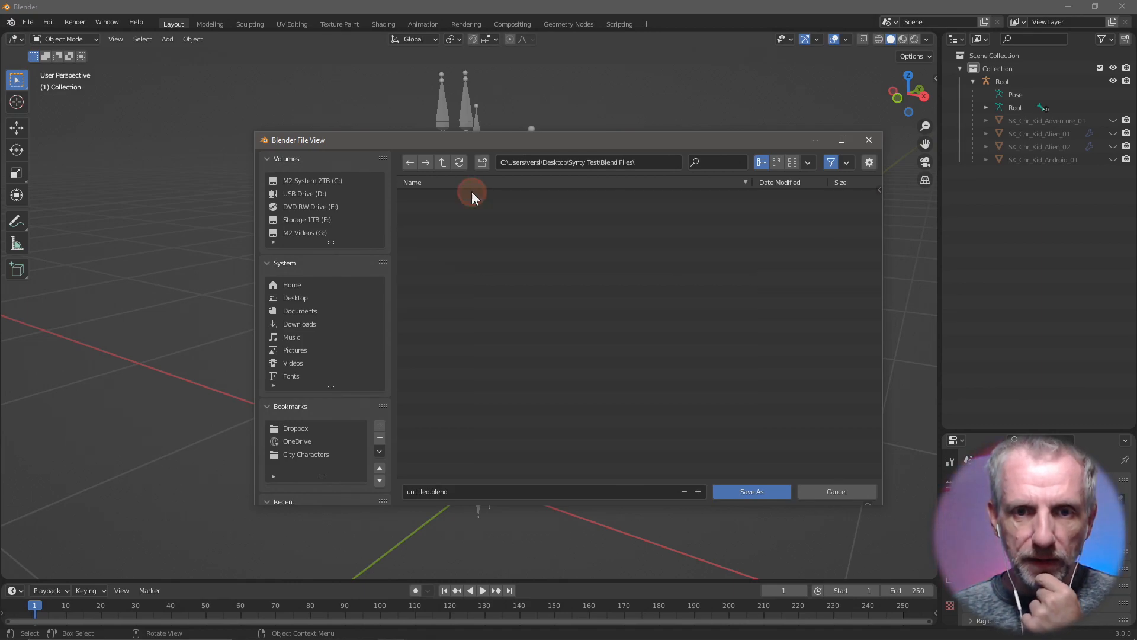
# - Name the file Kids 01.blend and save it in the Blend Files folder
pyautogui.click(516, 494)
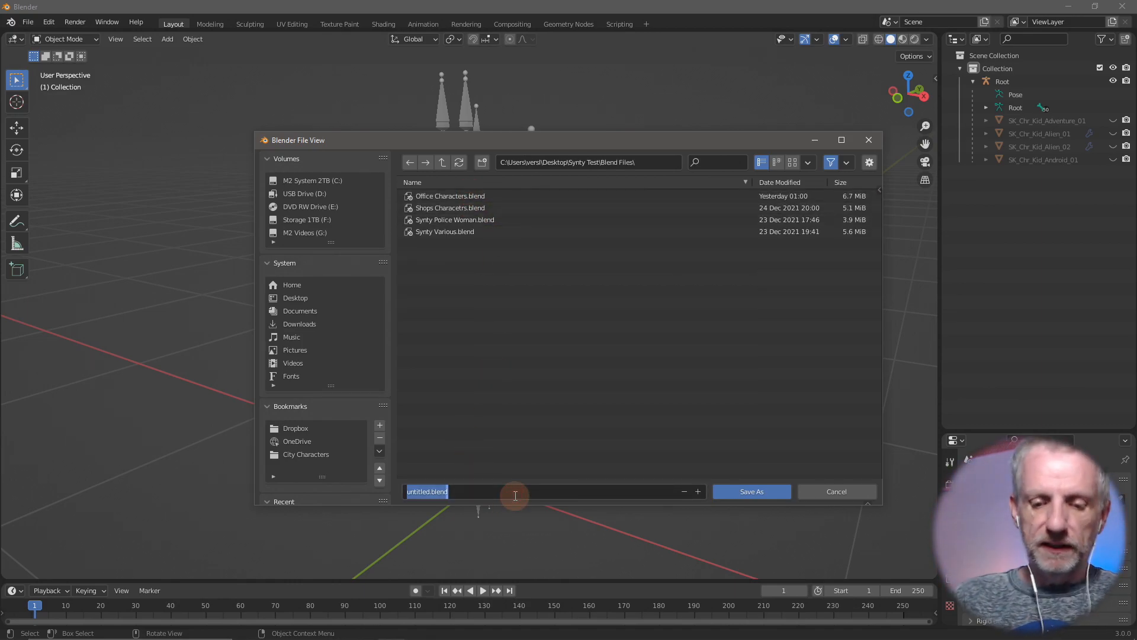
pyautogui.write('ids 01')
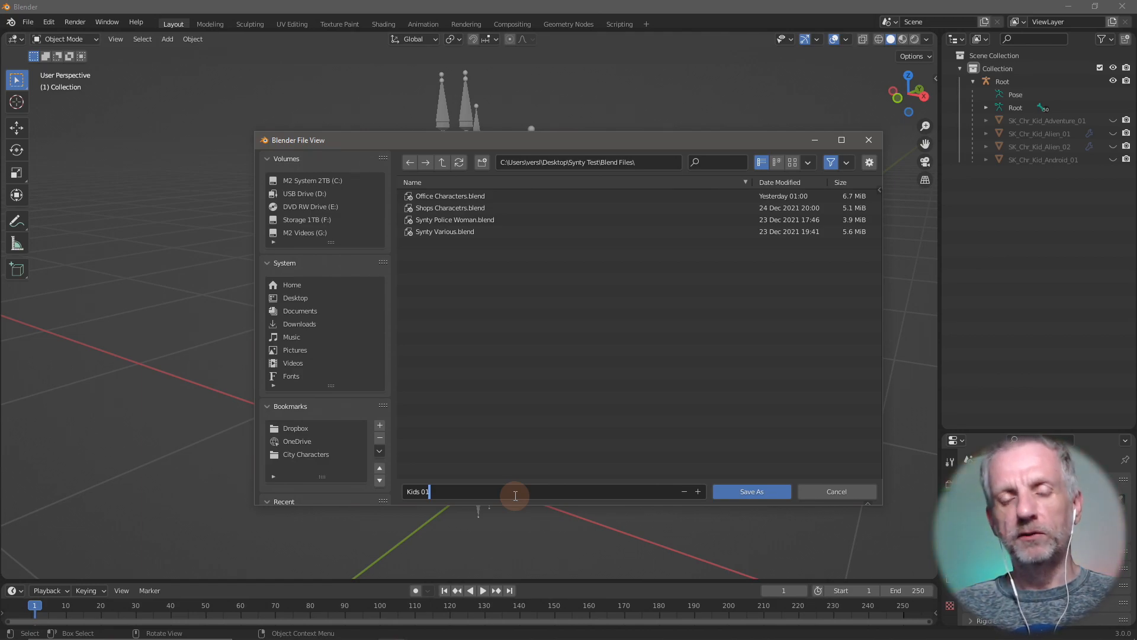
pyautogui.press('Return')
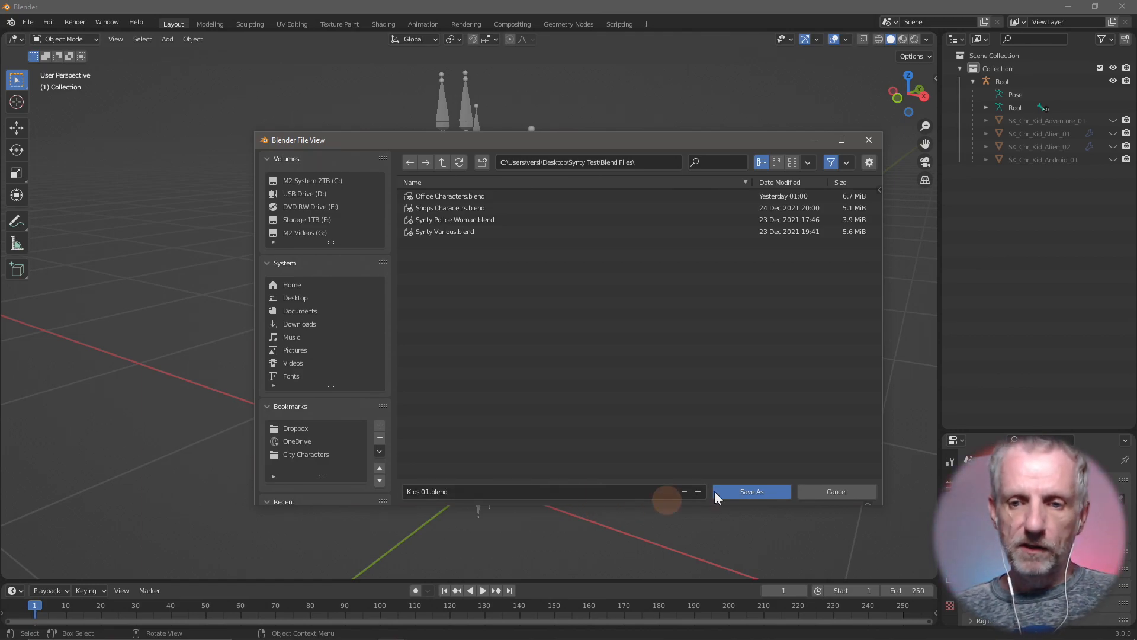
pyautogui.click(736, 490)
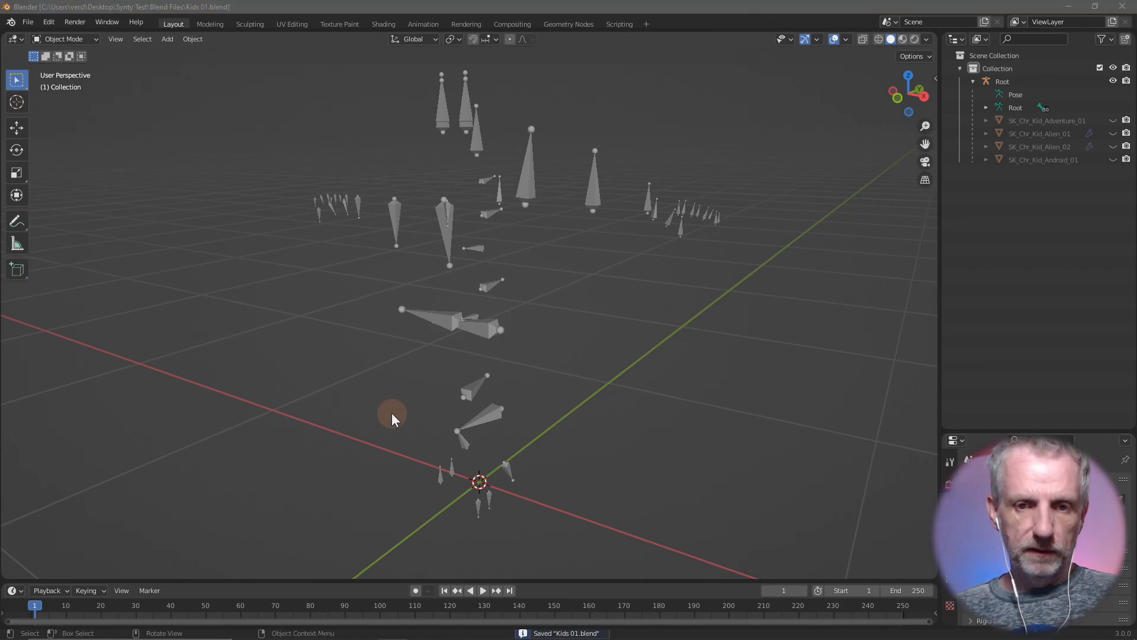
# - In File Explorer, open the Chr folder and move the four FBX files SK_Chr_Kid_Adventure_01 through SK_Chr_Kid_Android_01 into Kids done
pyautogui.hotkey('alt', 'Tab')
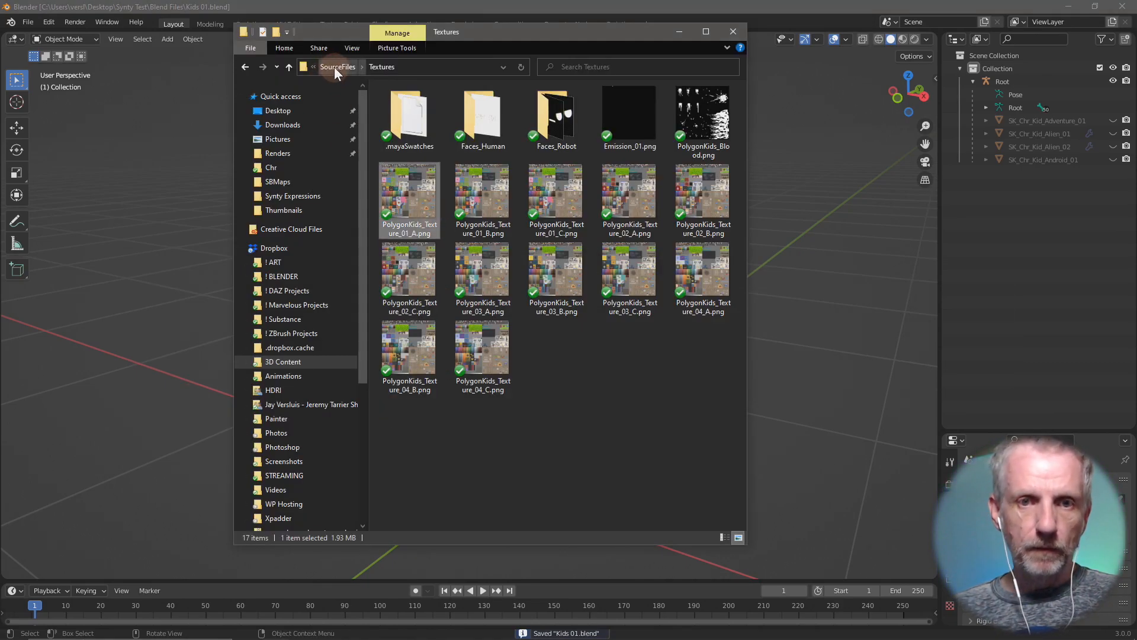
pyautogui.click(334, 66)
pyautogui.doubleClick(413, 105)
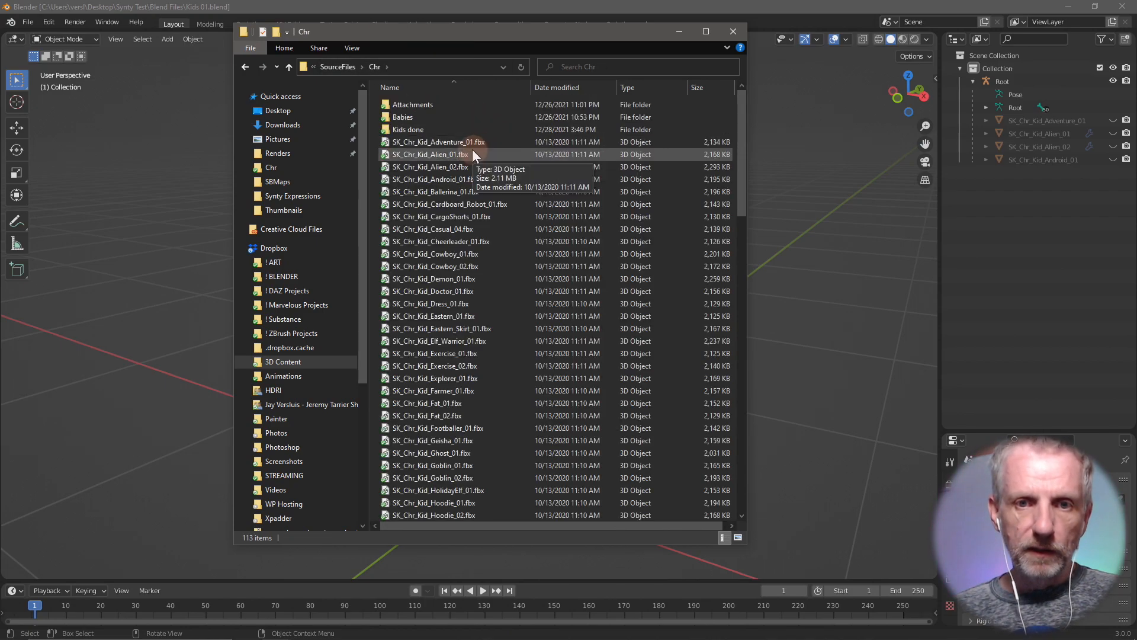
pyautogui.click(477, 145)
pyautogui.keyDown('shift'); pyautogui.click(475, 179); pyautogui.keyUp('shift')
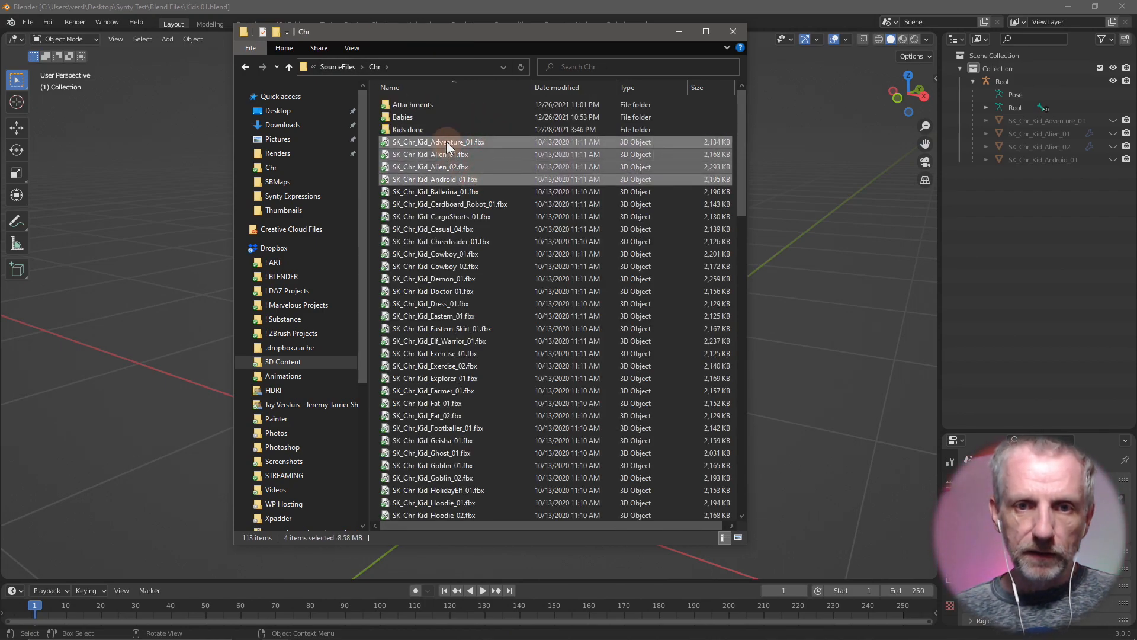
pyautogui.moveTo(446, 141); pyautogui.dragTo(418, 128)
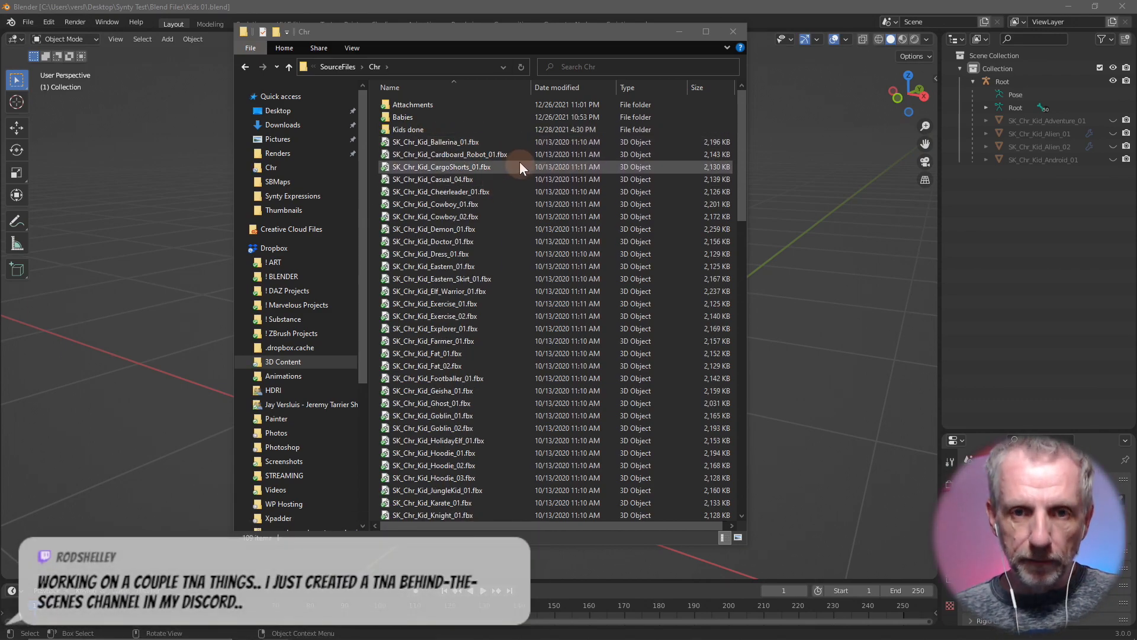
# - Switch back to Blender and import SK_Chr_Kid_Ballerina_01.fbx from the Chr folder as FBX
pyautogui.hotkey('alt', 'Tab')
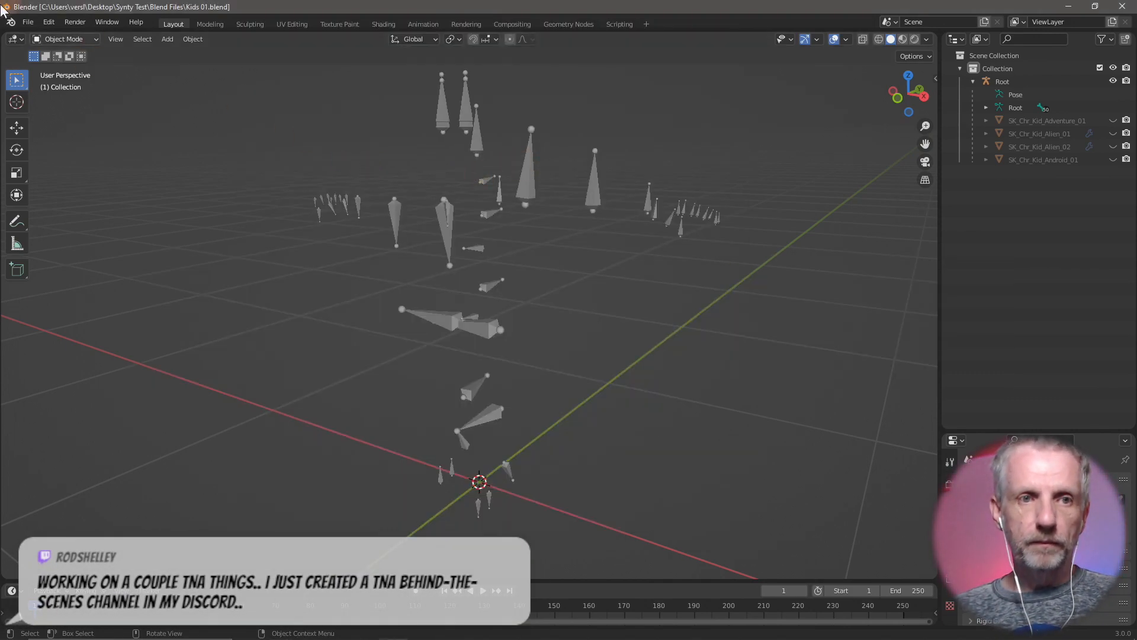
pyautogui.click(28, 22)
pyautogui.moveTo(71, 180)
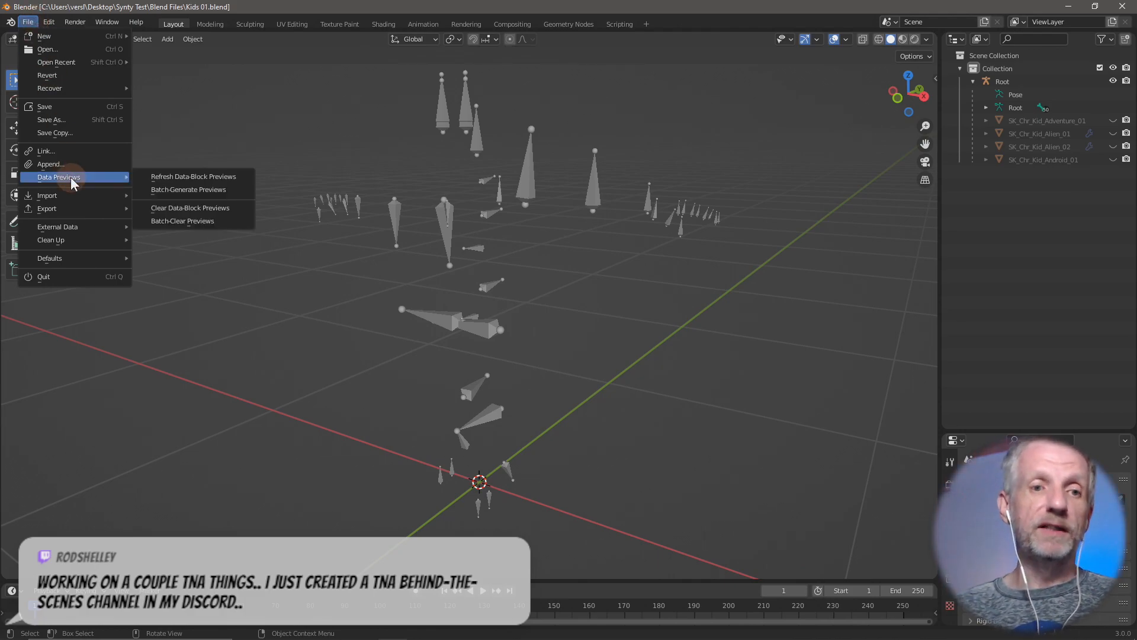
pyautogui.moveTo(80, 199)
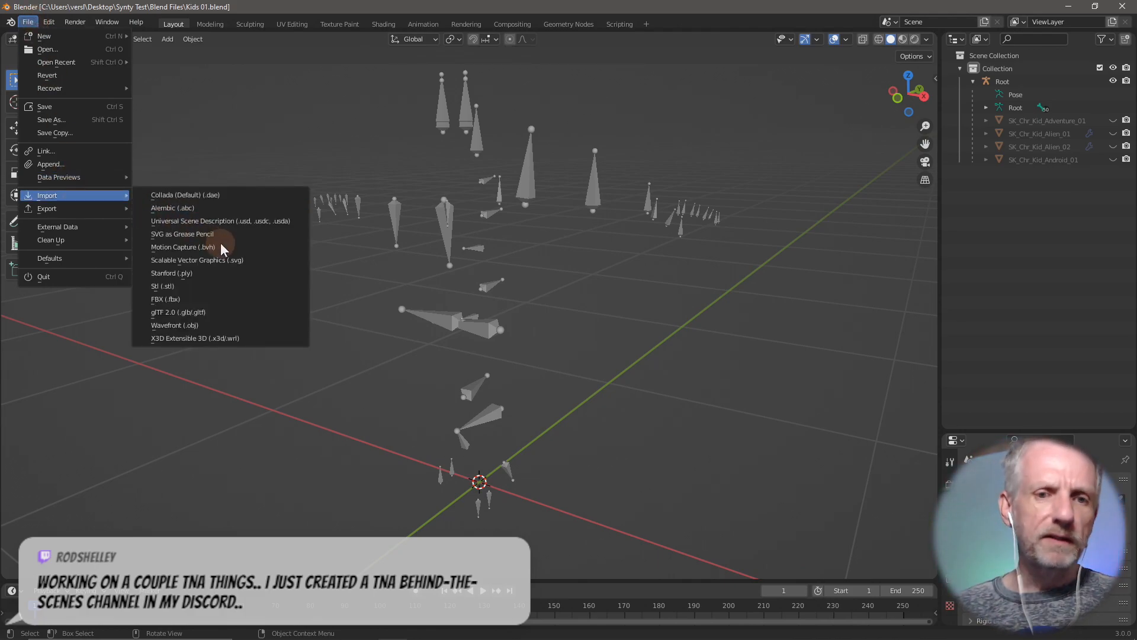
pyautogui.click(208, 298)
pyautogui.doubleClick(482, 231)
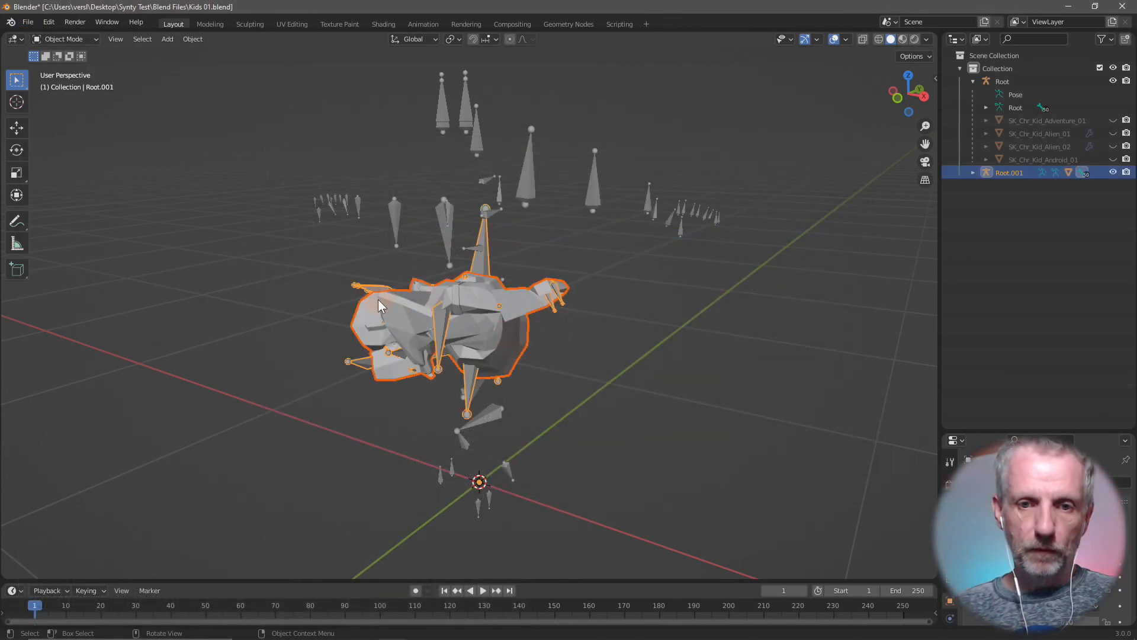
# - Clear all pose transforms on the imported Root.001 armature in Pose Mode and return to Object Mode
pyautogui.scroll(1, 378, 300)
pyautogui.click(487, 247)
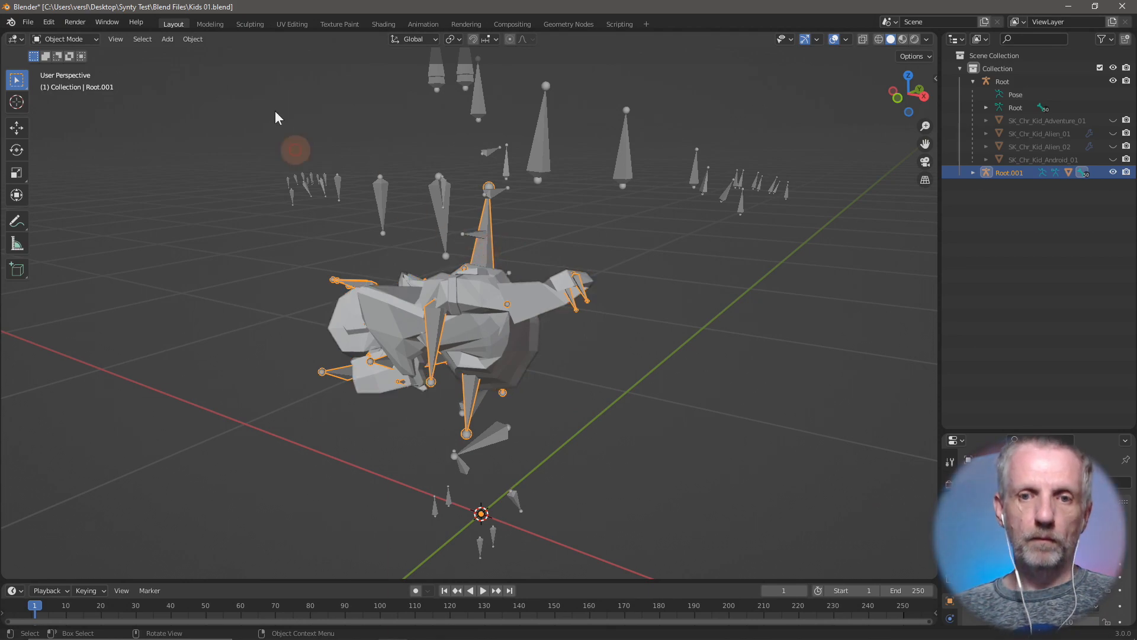
pyautogui.click(70, 39)
pyautogui.click(86, 82)
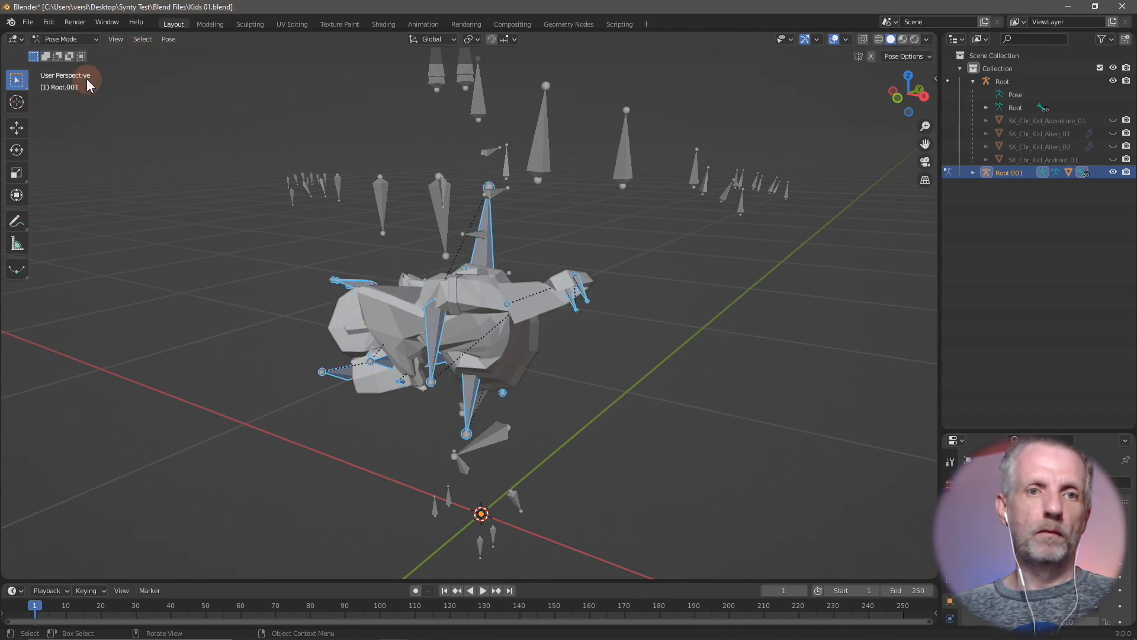
pyautogui.click(169, 39)
pyautogui.moveTo(279, 66)
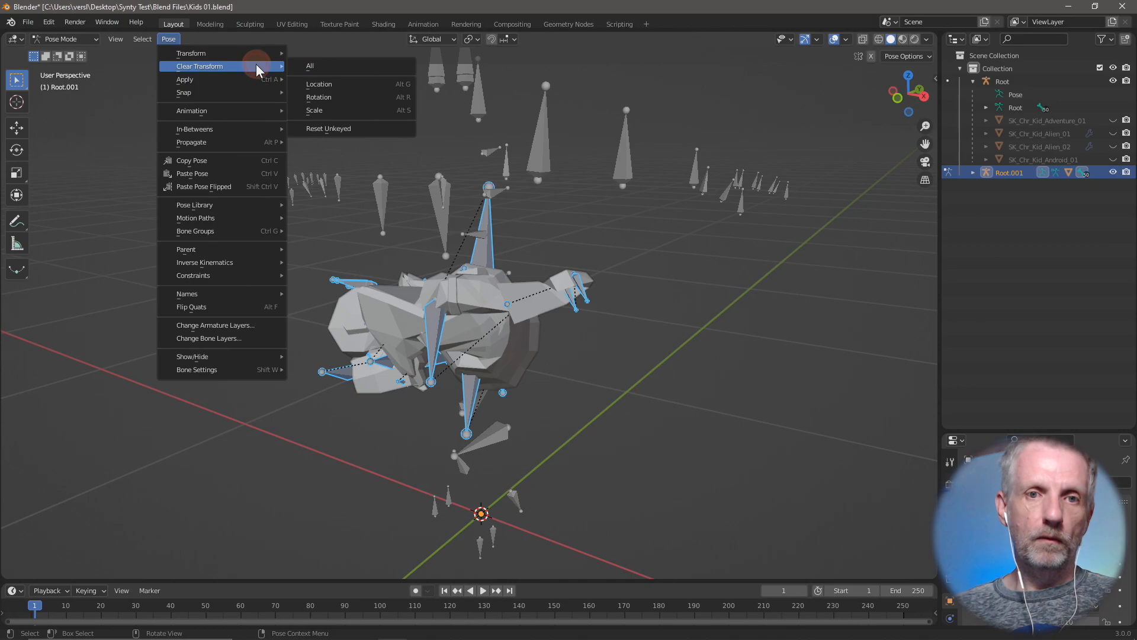
pyautogui.click(324, 66)
pyautogui.scroll(-4, 388, 202)
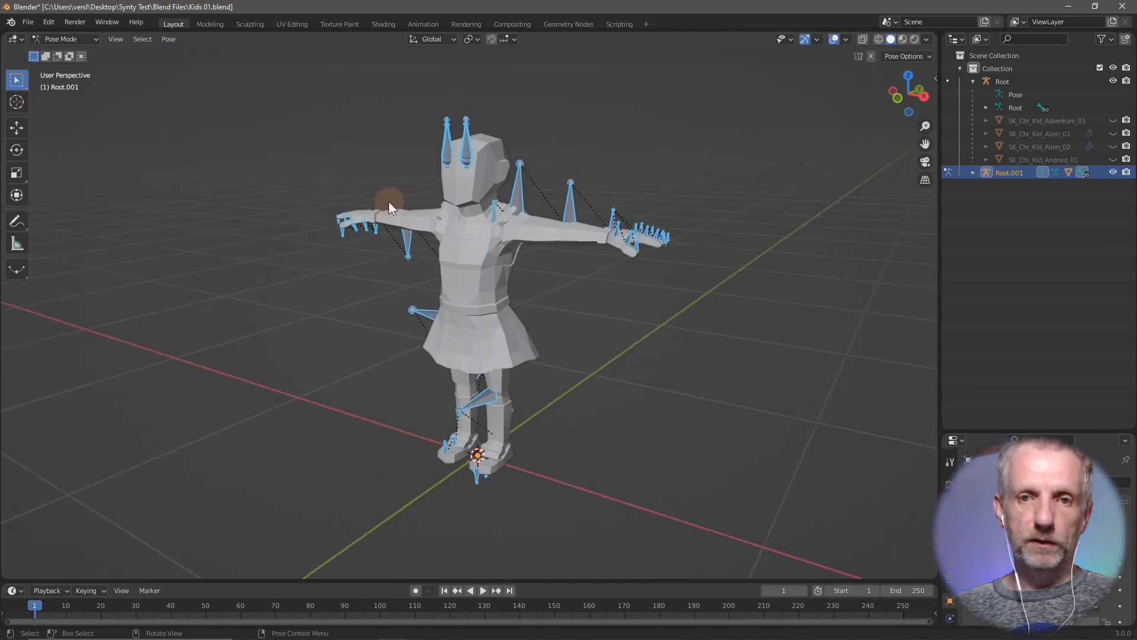
pyautogui.moveTo(386, 201); pyautogui.dragTo(373, 237, button='middle')
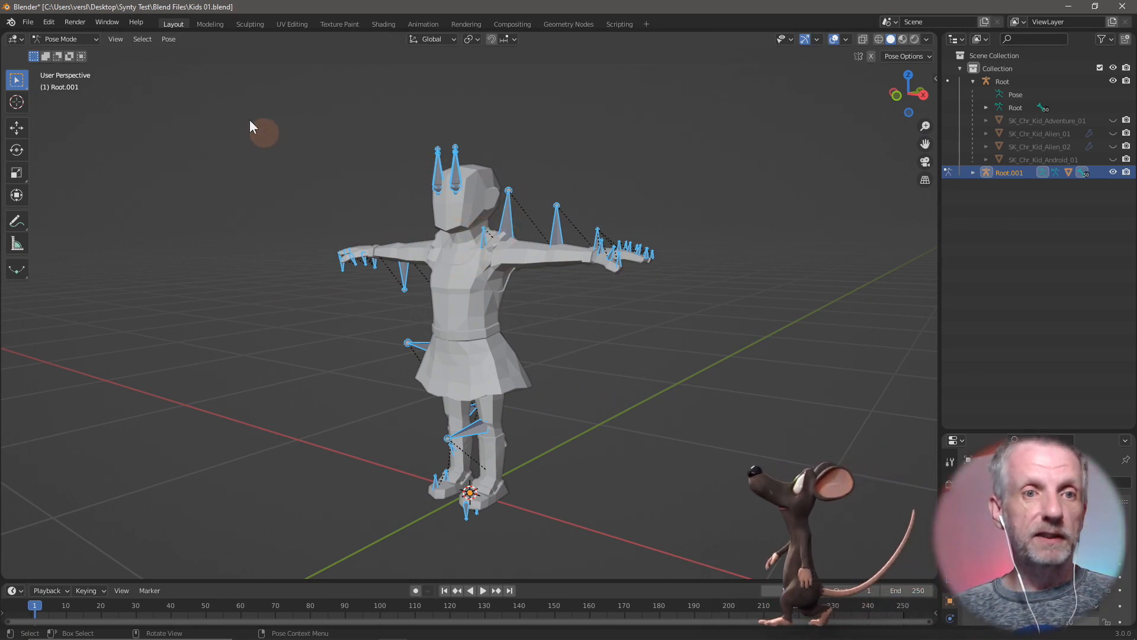
pyautogui.click(80, 38)
pyautogui.click(80, 53)
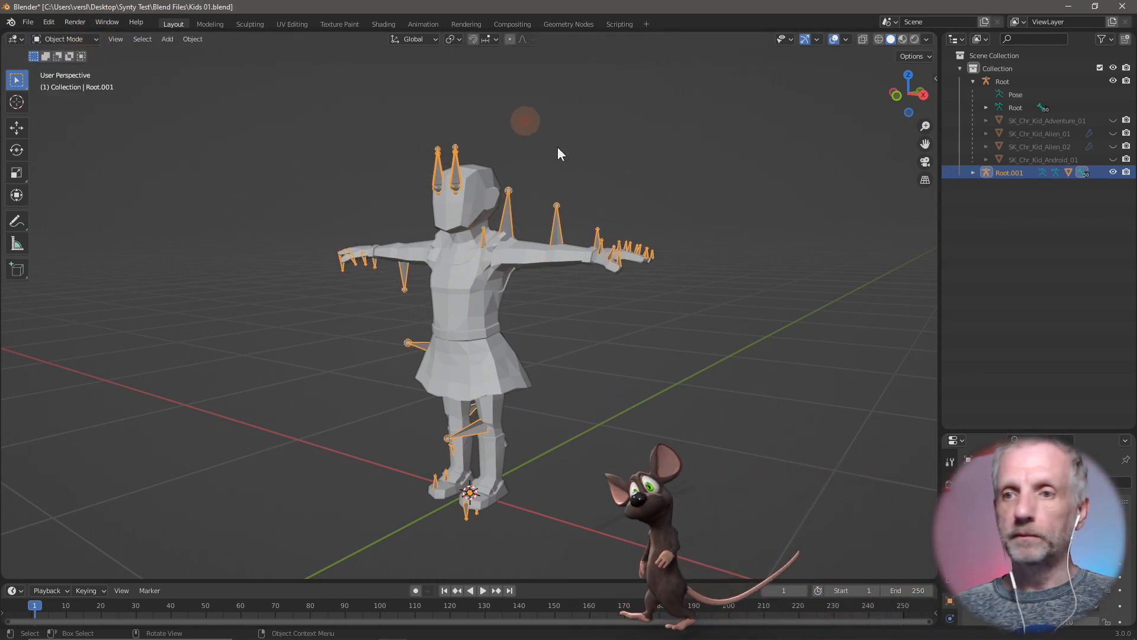
# - Hide the Root.001 armature and parent the SK_Chr_Kid_Ballerina_01 mesh to the shared Root armature using Object (Keep Transform)
pyautogui.click(564, 307)
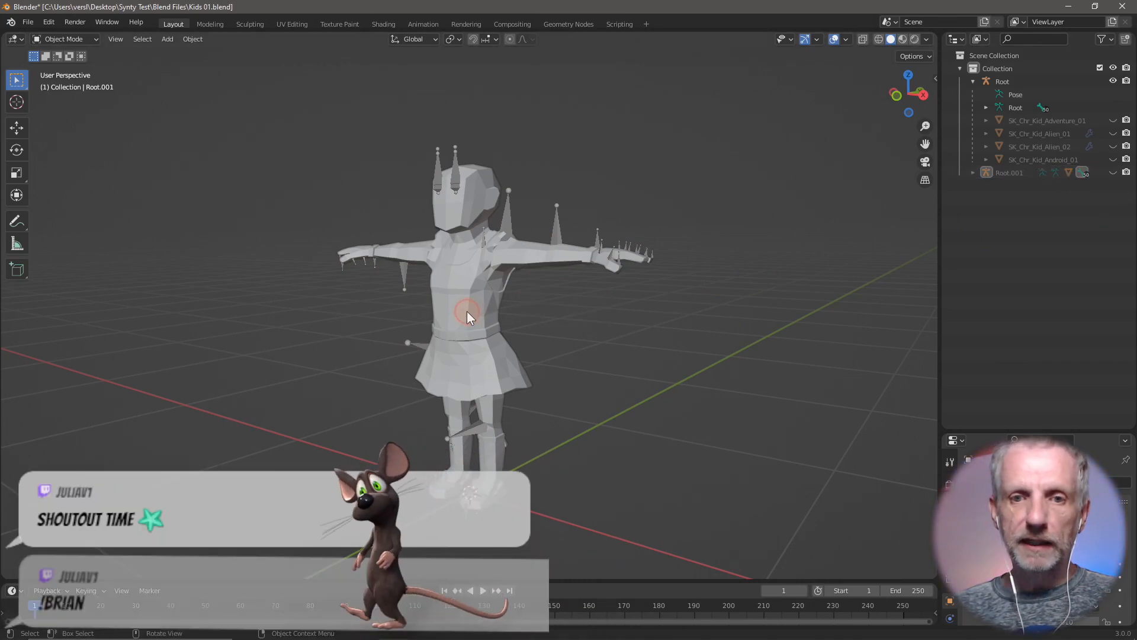
pyautogui.click(466, 311)
pyautogui.keyDown('shift'); pyautogui.click(507, 225); pyautogui.keyUp('shift')
pyautogui.hotkey('ctrl', 'p')
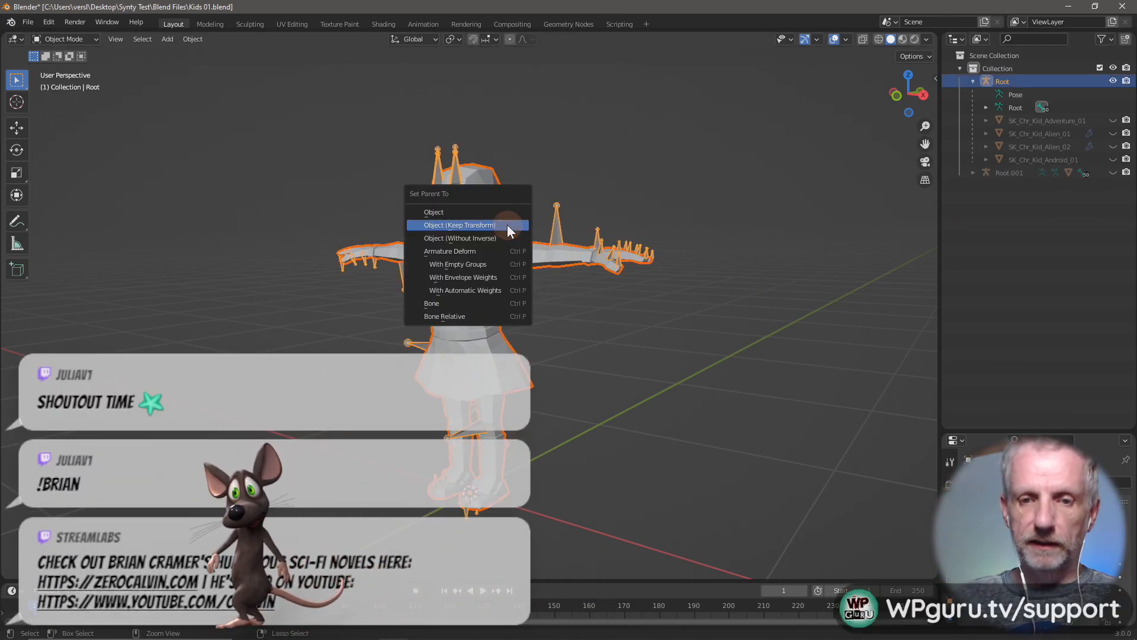
pyautogui.click(507, 225)
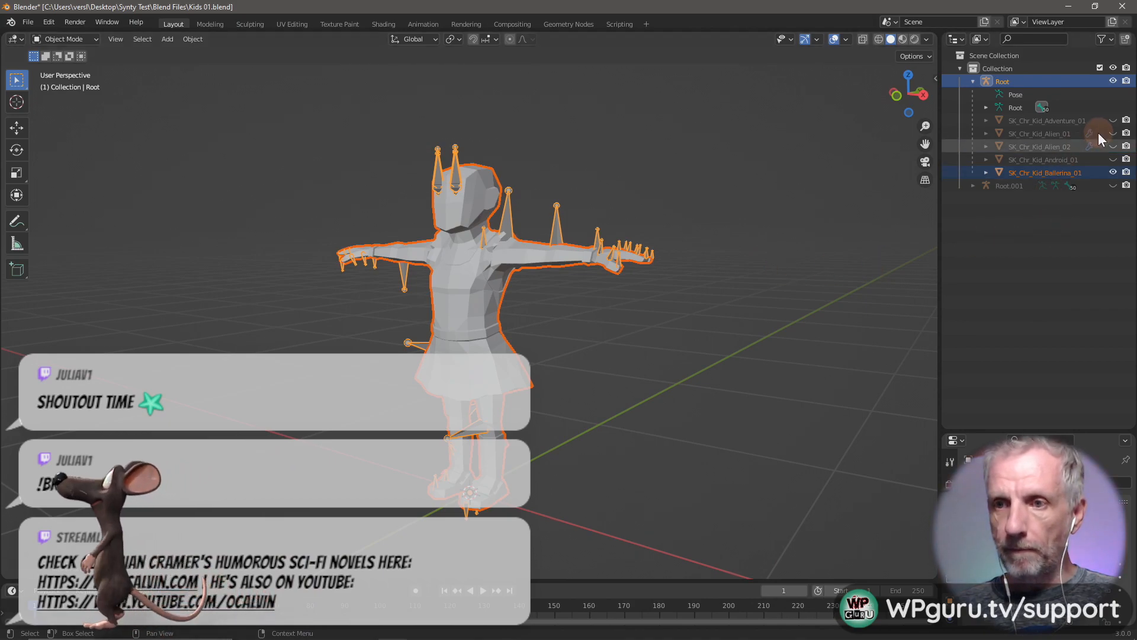
# - With the SK_Chr_Kid_Ballerina_01 mesh hidden and Root.001 shown again, delete the selected Root armature
pyautogui.click(1113, 172)
pyautogui.click(1113, 185)
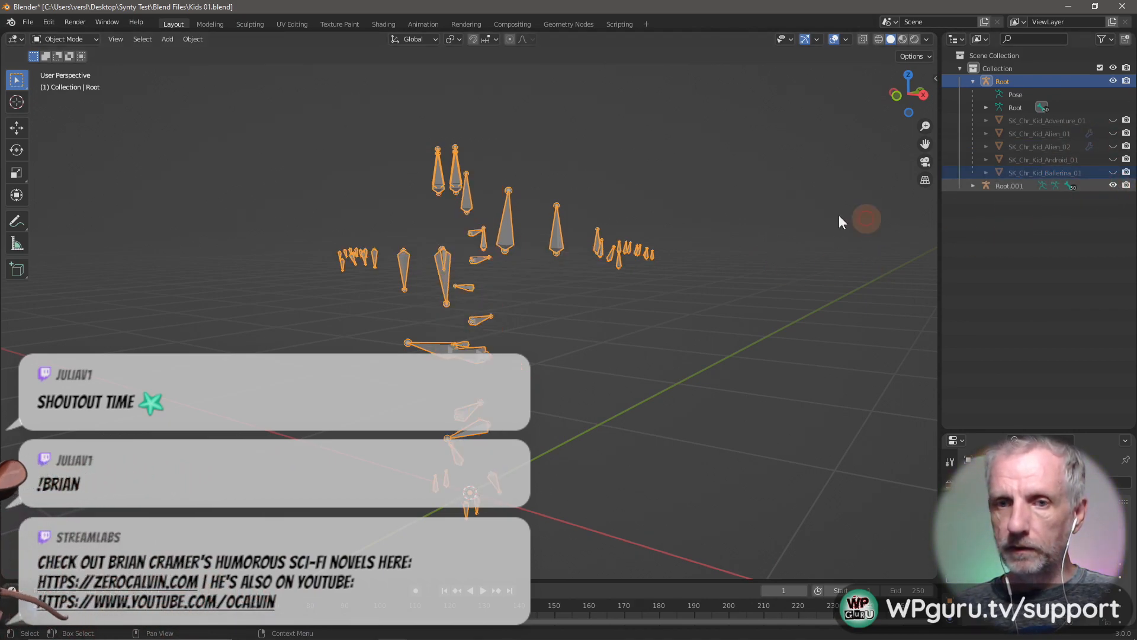
pyautogui.press('x')
pyautogui.click(702, 256)
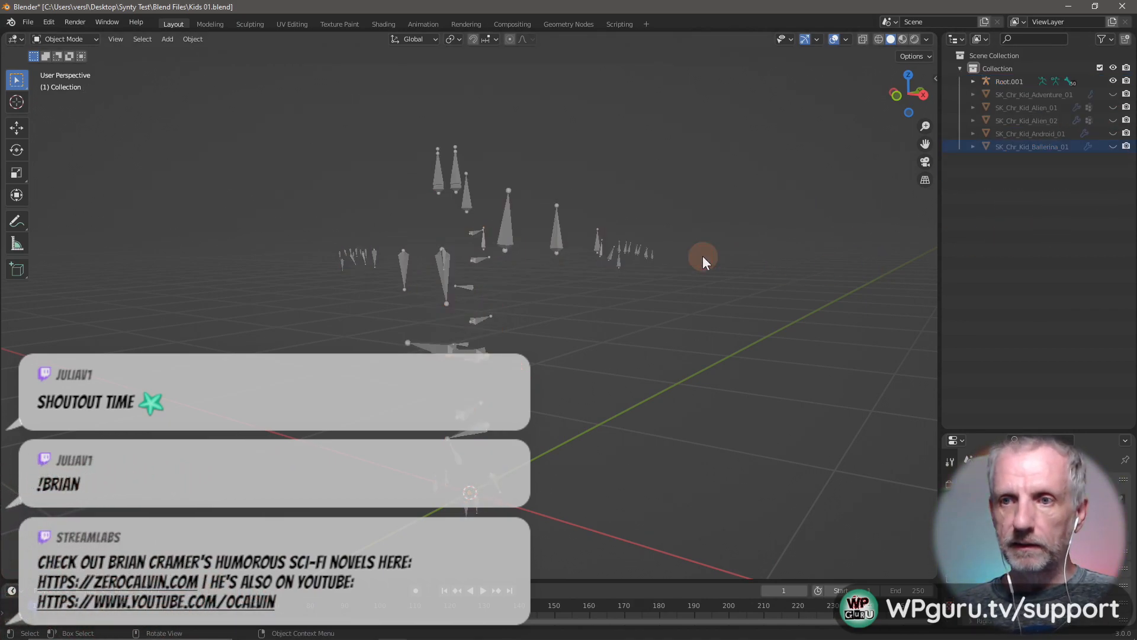
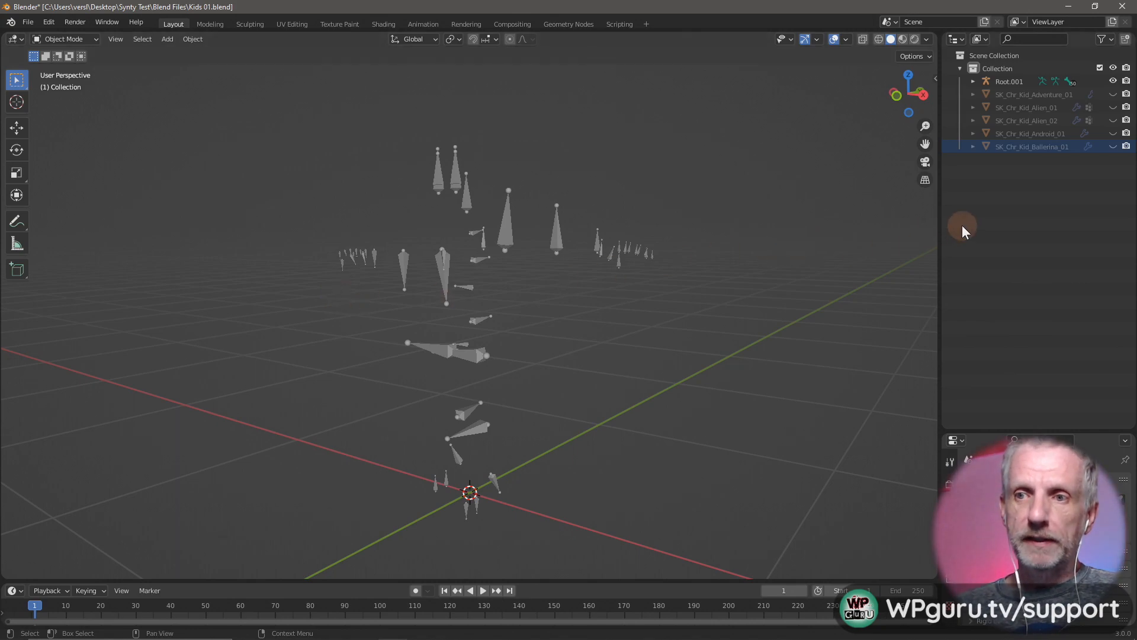
# - Show the SK_Chr_Kid_Ballerina_01 mesh and put the Root.001 armature into Pose Mode
pyautogui.click(1113, 146)
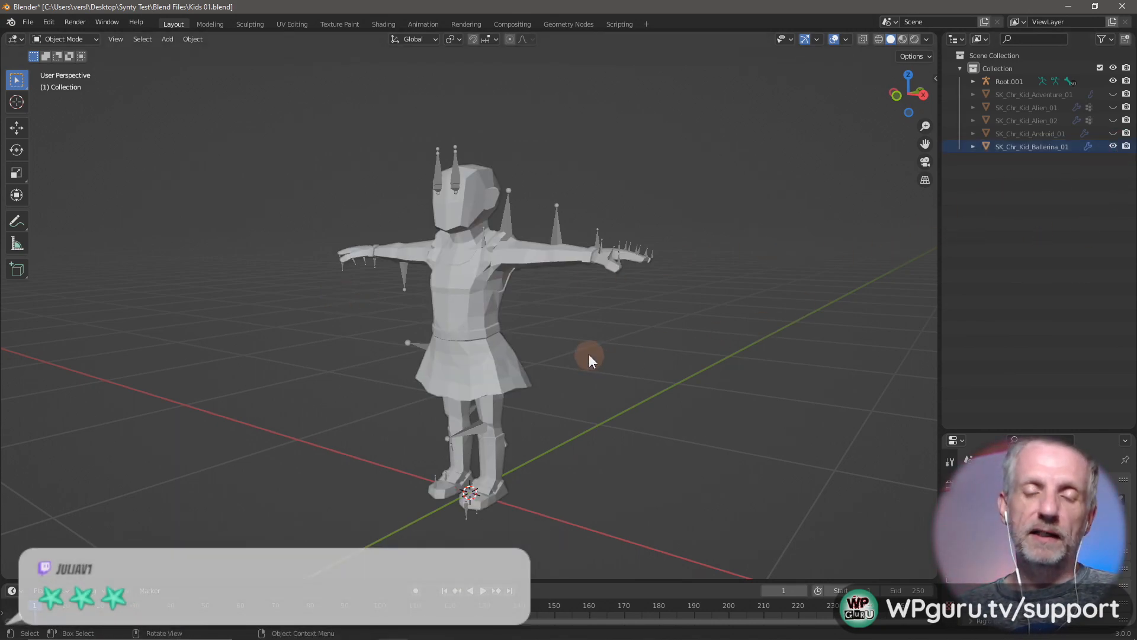
pyautogui.moveTo(589, 358); pyautogui.dragTo(621, 355, button='middle')
pyautogui.scroll(2, 611, 364)
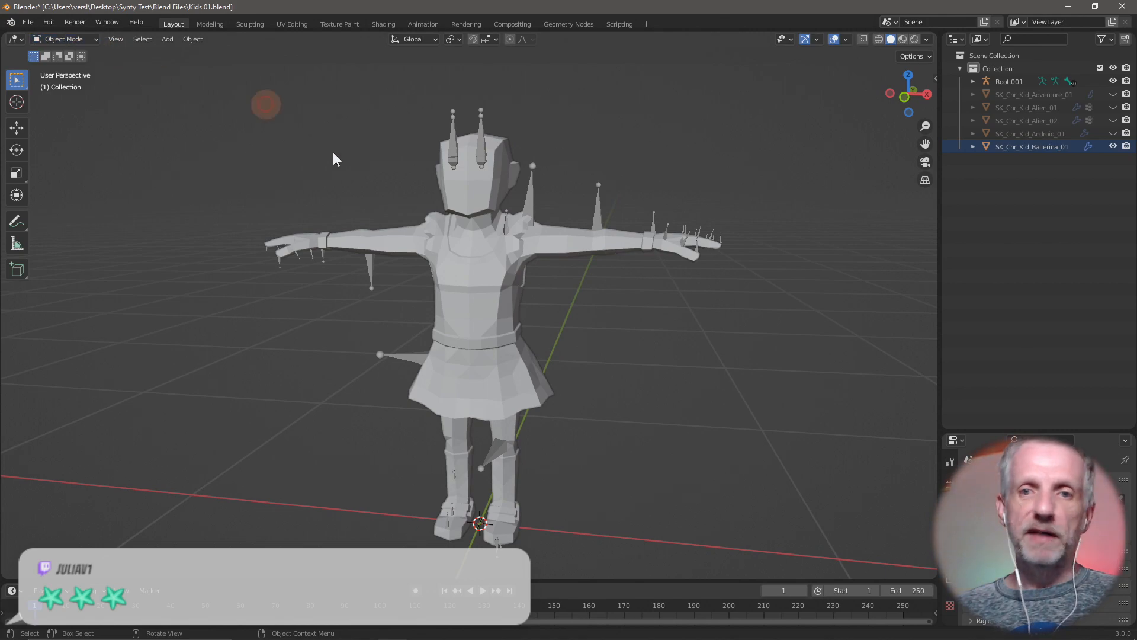
pyautogui.click(431, 198)
pyautogui.click(531, 206)
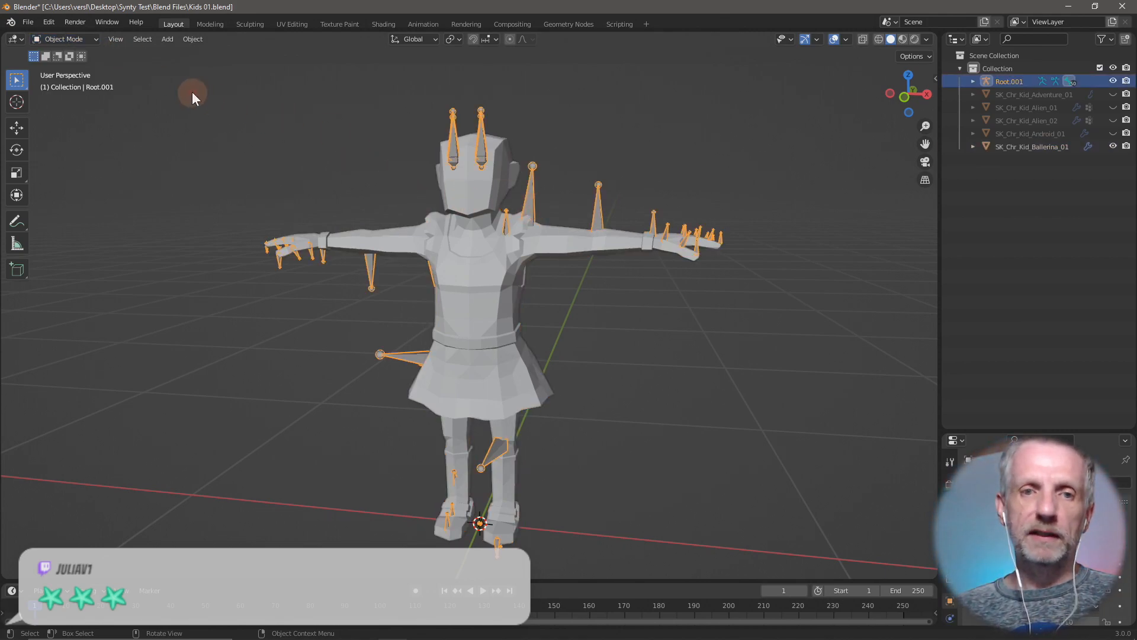
pyautogui.click(95, 40)
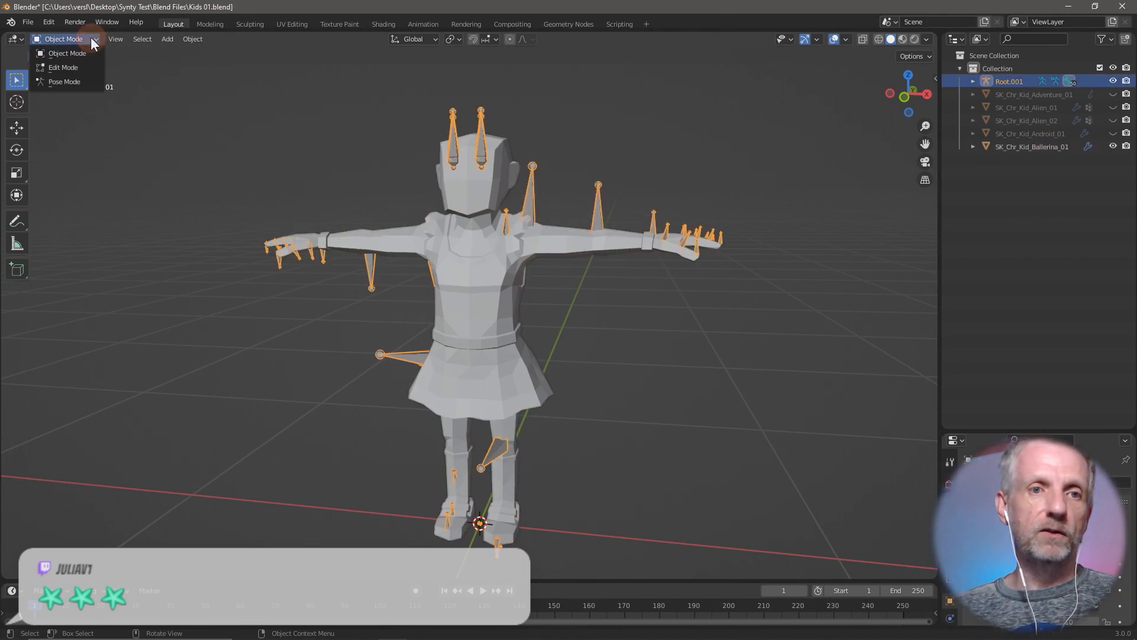
pyautogui.click(80, 80)
pyautogui.press('g')
pyautogui.press('y')
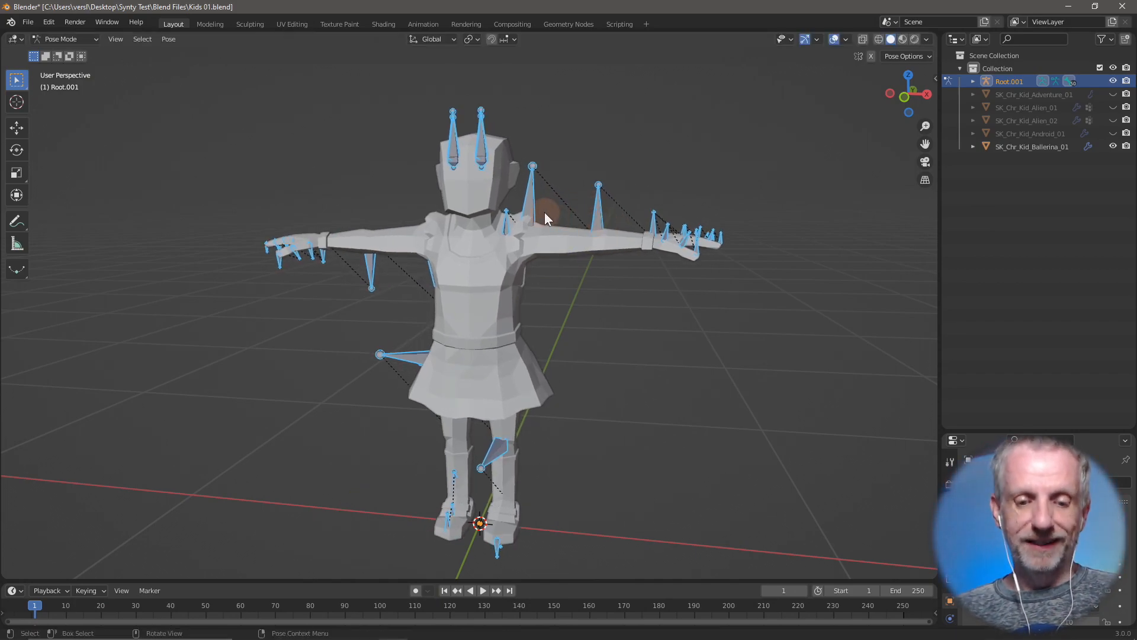
pyautogui.click(545, 212)
pyautogui.press('r')
pyautogui.press('y')
pyautogui.rightClick(574, 227)
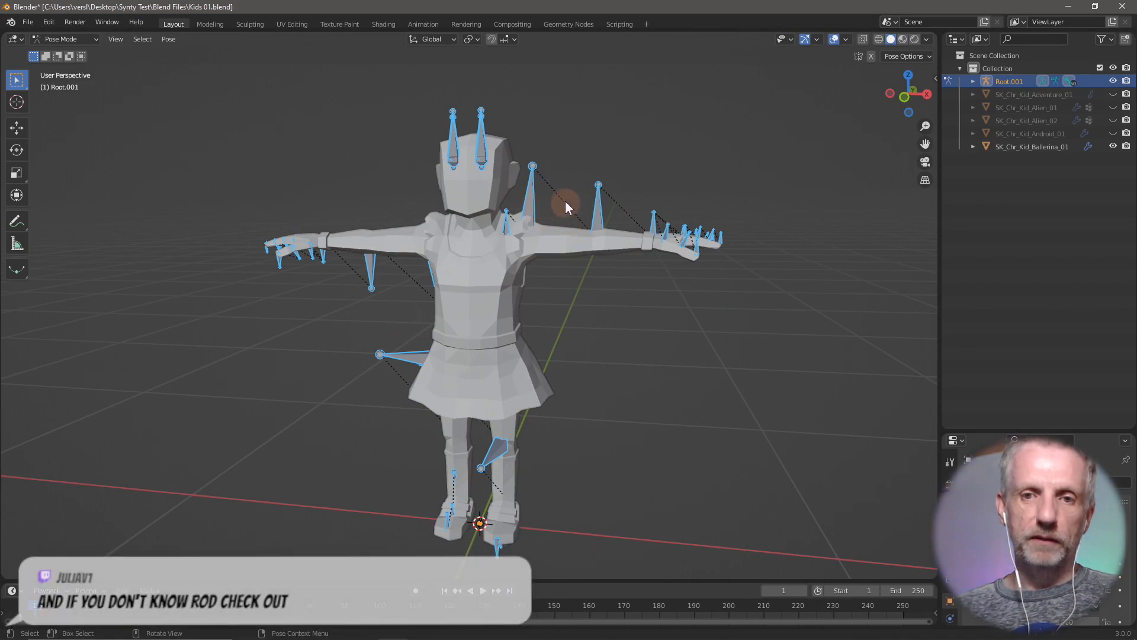
# - Test the rig by rotating the UpperArm_L bone about 40° around the global Y axis, and cancel the rotation
pyautogui.click(562, 202)
pyautogui.click(532, 204)
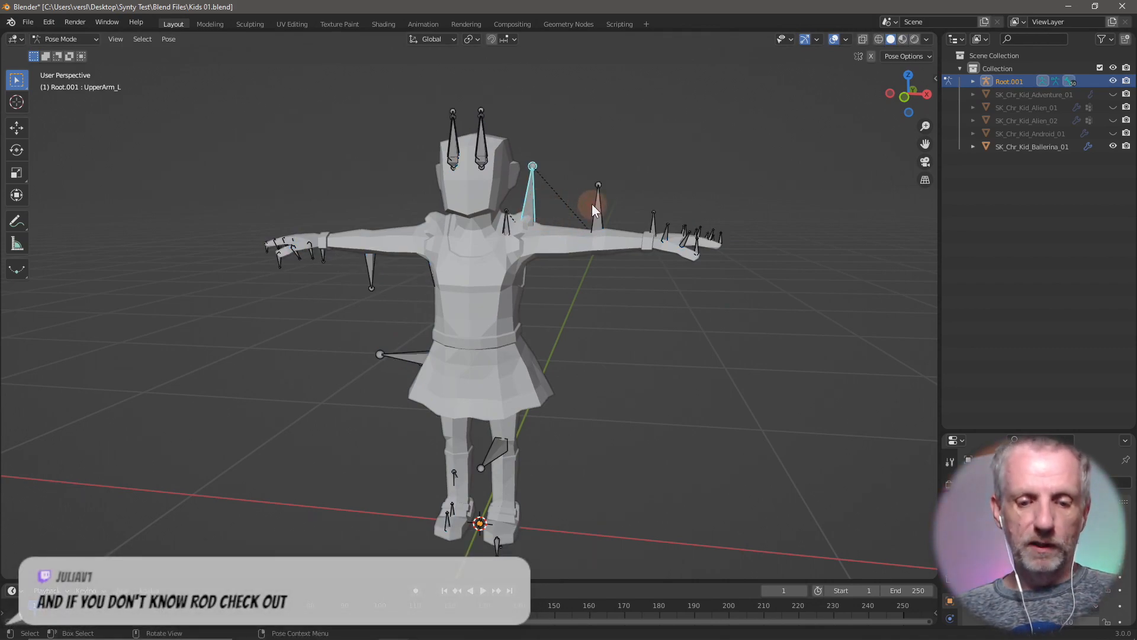
pyautogui.press('r')
pyautogui.press('y')
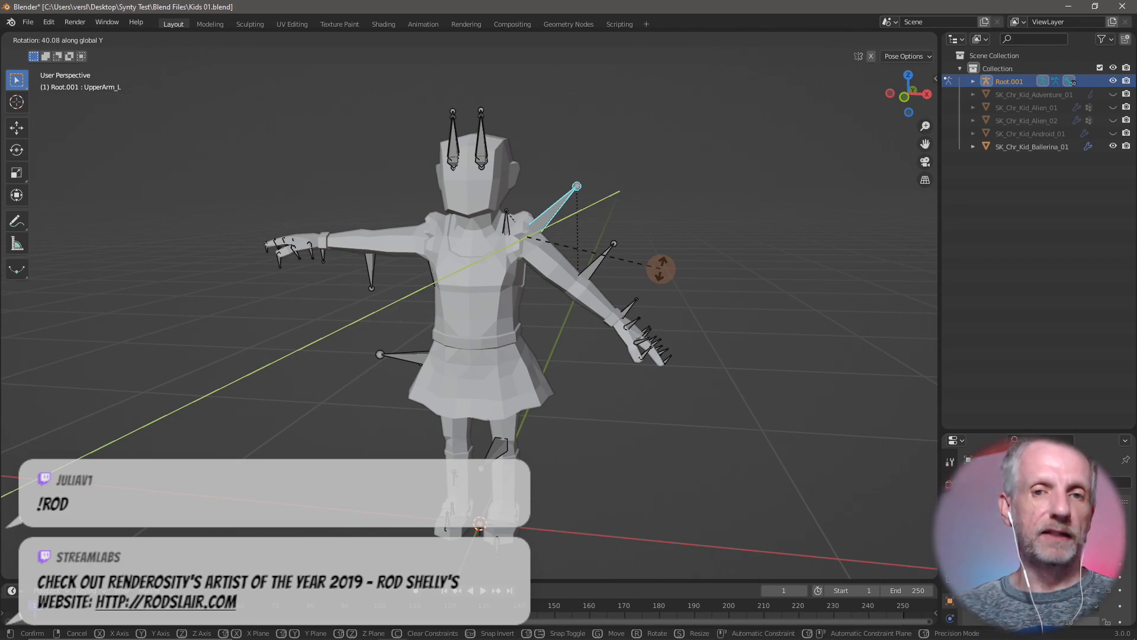
pyautogui.press('Escape')
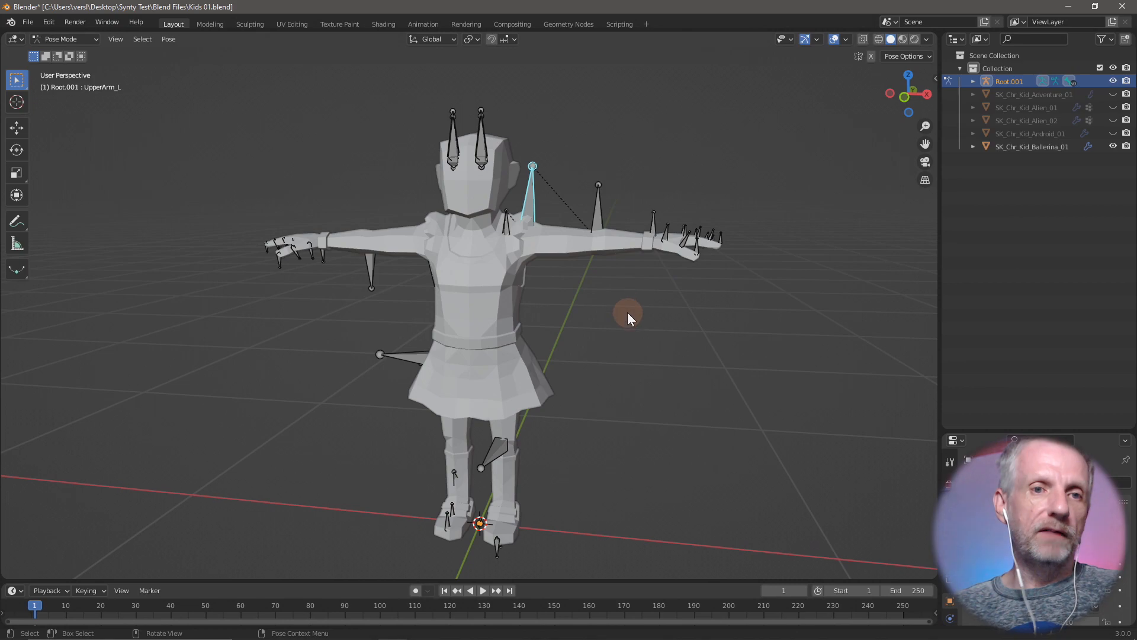
# - Return the Root.001 armature to Object Mode and hide the SK_Chr_Kid_Ballerina_01 mesh
pyautogui.moveTo(650, 319); pyautogui.dragTo(639, 321, button='middle')
pyautogui.moveTo(611, 331); pyautogui.dragTo(602, 337, button='middle')
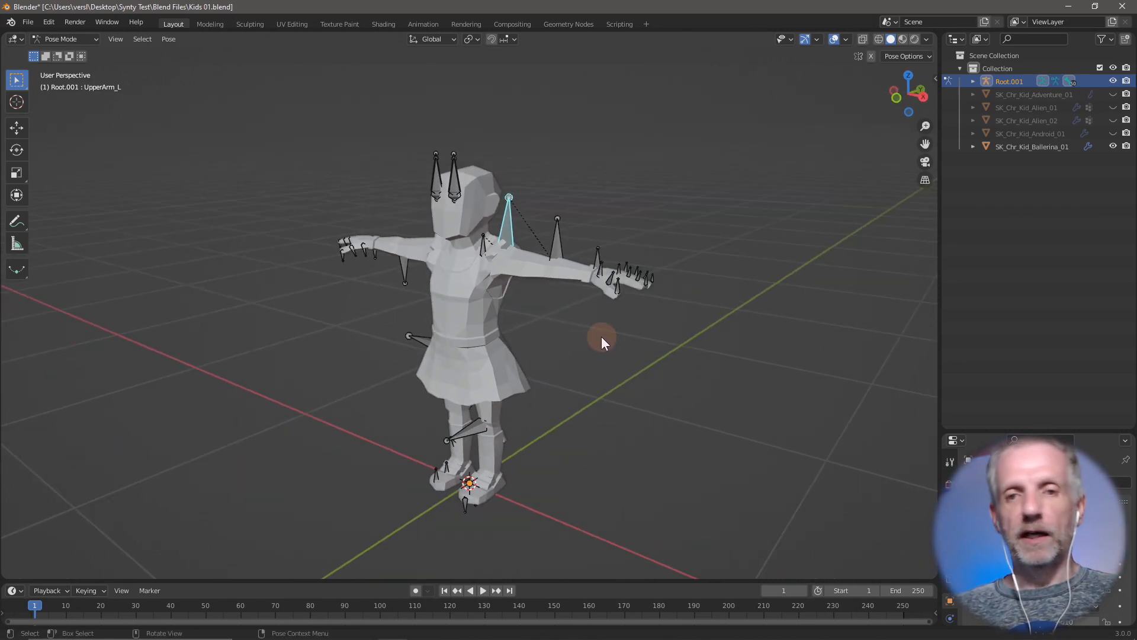
pyautogui.click(83, 37)
pyautogui.click(91, 54)
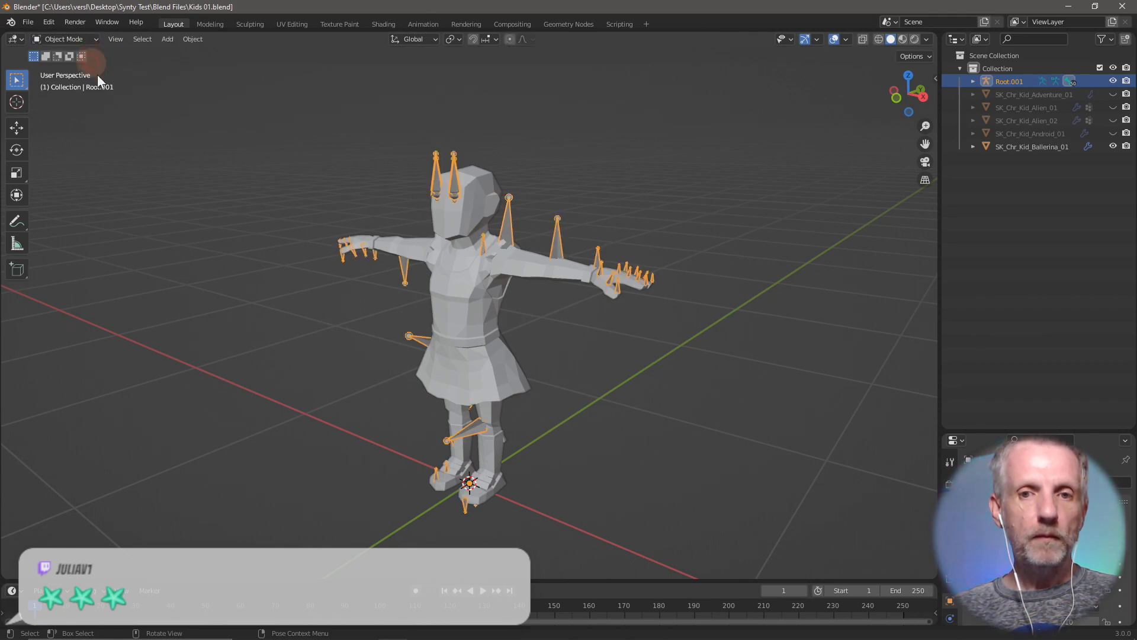
pyautogui.click(564, 206)
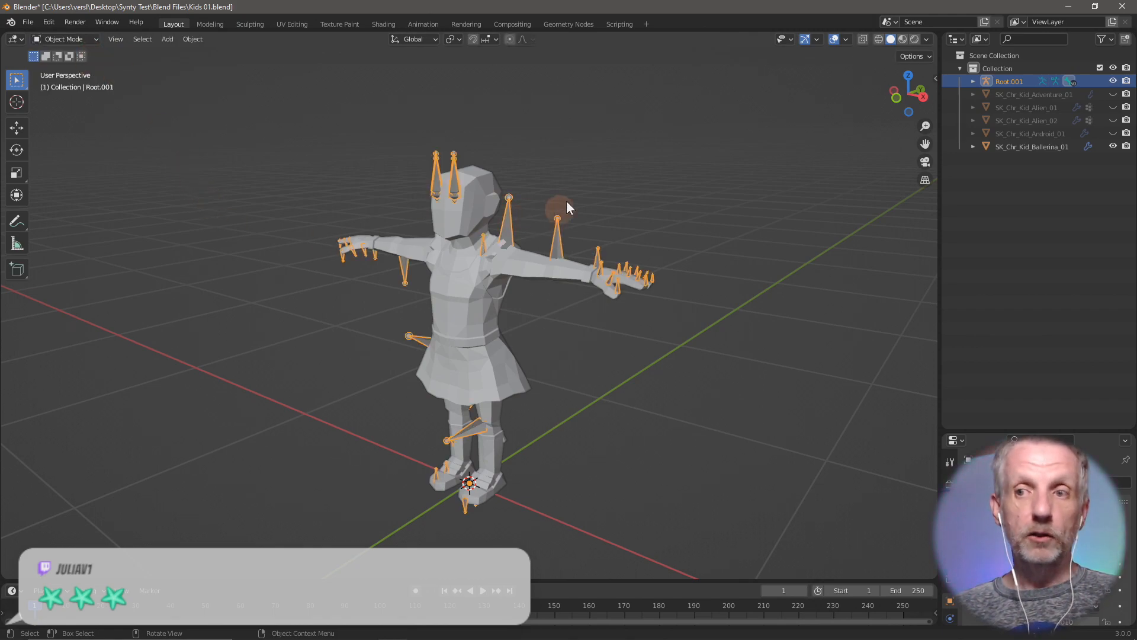
pyautogui.click(1113, 147)
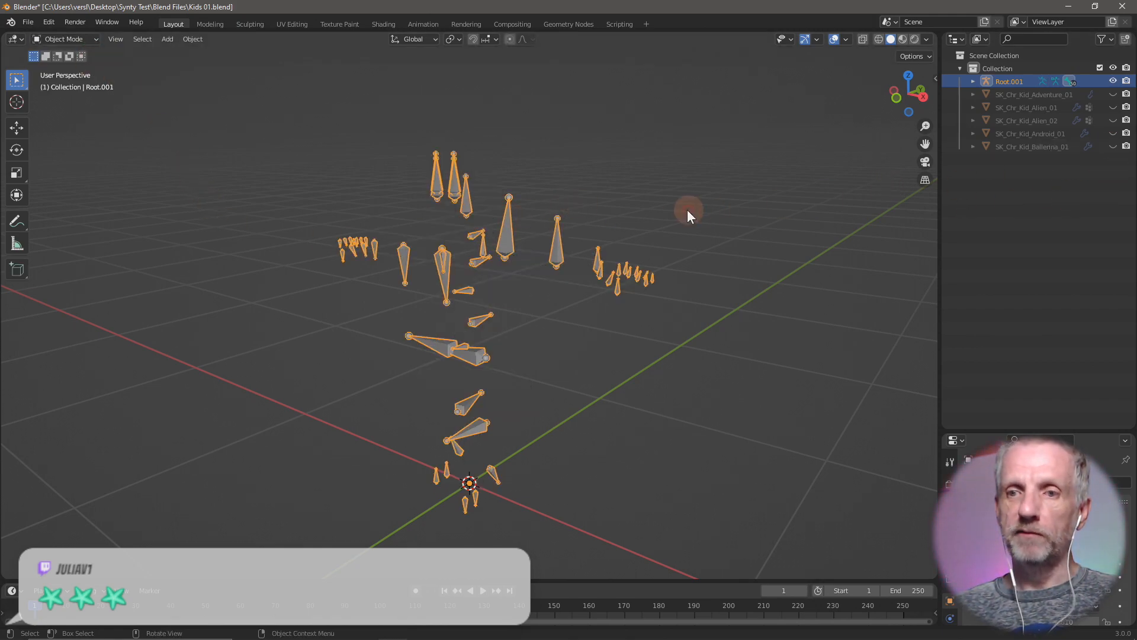
# - Import the character file SK_Chr_Kid_Cardboard_Robot_01.fbx with the current FBX import settings
pyautogui.click(28, 22)
pyautogui.moveTo(87, 194)
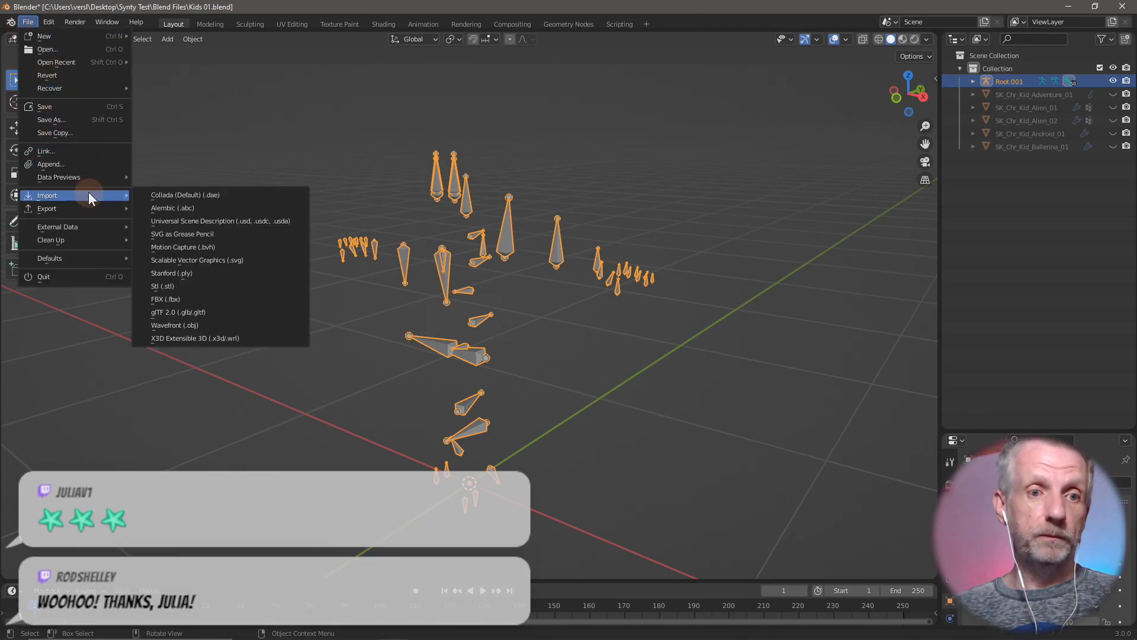
pyautogui.click(177, 299)
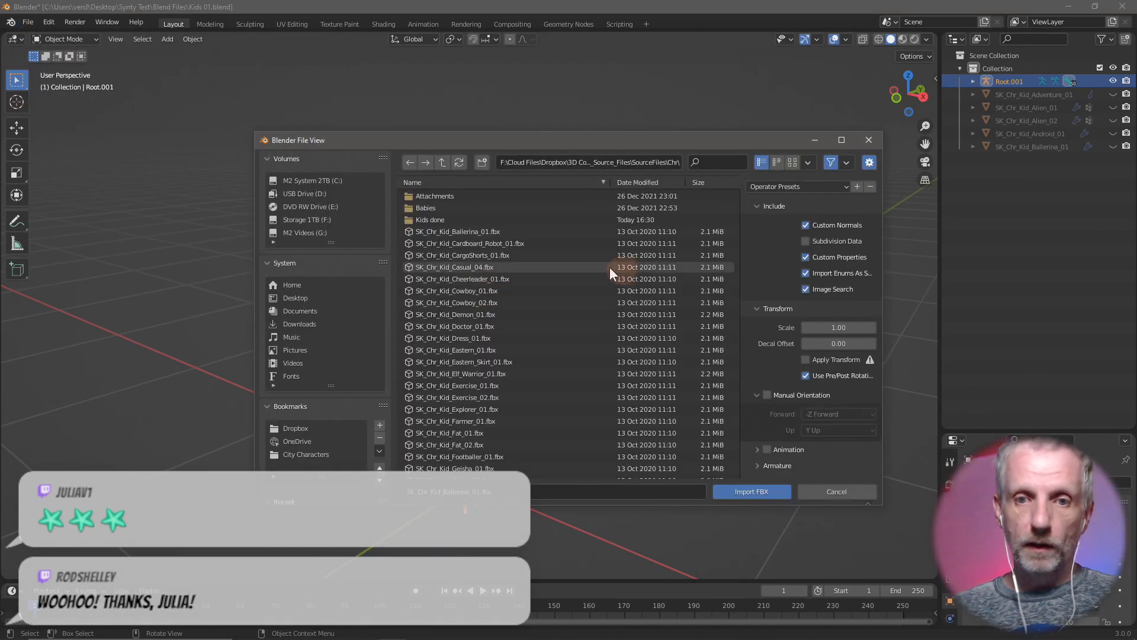
pyautogui.doubleClick(502, 244)
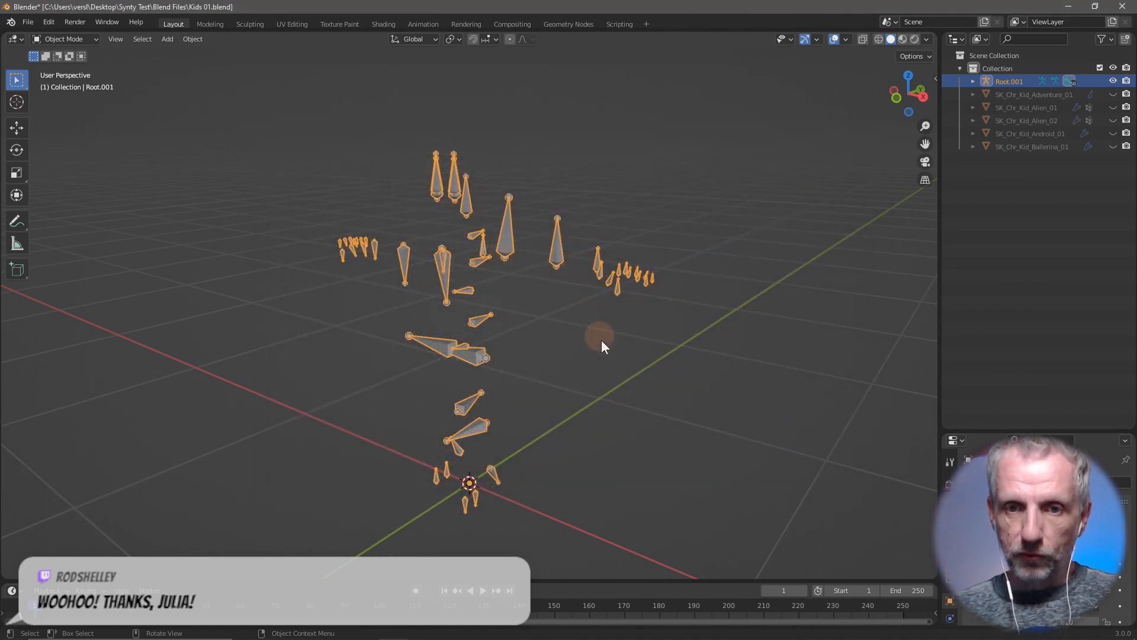
pyautogui.scroll(1, 570, 388)
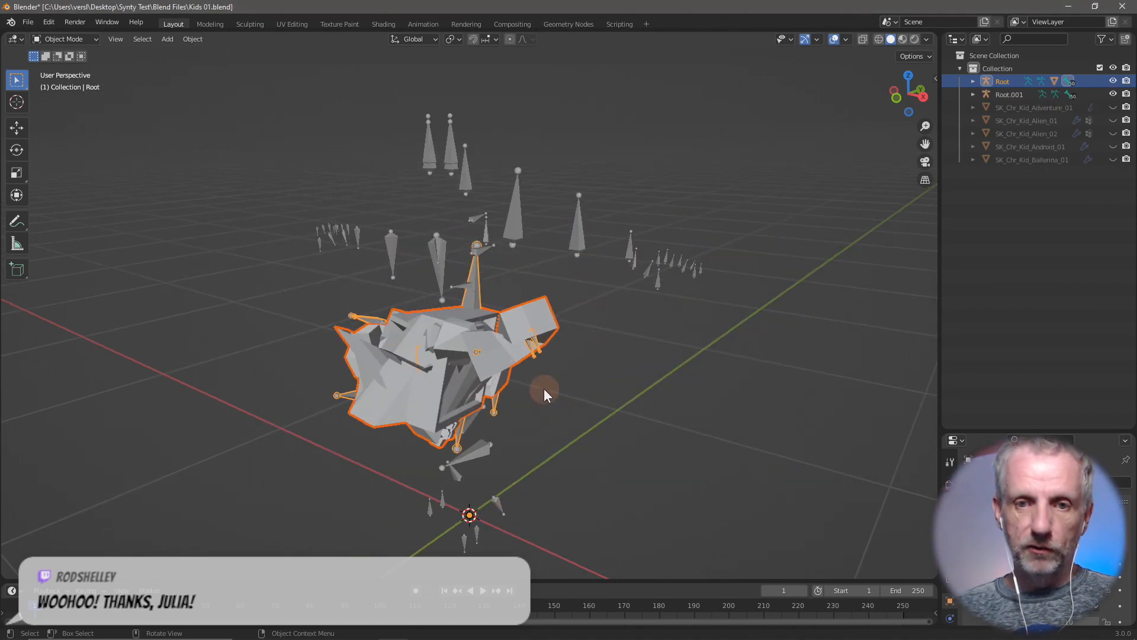
# - Clear all pose transforms on the cardboard robot's Root armature in Pose Mode and return to Object Mode
pyautogui.click(471, 297)
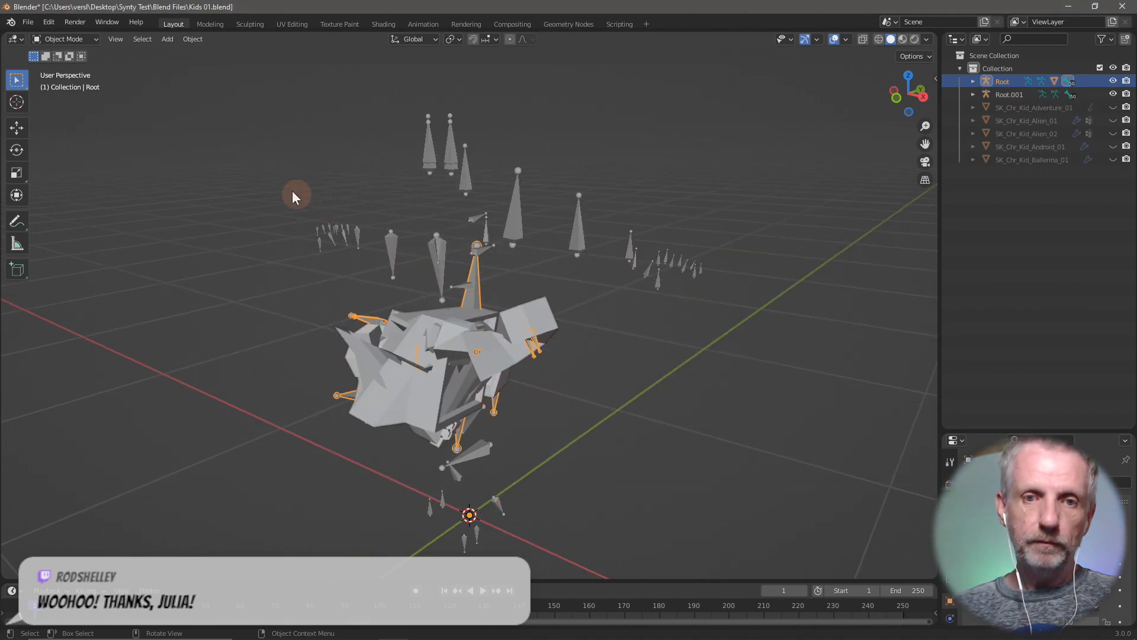
pyautogui.click(98, 38)
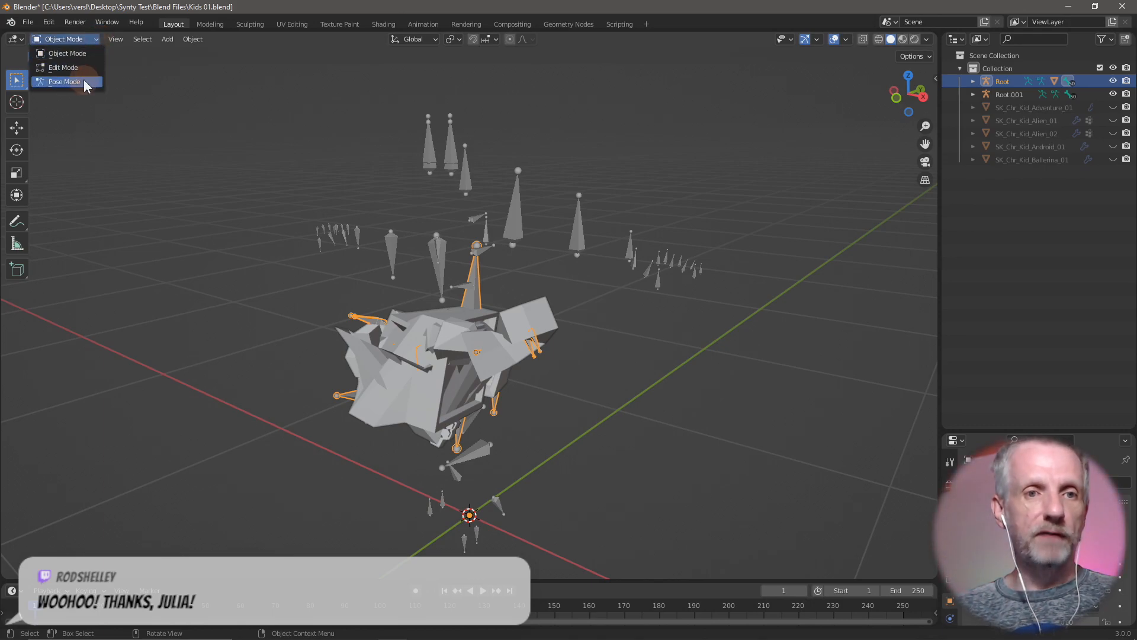
pyautogui.click(84, 79)
pyautogui.click(171, 39)
pyautogui.moveTo(210, 68)
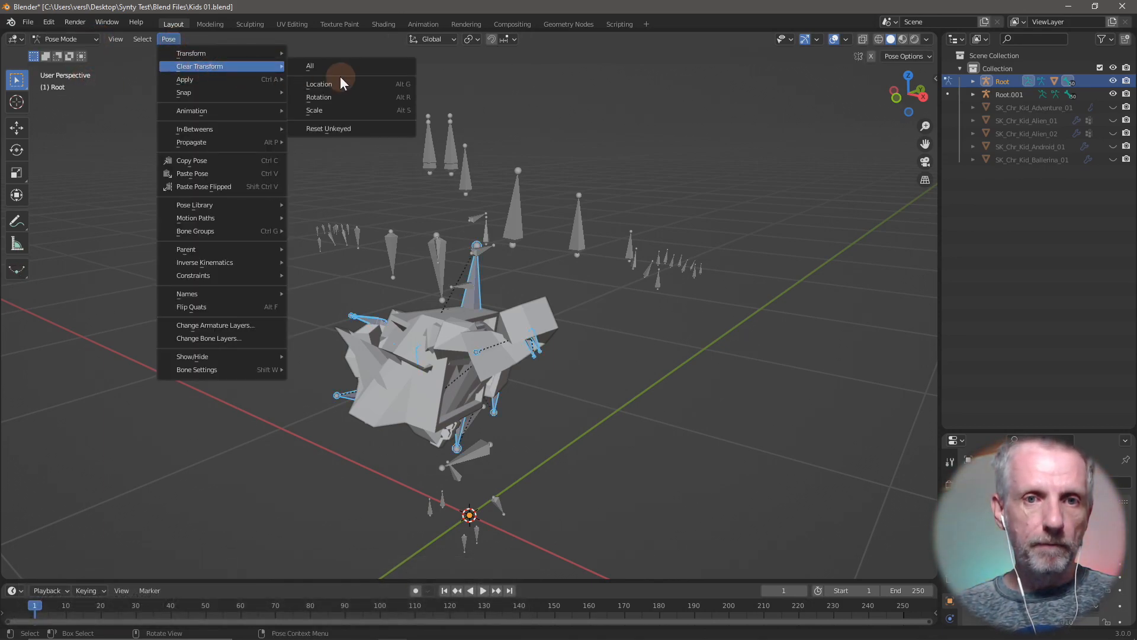
pyautogui.click(357, 65)
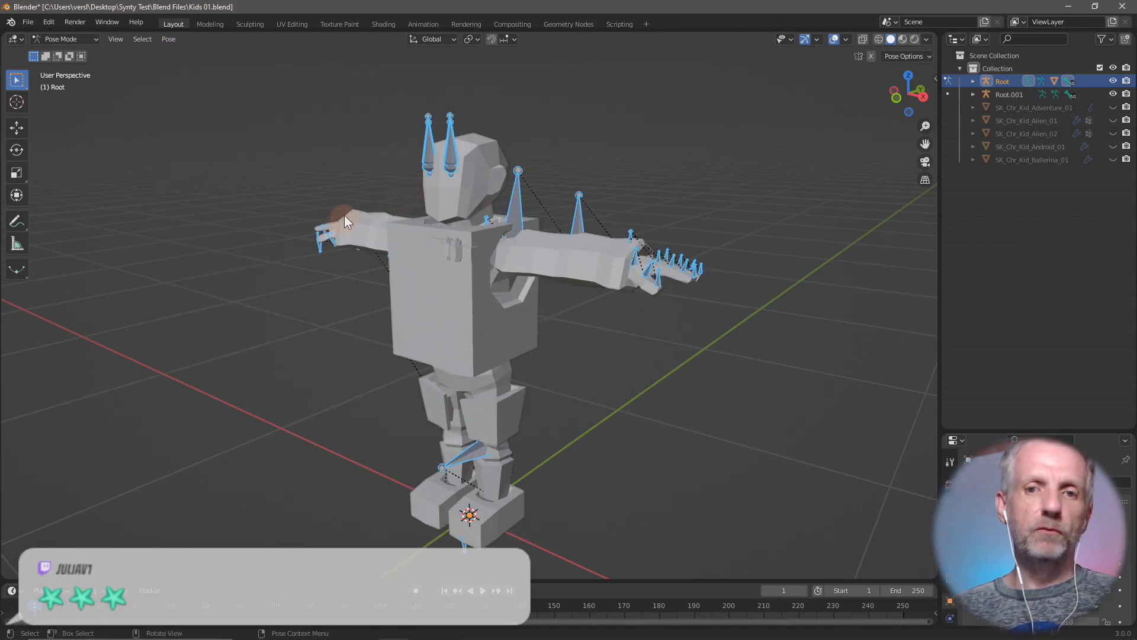
pyautogui.moveTo(343, 215); pyautogui.dragTo(298, 182, button='middle')
pyautogui.click(80, 38)
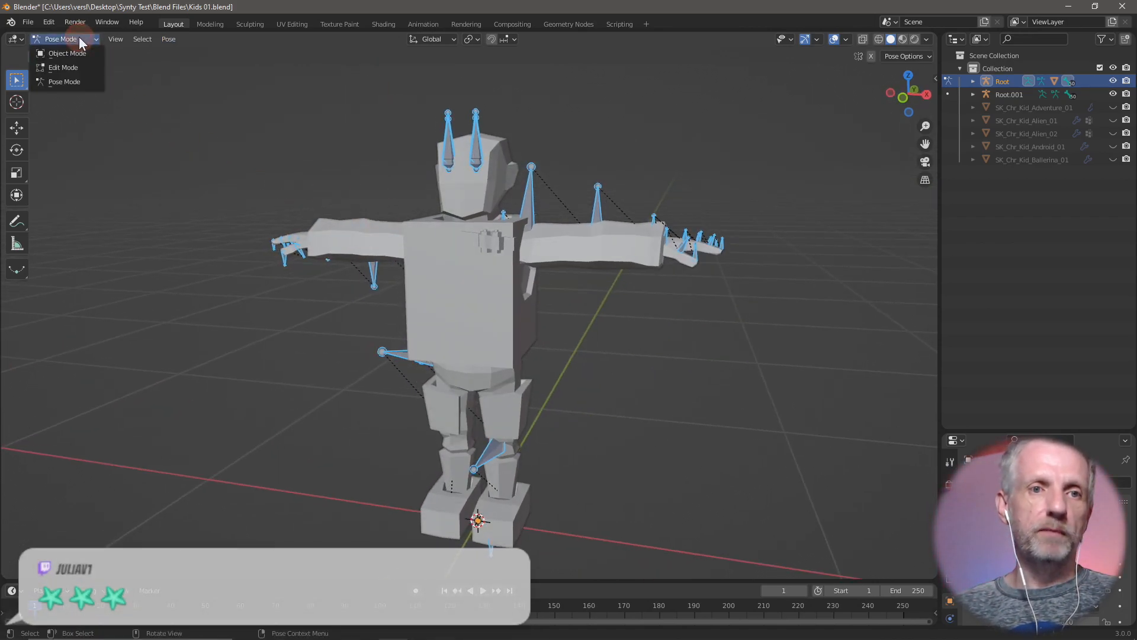
pyautogui.click(80, 55)
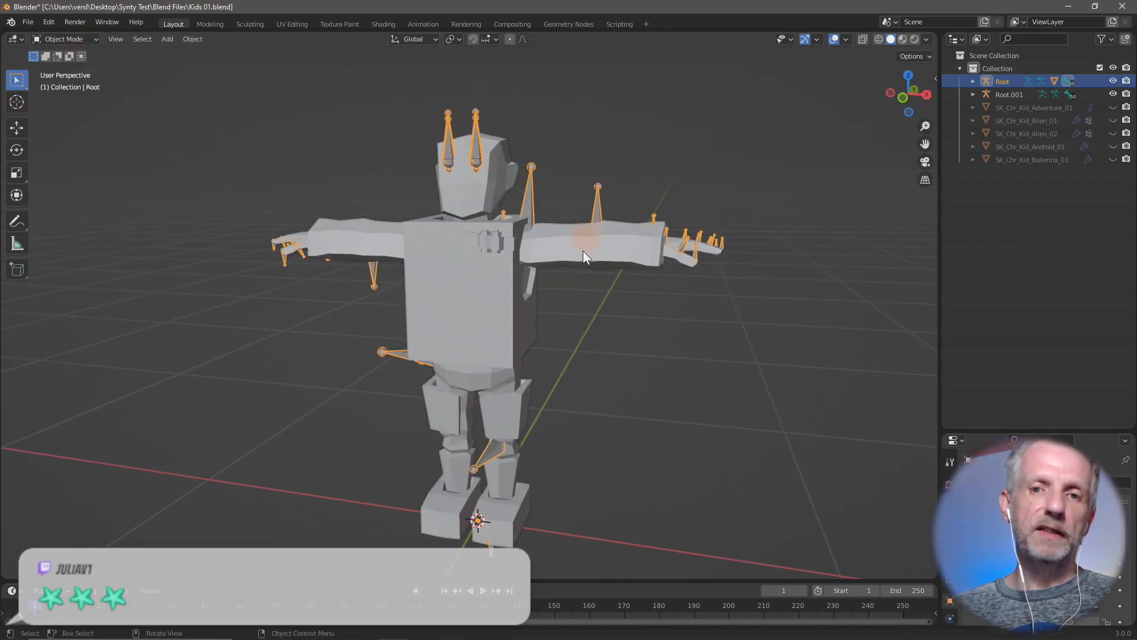
# - Hide the Root.001 armature and parent the cardboard robot mesh to the Root armature using Object (Keep Transform)
pyautogui.moveTo(524, 321)
pyautogui.mouseDown(button='middle')
pyautogui.moveTo(624, 336)
pyautogui.moveTo(503, 322)
pyautogui.mouseUp(button='middle')
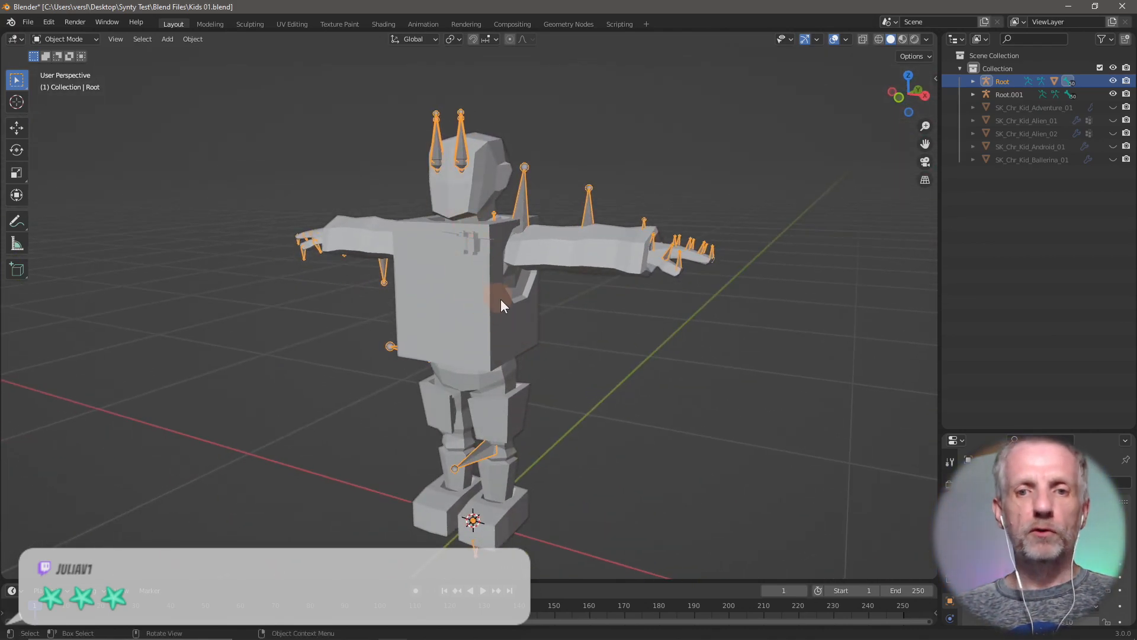
pyautogui.click(1113, 94)
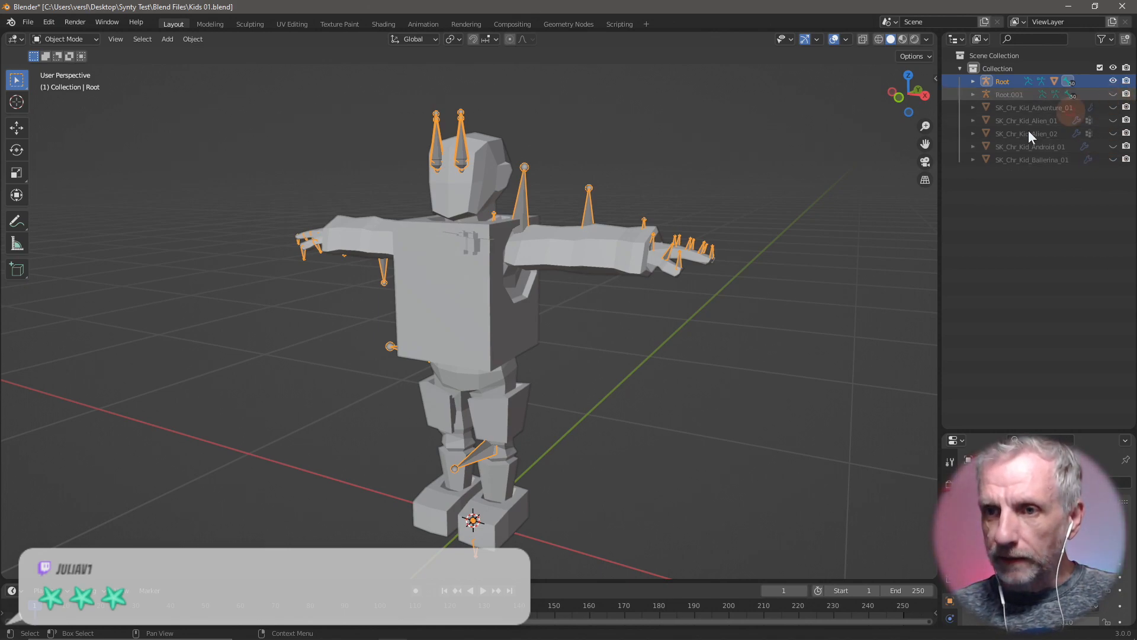
pyautogui.click(545, 253)
pyautogui.keyDown('shift'); pyautogui.click(525, 211); pyautogui.keyUp('shift')
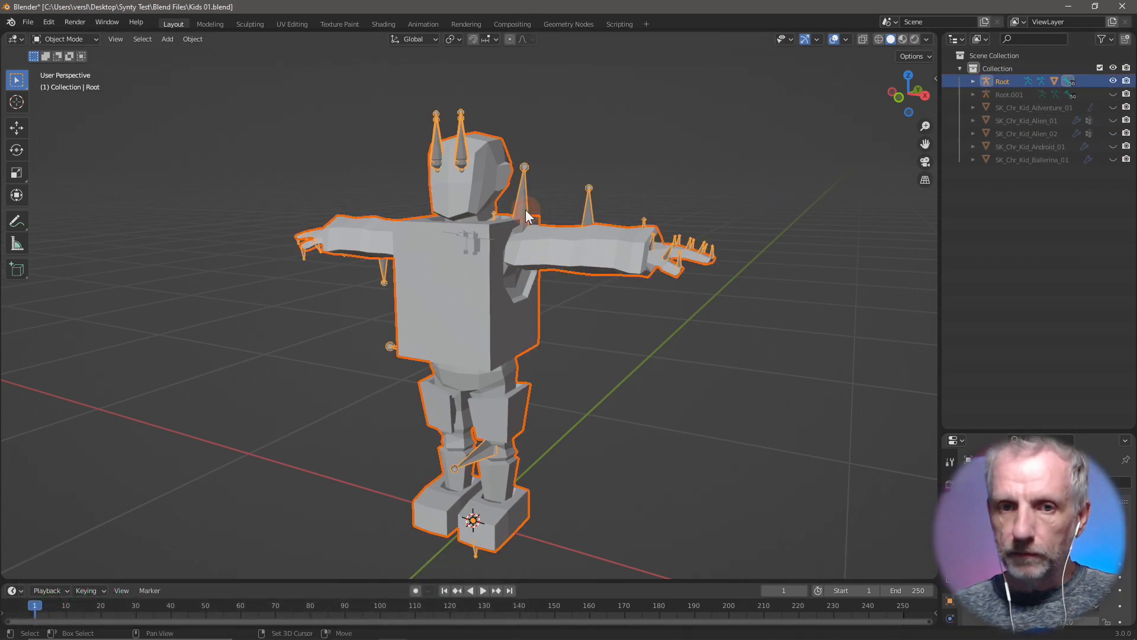
pyautogui.hotkey('ctrl', 'p')
pyautogui.click(525, 209)
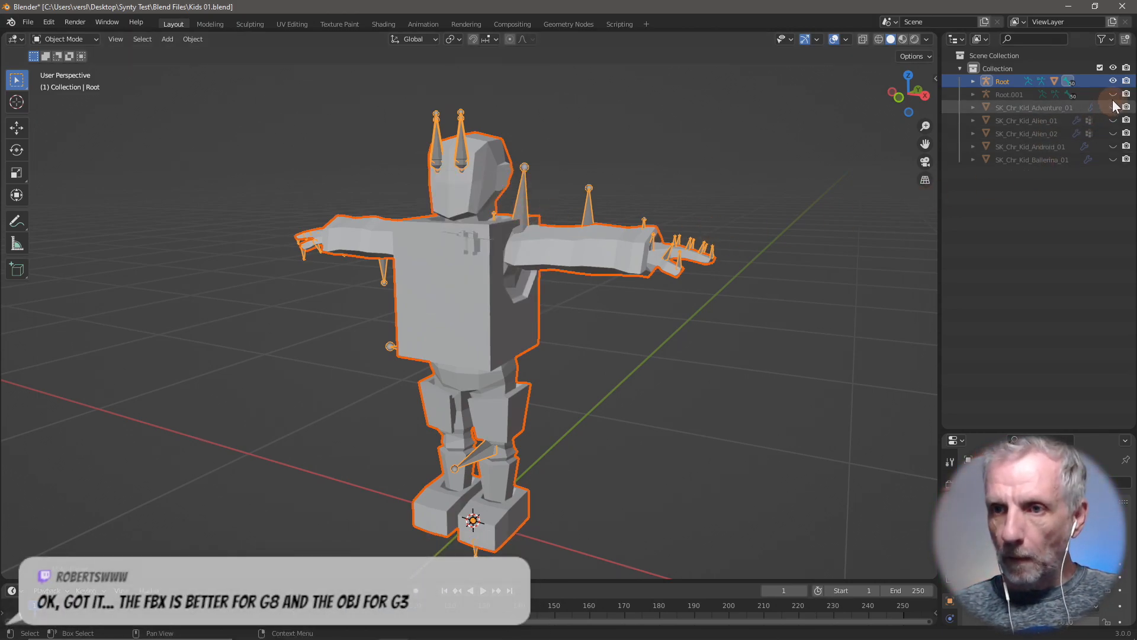
# - Toggle the Root armature's visibility off and on, and show the Root.001 armature again
pyautogui.click(1114, 81)
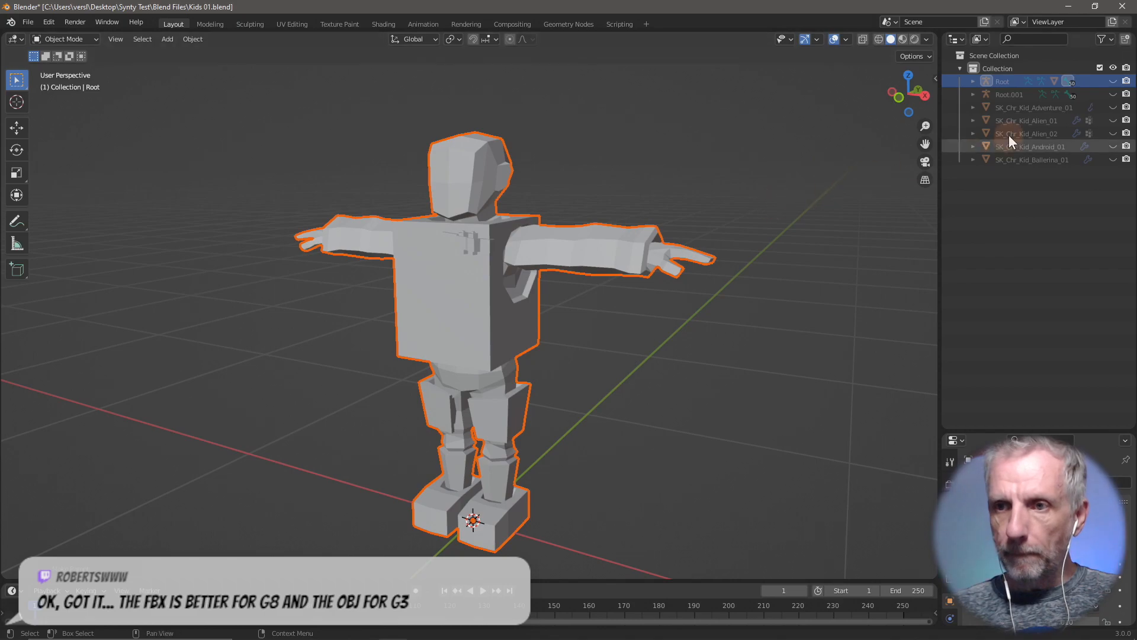
pyautogui.click(1113, 81)
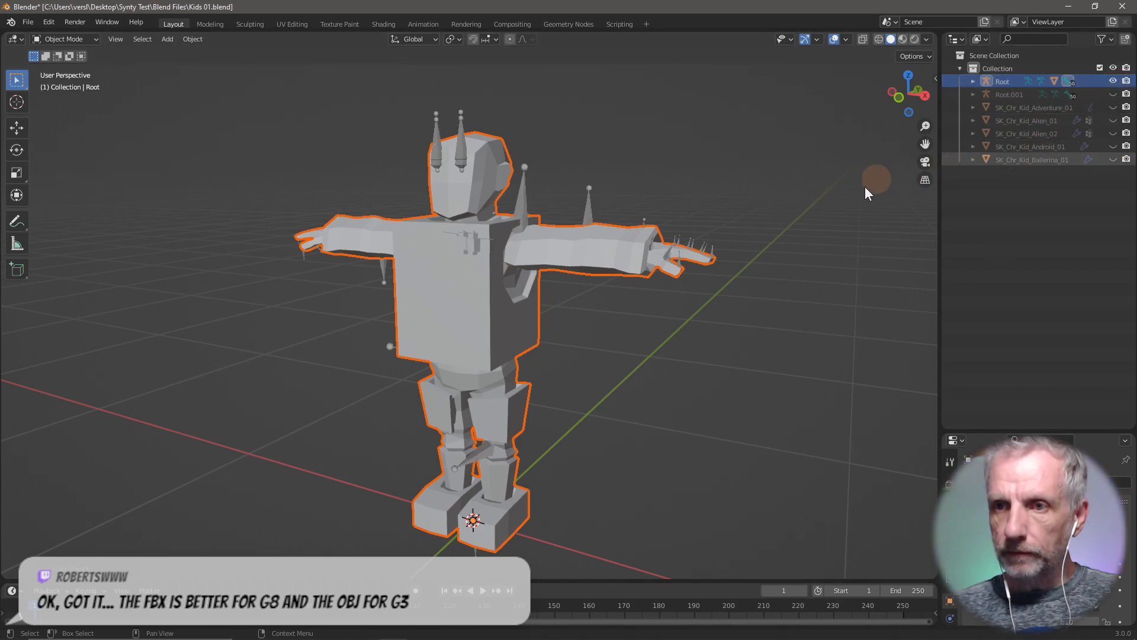
pyautogui.click(1114, 94)
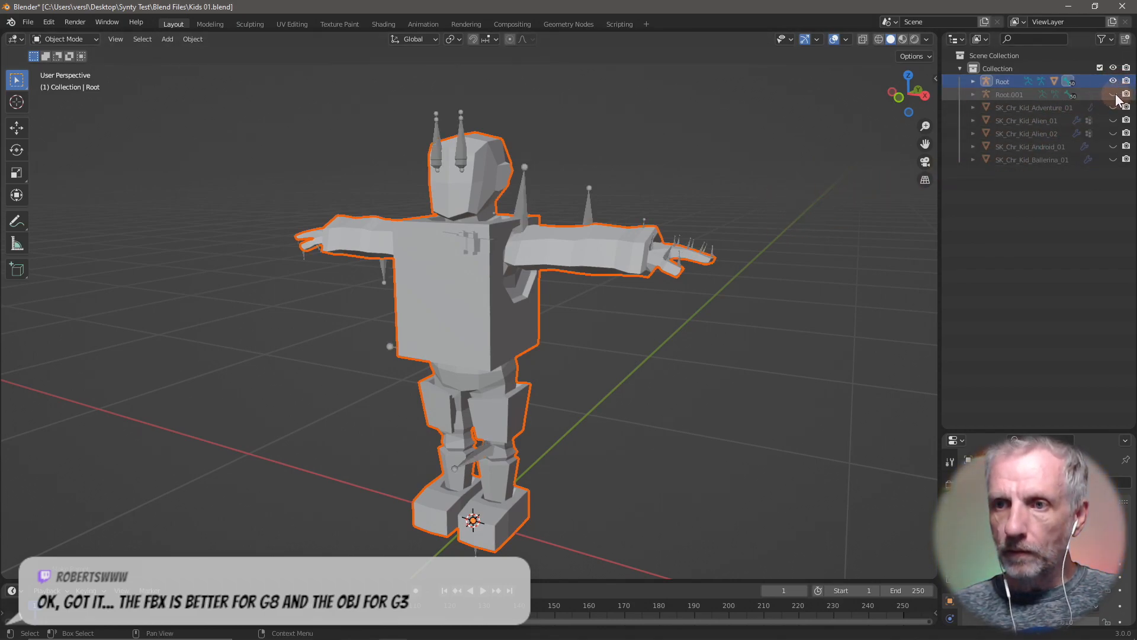
# - Select the cardboard robot mesh and expand the Root and Root.001 hierarchies in the scene outline
pyautogui.click(617, 258)
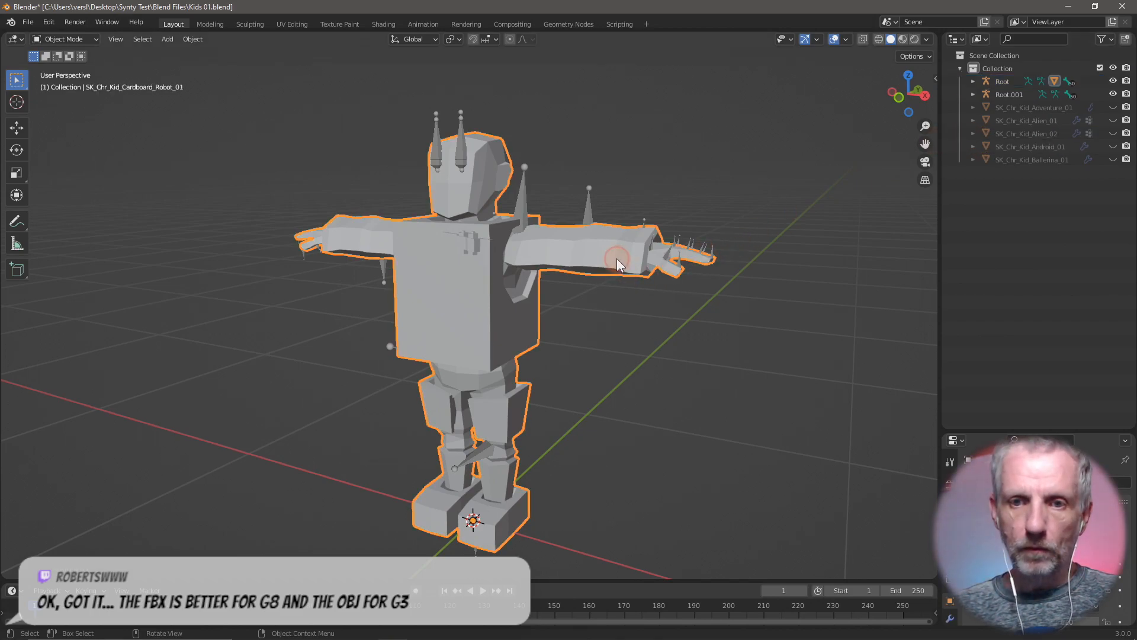
pyautogui.click(977, 79)
pyautogui.click(972, 134)
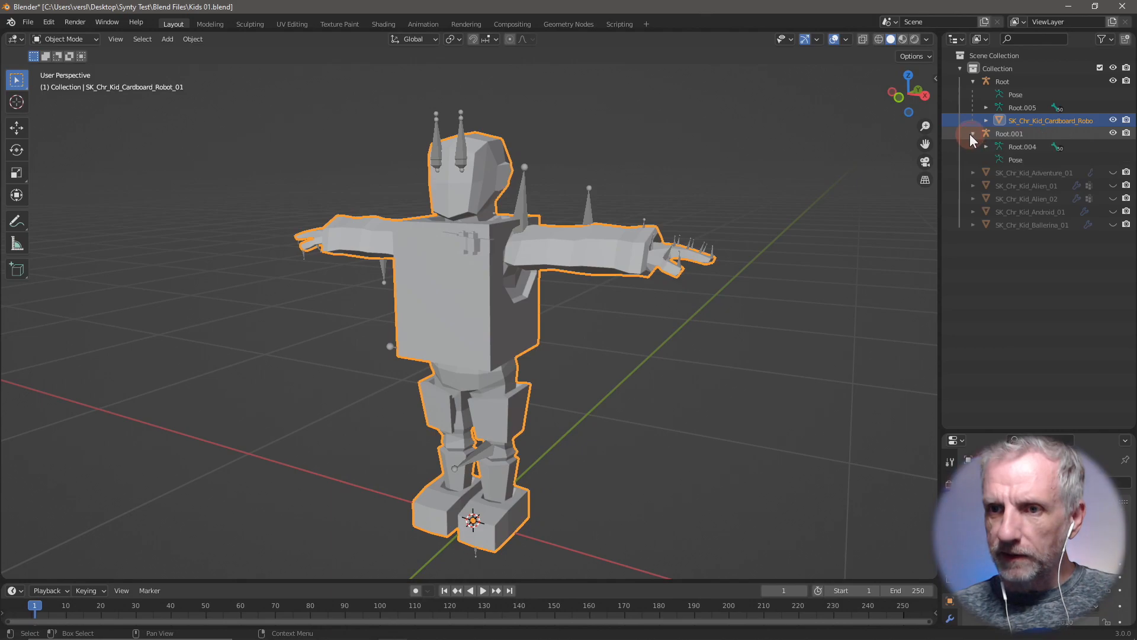
pyautogui.click(1057, 142)
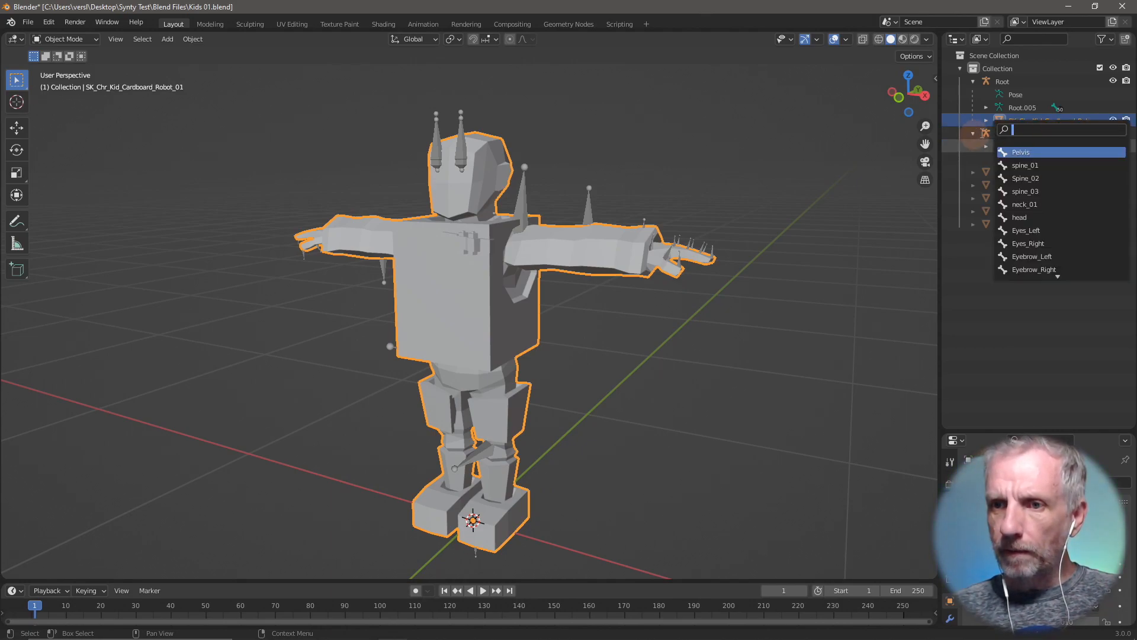
pyautogui.click(986, 132)
# - Hide the SK_Chr_Kid_Cardboard_Robot_01 mesh and delete the Root.001 armature
pyautogui.click(1054, 137)
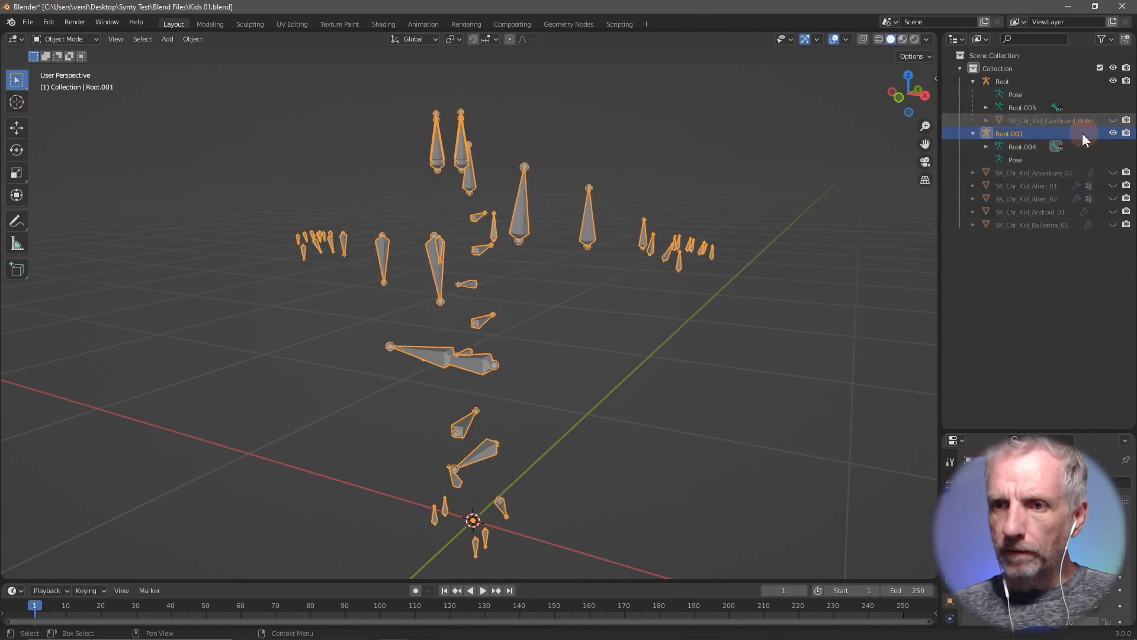
pyautogui.click(1113, 121)
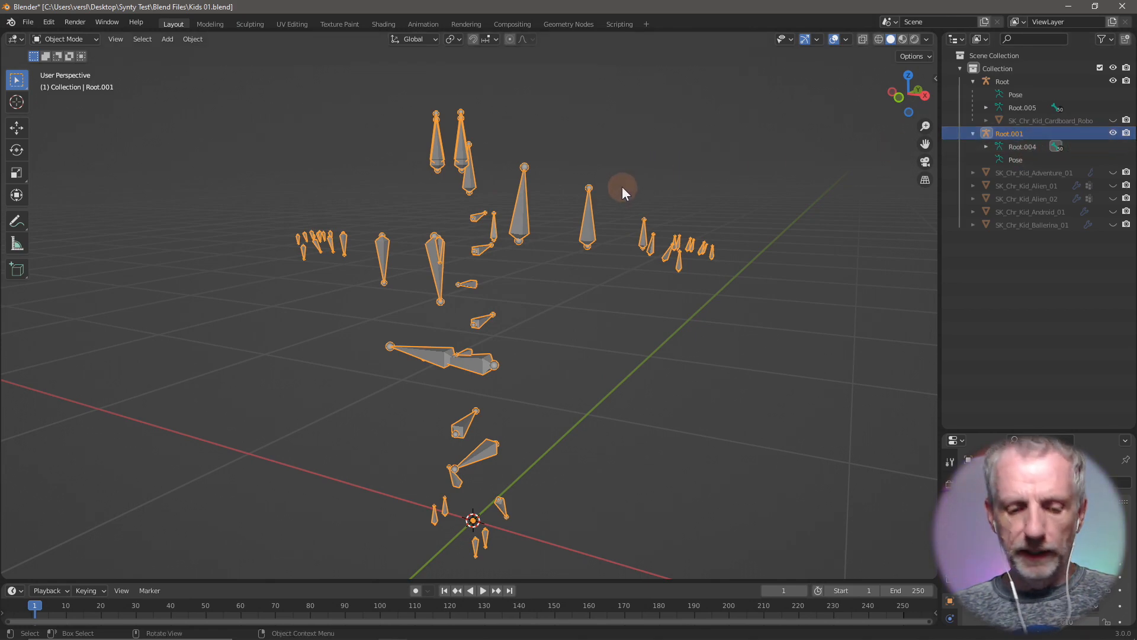
pyautogui.press('Delete')
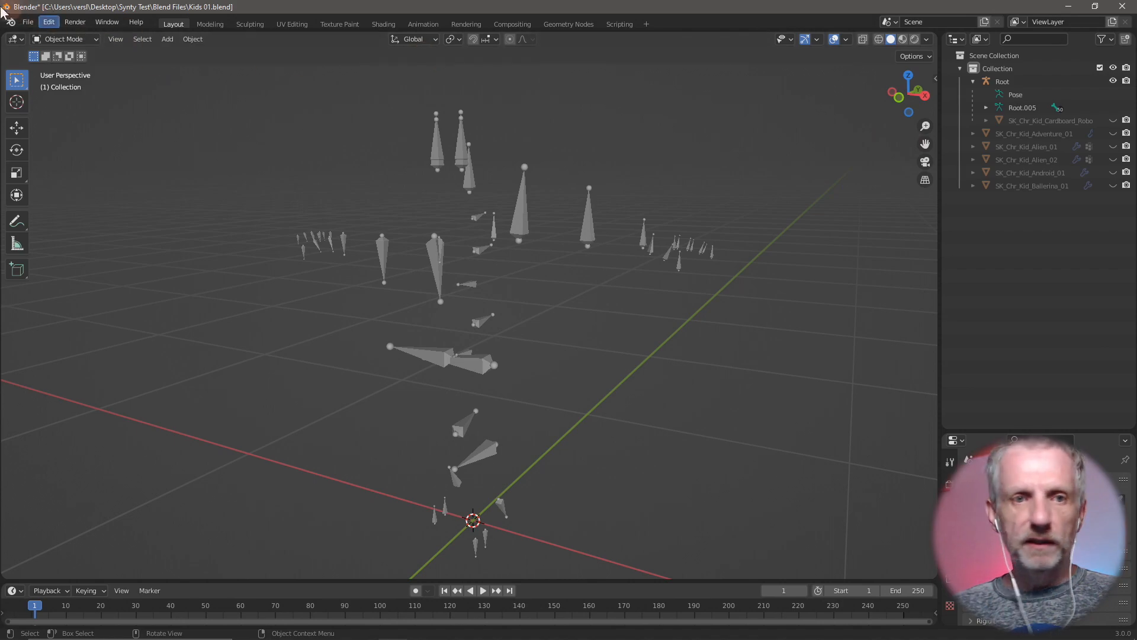
# - Import the character file SK_Chr_Kid_CargoShorts_01.fbx with the current FBX import settings
pyautogui.click(28, 22)
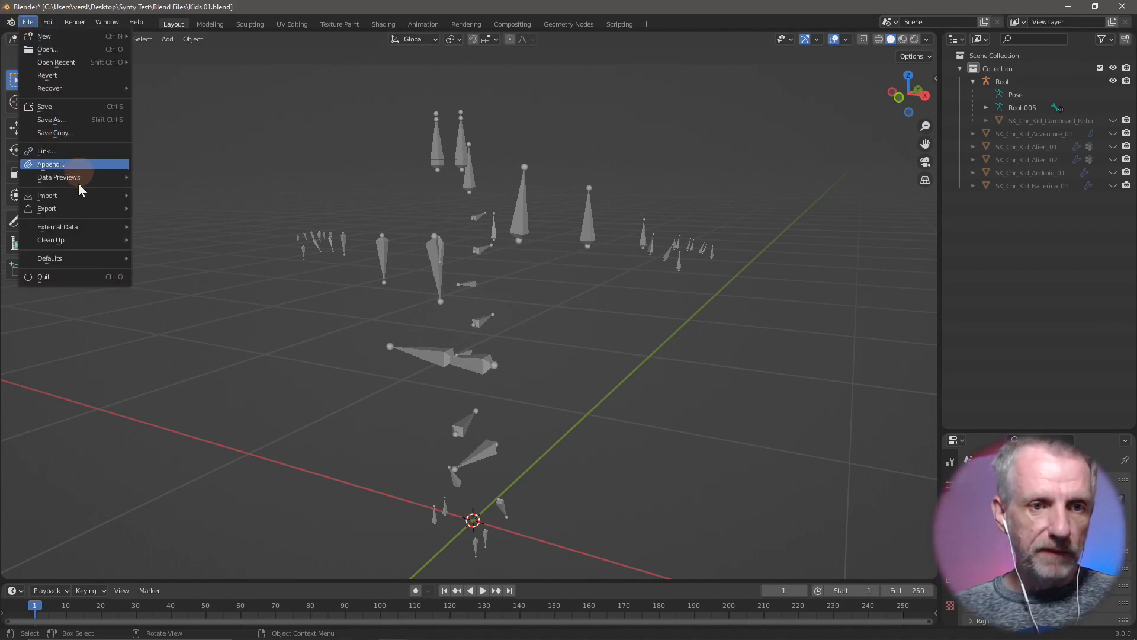
pyautogui.moveTo(74, 197)
pyautogui.click(195, 308)
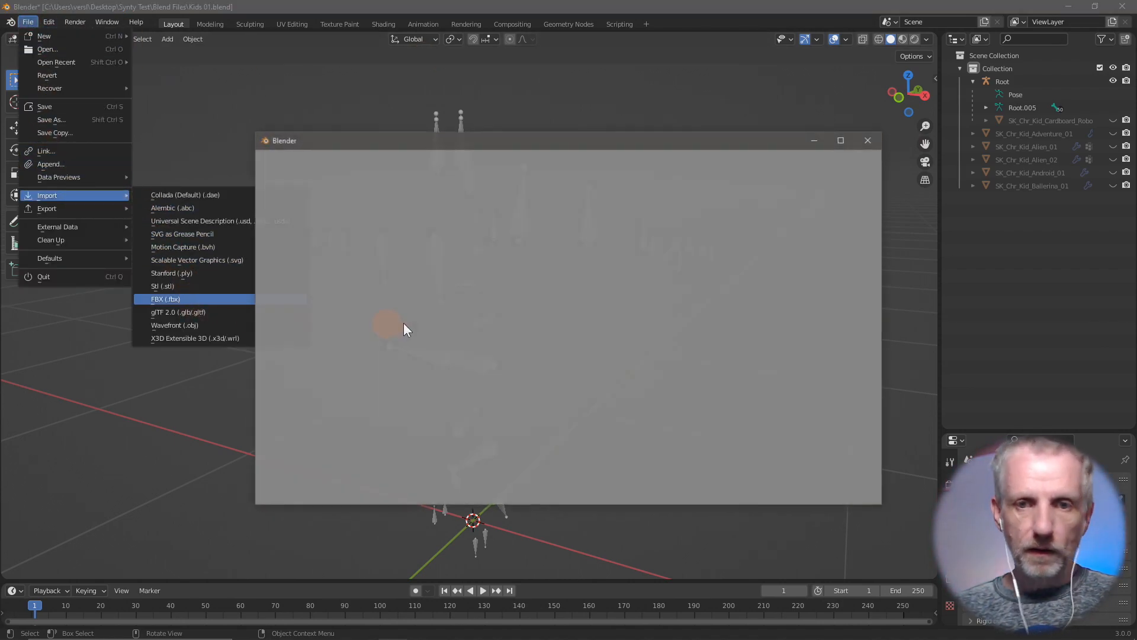
pyautogui.doubleClick(502, 254)
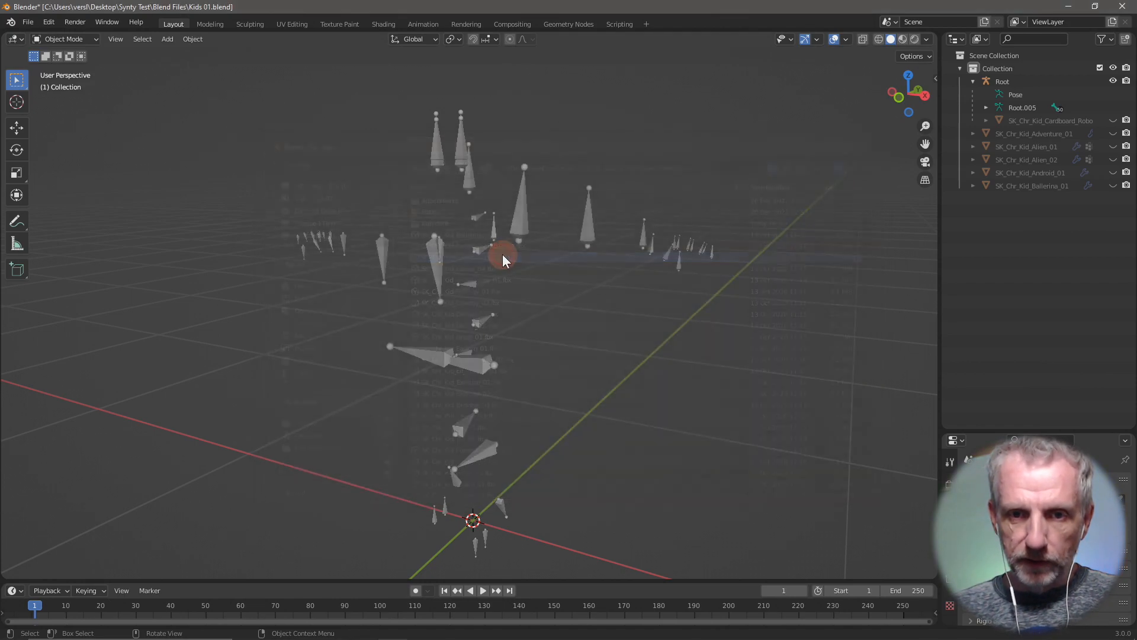
pyautogui.scroll(1, 527, 350)
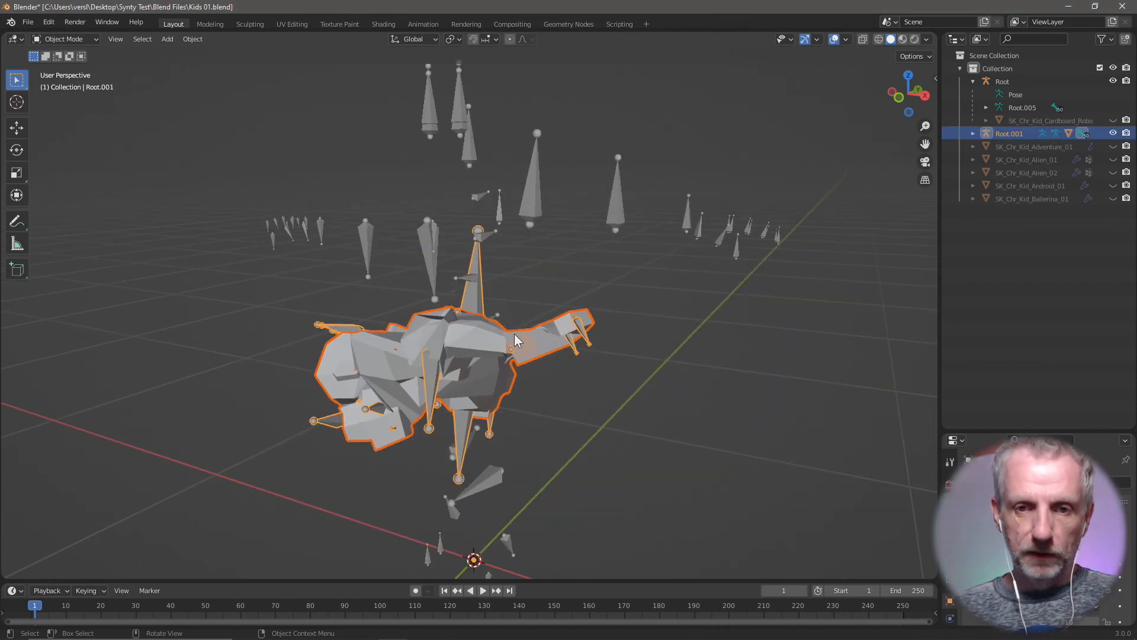
# - Clear all pose transforms on the cargo-shorts character's Root.001 armature in Pose Mode and return to Object Mode
pyautogui.click(476, 300)
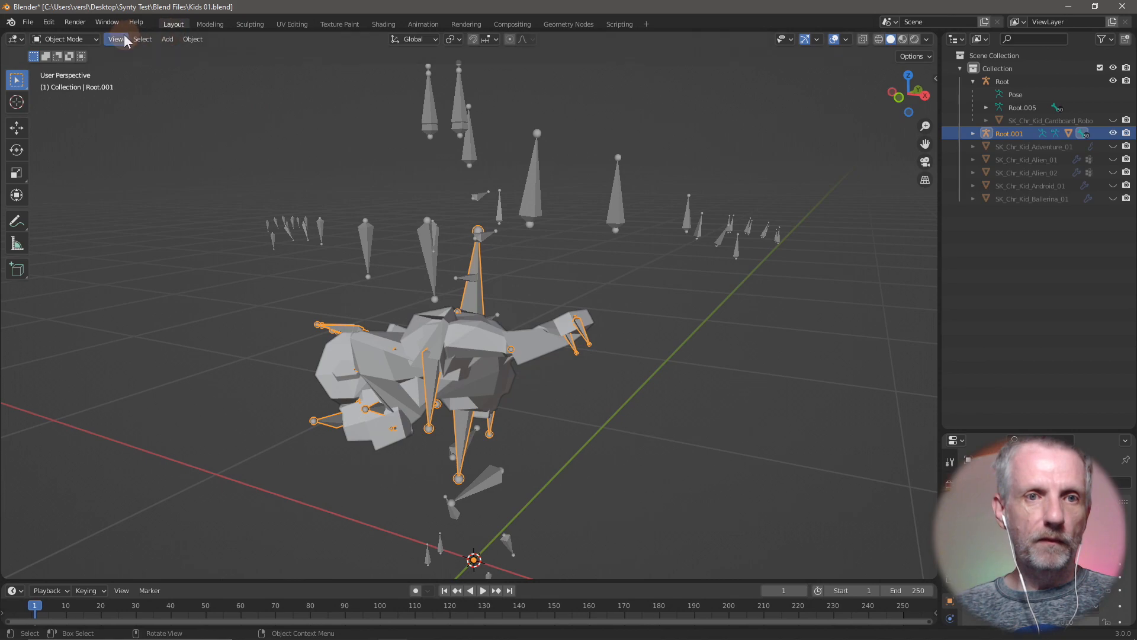
pyautogui.click(80, 37)
pyautogui.click(71, 82)
pyautogui.click(170, 38)
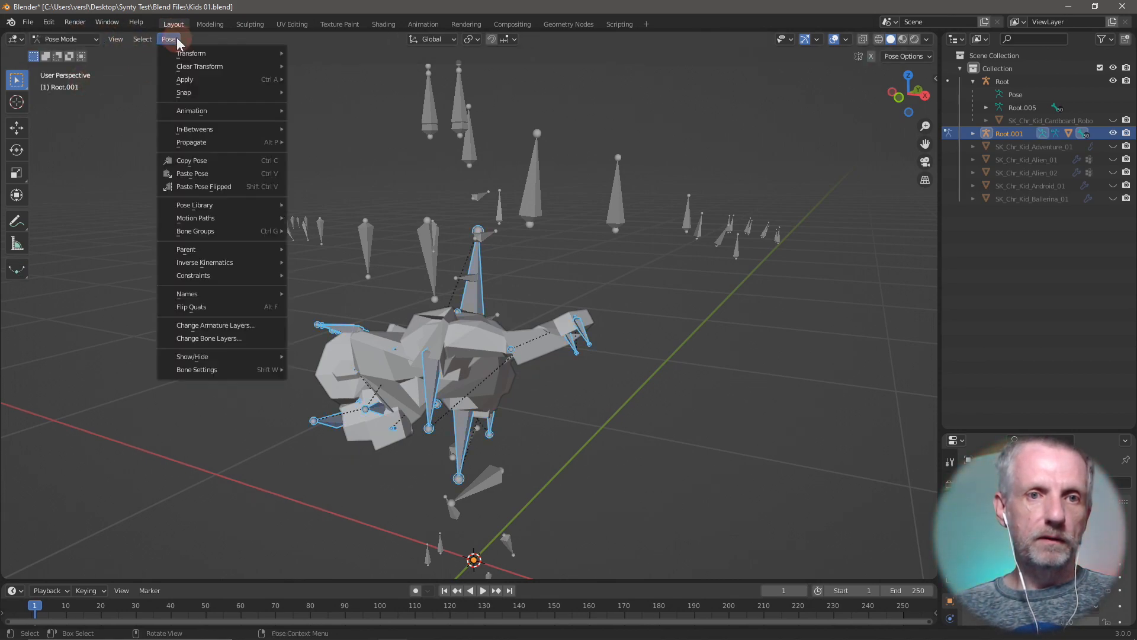
pyautogui.moveTo(215, 67)
pyautogui.click(341, 72)
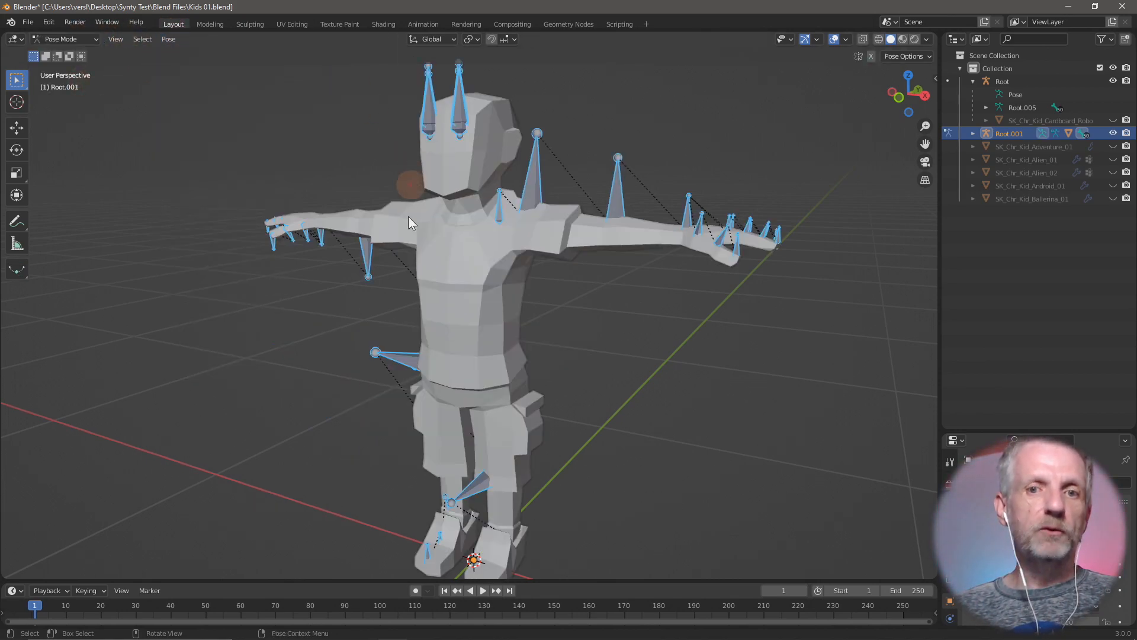
pyautogui.moveTo(396, 229); pyautogui.dragTo(322, 190, button='middle')
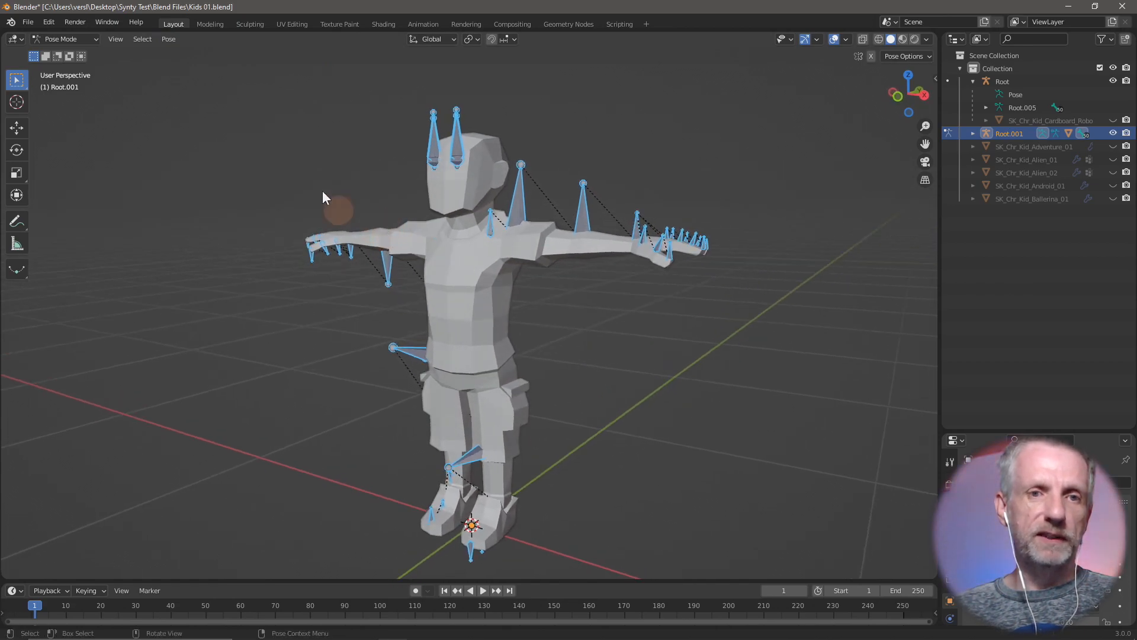
pyautogui.click(79, 38)
pyautogui.click(67, 53)
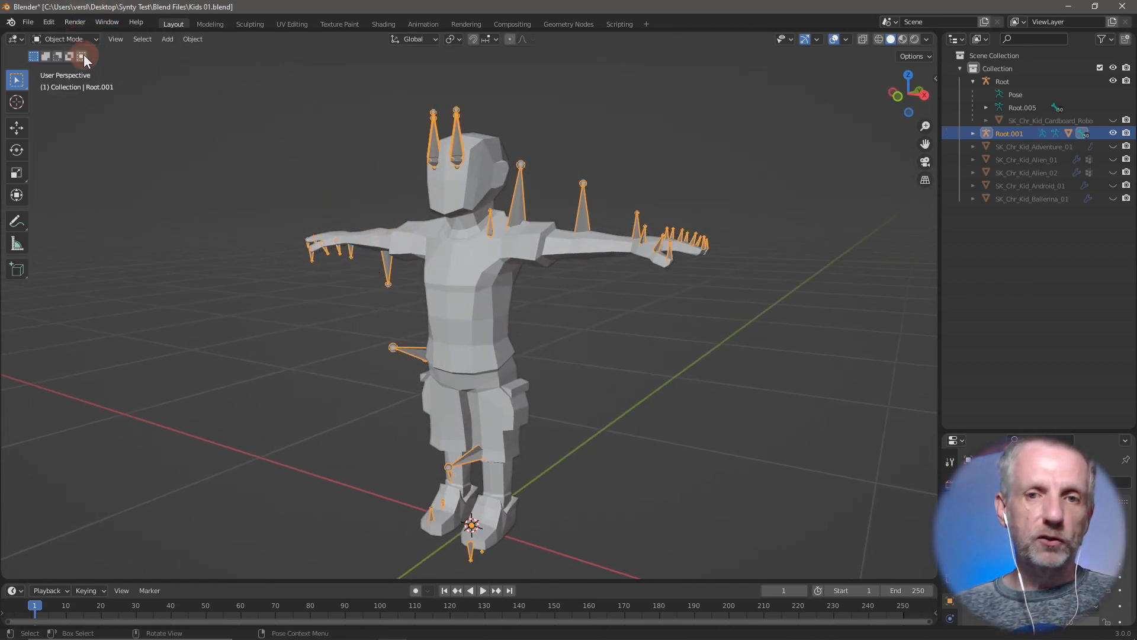
# - Hide the Root.001 armature and parent the cargo-shorts mesh to the Root armature using Object (Keep Transform)
pyautogui.click(546, 294)
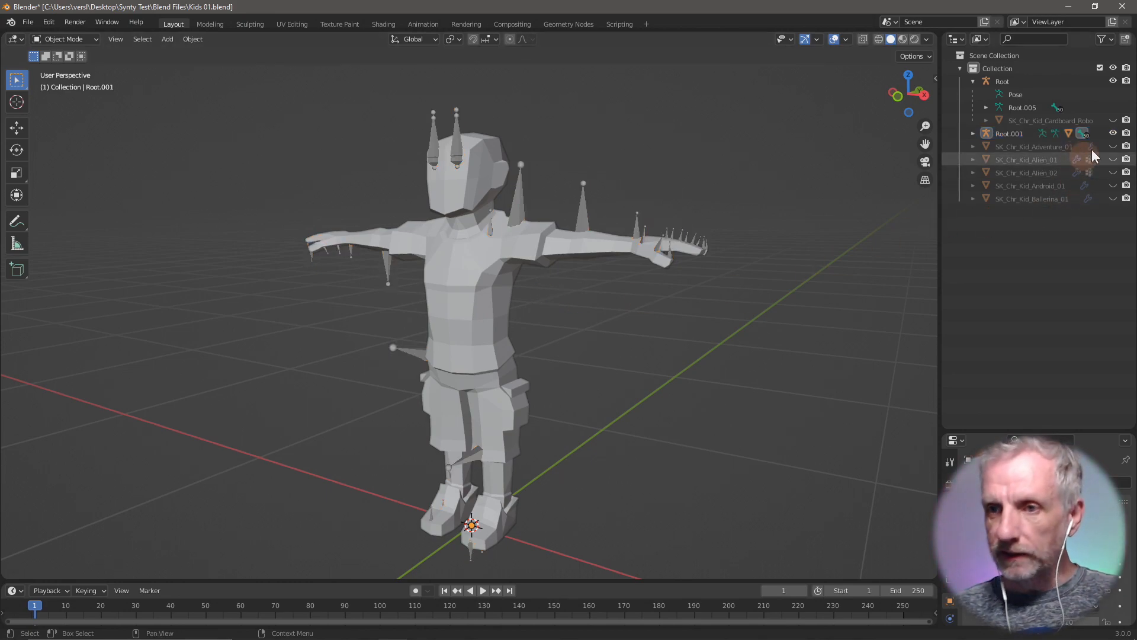
pyautogui.click(1113, 134)
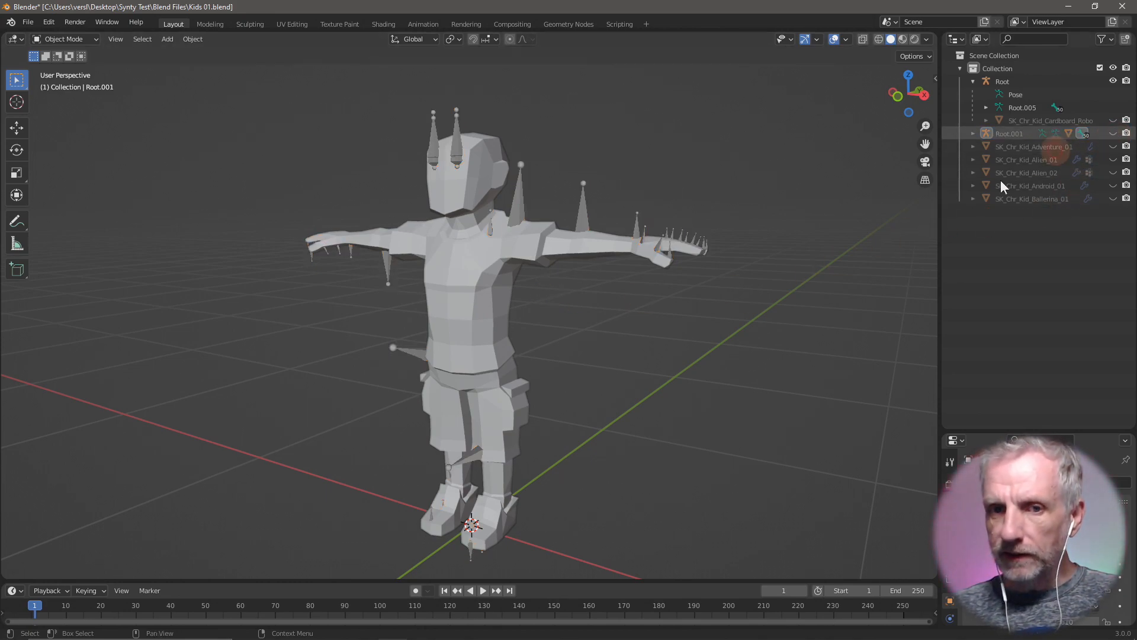
pyautogui.click(468, 287)
pyautogui.keyDown('shift'); pyautogui.click(516, 205); pyautogui.keyUp('shift')
pyautogui.hotkey('ctrl', 'p')
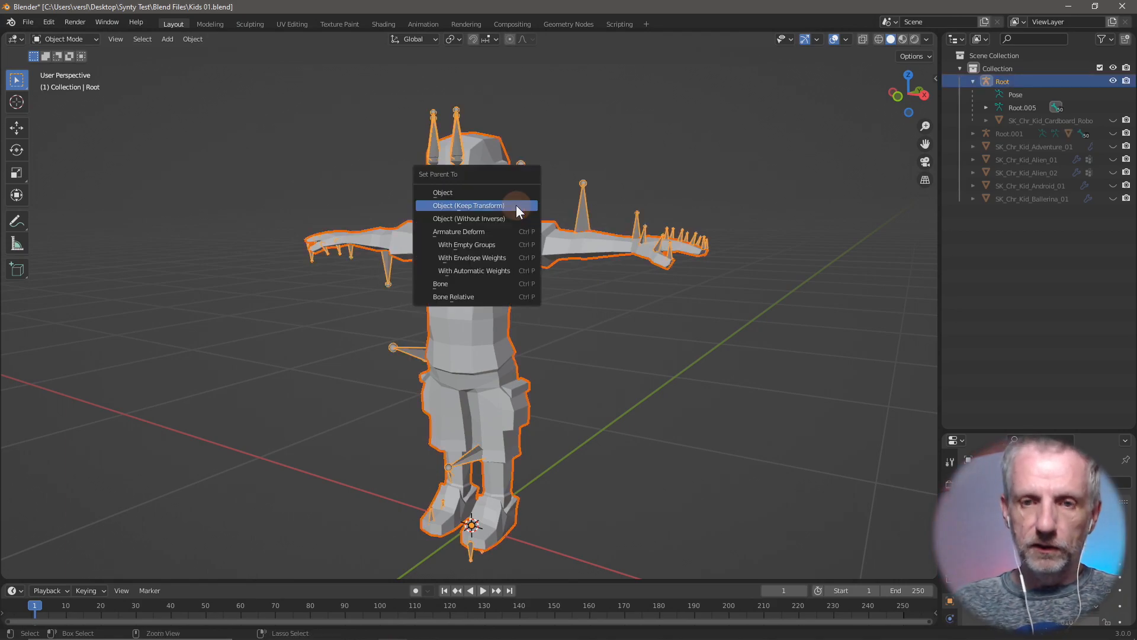
pyautogui.click(517, 205)
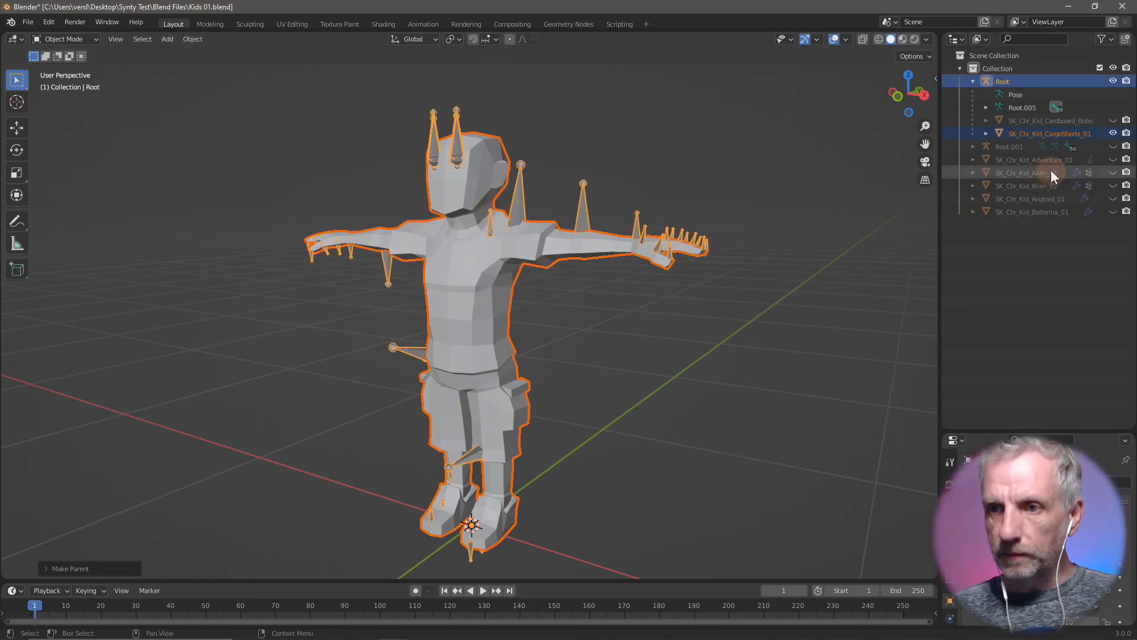
# - Delete the Root armature with the SK_Chr_Kid_CargoShorts_01 mesh hidden, and save the file
pyautogui.click(1114, 133)
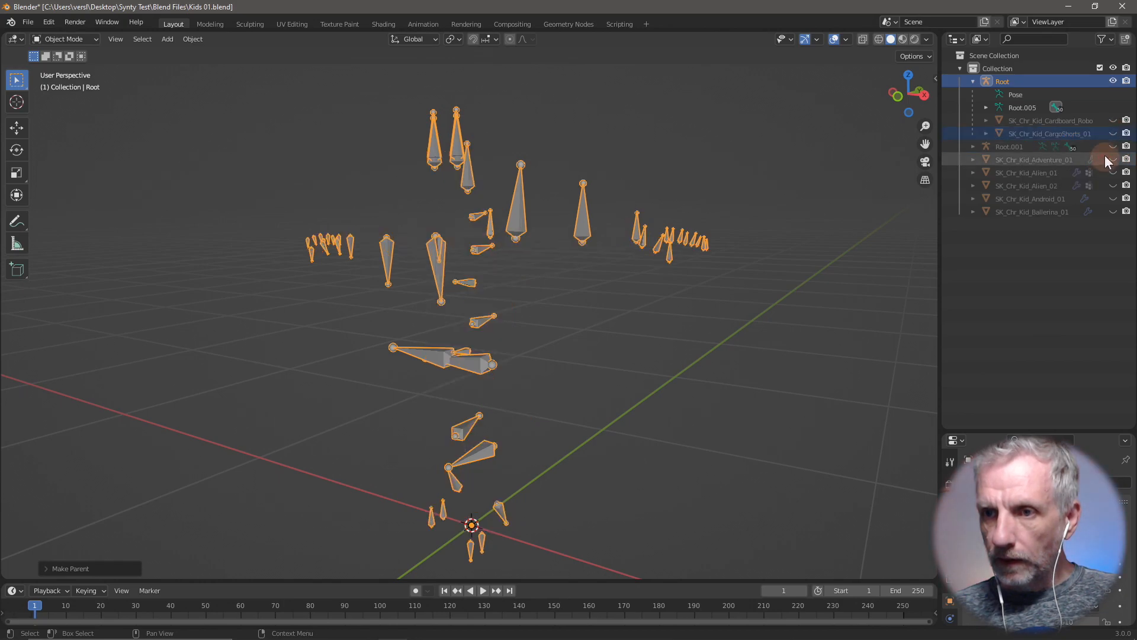
pyautogui.press('x')
pyautogui.click(732, 280)
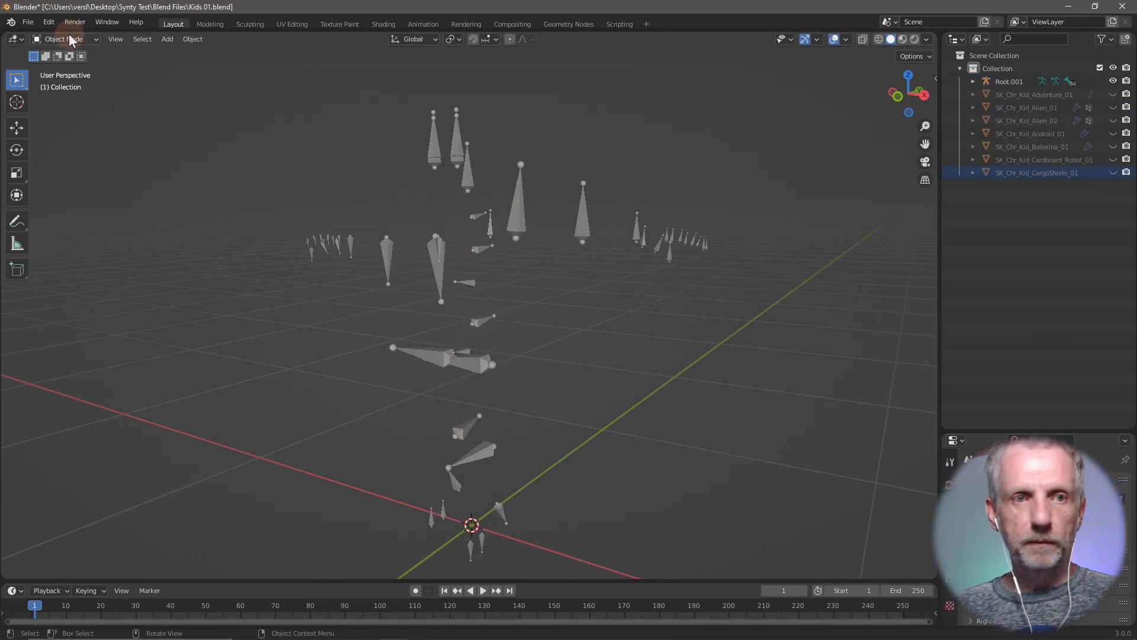
pyautogui.hotkey('ctrl', 's')
# - Import the character file SK_Chr_Kid_Casual_04.fbx with the current FBX import settings
pyautogui.click(30, 22)
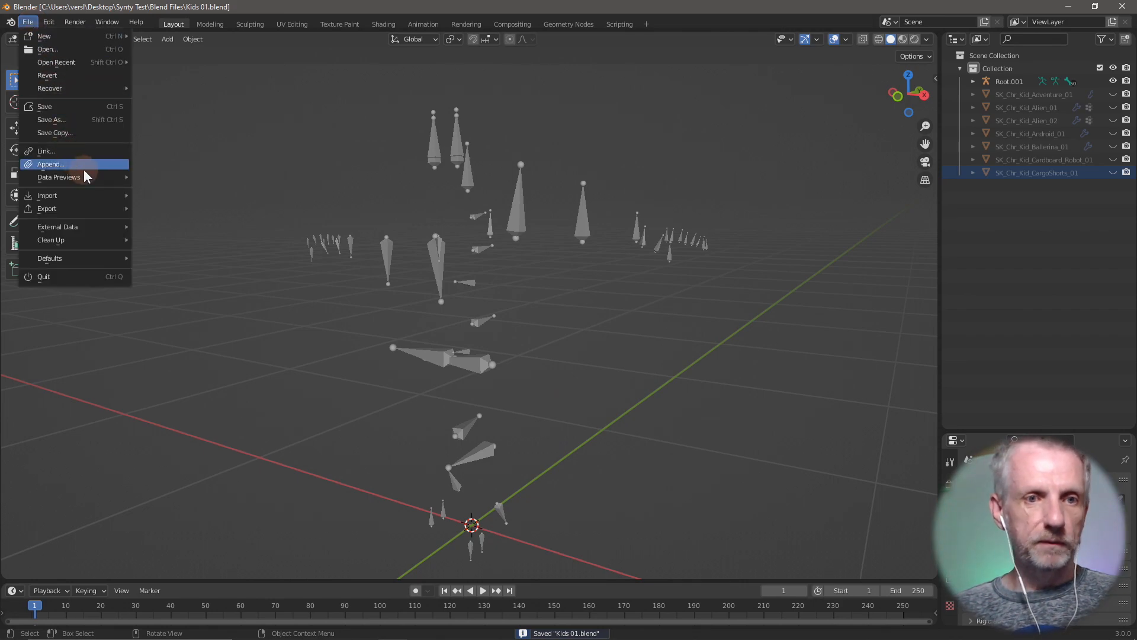
pyautogui.moveTo(90, 197)
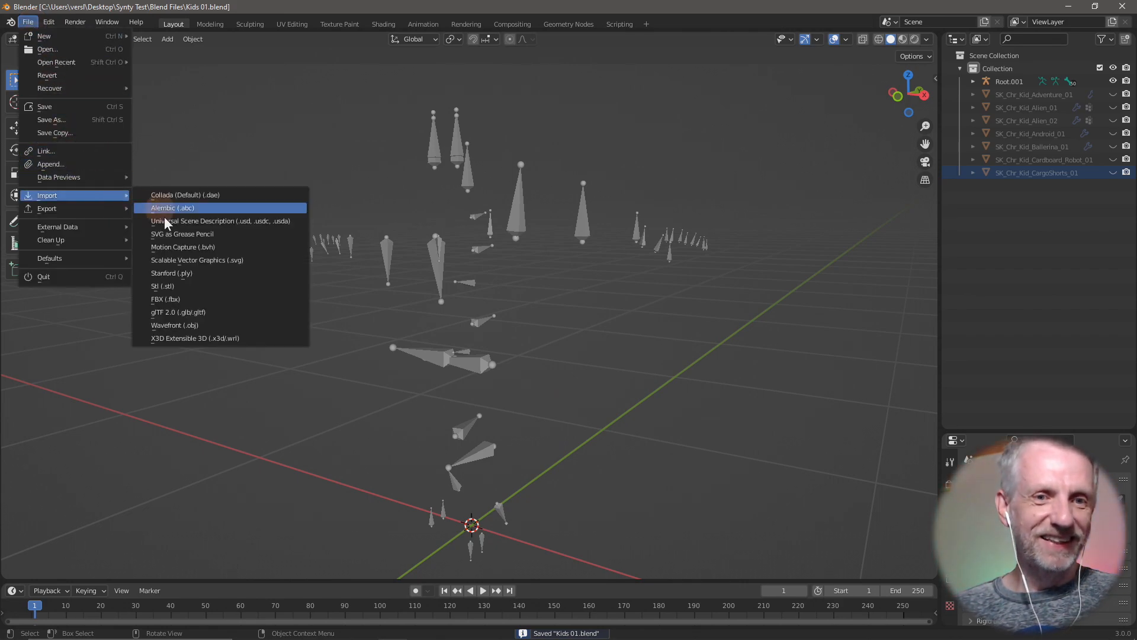
pyautogui.click(194, 301)
pyautogui.click(502, 254)
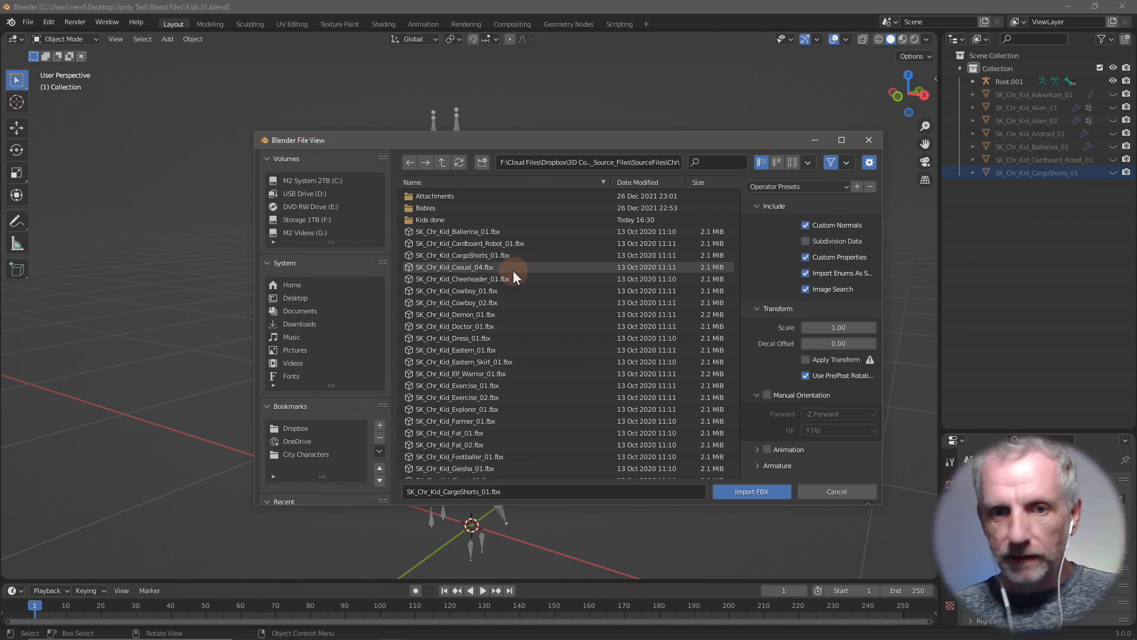
pyautogui.doubleClick(513, 271)
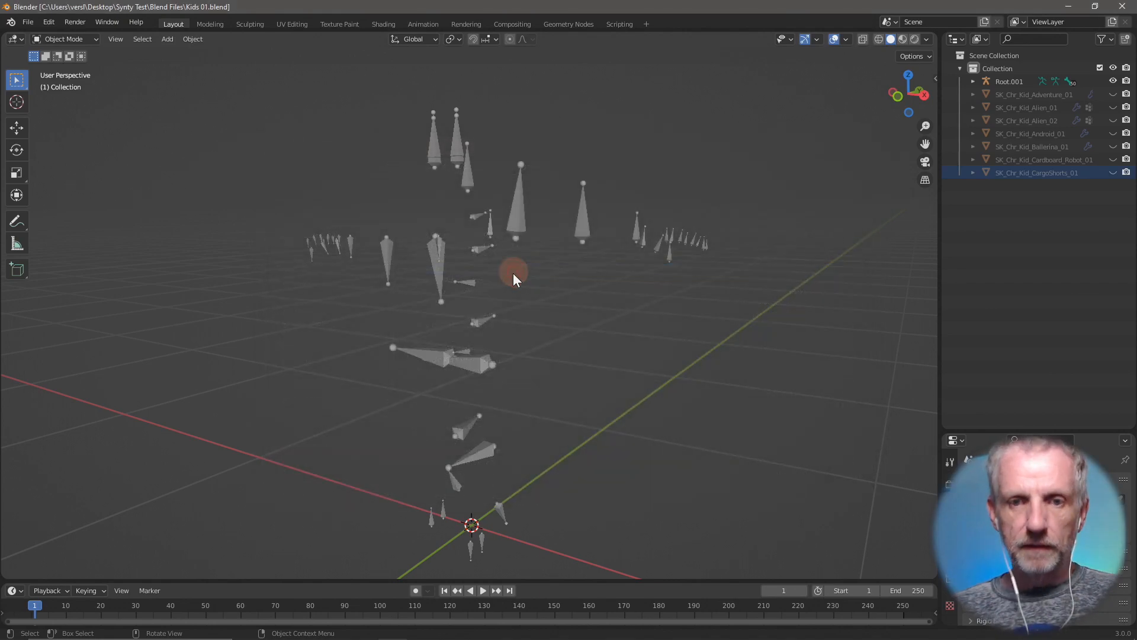
pyautogui.click(478, 299)
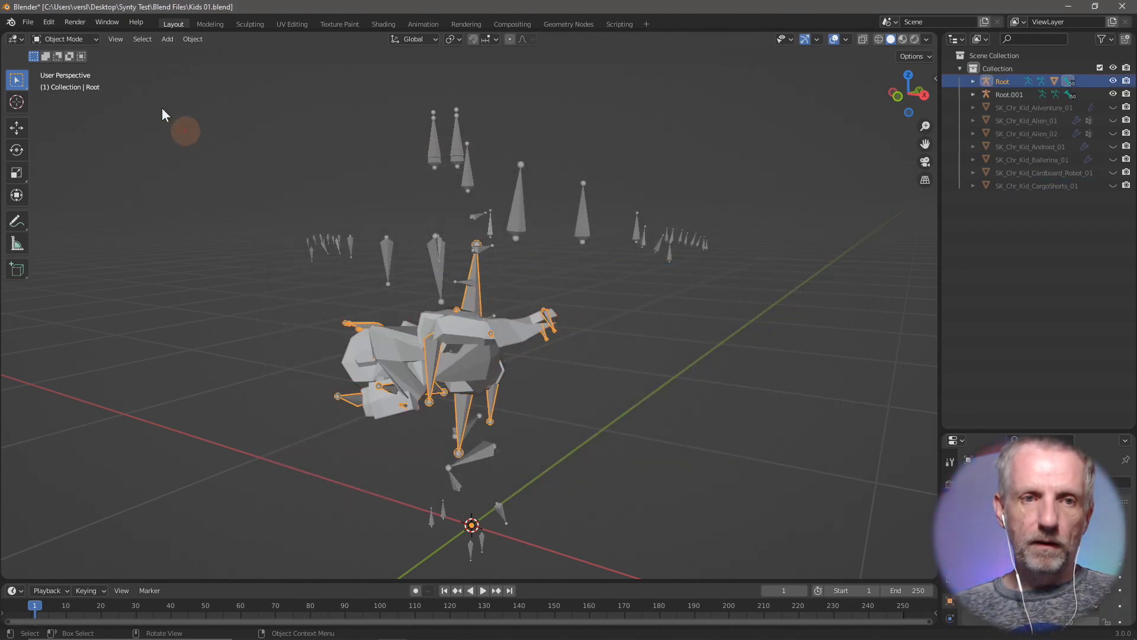
# - Clear all pose transforms on the casual character's Root armature in Pose Mode and return to Object Mode
pyautogui.click(89, 39)
pyautogui.click(65, 81)
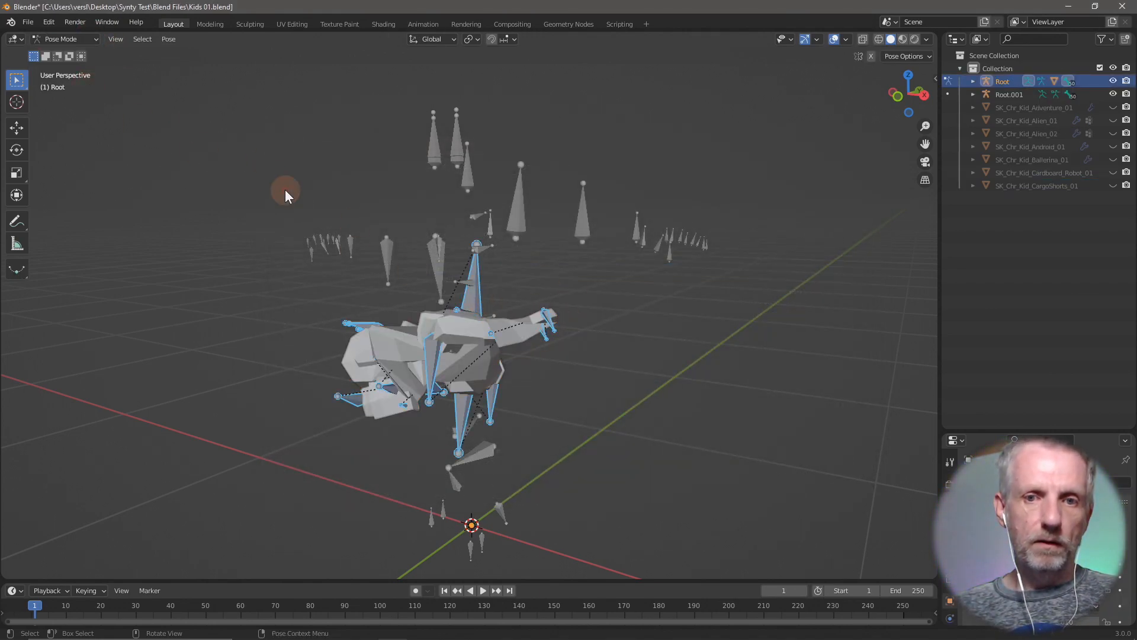
pyautogui.click(173, 40)
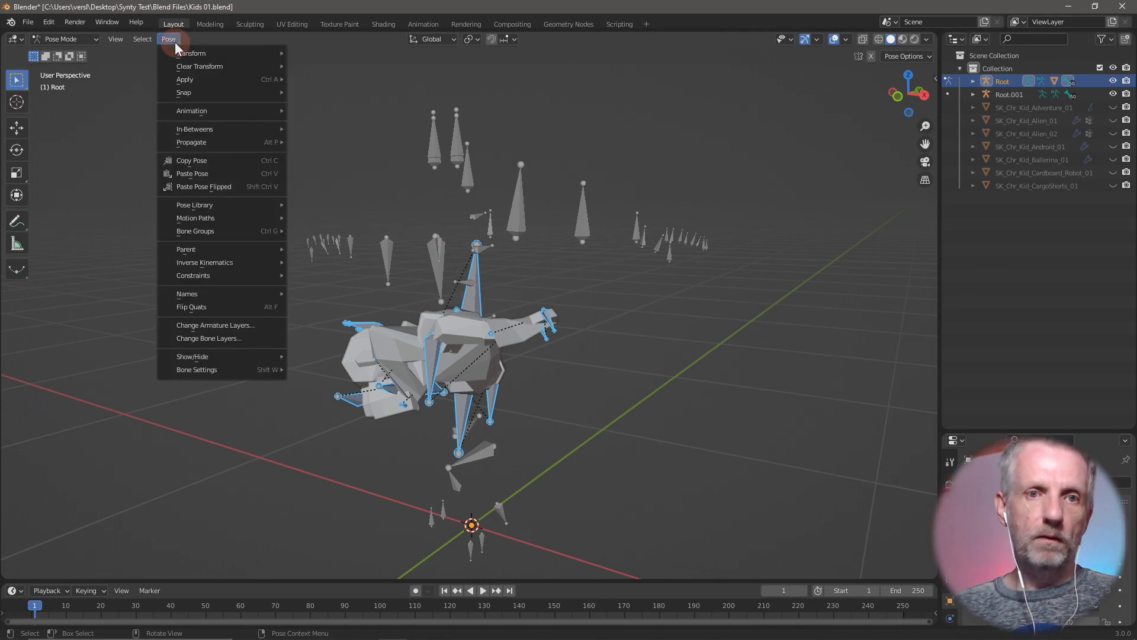
pyautogui.moveTo(262, 70)
pyautogui.click(308, 67)
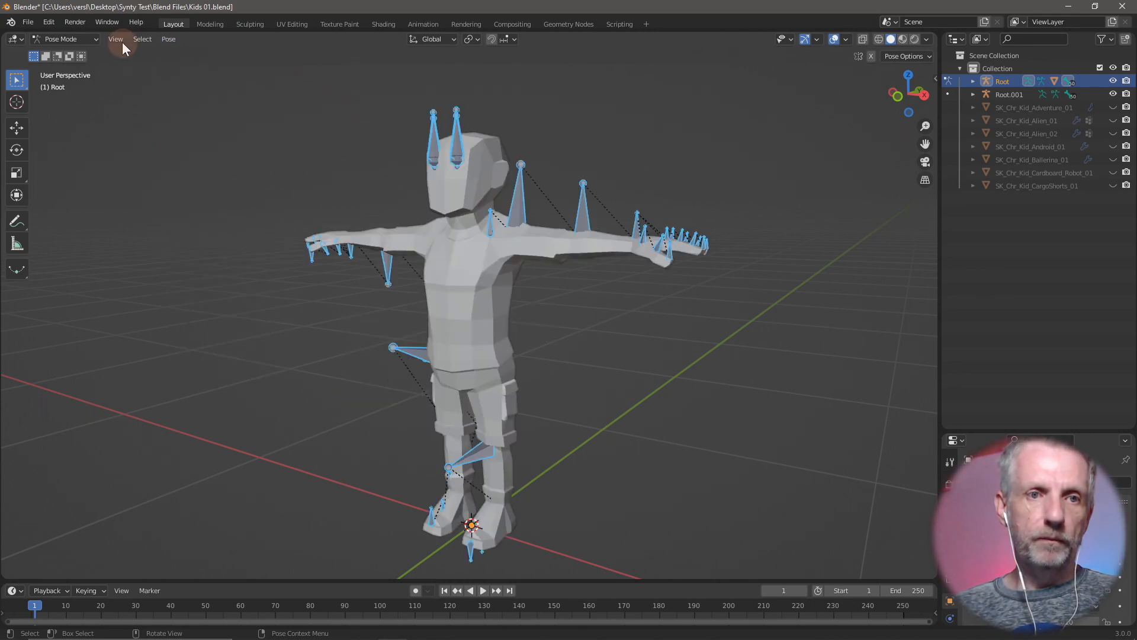
pyautogui.click(96, 43)
pyautogui.click(89, 52)
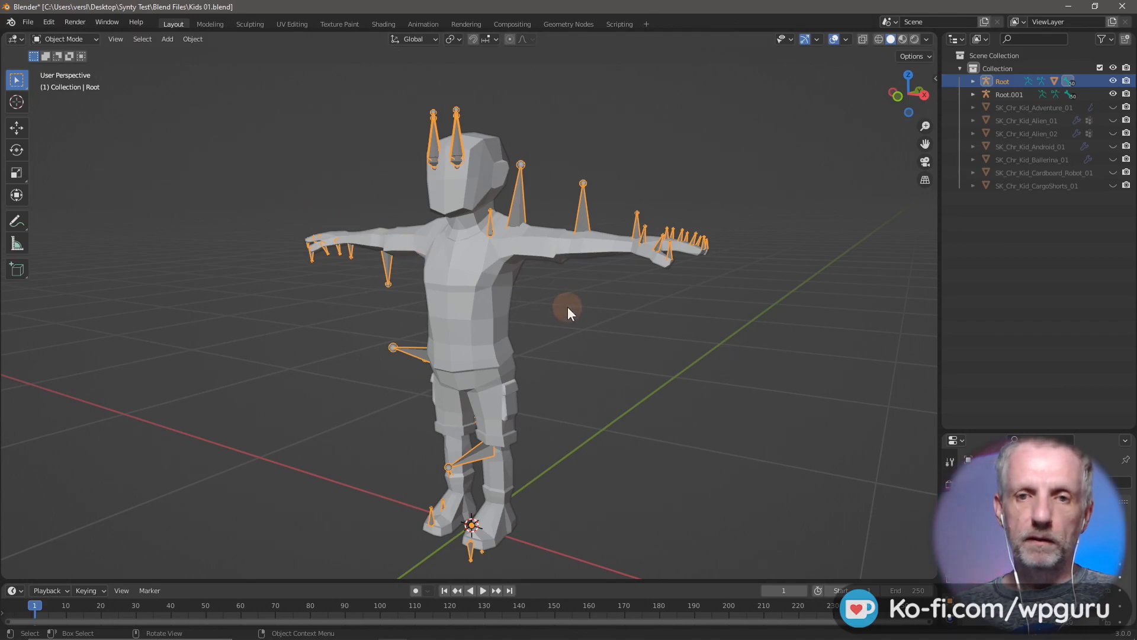
# - Hide the Root armature and parent the SK_Chr_Kid_Casual_04 mesh to Root.001 using Object (Keep Transform)
pyautogui.click(1113, 94)
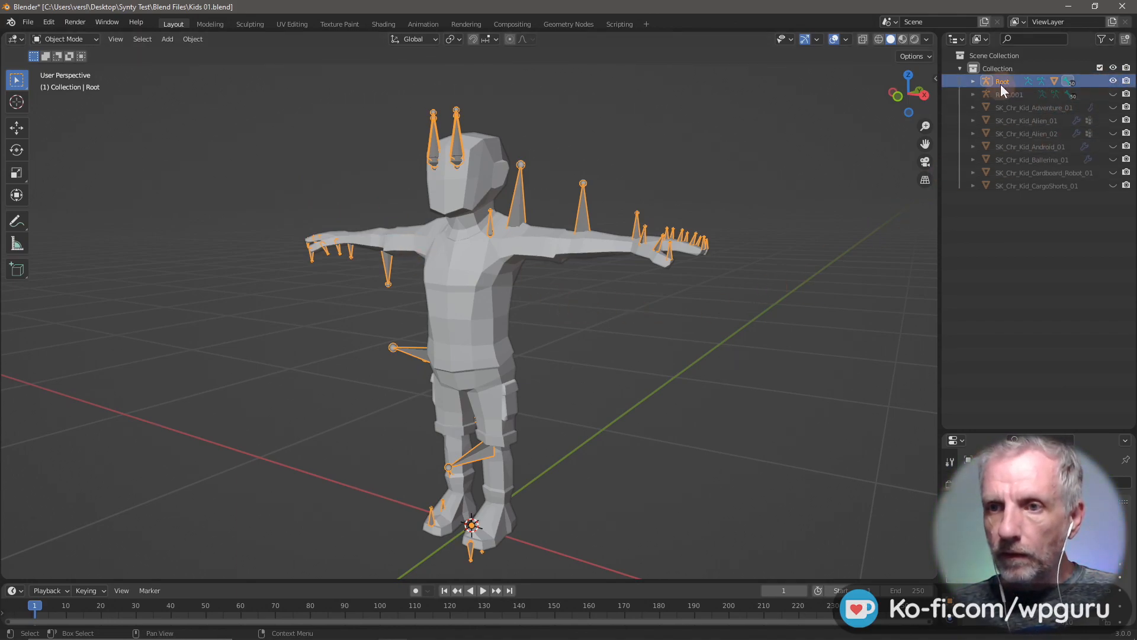
pyautogui.click(972, 82)
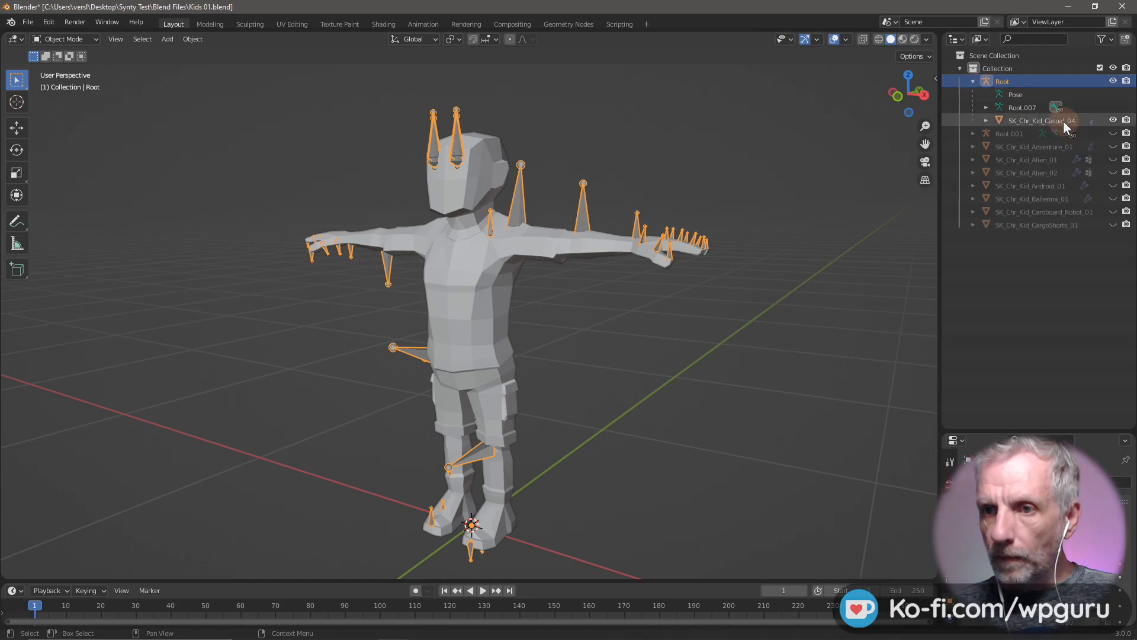
pyautogui.click(1064, 121)
pyautogui.click(1112, 133)
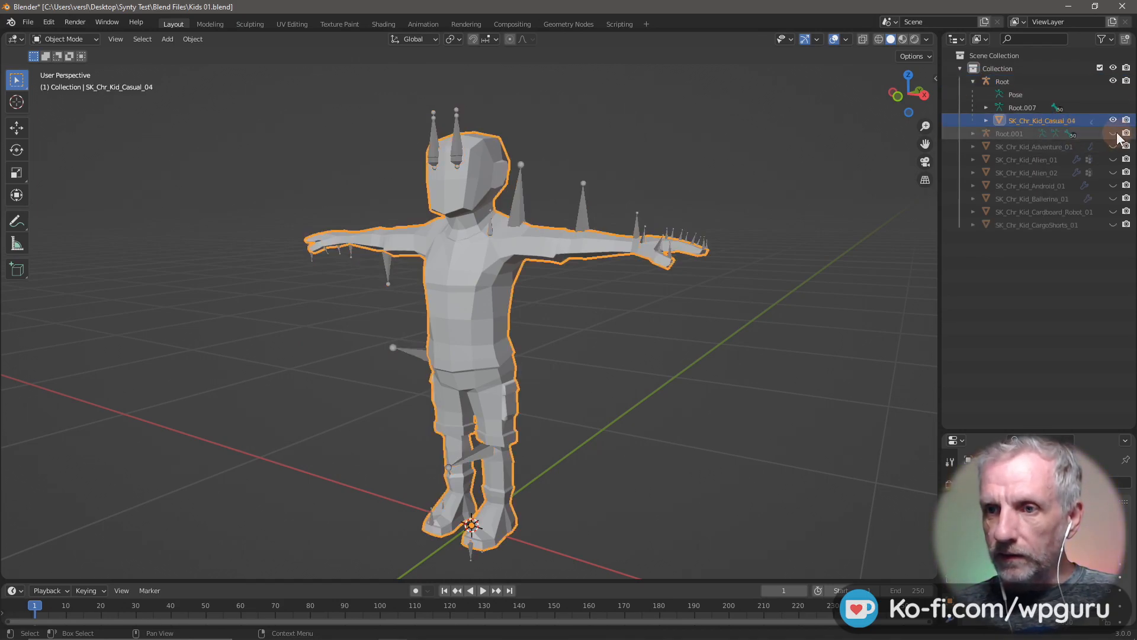
pyautogui.click(1113, 81)
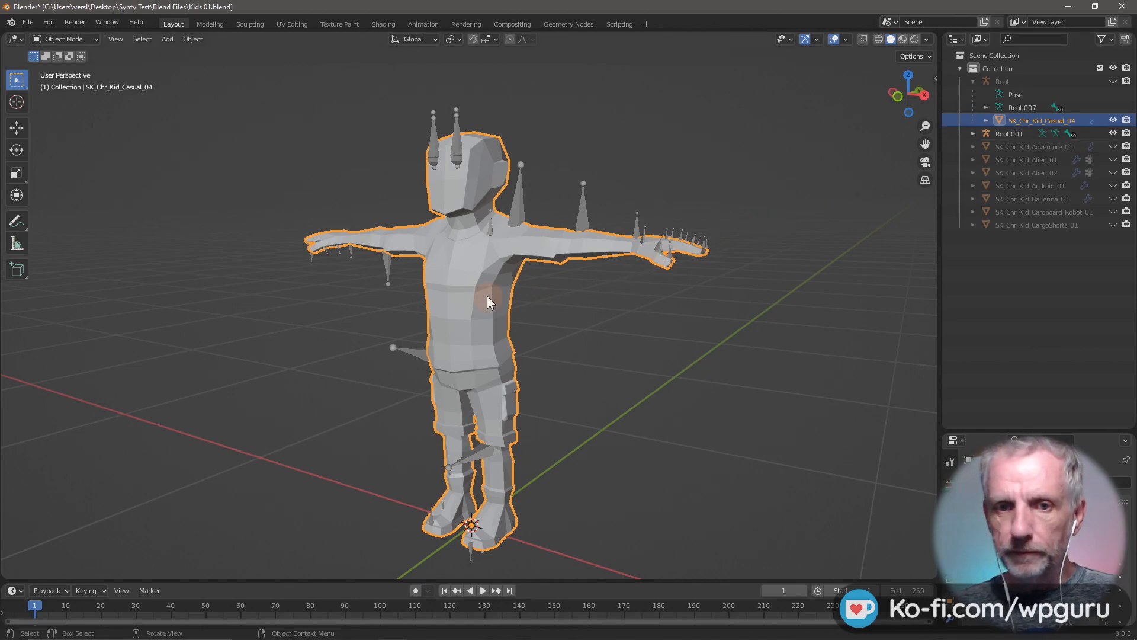
pyautogui.keyDown('shift'); pyautogui.click(514, 213); pyautogui.keyUp('shift')
pyautogui.hotkey('ctrl', 'p')
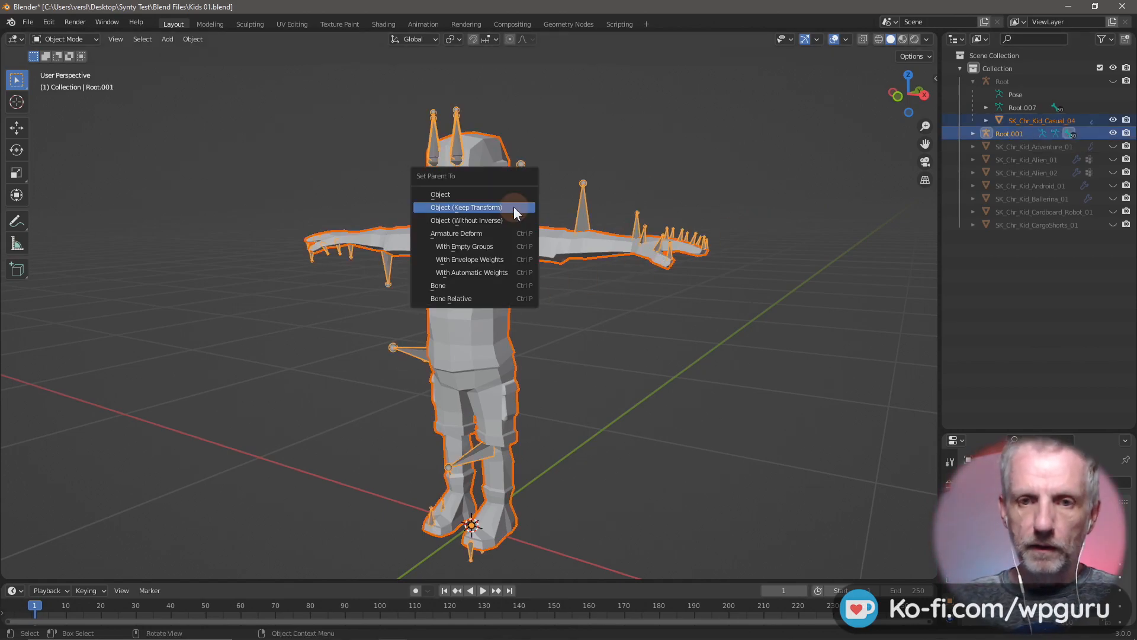
pyautogui.click(514, 212)
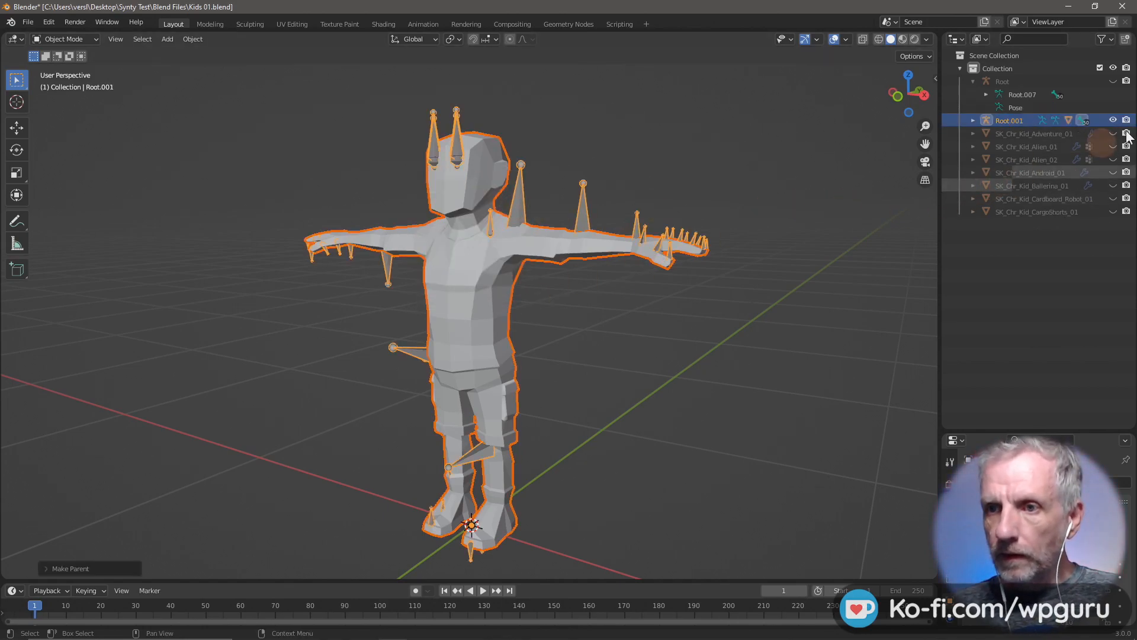
# - Hide the SK_Chr_Kid_Casual_04 mesh under Root.001, then unhide and delete the empty Root armature
pyautogui.click(973, 121)
pyautogui.click(1061, 160)
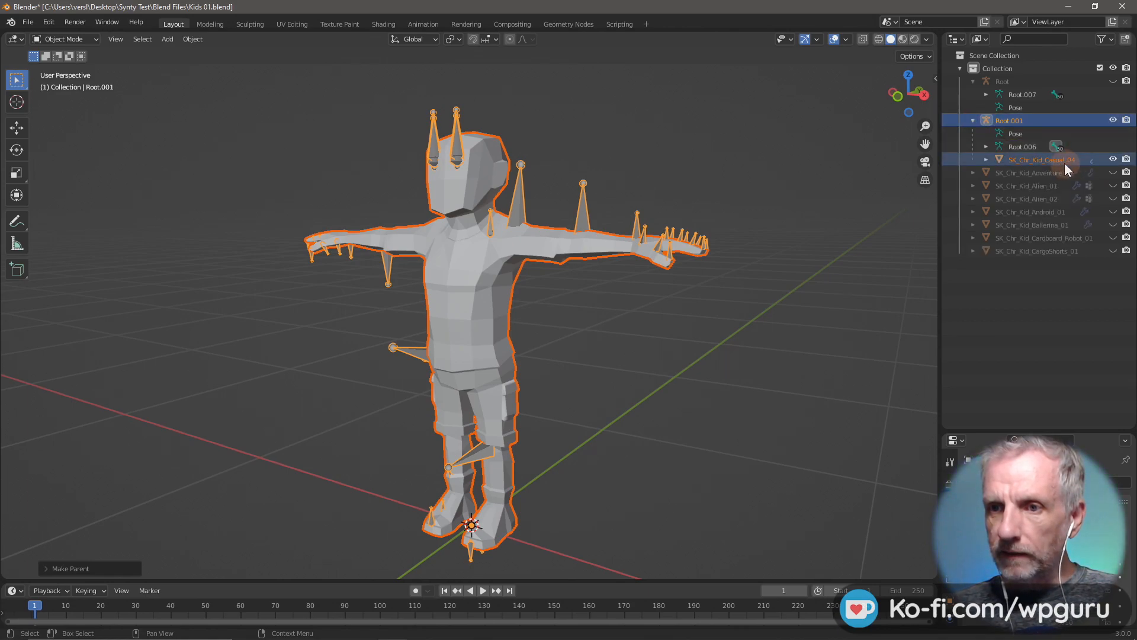
pyautogui.click(1112, 159)
pyautogui.click(1113, 81)
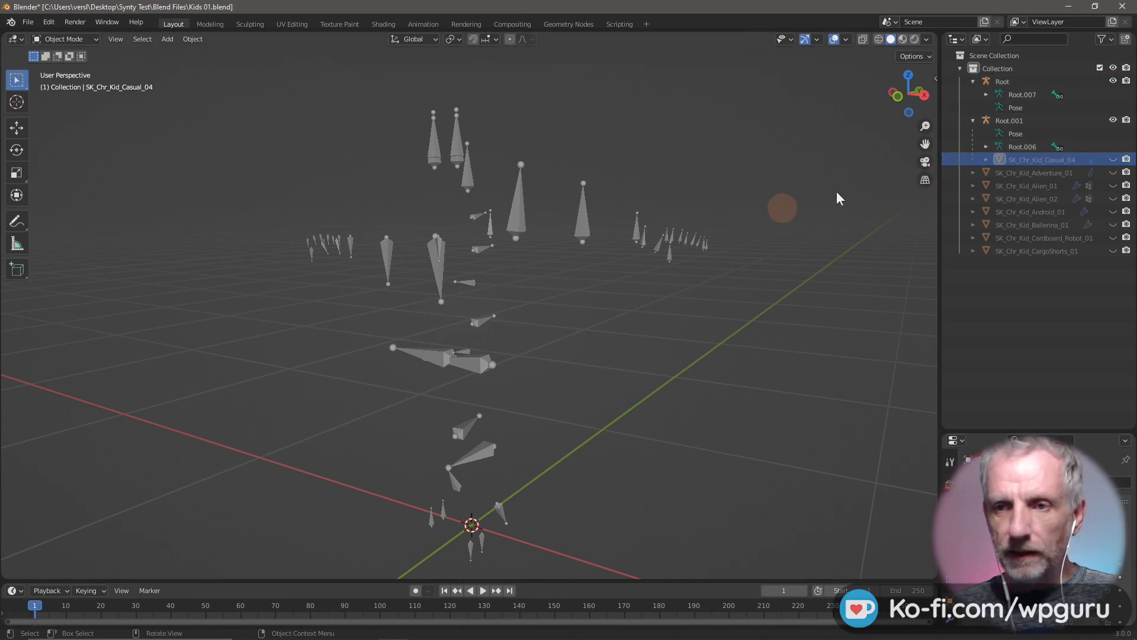
pyautogui.click(1015, 85)
pyautogui.press('x')
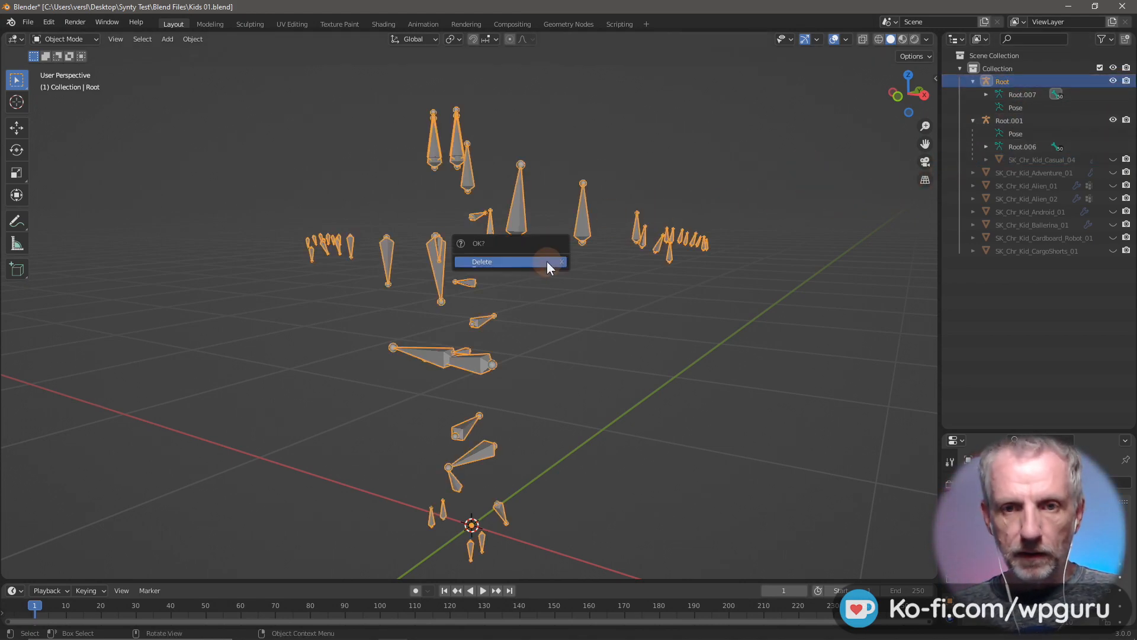
pyautogui.click(546, 261)
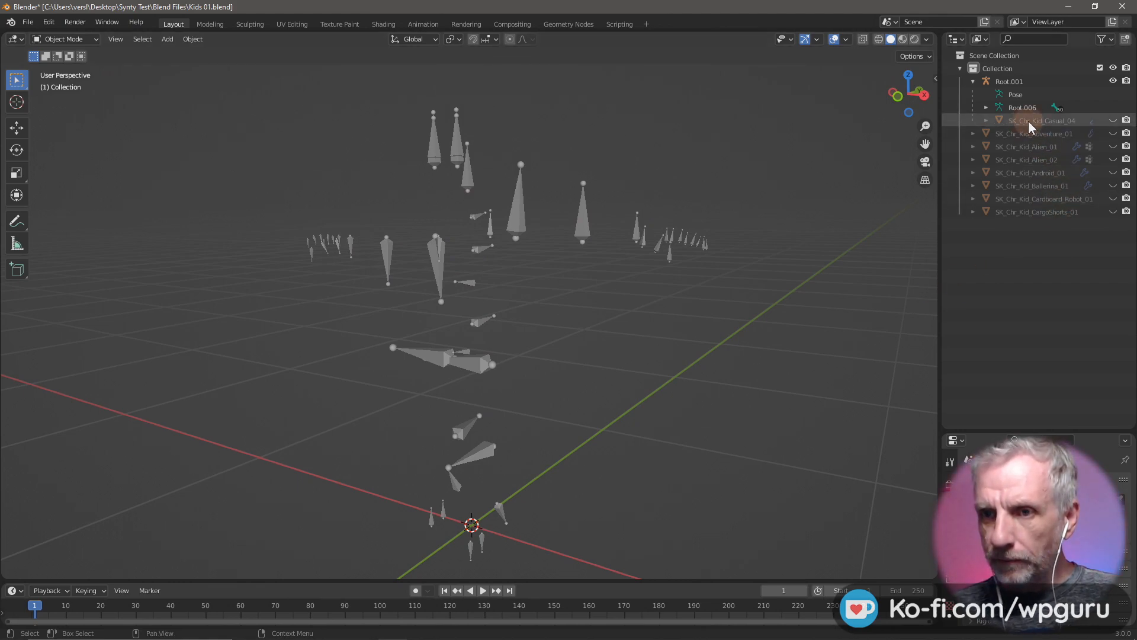
# - Unhide all the character meshes in the collection, from SK_Chr_Kid_Casual_04 through SK_Chr_Kid_CargoShorts_01
pyautogui.click(1113, 121)
pyautogui.click(1113, 134)
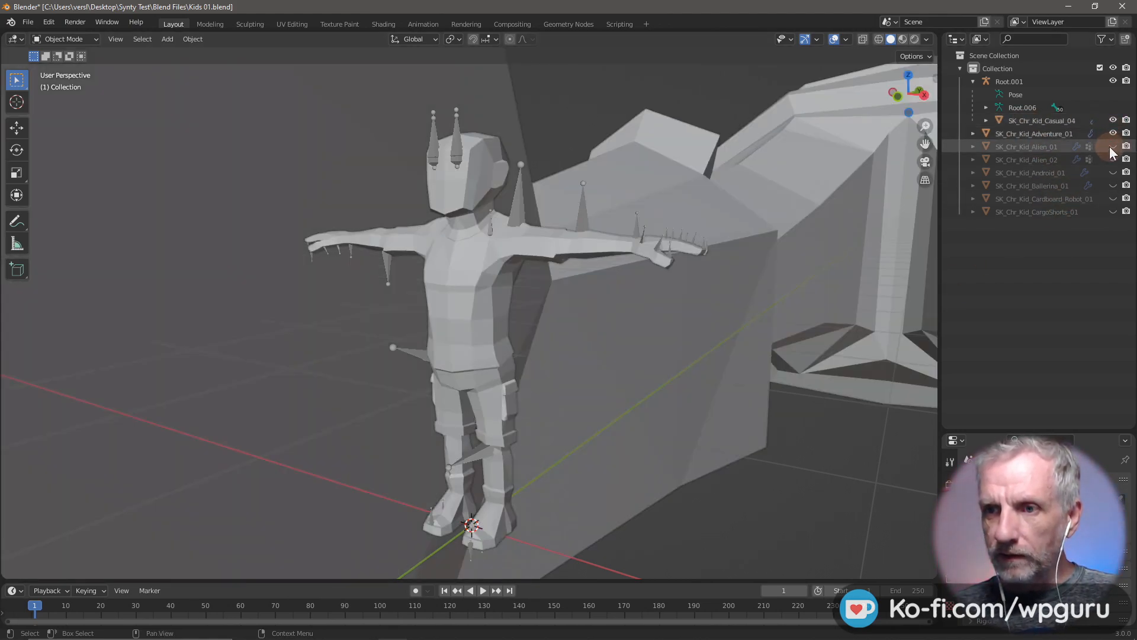
pyautogui.click(1113, 146)
pyautogui.click(1113, 159)
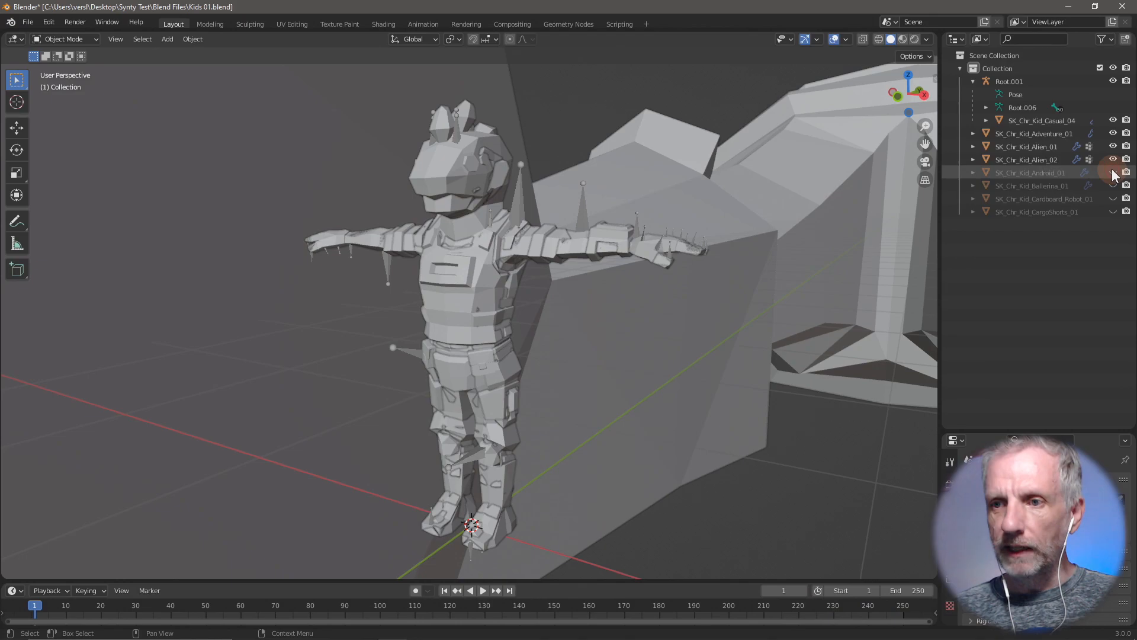
pyautogui.click(1113, 172)
pyautogui.click(1113, 186)
pyautogui.click(1113, 199)
pyautogui.click(1113, 212)
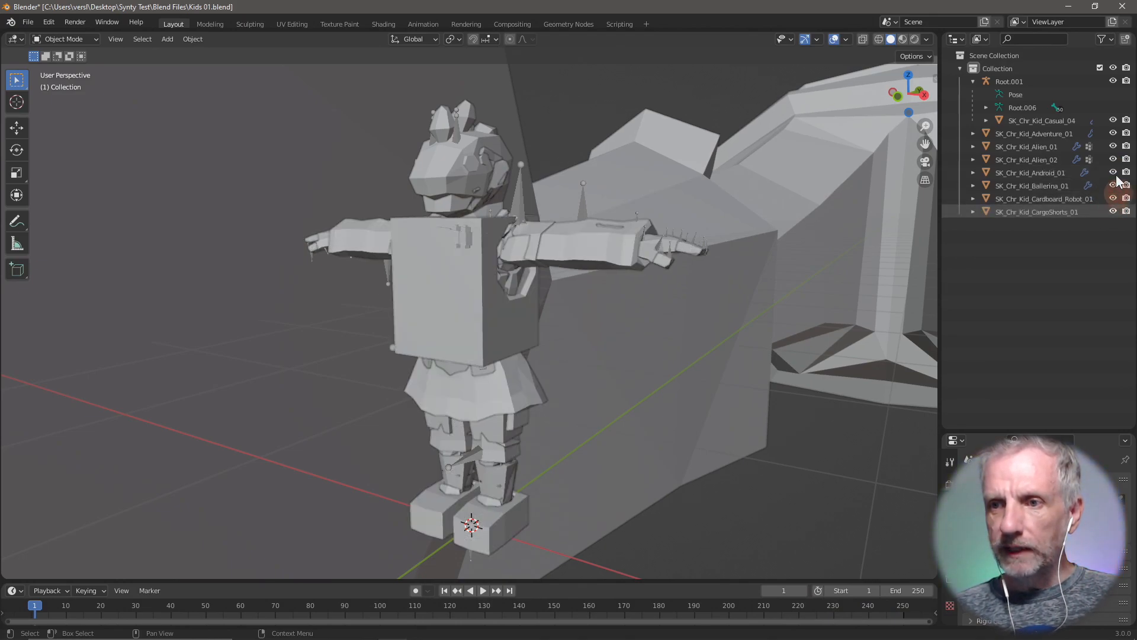
# - Toggle the visibility of the oversized SK_Chr_Kid_Adventure_01 mesh to identify it, and delete it
pyautogui.click(1113, 133)
pyautogui.click(1113, 134)
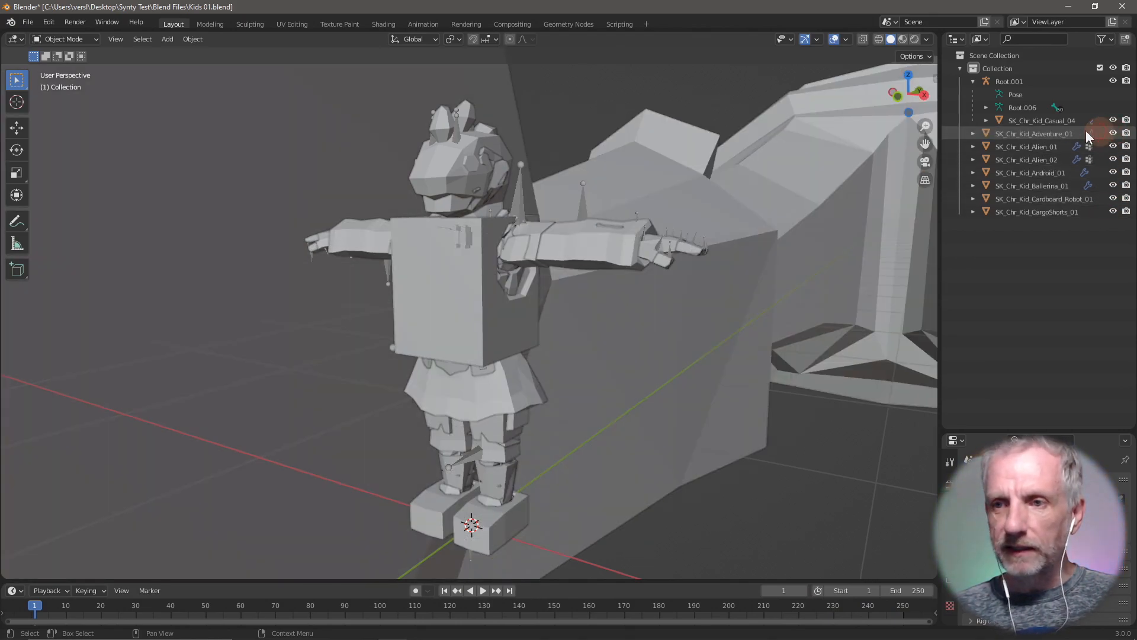
pyautogui.click(1028, 133)
pyautogui.press('Delete')
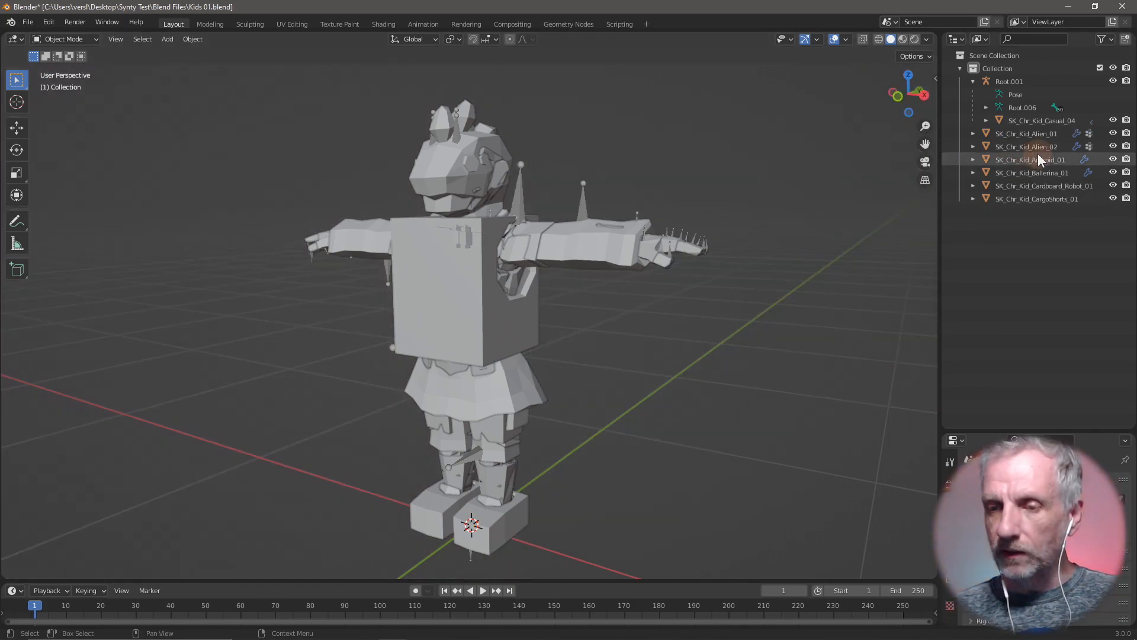
# - Select all seven character meshes and parent them to the Root.001 armature using Object (Keep Transform)
pyautogui.click(1039, 120)
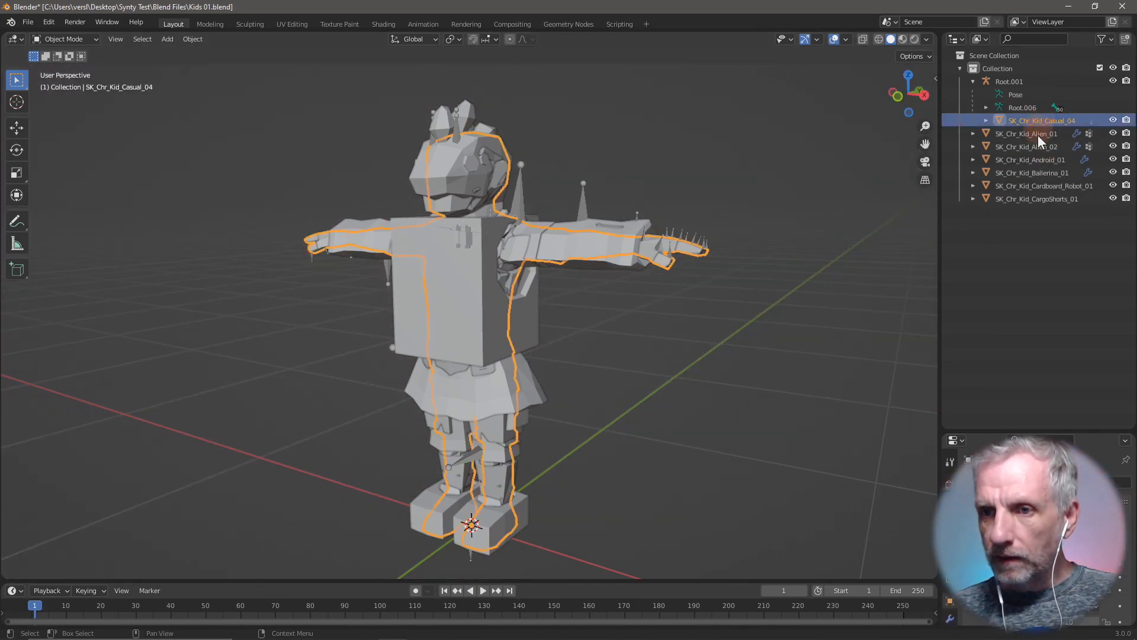
pyautogui.keyDown('shift'); pyautogui.click(1031, 198); pyautogui.keyUp('shift')
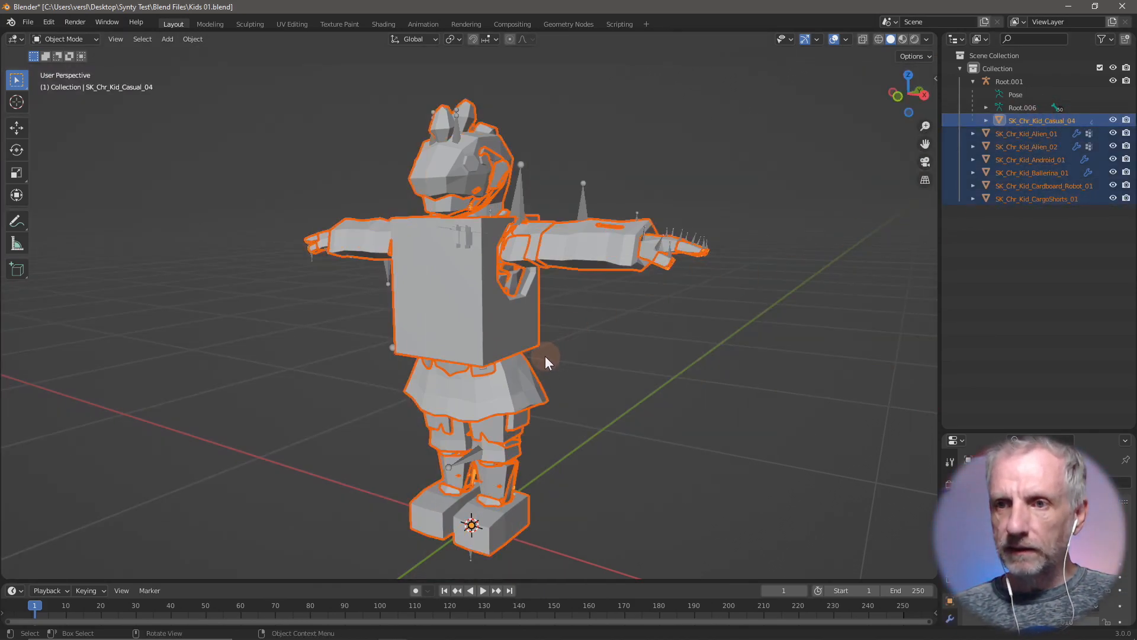
pyautogui.moveTo(545, 357); pyautogui.dragTo(573, 360, button='middle')
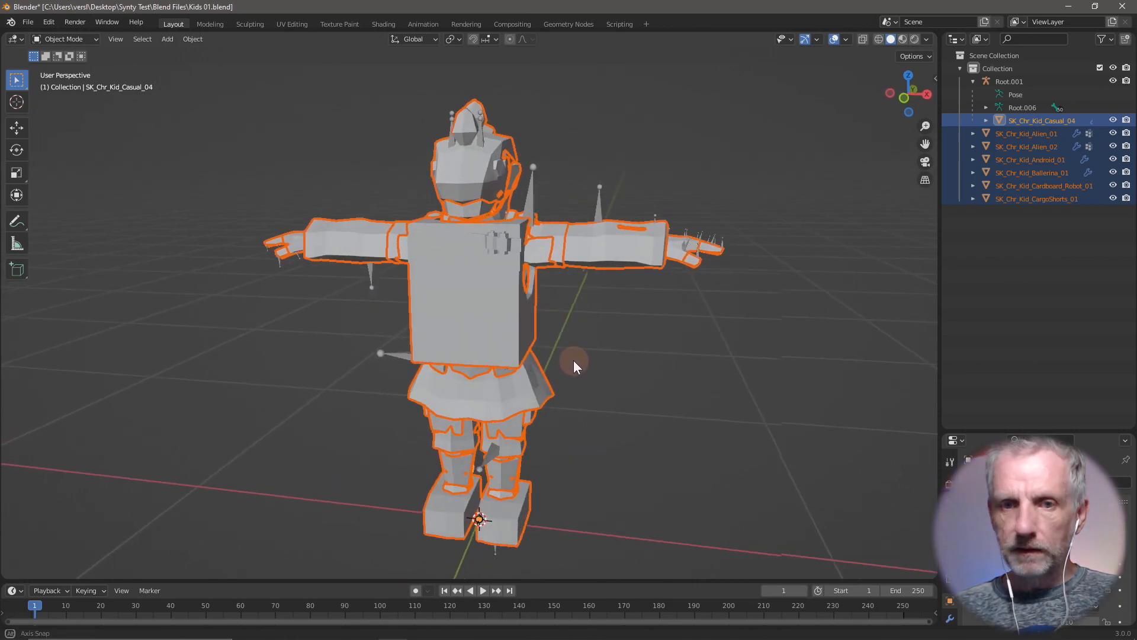
pyautogui.keyDown('shift'); pyautogui.click(527, 205); pyautogui.keyUp('shift')
pyautogui.hotkey('ctrl', 'p')
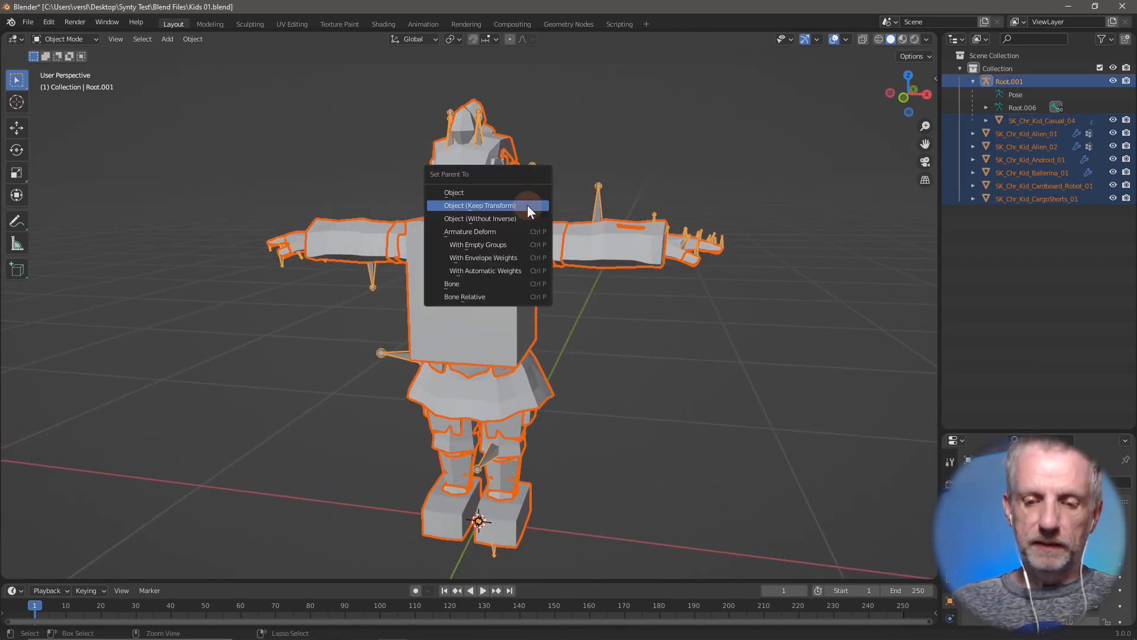
pyautogui.click(527, 205)
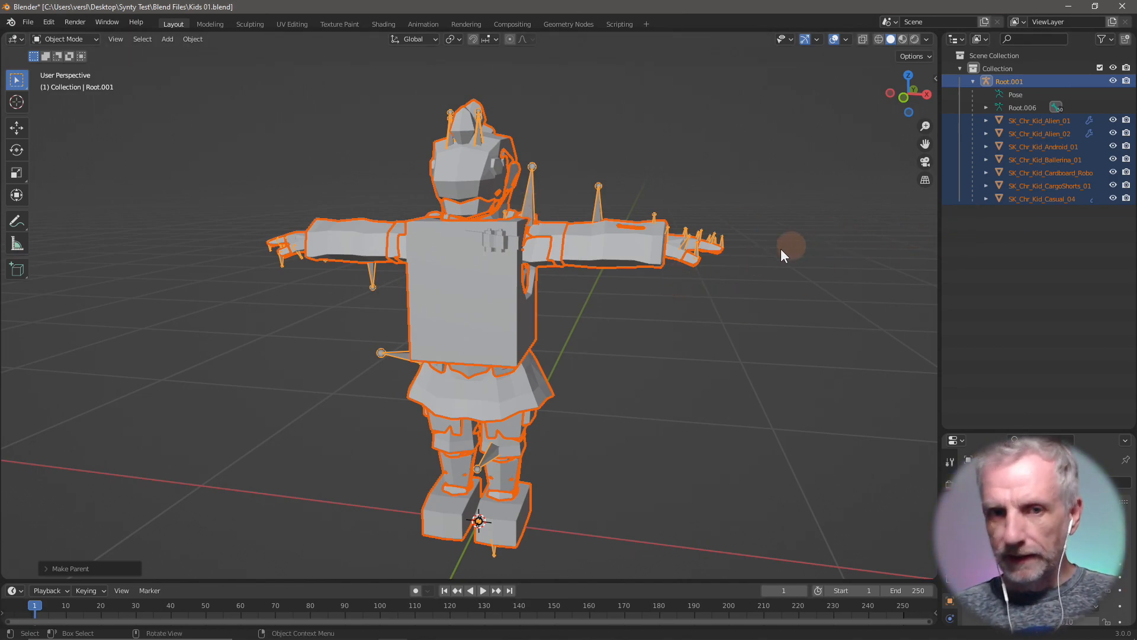
# - Hide all seven character meshes under Root.001 and import the SK_Chr_Kid_Adventure_01 FBX character from the Kids done folder
pyautogui.moveTo(747, 251); pyautogui.dragTo(862, 187, button='middle')
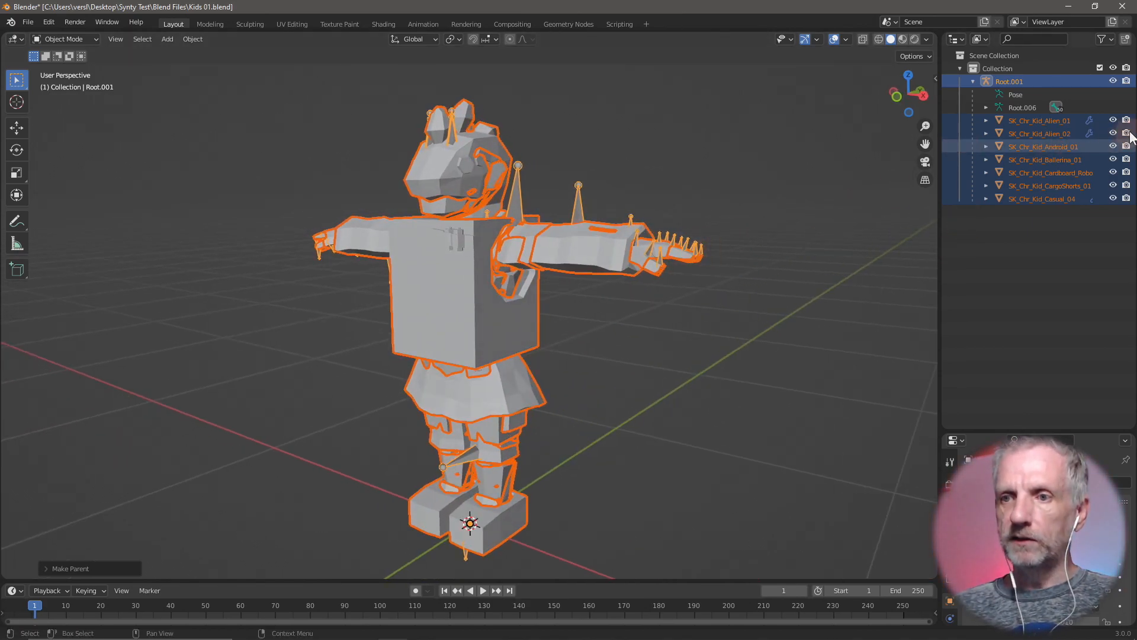
pyautogui.moveTo(1113, 121); pyautogui.dragTo(1113, 199)
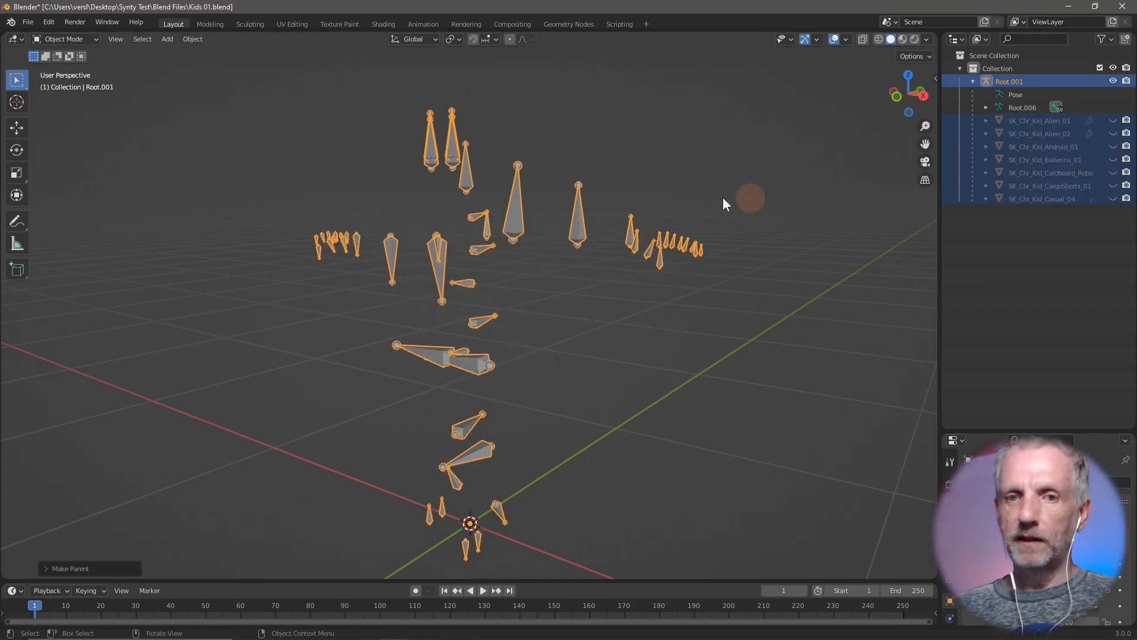
pyautogui.click(27, 22)
pyautogui.moveTo(72, 195)
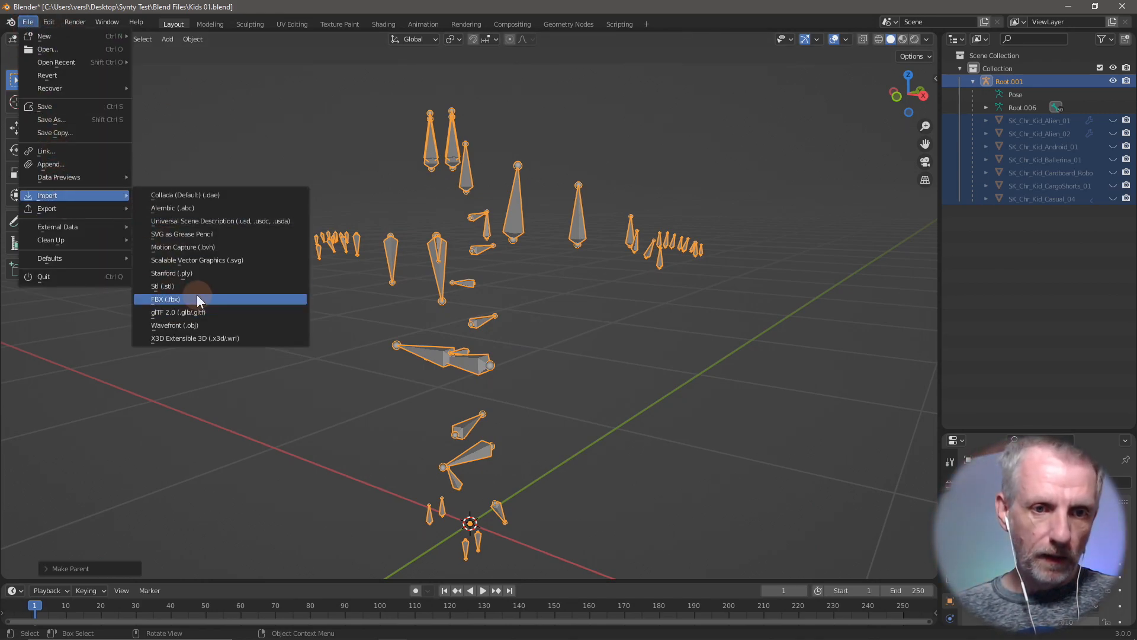
pyautogui.click(197, 299)
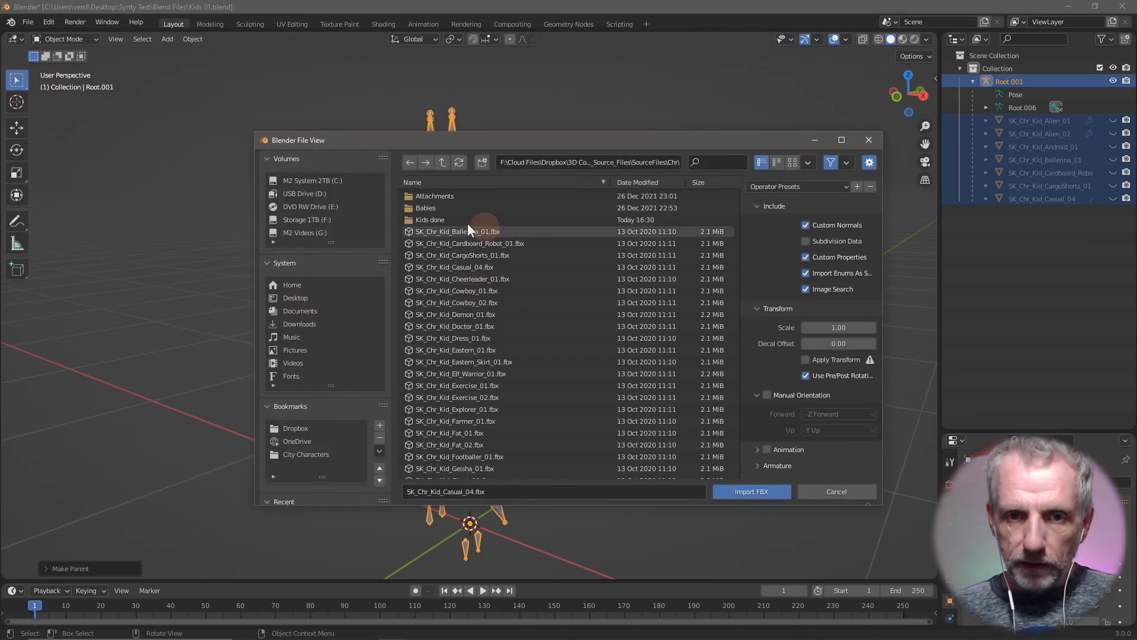
pyautogui.click(443, 219)
pyautogui.doubleClick(443, 218)
pyautogui.doubleClick(509, 191)
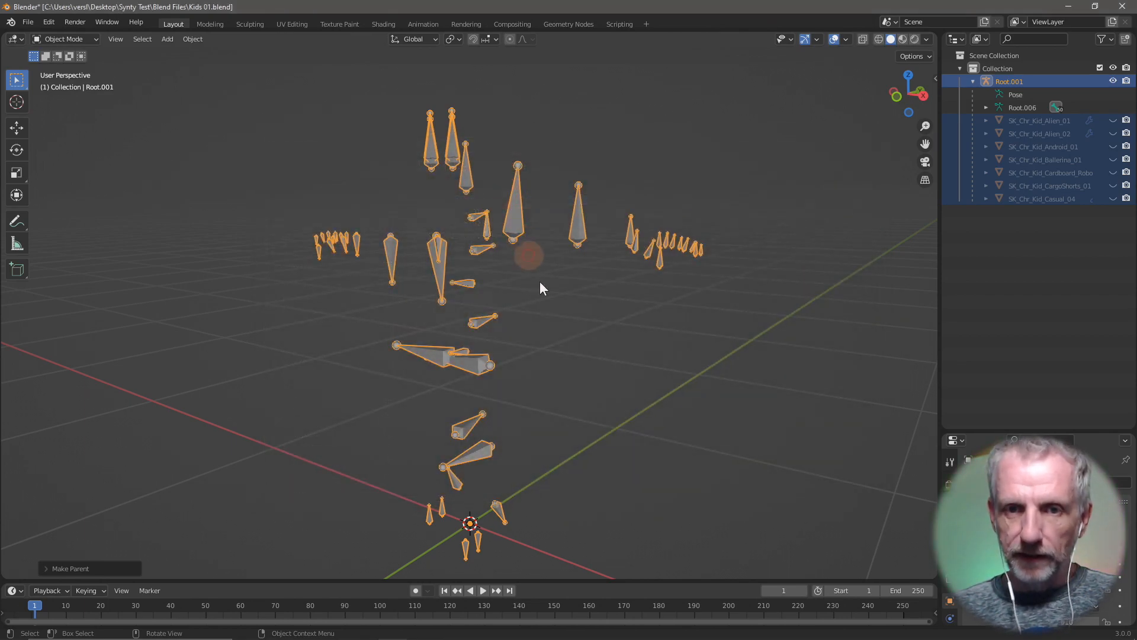
# - Clear all pose transforms on the imported Root armature in Pose Mode and return to Object Mode
pyautogui.scroll(-1, 510, 338)
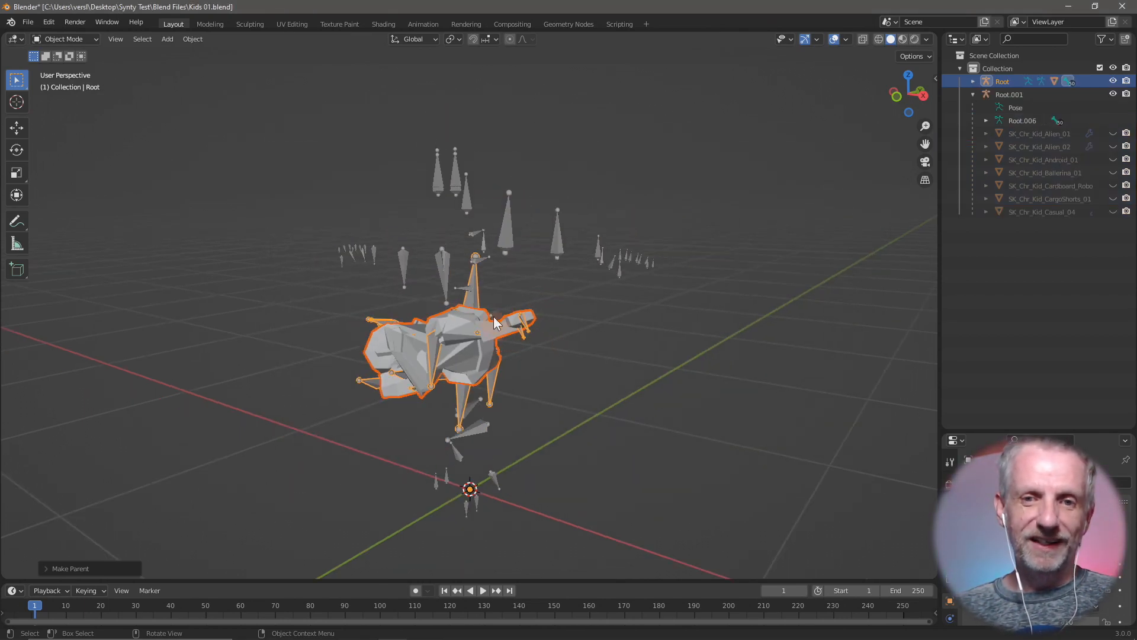
pyautogui.click(494, 374)
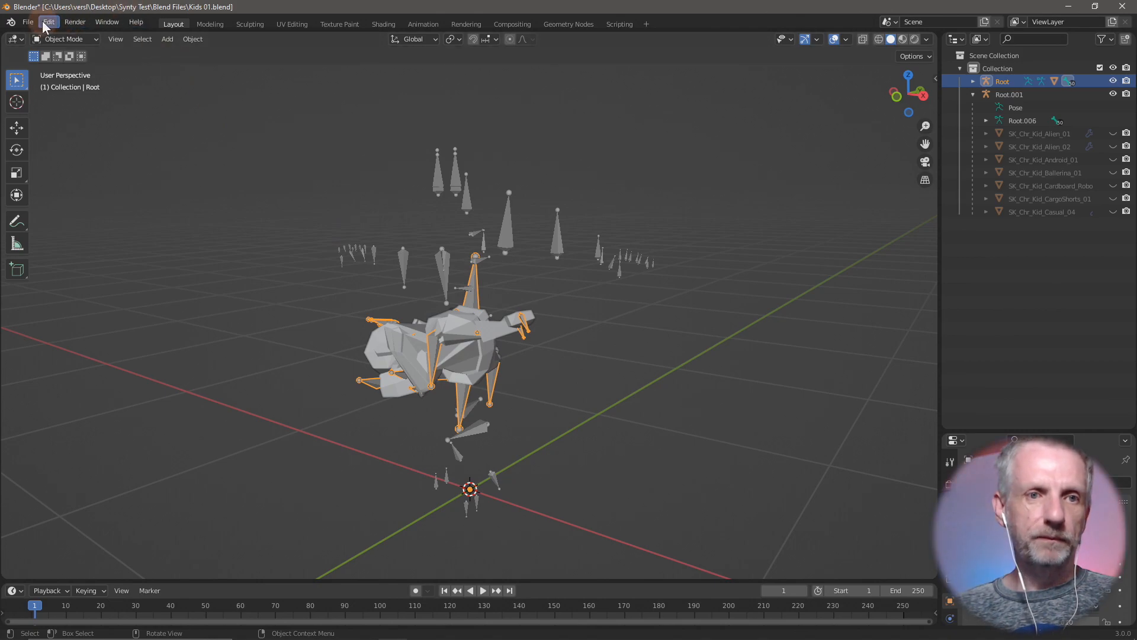
pyautogui.click(73, 39)
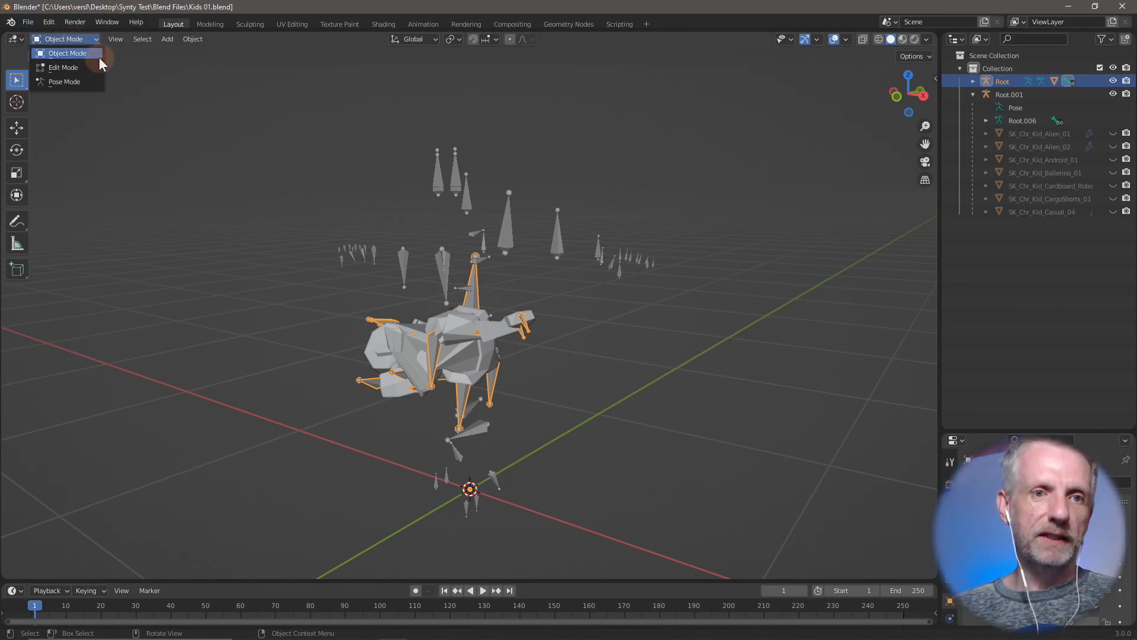
pyautogui.click(84, 82)
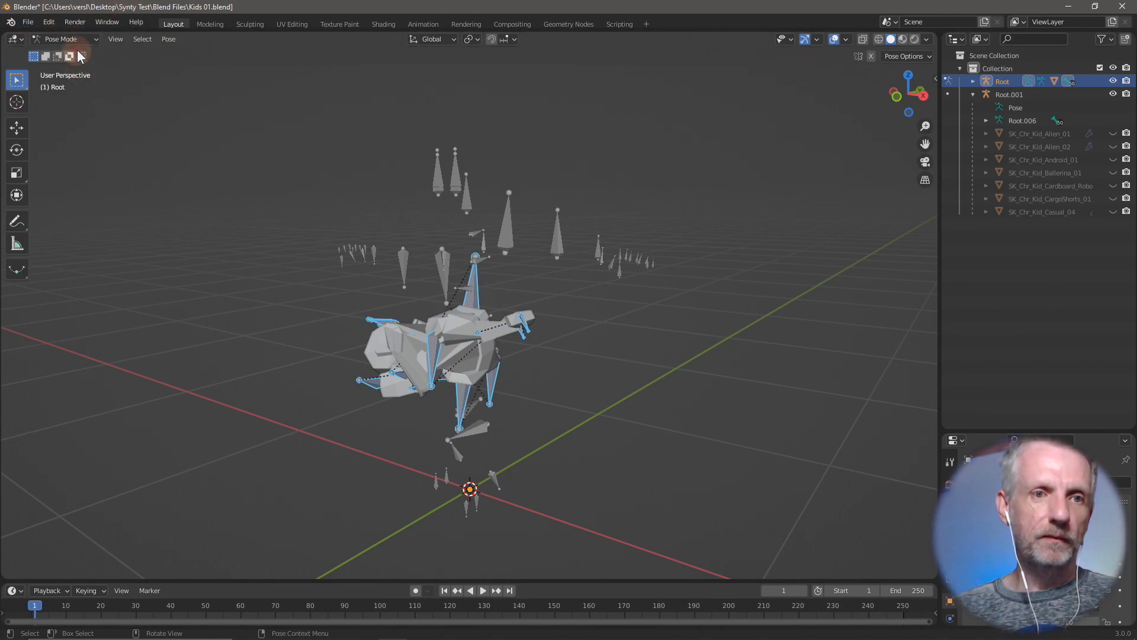
pyautogui.click(171, 39)
pyautogui.moveTo(247, 68)
pyautogui.click(316, 68)
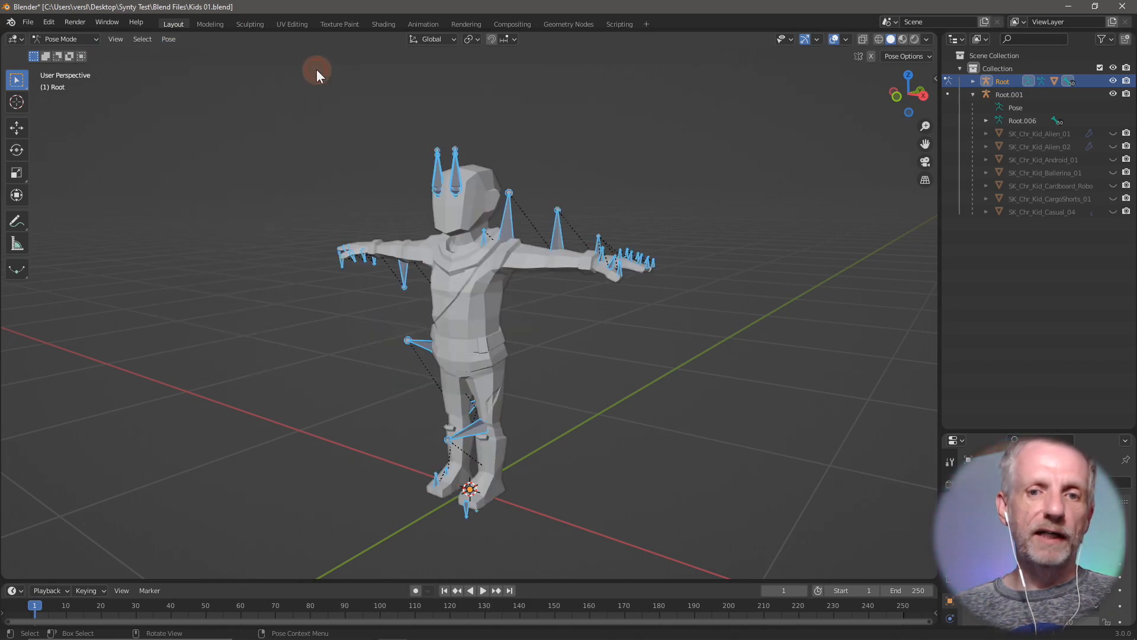
pyautogui.scroll(2, 396, 248)
pyautogui.scroll(-2, 395, 247)
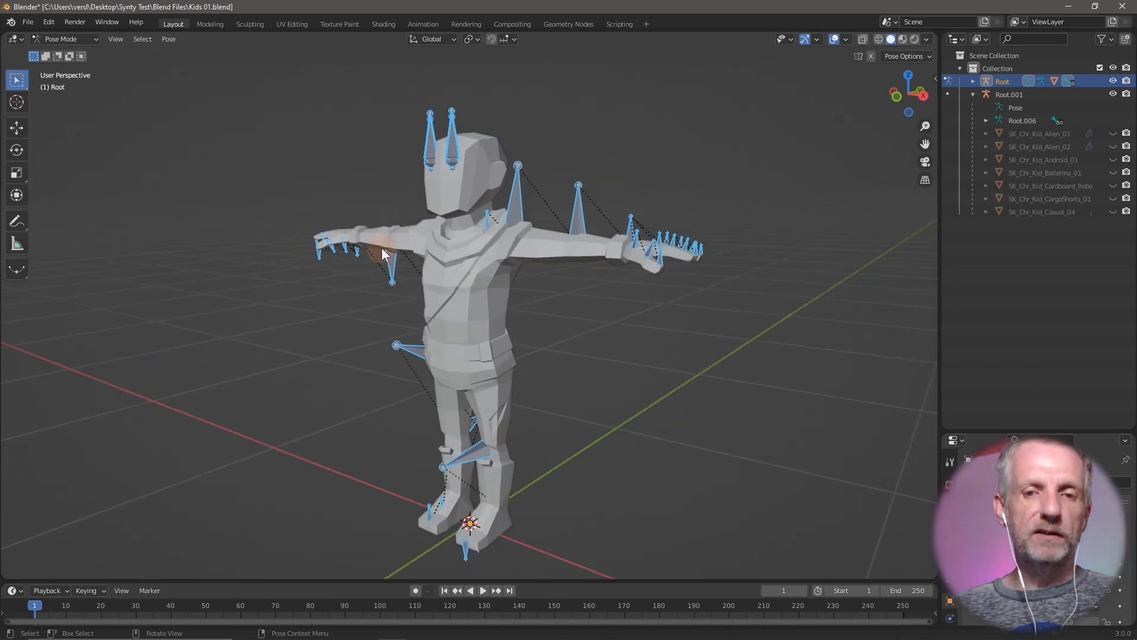
pyautogui.click(86, 40)
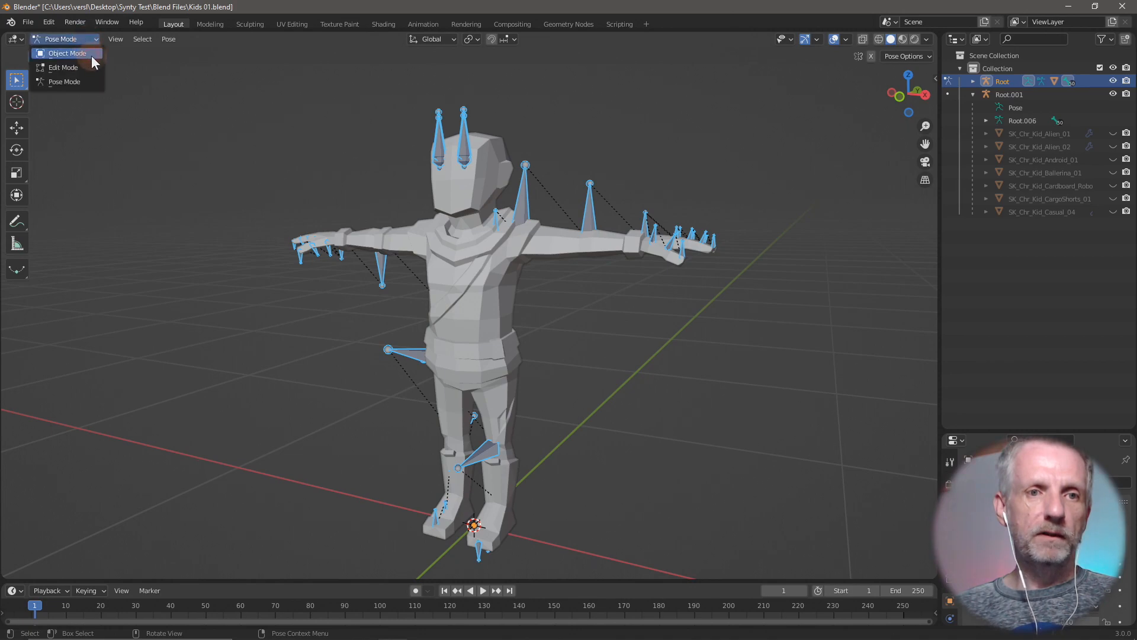
pyautogui.click(91, 56)
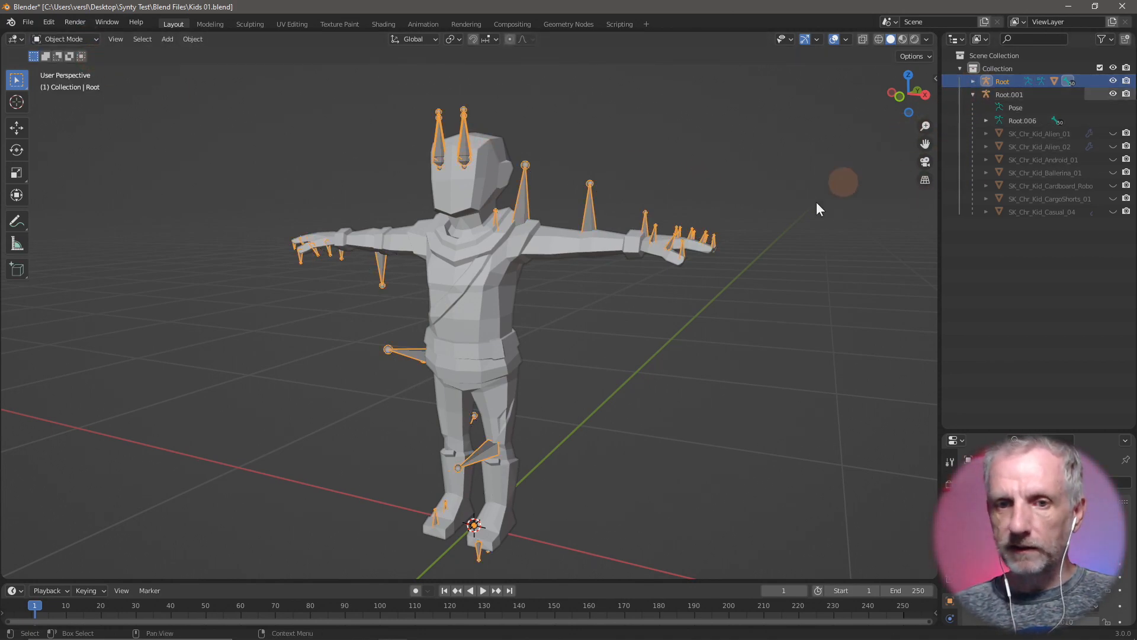
# - Hide the imported Root armature and parent the SK_Chr_Kid_Adventure_01 mesh to the Root.001 armature
pyautogui.click(1113, 82)
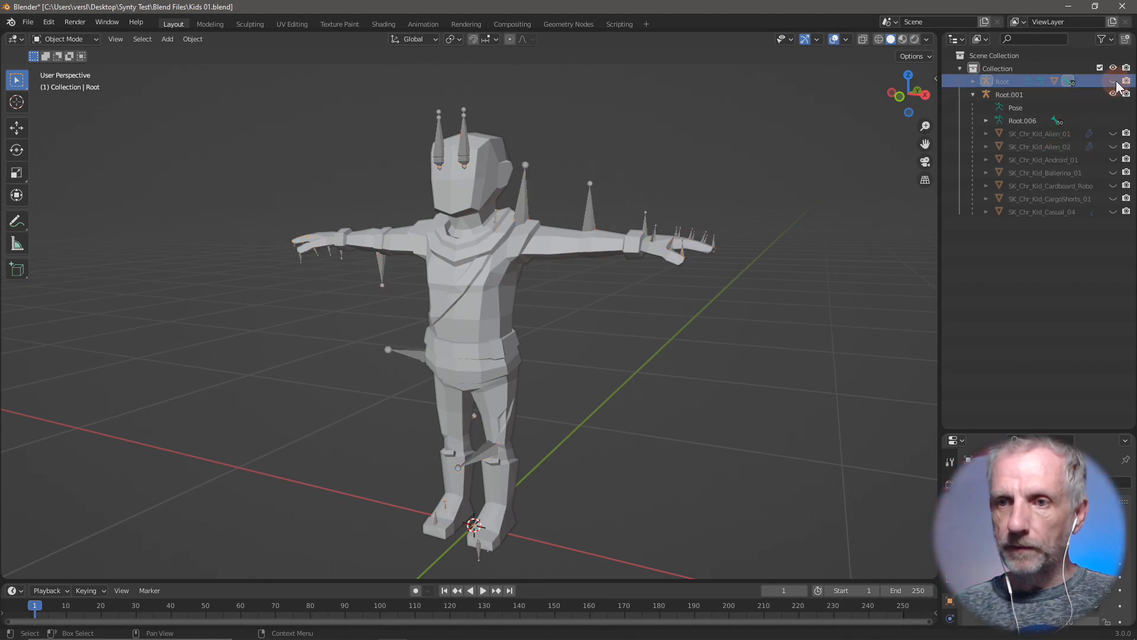
pyautogui.click(529, 248)
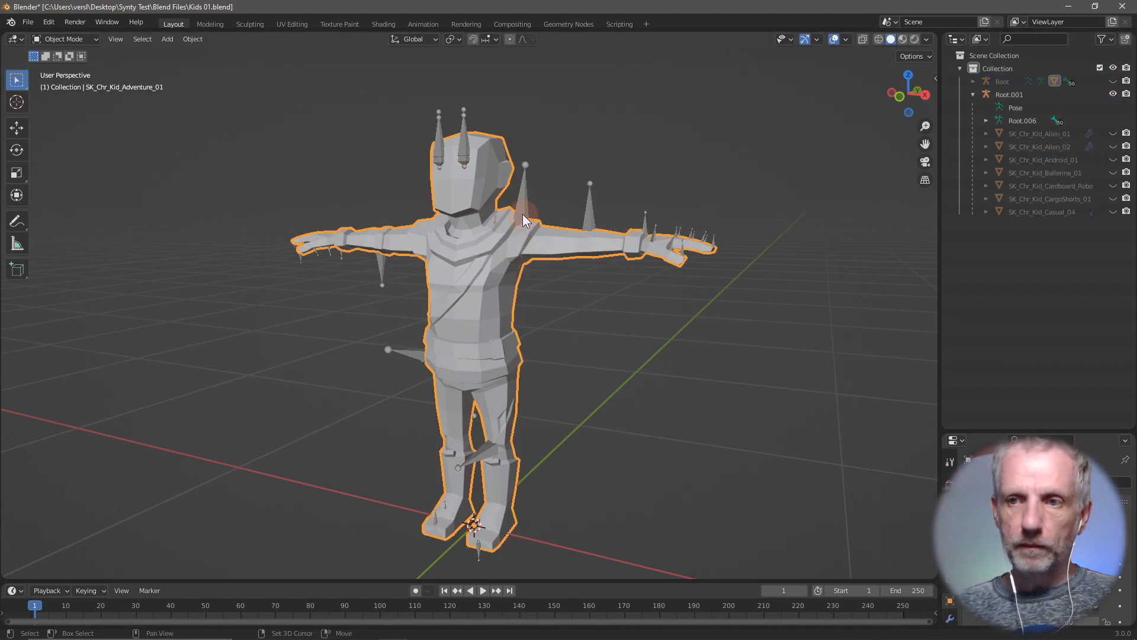
pyautogui.click(523, 214)
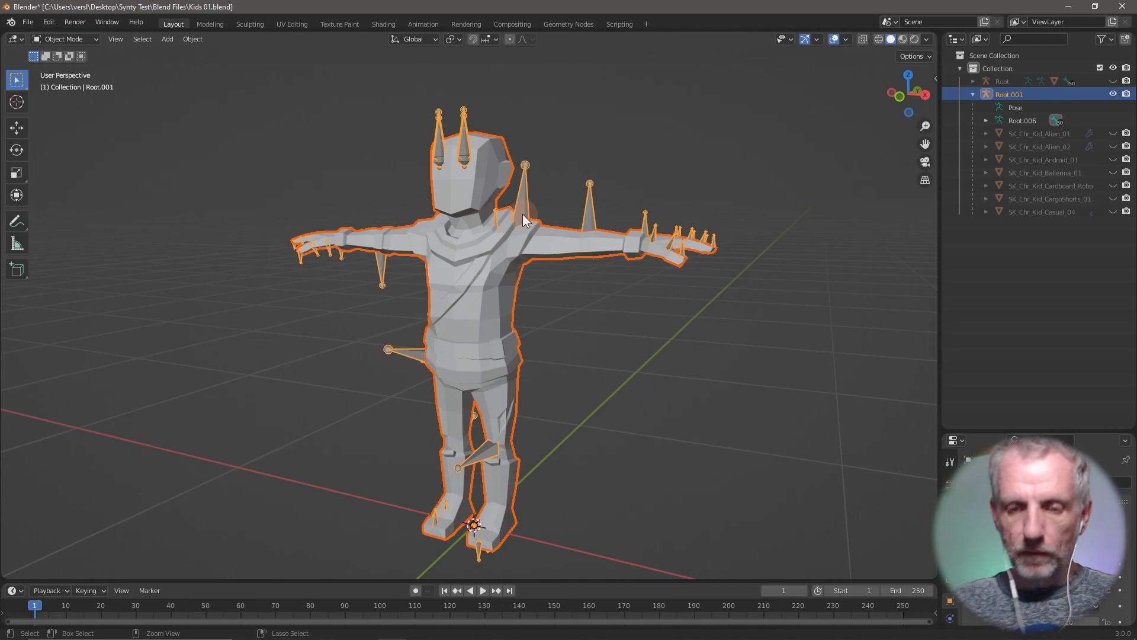
pyautogui.hotkey('ctrl', 'p')
pyautogui.click(523, 215)
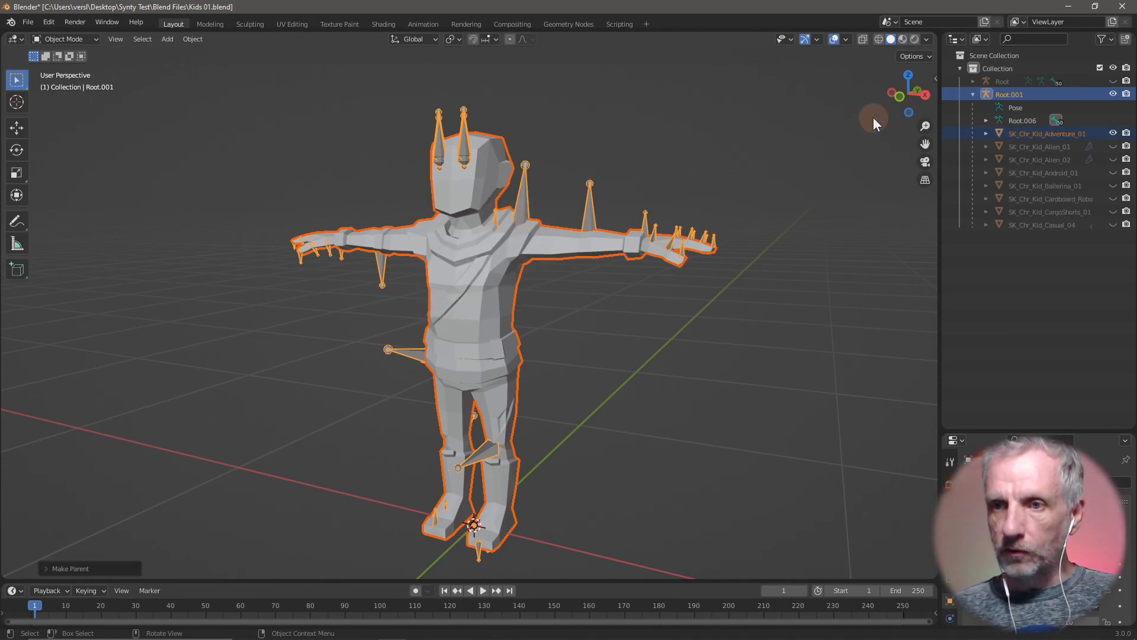
# - Hide the SK_Chr_Kid_Adventure_01 mesh, then unhide and delete the empty Root armature
pyautogui.click(1113, 133)
pyautogui.click(1071, 81)
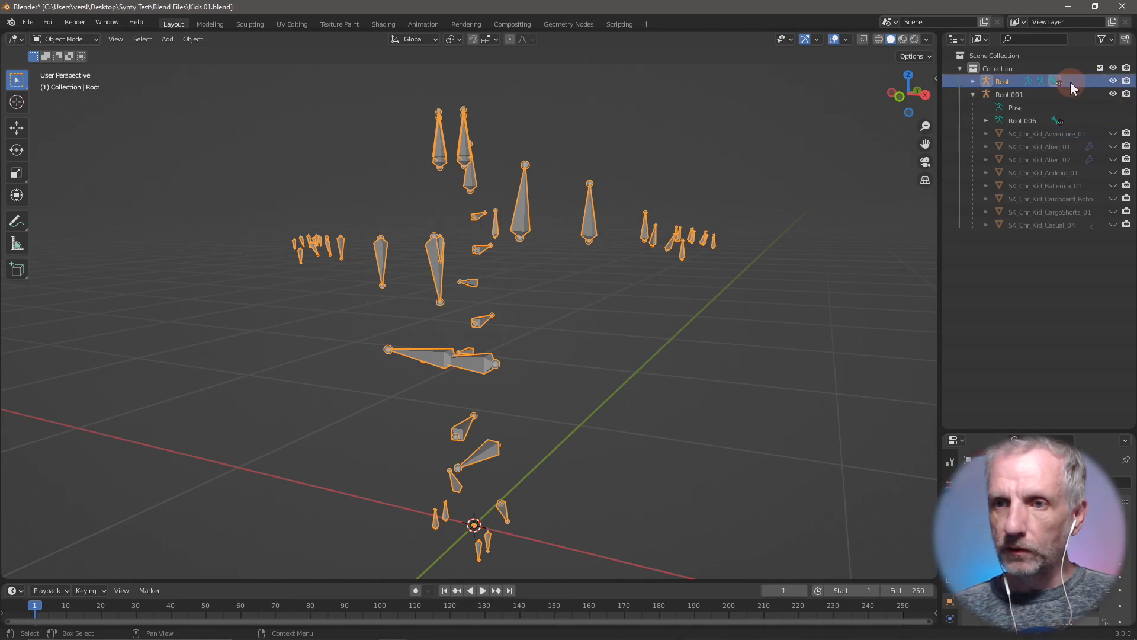
pyautogui.press('x')
pyautogui.click(663, 247)
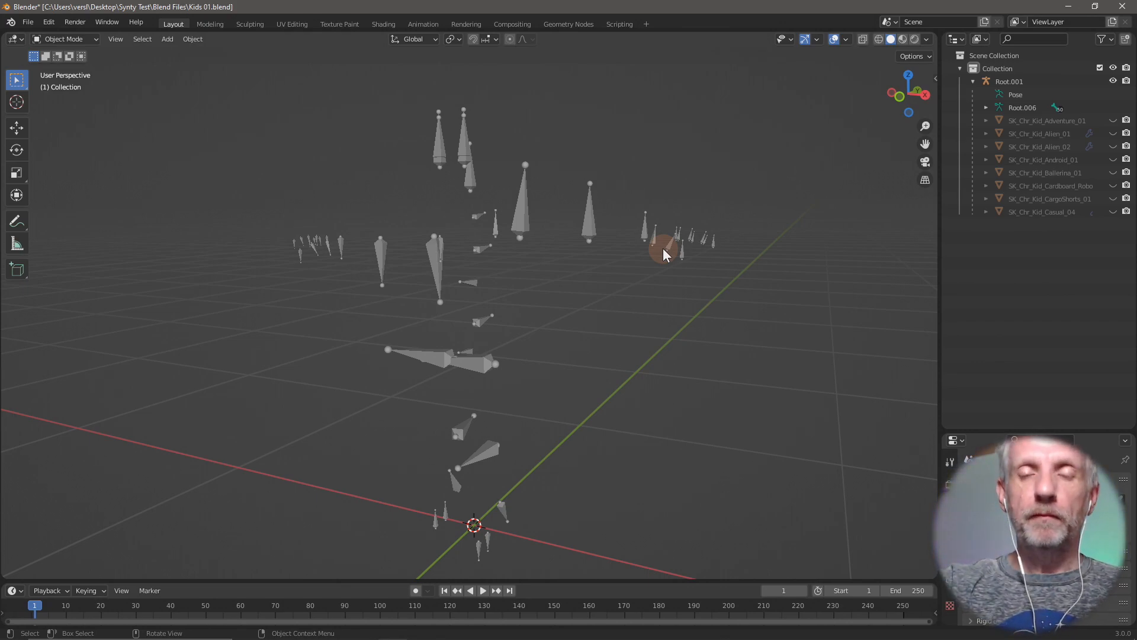
pyautogui.click(28, 22)
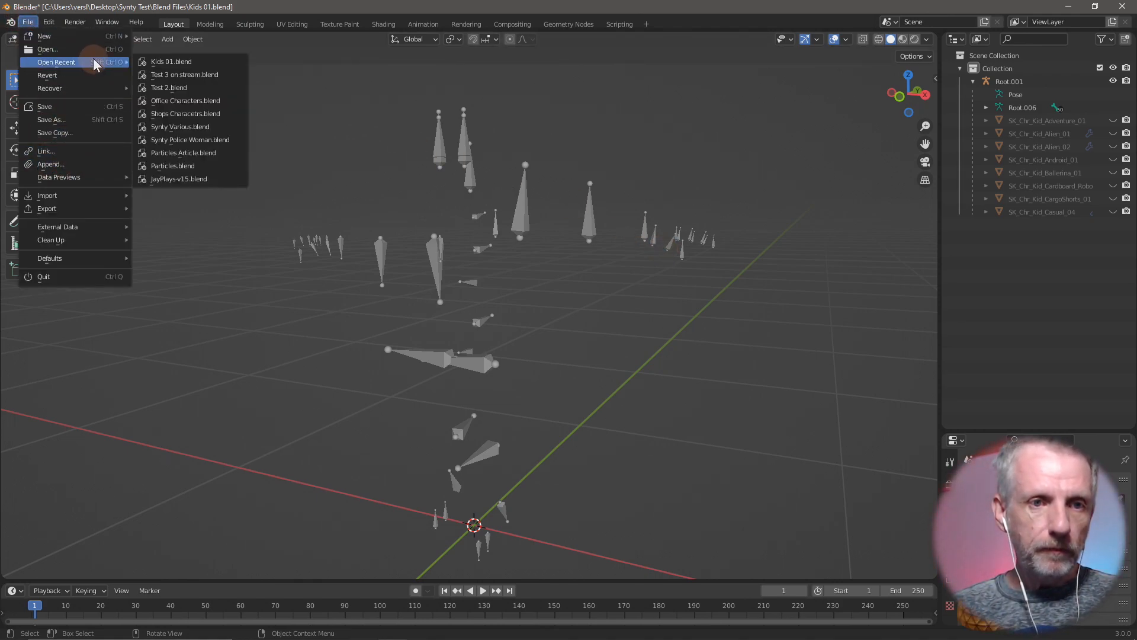
pyautogui.moveTo(100, 195)
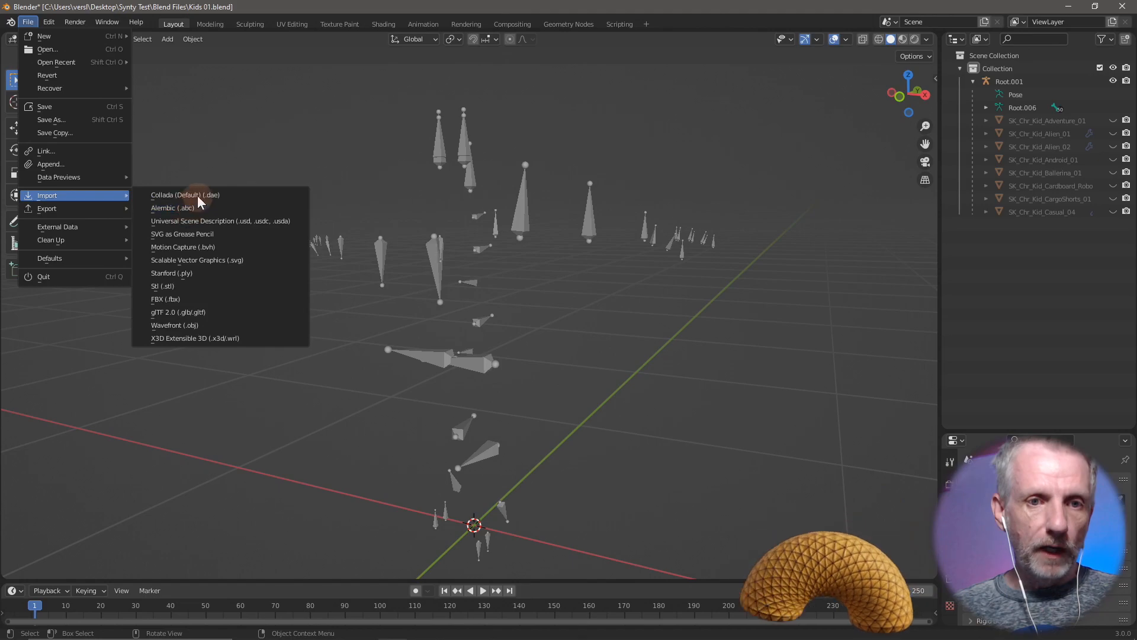
pyautogui.click(211, 327)
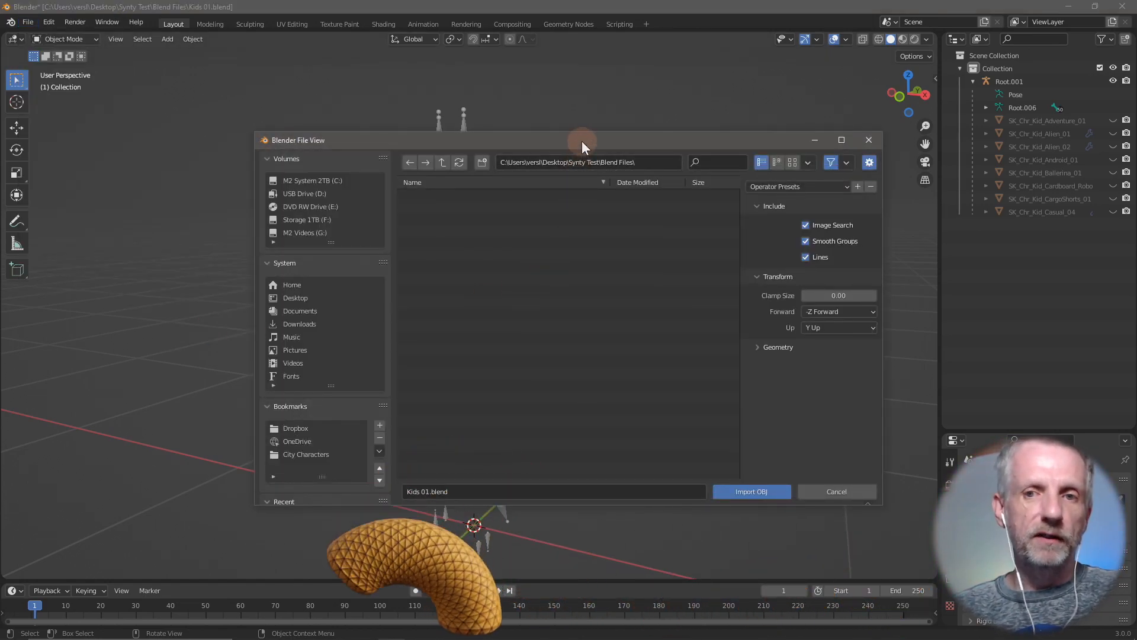
pyautogui.moveTo(581, 141); pyautogui.dragTo(529, 119)
pyautogui.click(389, 139)
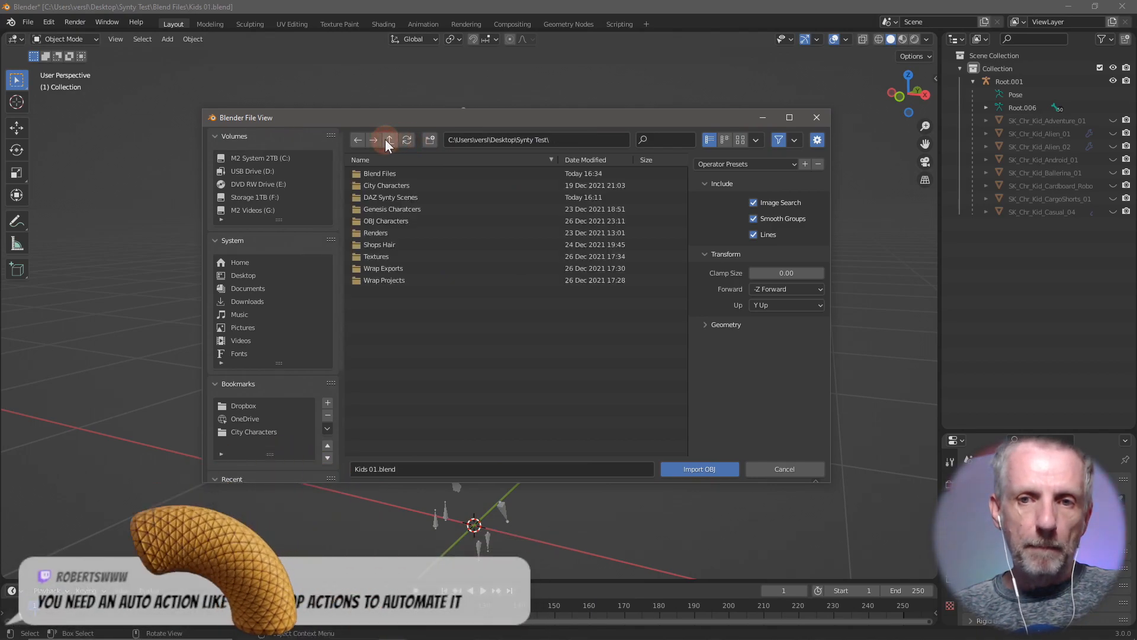
pyautogui.click(778, 469)
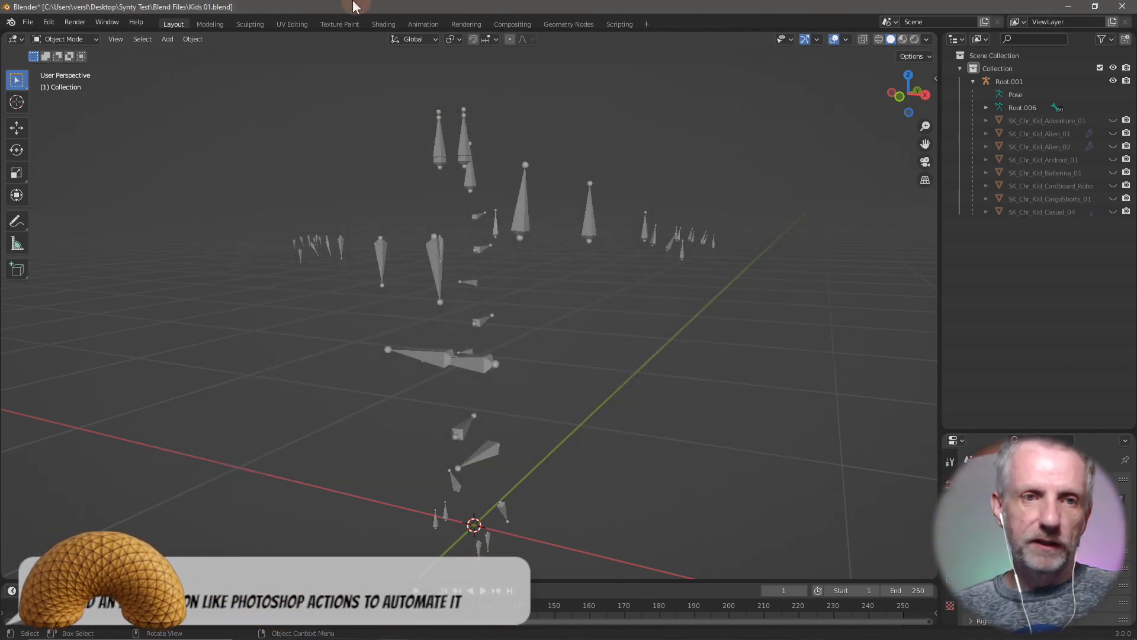
# - Start importing the next kid character file into the scene
pyautogui.click(27, 22)
pyautogui.moveTo(74, 198)
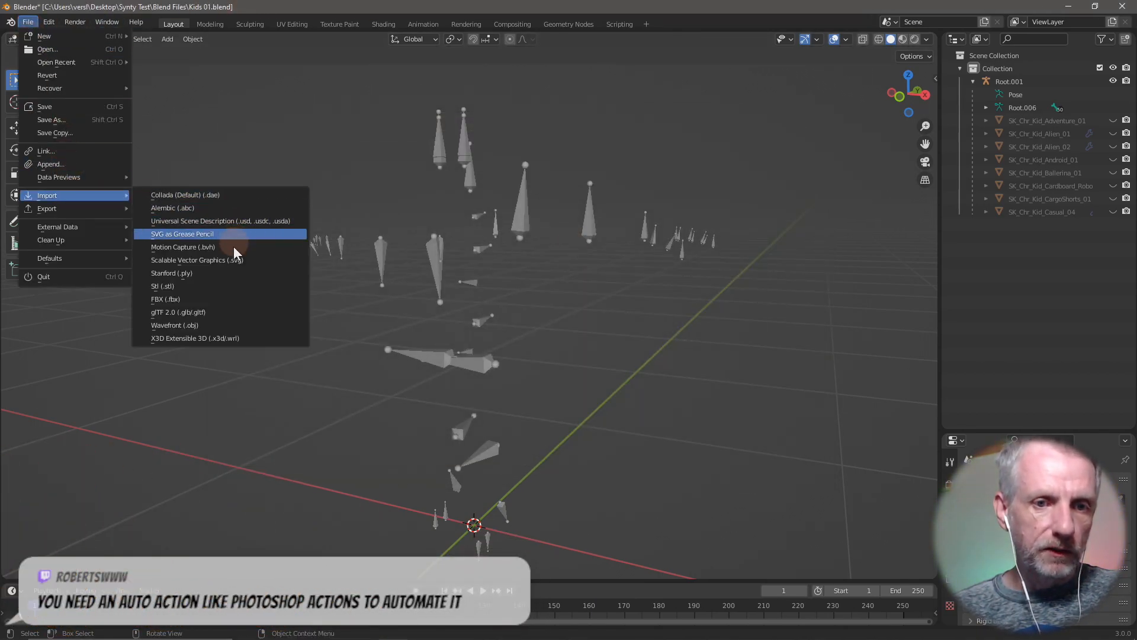
# - Start a Wavefront OBJ import and browse to Dropbox's 3D Content\Synty Assets folder
pyautogui.click(220, 325)
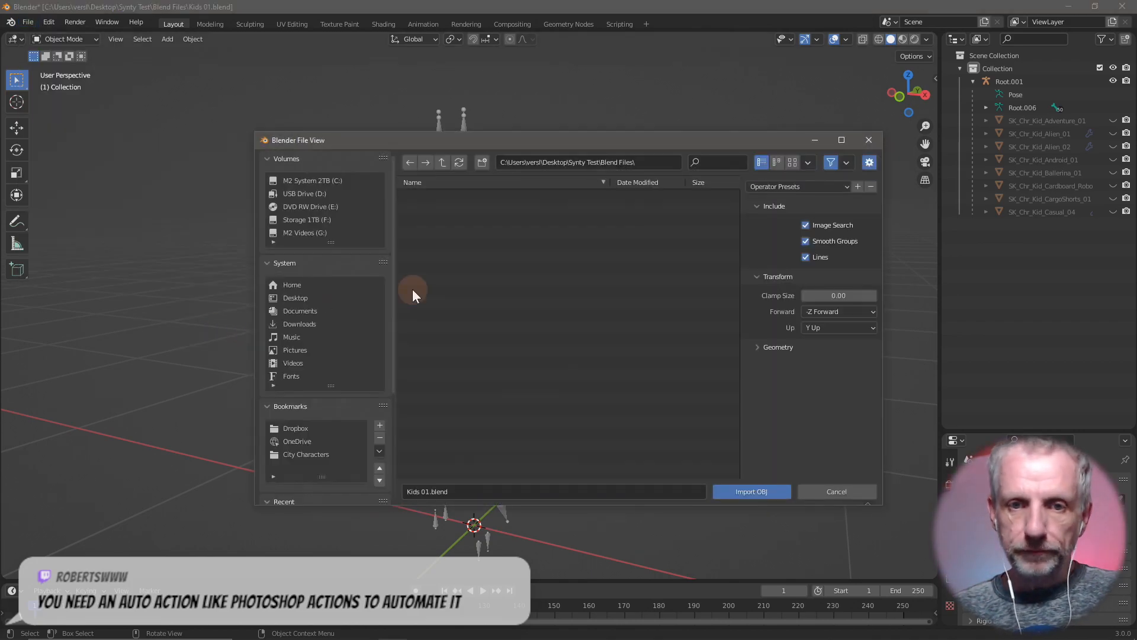
pyautogui.click(443, 161)
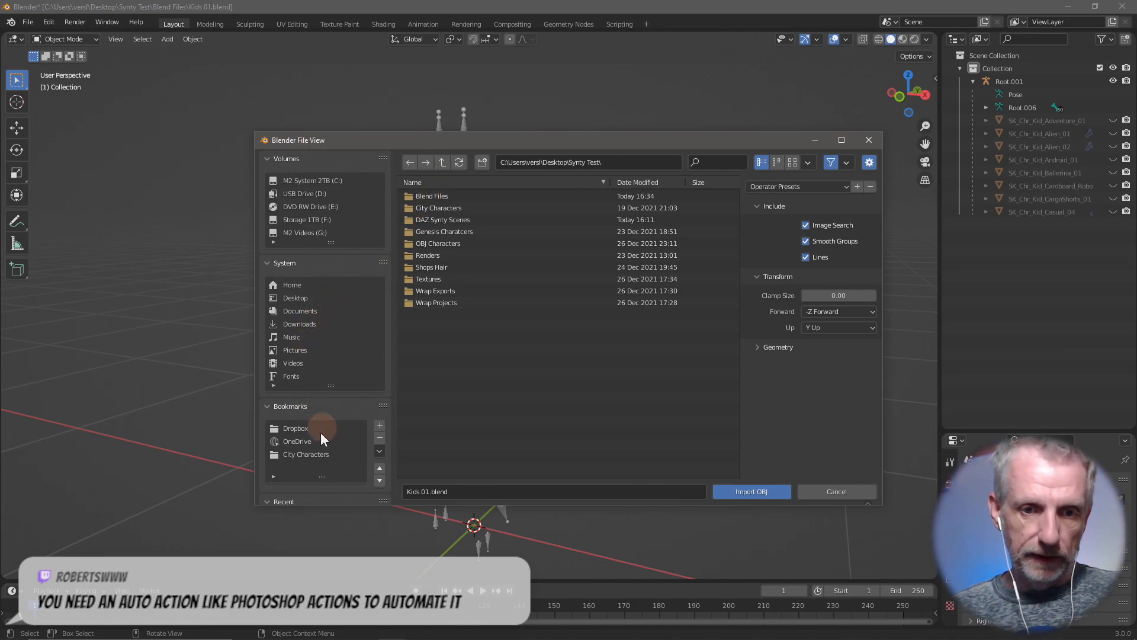
pyautogui.click(318, 456)
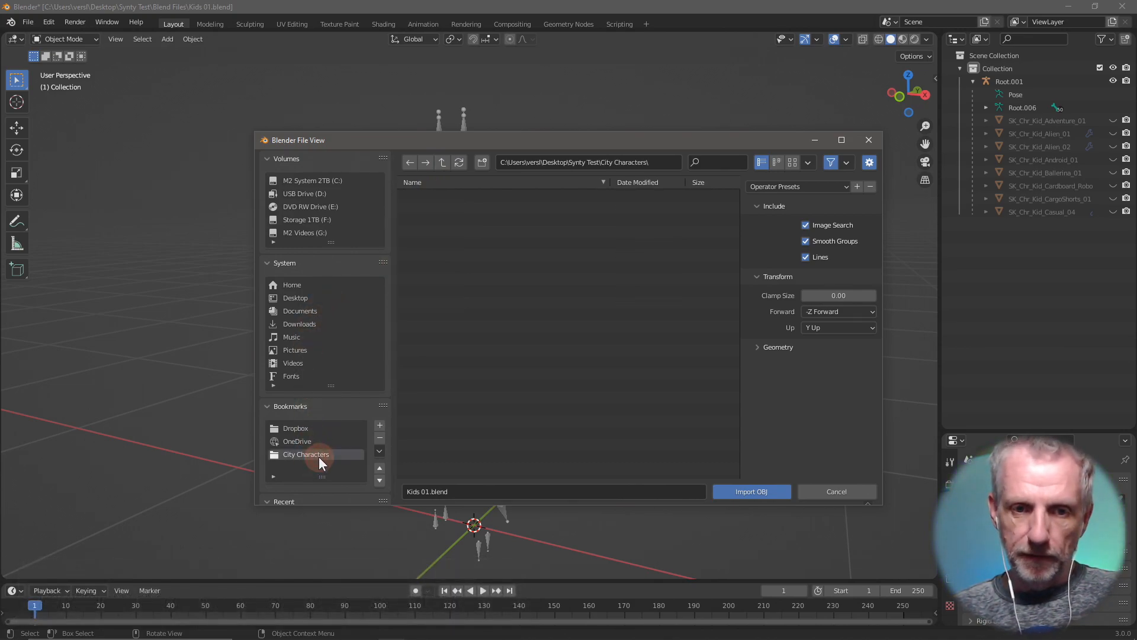
pyautogui.click(332, 431)
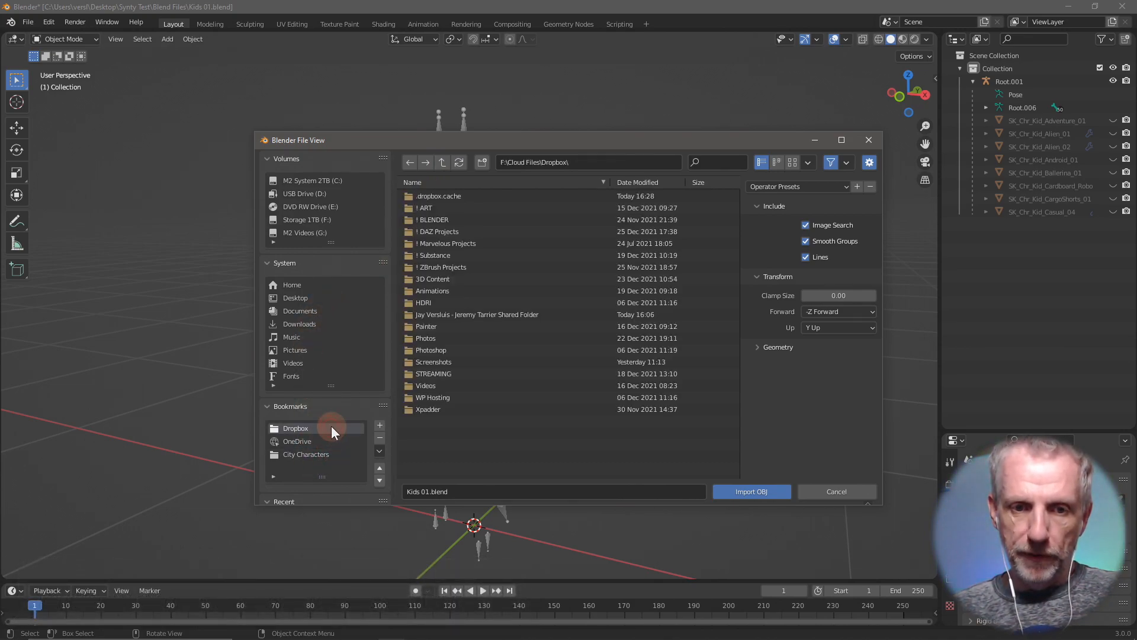
pyautogui.doubleClick(463, 278)
pyautogui.doubleClick(439, 219)
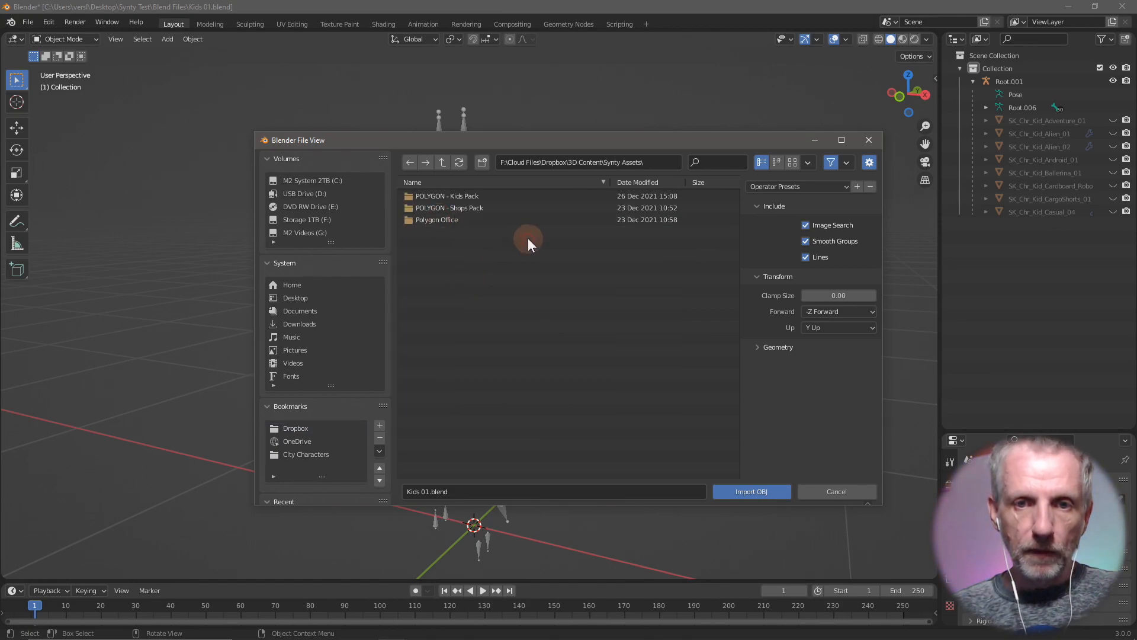
# - Open the OBJ folder inside the source files of the POLYGON - Kids Pack
pyautogui.moveTo(564, 140); pyautogui.dragTo(494, 104)
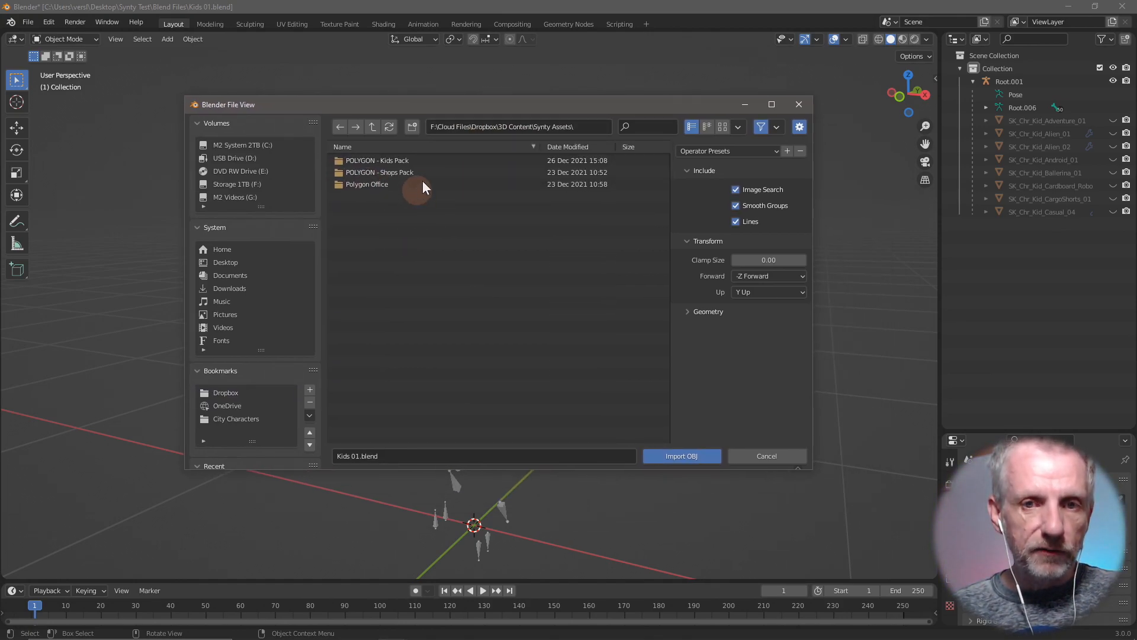
pyautogui.doubleClick(405, 182)
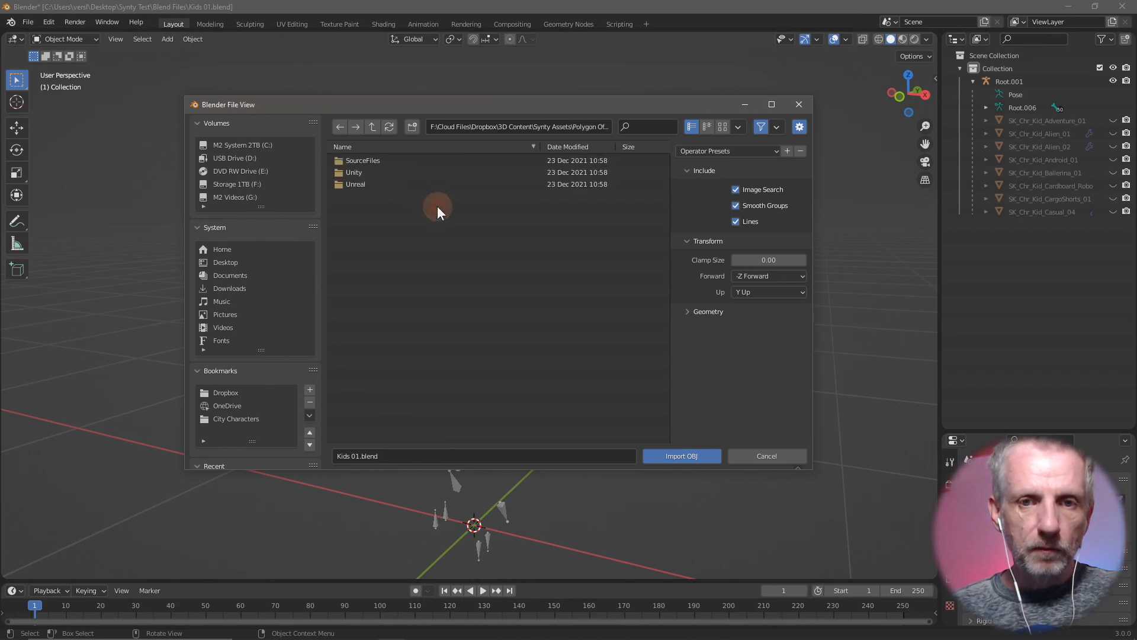
pyautogui.click(371, 125)
pyautogui.click(437, 159)
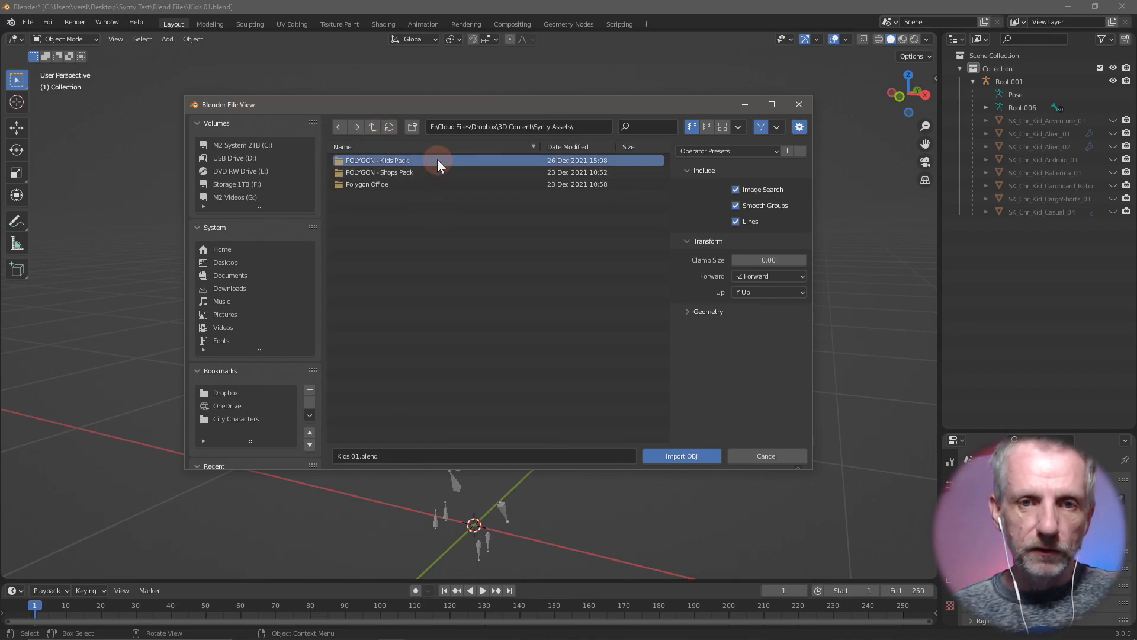
pyautogui.doubleClick(437, 160)
pyautogui.doubleClick(448, 161)
pyautogui.click(447, 161)
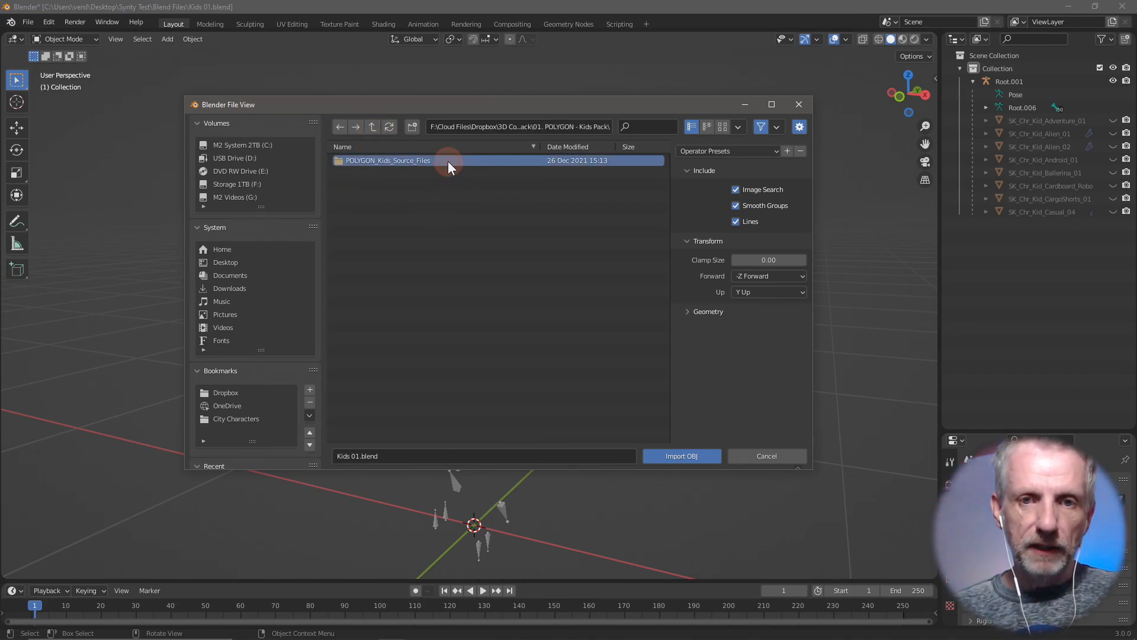
pyautogui.doubleClick(448, 161)
pyautogui.doubleClick(456, 158)
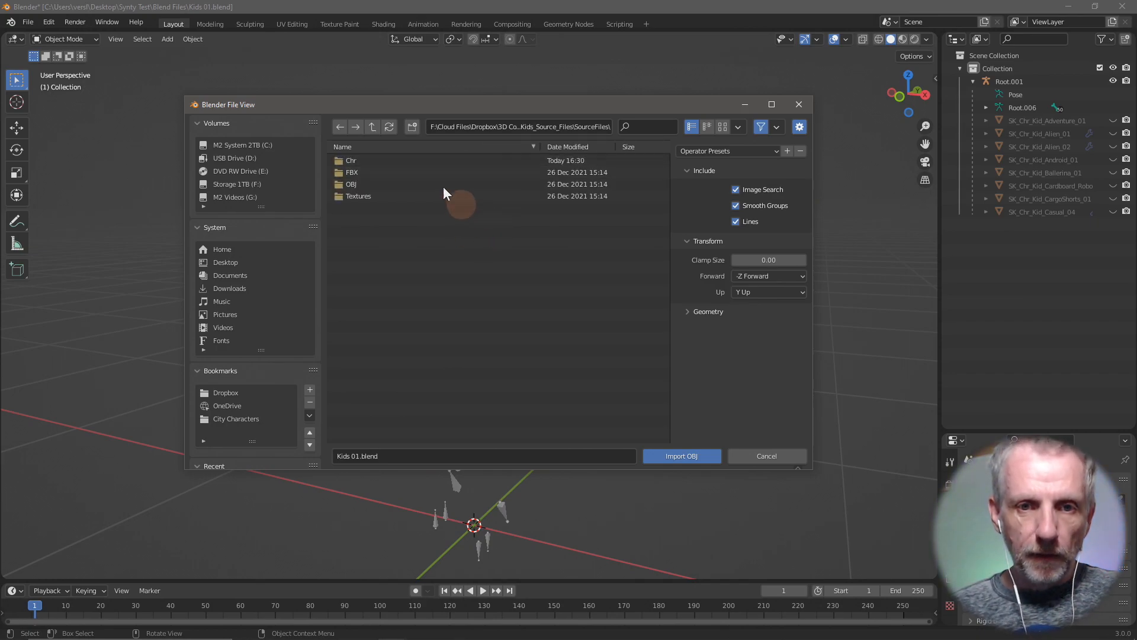
pyautogui.doubleClick(406, 183)
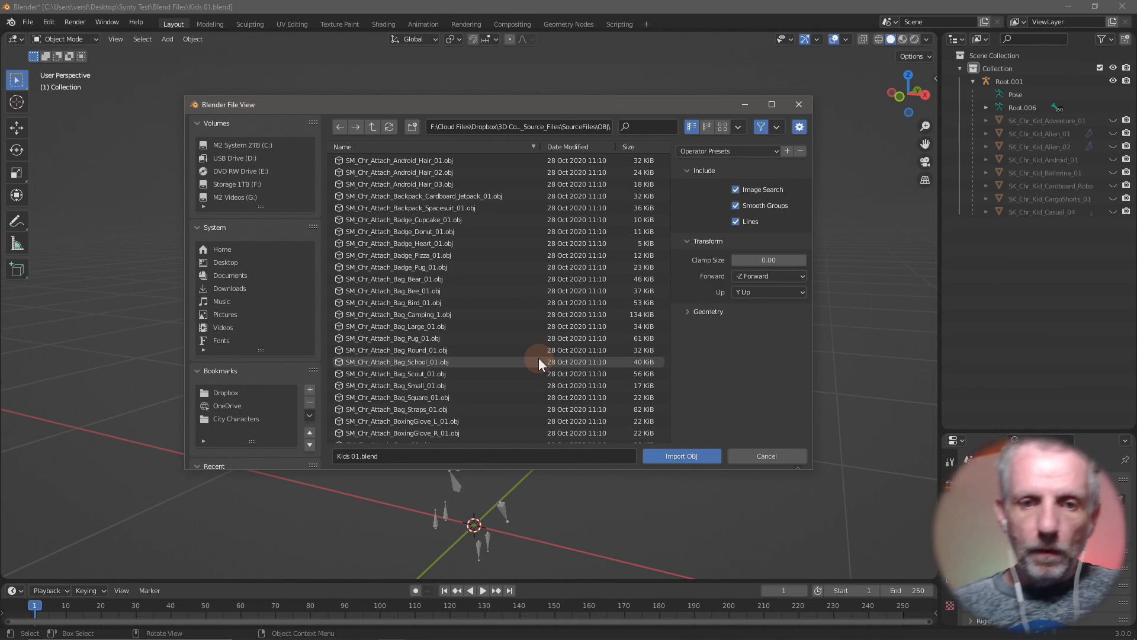
# - Look through the Kids Pack OBJ files for character attachments, hair and props, then cancel the OBJ import
pyautogui.scroll(-10, 539, 359)
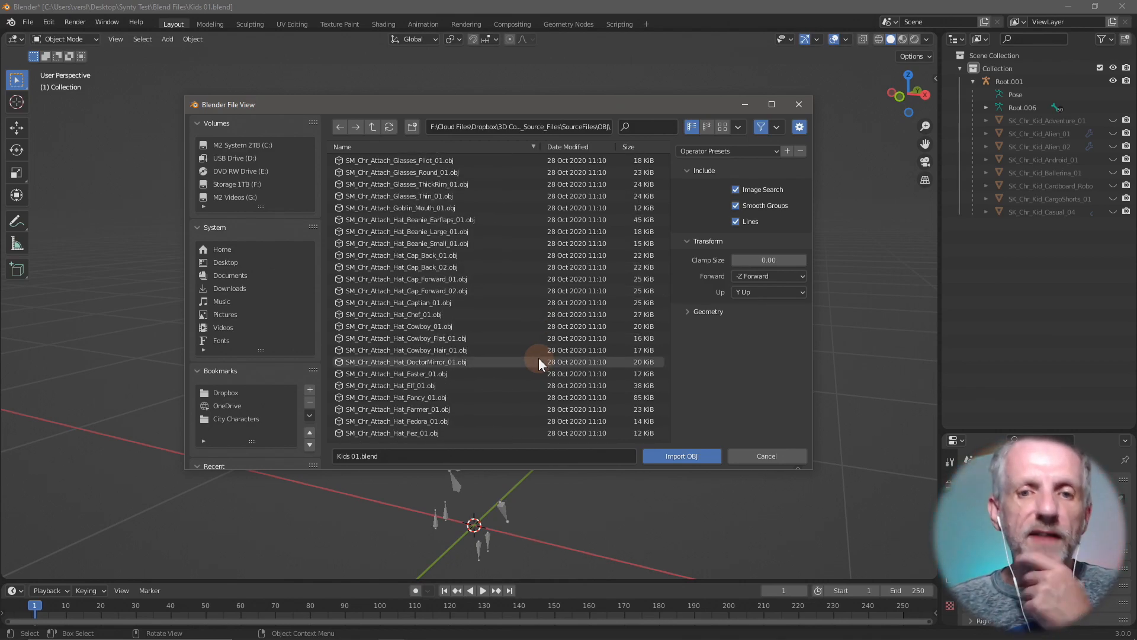
pyautogui.scroll(-10, 539, 359)
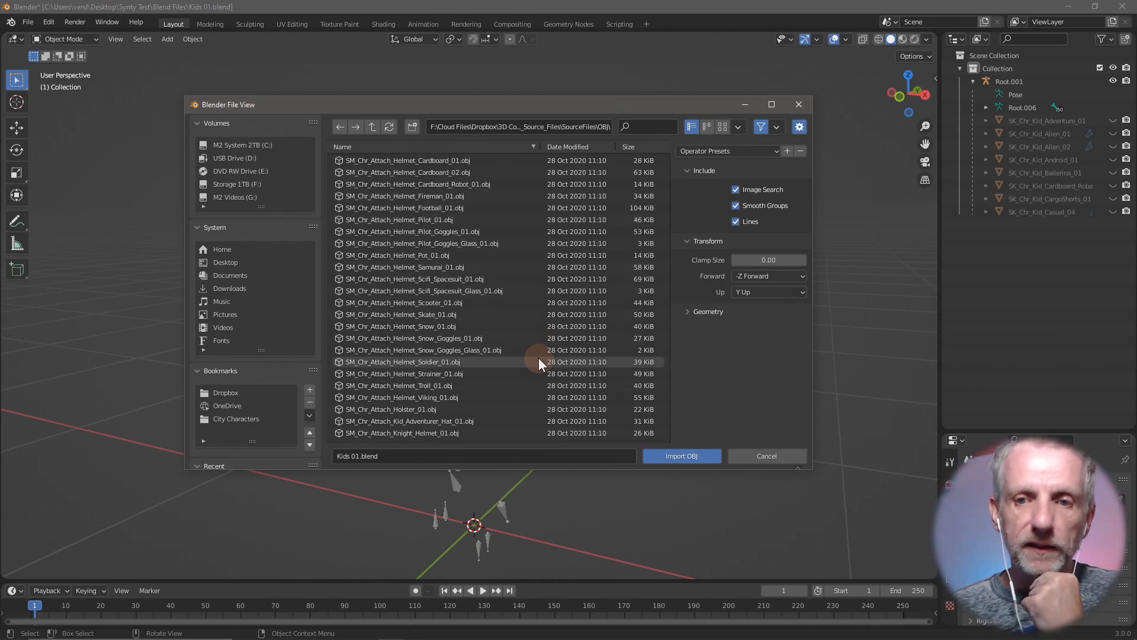
pyautogui.scroll(-10, 539, 358)
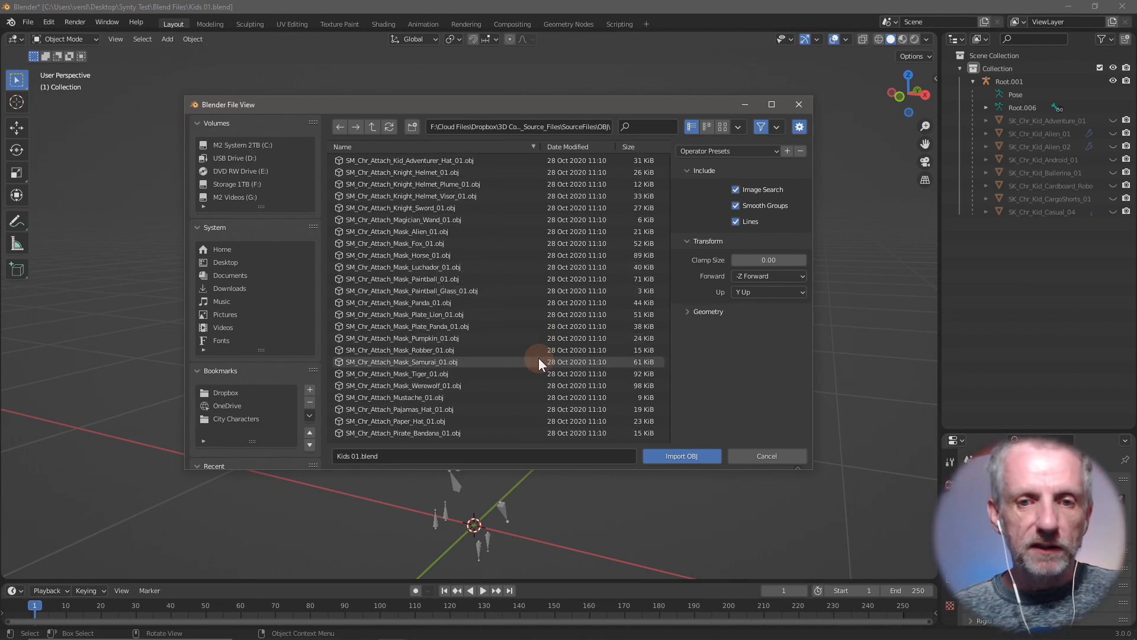
pyautogui.scroll(-15, 539, 359)
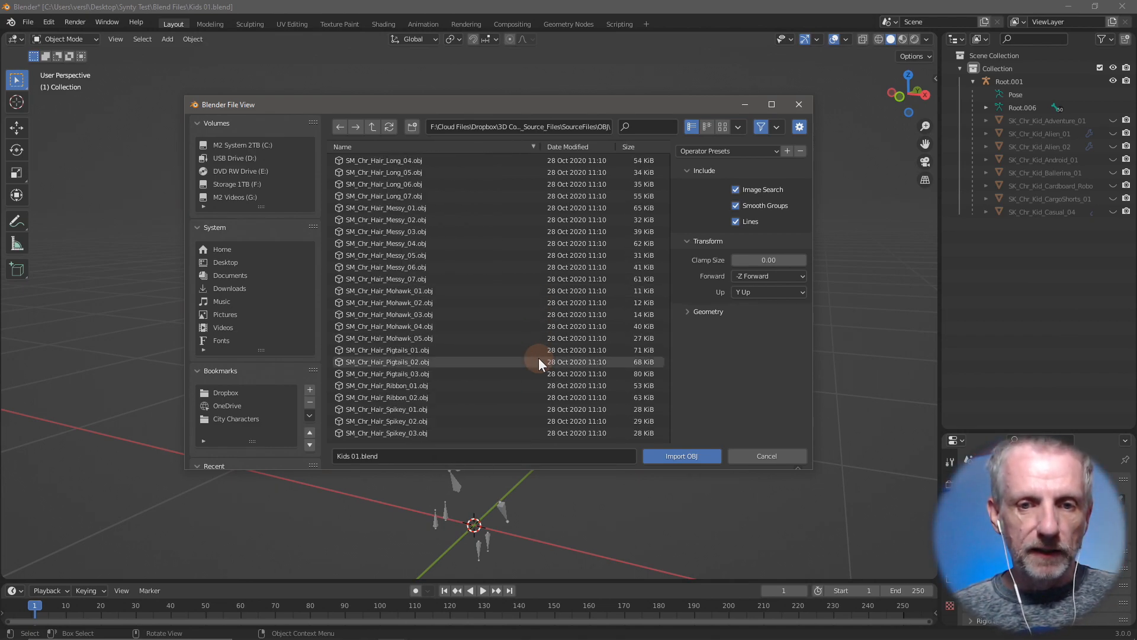
pyautogui.scroll(-15, 538, 361)
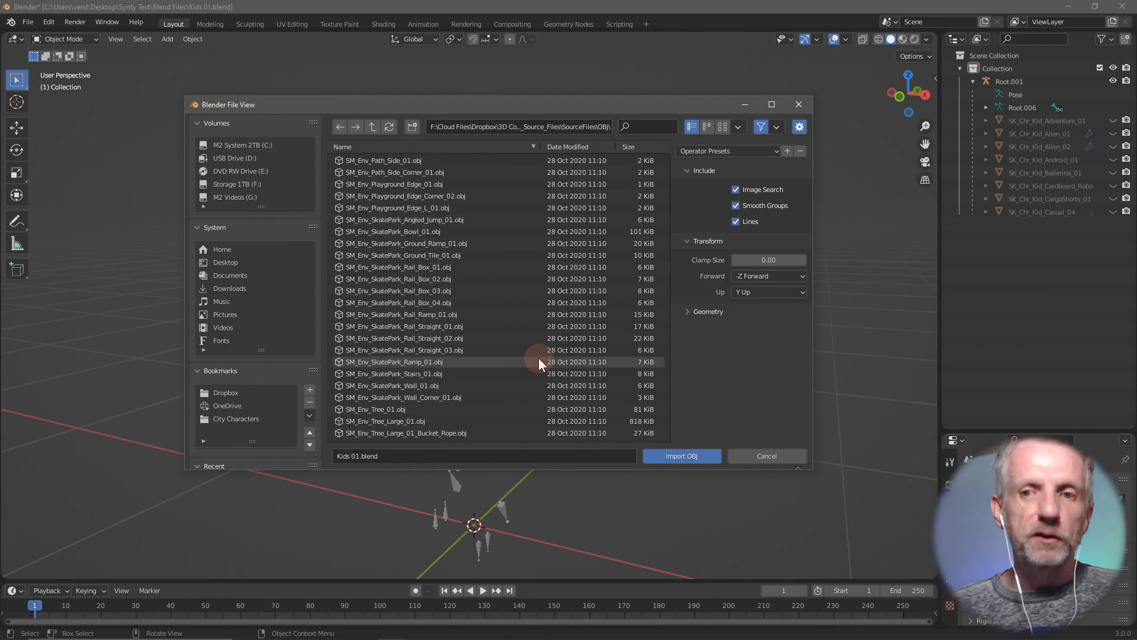
pyautogui.scroll(-15, 538, 362)
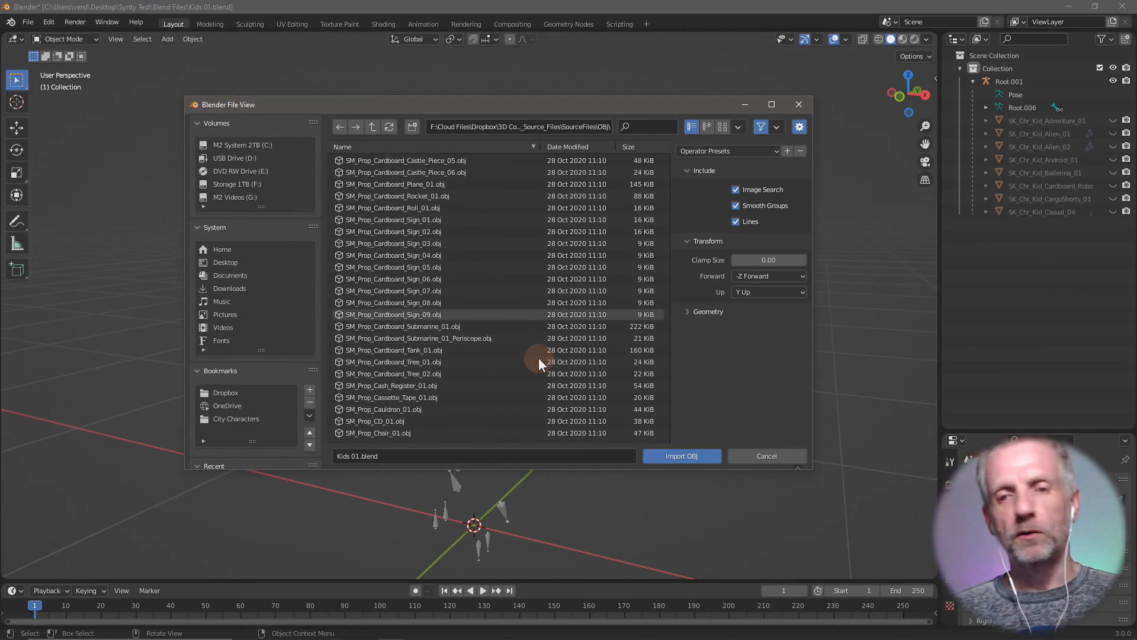
pyautogui.scroll(-10, 538, 361)
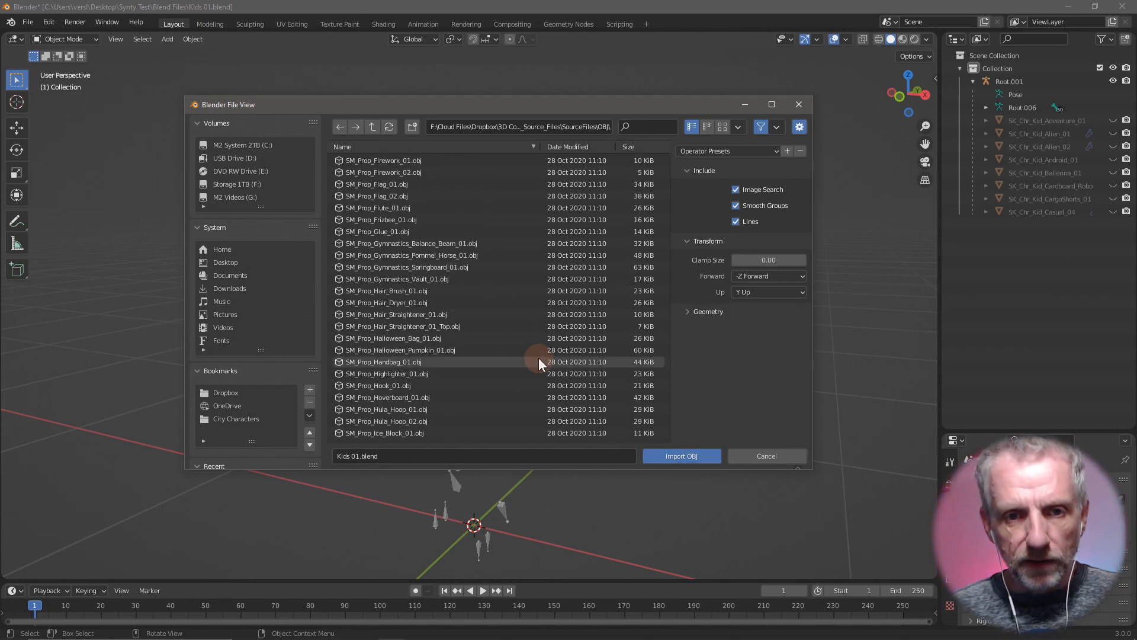
pyautogui.scroll(-15, 539, 361)
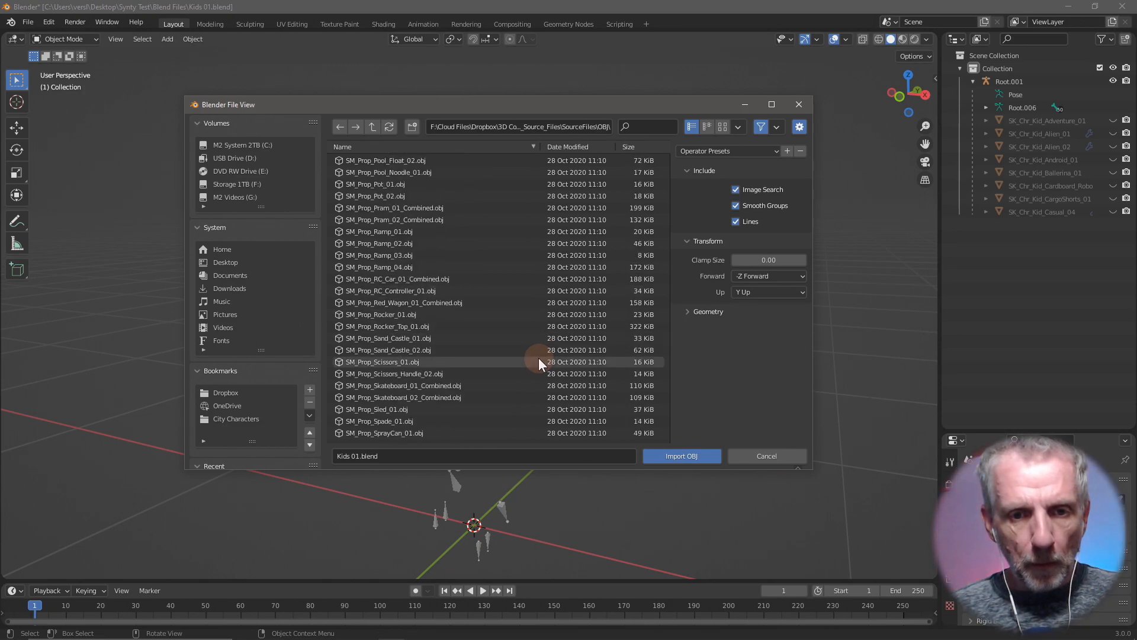
pyautogui.scroll(-15, 538, 361)
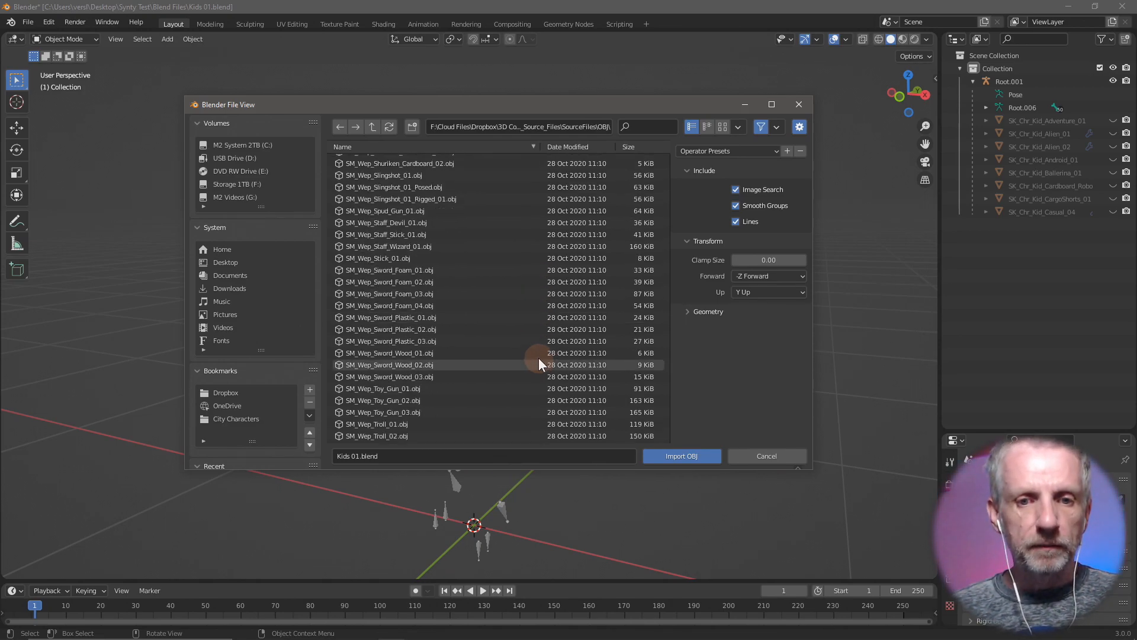
pyautogui.scroll(10, 538, 358)
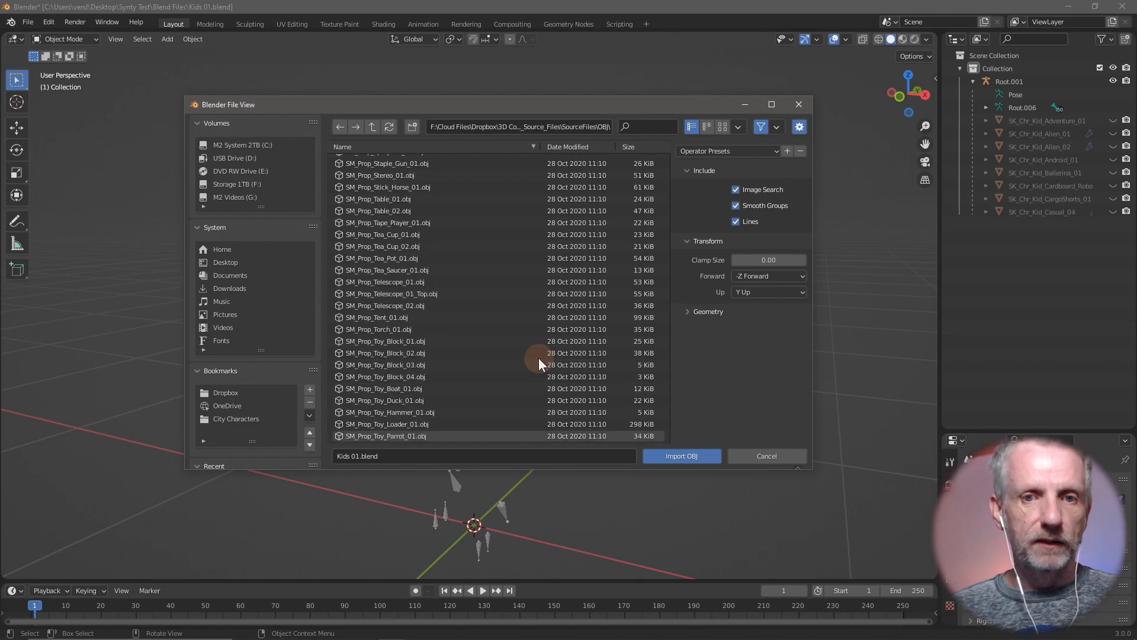
pyautogui.scroll(15, 538, 359)
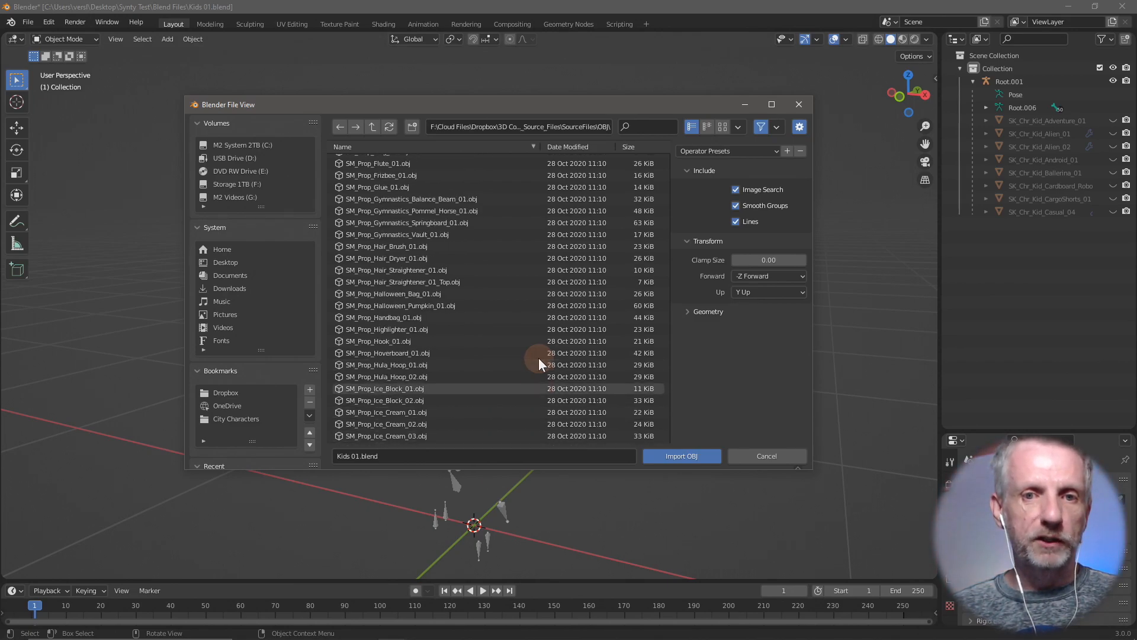
pyautogui.scroll(15, 539, 361)
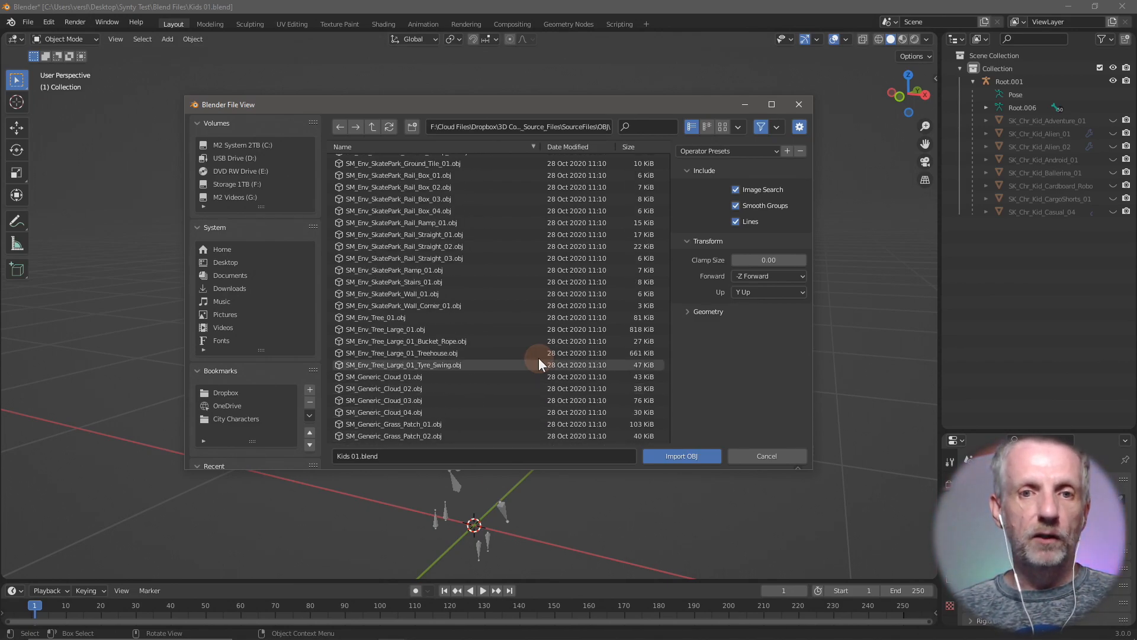
pyautogui.scroll(15, 538, 359)
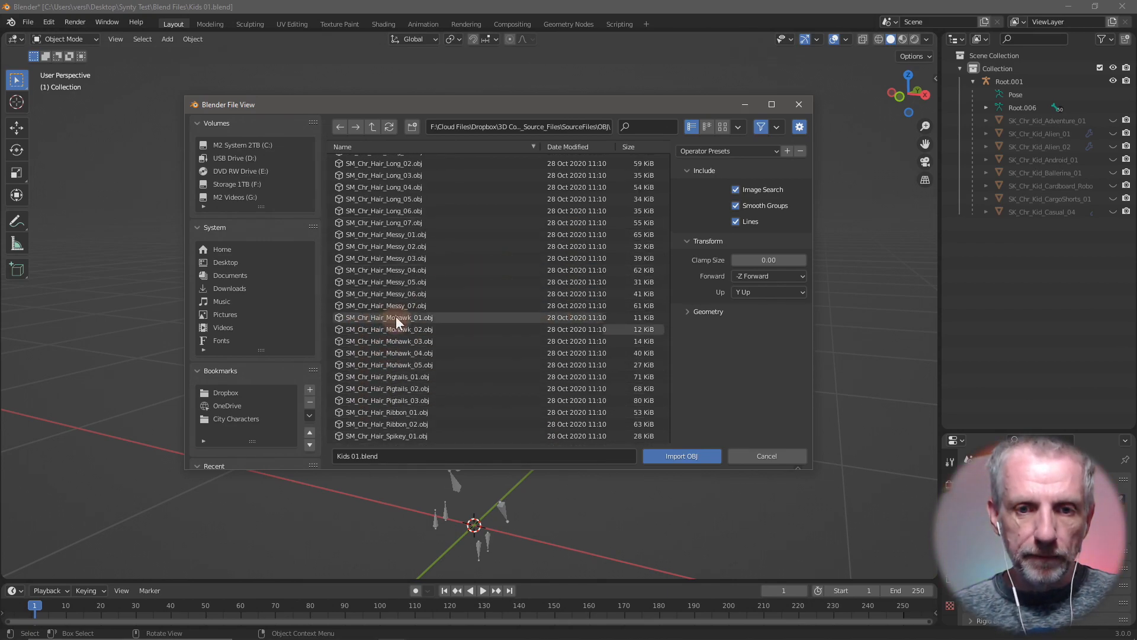
pyautogui.scroll(8, 403, 304)
pyautogui.scroll(10, 403, 304)
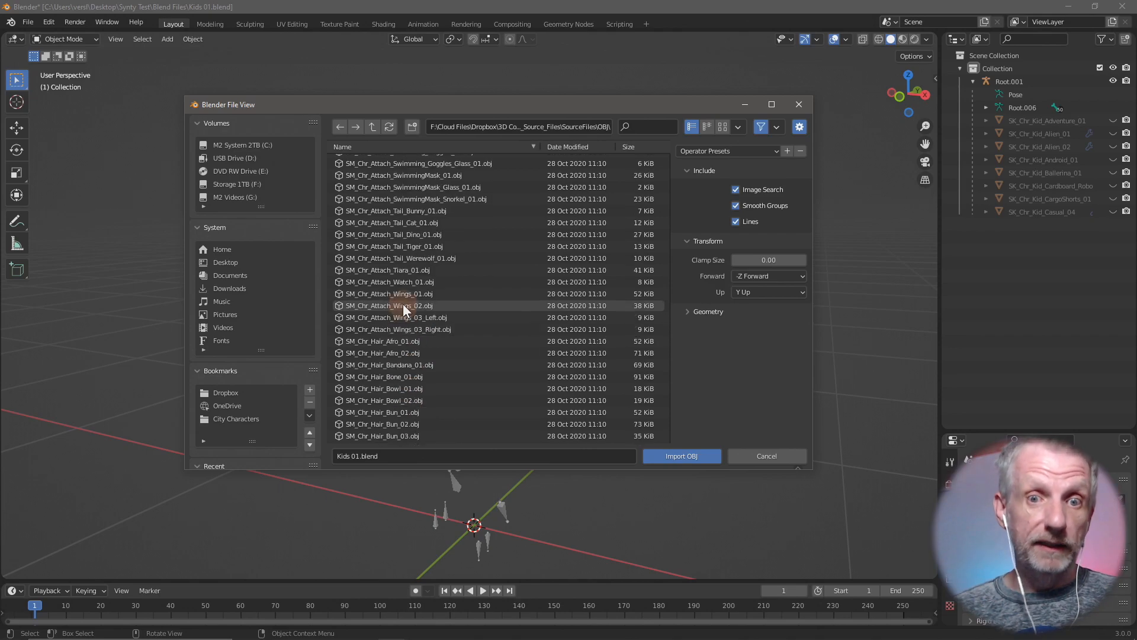
pyautogui.scroll(10, 403, 304)
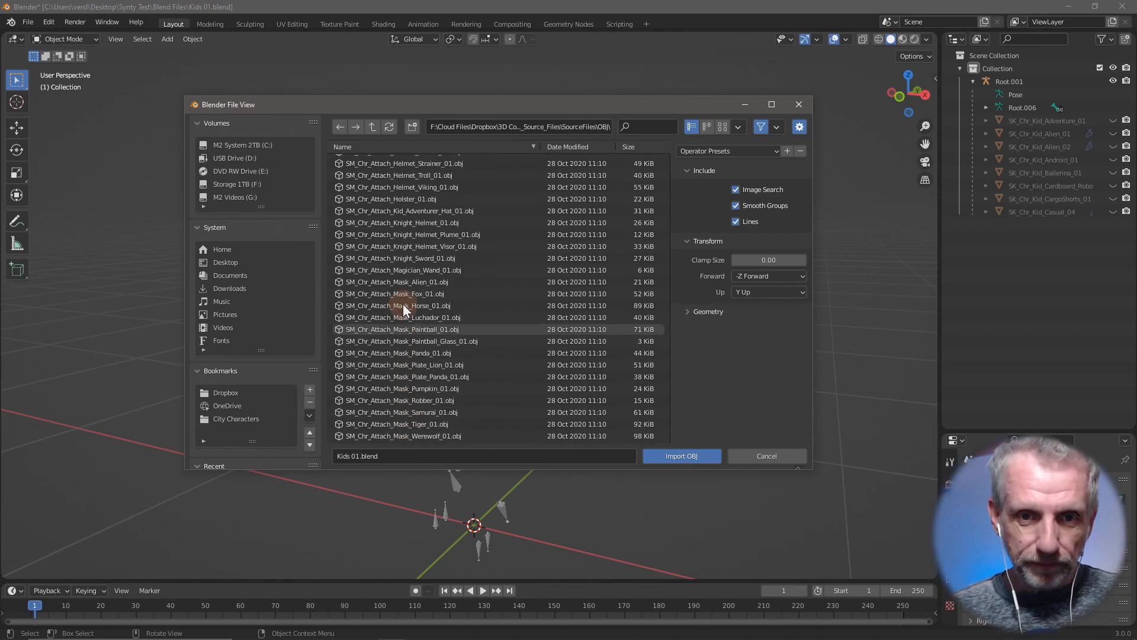
pyautogui.scroll(10, 403, 304)
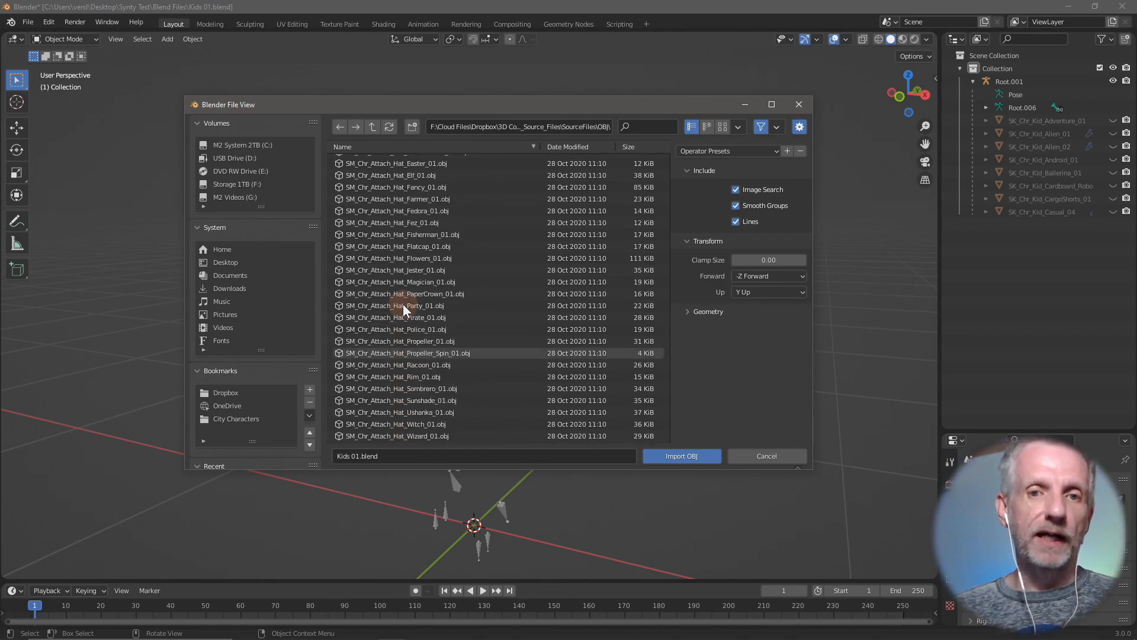
pyautogui.scroll(5, 403, 304)
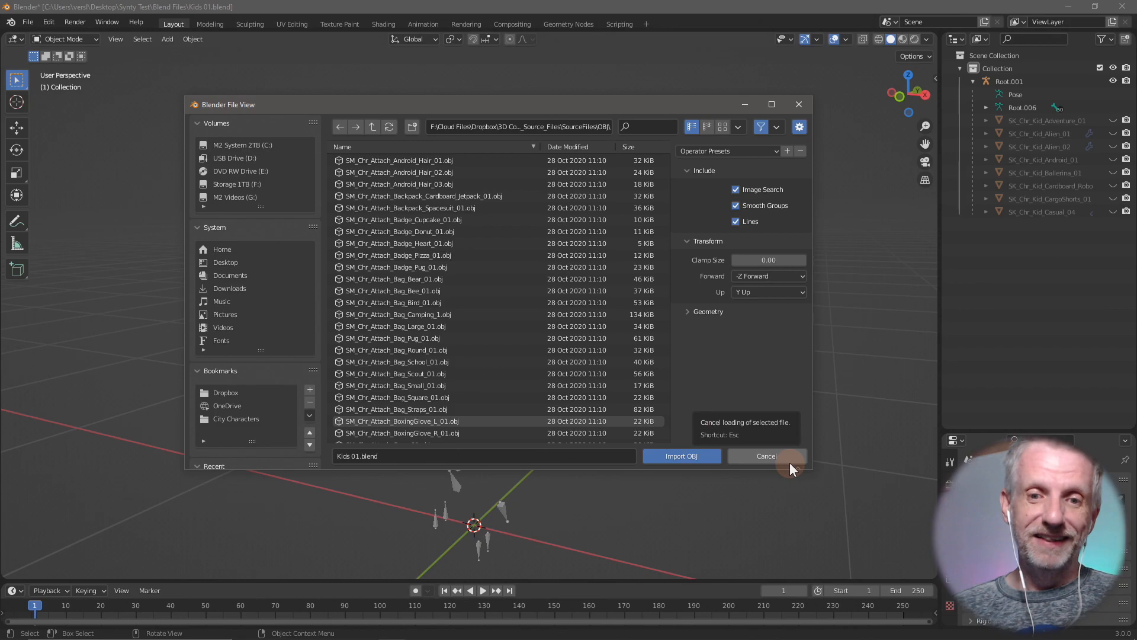
pyautogui.click(766, 456)
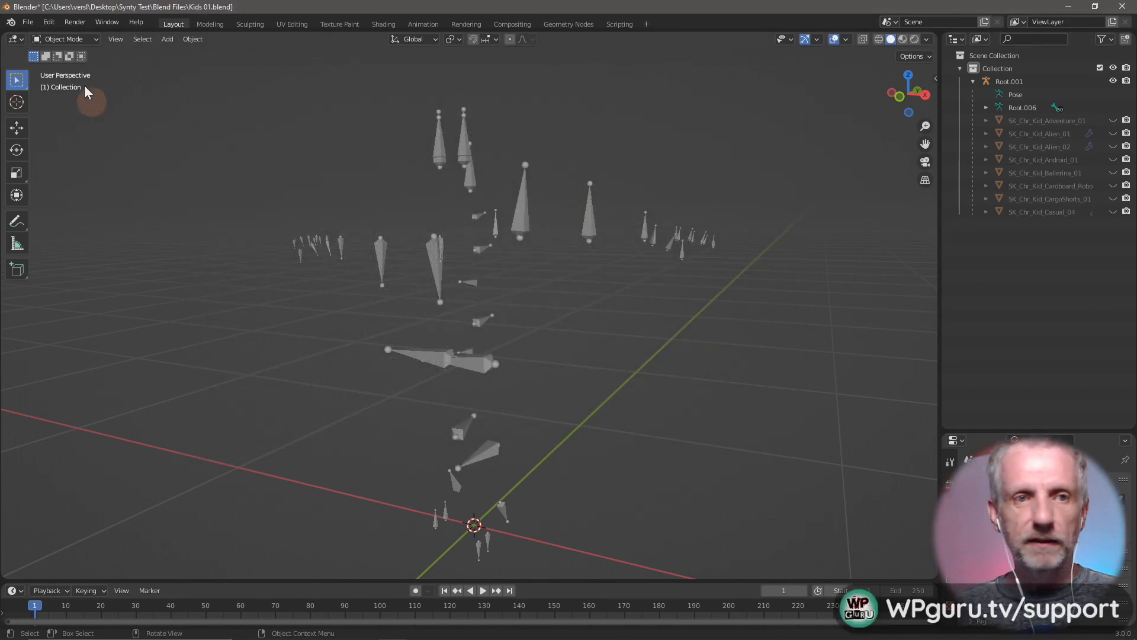
# - Import SK_Chr_Kid_Cheerleader_01.fbx as FBX from the Kids Pack's Chr folder with the default import options
pyautogui.click(34, 24)
pyautogui.moveTo(65, 195)
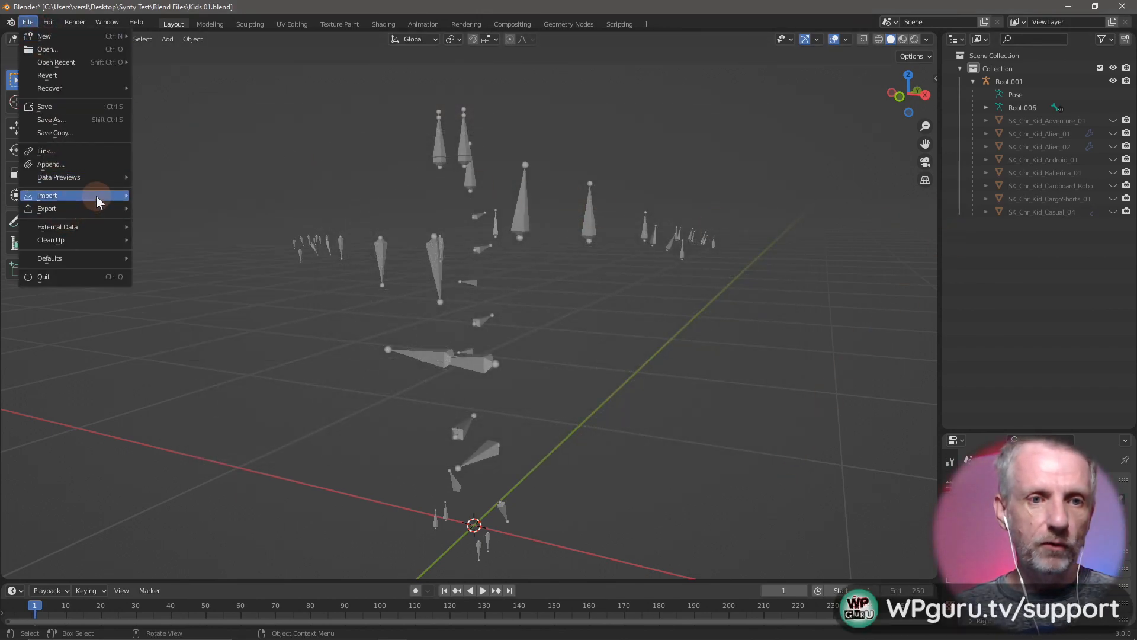
pyautogui.click(208, 299)
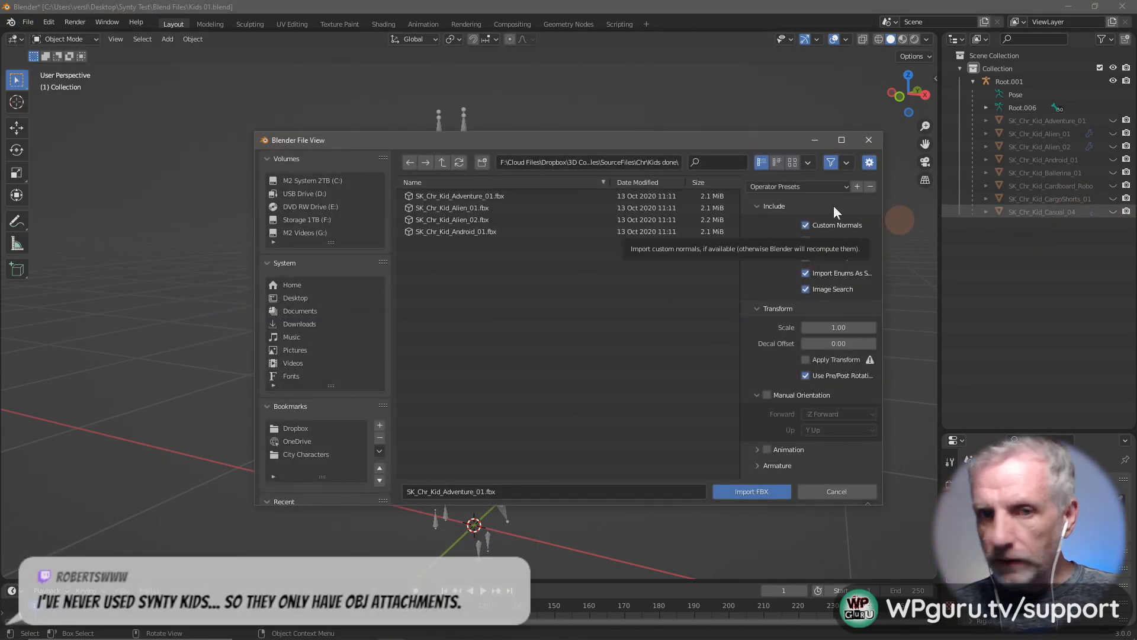
pyautogui.click(442, 163)
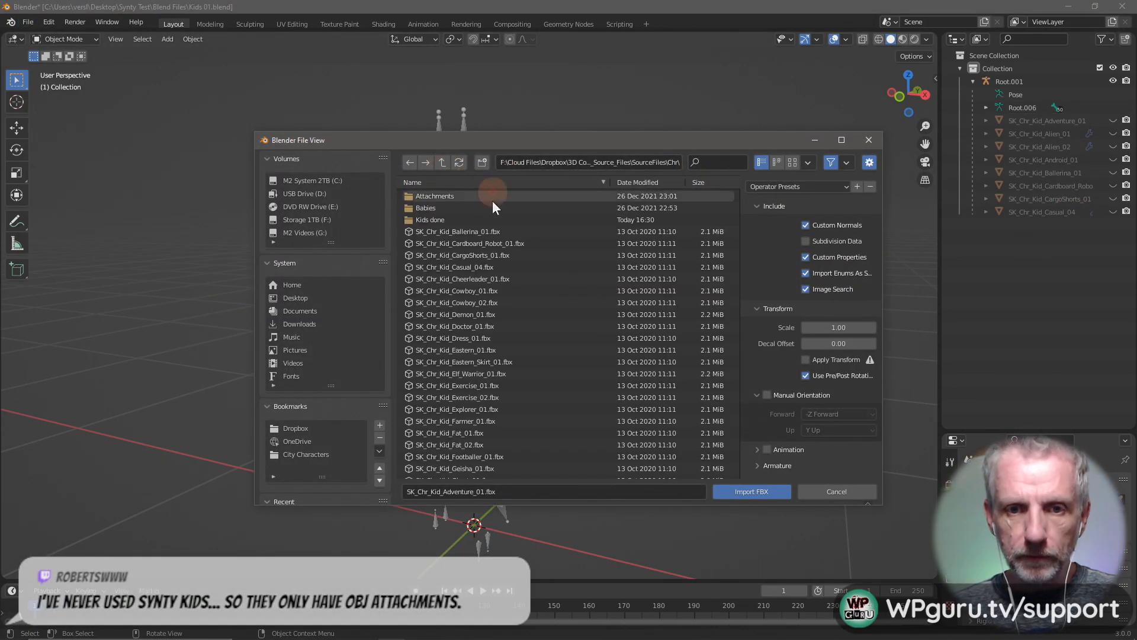
pyautogui.click(521, 278)
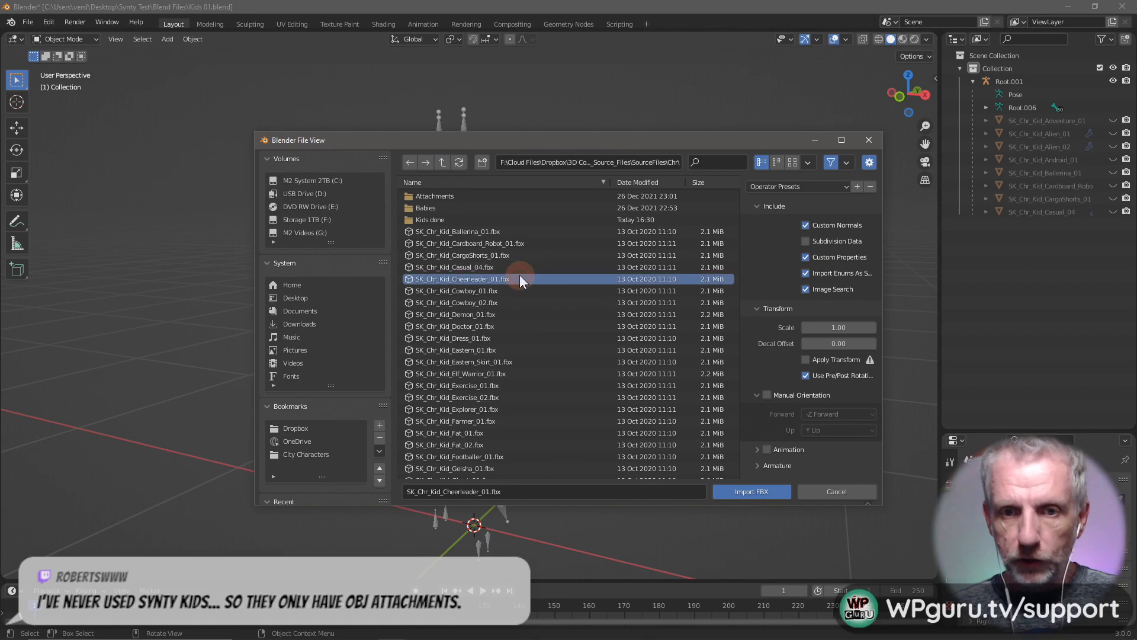
pyautogui.click(771, 490)
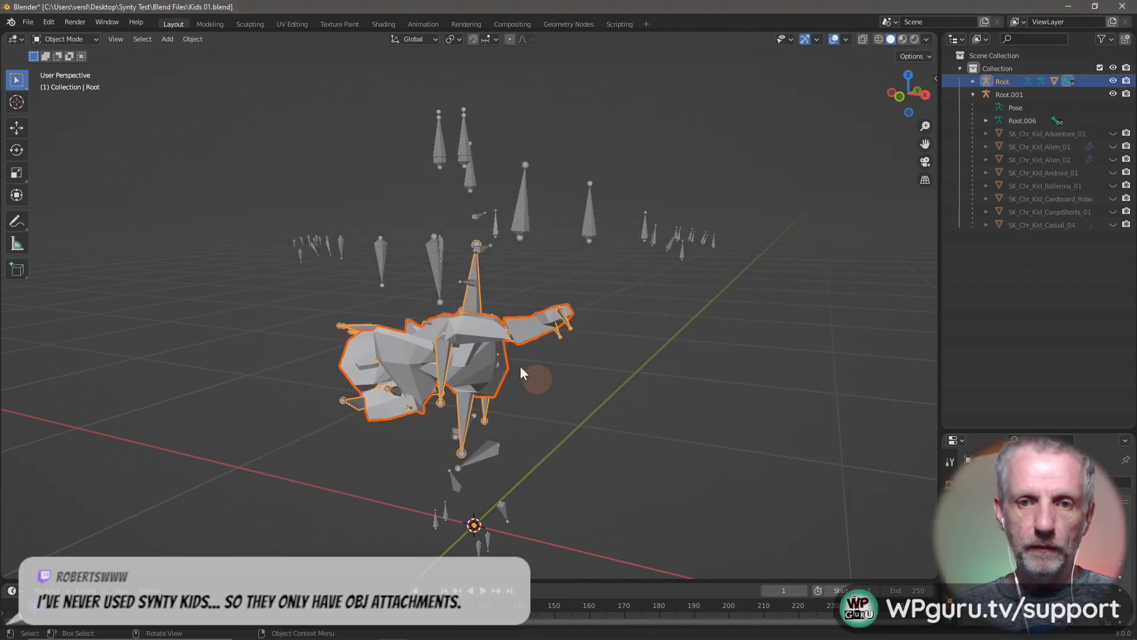
# - Clear all pose transforms on the imported Cheerleader's Root armature in Pose Mode, then return to Object Mode
pyautogui.click(467, 301)
pyautogui.click(75, 39)
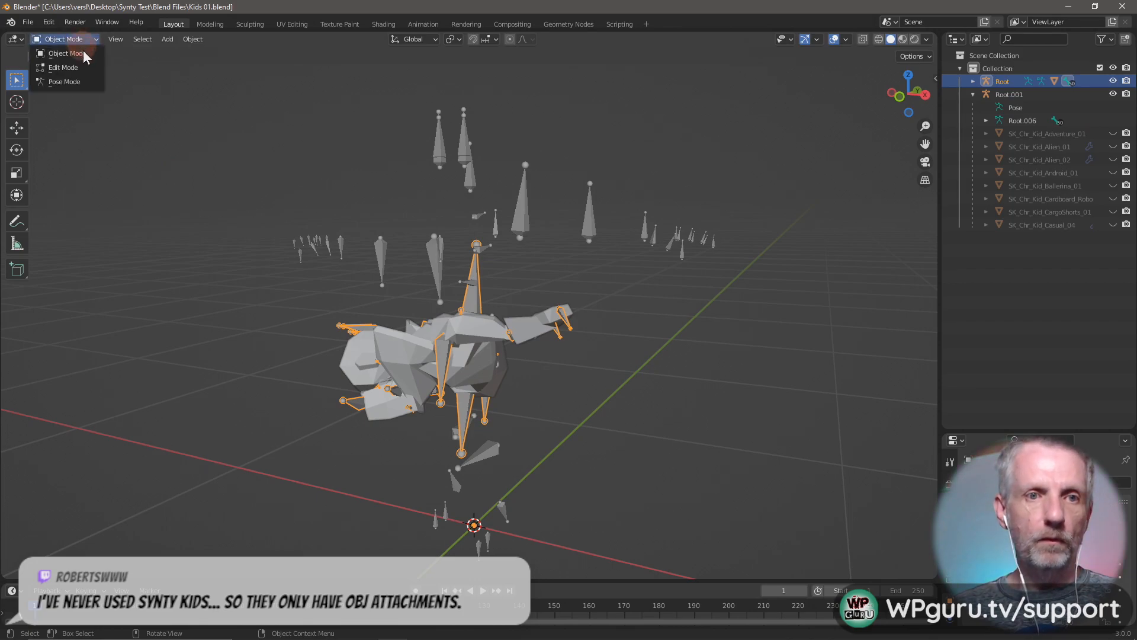
pyautogui.click(65, 82)
pyautogui.click(173, 41)
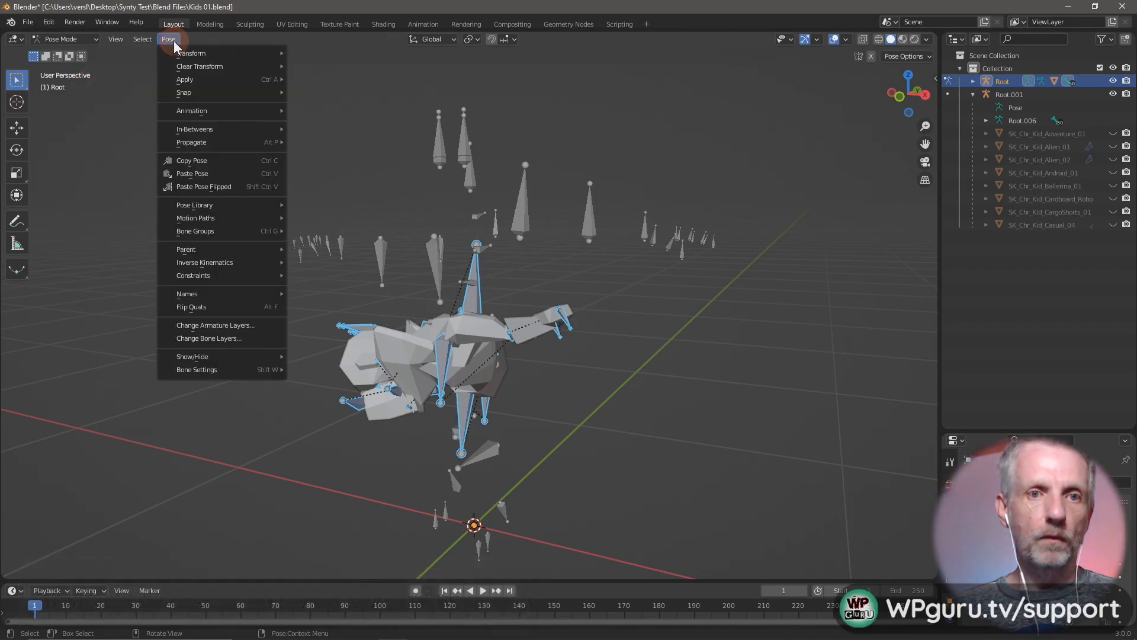
pyautogui.moveTo(226, 71)
pyautogui.click(292, 76)
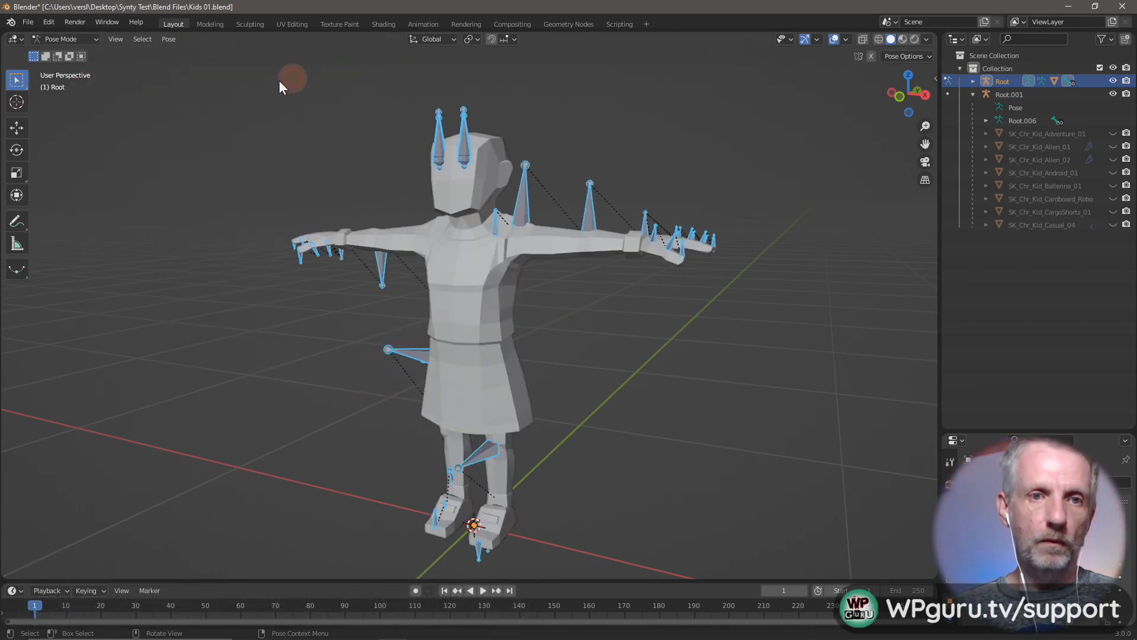
pyautogui.click(89, 41)
pyautogui.click(84, 53)
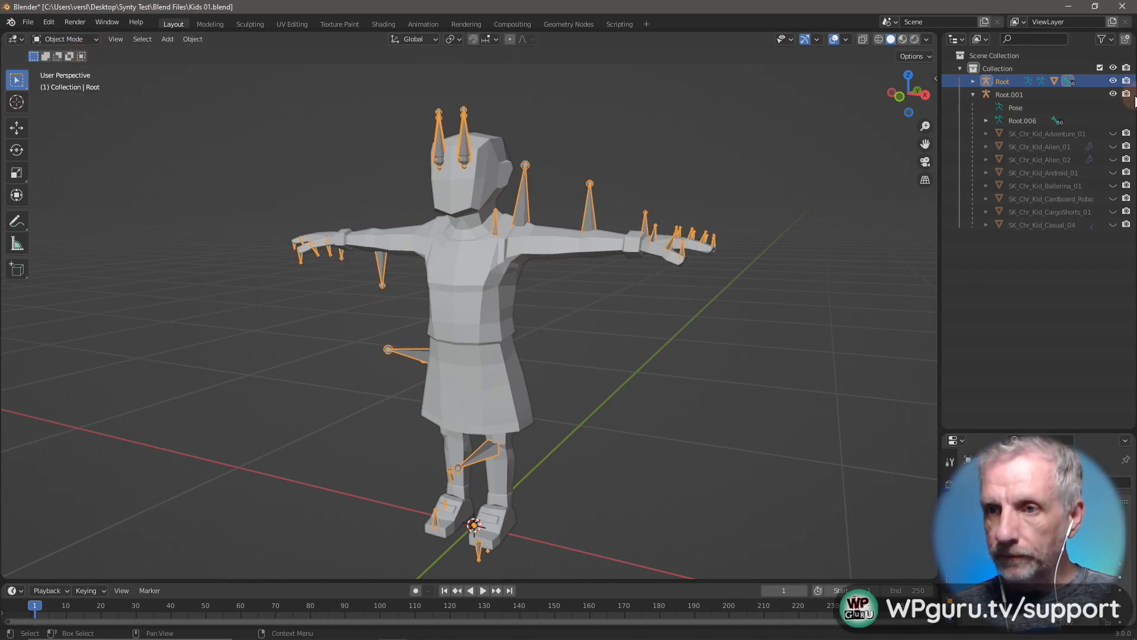
# - Hide the imported Root armature and parent the Cheerleader mesh to Root.001 using Object (Keep Transform)
pyautogui.click(1113, 82)
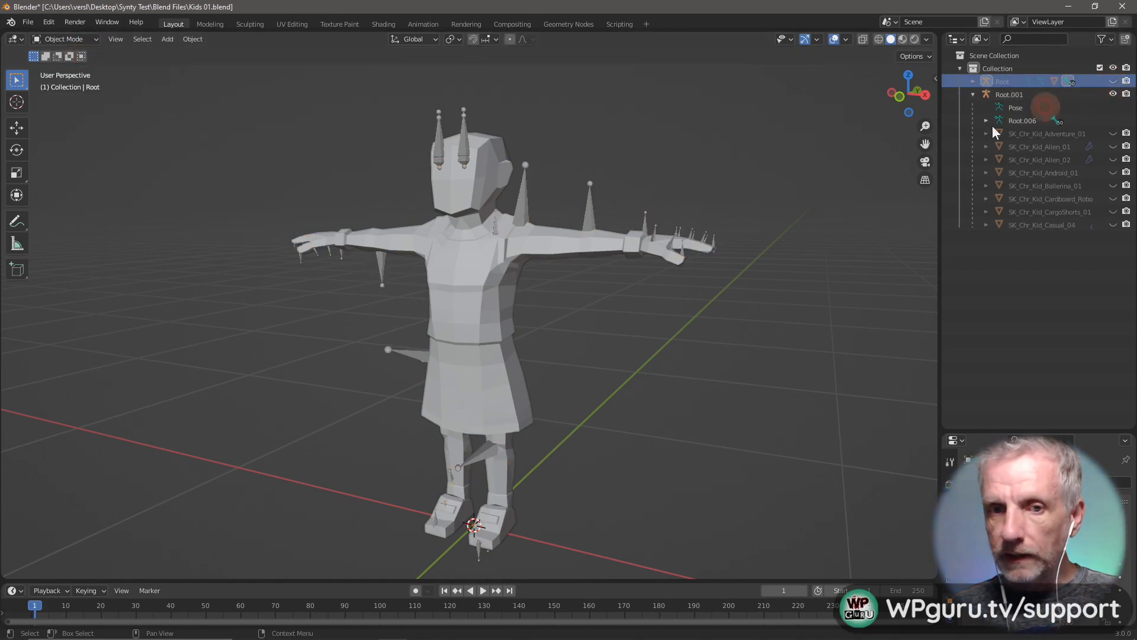
pyautogui.click(520, 244)
pyautogui.keyDown('shift'); pyautogui.click(517, 211); pyautogui.keyUp('shift')
pyautogui.hotkey('ctrl', 'p')
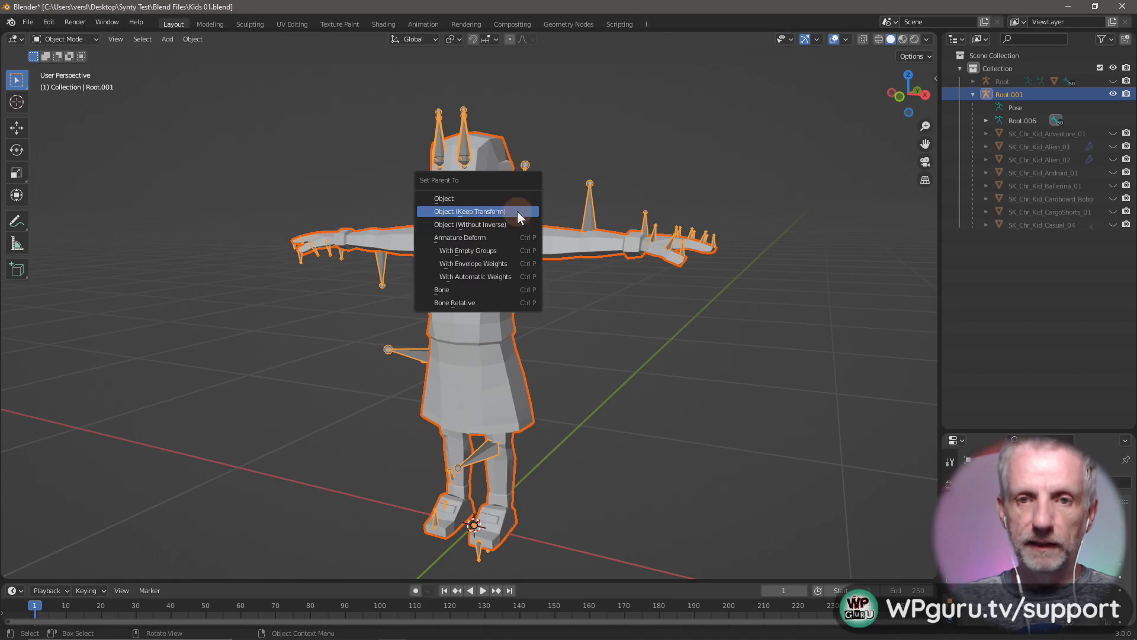
pyautogui.click(517, 211)
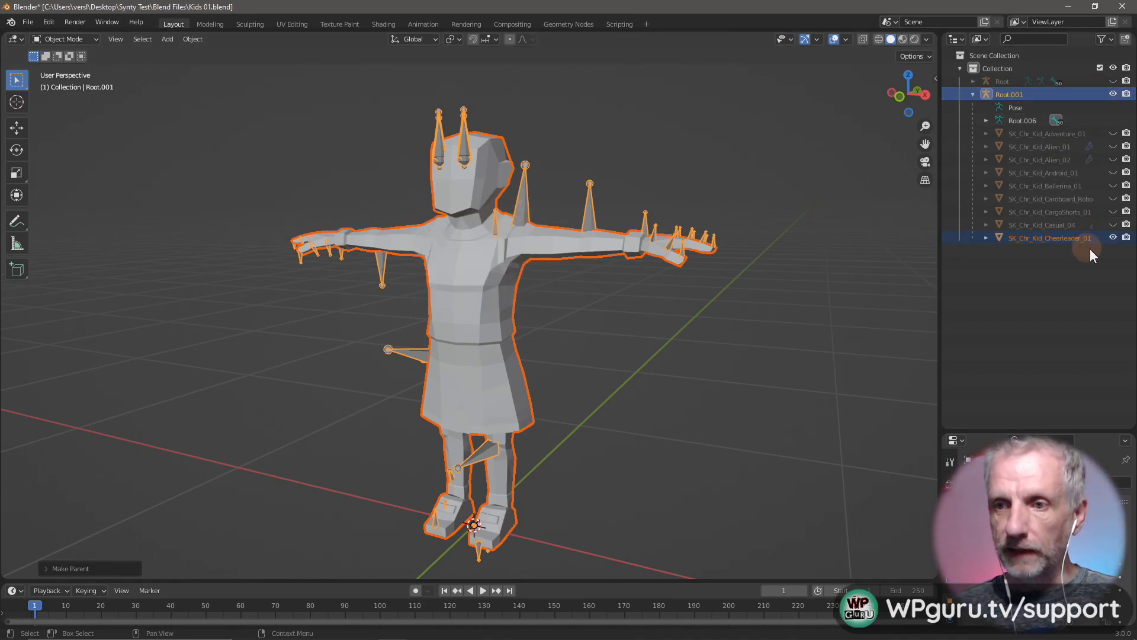
# - Hide the SK_Chr_Kid_Cheerleader_01 mesh, then unhide the leftover Root armature and delete it
pyautogui.click(1113, 238)
pyautogui.click(1113, 81)
pyautogui.click(1002, 81)
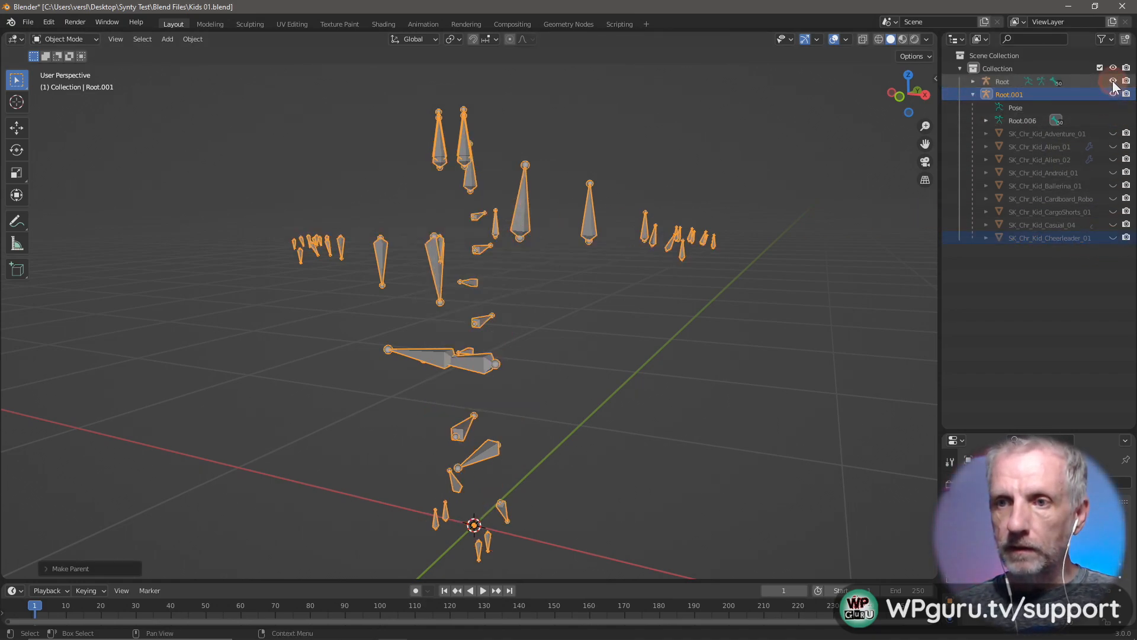
pyautogui.press('x')
pyautogui.click(816, 245)
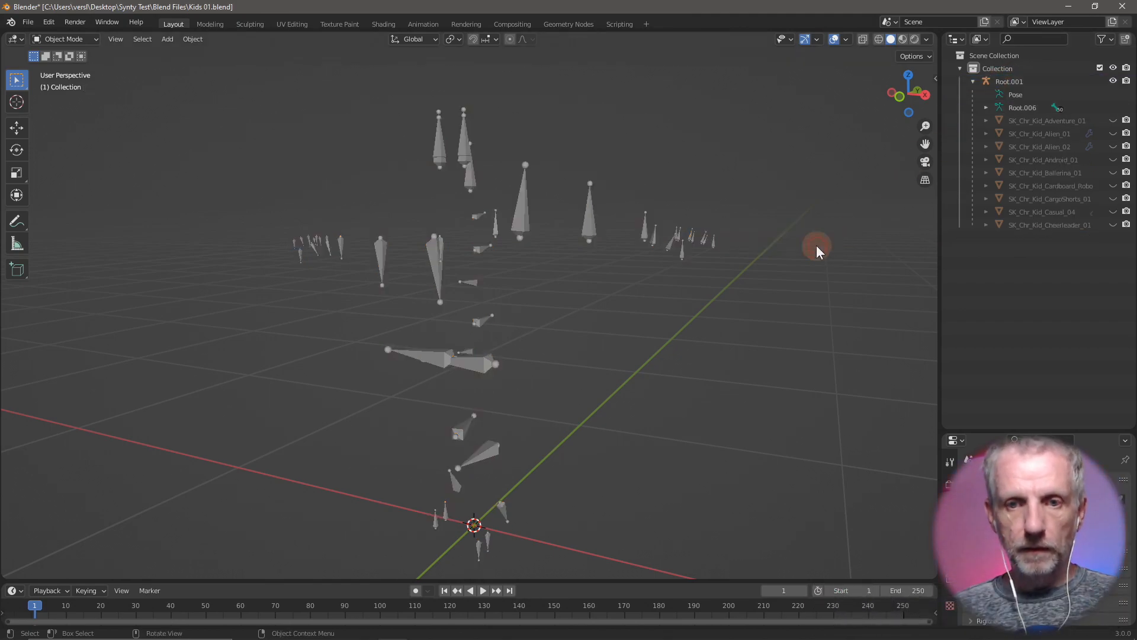
# - Import SK_Chr_Kid_Cowboy_01.fbx as FBX with the default import options
pyautogui.click(33, 26)
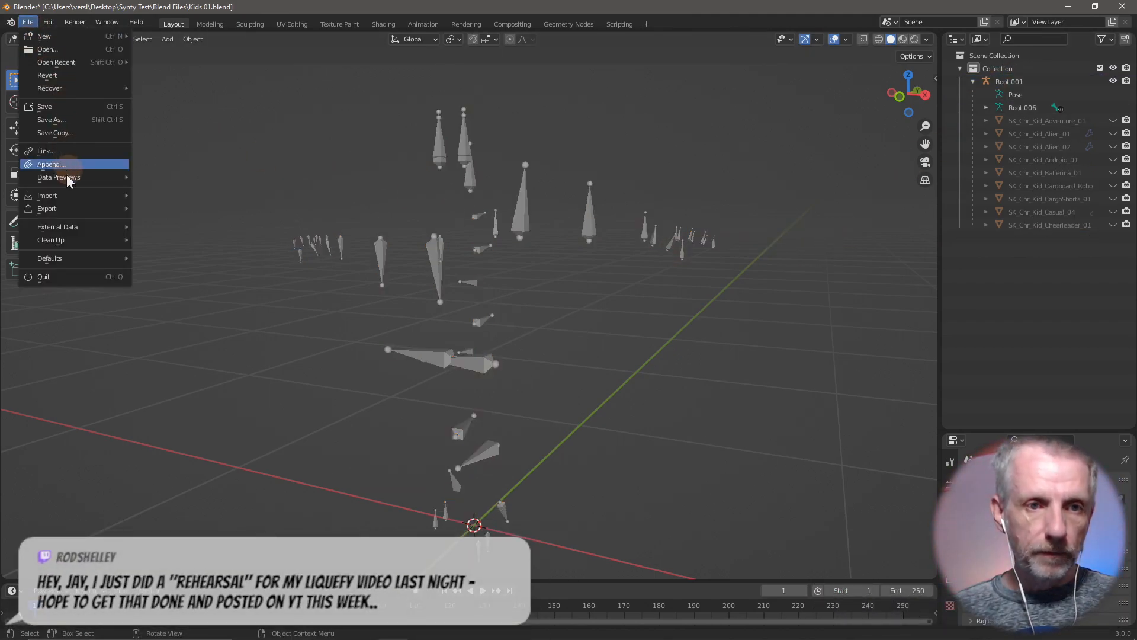
pyautogui.moveTo(70, 193)
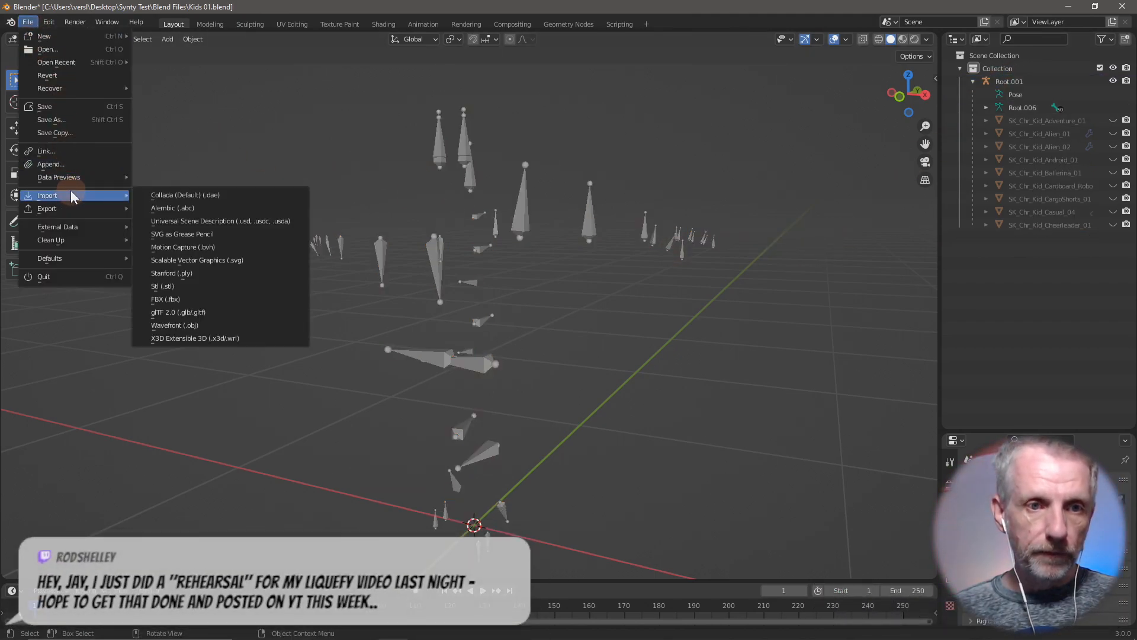
pyautogui.click(219, 293)
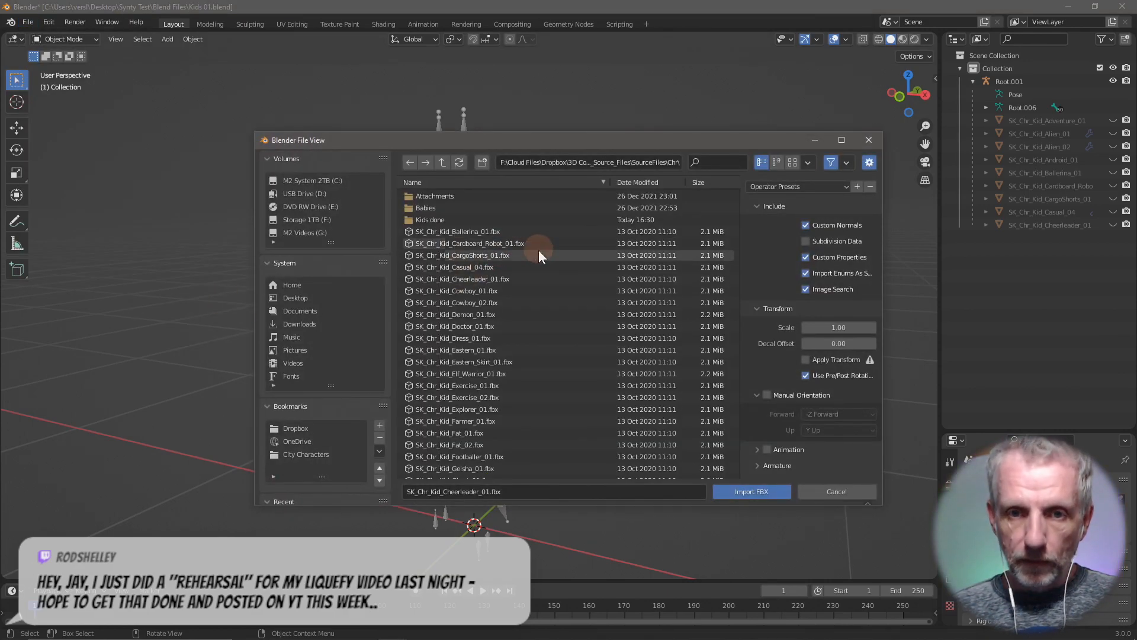
pyautogui.doubleClick(496, 292)
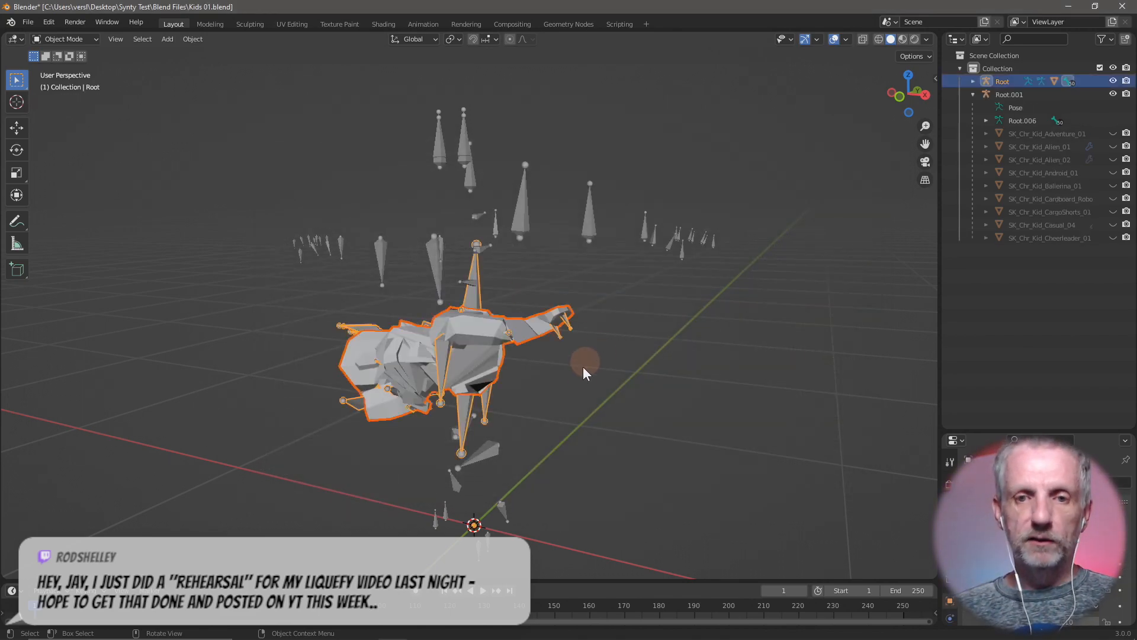
# - Clear all pose transforms on the first Cowboy's imported Root armature in Pose Mode, then return to Object Mode
pyautogui.click(525, 309)
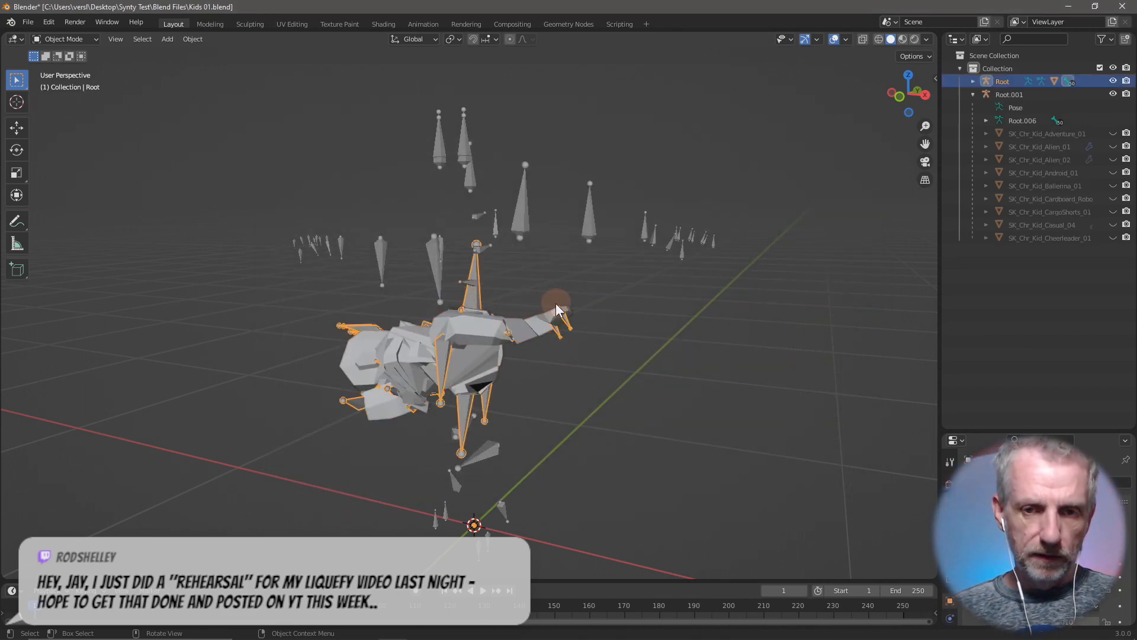
pyautogui.click(98, 39)
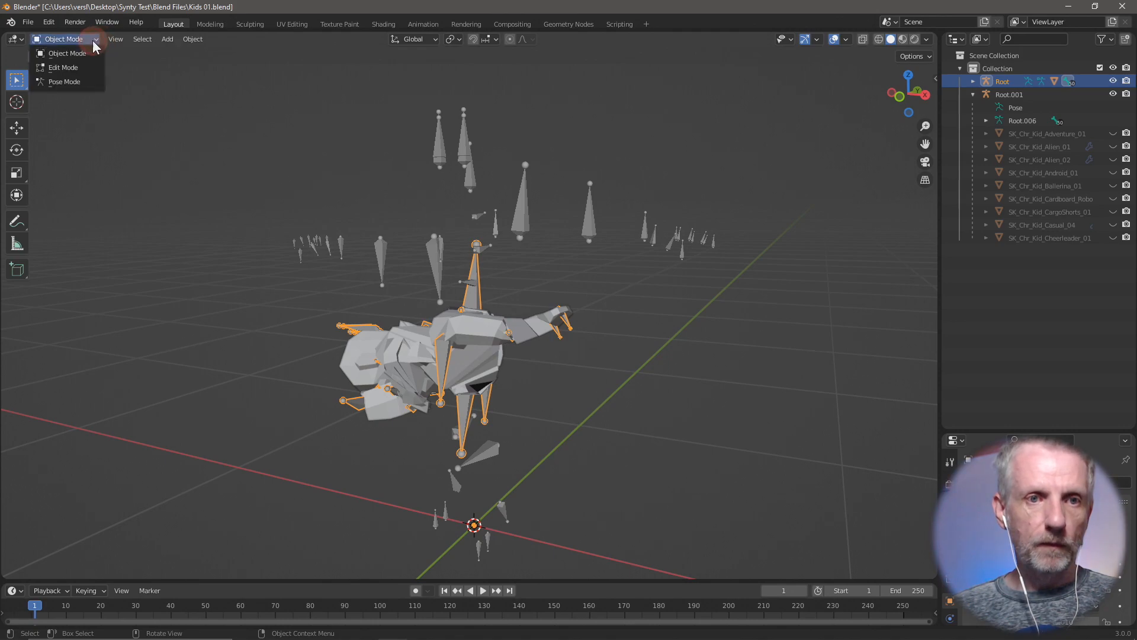
pyautogui.click(89, 82)
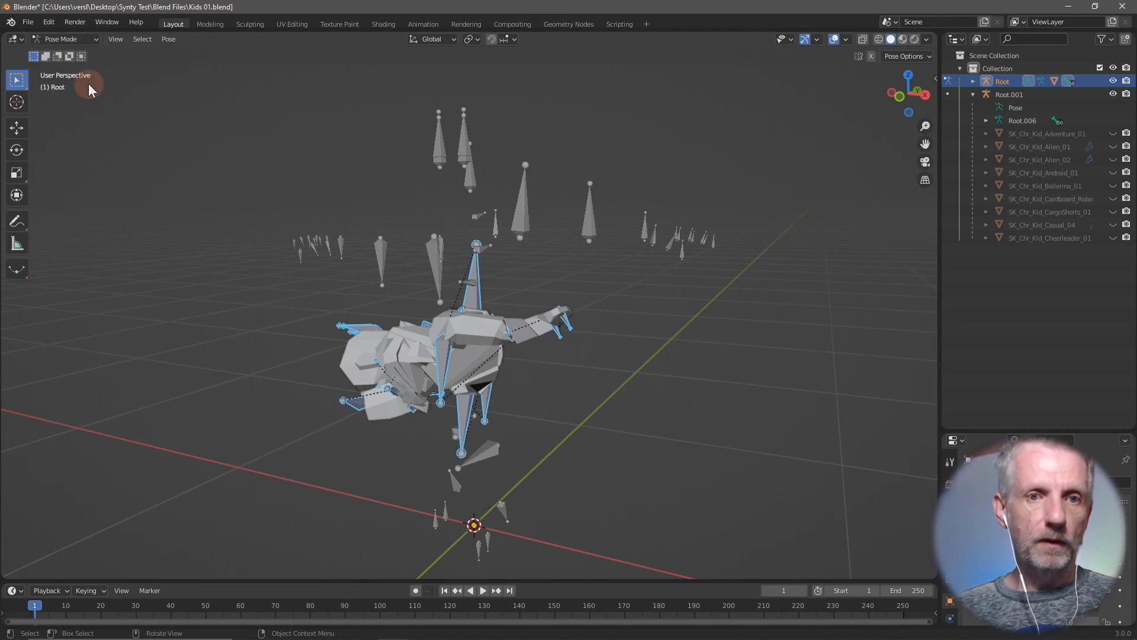
pyautogui.click(169, 39)
pyautogui.moveTo(239, 70)
pyautogui.click(340, 70)
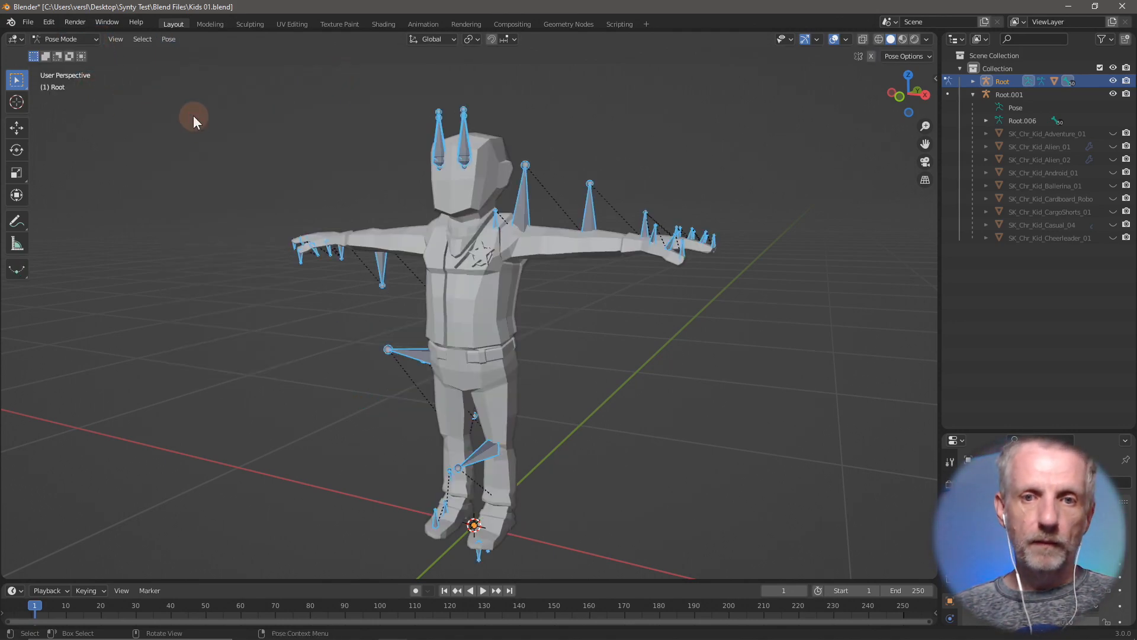
pyautogui.click(72, 36)
pyautogui.click(71, 51)
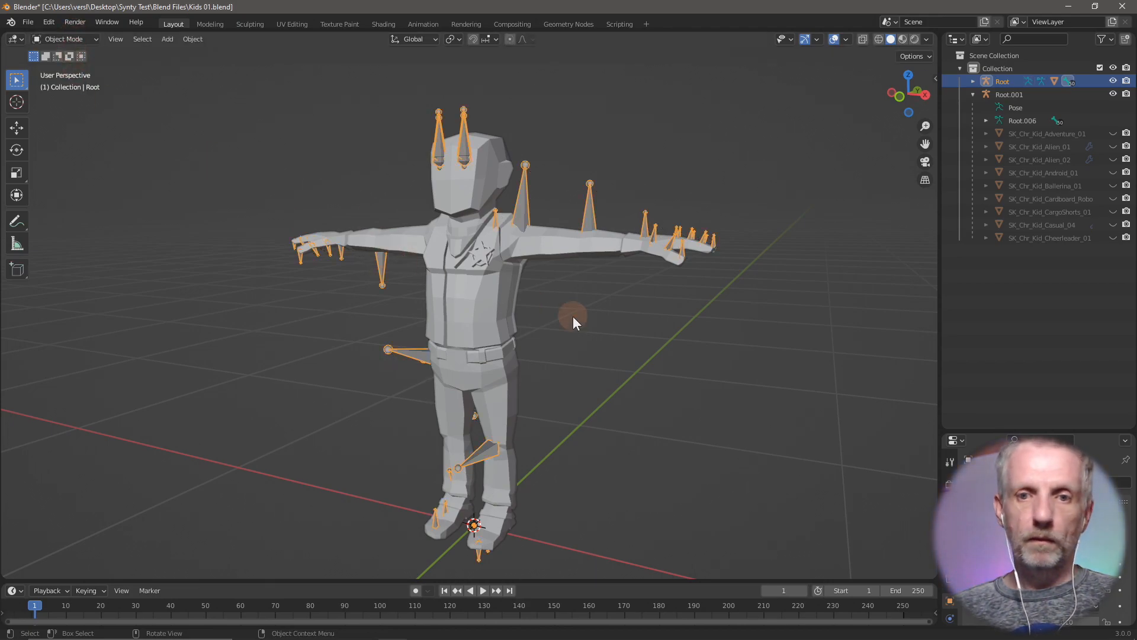
# - Hide the imported Root armature and parent the SK_Chr_Kid_Cowboy_01 mesh to Root.001 using Object (Keep Transform)
pyautogui.click(1118, 82)
pyautogui.click(541, 240)
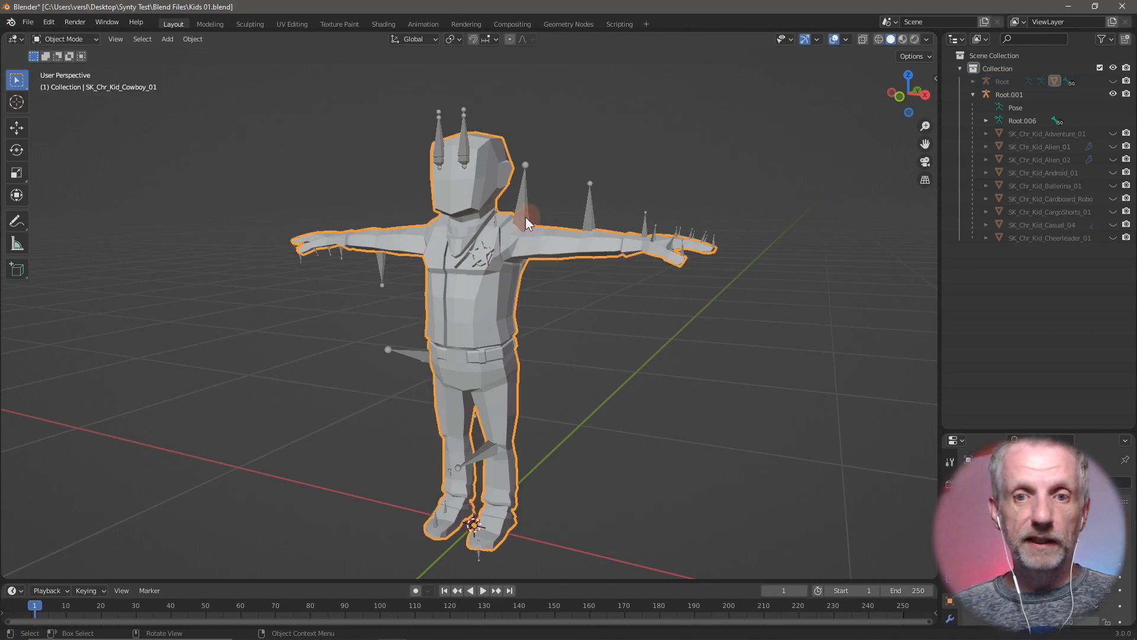
pyautogui.keyDown('shift'); pyautogui.click(519, 214); pyautogui.keyUp('shift')
pyautogui.hotkey('ctrl', 'p')
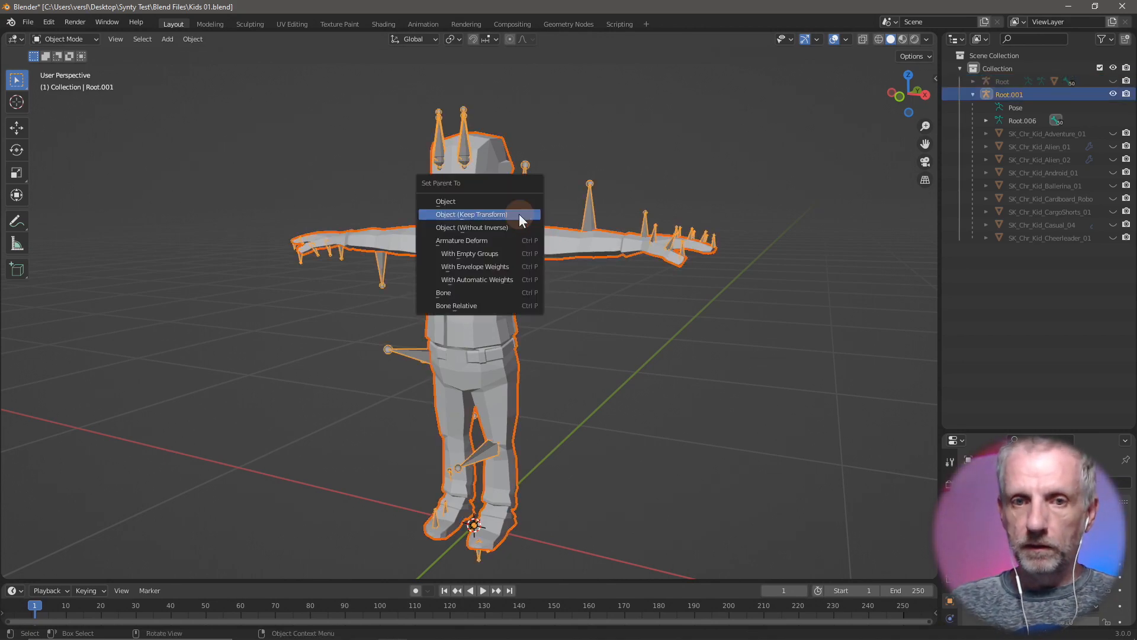
pyautogui.click(519, 215)
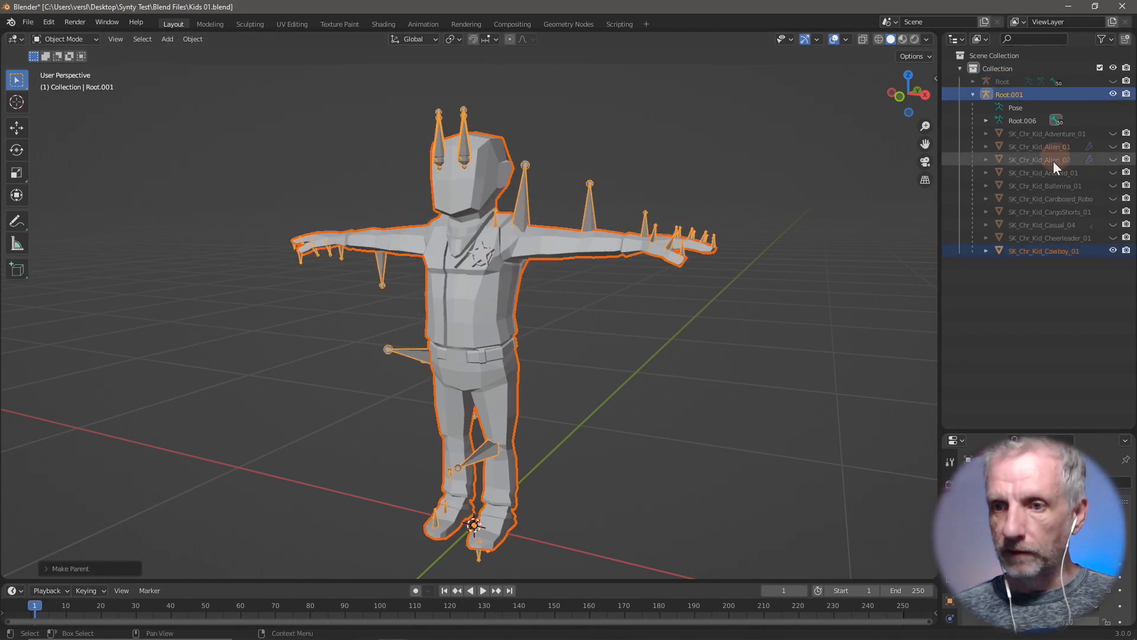
# - Hide the SK_Chr_Kid_Cowboy_01 mesh, then unhide the leftover Root armature and delete it
pyautogui.click(1113, 251)
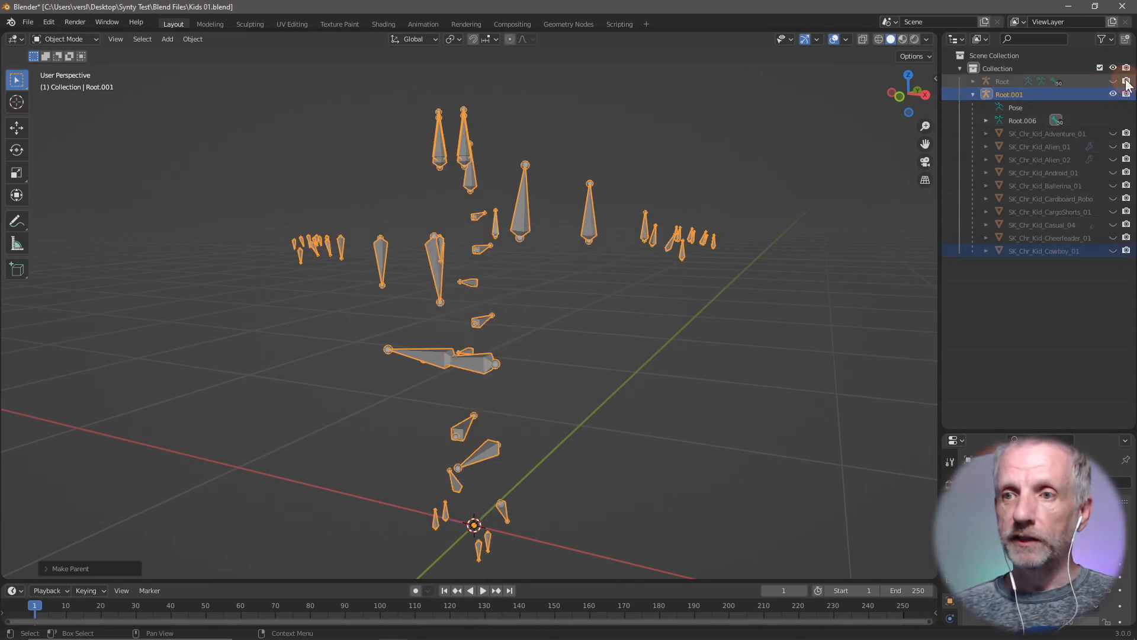
pyautogui.click(988, 79)
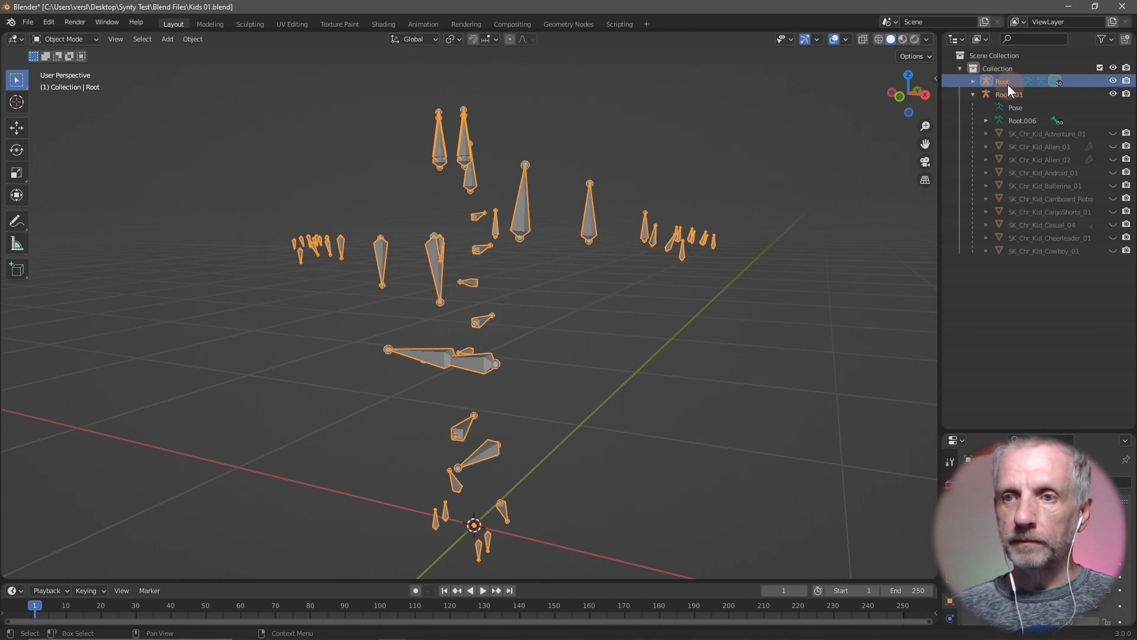
pyautogui.press('Delete')
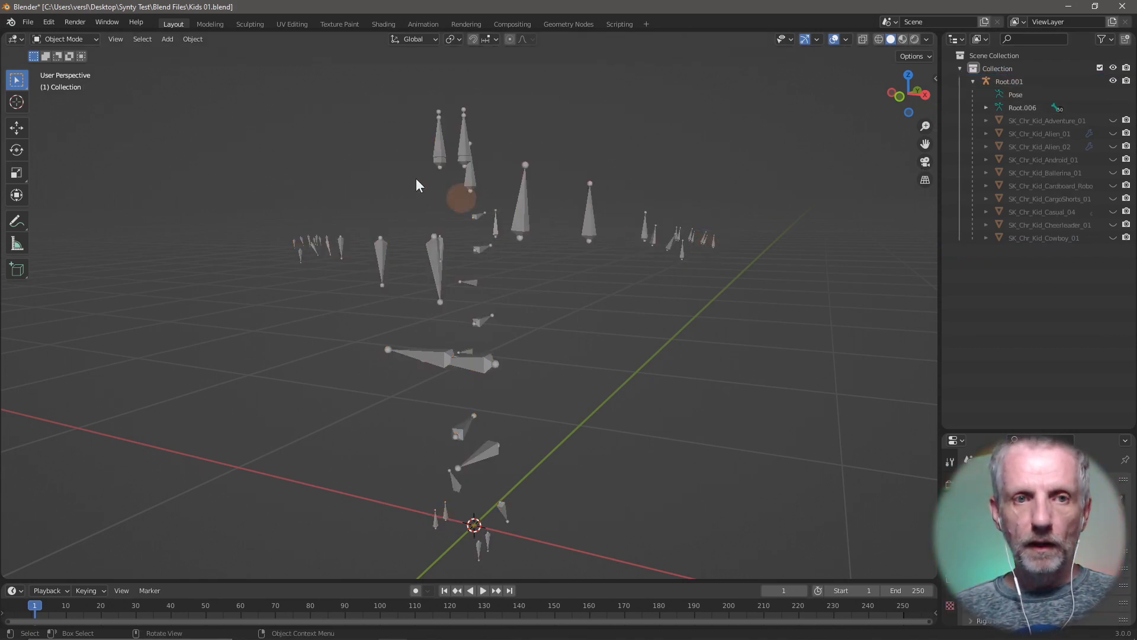
# - Import SK_Chr_Kid_Cowboy_02.fbx as FBX with the default import options
pyautogui.click(28, 22)
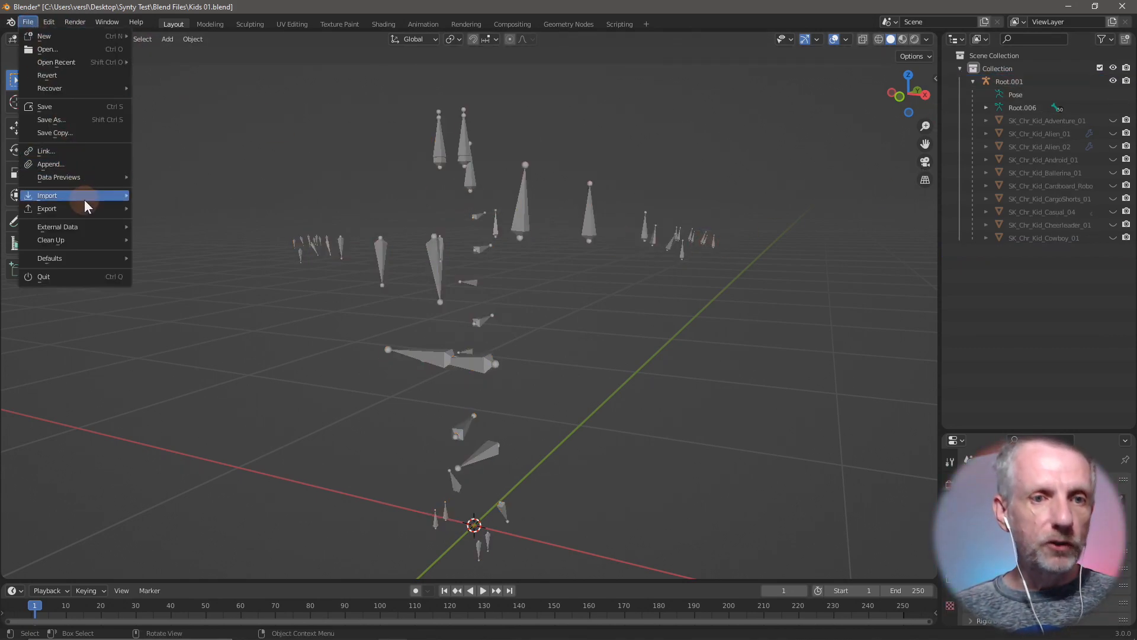
pyautogui.moveTo(89, 196)
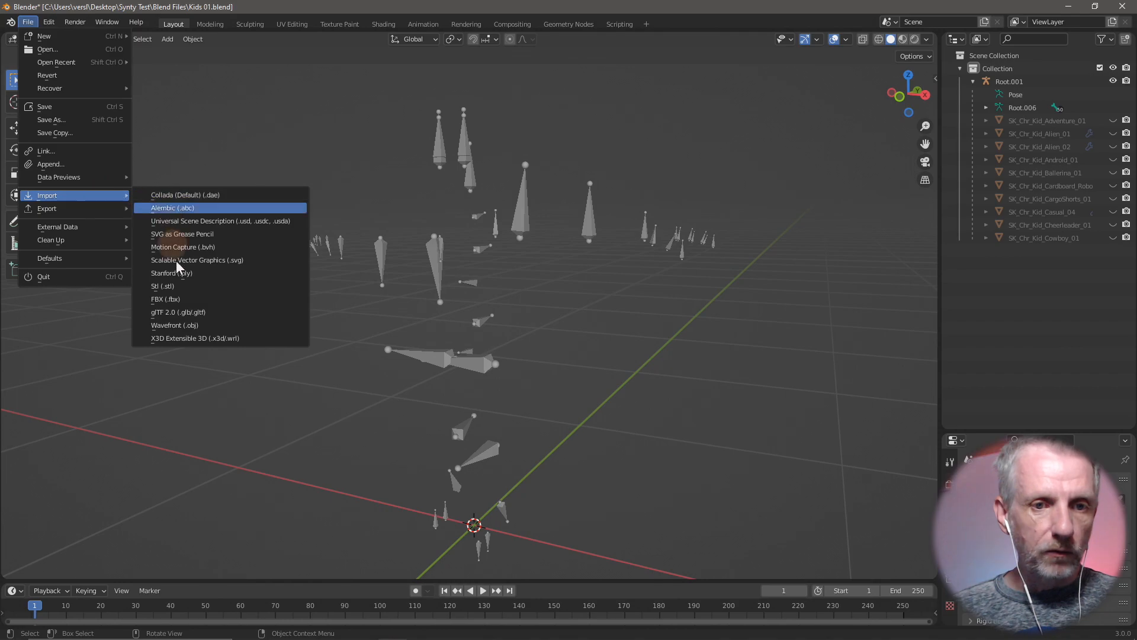
pyautogui.click(215, 296)
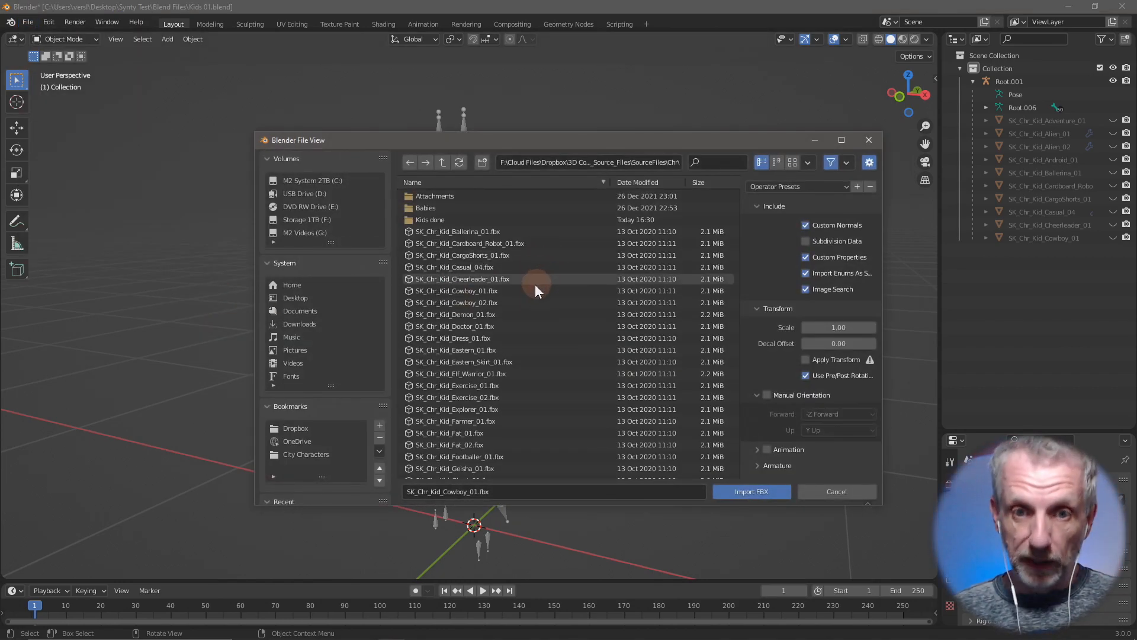
pyautogui.doubleClick(510, 302)
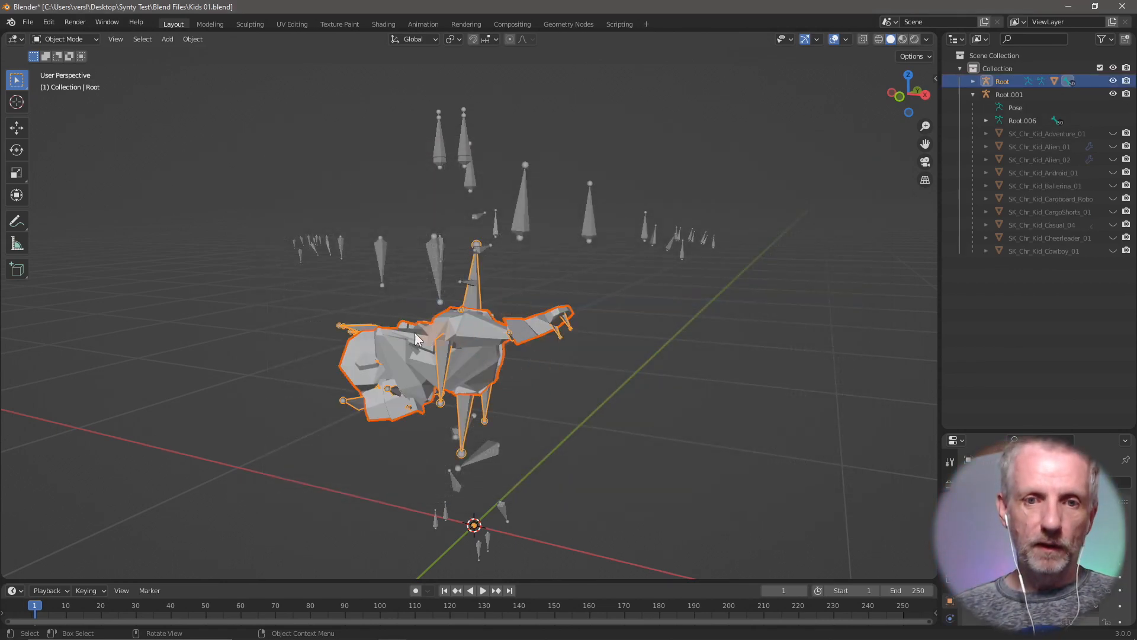
# - Clear all pose transforms on the second Cowboy's imported Root armature in Pose Mode, then return to Object Mode
pyautogui.click(27, 22)
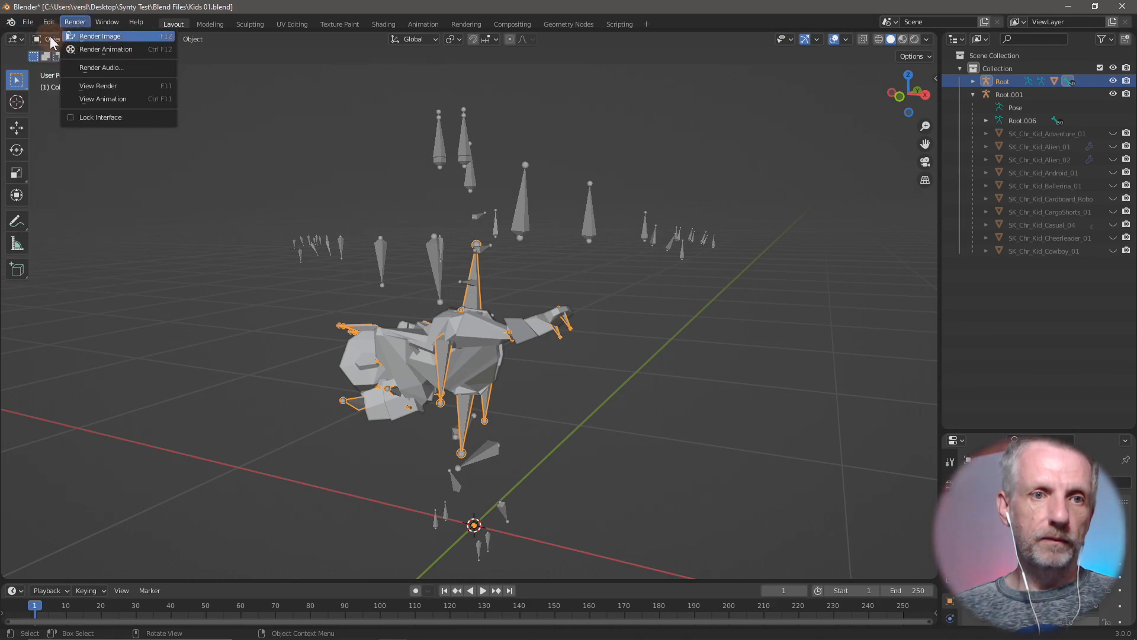
pyautogui.click(51, 38)
pyautogui.click(51, 39)
pyautogui.click(81, 80)
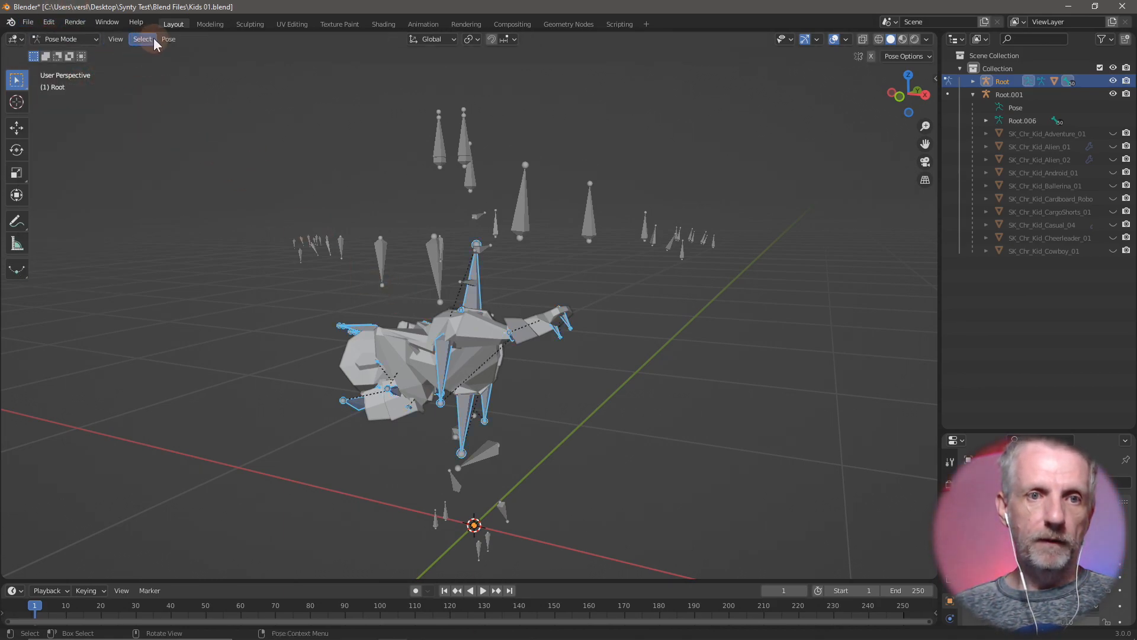
pyautogui.click(170, 39)
pyautogui.moveTo(218, 66)
pyautogui.click(350, 67)
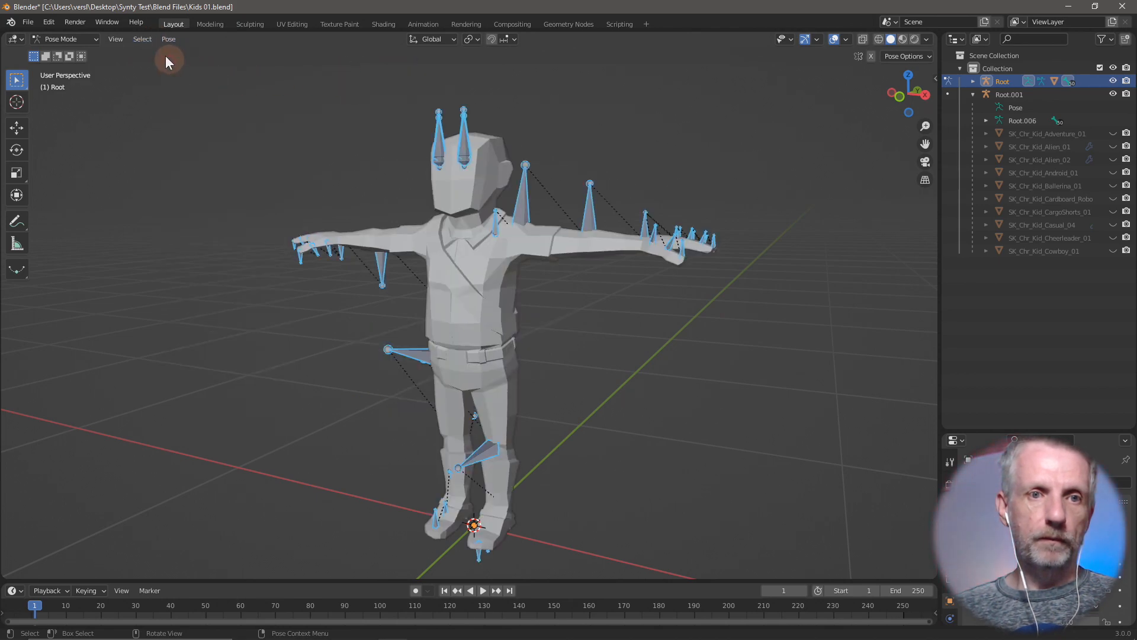
pyautogui.click(90, 40)
pyautogui.click(83, 54)
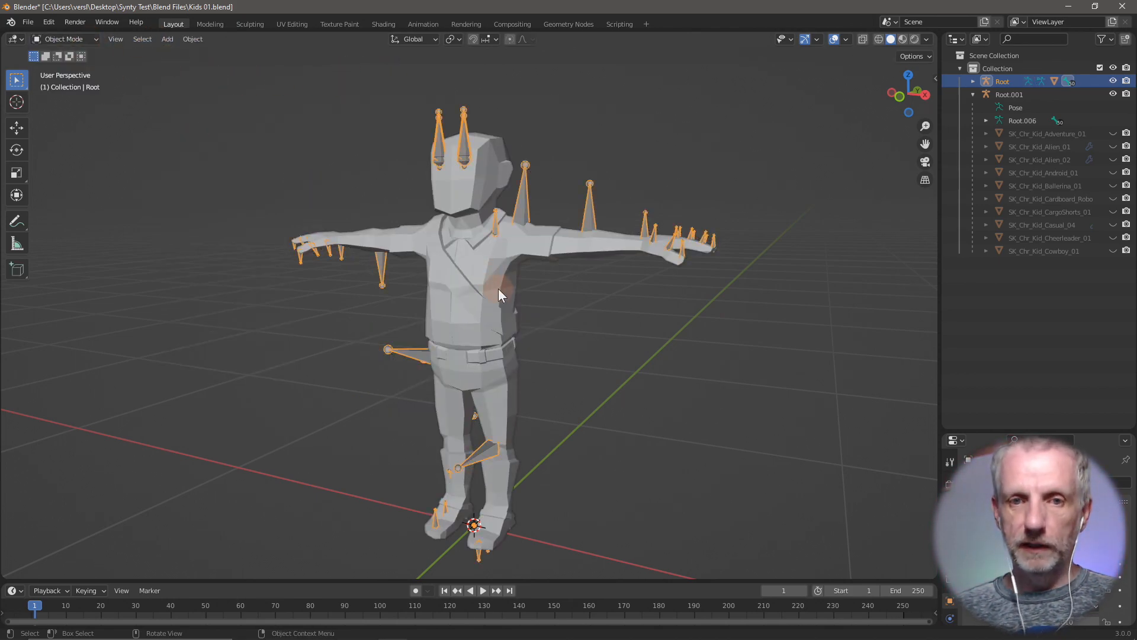
# - Hide the imported Root armature, parent the SK_Chr_Kid_Cowboy_02 mesh to Root.001 and hide that mesh
pyautogui.click(697, 215)
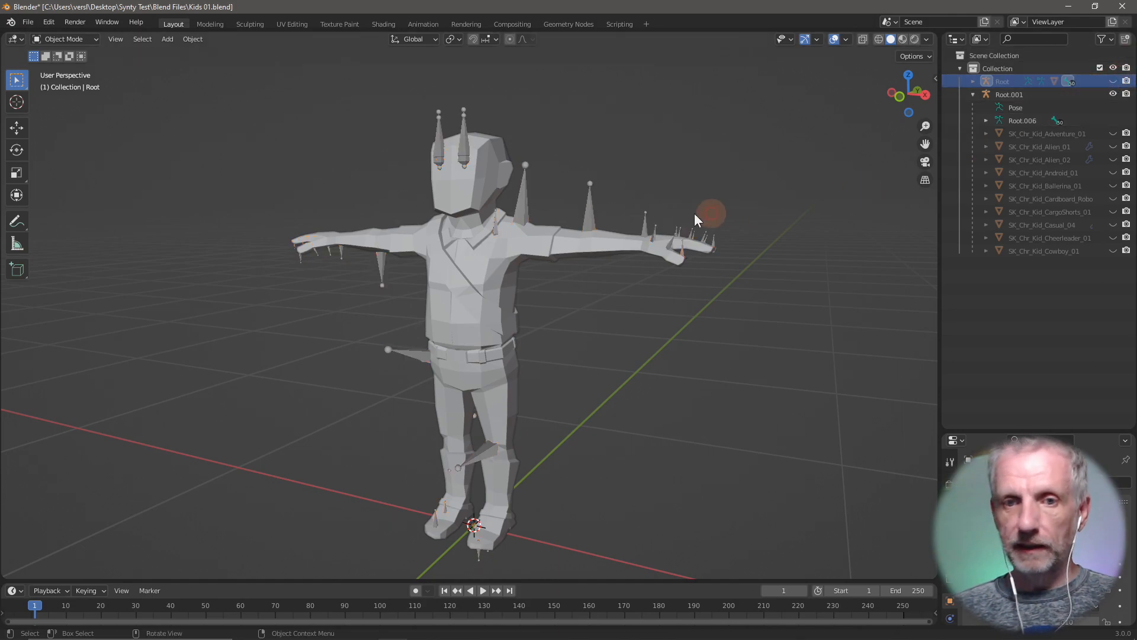
pyautogui.click(528, 239)
pyautogui.keyDown('shift'); pyautogui.click(525, 212); pyautogui.keyUp('shift')
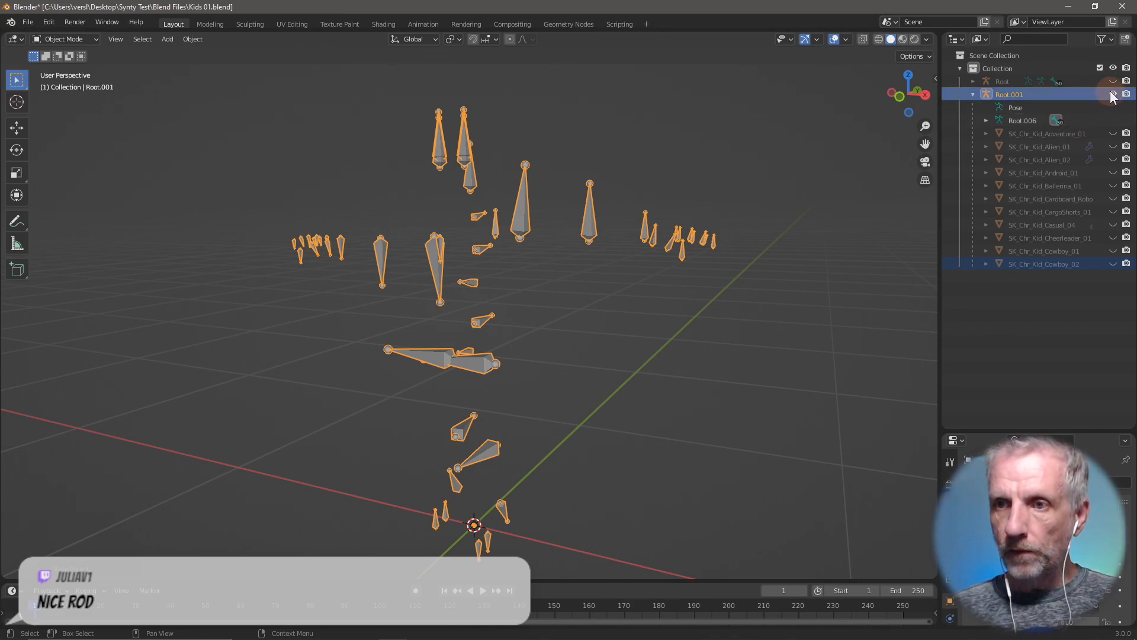
# - Unhide the second Cowboy's leftover Root armature and delete it
pyautogui.click(1006, 81)
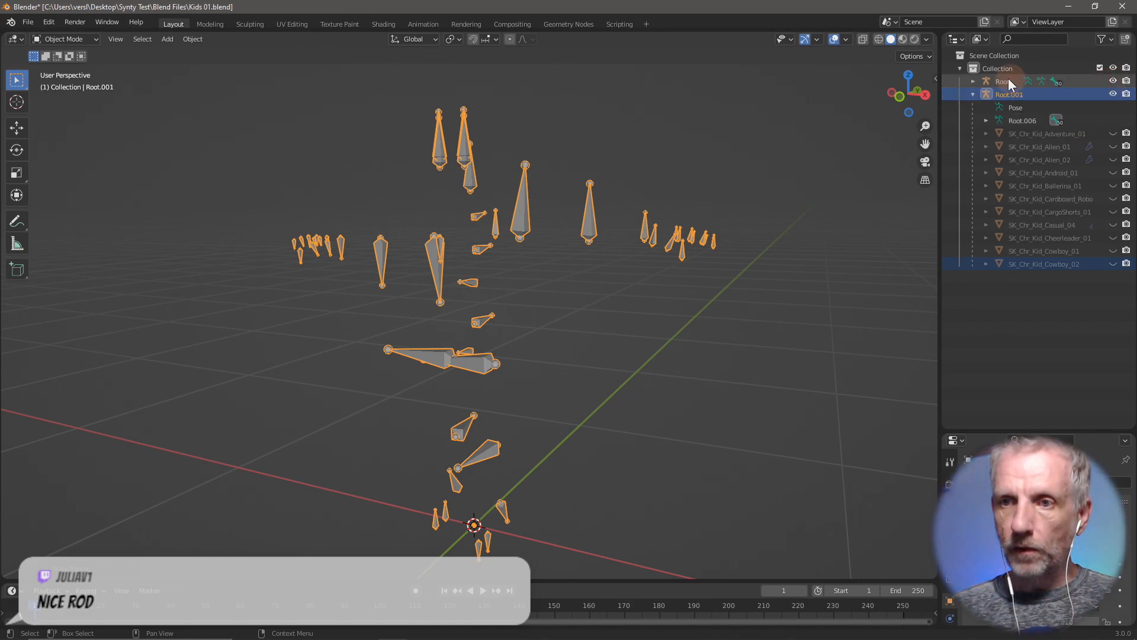
pyautogui.press('Delete')
pyautogui.click(712, 223)
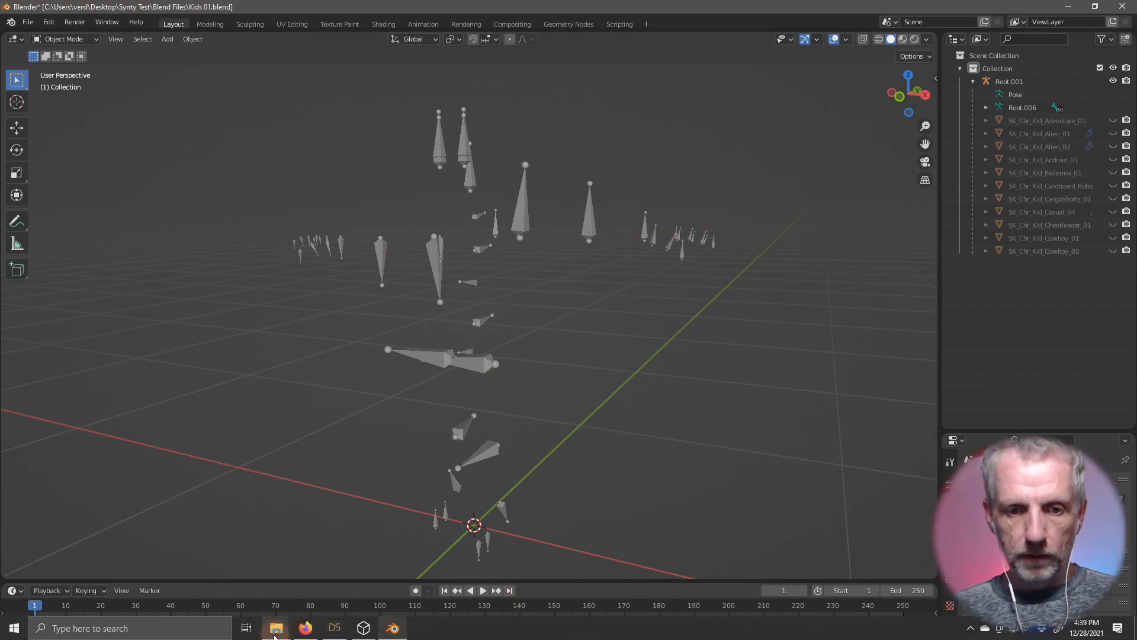
# - In File Explorer, move SK_Chr_Kid_Ballerina_01.fbx through SK_Chr_Kid_Cowboy_02.fbx into the Kids done folder, check that folder's contents and return to Blender
pyautogui.moveTo(276, 628)
pyautogui.click(268, 603)
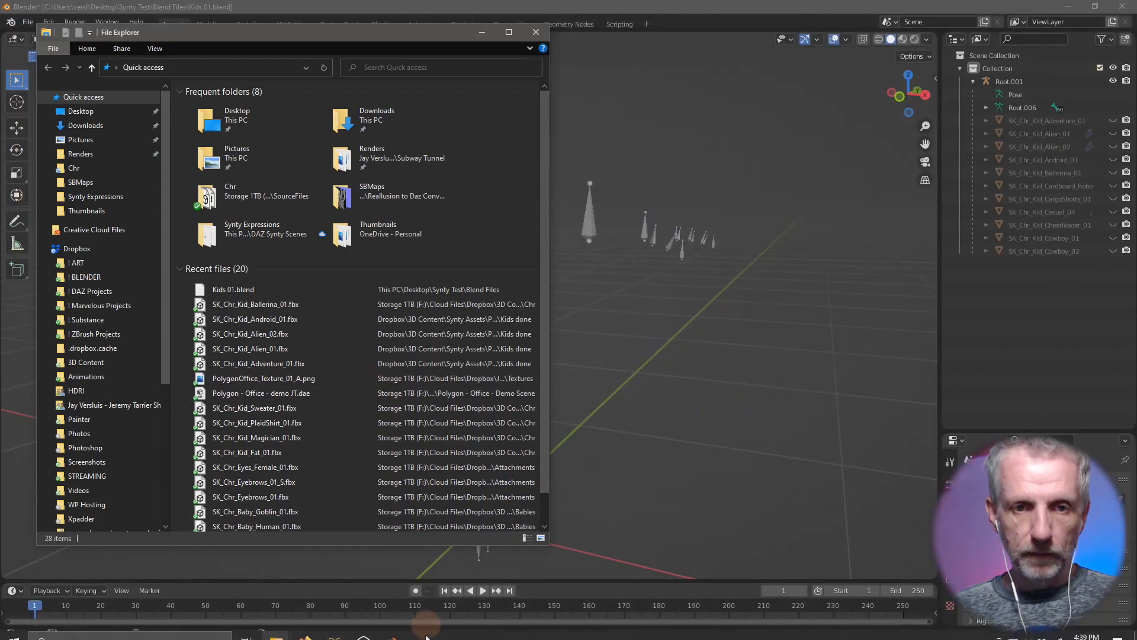
pyautogui.hotkey('alt', 'Tab')
pyautogui.hotkey('alt', 'Tab')
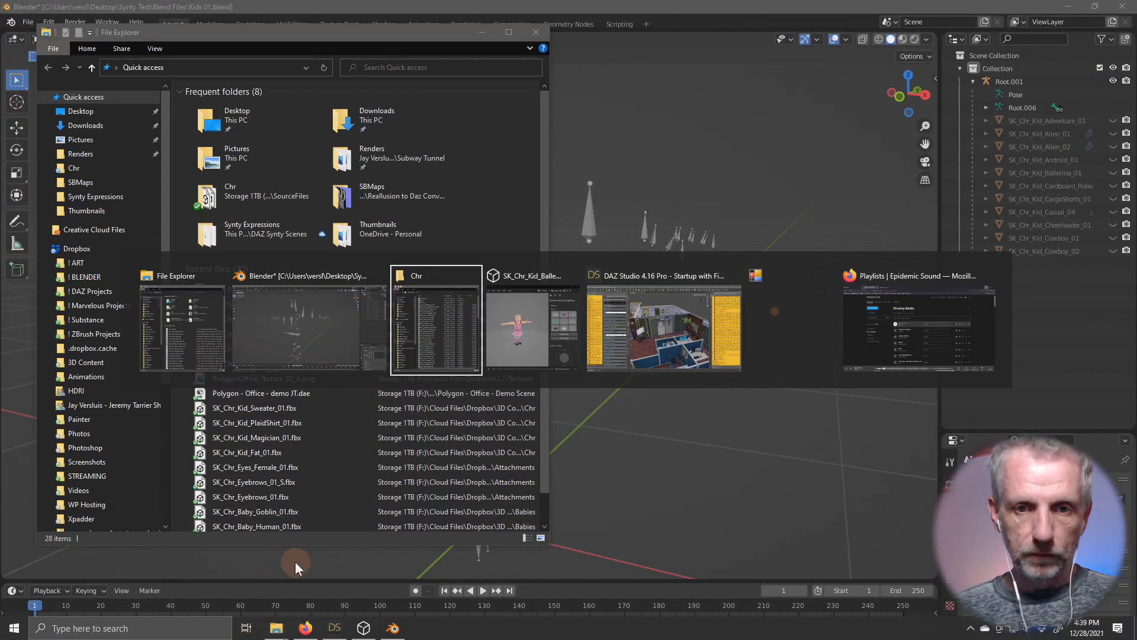
pyautogui.click(489, 141)
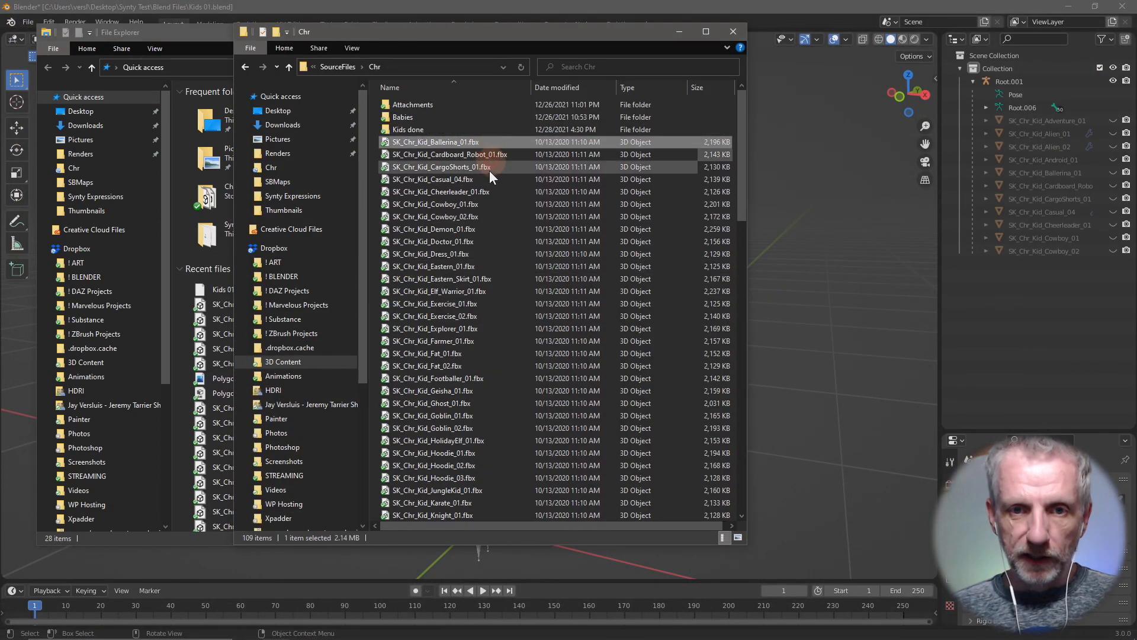
pyautogui.keyDown('shift'); pyautogui.click(480, 217); pyautogui.keyUp('shift')
pyautogui.moveTo(480, 216); pyautogui.dragTo(422, 131)
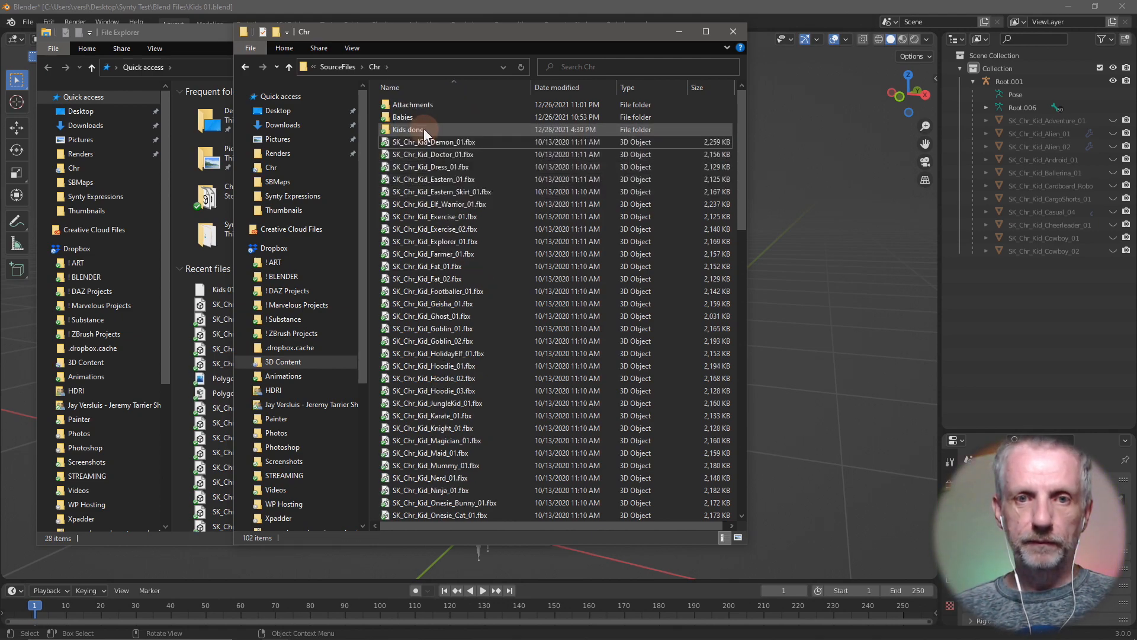
pyautogui.doubleClick(423, 129)
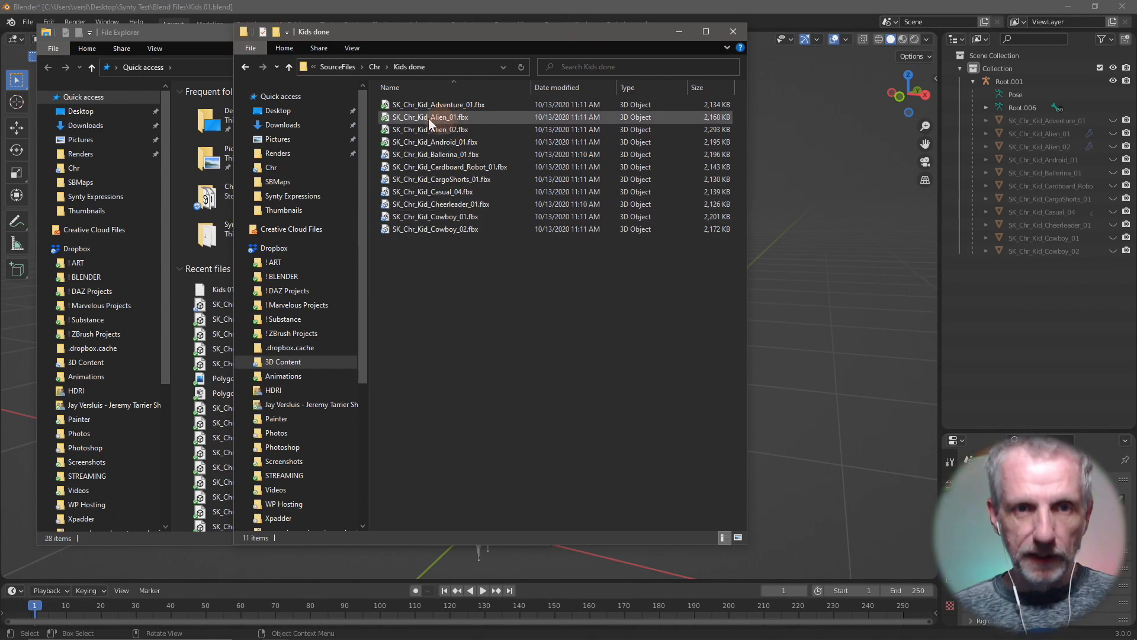
pyautogui.click(286, 66)
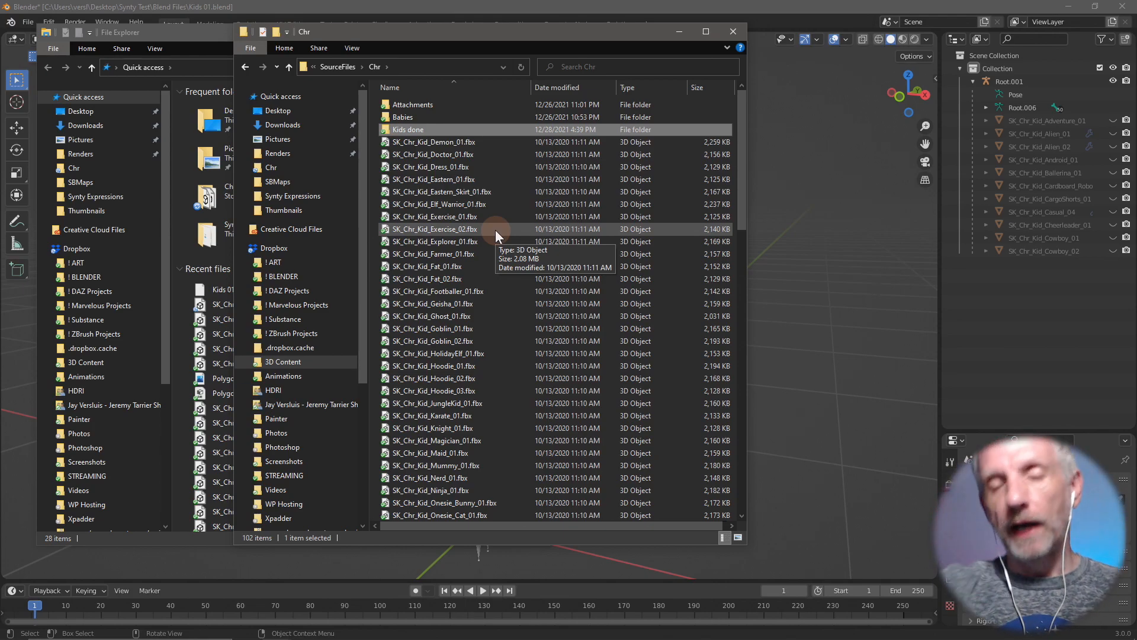
pyautogui.click(373, 6)
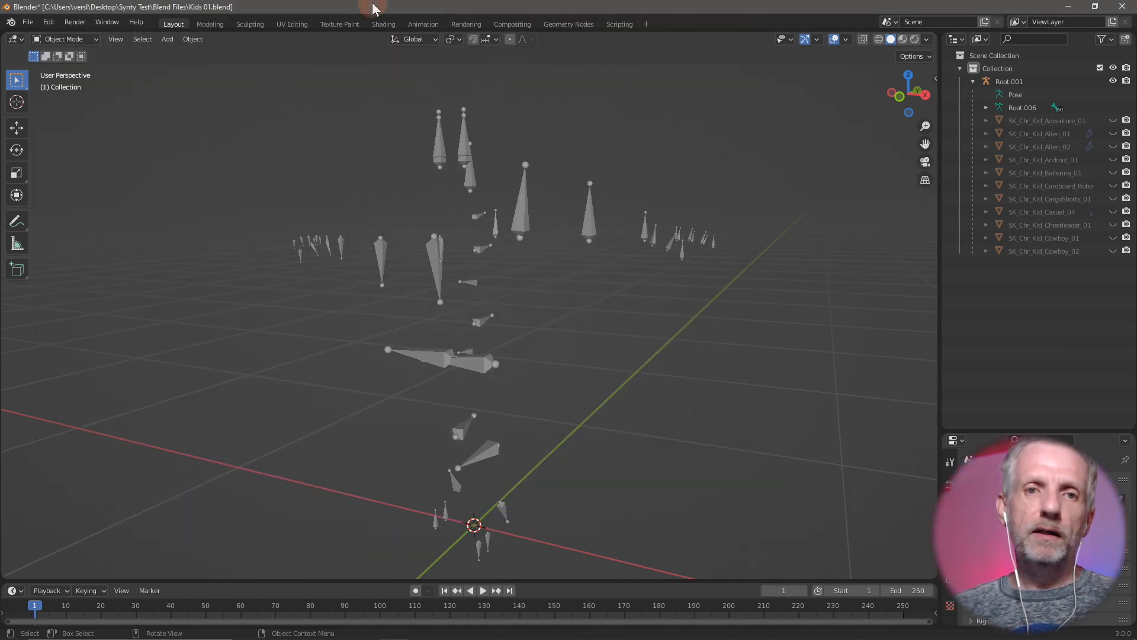
pyautogui.click(252, 26)
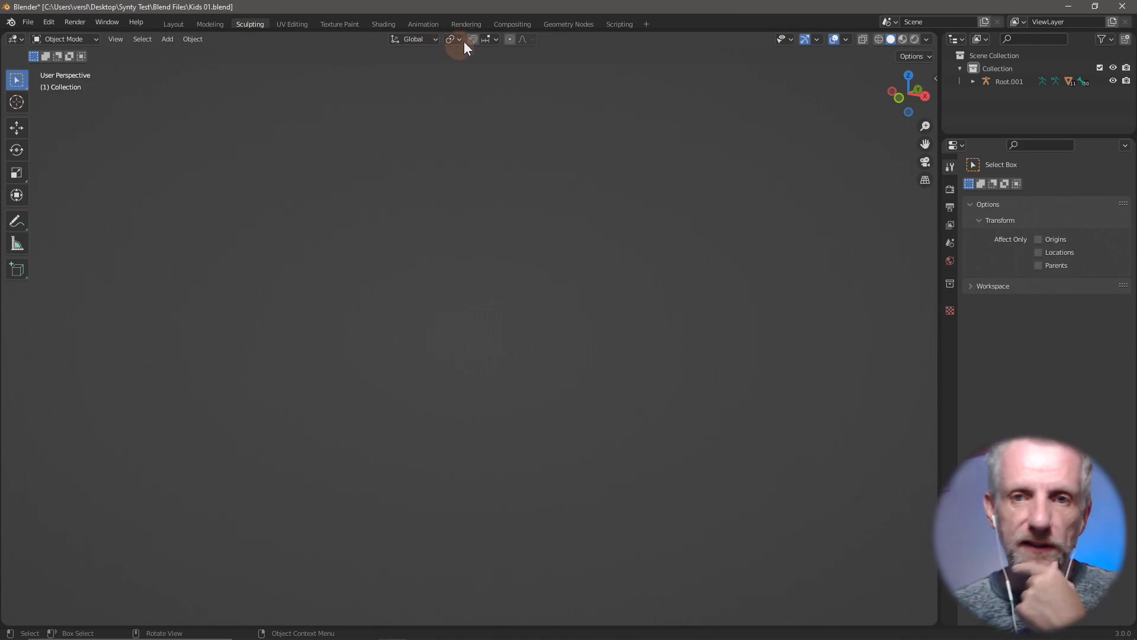
pyautogui.click(616, 25)
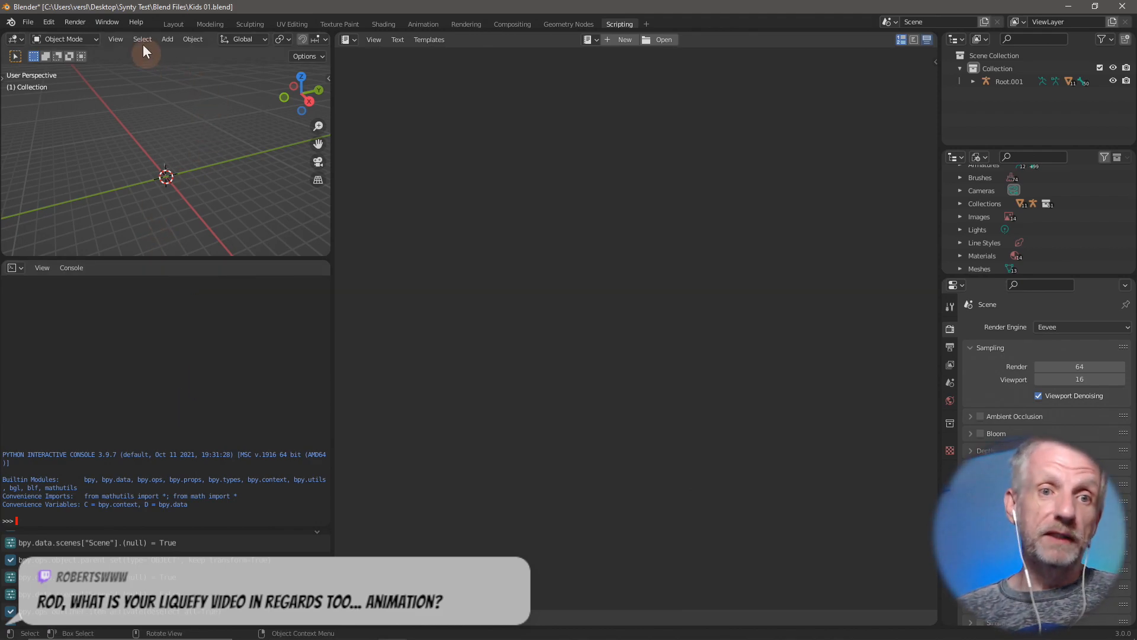
pyautogui.click(181, 24)
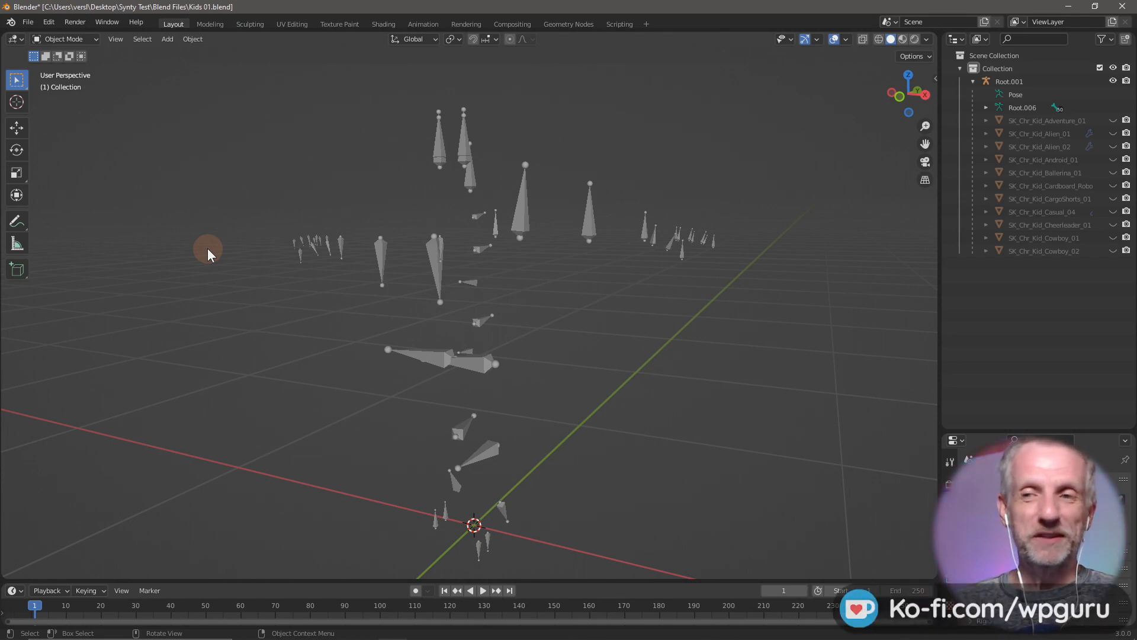
# - Import SK_Chr_Kid_Demon_01.fbx as FBX with the default import options
pyautogui.click(28, 22)
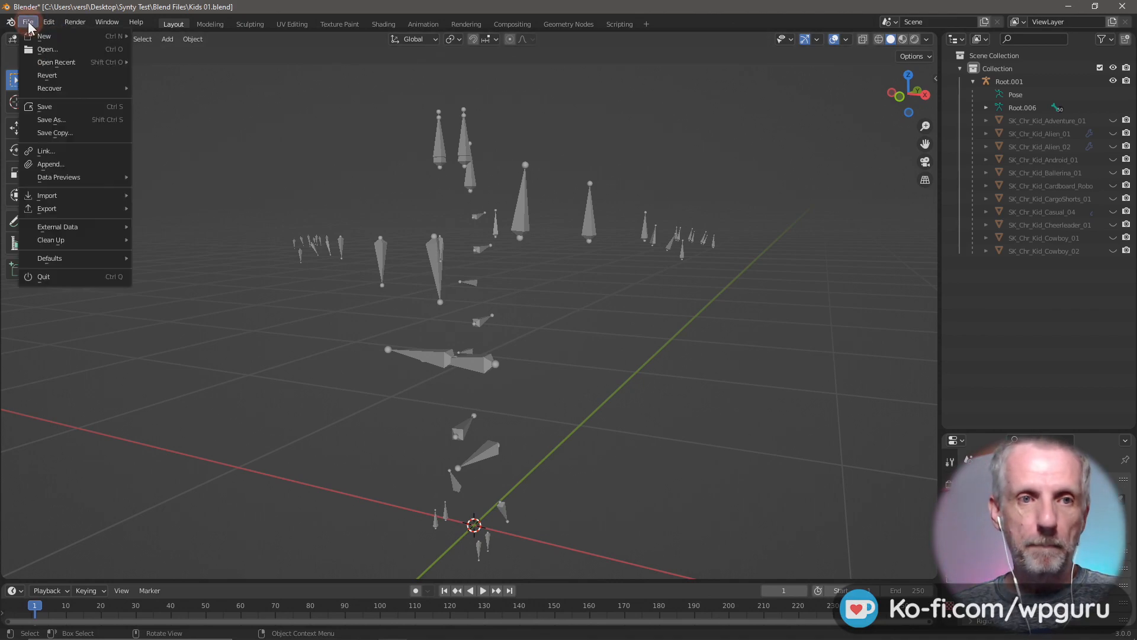
pyautogui.moveTo(77, 198)
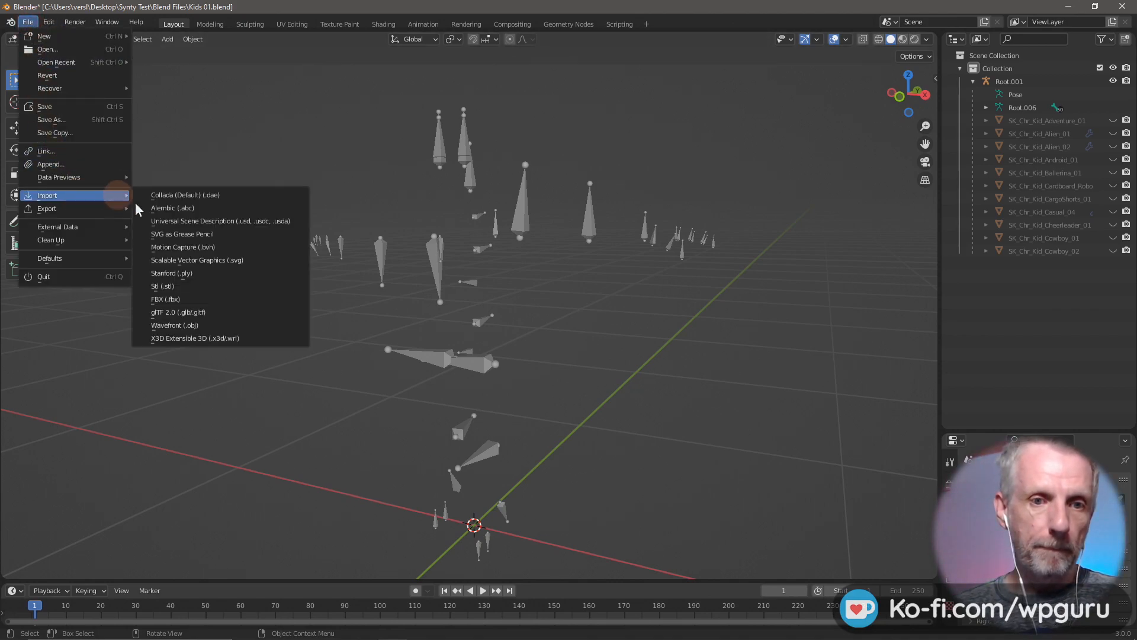
pyautogui.click(201, 299)
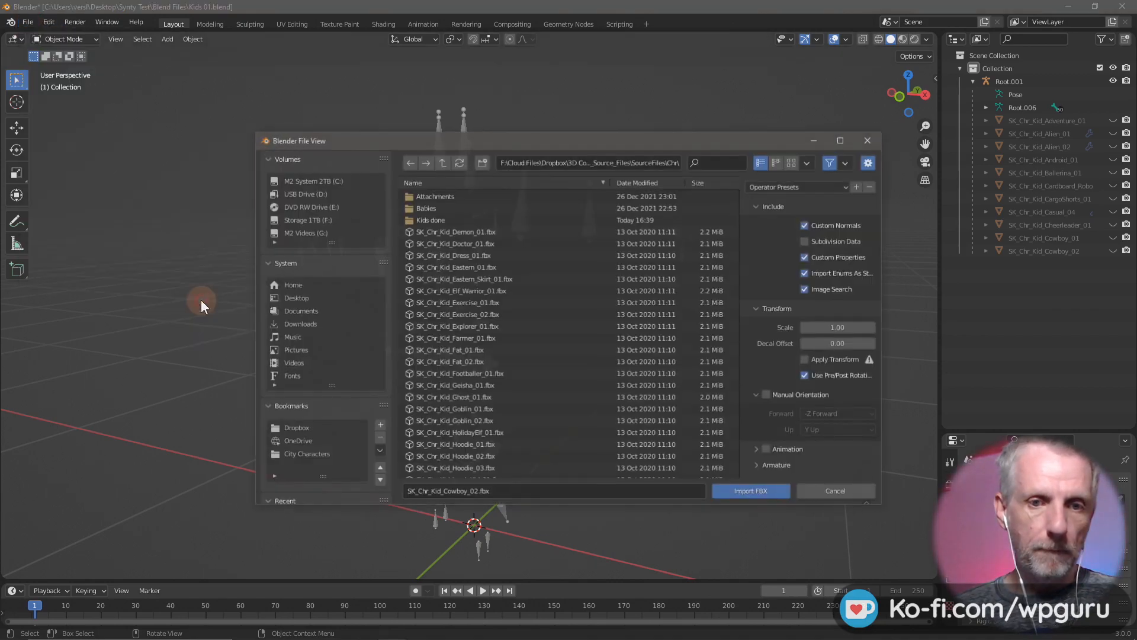
pyautogui.doubleClick(494, 231)
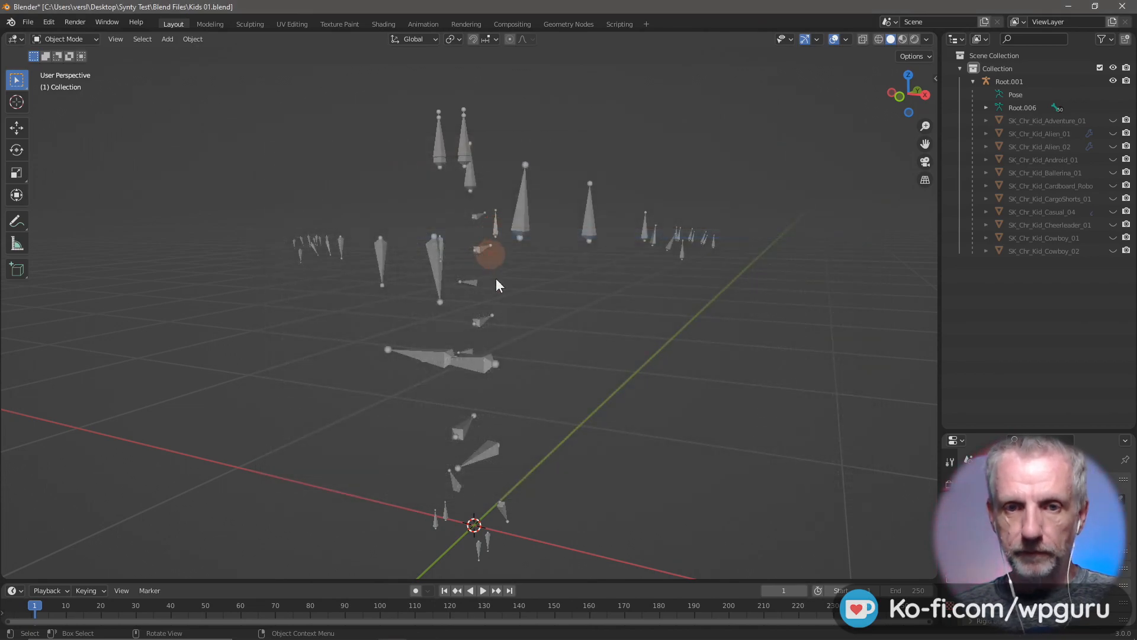
pyautogui.click(471, 293)
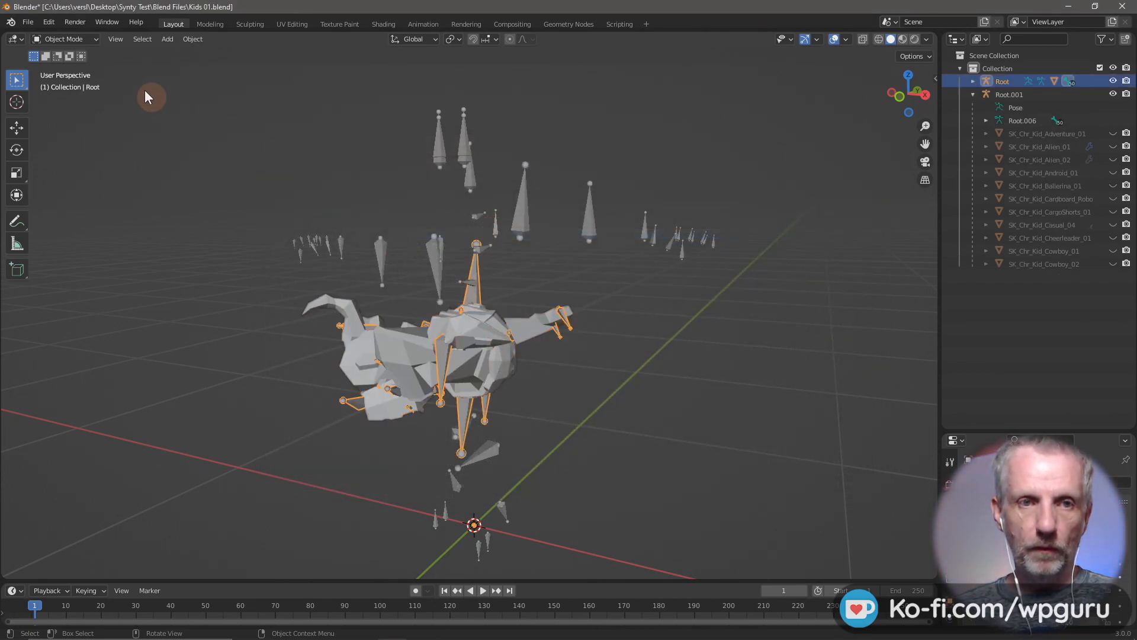
# - Clear all pose transforms on the Demon's imported Root armature in Pose Mode and return to Object Mode
pyautogui.click(84, 39)
pyautogui.click(65, 82)
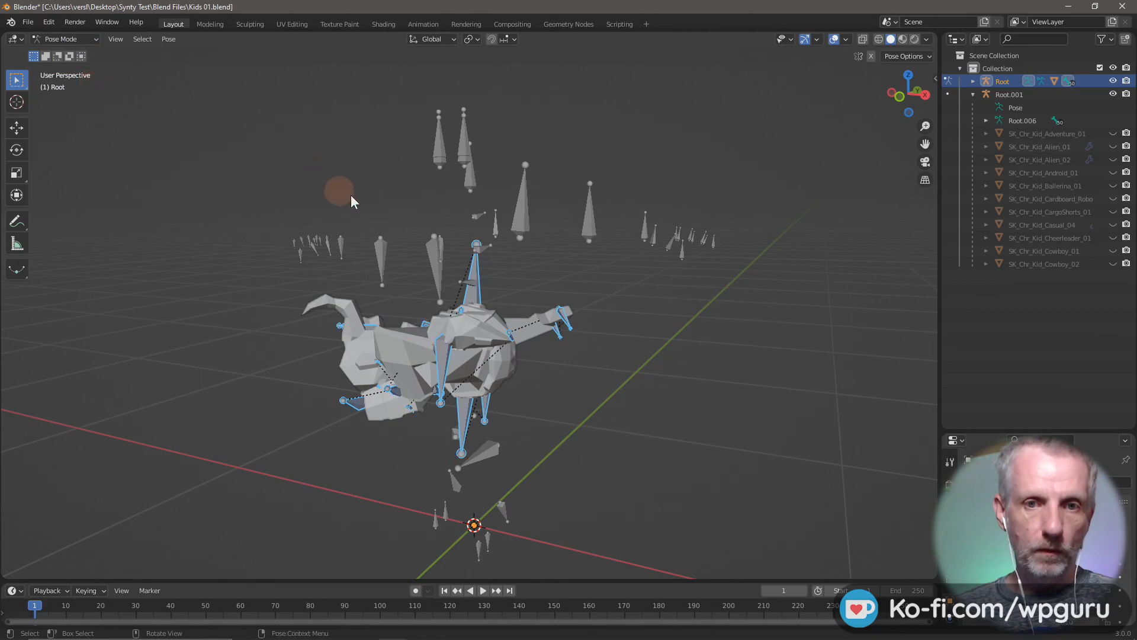
pyautogui.click(177, 40)
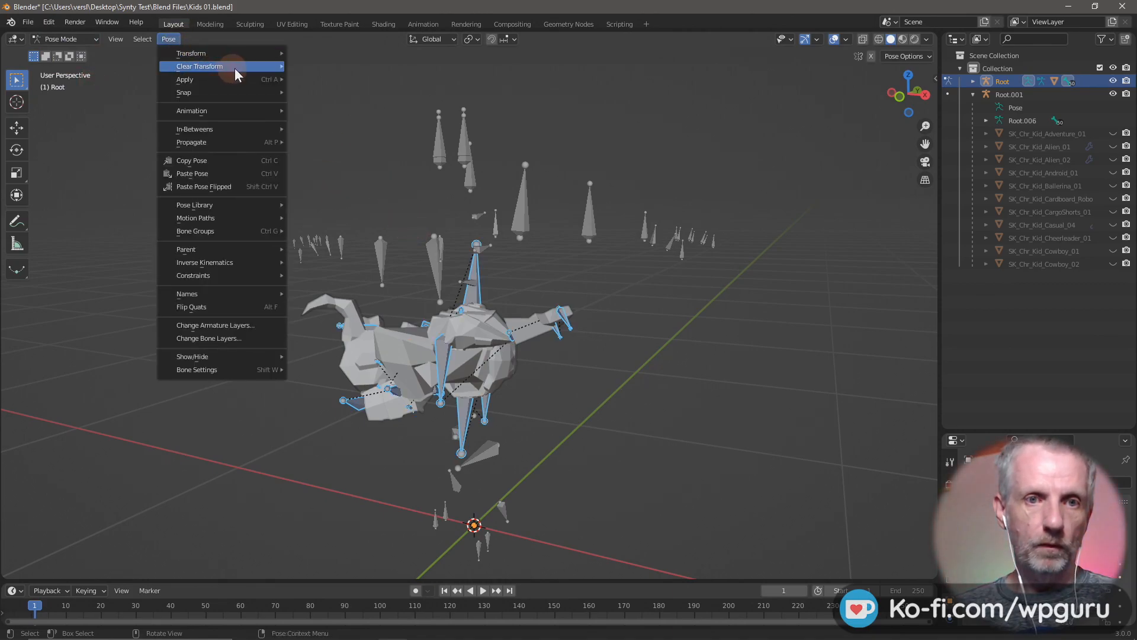
pyautogui.moveTo(234, 69)
pyautogui.click(336, 63)
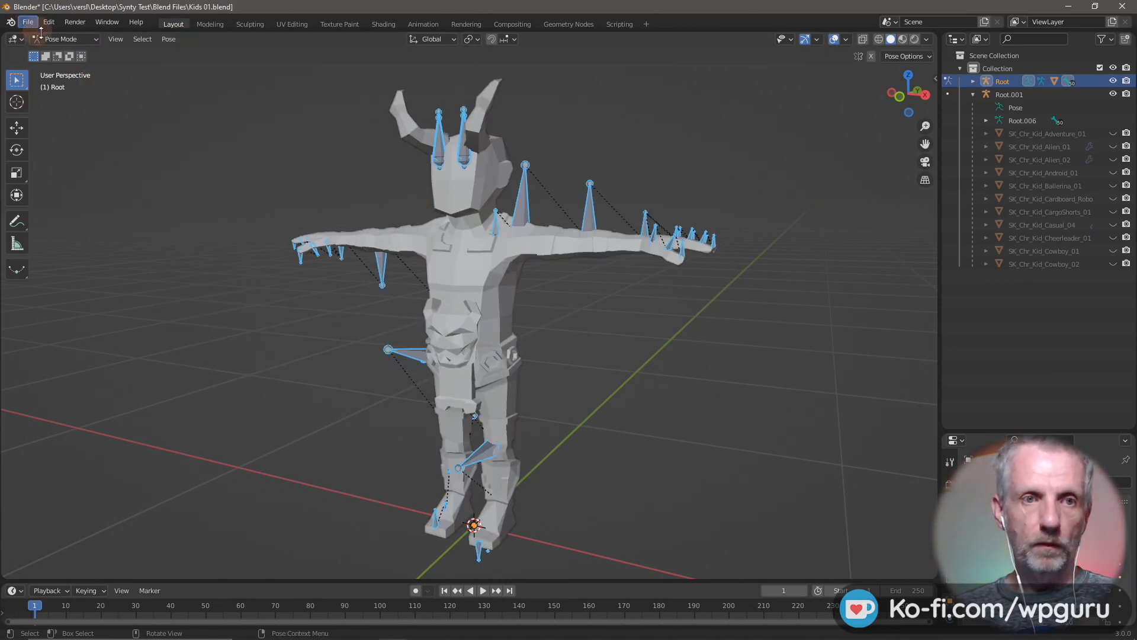
pyautogui.click(63, 40)
pyautogui.click(65, 54)
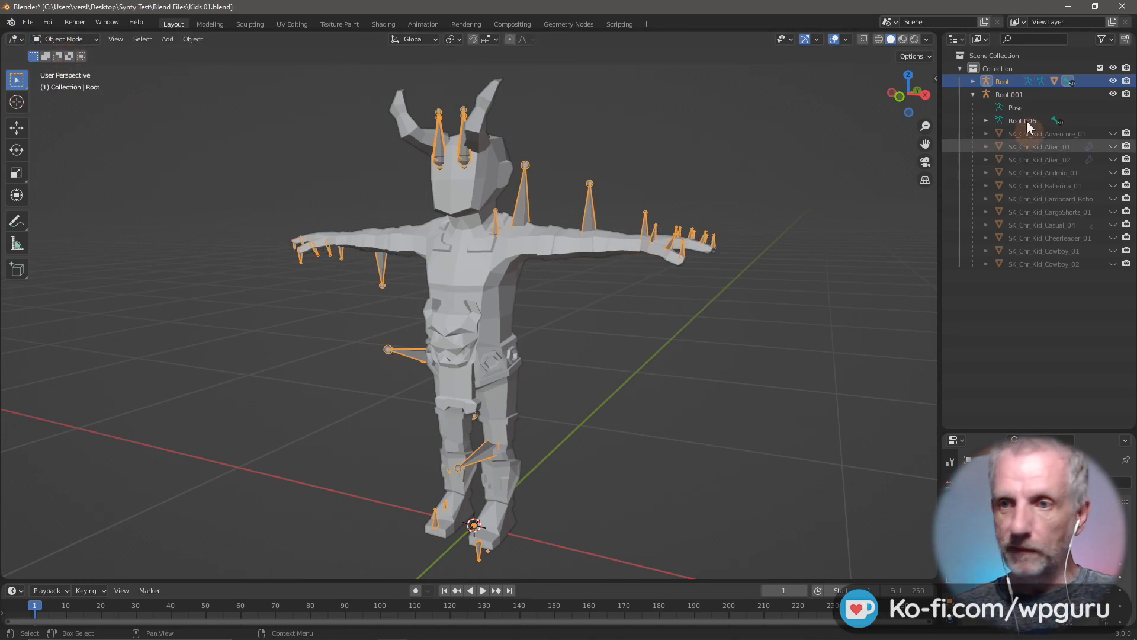
# - Hide the imported Root armature, parent the SK_Chr_Kid_Demon_01 mesh to Root.001 with Object (Keep Transform) and hide that mesh
pyautogui.press('h')
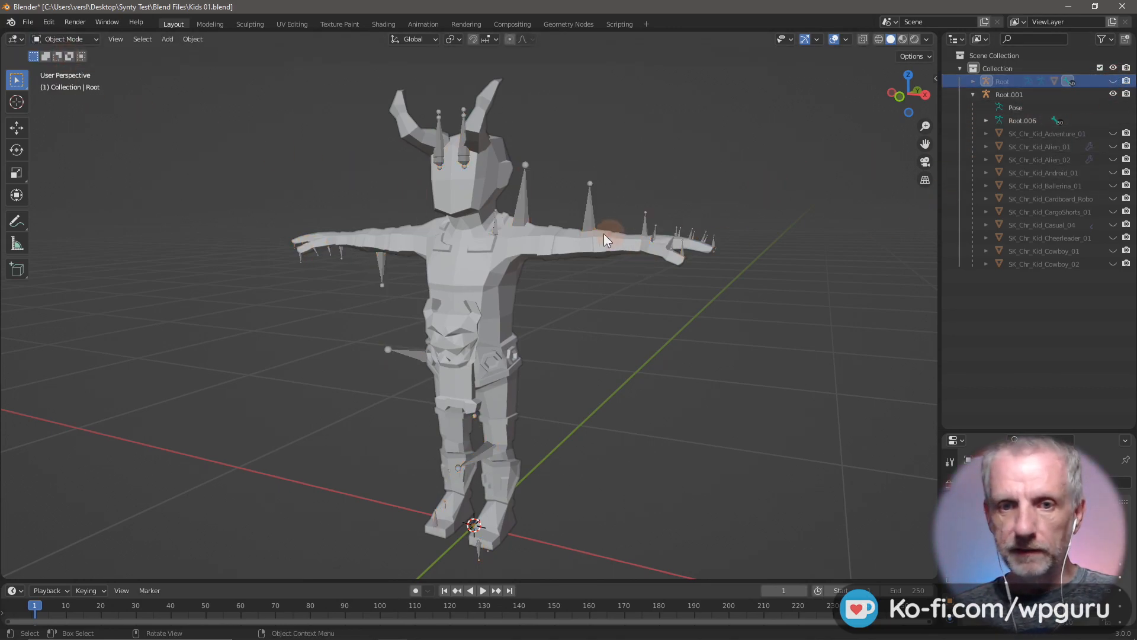
pyautogui.click(546, 247)
pyautogui.keyDown('shift'); pyautogui.click(524, 210); pyautogui.keyUp('shift')
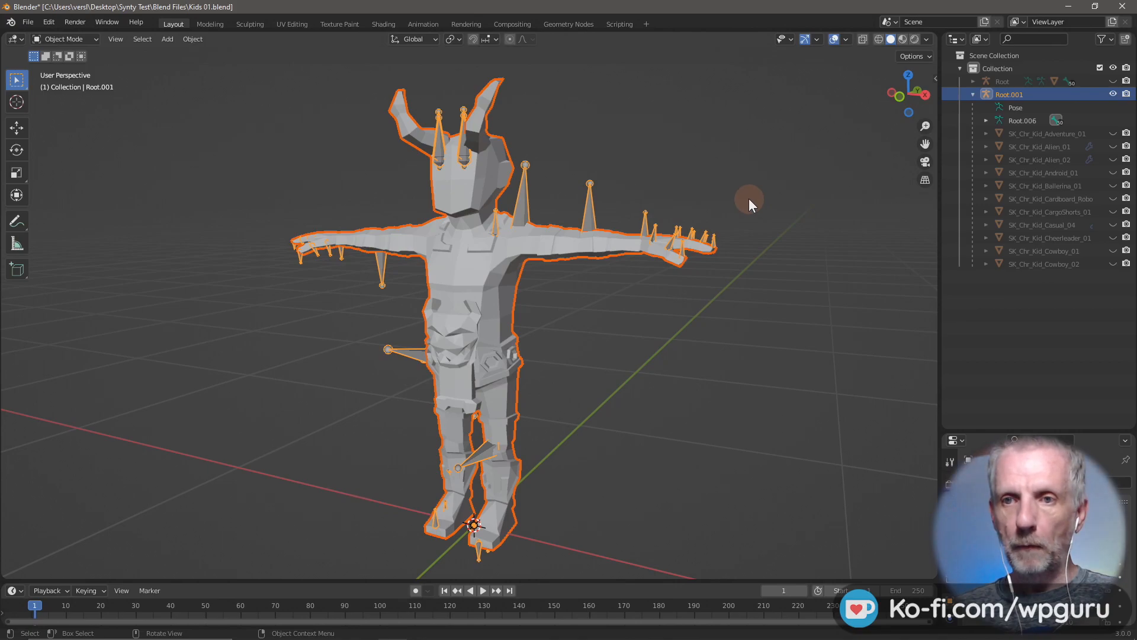
pyautogui.hotkey('ctrl', 'p')
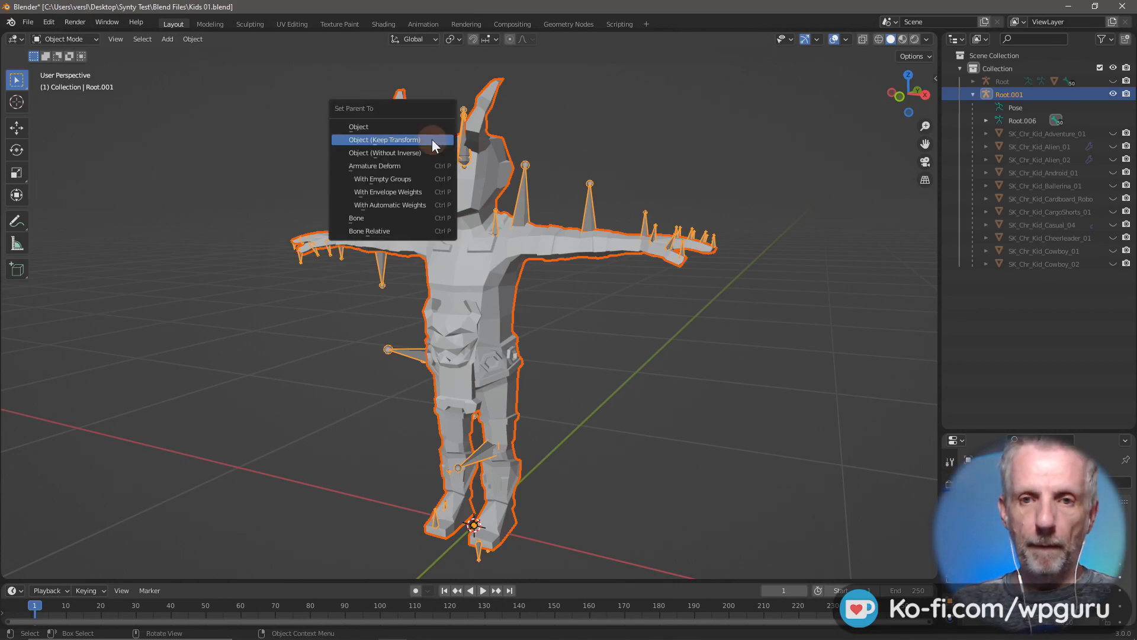
pyautogui.click(433, 145)
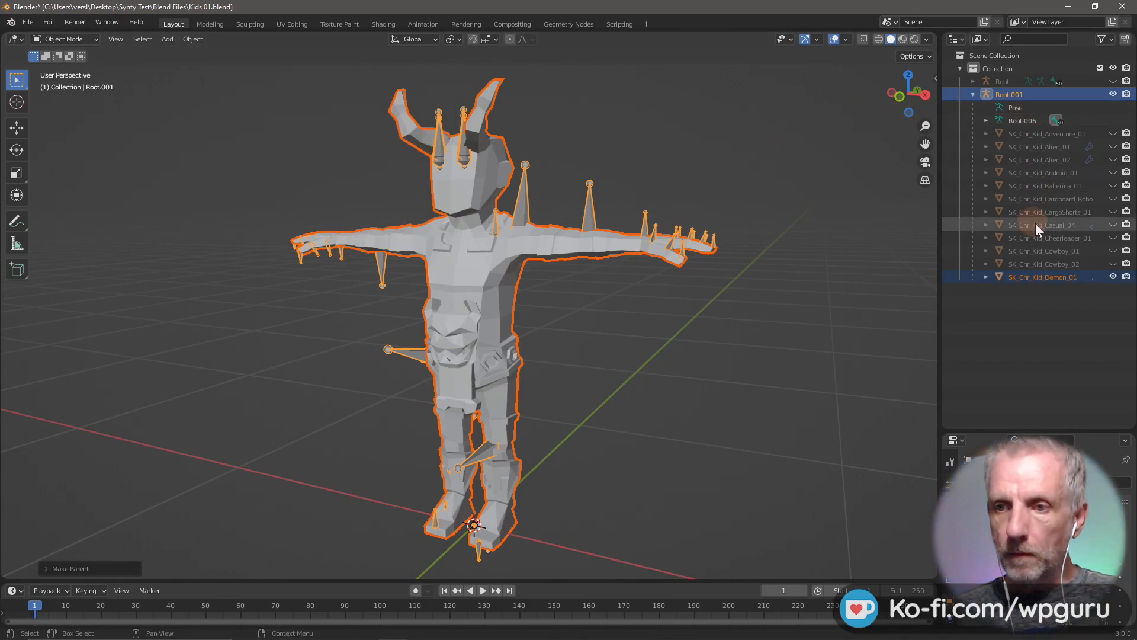
pyautogui.click(1113, 276)
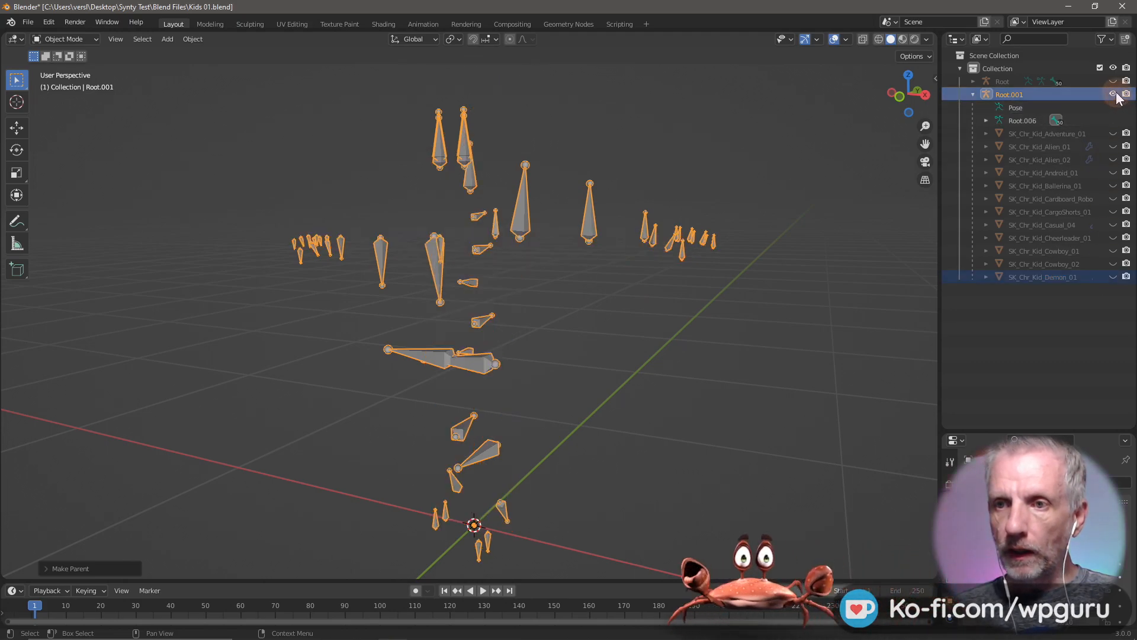
# - Unhide the Demon's leftover Root armature and delete it
pyautogui.click(1001, 81)
pyautogui.press('x')
pyautogui.click(702, 218)
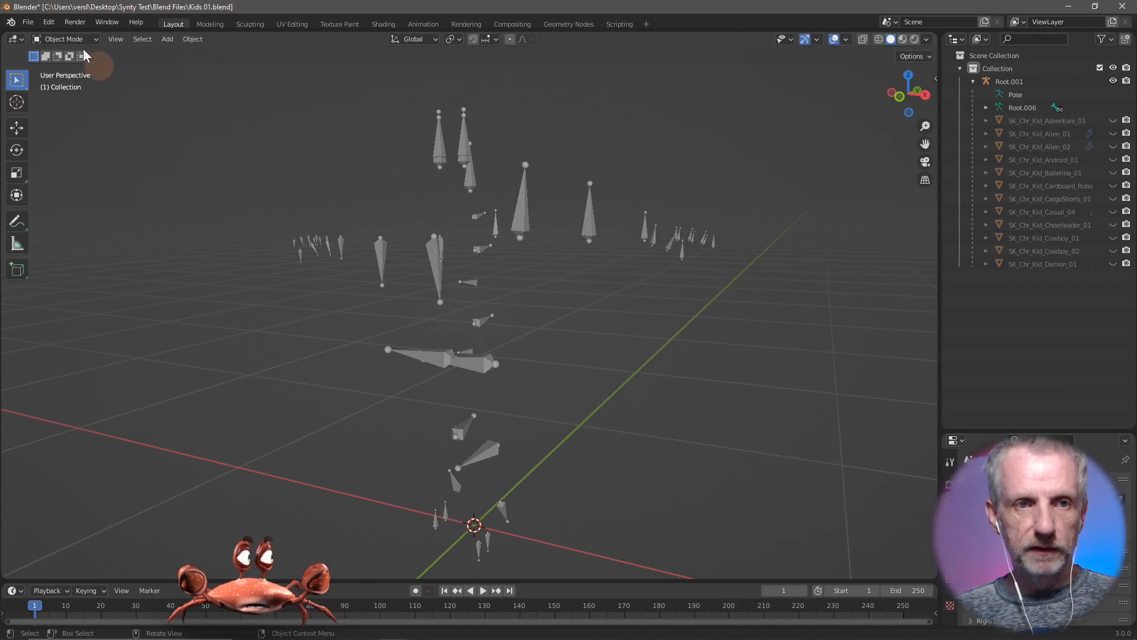
# - Import SK_Chr_Kid_Doctor_01.fbx as FBX with the default import options
pyautogui.click(28, 22)
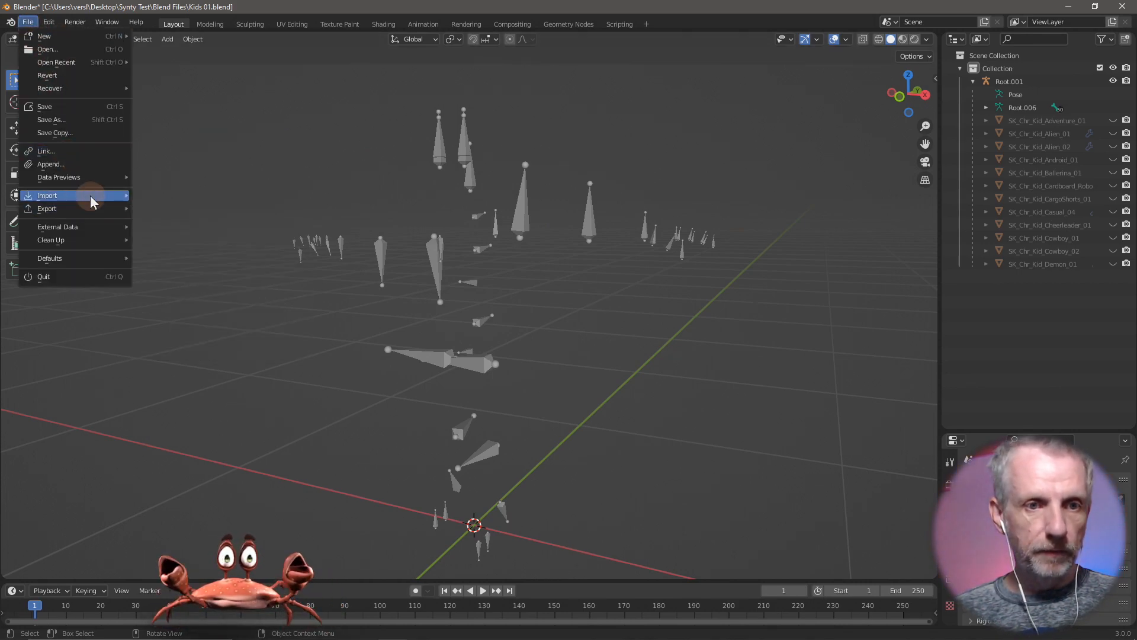
pyautogui.moveTo(82, 195)
pyautogui.click(190, 301)
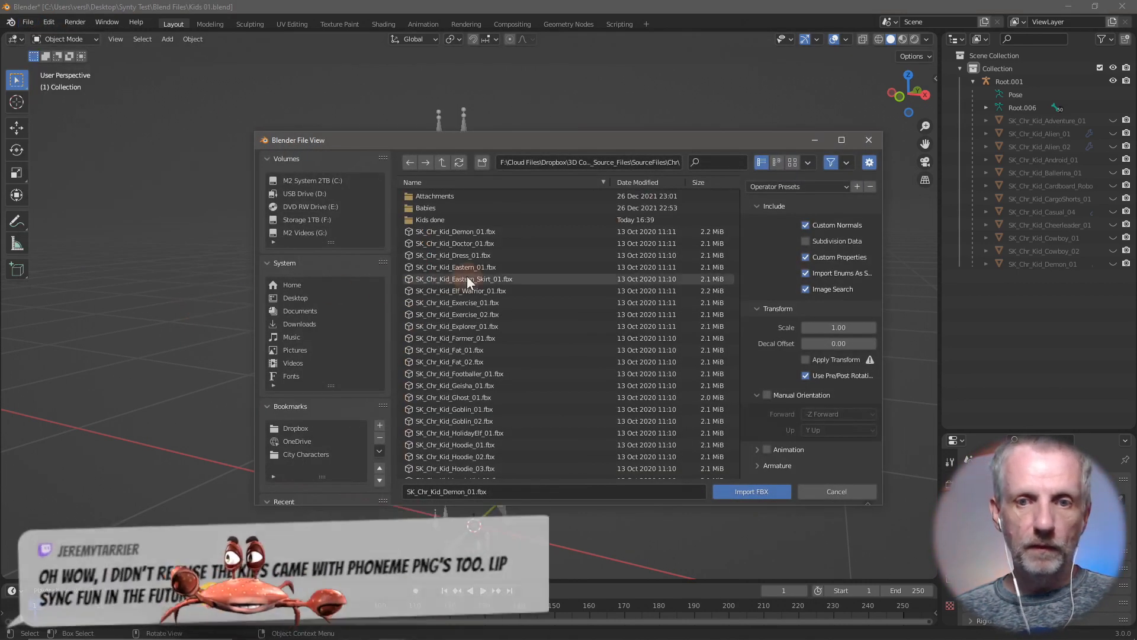
pyautogui.doubleClick(500, 243)
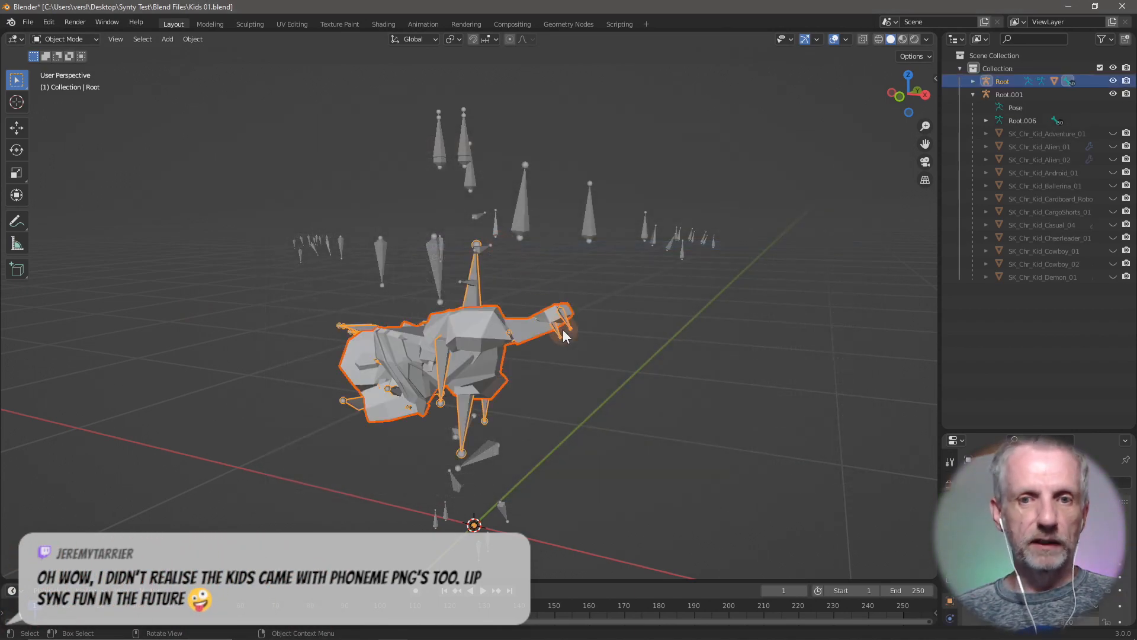
# - Clear all pose transforms on the Doctor's imported Root armature in Pose Mode and return to Object Mode
pyautogui.click(90, 40)
pyautogui.click(95, 82)
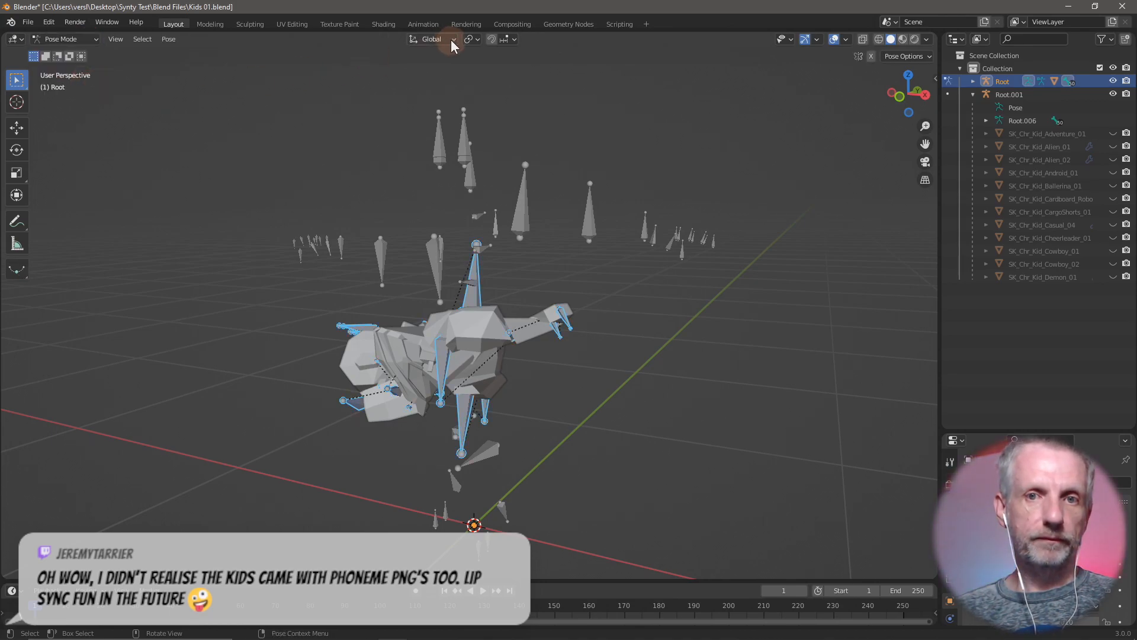
pyautogui.click(169, 40)
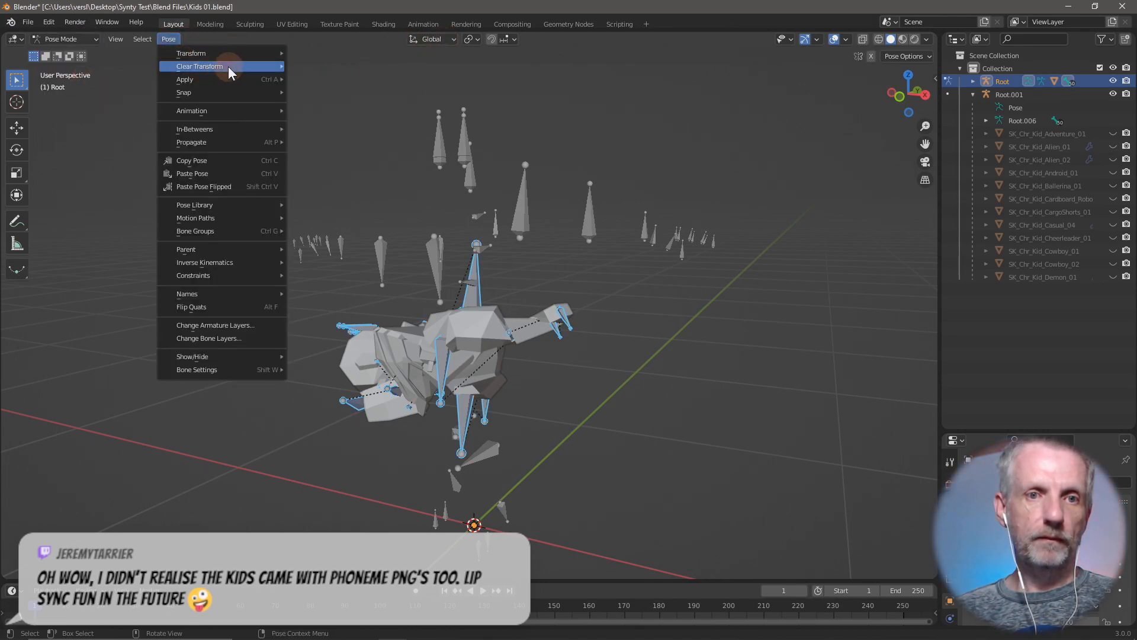
pyautogui.moveTo(228, 68)
pyautogui.click(361, 70)
pyautogui.click(64, 41)
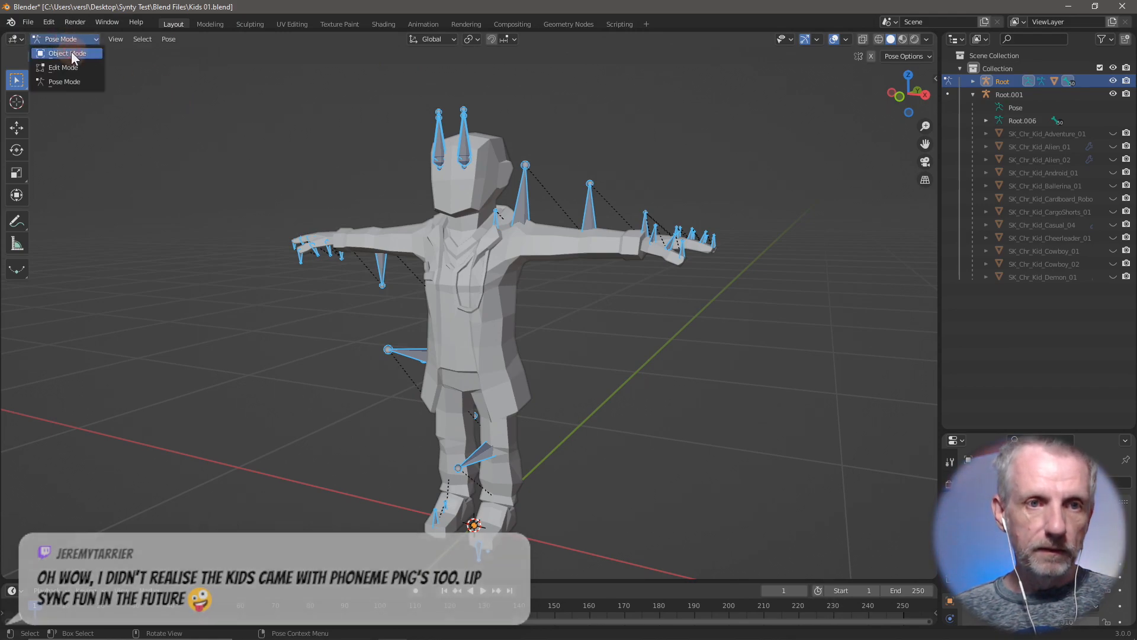
pyautogui.click(70, 52)
# - Hide the imported Root armature, parent the SK_Chr_Kid_Doctor_01 mesh to Root.001 with Object (Keep Transform) and hide that mesh
pyautogui.click(571, 243)
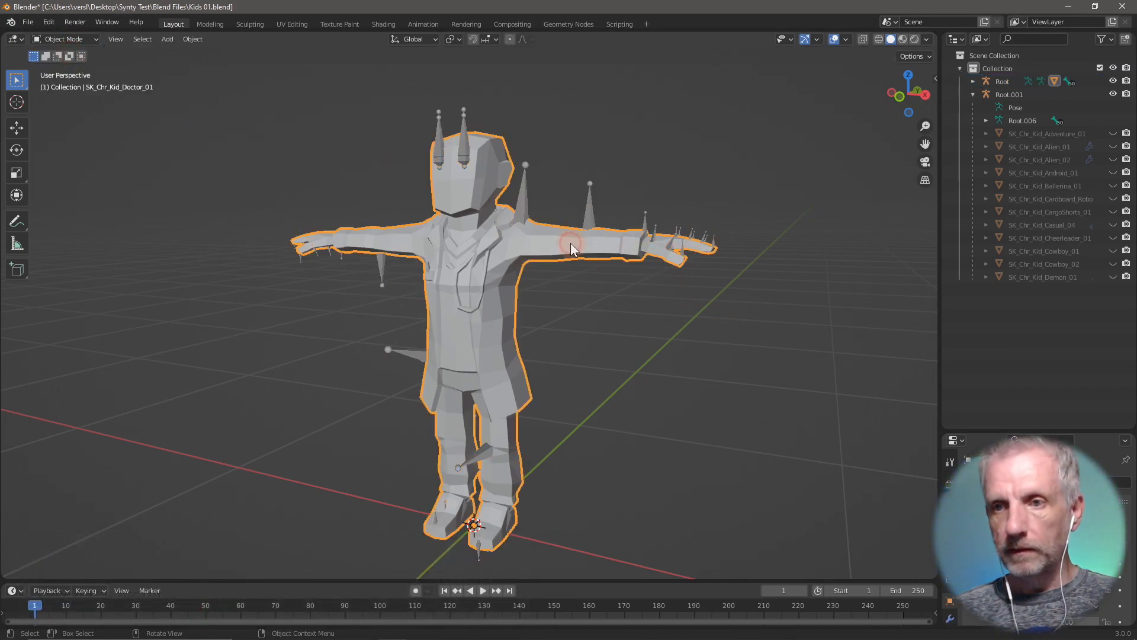
pyautogui.click(1113, 83)
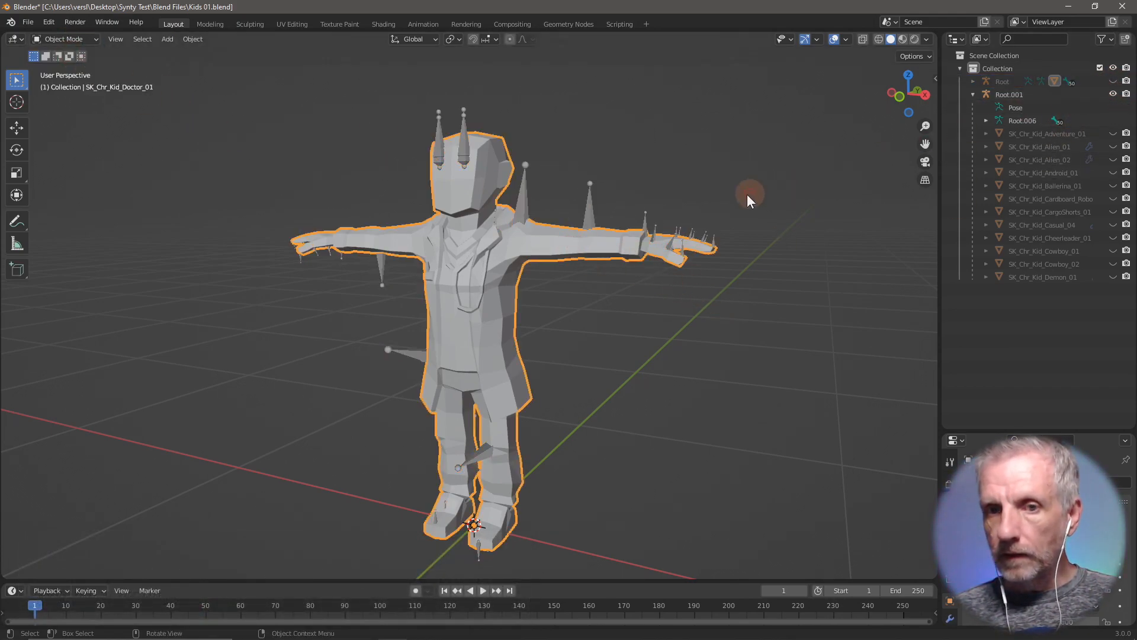
pyautogui.keyDown('shift'); pyautogui.click(524, 207); pyautogui.keyUp('shift')
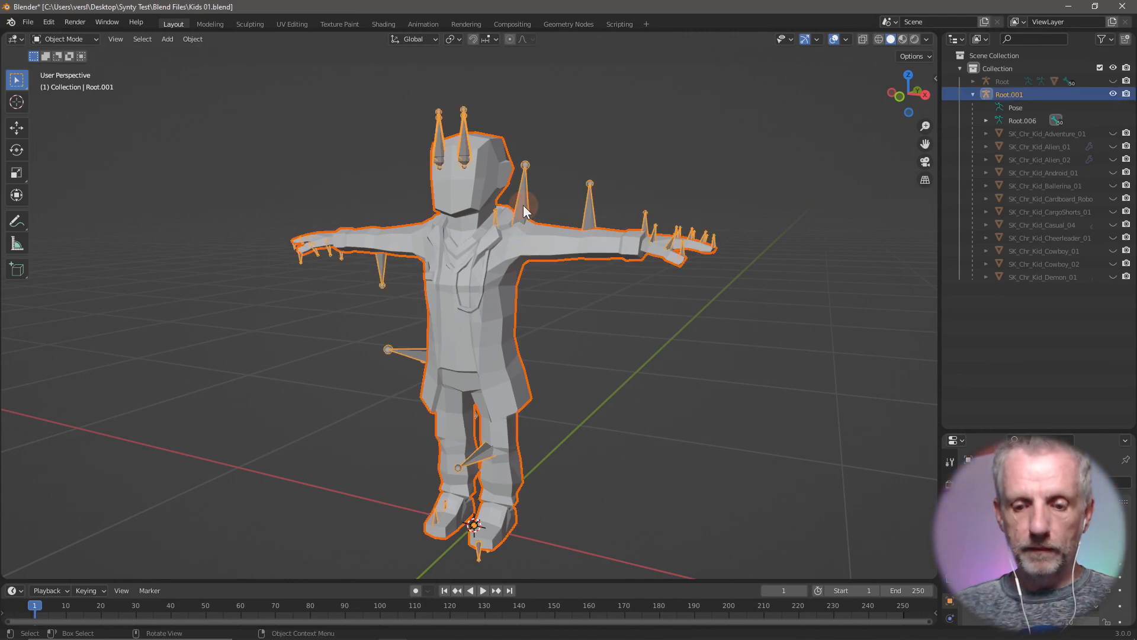
pyautogui.hotkey('ctrl', 'p')
pyautogui.click(523, 207)
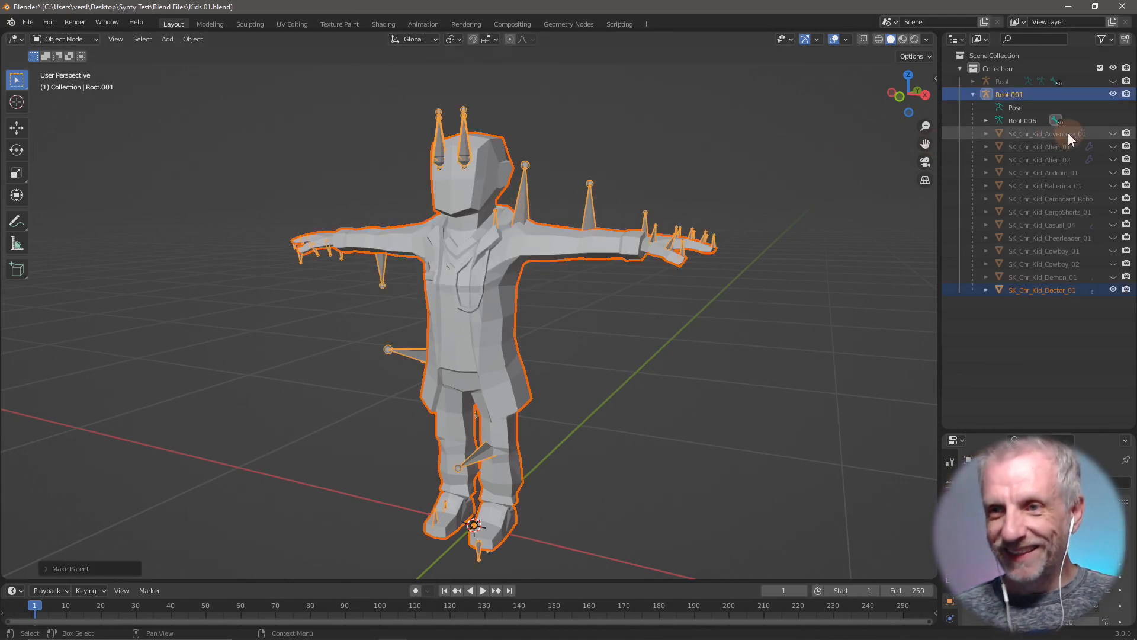
pyautogui.click(1114, 290)
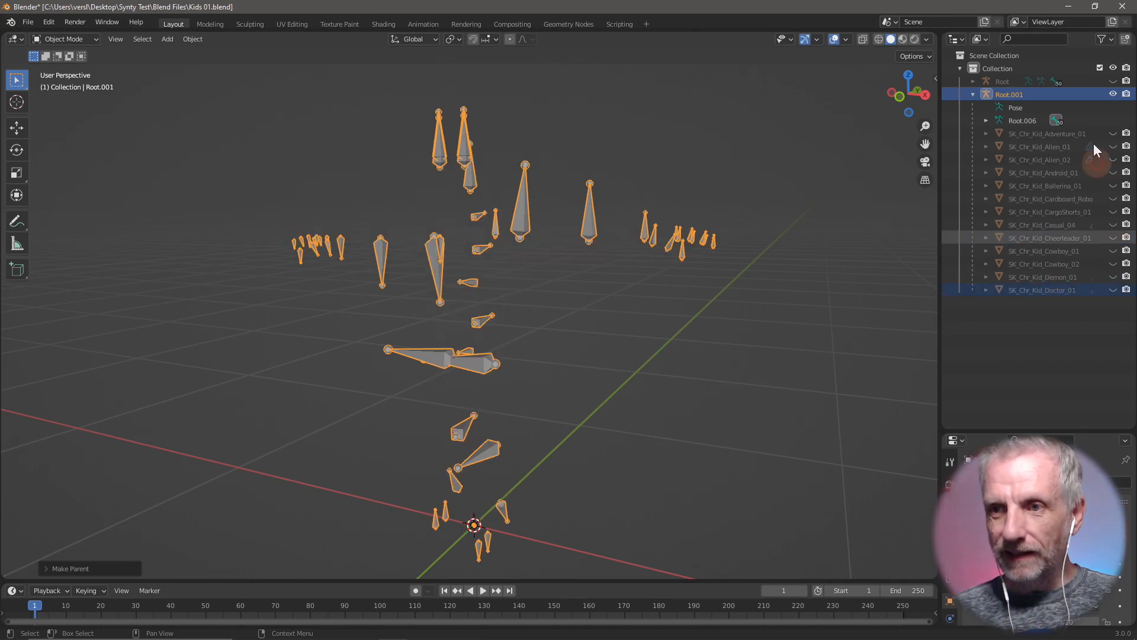
# - Unhide the Doctor's leftover Root armature and delete it
pyautogui.click(1114, 81)
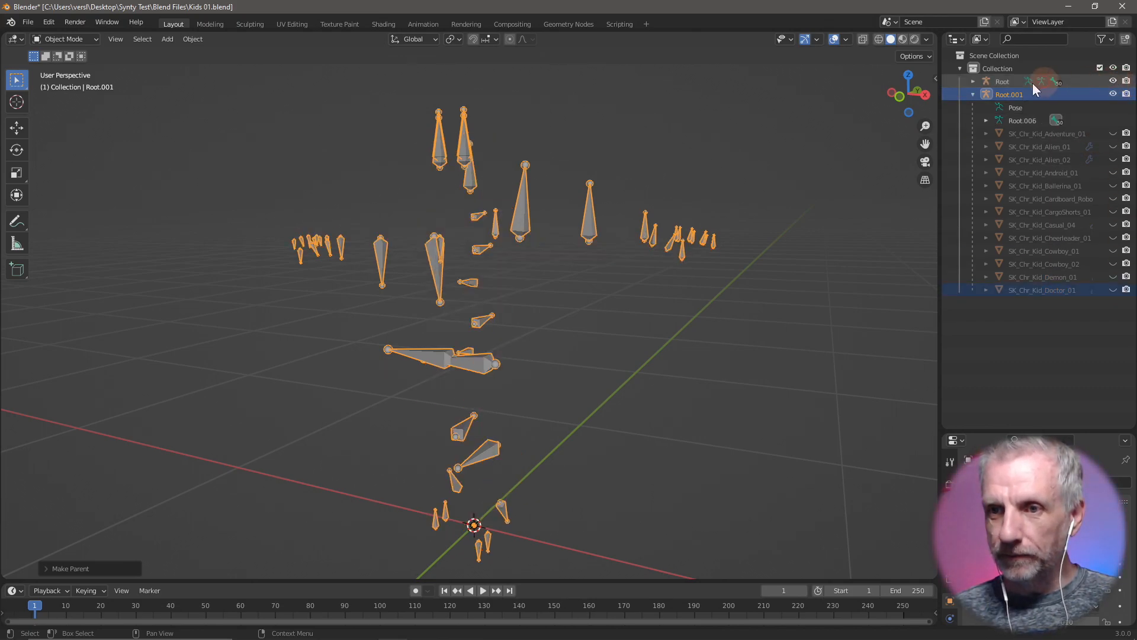
pyautogui.press('x')
pyautogui.click(784, 276)
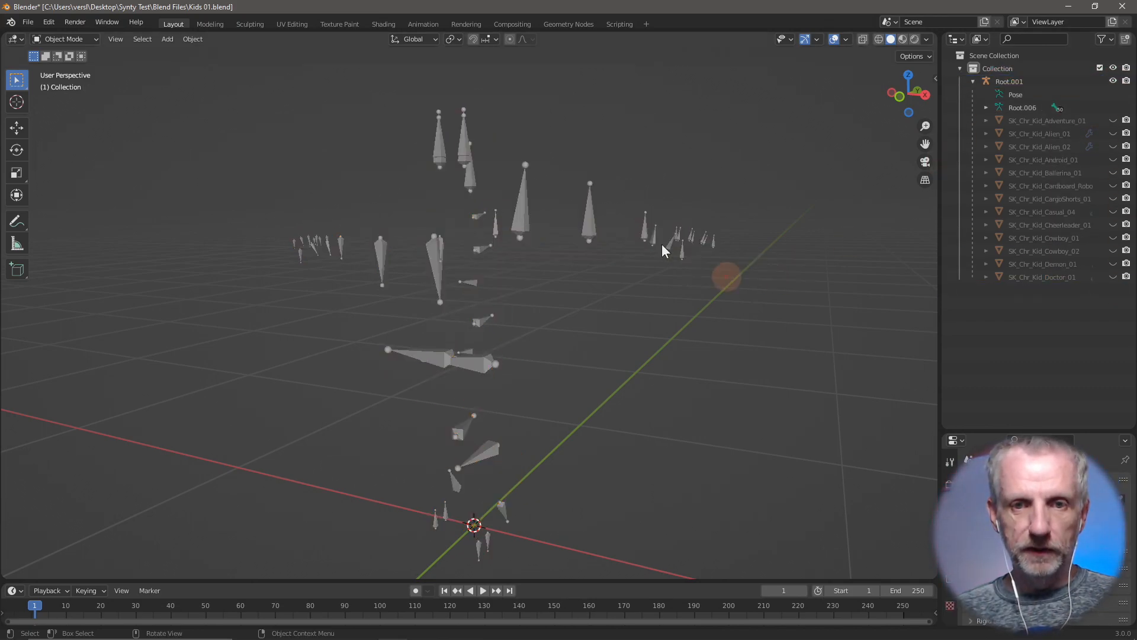
# - Import SK_Chr_Kid_Dress_01.fbx as FBX with the default import options
pyautogui.click(27, 22)
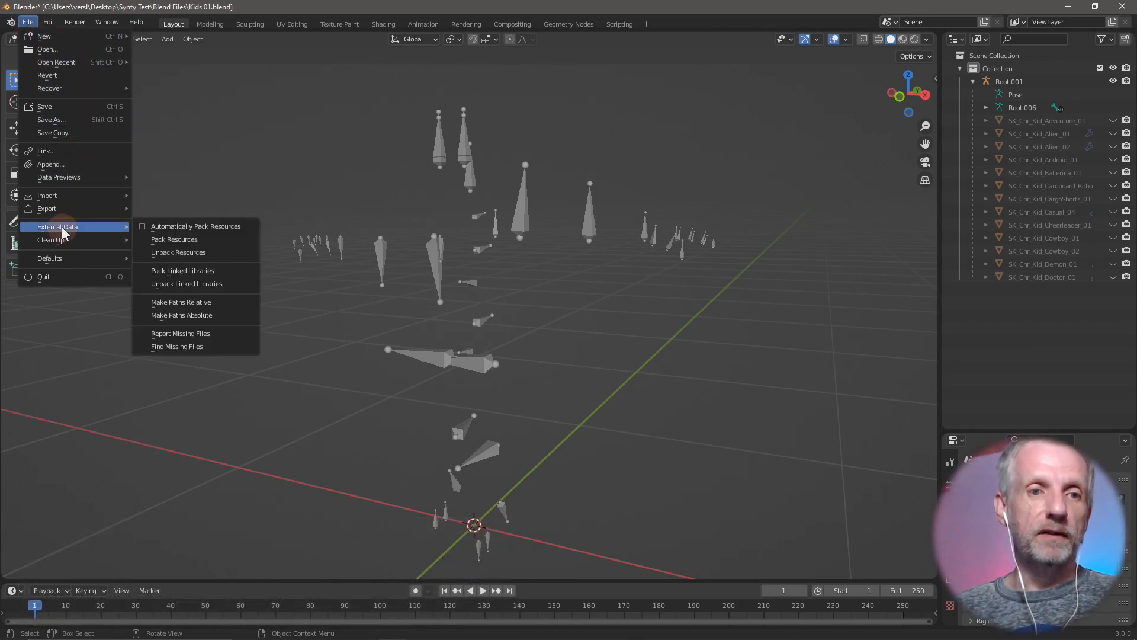
pyautogui.moveTo(92, 197)
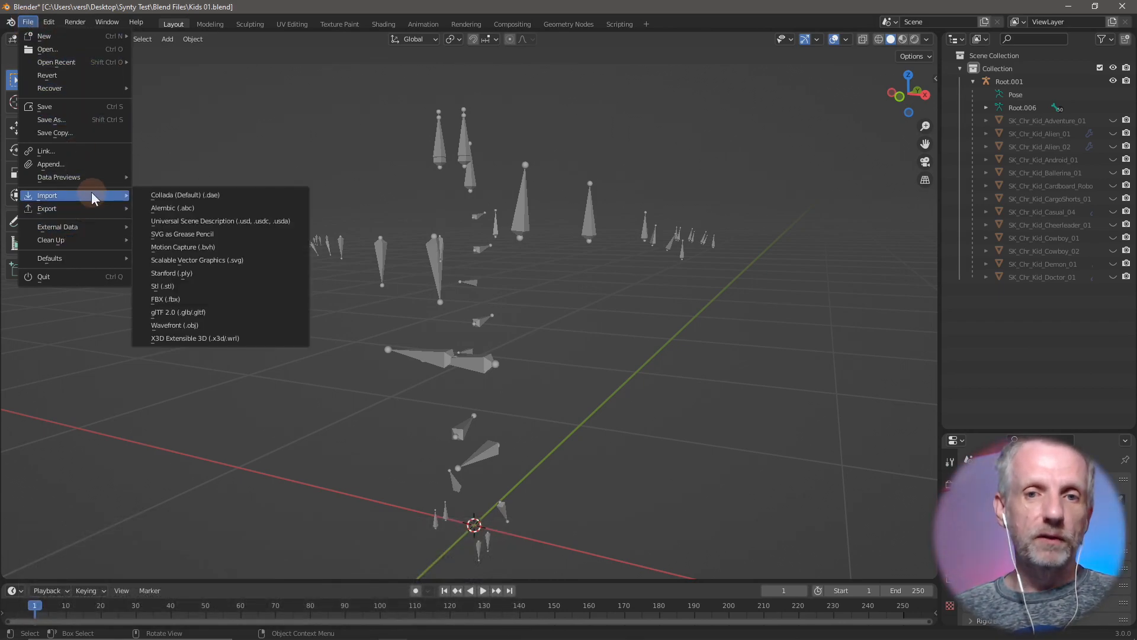
pyautogui.click(209, 299)
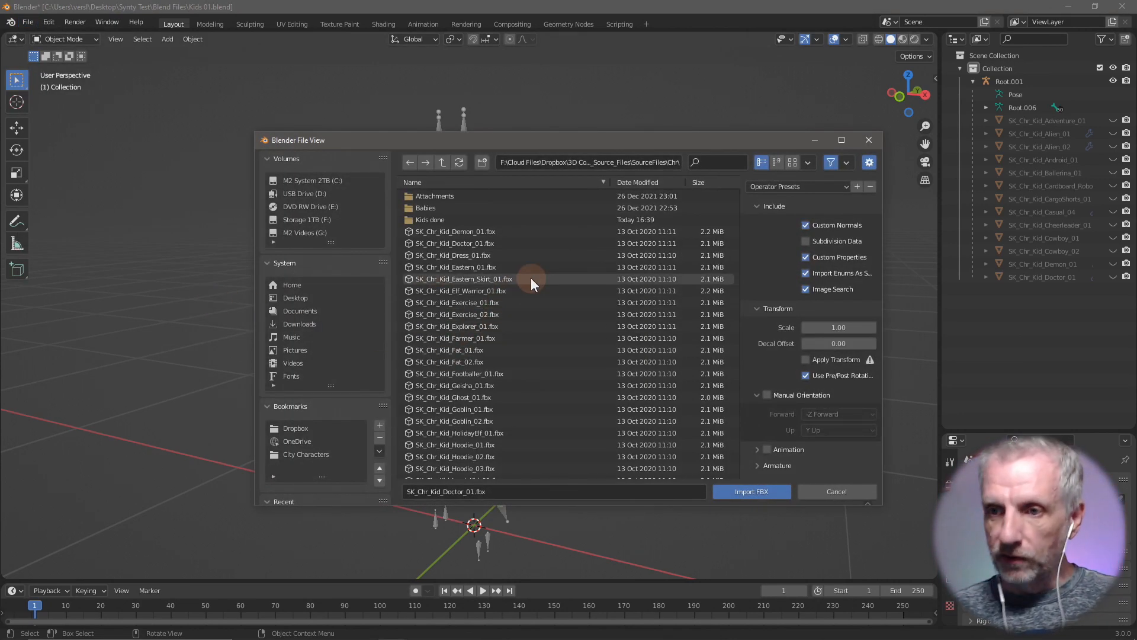
pyautogui.click(507, 254)
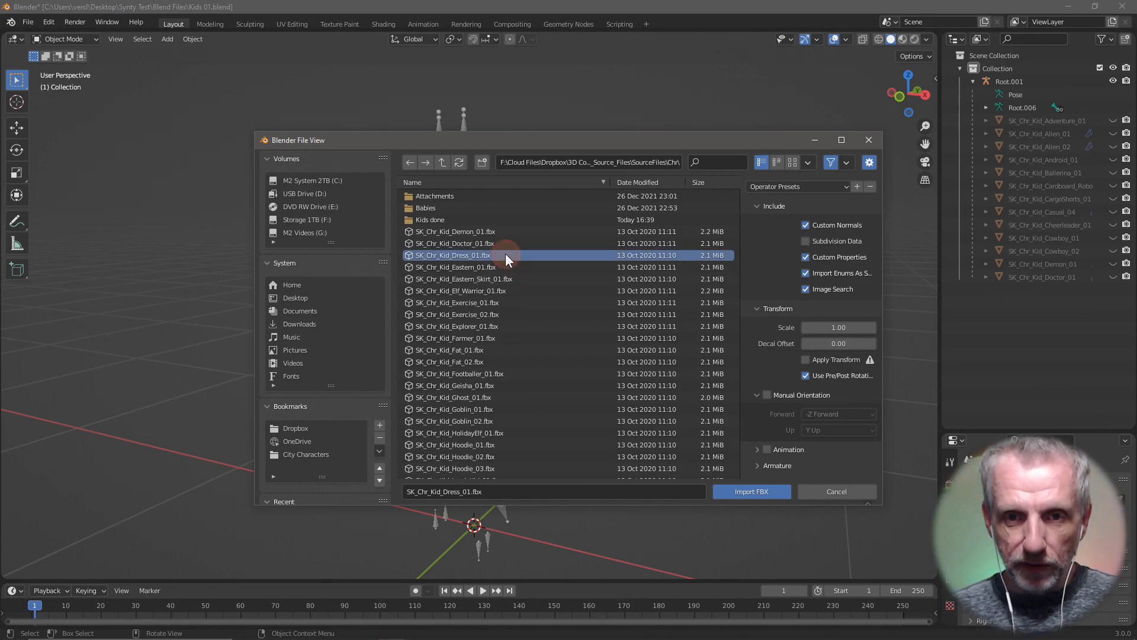
pyautogui.click(773, 491)
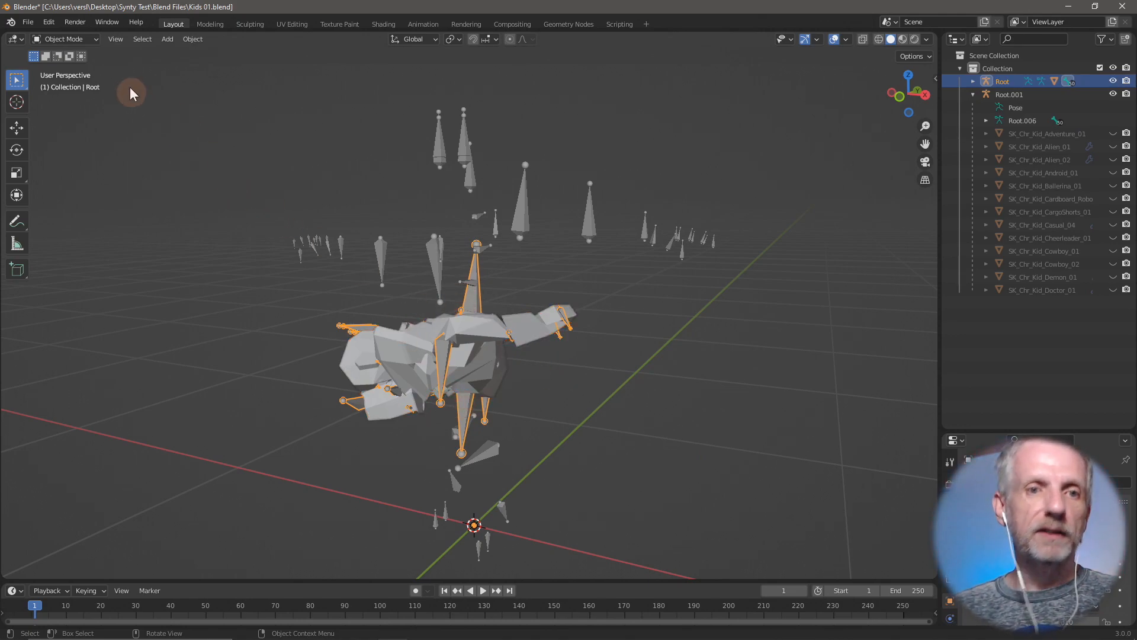
# - Clear all pose transforms on the Dress character's imported Root armature in Pose Mode and return to Object Mode
pyautogui.click(84, 40)
pyautogui.click(85, 83)
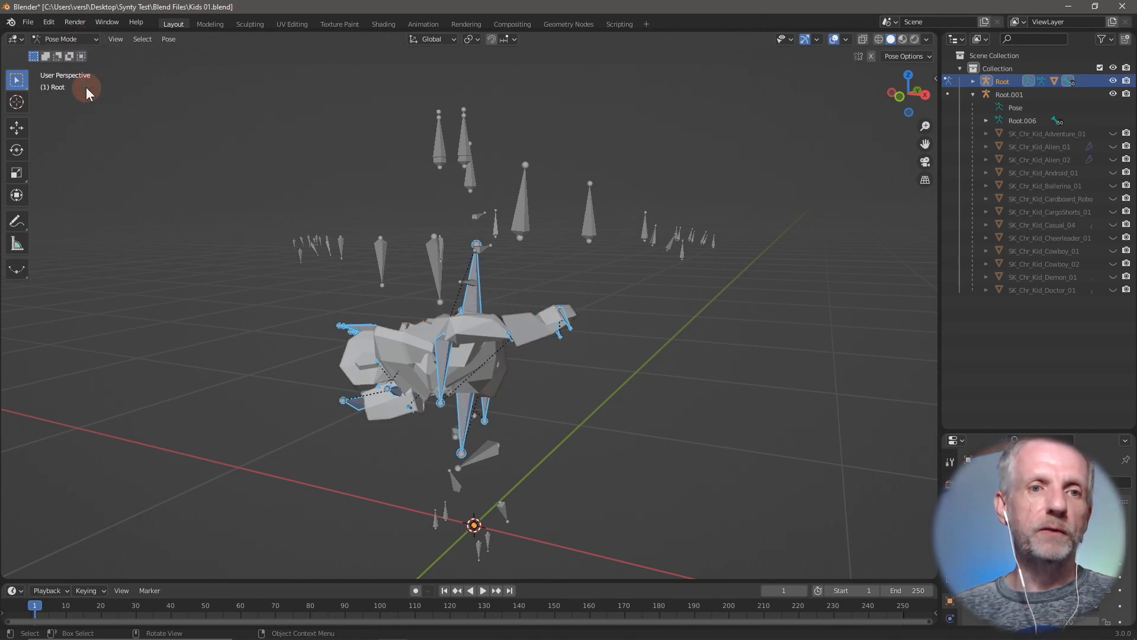
pyautogui.click(170, 40)
pyautogui.moveTo(215, 62)
pyautogui.click(330, 71)
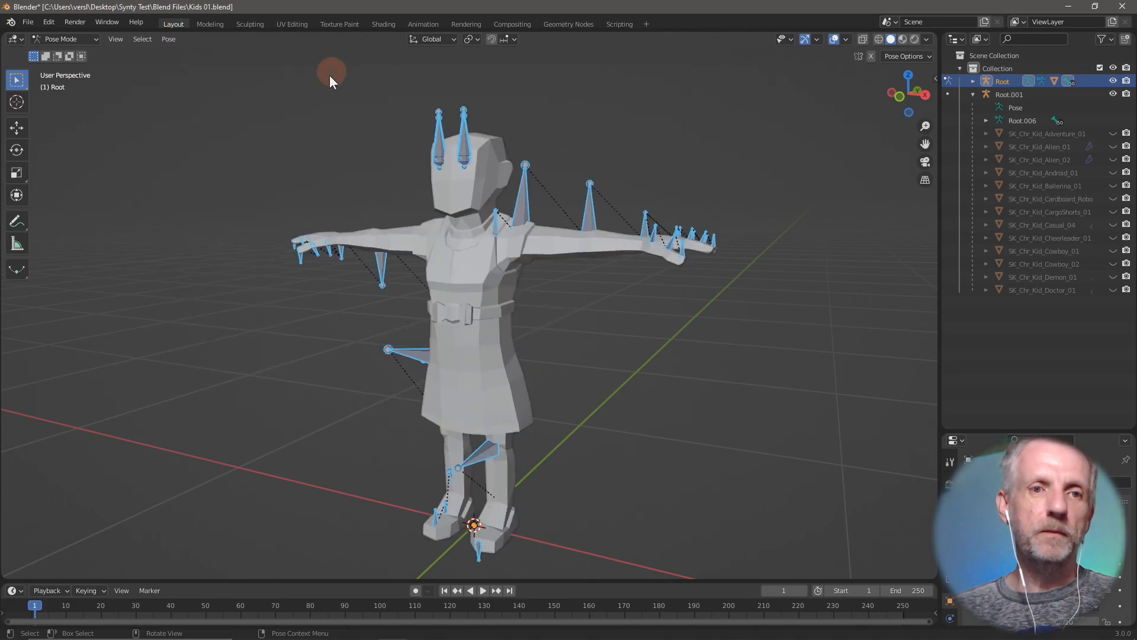
pyautogui.click(89, 41)
pyautogui.click(83, 54)
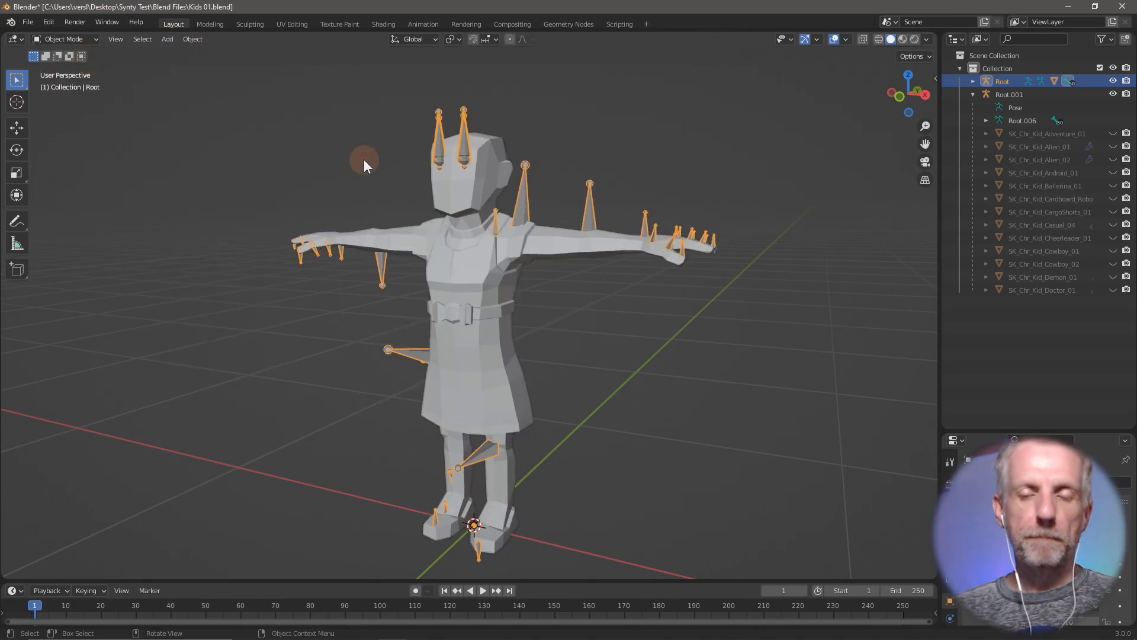
# - Hide the imported Root armature, parent the SK_Chr_Kid_Dress_01 mesh to Root.001 with Object (Keep Transform) and hide that mesh
pyautogui.click(1113, 81)
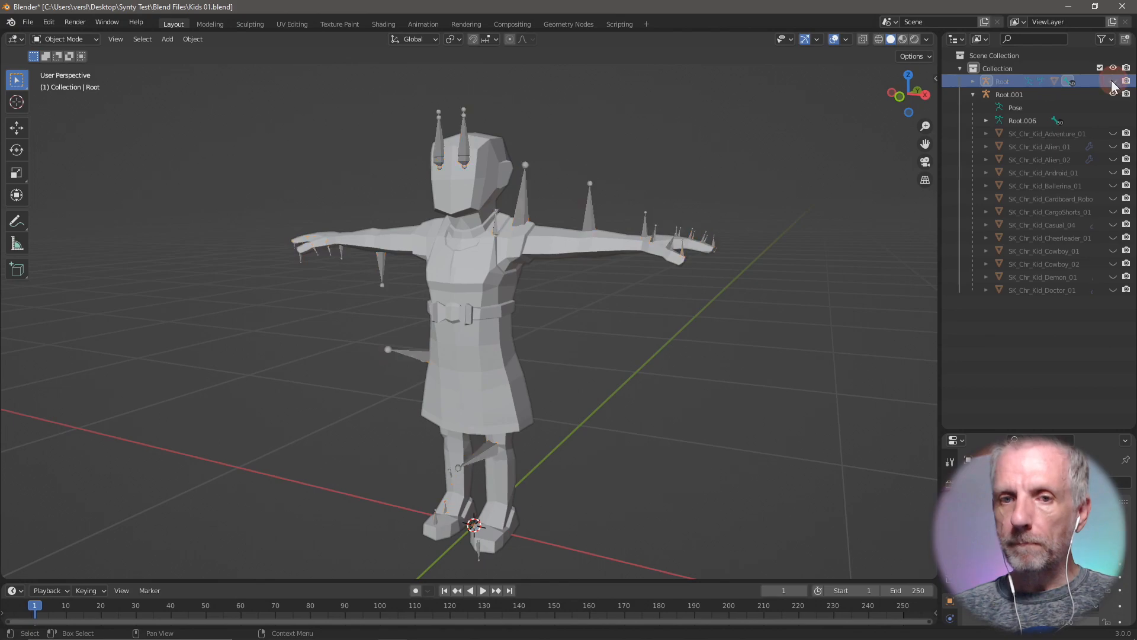
pyautogui.click(547, 248)
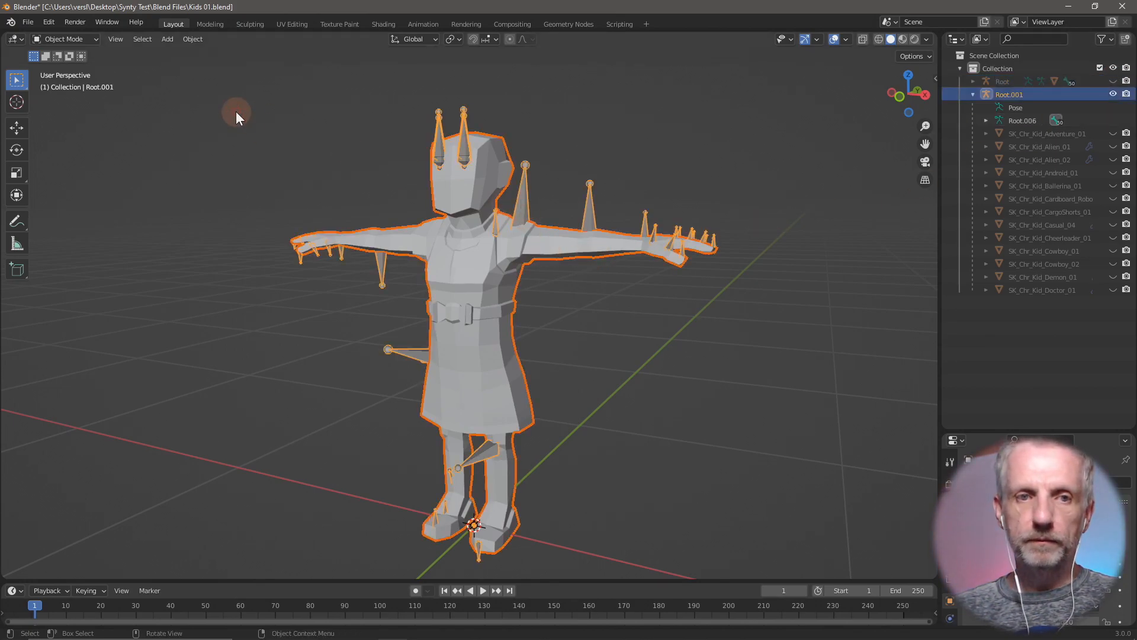
pyautogui.hotkey('ctrl', 'p')
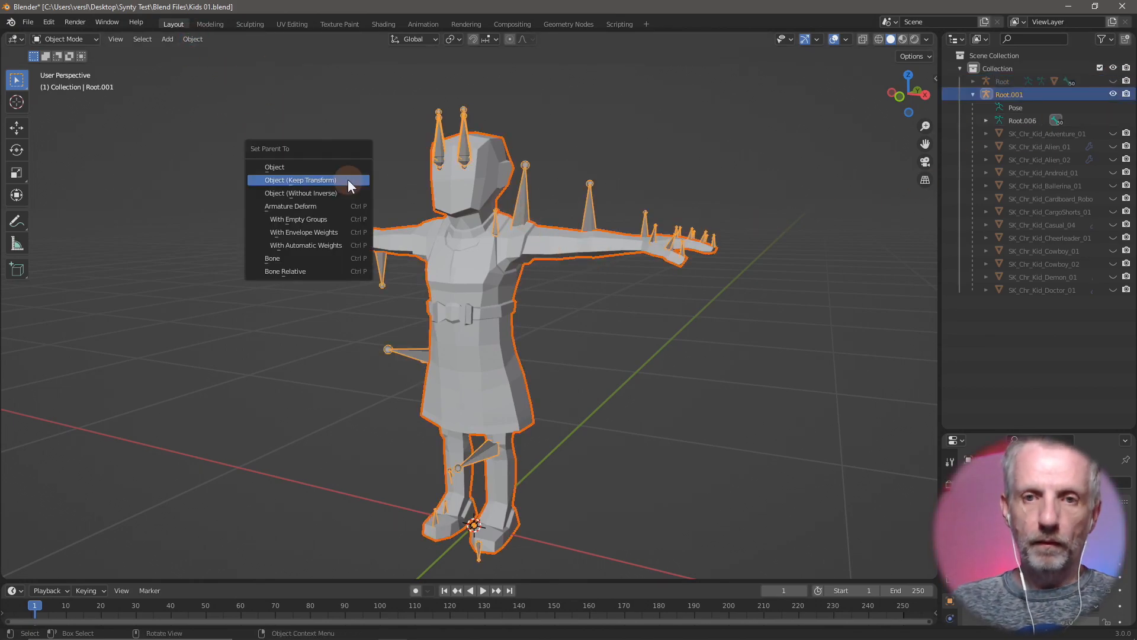
pyautogui.click(347, 180)
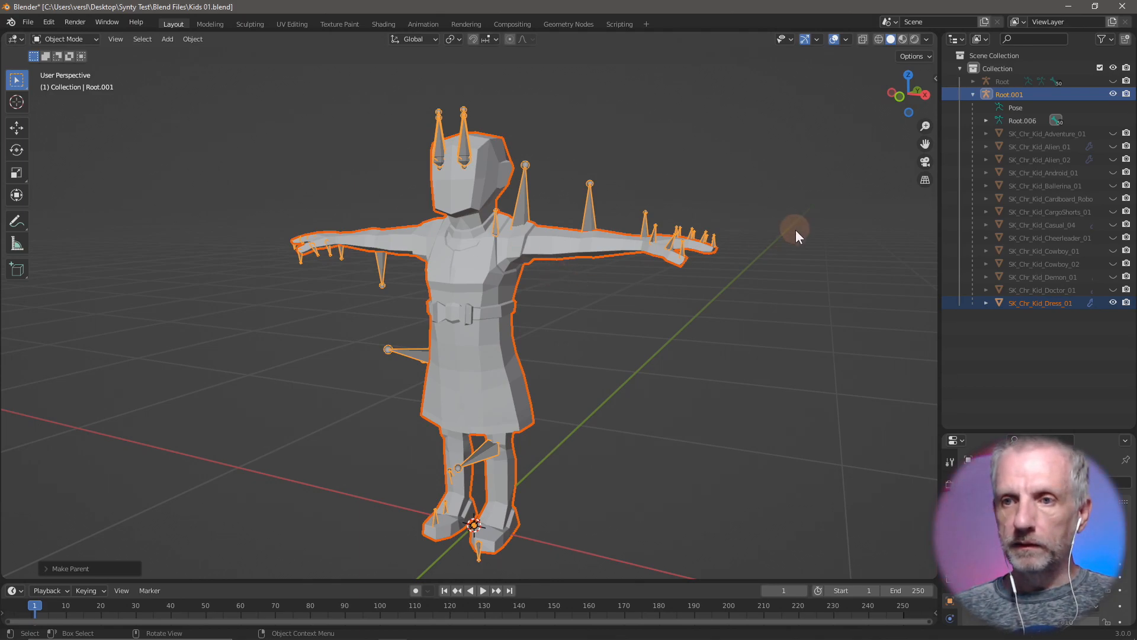
pyautogui.click(1113, 303)
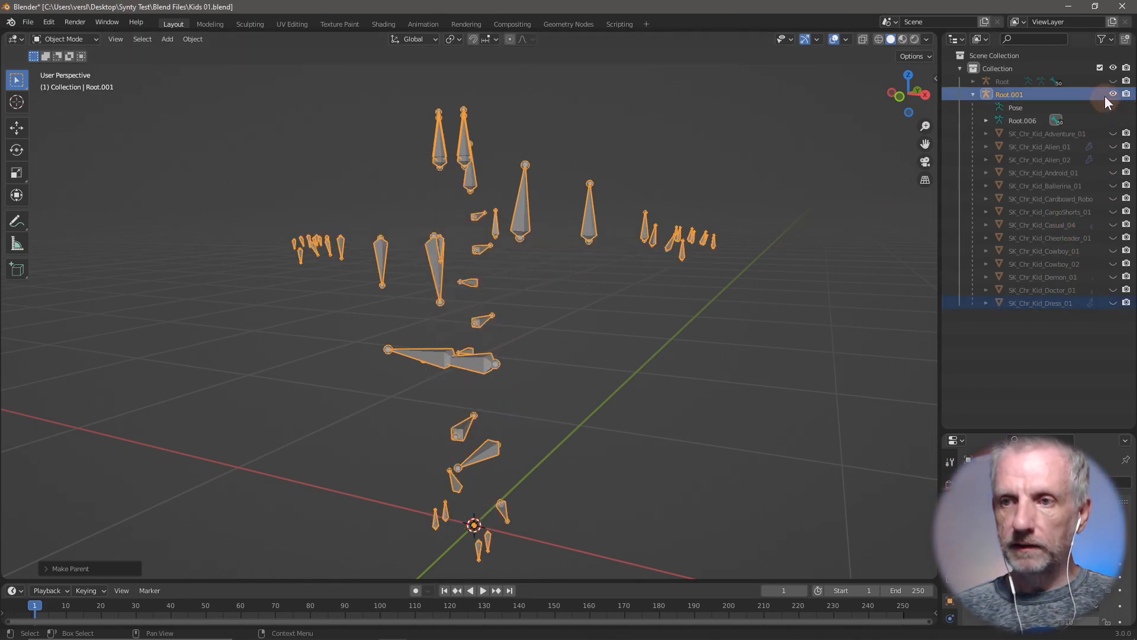
# - Unhide the Dress character's leftover Root armature and delete it
pyautogui.click(1090, 82)
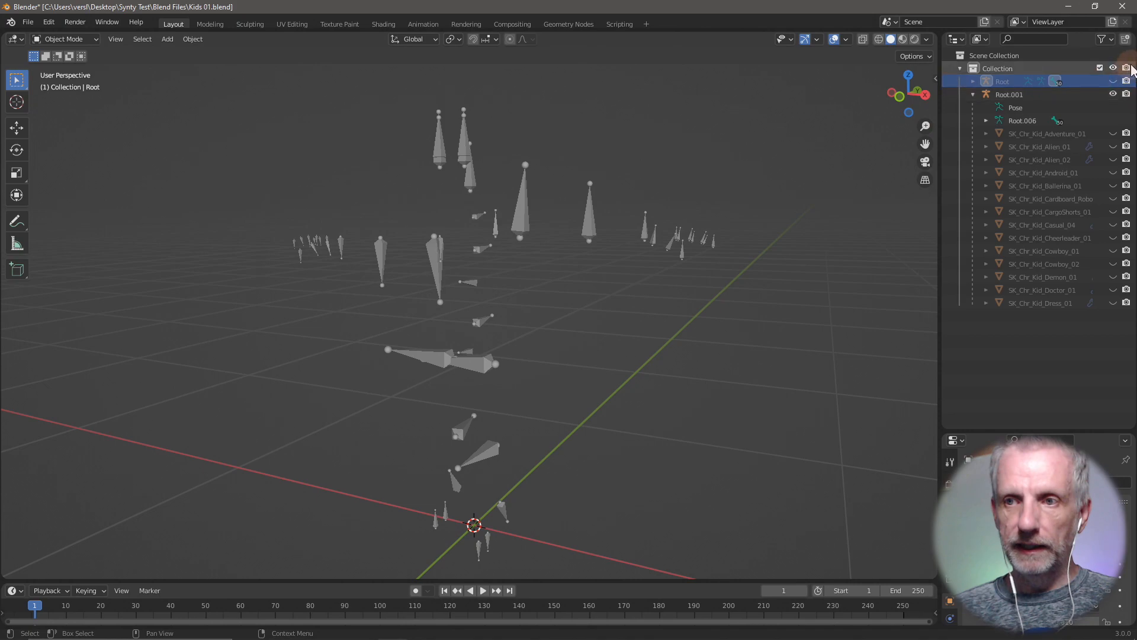
pyautogui.click(1113, 81)
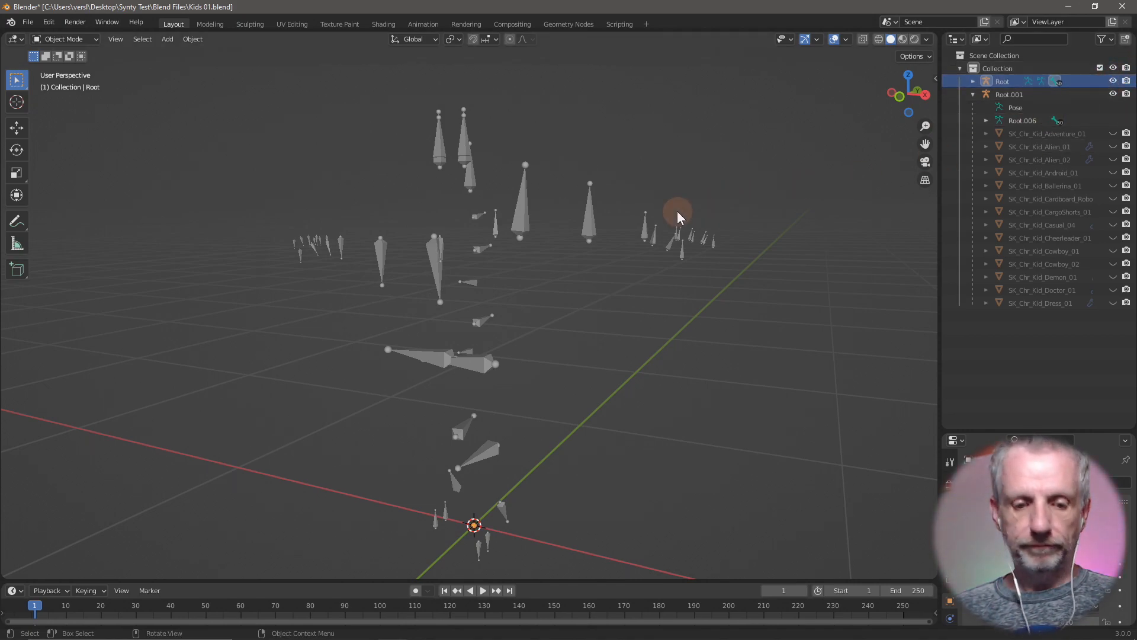
pyautogui.press('a')
pyautogui.press('x')
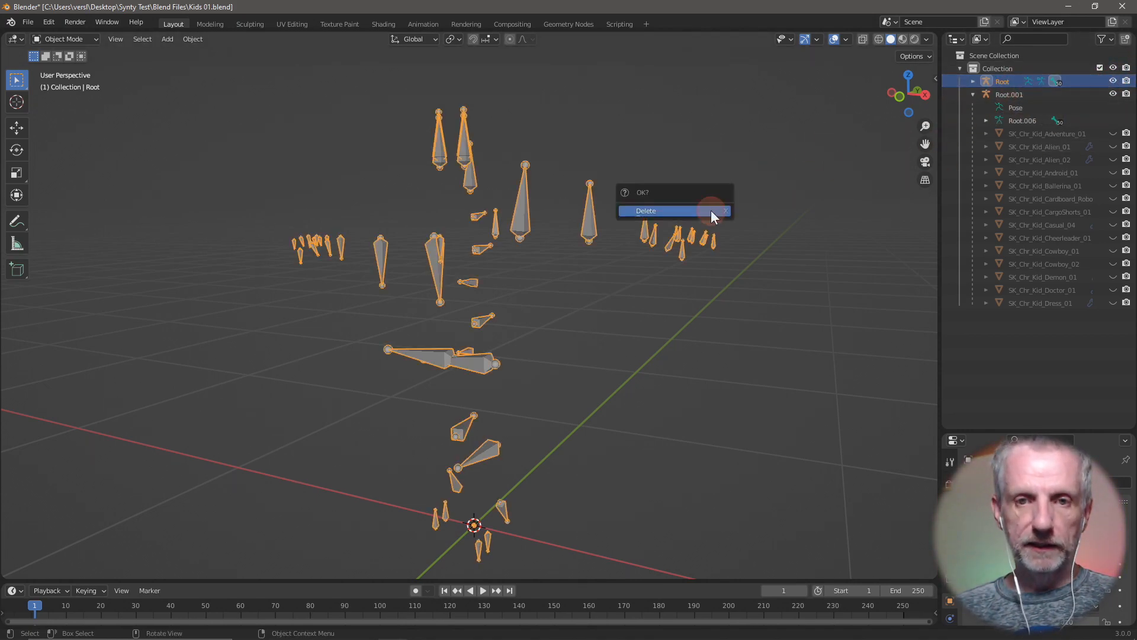
pyautogui.click(711, 211)
# - Import SK_Chr_Kid_Eastern_01.fbx as FBX with the default import options
pyautogui.click(28, 21)
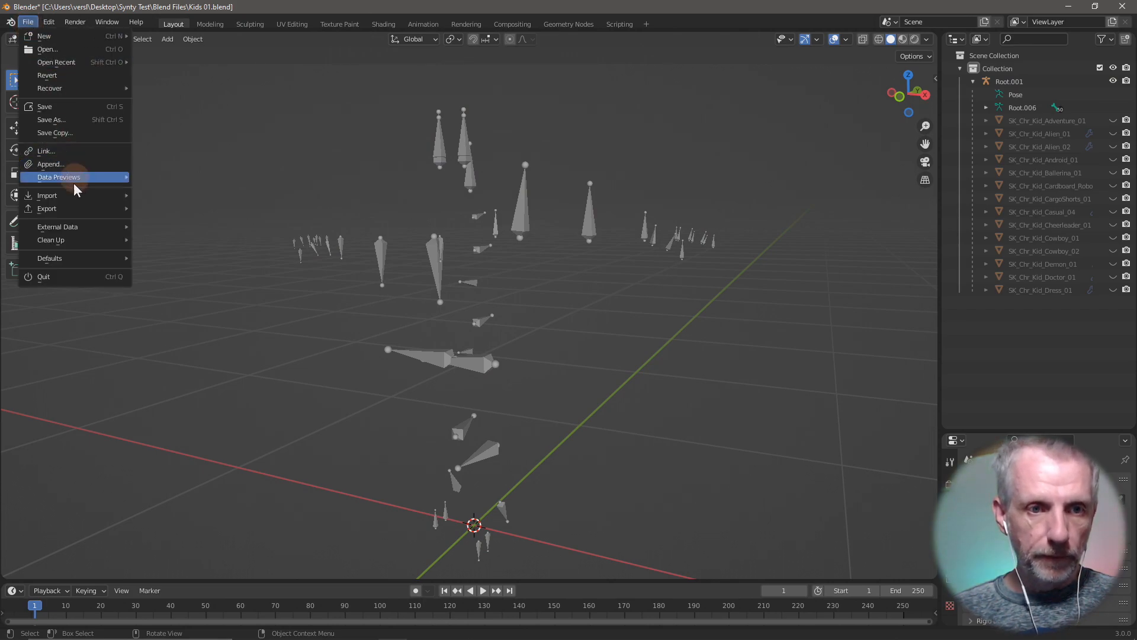
pyautogui.moveTo(82, 196)
pyautogui.click(167, 299)
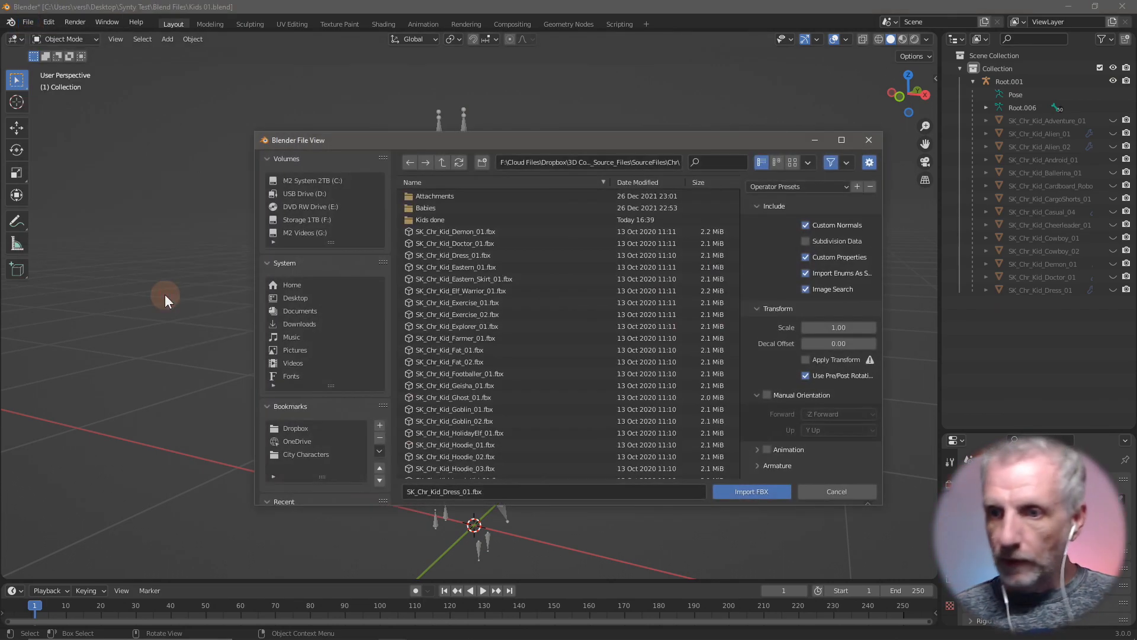
pyautogui.doubleClick(509, 266)
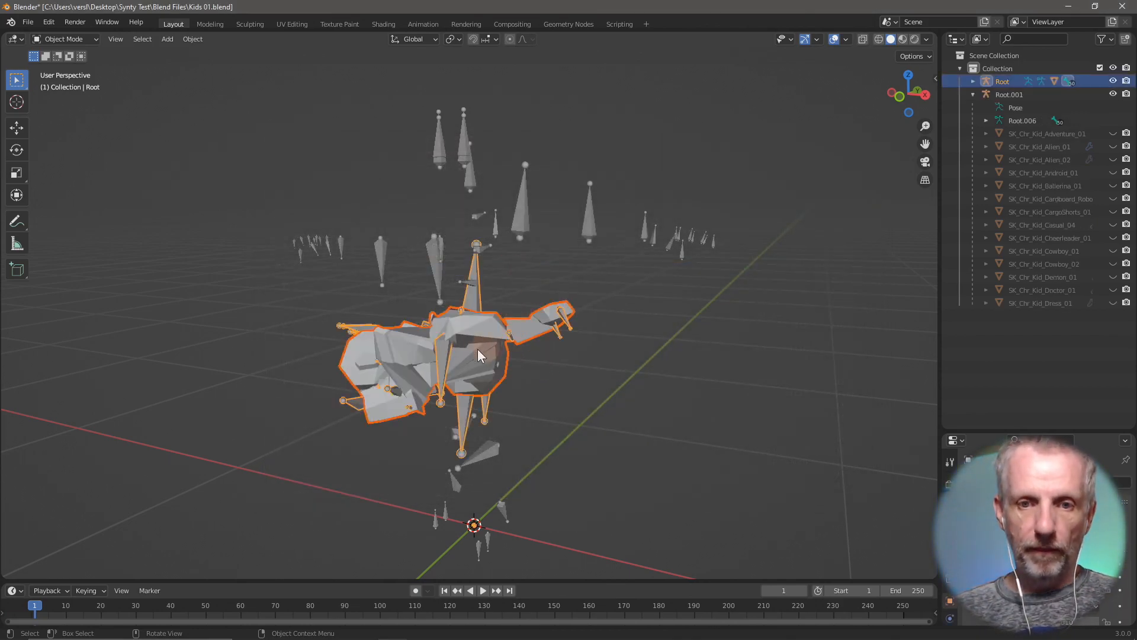
# - Clear all pose transforms on the Eastern character's imported Root armature in Pose Mode and return to Object Mode
pyautogui.click(472, 298)
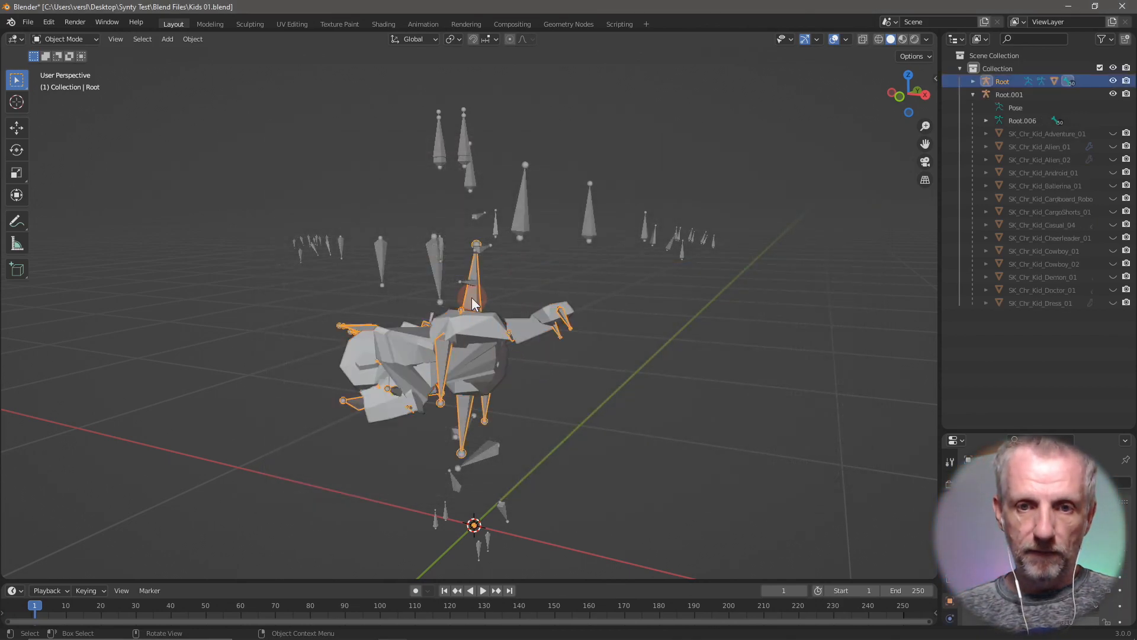
pyautogui.click(98, 38)
pyautogui.click(91, 81)
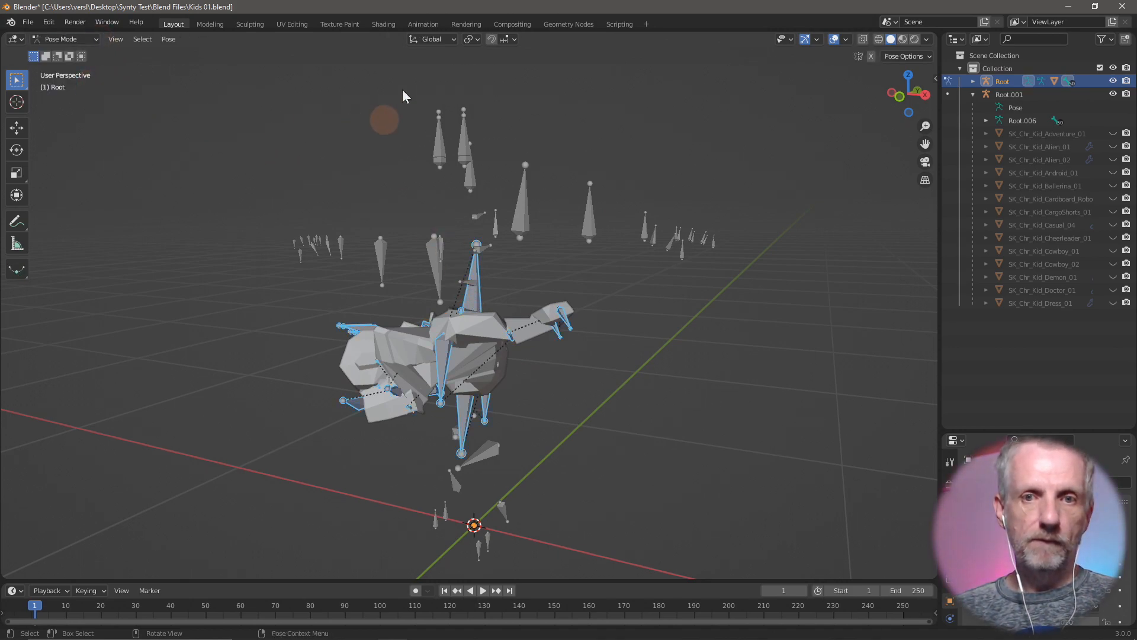
pyautogui.click(168, 39)
pyautogui.moveTo(248, 67)
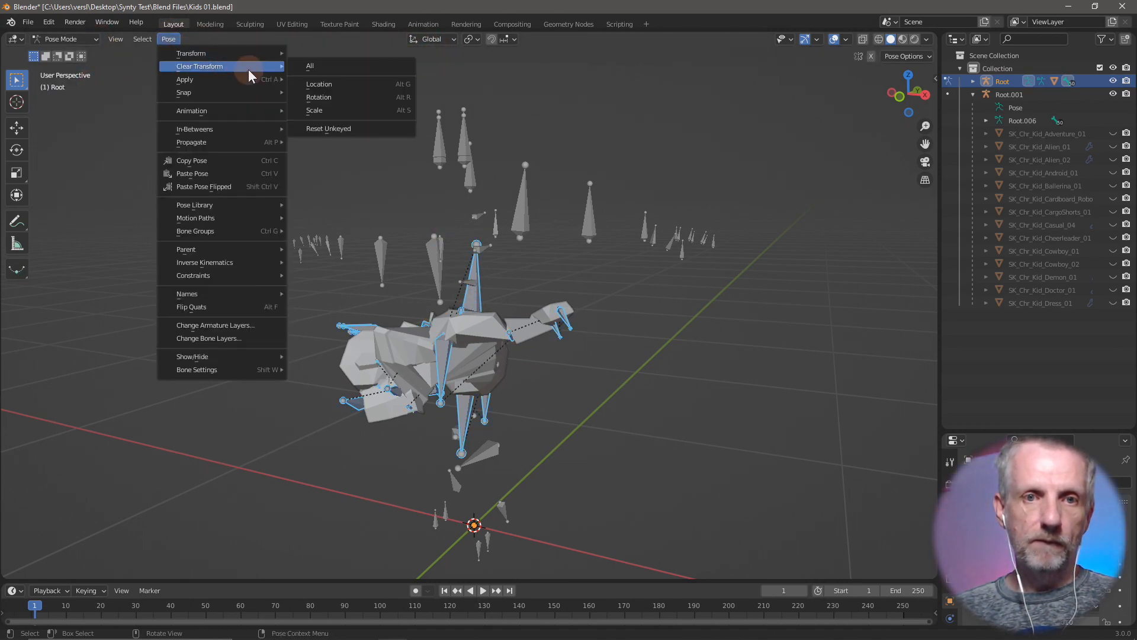
pyautogui.click(327, 67)
pyautogui.click(73, 38)
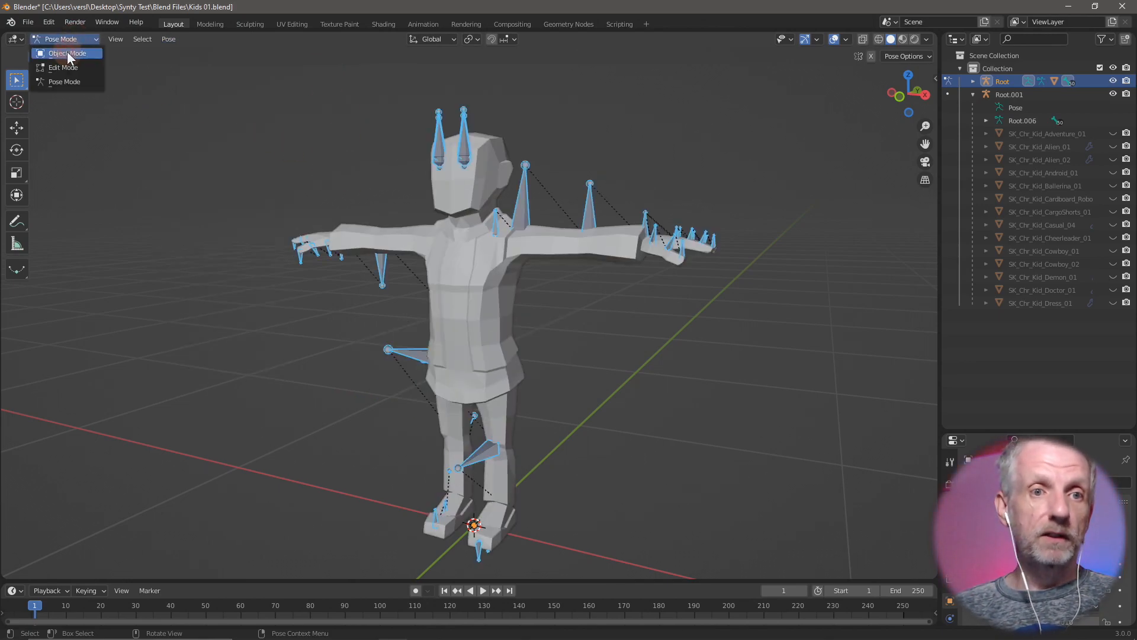
pyautogui.click(66, 51)
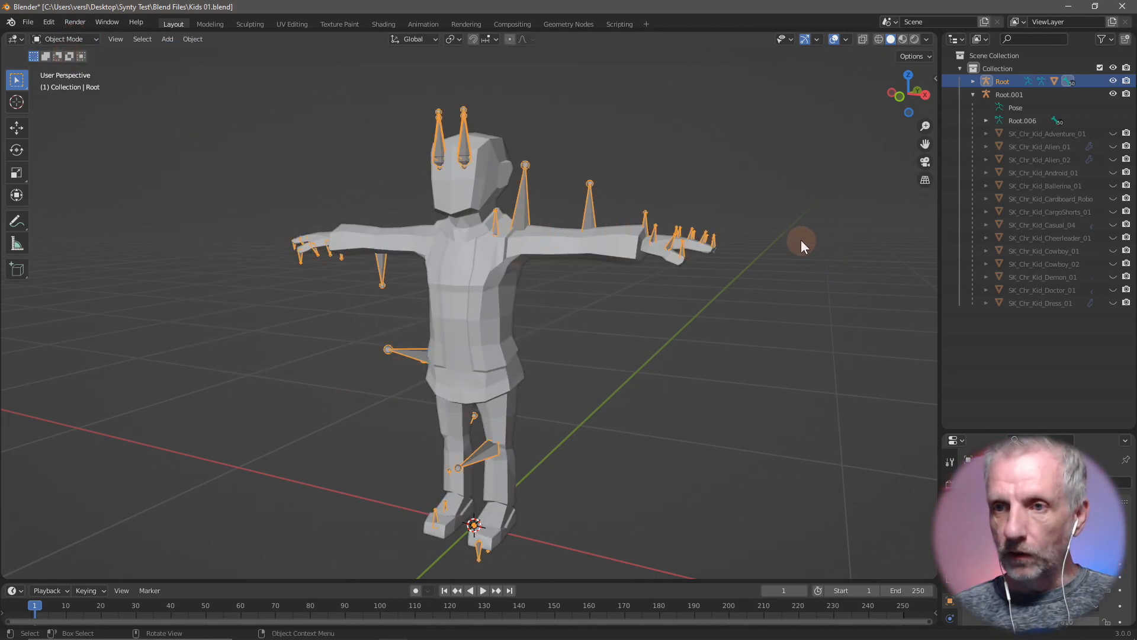
# - Hide the imported Root armature and parent the SK_Chr_Kid_Eastern_01 mesh to Root.001
pyautogui.click(1114, 81)
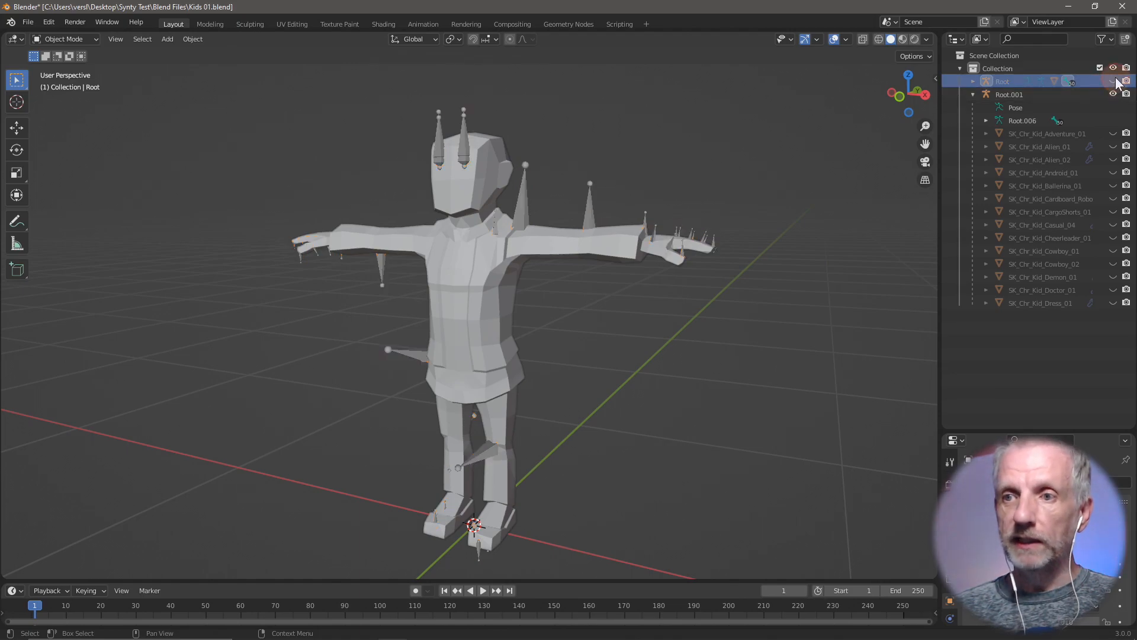
pyautogui.click(624, 238)
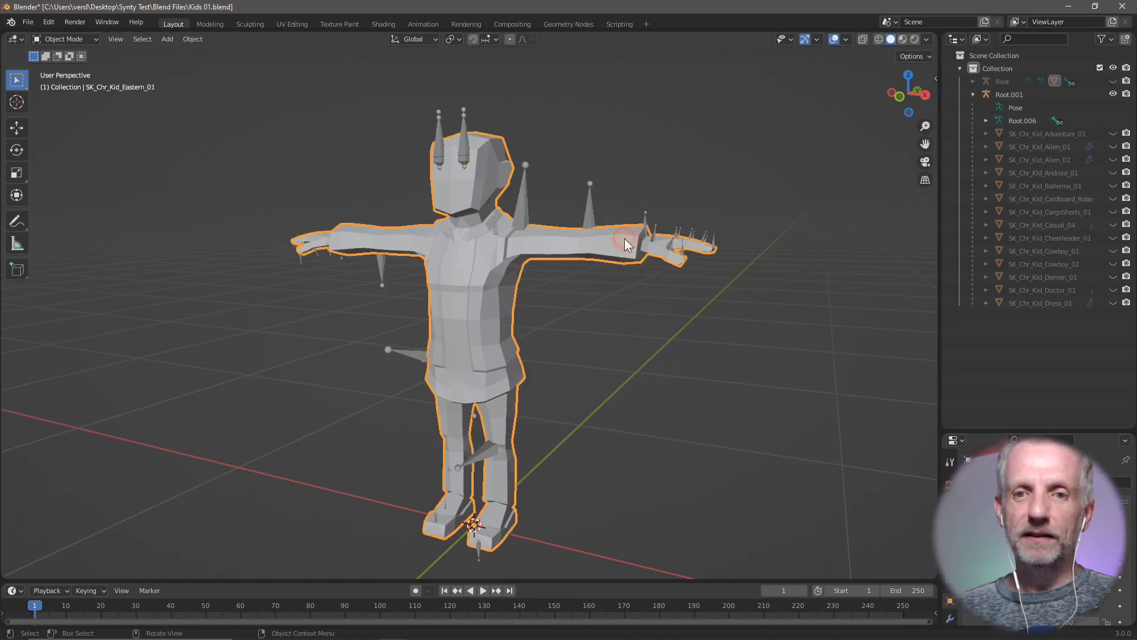
pyautogui.click(520, 212)
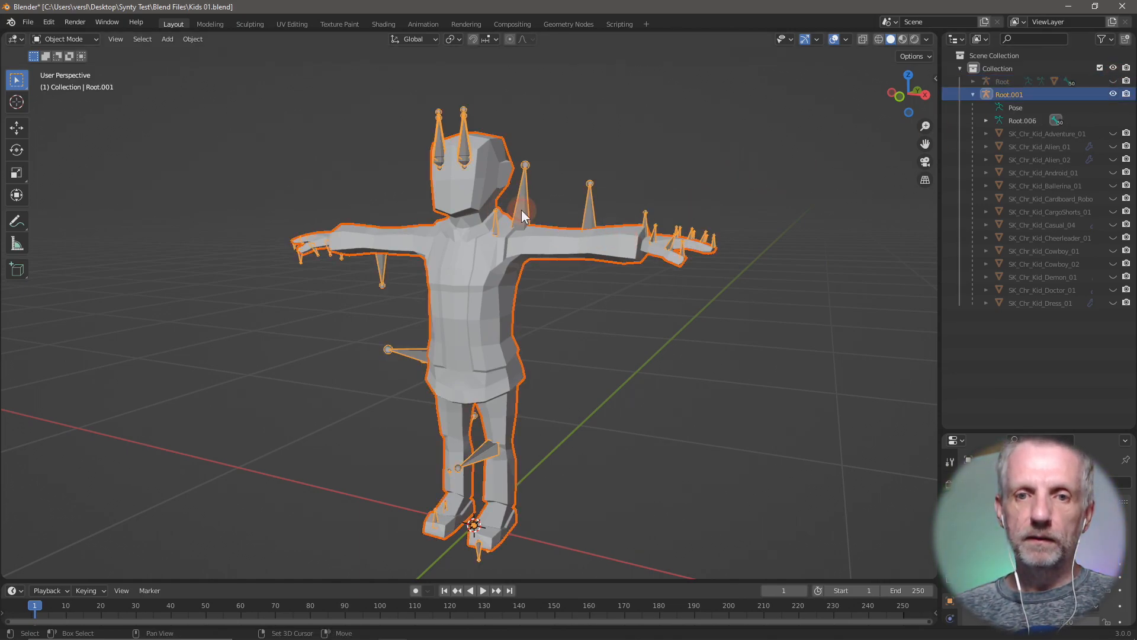
pyautogui.hotkey('ctrl', 'p')
pyautogui.click(872, 158)
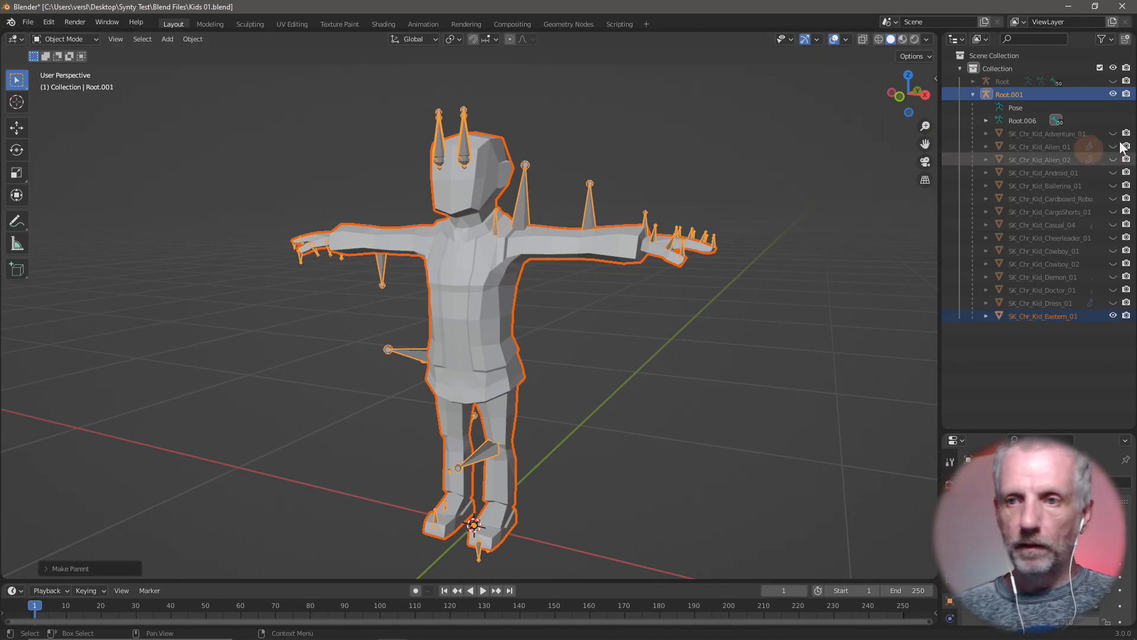
# - Hide the SK_Chr_Kid_Eastern_01 mesh and delete the Eastern character's leftover Root armature
pyautogui.click(1113, 316)
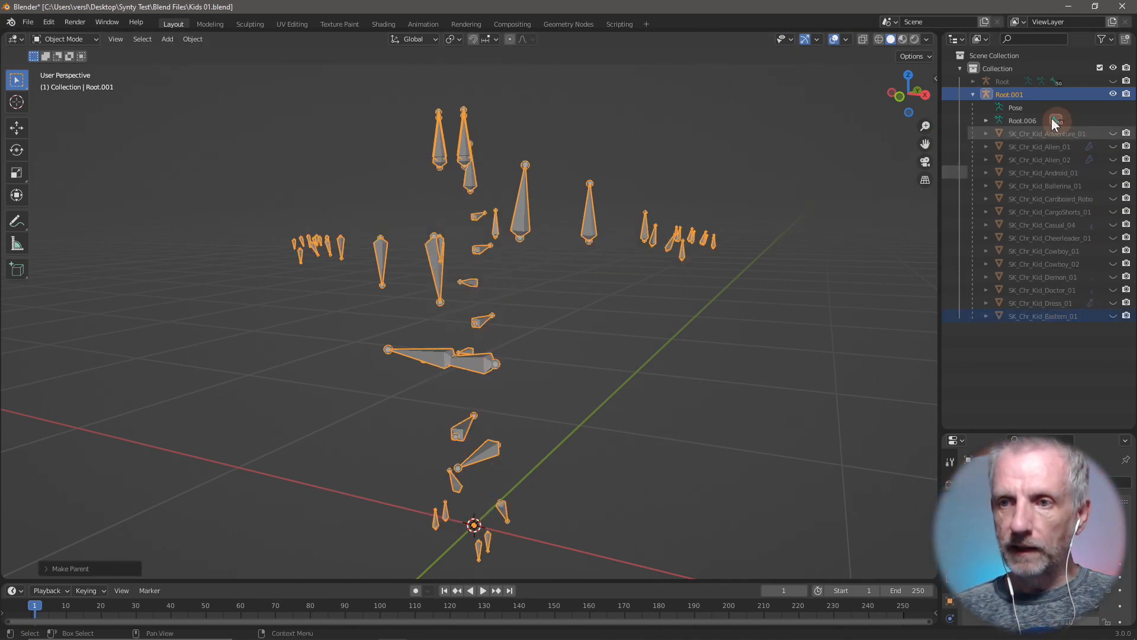
pyautogui.click(1007, 81)
pyautogui.press('Delete')
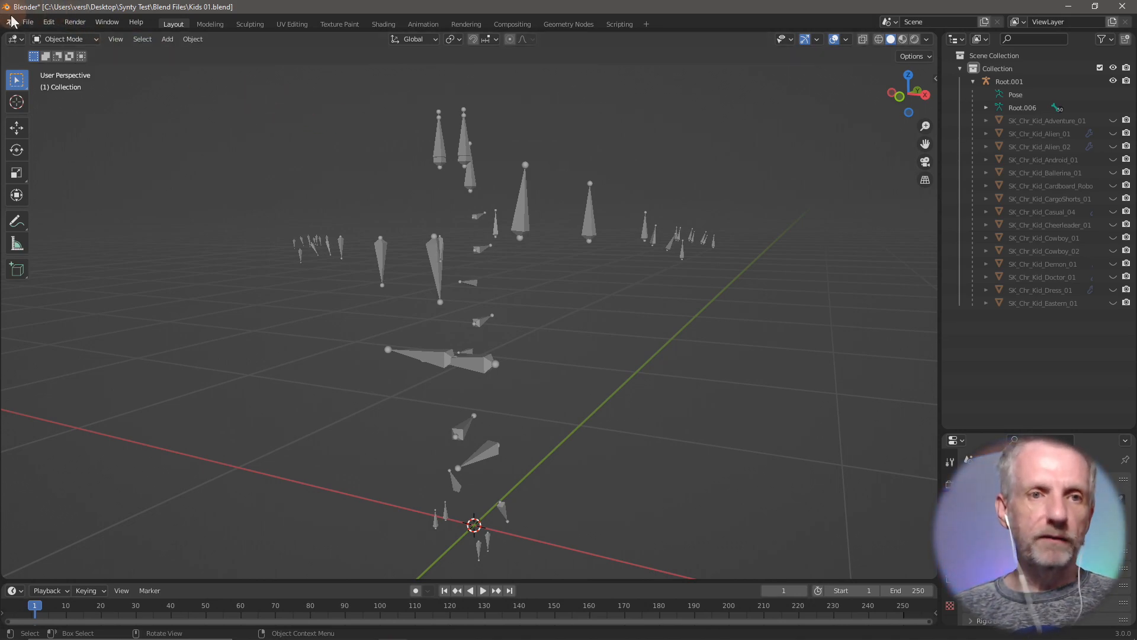
# - Import SK_Chr_Kid_Eastern_Skirt_01.fbx as FBX with the default import options
pyautogui.click(27, 22)
pyautogui.moveTo(84, 202)
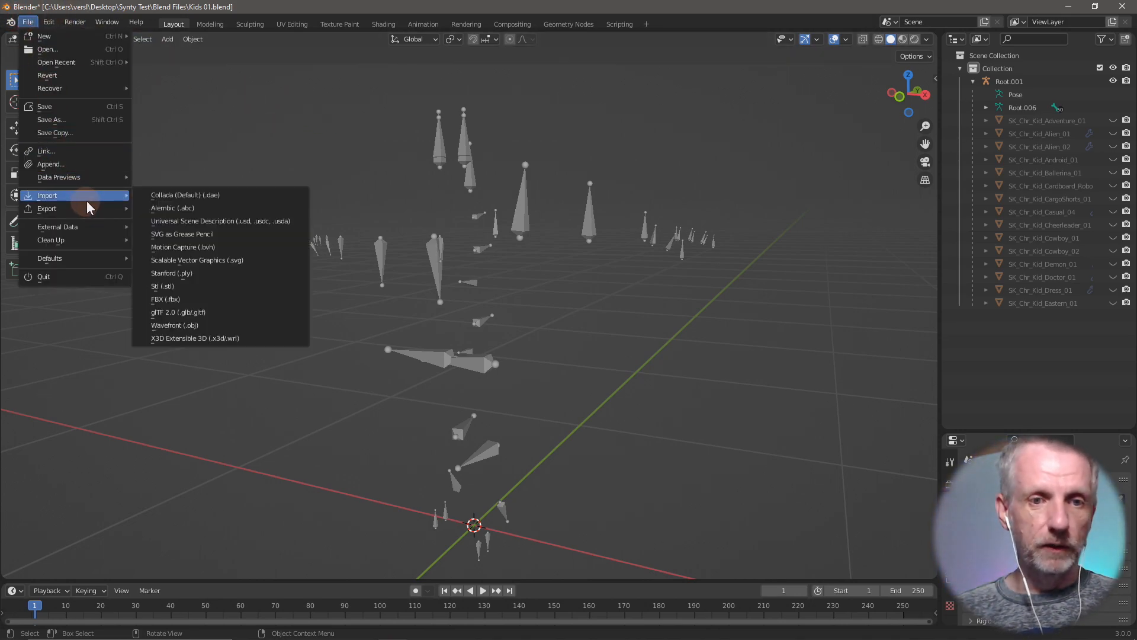
pyautogui.click(189, 300)
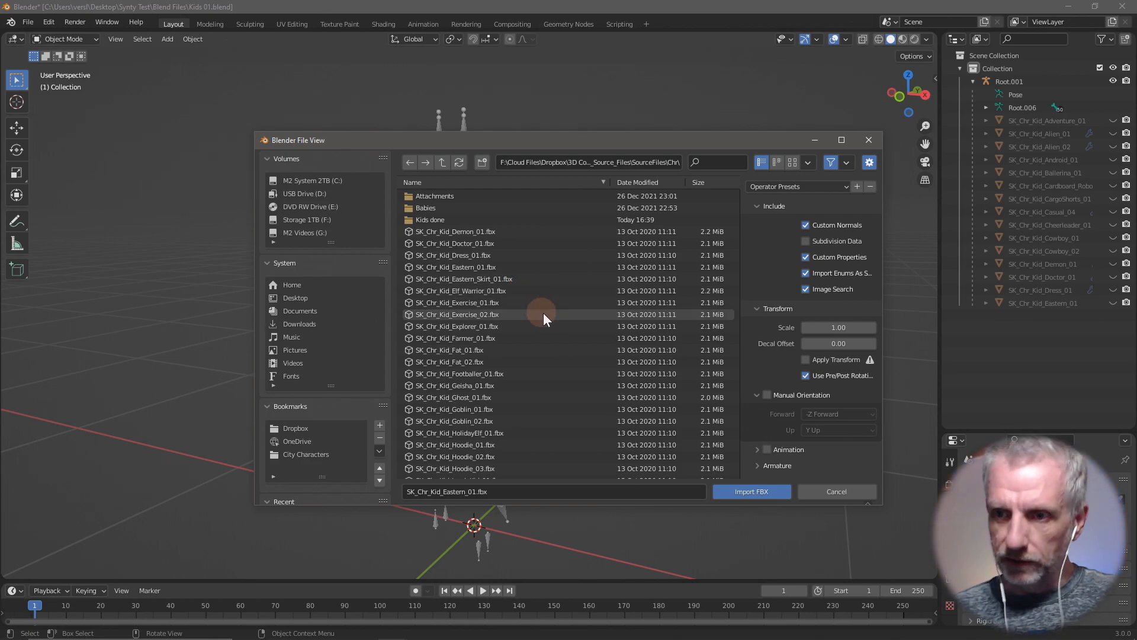
pyautogui.doubleClick(515, 276)
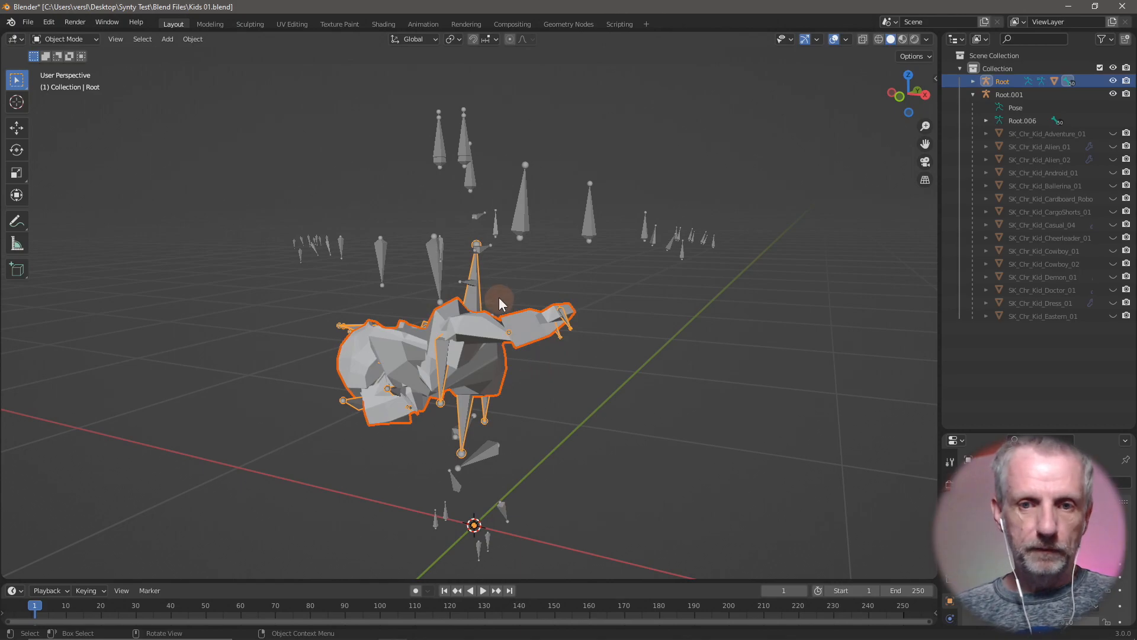
# - Clear all pose transforms on the Eastern Skirt character's imported Root armature in Pose Mode and return to Object Mode
pyautogui.click(475, 293)
pyautogui.click(87, 33)
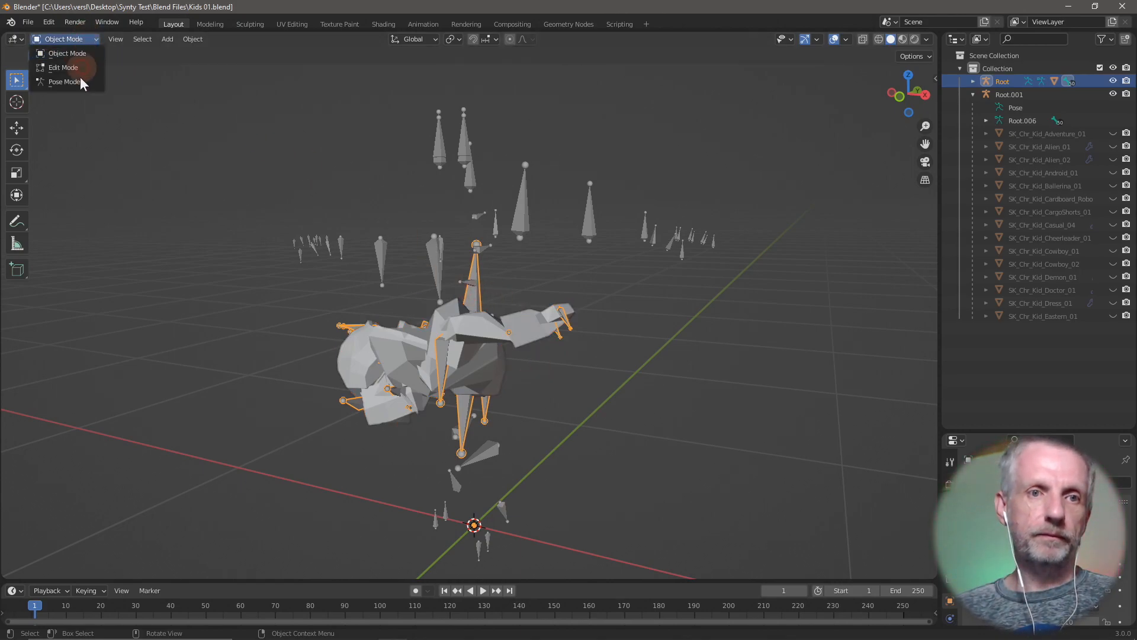
pyautogui.click(80, 77)
pyautogui.click(169, 39)
pyautogui.moveTo(215, 70)
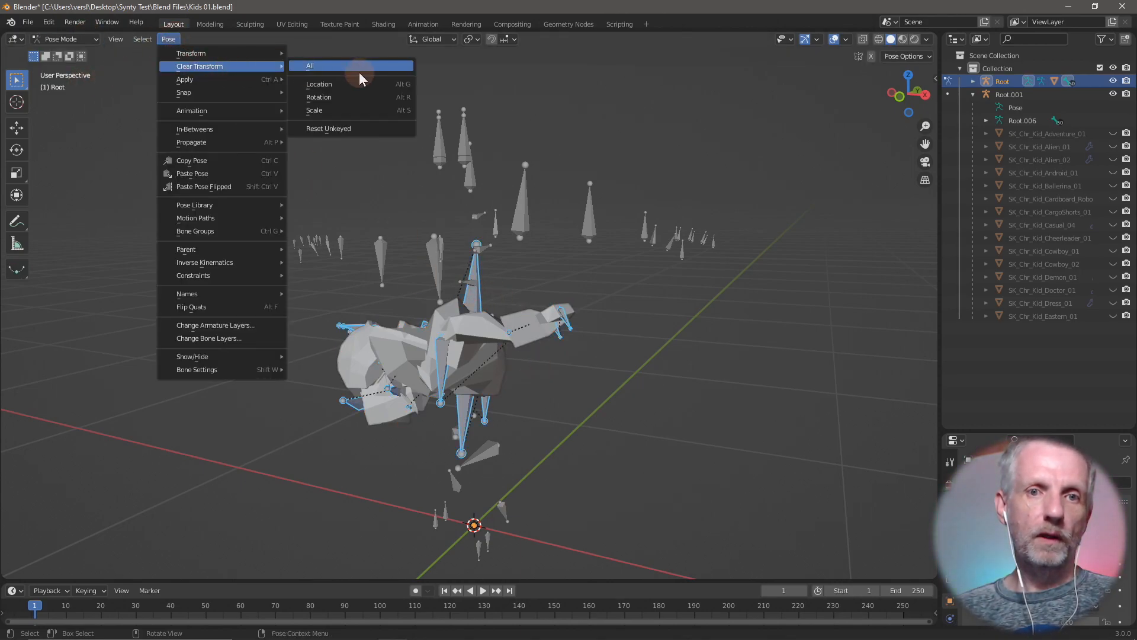
pyautogui.click(359, 67)
pyautogui.click(92, 37)
pyautogui.click(88, 48)
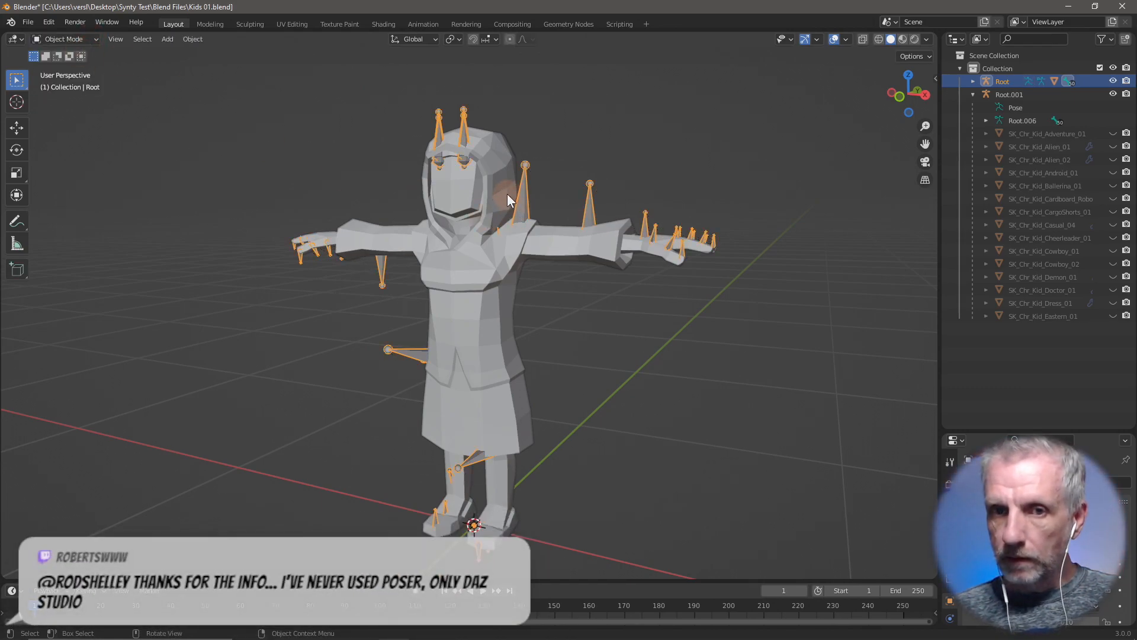
# - Hide the imported Root armature and parent the SK_Chr_Kid_Eastern_Skirt_01 mesh to Root.001
pyautogui.click(1113, 82)
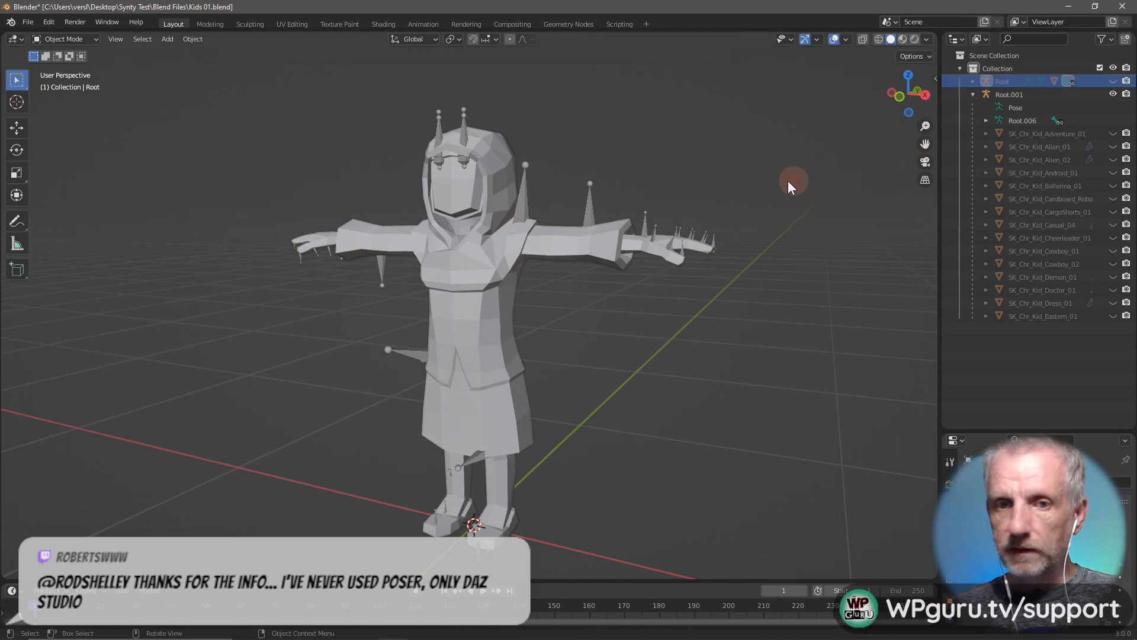
pyautogui.click(506, 261)
pyautogui.keyDown('shift'); pyautogui.click(524, 207); pyautogui.keyUp('shift')
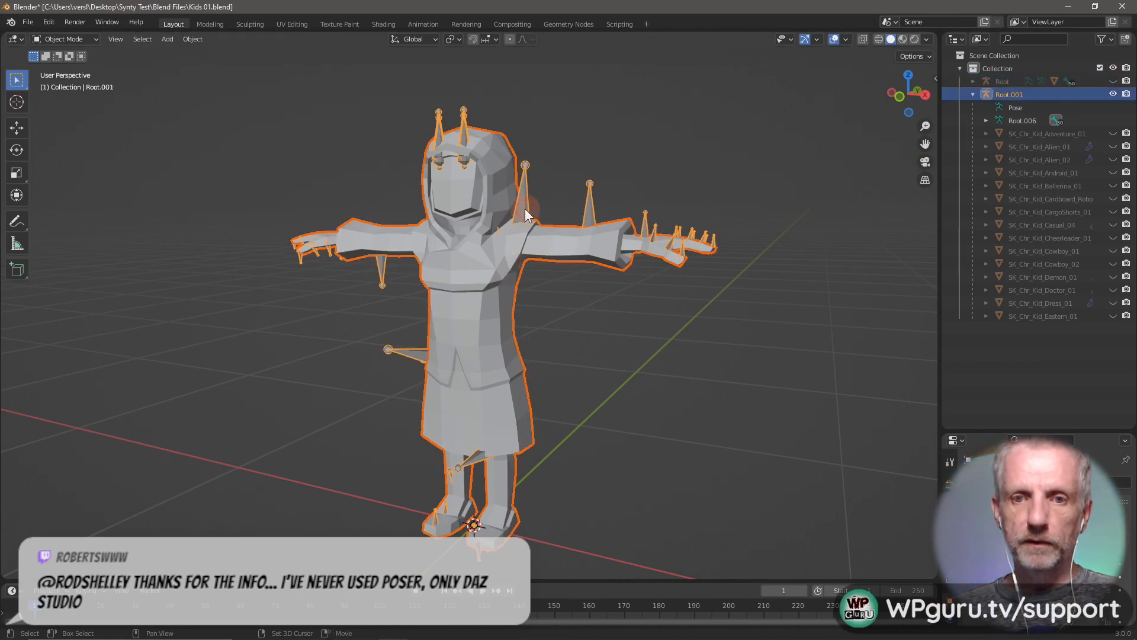
pyautogui.hotkey('ctrl', 'p')
pyautogui.click(526, 212)
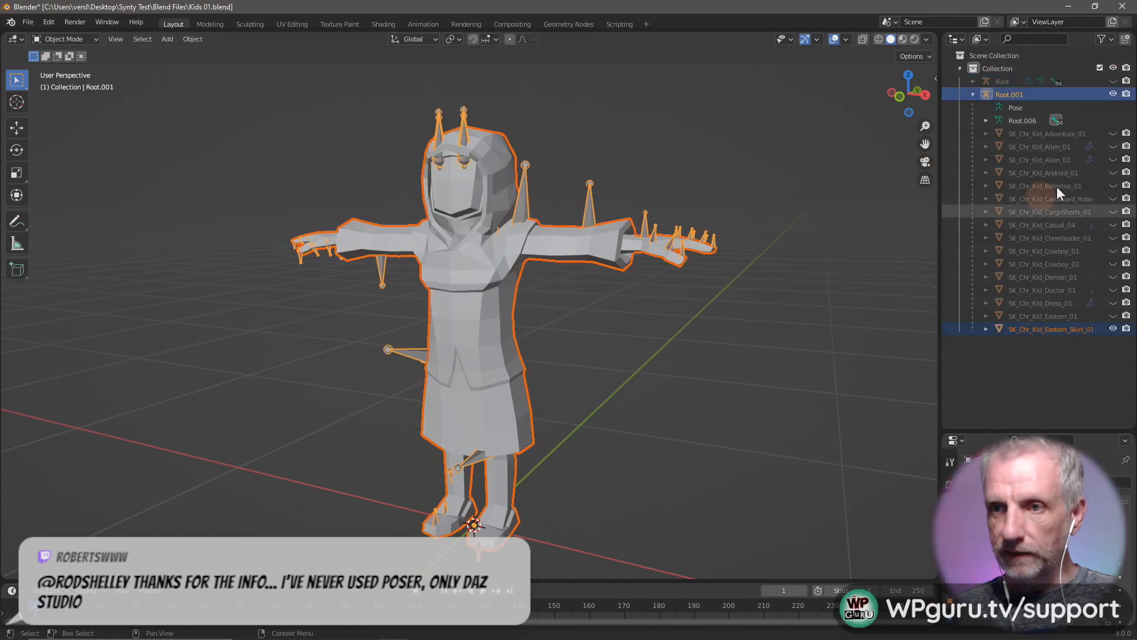
# - Hide the SK_Chr_Kid_Eastern_Skirt_01 mesh, then unhide its leftover Root armature and delete it
pyautogui.click(1113, 328)
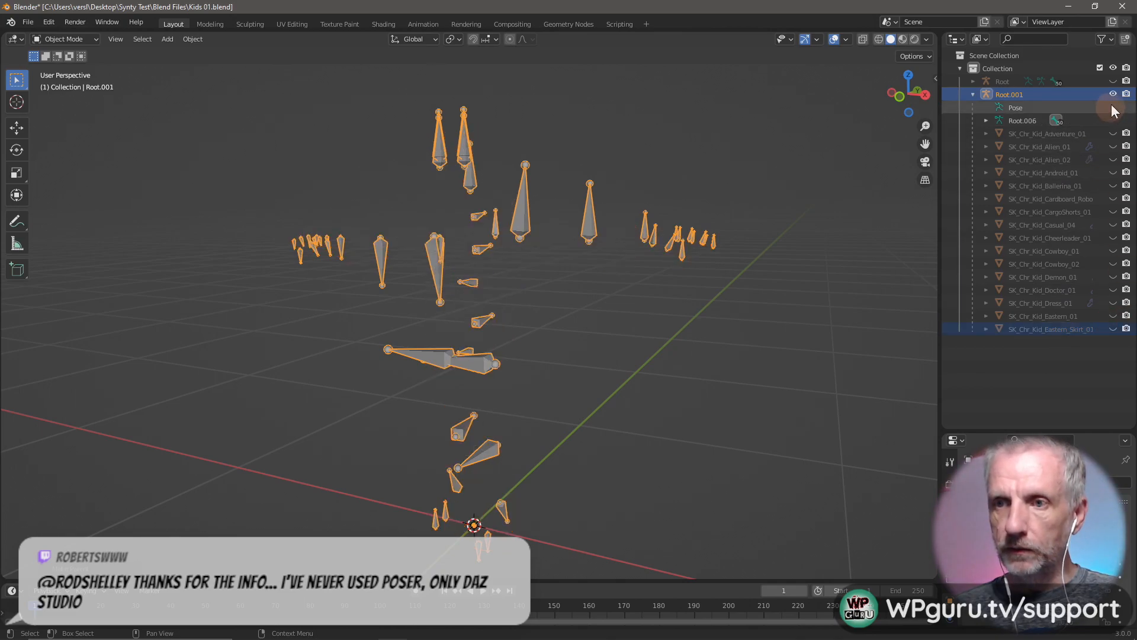
pyautogui.click(1113, 81)
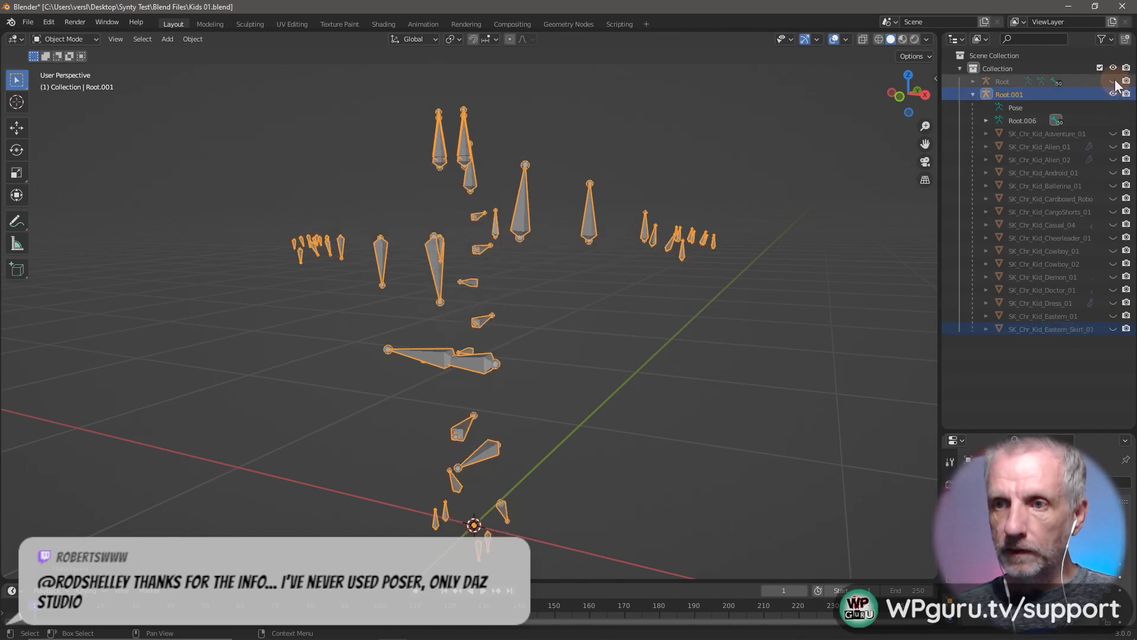
pyautogui.click(1004, 81)
pyautogui.press('x')
pyautogui.click(699, 244)
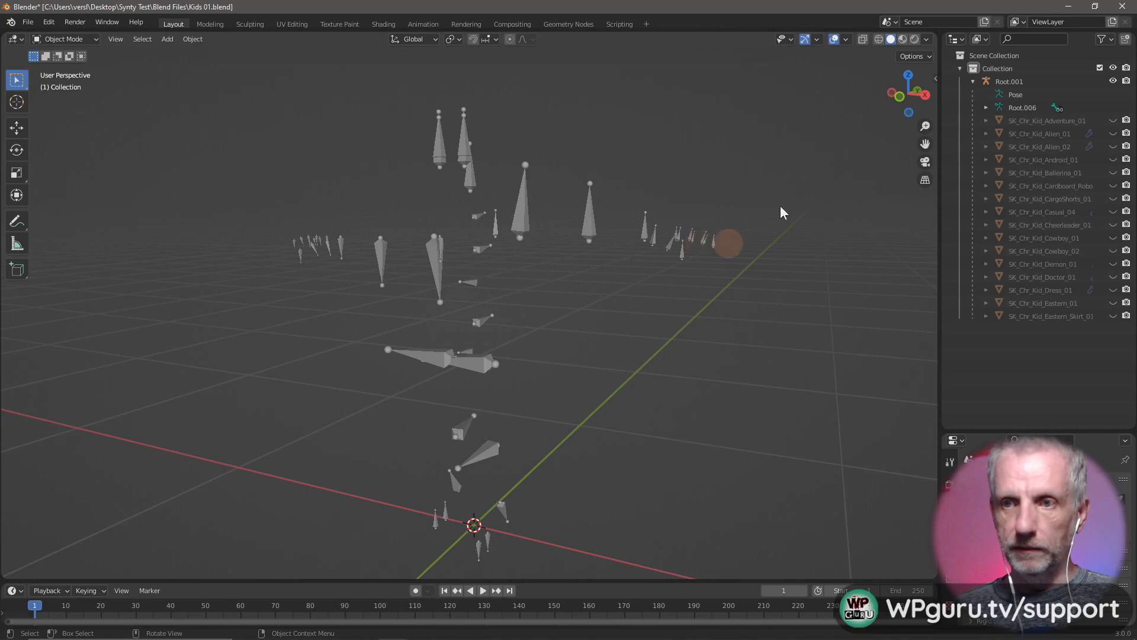
pyautogui.click(867, 166)
# - Switch to File Explorer and move the FBX files SK_Chr_Kid_Demon_01 through SK_Chr_Kid_Eastern_Skirt_01 into Kids done, checking that folder's contents
pyautogui.hotkey('alt', 'Tab')
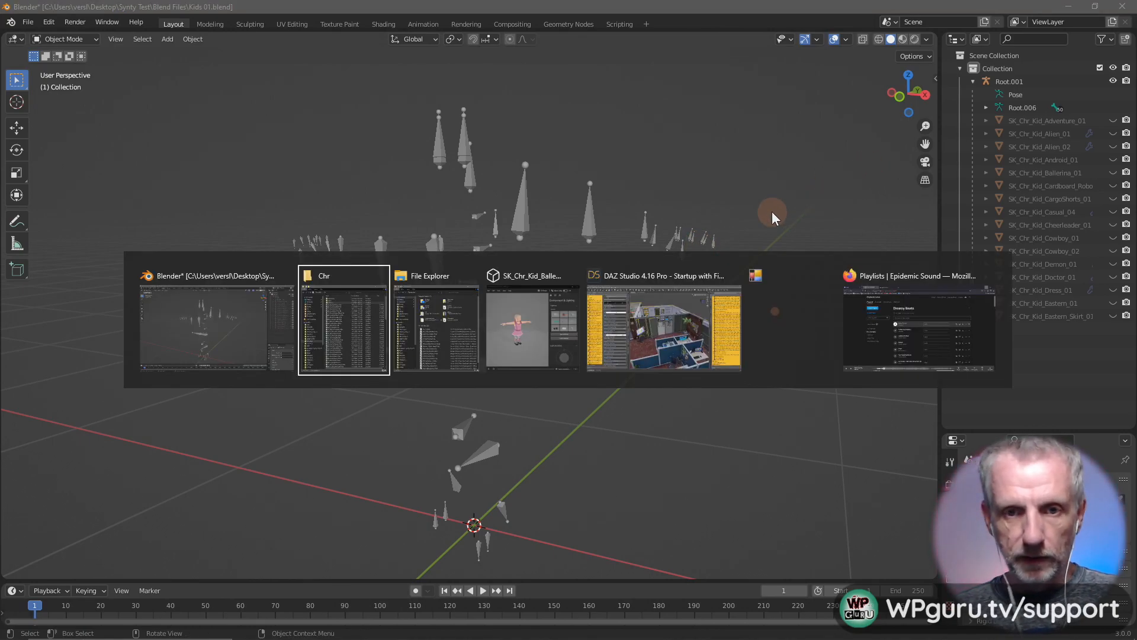
pyautogui.click(471, 144)
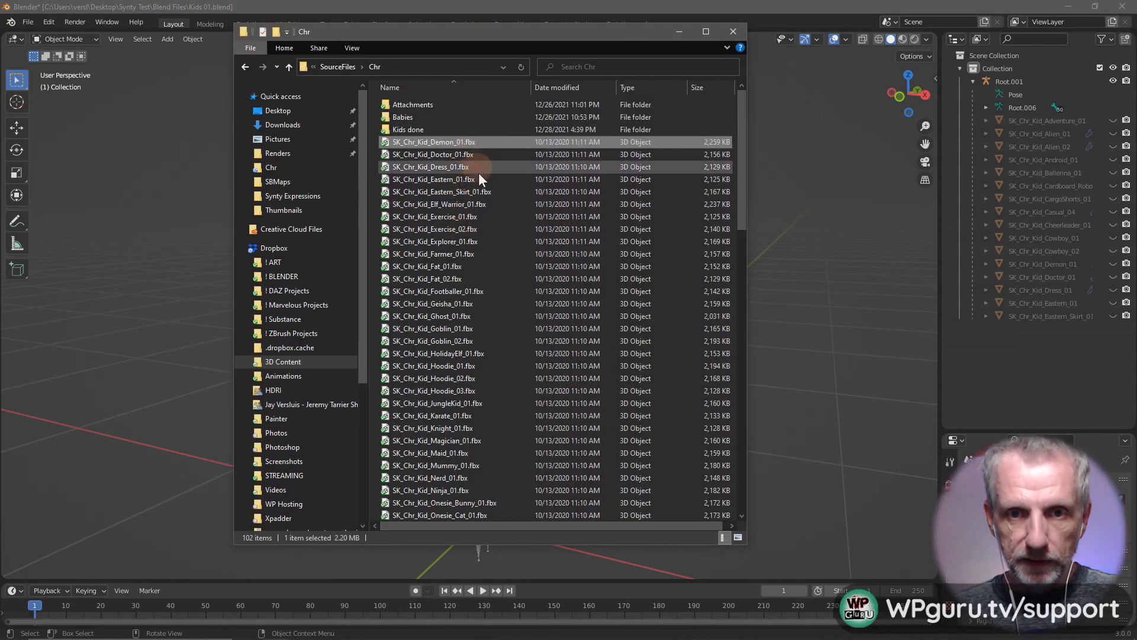
pyautogui.keyDown('shift'); pyautogui.click(478, 189); pyautogui.keyUp('shift')
pyautogui.moveTo(449, 142); pyautogui.dragTo(424, 129)
pyautogui.doubleClick(424, 129)
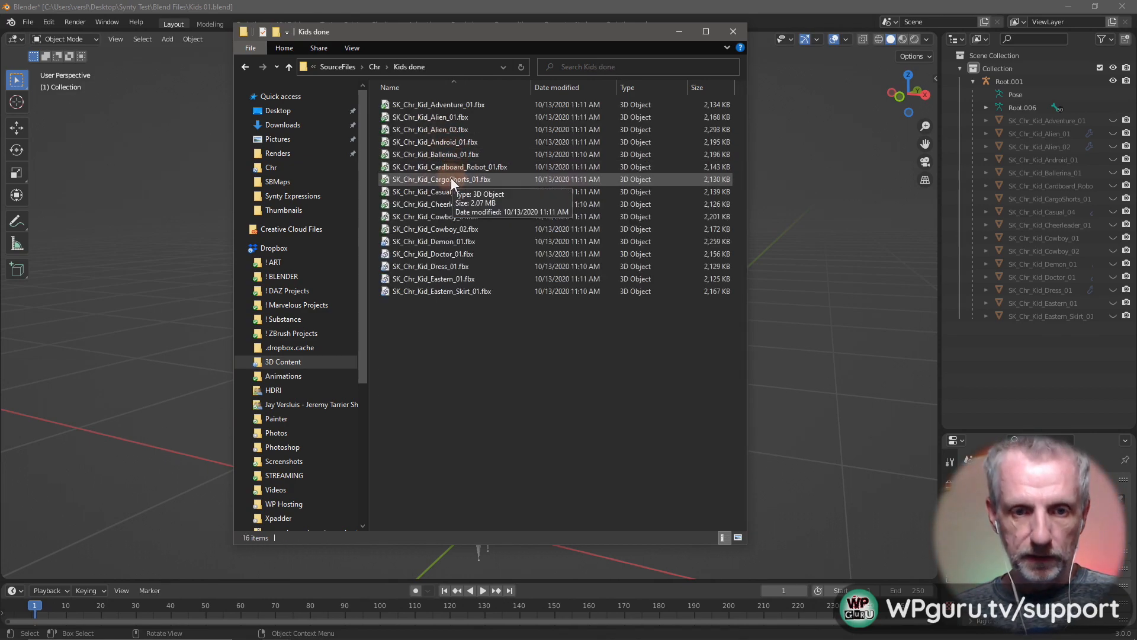
pyautogui.click(289, 67)
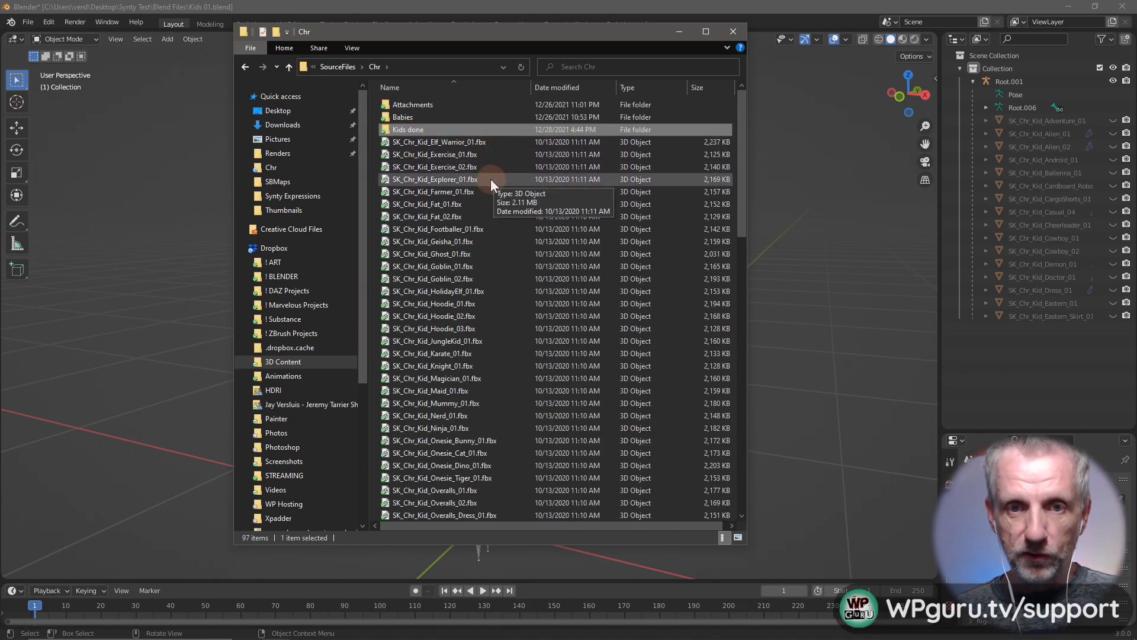
# - Switch back to Blender and import SK_Chr_Kid_Elf_Warrior_01.fbx as FBX with the default import options
pyautogui.click(464, 10)
pyautogui.click(27, 22)
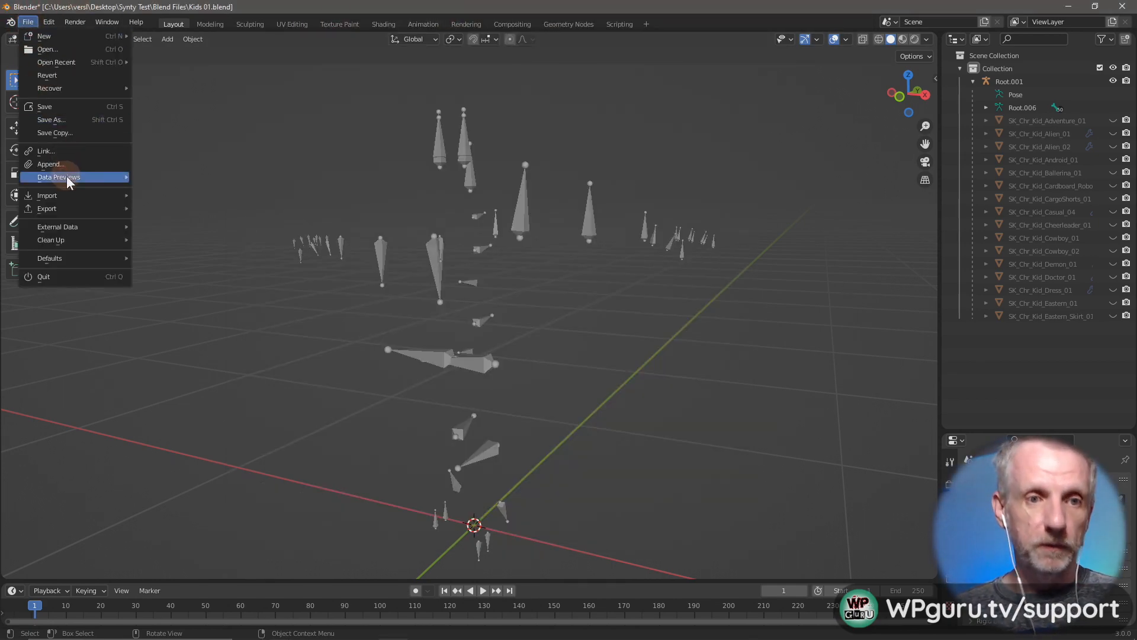
pyautogui.moveTo(77, 195)
pyautogui.click(198, 311)
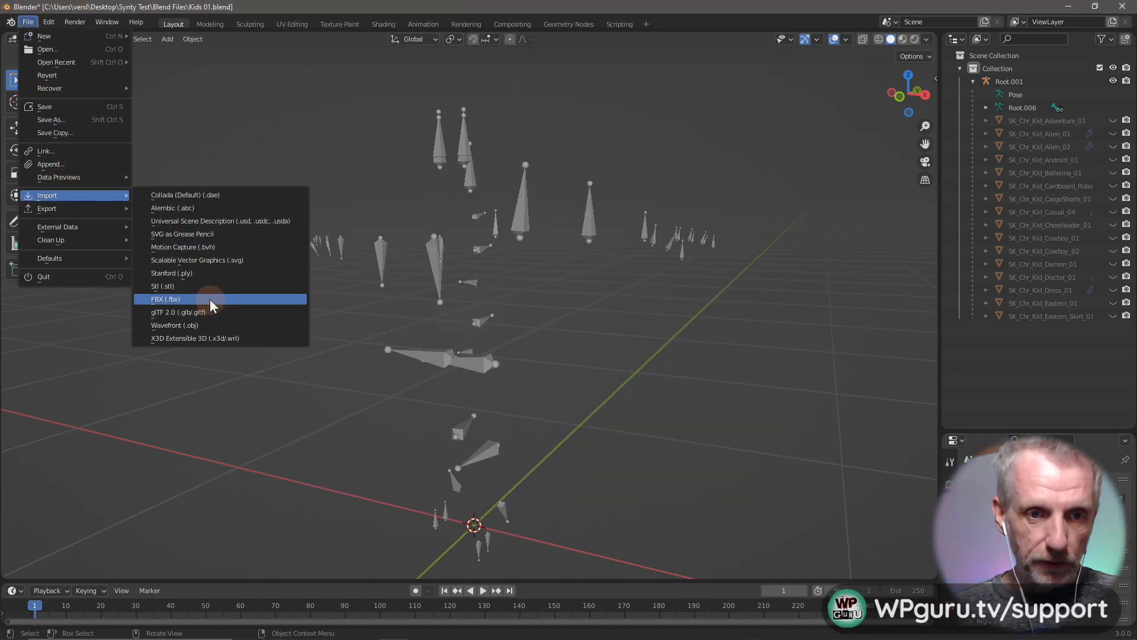
pyautogui.click(210, 300)
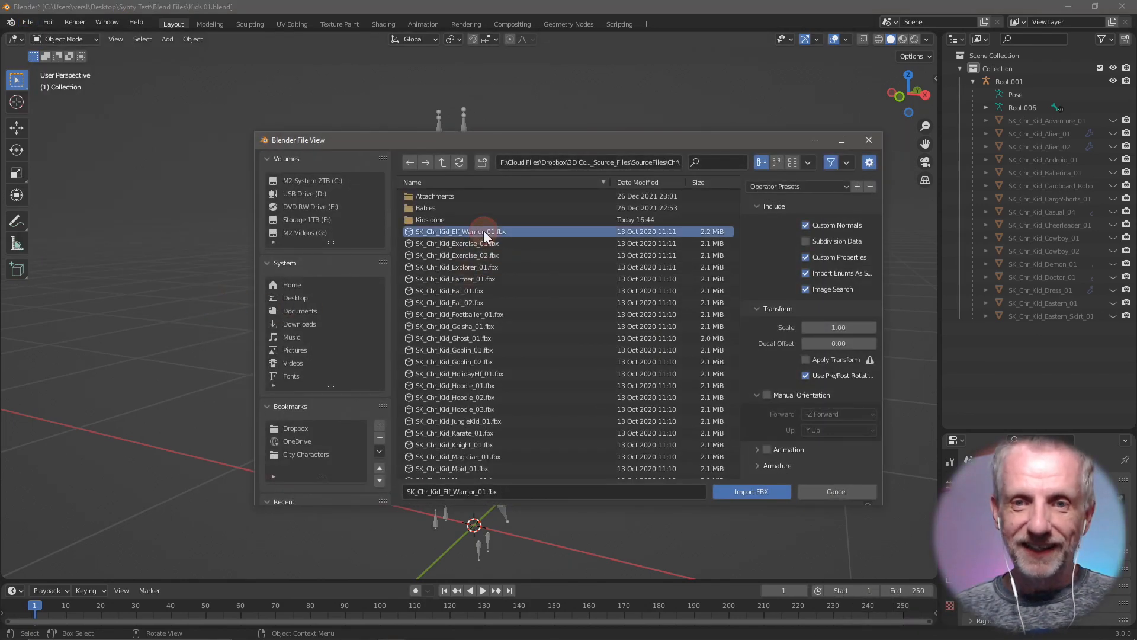
pyautogui.doubleClick(484, 230)
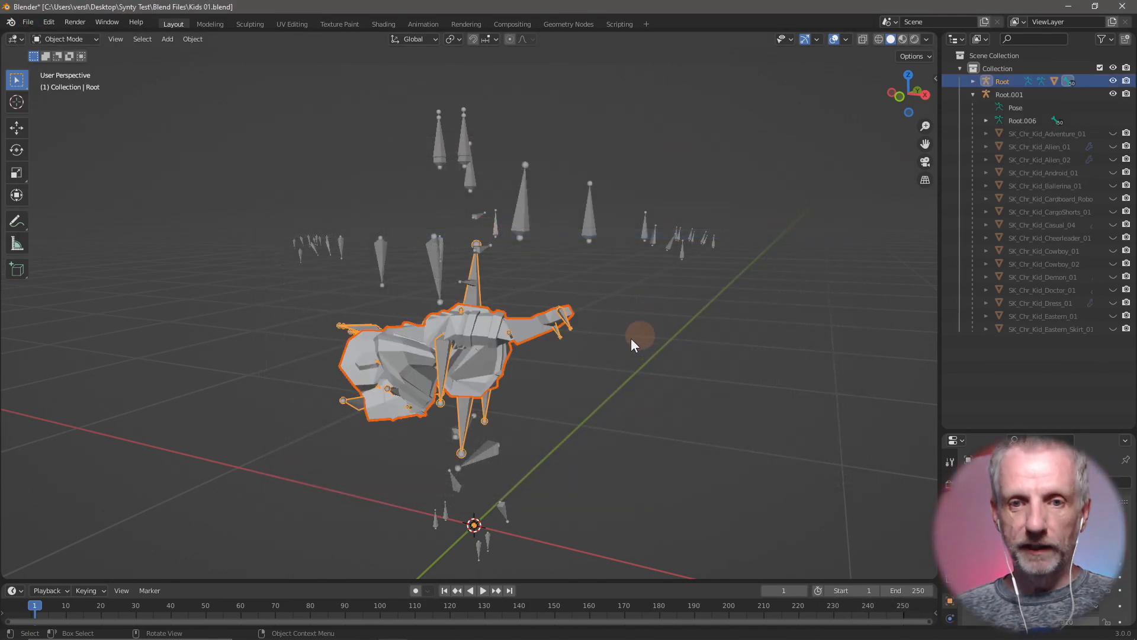
# - Clear all pose transforms on the Elf Warrior's imported Root armature in Pose Mode and return to Object Mode
pyautogui.click(471, 297)
pyautogui.click(70, 38)
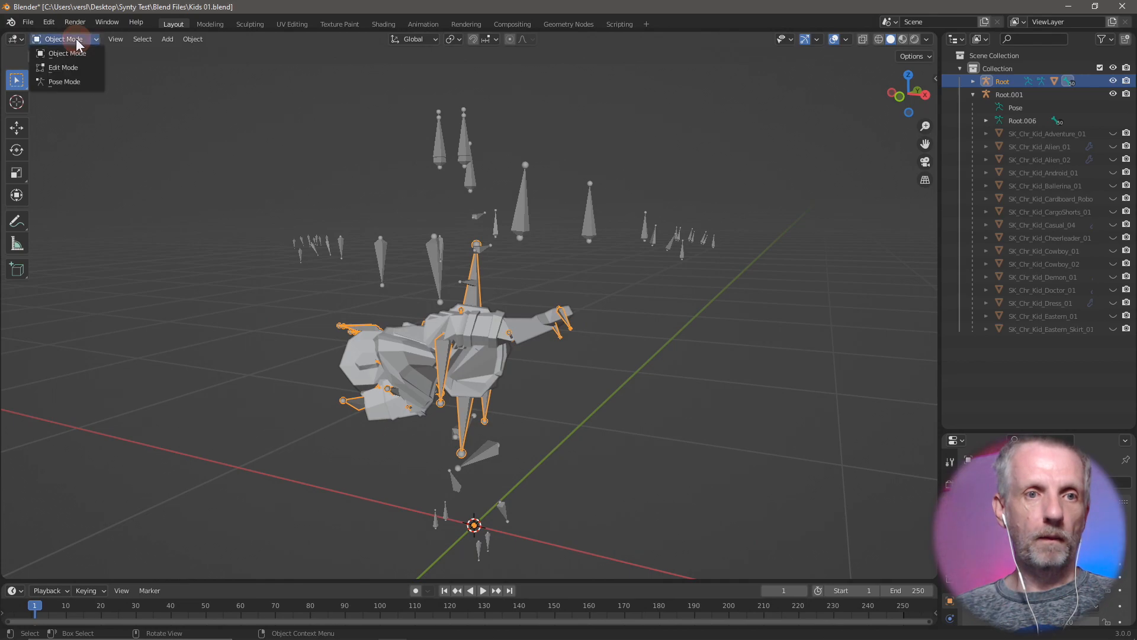
pyautogui.click(84, 84)
pyautogui.click(168, 39)
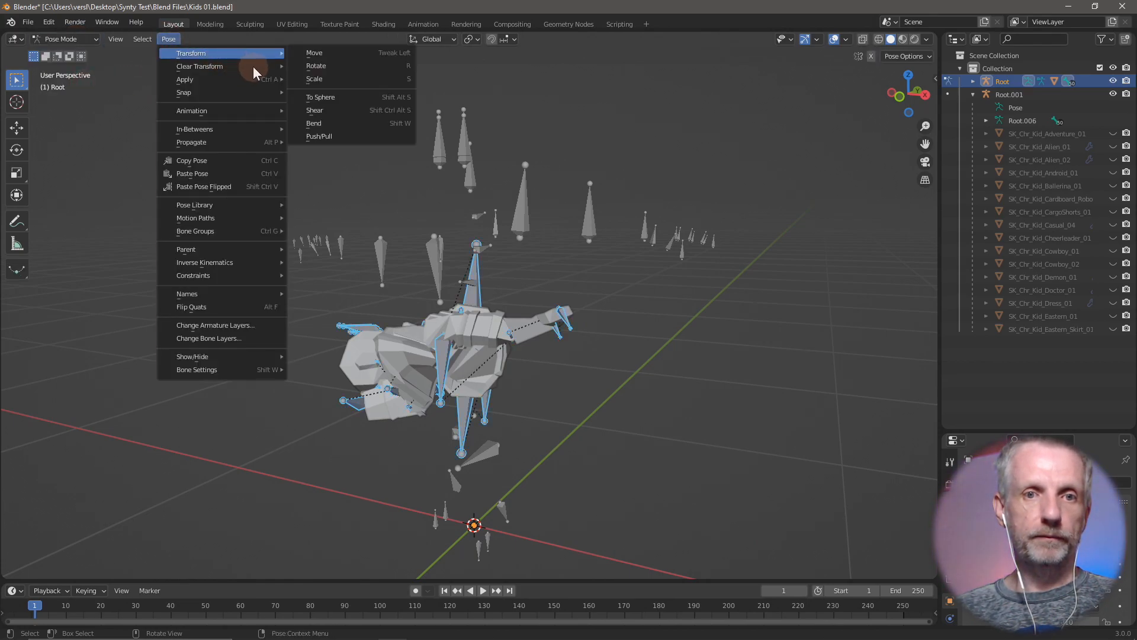
pyautogui.click(323, 69)
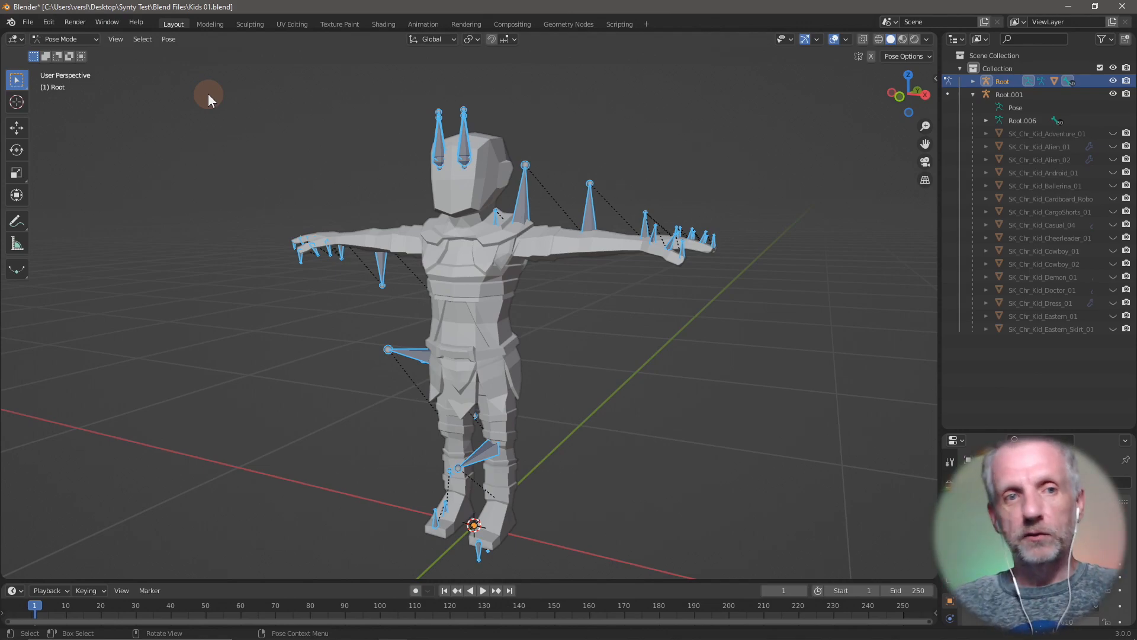
pyautogui.click(92, 41)
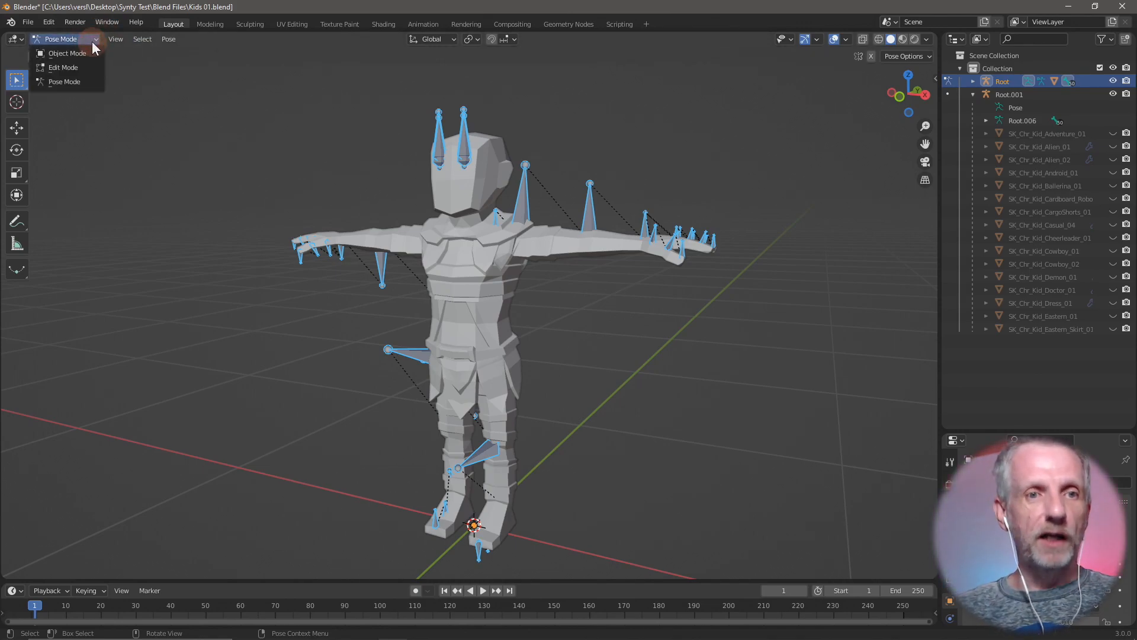
pyautogui.click(89, 54)
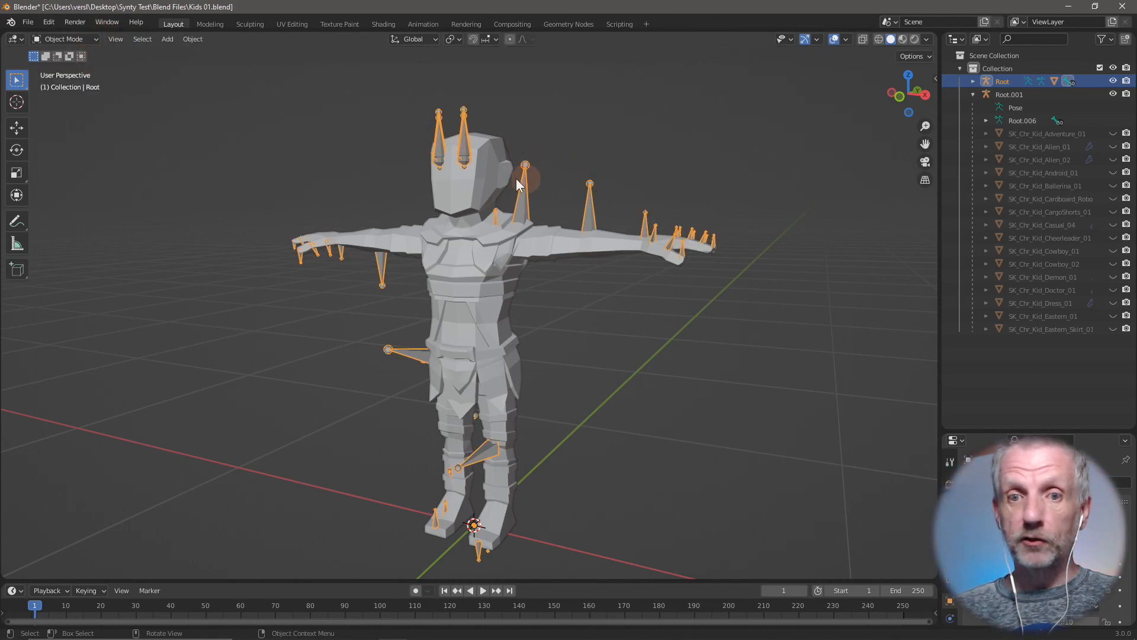
# - Hide the imported Root armature and parent the SK_Chr_Kid_Elf_Warrior_01 mesh to Root.001
pyautogui.click(1113, 81)
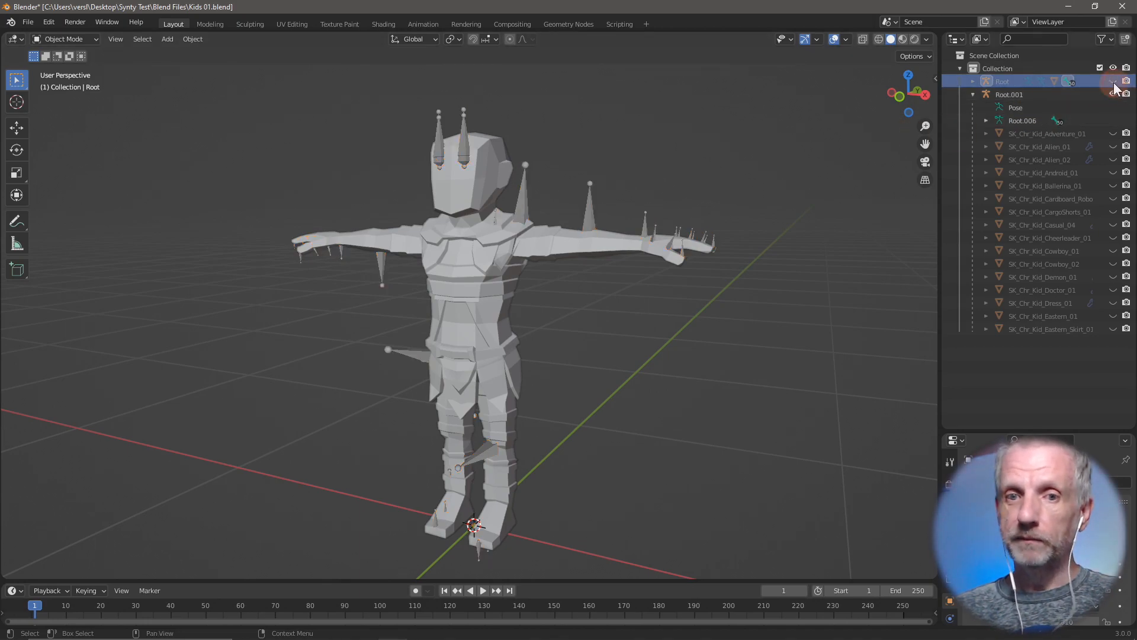
pyautogui.click(488, 173)
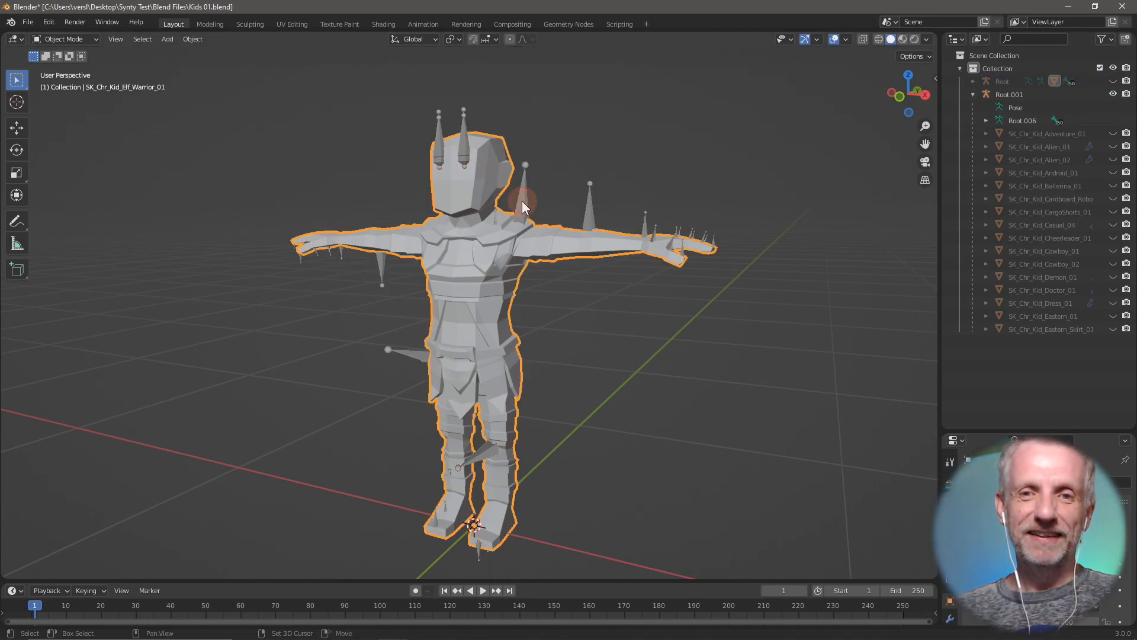
pyautogui.keyDown('shift'); pyautogui.click(521, 200); pyautogui.keyUp('shift')
pyautogui.hotkey('ctrl', 'p')
pyautogui.click(521, 201)
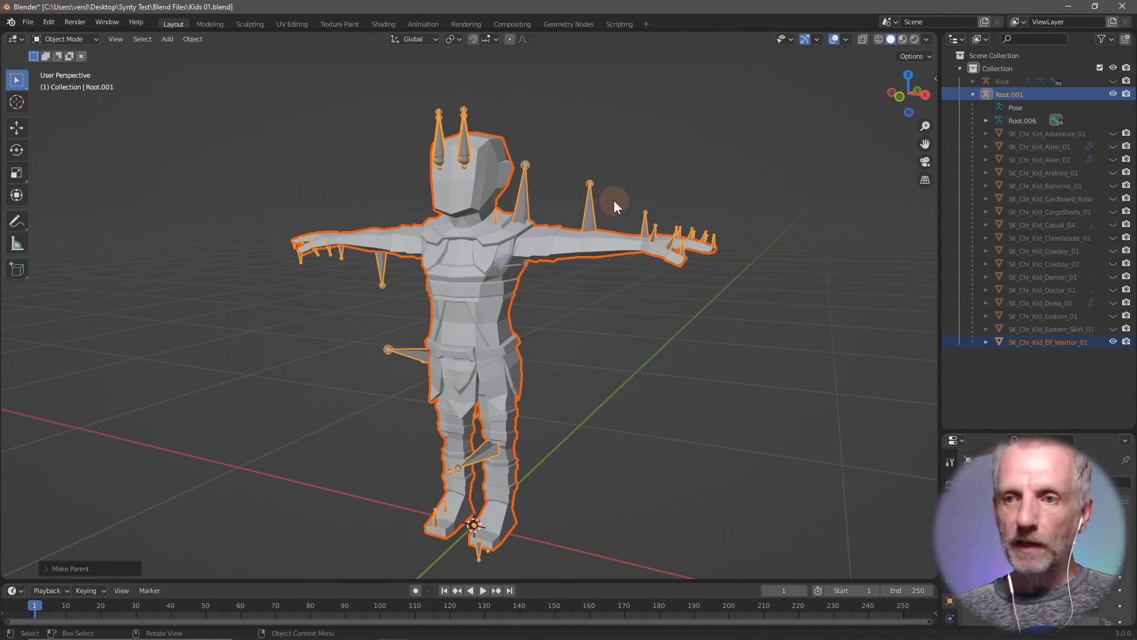
# - Unhide the Elf Warrior's leftover Root armature, hide the SK_Chr_Kid_Elf_Warrior_01 mesh and delete that armature
pyautogui.click(1113, 82)
pyautogui.click(1113, 342)
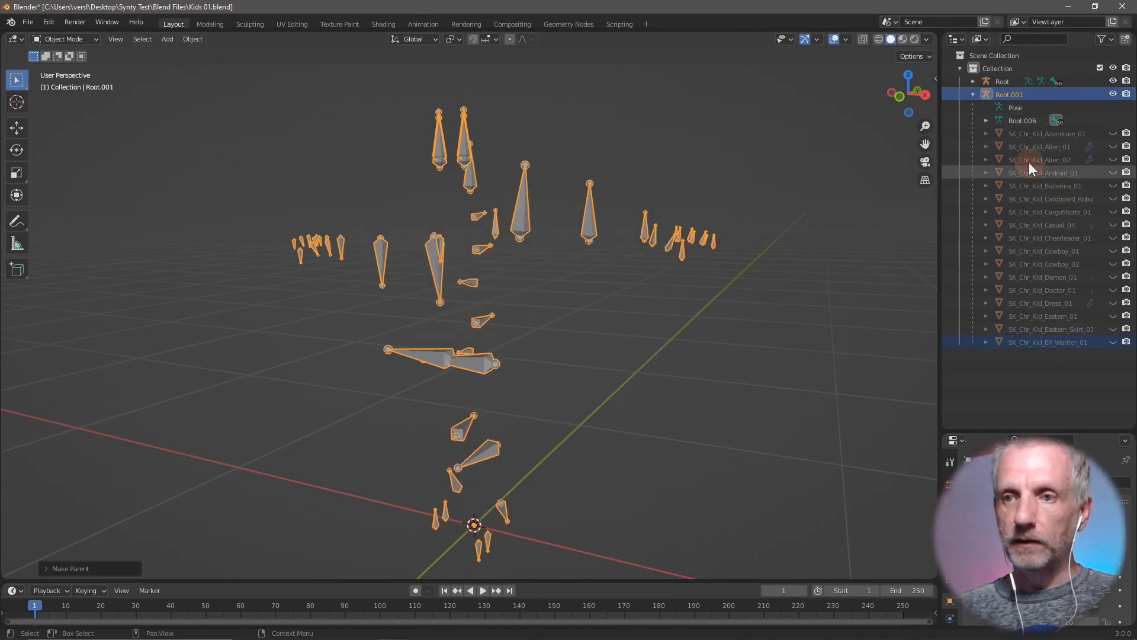
pyautogui.click(1008, 82)
pyautogui.press('x')
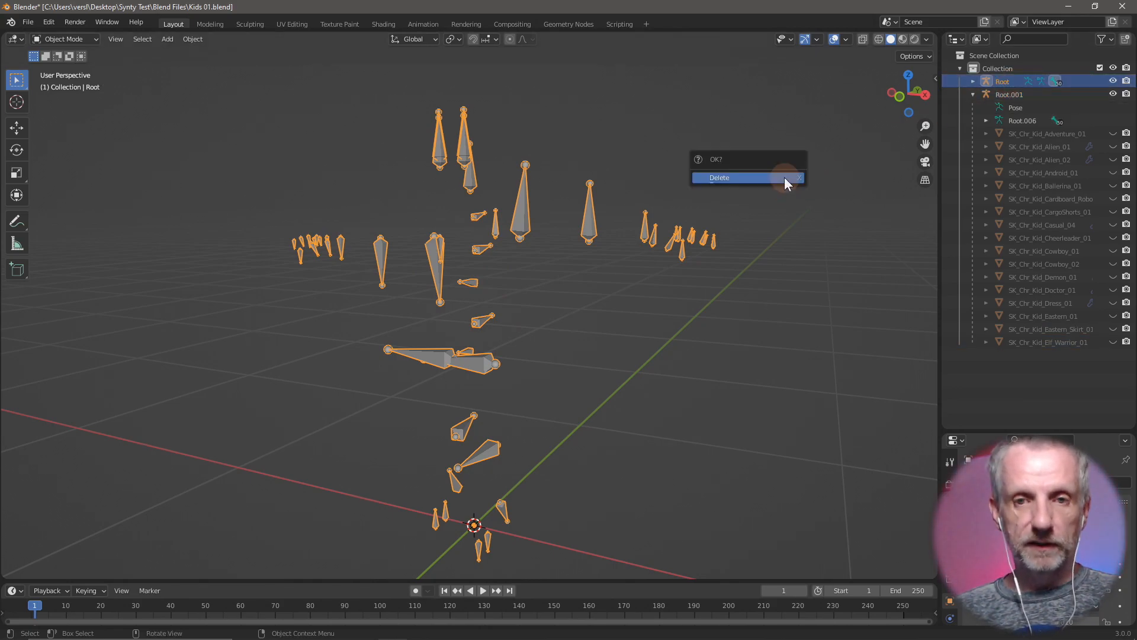
pyautogui.click(785, 177)
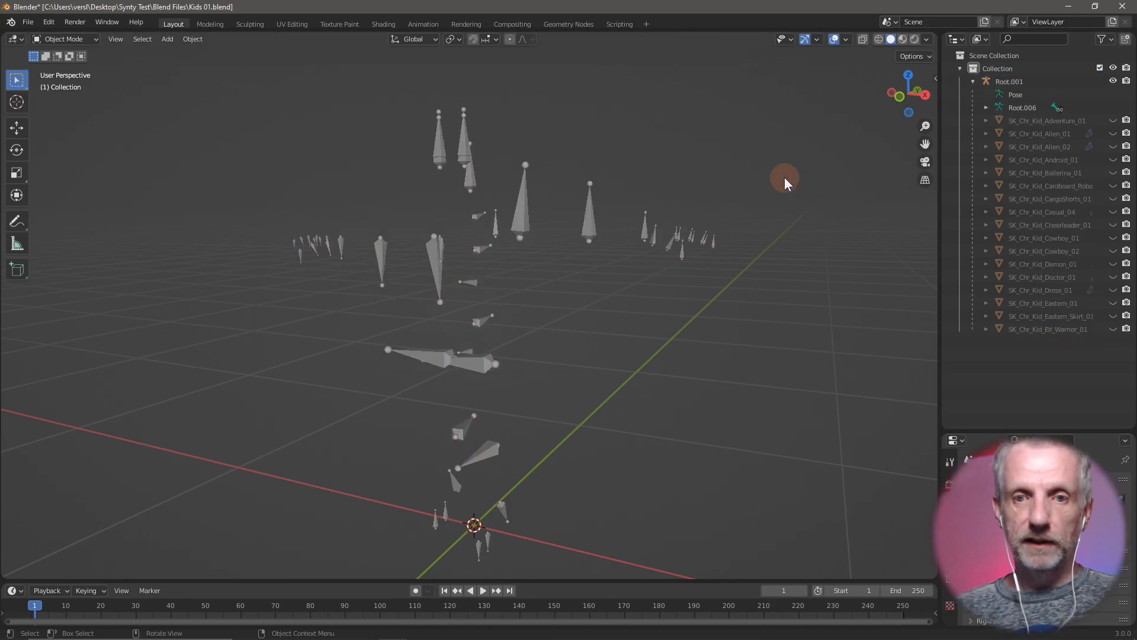
# - Import SK_Chr_Kid_Exercise_01.fbx as FBX with the default import options
pyautogui.click(27, 22)
pyautogui.moveTo(91, 194)
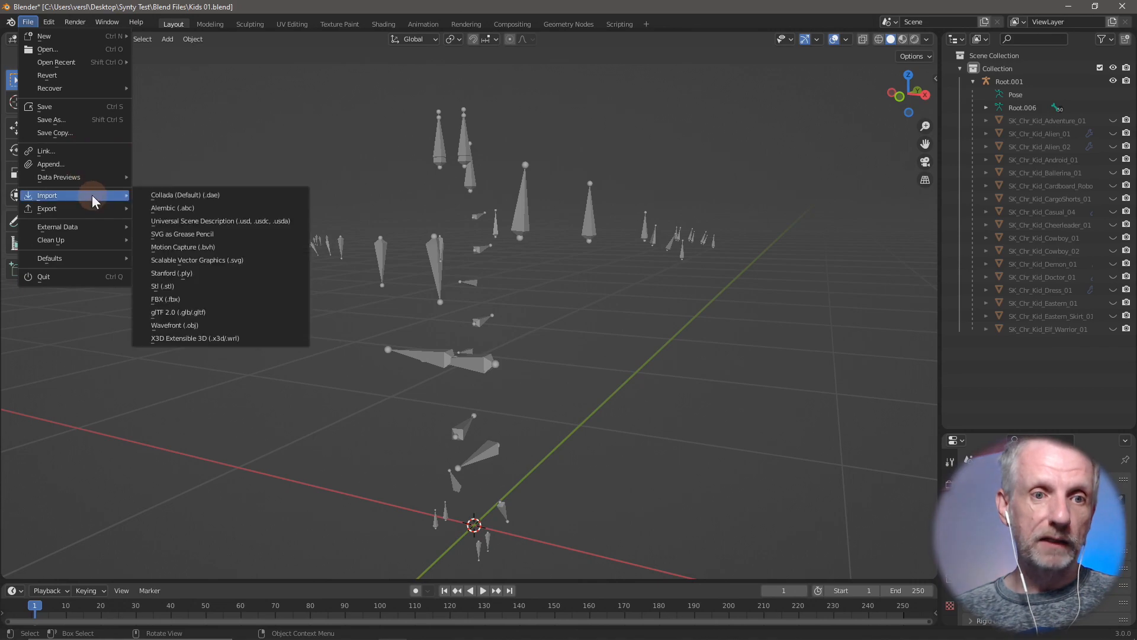
pyautogui.click(204, 301)
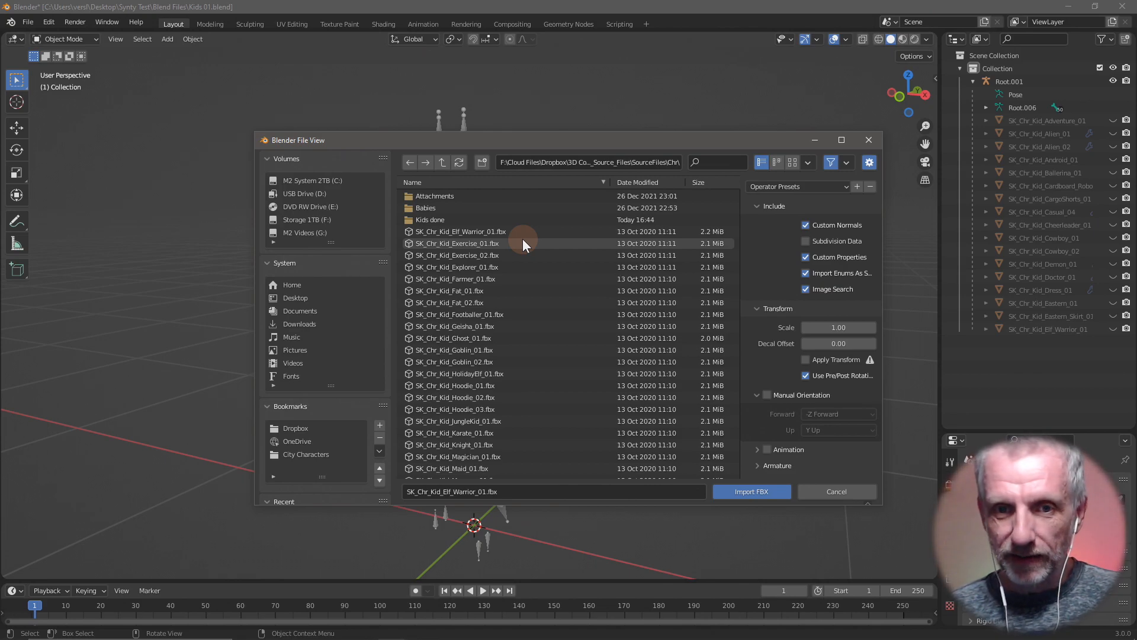
pyautogui.doubleClick(523, 243)
# - Clear all pose transforms on the Exercise_01 character's imported Root armature in Pose Mode and return to Object Mode
pyautogui.click(474, 294)
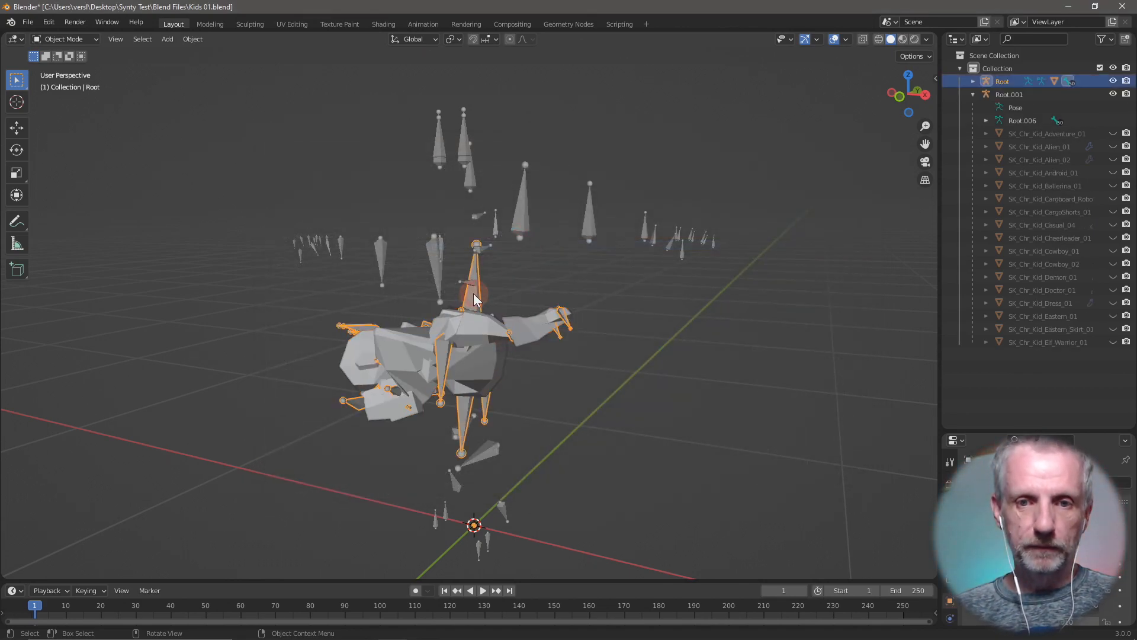
pyautogui.click(65, 39)
pyautogui.click(86, 84)
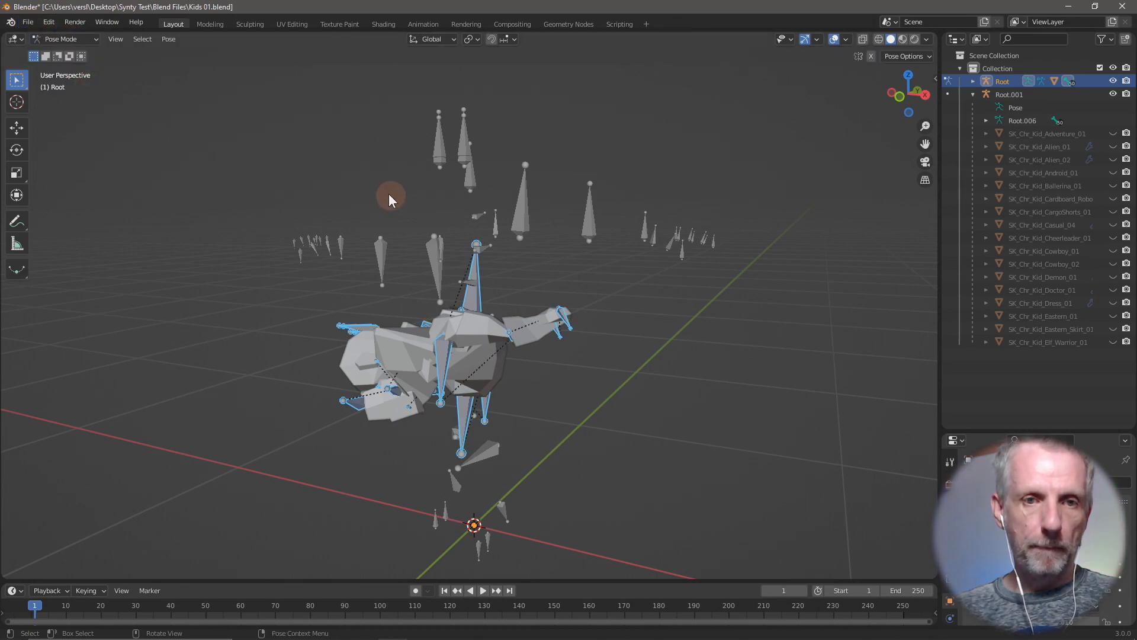
pyautogui.click(172, 41)
pyautogui.moveTo(264, 68)
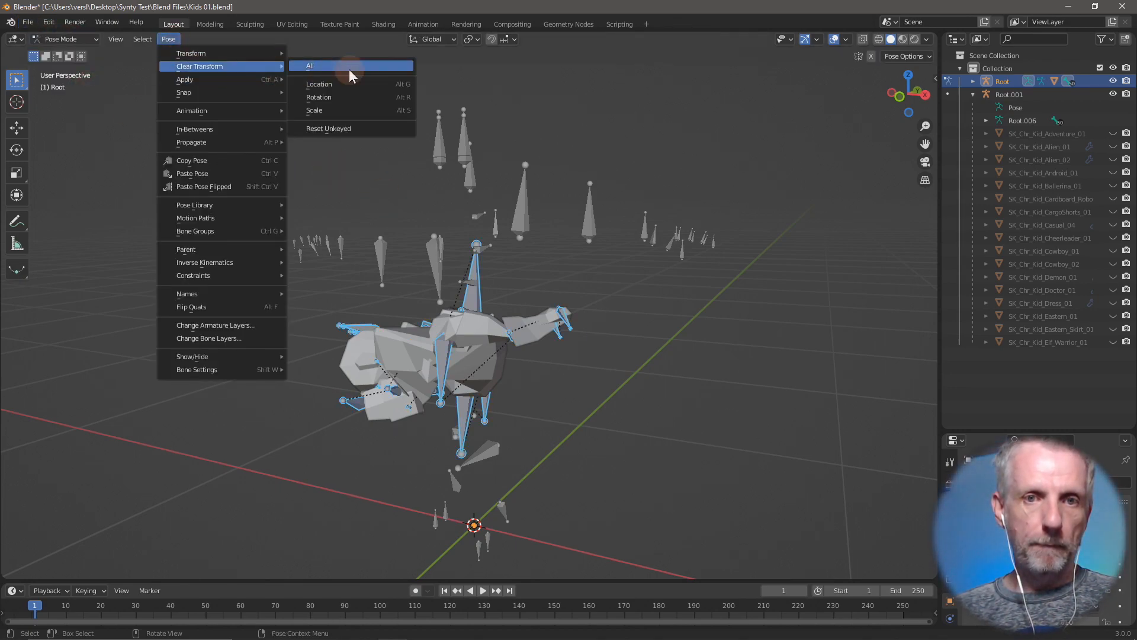
pyautogui.click(349, 69)
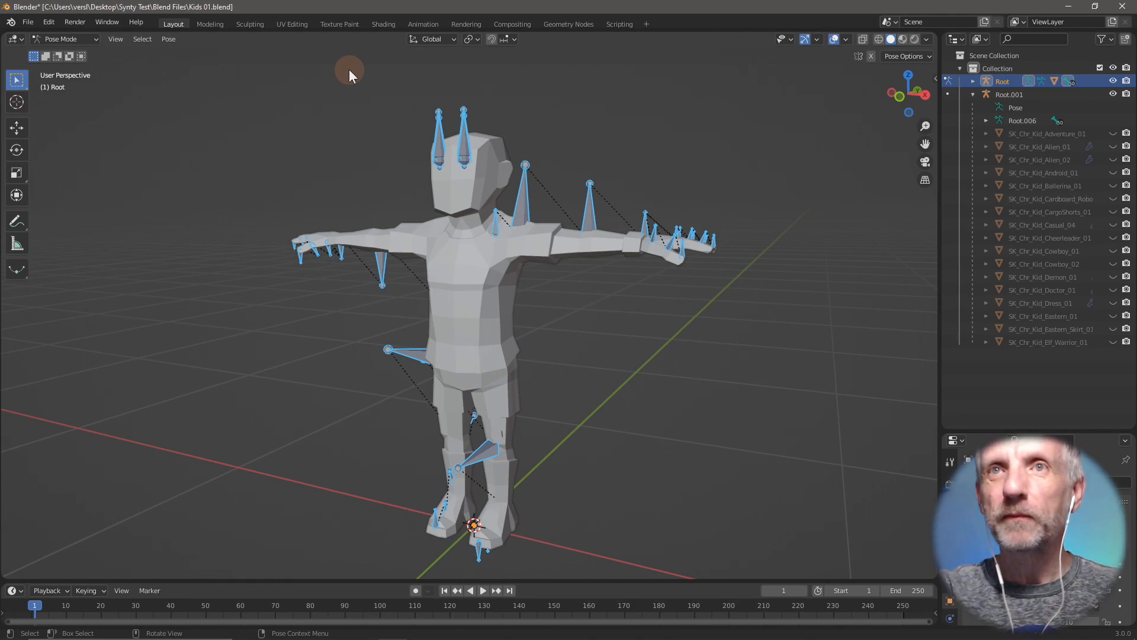
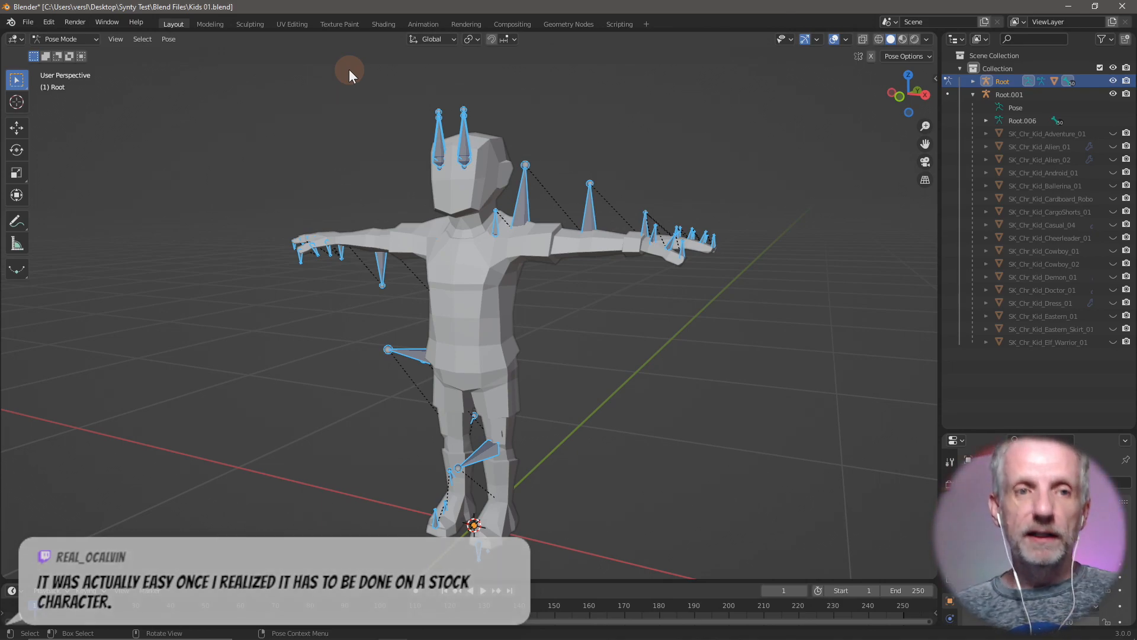
pyautogui.click(87, 42)
pyautogui.click(86, 51)
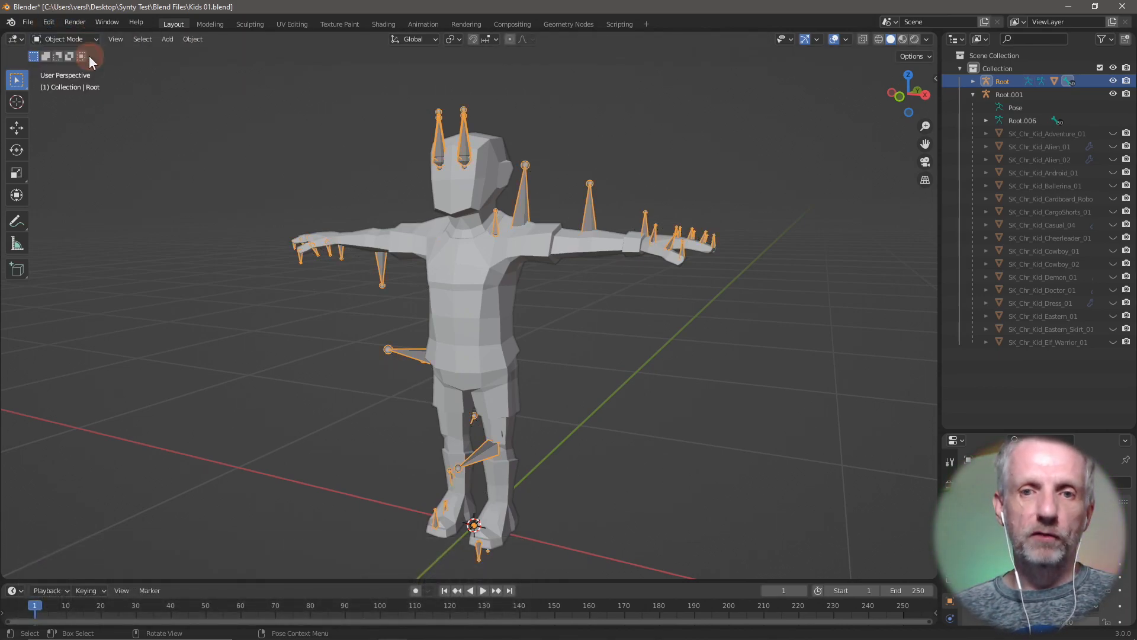
# - Hide the imported Root armature and parent the SK_Chr_Kid_Exercise_01 mesh to Root.001
pyautogui.click(1113, 83)
pyautogui.click(535, 250)
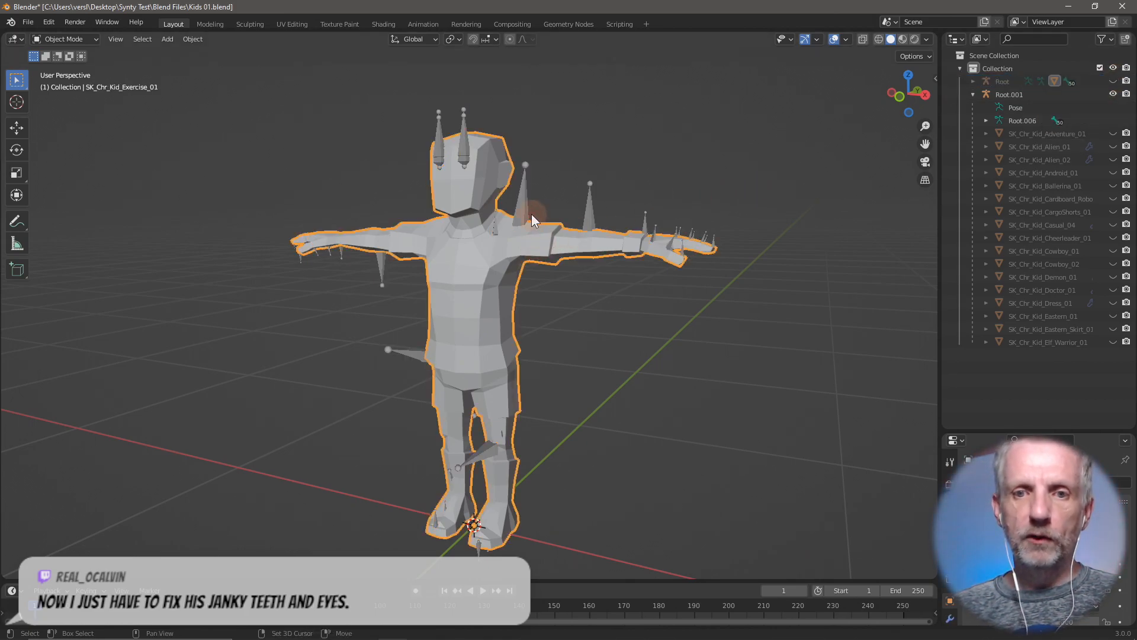
pyautogui.keyDown('shift'); pyautogui.click(521, 211); pyautogui.keyUp('shift')
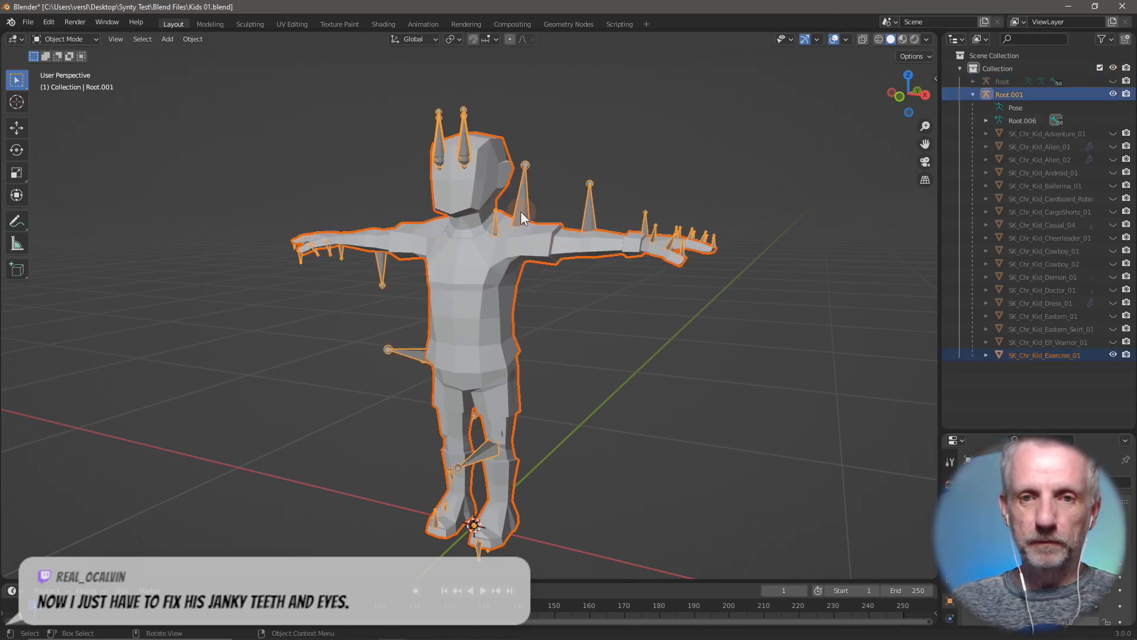
# - Hide the SK_Chr_Kid_Exercise_01 mesh, unhide its leftover Root armature and delete that armature
pyautogui.click(1113, 355)
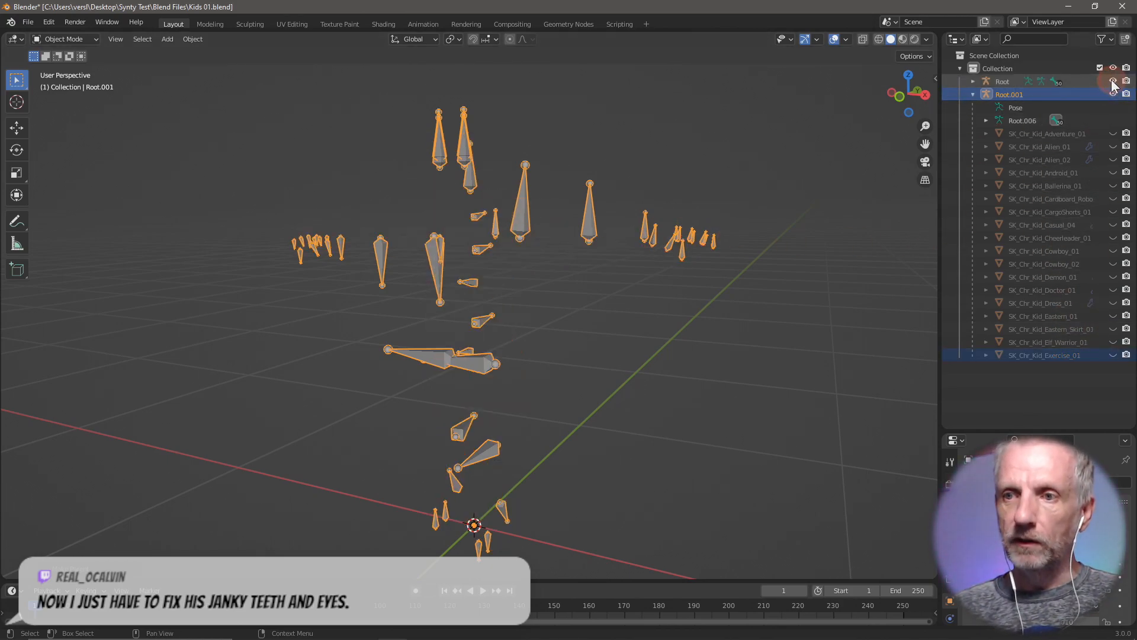
pyautogui.click(1005, 82)
pyautogui.press('x')
pyautogui.click(644, 213)
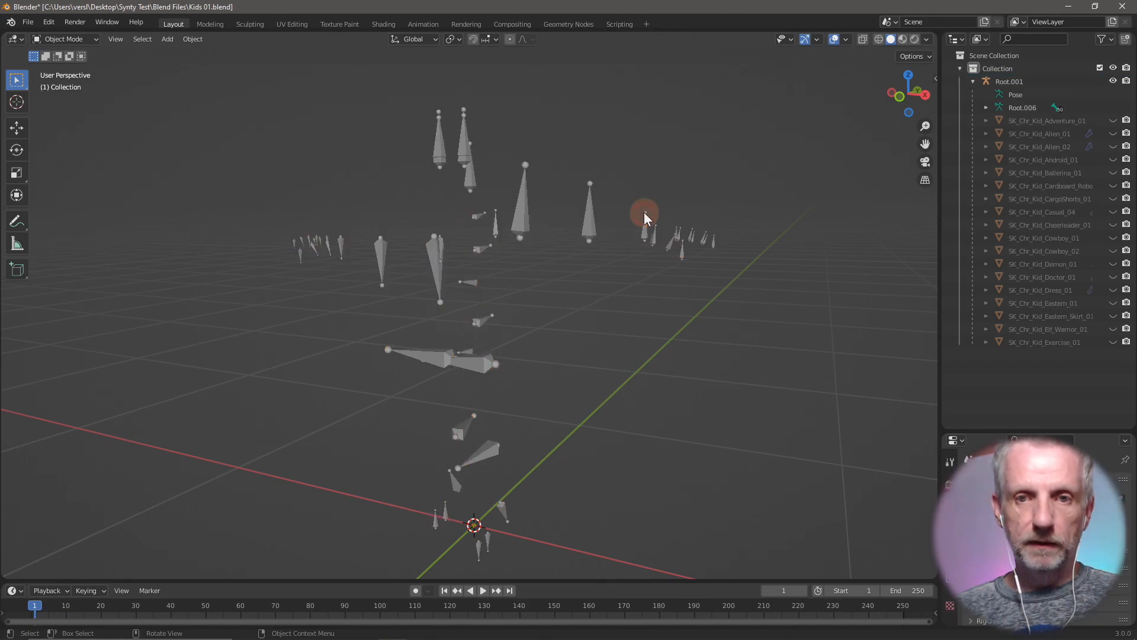
pyautogui.click(28, 22)
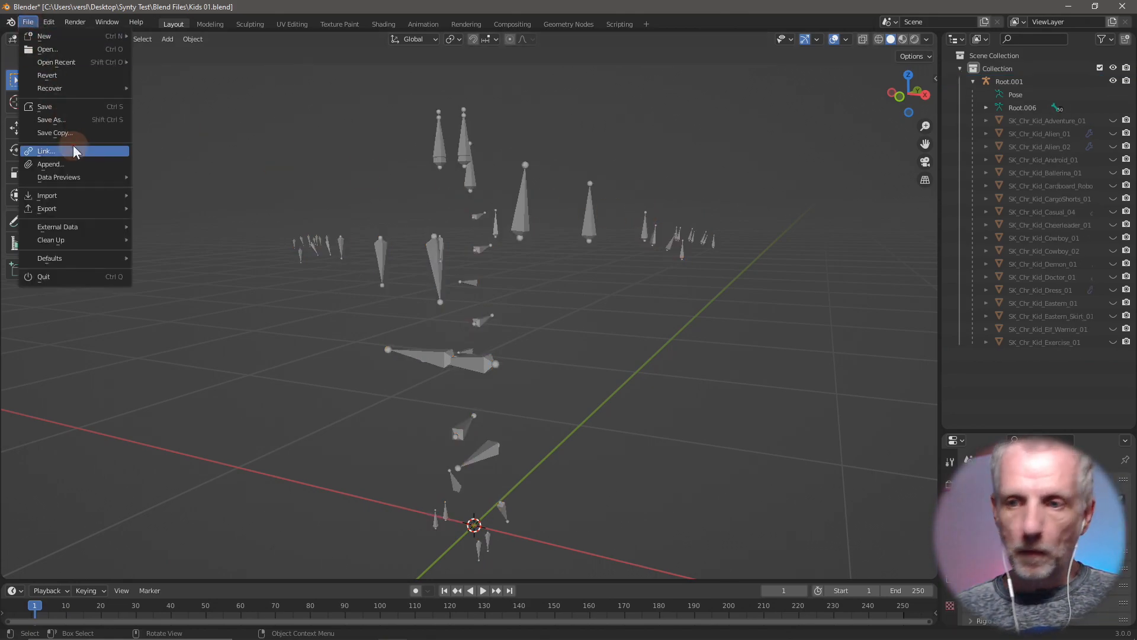
pyautogui.moveTo(94, 209)
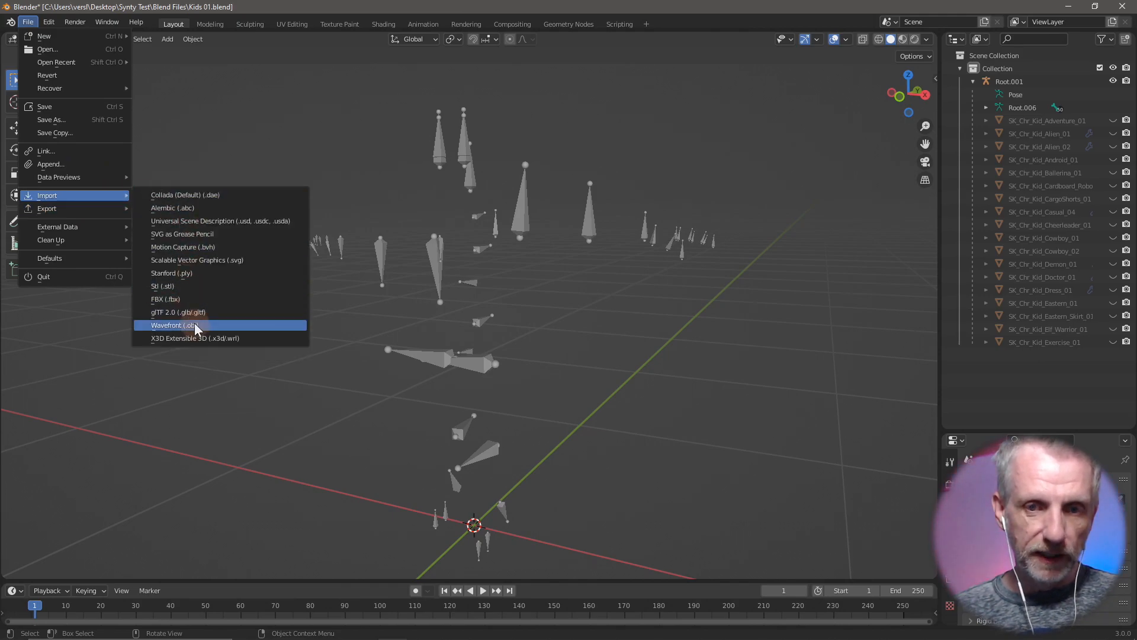
pyautogui.click(206, 288)
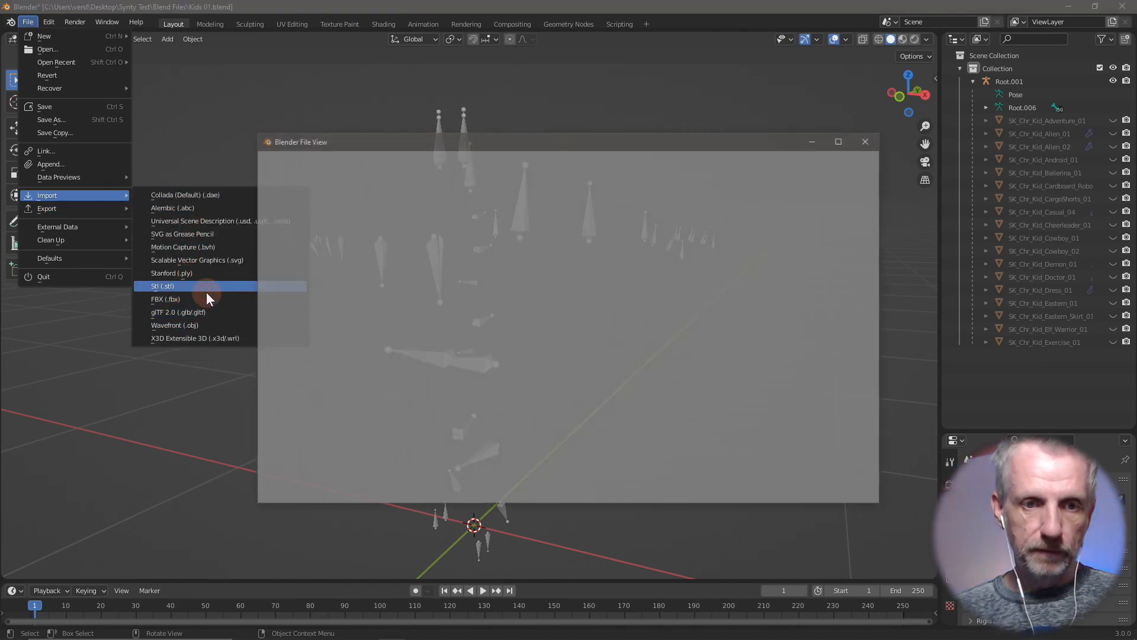
pyautogui.click(837, 491)
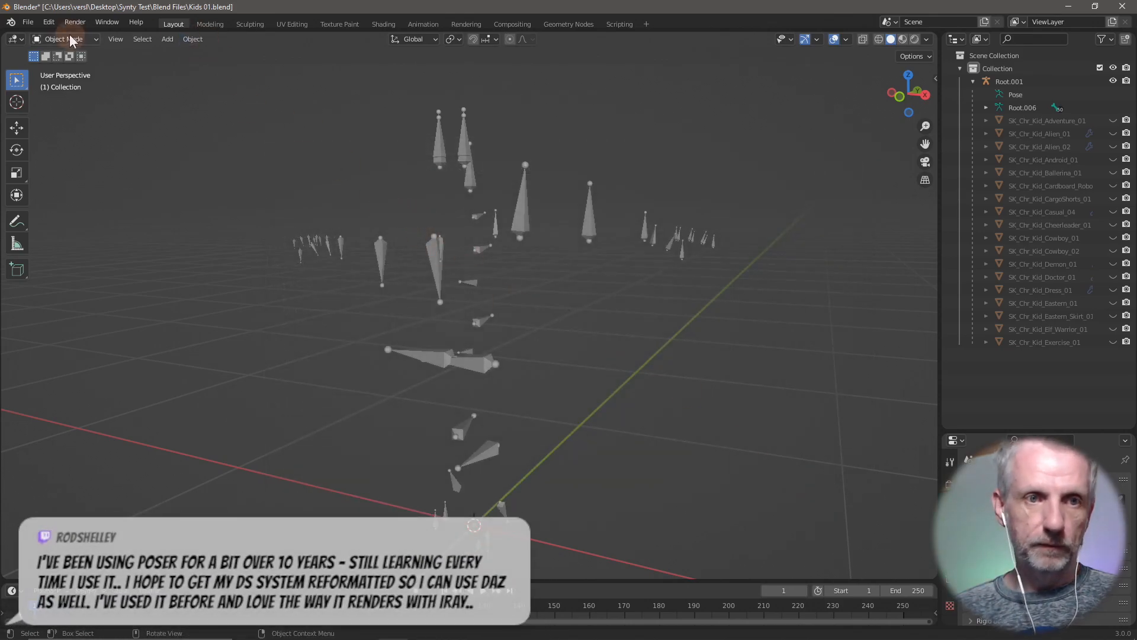
# - Import SK_Chr_Kid_Exercise_02.fbx as FBX with the default import options
pyautogui.click(28, 22)
pyautogui.moveTo(92, 197)
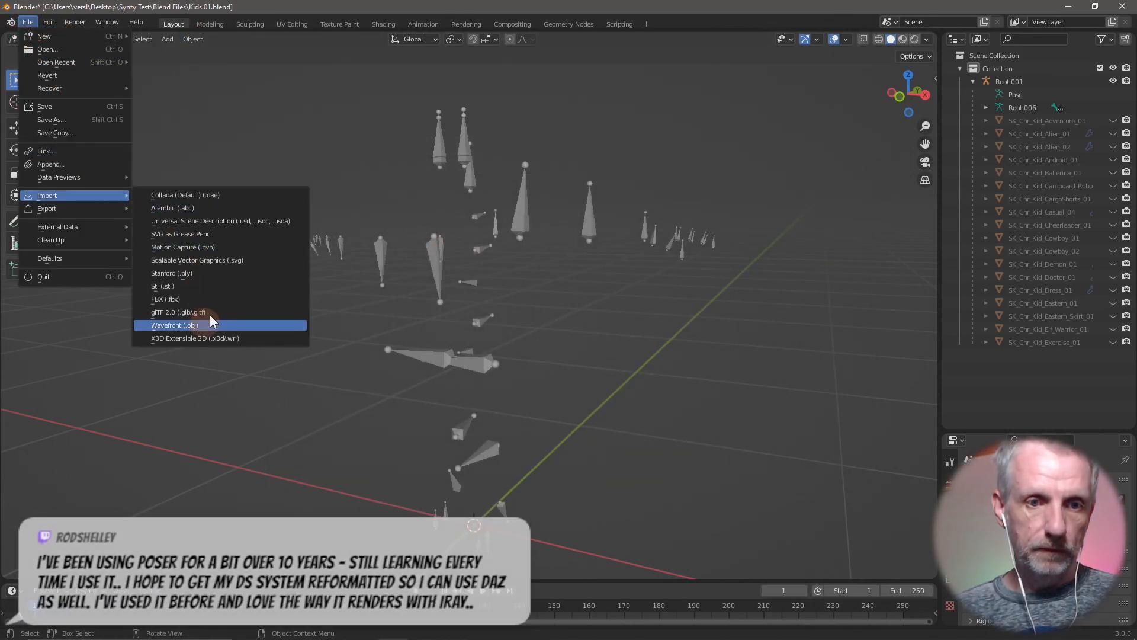
pyautogui.click(208, 300)
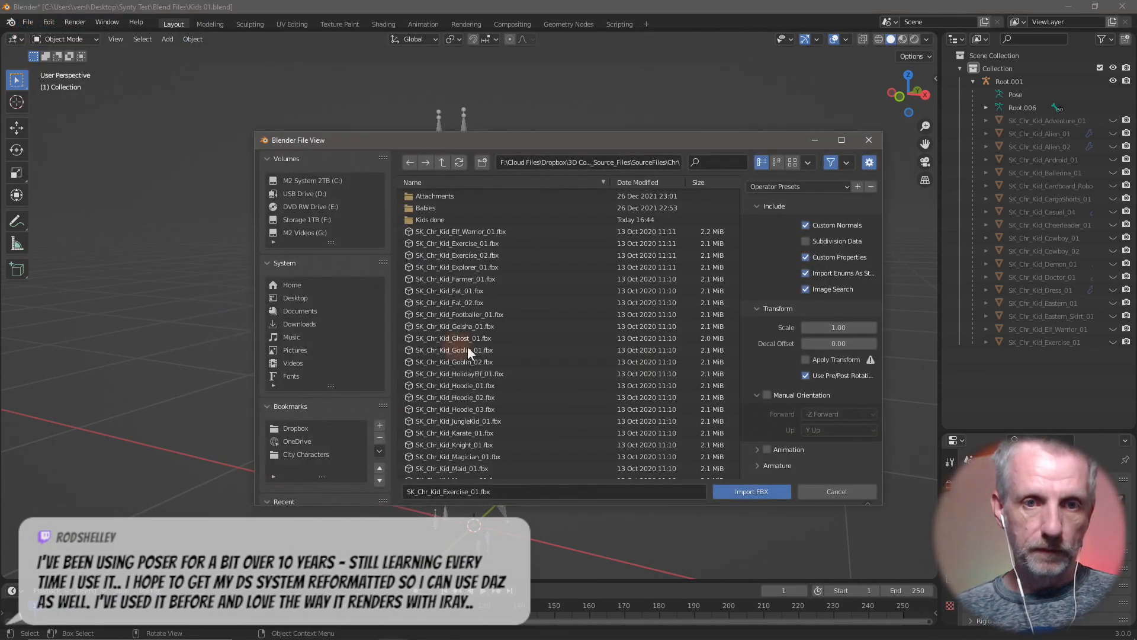
pyautogui.doubleClick(502, 256)
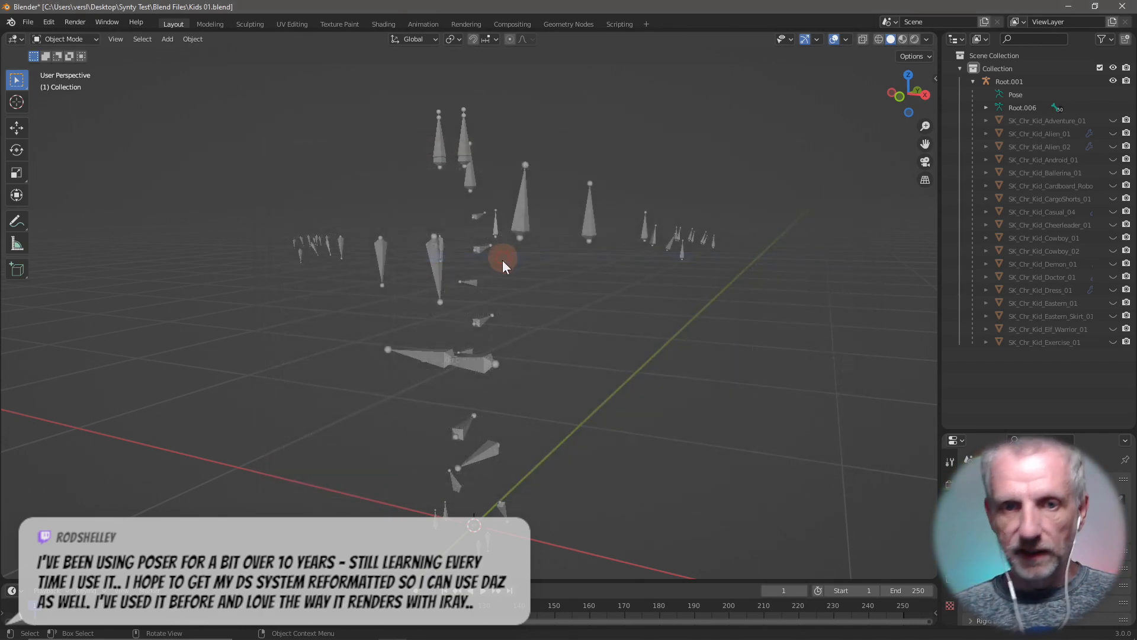
# - Clear all pose transforms on the Exercise_02 character's imported Root armature in Pose Mode and return to Object Mode
pyautogui.click(472, 304)
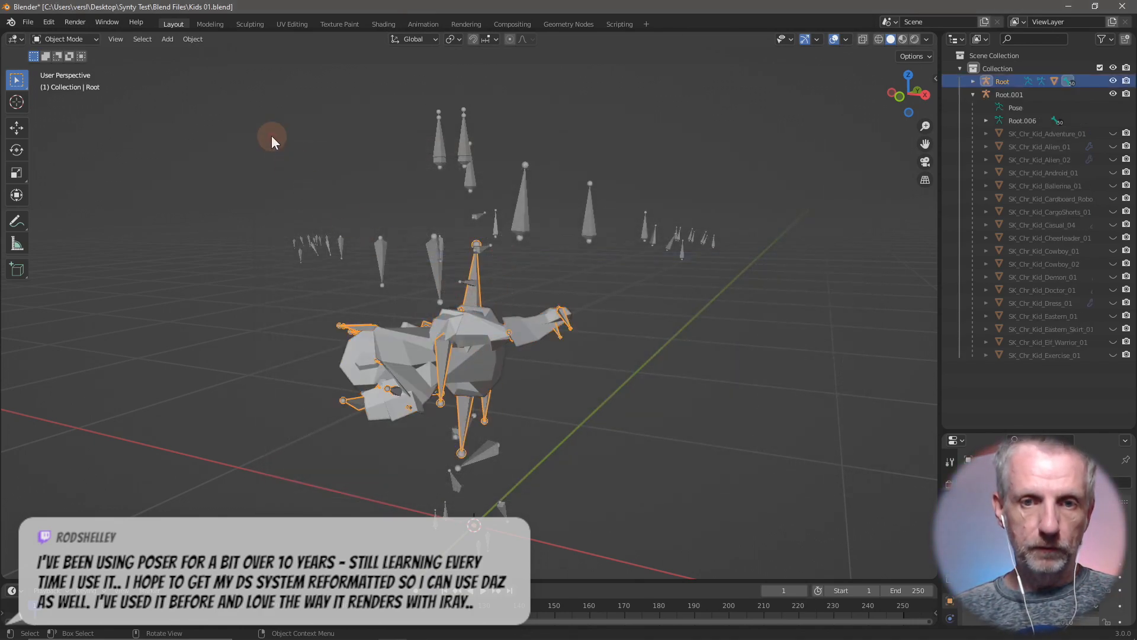
pyautogui.click(74, 40)
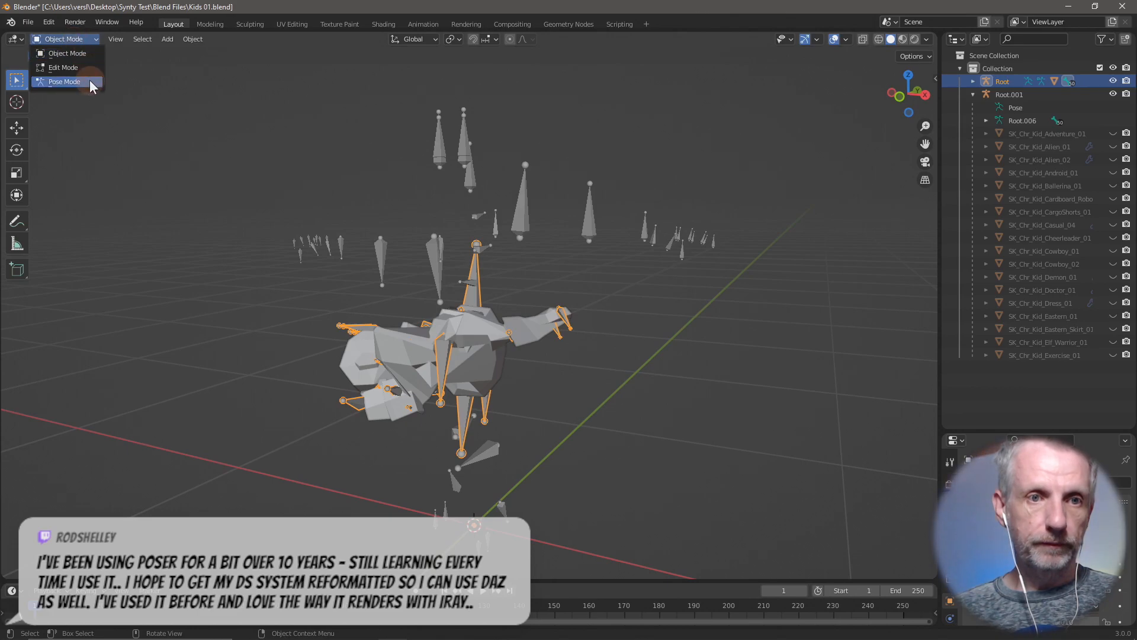
pyautogui.click(90, 81)
pyautogui.click(167, 39)
pyautogui.moveTo(223, 67)
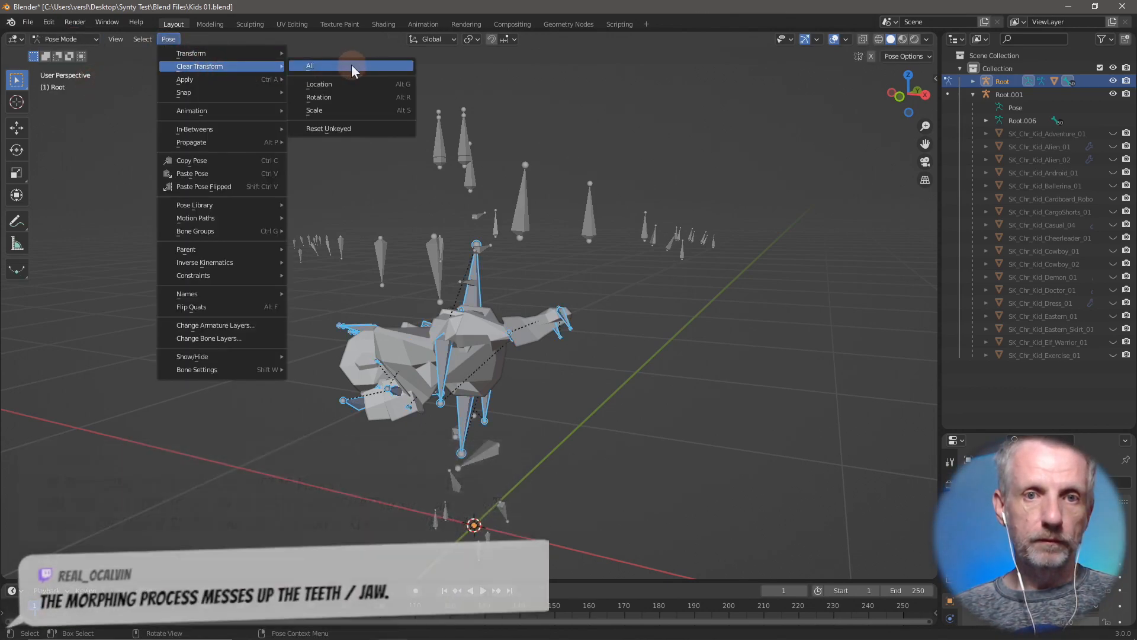
pyautogui.click(350, 65)
pyautogui.click(69, 37)
pyautogui.click(73, 53)
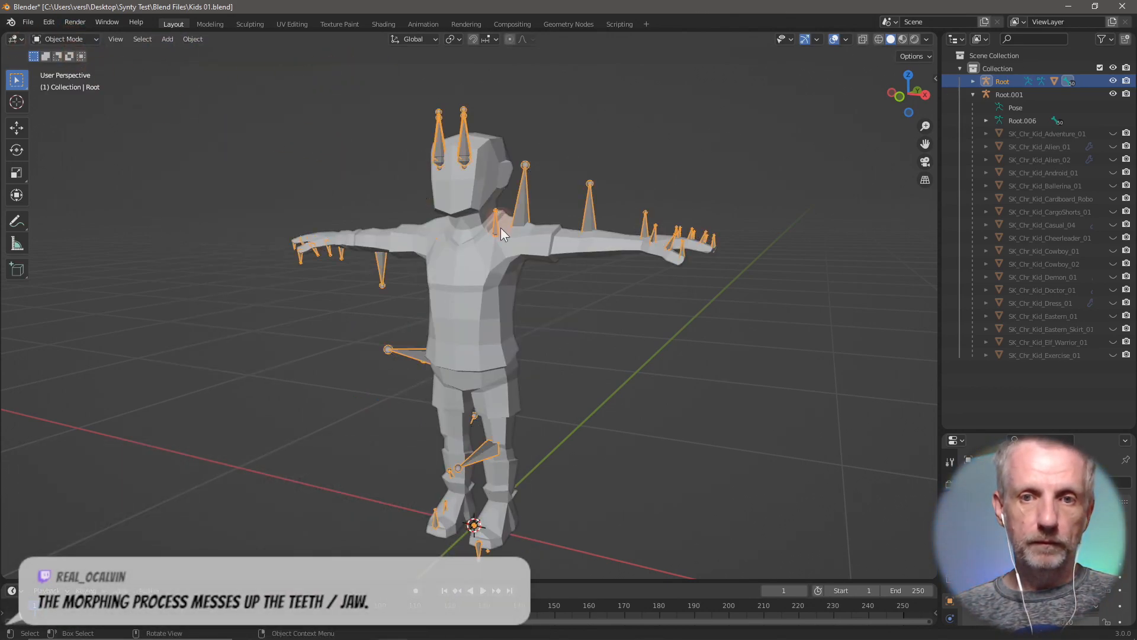
# - Hide the imported Root armature and parent the SK_Chr_Kid_Exercise_02 mesh to Root.001
pyautogui.click(1114, 81)
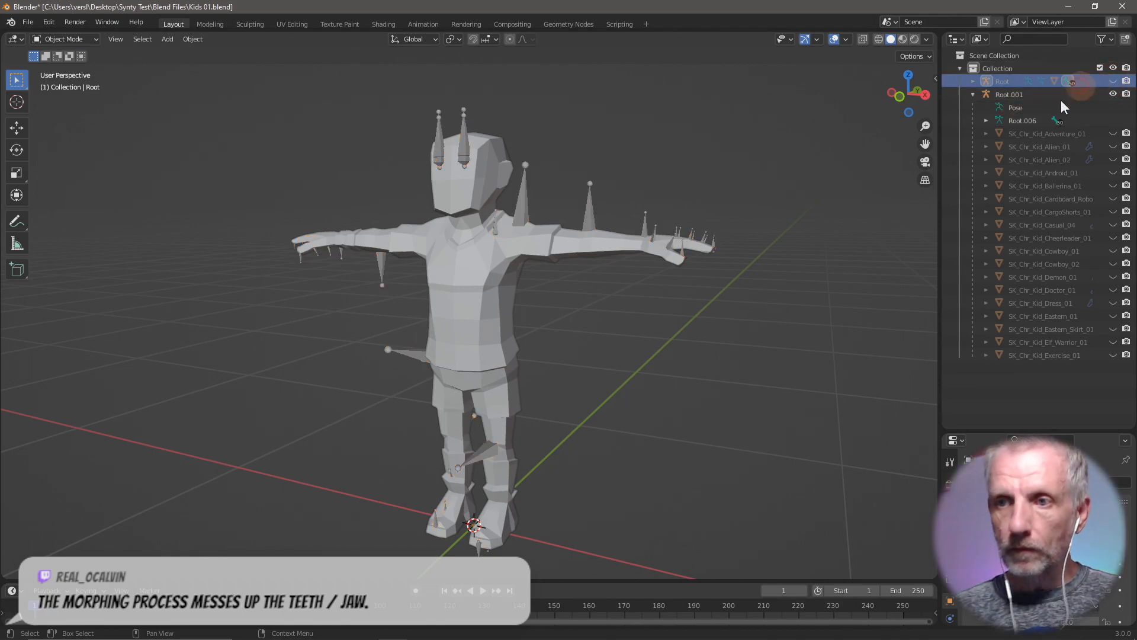
pyautogui.click(521, 226)
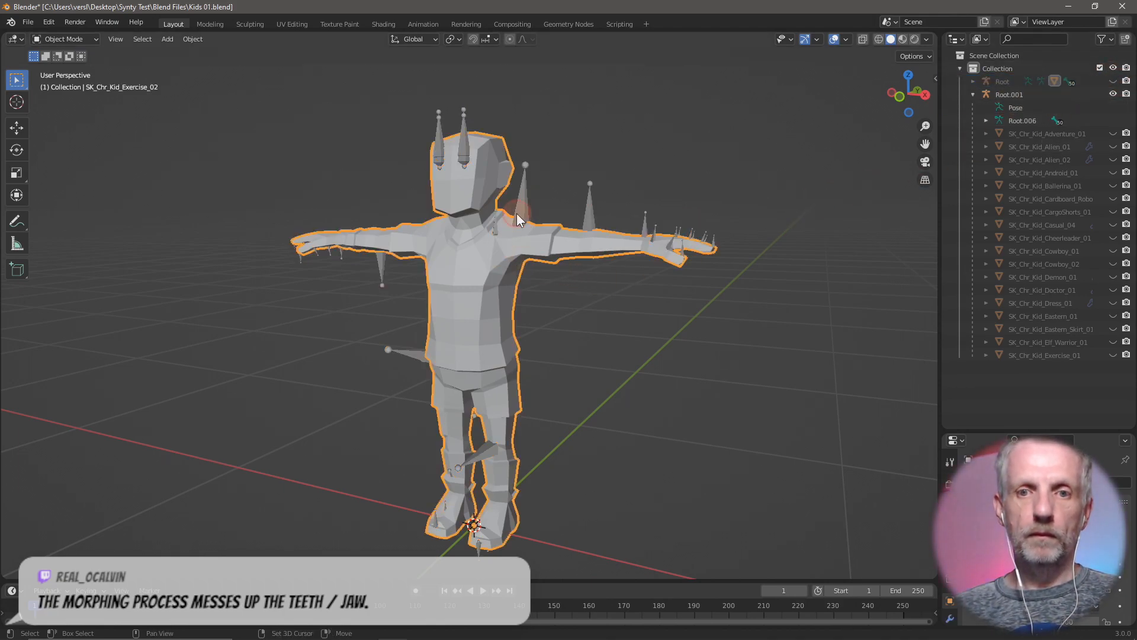
pyautogui.keyDown('shift'); pyautogui.click(517, 213); pyautogui.keyUp('shift')
pyautogui.hotkey('ctrl', 'p')
pyautogui.click(516, 213)
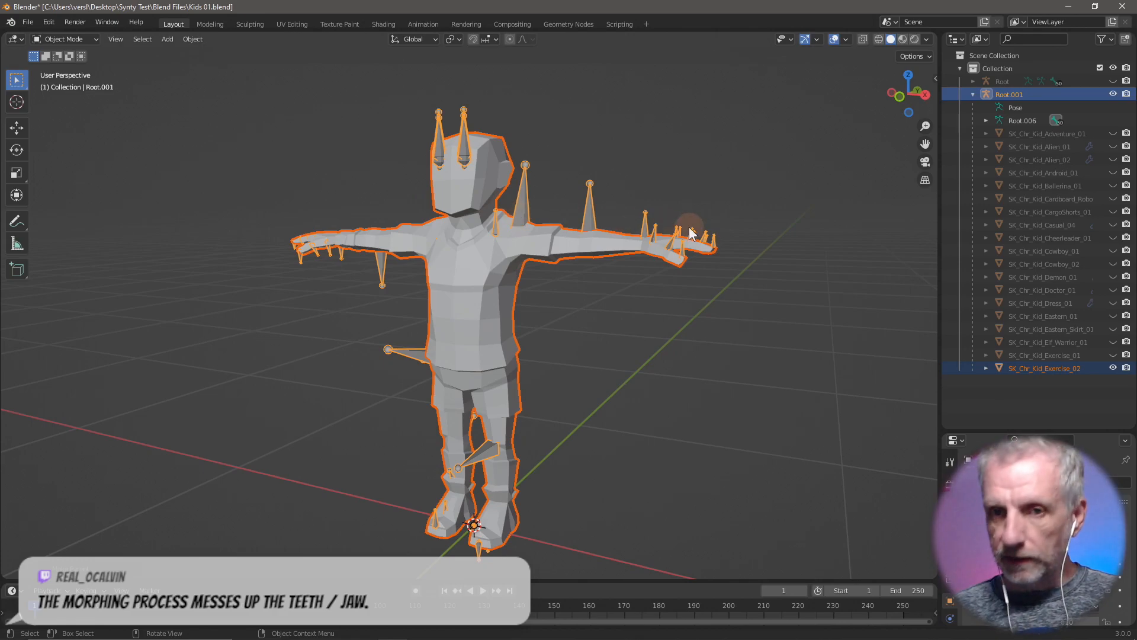
# - Hide the SK_Chr_Kid_Exercise_02 mesh, unhide its leftover Root armature and delete that armature
pyautogui.click(1113, 368)
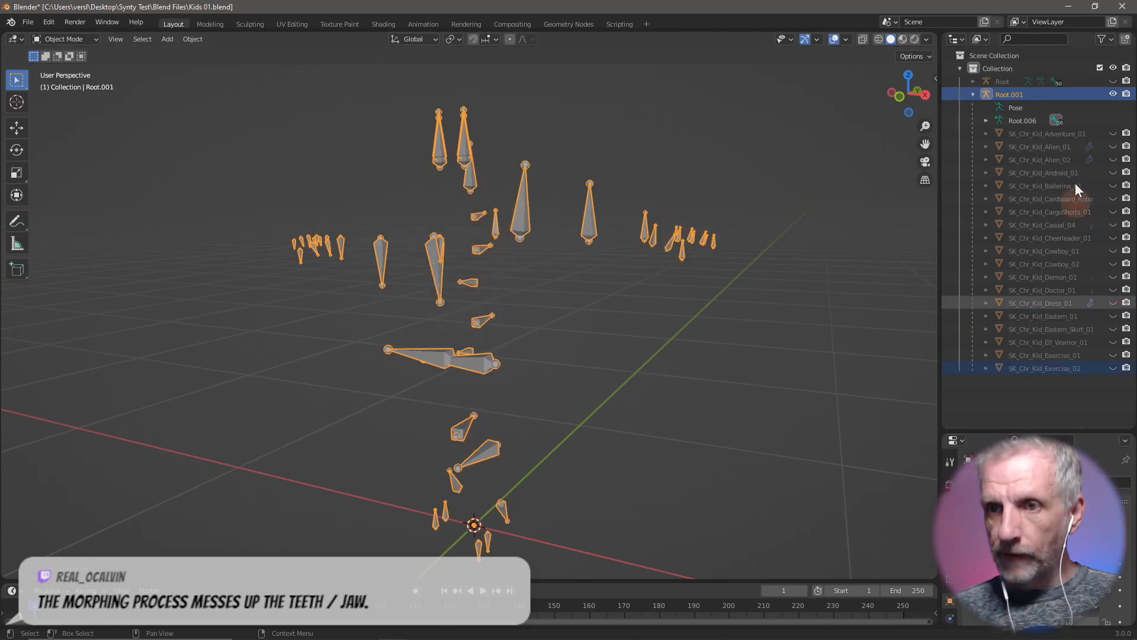
pyautogui.click(1011, 77)
pyautogui.press('x')
pyautogui.click(723, 198)
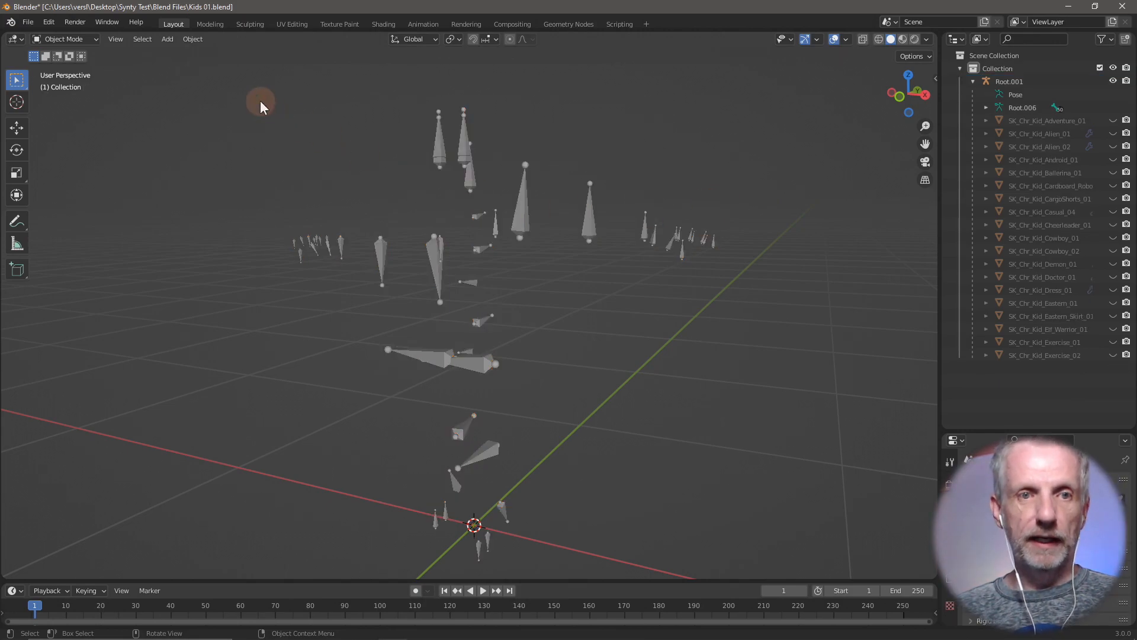
# - Import the kid character FBX that follows SK_Chr_Kid_Exercise_02.fbx with the default options and save Kids 01.blend
pyautogui.click(31, 23)
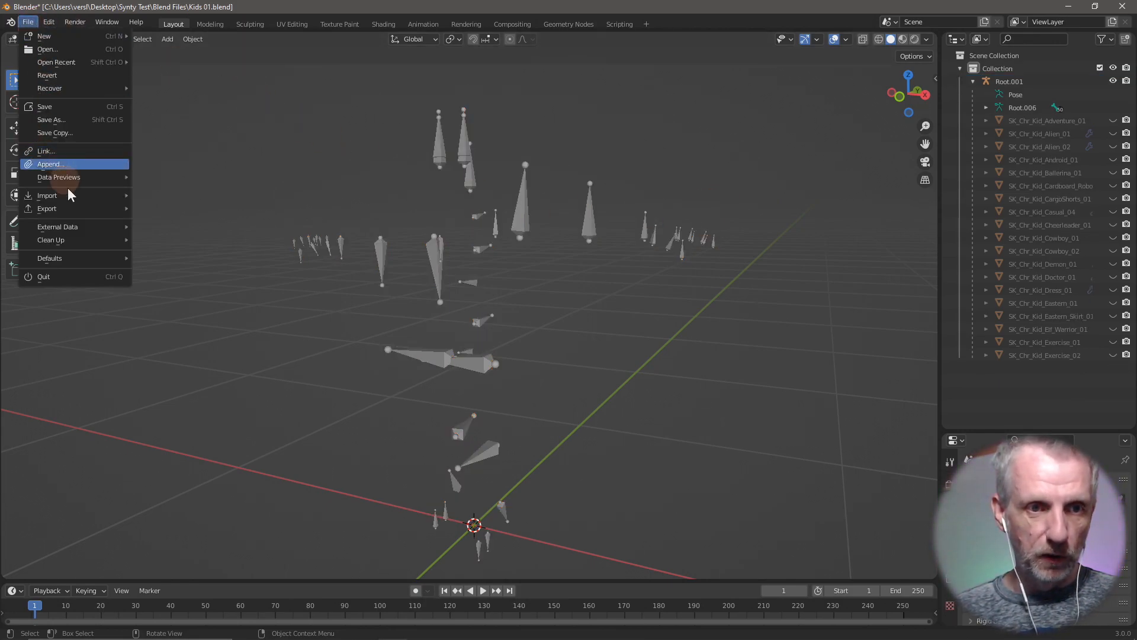
pyautogui.moveTo(76, 199)
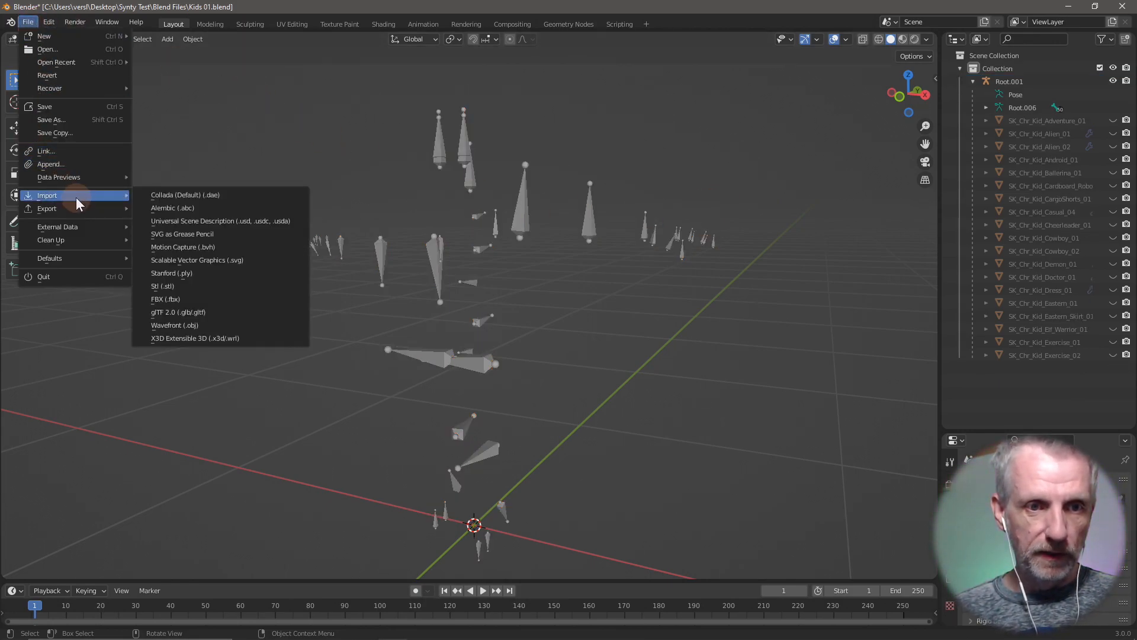
pyautogui.click(216, 300)
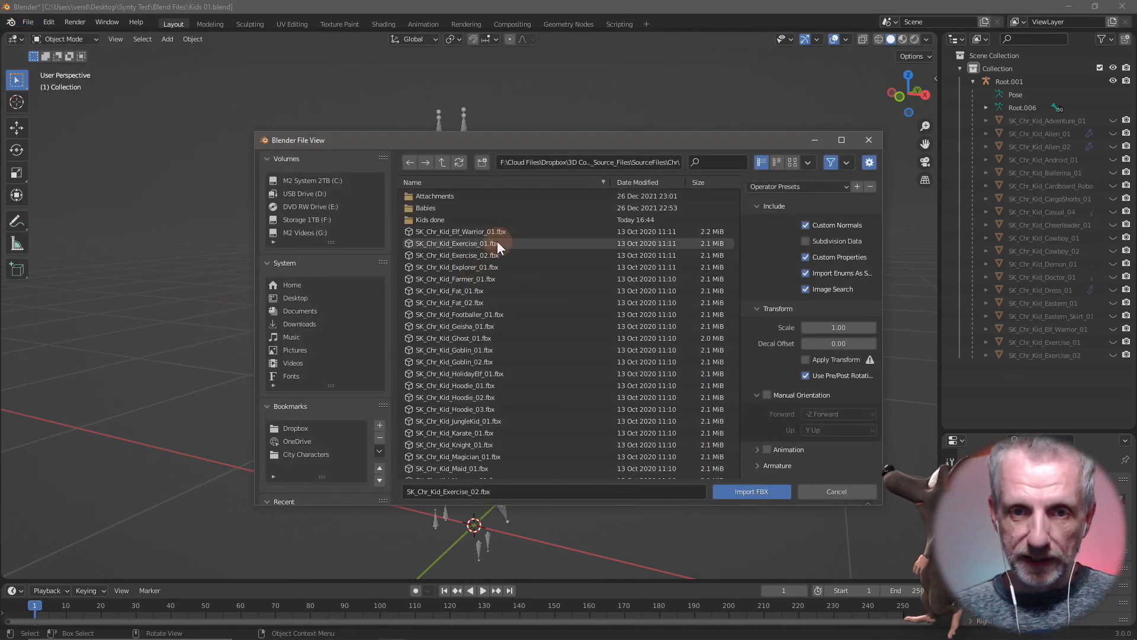
pyautogui.click(751, 492)
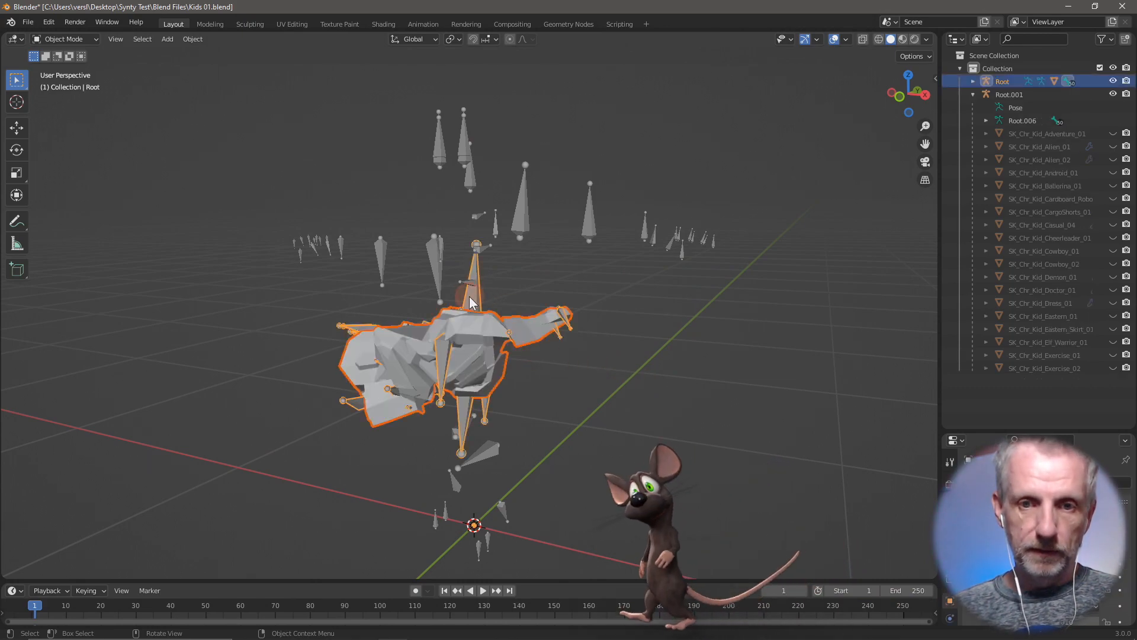
pyautogui.hotkey('ctrl', 's')
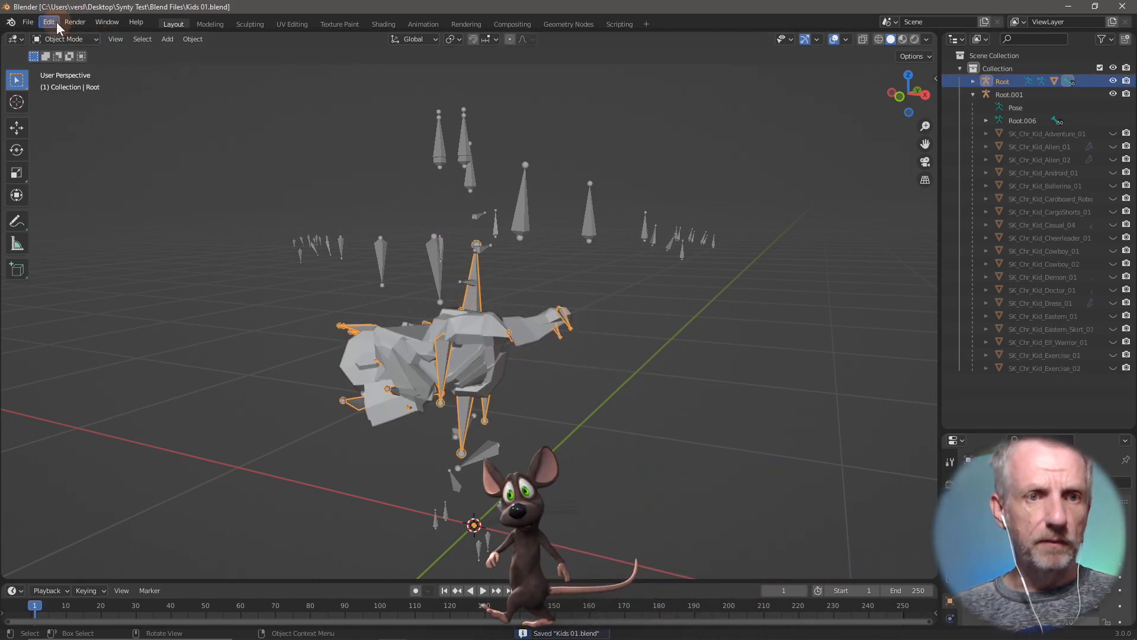
# - Clear all pose transforms on the newly imported Root armature in Pose Mode and return to Object Mode
pyautogui.click(74, 39)
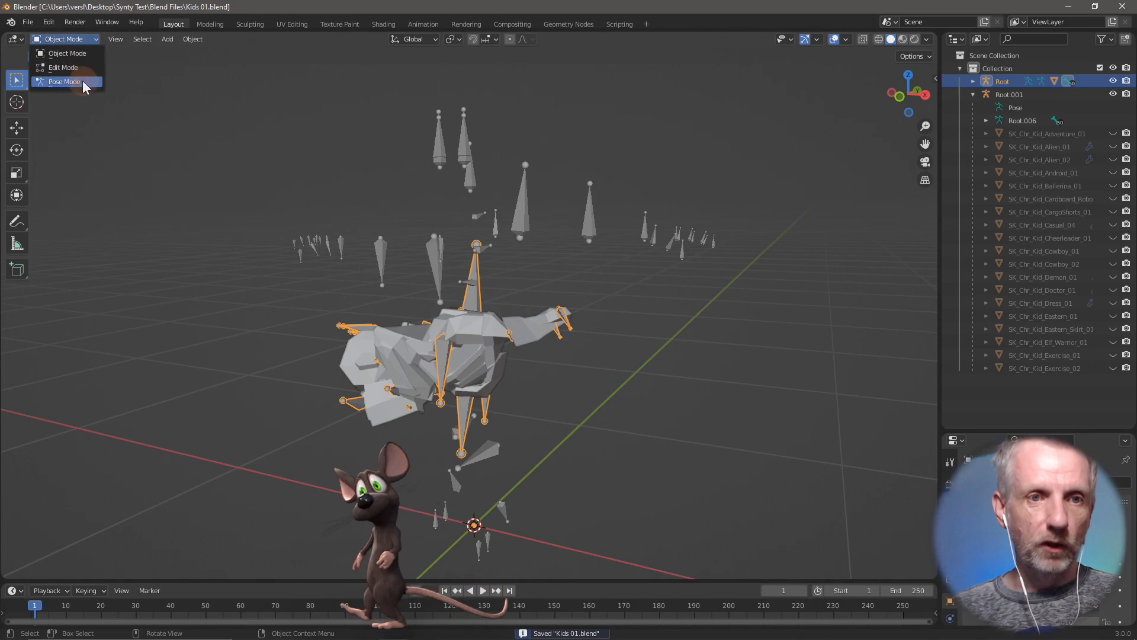
pyautogui.click(84, 85)
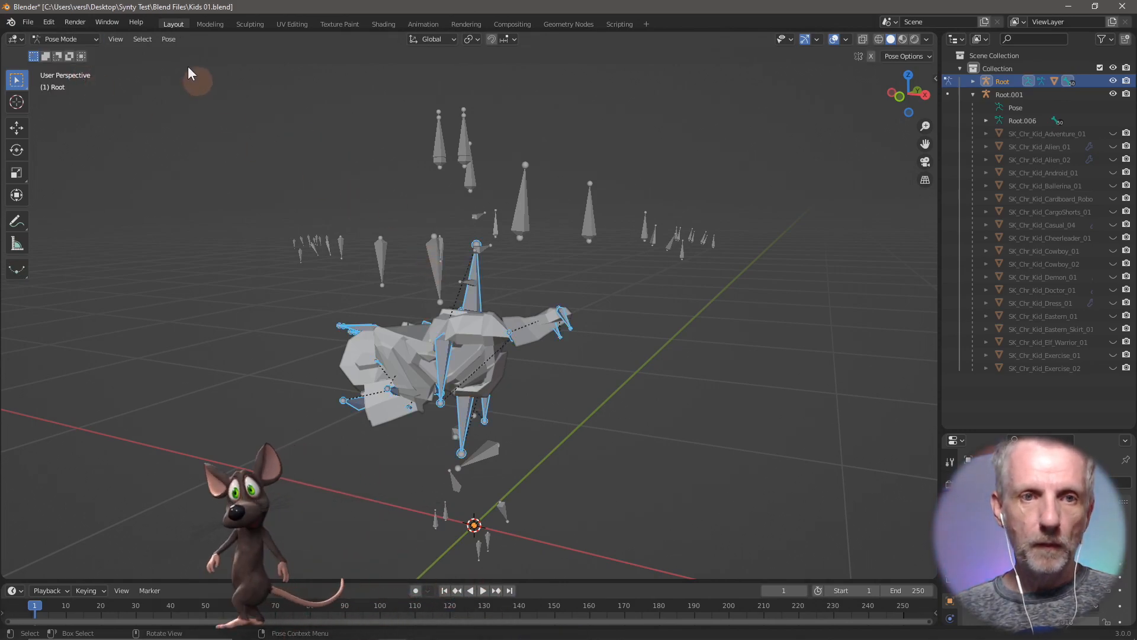
pyautogui.click(168, 40)
pyautogui.moveTo(245, 68)
pyautogui.click(328, 70)
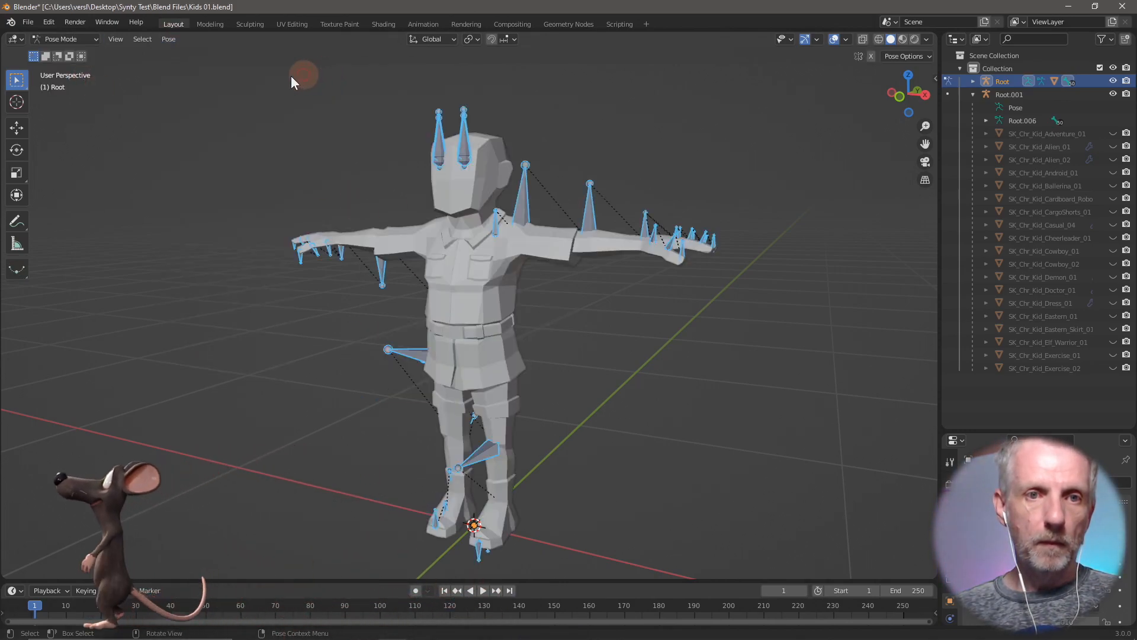
pyautogui.click(74, 39)
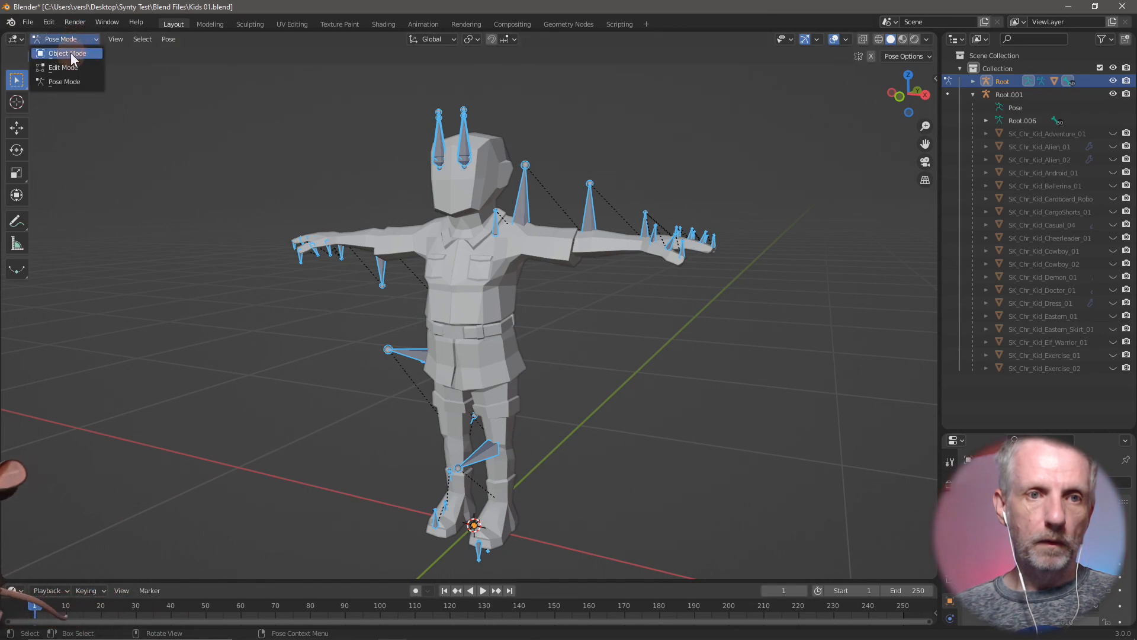
pyautogui.click(70, 52)
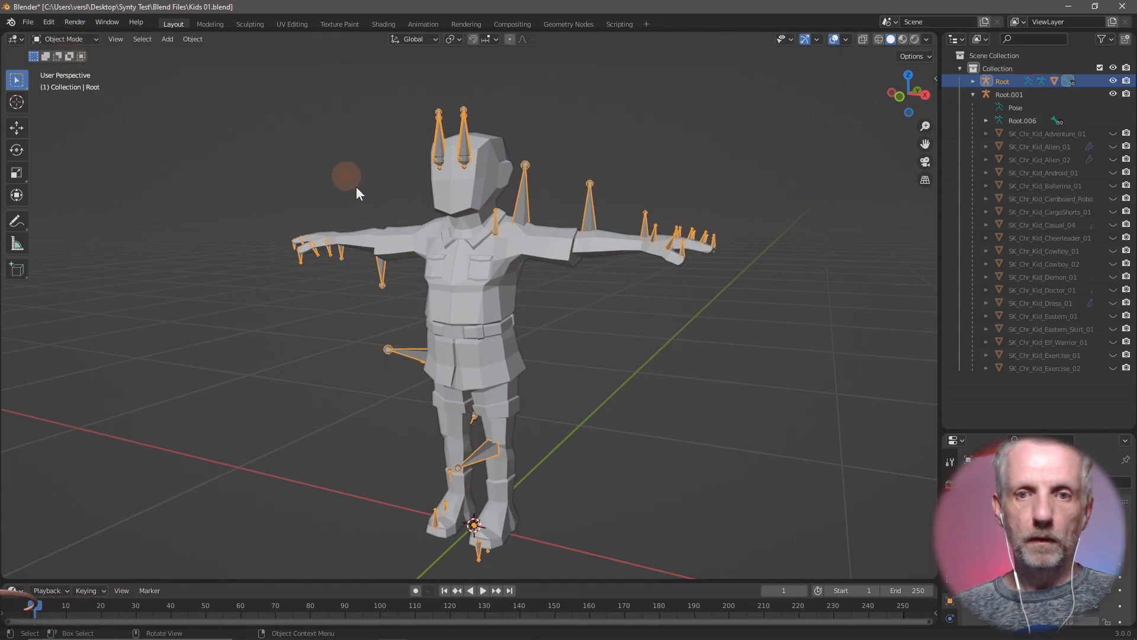
# - Hide the imported Root armature and parent the SK_Chr_Kid_Explorer_01 mesh to Root.001
pyautogui.click(1113, 81)
pyautogui.click(536, 242)
pyautogui.keyDown('shift'); pyautogui.click(521, 208); pyautogui.keyUp('shift')
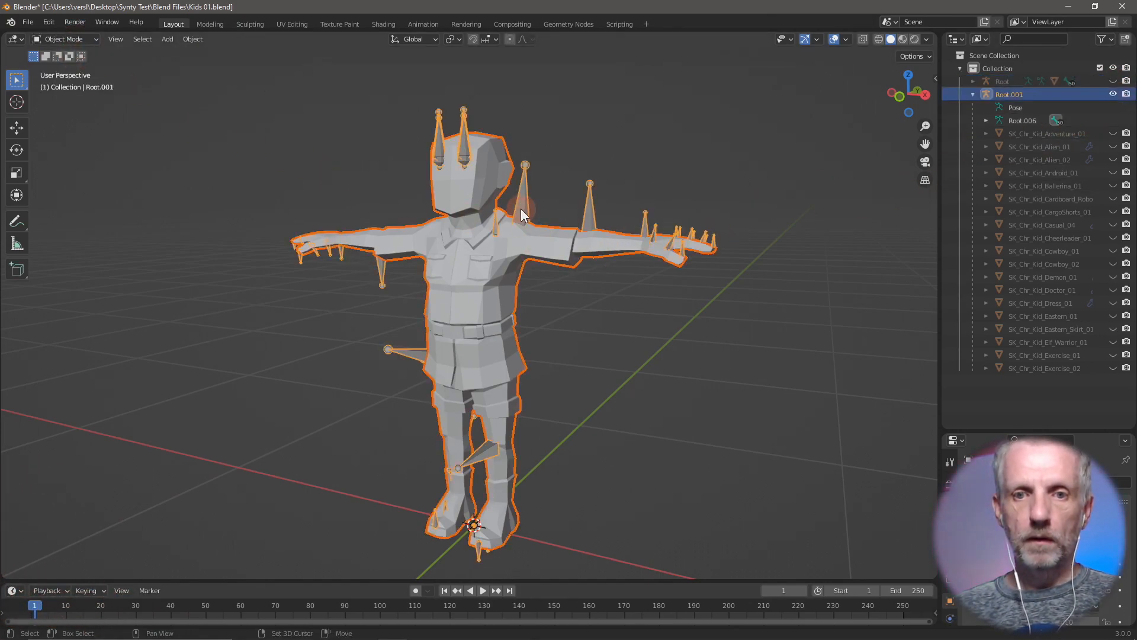
pyautogui.hotkey('ctrl', 'p')
pyautogui.click(521, 209)
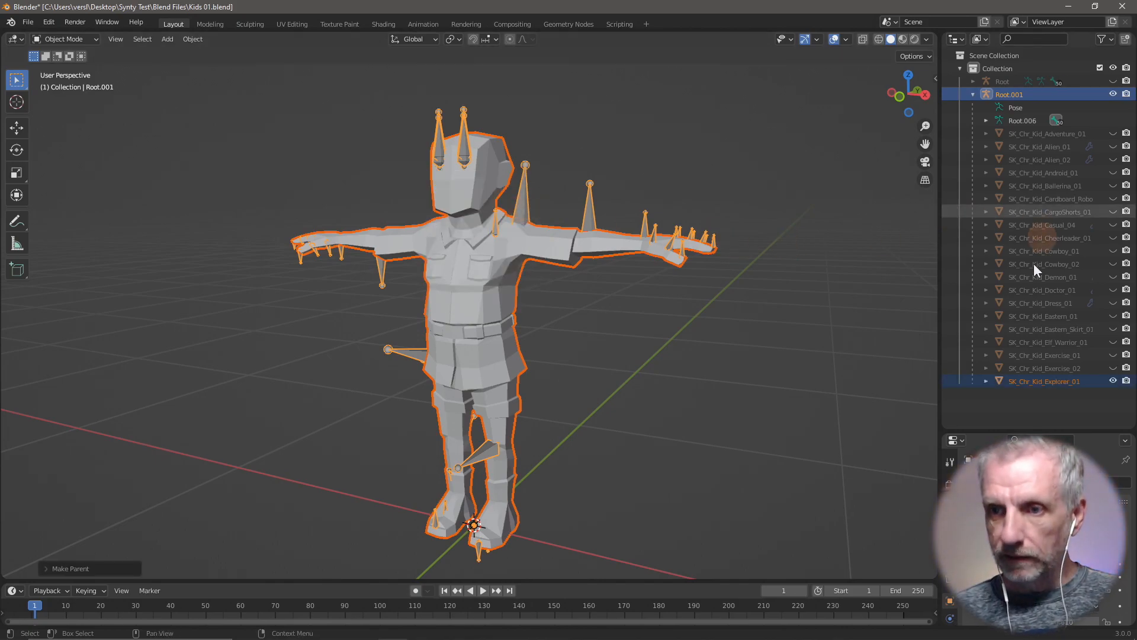
# - Hide the SK_Chr_Kid_Explorer_01 mesh, unhide and delete its leftover Root armature, and save Kids 01.blend
pyautogui.click(1112, 381)
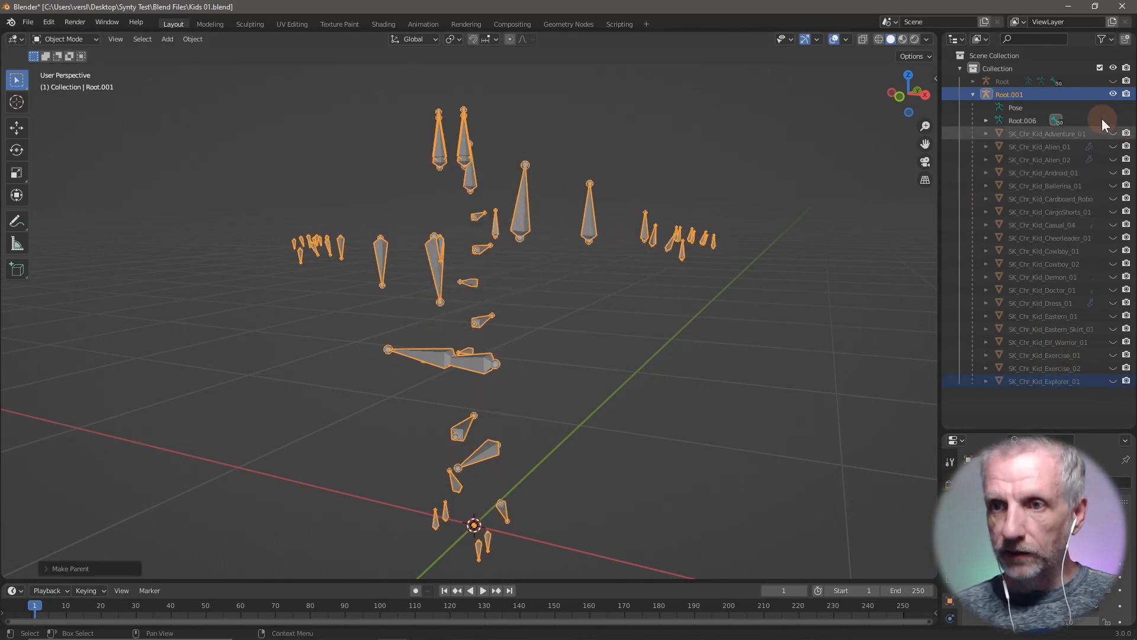
pyautogui.click(1113, 81)
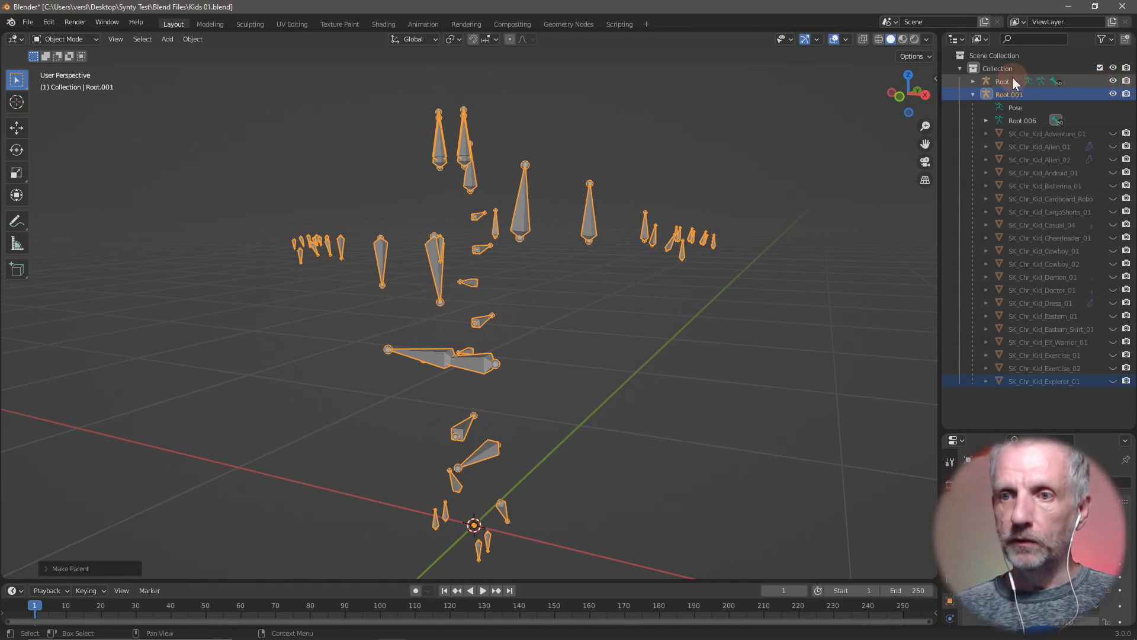
pyautogui.click(1011, 81)
pyautogui.press('x')
pyautogui.click(716, 190)
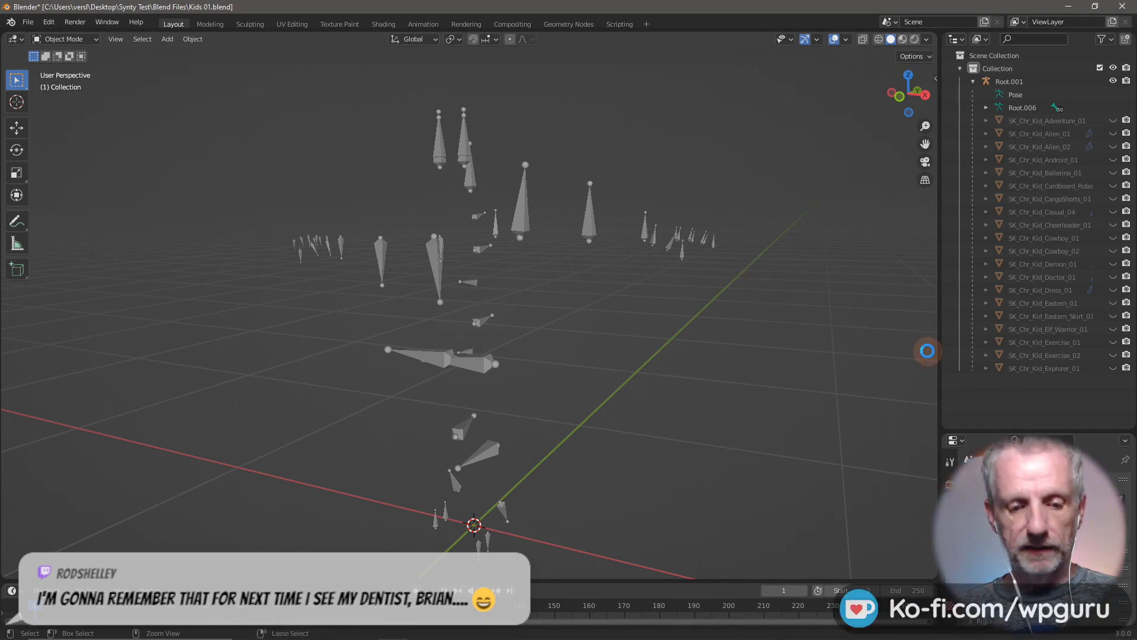
pyautogui.hotkey('ctrl', 's')
# - Unhide all the kid meshes under Root.001, from SK_Chr_Kid_Adventure_01 through SK_Chr_Kid_Explorer_01
pyautogui.click(1113, 121)
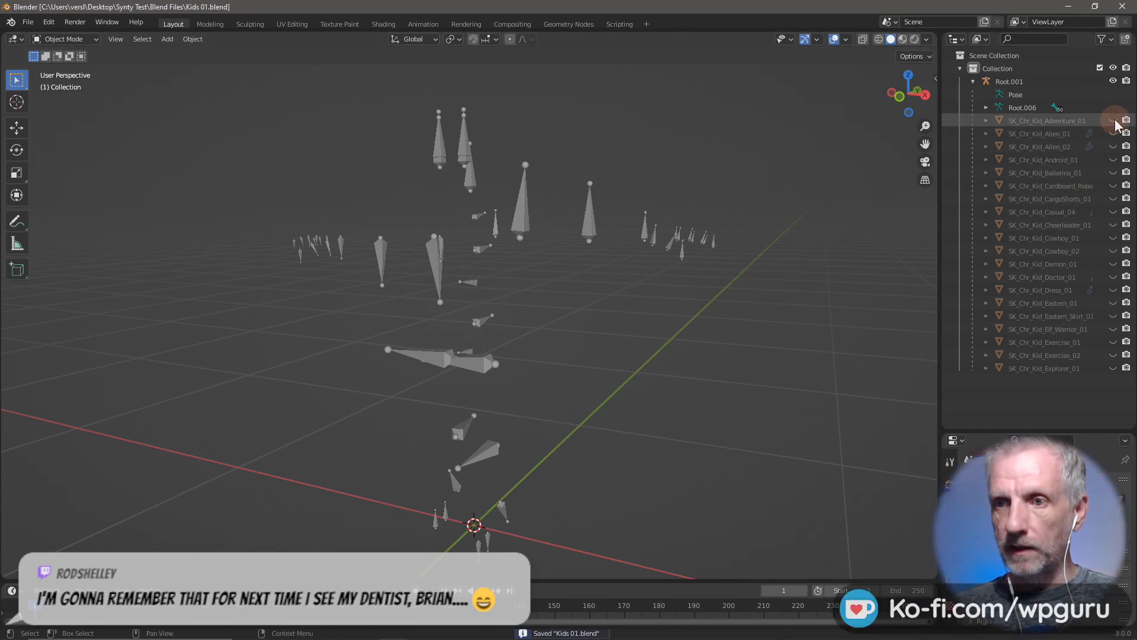
pyautogui.click(1112, 134)
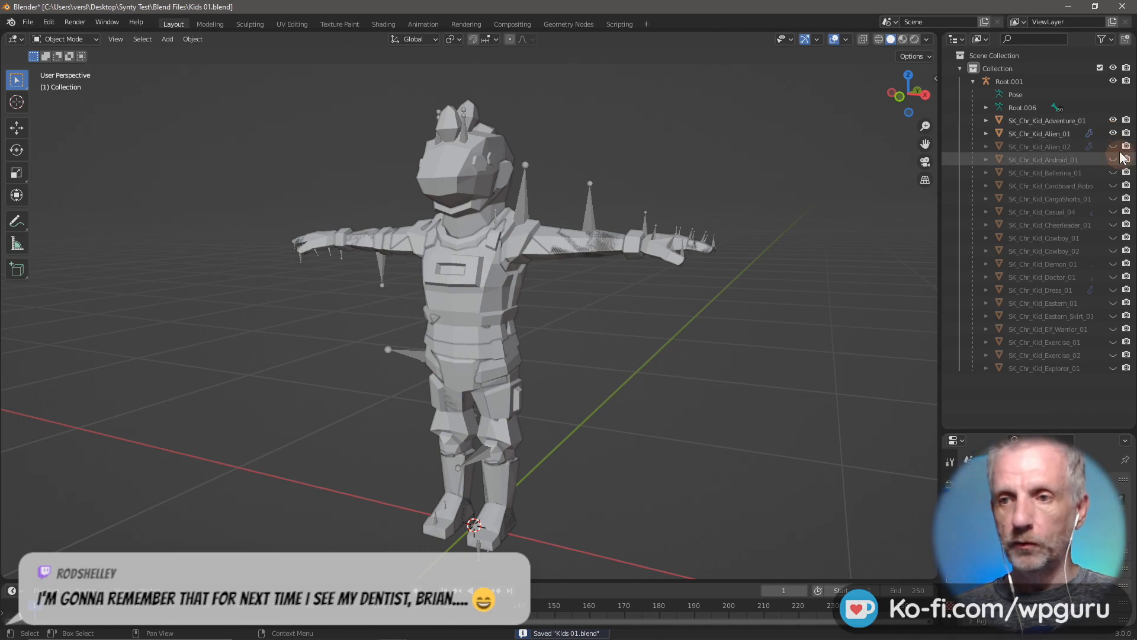
pyautogui.click(1112, 147)
pyautogui.click(1113, 160)
pyautogui.click(1113, 172)
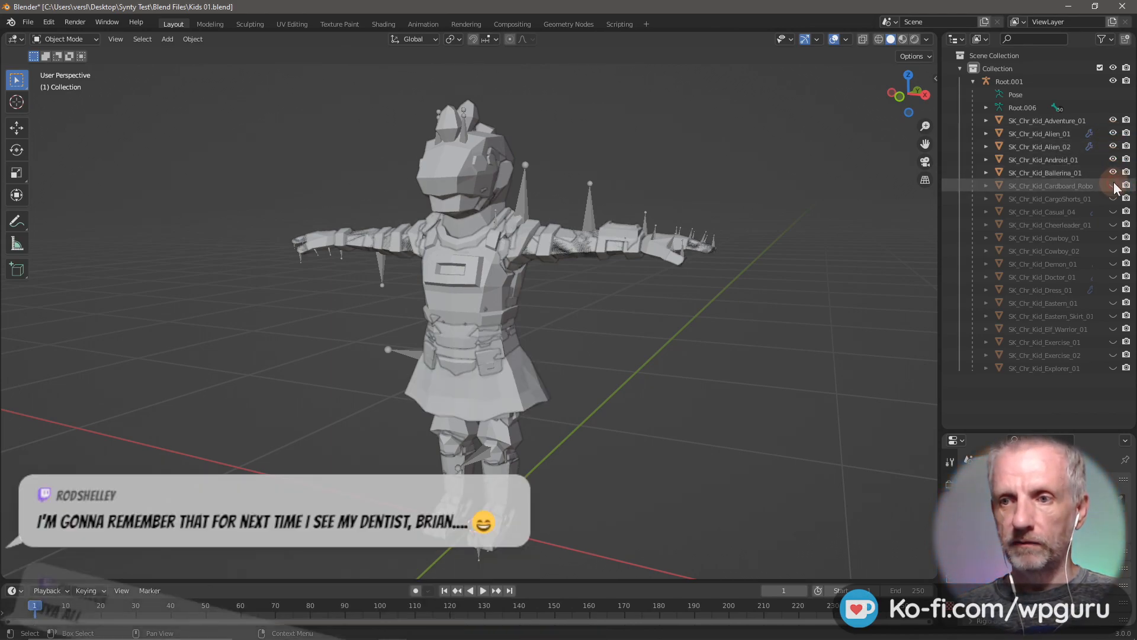
pyautogui.click(1113, 186)
pyautogui.click(1113, 199)
pyautogui.click(1112, 212)
pyautogui.click(1113, 225)
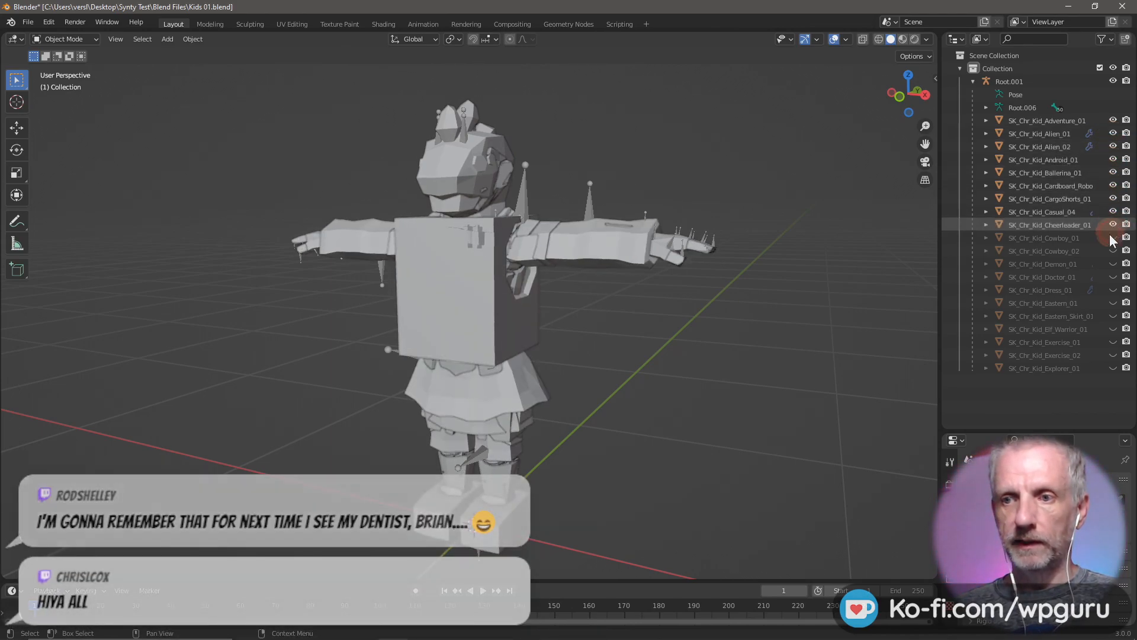
pyautogui.click(1113, 238)
pyautogui.click(1113, 264)
pyautogui.click(1113, 251)
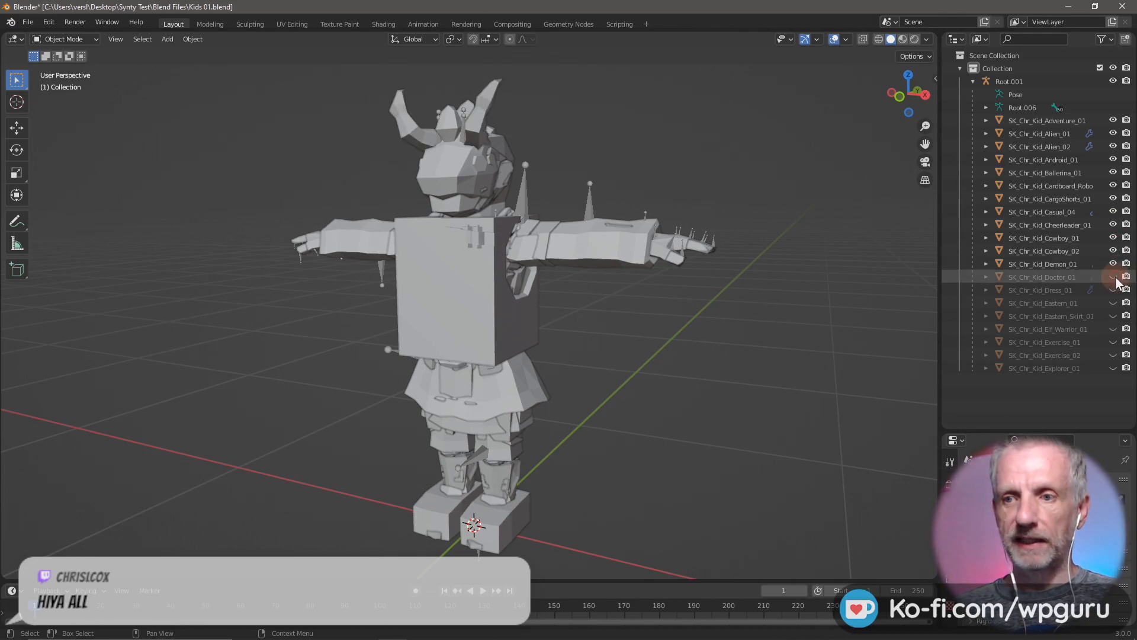
pyautogui.click(1113, 277)
pyautogui.click(1113, 290)
pyautogui.click(1113, 303)
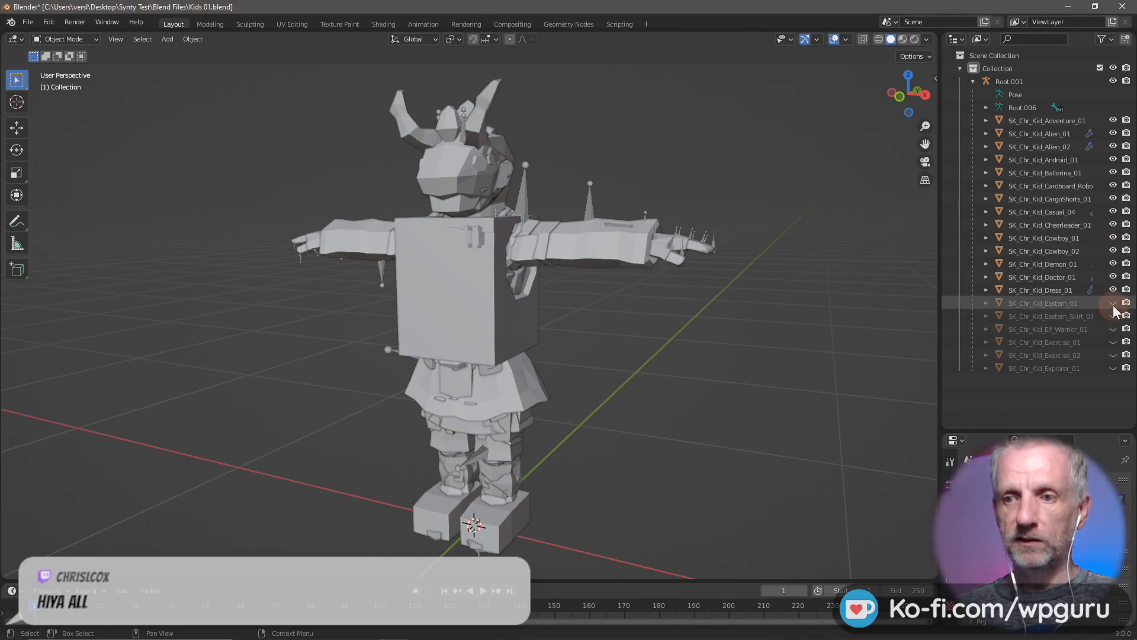
pyautogui.click(1113, 316)
pyautogui.click(1113, 329)
pyautogui.click(1113, 343)
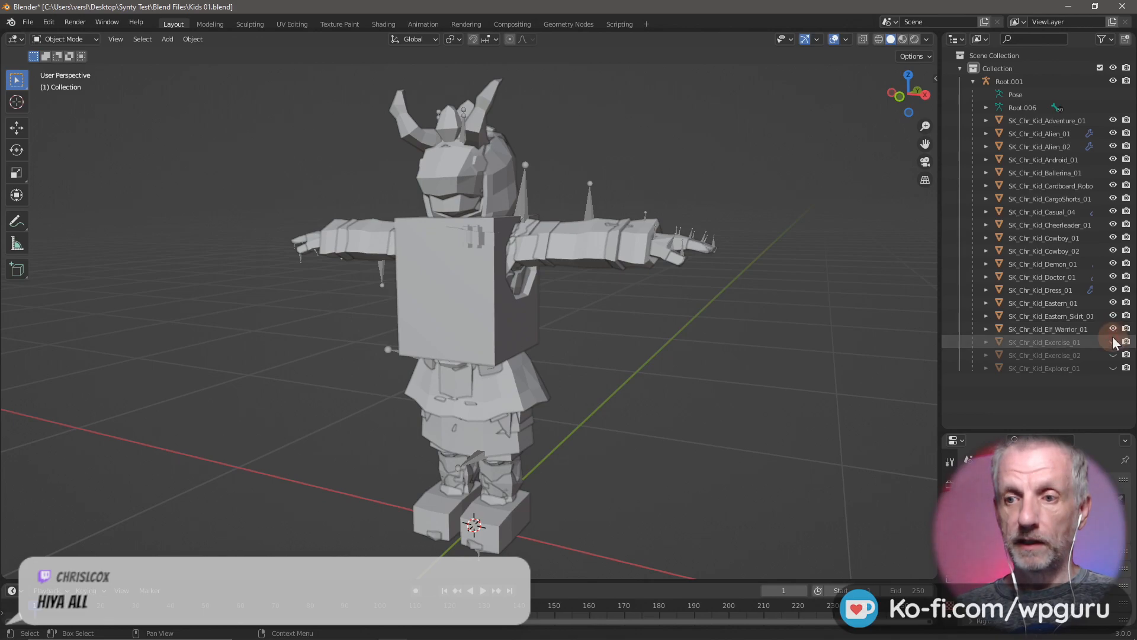
pyautogui.click(1113, 355)
pyautogui.click(1113, 368)
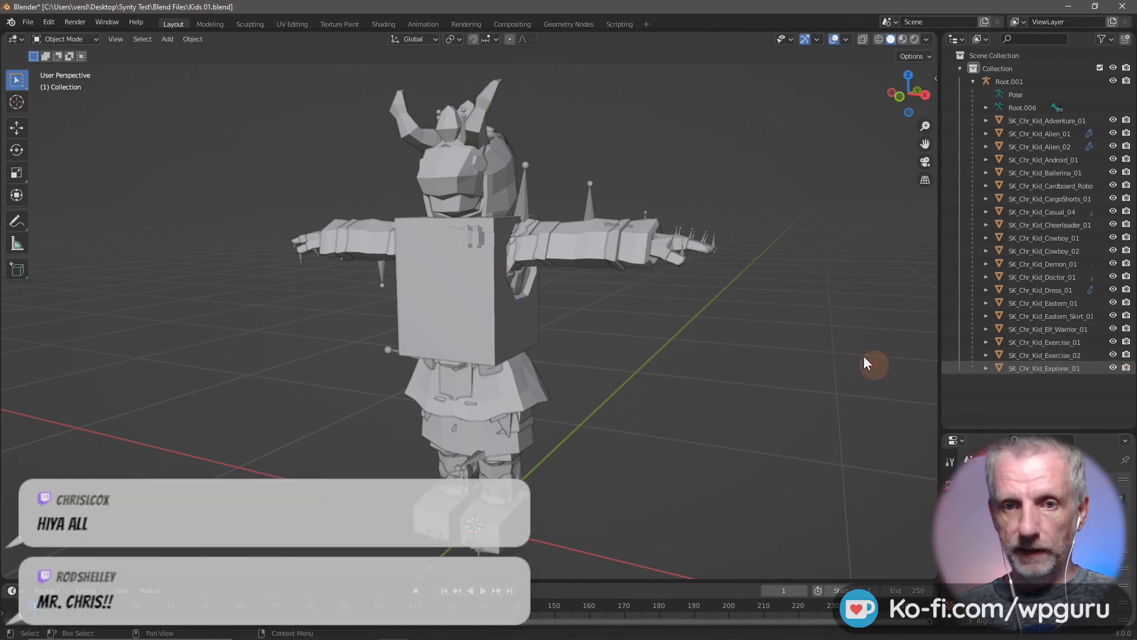
# - Test how the meshes follow Root.001 by trial-rotating UpperArm_L about global Y in Pose Mode, then cancel and return to Object Mode
pyautogui.moveTo(630, 336)
pyautogui.mouseDown(button='middle')
pyautogui.moveTo(742, 346)
pyautogui.moveTo(633, 334)
pyautogui.moveTo(641, 346)
pyautogui.mouseUp(button='middle')
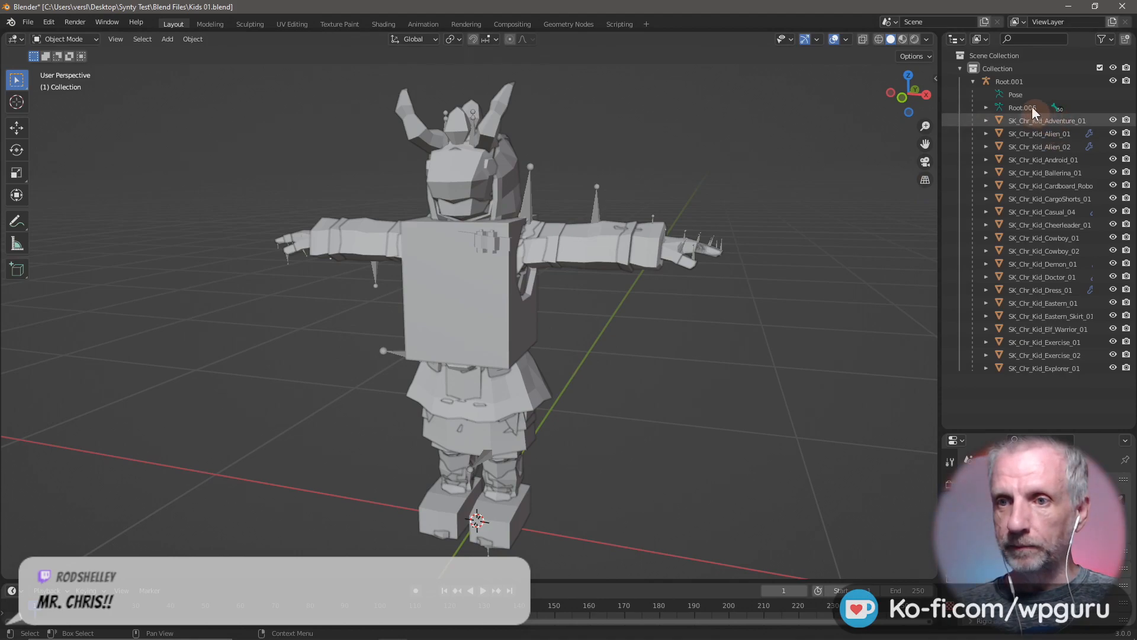
pyautogui.click(594, 205)
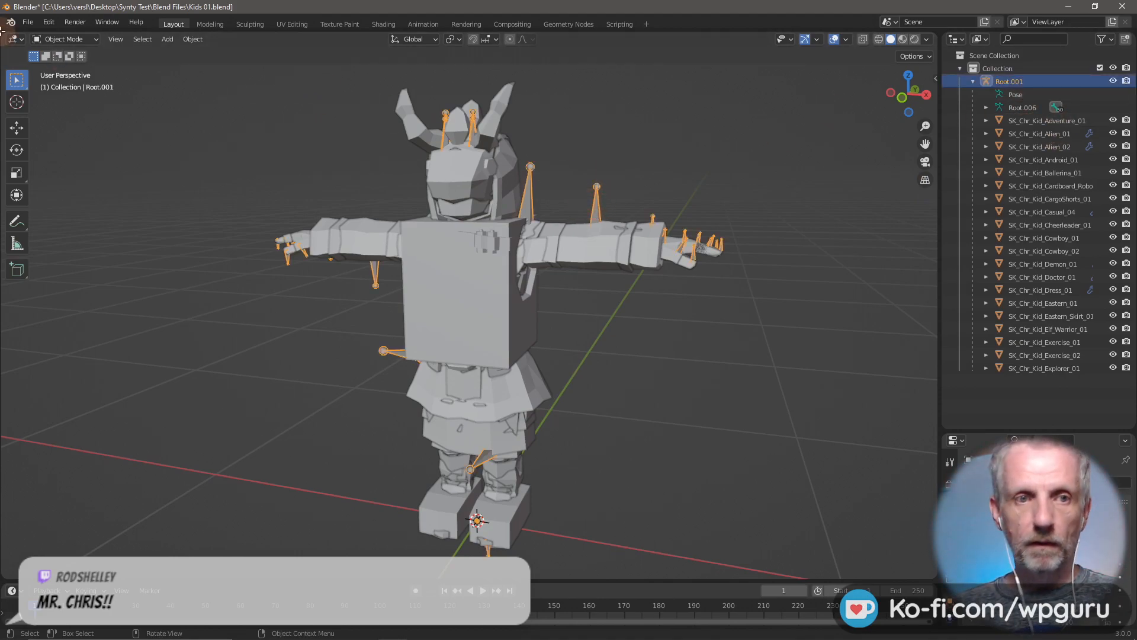
pyautogui.click(84, 38)
pyautogui.click(98, 80)
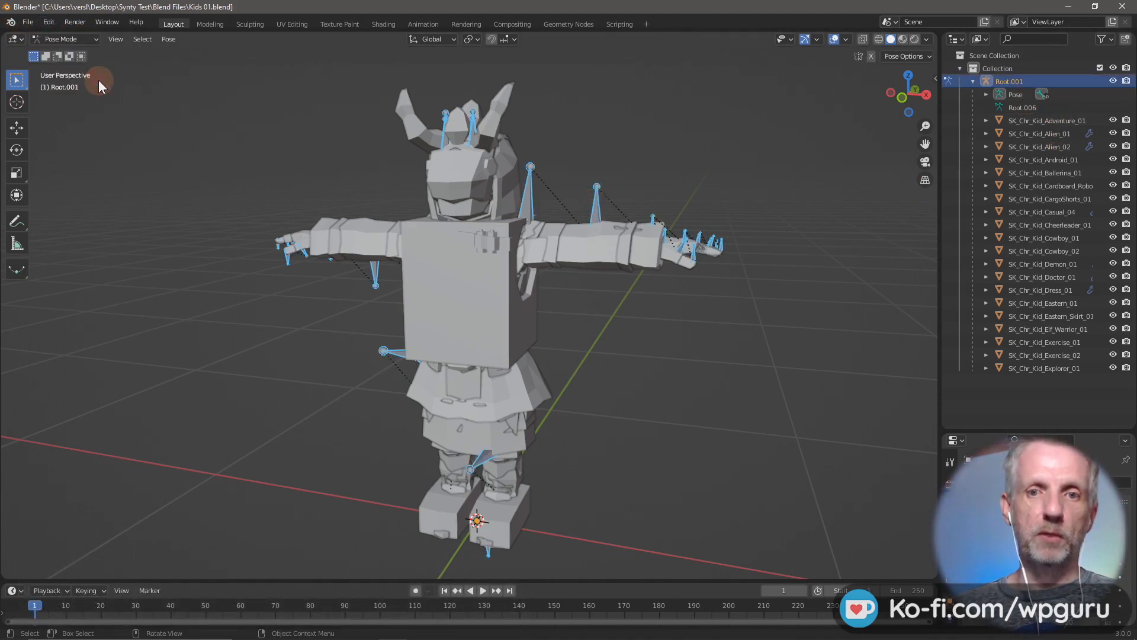
pyautogui.click(527, 206)
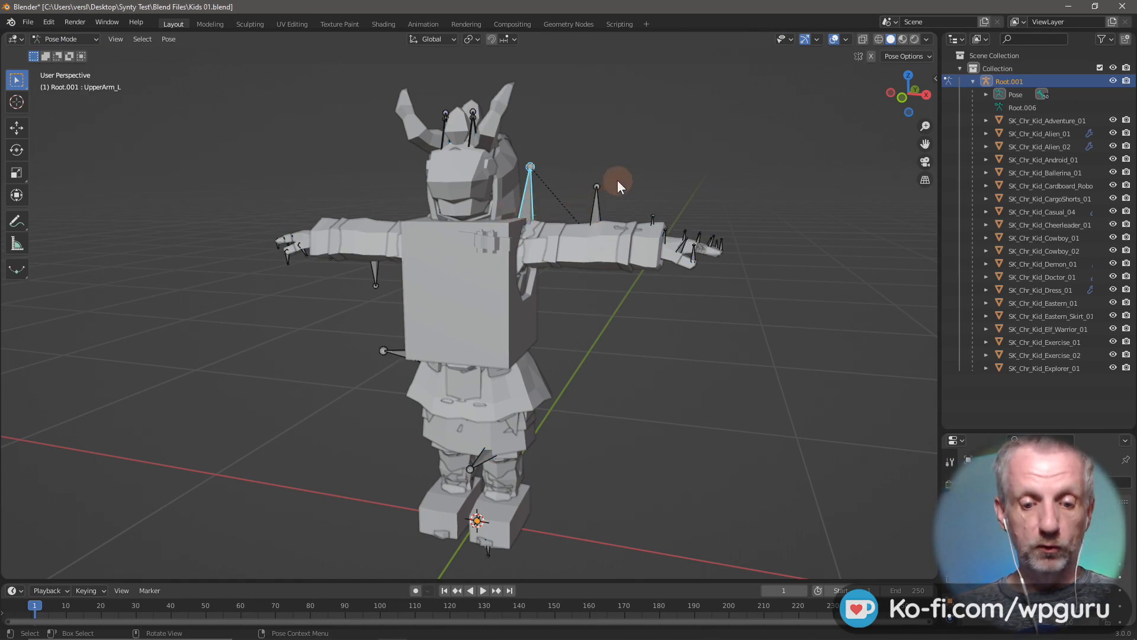
pyautogui.press('r')
pyautogui.press('y')
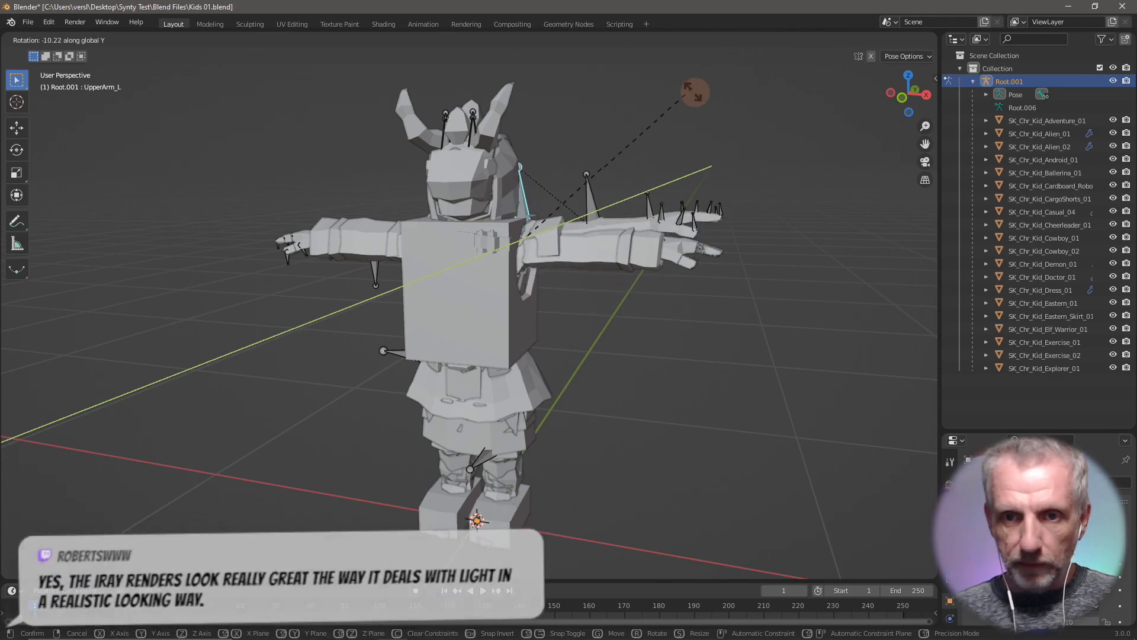
pyautogui.rightClick(675, 148)
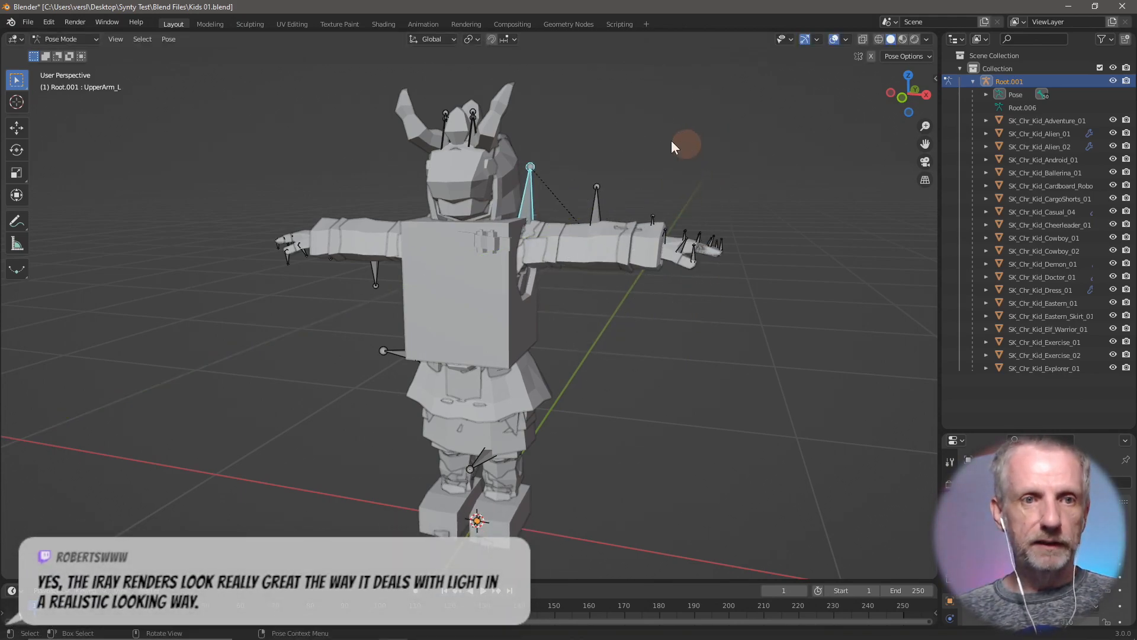
pyautogui.click(83, 37)
pyautogui.click(81, 52)
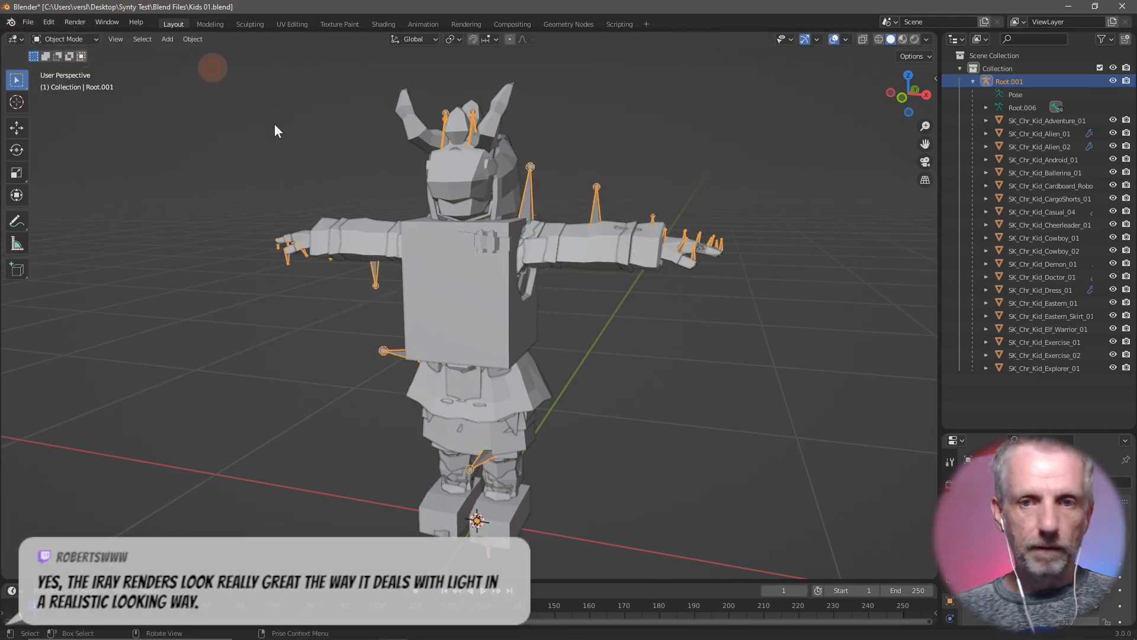
# - Select all kid meshes from SK_Chr_Kid_Adventure_01 to SK_Chr_Kid_Explorer_01 and parent them together to Root.001, then clear the selection
pyautogui.click(1034, 121)
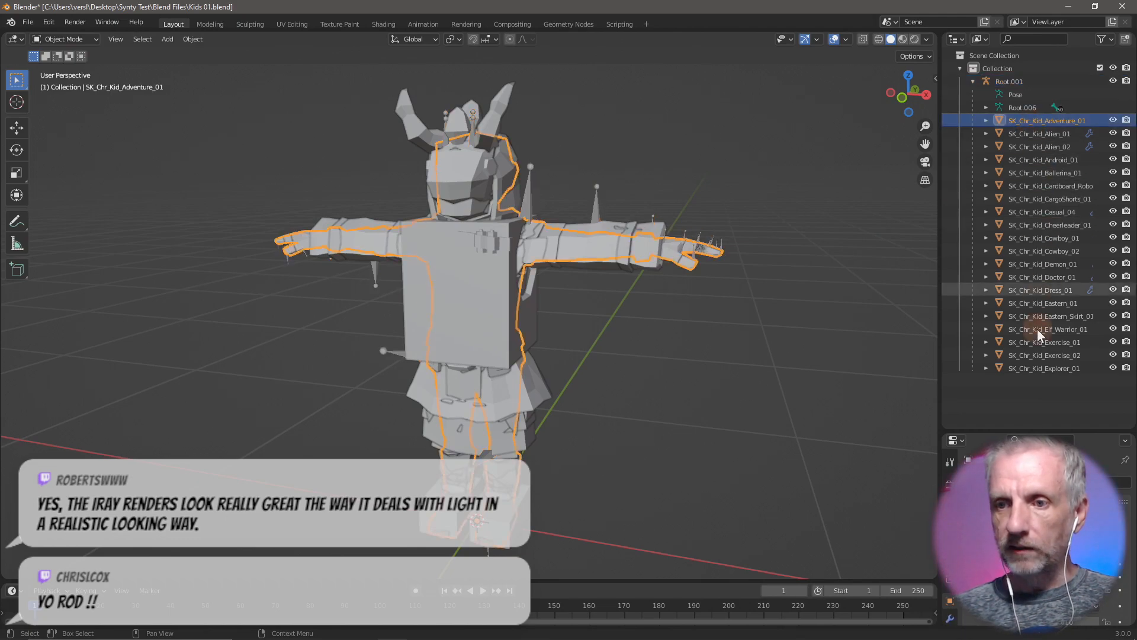
pyautogui.keyDown('shift'); pyautogui.click(1054, 366); pyautogui.keyUp('shift')
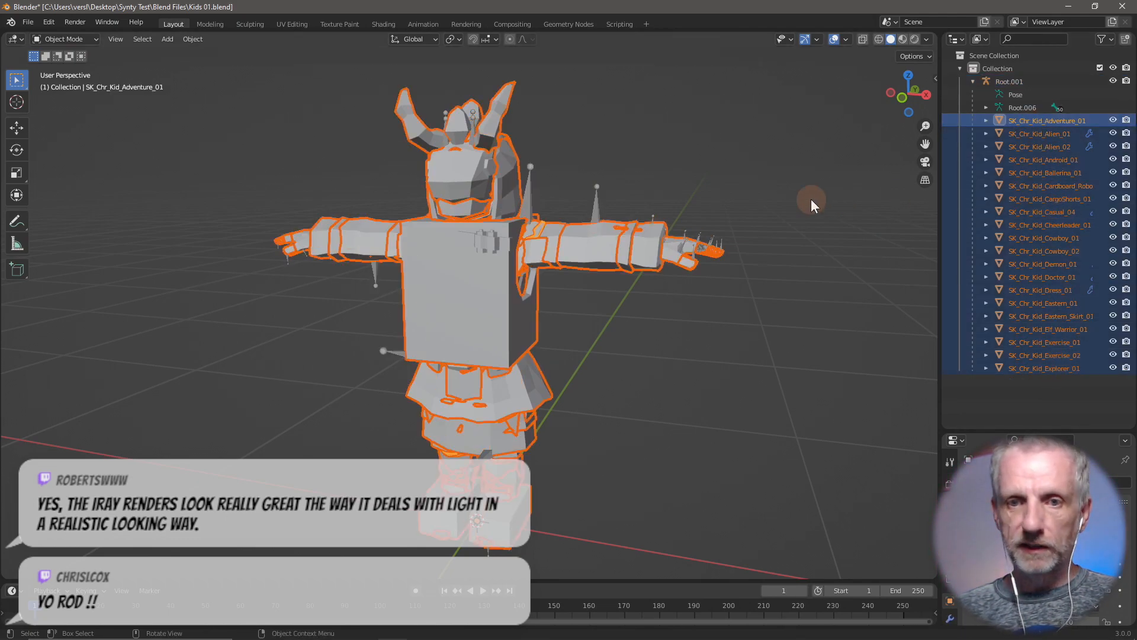
pyautogui.keyDown('shift'); pyautogui.click(596, 212); pyautogui.keyUp('shift')
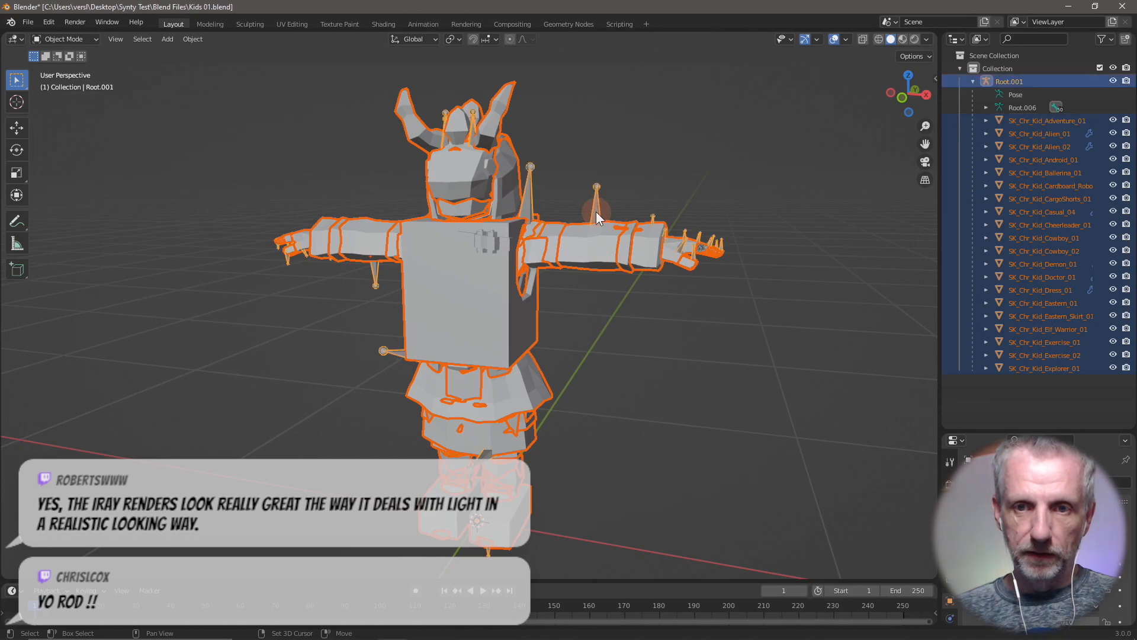
pyautogui.hotkey('ctrl', 'p')
pyautogui.click(679, 167)
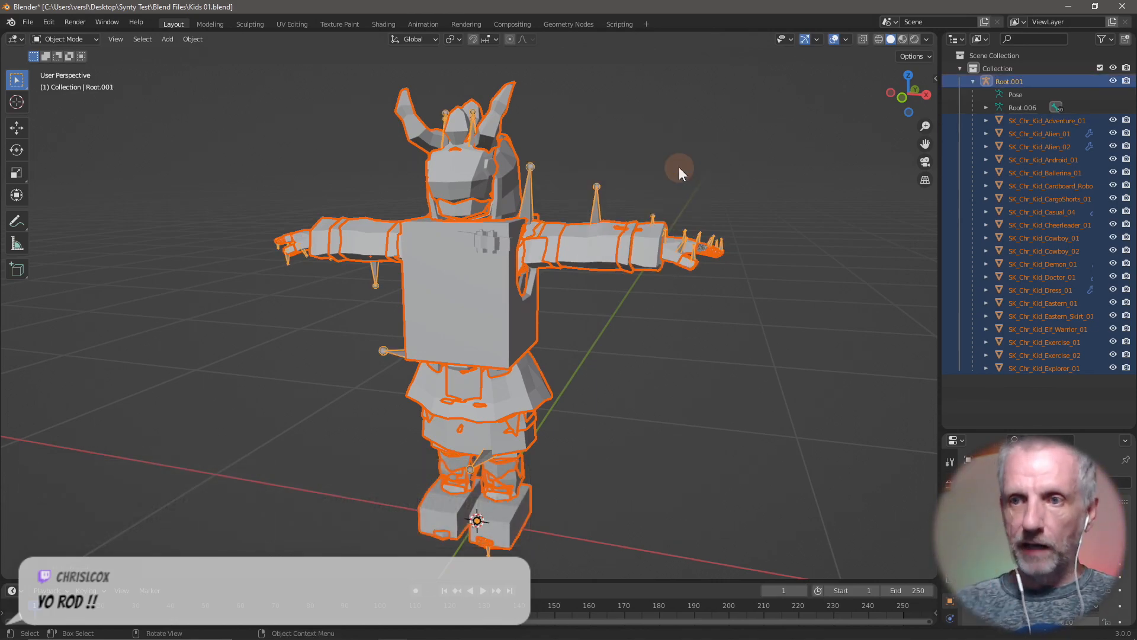
pyautogui.click(705, 176)
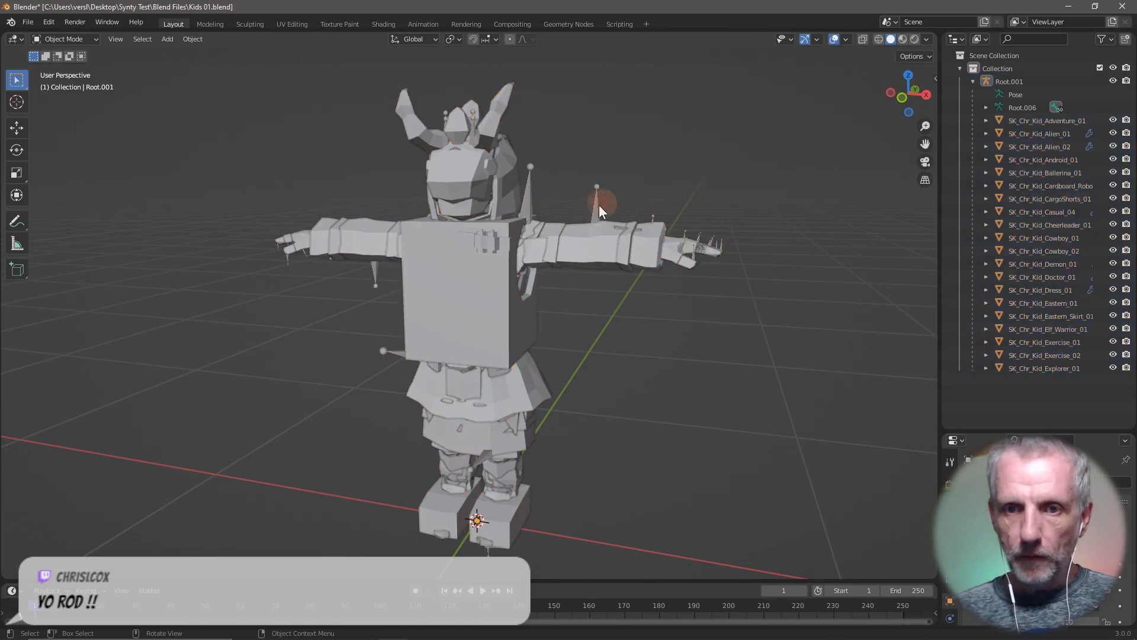
# - Recheck the mesh deformation with another trial Y-axis rotation of UpperArm_L in Pose Mode, cancel it and return to Object Mode
pyautogui.click(96, 40)
pyautogui.click(92, 83)
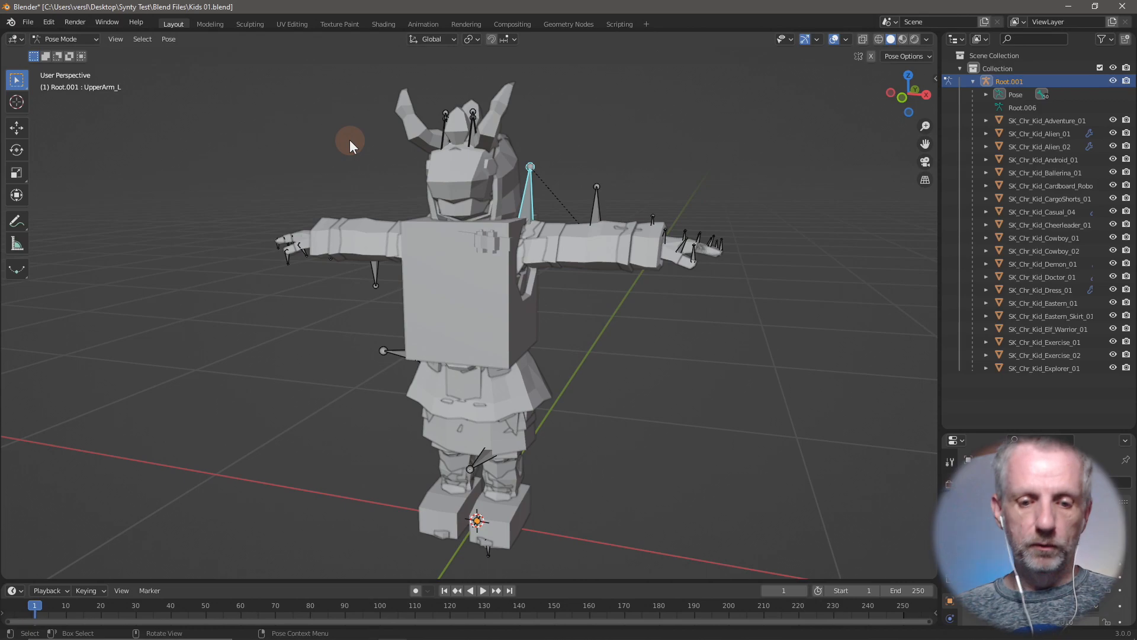
pyautogui.press('r')
pyautogui.press('y')
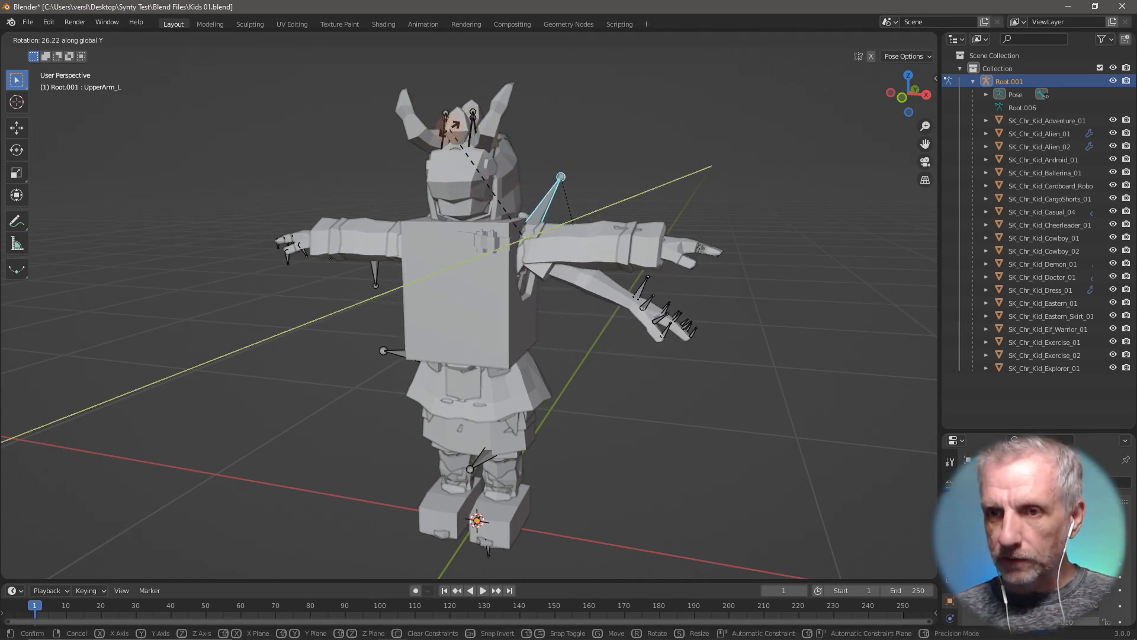
pyautogui.rightClick(450, 130)
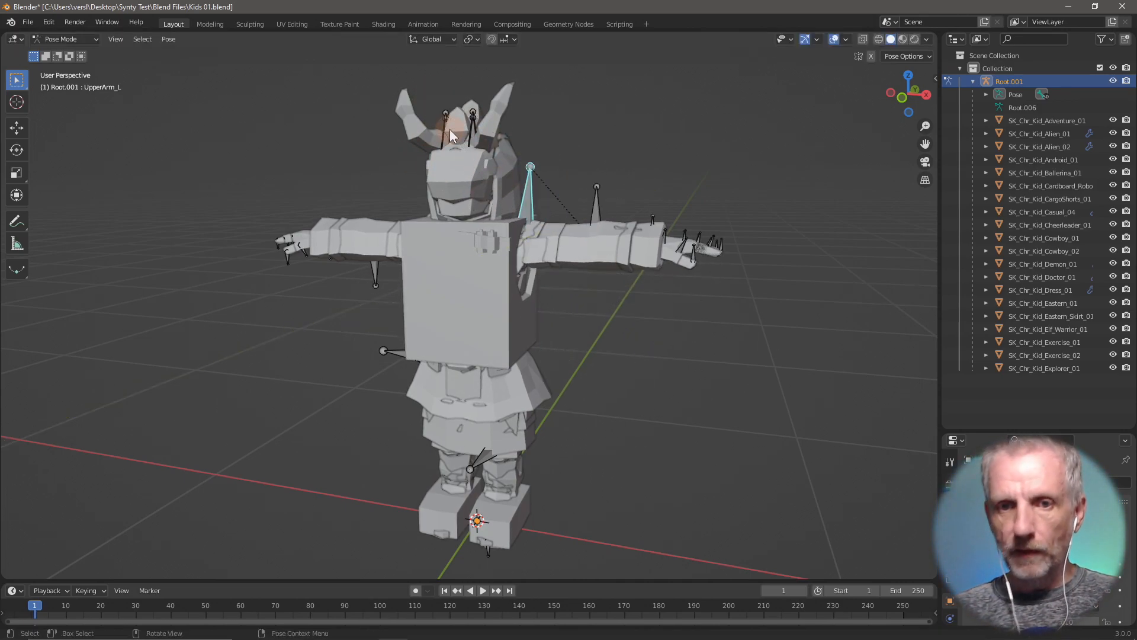
pyautogui.click(95, 40)
pyautogui.click(89, 58)
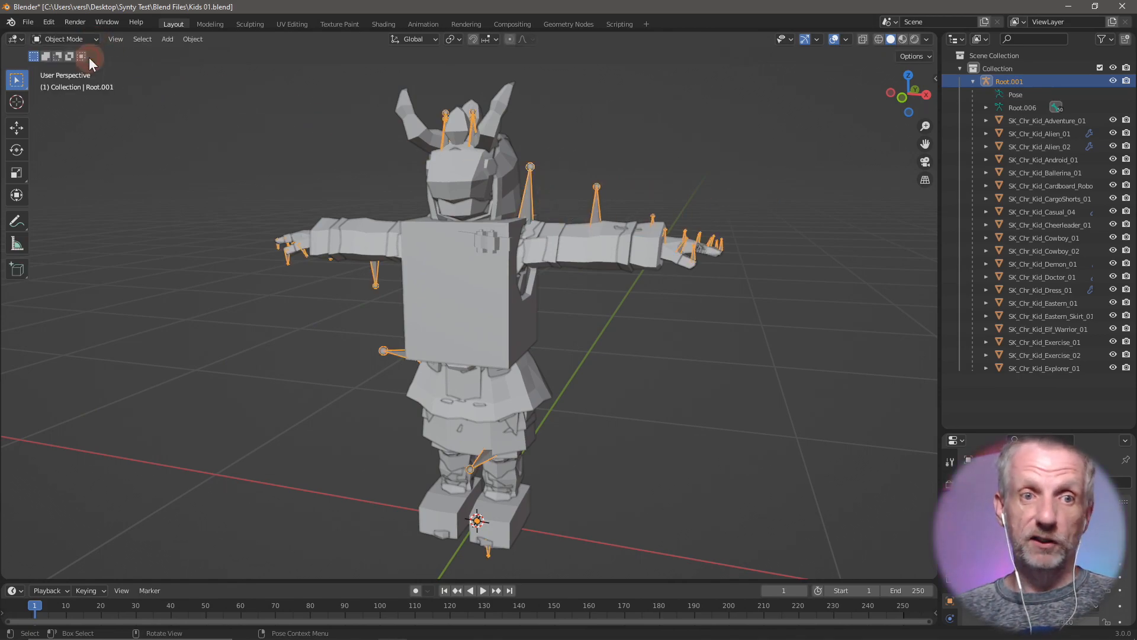
# - Parent all kid meshes from SK_Chr_Kid_Adventure_01 to SK_Chr_Kid_Explorer_01 to Root.001 using Armature Deform With Empty Groups
pyautogui.click(984, 108)
pyautogui.click(1000, 121)
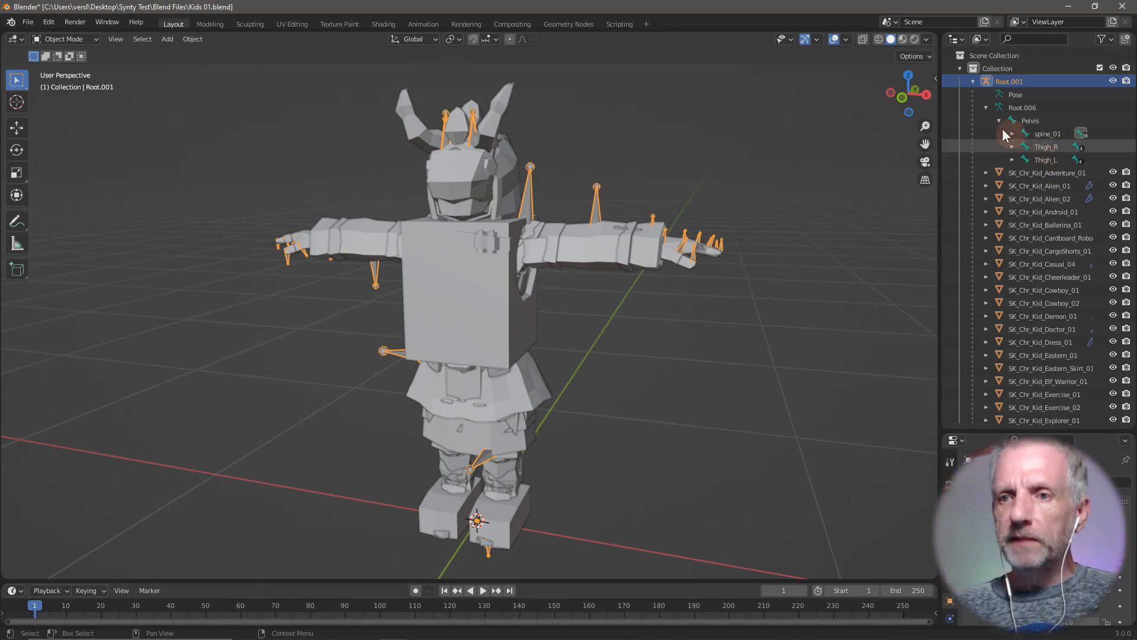
pyautogui.click(987, 107)
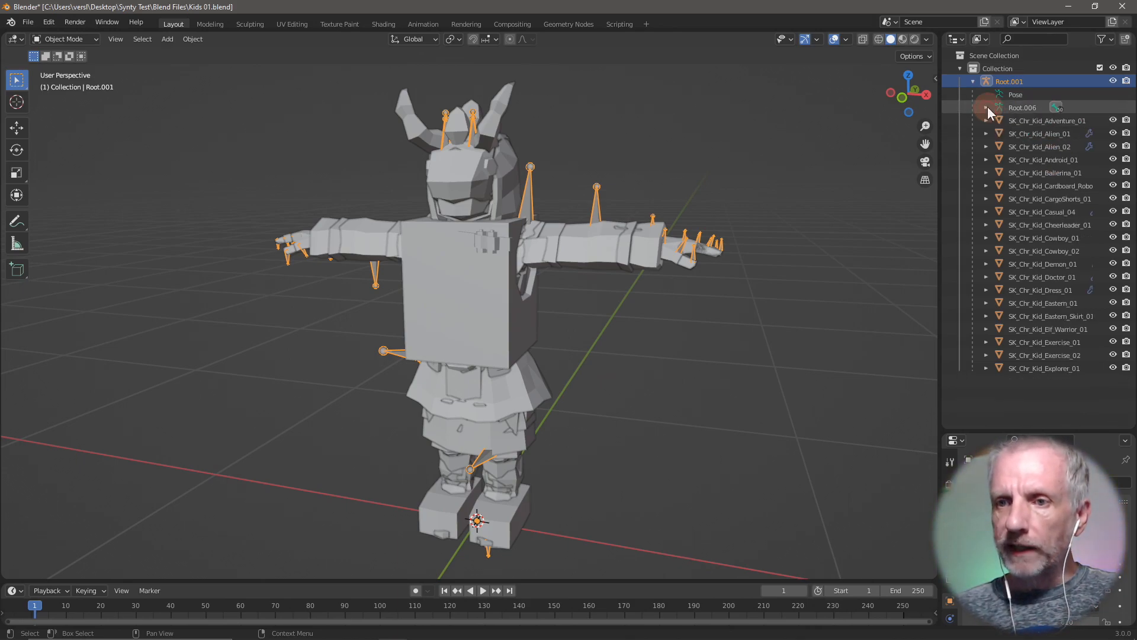
pyautogui.click(1031, 122)
pyautogui.keyDown('shift'); pyautogui.click(1046, 368); pyautogui.keyUp('shift')
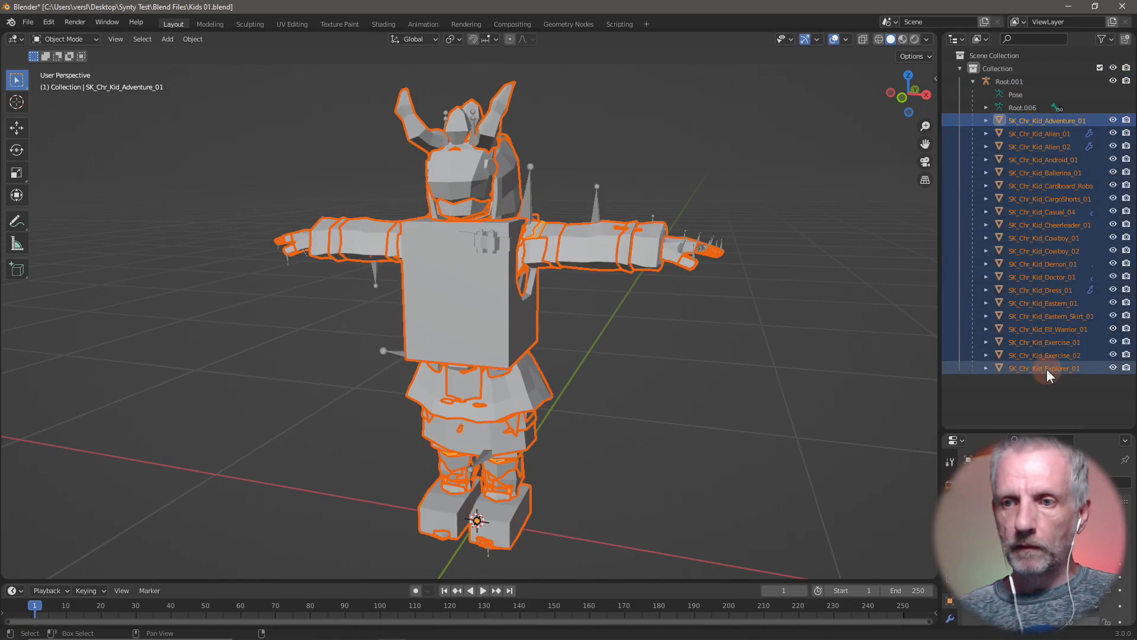
pyautogui.keyDown('shift'); pyautogui.click(595, 211); pyautogui.keyUp('shift')
pyautogui.hotkey('ctrl', 'p')
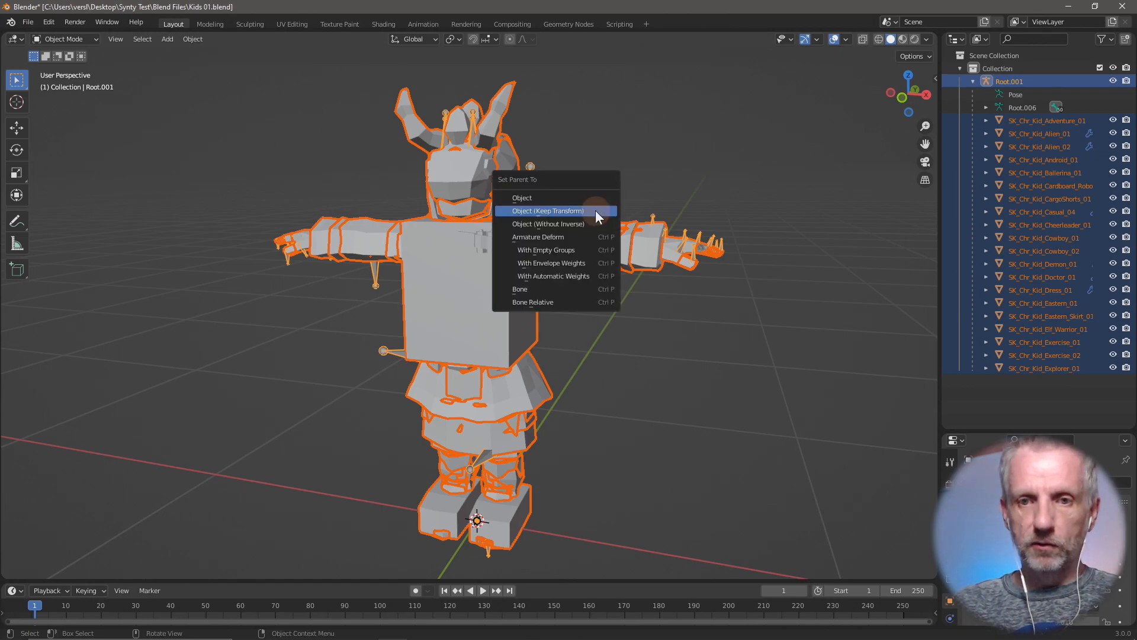
pyautogui.click(604, 252)
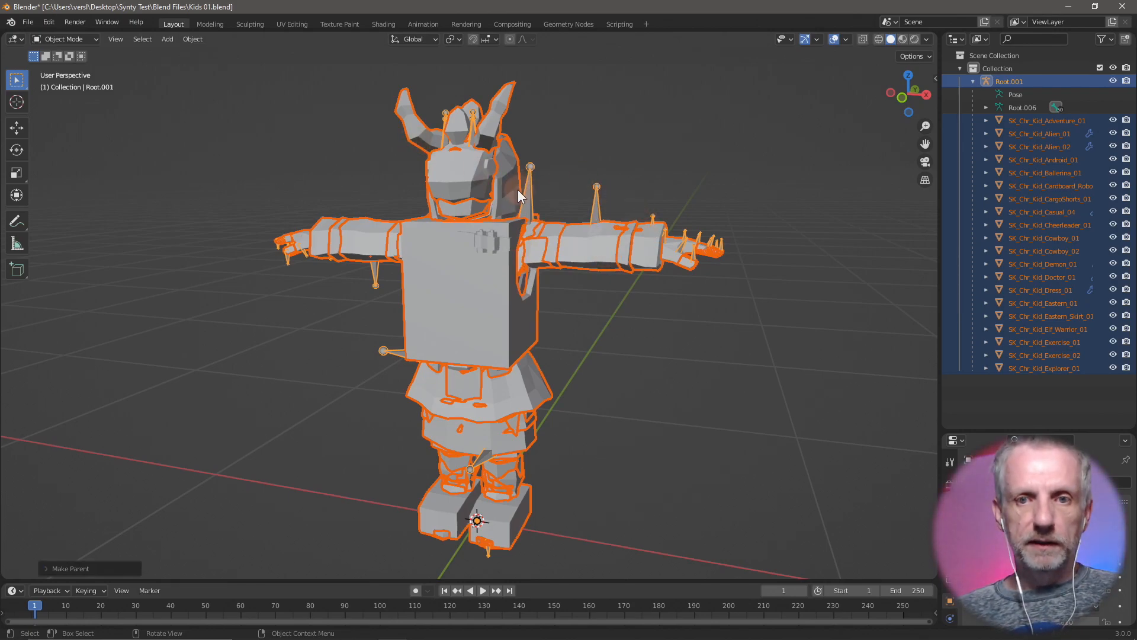
# - Select only the Root.001 armature, enter Pose Mode and rotate UpperArm_L about 49° around global Y
pyautogui.click(528, 200)
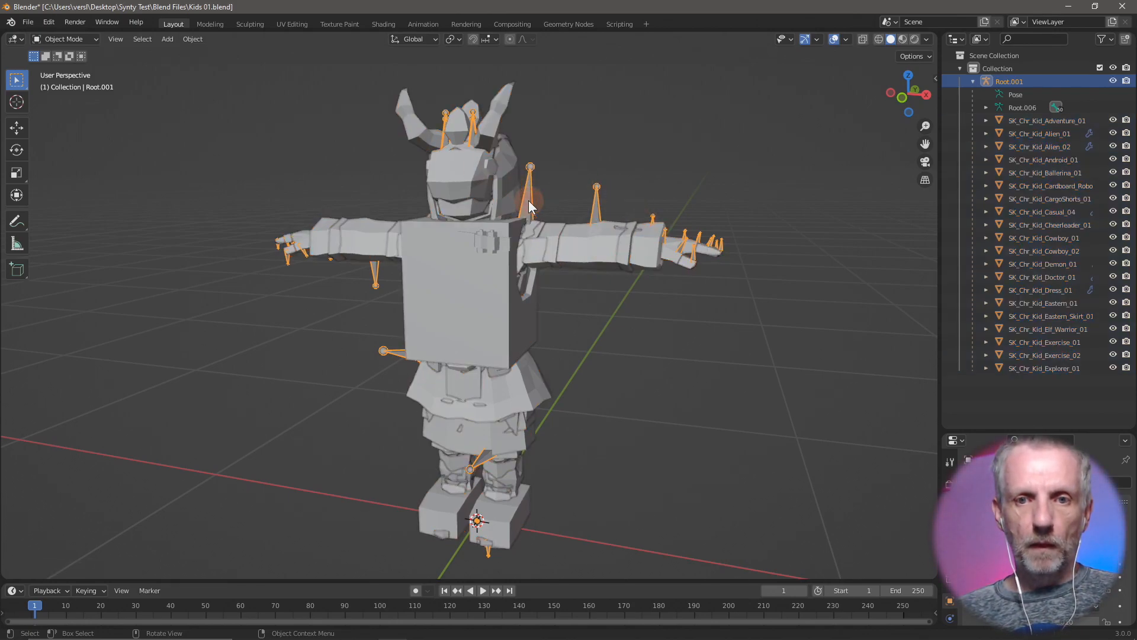
pyautogui.click(74, 40)
pyautogui.click(65, 81)
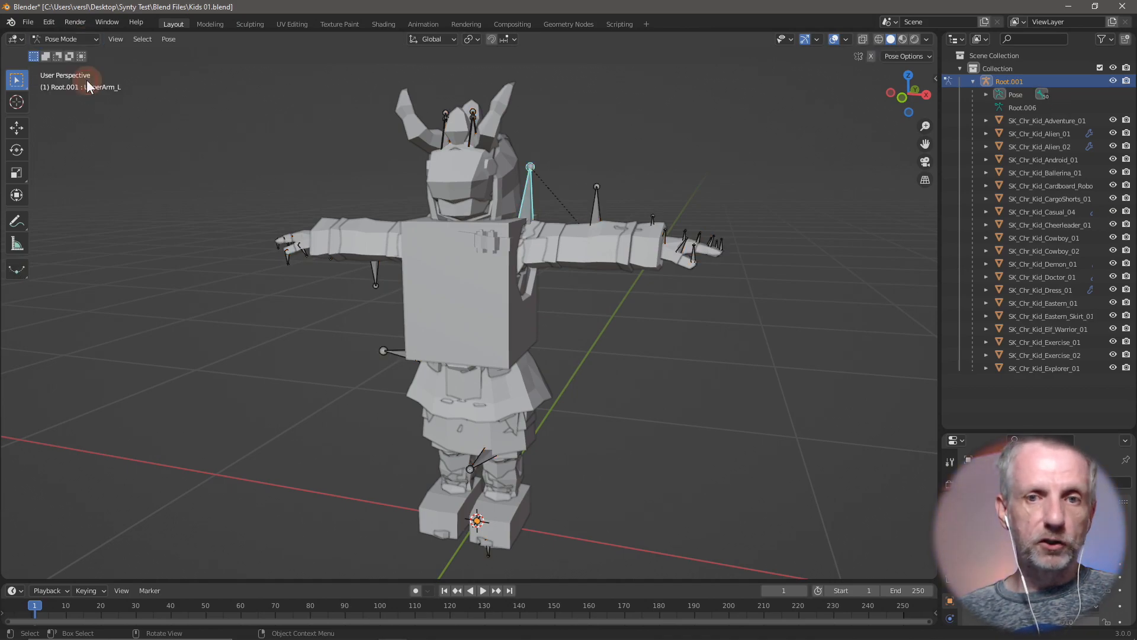
pyautogui.press('r')
pyautogui.press('y')
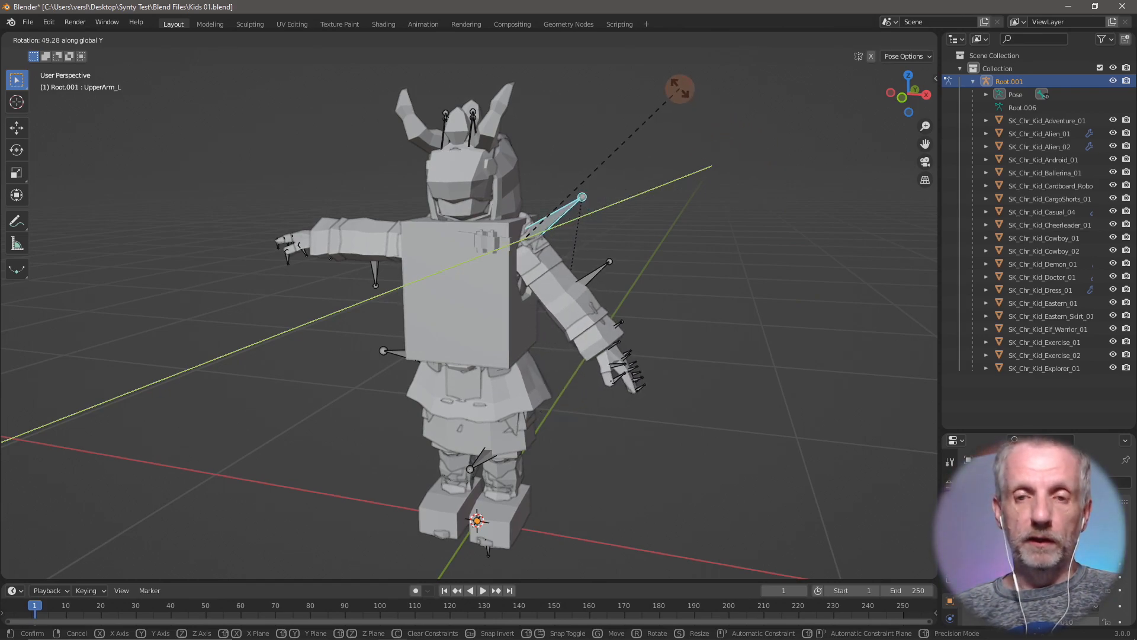
pyautogui.click(712, 153)
# - Show the transform values, switch UpperArm_L to Axis Angle rotation and set its W angle to 45°
pyautogui.press('n')
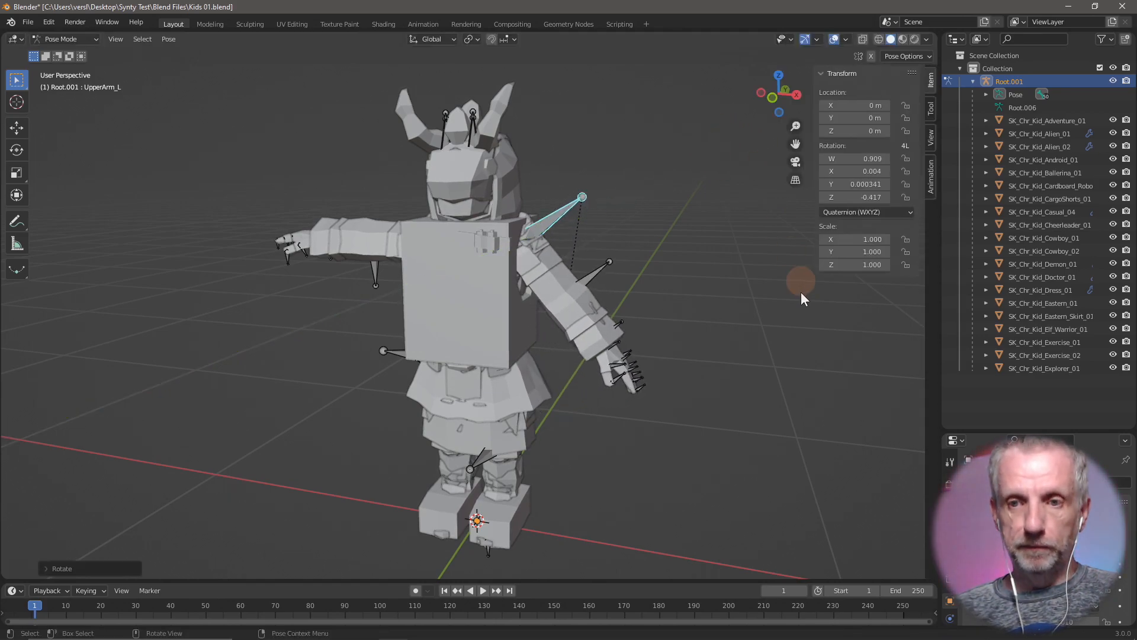
pyautogui.click(885, 211)
pyautogui.click(870, 326)
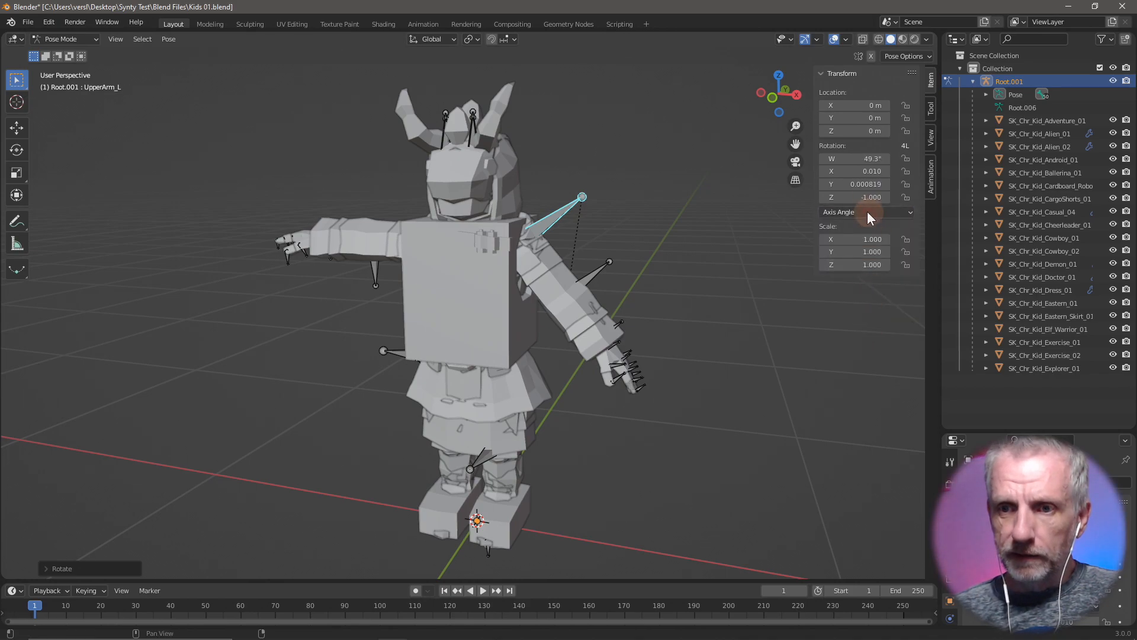
pyautogui.doubleClick(869, 159)
pyautogui.write('45')
pyautogui.press('Return')
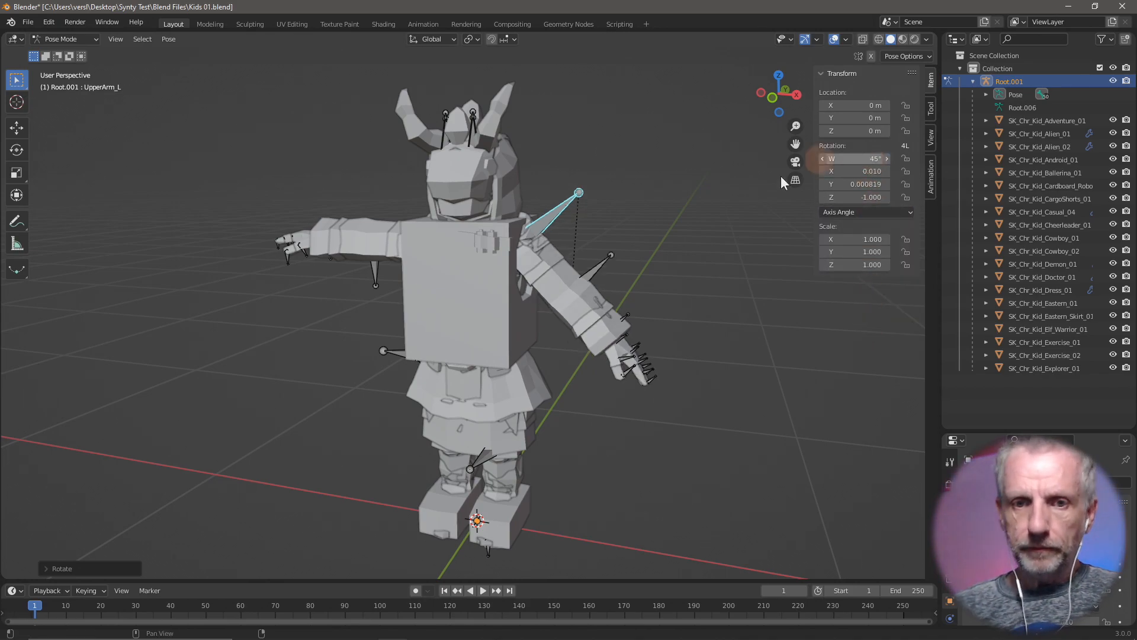
# - Switch to wireframe shading, select UpperArm_R and rotate it about -40° around global Y to lower the arm
pyautogui.moveTo(566, 180)
pyautogui.mouseDown(button='middle')
pyautogui.moveTo(601, 179)
pyautogui.moveTo(583, 177)
pyautogui.moveTo(588, 207)
pyautogui.moveTo(602, 190)
pyautogui.moveTo(537, 207)
pyautogui.moveTo(386, 214)
pyautogui.moveTo(226, 196)
pyautogui.mouseUp(button='middle')
pyautogui.hotkey('shift', 'z')
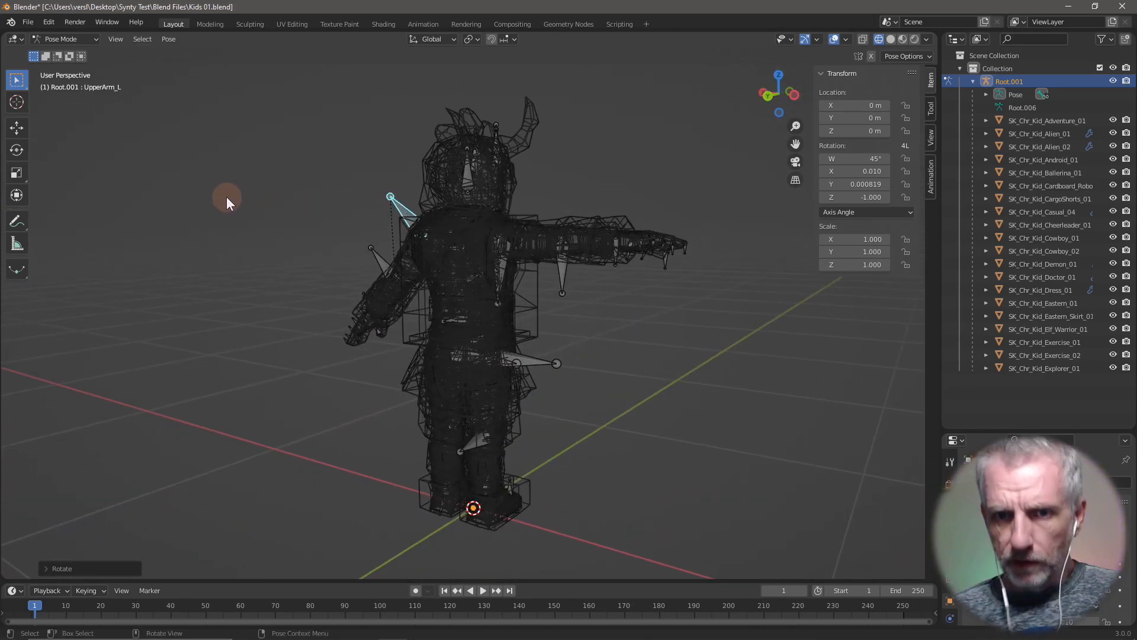
pyautogui.click(503, 261)
pyautogui.moveTo(534, 269); pyautogui.dragTo(315, 283, button='middle')
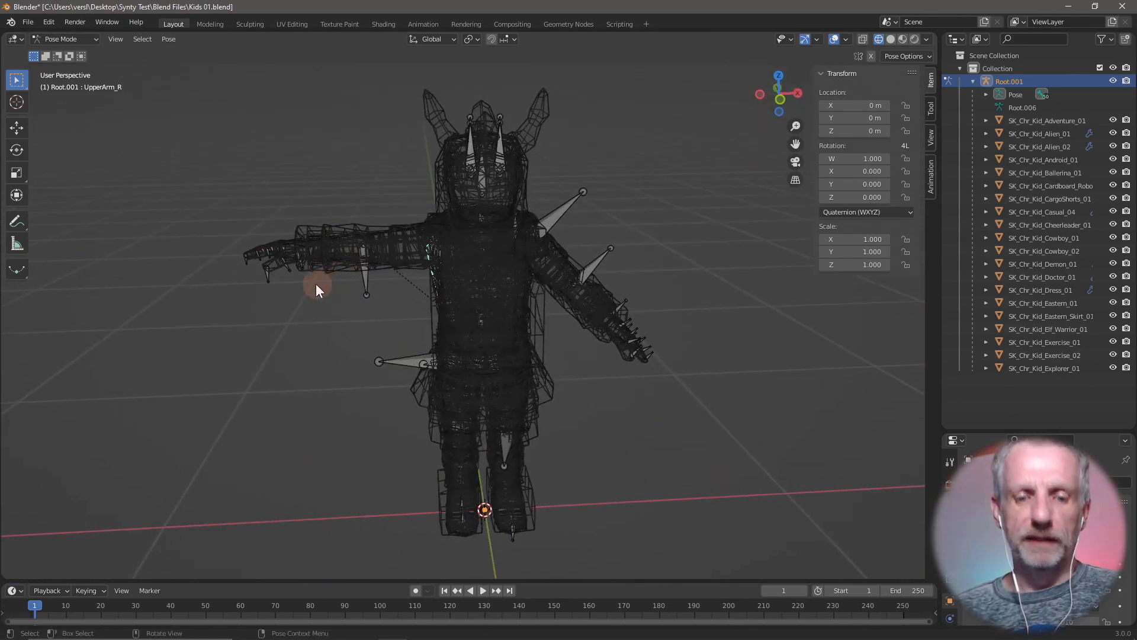
pyautogui.press('r')
pyautogui.press('y')
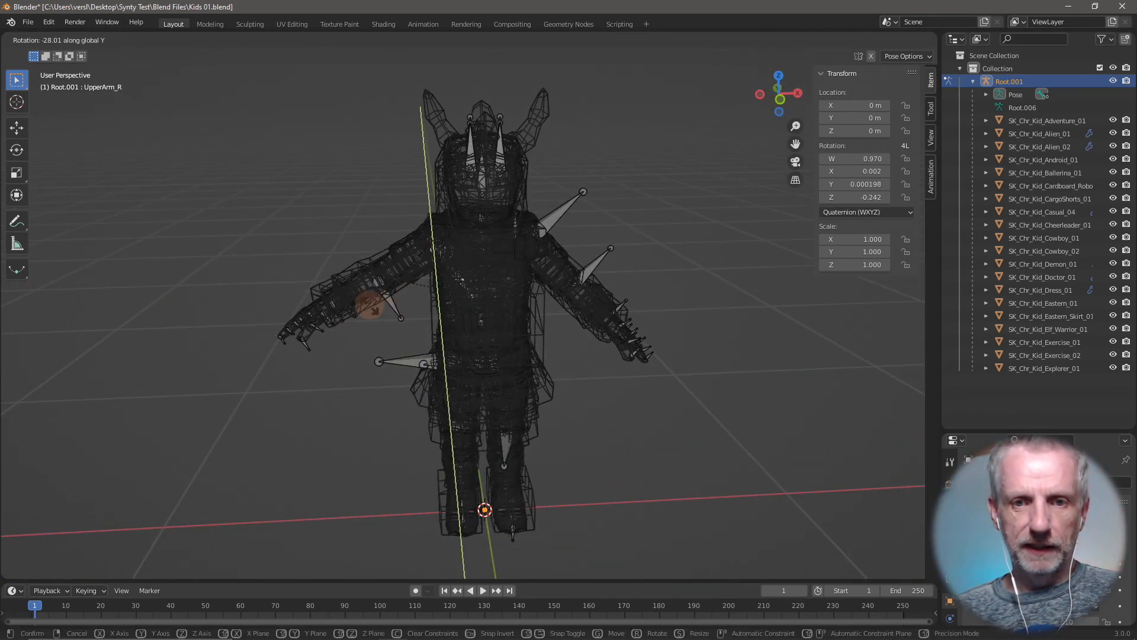
pyautogui.click(399, 297)
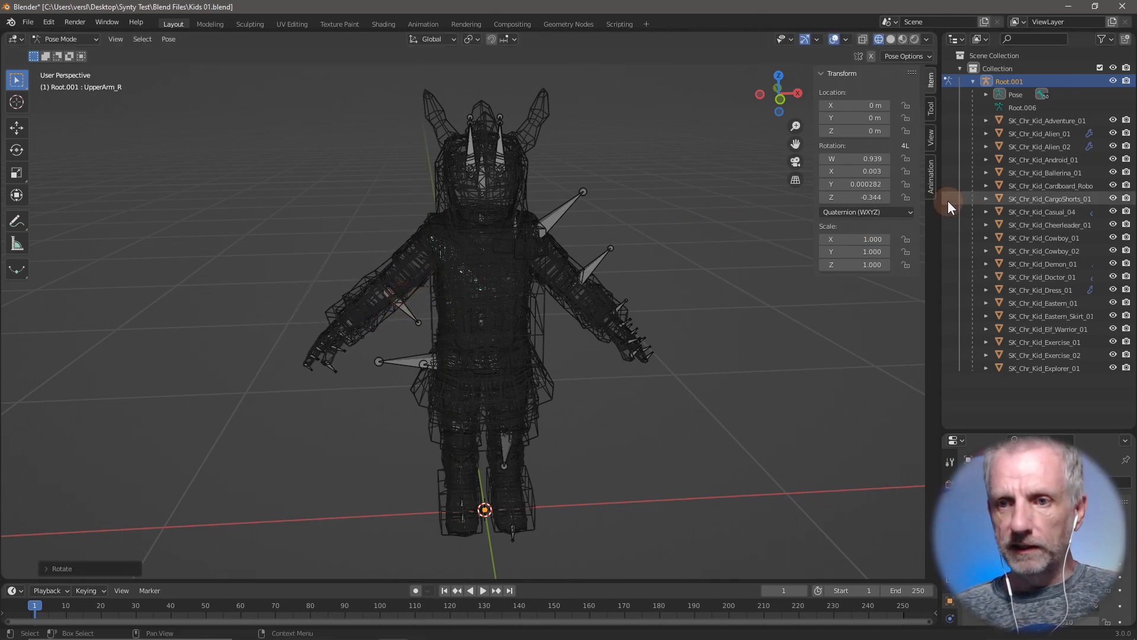
# - Switch UpperArm_R to Axis Angle rotation and set its W angle to 45°
pyautogui.click(895, 209)
pyautogui.click(868, 322)
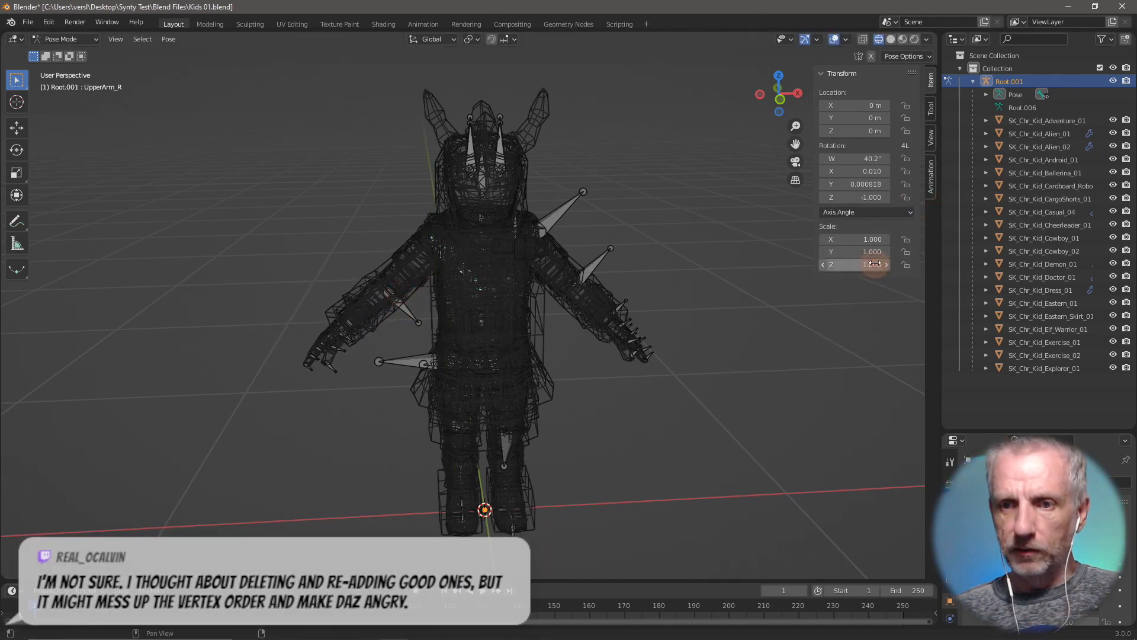
pyautogui.click(872, 159)
pyautogui.write('45')
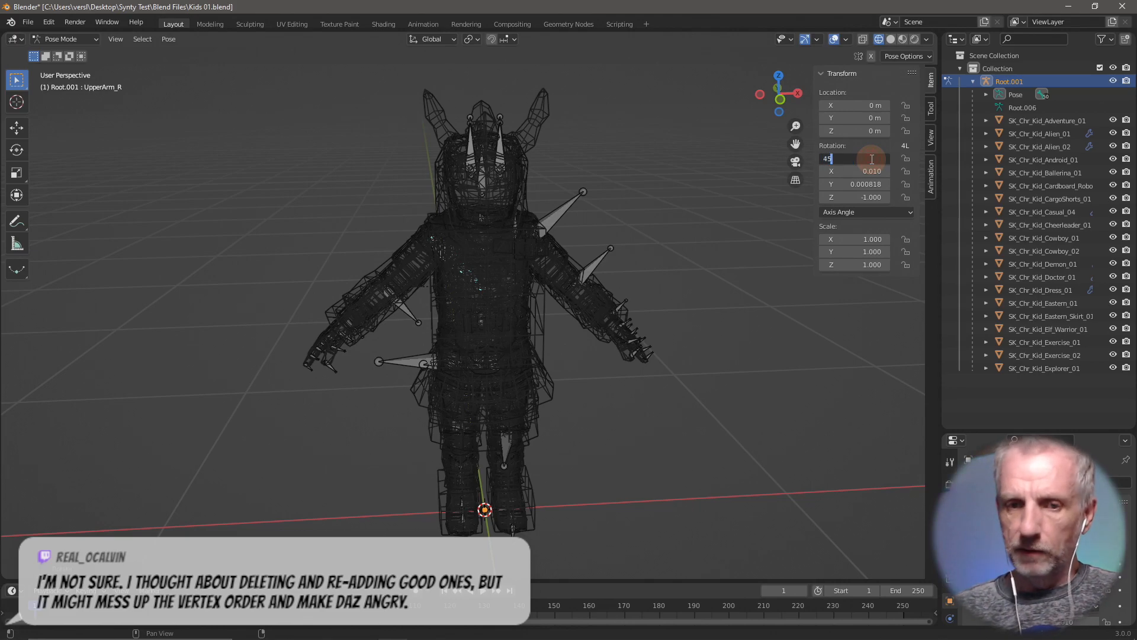
pyautogui.press('Return')
# - Select Thigh_R and rotate it about 22° around global Y to spread the leg outward
pyautogui.moveTo(688, 279); pyautogui.dragTo(660, 255, button='middle')
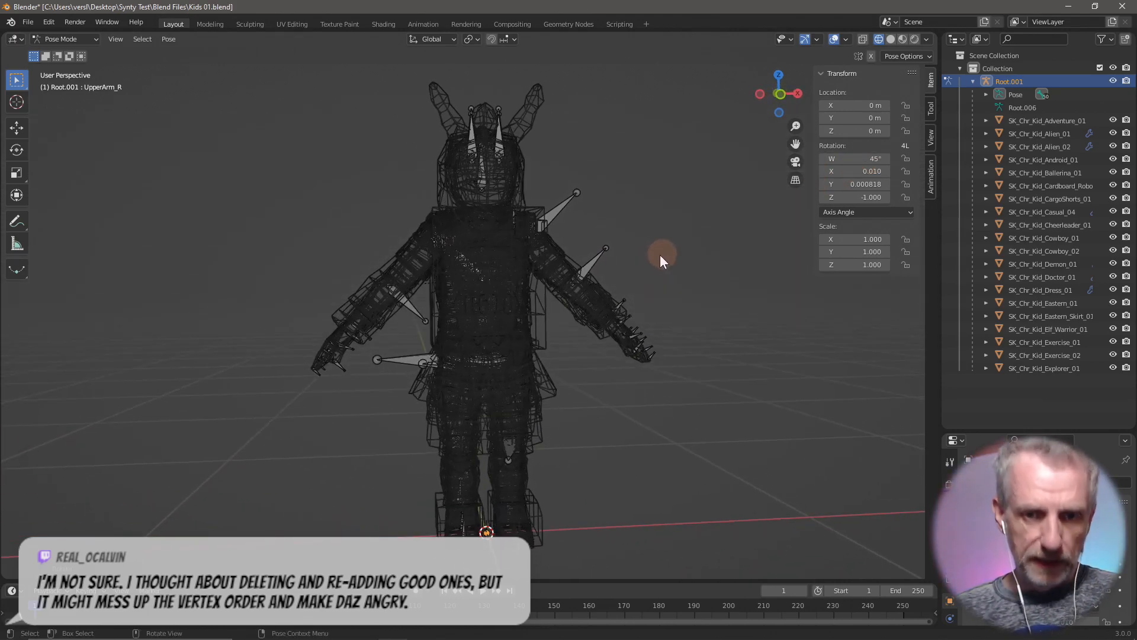
pyautogui.click(410, 361)
pyautogui.press('r')
pyautogui.press('y')
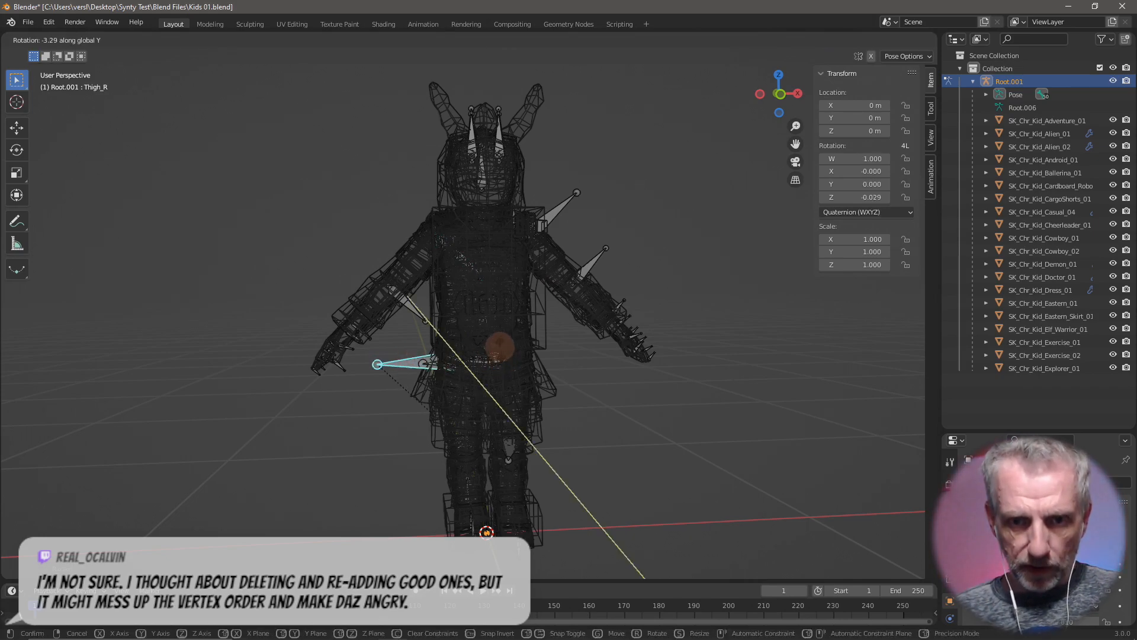
pyautogui.click(548, 518)
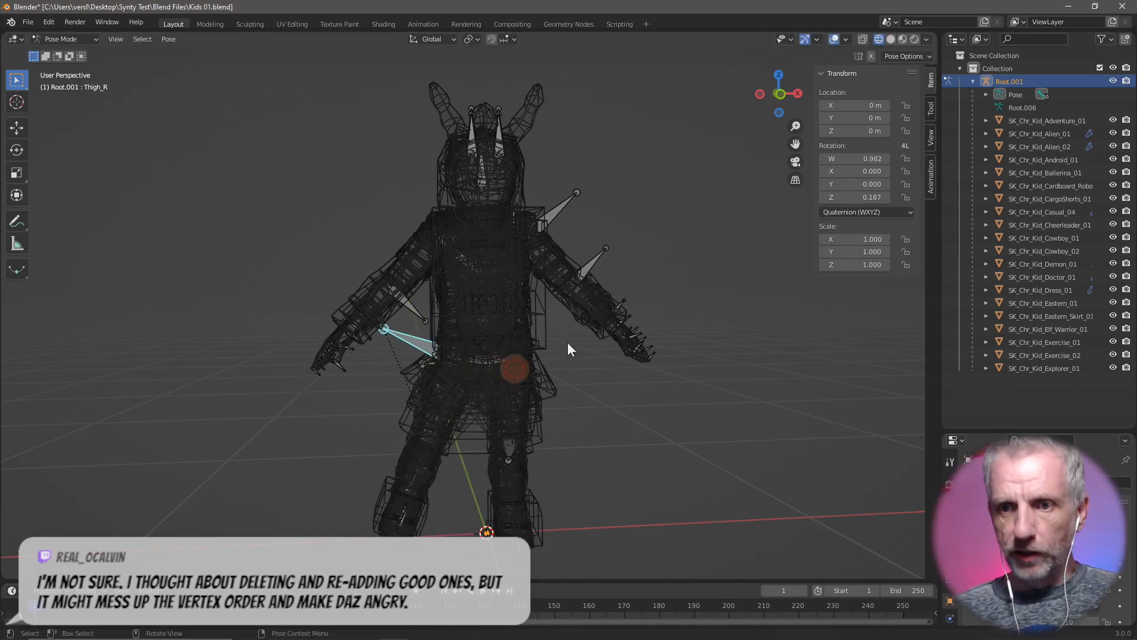
# - Switch Thigh_R to Axis Angle rotation and set its W angle to 10°
pyautogui.click(883, 212)
pyautogui.click(864, 322)
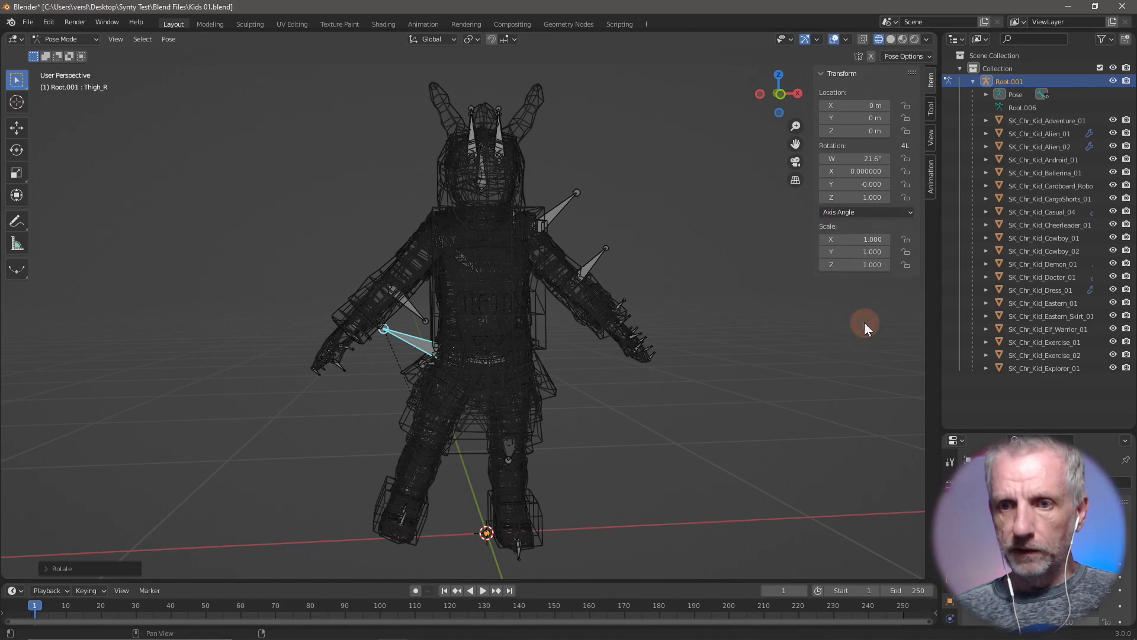
pyautogui.click(871, 159)
pyautogui.write('10')
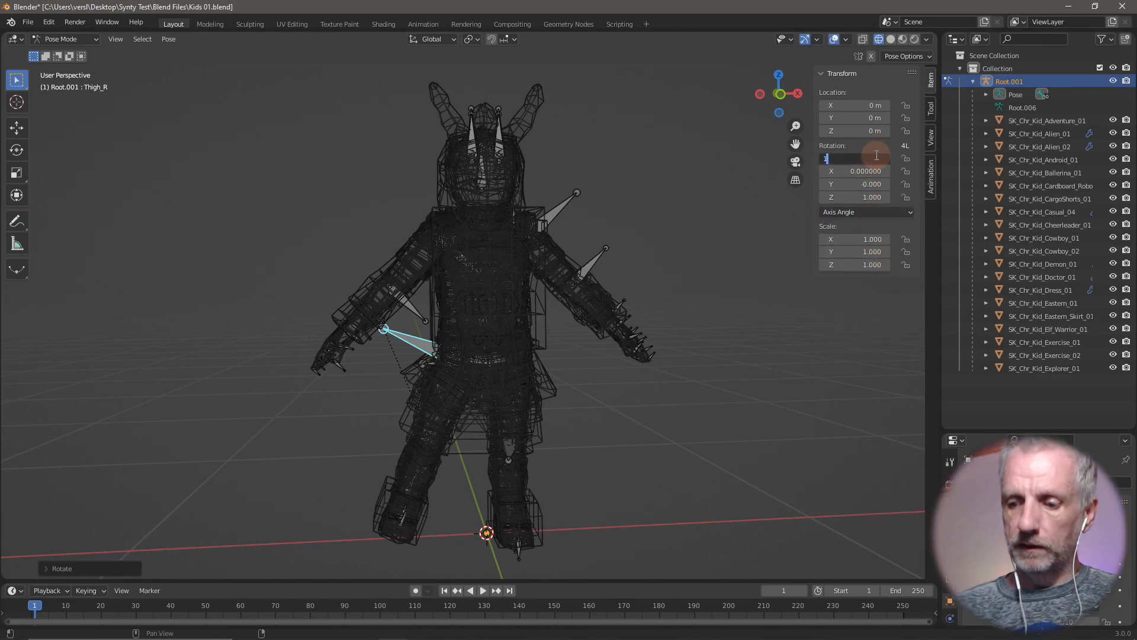
pyautogui.press('Return')
# - Select Thigh_L and rotate it about -13° around global Y to spread the leg outward
pyautogui.moveTo(620, 343)
pyautogui.mouseDown(button='middle')
pyautogui.moveTo(603, 335)
pyautogui.moveTo(613, 337)
pyautogui.mouseUp(button='middle')
pyautogui.scroll(3, 611, 336)
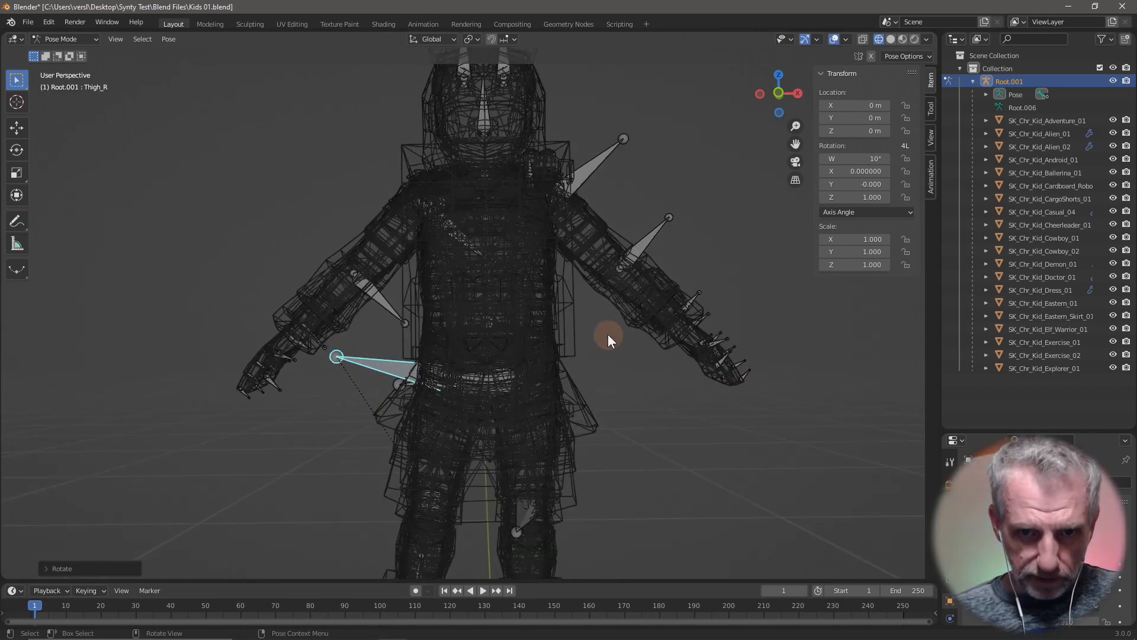
pyautogui.click(410, 382)
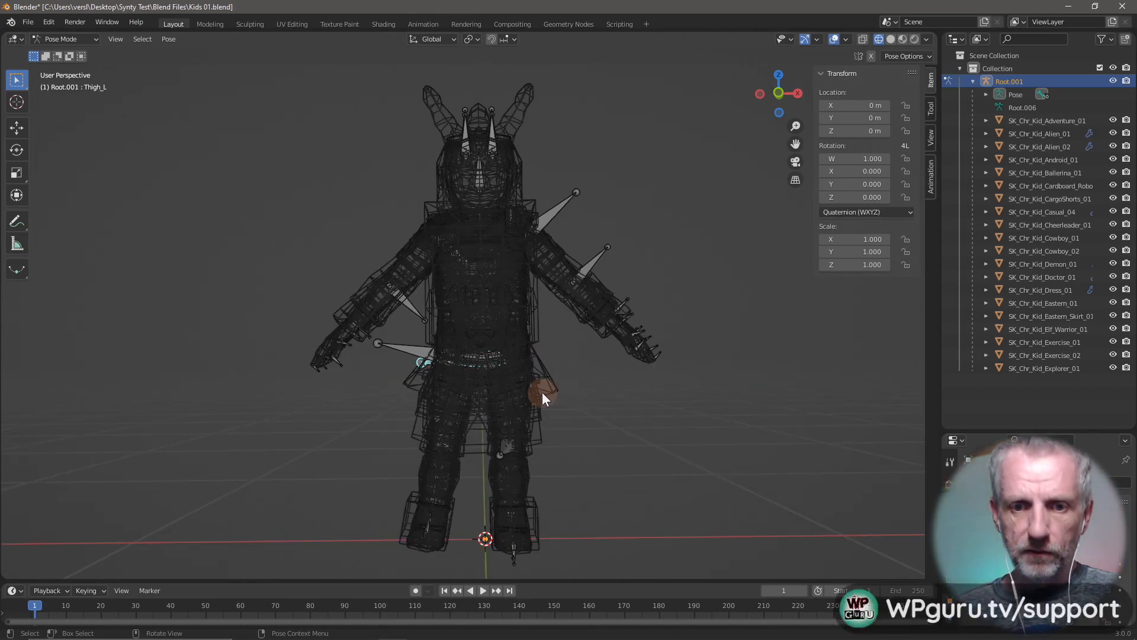
pyautogui.scroll(-1, 542, 392)
pyautogui.press('r')
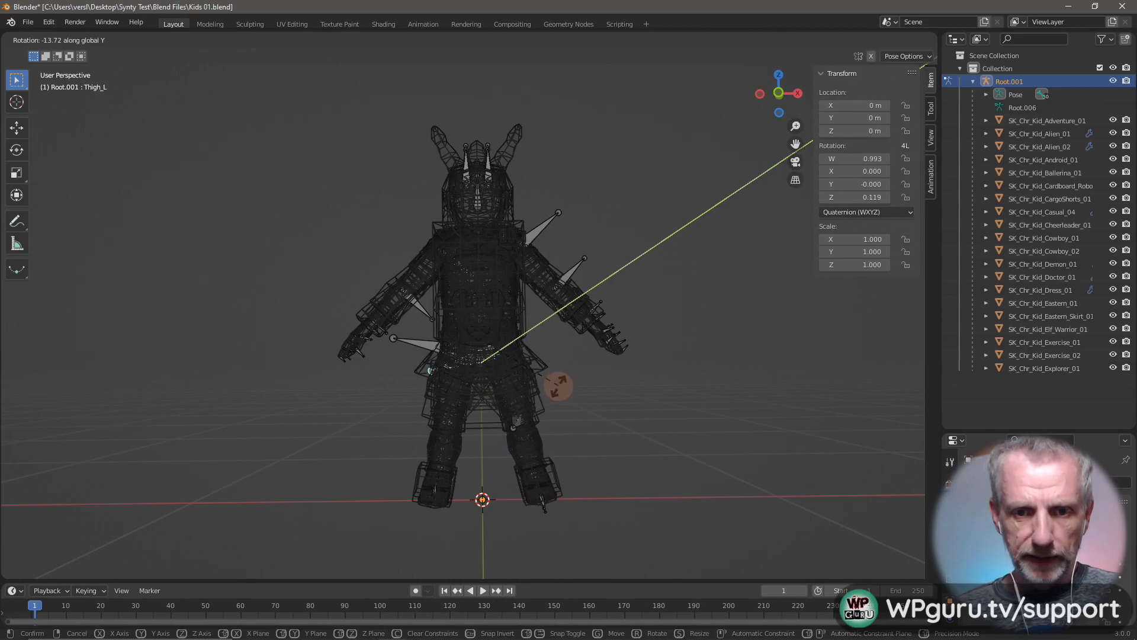
pyautogui.click(558, 386)
# - Switch Thigh_L to Axis Angle rotation and set its W angle to 10°
pyautogui.click(889, 210)
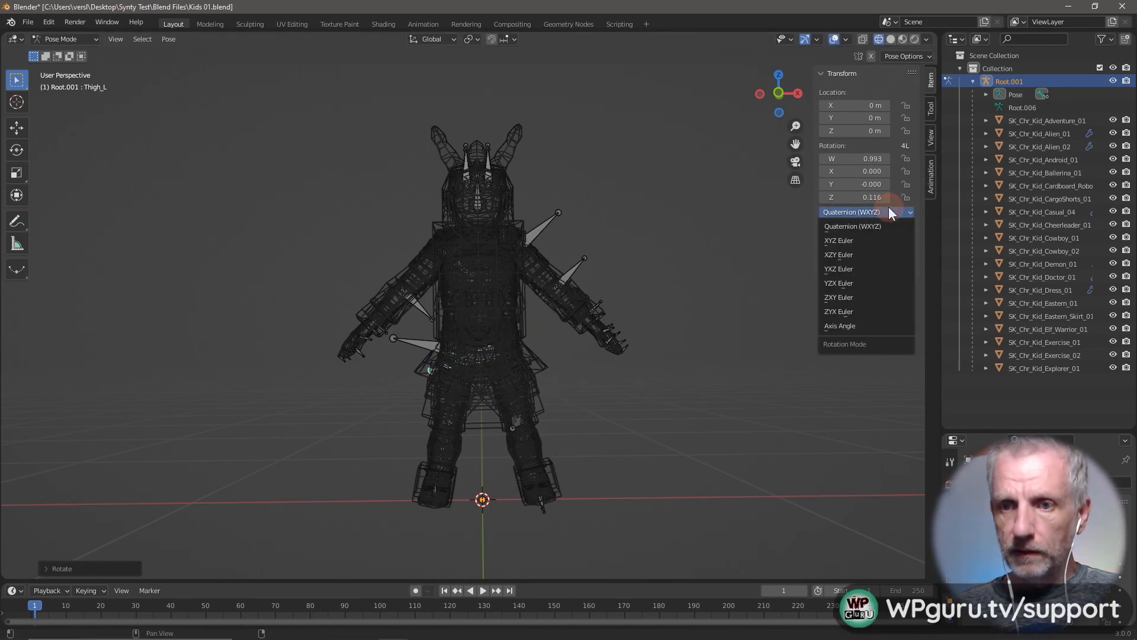
pyautogui.click(877, 326)
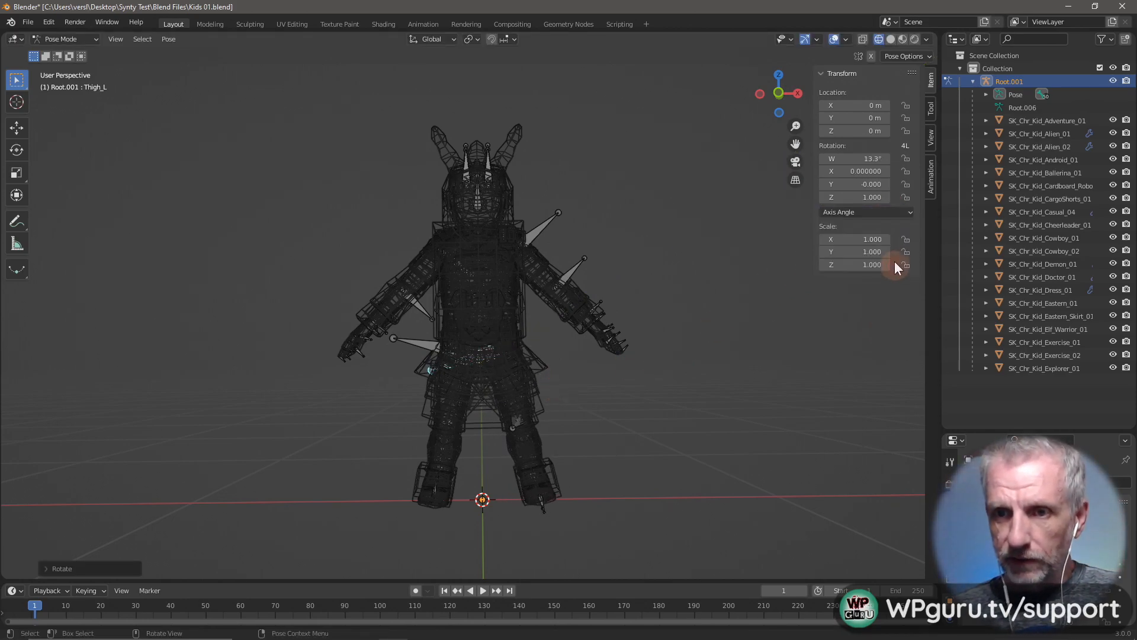
pyautogui.click(871, 158)
pyautogui.write('10')
pyautogui.press('Return')
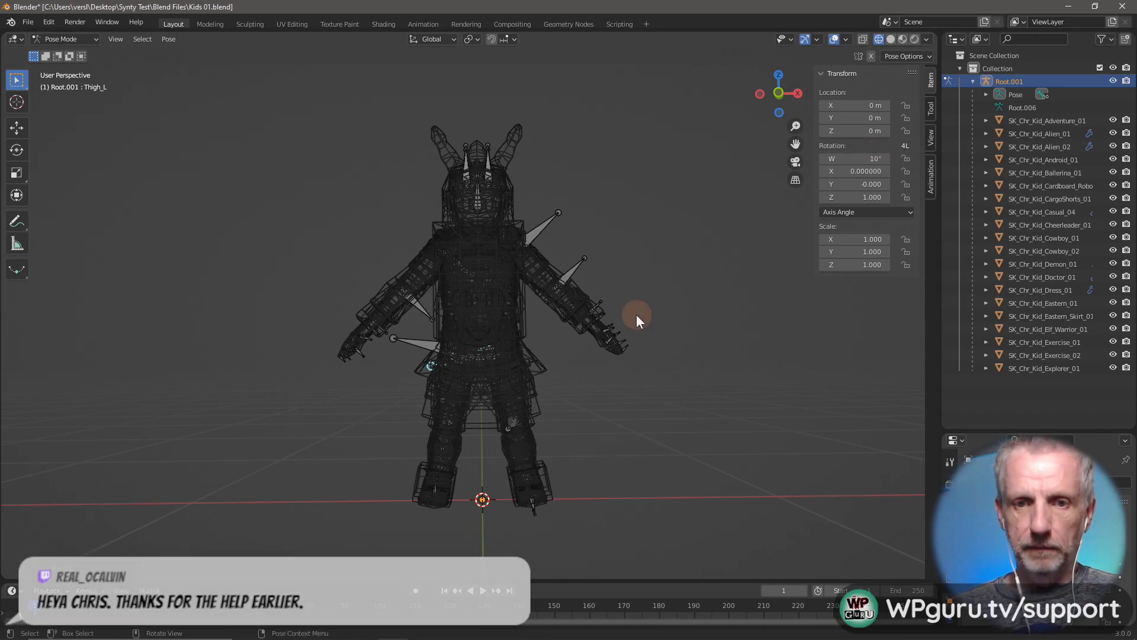
# - Return the viewport to solid shading and switch the armature from Pose Mode back to Object Mode
pyautogui.moveTo(617, 395)
pyautogui.mouseDown(button='middle')
pyautogui.moveTo(567, 416)
pyautogui.moveTo(598, 403)
pyautogui.mouseUp(button='middle')
pyautogui.hotkey('shift', 'z')
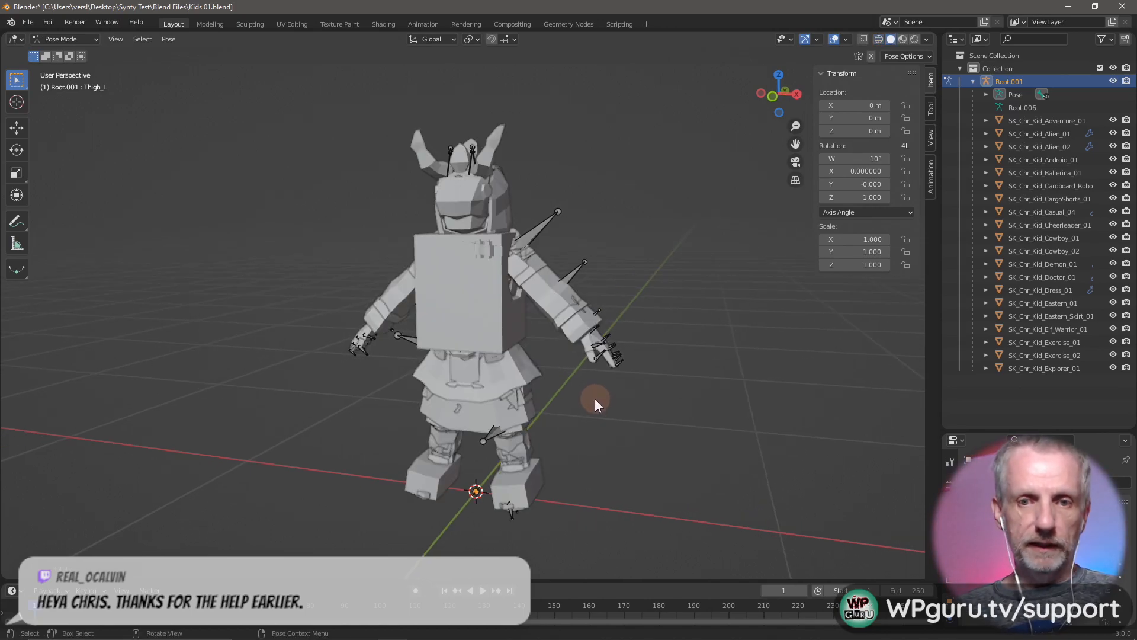
pyautogui.click(69, 39)
pyautogui.click(67, 47)
pyautogui.hotkey('shift', 'z')
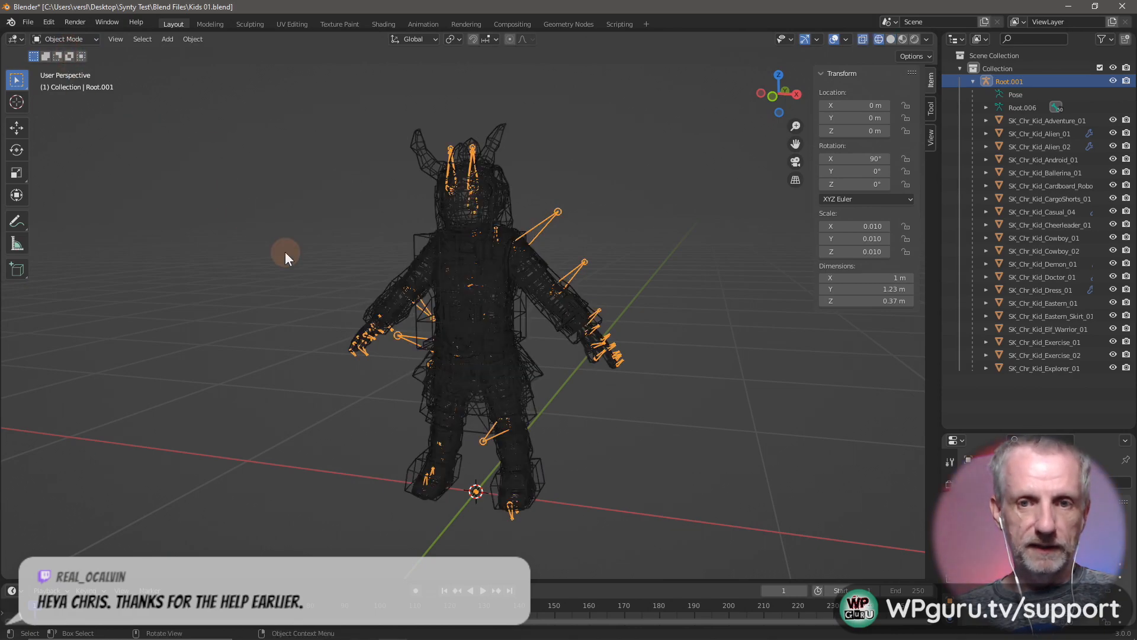
pyautogui.hotkey('shift', 'z')
pyautogui.press('z')
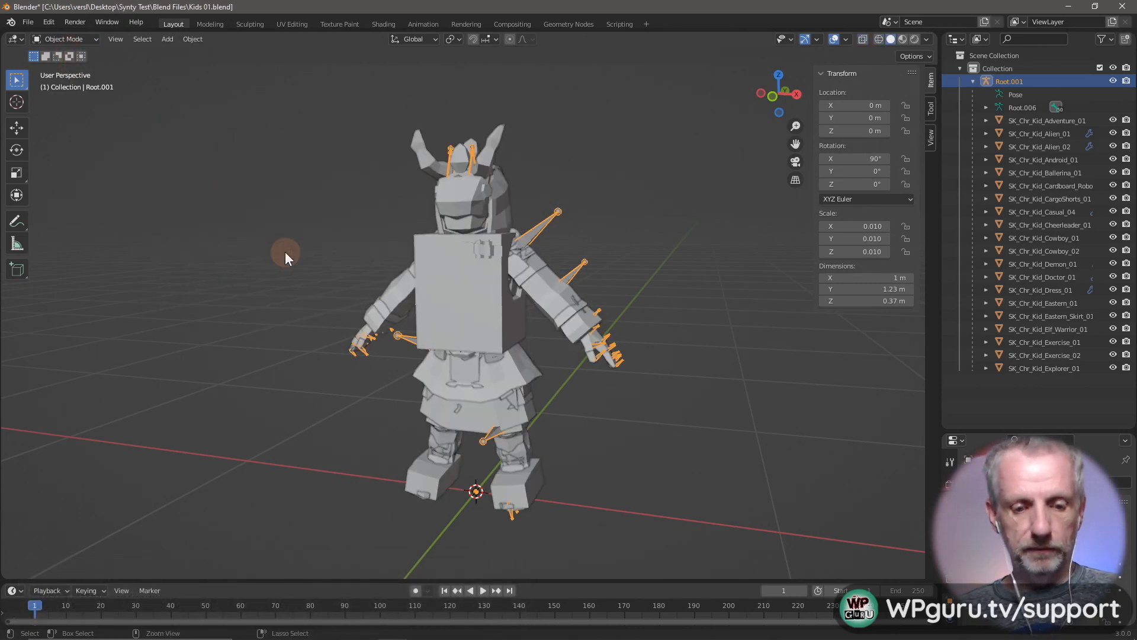
# - Save Kids 01.blend and hide the transform sidebar
pyautogui.hotkey('ctrl', 's')
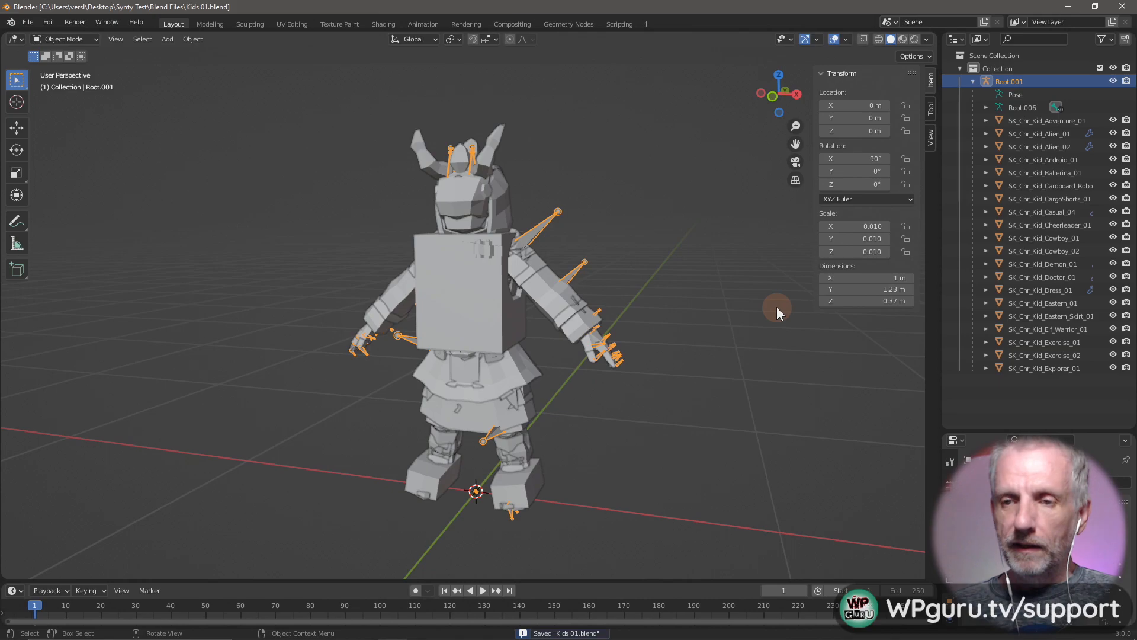
pyautogui.press('n')
pyautogui.moveTo(663, 336); pyautogui.dragTo(644, 340, button='middle')
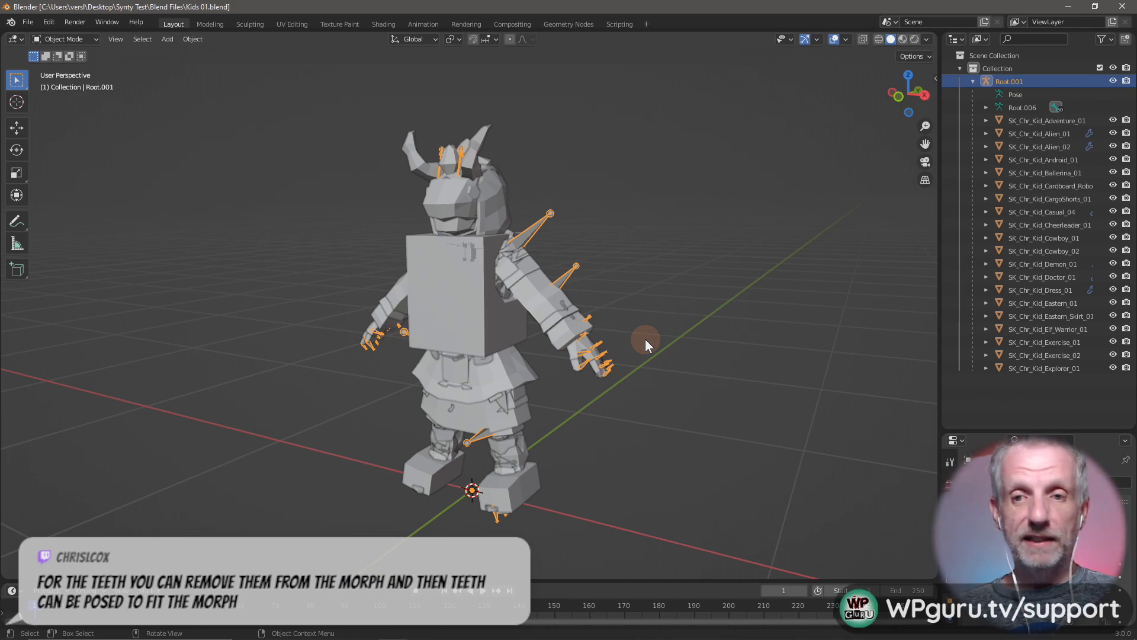
# - In File Explorer, move the FBX files from SK_Chr_Kid_Elf_Warrior_01 to SK_Chr_Kid_Explorer_01 into Kids done and open that folder
pyautogui.hotkey('alt', 'Tab')
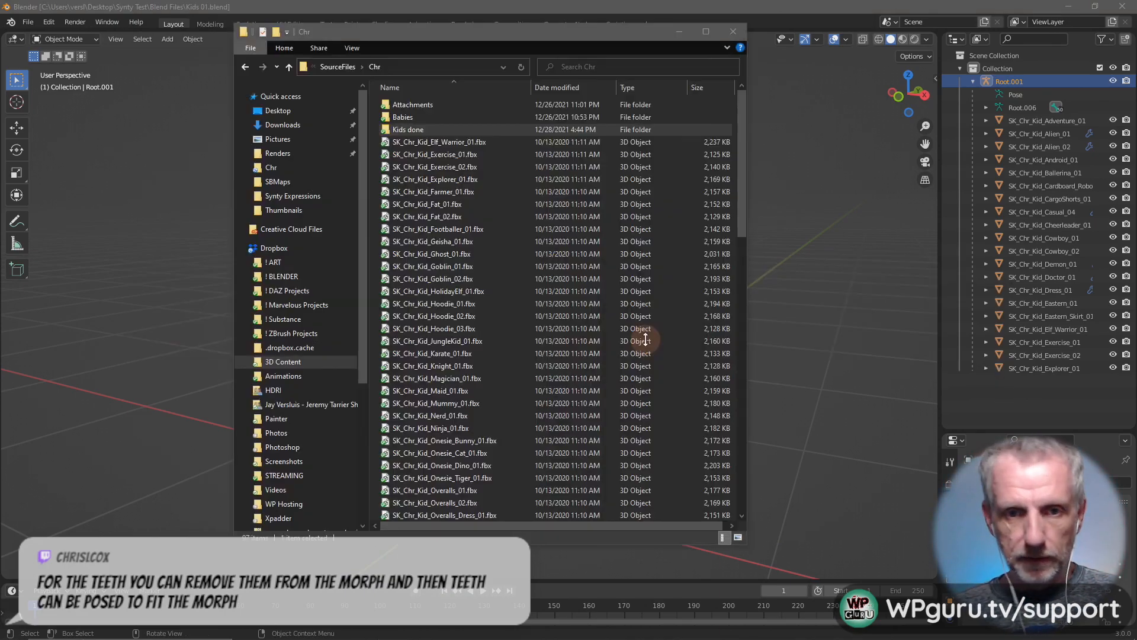
pyautogui.click(484, 140)
pyautogui.keyDown('shift'); pyautogui.click(472, 181); pyautogui.keyUp('shift')
pyautogui.moveTo(452, 144); pyautogui.dragTo(416, 128)
pyautogui.doubleClick(416, 128)
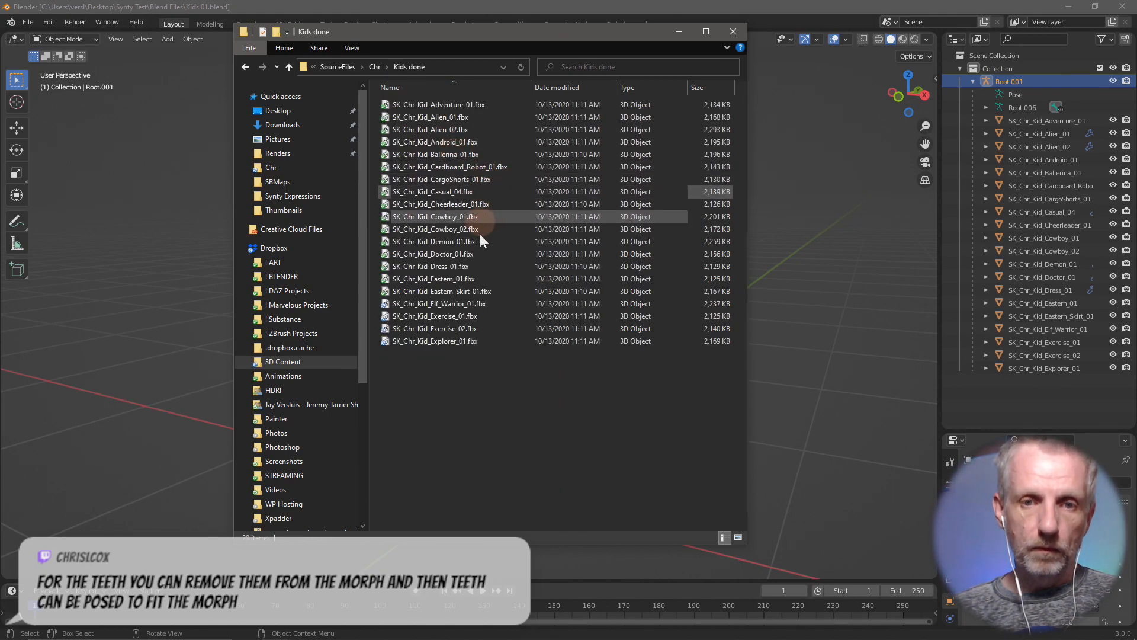
# - Switch to Blender and select all the character meshes under Root.001 from SK_Chr_Kid_Adventure_01 to SK_Chr_Kid_Explorer_01
pyautogui.click(622, 8)
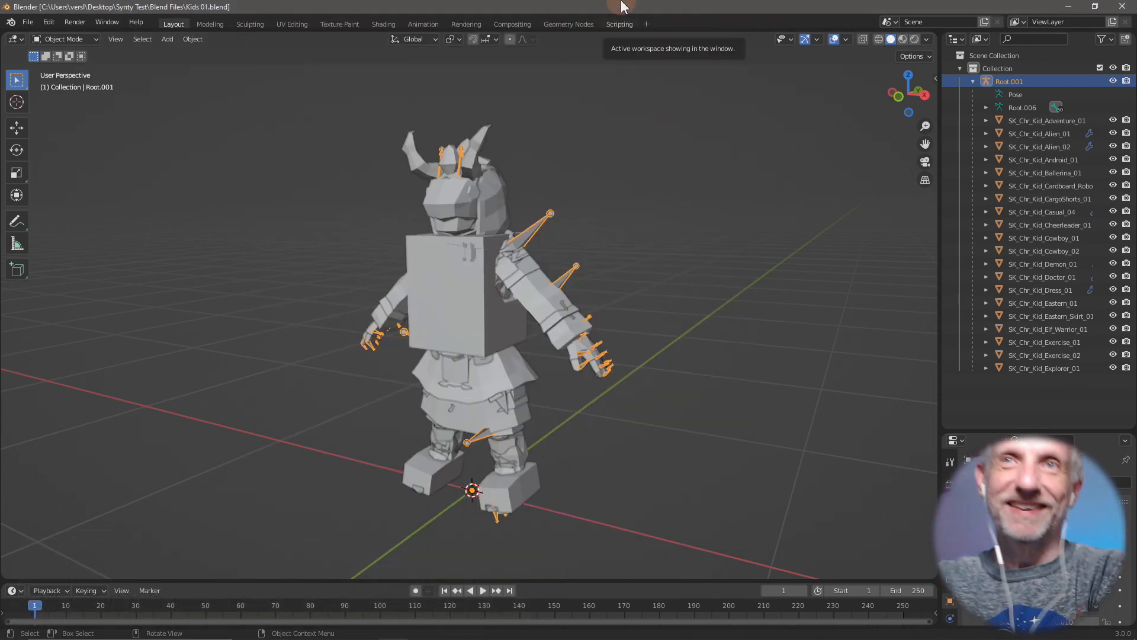
pyautogui.moveTo(662, 180)
pyautogui.mouseDown(button='middle')
pyautogui.moveTo(689, 170)
pyautogui.moveTo(652, 176)
pyautogui.moveTo(681, 180)
pyautogui.mouseUp(button='middle')
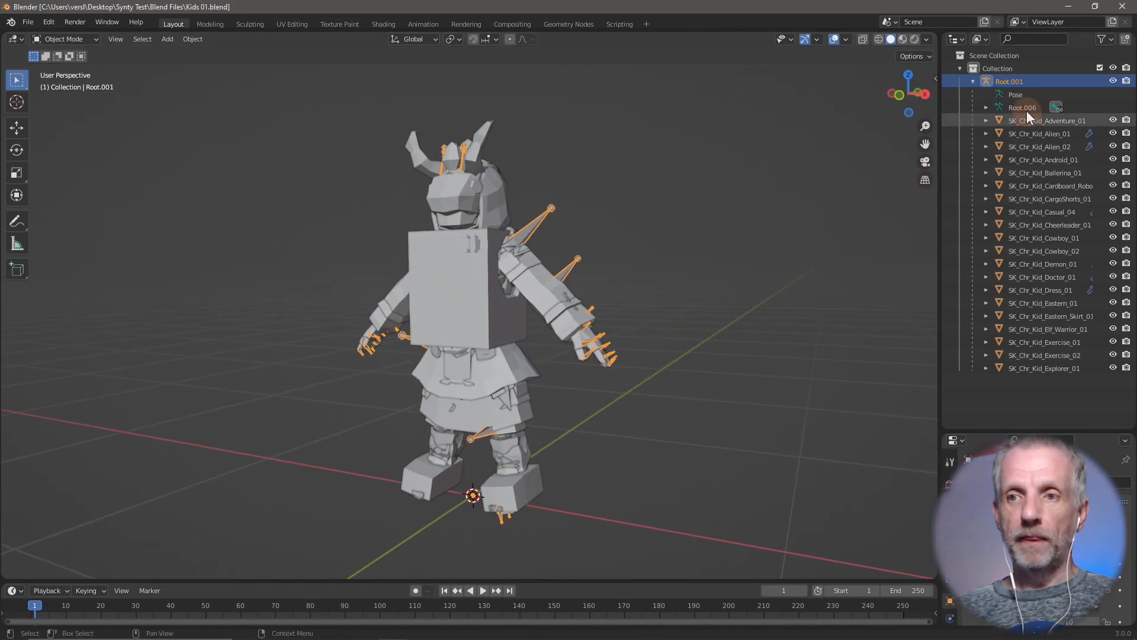
pyautogui.click(1028, 120)
pyautogui.keyDown('shift'); pyautogui.click(1032, 352); pyautogui.keyUp('shift')
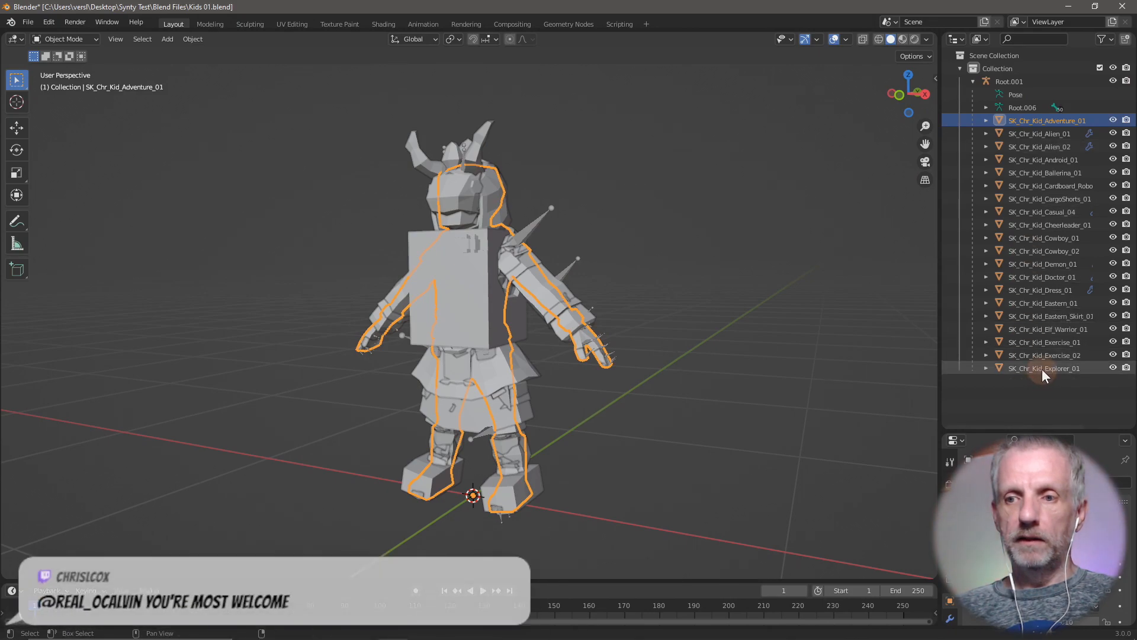
pyautogui.keyDown('shift'); pyautogui.click(1043, 369); pyautogui.keyUp('shift')
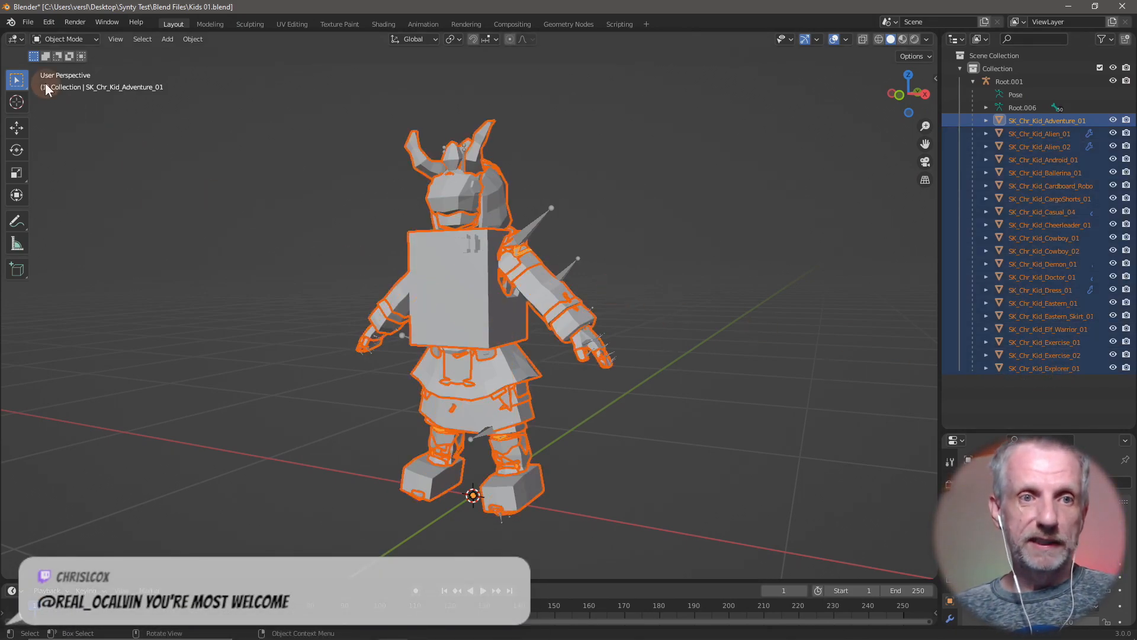
# - Start a Wavefront OBJ export into Synty Test's OBJ Characters folder, limited to Selection Only
pyautogui.click(26, 24)
pyautogui.moveTo(73, 208)
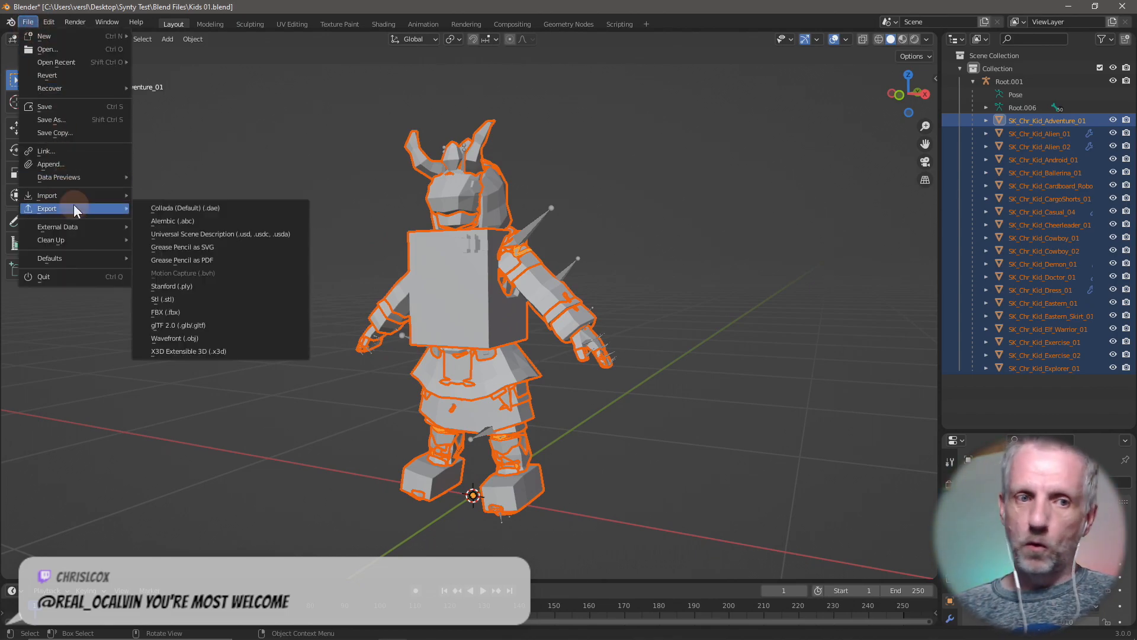
pyautogui.click(206, 341)
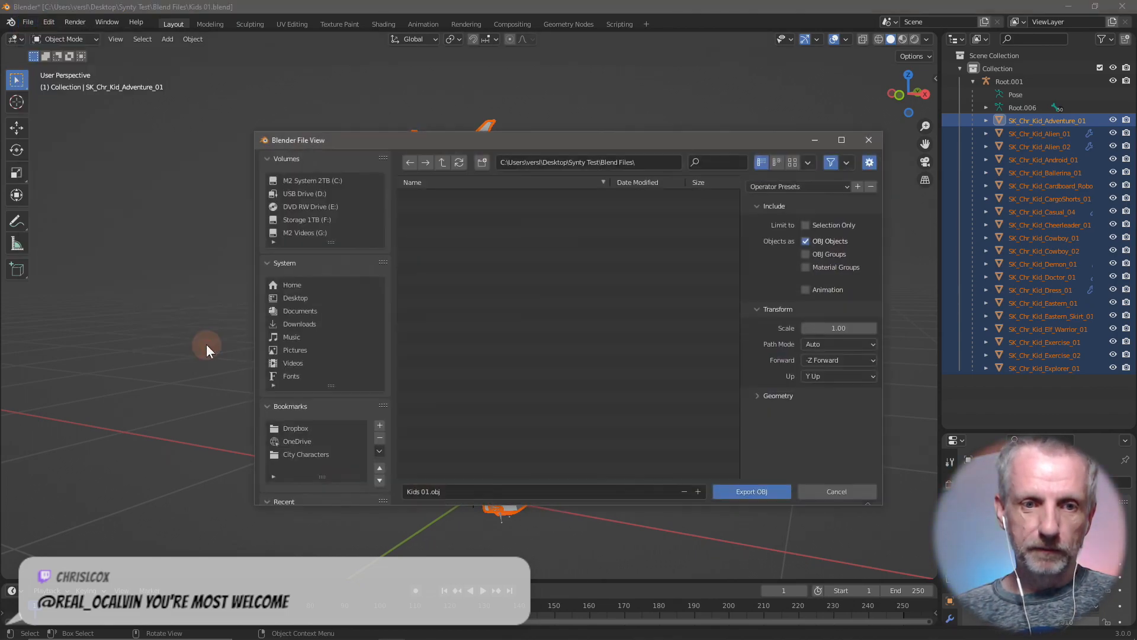
pyautogui.click(442, 162)
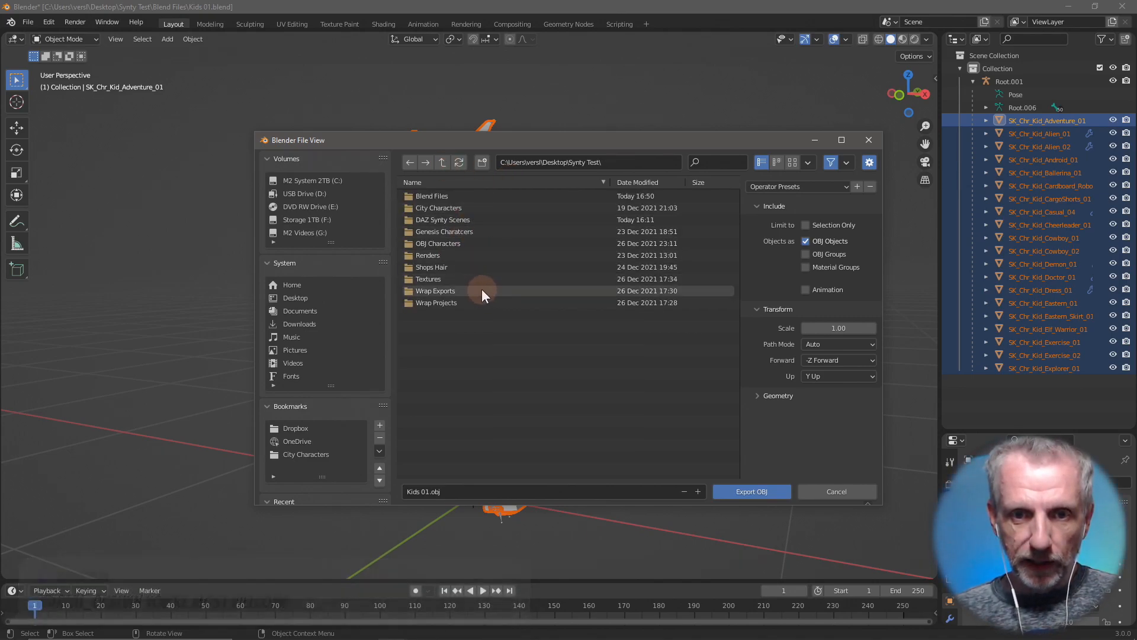
pyautogui.click(468, 243)
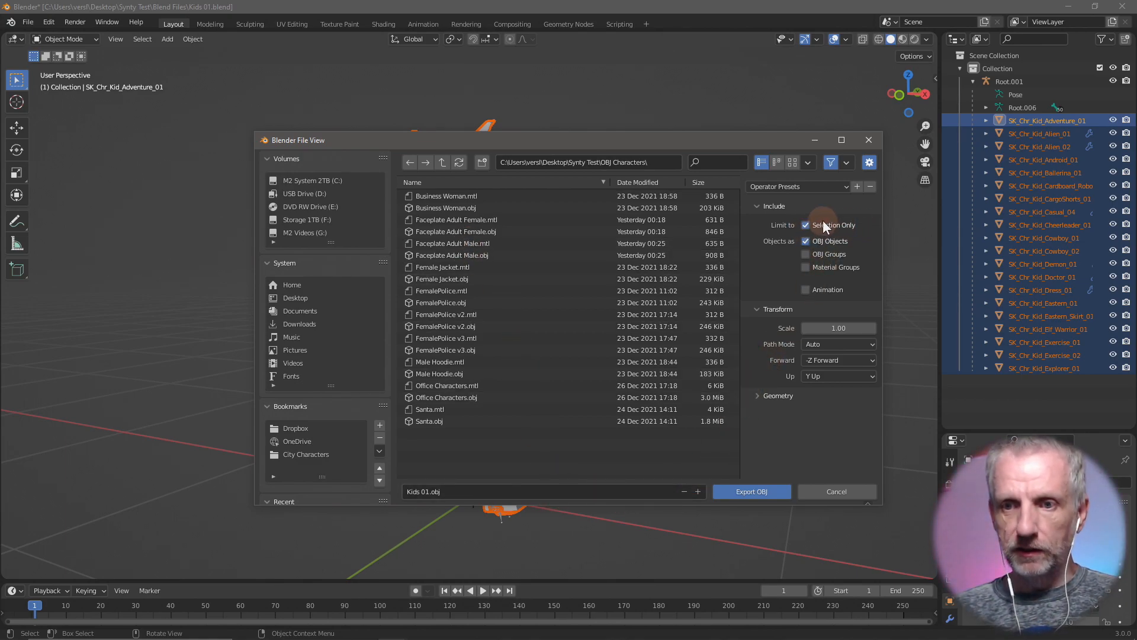
# - Set the export scale to 100 and export the selected meshes as Kids 01.obj
pyautogui.click(844, 328)
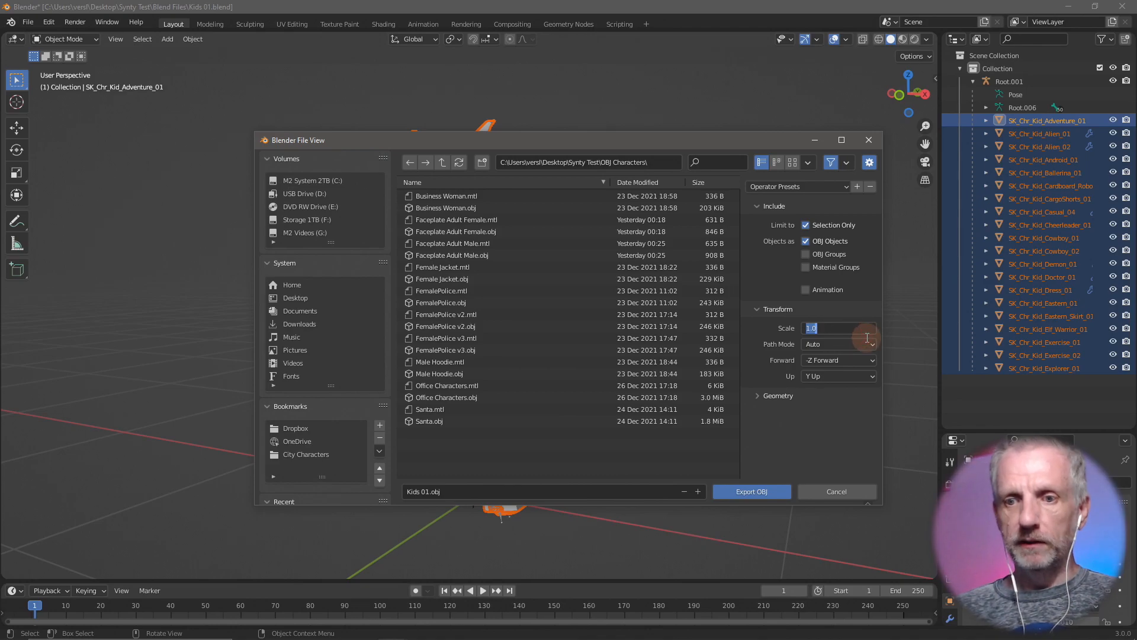
pyautogui.write('100')
pyautogui.press('Return')
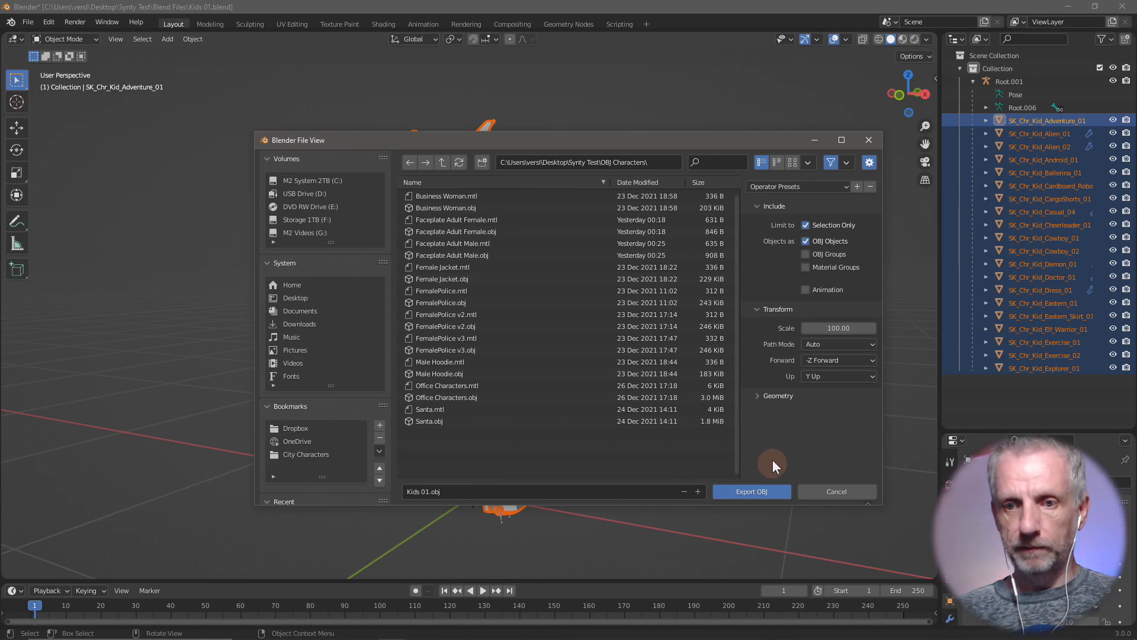
pyautogui.click(755, 491)
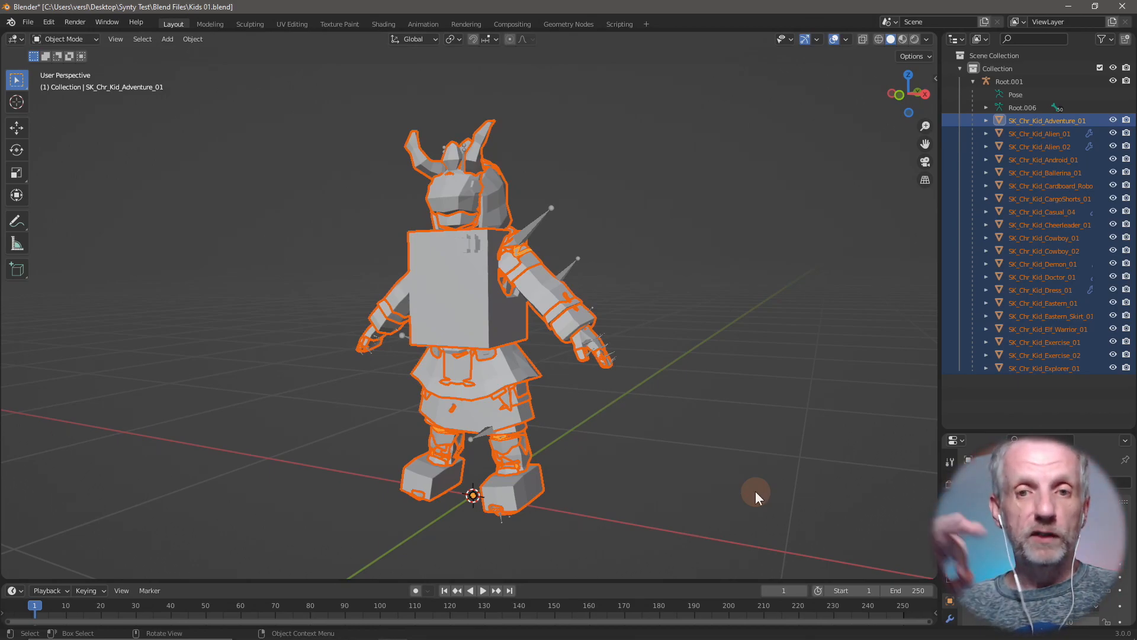
# - Launch Wrap 2021.11.3
pyautogui.hotkey('alt', 'Tab')
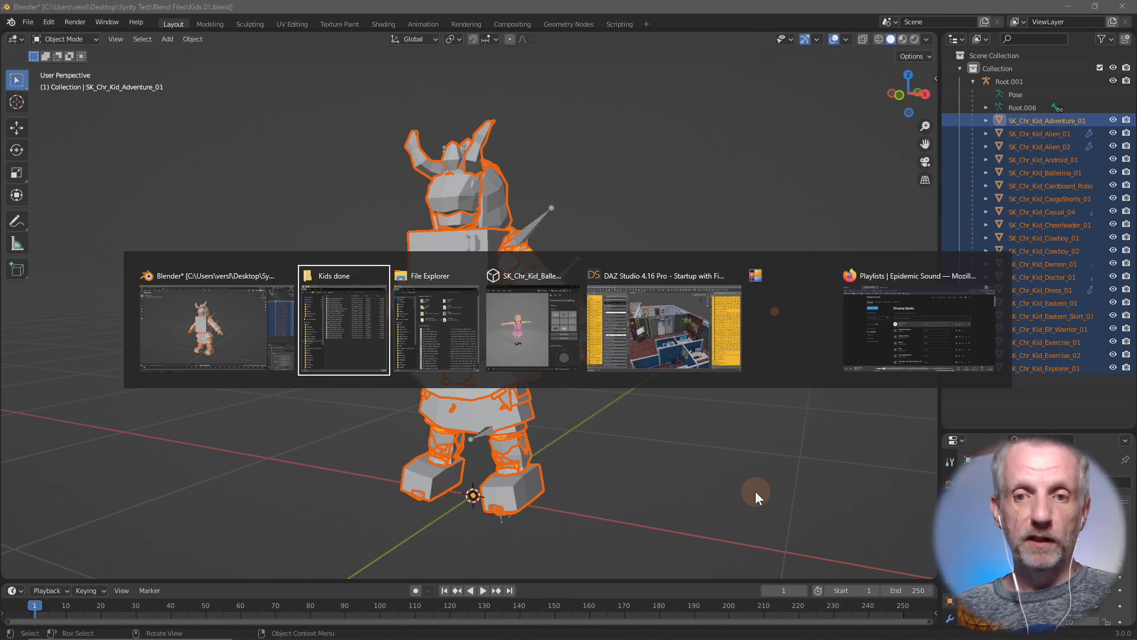
pyautogui.press('Escape')
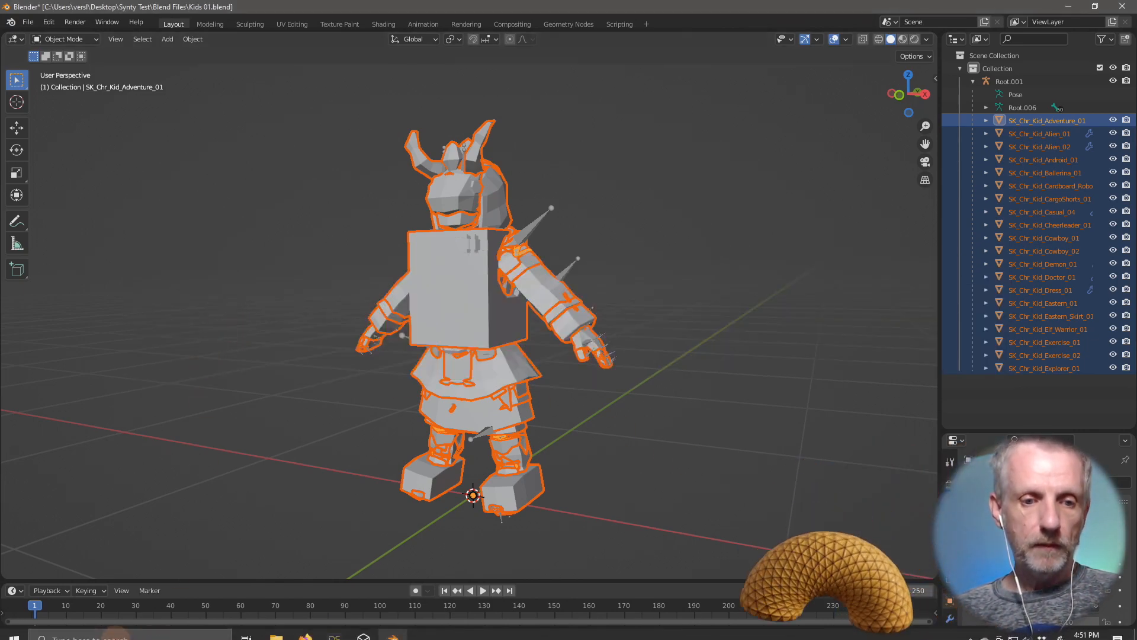
pyautogui.click(13, 628)
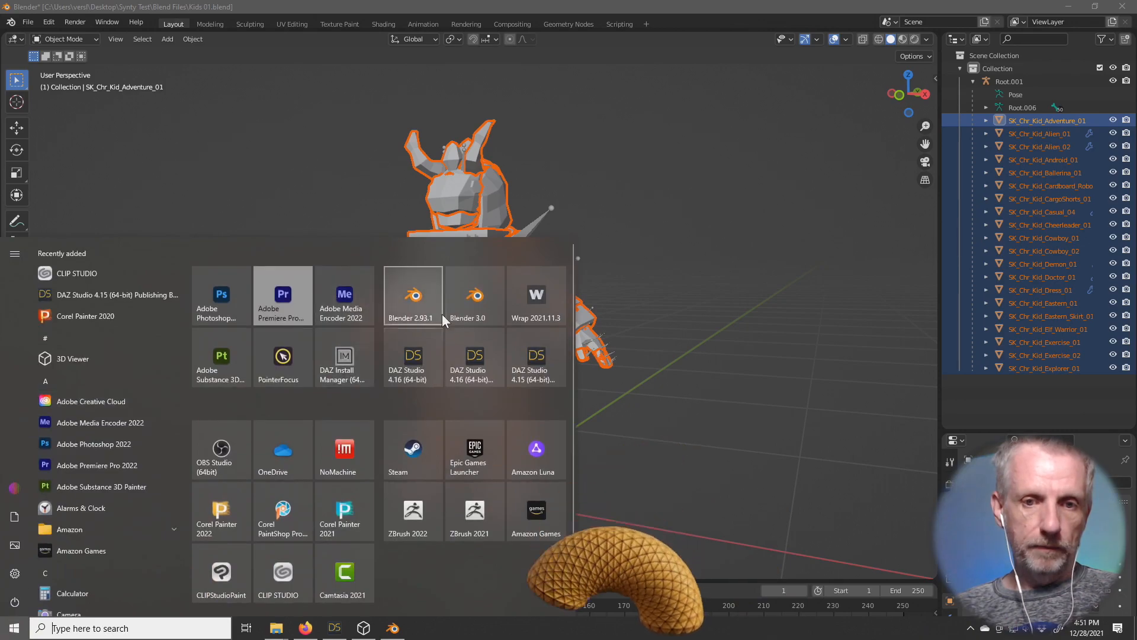
pyautogui.press('Escape')
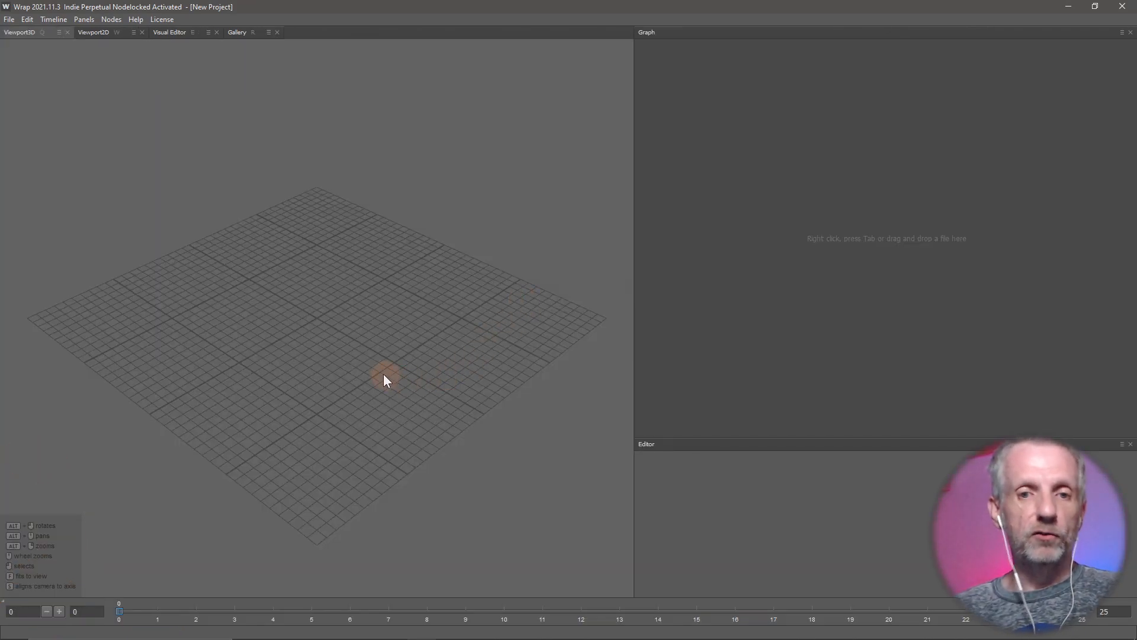
# - Open the recent Wrap project Office Characters.wrap from the Wrap Projects folder
pyautogui.keyDown('alt'); pyautogui.moveTo(387, 369); pyautogui.dragTo(355, 285); pyautogui.keyUp('alt')
pyautogui.click(12, 19)
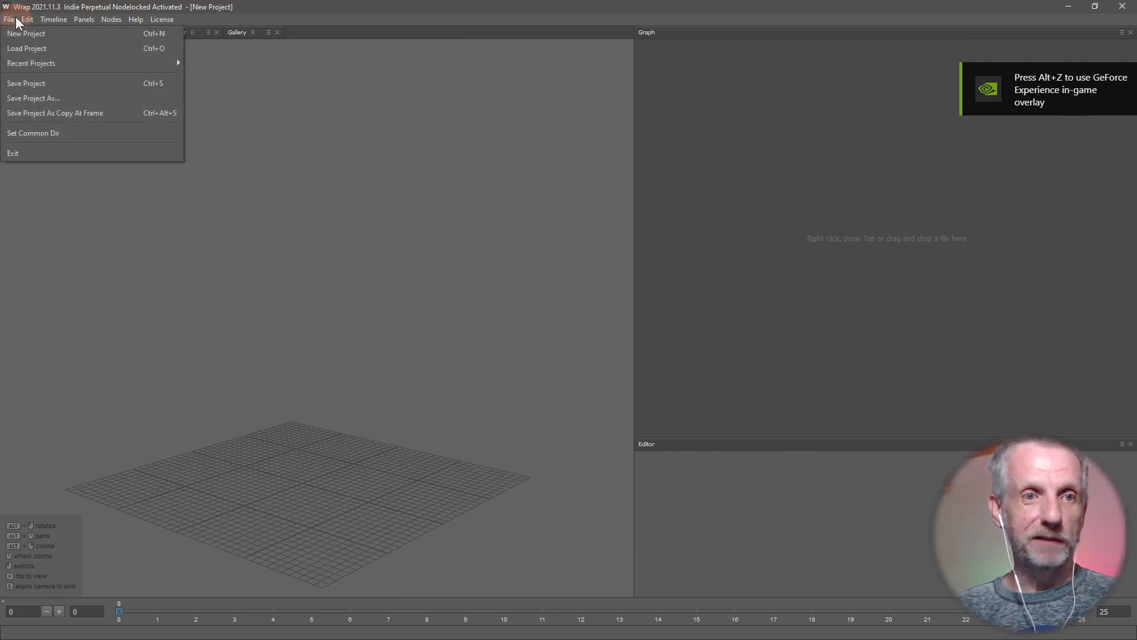
pyautogui.moveTo(127, 64)
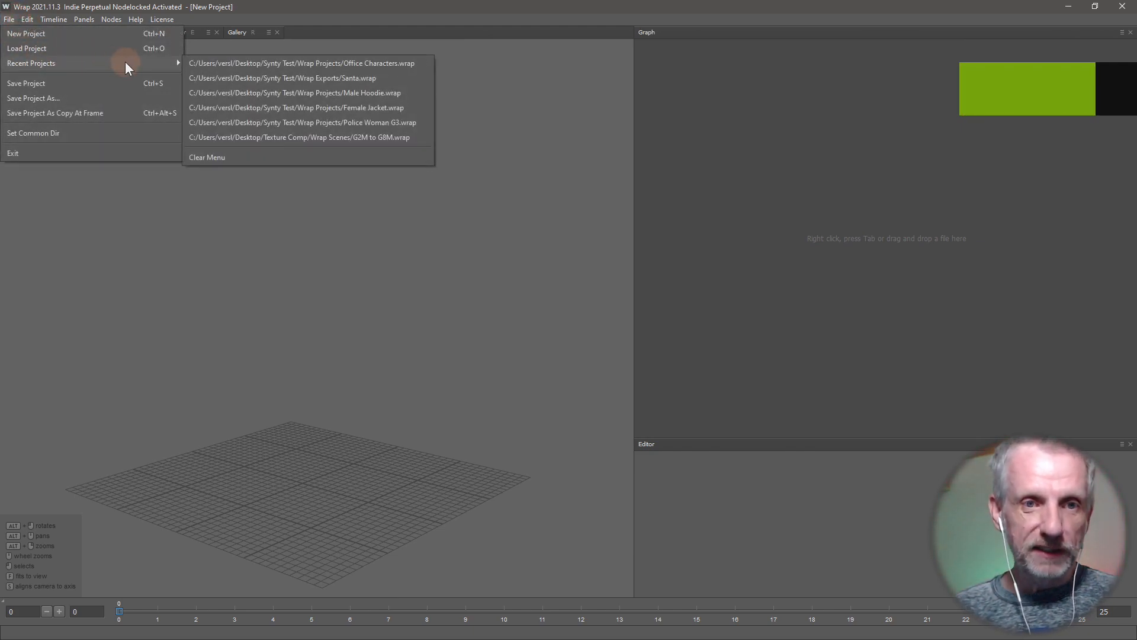
pyautogui.click(405, 67)
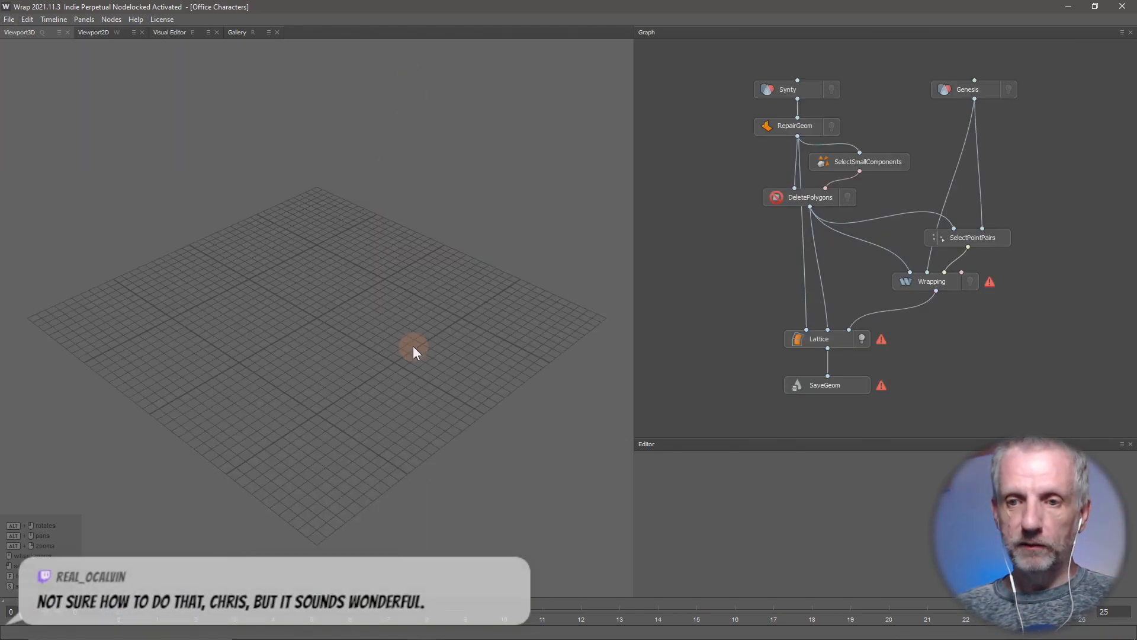
pyautogui.keyDown('alt'); pyautogui.moveTo(414, 398); pyautogui.dragTo(403, 443); pyautogui.keyUp('alt')
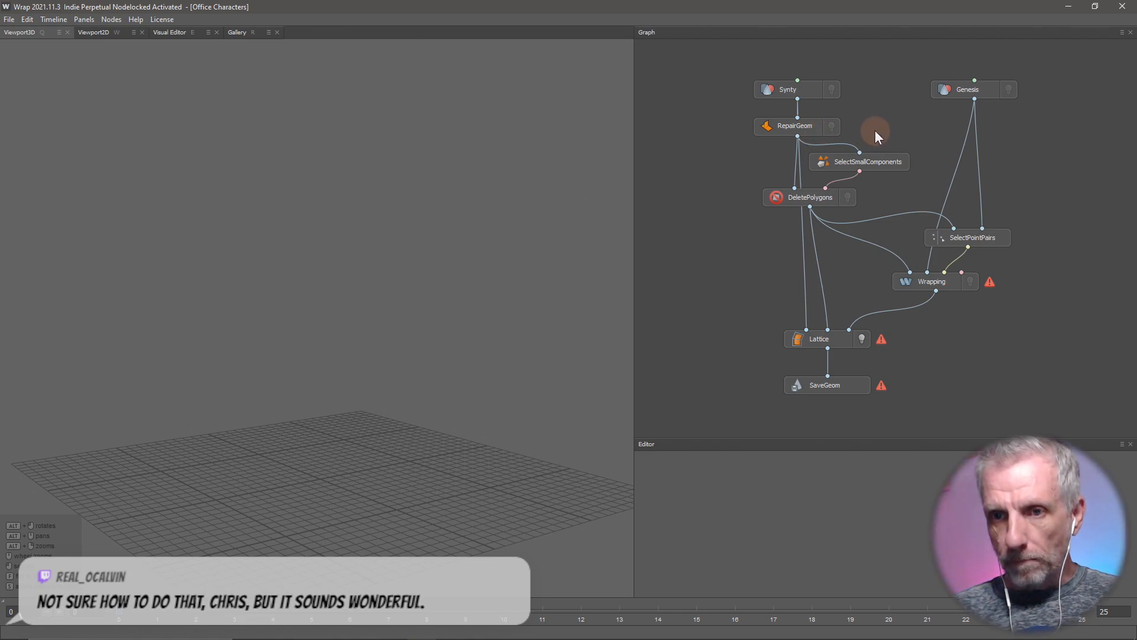
# - Review the Synty, RepairGeom, SelectSmallComponents and DeletePolygons nodes, and display the Synty mesh to examine the whole character
pyautogui.click(808, 92)
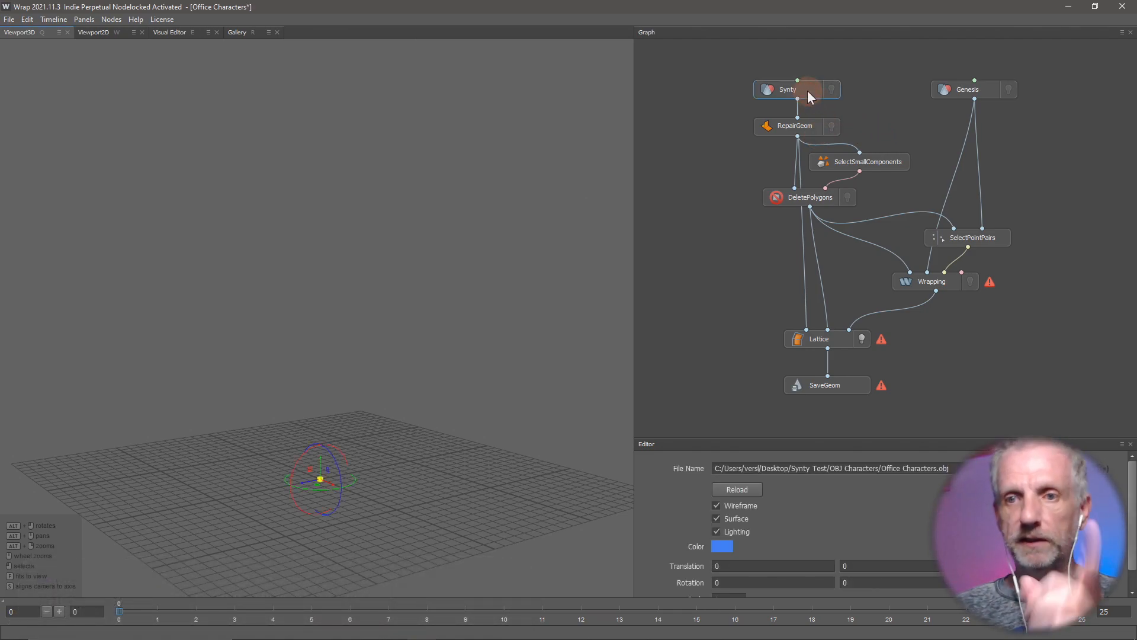
pyautogui.click(811, 126)
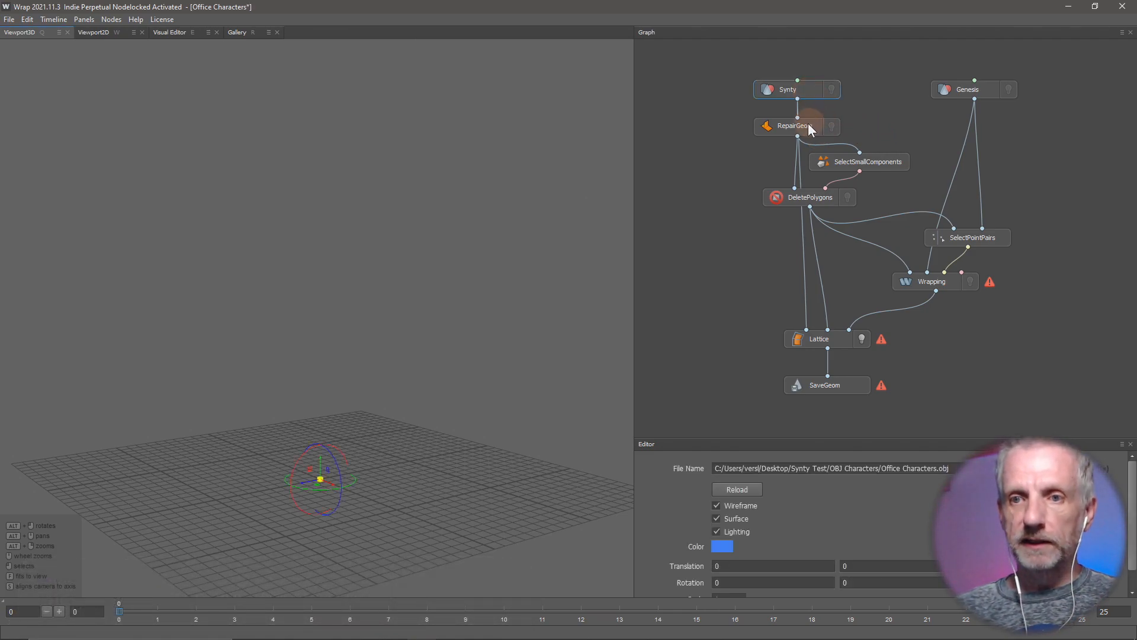
pyautogui.click(887, 161)
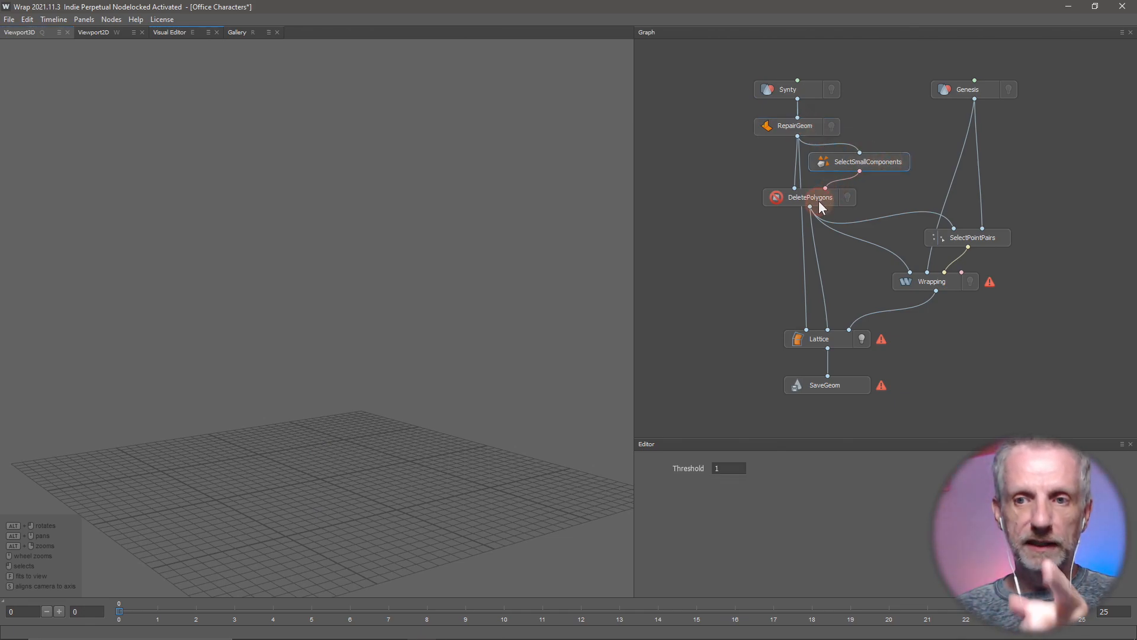
pyautogui.click(820, 202)
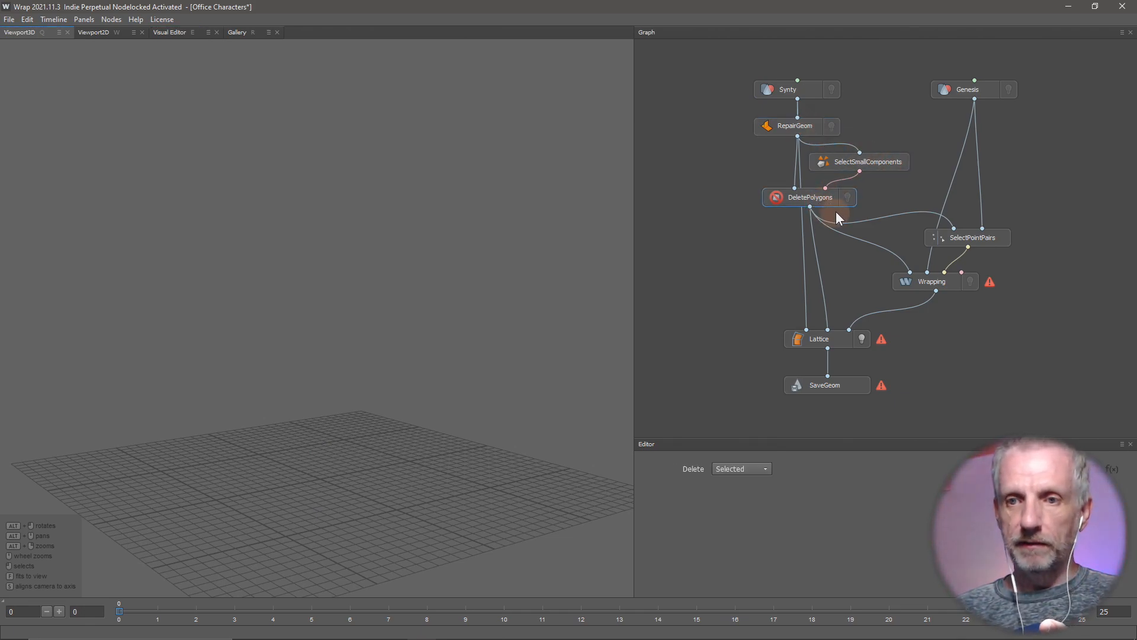
pyautogui.click(831, 90)
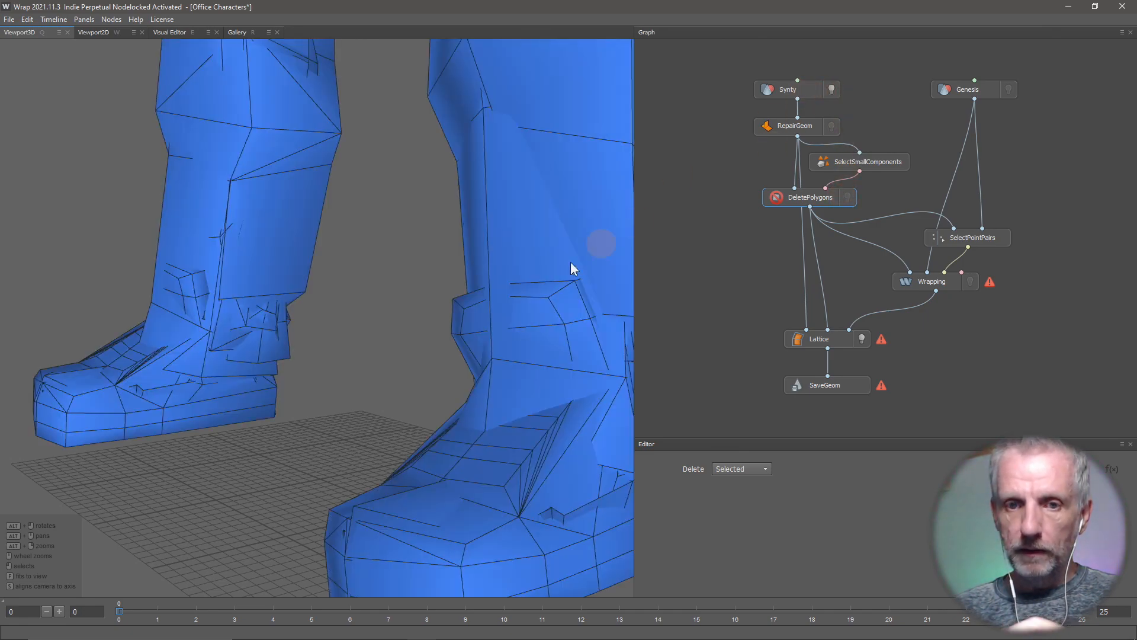
pyautogui.scroll(-10, 507, 300)
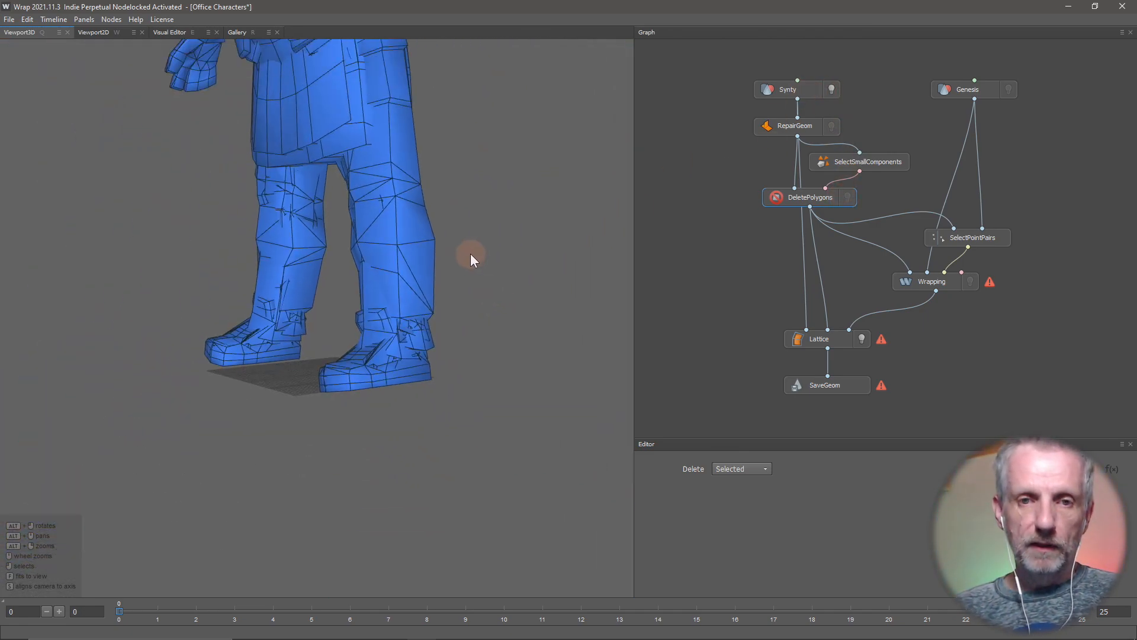
pyautogui.keyDown('alt'); pyautogui.moveTo(470, 253); pyautogui.dragTo(469, 458, button='right'); pyautogui.keyUp('alt')
pyautogui.keyDown('alt'); pyautogui.moveTo(475, 261); pyautogui.dragTo(474, 504, button='middle'); pyautogui.keyUp('alt')
pyautogui.scroll(-5, 475, 503)
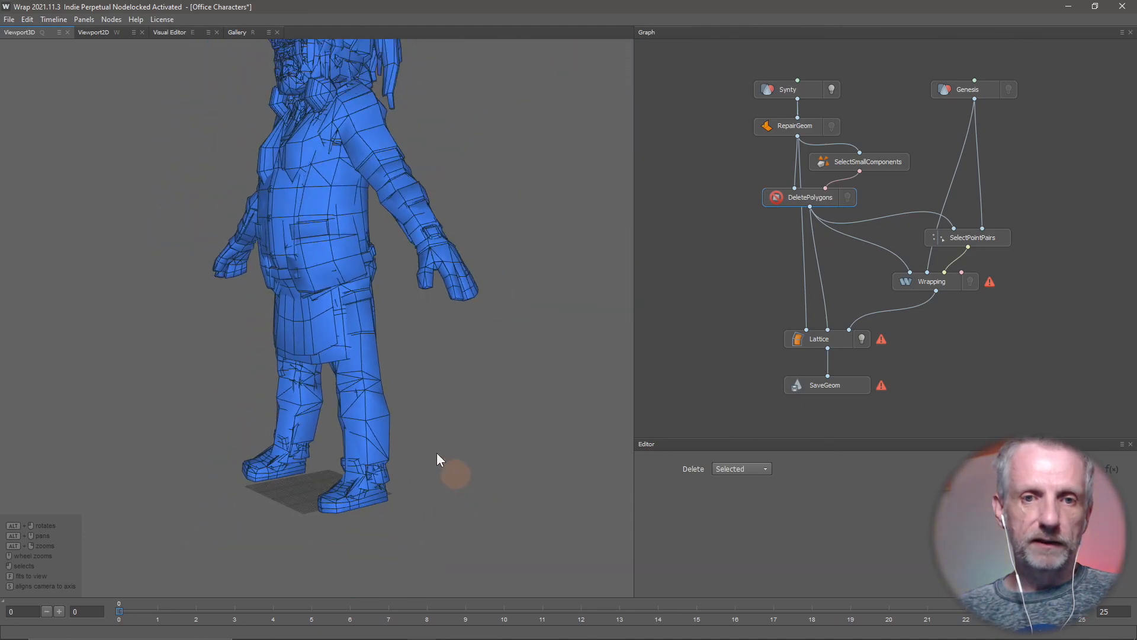
pyautogui.keyDown('alt'); pyautogui.moveTo(364, 428); pyautogui.dragTo(321, 442, button='middle'); pyautogui.keyUp('alt')
pyautogui.keyDown('alt'); pyautogui.moveTo(321, 444); pyautogui.dragTo(445, 462); pyautogui.keyUp('alt')
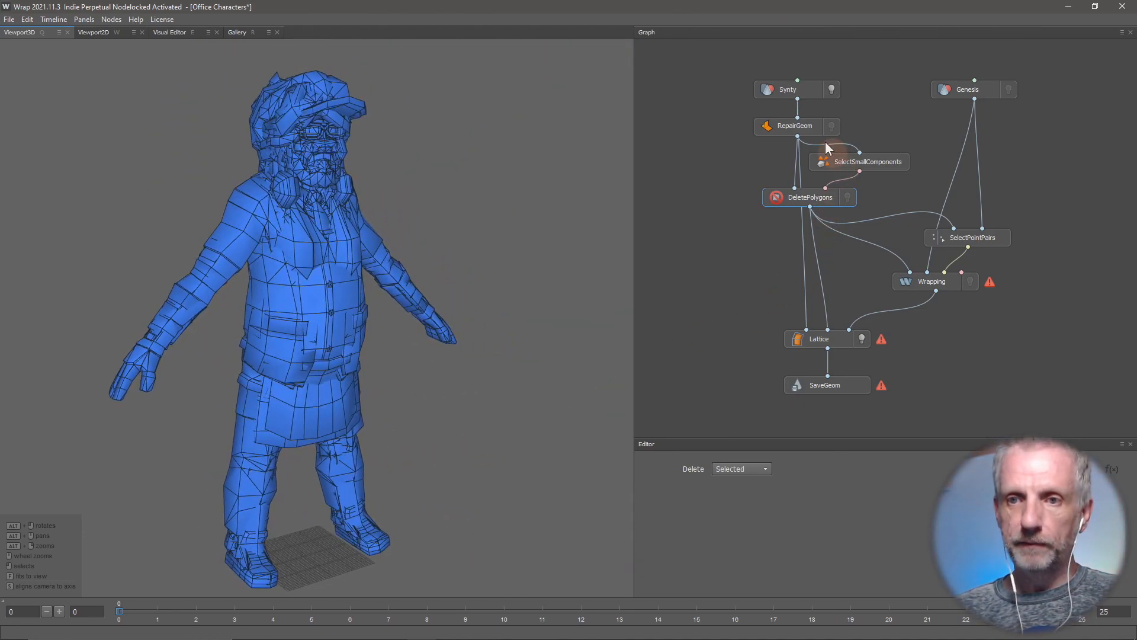
# - Replace the Synty node's geometry file with Kids 01.obj from the OBJ Characters folder
pyautogui.click(809, 94)
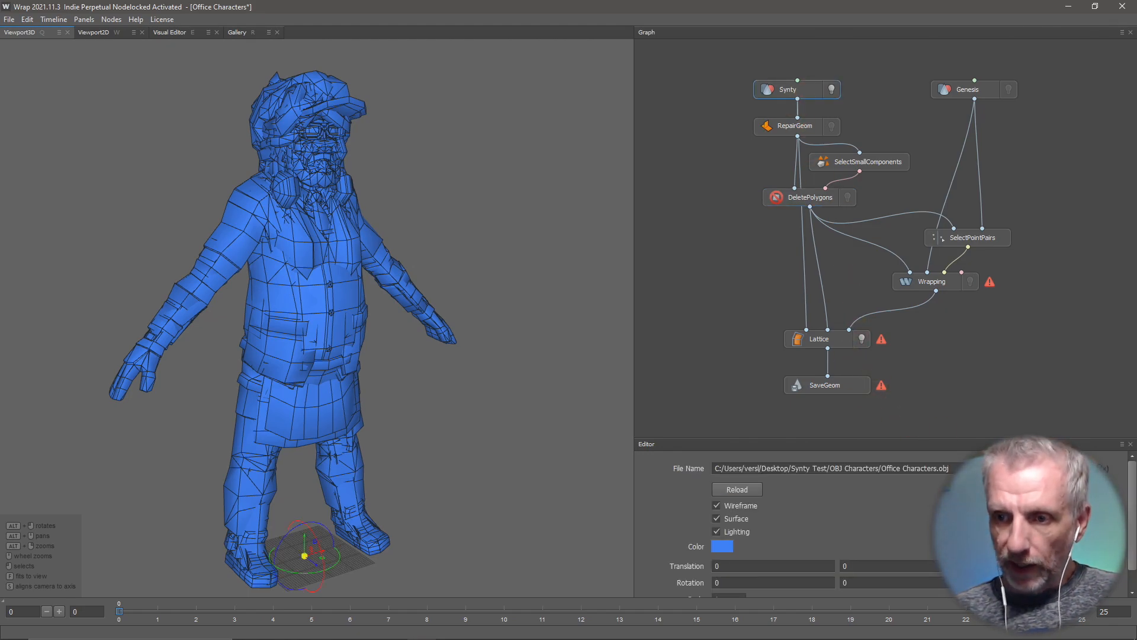
pyautogui.click(1089, 468)
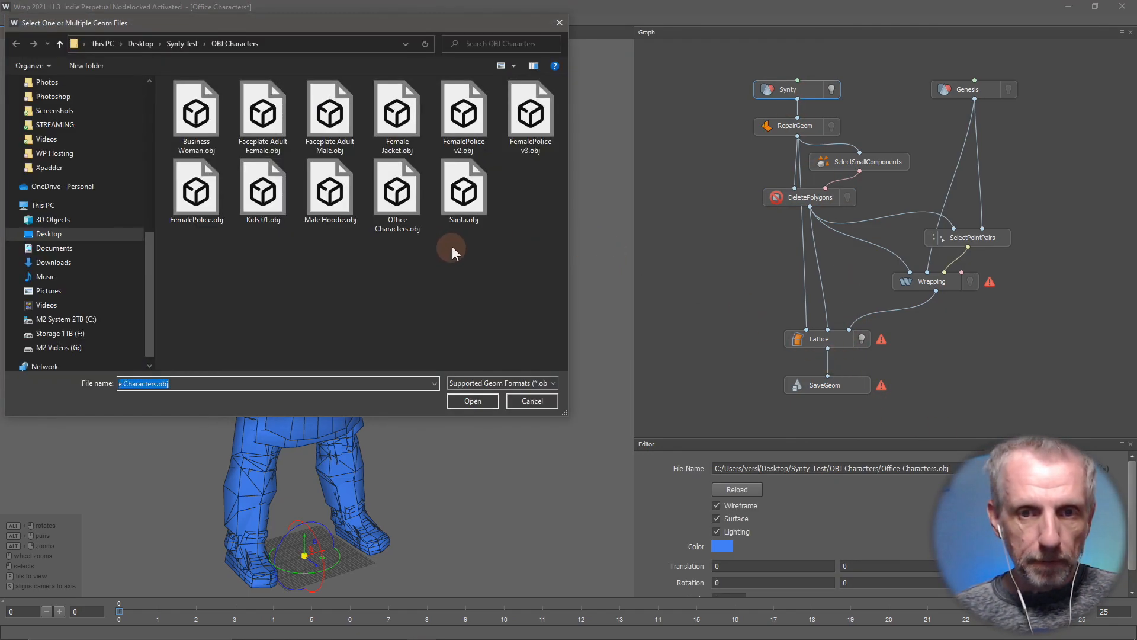
pyautogui.doubleClick(263, 189)
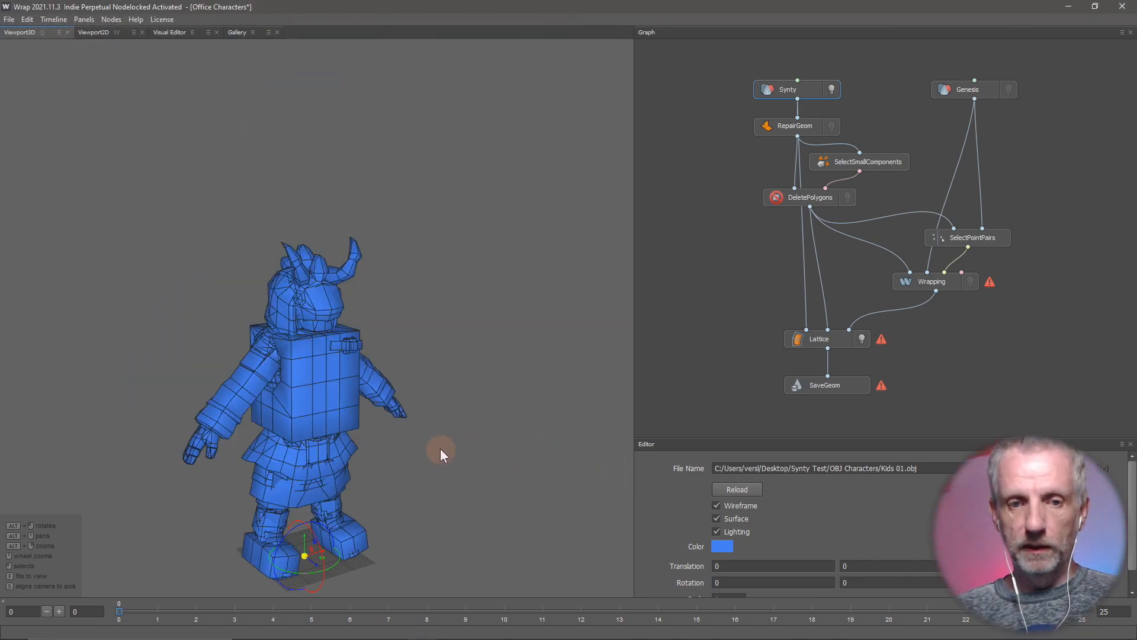
pyautogui.scroll(-2, 438, 448)
pyautogui.scroll(4, 435, 449)
pyautogui.scroll(-3, 441, 452)
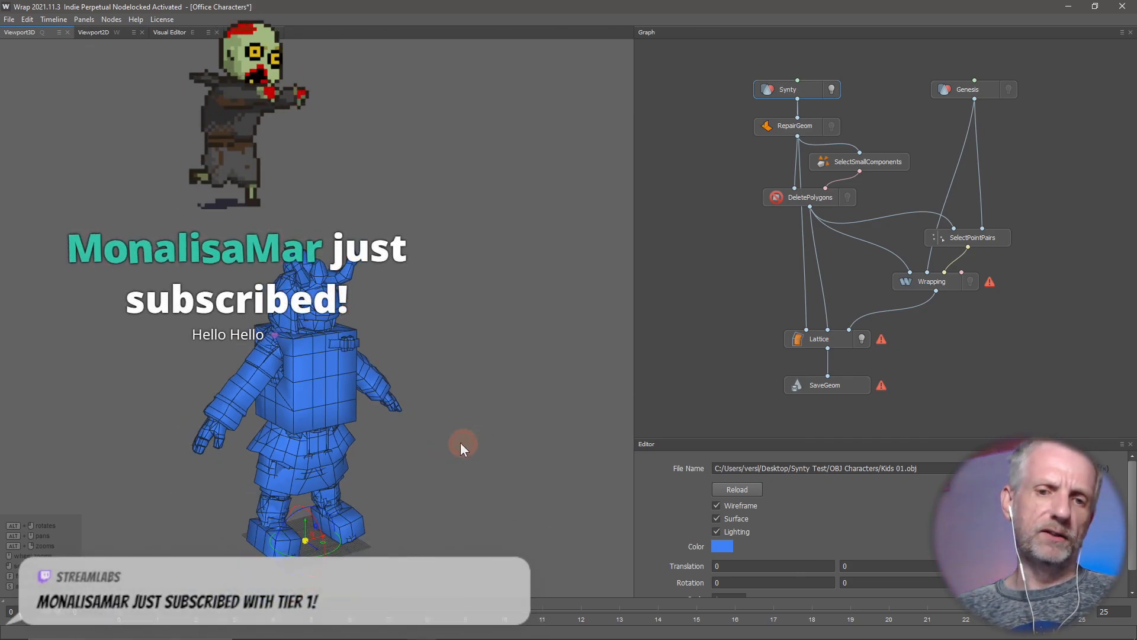
pyautogui.moveTo(460, 442)
pyautogui.keyDown('alt'); pyautogui.mouseDown()
pyautogui.moveTo(335, 450)
pyautogui.moveTo(489, 439)
pyautogui.moveTo(480, 439)
pyautogui.mouseUp(); pyautogui.keyUp('alt')
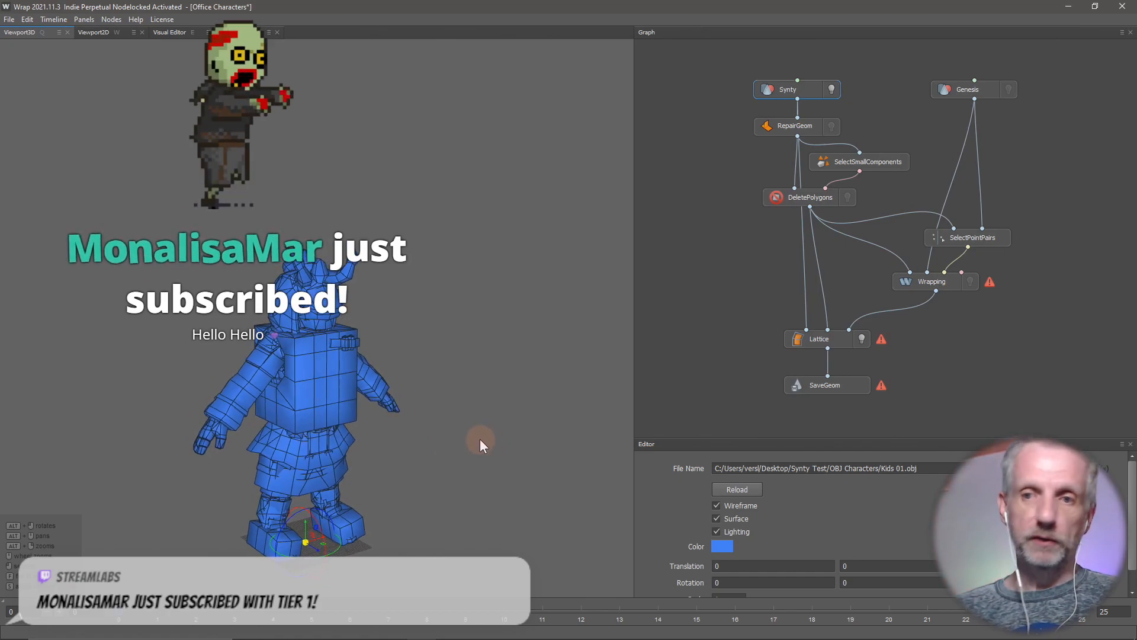
# - Compare the Synty and RepairGeom meshes by toggling their viewport display, ending with Synty hidden and RepairGeom shown
pyautogui.click(832, 89)
pyautogui.click(832, 125)
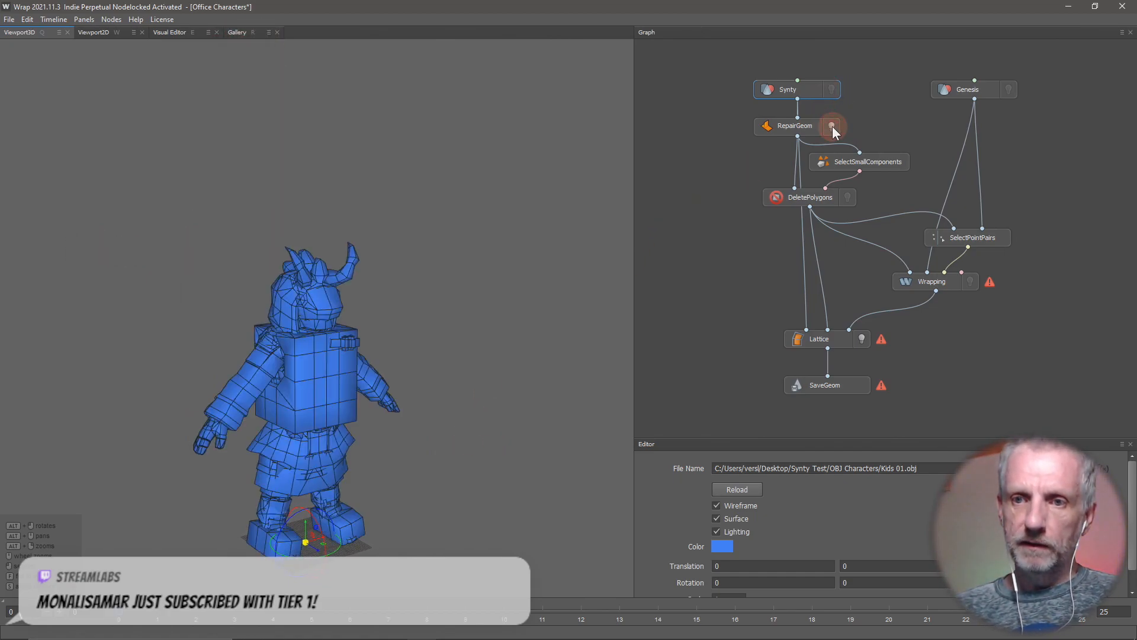
pyautogui.click(832, 126)
pyautogui.click(836, 94)
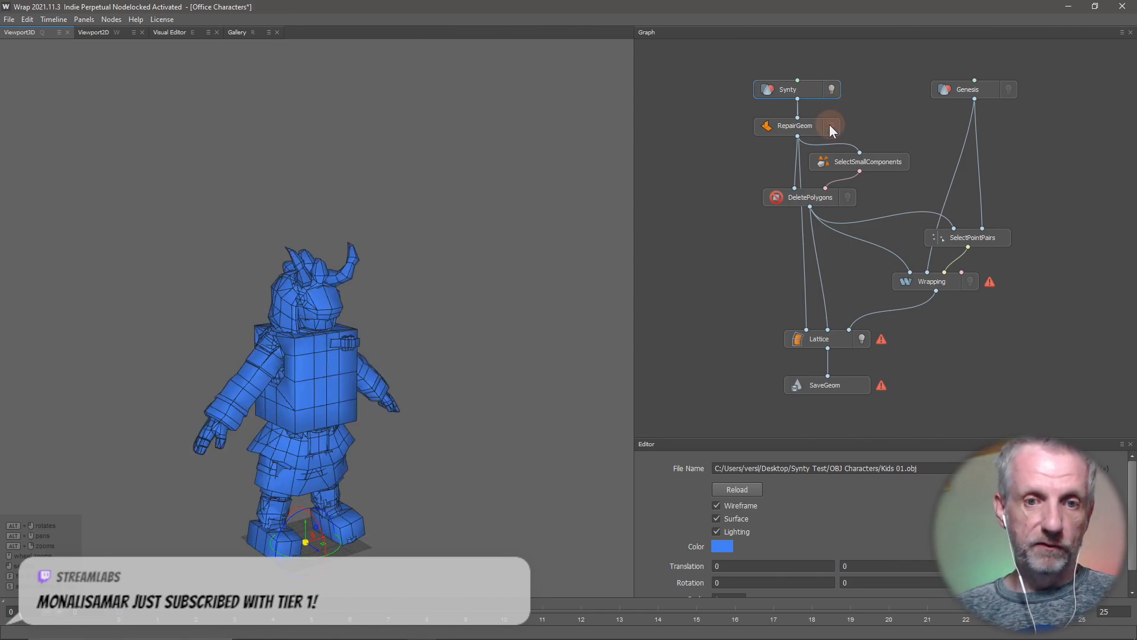
pyautogui.click(832, 125)
pyautogui.click(831, 90)
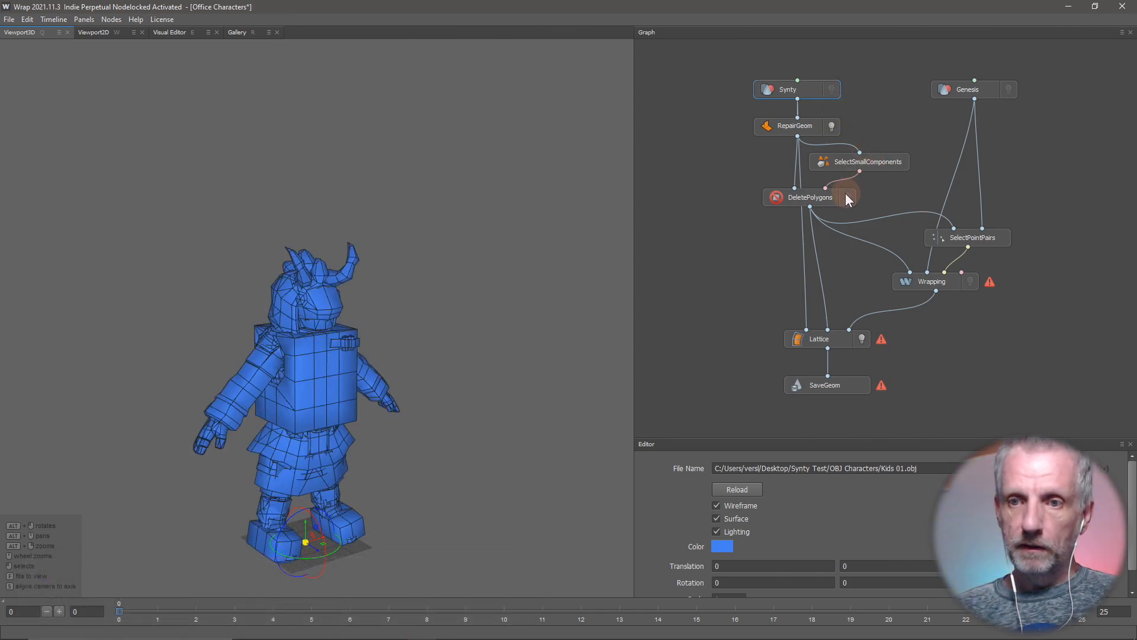
# - Hide the RepairGeom mesh to inspect the DeletePolygons result, and compare its size with the Genesis figure by toggling the Genesis display
pyautogui.click(831, 125)
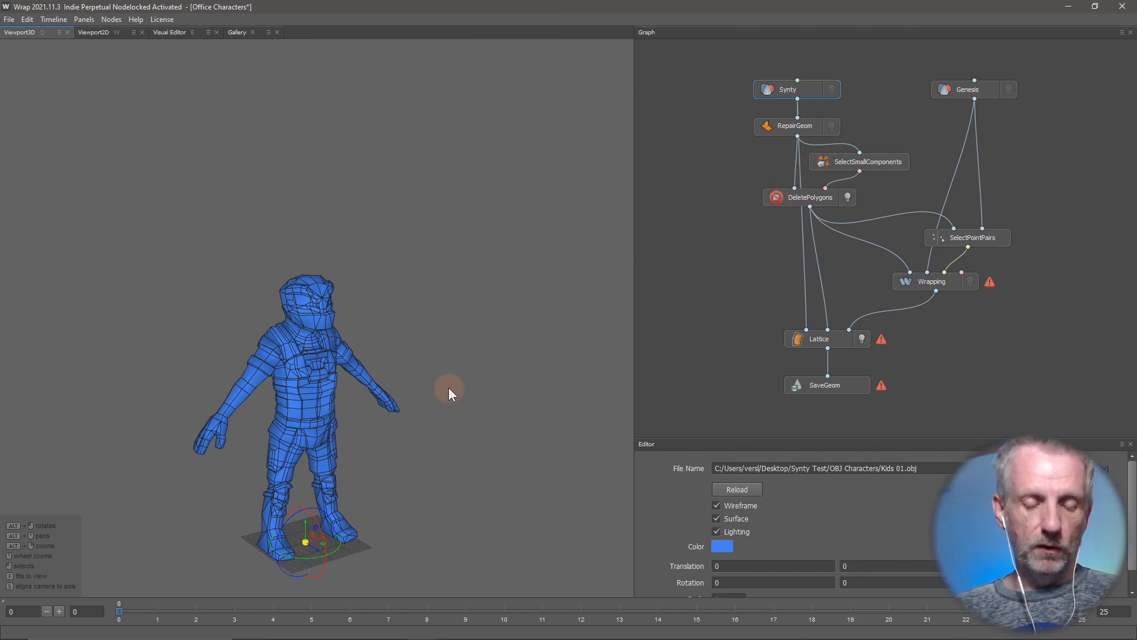
pyautogui.moveTo(449, 388)
pyautogui.keyDown('alt'); pyautogui.mouseDown()
pyautogui.moveTo(557, 394)
pyautogui.moveTo(407, 386)
pyautogui.moveTo(433, 390)
pyautogui.mouseUp(); pyautogui.keyUp('alt')
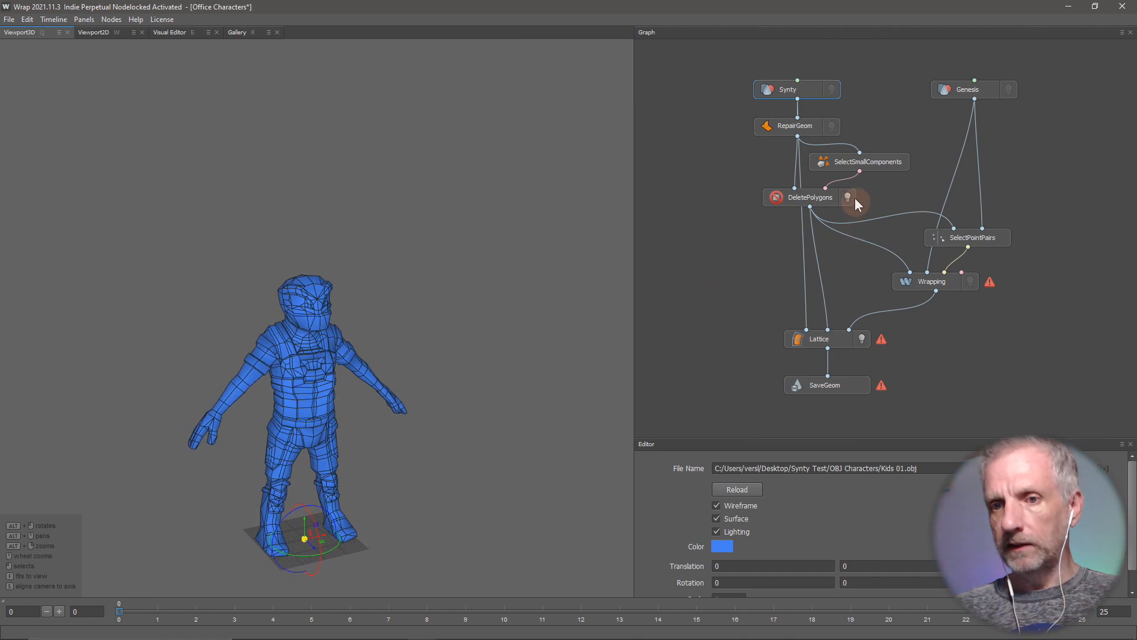
pyautogui.click(1009, 90)
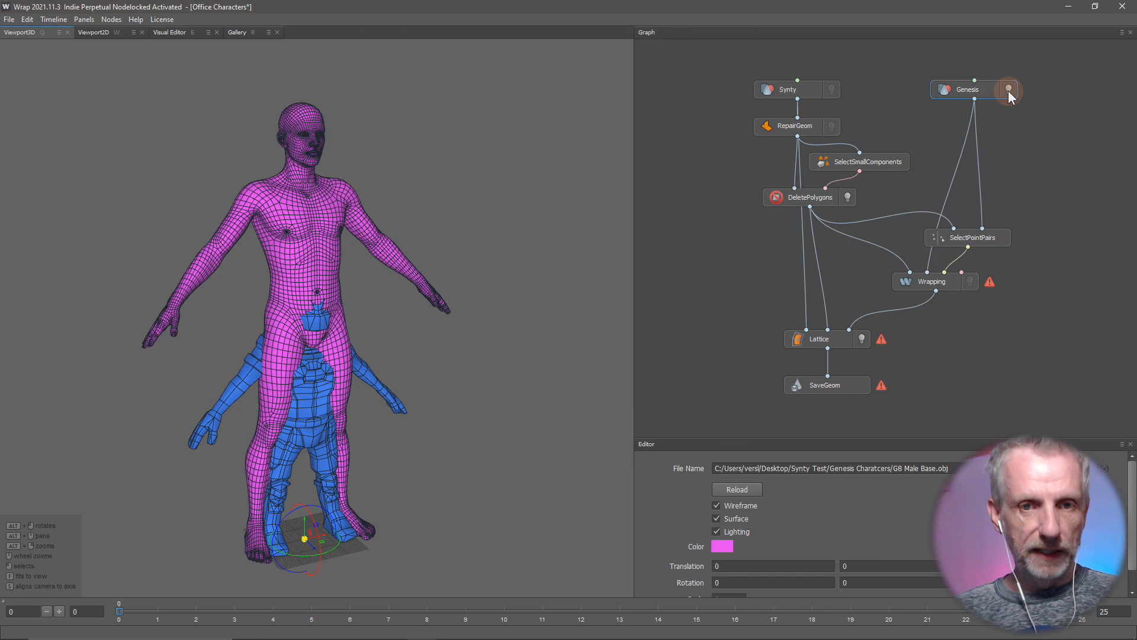
pyautogui.click(1009, 90)
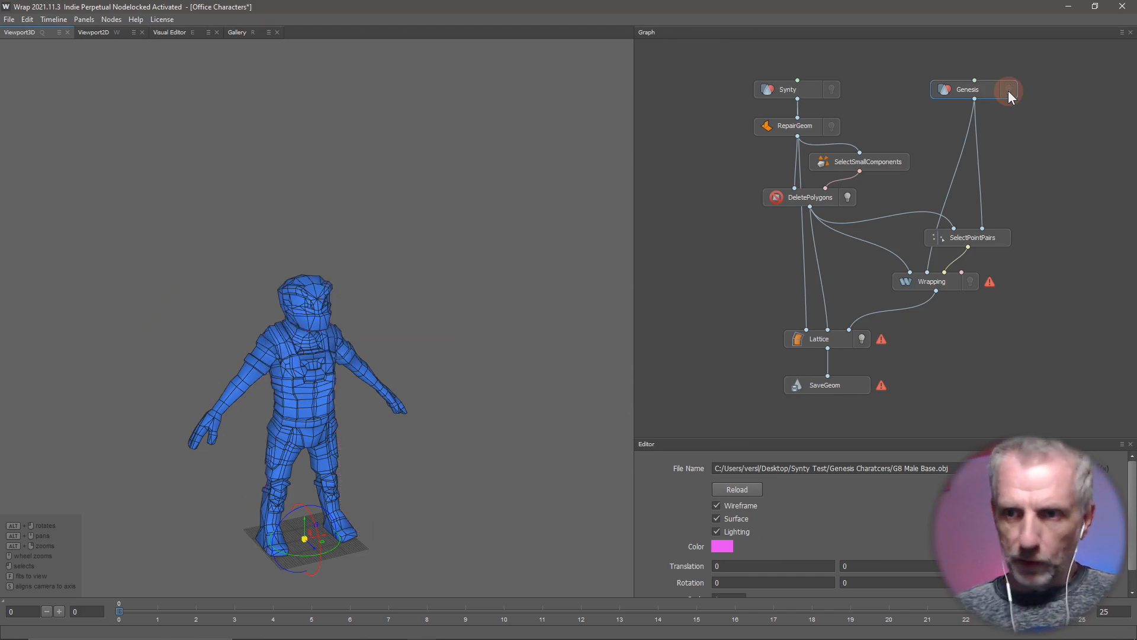
# - Show the SelectPointPairs node in the Visual Editor, review its existing points on both figures, and clear all of them
pyautogui.click(993, 242)
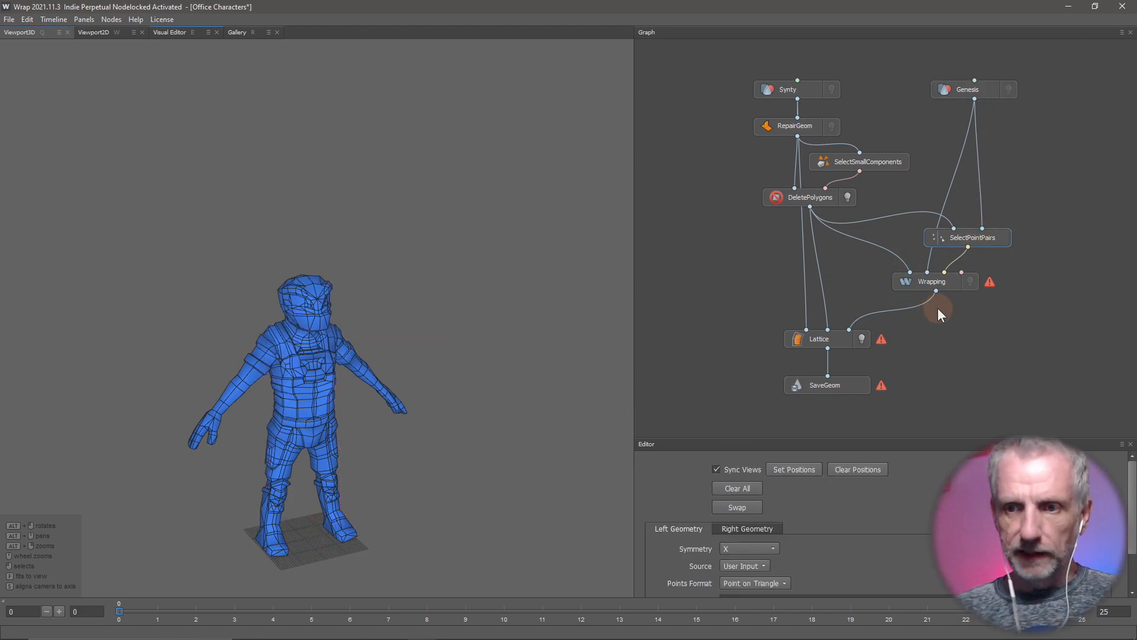
pyautogui.click(175, 32)
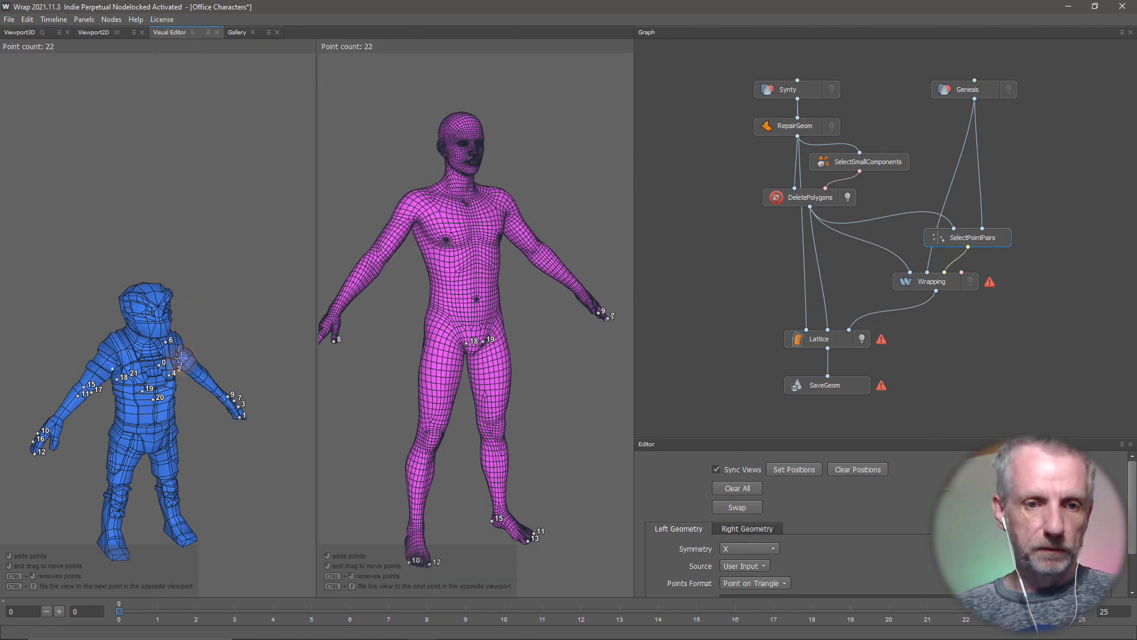
pyautogui.moveTo(172, 362); pyautogui.dragTo(294, 314, button='middle')
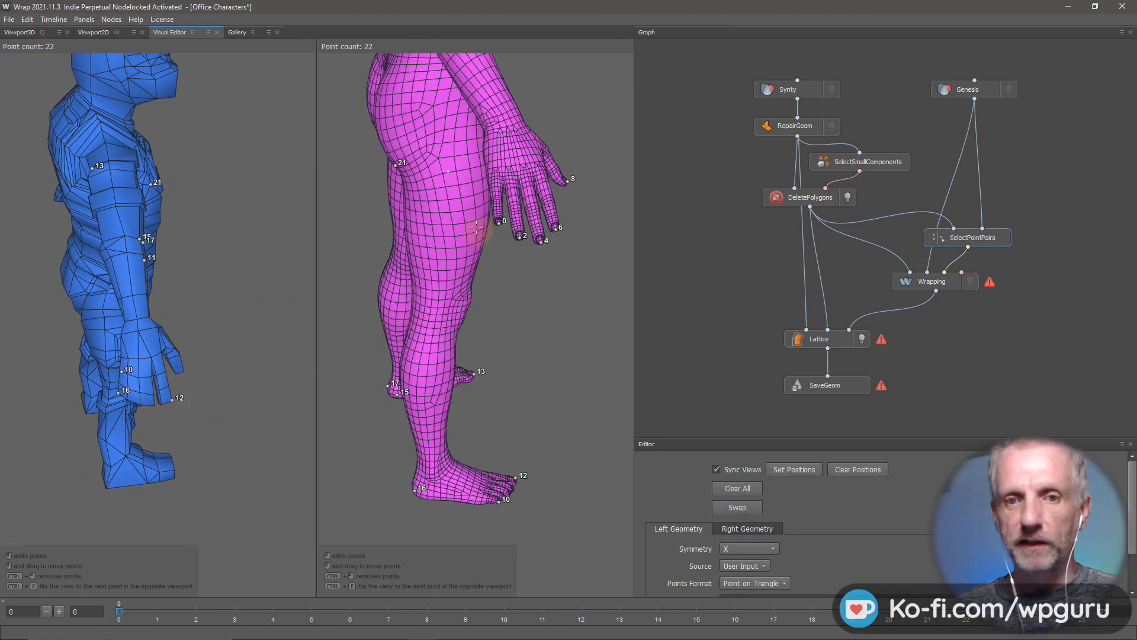
pyautogui.click(539, 241)
pyautogui.moveTo(274, 318); pyautogui.dragTo(51, 286, button='middle')
pyautogui.scroll(-2, 52, 285)
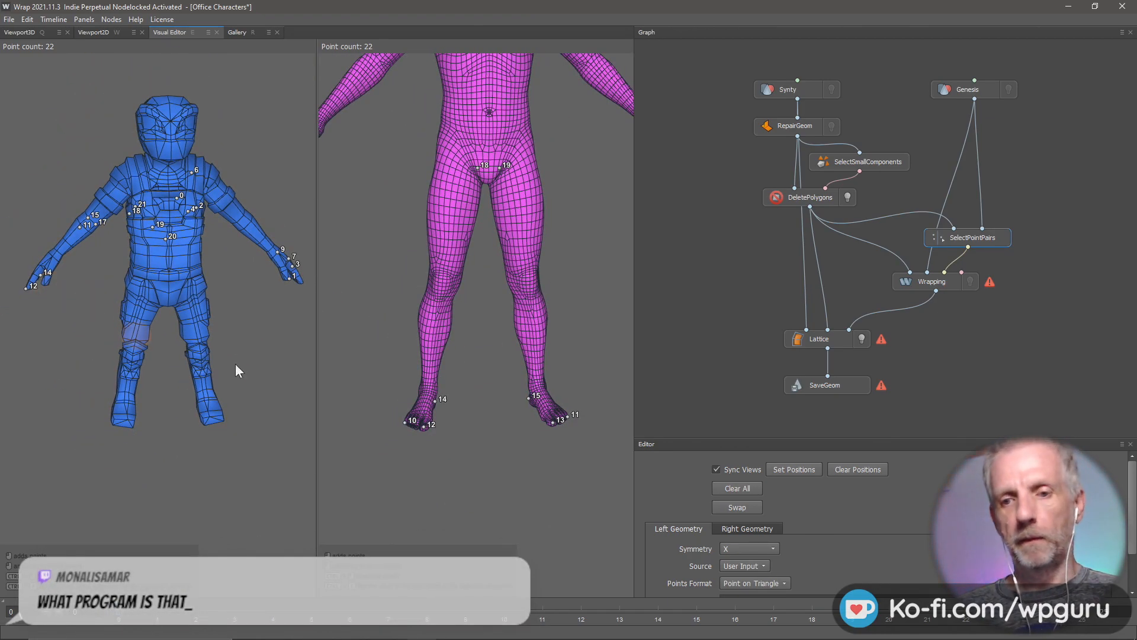
pyautogui.click(736, 487)
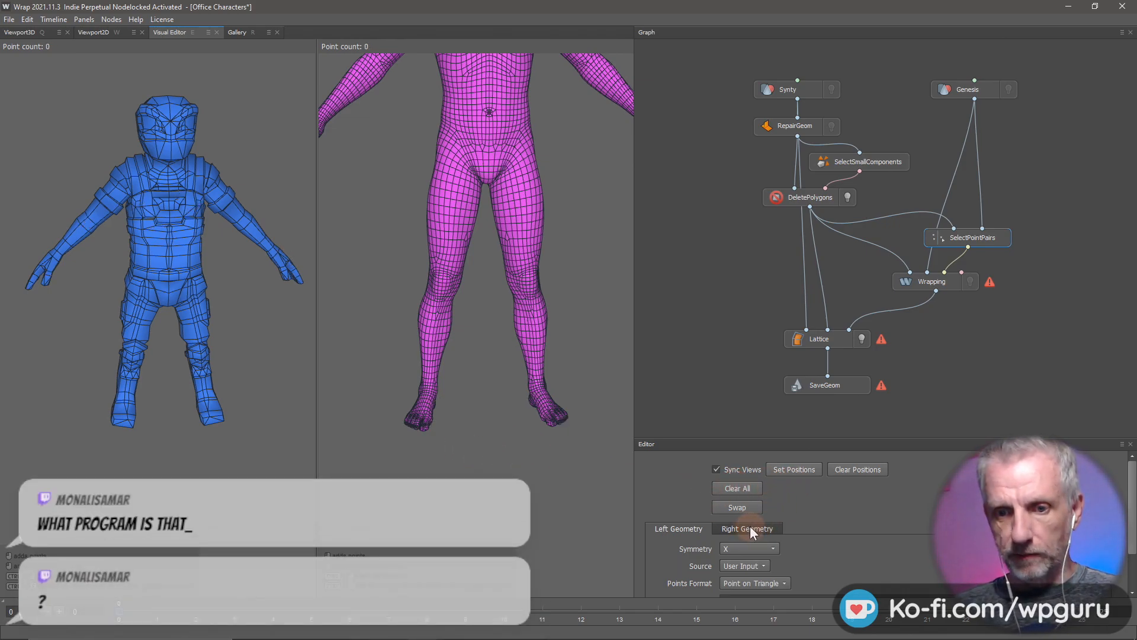
pyautogui.click(685, 528)
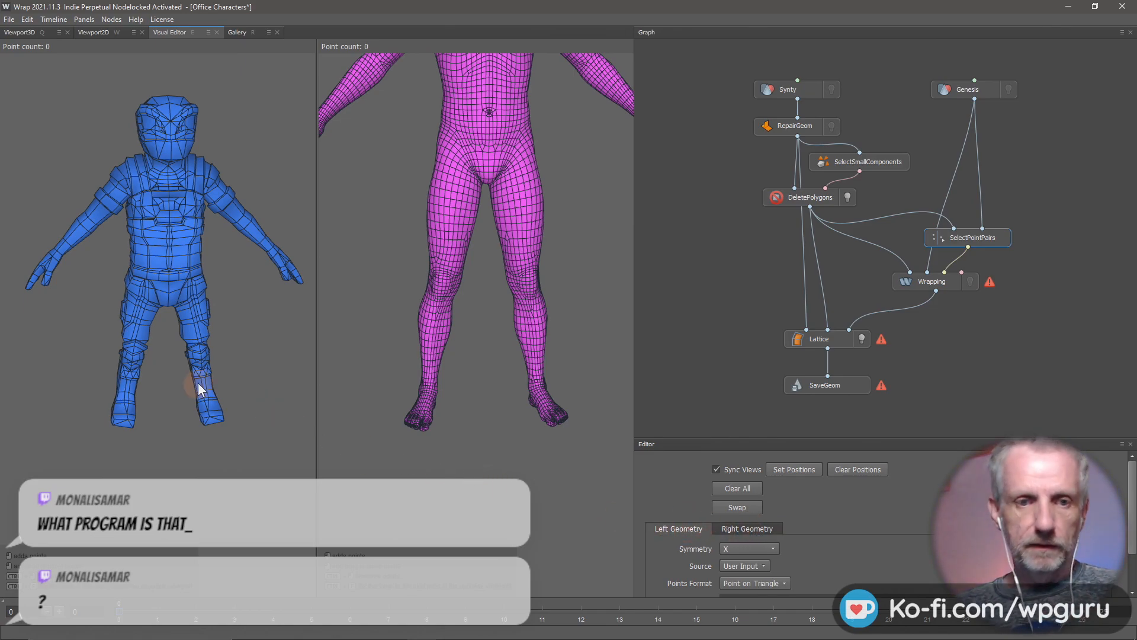
# - Enlarge the Visual Editor area and examine the Synty character's hands and body shape alongside the Genesis figure
pyautogui.moveTo(198, 382); pyautogui.dragTo(474, 373)
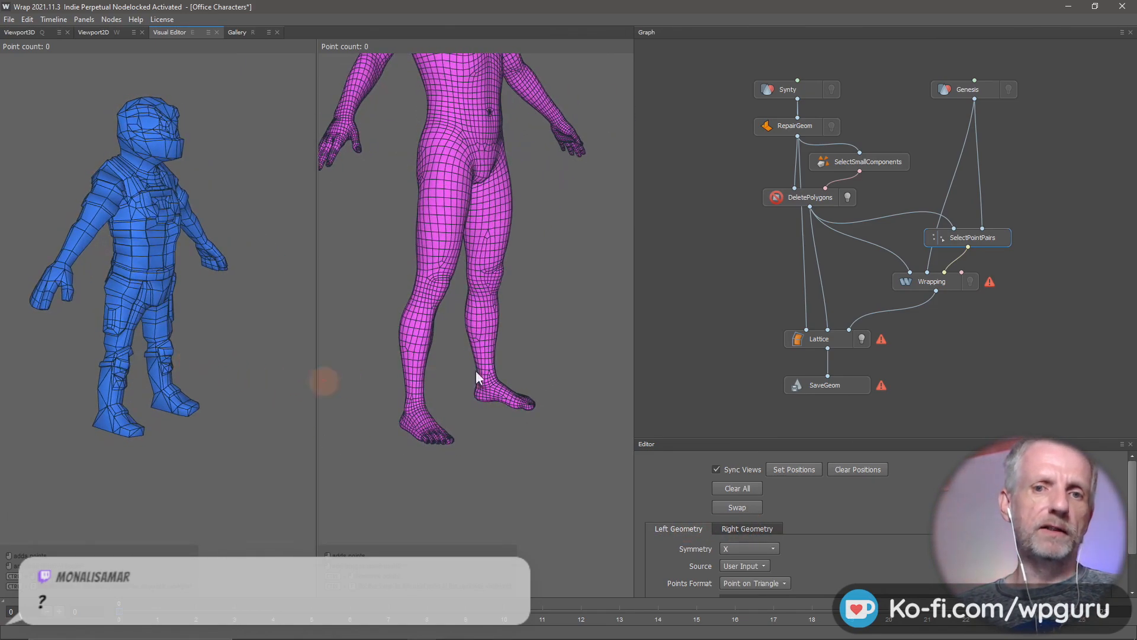
pyautogui.moveTo(627, 328); pyautogui.dragTo(810, 330)
pyautogui.moveTo(240, 286); pyautogui.dragTo(228, 409, button='middle')
pyautogui.scroll(-1, 211, 403)
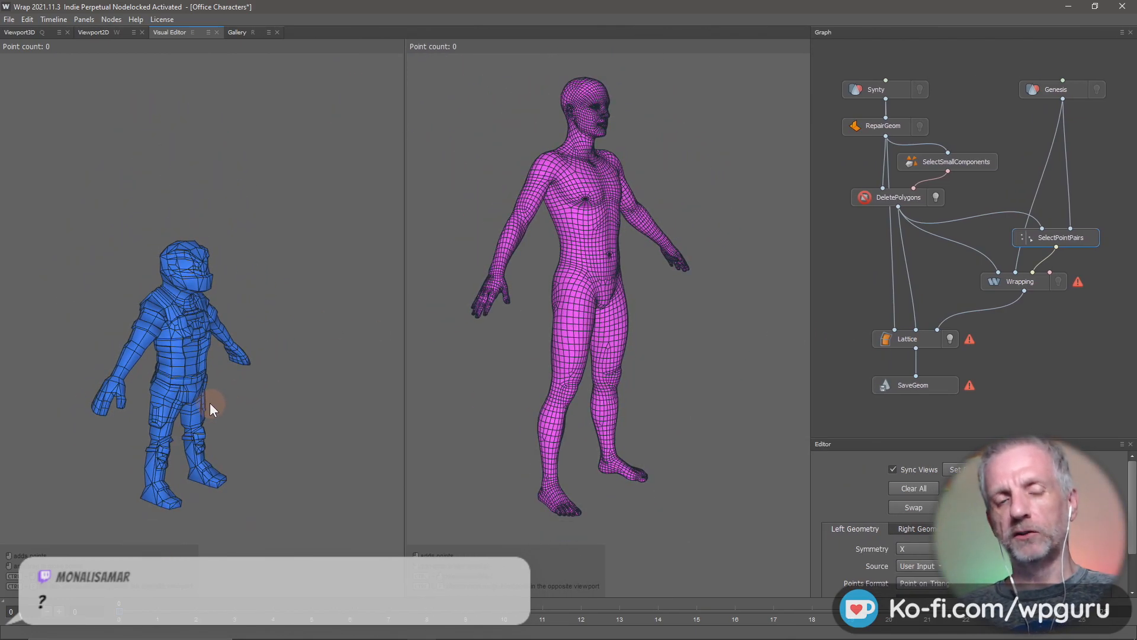
pyautogui.scroll(3, 210, 403)
pyautogui.moveTo(209, 402); pyautogui.dragTo(311, 329)
pyautogui.scroll(5, 310, 329)
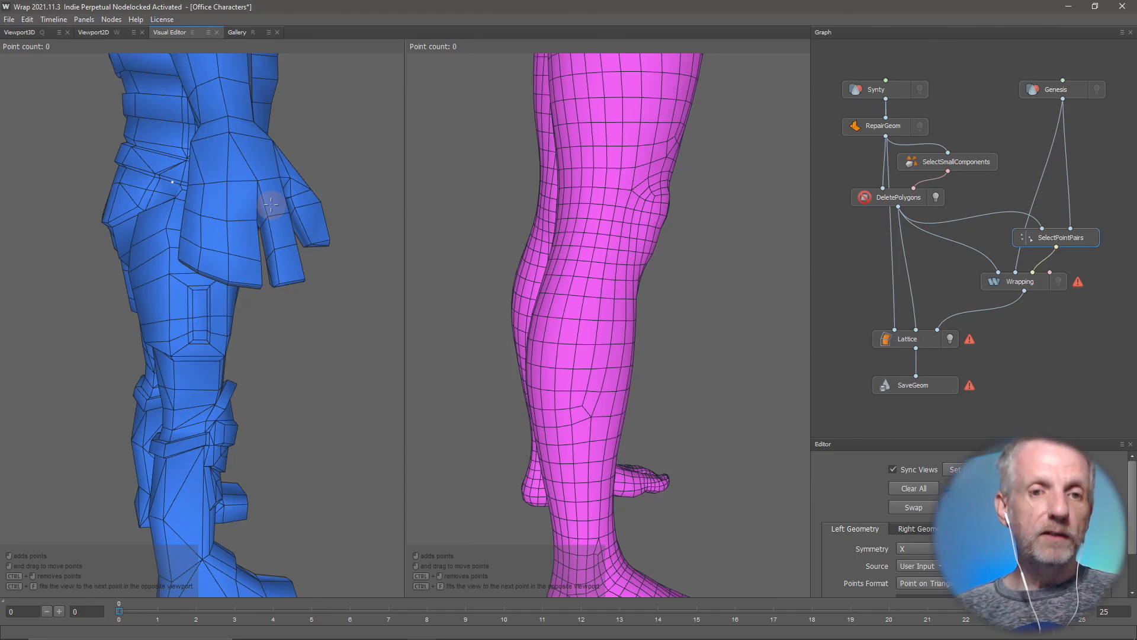
pyautogui.scroll(1, 271, 204)
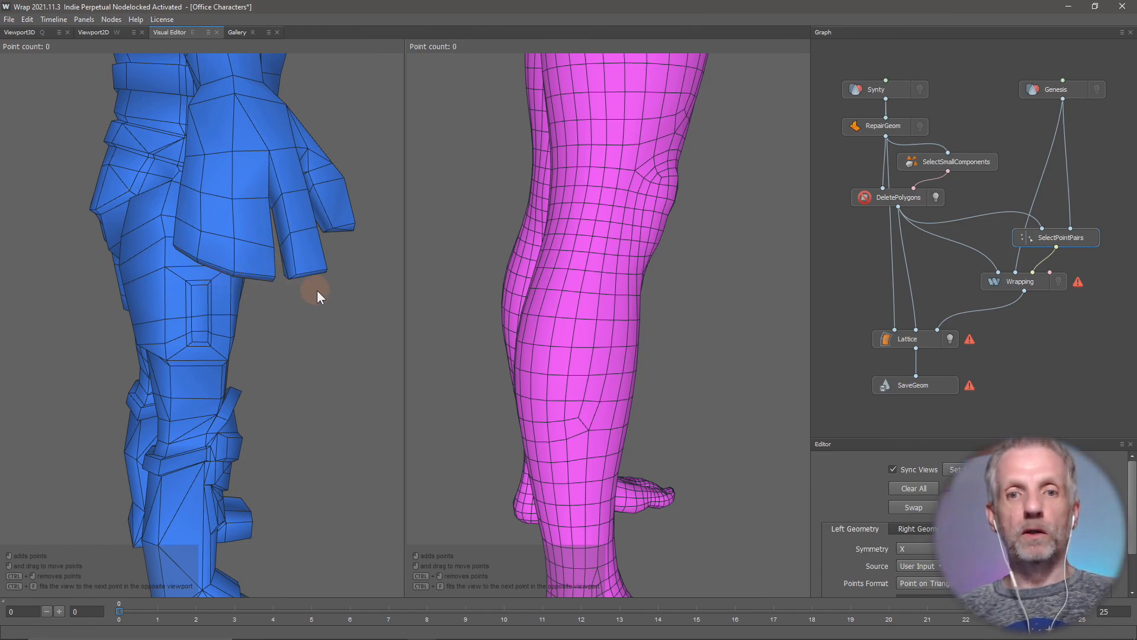
pyautogui.moveTo(332, 322); pyautogui.dragTo(211, 321)
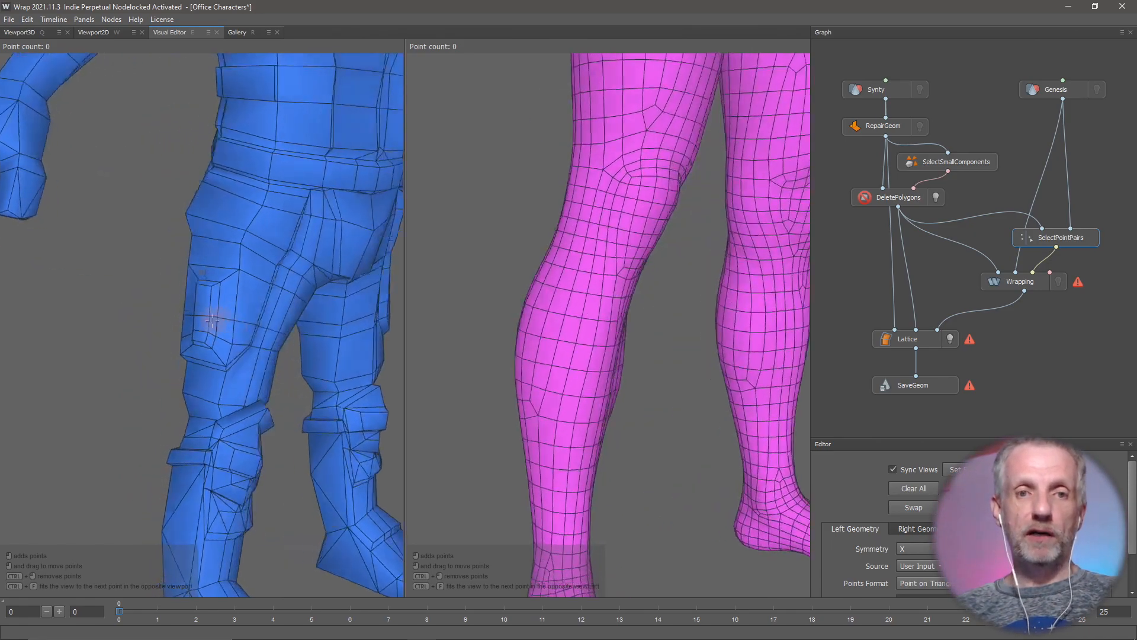
pyautogui.scroll(-10, 183, 322)
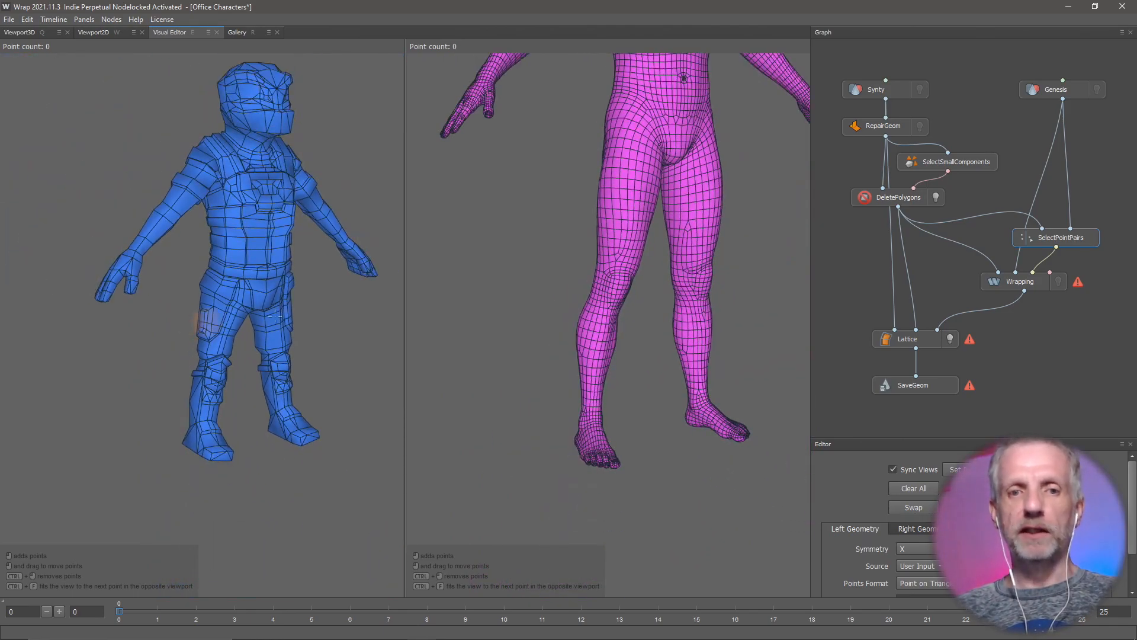
pyautogui.moveTo(812, 284); pyautogui.dragTo(838, 284)
pyautogui.scroll(-6, 332, 292)
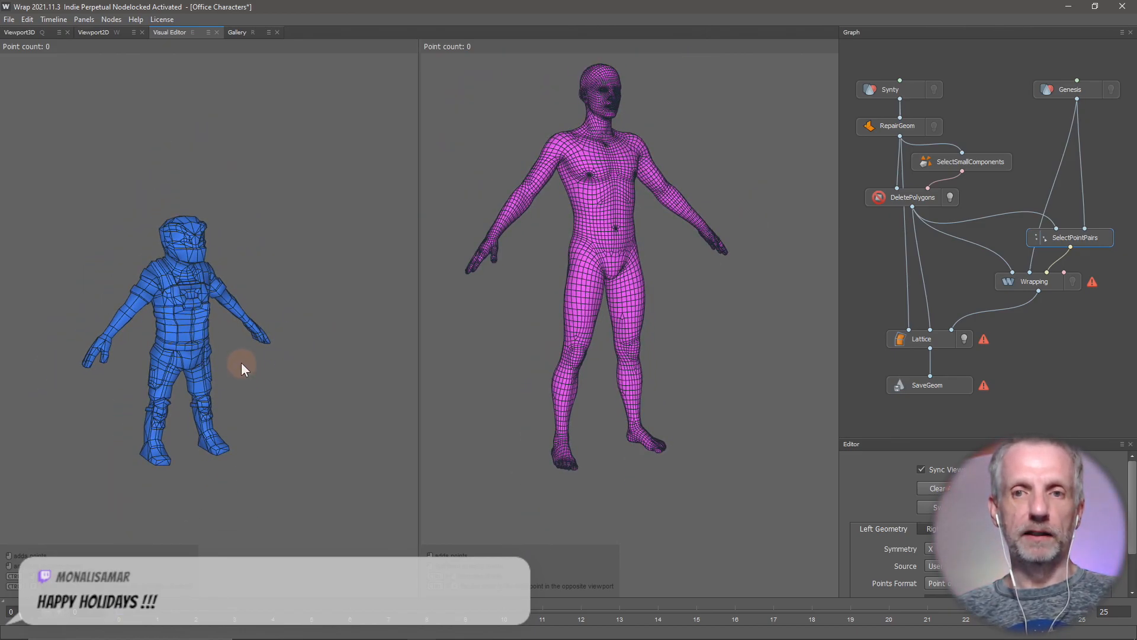
# - Place points on the Synty character's right hand: three along the fused fingers' tips, one on the index fingertip and one on the thumb tip
pyautogui.scroll(8, 240, 363)
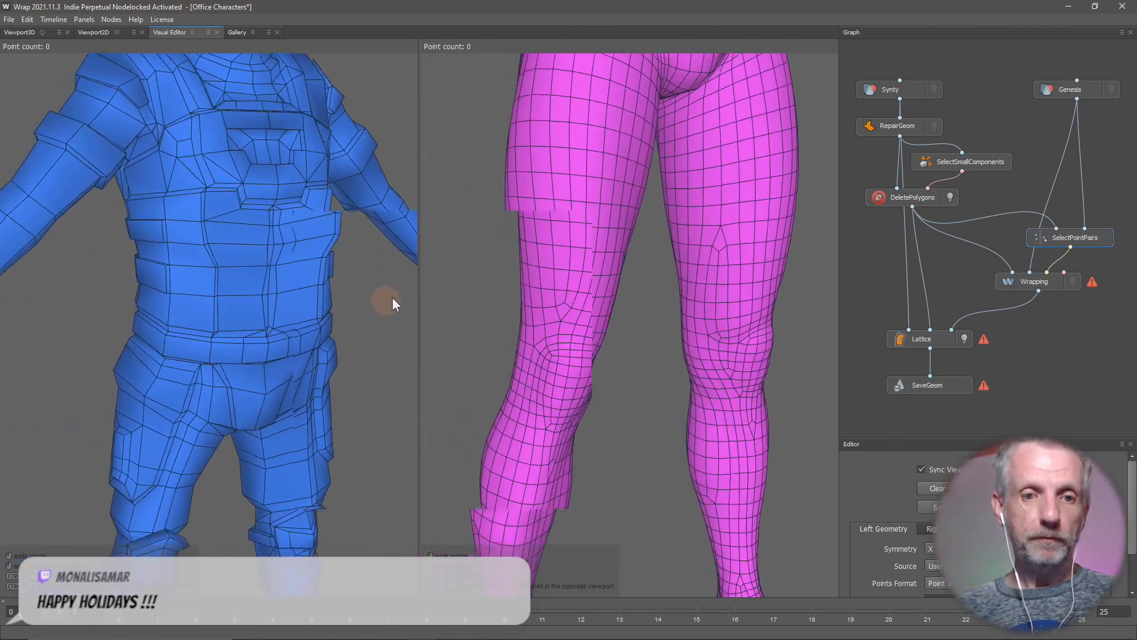
pyautogui.moveTo(392, 299); pyautogui.dragTo(276, 410)
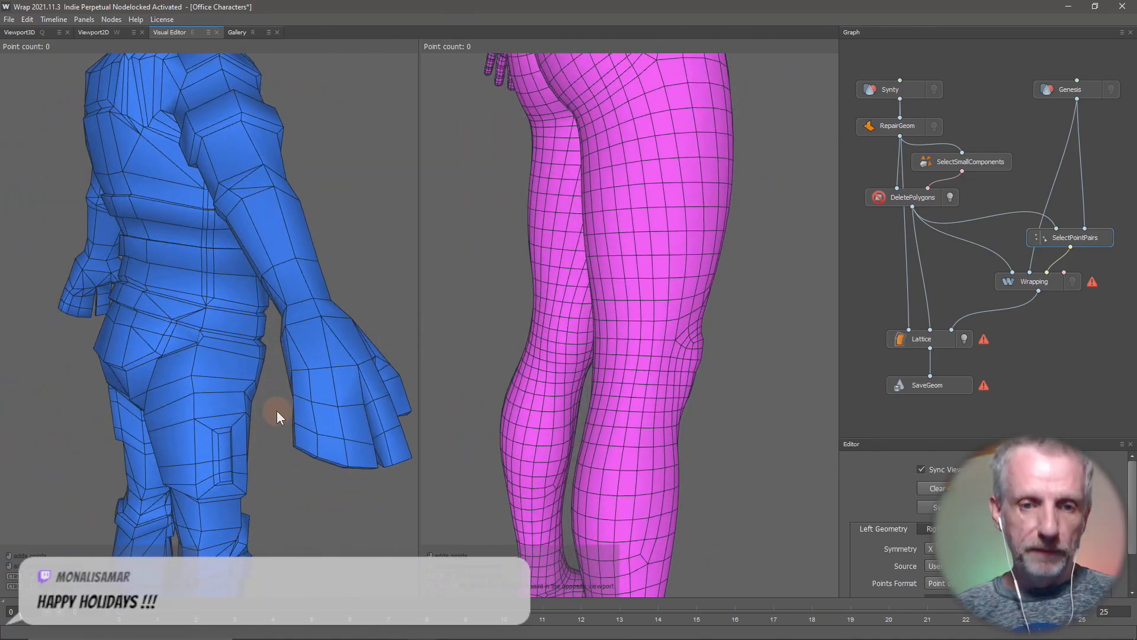
pyautogui.click(306, 449)
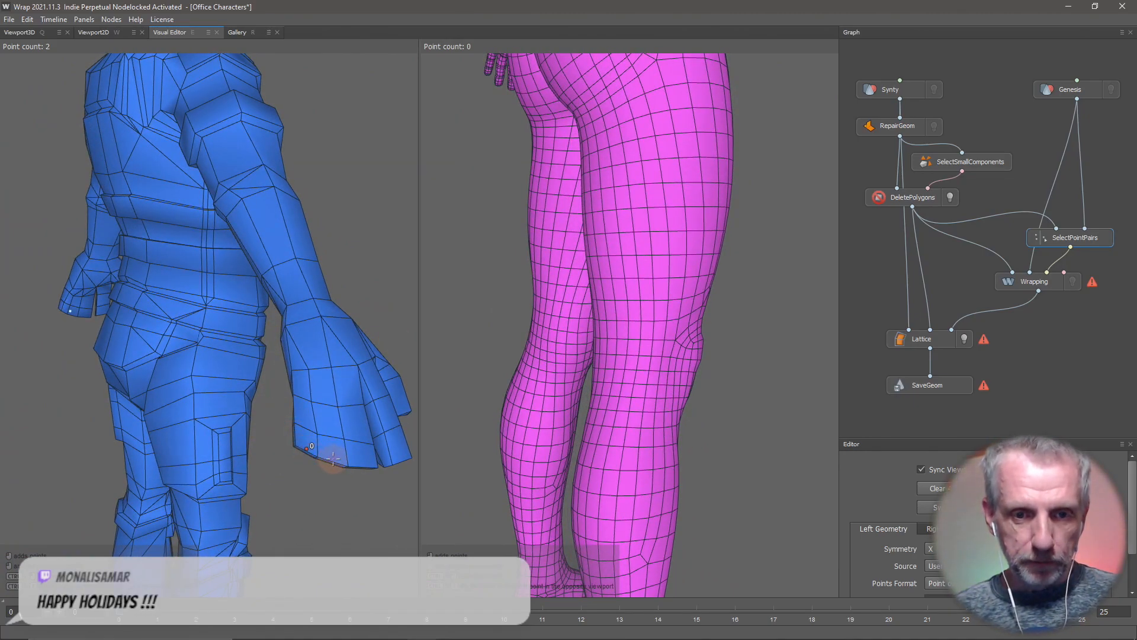
pyautogui.click(335, 460)
pyautogui.click(364, 465)
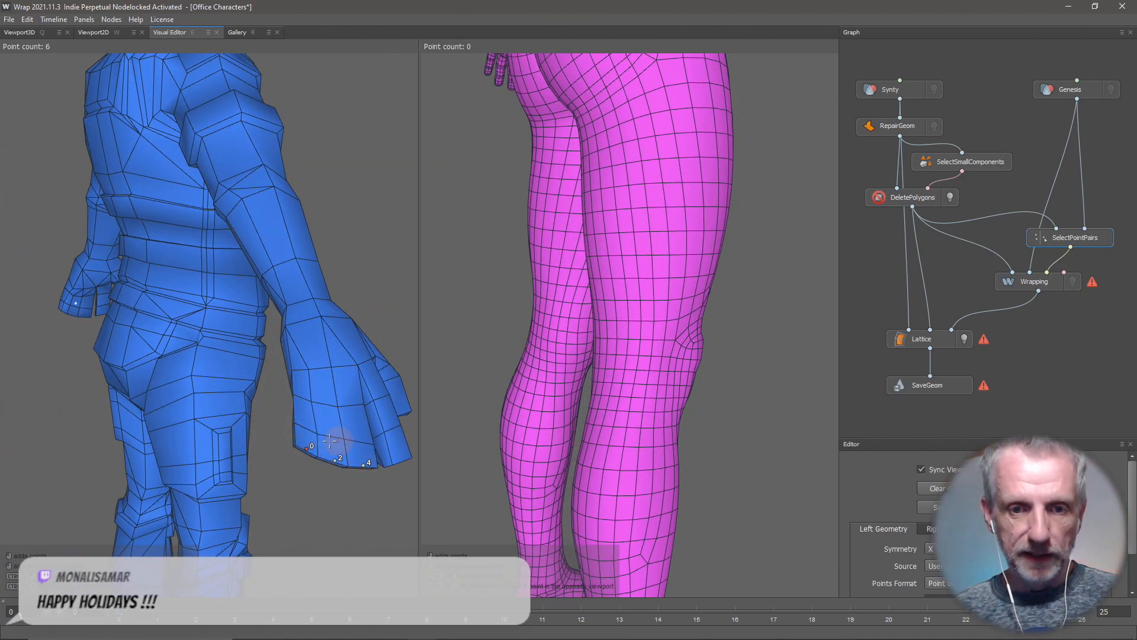
pyautogui.moveTo(363, 465); pyautogui.dragTo(112, 421)
pyautogui.click(150, 477)
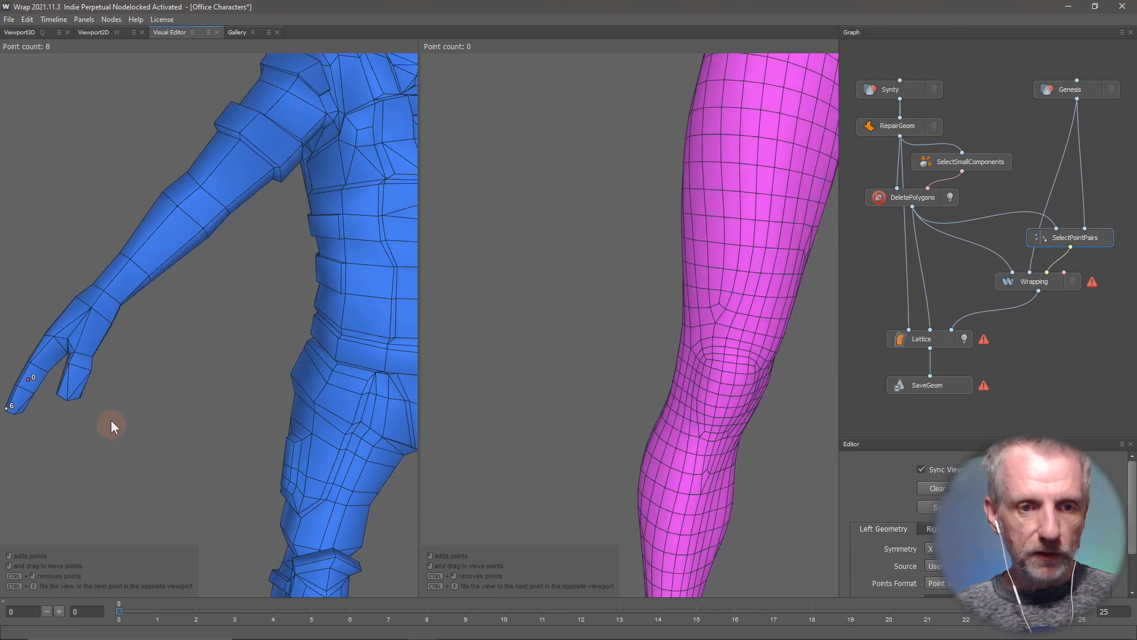
pyautogui.click(68, 396)
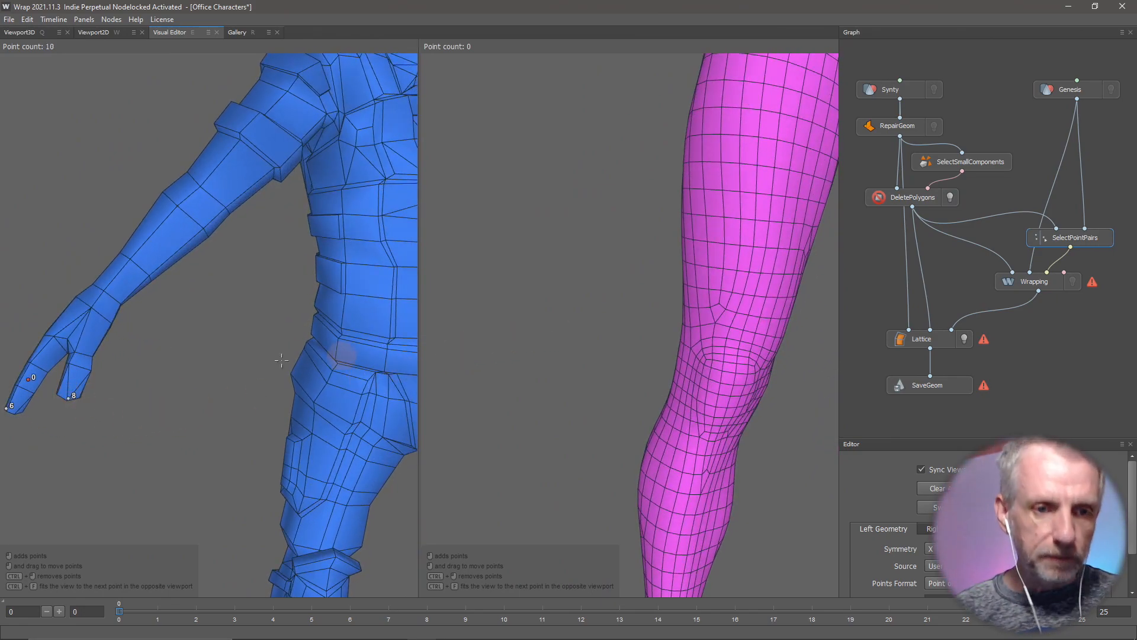
# - Place the matching points on the Genesis figure's right hand, from little, ring, middle and index fingertips to the thumb tip
pyautogui.moveTo(214, 362)
pyautogui.mouseDown()
pyautogui.moveTo(274, 360)
pyautogui.moveTo(299, 381)
pyautogui.moveTo(219, 375)
pyautogui.mouseUp()
pyautogui.moveTo(523, 296); pyautogui.dragTo(465, 525, button='middle')
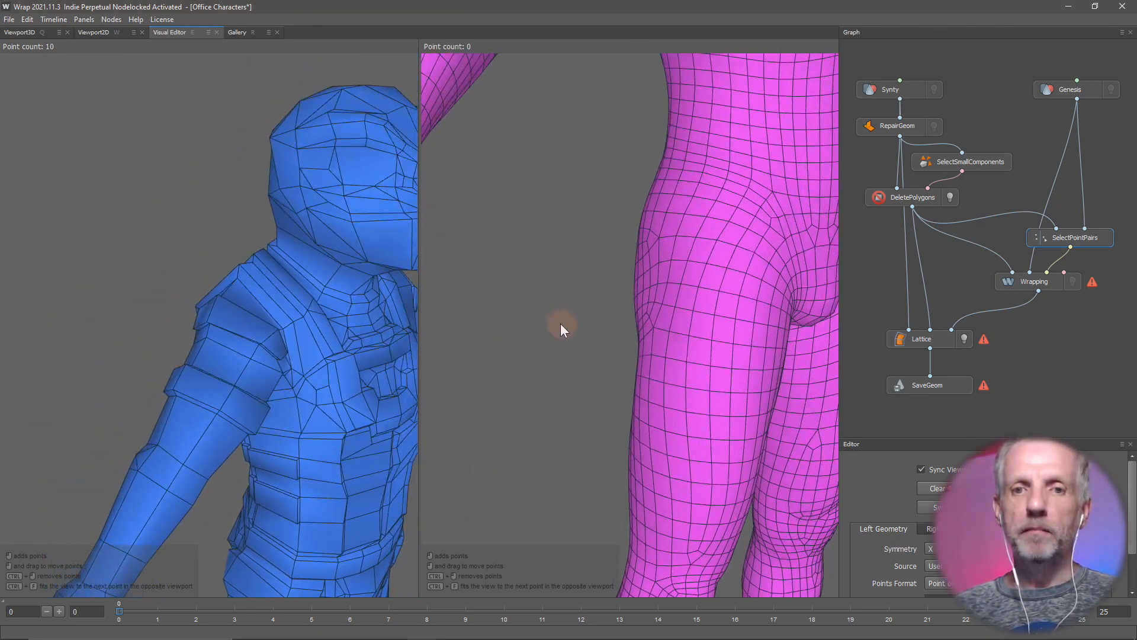
pyautogui.moveTo(560, 326); pyautogui.dragTo(574, 335, button='middle')
pyautogui.moveTo(574, 336); pyautogui.dragTo(617, 358)
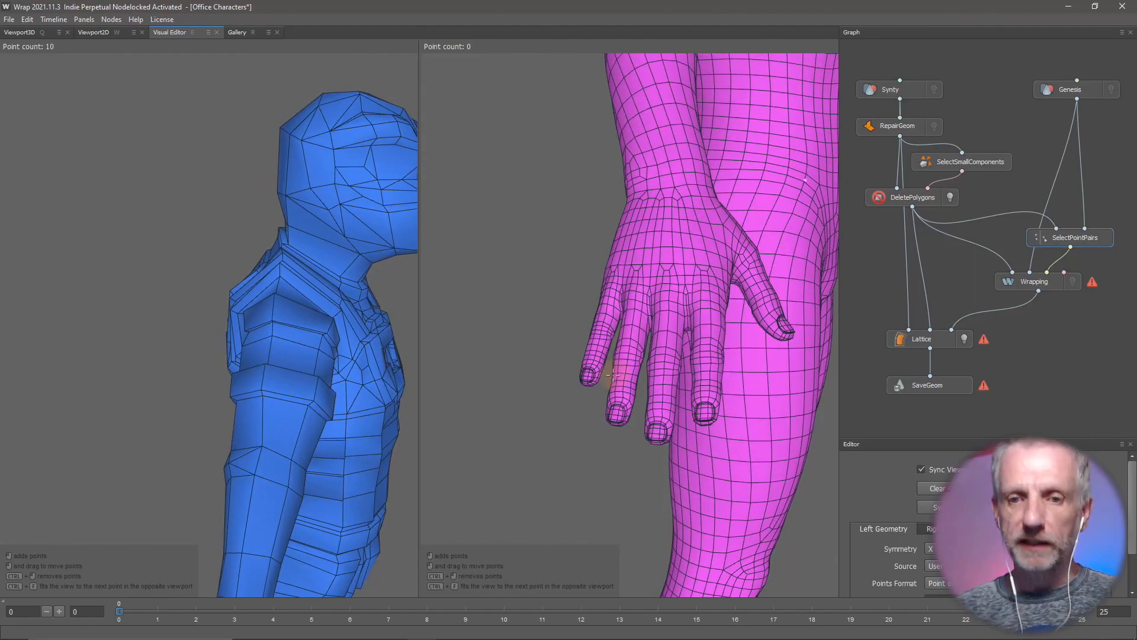
pyautogui.click(589, 375)
pyautogui.click(599, 408)
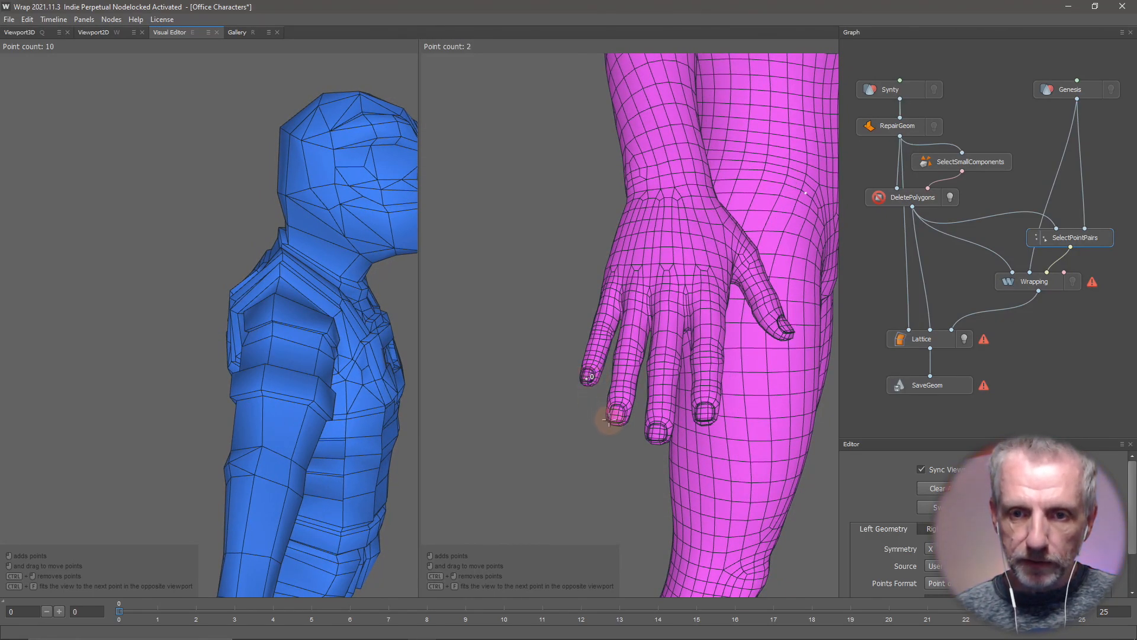
pyautogui.click(656, 437)
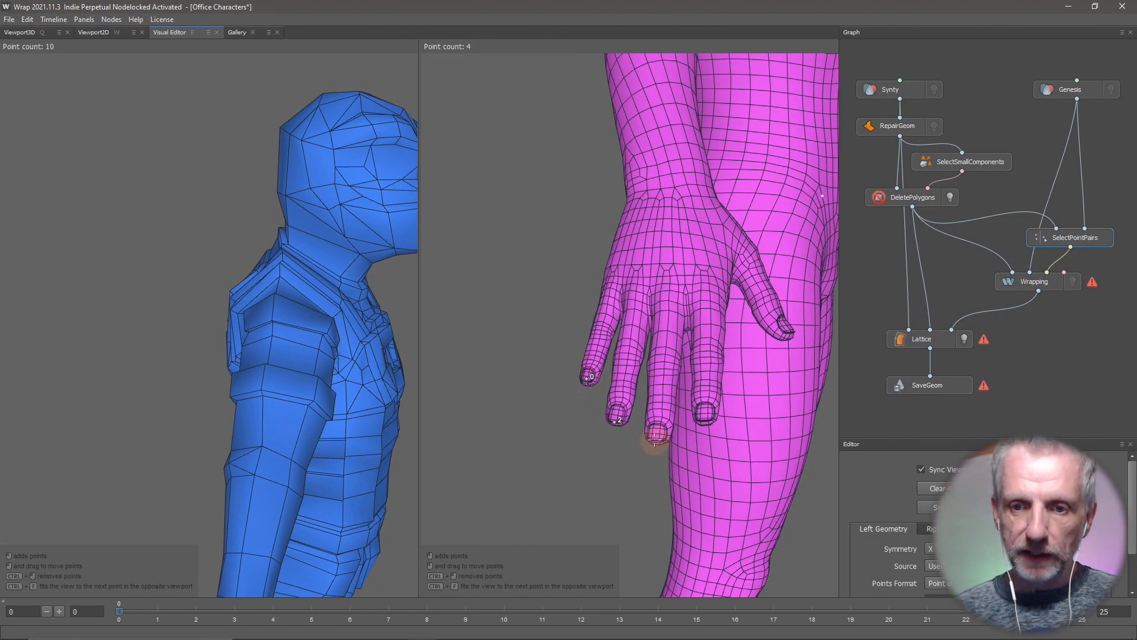
pyautogui.click(702, 425)
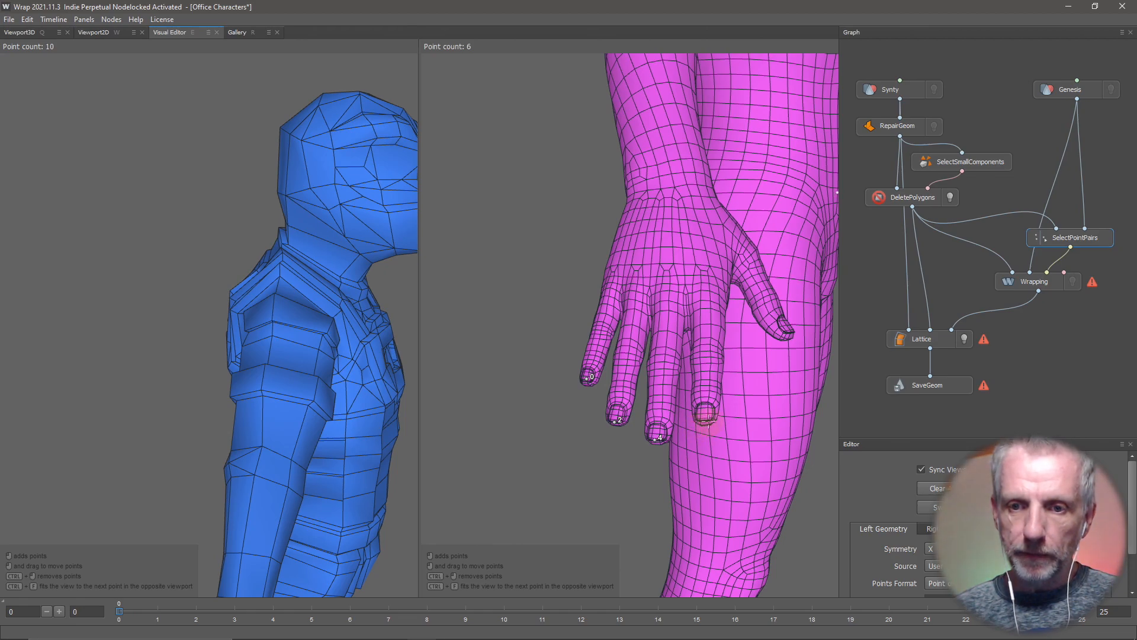
pyautogui.click(705, 415)
pyautogui.moveTo(705, 414)
pyautogui.mouseDown()
pyautogui.moveTo(733, 409)
pyautogui.moveTo(716, 407)
pyautogui.mouseUp()
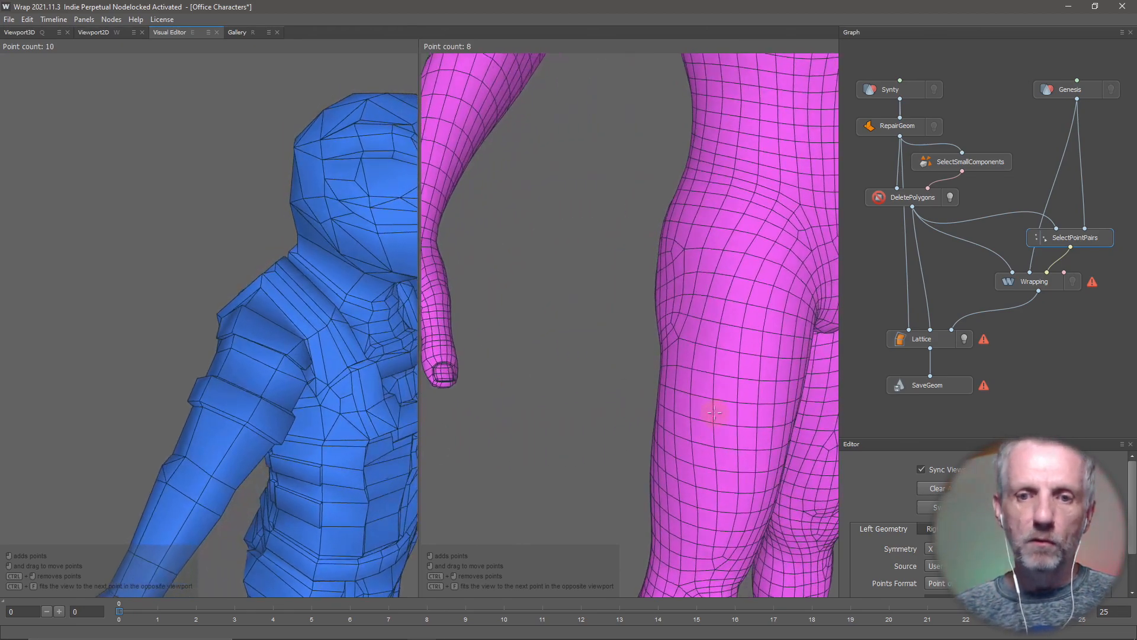
pyautogui.click(446, 375)
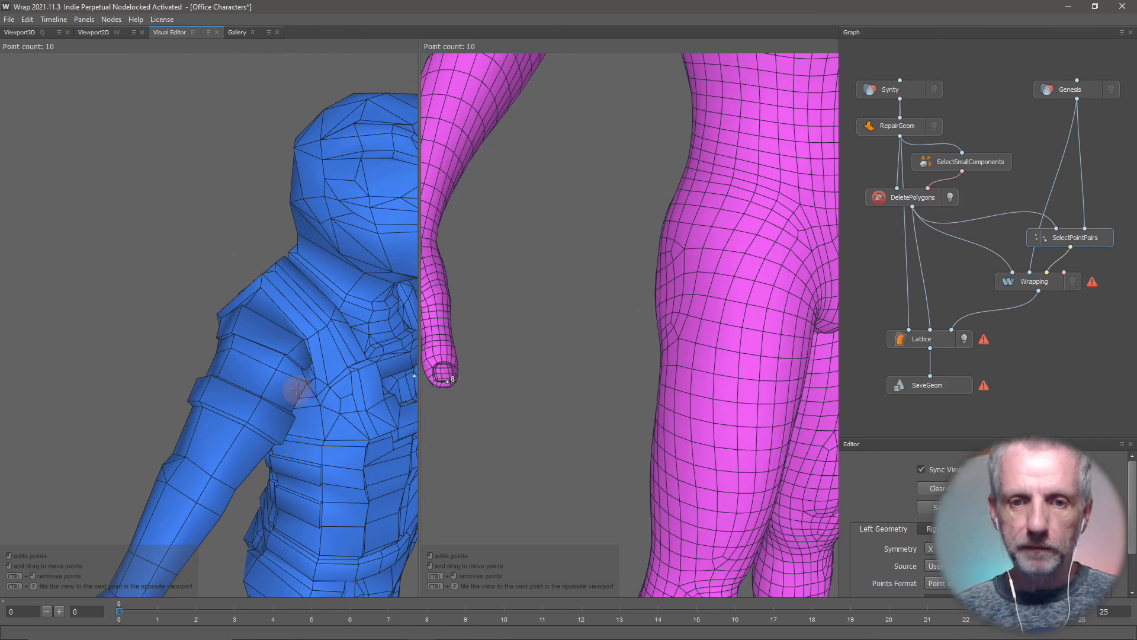
# - Place two points on the outer and inner front corners of the Synty character's right foot
pyautogui.scroll(-5, 290, 382)
pyautogui.moveTo(229, 378); pyautogui.dragTo(277, 364)
pyautogui.scroll(-1, 276, 365)
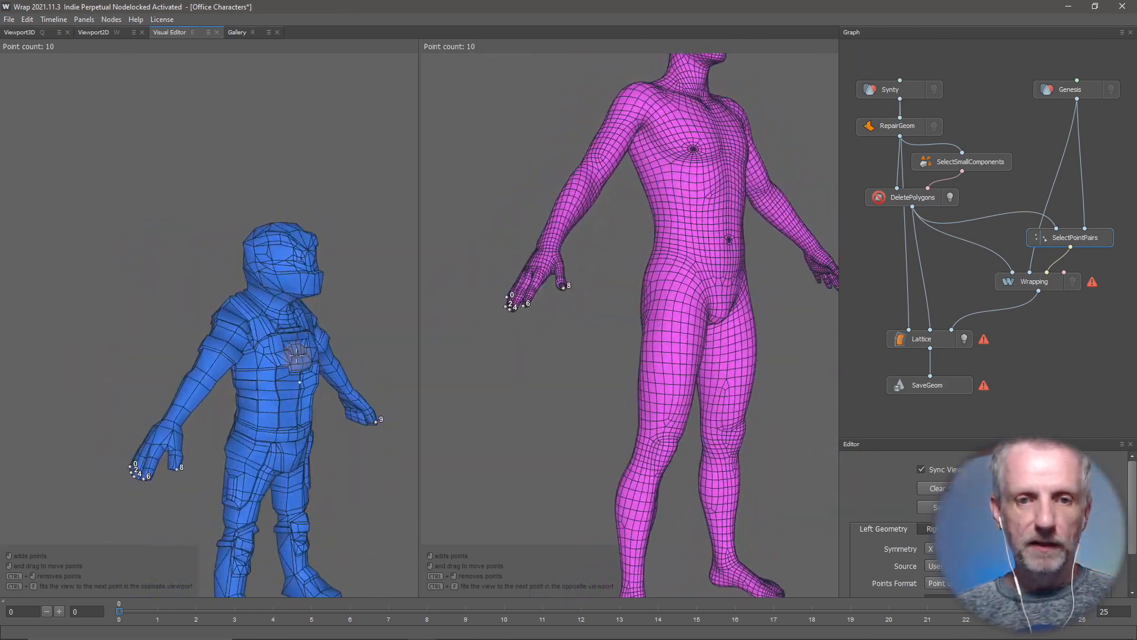
pyautogui.moveTo(279, 362); pyautogui.dragTo(237, 192, button='middle')
pyautogui.scroll(-1, 237, 193)
pyautogui.scroll(8, 237, 193)
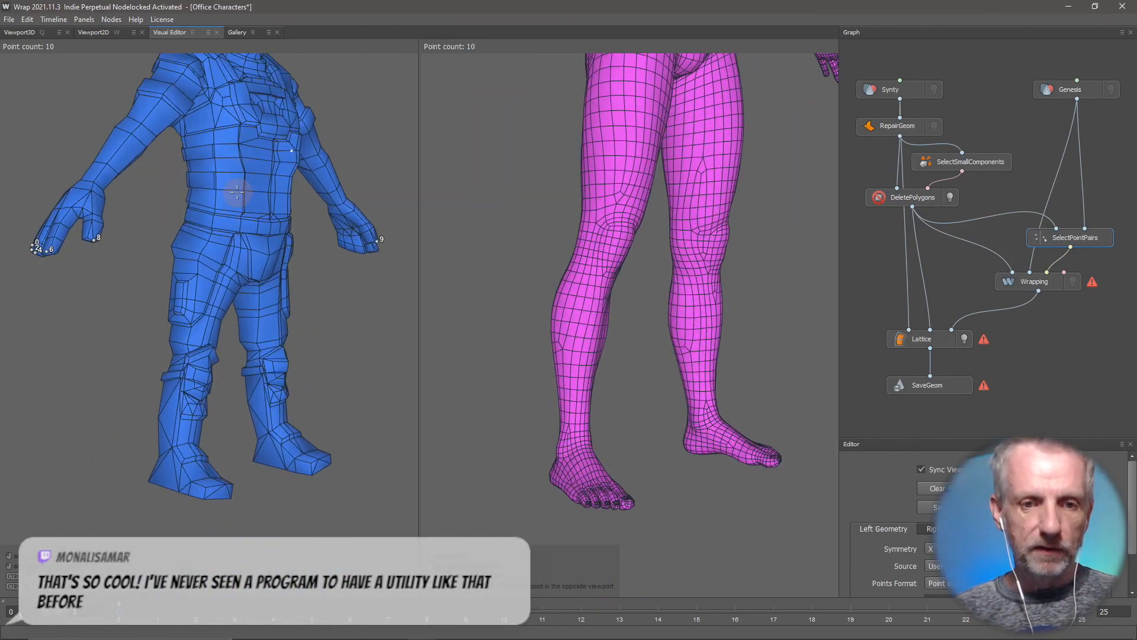
pyautogui.moveTo(220, 247); pyautogui.dragTo(233, 91, button='middle')
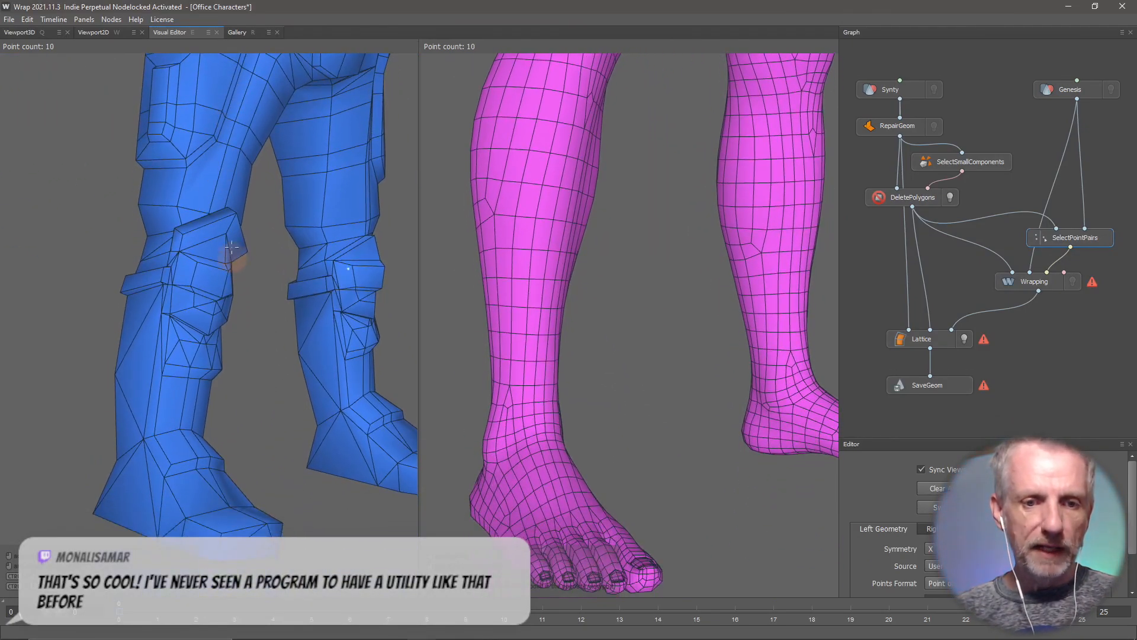
pyautogui.moveTo(240, 216); pyautogui.dragTo(247, 247)
pyautogui.moveTo(257, 288); pyautogui.dragTo(148, 403)
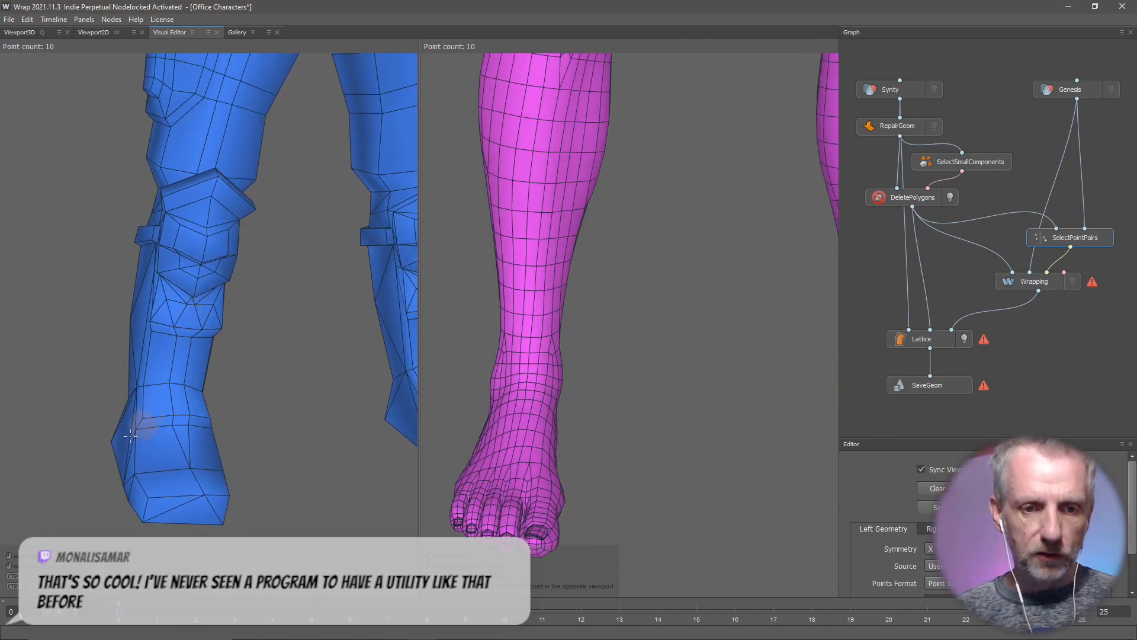
pyautogui.click(144, 510)
pyautogui.moveTo(236, 500); pyautogui.dragTo(151, 496)
pyautogui.click(150, 497)
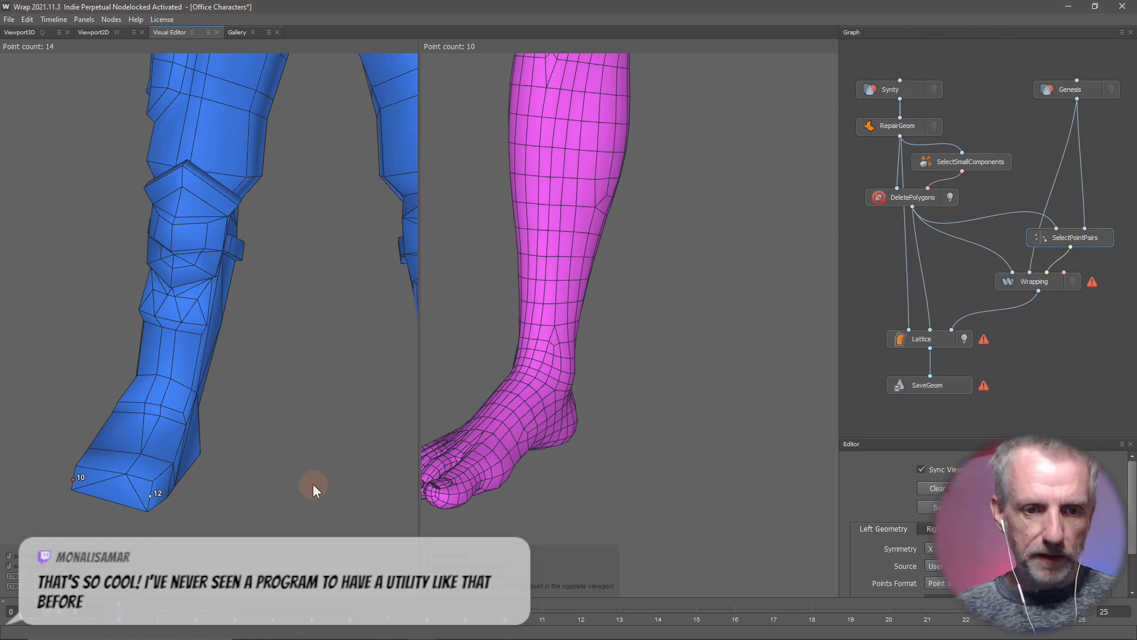
# - Place the matching points on the Genesis figure's right foot: one at the little toe and one at the big toe
pyautogui.keyDown('alt'); pyautogui.moveTo(459, 483); pyautogui.dragTo(530, 496); pyautogui.keyUp('alt')
pyautogui.click(589, 538)
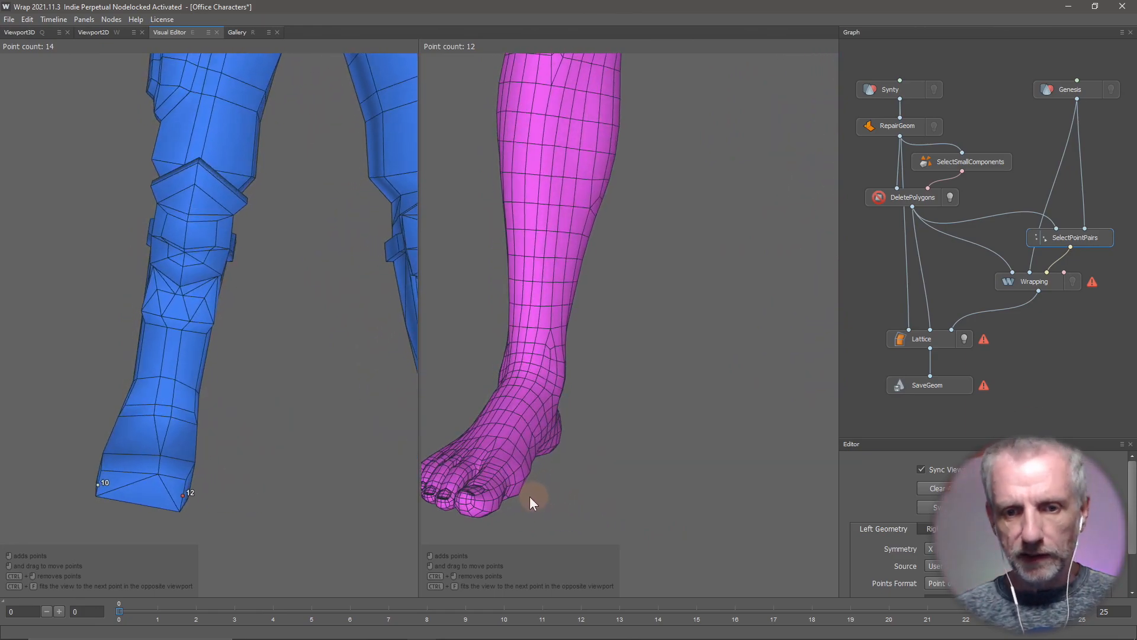
pyautogui.click(478, 500)
# - Place two points on the back of the Synty character's right foot, at the inner and outer heel corners
pyautogui.keyDown('alt'); pyautogui.moveTo(308, 477); pyautogui.dragTo(239, 474); pyautogui.keyUp('alt')
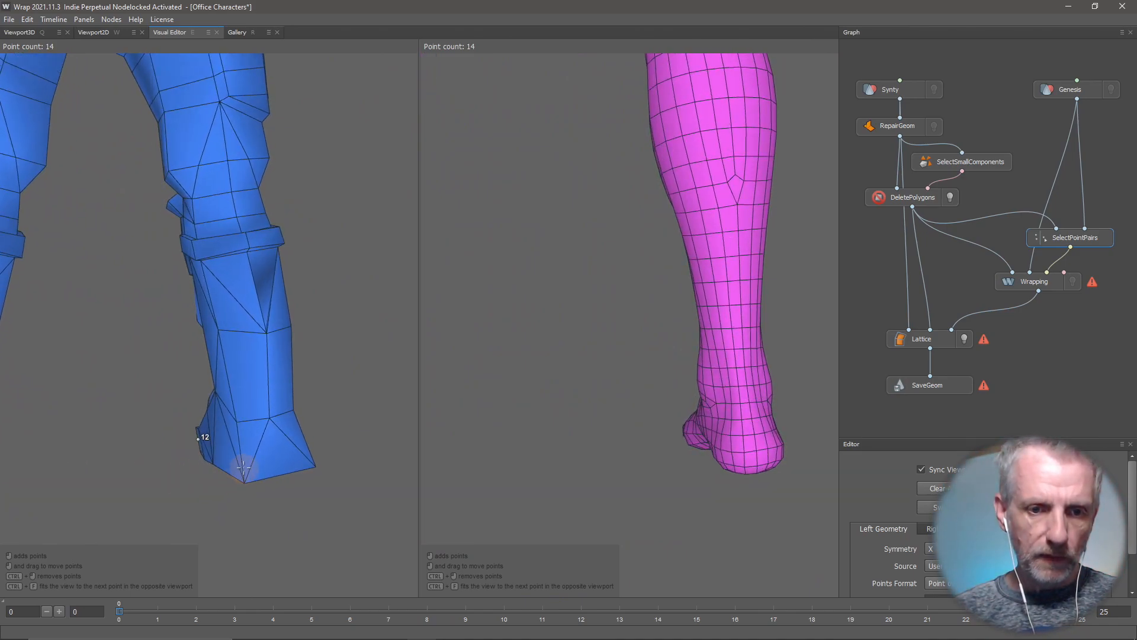
pyautogui.click(243, 468)
pyautogui.keyDown('alt'); pyautogui.moveTo(311, 471); pyautogui.dragTo(276, 469); pyautogui.keyUp('alt')
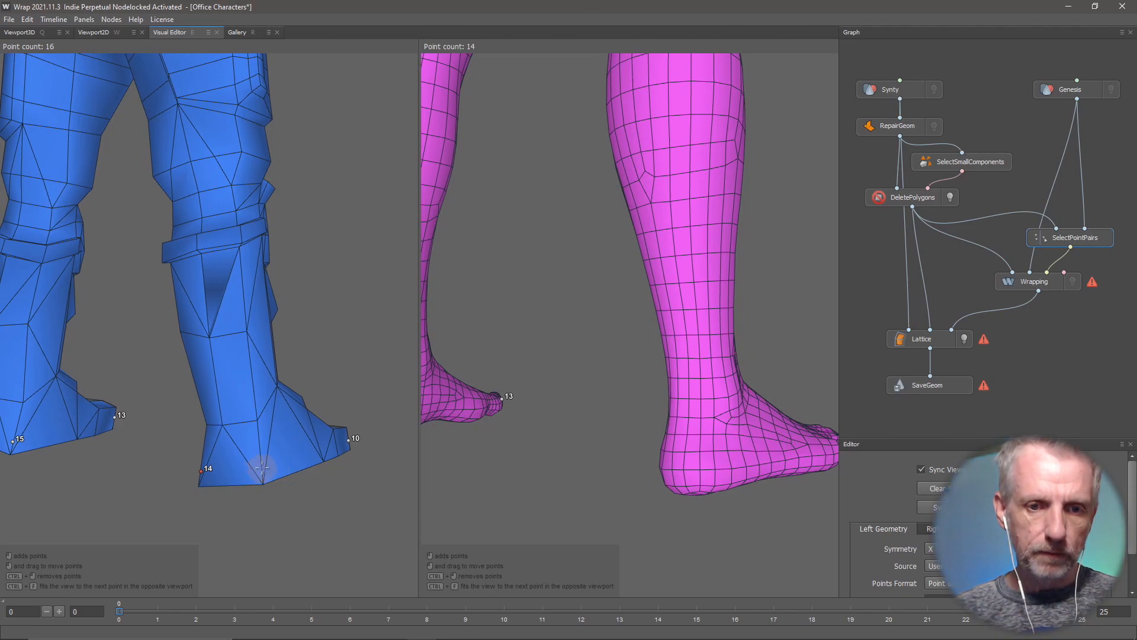
pyautogui.click(262, 467)
# - Place the matching inner and outer heel points on the Genesis figure's right foot
pyautogui.keyDown('alt'); pyautogui.moveTo(555, 461); pyautogui.dragTo(715, 466); pyautogui.keyUp('alt')
pyautogui.click(728, 448)
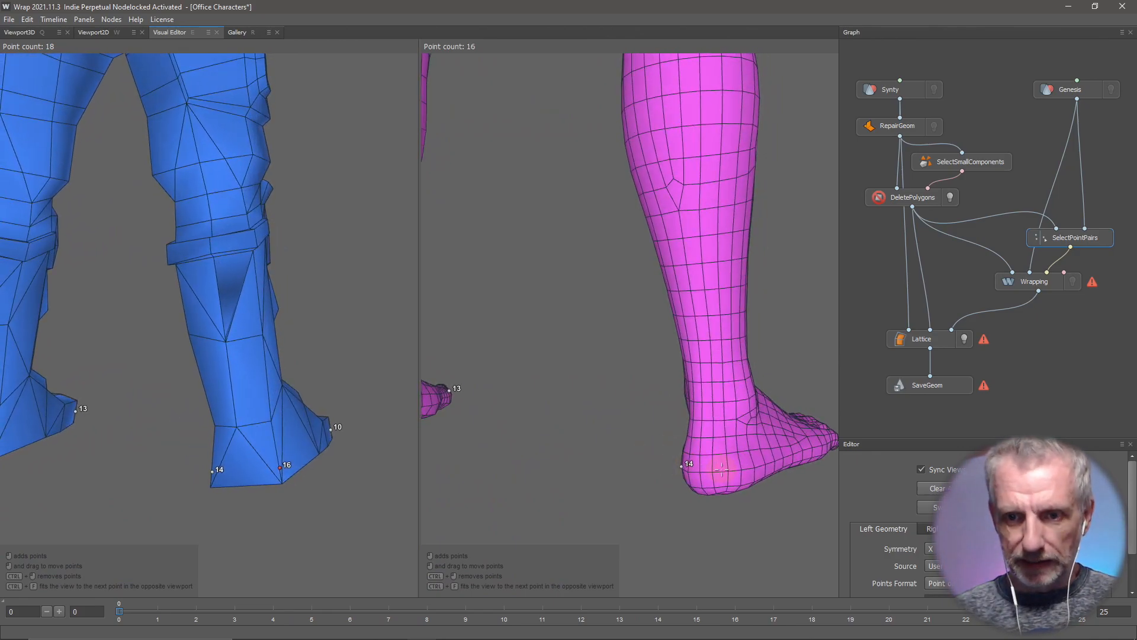
pyautogui.click(724, 471)
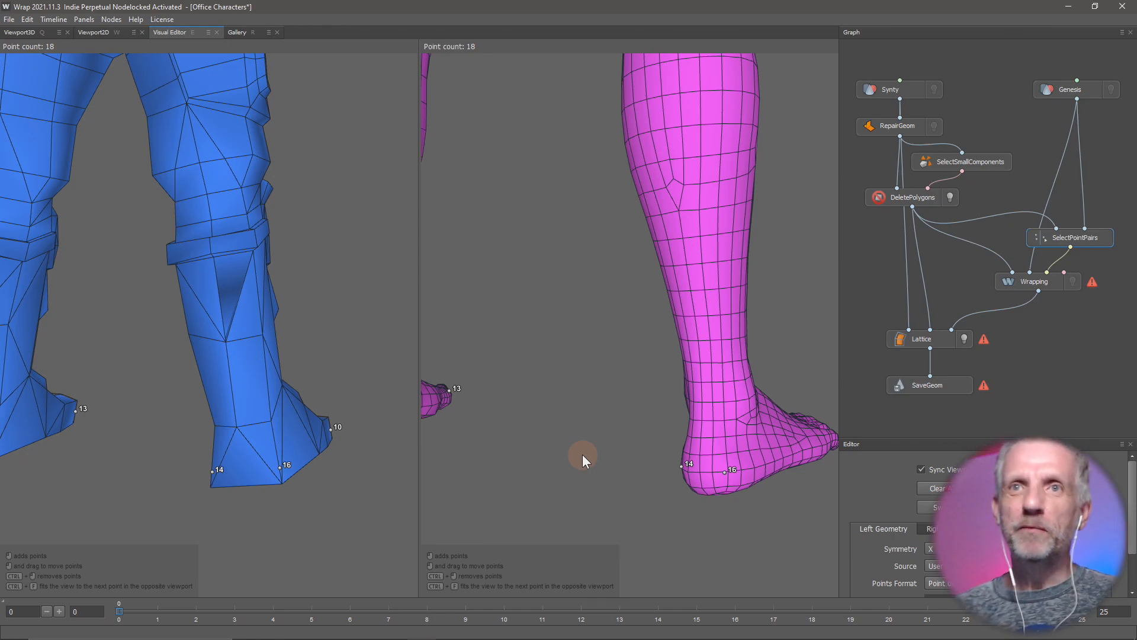
# - Examine the hand and foot point pairs on both full figures from the front and at an angle
pyautogui.keyDown('alt'); pyautogui.moveTo(283, 449); pyautogui.dragTo(2, 448); pyautogui.keyUp('alt')
pyautogui.scroll(-6, 184, 397)
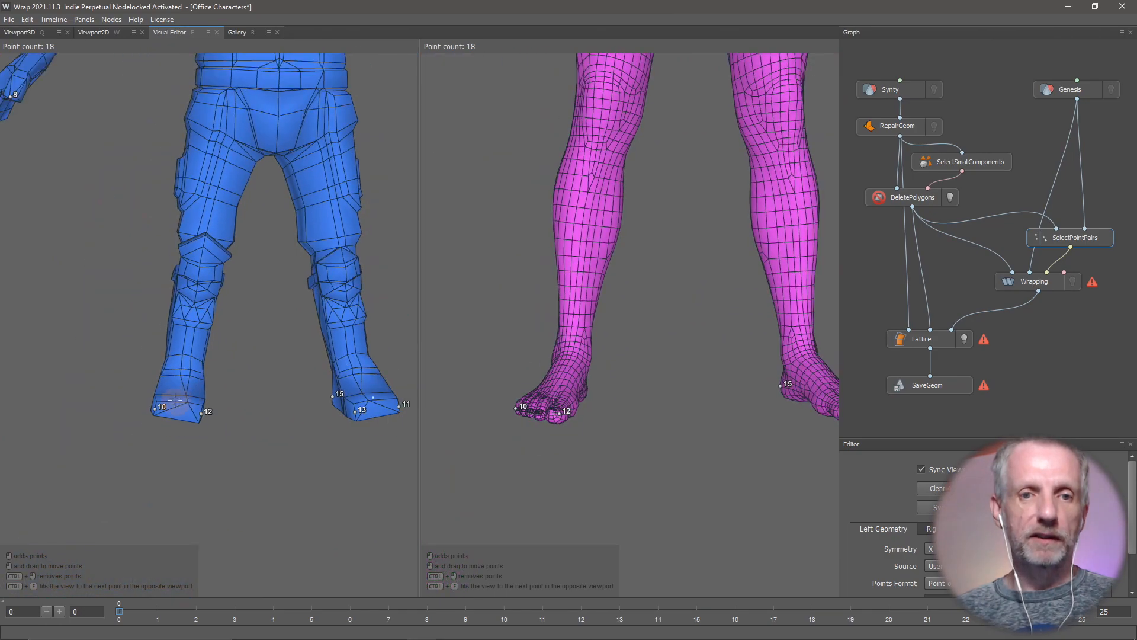
pyautogui.scroll(-4, 132, 395)
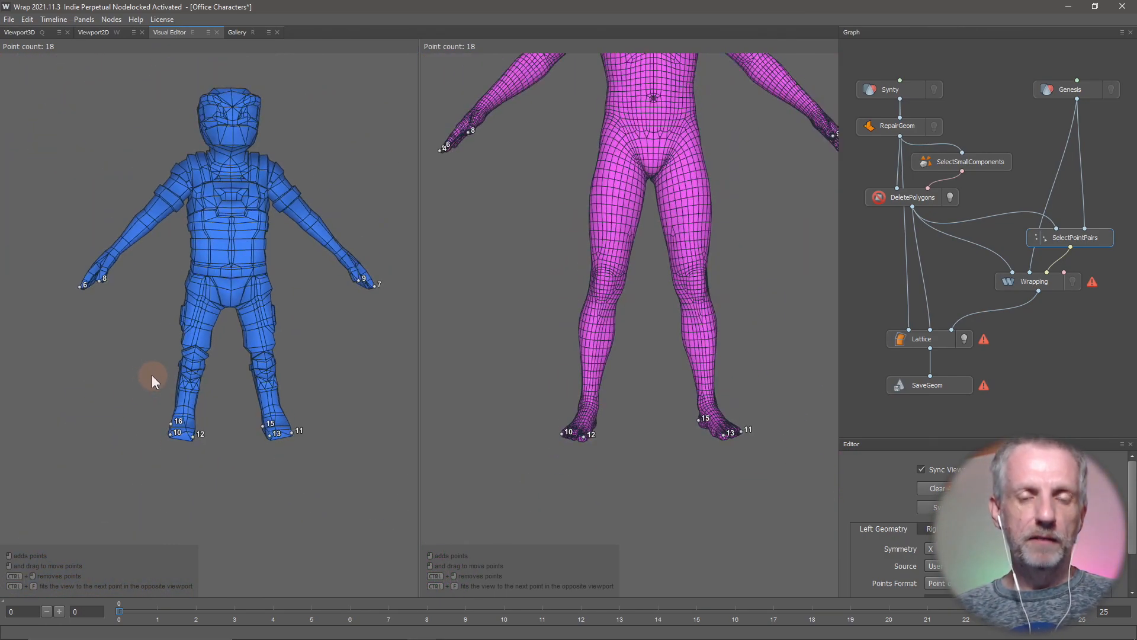
pyautogui.keyDown('alt'); pyautogui.moveTo(150, 399); pyautogui.dragTo(163, 473, button='middle'); pyautogui.keyUp('alt')
pyautogui.scroll(1, 86, 441)
pyautogui.keyDown('alt'); pyautogui.moveTo(87, 441); pyautogui.dragTo(127, 457); pyautogui.keyUp('alt')
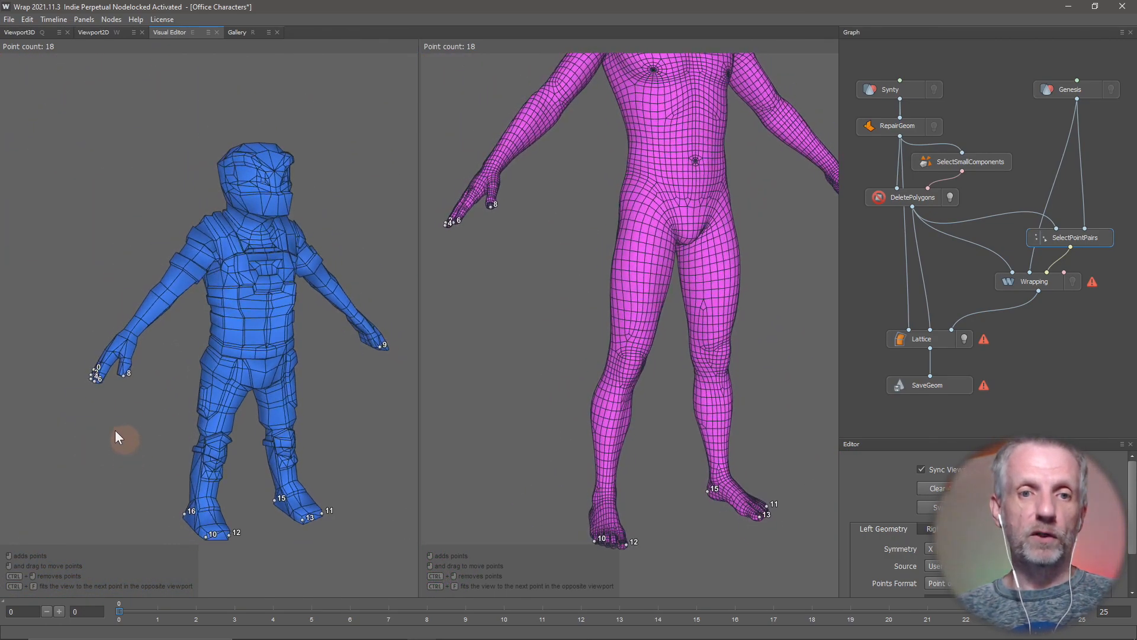
pyautogui.scroll(-4, 87, 417)
pyautogui.keyDown('alt'); pyautogui.moveTo(115, 430); pyautogui.dragTo(137, 450, button='middle'); pyautogui.keyUp('alt')
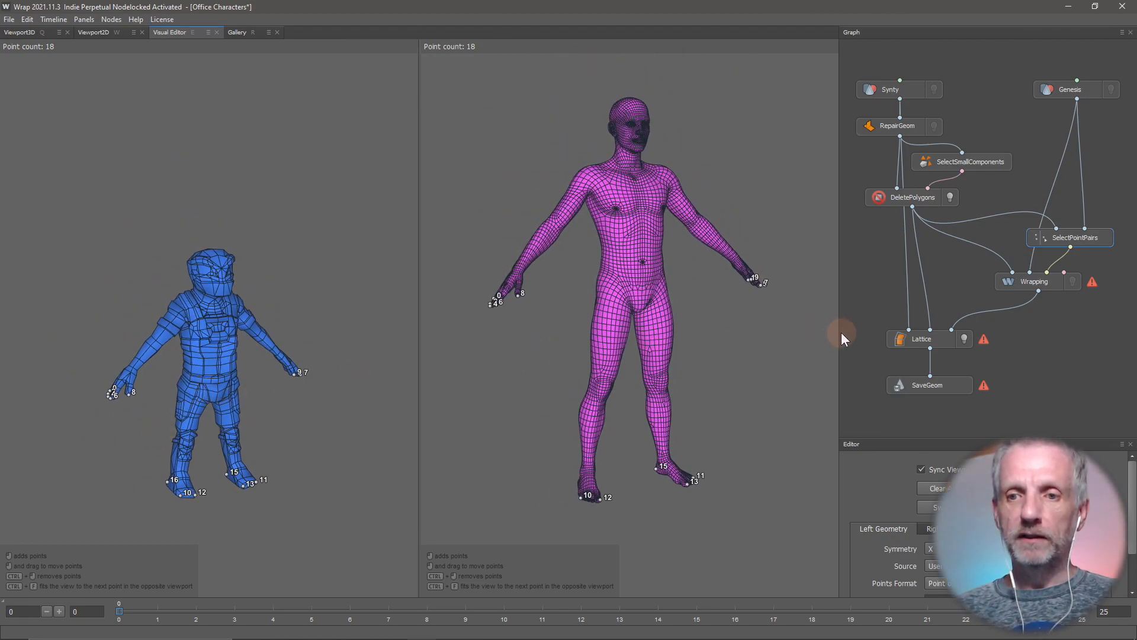
# - Compute the Wrapping node with the hand and foot point pairs while showing the 3D viewport
pyautogui.moveTo(841, 335); pyautogui.dragTo(850, 335)
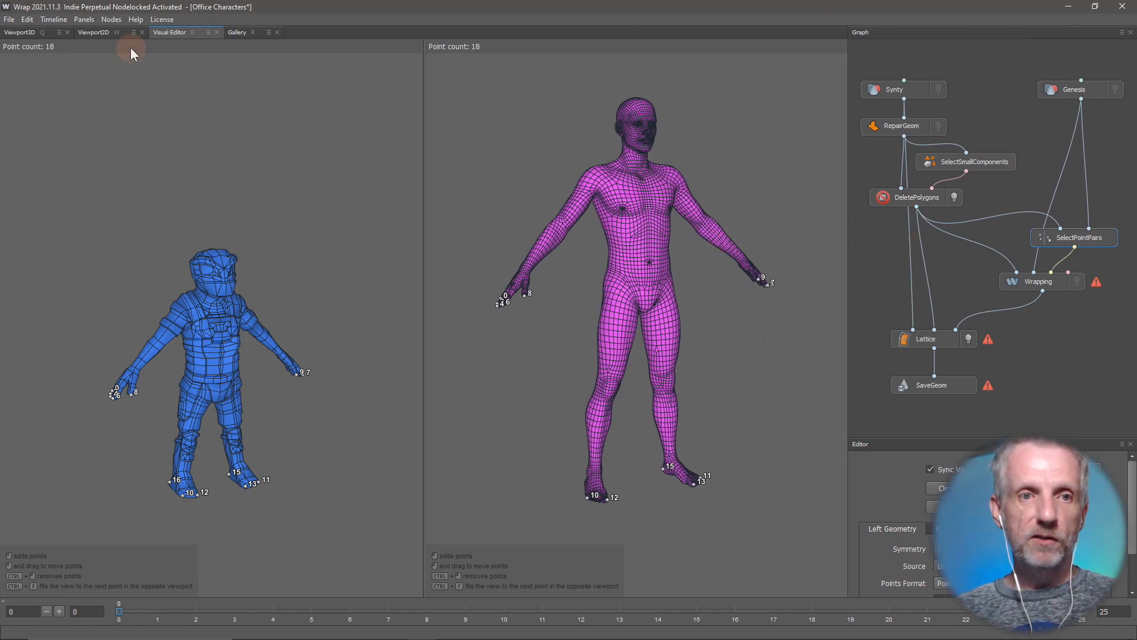
pyautogui.click(38, 30)
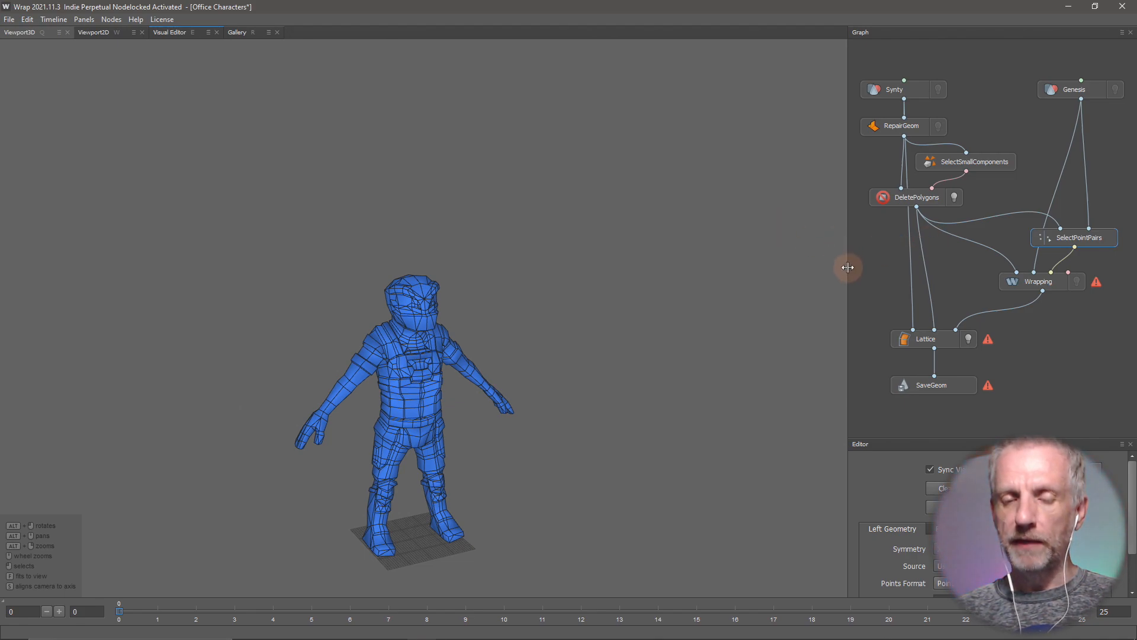
pyautogui.moveTo(849, 268); pyautogui.dragTo(839, 267)
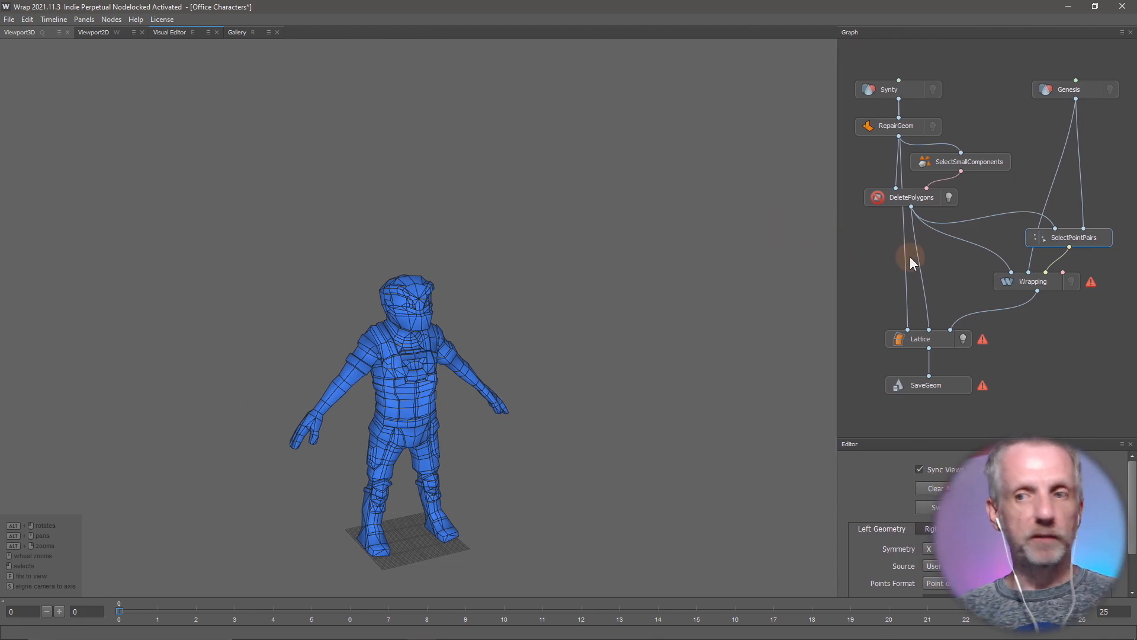
pyautogui.click(1052, 281)
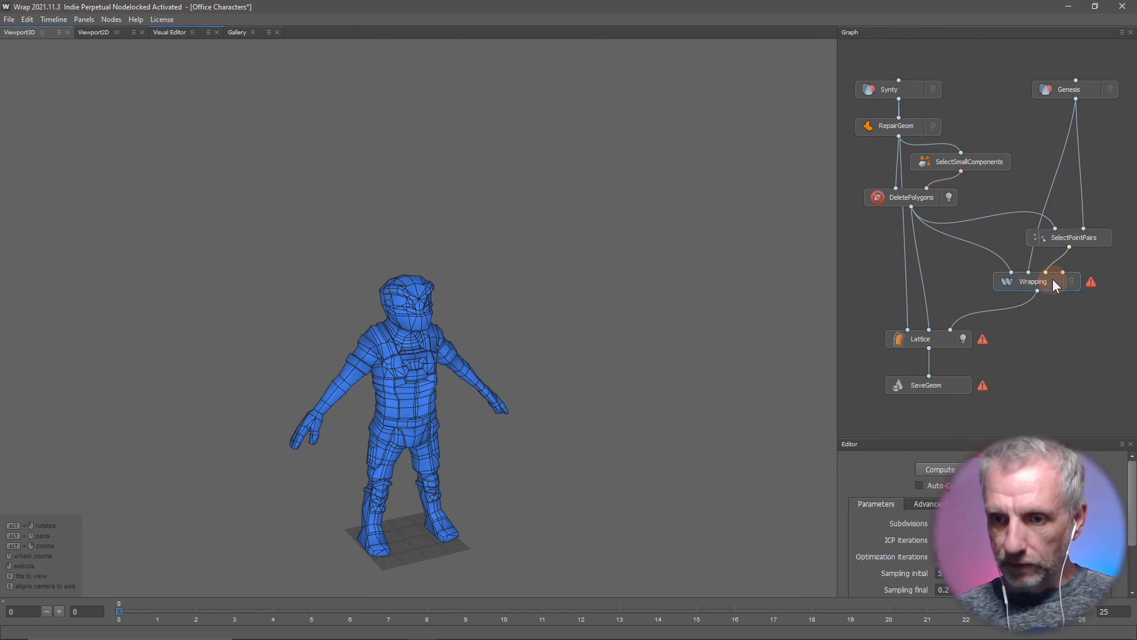
pyautogui.moveTo(1092, 283)
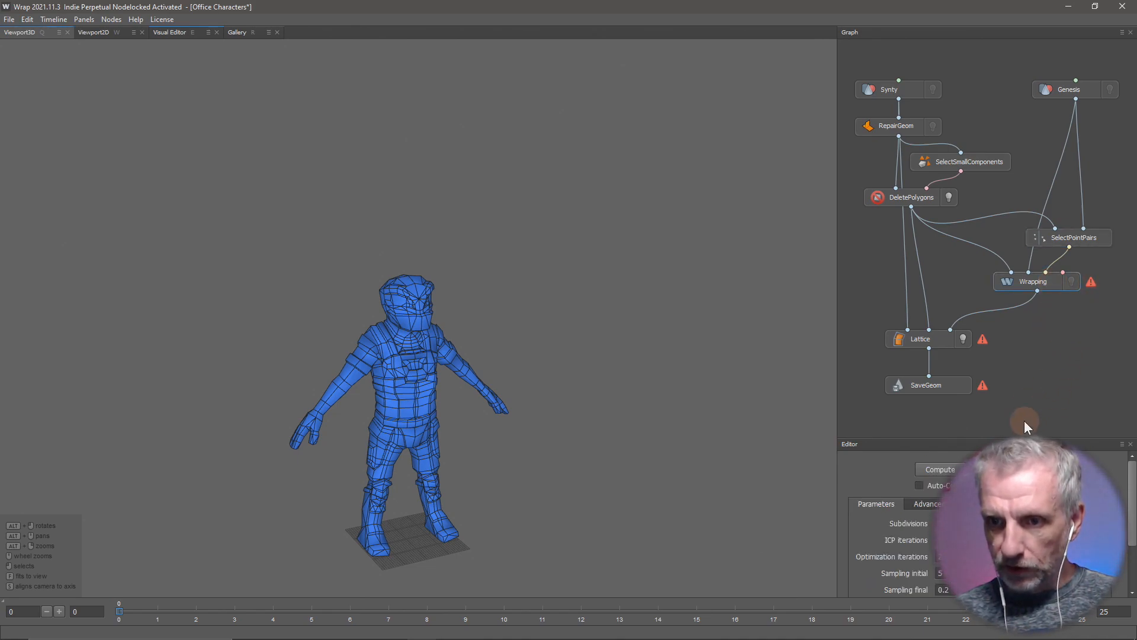
pyautogui.click(942, 469)
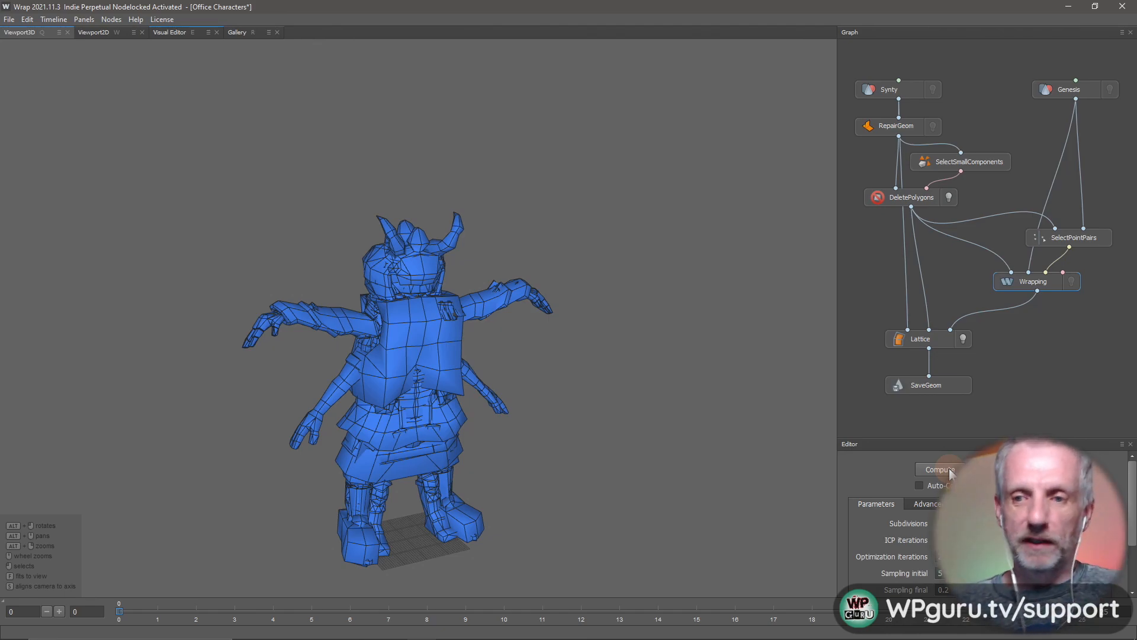
# - Reopen the SelectPointPairs node's visual editor and place points on the back, top and front of the Synty character's right shoulder
pyautogui.click(1090, 240)
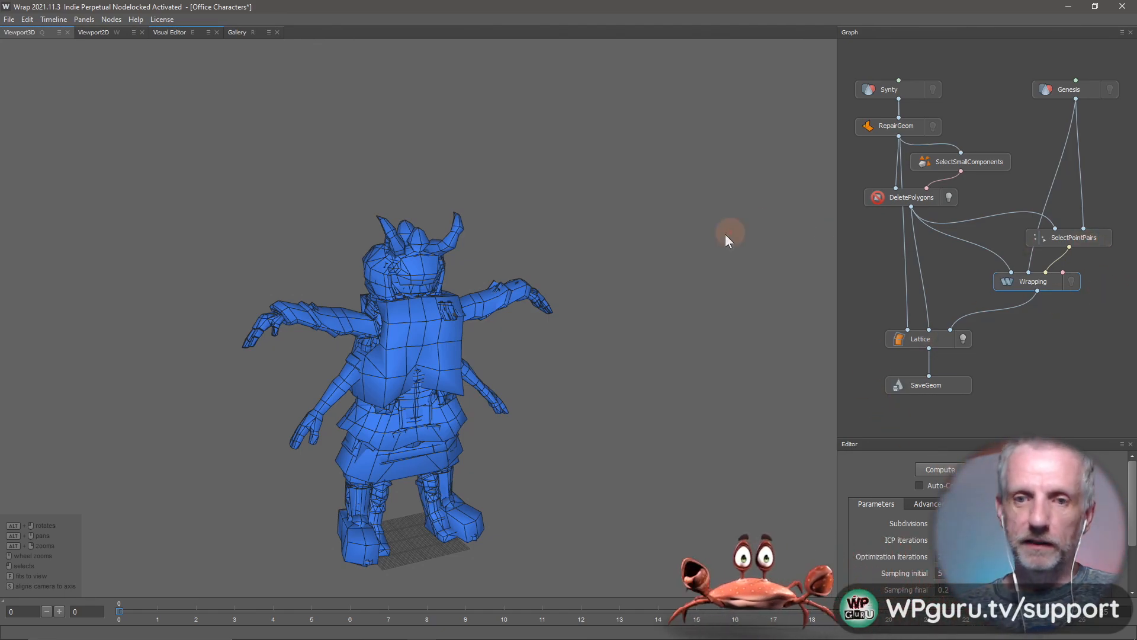
pyautogui.click(167, 33)
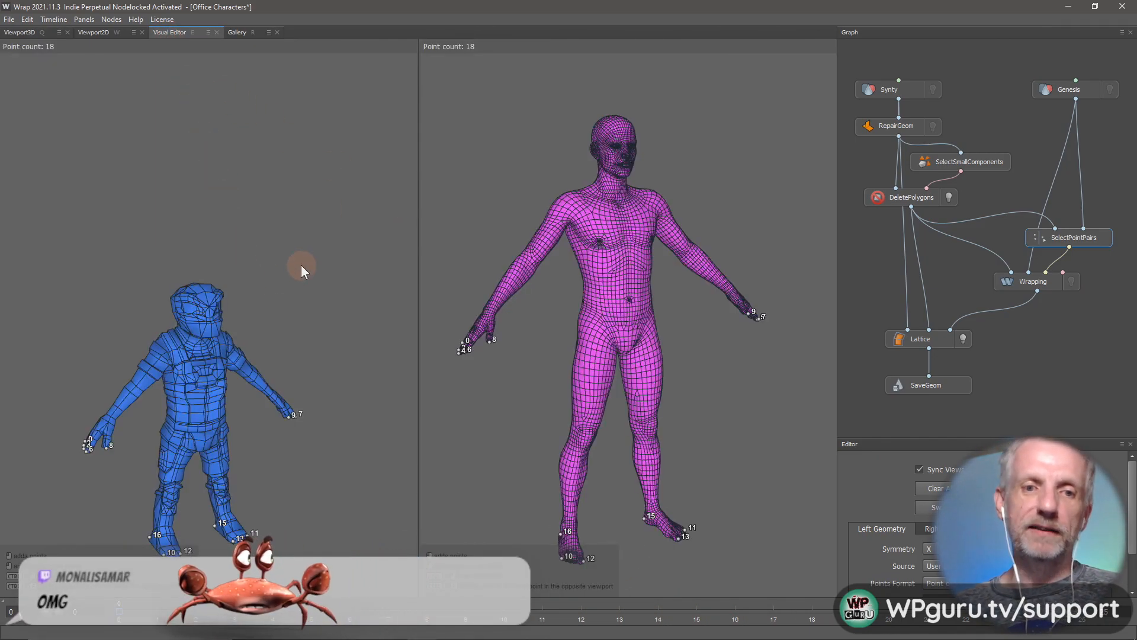
pyautogui.scroll(5, 218, 360)
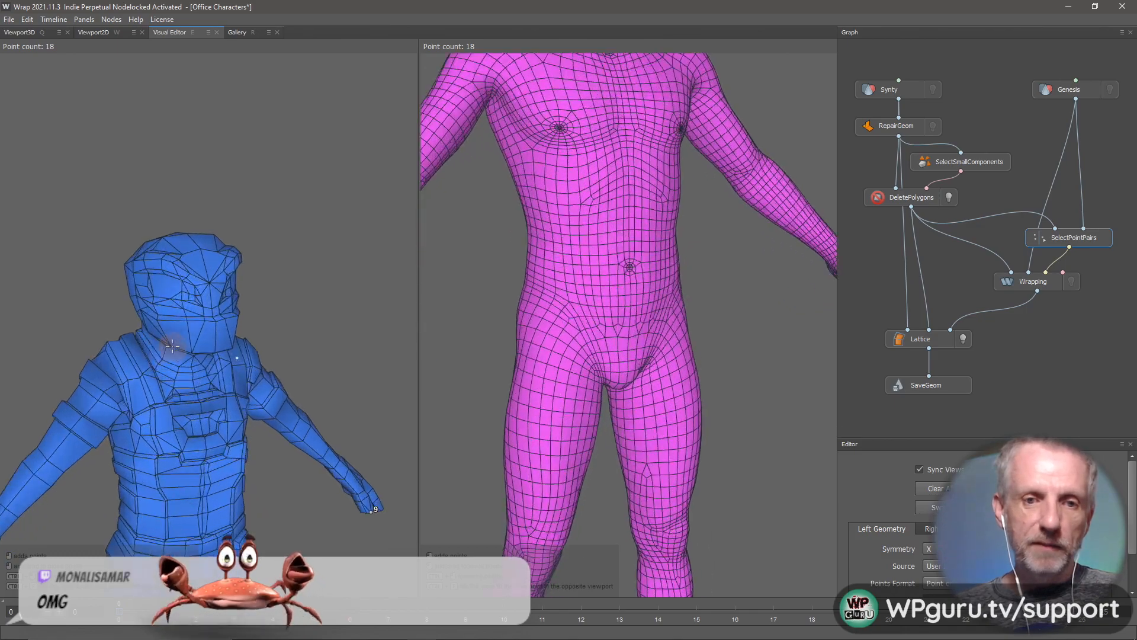
pyautogui.scroll(-5, 167, 351)
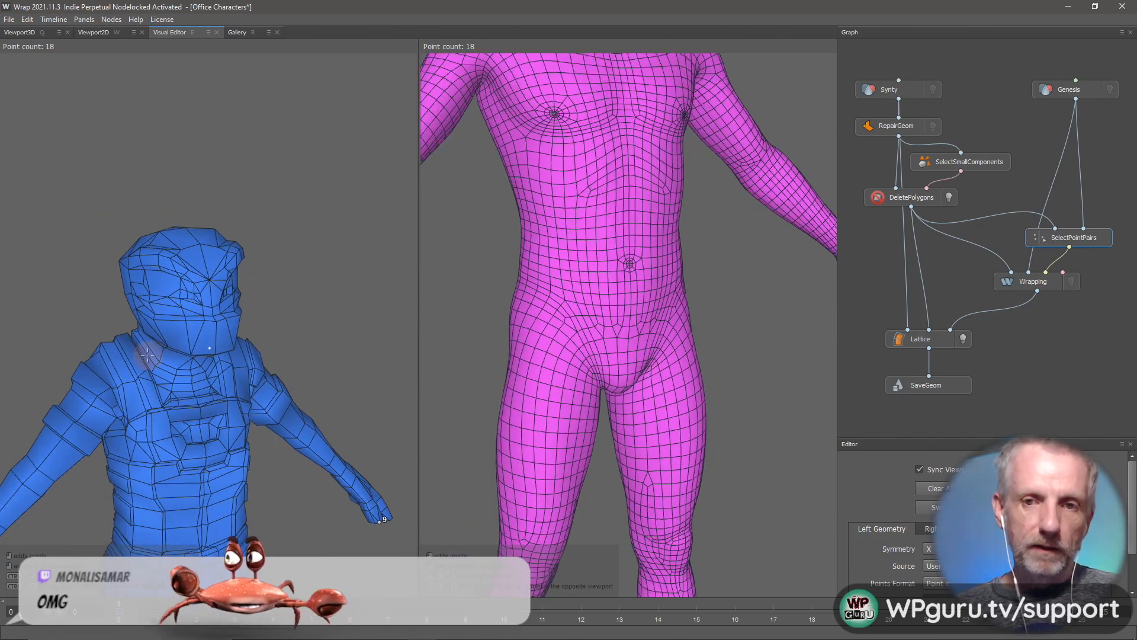
pyautogui.scroll(-4, 148, 353)
pyautogui.scroll(4, 123, 365)
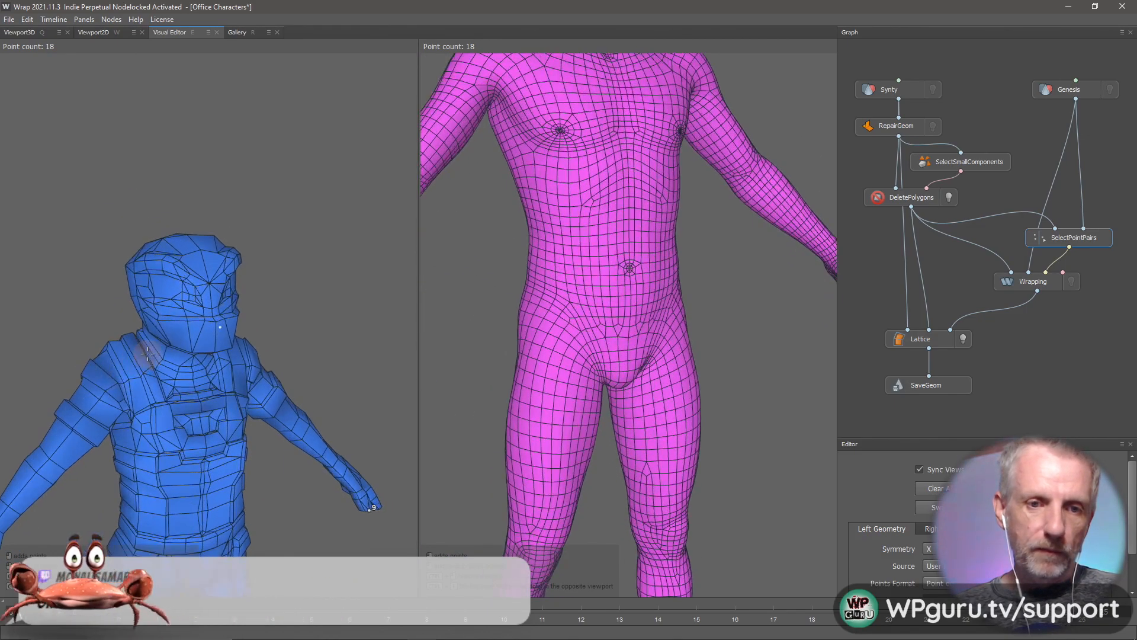
pyautogui.moveTo(122, 364); pyautogui.dragTo(234, 403)
pyautogui.scroll(3, 233, 402)
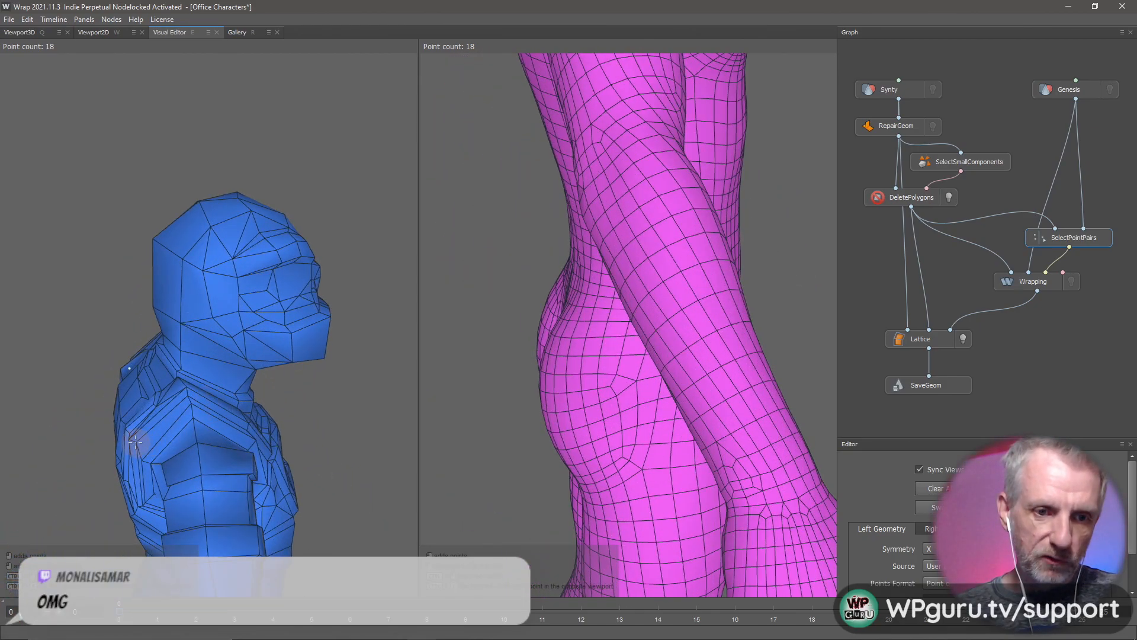
pyautogui.moveTo(141, 443); pyautogui.dragTo(159, 324, button='middle')
pyautogui.moveTo(153, 318)
pyautogui.mouseDown()
pyautogui.moveTo(216, 329)
pyautogui.moveTo(284, 320)
pyautogui.moveTo(285, 306)
pyautogui.moveTo(268, 301)
pyautogui.moveTo(77, 299)
pyautogui.moveTo(193, 342)
pyautogui.moveTo(196, 323)
pyautogui.moveTo(166, 302)
pyautogui.mouseUp()
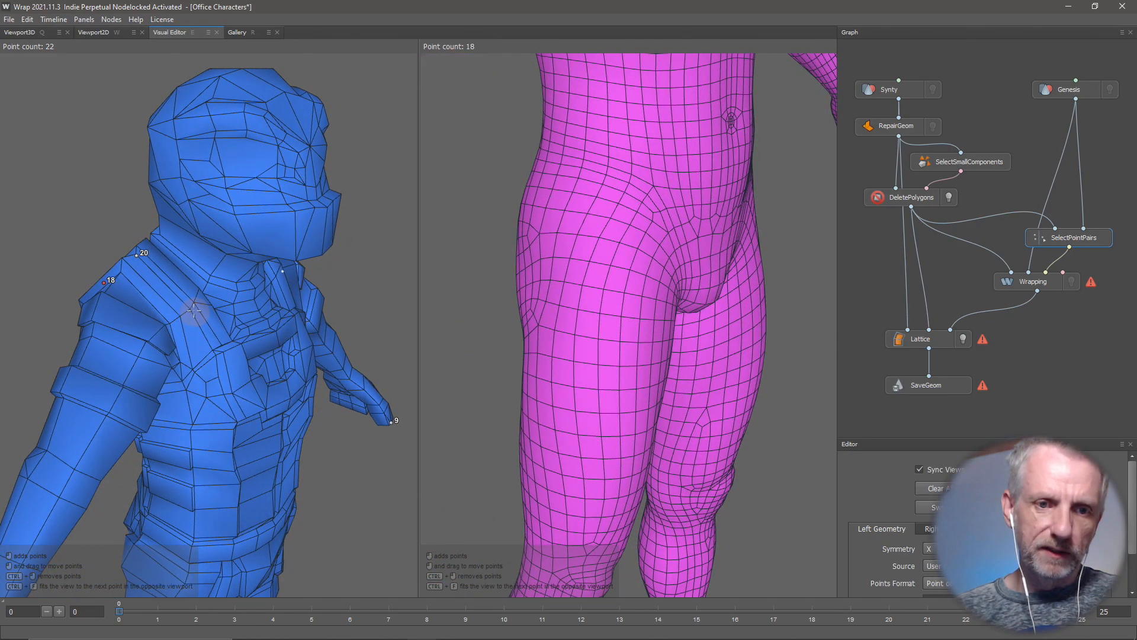
pyautogui.moveTo(191, 308); pyautogui.dragTo(149, 305)
# - Place the matching points on the back, top and front of the Genesis figure's right shoulder, undoing misplaced ones
pyautogui.moveTo(499, 273); pyautogui.dragTo(529, 457, button='middle')
pyautogui.scroll(-5, 528, 451)
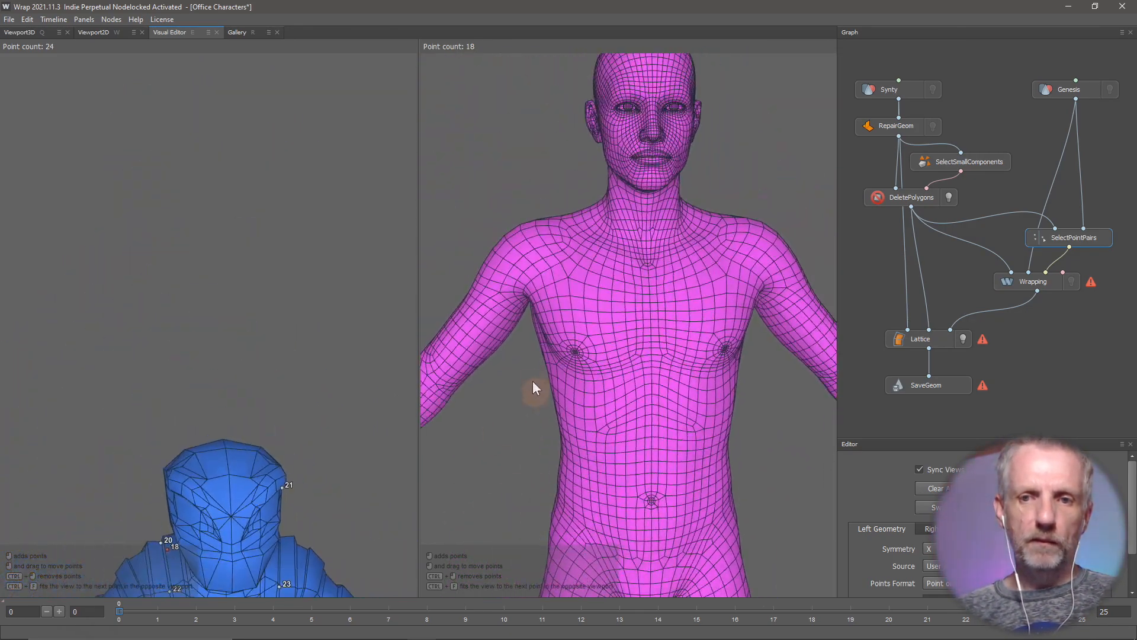
pyautogui.moveTo(535, 364); pyautogui.dragTo(751, 323)
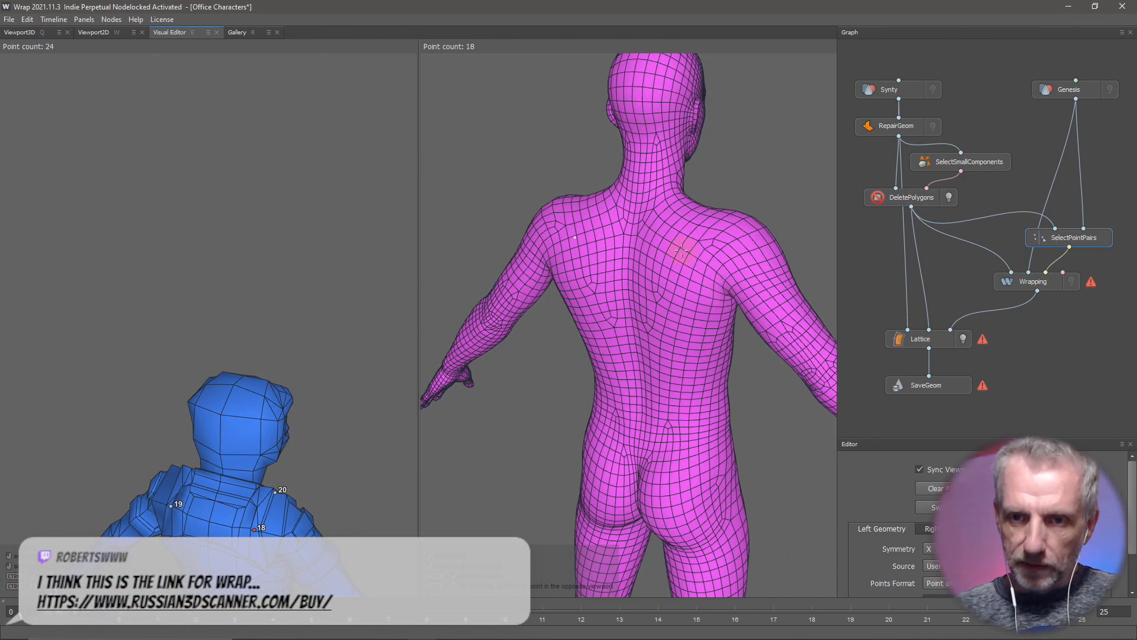
pyautogui.moveTo(688, 249); pyautogui.dragTo(646, 290)
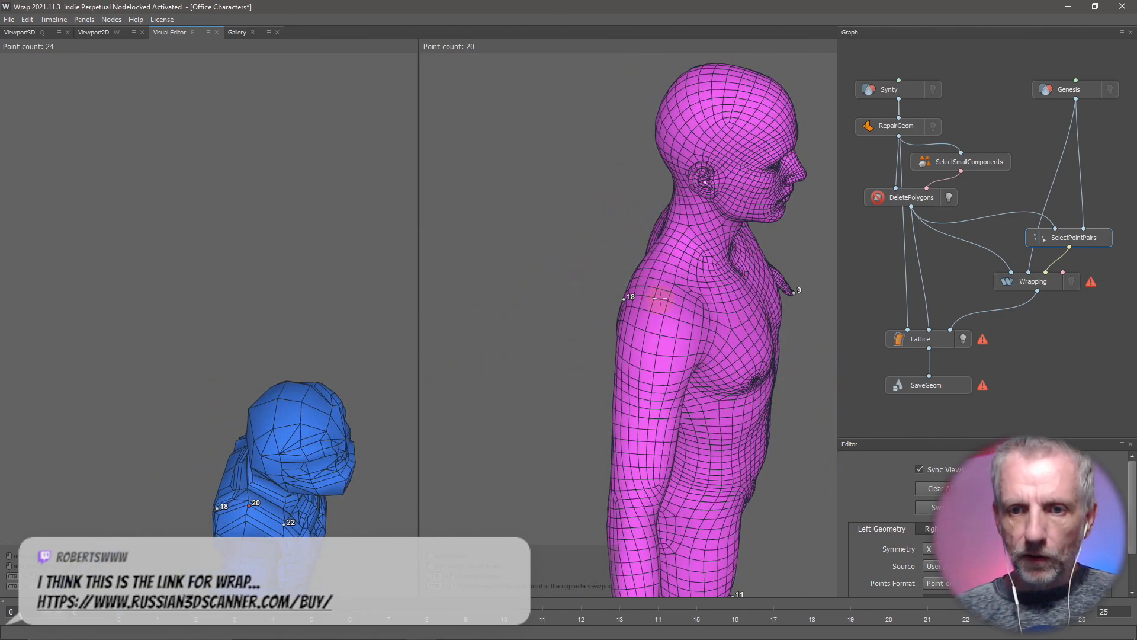
pyautogui.moveTo(718, 308); pyautogui.dragTo(684, 350)
pyautogui.click(586, 268)
pyautogui.hotkey('ctrl', 'z')
pyautogui.hotkey('ctrl', 'z')
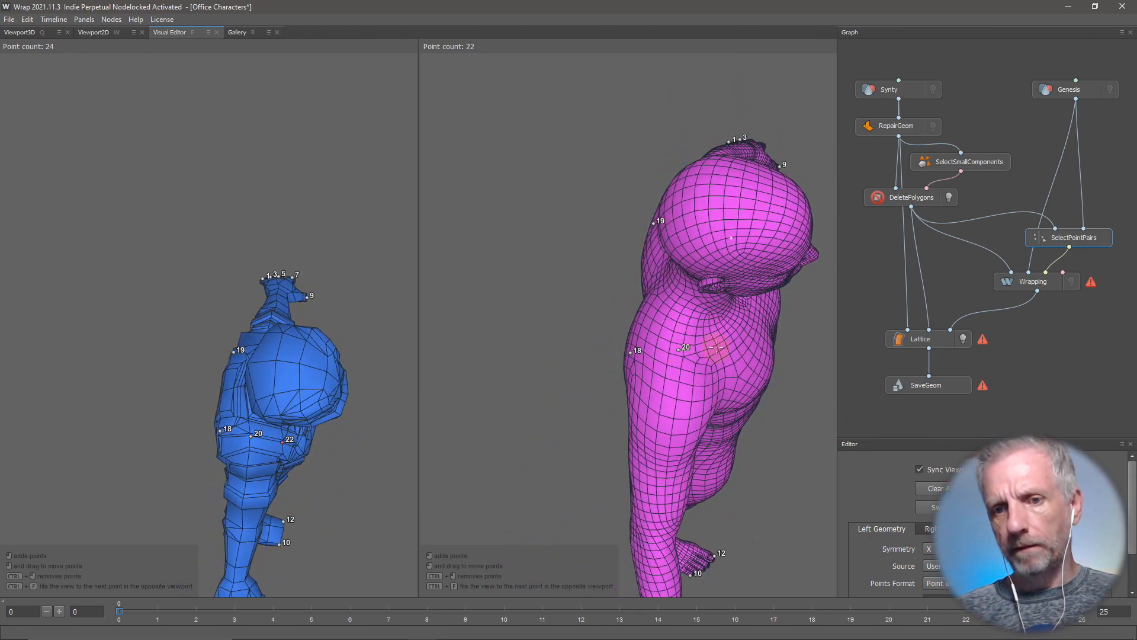
pyautogui.moveTo(716, 347); pyautogui.dragTo(630, 279)
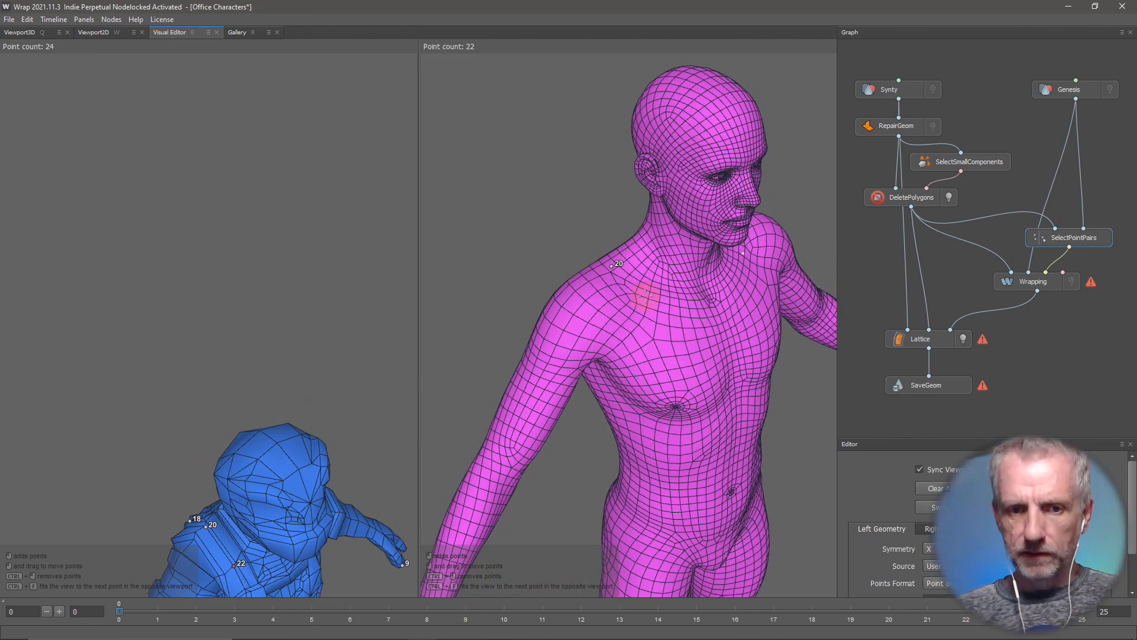
pyautogui.click(646, 294)
pyautogui.click(743, 252)
# - Add a point pair on the upper right side of the head, first on the Synty character and on the Genesis figure
pyautogui.moveTo(243, 433); pyautogui.dragTo(330, 368)
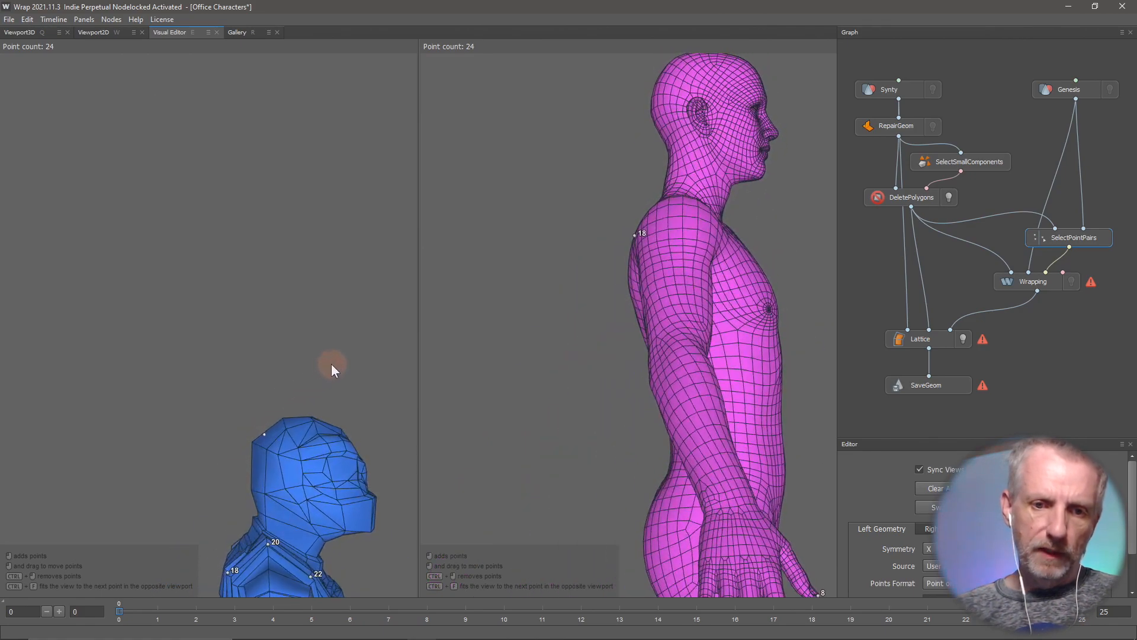
pyautogui.click(296, 450)
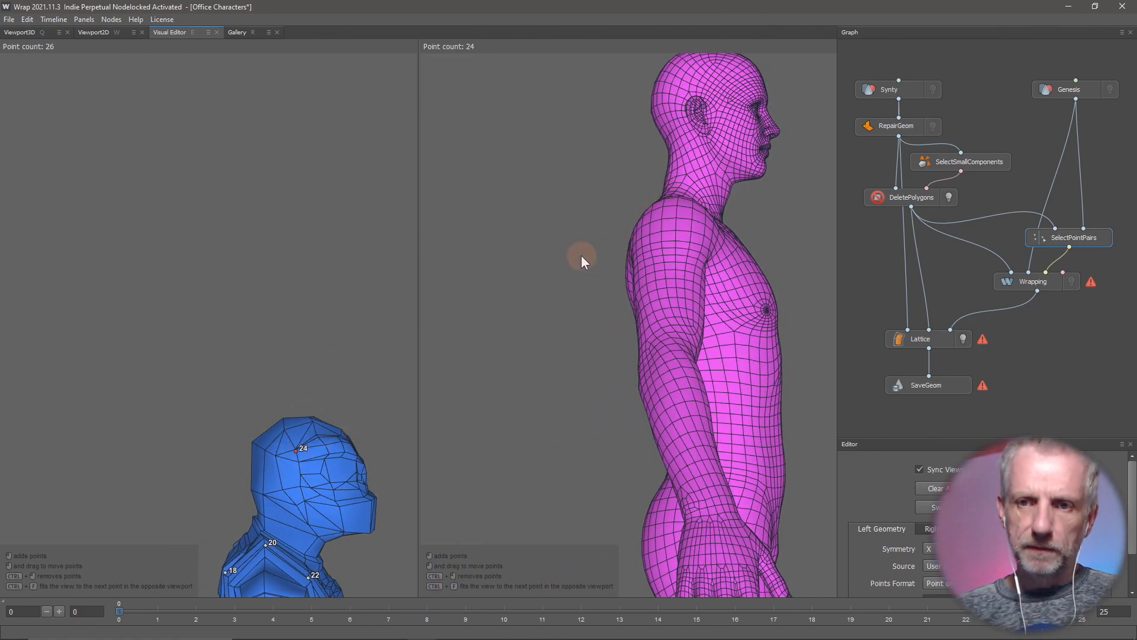
pyautogui.hotkey('ctrl', 'f')
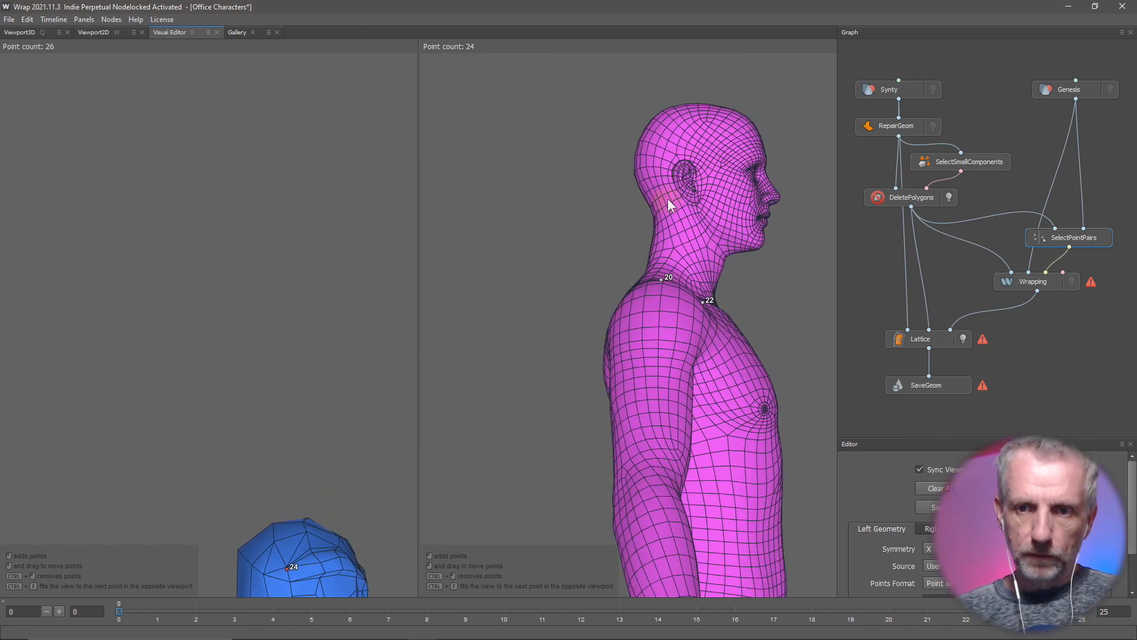
pyautogui.click(690, 126)
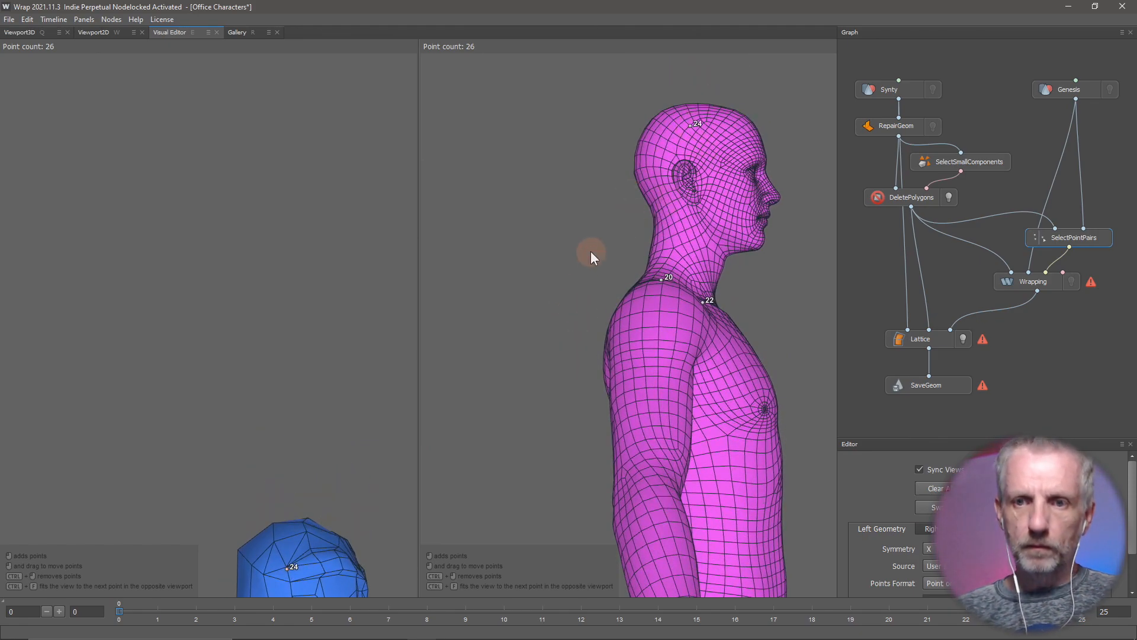
# - Recompute the Wrapping node with the added head and shoulder point pairs while showing the 3D viewport
pyautogui.press('f')
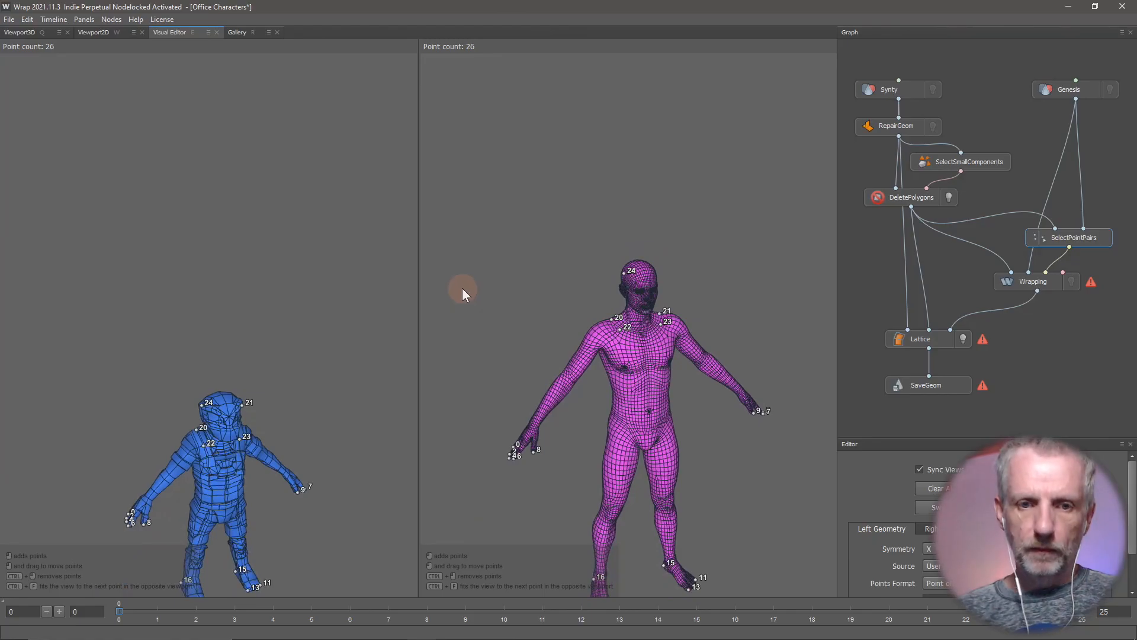
pyautogui.press('f')
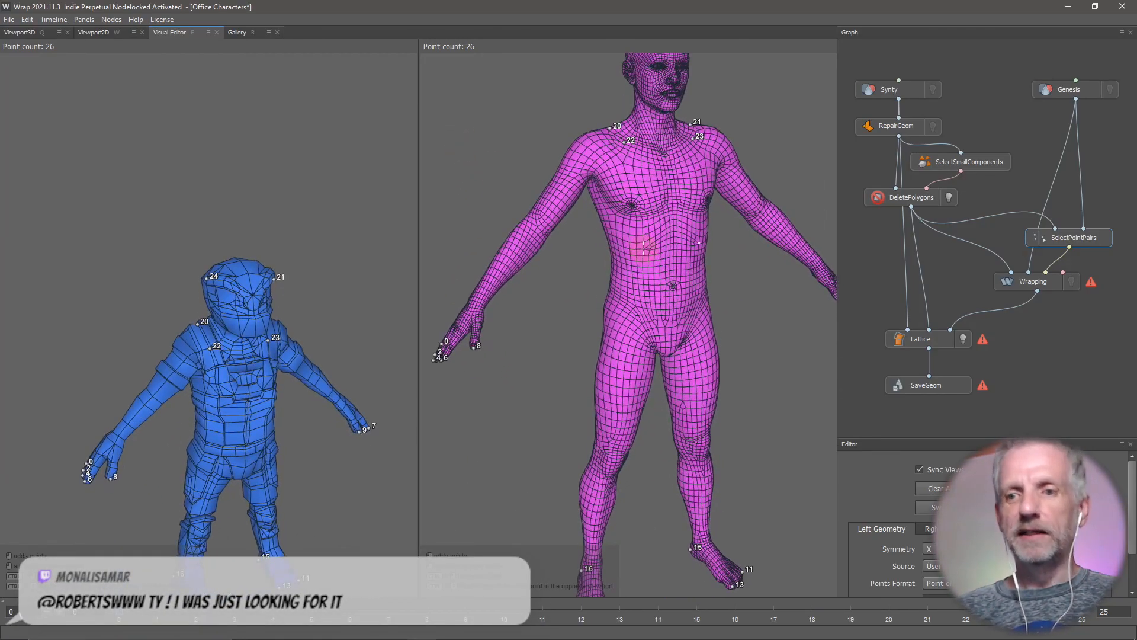
pyautogui.click(56, 31)
pyautogui.click(30, 31)
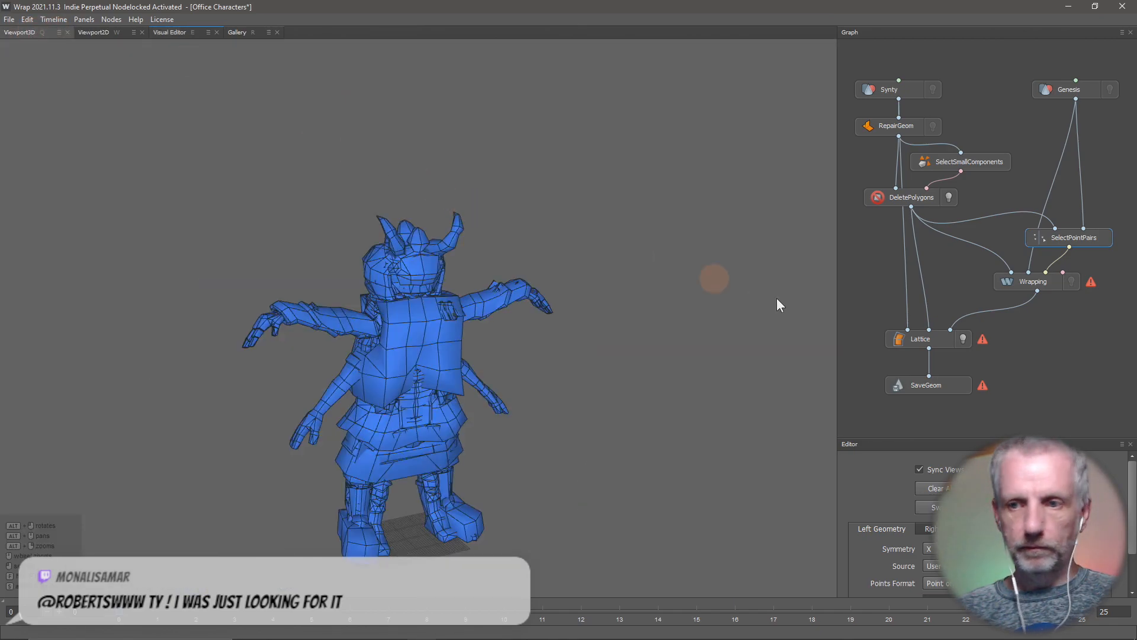
pyautogui.click(1041, 282)
pyautogui.click(1073, 283)
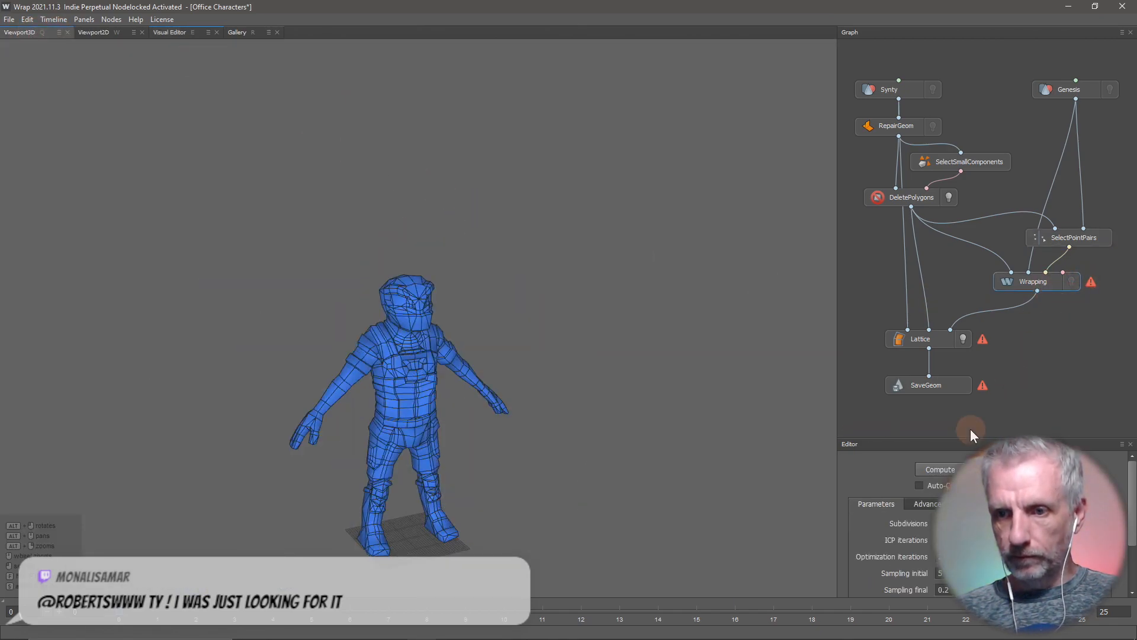
pyautogui.click(948, 468)
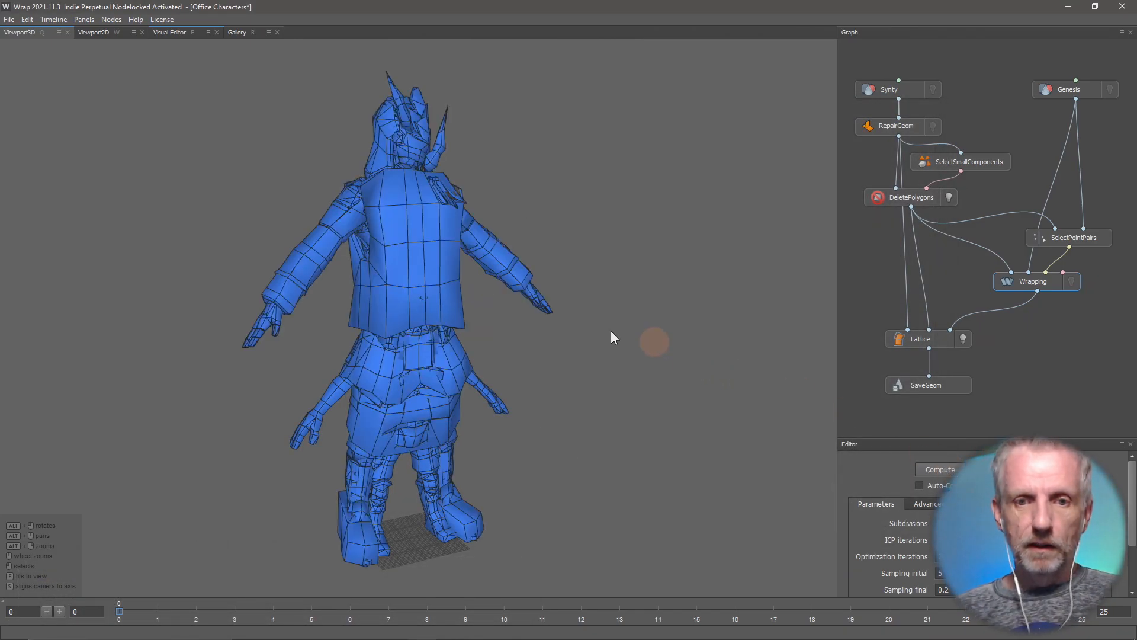
# - Hide the Lattice and DeletePolygons outputs and show only the Wrapping result
pyautogui.keyDown('alt'); pyautogui.moveTo(611, 332); pyautogui.dragTo(545, 309); pyautogui.keyUp('alt')
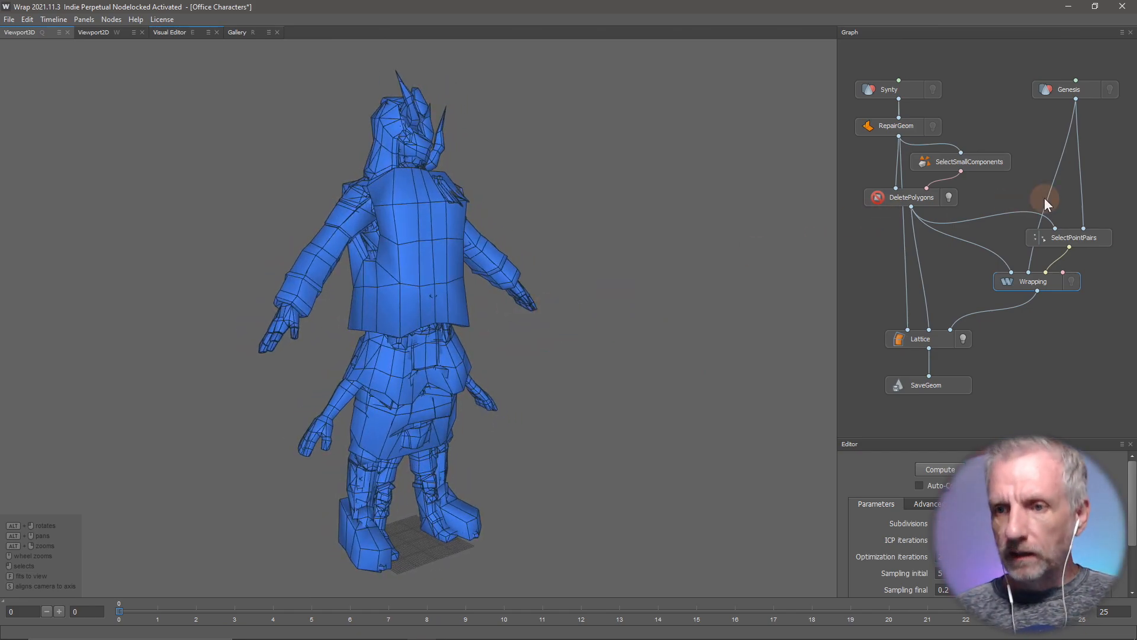
pyautogui.click(962, 339)
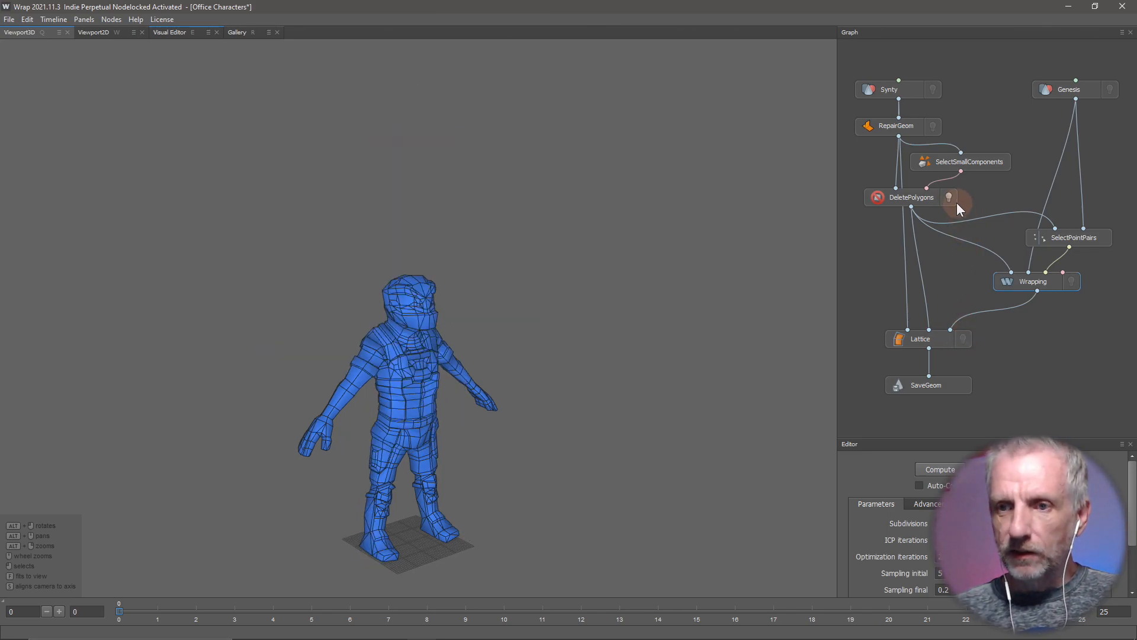
pyautogui.click(1073, 281)
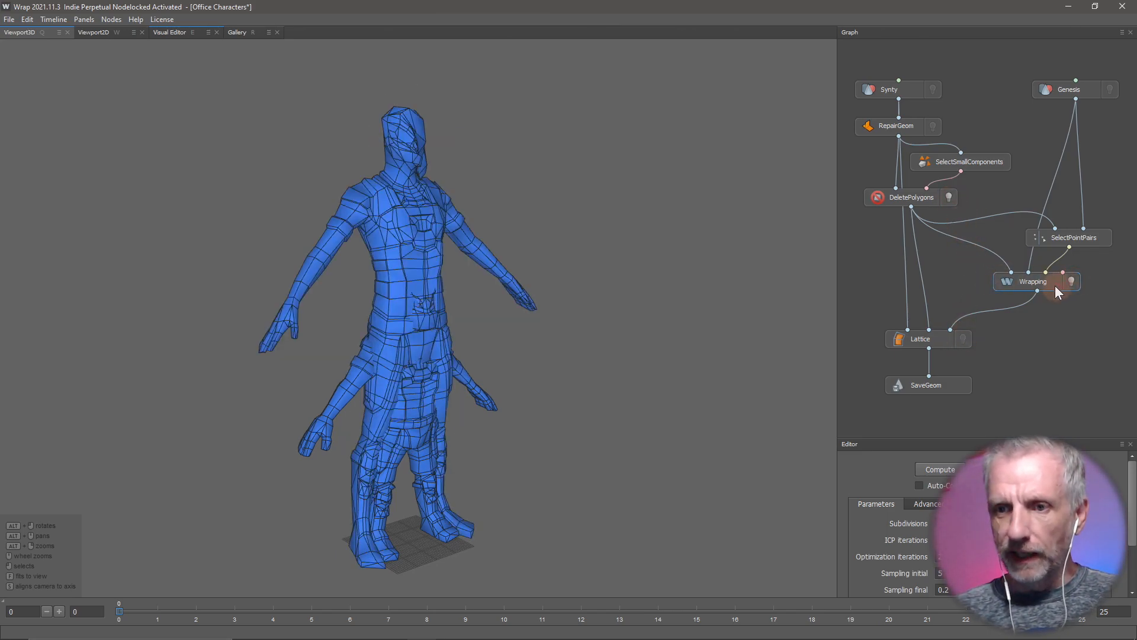
pyautogui.click(947, 198)
# - Examine the wrapped character's back, head, neck and shoulders for distortion
pyautogui.keyDown('alt'); pyautogui.moveTo(602, 284); pyautogui.dragTo(374, 248); pyautogui.keyUp('alt')
pyautogui.scroll(5, 375, 247)
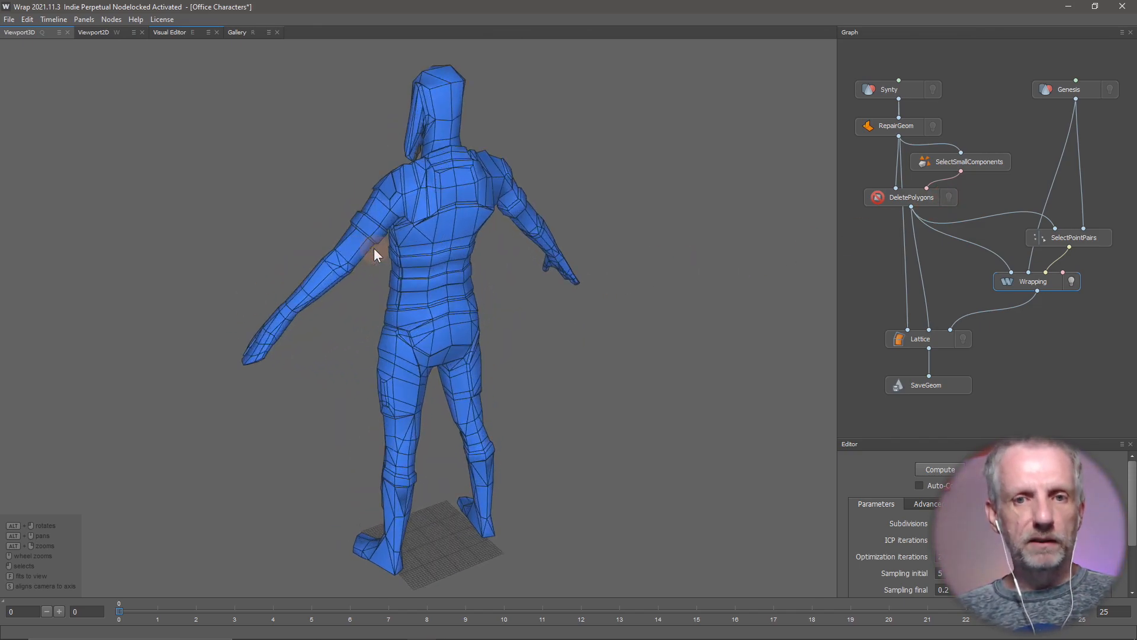
pyautogui.keyDown('alt'); pyautogui.moveTo(415, 200); pyautogui.dragTo(382, 368, button='middle'); pyautogui.keyUp('alt')
pyautogui.scroll(2, 383, 368)
pyautogui.keyDown('alt'); pyautogui.moveTo(379, 278); pyautogui.dragTo(325, 393, button='middle'); pyautogui.keyUp('alt')
pyautogui.keyDown('alt'); pyautogui.moveTo(325, 393); pyautogui.dragTo(551, 319); pyautogui.keyUp('alt')
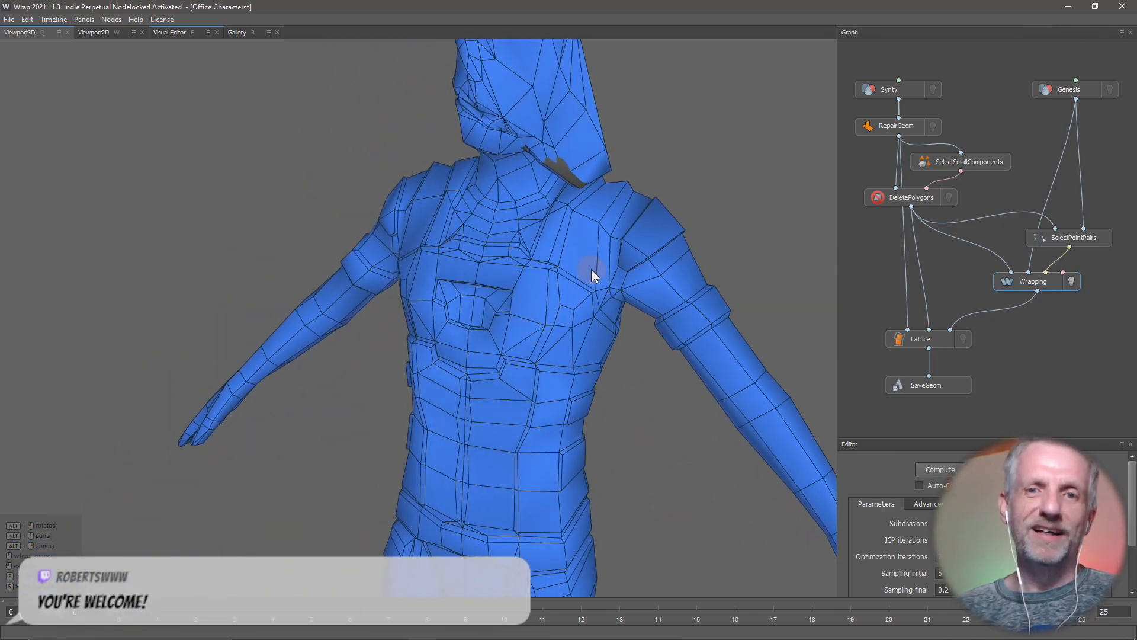
pyautogui.keyDown('alt'); pyautogui.moveTo(591, 269); pyautogui.dragTo(517, 388, button='middle'); pyautogui.keyUp('alt')
pyautogui.keyDown('alt'); pyautogui.moveTo(517, 389); pyautogui.dragTo(543, 328); pyautogui.keyUp('alt')
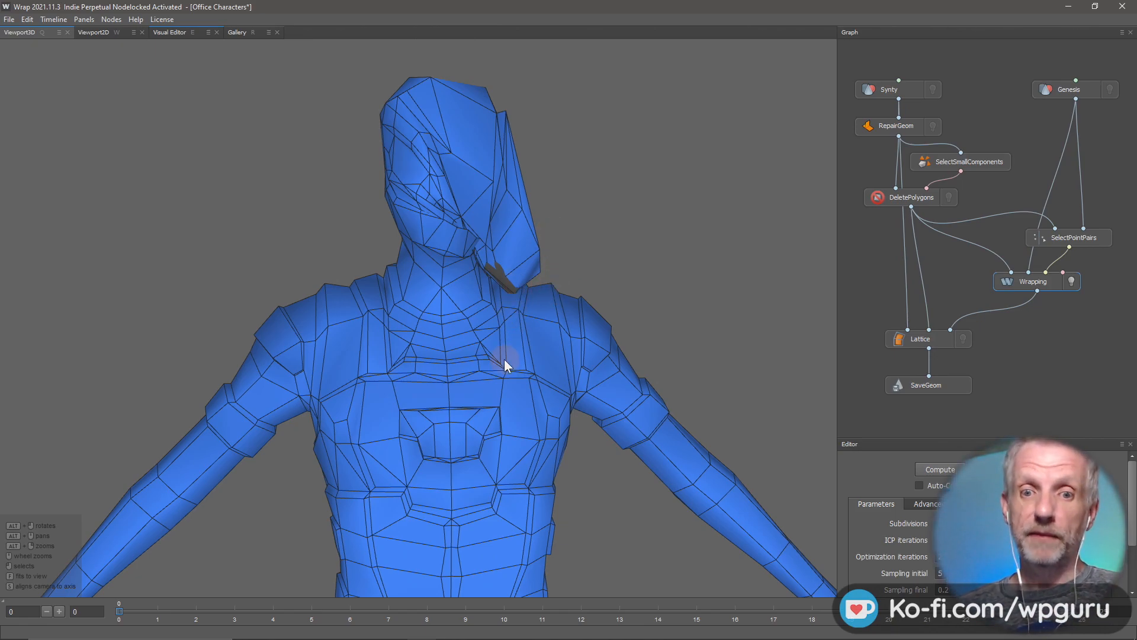
pyautogui.keyDown('alt'); pyautogui.moveTo(504, 359); pyautogui.dragTo(483, 300); pyautogui.keyUp('alt')
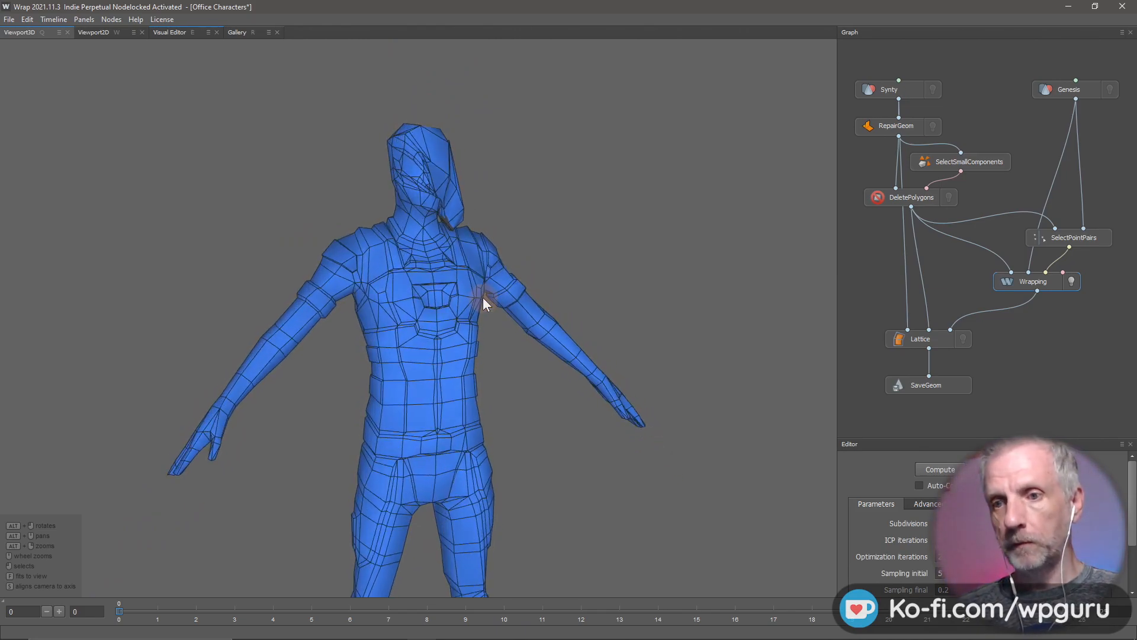
# - Hide the Wrapping output and turn off X symmetry for the left geometry in the SelectPointPairs visual editor
pyautogui.click(1071, 282)
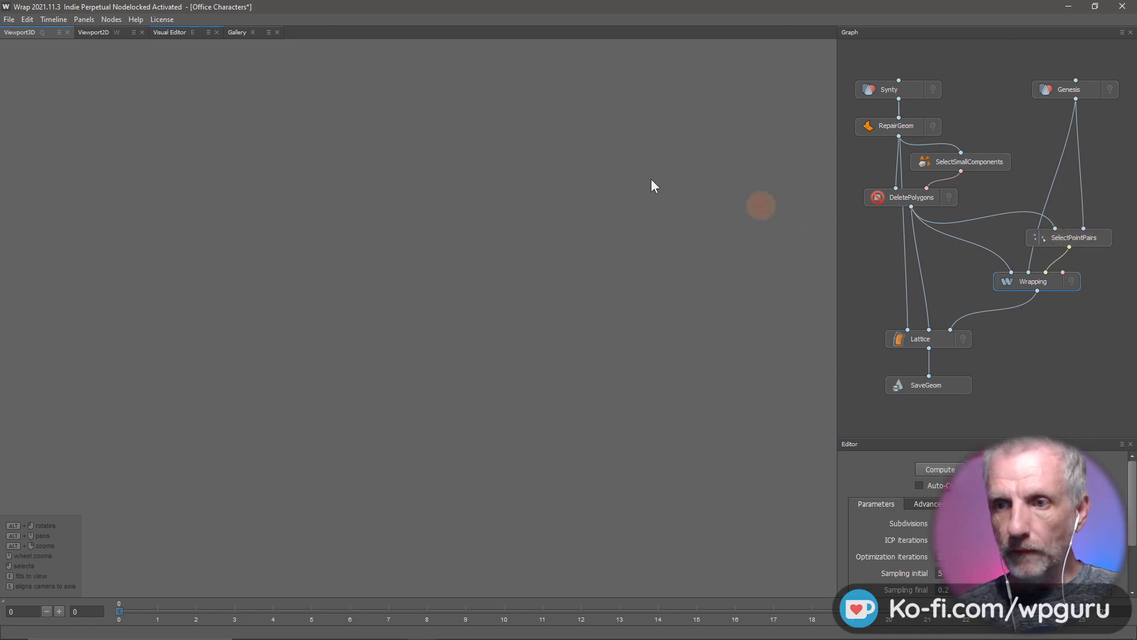
pyautogui.click(171, 33)
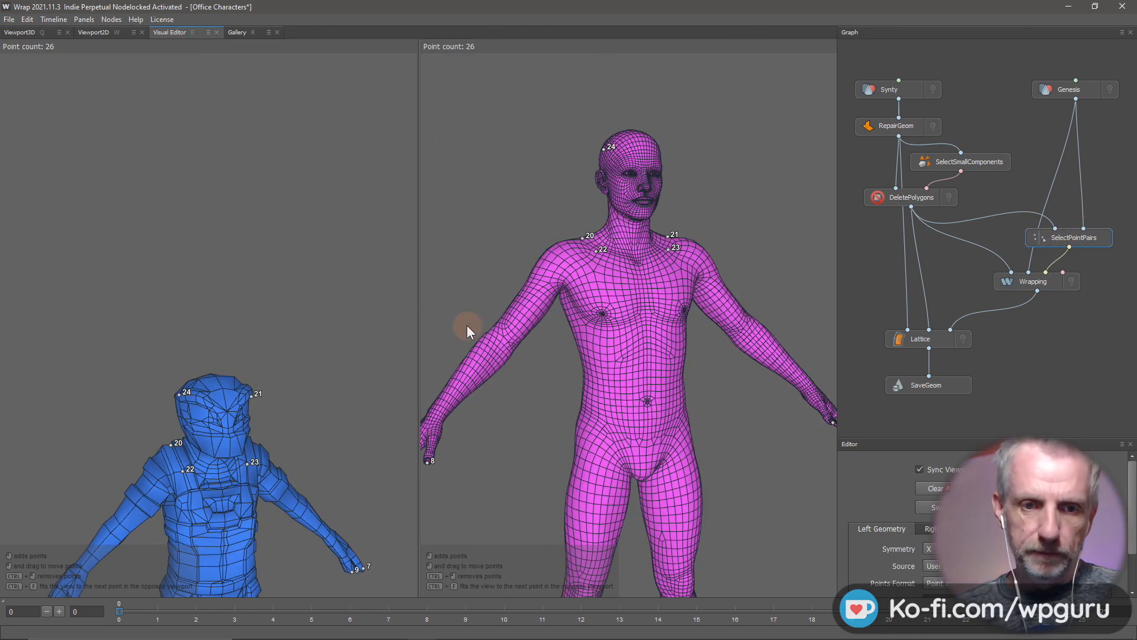
pyautogui.keyDown('alt'); pyautogui.moveTo(351, 410); pyautogui.dragTo(161, 474); pyautogui.keyUp('alt')
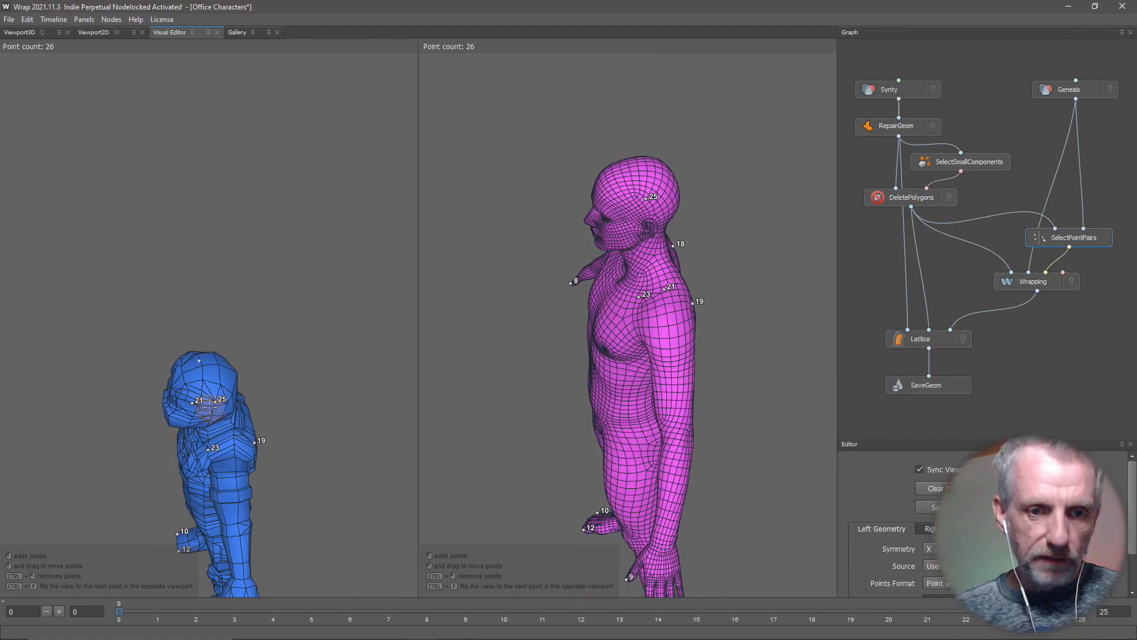
pyautogui.scroll(3, 215, 400)
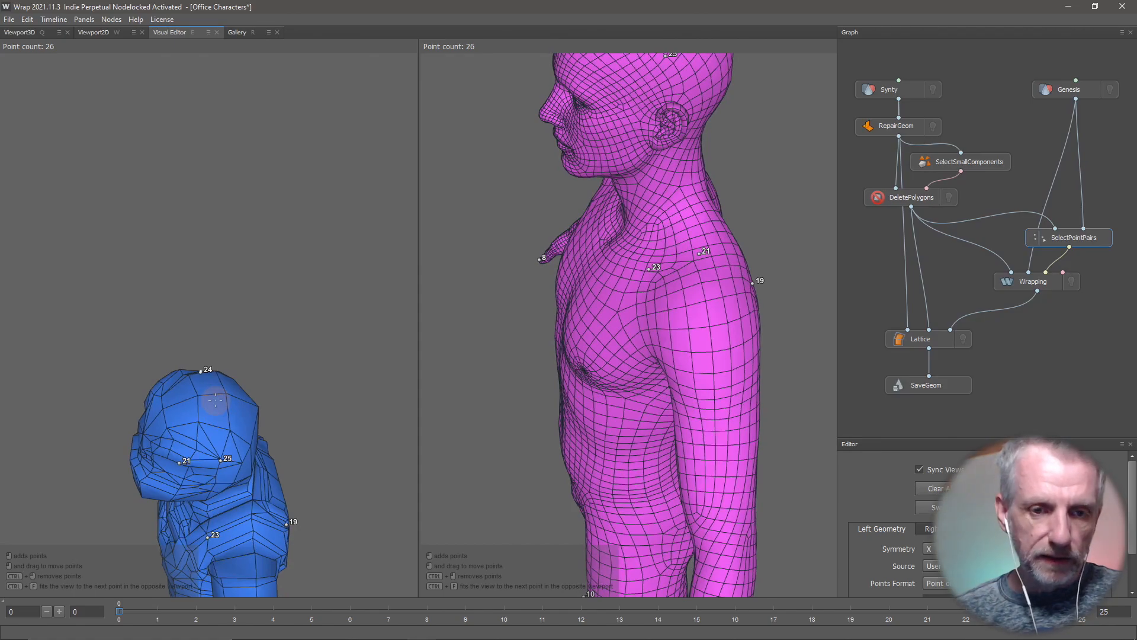
pyautogui.keyDown('alt'); pyautogui.moveTo(203, 384); pyautogui.dragTo(253, 196, button='middle'); pyautogui.keyUp('alt')
pyautogui.keyDown('alt'); pyautogui.moveTo(253, 196); pyautogui.dragTo(436, 259); pyautogui.keyUp('alt')
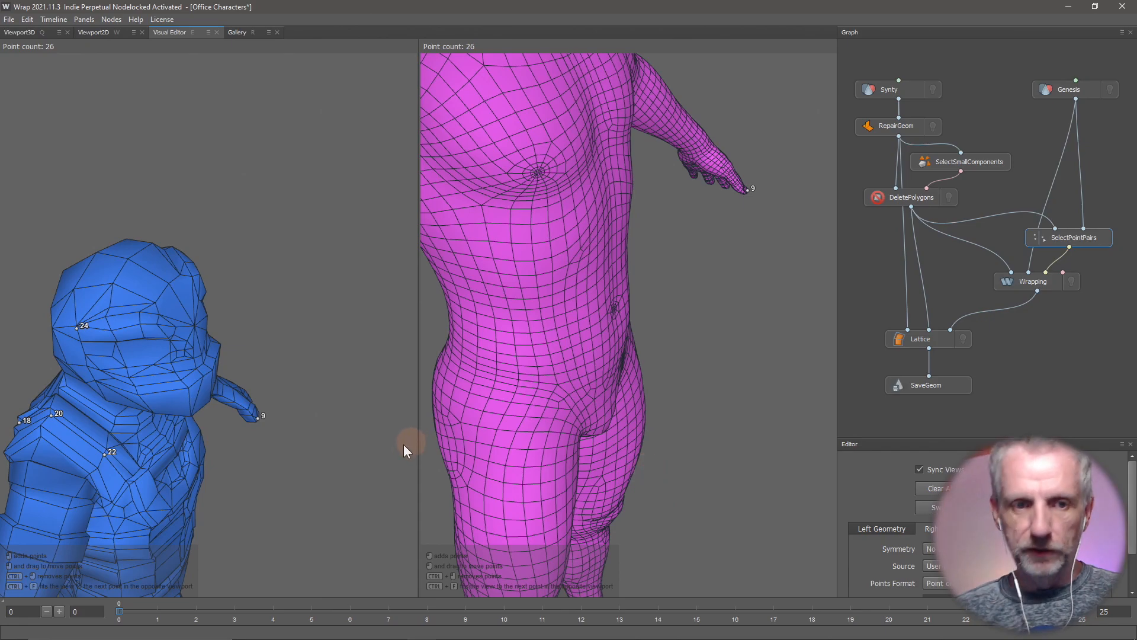
# - Move point 21 on the Synty character from the side of the head to the top of the left shoulder
pyautogui.keyDown('alt'); pyautogui.moveTo(320, 426); pyautogui.dragTo(346, 365); pyautogui.keyUp('alt')
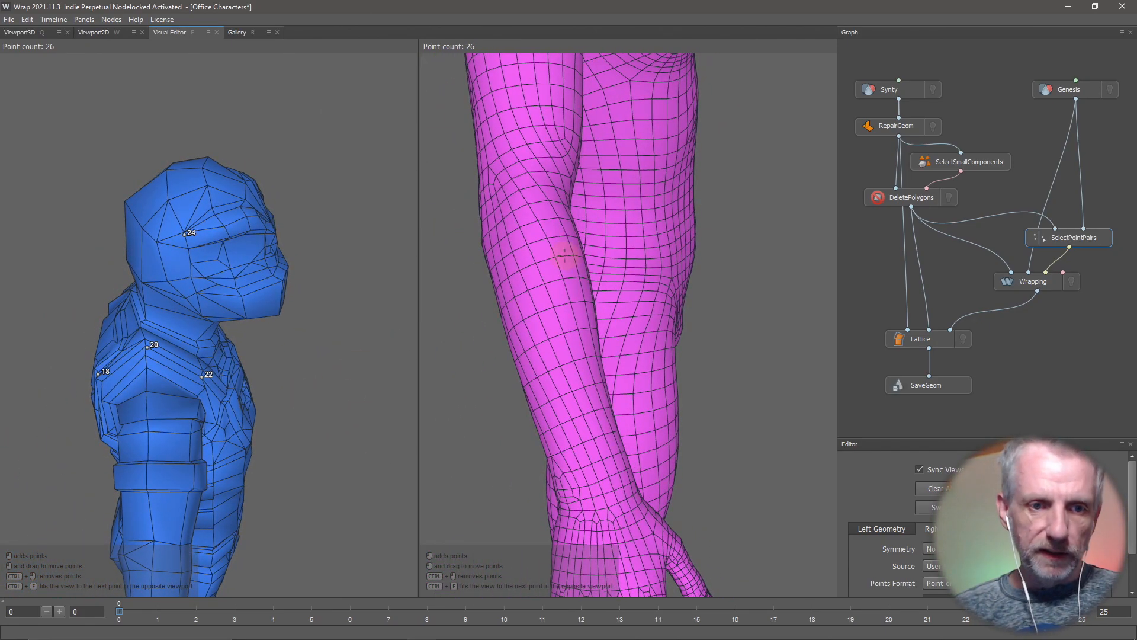
pyautogui.keyDown('alt'); pyautogui.moveTo(563, 255); pyautogui.dragTo(345, 495, button='middle'); pyautogui.keyUp('alt')
pyautogui.keyDown('alt'); pyautogui.moveTo(345, 495); pyautogui.dragTo(18, 498); pyautogui.keyUp('alt')
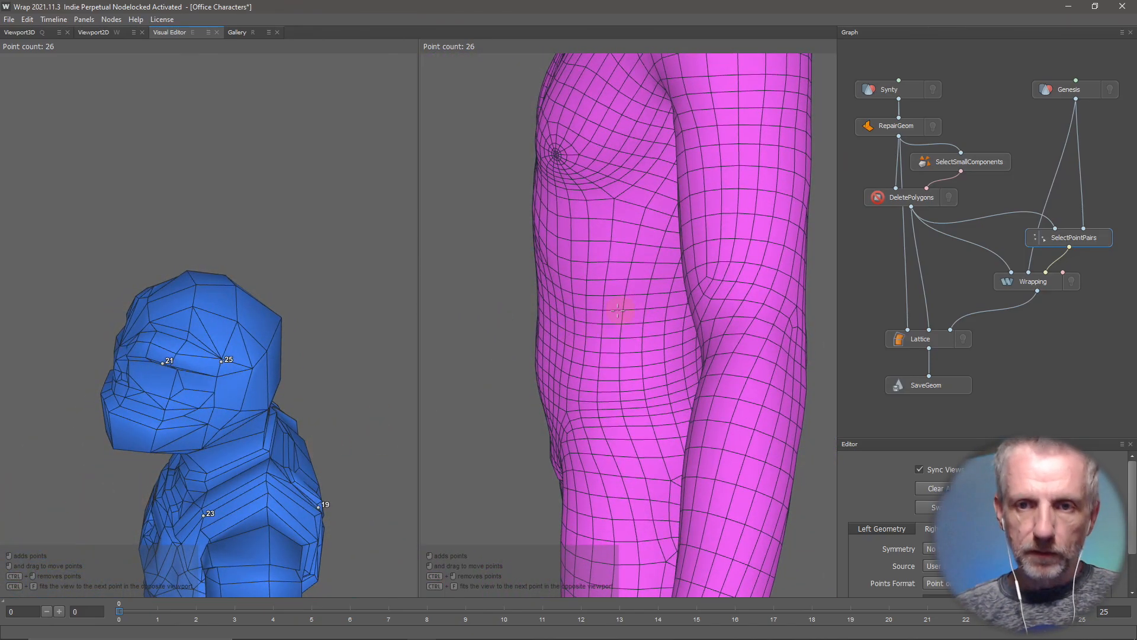
pyautogui.moveTo(617, 309)
pyautogui.keyDown('alt'); pyautogui.mouseDown(button='middle')
pyautogui.moveTo(581, 419)
pyautogui.moveTo(569, 540)
pyautogui.moveTo(578, 482)
pyautogui.moveTo(604, 456)
pyautogui.moveTo(627, 305)
pyautogui.mouseUp(button='middle'); pyautogui.keyUp('alt')
pyautogui.scroll(1, 627, 305)
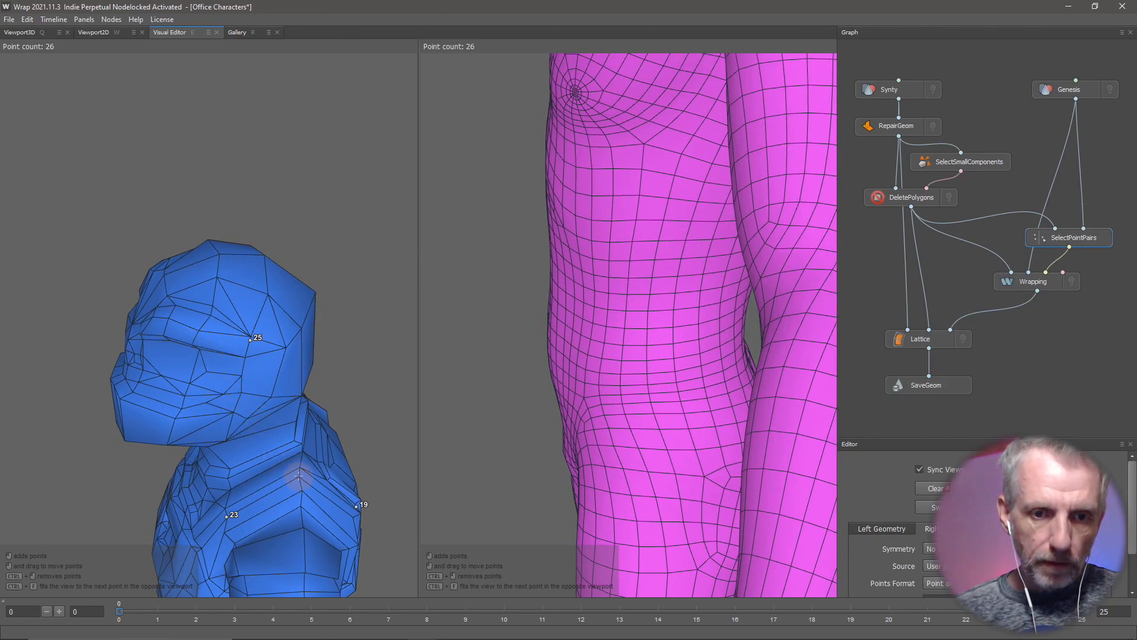
pyautogui.keyDown('alt'); pyautogui.moveTo(323, 437); pyautogui.dragTo(520, 435); pyautogui.keyUp('alt')
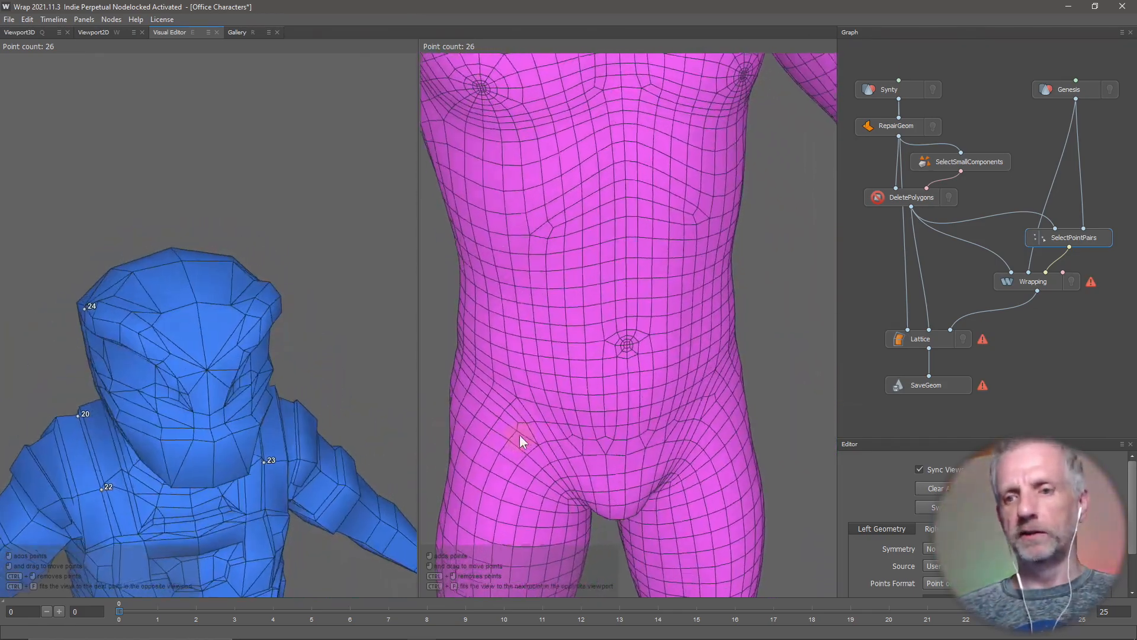
# - Compute the Wrapping node and check the Synty mesh's fit over the Genesis body from several angles
pyautogui.click(1040, 279)
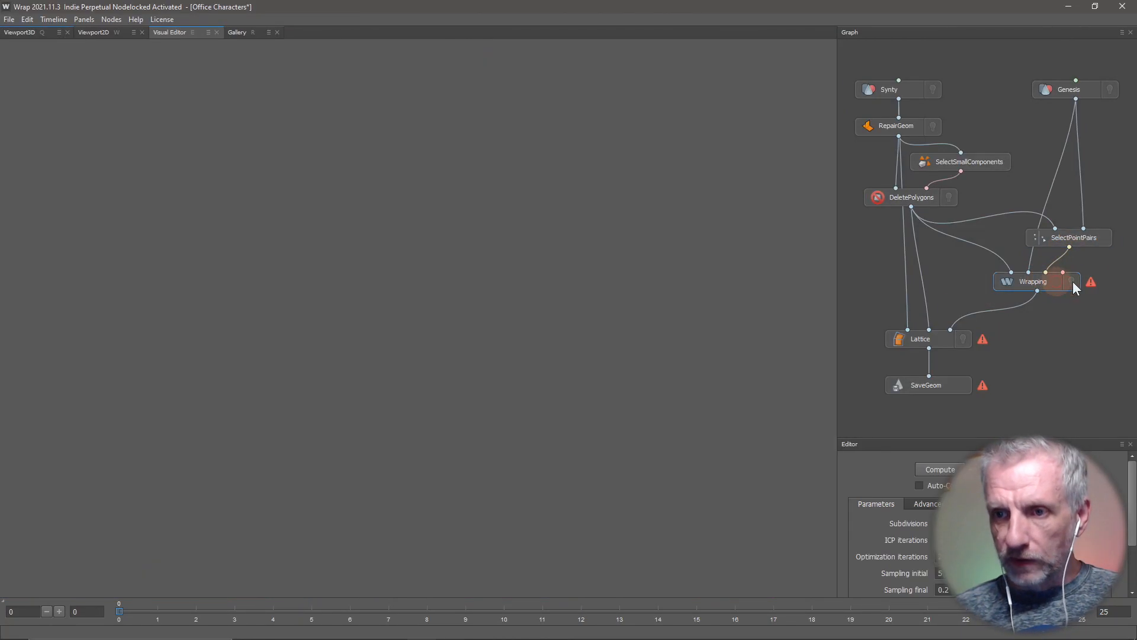
pyautogui.click(1091, 281)
pyautogui.click(942, 470)
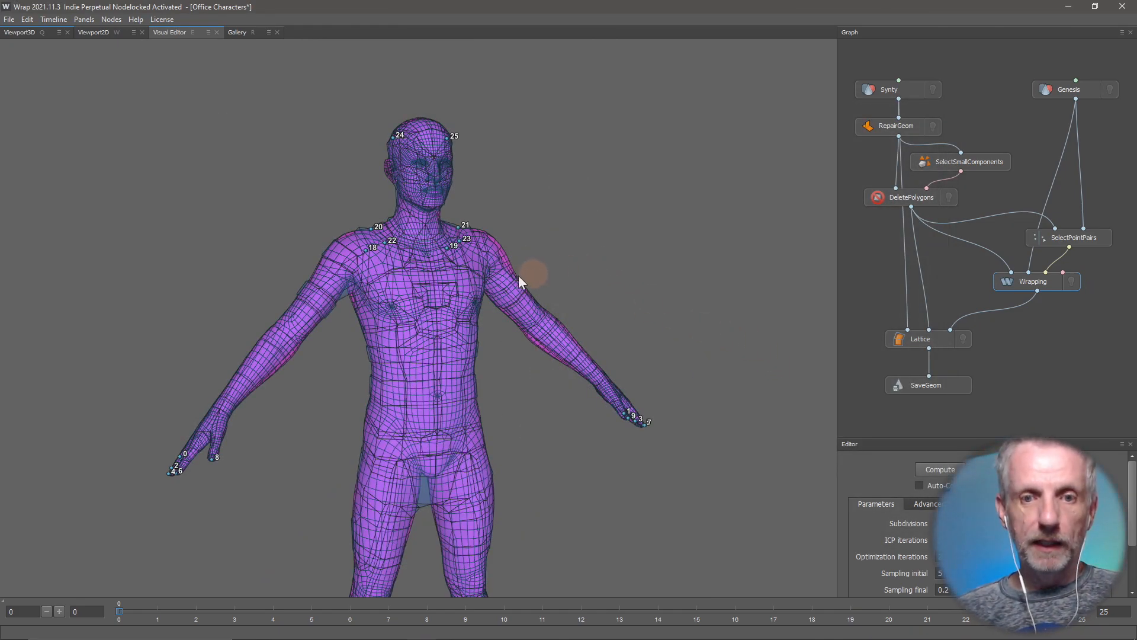
pyautogui.moveTo(517, 290); pyautogui.dragTo(1135, 305)
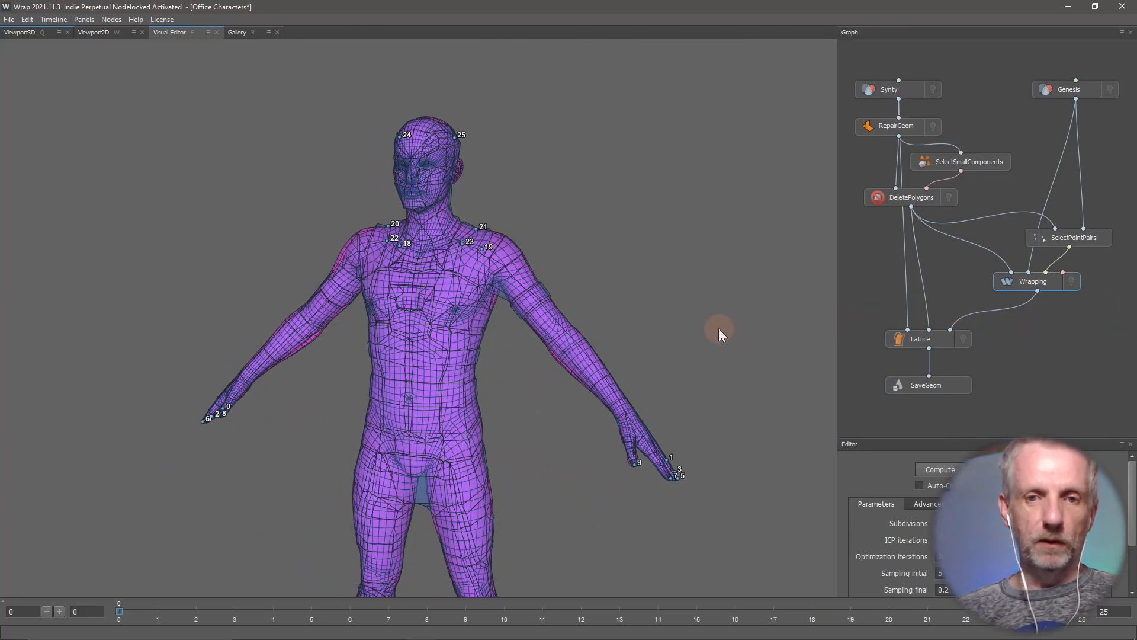
pyautogui.moveTo(719, 328); pyautogui.dragTo(760, 308)
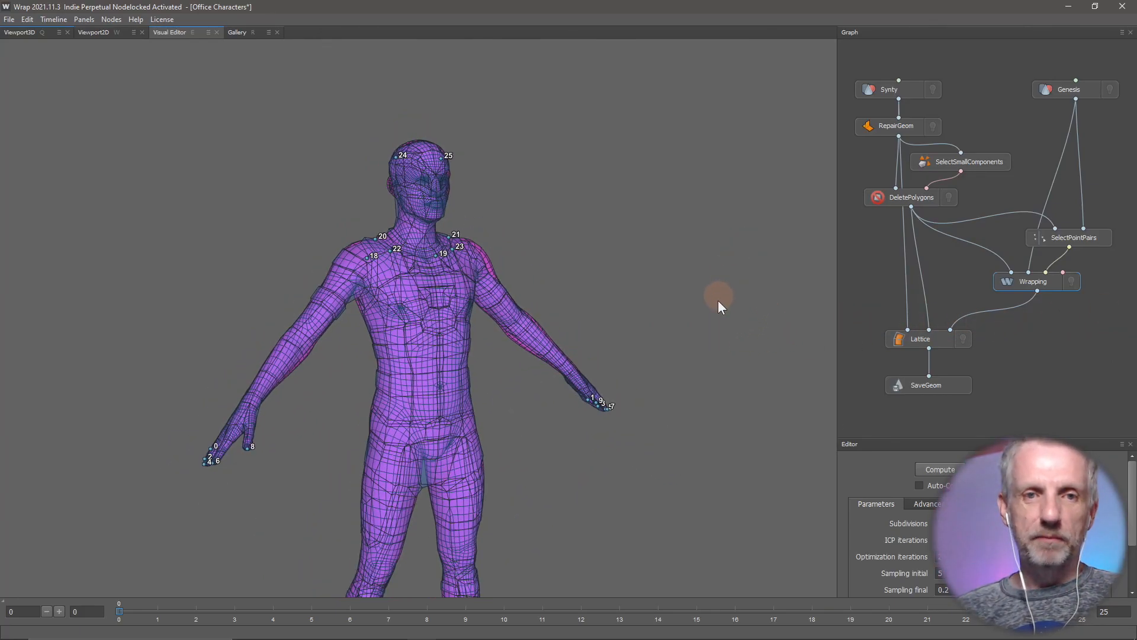
# - Display the Wrapping node's output in the 3D viewport and inspect the whole wrapped figure
pyautogui.click(40, 34)
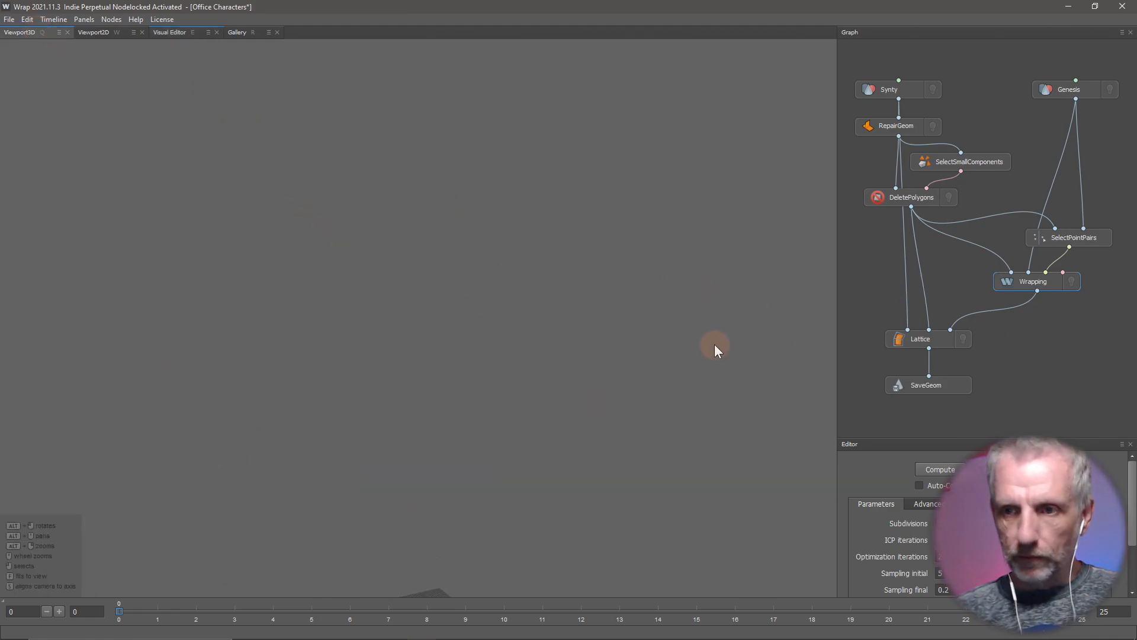
pyautogui.click(1072, 282)
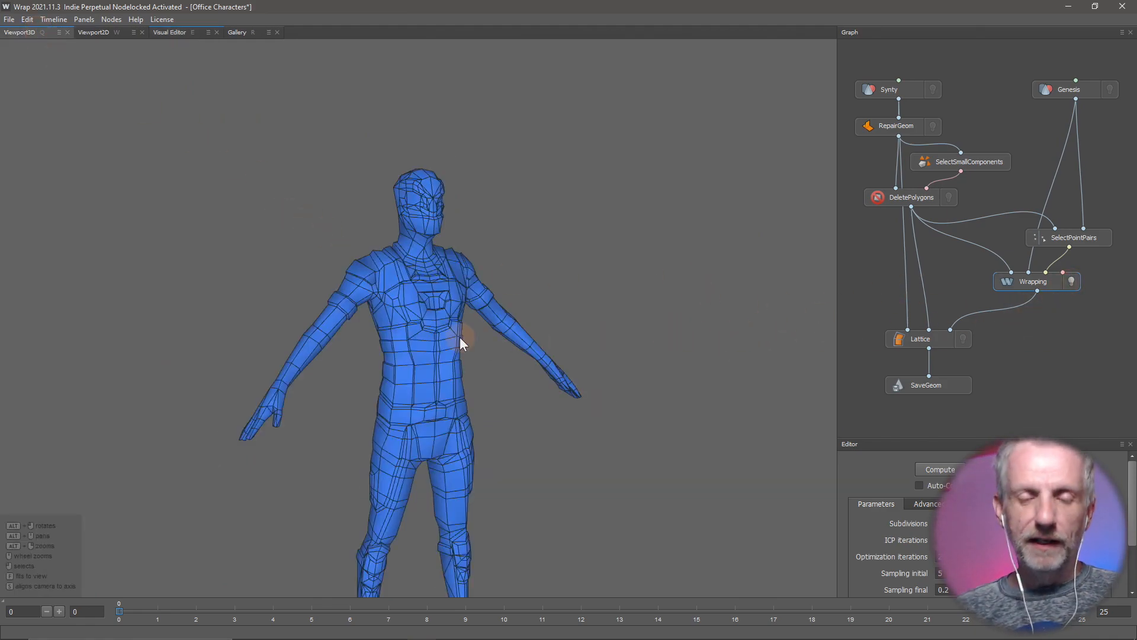
pyautogui.keyDown('alt'); pyautogui.moveTo(460, 337); pyautogui.dragTo(417, 363); pyautogui.keyUp('alt')
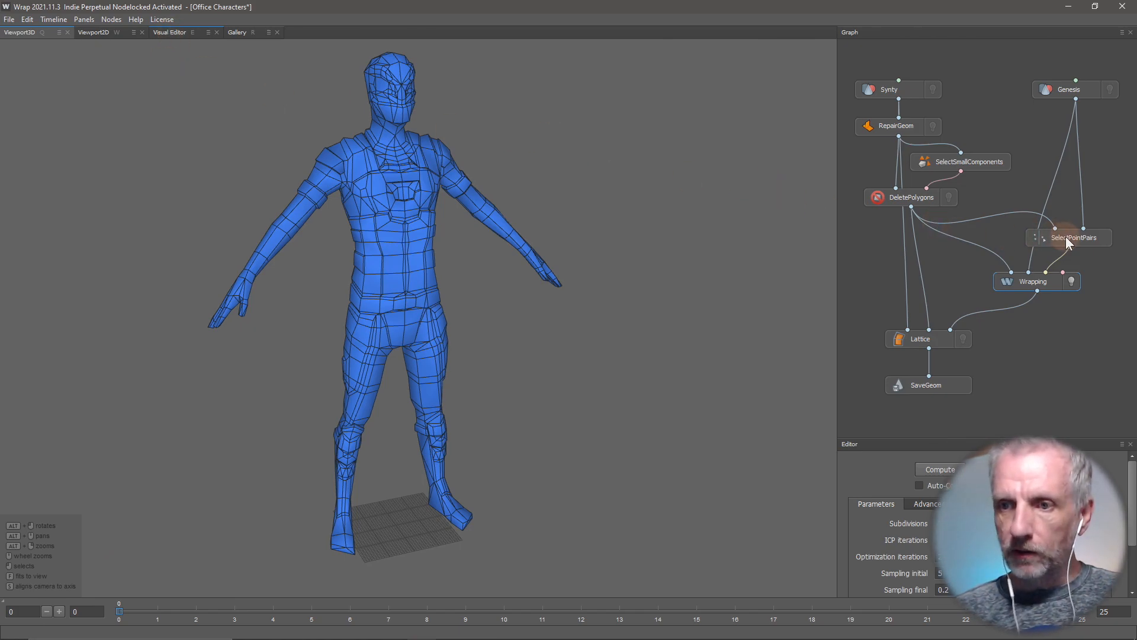
# - In the SelectPointPairs node, add a point at the front of the crotch on the Synty character
pyautogui.click(170, 32)
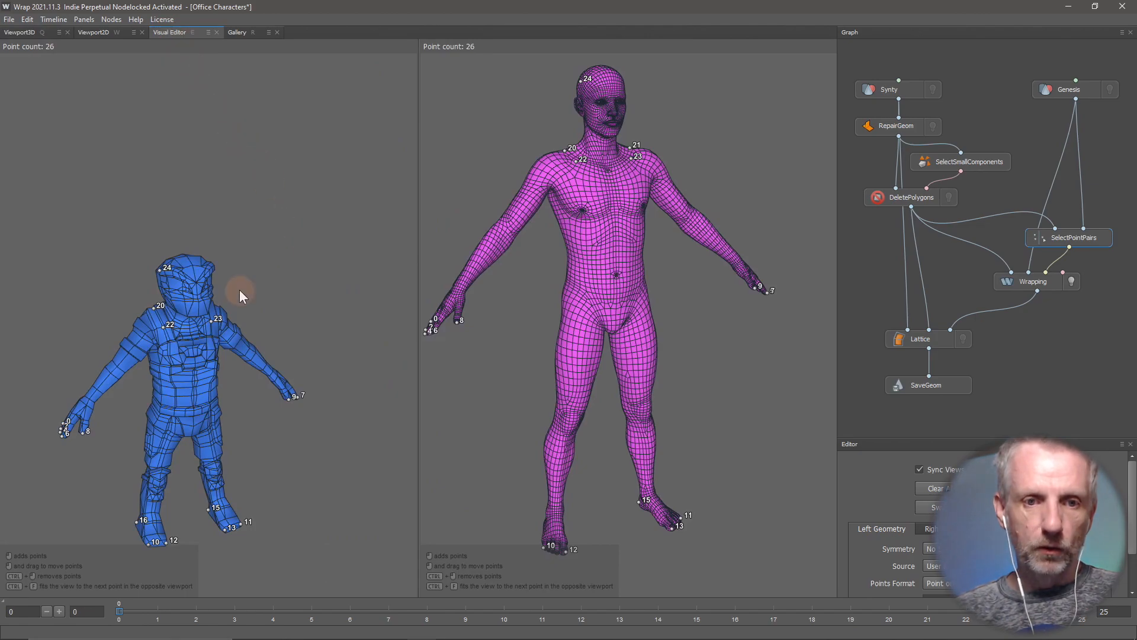
pyautogui.scroll(5, 249, 308)
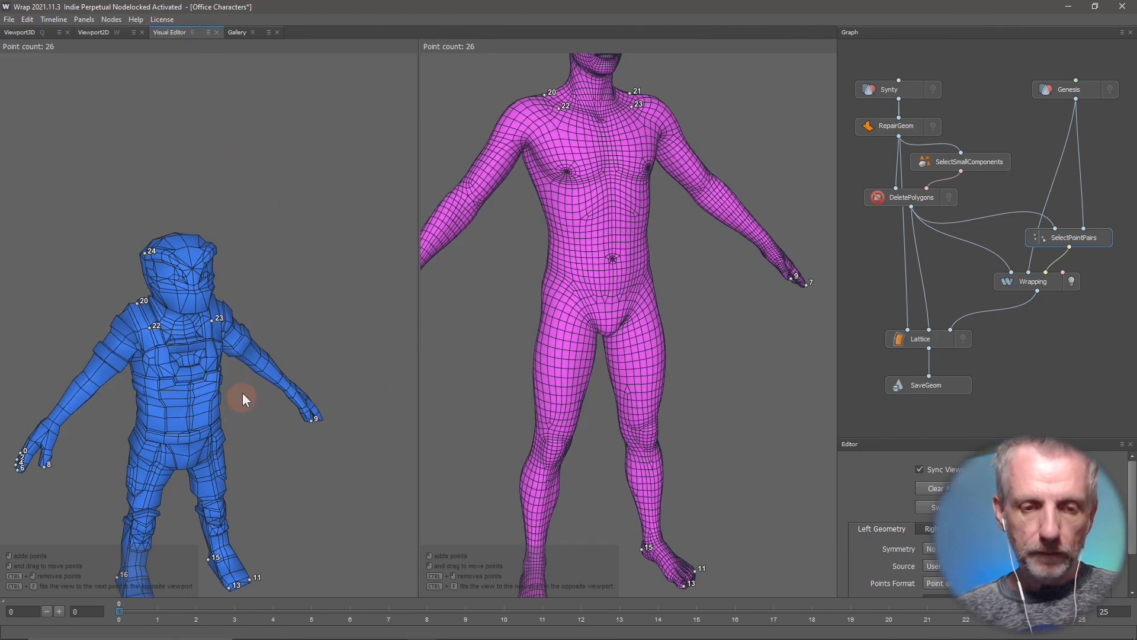
pyautogui.scroll(6, 290, 314)
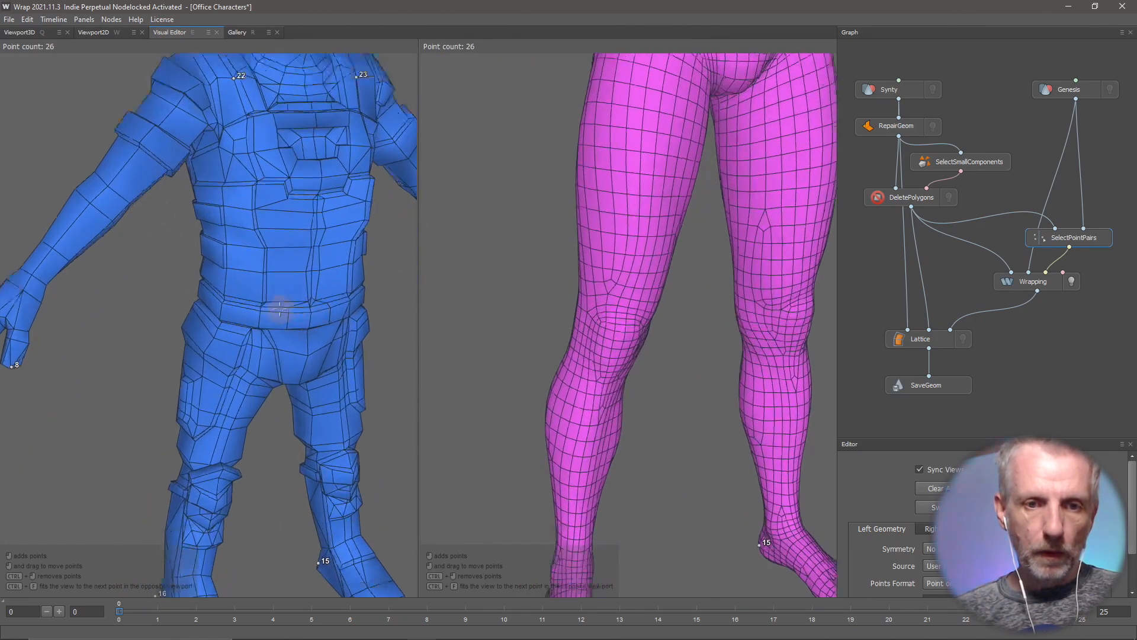
pyautogui.scroll(-4, 290, 314)
pyautogui.scroll(6, 212, 247)
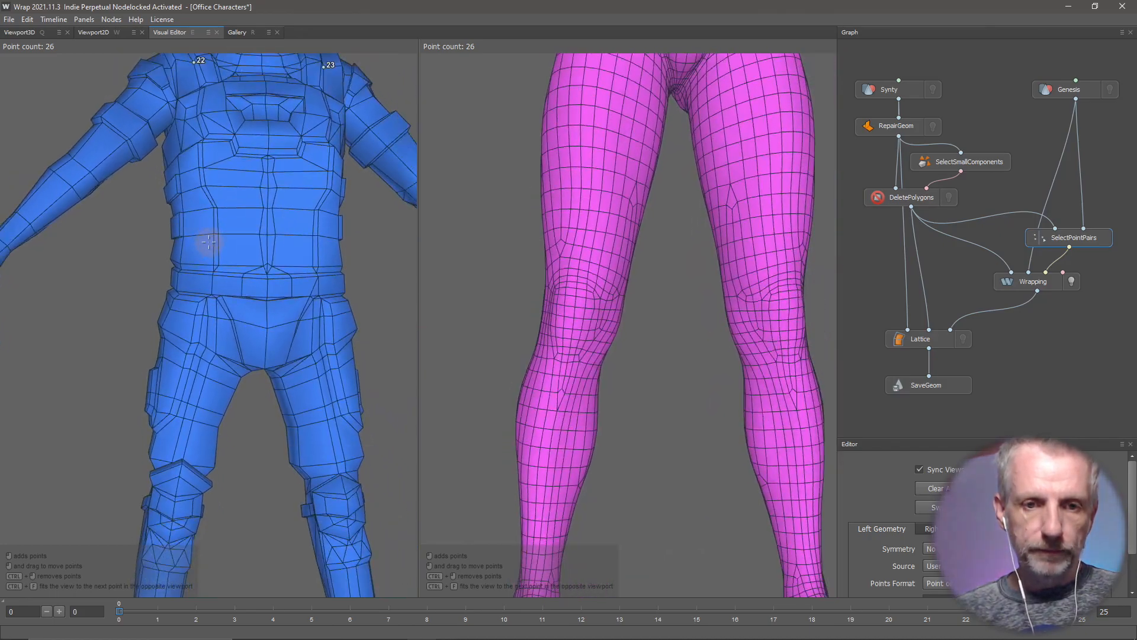
pyautogui.keyDown('alt'); pyautogui.moveTo(256, 276); pyautogui.dragTo(215, 274); pyautogui.keyUp('alt')
pyautogui.keyDown('alt'); pyautogui.moveTo(225, 259); pyautogui.dragTo(190, 236, button='middle'); pyautogui.keyUp('alt')
pyautogui.click(289, 371)
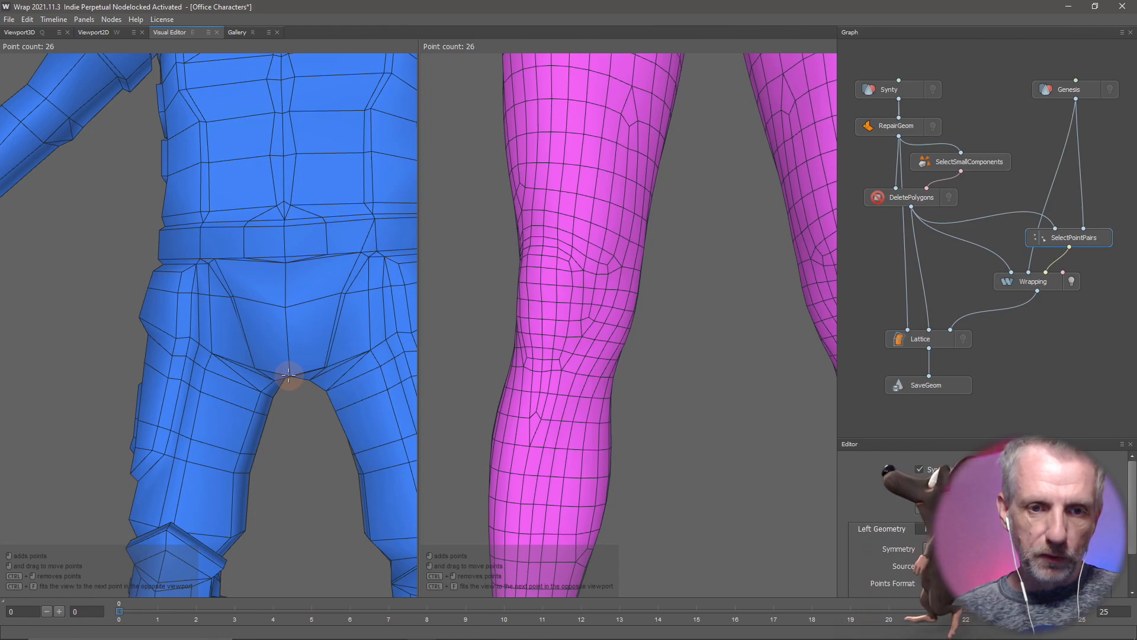
# - Add the matching point at the front of the crotch on the Genesis figure
pyautogui.keyDown('alt'); pyautogui.moveTo(673, 230); pyautogui.dragTo(594, 562, button='middle'); pyautogui.keyUp('alt')
pyautogui.keyDown('alt'); pyautogui.moveTo(607, 392); pyautogui.dragTo(605, 417); pyautogui.keyUp('alt')
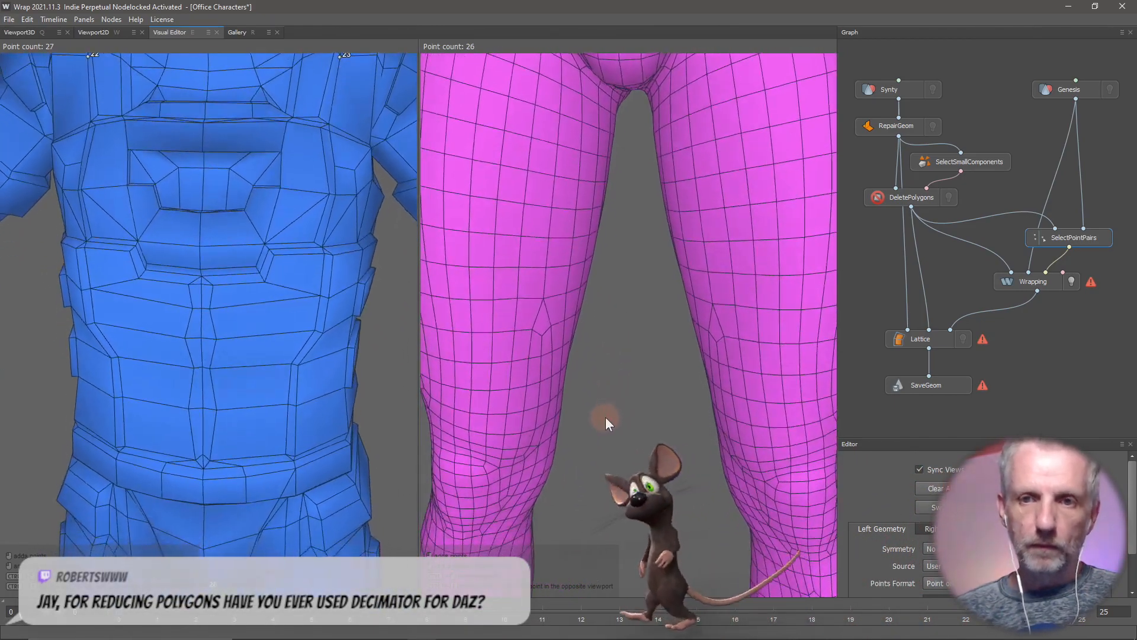
pyautogui.keyDown('alt'); pyautogui.moveTo(605, 417); pyautogui.dragTo(656, 379, button='right'); pyautogui.keyUp('alt')
pyautogui.keyDown('alt'); pyautogui.moveTo(662, 184); pyautogui.dragTo(670, 311, button='middle'); pyautogui.keyUp('alt')
pyautogui.click(638, 171)
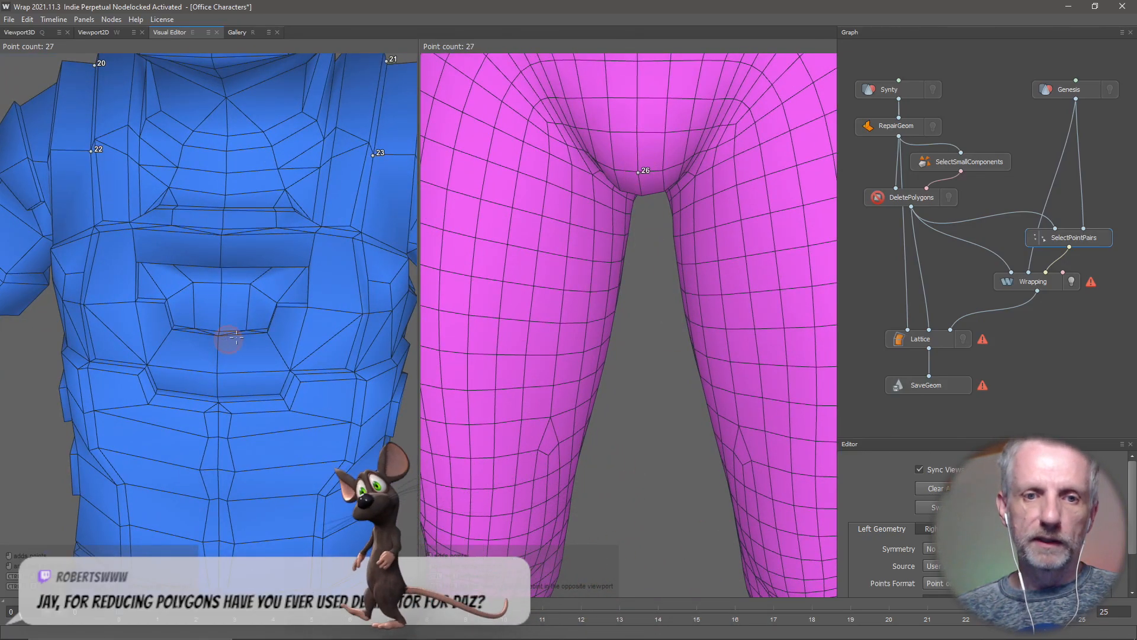
# - Add a point on the centre line at the back of the crotch on the Synty character
pyautogui.keyDown('alt'); pyautogui.moveTo(229, 335); pyautogui.dragTo(563, 345); pyautogui.keyUp('alt')
pyautogui.keyDown('alt'); pyautogui.moveTo(337, 371); pyautogui.dragTo(206, 444, button='right'); pyautogui.keyUp('alt')
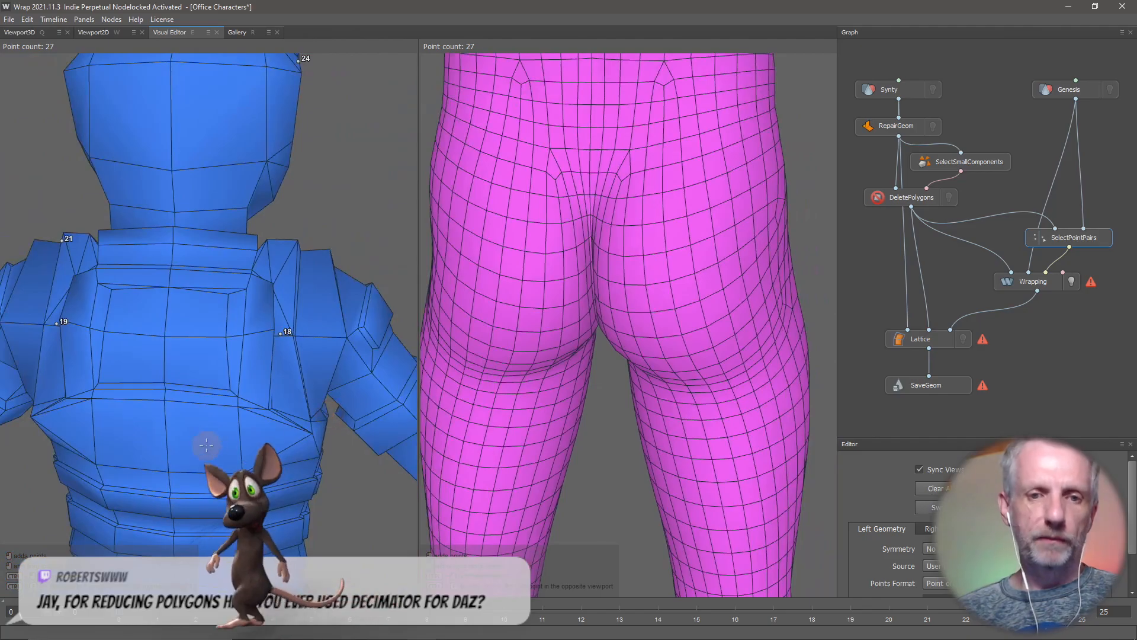
pyautogui.keyDown('alt'); pyautogui.moveTo(208, 444); pyautogui.dragTo(256, 229, button='middle'); pyautogui.keyUp('alt')
pyautogui.keyDown('alt'); pyautogui.moveTo(266, 364); pyautogui.dragTo(262, 208, button='middle'); pyautogui.keyUp('alt')
pyautogui.moveTo(256, 251)
pyautogui.keyDown('alt'); pyautogui.mouseDown()
pyautogui.moveTo(284, 239)
pyautogui.moveTo(378, 248)
pyautogui.moveTo(260, 243)
pyautogui.mouseUp(); pyautogui.keyUp('alt')
pyautogui.scroll(-5, 260, 243)
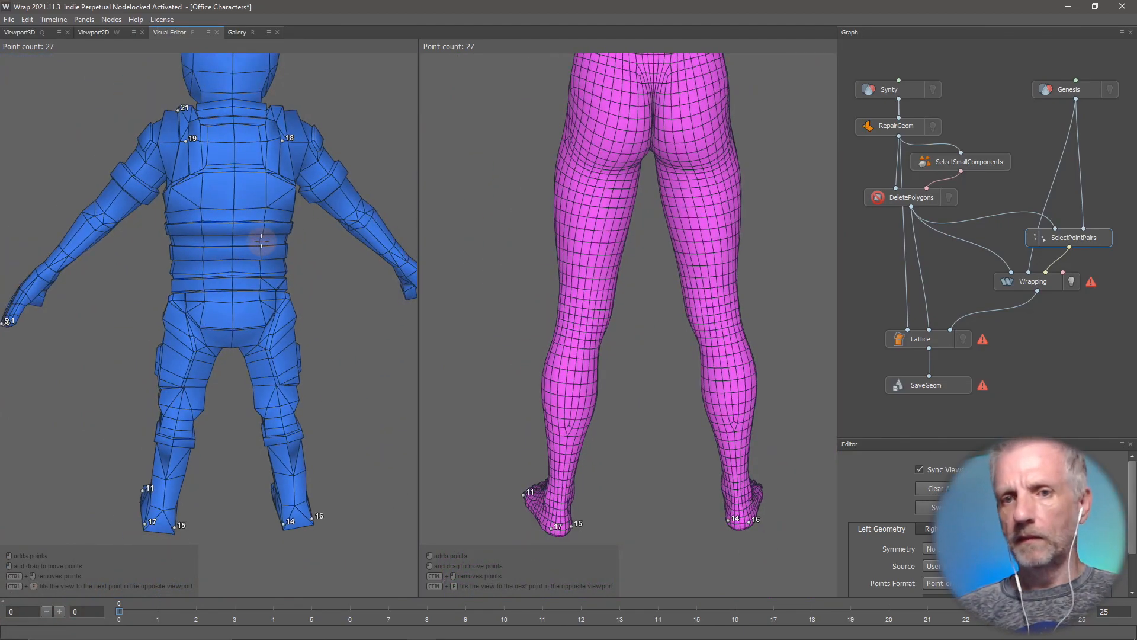
pyautogui.keyDown('alt'); pyautogui.moveTo(260, 238); pyautogui.dragTo(240, 300, button='middle'); pyautogui.keyUp('alt')
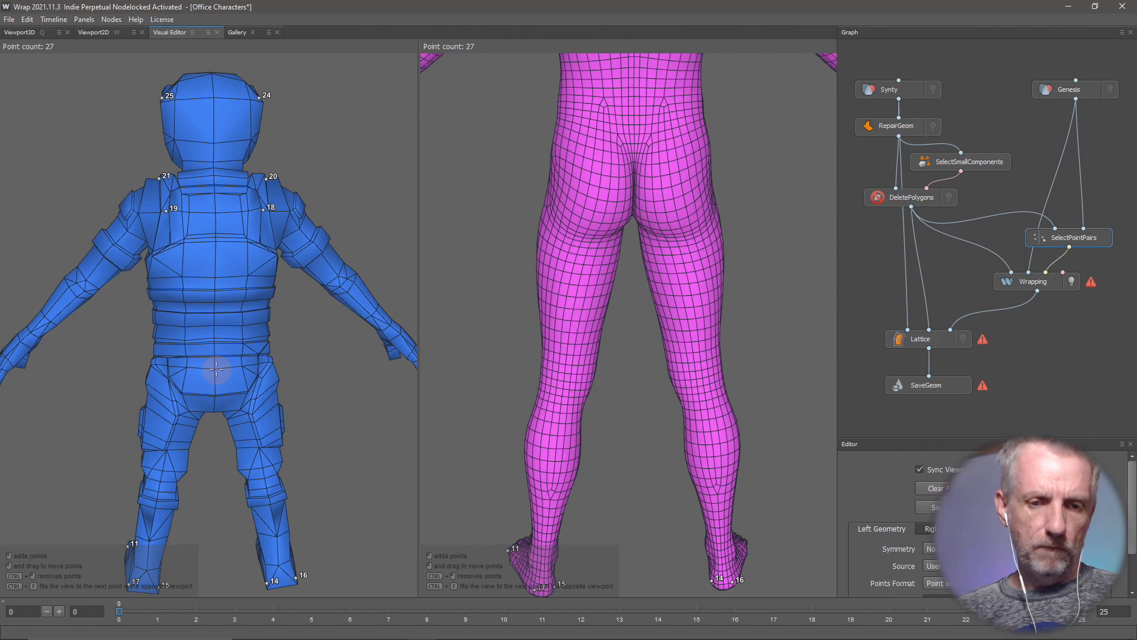
pyautogui.keyDown('alt'); pyautogui.moveTo(225, 369); pyautogui.dragTo(230, 310); pyautogui.keyUp('alt')
pyautogui.scroll(5, 201, 296)
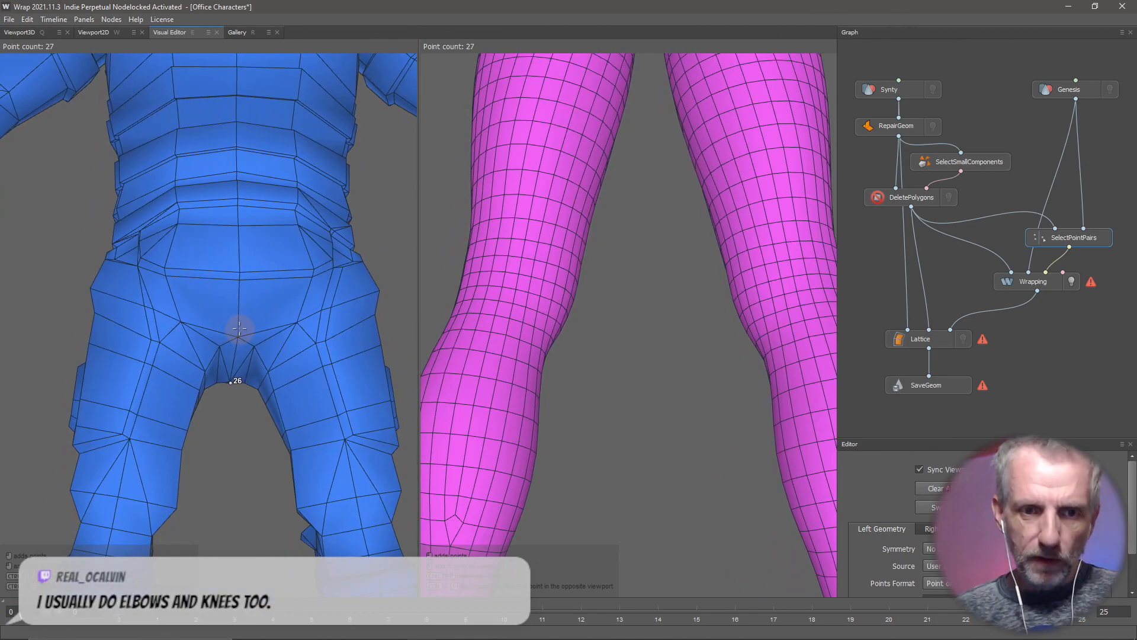
# - Add the matching point at the base of the buttock cleft on the Genesis figure
pyautogui.moveTo(667, 244); pyautogui.dragTo(593, 497, button='middle')
pyautogui.moveTo(603, 289); pyautogui.dragTo(599, 281, button='middle')
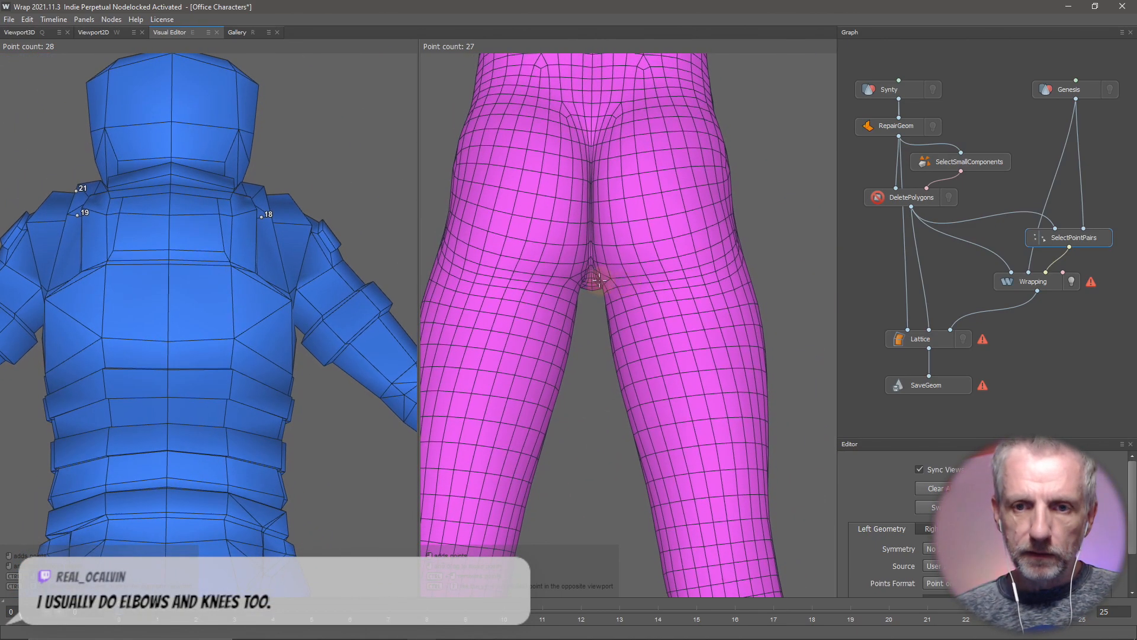
pyautogui.scroll(3, 591, 257)
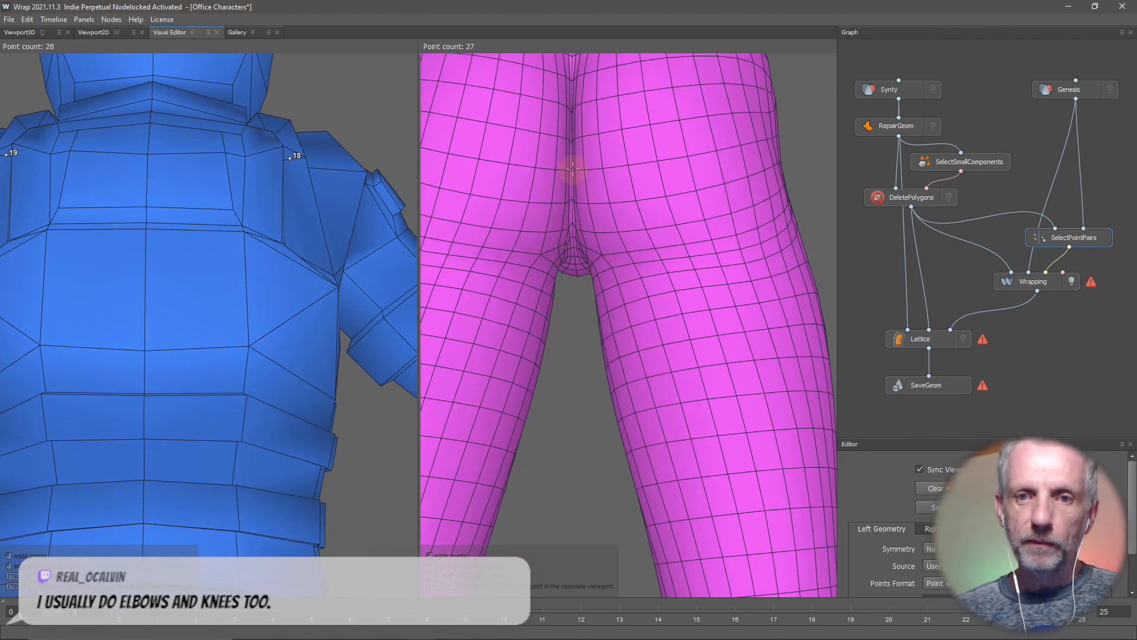
pyautogui.moveTo(534, 314); pyautogui.dragTo(564, 529, button='middle')
# - Recompute the Wrapping node with the two added crotch point pairs
pyautogui.scroll(-5, 564, 524)
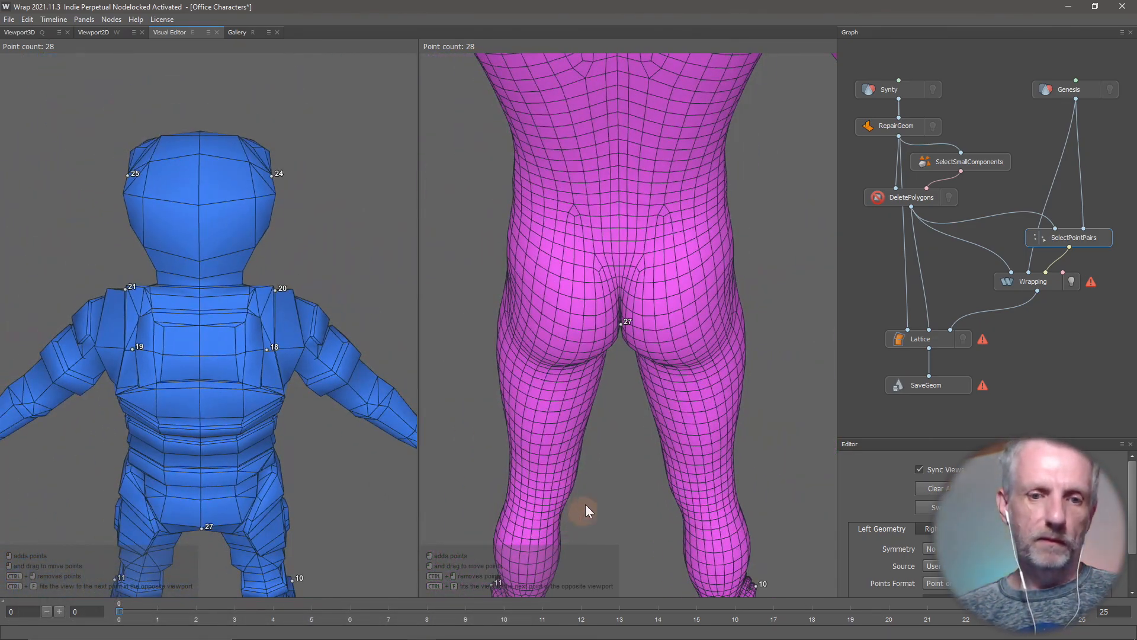
pyautogui.scroll(2, 583, 502)
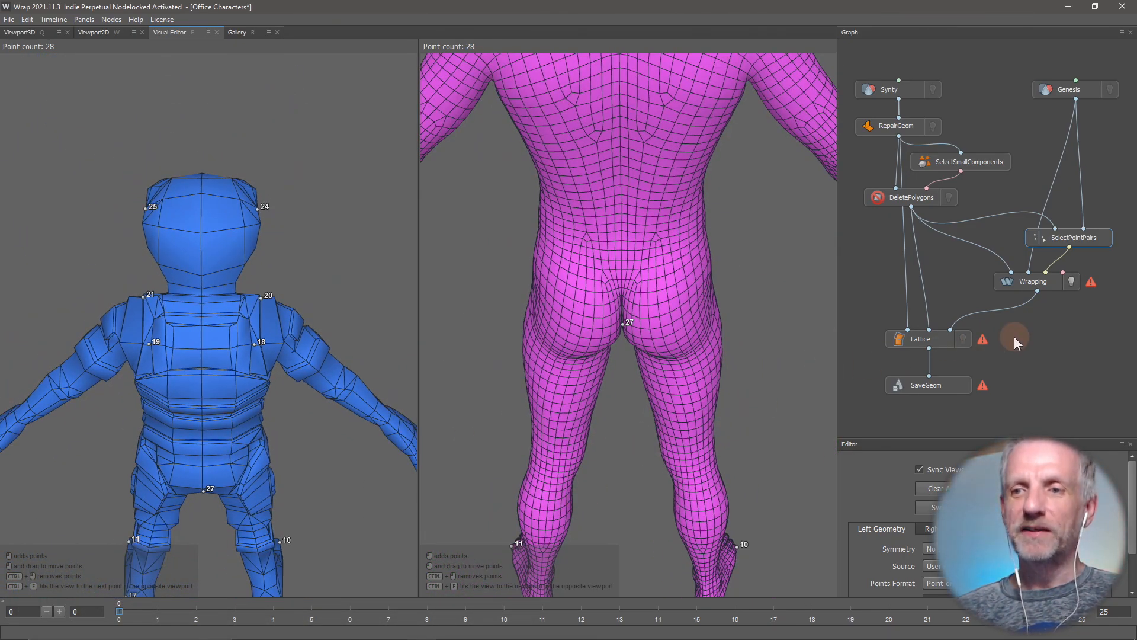
pyautogui.click(1043, 277)
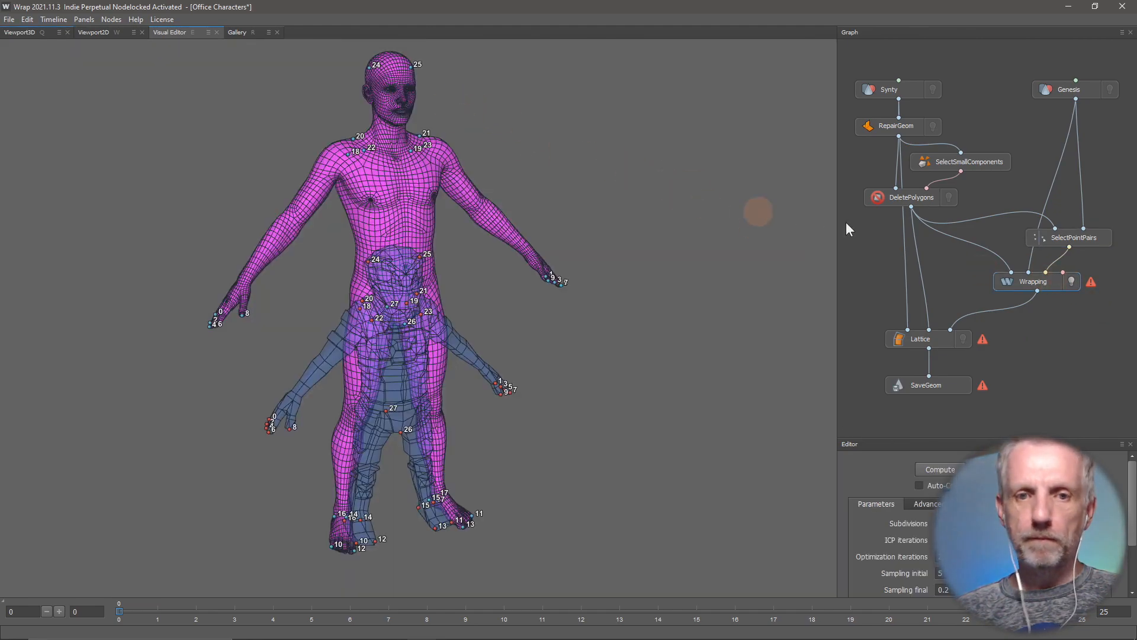
pyautogui.click(945, 469)
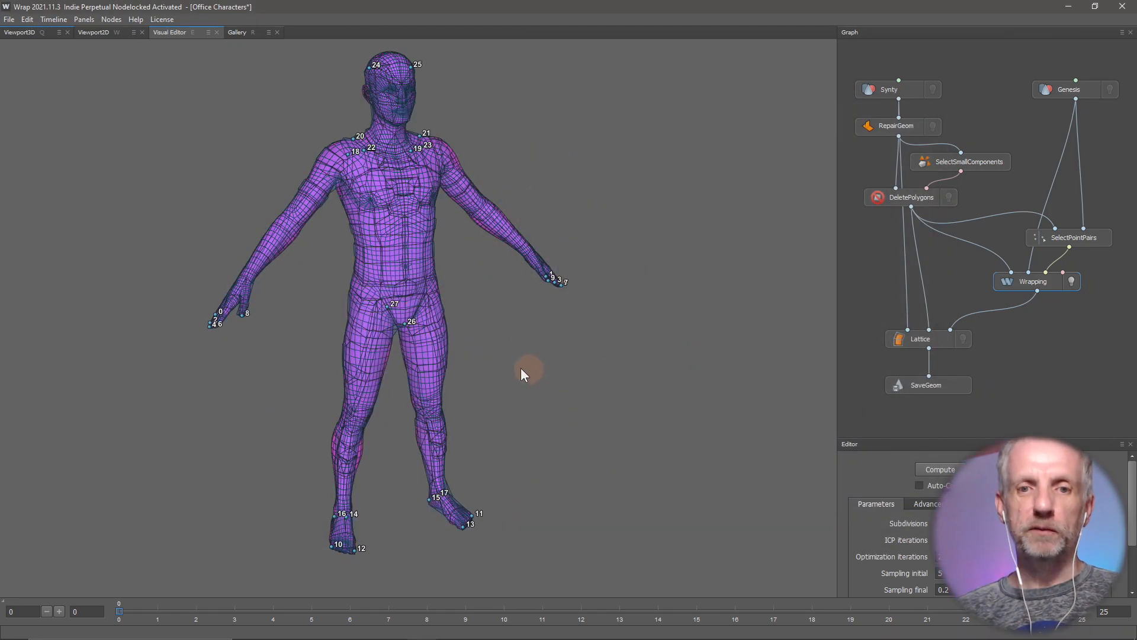
# - Examine how the wrapped mesh fits the Genesis body around the back, crotch, hips and arms
pyautogui.moveTo(520, 367); pyautogui.dragTo(820, 354)
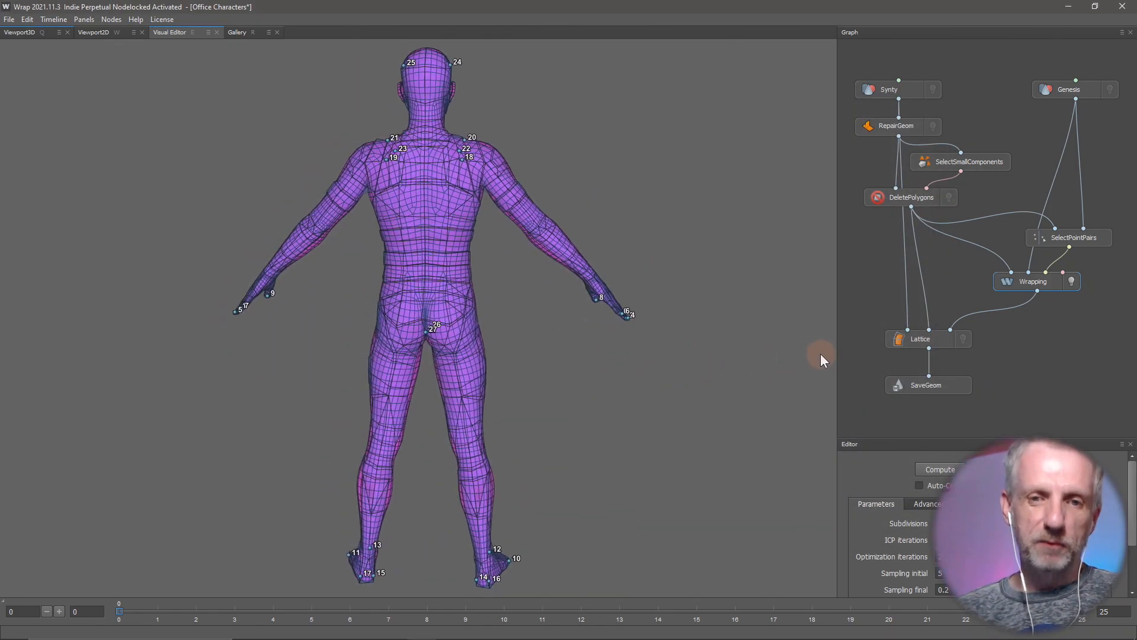
pyautogui.scroll(-3, 645, 308)
pyautogui.scroll(10, 645, 308)
pyautogui.moveTo(652, 307); pyautogui.dragTo(392, 190)
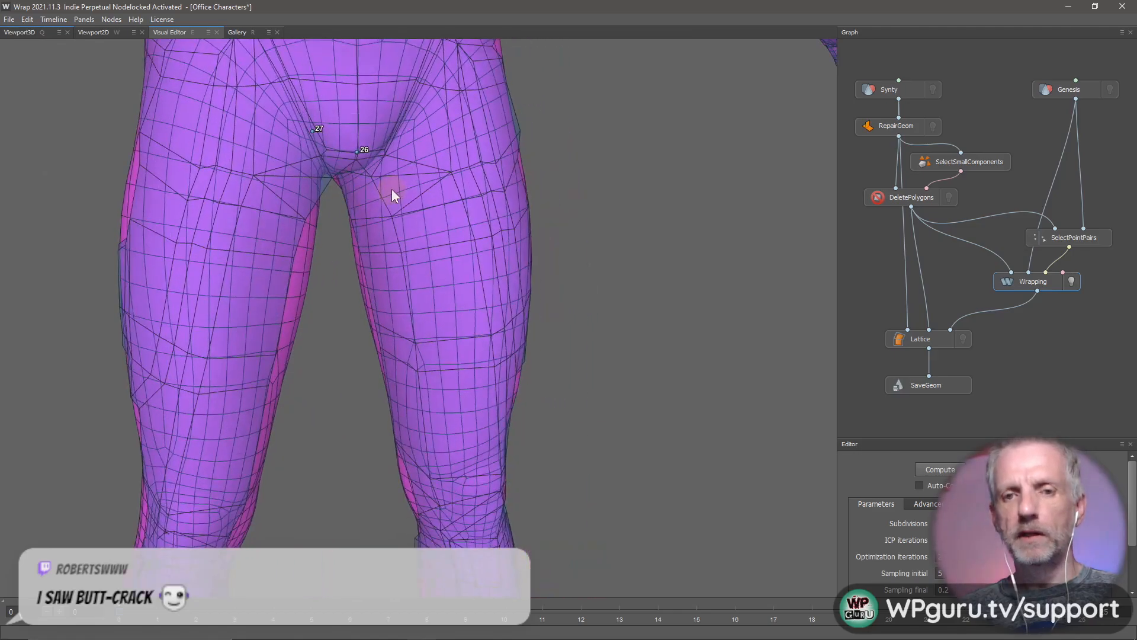
pyautogui.scroll(-5, 393, 189)
pyautogui.scroll(2, 392, 212)
pyautogui.scroll(-3, 392, 212)
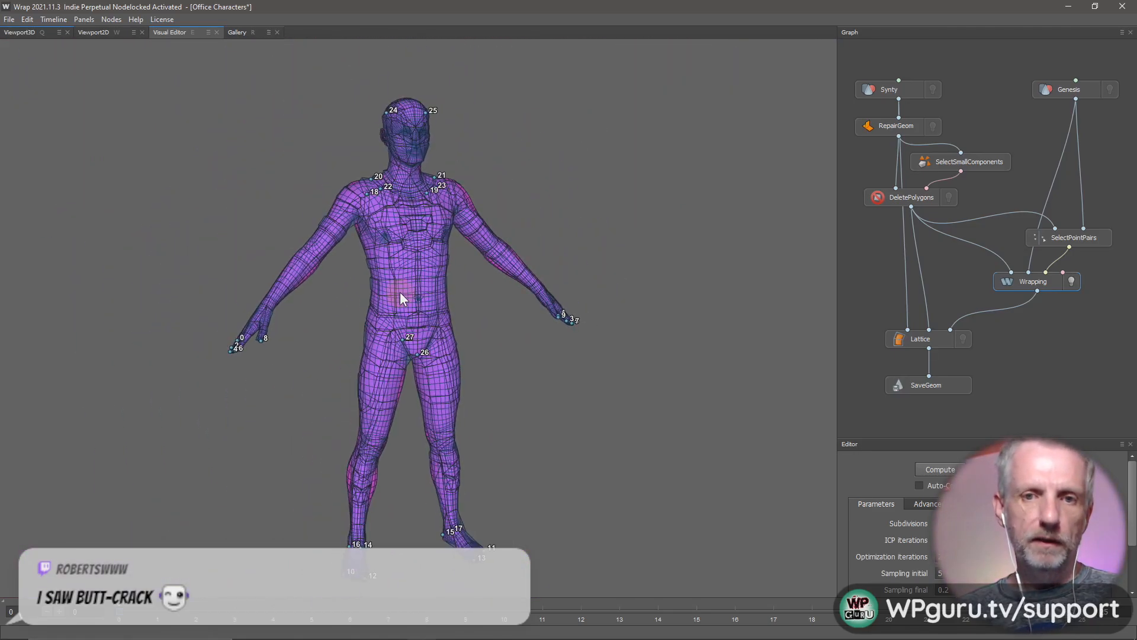
pyautogui.moveTo(371, 302); pyautogui.dragTo(570, 312)
pyautogui.scroll(4, 570, 313)
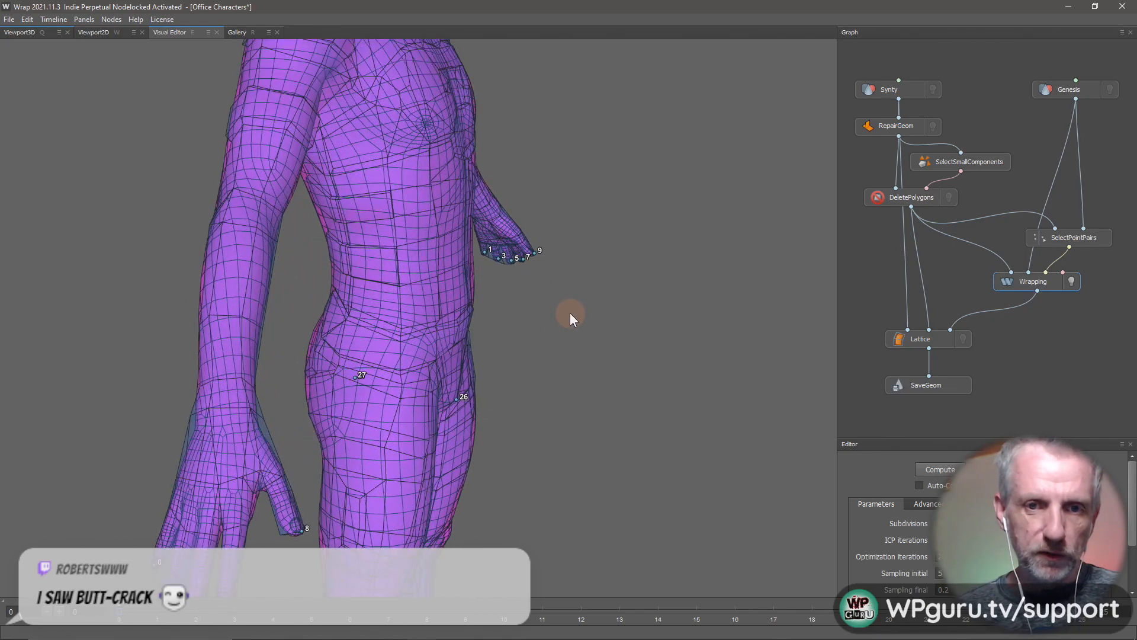
pyautogui.moveTo(570, 313); pyautogui.dragTo(676, 192, button='middle')
pyautogui.moveTo(677, 192); pyautogui.dragTo(542, 134)
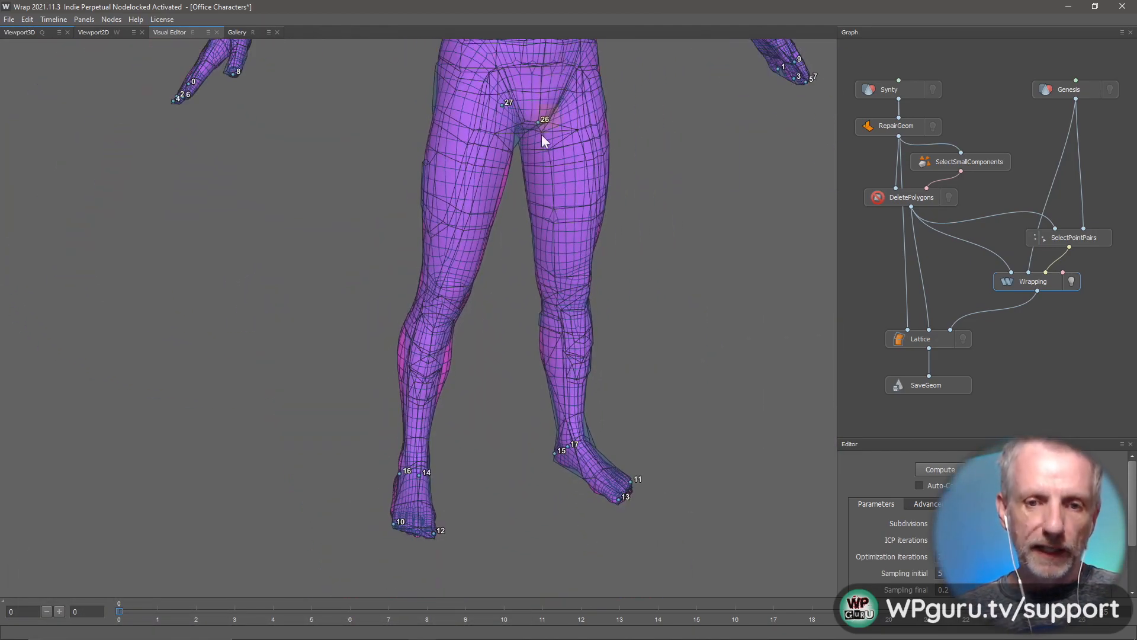
# - Examine the wrapped mesh's fit around the knees, lower legs and feet
pyautogui.moveTo(524, 337); pyautogui.dragTo(524, 317)
pyautogui.scroll(-1, 520, 319)
pyautogui.scroll(5, 520, 318)
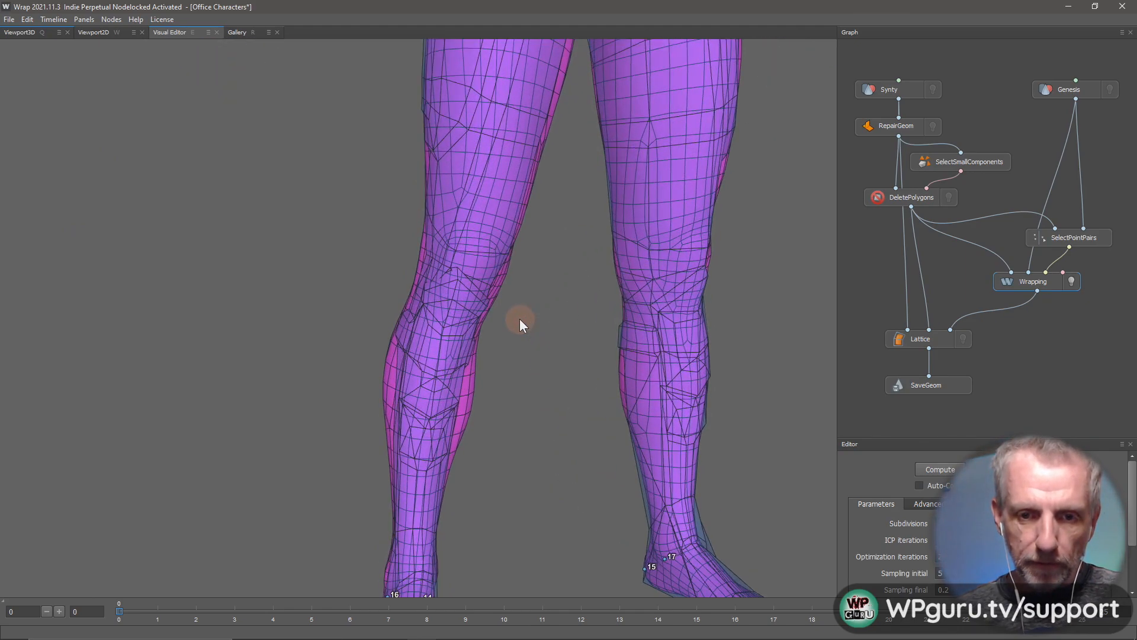
pyautogui.moveTo(520, 319); pyautogui.dragTo(511, 176, button='middle')
pyautogui.moveTo(524, 268); pyautogui.dragTo(315, 318)
pyautogui.scroll(-5, 348, 336)
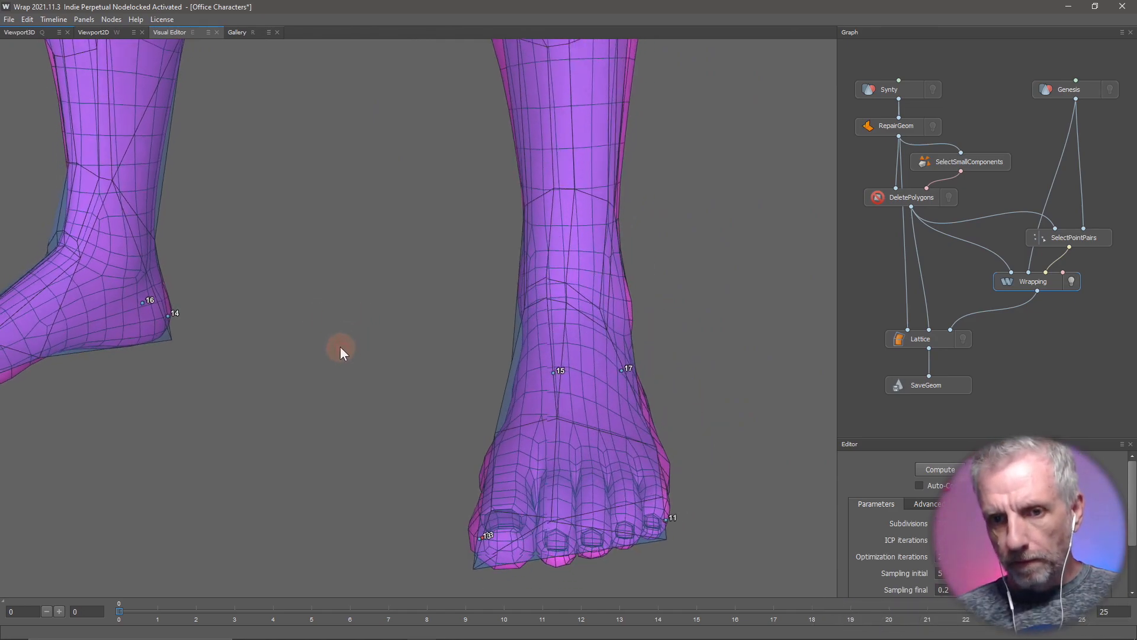
pyautogui.scroll(-5, 345, 520)
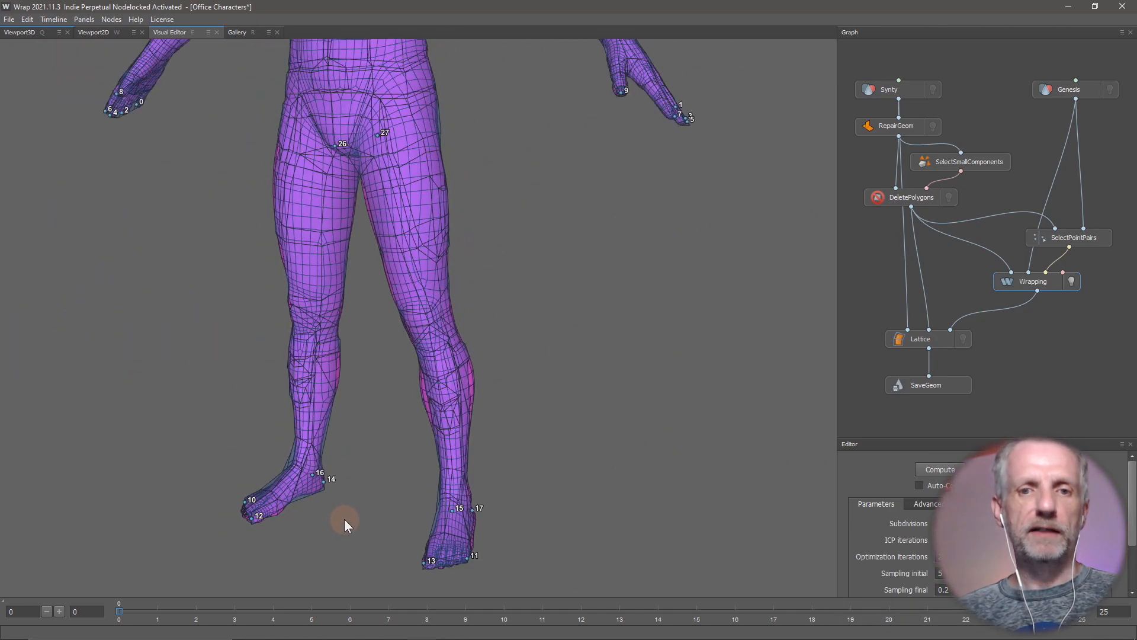
# - Review the full overlaid figure and show the recomputed wrap alone in the 3D viewport
pyautogui.moveTo(328, 442); pyautogui.dragTo(326, 523)
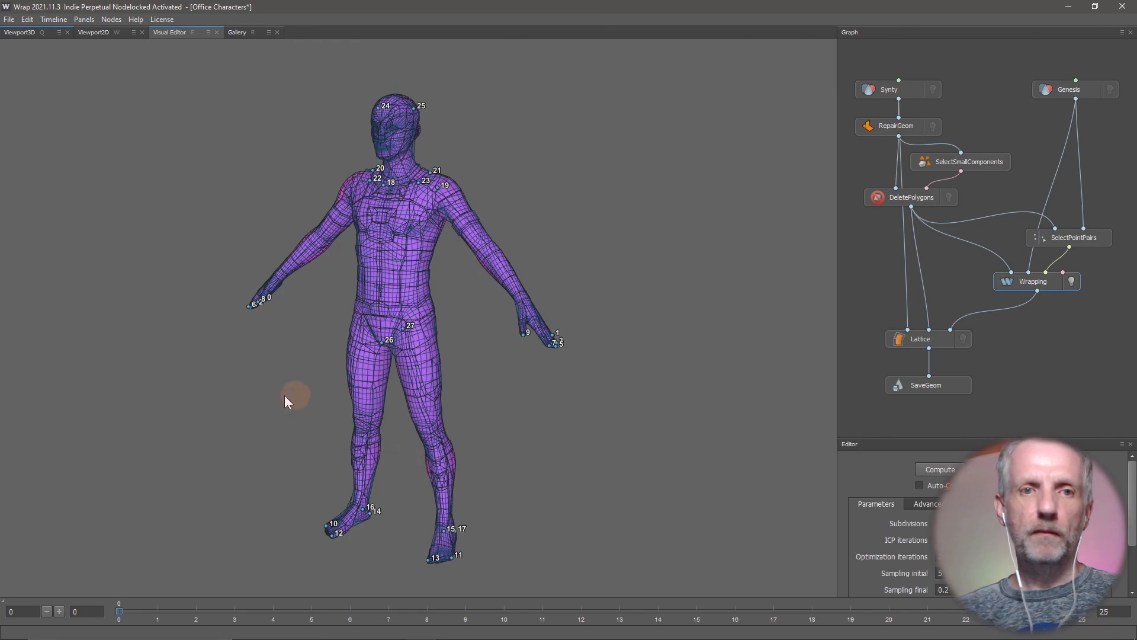
pyautogui.moveTo(285, 400); pyautogui.dragTo(188, 189)
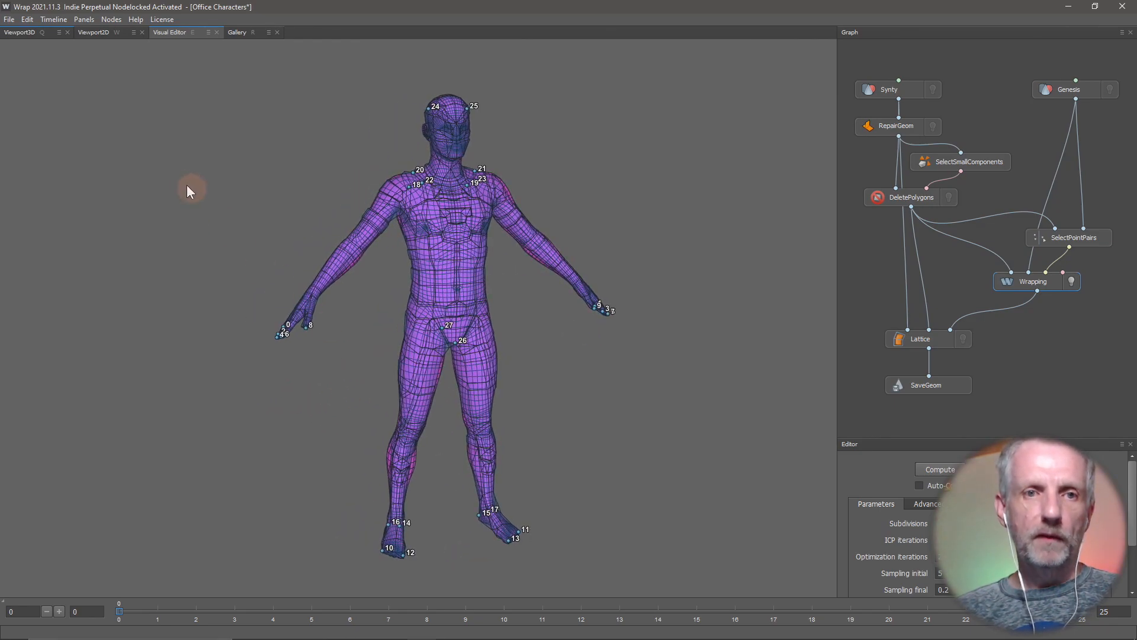
pyautogui.click(38, 32)
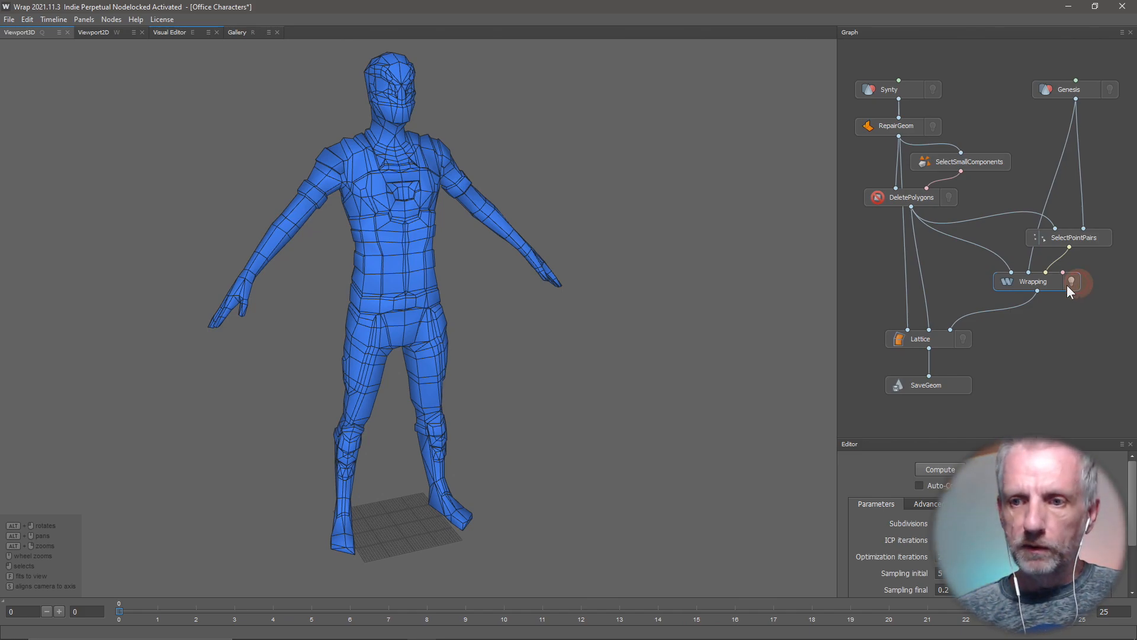
# - Show the Lattice node's result in the 3D viewport and examine the deformed character from both sides
pyautogui.click(962, 339)
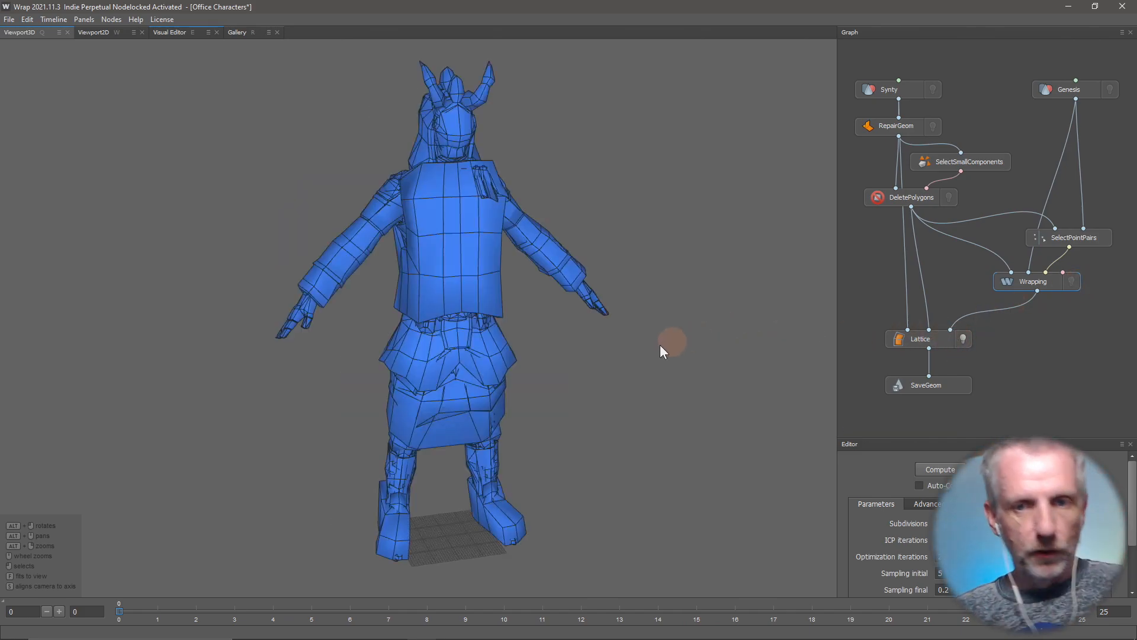
pyautogui.keyDown('alt'); pyautogui.moveTo(581, 371); pyautogui.dragTo(634, 384); pyautogui.keyUp('alt')
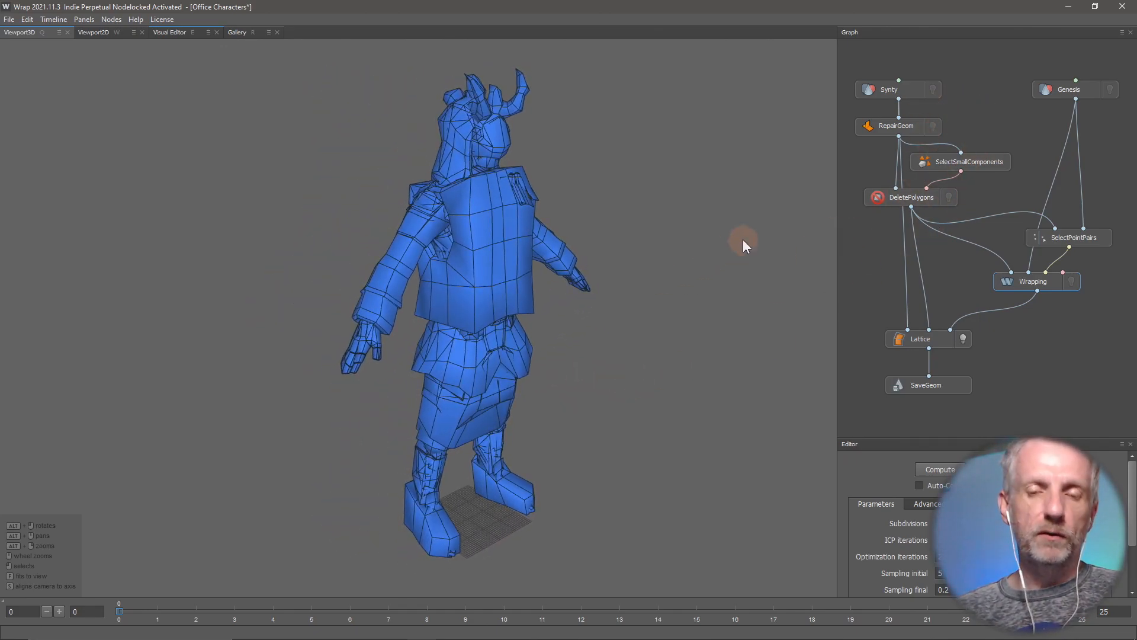
pyautogui.keyDown('alt'); pyautogui.moveTo(743, 240); pyautogui.dragTo(460, 242); pyautogui.keyUp('alt')
# - Save the project under the new name Kids 01 in the Wrap Projects folder of Synty Test
pyautogui.click(7, 20)
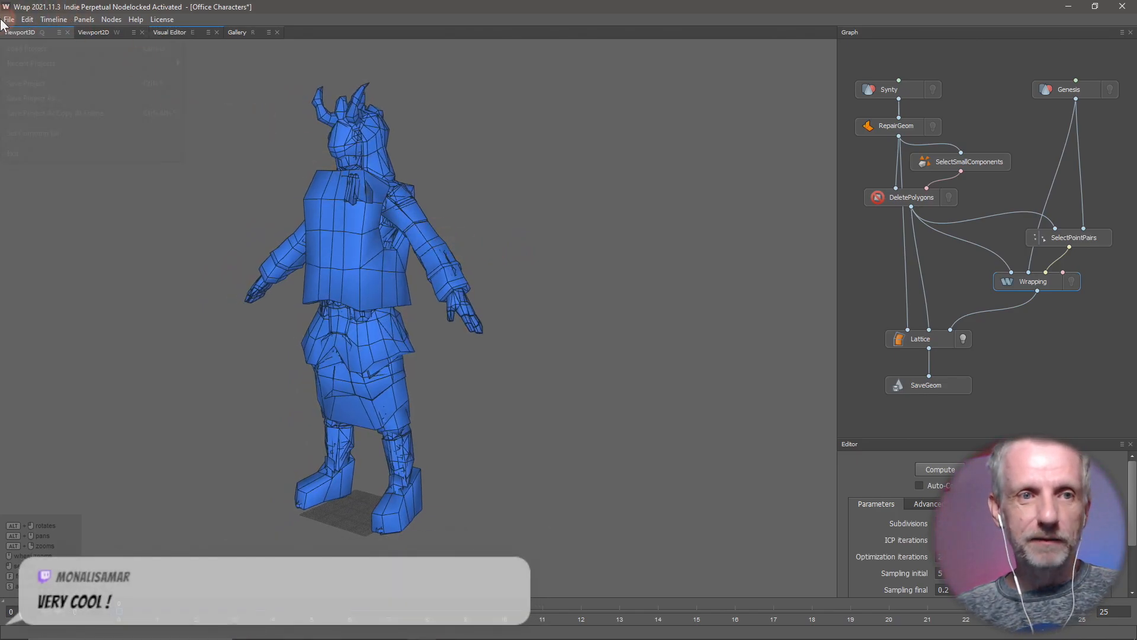
pyautogui.click(116, 97)
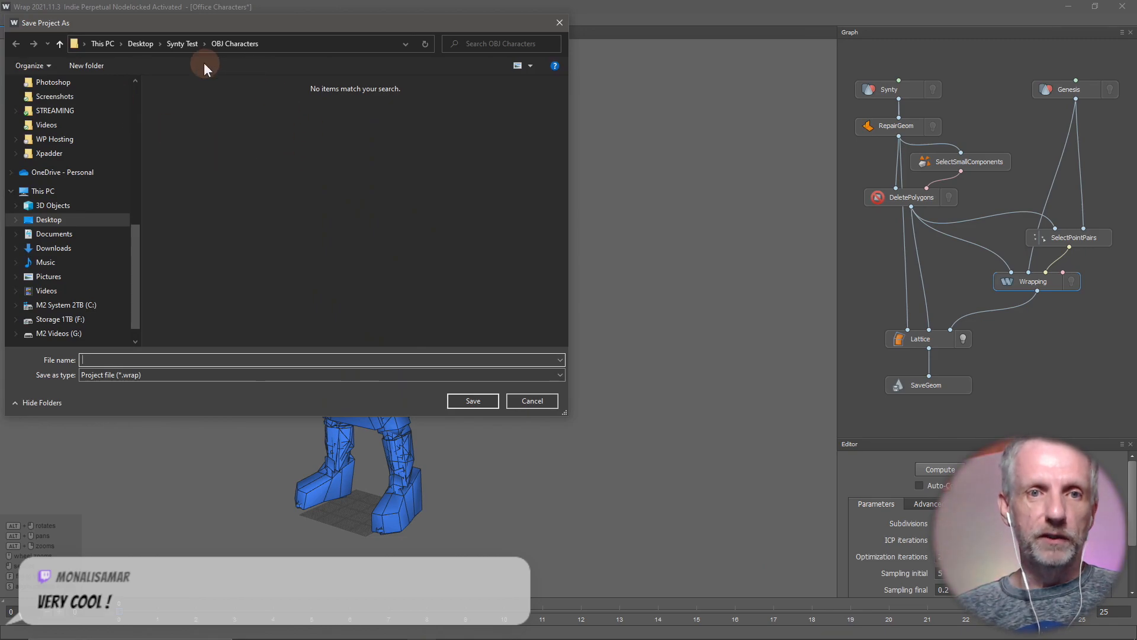
pyautogui.click(186, 45)
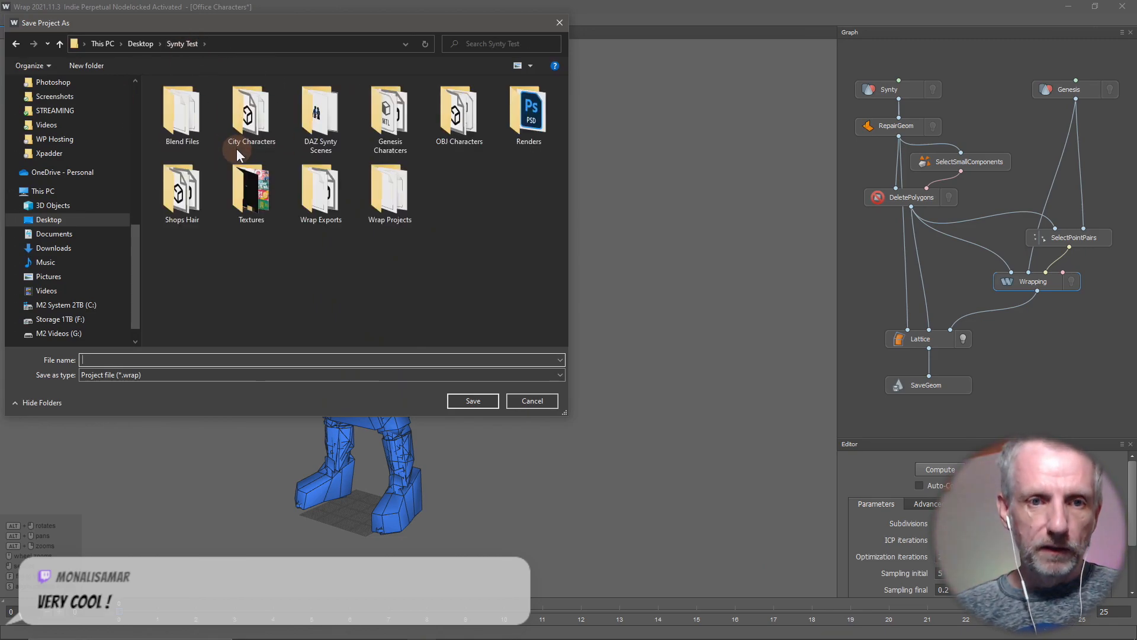
pyautogui.doubleClick(402, 205)
pyautogui.click(361, 359)
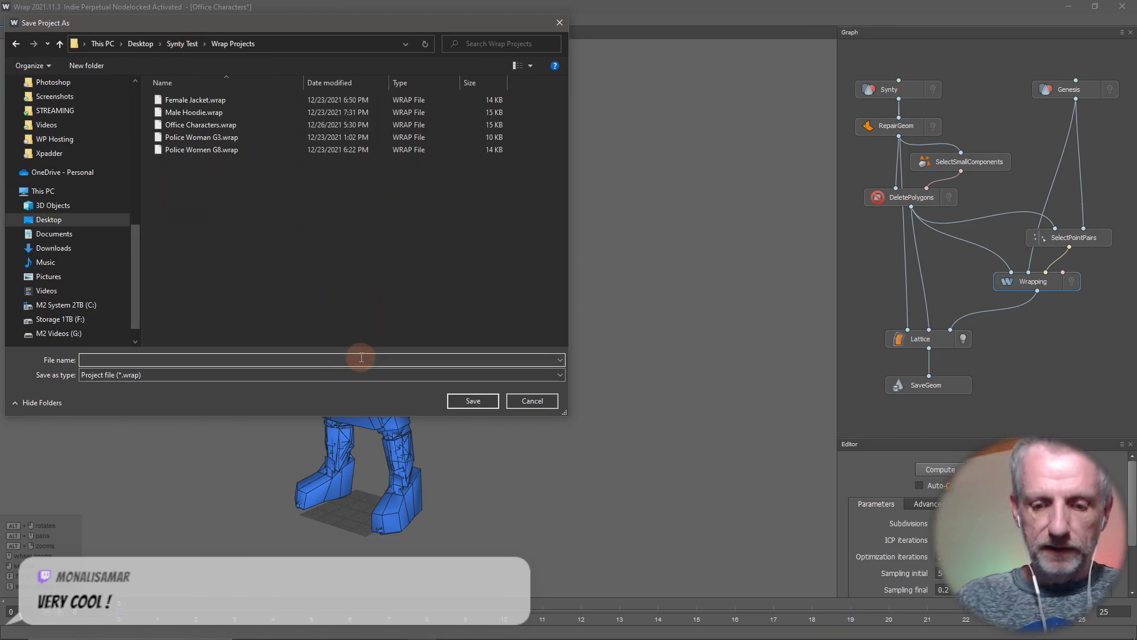
pyautogui.write('Kids 01')
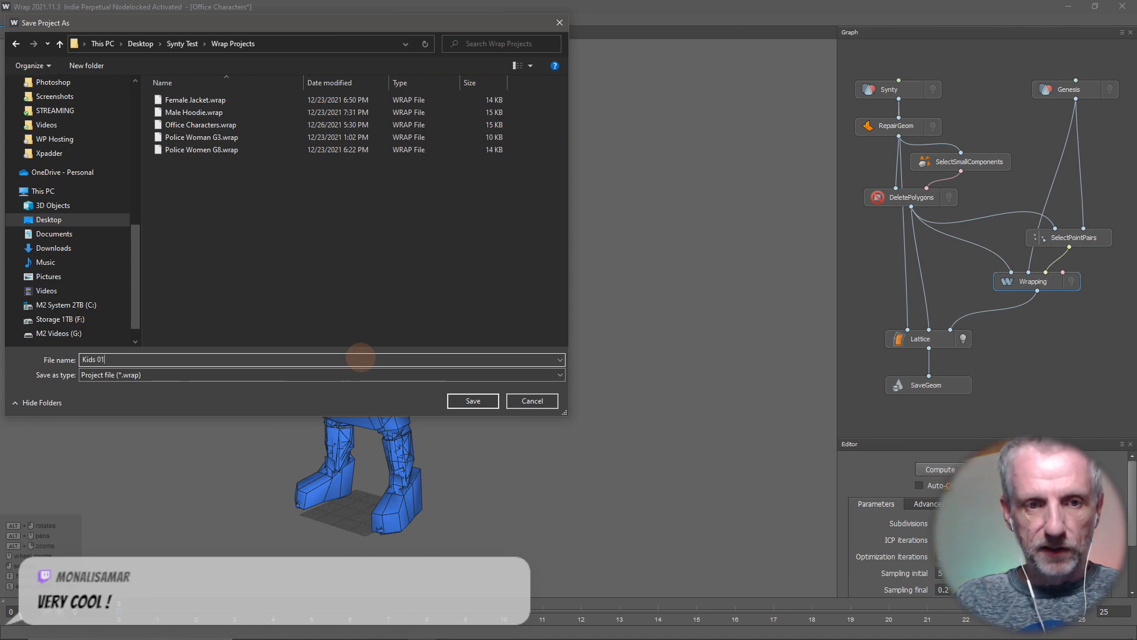
pyautogui.press('Return')
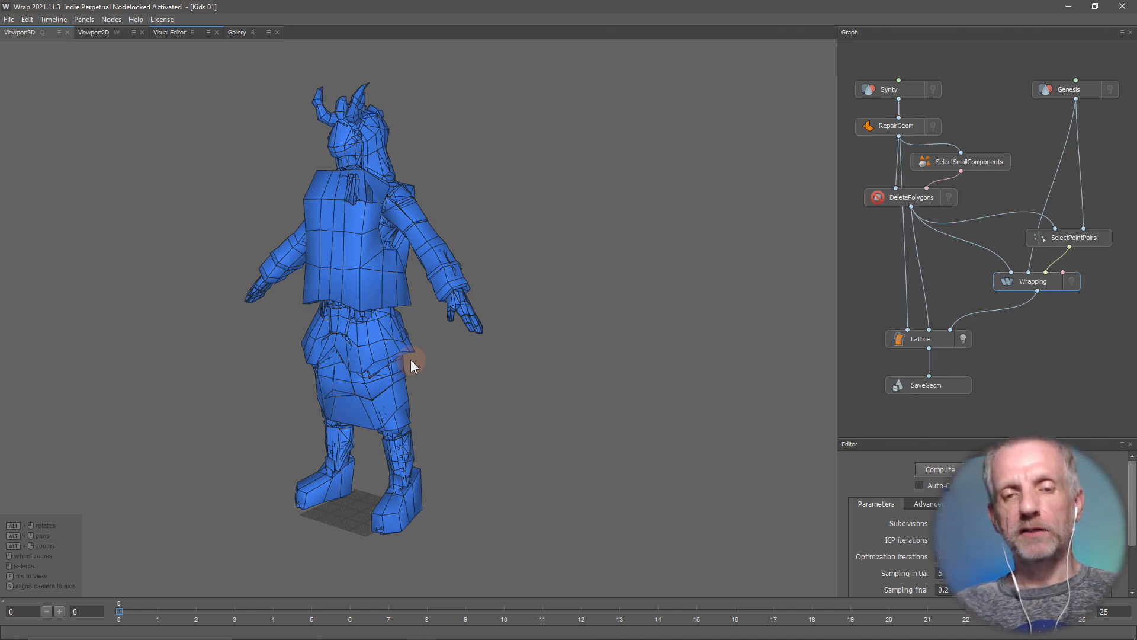
# - Switch to 3D Viewer, inspect the SK_Chr_Kid_Ballerina_01.fbx model up close and close the viewer
pyautogui.hotkey('alt', 'Tab')
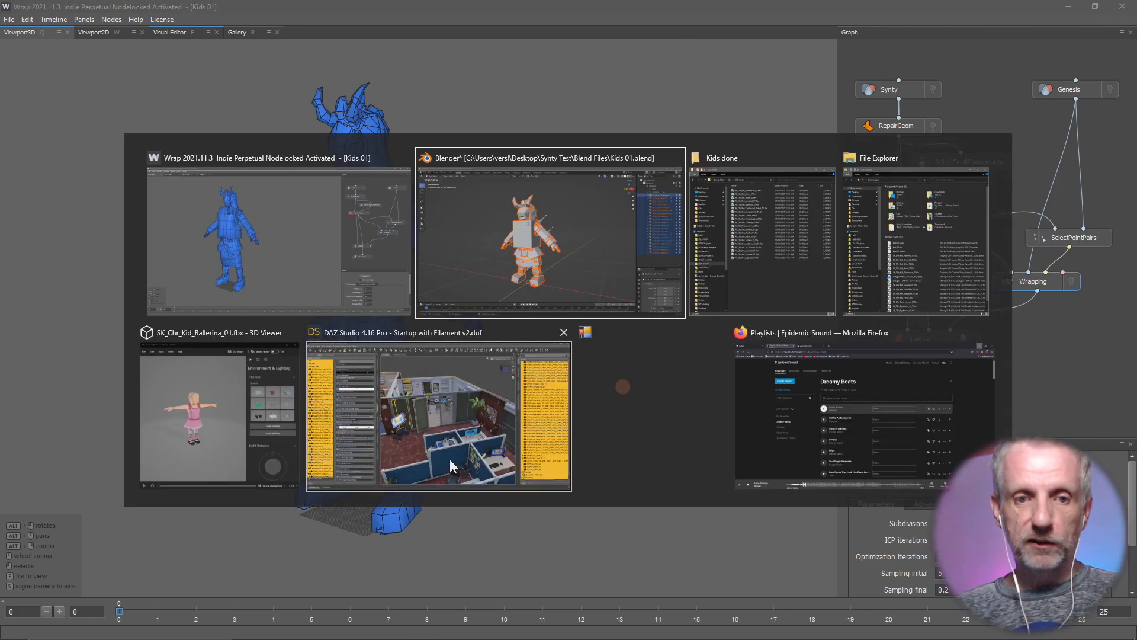
pyautogui.click(230, 413)
pyautogui.doubleClick(794, 266)
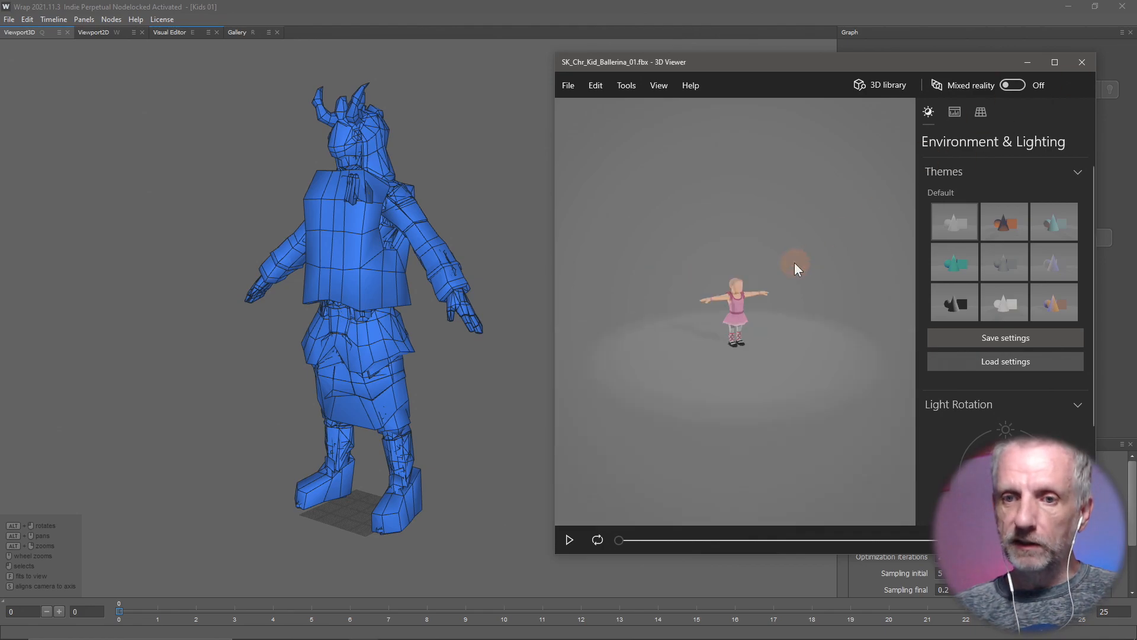
pyautogui.moveTo(803, 311)
pyautogui.mouseDown()
pyautogui.moveTo(709, 315)
pyautogui.moveTo(821, 316)
pyautogui.mouseUp()
pyautogui.press('alt')
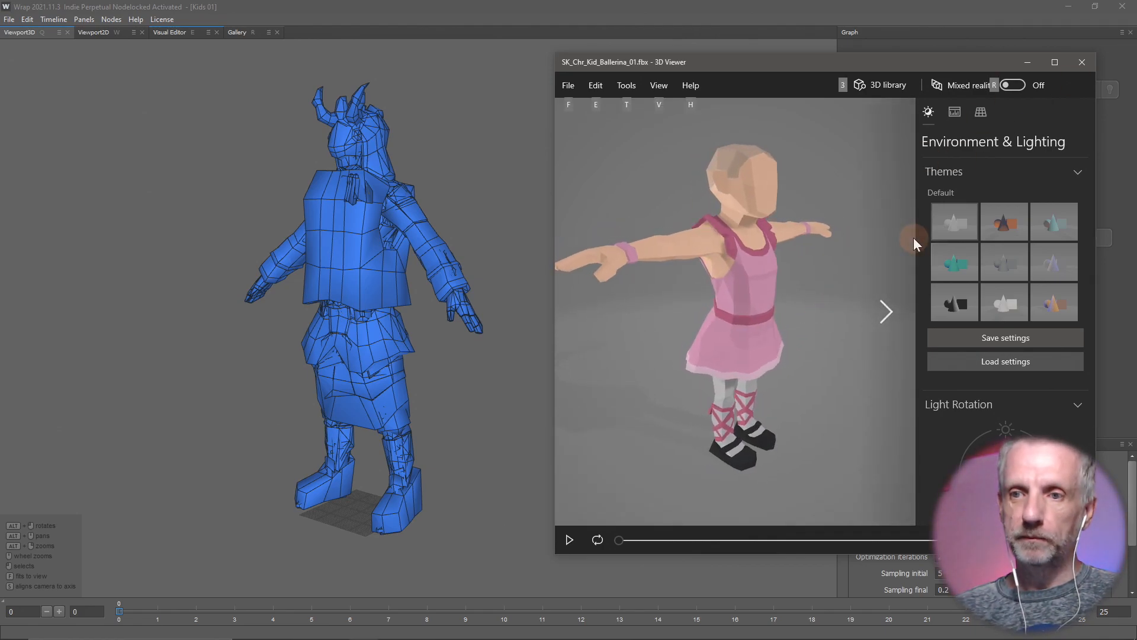
pyautogui.click(1072, 67)
# - Switch to DAZ Studio and create a sub-folder named Sets inside DAZ Synty Scenes in the content library
pyautogui.hotkey('alt', 'Tab')
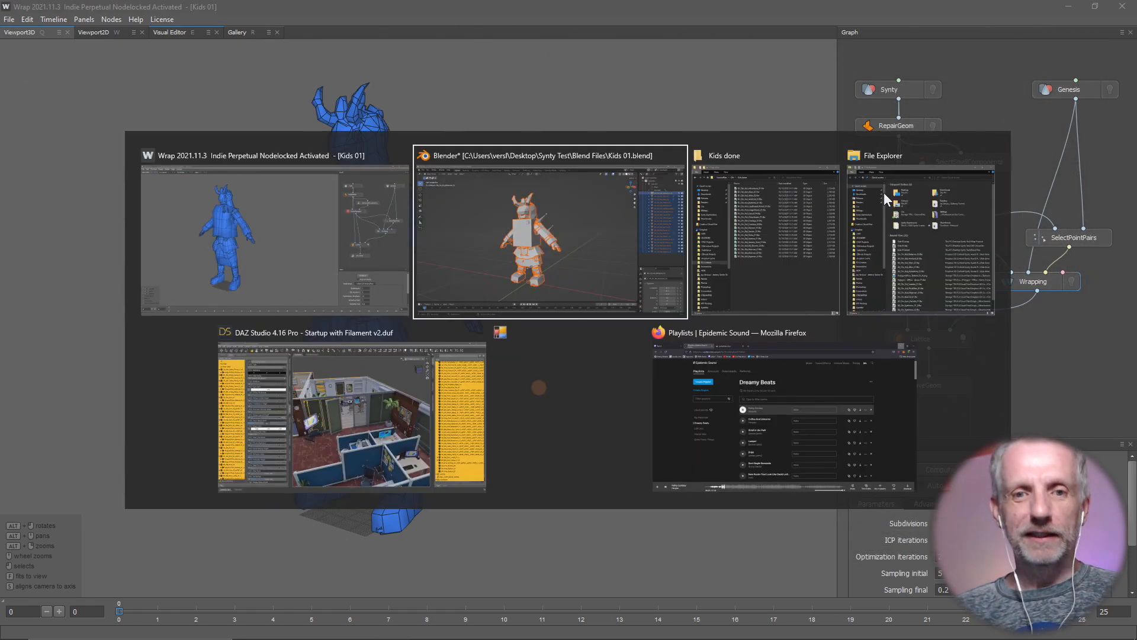
pyautogui.click(398, 409)
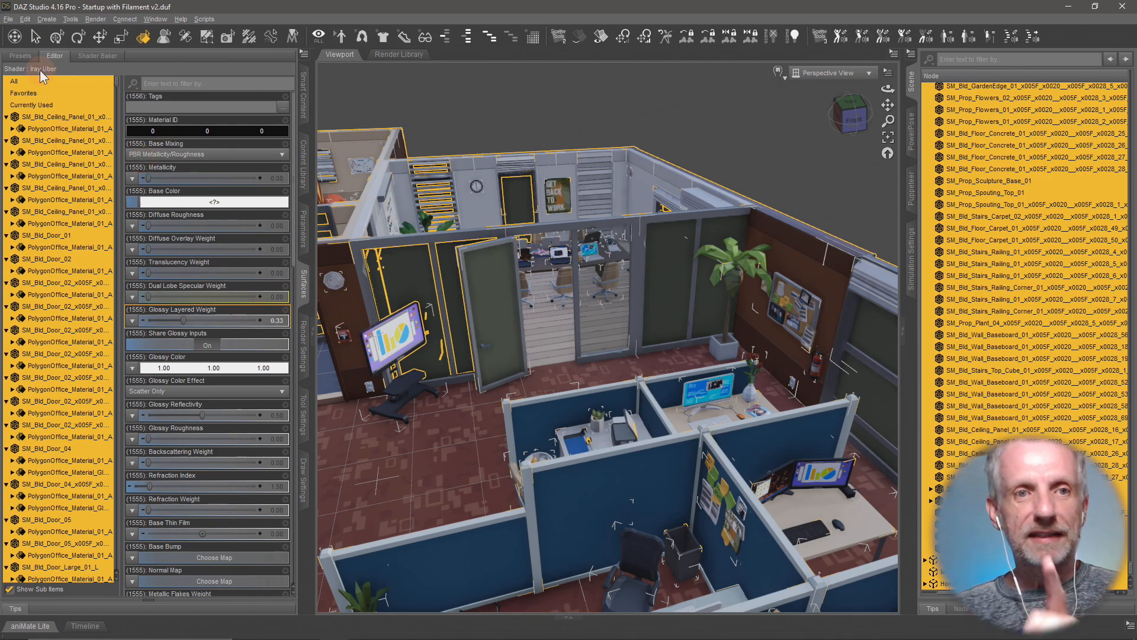
pyautogui.click(301, 170)
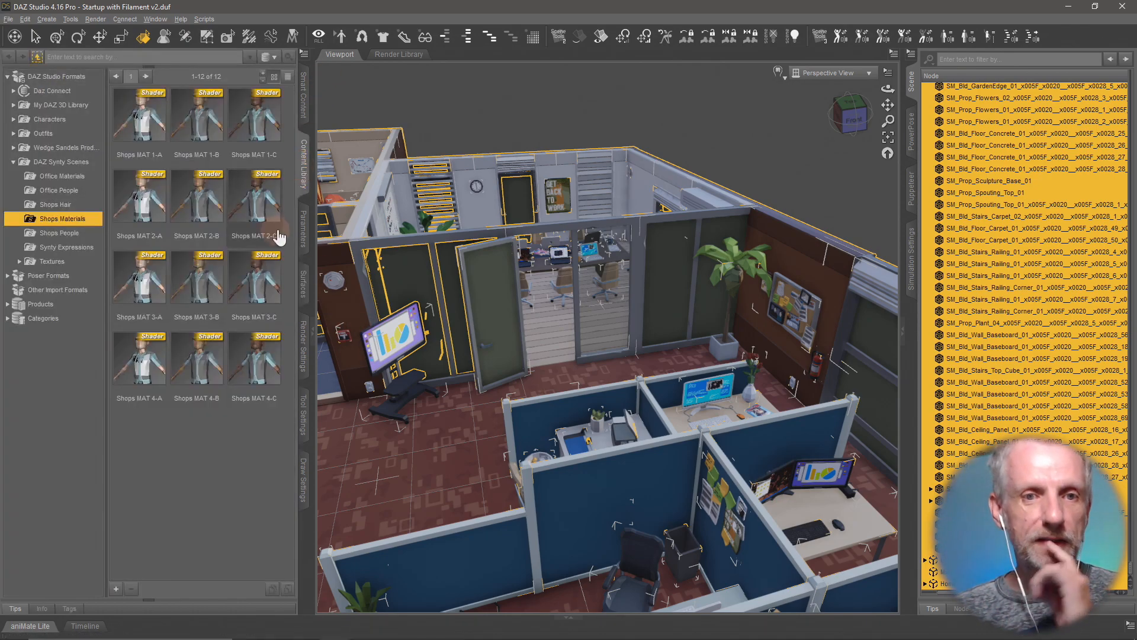
pyautogui.click(77, 165)
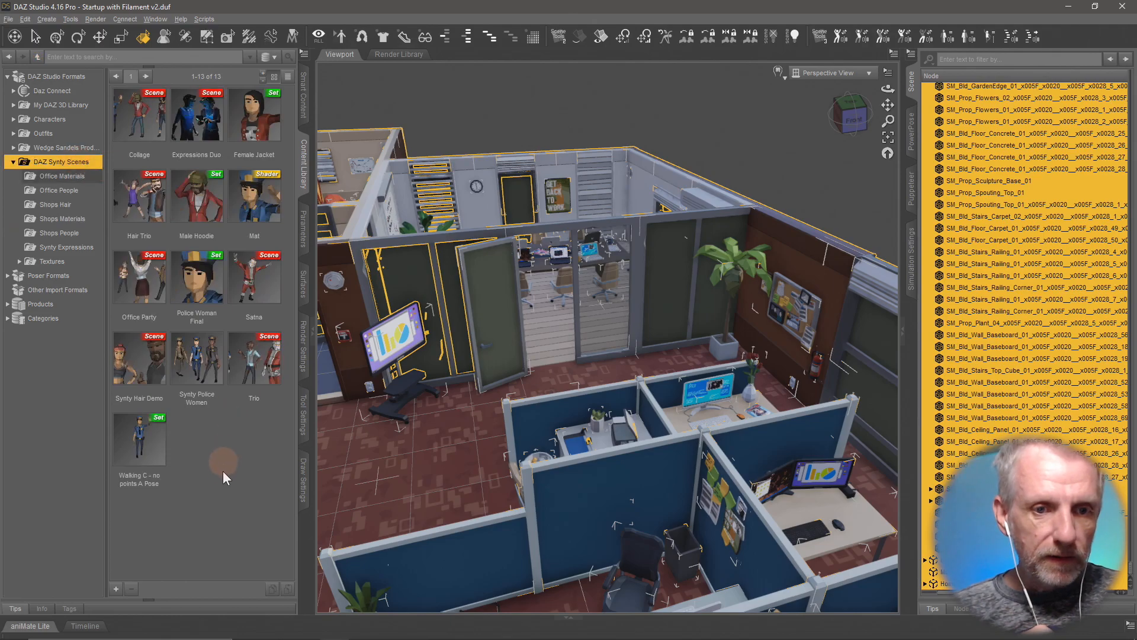
pyautogui.rightClick(70, 163)
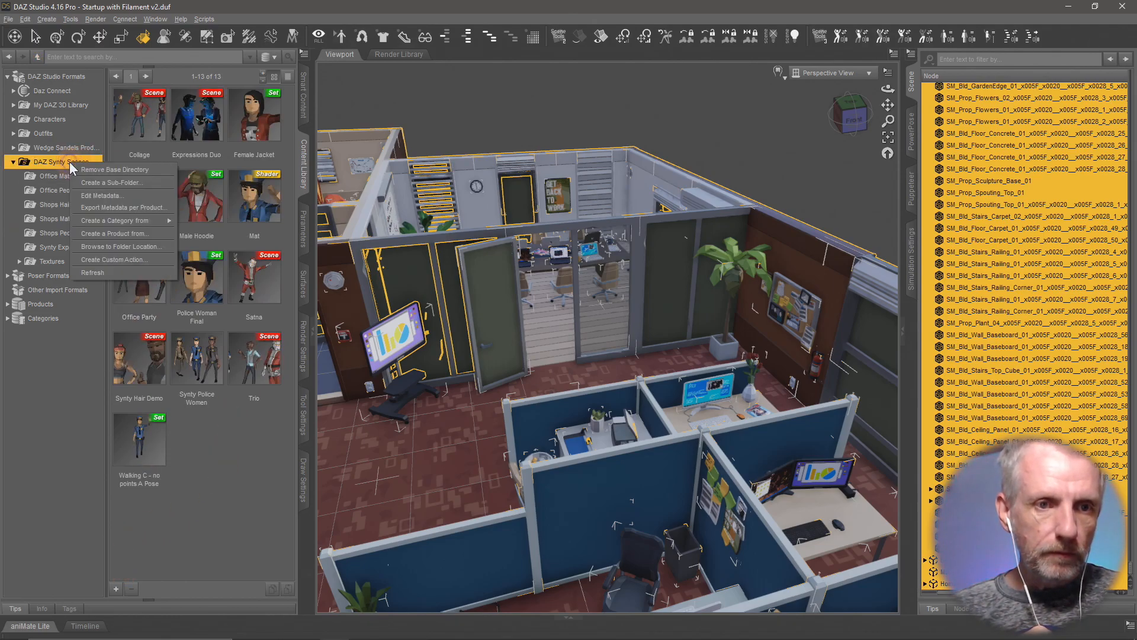
pyautogui.click(147, 183)
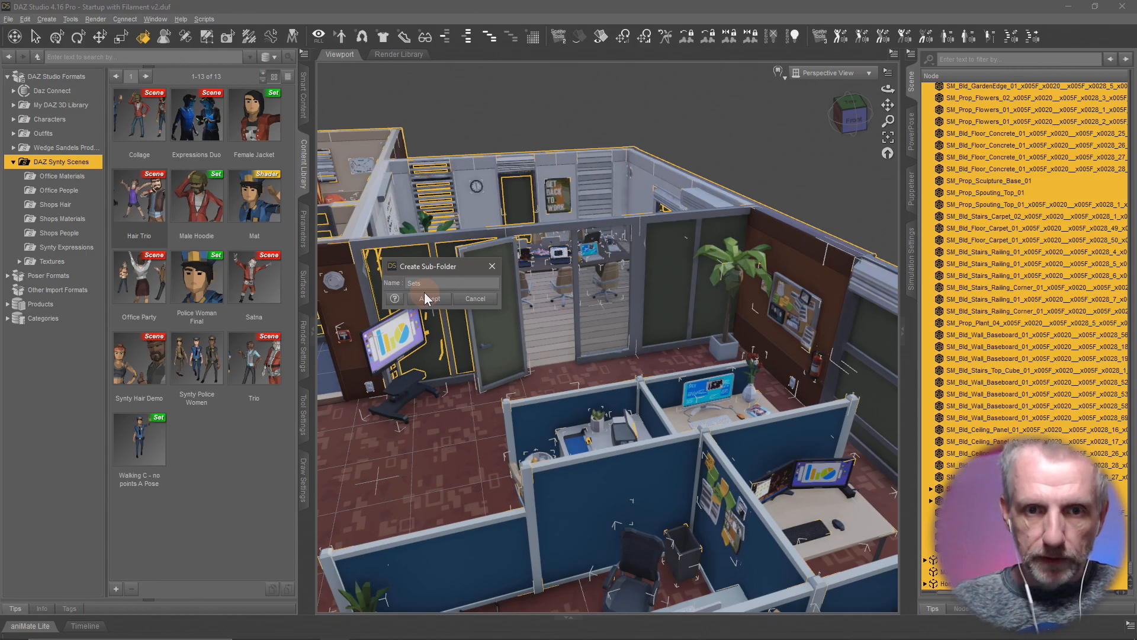
pyautogui.click(424, 292)
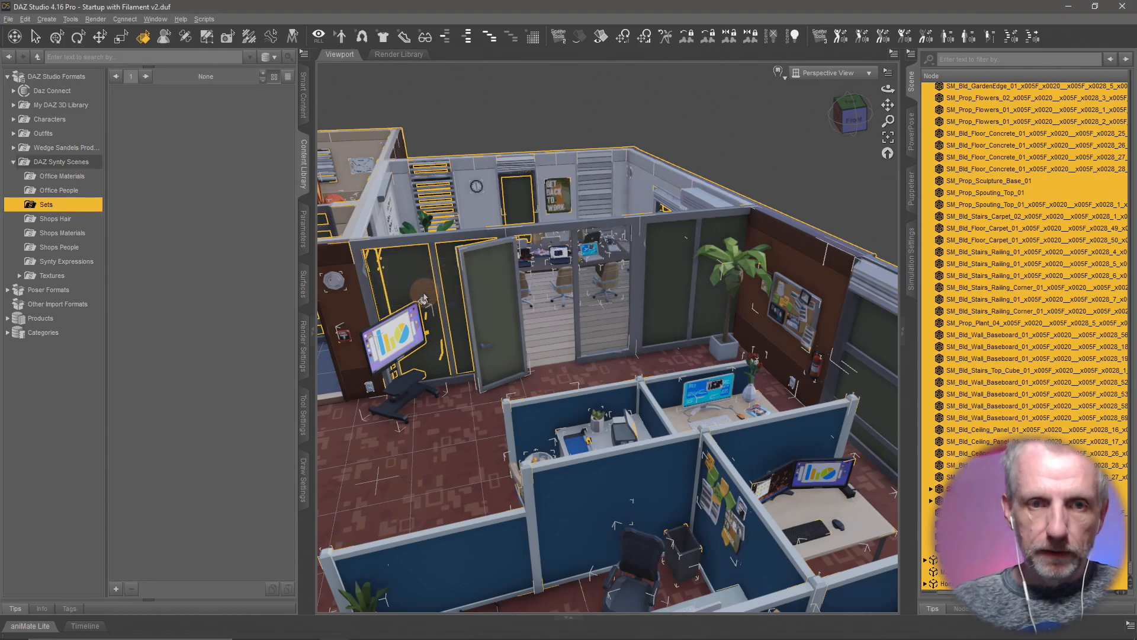
# - Save the office scene as Synty Office in the Sets folder and start a new scene
pyautogui.click(116, 588)
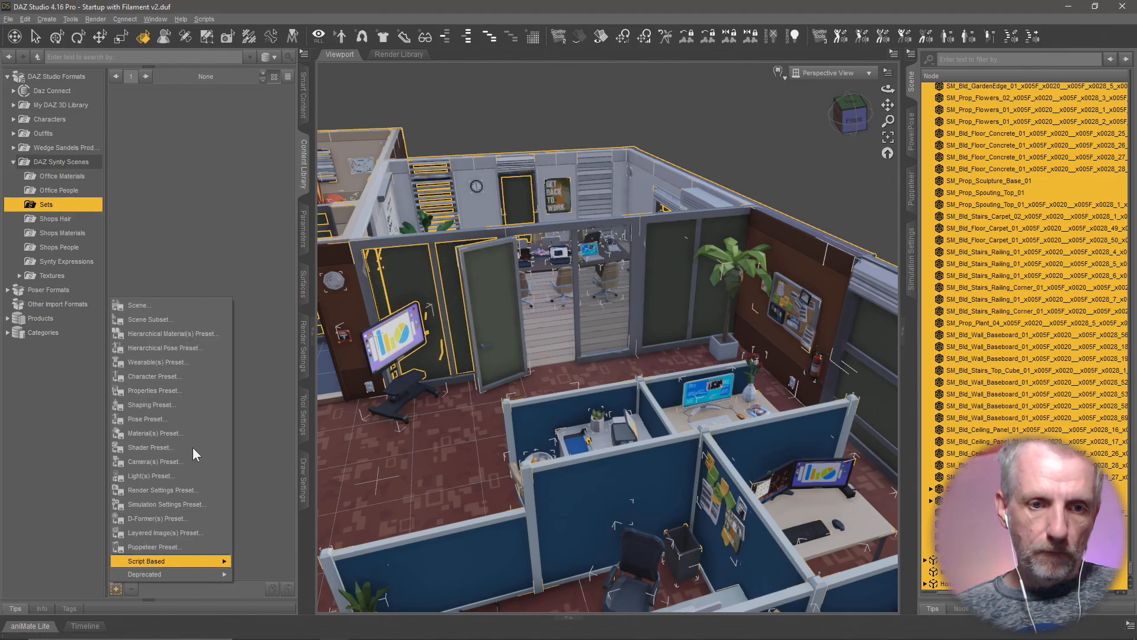
pyautogui.click(205, 304)
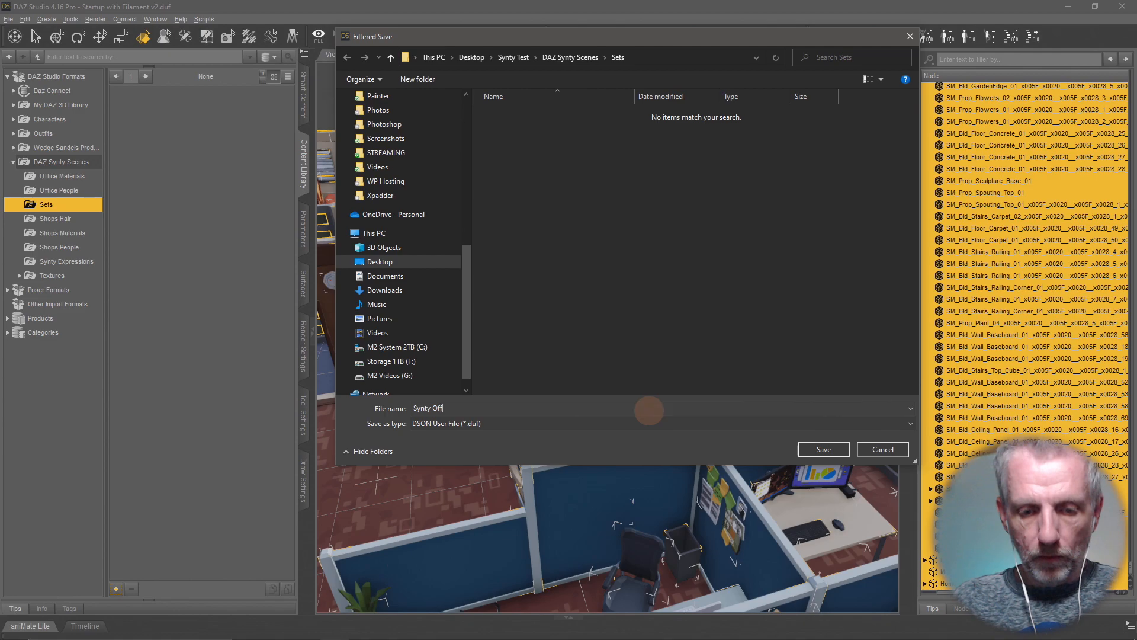
pyautogui.write('Synty Office')
pyautogui.press('Return')
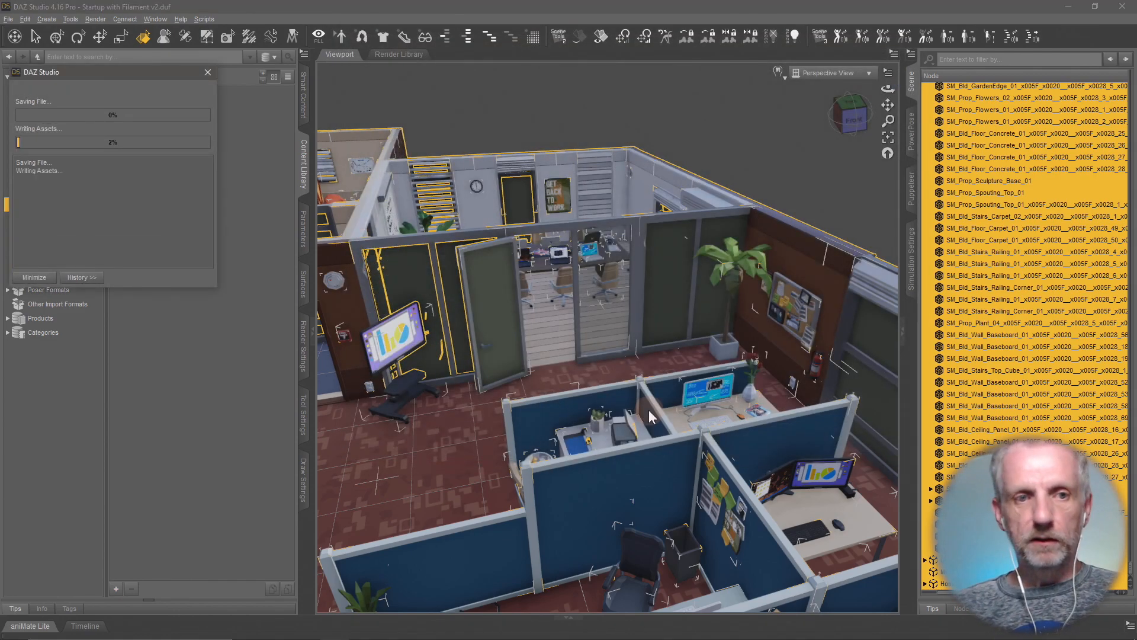
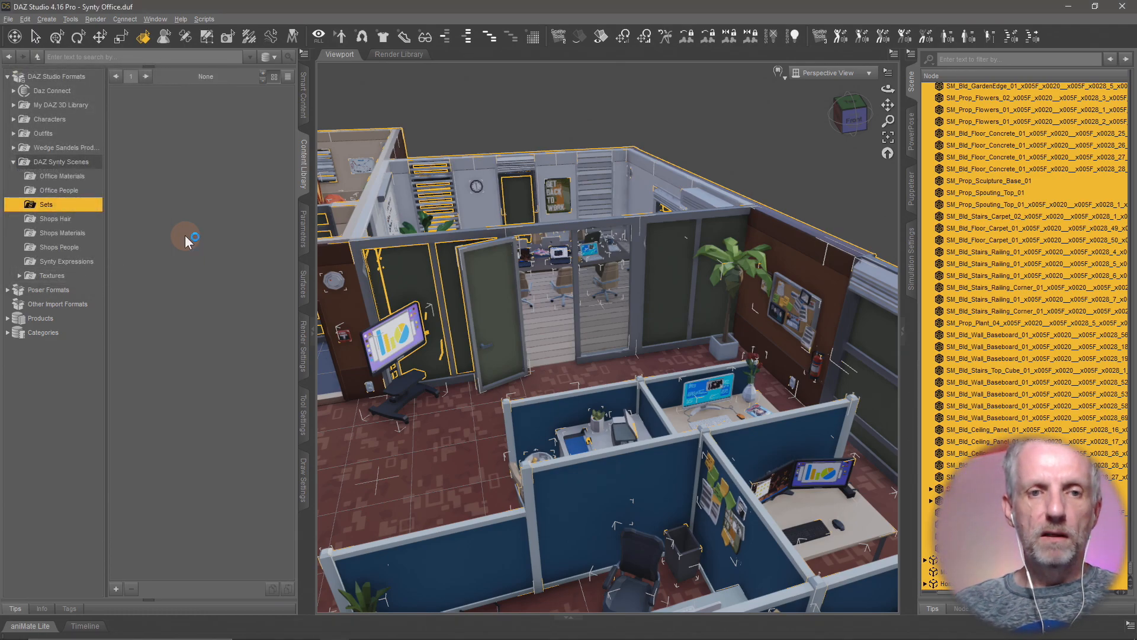
pyautogui.click(9, 19)
pyautogui.click(24, 30)
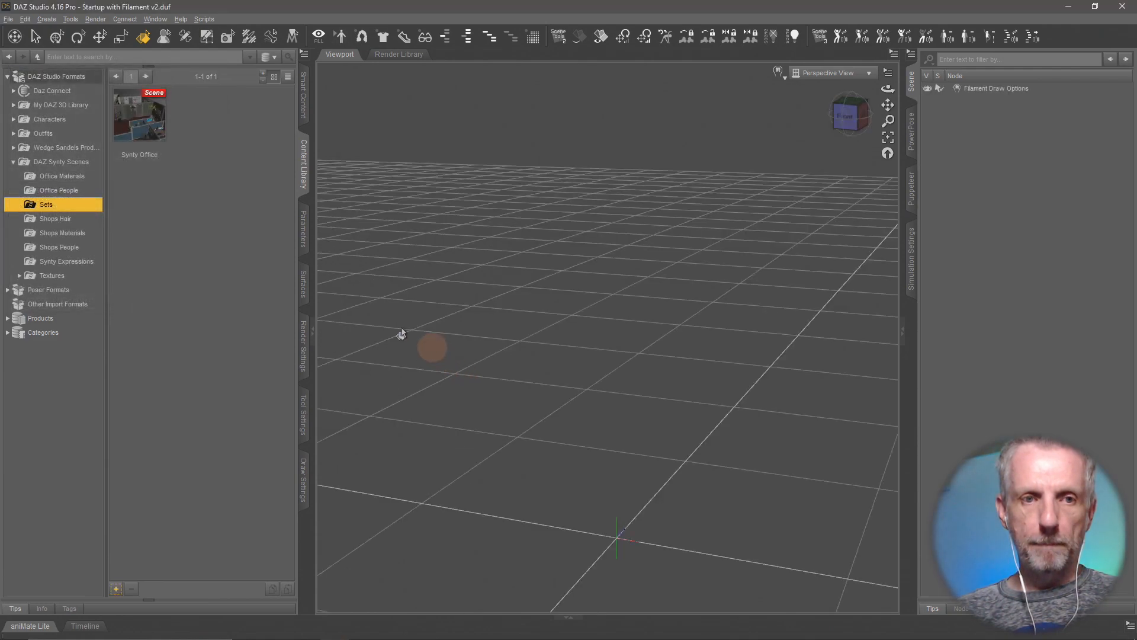
# - Load the Genesis 8 Male Dev Load figure from the Genesis 8 Starter Essentials product into the scene
pyautogui.click(62, 162)
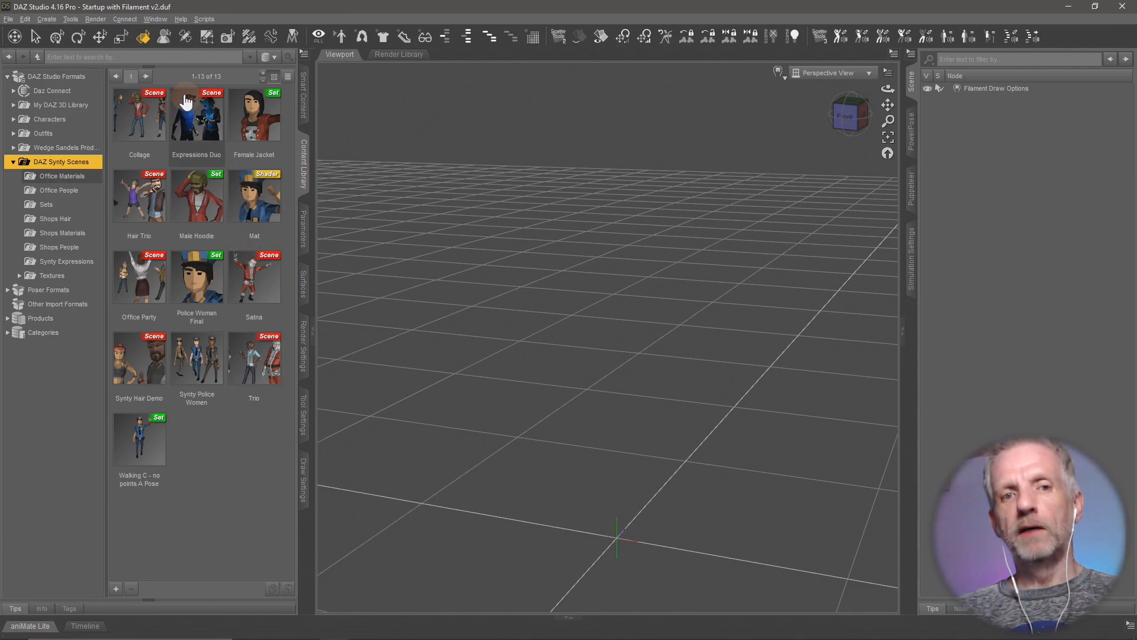
pyautogui.click(304, 100)
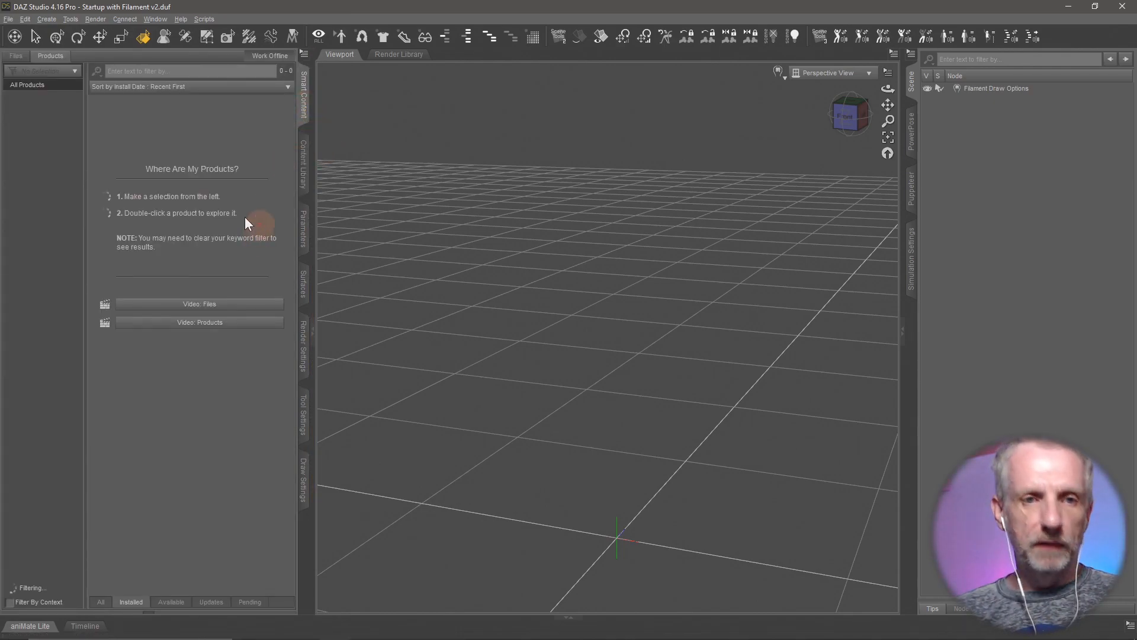
pyautogui.click(50, 191)
pyautogui.click(47, 179)
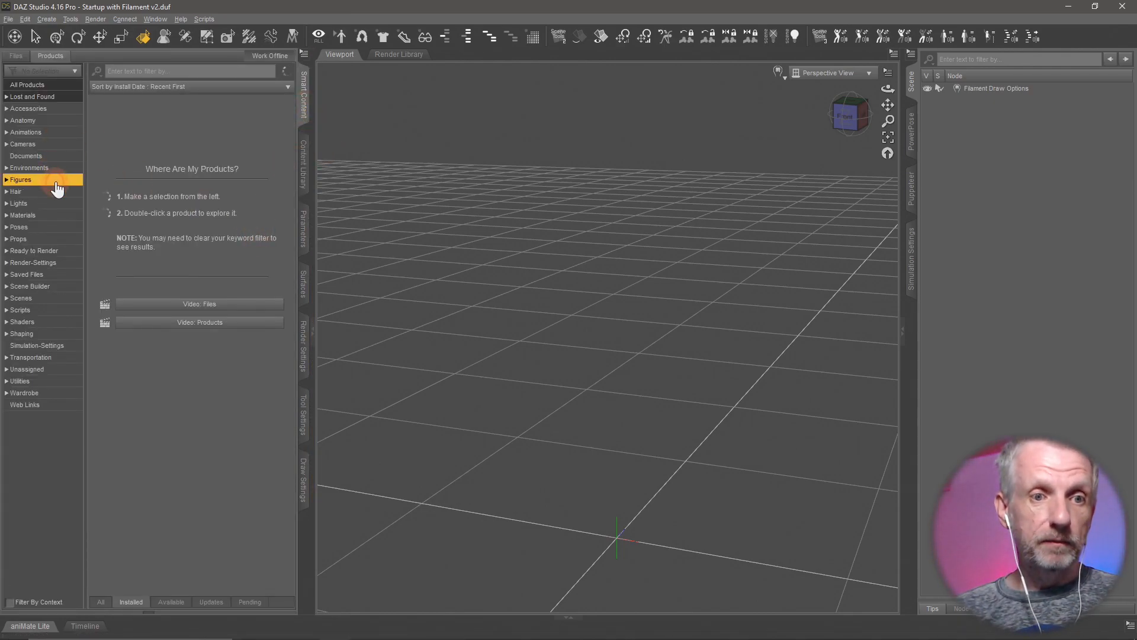
pyautogui.scroll(-20, 154, 271)
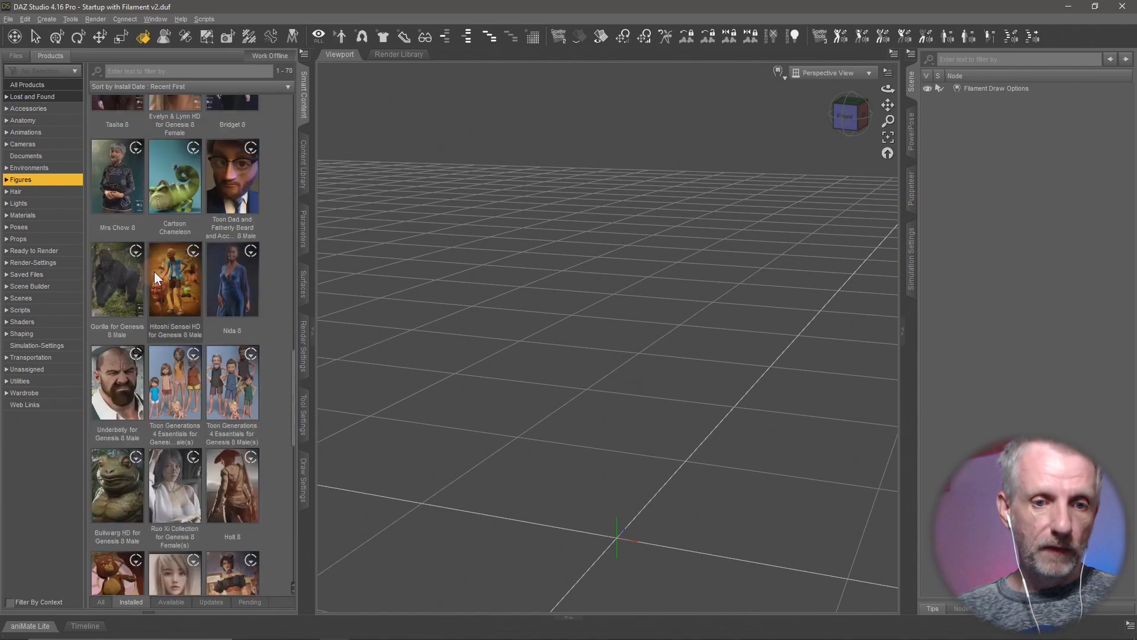
pyautogui.click(113, 541)
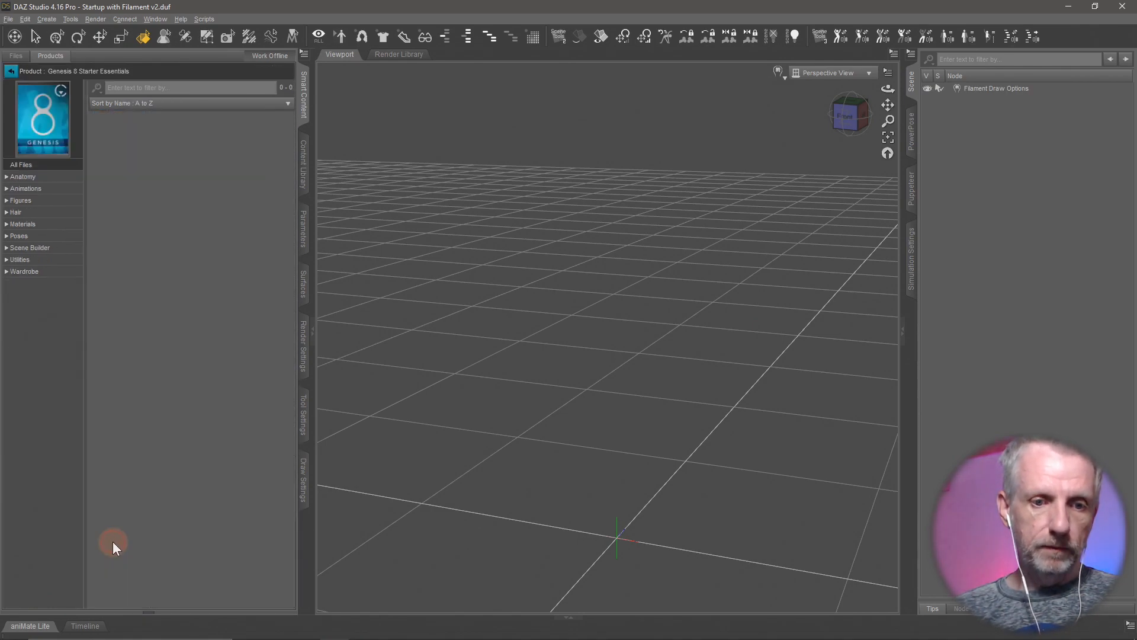
pyautogui.click(69, 201)
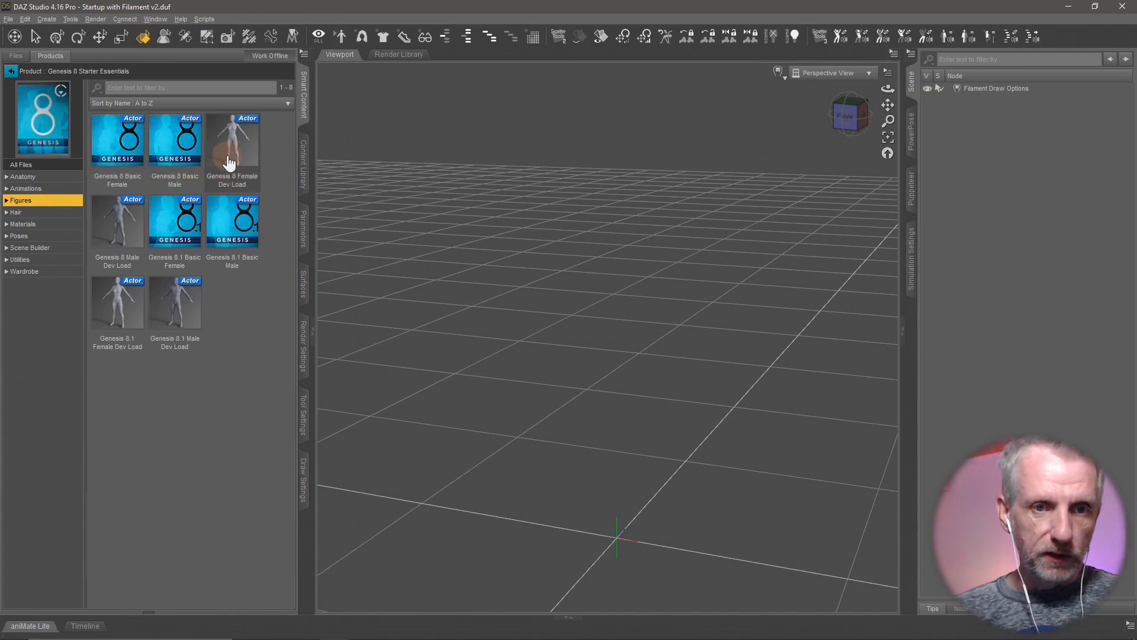
pyautogui.moveTo(241, 153)
pyautogui.moveTo(121, 217)
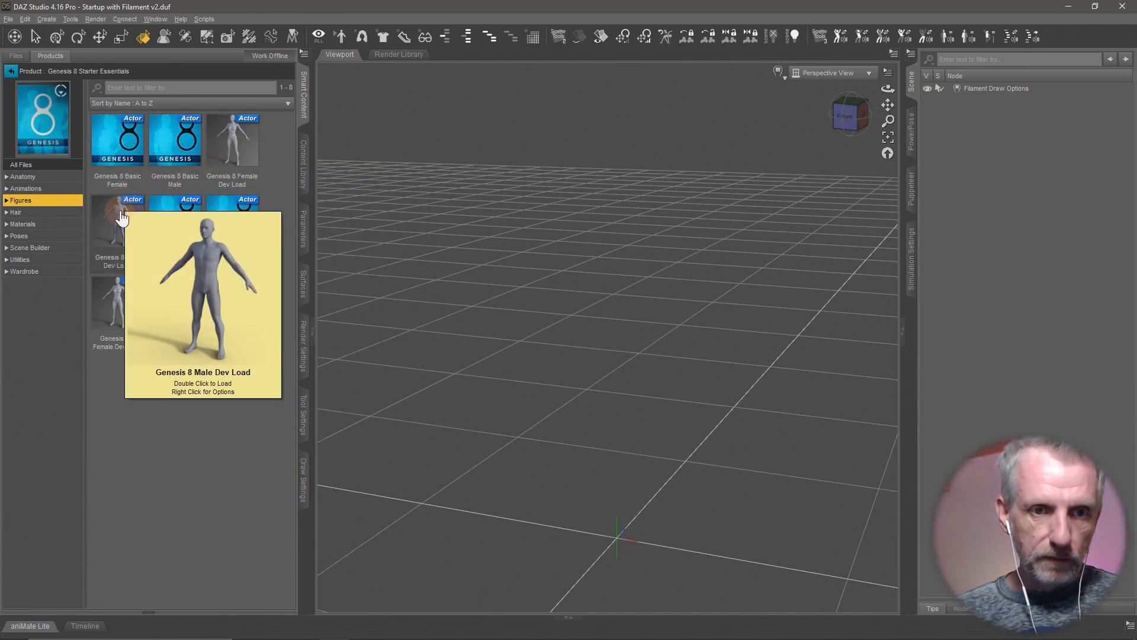
pyautogui.doubleClick(117, 217)
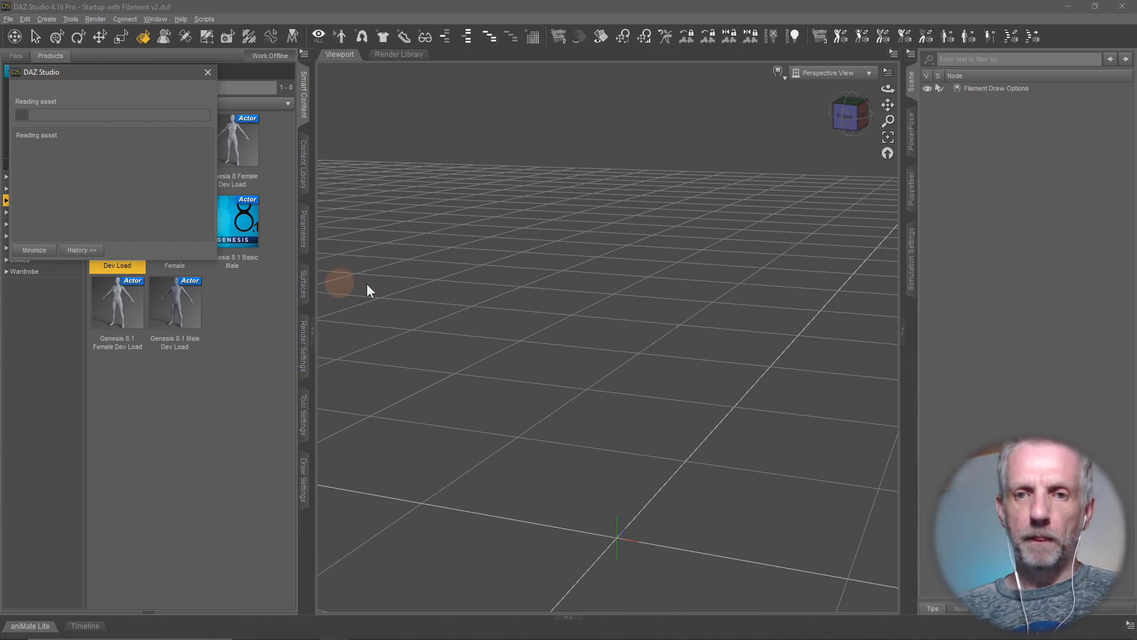
pyautogui.click(613, 301)
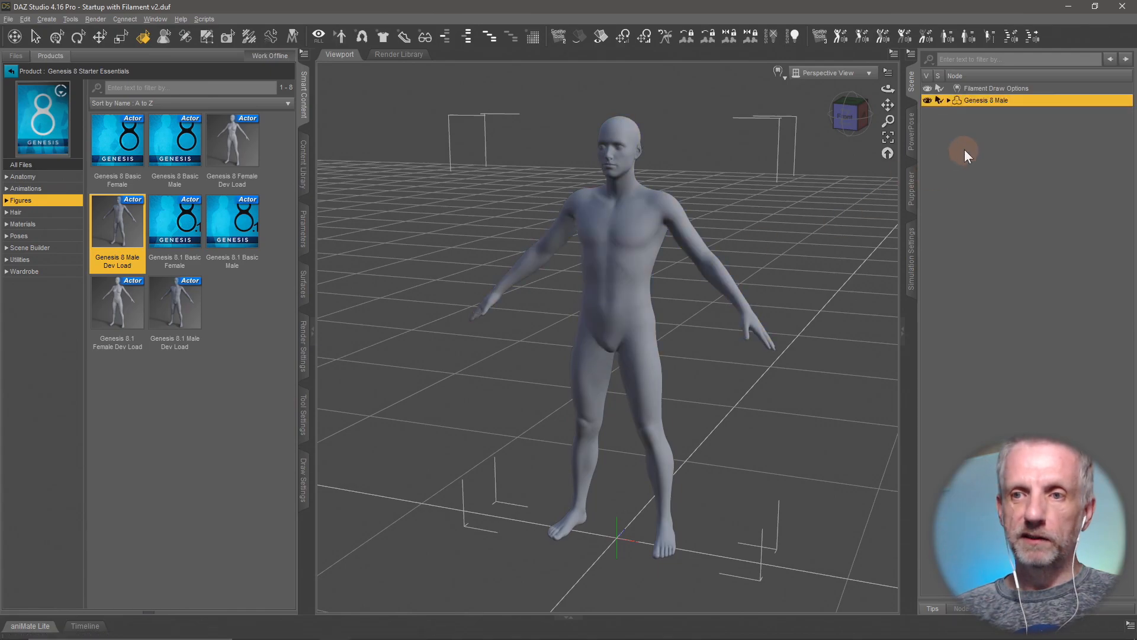
# - Hide the Genesis 8 Male figure in the scene
pyautogui.click(57, 37)
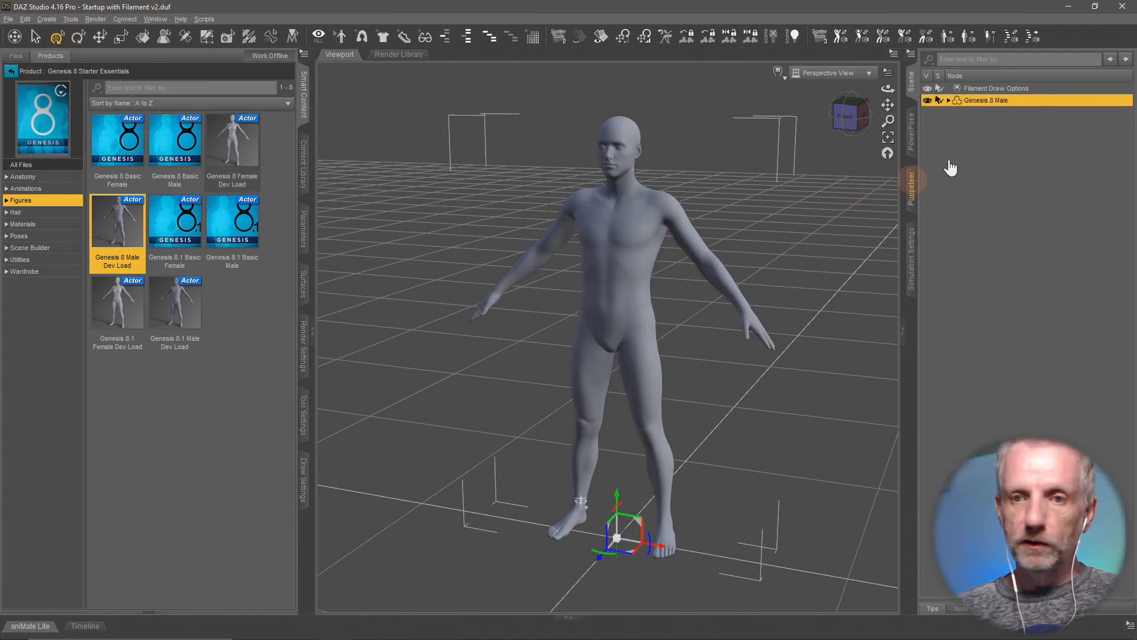
pyautogui.moveTo(744, 317); pyautogui.dragTo(744, 311, button='middle')
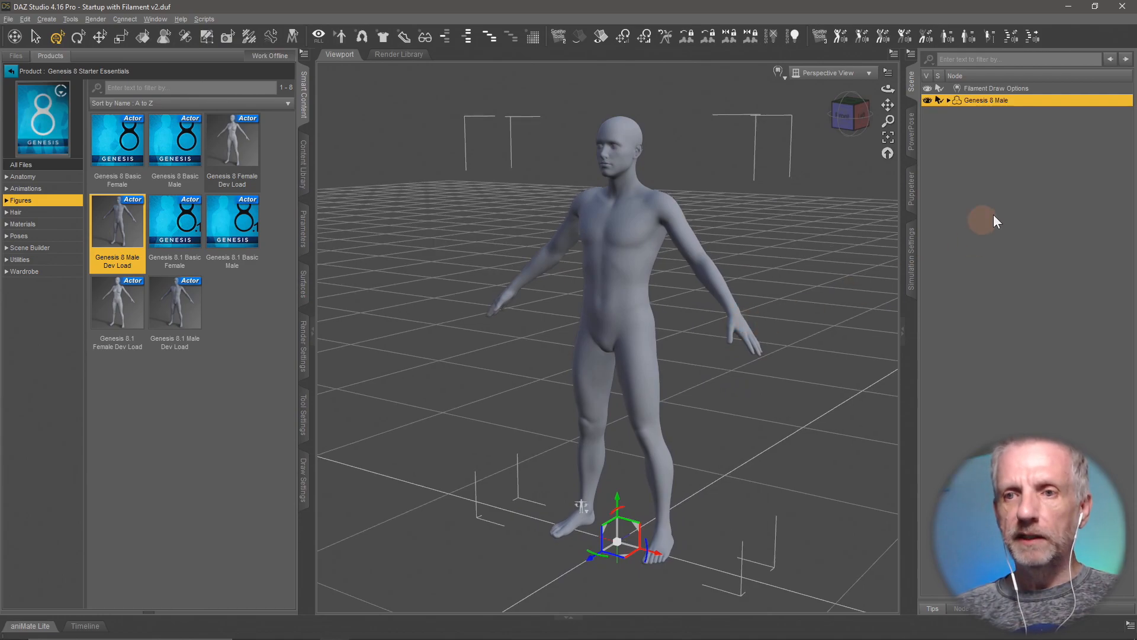
pyautogui.click(928, 100)
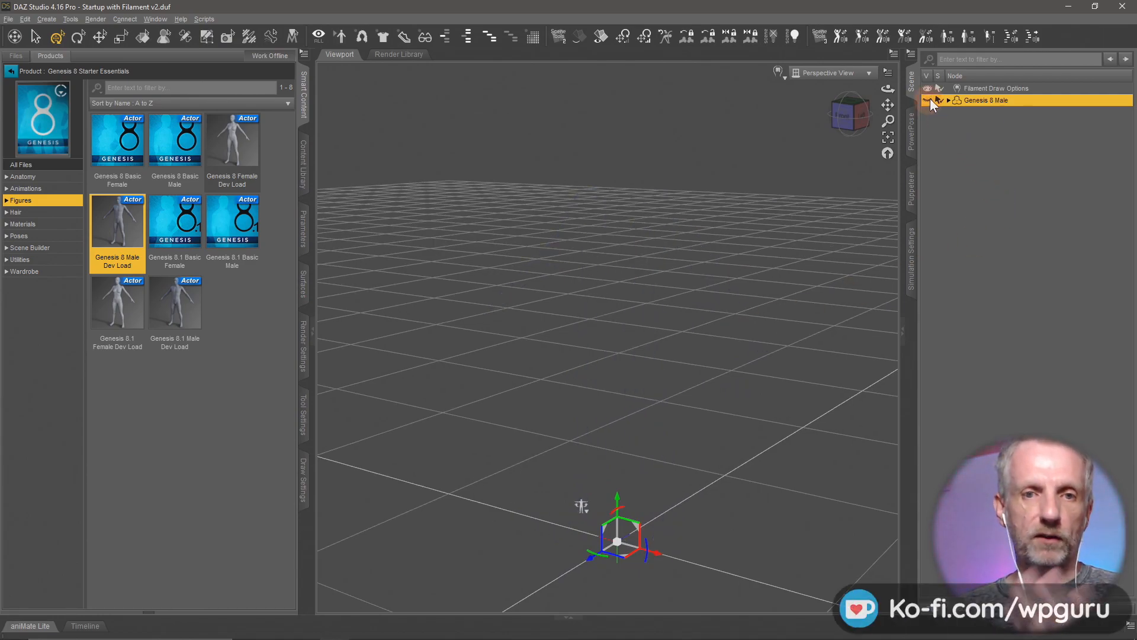
# - Switch to Wrap and export the SaveGeom node's geometry as Kids 01 in the Wrap Exports folder
pyautogui.click(8, 19)
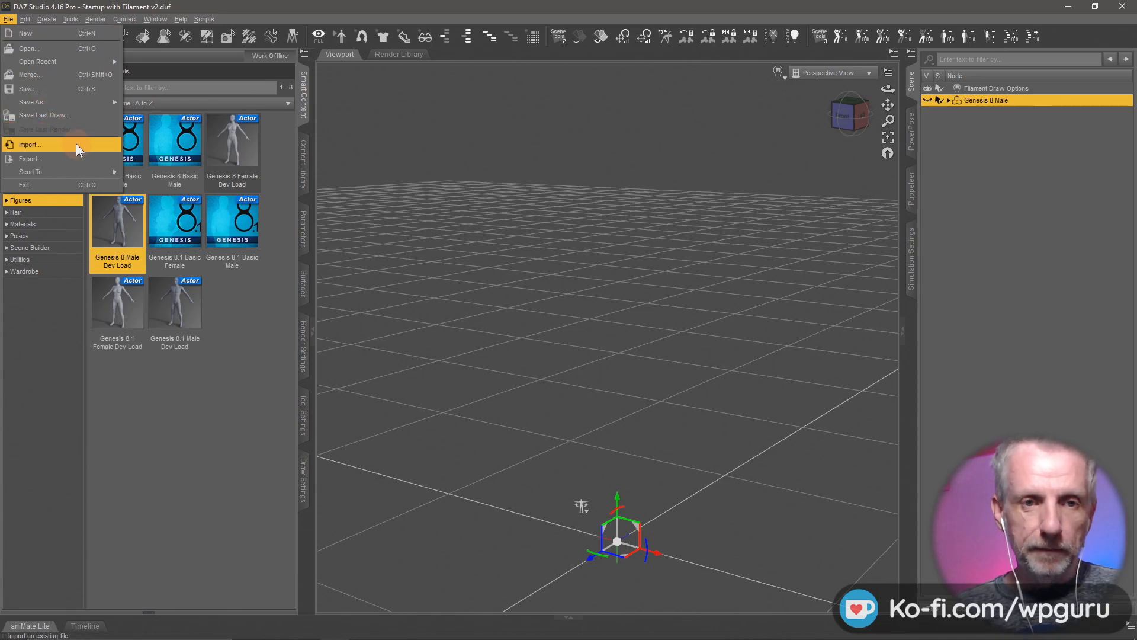
pyautogui.hotkey('alt', 'Tab')
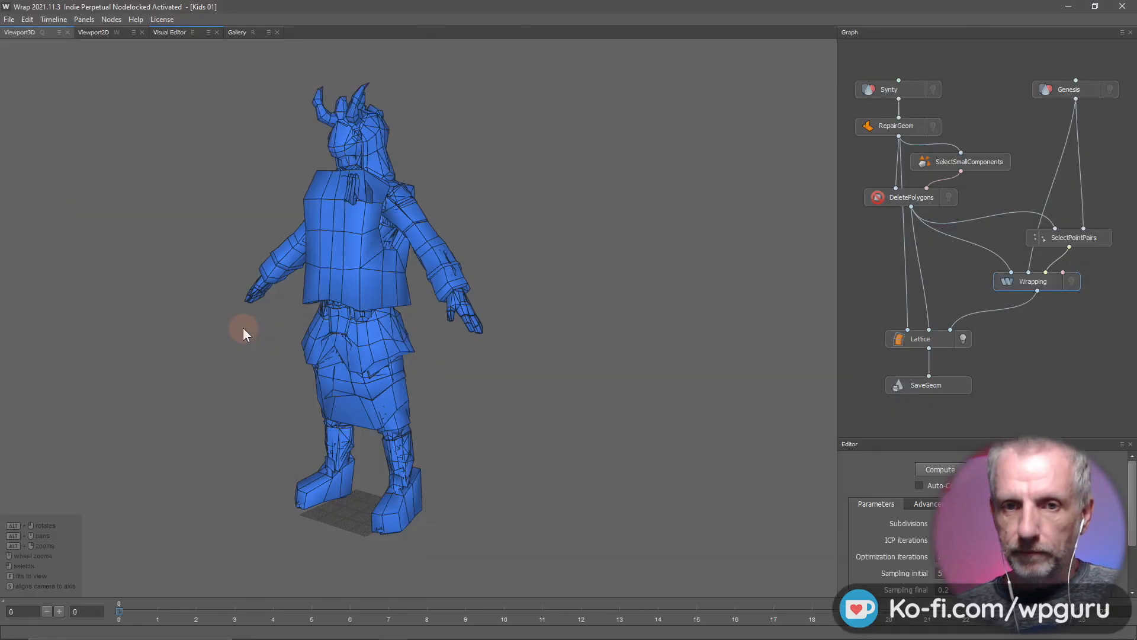
pyautogui.click(942, 389)
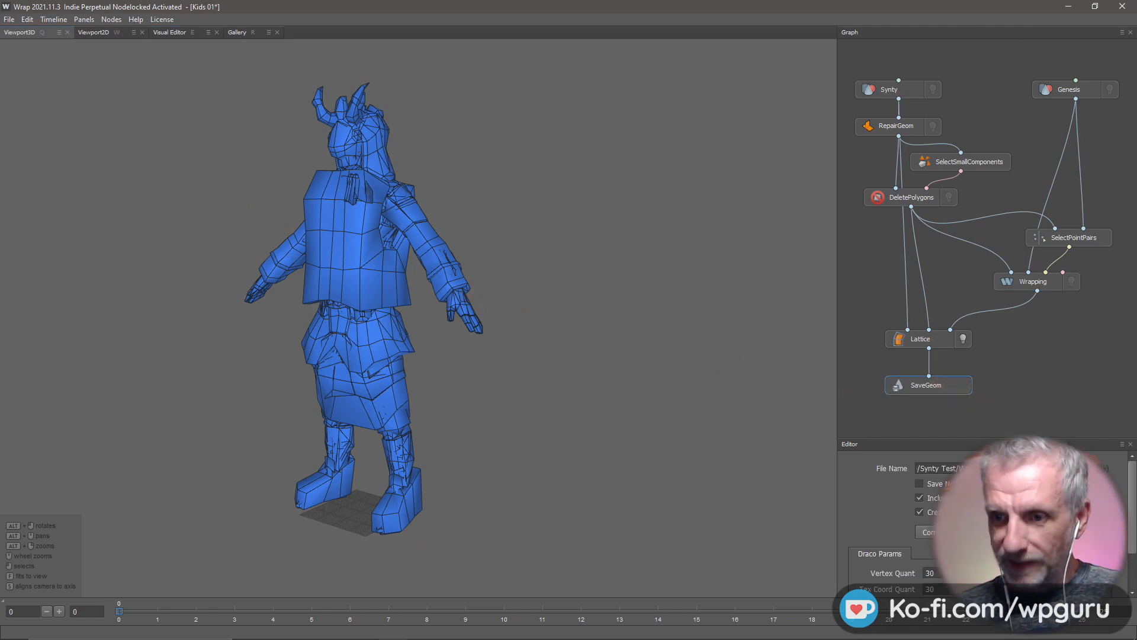
pyautogui.click(1089, 468)
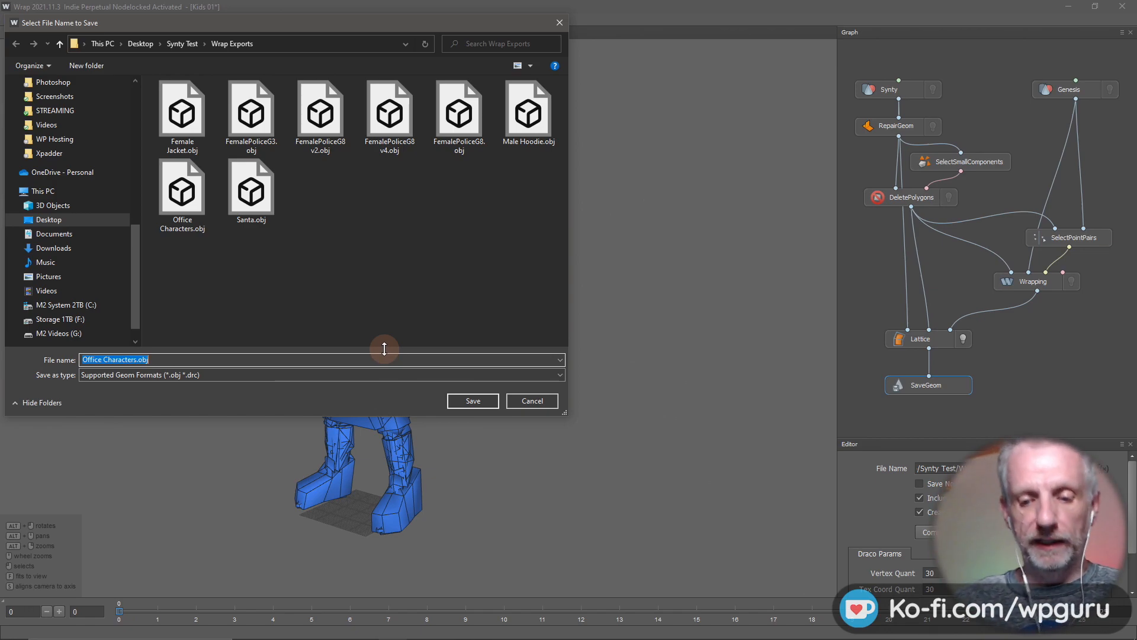
pyautogui.write('Kids 01')
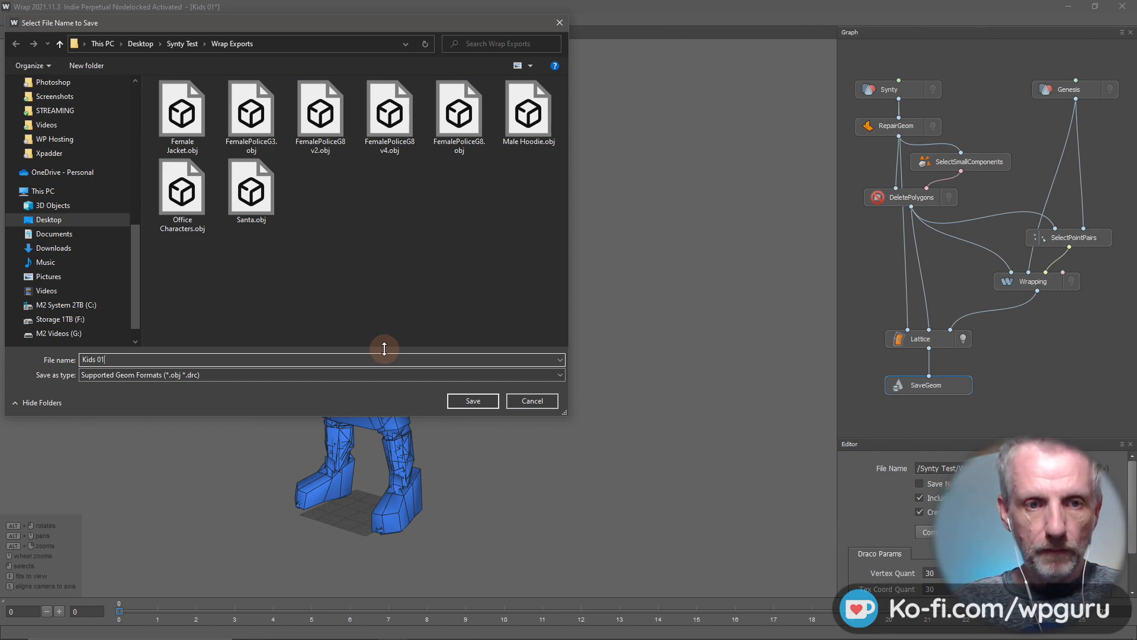
pyautogui.press('Return')
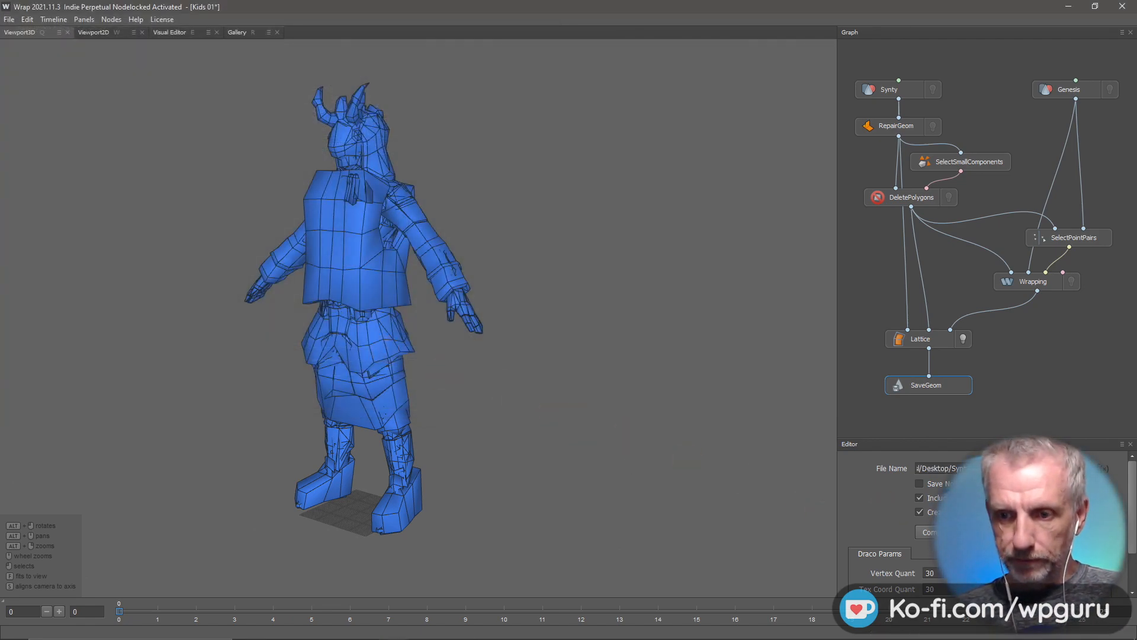
# - Switch to DAZ Studio and try importing Kids 01.obj from the OBJ Characters folder, deleting the imported object again
pyautogui.hotkey('alt', 'Tab')
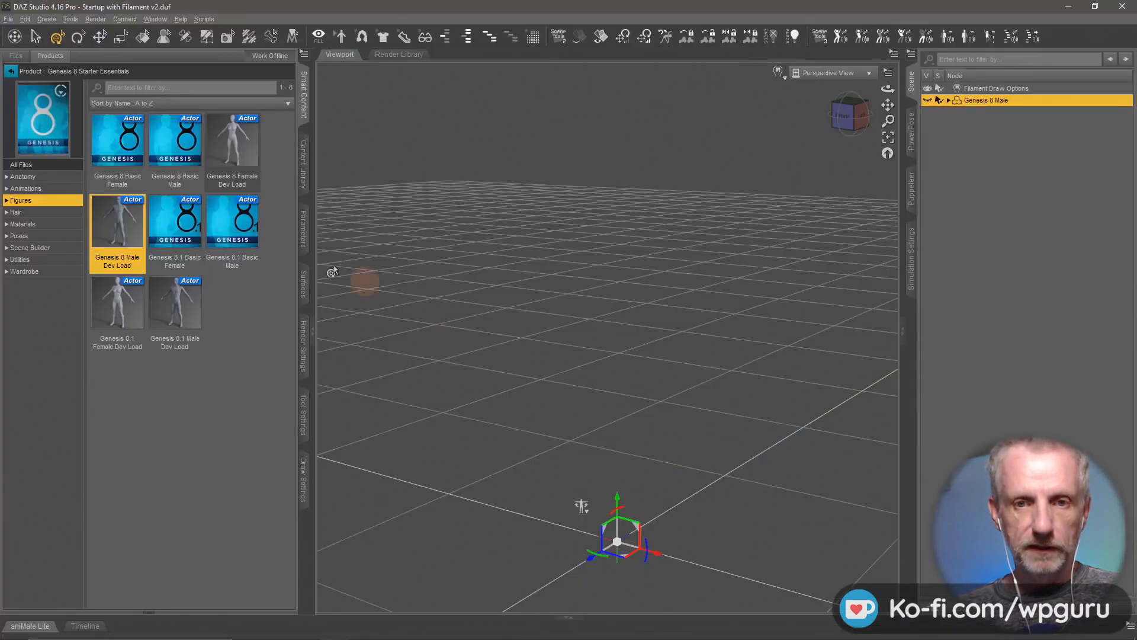
pyautogui.click(9, 19)
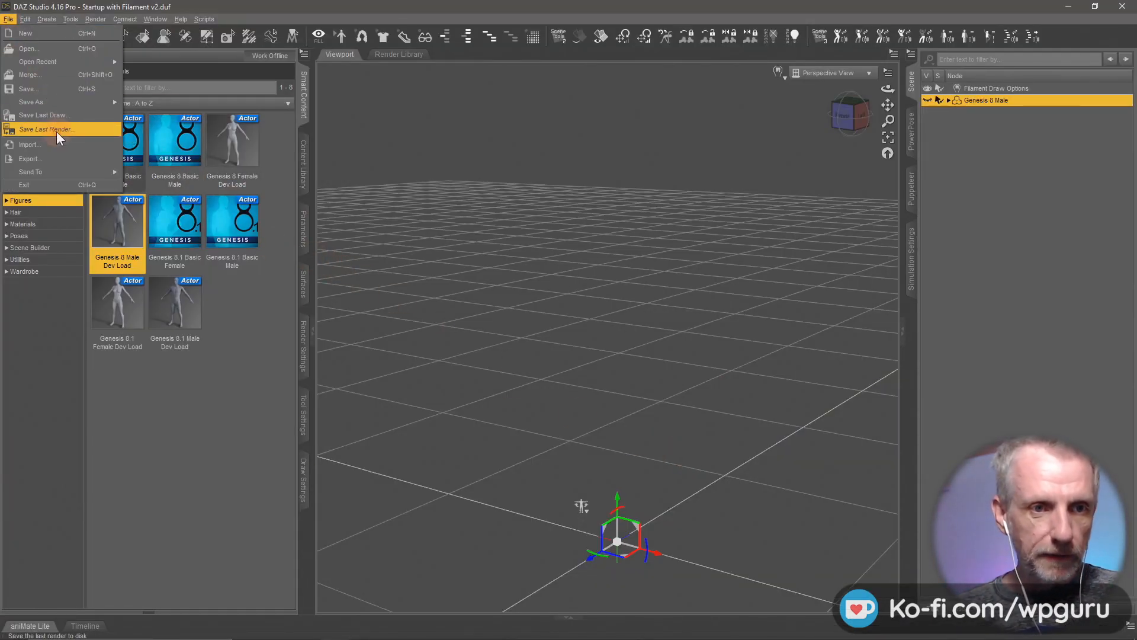
pyautogui.click(62, 149)
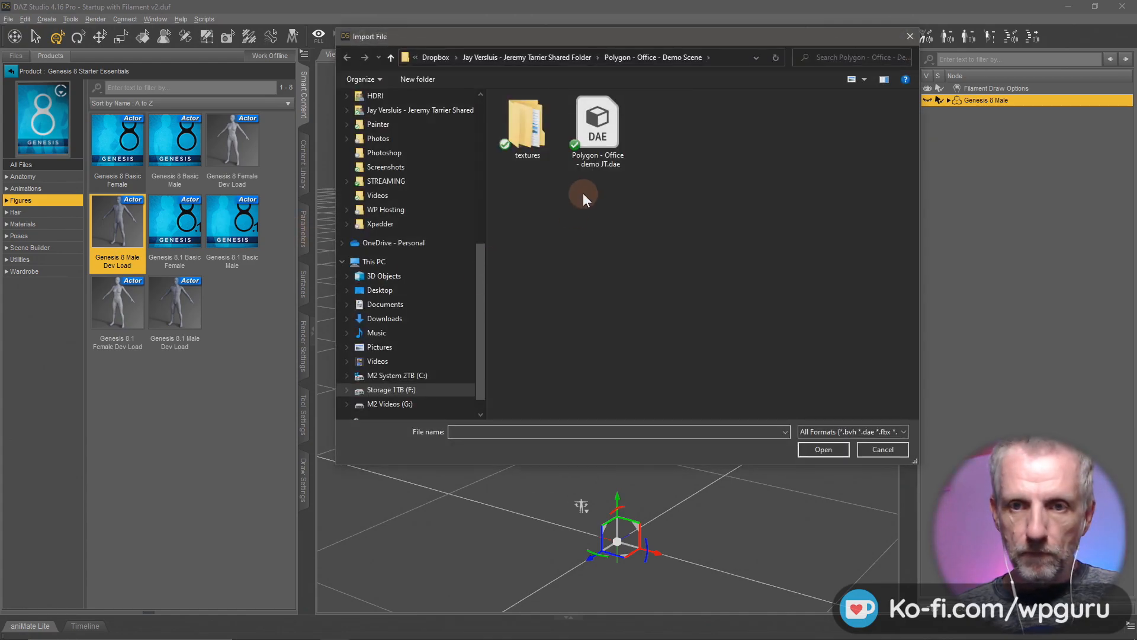
pyautogui.click(439, 289)
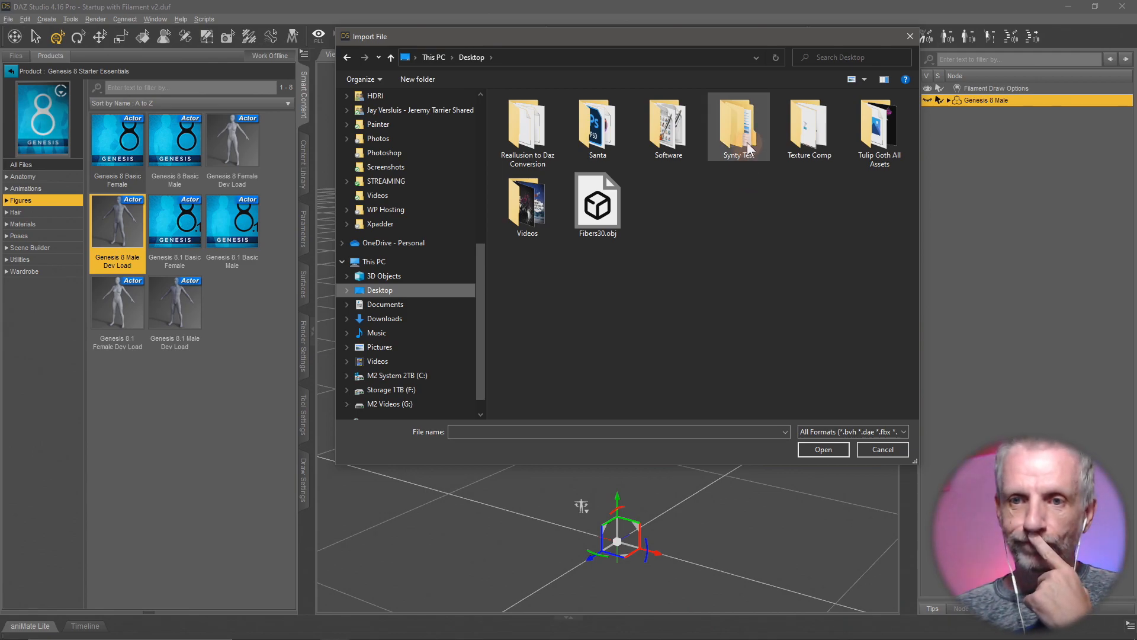
pyautogui.doubleClick(737, 125)
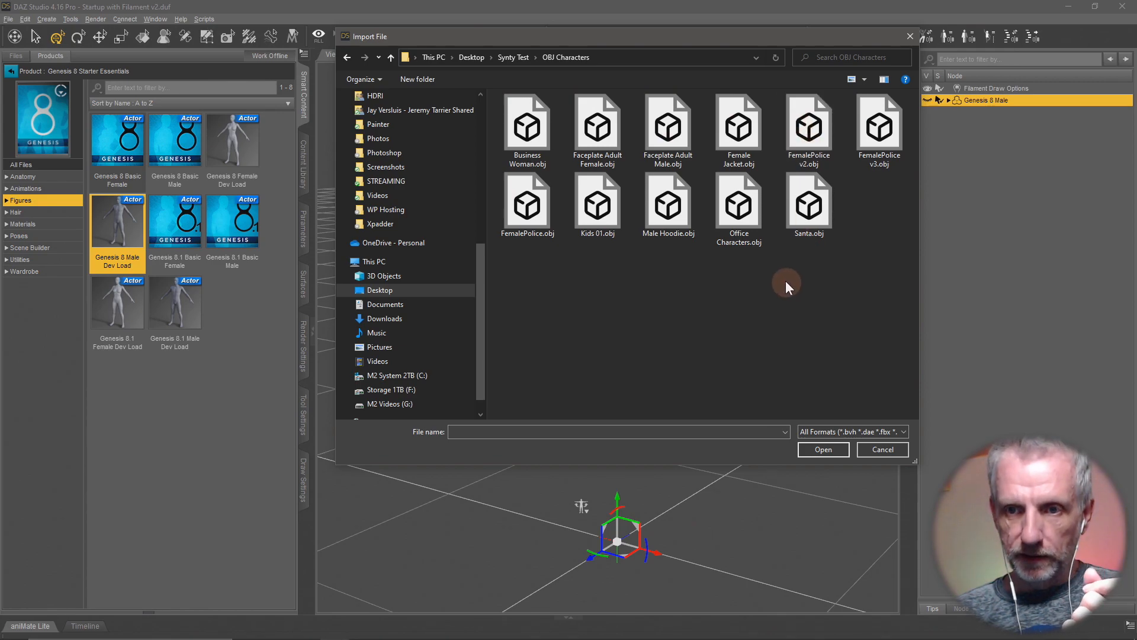
pyautogui.doubleClick(610, 215)
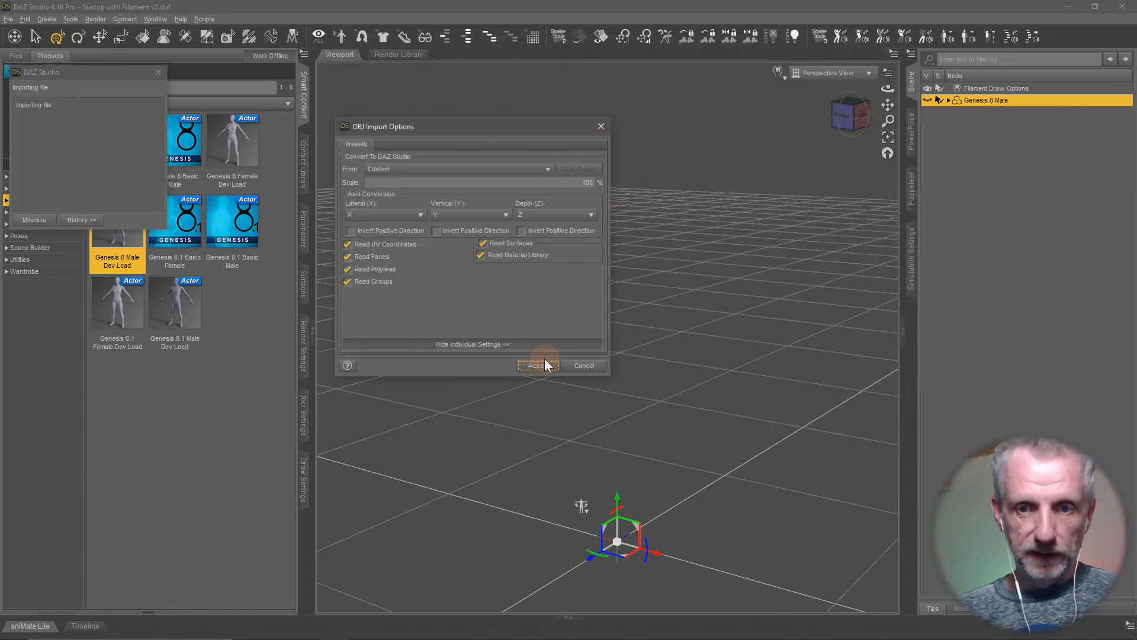
pyautogui.click(539, 365)
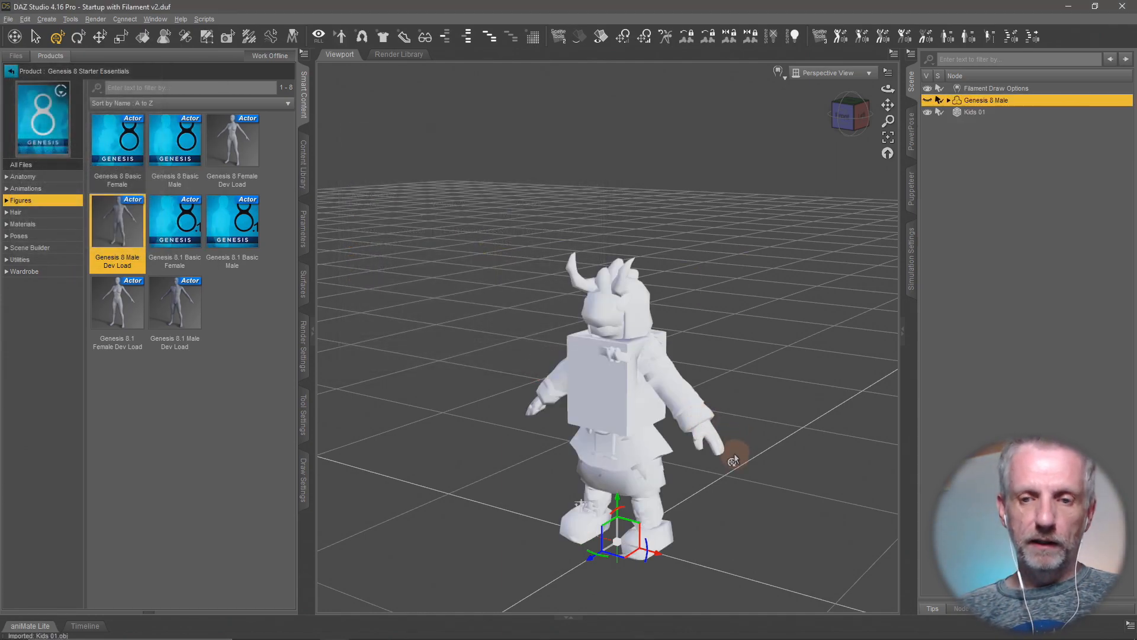
pyautogui.moveTo(714, 453)
pyautogui.keyDown('alt'); pyautogui.mouseDown()
pyautogui.moveTo(729, 460)
pyautogui.moveTo(705, 447)
pyautogui.moveTo(730, 454)
pyautogui.mouseUp(); pyautogui.keyUp('alt')
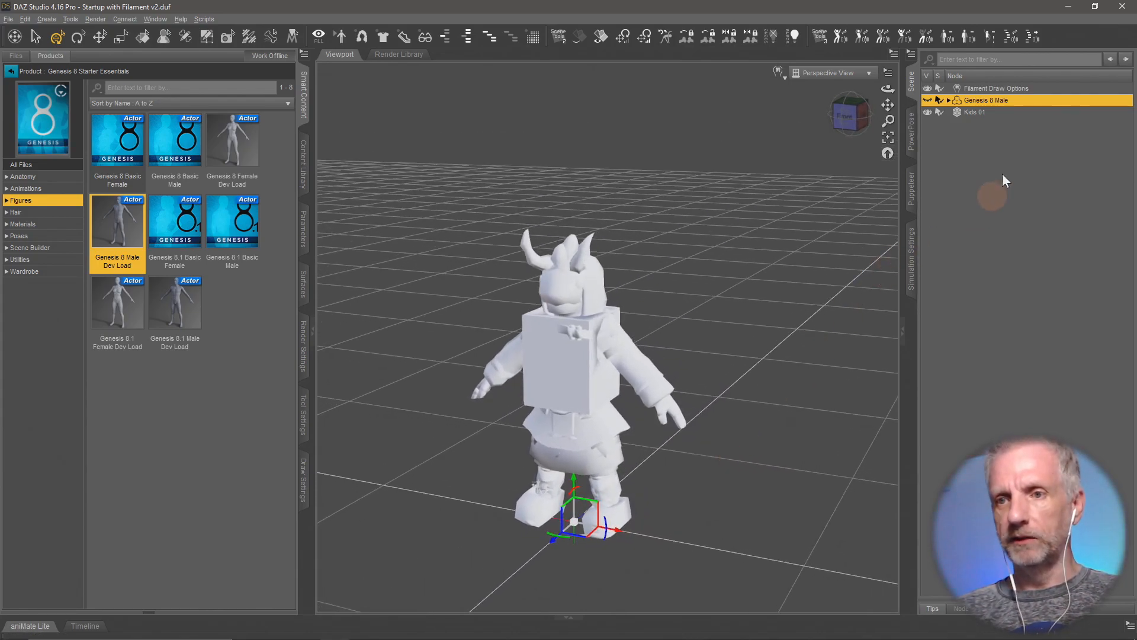
pyautogui.click(986, 112)
pyautogui.press('Delete')
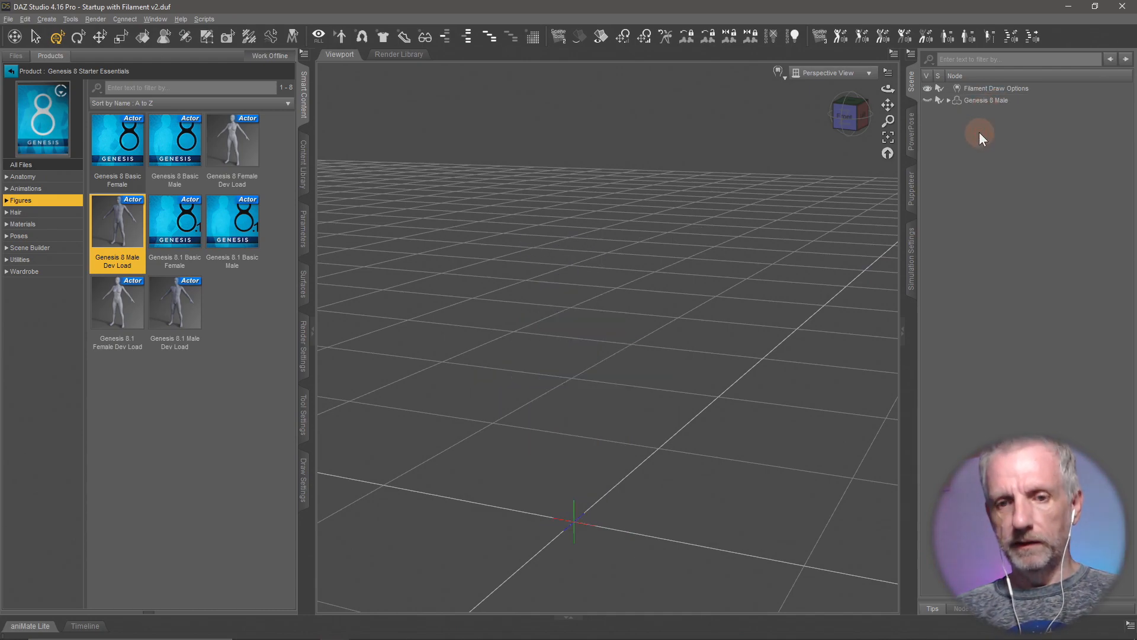
# - Import Kids 01.obj from the Wrap Exports folder inside Synty Test at 100% scale
pyautogui.click(9, 20)
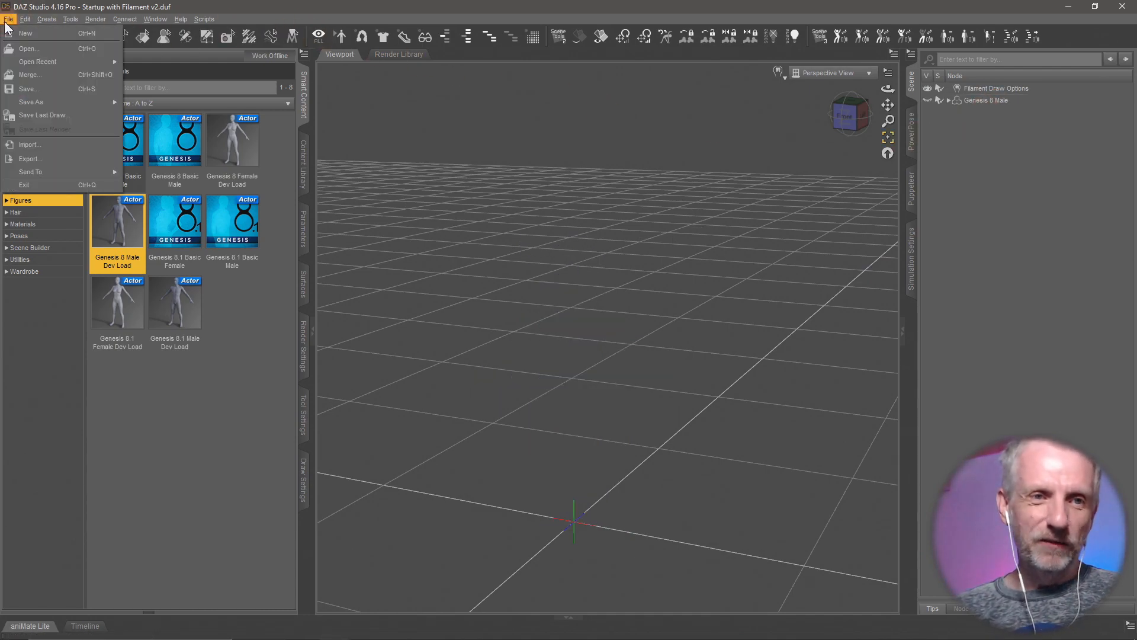
pyautogui.click(69, 148)
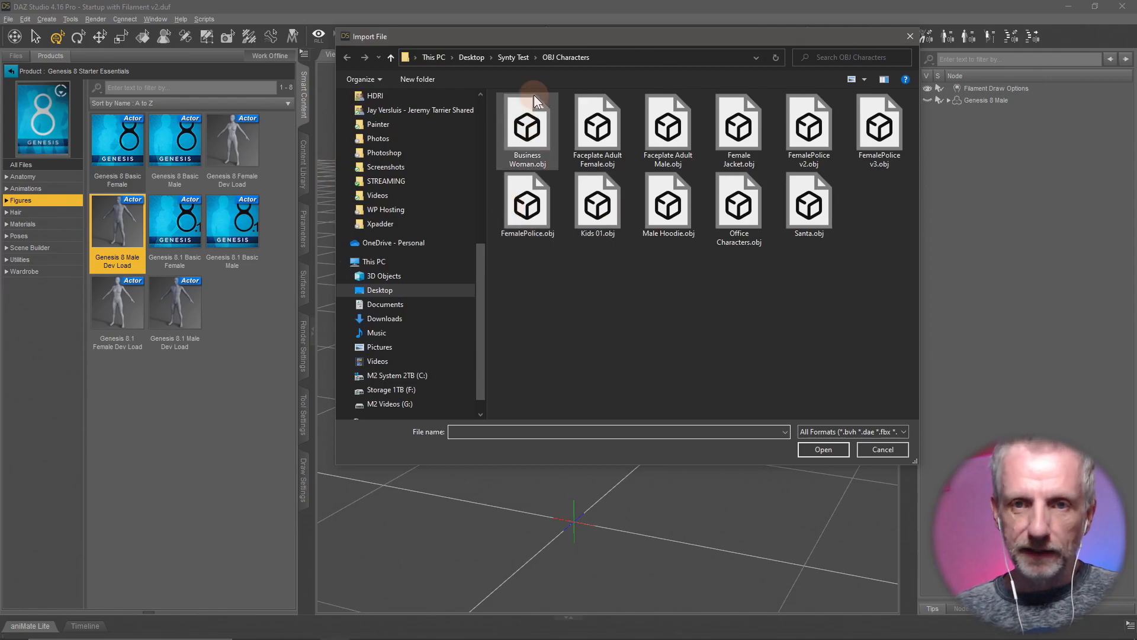
pyautogui.click(520, 62)
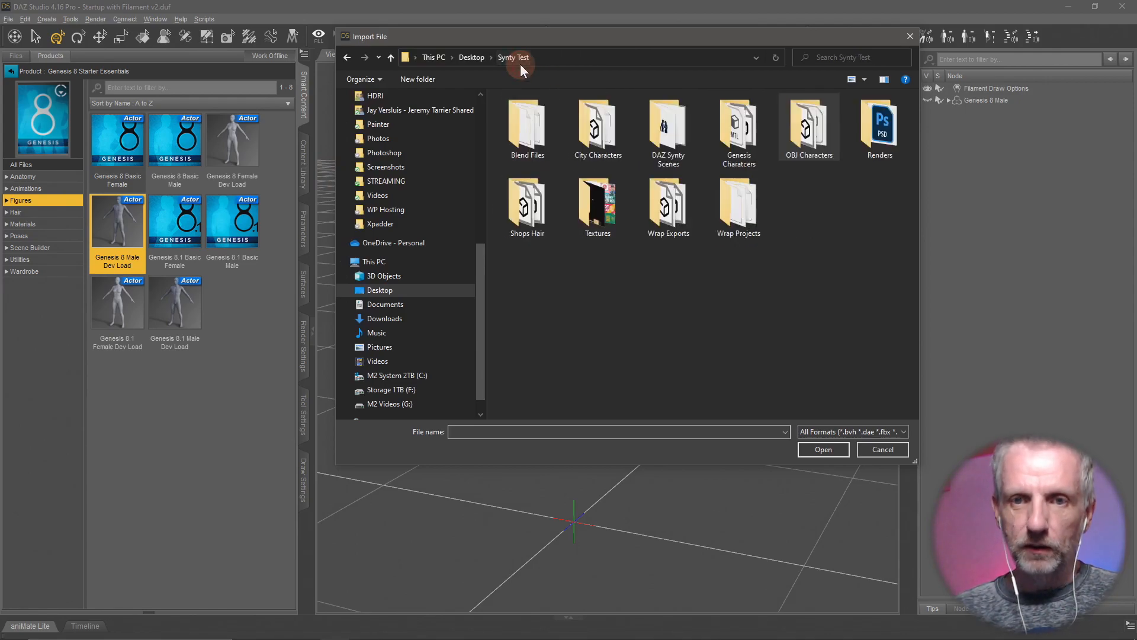
pyautogui.doubleClick(668, 204)
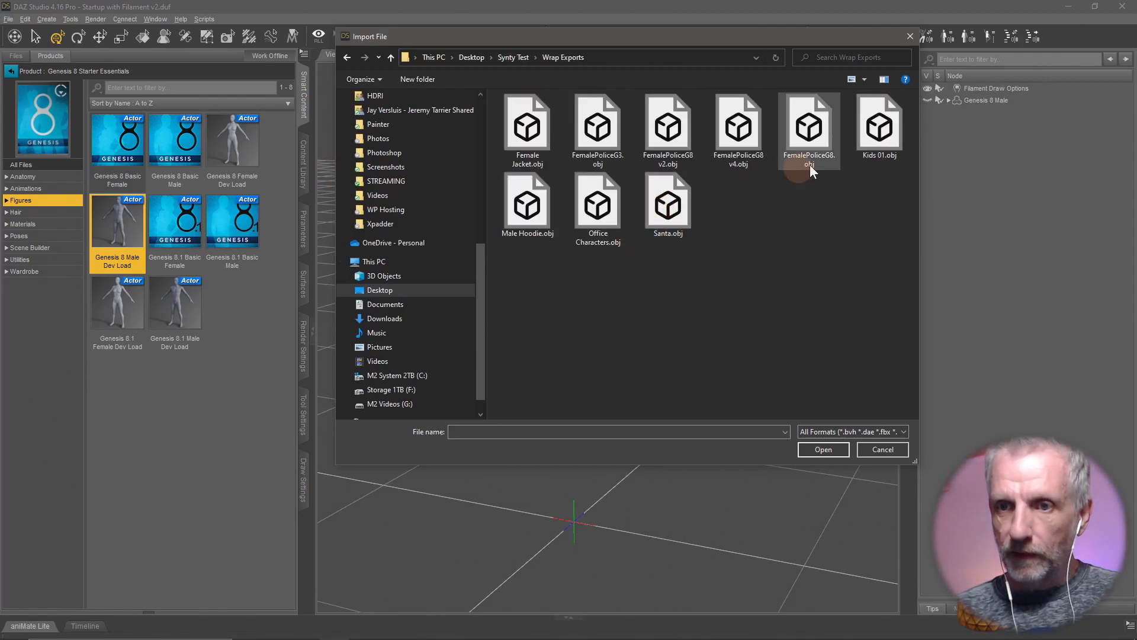
pyautogui.doubleClick(882, 125)
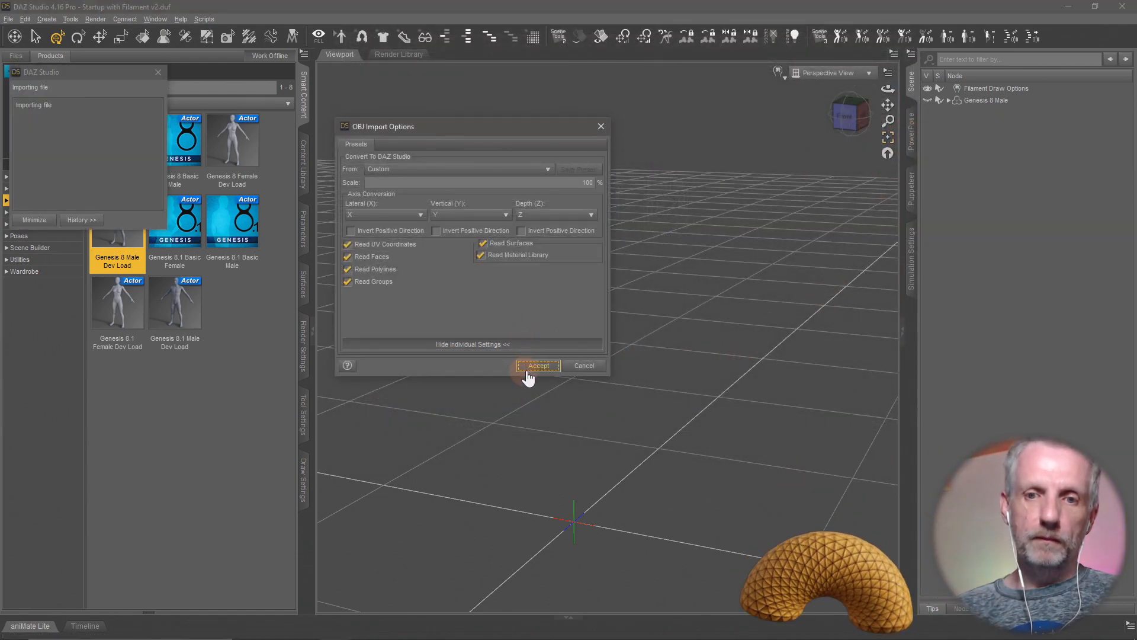
pyautogui.click(529, 367)
pyautogui.moveTo(691, 435); pyautogui.dragTo(658, 349, button='middle')
# - Turn off the Smooth property for all surfaces of the Kids 01 object
pyautogui.click(974, 112)
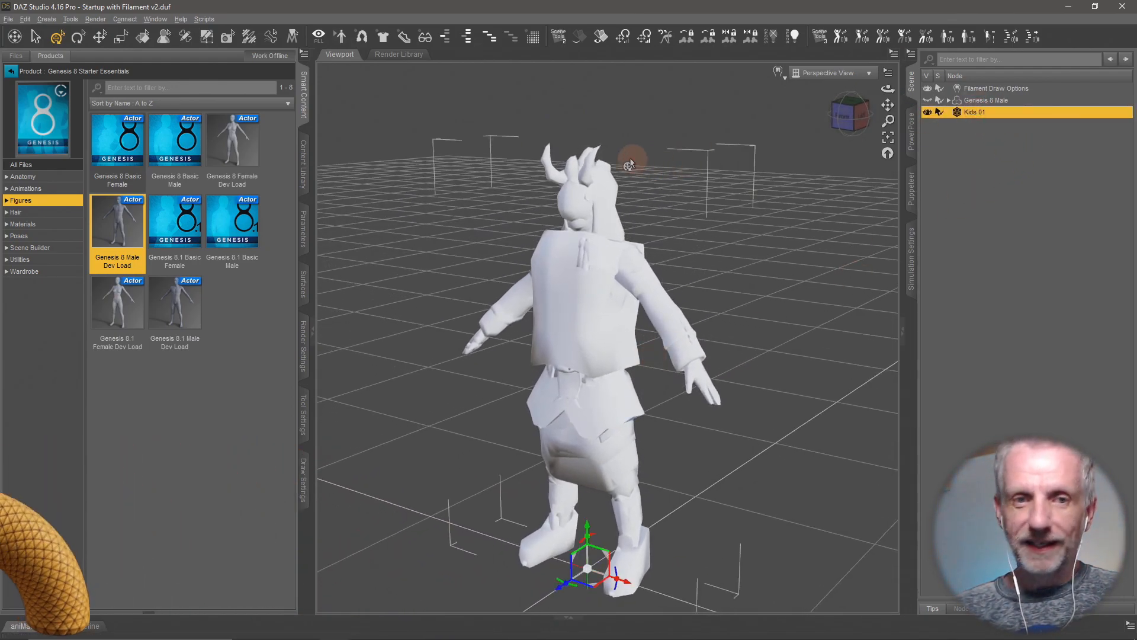
pyautogui.click(303, 290)
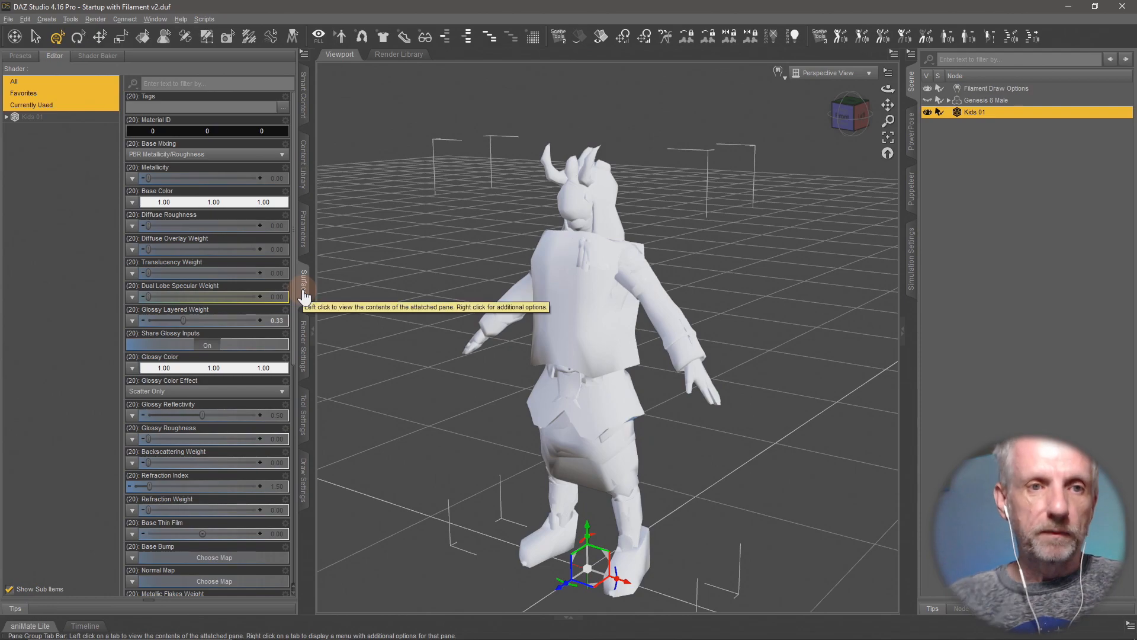
pyautogui.click(12, 121)
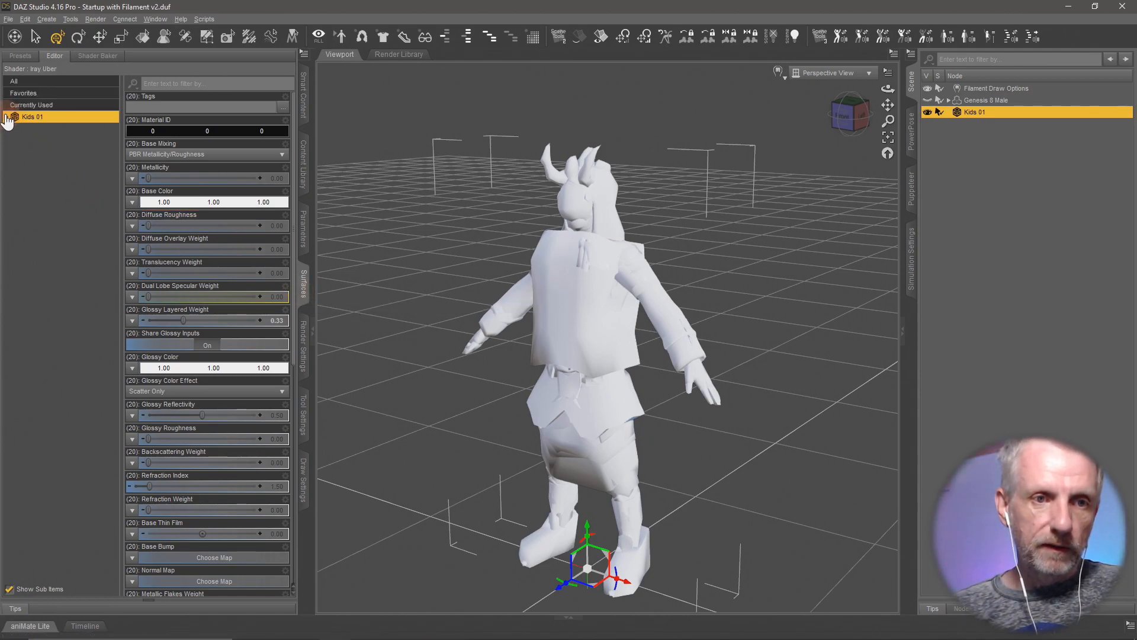
pyautogui.click(7, 117)
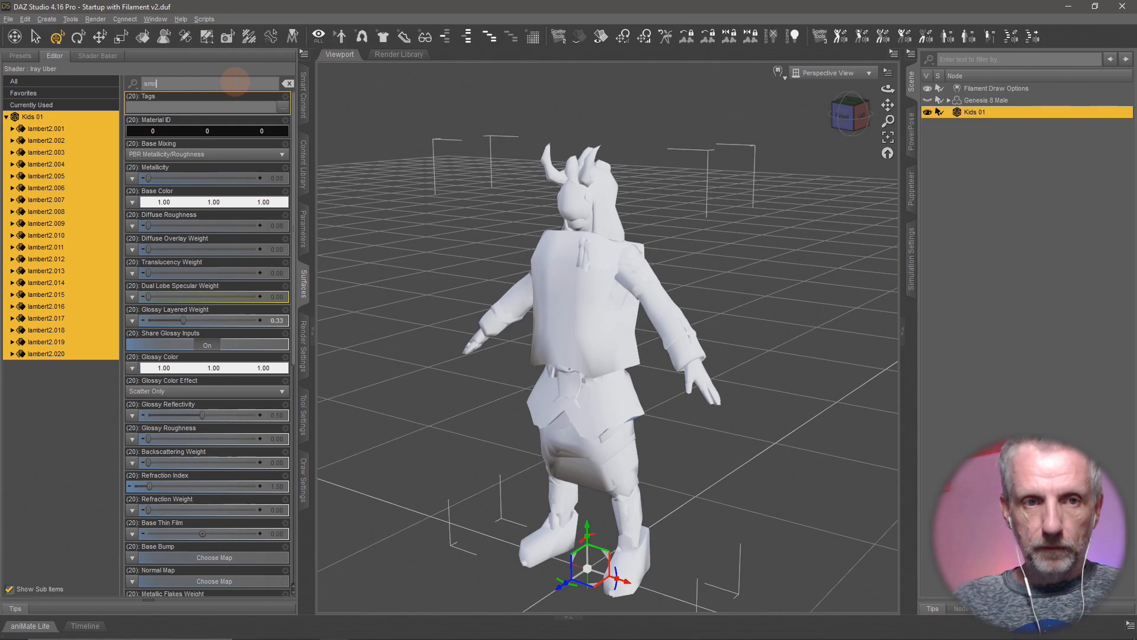
pyautogui.click(209, 111)
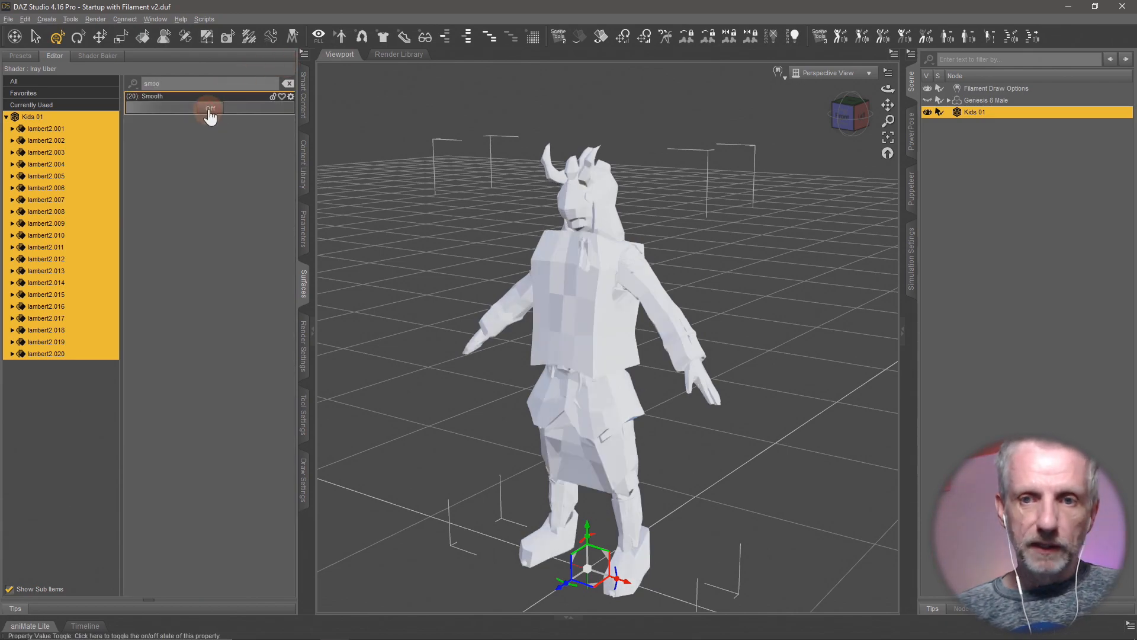
pyautogui.moveTo(508, 367)
pyautogui.mouseDown()
pyautogui.moveTo(490, 358)
pyautogui.moveTo(490, 374)
pyautogui.mouseUp()
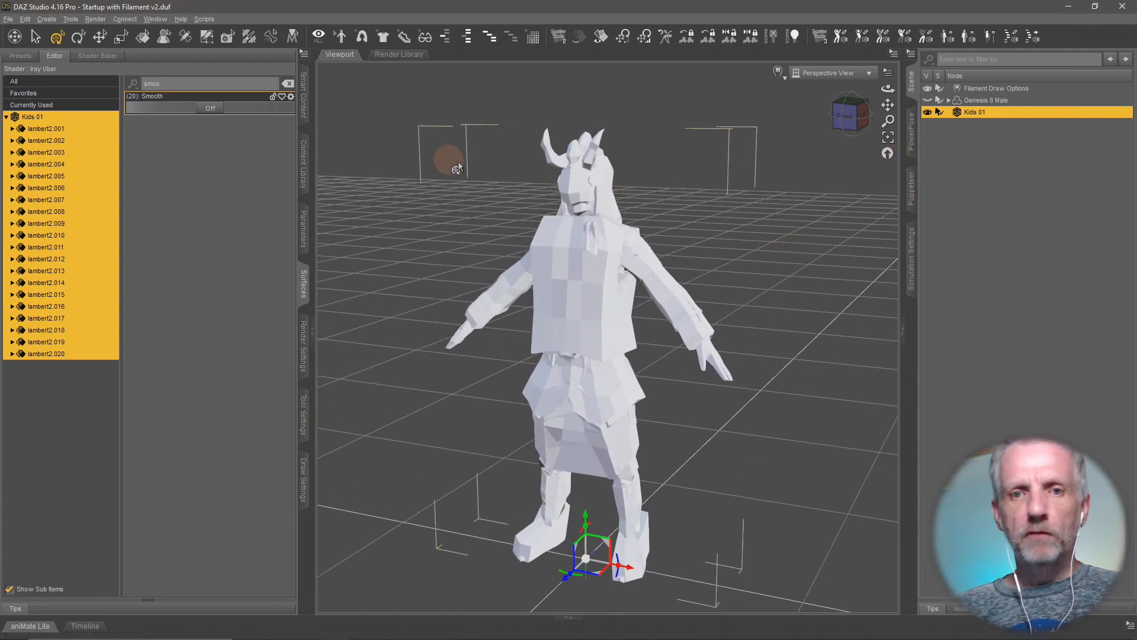
pyautogui.click(288, 83)
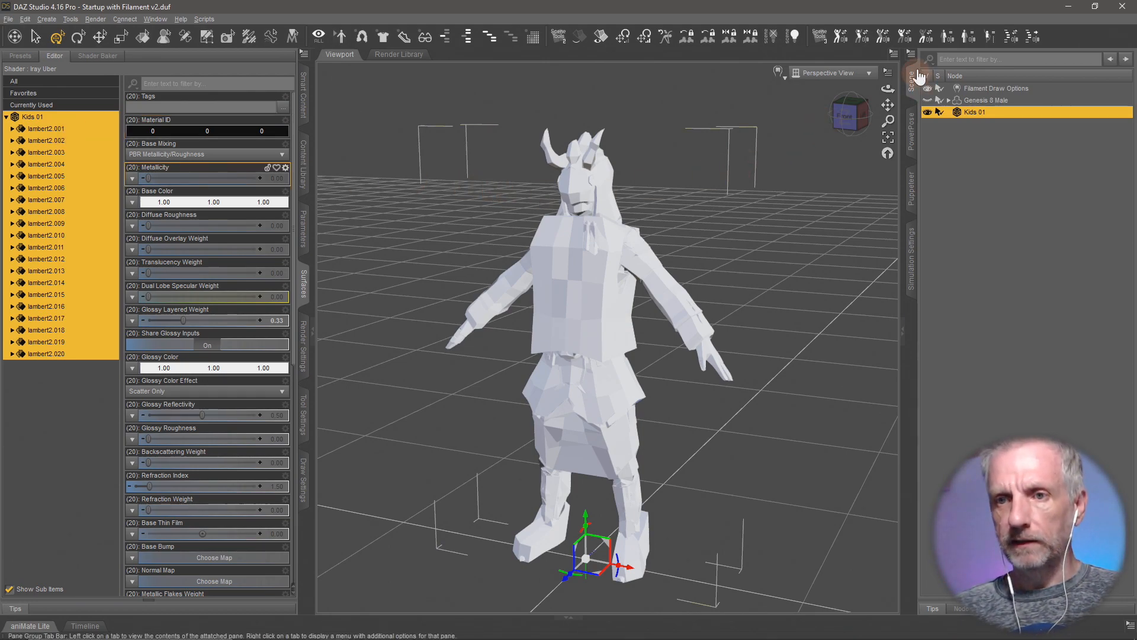
# - Run the Transfer Utility from Genesis 8 Male to Kids 01 with Fit To Source Figure and Parent To Source Figure disabled
pyautogui.click(911, 54)
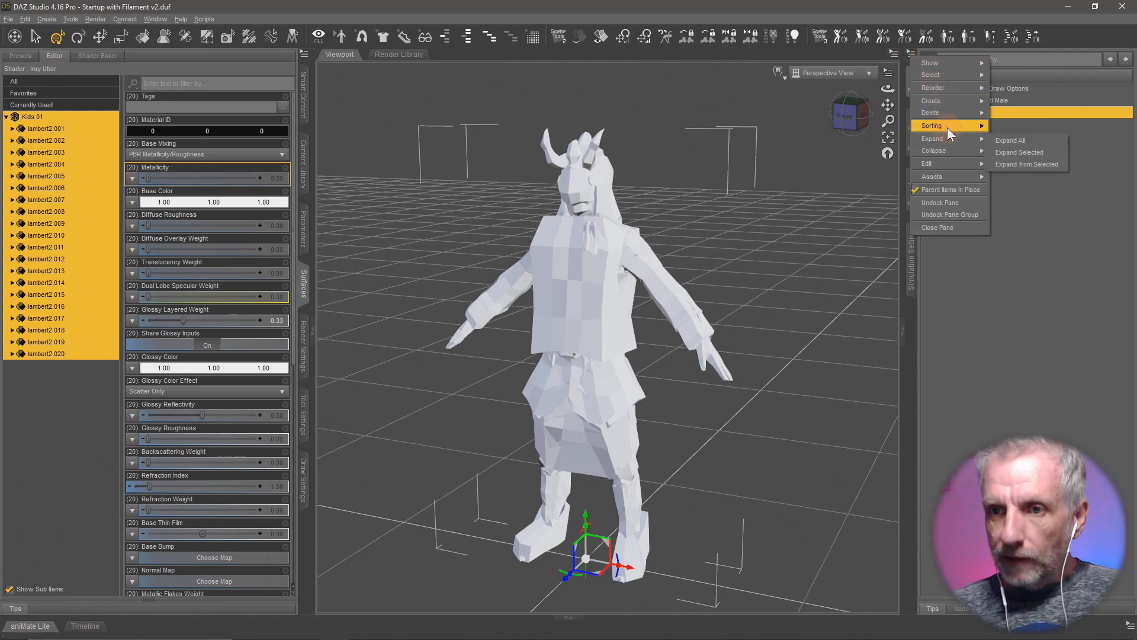
pyautogui.moveTo(950, 176)
pyautogui.click(873, 180)
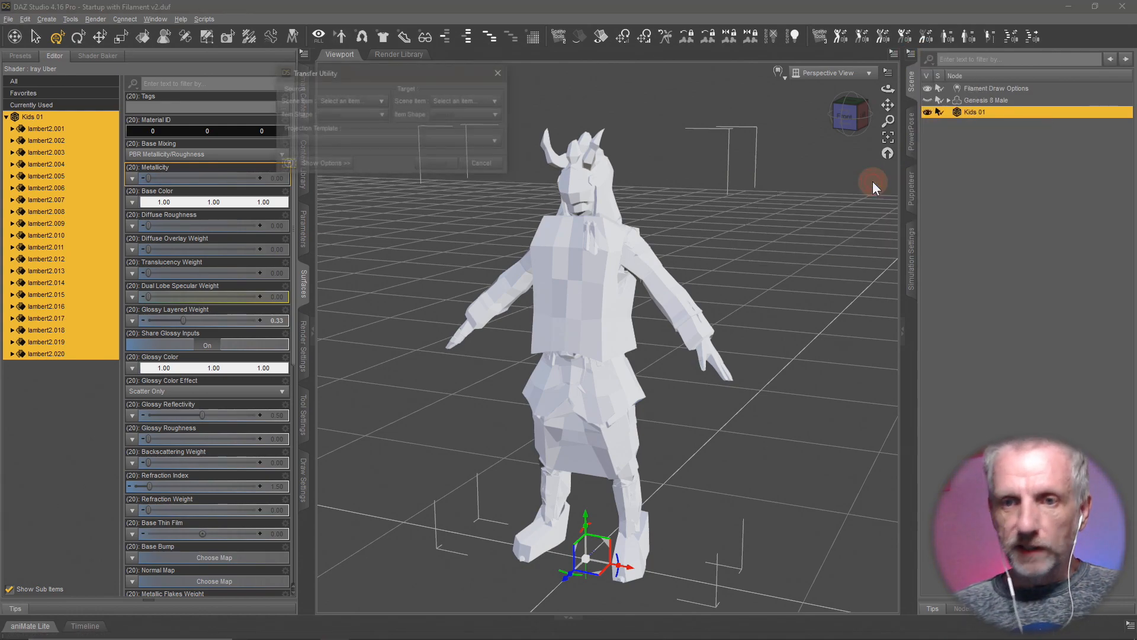
pyautogui.click(324, 164)
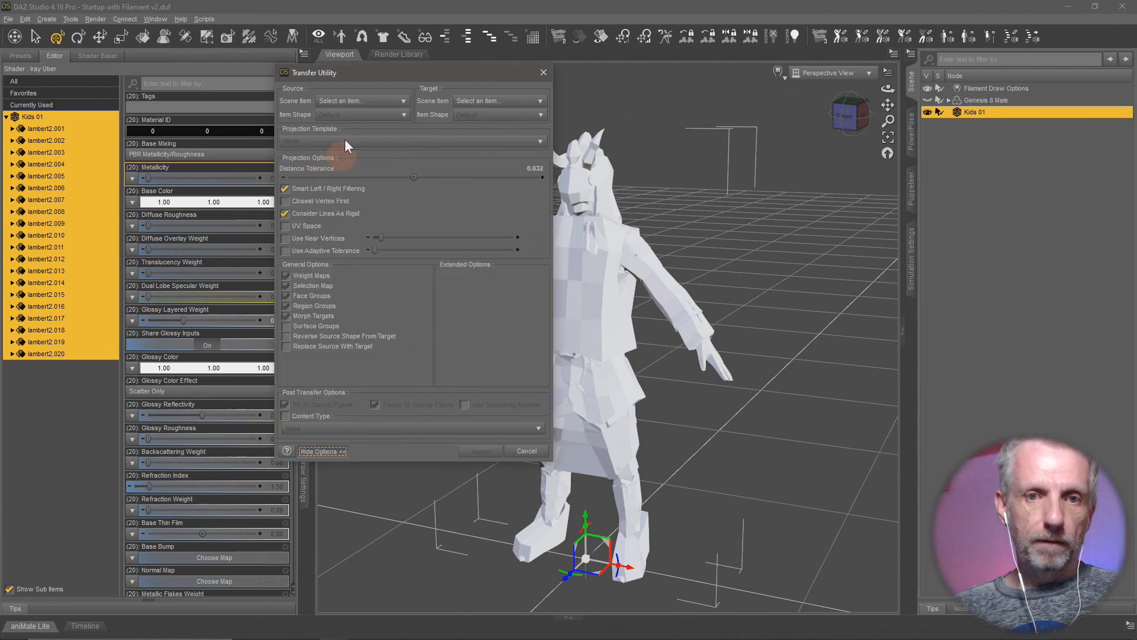
pyautogui.click(361, 104)
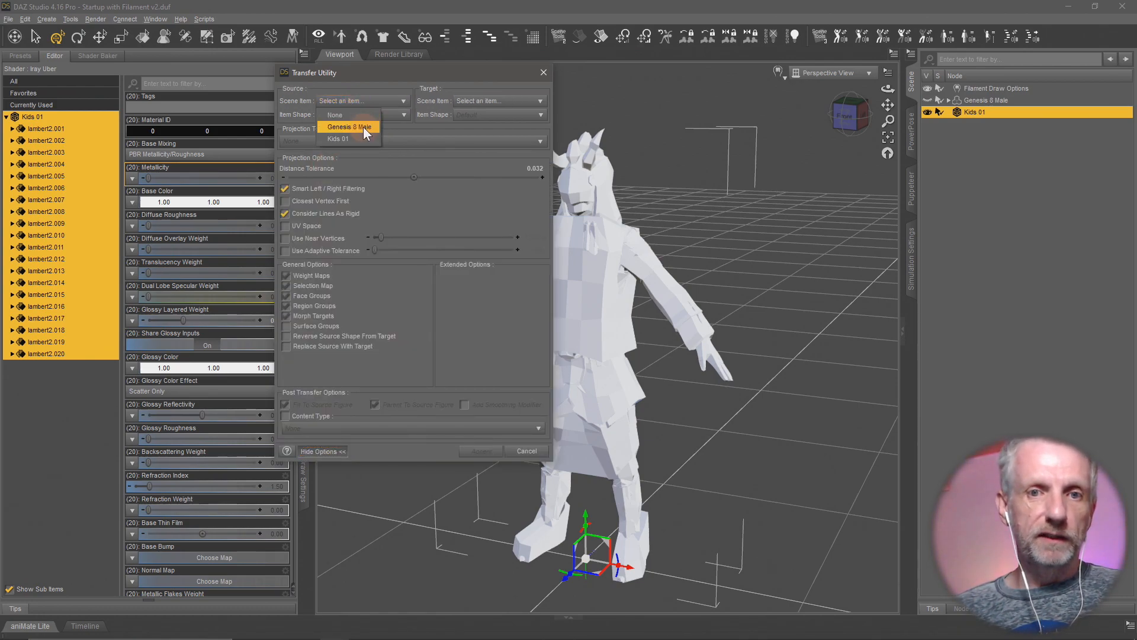
pyautogui.click(364, 126)
pyautogui.click(532, 104)
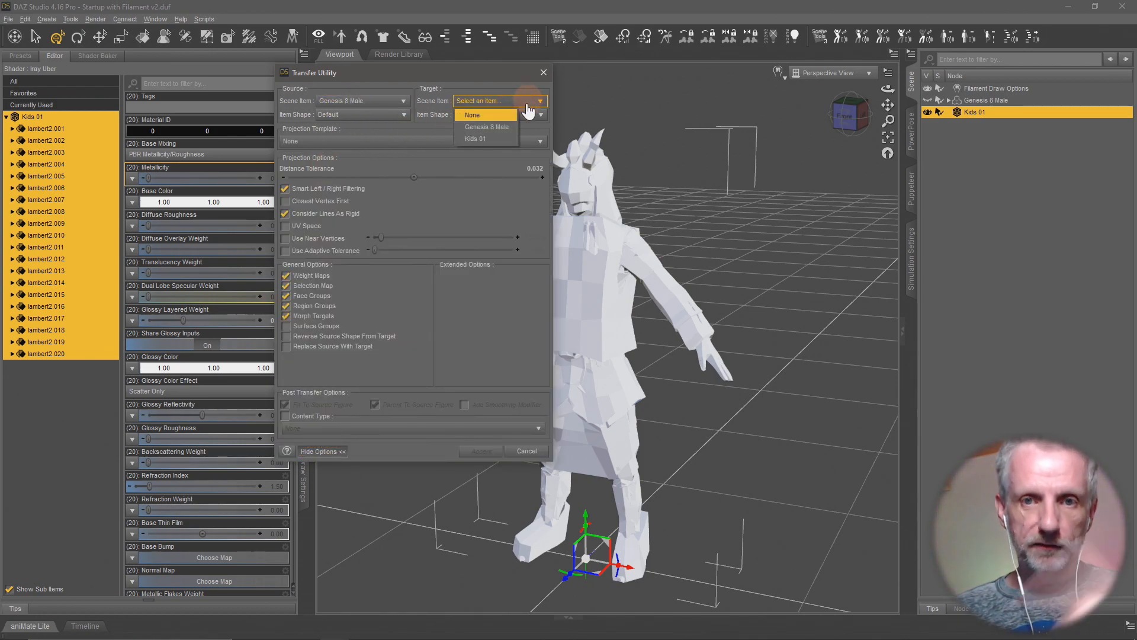
pyautogui.click(493, 138)
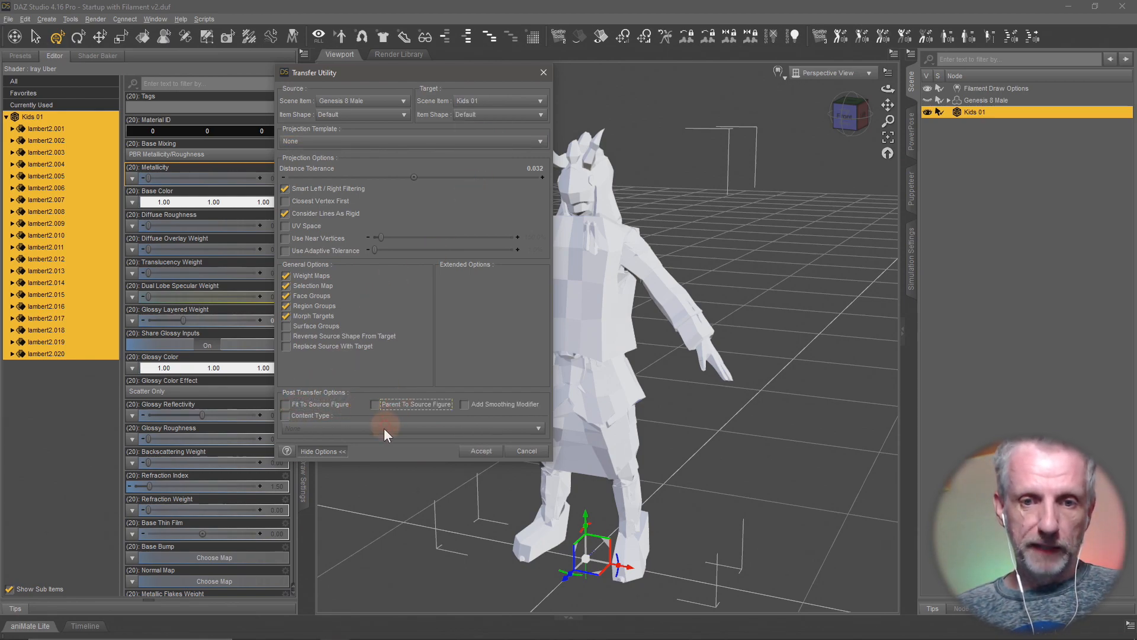
pyautogui.click(490, 453)
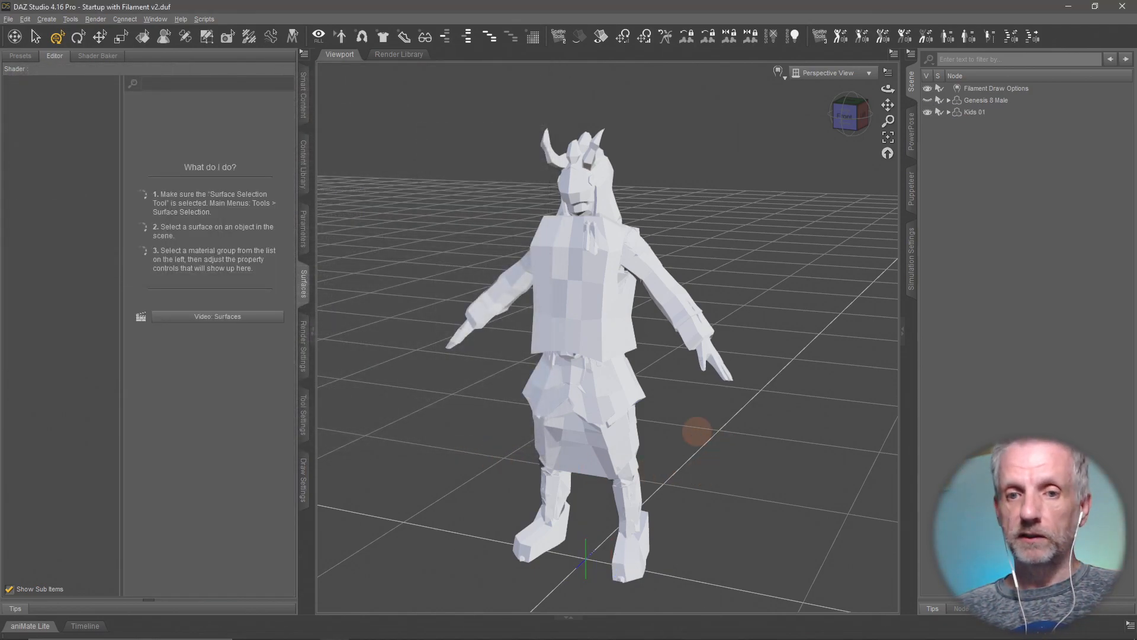
pyautogui.moveTo(693, 432)
pyautogui.keyDown('alt'); pyautogui.mouseDown()
pyautogui.moveTo(709, 432)
pyautogui.moveTo(694, 432)
pyautogui.mouseUp(); pyautogui.keyUp('alt')
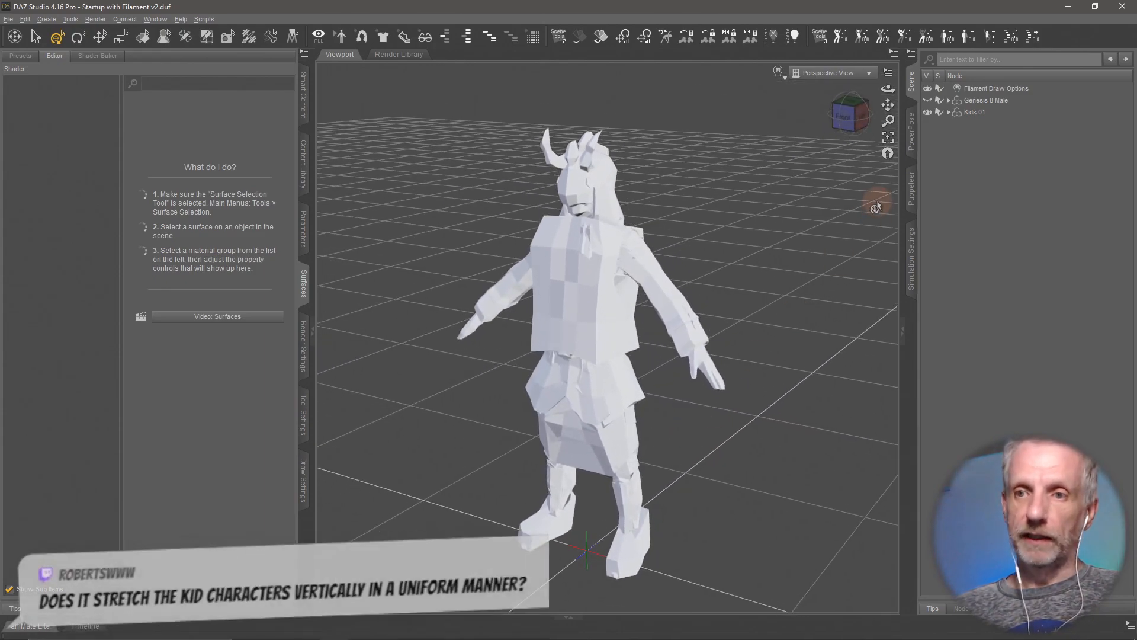
# - Test the transferred rig on Kids 01 by posing its right collar with PowerPose
pyautogui.click(979, 113)
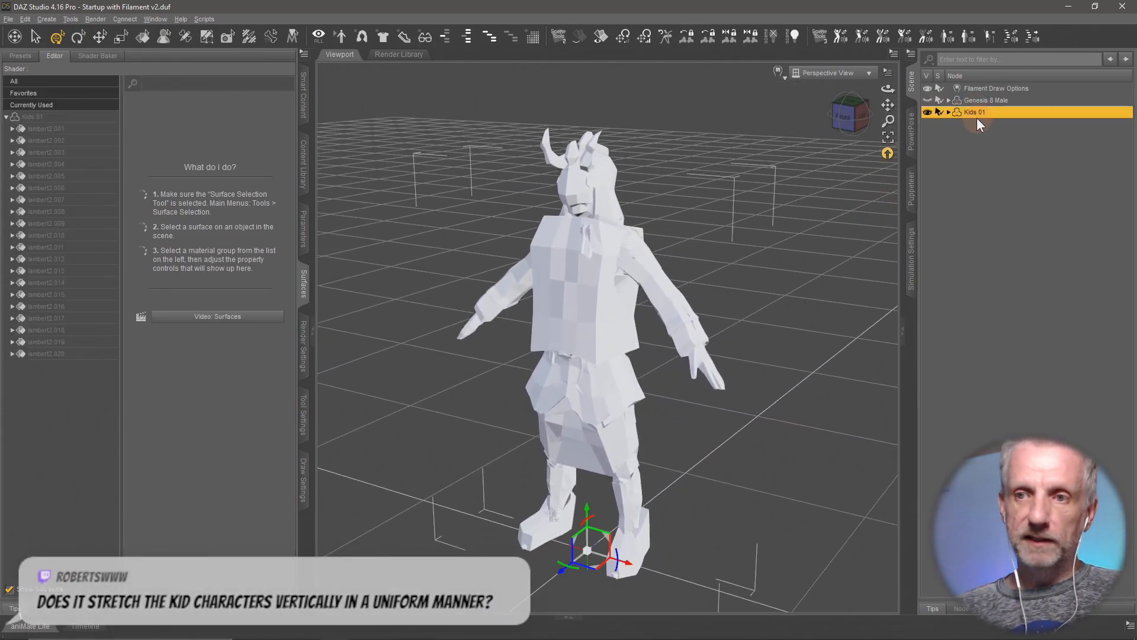
pyautogui.click(911, 147)
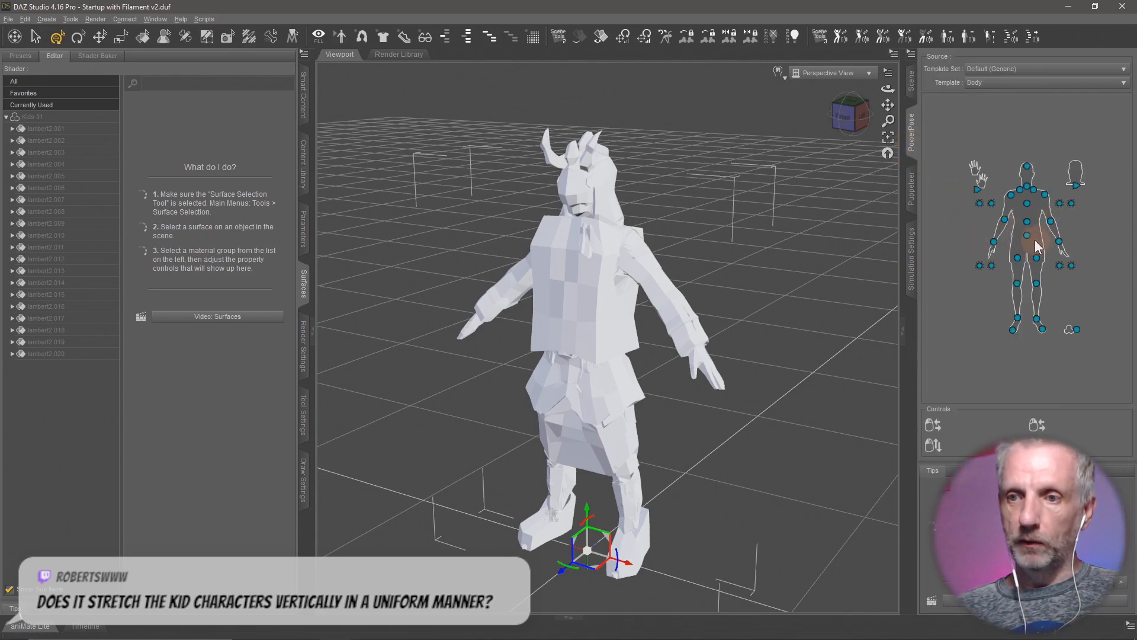
pyautogui.click(1027, 204)
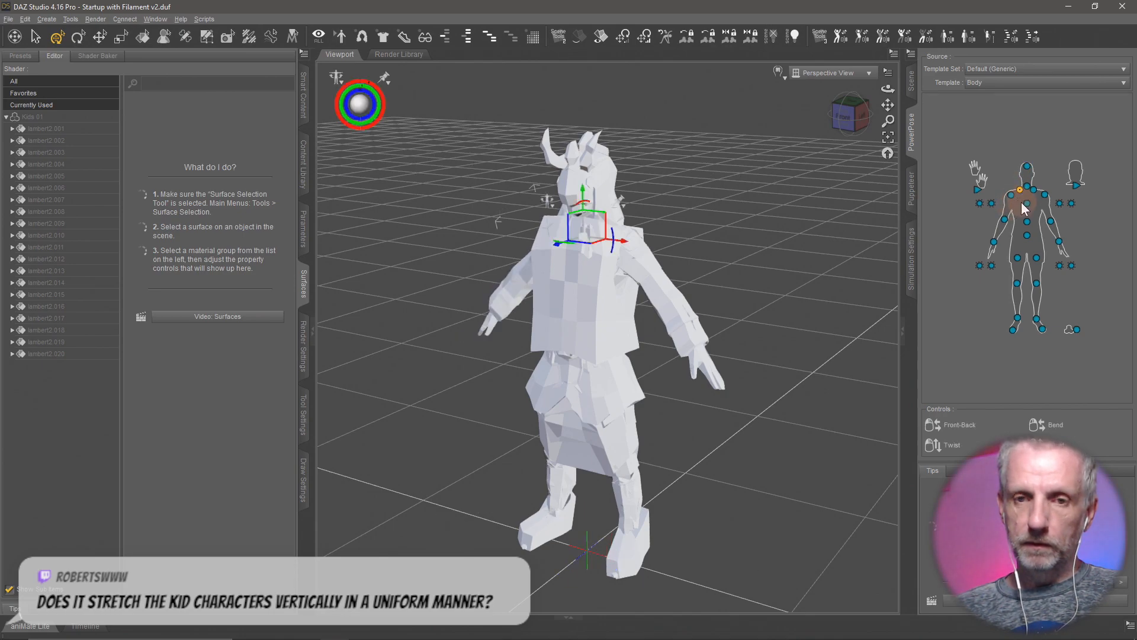
pyautogui.moveTo(1003, 194); pyautogui.dragTo(1010, 155)
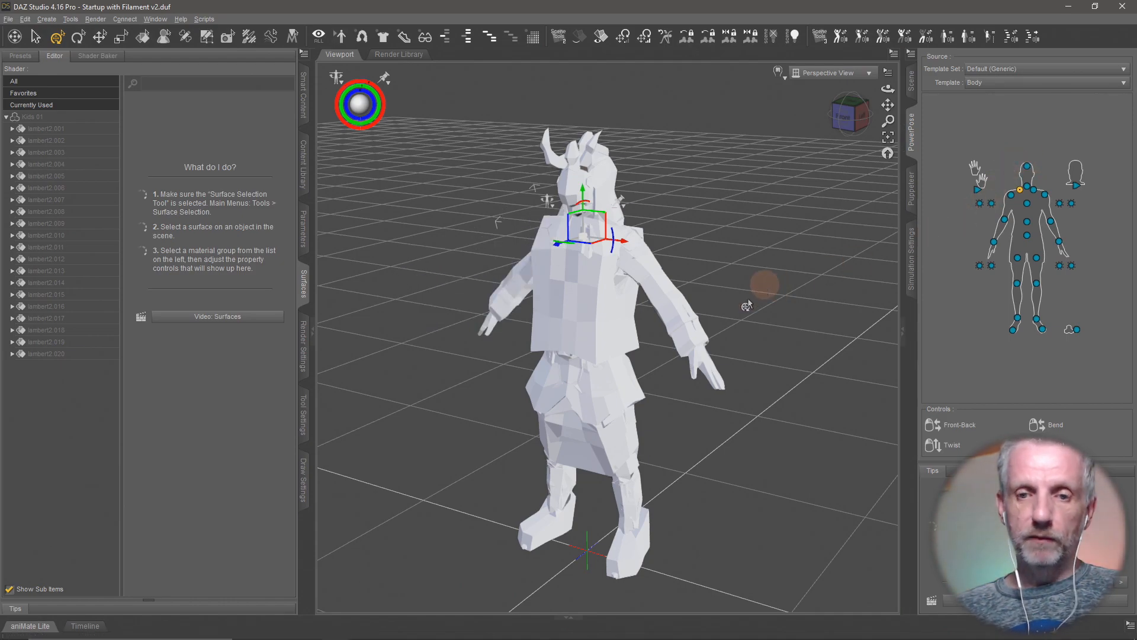
pyautogui.keyDown('alt'); pyautogui.moveTo(636, 359); pyautogui.dragTo(576, 383); pyautogui.keyUp('alt')
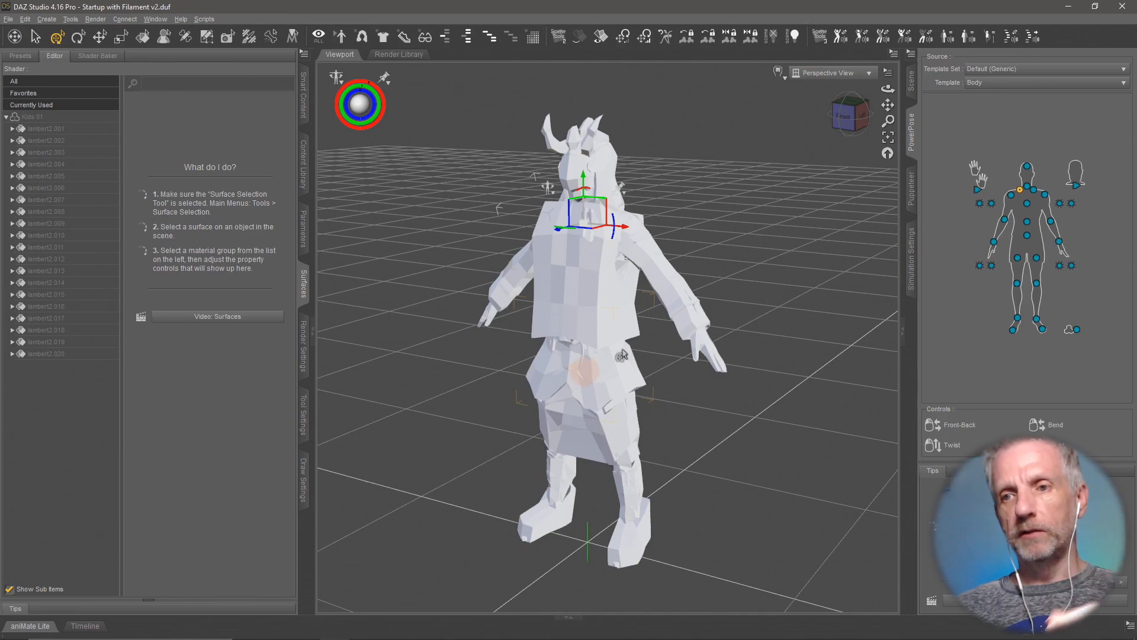
# - Select Kids 01 in the scene and display the Base properties of its lambert2.001 surface
pyautogui.click(911, 80)
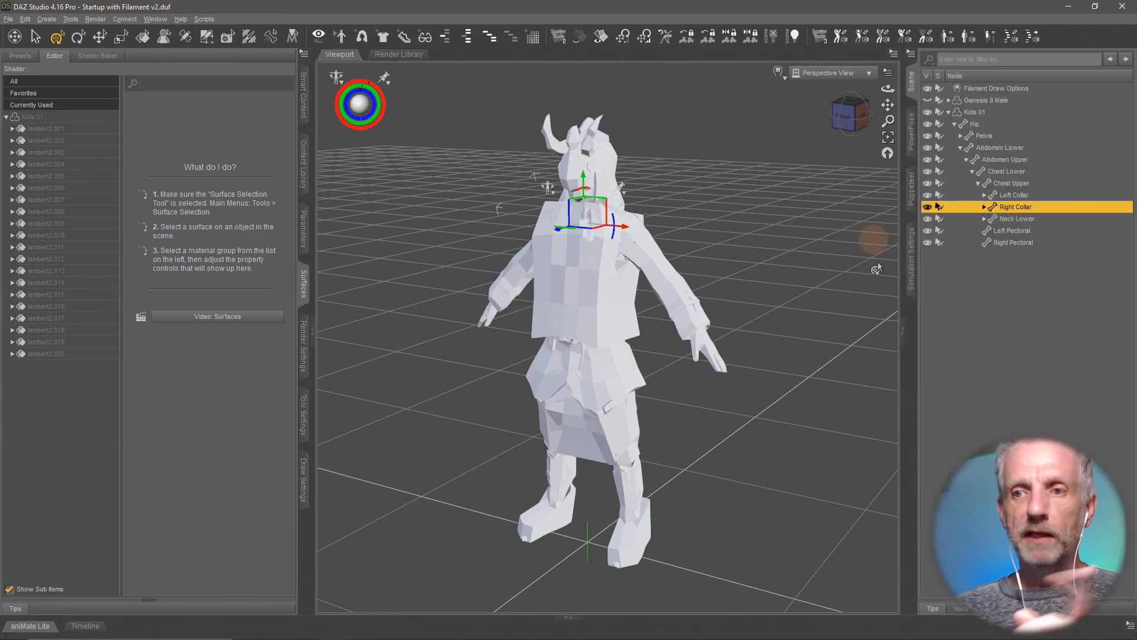
pyautogui.click(974, 113)
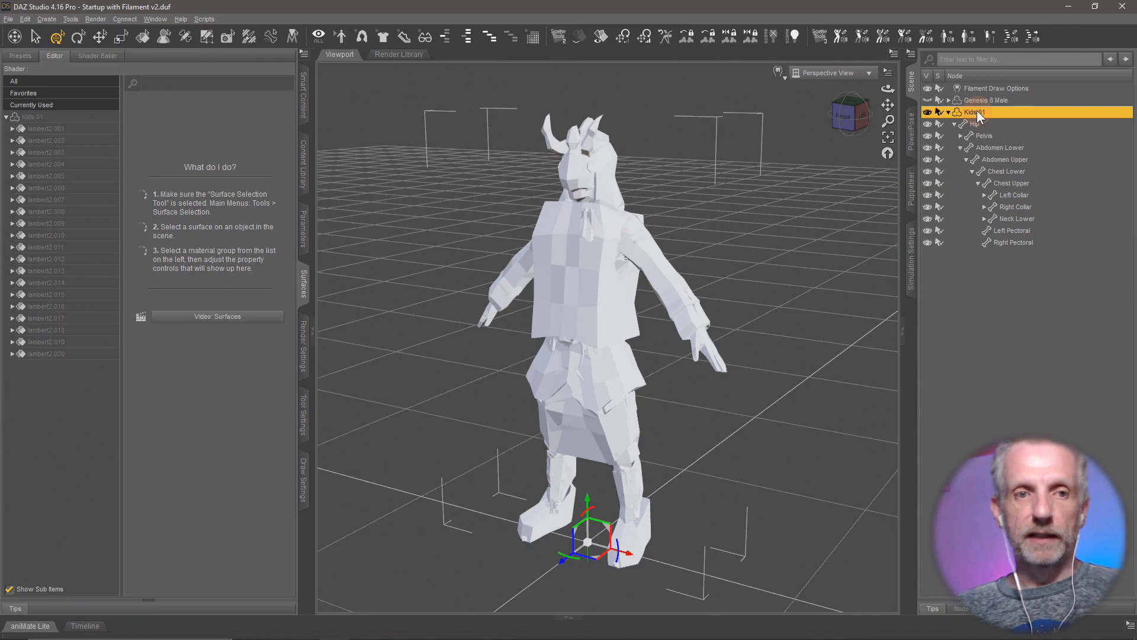
pyautogui.click(62, 117)
pyautogui.click(24, 130)
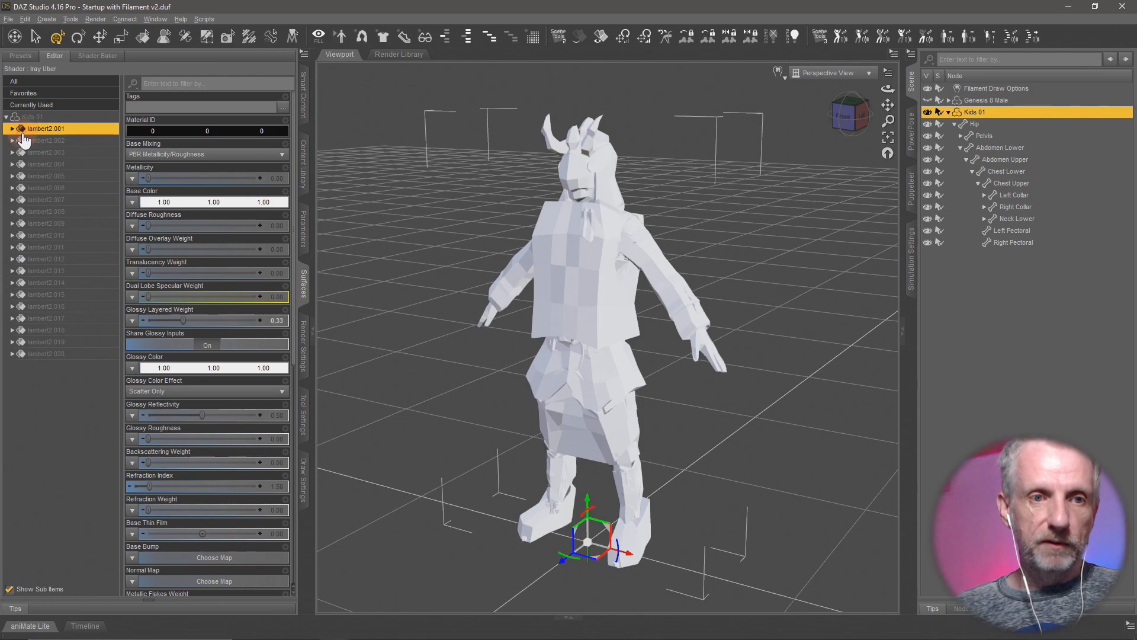
pyautogui.click(12, 129)
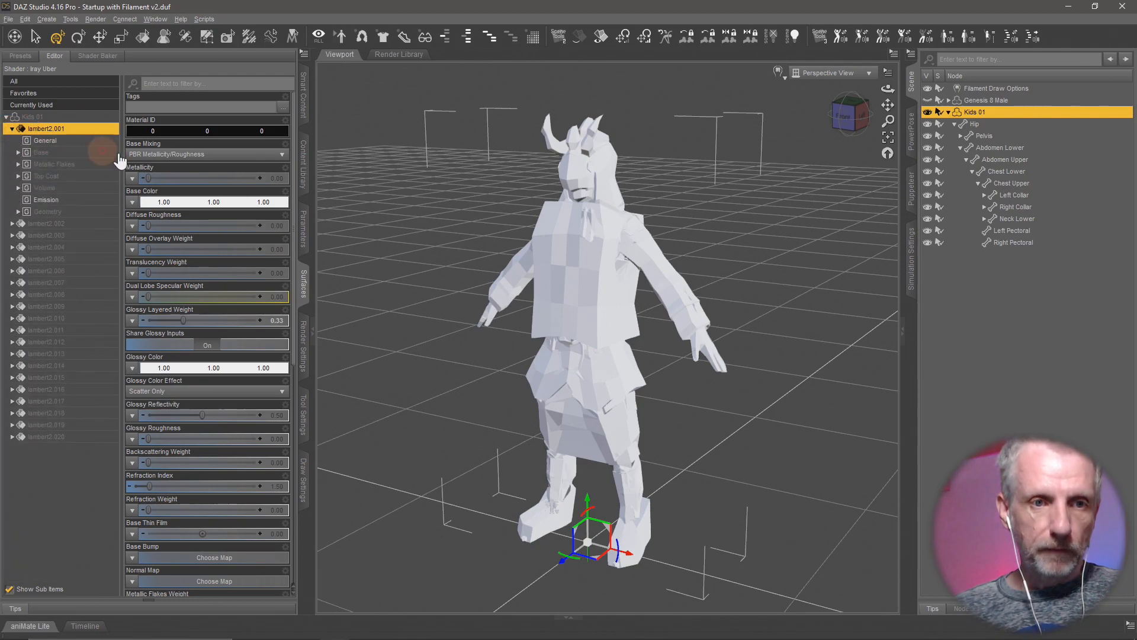
pyautogui.click(82, 153)
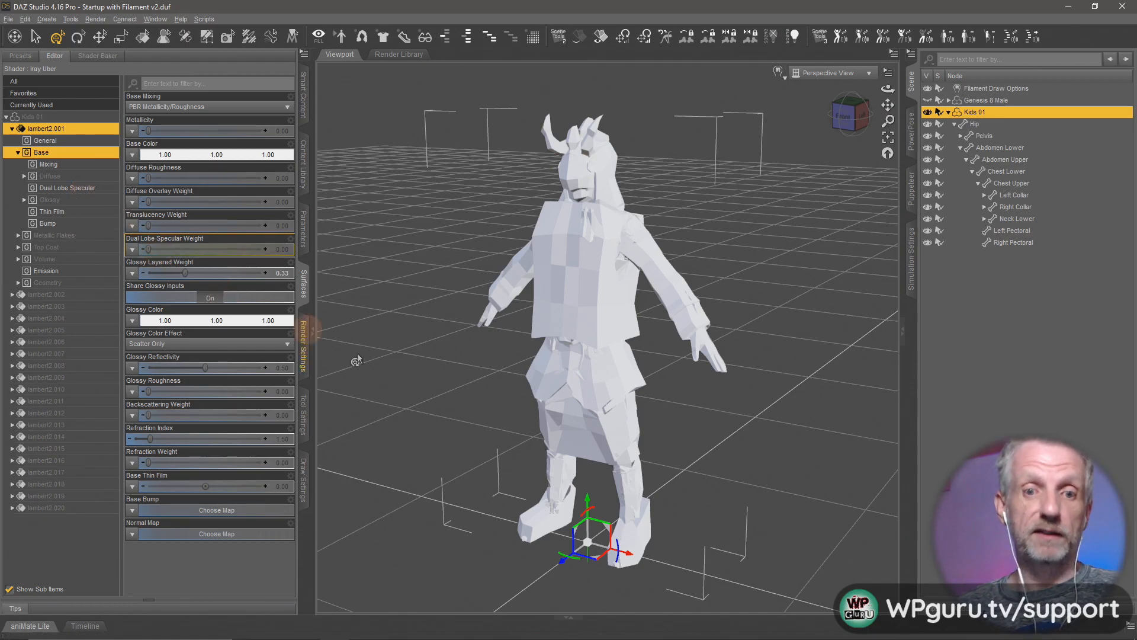
# - Switch to File Explorer and arrange its window and the Kids done folder window side by side
pyautogui.moveTo(411, 422)
pyautogui.mouseDown(button='middle')
pyautogui.moveTo(437, 419)
pyautogui.moveTo(409, 430)
pyautogui.mouseUp(button='middle')
pyautogui.hotkey('alt', 'Tab')
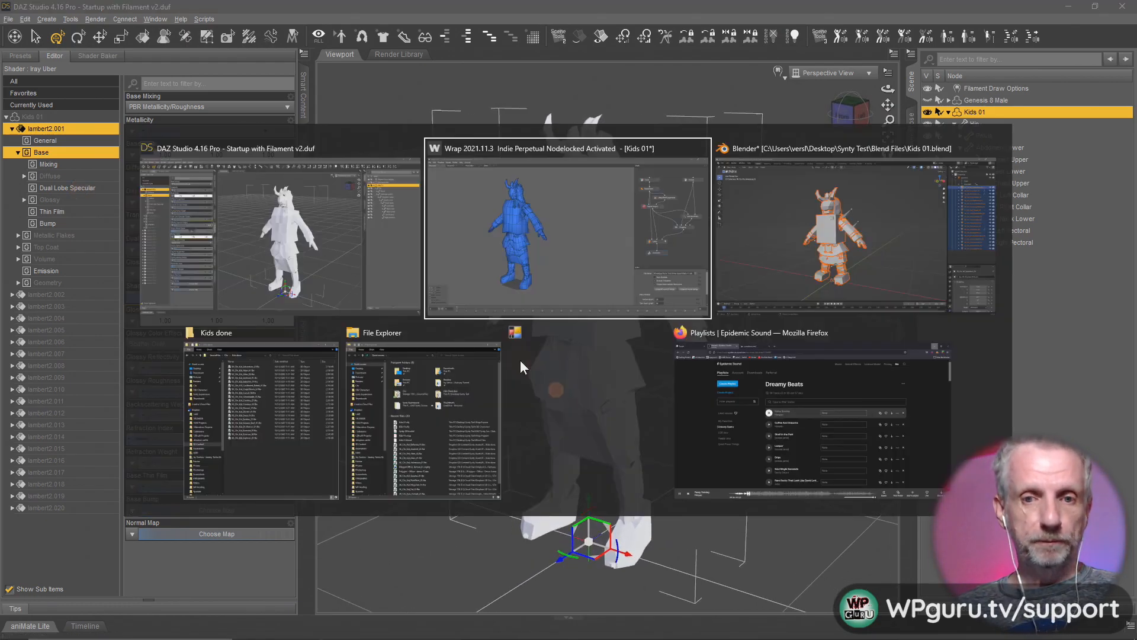
pyautogui.click(267, 425)
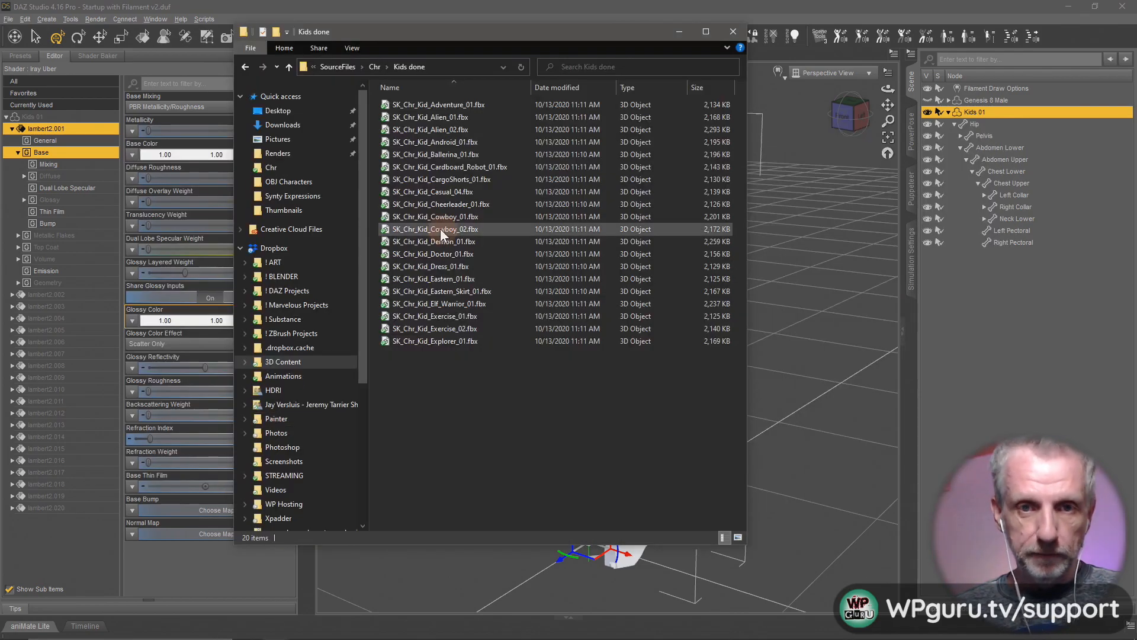
pyautogui.hotkey('alt', 'Tab')
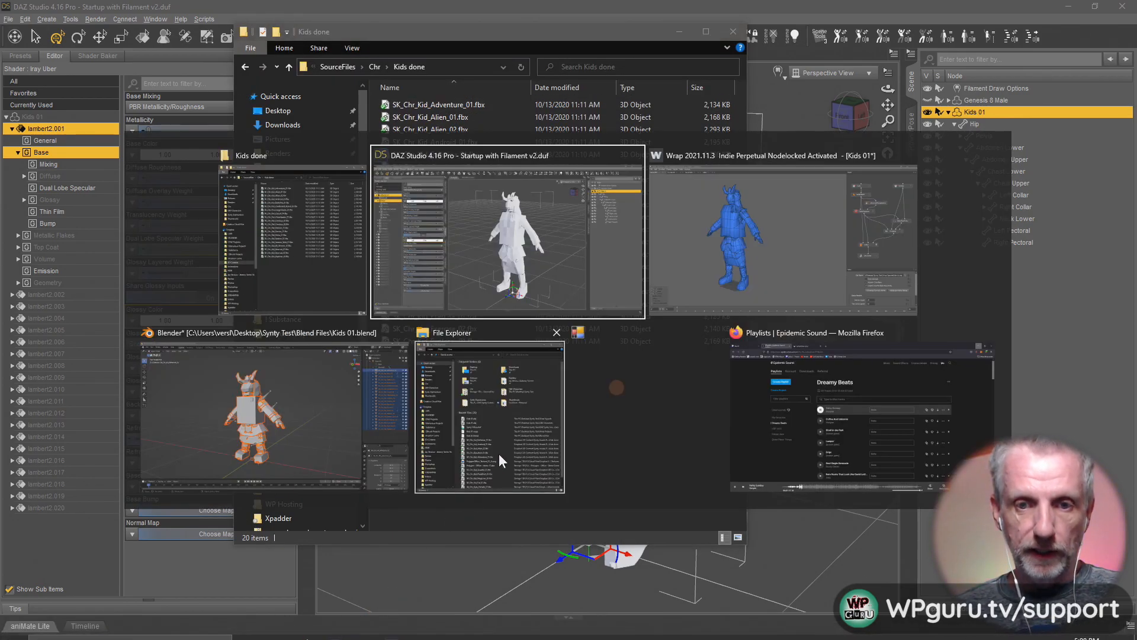
pyautogui.click(499, 453)
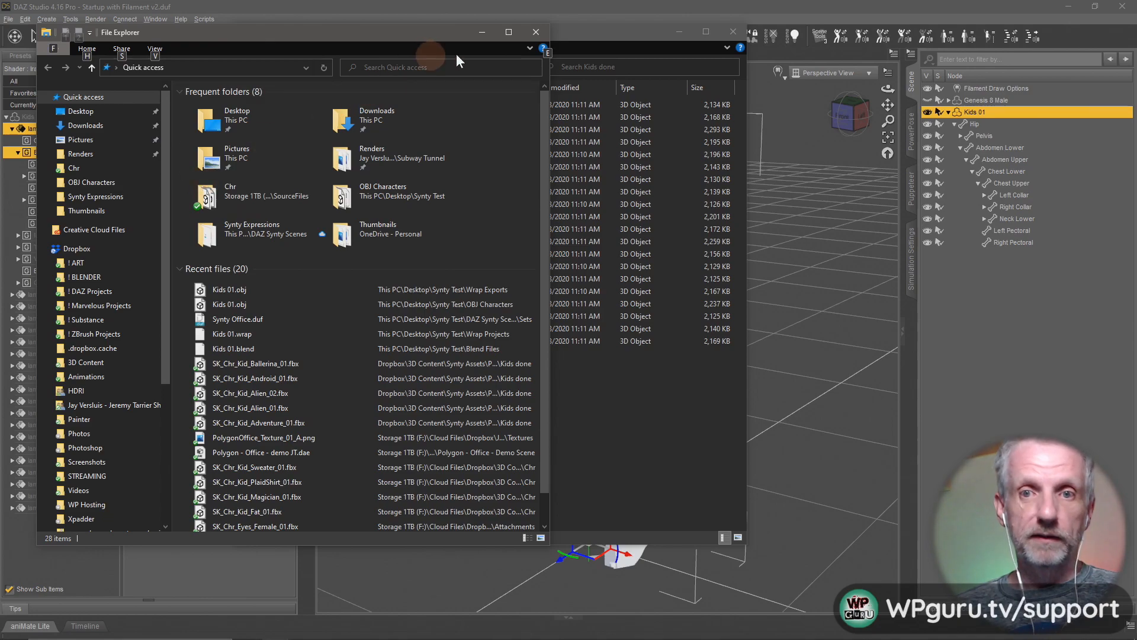
pyautogui.moveTo(623, 34); pyautogui.dragTo(961, 43)
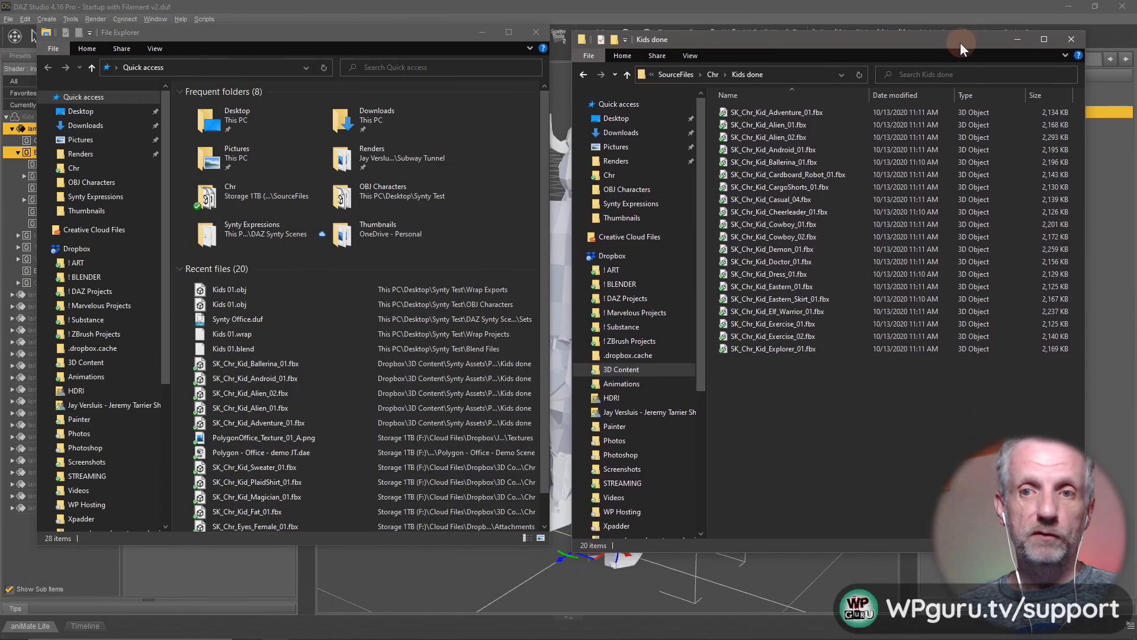
# - Open the Textures > Kids Pack folder of DAZ Synty Scenes inside Synty Test and check its Faces_Human subfolder
pyautogui.click(86, 113)
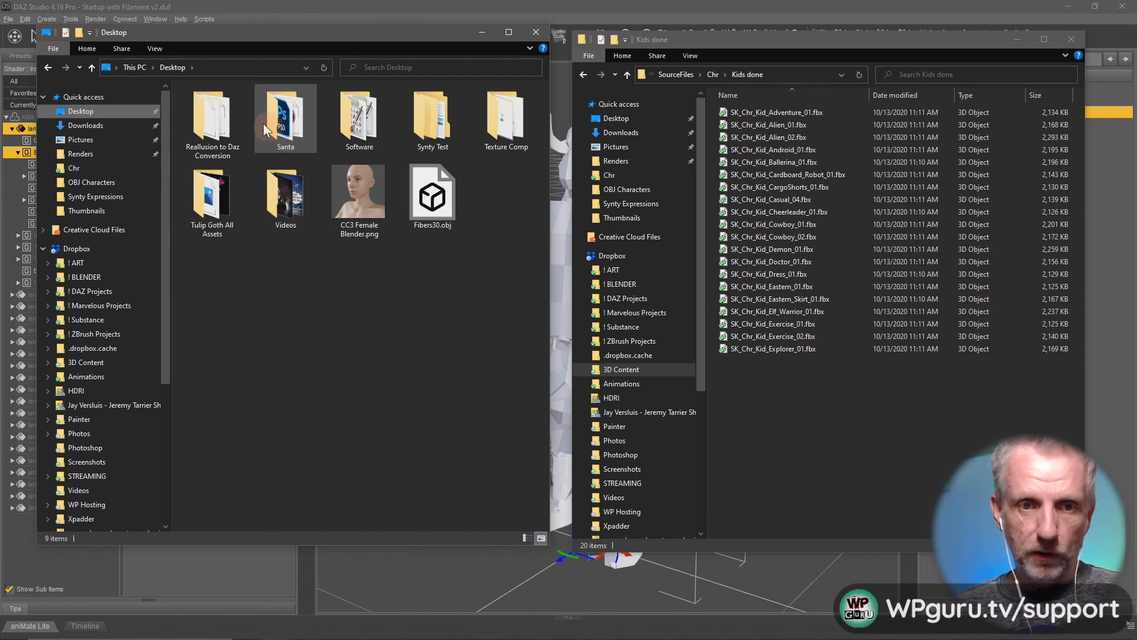
pyautogui.doubleClick(432, 121)
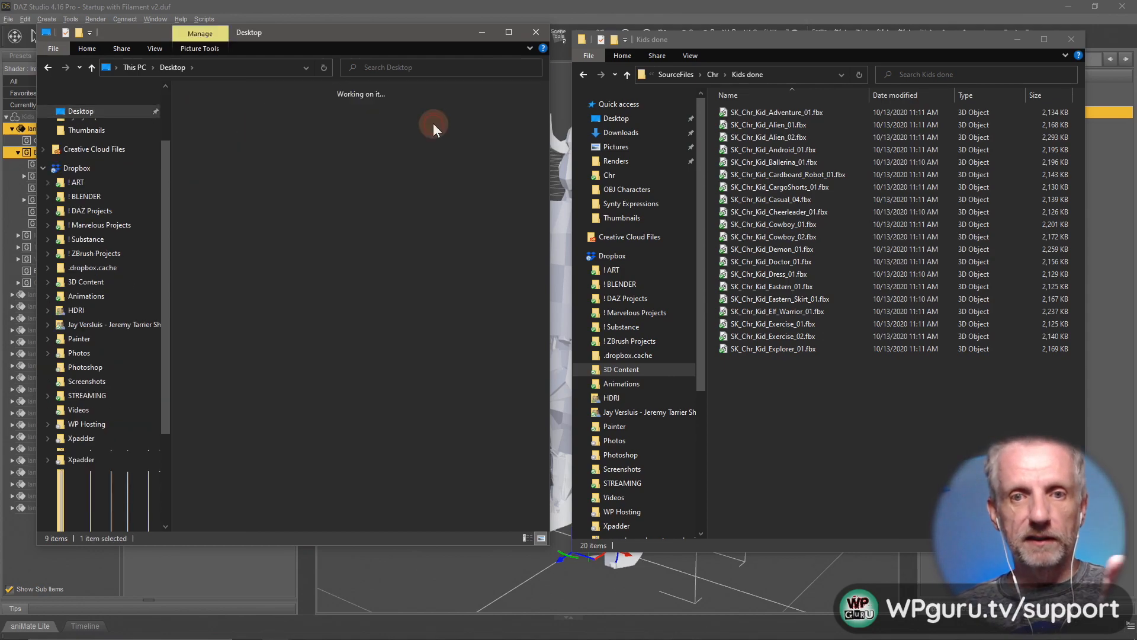
pyautogui.click(357, 122)
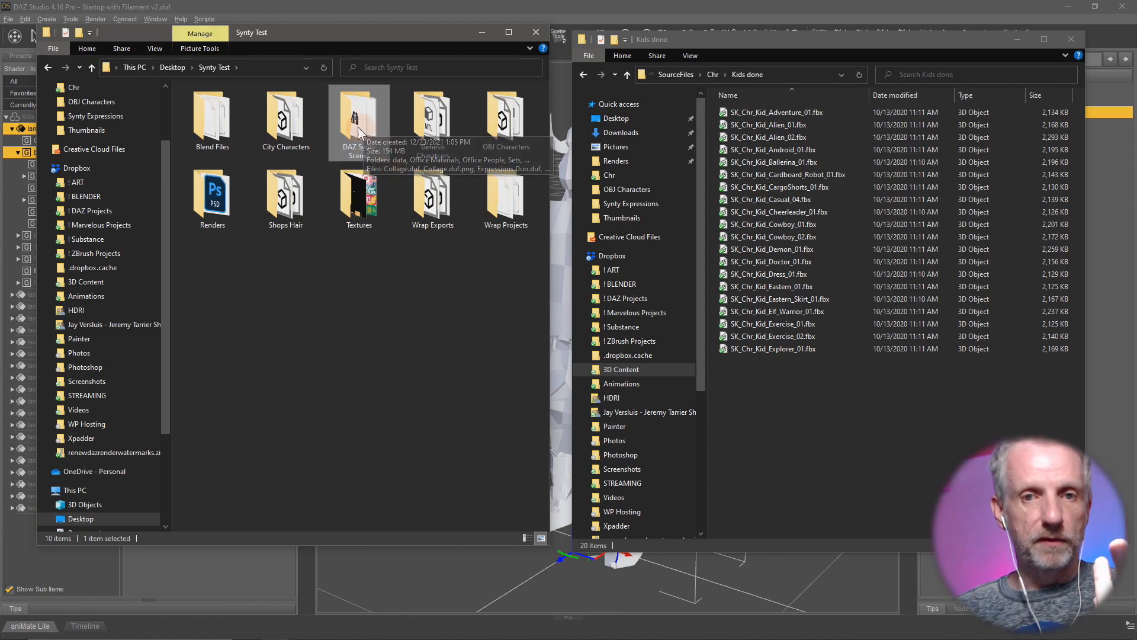
pyautogui.click(361, 120)
pyautogui.doubleClick(361, 119)
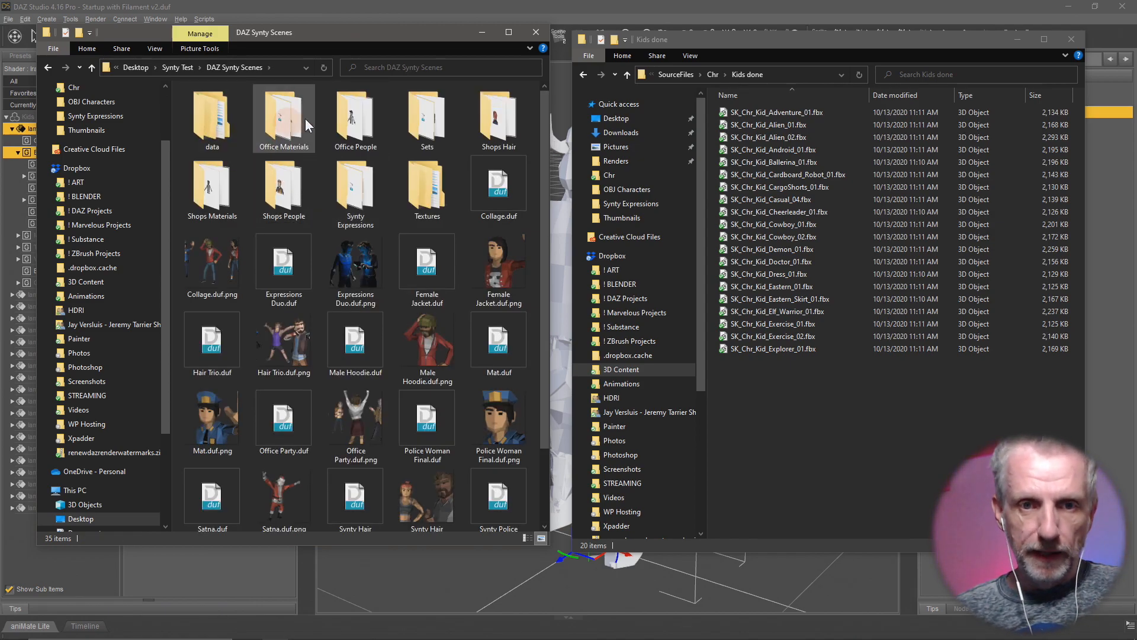
pyautogui.doubleClick(454, 176)
pyautogui.click(297, 218)
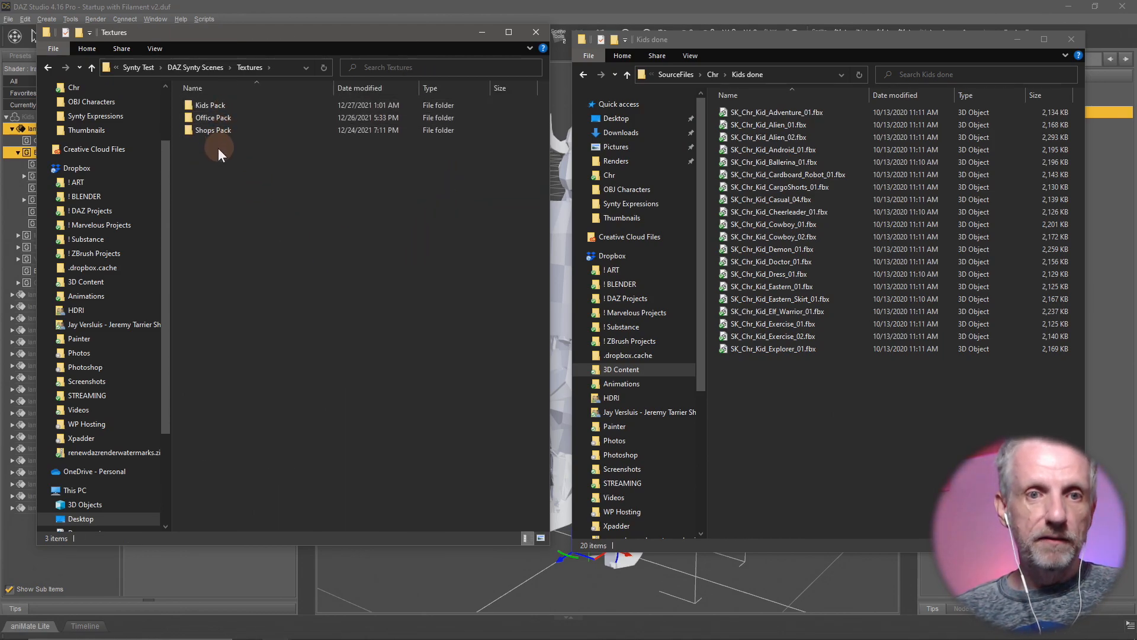
pyautogui.doubleClick(232, 105)
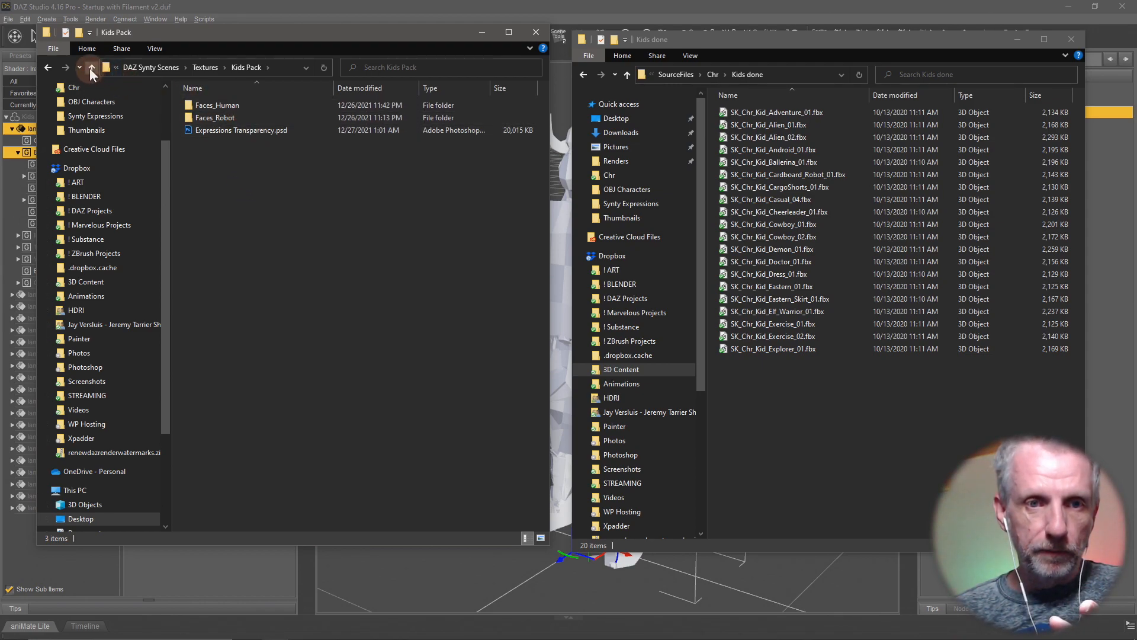
pyautogui.doubleClick(246, 107)
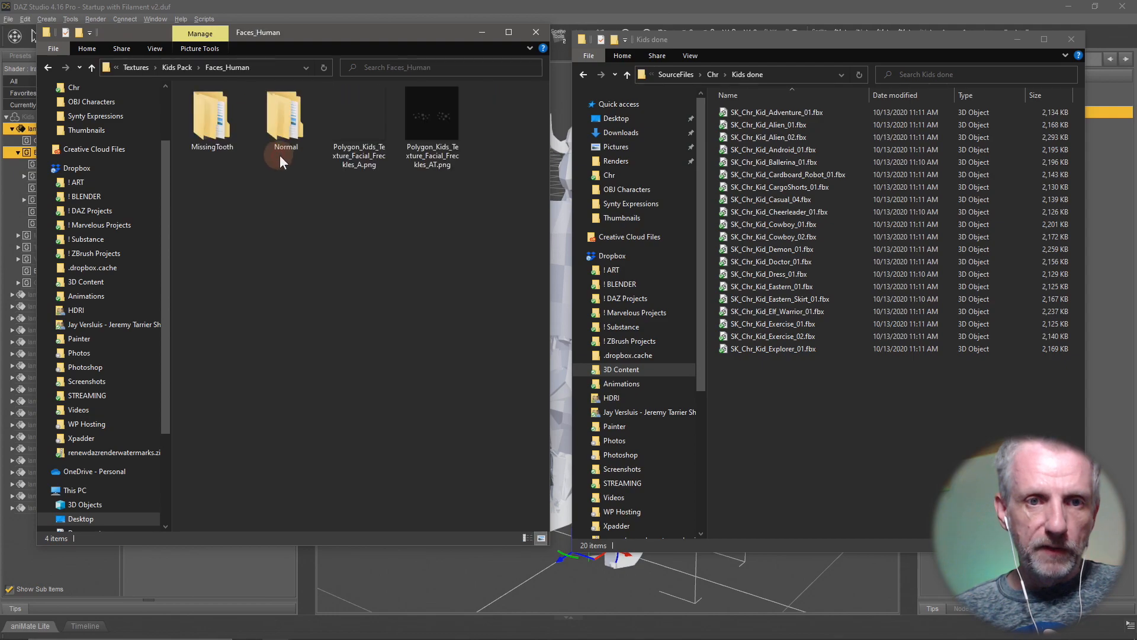
pyautogui.click(91, 67)
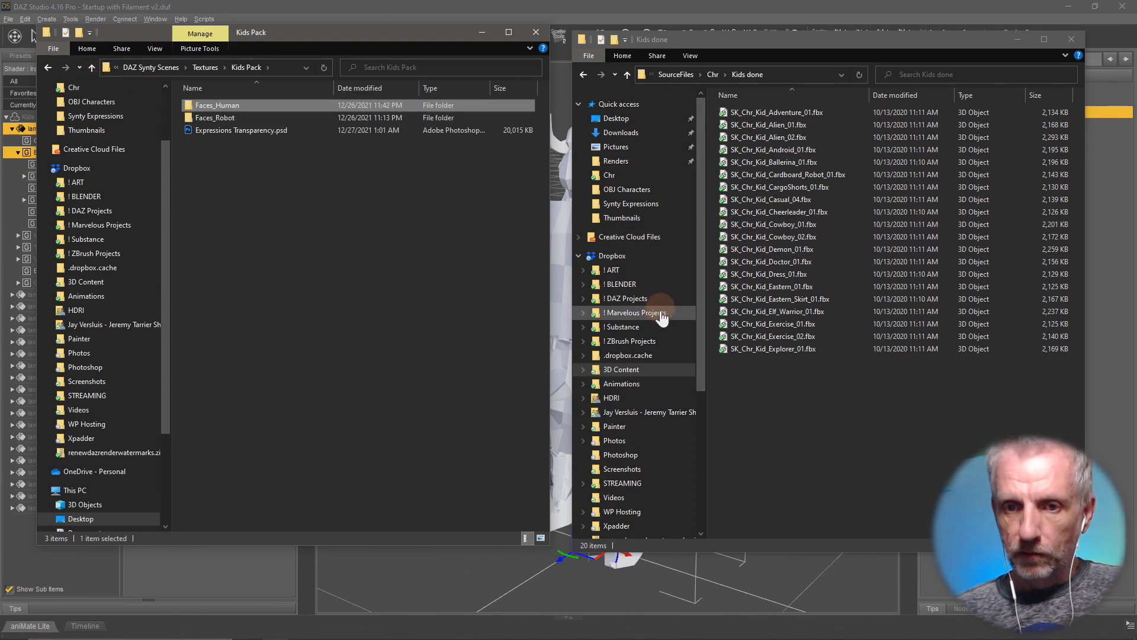
# - Copy Emission_01.png, PolygonKids_Blood.png and all PolygonKids_Texture PNGs from SourceFiles > Textures into Kids Pack, then select the PolygonKids_Texture copies
pyautogui.click(672, 75)
pyautogui.doubleClick(767, 154)
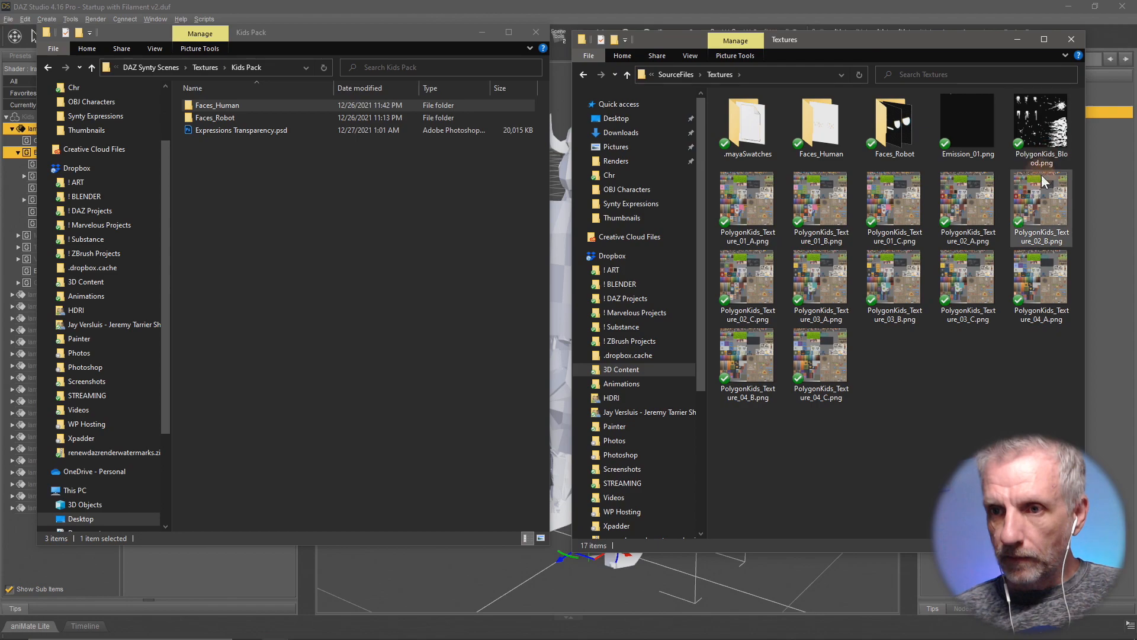
pyautogui.click(745, 208)
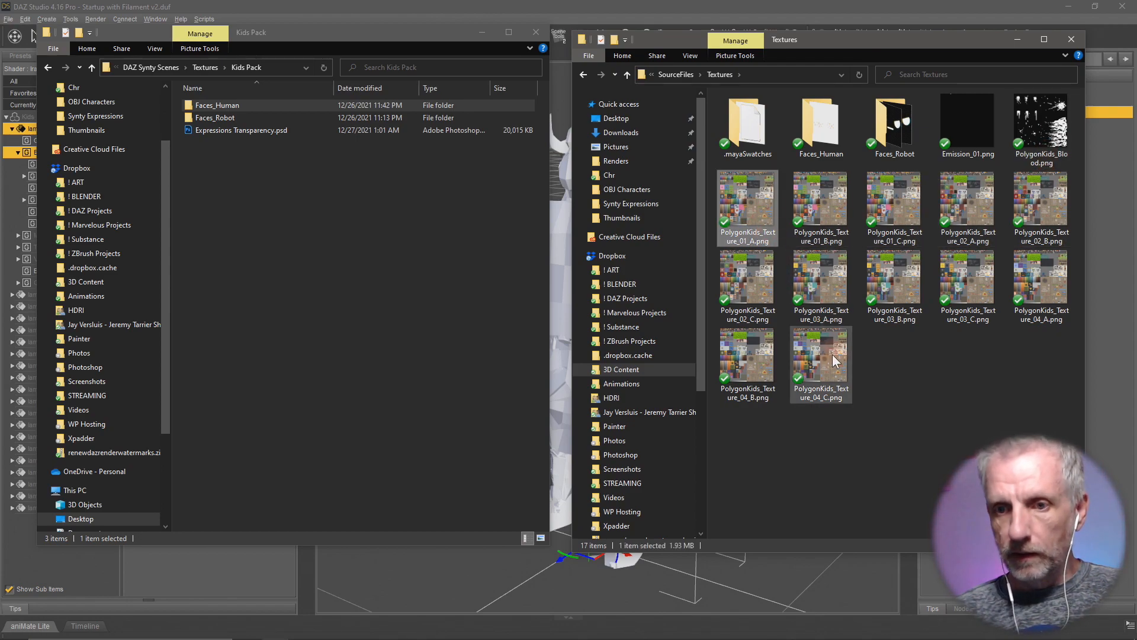
pyautogui.keyDown('shift'); pyautogui.click(830, 353); pyautogui.keyUp('shift')
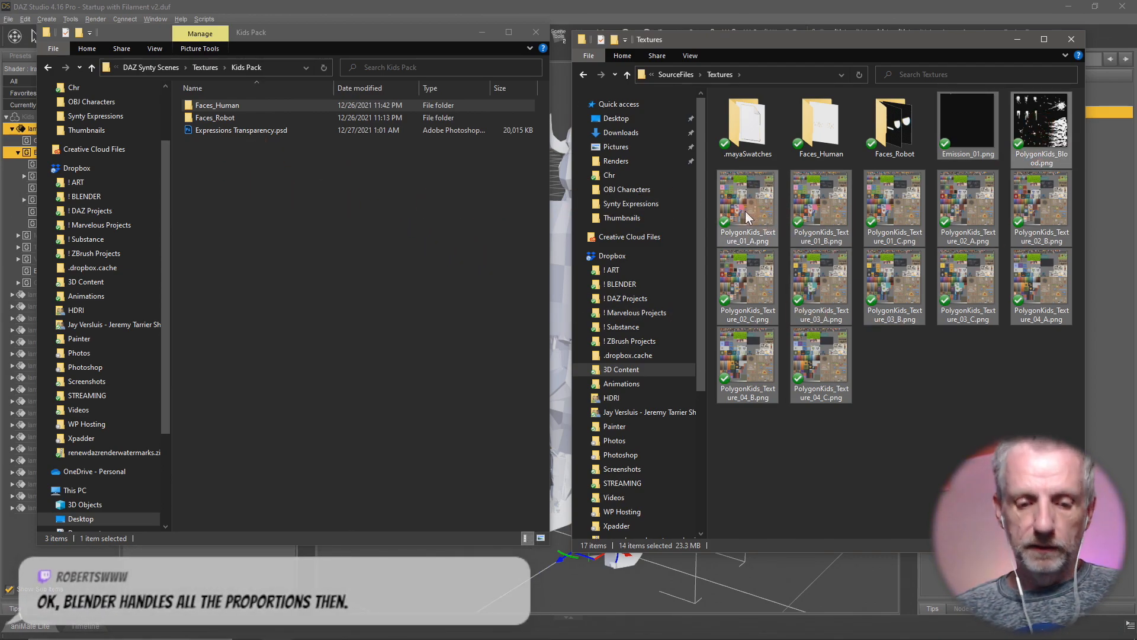
pyautogui.click(406, 278)
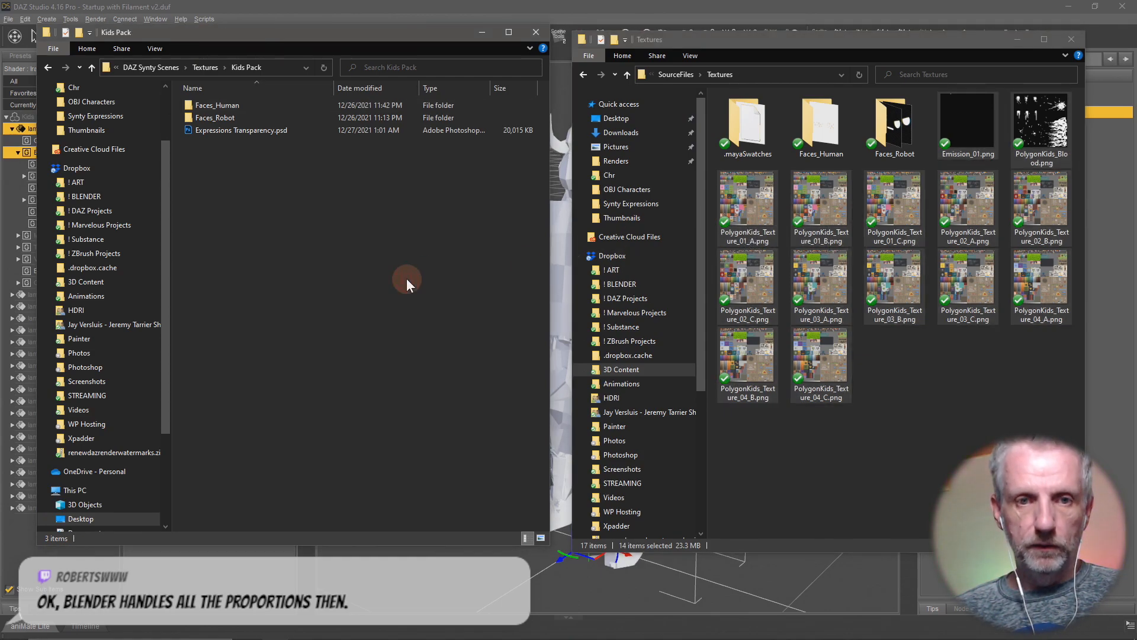
pyautogui.hotkey('ctrl', 'v')
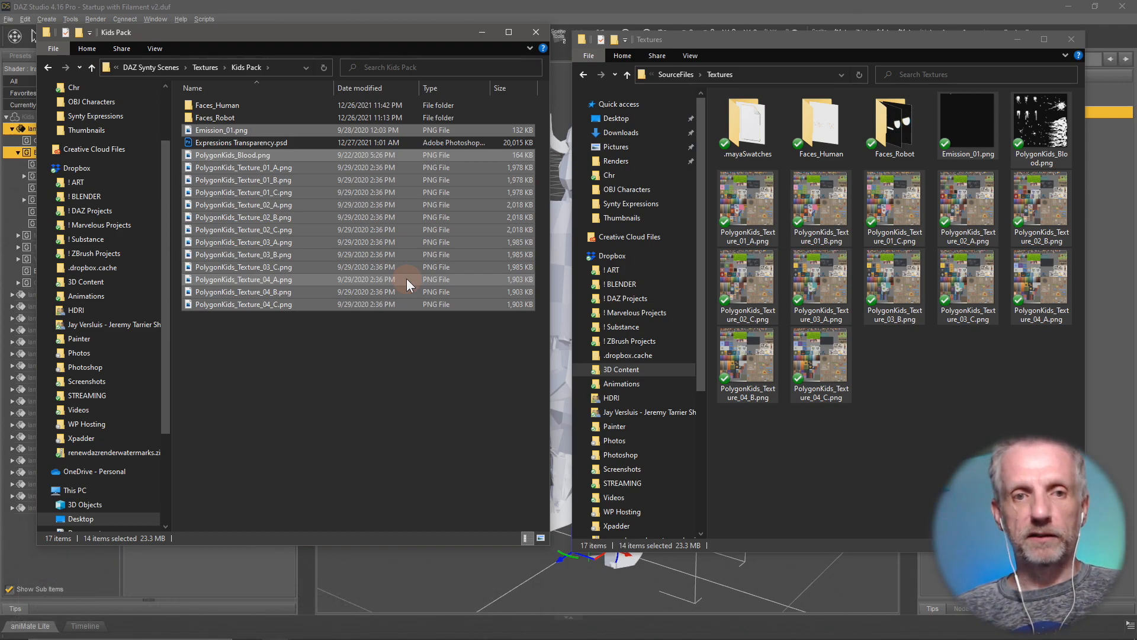
pyautogui.click(285, 167)
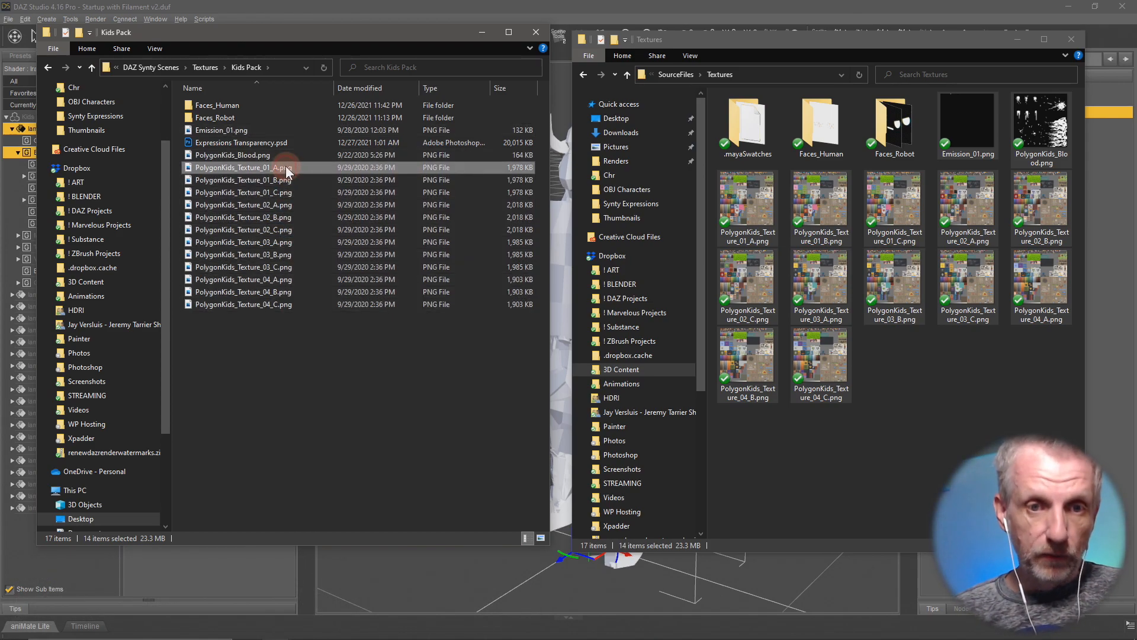
pyautogui.keyDown('shift'); pyautogui.click(279, 304); pyautogui.keyUp('shift')
# - Switch to DAZ Studio, load PolygonKids_Texture_01_A.png from Kids Pack as lambert2.001's Base Color map, and show the surface's Diffuse properties
pyautogui.hotkey('alt', 'Tab')
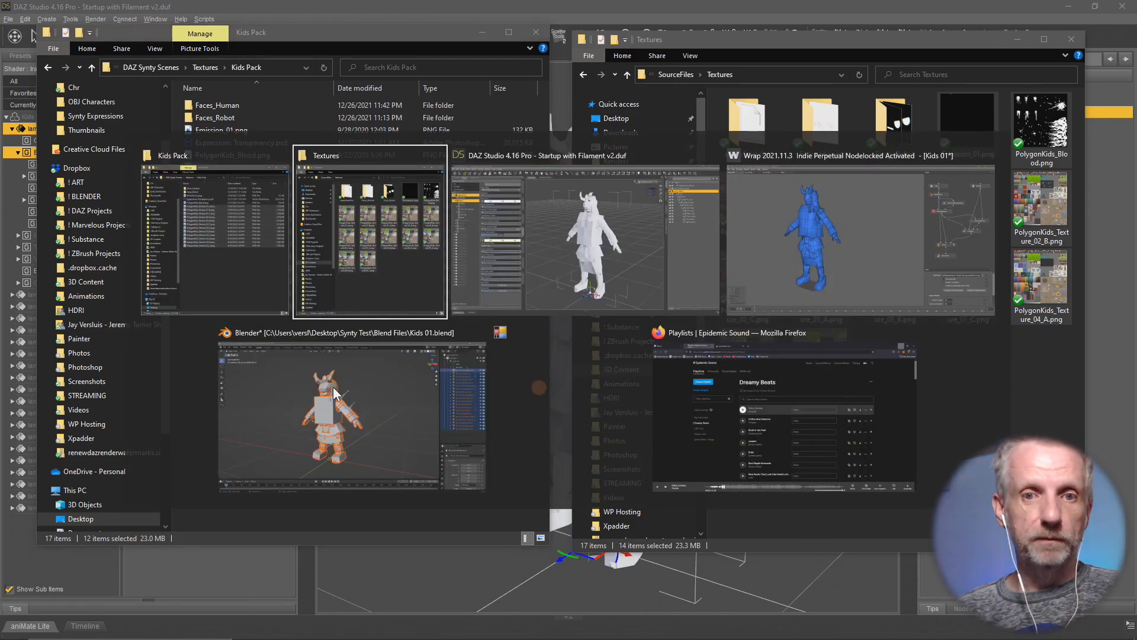
pyautogui.press('Tab')
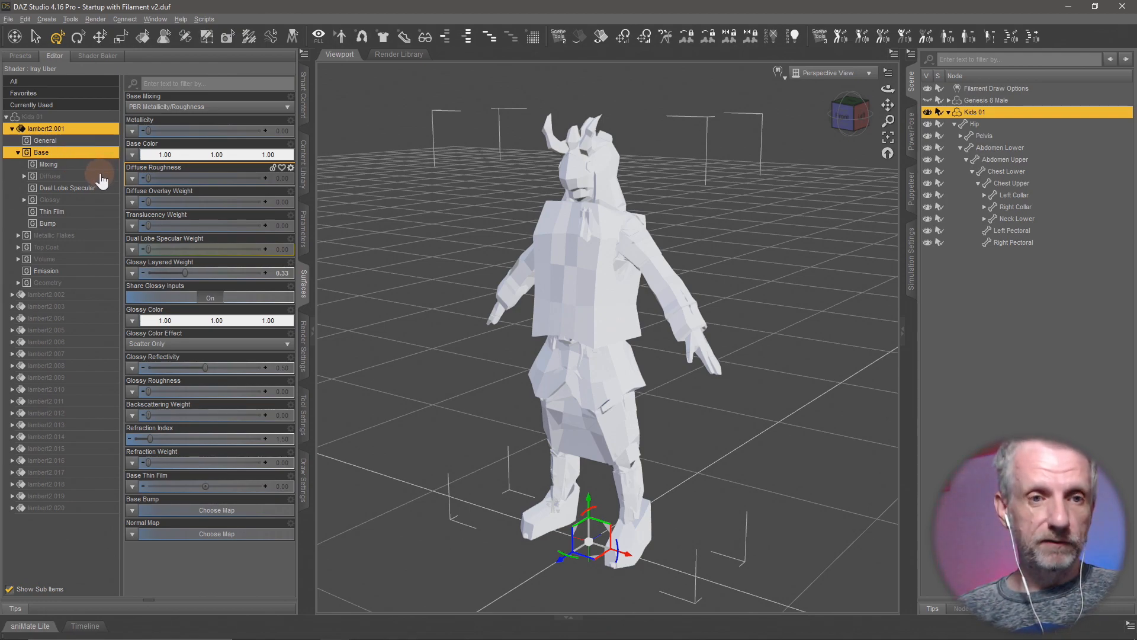
pyautogui.click(133, 156)
pyautogui.click(159, 166)
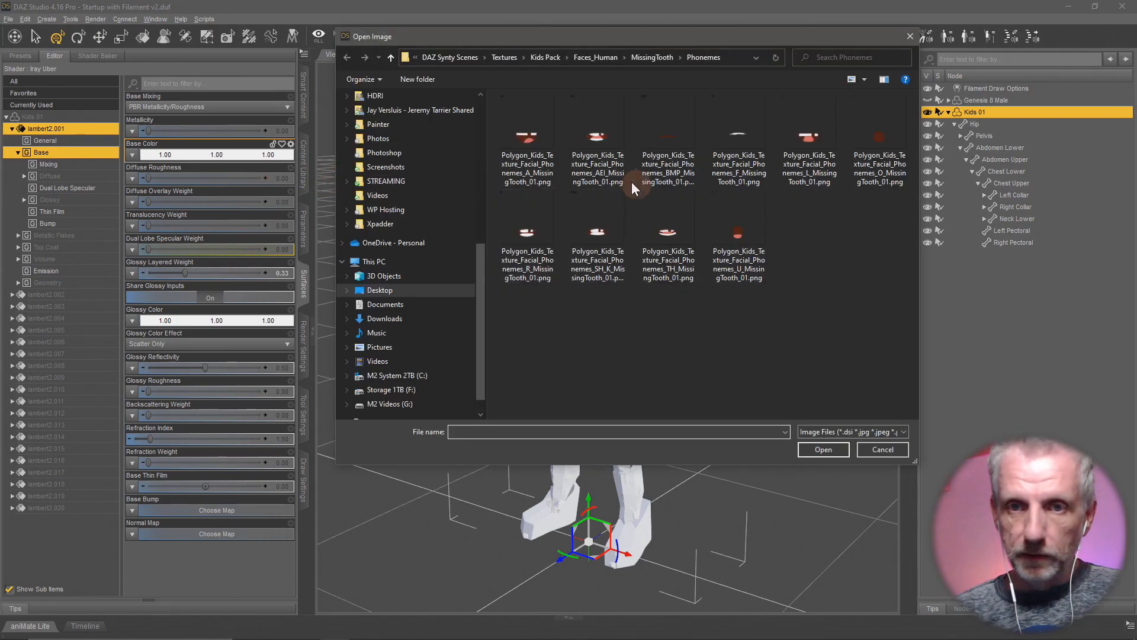
pyautogui.click(546, 57)
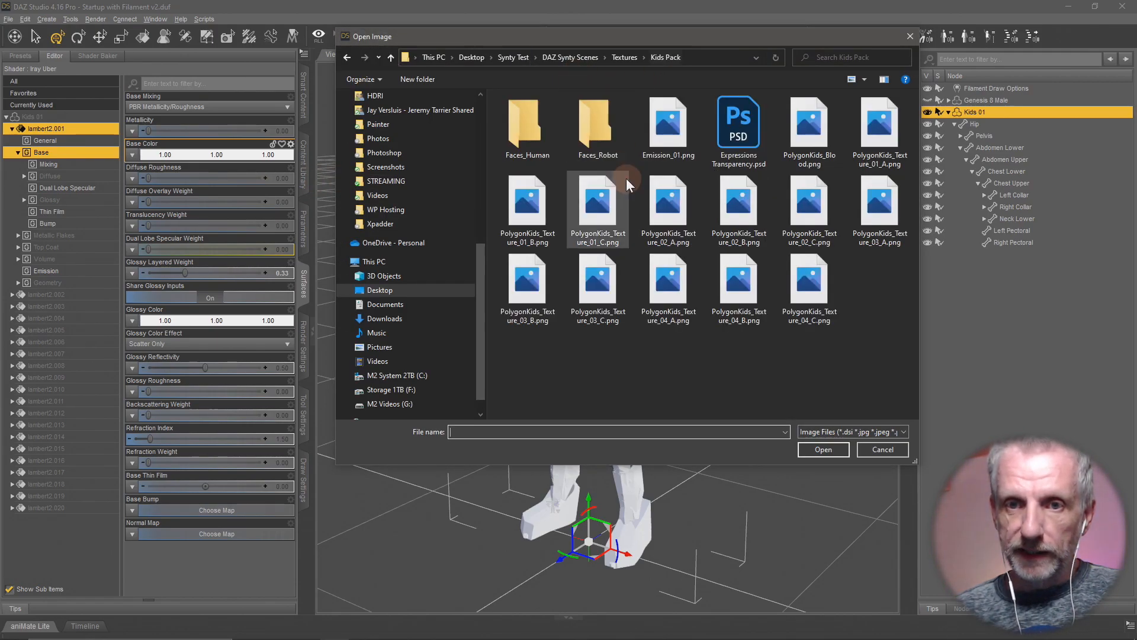
pyautogui.doubleClick(879, 127)
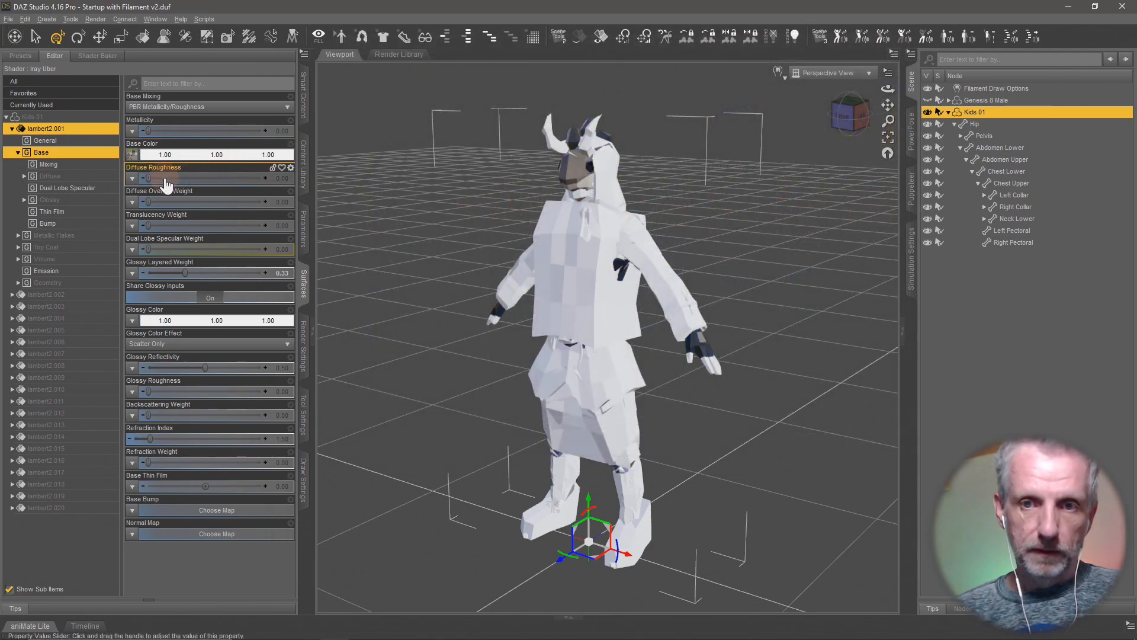
pyautogui.click(50, 176)
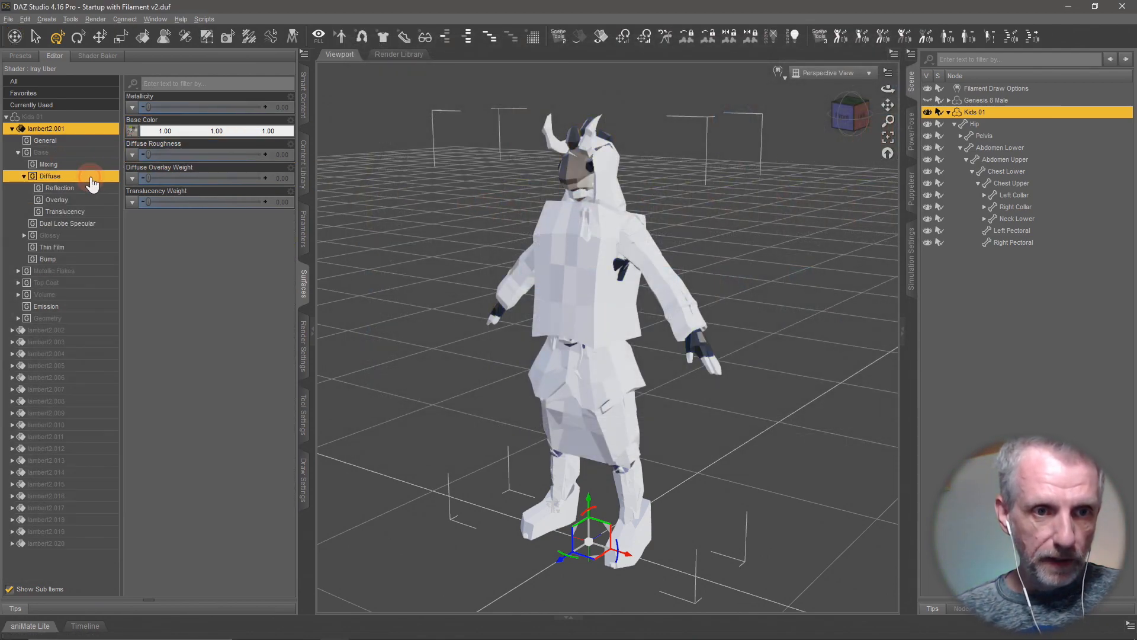
# - Set the Glossy Roughness of the lambert2.001 surface to 0.75
pyautogui.click(99, 178)
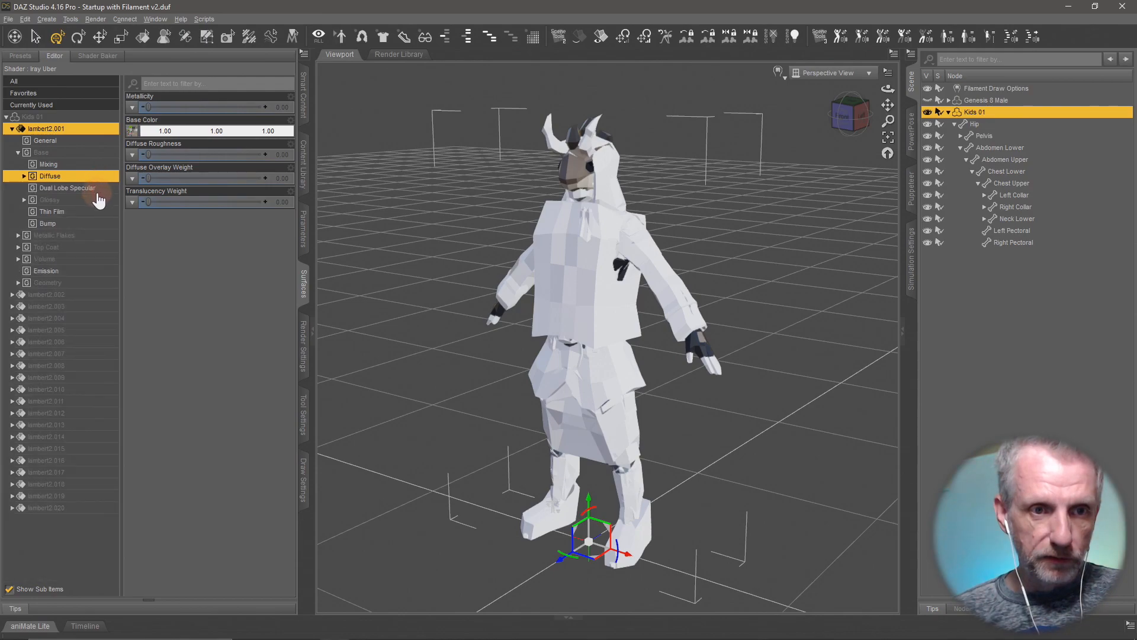
pyautogui.click(92, 202)
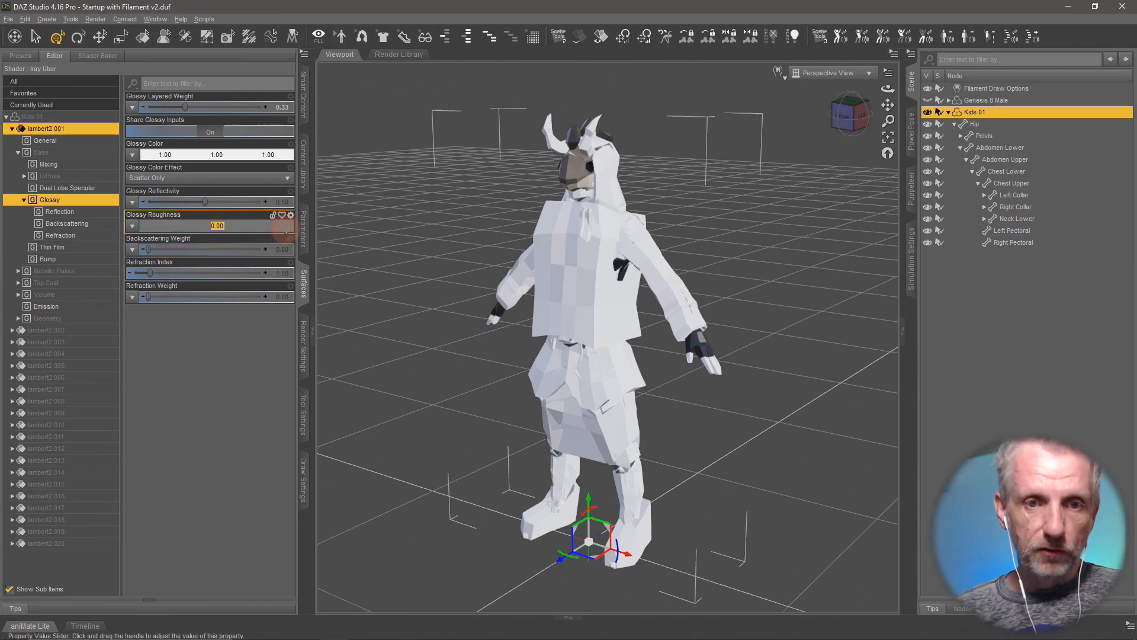
pyautogui.click(285, 229)
pyautogui.write('.75')
pyautogui.press('Return')
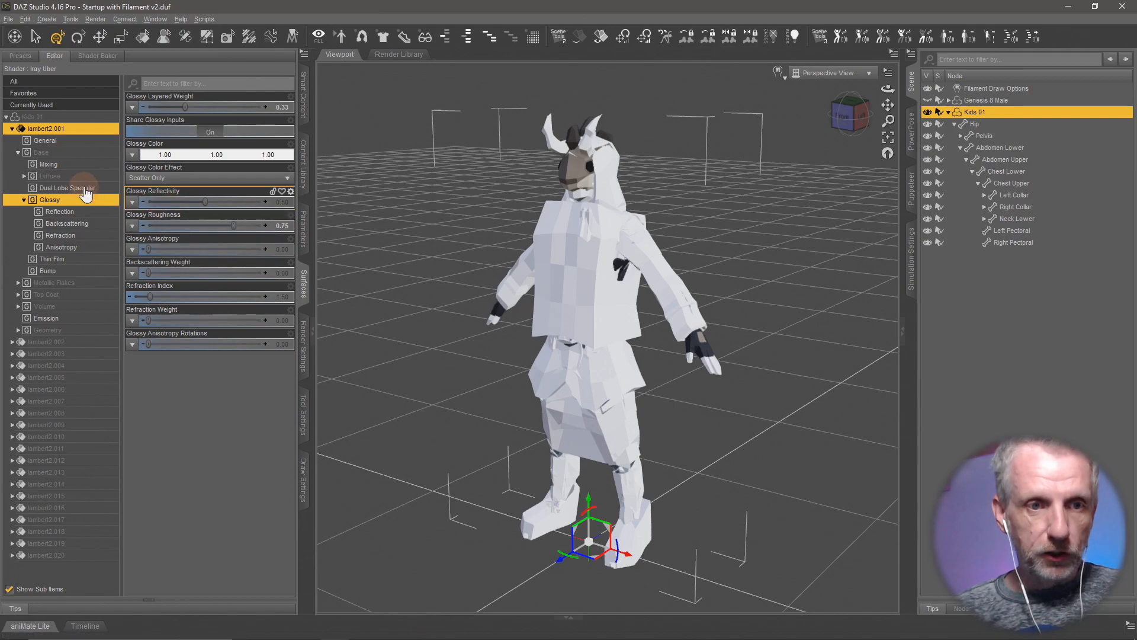
# - Copy the lambert2.001 surface settings onto surfaces lambert2.002 through lambert2.020 of Kids 01 and inspect the textured figure
pyautogui.click(25, 200)
pyautogui.click(18, 152)
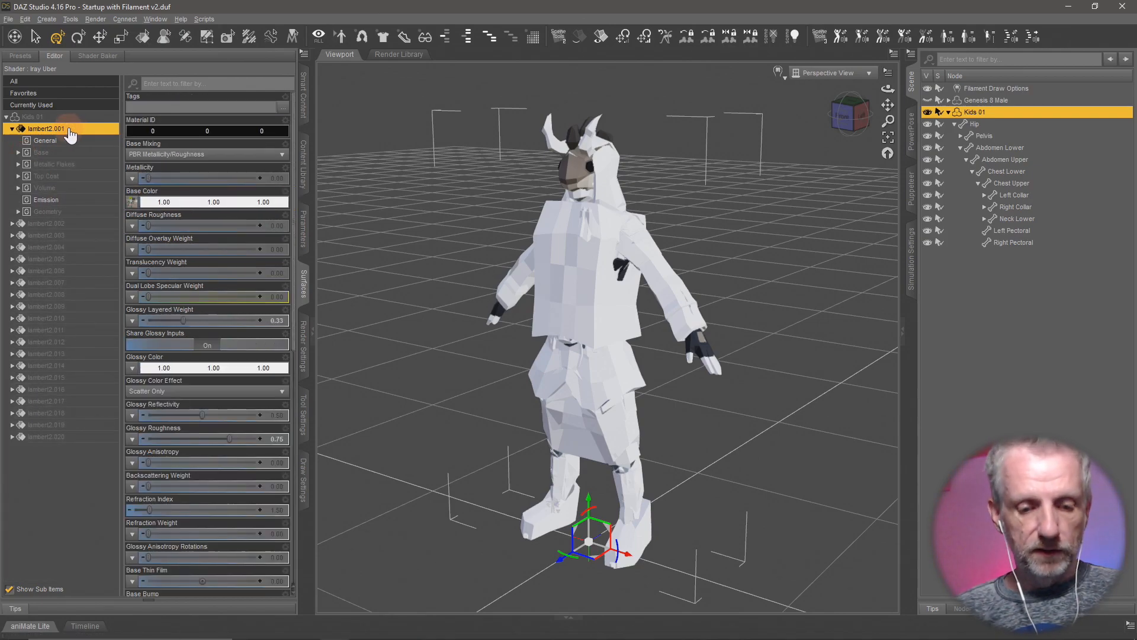
pyautogui.click(77, 227)
pyautogui.keyDown('shift'); pyautogui.click(66, 439); pyautogui.keyUp('shift')
pyautogui.rightClick(66, 440)
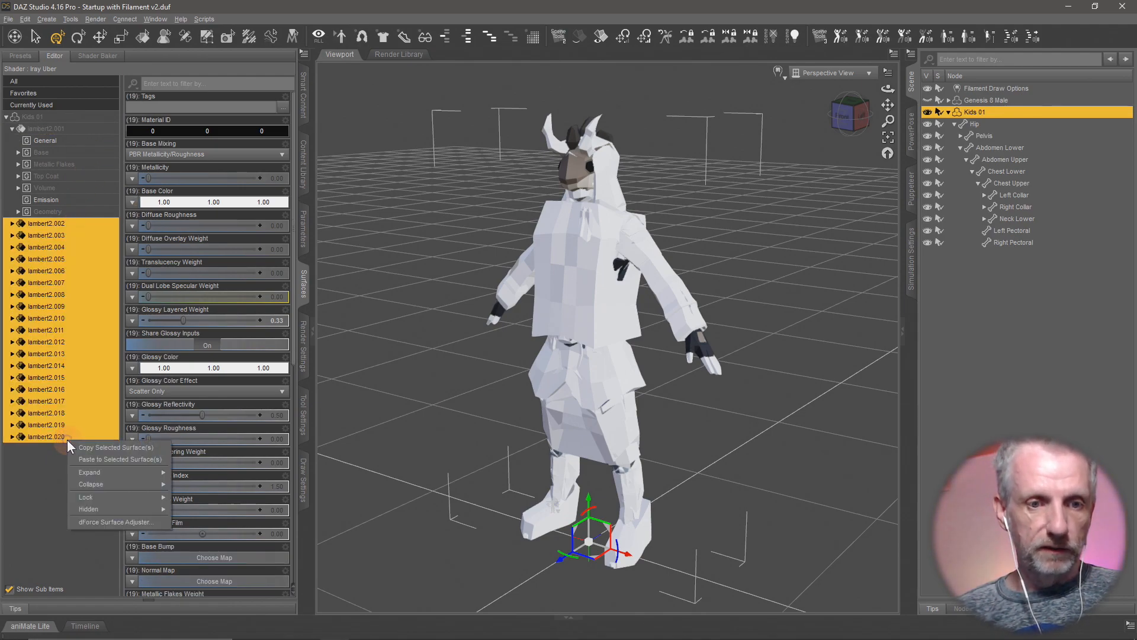
pyautogui.click(140, 457)
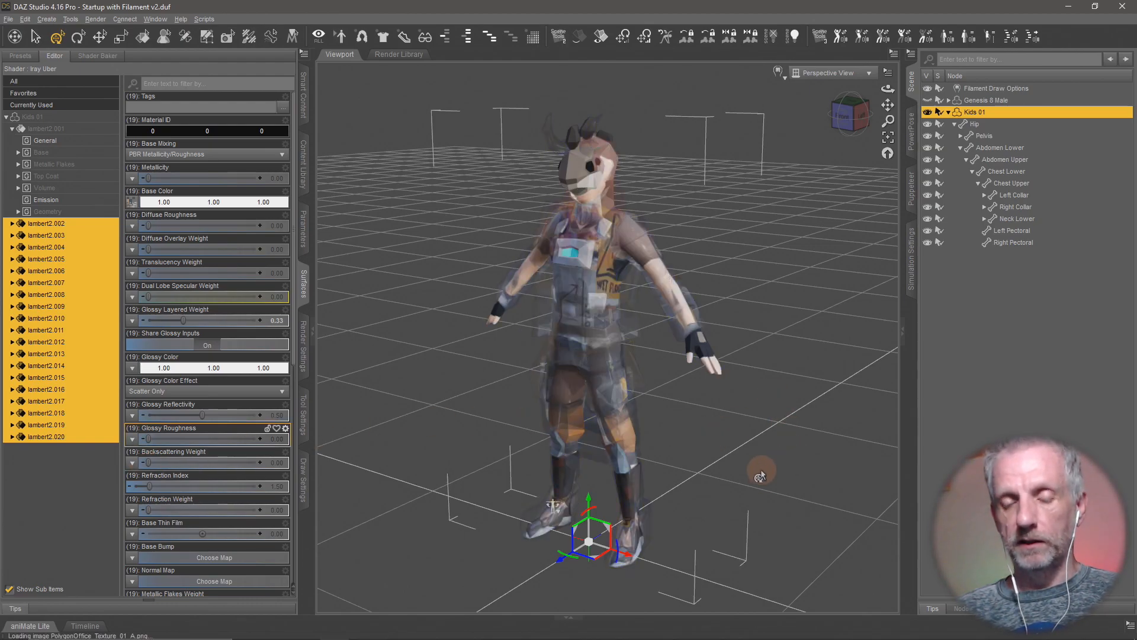
pyautogui.keyDown('alt'); pyautogui.moveTo(760, 475); pyautogui.dragTo(691, 314); pyautogui.keyUp('alt')
pyautogui.scroll(-8, 680, 288)
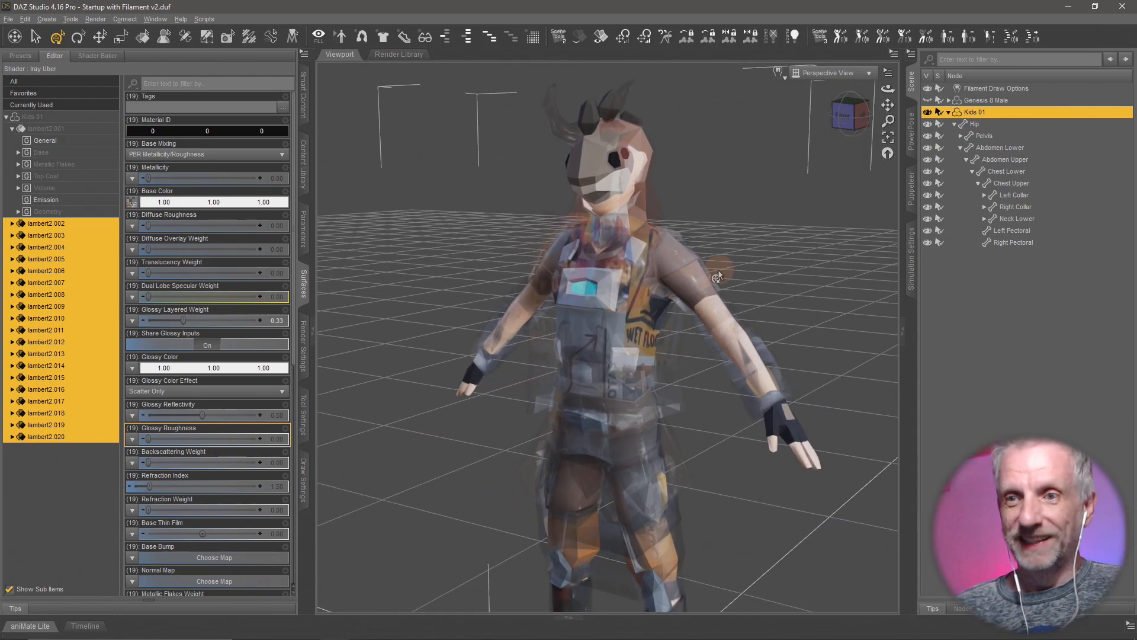
# - Collapse the Kids 01 bone hierarchy and load Kids 01.obj from the OBJ Characters folder onto the figure with Morph Loader Pro
pyautogui.click(949, 112)
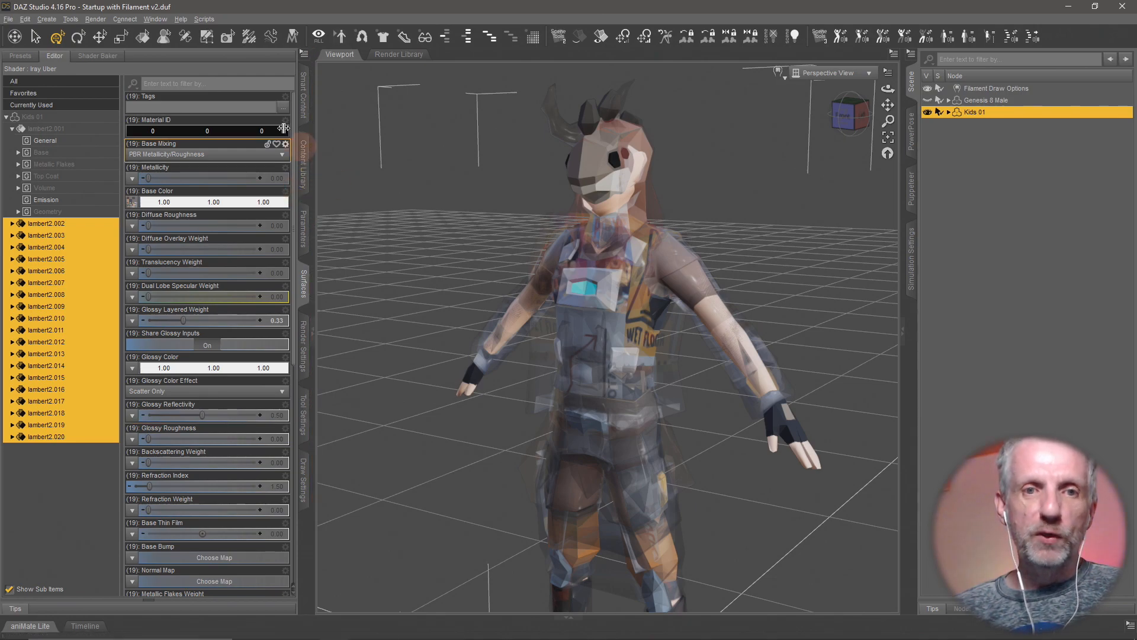
pyautogui.scroll(-5, 385, 208)
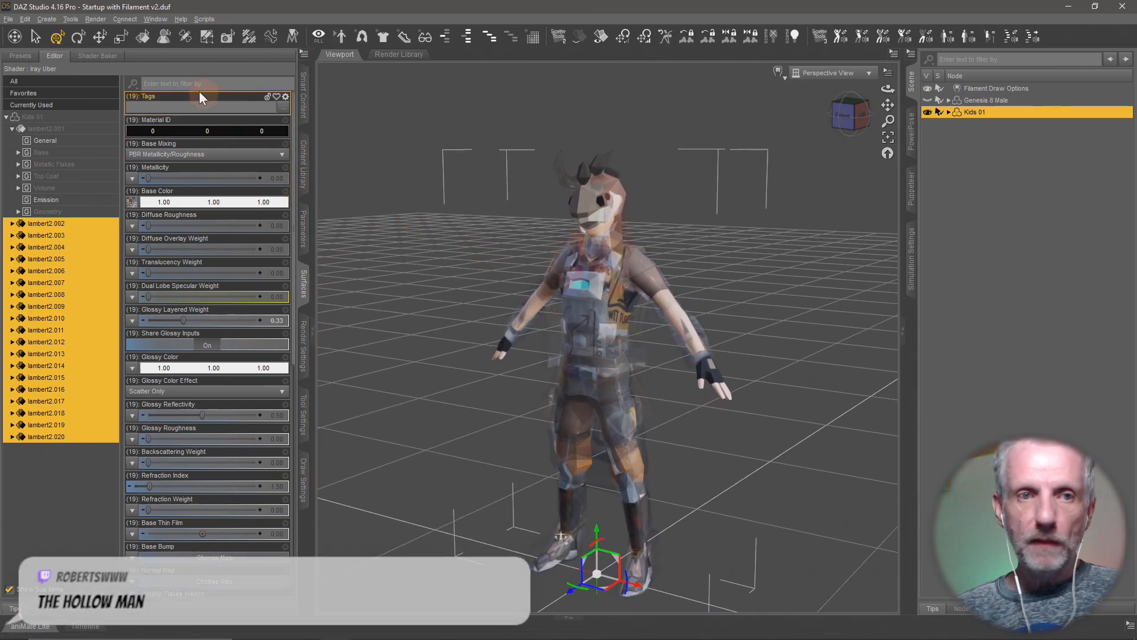
pyautogui.click(26, 19)
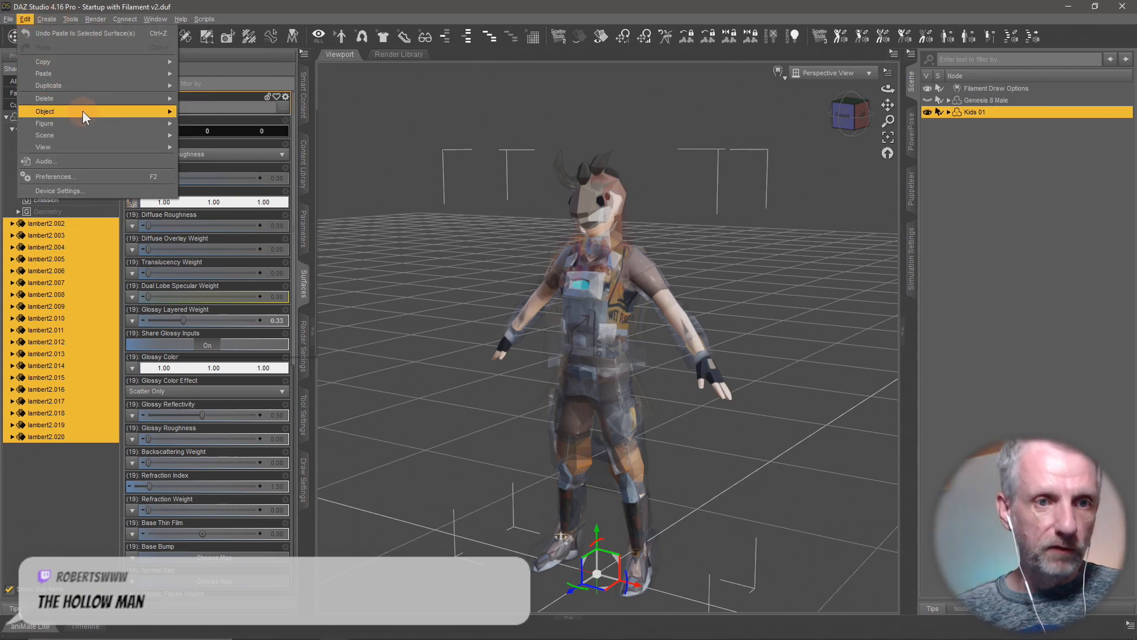
pyautogui.moveTo(83, 112)
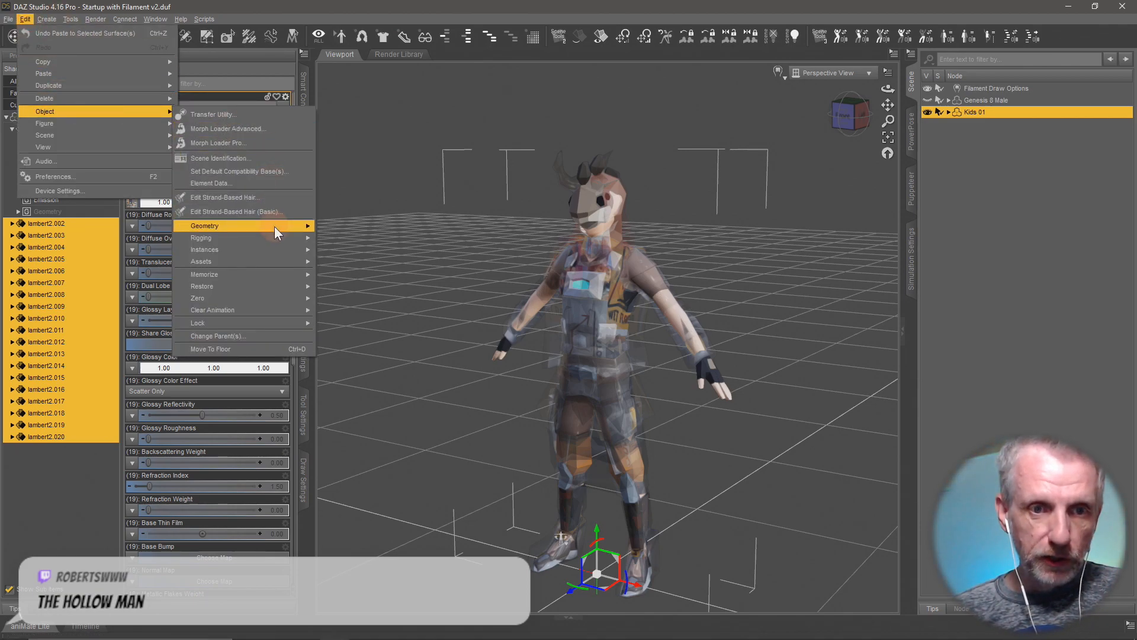
pyautogui.moveTo(308, 229)
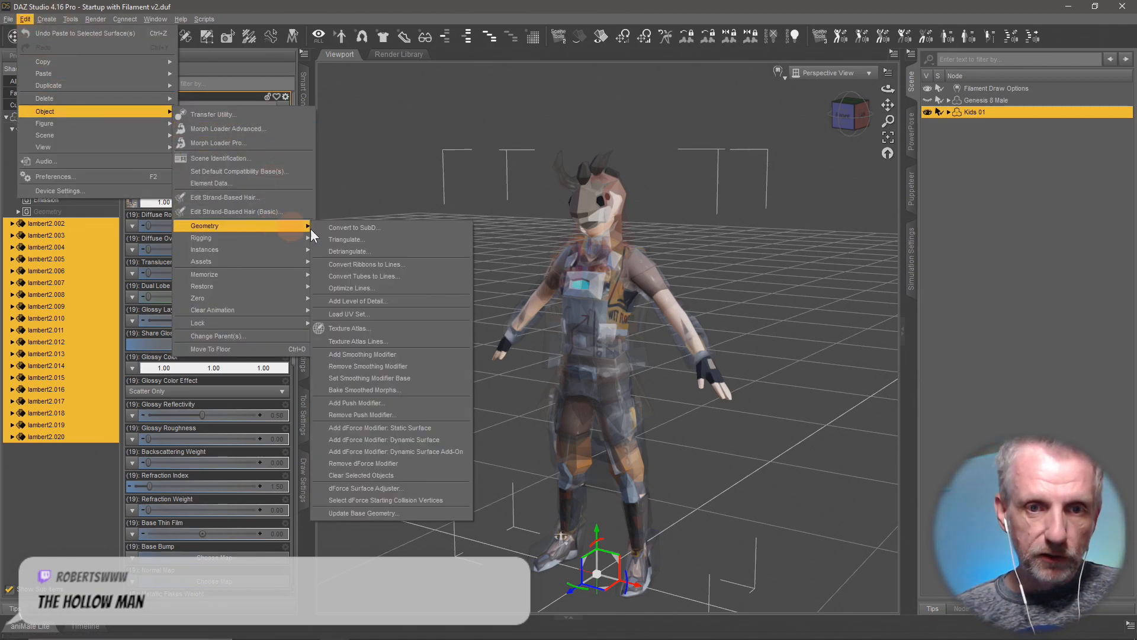
pyautogui.click(290, 146)
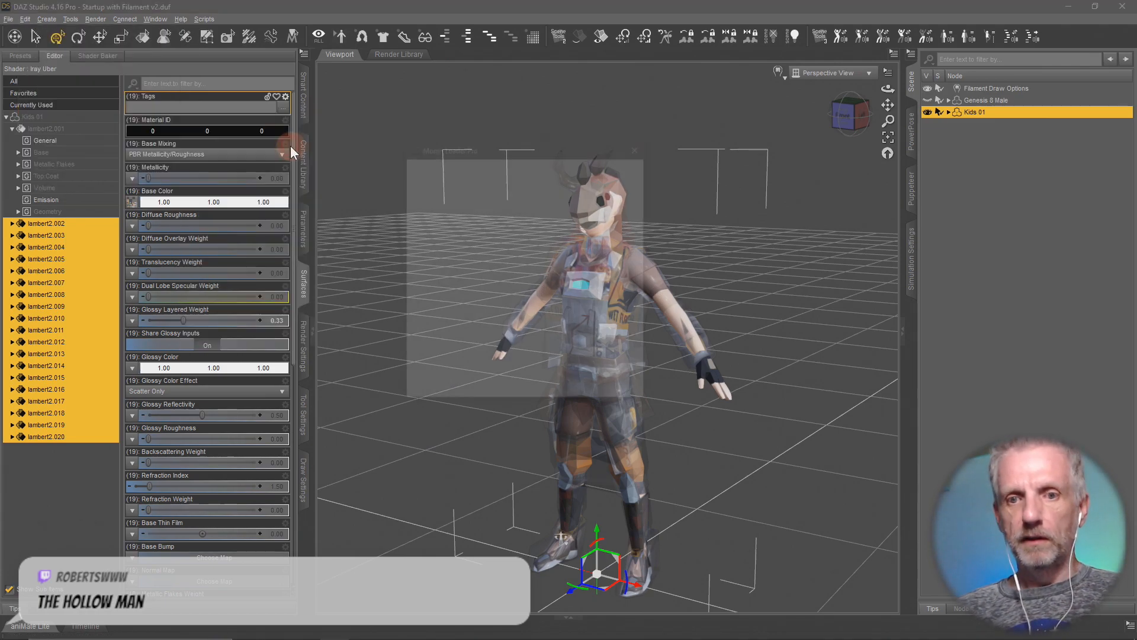
pyautogui.click(507, 244)
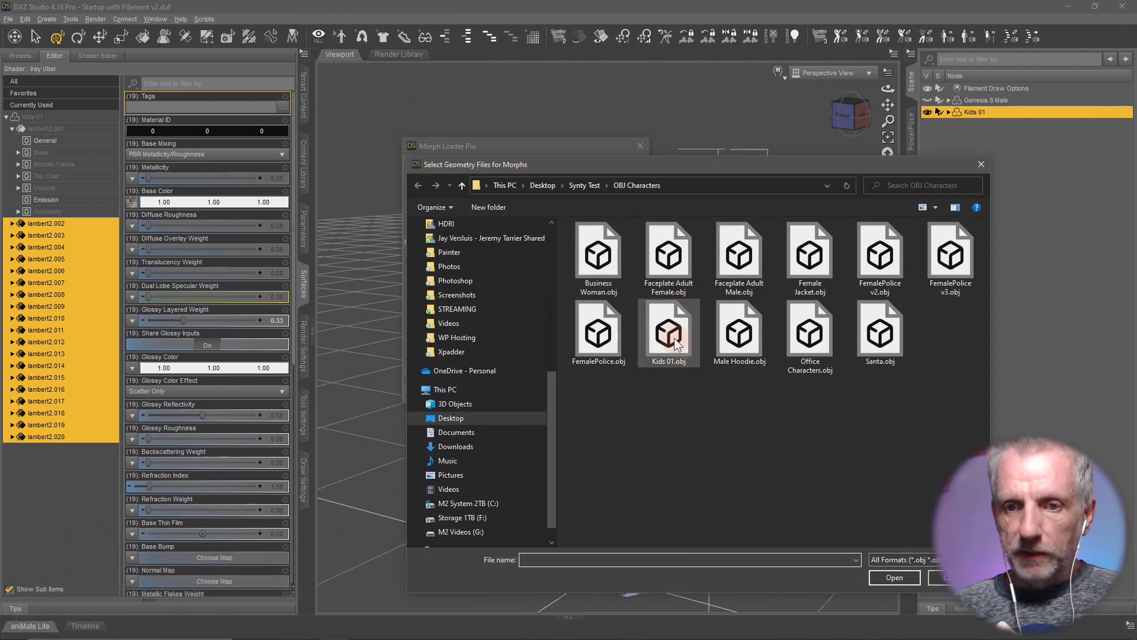
pyautogui.click(674, 337)
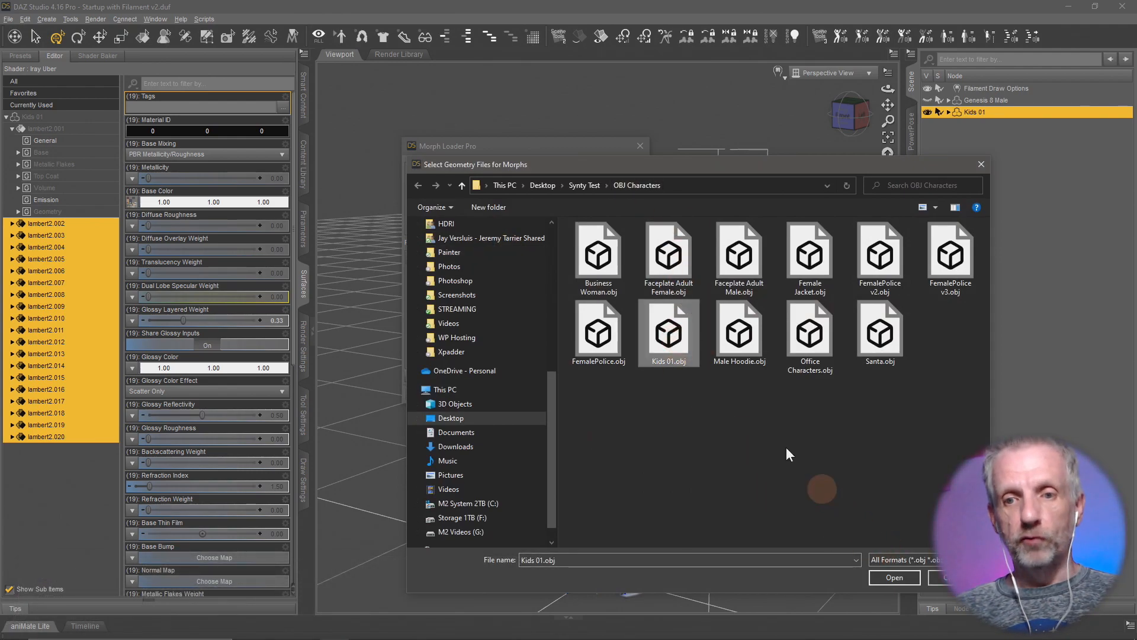
pyautogui.click(895, 578)
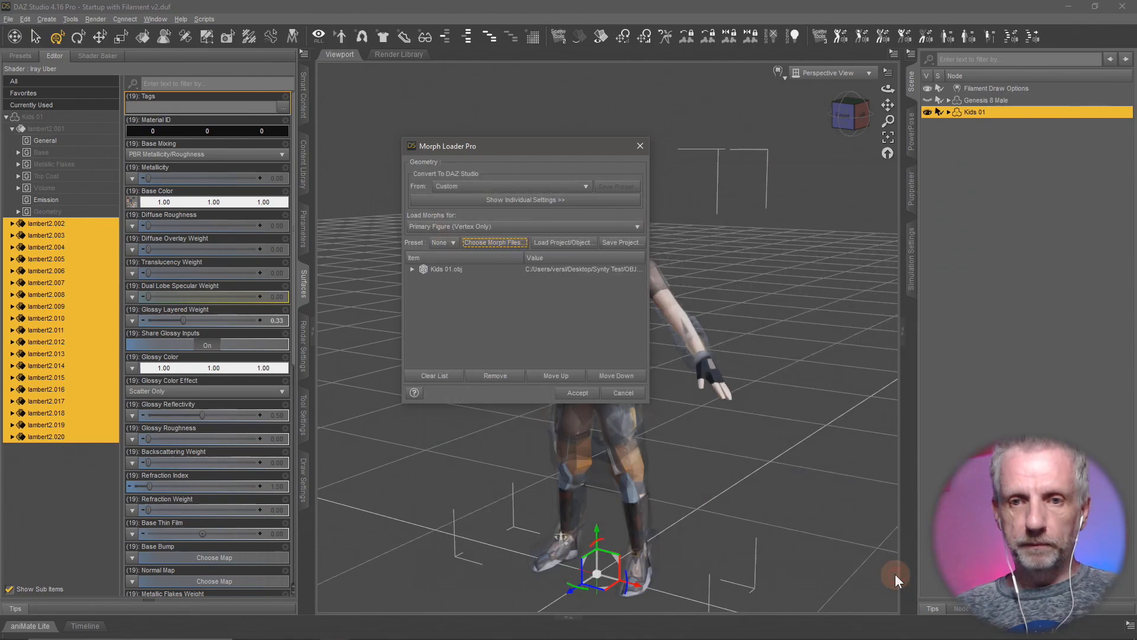
pyautogui.click(580, 391)
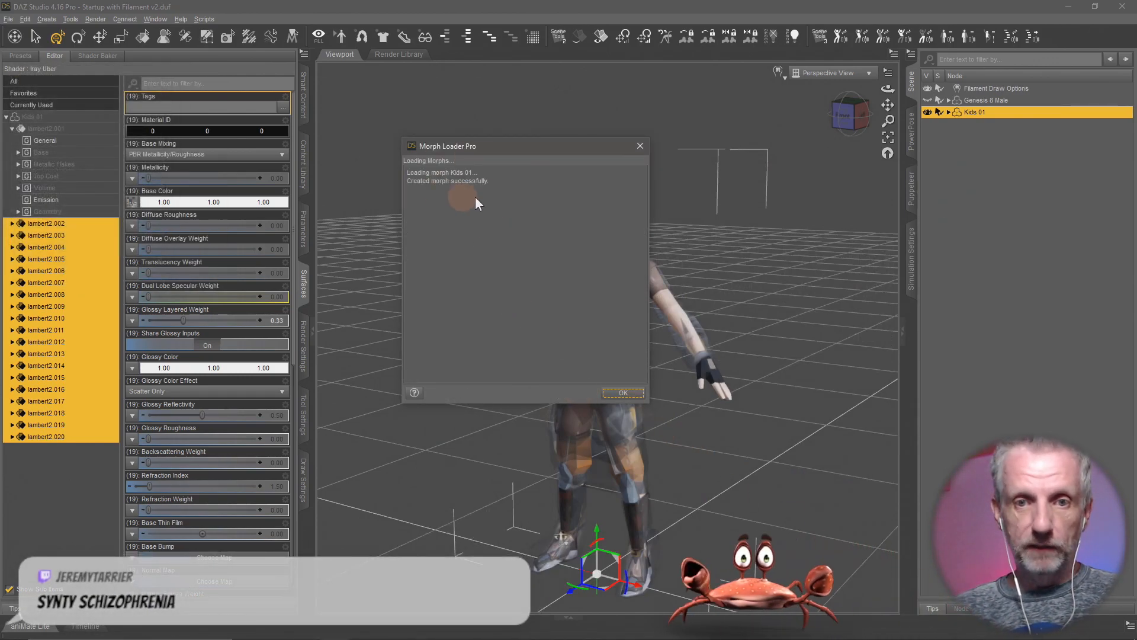
pyautogui.click(622, 392)
# - Show the morphs of the Kids 01 figure and dial the Kids 01 morph to 100%
pyautogui.click(303, 233)
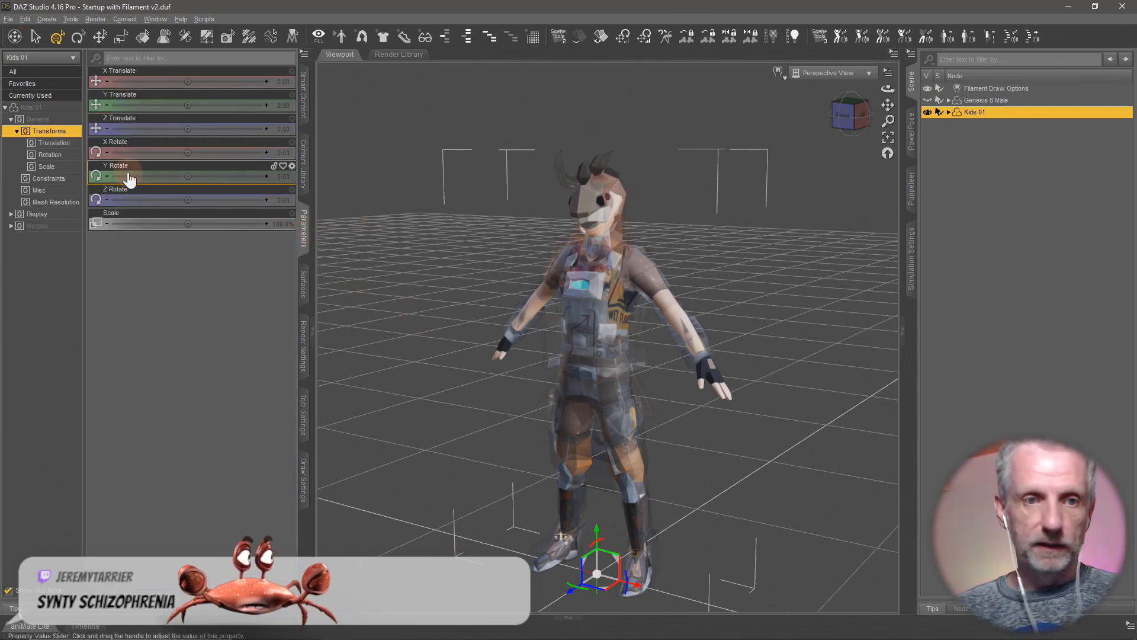
pyautogui.click(44, 226)
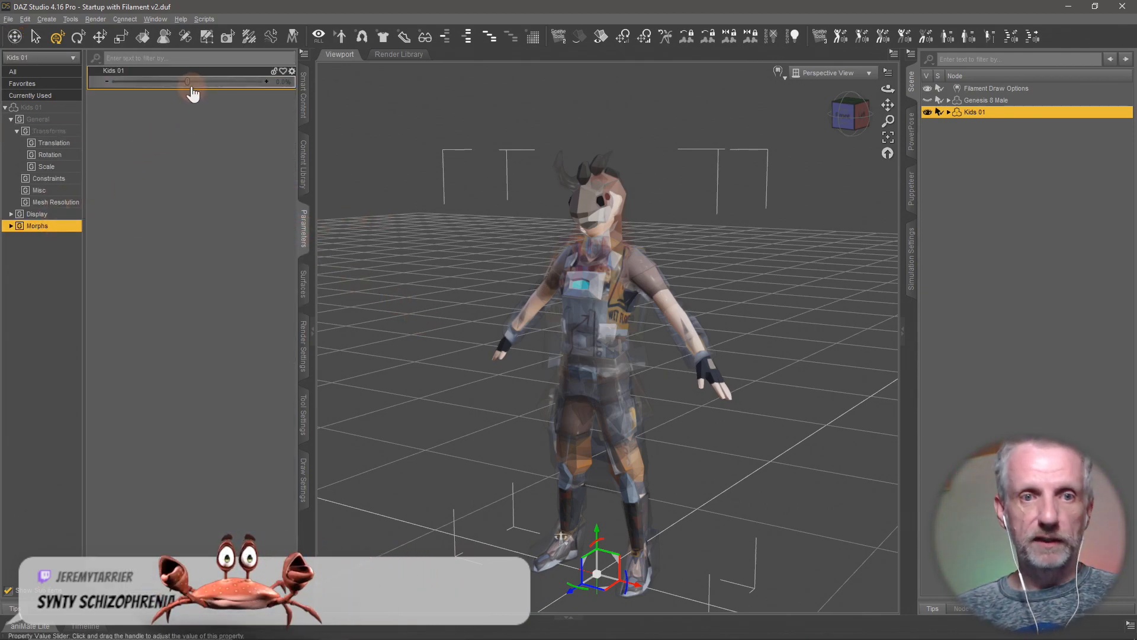
pyautogui.moveTo(185, 81); pyautogui.dragTo(292, 93)
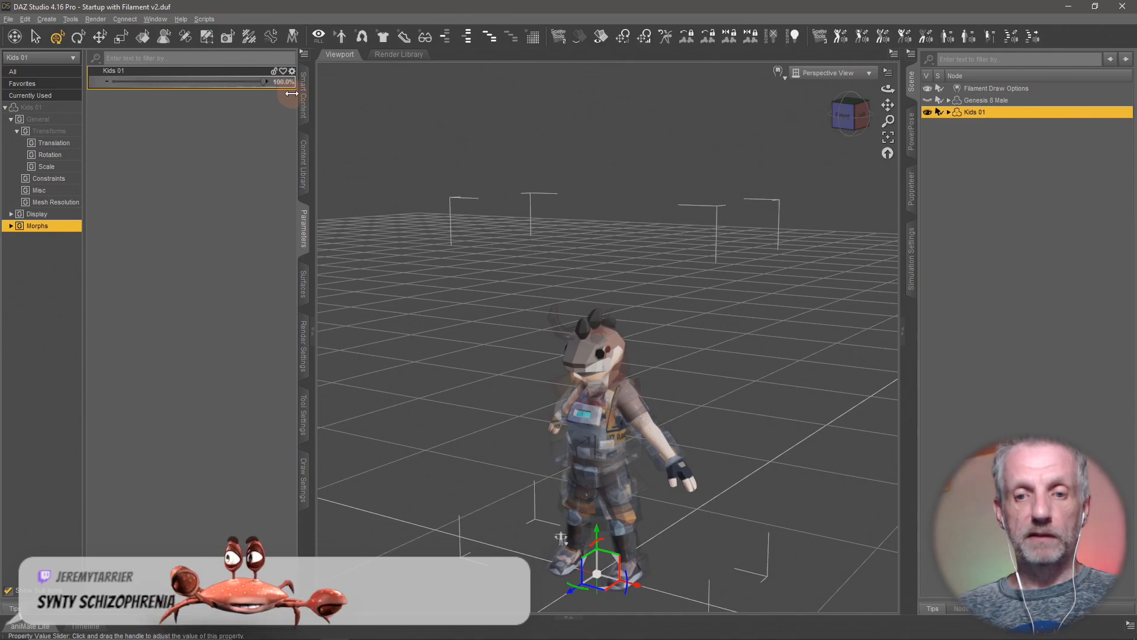
pyautogui.keyDown('alt'); pyautogui.moveTo(508, 330); pyautogui.dragTo(514, 373); pyautogui.keyUp('alt')
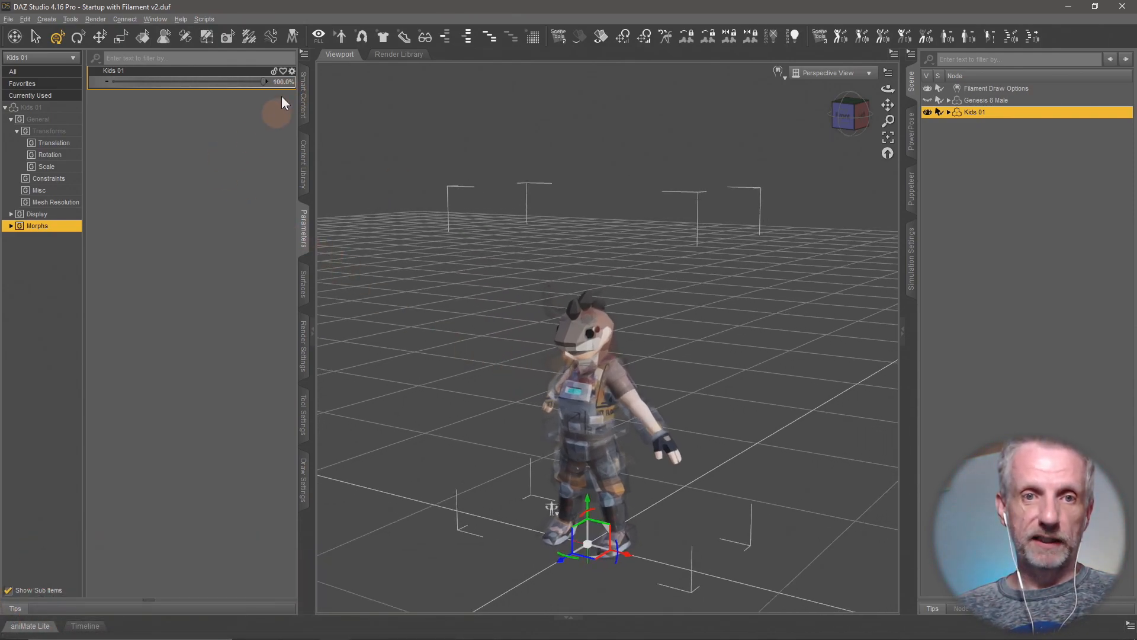
# - Set the minimum limit of the Kids 01 morph to 0% in its parameter settings
pyautogui.click(293, 76)
pyautogui.click(315, 84)
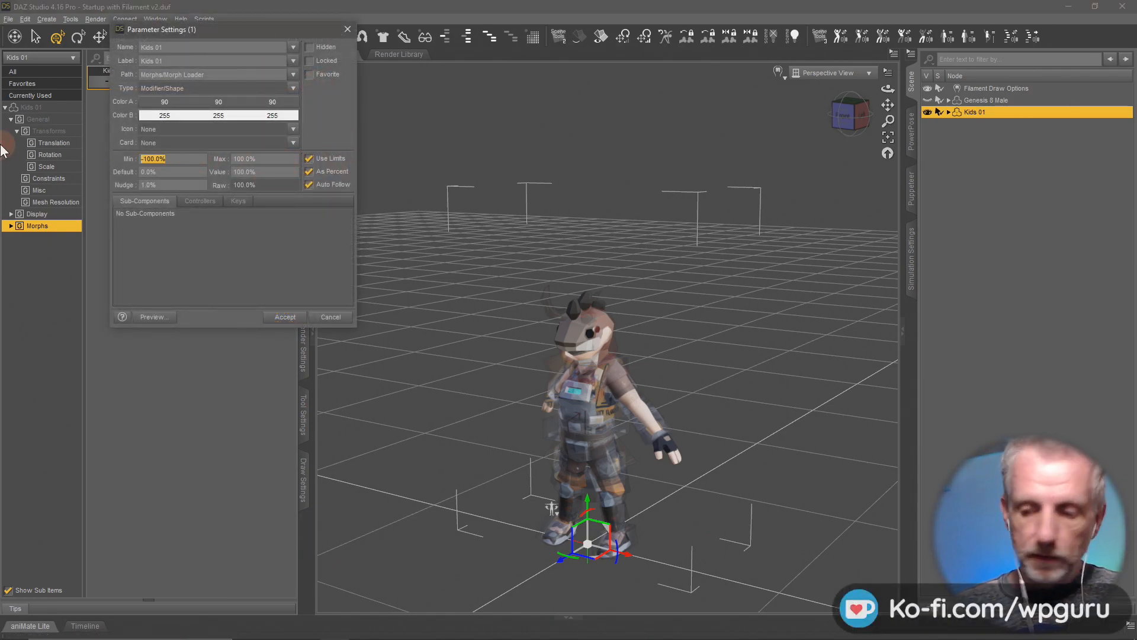
pyautogui.press('Return')
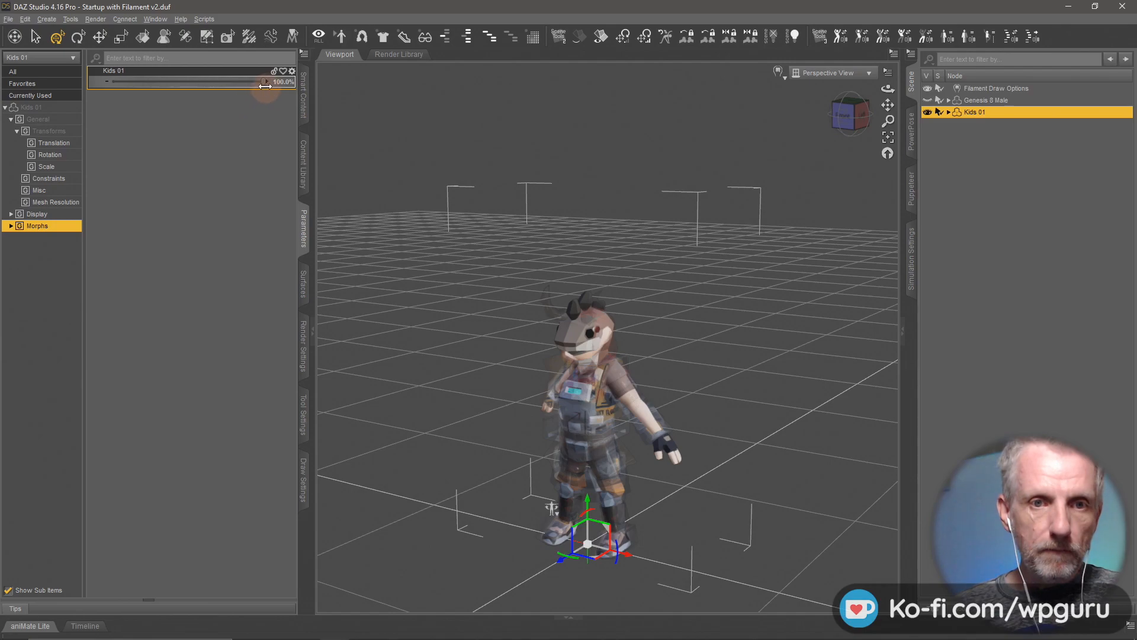
# - Dial the Kids 01 morph back and forth between 0% and 100%, examine the figure from several angles, and leave it near 0%
pyautogui.moveTo(263, 82); pyautogui.dragTo(389, 119)
pyautogui.moveTo(583, 355); pyautogui.dragTo(634, 480, button='middle')
pyautogui.moveTo(555, 367); pyautogui.dragTo(344, 179, button='middle')
pyautogui.moveTo(264, 81); pyautogui.dragTo(42, 99)
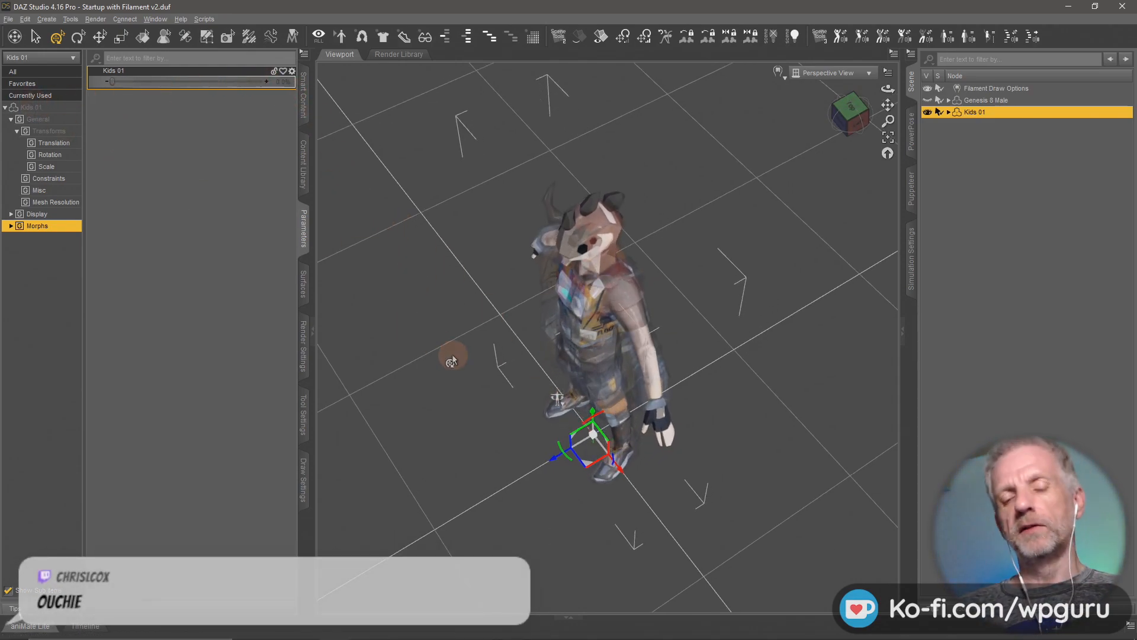
pyautogui.moveTo(451, 360); pyautogui.dragTo(452, 353, button='middle')
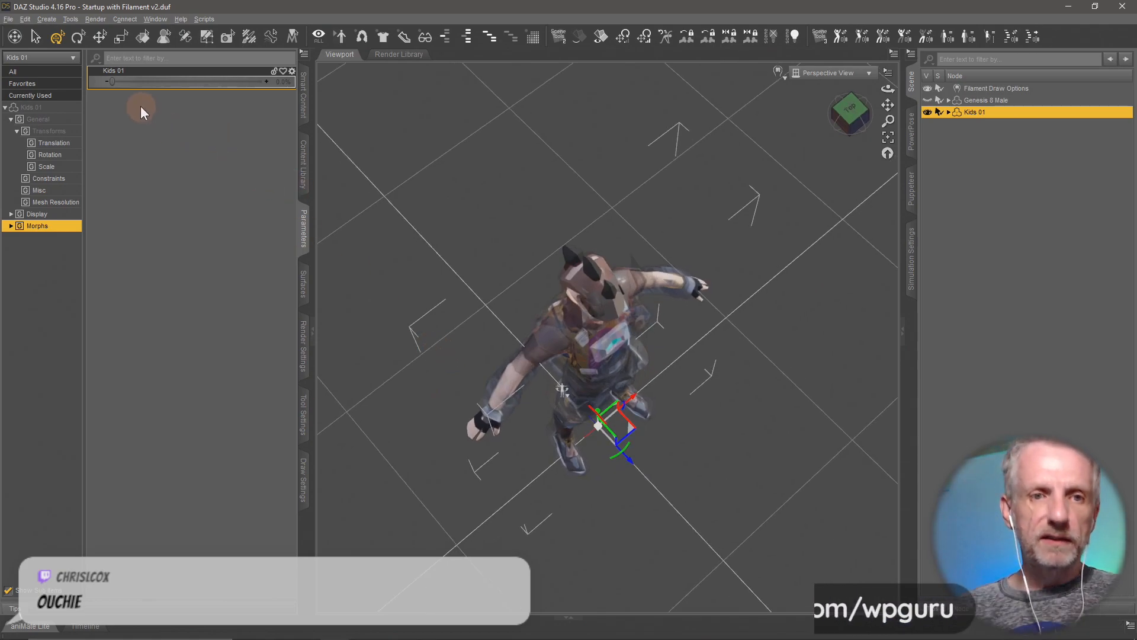
pyautogui.moveTo(112, 81); pyautogui.dragTo(313, 112)
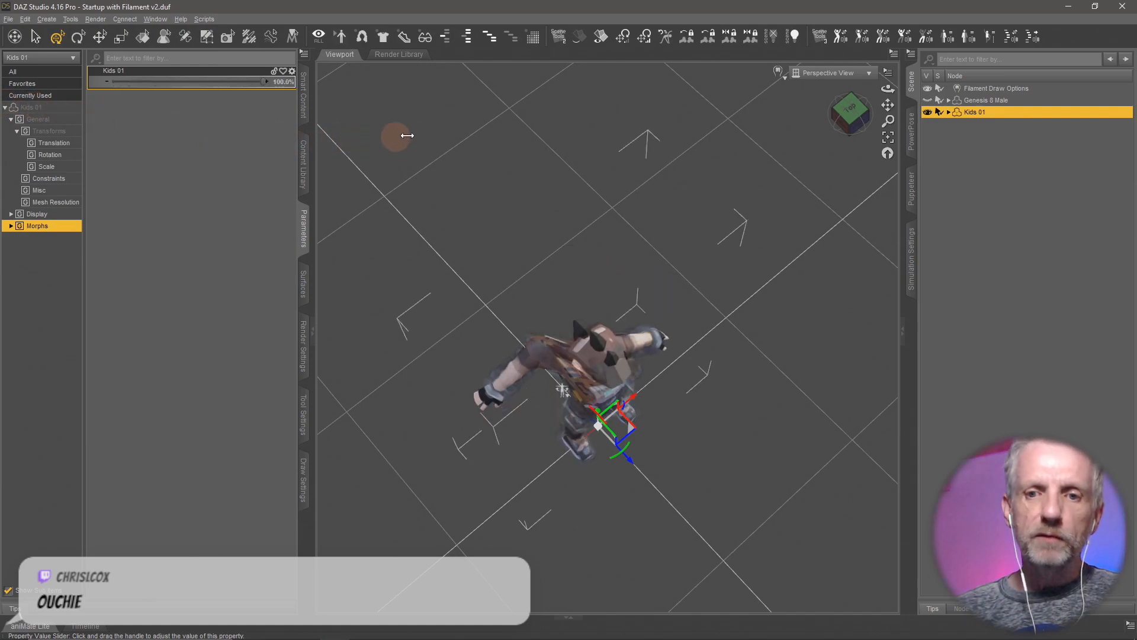
pyautogui.moveTo(214, 127); pyautogui.dragTo(119, 135)
pyautogui.moveTo(608, 303); pyautogui.dragTo(497, 234, button='middle')
pyautogui.moveTo(572, 422); pyautogui.dragTo(613, 291, button='middle')
# - Examine the kid model in Blender and in Wrap, and return to Blender
pyautogui.hotkey('alt', 'Tab')
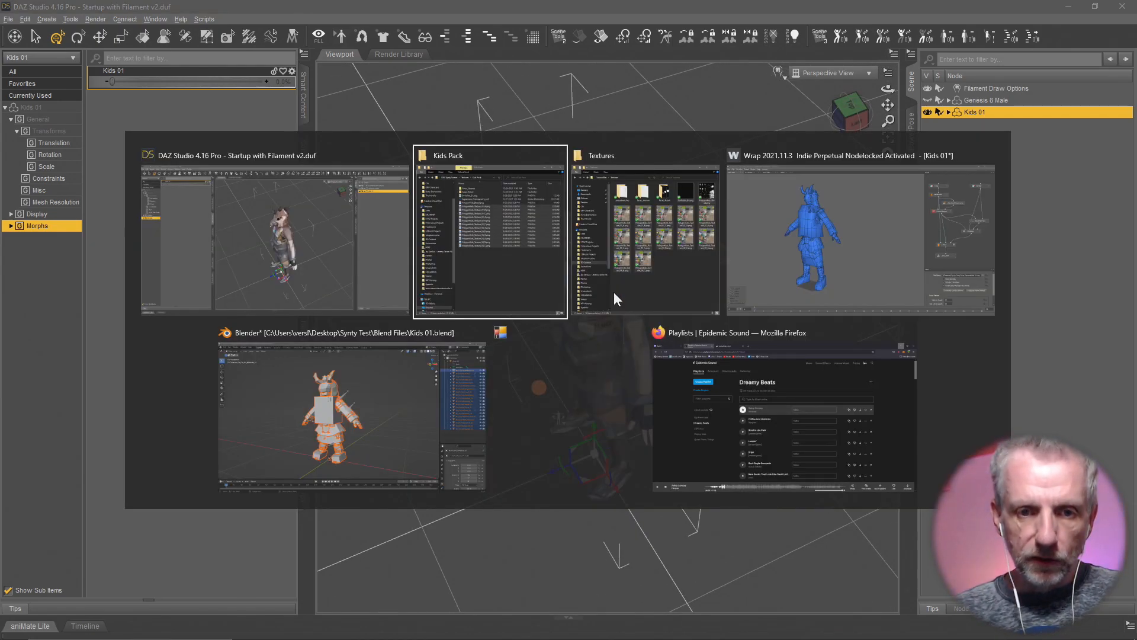
pyautogui.click(371, 388)
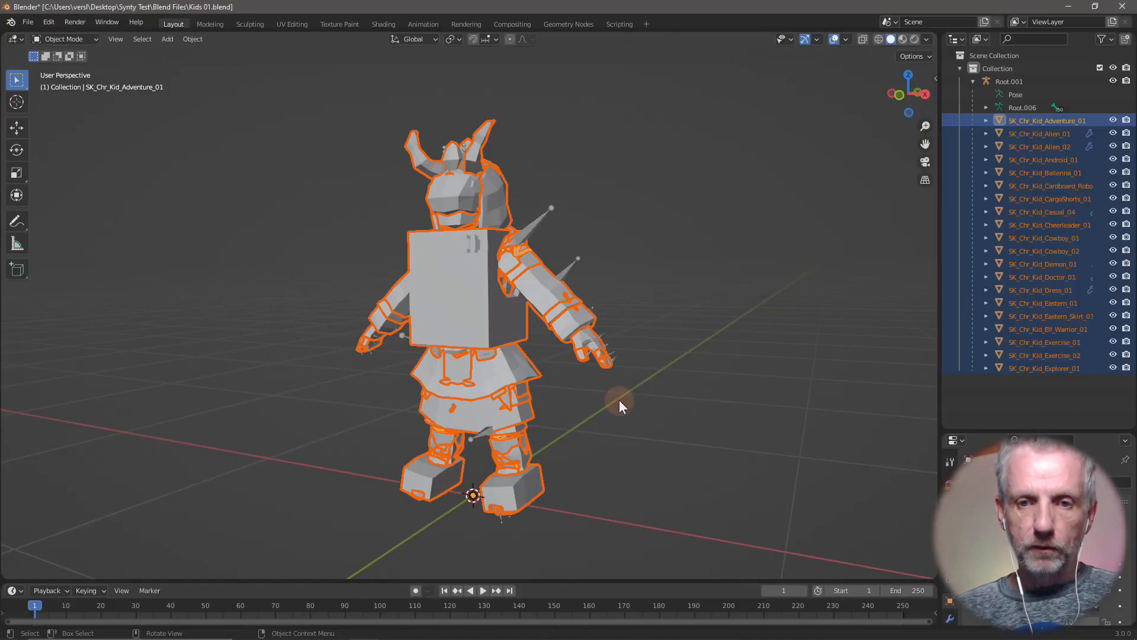
pyautogui.moveTo(619, 399); pyautogui.dragTo(580, 432, button='middle')
pyautogui.hotkey('alt', 'Tab')
pyautogui.click(362, 431)
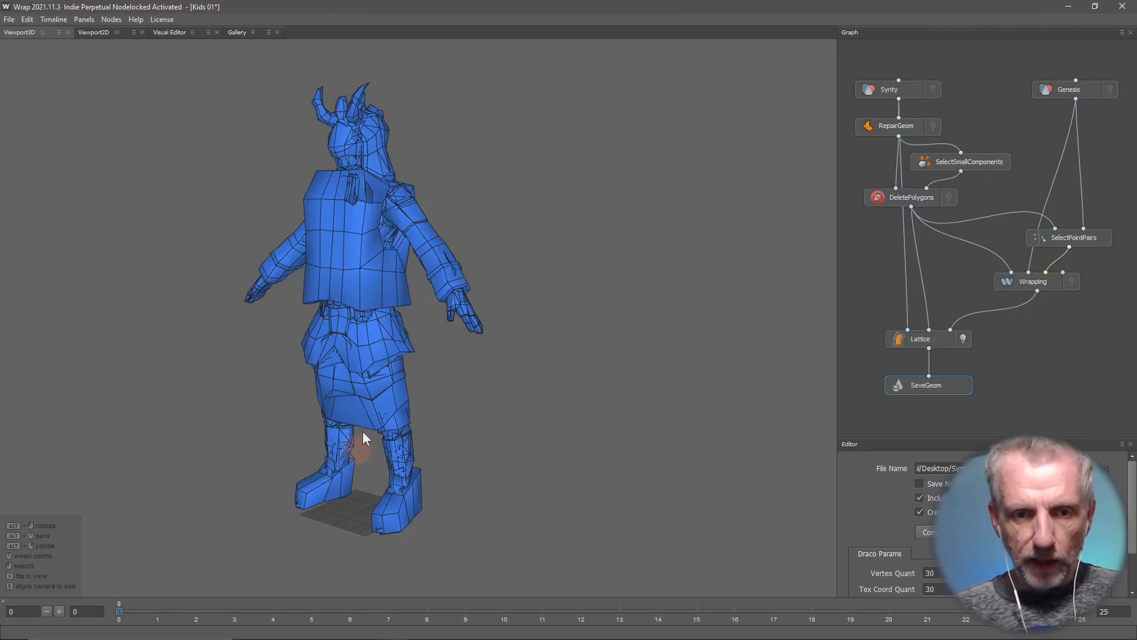
pyautogui.keyDown('alt'); pyautogui.moveTo(473, 425); pyautogui.dragTo(591, 443); pyautogui.keyUp('alt')
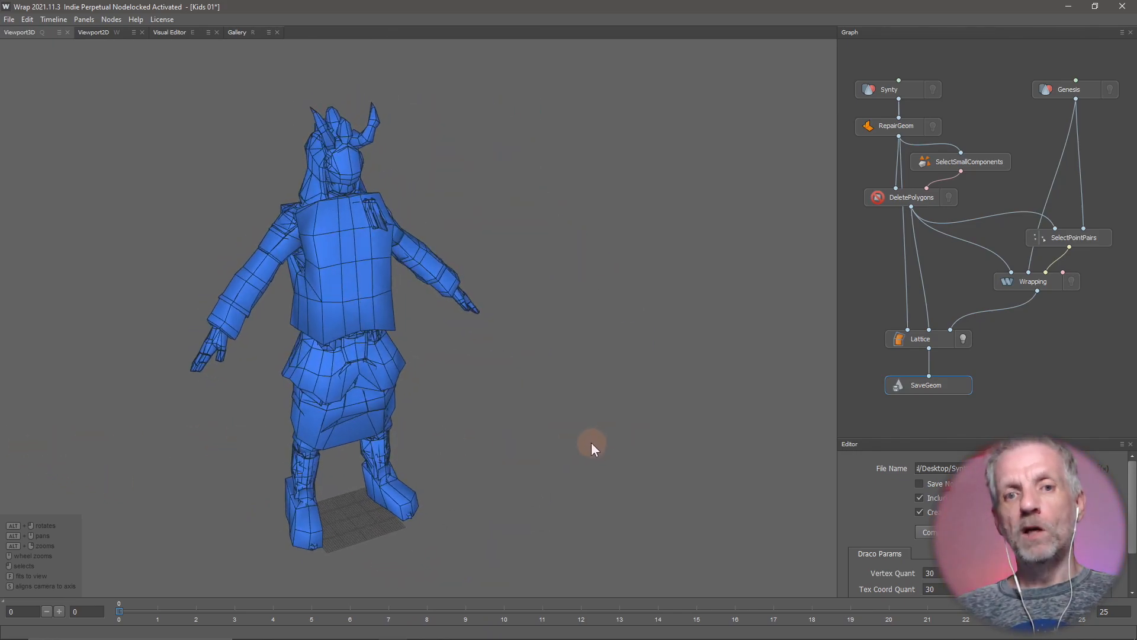
pyautogui.hotkey('alt', 'Tab')
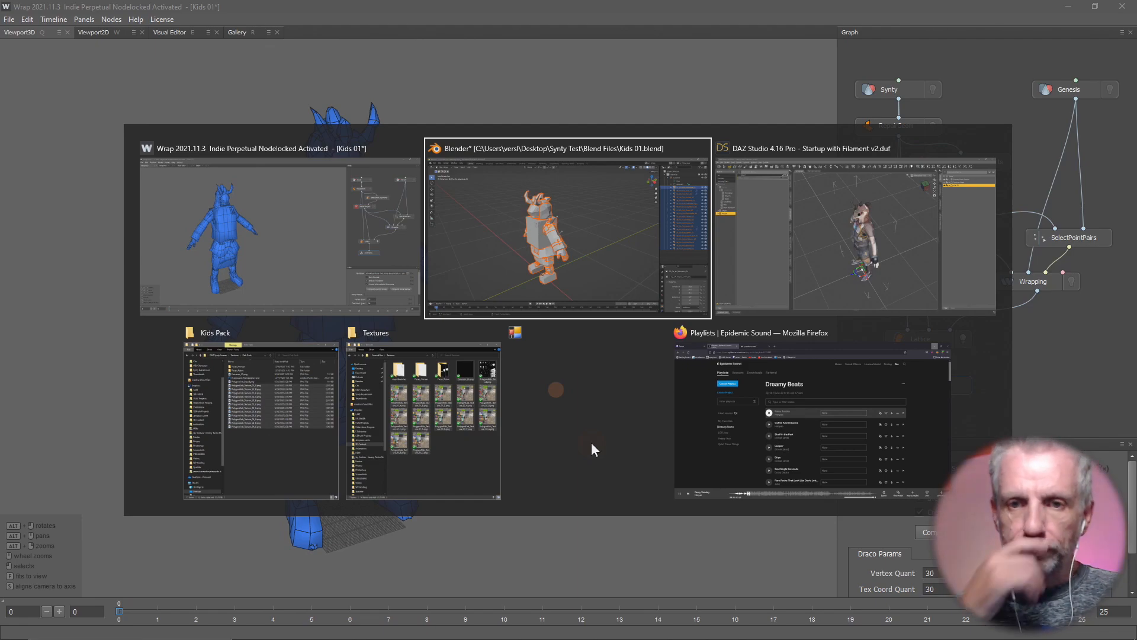
pyautogui.hotkey('alt', 'Tab')
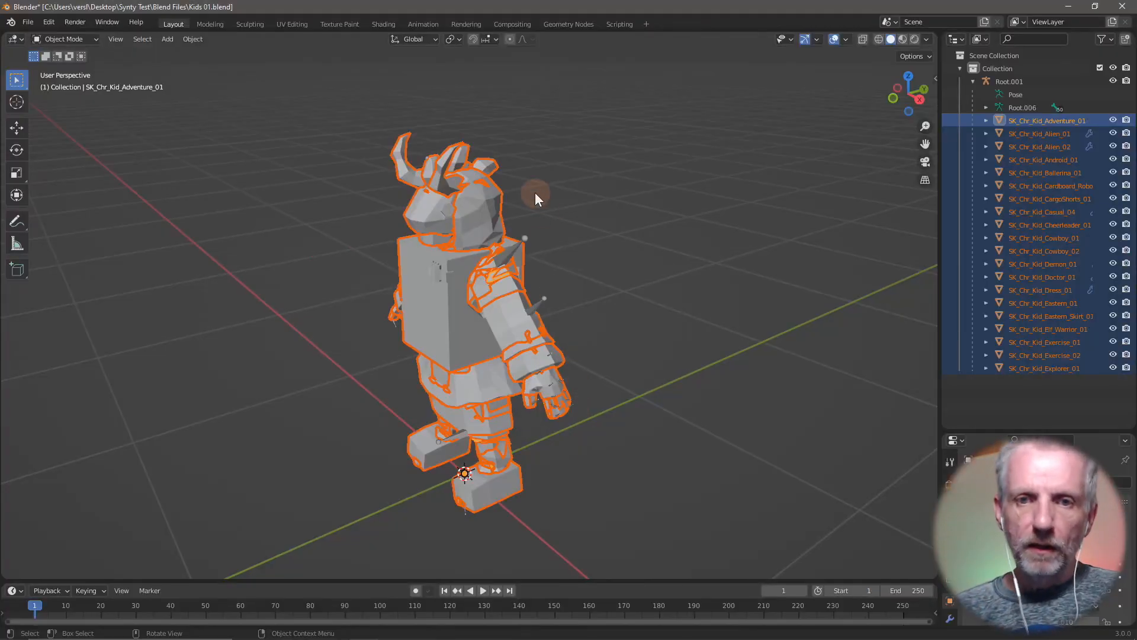
pyautogui.click(30, 22)
pyautogui.moveTo(78, 205)
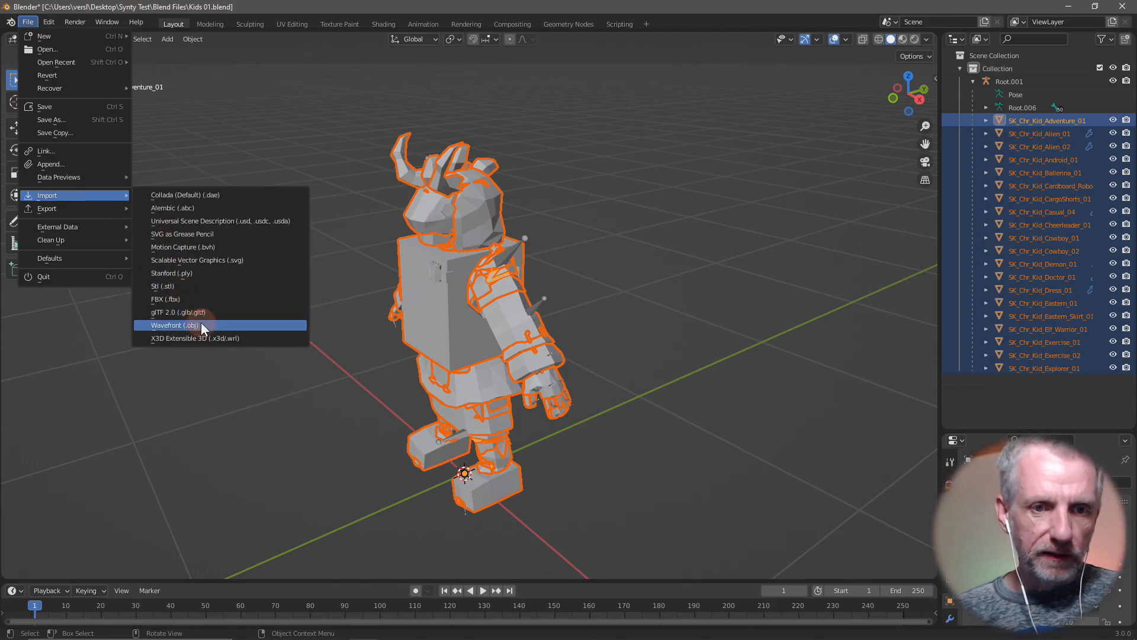
pyautogui.click(201, 324)
pyautogui.click(756, 349)
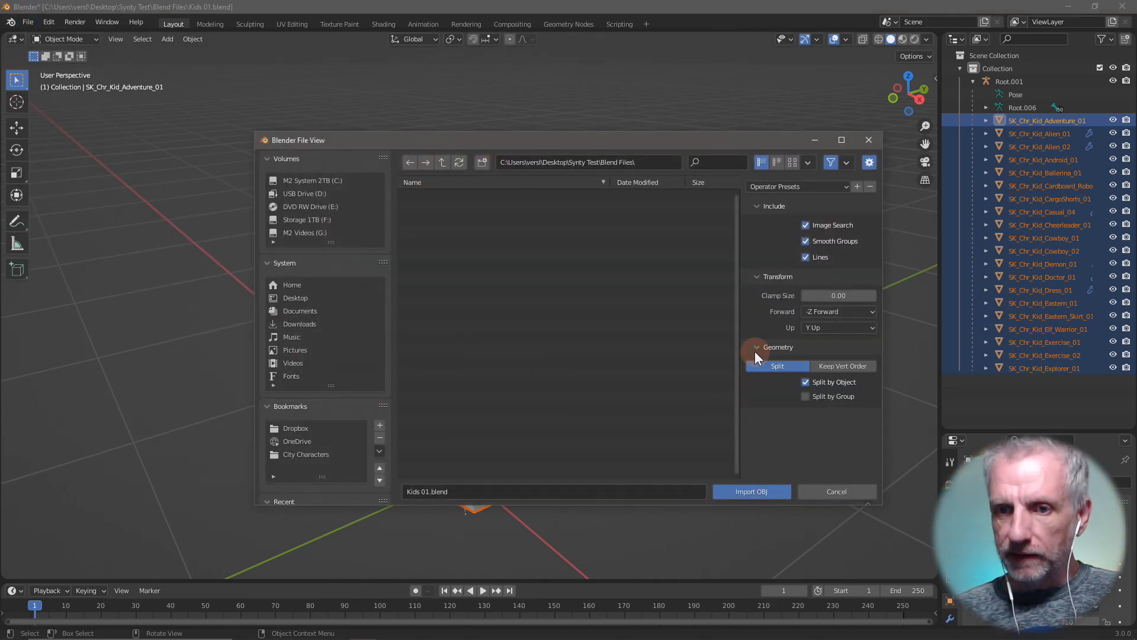
pyautogui.click(830, 491)
# - Start a Wavefront OBJ export of the selected kid meshes with Keep Vertex Order enabled in the geometry options
pyautogui.click(26, 23)
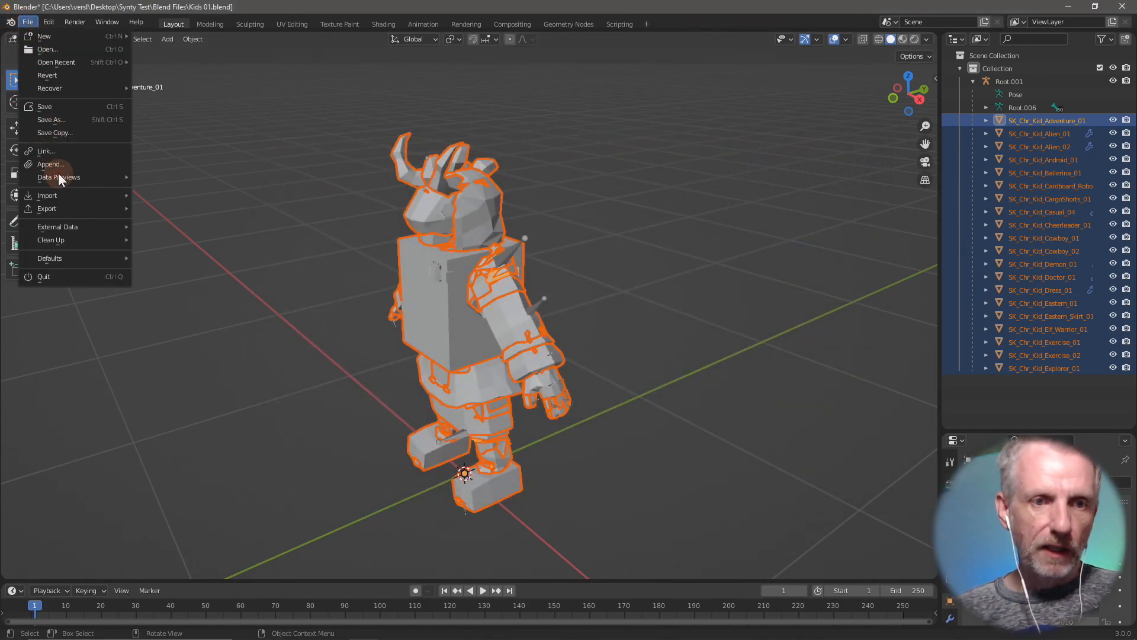
pyautogui.moveTo(75, 207)
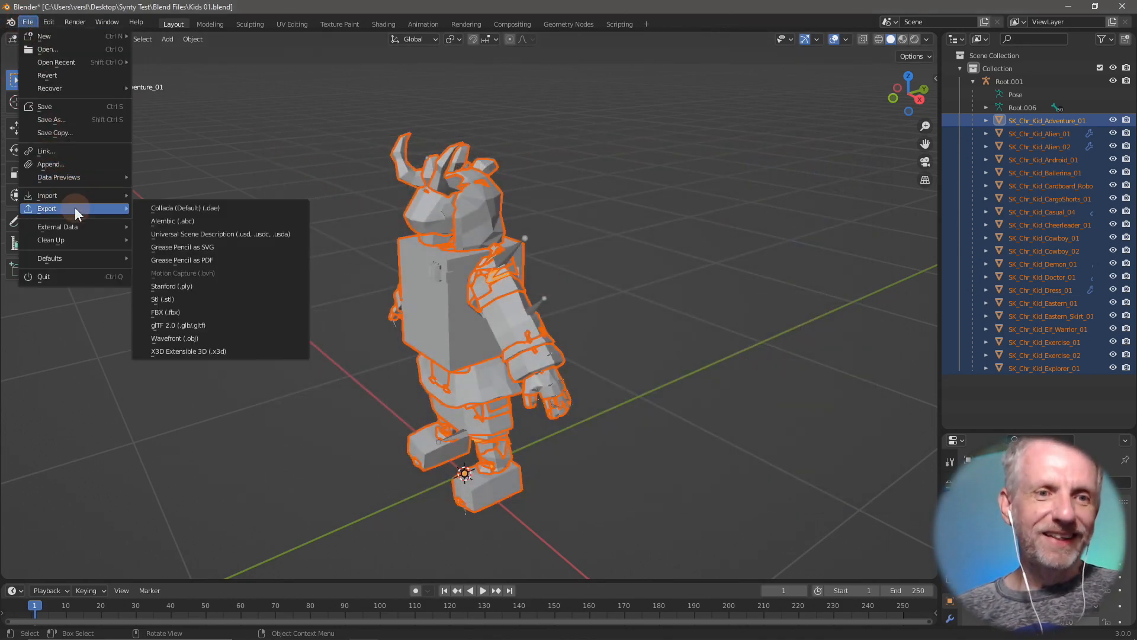
pyautogui.click(206, 335)
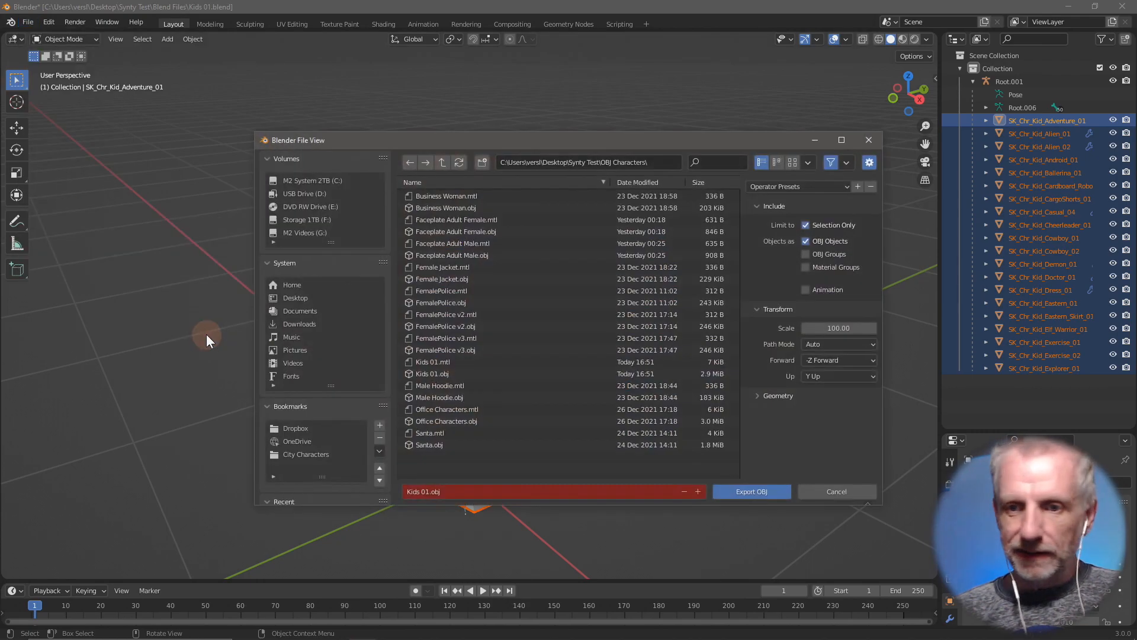
pyautogui.click(761, 395)
pyautogui.scroll(-4, 830, 393)
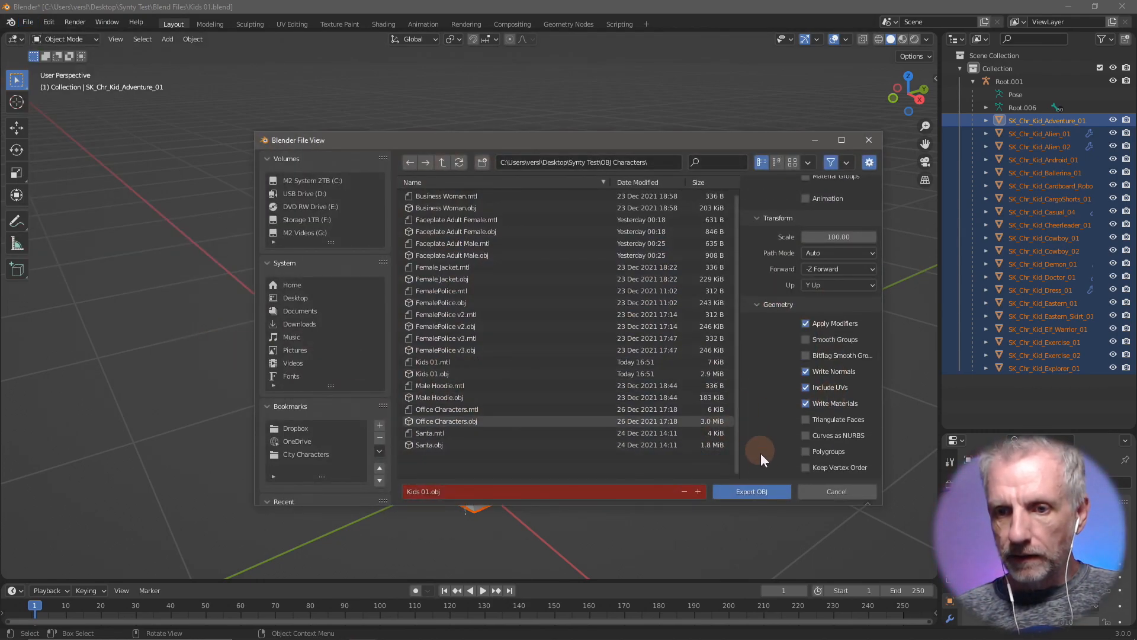
pyautogui.click(830, 468)
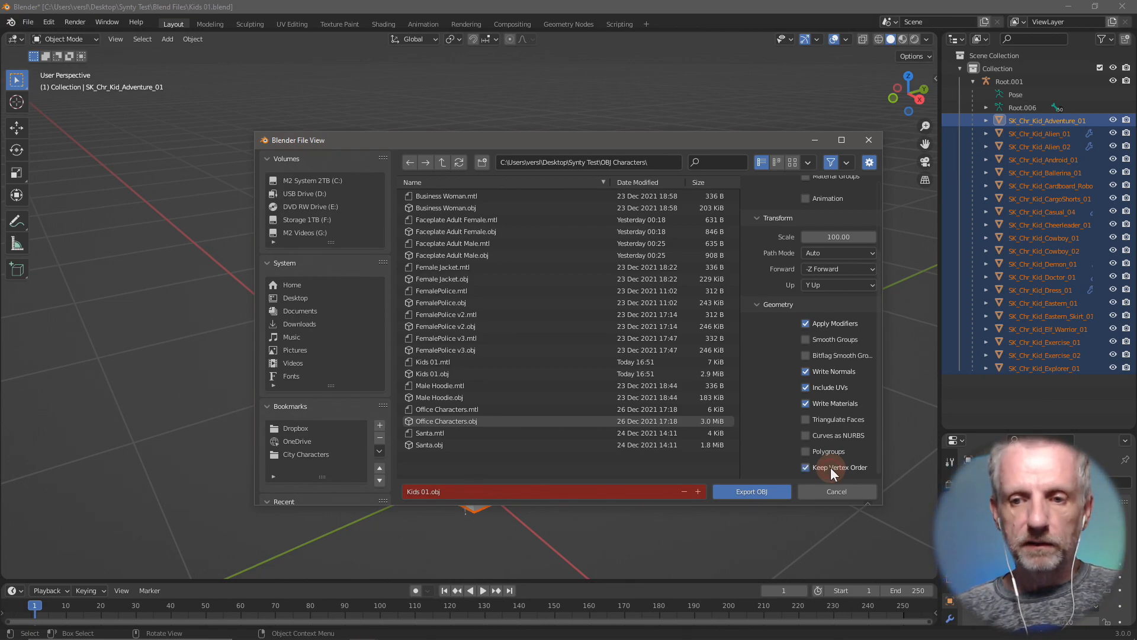
# - Name the export file Kids 01a.obj in the OBJ Characters folder and export the meshes
pyautogui.click(452, 372)
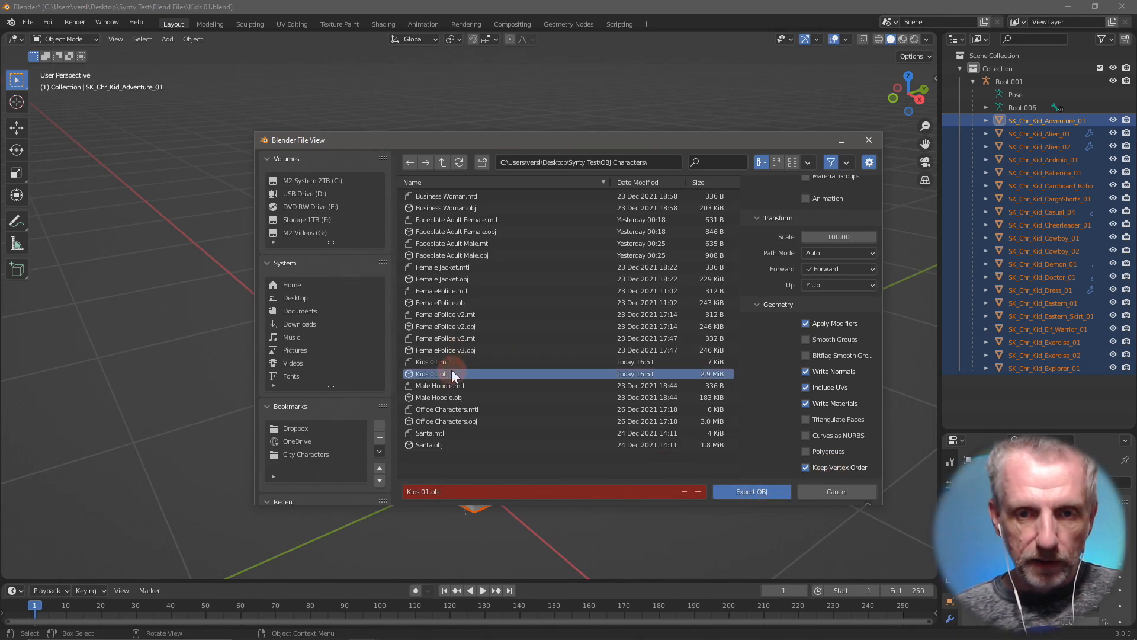
pyautogui.click(603, 493)
pyautogui.press('End')
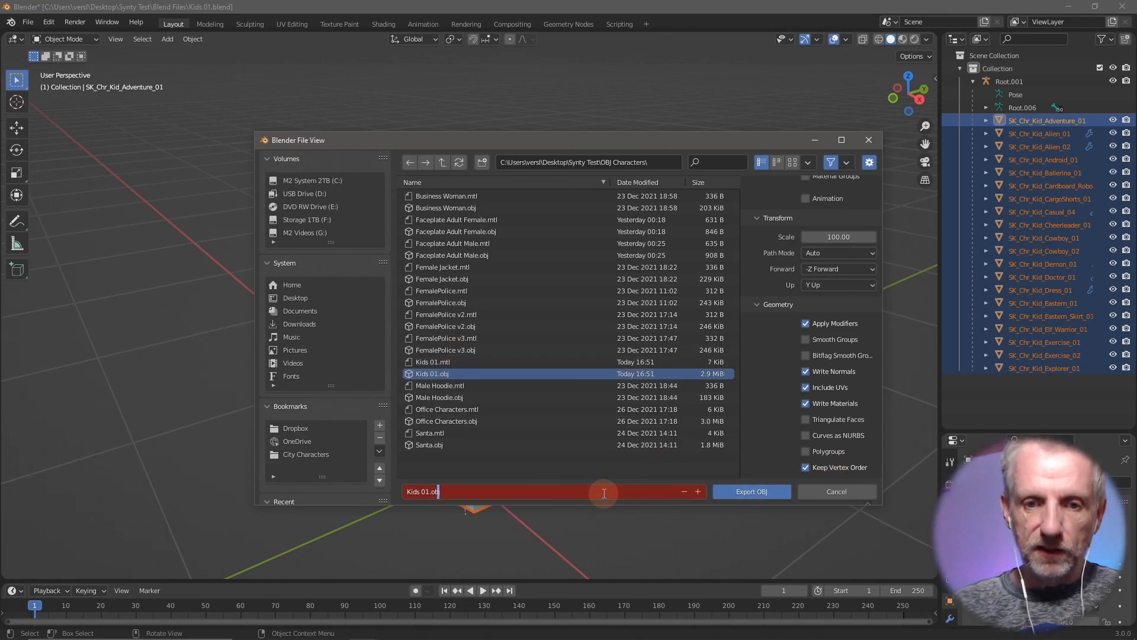
pyautogui.press('Left')
pyautogui.press('Left')
pyautogui.press('Left')
pyautogui.press('Left')
pyautogui.write('a')
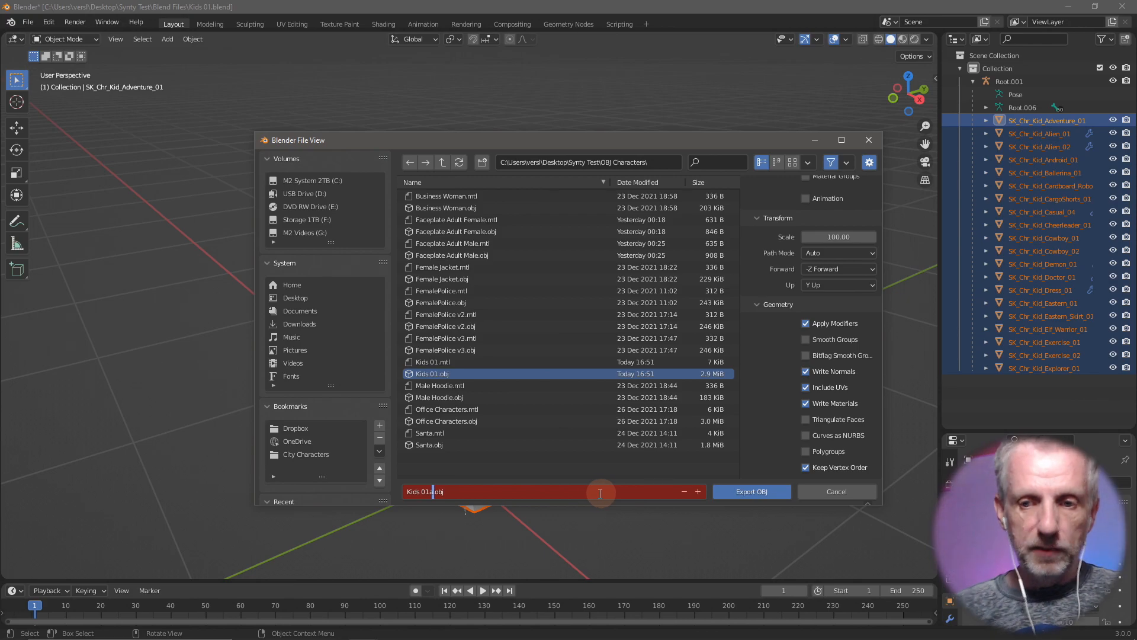
pyautogui.click(771, 492)
pyautogui.click(771, 492)
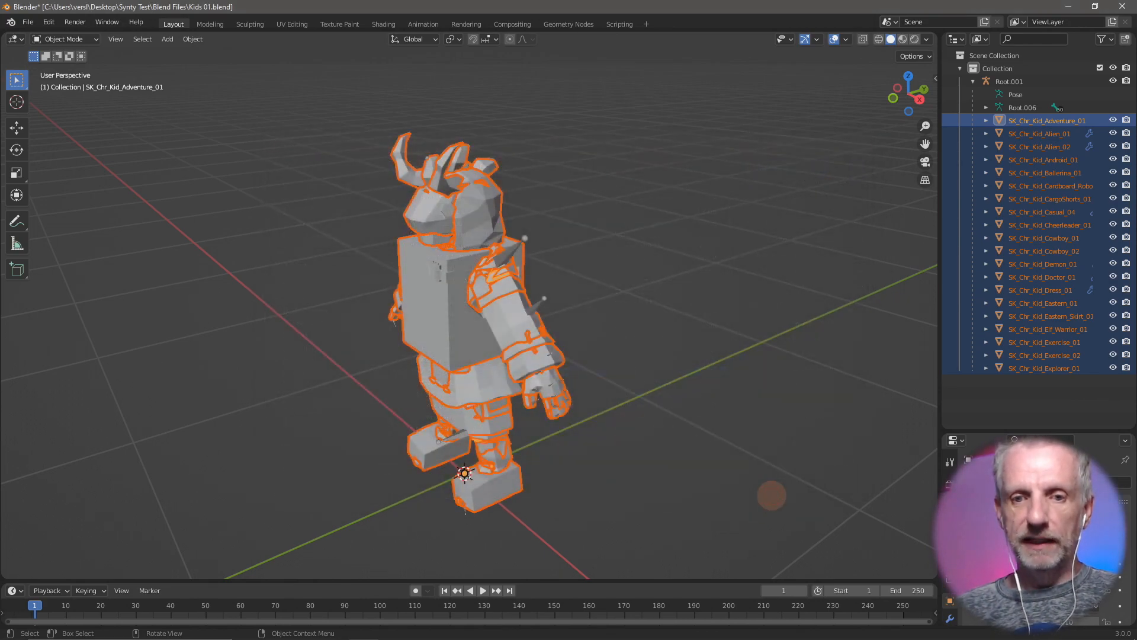
# - Switch to Wrap and load Kids 01a.obj from the OBJ Characters folder into the Synty node
pyautogui.hotkey('alt', 'Tab')
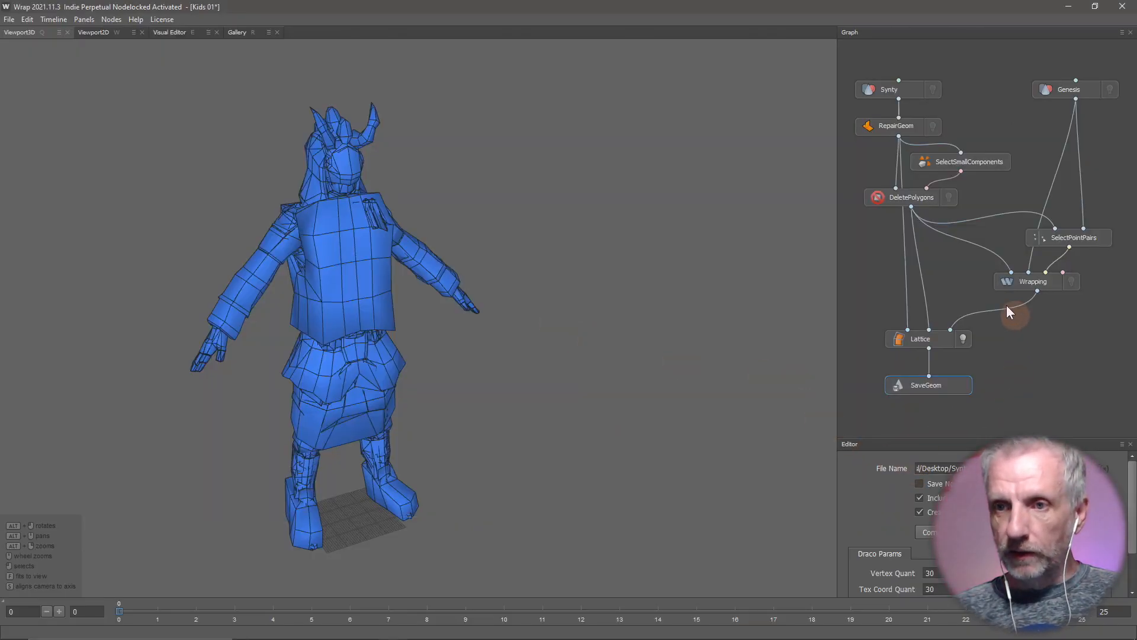
pyautogui.click(911, 95)
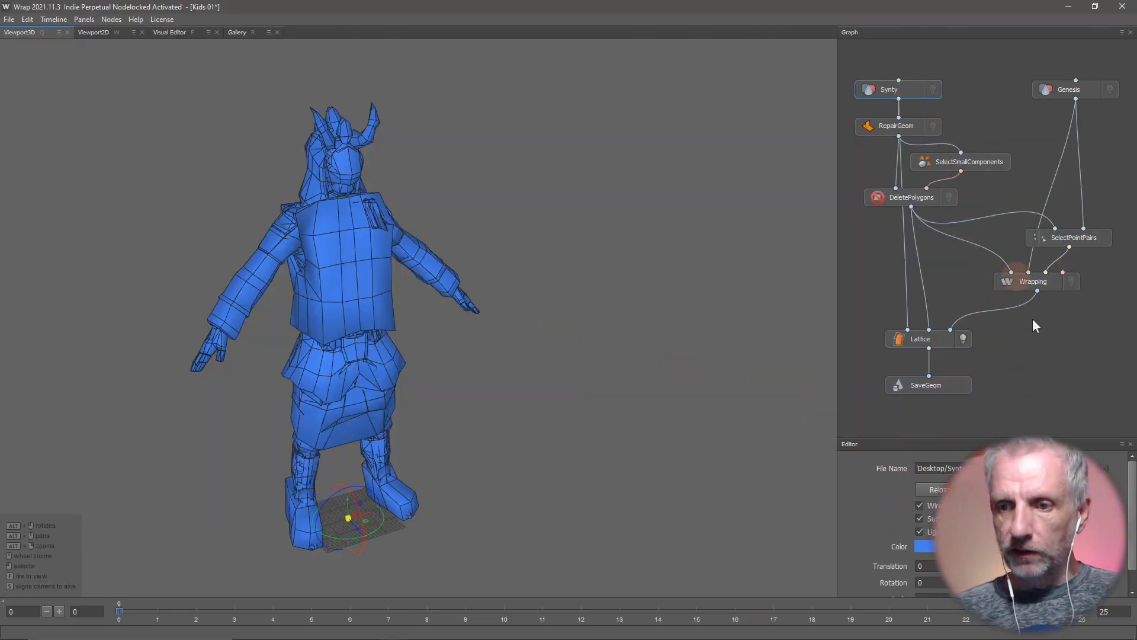
pyautogui.click(1088, 468)
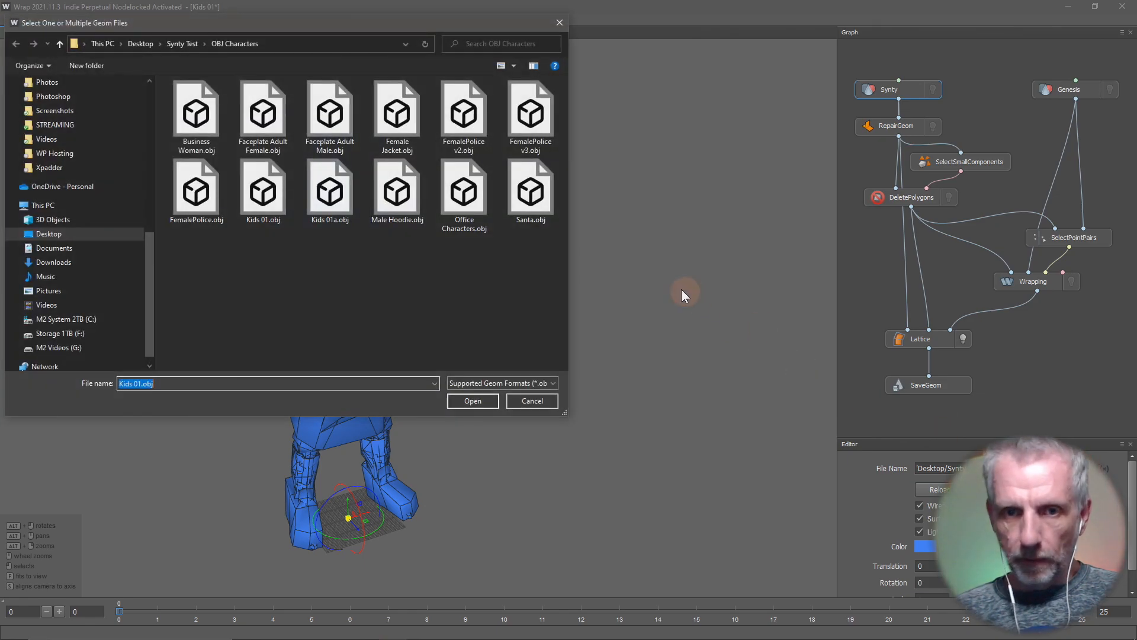
pyautogui.click(320, 191)
pyautogui.click(488, 403)
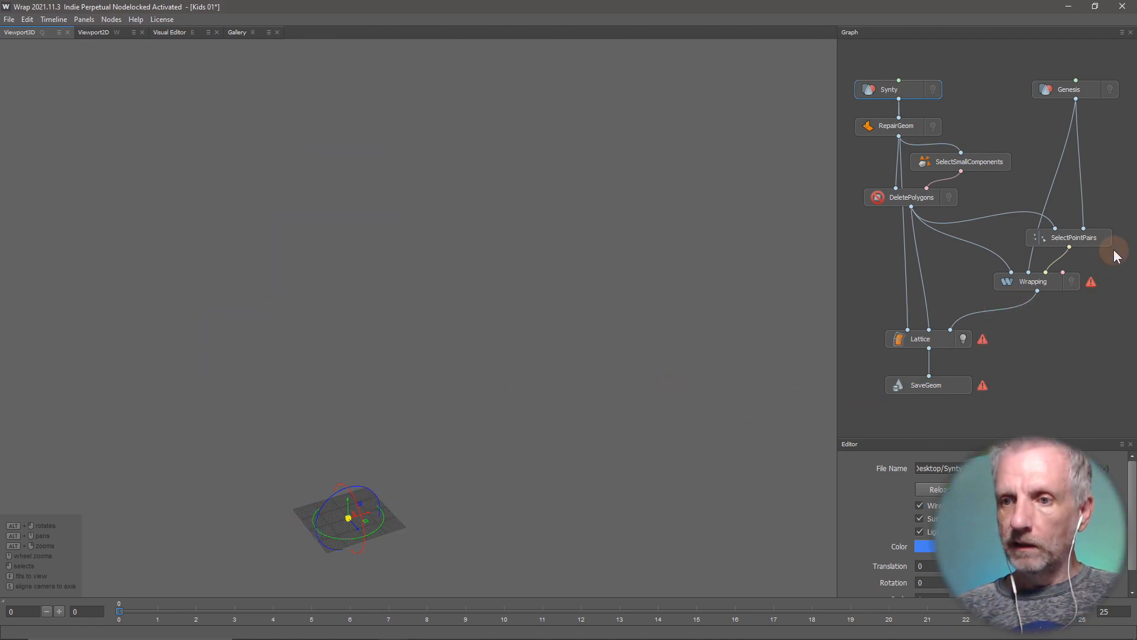
# - Check the point pairs between the kid and Genesis meshes, and recompute the Wrapping node
pyautogui.click(1090, 235)
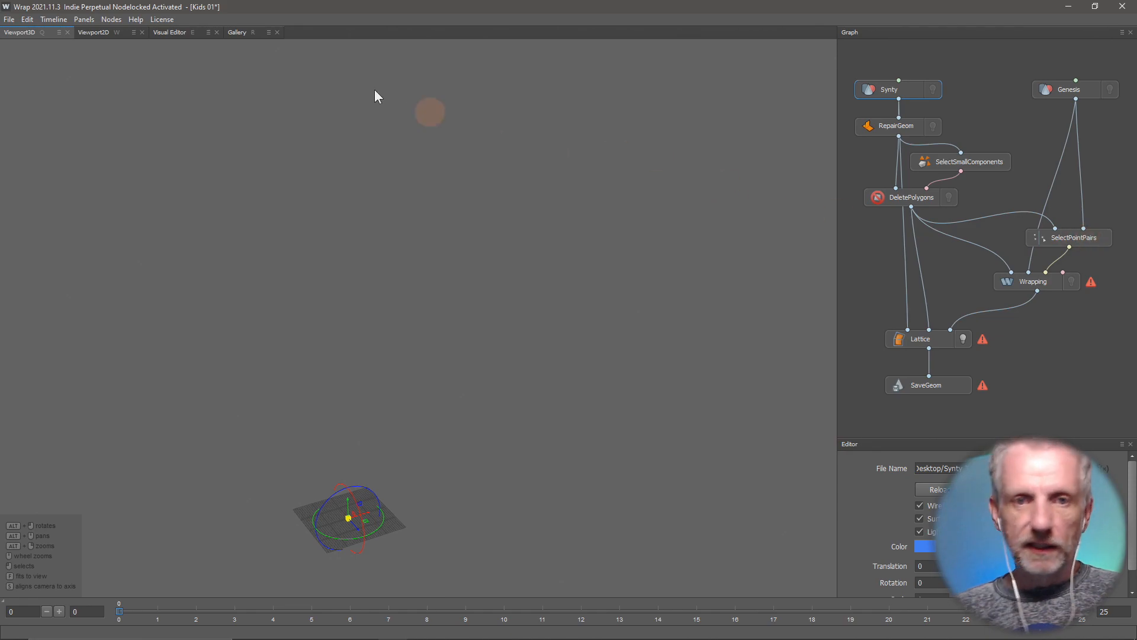
pyautogui.click(174, 32)
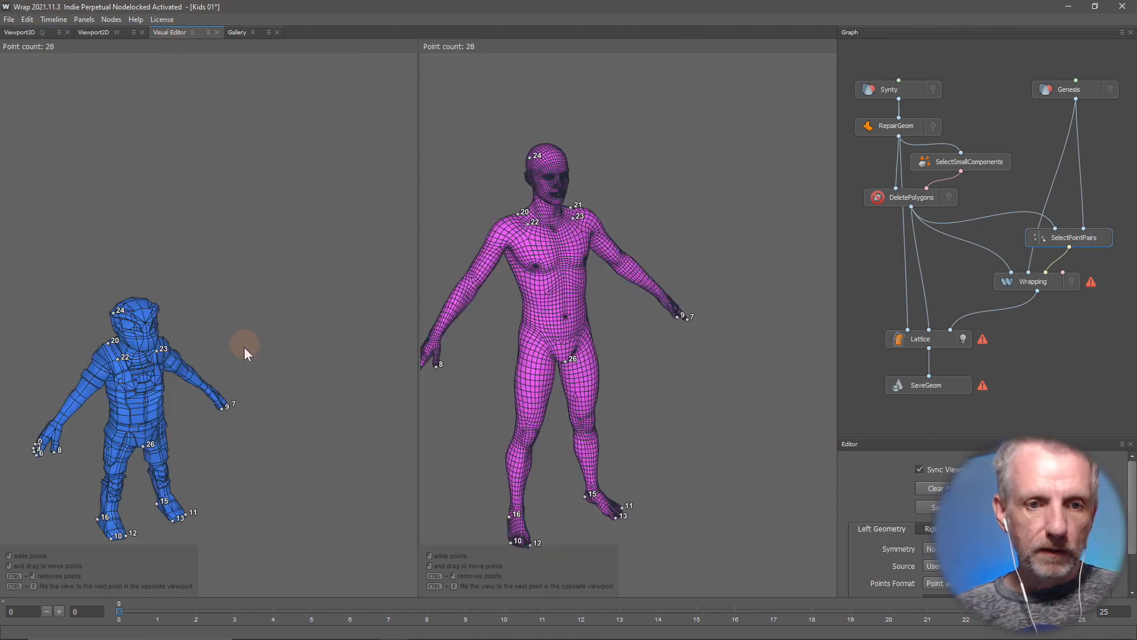
pyautogui.moveTo(219, 356); pyautogui.dragTo(546, 384)
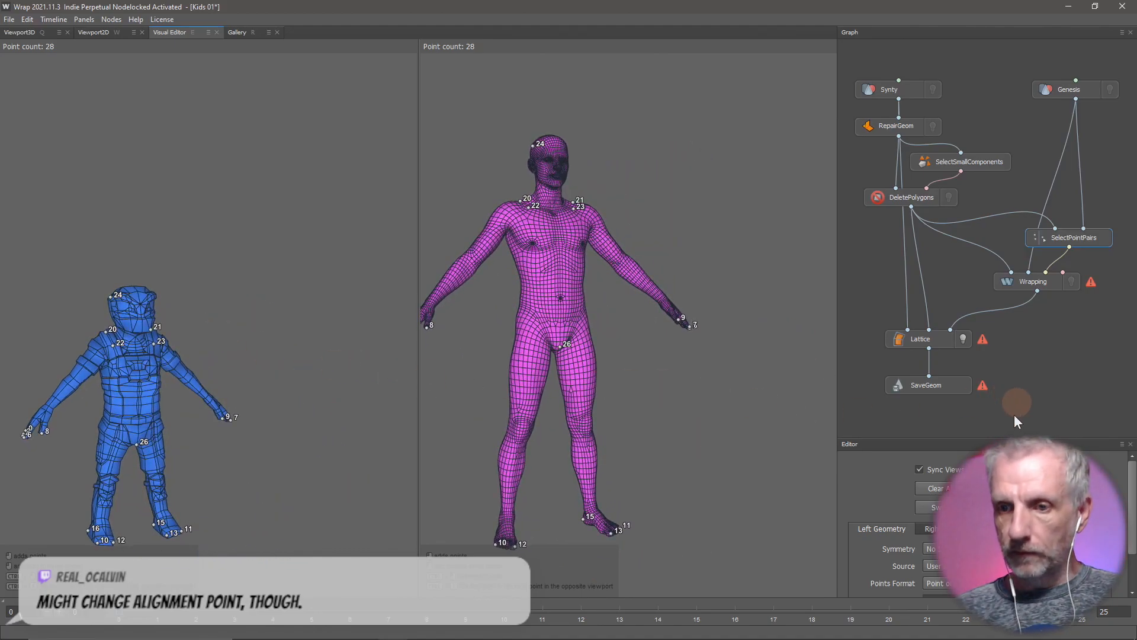
pyautogui.click(1043, 283)
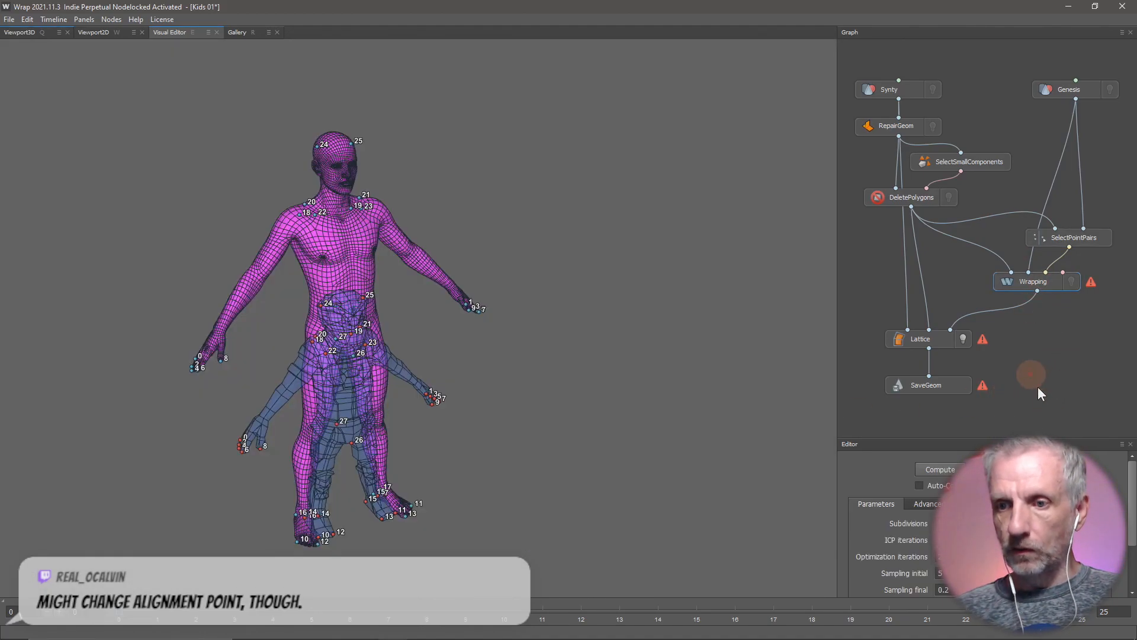
pyautogui.click(932, 471)
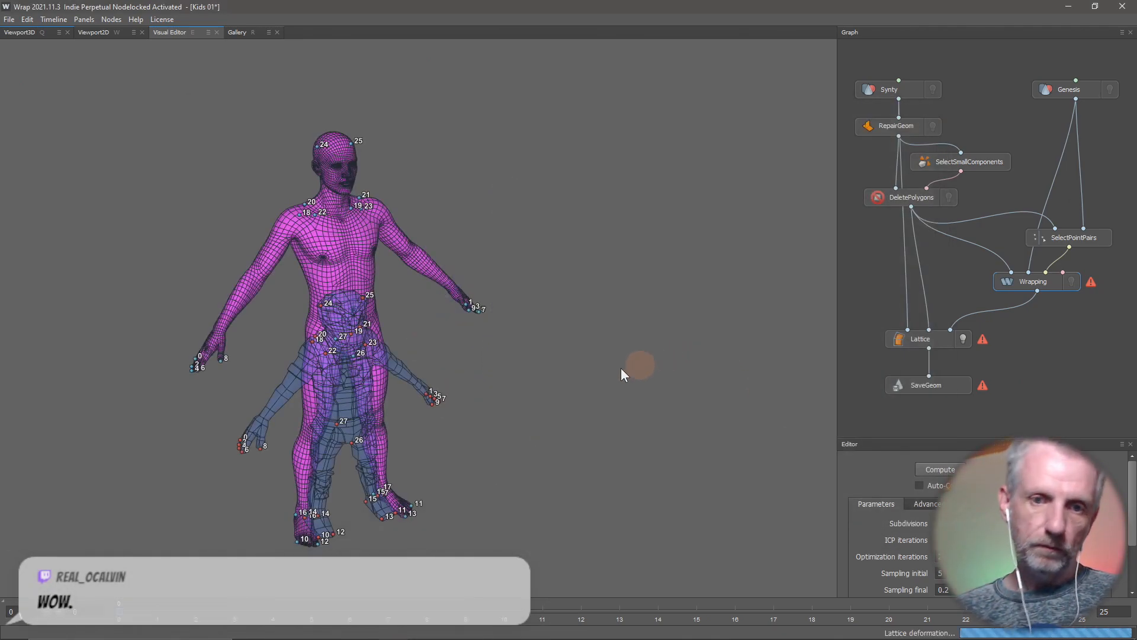
pyautogui.scroll(3, 426, 336)
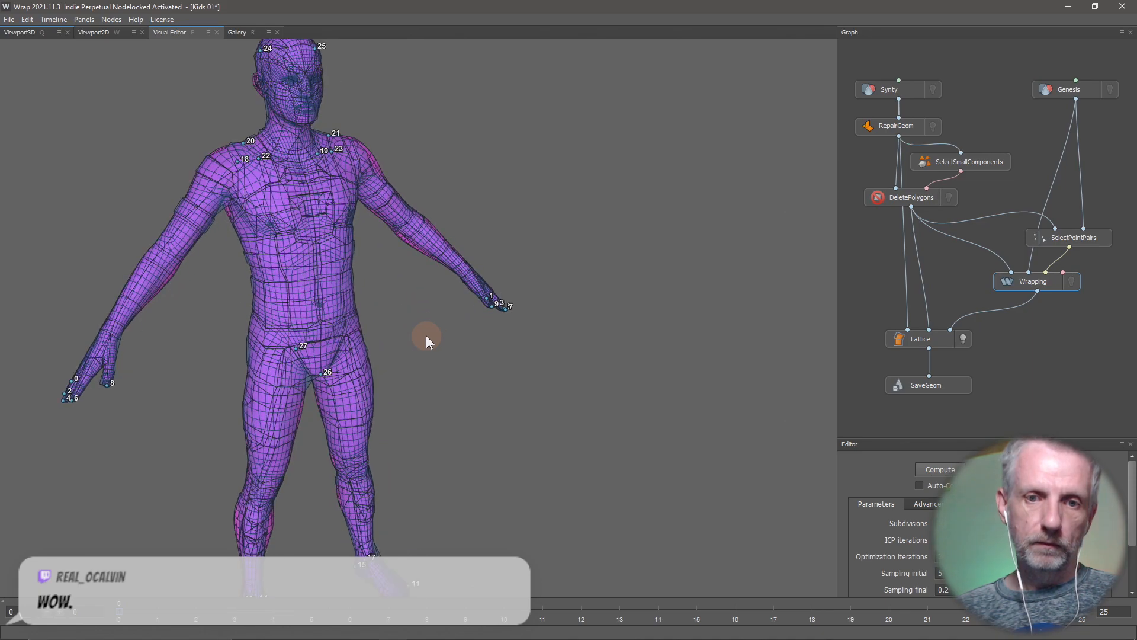
pyautogui.moveTo(426, 336); pyautogui.dragTo(443, 311)
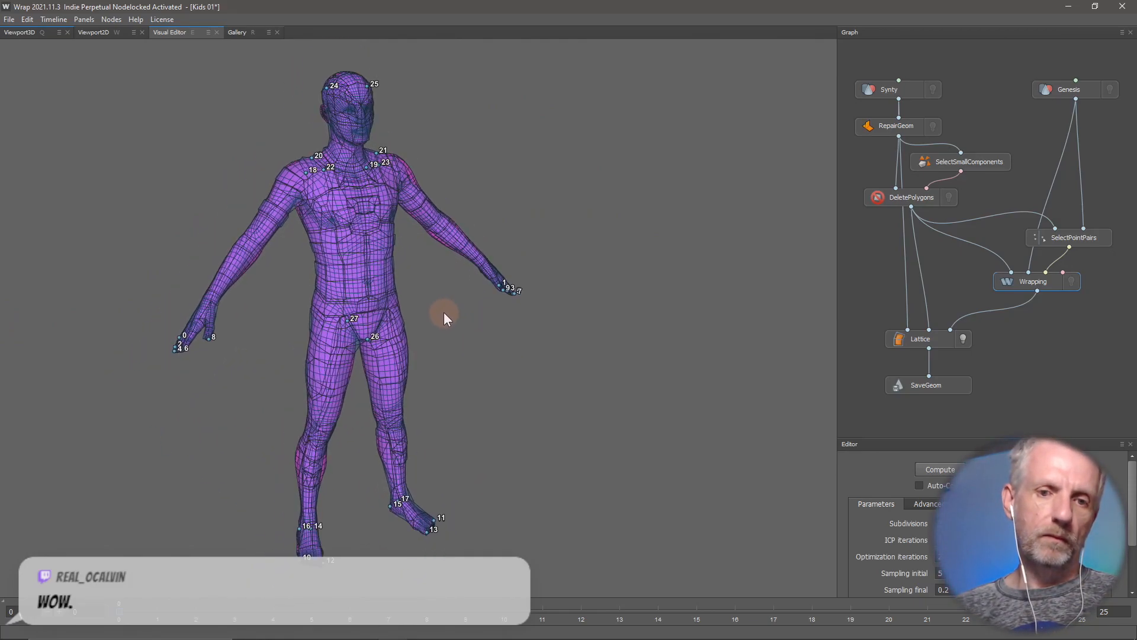
# - Examine the Lattice node's deformed kid model in the 3D viewport from several distances and angles
pyautogui.click(22, 32)
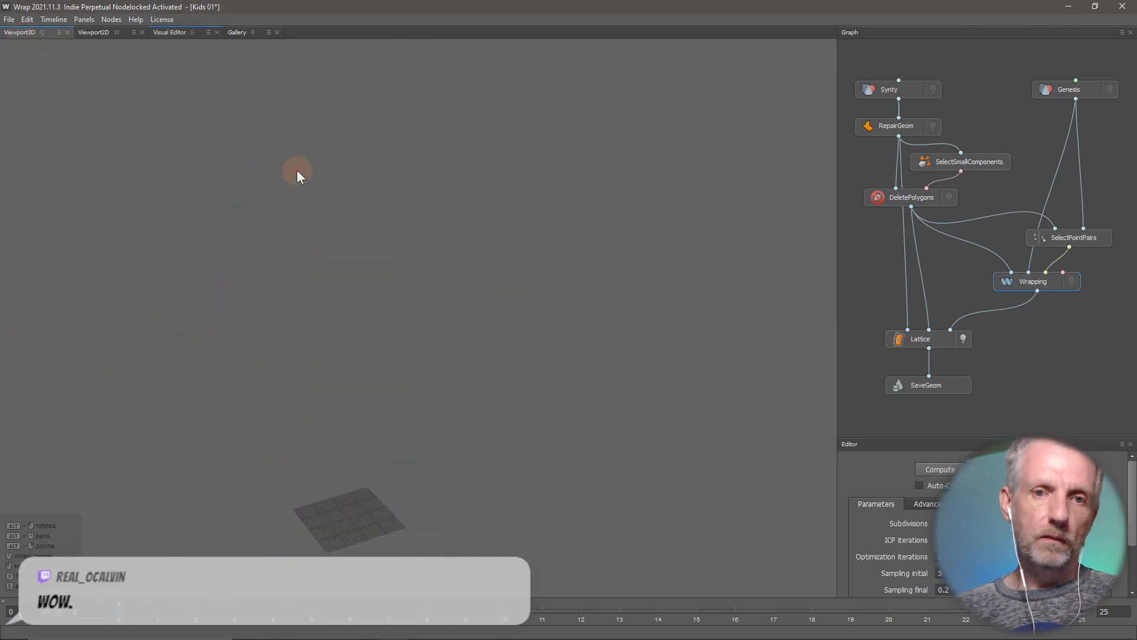
pyautogui.click(941, 333)
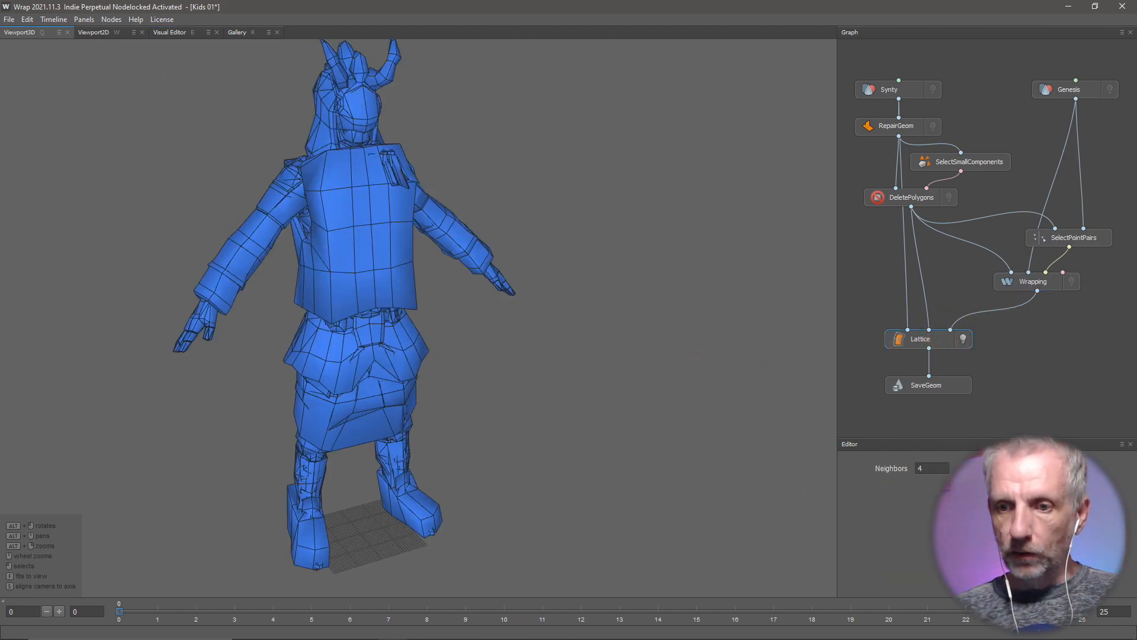
pyautogui.scroll(3, 609, 404)
pyautogui.scroll(-5, 609, 403)
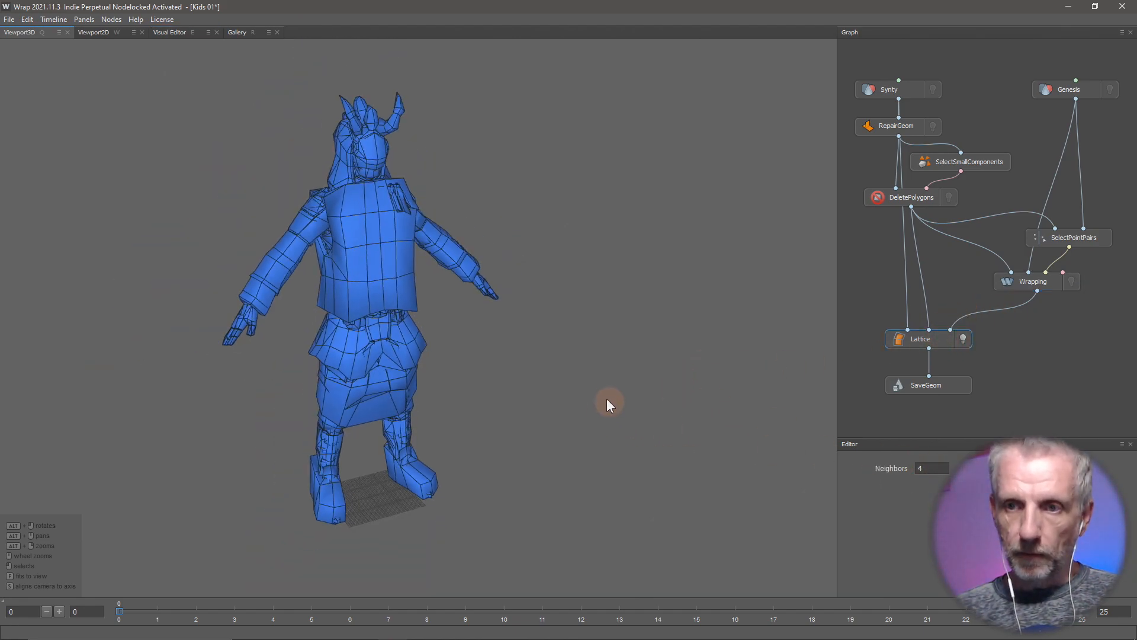
pyautogui.scroll(2, 603, 397)
pyautogui.keyDown('alt'); pyautogui.moveTo(525, 378); pyautogui.dragTo(497, 389); pyautogui.keyUp('alt')
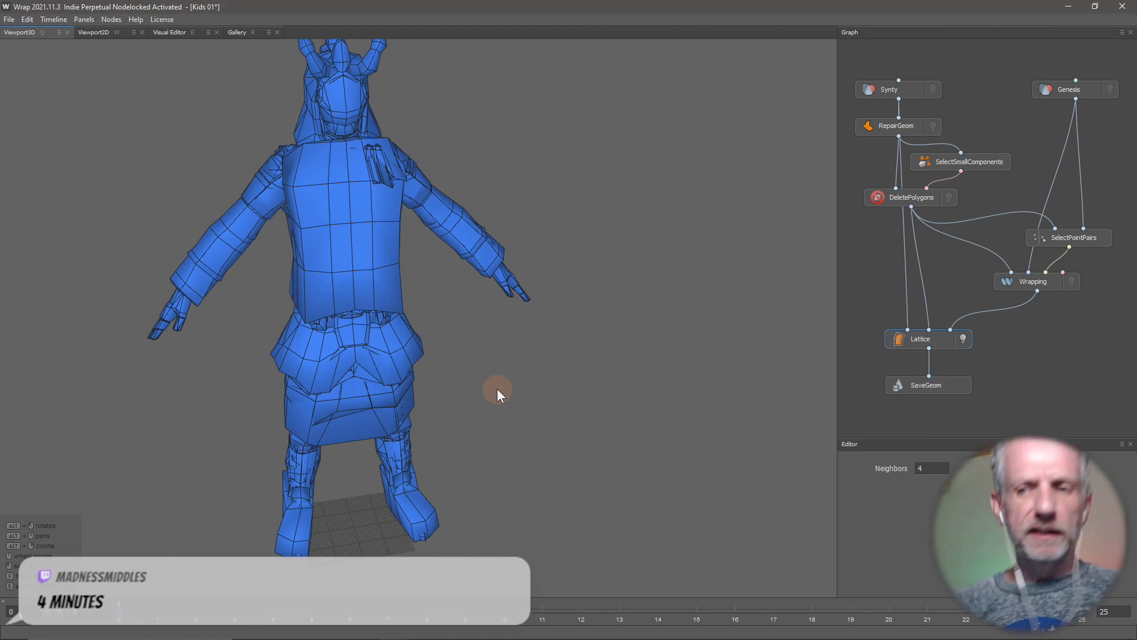
# - Set the SaveGeom node's output file to Kids 01a.obj in the Wrap Exports folder
pyautogui.click(954, 384)
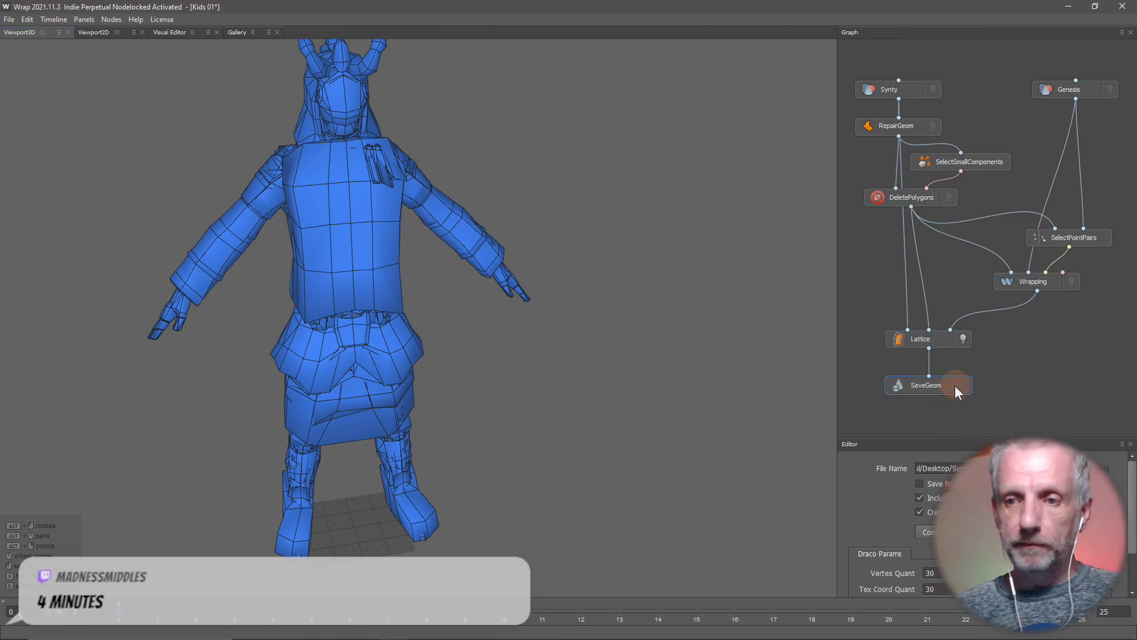
pyautogui.click(1103, 468)
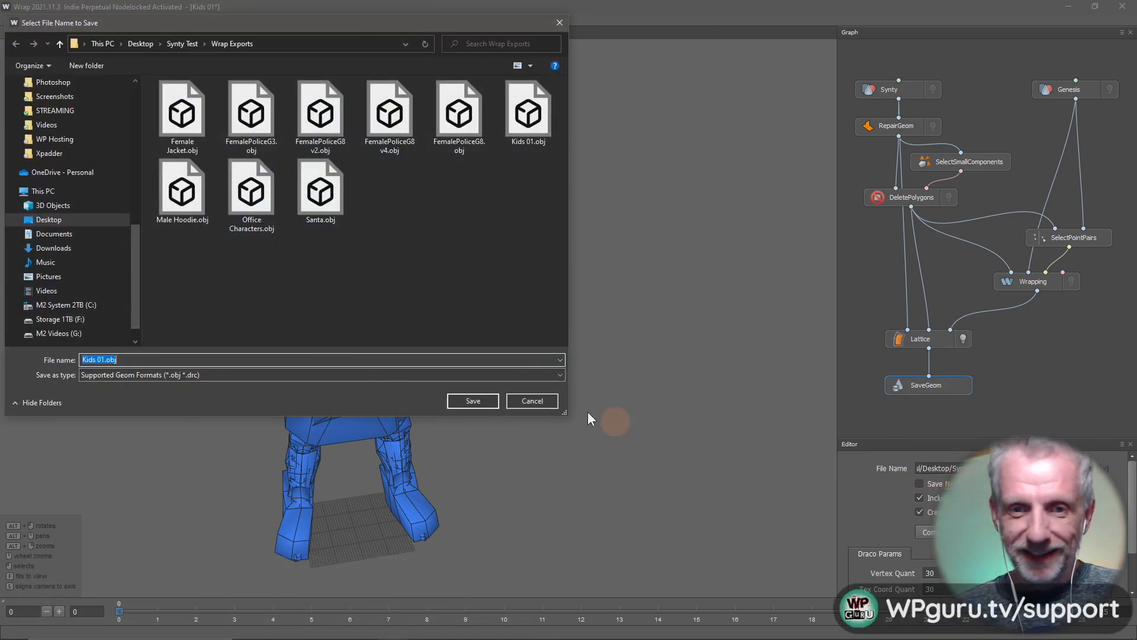
pyautogui.press('End')
pyautogui.press('Left')
pyautogui.press('Left')
pyautogui.press('Left')
pyautogui.press('Left')
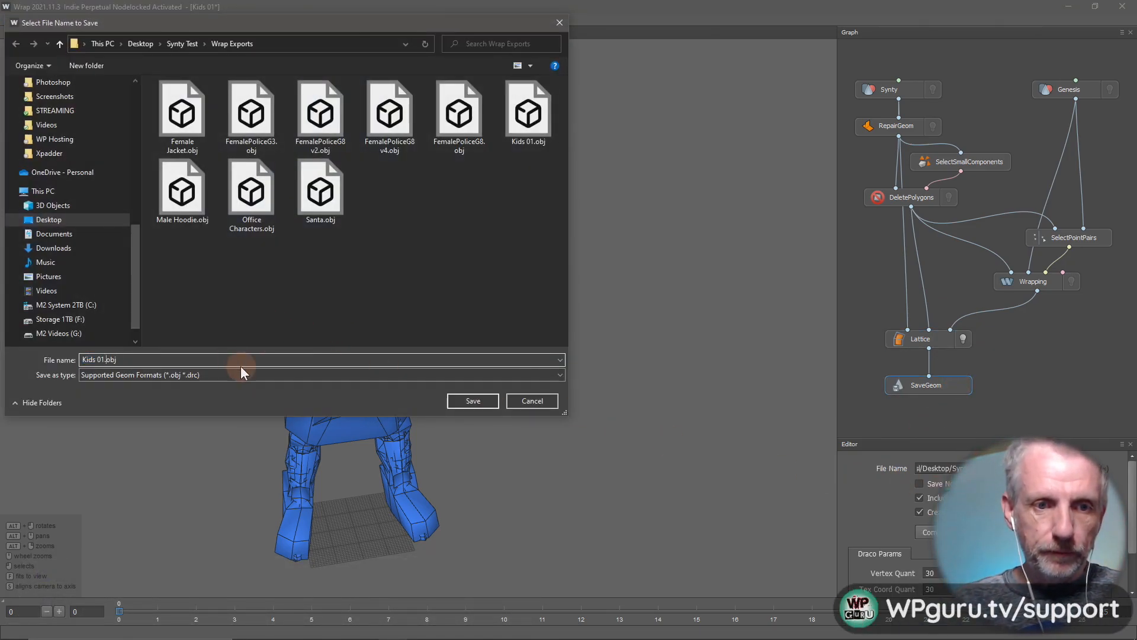
pyautogui.write('a')
pyautogui.press('Return')
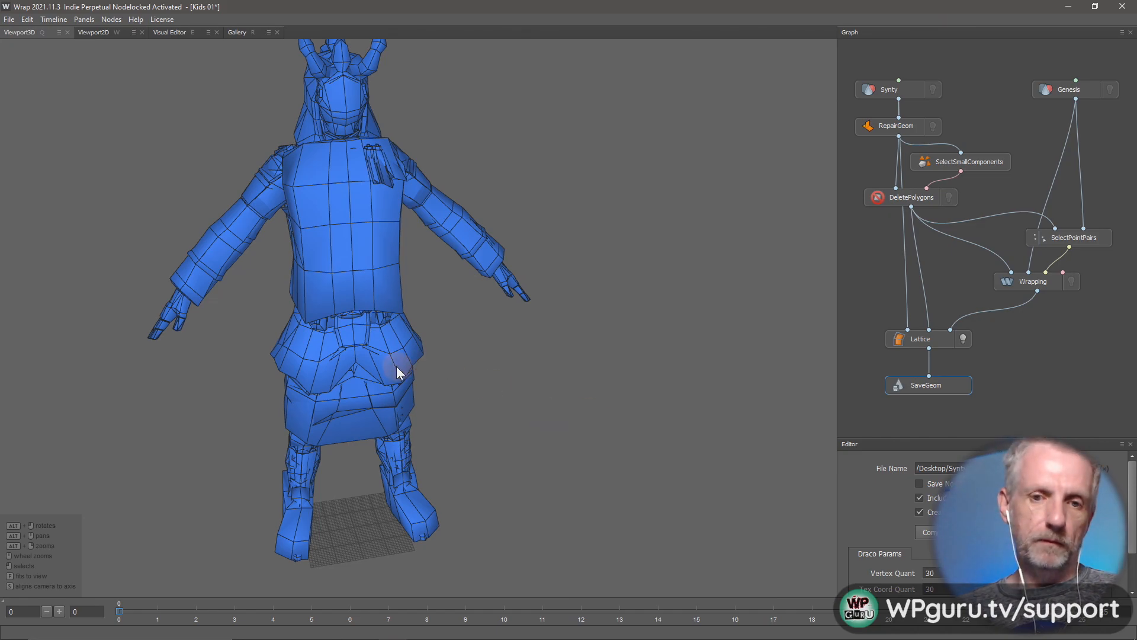
# - Switch to DAZ Studio and delete the Kids 01 figure from the scene
pyautogui.hotkey('alt', 'Tab')
pyautogui.hotkey('alt', 'Tab')
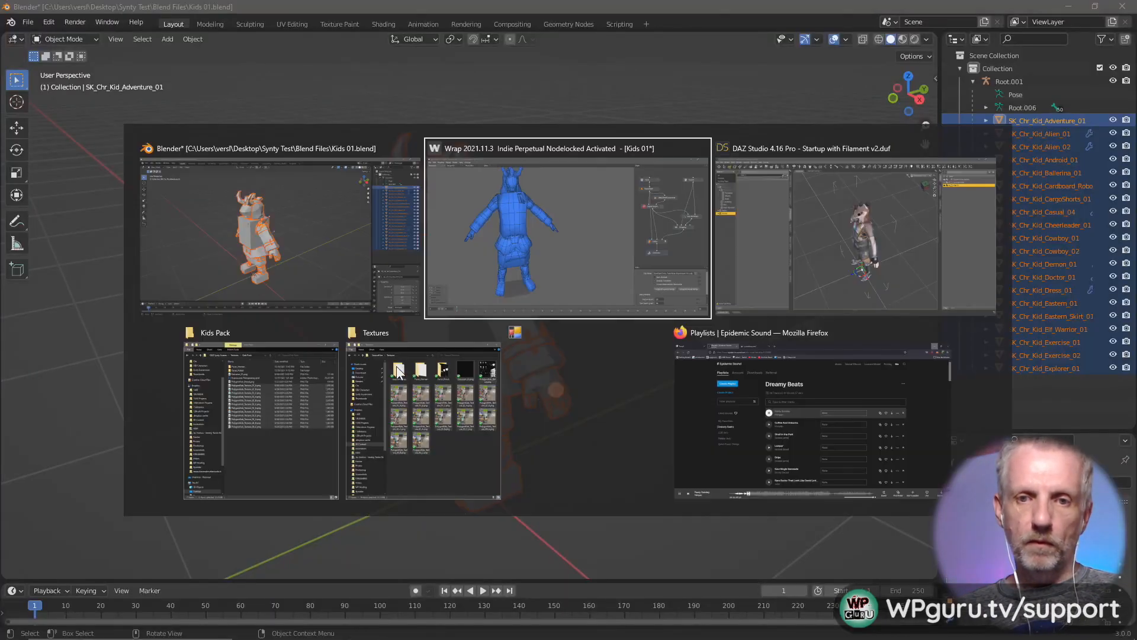
pyautogui.press('Tab')
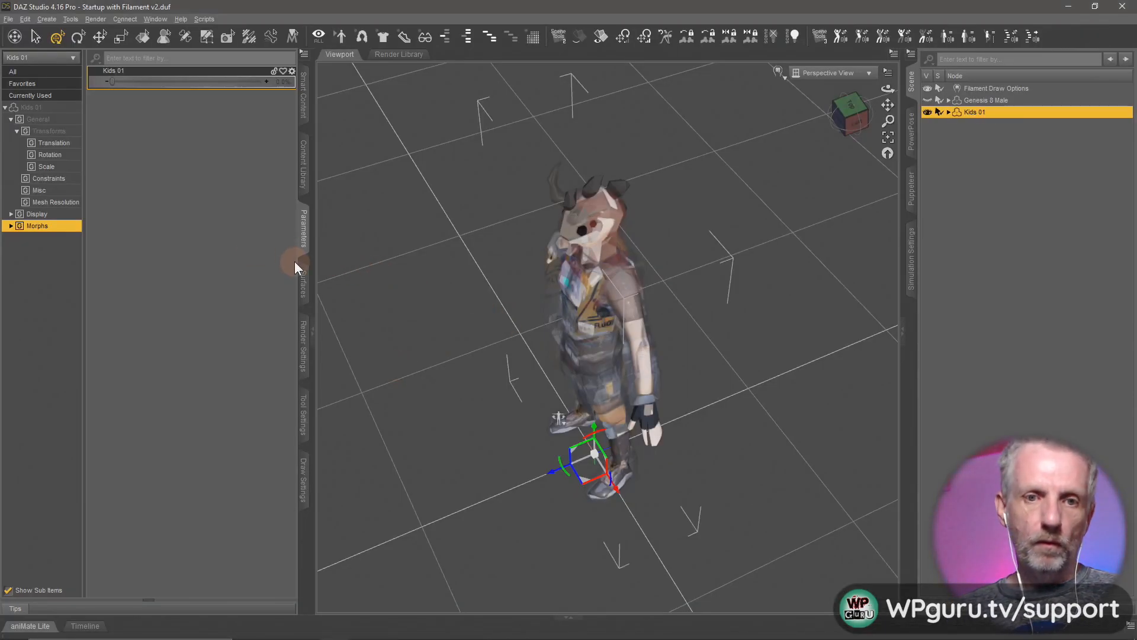
pyautogui.keyDown('alt'); pyautogui.moveTo(464, 371); pyautogui.dragTo(542, 355); pyautogui.keyUp('alt')
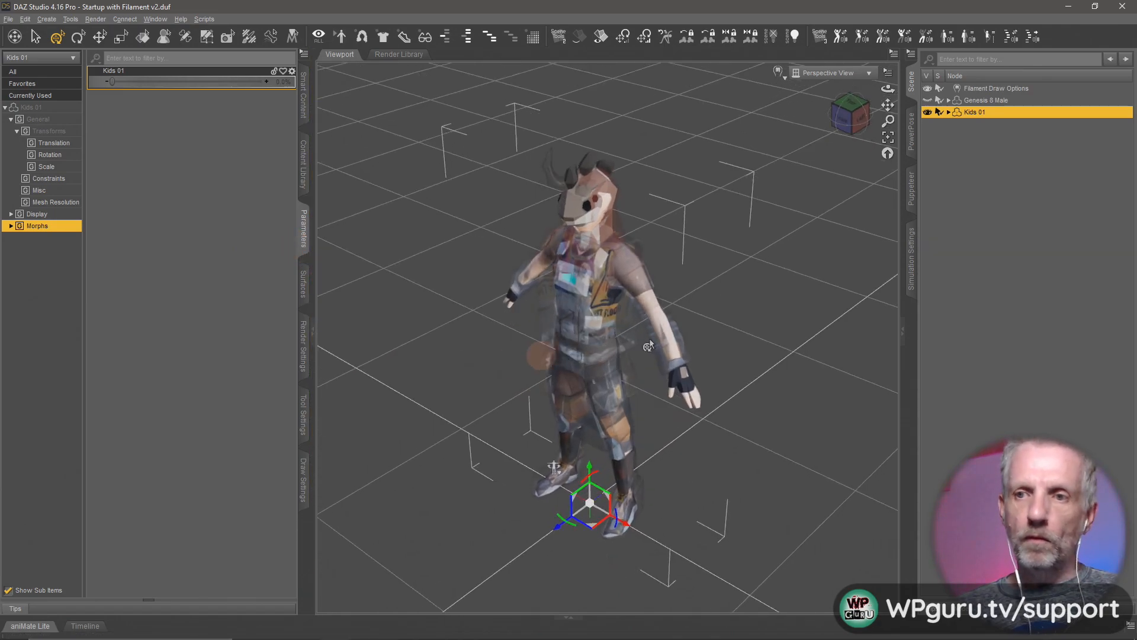
pyautogui.press('Delete')
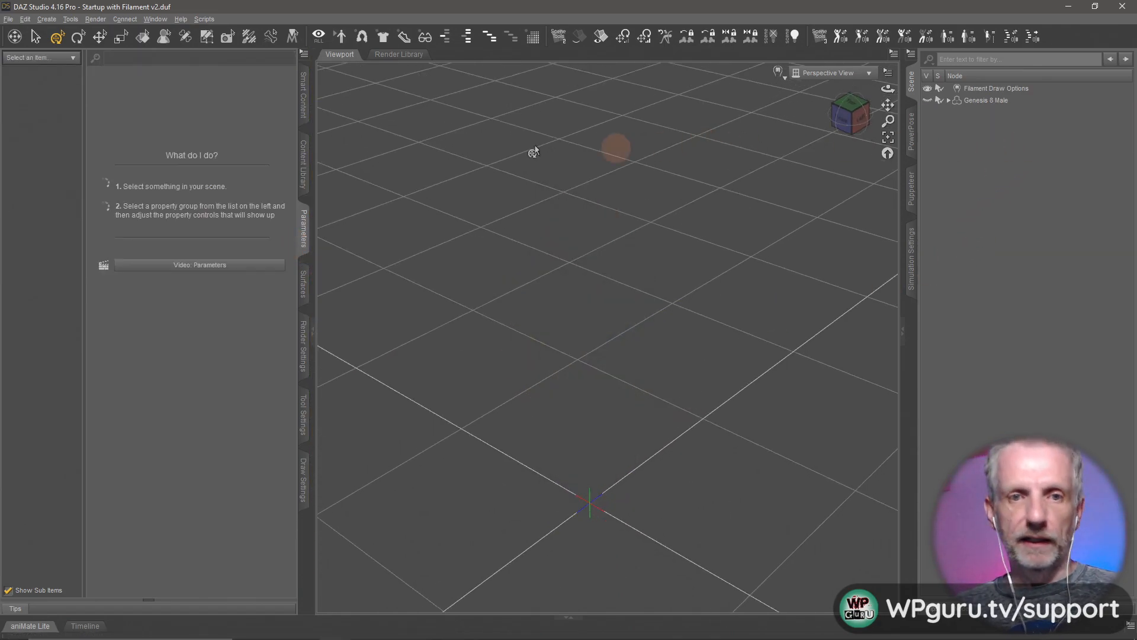
pyautogui.click(9, 19)
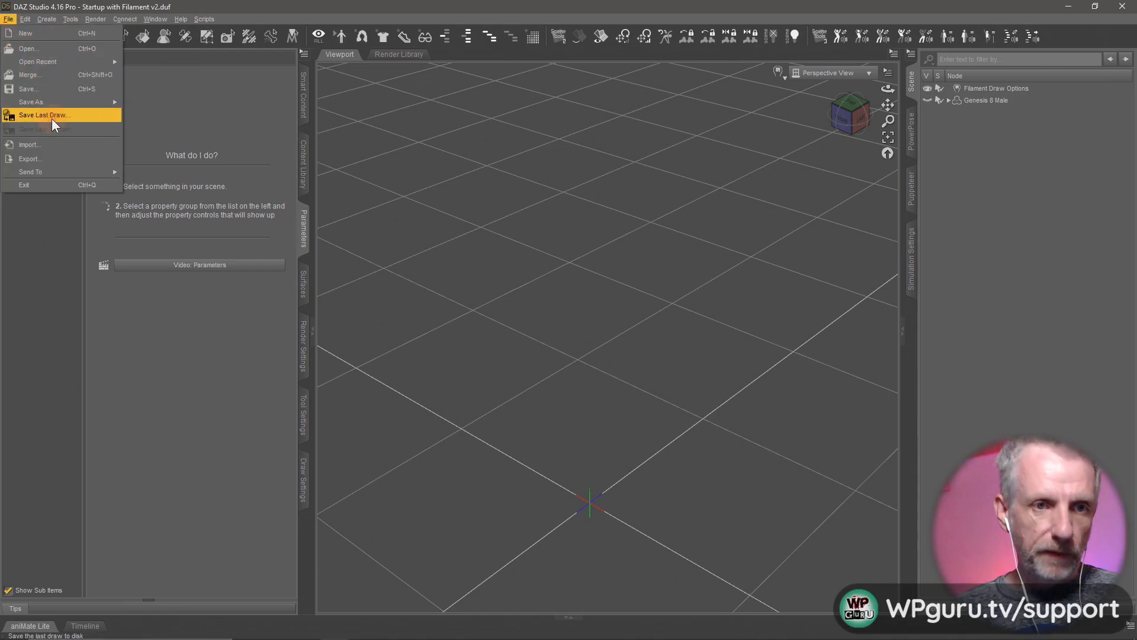
pyautogui.click(71, 148)
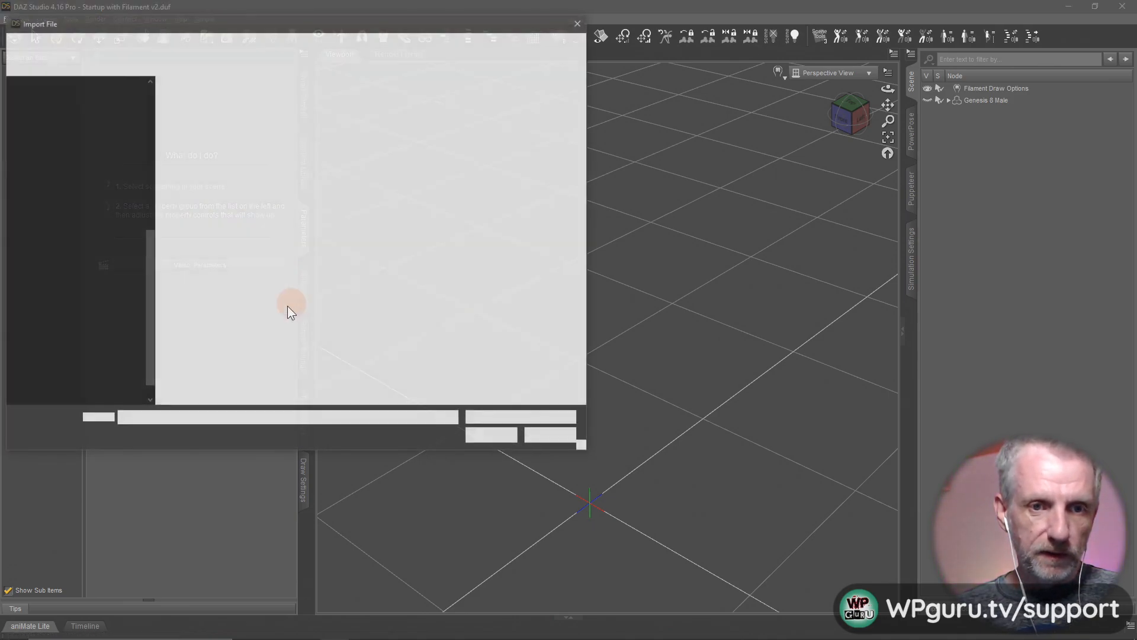
pyautogui.click(551, 439)
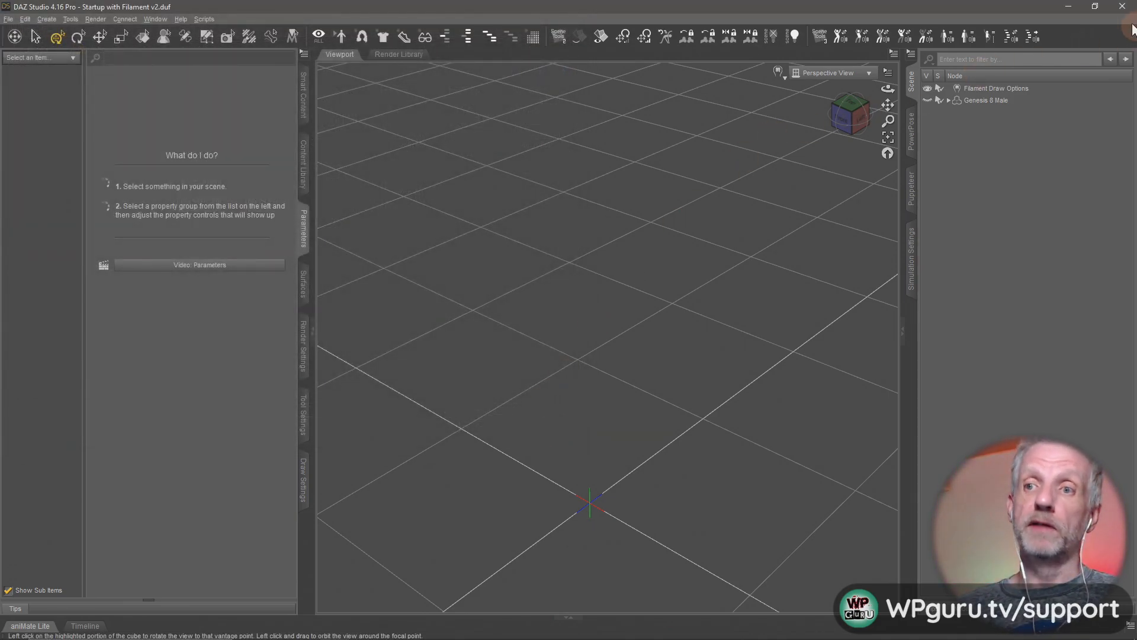
# - Close DAZ Studio without saving the scene, and save the Kids 01.blend file in Blender
pyautogui.click(1124, 7)
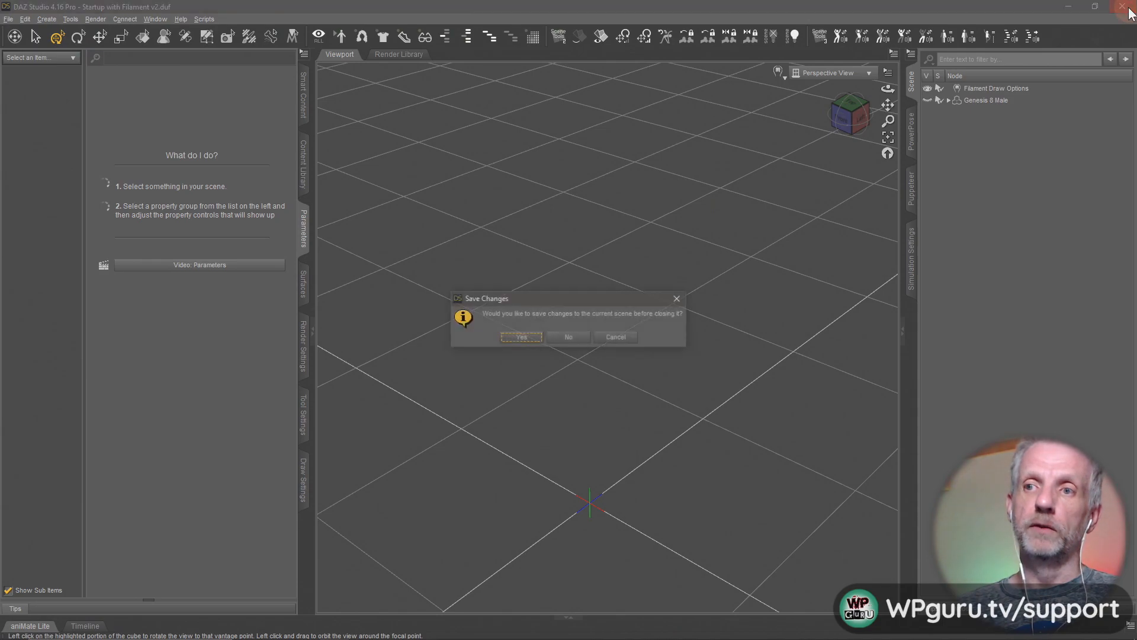
pyautogui.click(568, 336)
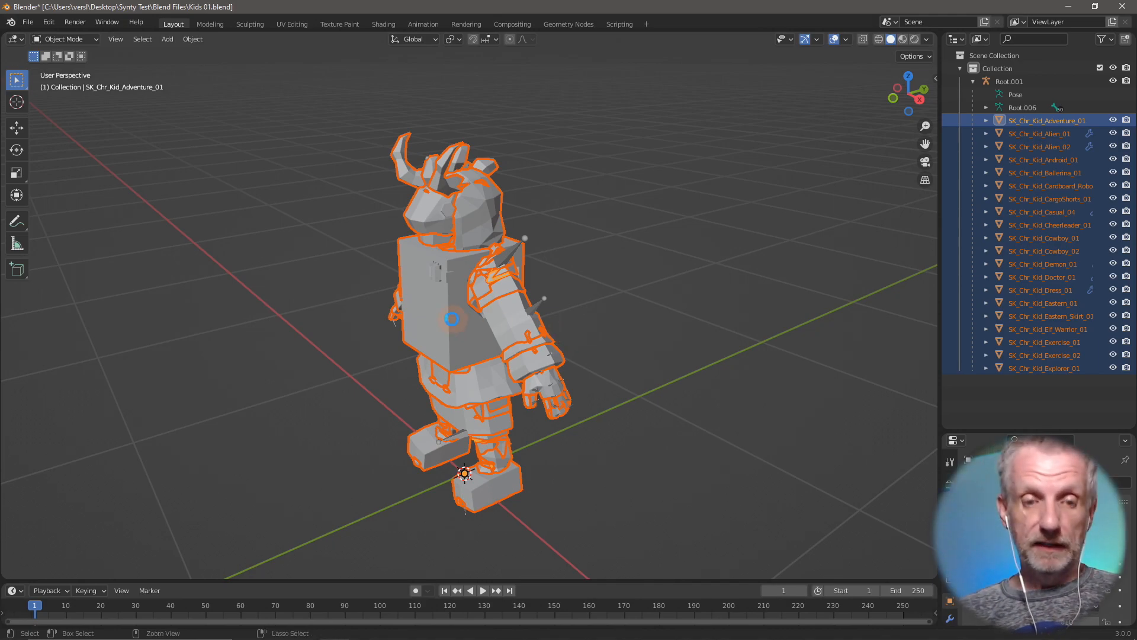
pyautogui.hotkey('ctrl', 's')
# - Minimize Blender and Wrap, and relaunch DAZ Studio 4.16 (64-bit)
pyautogui.click(1073, 5)
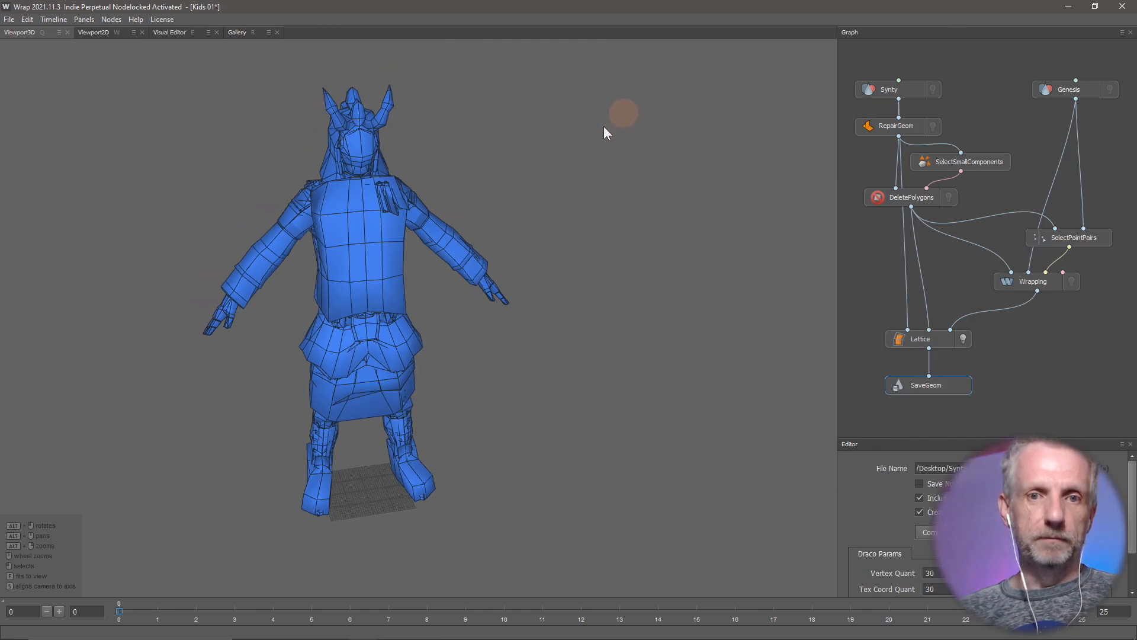
pyautogui.click(1065, 6)
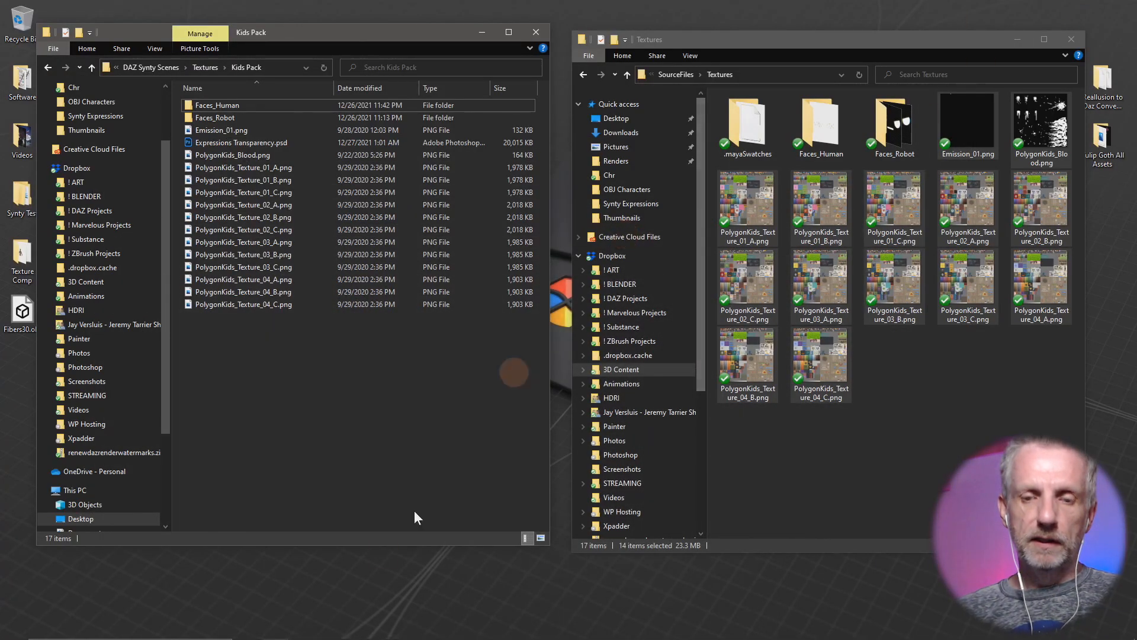
pyautogui.click(21, 631)
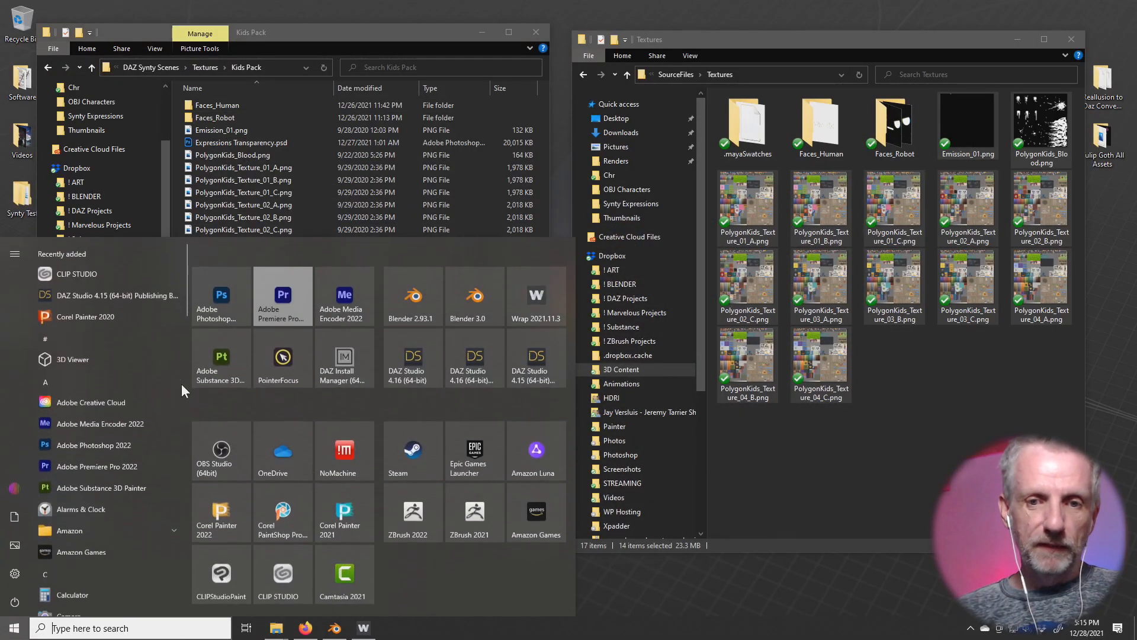
pyautogui.click(412, 365)
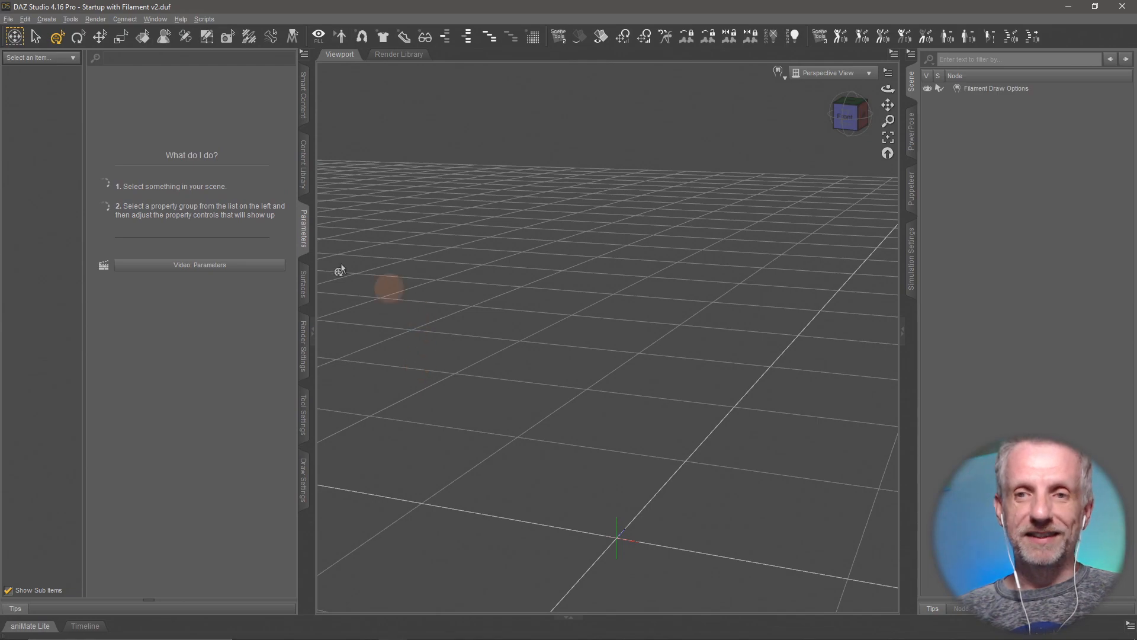
# - Import Kids 01a.obj from the Wrap Exports folder at 100% scale with the Custom preset
pyautogui.click(8, 18)
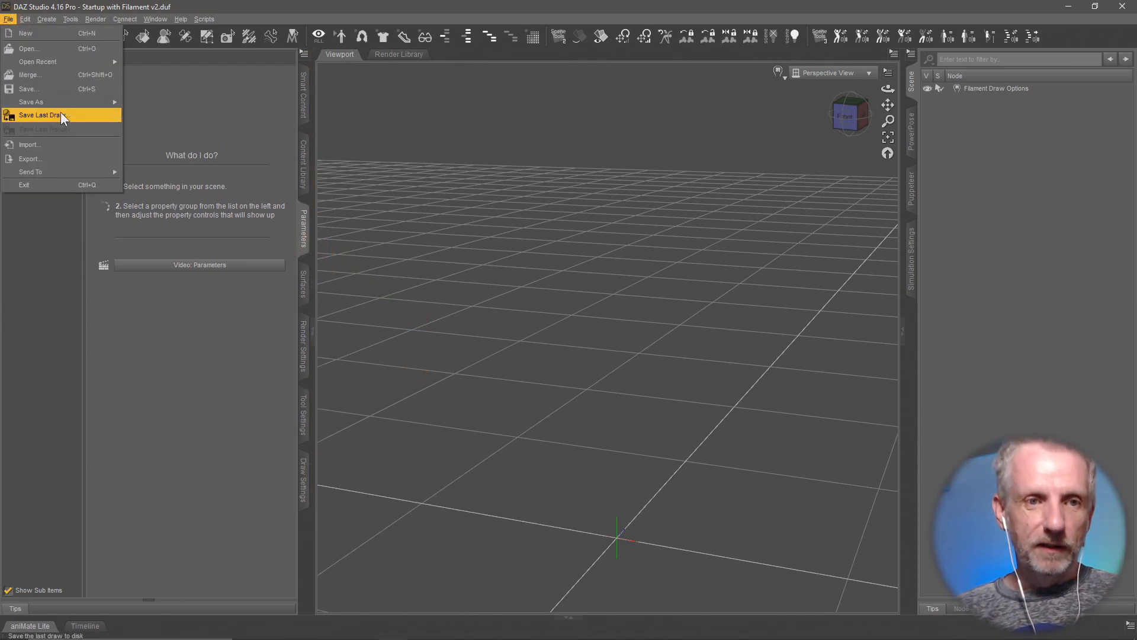
pyautogui.click(62, 141)
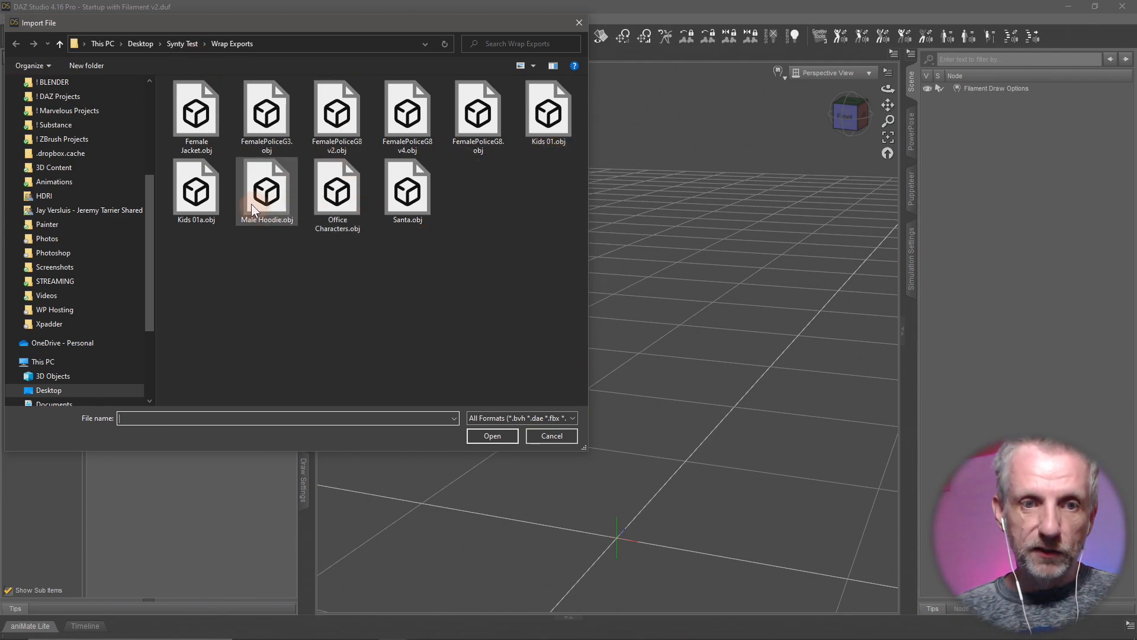
pyautogui.click(215, 195)
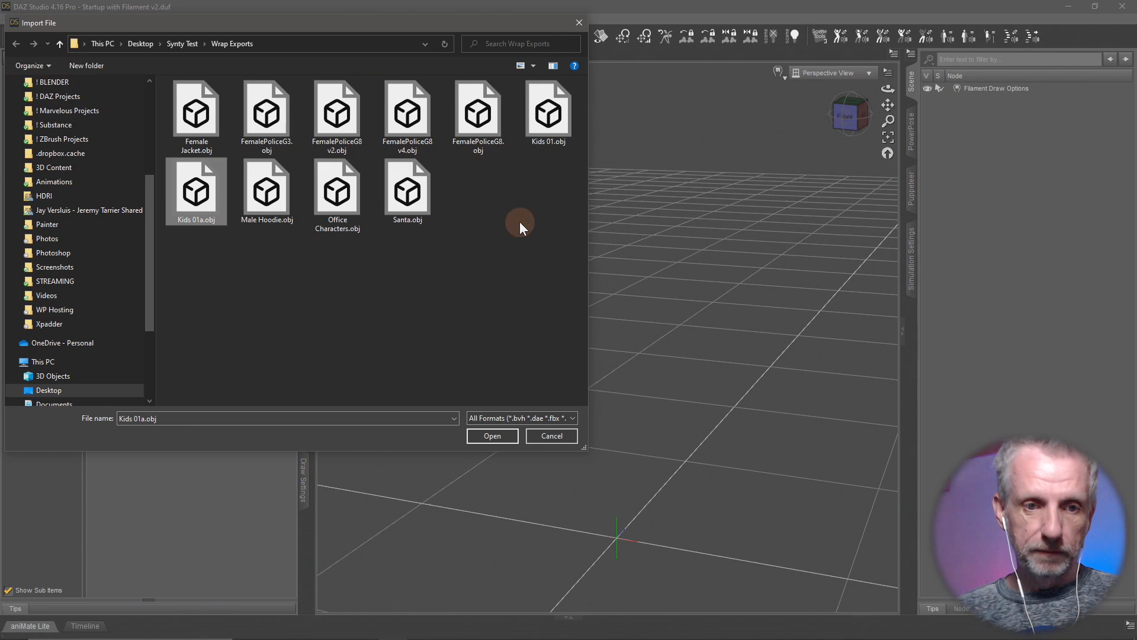
pyautogui.click(497, 435)
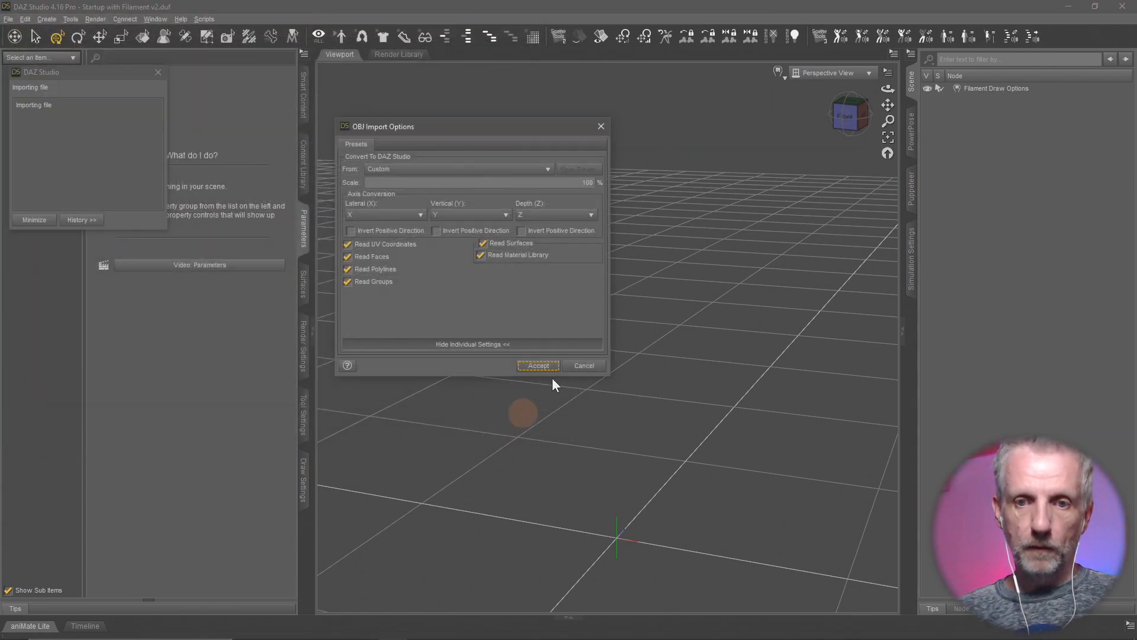
pyautogui.click(527, 363)
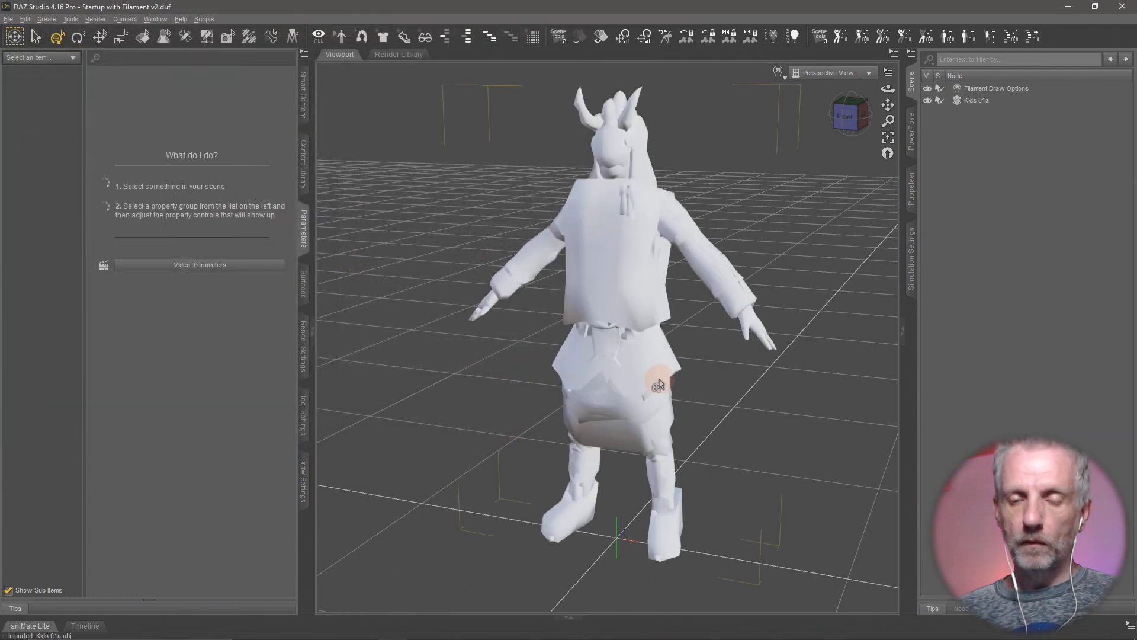
# - Turn off the Smooth property on all surfaces of the Kids 01a object
pyautogui.click(975, 100)
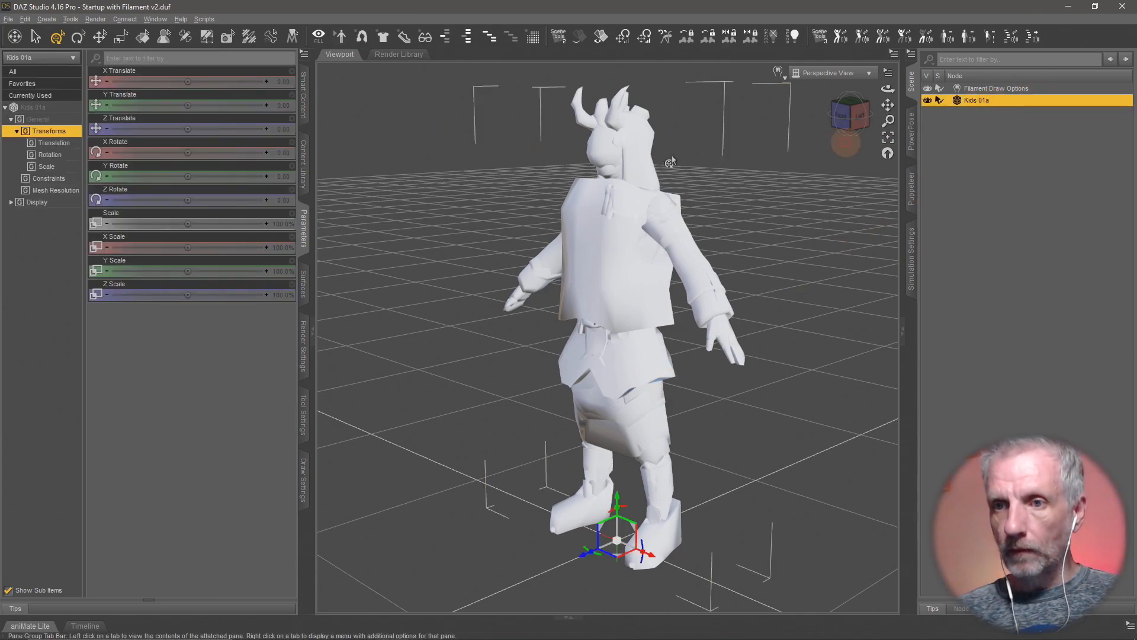
pyautogui.click(302, 290)
pyautogui.click(27, 117)
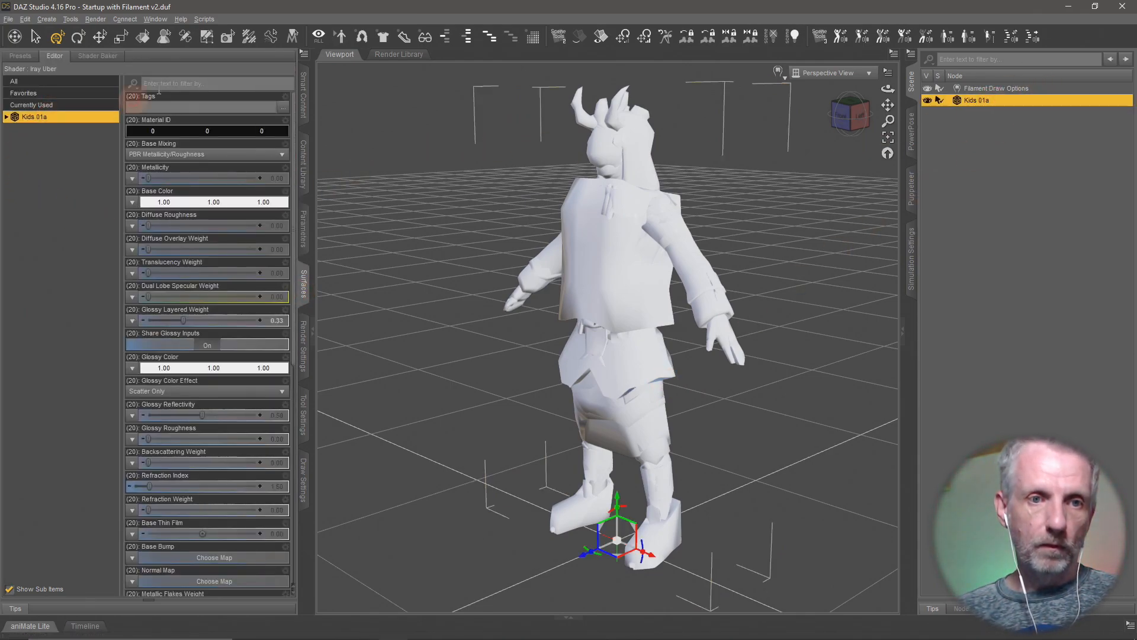
pyautogui.write('smo')
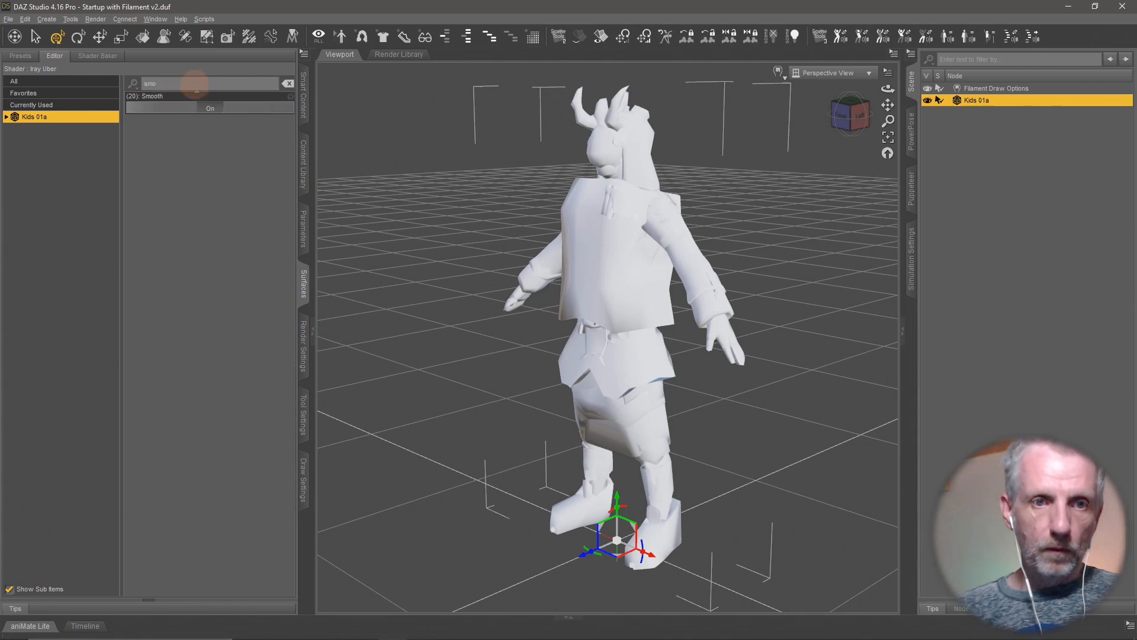
pyautogui.click(203, 108)
pyautogui.moveTo(502, 326); pyautogui.dragTo(498, 325, button='middle')
pyautogui.doubleClick(76, 118)
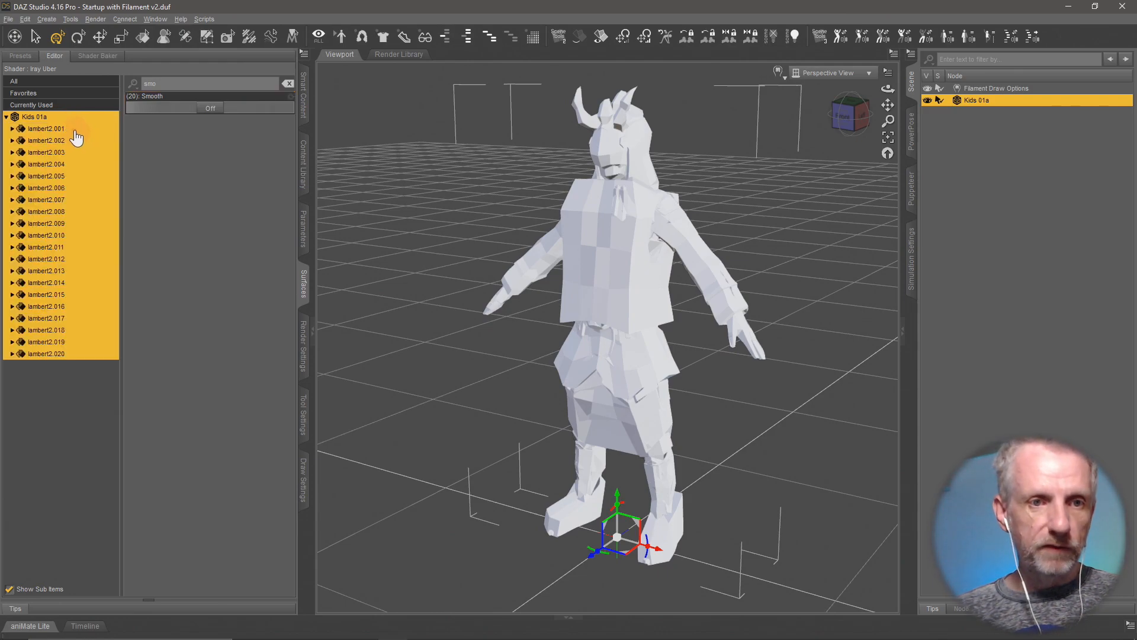
pyautogui.rightClick(61, 132)
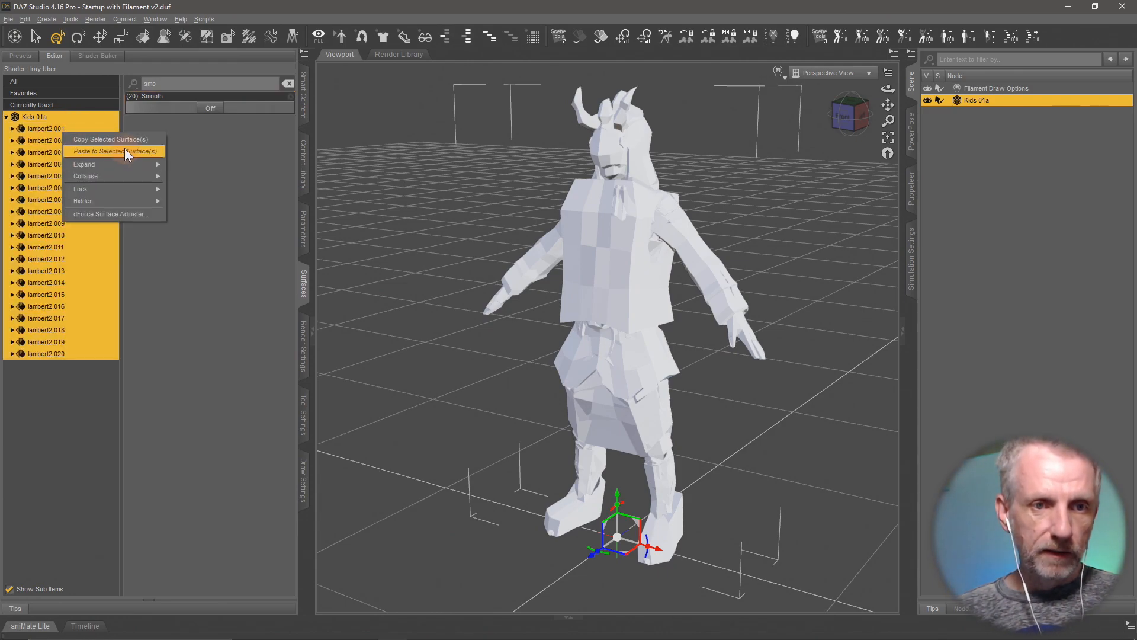
pyautogui.moveTo(616, 349)
pyautogui.mouseDown(button='middle')
pyautogui.moveTo(579, 346)
pyautogui.moveTo(605, 347)
pyautogui.mouseUp(button='middle')
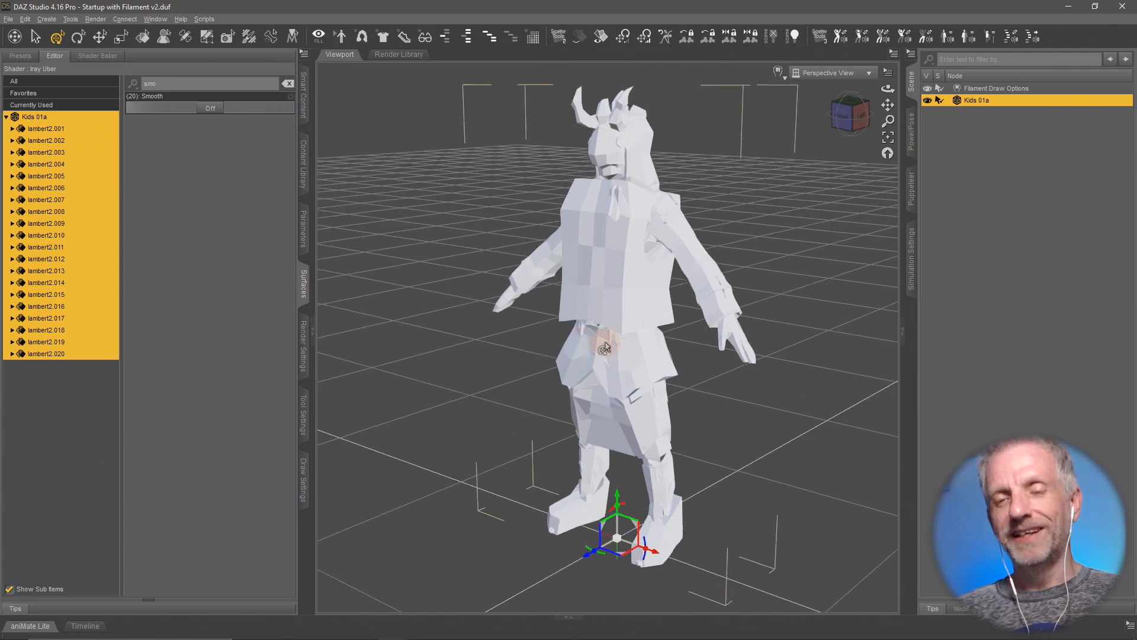
# - Load the Genesis 8 Female Dev Load figure from the Genesis 8 Starter Essentials product into the scene
pyautogui.click(305, 91)
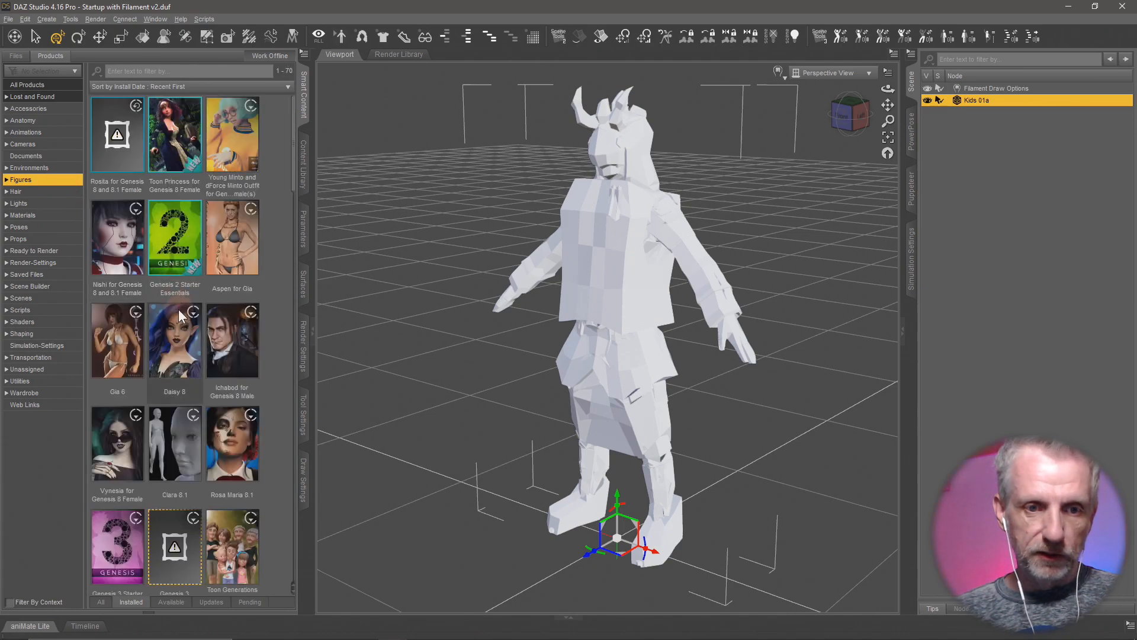
pyautogui.scroll(-15, 179, 308)
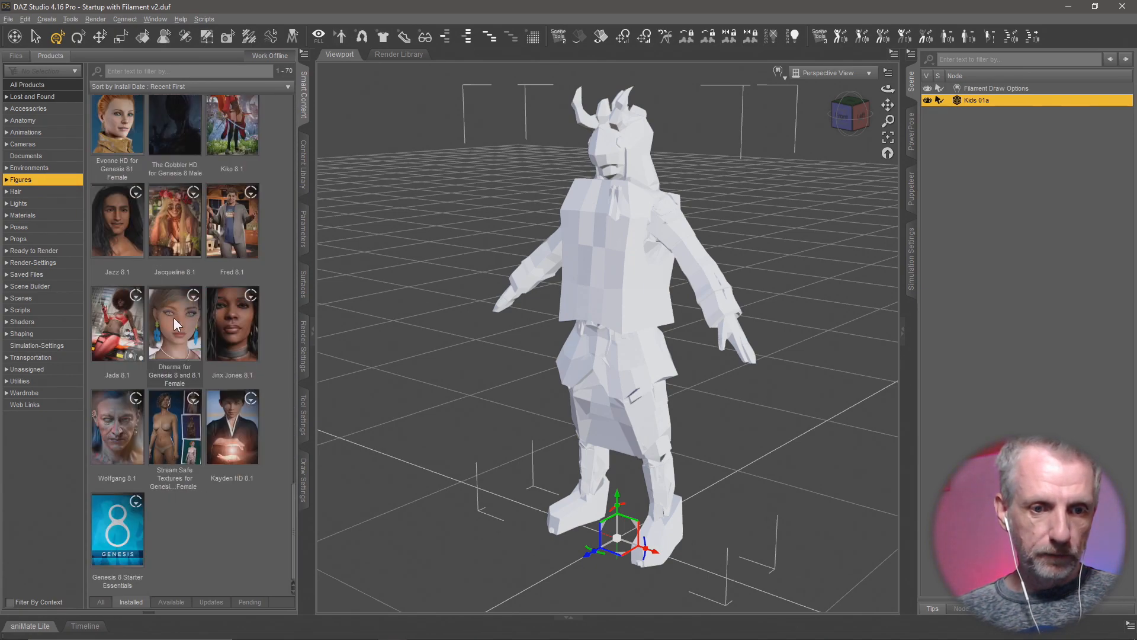
pyautogui.click(119, 508)
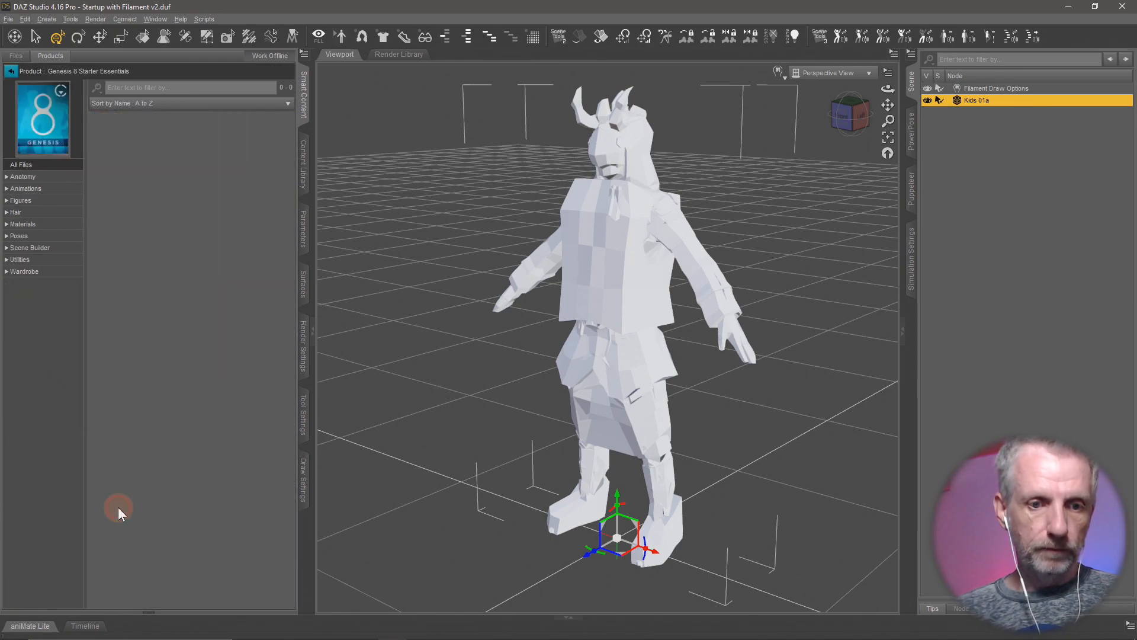
pyautogui.click(22, 201)
pyautogui.doubleClick(235, 151)
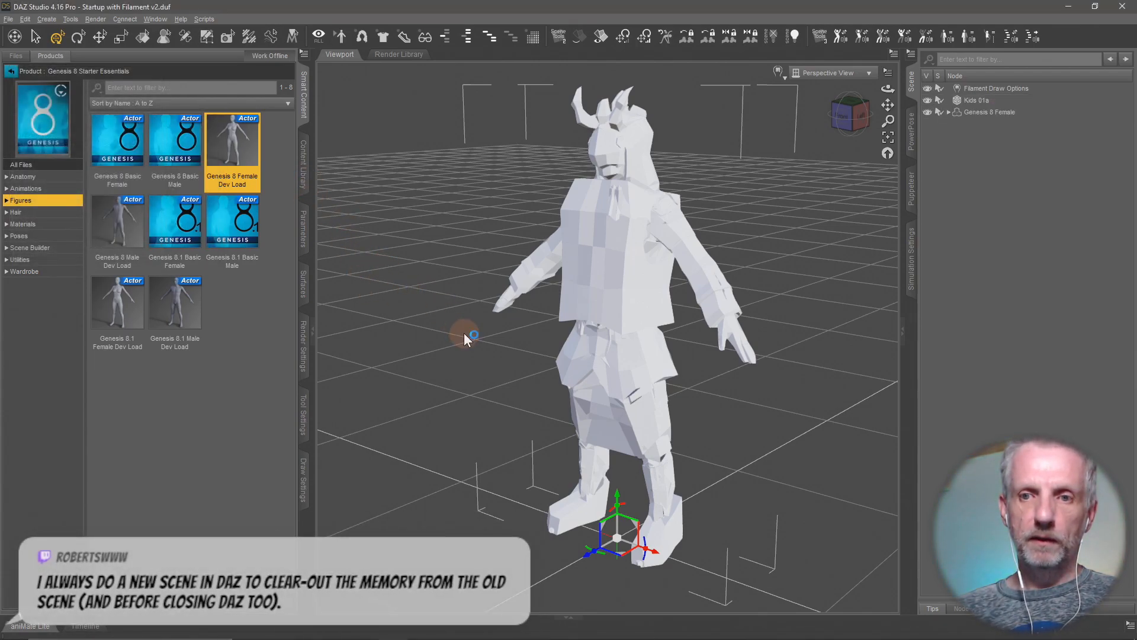
pyautogui.moveTo(461, 314)
pyautogui.keyDown('alt'); pyautogui.mouseDown()
pyautogui.moveTo(454, 299)
pyautogui.moveTo(492, 308)
pyautogui.moveTo(464, 307)
pyautogui.mouseUp(); pyautogui.keyUp('alt')
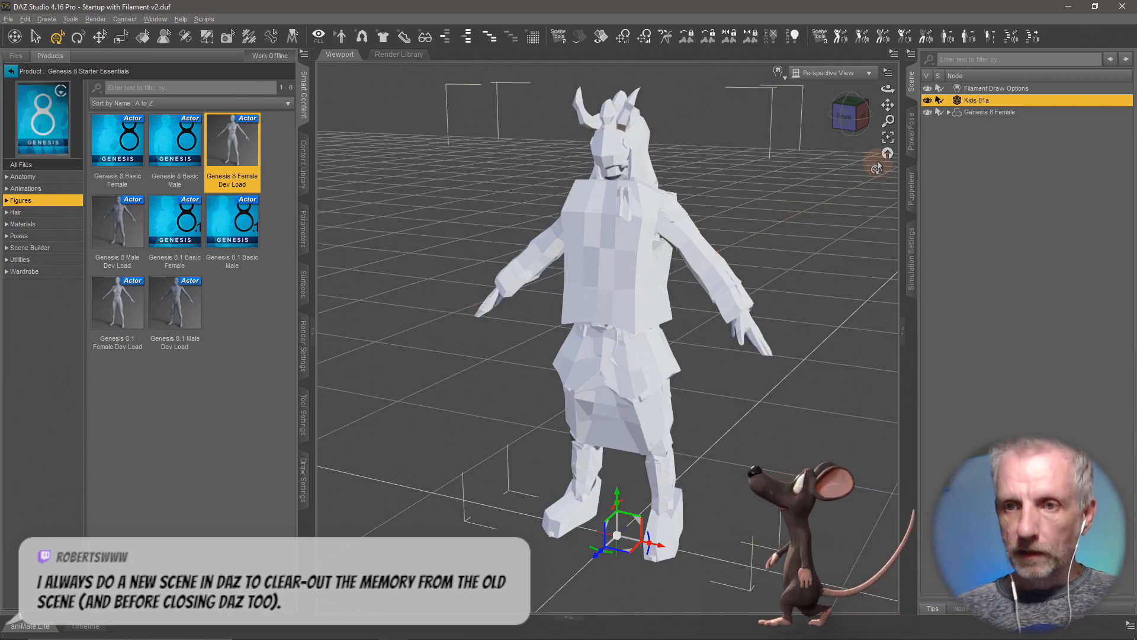
# - Set up the Transfer Utility with Genesis 8 Female as the source, Kids 01a as the target, and the full options shown
pyautogui.click(912, 54)
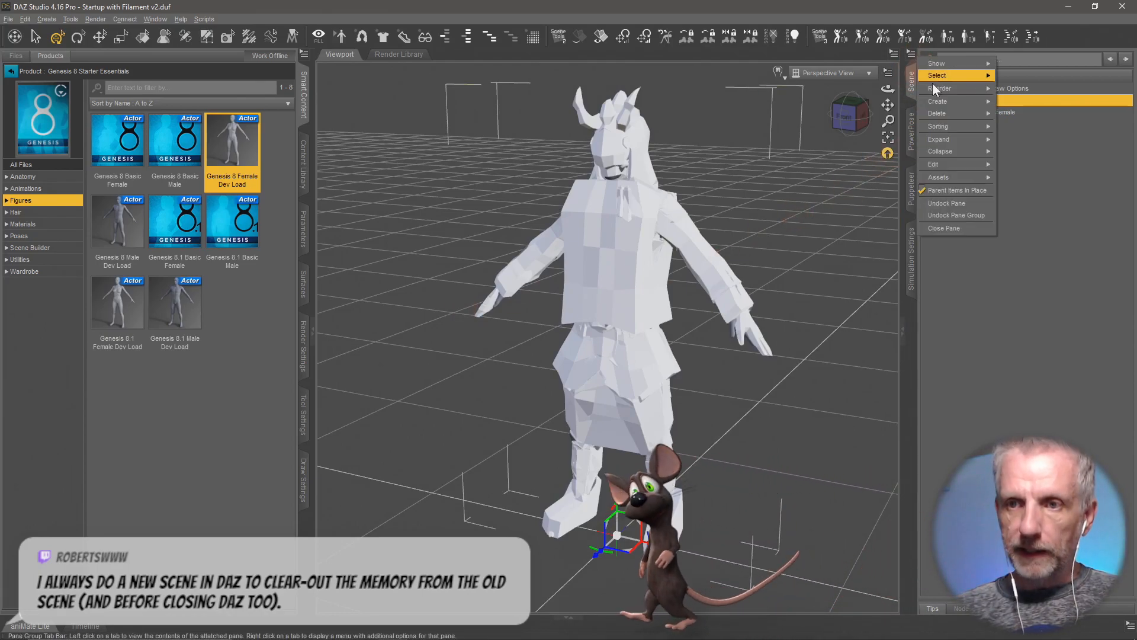
pyautogui.moveTo(946, 177)
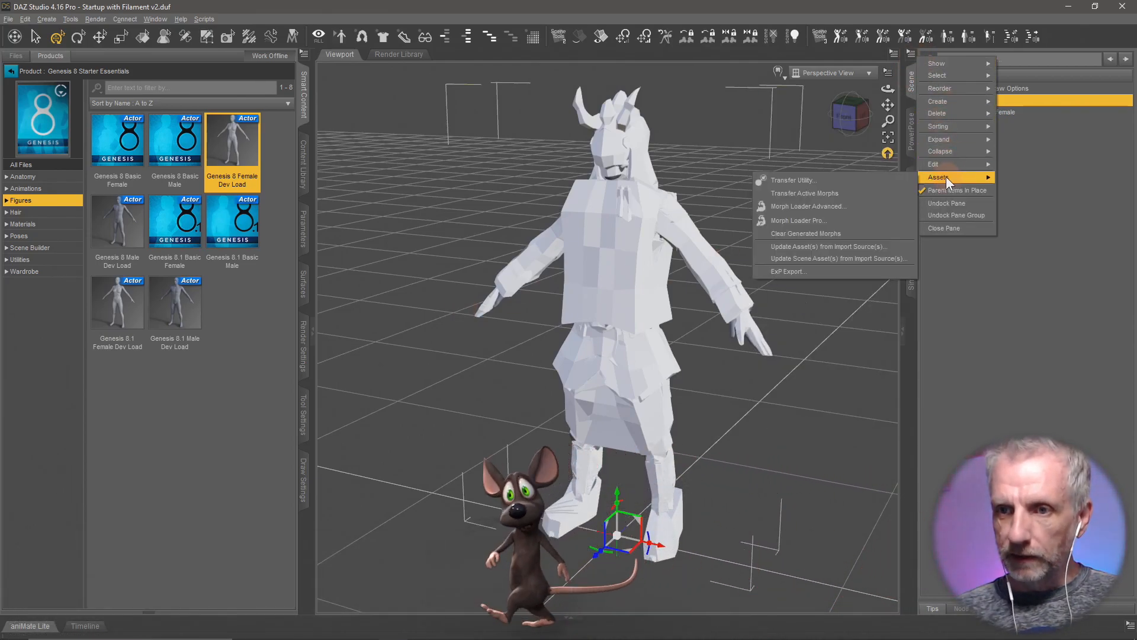
pyautogui.click(866, 179)
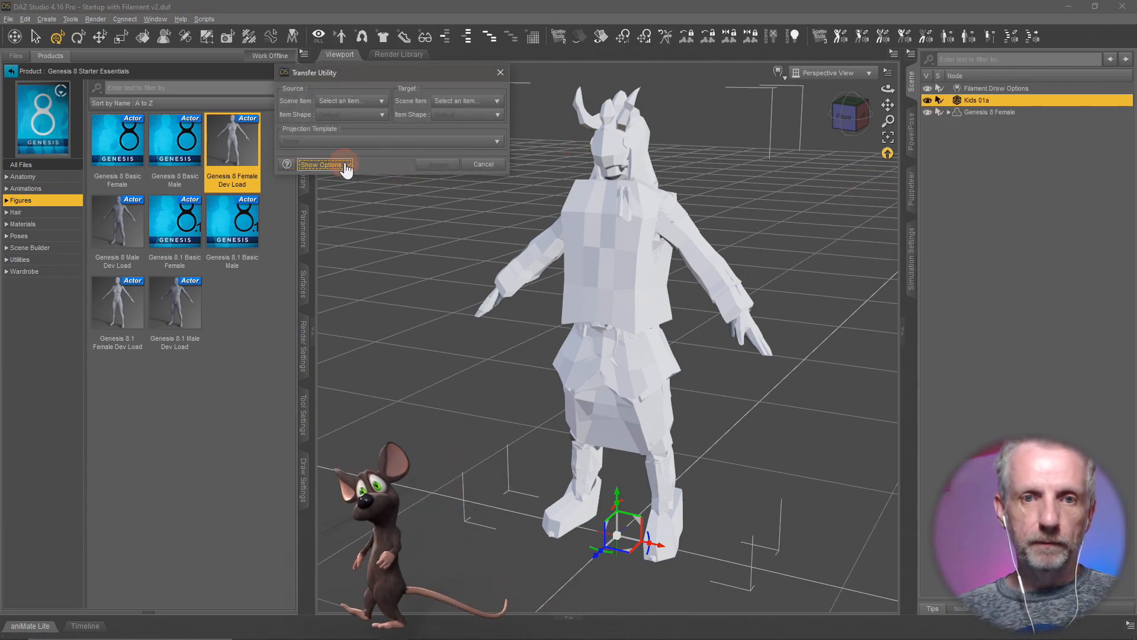
pyautogui.click(334, 164)
pyautogui.click(379, 102)
pyautogui.click(367, 140)
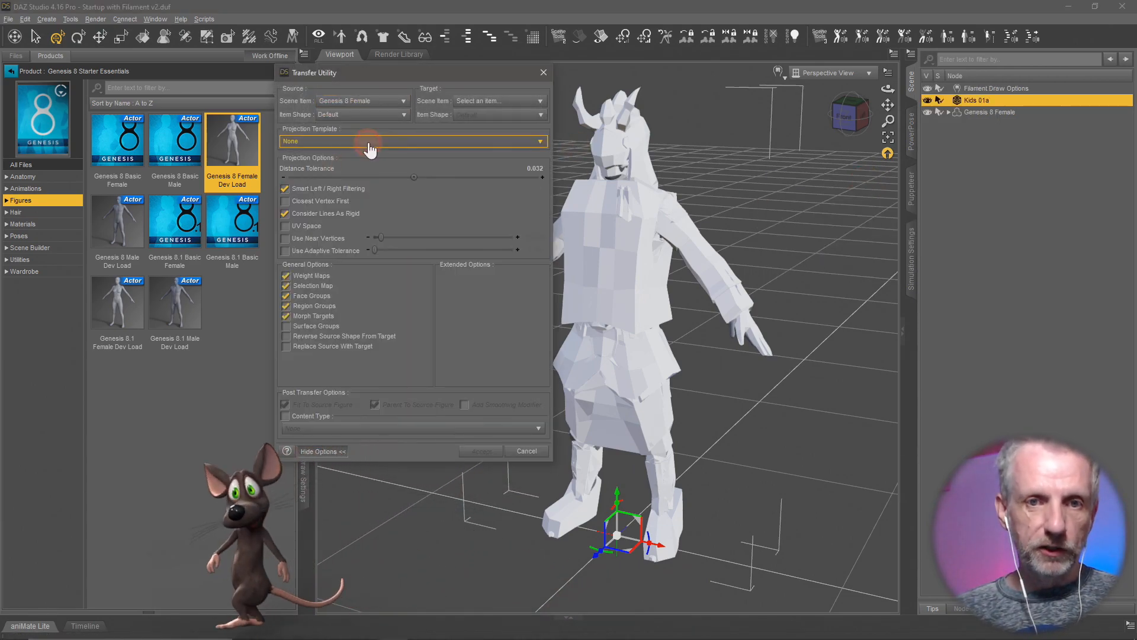
pyautogui.click(507, 102)
pyautogui.click(504, 128)
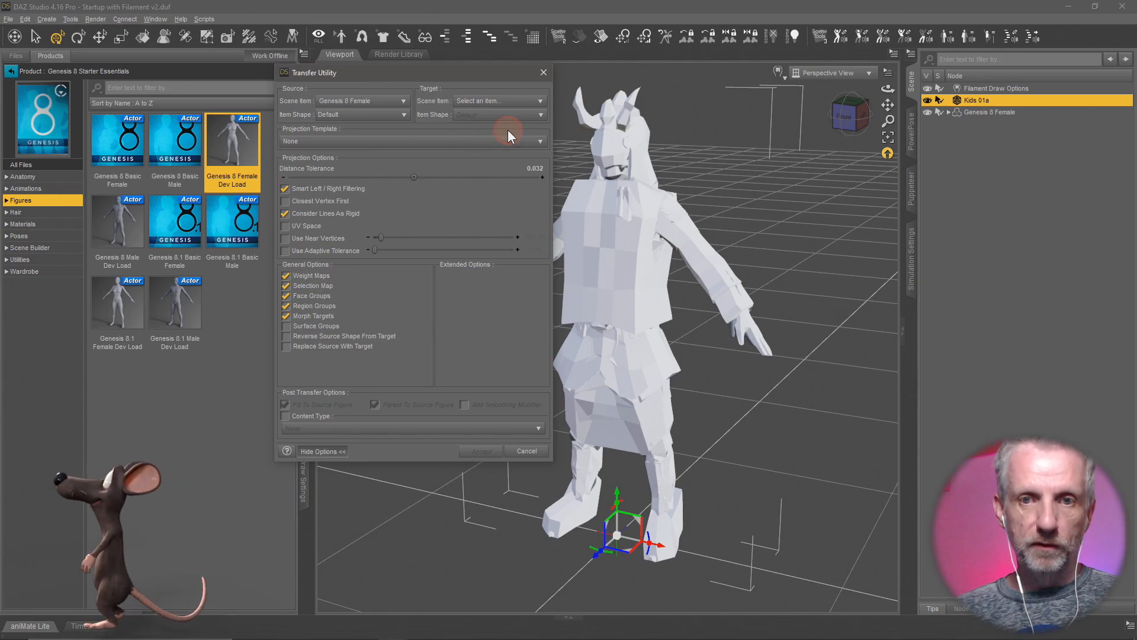
# - Disable Fit To Source Figure and Parent To Source Figure, and run the transfer onto Kids 01a
pyautogui.click(285, 404)
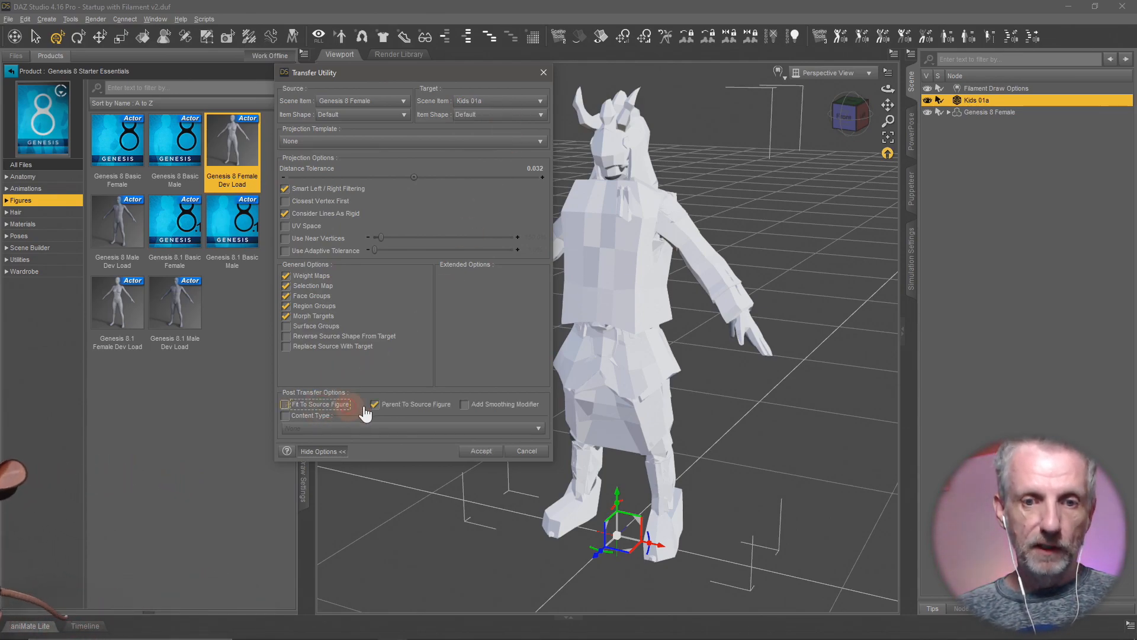
pyautogui.click(391, 405)
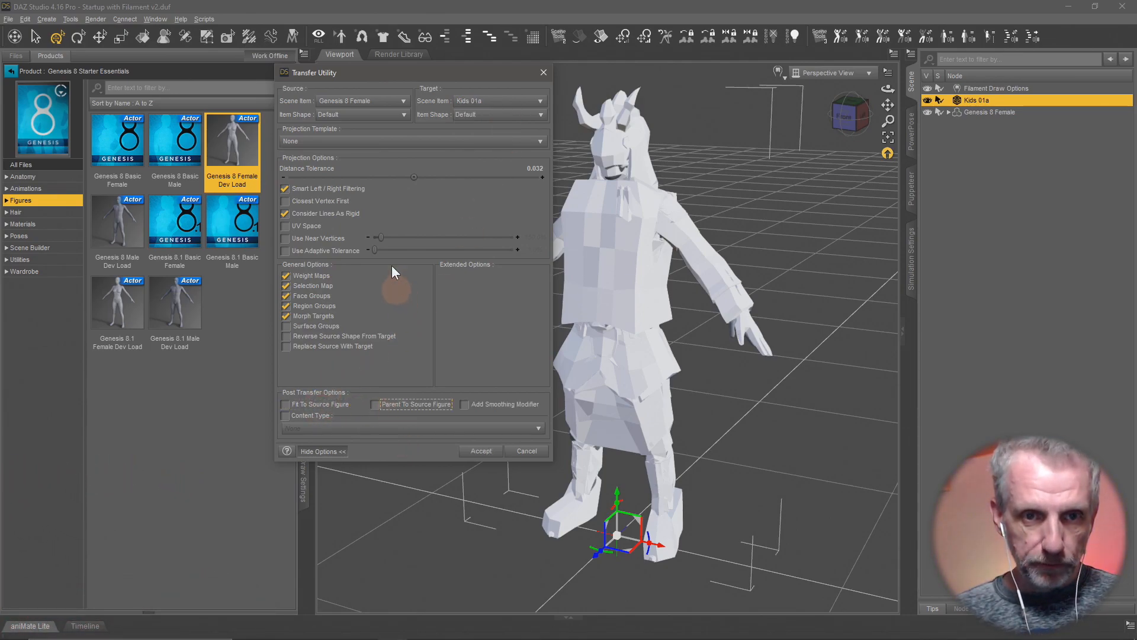
pyautogui.click(350, 188)
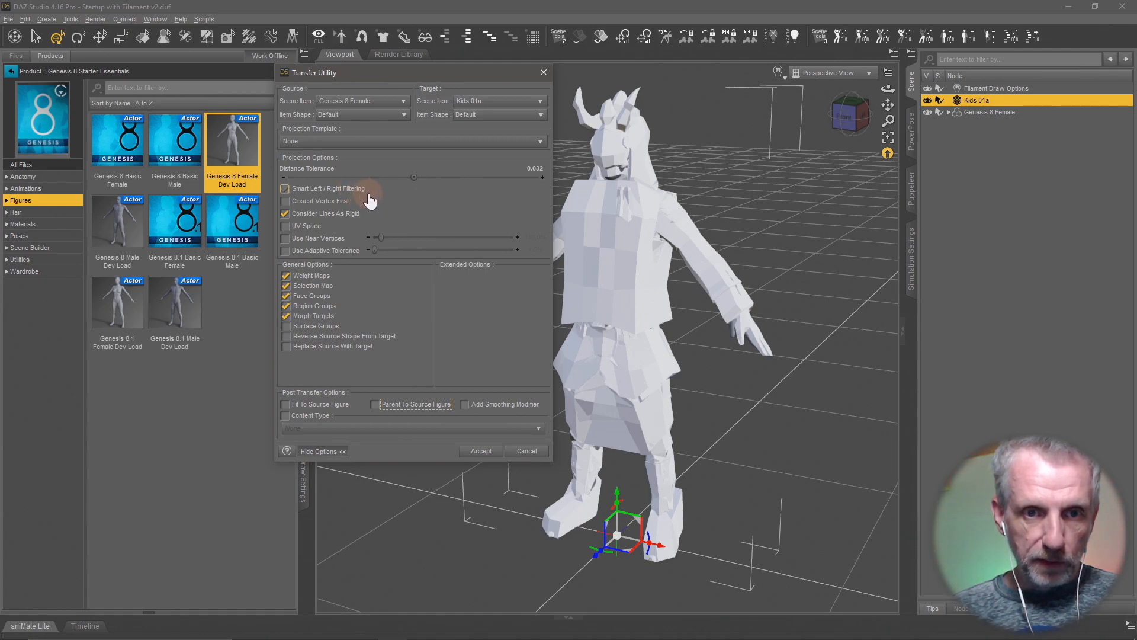
pyautogui.click(360, 223)
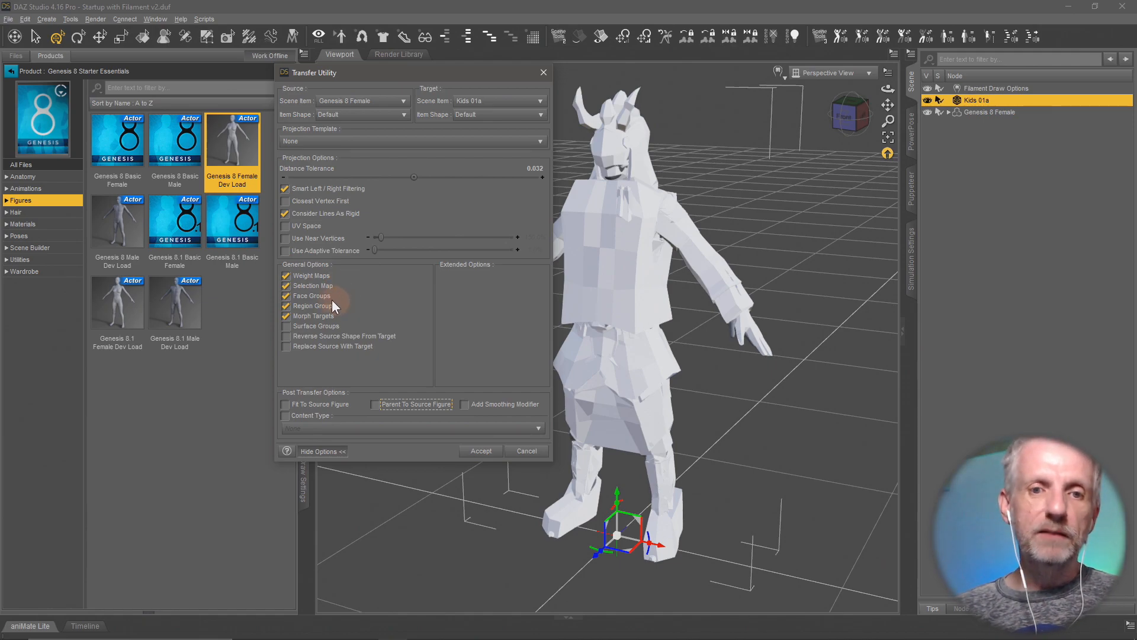
pyautogui.click(488, 453)
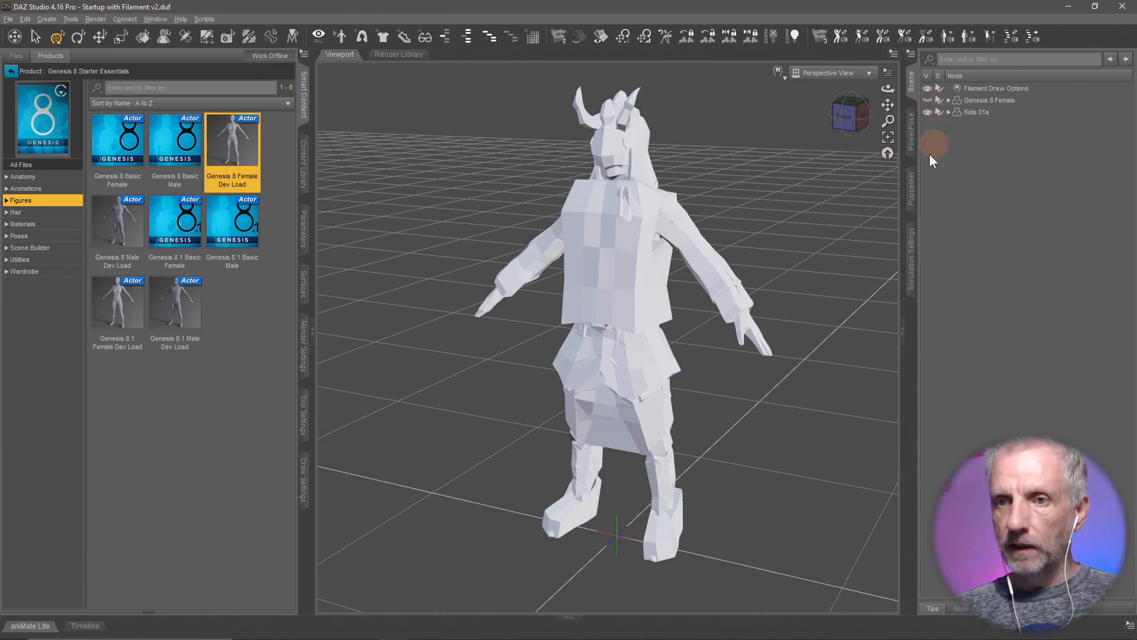
# - Test the transferred rig on Kids 01a by moving a collar joint with PowerPose and checking the mesh from several angles
pyautogui.click(988, 114)
pyautogui.moveTo(749, 248); pyautogui.dragTo(748, 243)
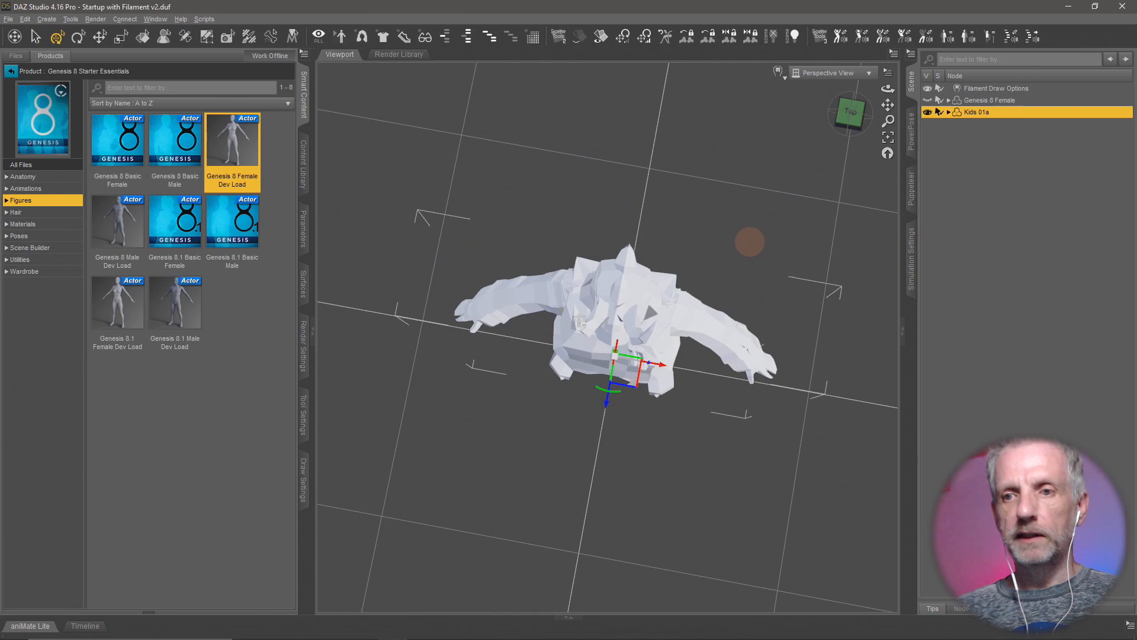
pyautogui.click(911, 141)
pyautogui.click(1022, 195)
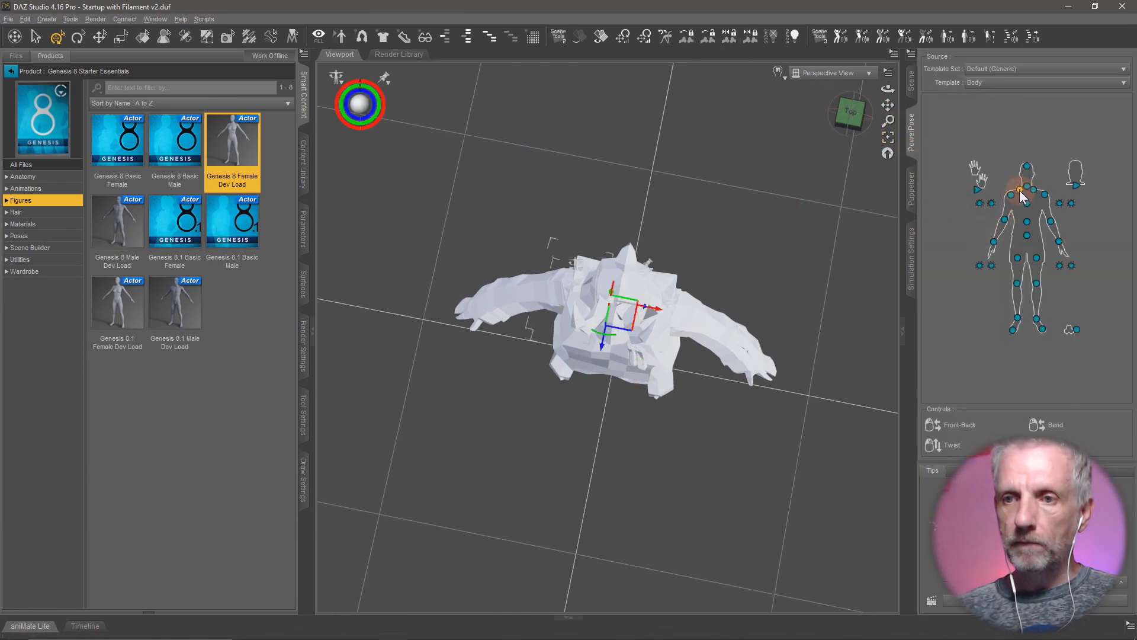
pyautogui.moveTo(1018, 191)
pyautogui.mouseDown()
pyautogui.moveTo(986, 184)
pyautogui.moveTo(1026, 181)
pyautogui.mouseUp()
pyautogui.keyDown('alt'); pyautogui.moveTo(777, 323); pyautogui.dragTo(837, 304); pyautogui.keyUp('alt')
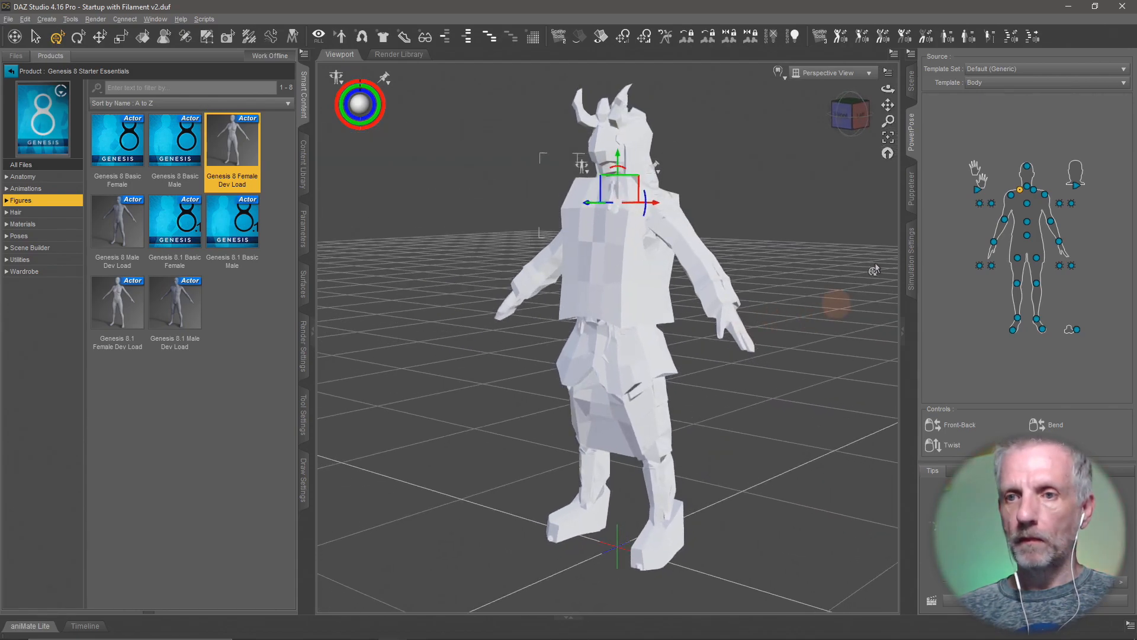
# - Load Kids 01a.obj from the OBJ Characters folder as a morph onto the Kids 01a figure using Morph Loader Pro
pyautogui.click(911, 81)
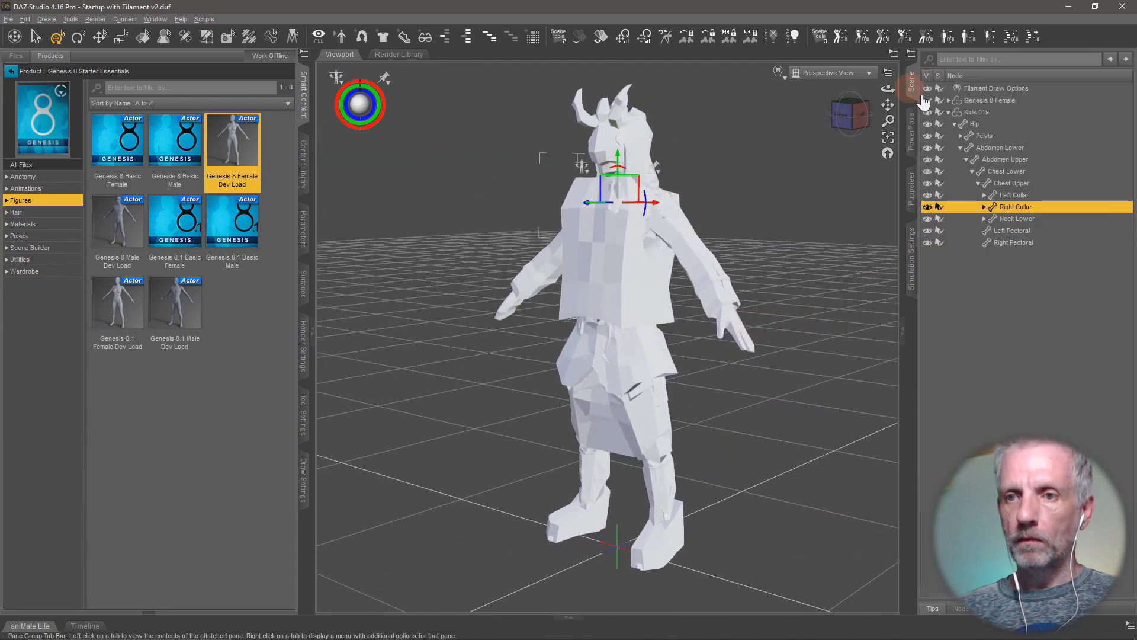
pyautogui.click(990, 114)
pyautogui.click(25, 19)
pyautogui.moveTo(87, 110)
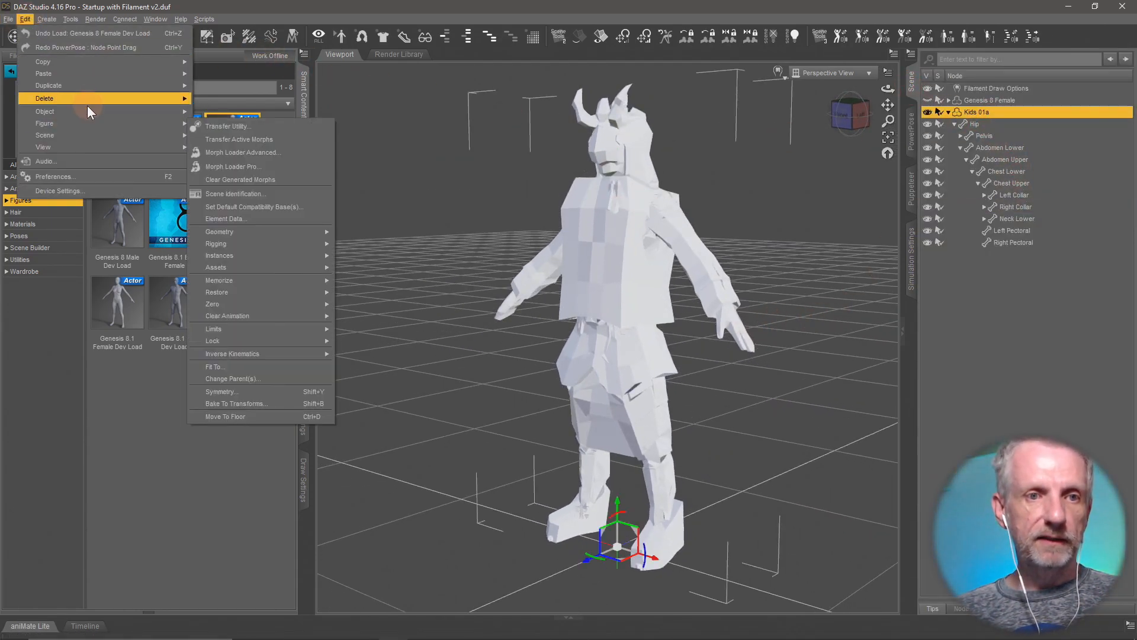
pyautogui.click(268, 143)
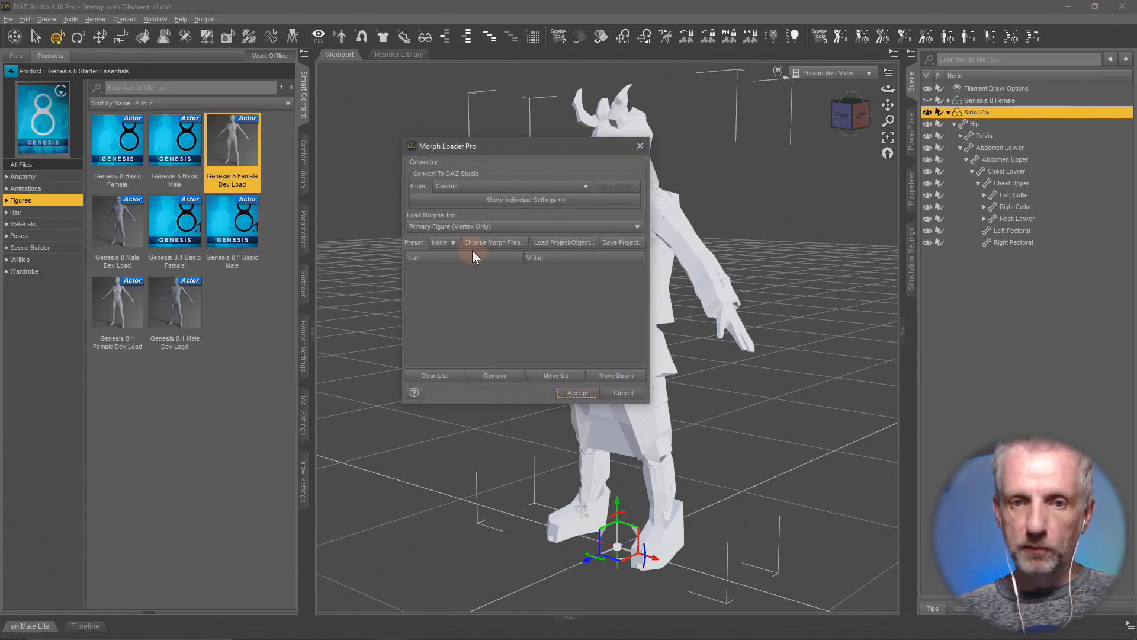
pyautogui.click(515, 248)
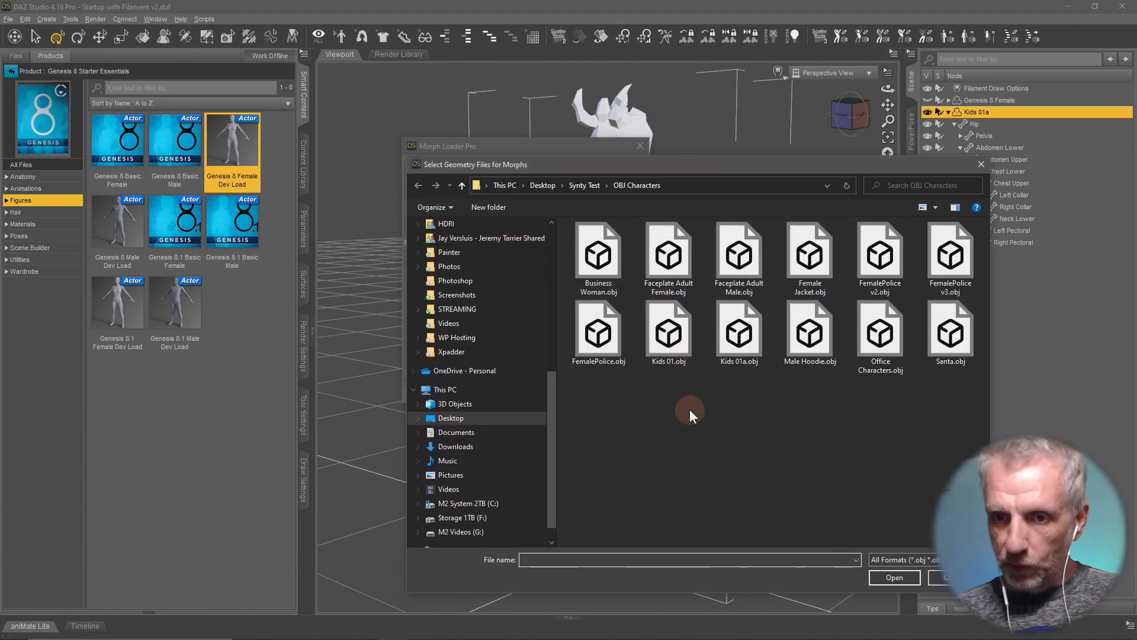
pyautogui.click(738, 330)
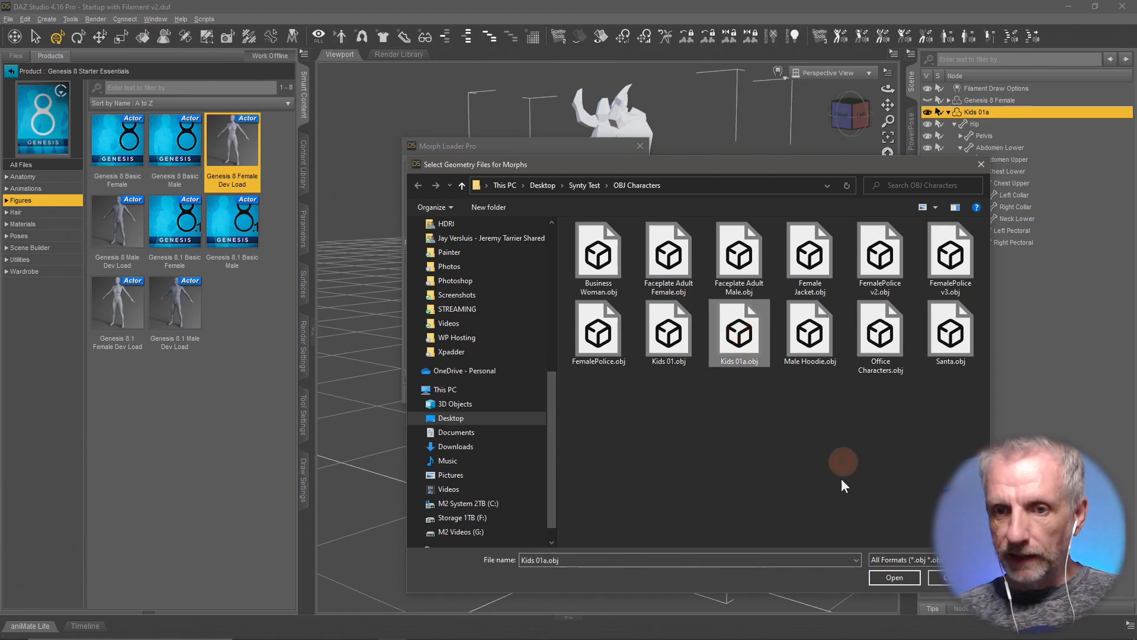
pyautogui.click(894, 577)
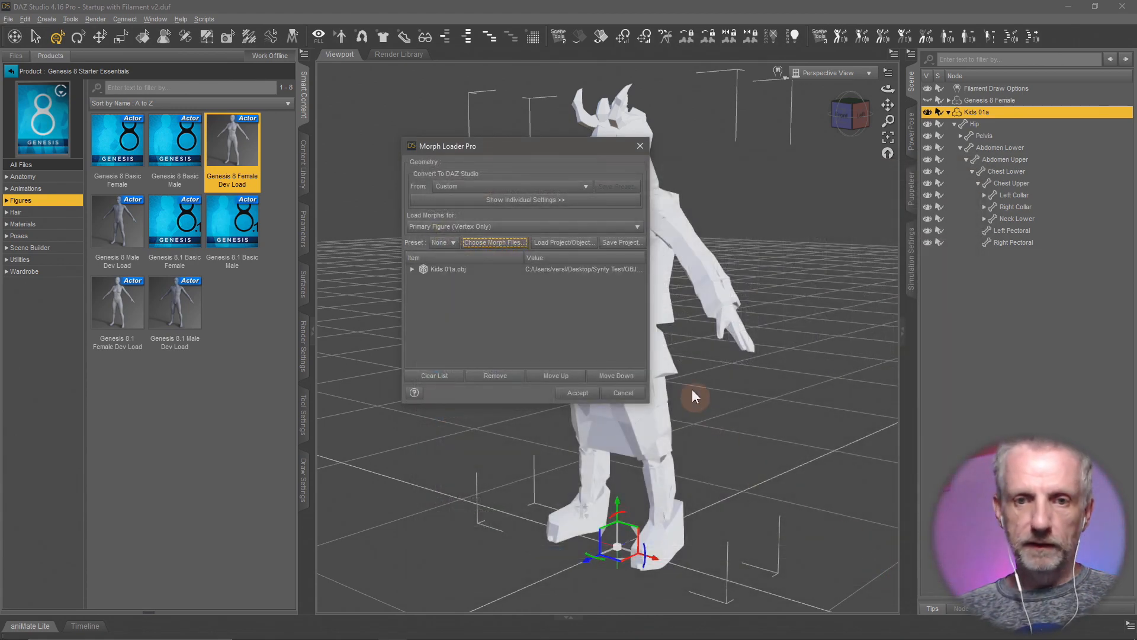
pyautogui.click(574, 394)
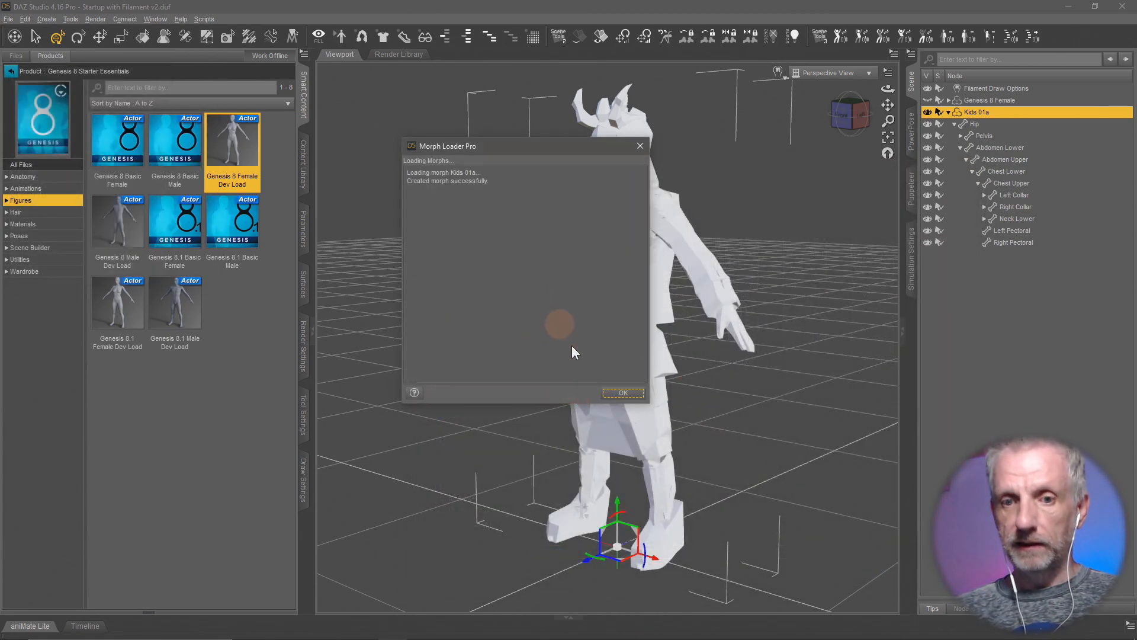
pyautogui.click(622, 394)
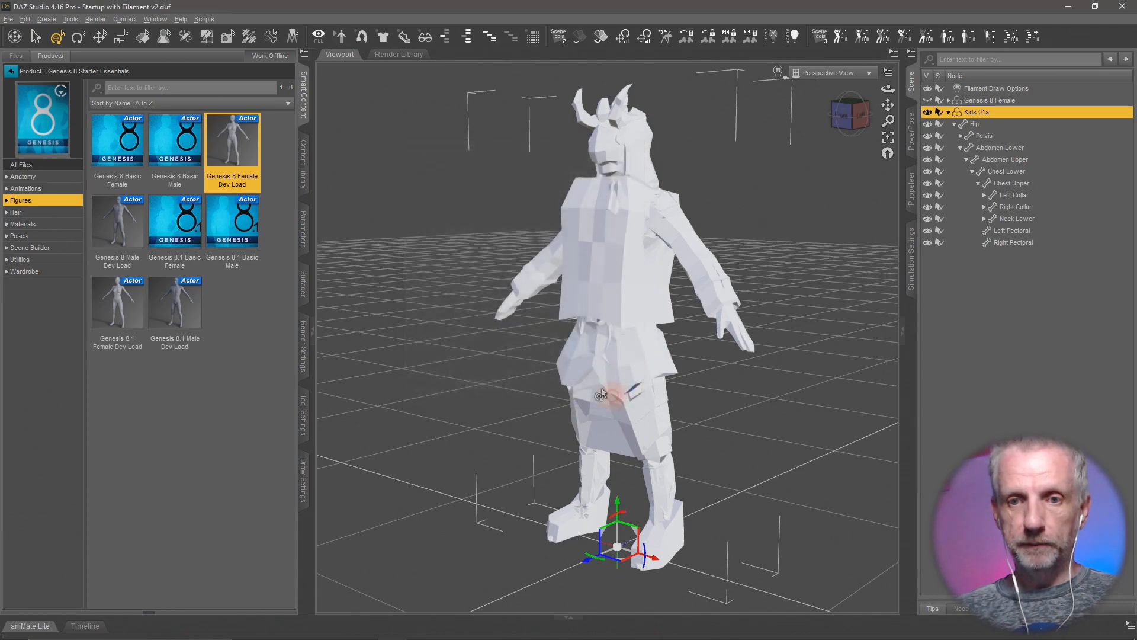
# - Dial the new Kids 01a morph to 100% on the figure and check the shape in the viewport
pyautogui.click(303, 230)
pyautogui.click(37, 226)
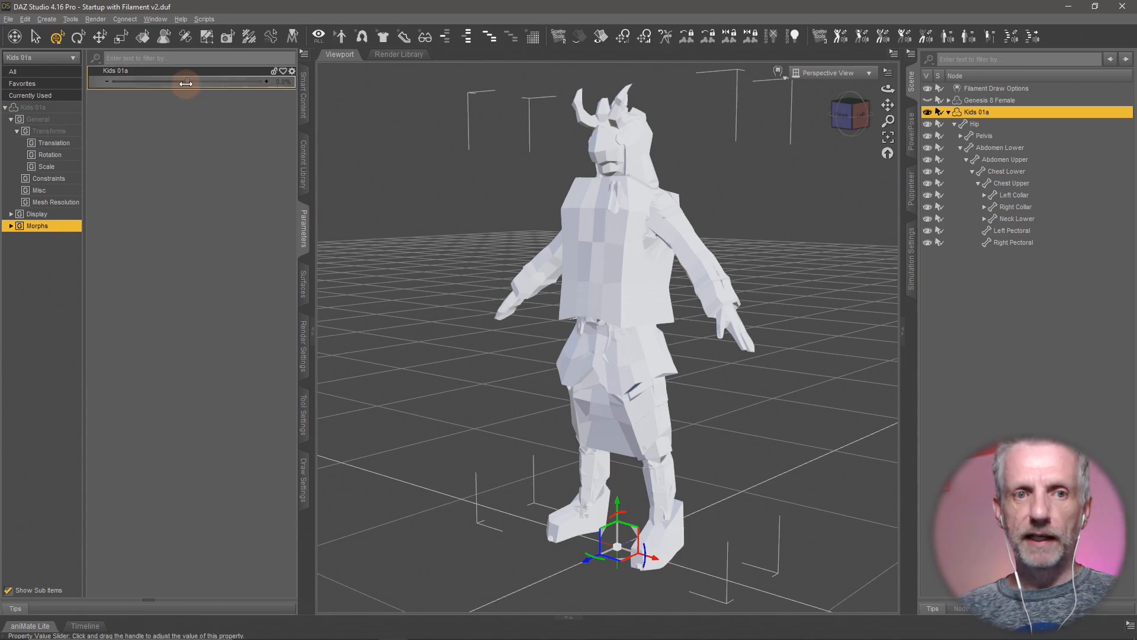
pyautogui.moveTo(185, 81); pyautogui.dragTo(329, 113)
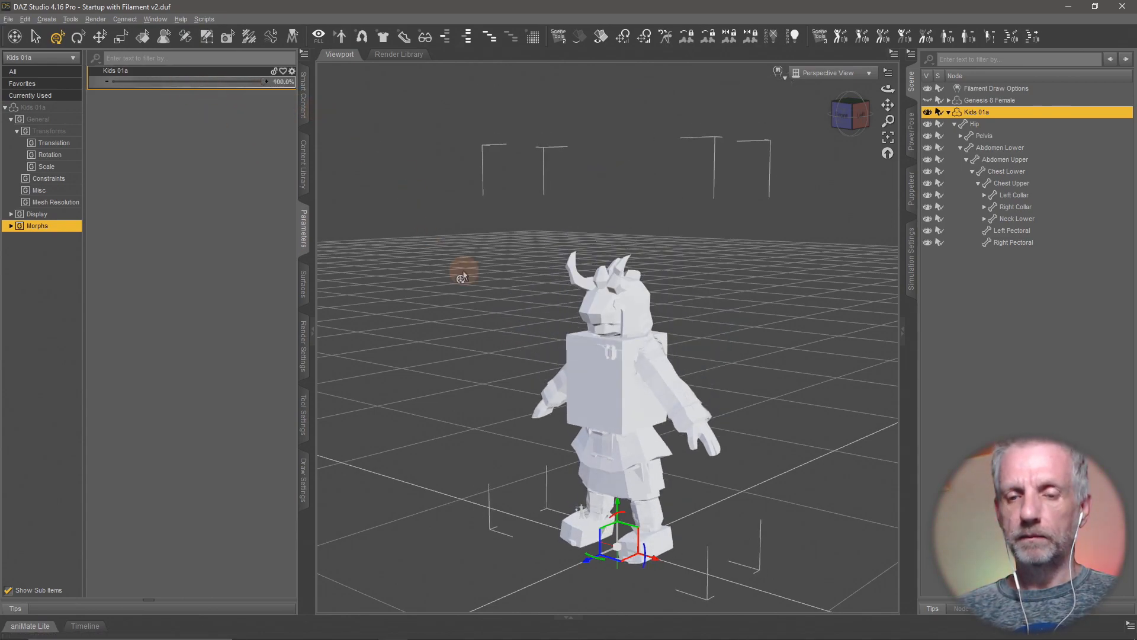
pyautogui.moveTo(465, 267)
pyautogui.keyDown('alt'); pyautogui.mouseDown()
pyautogui.moveTo(473, 282)
pyautogui.moveTo(452, 261)
pyautogui.moveTo(473, 284)
pyautogui.mouseUp(); pyautogui.keyUp('alt')
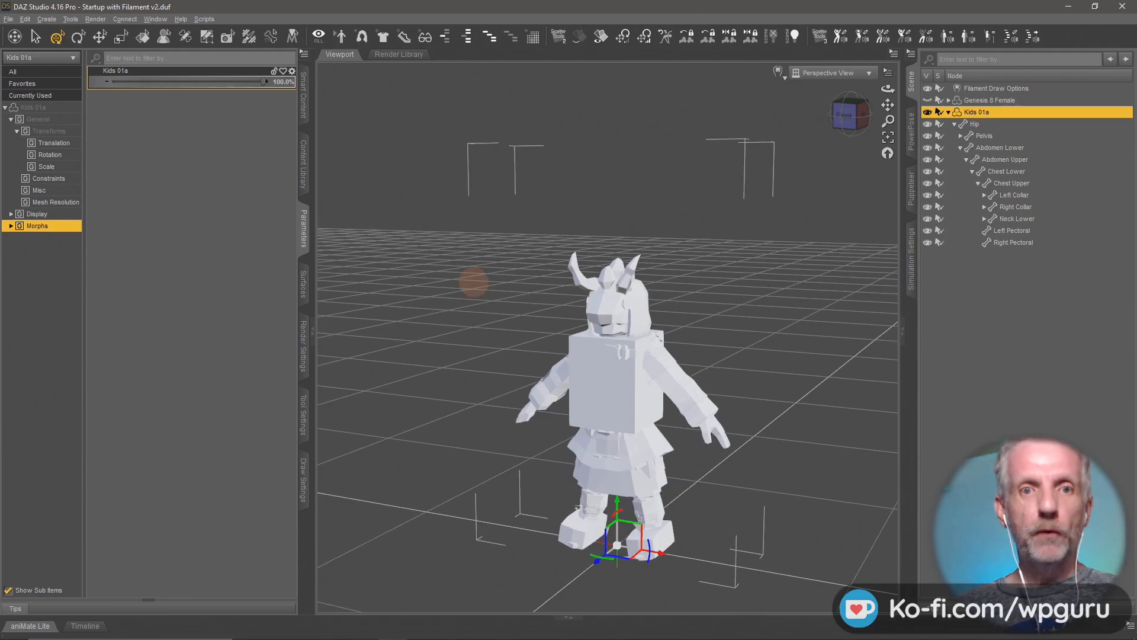
pyautogui.click(292, 70)
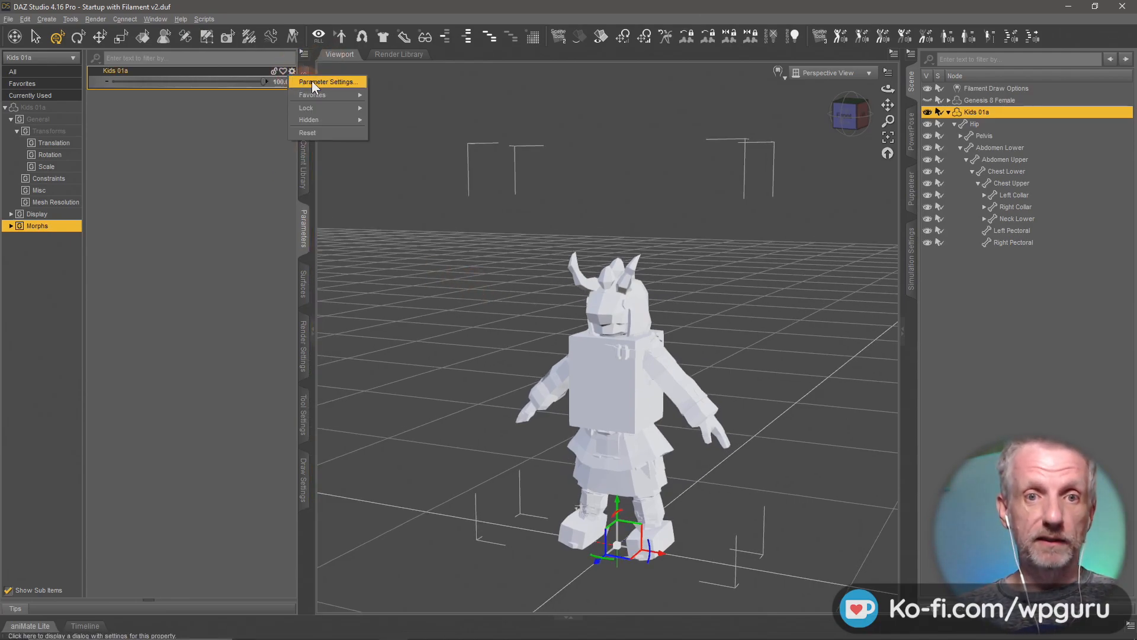
pyautogui.click(311, 80)
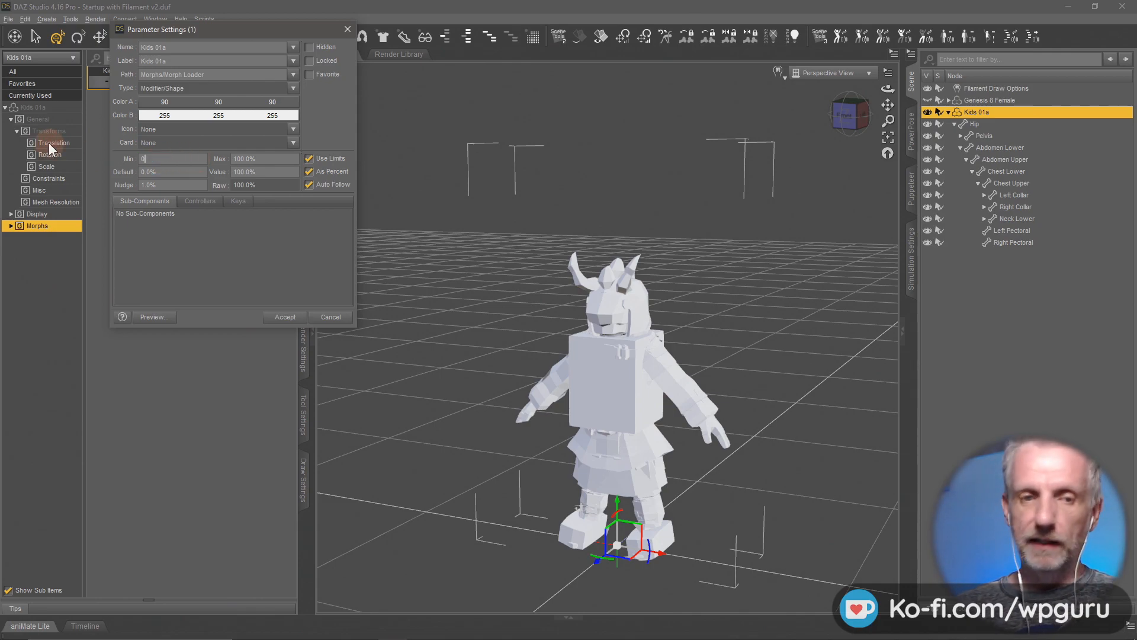
pyautogui.press('Escape')
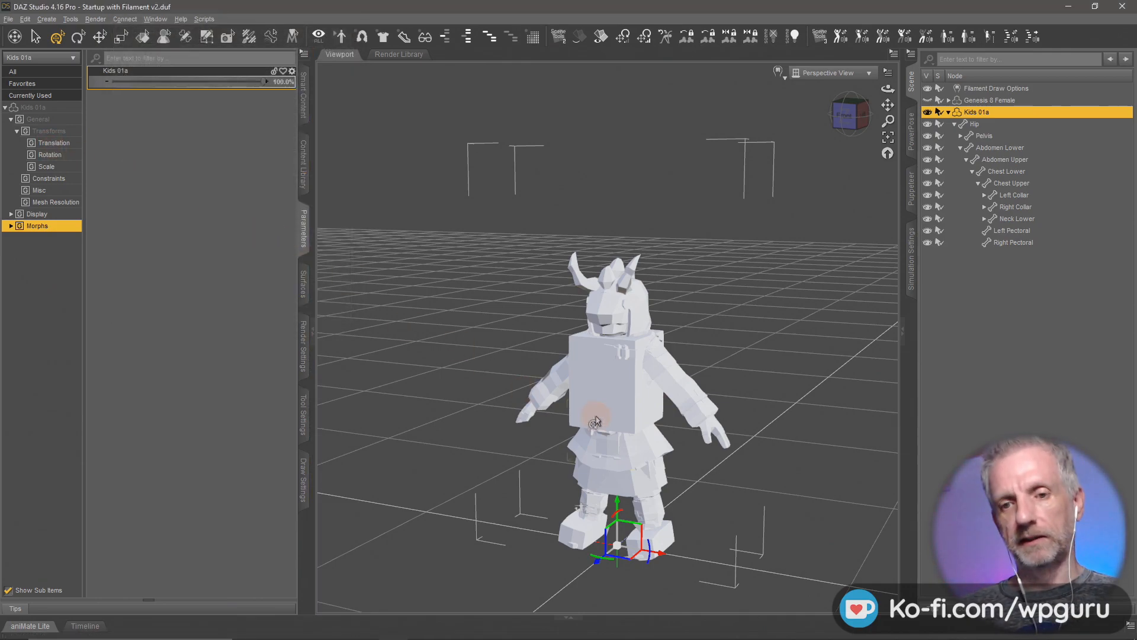
# - Inspect the morphed figure and enable Edit Mode for its parameters
pyautogui.scroll(4, 597, 420)
pyautogui.moveTo(596, 421); pyautogui.dragTo(582, 369, button='middle')
pyautogui.scroll(-1, 596, 420)
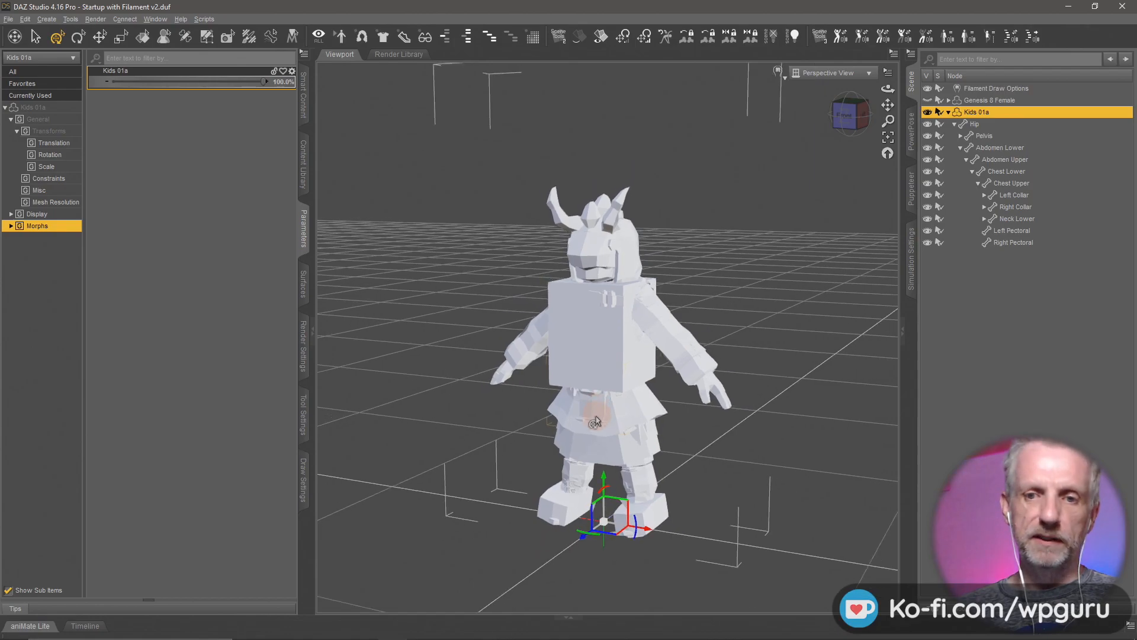
pyautogui.moveTo(596, 422); pyautogui.dragTo(482, 245, button='middle')
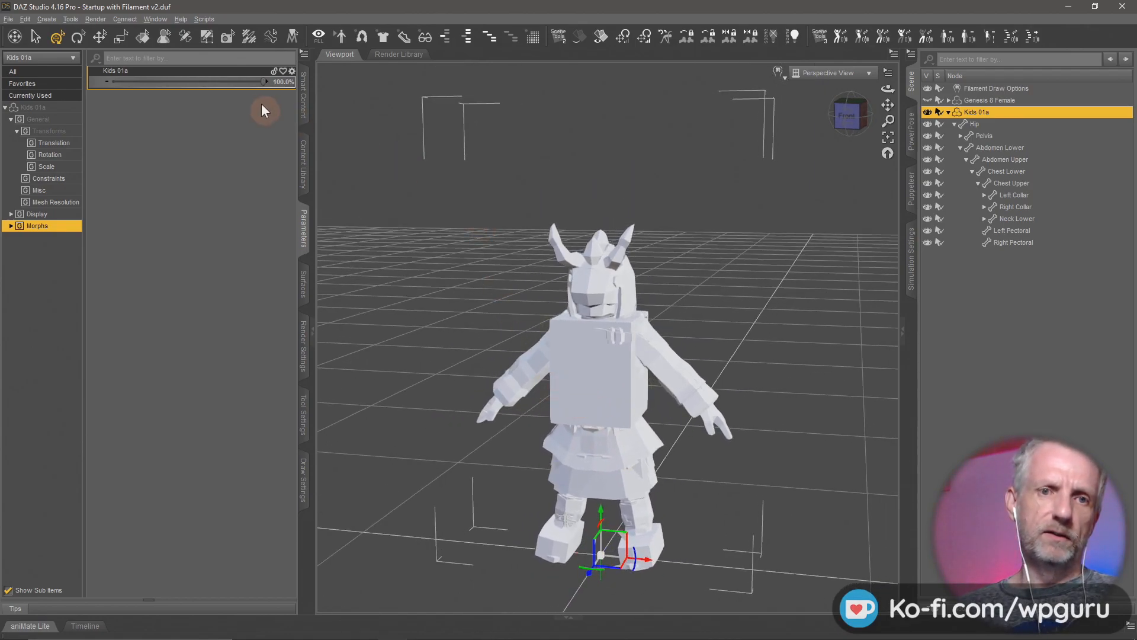
pyautogui.rightClick(224, 74)
pyautogui.click(247, 84)
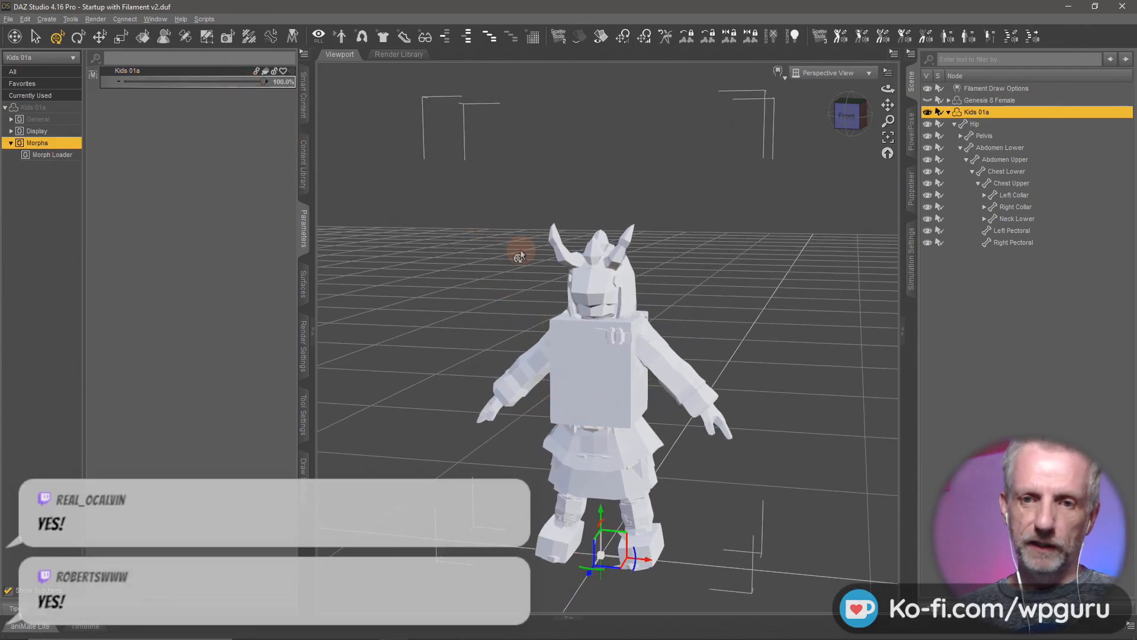
# - With the Joint Editor, adjust the rigging to the morphed shape for all bones, including center points and end points
pyautogui.click(190, 54)
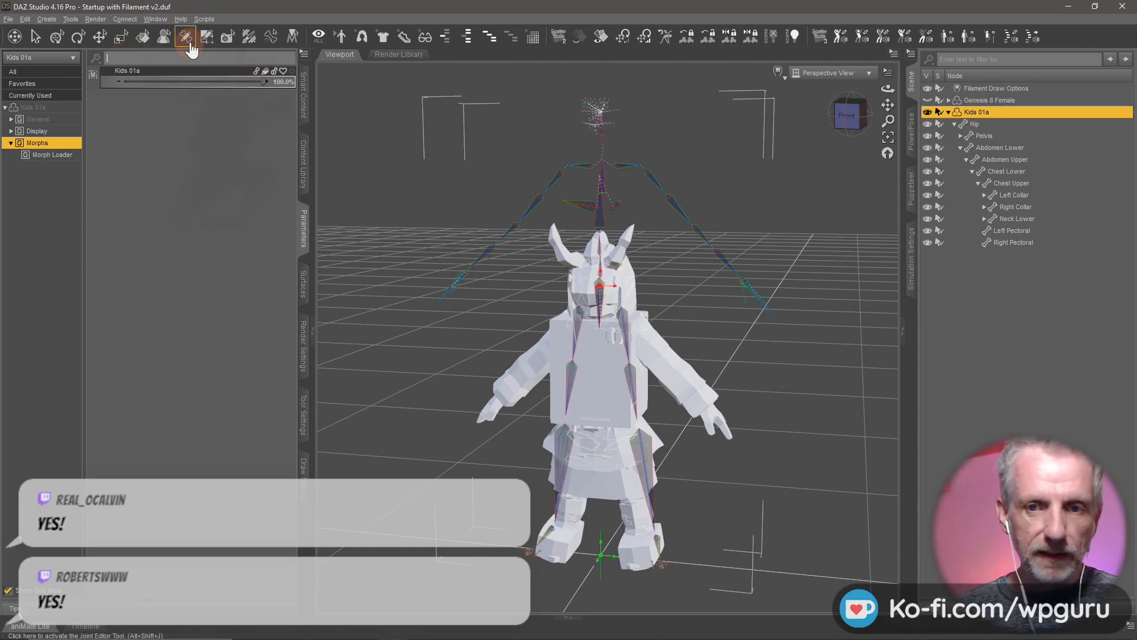
pyautogui.moveTo(596, 395); pyautogui.dragTo(673, 404, button='middle')
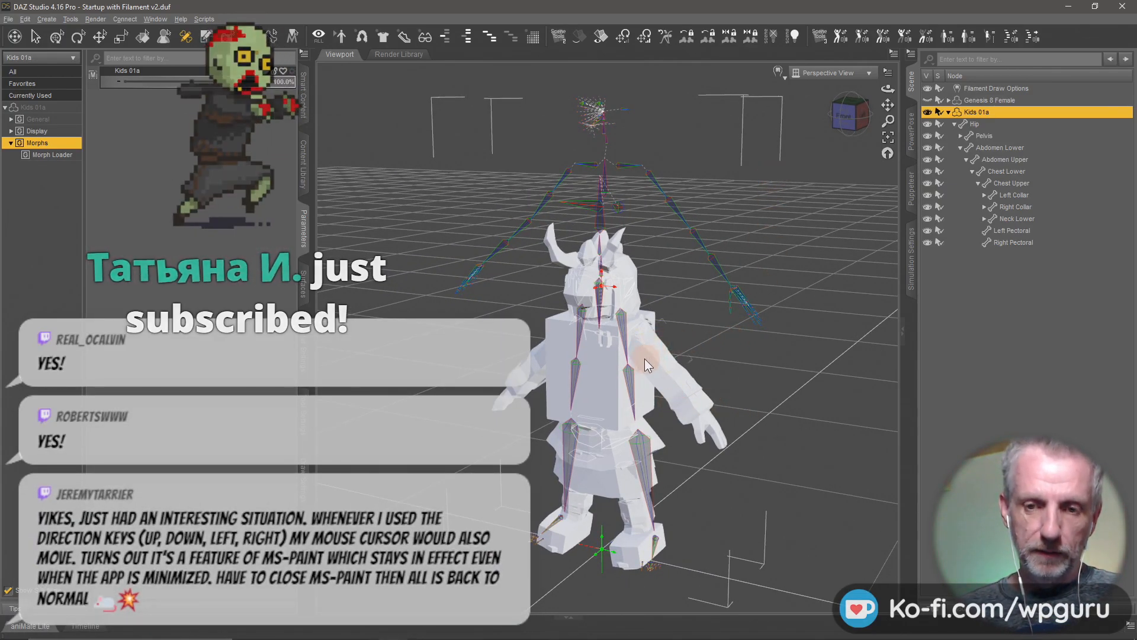
pyautogui.rightClick(613, 360)
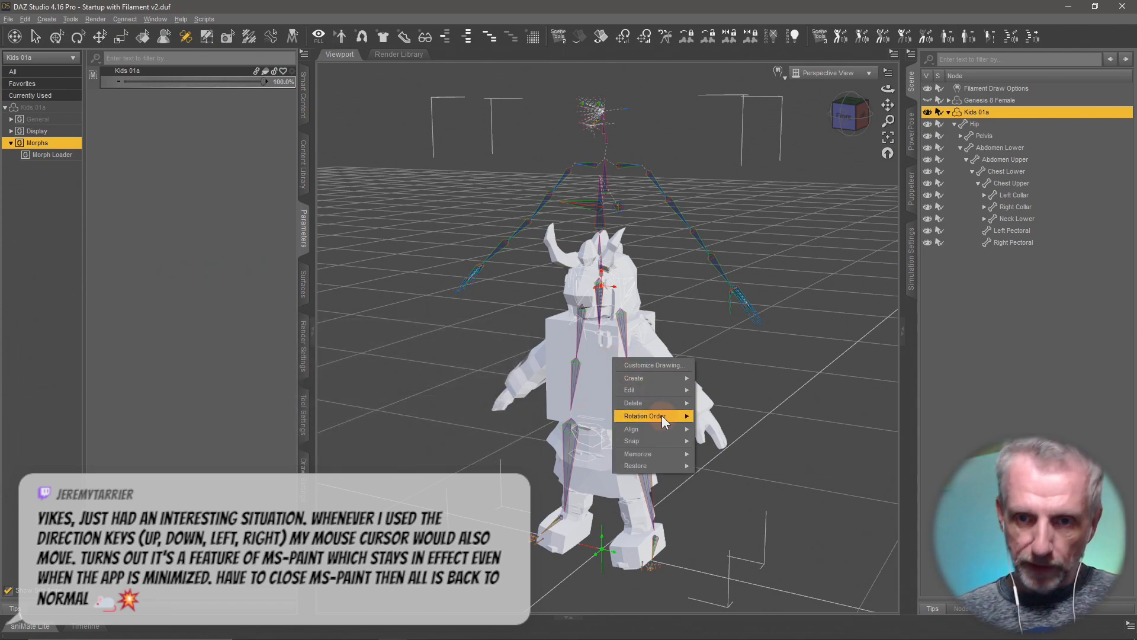
pyautogui.moveTo(670, 391)
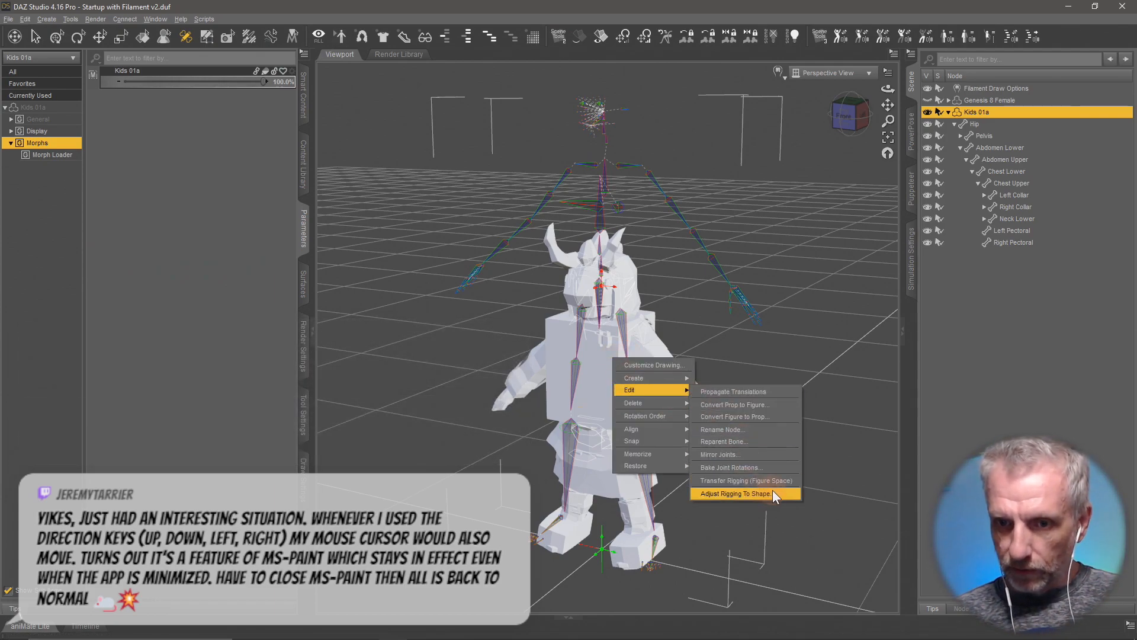
pyautogui.click(778, 493)
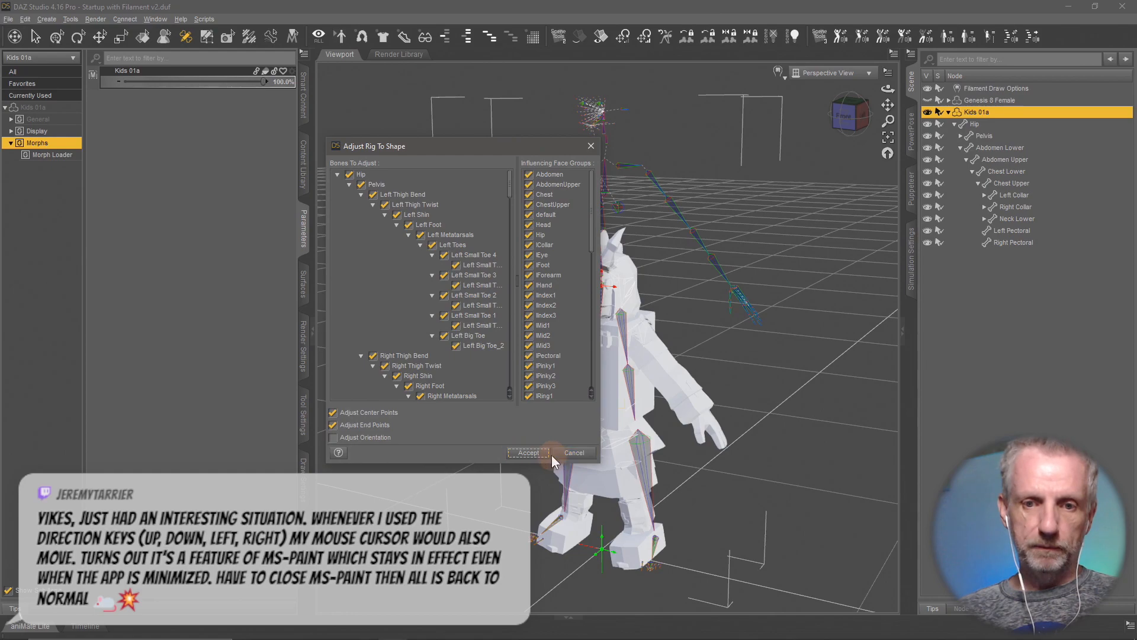
pyautogui.click(540, 454)
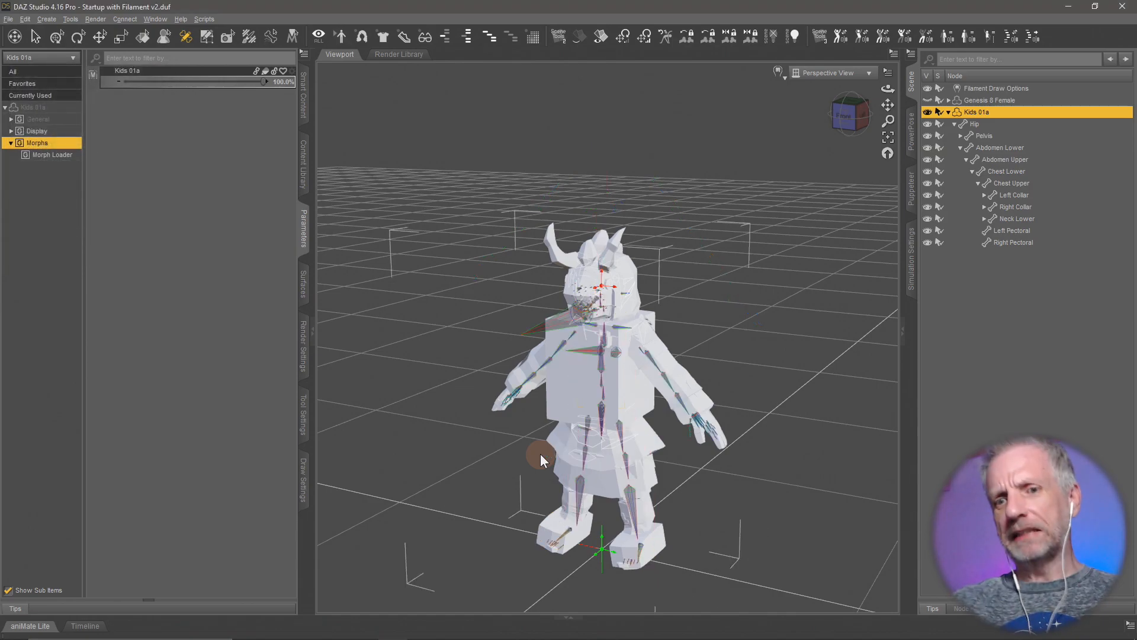
pyautogui.moveTo(496, 414)
pyautogui.keyDown('alt'); pyautogui.mouseDown()
pyautogui.moveTo(507, 408)
pyautogui.moveTo(498, 413)
pyautogui.mouseUp(); pyautogui.keyUp('alt')
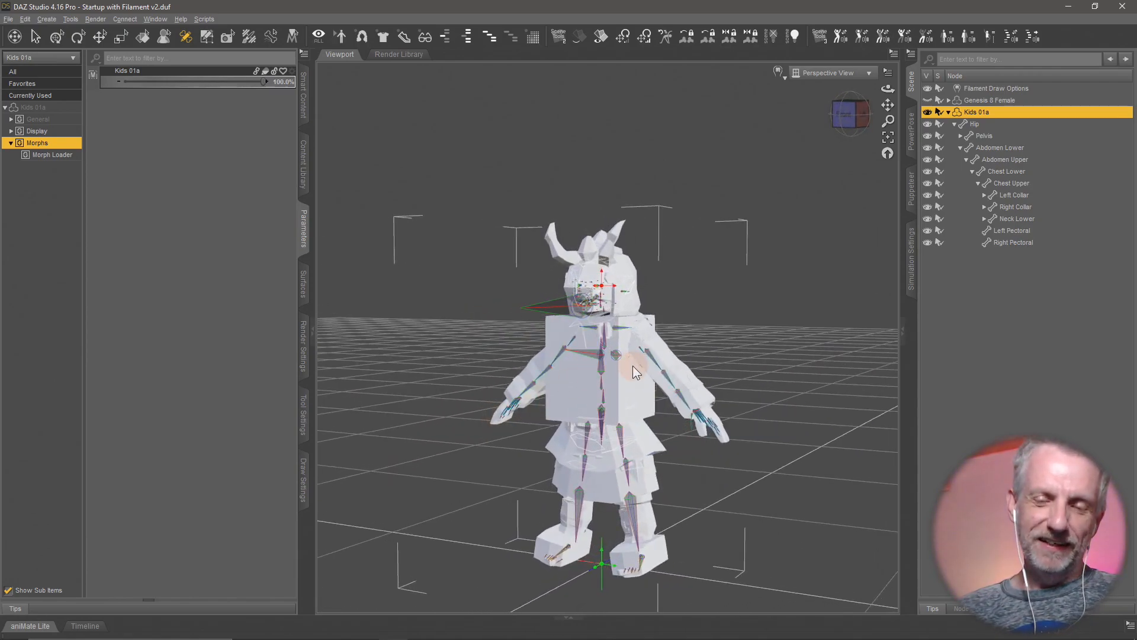
# - ERC Freeze the adjusted rigging to the Kids 01a morph with the default options, and turn Edit Mode off
pyautogui.rightClick(181, 72)
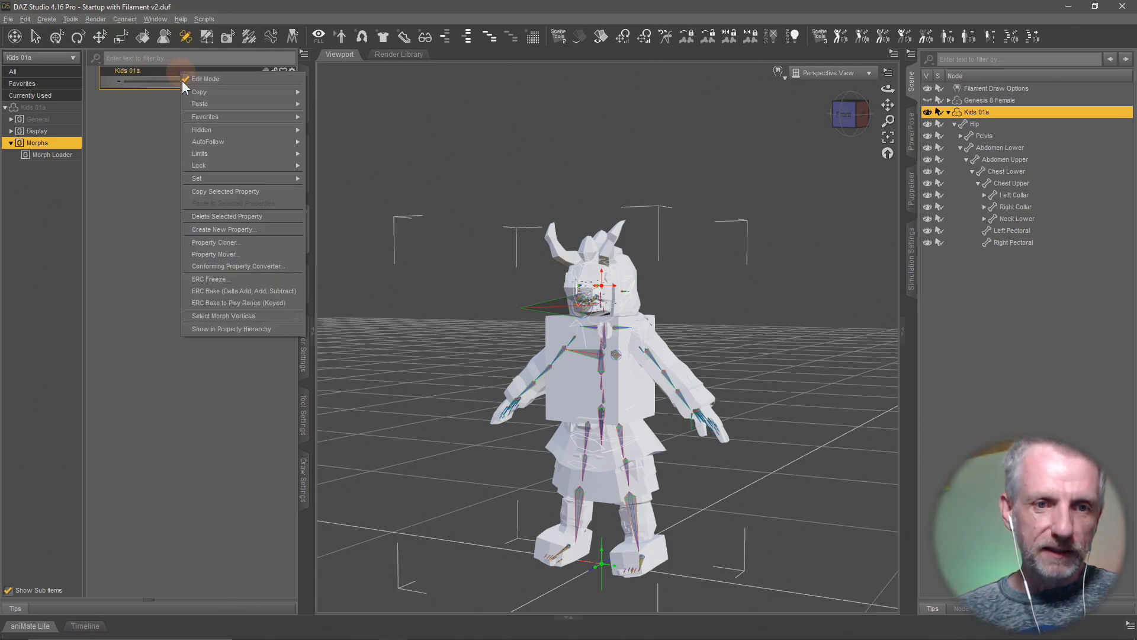
pyautogui.click(283, 283)
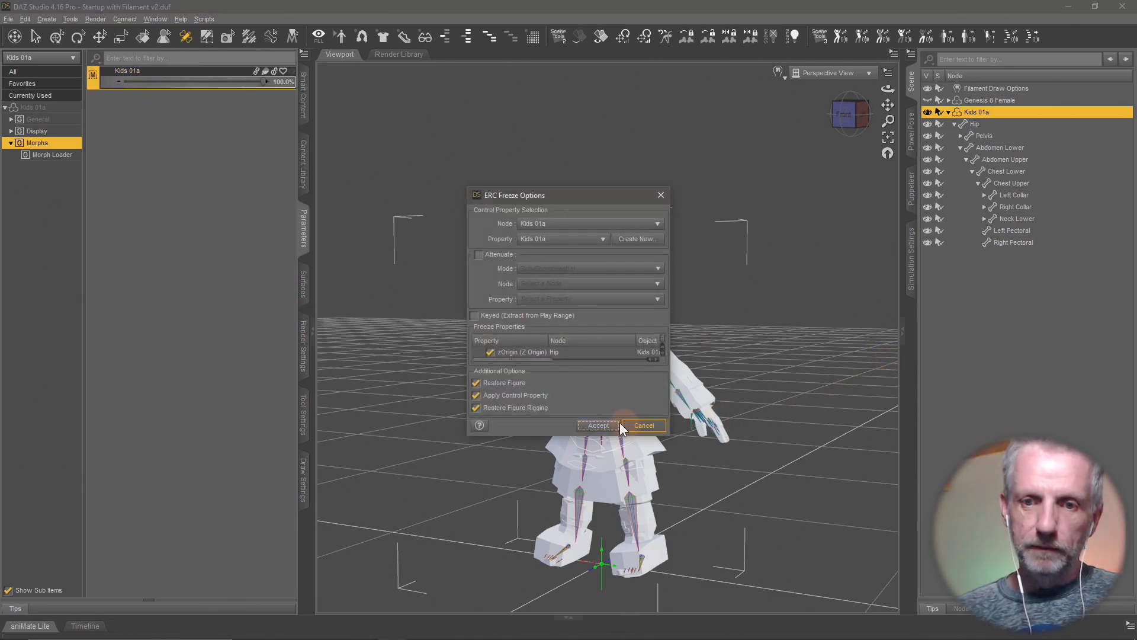
pyautogui.click(609, 425)
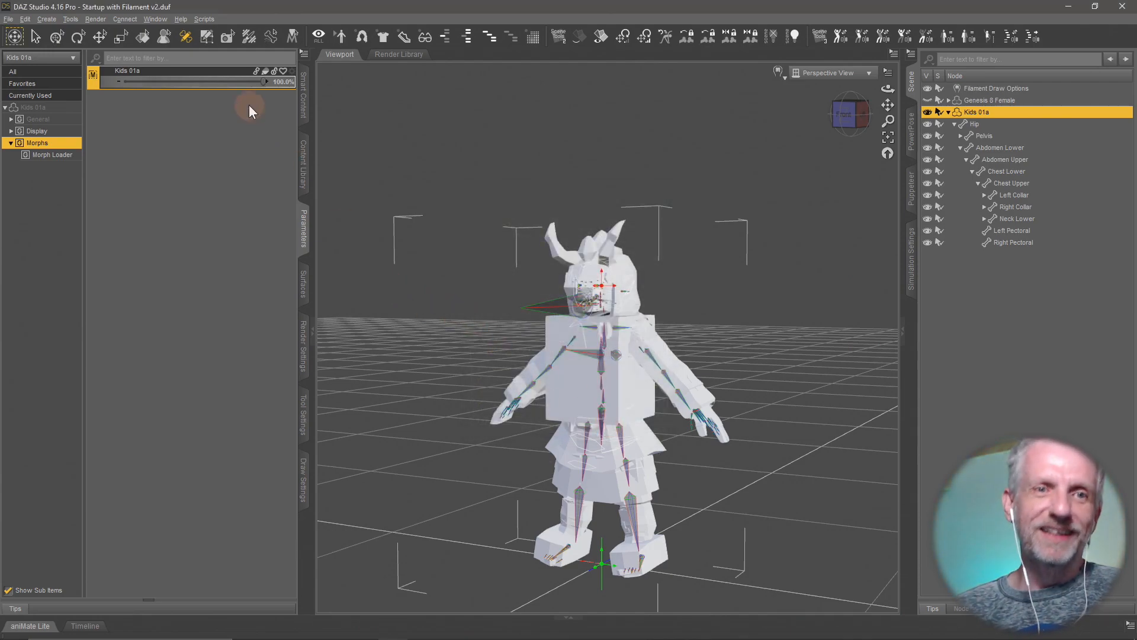
pyautogui.rightClick(218, 73)
pyautogui.click(228, 77)
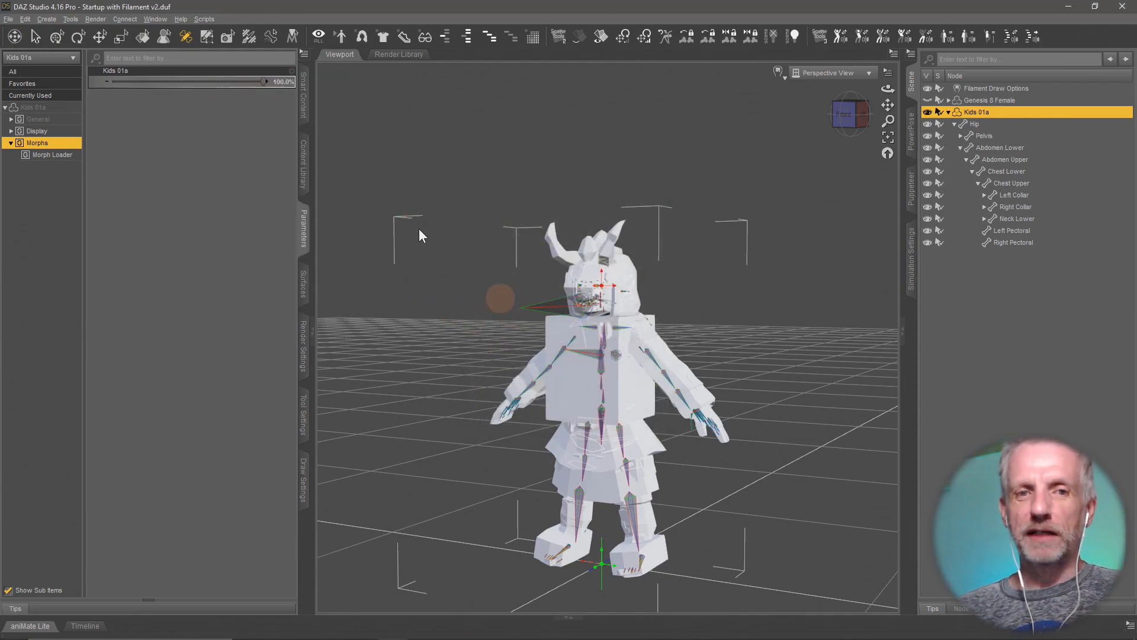
# - Leave the Joint Editor, test the right shoulder of the morphed figure with PowerPose, and undo the movement
pyautogui.click(57, 37)
pyautogui.moveTo(381, 246); pyautogui.dragTo(456, 294)
pyautogui.click(911, 131)
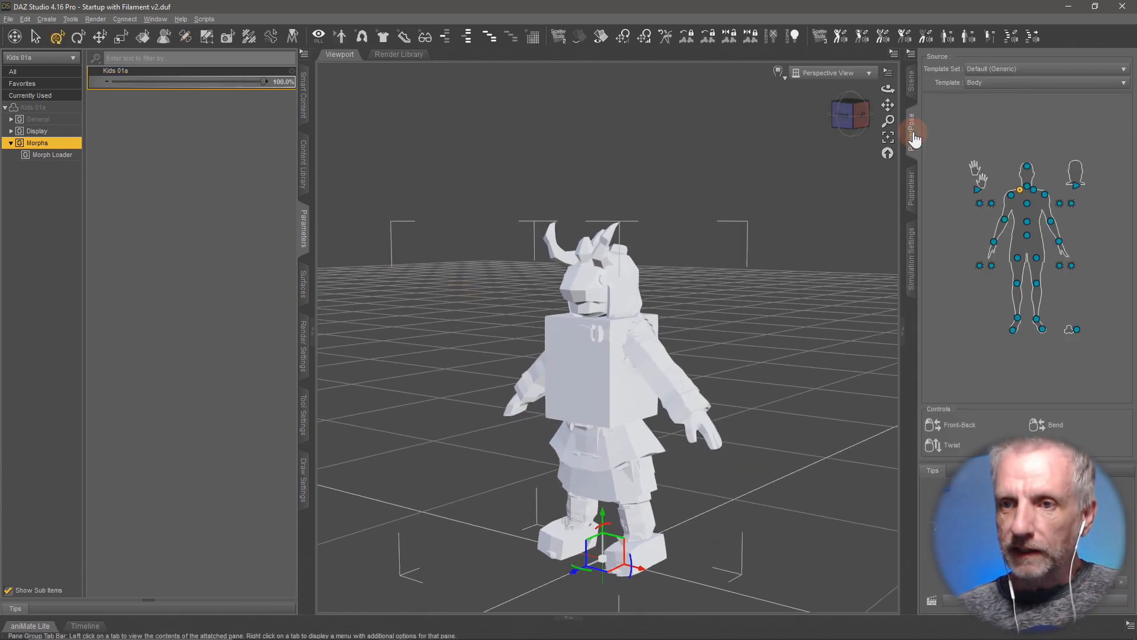
pyautogui.click(1013, 198)
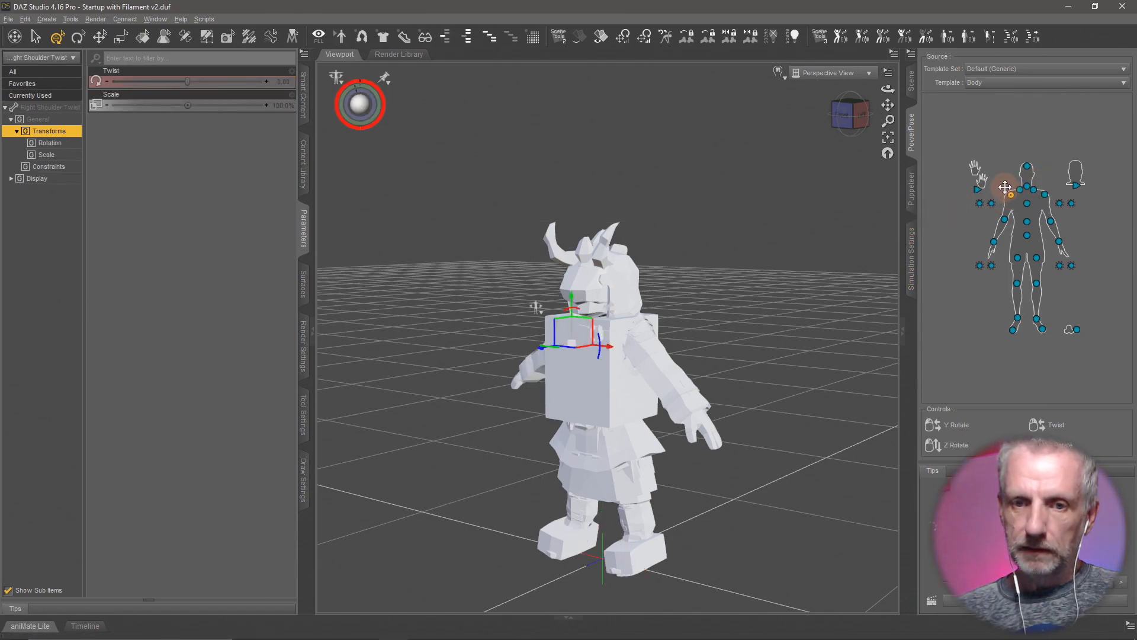
pyautogui.moveTo(1005, 187)
pyautogui.mouseDown()
pyautogui.moveTo(1014, 199)
pyautogui.moveTo(1030, 177)
pyautogui.moveTo(1034, 144)
pyautogui.moveTo(983, 159)
pyautogui.moveTo(1008, 169)
pyautogui.moveTo(1013, 189)
pyautogui.moveTo(1054, 171)
pyautogui.moveTo(1021, 186)
pyautogui.mouseUp()
pyautogui.hotkey('ctrl', 'z')
pyautogui.moveTo(743, 306); pyautogui.dragTo(730, 301, button='middle')
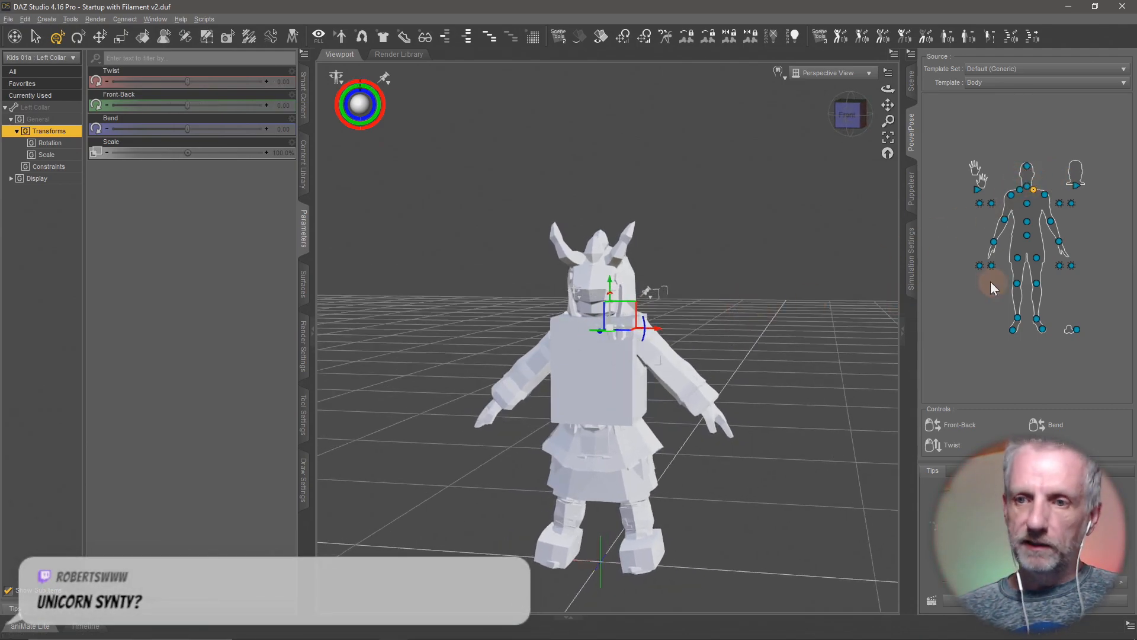
# - Test the right thigh joint with PowerPose and undo the movement
pyautogui.moveTo(1018, 259)
pyautogui.mouseDown()
pyautogui.moveTo(1022, 231)
pyautogui.moveTo(1019, 278)
pyautogui.moveTo(1020, 237)
pyautogui.moveTo(1019, 269)
pyautogui.mouseUp()
pyautogui.hotkey('ctrl', 'z')
pyautogui.moveTo(815, 288); pyautogui.dragTo(812, 289, button='middle')
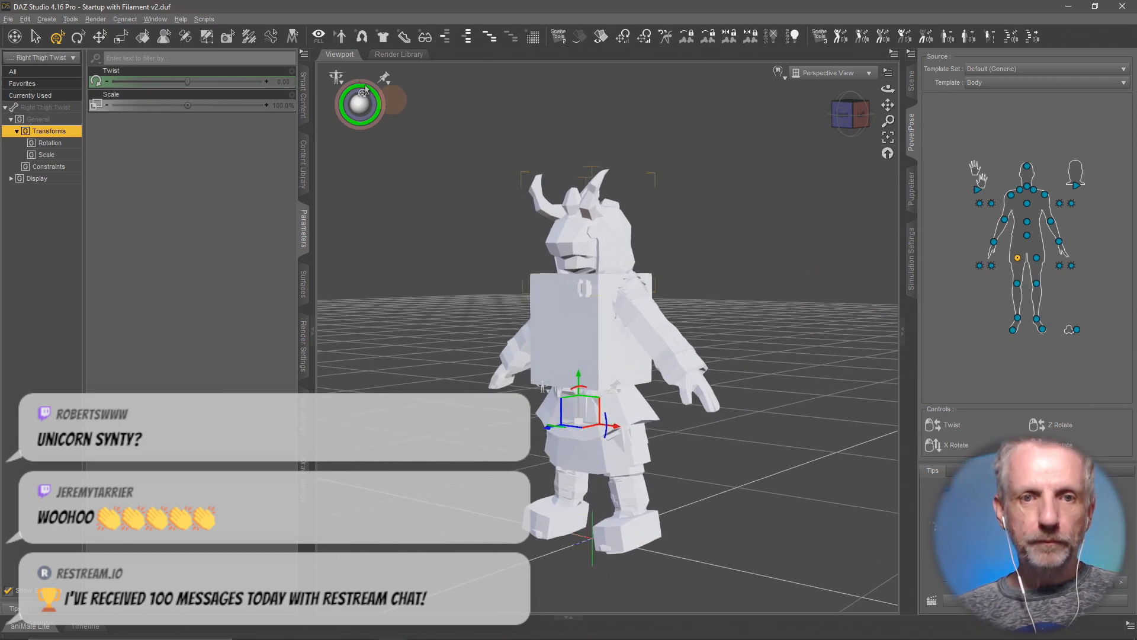
# - Apply the Base Pose Standing A preset from the Genesis 8 Starter Essentials poses to the figure
pyautogui.click(304, 94)
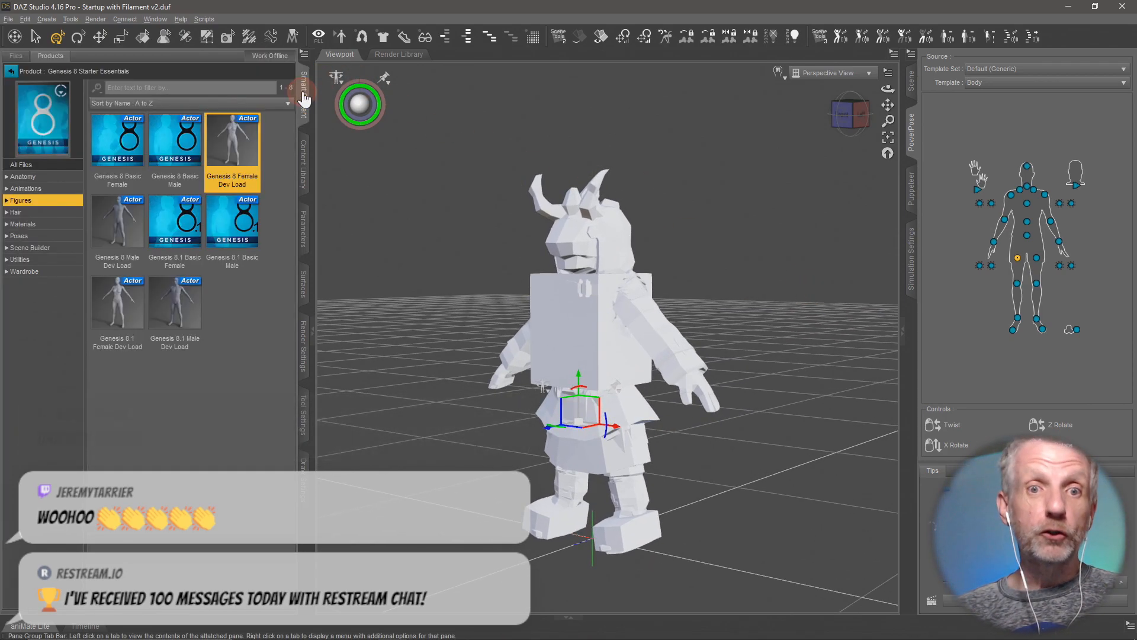
pyautogui.click(59, 237)
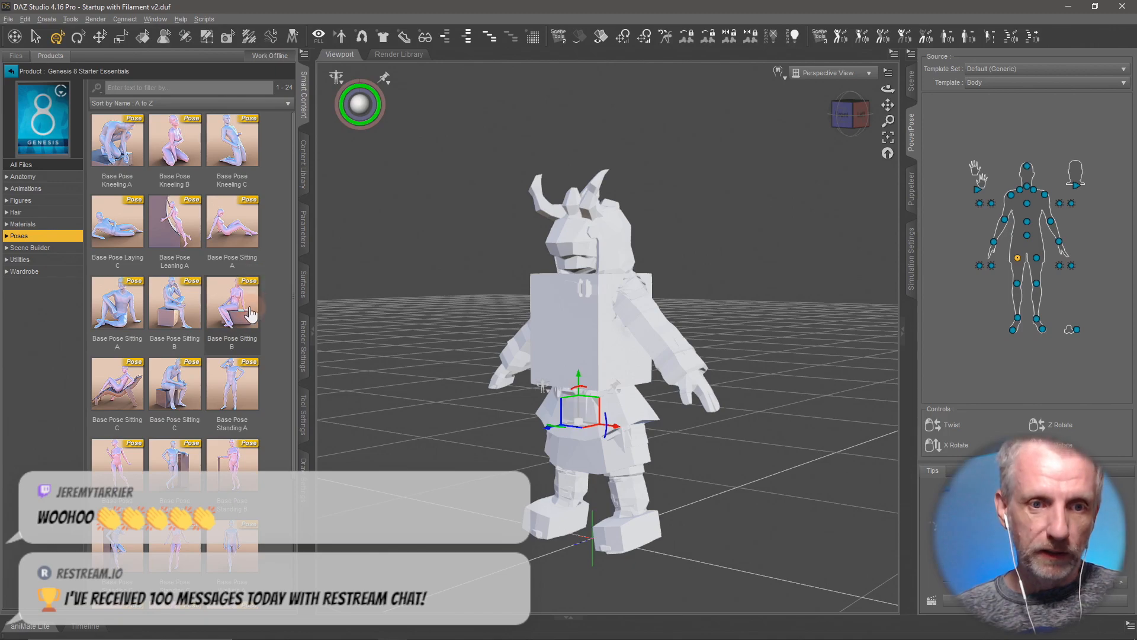
pyautogui.click(235, 370)
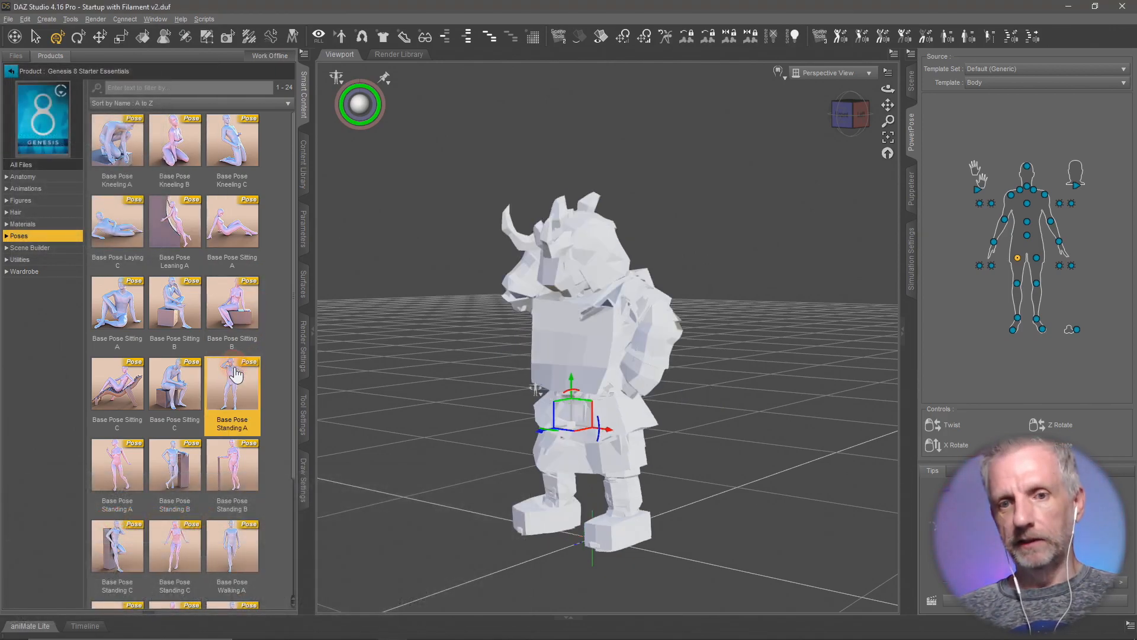
# - Test the figure with the Base Pose Walking A, Base Pose Standing C and Base Pose Standing A presets
pyautogui.moveTo(552, 444); pyautogui.dragTo(355, 461, button='middle')
pyautogui.doubleClick(232, 545)
pyautogui.doubleClick(167, 549)
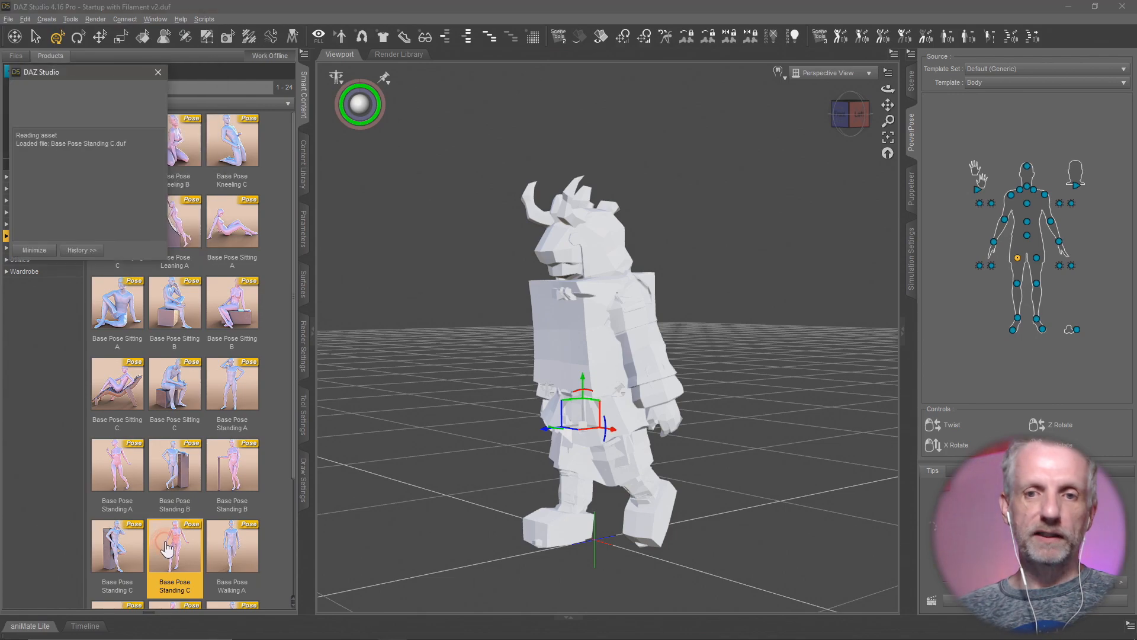
pyautogui.doubleClick(138, 477)
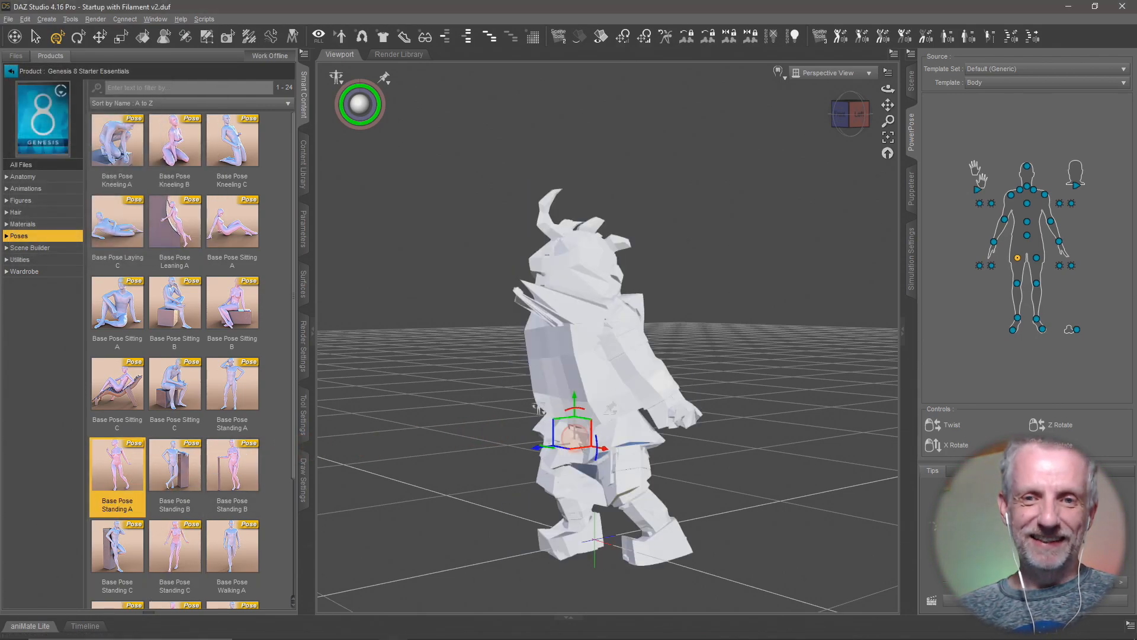
pyautogui.keyDown('alt'); pyautogui.moveTo(489, 427); pyautogui.dragTo(533, 418); pyautogui.keyUp('alt')
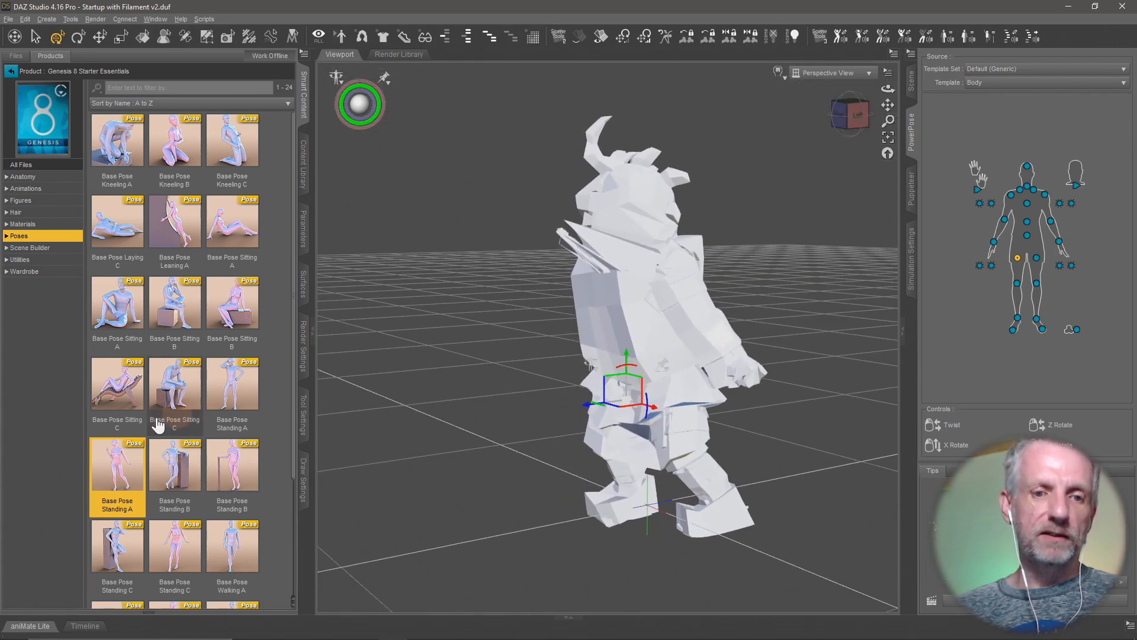
# - Test the figure with the Base Pose Walking C and Base Pose Walking A presets and inspect the result
pyautogui.scroll(-3, 160, 424)
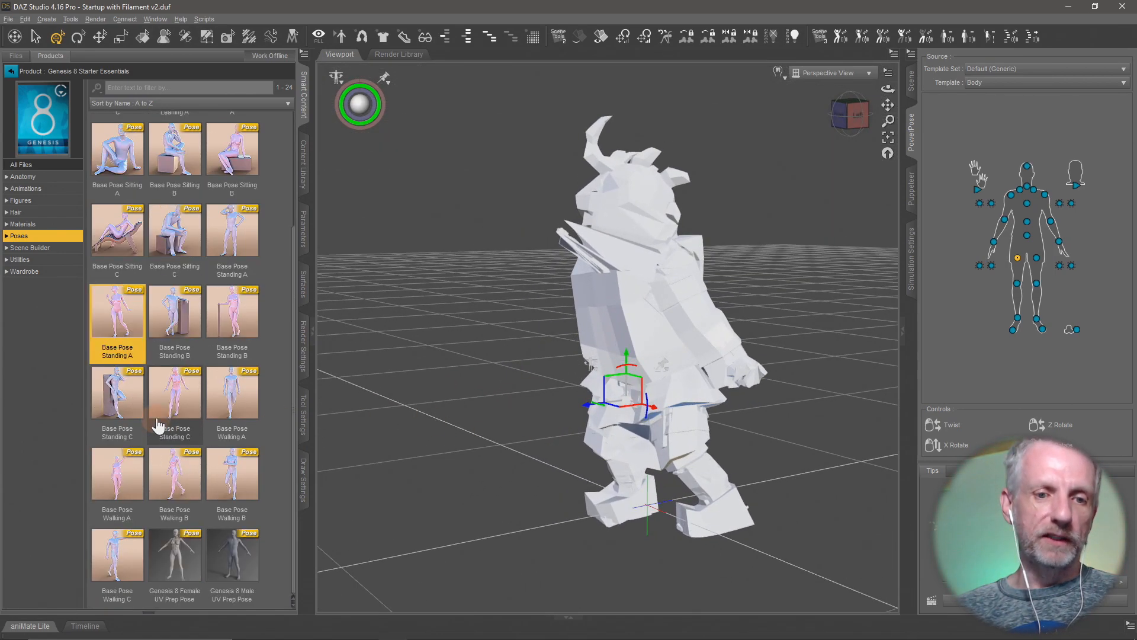
pyautogui.doubleClick(117, 555)
pyautogui.moveTo(518, 432)
pyautogui.keyDown('alt'); pyautogui.mouseDown()
pyautogui.moveTo(506, 431)
pyautogui.moveTo(520, 432)
pyautogui.mouseUp(); pyautogui.keyUp('alt')
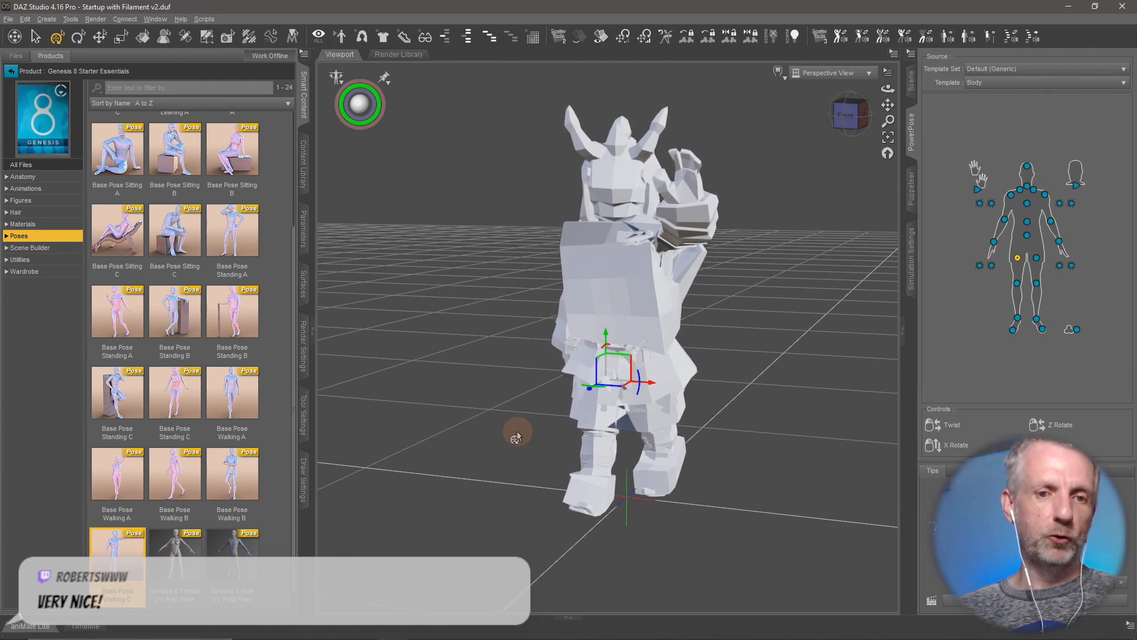
pyautogui.doubleClick(232, 394)
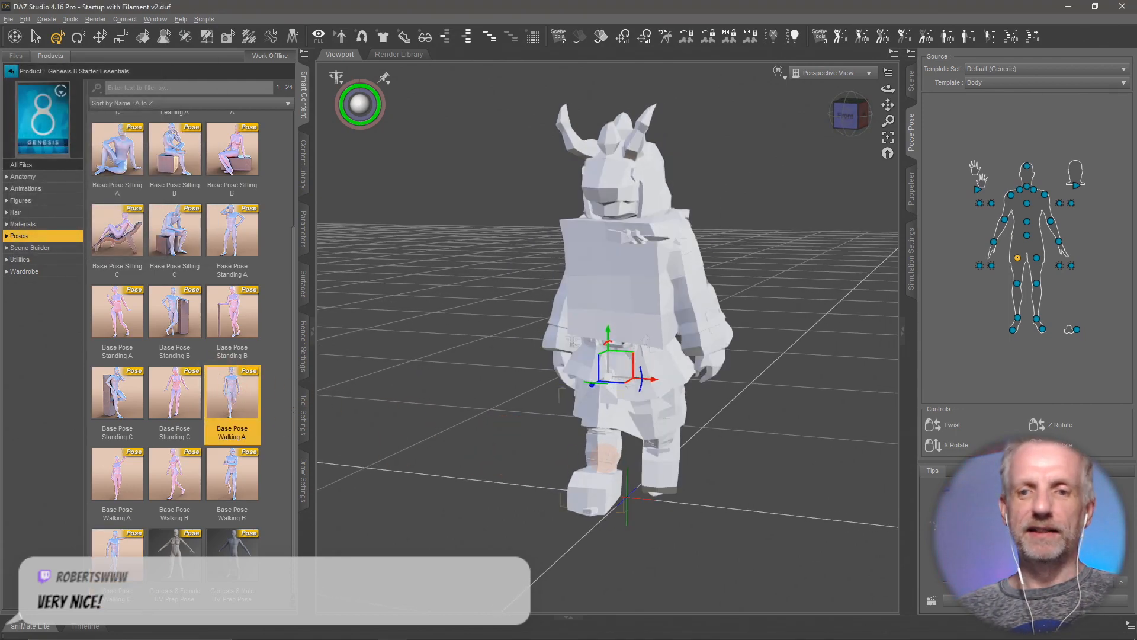
pyautogui.moveTo(604, 456)
pyautogui.keyDown('alt'); pyautogui.mouseDown()
pyautogui.moveTo(583, 461)
pyautogui.moveTo(596, 453)
pyautogui.moveTo(603, 465)
pyautogui.mouseUp(); pyautogui.keyUp('alt')
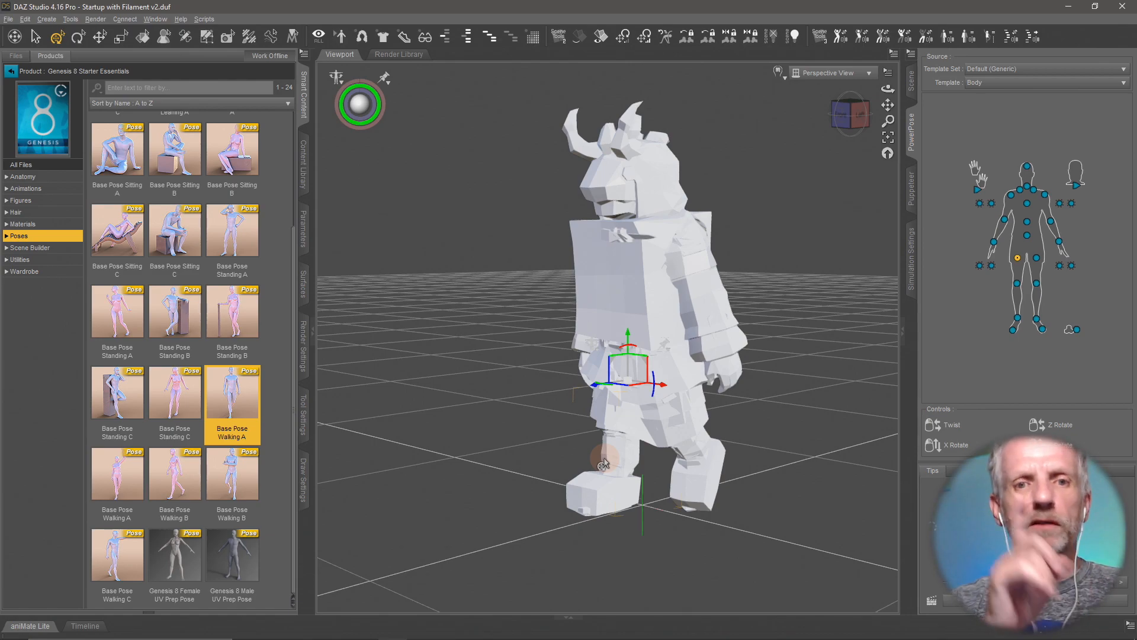
# - Locate the Purge Memory script in the Scripts Utilities folder of My DAZ 3D Library
pyautogui.click(305, 179)
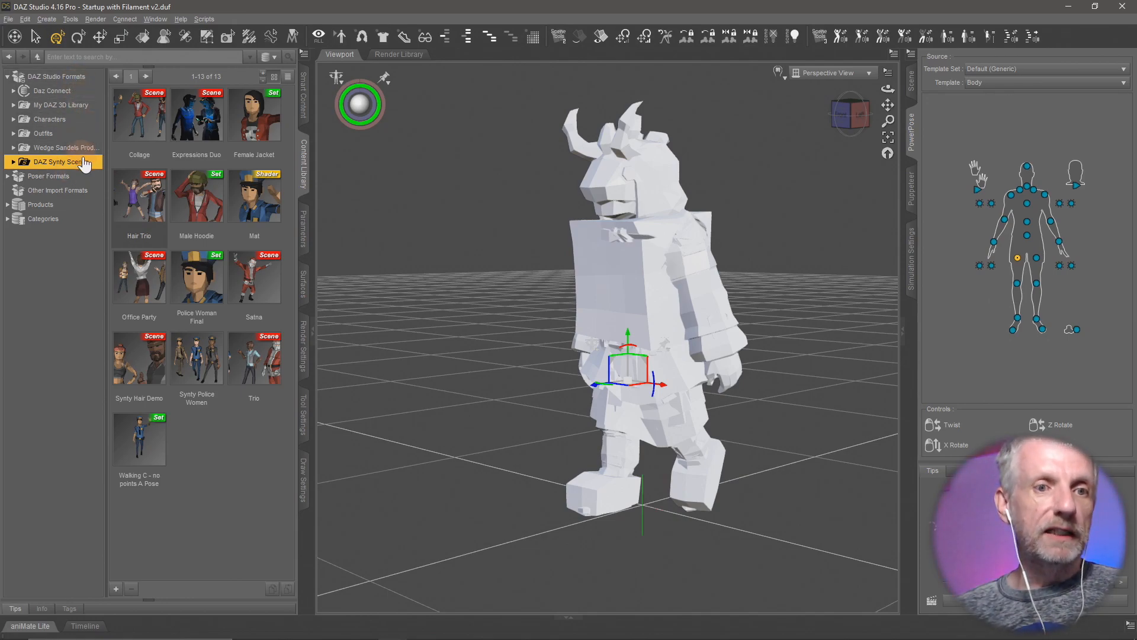
pyautogui.click(82, 106)
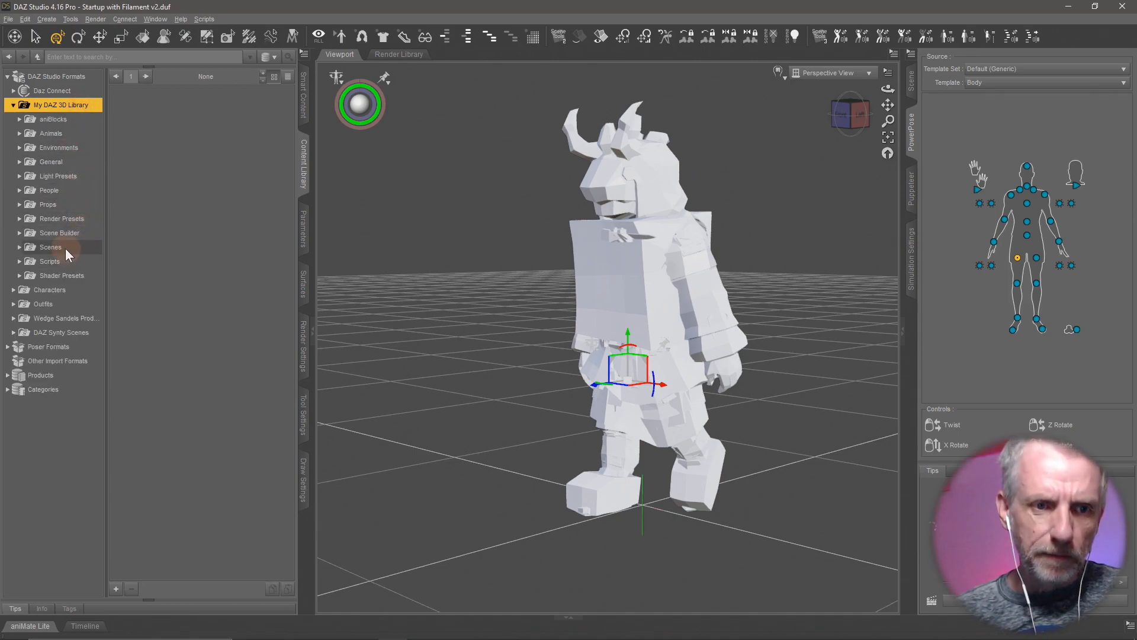
pyautogui.click(65, 248)
pyautogui.click(66, 261)
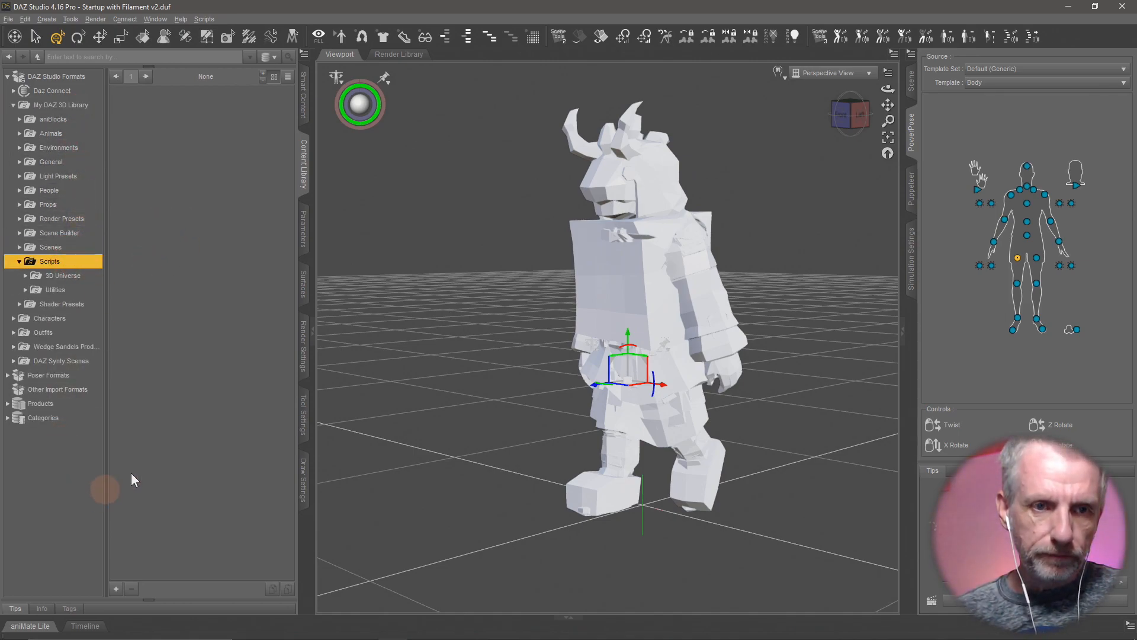
pyautogui.click(59, 290)
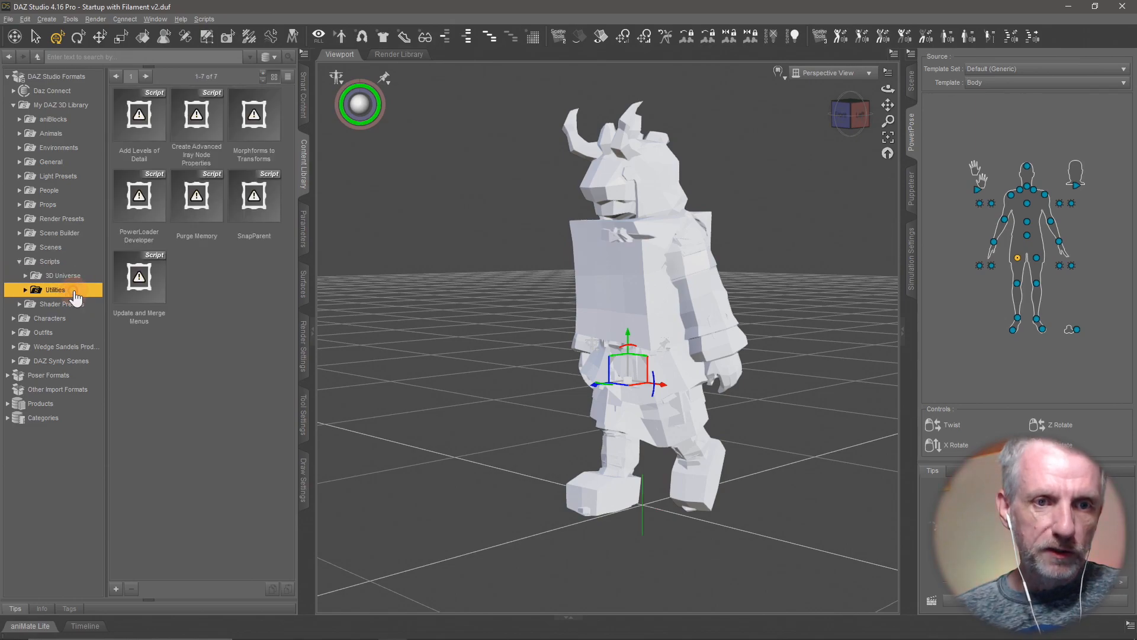
pyautogui.click(205, 213)
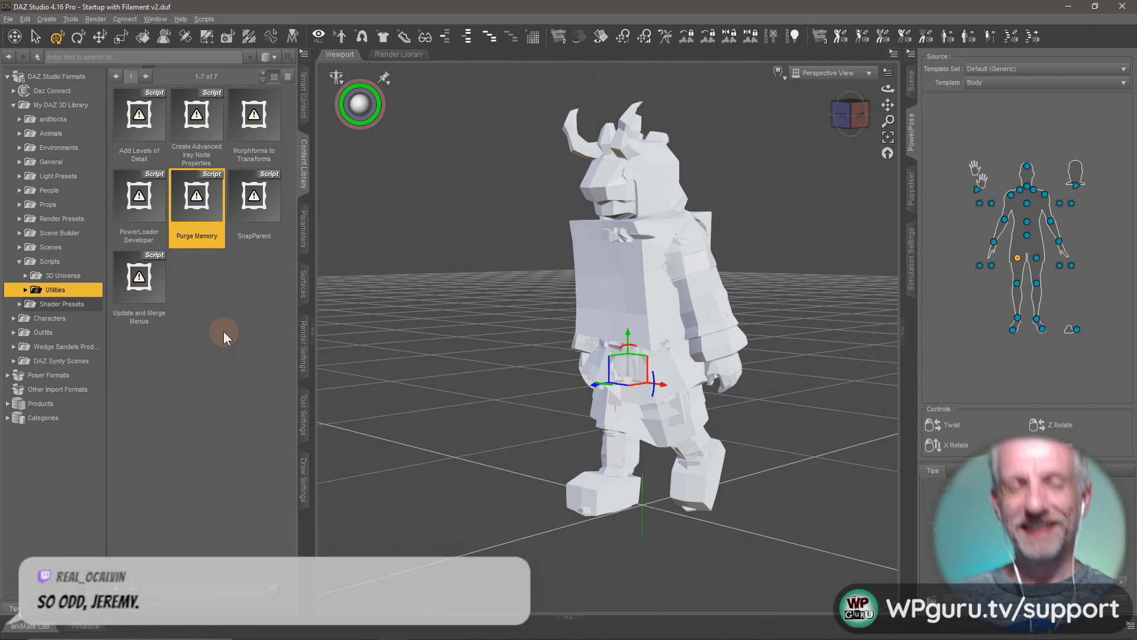
# - Return the figure to its default unposed state and try the right shoulder control in PowerPose
pyautogui.scroll(5, 607, 355)
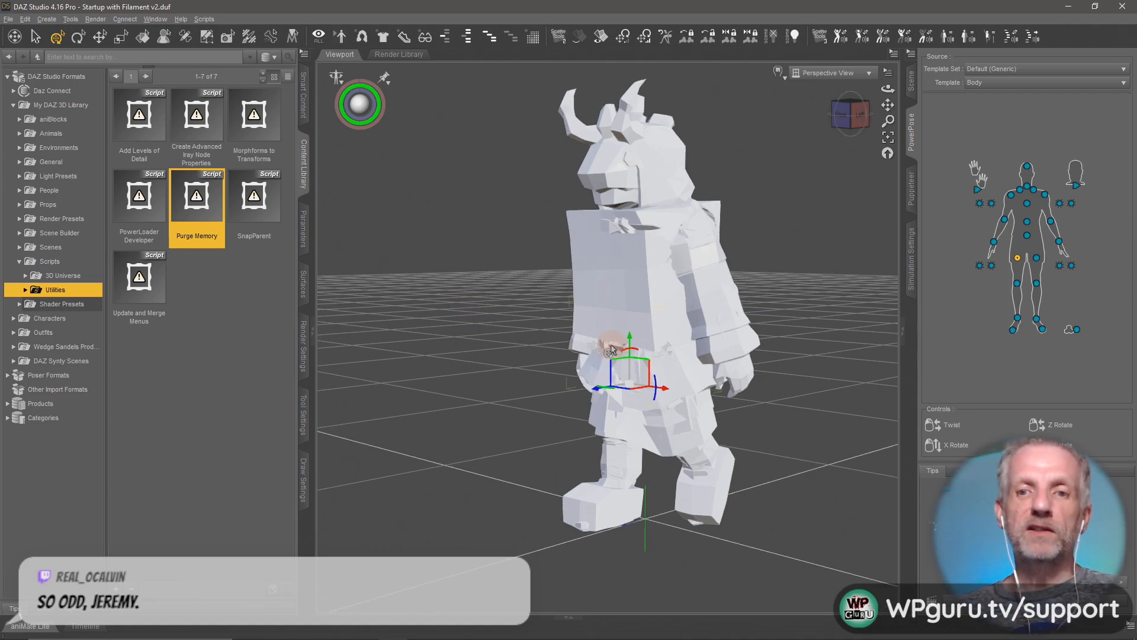
pyautogui.keyDown('alt'); pyautogui.moveTo(611, 294); pyautogui.dragTo(583, 304); pyautogui.keyUp('alt')
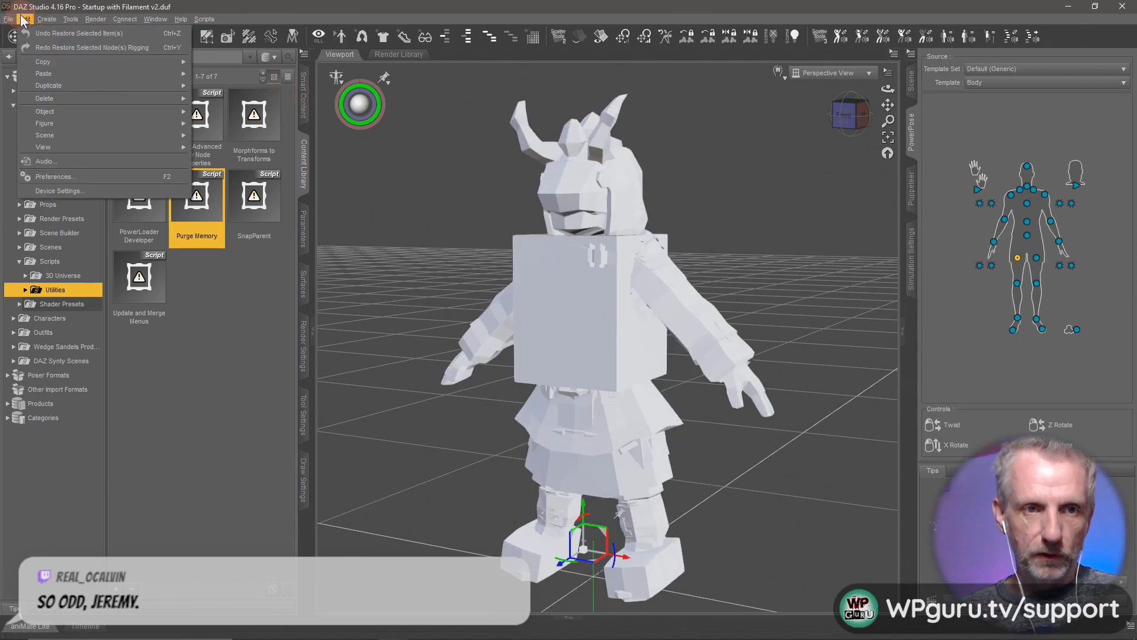
pyautogui.click(56, 38)
pyautogui.keyDown('alt'); pyautogui.moveTo(510, 338); pyautogui.dragTo(488, 299); pyautogui.keyUp('alt')
pyautogui.click(1011, 197)
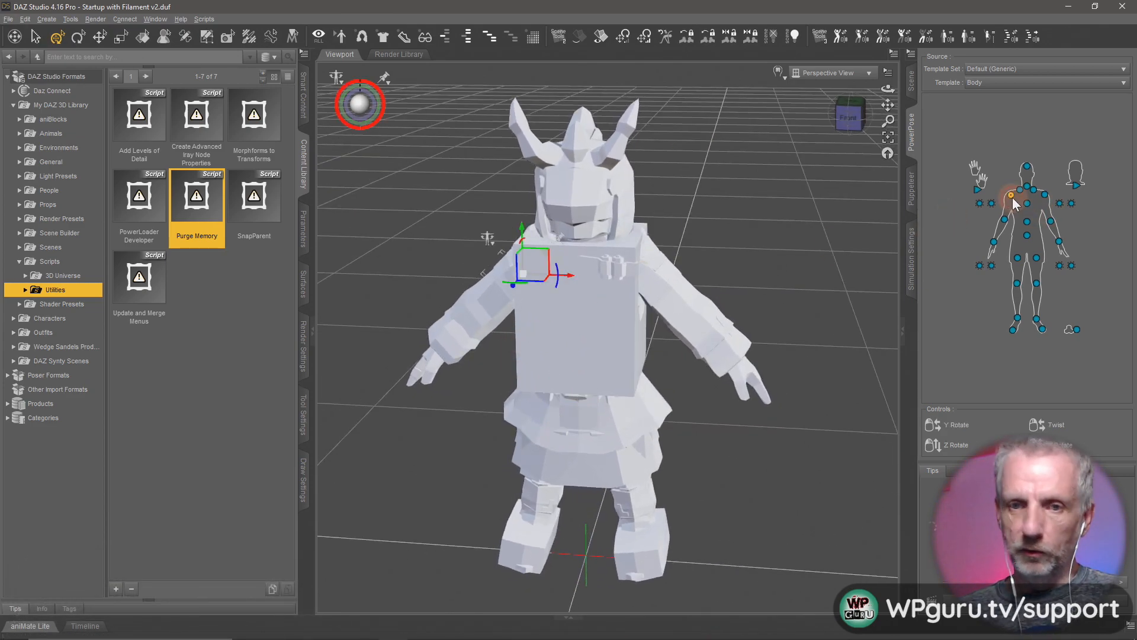
pyautogui.moveTo(1012, 197); pyautogui.dragTo(811, 236)
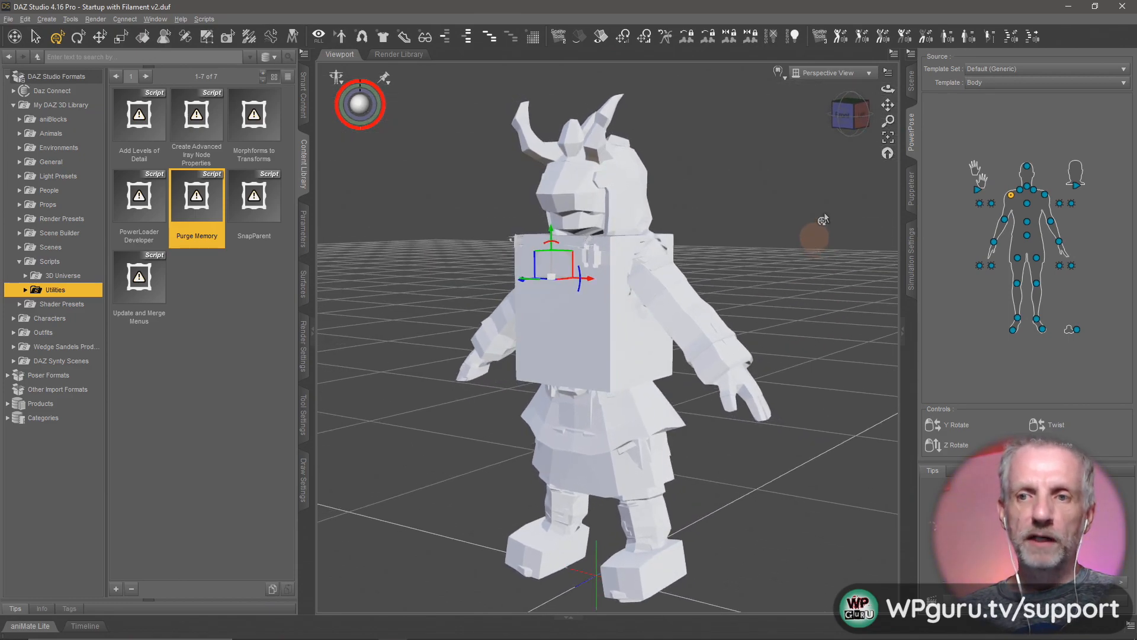
# - Assign PolygonKids_Texture_01_A.png as the Base Color map of the lambert2.001 surface on Kids 01a
pyautogui.click(911, 81)
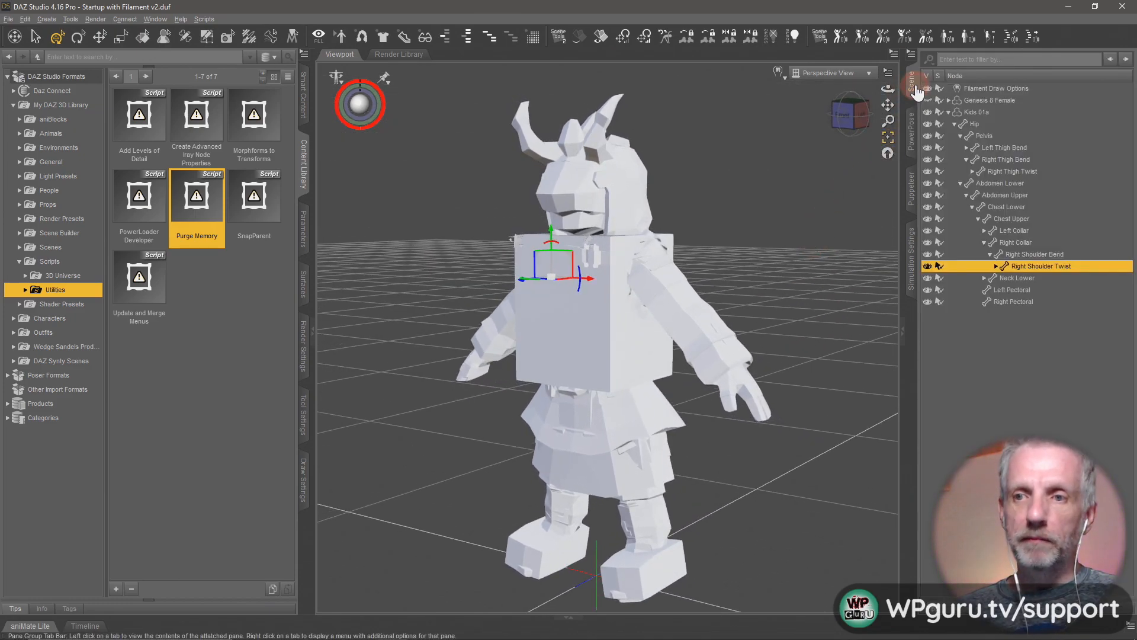
pyautogui.click(983, 112)
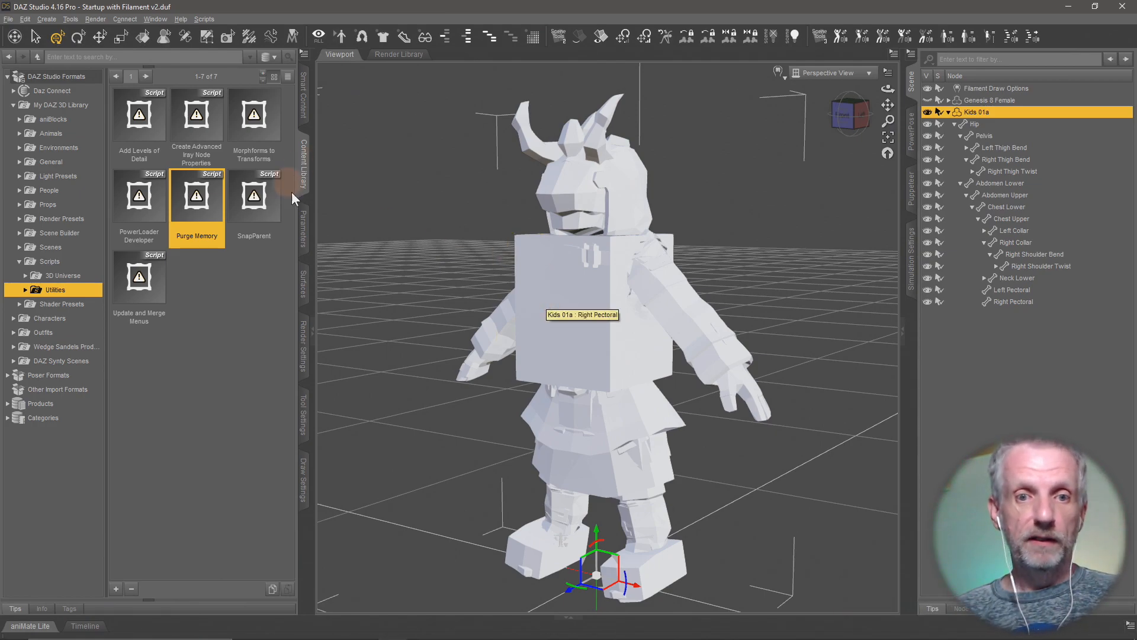
pyautogui.click(304, 282)
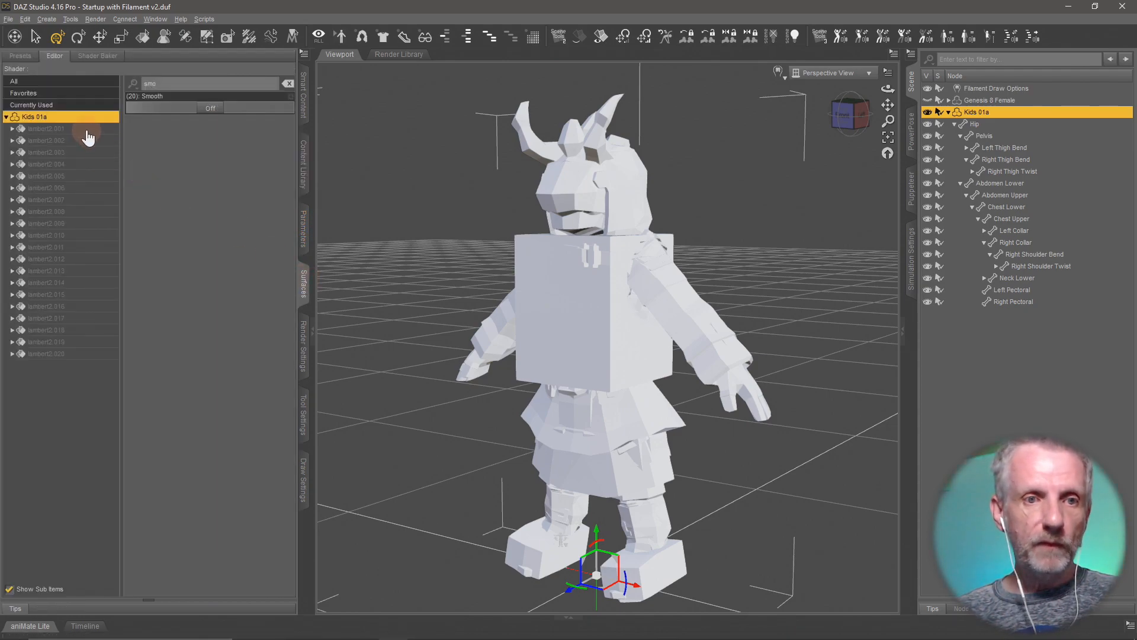
pyautogui.doubleClick(65, 129)
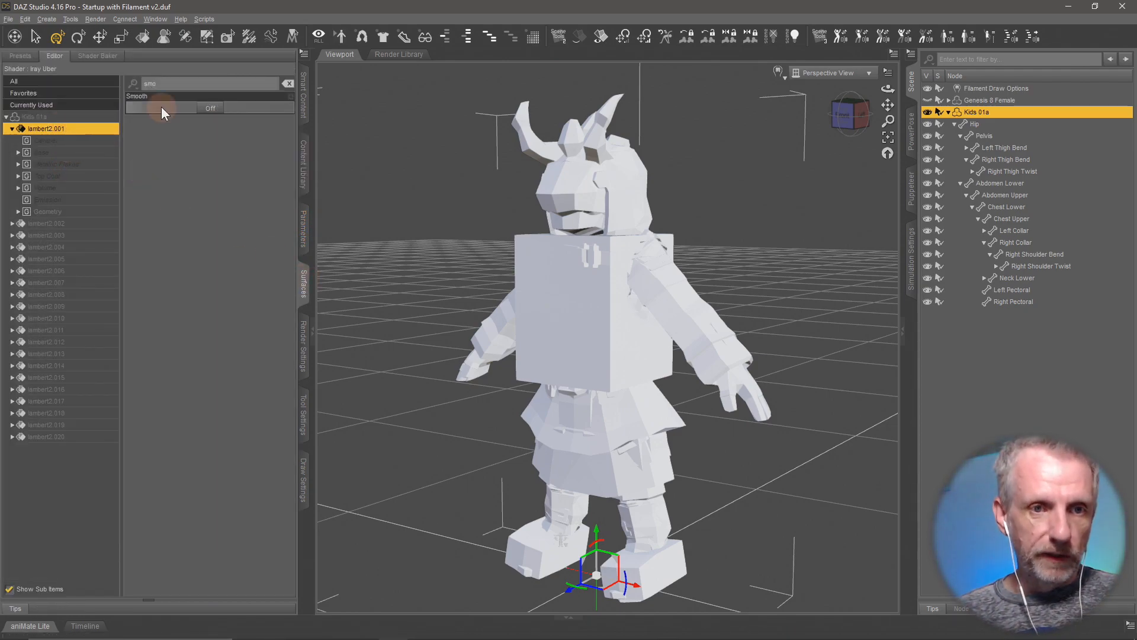
pyautogui.click(287, 84)
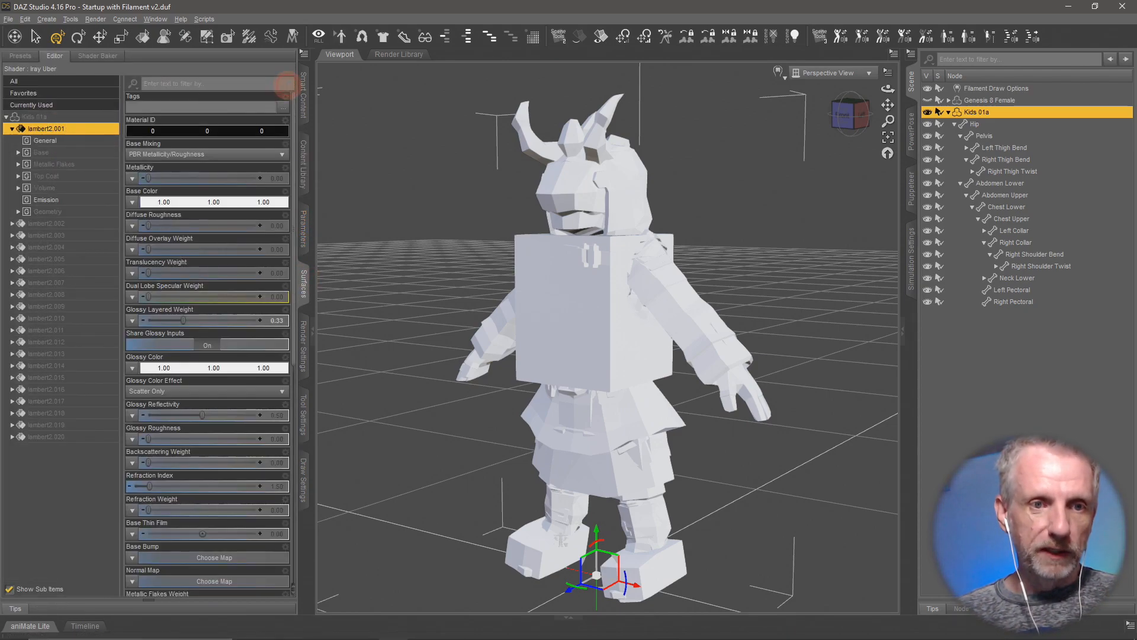
pyautogui.doubleClick(79, 155)
pyautogui.click(50, 176)
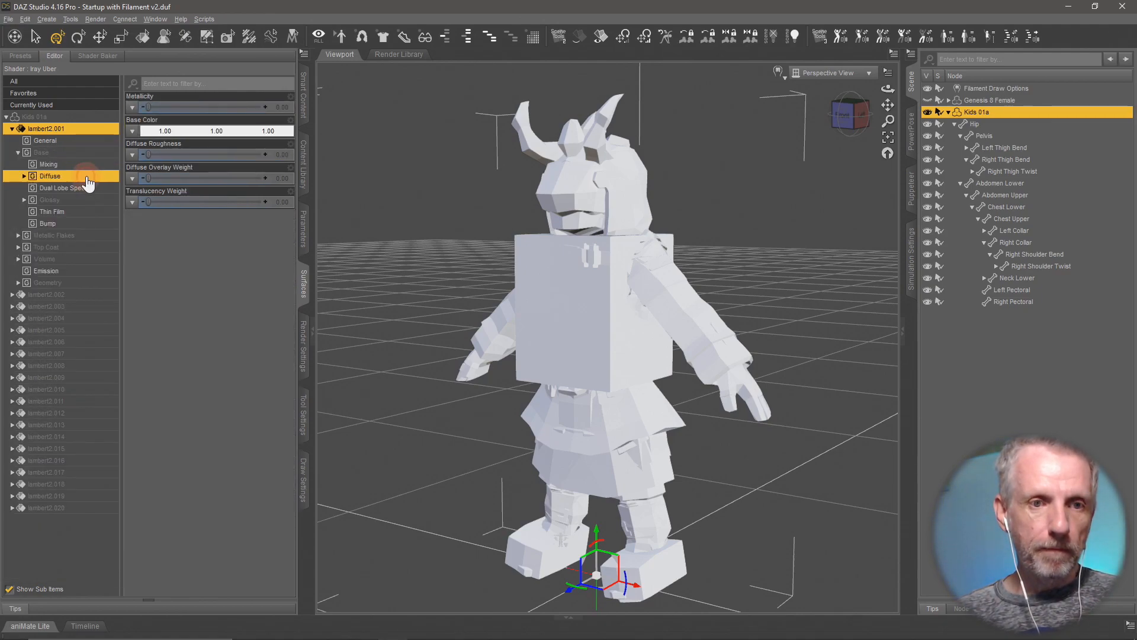
pyautogui.click(132, 131)
pyautogui.click(151, 145)
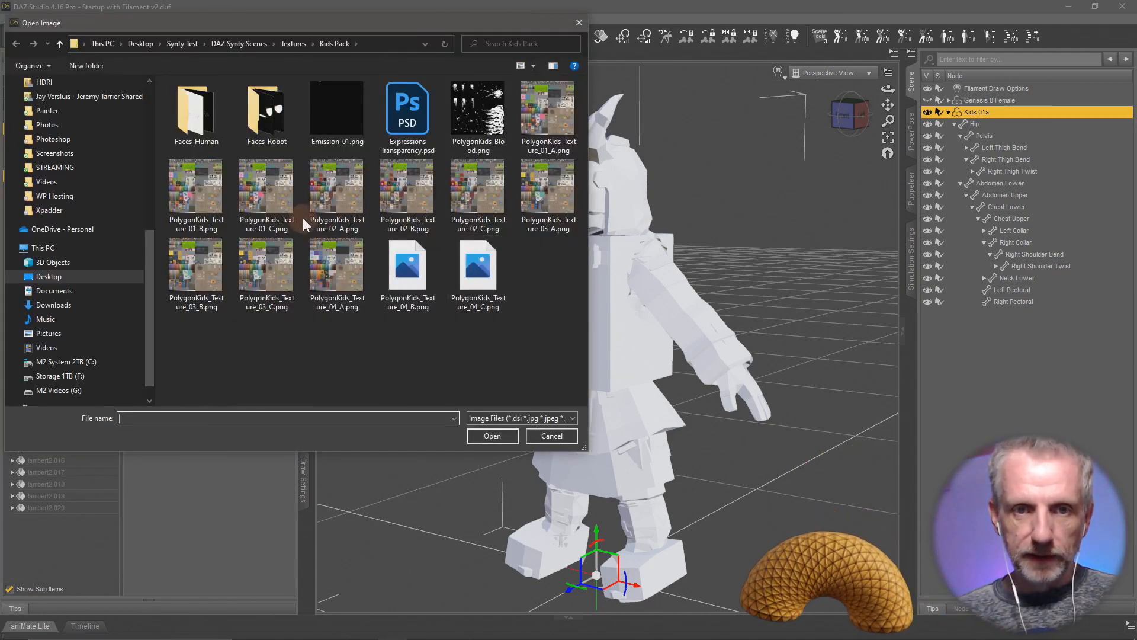
pyautogui.doubleClick(557, 108)
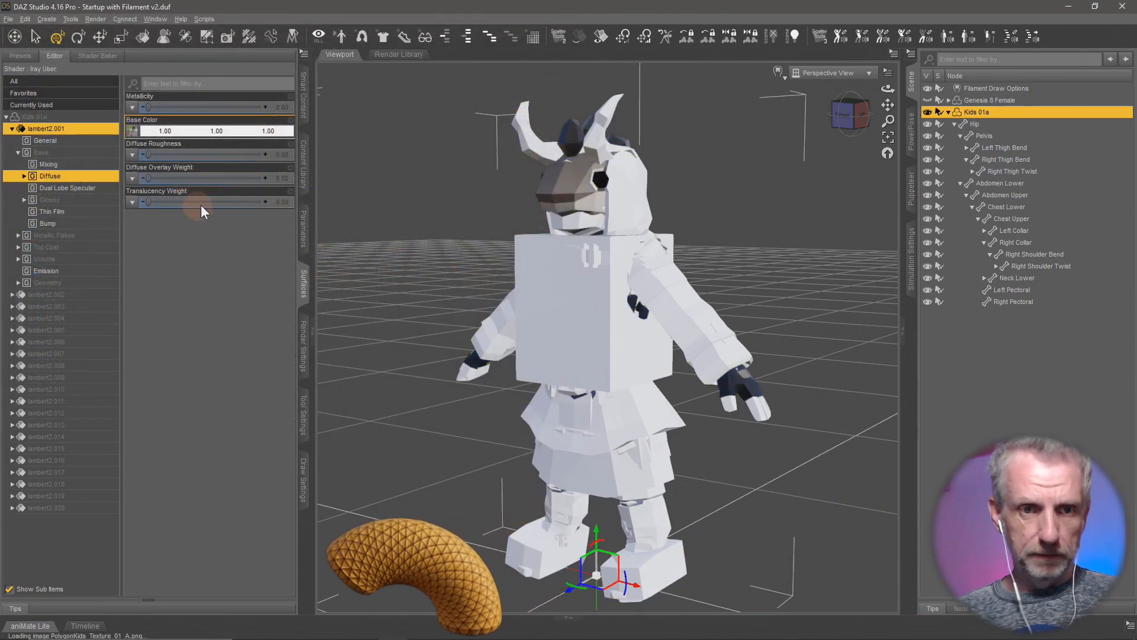
# - Set the Glossy Roughness of the lambert2.001 surface to 0.75
pyautogui.click(89, 200)
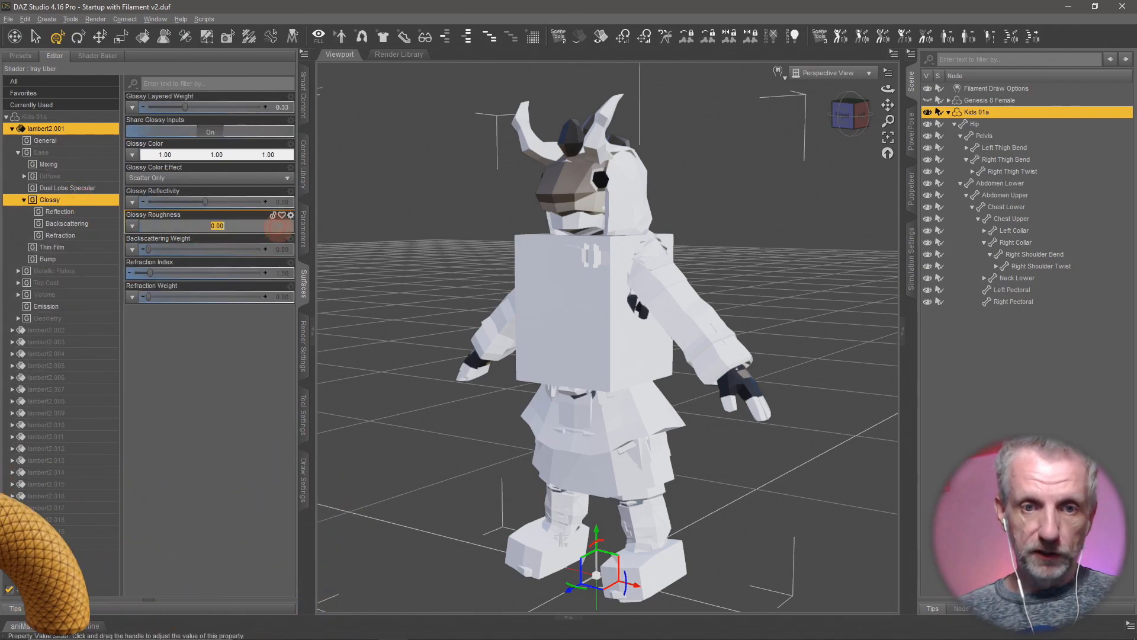
pyautogui.write('0.75')
pyautogui.press('Return')
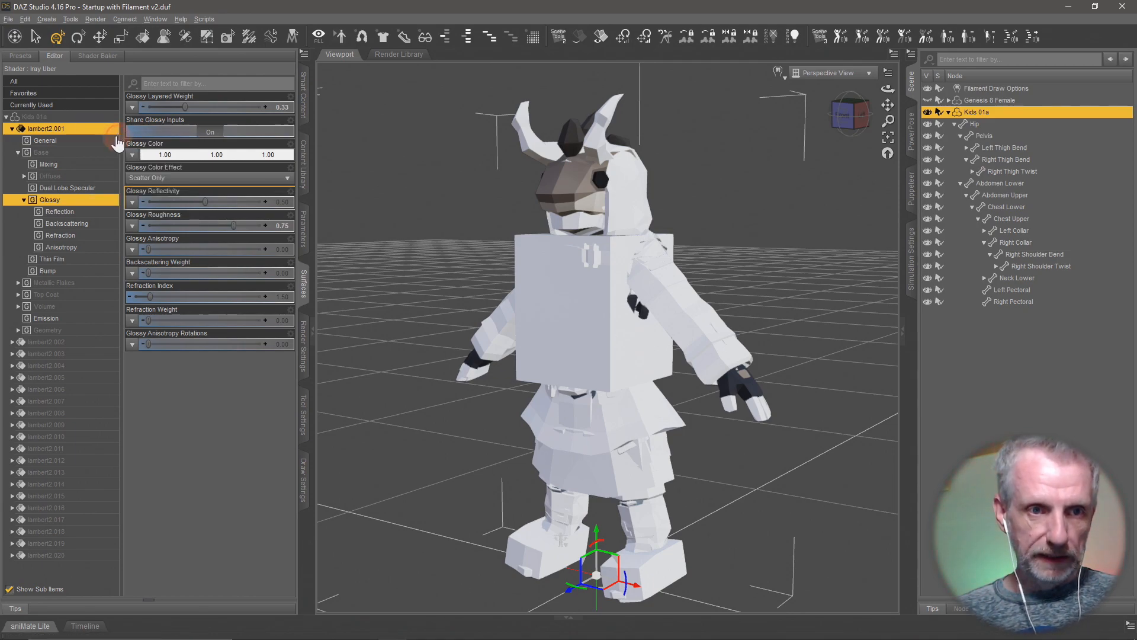
# - Copy the lambert2.001 surface settings to surfaces lambert2.002 through lambert2.020
pyautogui.click(13, 130)
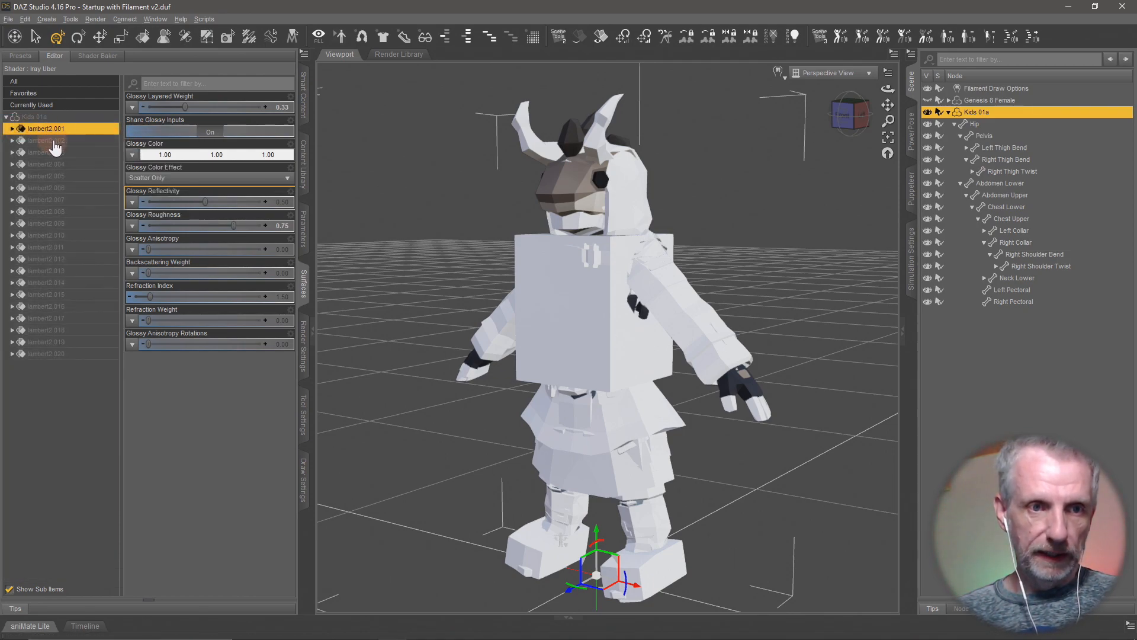
pyautogui.click(46, 141)
pyautogui.keyDown('shift'); pyautogui.click(71, 354); pyautogui.keyUp('shift')
pyautogui.rightClick(69, 352)
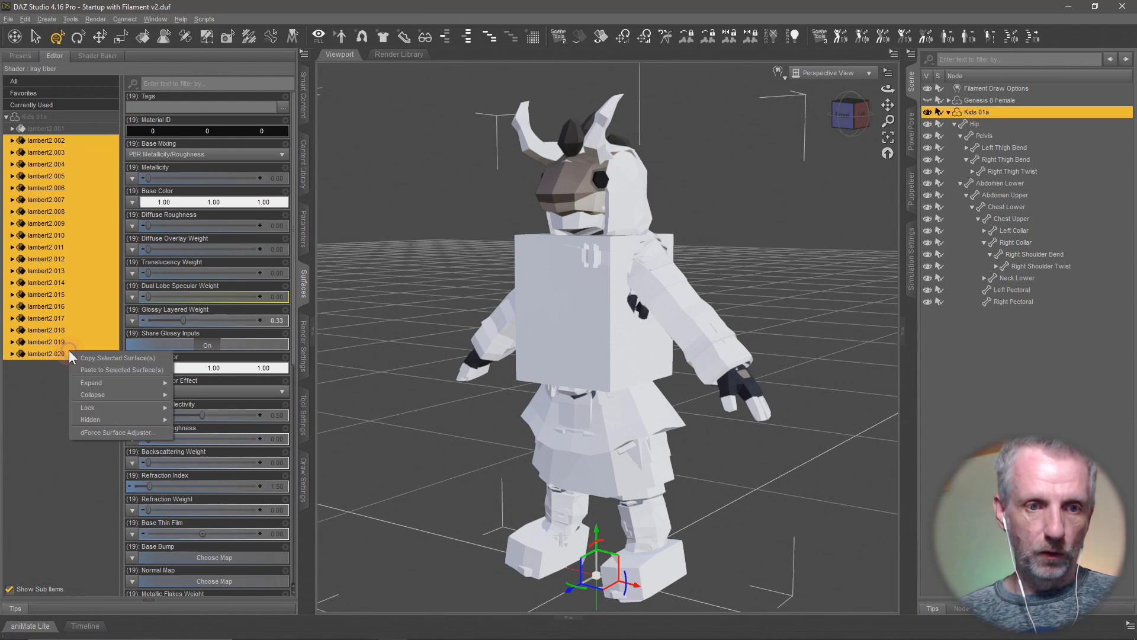
pyautogui.moveTo(115, 419)
pyautogui.click(124, 371)
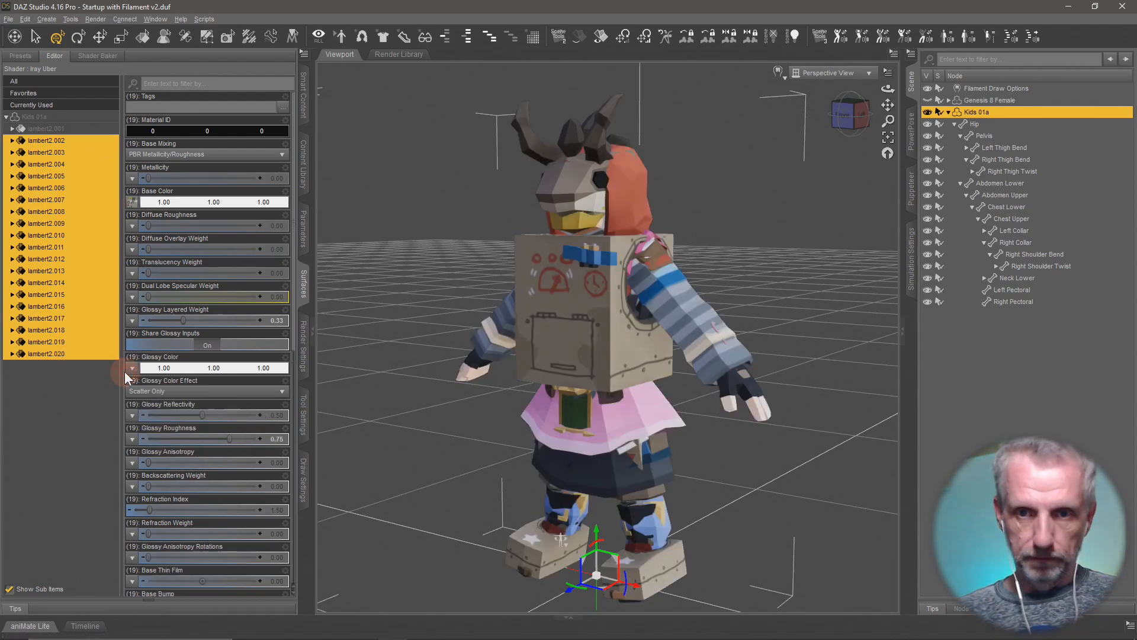
pyautogui.moveTo(472, 401); pyautogui.dragTo(439, 398, button='middle')
# - Create a sub-folder named Kids Pack in the DAZ Synty Scenes folder of the content library
pyautogui.click(304, 172)
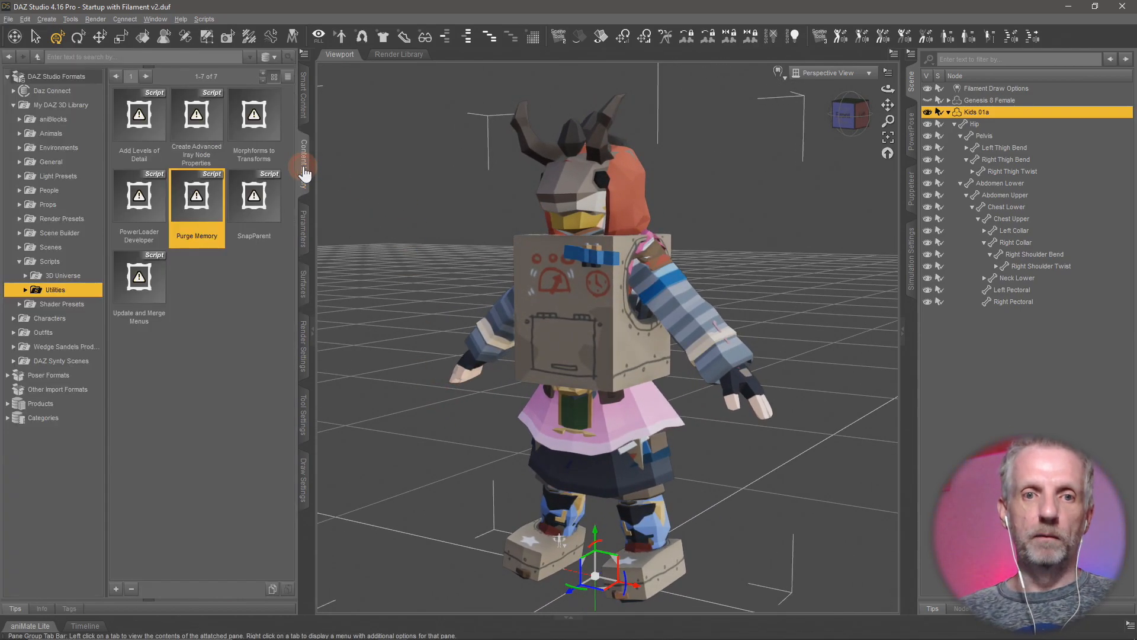
pyautogui.click(13, 105)
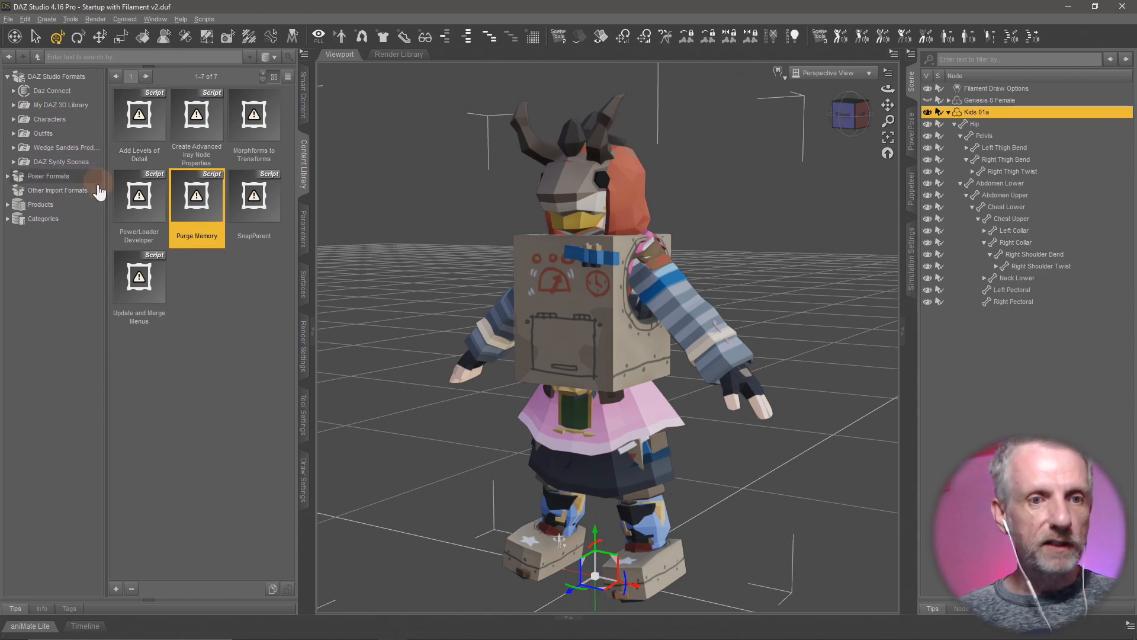
pyautogui.click(89, 170)
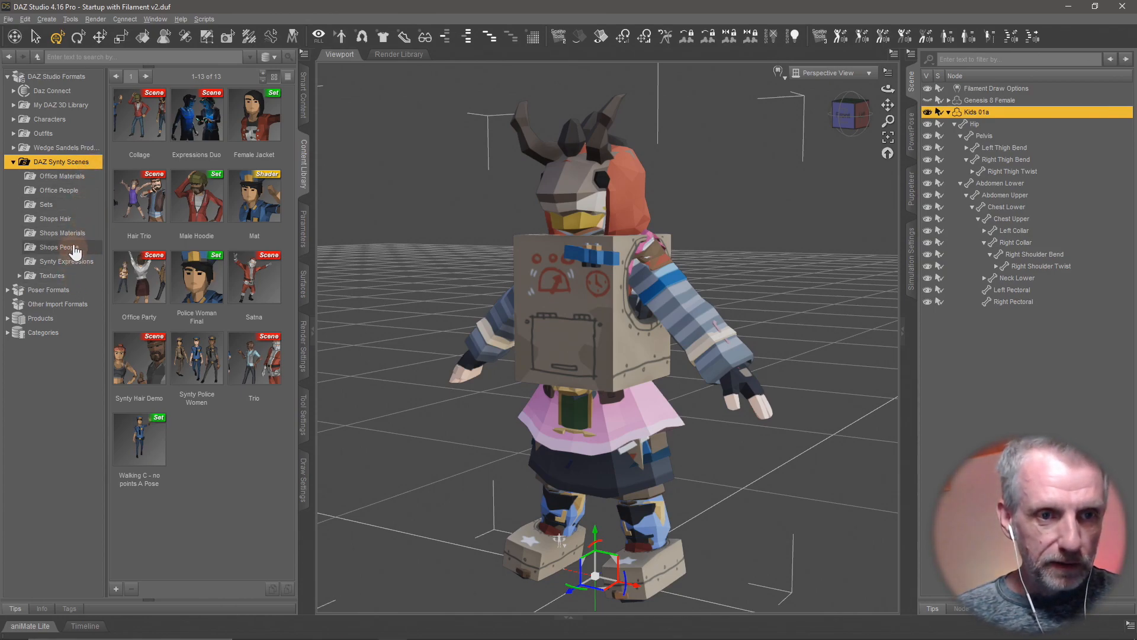
pyautogui.rightClick(81, 168)
pyautogui.click(151, 185)
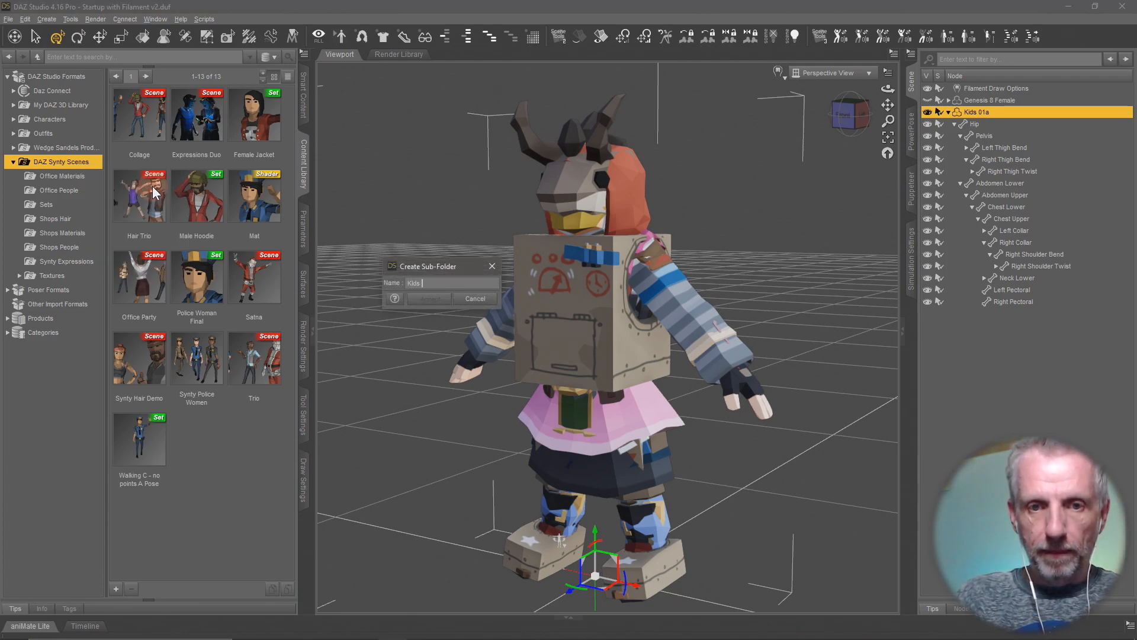
pyautogui.write('Kids Pack')
pyautogui.press('Return')
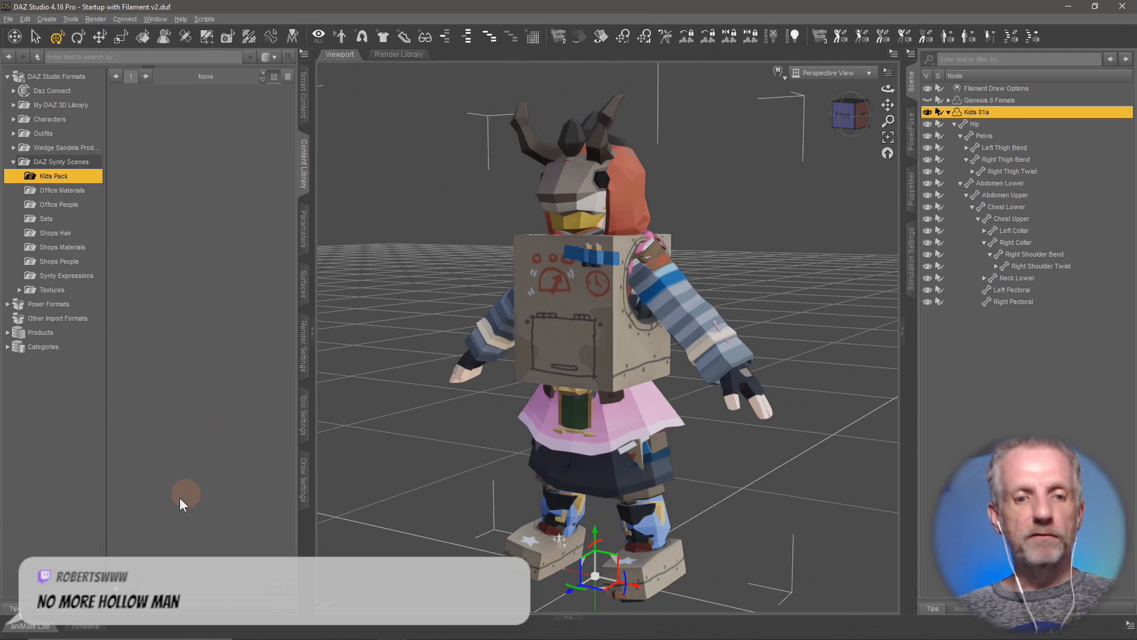
# - Save a scene subset named All Kids 01 in the Kids Pack folder, including only the Kids 01a node
pyautogui.click(117, 589)
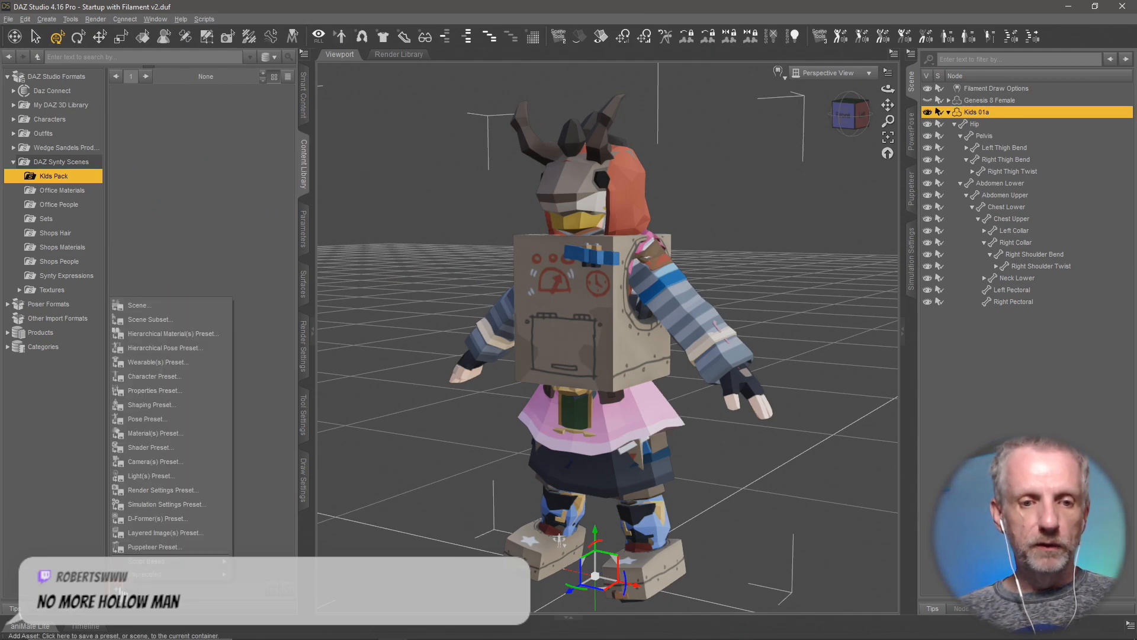
pyautogui.click(197, 319)
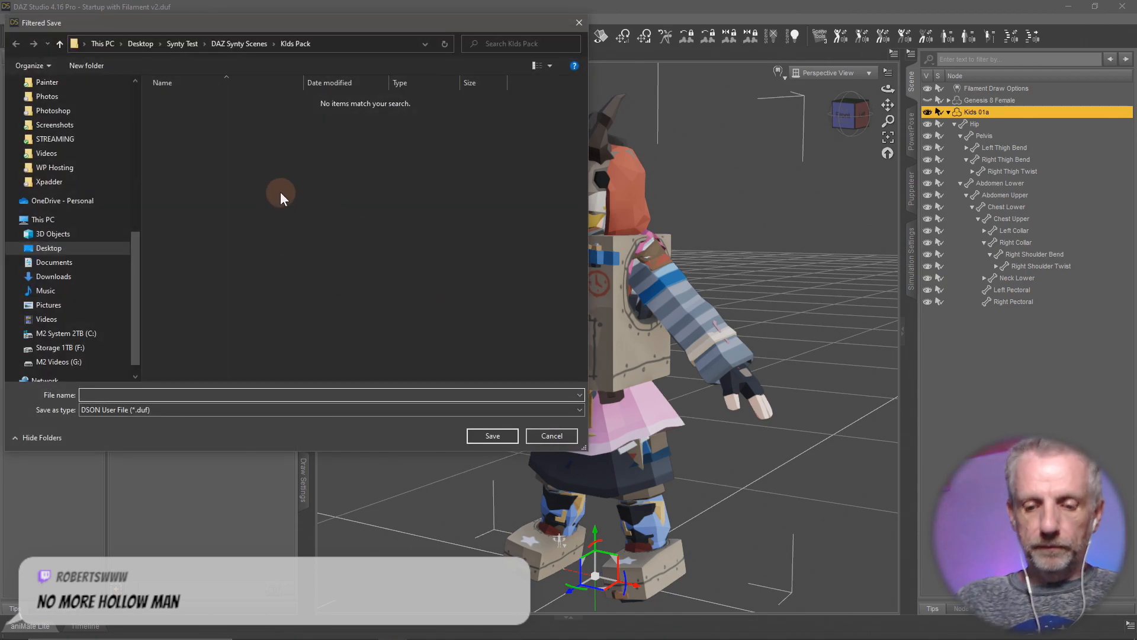
pyautogui.write('All Kids 0-1')
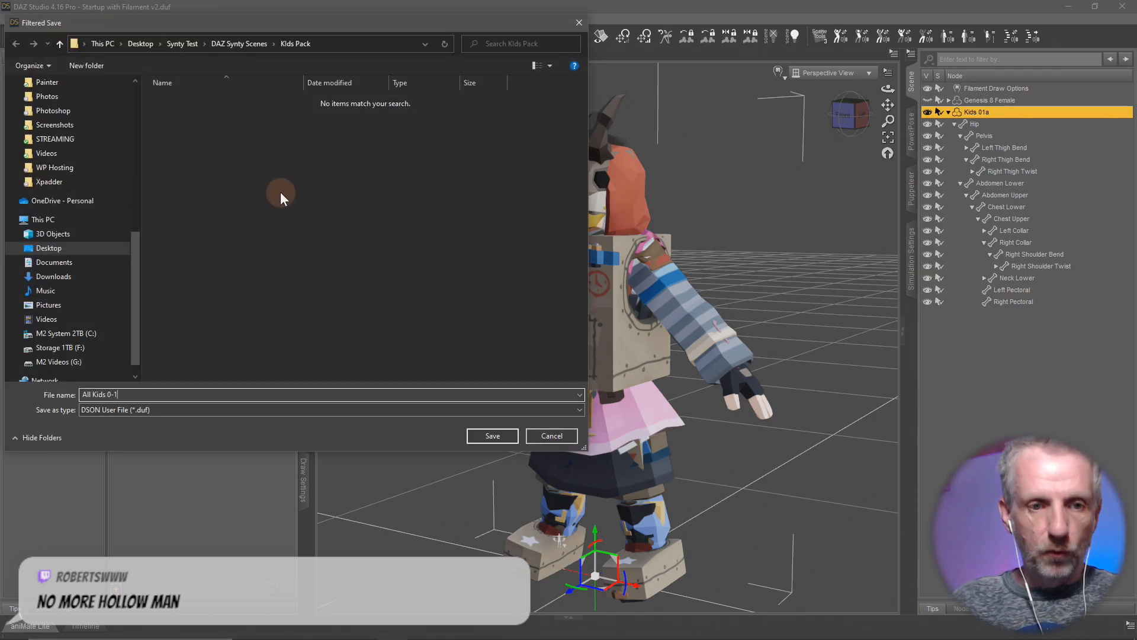
pyautogui.press('BackSpace')
pyautogui.press('BackSpace')
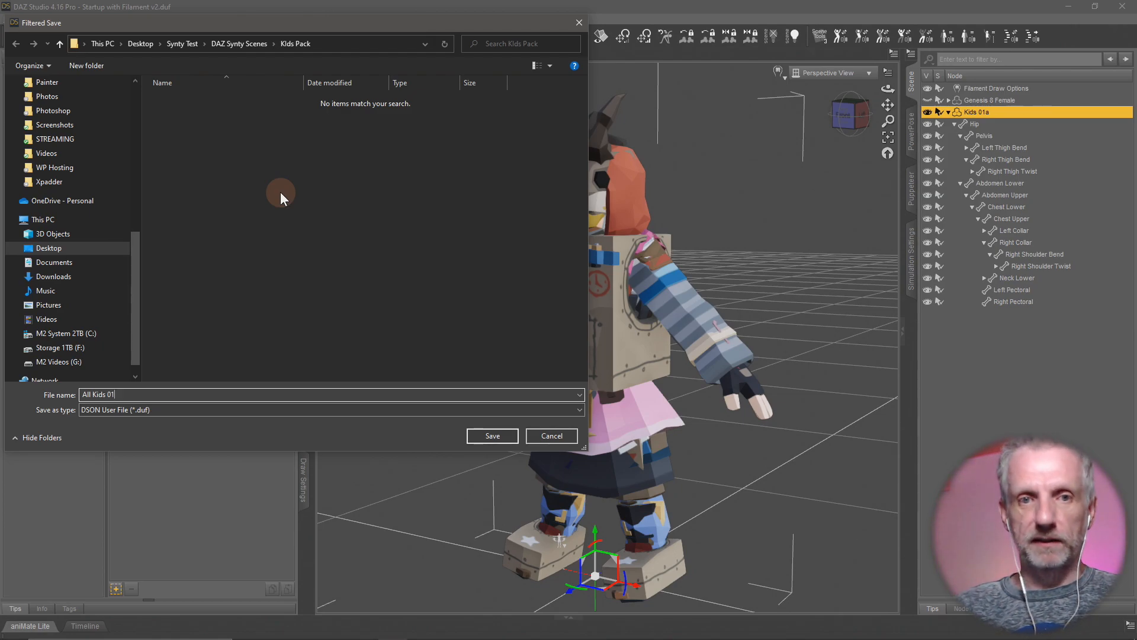
pyautogui.press('Return')
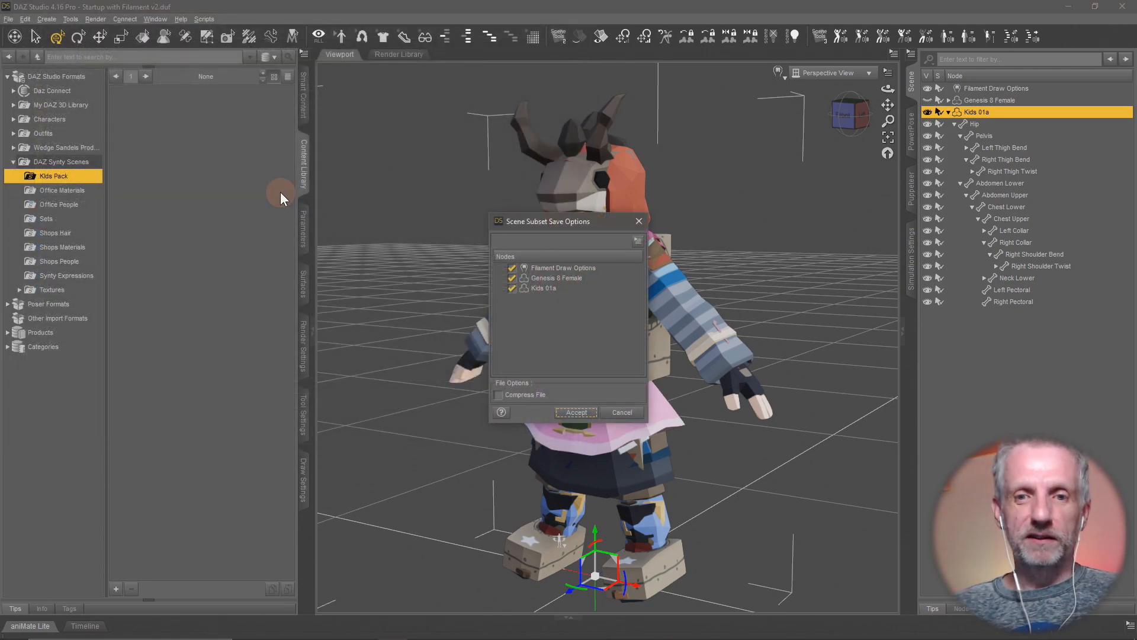
pyautogui.click(512, 268)
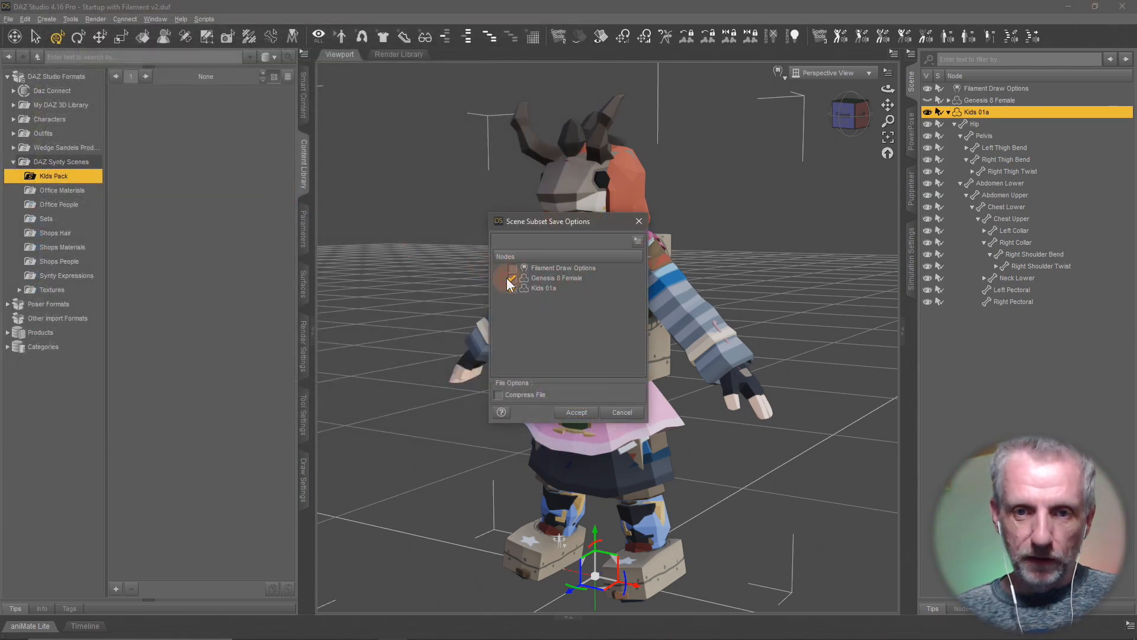
pyautogui.click(512, 278)
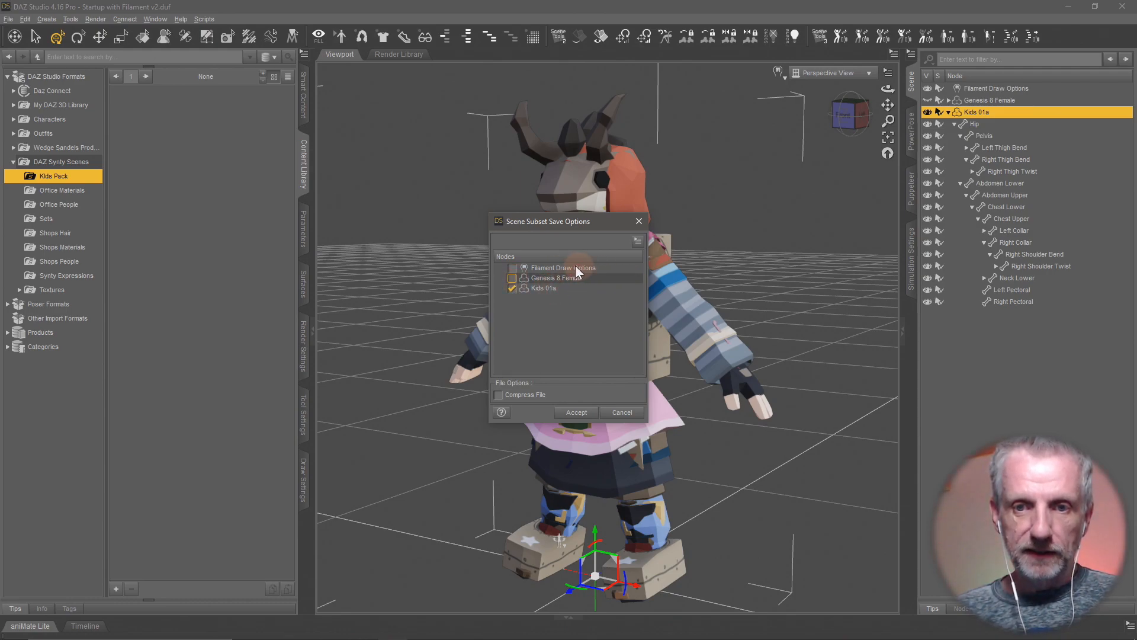
pyautogui.click(576, 412)
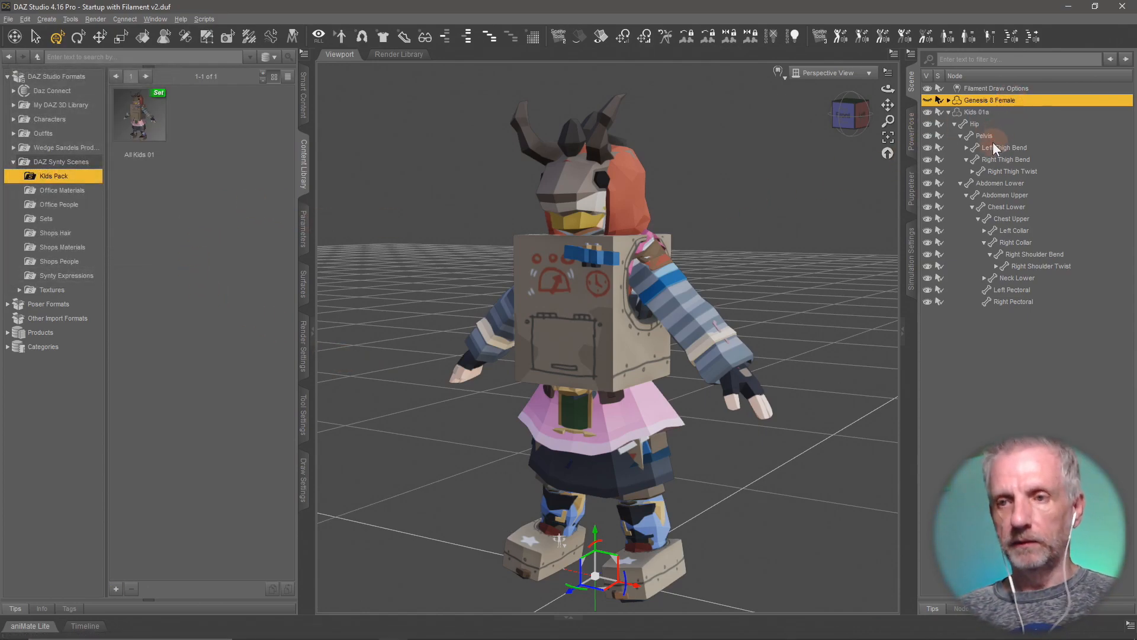
# - Delete the Genesis 8 Female figure from the scene
pyautogui.press('Delete')
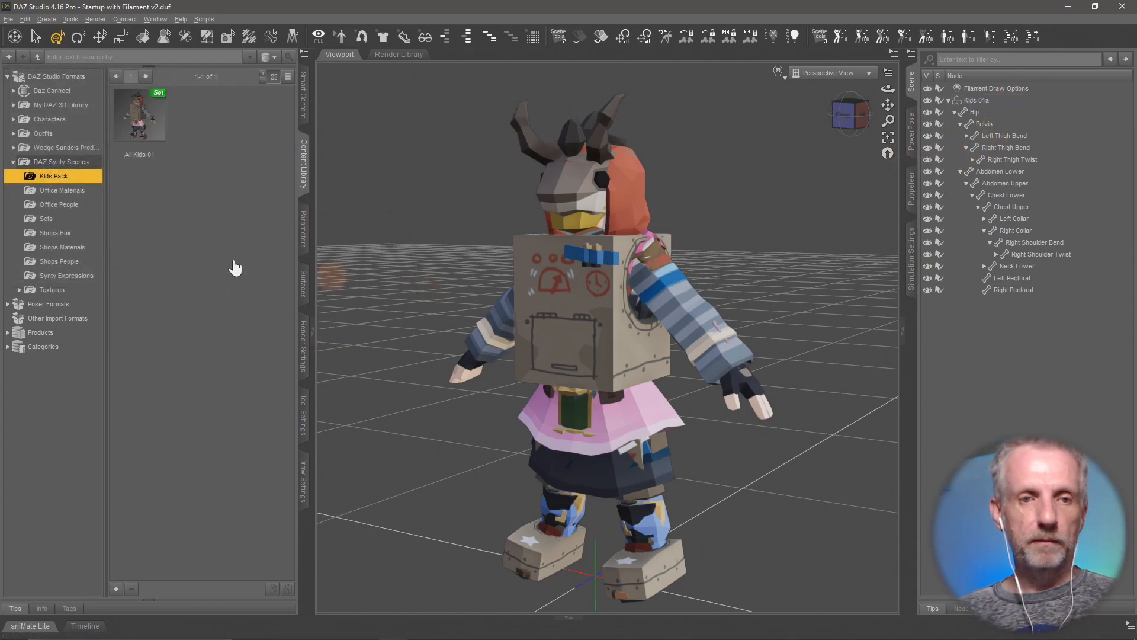
pyautogui.moveTo(160, 152)
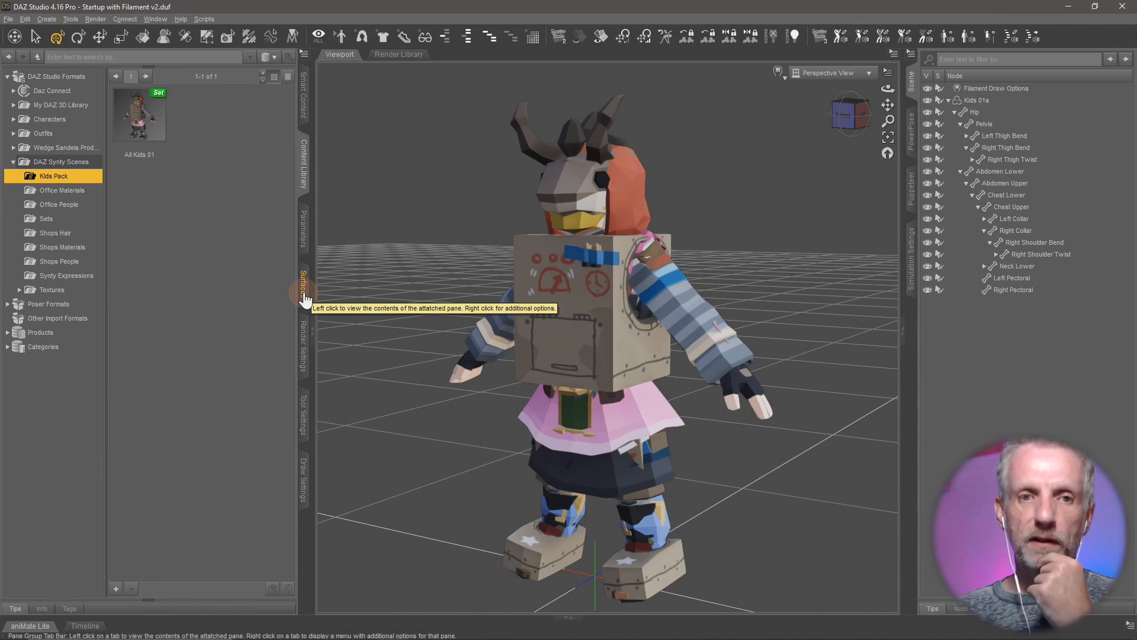
# - Activate the Geometry Editor on Kids 01a, widen the group name column, and collapse the Face Groups and Regions lists
pyautogui.click(211, 39)
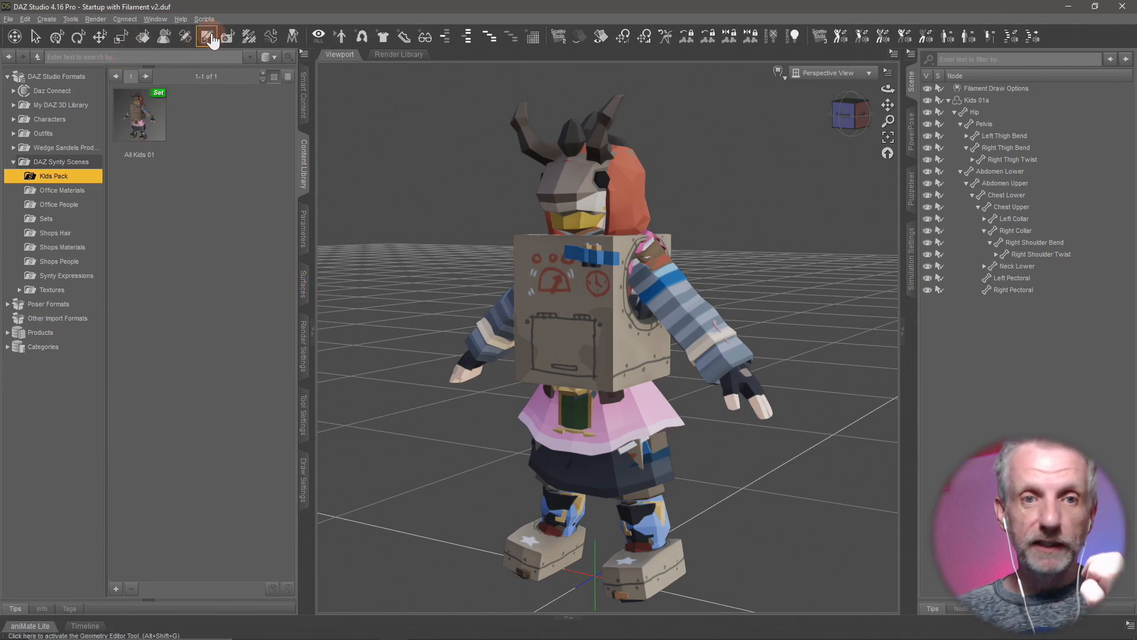
pyautogui.click(304, 432)
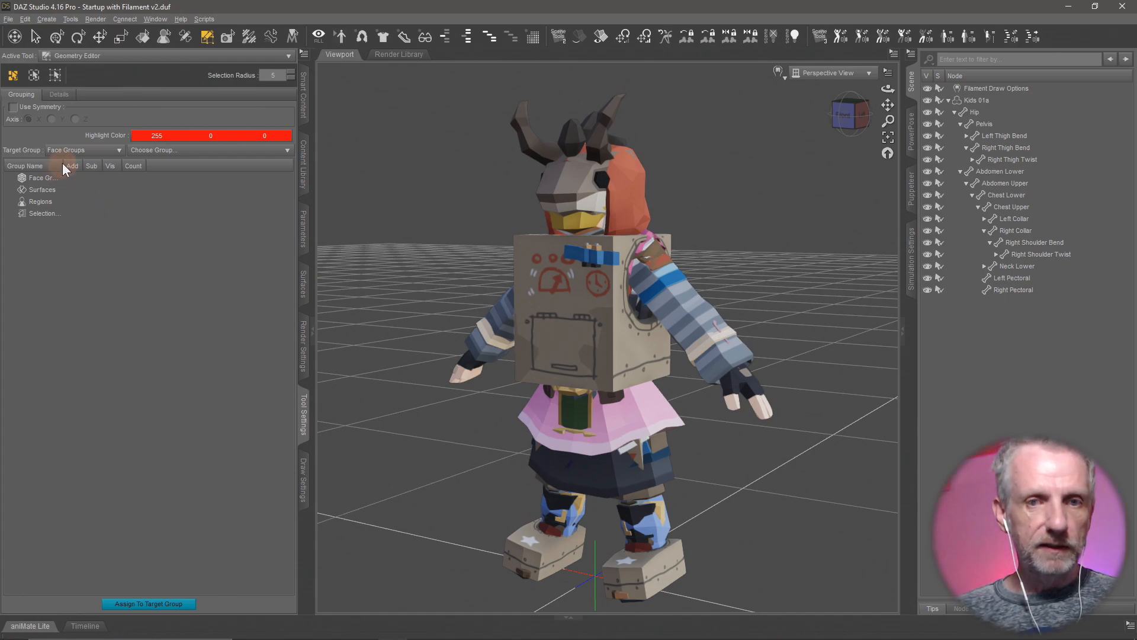
pyautogui.click(1001, 101)
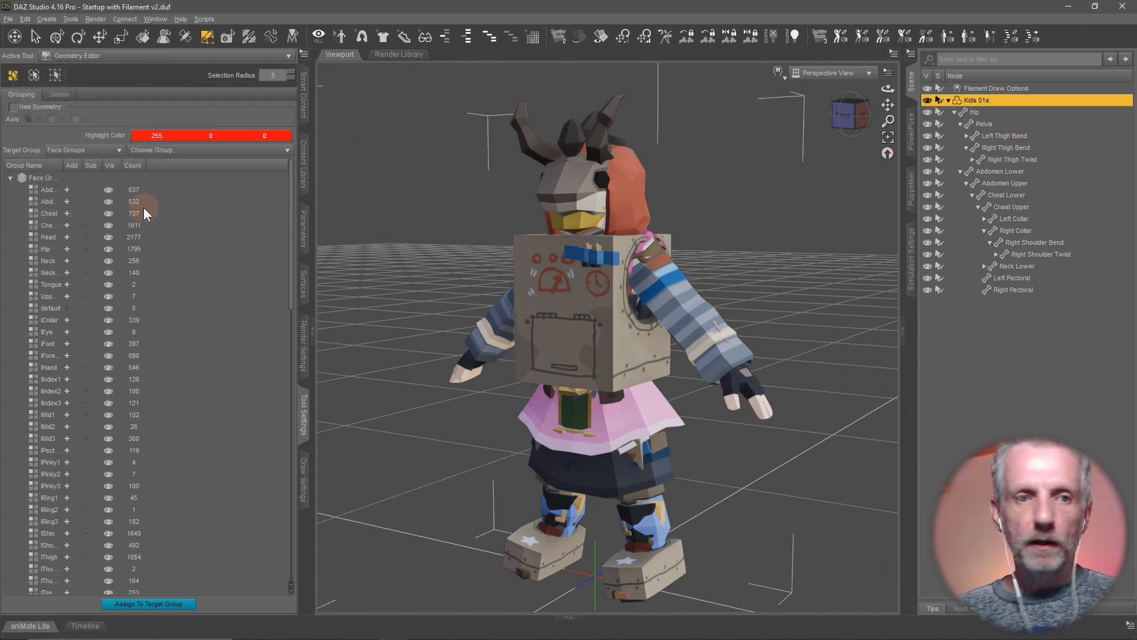
pyautogui.moveTo(63, 166); pyautogui.dragTo(146, 165)
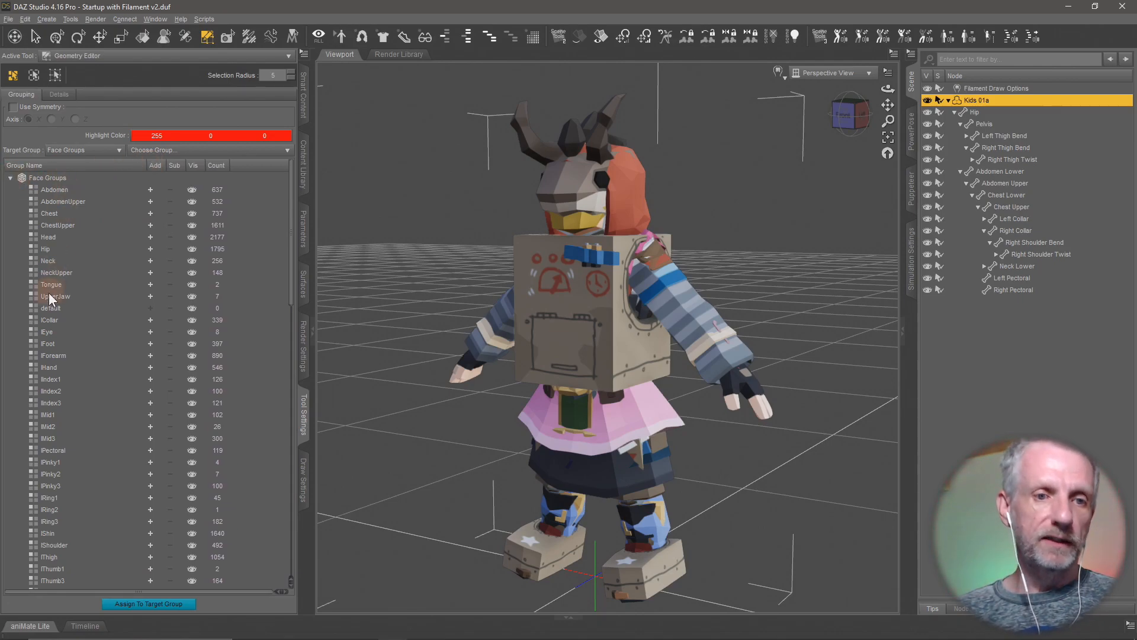
pyautogui.scroll(-5, 48, 293)
pyautogui.scroll(5, 49, 293)
pyautogui.click(10, 178)
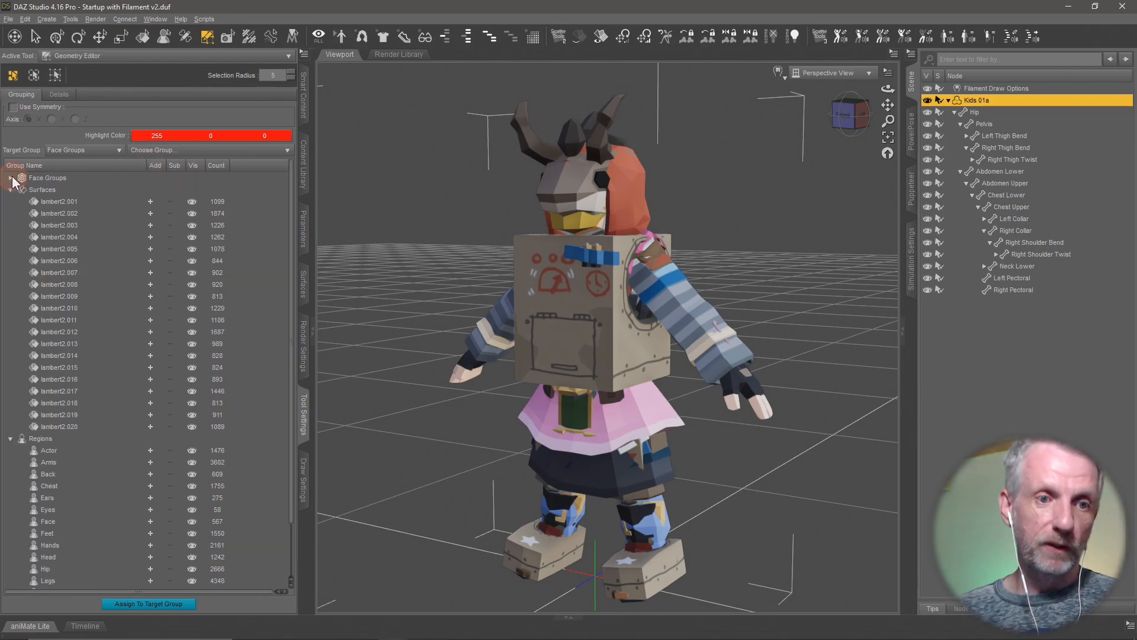
pyautogui.click(11, 438)
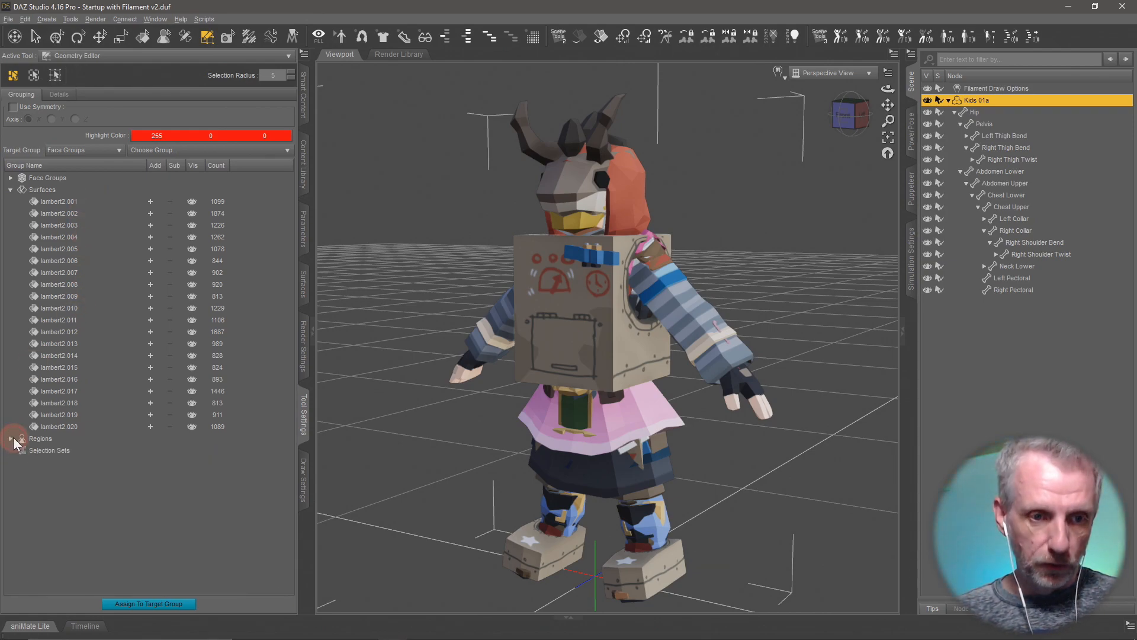
# - Delete the polygons of surfaces lambert2.002 through lambert2.020 from Kids 01a, keeping only lambert2.001
pyautogui.click(76, 201)
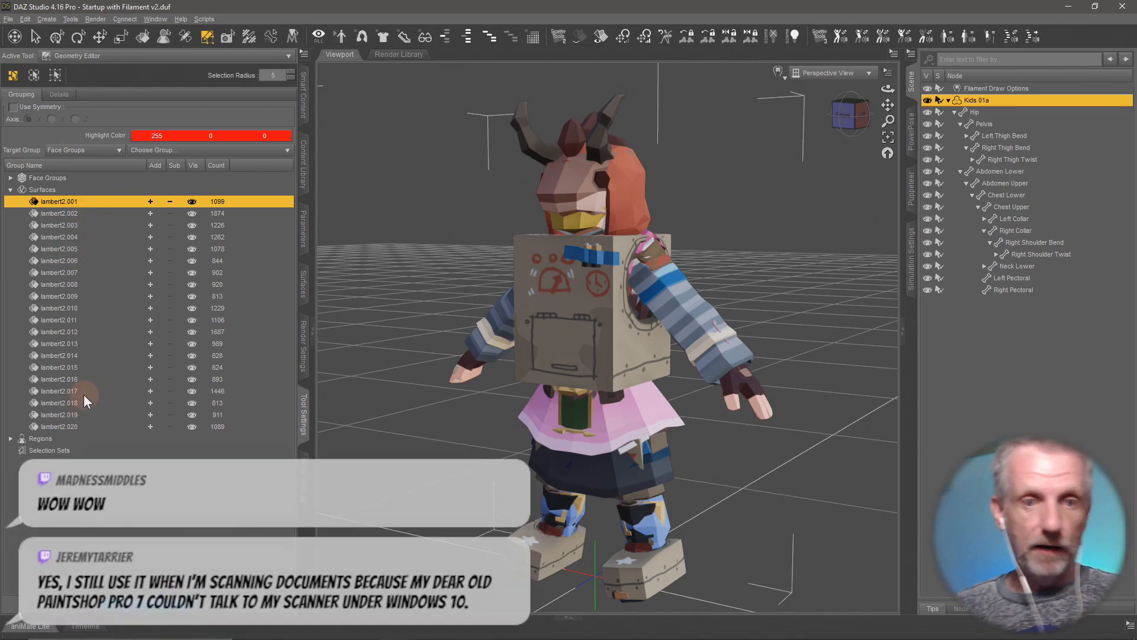
pyautogui.click(151, 215)
pyautogui.click(148, 225)
pyautogui.click(148, 237)
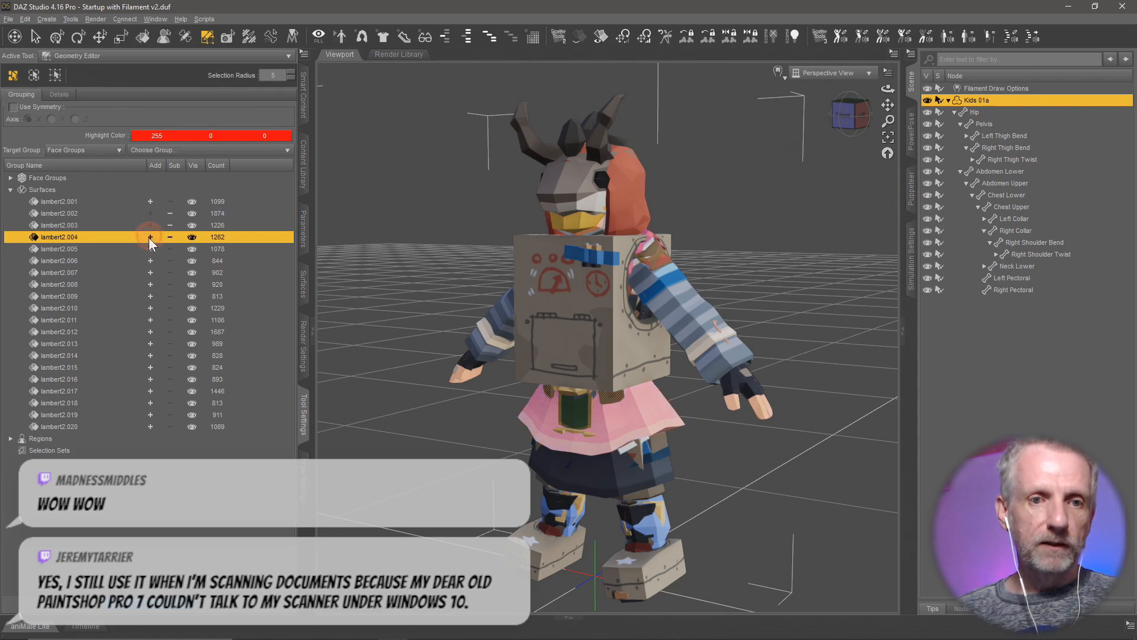
pyautogui.click(149, 249)
pyautogui.click(150, 260)
pyautogui.click(150, 272)
pyautogui.click(148, 285)
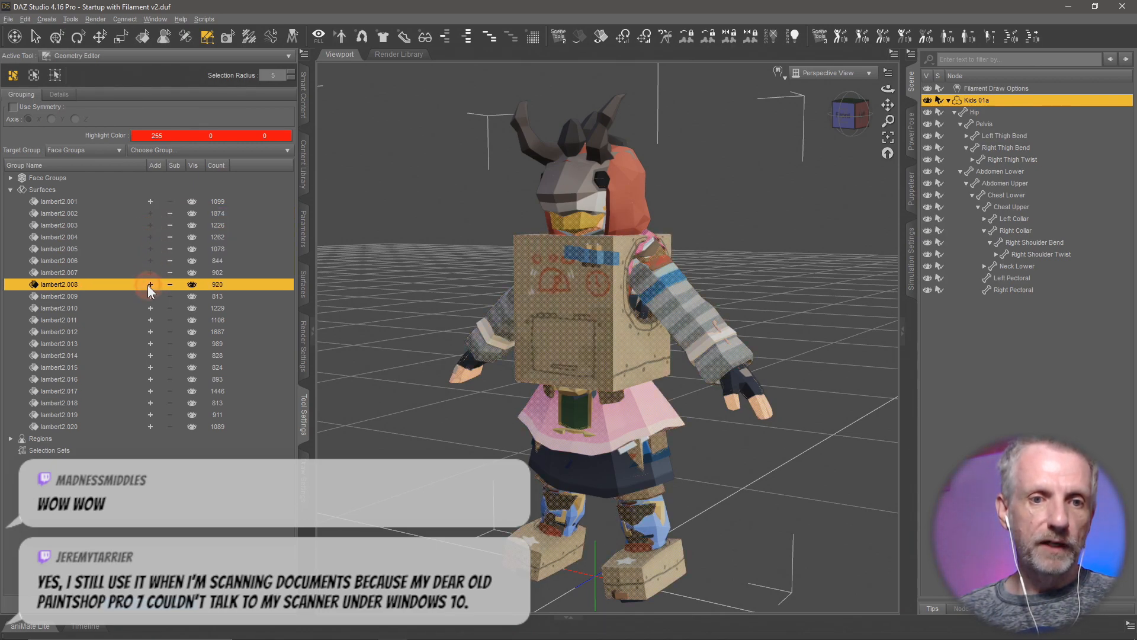
pyautogui.click(146, 295)
pyautogui.click(147, 306)
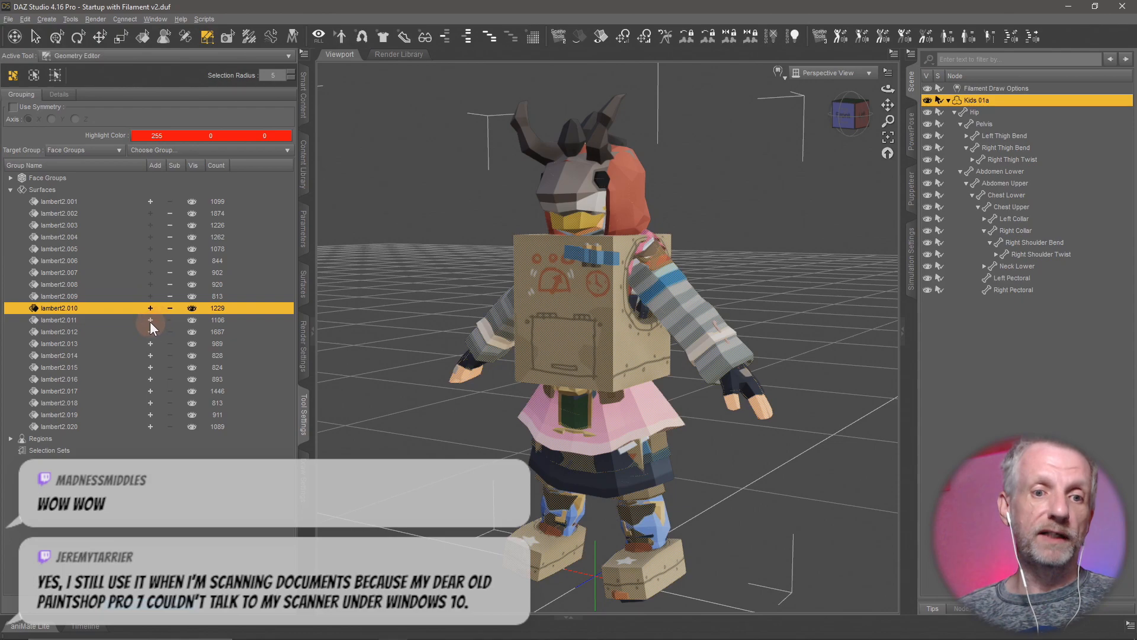
pyautogui.click(150, 321)
pyautogui.click(150, 332)
pyautogui.click(148, 343)
pyautogui.click(149, 355)
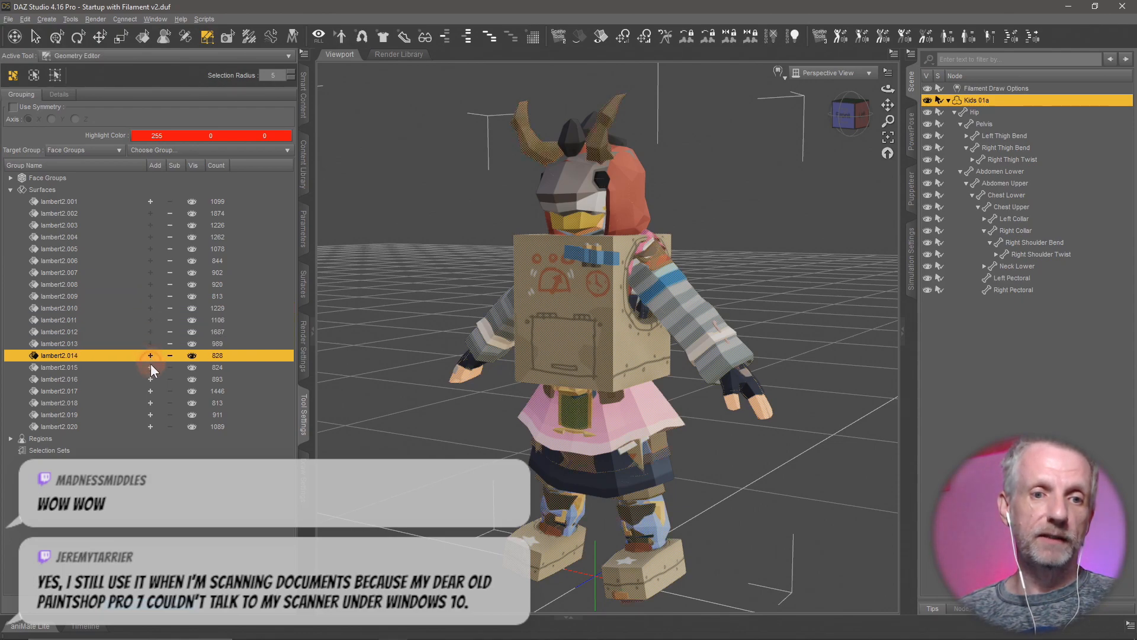
pyautogui.click(150, 367)
pyautogui.click(150, 380)
pyautogui.click(149, 391)
pyautogui.click(151, 403)
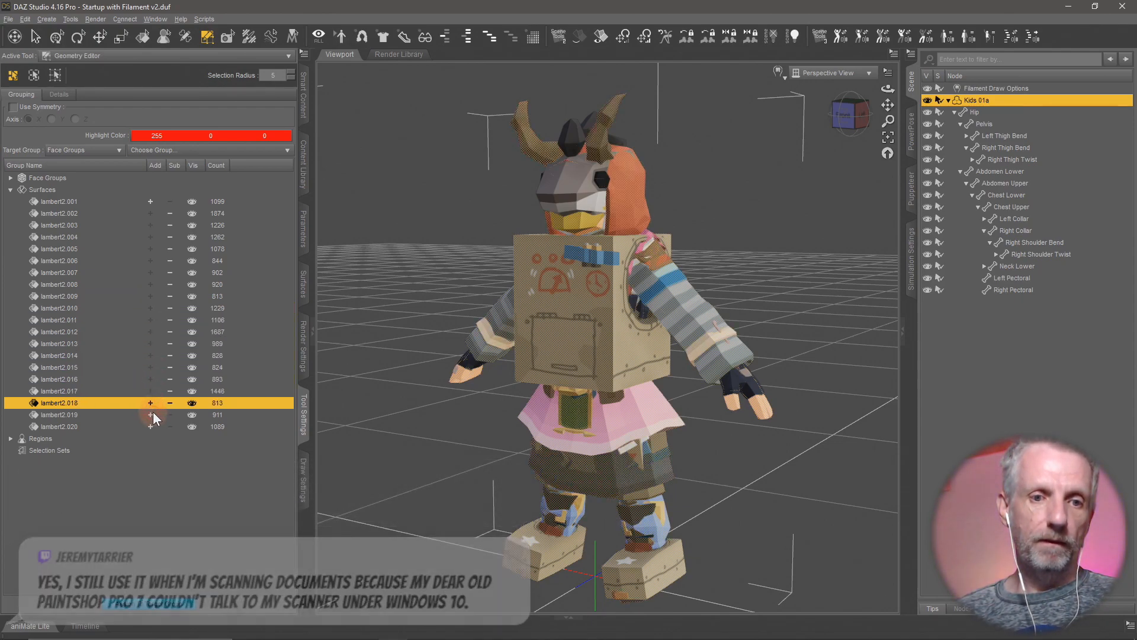
pyautogui.click(152, 415)
pyautogui.click(151, 426)
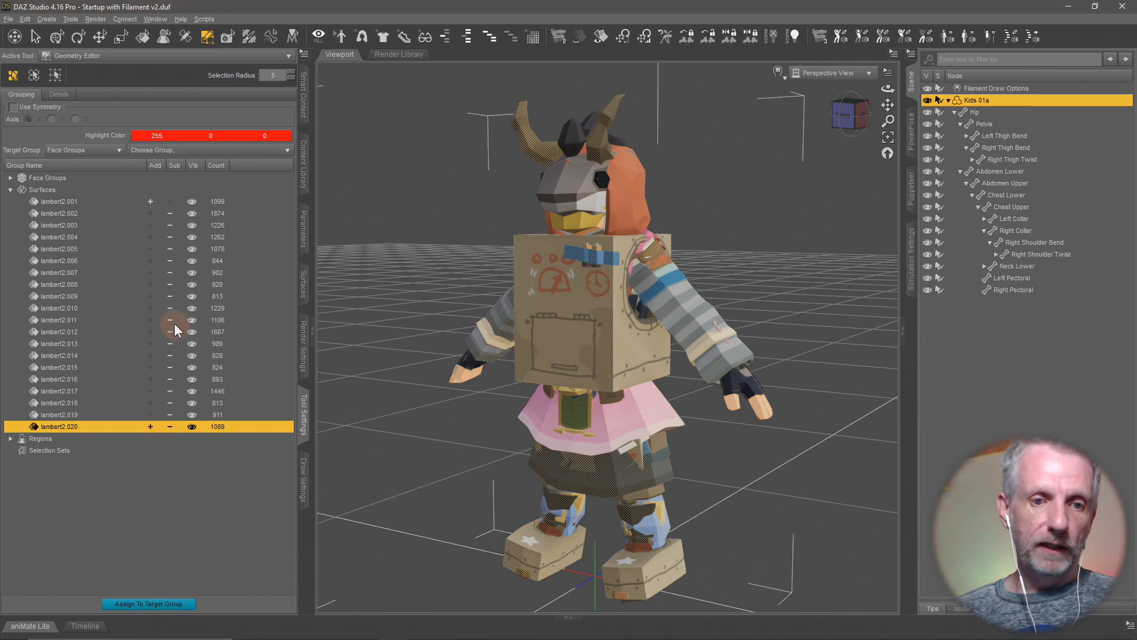
pyautogui.rightClick(591, 322)
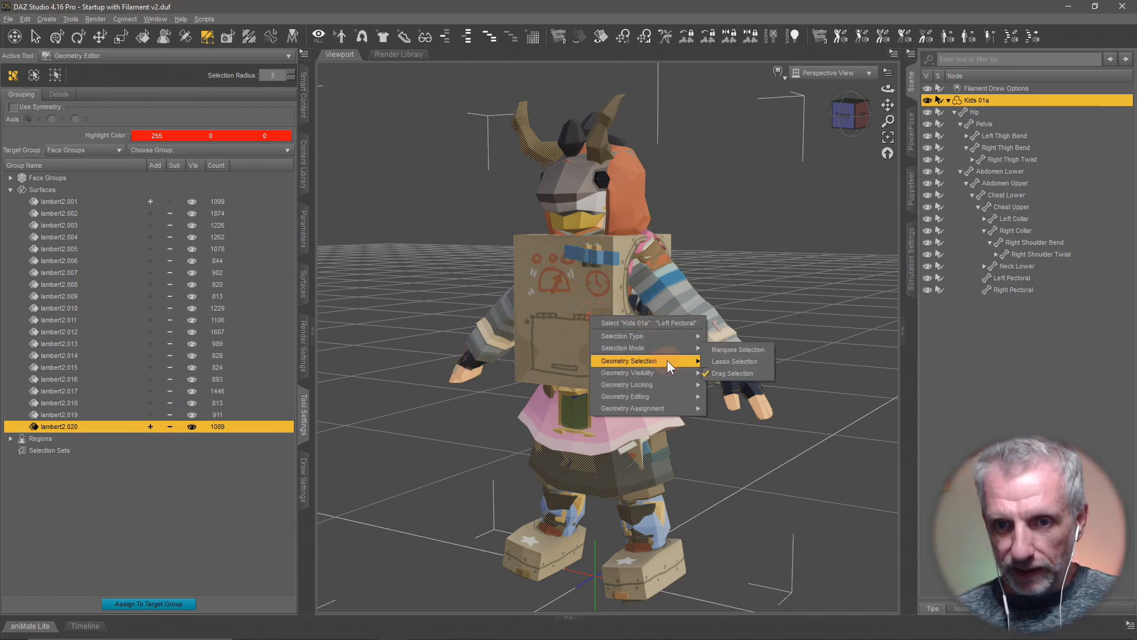
pyautogui.moveTo(678, 395)
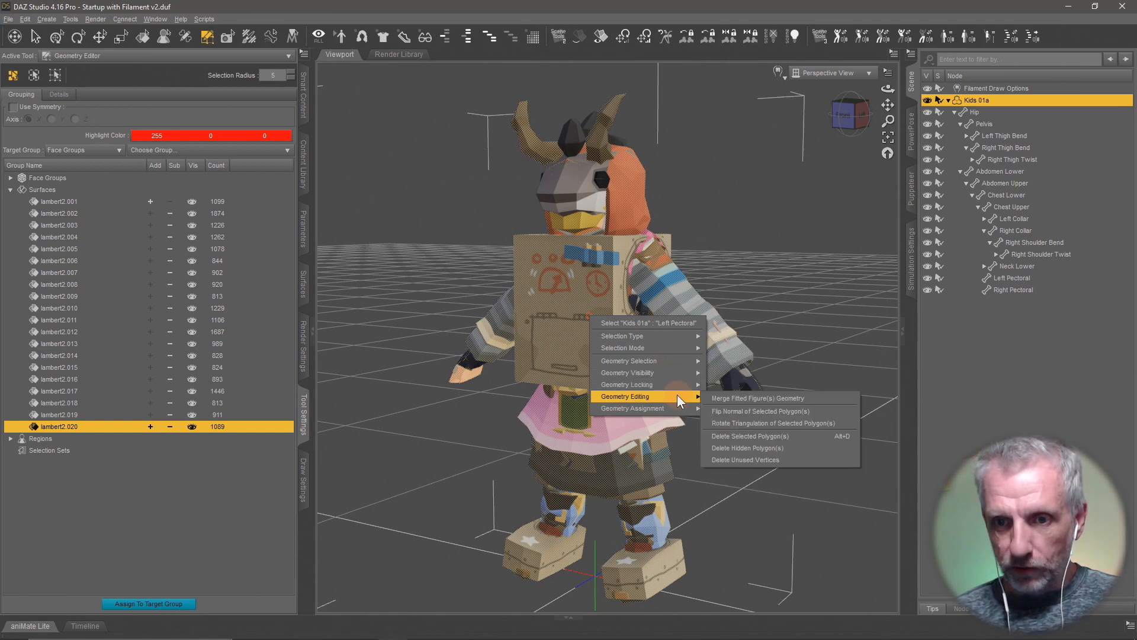
pyautogui.click(787, 438)
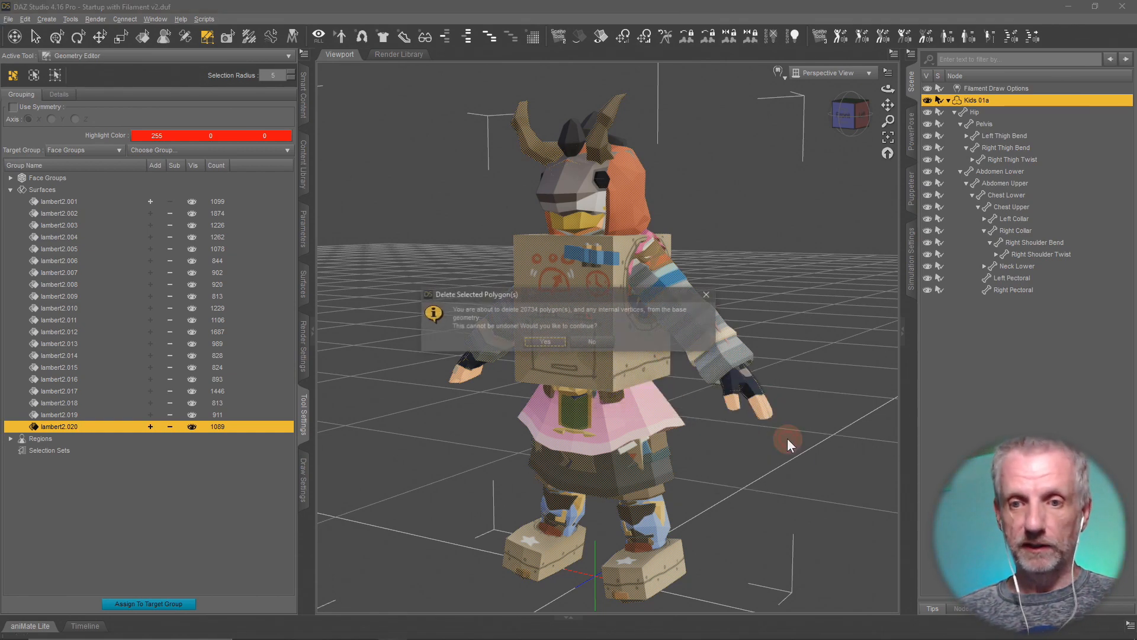
pyautogui.click(543, 343)
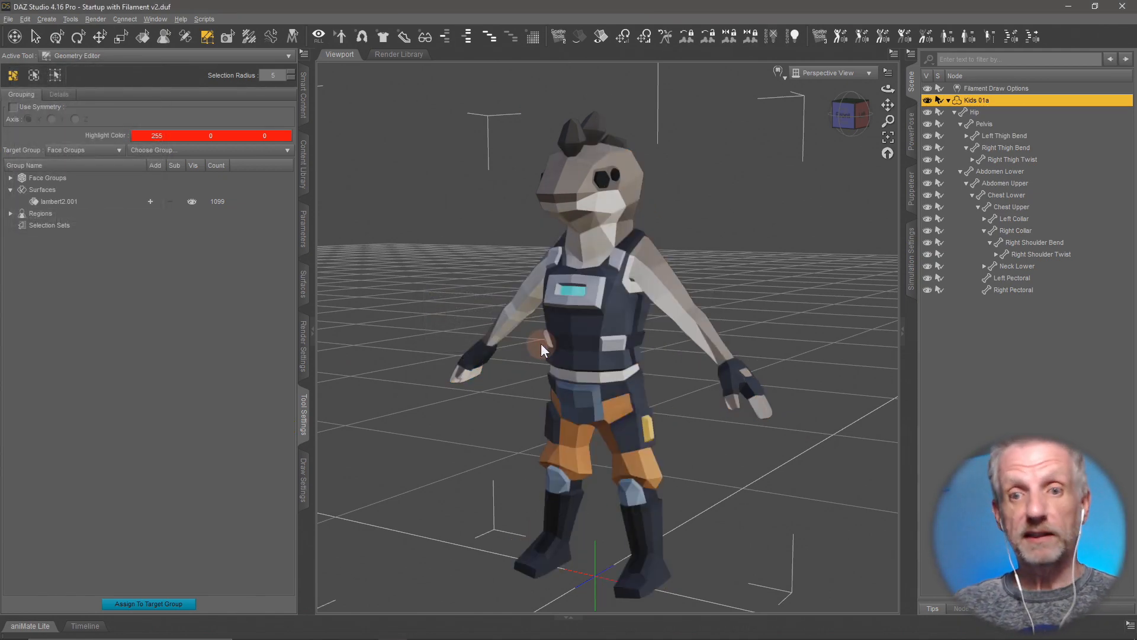
pyautogui.moveTo(531, 362)
pyautogui.mouseDown(button='middle')
pyautogui.moveTo(520, 361)
pyautogui.moveTo(551, 356)
pyautogui.moveTo(532, 363)
pyautogui.mouseUp(button='middle')
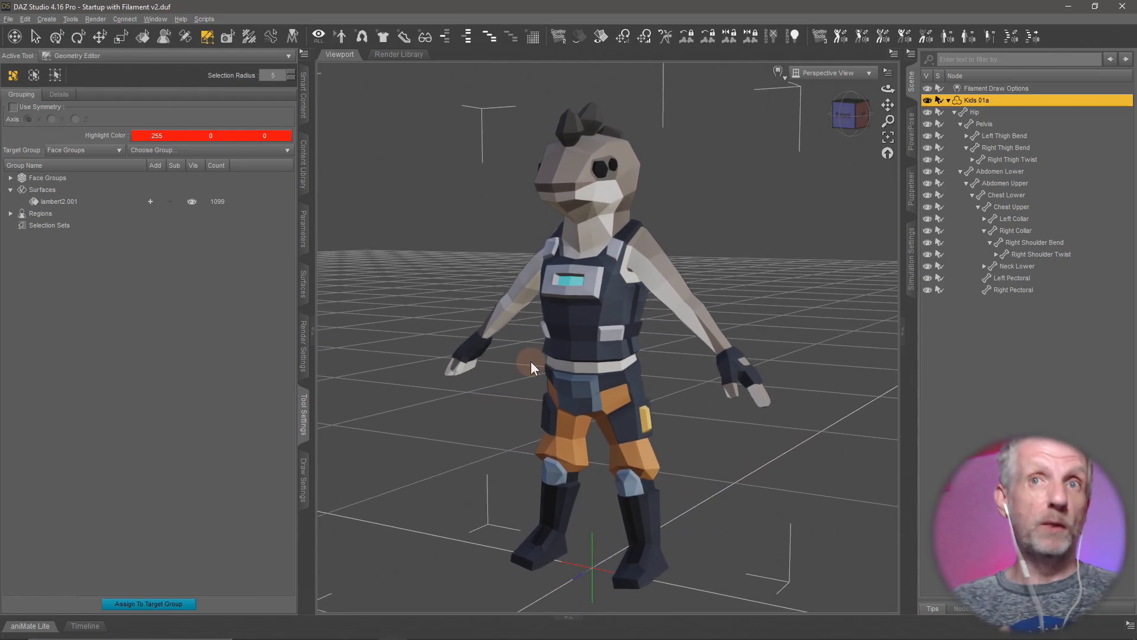
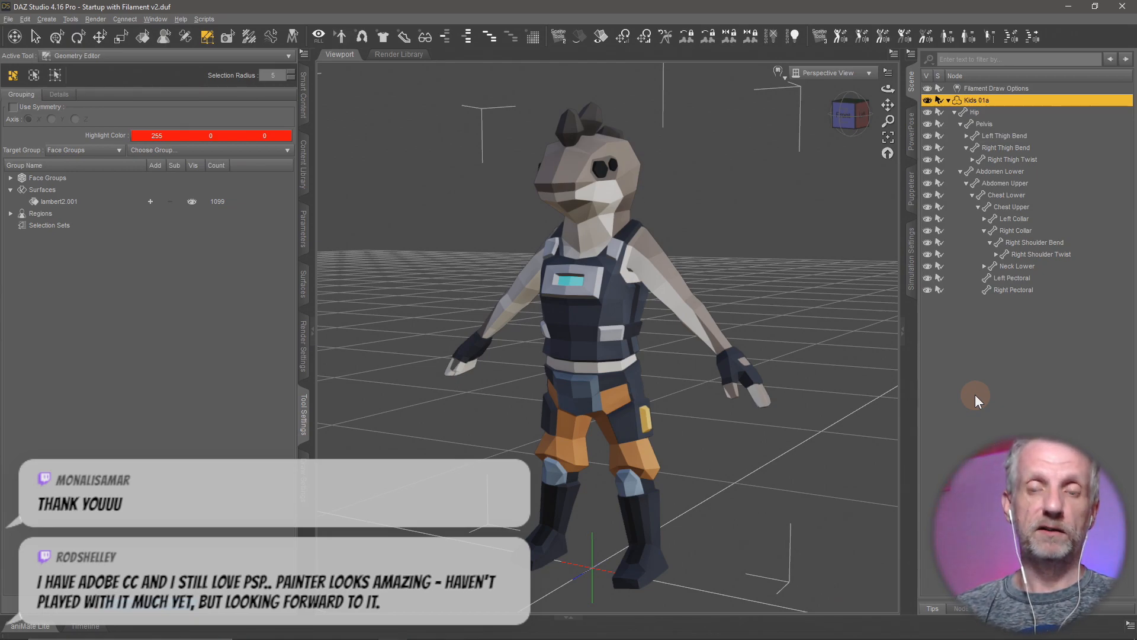
# - Switch to Wrap to view the kid mesh from another angle, and return to DAZ Studio
pyautogui.hotkey('alt', 'Tab')
pyautogui.hotkey('alt', 'Tab')
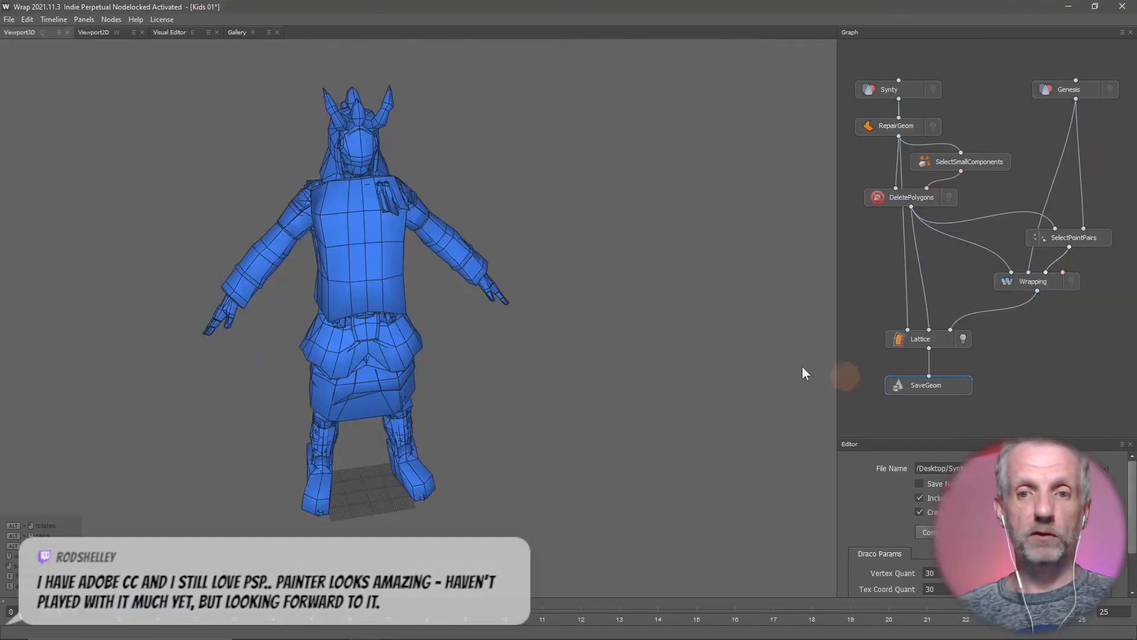
pyautogui.moveTo(517, 414)
pyautogui.keyDown('alt'); pyautogui.mouseDown()
pyautogui.moveTo(589, 407)
pyautogui.moveTo(541, 386)
pyautogui.moveTo(596, 407)
pyautogui.moveTo(517, 406)
pyautogui.mouseUp(); pyautogui.keyUp('alt')
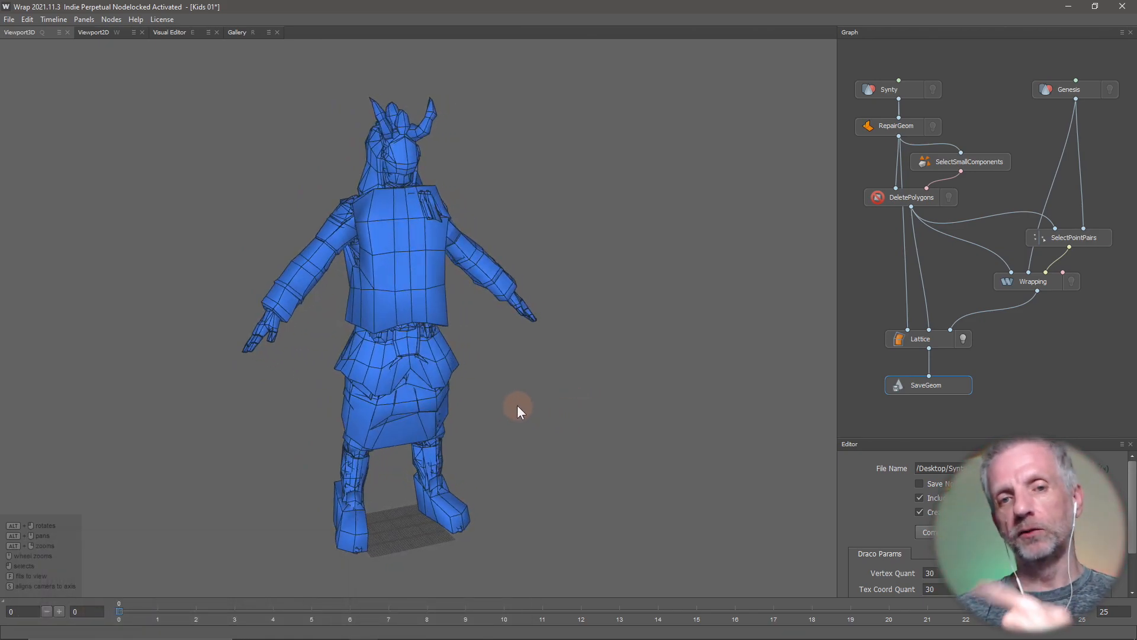
pyautogui.hotkey('alt', 'Tab')
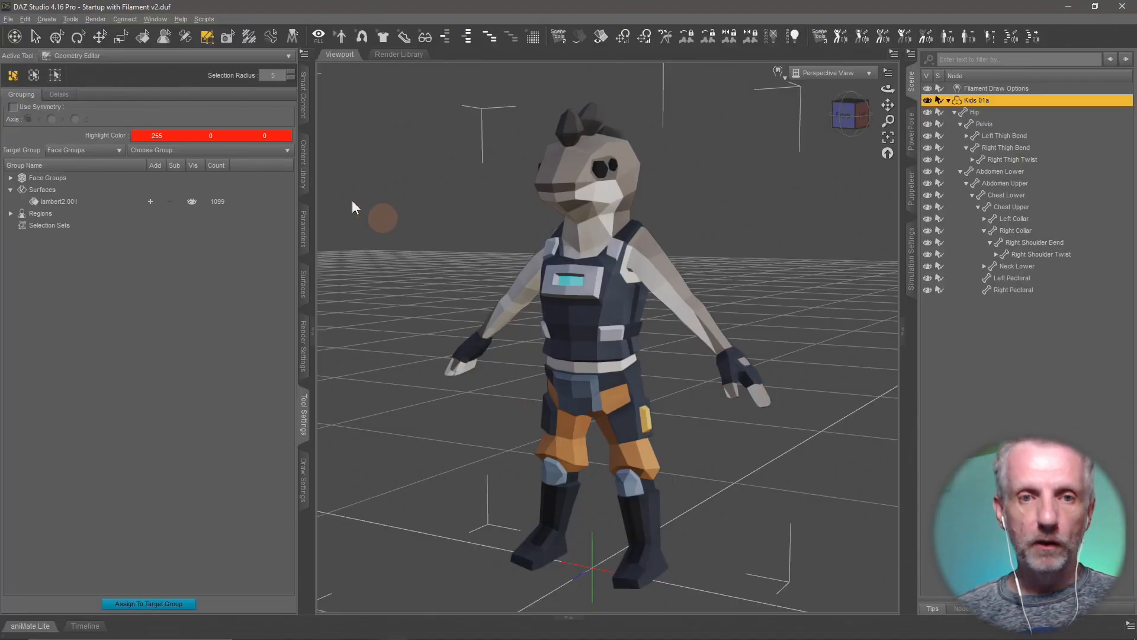
# - Rename the remaining surface group lambert2.001 to Kids in the Geometry Editor
pyautogui.click(304, 284)
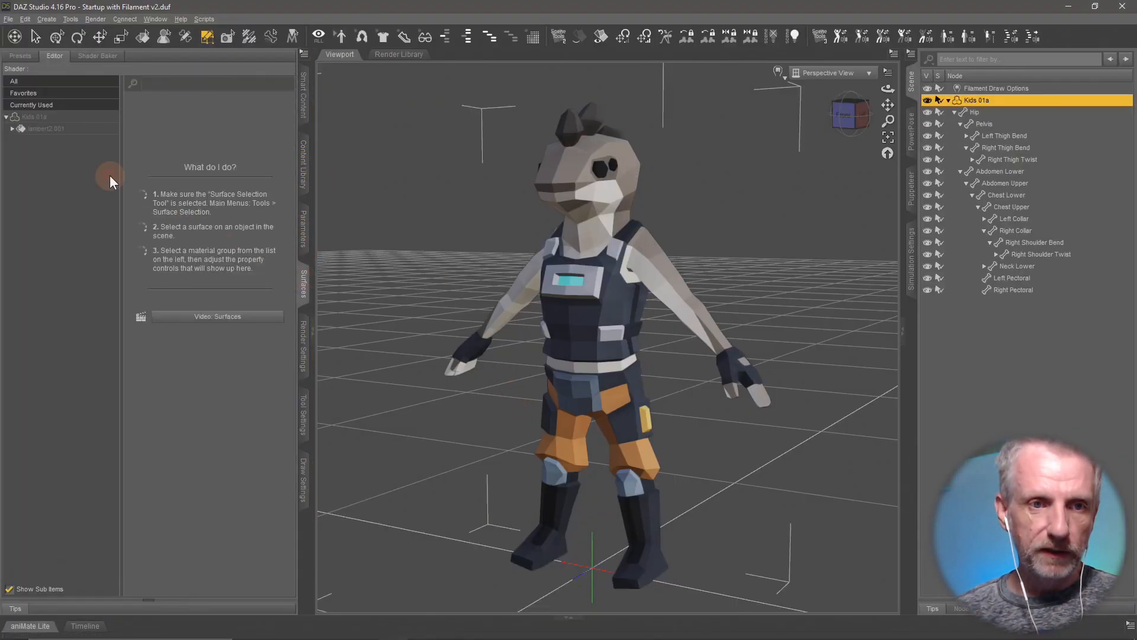
pyautogui.click(303, 416)
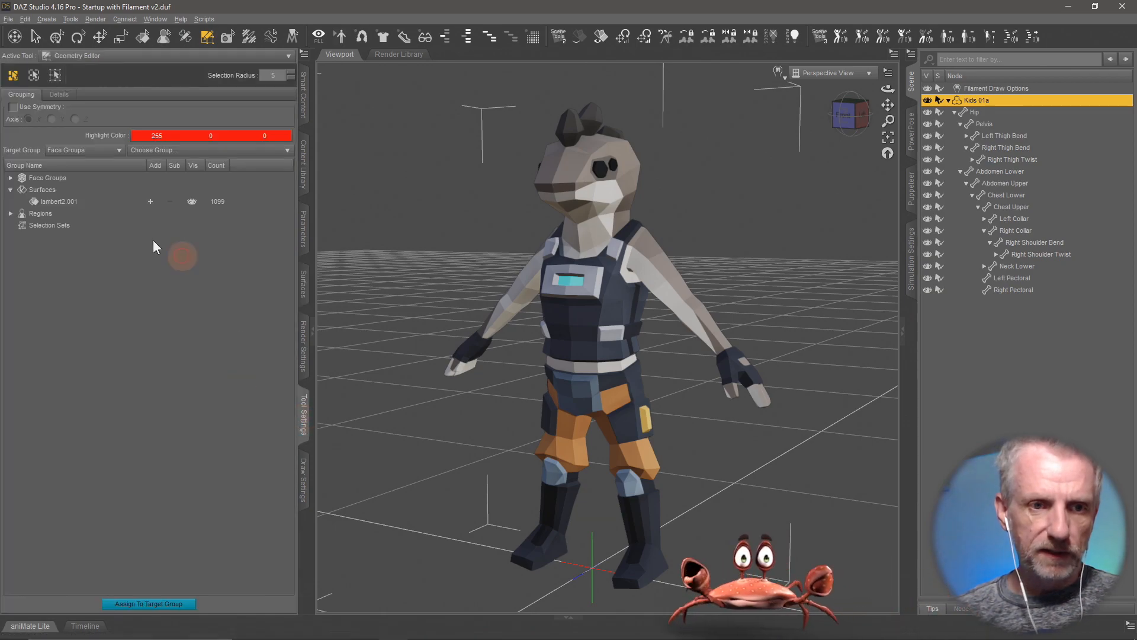
pyautogui.click(70, 202)
pyautogui.click(69, 200)
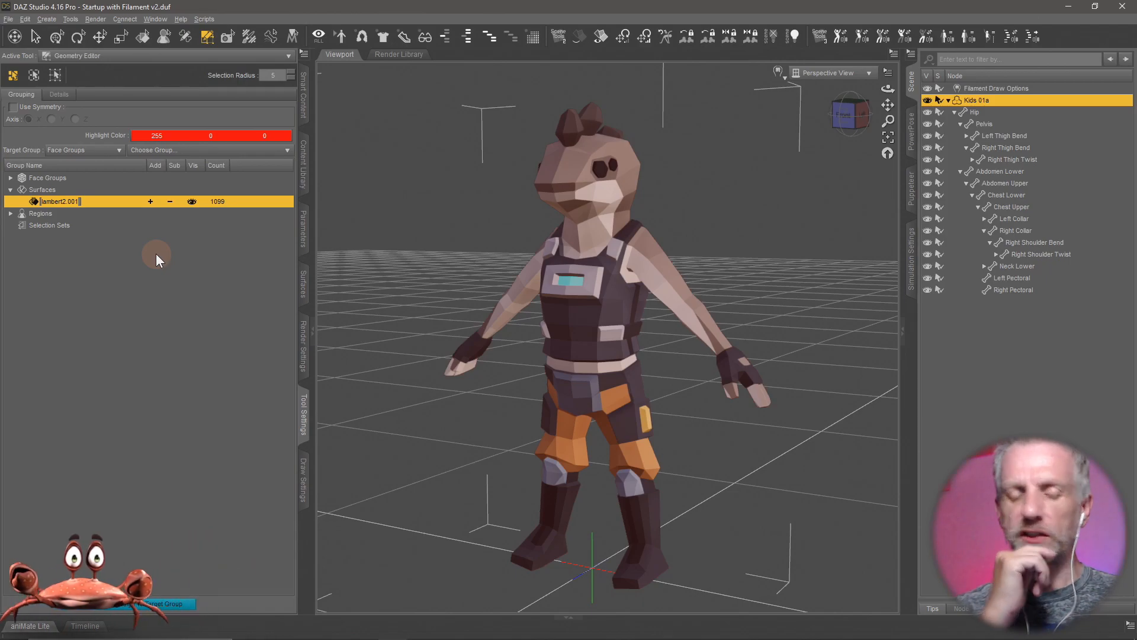
pyautogui.write('Kids')
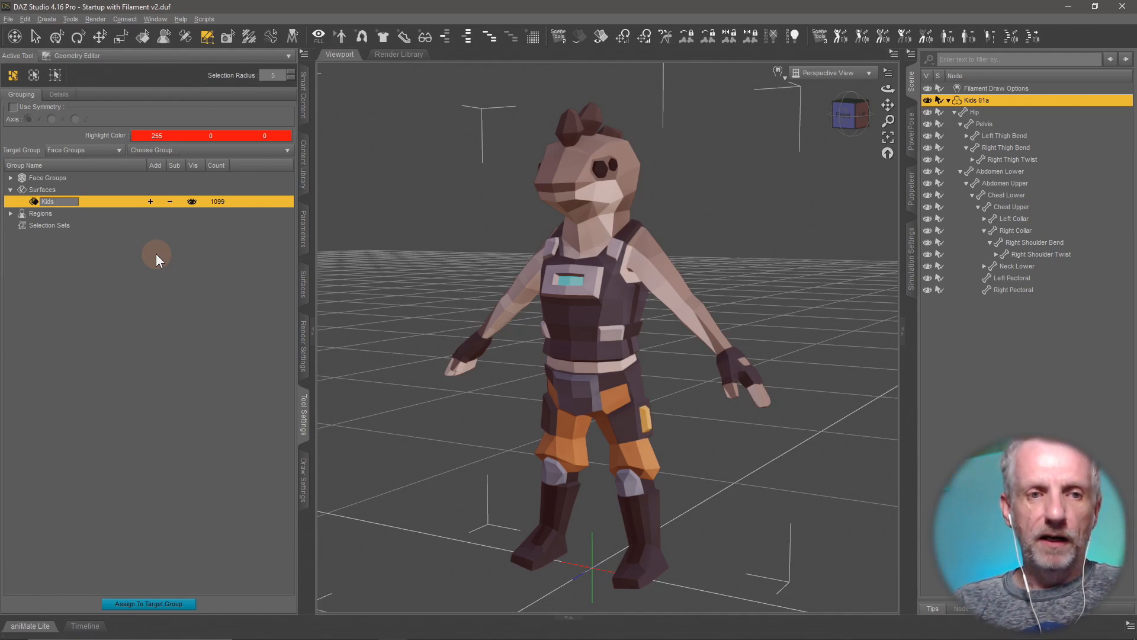
pyautogui.hotkey('shift', 'Left')
pyautogui.hotkey('shift', 'Left')
pyautogui.hotkey('shift', 'Left')
pyautogui.hotkey('shift', 'Left')
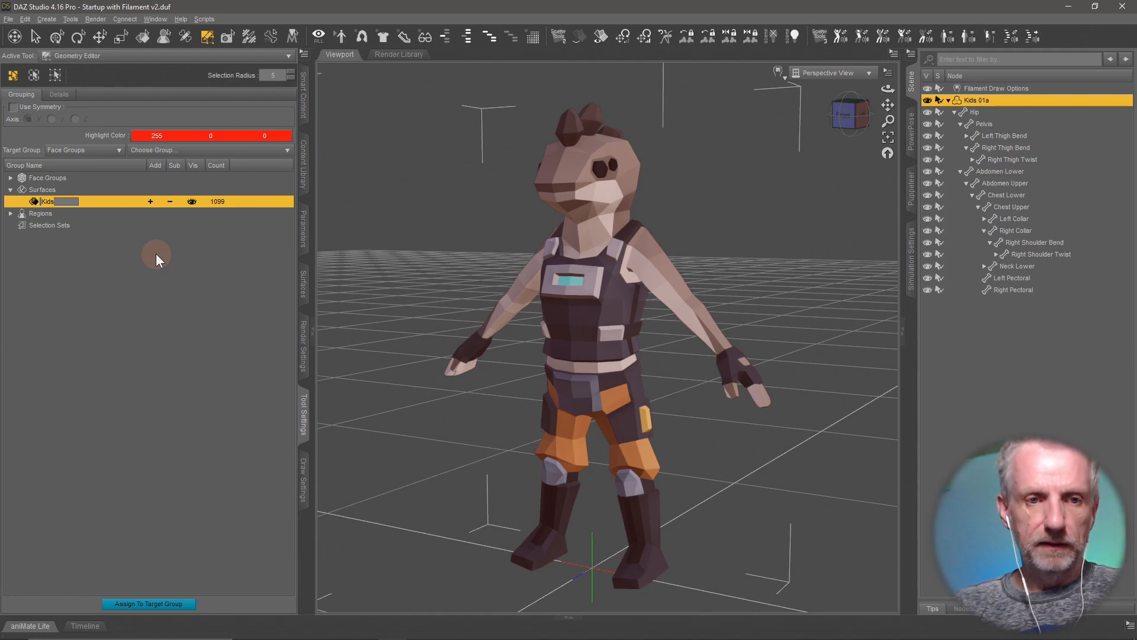
pyautogui.press('Return')
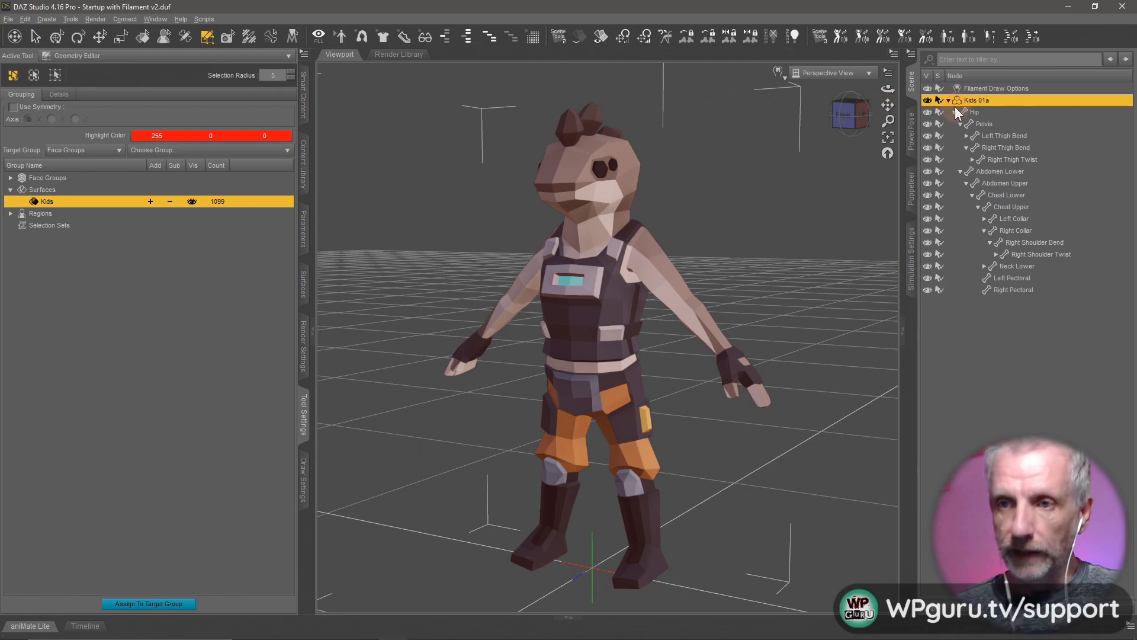
# - Switch to Blender and hide every character from SK_Chr_Kid_Alien_01 through SK_Chr_Kid_Explorer_01, leaving only SK_Chr_Kid_Adventure_01 shown
pyautogui.hotkey('alt', 'Tab')
pyautogui.hotkey('alt', 'Tab')
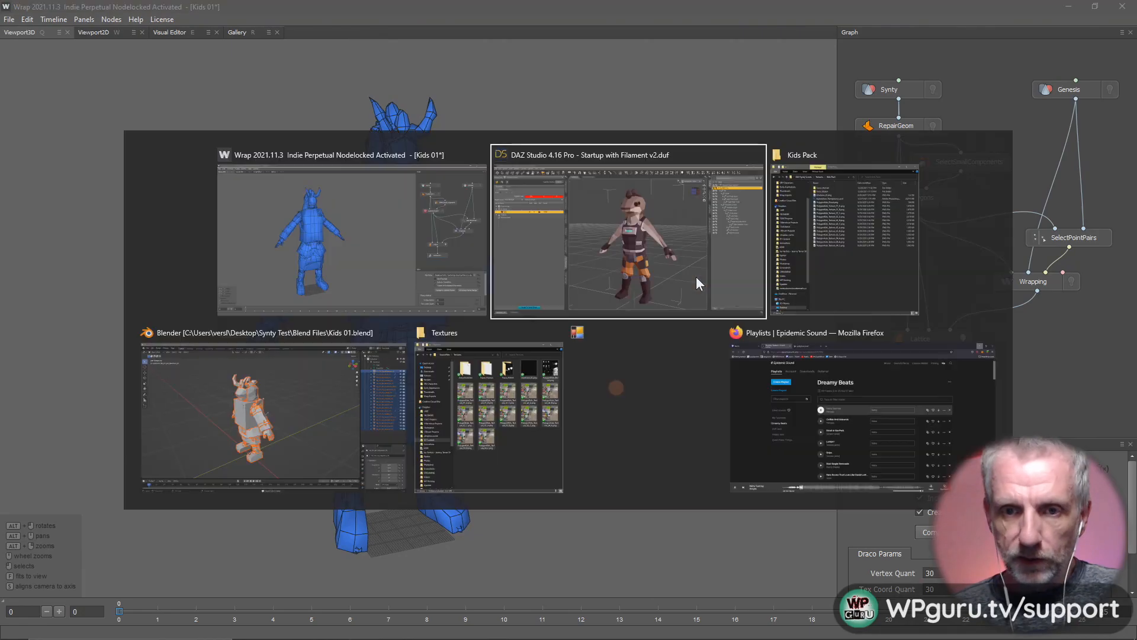
pyautogui.hotkey('alt', 'Tab')
pyautogui.click(325, 396)
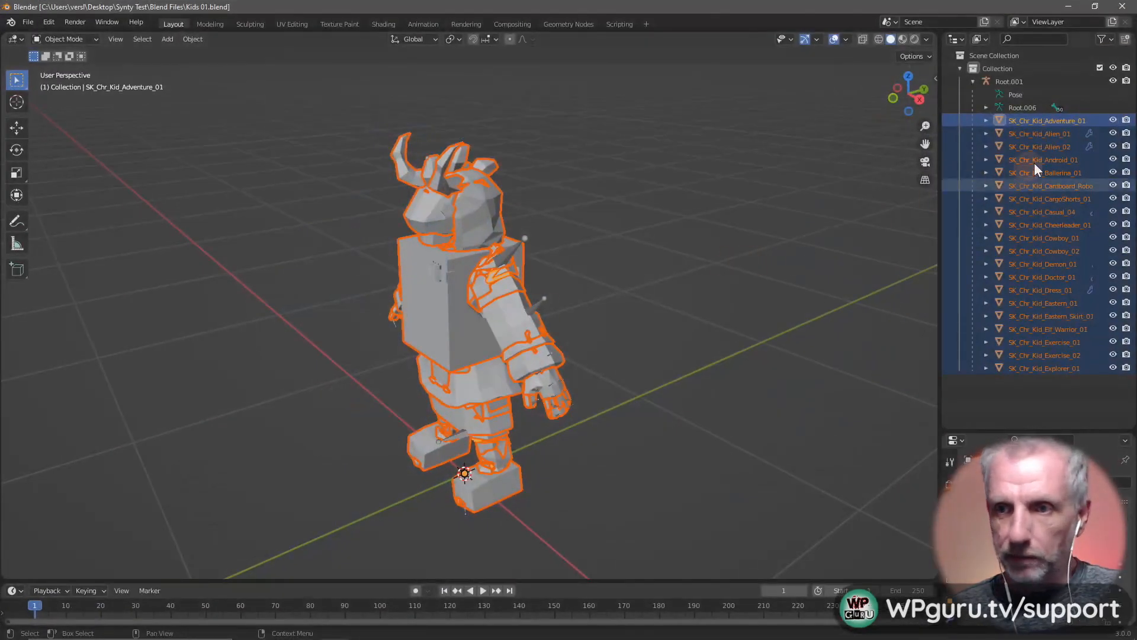
pyautogui.click(1113, 133)
pyautogui.click(1113, 147)
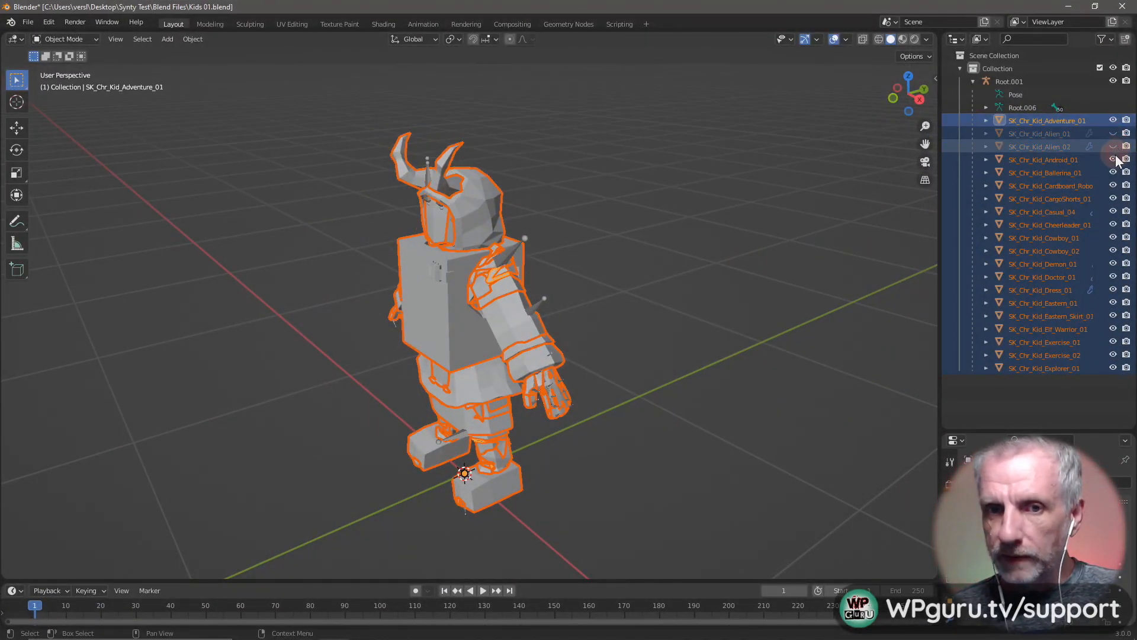
pyautogui.click(1113, 160)
pyautogui.click(1113, 172)
pyautogui.click(1113, 185)
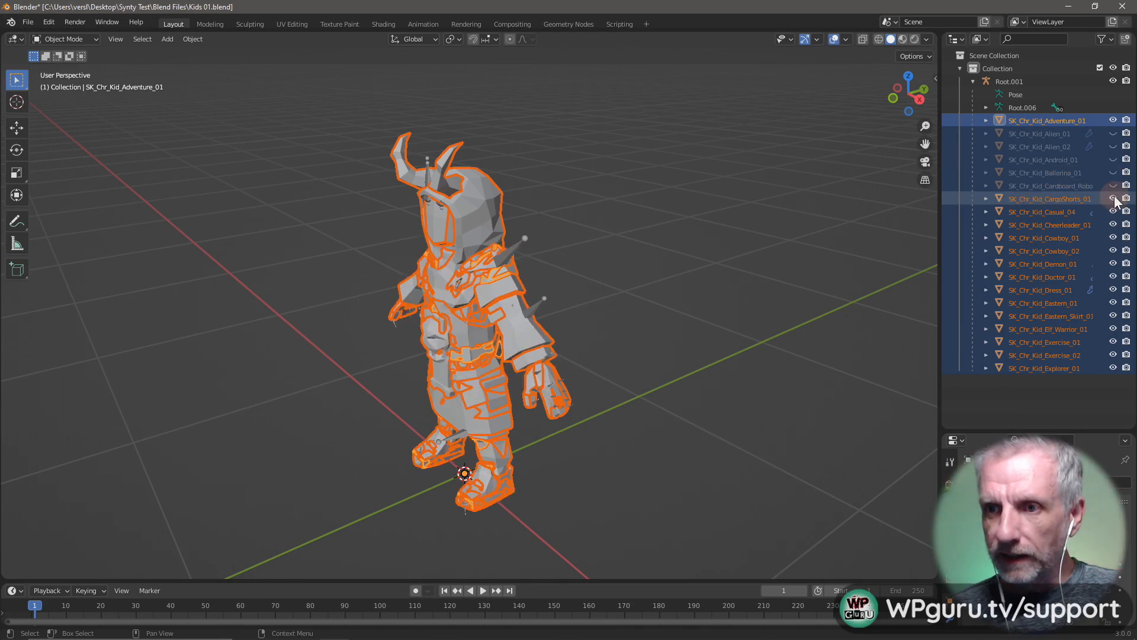
pyautogui.click(1113, 198)
pyautogui.click(1113, 212)
pyautogui.click(1113, 224)
pyautogui.click(1113, 238)
pyautogui.click(1113, 251)
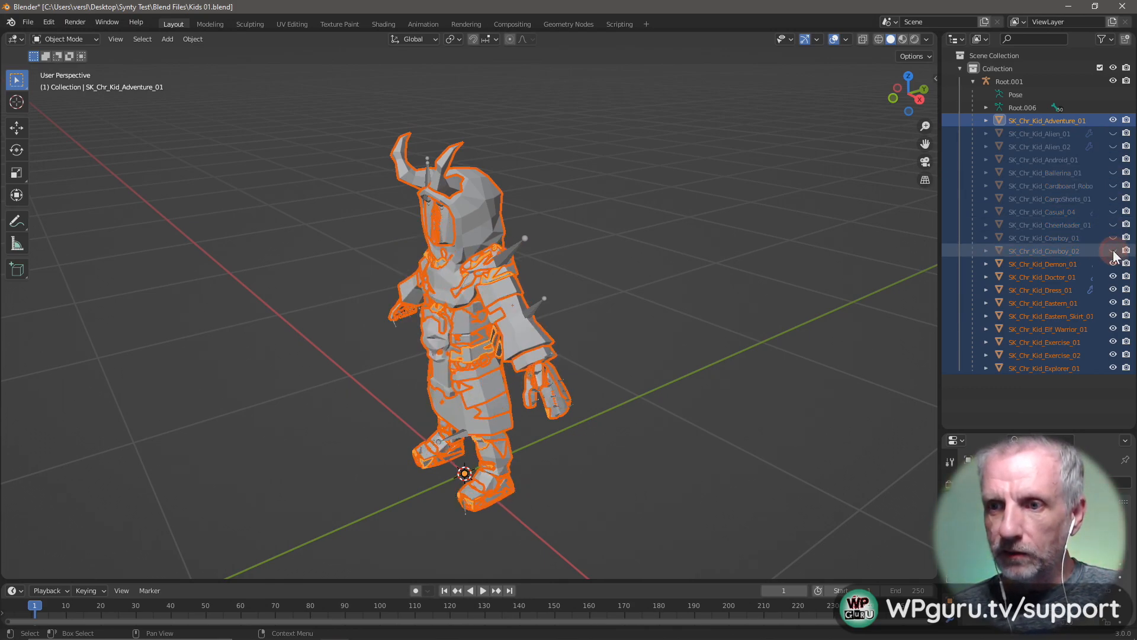
pyautogui.click(1113, 264)
pyautogui.click(1113, 277)
pyautogui.click(1113, 290)
pyautogui.click(1113, 302)
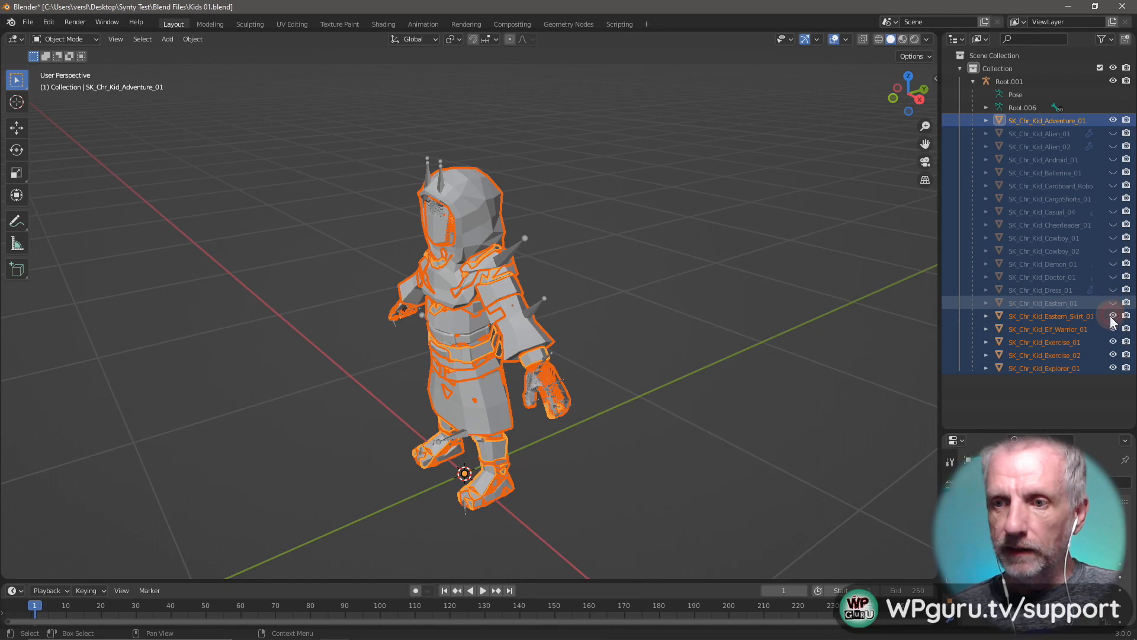
pyautogui.click(1113, 316)
pyautogui.click(1113, 341)
pyautogui.click(1113, 354)
pyautogui.click(1113, 367)
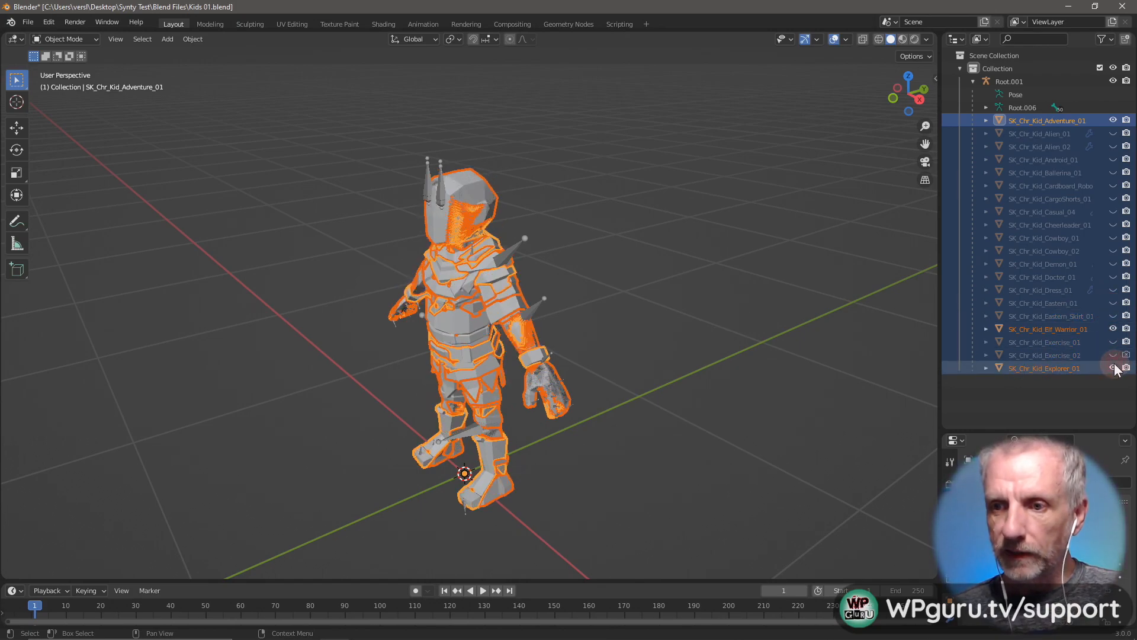
pyautogui.click(1113, 328)
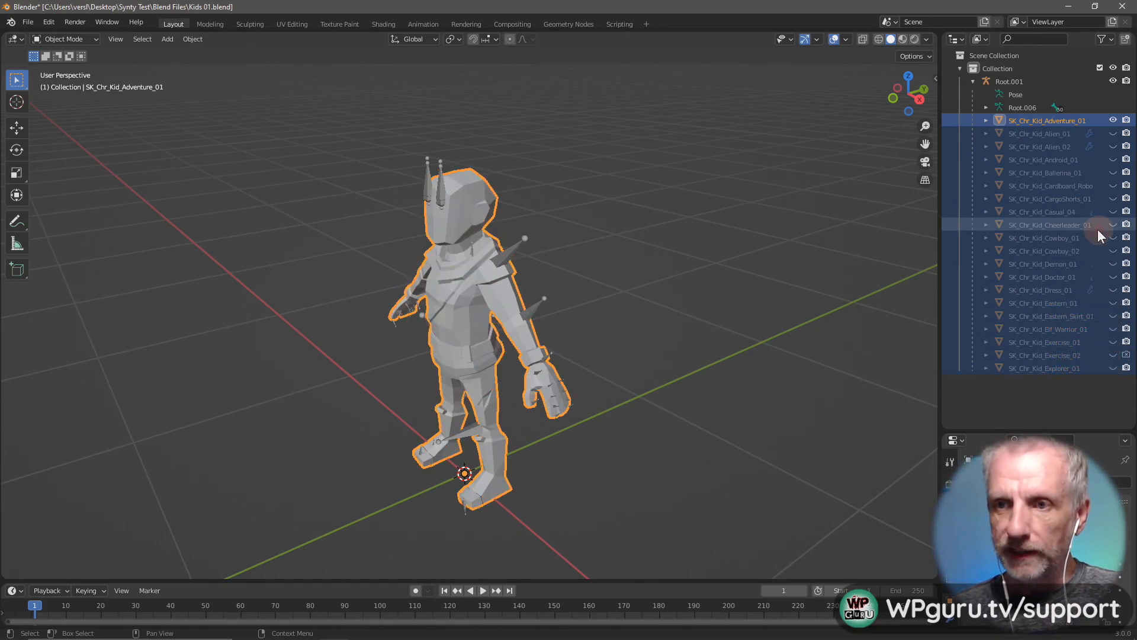
# - Hide SK_Chr_Kid_Adventure_01 and show Alien_01 and Alien_02 one at a time to identify the character isolated in DAZ Studio
pyautogui.click(1113, 134)
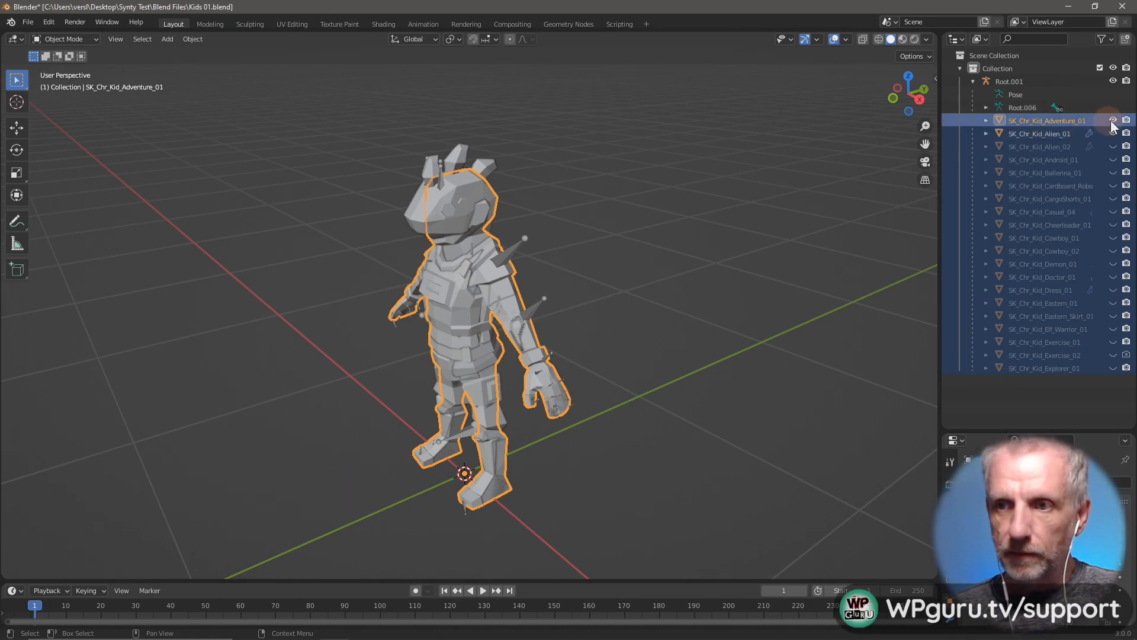
pyautogui.click(1113, 121)
pyautogui.moveTo(681, 320); pyautogui.dragTo(718, 307, button='middle')
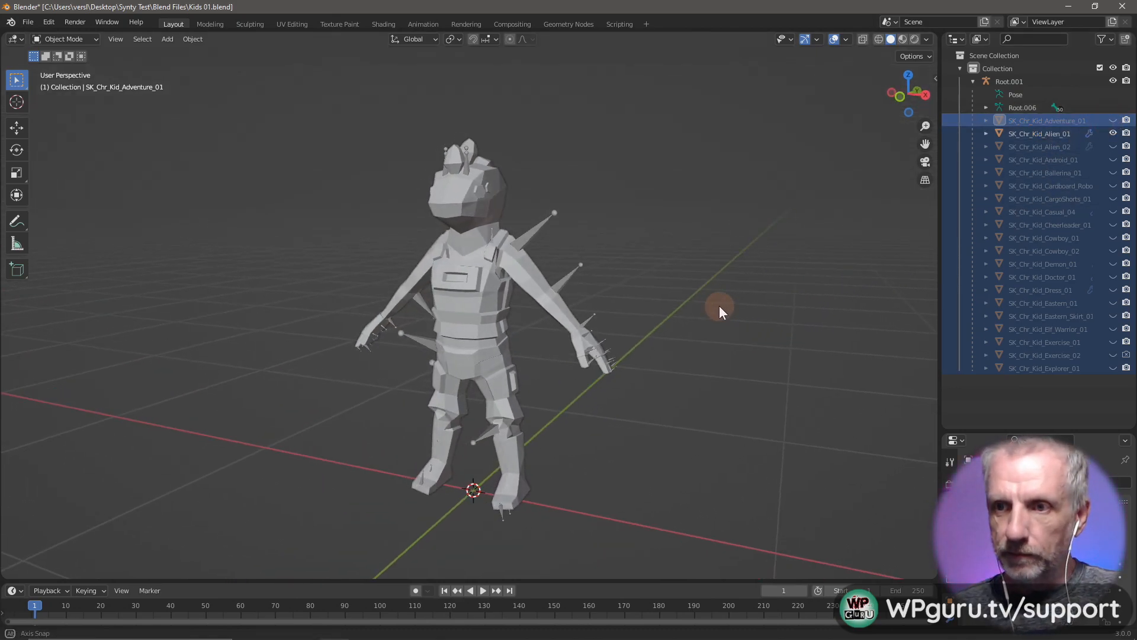
pyautogui.click(1113, 134)
pyautogui.click(1113, 147)
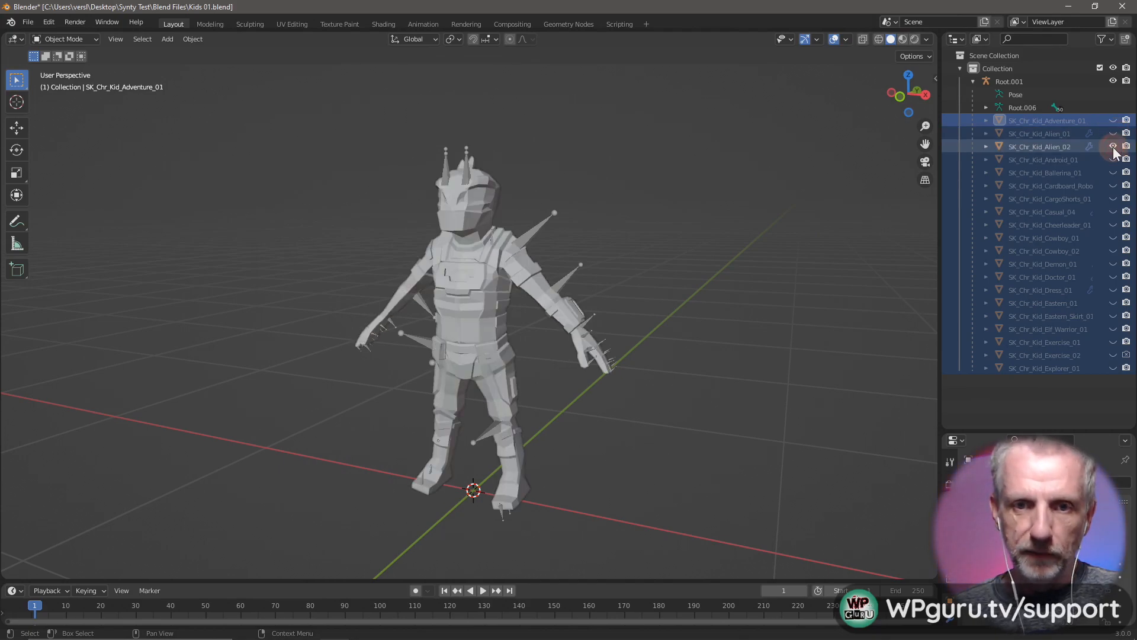
pyautogui.click(1113, 146)
pyautogui.click(1113, 133)
pyautogui.moveTo(730, 287); pyautogui.dragTo(676, 312, button='middle')
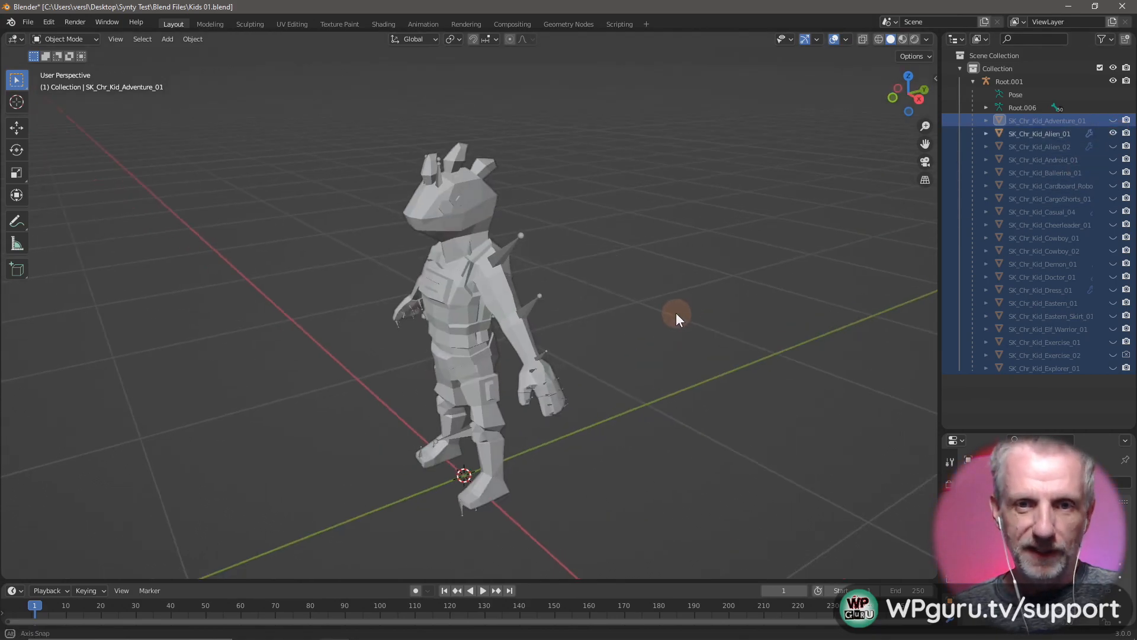
# - Return to DAZ Studio and rename the Kids 01a figure to Alien 01
pyautogui.hotkey('alt', 'Tab')
pyautogui.hotkey('alt', 'Tab')
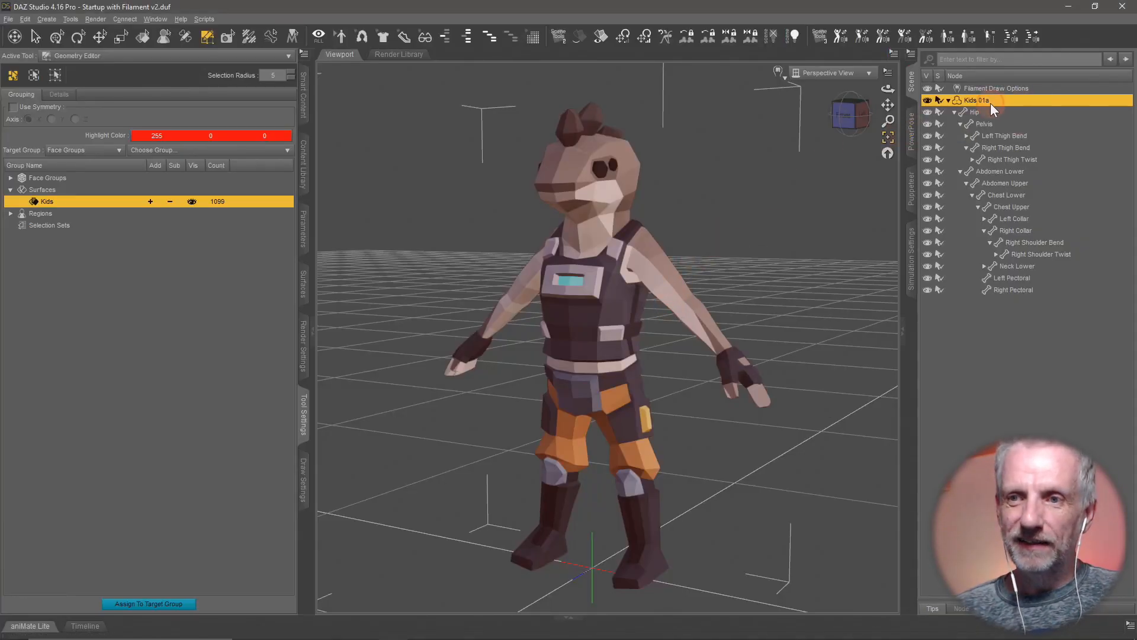
pyautogui.click(990, 103)
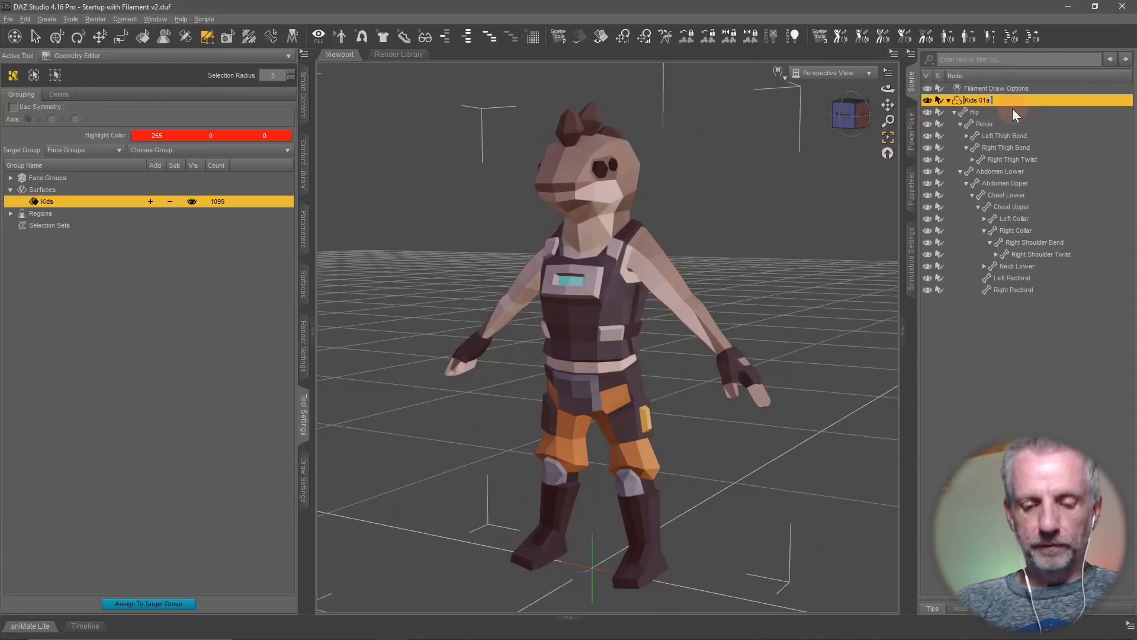
pyautogui.hotkey('ctrl', 'a')
pyautogui.write('A')
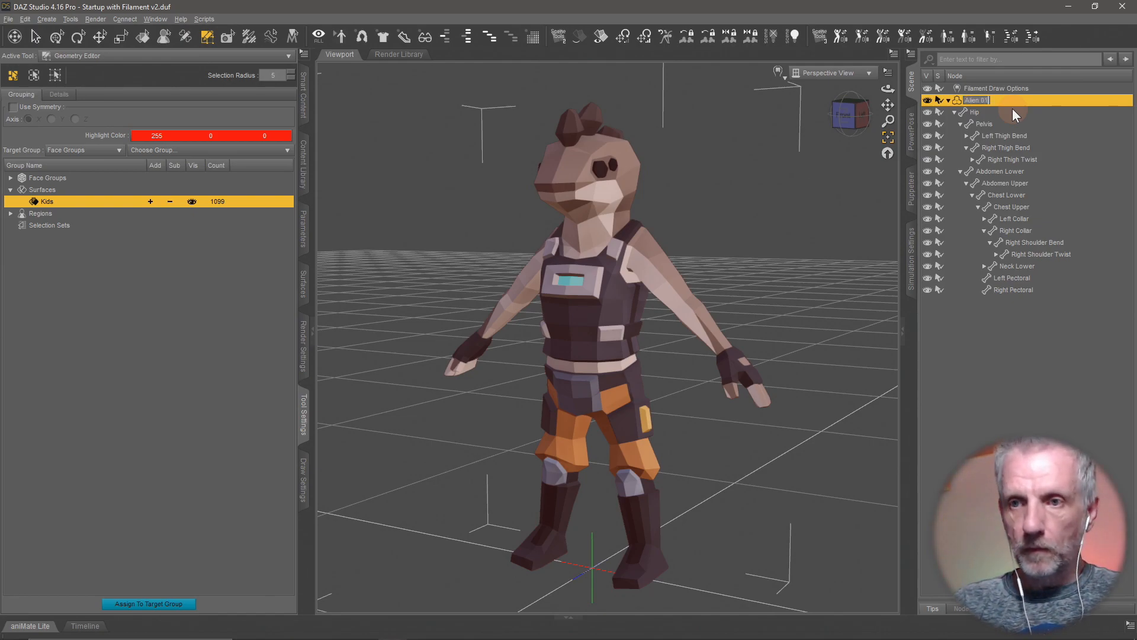
pyautogui.write('lien 01')
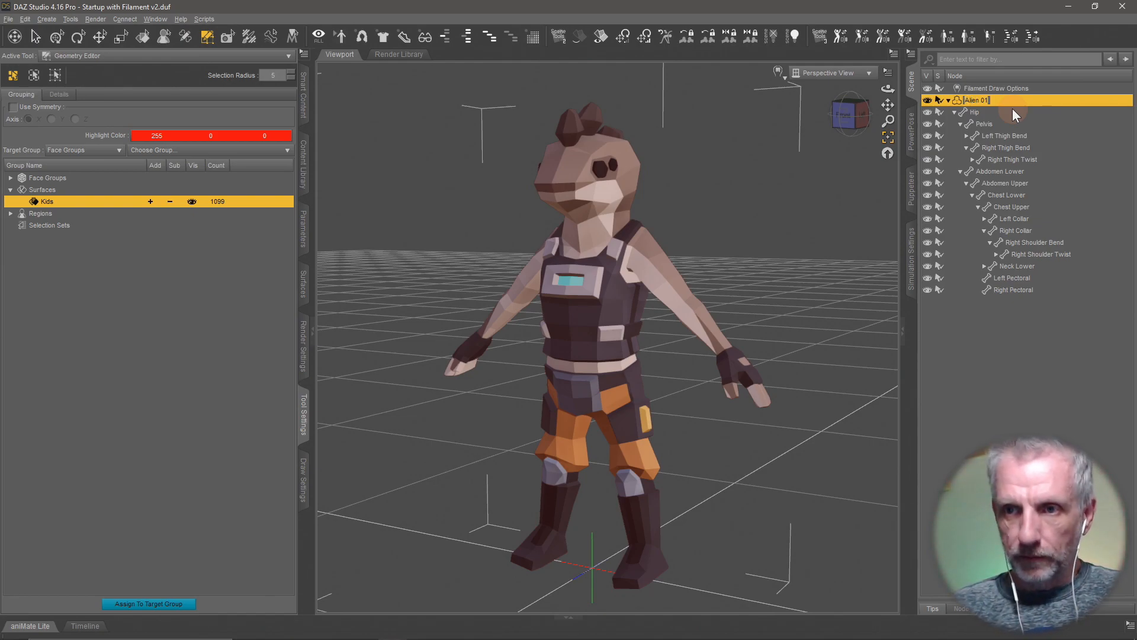
pyautogui.press('Return')
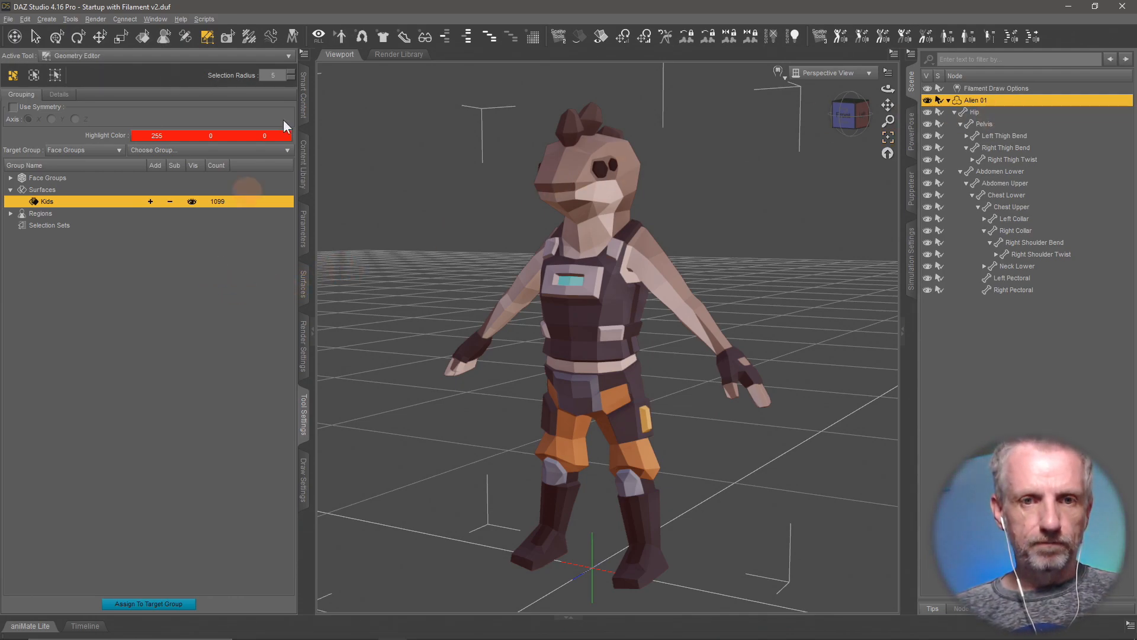
# - Start saving the figure as a Figure/Prop asset with the file name Alien 01 in the Kids Pack folder of DAZ Synty Scenes
pyautogui.click(303, 172)
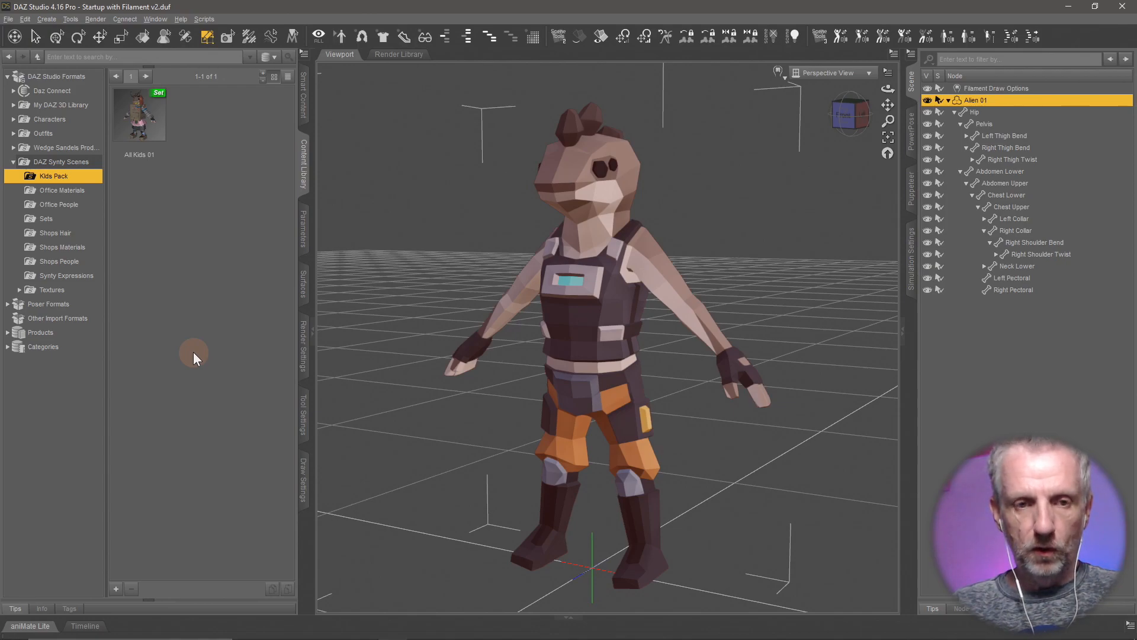
pyautogui.hotkey('ctrl', 'shift', 's')
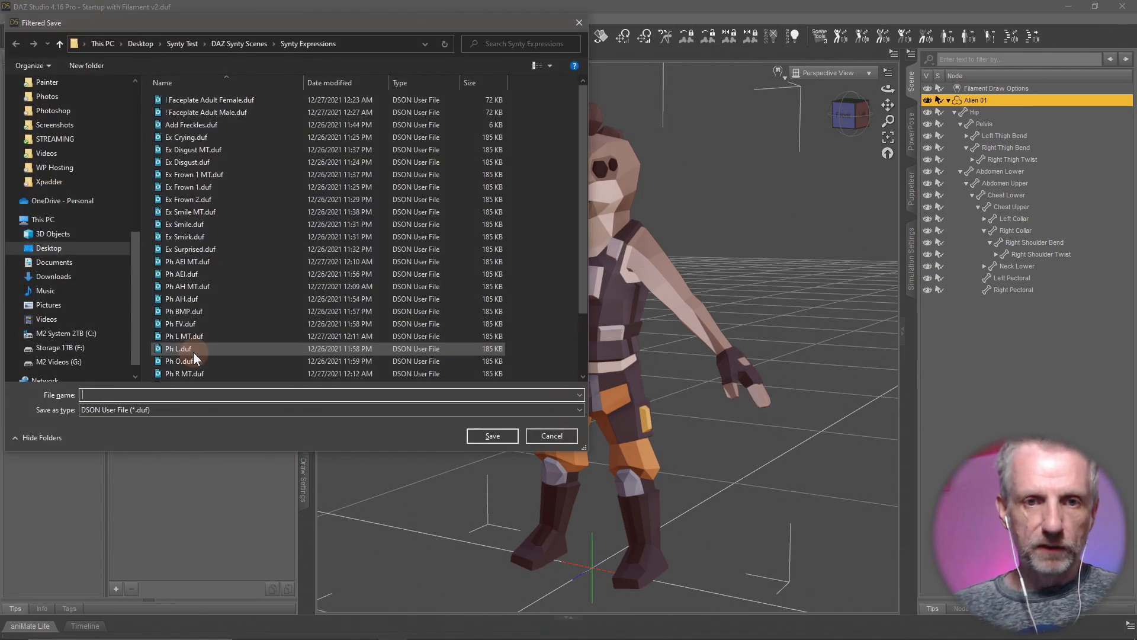
pyautogui.click(243, 45)
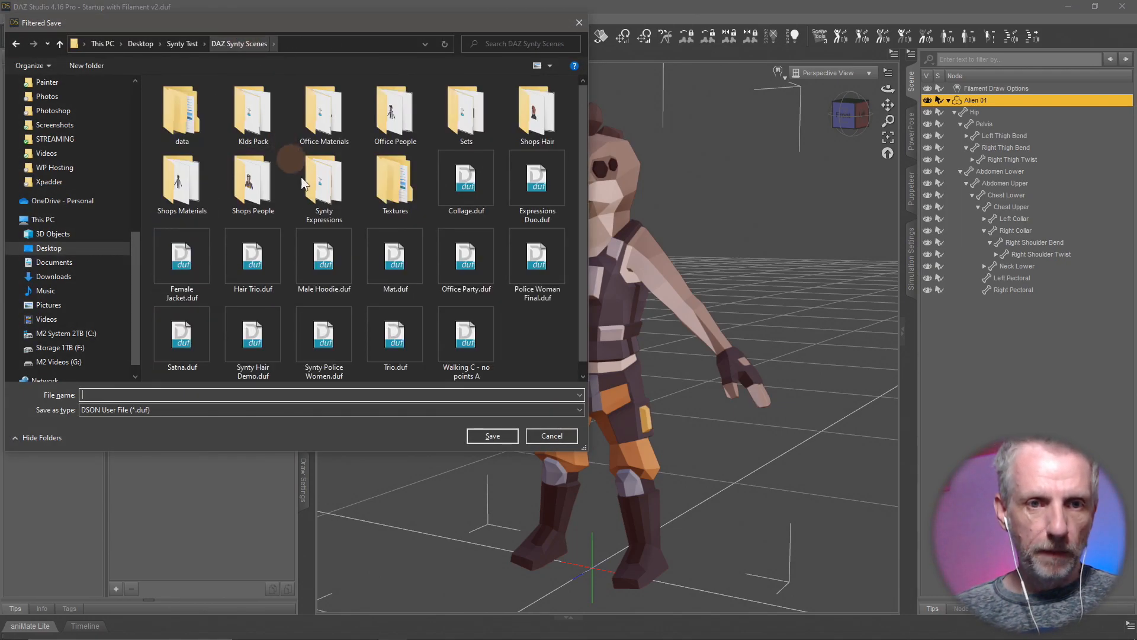
pyautogui.doubleClick(265, 119)
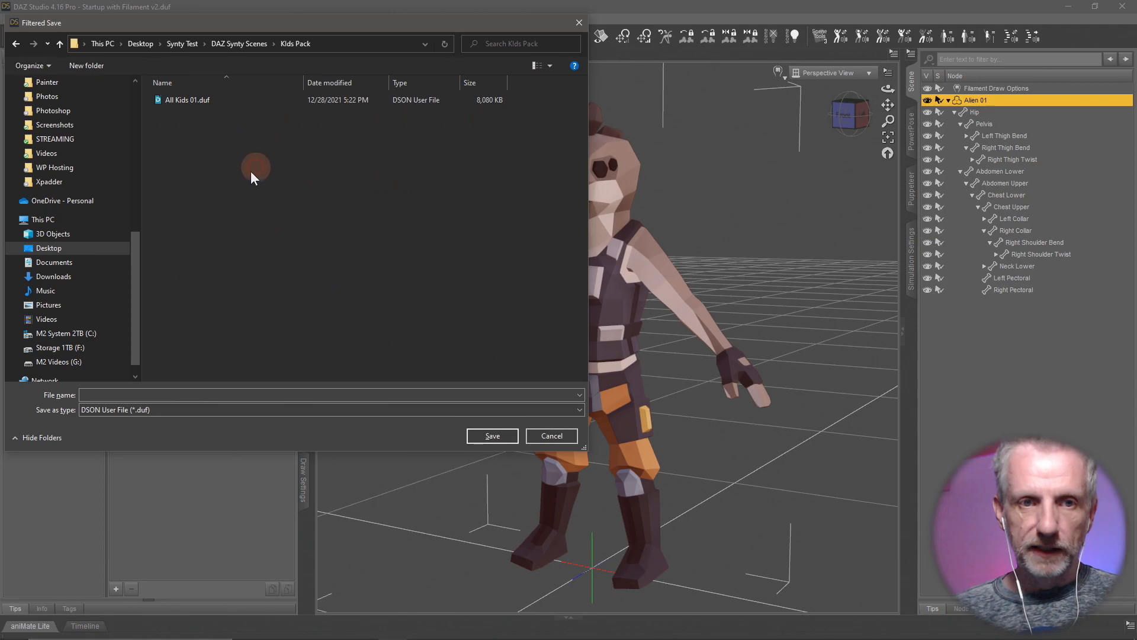
pyautogui.click(290, 396)
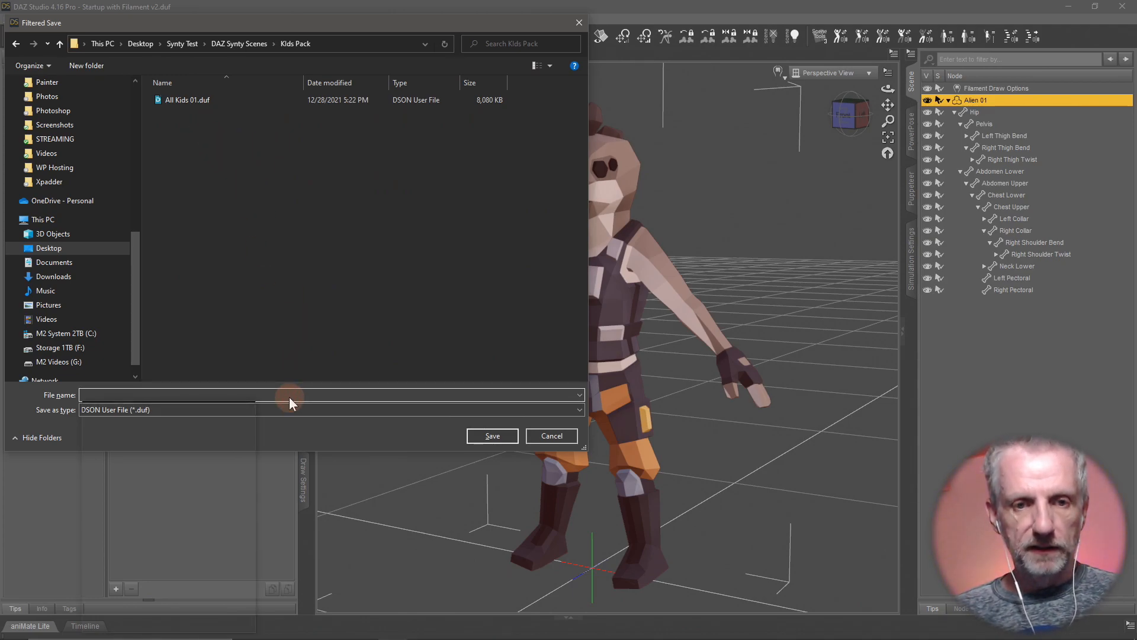
pyautogui.press('super+v')
pyautogui.click(200, 442)
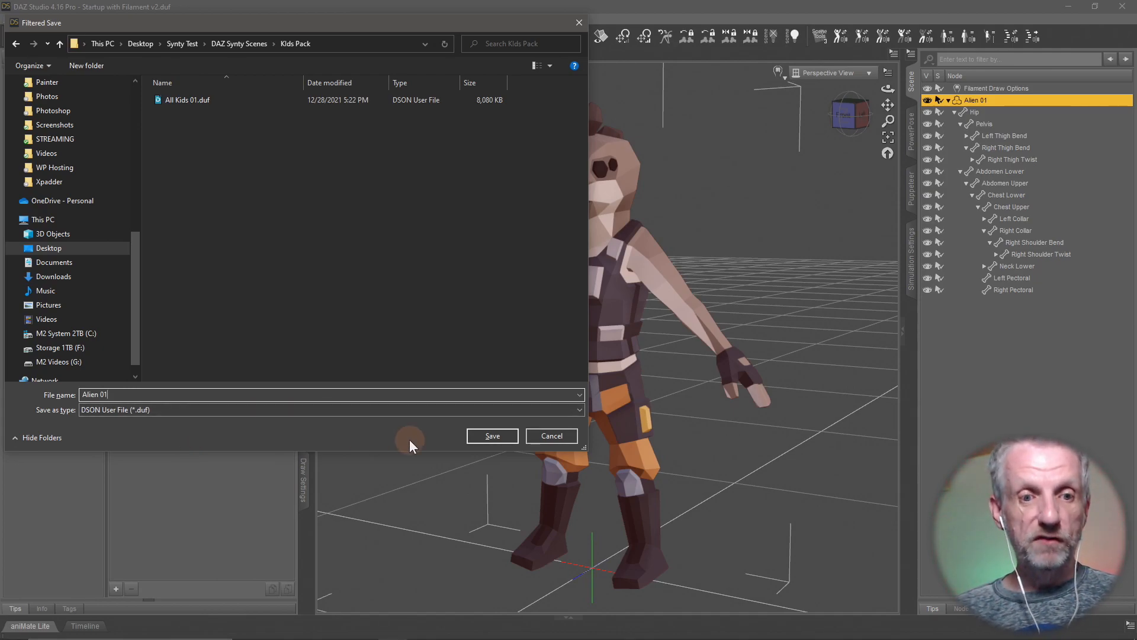
pyautogui.click(492, 435)
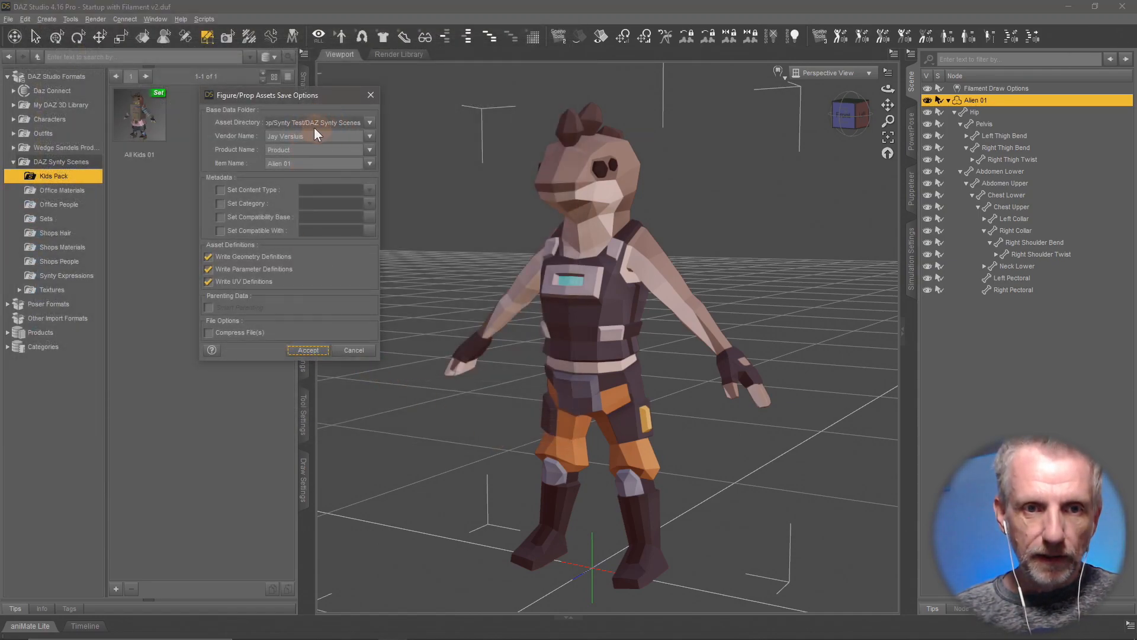
# - Set the asset's product name to Synty Kids Pack and accept the save options
pyautogui.click(316, 150)
pyautogui.doubleClick(316, 150)
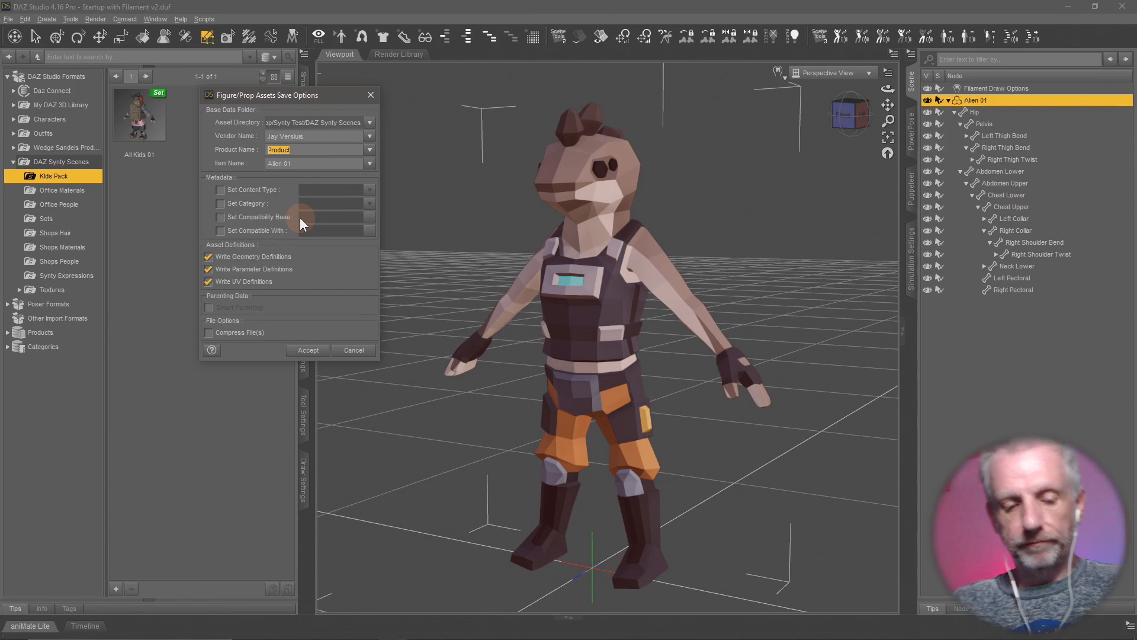
pyautogui.write('Synty Kids')
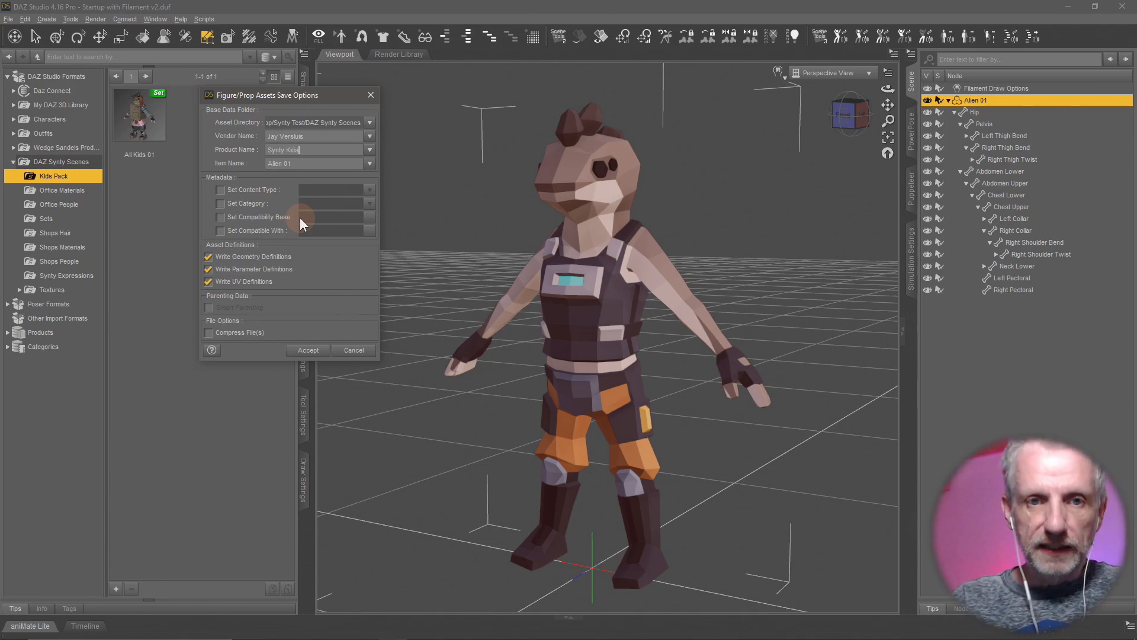
pyautogui.write(' Pack')
pyautogui.hotkey('shift', 'Left')
pyautogui.hotkey('shift', 'Left')
pyautogui.hotkey('shift', 'Left')
pyautogui.hotkey('shift', 'Left')
pyautogui.hotkey('shift', 'Left')
pyautogui.hotkey('shift', 'Left')
pyautogui.hotkey('shift', 'Left')
pyautogui.hotkey('shift', 'Left')
pyautogui.hotkey('shift', 'Left')
pyautogui.hotkey('shift', 'Left')
pyautogui.hotkey('shift', 'Left')
pyautogui.hotkey('shift', 'Left')
pyautogui.hotkey('shift', 'Left')
pyautogui.hotkey('shift', 'Left')
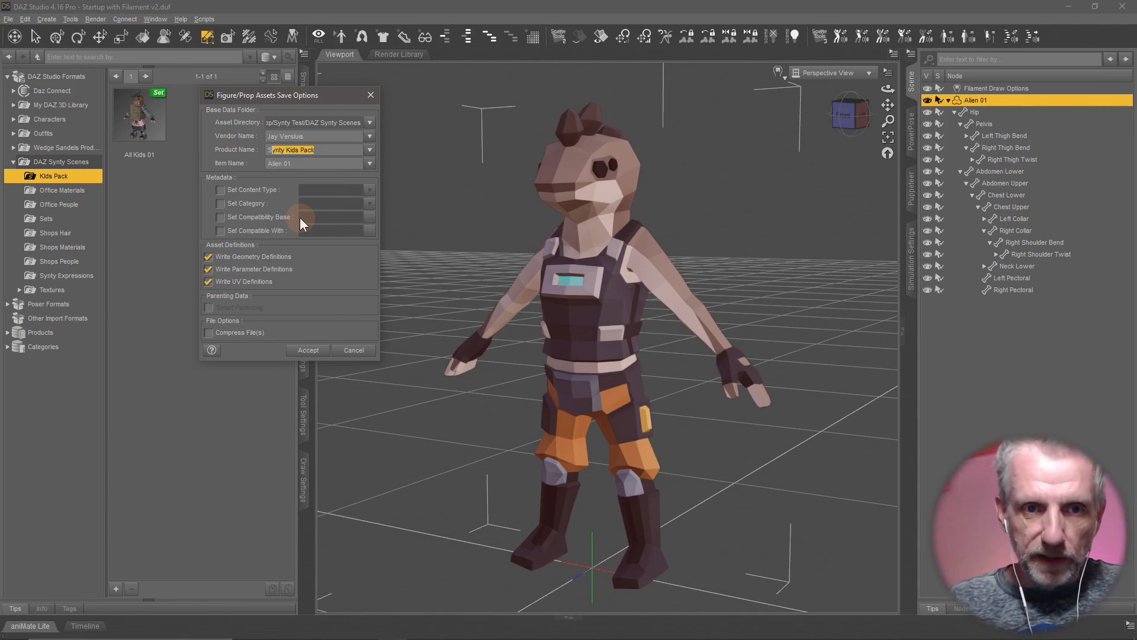
pyautogui.hotkey('shift', 'Left')
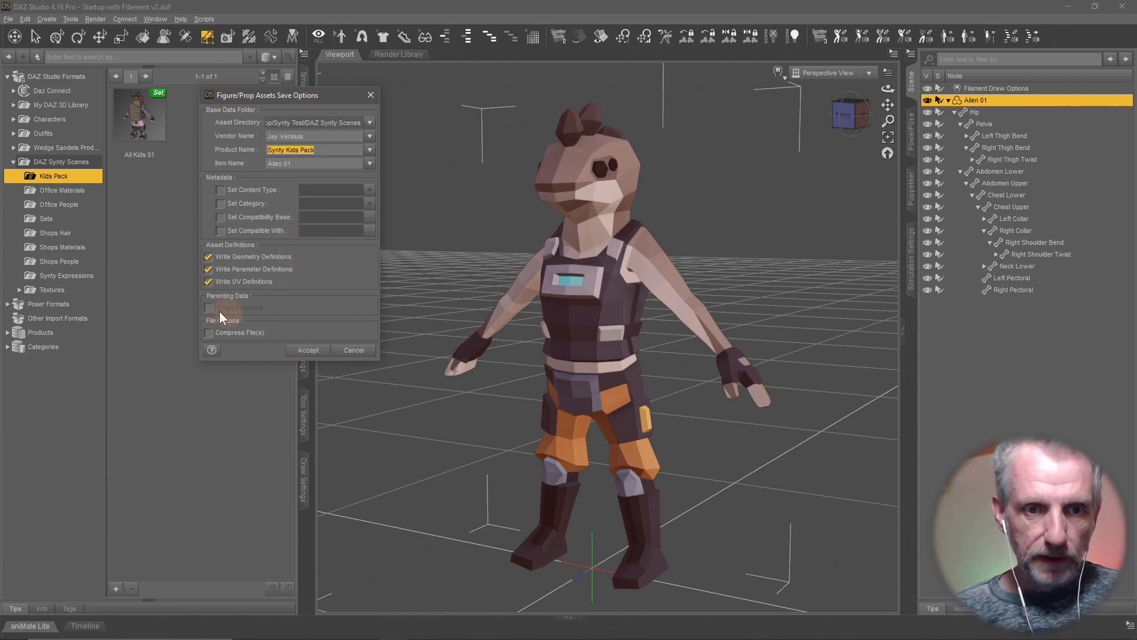
pyautogui.click(308, 350)
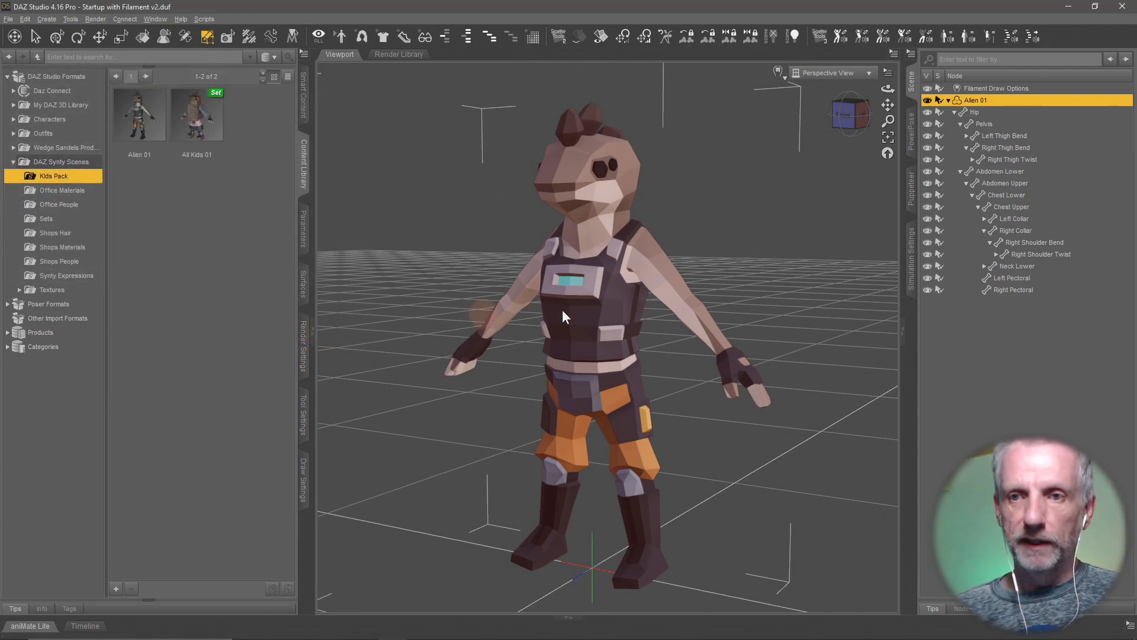
# - Examine the alien's head and upper body up close, toggling the viewport's preview lighting
pyautogui.scroll(6, 573, 309)
pyautogui.moveTo(590, 273); pyautogui.dragTo(586, 212, button='middle')
pyautogui.scroll(2, 585, 265)
pyautogui.scroll(-3, 585, 265)
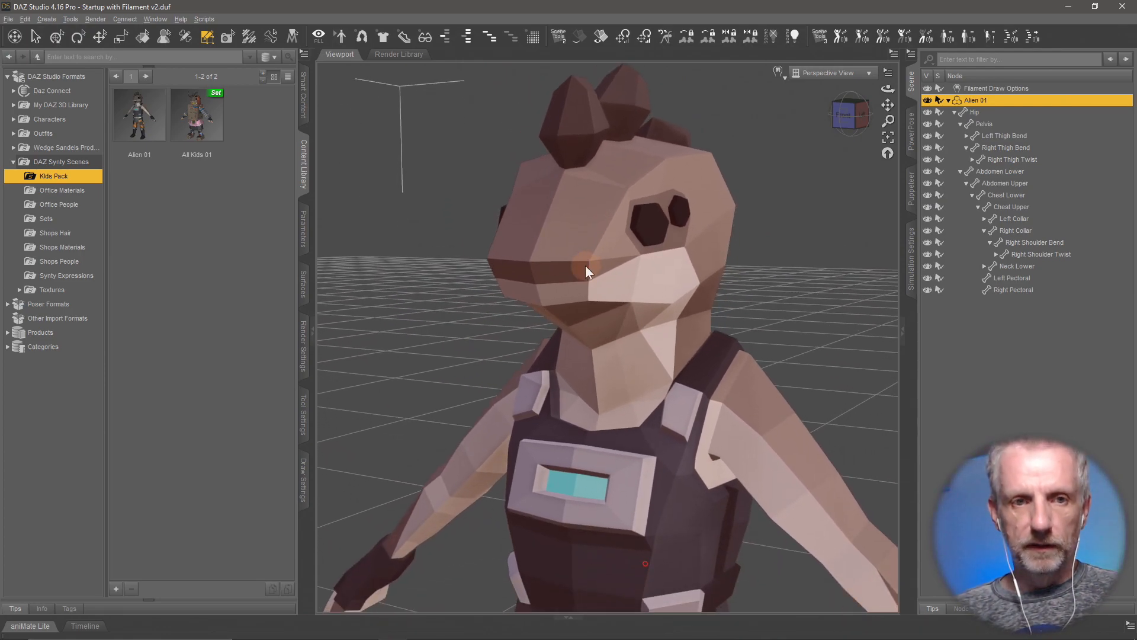
pyautogui.hotkey('ctrl', 'l')
pyautogui.hotkey('ctrl', 'l')
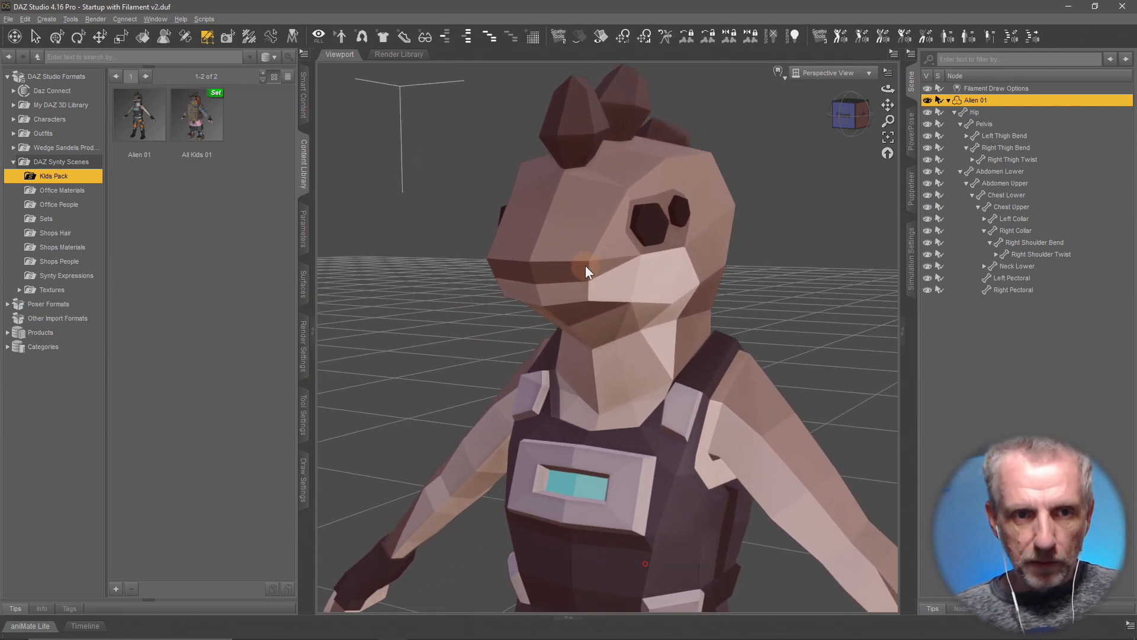
pyautogui.moveTo(585, 265); pyautogui.dragTo(582, 267, button='middle')
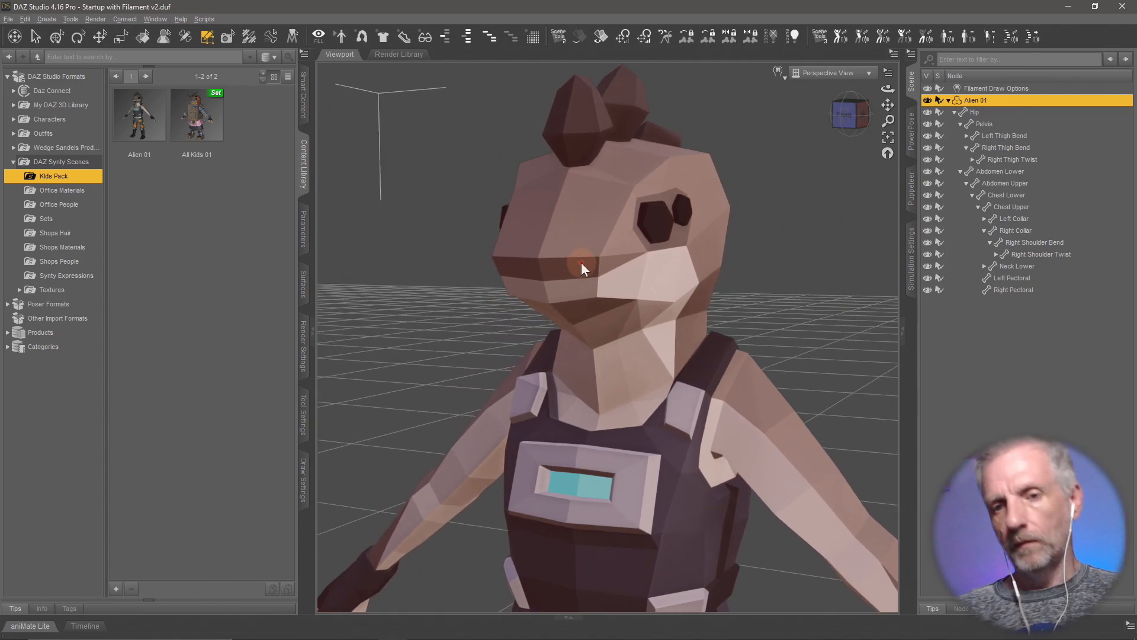
# - Rename the All Kids 01 asset in the Kids Pack folder to ! All Kids 01
pyautogui.rightClick(205, 140)
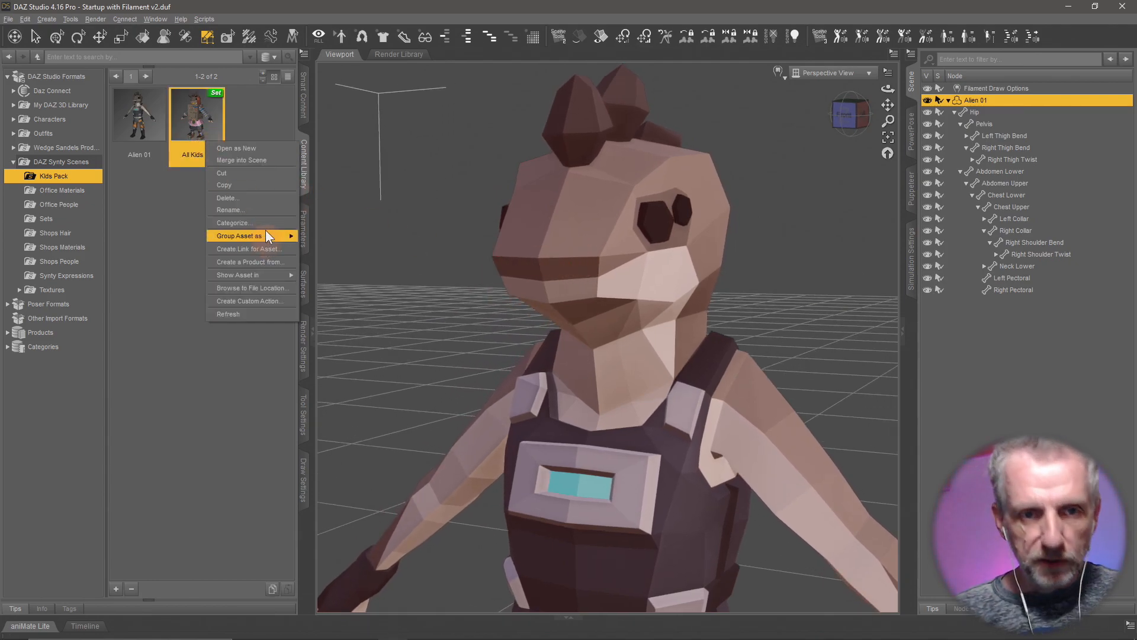
pyautogui.click(268, 211)
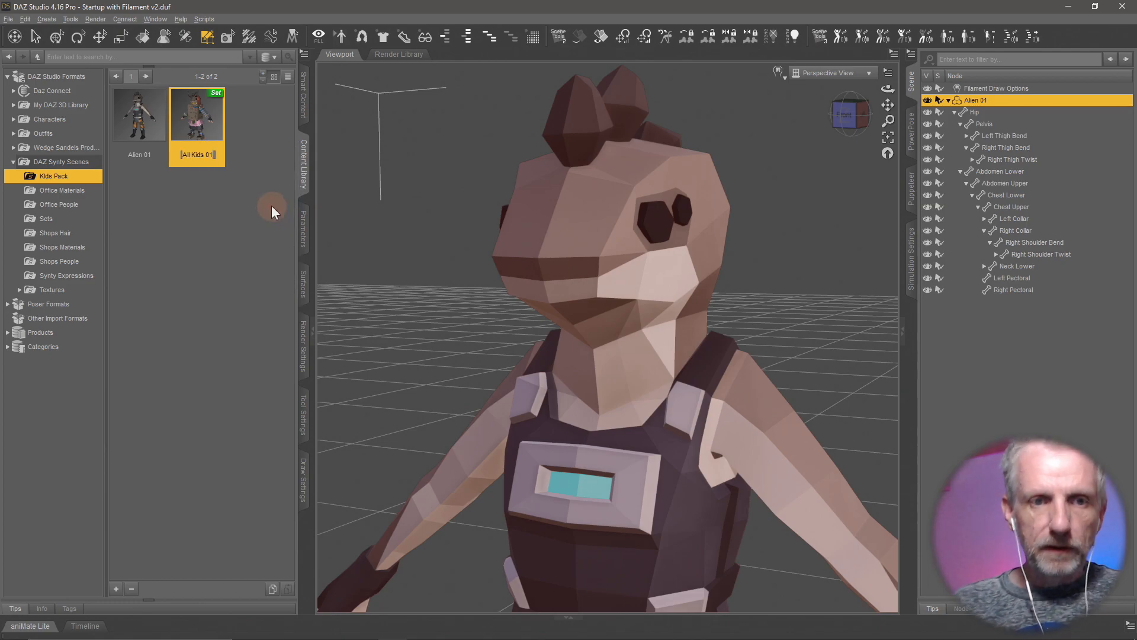
pyautogui.press('Left')
pyautogui.press('Left')
pyautogui.press('Left')
pyautogui.press('Left')
pyautogui.press('Left')
pyautogui.press('Left')
pyautogui.press('Left')
pyautogui.press('Left')
pyautogui.press('Left')
pyautogui.press('Left')
pyautogui.press('Left')
pyautogui.write('!')
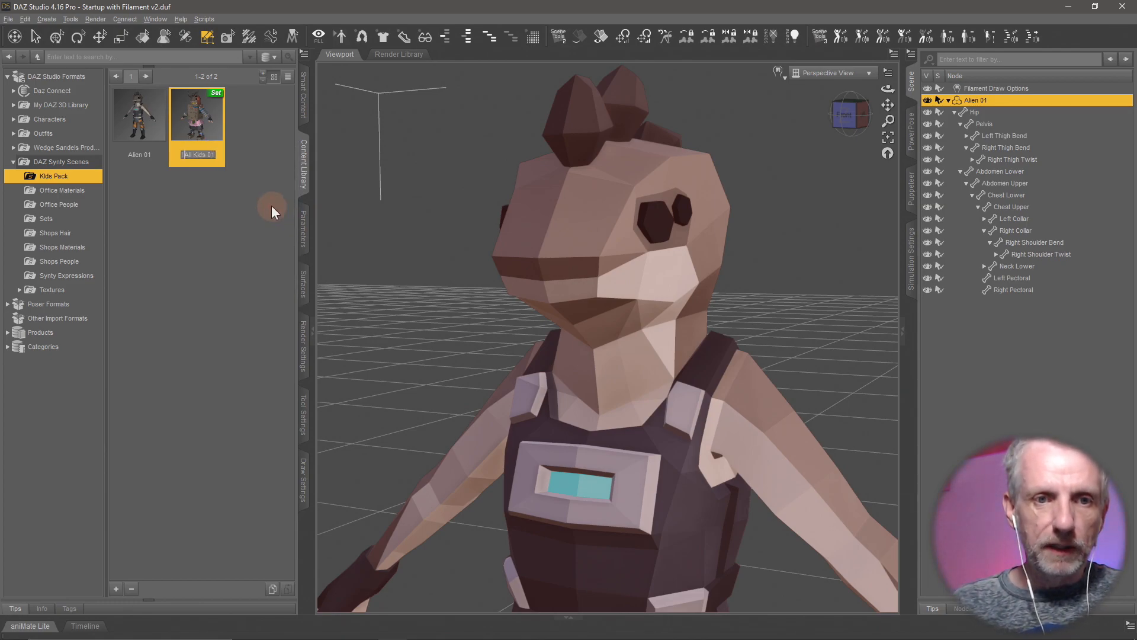
pyautogui.press('Return')
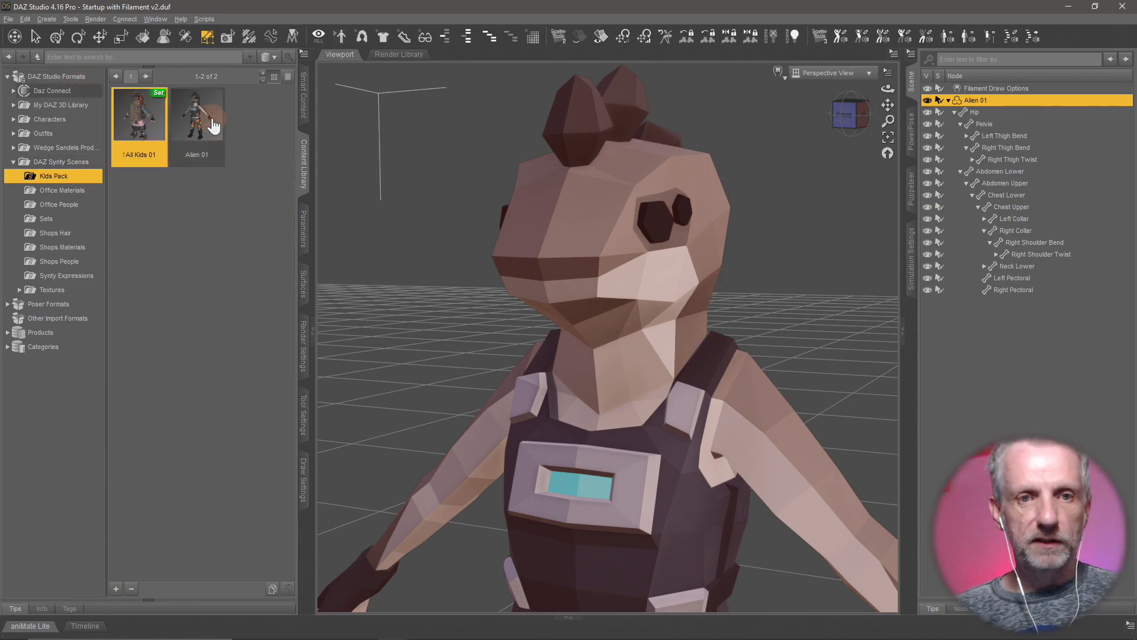
# - Create a new camera that copies the active Perspective View, keeping the name Camera
pyautogui.click(213, 125)
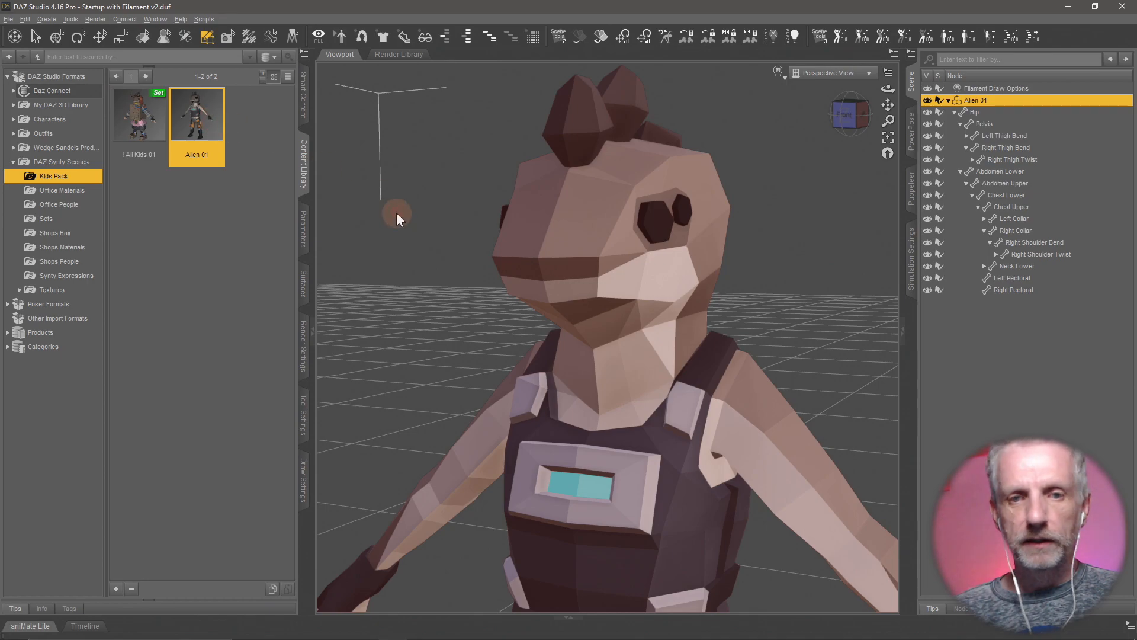
pyautogui.click(45, 18)
pyautogui.click(71, 33)
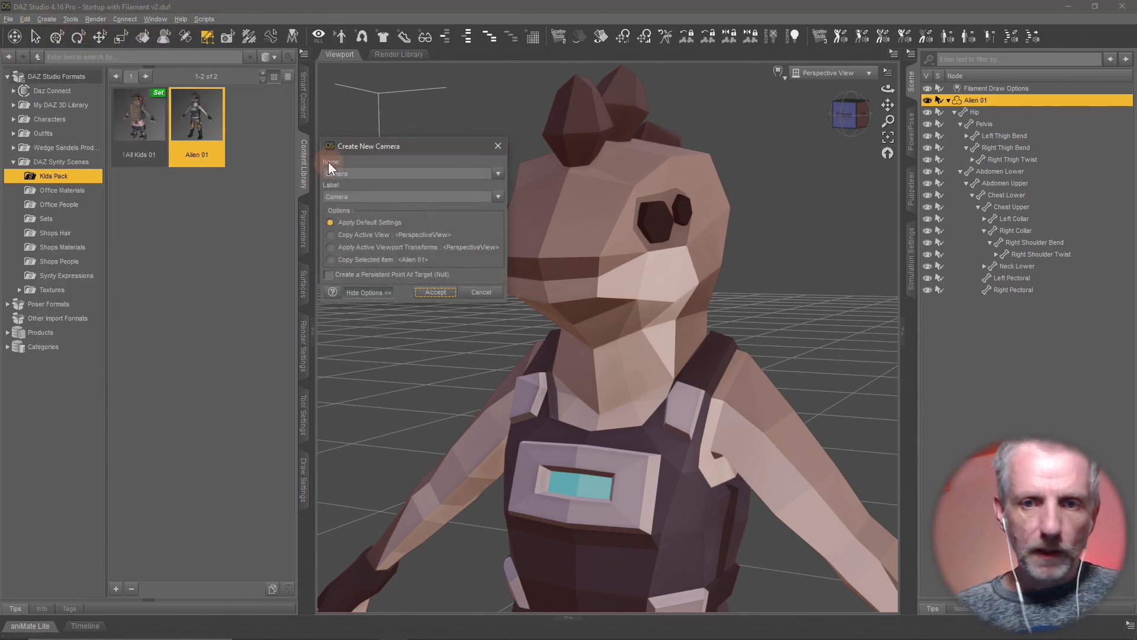
pyautogui.click(365, 236)
pyautogui.click(435, 292)
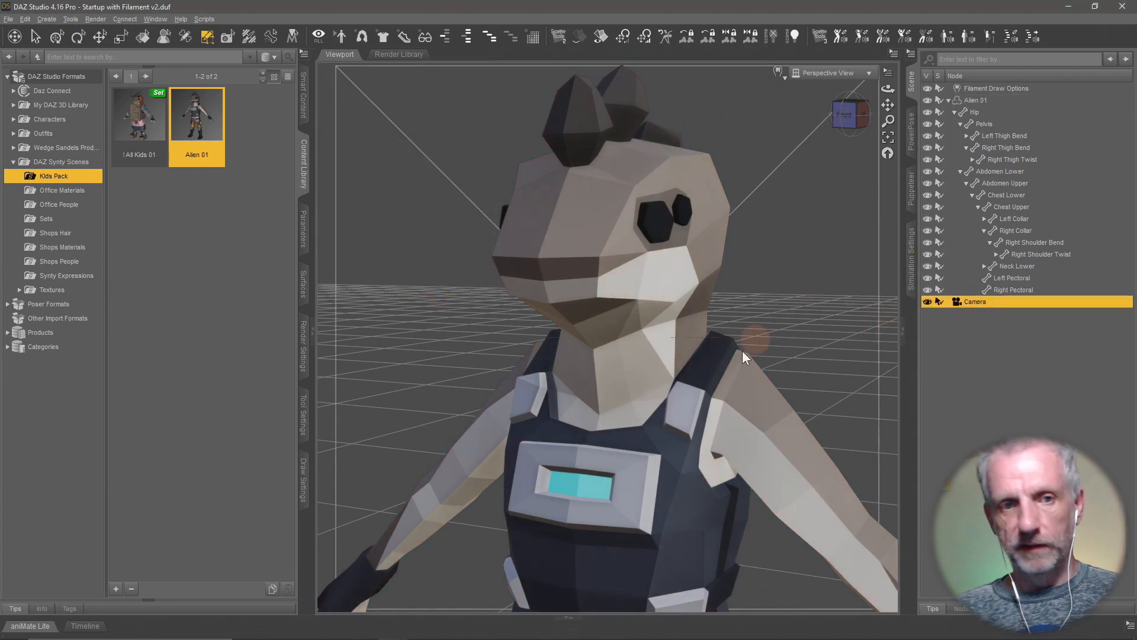
# - Select the Alien 01 figure and start saving it as a DSON user file in the Kids Pack folder
pyautogui.click(983, 102)
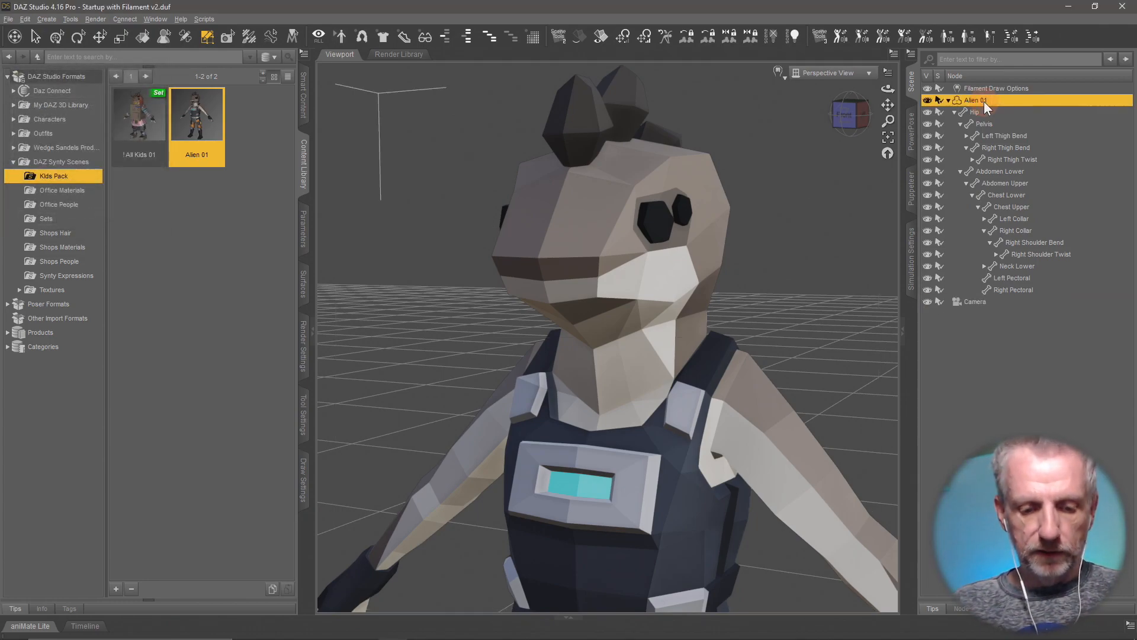
pyautogui.hotkey('ctrl', 'shift', 's')
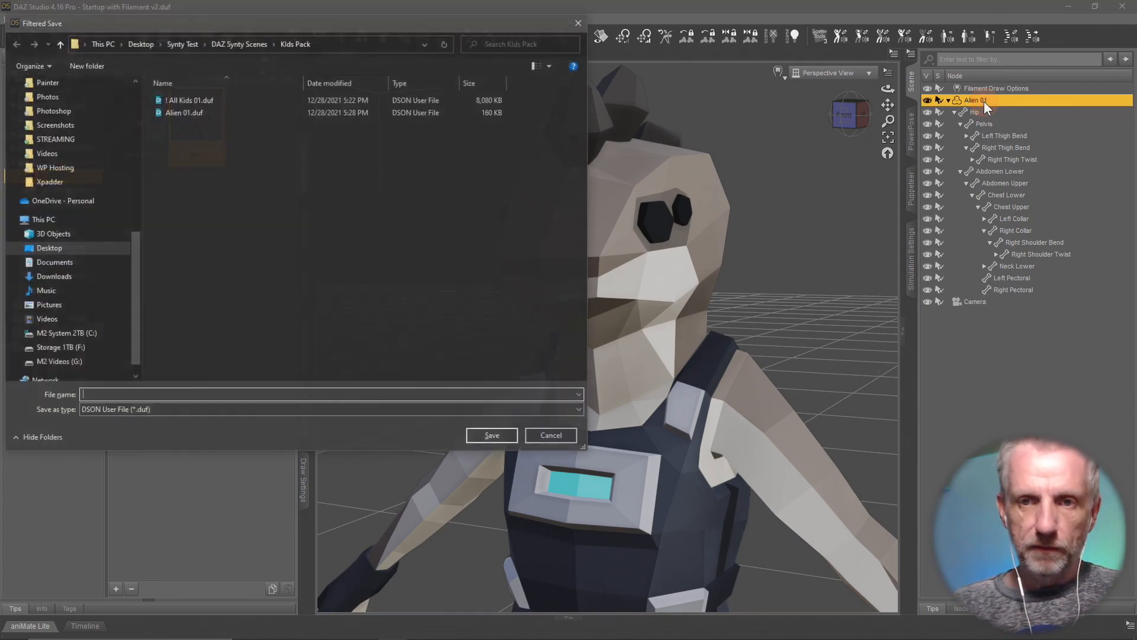
# - Save the figure asset over the existing Alien 01.duf in the Kids Pack folder, accepting the replacement and the asset save options
pyautogui.click(246, 115)
pyautogui.click(508, 436)
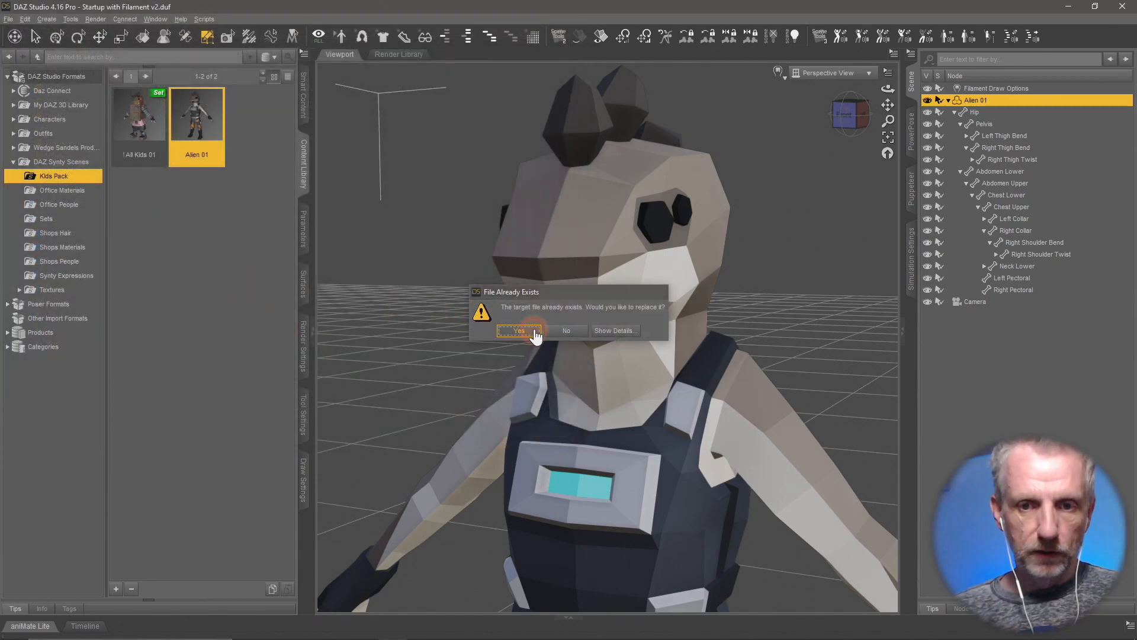
pyautogui.click(519, 331)
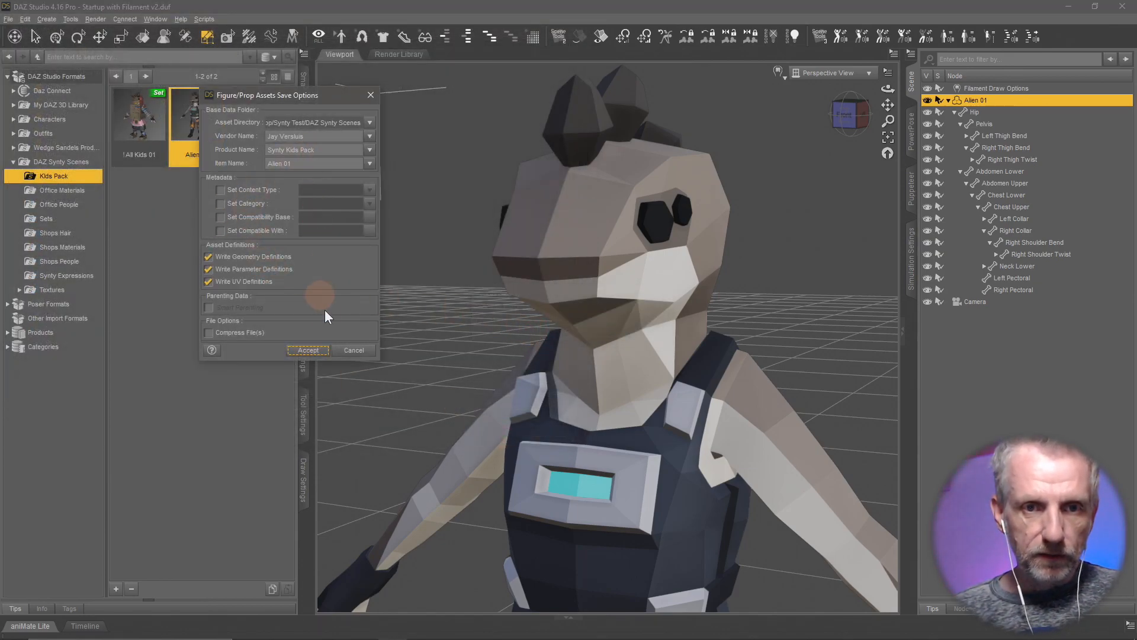
pyautogui.click(316, 349)
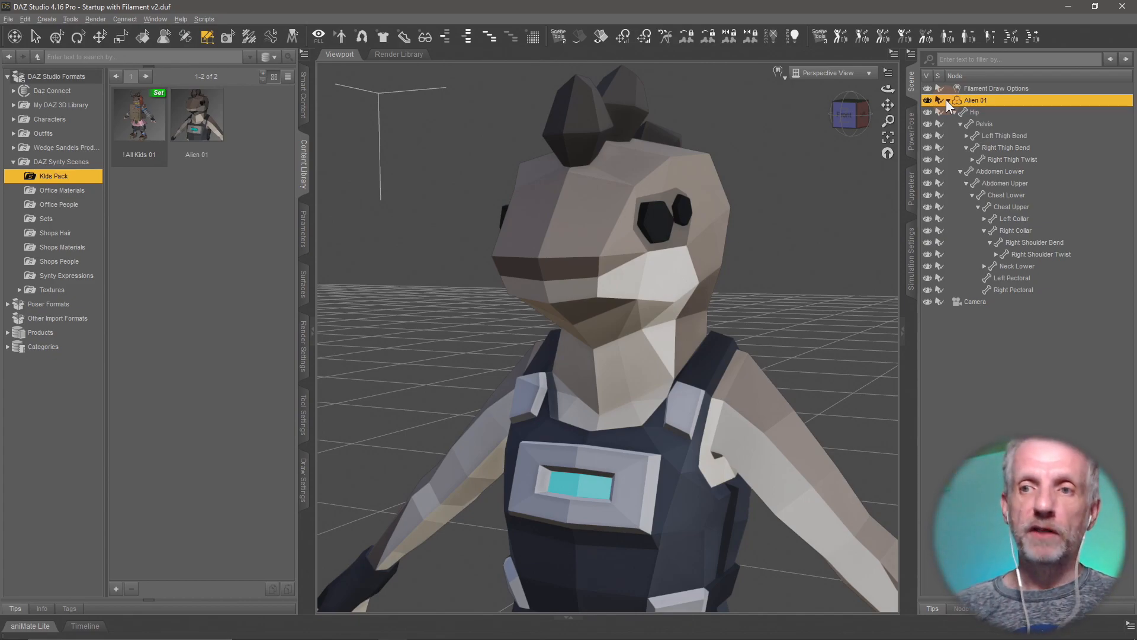
# - Delete the Alien 01 figure from the scene and load the !All Kids 01 set from the Kids Pack folder
pyautogui.press('Delete')
pyautogui.click(972, 123)
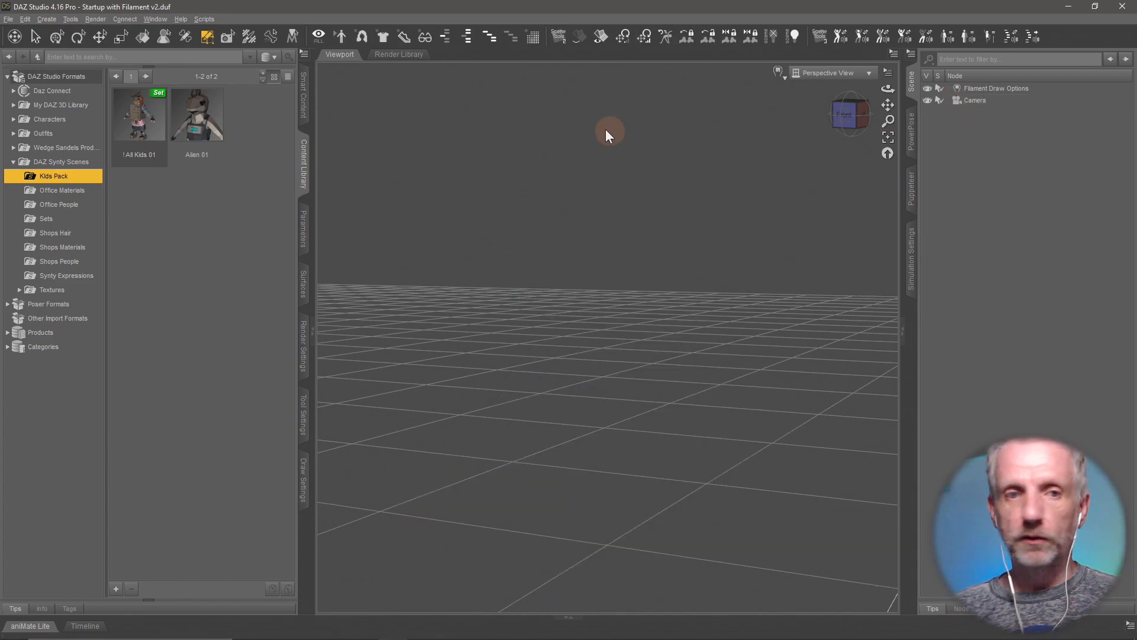
pyautogui.doubleClick(139, 123)
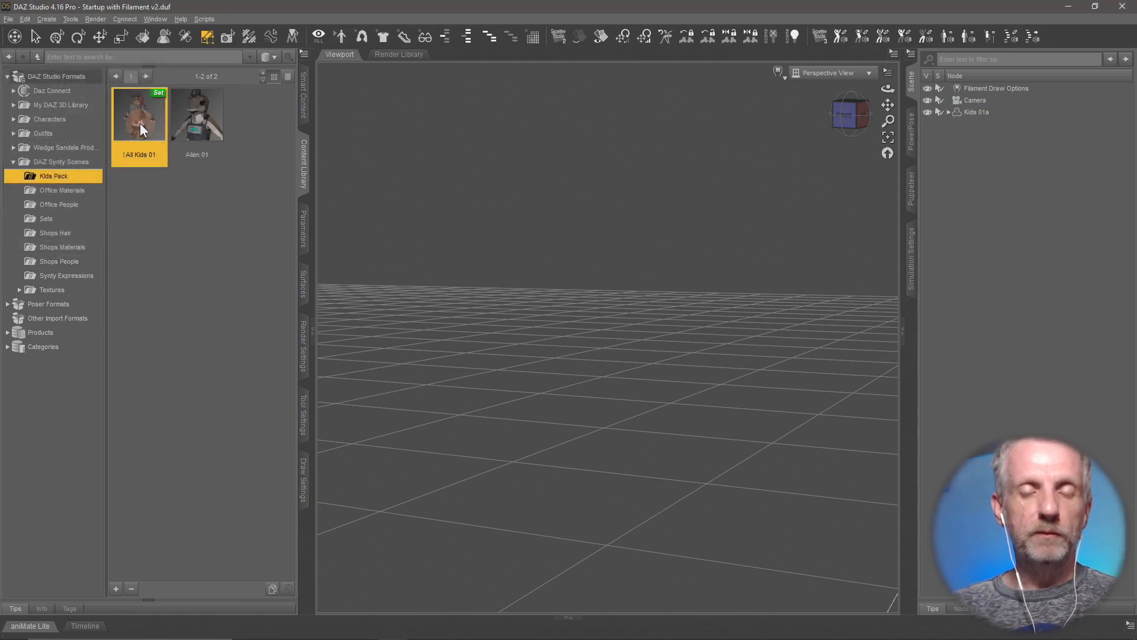
pyautogui.click(192, 326)
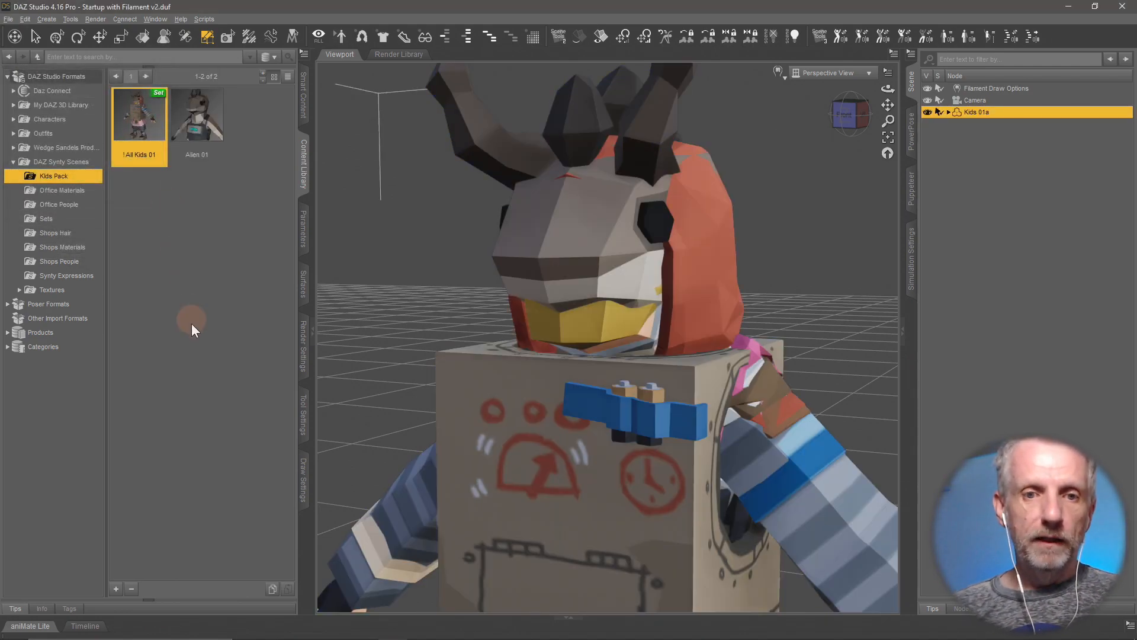
# - Delete the polygons of surfaces lambert2.001 and lambert2.003 through lambert2.020 from the Kids 01a figure, keeping only lambert2.002
pyautogui.click(301, 284)
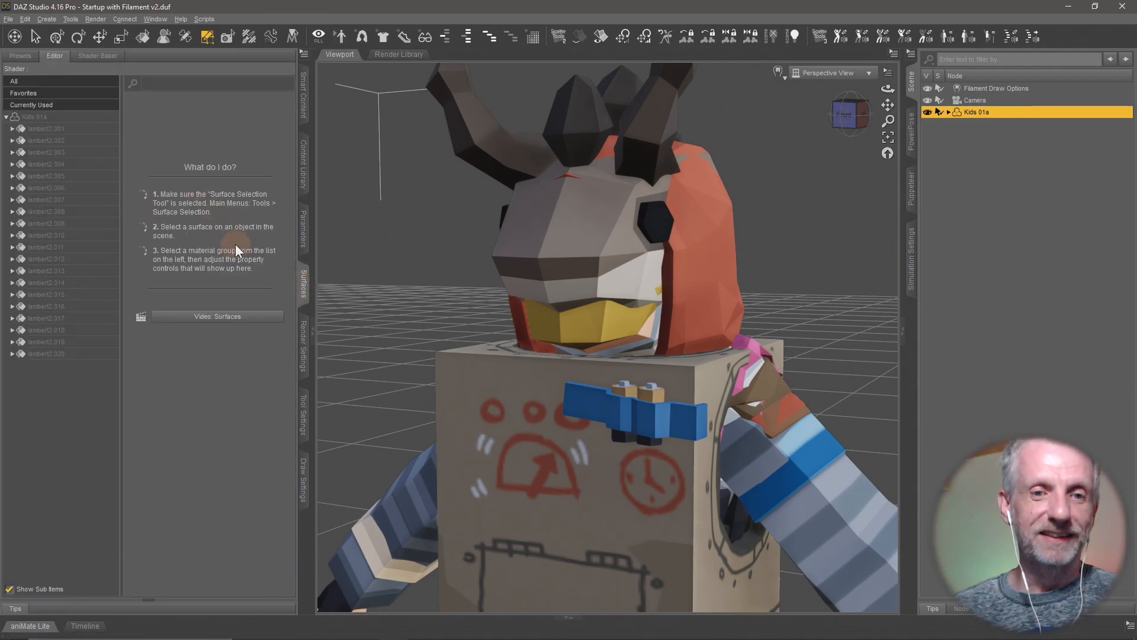
pyautogui.click(303, 421)
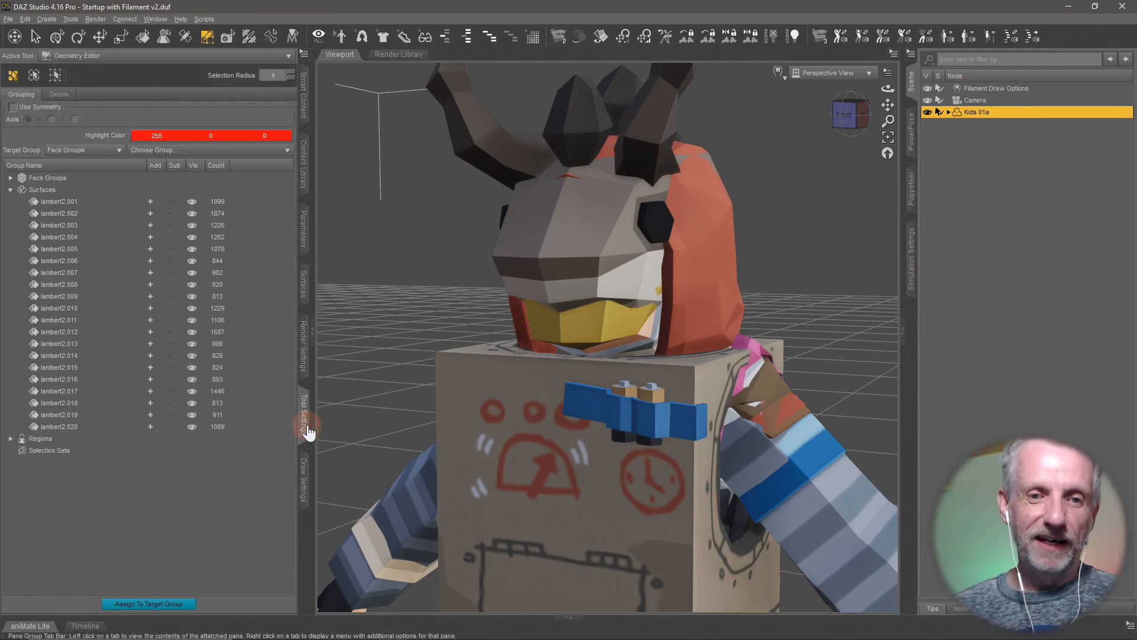
pyautogui.click(149, 202)
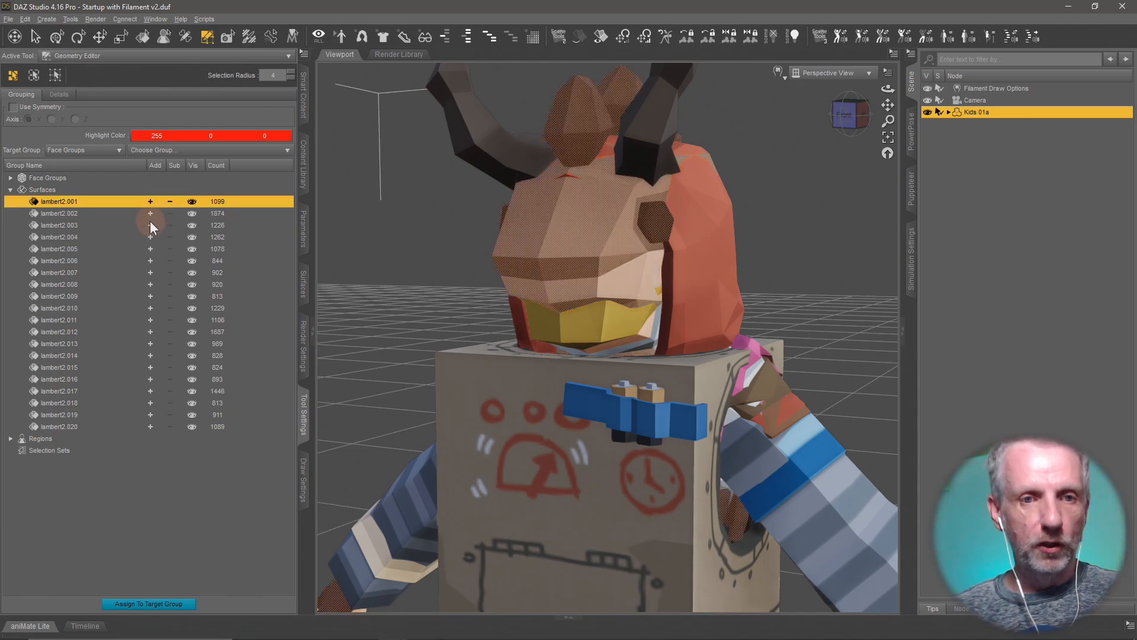
pyautogui.click(148, 226)
pyautogui.click(149, 237)
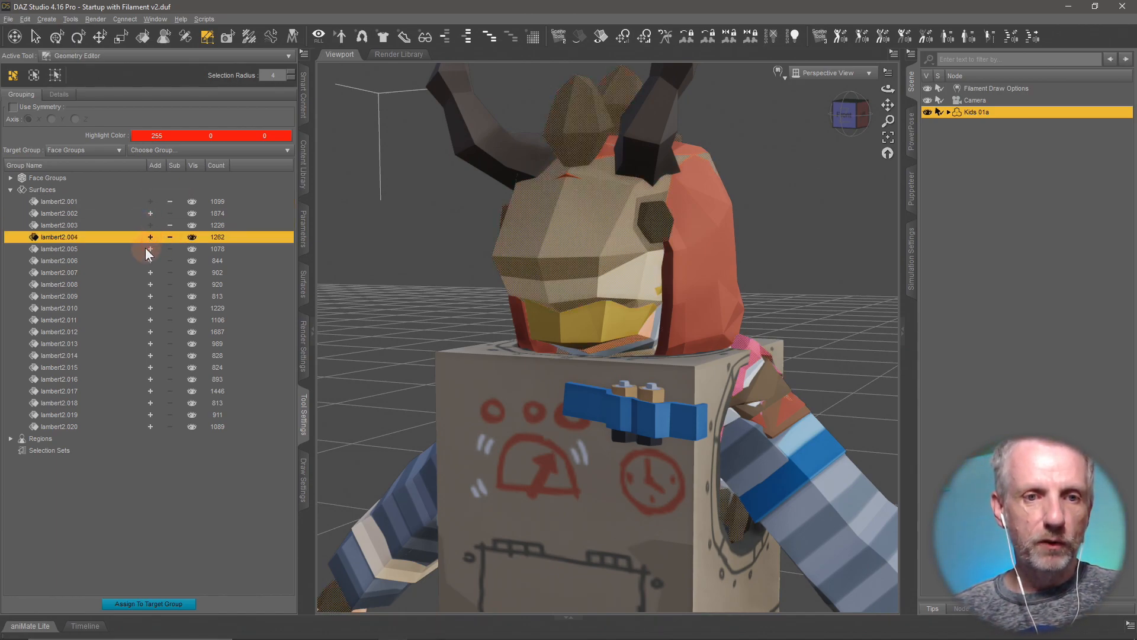
pyautogui.click(148, 247)
pyautogui.click(148, 259)
pyautogui.click(148, 272)
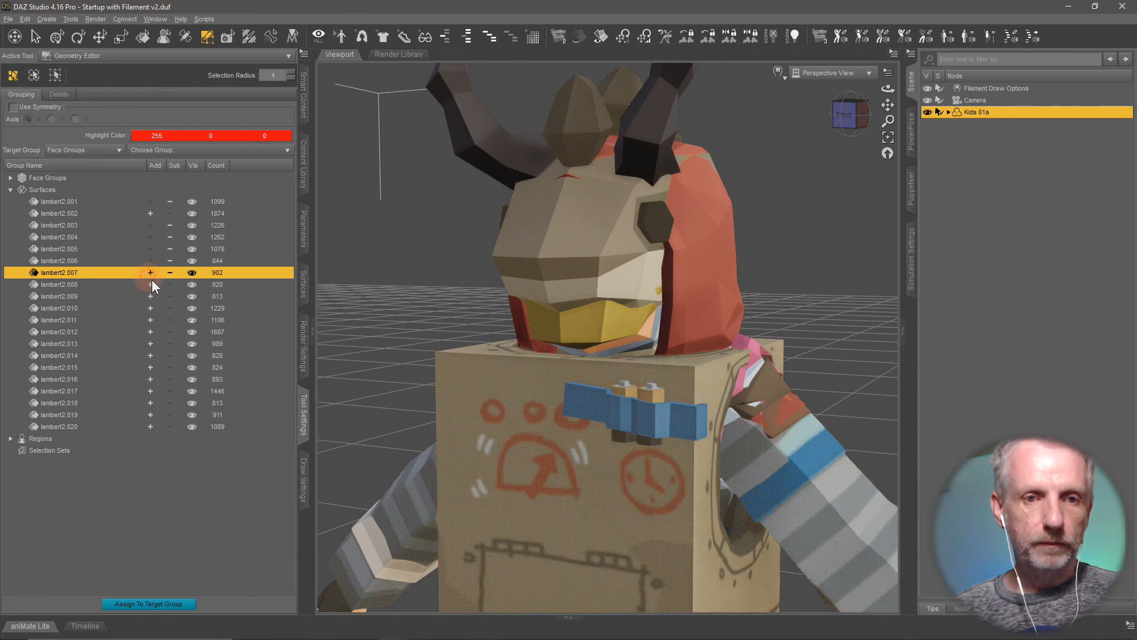
pyautogui.click(151, 284)
pyautogui.click(151, 296)
pyautogui.click(151, 308)
pyautogui.click(151, 319)
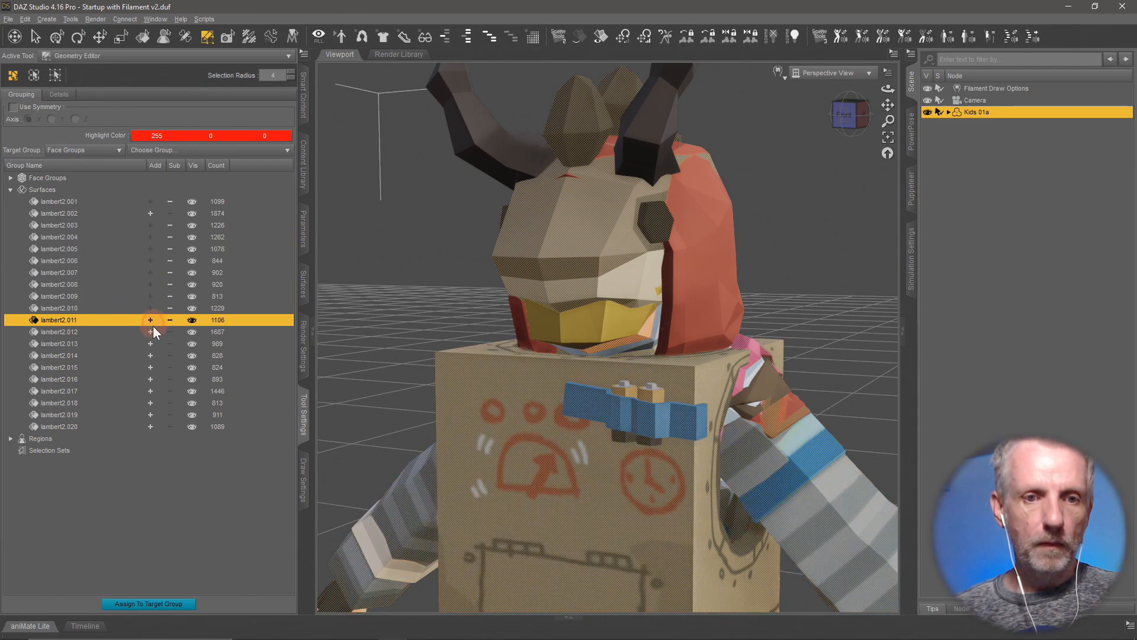
pyautogui.click(152, 332)
pyautogui.click(152, 343)
pyautogui.click(152, 356)
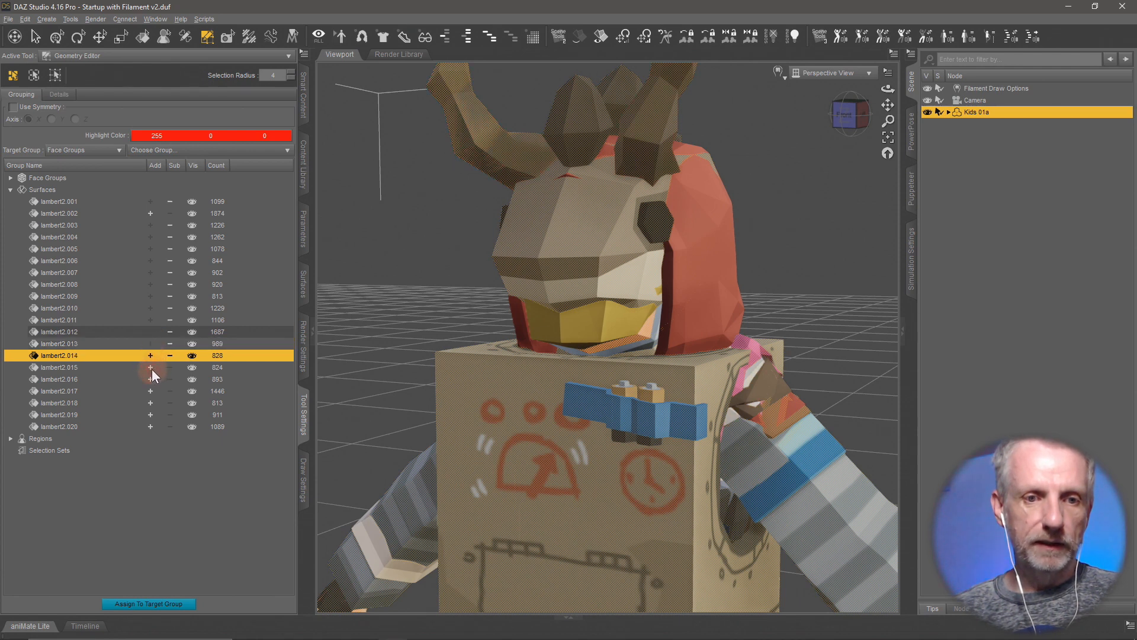
pyautogui.click(150, 368)
pyautogui.click(151, 379)
pyautogui.click(150, 391)
pyautogui.click(151, 402)
pyautogui.click(150, 415)
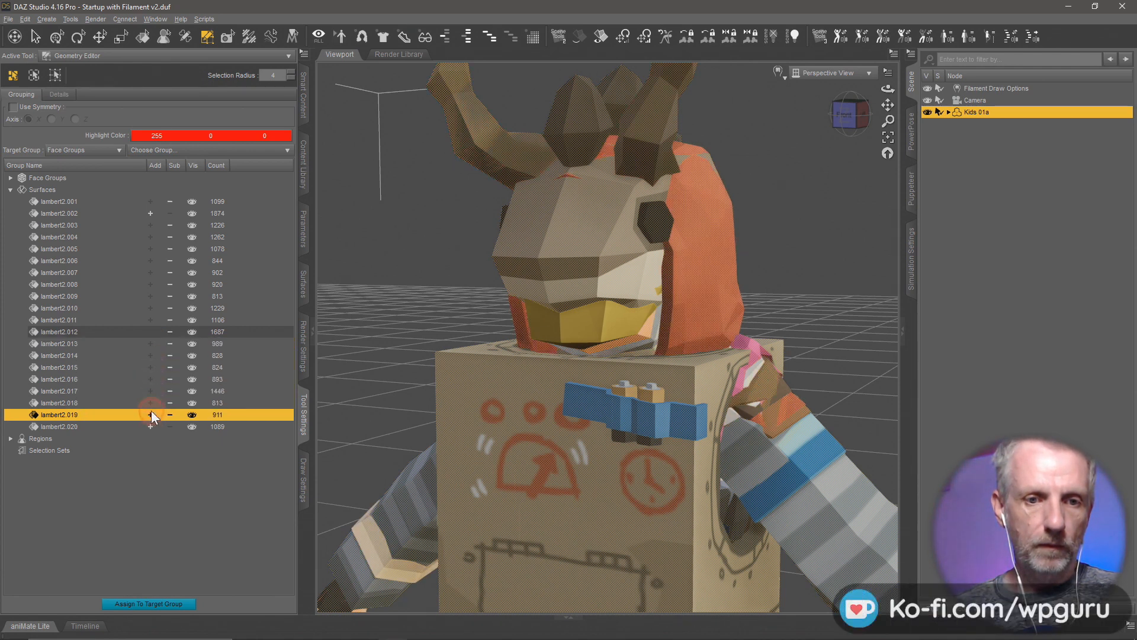
pyautogui.click(151, 427)
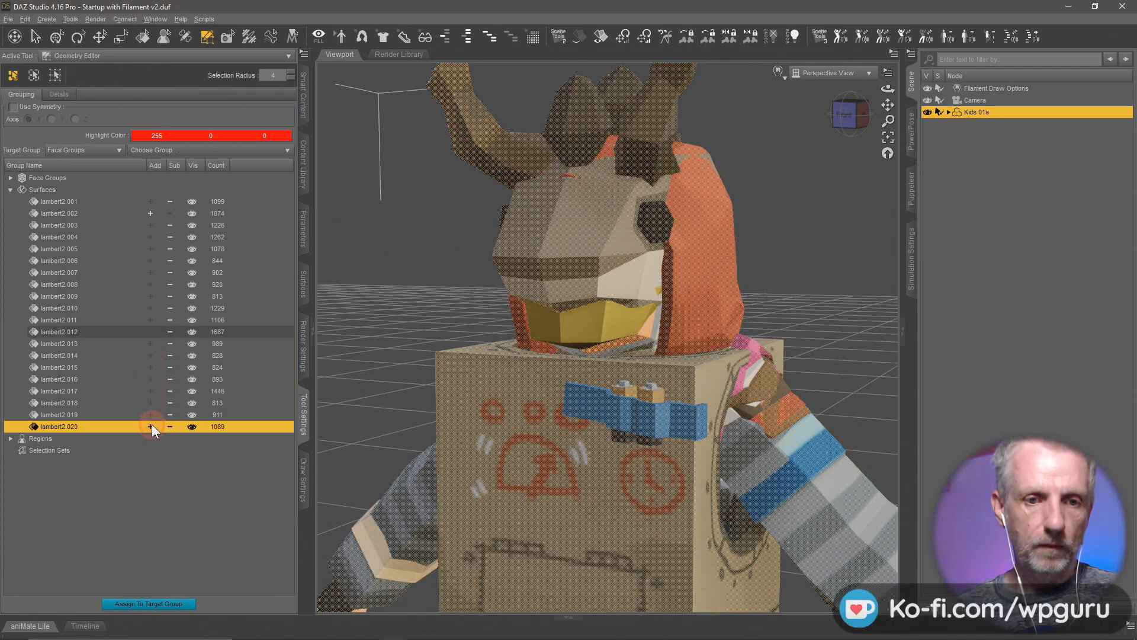
pyautogui.rightClick(591, 267)
pyautogui.moveTo(671, 349)
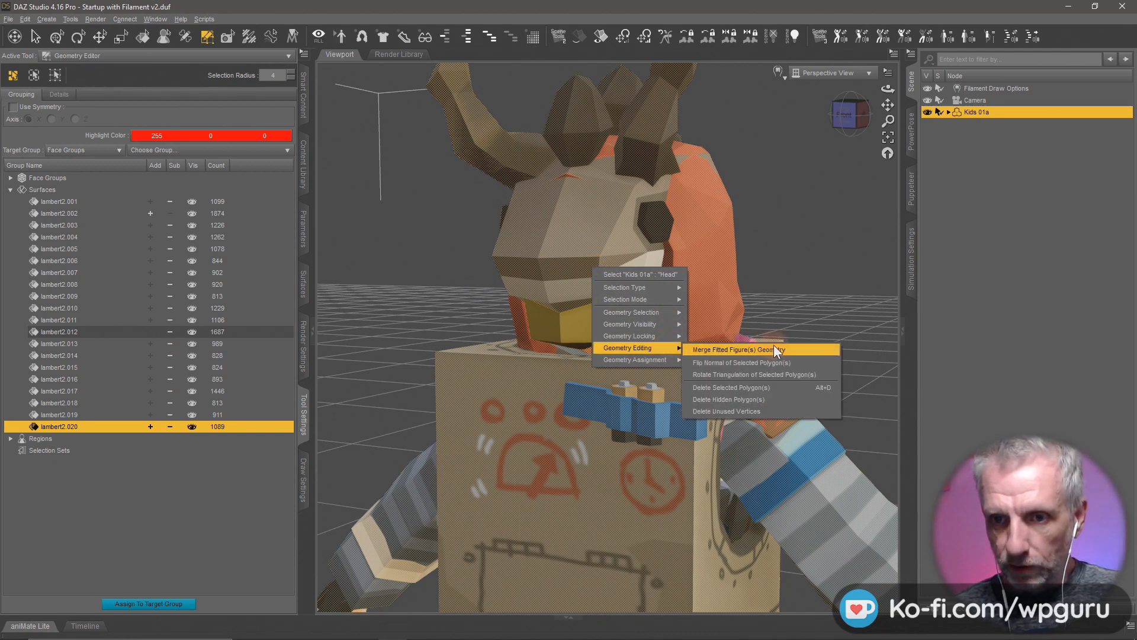
pyautogui.click(751, 6)
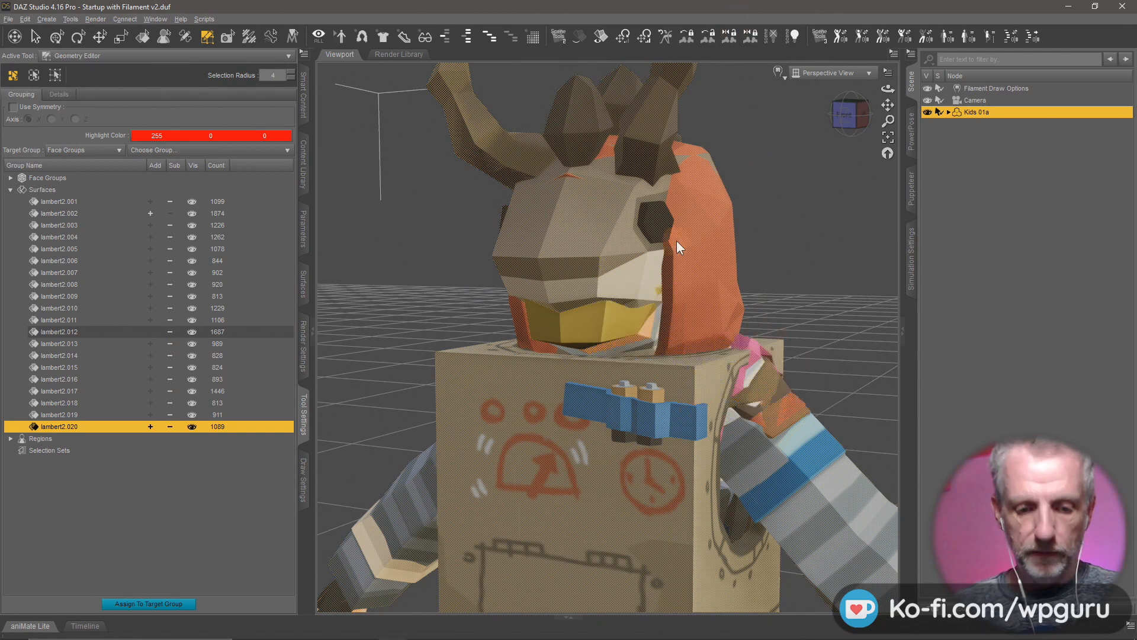
pyautogui.press('Delete')
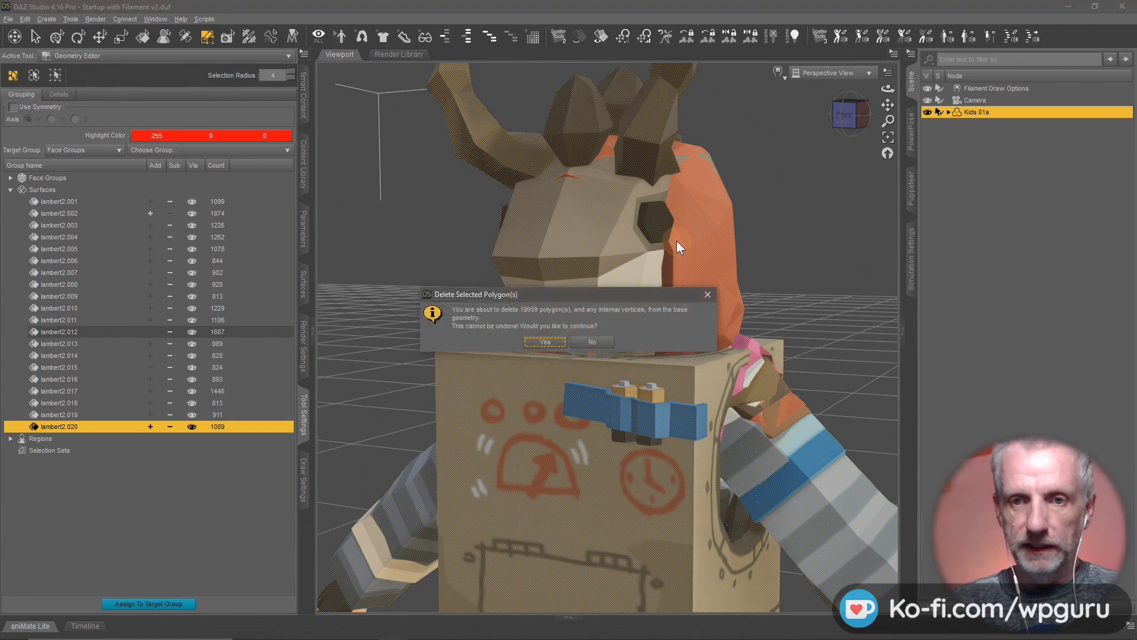
pyautogui.press('Return')
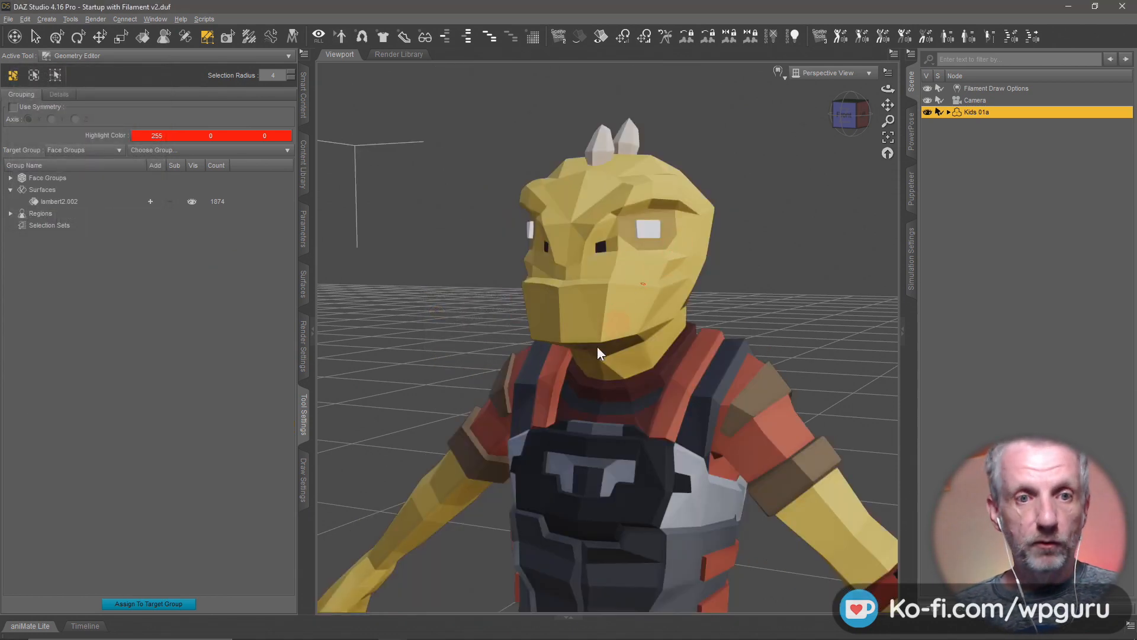
# - Rename the remaining surface lambert2.002 as Kids
pyautogui.click(77, 201)
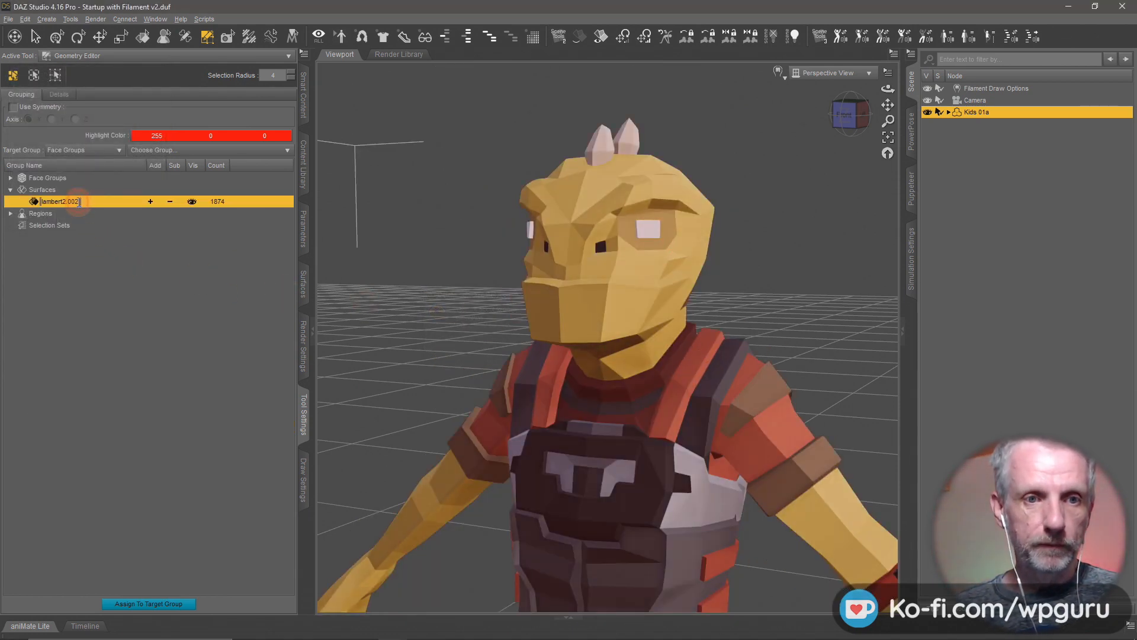
pyautogui.press('super+v')
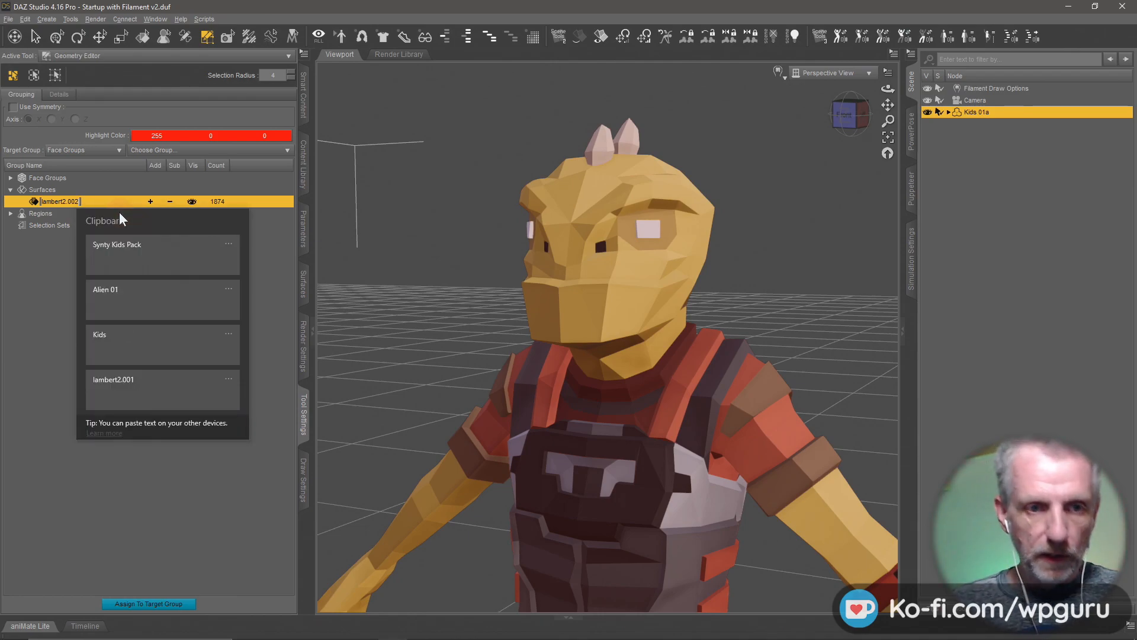
pyautogui.click(130, 332)
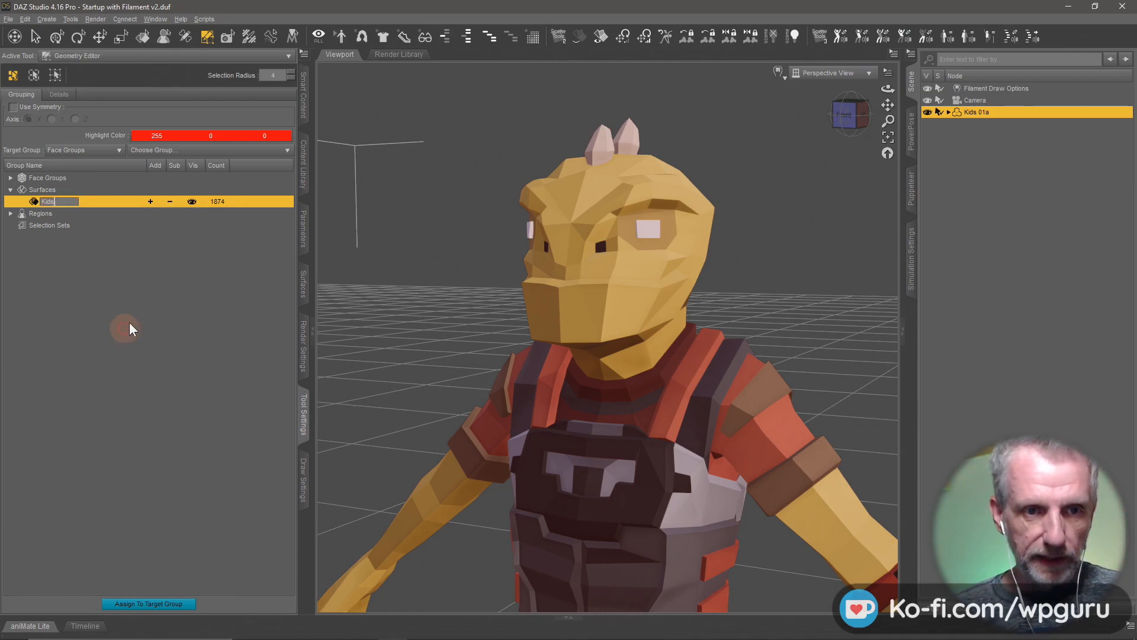
# - Rename the Kids 01a figure in the scene as Alien 02
pyautogui.click(981, 112)
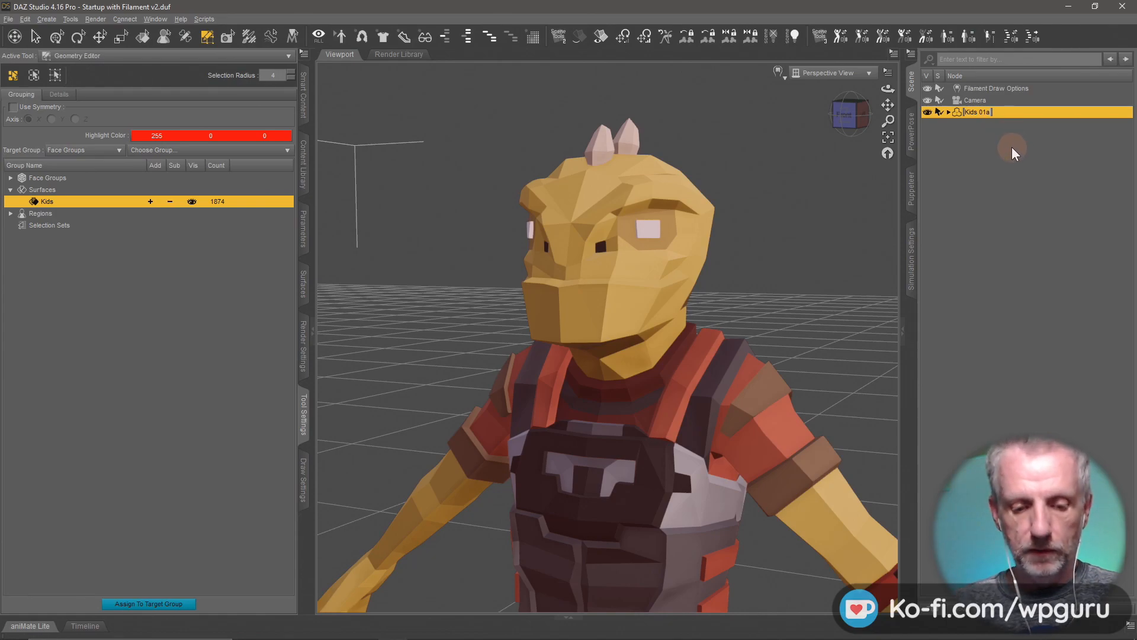
pyautogui.press('super+v')
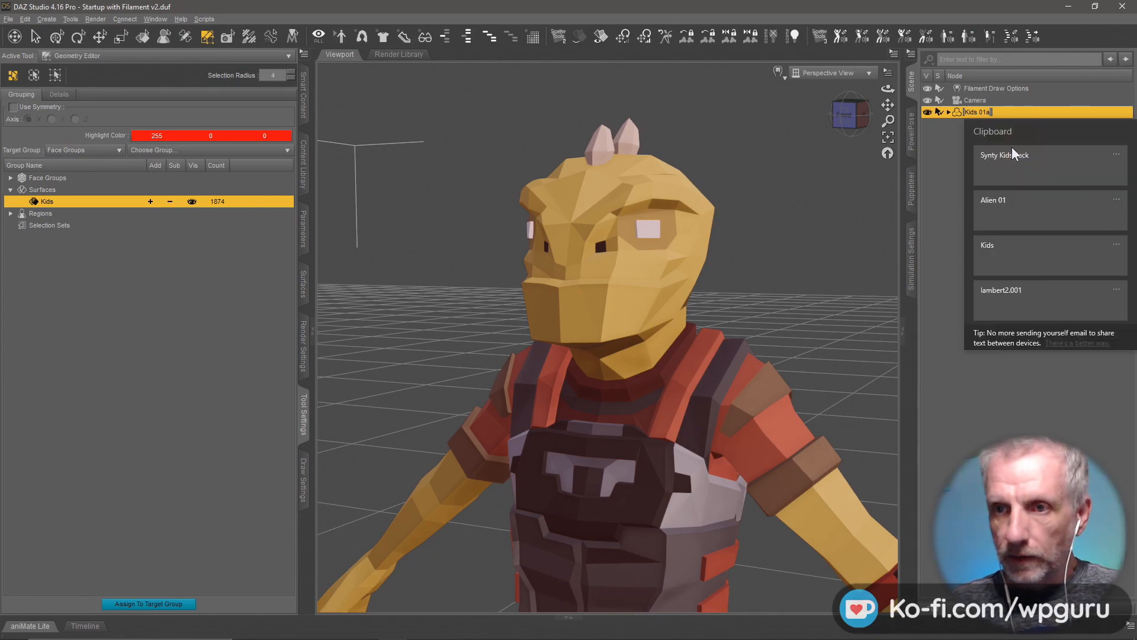
pyautogui.click(1030, 220)
pyautogui.write('2')
pyautogui.press('Return')
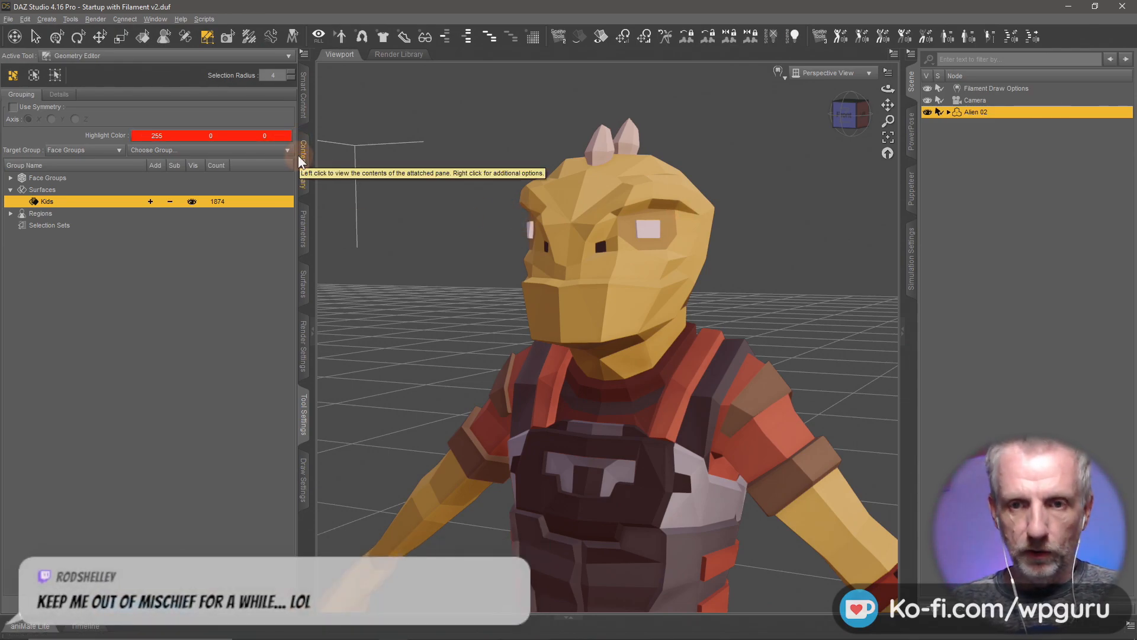
# - Save the figure as a Figure/Prop asset named Alien 02 in the Kids Pack folder, with the product name Synty Kids Pack
pyautogui.hotkey('ctrl', 'shift', 's')
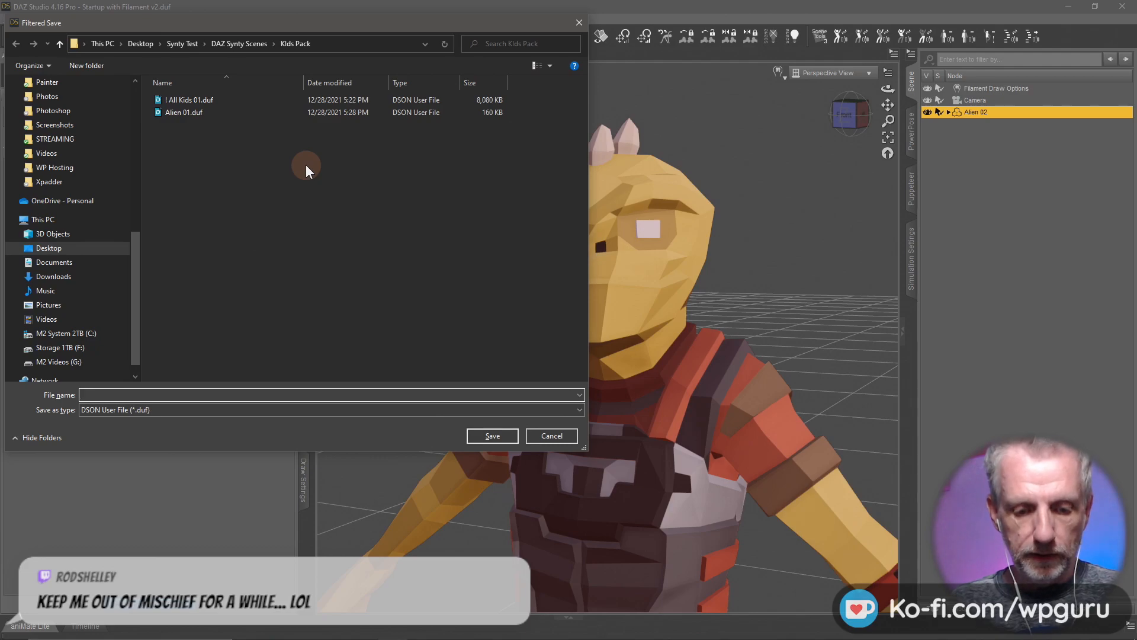
pyautogui.press('super+v')
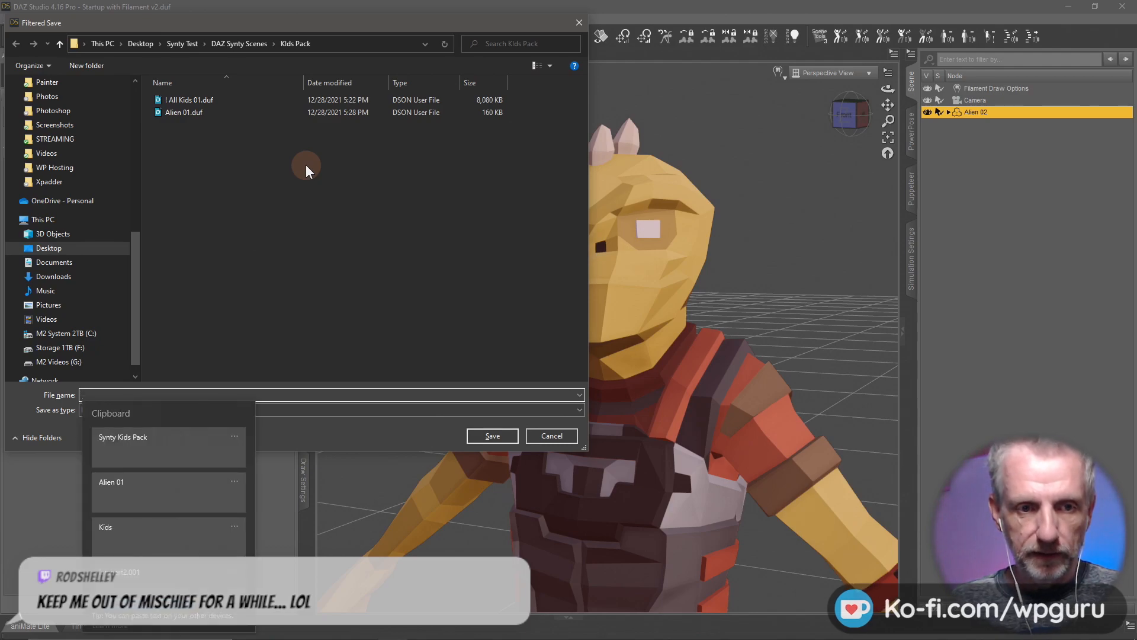
pyautogui.click(180, 509)
pyautogui.press('Return')
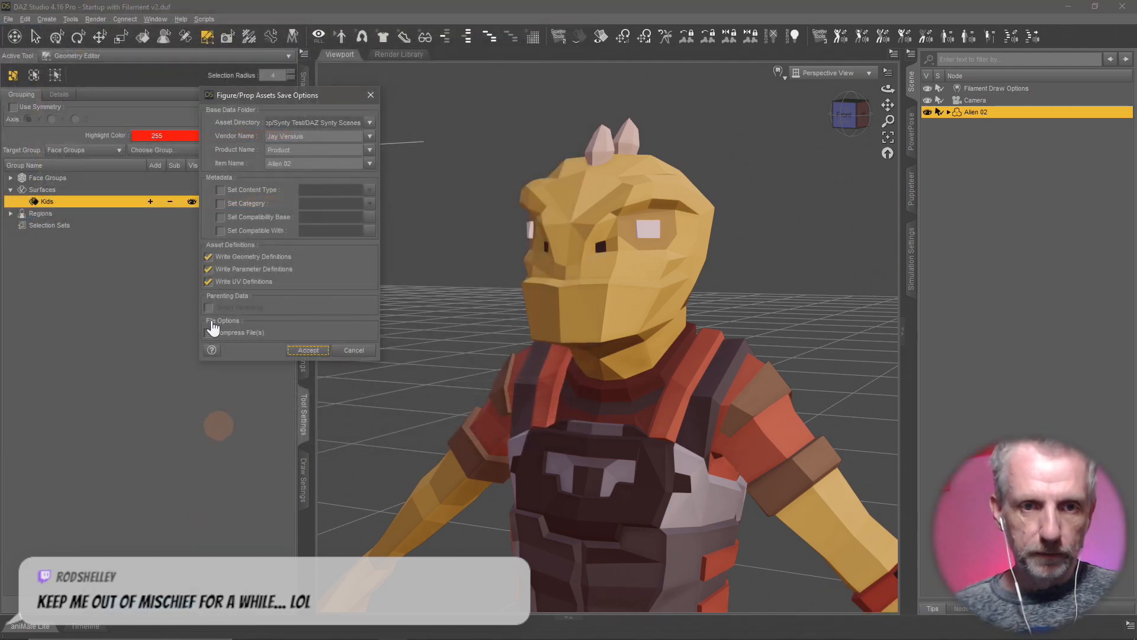
pyautogui.moveTo(308, 147); pyautogui.dragTo(218, 150)
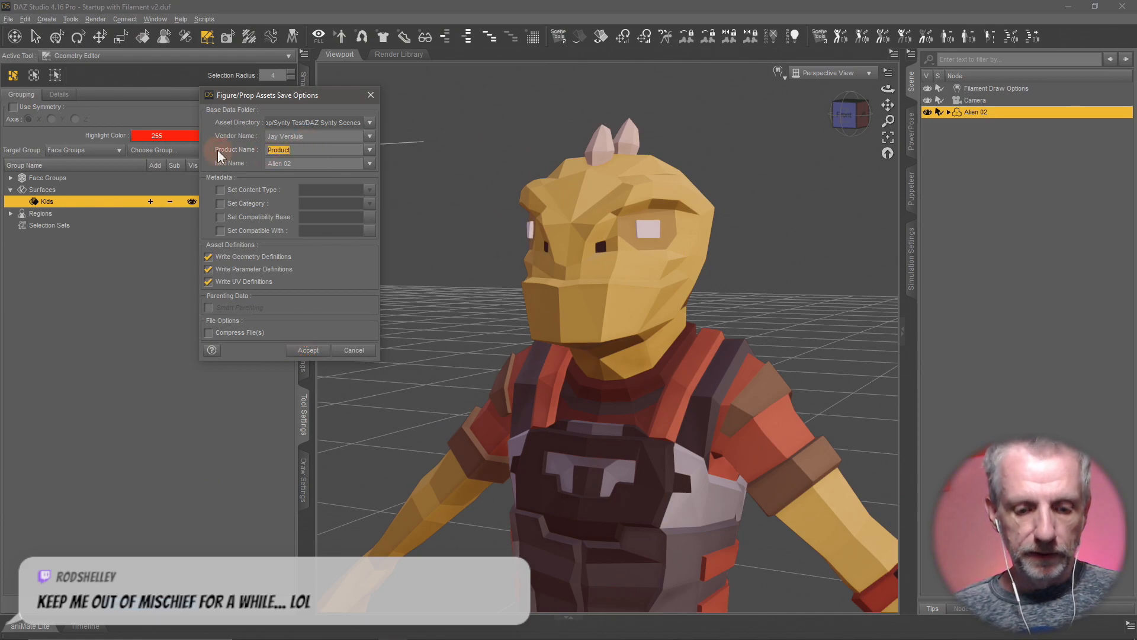
pyautogui.press('super+v')
pyautogui.click(338, 206)
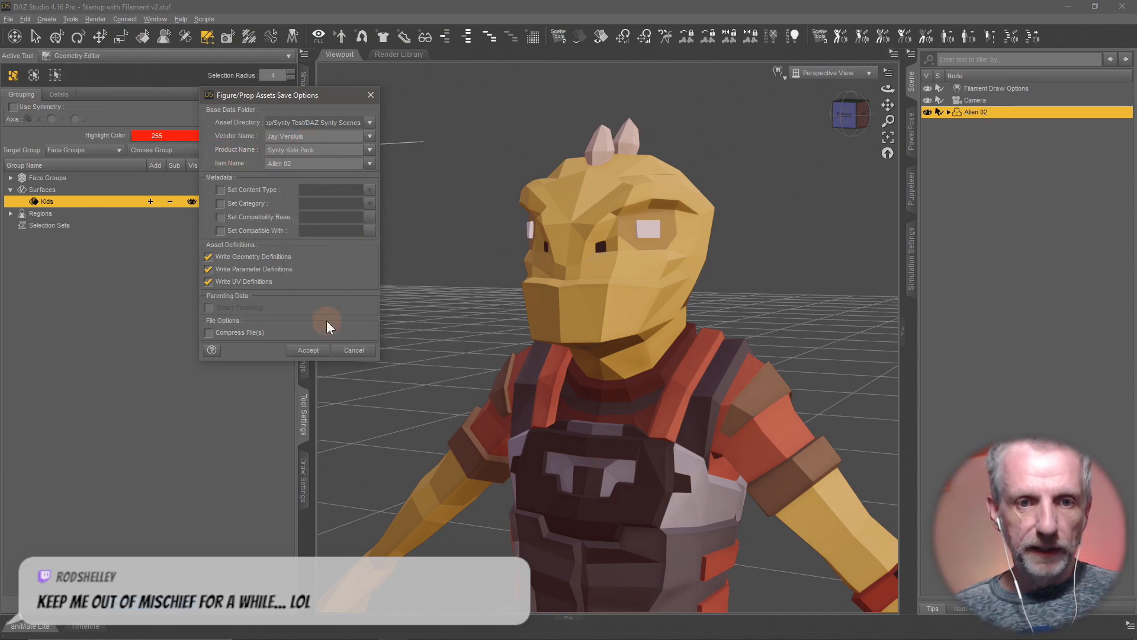
pyautogui.click(317, 351)
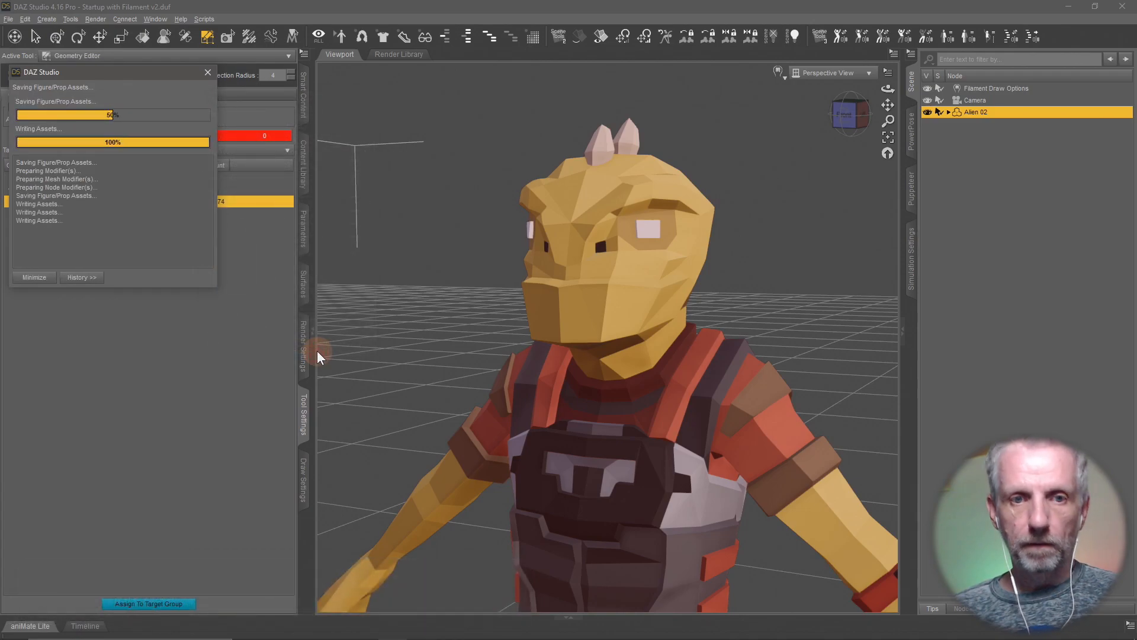
# - Replace the Alien 02 figure in the scene with the !All Kids 01 set and show its surface groups in the Geometry Editor settings
pyautogui.click(304, 171)
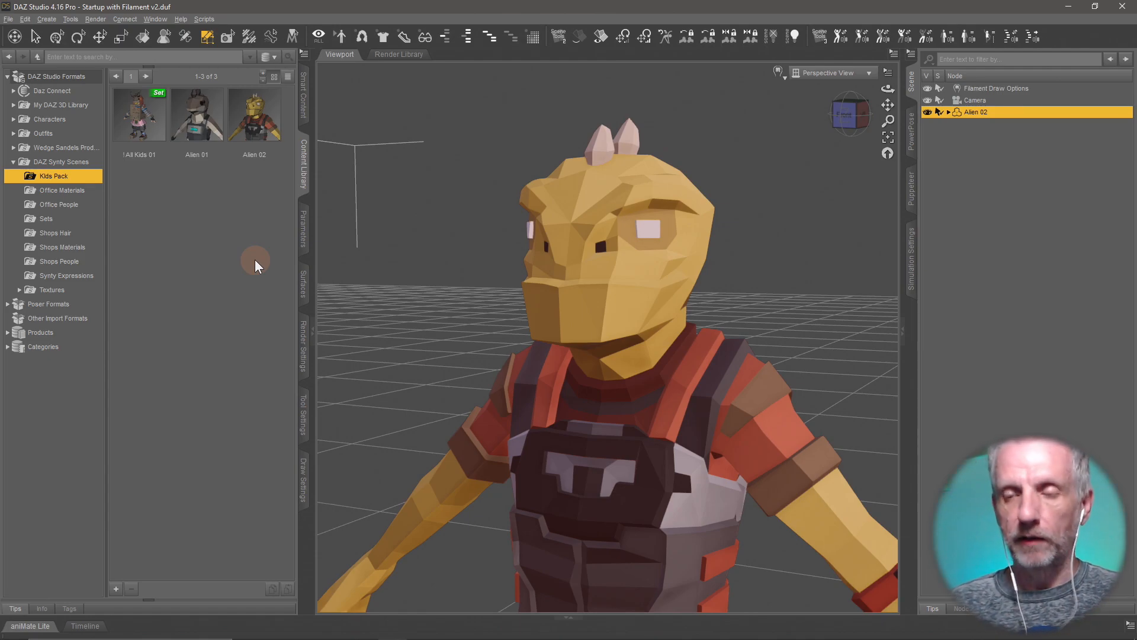
pyautogui.press('Delete')
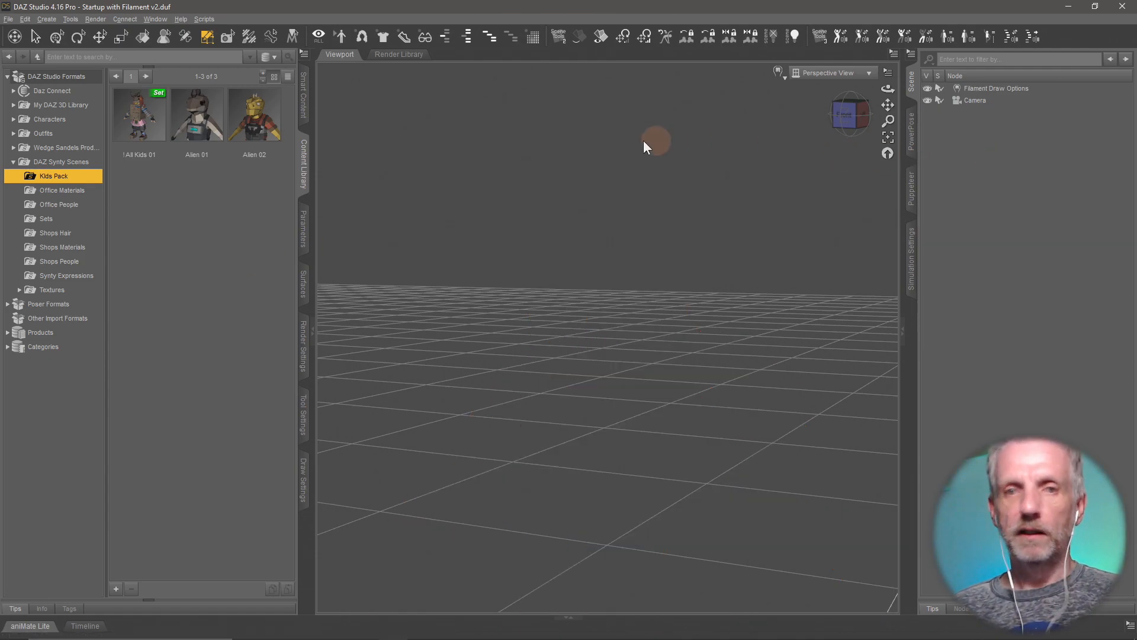
pyautogui.click(125, 126)
pyautogui.doubleClick(126, 126)
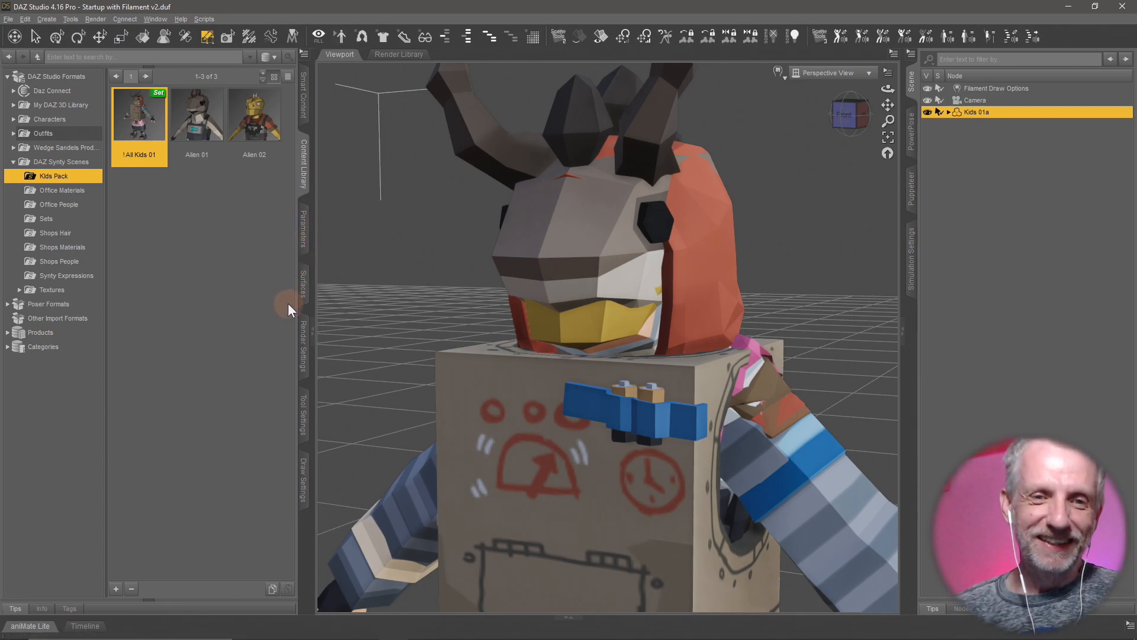
pyautogui.click(303, 418)
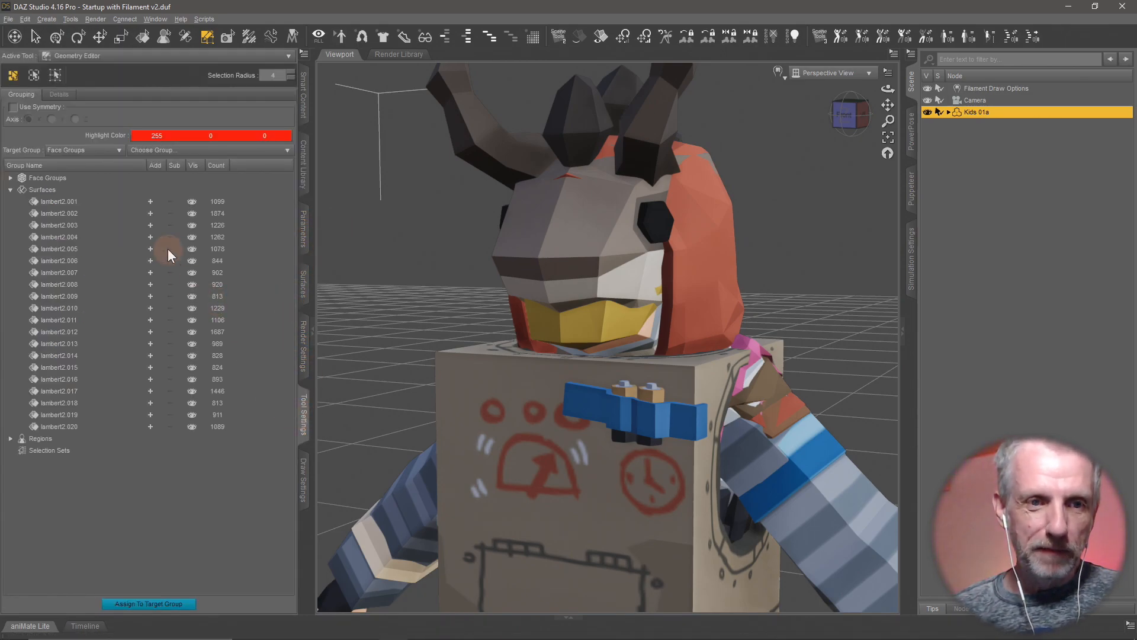
# - Select the polygons of every lambert2 surface except lambert2.003 on the Kids 01a figure and delete them from the geometry
pyautogui.click(148, 202)
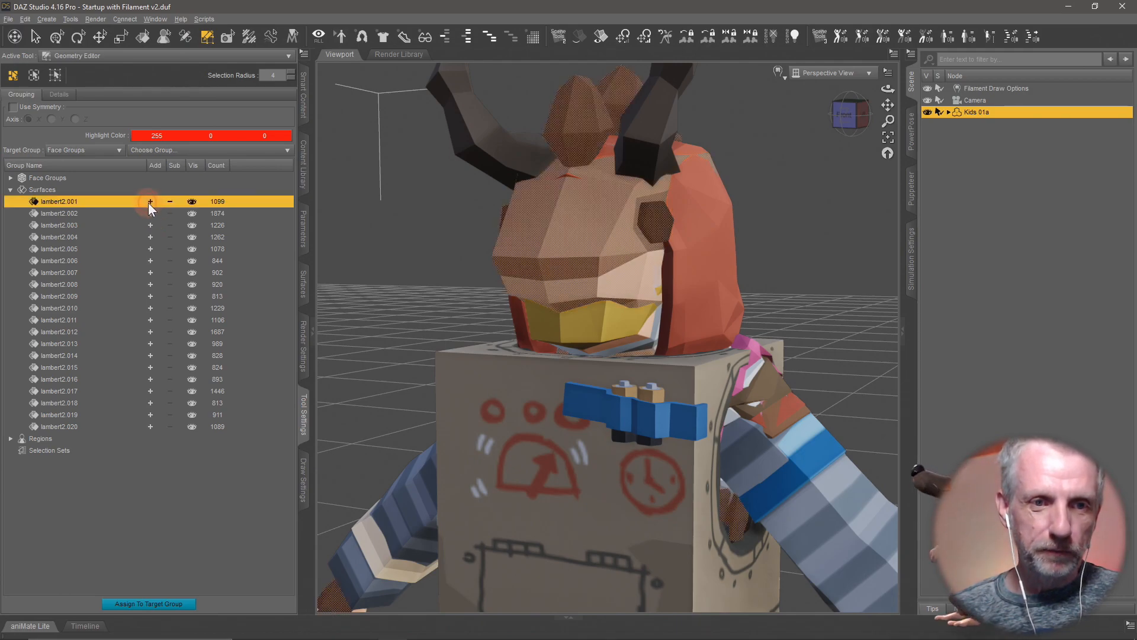
pyautogui.click(152, 237)
pyautogui.click(151, 249)
pyautogui.click(149, 260)
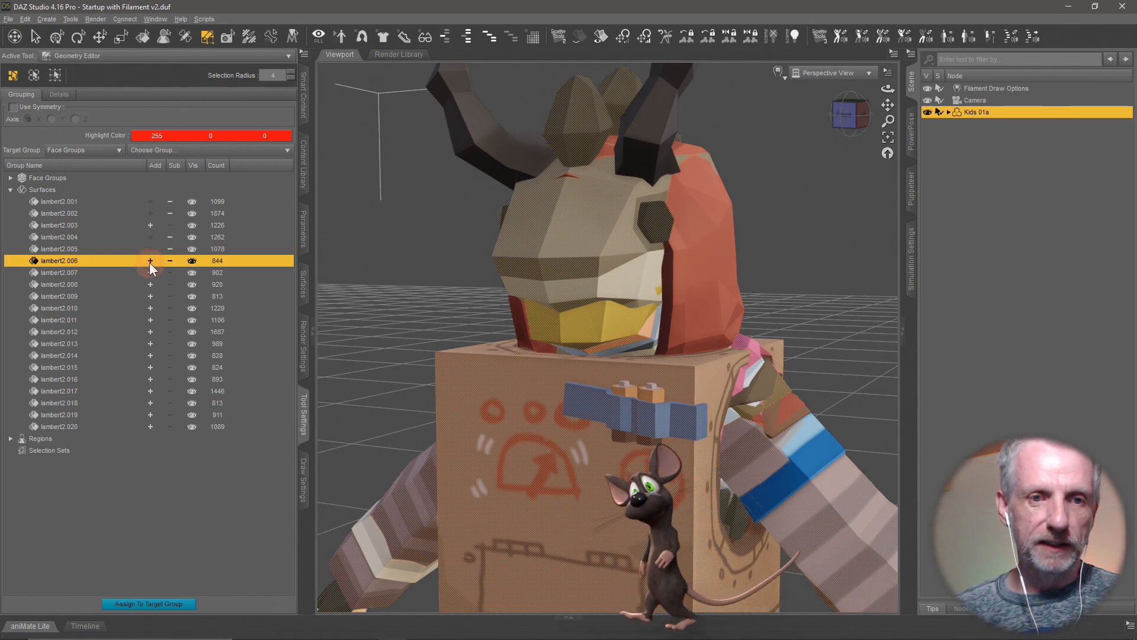
pyautogui.click(149, 272)
pyautogui.click(149, 285)
pyautogui.click(150, 296)
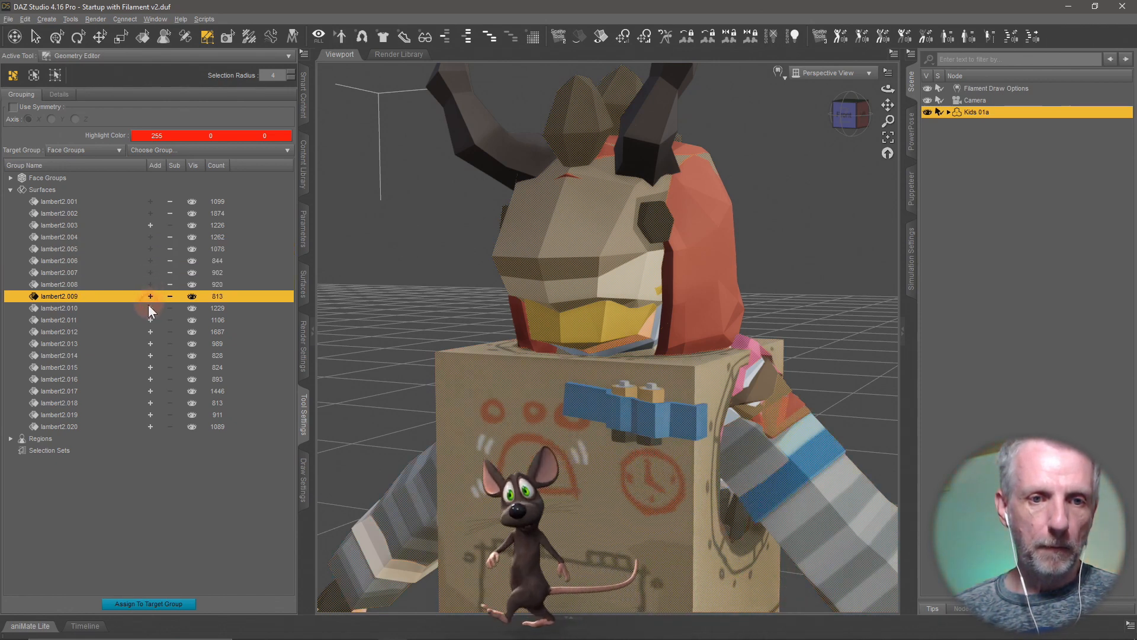
pyautogui.click(150, 308)
pyautogui.click(152, 319)
pyautogui.click(153, 332)
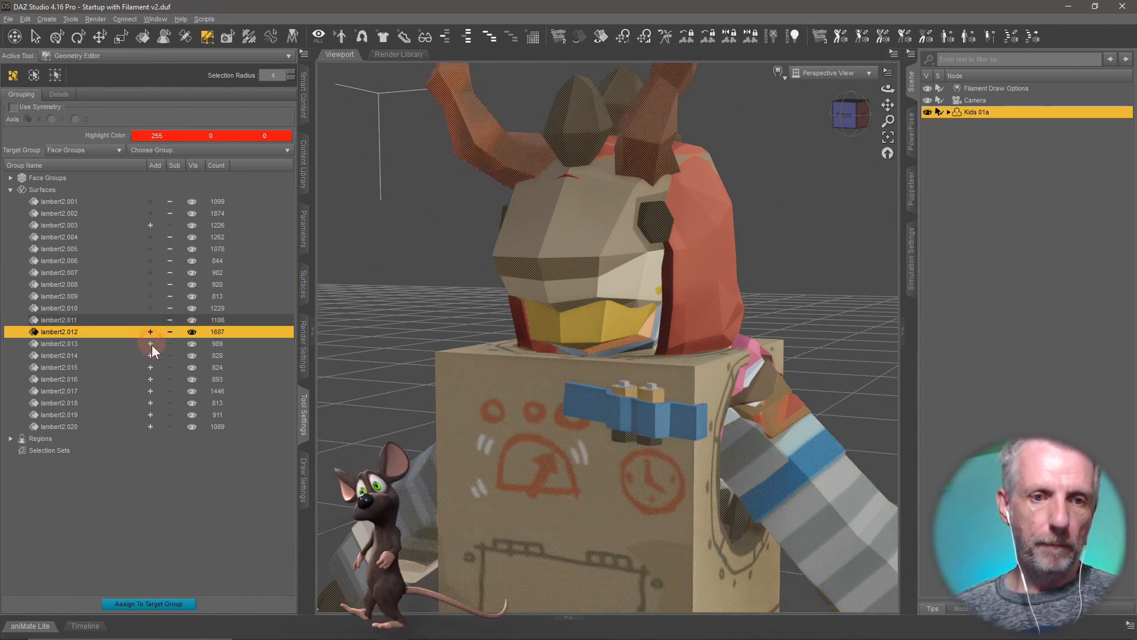
pyautogui.click(150, 344)
pyautogui.click(150, 355)
pyautogui.click(152, 367)
pyautogui.click(152, 379)
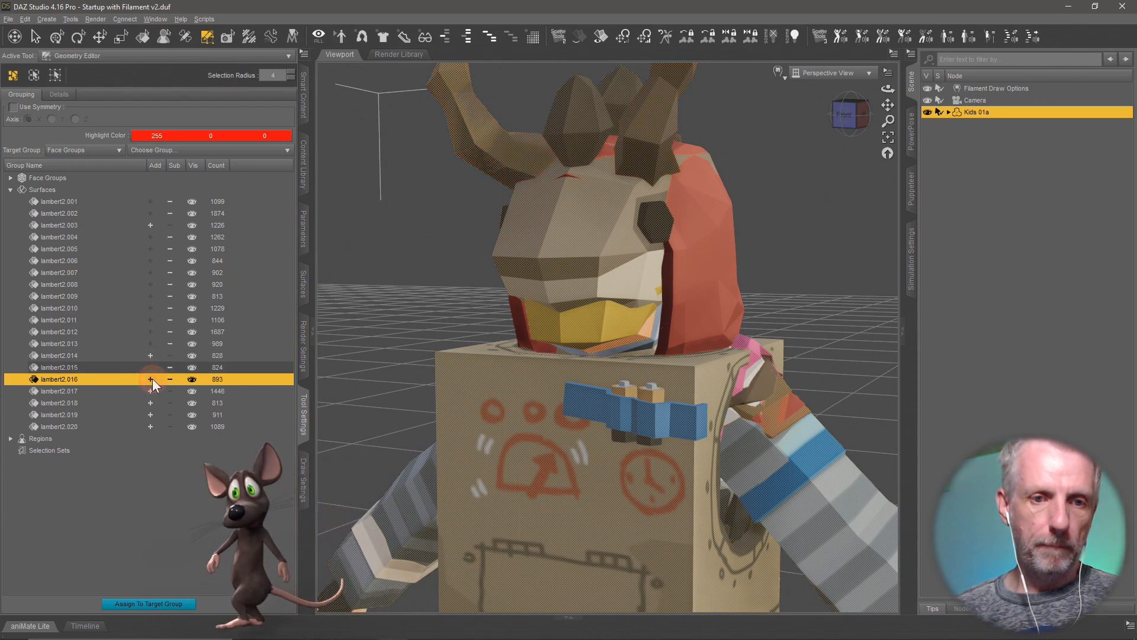
pyautogui.click(150, 391)
pyautogui.click(152, 402)
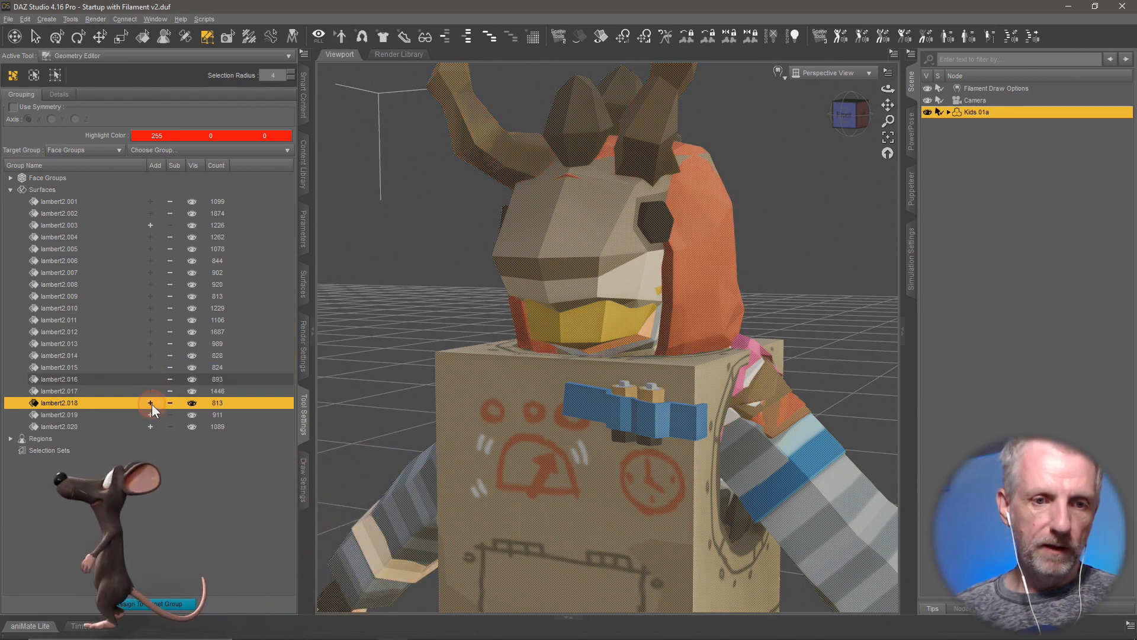
pyautogui.click(151, 414)
pyautogui.click(150, 426)
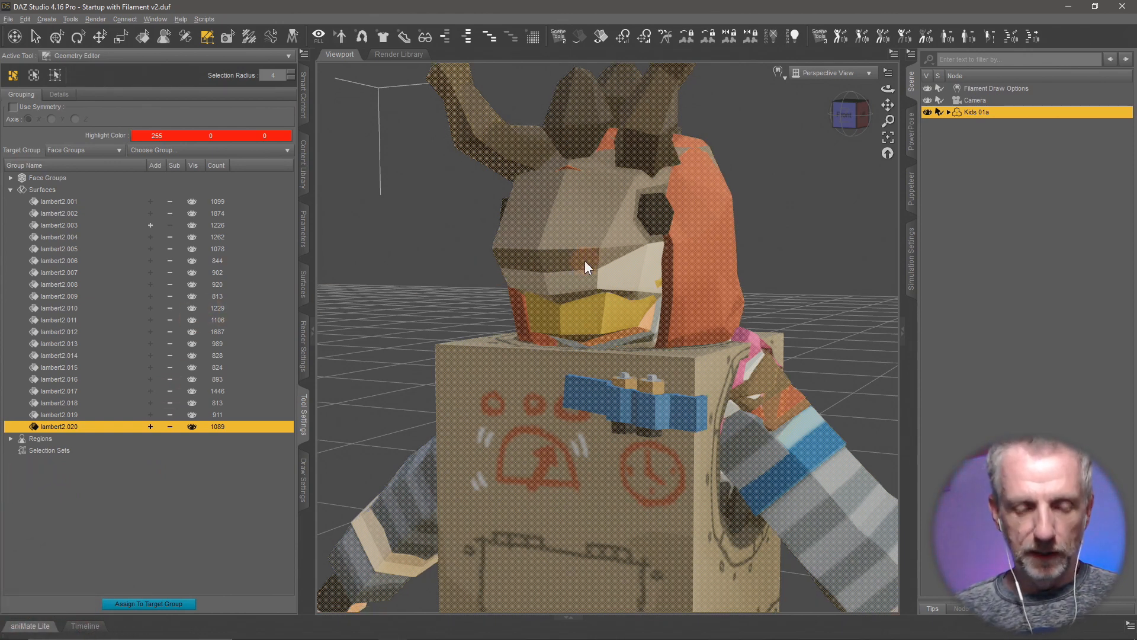
pyautogui.press('Delete')
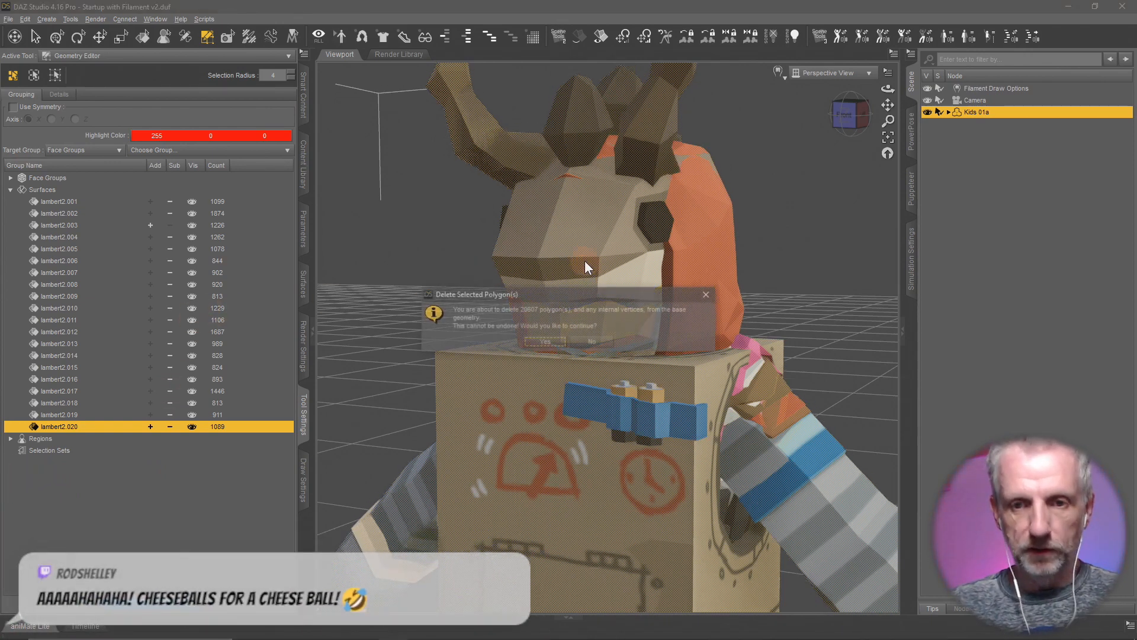
pyautogui.click(547, 343)
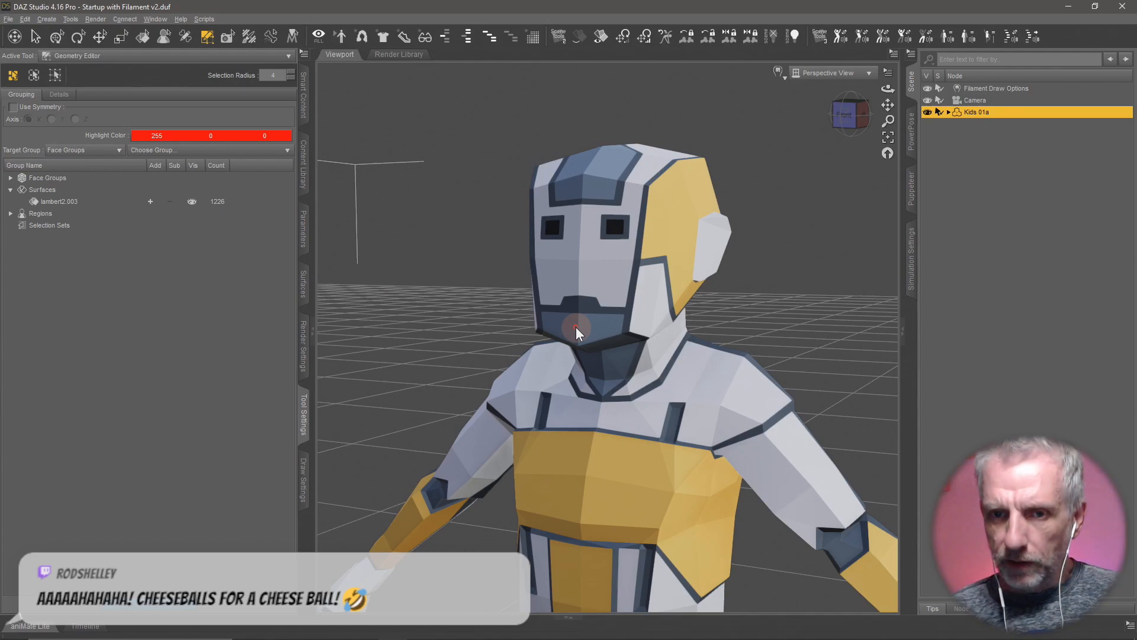
# - Switch to Blender and show the Kids characters one at a time up to SK_Chr_Kid_Android_01 to identify the remaining figure
pyautogui.hotkey('alt', 'Tab')
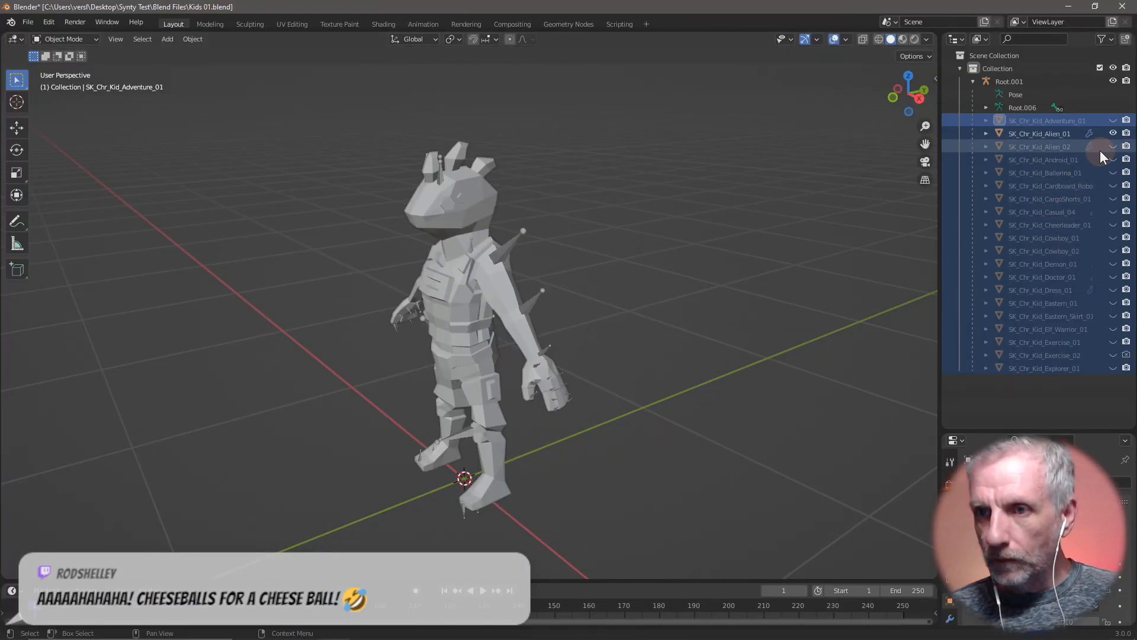
pyautogui.click(1113, 134)
pyautogui.click(1113, 147)
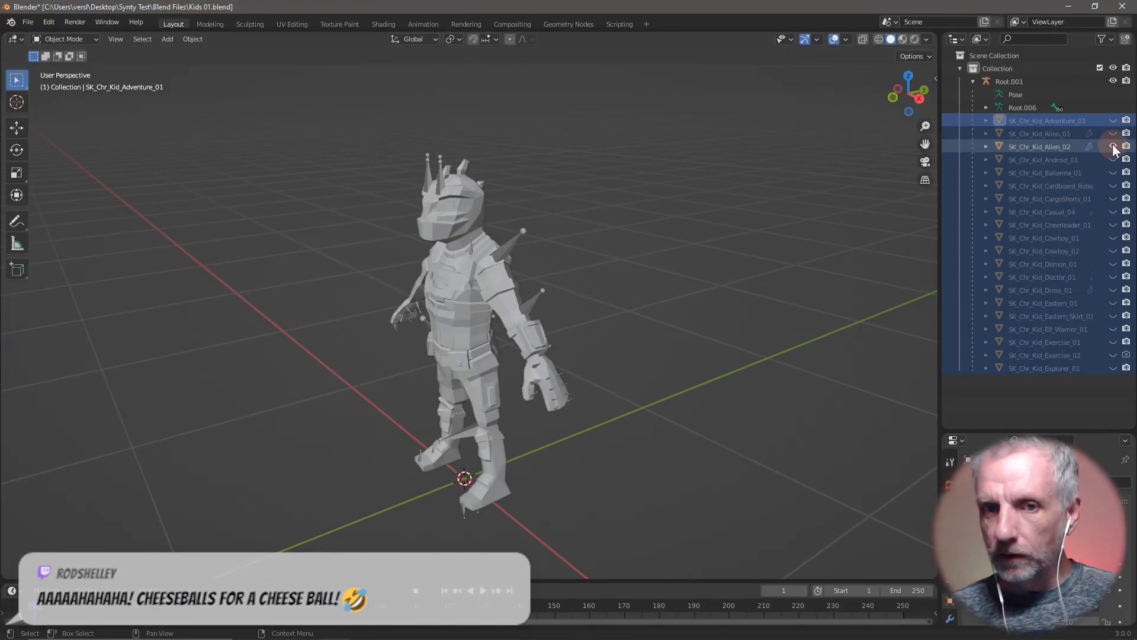
pyautogui.click(1113, 146)
pyautogui.click(1113, 159)
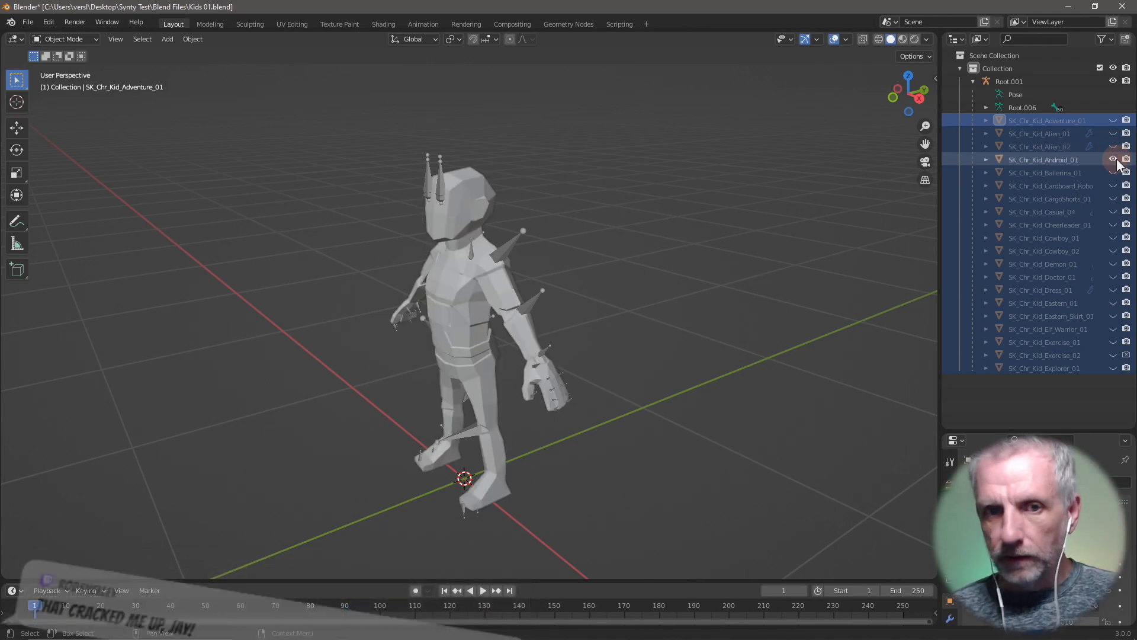
pyautogui.moveTo(718, 307)
pyautogui.mouseDown(button='middle')
pyautogui.moveTo(751, 308)
pyautogui.moveTo(724, 315)
pyautogui.mouseUp(button='middle')
pyautogui.scroll(4, 745, 312)
pyautogui.scroll(-3, 745, 314)
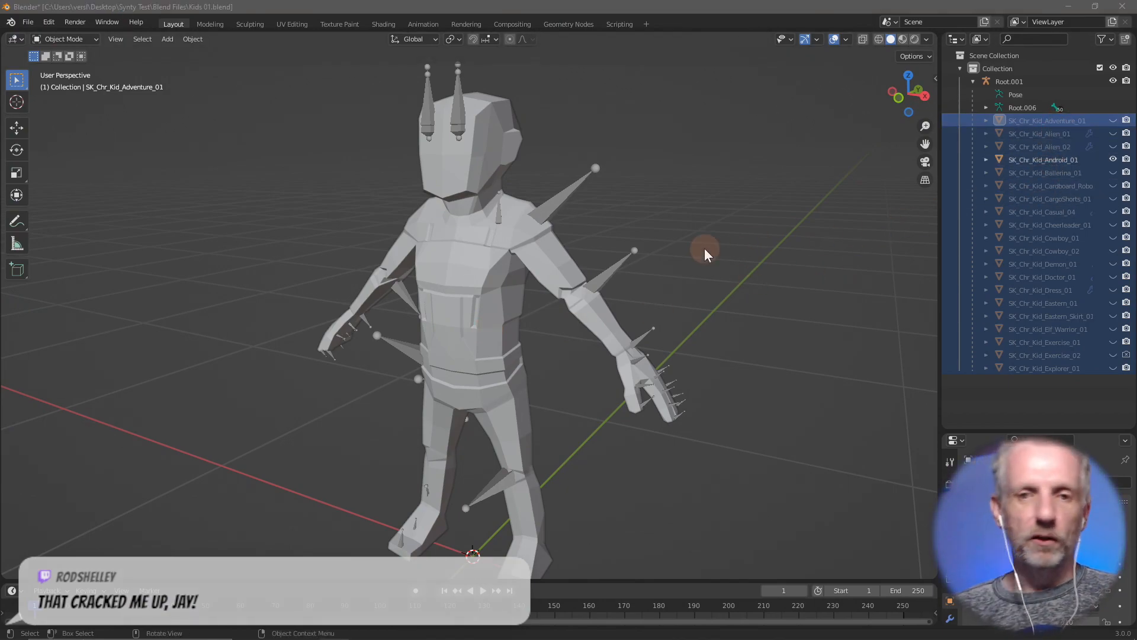
# - Switch back to DAZ Studio and rename the Kids 01a figure in the scene as Android
pyautogui.hotkey('alt', 'Tab')
pyautogui.hotkey('alt', 'Tab')
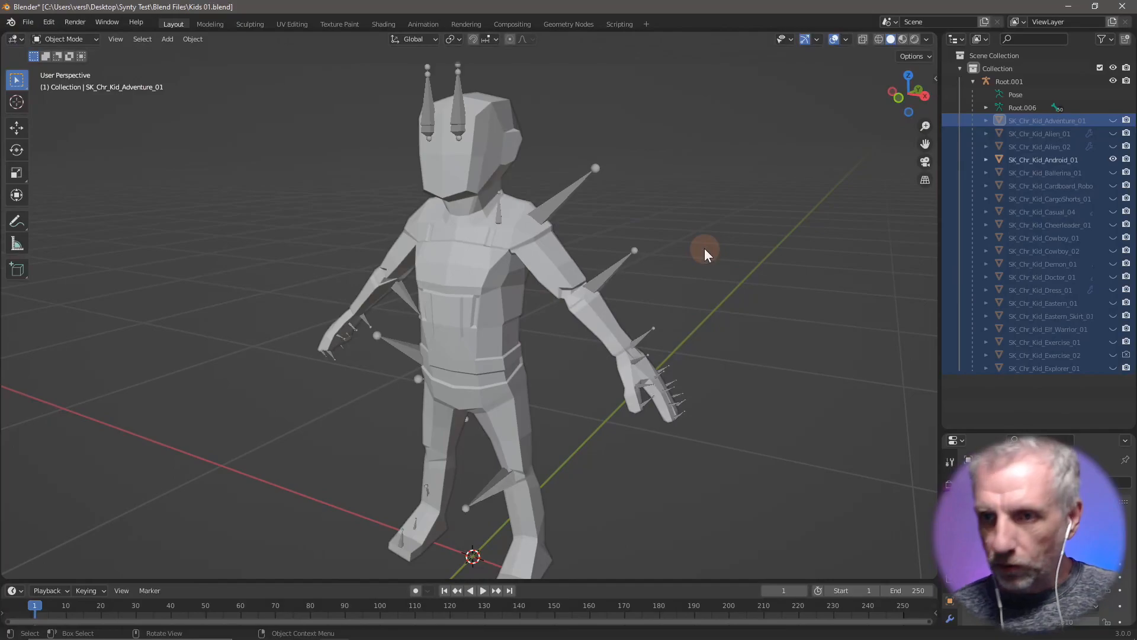
pyautogui.hotkey('alt', 'Tab')
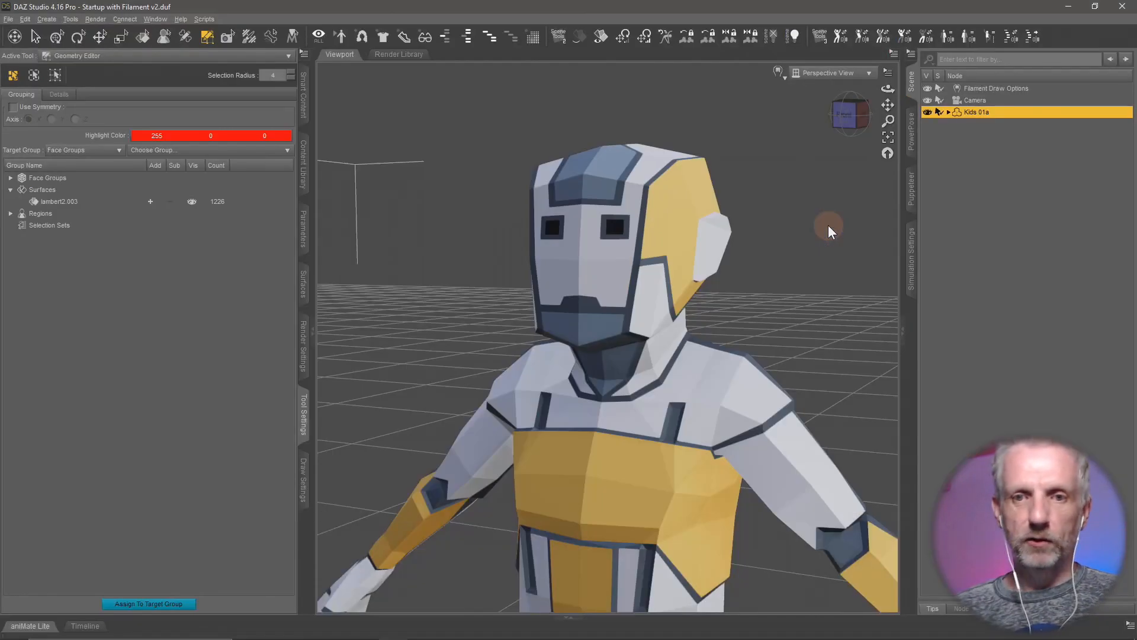
pyautogui.click(982, 111)
pyautogui.write('And')
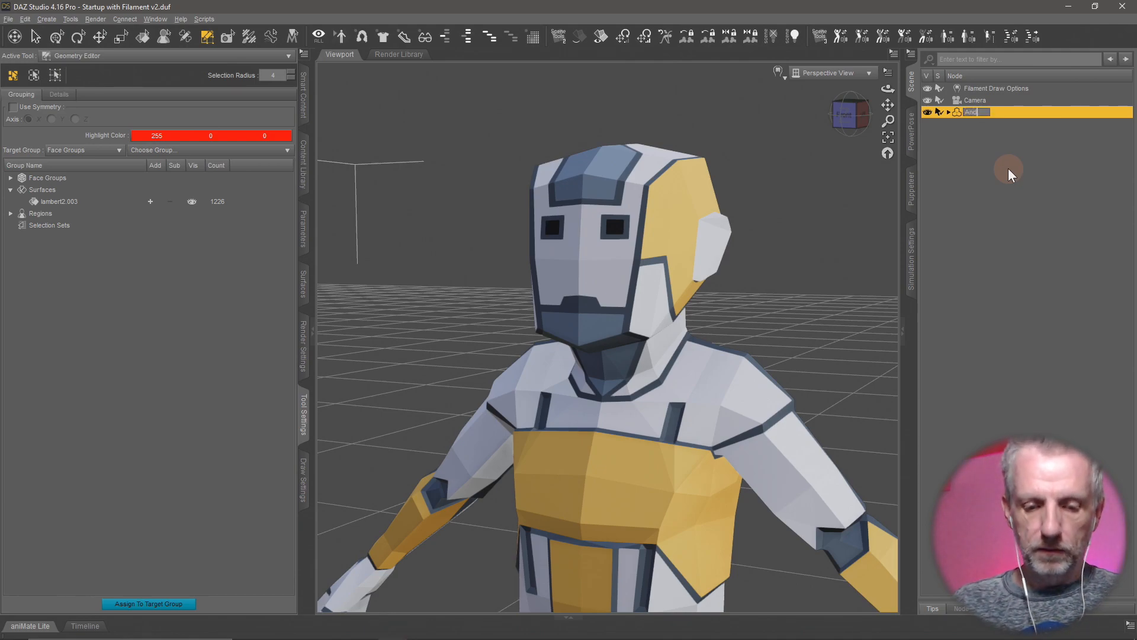
pyautogui.write('roid')
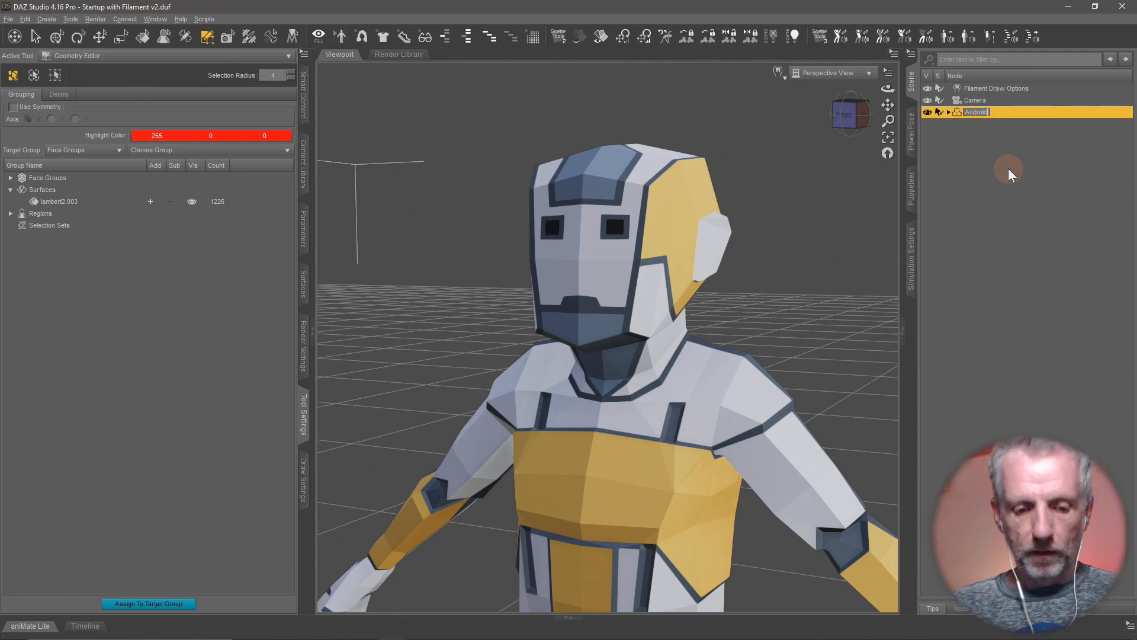
pyautogui.press('Return')
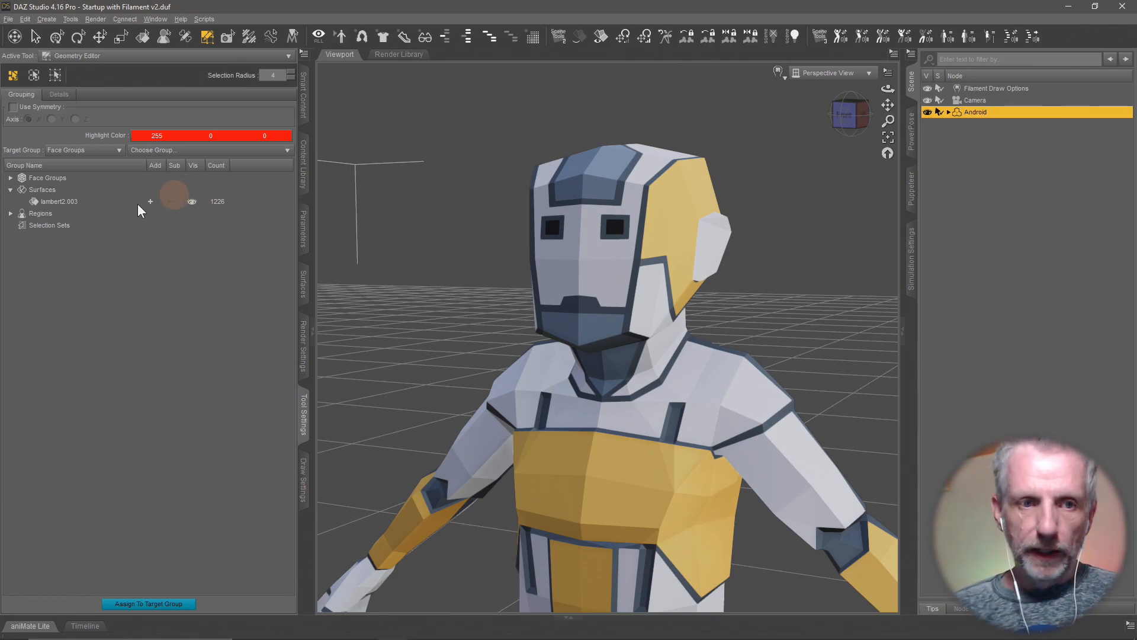
# - Delete the Alien 01, Kids, lambert2.001 and Synty Office Pack entries from the clipboard history, keeping Android and Synty Kids Pack
pyautogui.doubleClick(77, 201)
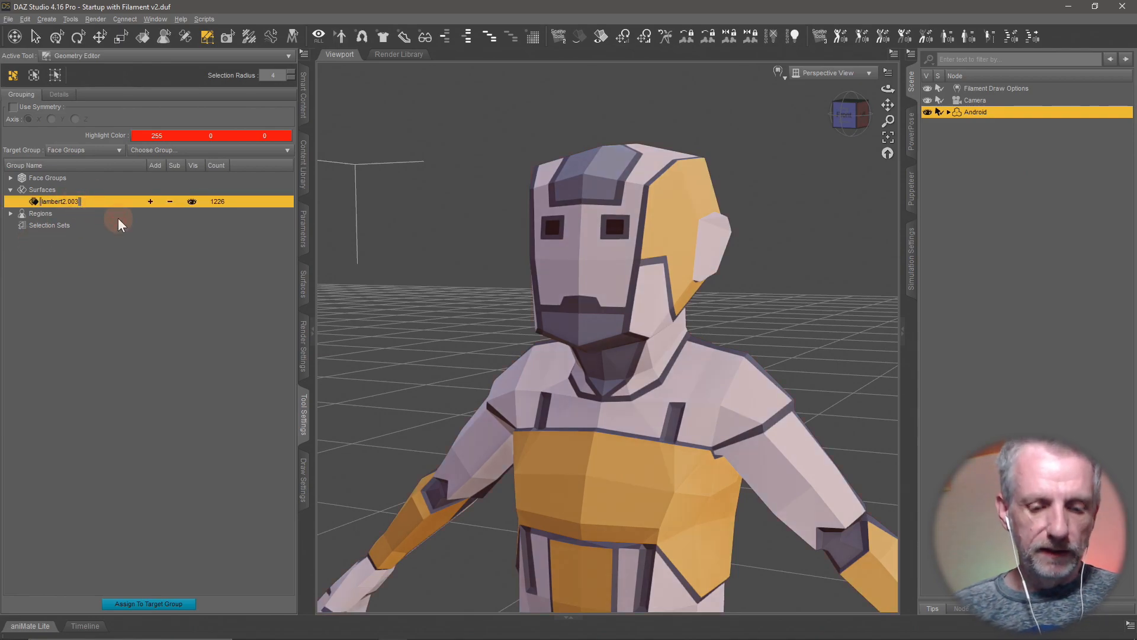
pyautogui.press('super+v')
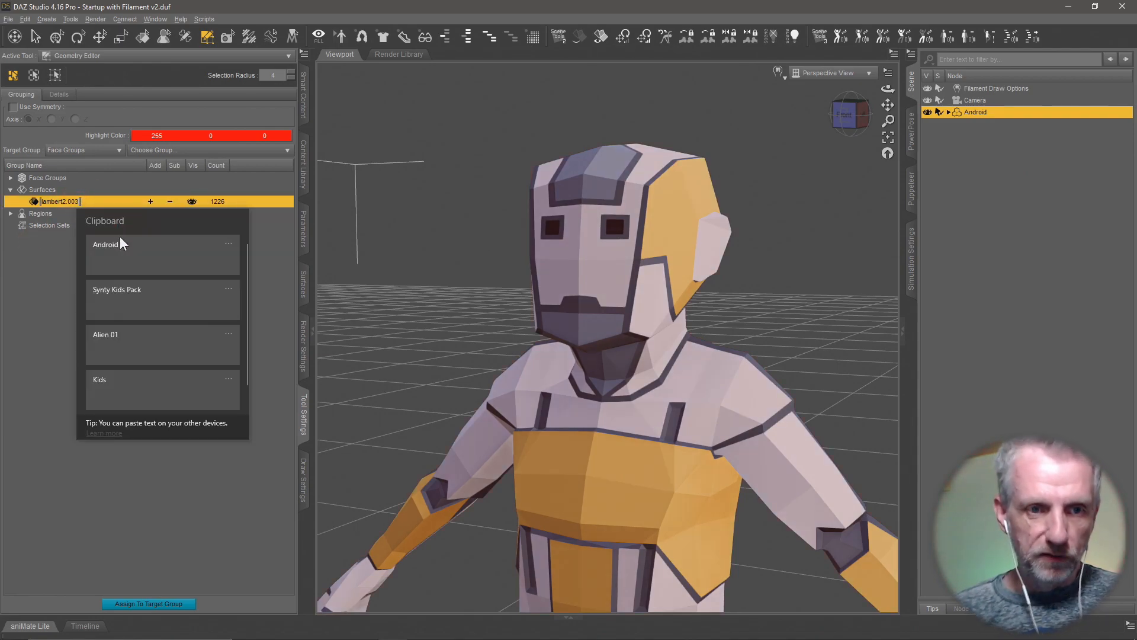
pyautogui.click(228, 334)
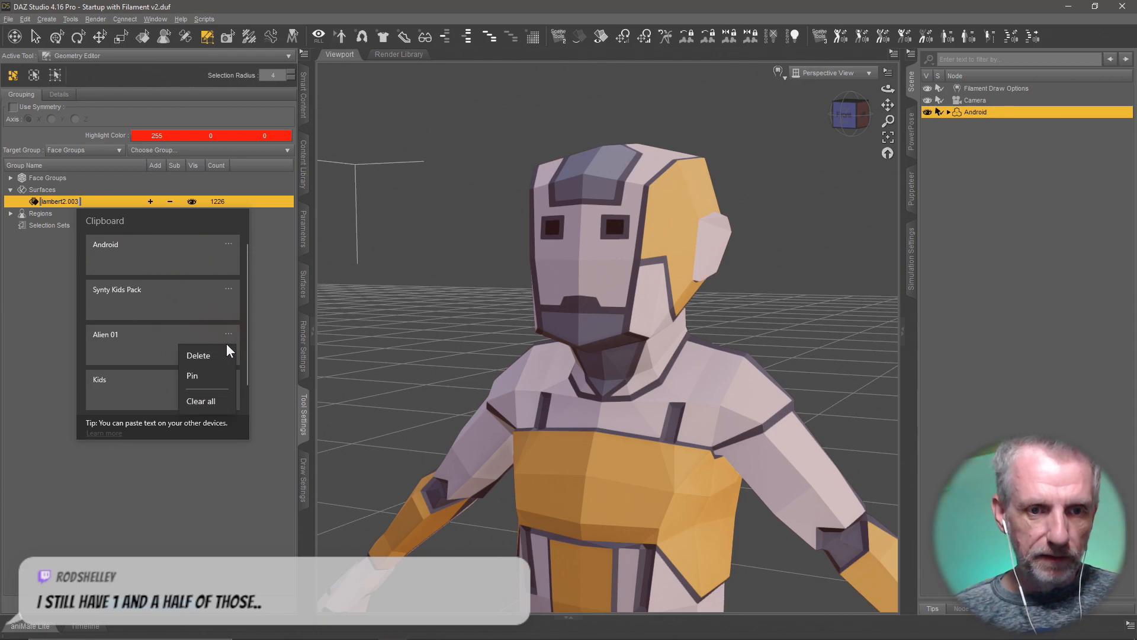
pyautogui.click(202, 357)
pyautogui.click(228, 333)
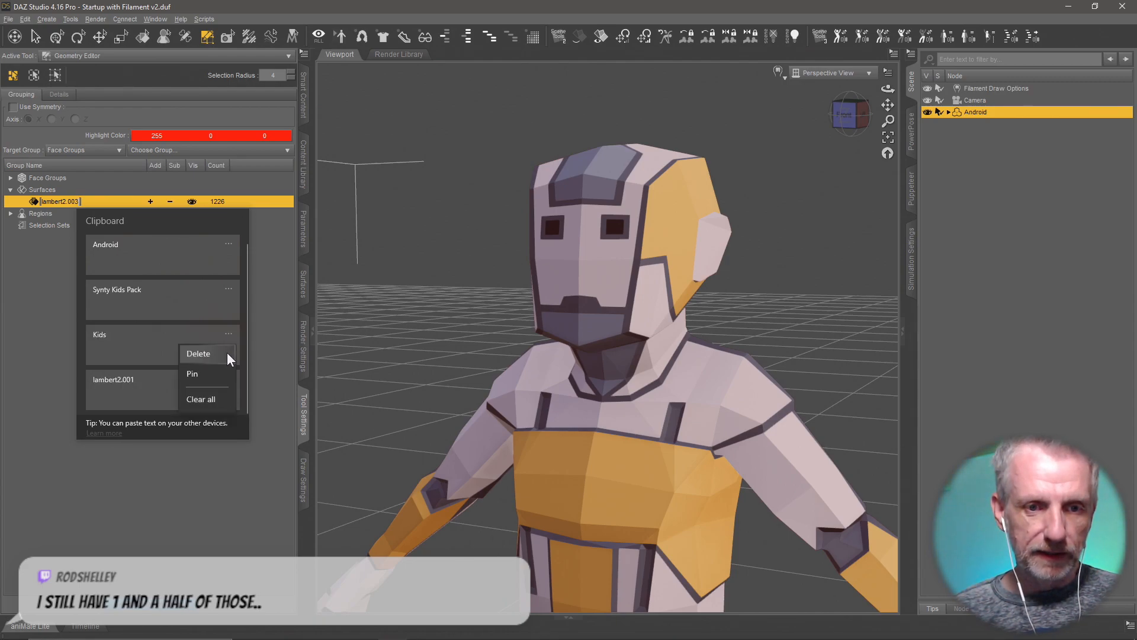
pyautogui.click(226, 354)
pyautogui.click(229, 334)
pyautogui.click(224, 356)
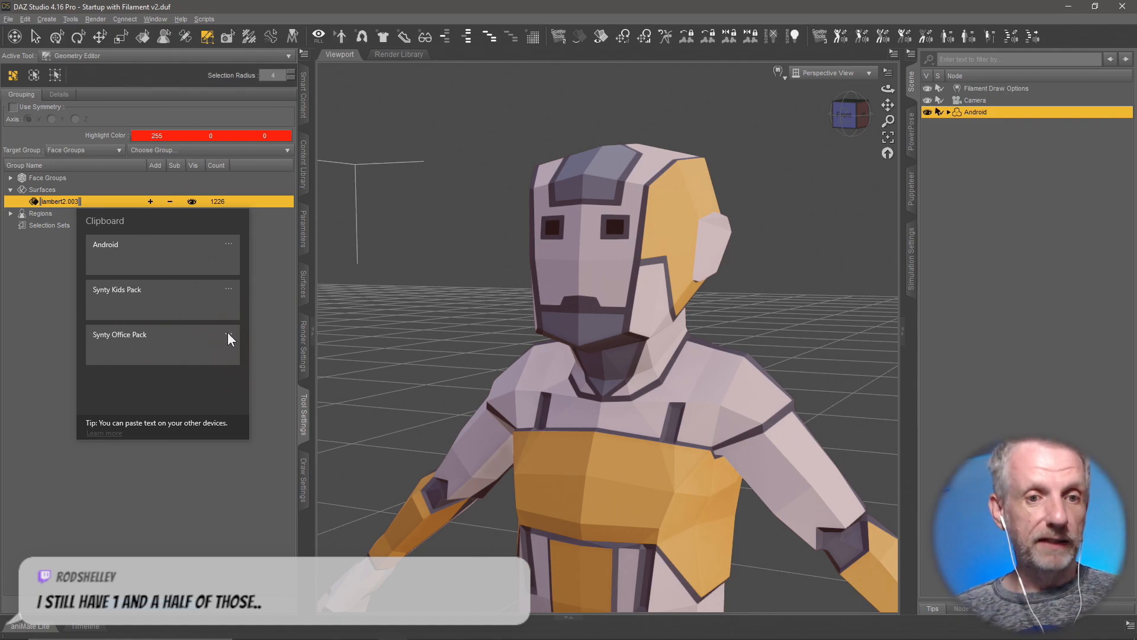
pyautogui.click(229, 336)
pyautogui.click(220, 355)
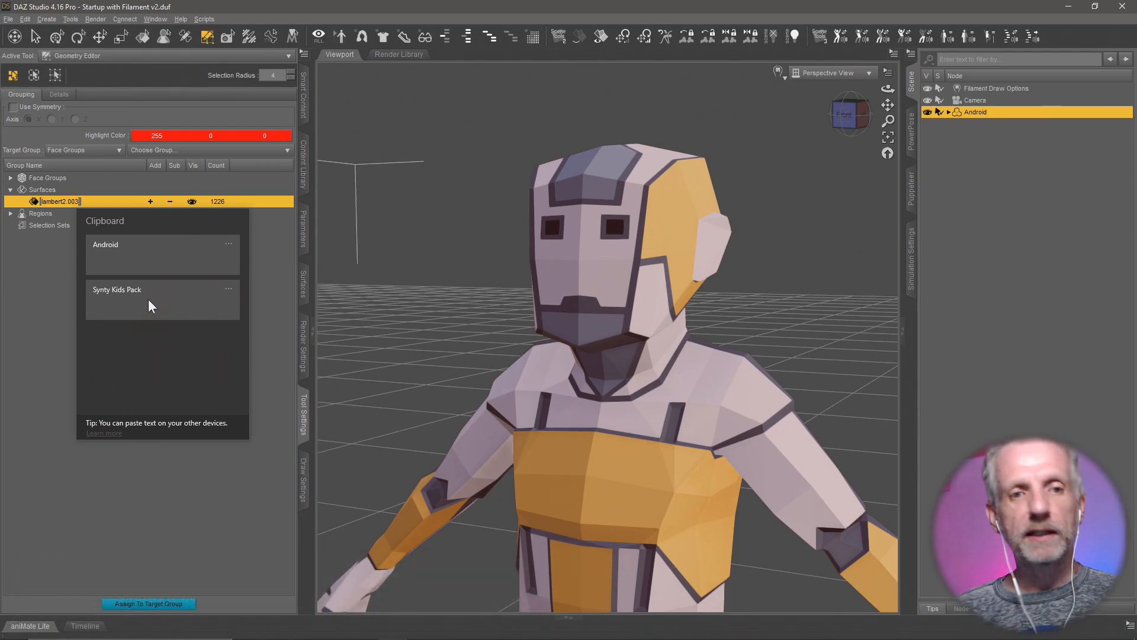
pyautogui.click(51, 263)
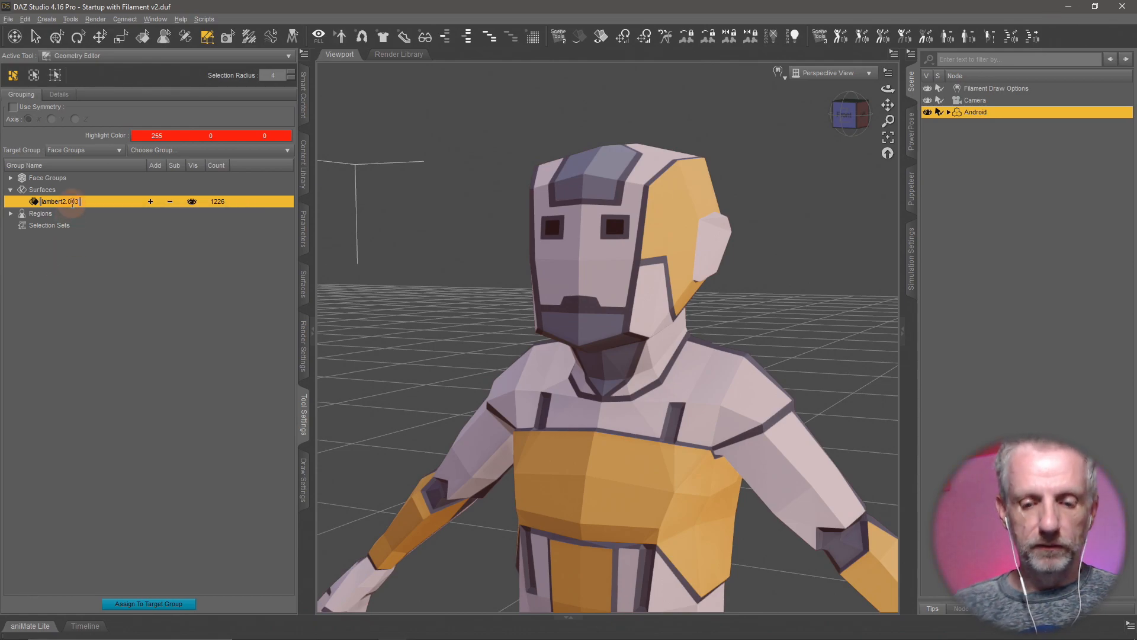
# - Rename the remaining surface lambert2.003 as Kids
pyautogui.hotkey('ctrl', 'a')
pyautogui.write('Kid')
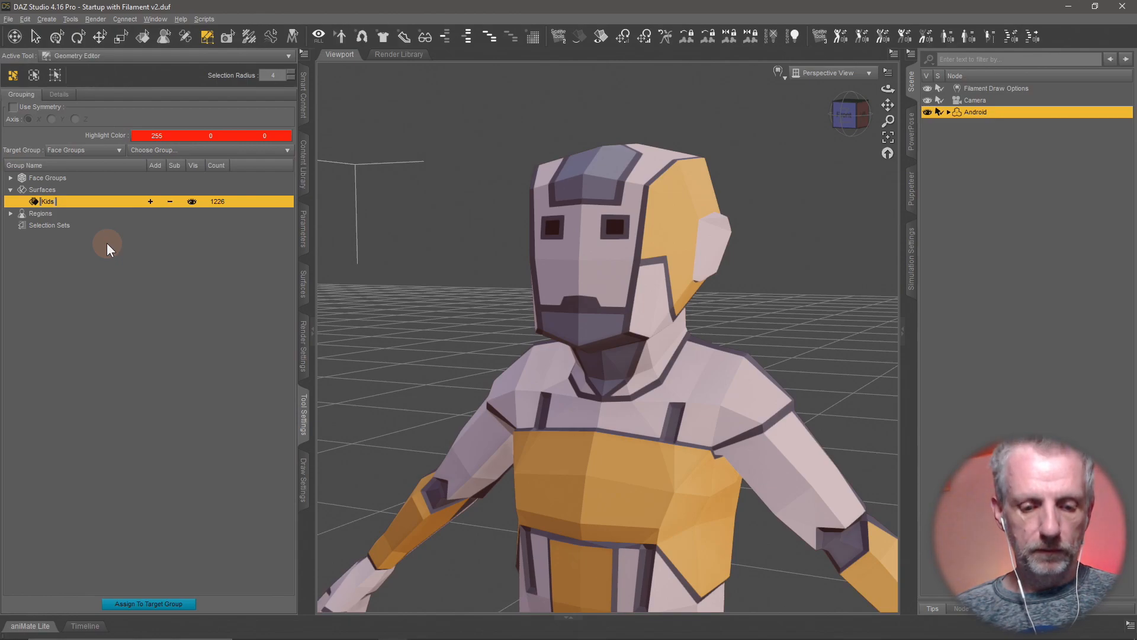
pyautogui.press('Return')
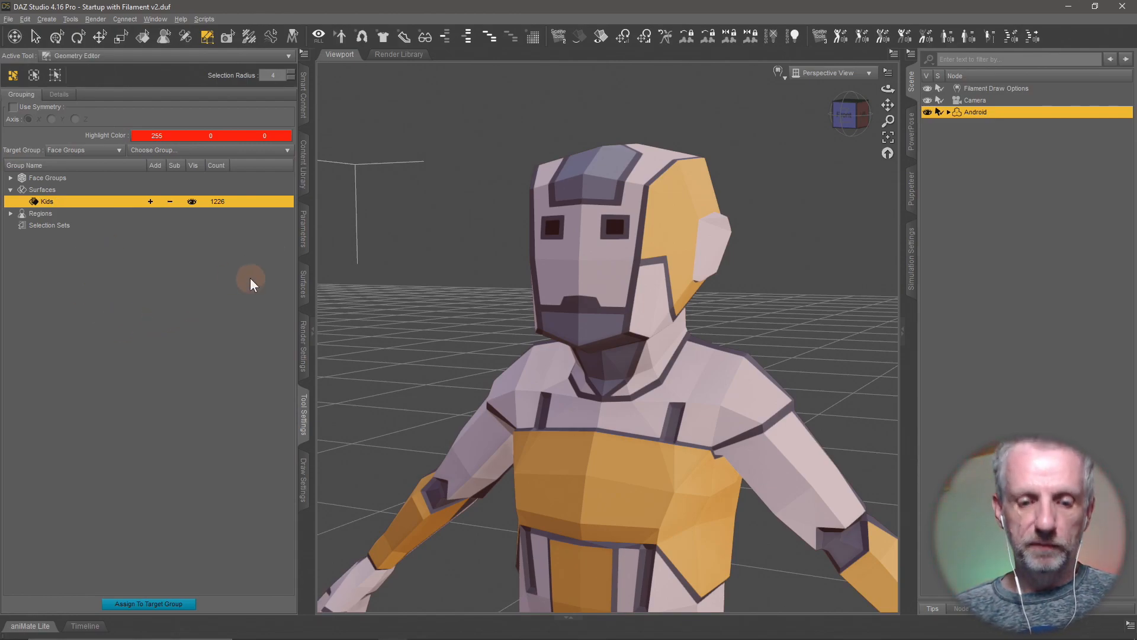
# - Save the figure as a Figure/Prop asset named Android in the Kids Pack folder, with the product name Synty Kids Pack
pyautogui.hotkey('ctrl', 'shift', 's')
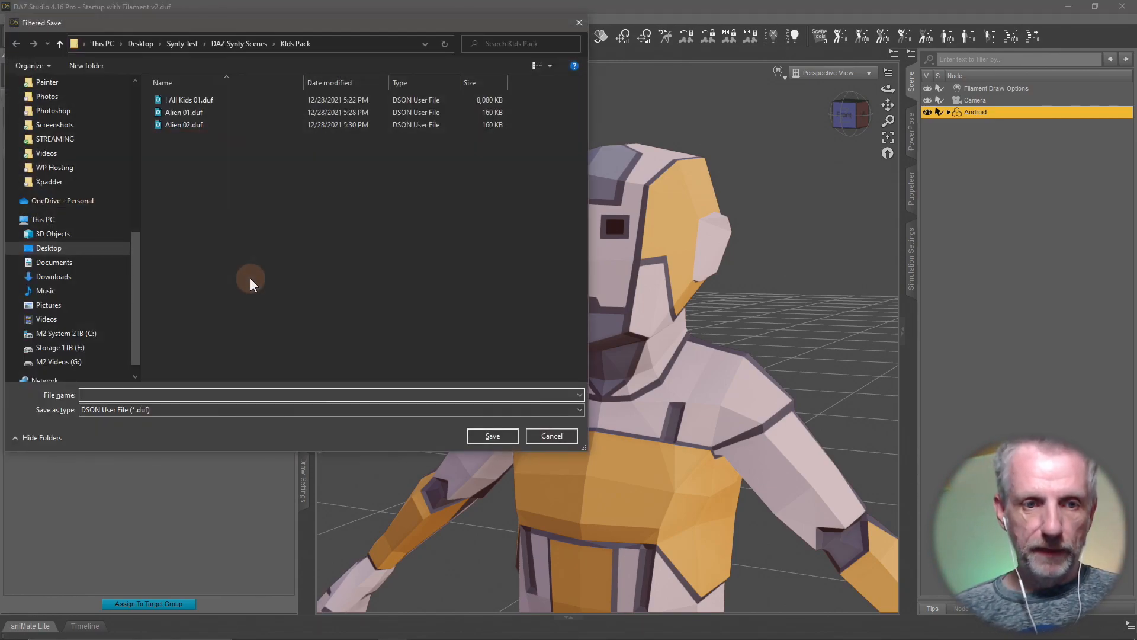
pyautogui.press('super+v')
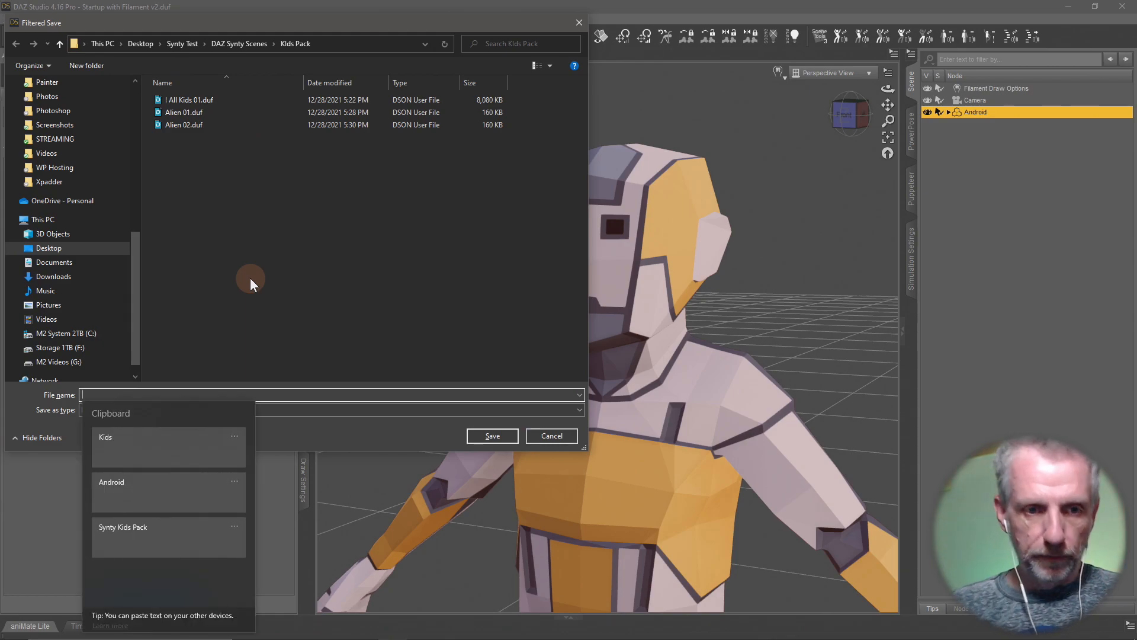
pyautogui.click(162, 479)
pyautogui.click(481, 437)
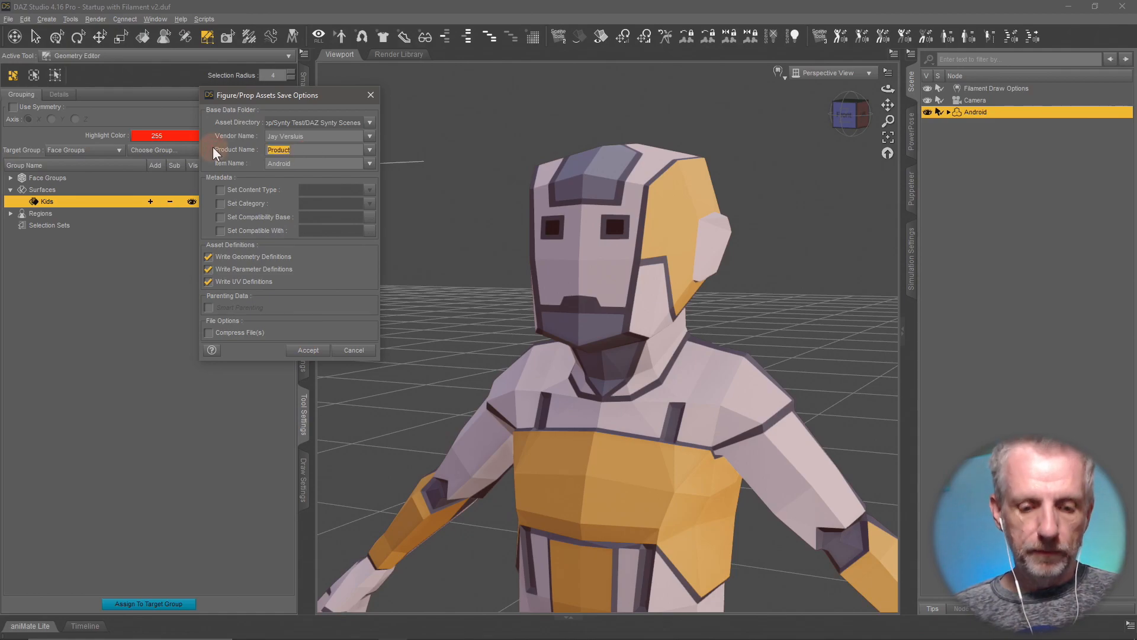
pyautogui.press('super+v')
pyautogui.click(337, 293)
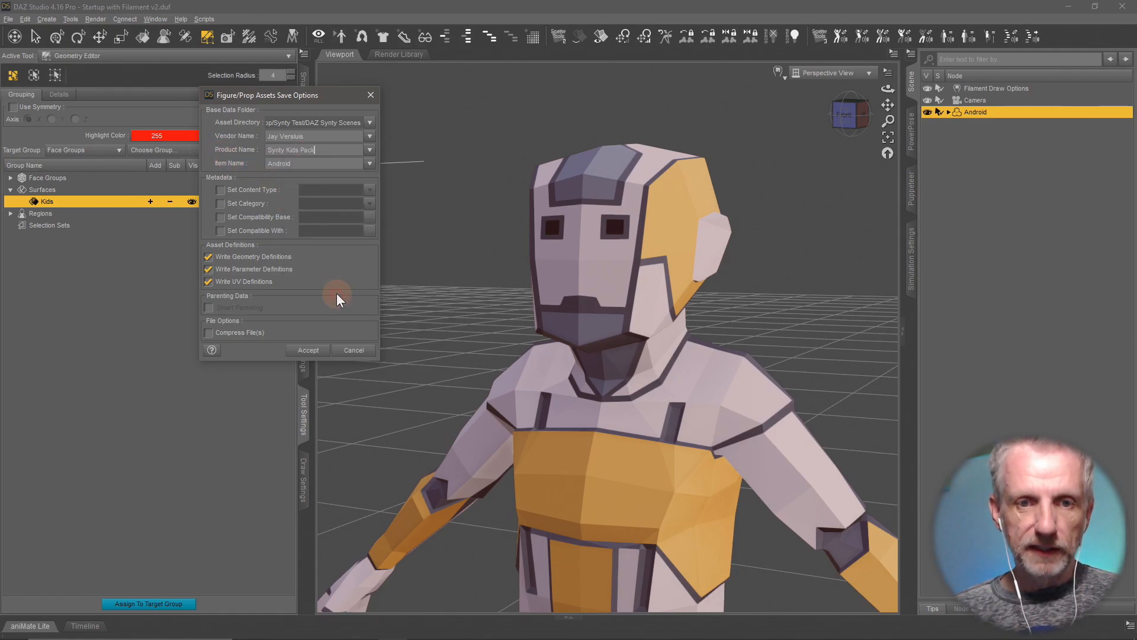
pyautogui.click(309, 350)
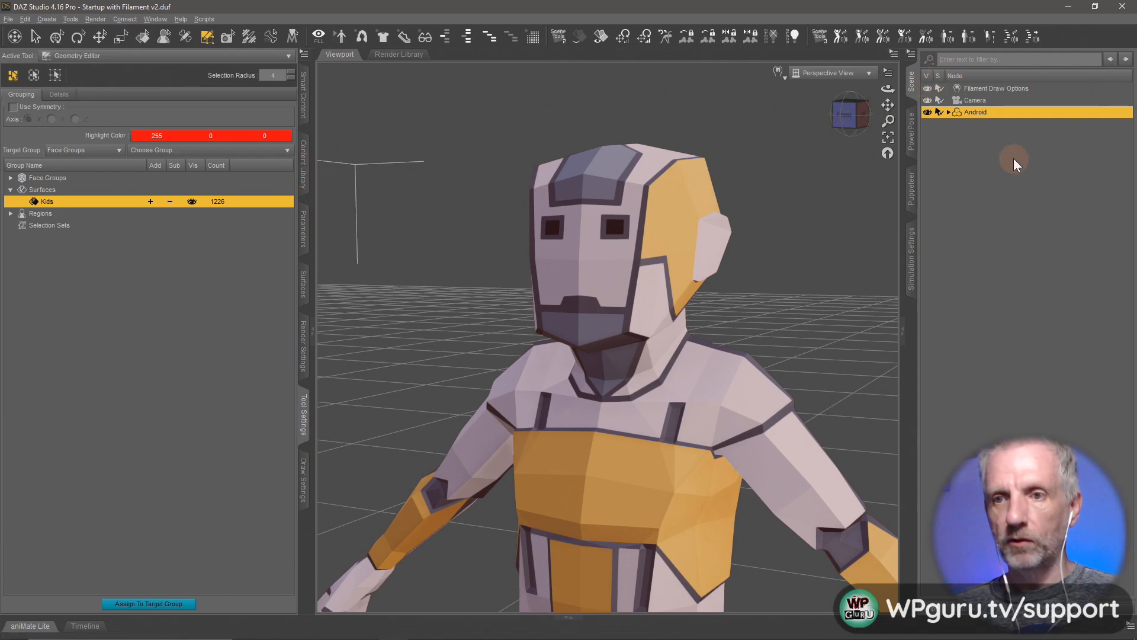
# - Replace the Android figure in the scene with the ! All Kids 01 set and show its surface groups in the Geometry Editor settings
pyautogui.press('Delete')
pyautogui.click(303, 172)
pyautogui.click(247, 251)
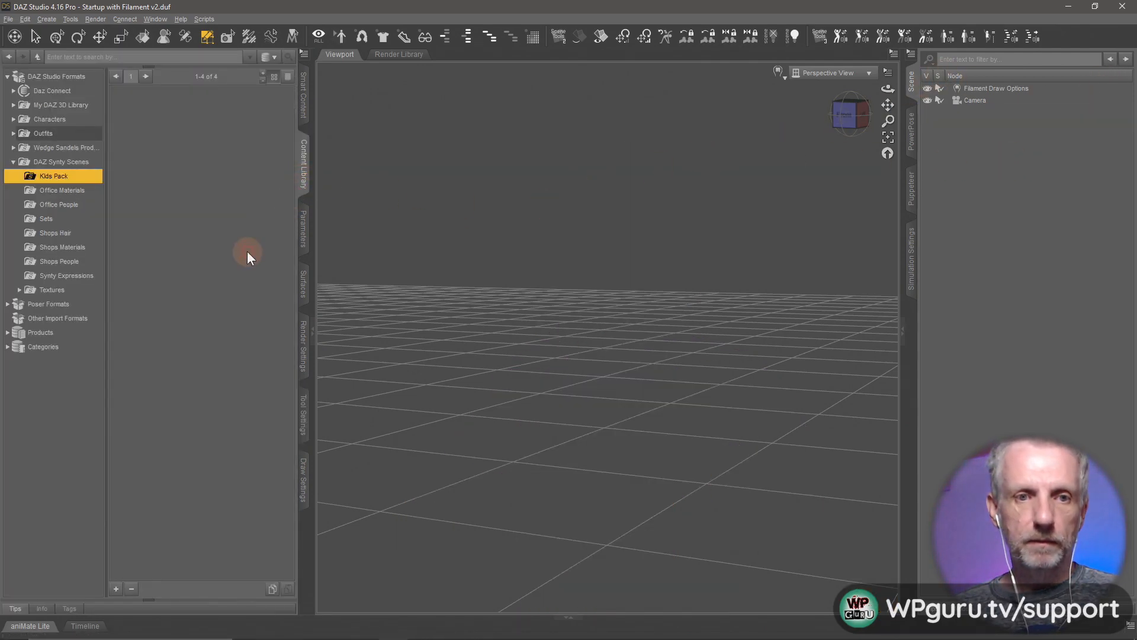
pyautogui.doubleClick(139, 116)
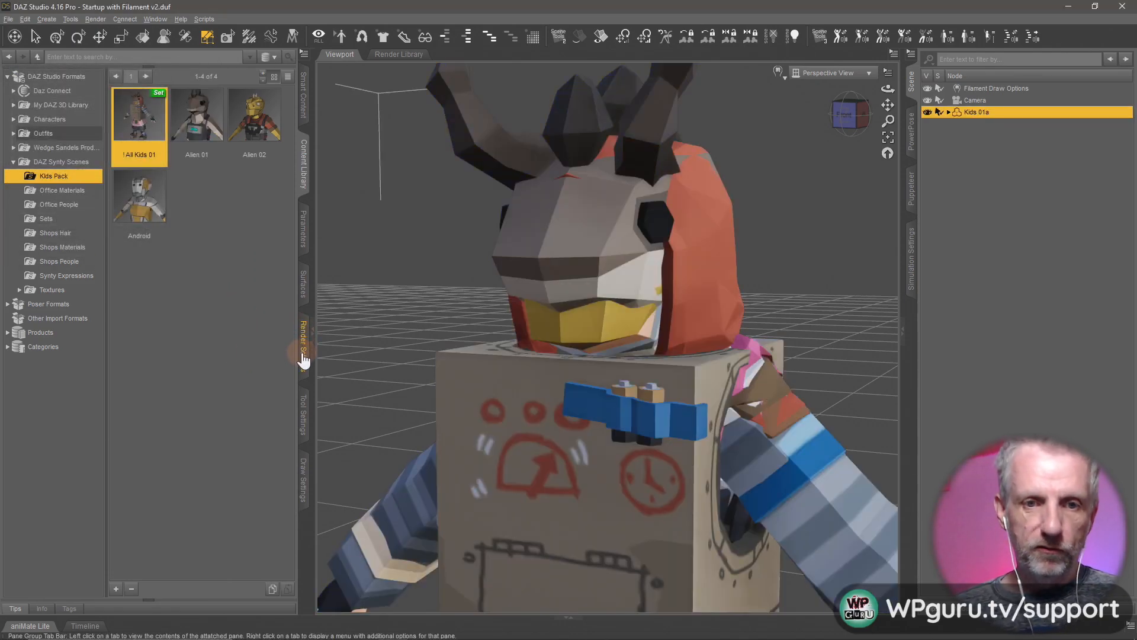
pyautogui.click(303, 418)
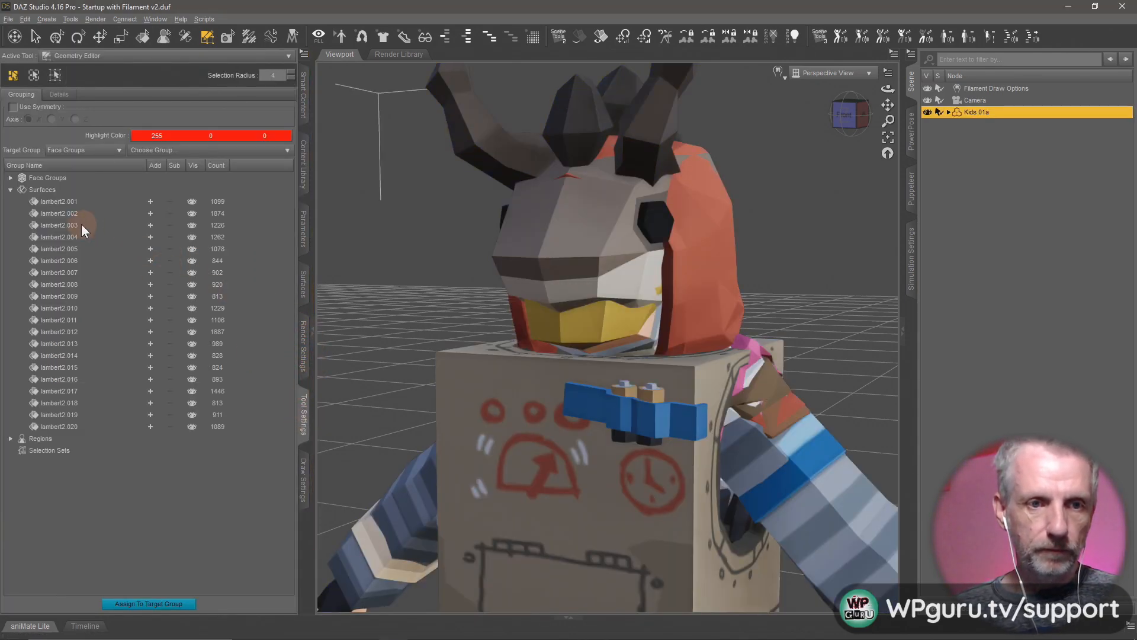
# - Delete the polygons of all lambert2 surface groups from the figure except lambert2.004 and lambert2.010
pyautogui.click(150, 201)
pyautogui.click(151, 214)
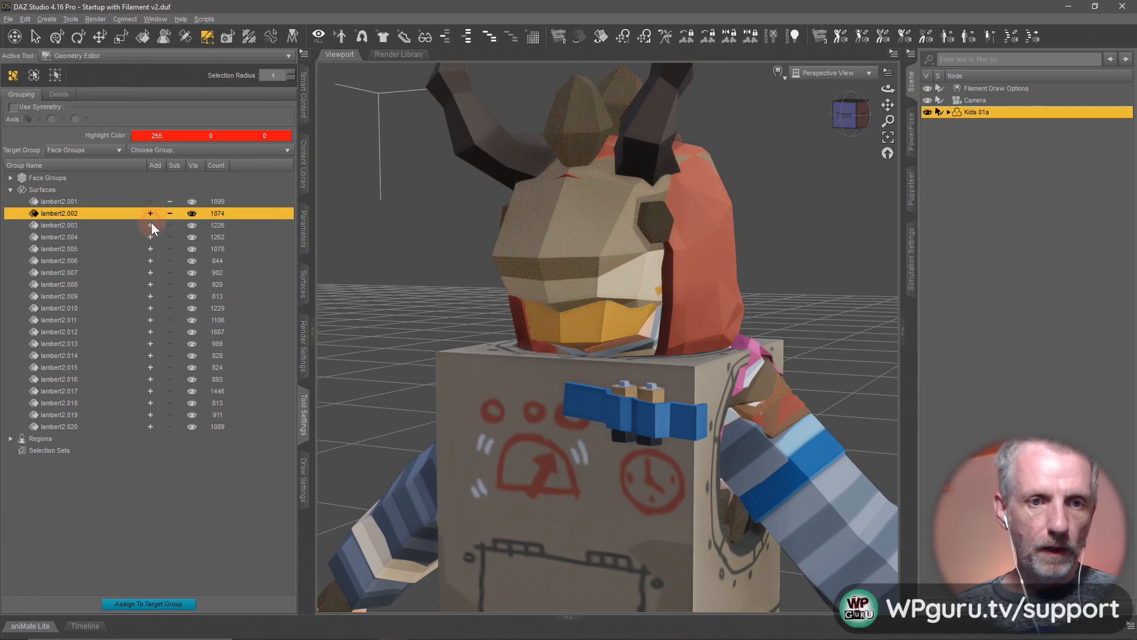
pyautogui.click(151, 226)
pyautogui.click(150, 249)
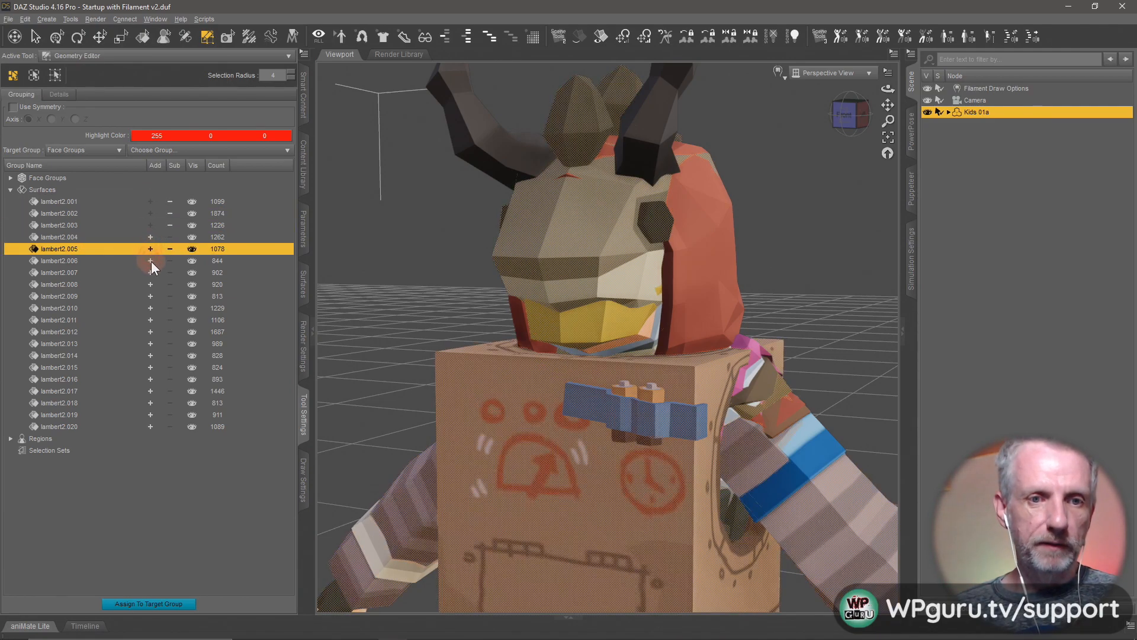
pyautogui.click(151, 260)
pyautogui.click(150, 273)
pyautogui.click(149, 285)
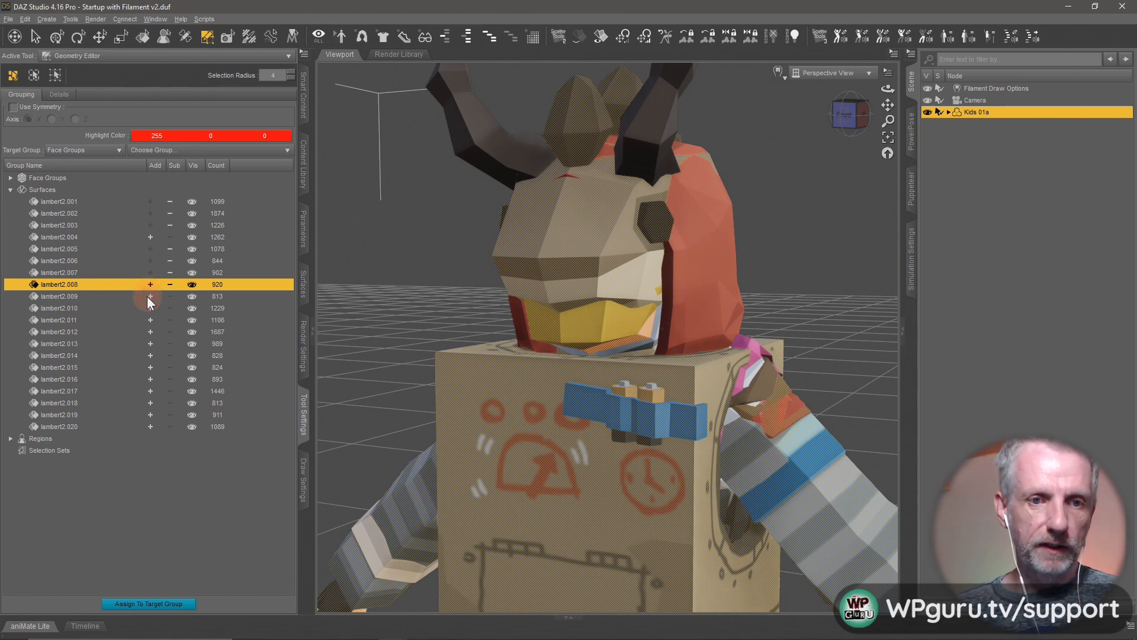
pyautogui.click(148, 296)
pyautogui.click(149, 309)
pyautogui.click(151, 320)
pyautogui.click(150, 332)
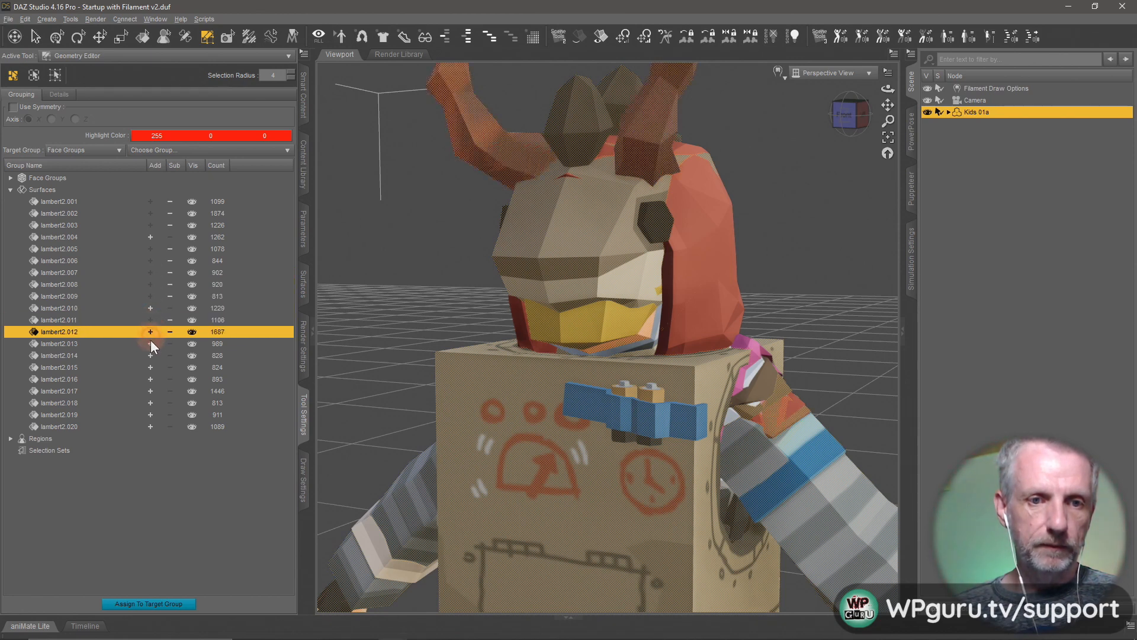
pyautogui.click(151, 343)
pyautogui.click(151, 358)
pyautogui.click(152, 367)
pyautogui.click(151, 379)
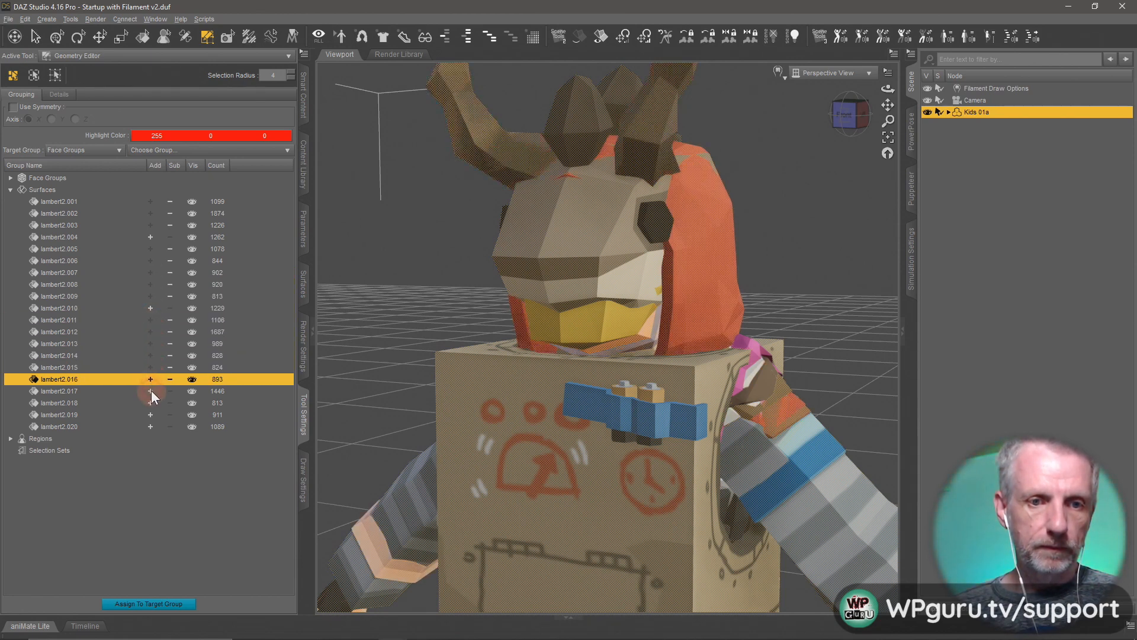
pyautogui.click(151, 391)
pyautogui.click(151, 404)
pyautogui.click(148, 415)
pyautogui.click(149, 426)
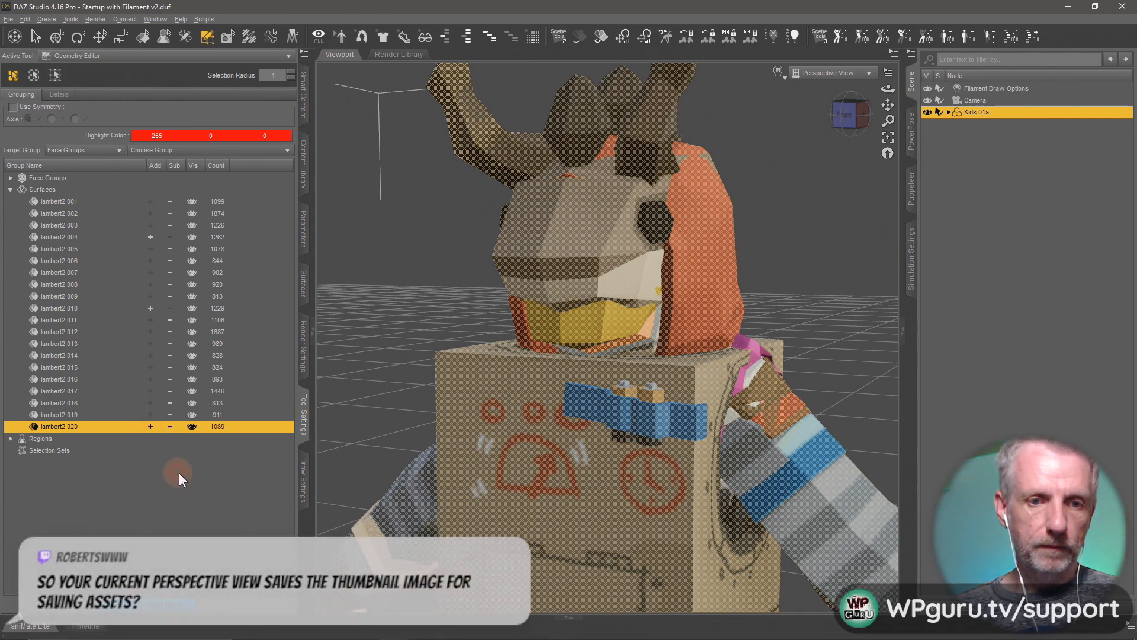
pyautogui.click(452, 283)
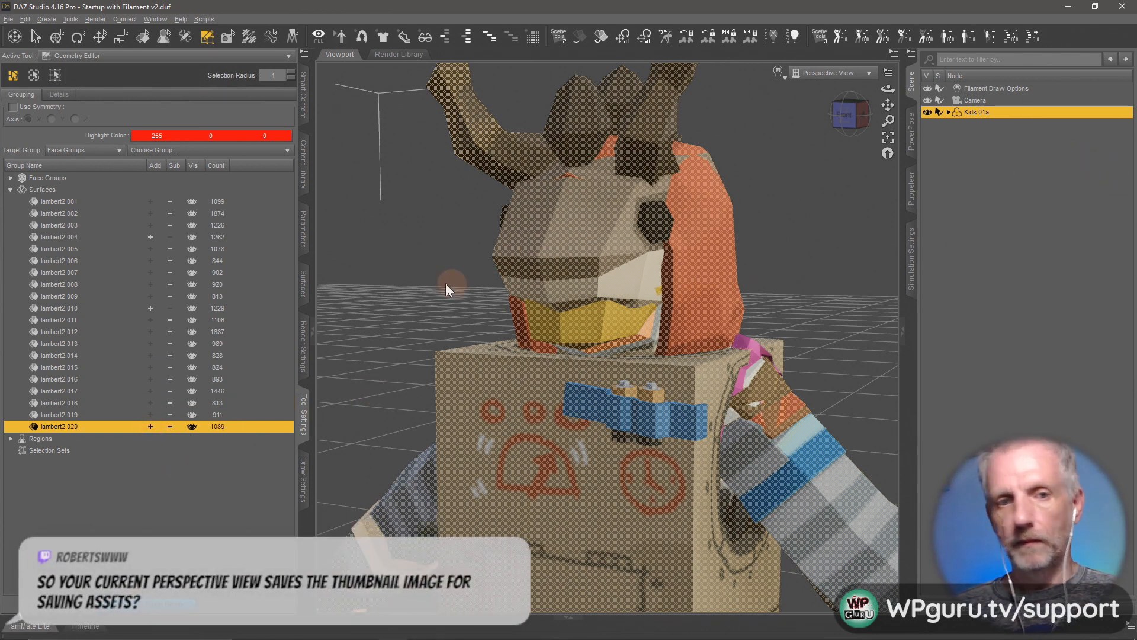
pyautogui.press('Delete')
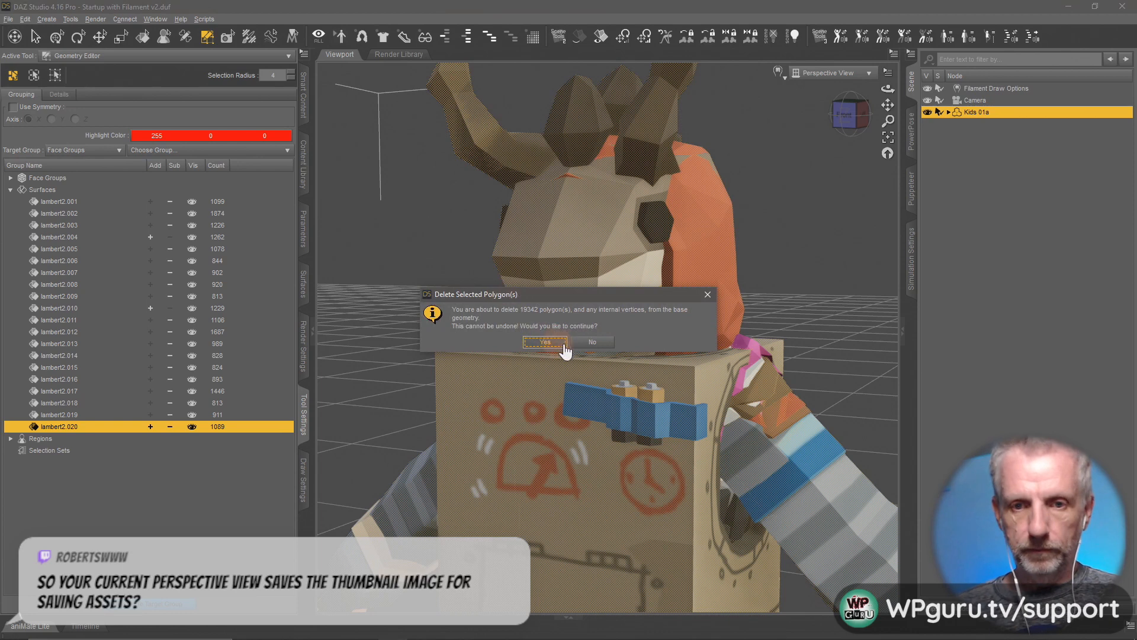
pyautogui.click(553, 340)
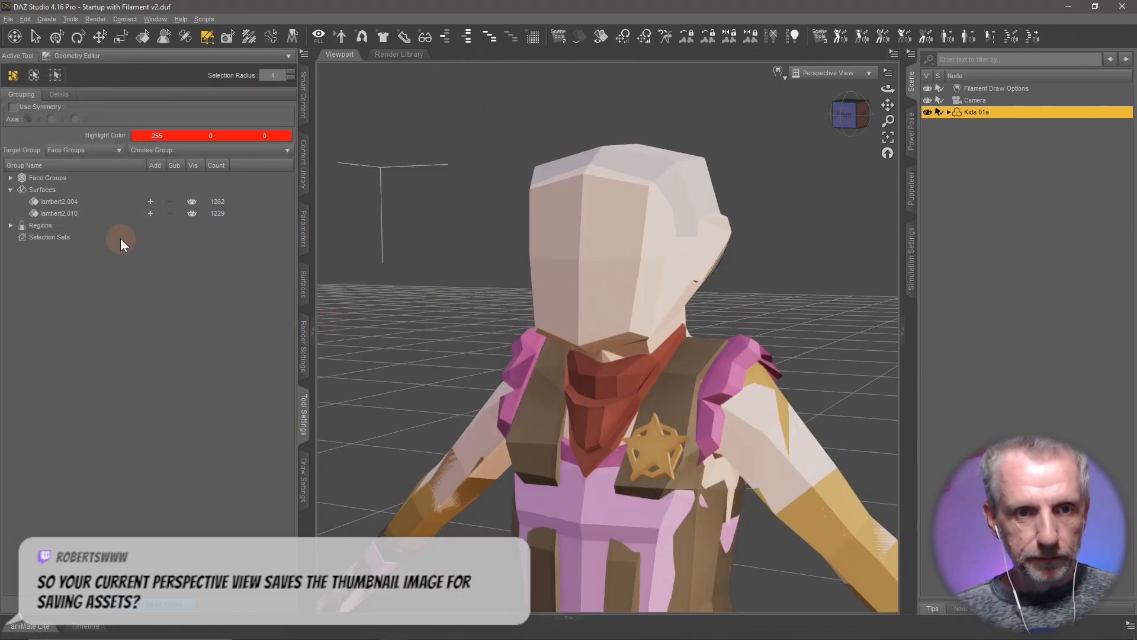
# - Delete the polygons of the lambert2.010 surface group, keeping only lambert2.004
pyautogui.click(170, 213)
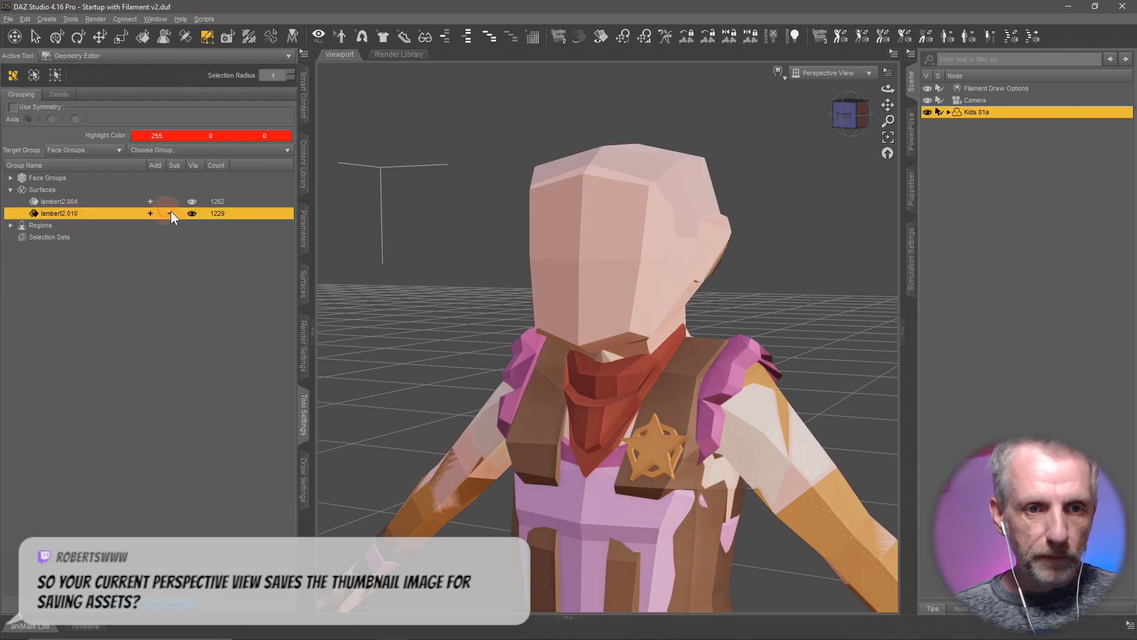
pyautogui.click(150, 213)
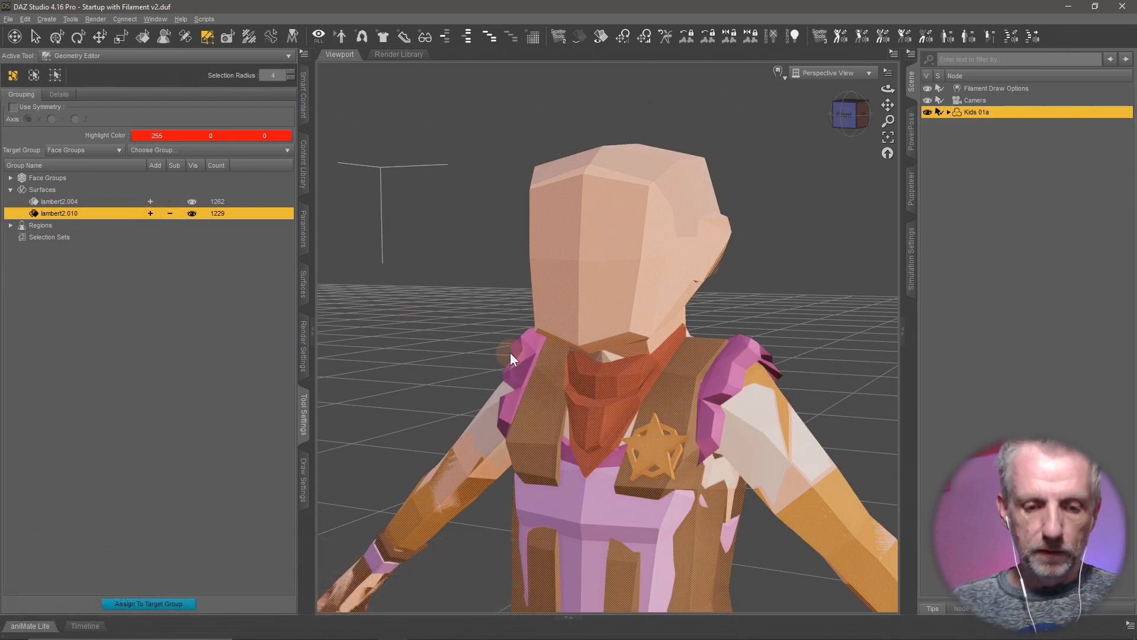
pyautogui.press('Delete')
pyautogui.click(559, 342)
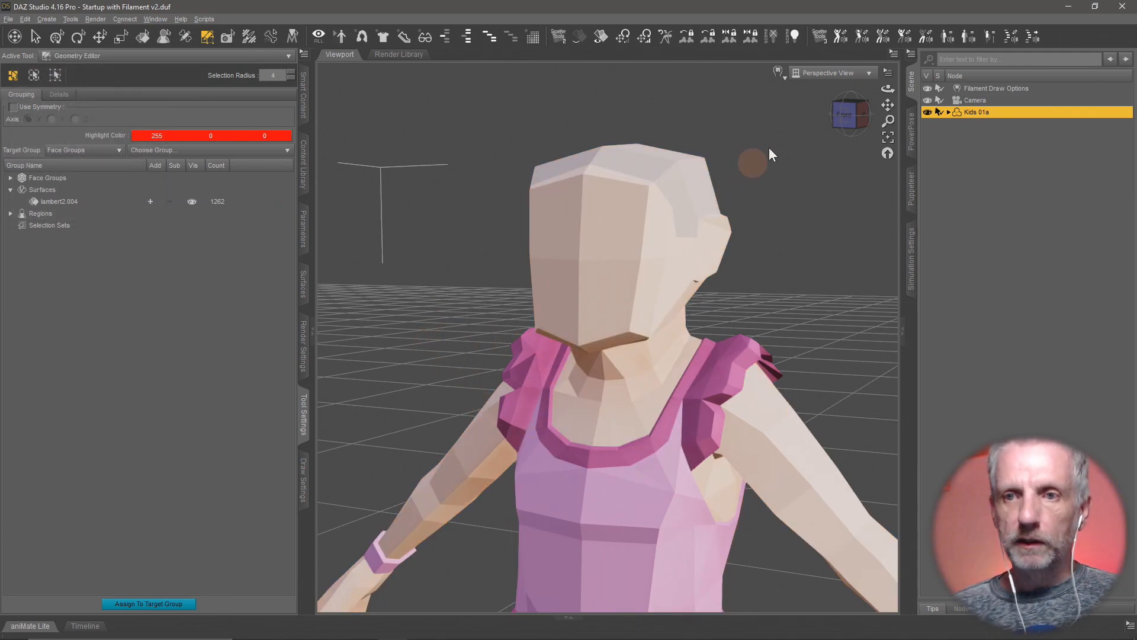
# - Frame the whole remaining figure and examine the saved asset thumbnails in the Kids Pack folder, including Android
pyautogui.hotkey('ctrl', 'f')
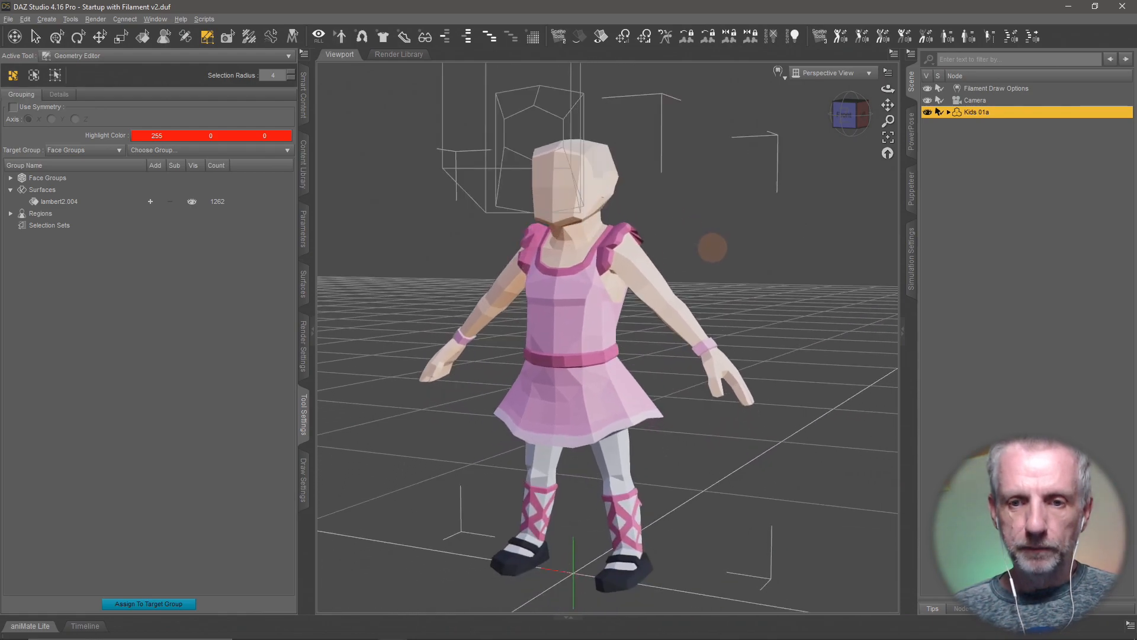
pyautogui.keyDown('alt'); pyautogui.moveTo(717, 255); pyautogui.dragTo(516, 133); pyautogui.keyUp('alt')
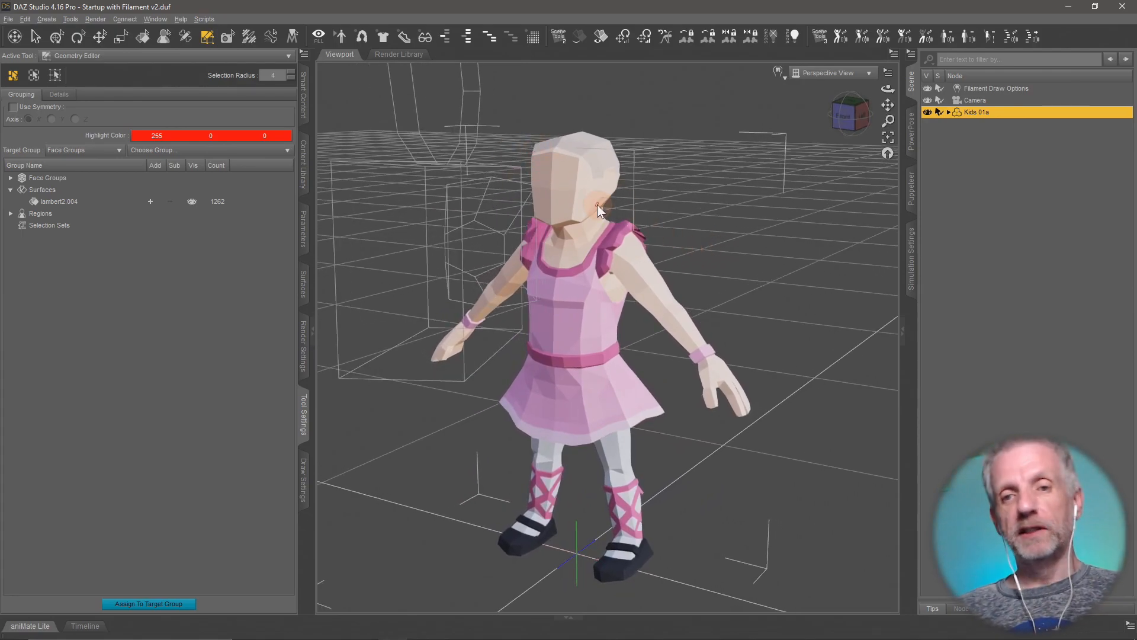
pyautogui.scroll(3, 597, 204)
pyautogui.scroll(2, 597, 204)
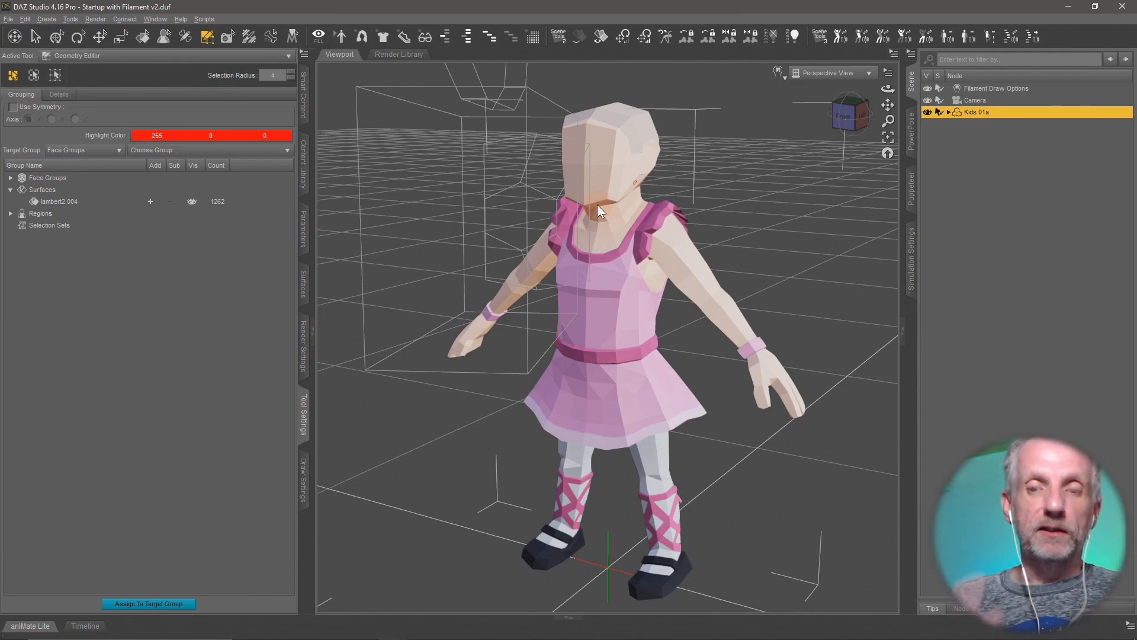
pyautogui.click(303, 169)
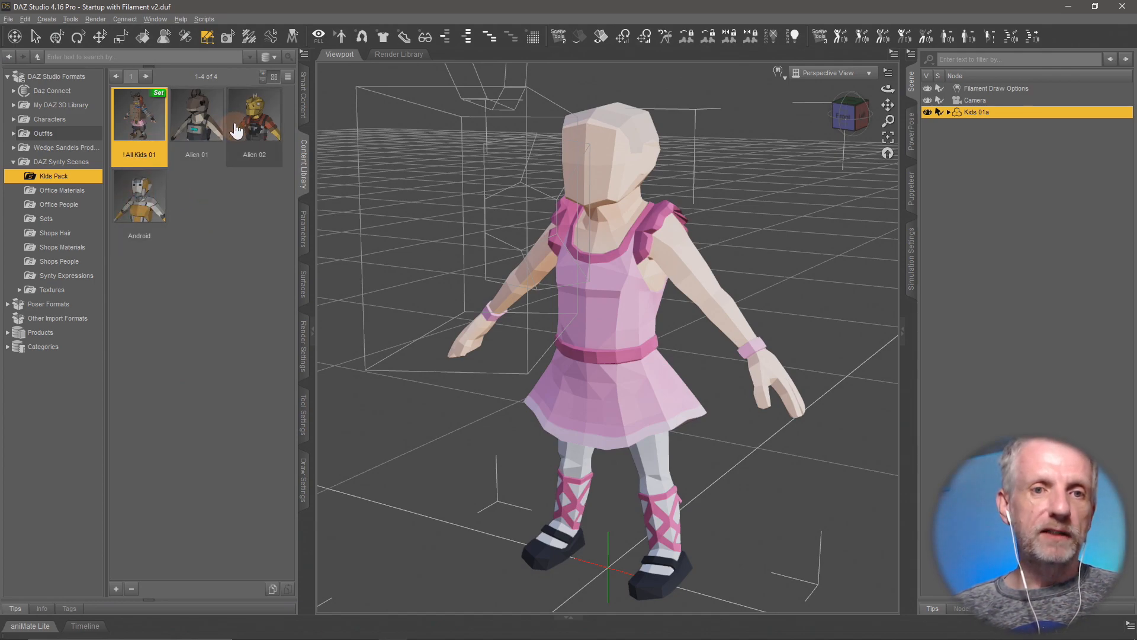
pyautogui.click(142, 205)
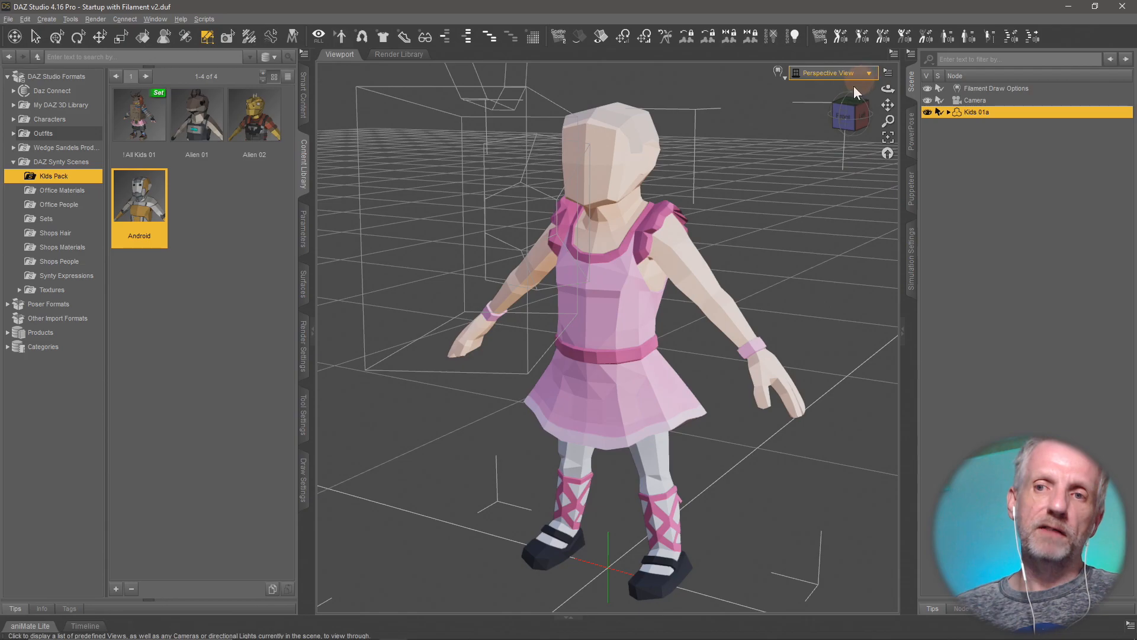
# - Switch the viewport from the Perspective View to the scene's Camera
pyautogui.moveTo(770, 289)
pyautogui.mouseDown(button='middle')
pyautogui.moveTo(782, 287)
pyautogui.moveTo(753, 286)
pyautogui.moveTo(779, 286)
pyautogui.moveTo(770, 289)
pyautogui.mouseUp(button='middle')
pyautogui.click(829, 73)
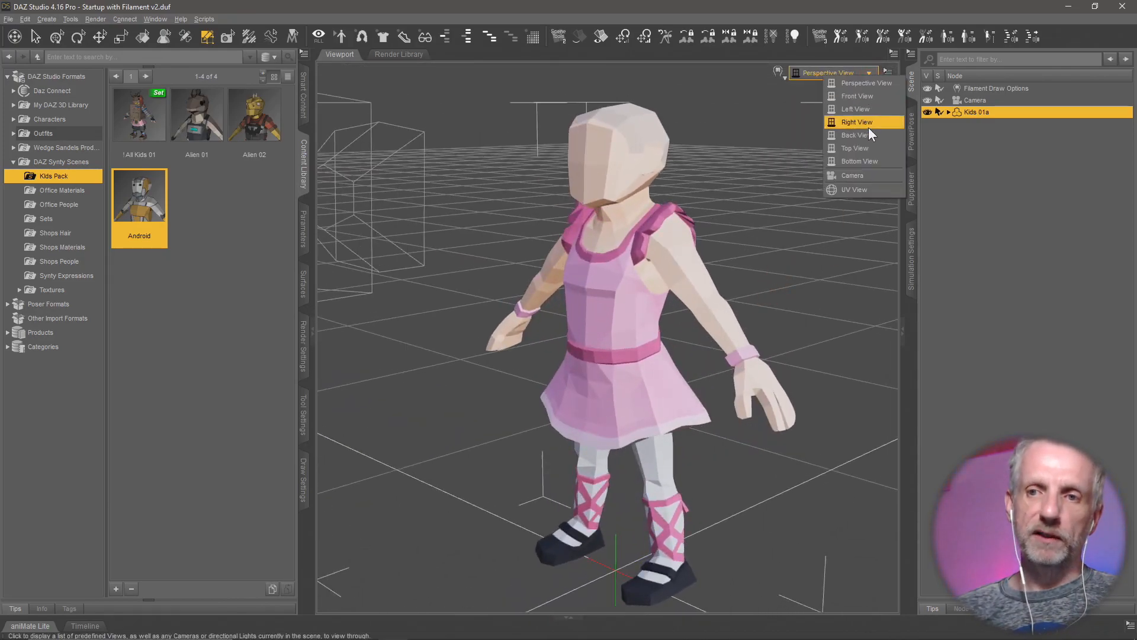
pyautogui.click(866, 122)
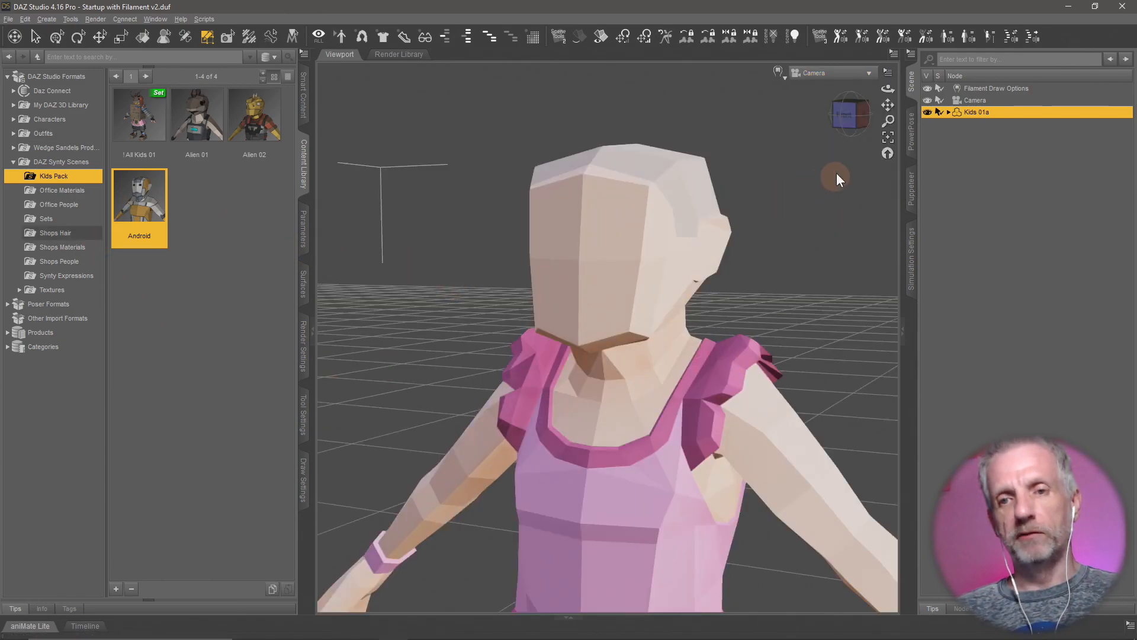
pyautogui.click(853, 73)
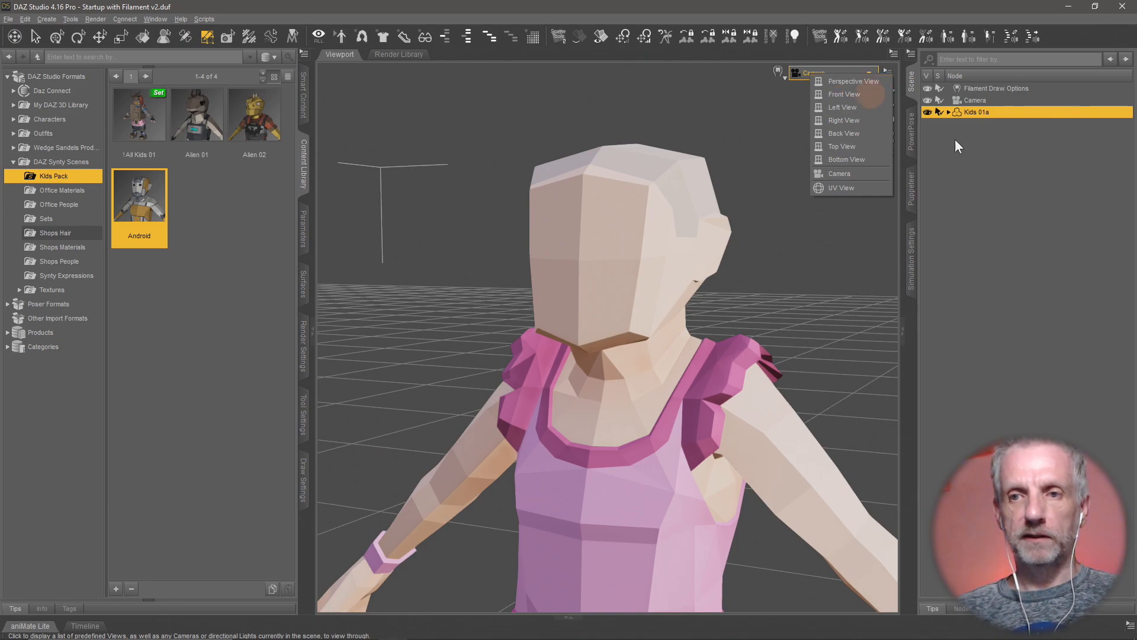
pyautogui.click(1004, 181)
# - Switch to Blender, hide SK_Chr_Kid_Android_01 and show SK_Chr_Kid_Ballerina_01 to identify the character
pyautogui.hotkey('alt', 'Tab')
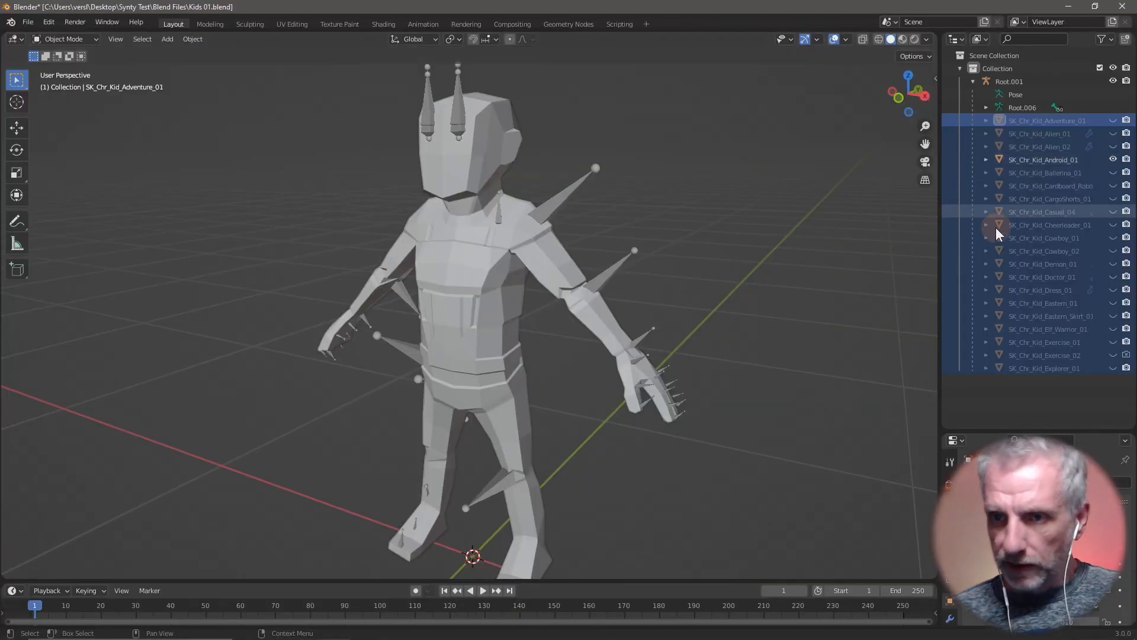
pyautogui.click(1113, 160)
pyautogui.click(1113, 172)
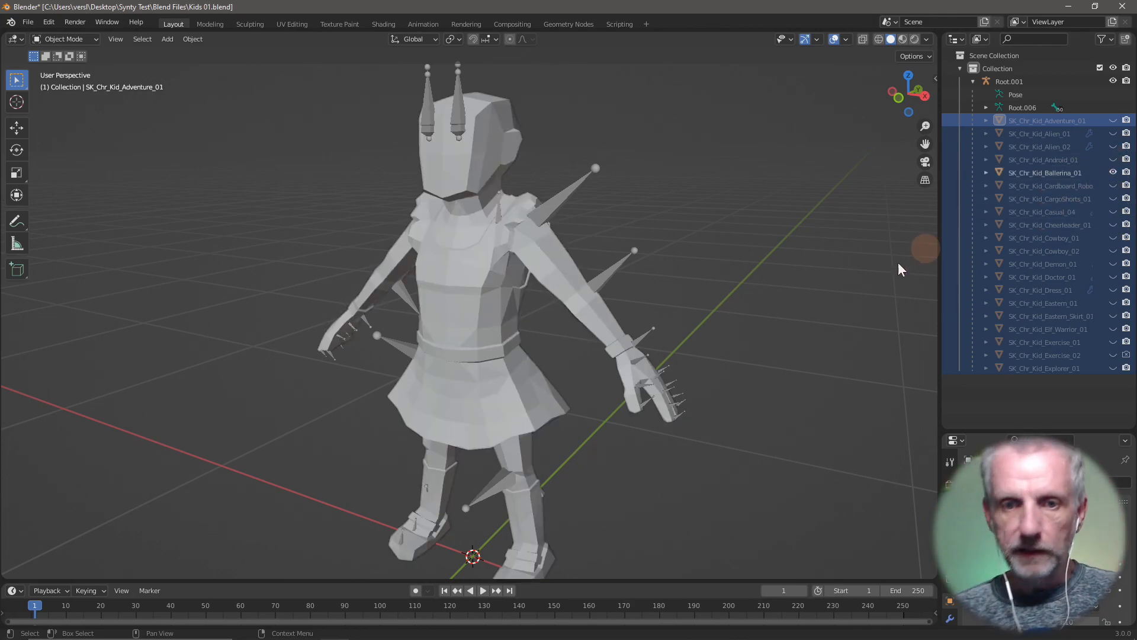
# - Switch back to DAZ Studio and rename the Kids 01a figure in the scene as Ballerina
pyautogui.hotkey('alt', 'Tab')
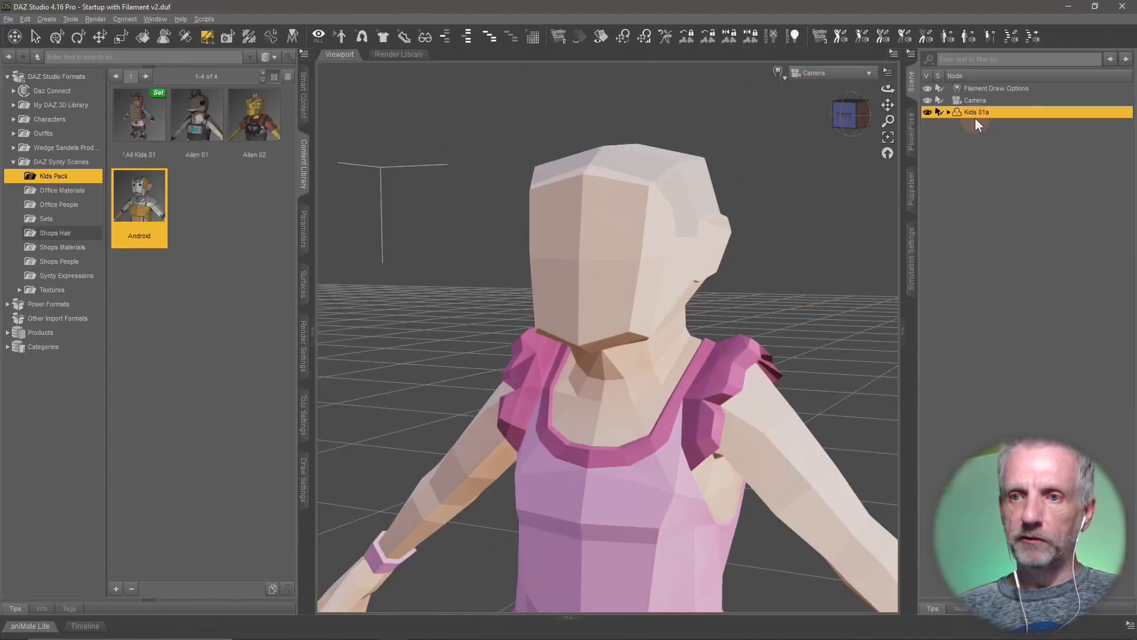
pyautogui.doubleClick(975, 111)
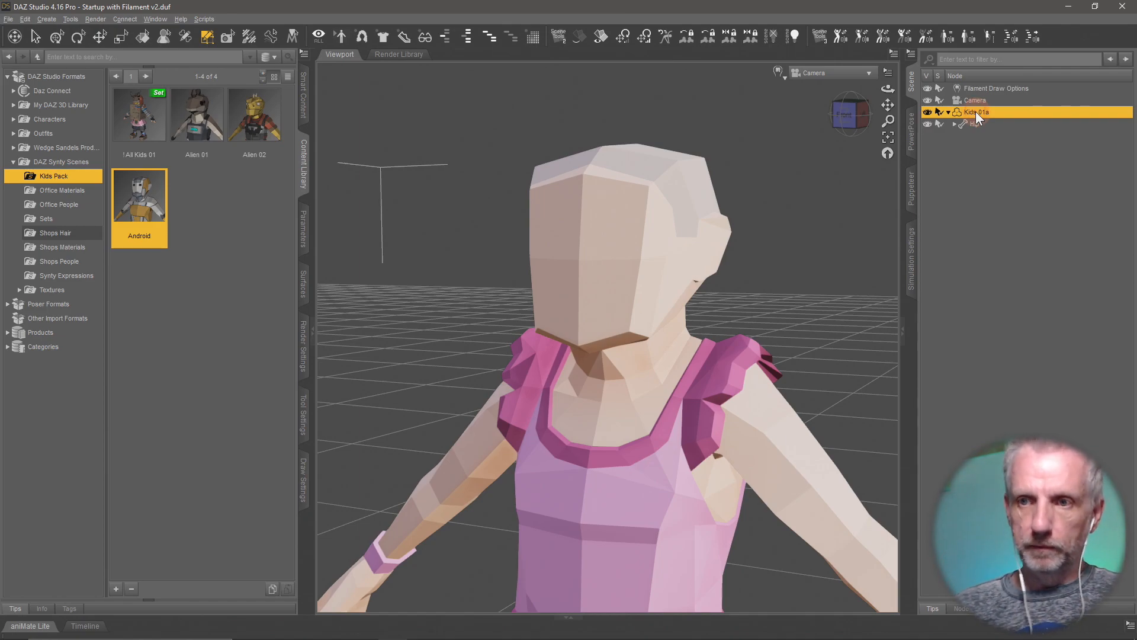
pyautogui.click(975, 112)
pyautogui.write('Ballerina')
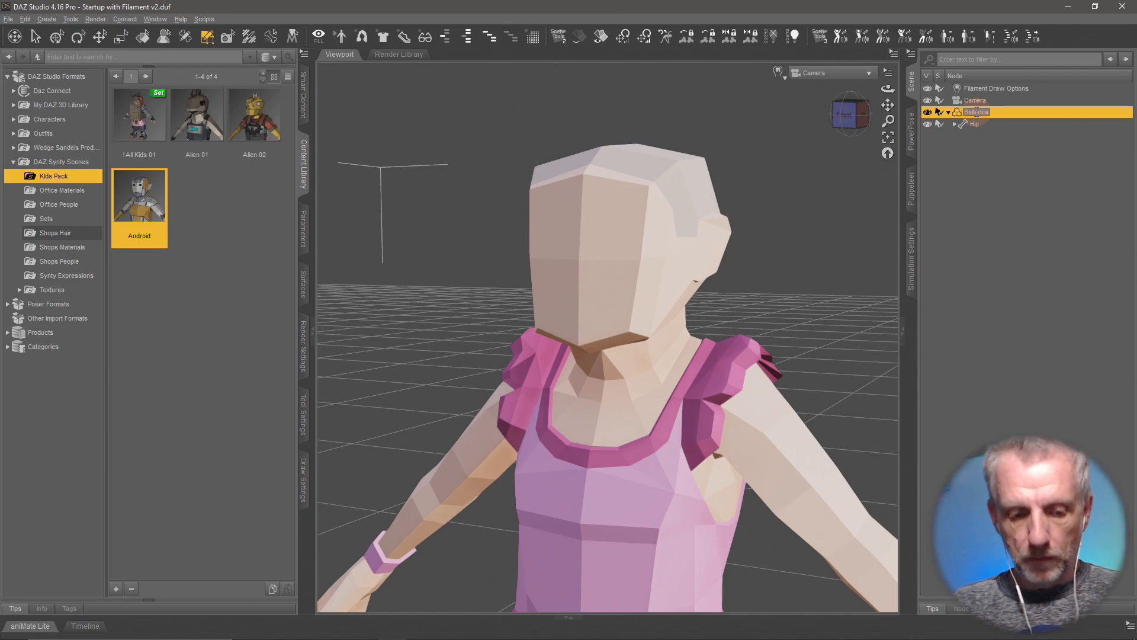
pyautogui.press('Return')
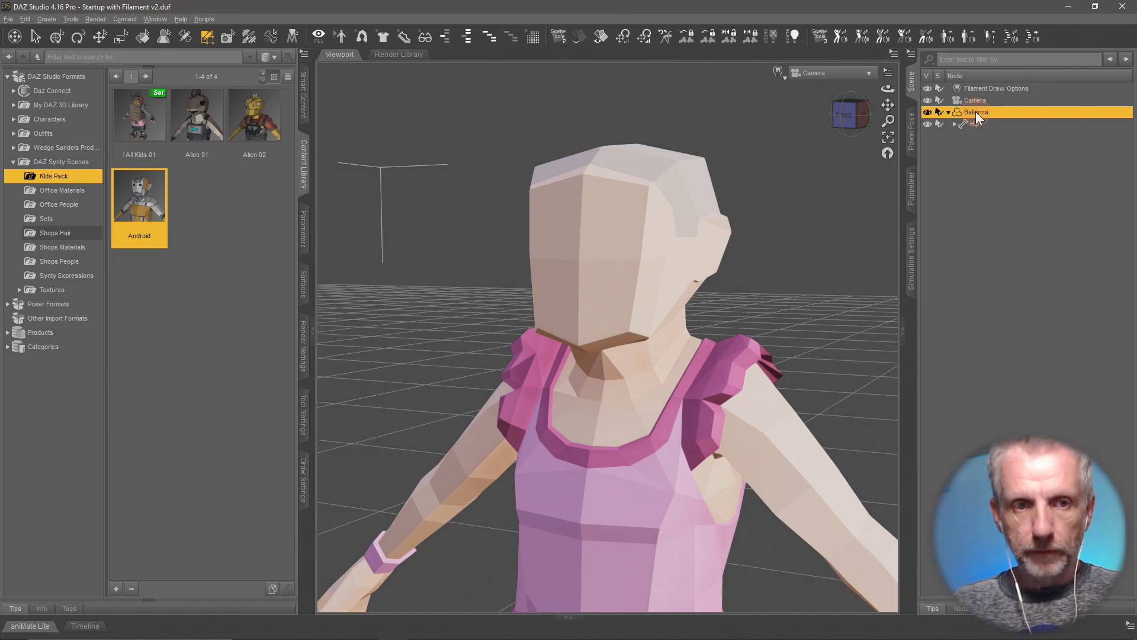
# - Rename the remaining surface lambert2.004 as Kids in the Geometry Editor settings
pyautogui.click(273, 308)
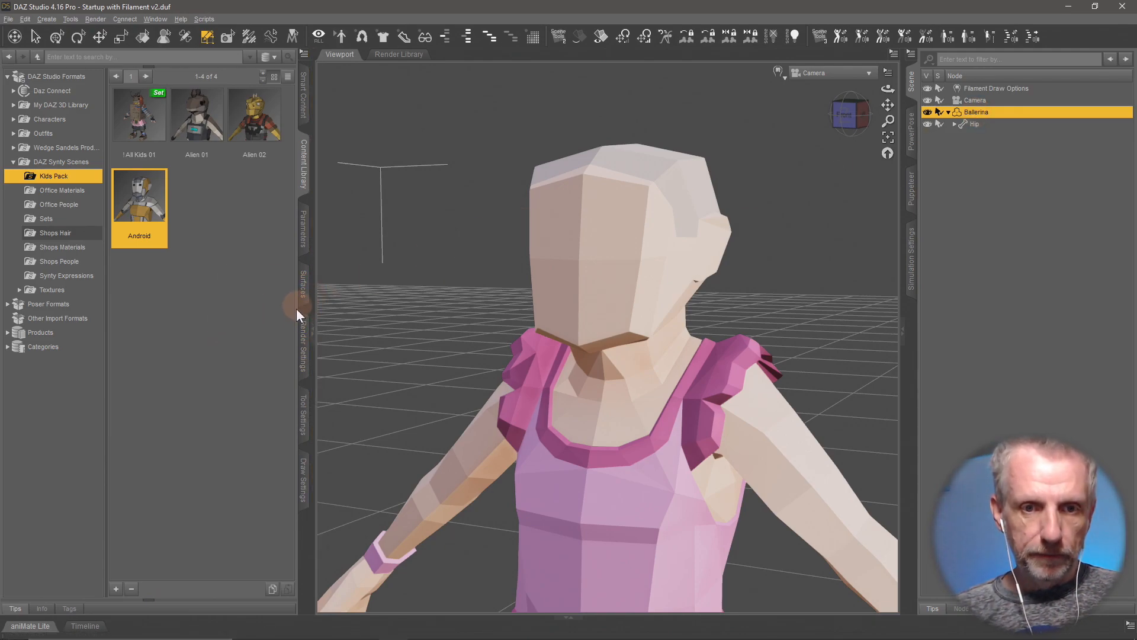
pyautogui.click(302, 352)
pyautogui.click(303, 409)
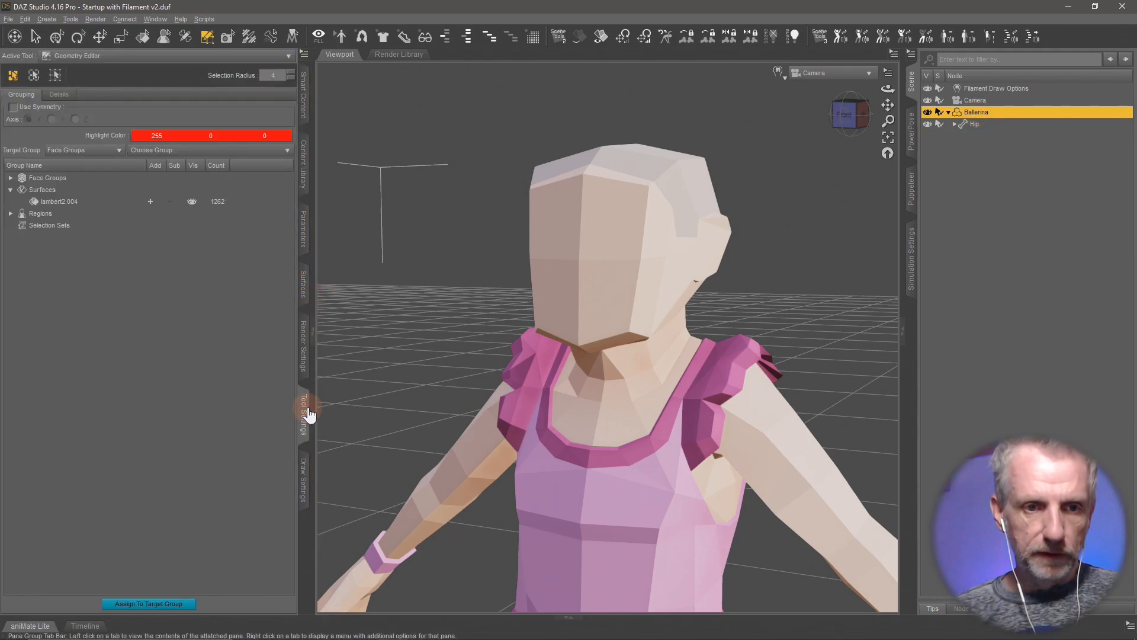
pyautogui.click(54, 203)
pyautogui.doubleClick(54, 204)
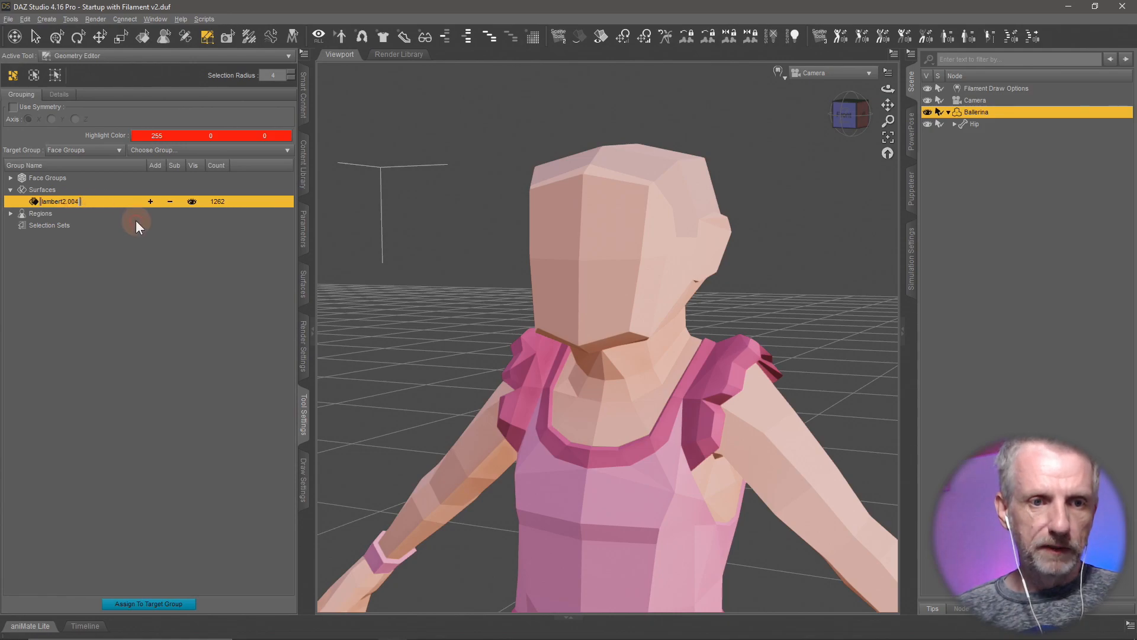
pyautogui.press('super+v')
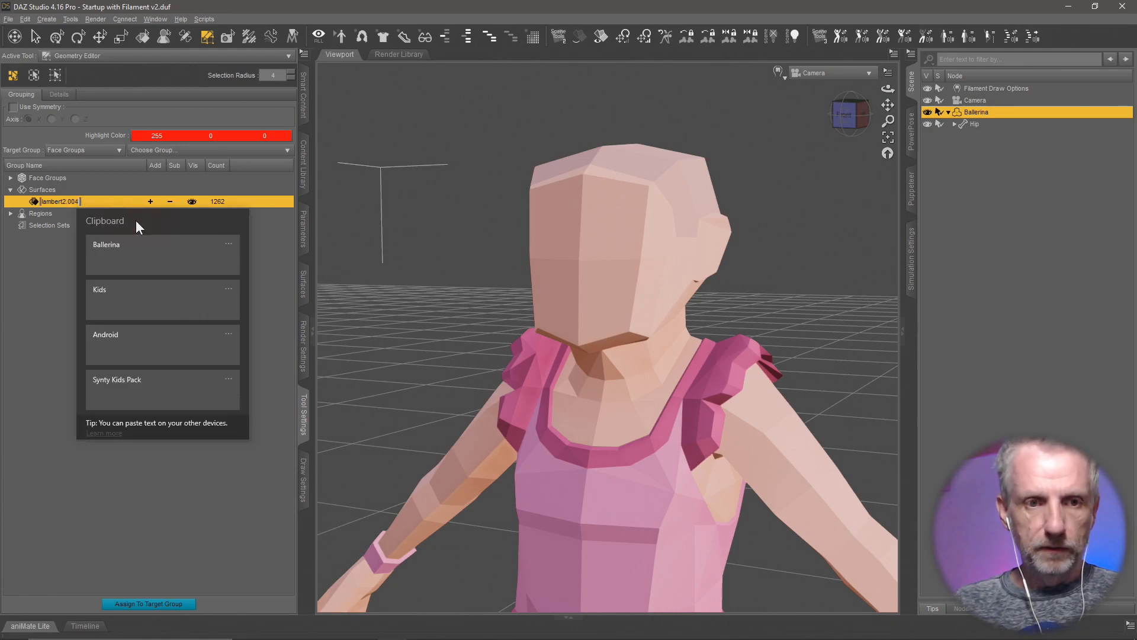
pyautogui.click(138, 307)
pyautogui.press('Return')
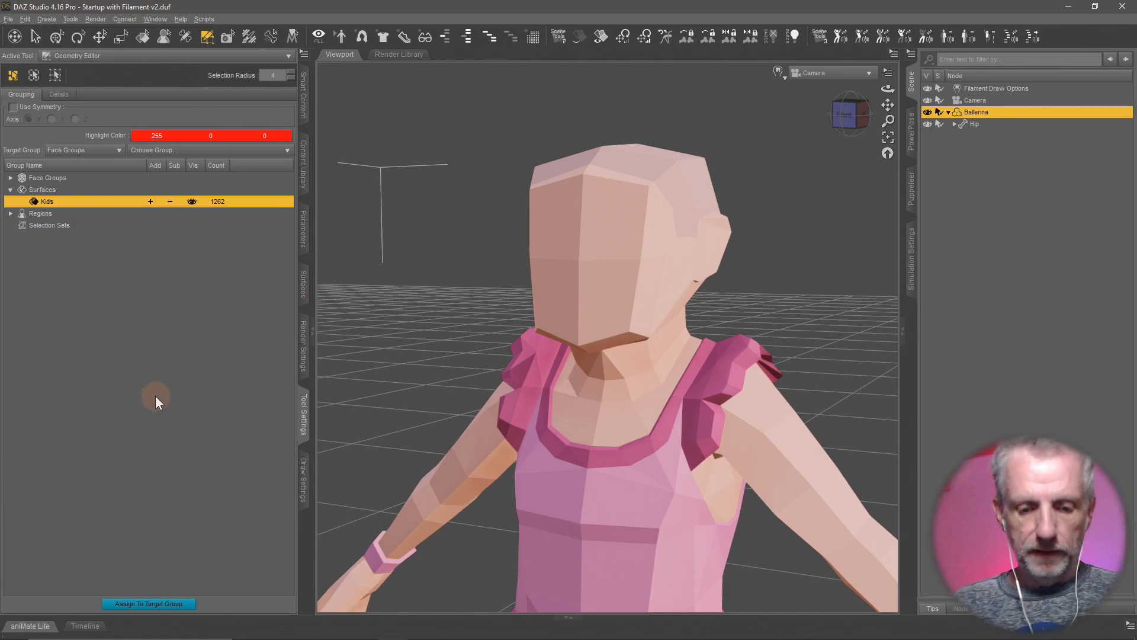
# - Save the selected figure as a Figure/Prop asset file named Ballerina in the Kids Pack folder
pyautogui.hotkey('ctrl', 'shift', 's')
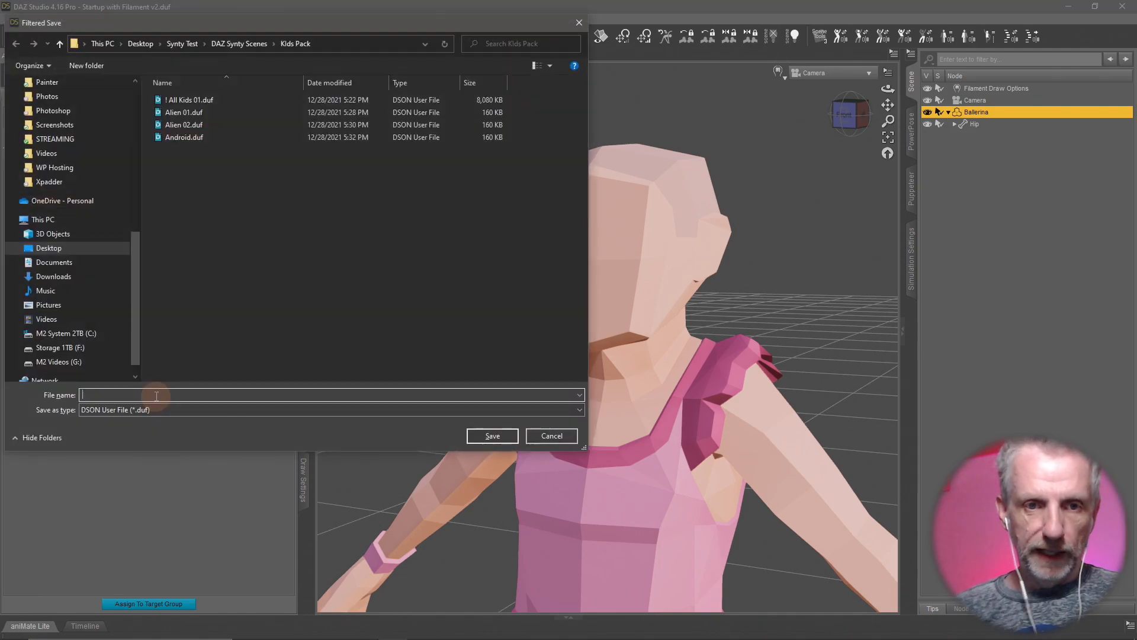
pyautogui.click(473, 392)
pyautogui.click(165, 440)
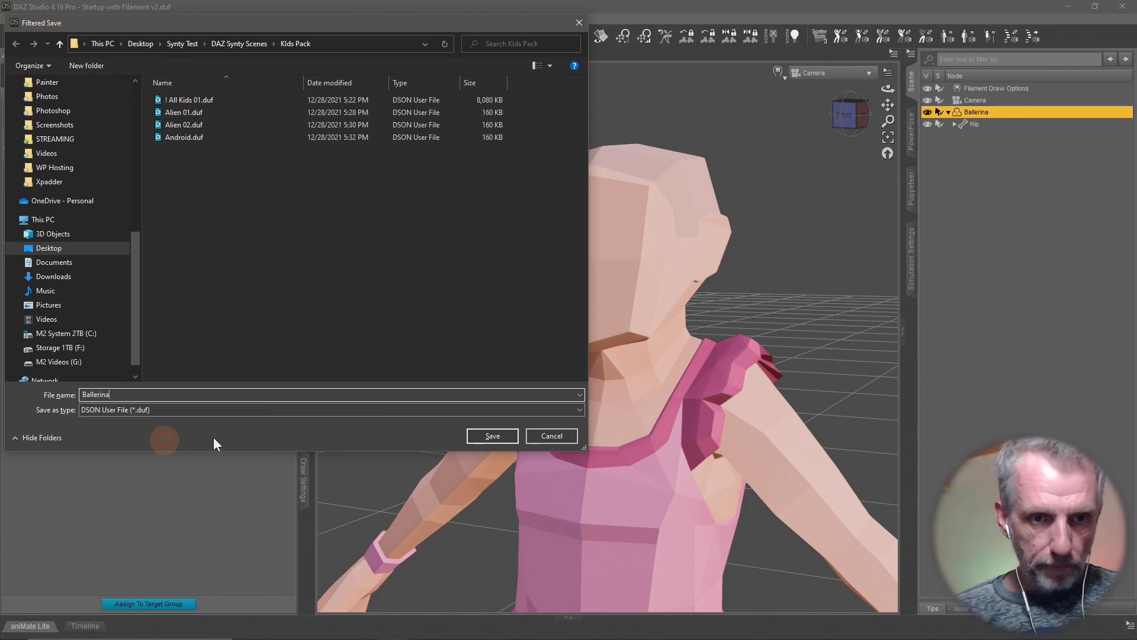
pyautogui.click(493, 436)
# - Set the asset's product name to Synty Kids Pack and accept the save options for the Ballerina
pyautogui.click(319, 158)
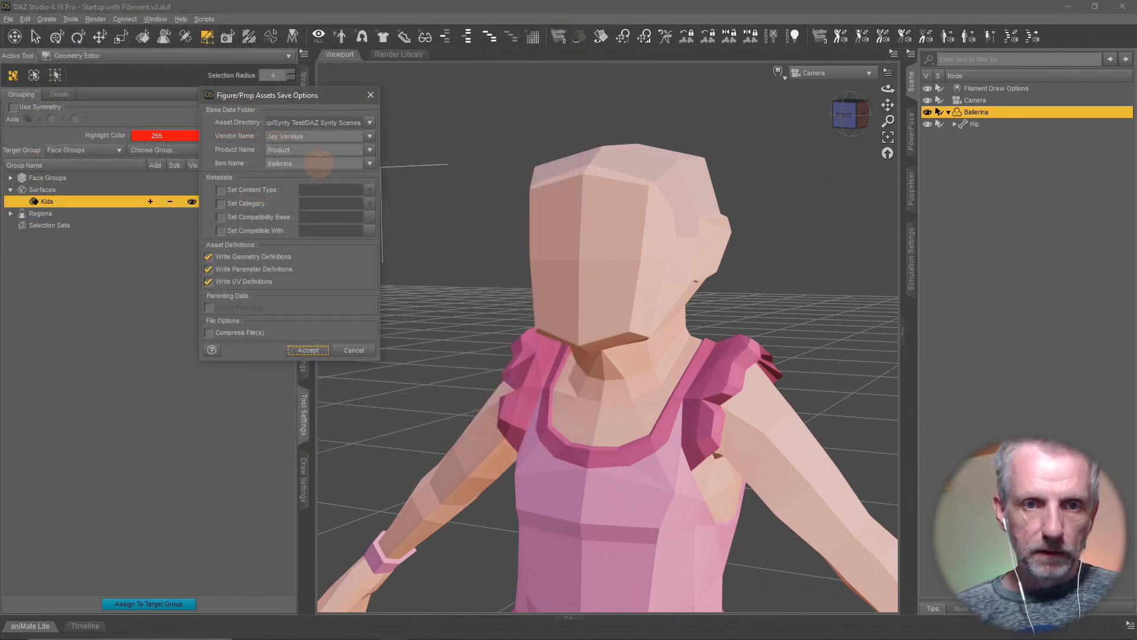
pyautogui.moveTo(318, 151); pyautogui.dragTo(125, 144)
pyautogui.press('super+v')
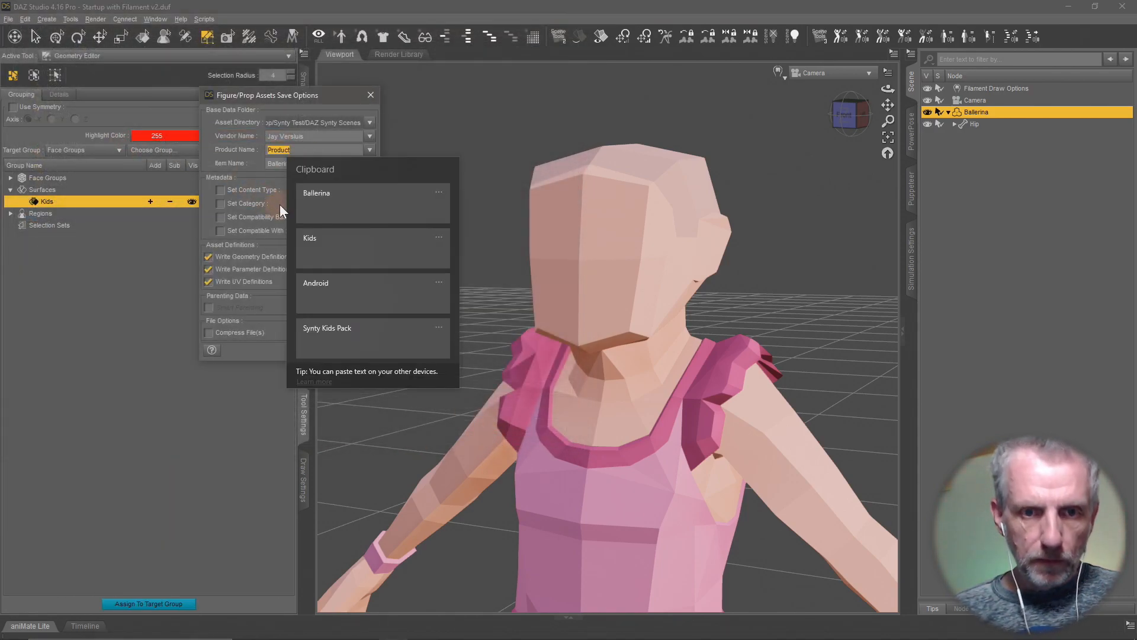
pyautogui.click(368, 338)
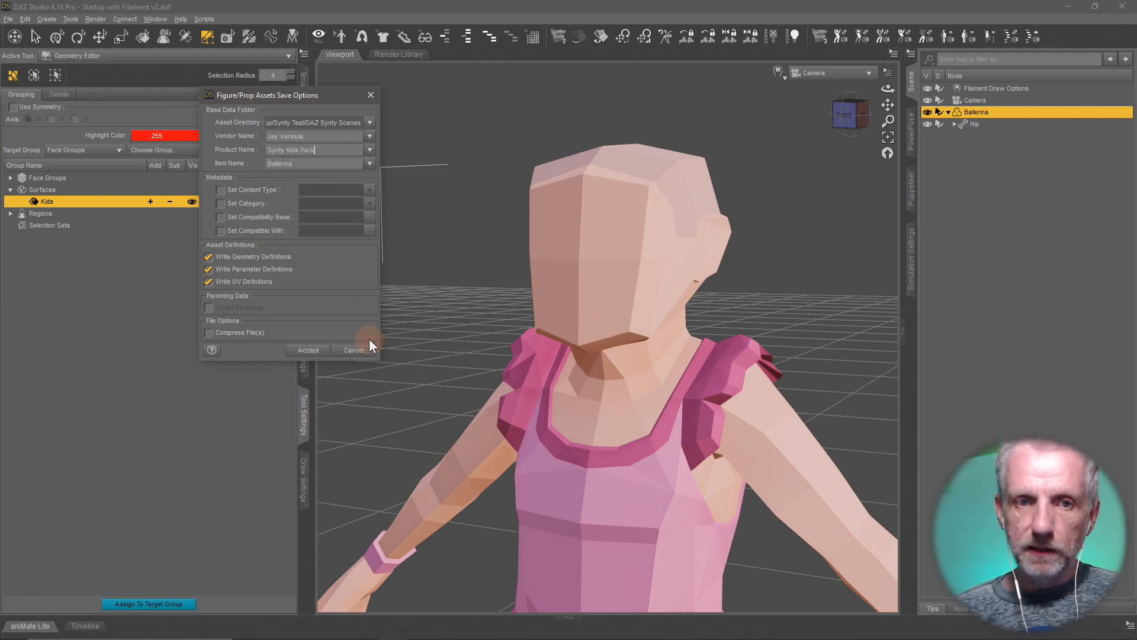
pyautogui.click(309, 350)
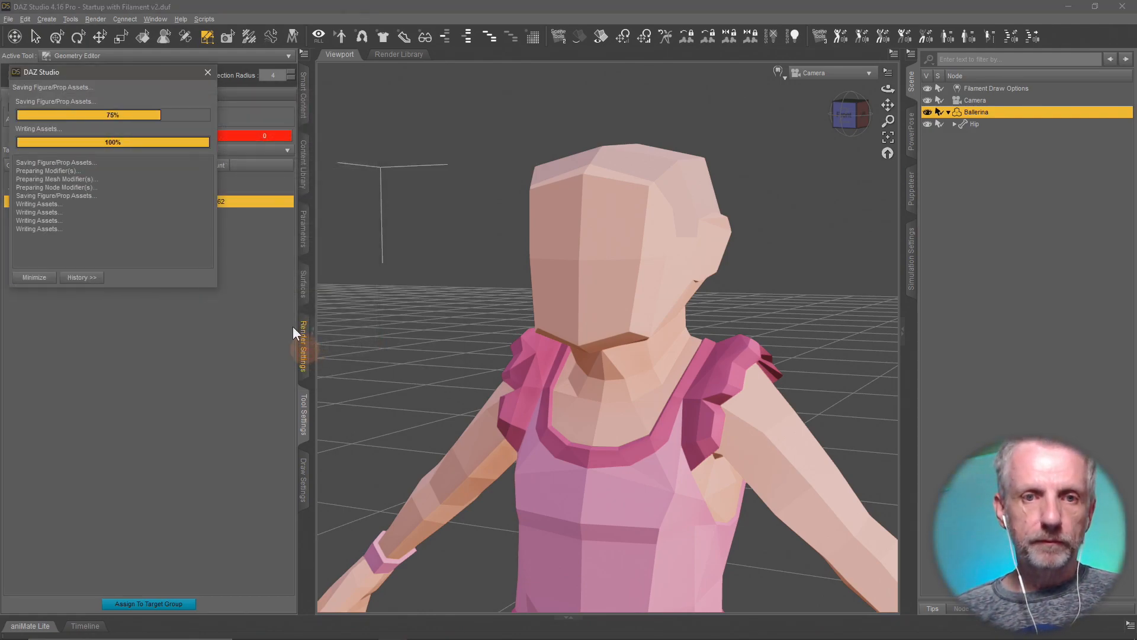
# - Examine the Kids Pack folder in the Content Library and the Support Asset save options, including Figure/Prop Assets
pyautogui.click(303, 178)
pyautogui.click(115, 589)
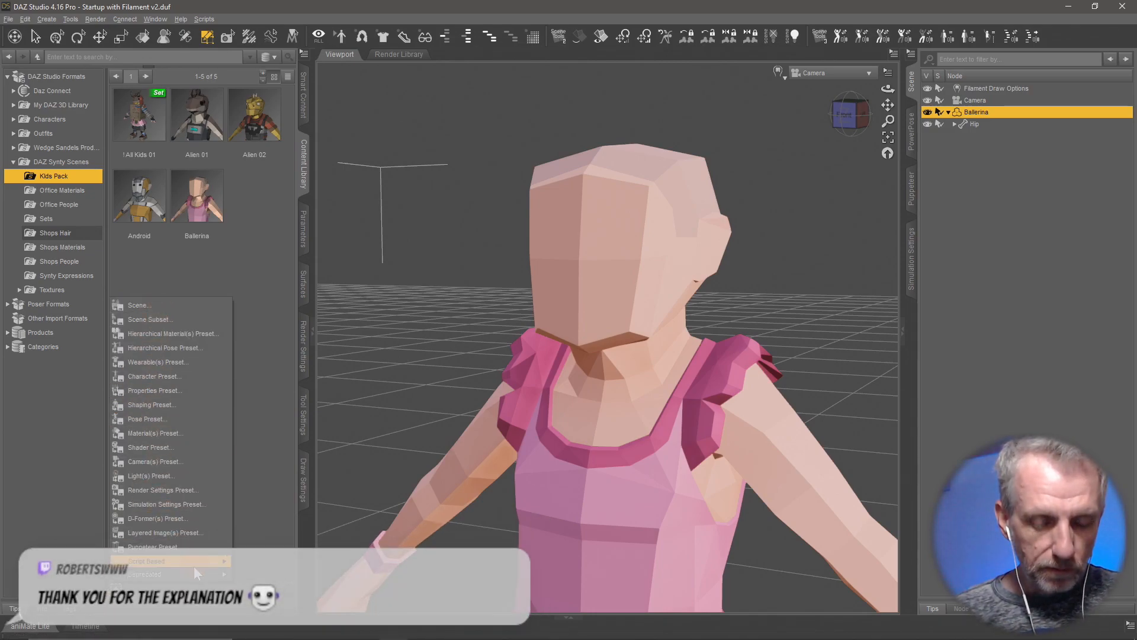
pyautogui.click(210, 279)
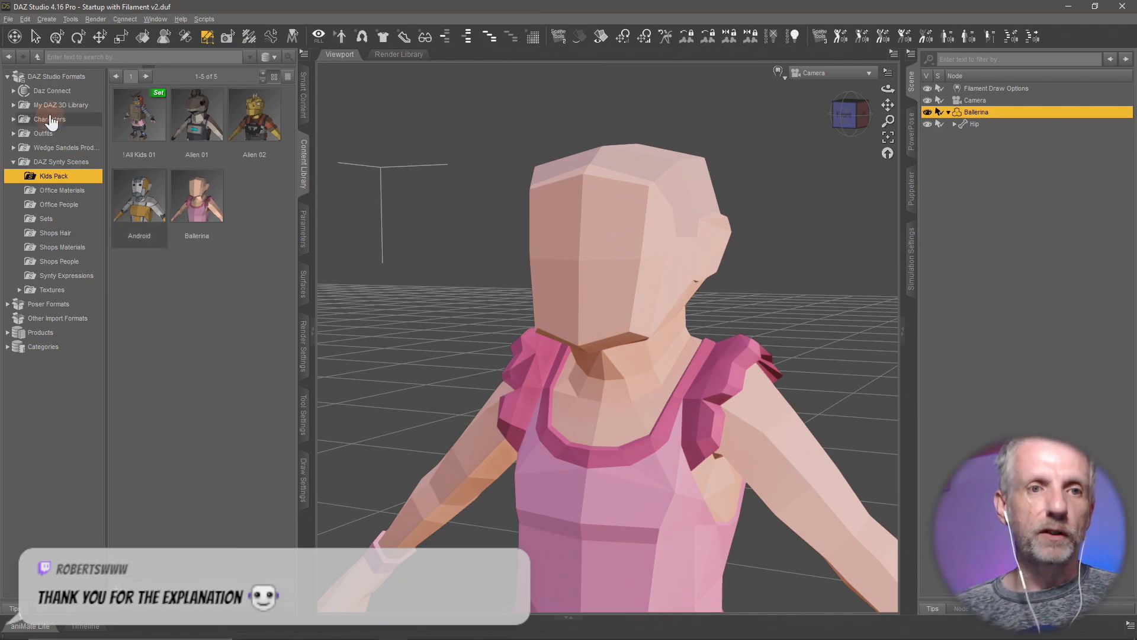
pyautogui.click(8, 19)
pyautogui.moveTo(66, 101)
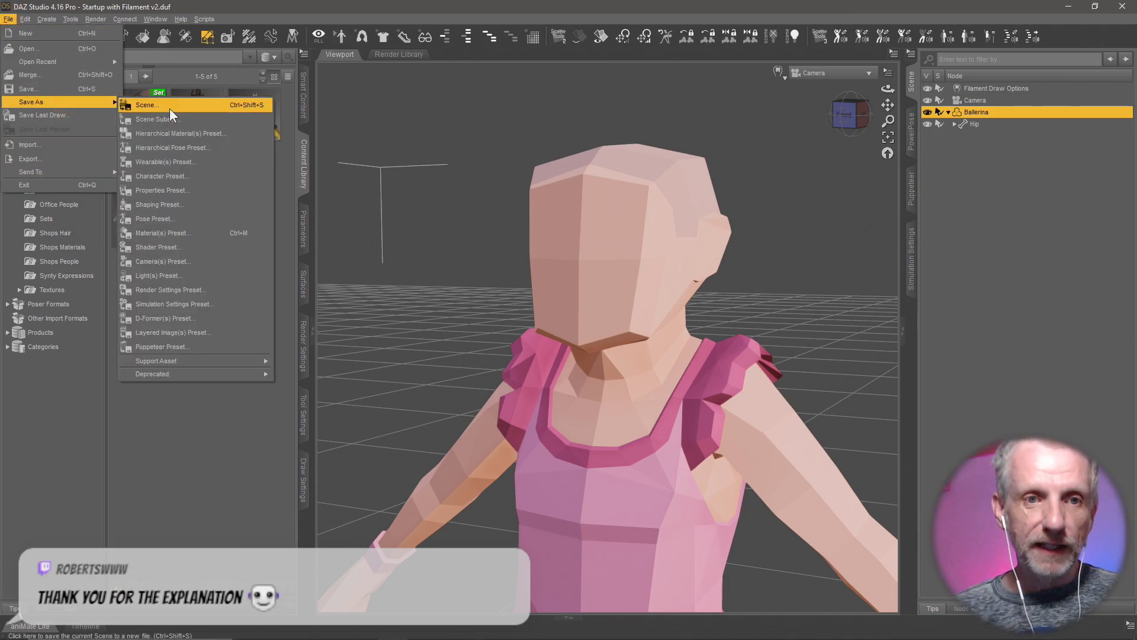
pyautogui.moveTo(221, 361)
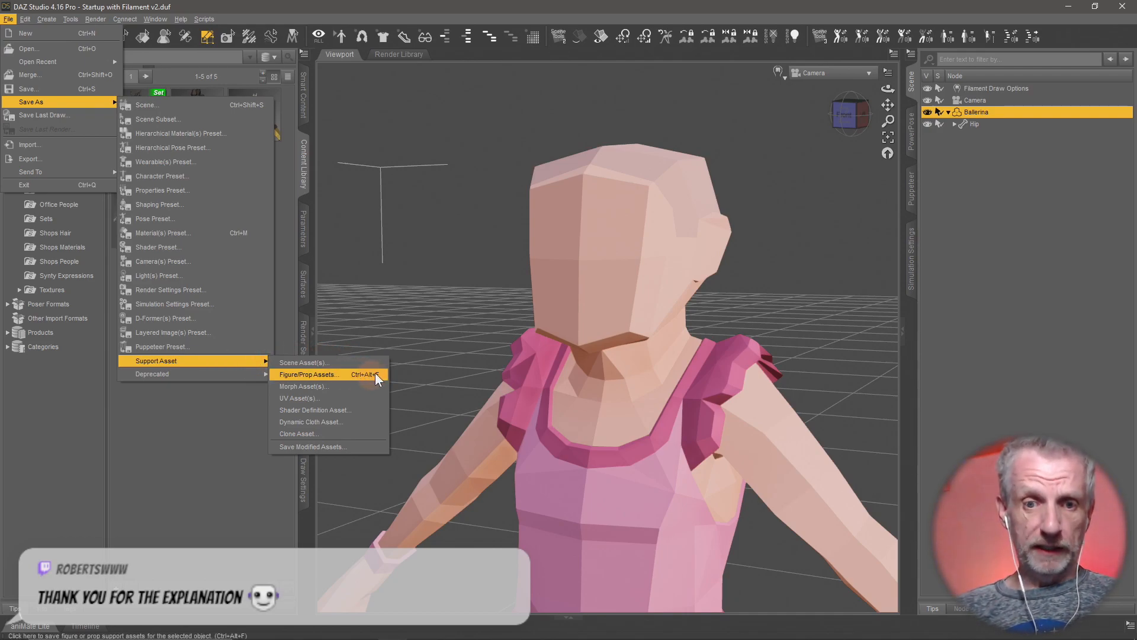
pyautogui.click(237, 460)
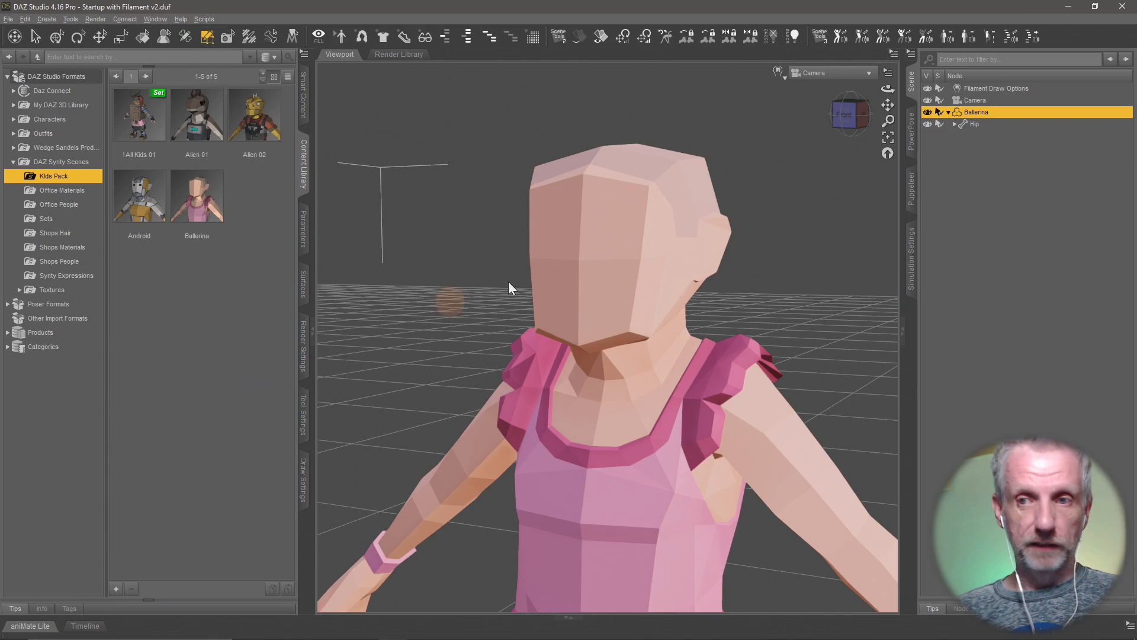
# - Delete the Ballerina figure from the scene and load the ! All Kids 01 asset from the Kids Pack
pyautogui.press('Delete')
pyautogui.click(665, 119)
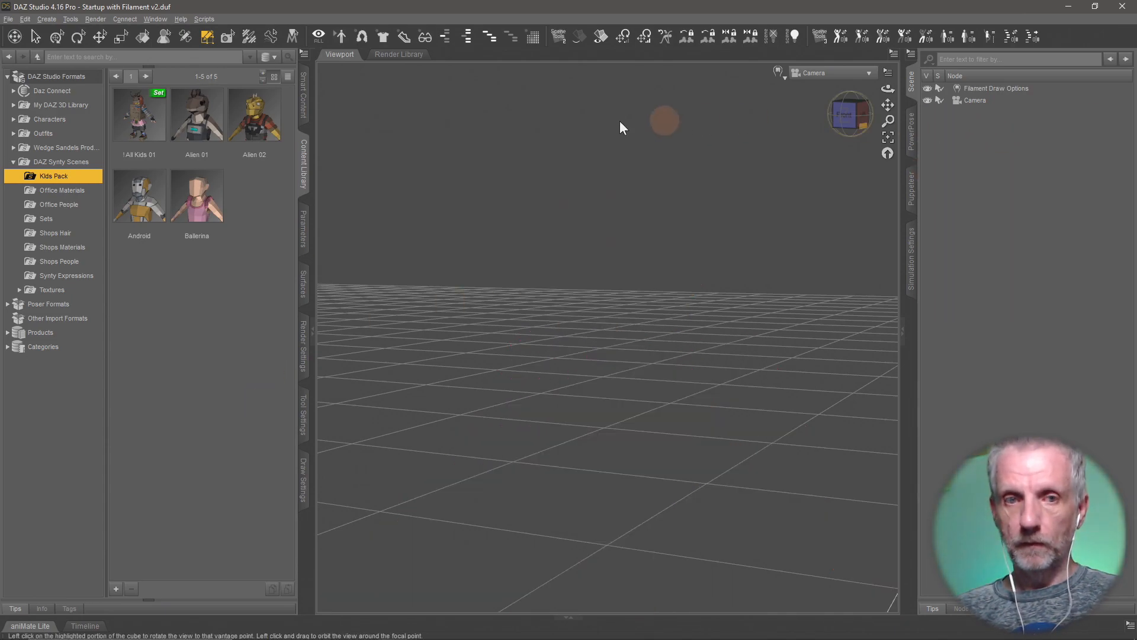
pyautogui.doubleClick(142, 118)
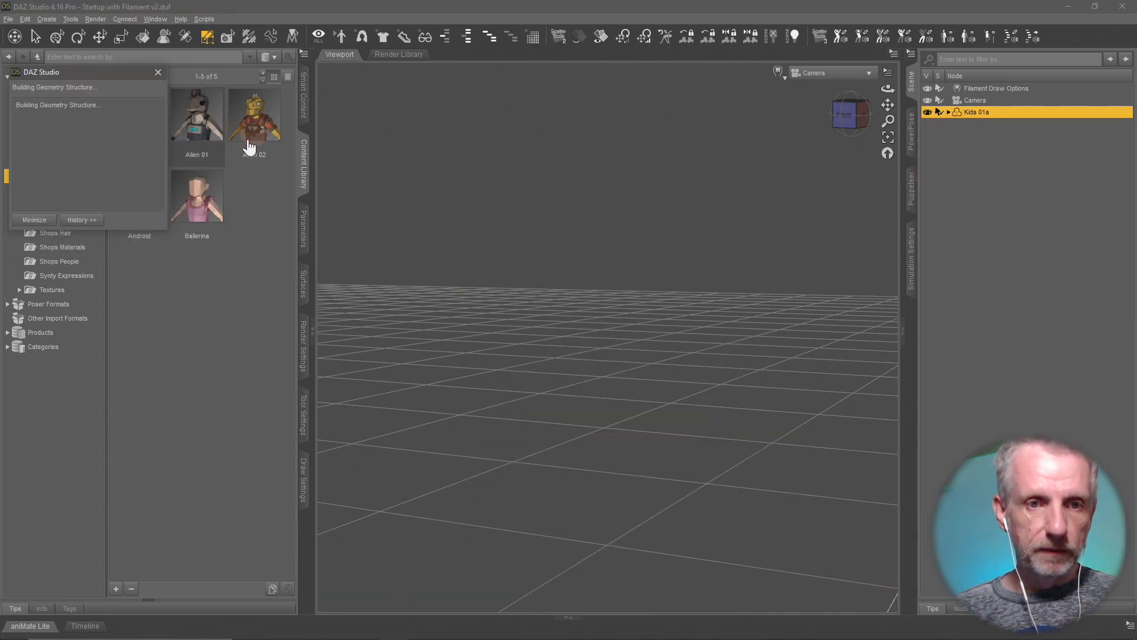
# - With the Geometry Editor, select the polygons of surfaces lambert2.001 to lambert2.020 except lambert2.005 and delete them from the Kids 01a figure
pyautogui.click(306, 410)
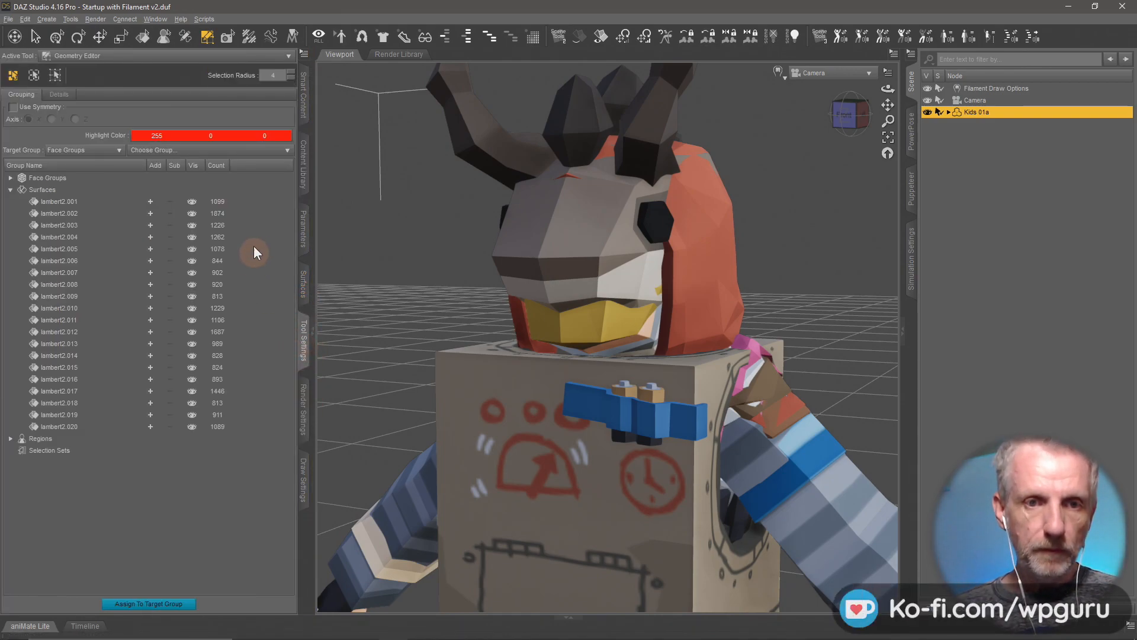
pyautogui.click(151, 201)
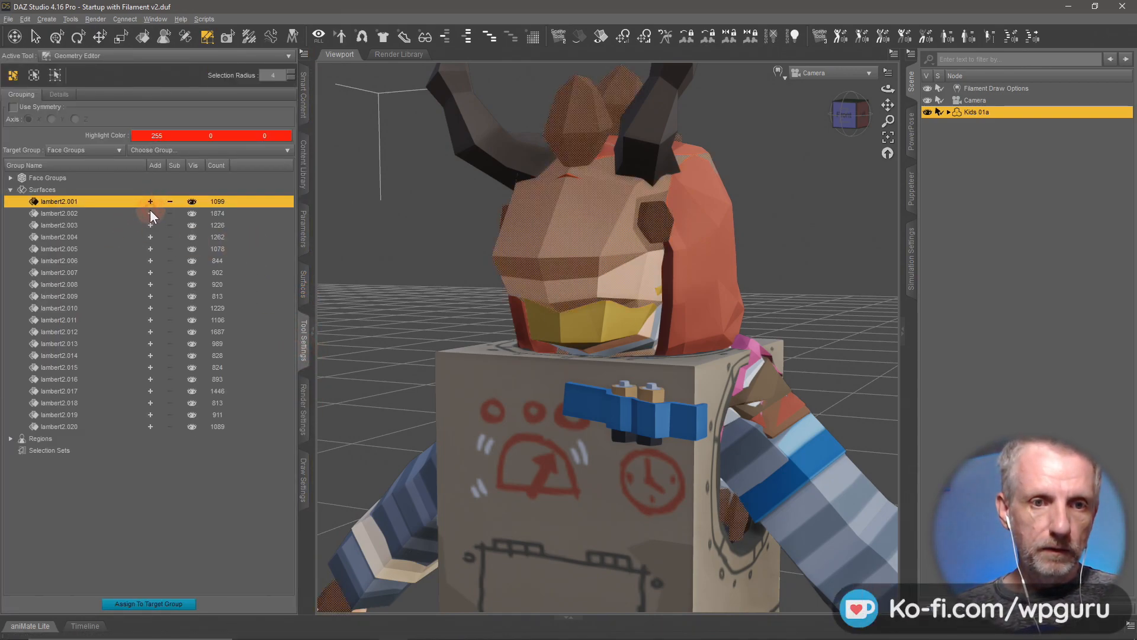
pyautogui.click(151, 213)
pyautogui.click(150, 225)
pyautogui.click(151, 237)
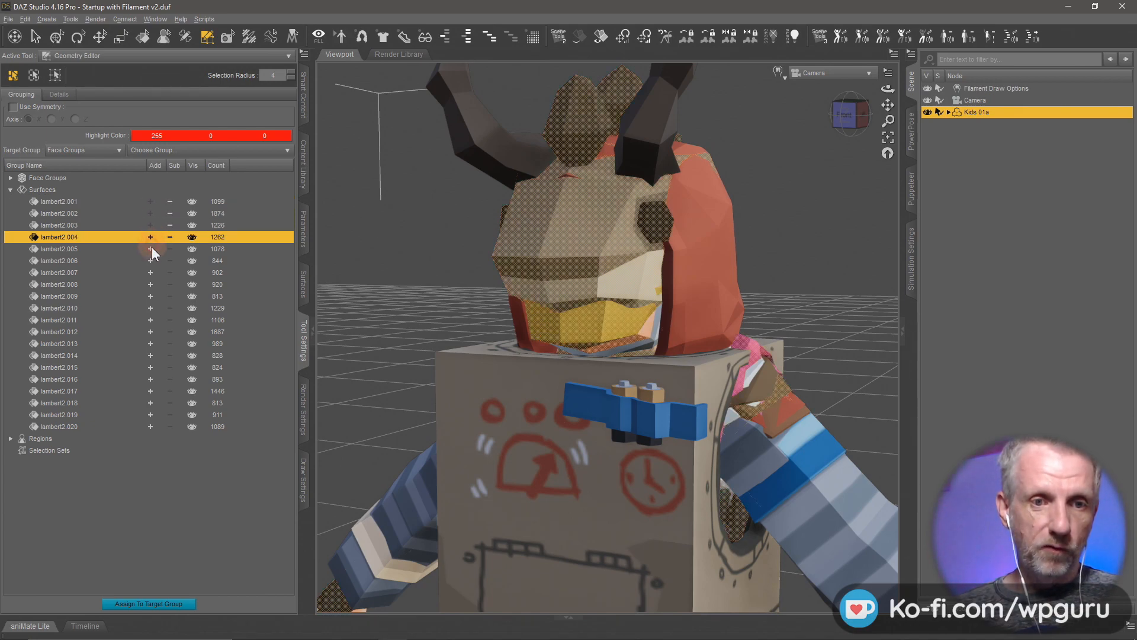
pyautogui.click(151, 261)
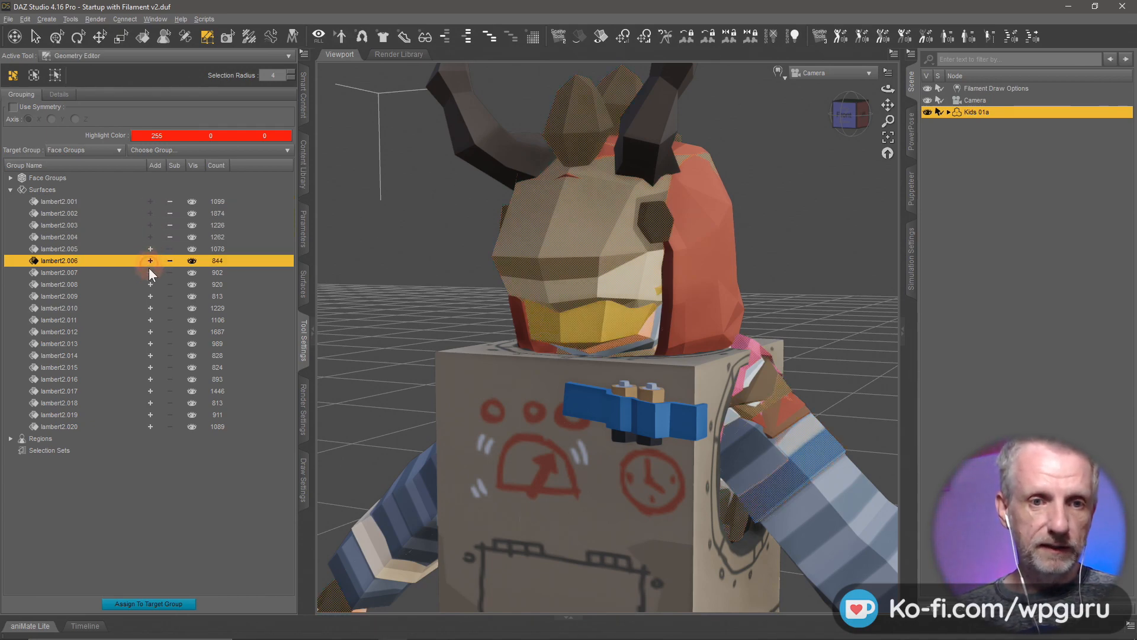
pyautogui.click(150, 273)
pyautogui.click(150, 285)
pyautogui.click(150, 296)
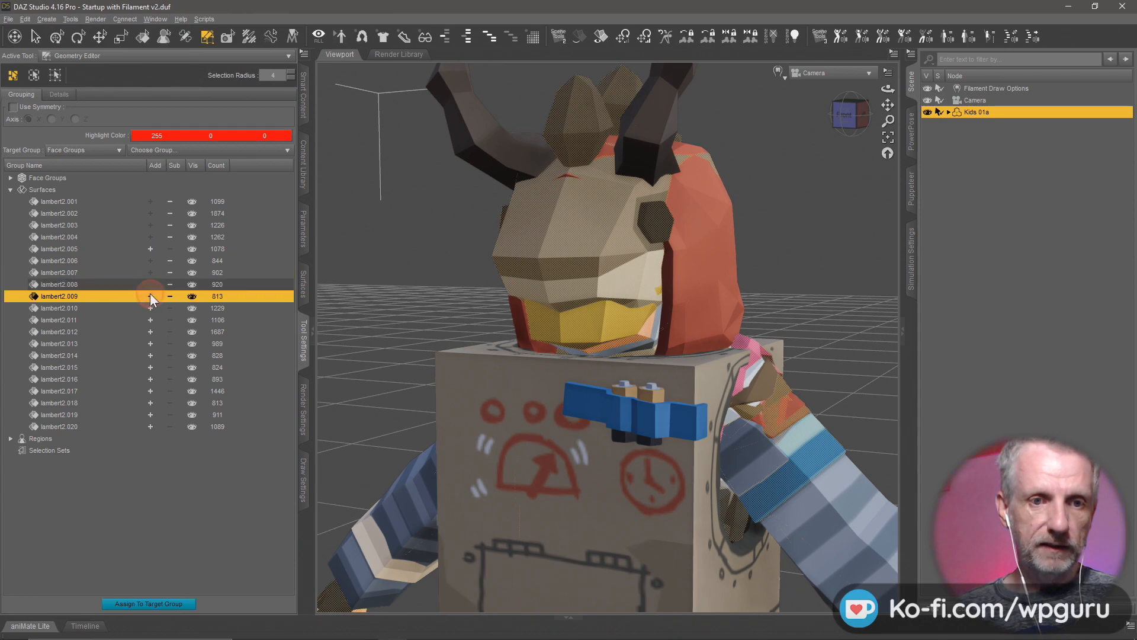
pyautogui.click(151, 308)
pyautogui.click(151, 321)
pyautogui.click(149, 333)
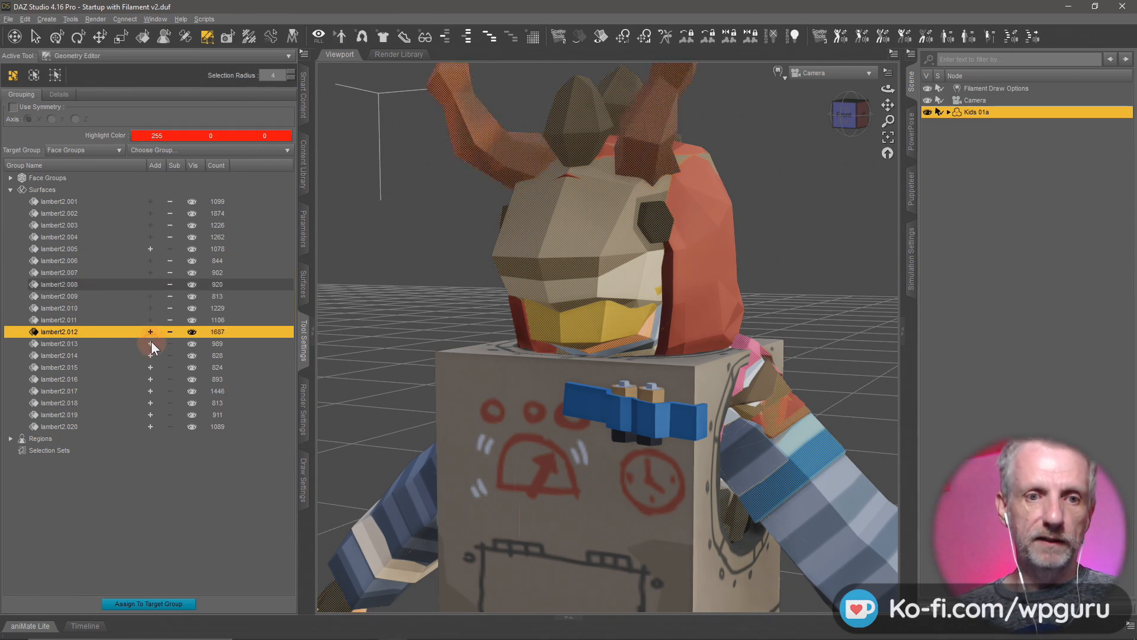
pyautogui.click(151, 343)
pyautogui.click(152, 356)
pyautogui.click(151, 368)
pyautogui.click(151, 379)
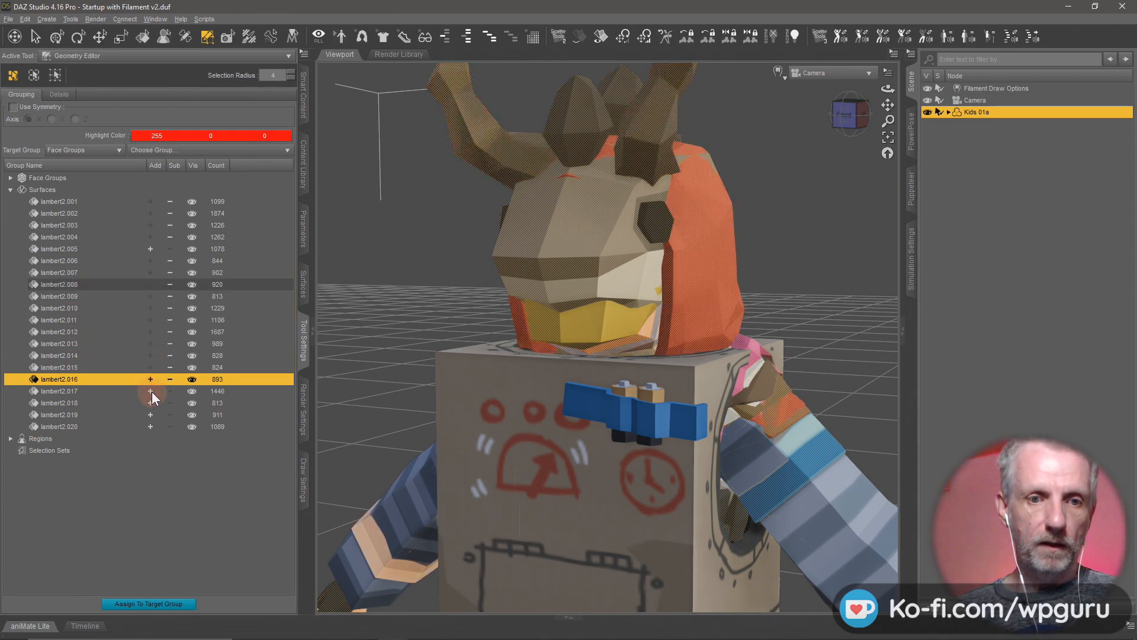
pyautogui.click(151, 391)
pyautogui.click(151, 403)
pyautogui.click(150, 414)
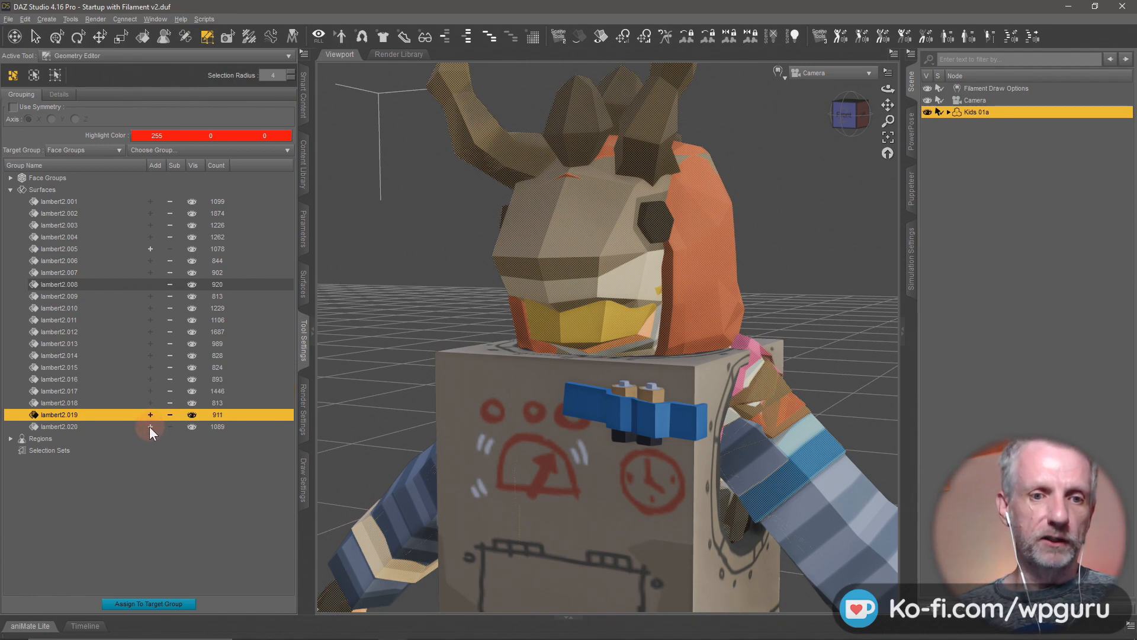
pyautogui.click(150, 426)
pyautogui.press('Delete')
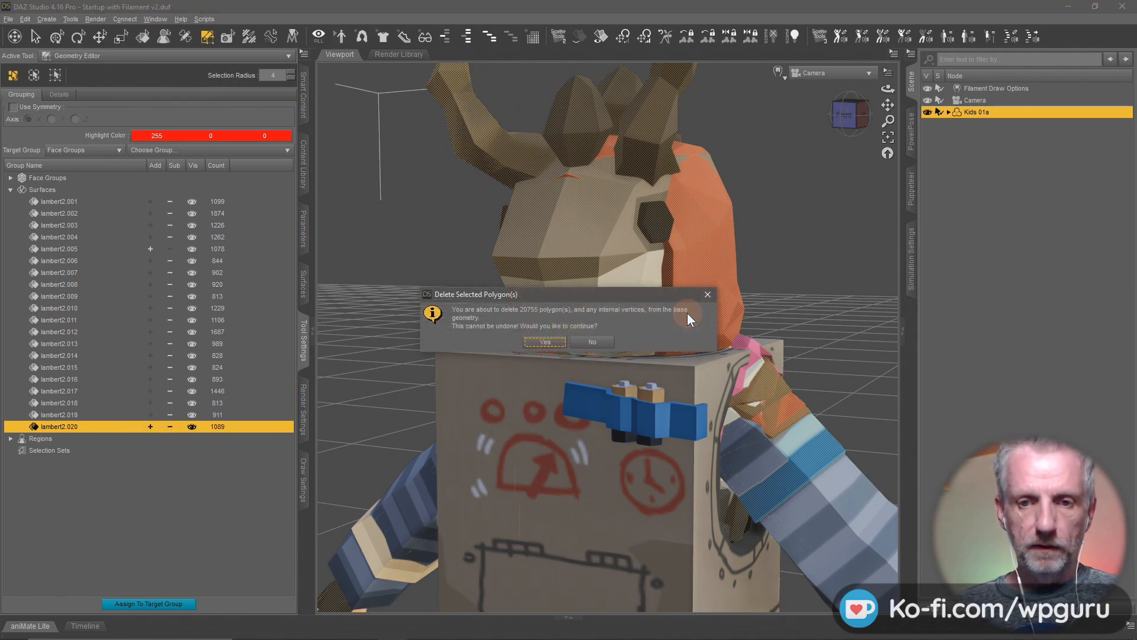
pyautogui.click(551, 343)
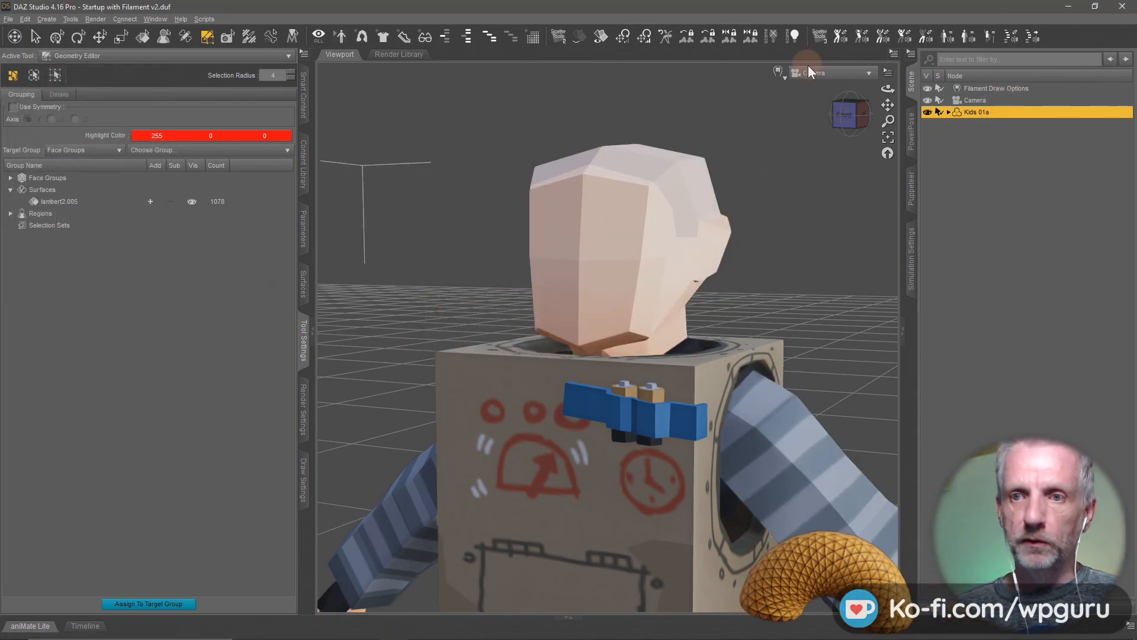
# - Rename the remaining surface lambert2.005 as Kids
pyautogui.click(60, 201)
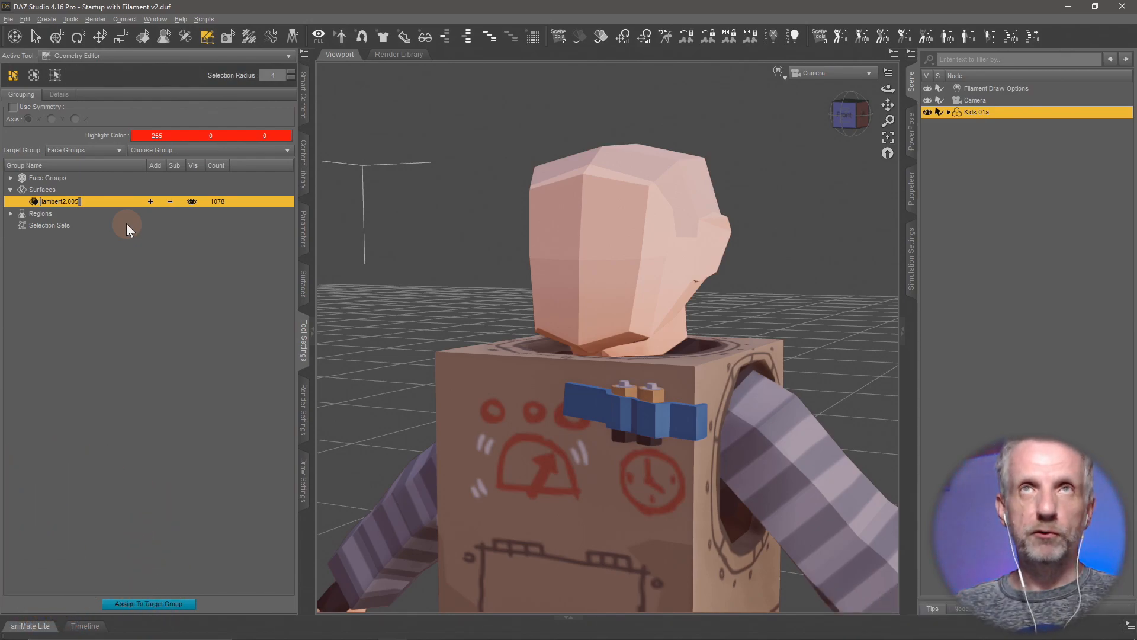
pyautogui.press('super+v')
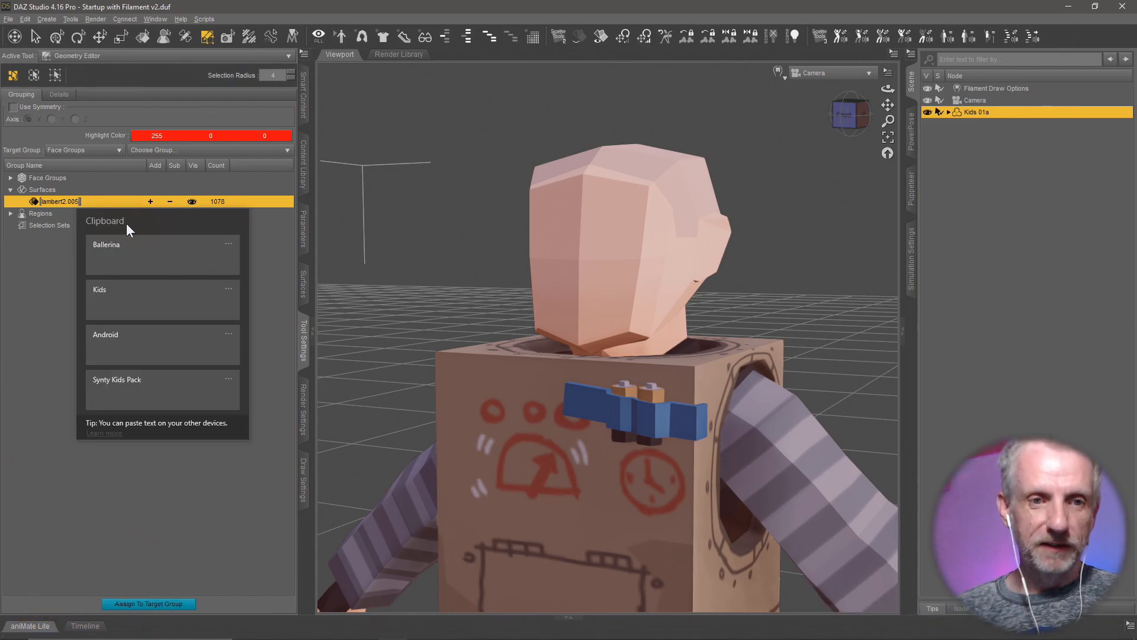
pyautogui.click(148, 310)
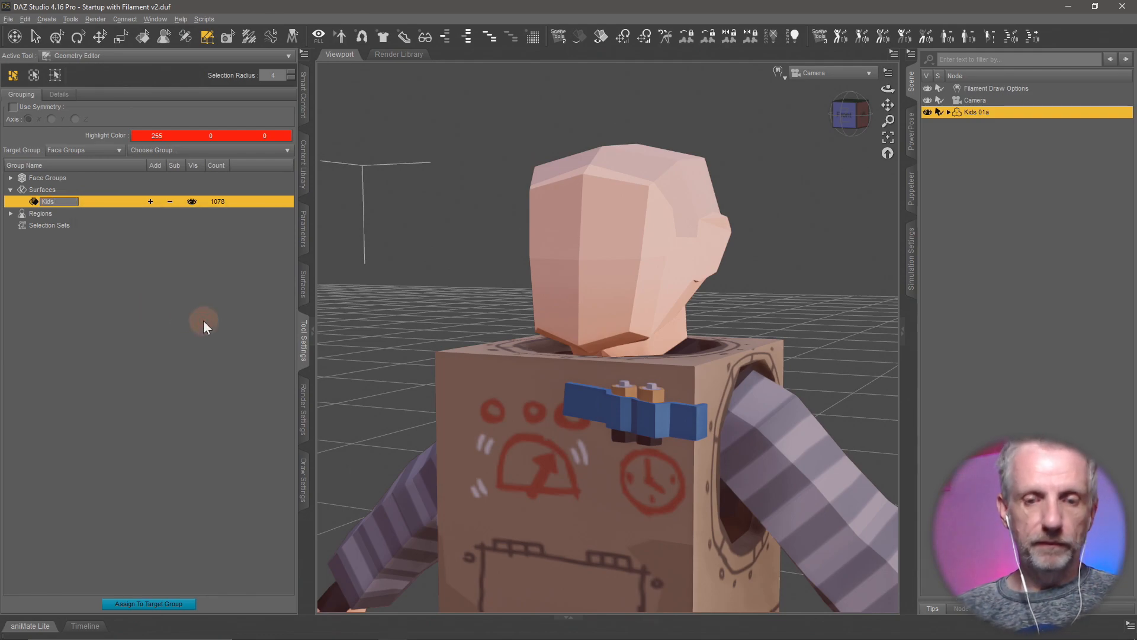
pyautogui.press('Return')
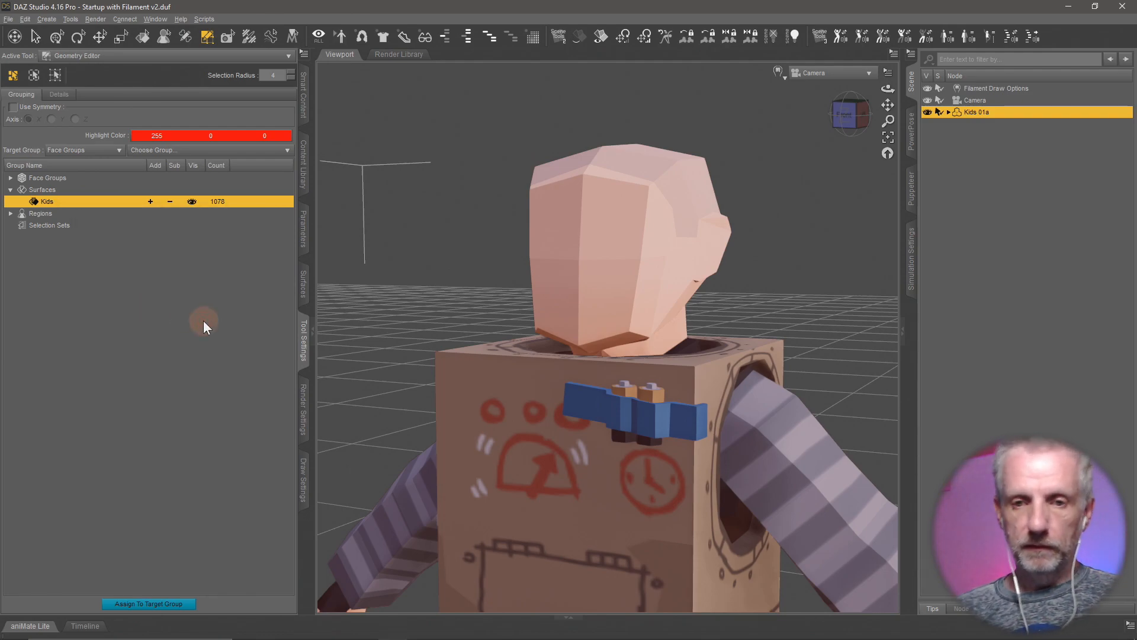
# - View the remaining character in full from the Front View and the Perspective View
pyautogui.click(844, 73)
pyautogui.click(847, 87)
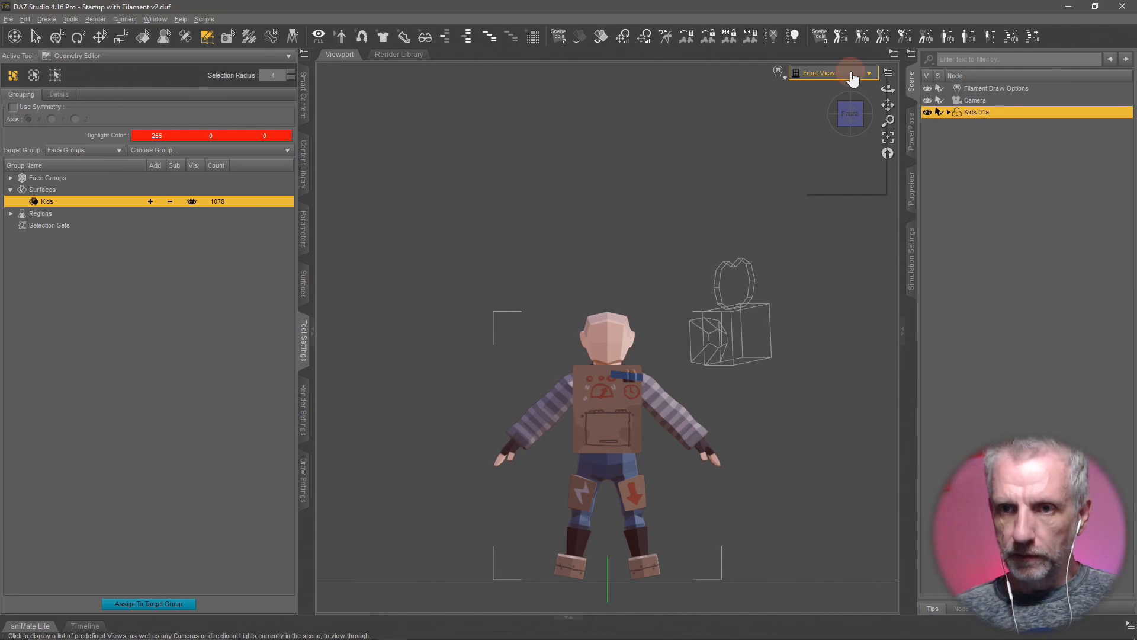
pyautogui.click(845, 81)
pyautogui.click(834, 83)
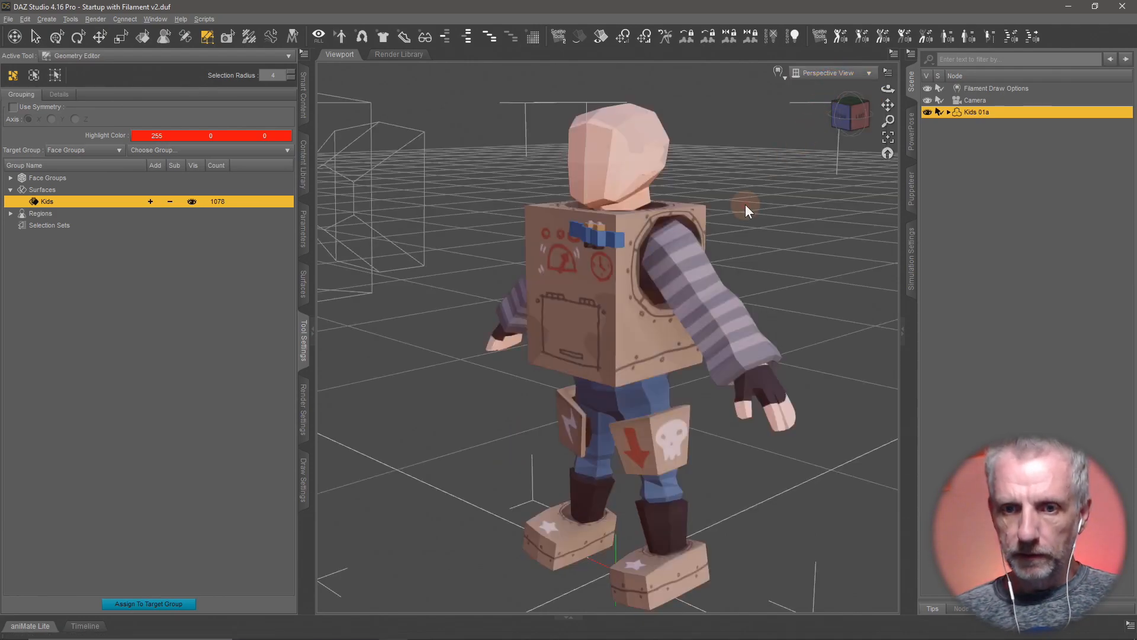
# - Switch to Blender, hide SK_Chr_Kid_Ballerina_01 and show SK_Chr_Kid_Cardboard_Robo to identify the character
pyautogui.hotkey('alt', 'Tab')
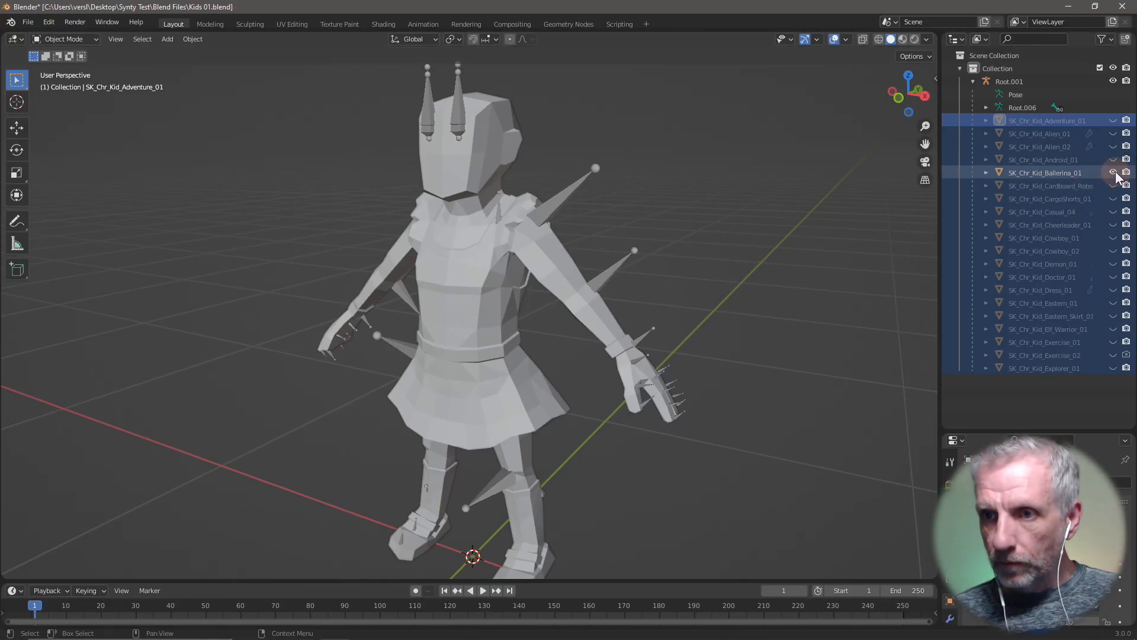
pyautogui.click(1113, 173)
pyautogui.click(1113, 186)
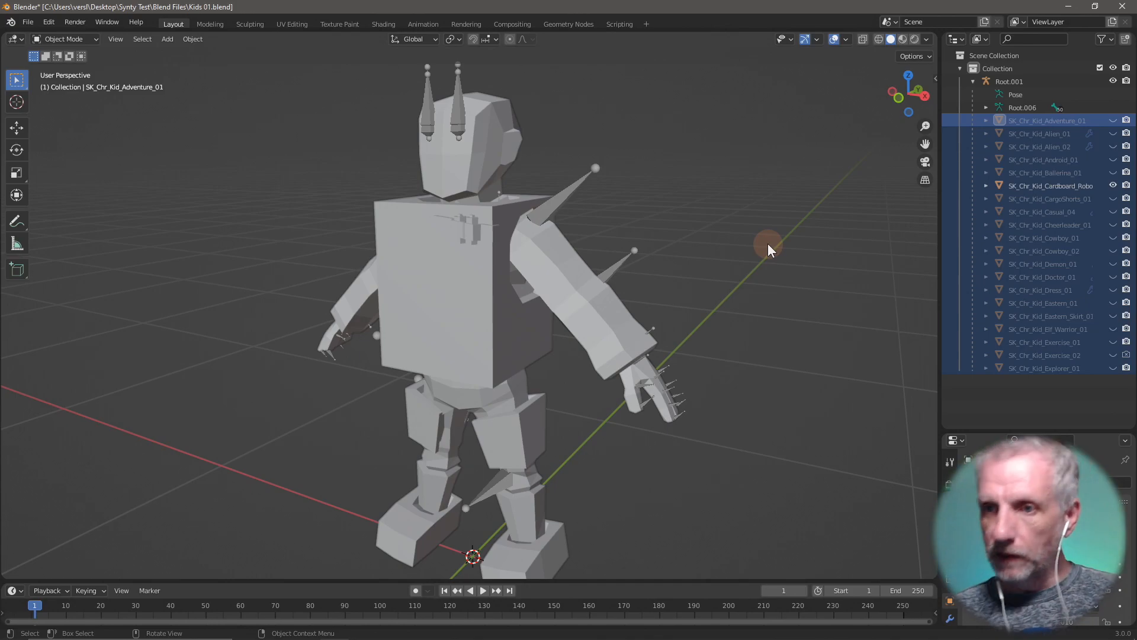
# - Switch back to DAZ Studio, expand the Kids 01a figure in the scene and return the viewport to the Camera
pyautogui.hotkey('alt', 'Tab')
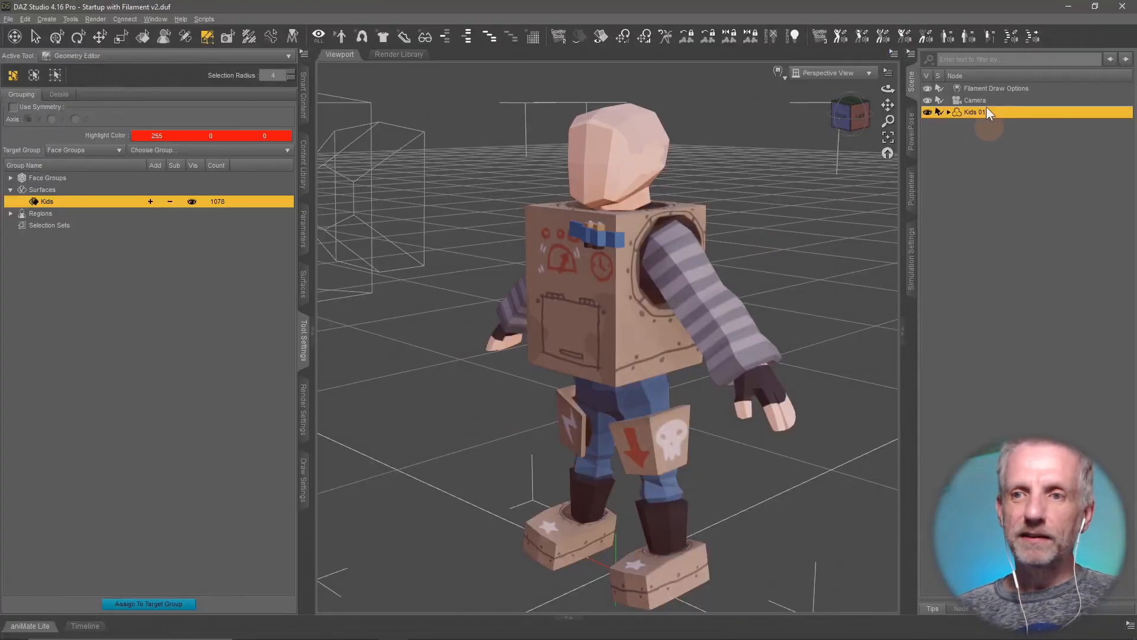
pyautogui.press('Right')
pyautogui.hotkey('ctrl', 'Up')
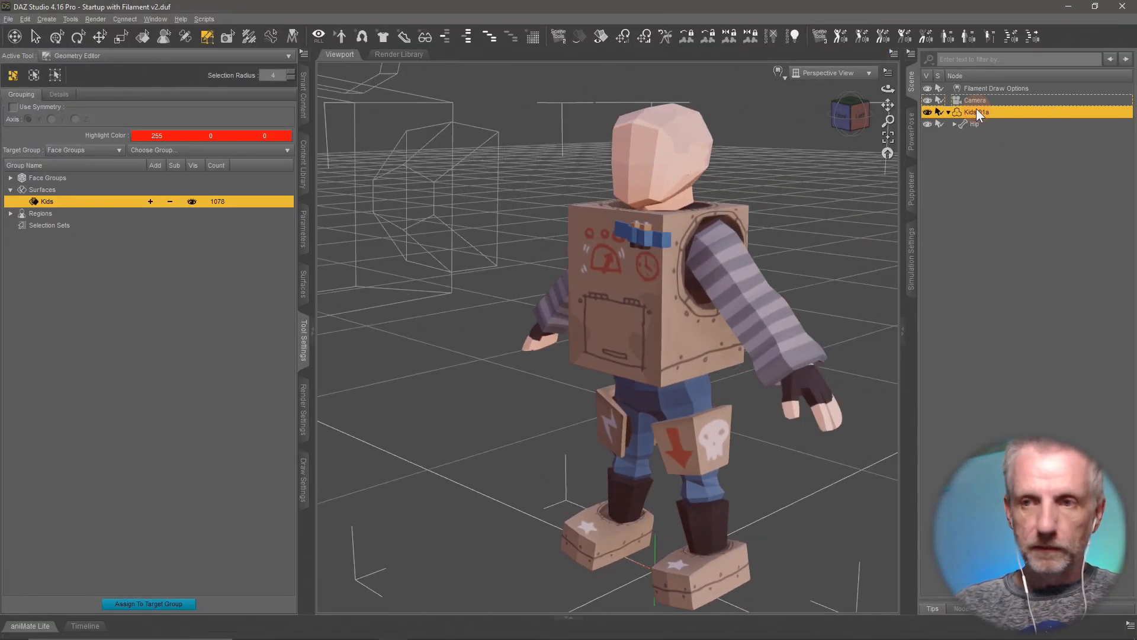
pyautogui.click(866, 73)
pyautogui.click(871, 176)
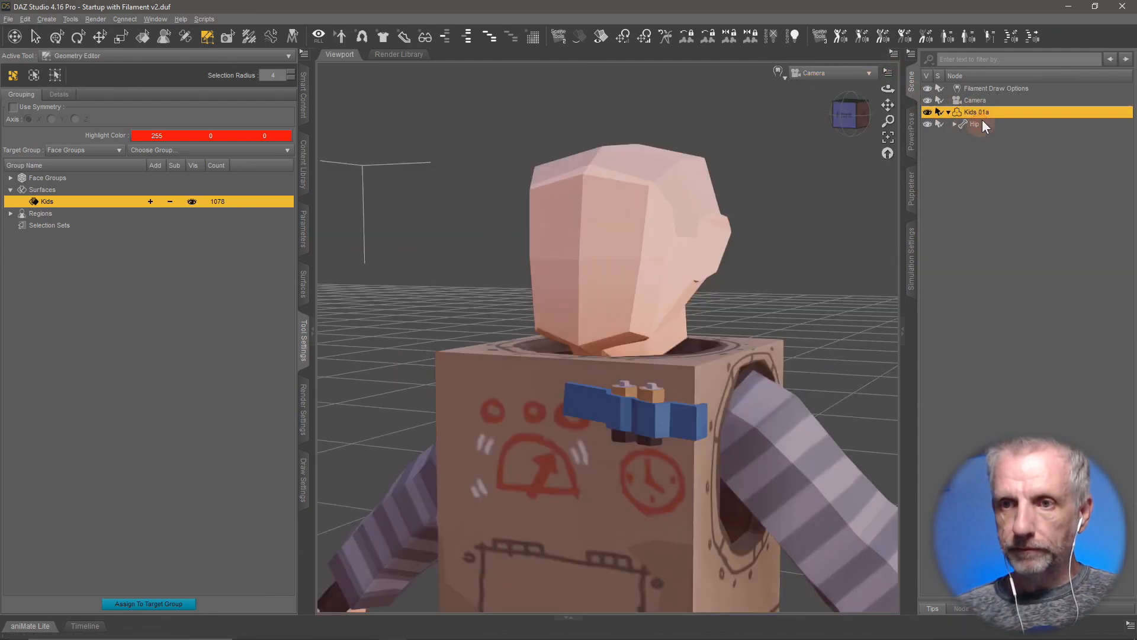
# - Rename the Kids 01a figure in the scene as Cardboard Robot
pyautogui.doubleClick(977, 112)
pyautogui.write('C')
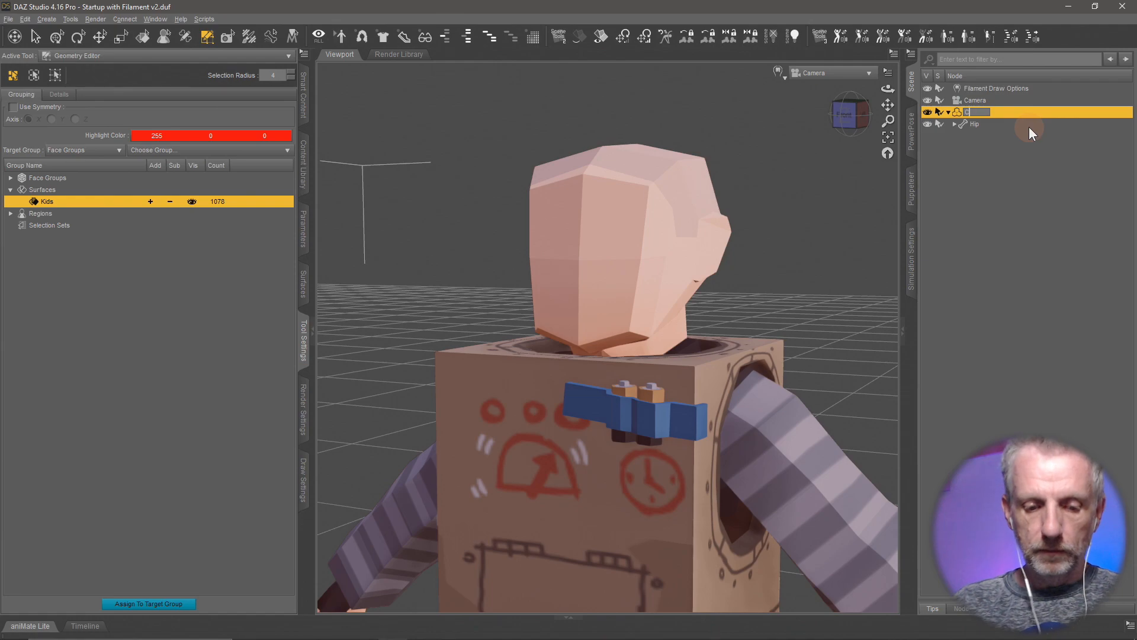
pyautogui.write('ardboard Robot')
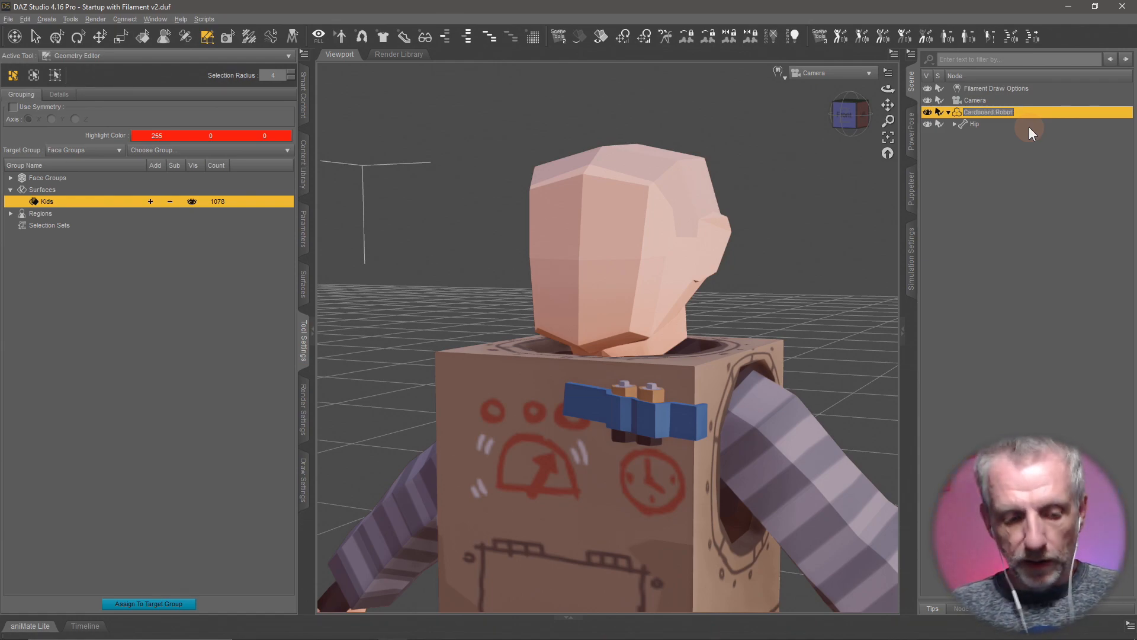
pyautogui.press('Return')
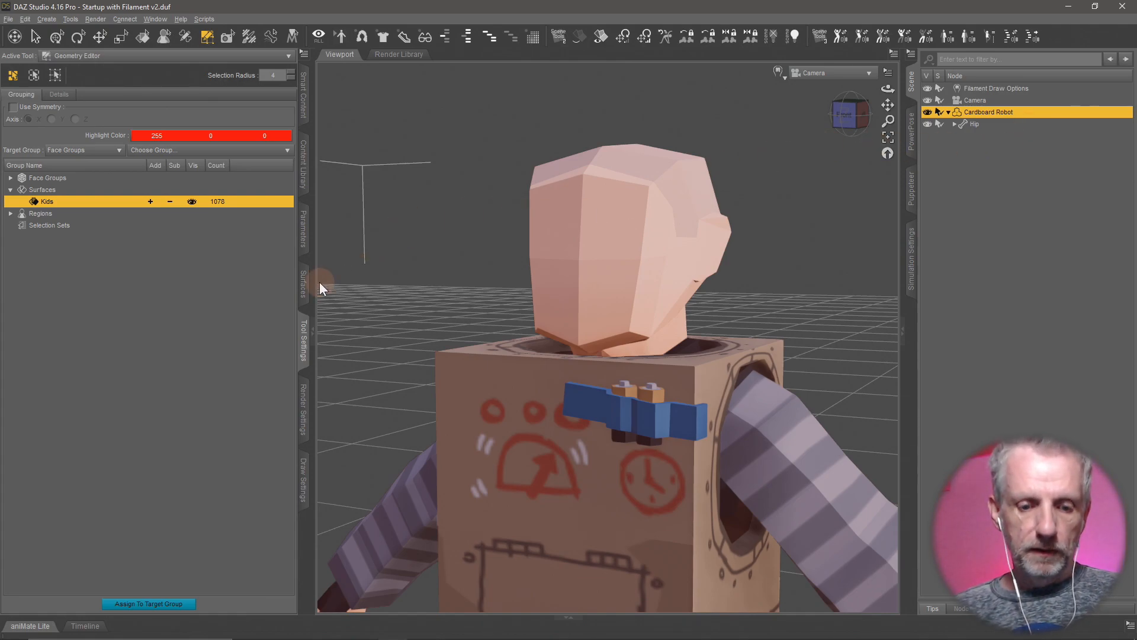
# - Save the figure as a DSON user file called Cardboard Robot in the Kids Pack folder
pyautogui.hotkey('ctrl', 'shift', 's')
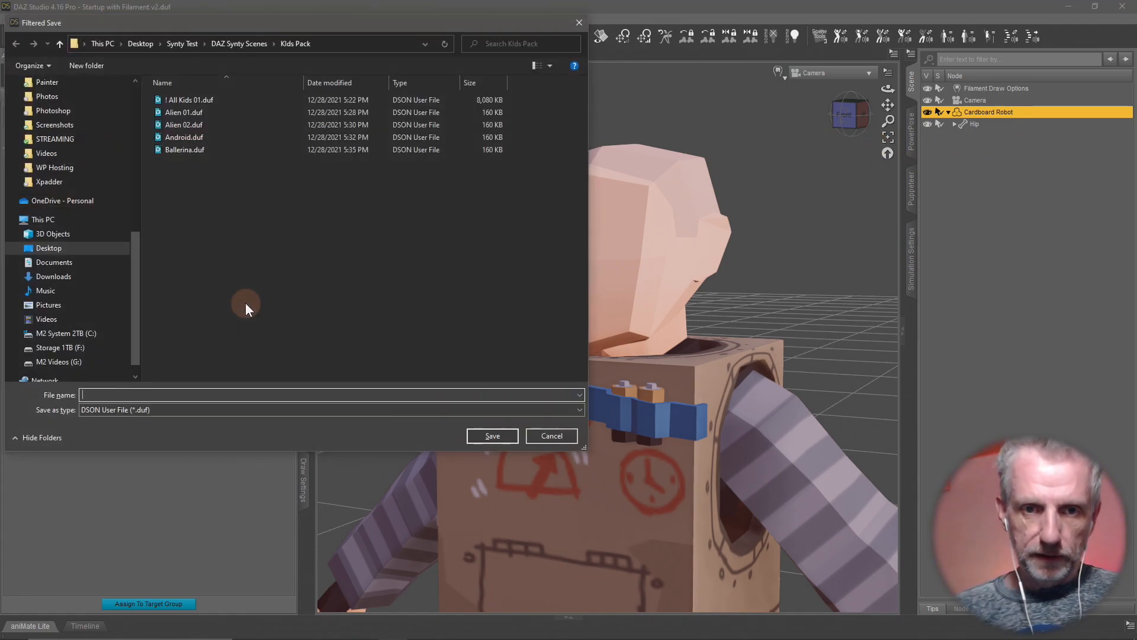
pyautogui.press('Down')
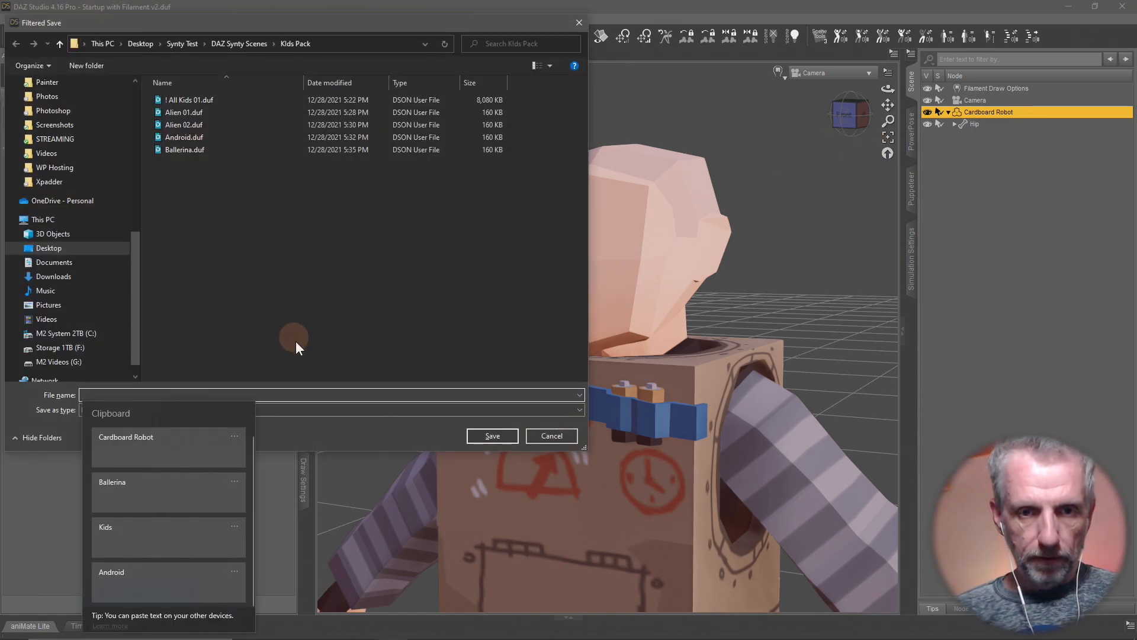
pyautogui.click(230, 439)
pyautogui.click(497, 437)
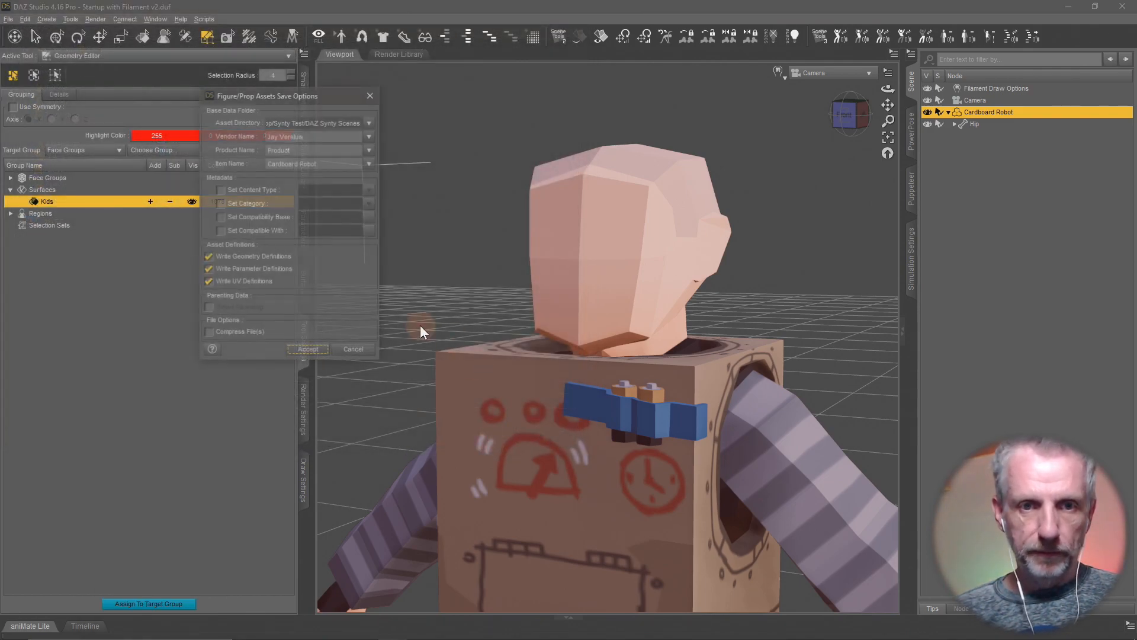
# - Remove Android and Ballerina from the clipboard history, then accept the asset save options with the product name Synty Kids Pack
pyautogui.doubleClick(315, 149)
pyautogui.press('super+v')
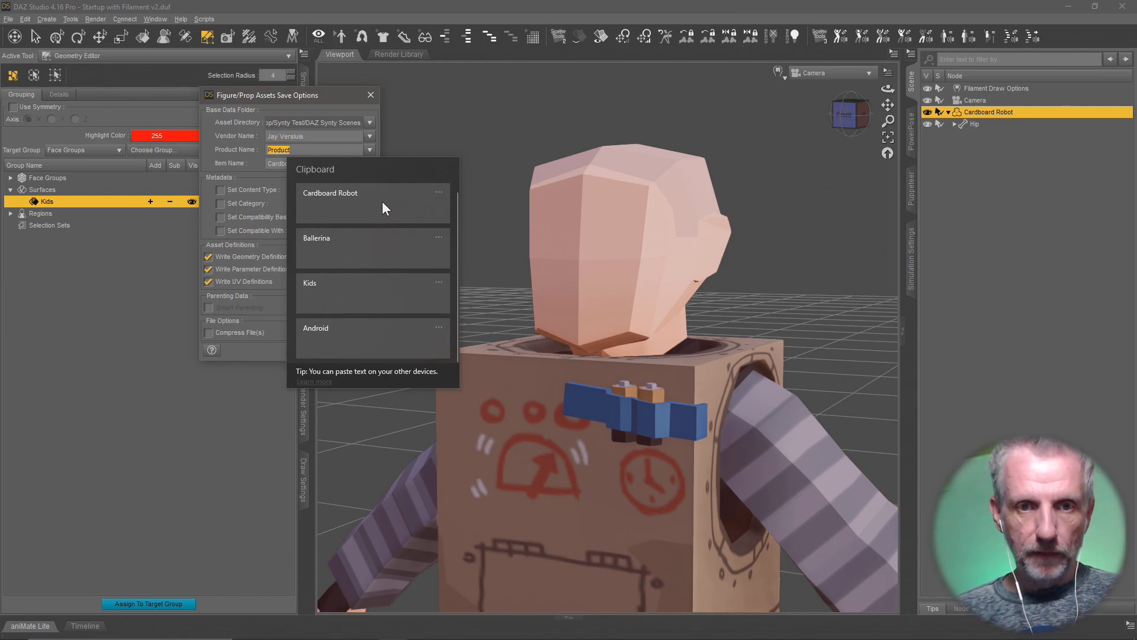
pyautogui.scroll(-1, 371, 279)
pyautogui.click(439, 307)
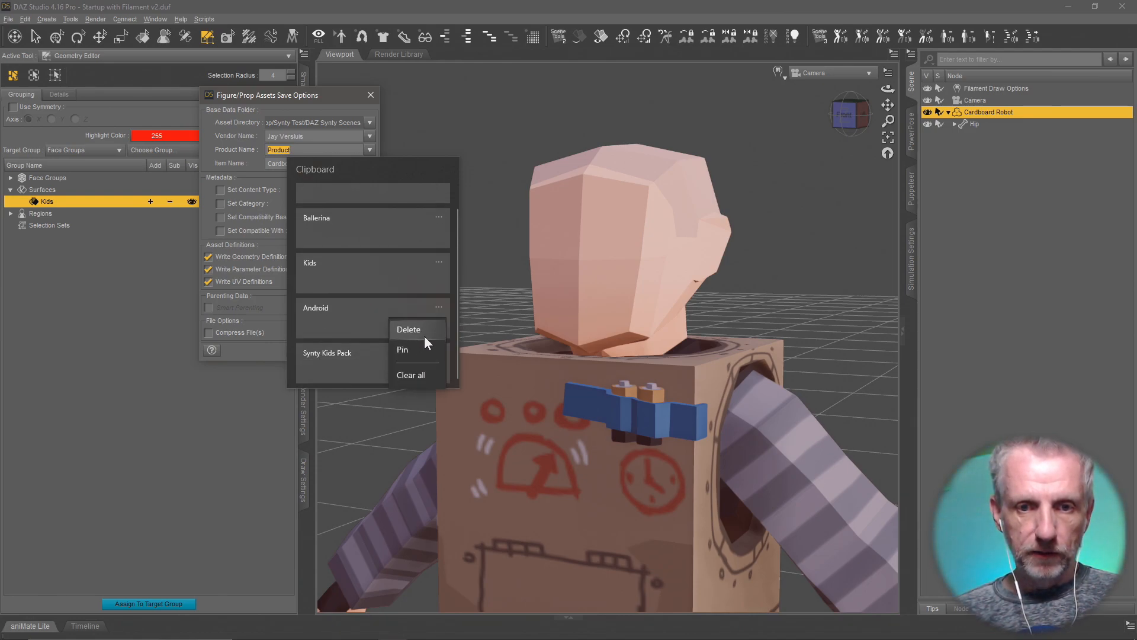
pyautogui.click(426, 327)
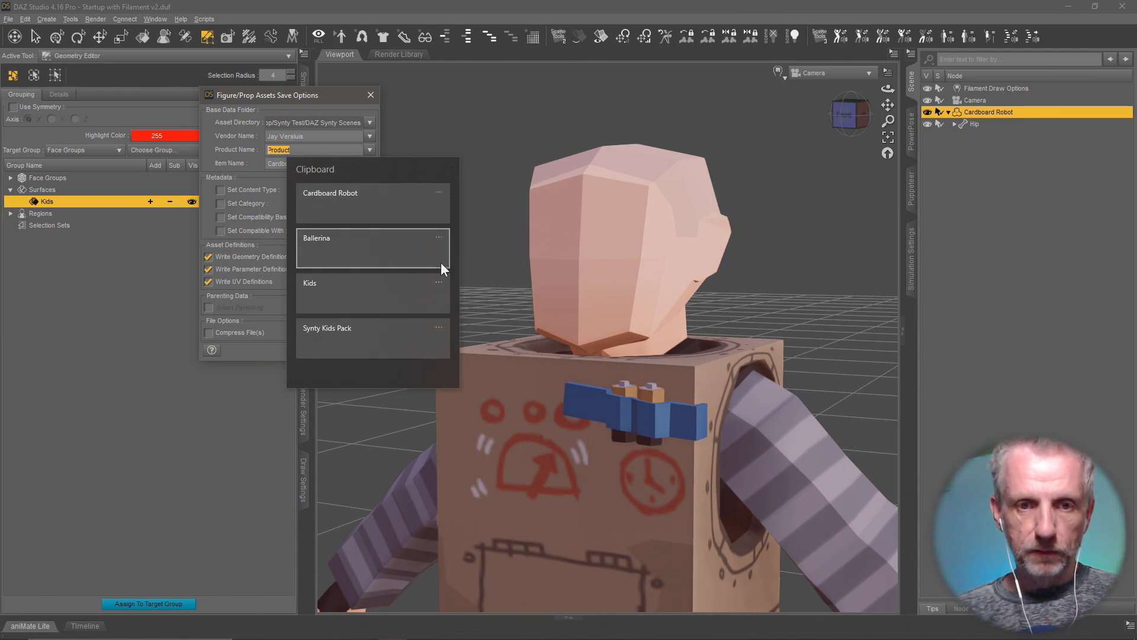
pyautogui.click(439, 237)
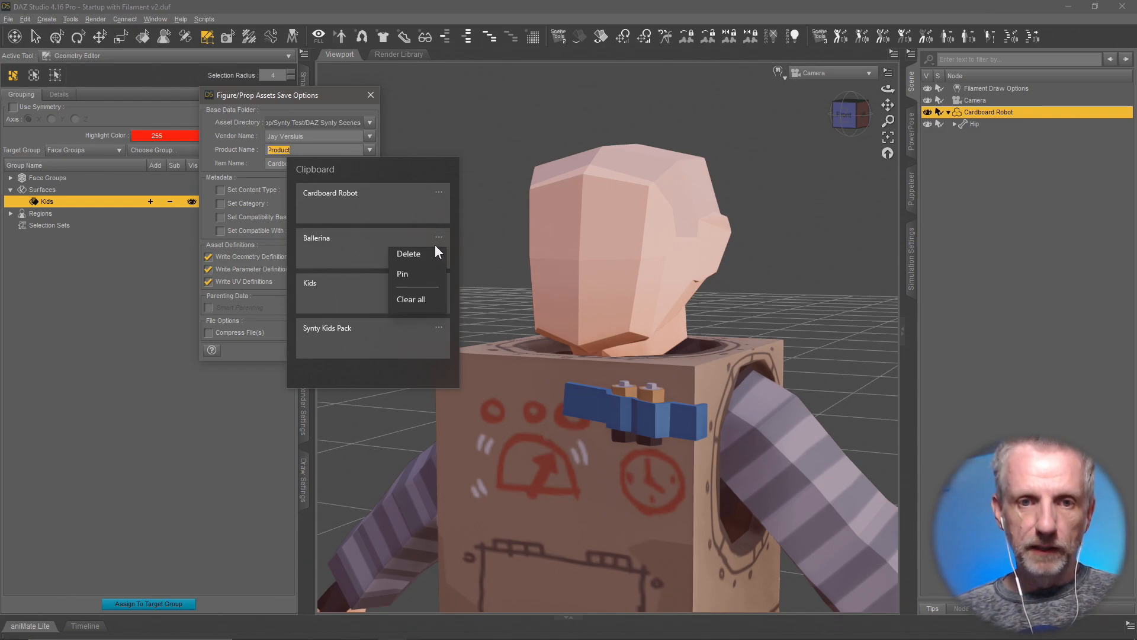
pyautogui.click(433, 258)
pyautogui.click(375, 291)
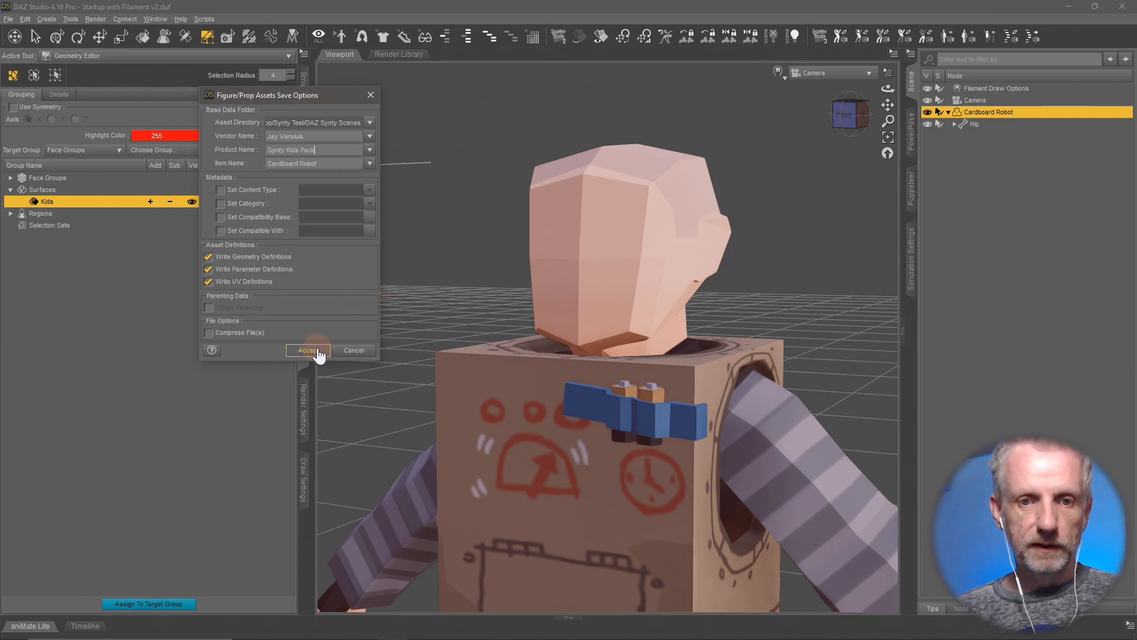
pyautogui.click(314, 349)
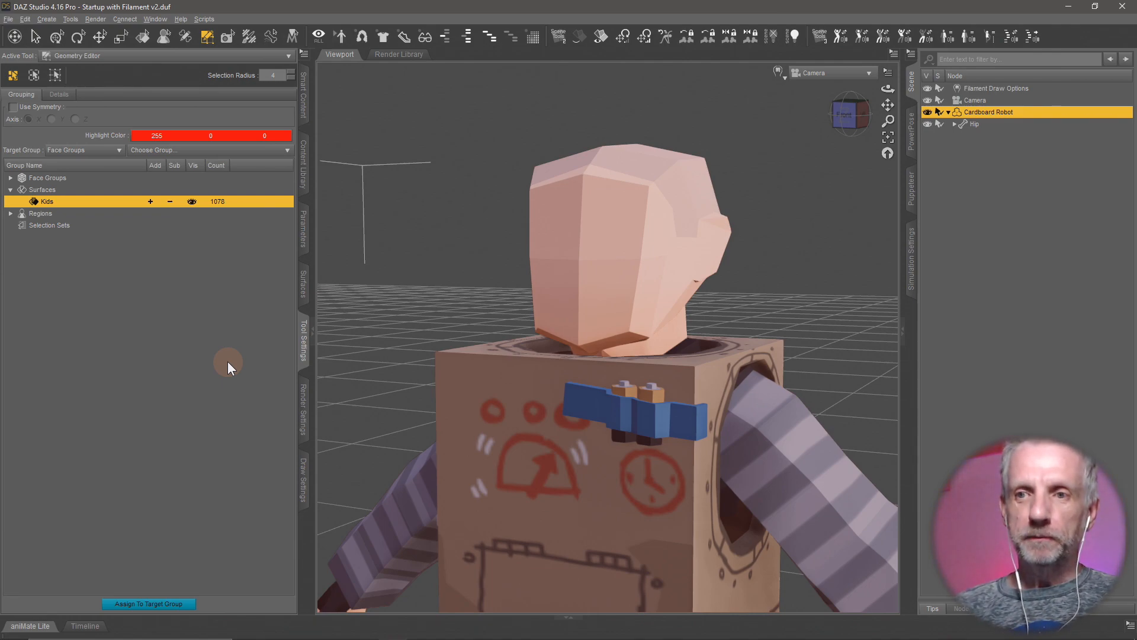
# - Delete the Cardboard Robot figure from the scene and load ! All Kids 01 from the Kids Pack in the content library
pyautogui.click(303, 162)
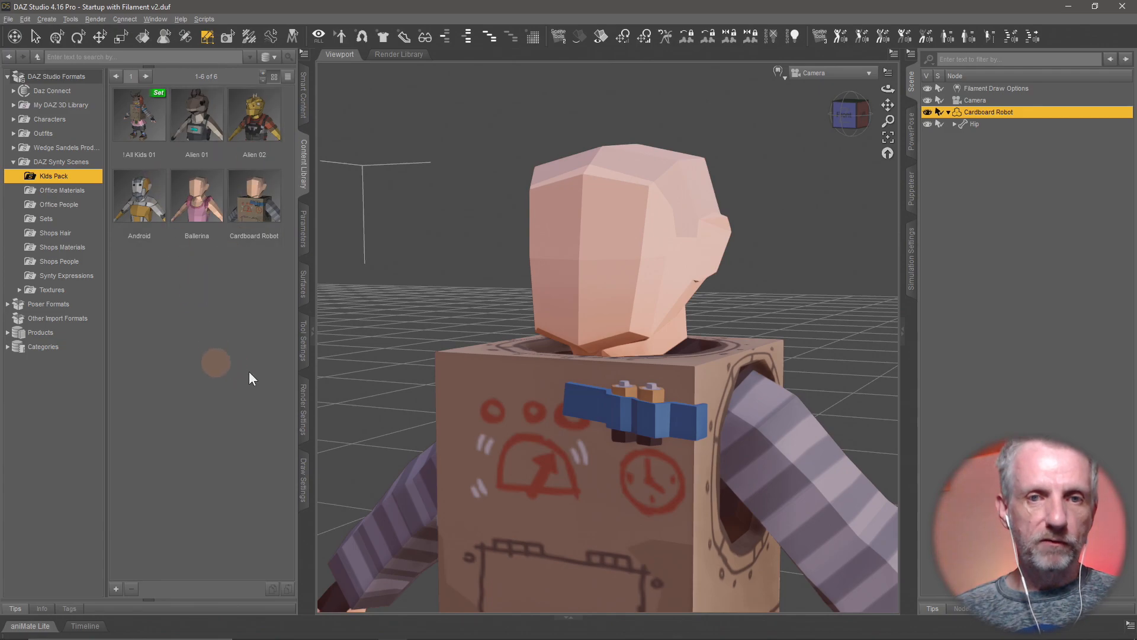
pyautogui.press('Delete')
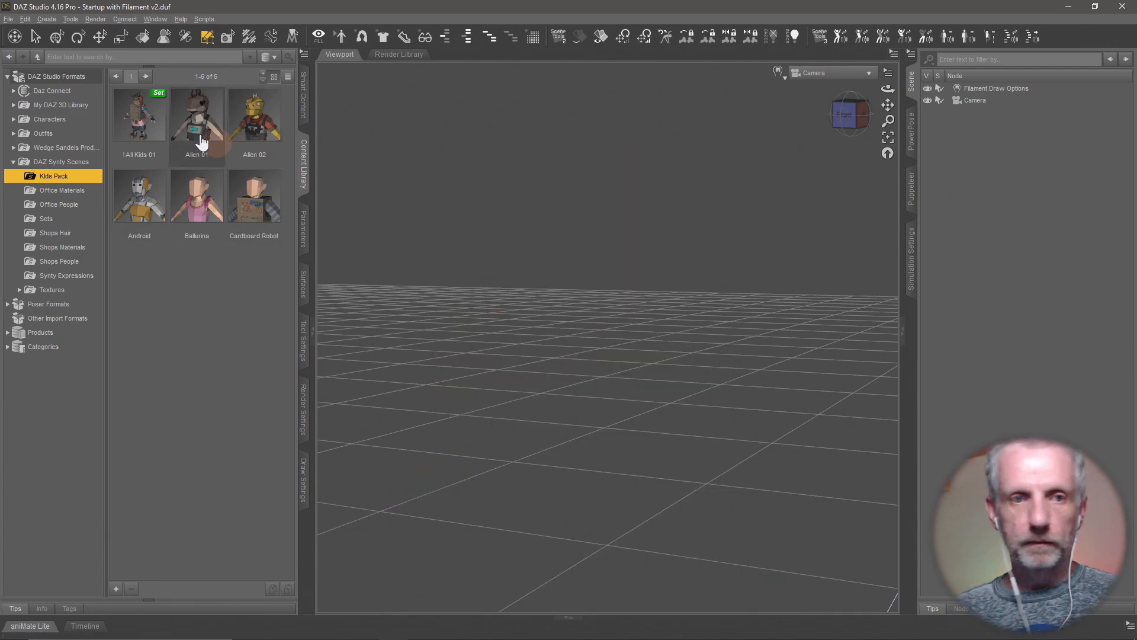
pyautogui.doubleClick(139, 115)
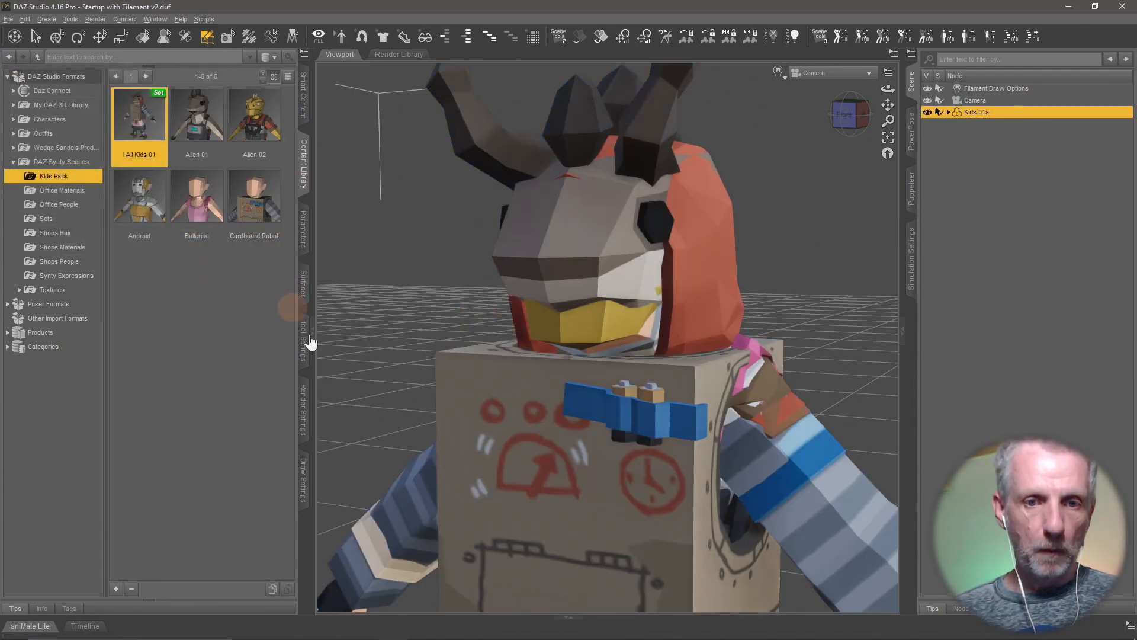
# - Select the polygons of surfaces lambert2.001 to lambert2.019, leaving out lambert2.006, and delete them from the Kids 01a figure
pyautogui.click(303, 341)
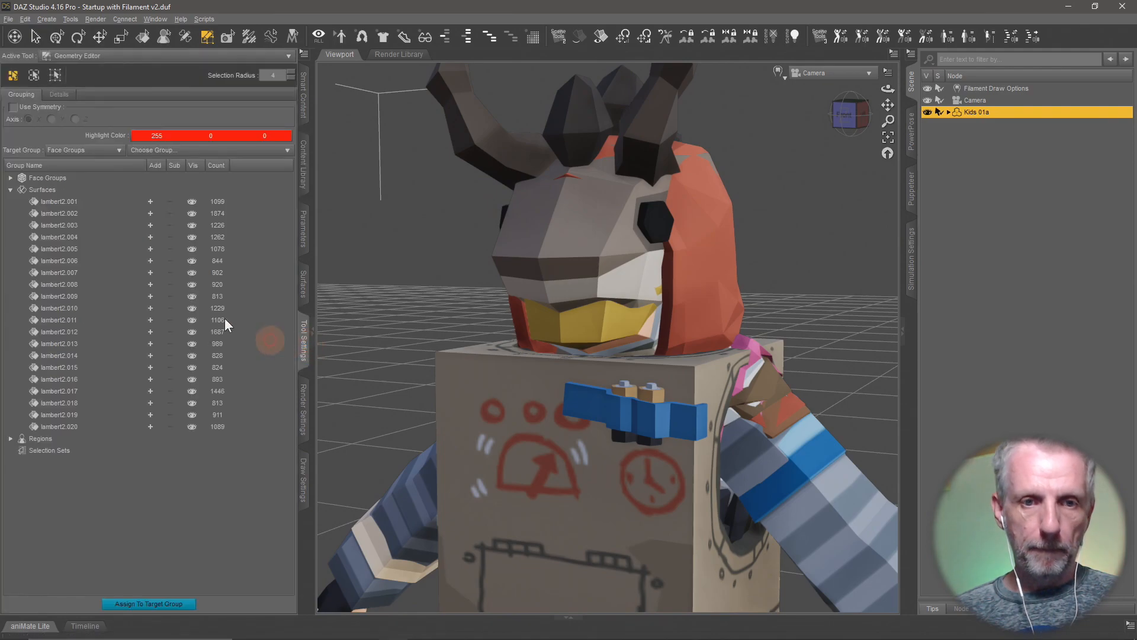
pyautogui.click(150, 201)
pyautogui.click(149, 213)
pyautogui.click(150, 225)
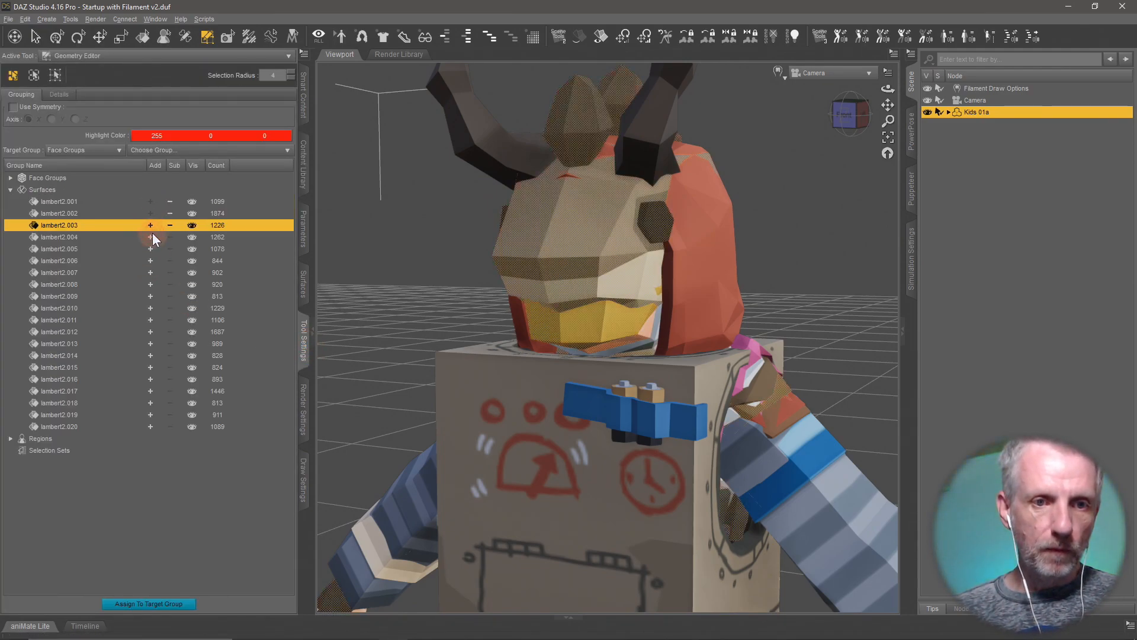
pyautogui.click(151, 235)
pyautogui.click(149, 247)
pyautogui.click(150, 271)
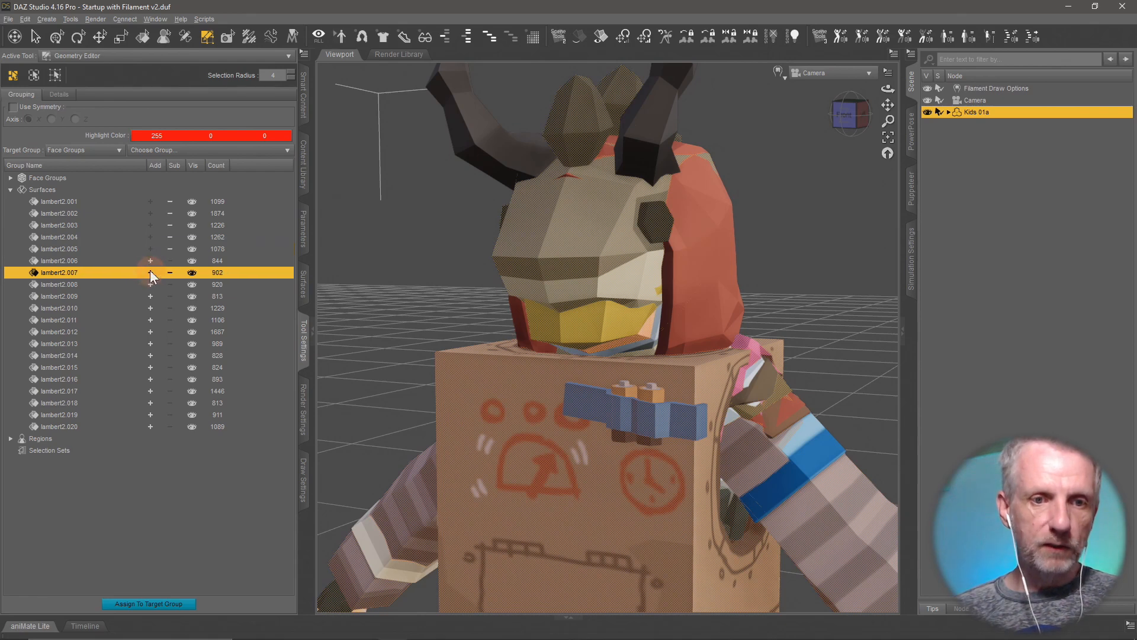
pyautogui.click(151, 284)
pyautogui.click(151, 296)
pyautogui.click(148, 308)
pyautogui.click(148, 320)
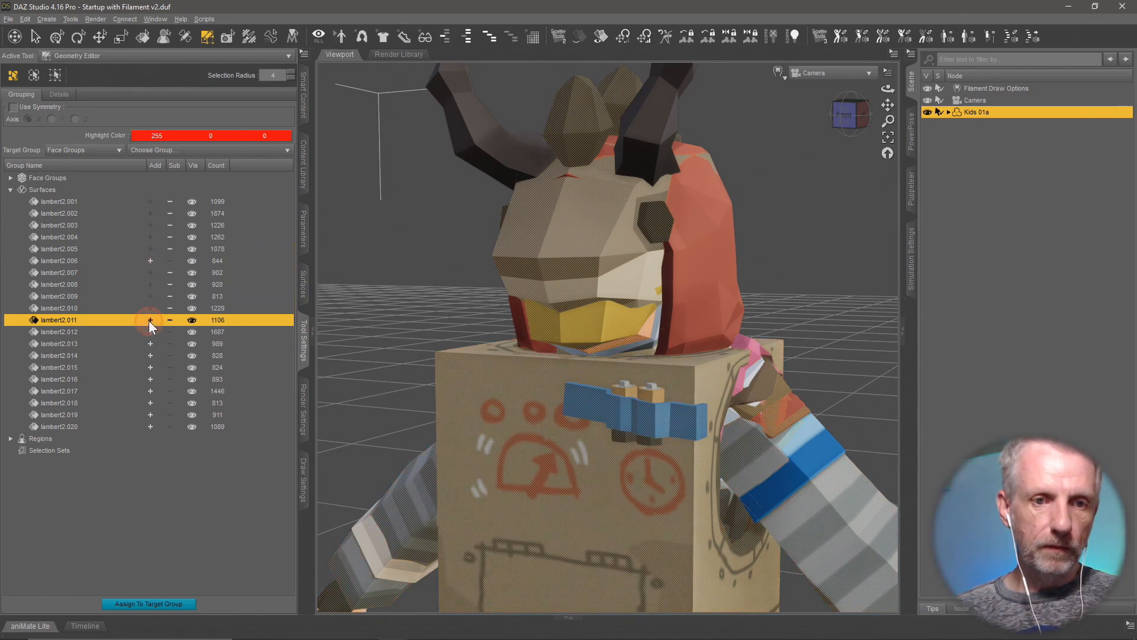
pyautogui.click(148, 333)
pyautogui.click(148, 345)
pyautogui.click(148, 356)
pyautogui.click(150, 367)
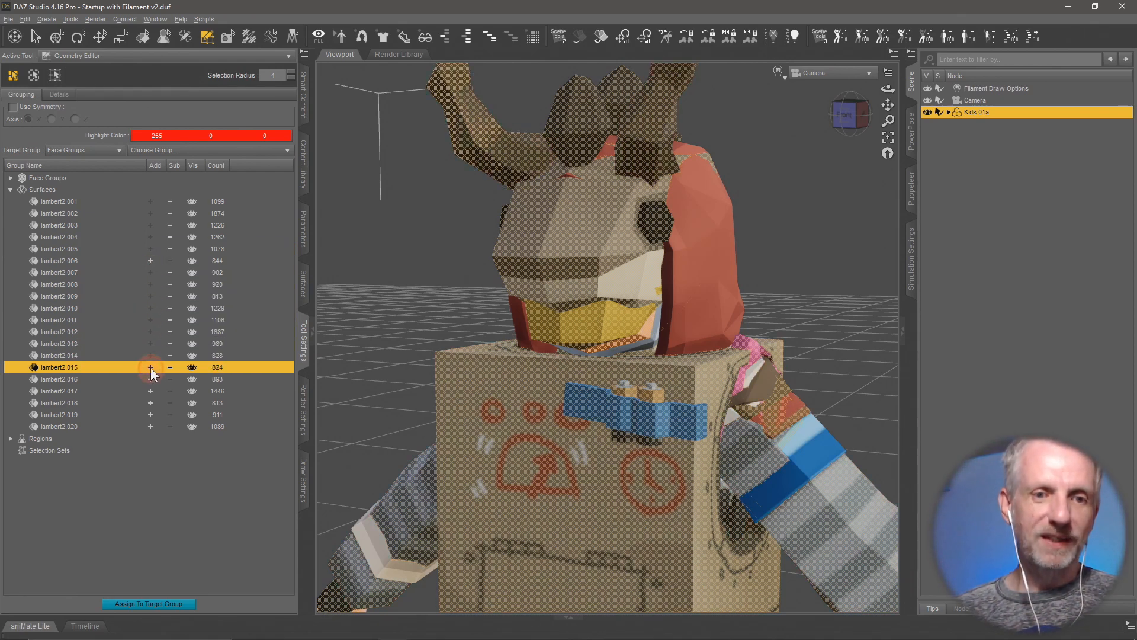
pyautogui.click(149, 379)
pyautogui.click(150, 391)
pyautogui.click(150, 403)
pyautogui.click(150, 415)
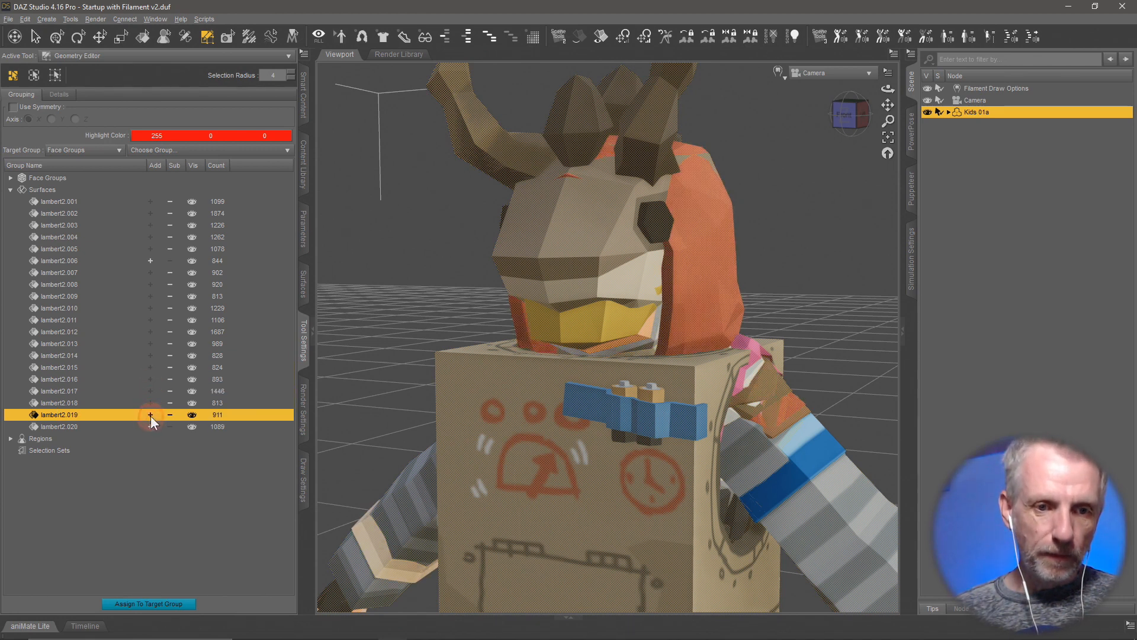
pyautogui.click(150, 427)
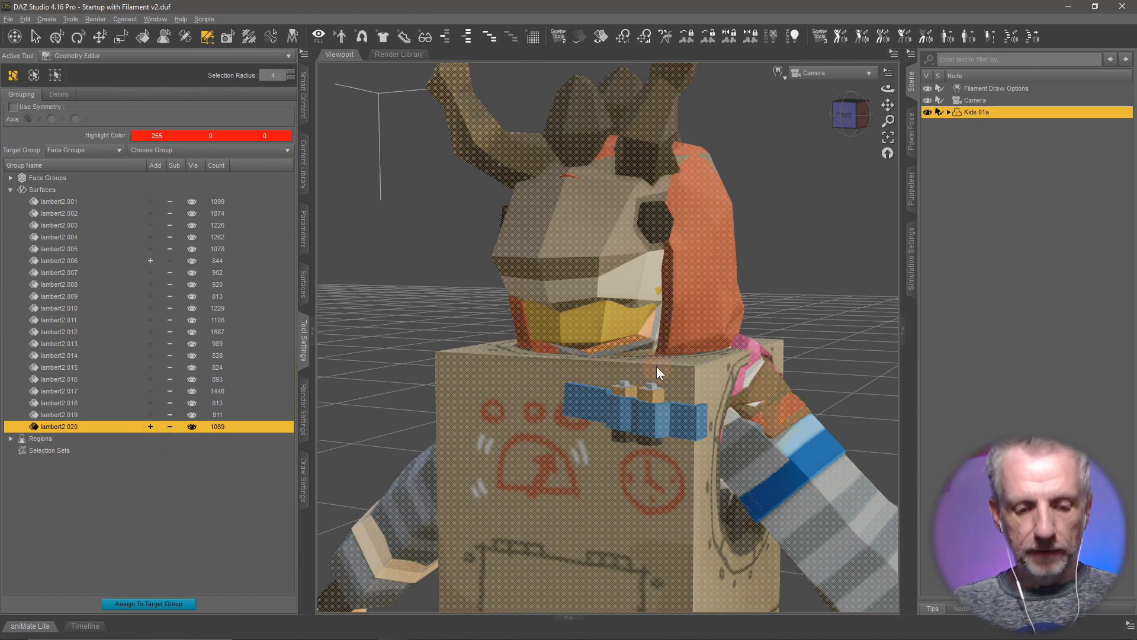
pyautogui.press('Delete')
pyautogui.click(544, 340)
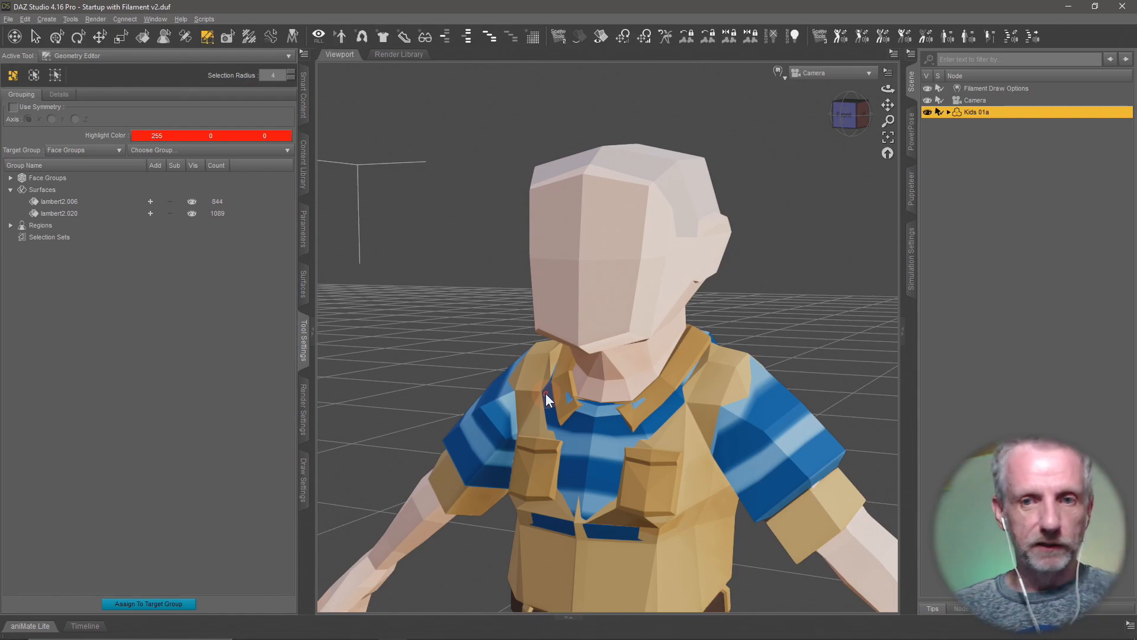
# - Delete the polygons of the surface lambert2.020 so that only lambert2.006 is left
pyautogui.click(152, 212)
pyautogui.press('Delete')
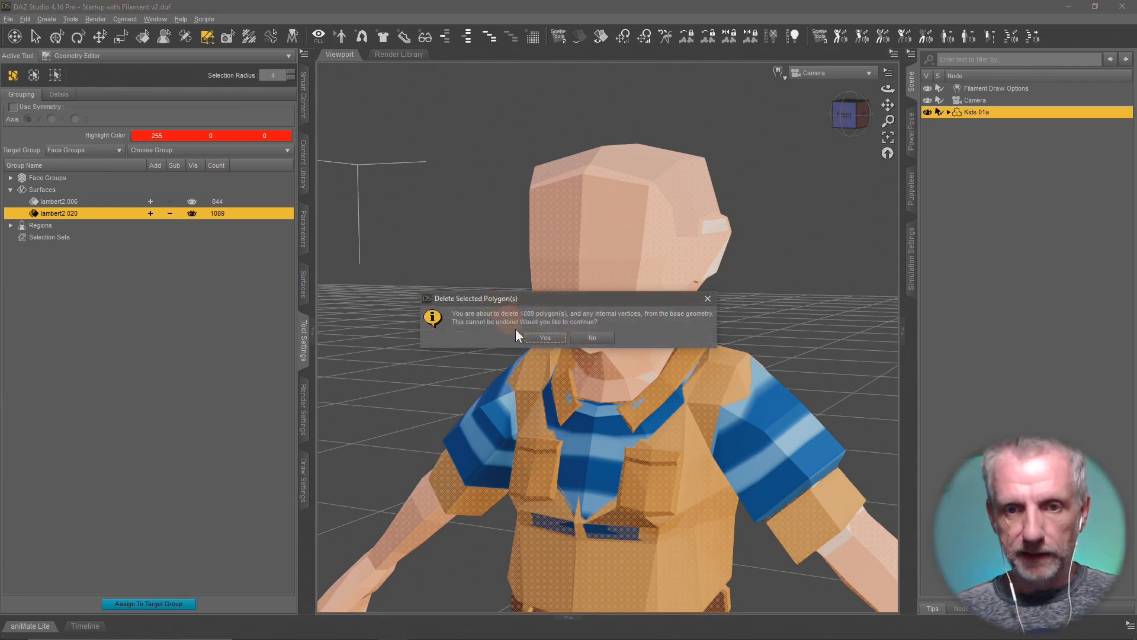
pyautogui.click(516, 329)
pyautogui.click(545, 340)
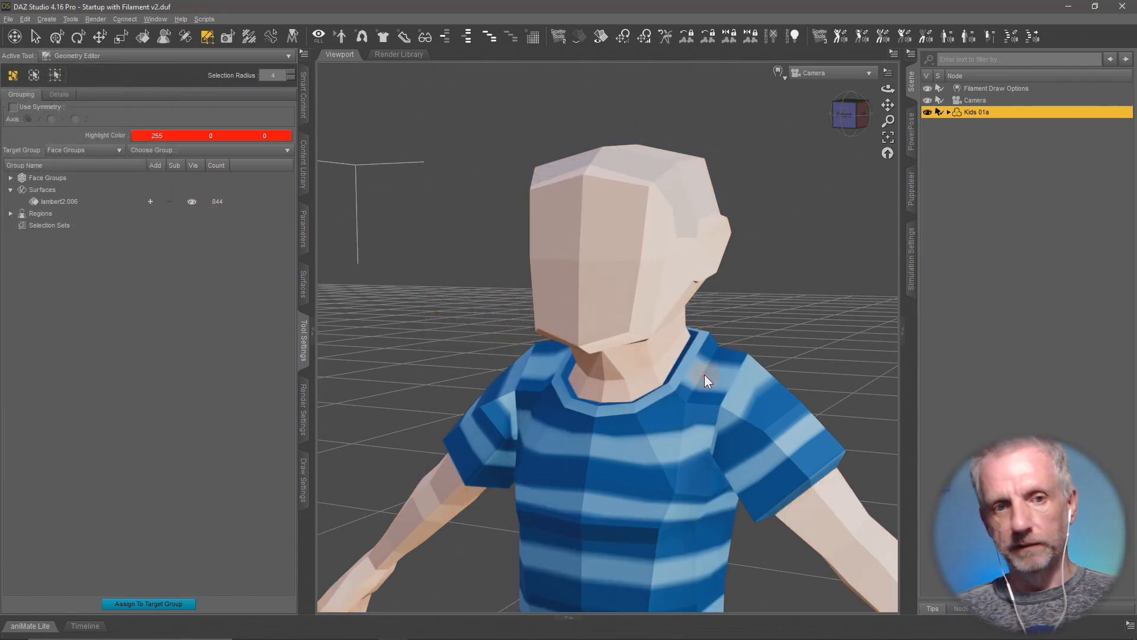
# - Show the character in Perspective View, then identify it in Blender by hiding SK_Chr_Kid_Cardboard_Robo and showing SK_Chr_Kid_CargoShorts_01
pyautogui.click(856, 73)
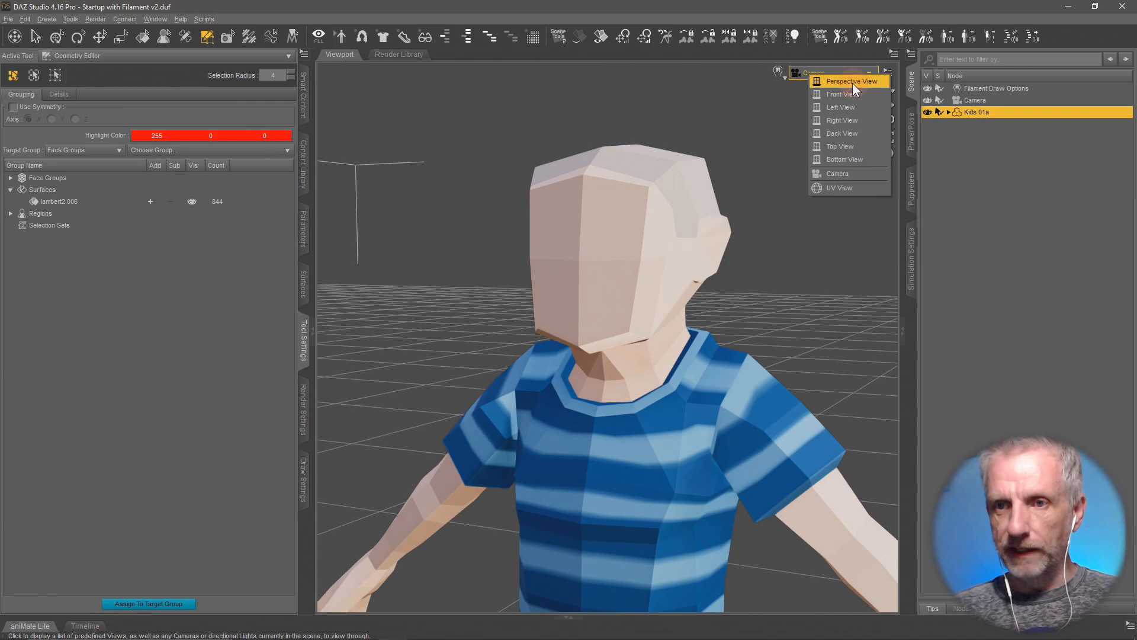
pyautogui.click(852, 83)
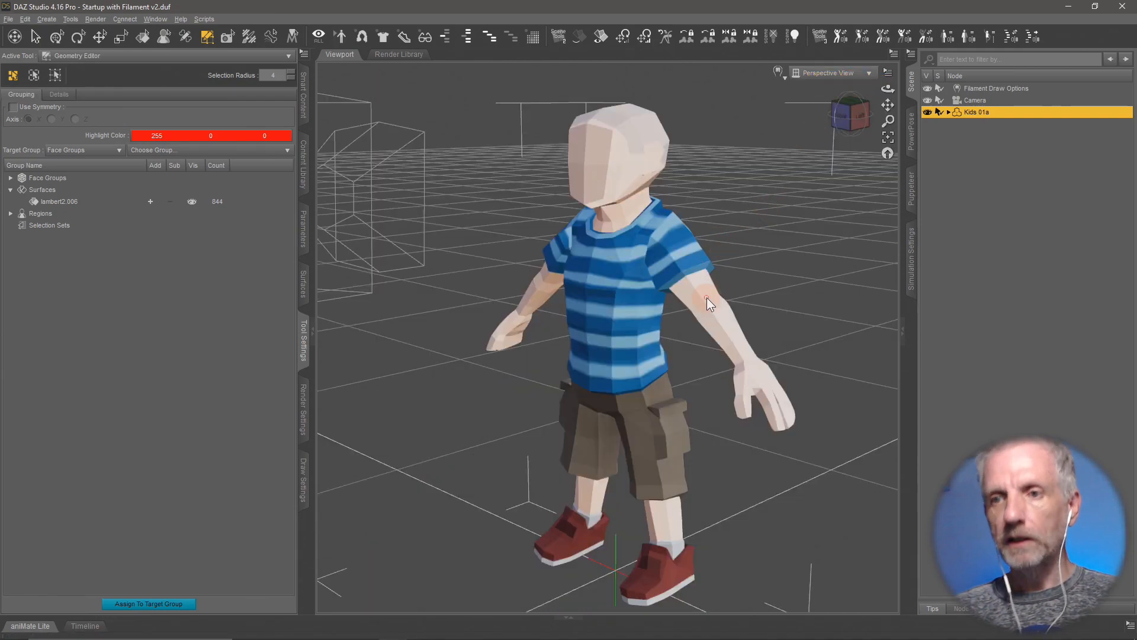
pyautogui.hotkey('alt', 'Tab')
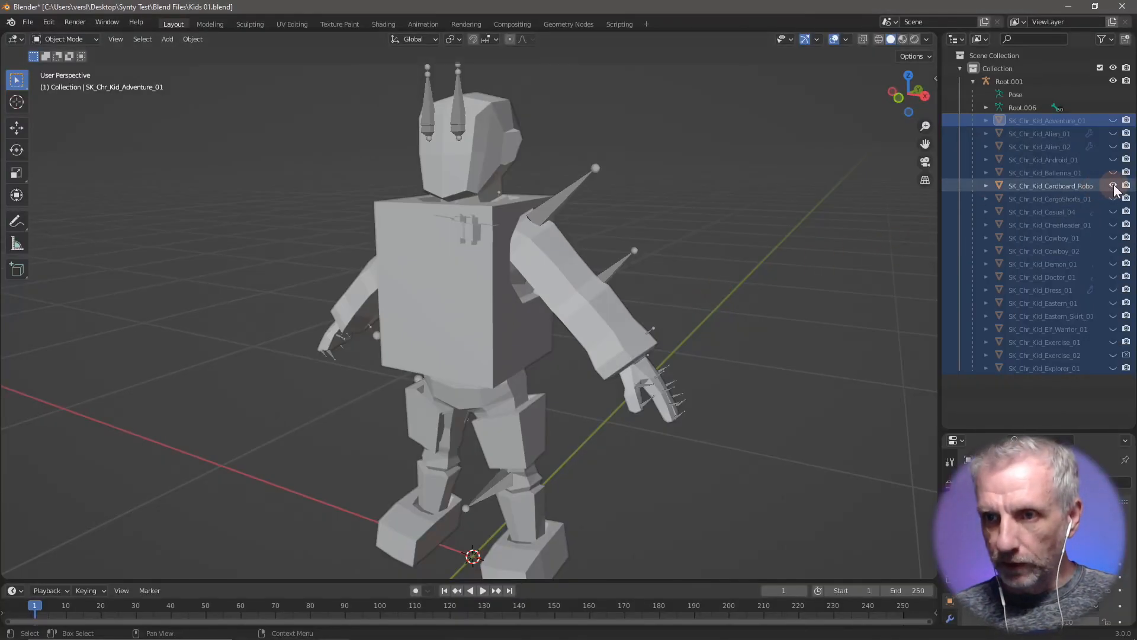
pyautogui.click(1113, 185)
pyautogui.click(1113, 198)
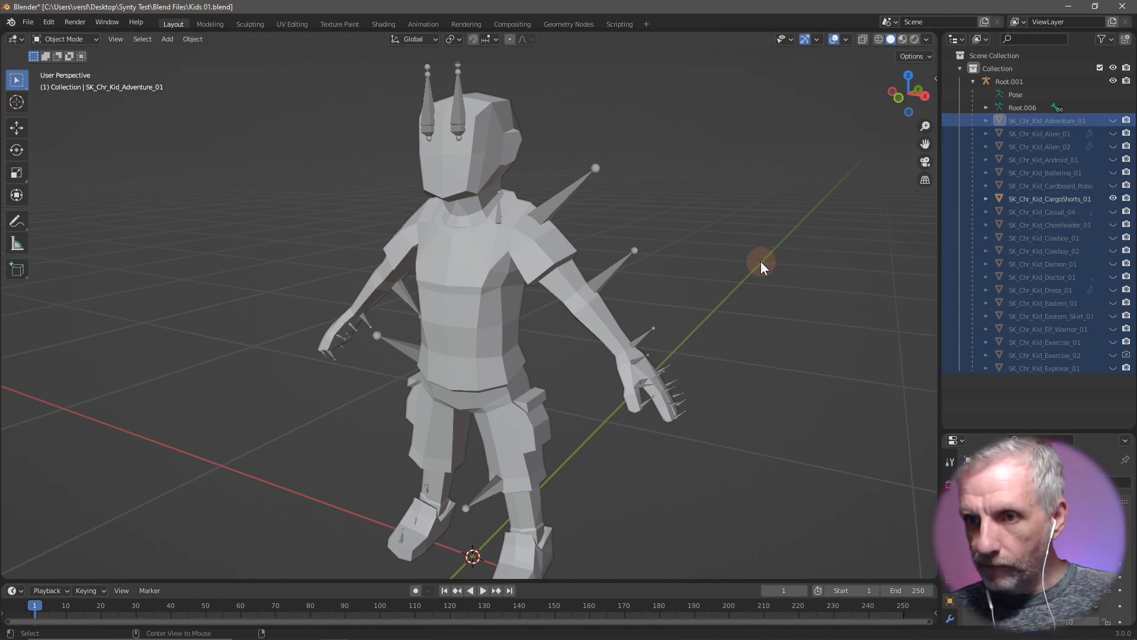
# - Switch back to DAZ Studio and rename the Kids 01a figure as Cargo Shorts
pyautogui.hotkey('alt', 'Tab')
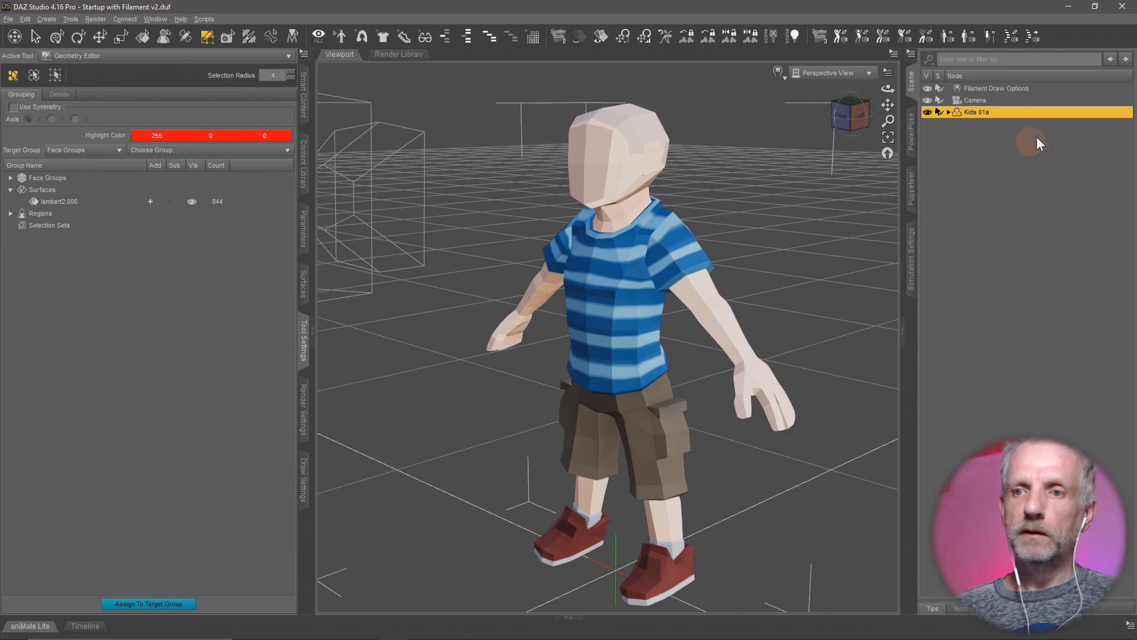
pyautogui.doubleClick(974, 112)
pyautogui.write('a')
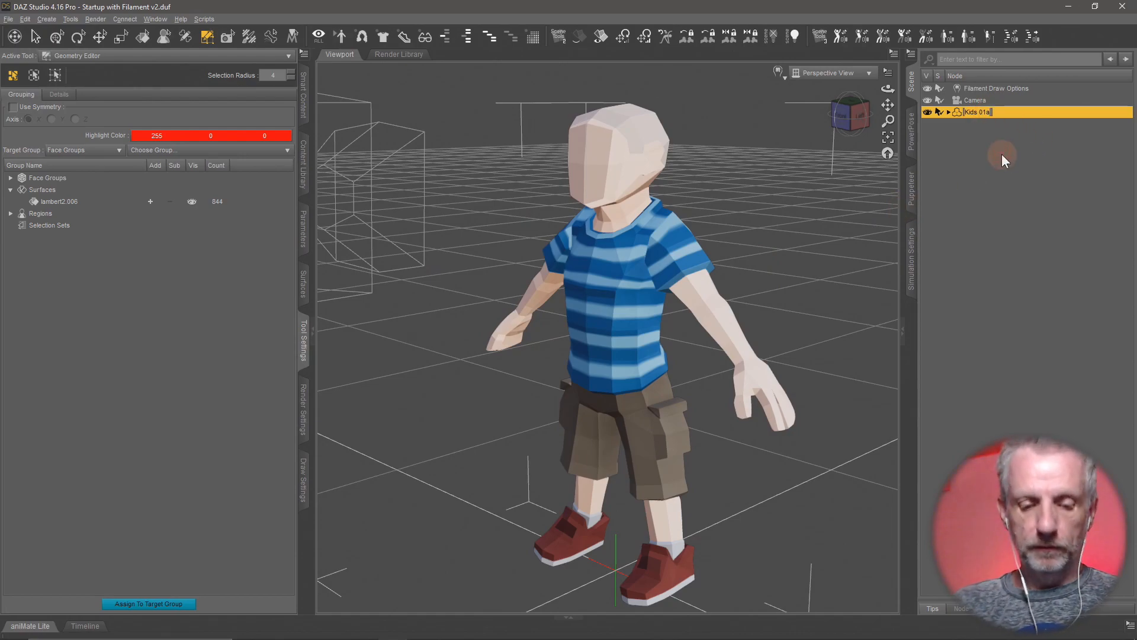
pyautogui.write('Cargo Shor')
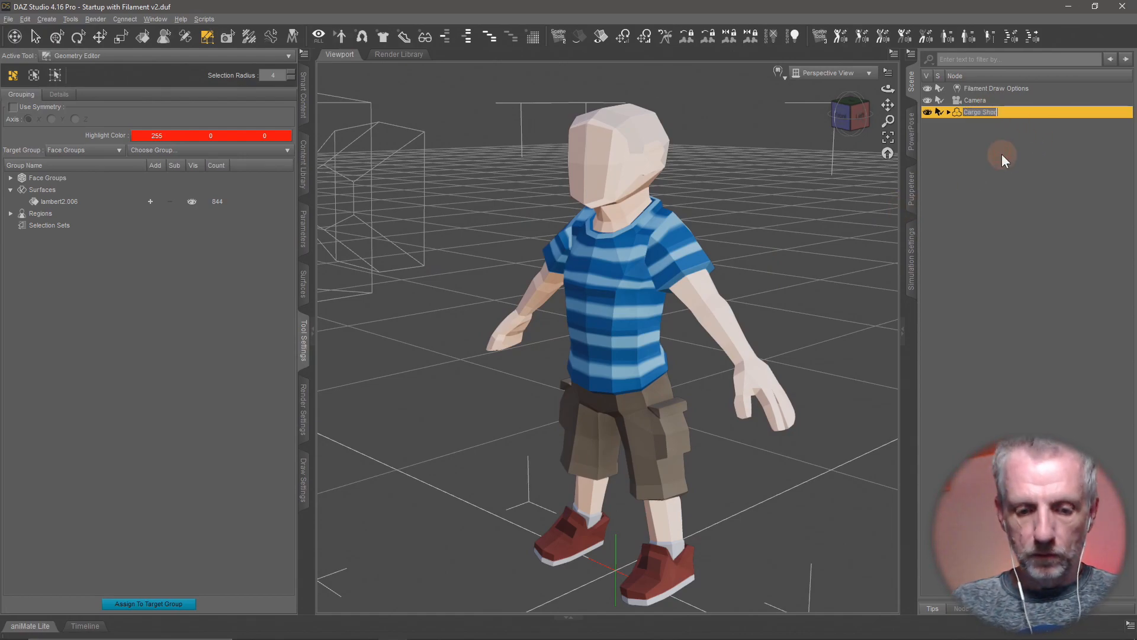
pyautogui.write('ts')
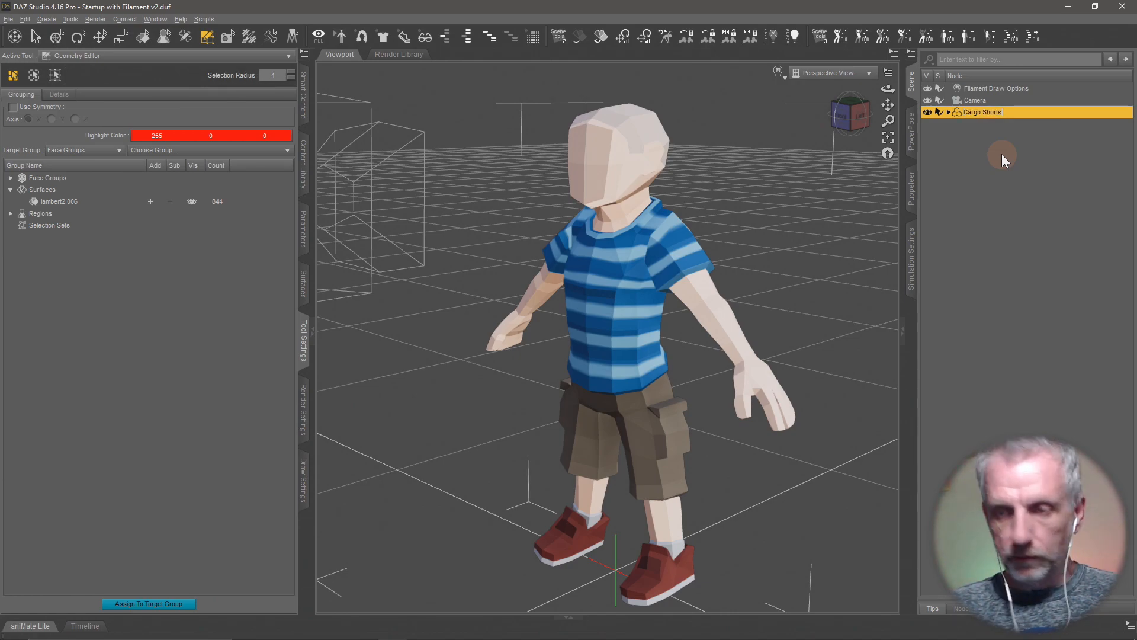
pyautogui.press('Return')
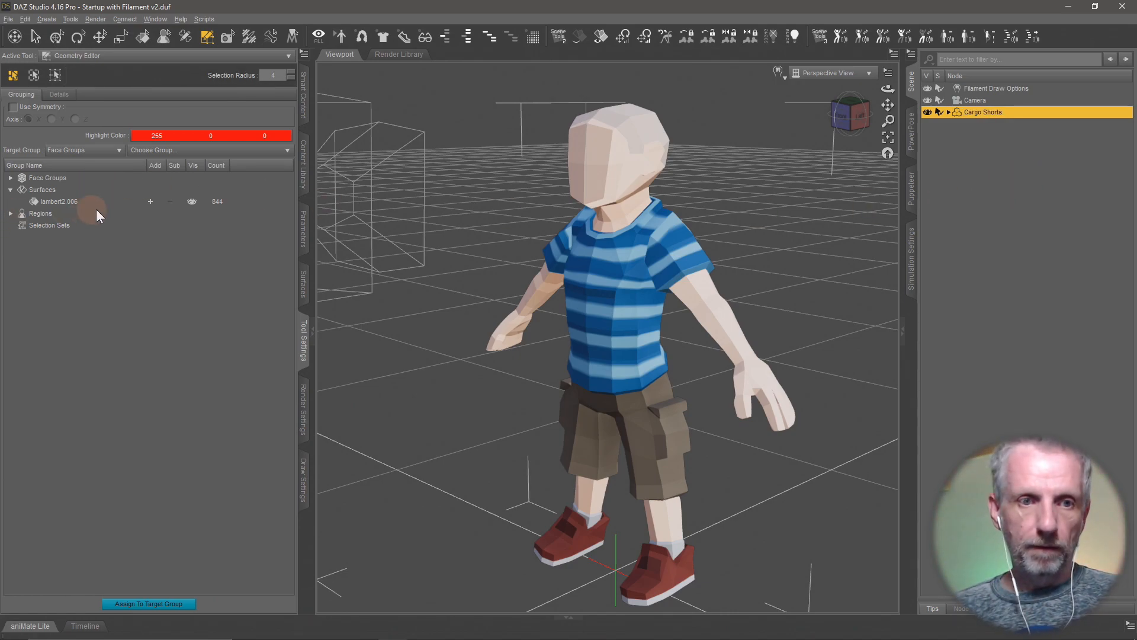
# - Rename the surface lambert2.006 of the Cargo Shorts figure as Kids
pyautogui.click(68, 201)
pyautogui.click(69, 201)
pyautogui.press('super+v')
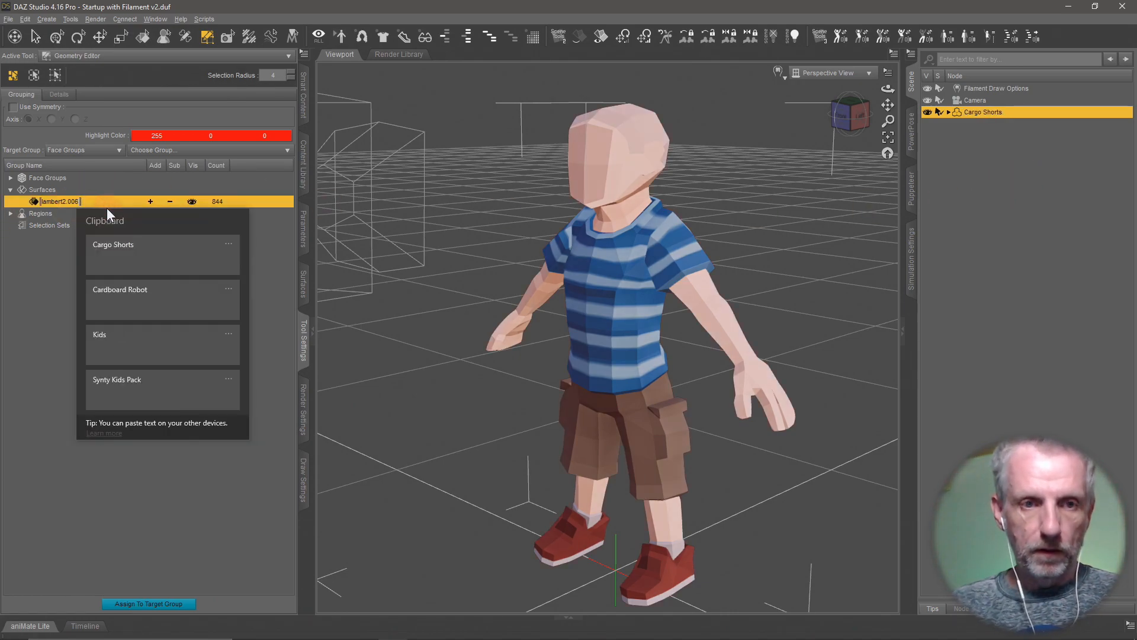
pyautogui.click(119, 341)
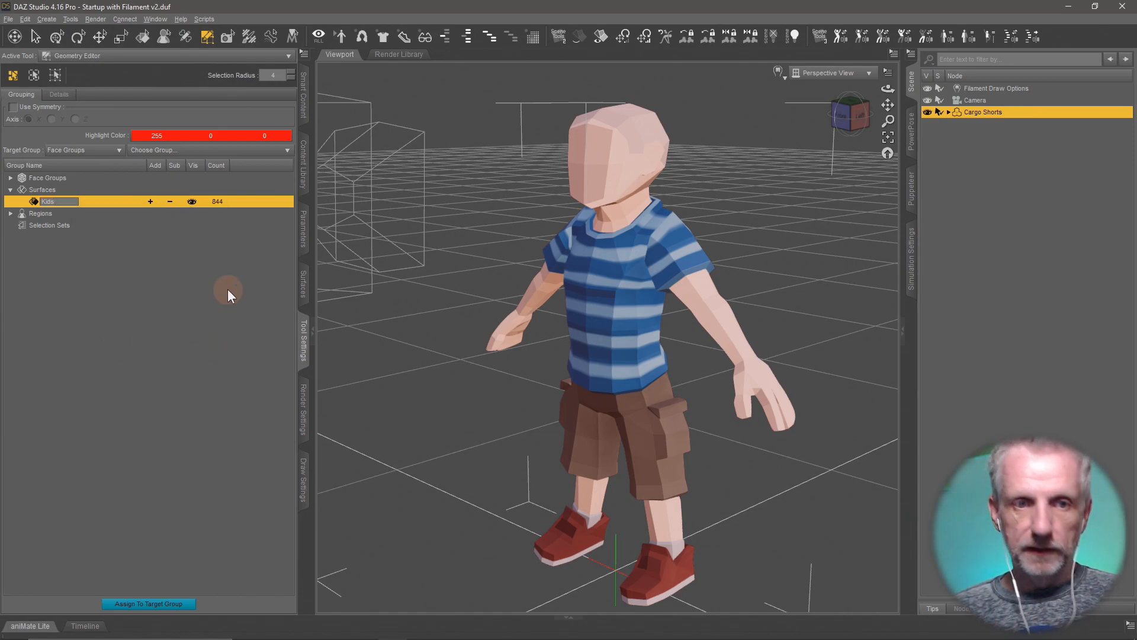
pyautogui.press('Return')
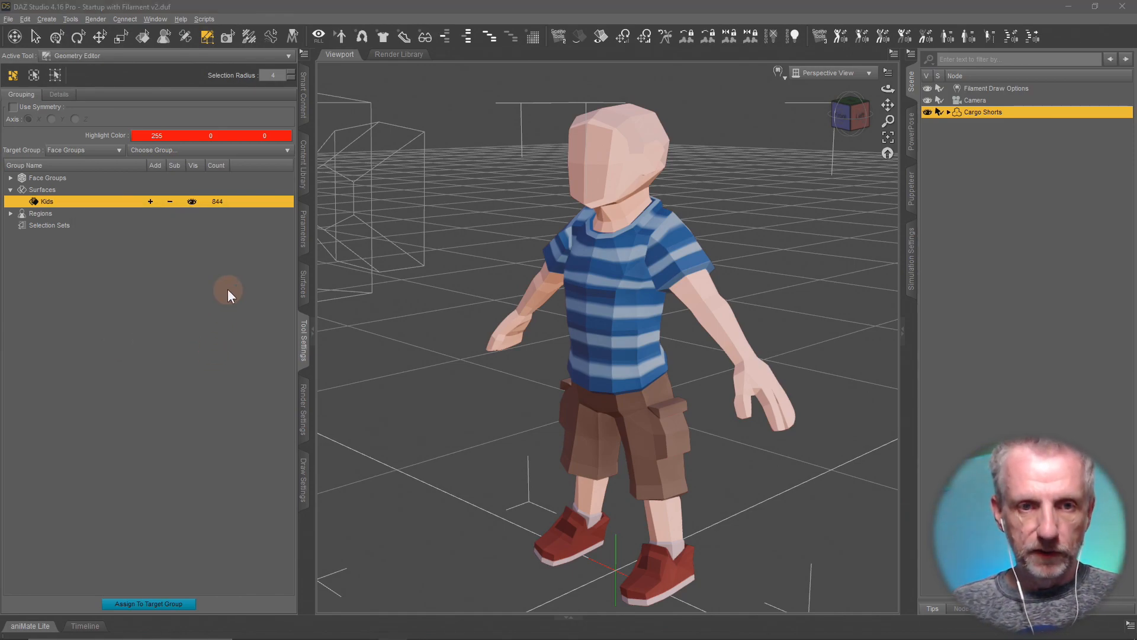
# - Save the figure as a Figure/Prop asset named Cargo Shorts in the Kids Pack folder, with the product name Synty Kids Pack
pyautogui.hotkey('ctrl', 'shift', 's')
pyautogui.press('super+v')
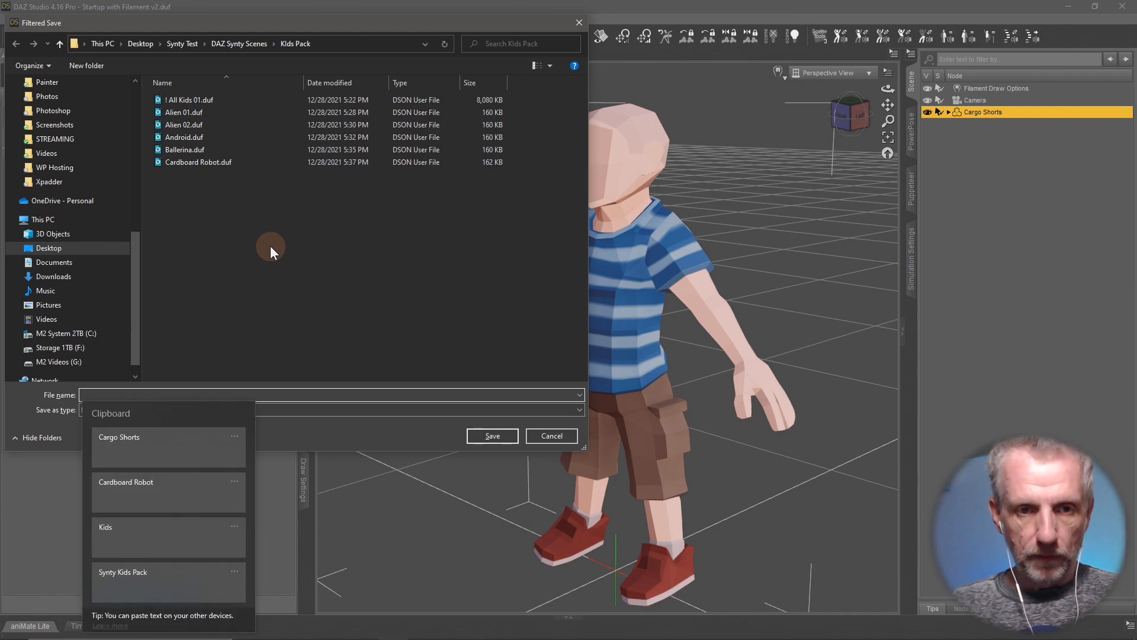
pyautogui.click(153, 450)
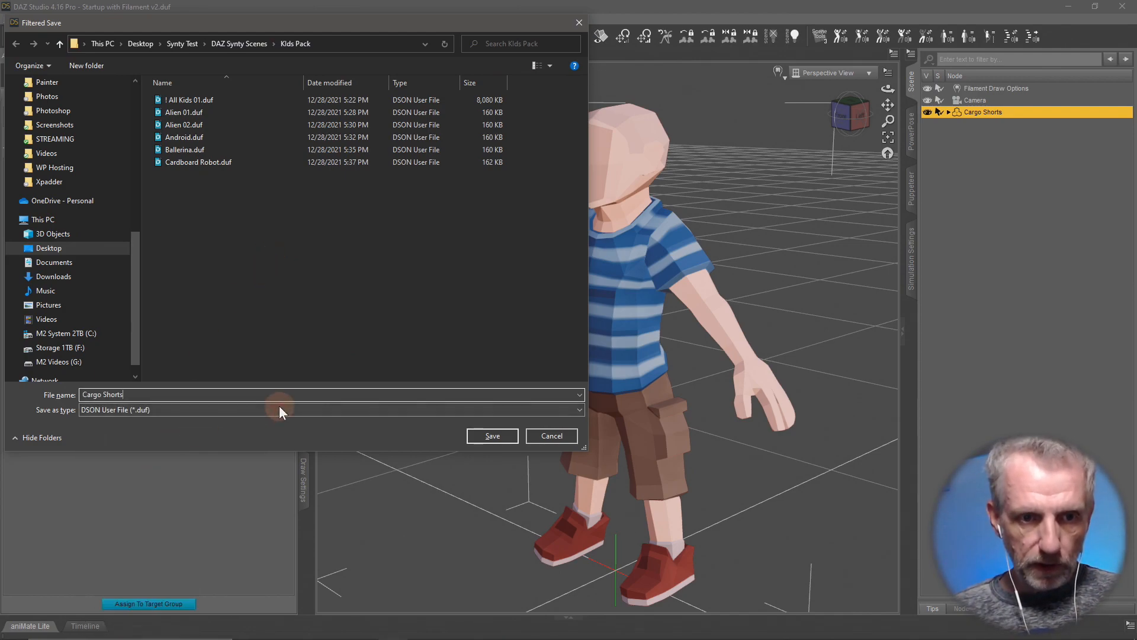
pyautogui.click(488, 435)
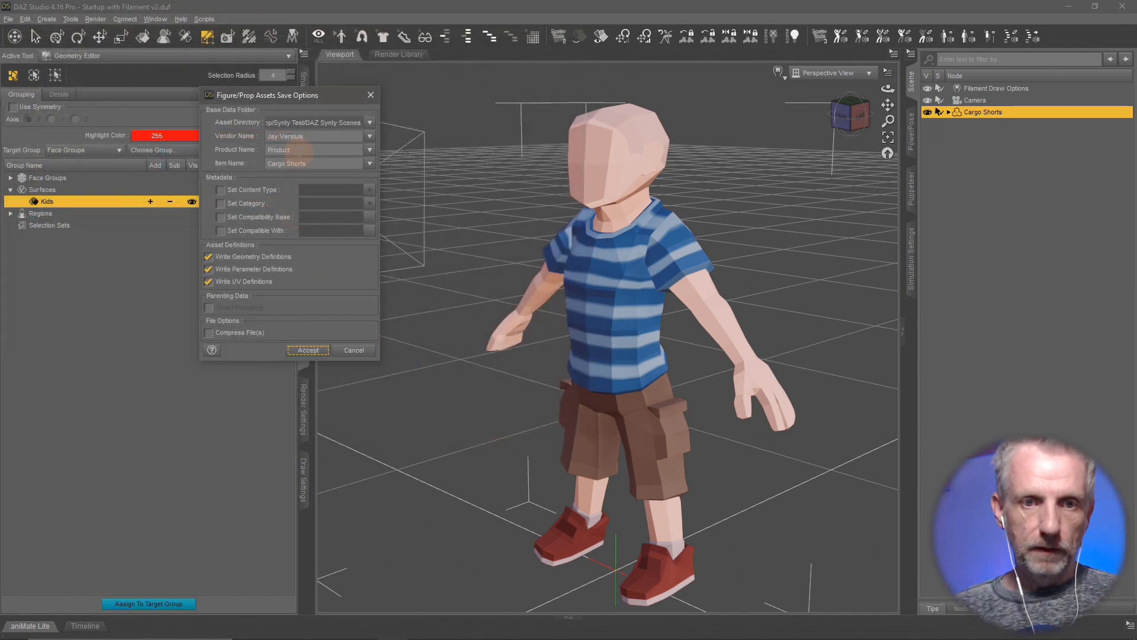
pyautogui.doubleClick(296, 150)
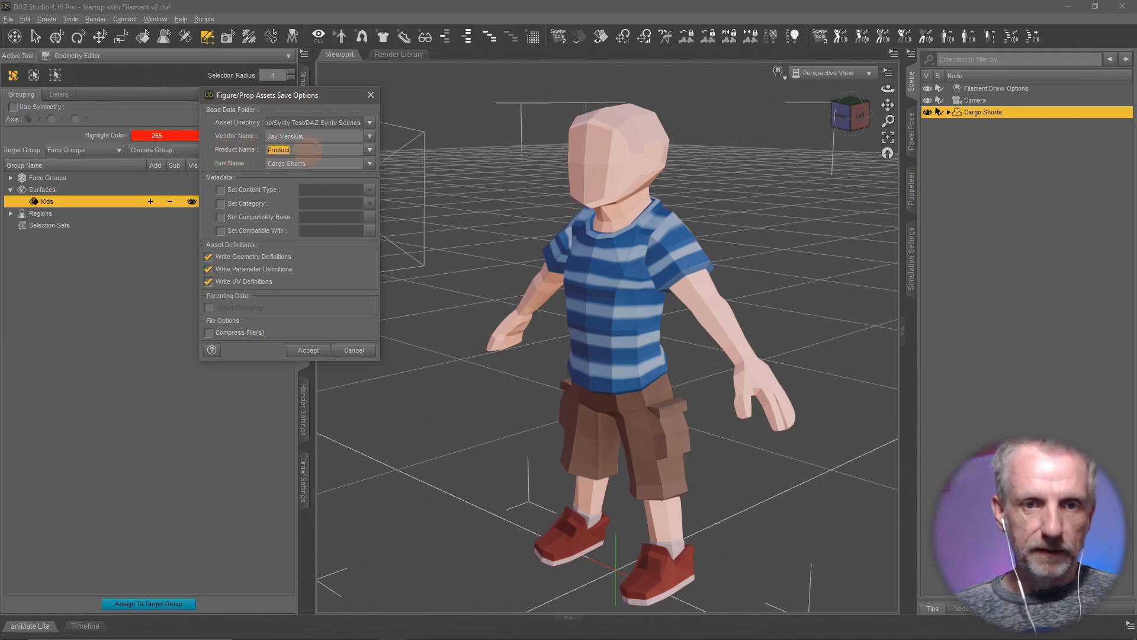
pyautogui.press('super+v')
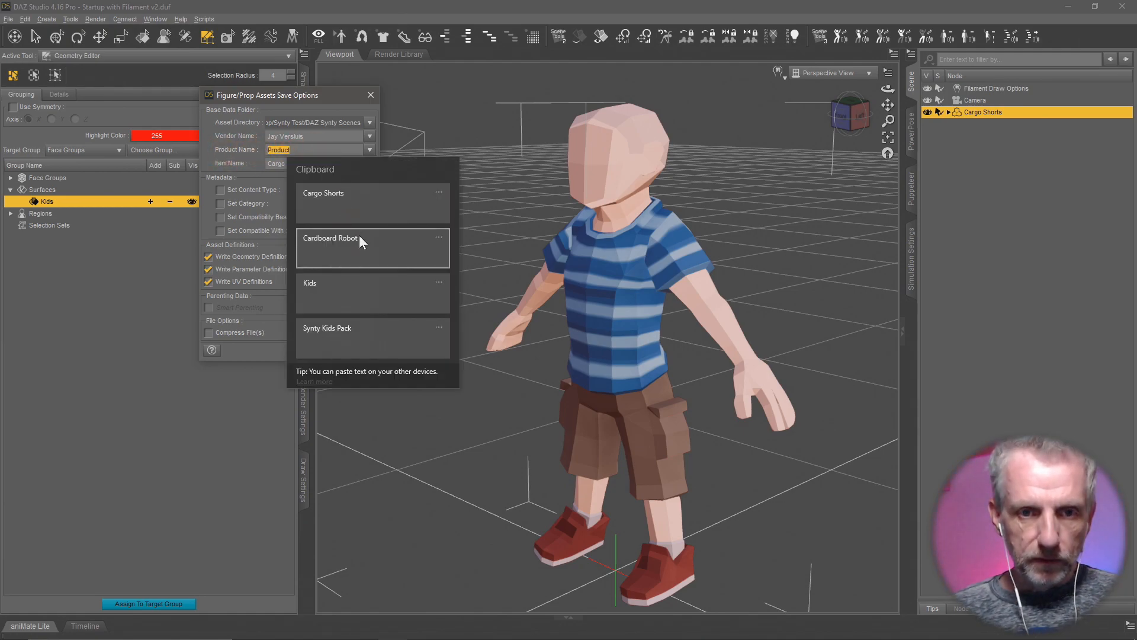
pyautogui.click(346, 328)
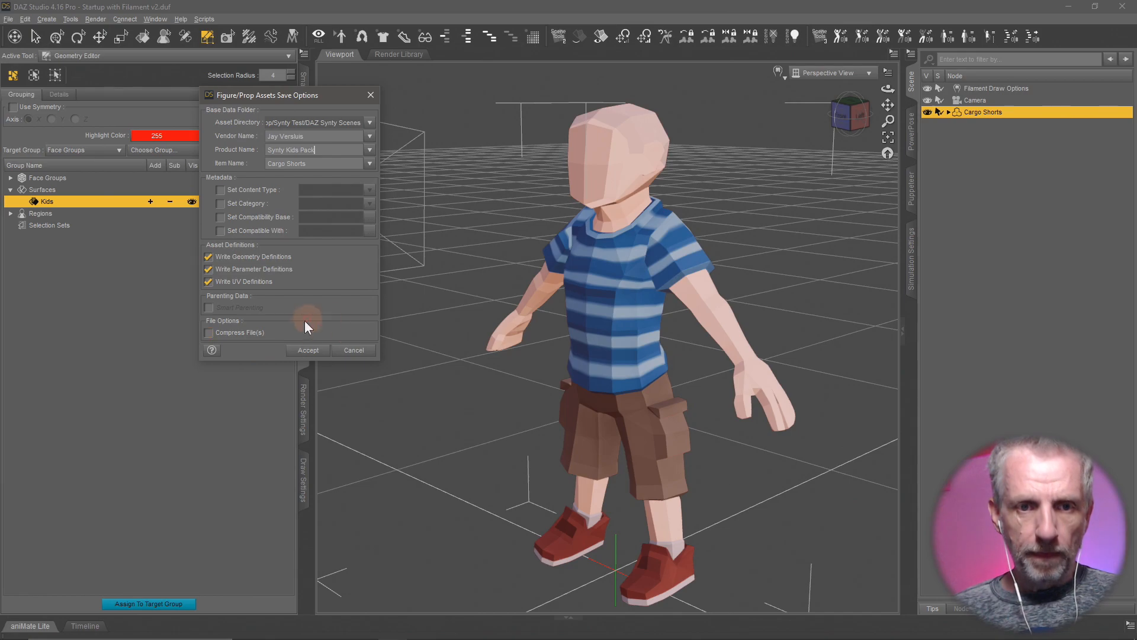
pyautogui.click(309, 350)
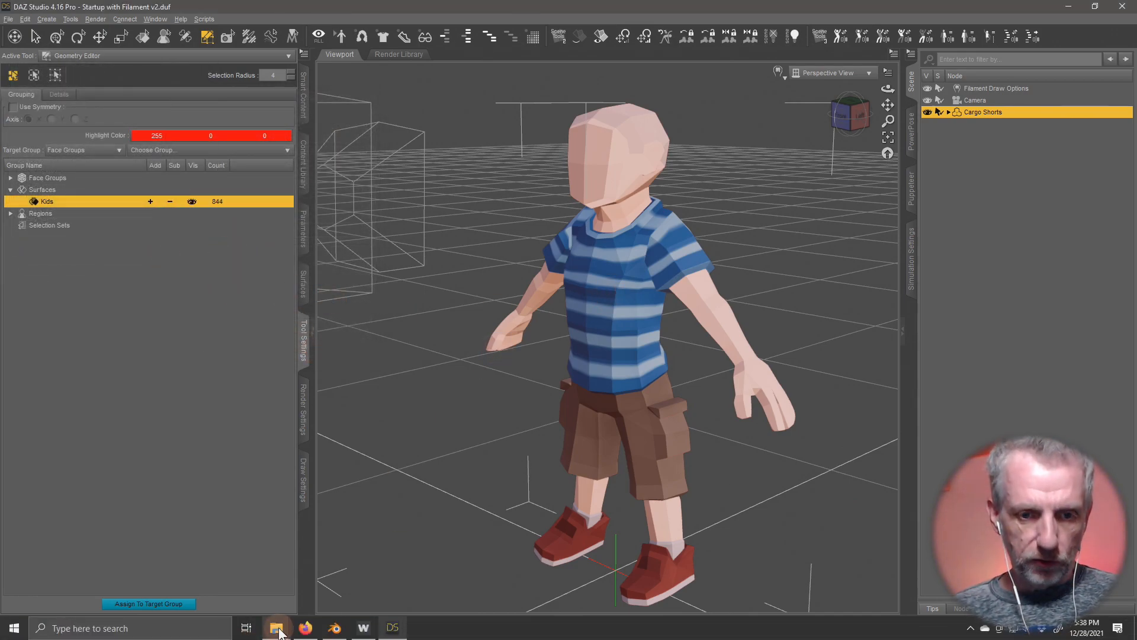
# - Switch to File Explorer and examine the Textures folder and the other asset folders inside DAZ Synty Scenes
pyautogui.moveTo(276, 627)
pyautogui.click(258, 567)
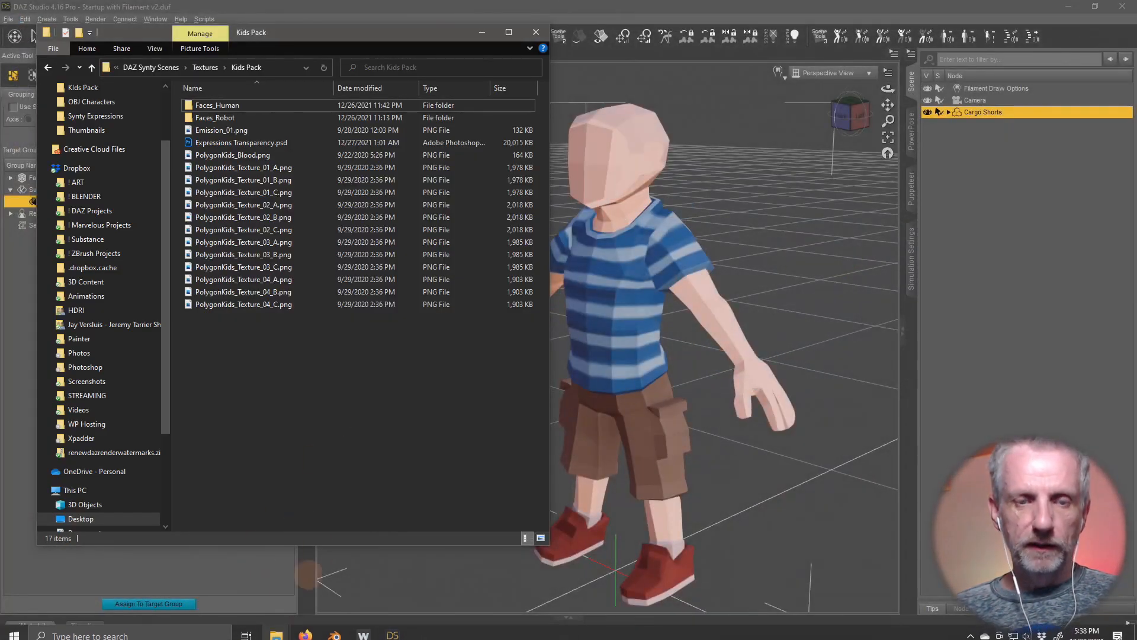
pyautogui.moveTo(276, 629)
pyautogui.click(340, 564)
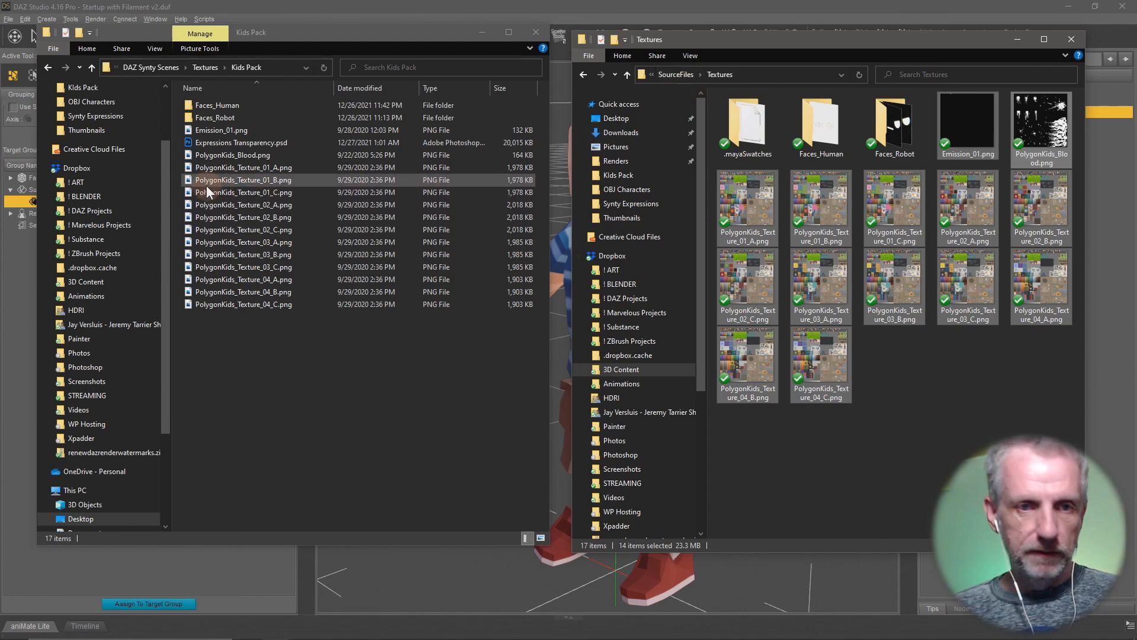
pyautogui.click(153, 68)
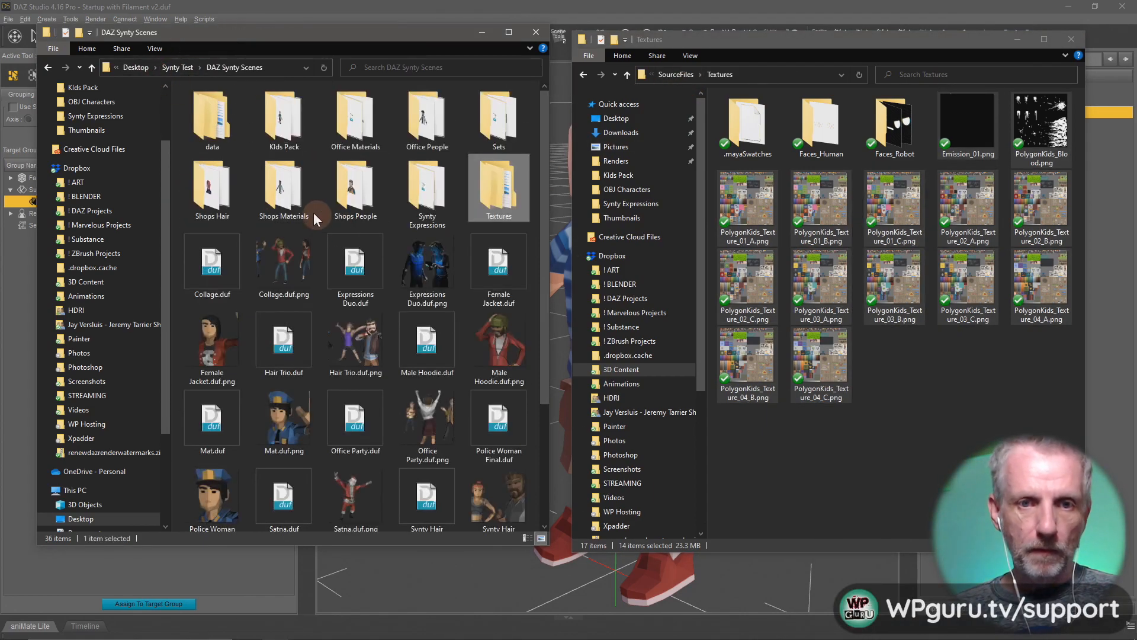
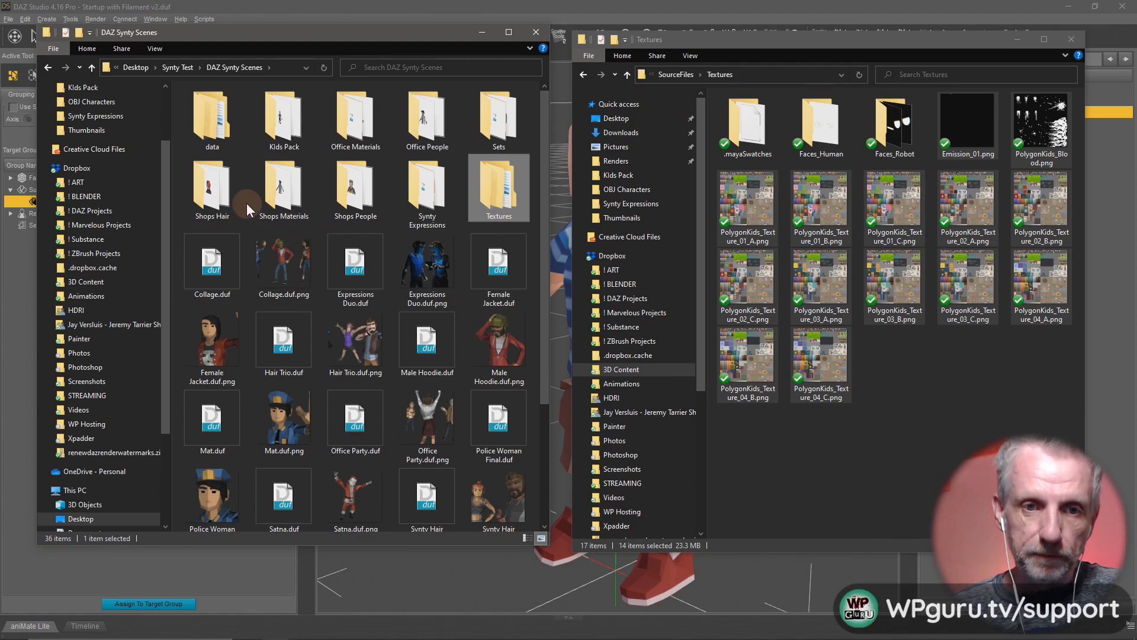
pyautogui.doubleClick(520, 190)
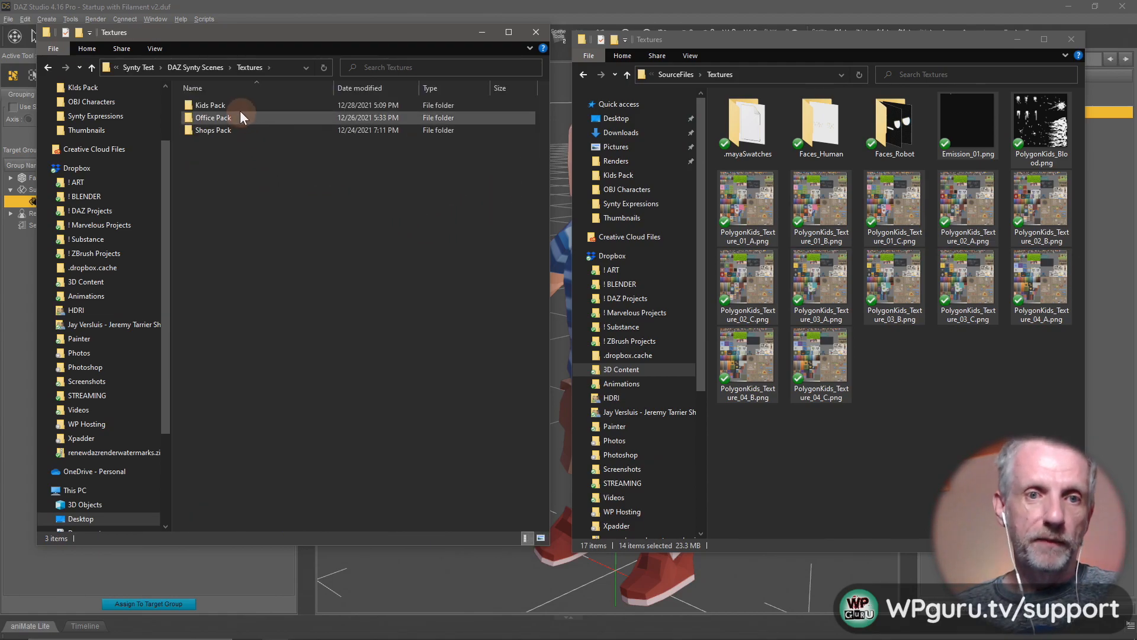
pyautogui.click(90, 68)
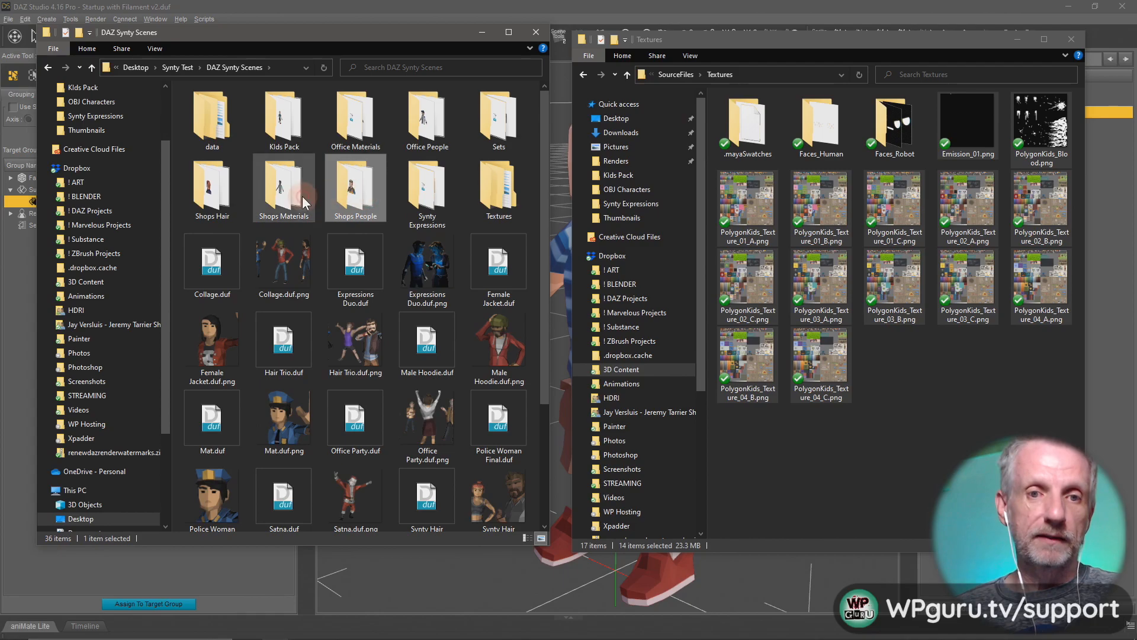
pyautogui.click(237, 192)
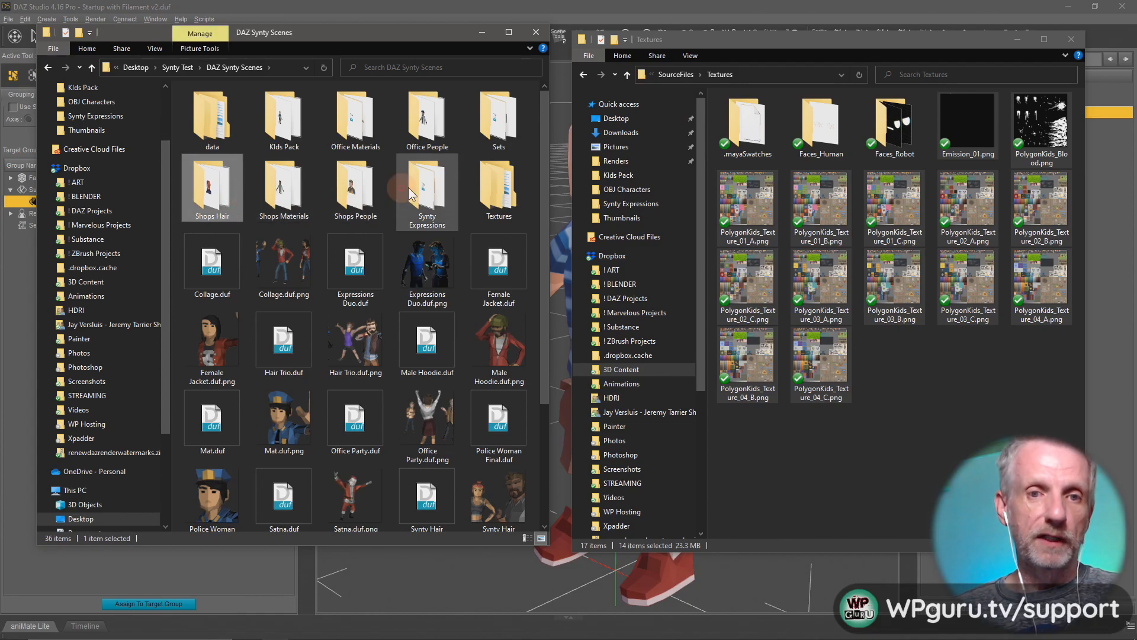
pyautogui.click(223, 125)
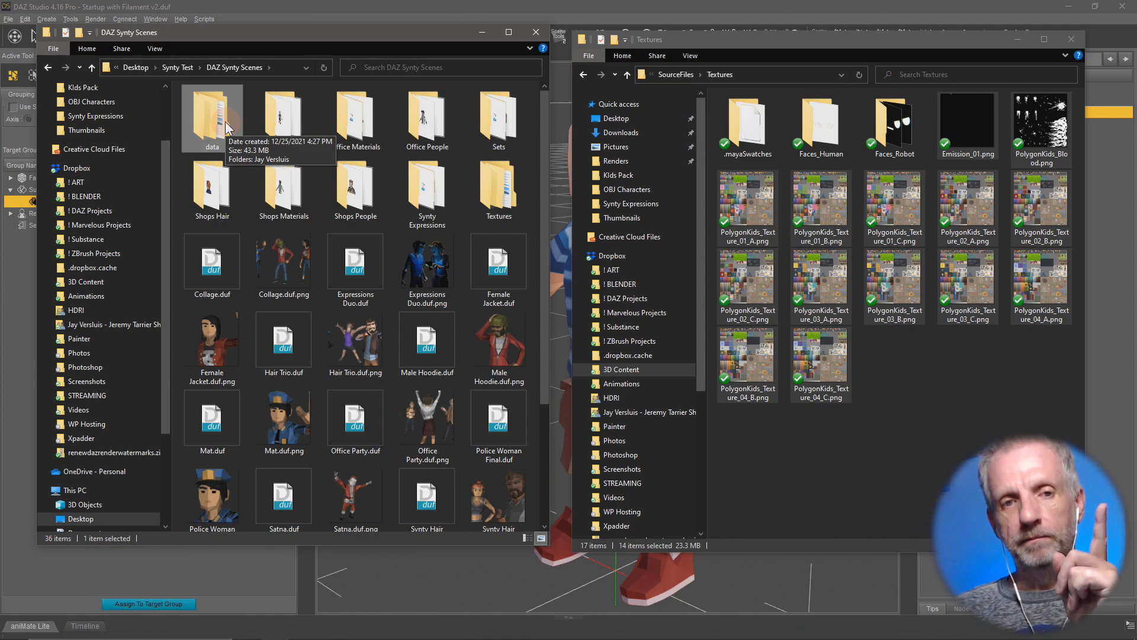
# - Inspect the data folder down to Product and Hair Long 01, then return to the vendor's folder
pyautogui.doubleClick(225, 122)
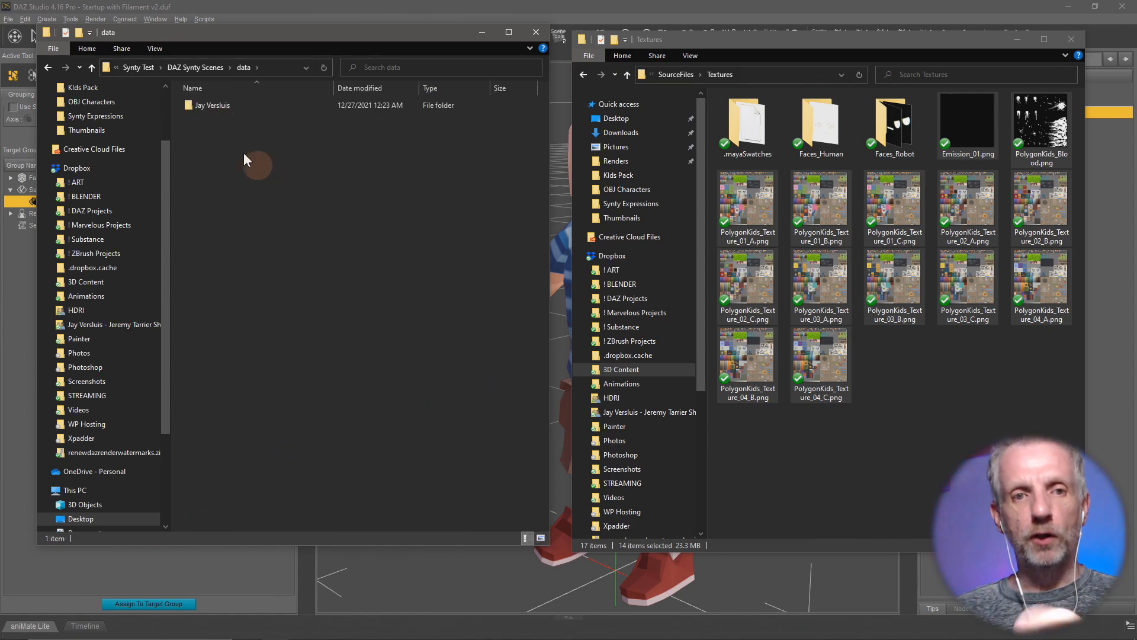
pyautogui.doubleClick(223, 105)
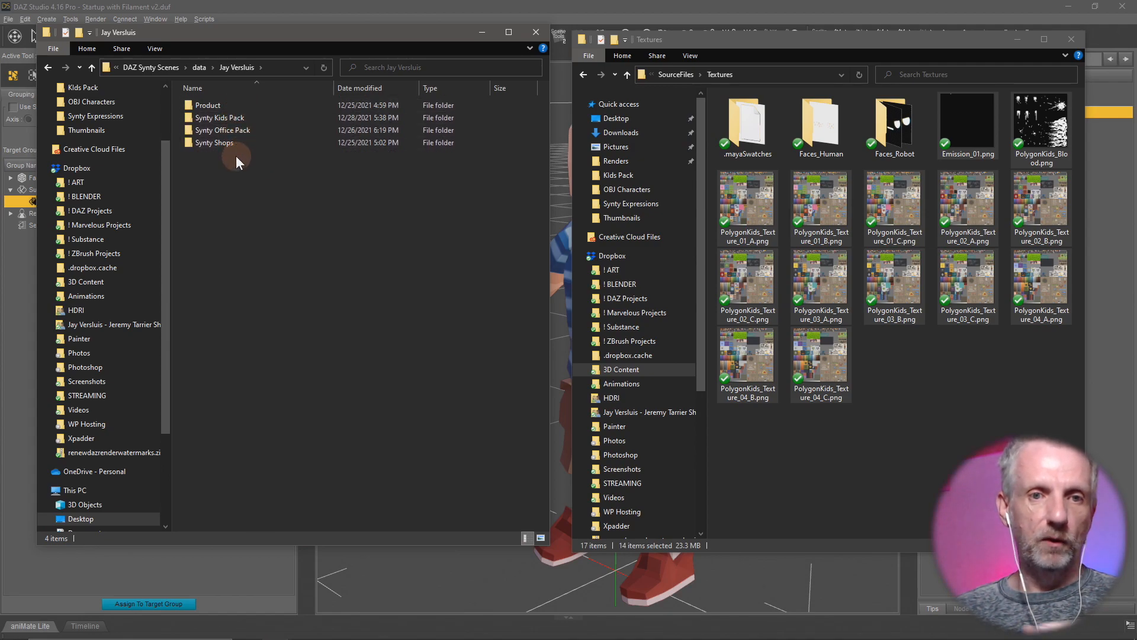
pyautogui.doubleClick(231, 104)
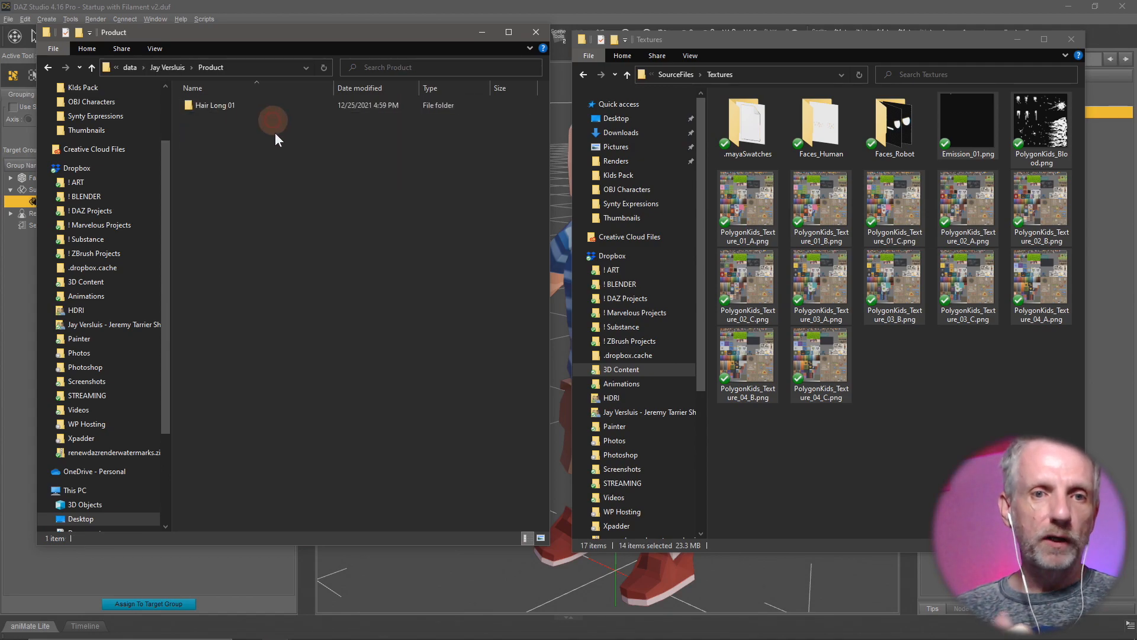
pyautogui.click(240, 105)
pyautogui.doubleClick(240, 105)
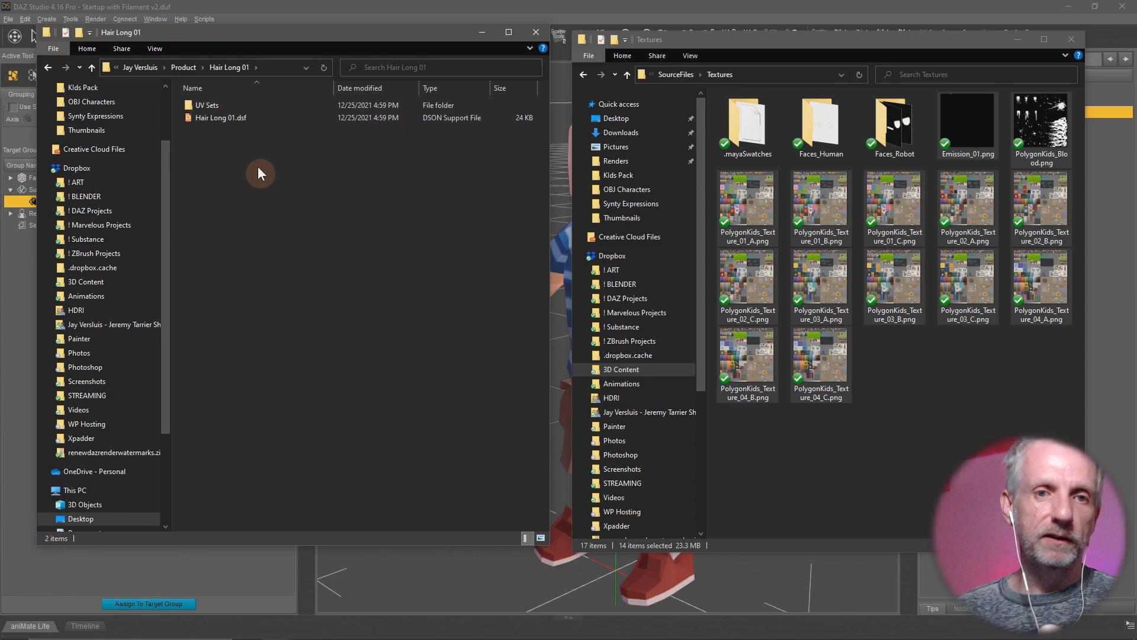
pyautogui.click(92, 68)
pyautogui.click(92, 67)
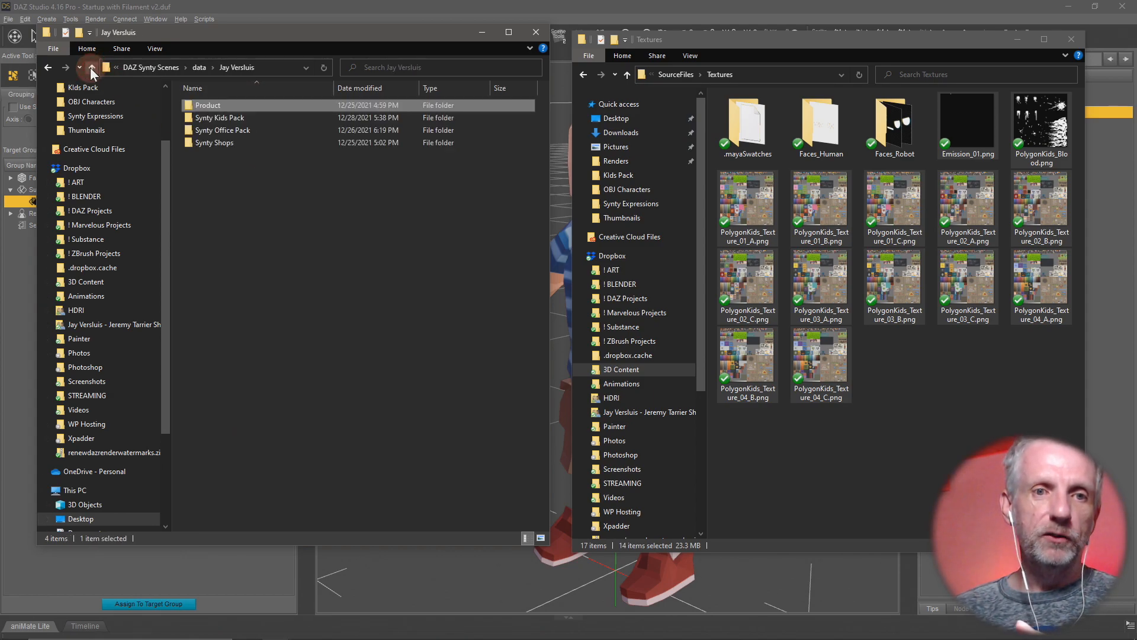
# - Examine the Cargo Shorts folder inside Synty Kids Pack, including its Morphs and UV Sets folders and the Kids 01a_18335.dsf file
pyautogui.click(252, 115)
pyautogui.click(265, 116)
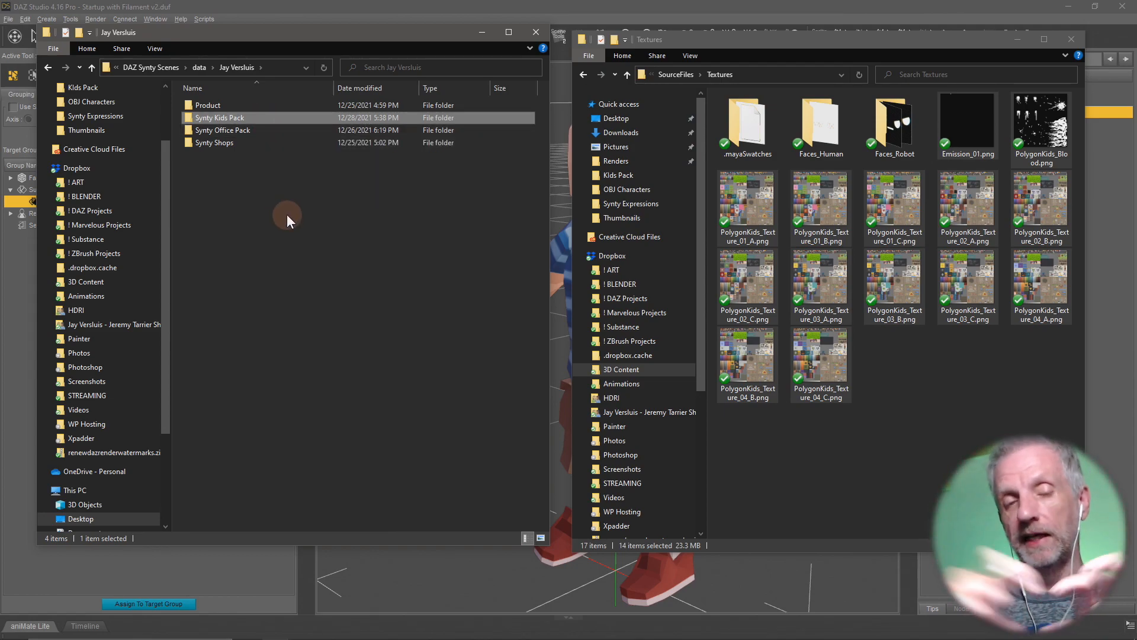
pyautogui.doubleClick(258, 119)
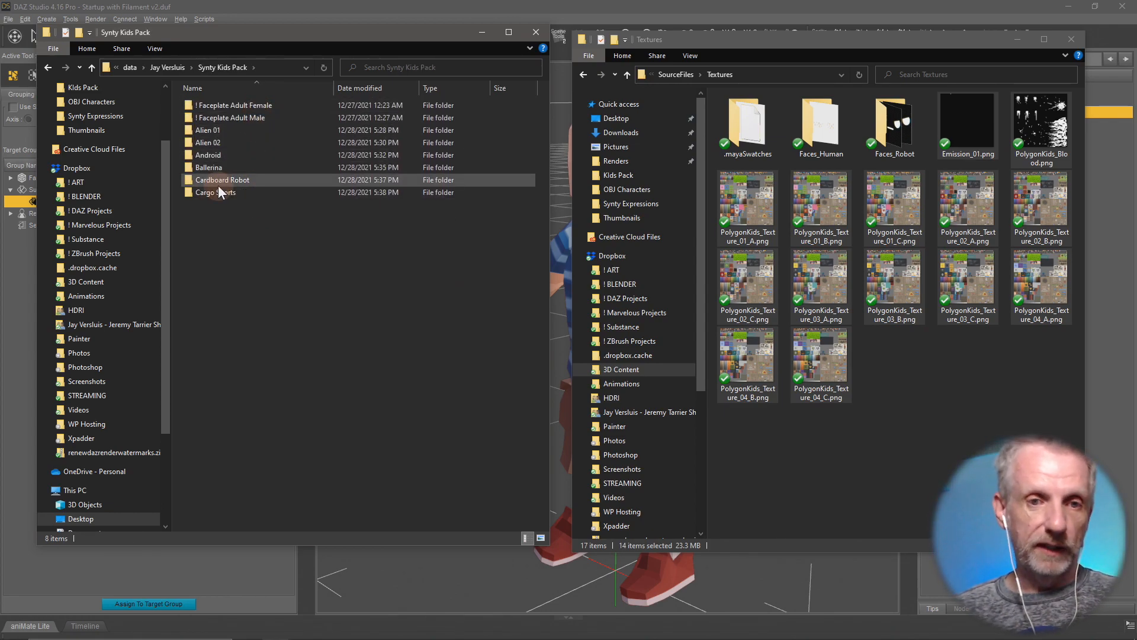
pyautogui.doubleClick(244, 194)
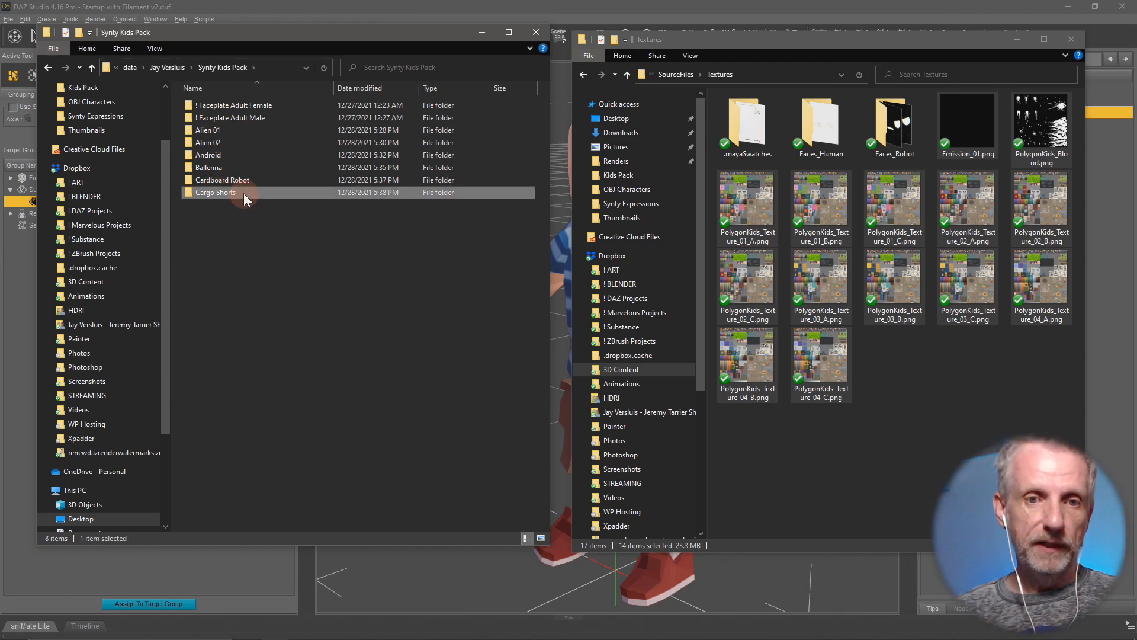
pyautogui.click(227, 116)
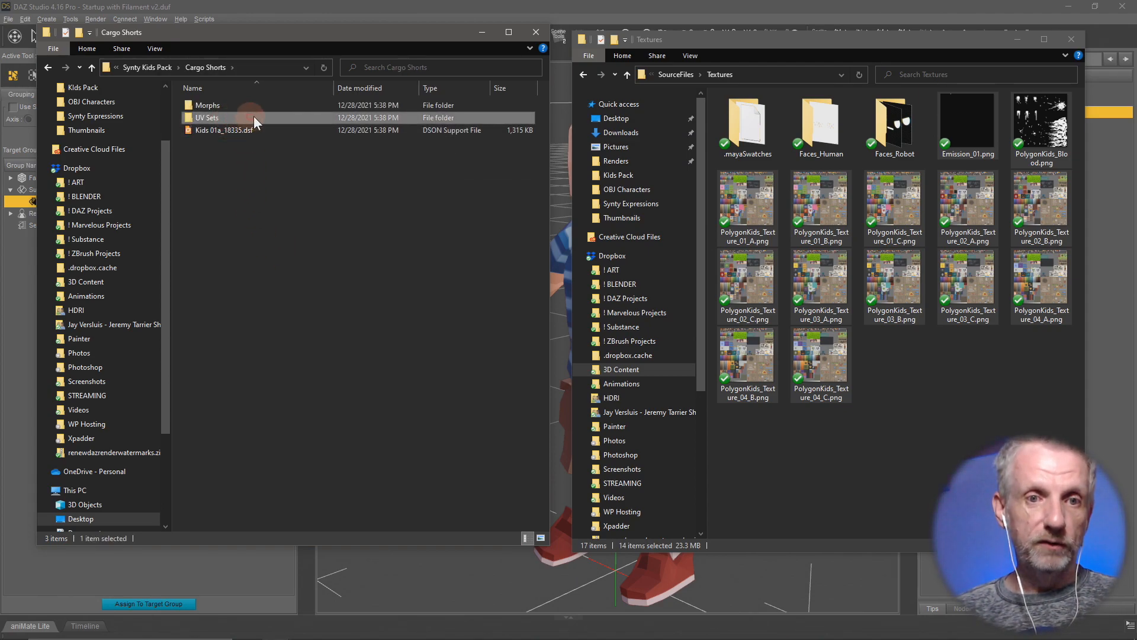
pyautogui.click(247, 102)
pyautogui.click(182, 132)
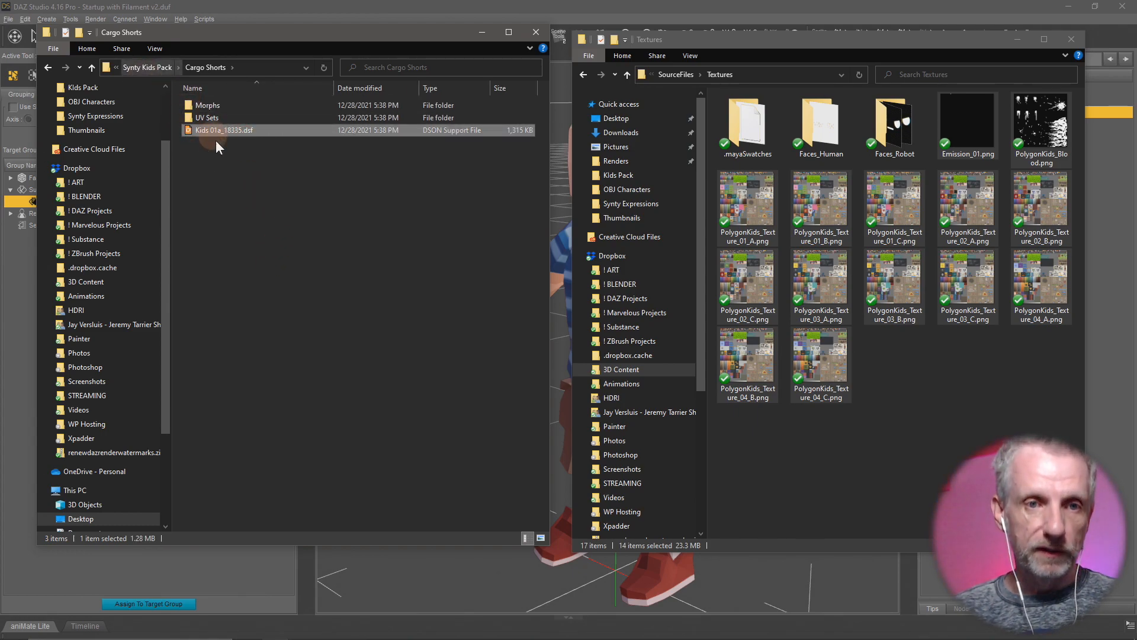
# - Return to DAZ Studio and find the Cargo Shorts asset in the Kids Pack folder of the Content Library
pyautogui.moveTo(283, 29); pyautogui.dragTo(724, 61)
pyautogui.click(305, 184)
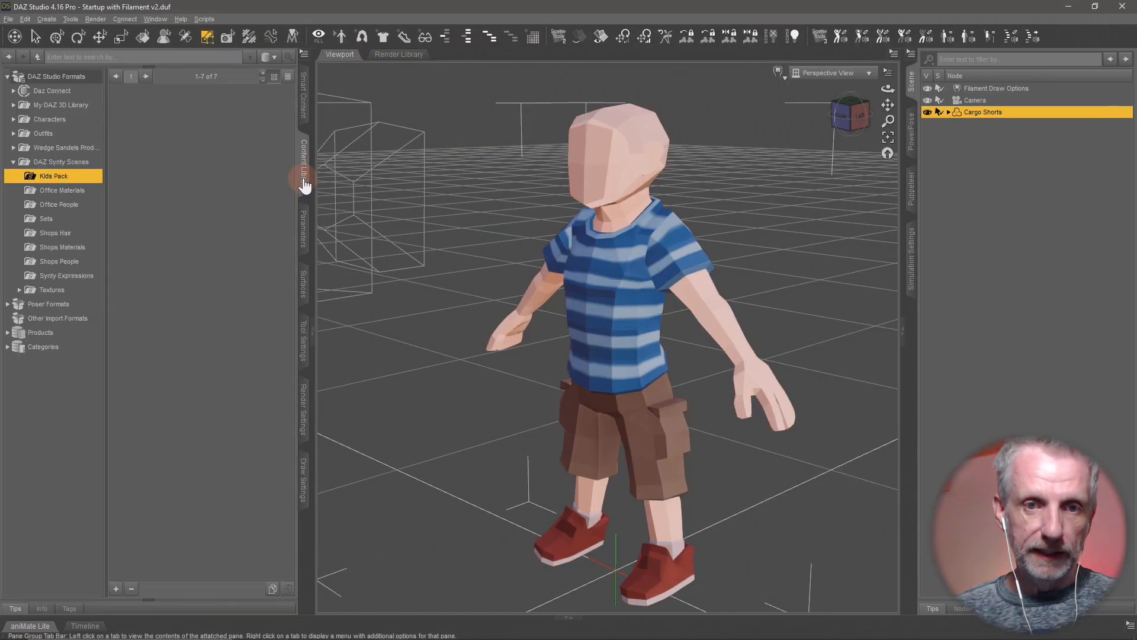
pyautogui.click(161, 282)
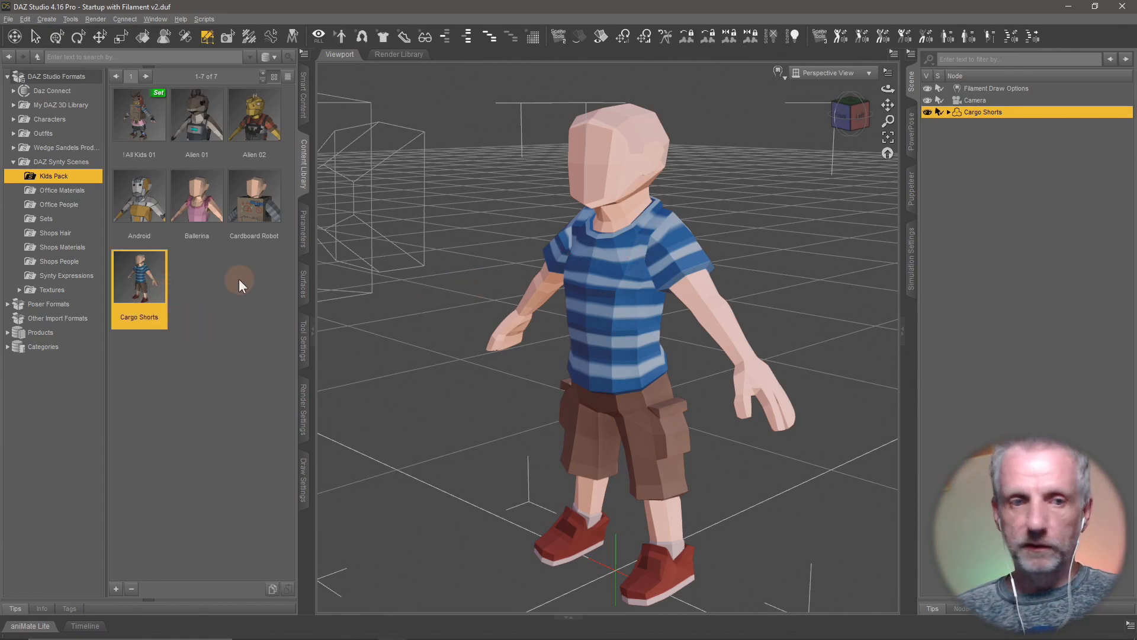
# - Switch to File Explorer and locate the thumbnail Cargo Shorts.duf.png in the Kids Pack folder of DAZ Synty Scenes
pyautogui.hotkey('alt', 'Tab')
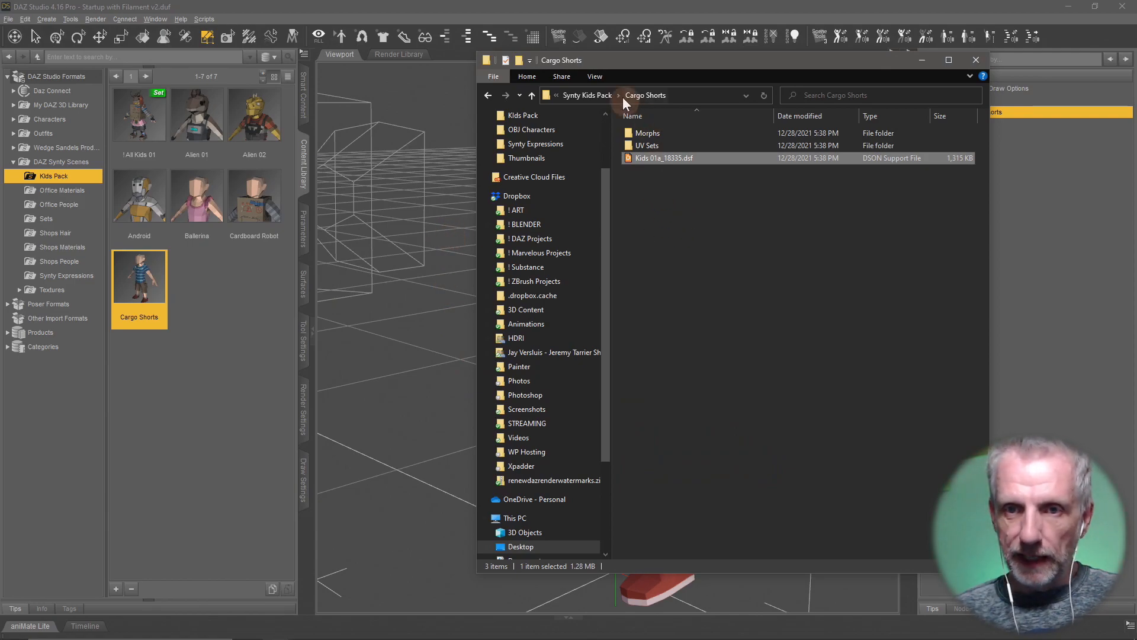
pyautogui.click(590, 91)
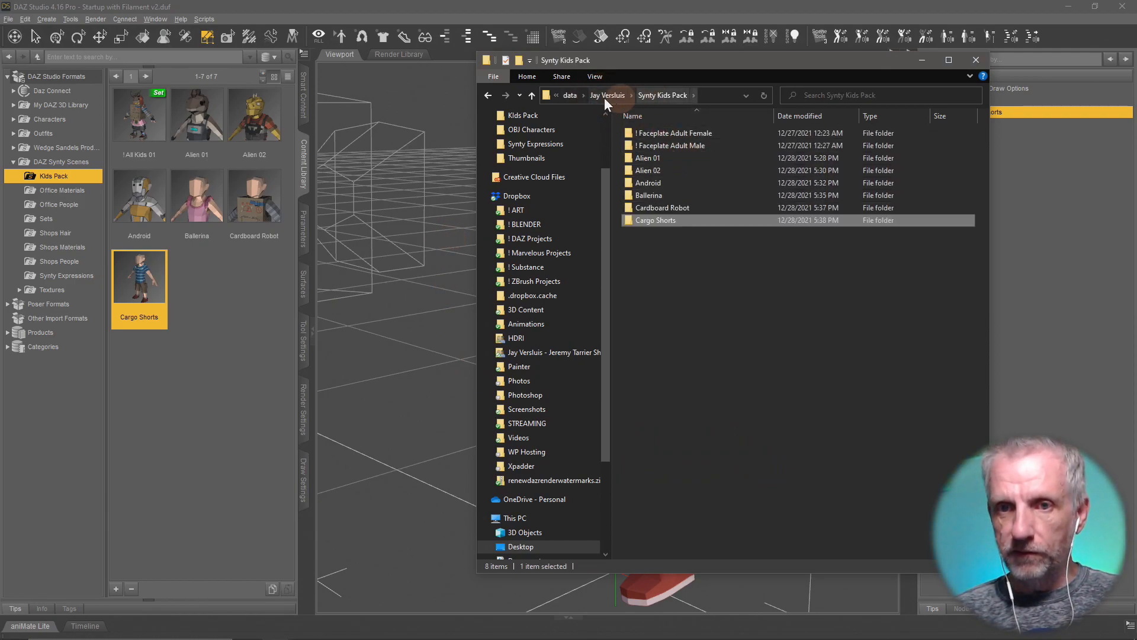
pyautogui.click(572, 96)
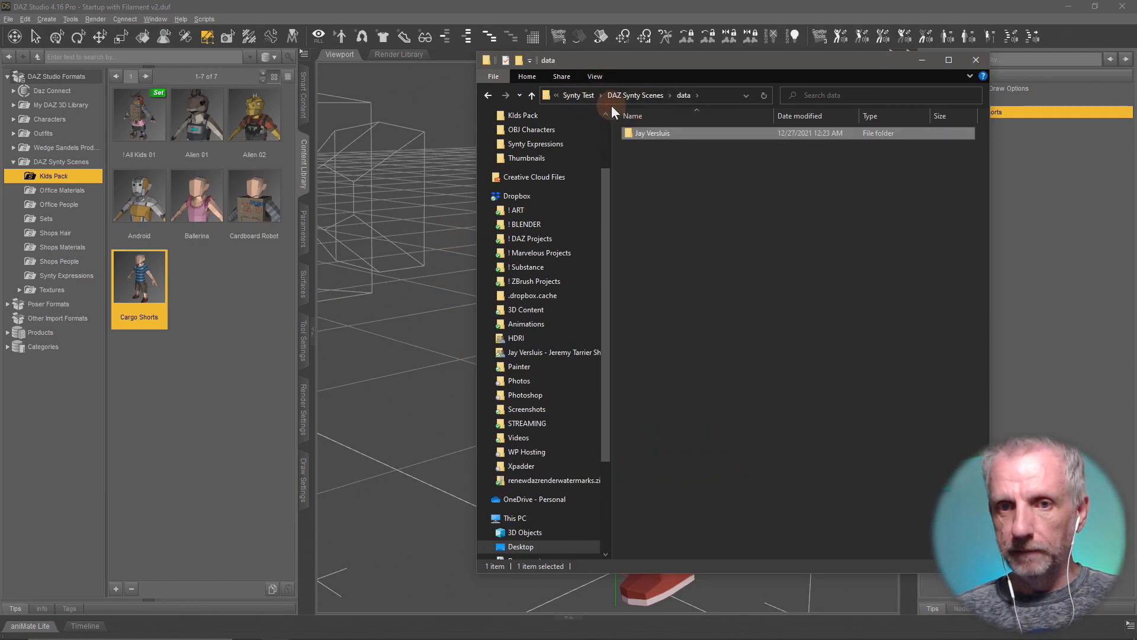
pyautogui.click(645, 95)
pyautogui.doubleClick(750, 149)
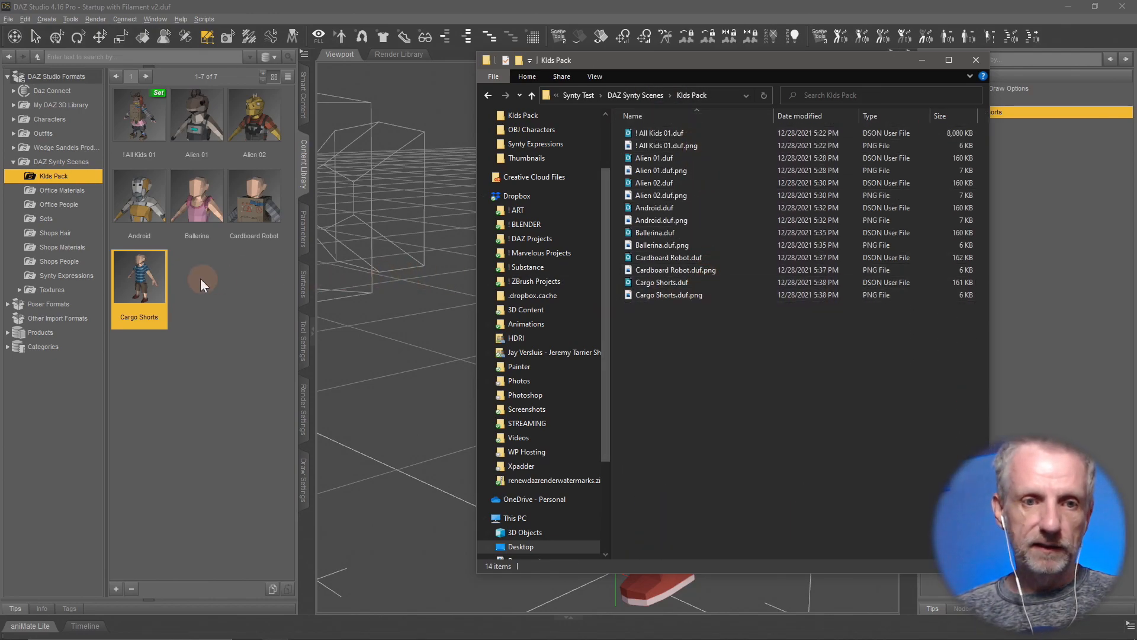
pyautogui.click(699, 295)
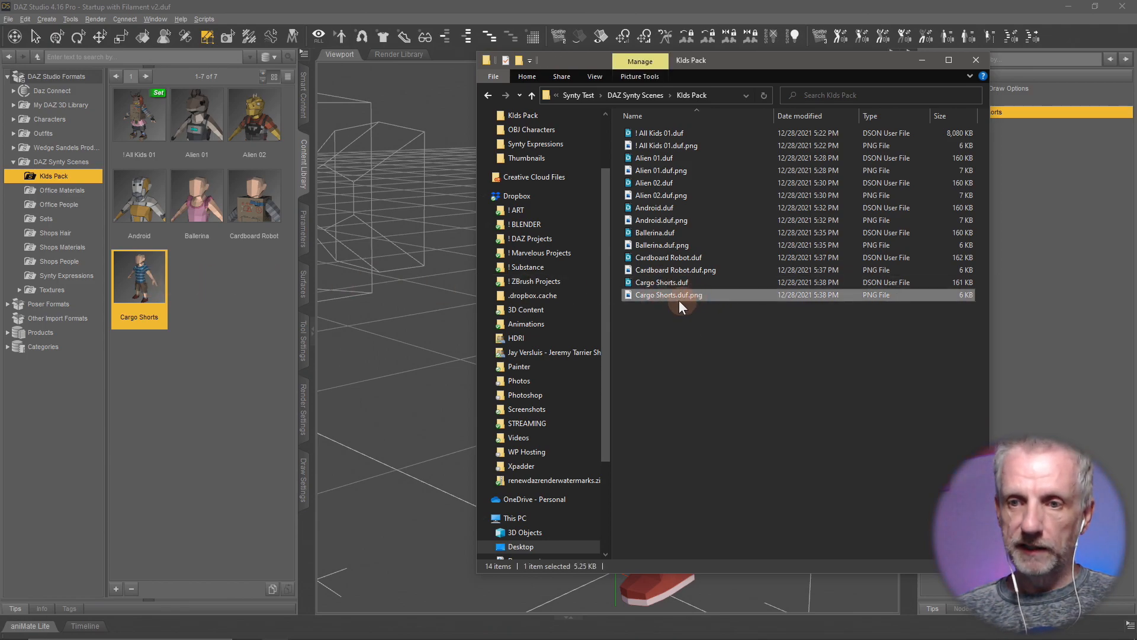
# - Compare the file entries for Cargo Shorts.duf and ! All Kids 01.duf, then return to DAZ Studio
pyautogui.click(678, 286)
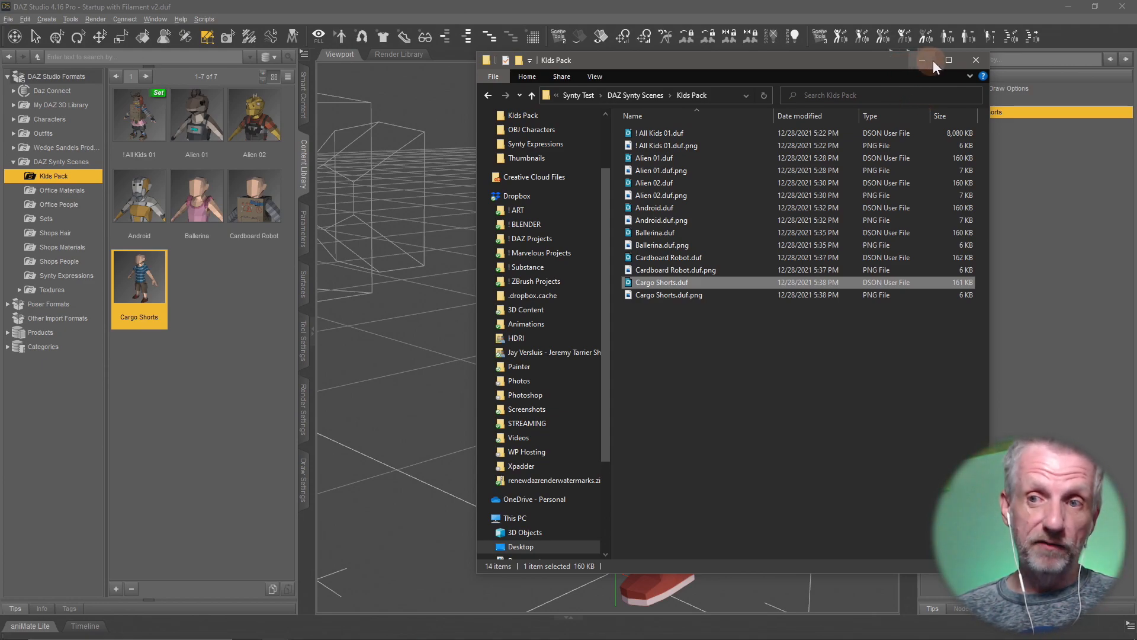
pyautogui.click(679, 133)
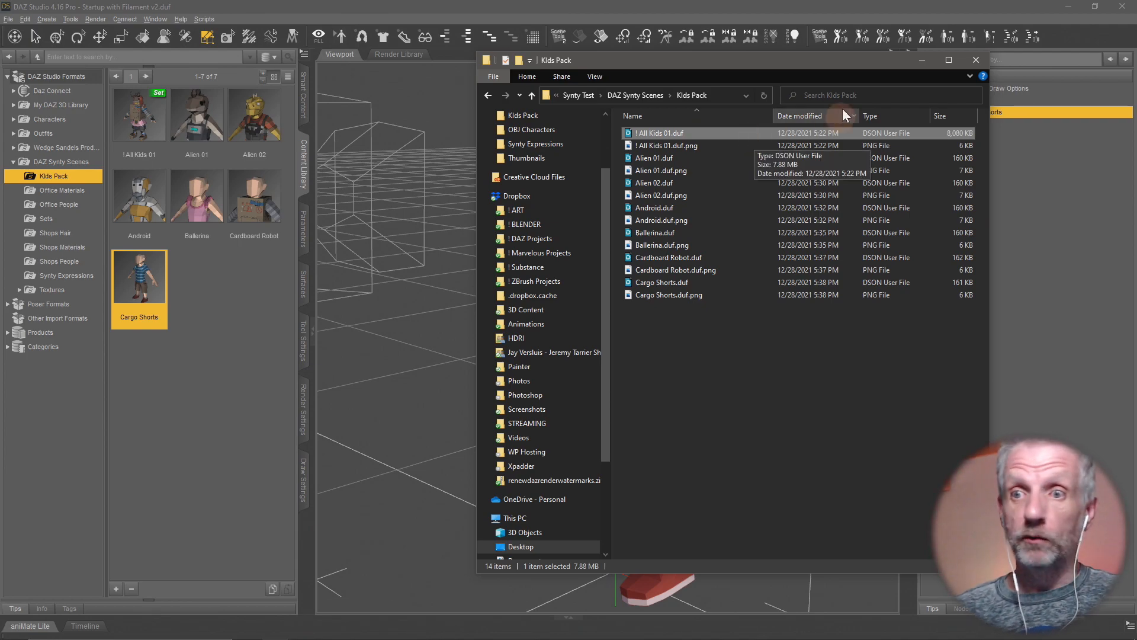
pyautogui.click(877, 3)
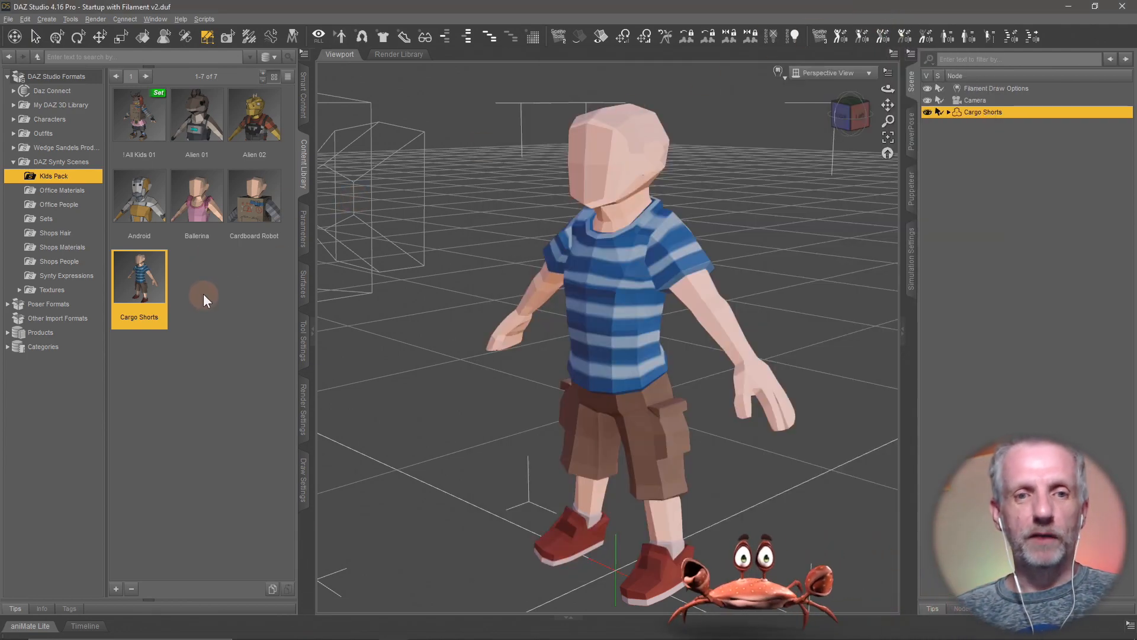
# - View the figure through the Camera and re-save it over the existing Cargo Shorts.duf in the Kids Pack folder
pyautogui.click(856, 74)
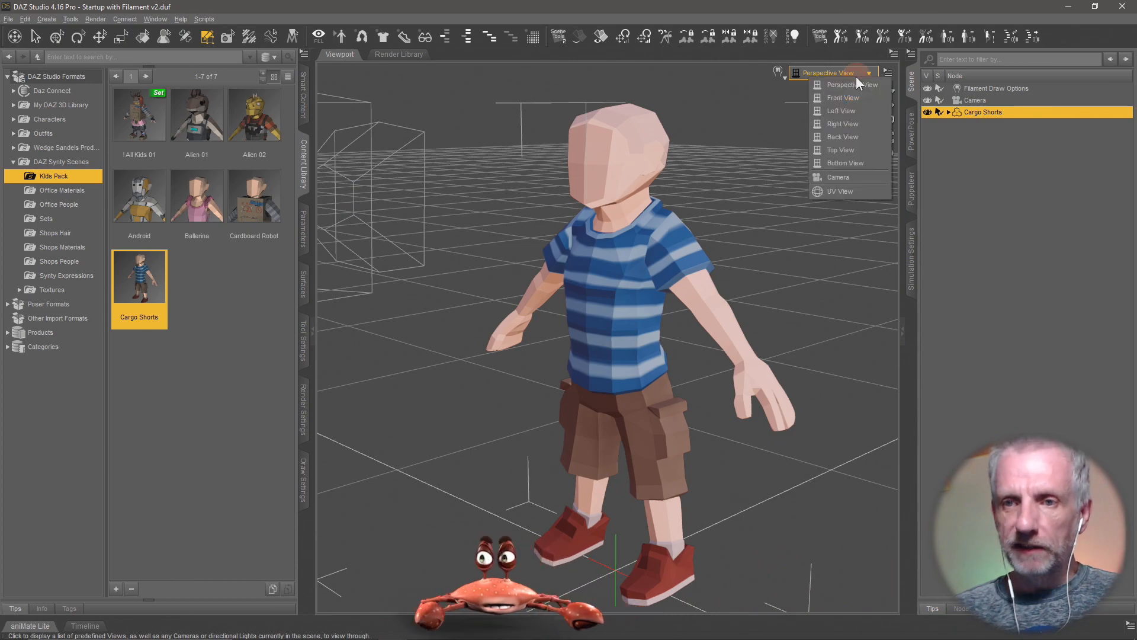
pyautogui.click(851, 178)
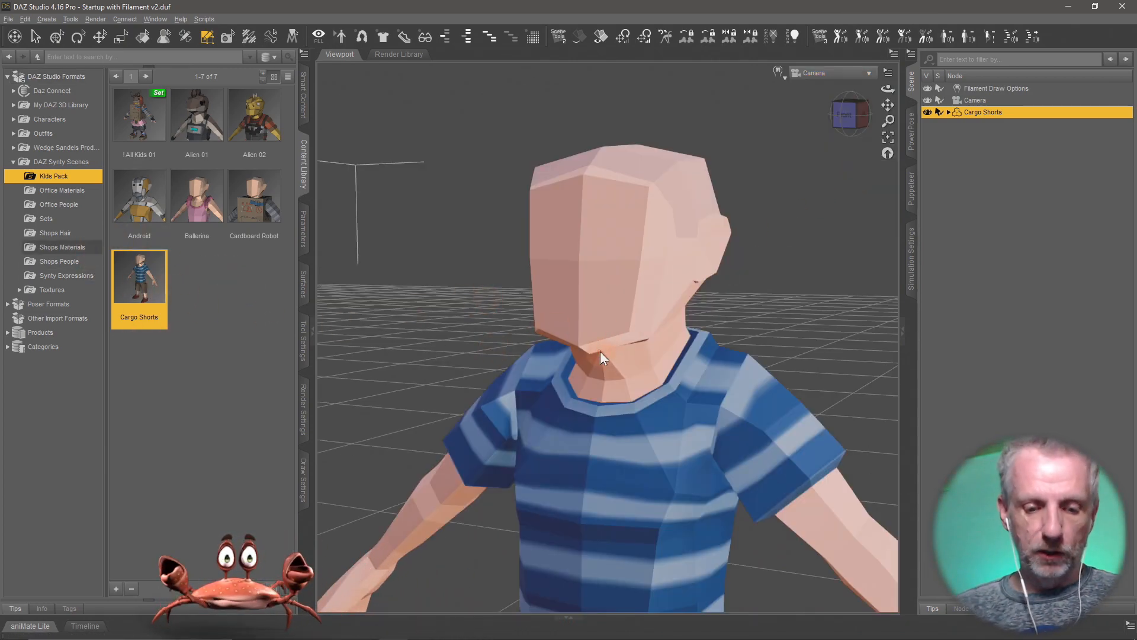
pyautogui.hotkey('ctrl', 'shift', 's')
pyautogui.click(212, 173)
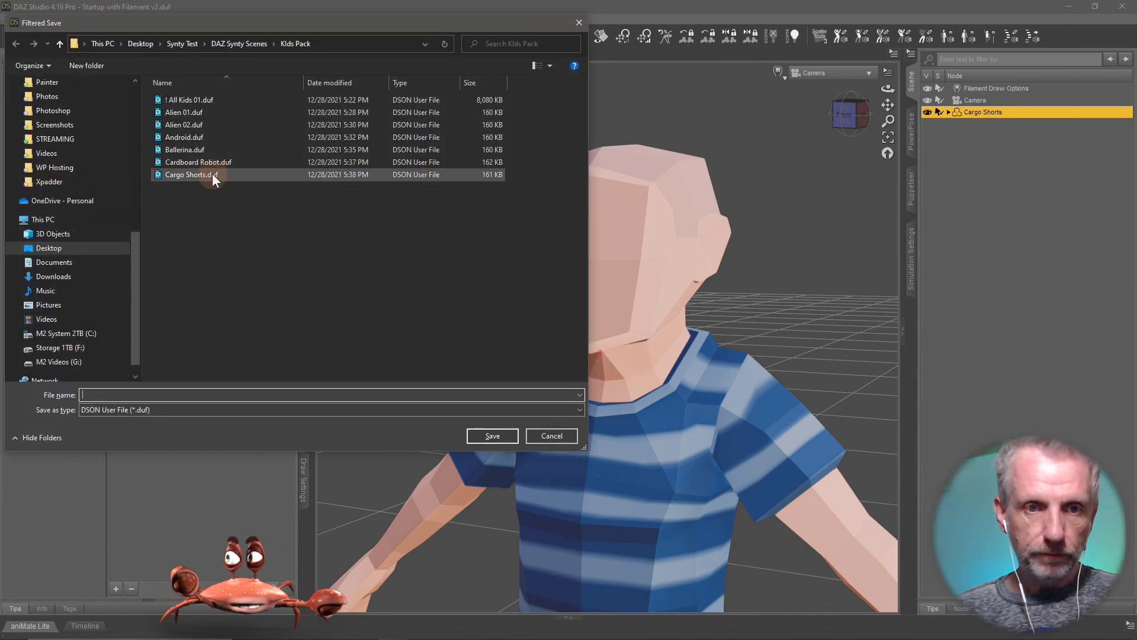
pyautogui.click(494, 435)
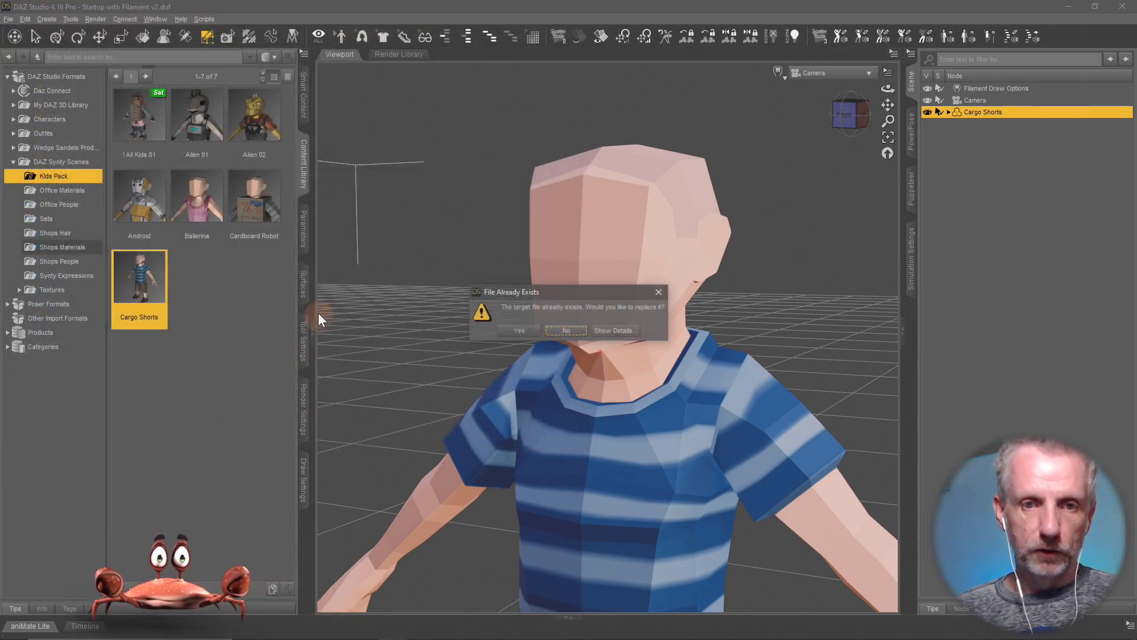
pyautogui.click(525, 330)
pyautogui.click(300, 349)
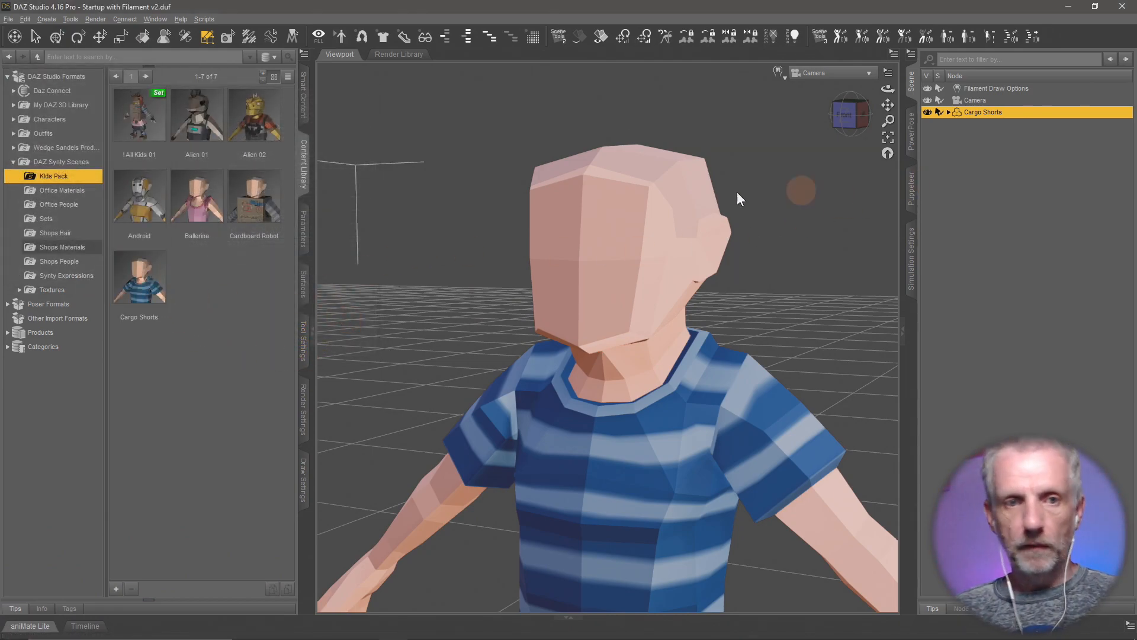
# - Replace the Cargo Shorts figure in the scene with the ! All Kids 01 asset and bring up its surface groups in the Geometry Editor
pyautogui.press('Delete')
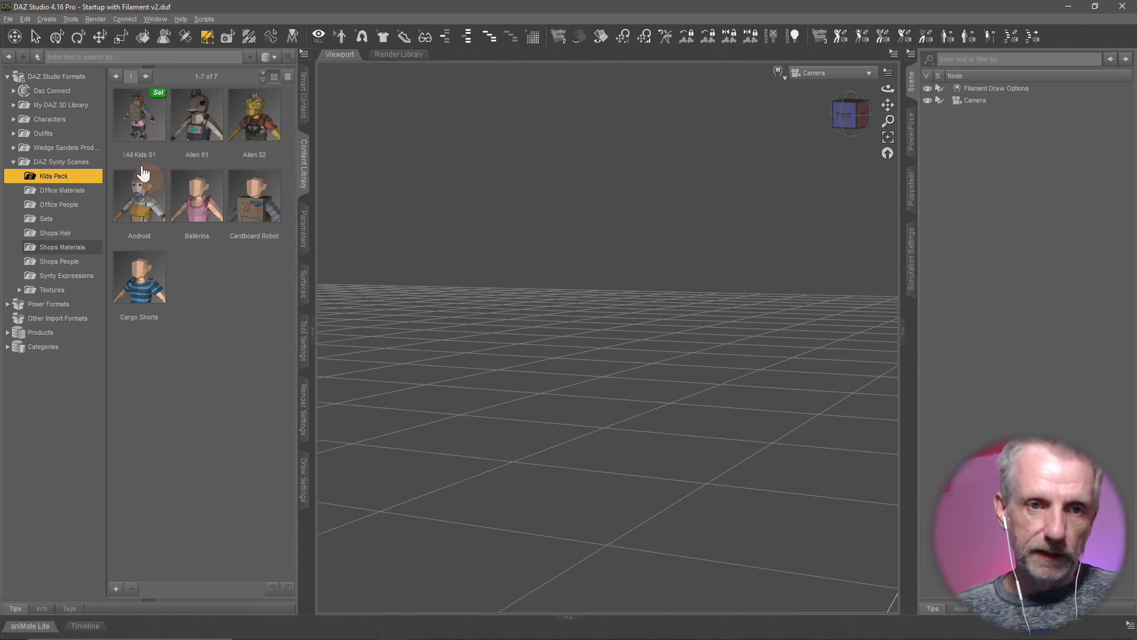
pyautogui.doubleClick(142, 127)
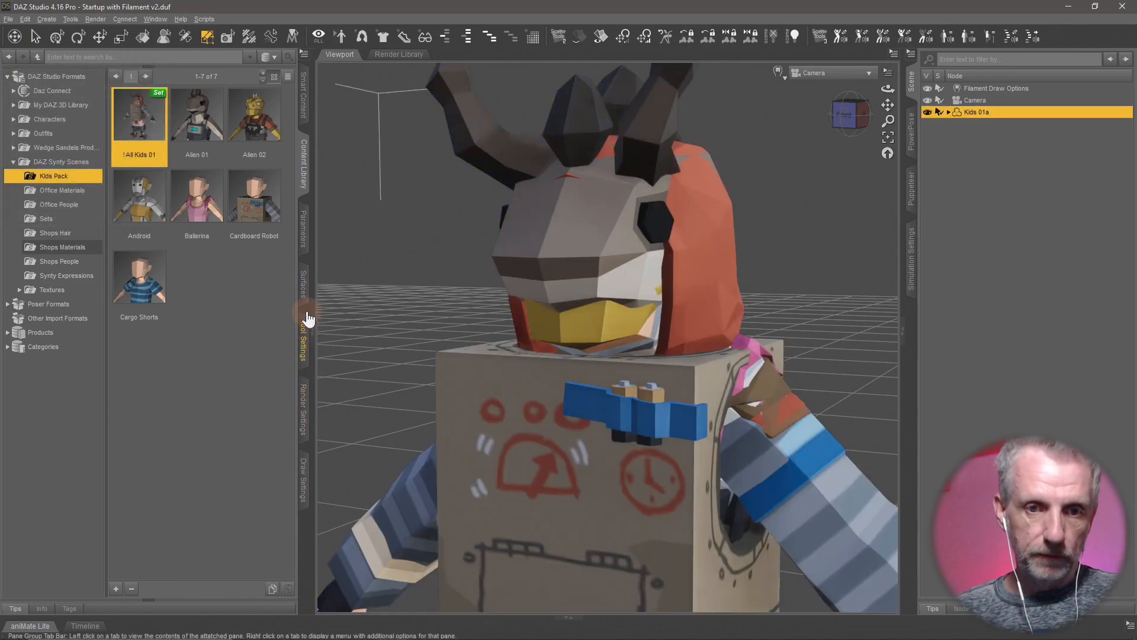
pyautogui.click(303, 342)
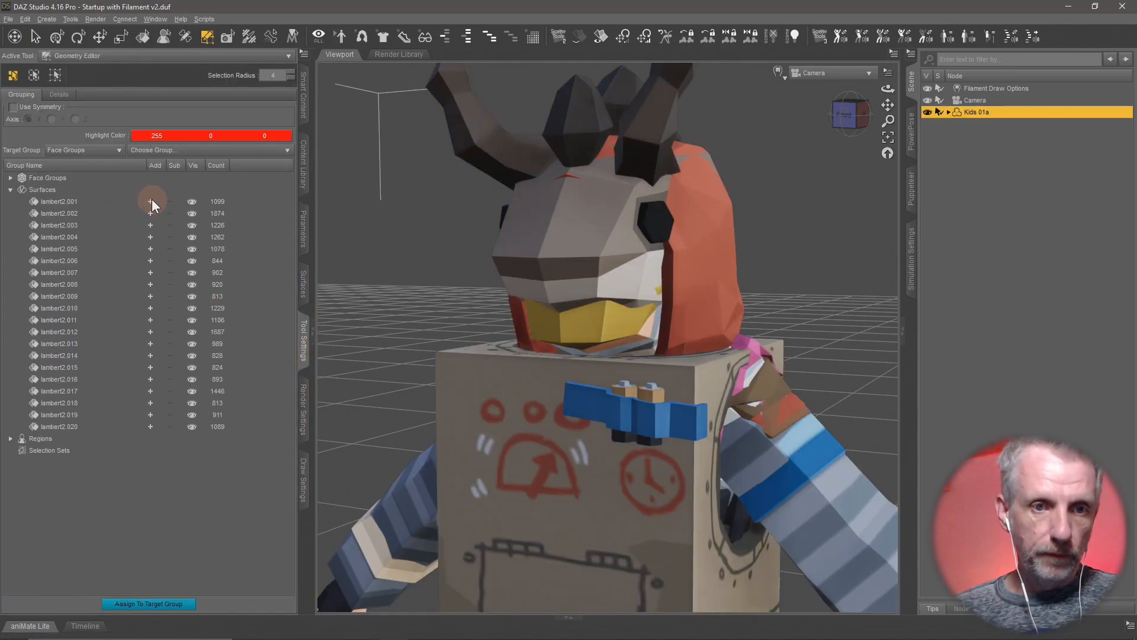
# - Select the polygons of all surfaces from lambert2.001 to lambert2.020 except lambert2.007 and delete them from the Kids 01a figure
pyautogui.click(151, 201)
pyautogui.click(150, 213)
pyautogui.click(150, 225)
pyautogui.click(150, 237)
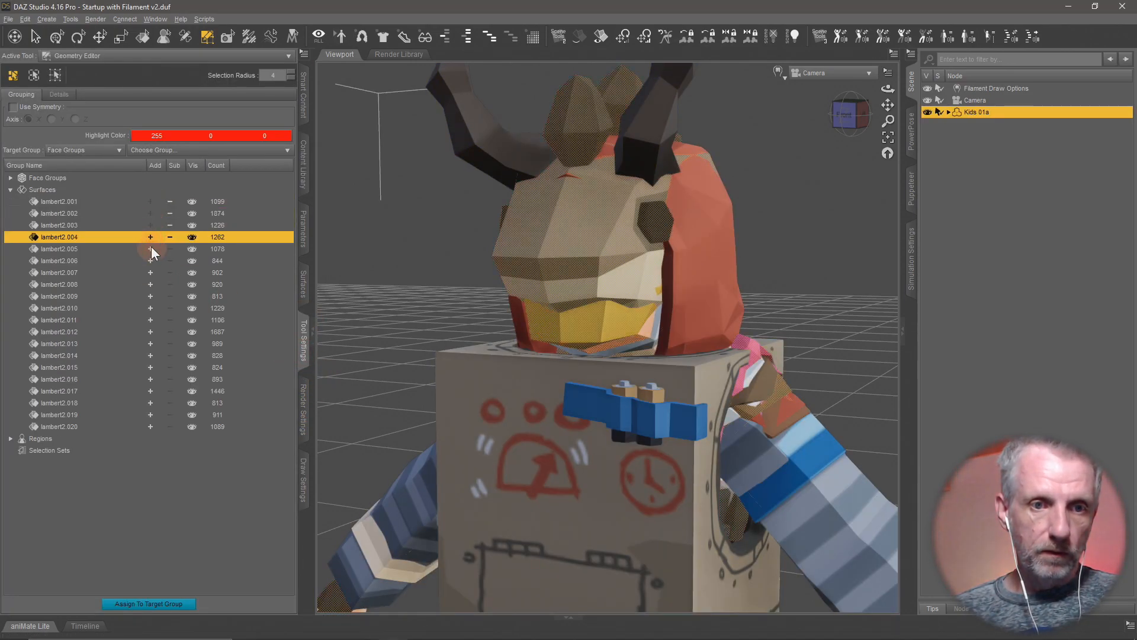
pyautogui.click(150, 249)
pyautogui.click(150, 261)
pyautogui.click(150, 284)
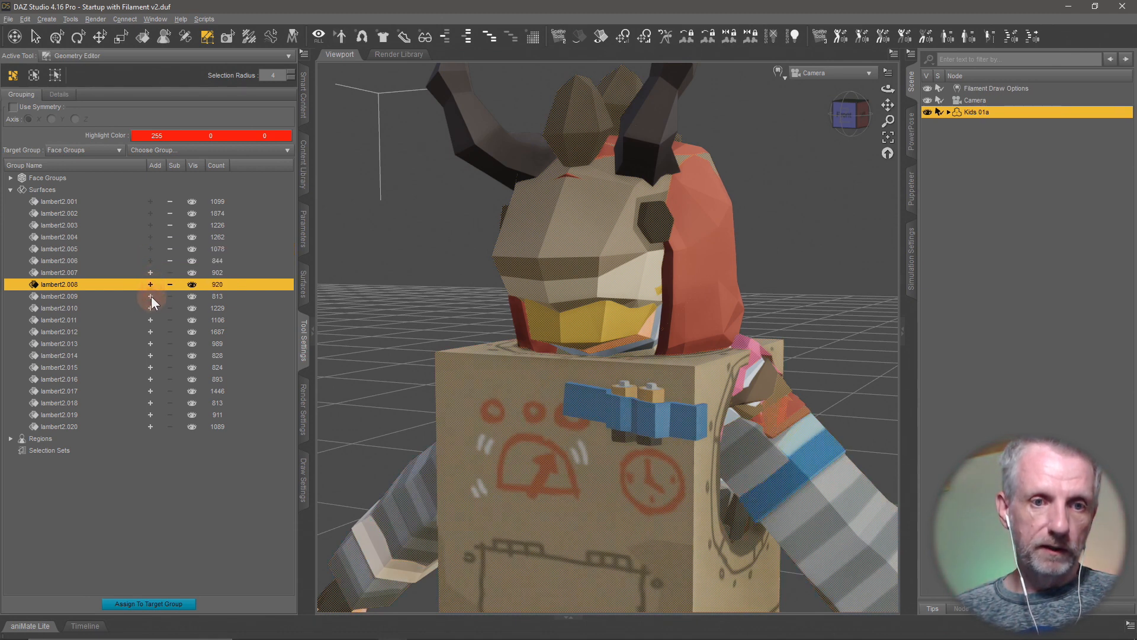
pyautogui.click(150, 297)
pyautogui.click(150, 308)
pyautogui.click(151, 319)
pyautogui.click(150, 332)
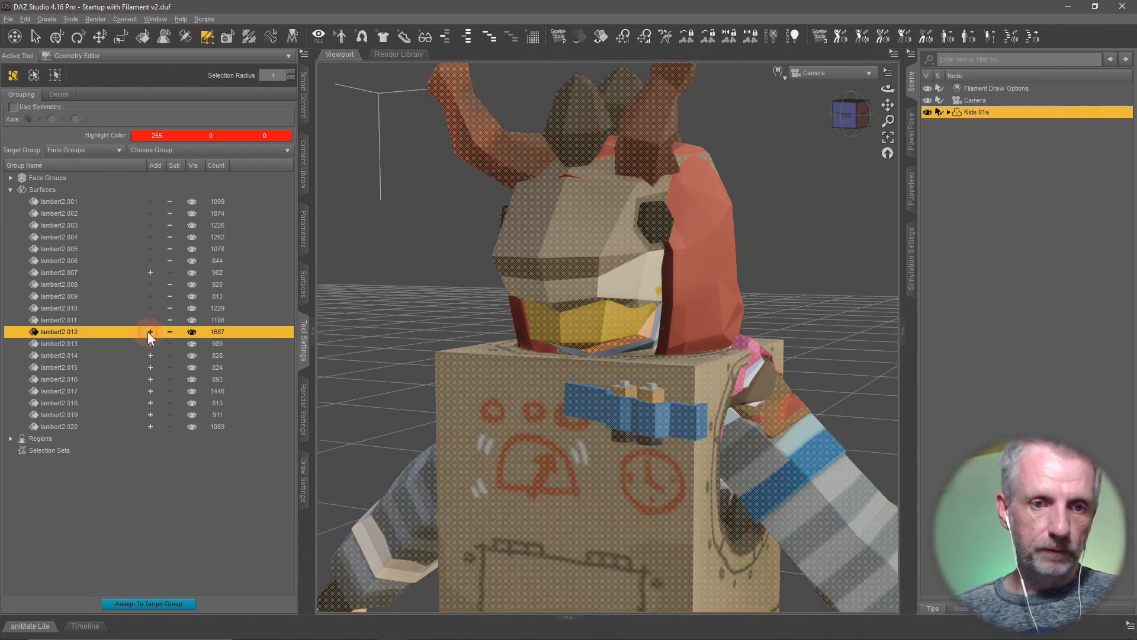
pyautogui.click(150, 344)
pyautogui.click(151, 355)
pyautogui.click(150, 367)
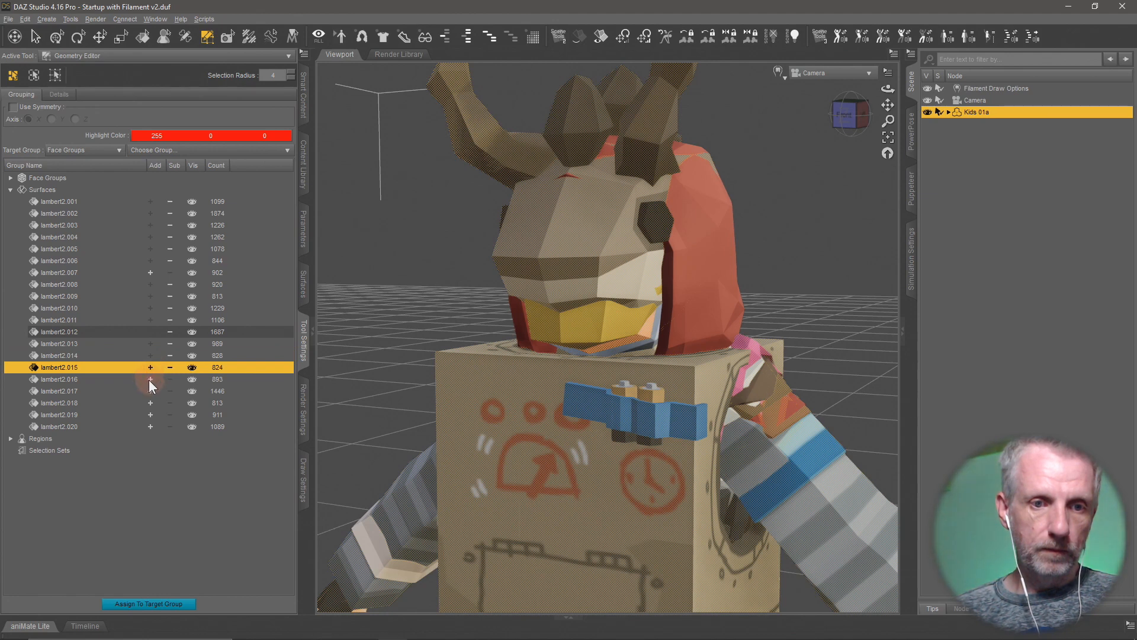
pyautogui.click(150, 379)
pyautogui.click(151, 391)
pyautogui.click(151, 403)
pyautogui.click(150, 415)
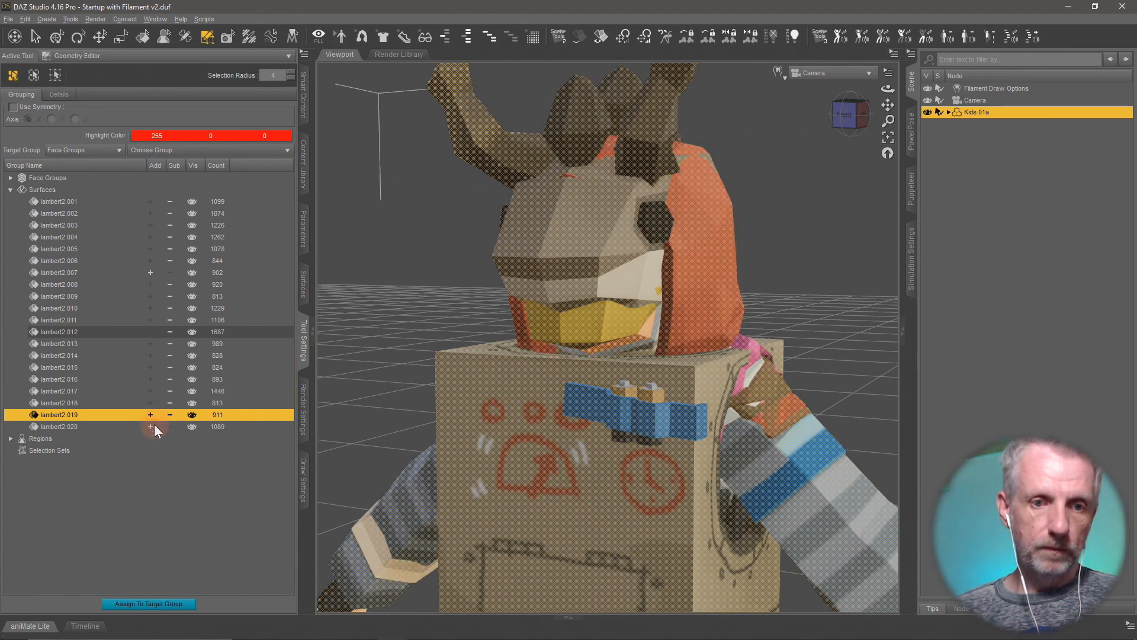
pyautogui.click(150, 427)
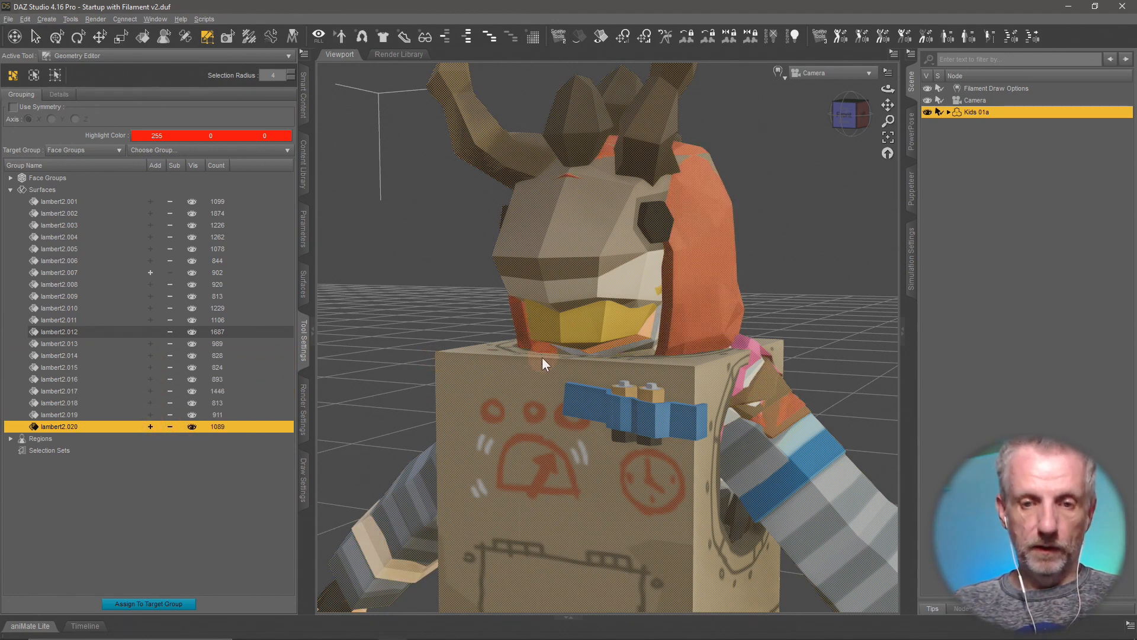
pyautogui.press('Delete')
pyautogui.click(544, 339)
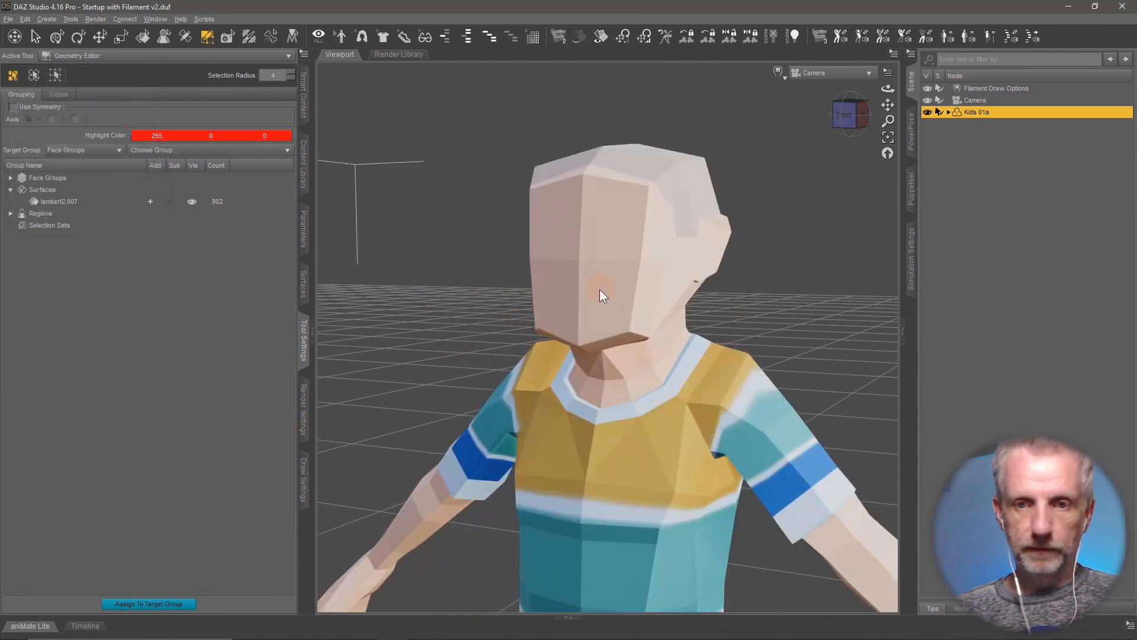
# - Show the whole figure in Perspective View and identify it in Blender by hiding SK_Chr_Kid_CargoShorts_01 and showing SK_Chr_Kid_Casual_04, then return to DAZ Studio
pyautogui.click(828, 72)
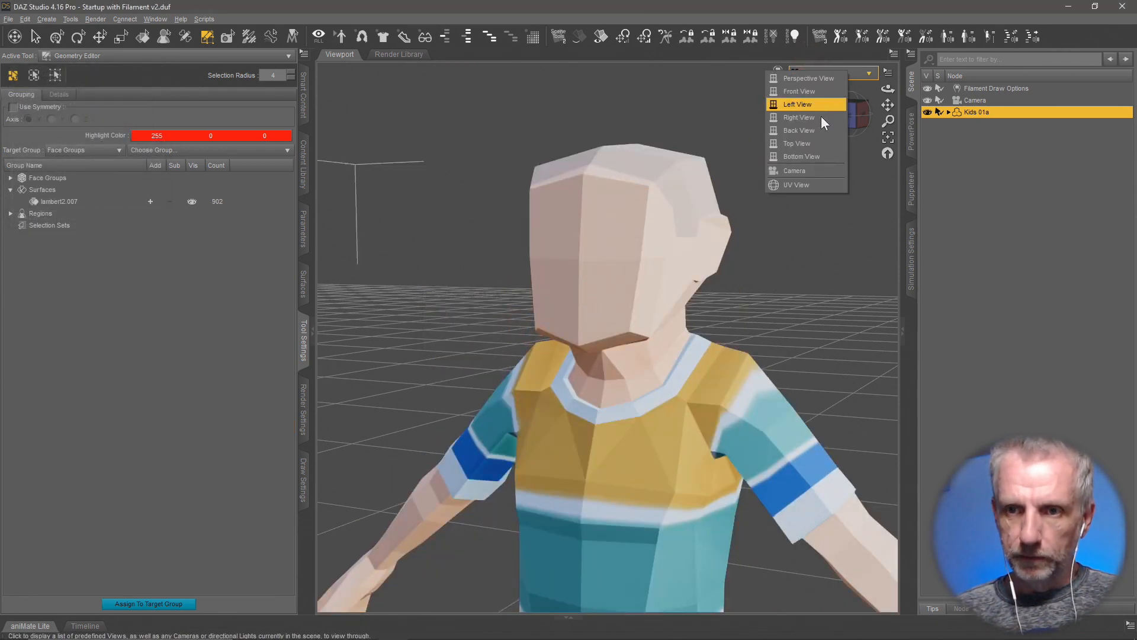
pyautogui.click(821, 91)
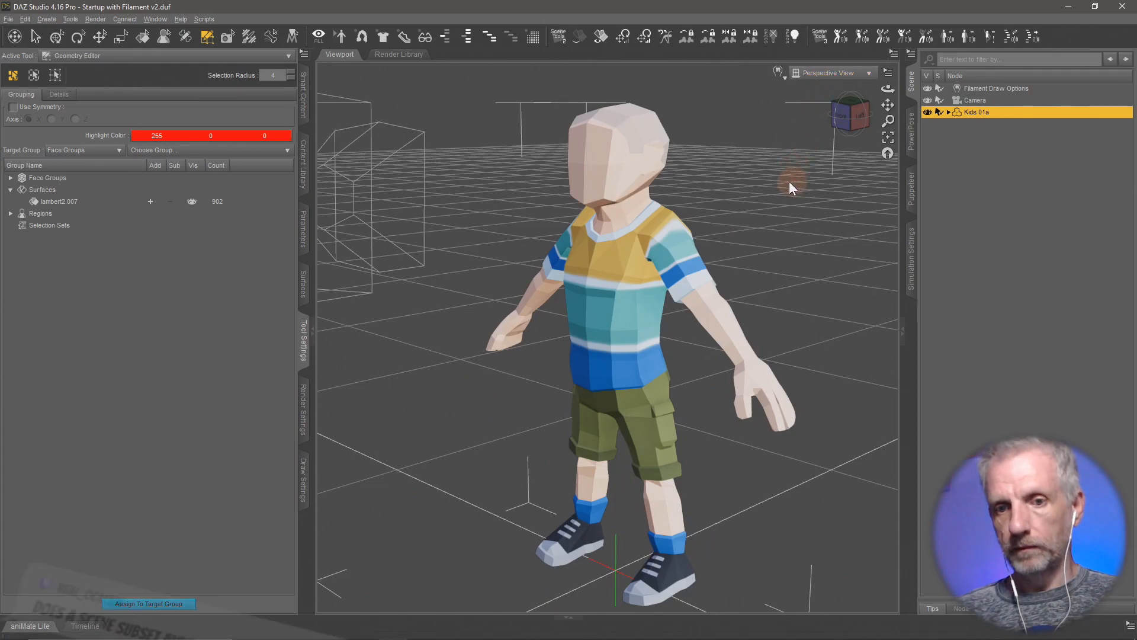
pyautogui.hotkey('alt', 'Tab')
pyautogui.hotkey('alt', 'Tab')
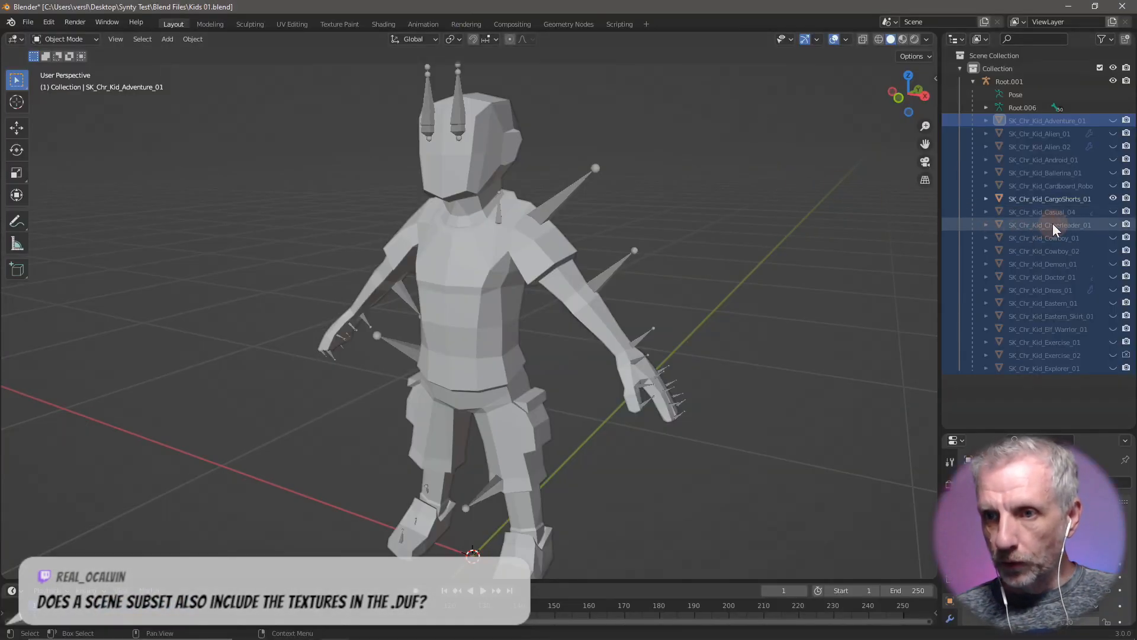
pyautogui.click(1113, 198)
pyautogui.click(1114, 212)
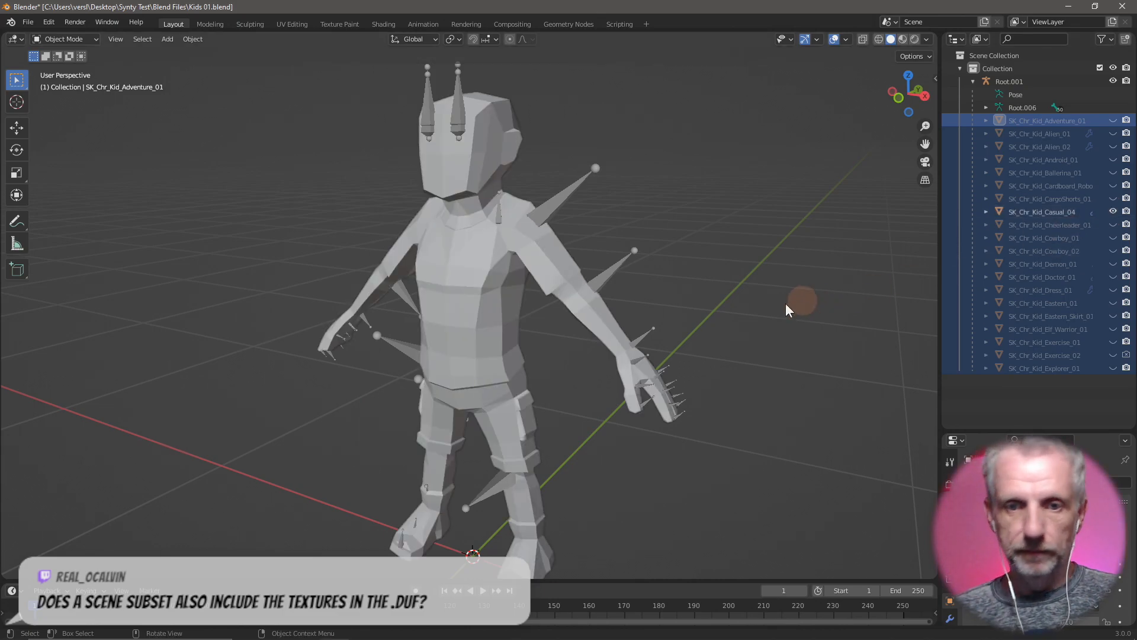
pyautogui.hotkey('alt', 'Tab')
pyautogui.click(735, 308)
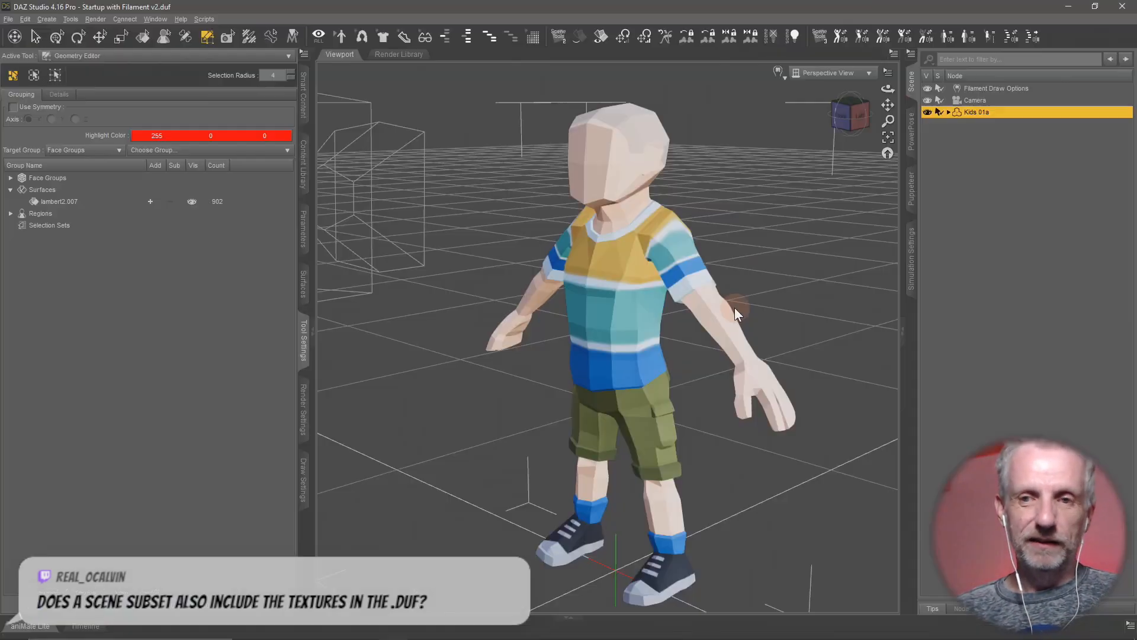
# - View the figure through the Camera again and rename its remaining surface lambert2.007 as Kids
pyautogui.click(835, 73)
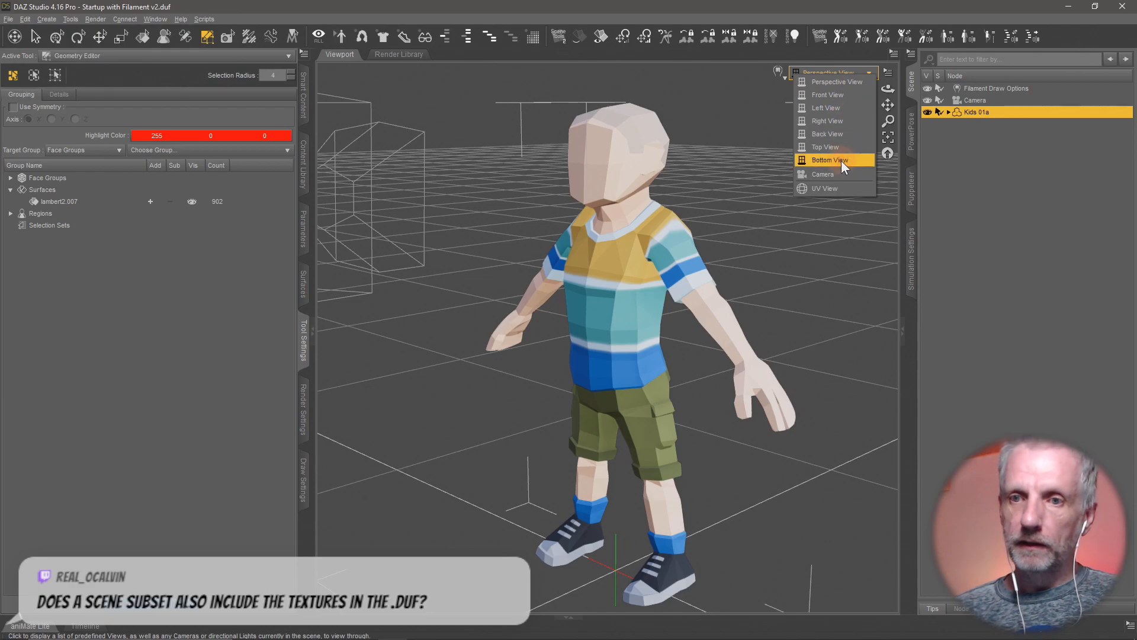
pyautogui.click(841, 160)
pyautogui.doubleClick(65, 201)
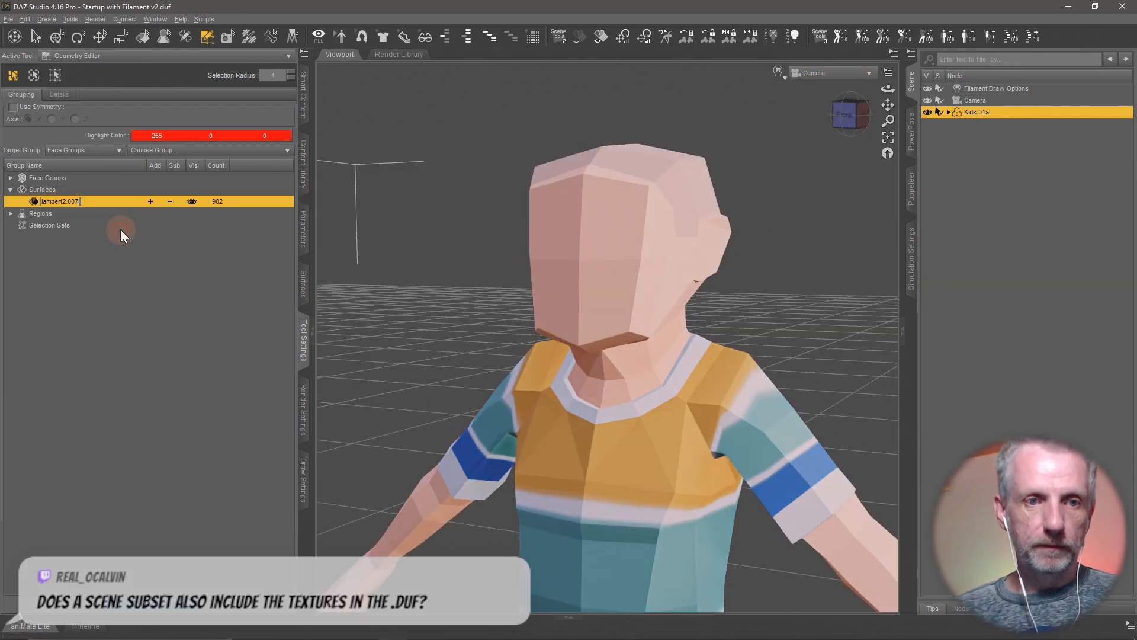
pyautogui.press('super+v')
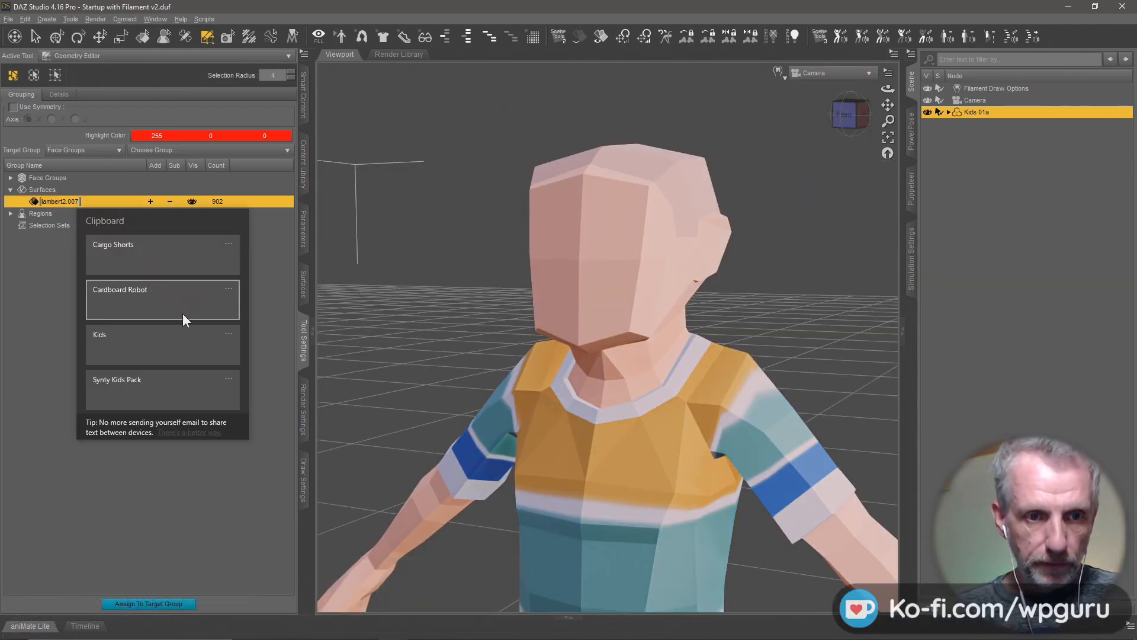
pyautogui.click(172, 341)
pyautogui.press('Return')
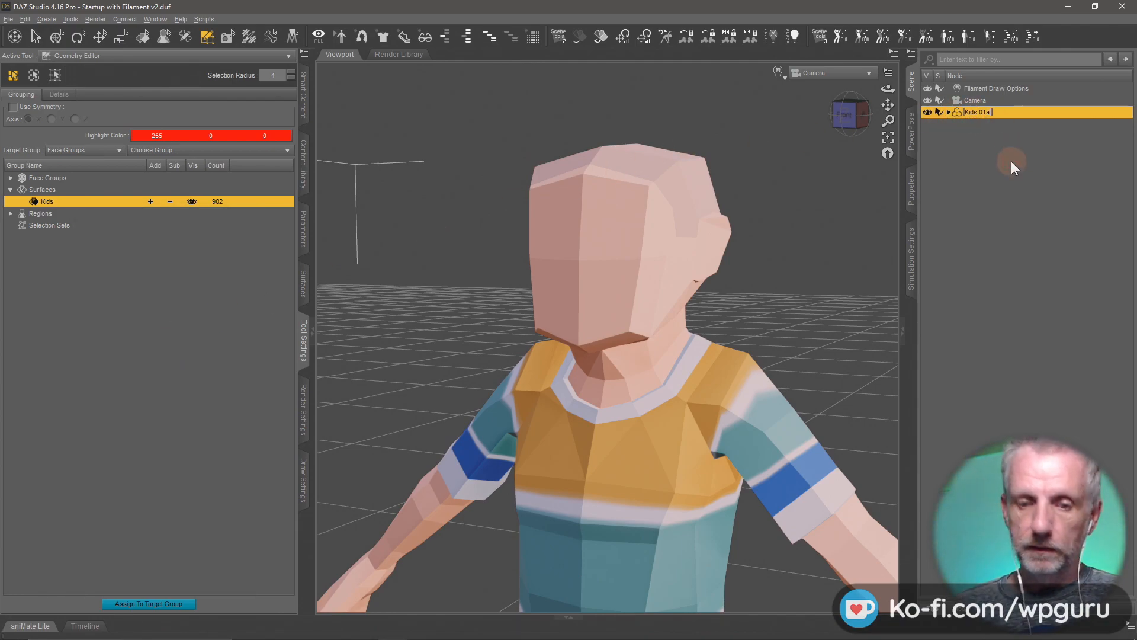
# - Rename the Kids 01a figure as Casual in the scene
pyautogui.hotkey('ctrl', 'a')
pyautogui.write('Casual')
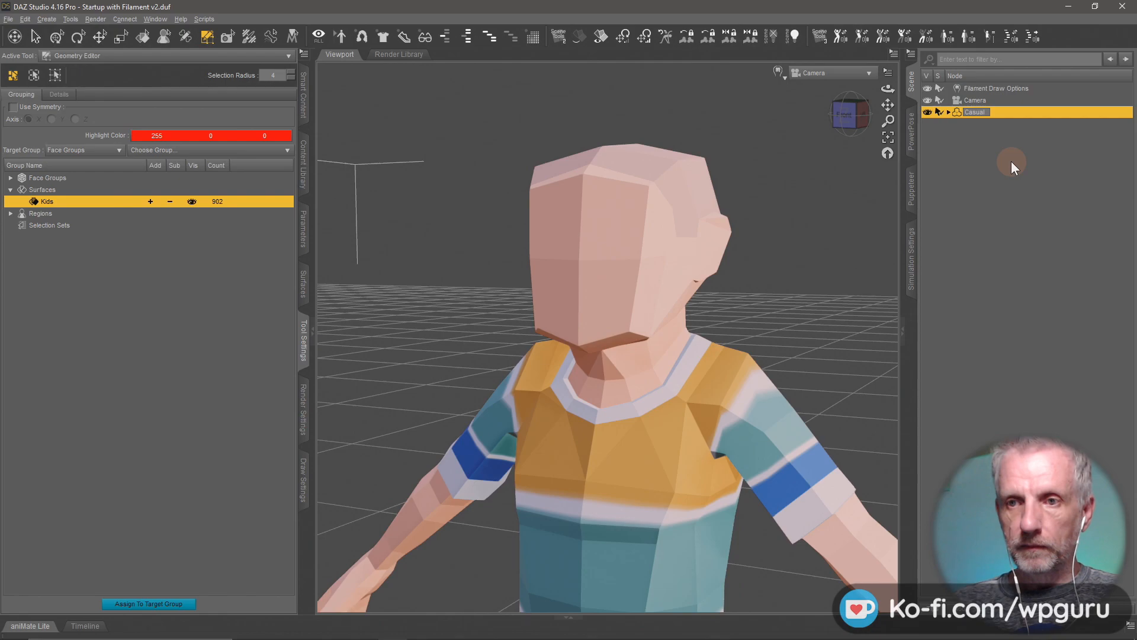
pyautogui.press('Return')
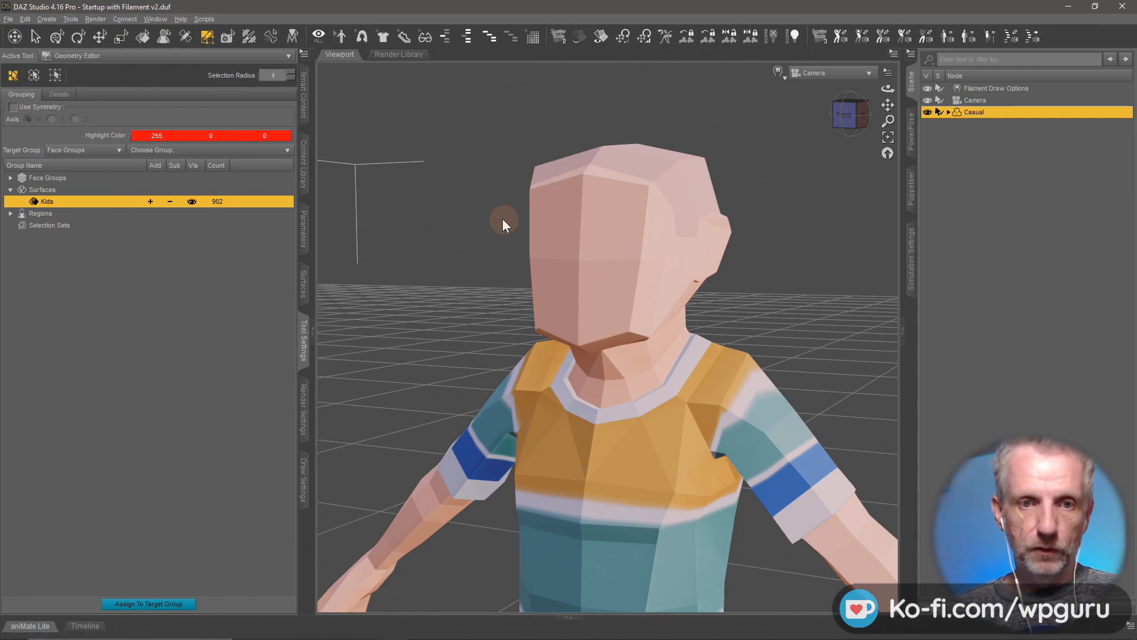
# - Start saving the figure as an asset file named Casual in the Kids Pack folder
pyautogui.hotkey('ctrl', 'shift', 's')
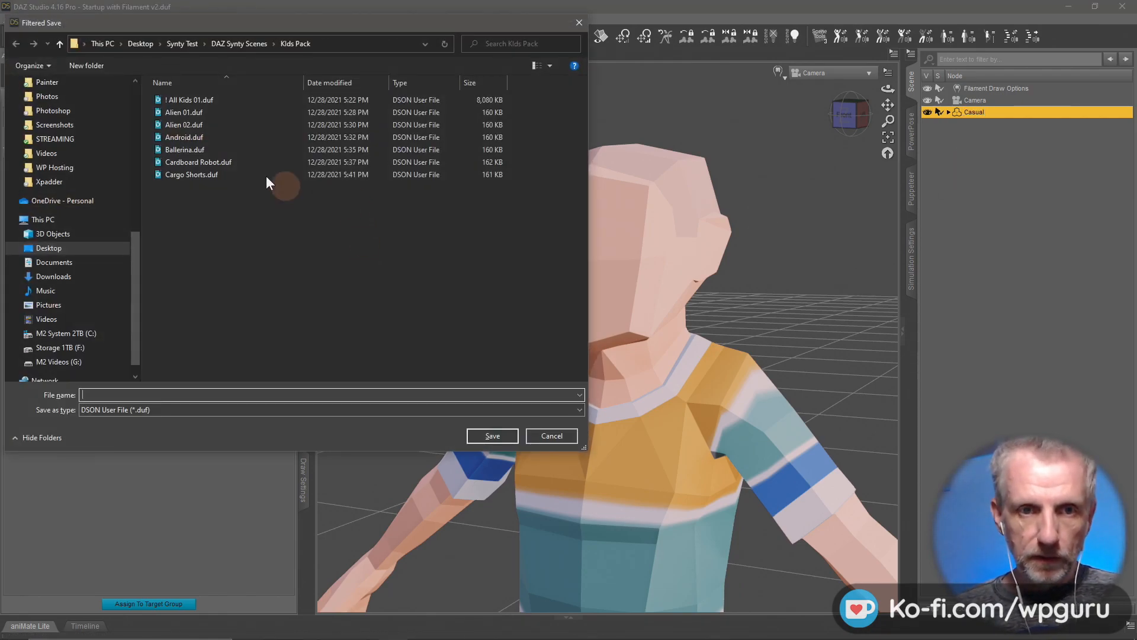
pyautogui.click(234, 388)
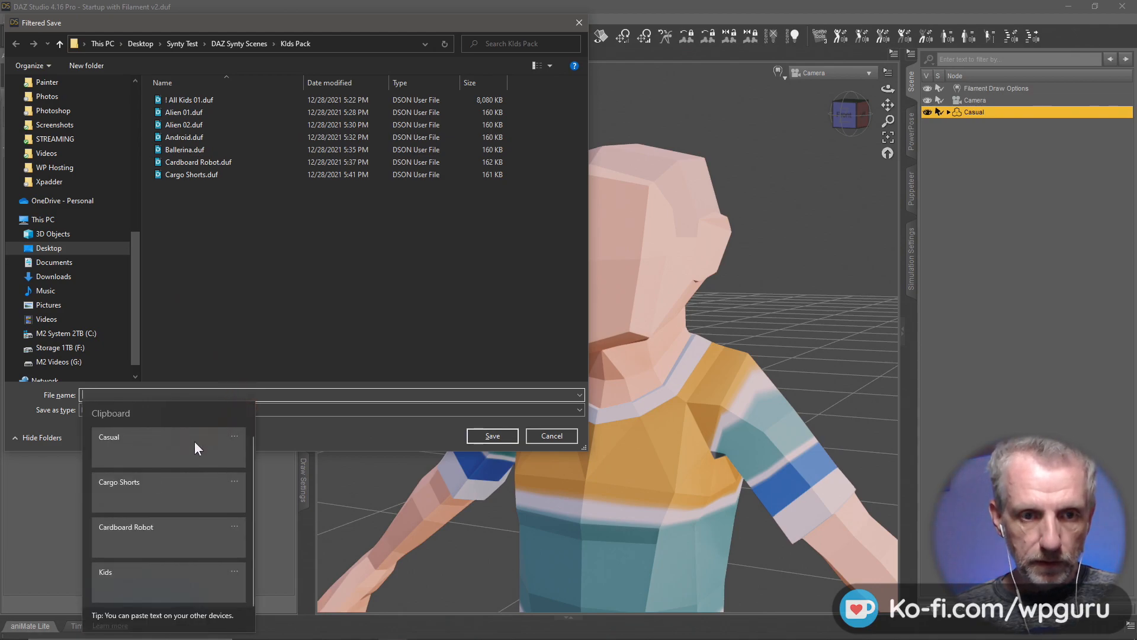
pyautogui.click(179, 442)
pyautogui.click(491, 435)
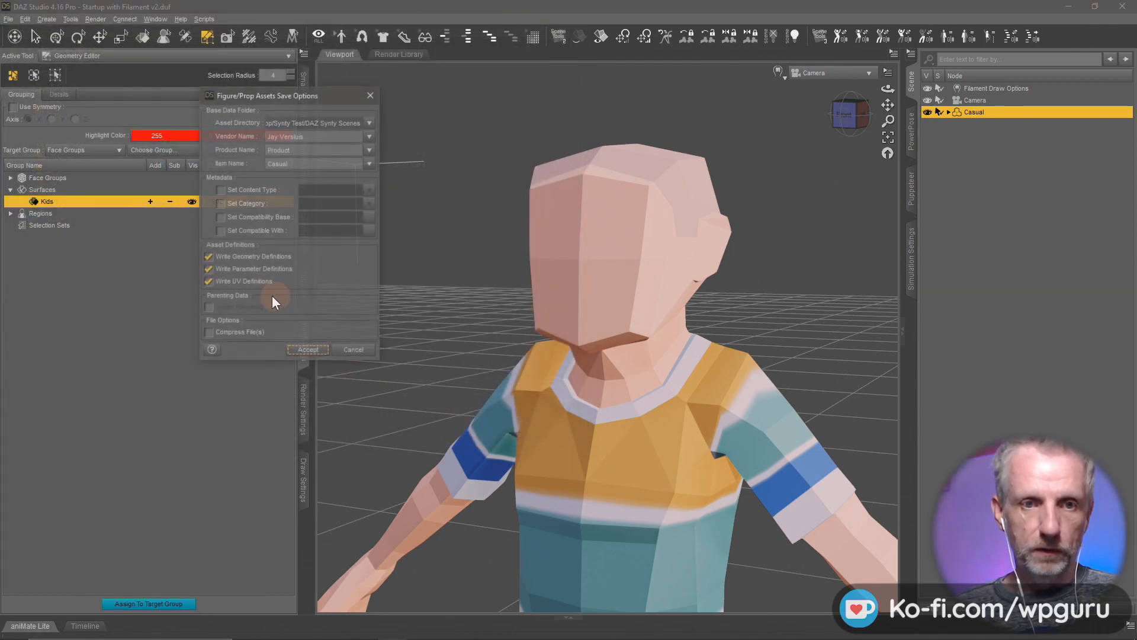
# - Set the asset's product name to Synty Kids Pack in the save options
pyautogui.doubleClick(300, 150)
pyautogui.press('super+v')
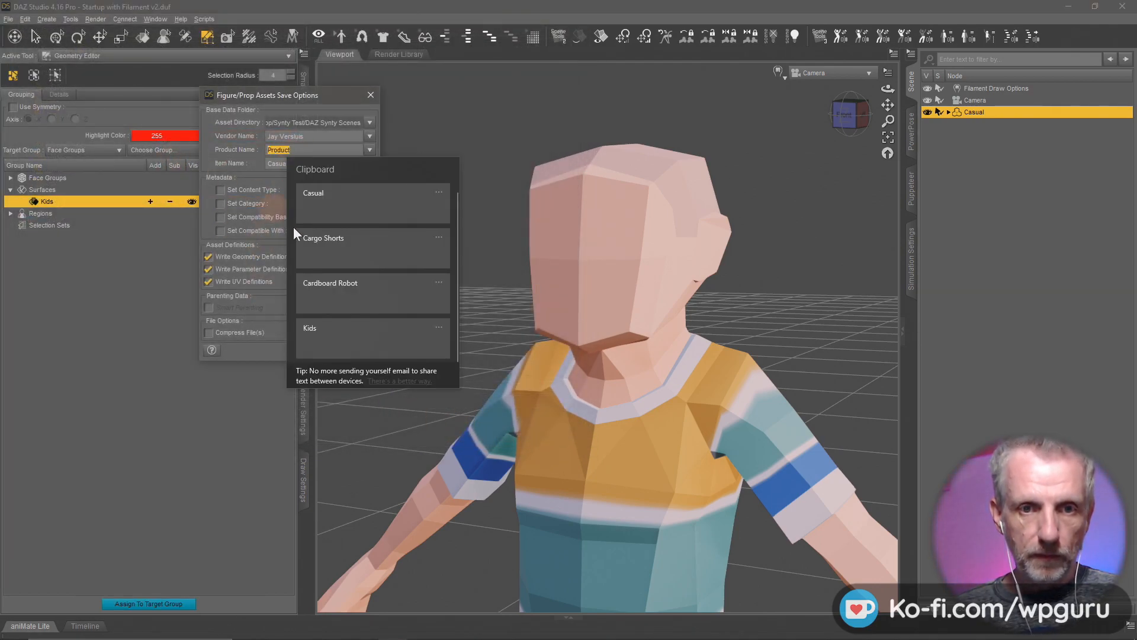
pyautogui.scroll(-2, 357, 241)
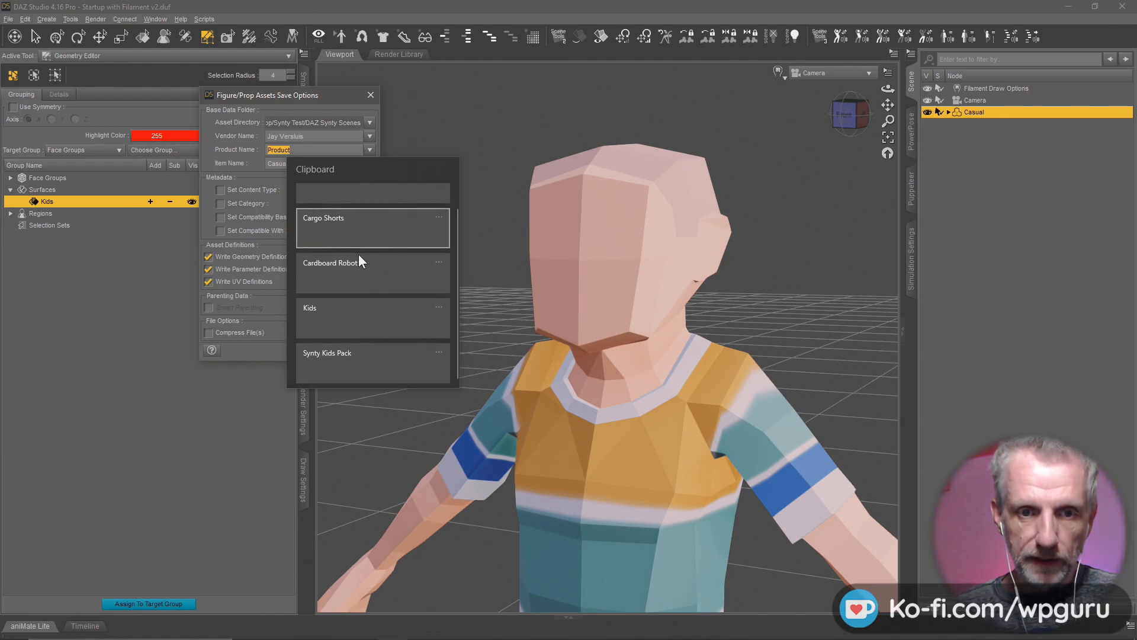
pyautogui.click(358, 363)
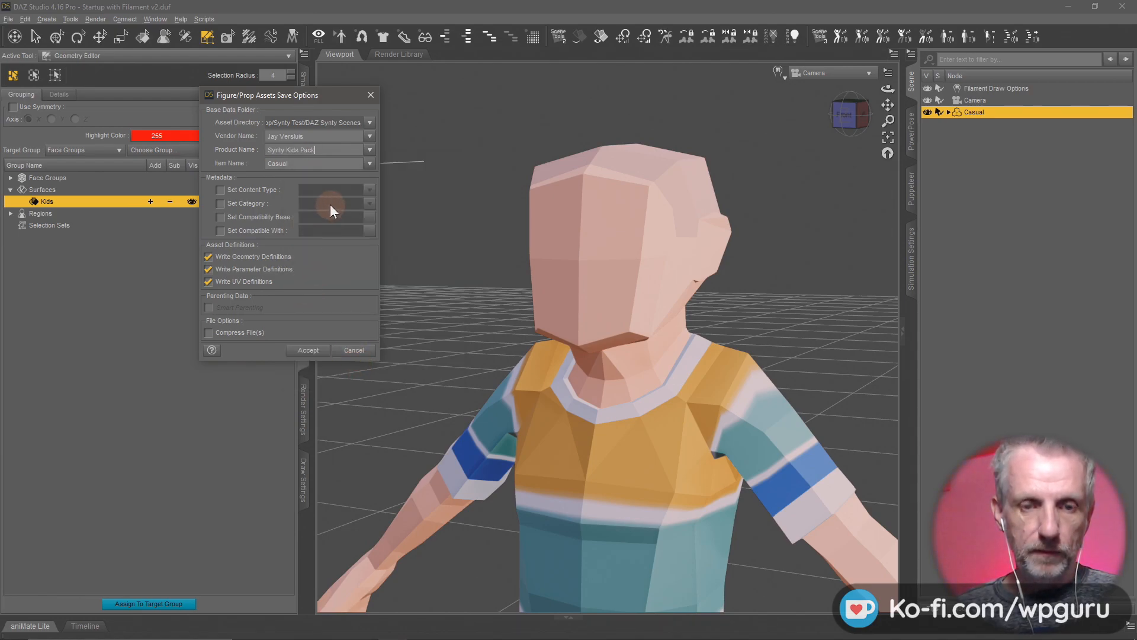
# - Remove the Cargo Shorts and Cardboard Robot entries from the clipboard history and accept the save options for the Casual asset
pyautogui.press('super+v')
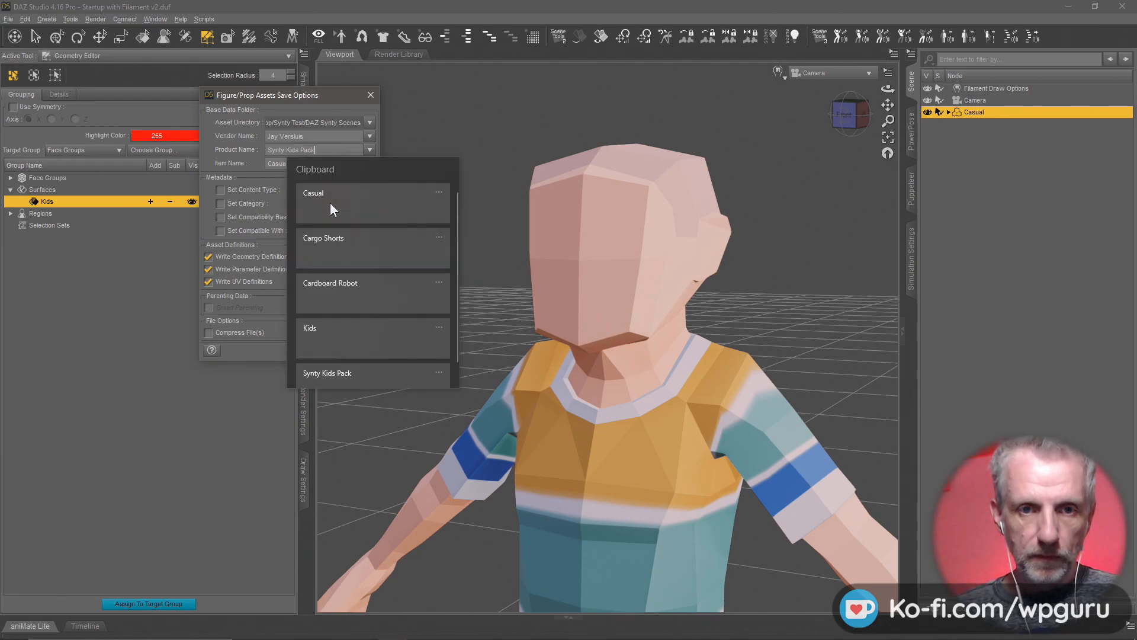
pyautogui.click(439, 237)
pyautogui.click(439, 258)
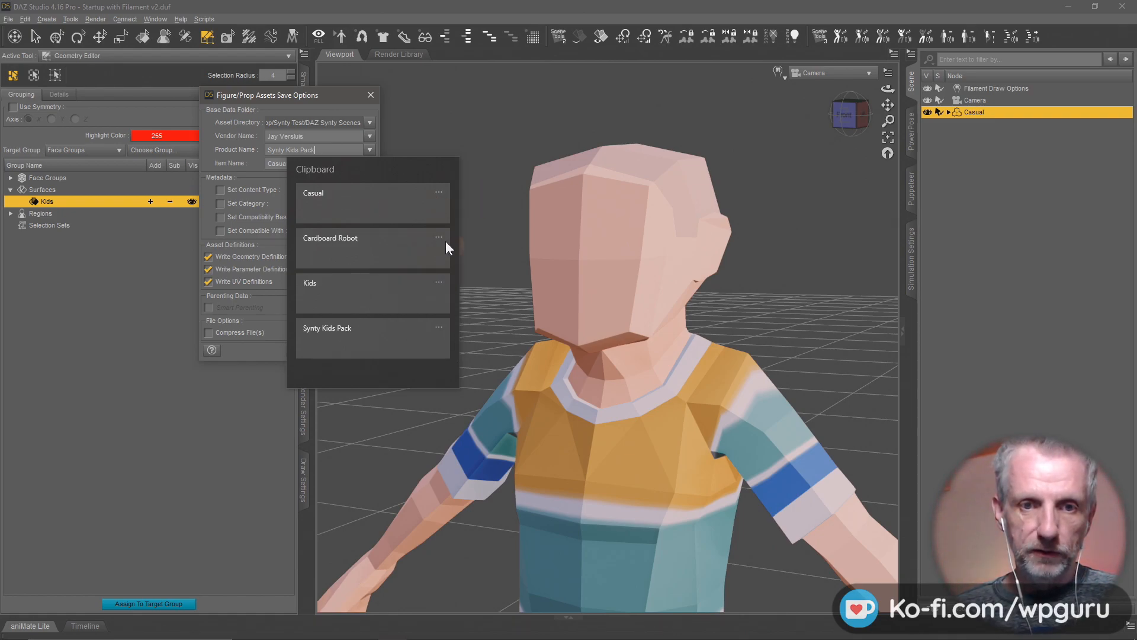
pyautogui.click(439, 237)
pyautogui.click(439, 257)
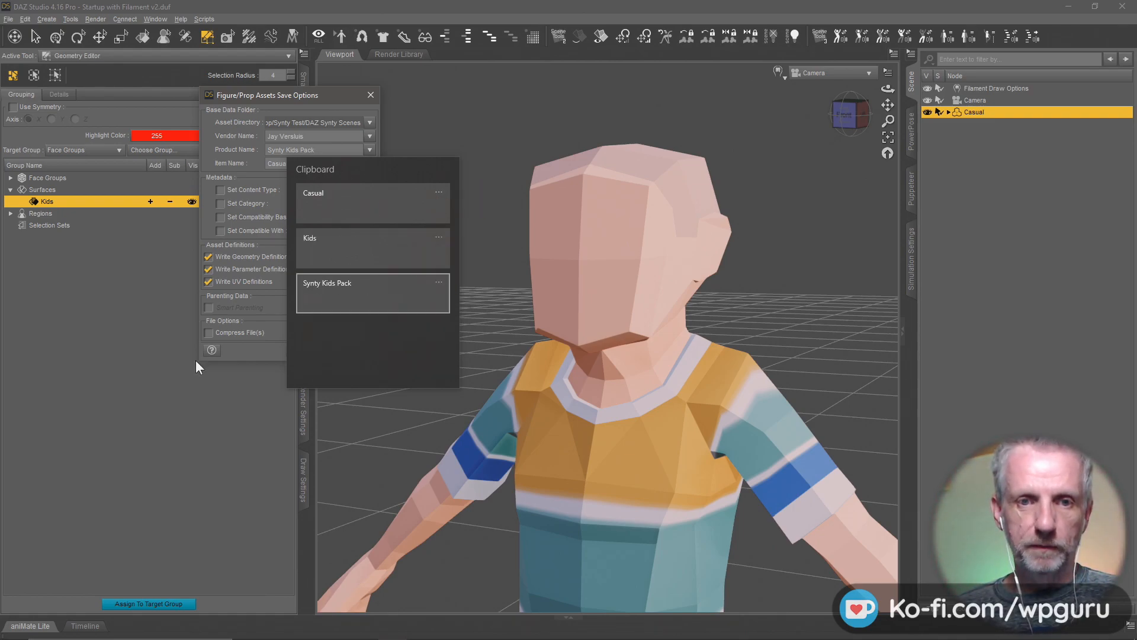
pyautogui.click(265, 355)
pyautogui.click(308, 350)
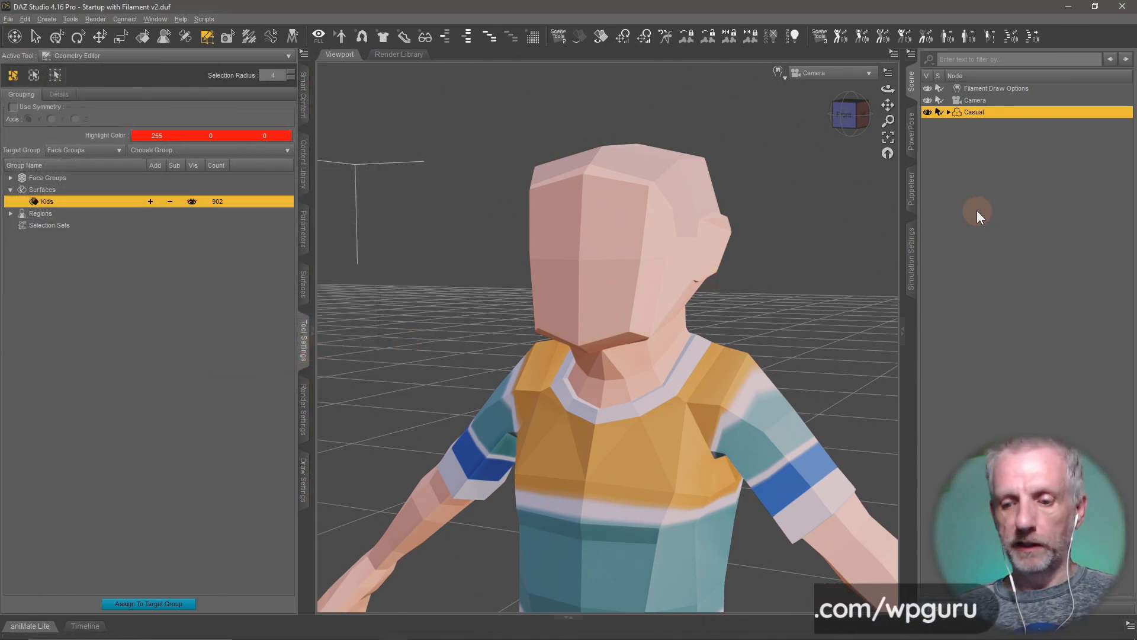
# - Delete the Casual figure from the scene and load the !All Kids 01 set from the Kids Pack library folder
pyautogui.press('Delete')
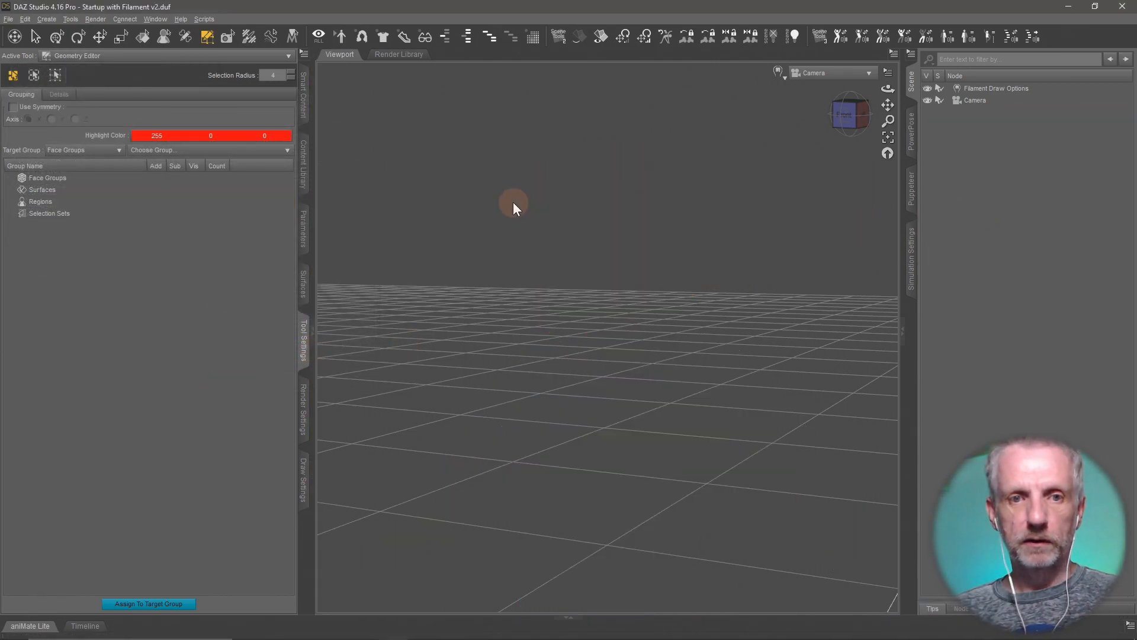
pyautogui.click(302, 172)
pyautogui.doubleClick(140, 116)
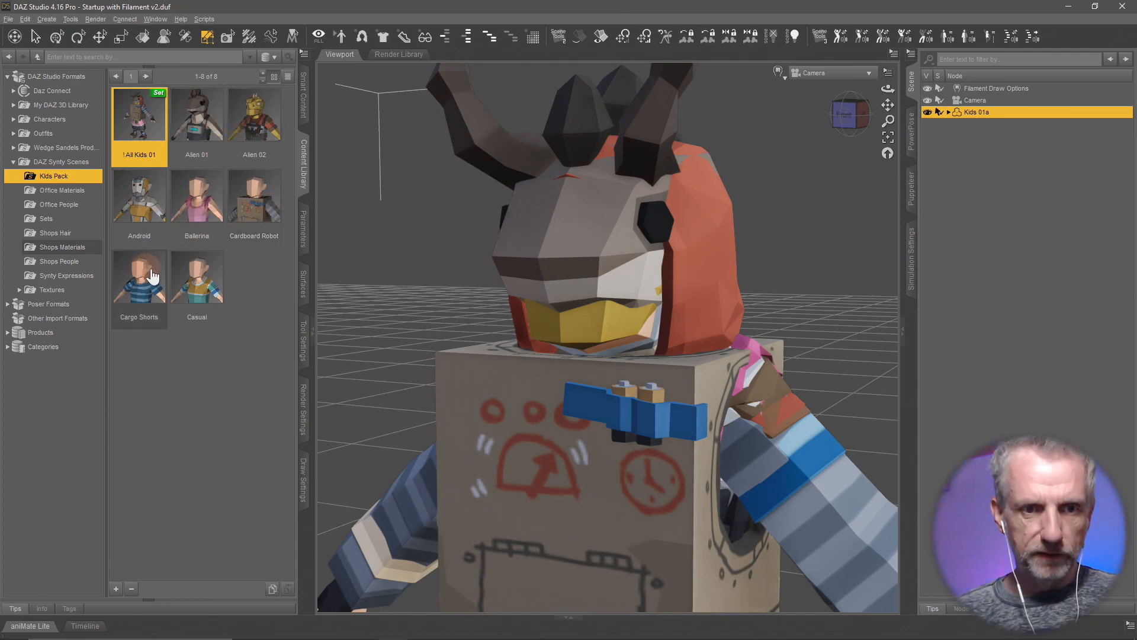
# - Select the geometry of every surface except lambert2.008 and lambert2.018 with the Geometry Editor and delete it from the figure
pyautogui.click(302, 352)
pyautogui.click(150, 202)
pyautogui.click(151, 213)
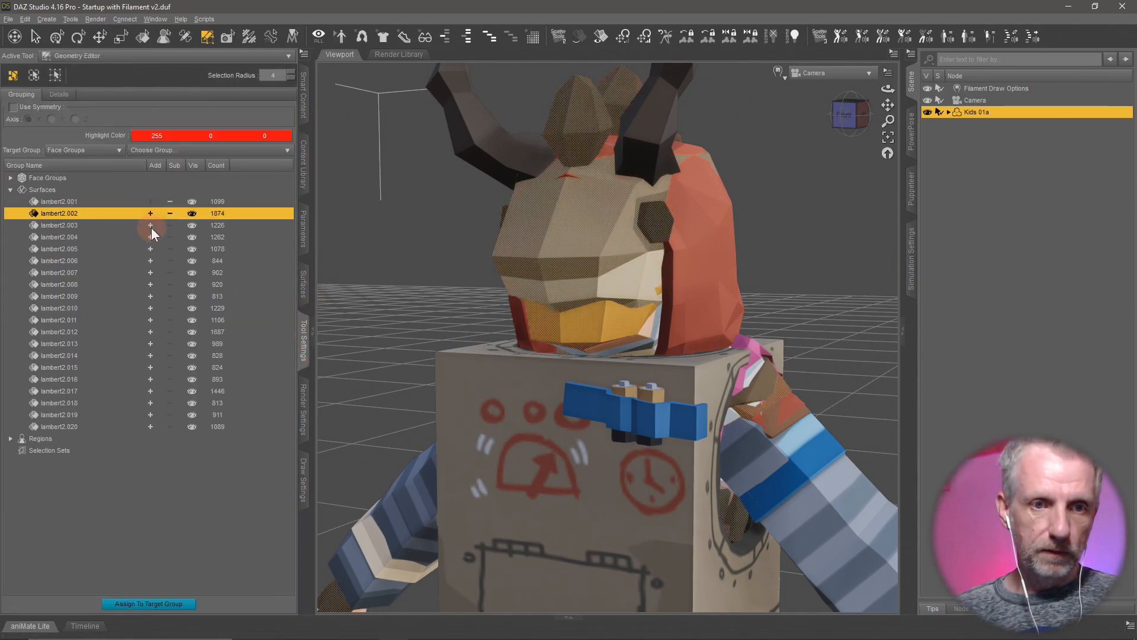
pyautogui.click(150, 225)
pyautogui.click(150, 237)
pyautogui.click(151, 249)
pyautogui.click(150, 261)
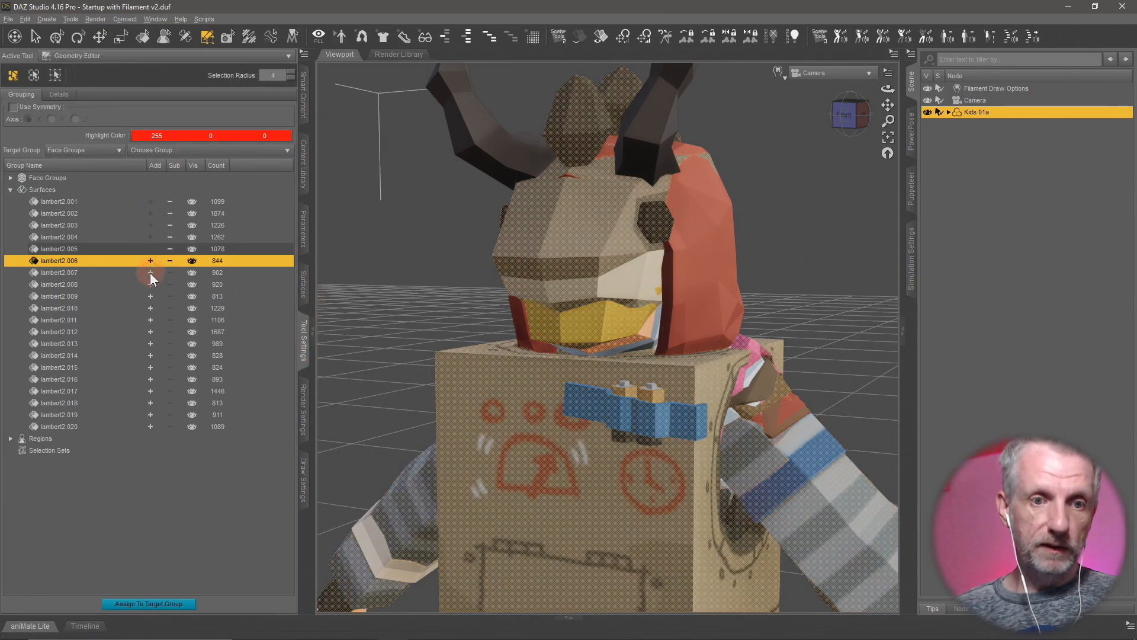
pyautogui.click(150, 273)
pyautogui.click(149, 296)
pyautogui.click(151, 308)
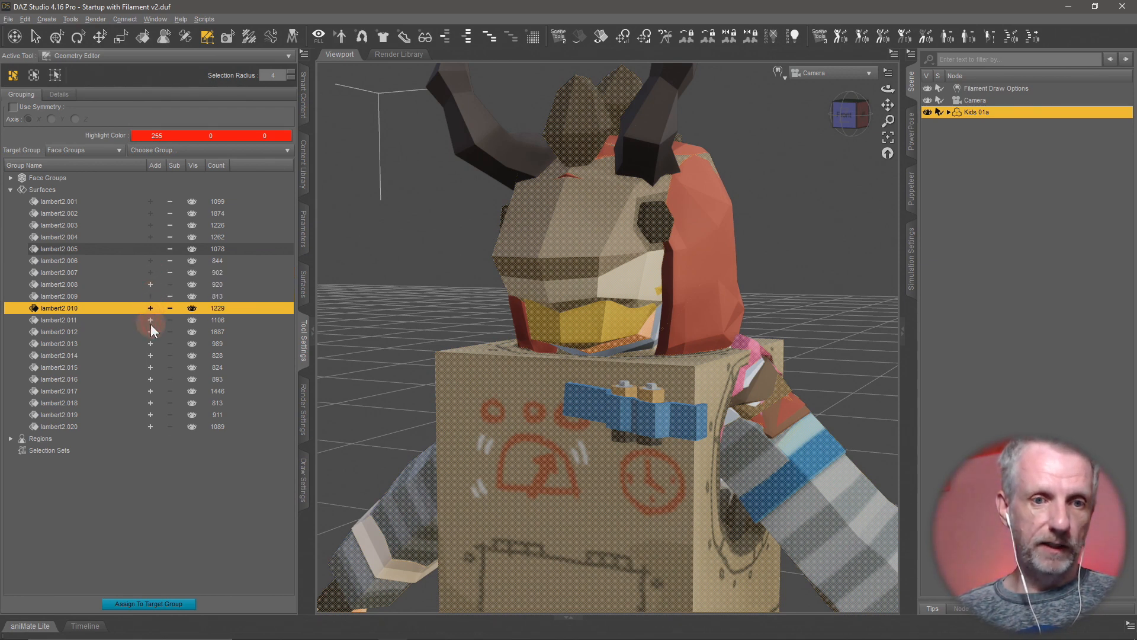
pyautogui.click(150, 320)
pyautogui.click(152, 331)
pyautogui.click(153, 345)
pyautogui.click(151, 356)
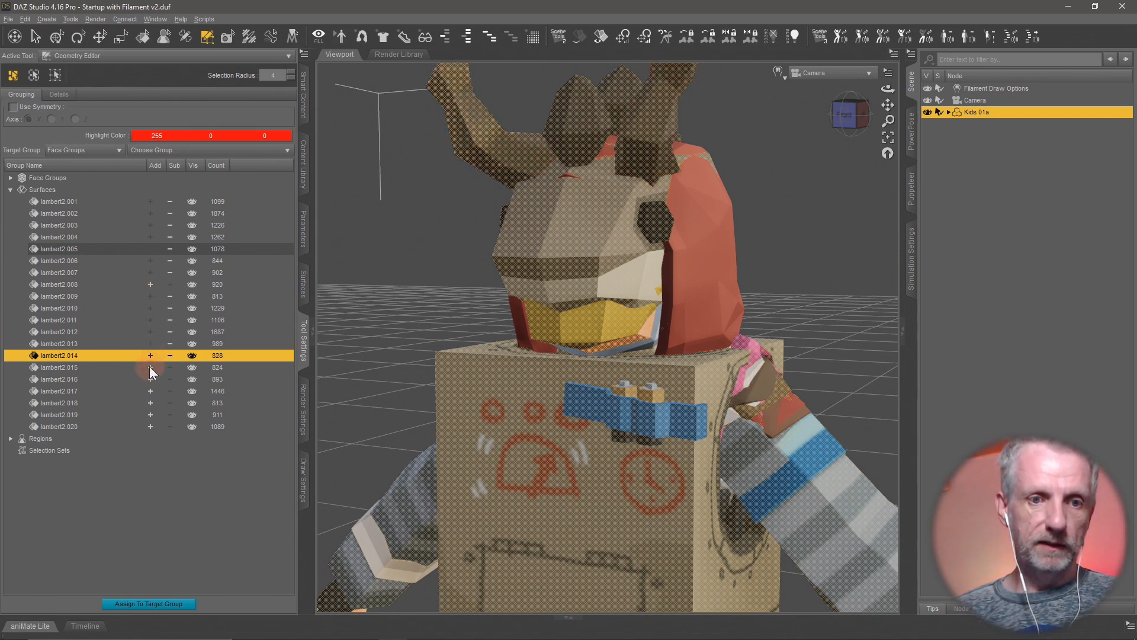
pyautogui.click(149, 367)
pyautogui.click(149, 379)
pyautogui.click(148, 390)
pyautogui.click(149, 402)
pyautogui.click(150, 415)
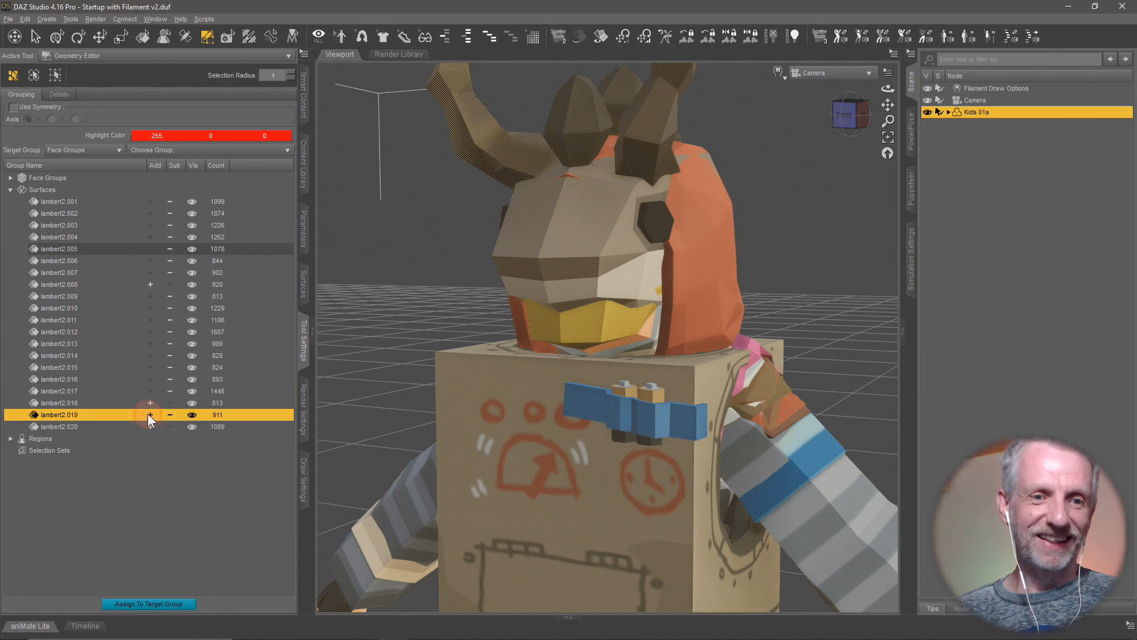
pyautogui.click(152, 426)
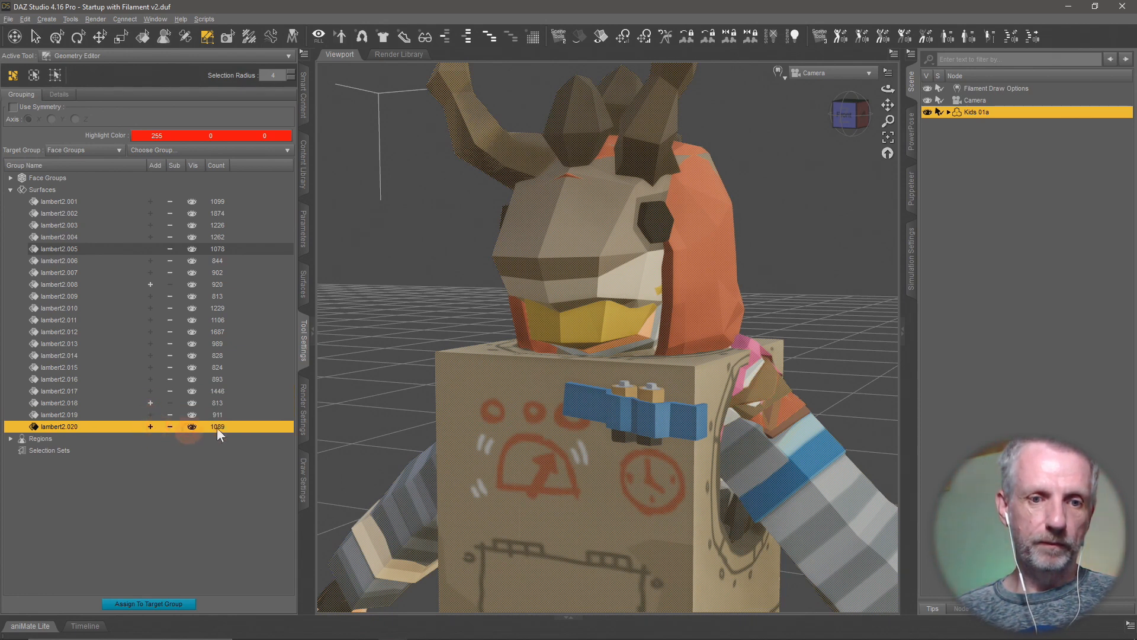
pyautogui.click(144, 403)
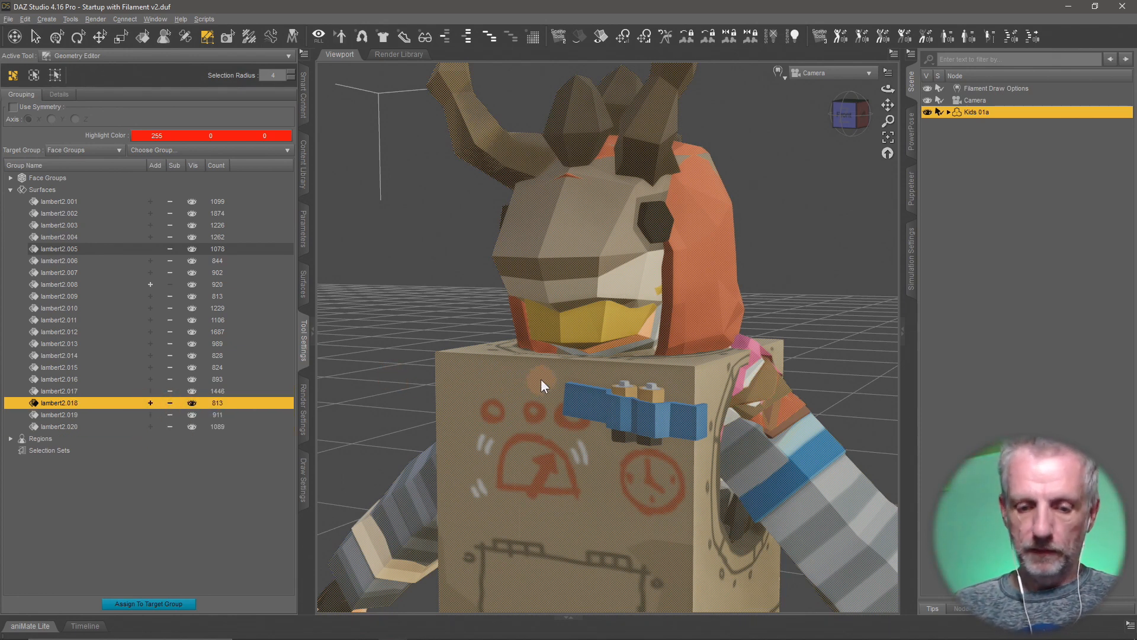
pyautogui.press('Delete')
pyautogui.click(549, 343)
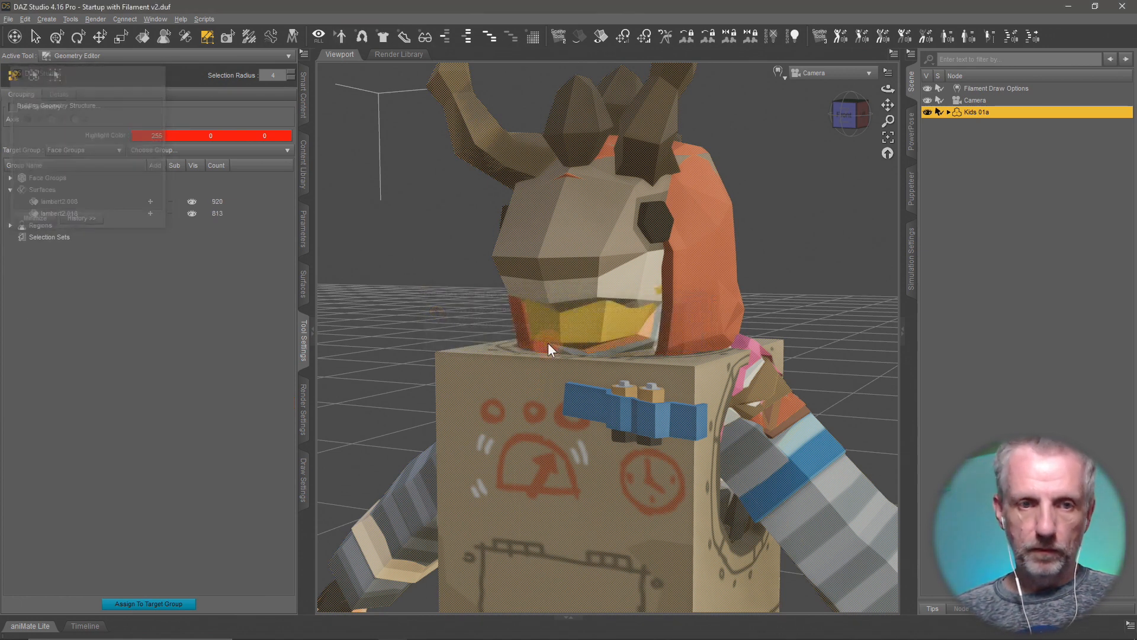
# - Delete the geometry of the lambert2.018 surface from the figure
pyautogui.click(149, 214)
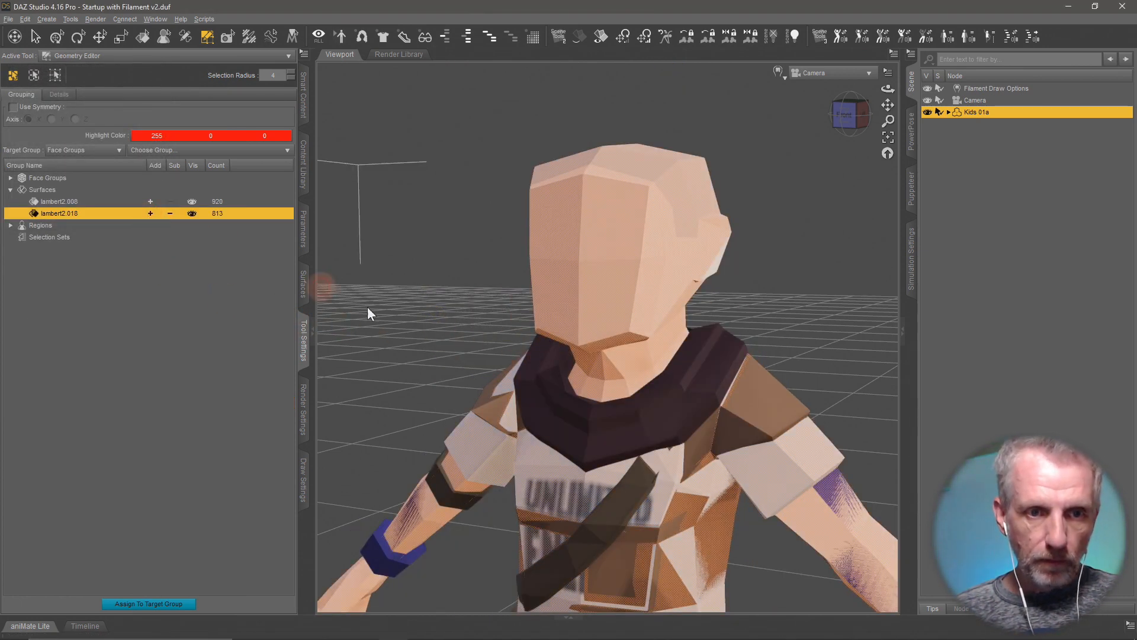
pyautogui.press('Delete')
pyautogui.press('Return')
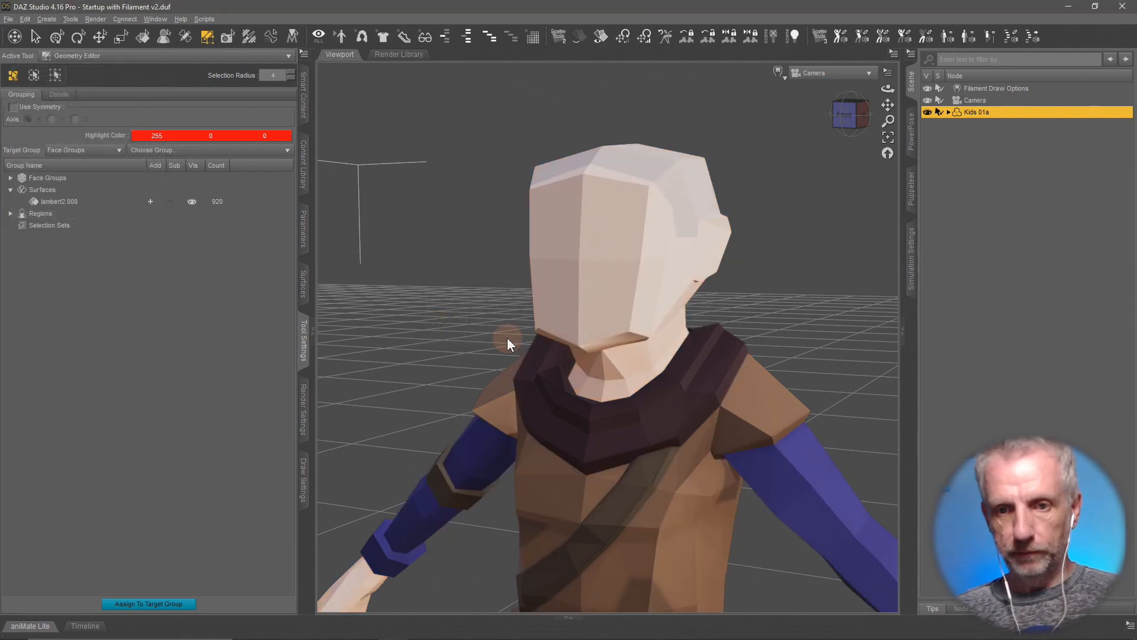
# - Switch to Blender and show the SK_Chr_Kid_Cheerleader_01 mesh instead of SK_Chr_Kid_Casual_04 for comparison
pyautogui.hotkey('alt', 'Tab')
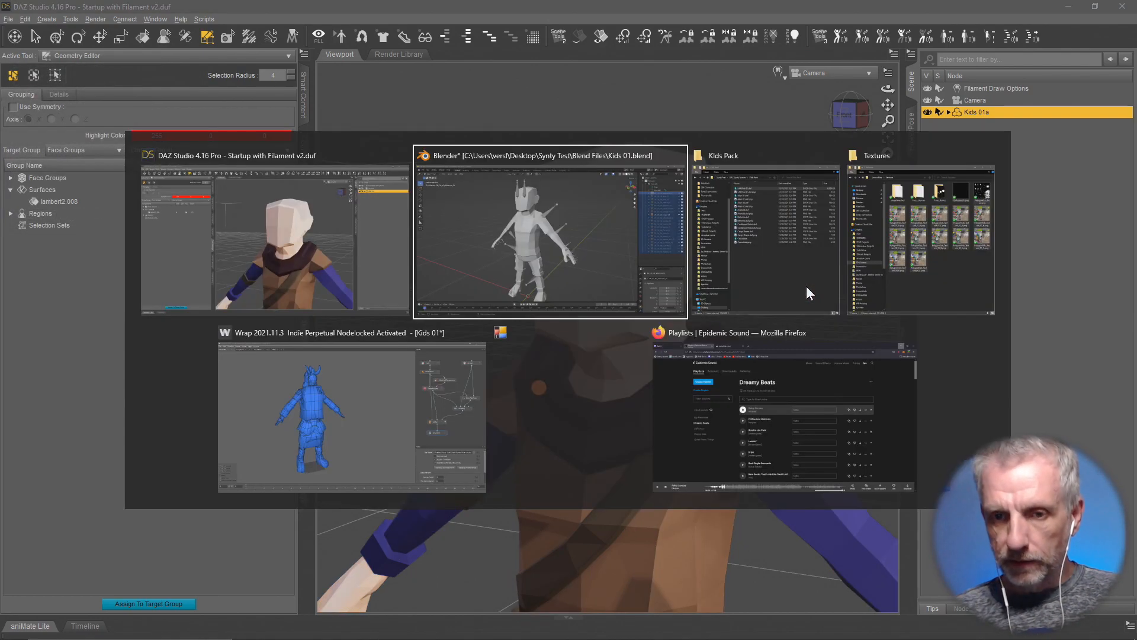
pyautogui.click(1113, 212)
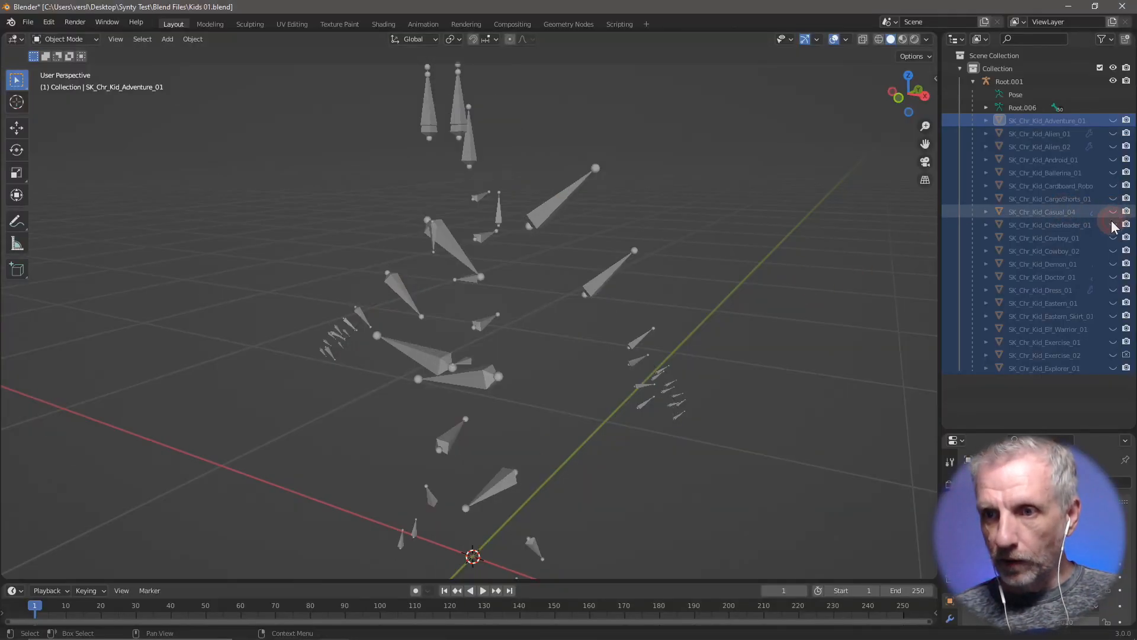
pyautogui.click(1114, 225)
# - Switch back to DAZ Studio and view the whole remaining figure in Perspective View
pyautogui.hotkey('alt', 'Tab')
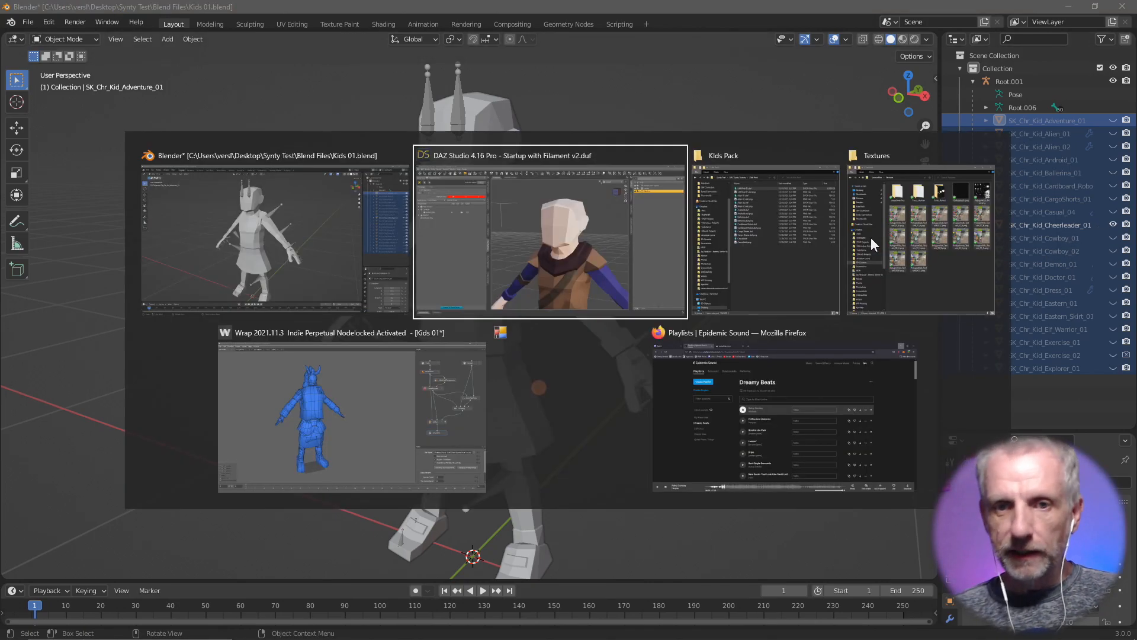
pyautogui.click(821, 75)
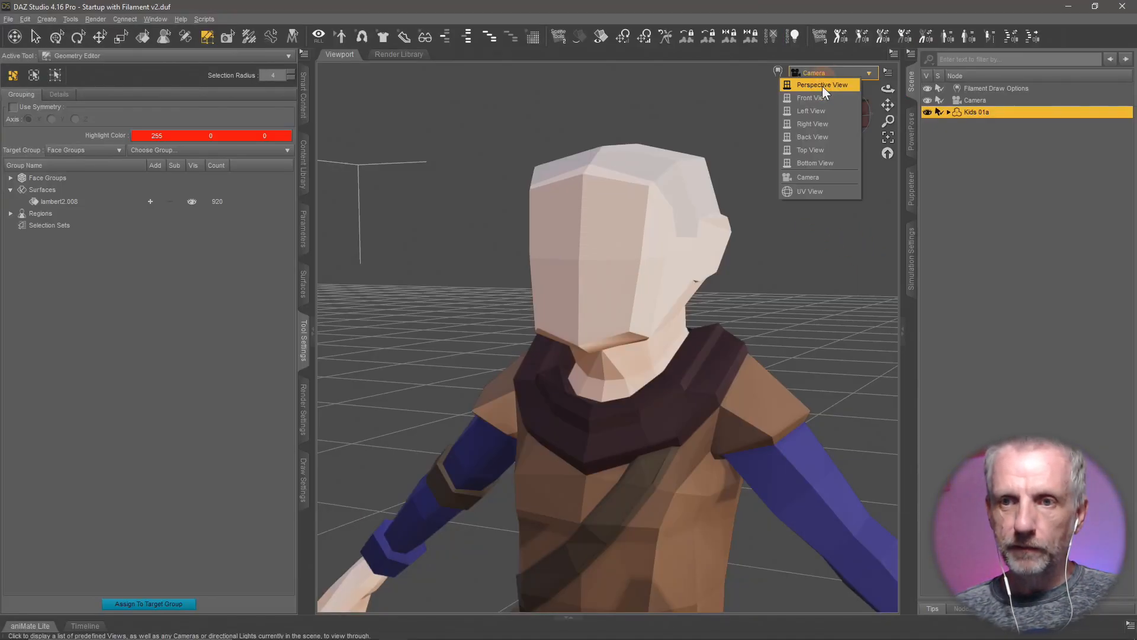
pyautogui.click(823, 95)
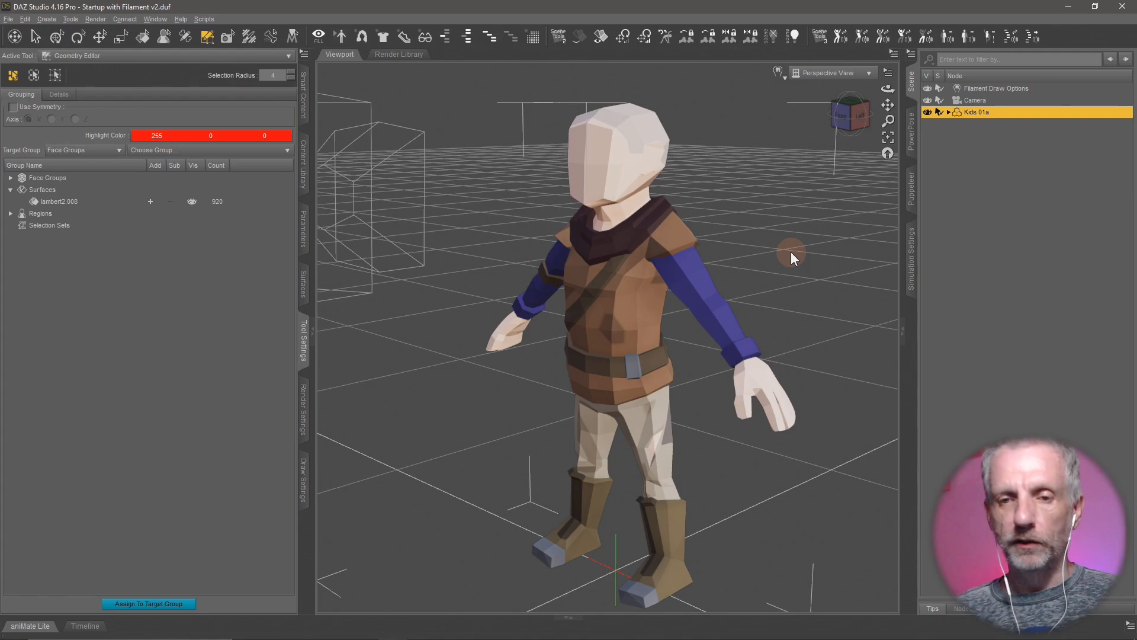
# - Switch to Blender, show the SK_Chr_Kid_Adventure_01 mesh and hide SK_Chr_Kid_Cheerleader_01 to identify the character
pyautogui.hotkey('alt', 'Tab')
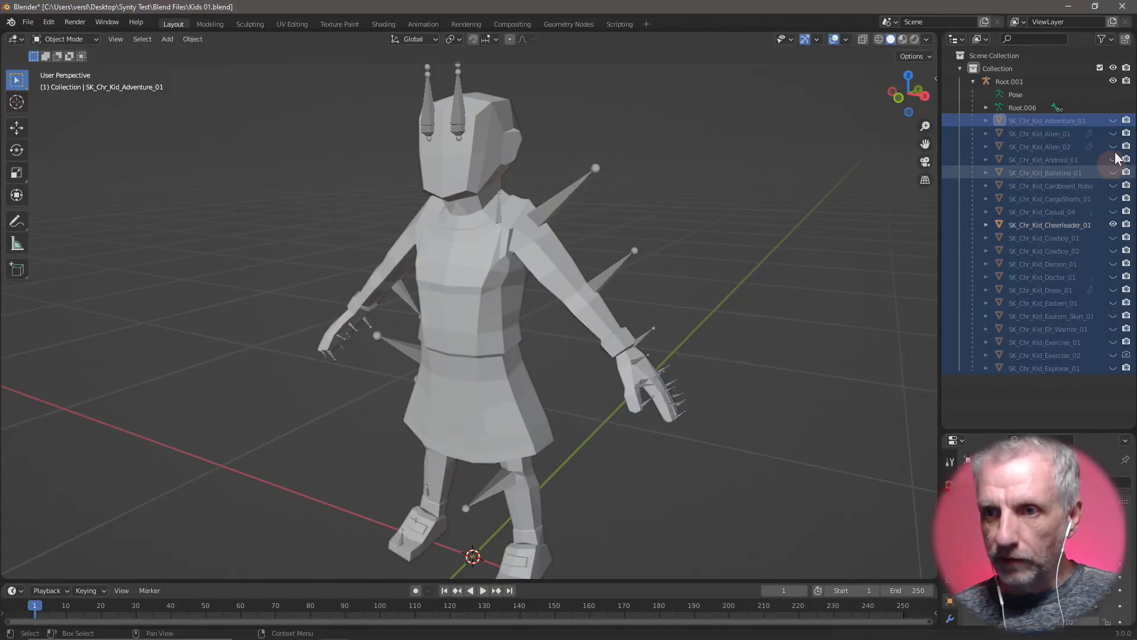
pyautogui.click(1112, 120)
pyautogui.click(1113, 225)
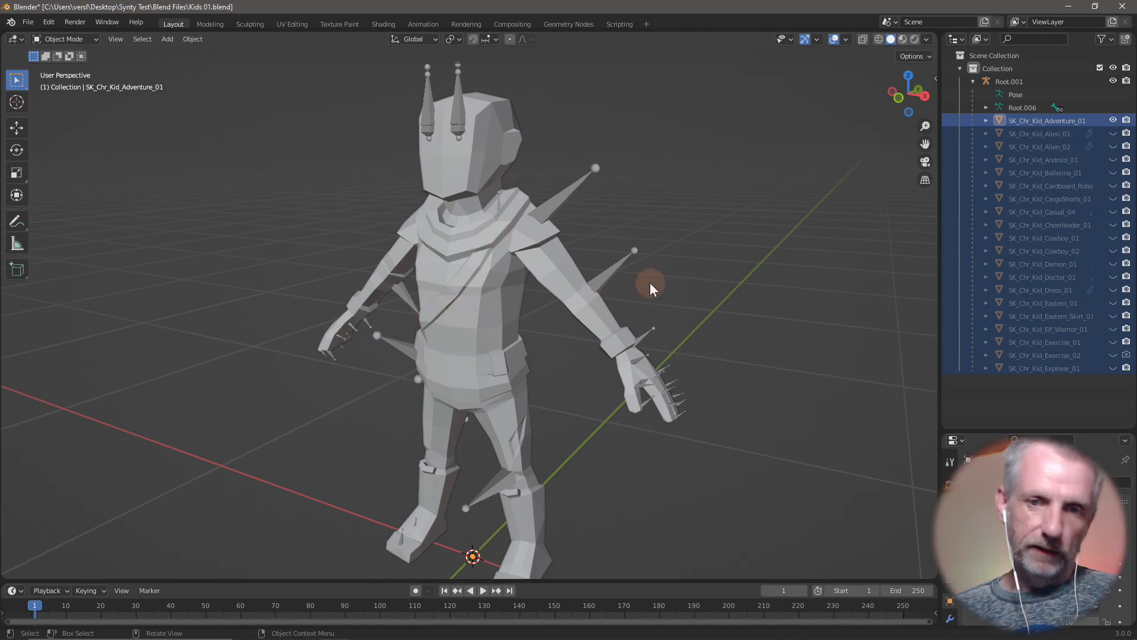
# - Return to DAZ Studio, view the figure through the Camera and rename the Kids 01a figure as Adventurer
pyautogui.hotkey('alt', 'Tab')
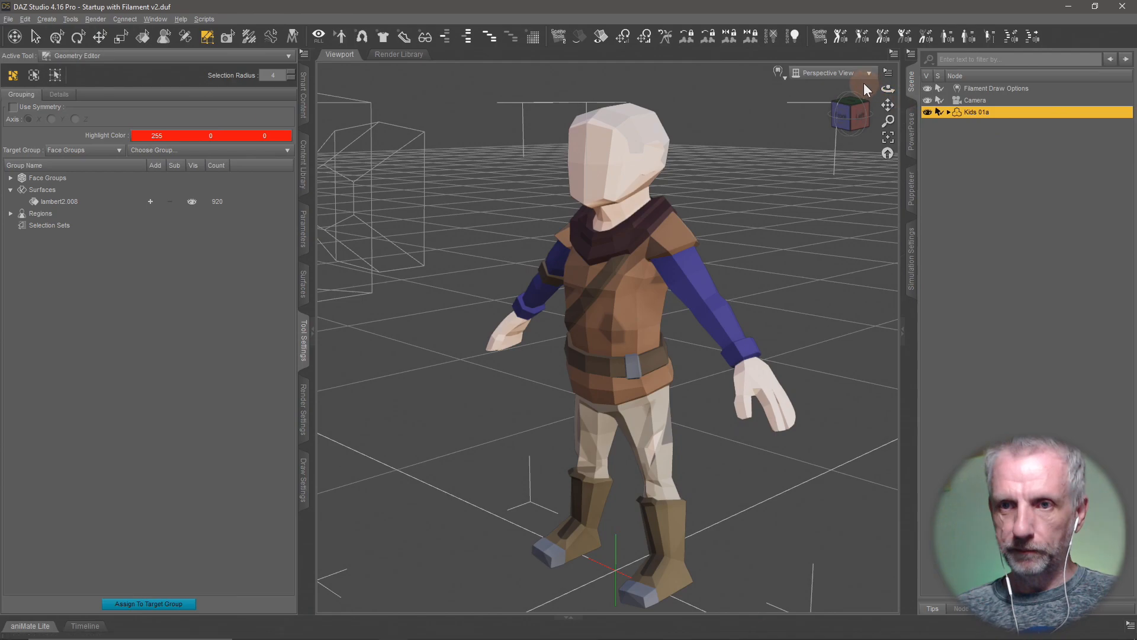
pyautogui.click(856, 74)
pyautogui.click(854, 179)
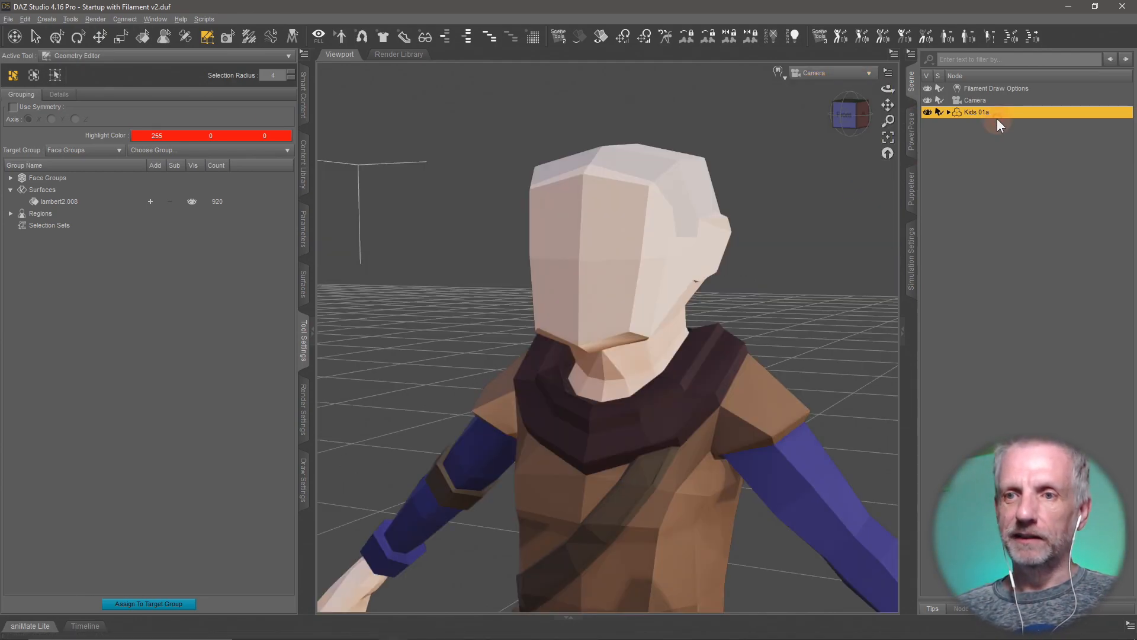
pyautogui.write('Adv')
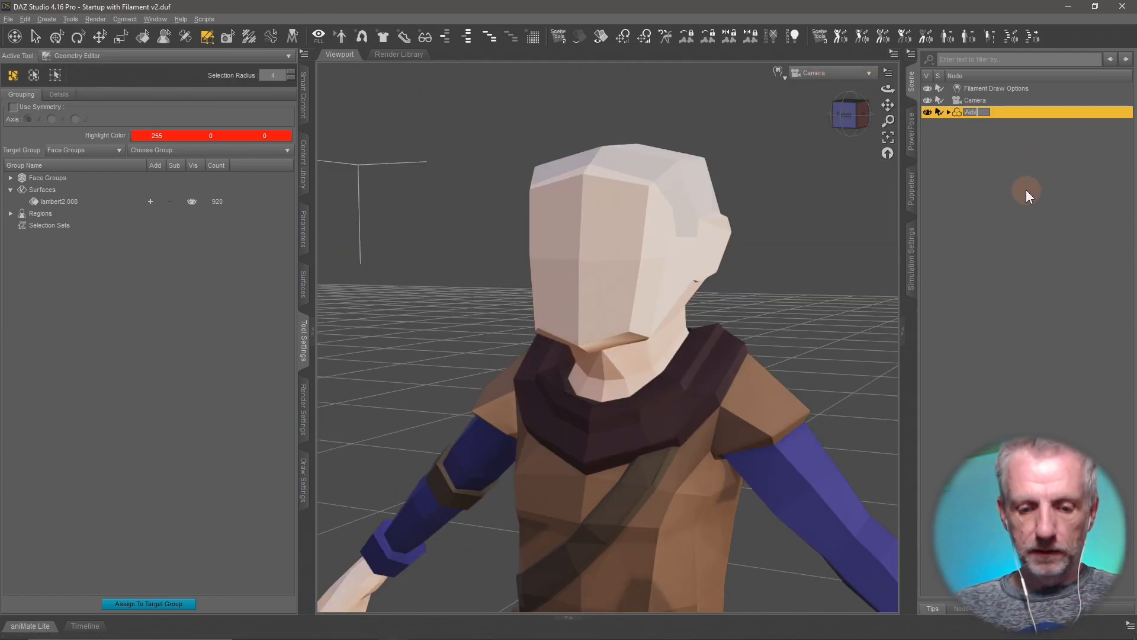
pyautogui.write('enturer')
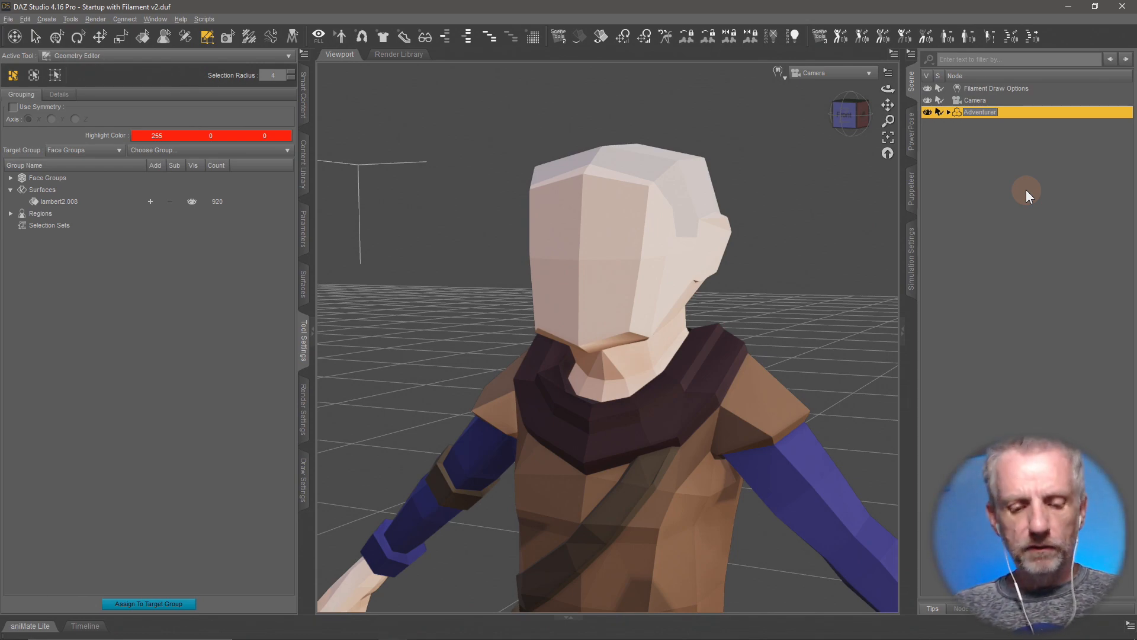
pyautogui.press('End')
pyautogui.press('Return')
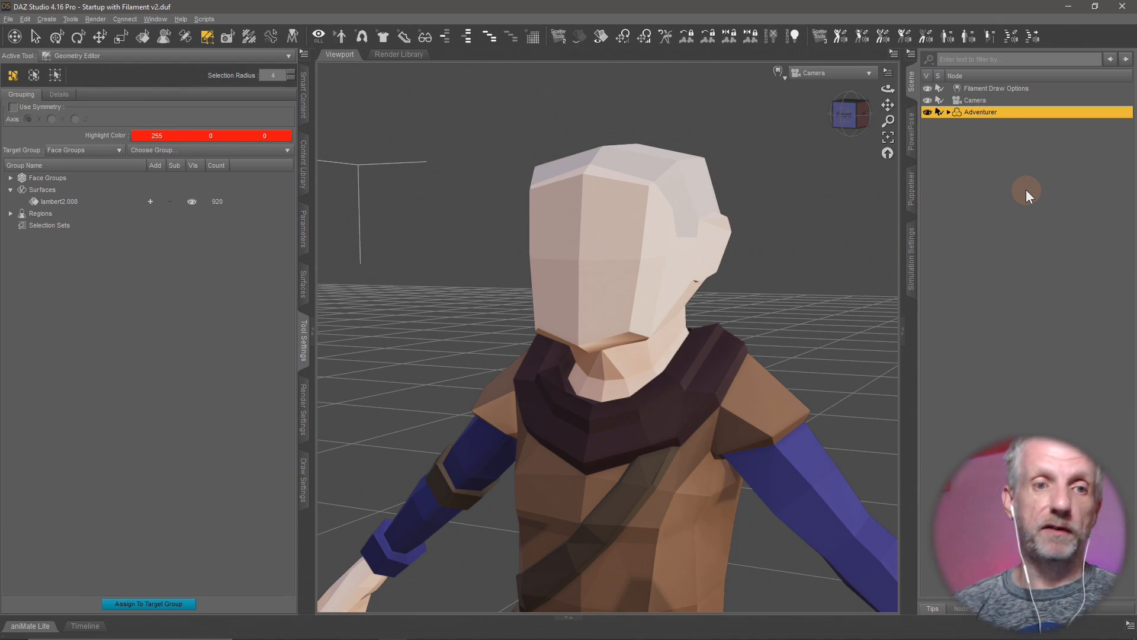
# - Rename the figure's surface lambert2.008 as Kids
pyautogui.click(77, 201)
pyautogui.click(76, 201)
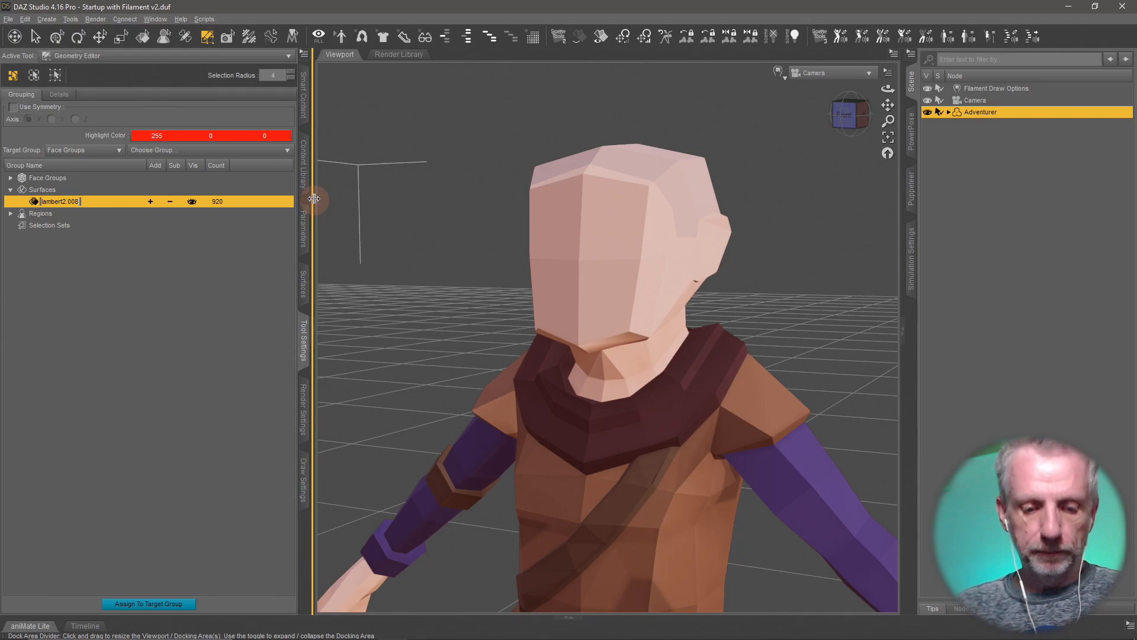
pyautogui.press('super+v')
pyautogui.click(163, 337)
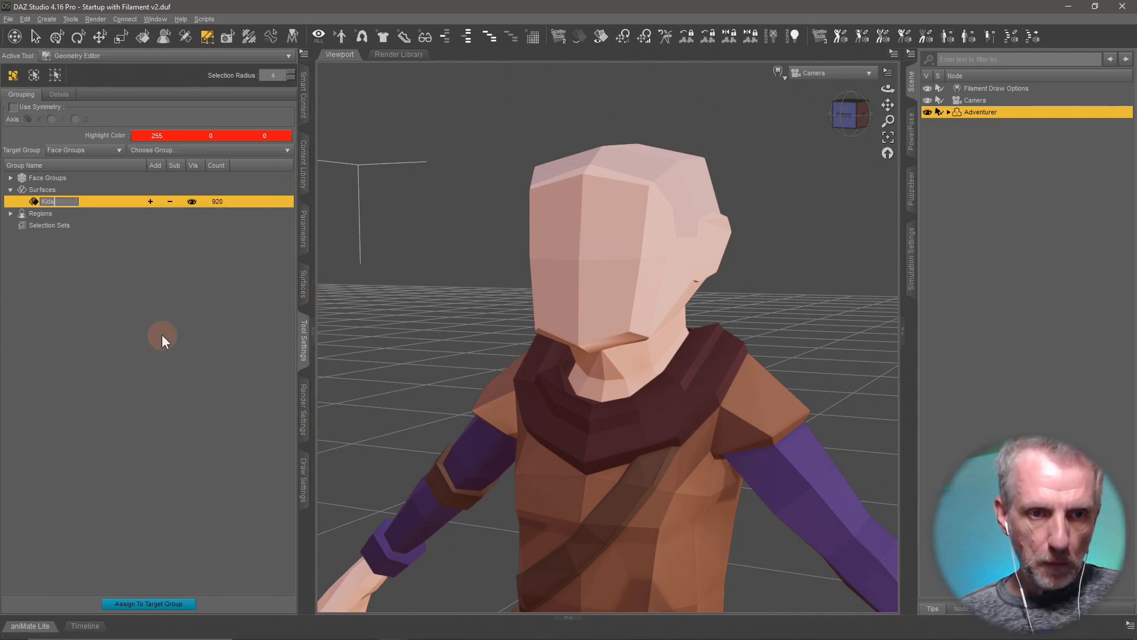
pyautogui.press('Return')
# - View the DAZ Synty Scenes folder in the content library, then switch to File Explorer and open the same folder there
pyautogui.click(303, 173)
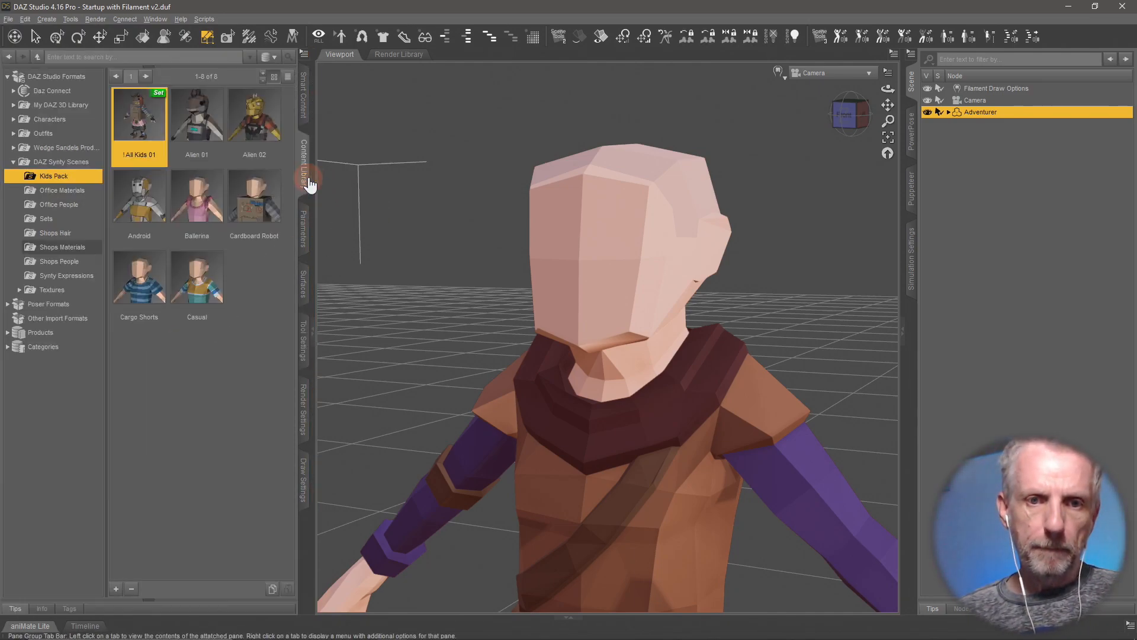
pyautogui.click(87, 163)
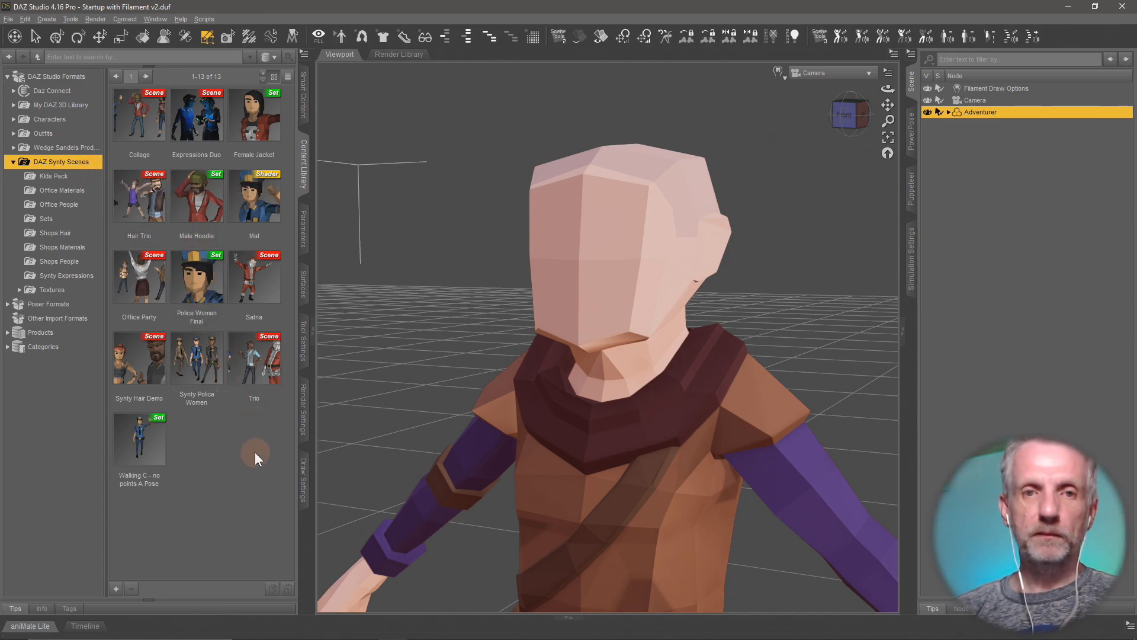
pyautogui.hotkey('alt', 'Tab')
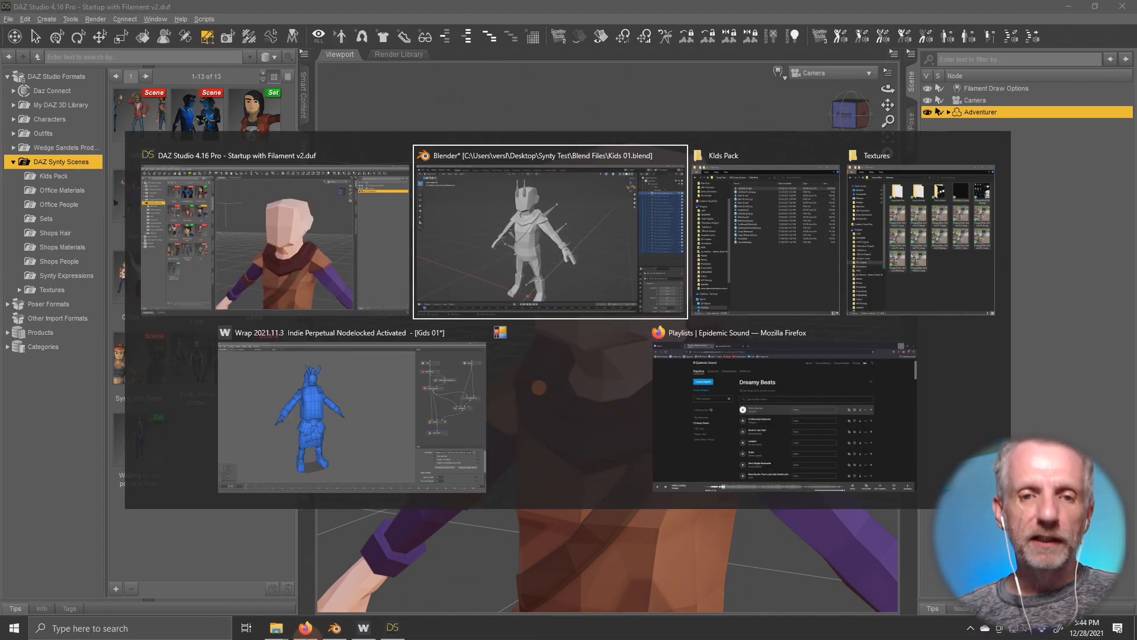
pyautogui.click(755, 233)
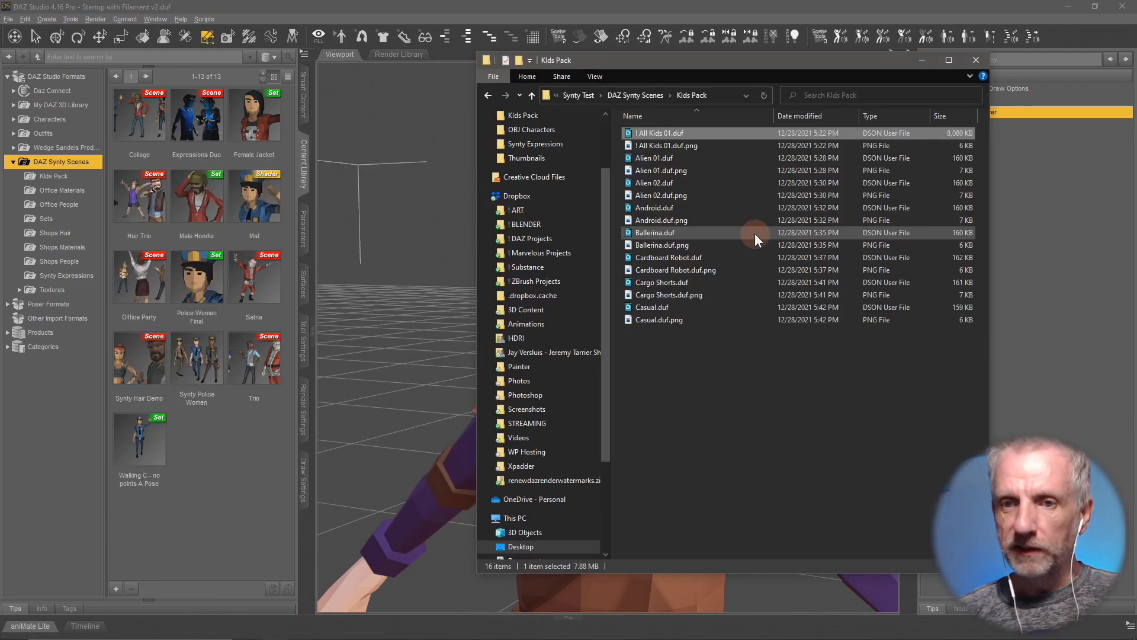
pyautogui.click(637, 94)
pyautogui.moveTo(681, 64); pyautogui.dragTo(474, 48)
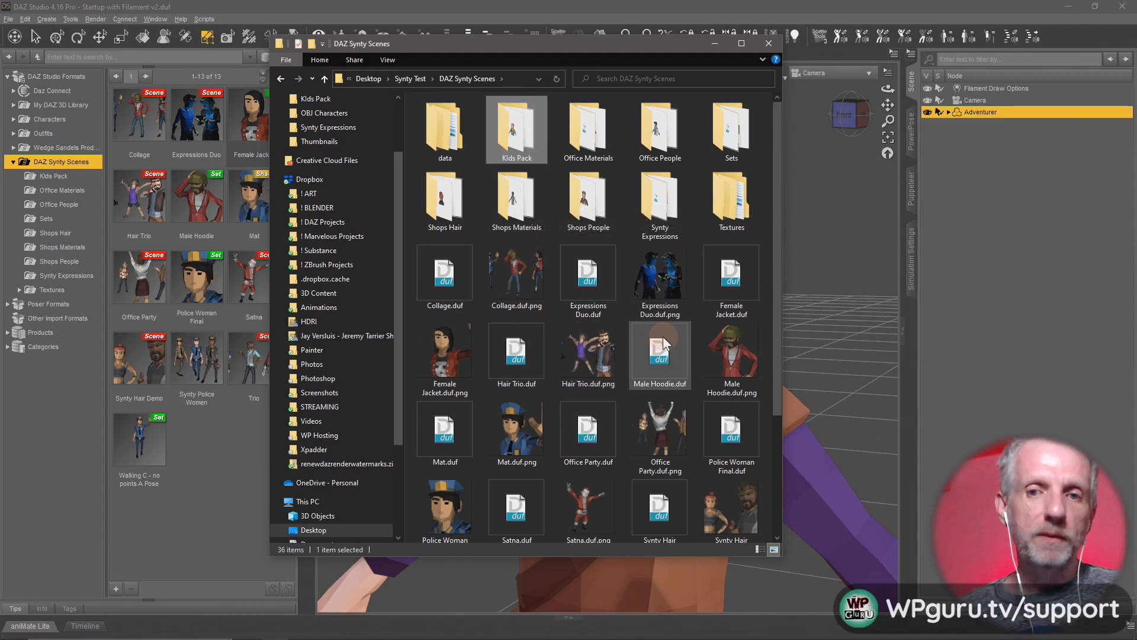
# - View the texture files in the Textures folder's Kids Pack subfolder, then return to DAZ Studio and show the Kids Pack library folder
pyautogui.doubleClick(729, 204)
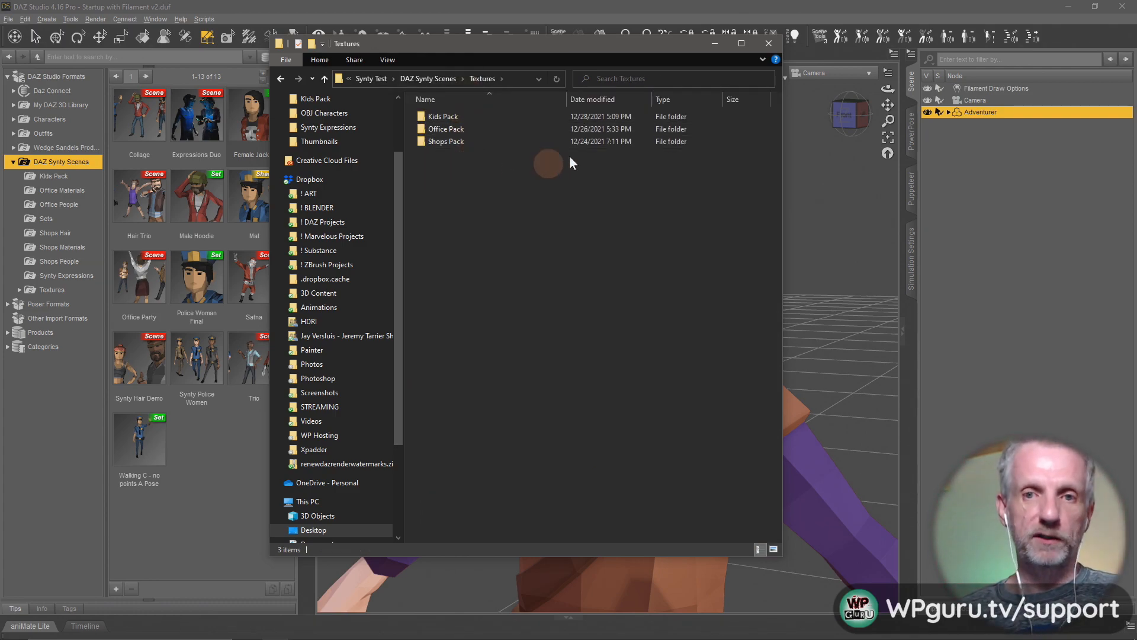
pyautogui.click(464, 115)
pyautogui.doubleClick(464, 115)
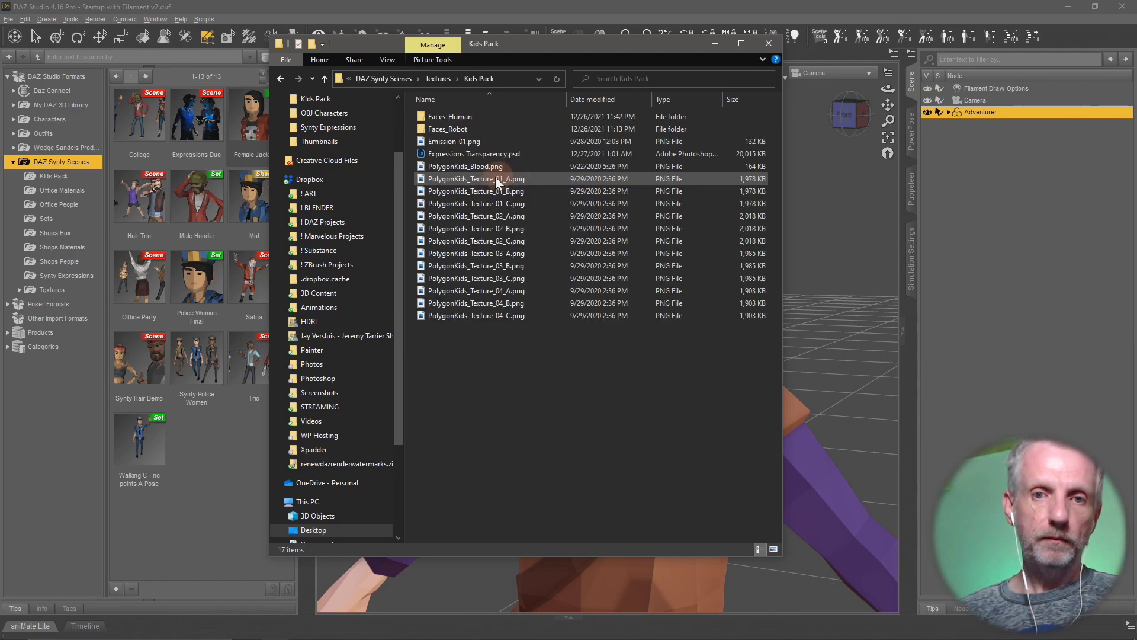
pyautogui.click(712, 44)
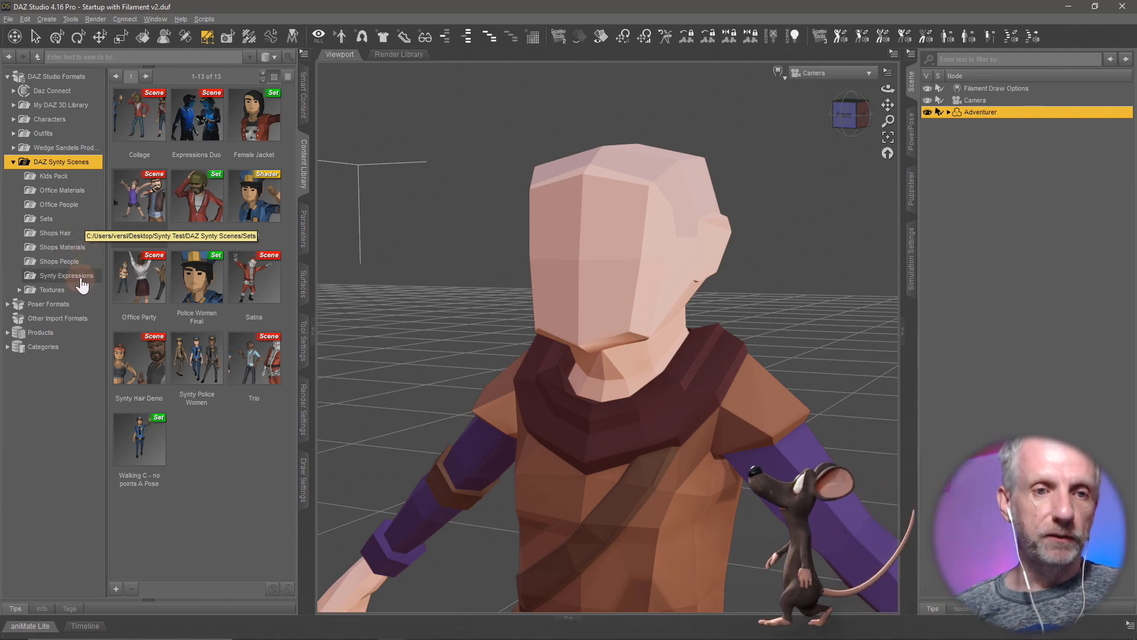
pyautogui.click(79, 178)
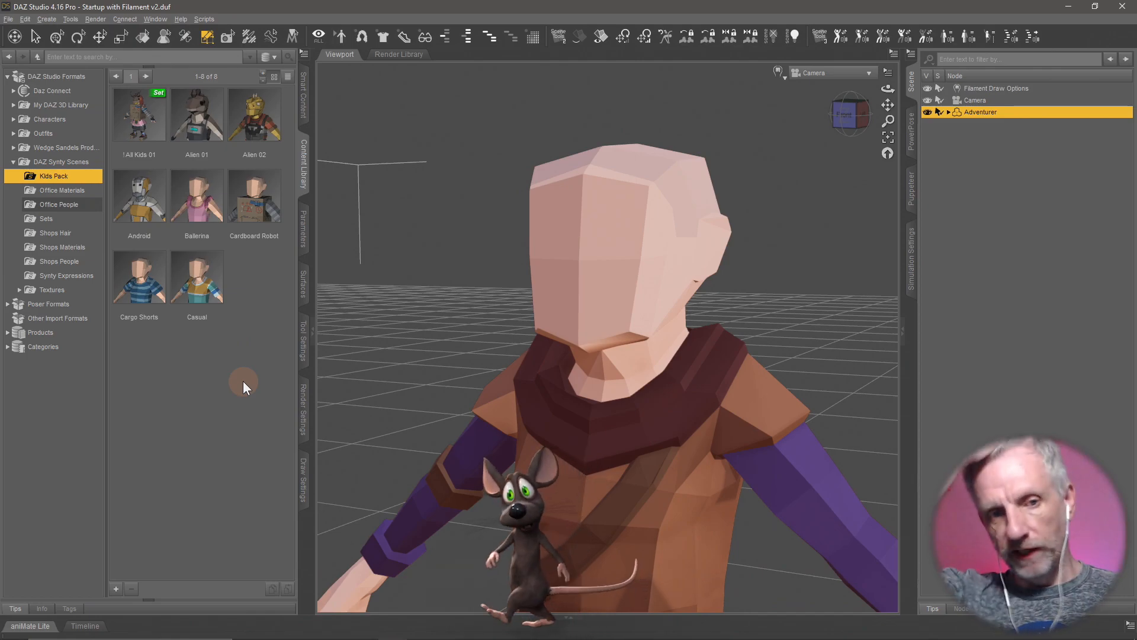
# - Save the figure as a figure/prop asset file named Adventurer in the Kids Pack folder
pyautogui.click(301, 342)
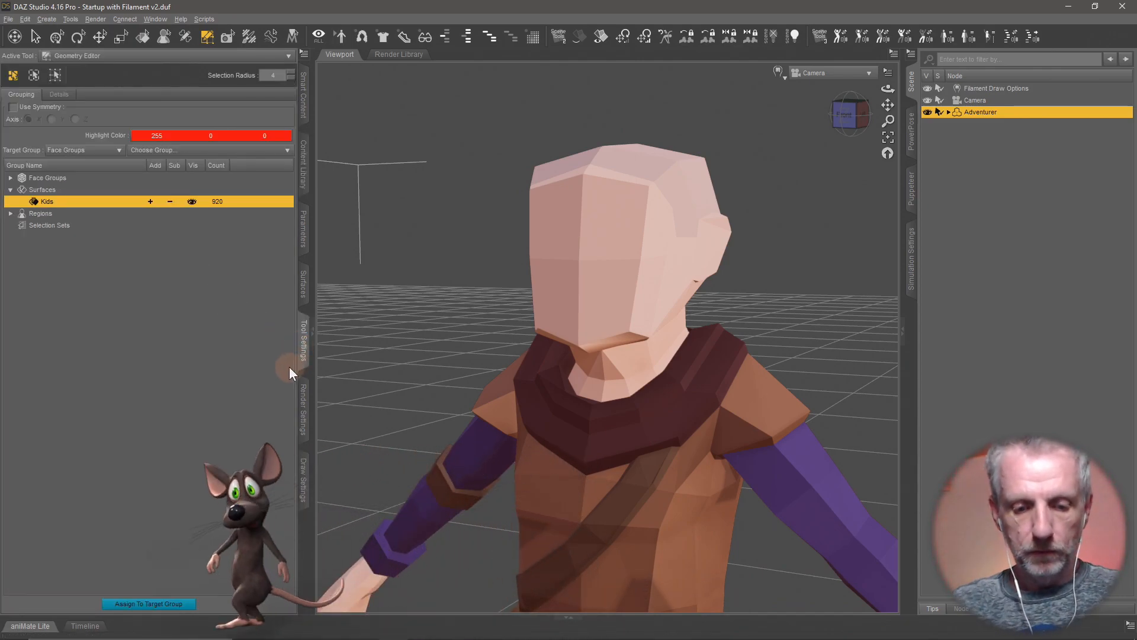
pyautogui.hotkey('ctrl', 'shift', 's')
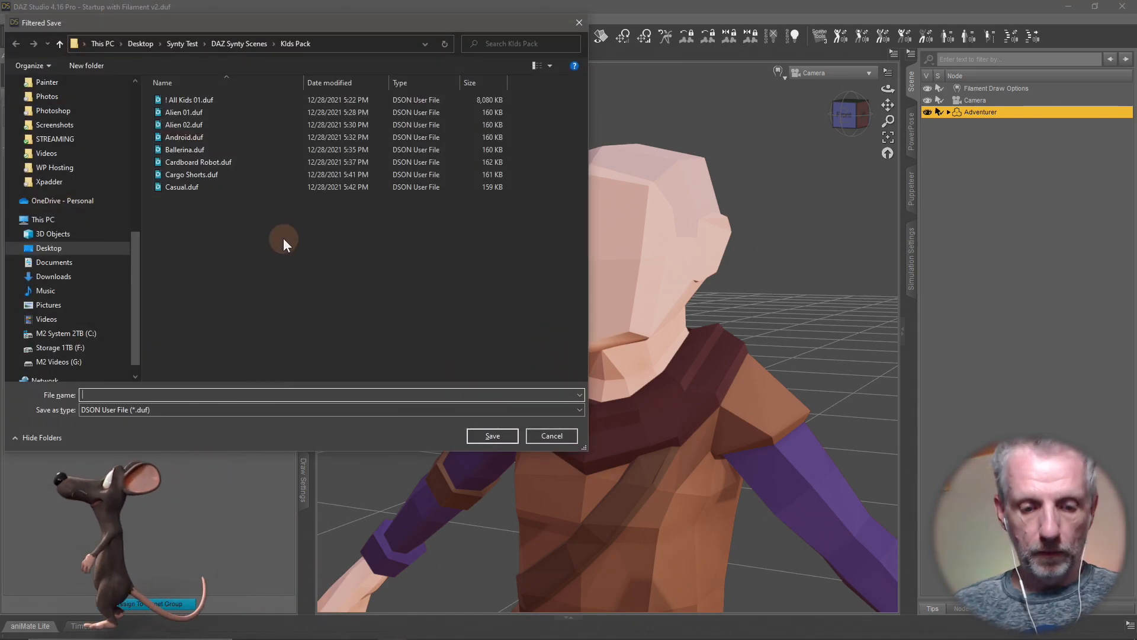
pyautogui.press('super+v')
pyautogui.click(178, 431)
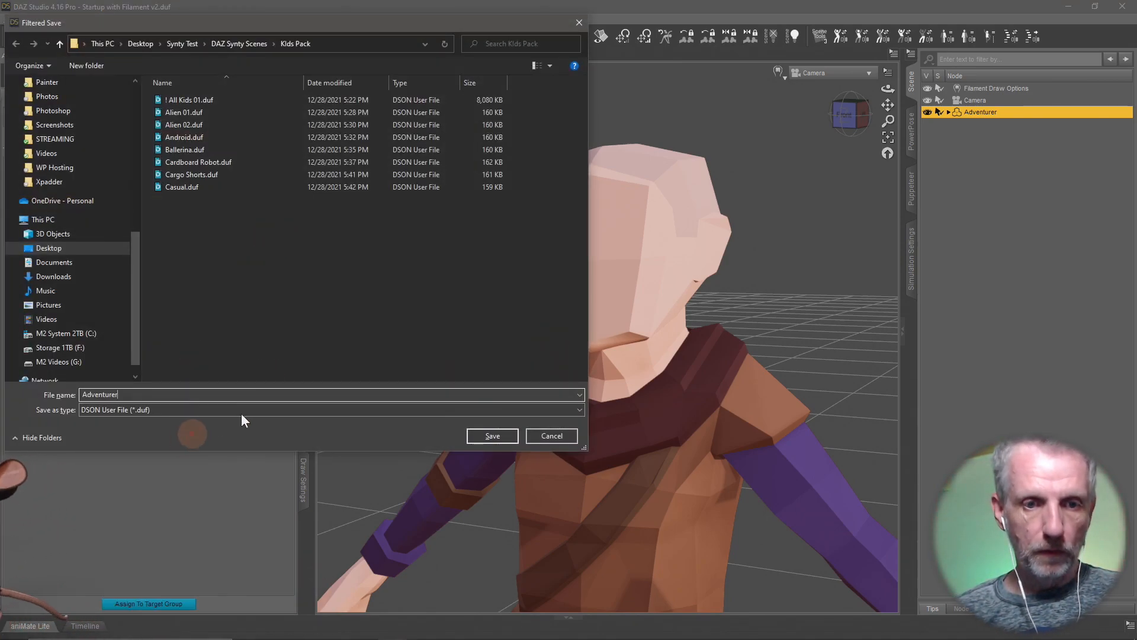
pyautogui.click(485, 438)
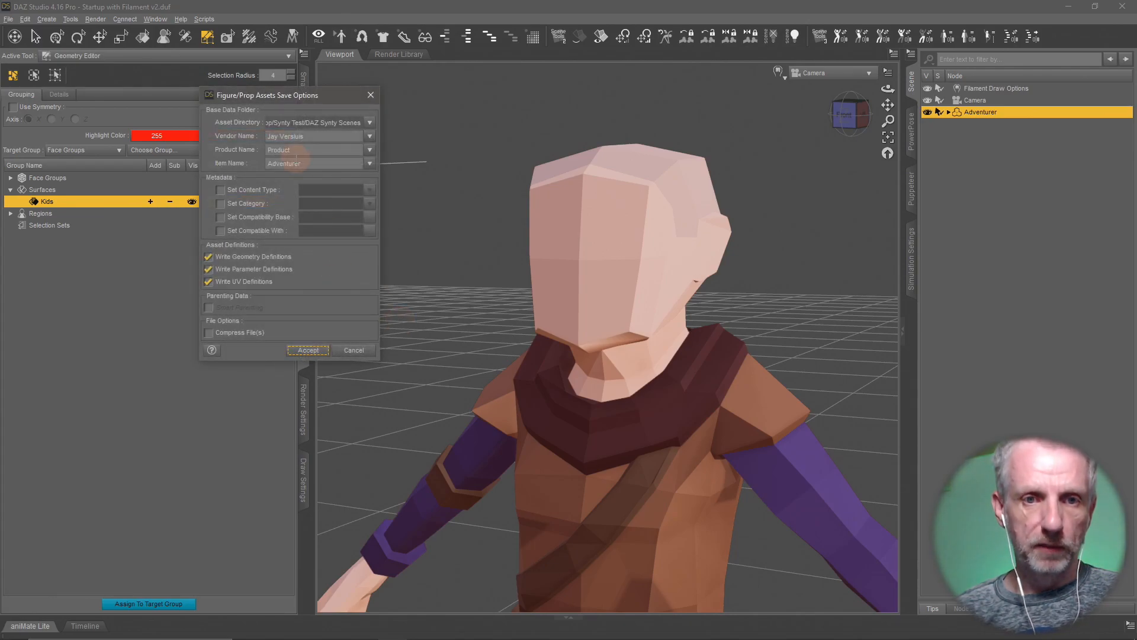
# - Set the asset's product name to Synty Kids Pack and accept the save options
pyautogui.doubleClick(299, 150)
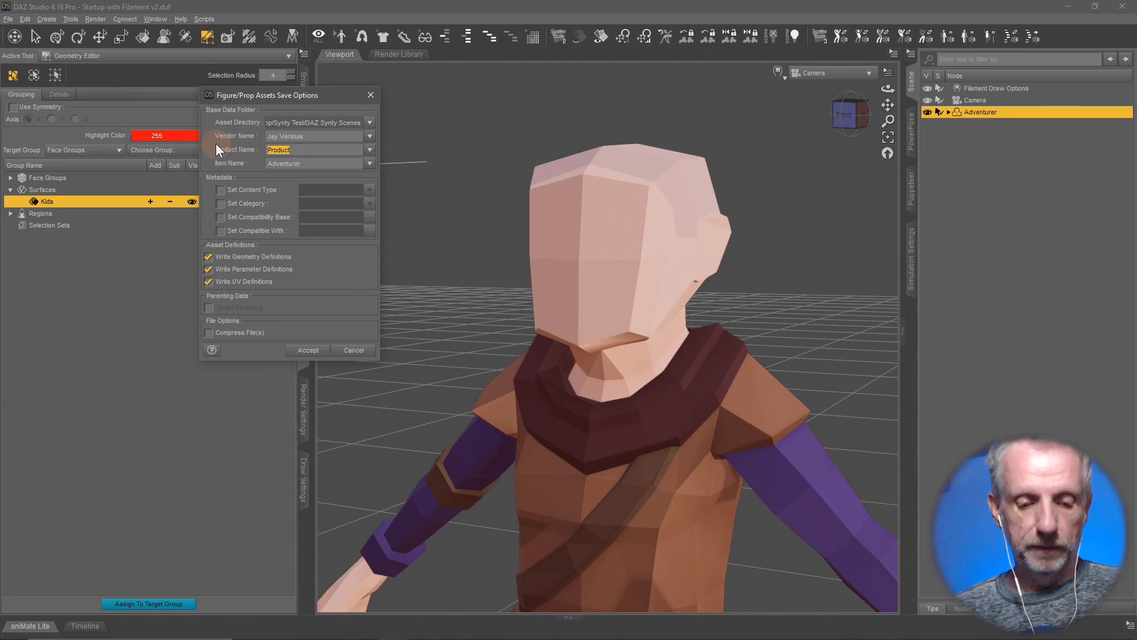
pyautogui.press('super+v')
pyautogui.click(361, 332)
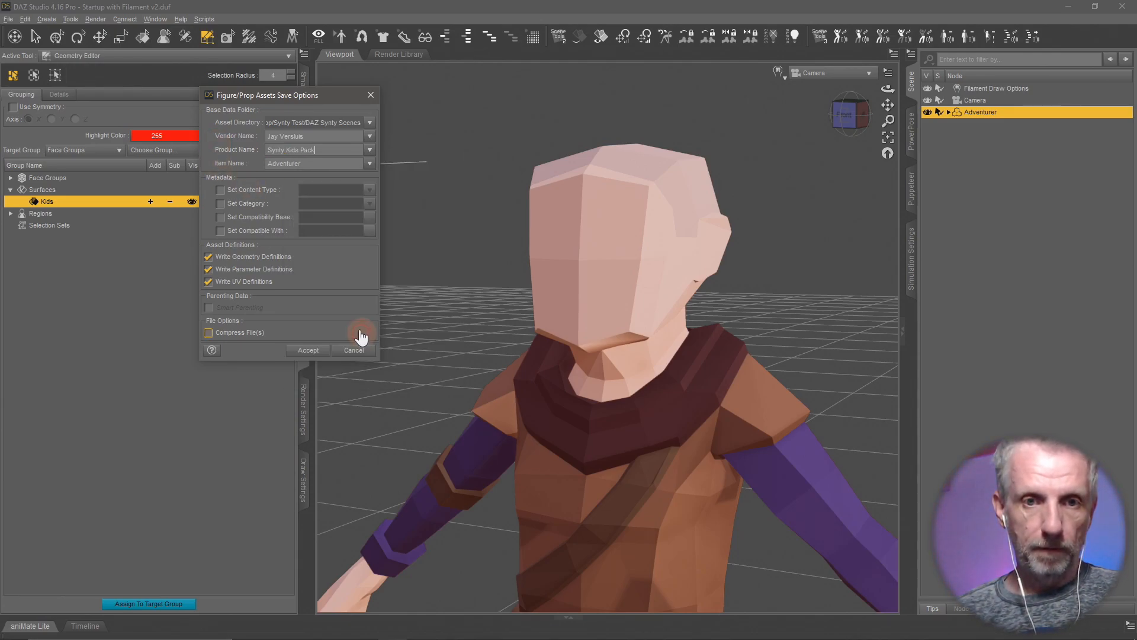
pyautogui.click(307, 349)
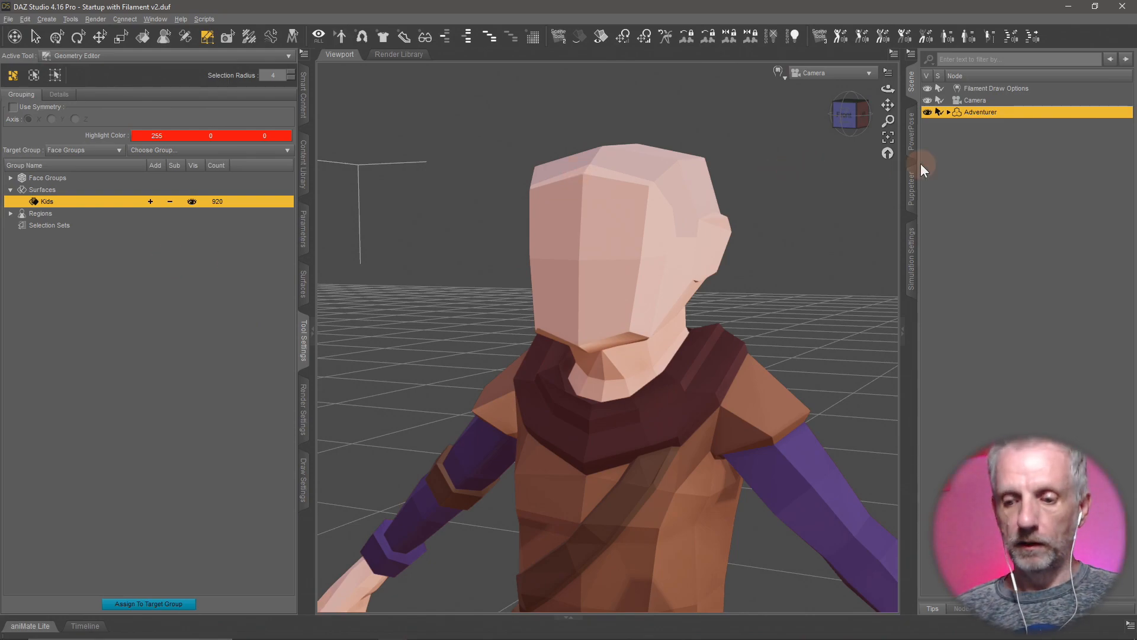
# - Delete the Adventurer figure from the scene and load !All Kids 01 from the Kids Pack library folder
pyautogui.press('Delete')
pyautogui.click(302, 169)
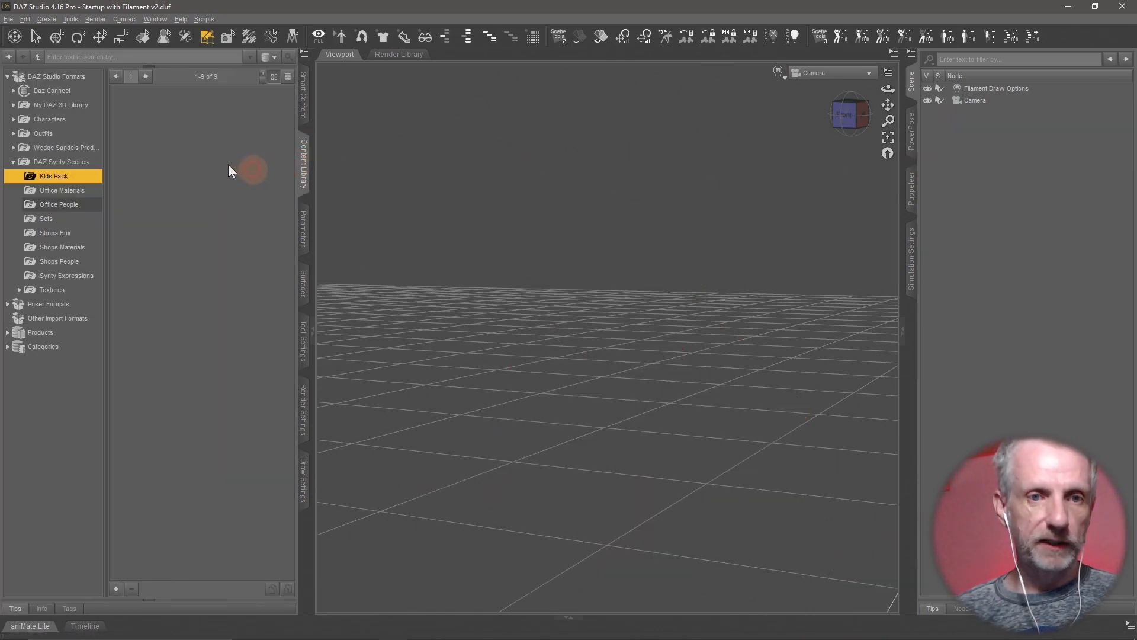
pyautogui.doubleClick(154, 122)
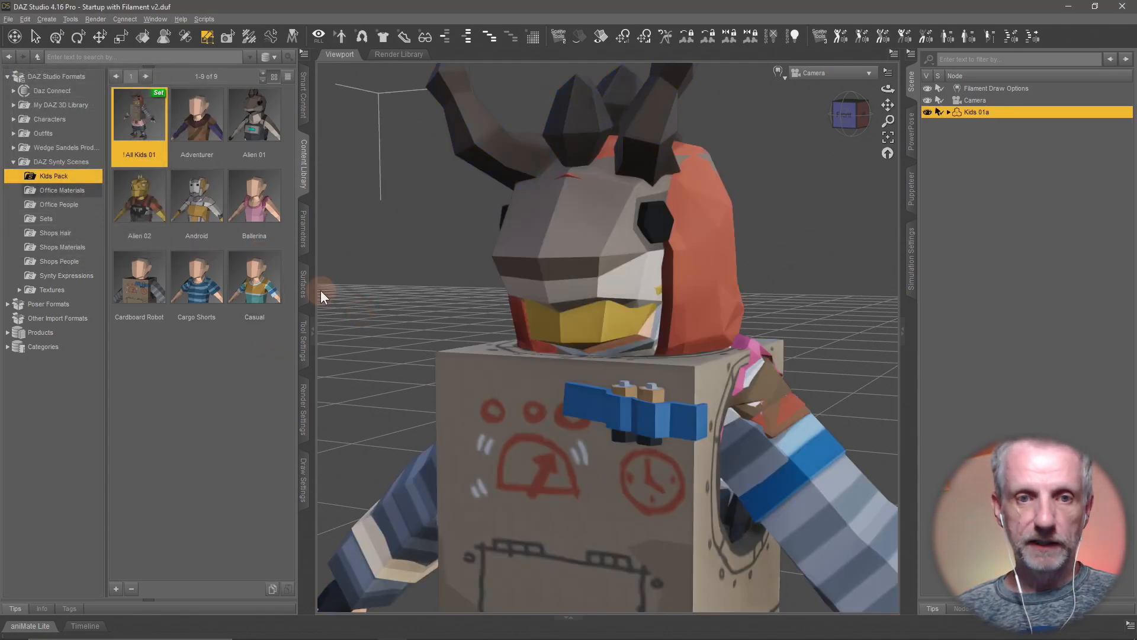
# - Select the polygons of every Kids 01a surface except lambert2.008 with the Geometry Editor and delete them
pyautogui.click(304, 340)
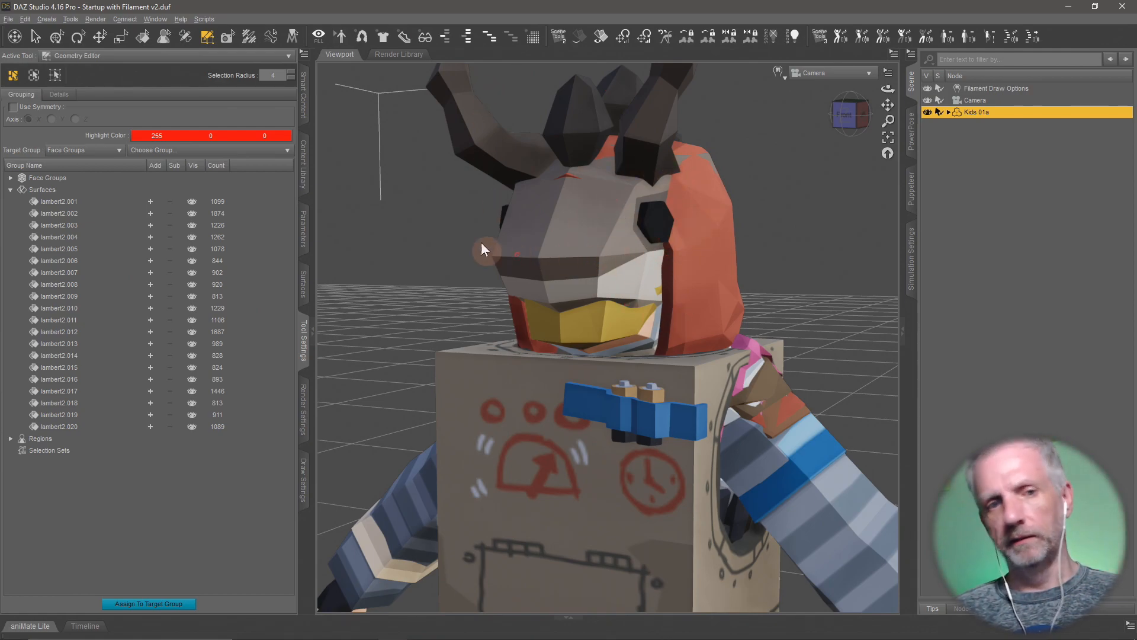
pyautogui.click(150, 201)
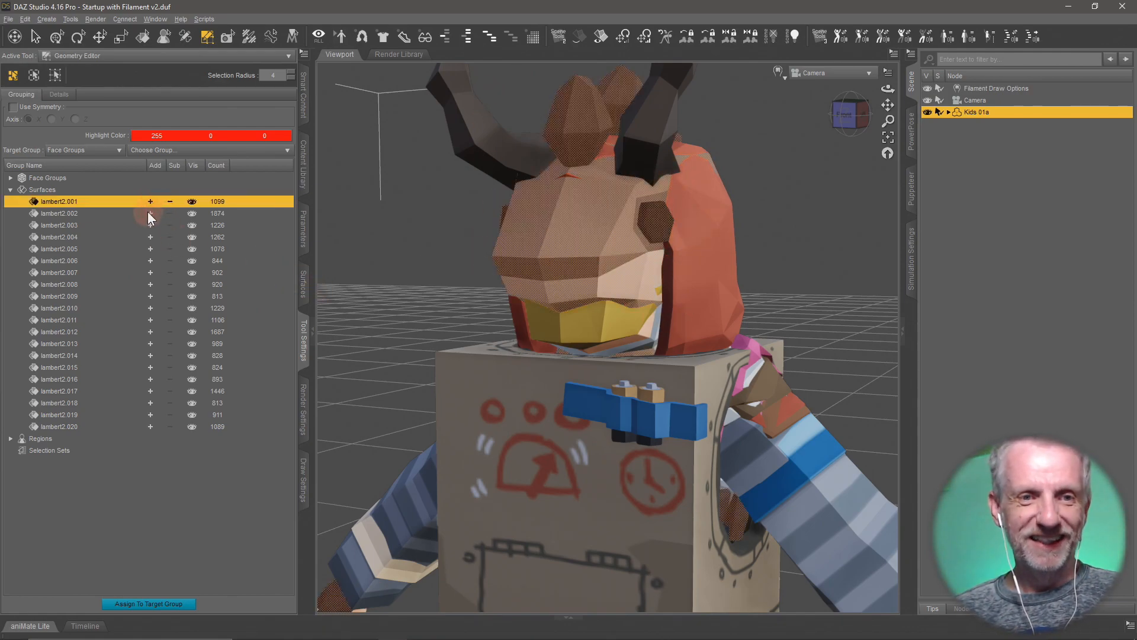
pyautogui.click(151, 213)
pyautogui.click(150, 225)
pyautogui.click(150, 237)
pyautogui.click(151, 248)
pyautogui.click(151, 261)
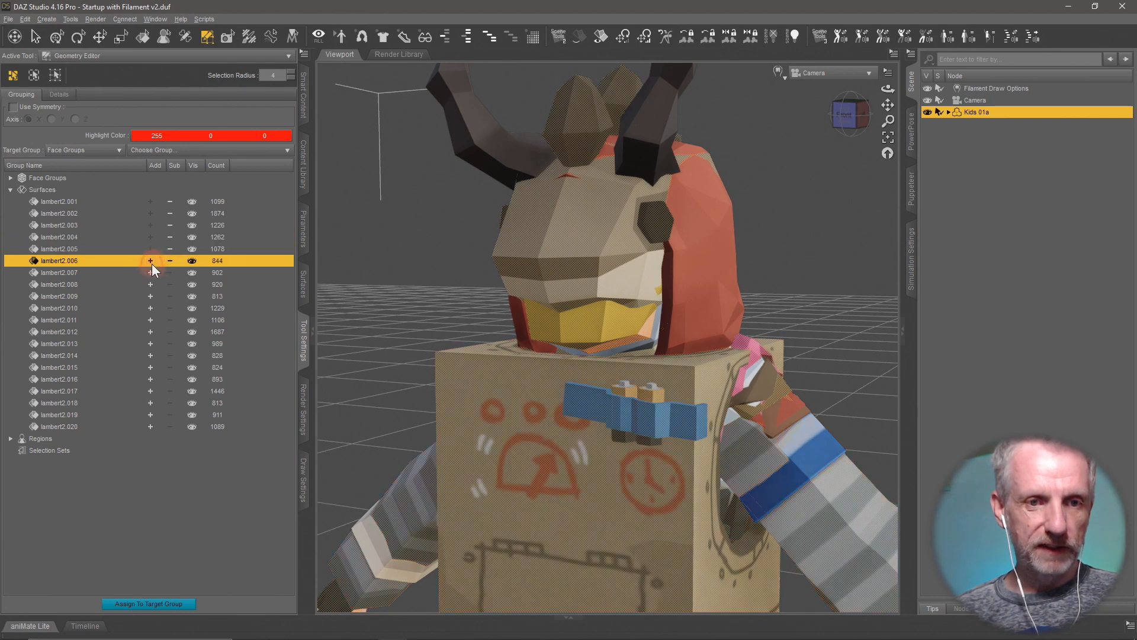
pyautogui.click(151, 272)
pyautogui.click(152, 299)
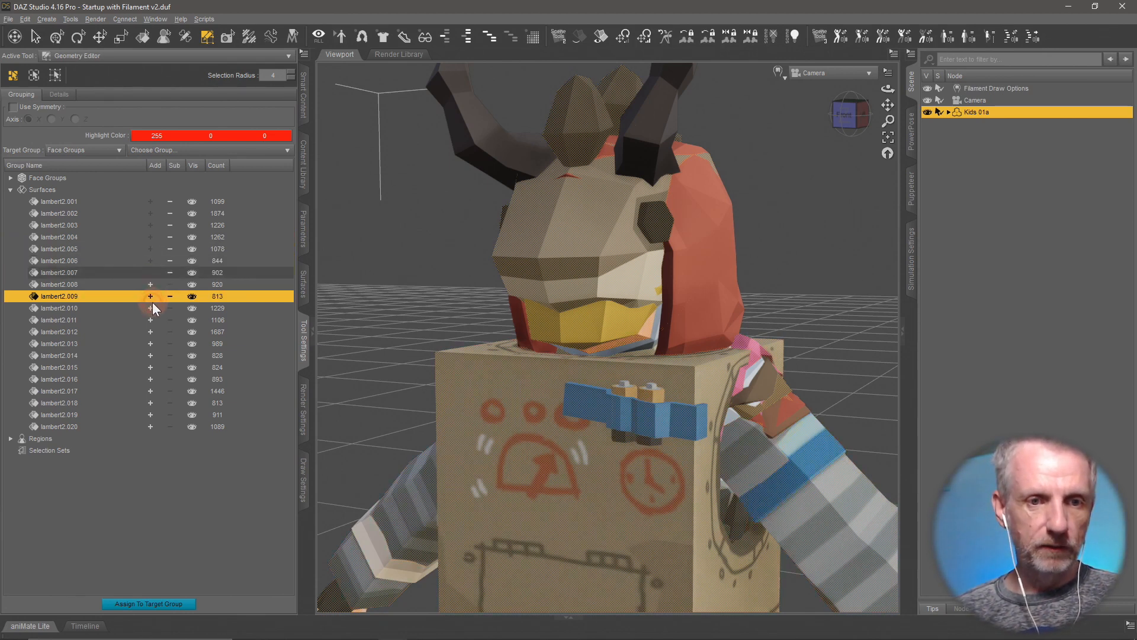
pyautogui.click(151, 308)
pyautogui.click(151, 319)
pyautogui.click(150, 331)
pyautogui.click(147, 344)
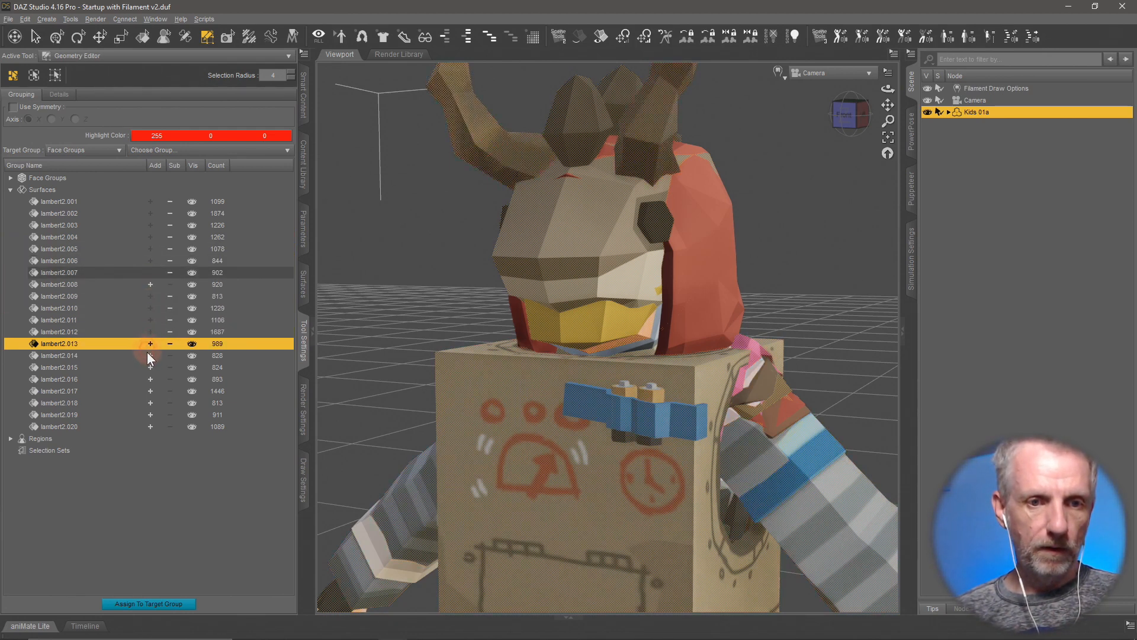
pyautogui.click(147, 356)
pyautogui.click(150, 367)
pyautogui.click(150, 379)
pyautogui.click(151, 391)
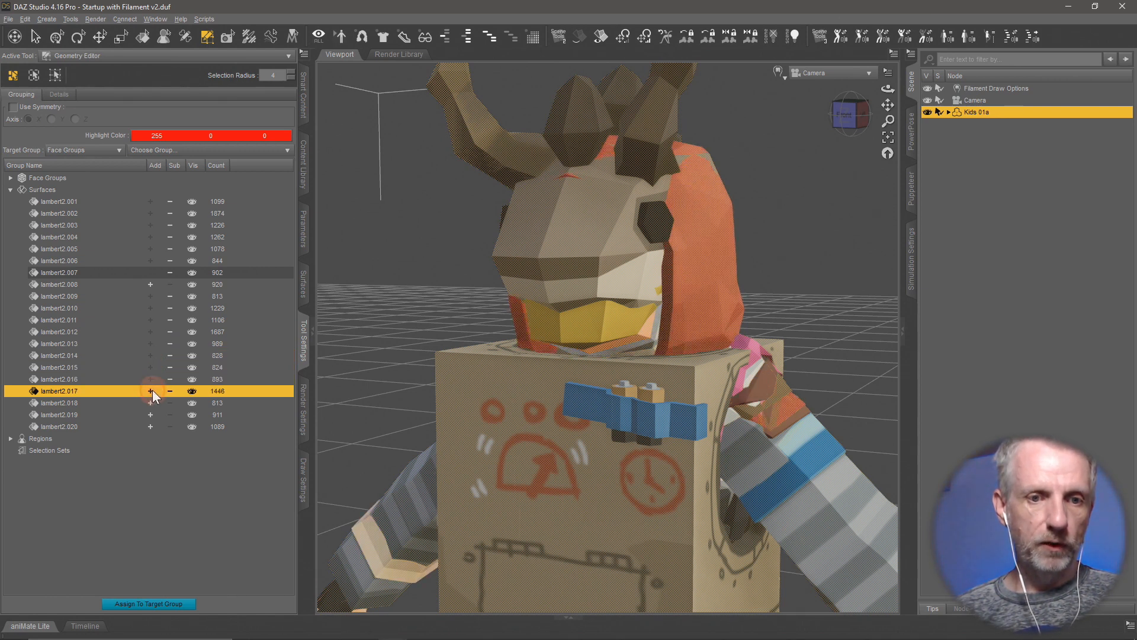
pyautogui.click(151, 402)
pyautogui.click(152, 414)
pyautogui.click(152, 426)
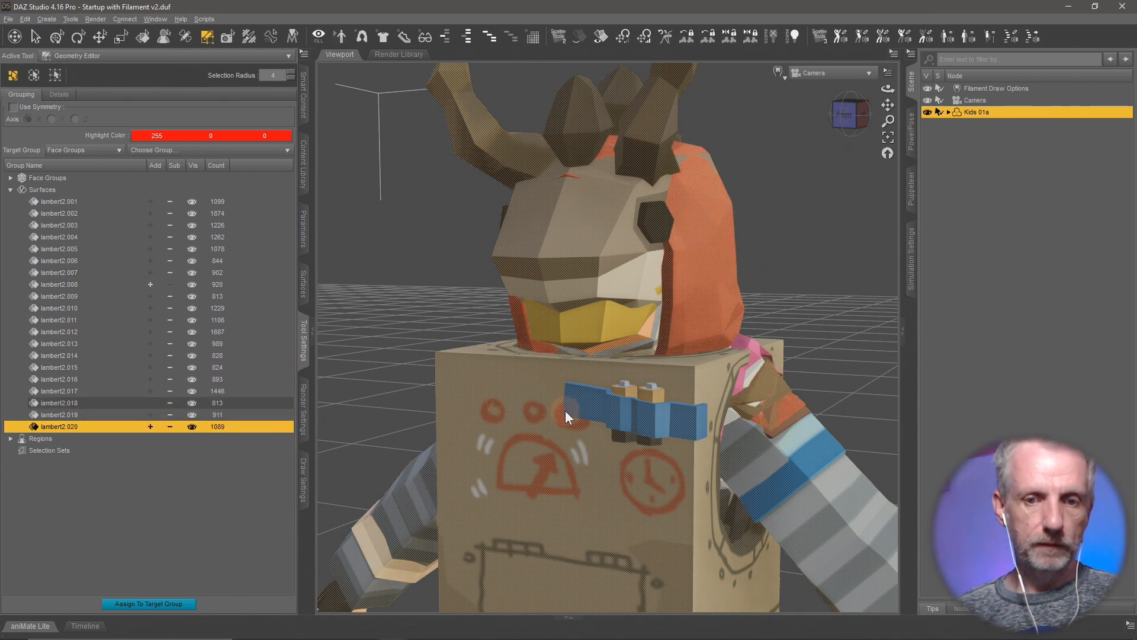
pyautogui.press('super')
pyautogui.press('super')
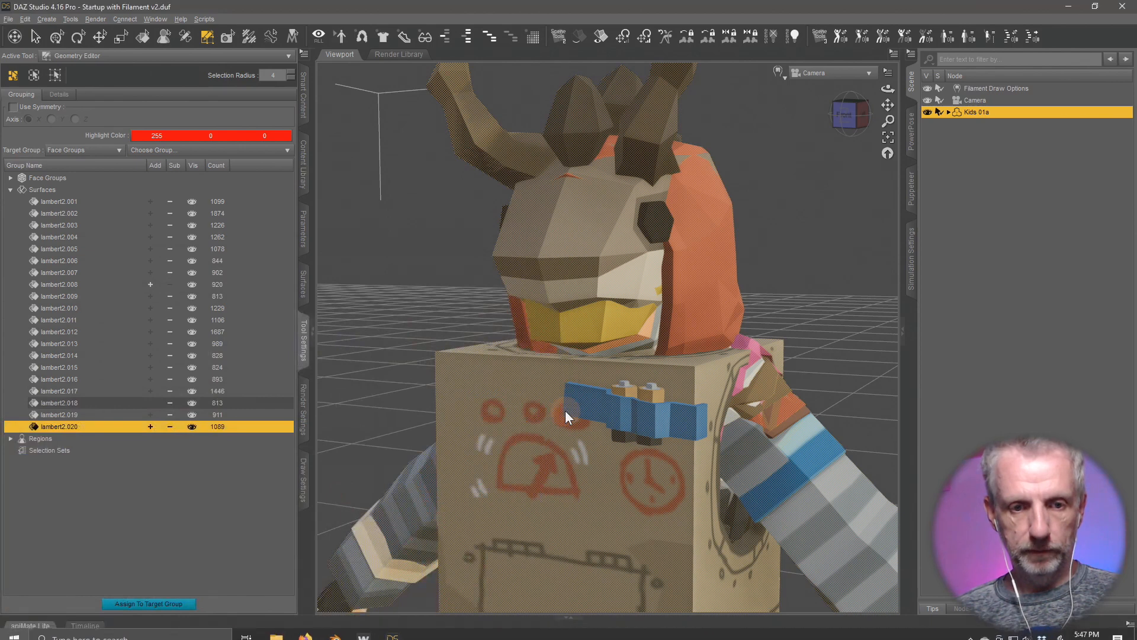
pyautogui.press('Delete')
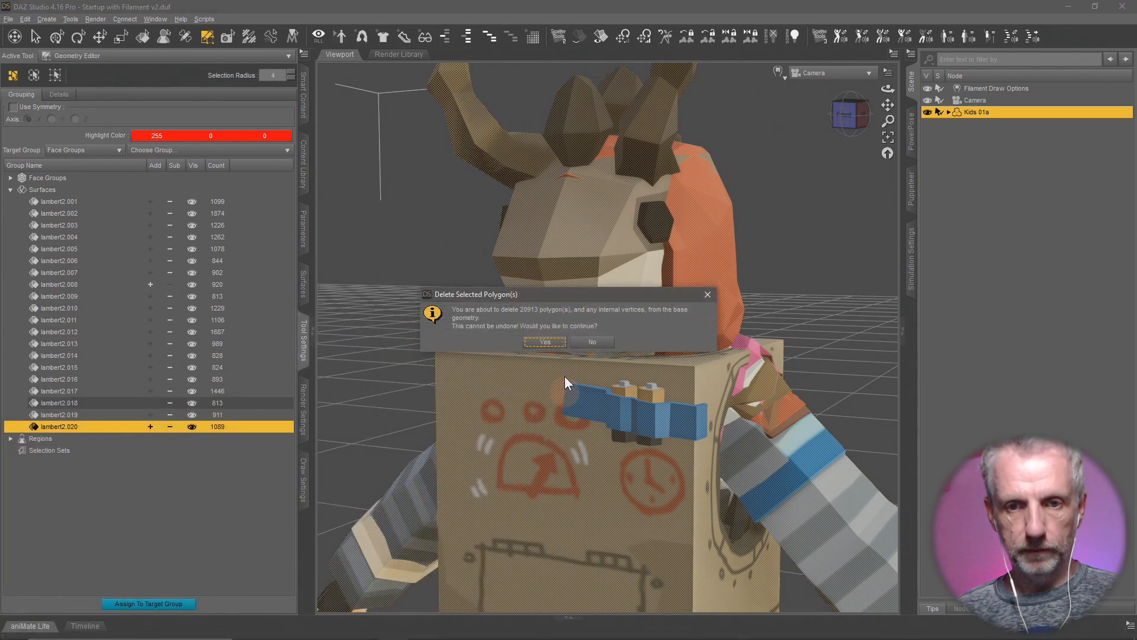
pyautogui.click(546, 342)
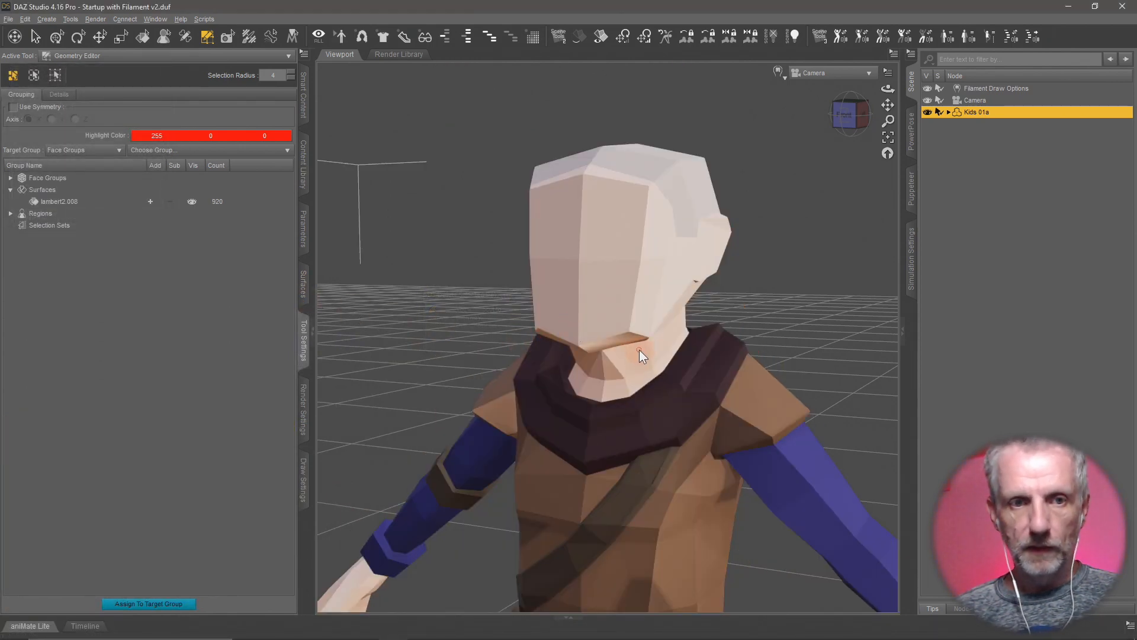
# - Discard the stripped Kids 01a figure and bring the complete !All Kids 01 figure back into the scene
pyautogui.click(982, 182)
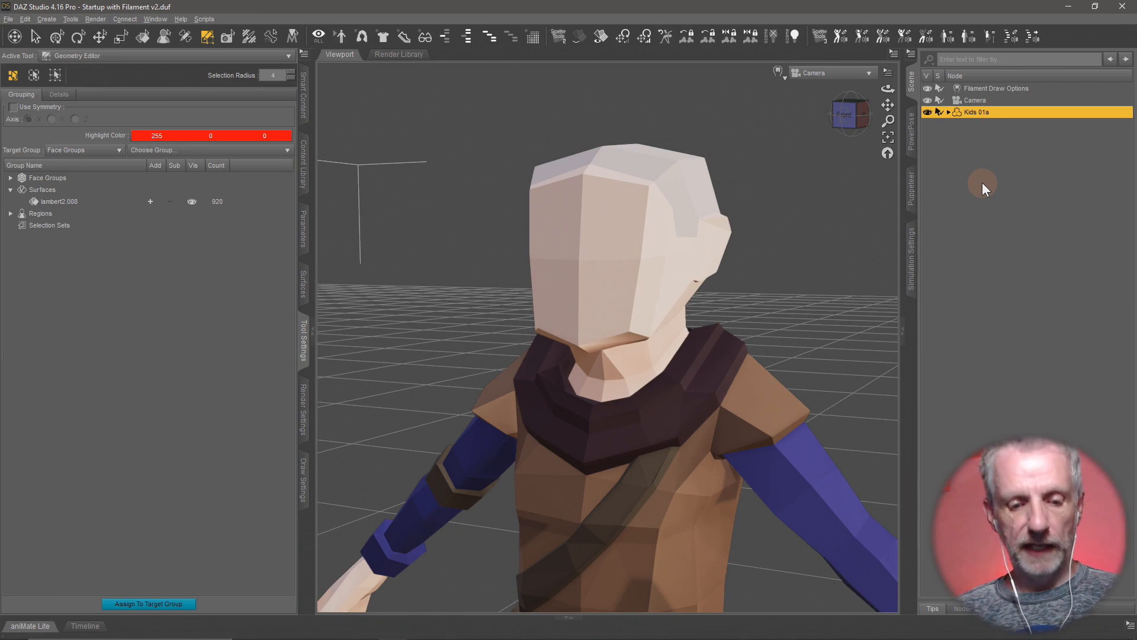
pyautogui.press('Delete')
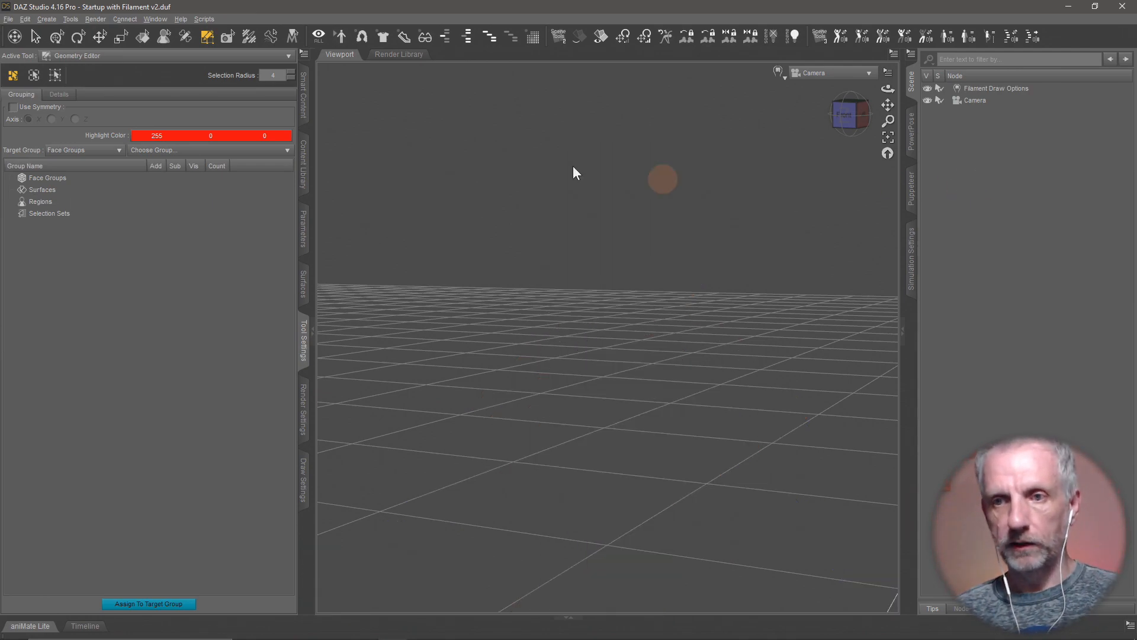
pyautogui.click(304, 178)
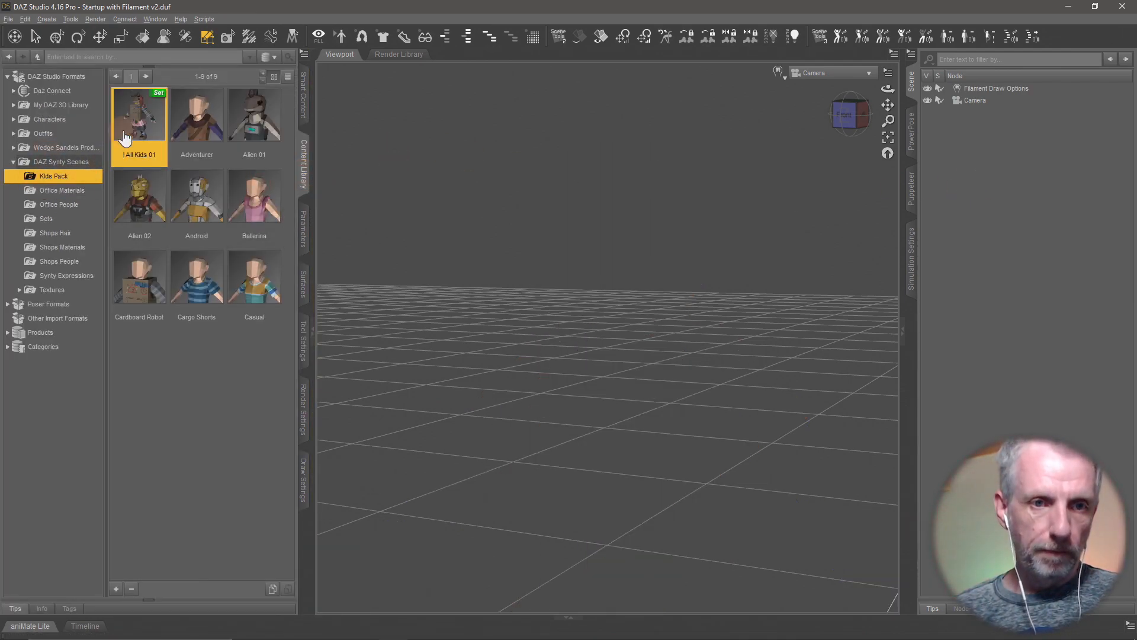
pyautogui.hotkey('ctrl', 'z')
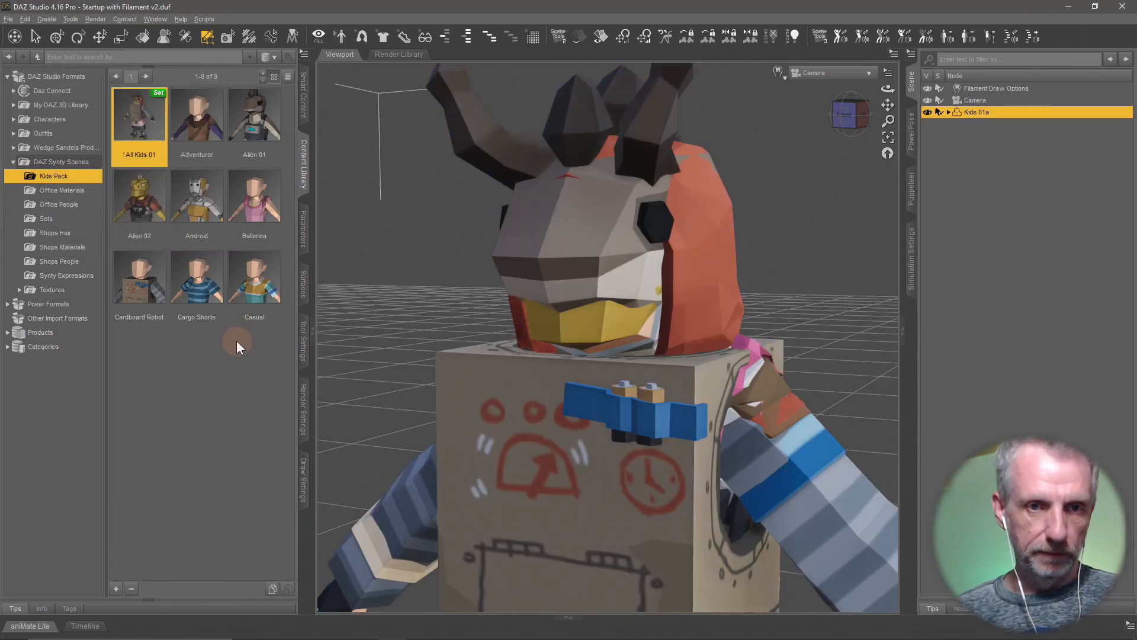
# - Select the polygons of every Kids 01a surface except lambert2.009 with the Geometry Editor and delete them
pyautogui.click(304, 354)
pyautogui.click(150, 201)
pyautogui.click(150, 214)
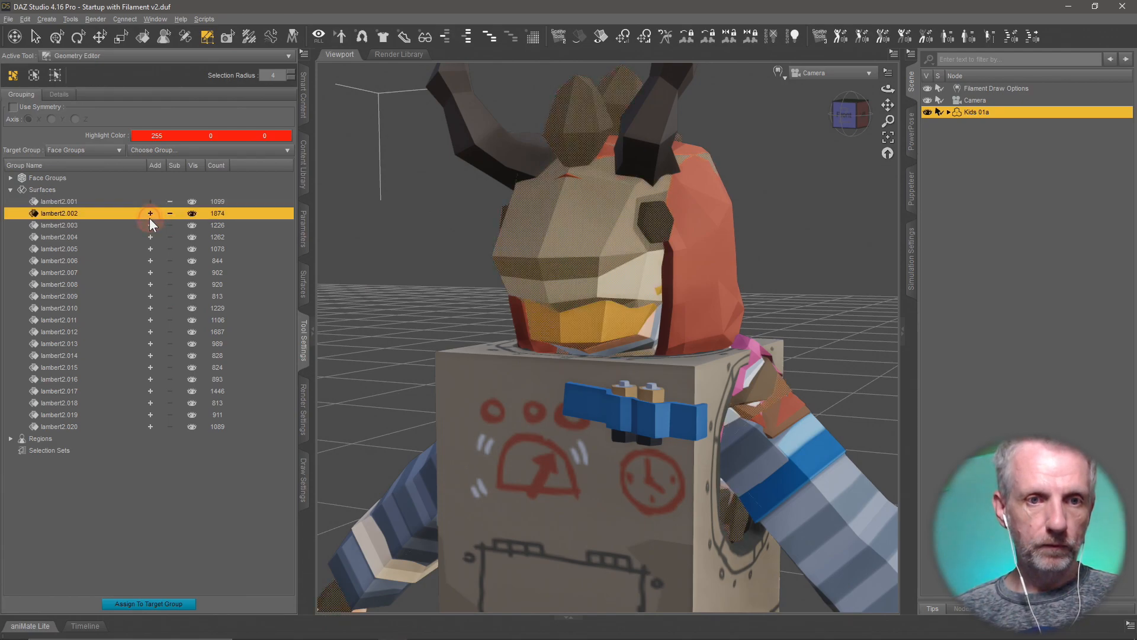
pyautogui.click(151, 225)
pyautogui.click(151, 237)
pyautogui.click(151, 249)
pyautogui.click(151, 261)
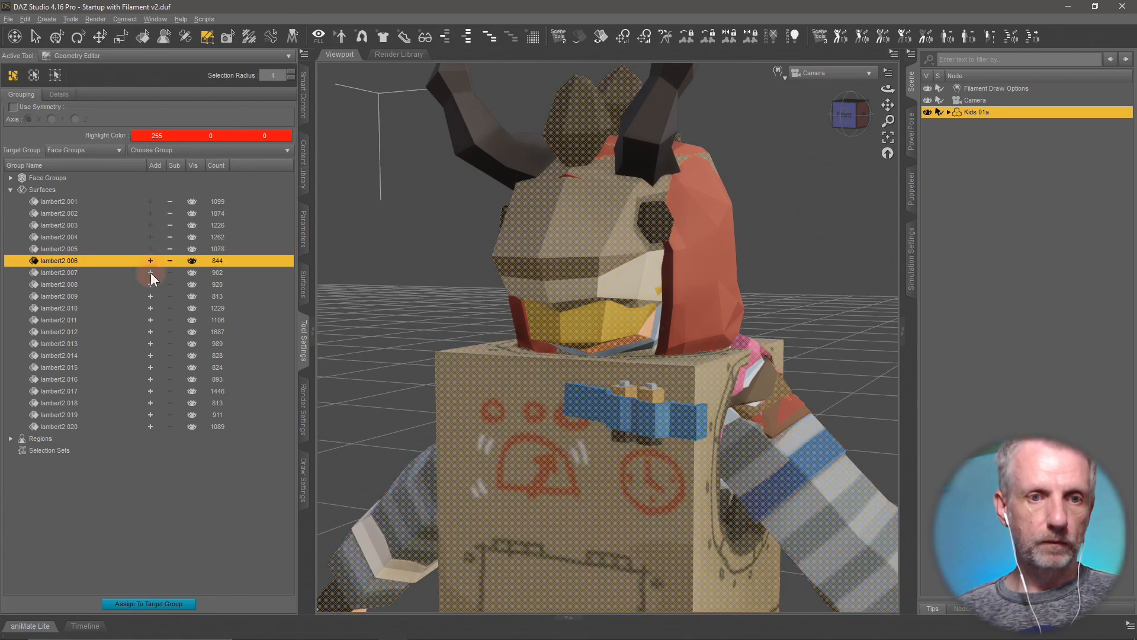
pyautogui.click(151, 273)
pyautogui.click(151, 285)
pyautogui.click(151, 307)
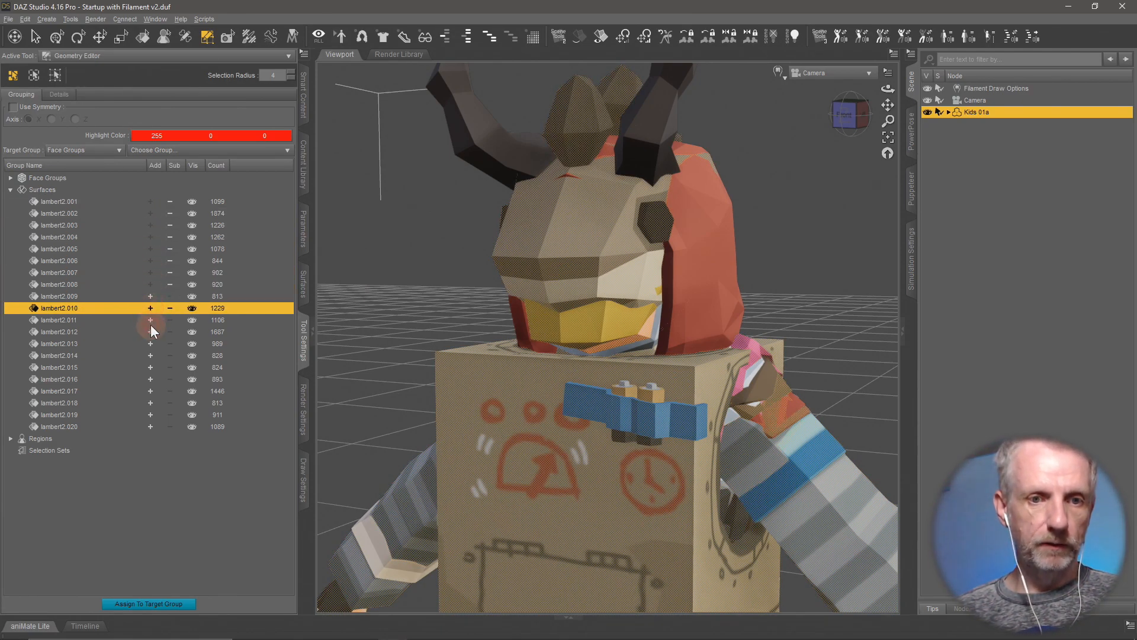
pyautogui.click(151, 320)
pyautogui.click(150, 331)
pyautogui.click(151, 343)
pyautogui.click(149, 356)
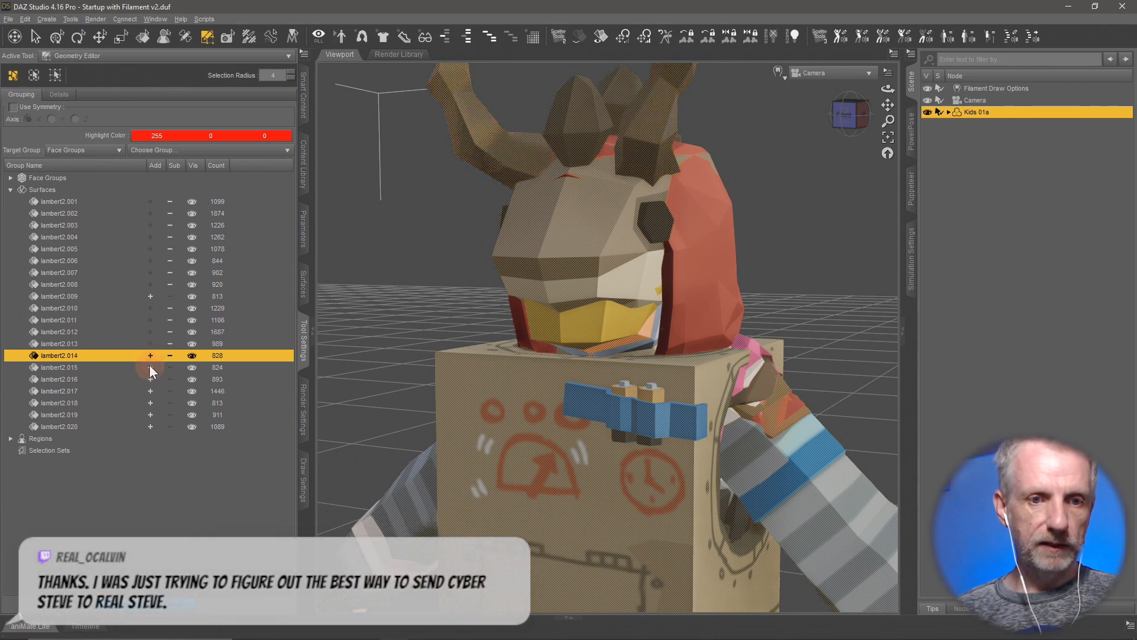
pyautogui.click(150, 367)
pyautogui.click(149, 379)
pyautogui.click(150, 391)
pyautogui.click(151, 403)
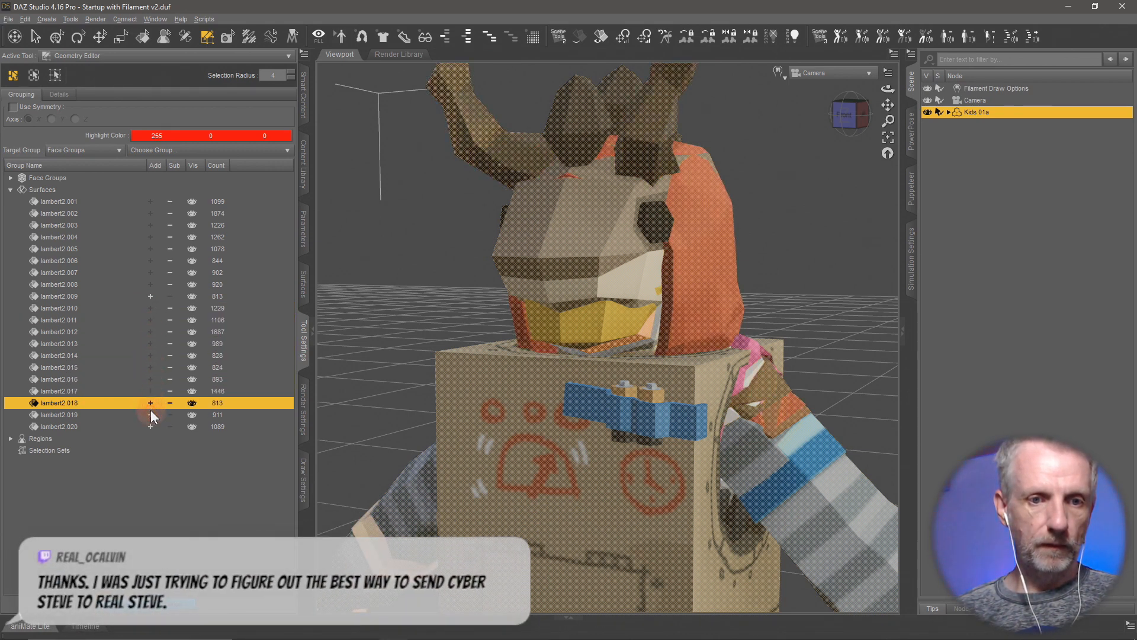
pyautogui.click(150, 415)
pyautogui.click(150, 426)
pyautogui.press('Delete')
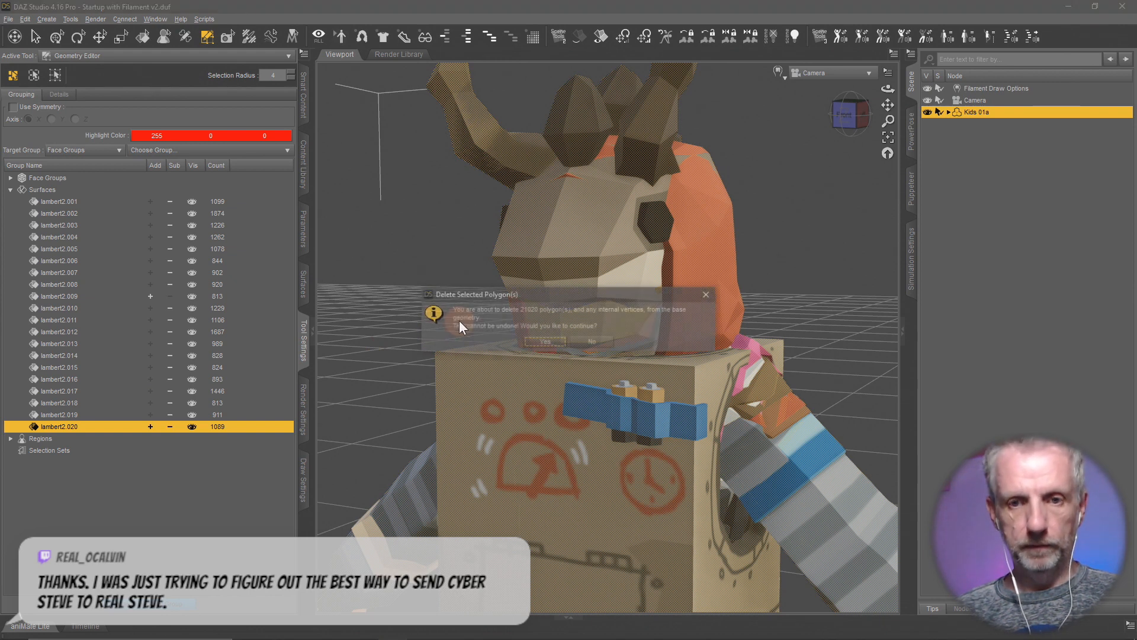
pyautogui.click(539, 339)
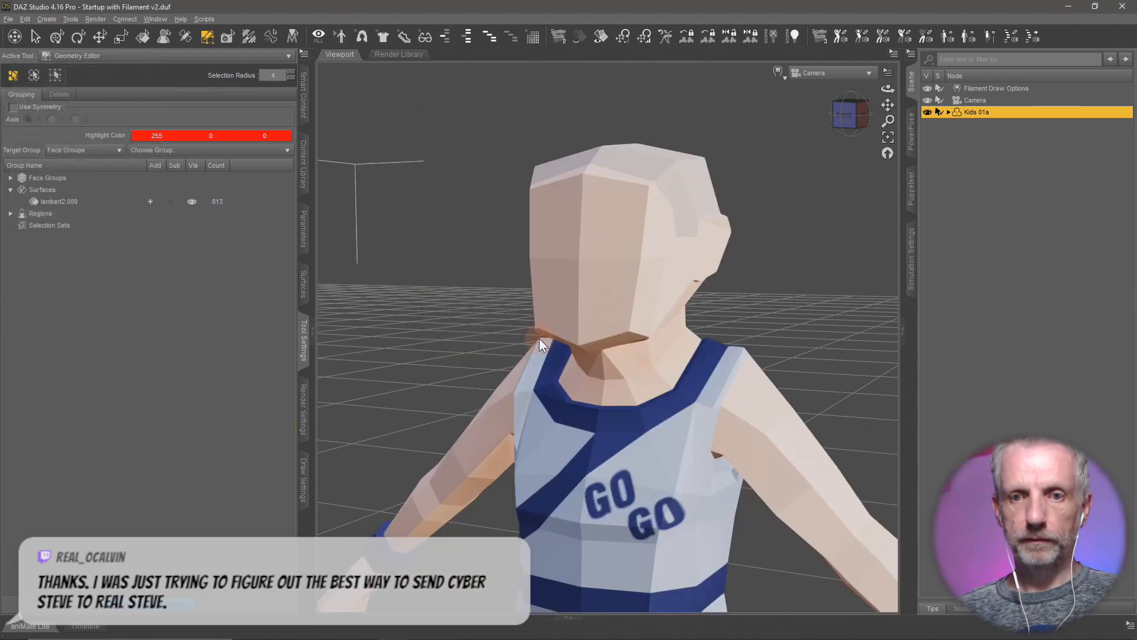
# - Rename the remaining lambert2.009 surface of the Kids 01a figure to Kids
pyautogui.doubleClick(96, 204)
pyautogui.press('super+f')
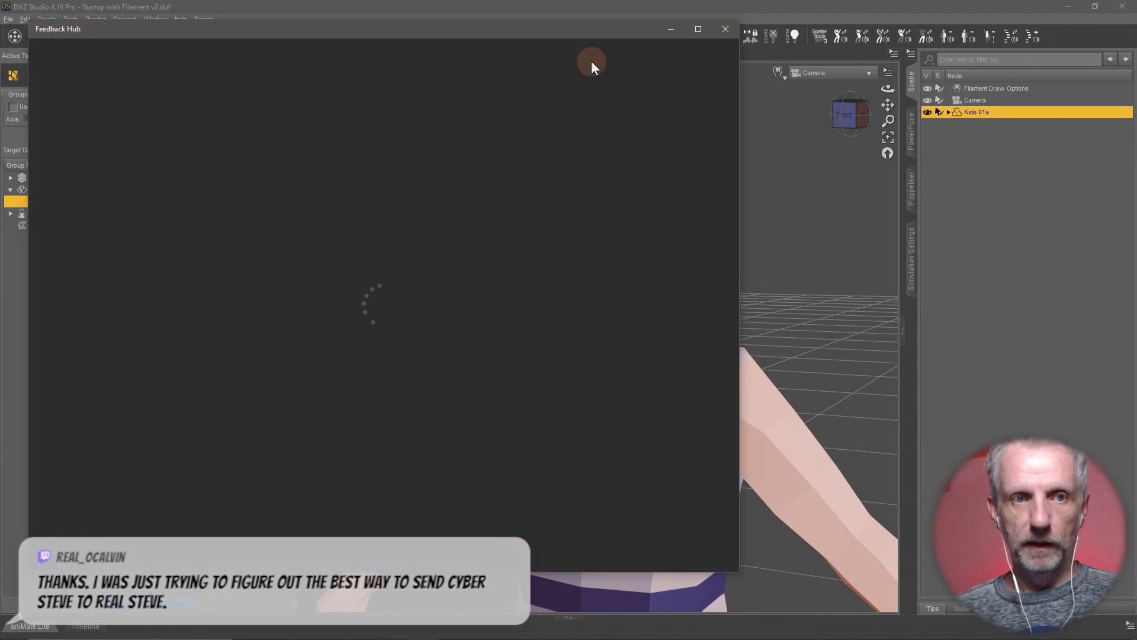
pyautogui.click(725, 30)
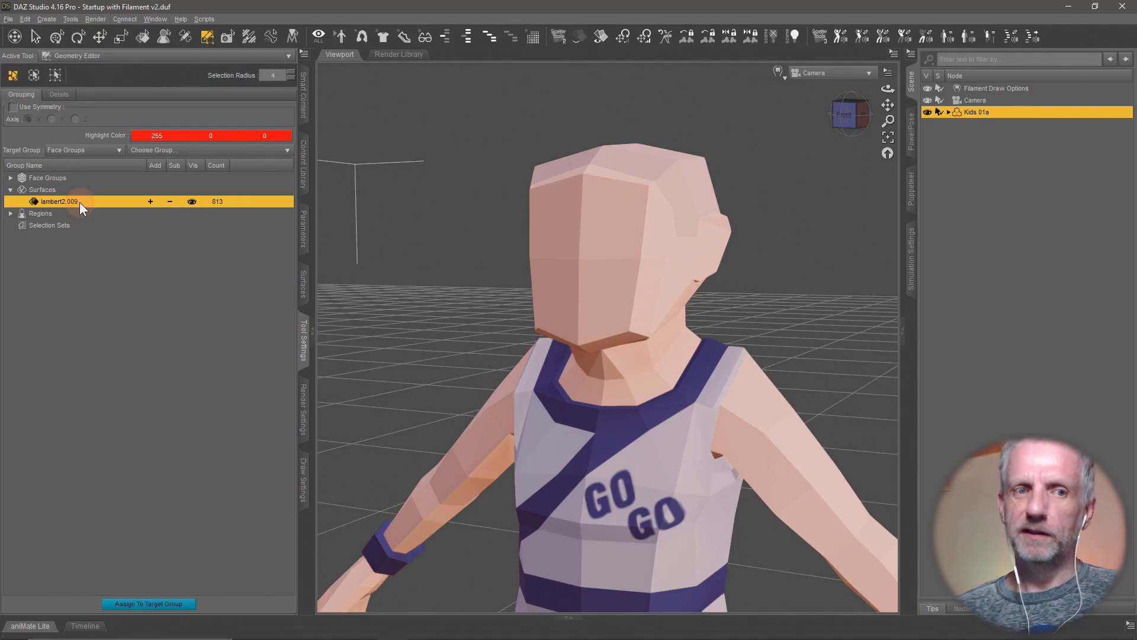
pyautogui.press('super+v')
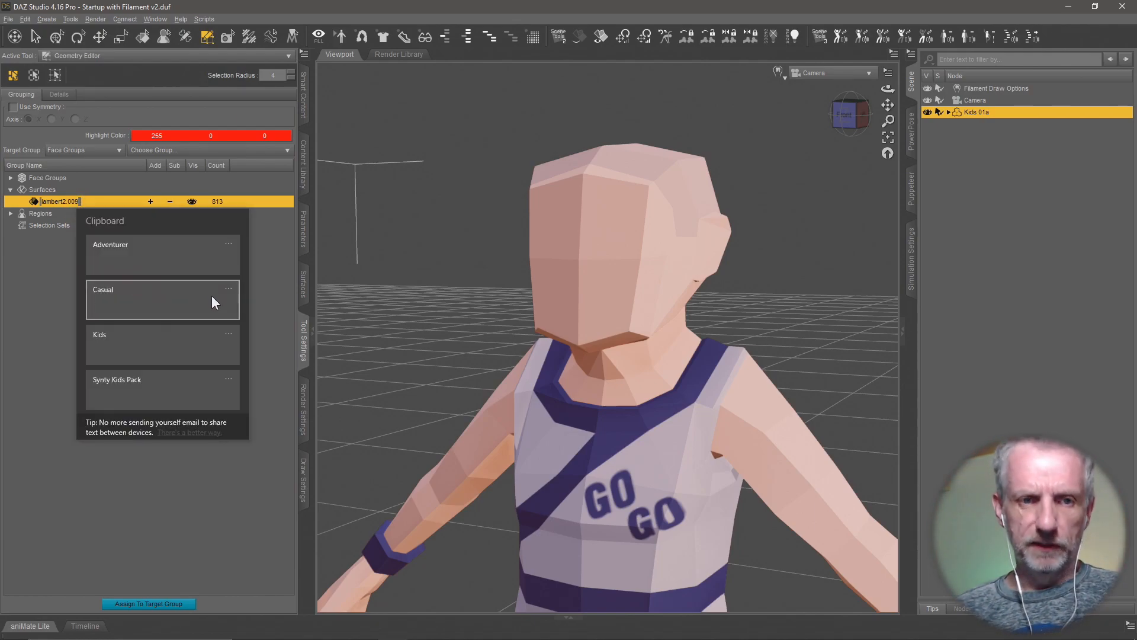
pyautogui.click(175, 350)
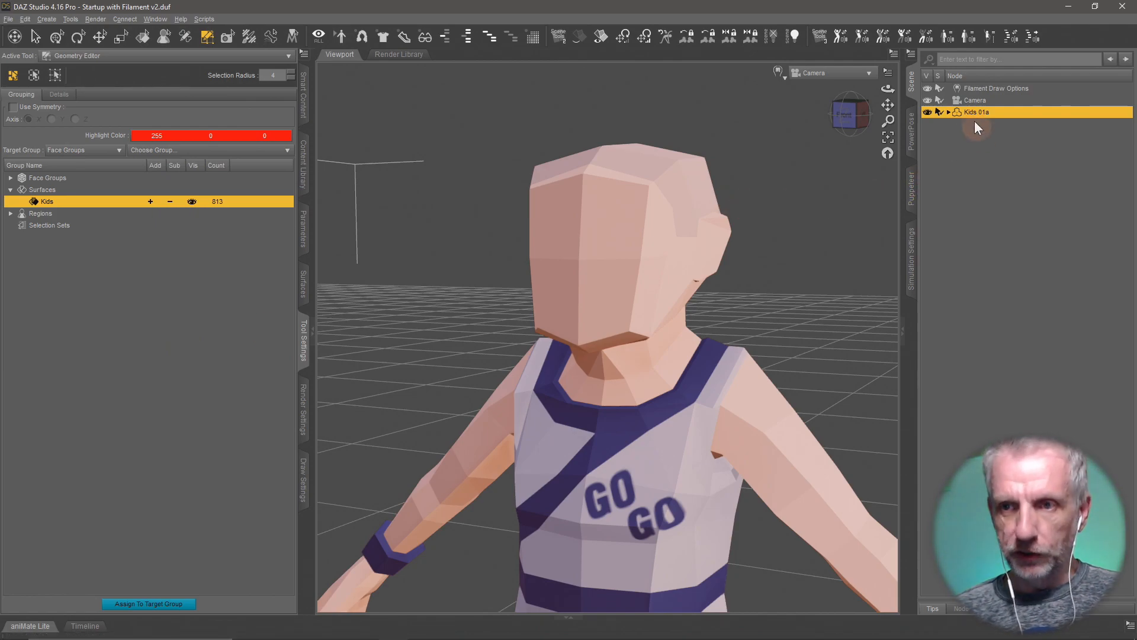
# - Check the whole character in Perspective View, return to the Camera view and rename the Kids 01a figure to Cheerleader
pyautogui.click(829, 73)
pyautogui.click(815, 122)
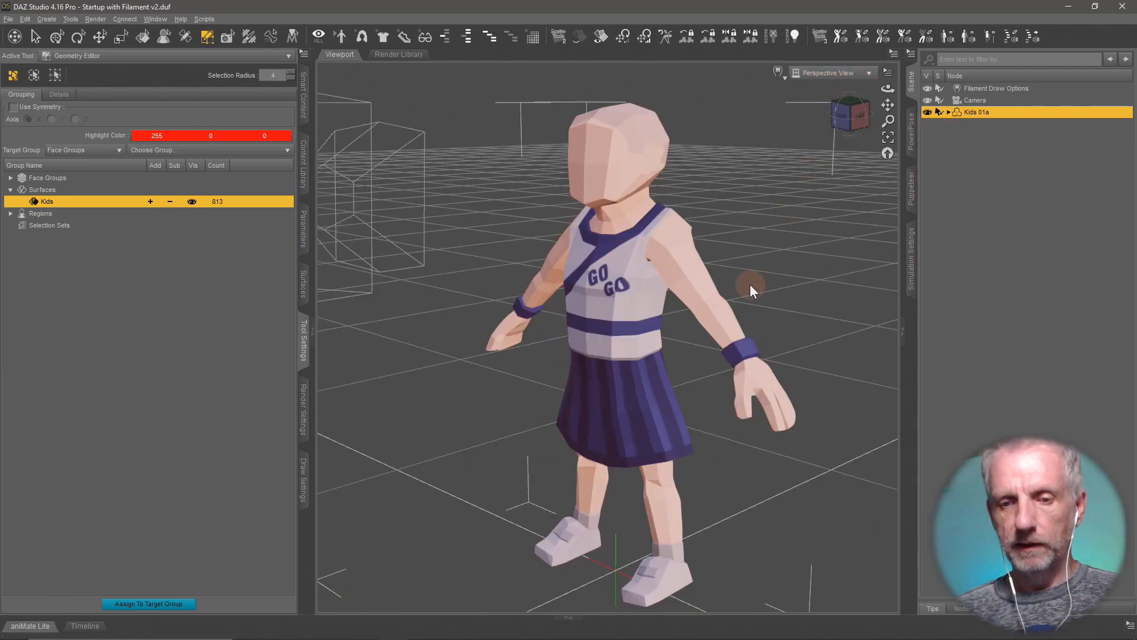
pyautogui.keyDown('alt'); pyautogui.moveTo(750, 284); pyautogui.dragTo(750, 285); pyautogui.keyUp('alt')
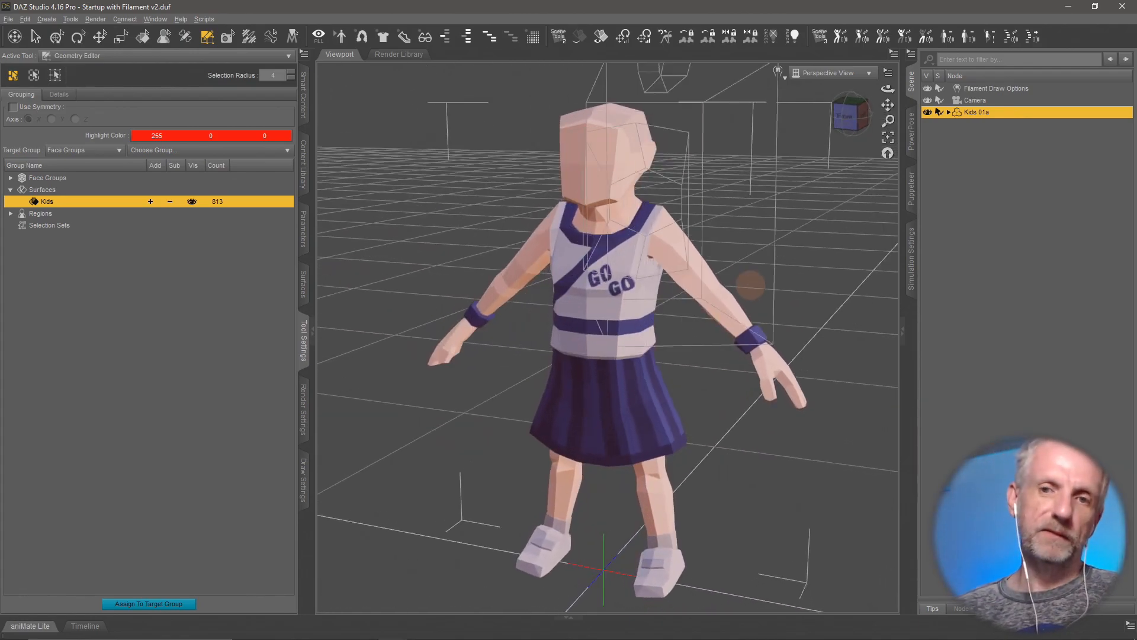
pyautogui.click(855, 73)
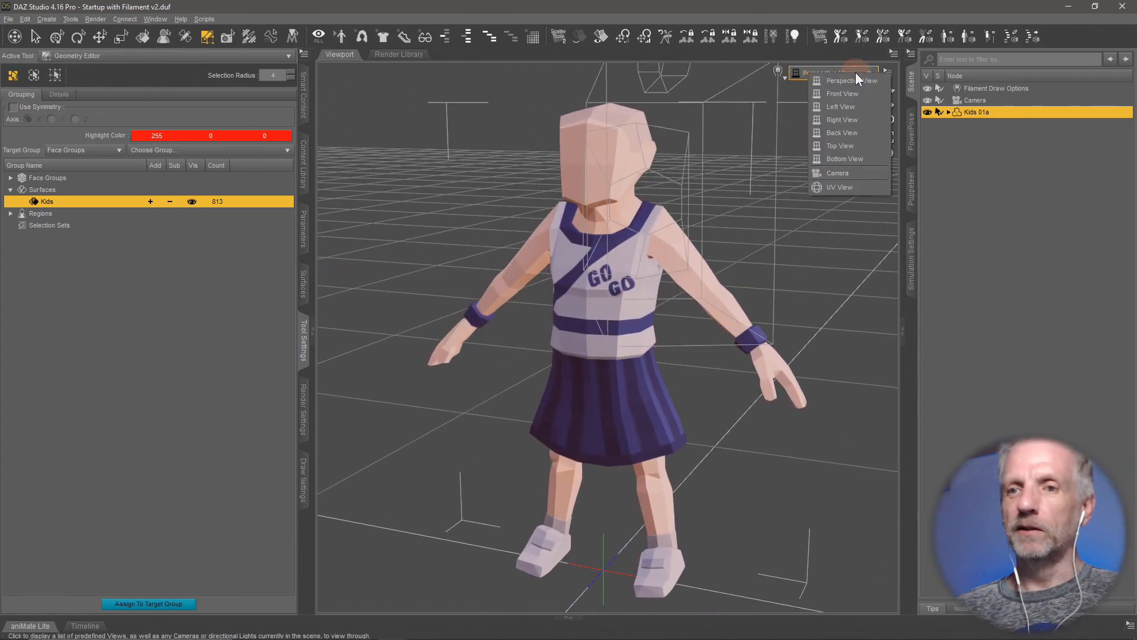
pyautogui.click(835, 174)
pyautogui.click(983, 112)
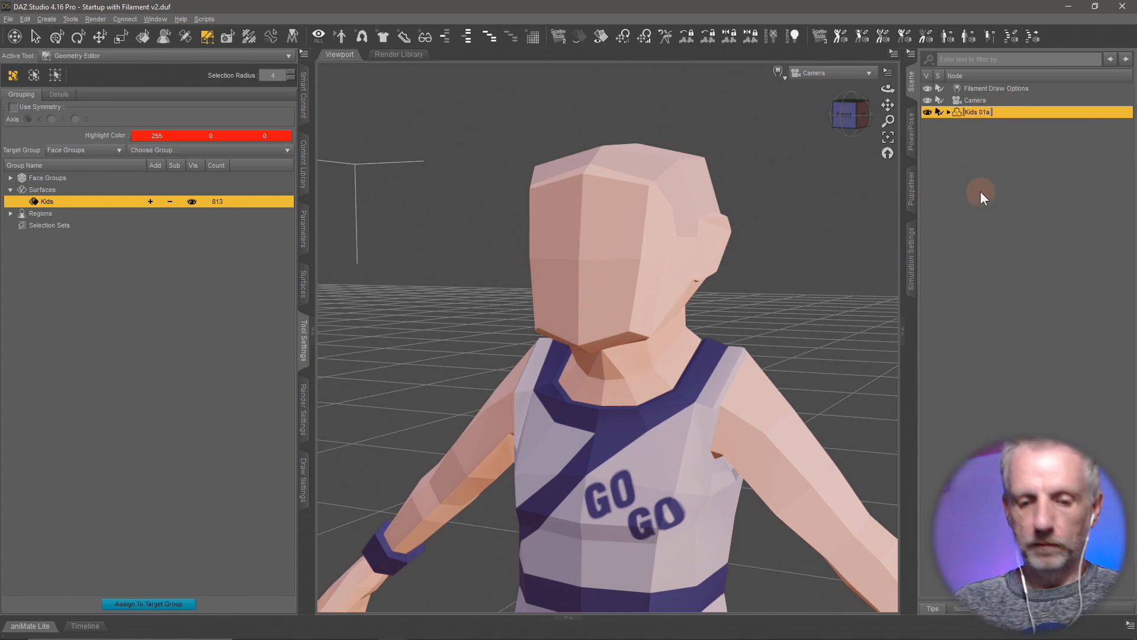
pyautogui.write('Cheerleader')
pyautogui.press('Return')
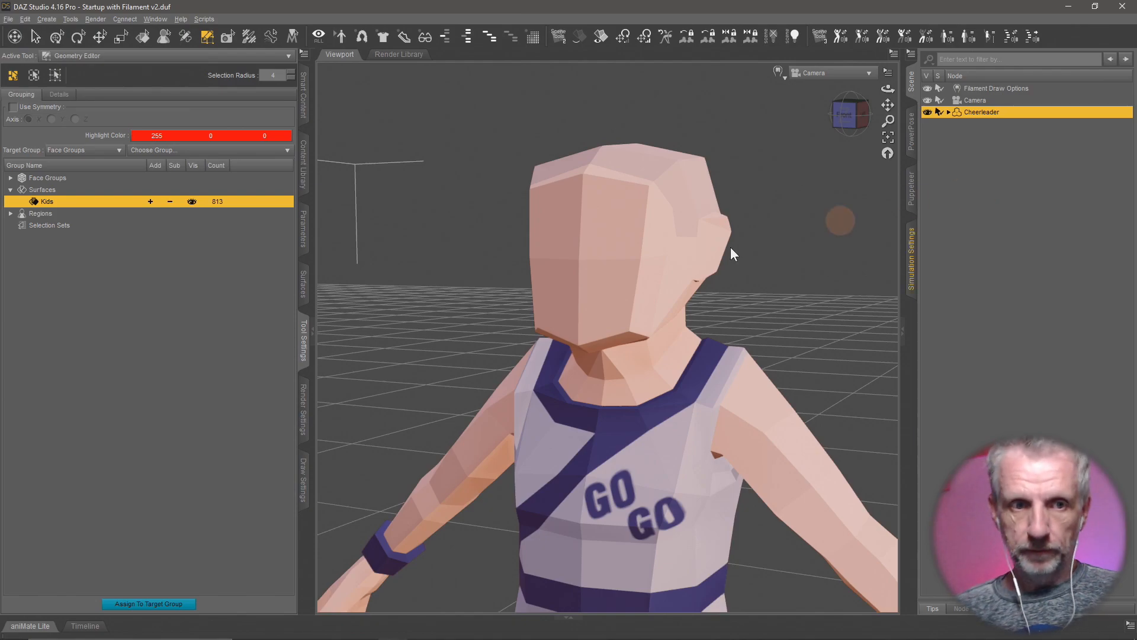
# - Copy the figure's name and start saving it as a figure asset with the file name Cheerleader in the Kids Pack folder
pyautogui.click(1000, 171)
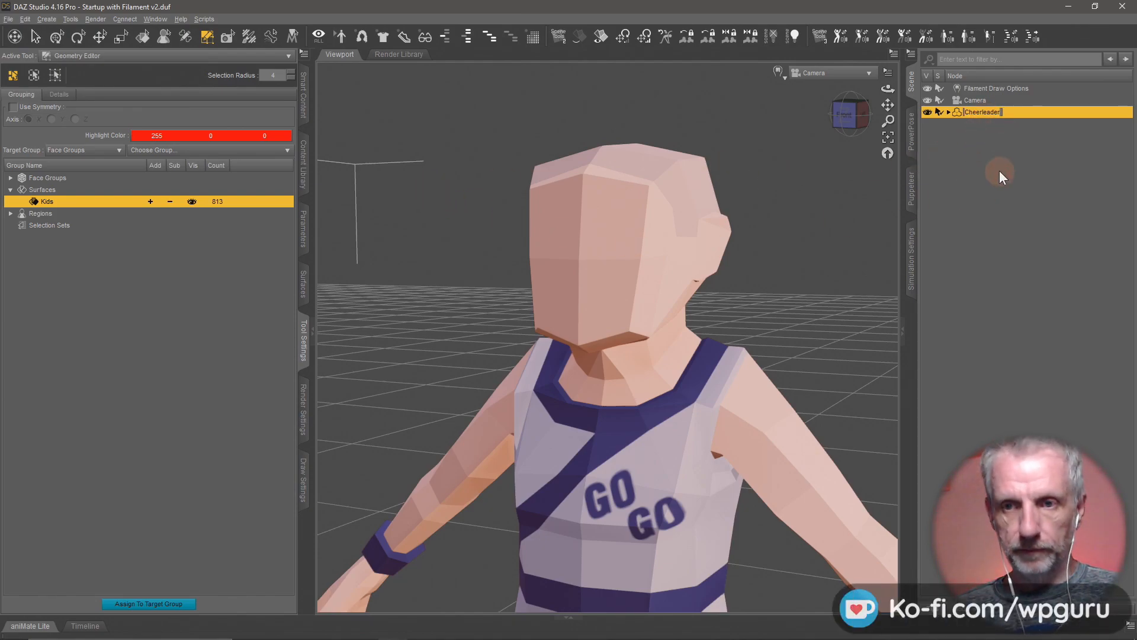
pyautogui.press('Return')
pyautogui.hotkey('ctrl', 'shift', 's')
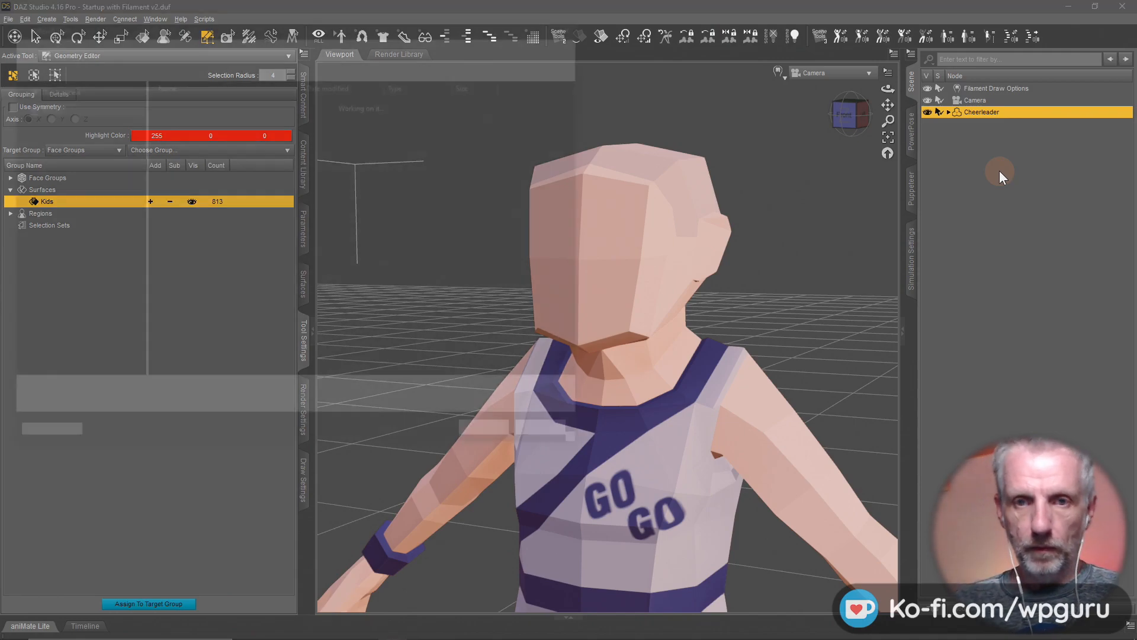
pyautogui.press('super+v')
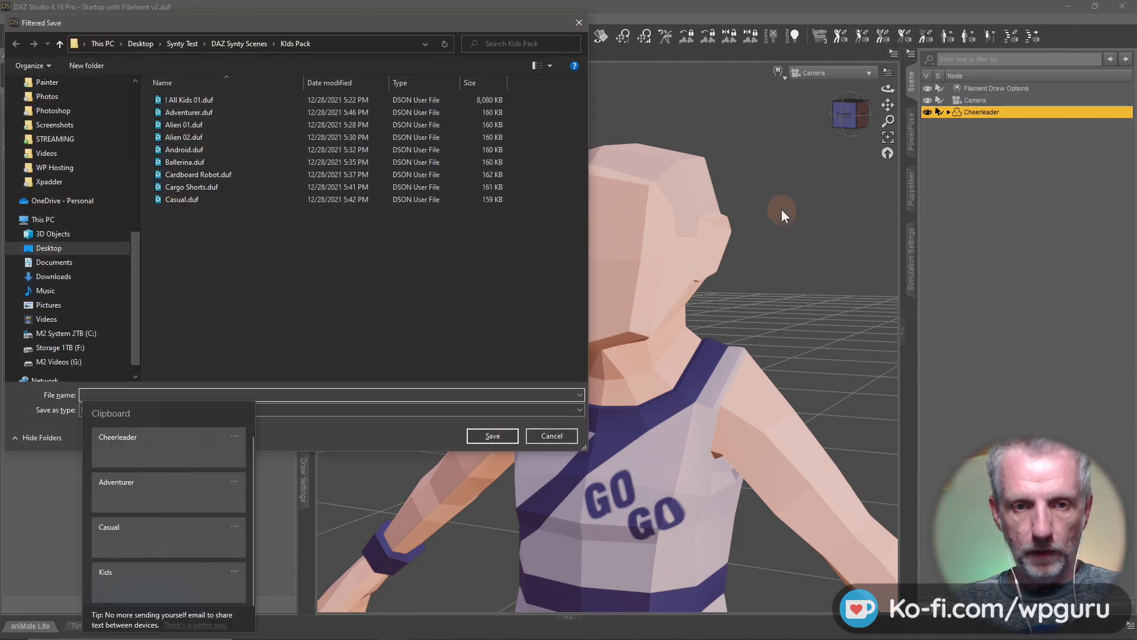
pyautogui.click(165, 439)
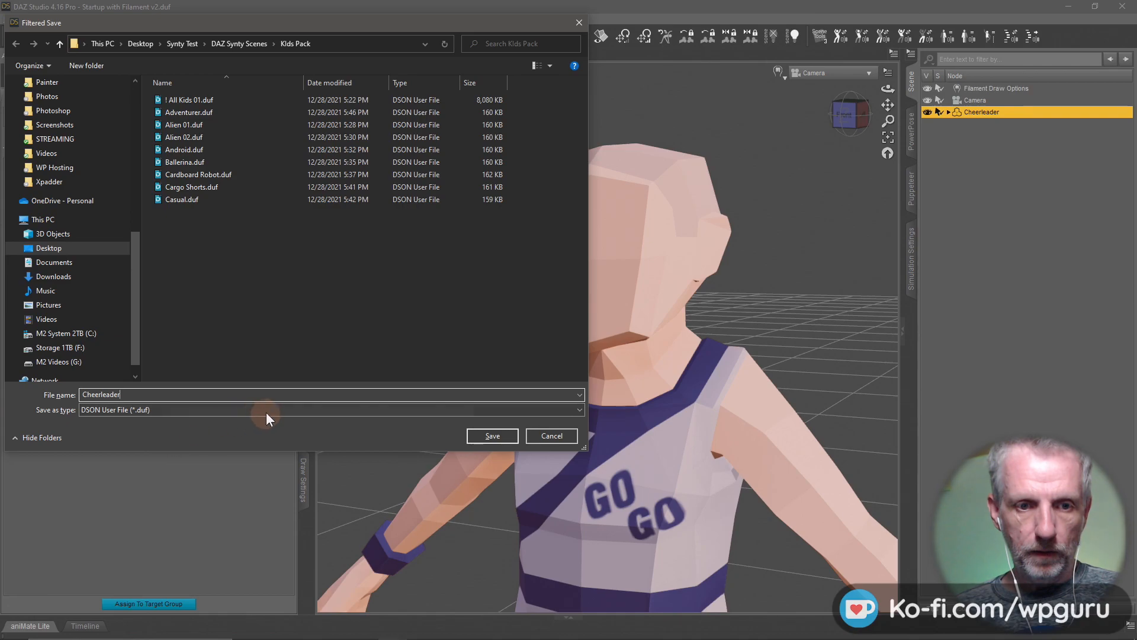
pyautogui.click(489, 436)
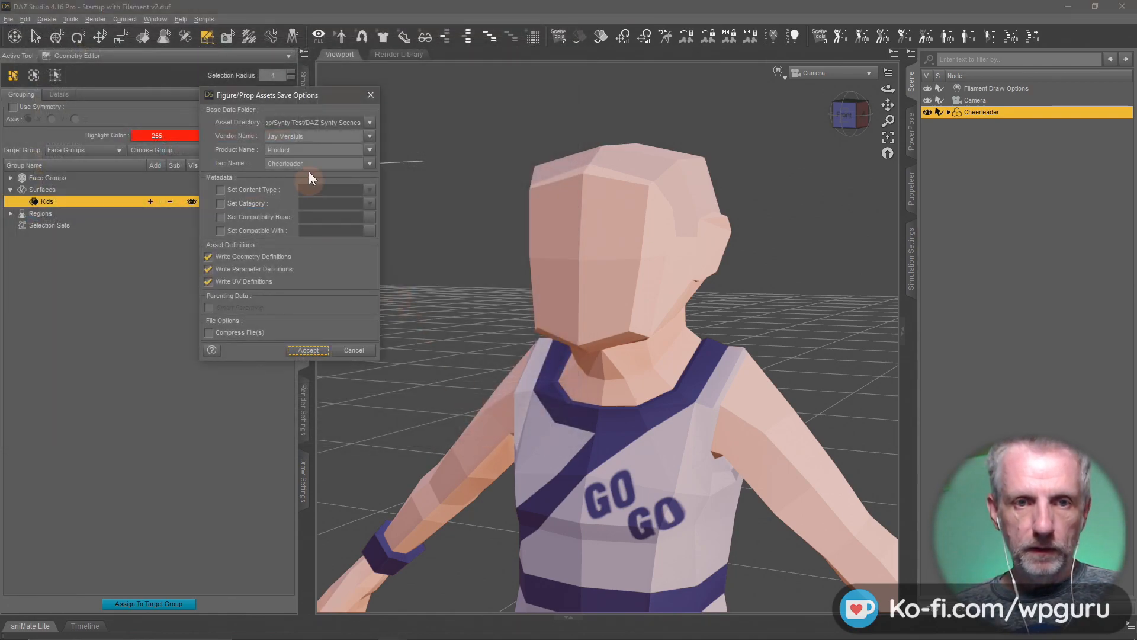
# - Set the asset's product name to Synty Kids Pack, removing the Adventurer and Casual clipboard entries, and accept the save options
pyautogui.doubleClick(278, 150)
pyautogui.press('super+v')
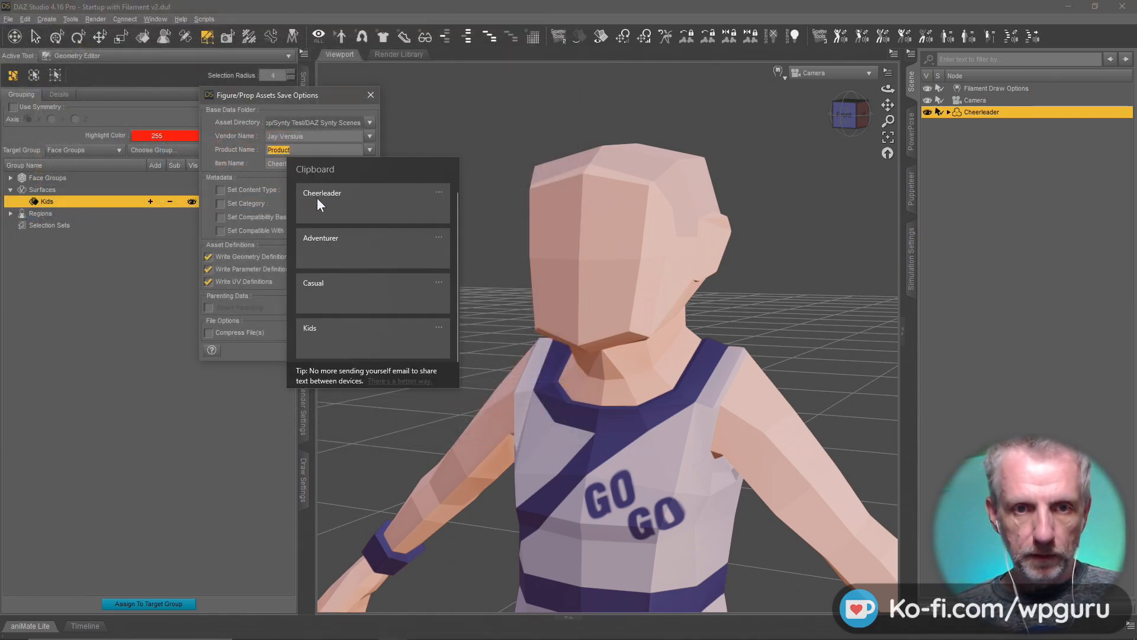
pyautogui.click(439, 237)
pyautogui.click(420, 259)
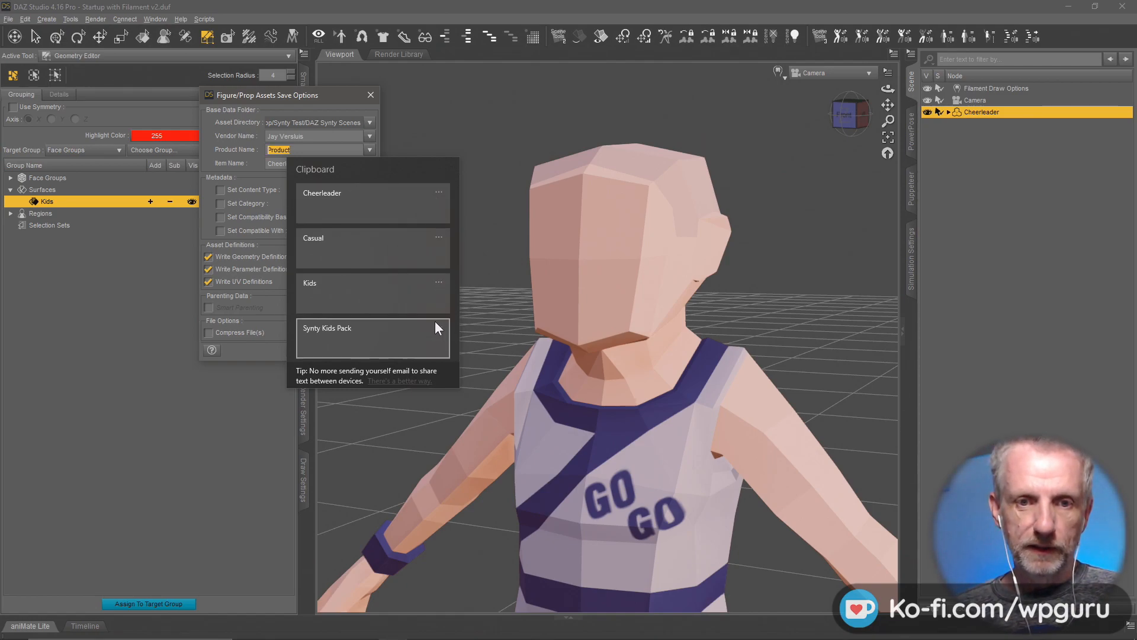
pyautogui.click(437, 237)
pyautogui.click(436, 254)
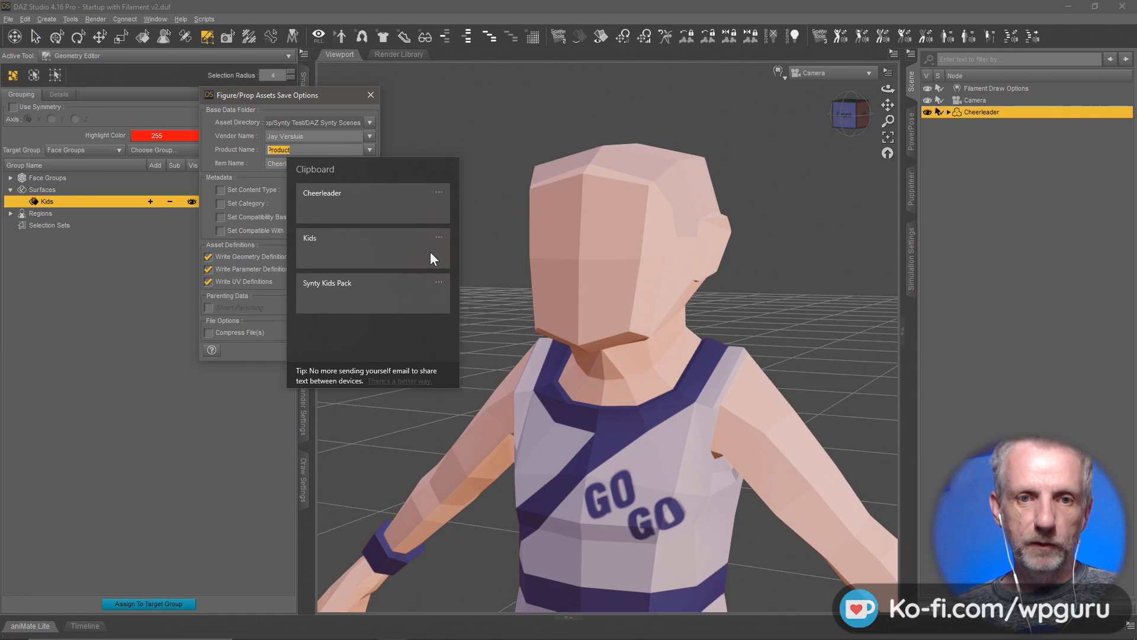
pyautogui.click(373, 293)
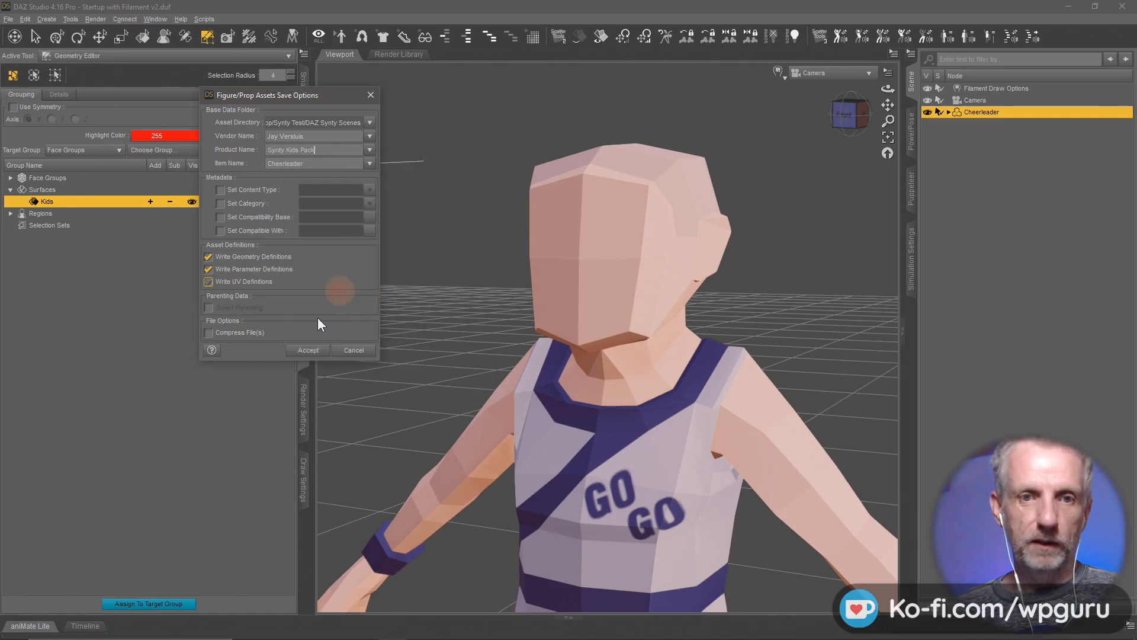
pyautogui.click(308, 353)
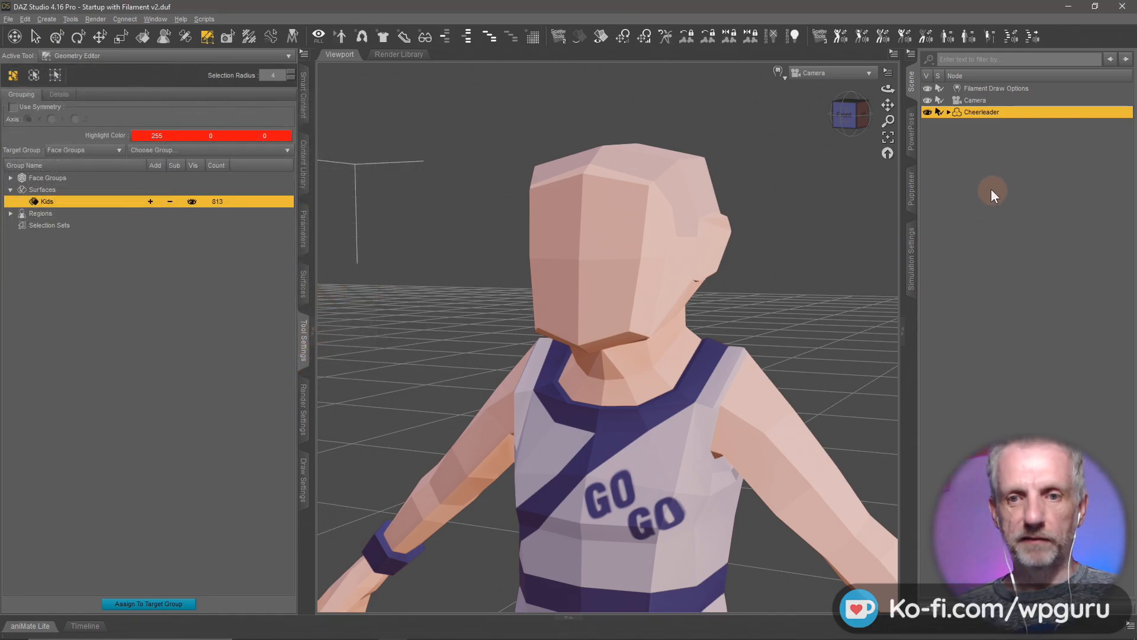
# - Delete the Cheerleader figure from the scene and load !All Kids 01 from the Kids Pack library folder
pyautogui.press('Delete')
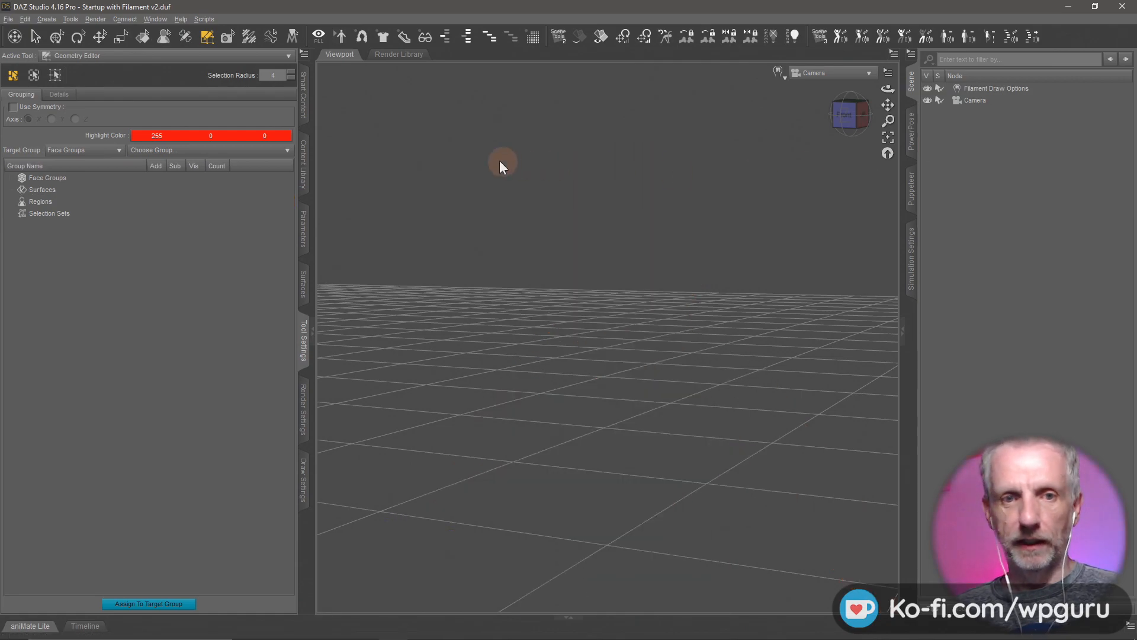
pyautogui.click(304, 177)
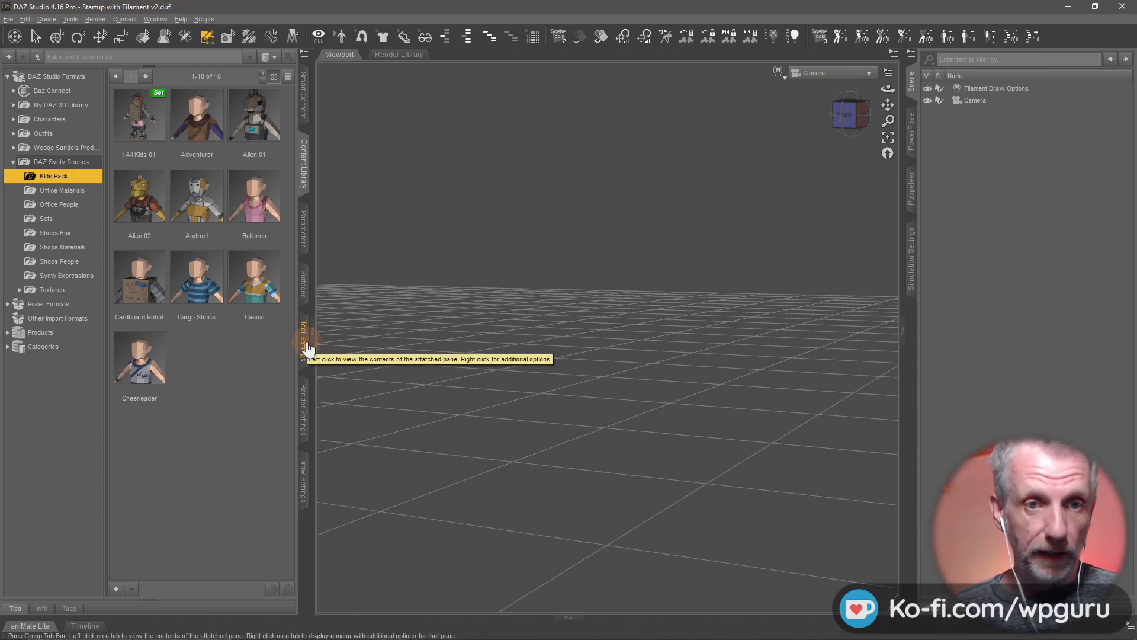
pyautogui.doubleClick(161, 125)
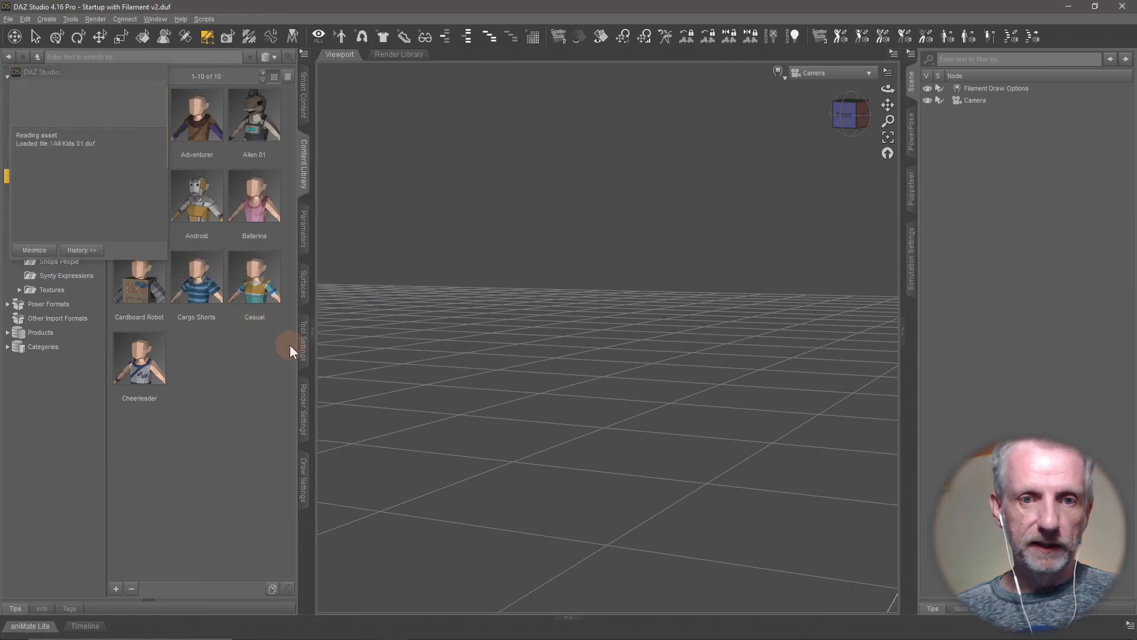
# - Select the polygons of every Kids 01a surface except lambert2.010 with the Geometry Editor, delete them and view the remaining character in Perspective View
pyautogui.click(304, 350)
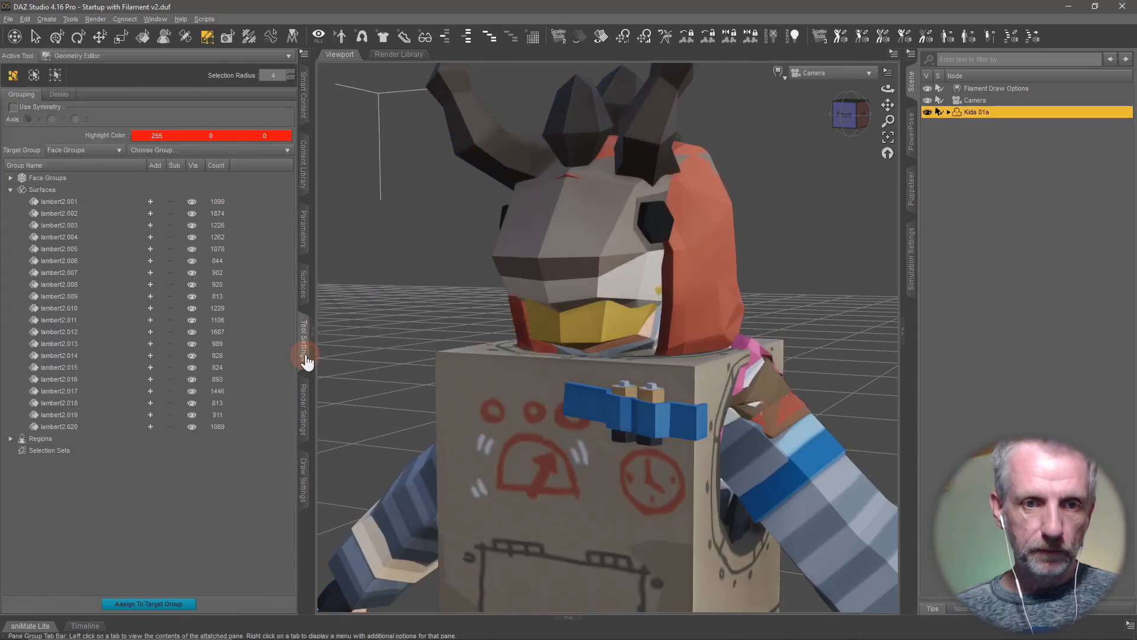
pyautogui.click(150, 201)
pyautogui.click(150, 213)
pyautogui.click(151, 225)
pyautogui.click(151, 237)
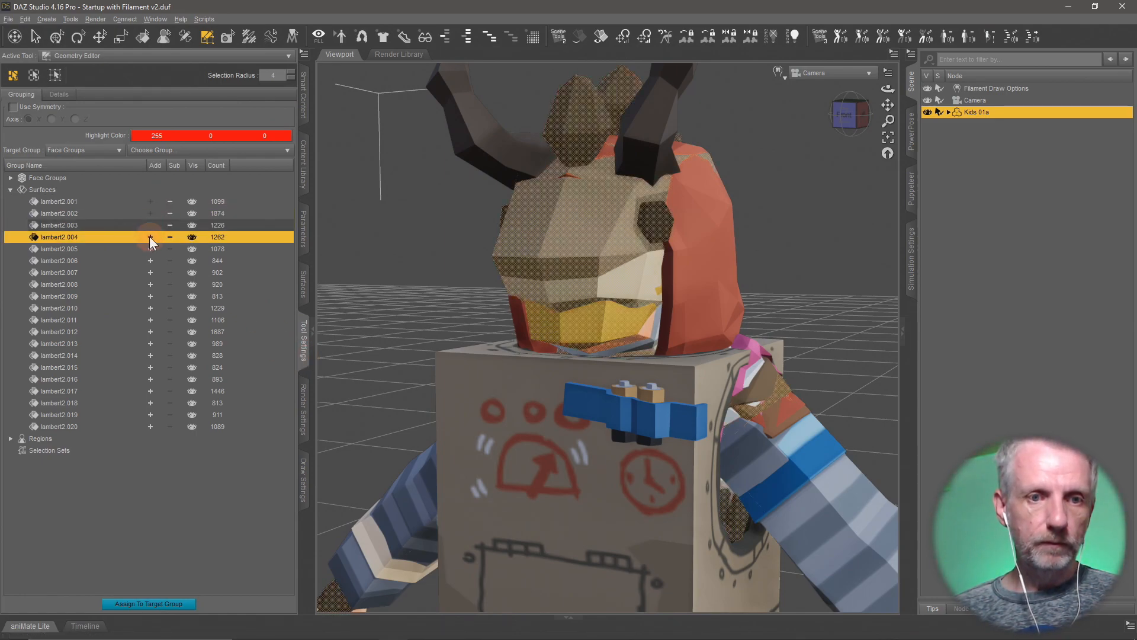
pyautogui.click(148, 249)
pyautogui.click(151, 260)
pyautogui.click(151, 272)
pyautogui.click(150, 285)
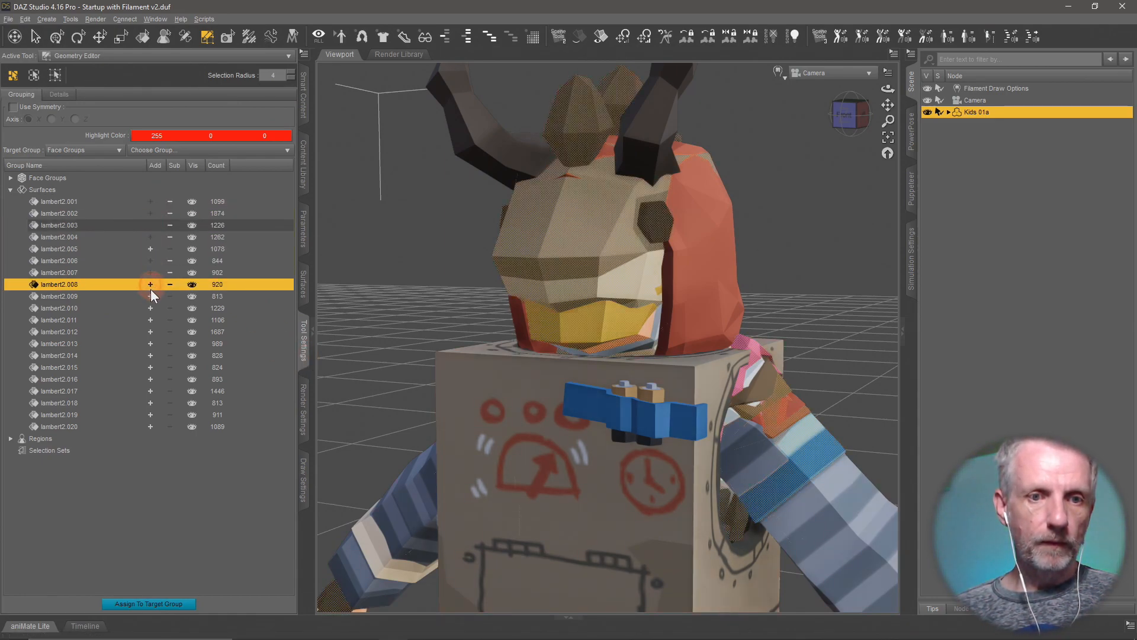
pyautogui.click(150, 296)
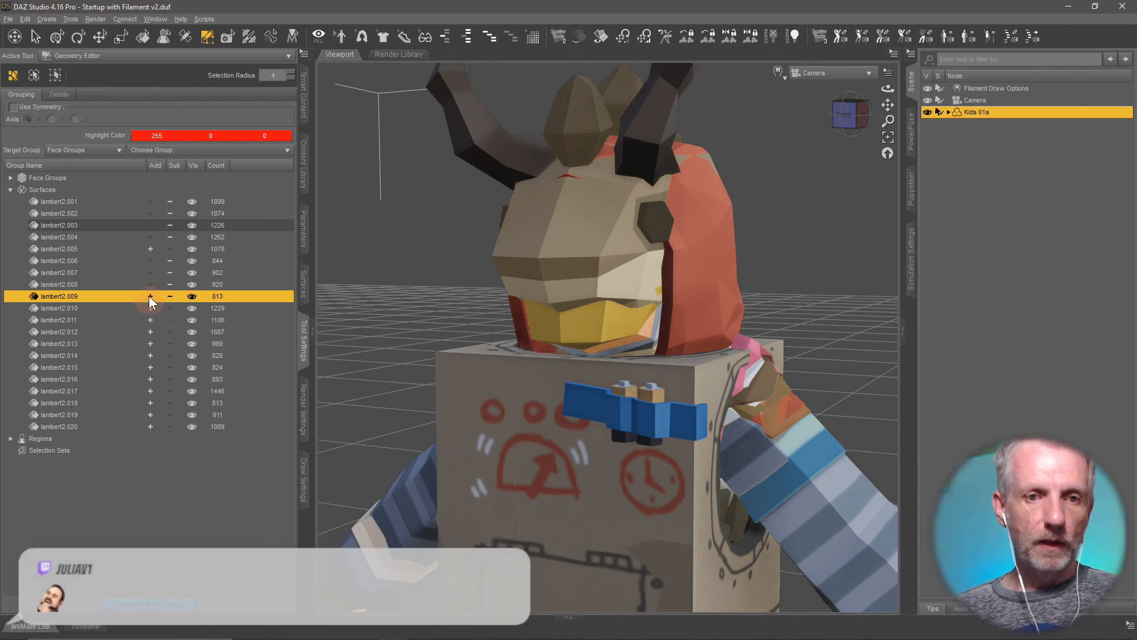
pyautogui.click(150, 249)
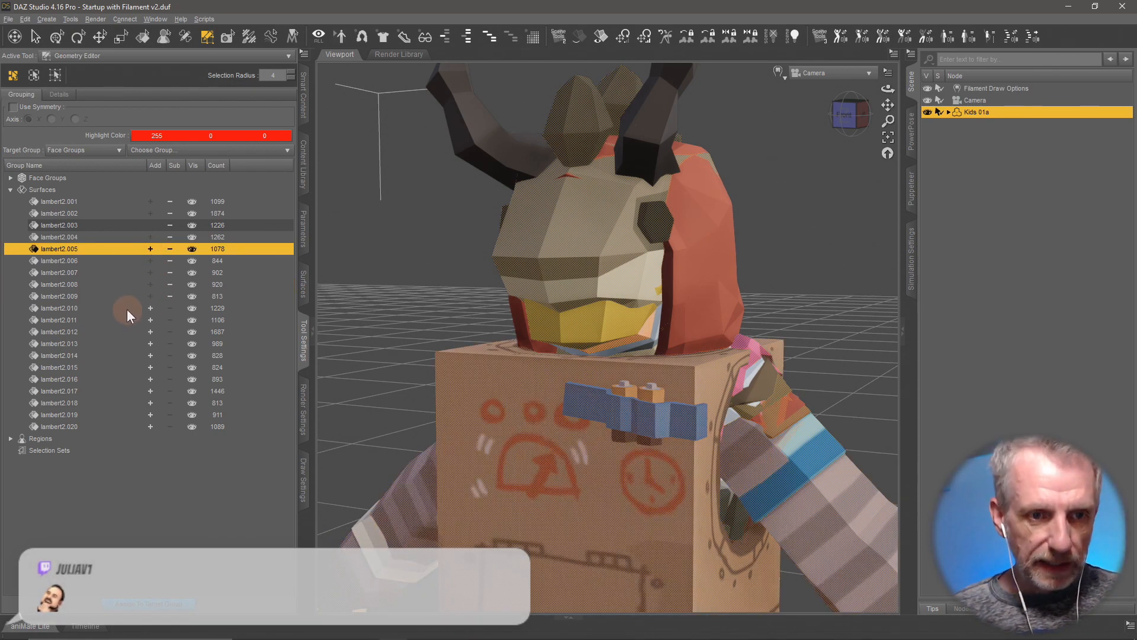
pyautogui.click(150, 320)
pyautogui.click(151, 331)
pyautogui.click(151, 343)
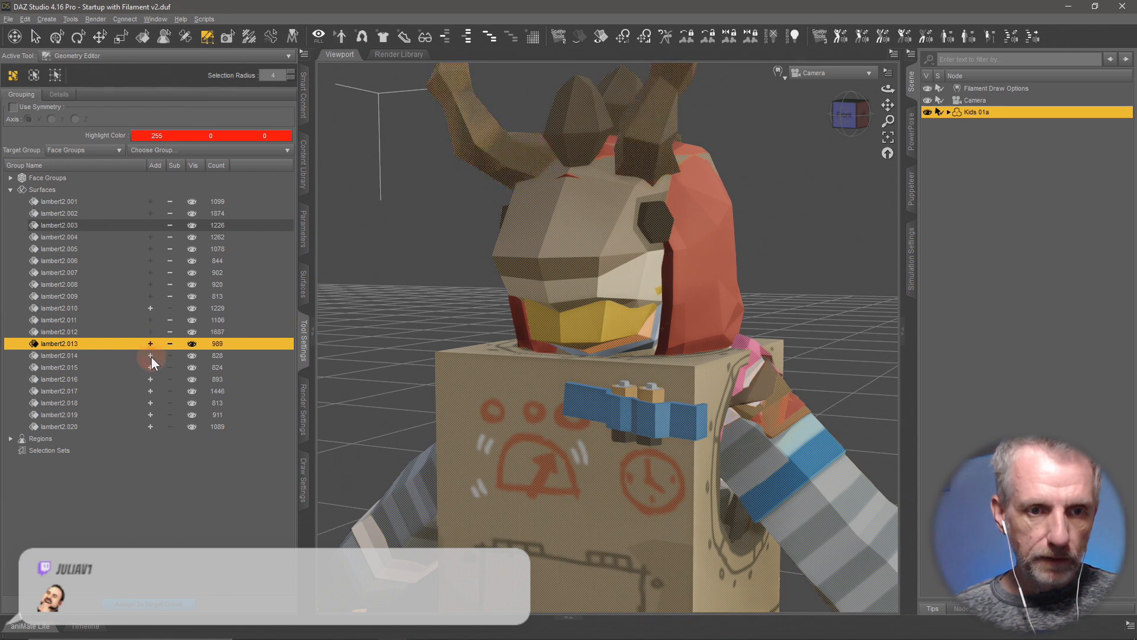
pyautogui.click(151, 355)
pyautogui.click(150, 367)
pyautogui.click(150, 379)
pyautogui.click(150, 391)
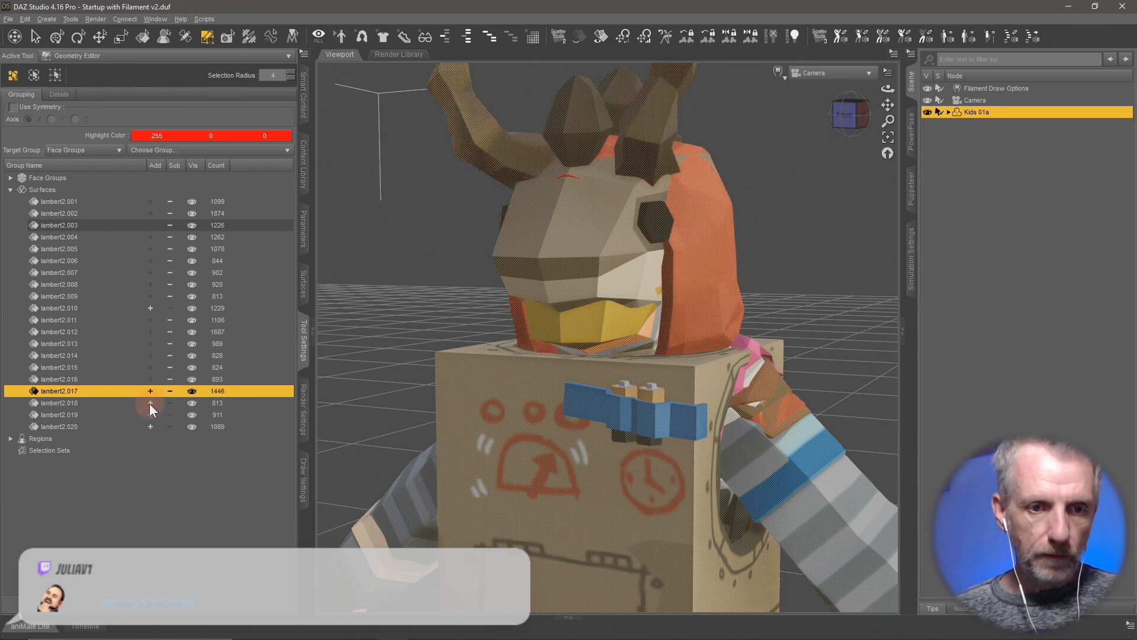
pyautogui.click(150, 403)
pyautogui.click(150, 414)
pyautogui.click(150, 426)
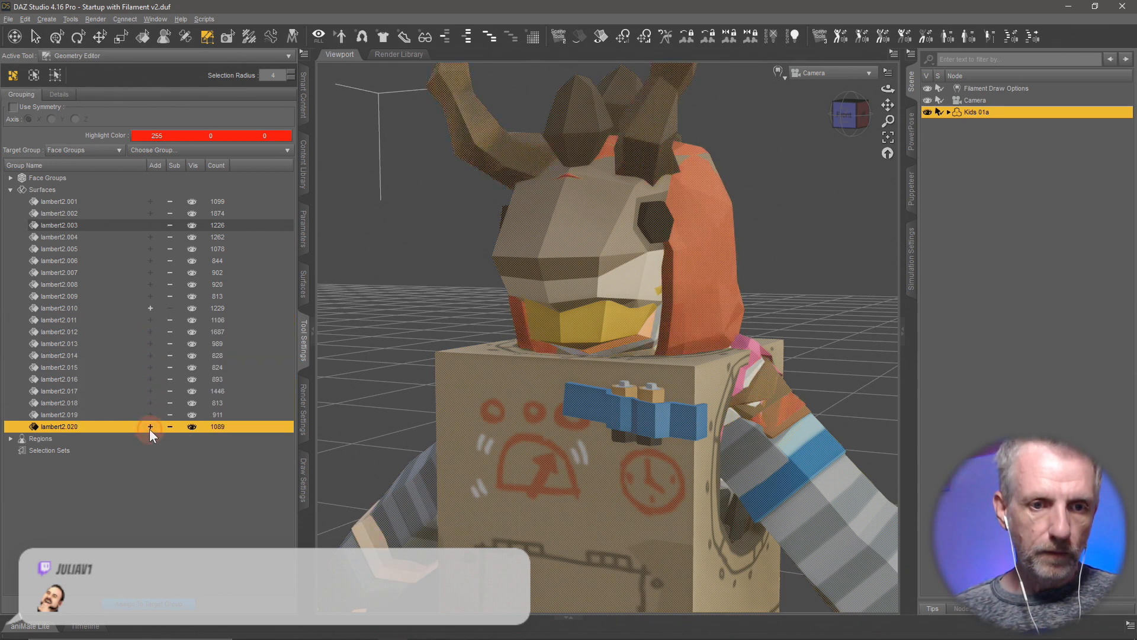
pyautogui.click(302, 163)
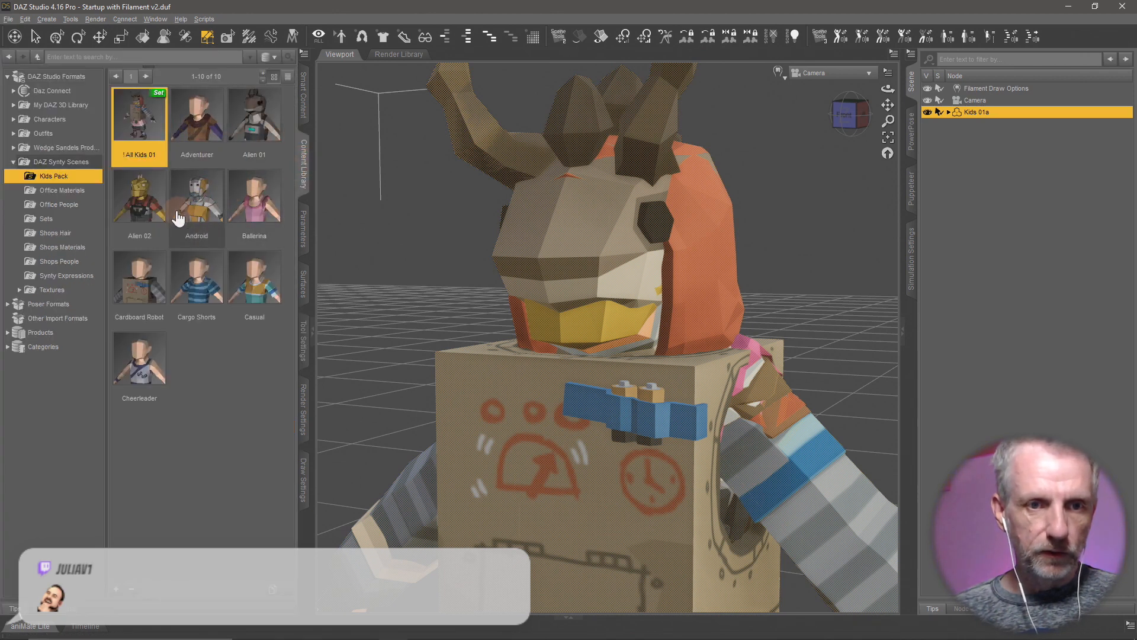
pyautogui.click(299, 342)
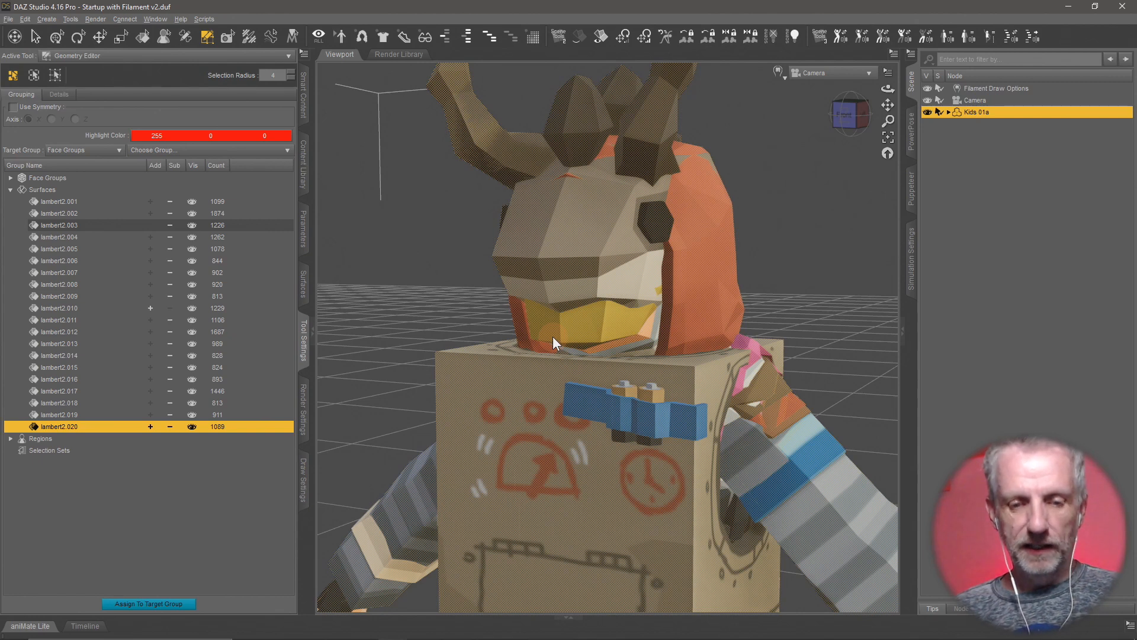
pyautogui.press('Delete')
pyautogui.click(526, 342)
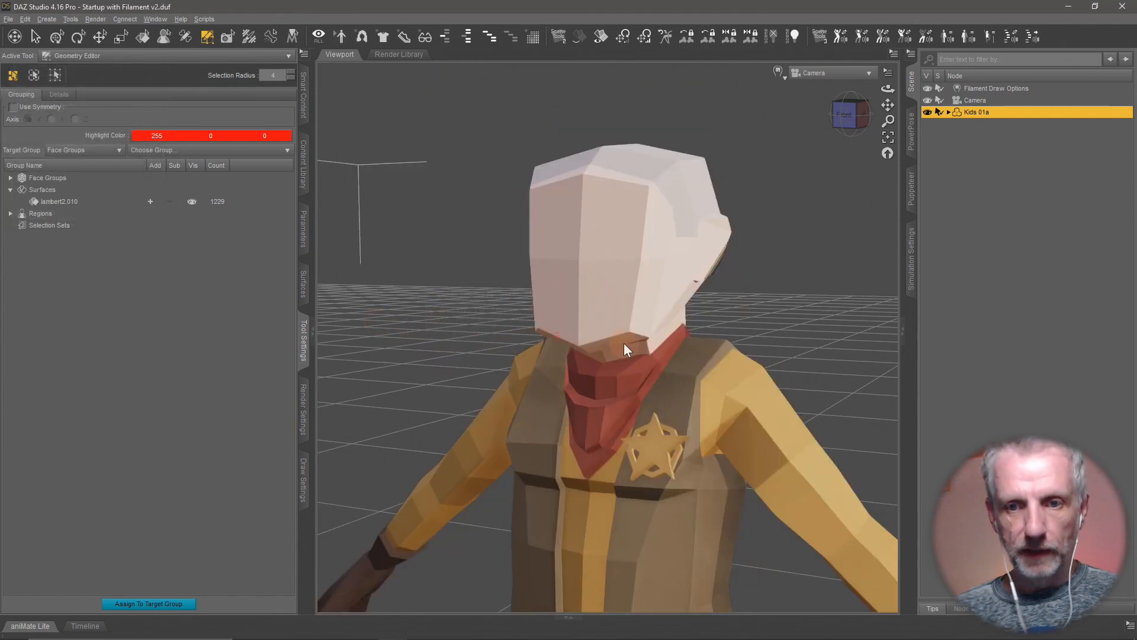
pyautogui.click(840, 72)
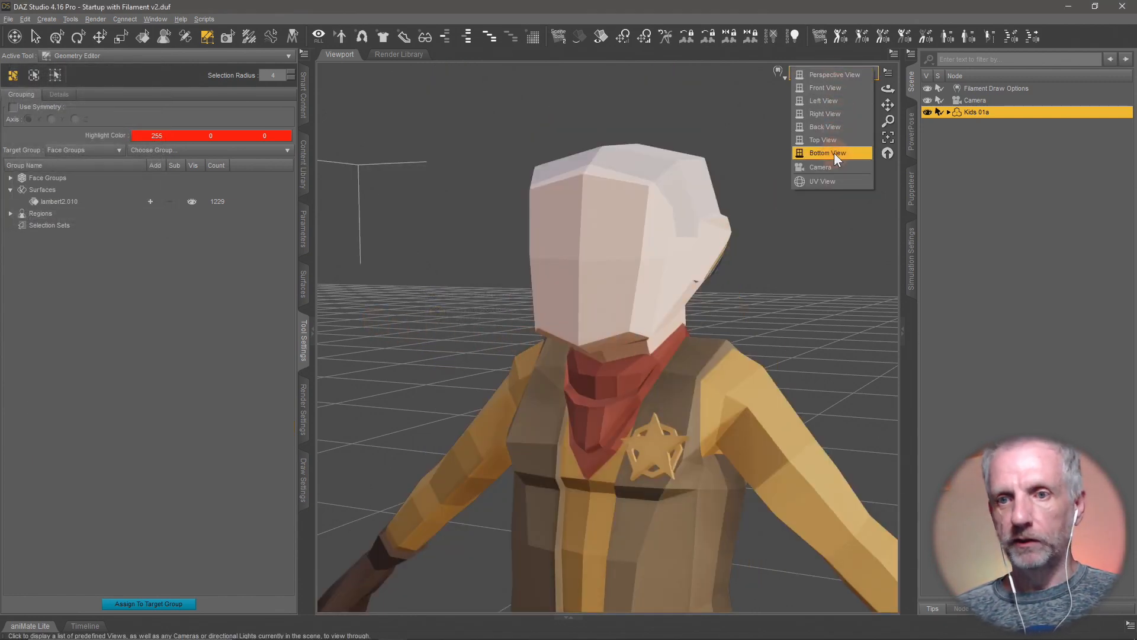
pyautogui.moveTo(762, 222)
pyautogui.keyDown('alt'); pyautogui.mouseDown()
pyautogui.moveTo(748, 203)
pyautogui.moveTo(763, 220)
pyautogui.mouseUp(); pyautogui.keyUp('alt')
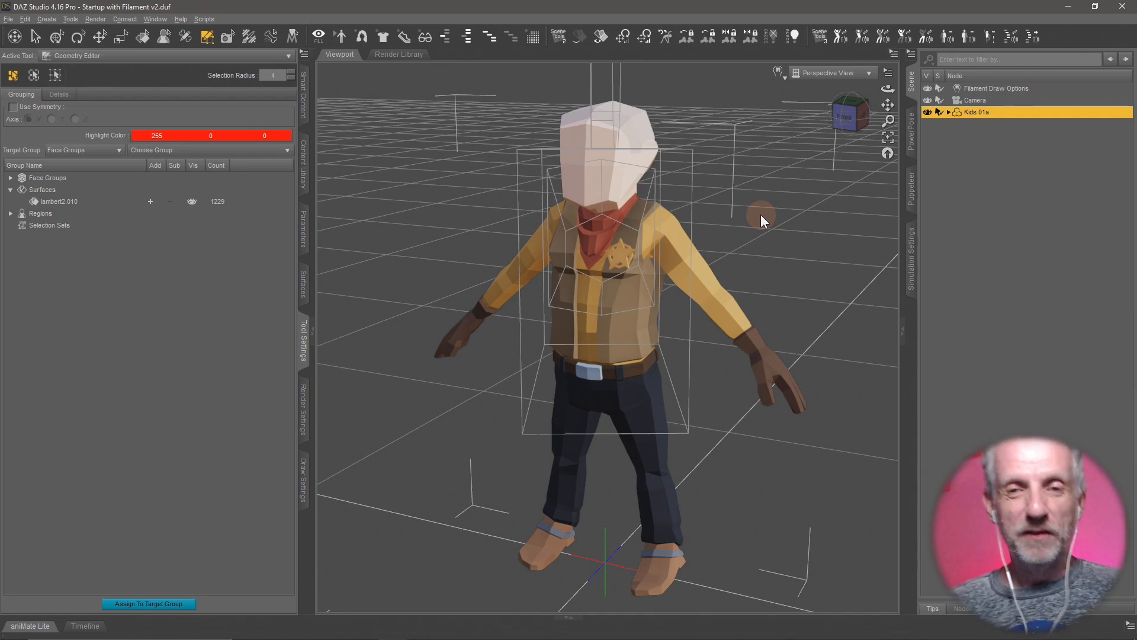
# - Rename the remaining lambert2.010 surface as Kids
pyautogui.click(64, 202)
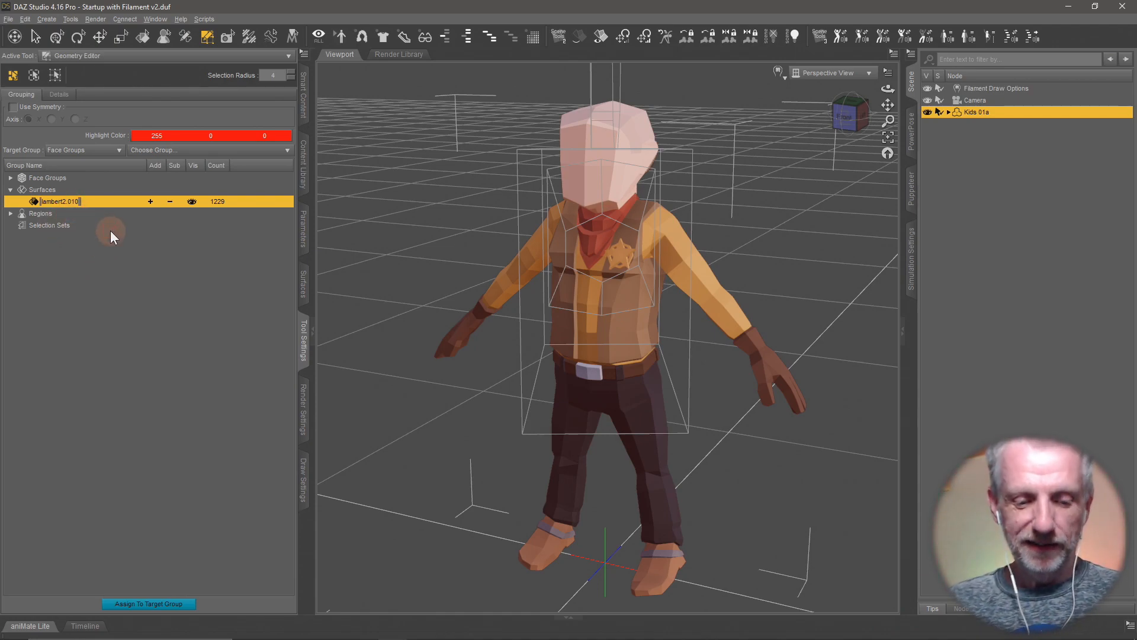
pyautogui.press('super+v')
pyautogui.click(149, 303)
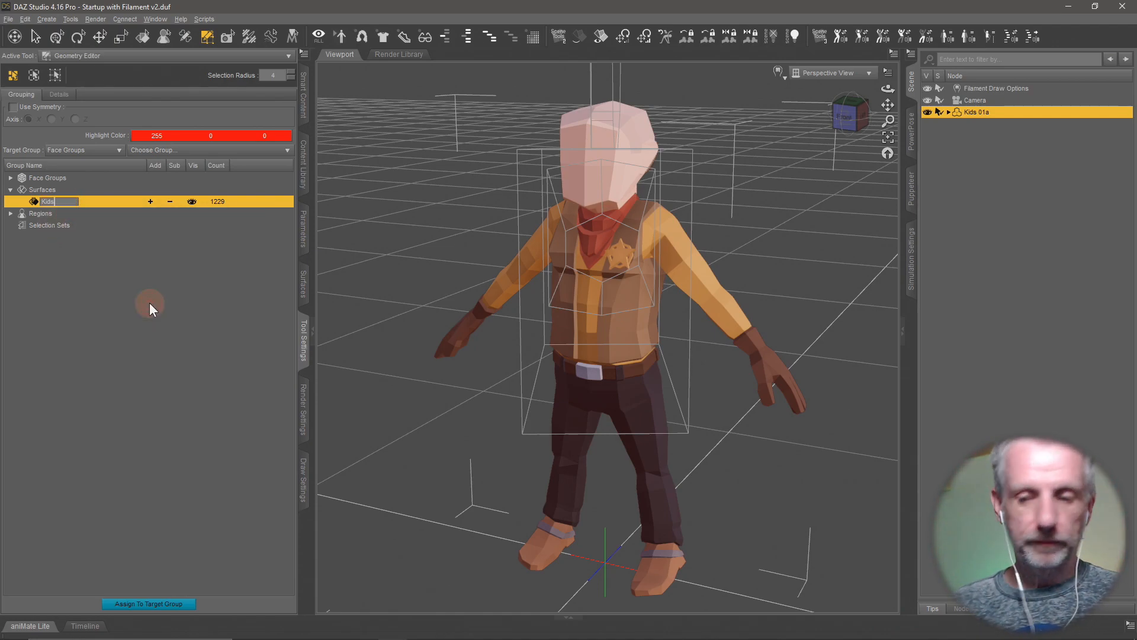
pyautogui.press('Return')
# - Switch to Blender, hide SK_Chr_Kid_Adventure_01 and compare SK_Chr_Kid_Cowboy_01 with SK_Chr_Kid_Cowboy_02 by showing them one at a time
pyautogui.hotkey('alt', 'Tab')
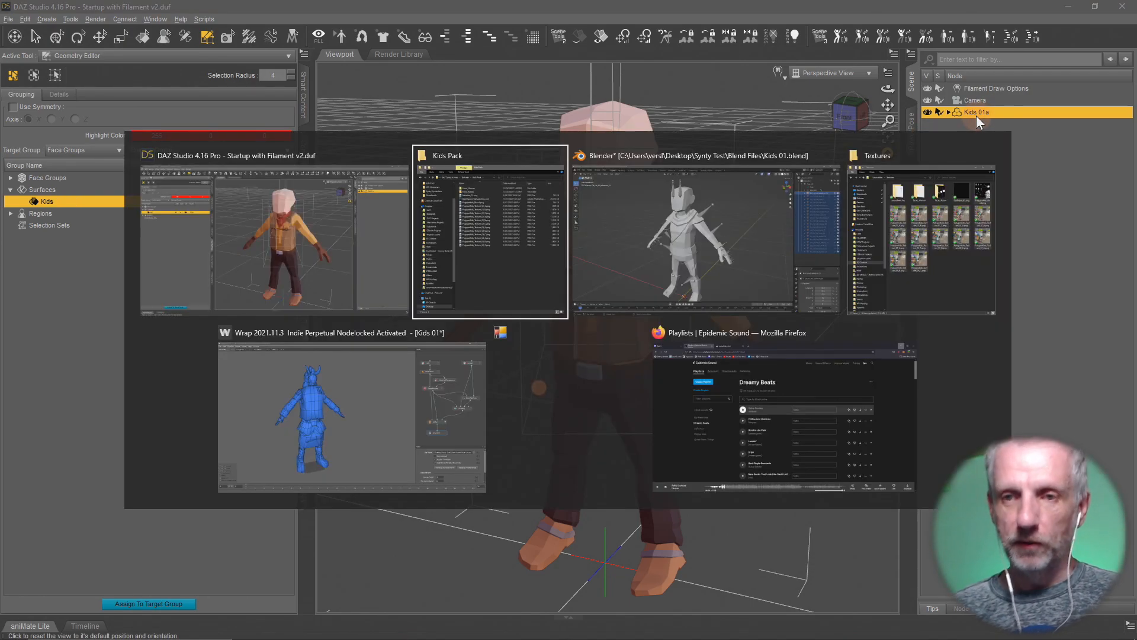
pyautogui.hotkey('alt', 'Tab')
pyautogui.press('Tab')
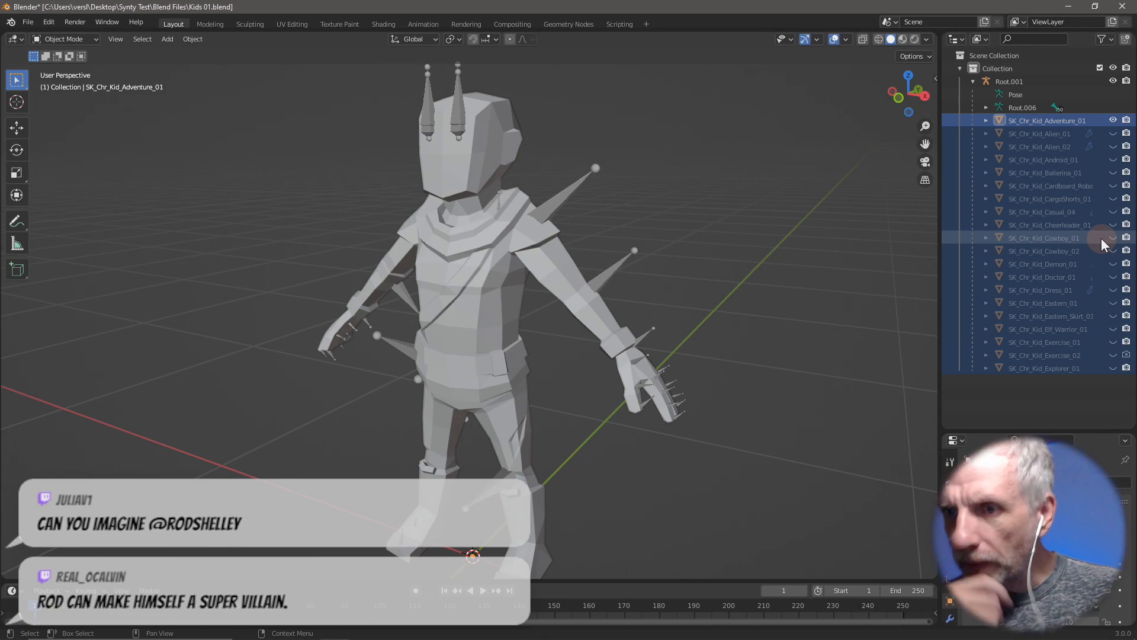
pyautogui.click(1113, 120)
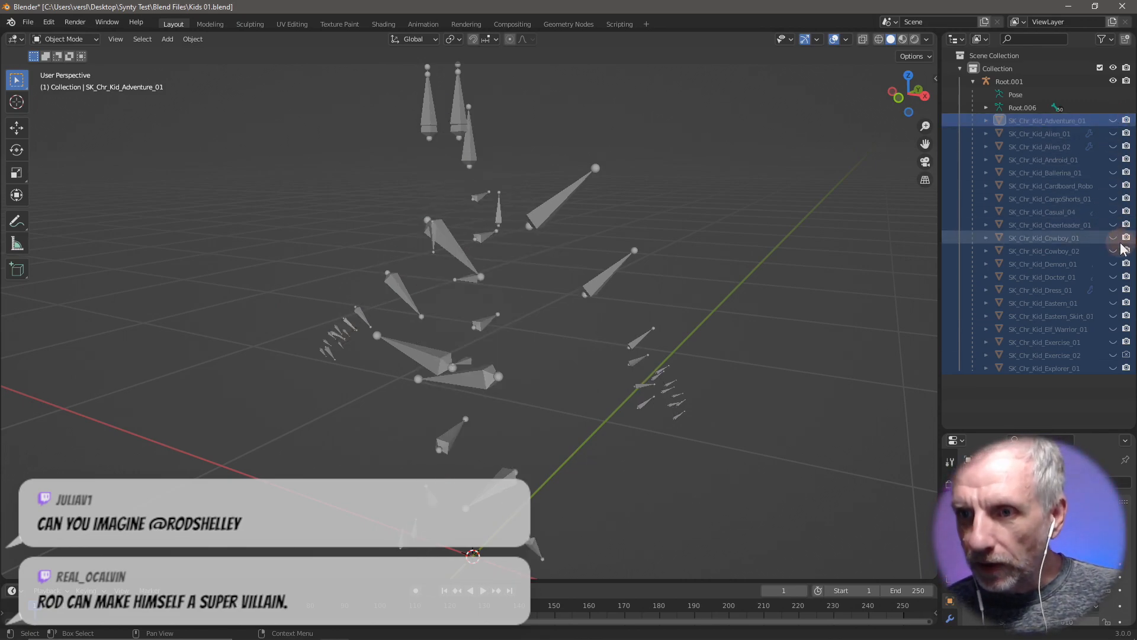
pyautogui.click(1113, 237)
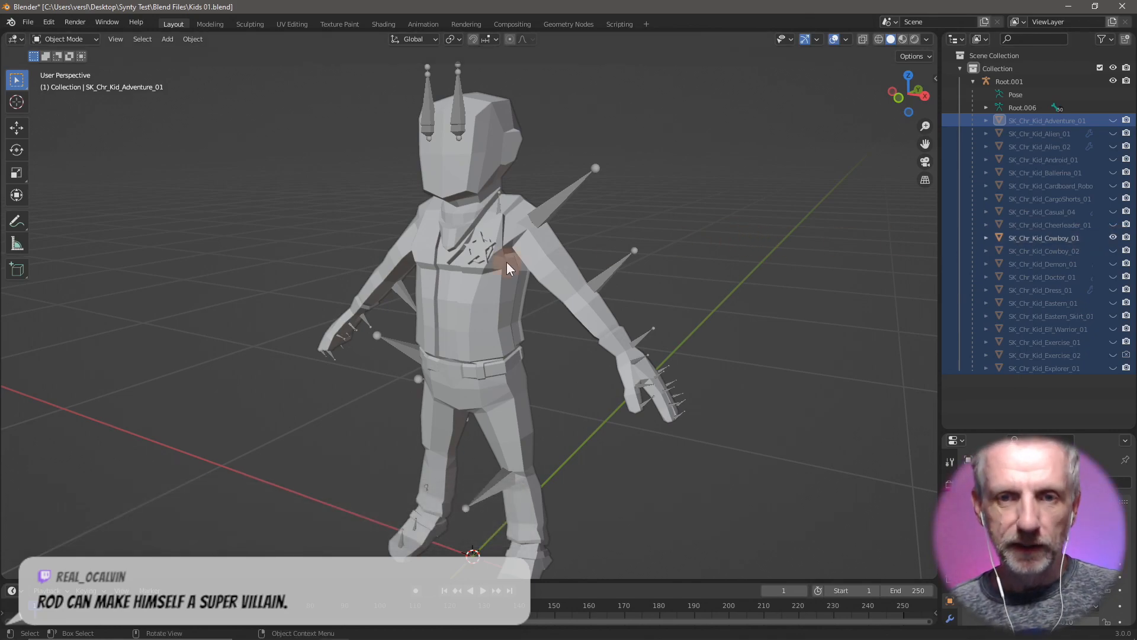
pyautogui.click(1113, 237)
pyautogui.click(1113, 250)
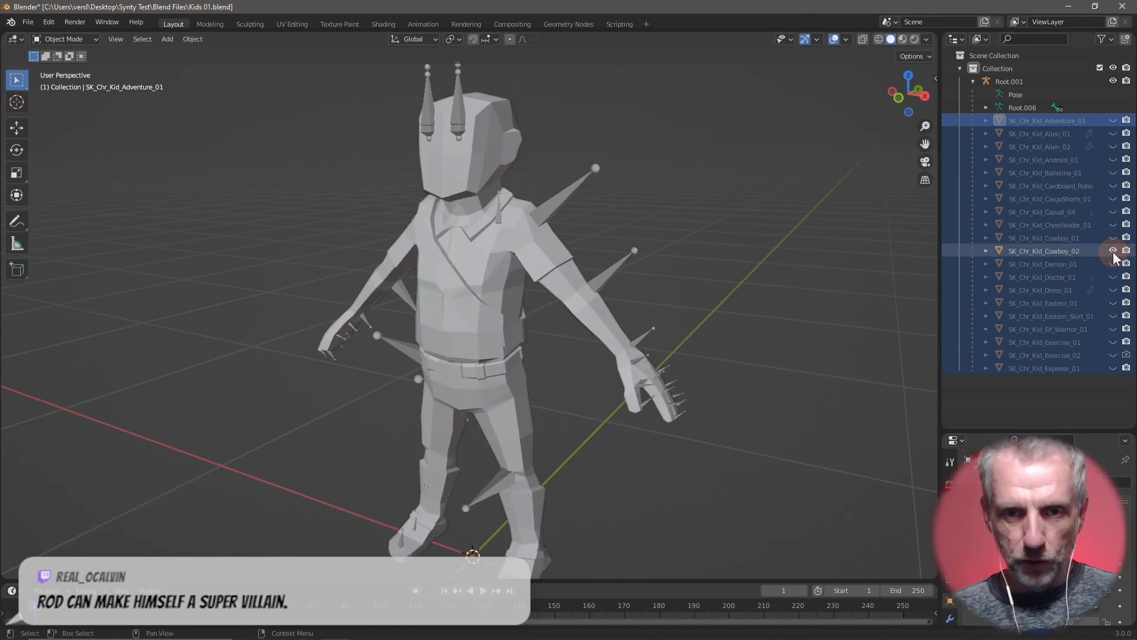
pyautogui.keyDown('ctrl'); pyautogui.click(1113, 237); pyautogui.keyUp('ctrl')
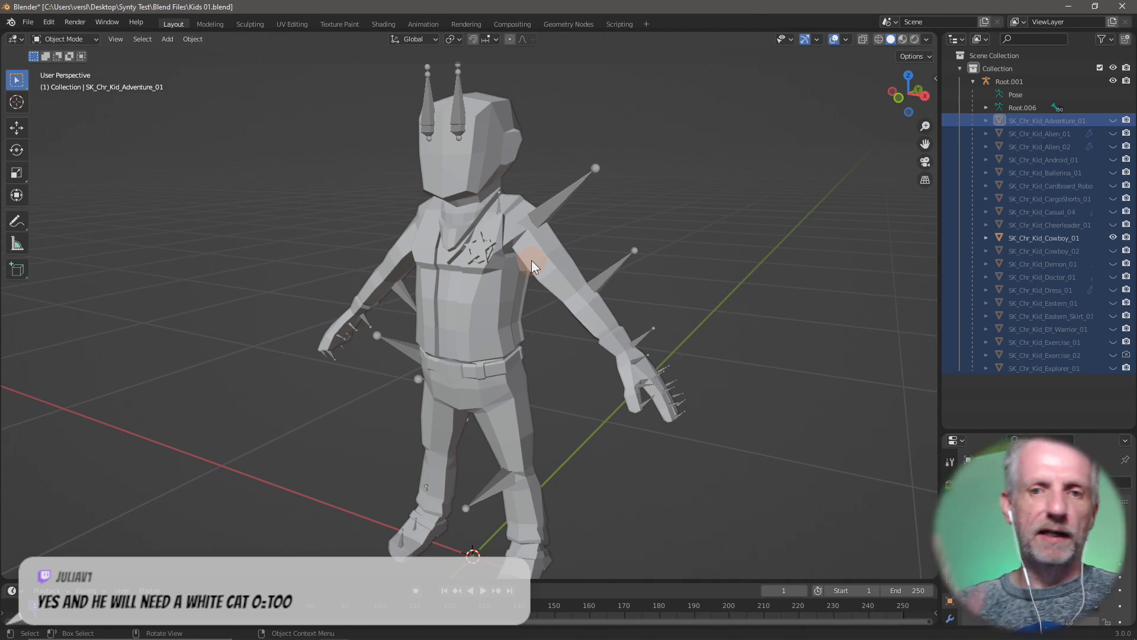
# - Return to DAZ Studio, rename the Kids 01a figure as Cowboy 01 and copy the new name
pyautogui.hotkey('alt', 'Tab')
pyautogui.hotkey('alt', 'Tab')
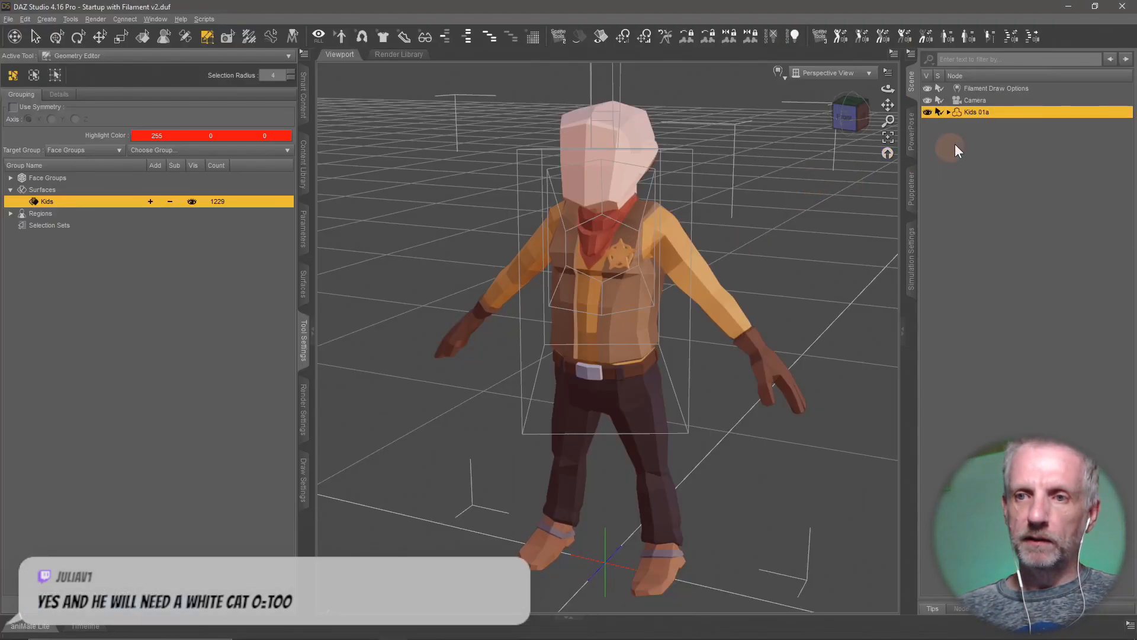
pyautogui.doubleClick(974, 113)
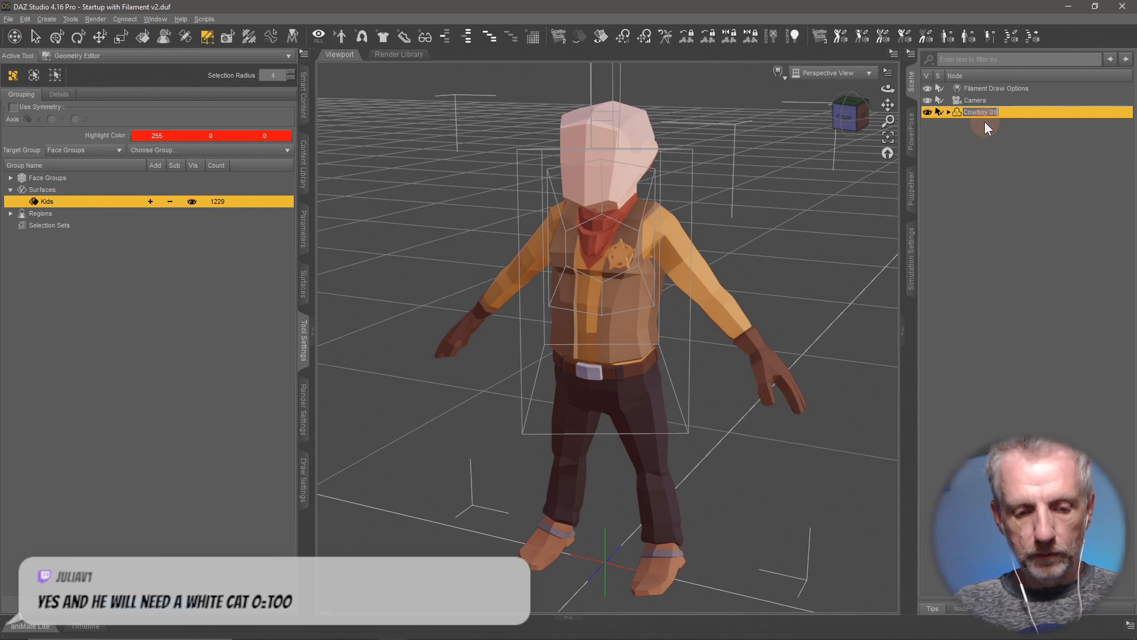
pyautogui.hotkey('ctrl', 'a')
pyautogui.press('super+c')
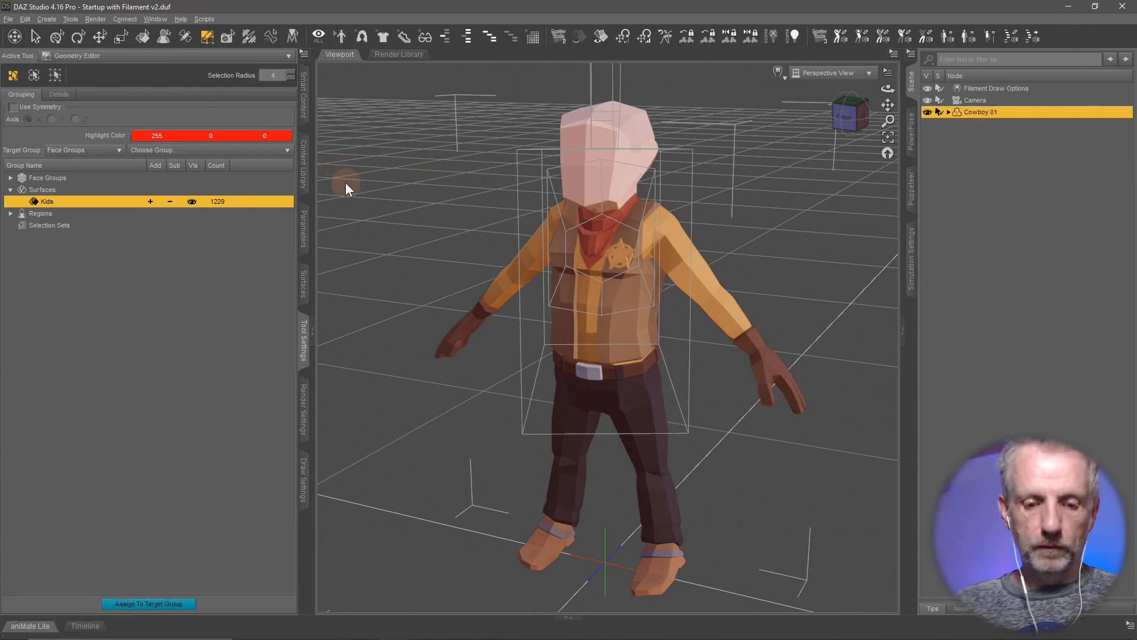
# - View the character through the Camera and start saving it as a figure asset with the file name Cowboy 01 in the Kids Pack folder
pyautogui.hotkey('ctrl', 'shift', 's')
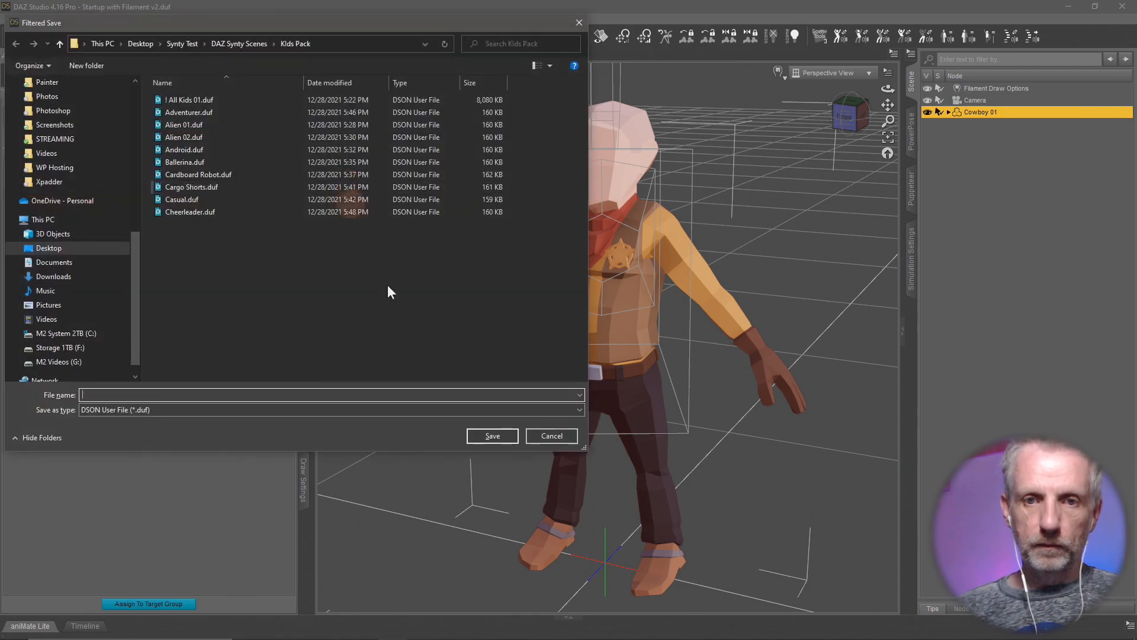
pyautogui.click(554, 439)
pyautogui.click(835, 73)
pyautogui.click(845, 172)
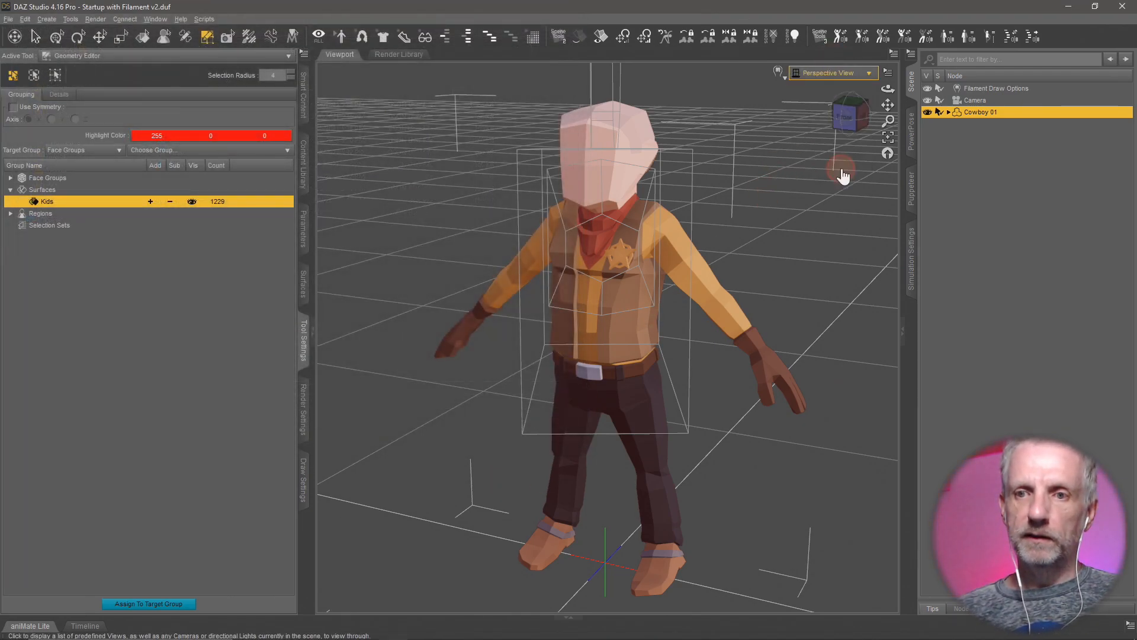
pyautogui.hotkey('ctrl', 'shift', 's')
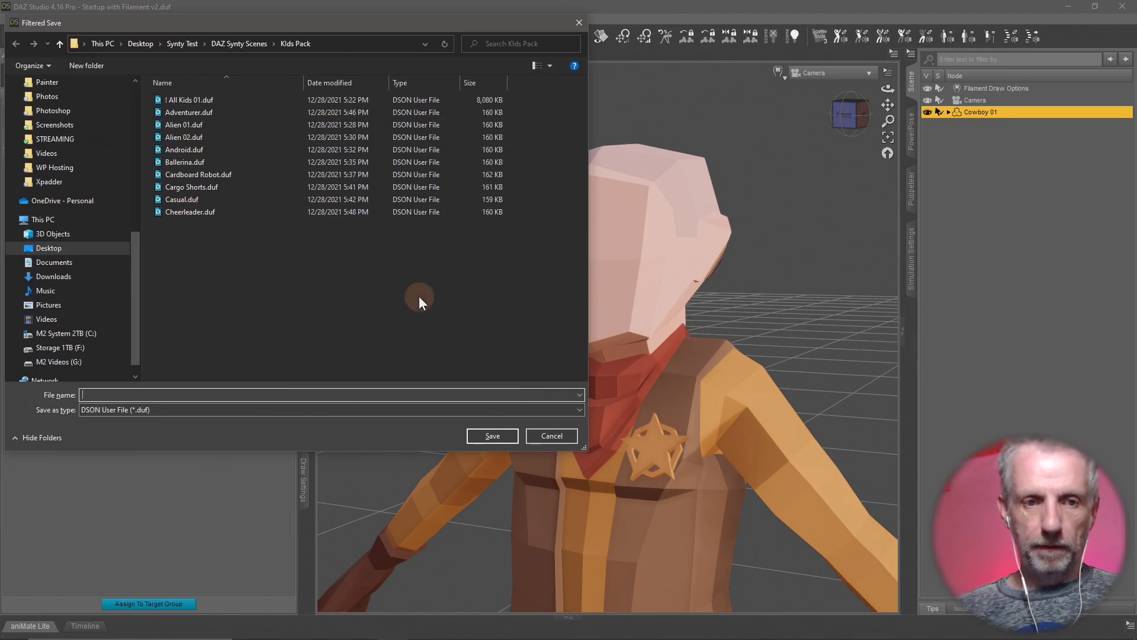
pyautogui.press('super+v')
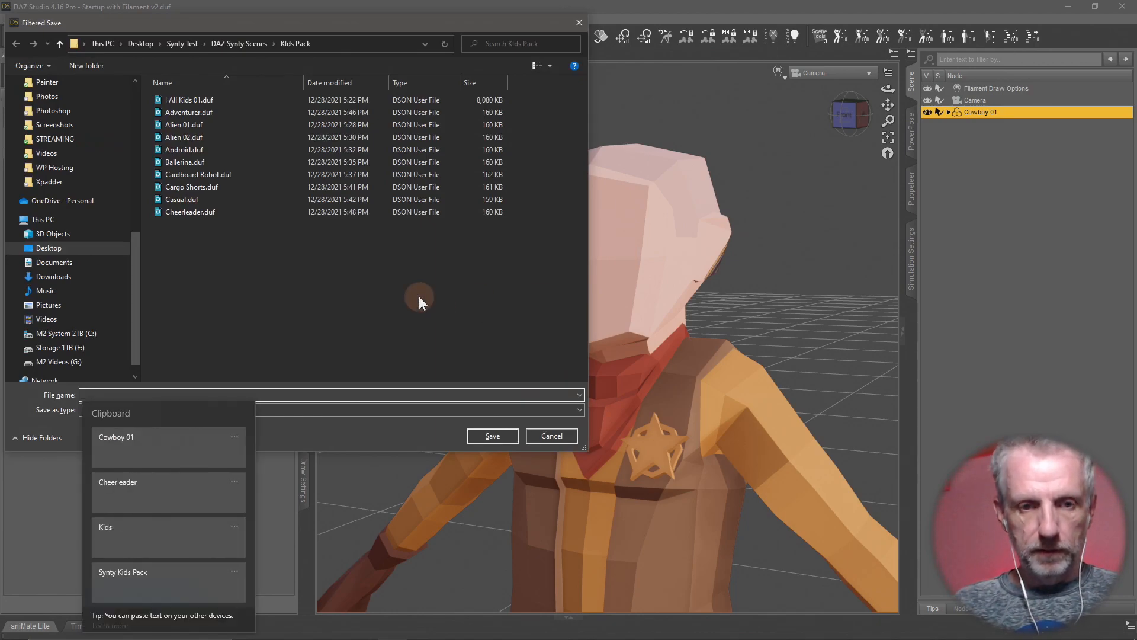
pyautogui.click(144, 452)
pyautogui.click(492, 436)
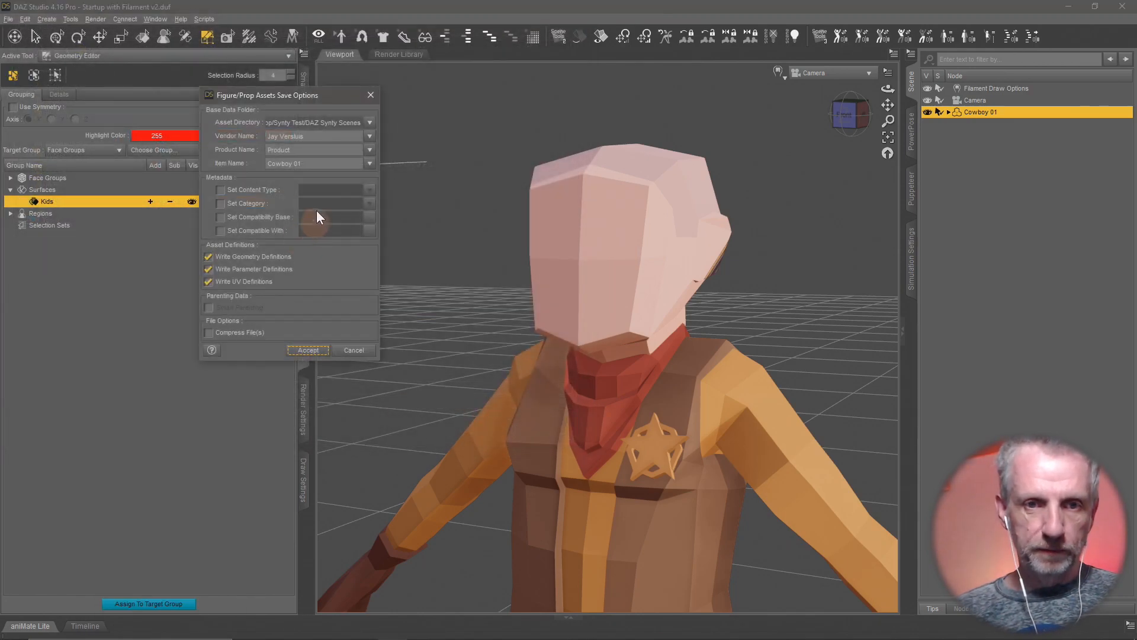
# - Set the asset's product name to Synty Kids Pack and accept the save options
pyautogui.click(240, 152)
pyautogui.press('super+v')
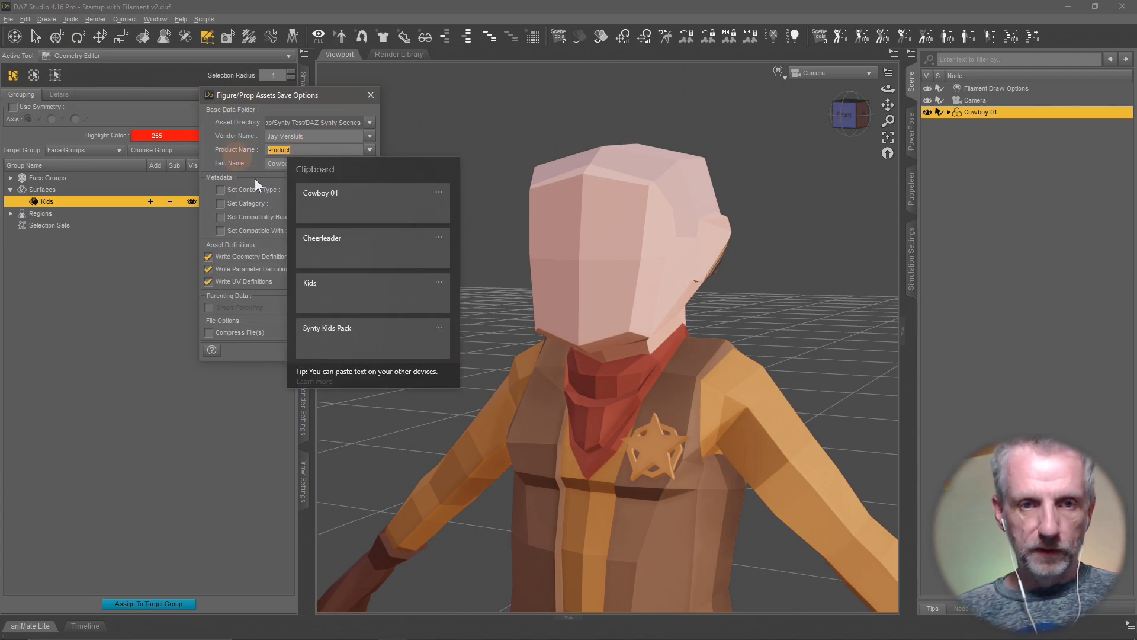
pyautogui.click(372, 339)
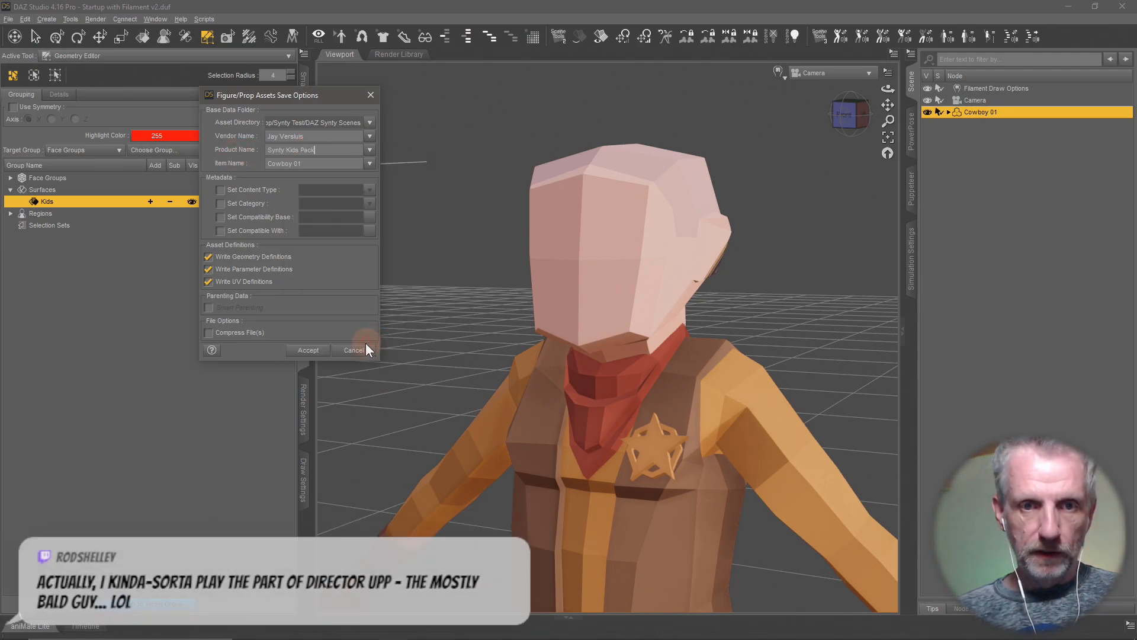
pyautogui.click(324, 350)
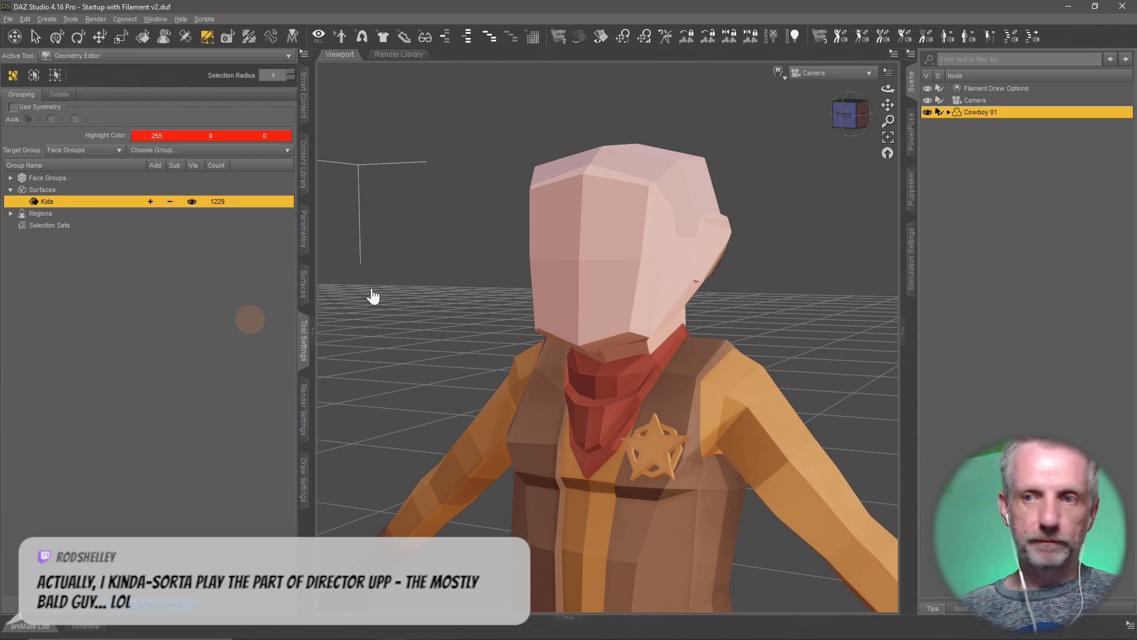
# - Delete the Cowboy 01 figure from the scene and load !All Kids 01 from the Kids Pack library folder
pyautogui.press('Delete')
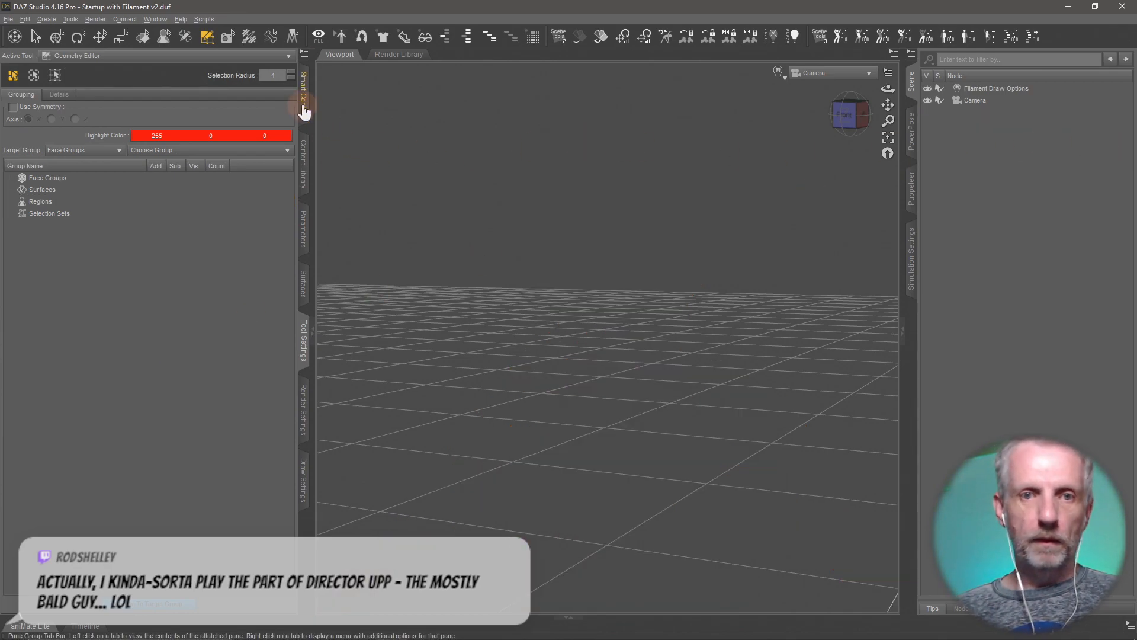
pyautogui.click(303, 155)
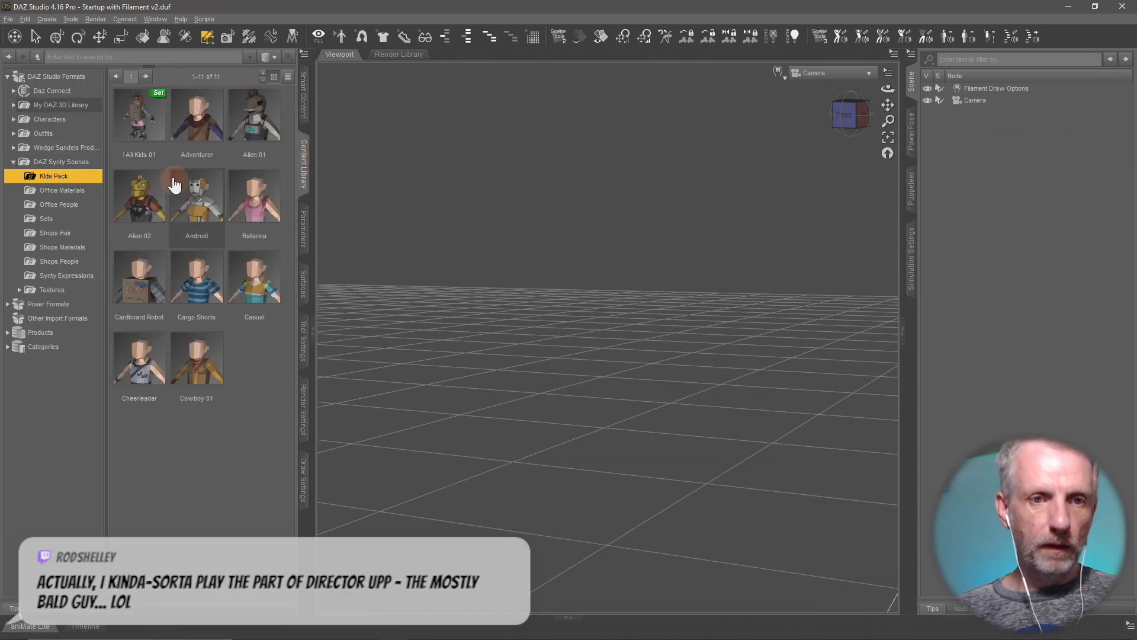
pyautogui.doubleClick(139, 121)
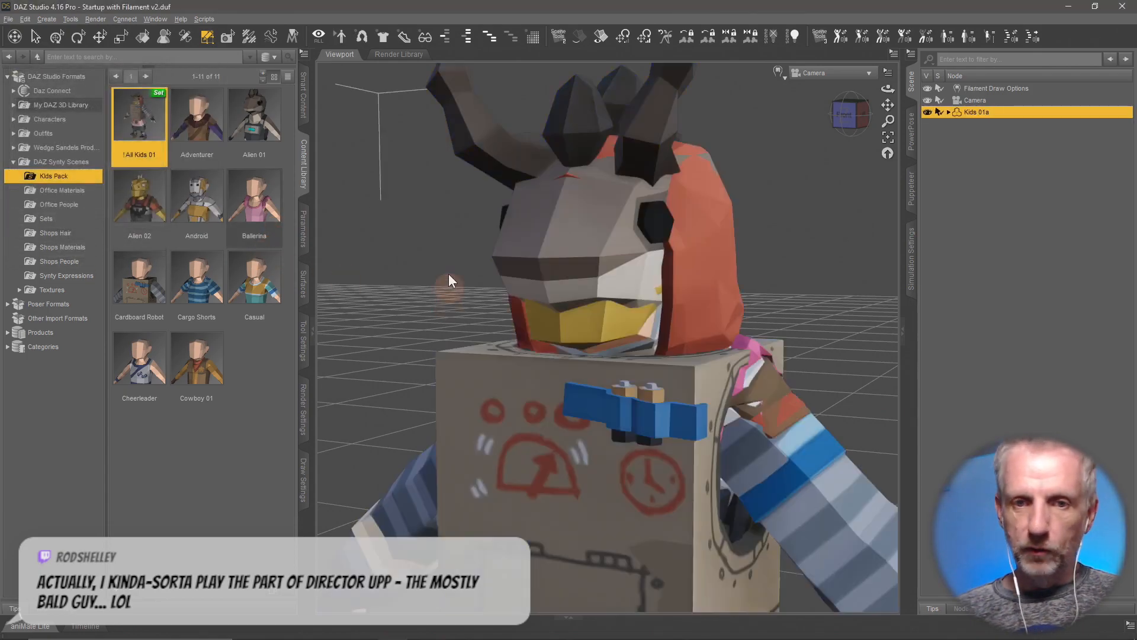
# - Select the polygons of every Kids 01a surface except lambert2.011 with the Geometry Editor and delete them
pyautogui.click(303, 284)
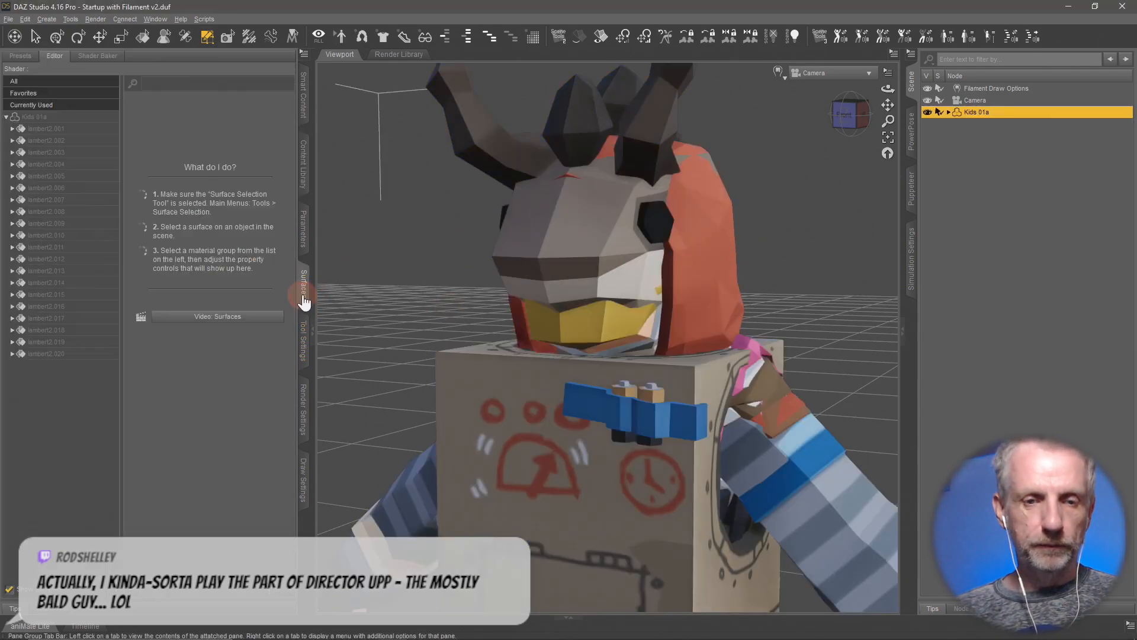
pyautogui.click(304, 329)
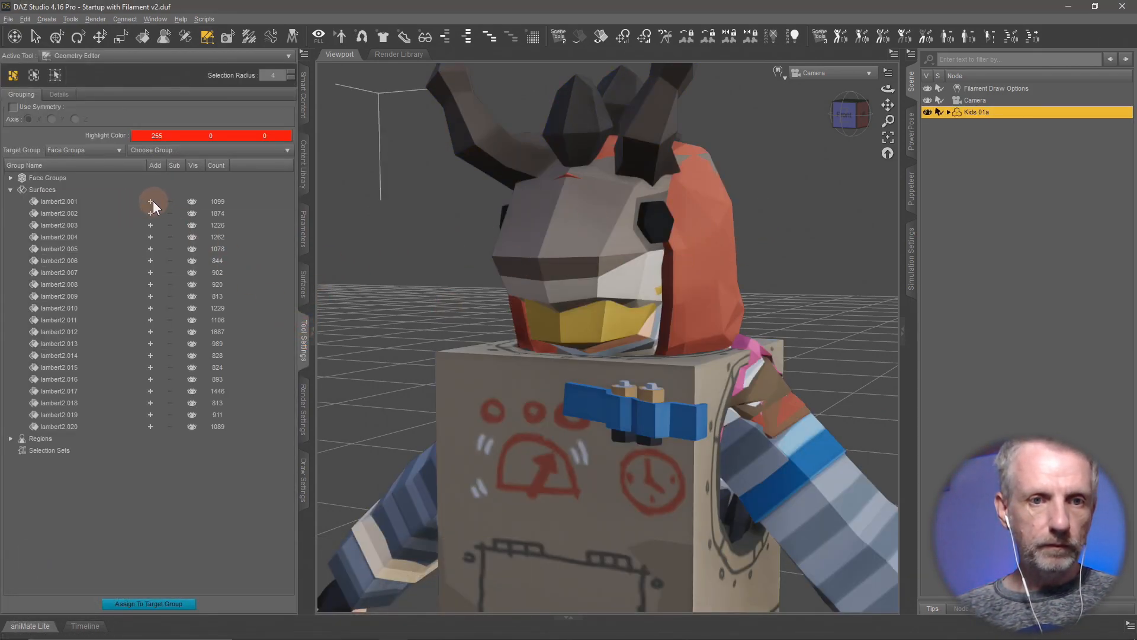
pyautogui.click(152, 201)
pyautogui.click(152, 212)
pyautogui.click(148, 225)
pyautogui.click(150, 237)
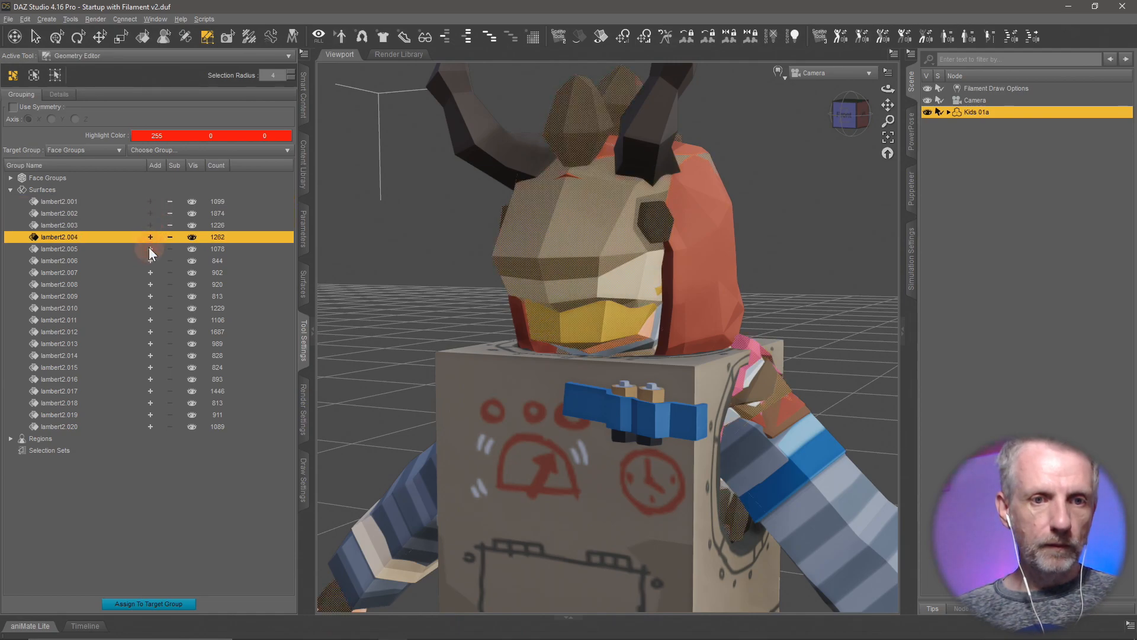
pyautogui.click(148, 249)
pyautogui.click(149, 261)
pyautogui.click(151, 273)
pyautogui.click(151, 284)
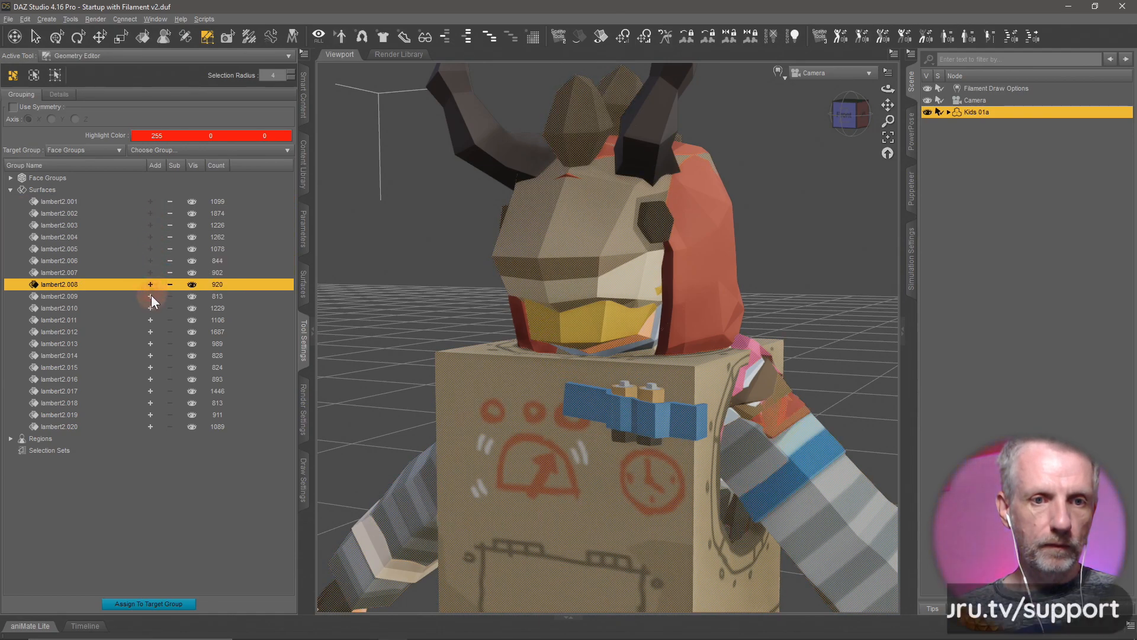
pyautogui.click(151, 297)
pyautogui.click(151, 308)
pyautogui.click(150, 332)
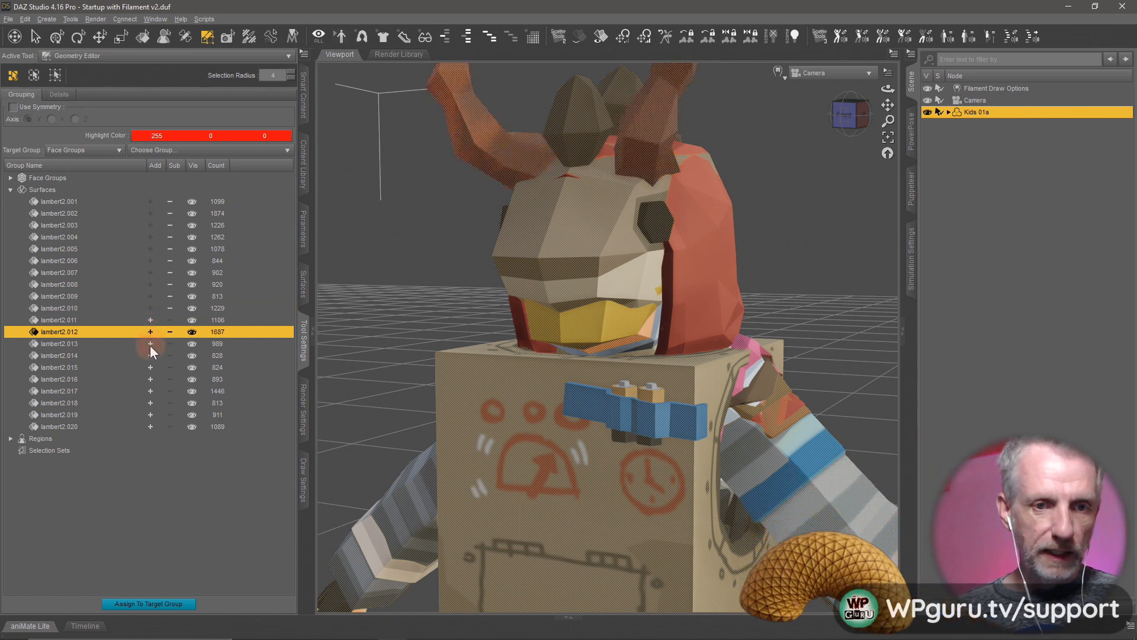
pyautogui.click(149, 344)
pyautogui.click(151, 355)
pyautogui.click(150, 368)
pyautogui.click(150, 379)
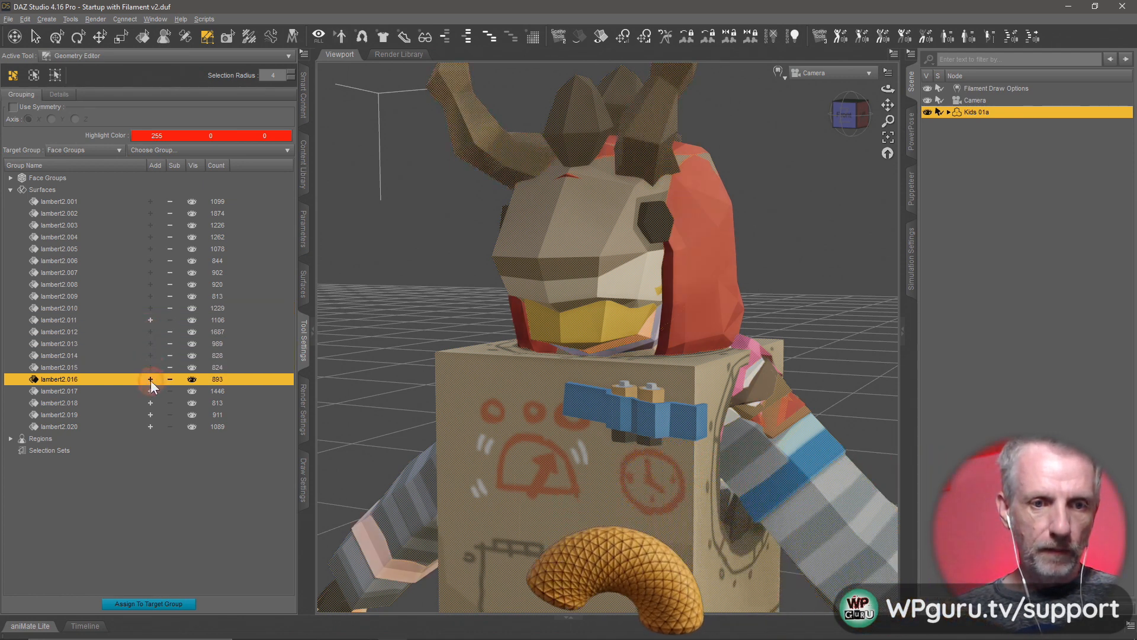
pyautogui.click(149, 390)
pyautogui.click(148, 403)
pyautogui.click(148, 415)
pyautogui.click(150, 427)
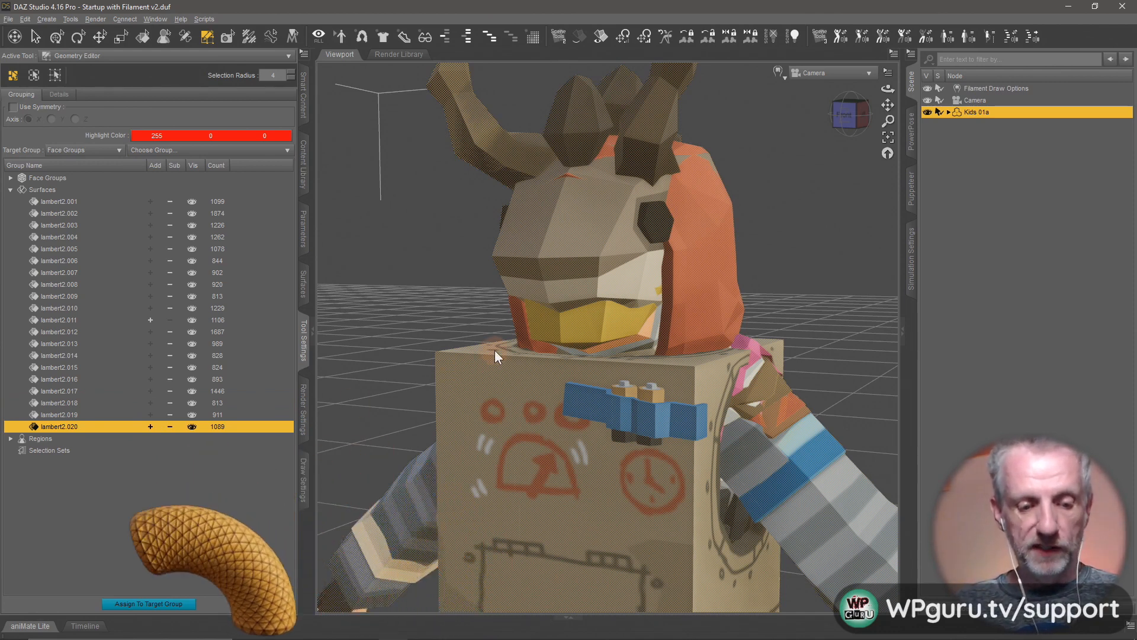
pyautogui.press('Delete')
pyautogui.click(549, 343)
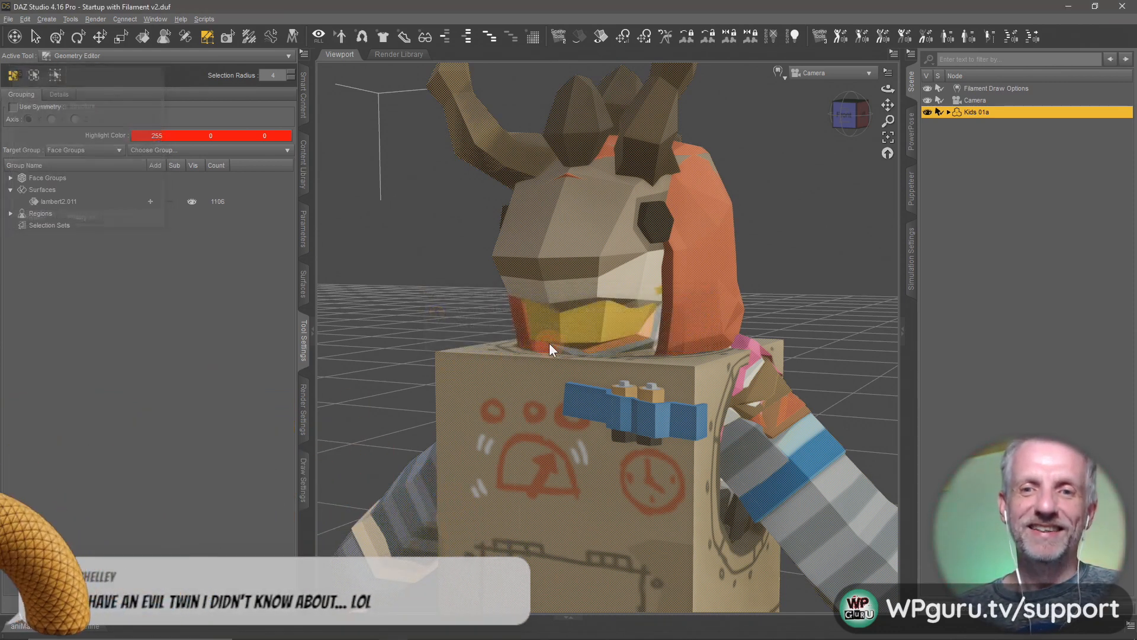
# - Rename the Kids 01a figure as Cowboy 02, reusing the copied Cowboy 01 name
pyautogui.doubleClick(978, 112)
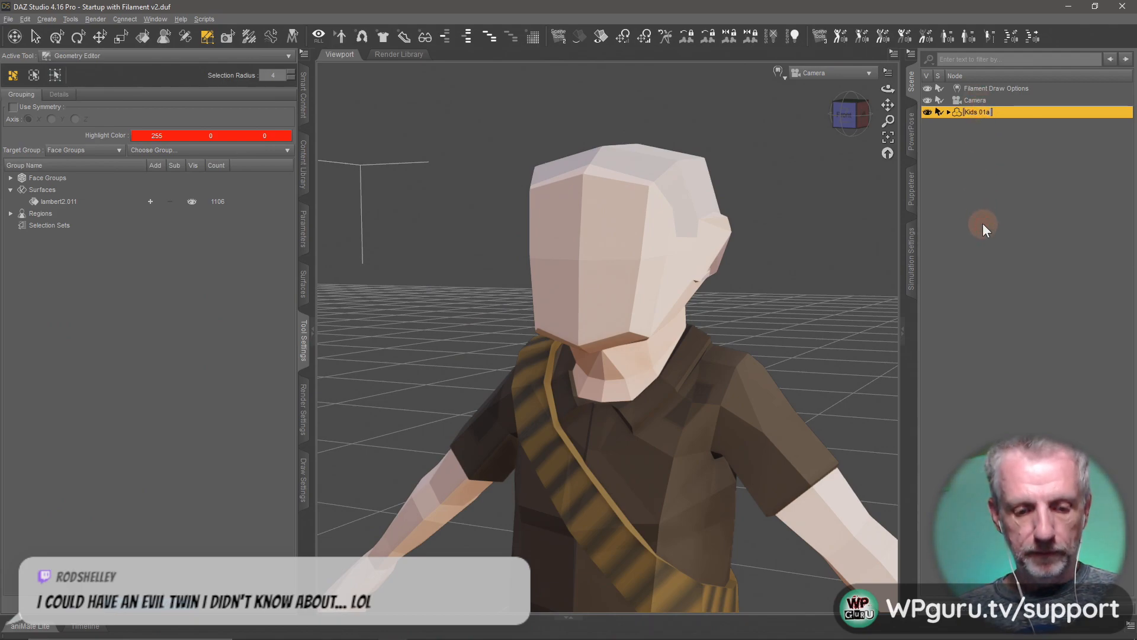
pyautogui.write('Synty Kids Pack')
pyautogui.press('BackSpace')
pyautogui.press('BackSpace')
pyautogui.press('BackSpace')
pyautogui.press('BackSpace')
pyautogui.press('BackSpace')
pyautogui.press('BackSpace')
pyautogui.press('BackSpace')
pyautogui.press('BackSpace')
pyautogui.press('BackSpace')
pyautogui.press('BackSpace')
pyautogui.press('BackSpace')
pyautogui.press('BackSpace')
pyautogui.press('BackSpace')
pyautogui.press('BackSpace')
pyautogui.press('BackSpace')
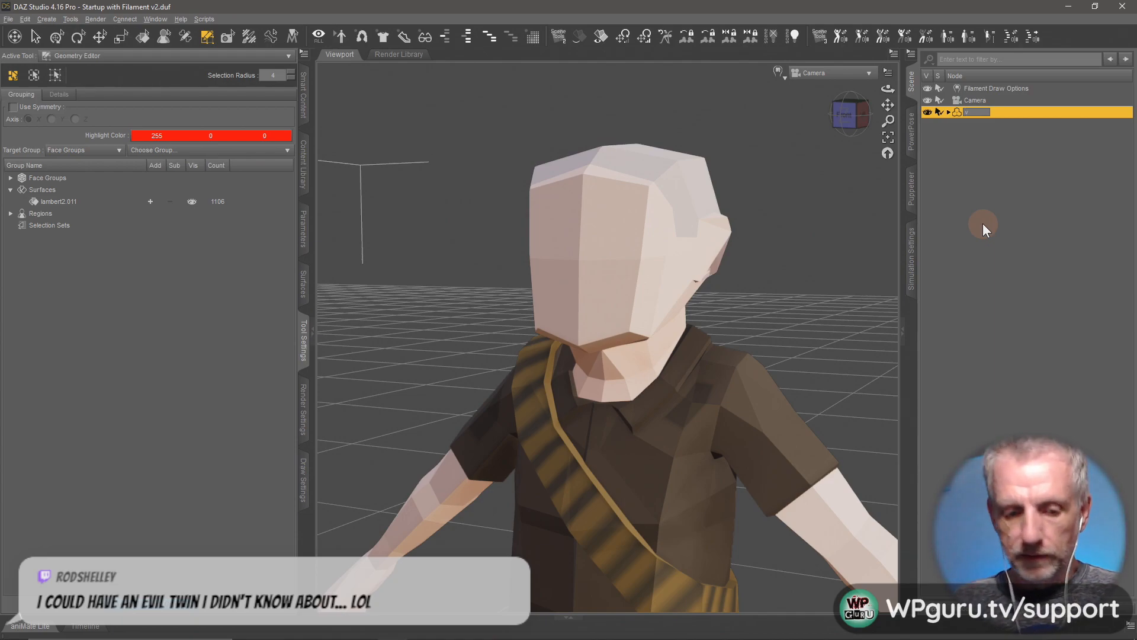
pyautogui.press('super+v')
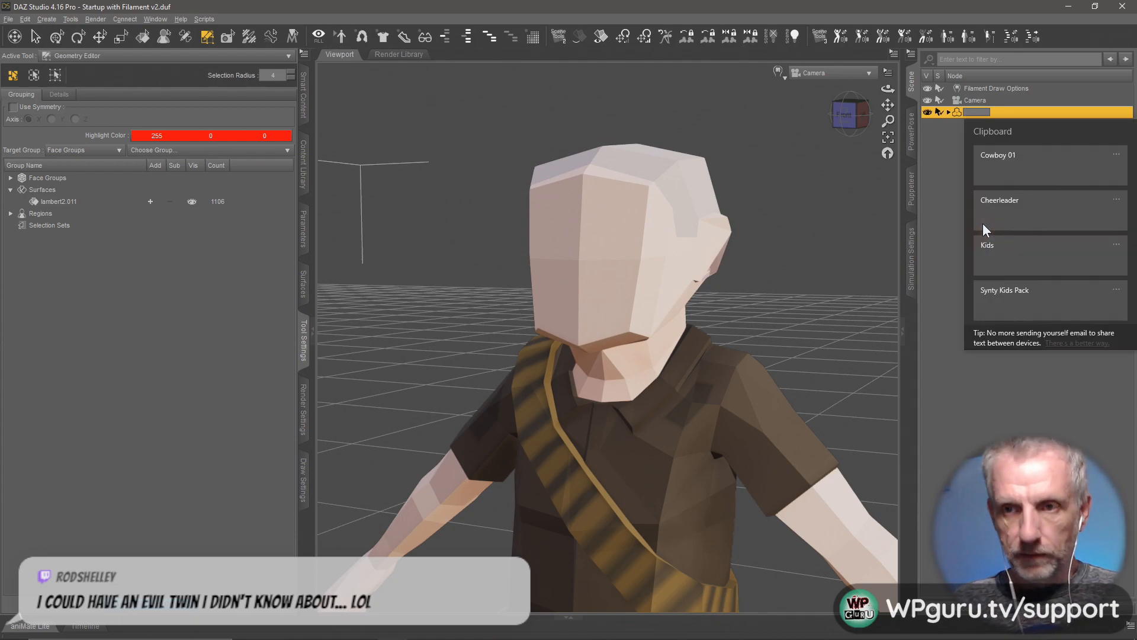
pyautogui.click(1009, 177)
pyautogui.press('BackSpace')
pyautogui.write('2')
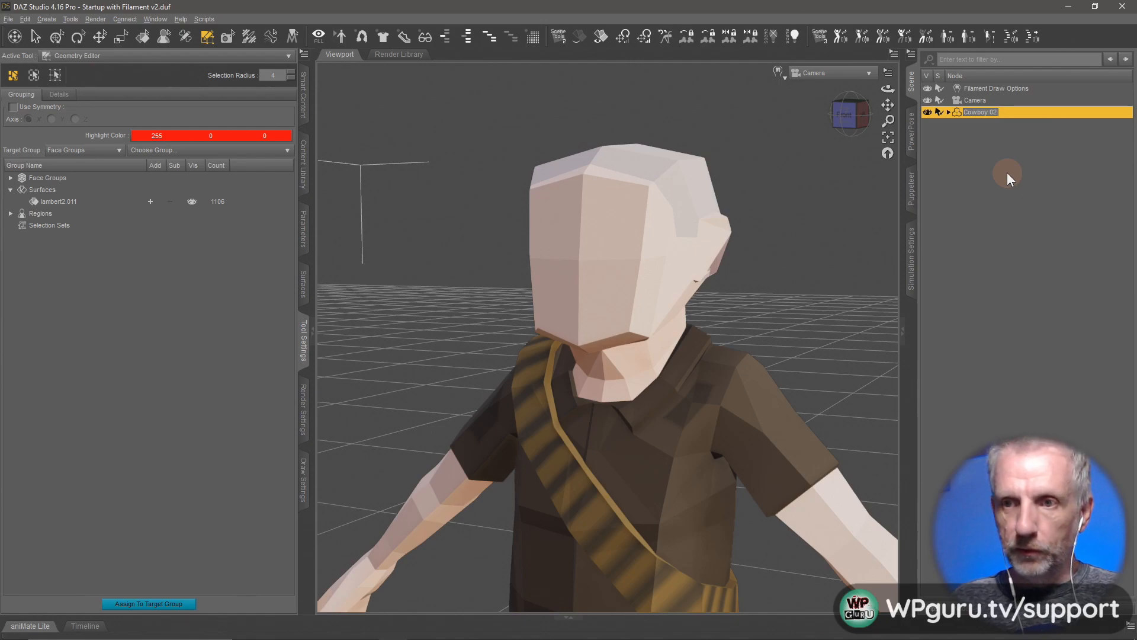
pyautogui.press('Return')
# - Rename the remaining lambert2.011 surface of the Cowboy 02 figure as Kids
pyautogui.doubleClick(58, 201)
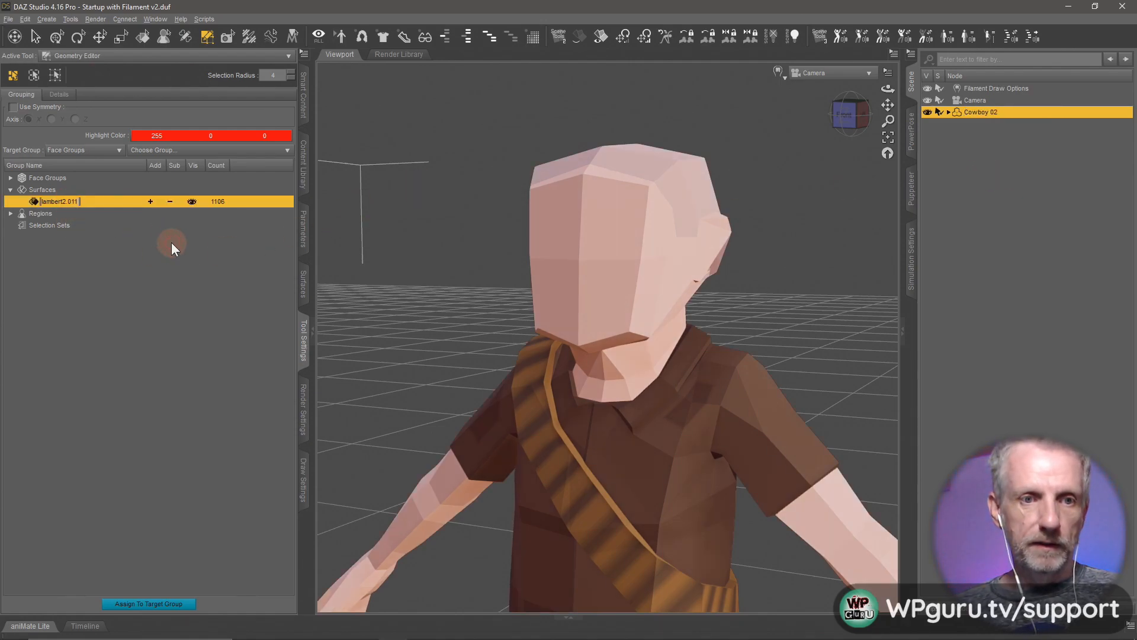
pyautogui.press('super+v')
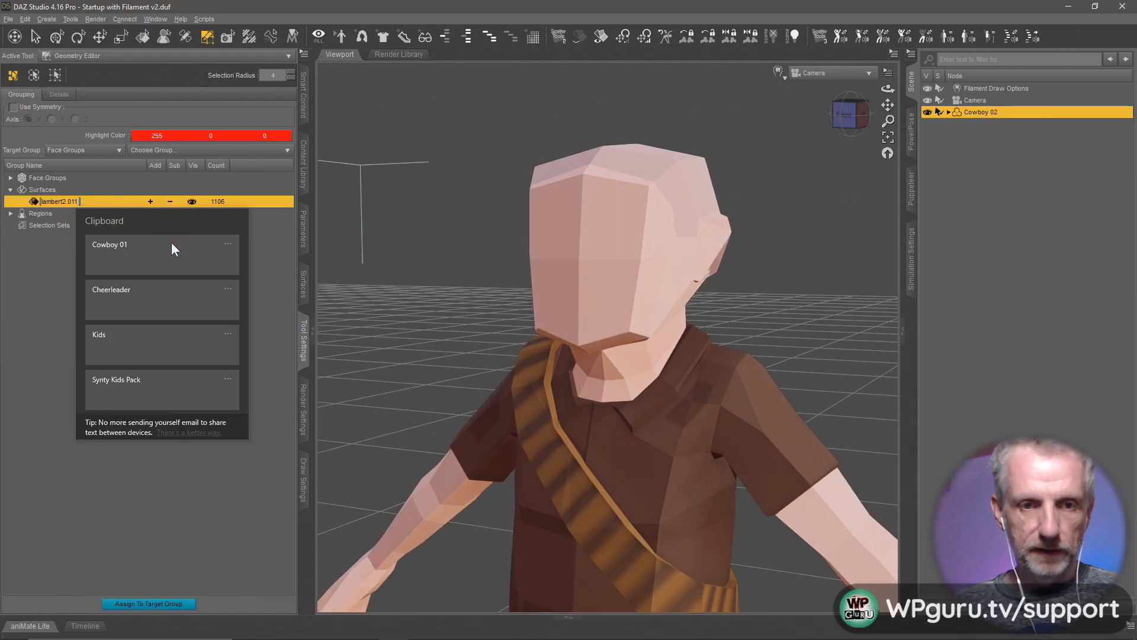
pyautogui.click(172, 382)
pyautogui.press('BackSpace')
pyautogui.press('BackSpace')
pyautogui.press('BackSpace')
pyautogui.press('BackSpace')
pyautogui.press('BackSpace')
pyautogui.press('BackSpace')
pyautogui.press('BackSpace')
pyautogui.press('BackSpace')
pyautogui.press('BackSpace')
pyautogui.press('BackSpace')
pyautogui.press('BackSpace')
pyautogui.press('BackSpace')
pyautogui.press('BackSpace')
pyautogui.press('BackSpace')
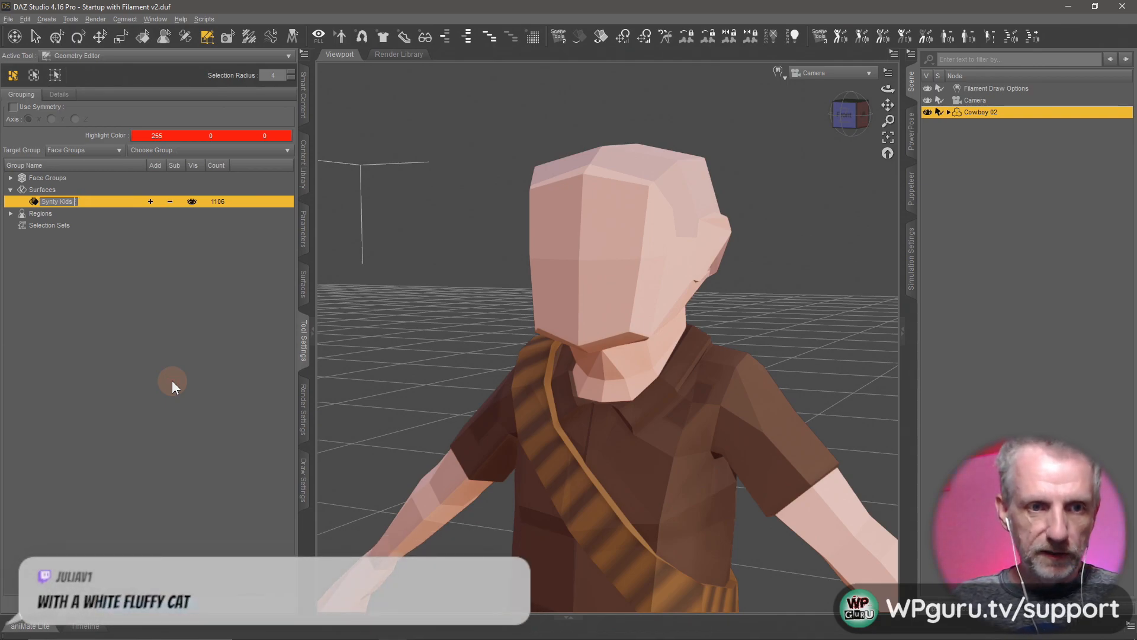
pyautogui.press('super+v')
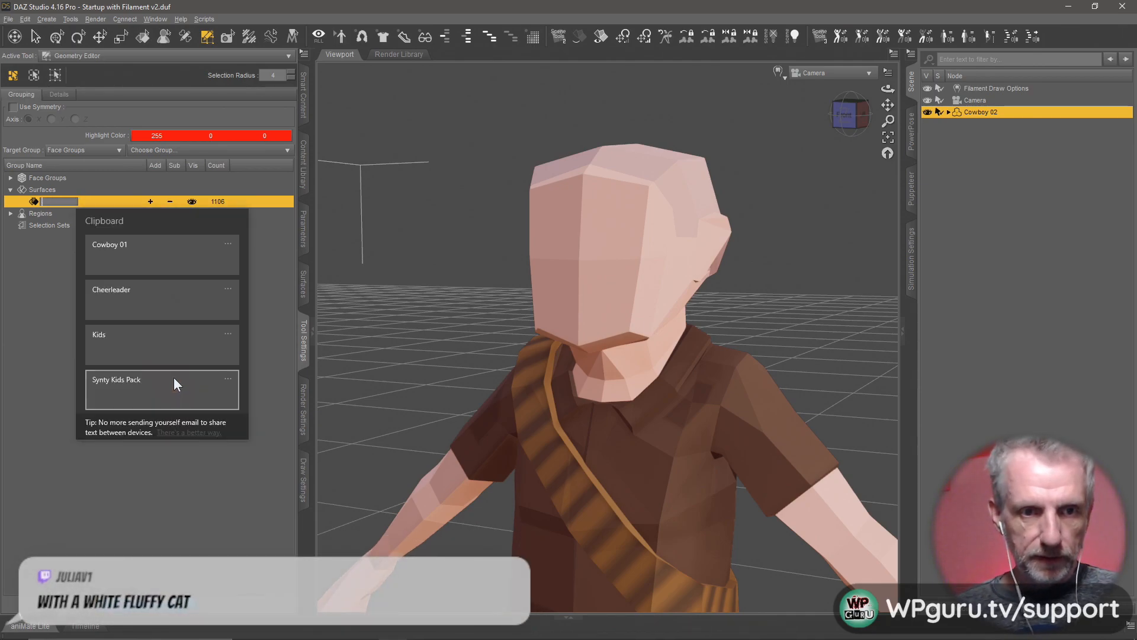
pyautogui.click(151, 347)
pyautogui.press('Return')
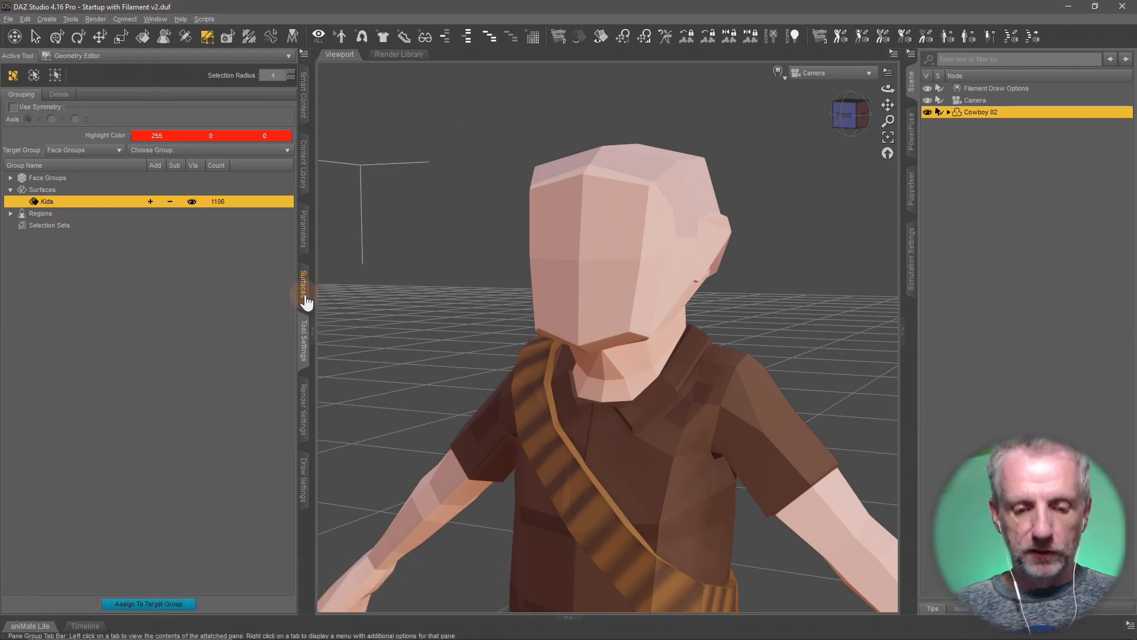
# - Save the figure as a figure asset named Cowboy 02 in the Kids Pack folder, reusing the copied Cowboy 01 name
pyautogui.hotkey('ctrl', 'shift', 's')
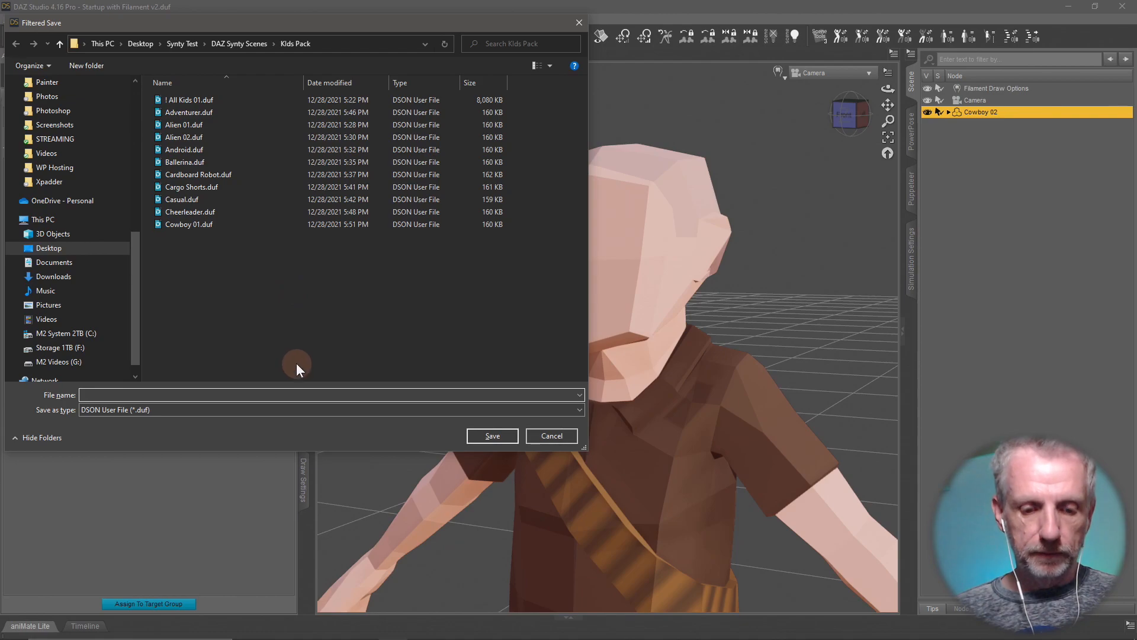
pyautogui.press('super+v')
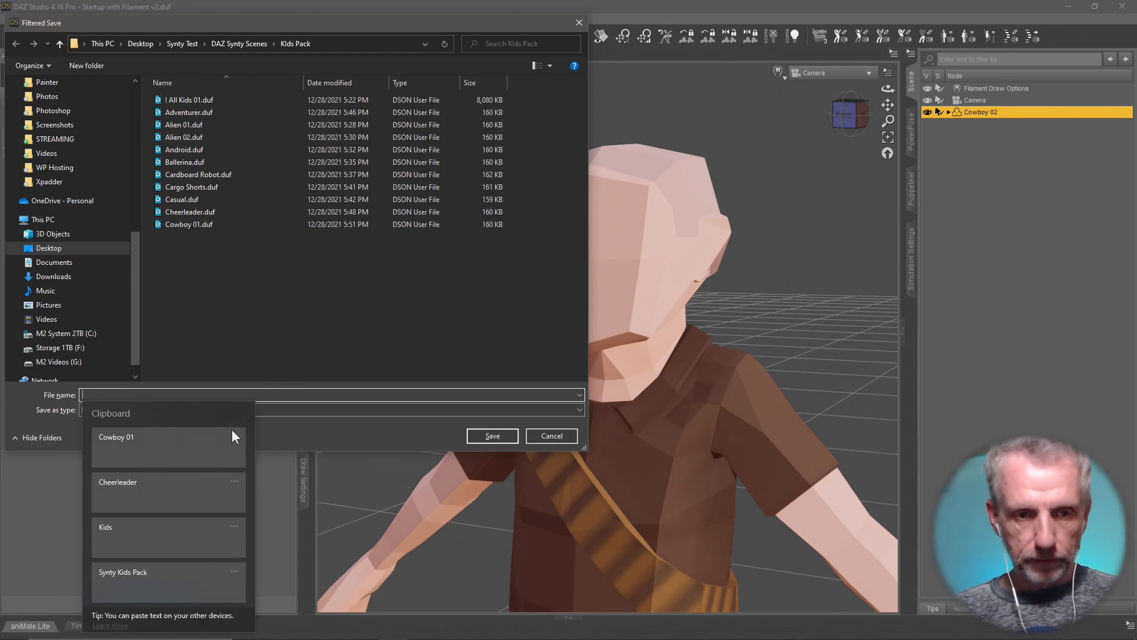
pyautogui.click(190, 436)
pyautogui.press('Return')
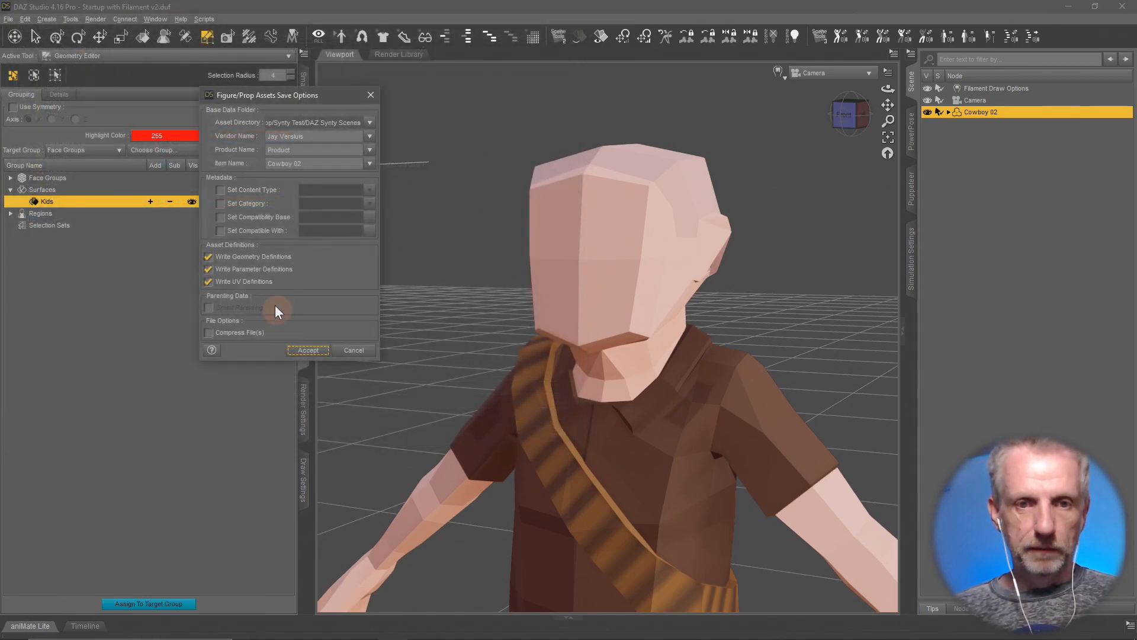
# - Set the Cowboy 02 asset's product name to Synty Kids Pack and accept the save options
pyautogui.press('Tab')
pyautogui.press('super+v')
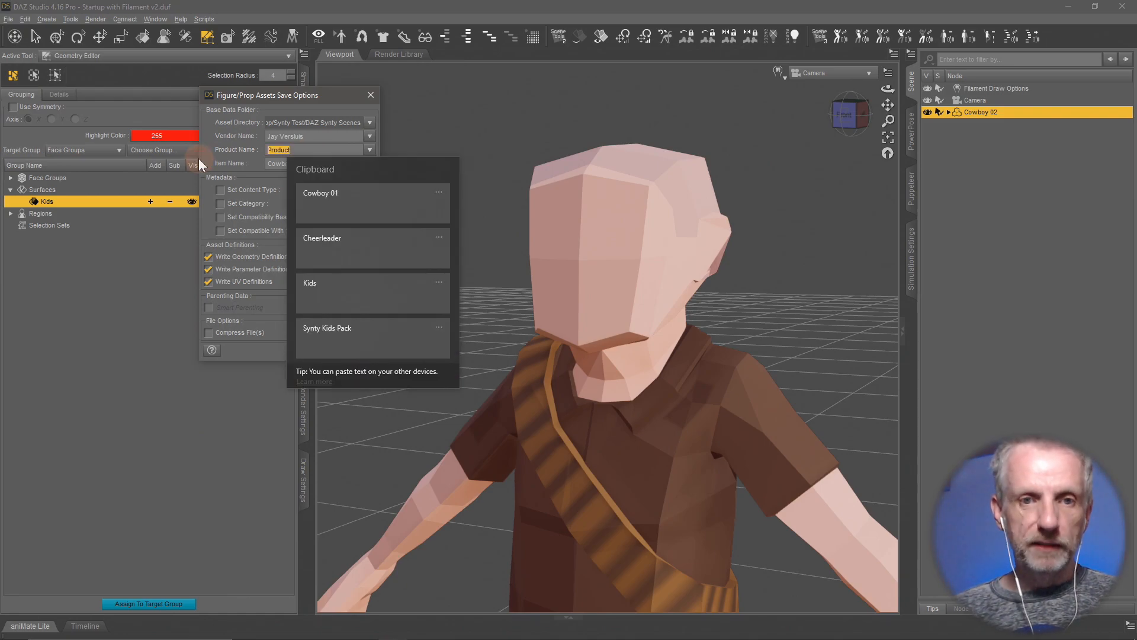
pyautogui.click(357, 343)
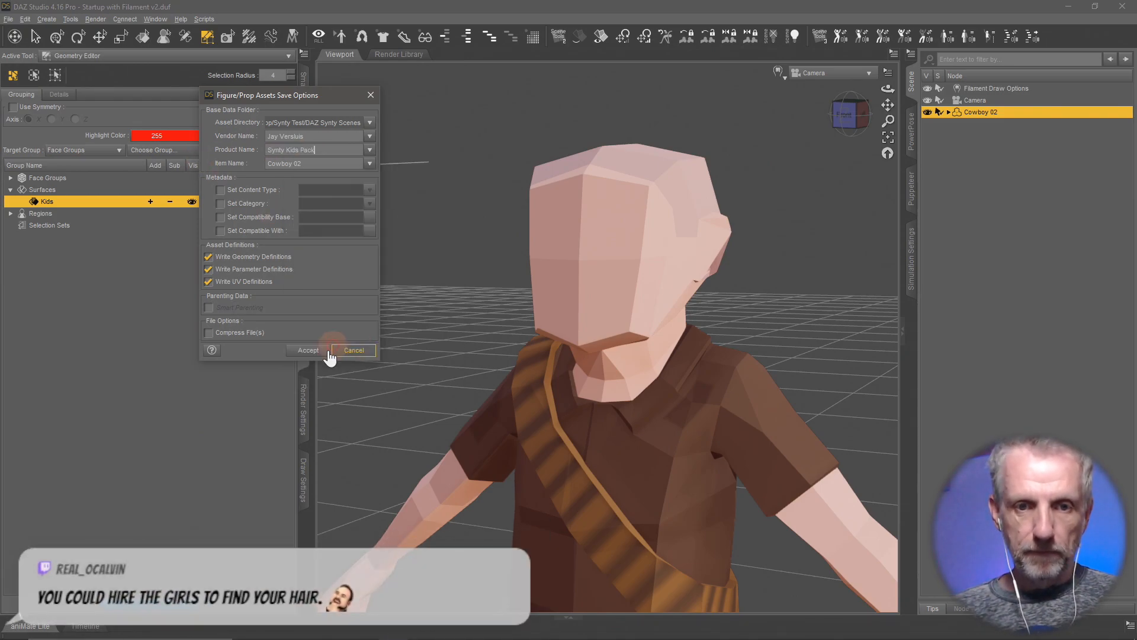
pyautogui.click(314, 350)
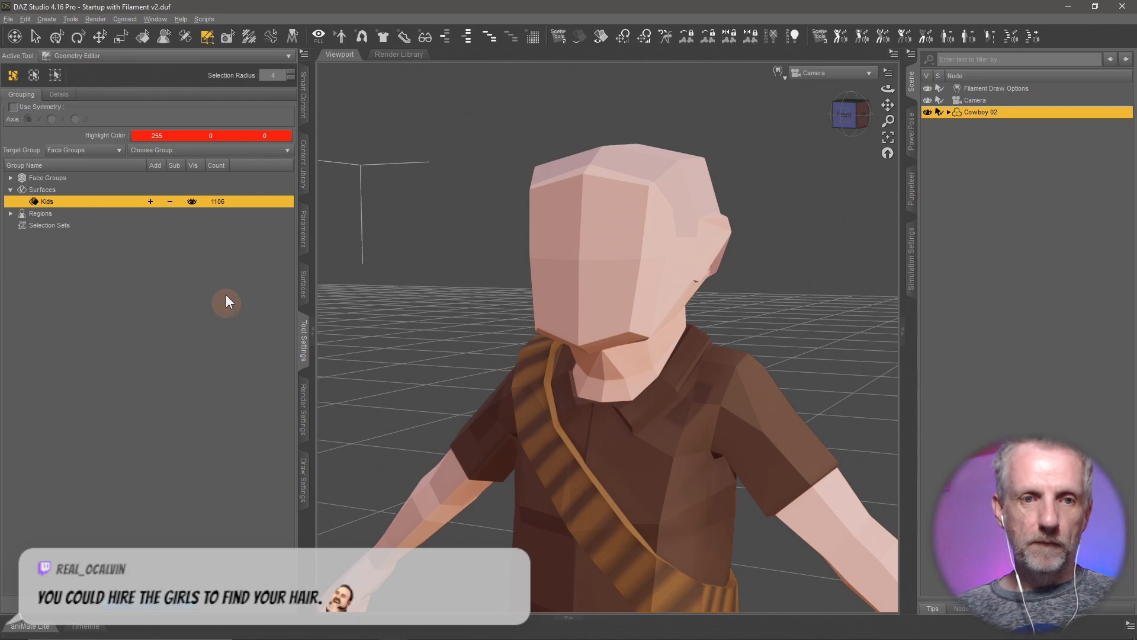
# - Replace the Cowboy 02 figure in the scene with !All Kids 01 from the Kids Pack library folder and show its Geometry Editor surface groups
pyautogui.press('Delete')
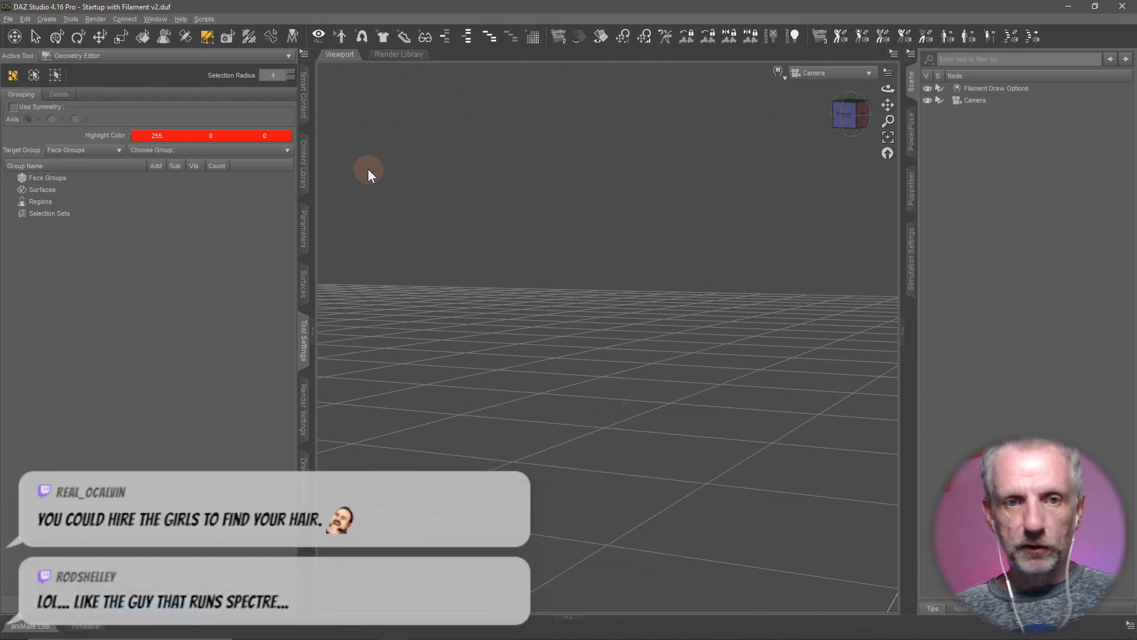
pyautogui.click(304, 154)
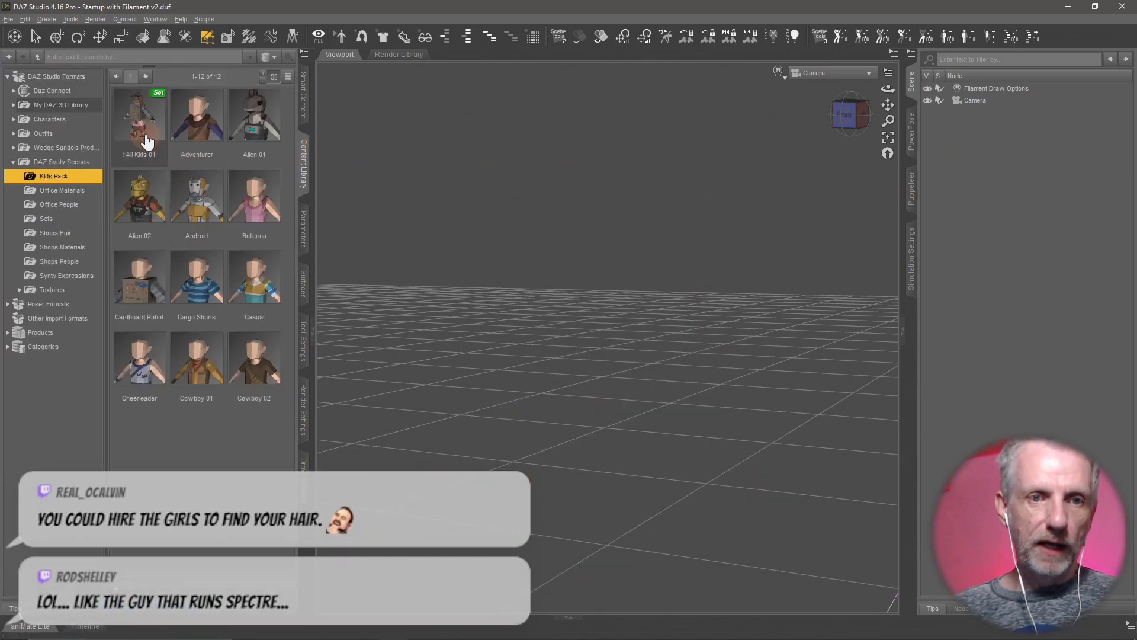
pyautogui.doubleClick(140, 125)
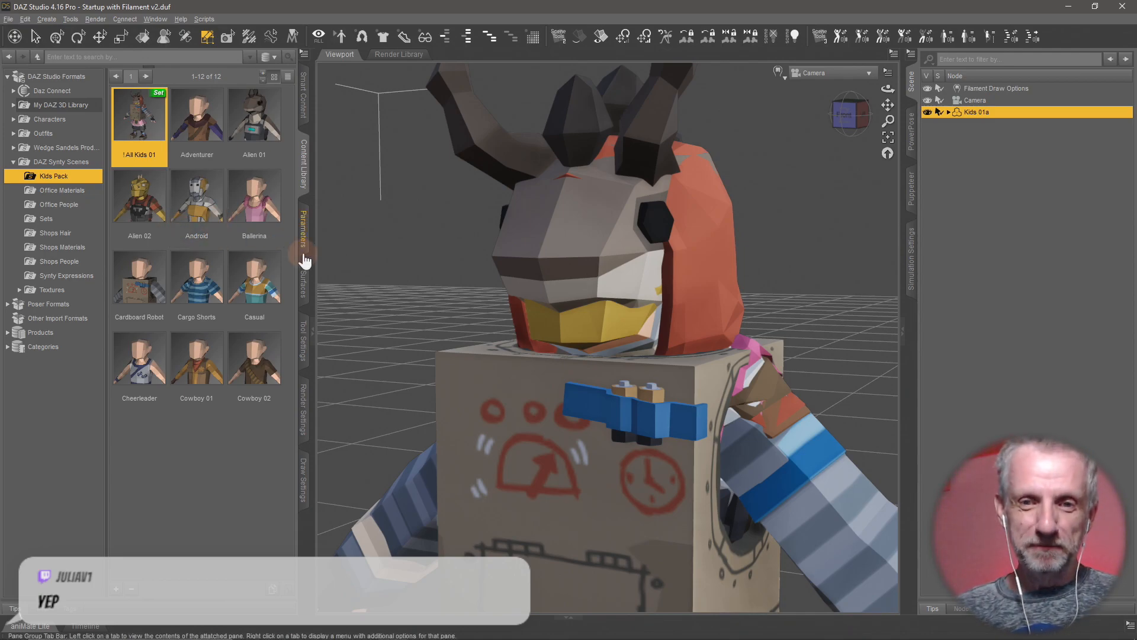
pyautogui.click(303, 350)
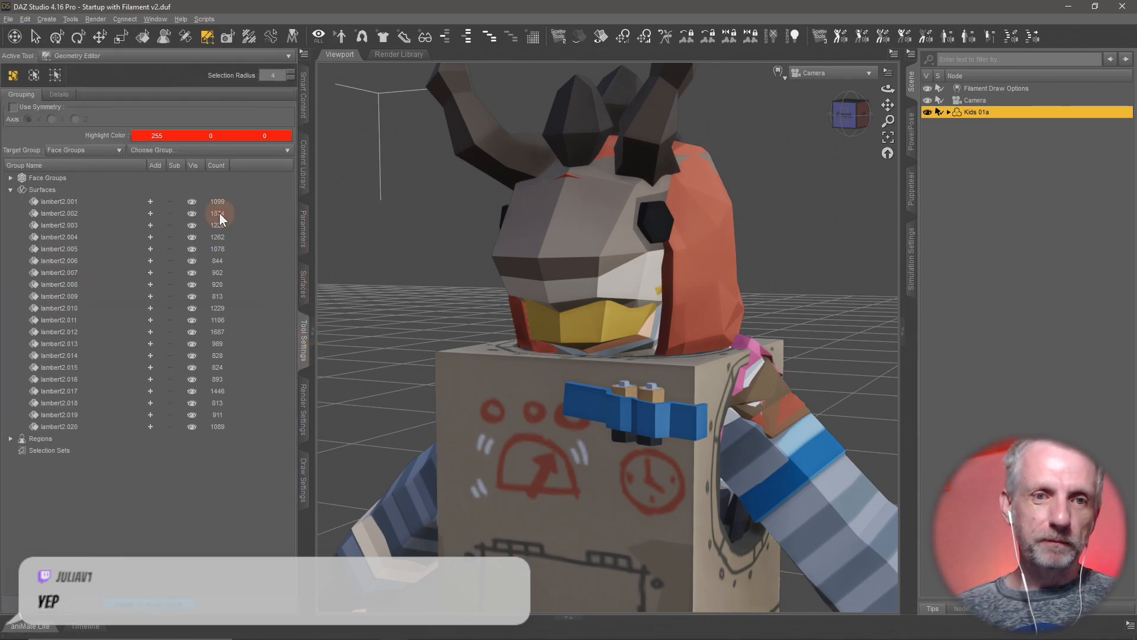
# - Select the polygons of every Kids 01a surface except lambert2.012 and delete them from the geometry
pyautogui.click(148, 202)
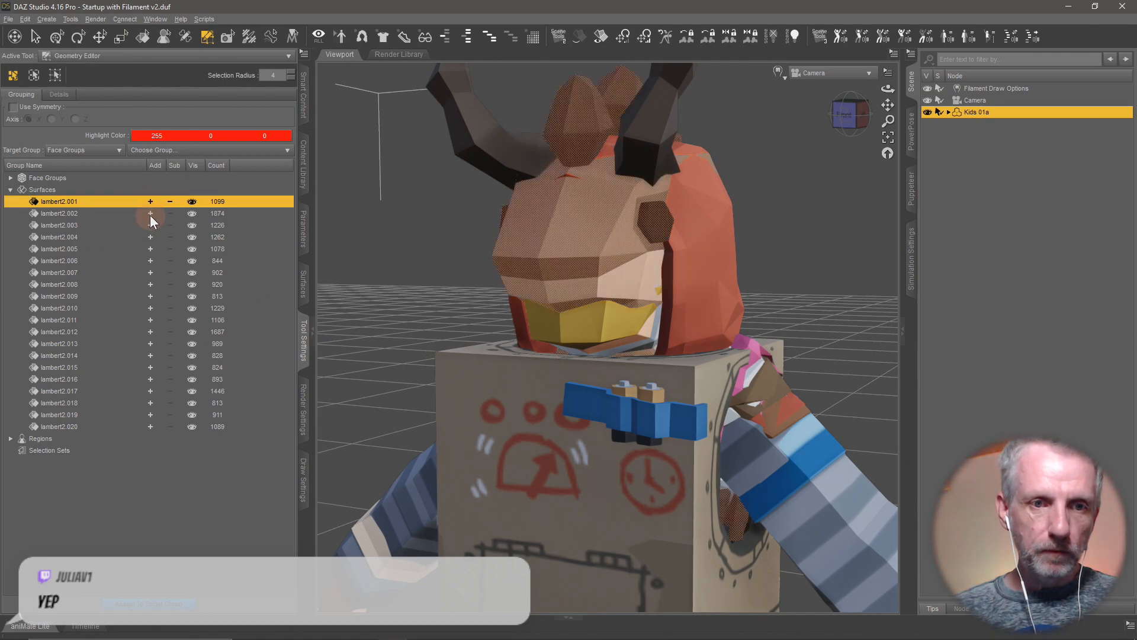
pyautogui.click(150, 213)
pyautogui.click(150, 225)
pyautogui.click(149, 237)
pyautogui.click(150, 249)
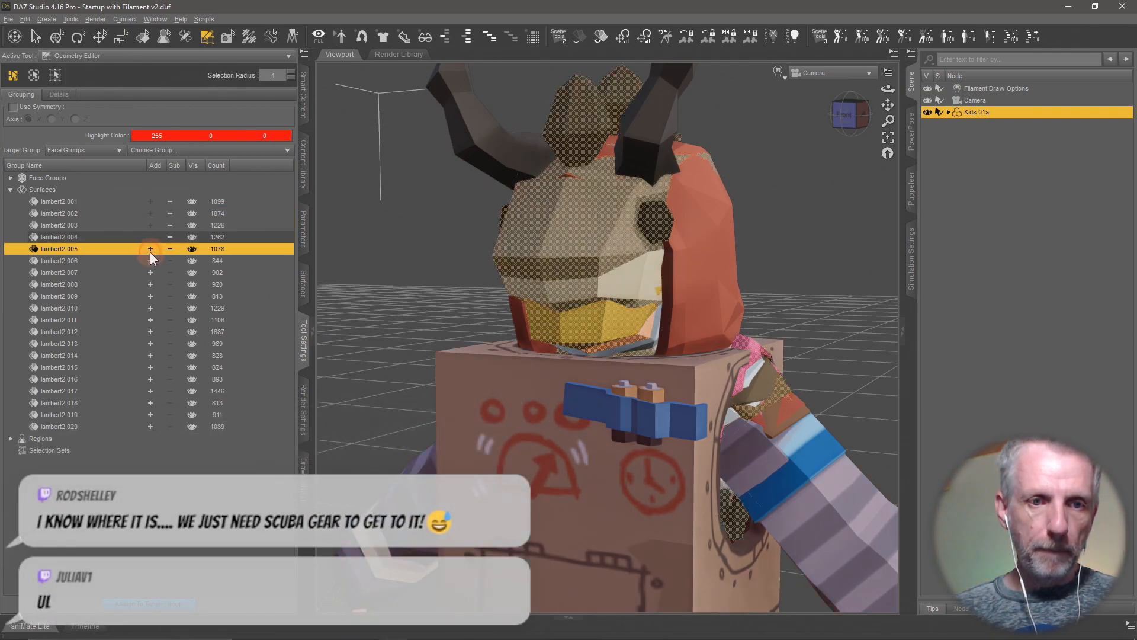
pyautogui.click(149, 260)
pyautogui.click(150, 272)
pyautogui.click(151, 283)
pyautogui.click(149, 296)
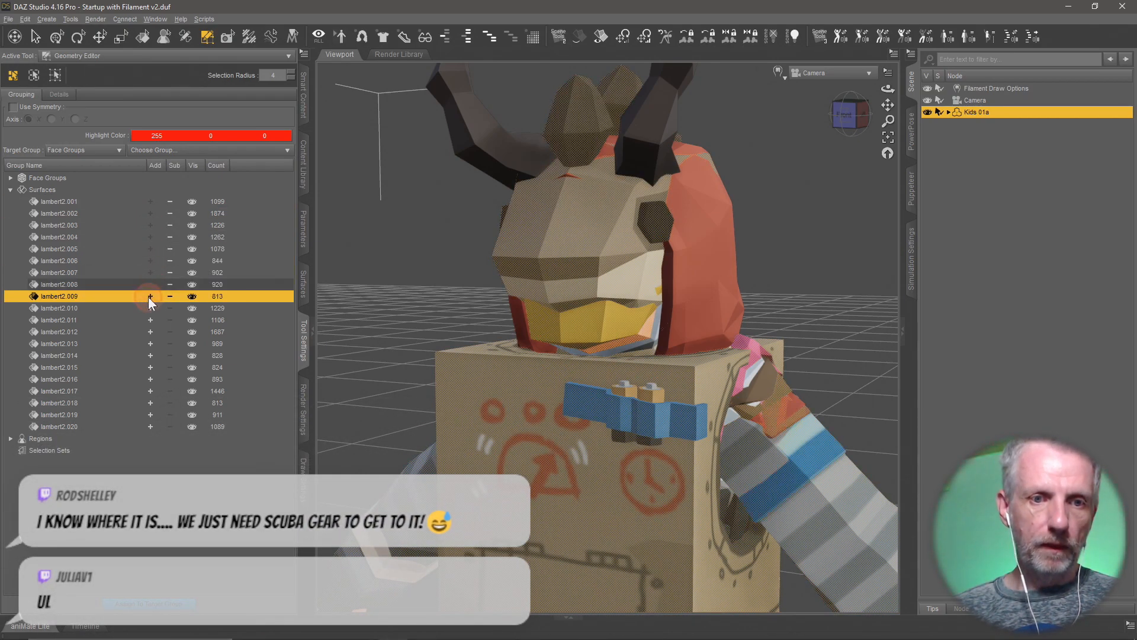
pyautogui.click(150, 308)
pyautogui.click(151, 320)
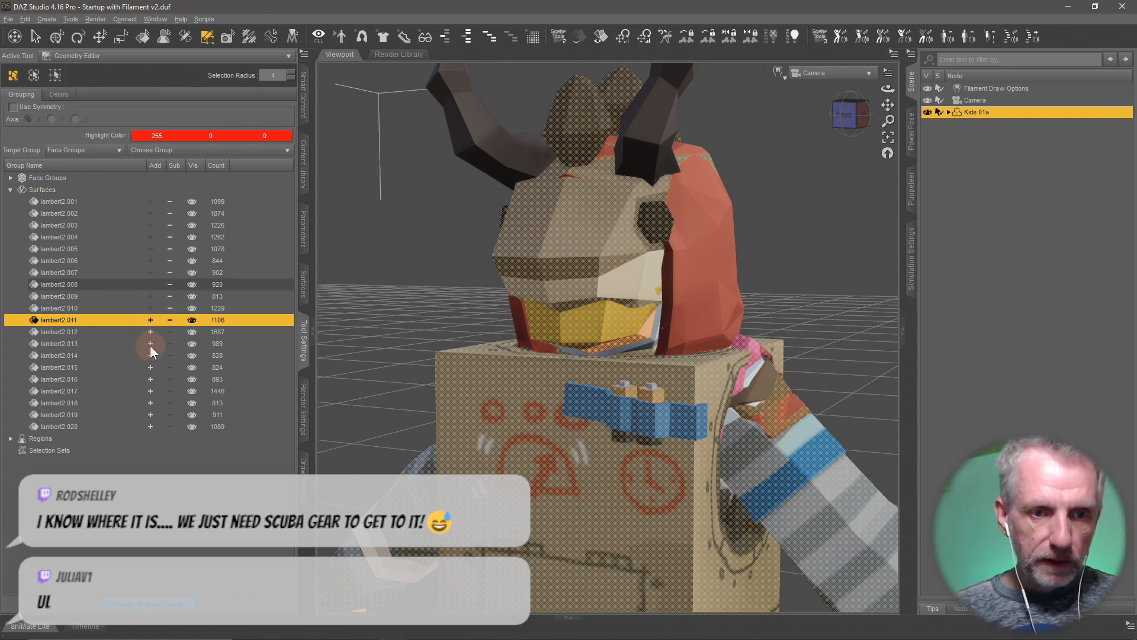
pyautogui.click(150, 343)
pyautogui.click(150, 356)
pyautogui.click(150, 367)
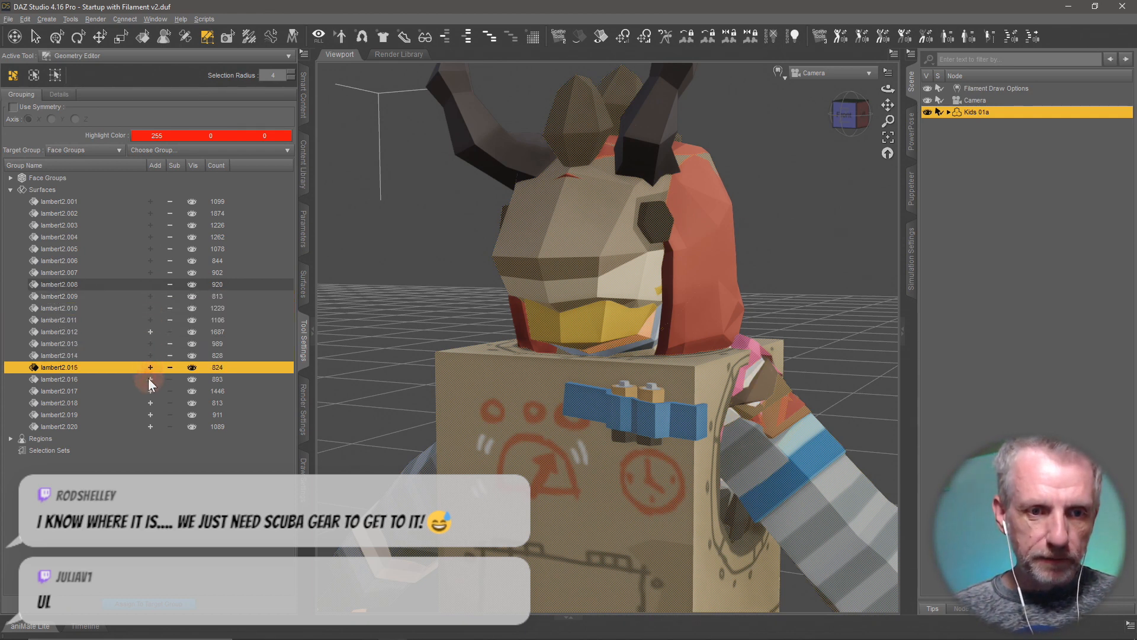
pyautogui.click(149, 379)
pyautogui.click(151, 391)
pyautogui.click(151, 403)
pyautogui.click(150, 414)
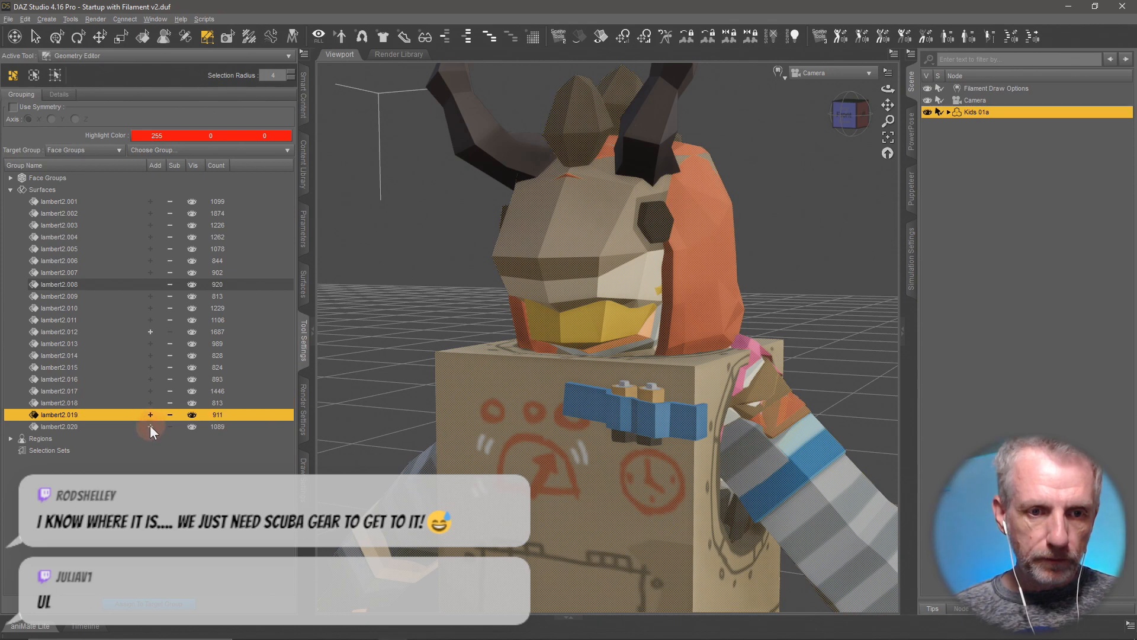
pyautogui.click(150, 426)
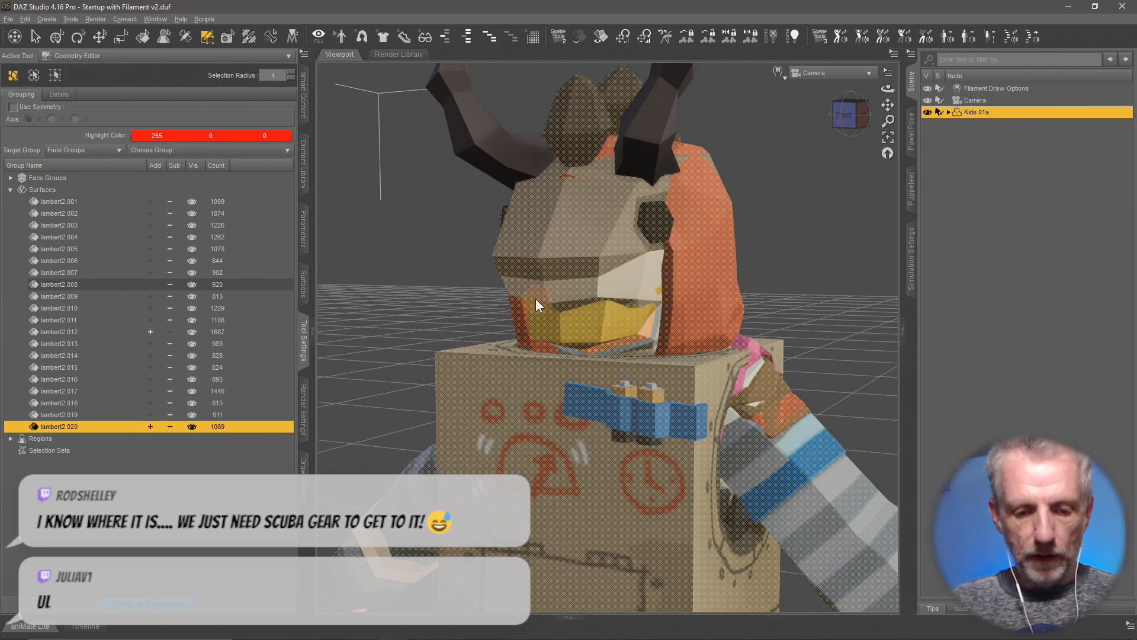
pyautogui.press('Delete')
pyautogui.click(542, 340)
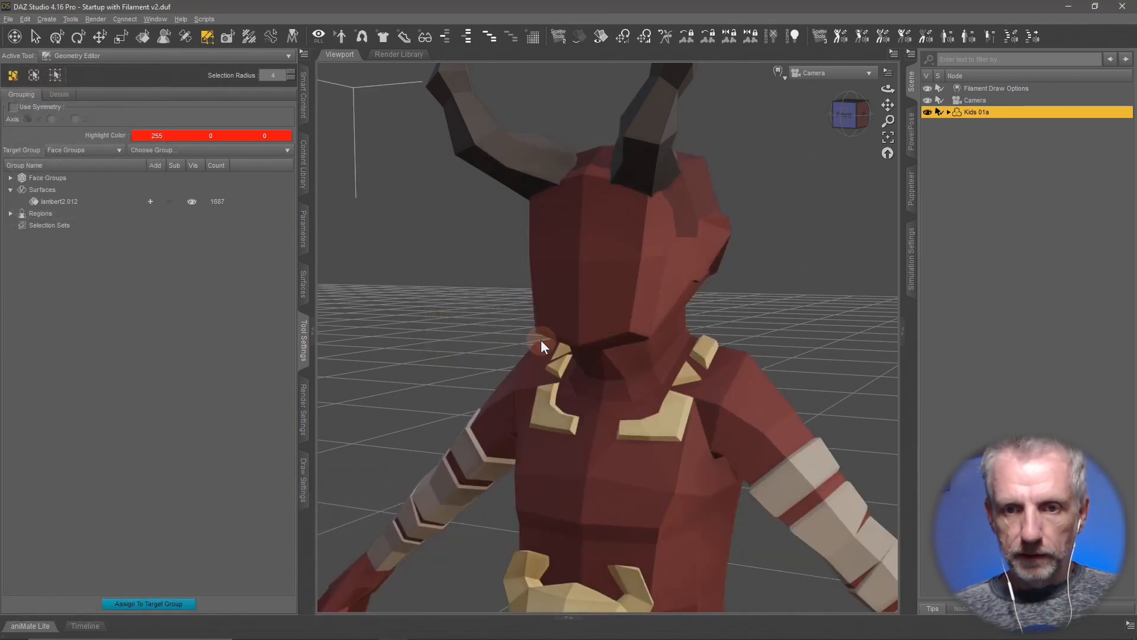
pyautogui.click(722, 384)
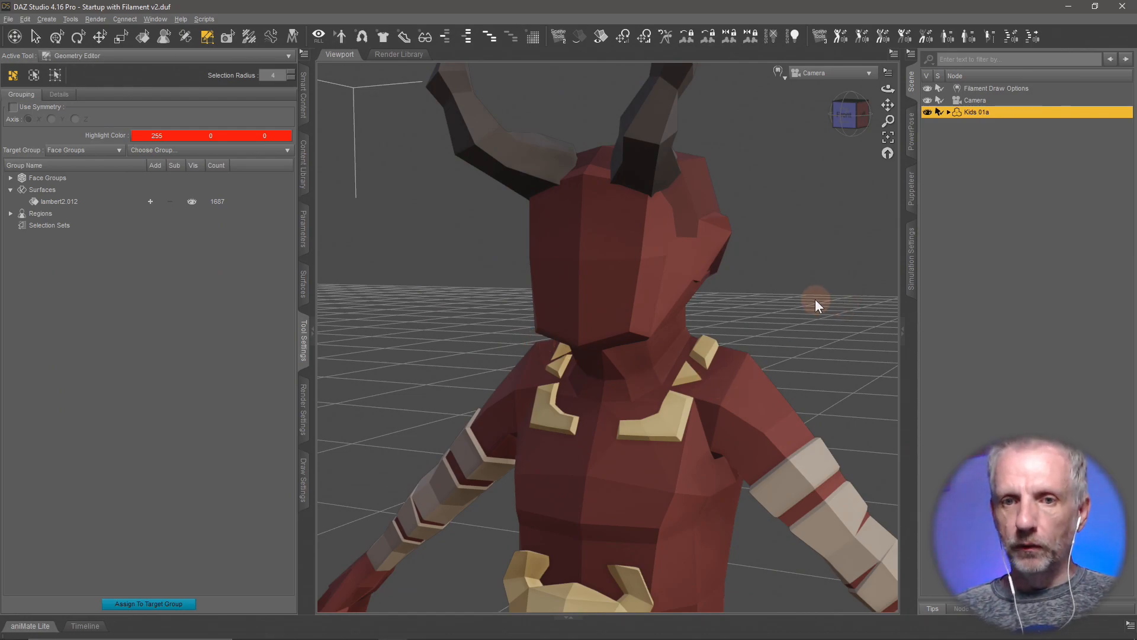
# - Switch to Blender and show the kid characters one at a time, from Cowboy_01 through Cowboy_02 and Demon_01 to Doctor_01
pyautogui.hotkey('alt', 'Tab')
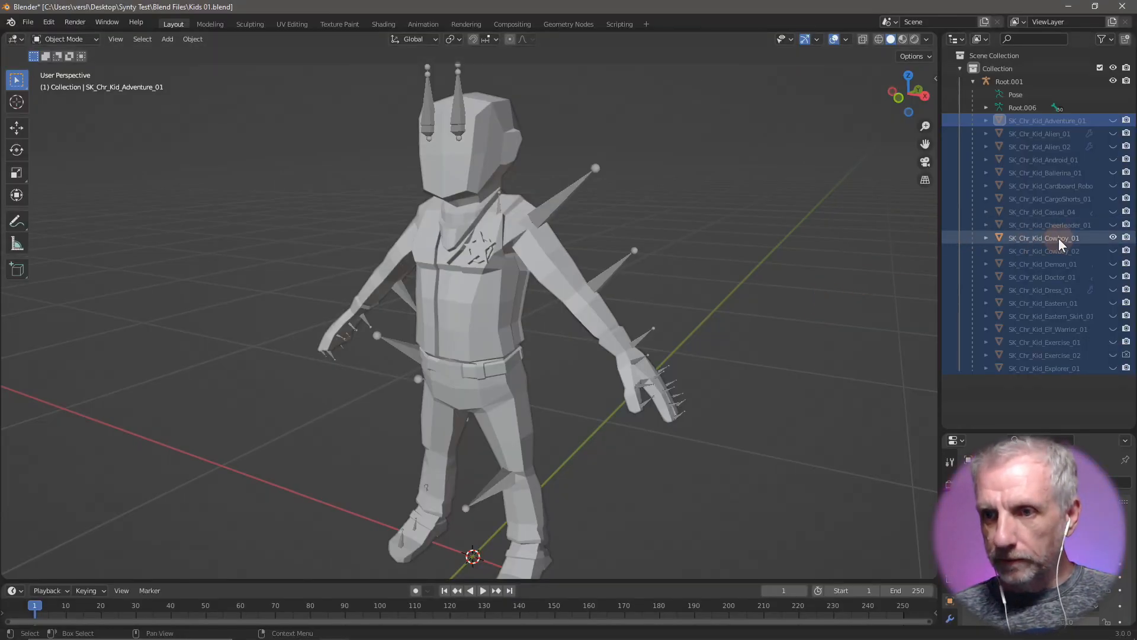
pyautogui.click(1112, 237)
pyautogui.click(1114, 251)
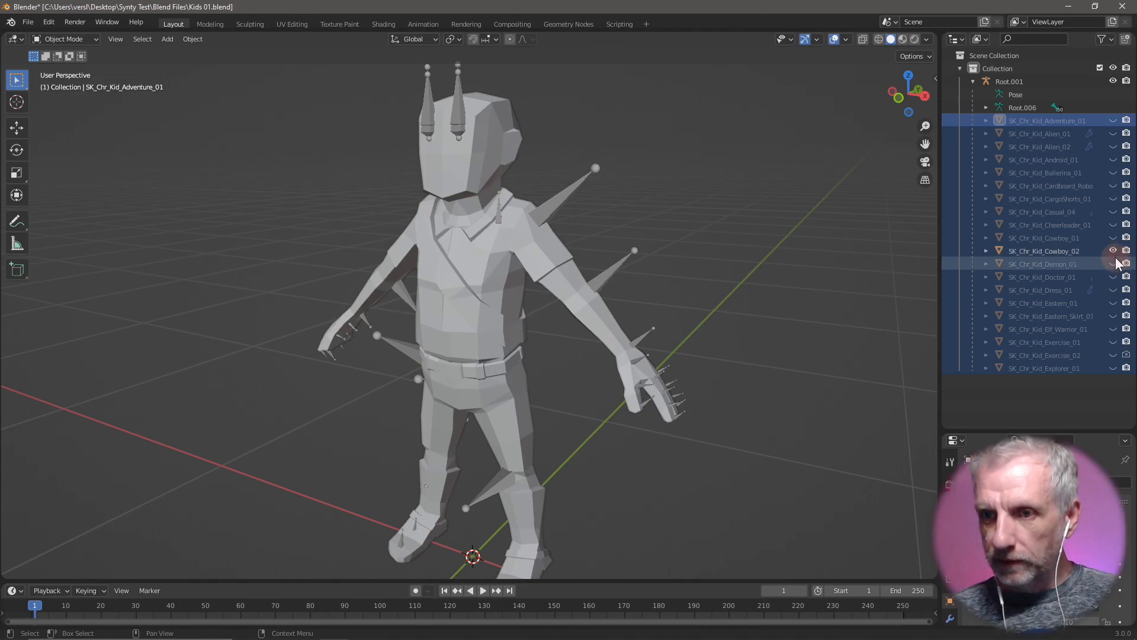
pyautogui.click(1114, 251)
pyautogui.click(1113, 263)
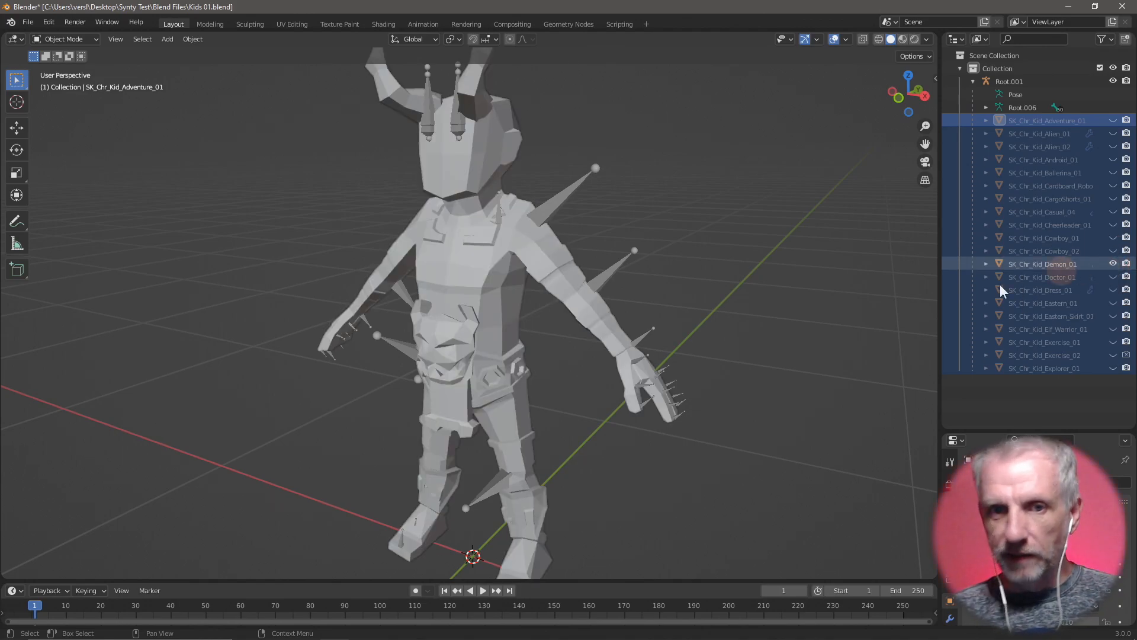
pyautogui.click(1113, 264)
pyautogui.click(1114, 277)
# - Switch back to DAZ Studio and rename the lambert2.012 surface as Kids
pyautogui.hotkey('alt', 'Tab')
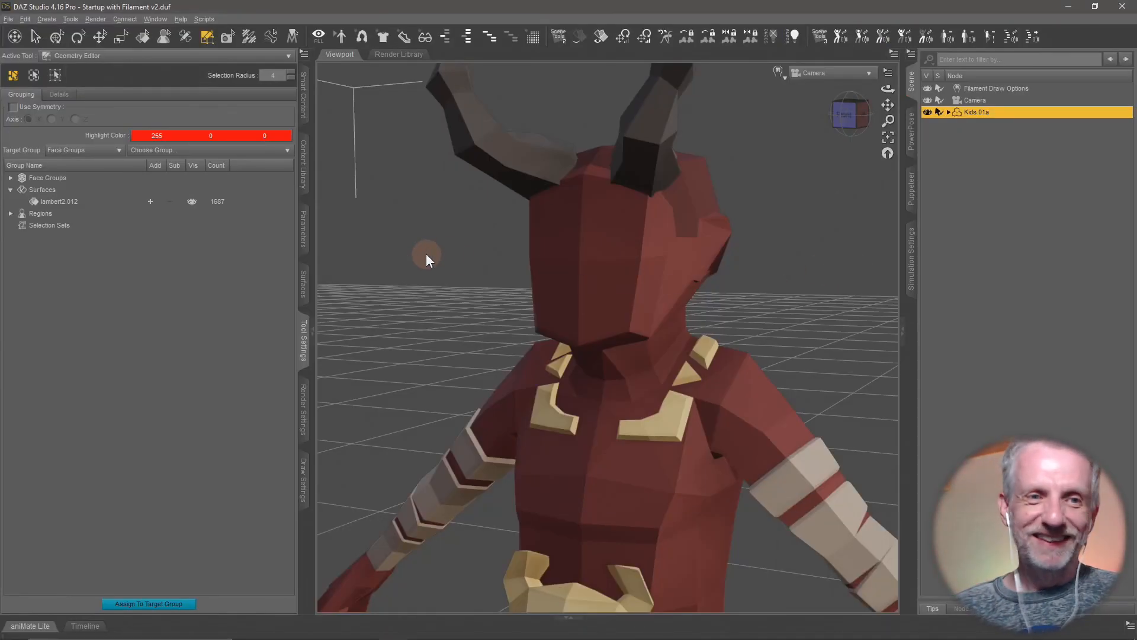
pyautogui.click(73, 202)
pyautogui.press('super+v')
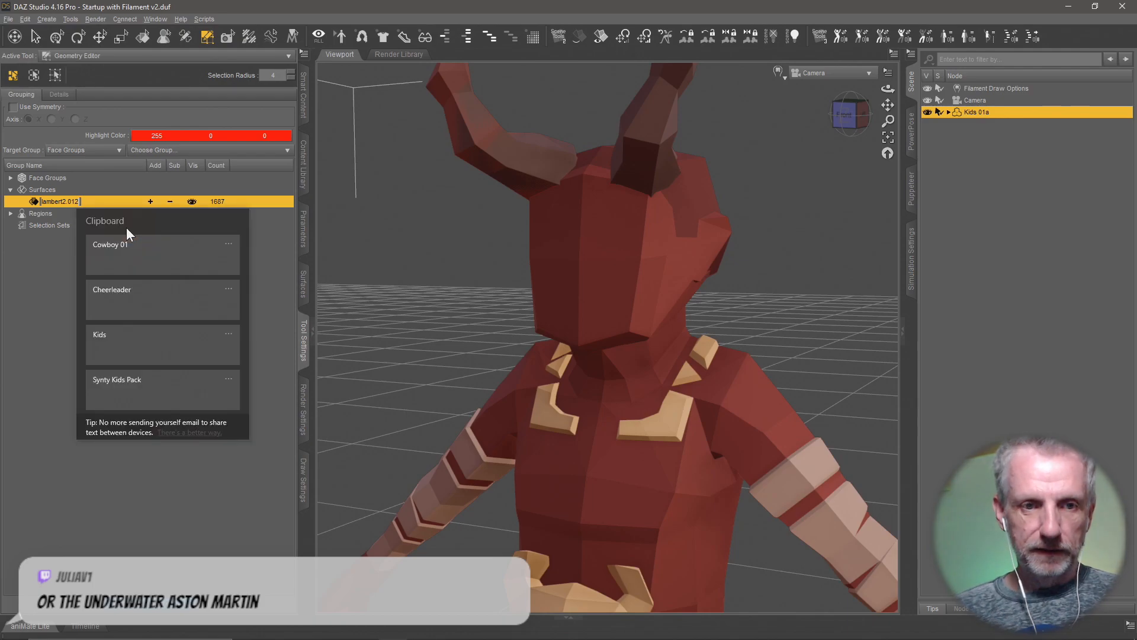
pyautogui.click(138, 337)
# - Rename the Kids 01a figure in the scene as Demon and copy the new name to the clipboard
pyautogui.click(987, 113)
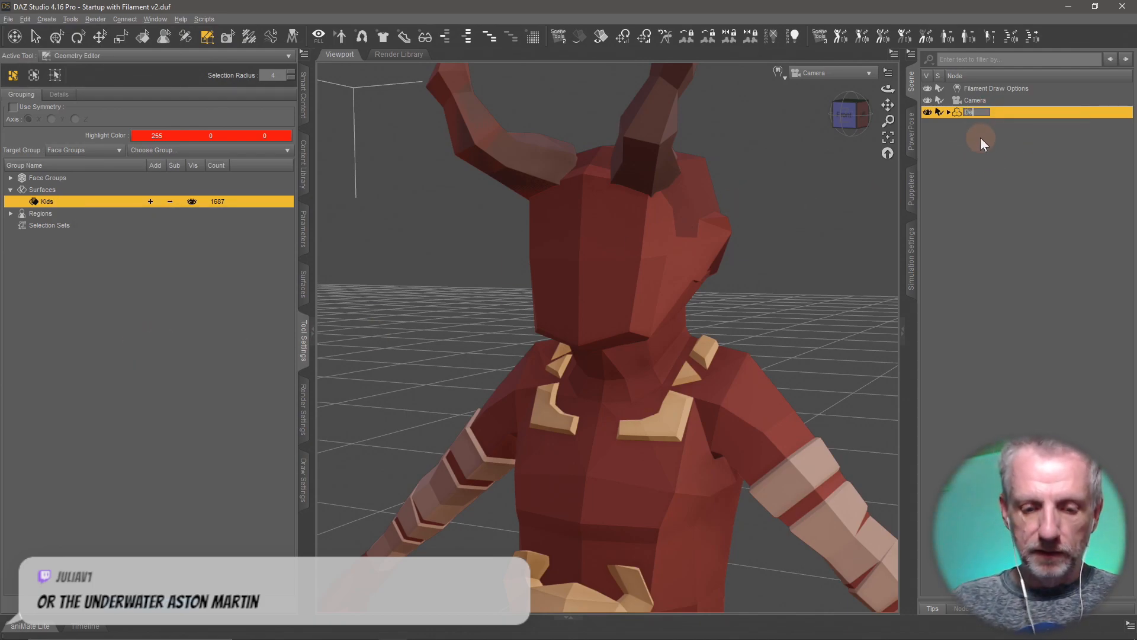
pyautogui.write('Demon')
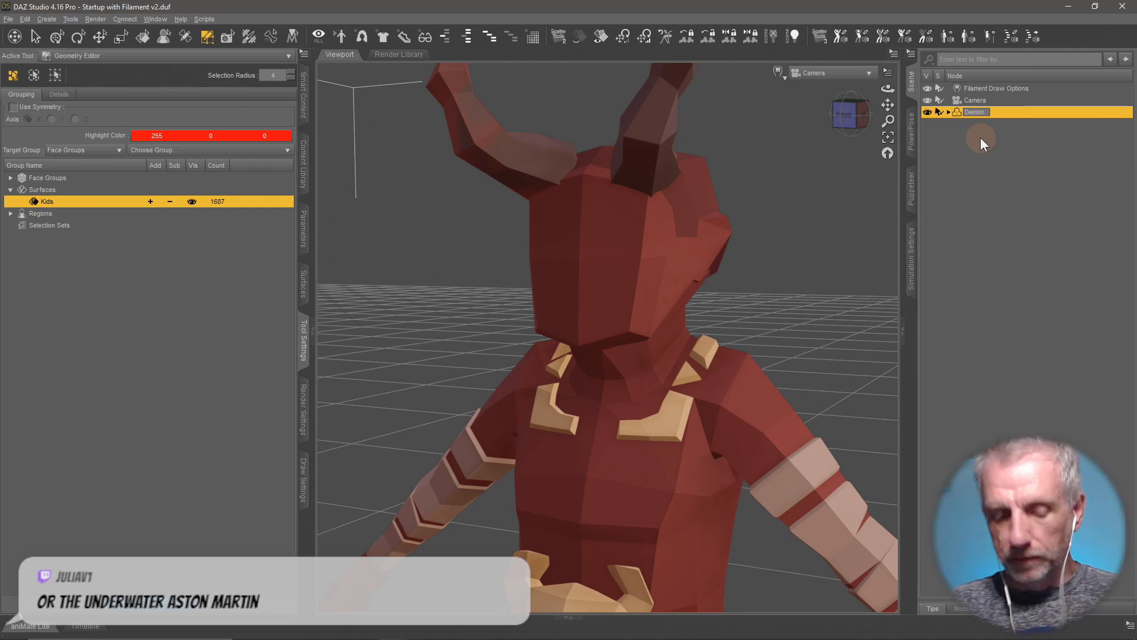
pyautogui.hotkey('shift', 'Left')
pyautogui.hotkey('shift', 'Left')
pyautogui.hotkey('shift', 'Left')
pyautogui.hotkey('shift', 'Left')
pyautogui.press('super+c')
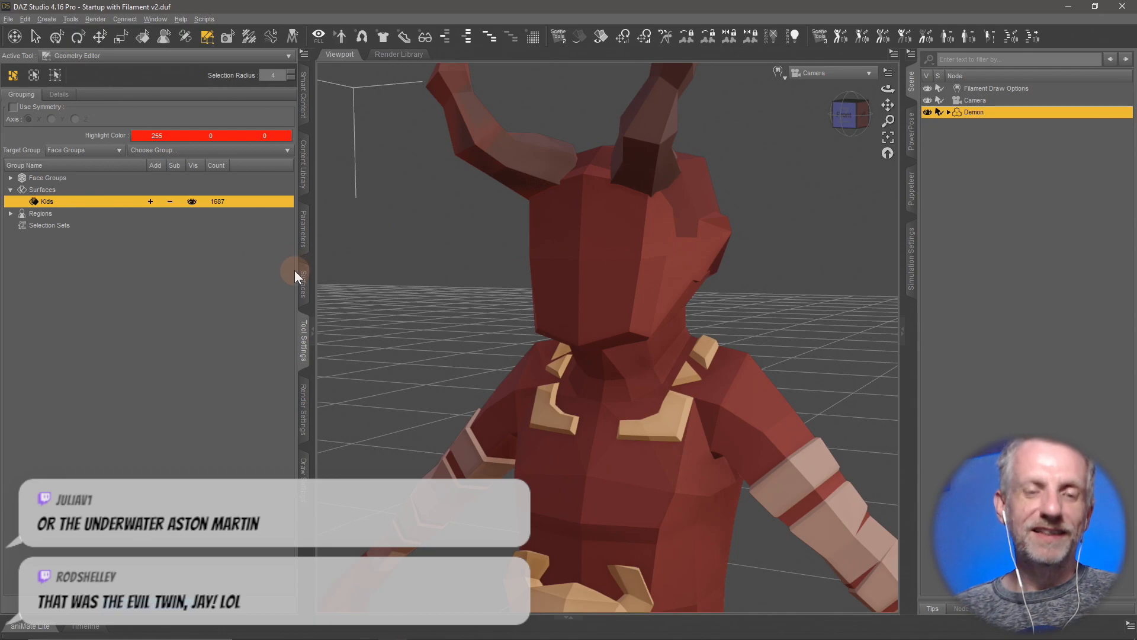
# - Save the figure as an asset file named Demon in the Kids Pack folder
pyautogui.hotkey('ctrl', 'shift', 's')
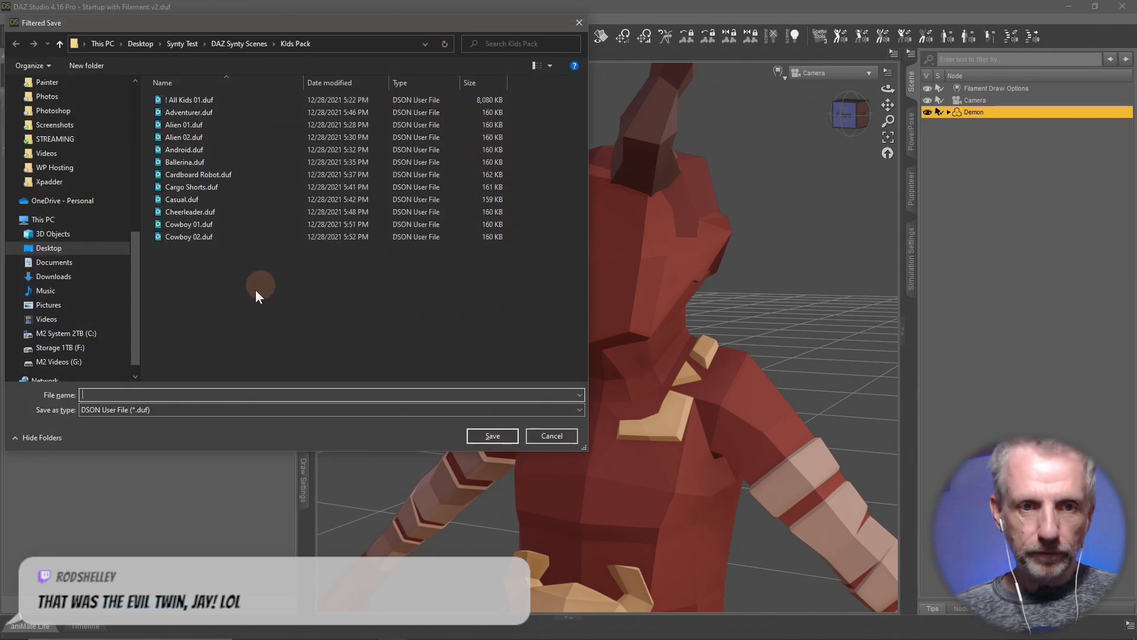
pyautogui.press('super+v')
pyautogui.click(183, 448)
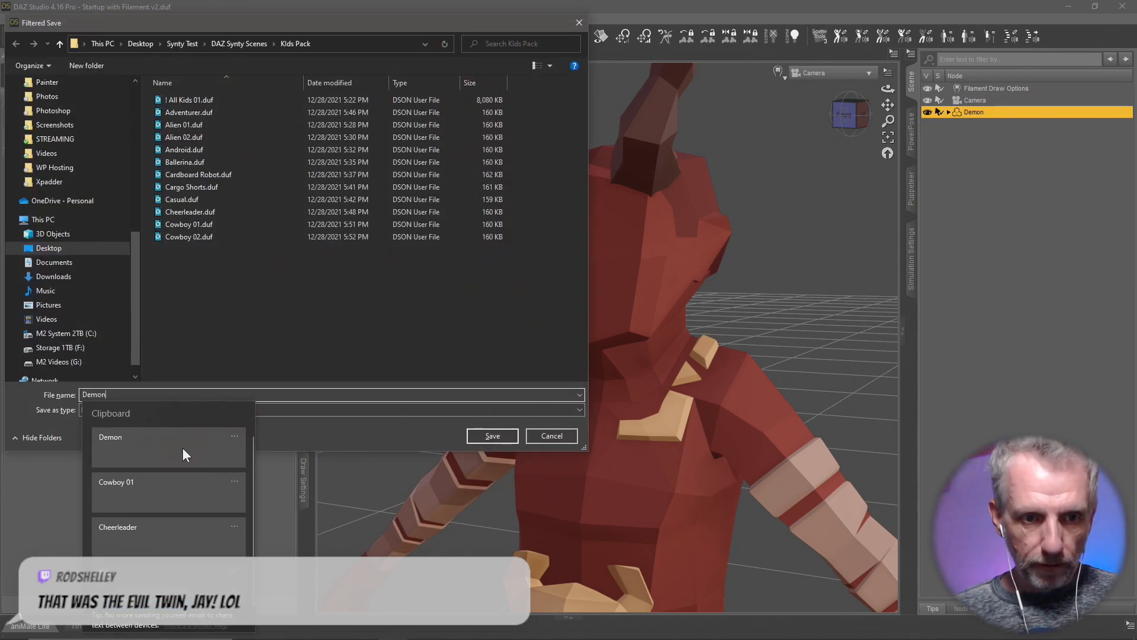
pyautogui.click(481, 440)
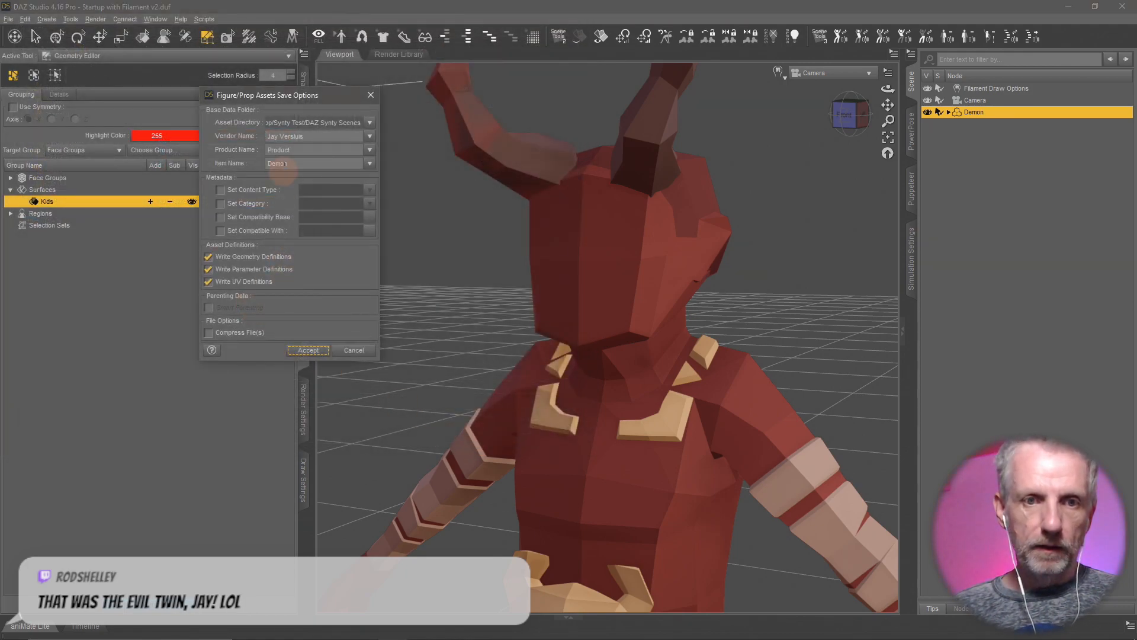
# - Set the asset's product name to Synty Kids Pack, removing the Cowboy 01 and Cheerleader clipboard entries, and accept the save options
pyautogui.doubleClick(305, 149)
pyautogui.press('super+v')
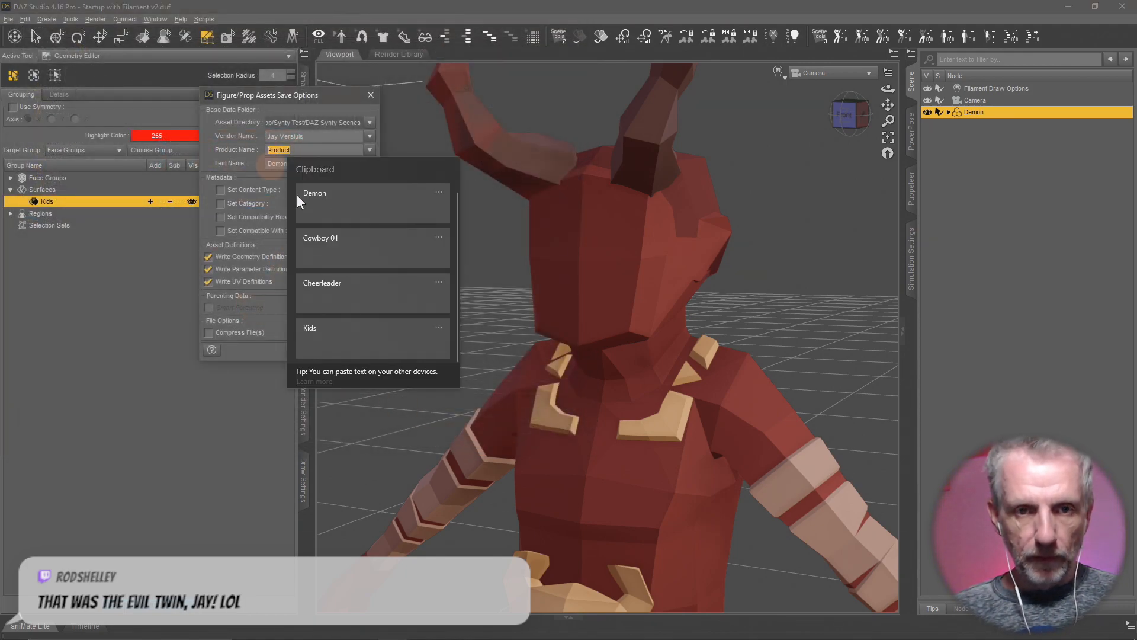
pyautogui.click(439, 237)
pyautogui.click(428, 257)
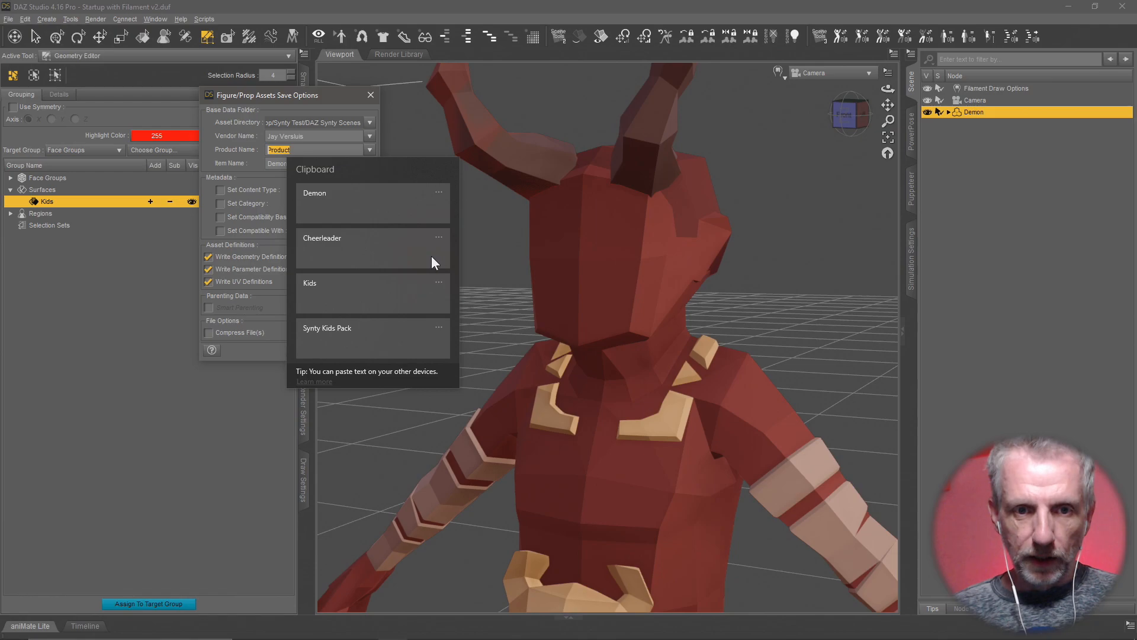
pyautogui.click(439, 236)
pyautogui.click(431, 259)
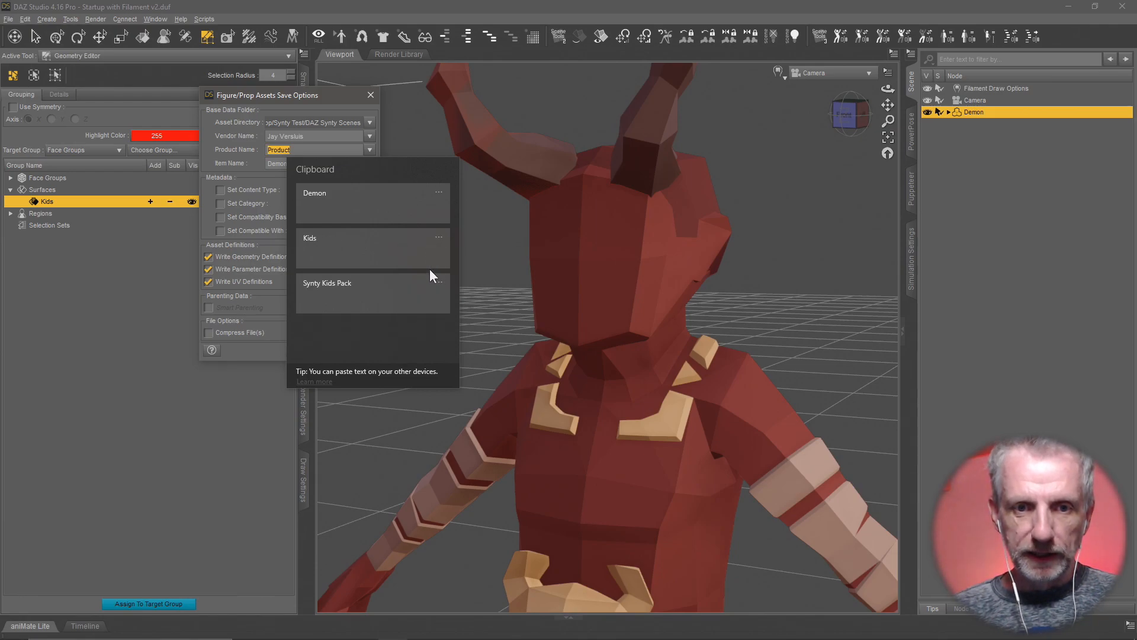
pyautogui.click(397, 297)
pyautogui.click(307, 350)
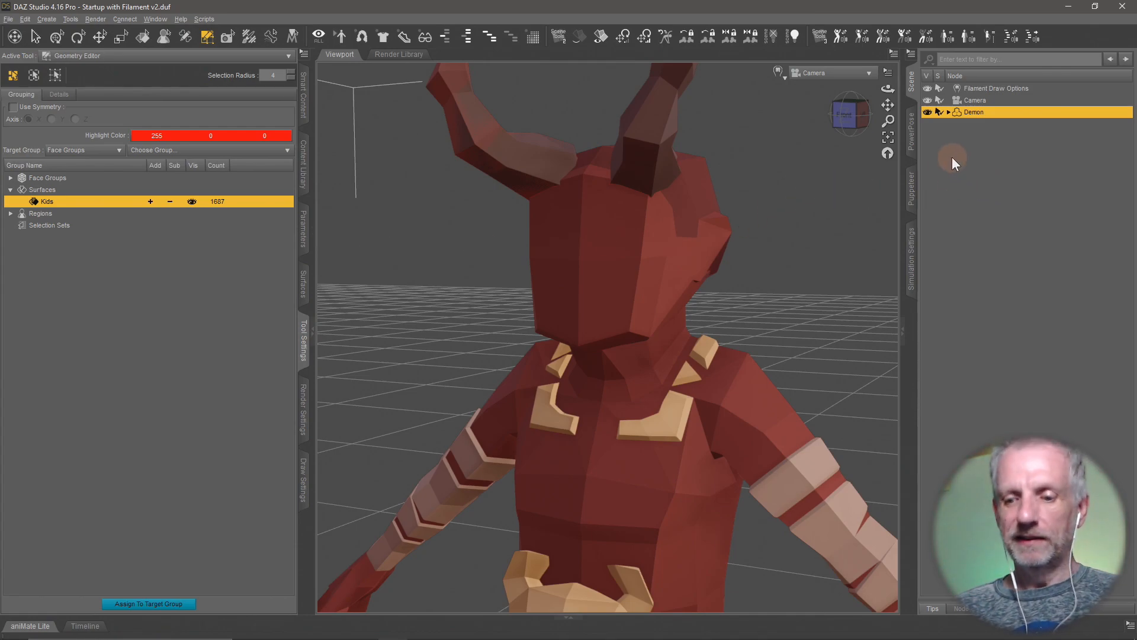
# - Delete the Demon figure from the scene and load !All Kids 01 from the Kids Pack library folder
pyautogui.press('Delete')
pyautogui.click(303, 174)
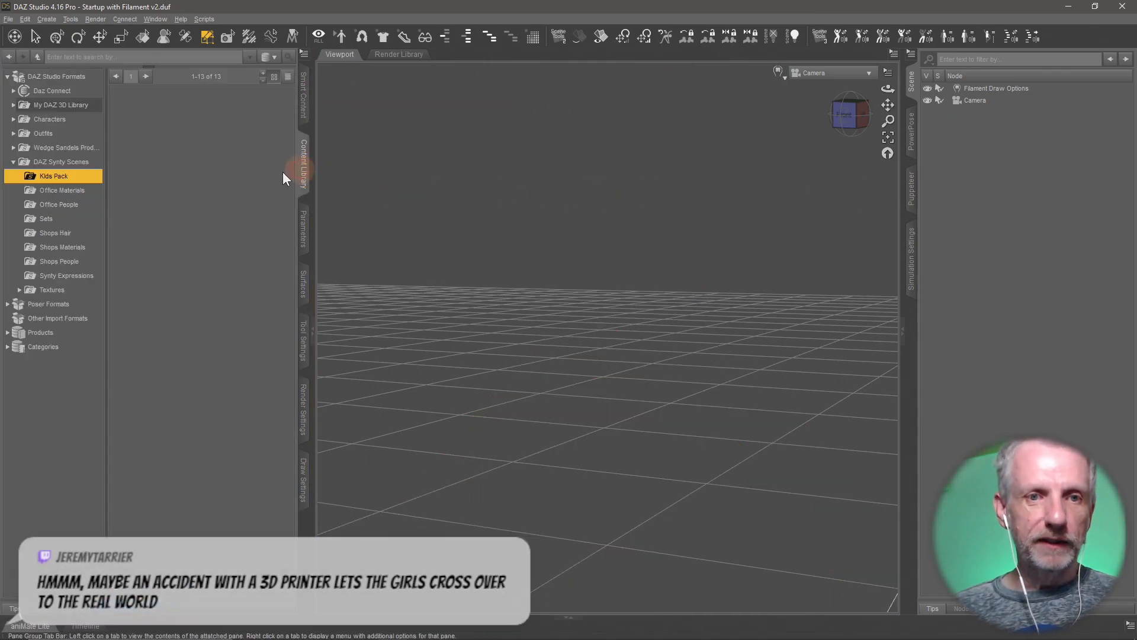
pyautogui.doubleClick(139, 115)
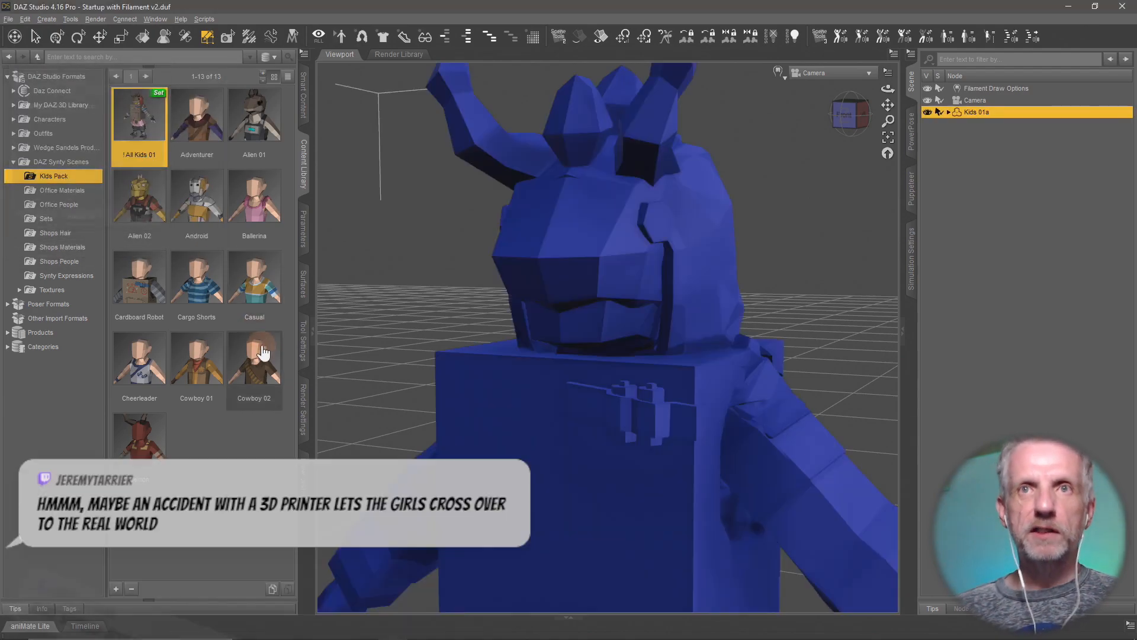
pyautogui.moveTo(263, 354)
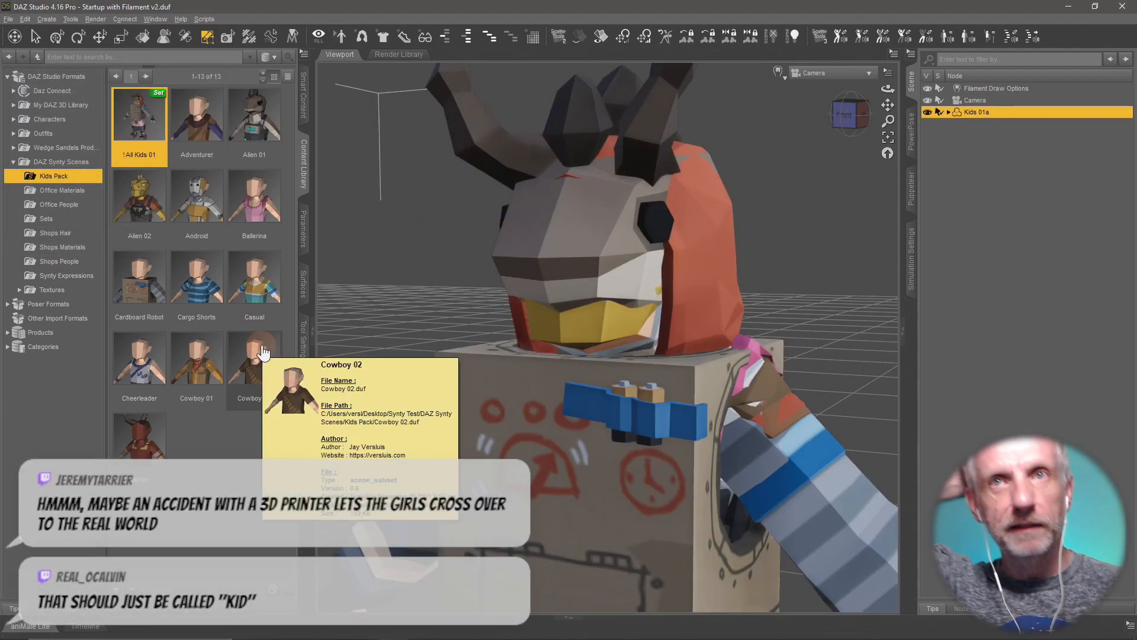
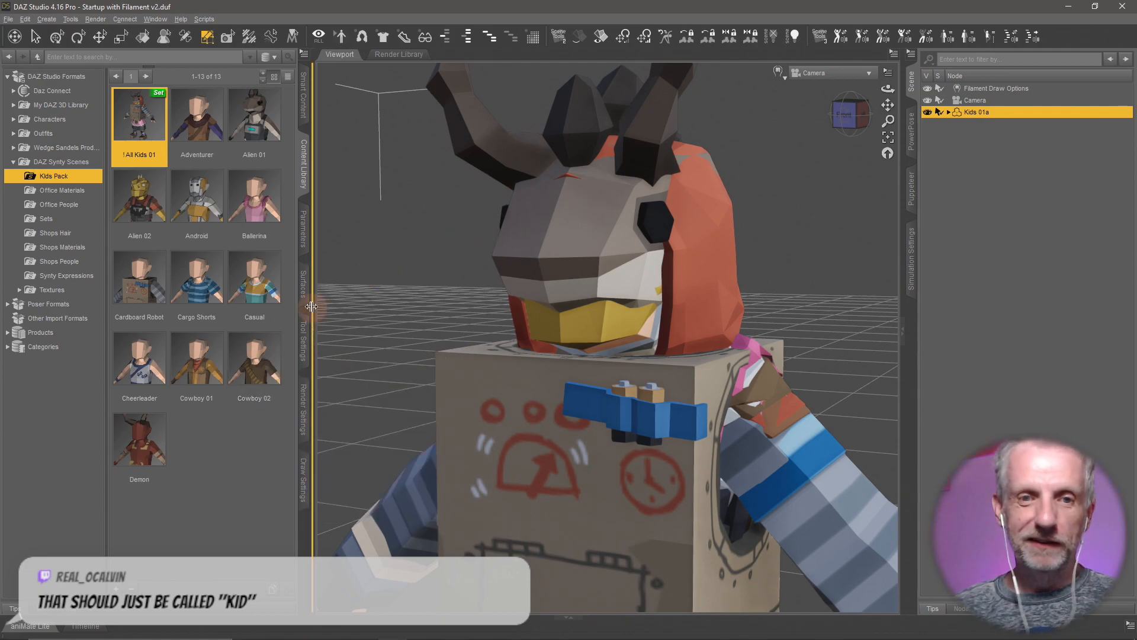
# - Delete the polygons of every Kids 01a surface except lambert2.013 with the Geometry Editor
pyautogui.click(304, 342)
pyautogui.click(149, 201)
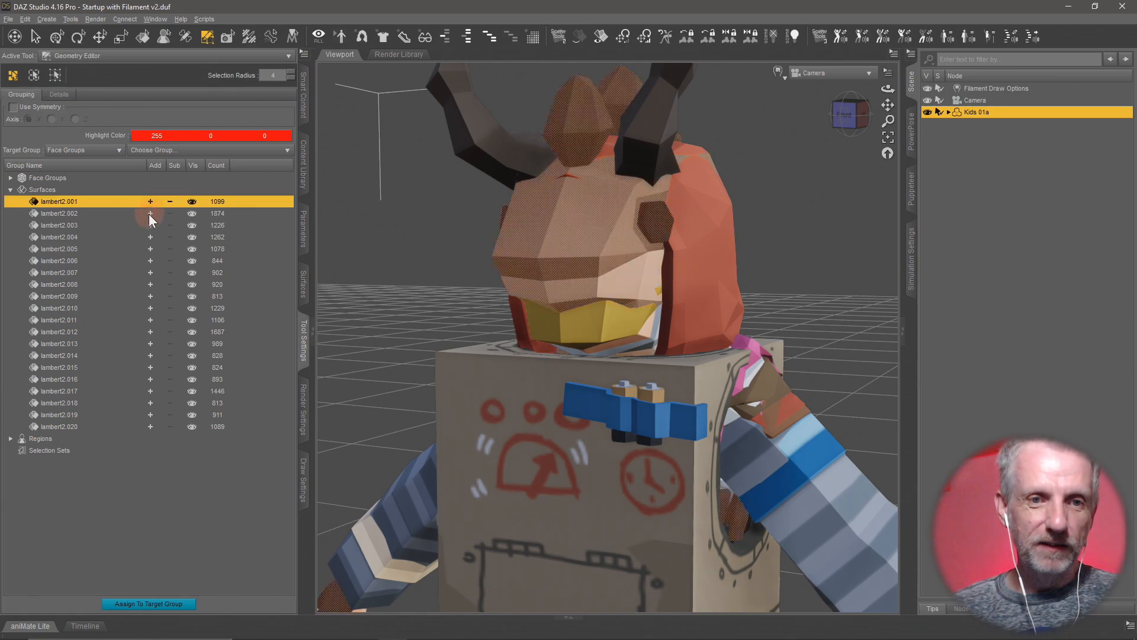
pyautogui.click(150, 213)
pyautogui.click(150, 225)
pyautogui.click(150, 237)
pyautogui.click(151, 248)
pyautogui.click(149, 261)
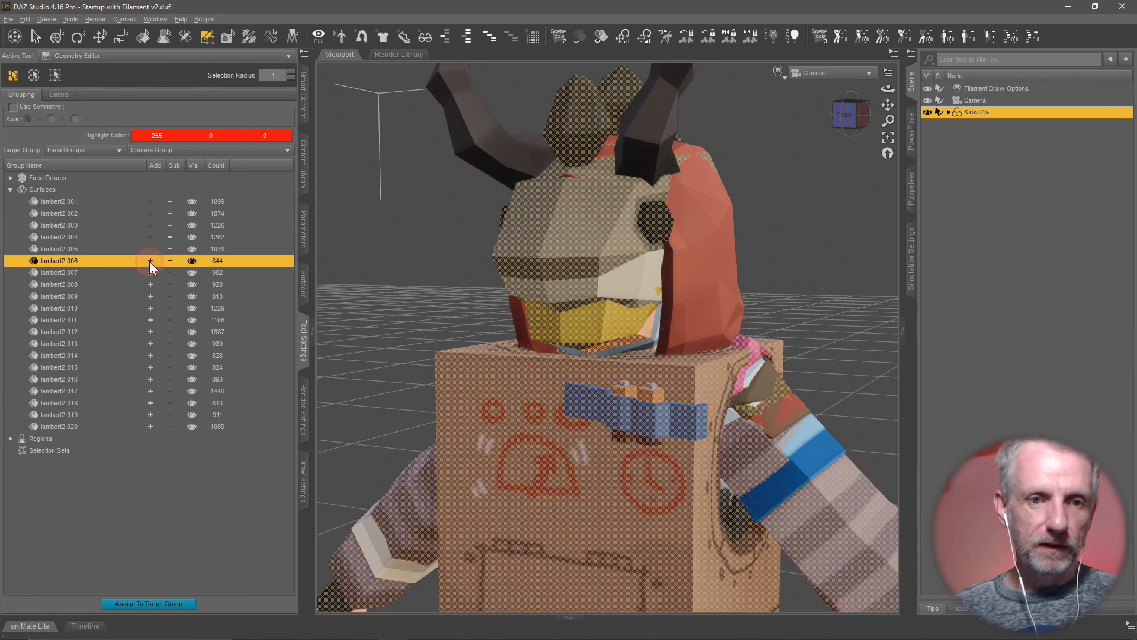
pyautogui.click(150, 272)
pyautogui.click(151, 284)
pyautogui.click(150, 296)
pyautogui.click(150, 308)
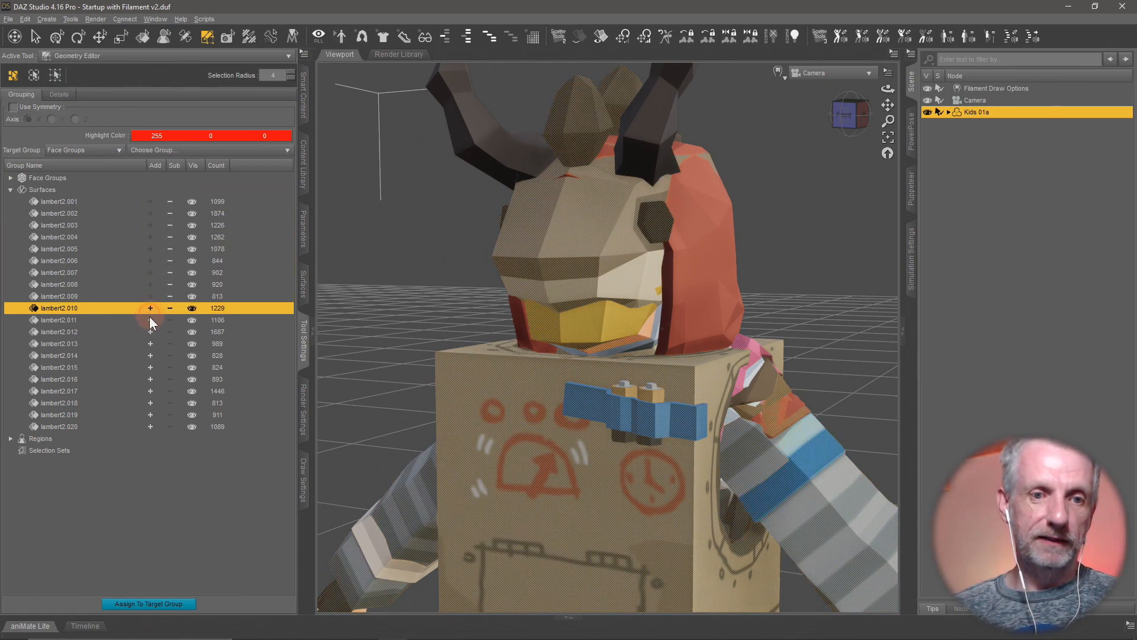
pyautogui.click(150, 320)
pyautogui.click(150, 332)
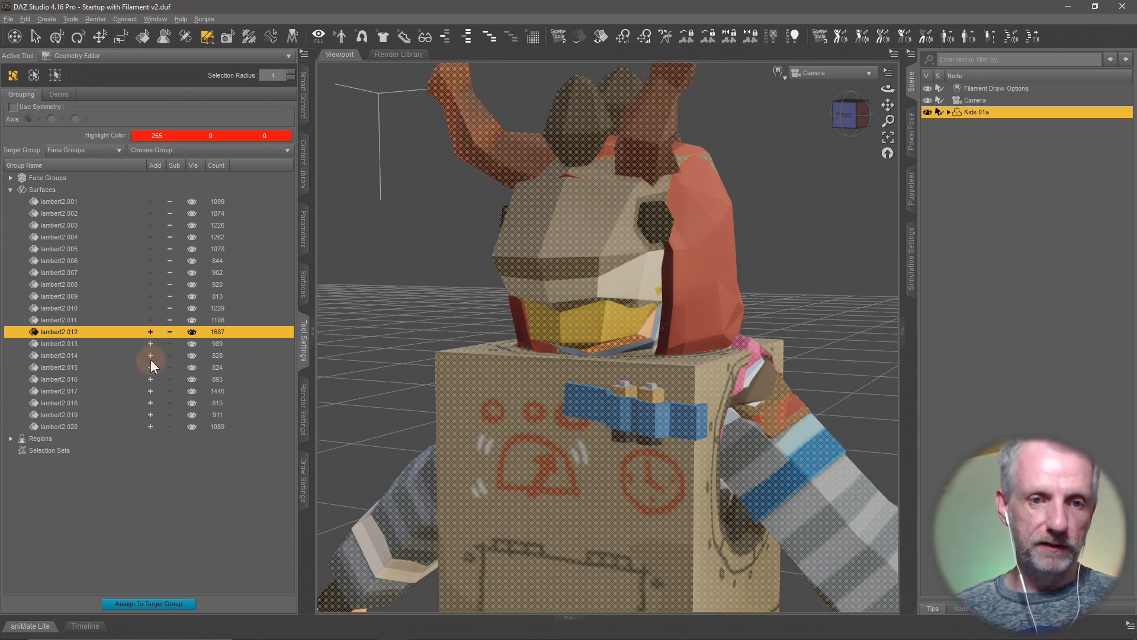
pyautogui.click(150, 356)
pyautogui.click(149, 368)
pyautogui.click(150, 379)
pyautogui.click(150, 391)
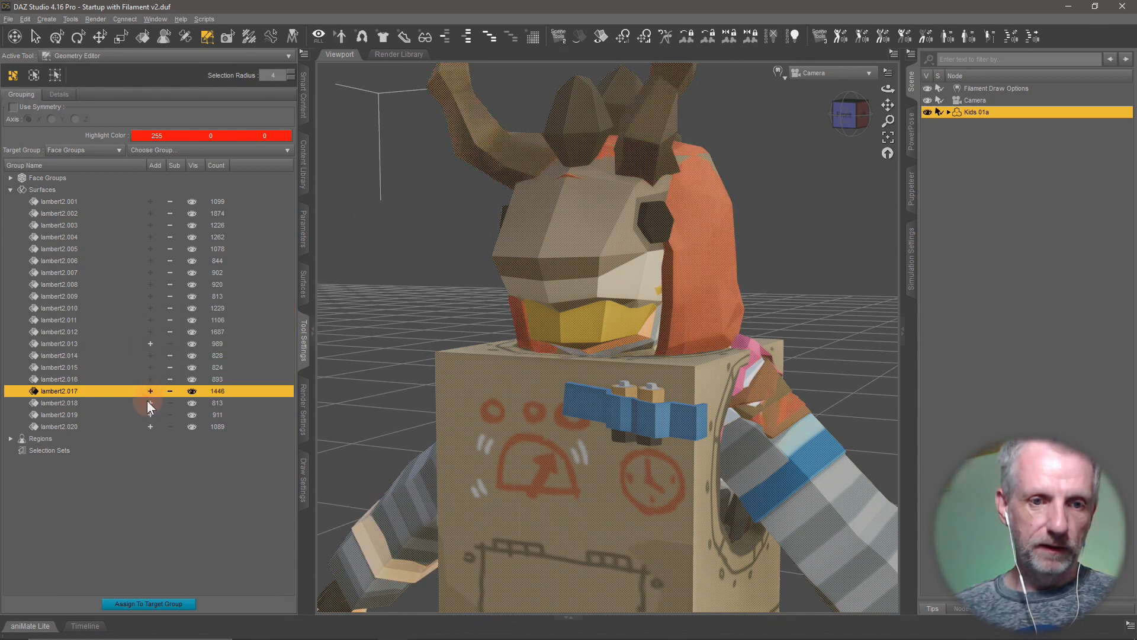
pyautogui.click(151, 403)
pyautogui.click(151, 415)
pyautogui.click(151, 427)
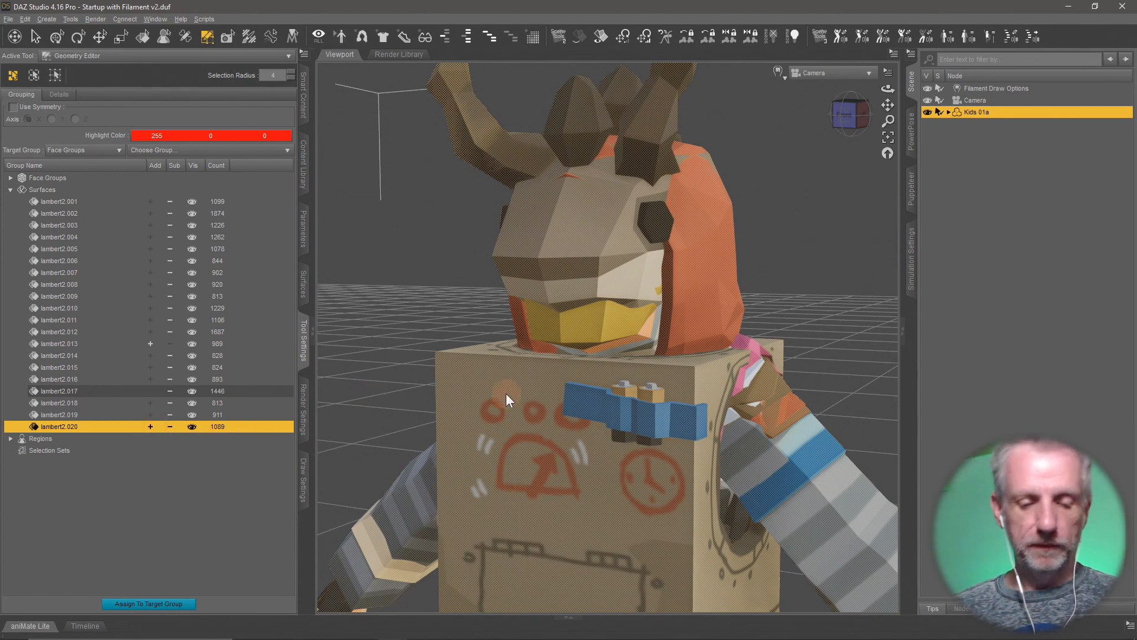
pyautogui.press('Delete')
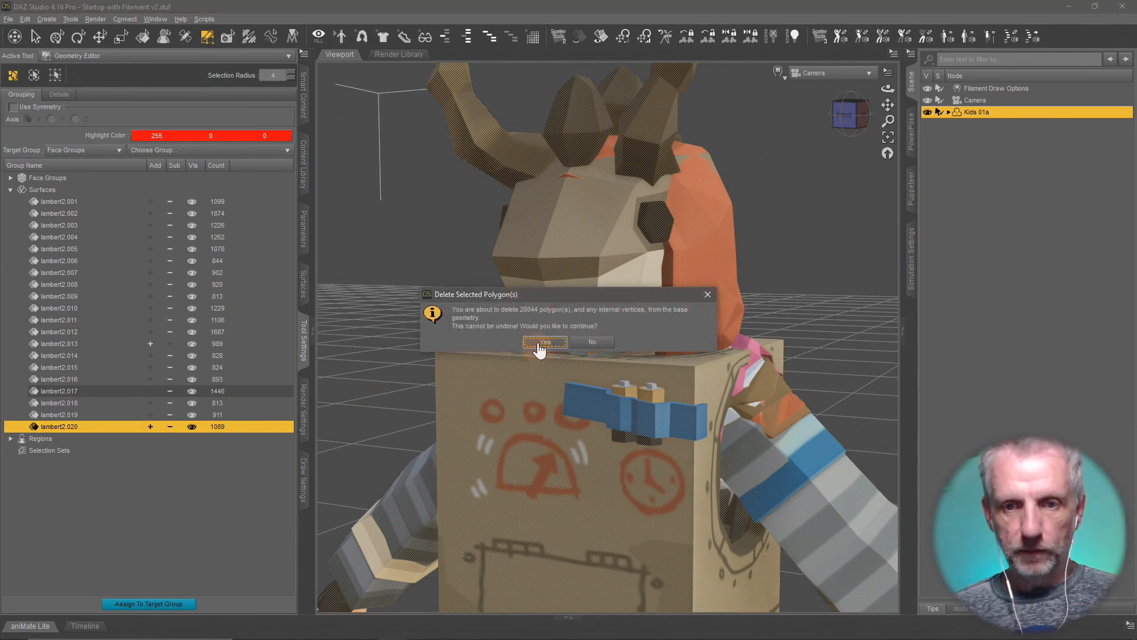
pyautogui.click(543, 343)
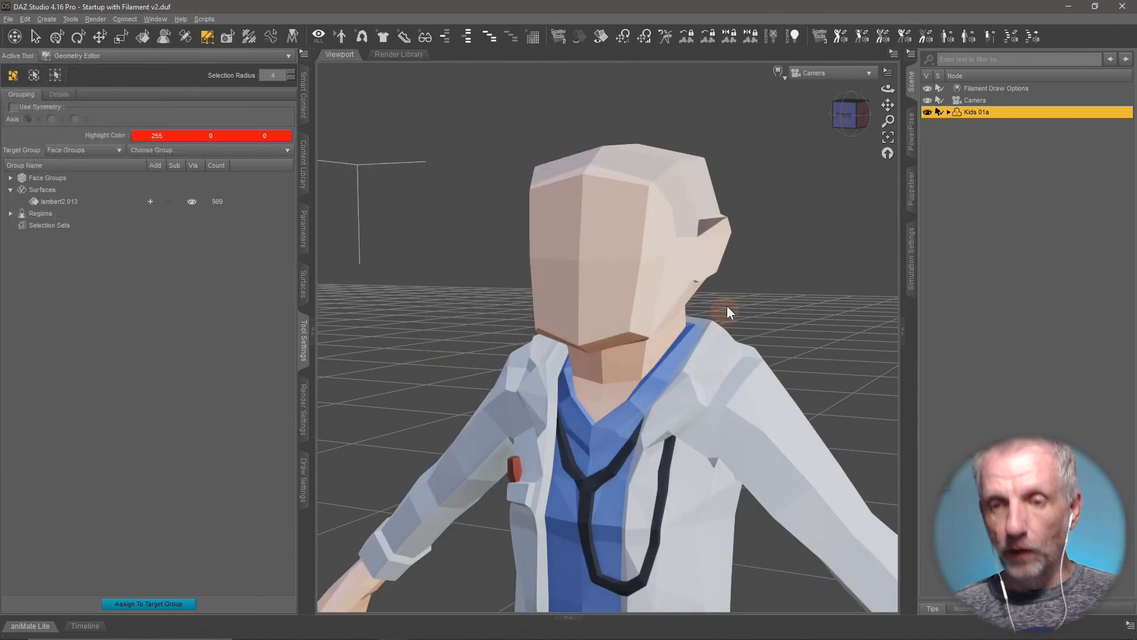
# - Rename the Kids 01a figure in the scene as Doctor and copy the new name to the clipboard
pyautogui.doubleClick(980, 112)
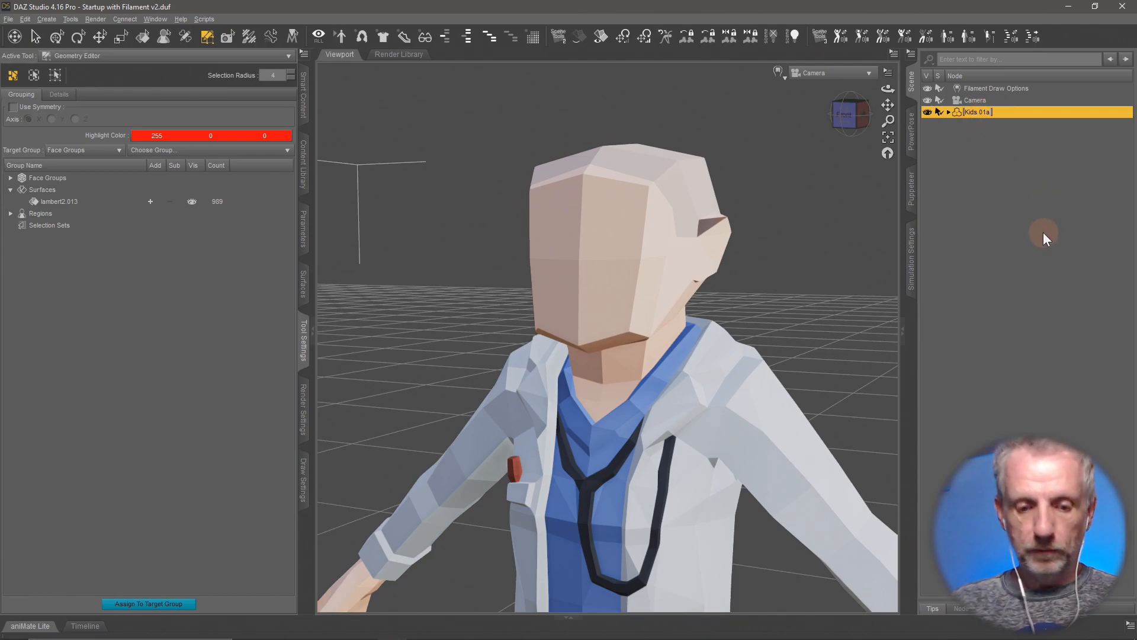
pyautogui.write('Doctor')
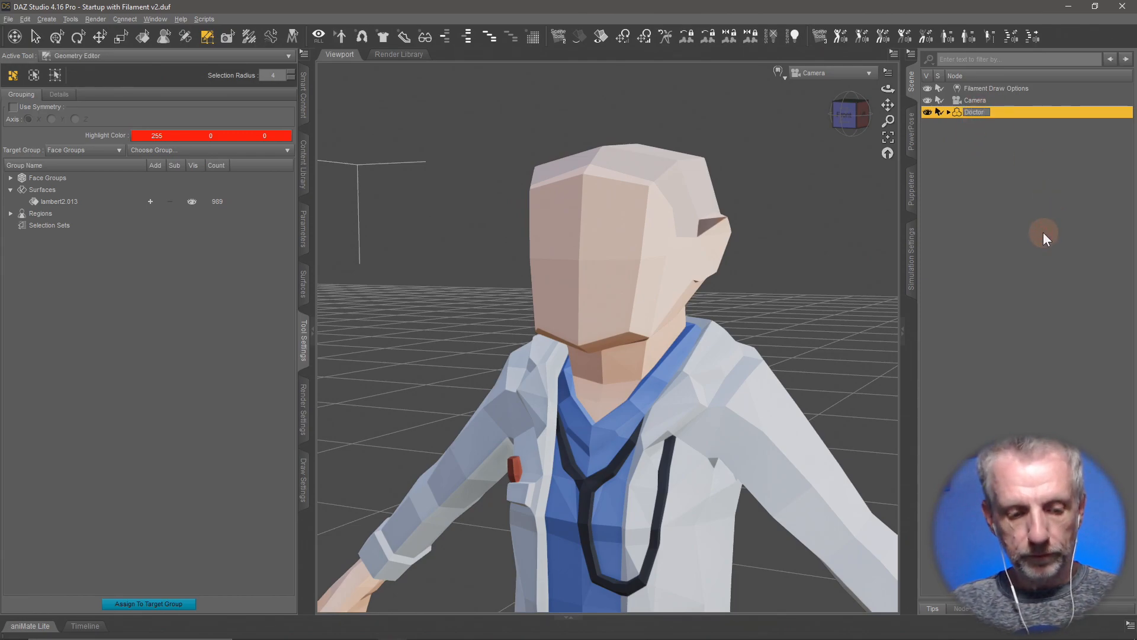
pyautogui.press('Return')
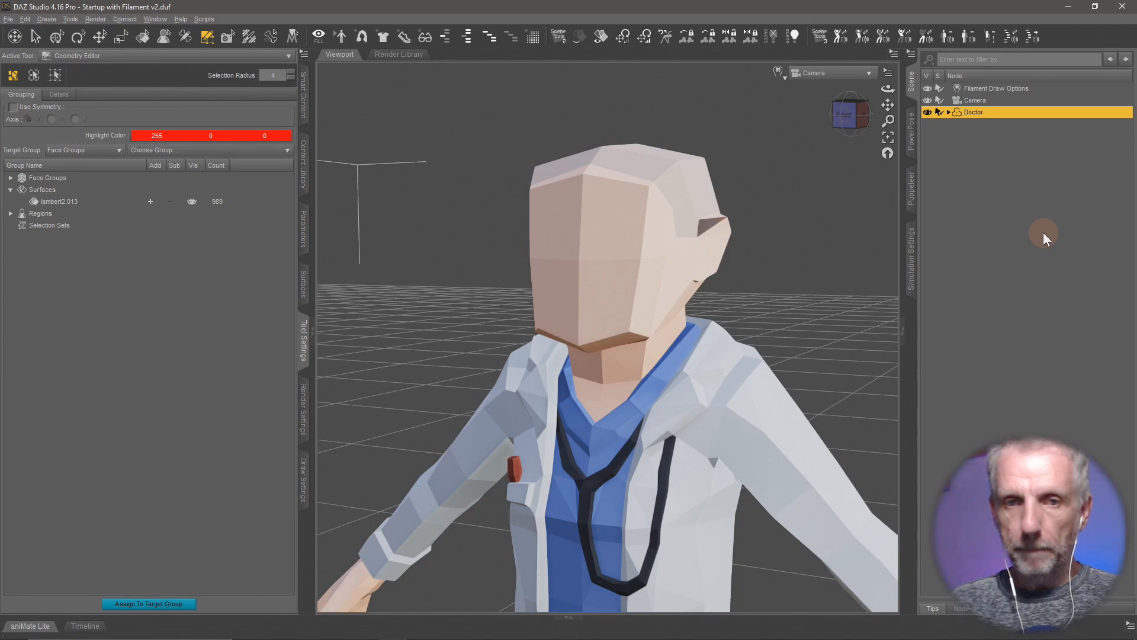
# - Rename the figure's remaining lambert2.013 surface as Kids using the clipboard history entry
pyautogui.doubleClick(63, 201)
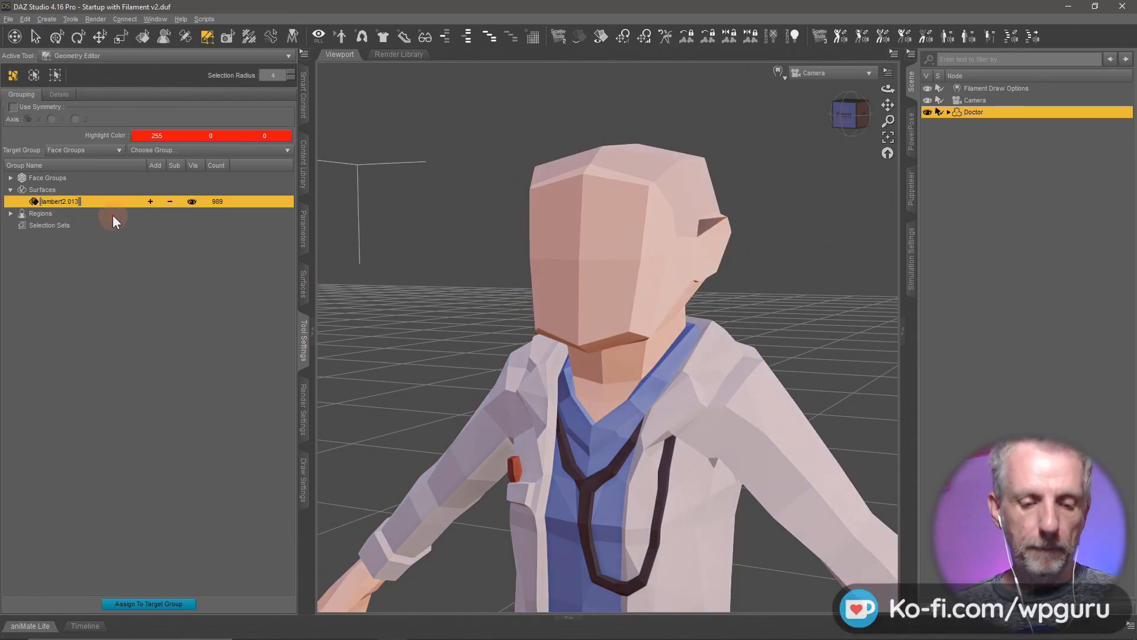
pyautogui.press('super+v')
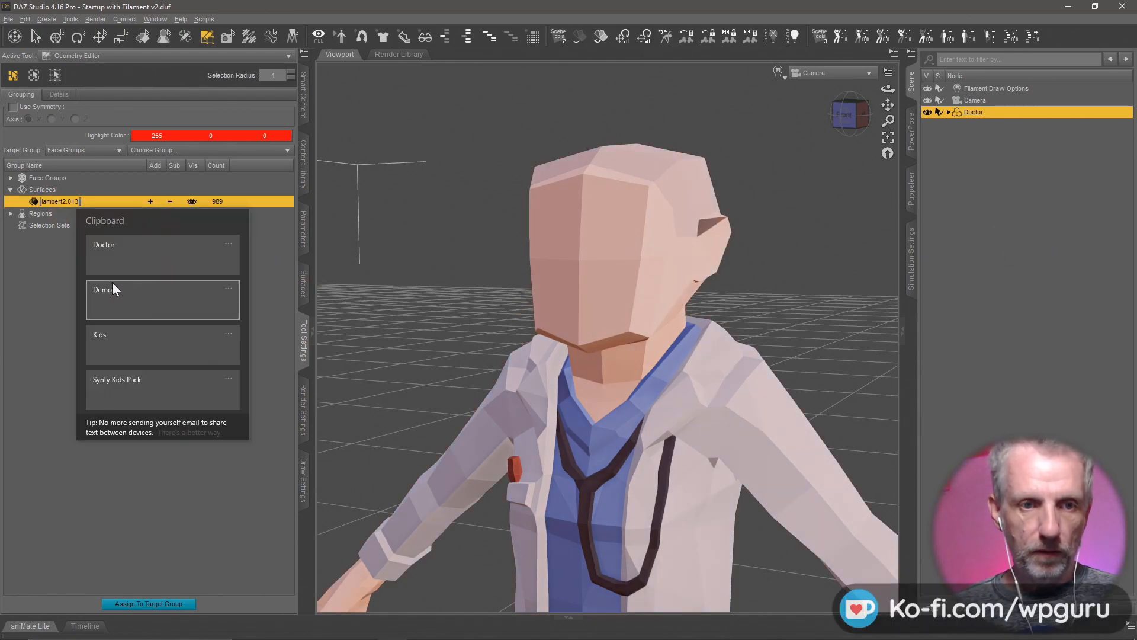
pyautogui.click(149, 342)
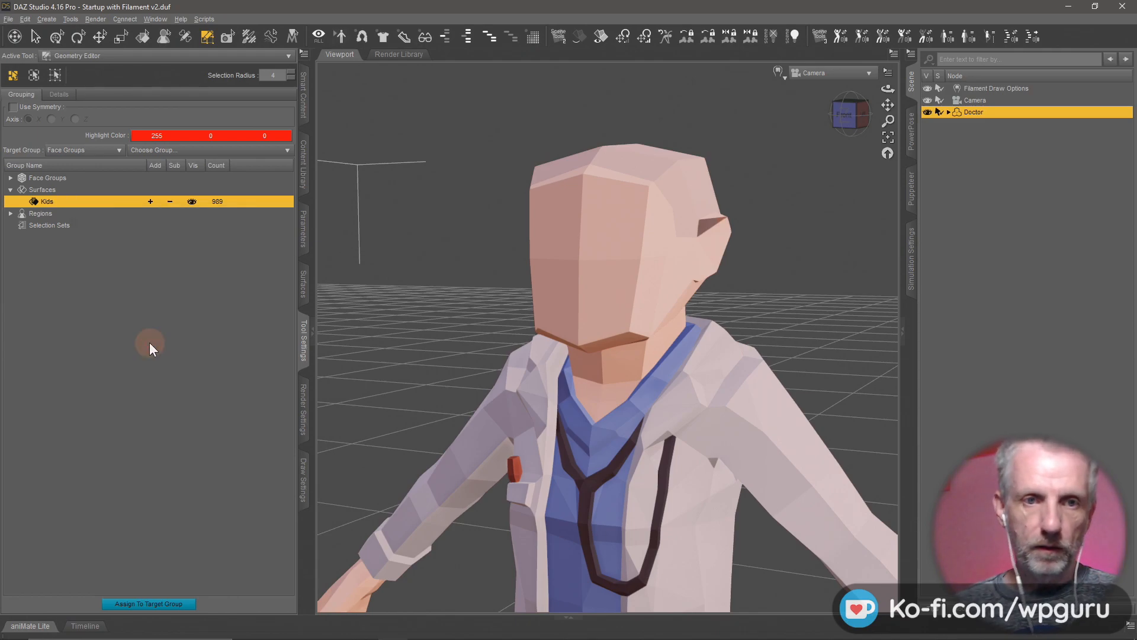
# - Save the figure as an asset file named Doctor in the Kids Pack folder
pyautogui.hotkey('ctrl', 'shift', 's')
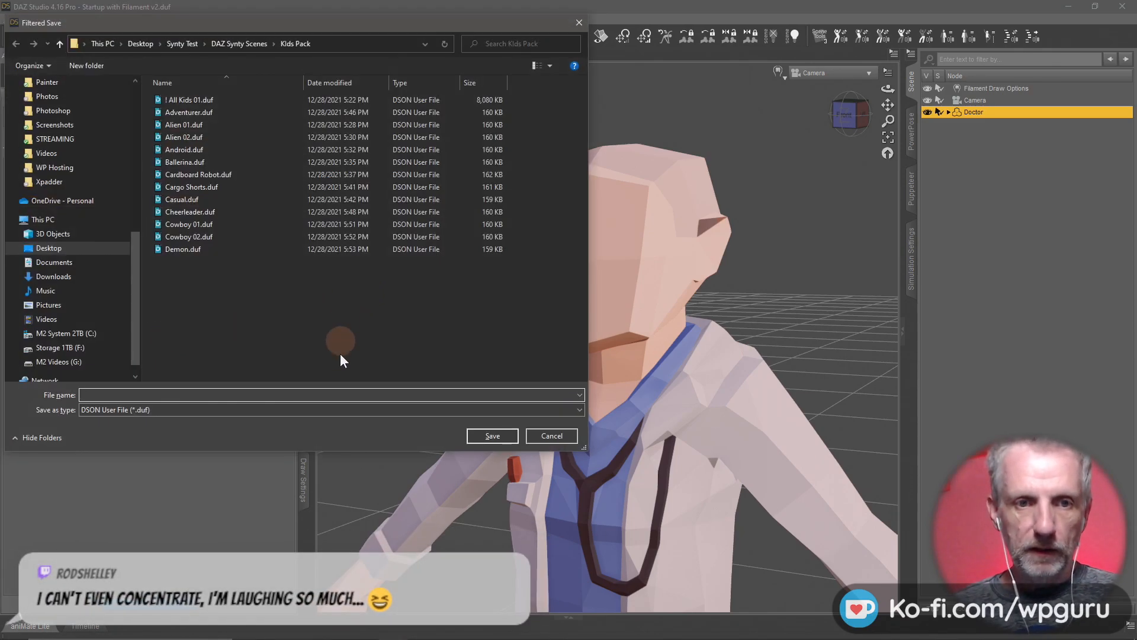
pyautogui.press('super+v')
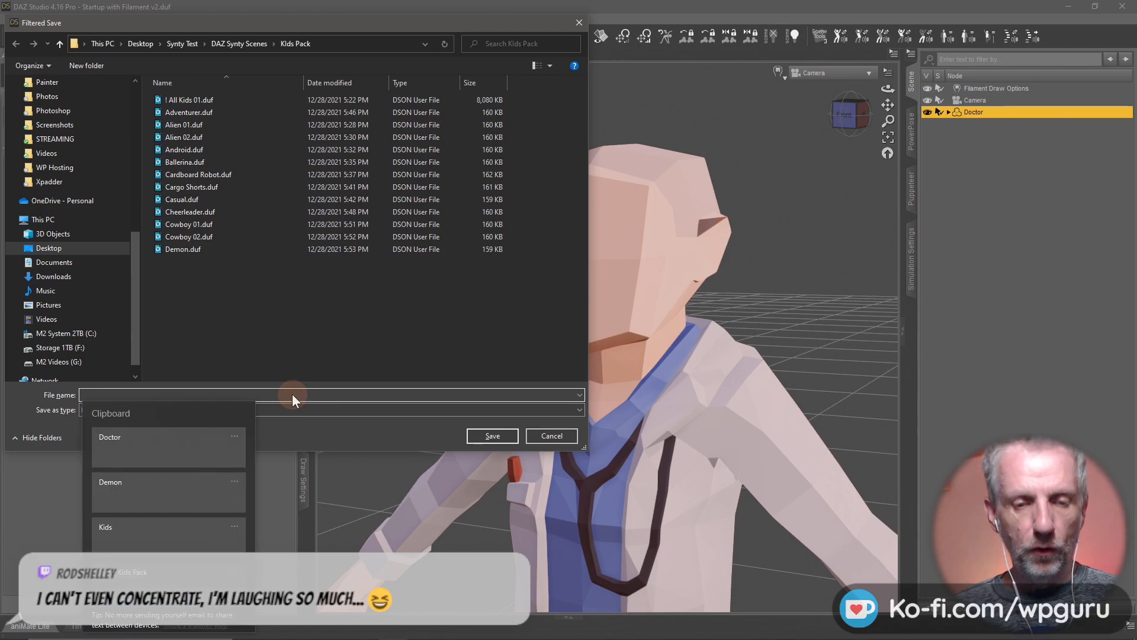
pyautogui.click(168, 450)
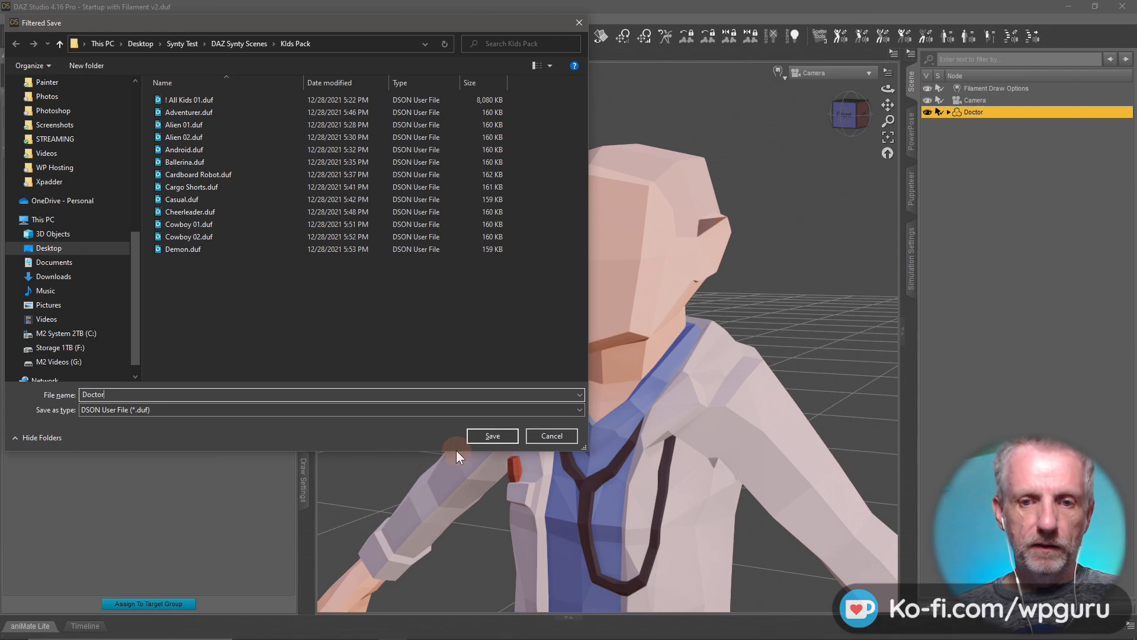
pyautogui.click(492, 436)
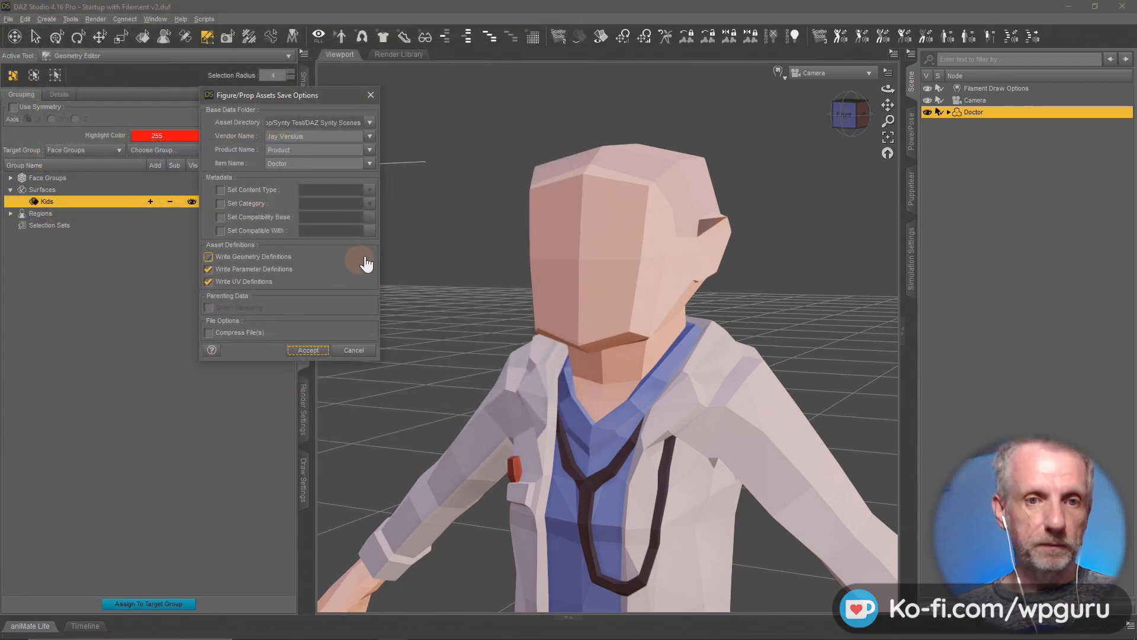
# - Set the Doctor asset's product name to Synty Kids Pack and accept the save options
pyautogui.moveTo(316, 152); pyautogui.dragTo(155, 146)
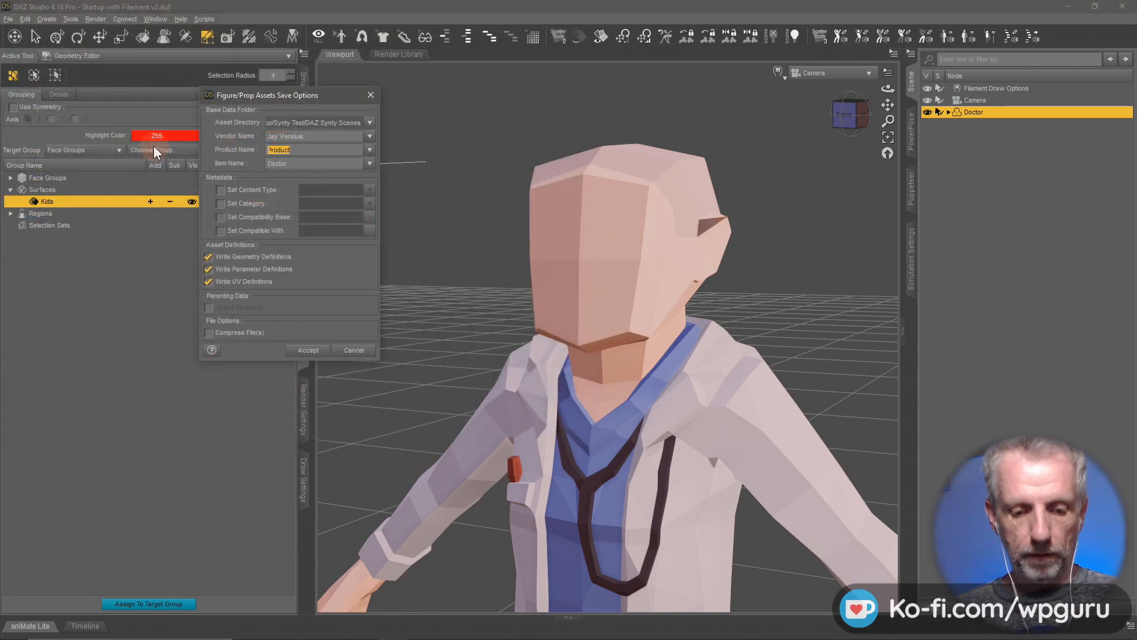
pyautogui.press('super+v')
pyautogui.click(356, 337)
pyautogui.click(321, 351)
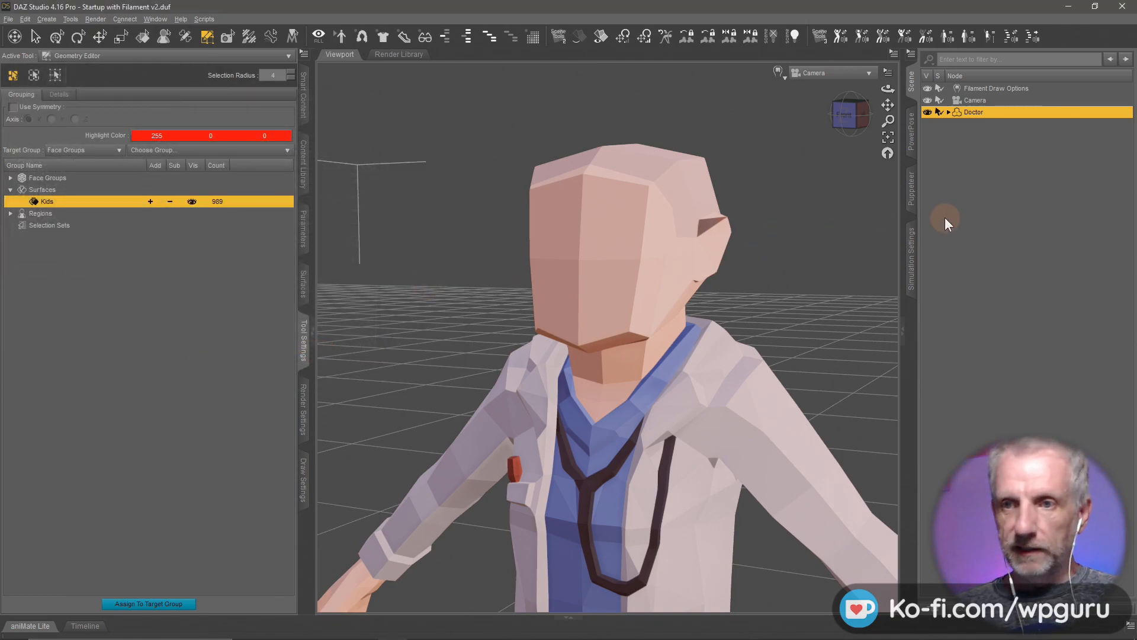
# - Delete the Doctor figure from the scene and load the !All Kids 01 set from the Kids Pack library folder
pyautogui.press('Delete')
pyautogui.click(307, 146)
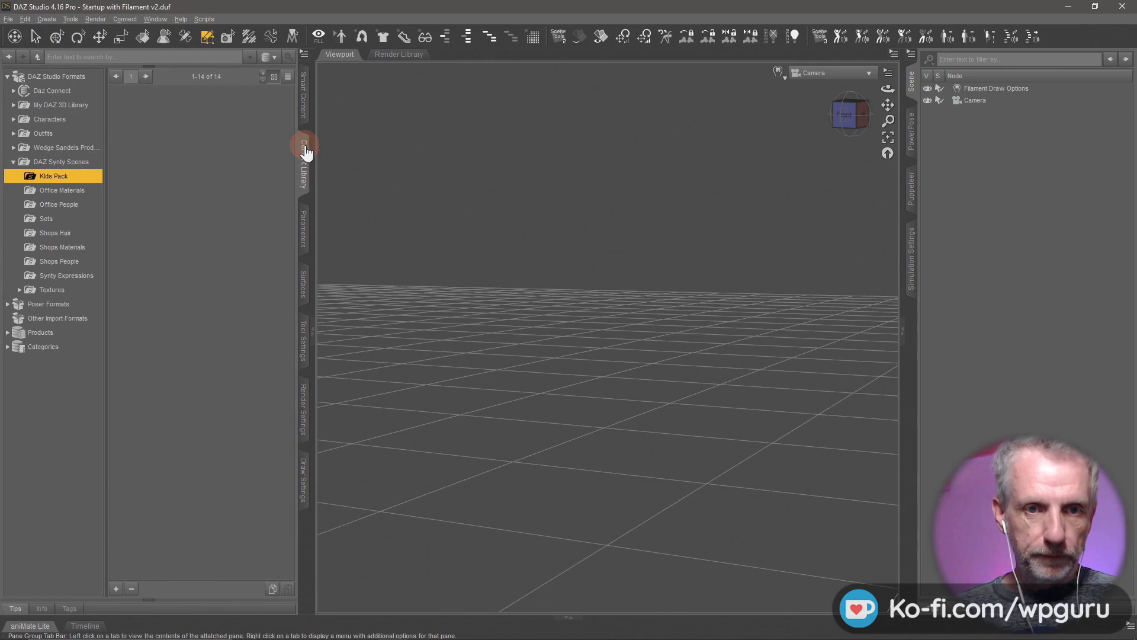
pyautogui.doubleClick(131, 132)
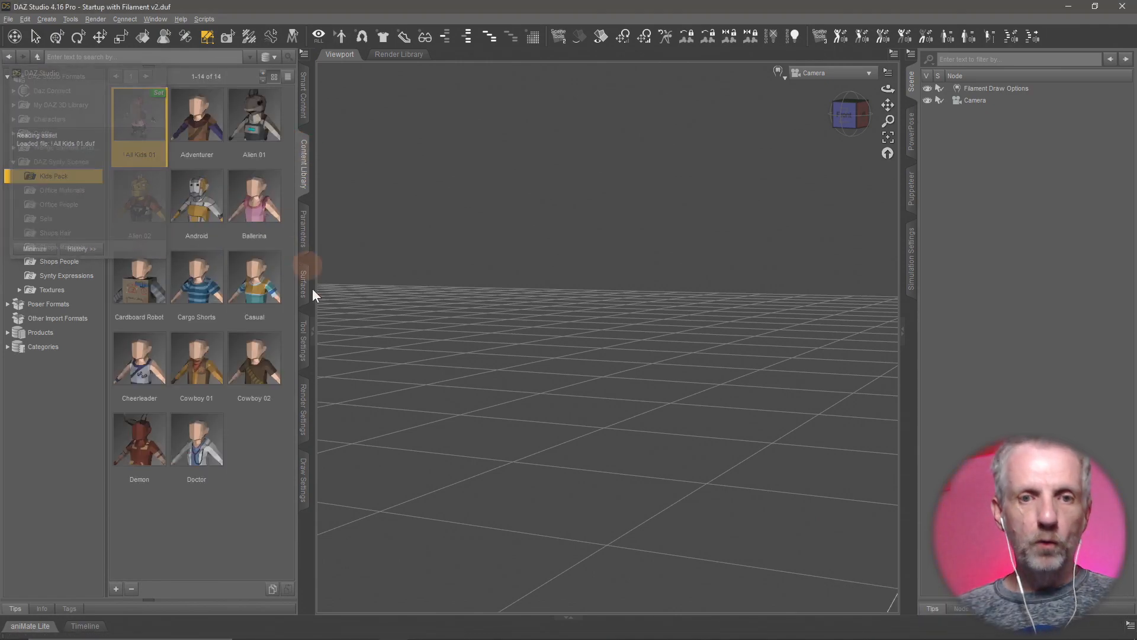
# - Delete the polygons of every surface except lambert2.013 and lambert2.014 from the newly loaded Kids 01a figure
pyautogui.click(302, 343)
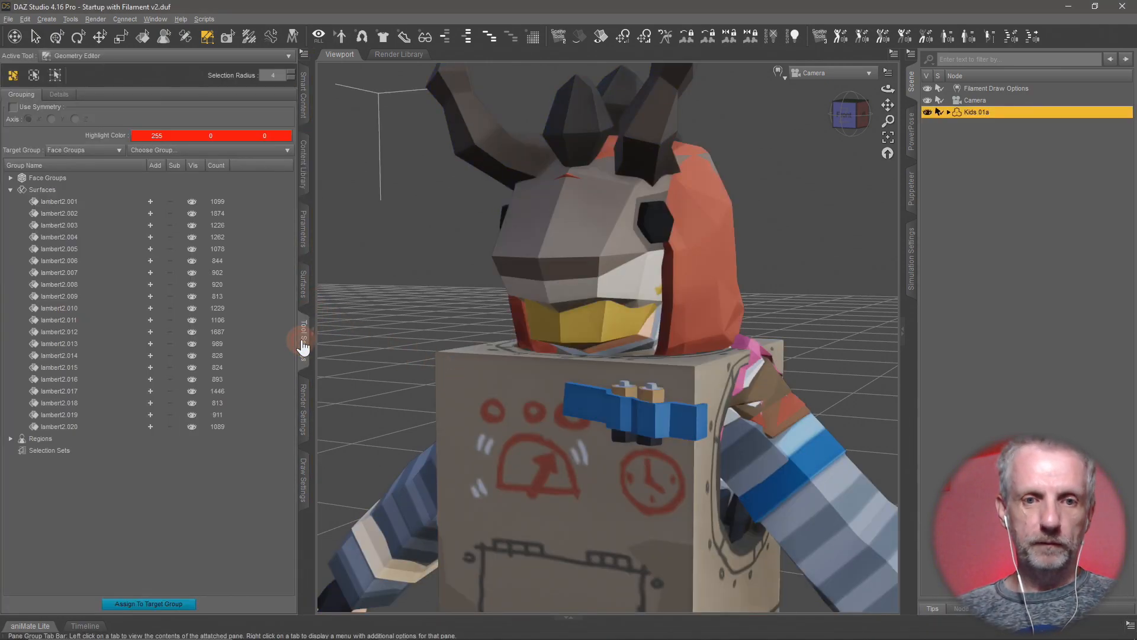
pyautogui.click(151, 202)
pyautogui.click(151, 213)
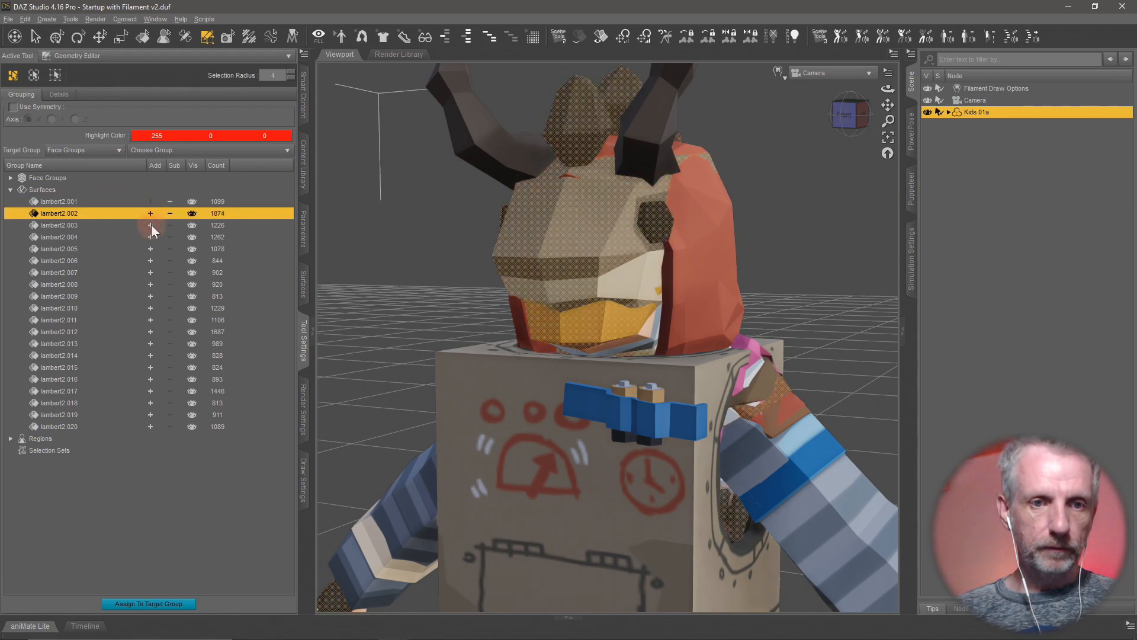
pyautogui.click(150, 225)
pyautogui.click(150, 237)
pyautogui.click(150, 249)
pyautogui.click(150, 260)
pyautogui.click(151, 273)
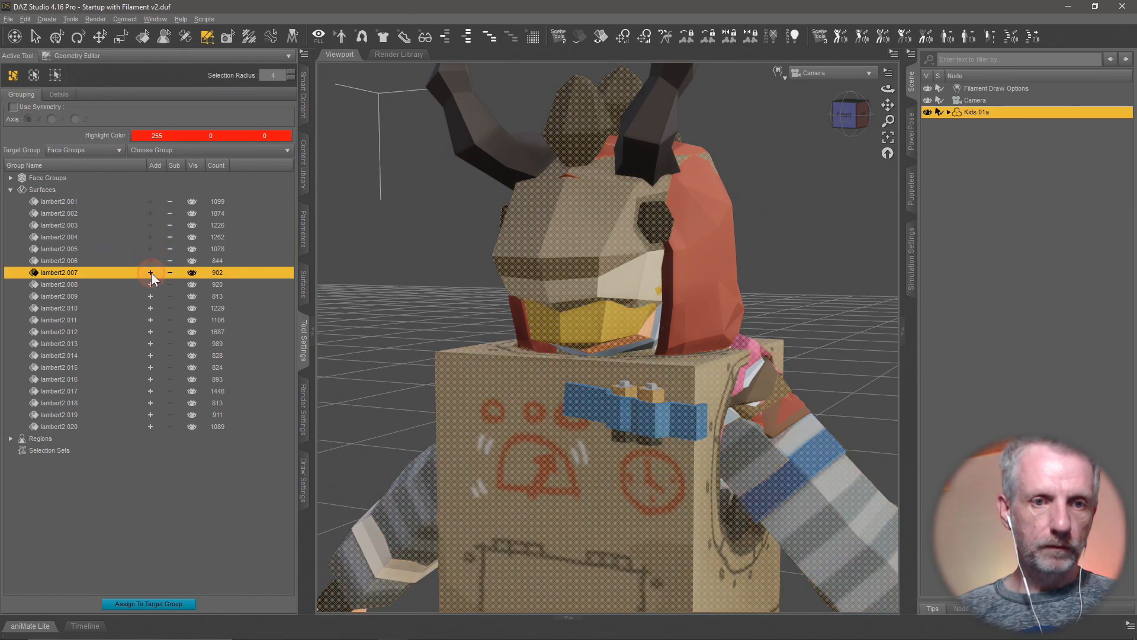
pyautogui.click(151, 284)
pyautogui.click(151, 296)
pyautogui.click(150, 308)
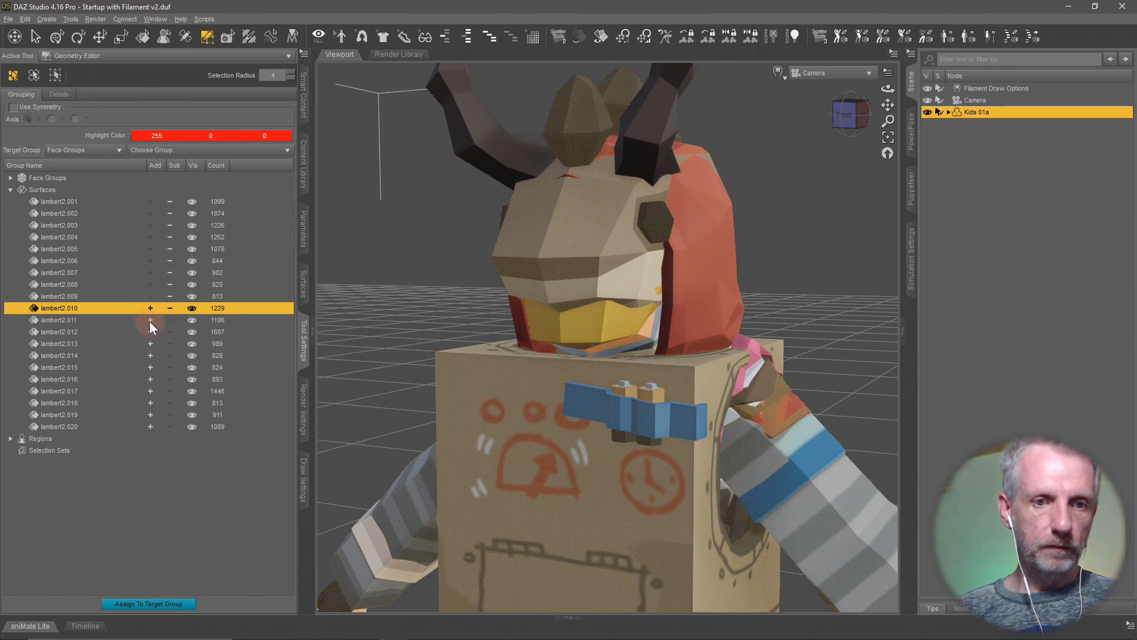
pyautogui.click(151, 320)
pyautogui.click(150, 332)
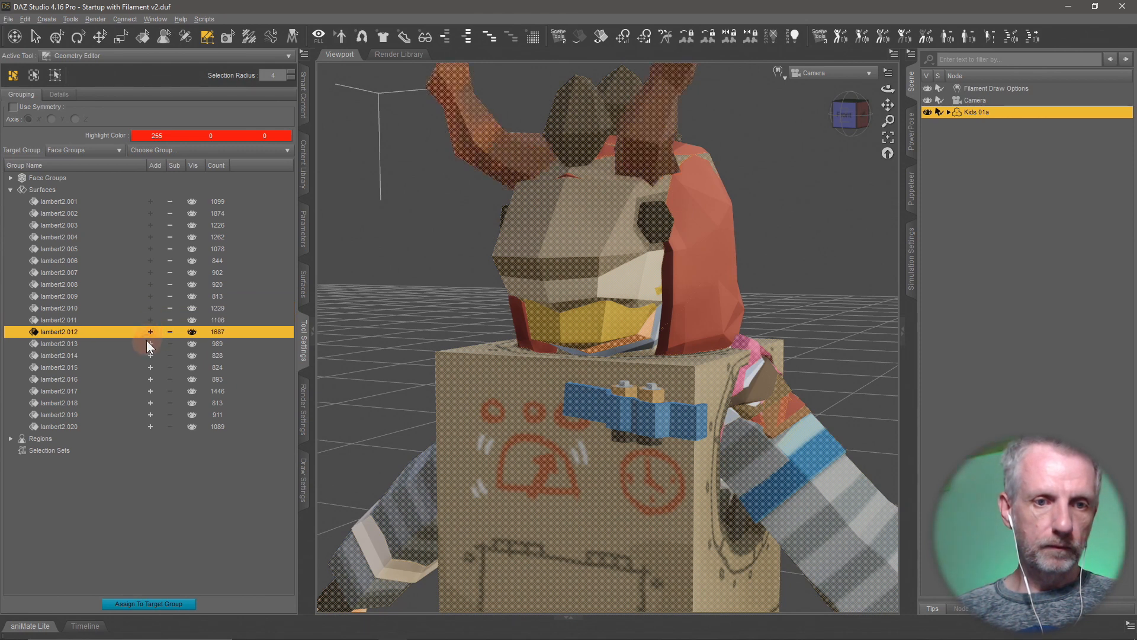
pyautogui.click(149, 344)
pyautogui.click(151, 367)
pyautogui.click(151, 379)
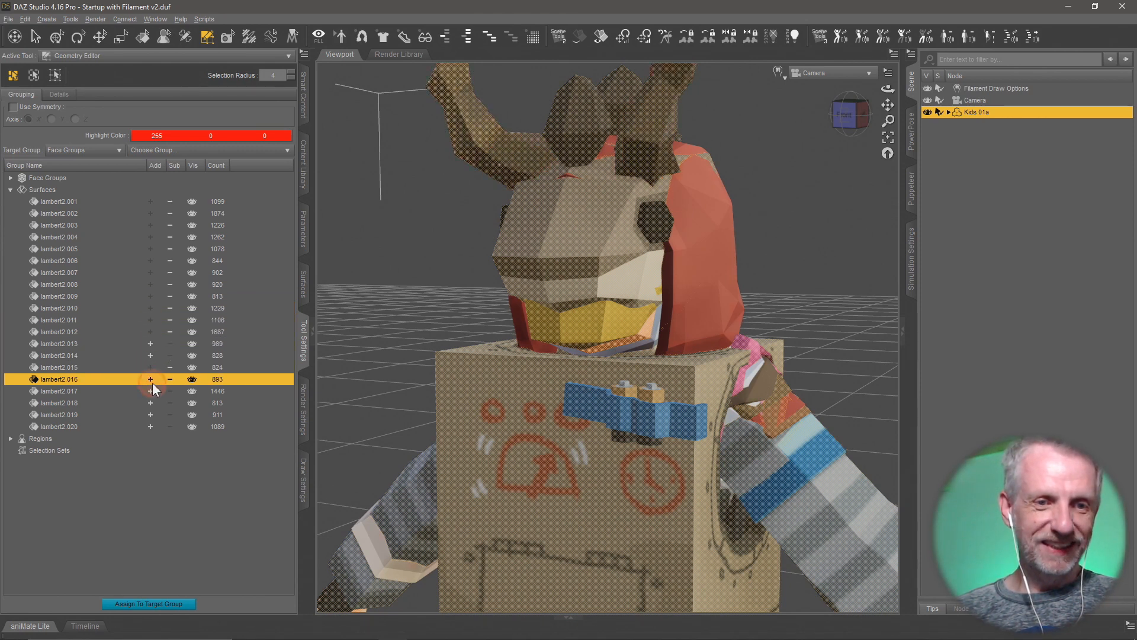
pyautogui.click(151, 391)
pyautogui.click(150, 403)
pyautogui.click(150, 415)
pyautogui.click(150, 427)
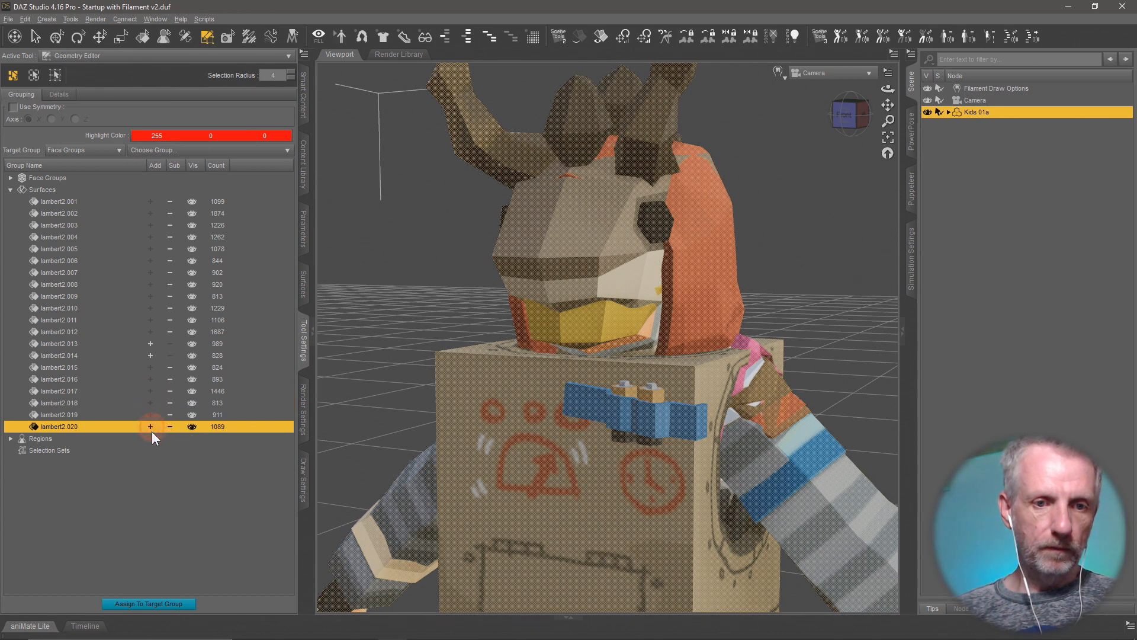
pyautogui.press('Delete')
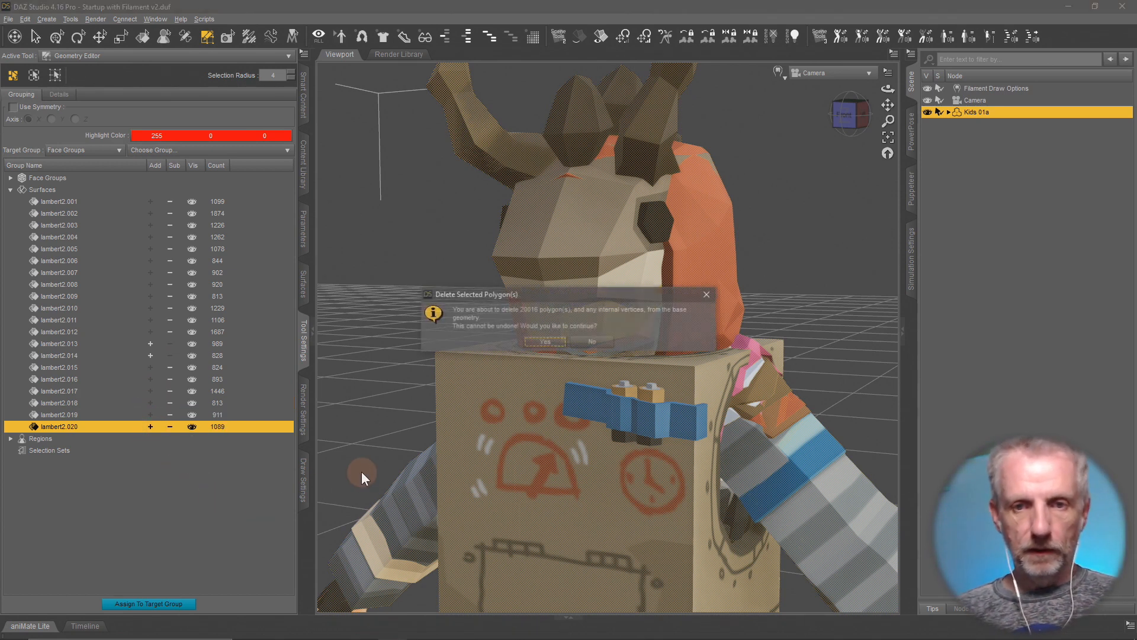
pyautogui.click(535, 350)
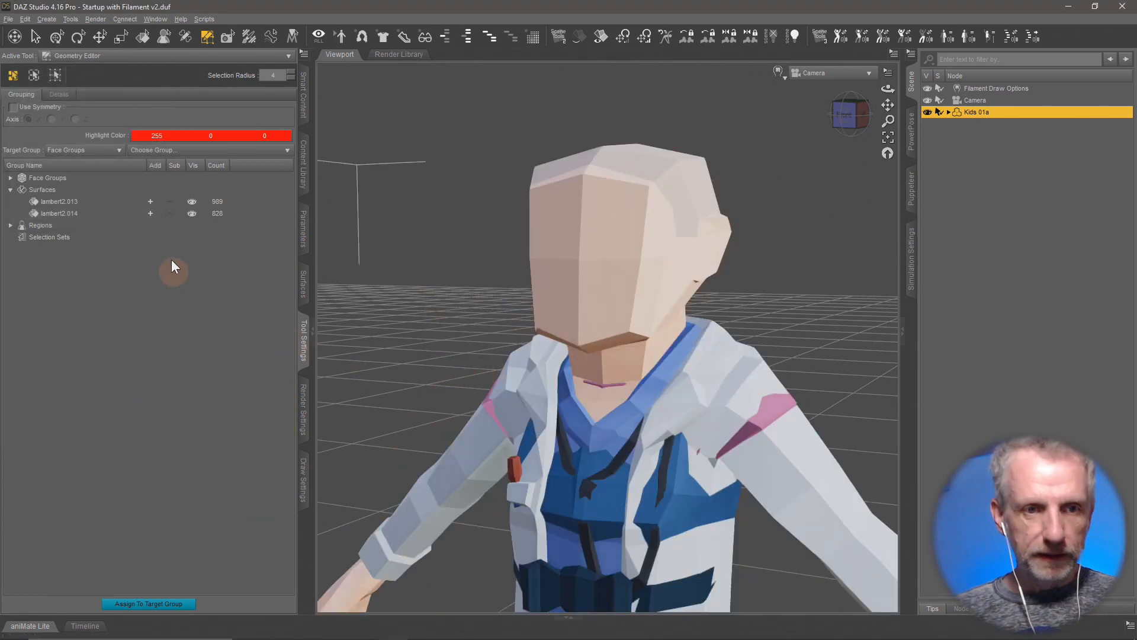
# - Delete the polygons of the leftover lambert2.013 surface so that only lambert2.014 is kept
pyautogui.click(151, 202)
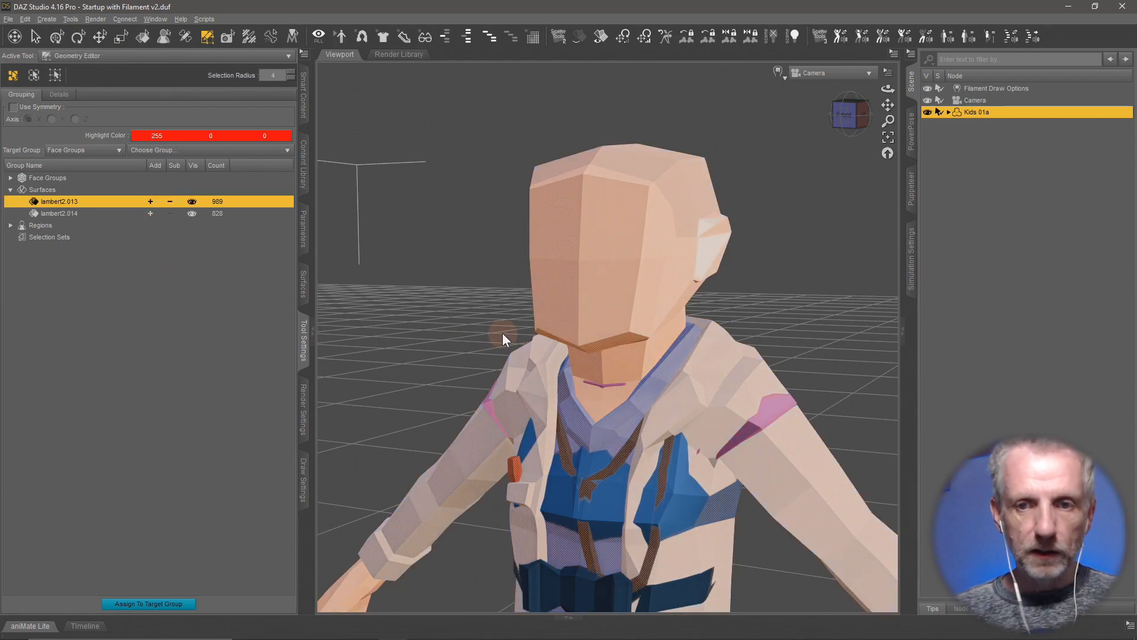
pyautogui.press('Delete')
pyautogui.click(544, 335)
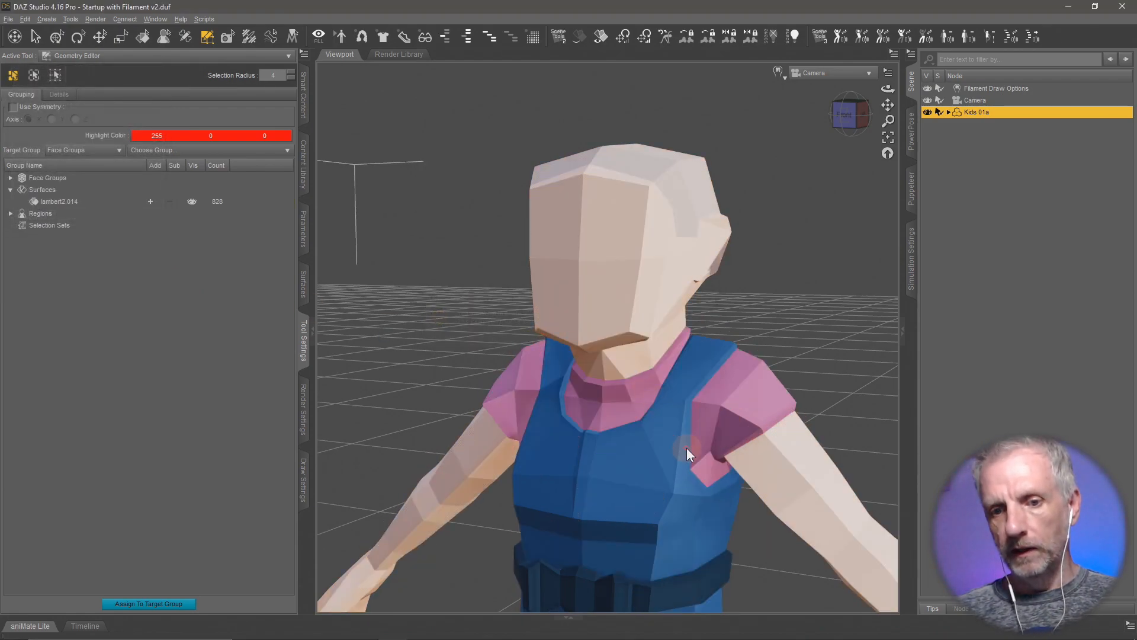
# - View the whole figure in Perspective View and switch to Blender to look up the character's name in the object list
pyautogui.click(830, 73)
pyautogui.click(830, 83)
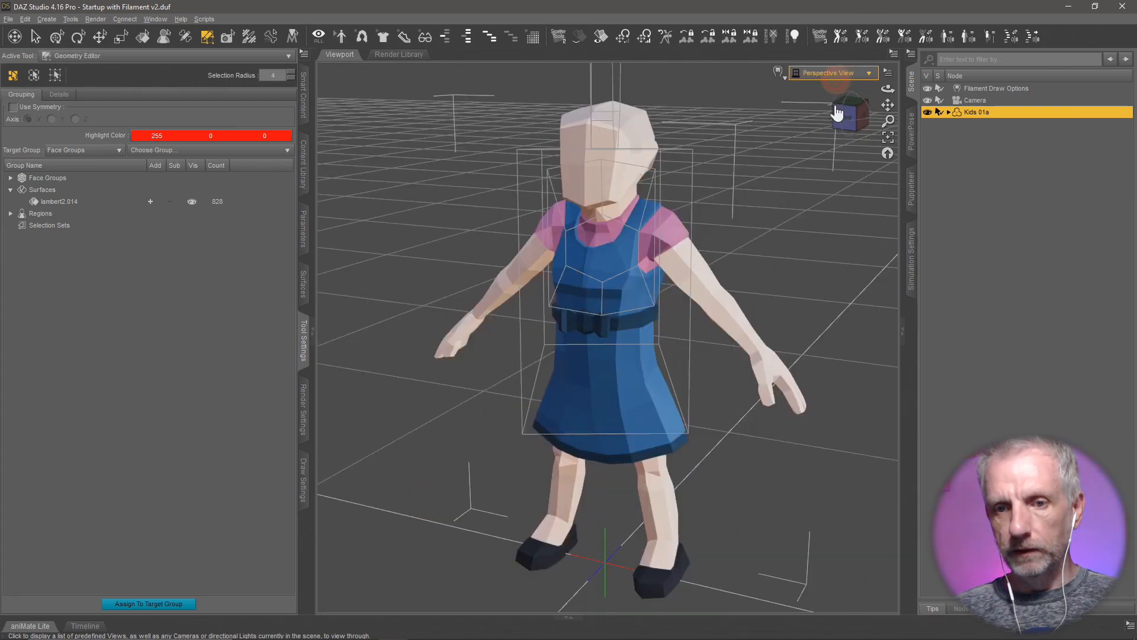
pyautogui.moveTo(751, 280); pyautogui.dragTo(751, 280, button='middle')
pyautogui.hotkey('alt', 'Tab')
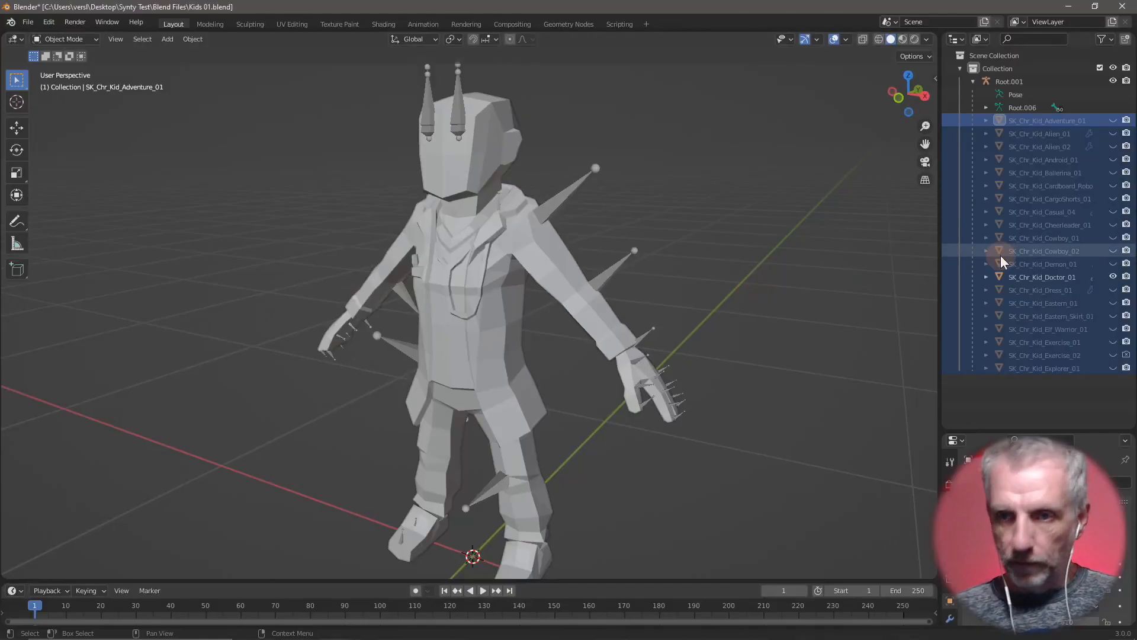
# - Show the Doctor, Dress and Eastern kids one at a time in Blender to identify the character, and return to DAZ Studio
pyautogui.click(1113, 276)
pyautogui.click(1113, 290)
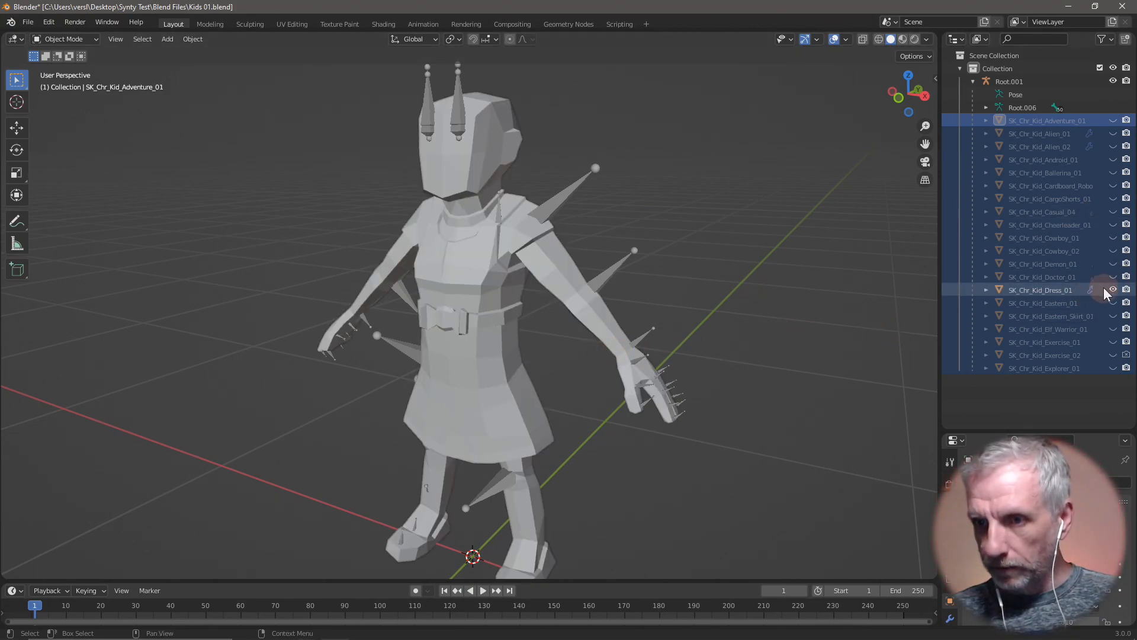
pyautogui.click(1114, 290)
pyautogui.click(1113, 303)
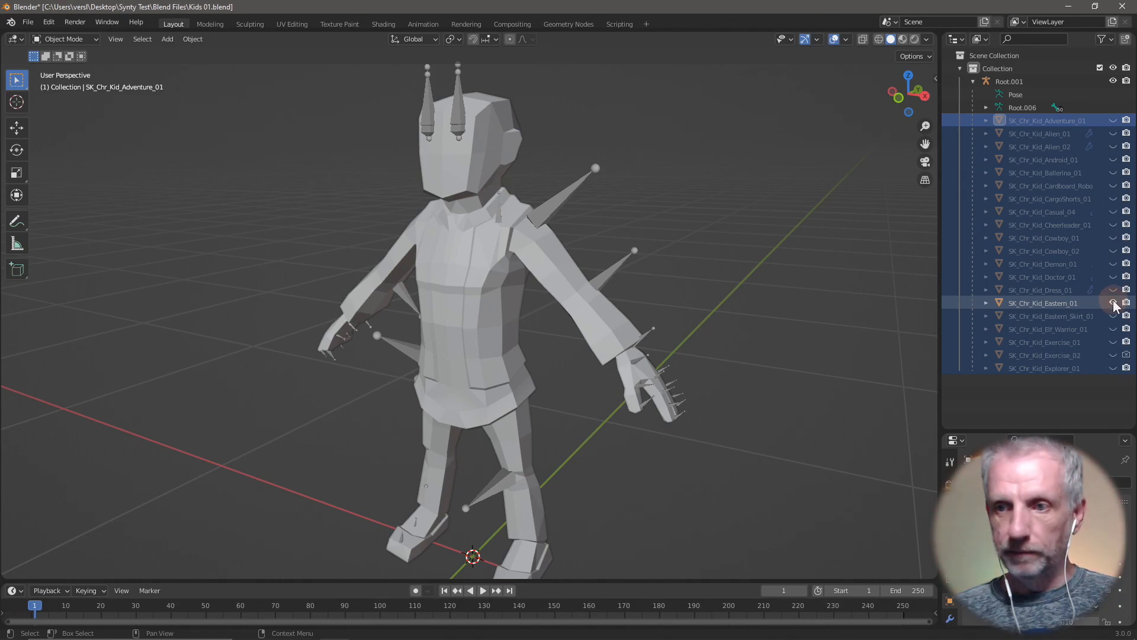
pyautogui.click(1113, 302)
pyautogui.click(1113, 289)
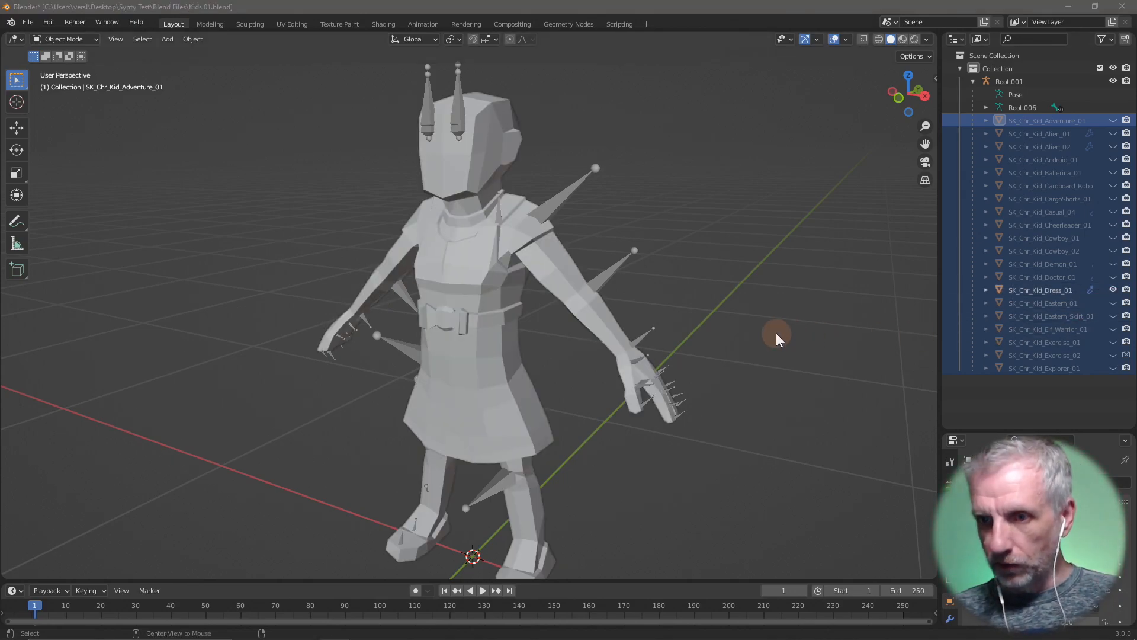
pyautogui.hotkey('alt', 'Tab')
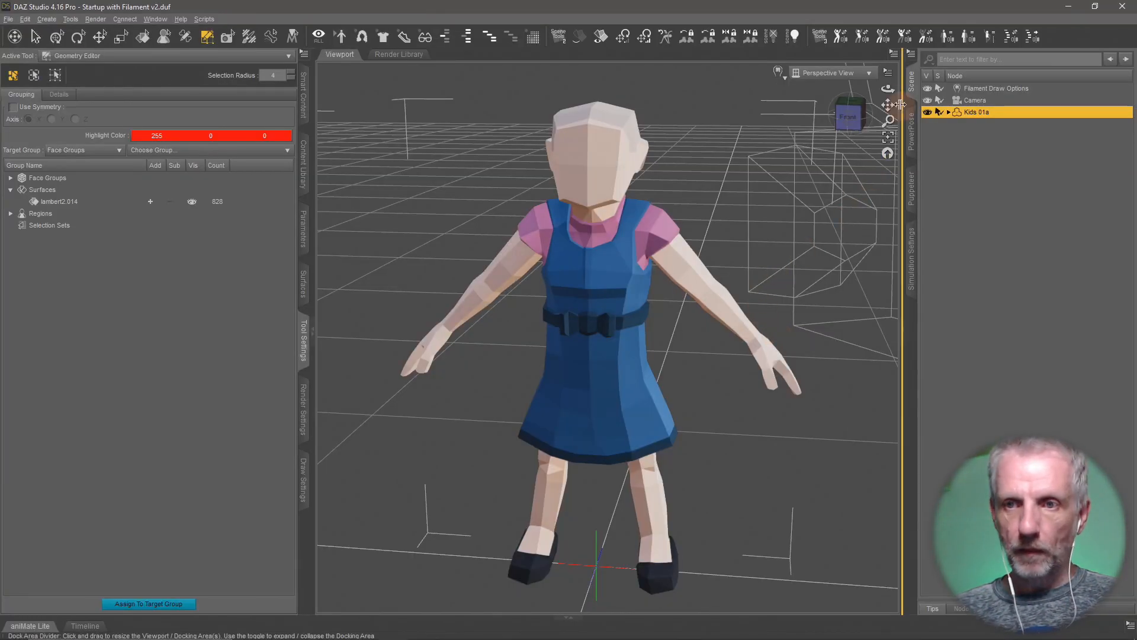
# - Return the viewport to the Camera view and rename the Kids 01a figure as Dress
pyautogui.click(867, 73)
pyautogui.click(869, 180)
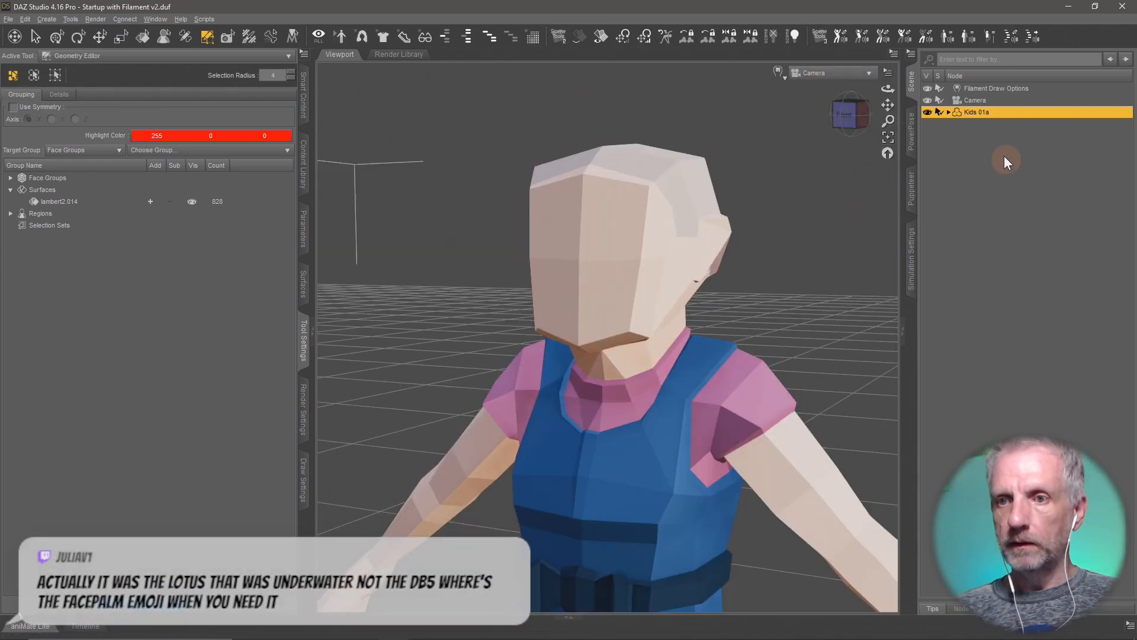
pyautogui.click(983, 113)
pyautogui.write('Dress')
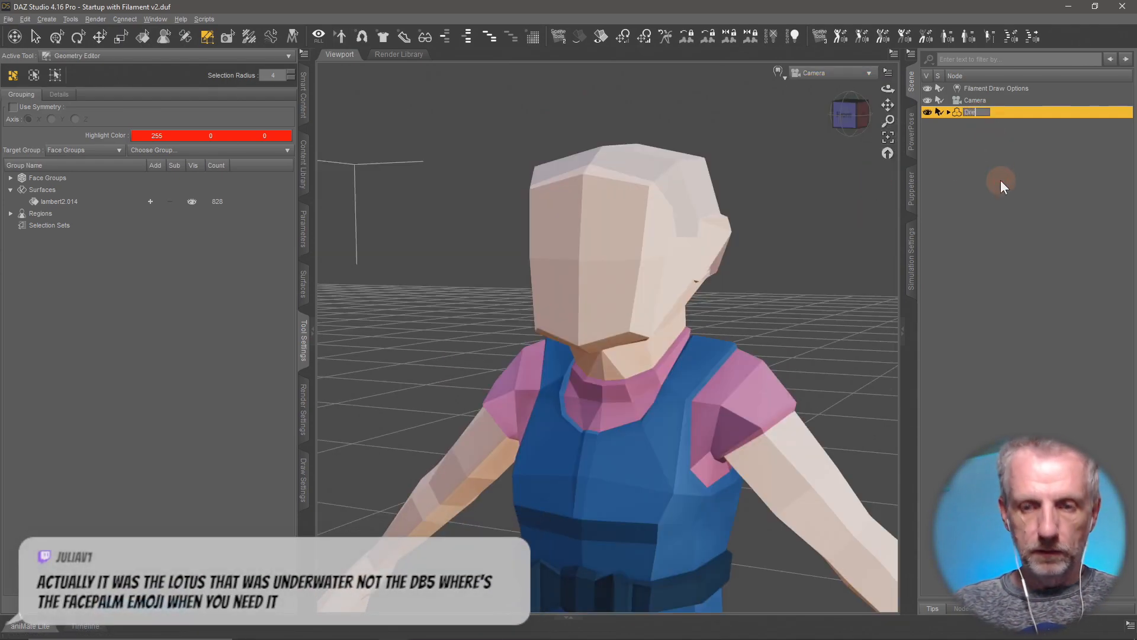
pyautogui.press('Return')
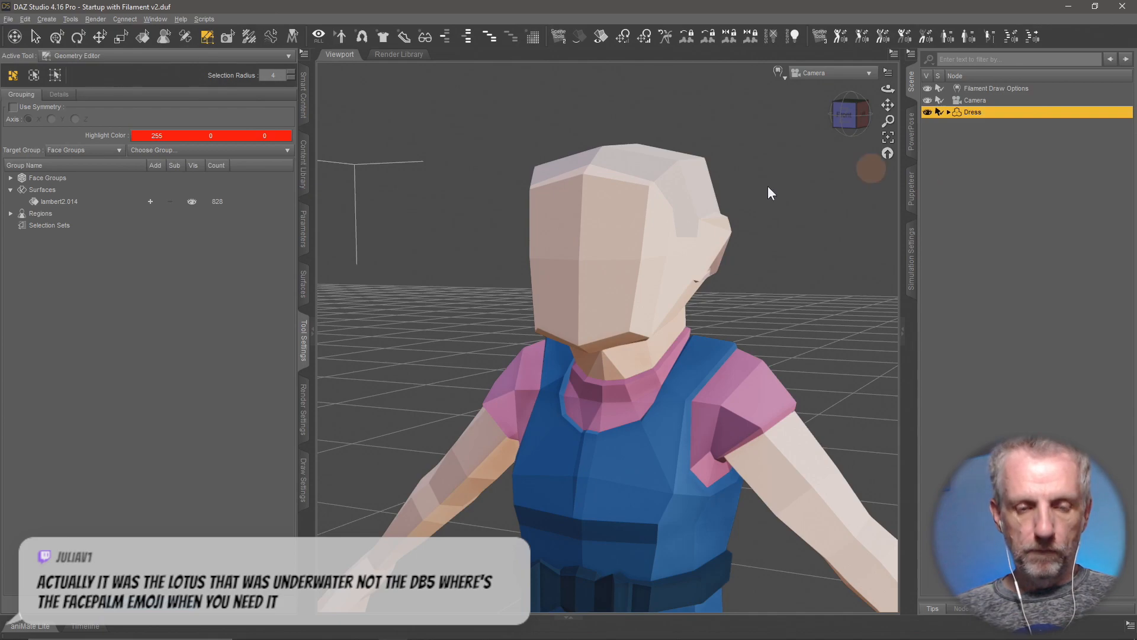
# - Rename the figure's remaining lambert2.014 surface as Kids
pyautogui.click(74, 201)
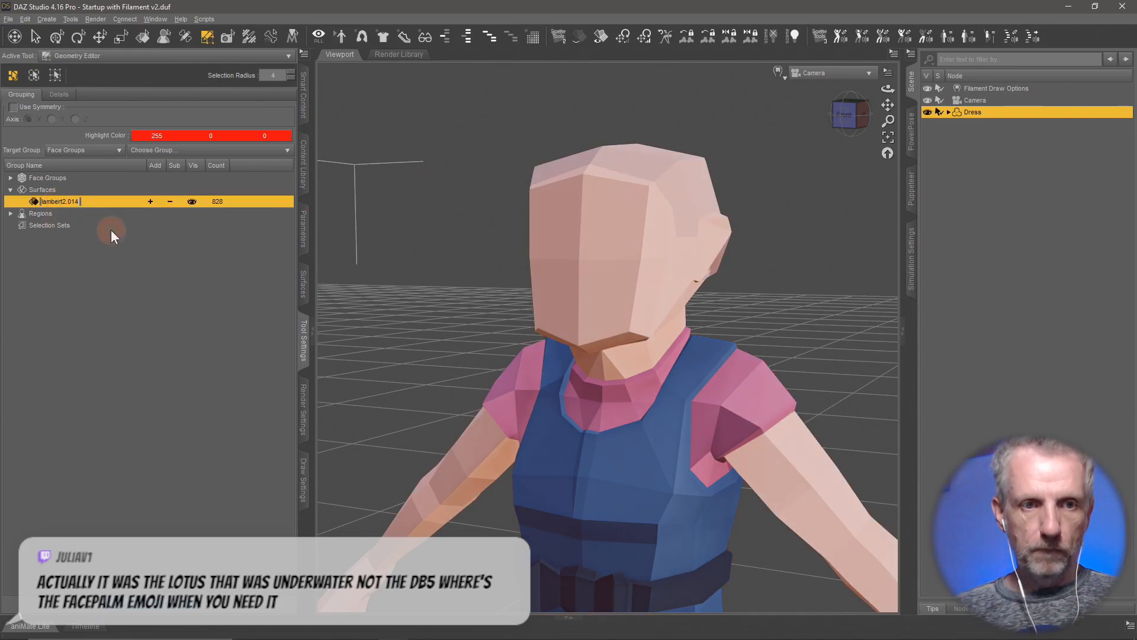
pyautogui.press('super+v')
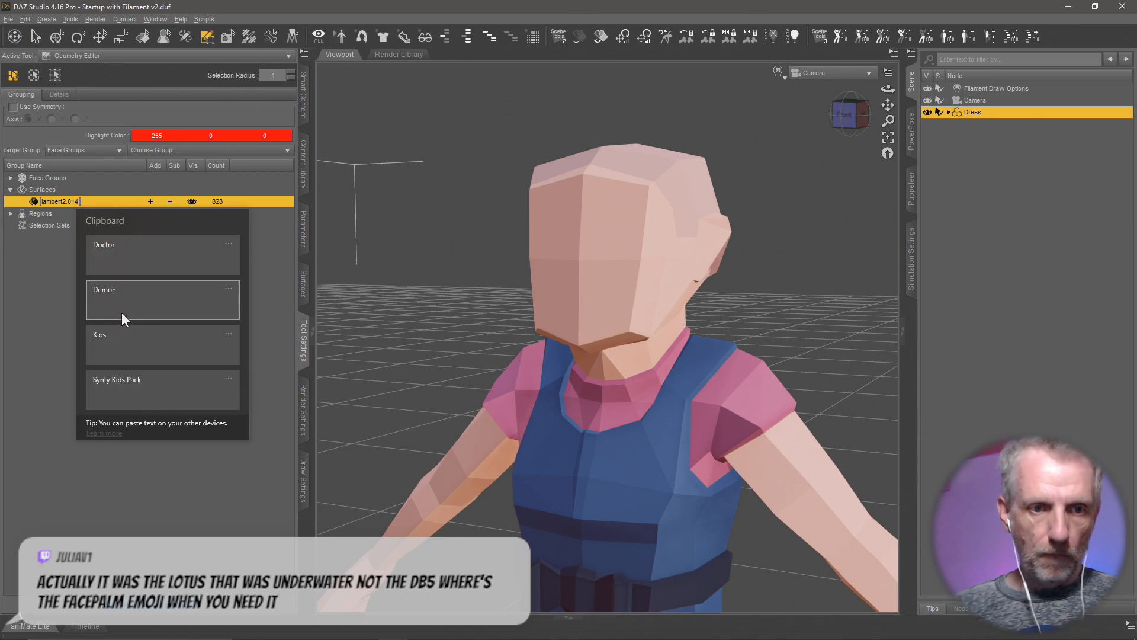
pyautogui.click(125, 342)
pyautogui.press('Return')
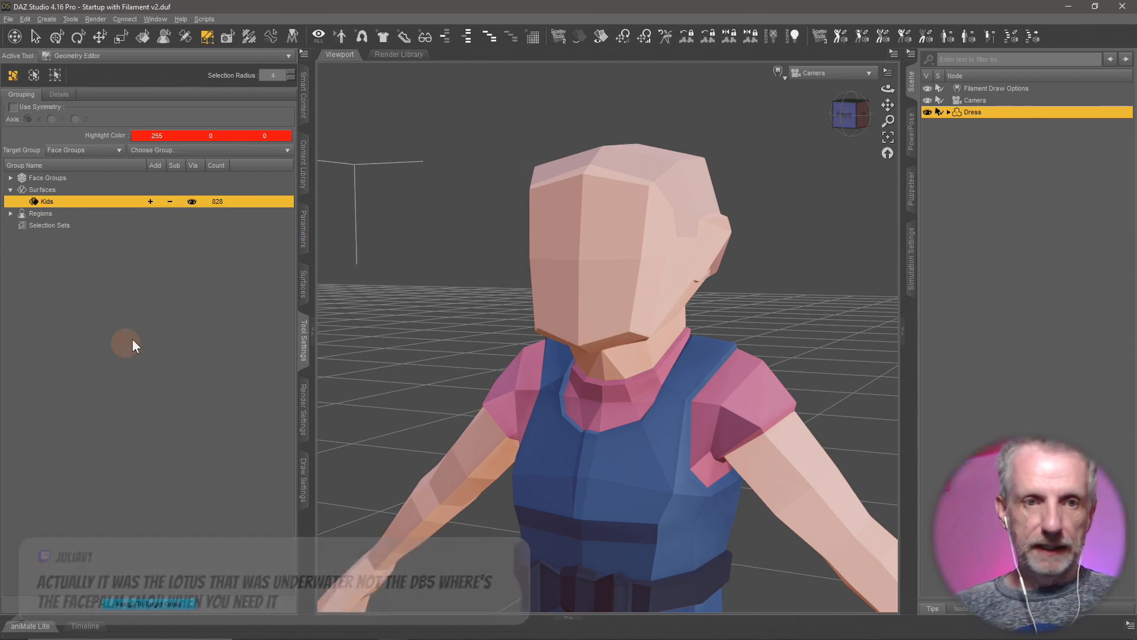
# - Save the figure as a figure/prop asset file named Dress in the Kids Pack folder
pyautogui.hotkey('ctrl', 'shift', 's')
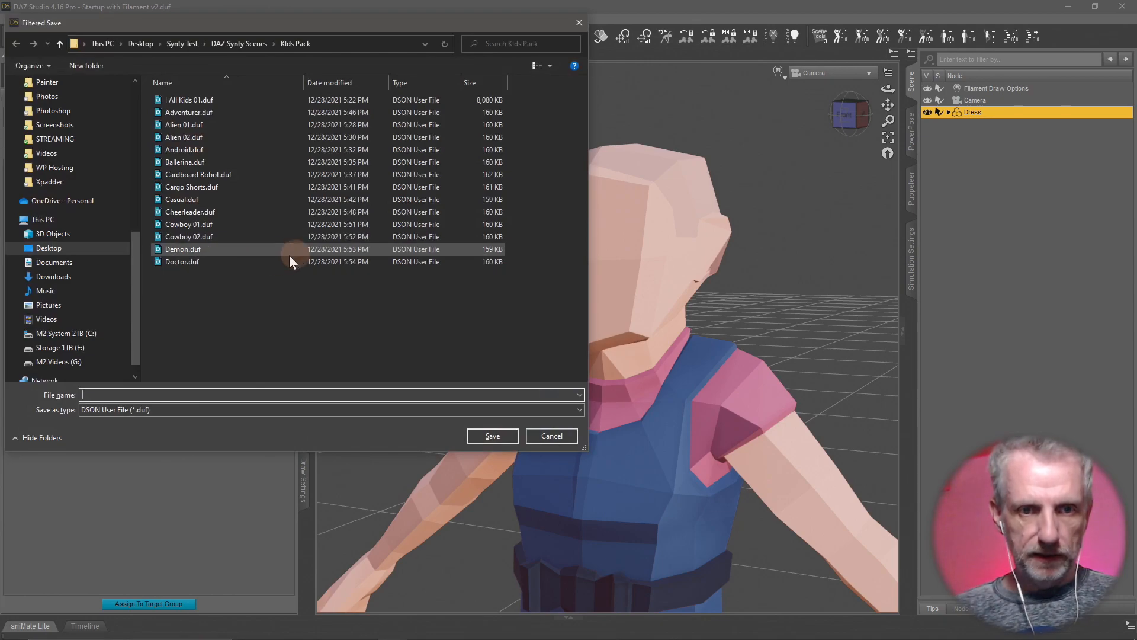
pyautogui.write('Dress')
pyautogui.press('Return')
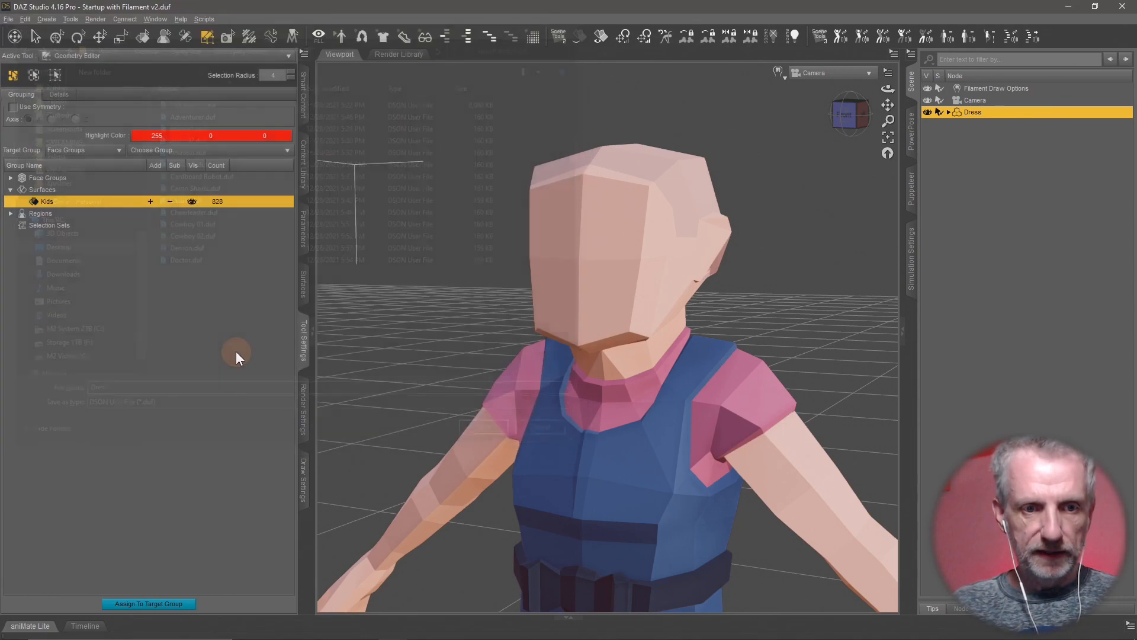
# - Remove the Demon and Doctor entries from the clipboard history and accept the asset save options with the product name Synty Kids Pack
pyautogui.click(279, 281)
pyautogui.doubleClick(278, 150)
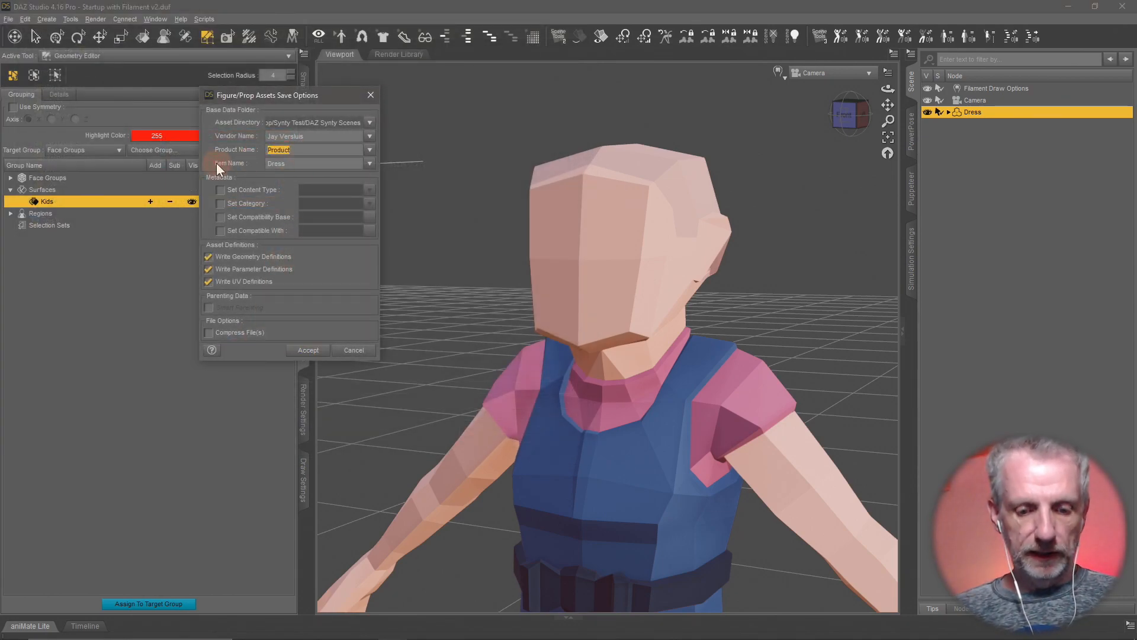
pyautogui.press('super+v')
pyautogui.click(442, 257)
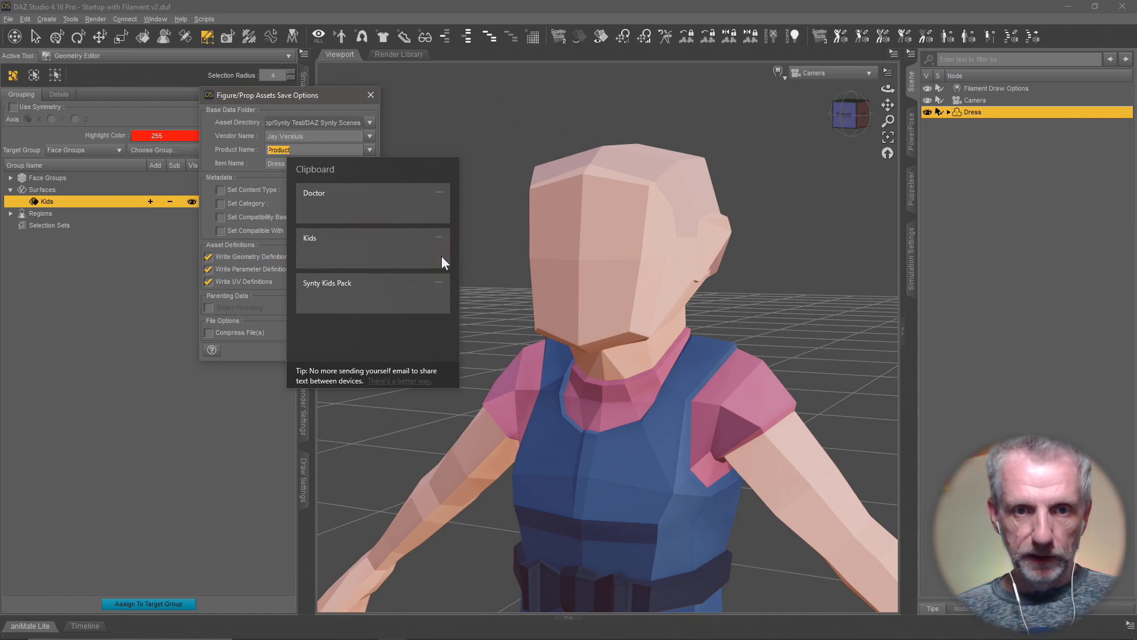
pyautogui.click(439, 192)
pyautogui.click(425, 214)
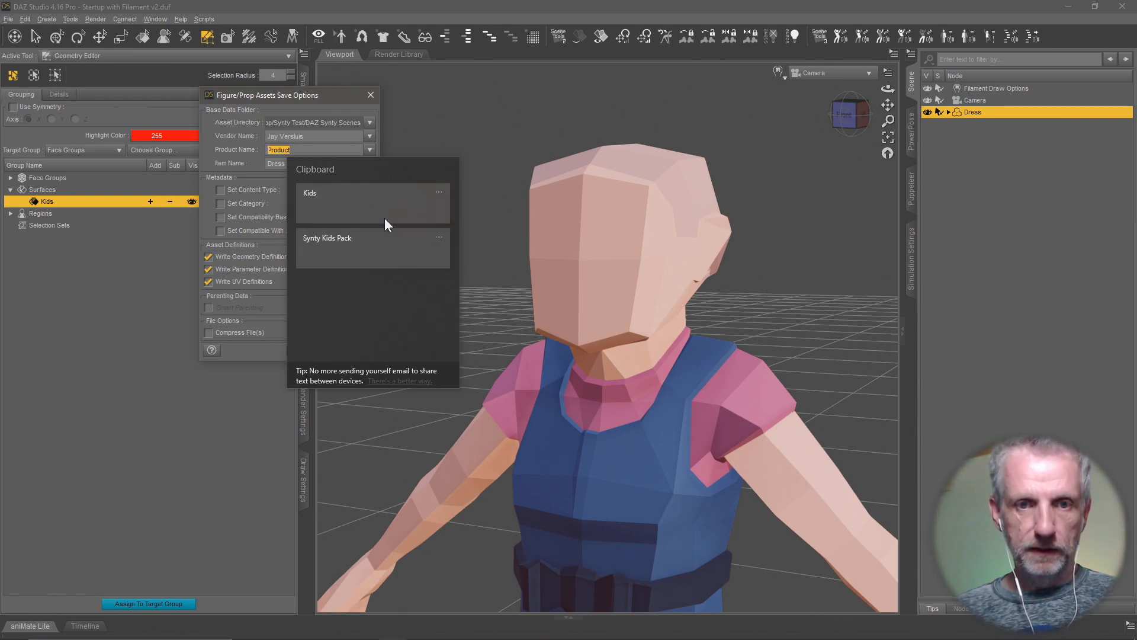
pyautogui.click(385, 254)
pyautogui.click(314, 352)
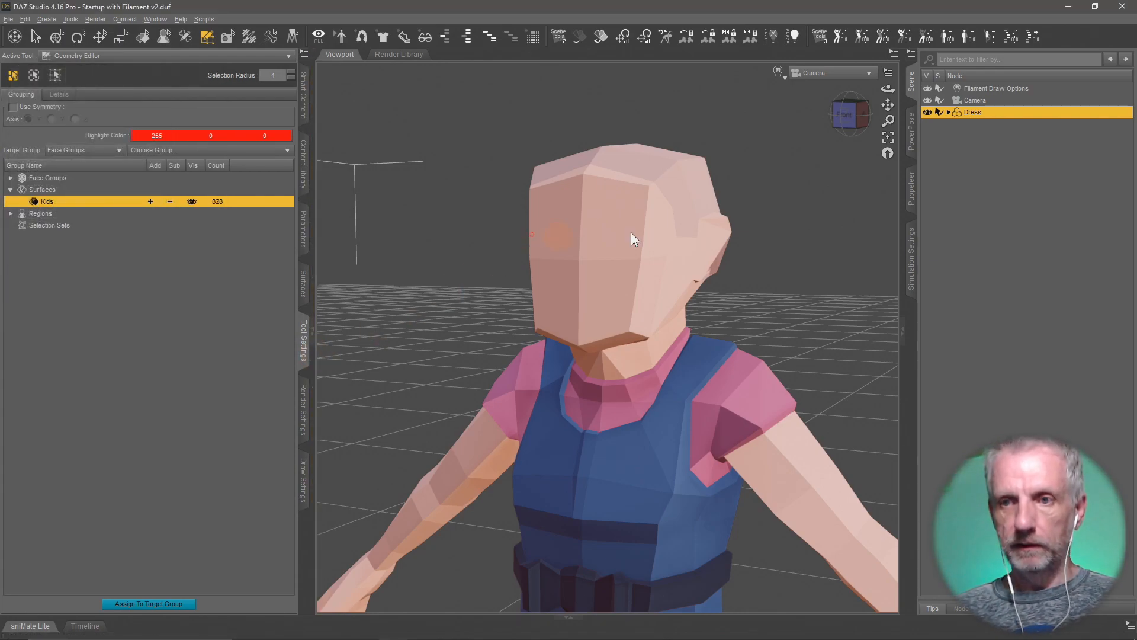
# - Delete the Dress figure from the scene and load the ! All Kids 01 set from the Kids Pack library folder
pyautogui.press('Delete')
pyautogui.click(305, 175)
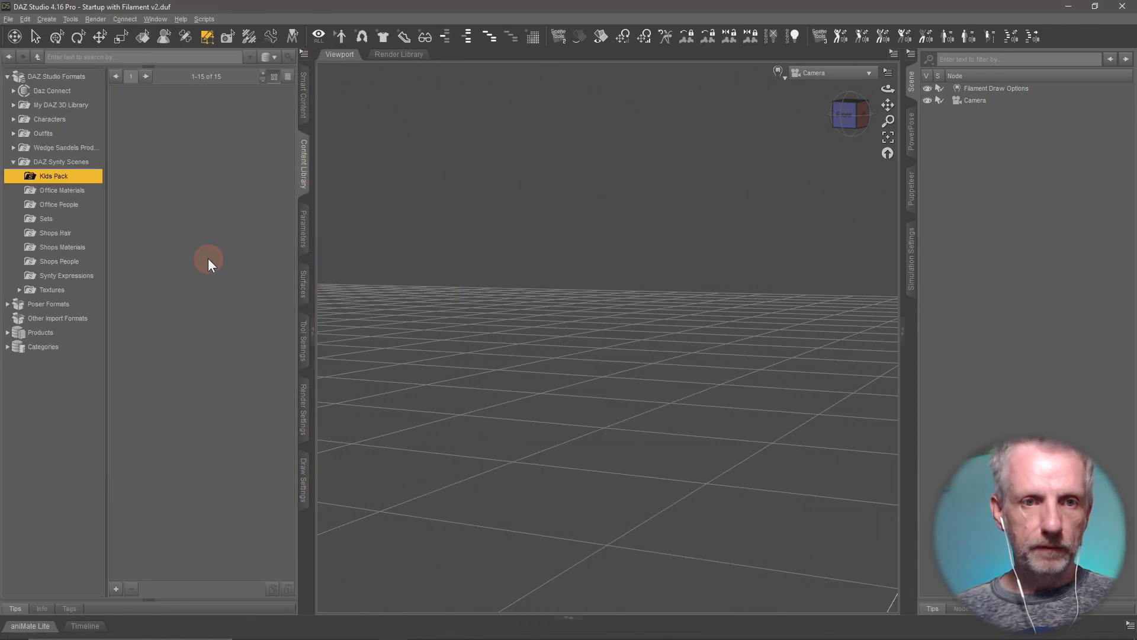
pyautogui.doubleClick(139, 116)
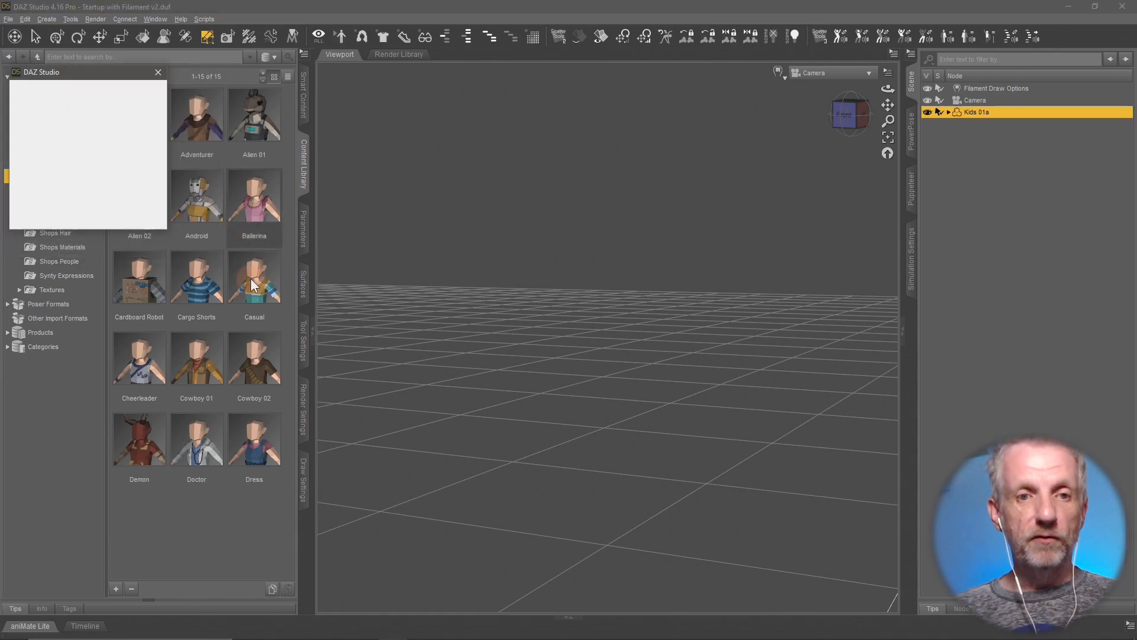
# - Select the polygons of every surface on the new Kids 01a figure except lambert2.015 in the Geometry Editor
pyautogui.click(303, 339)
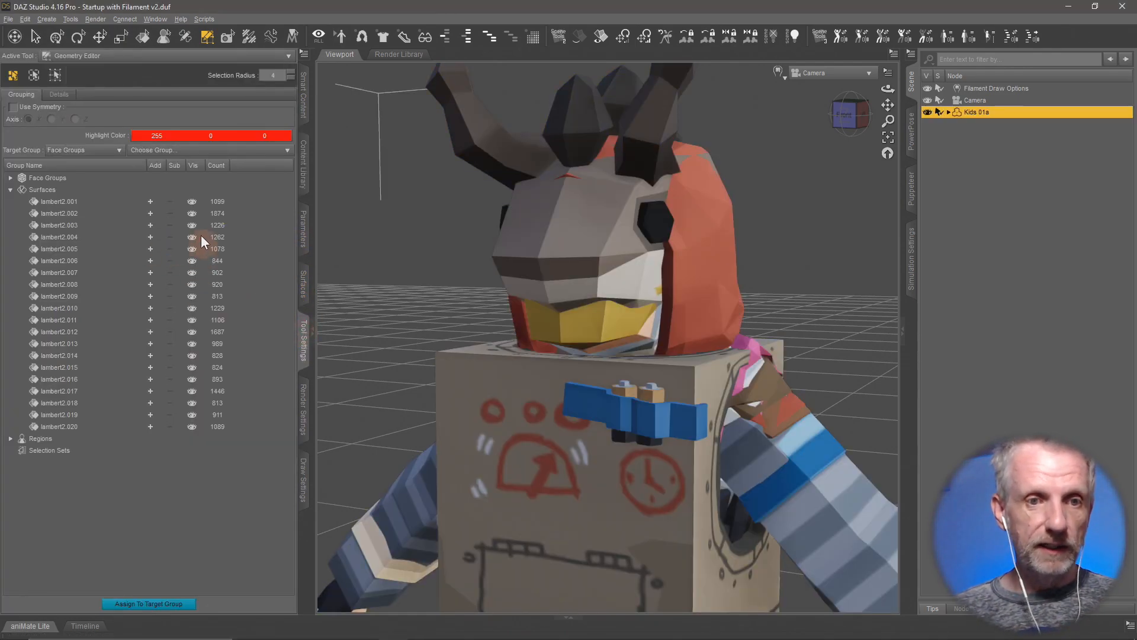
pyautogui.click(150, 201)
pyautogui.click(150, 213)
pyautogui.click(151, 225)
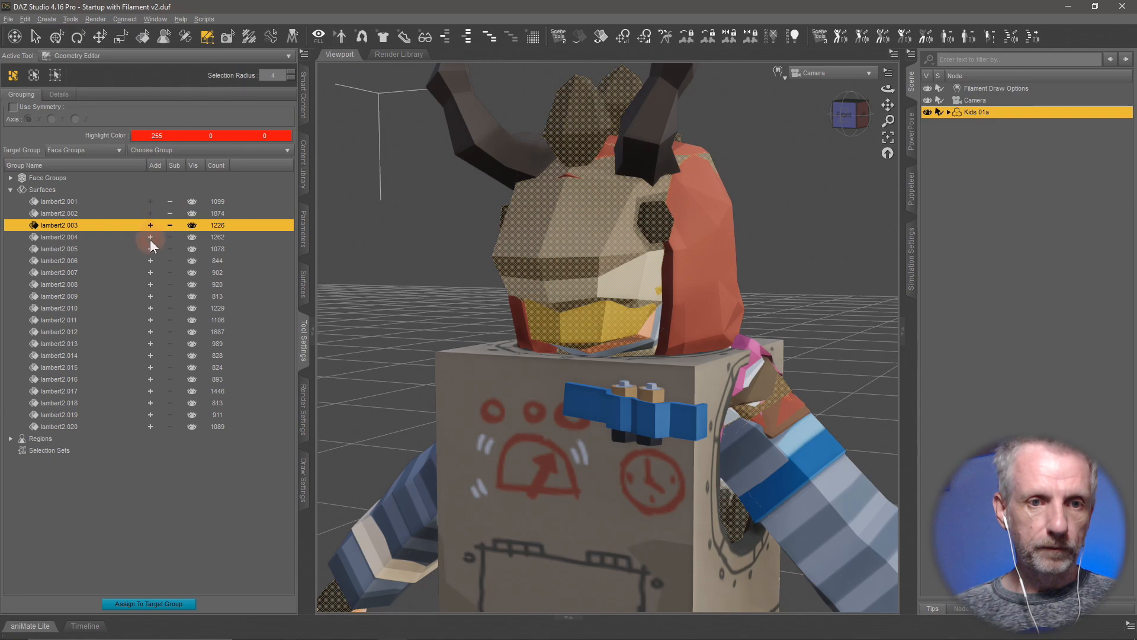
pyautogui.click(151, 237)
pyautogui.click(151, 249)
pyautogui.click(150, 260)
pyautogui.click(151, 272)
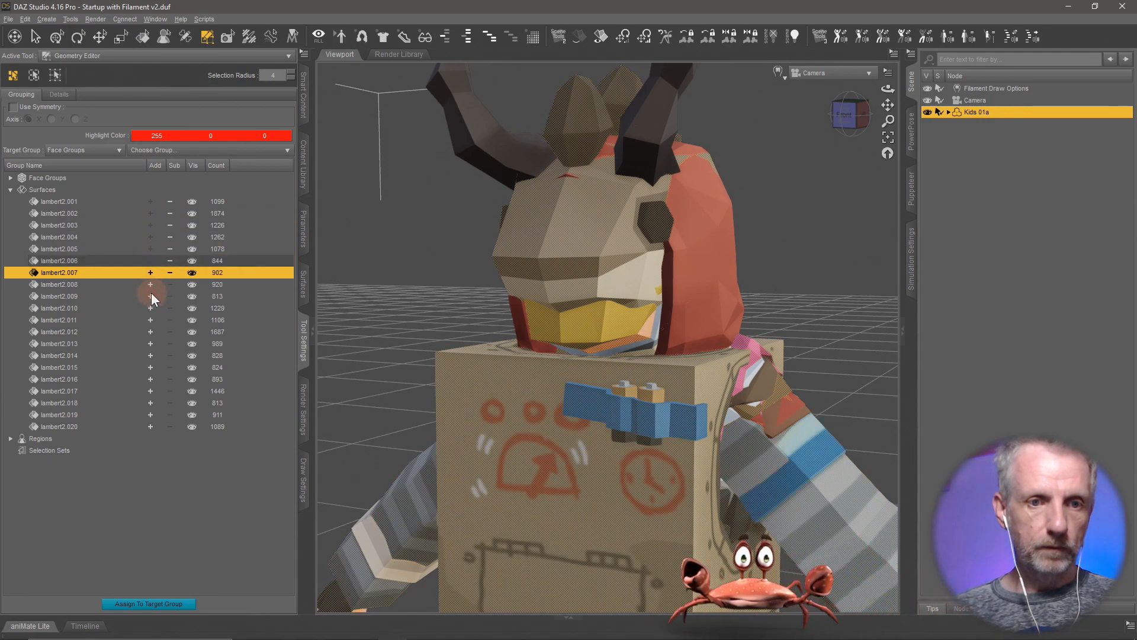
pyautogui.click(150, 284)
pyautogui.click(150, 296)
pyautogui.click(150, 308)
pyautogui.click(150, 320)
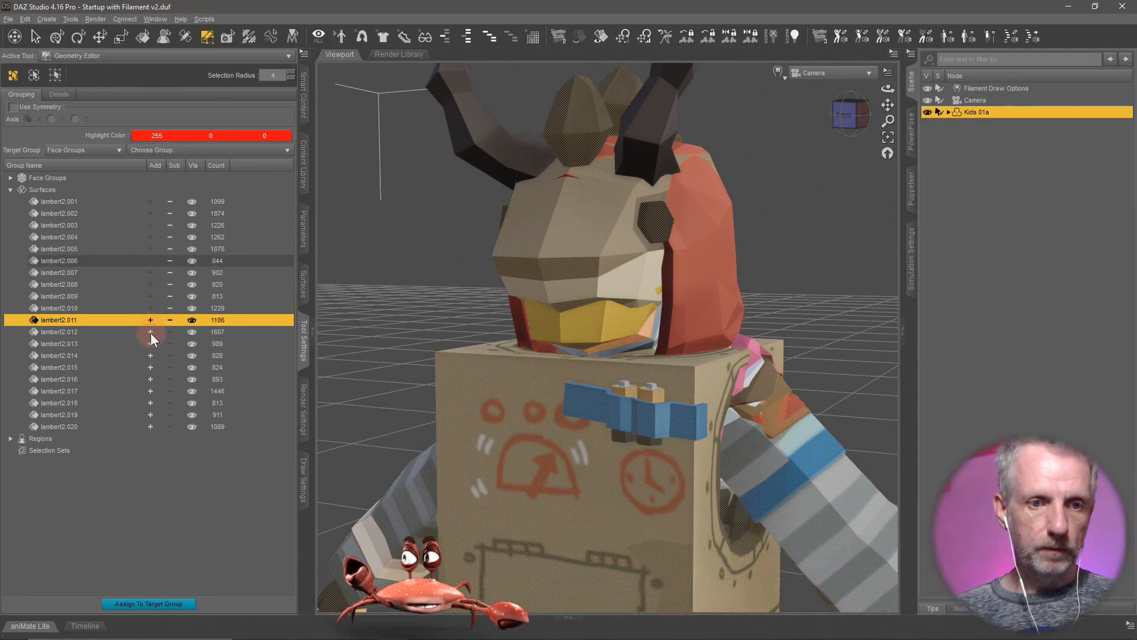
pyautogui.click(151, 332)
pyautogui.click(150, 344)
pyautogui.click(150, 356)
pyautogui.click(150, 367)
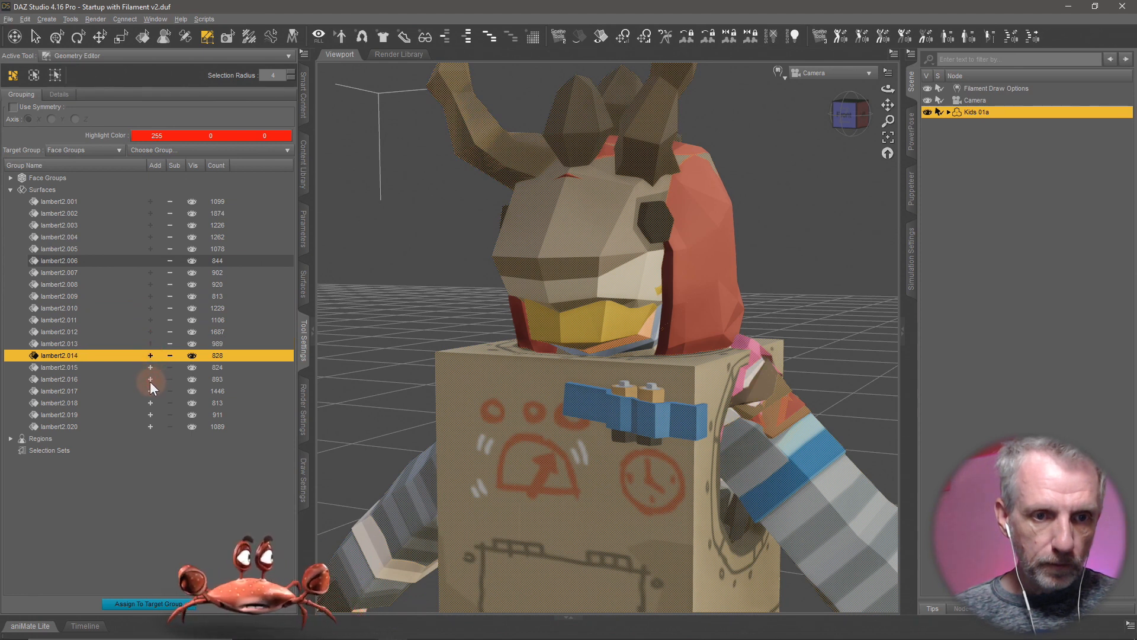
pyautogui.click(151, 379)
pyautogui.click(150, 391)
pyautogui.click(150, 403)
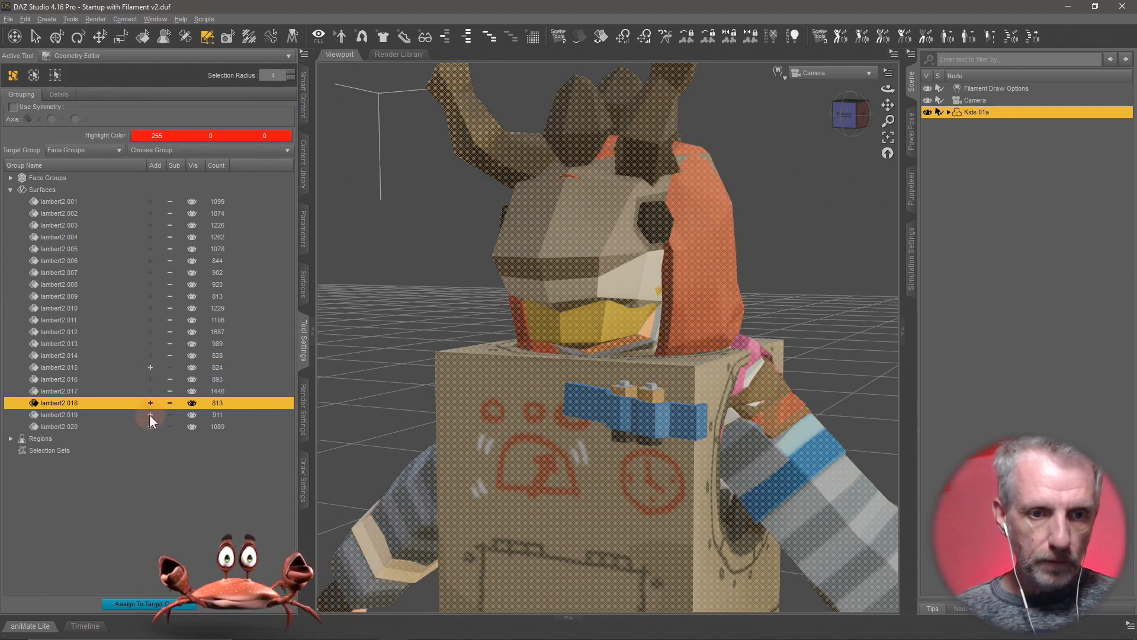
pyautogui.click(151, 414)
pyautogui.click(150, 427)
pyautogui.click(147, 467)
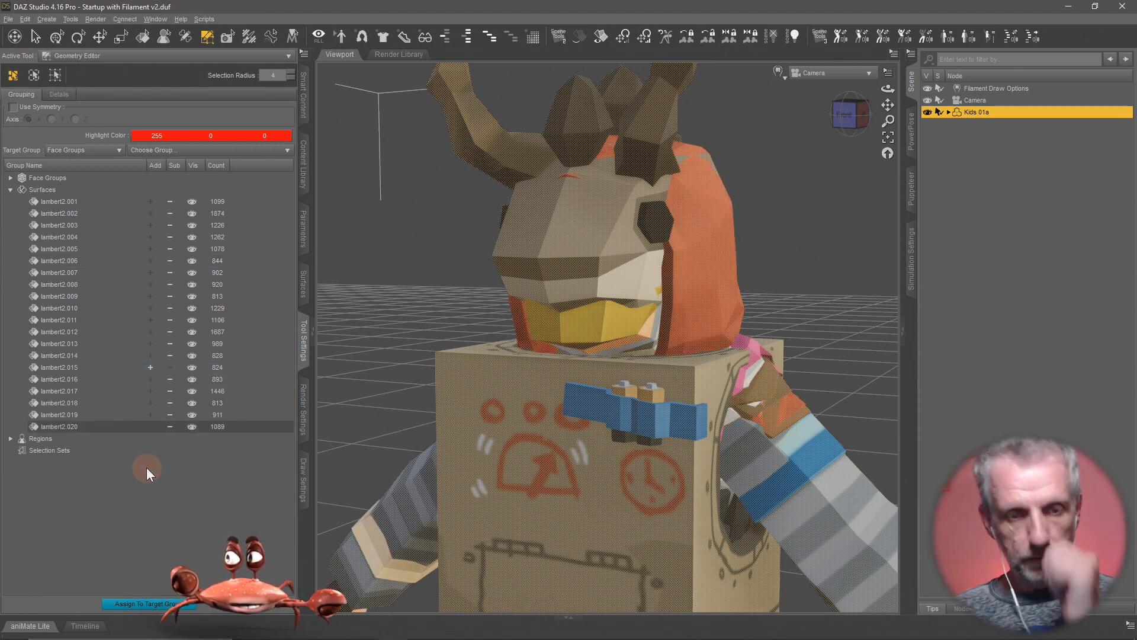
# - Try to add the surfaces lambert2.016 through lambert2.020 to the polygon selection all at once
pyautogui.click(93, 379)
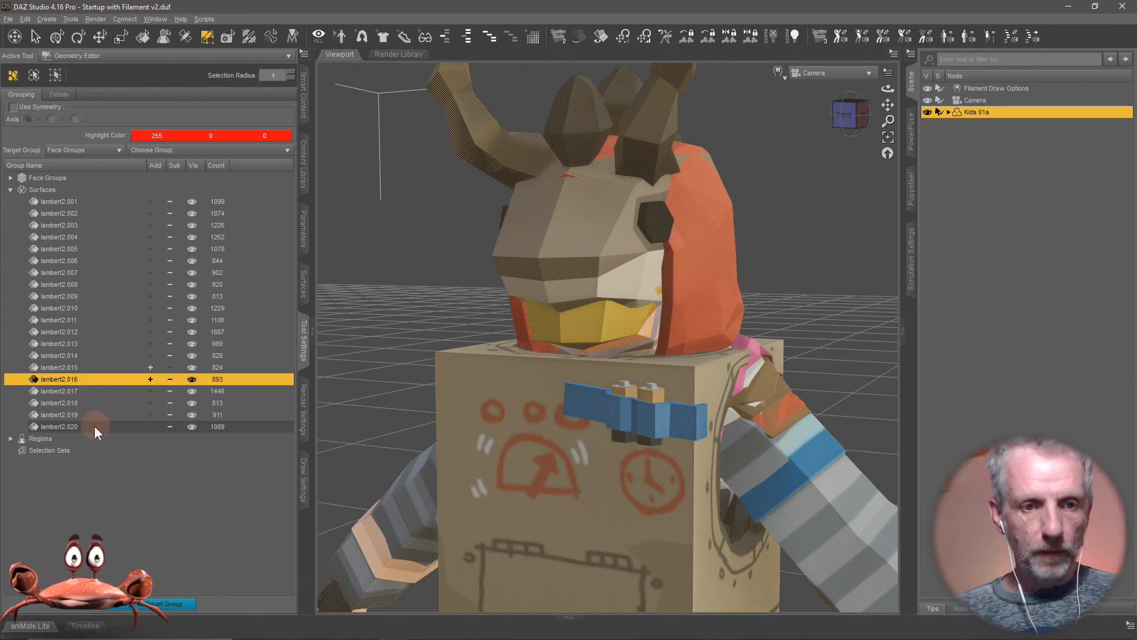
pyautogui.keyDown('shift'); pyautogui.click(93, 426); pyautogui.keyUp('shift')
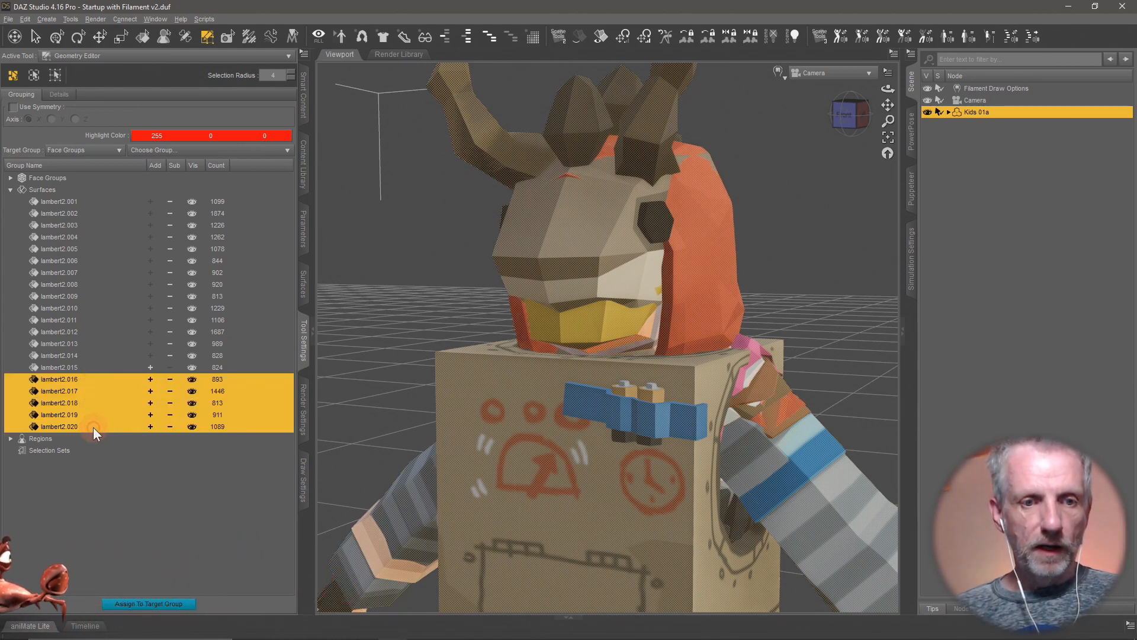
pyautogui.click(151, 403)
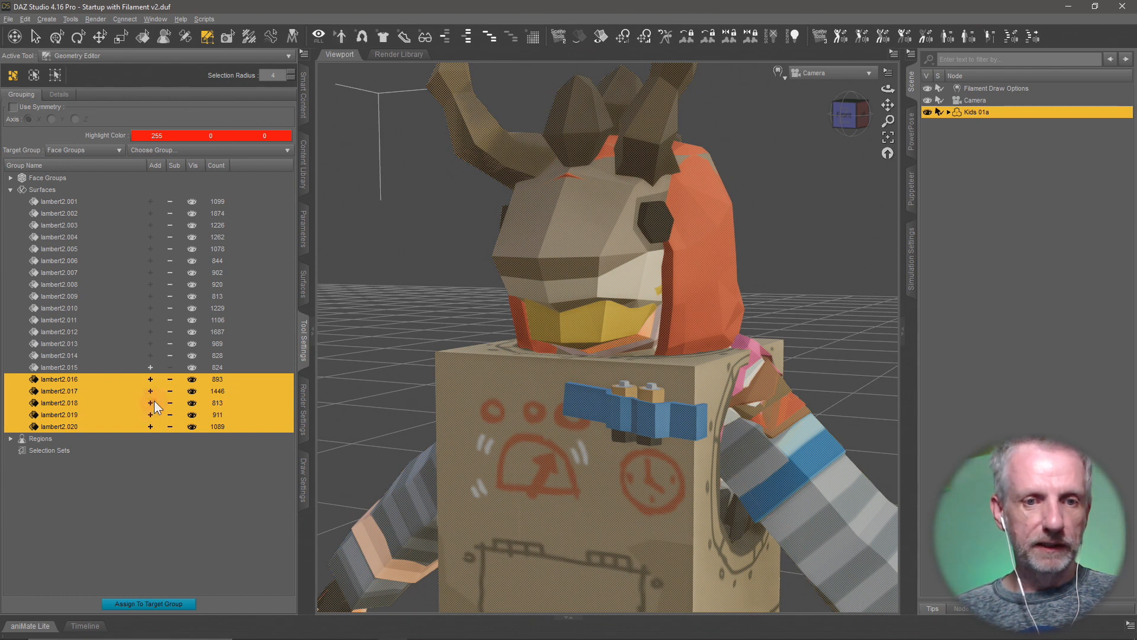
pyautogui.keyDown('ctrl'); pyautogui.click(150, 402); pyautogui.keyUp('ctrl')
pyautogui.keyDown('ctrl'); pyautogui.click(148, 401); pyautogui.keyUp('ctrl')
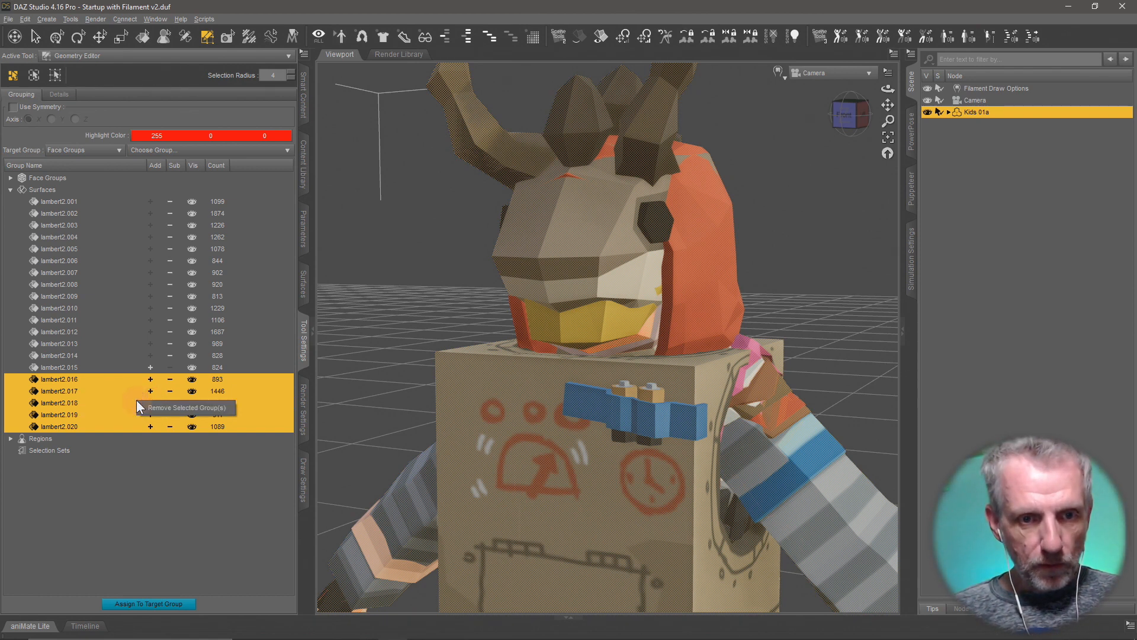
pyautogui.click(169, 470)
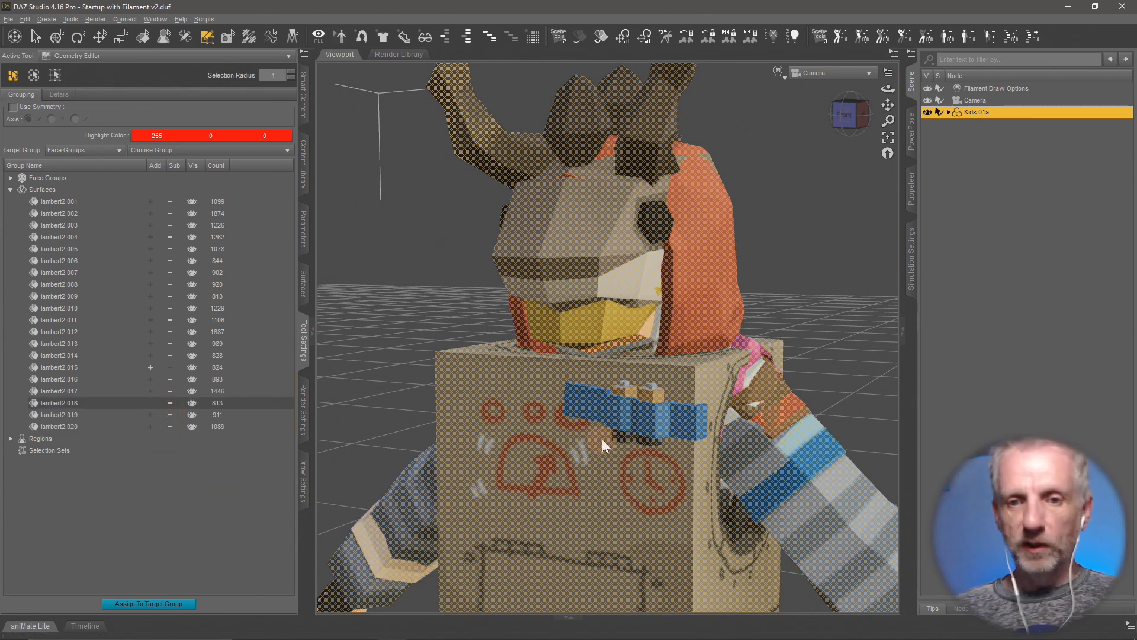
# - Delete the selected polygons so that only the lambert2.015 surface is kept
pyautogui.press('Delete')
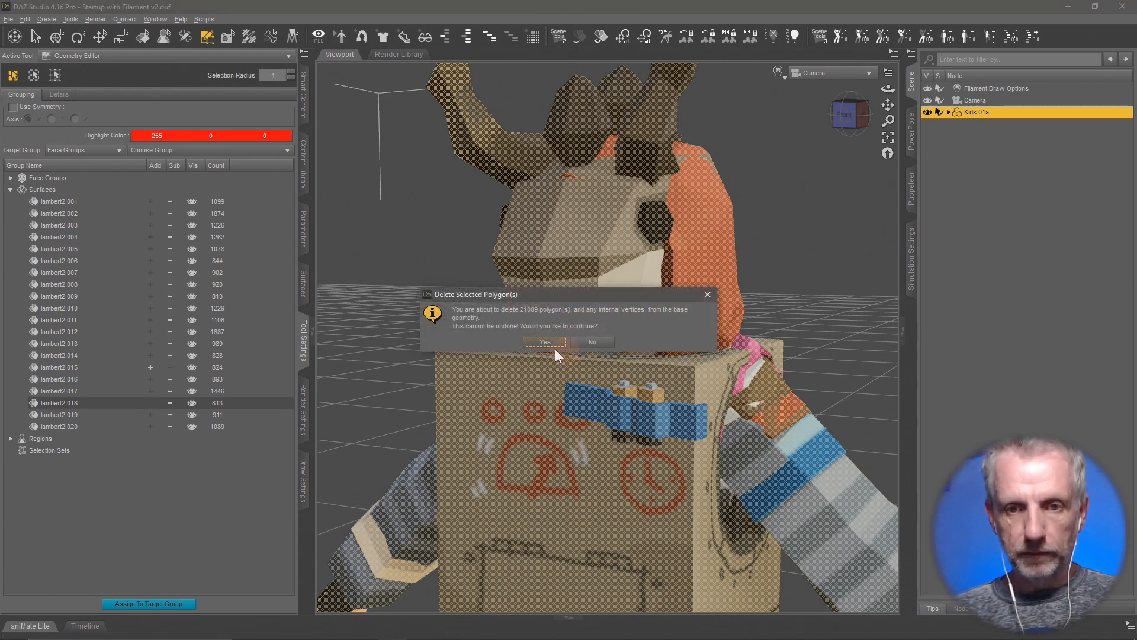
pyautogui.click(556, 349)
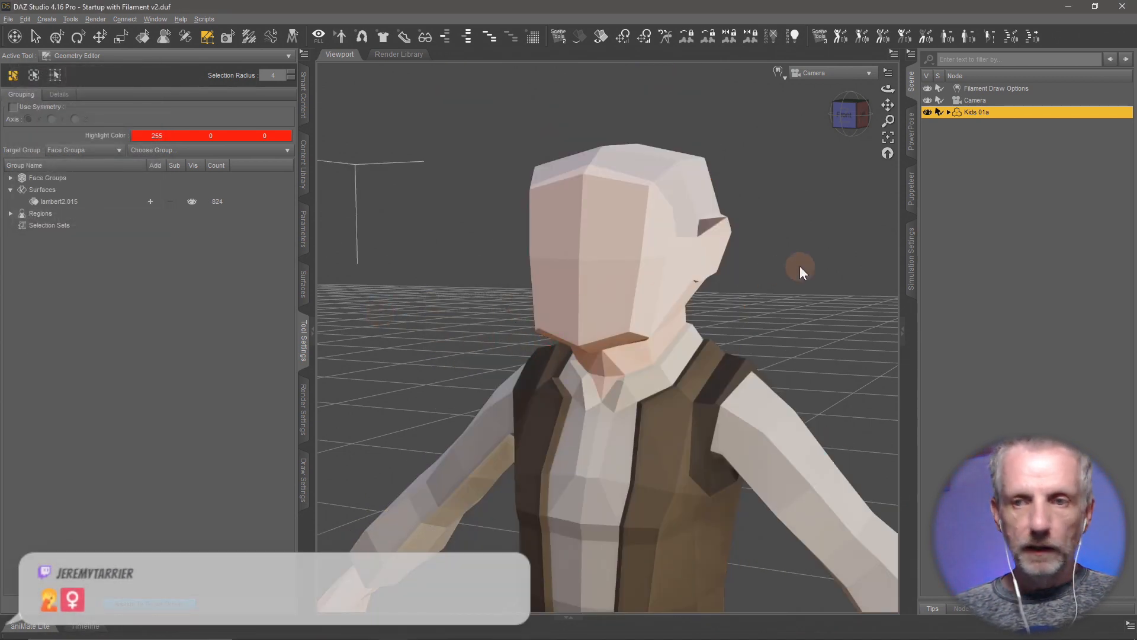
# - Examine the whole remaining figure in Perspective View and switch back to the Camera view
pyautogui.click(836, 73)
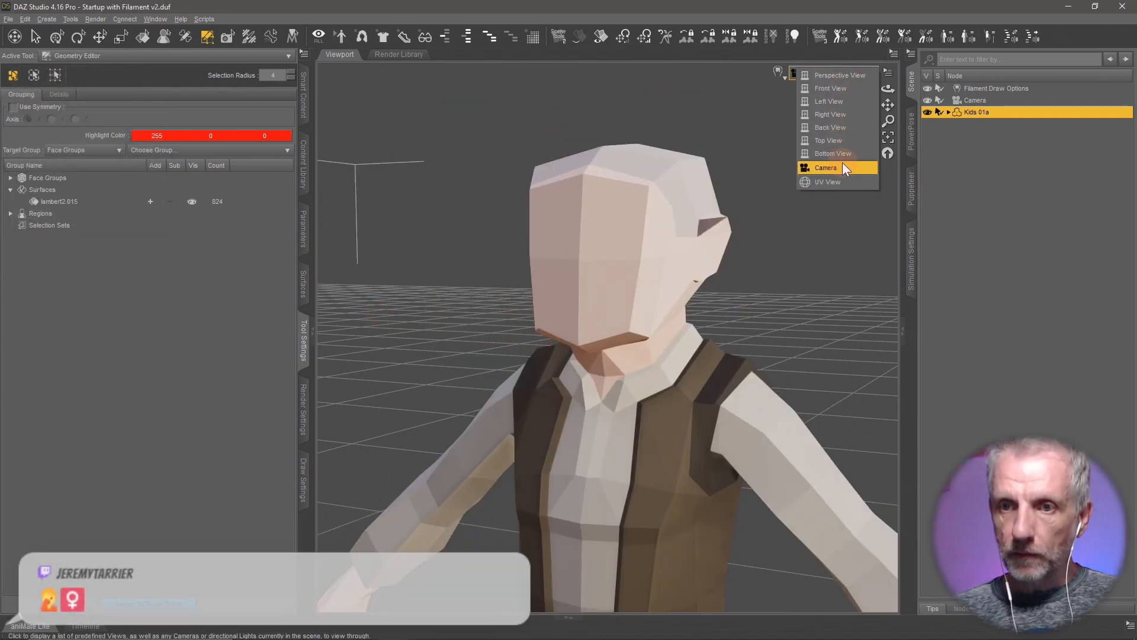
pyautogui.click(849, 73)
pyautogui.moveTo(729, 257); pyautogui.dragTo(766, 260, button='middle')
pyautogui.moveTo(694, 243); pyautogui.dragTo(678, 281, button='middle')
pyautogui.scroll(3, 720, 264)
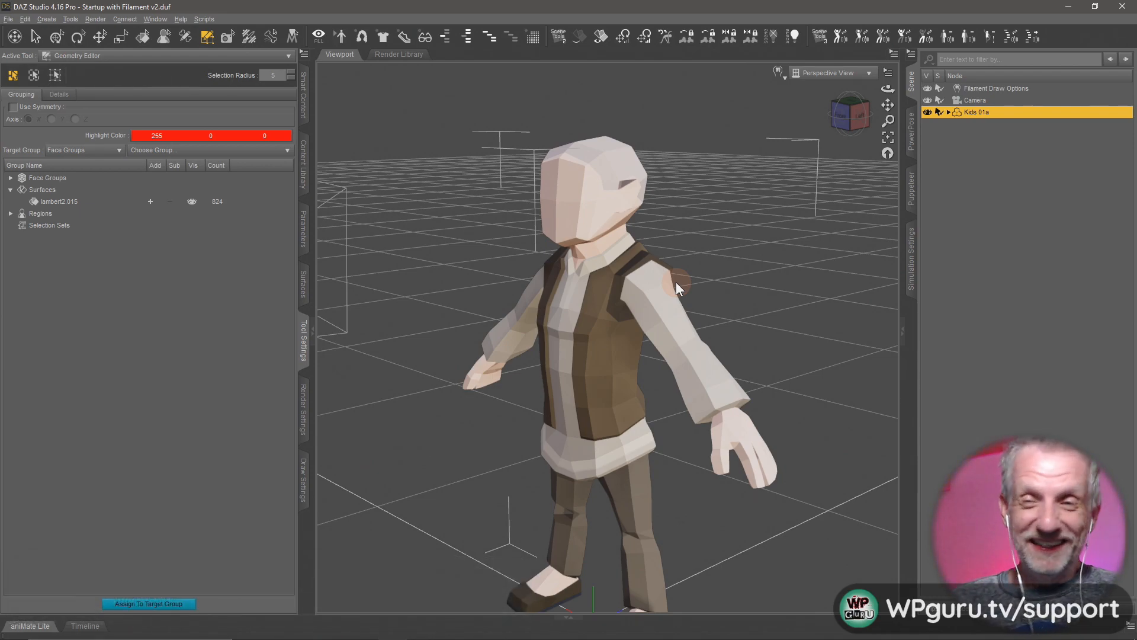
pyautogui.click(853, 73)
pyautogui.click(845, 178)
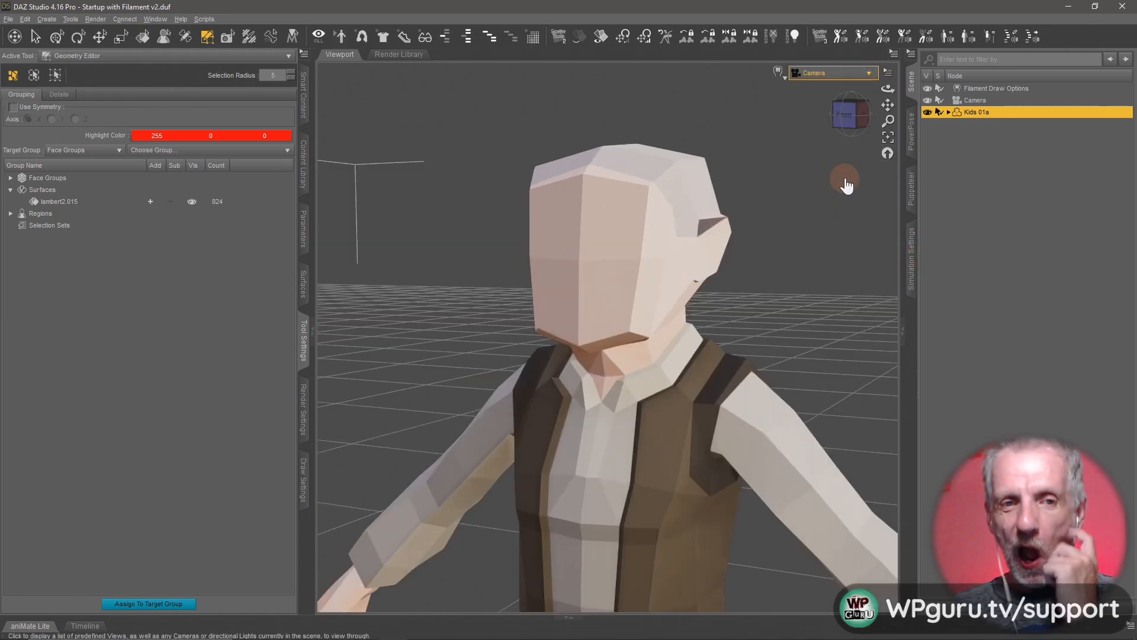
# - Rename the remaining lambert2.015 surface to Kids
pyautogui.doubleClick(62, 201)
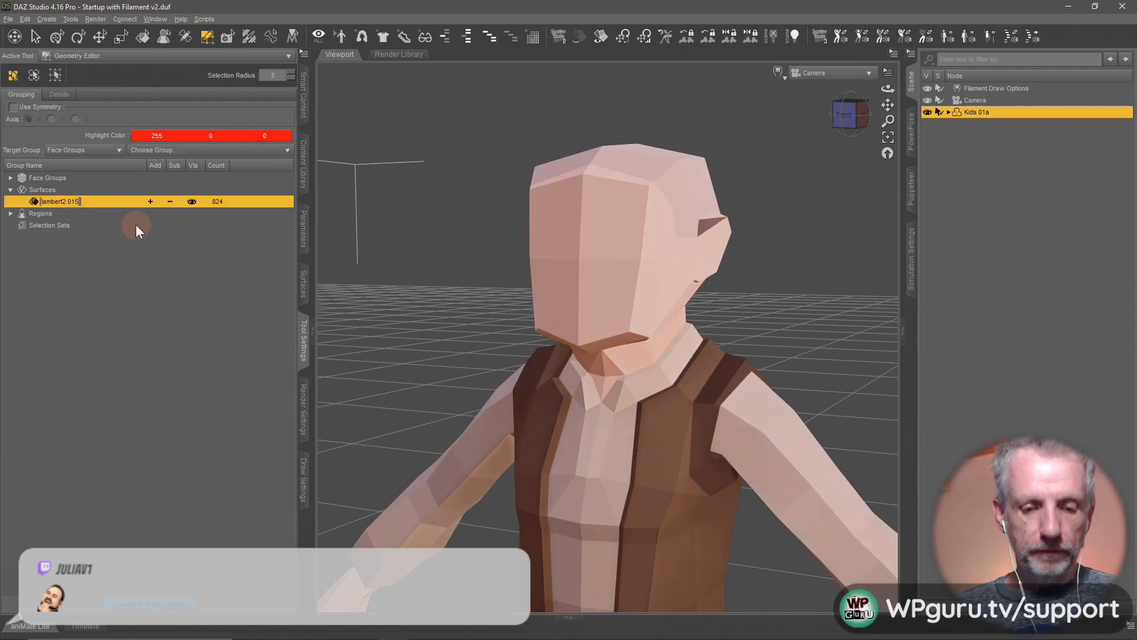
pyautogui.press('super+v')
pyautogui.click(141, 262)
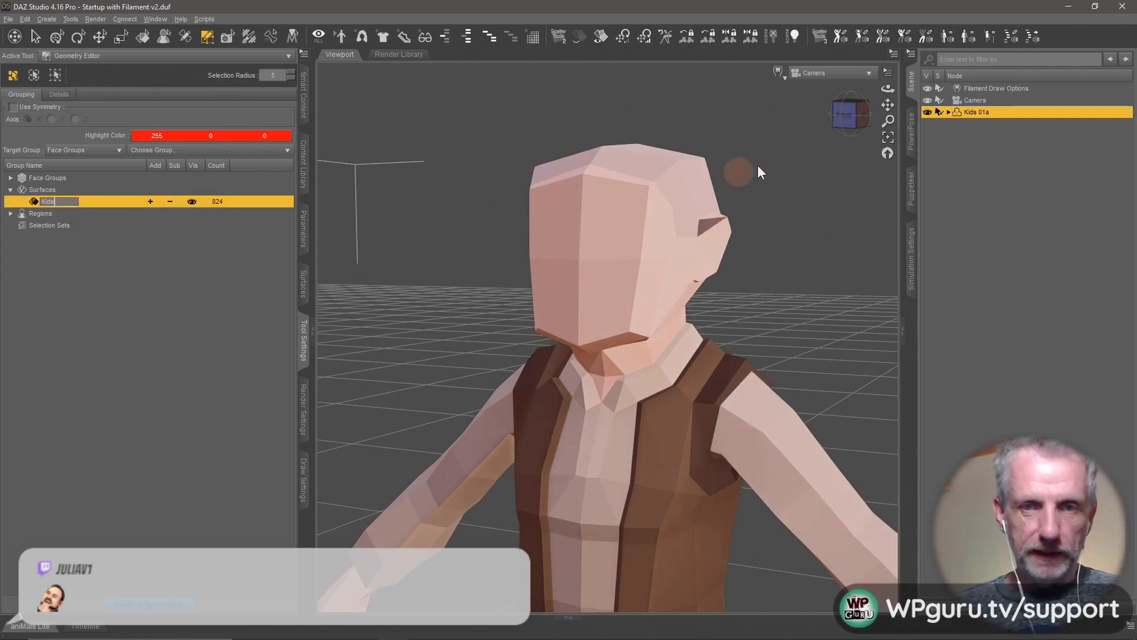
# - Rename the Kids 01a figure to Eastern in the scene and copy its new name
pyautogui.click(978, 112)
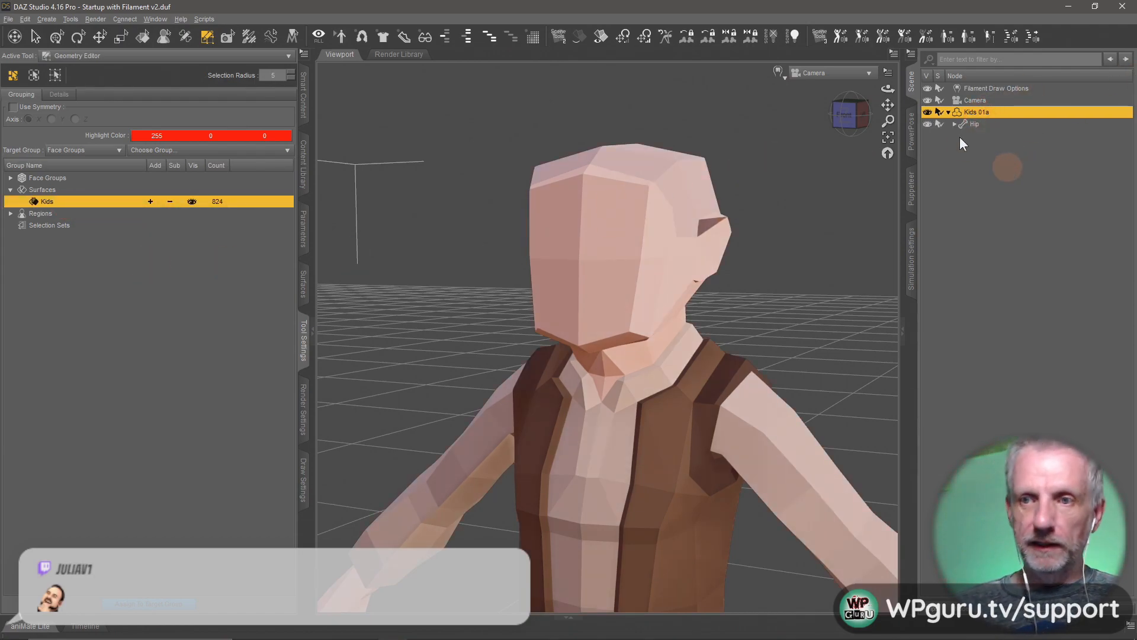
pyautogui.doubleClick(983, 112)
pyautogui.hotkey('ctrl', 'a')
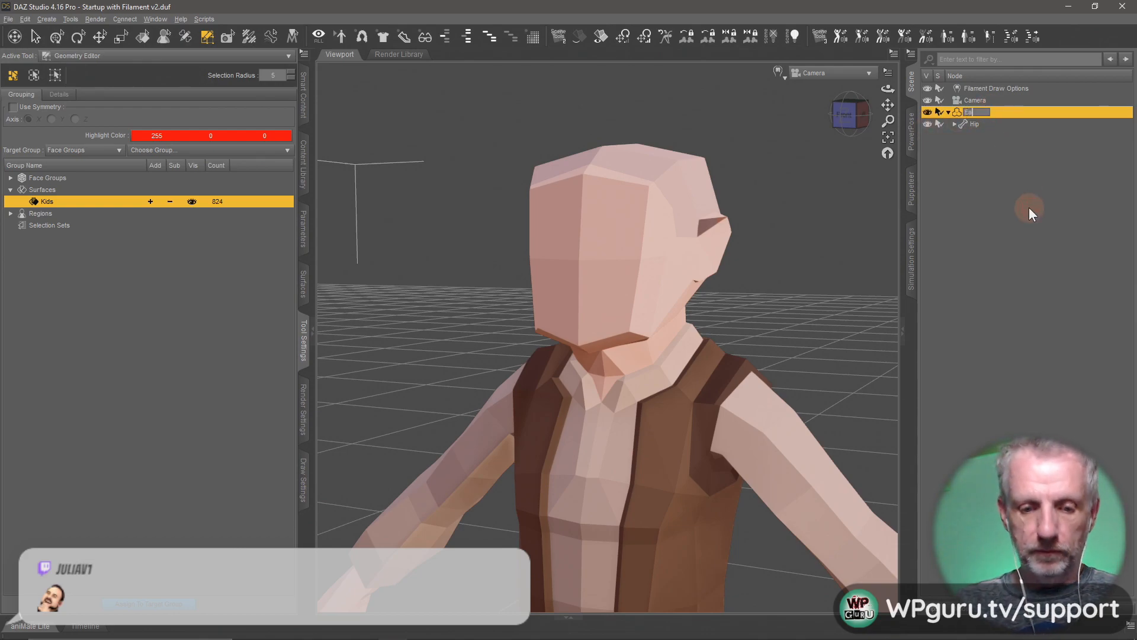
pyautogui.write('Eastern')
pyautogui.press('Return')
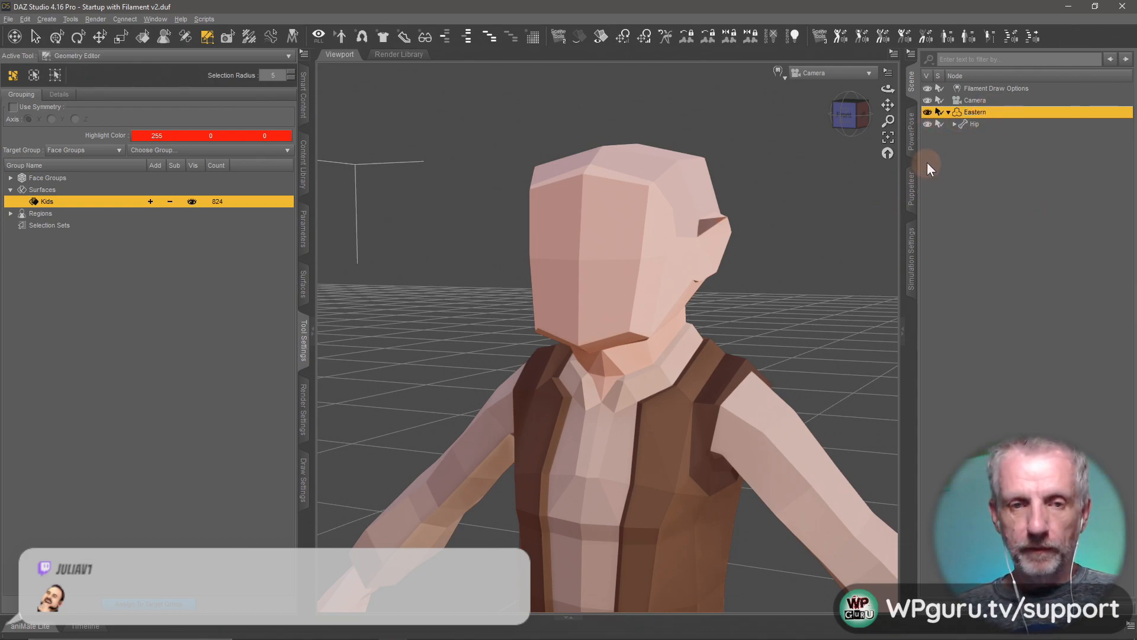
pyautogui.doubleClick(975, 112)
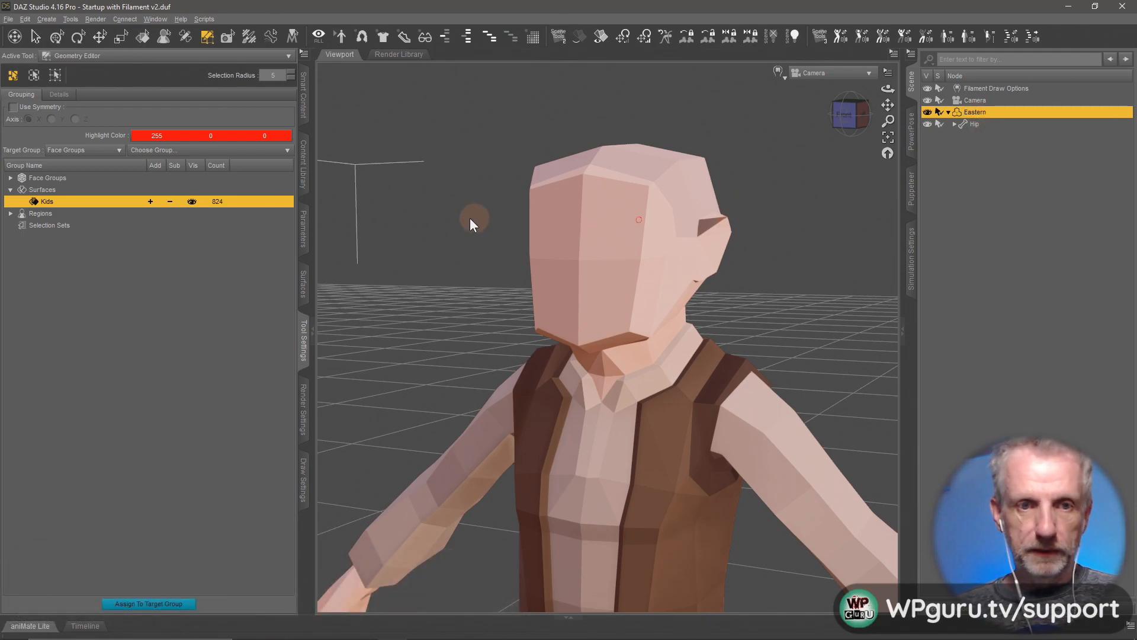
# - Start saving the figure as a Figure/Prop asset named Eastern in the Kids Pack folder
pyautogui.hotkey('ctrl', 'shift', 's')
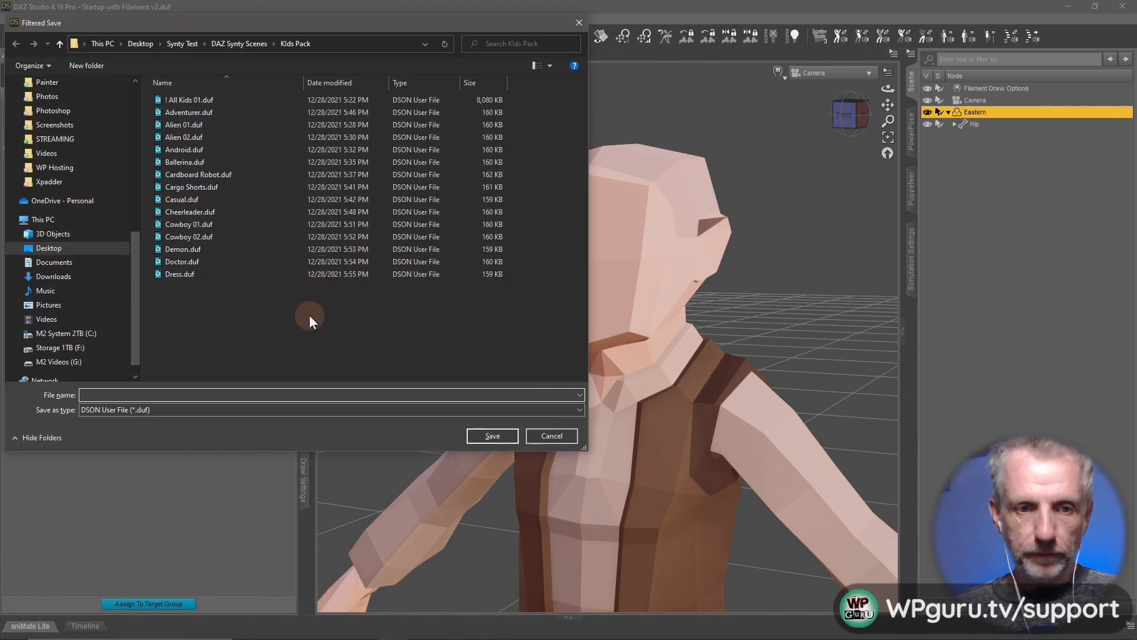
pyautogui.press('super+v')
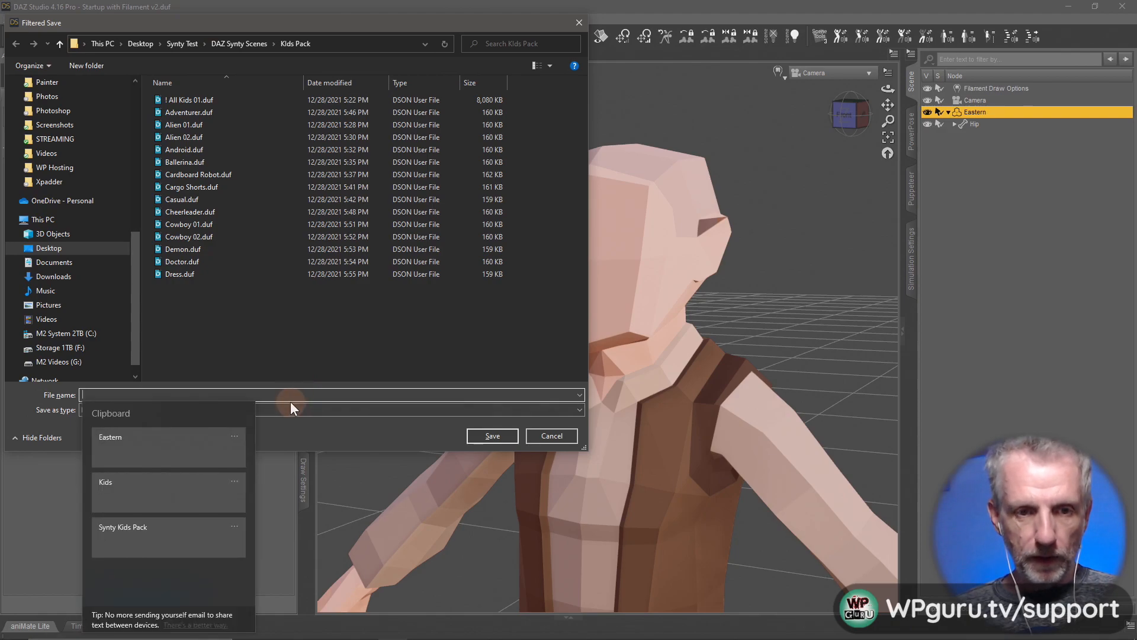
pyautogui.click(174, 446)
pyautogui.click(492, 435)
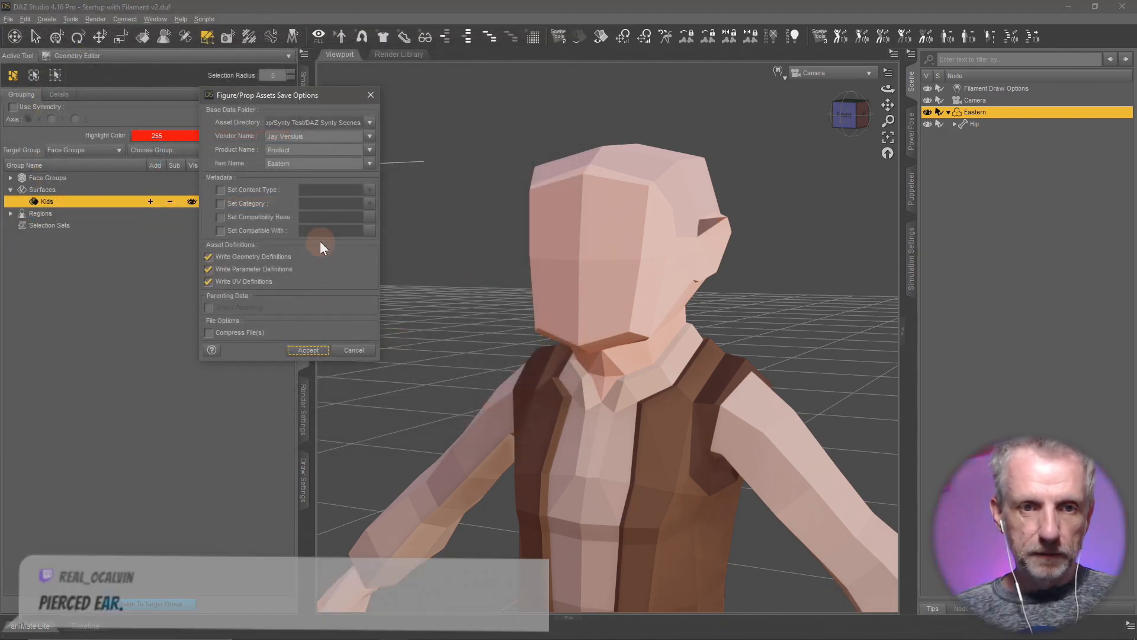
# - Set the asset's product name to Synty Kids Pack and accept the save options
pyautogui.doubleClick(278, 150)
pyautogui.press('super+v')
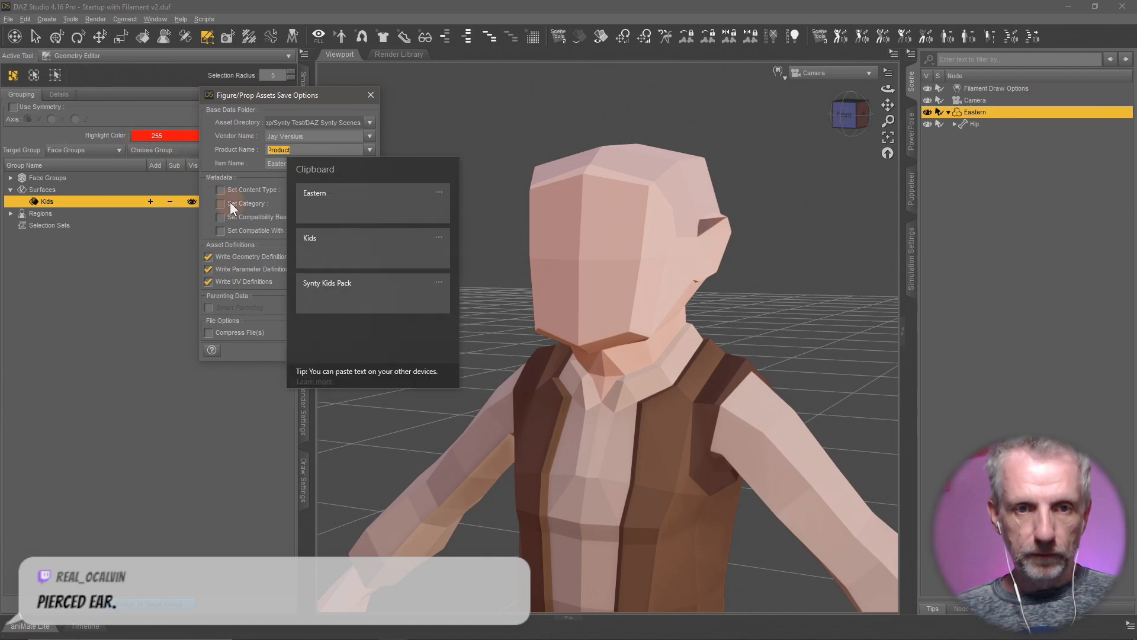
pyautogui.click(332, 287)
pyautogui.click(312, 350)
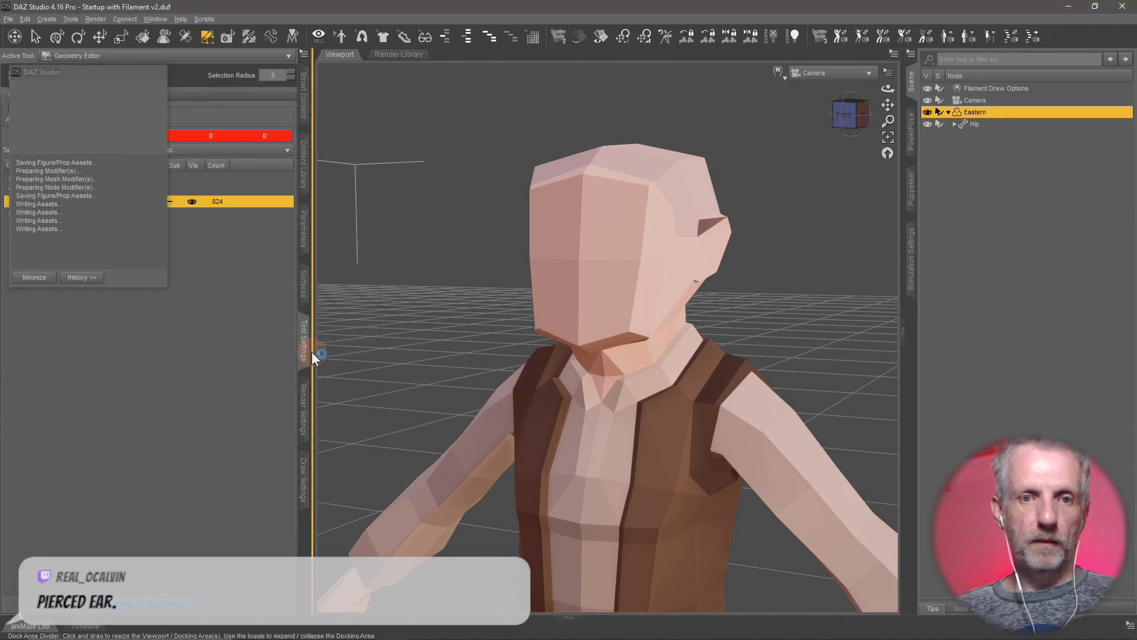
# - Delete the saved Eastern figure from the scene and load !All Kids 01 from the Kids Pack in the content library
pyautogui.click(298, 165)
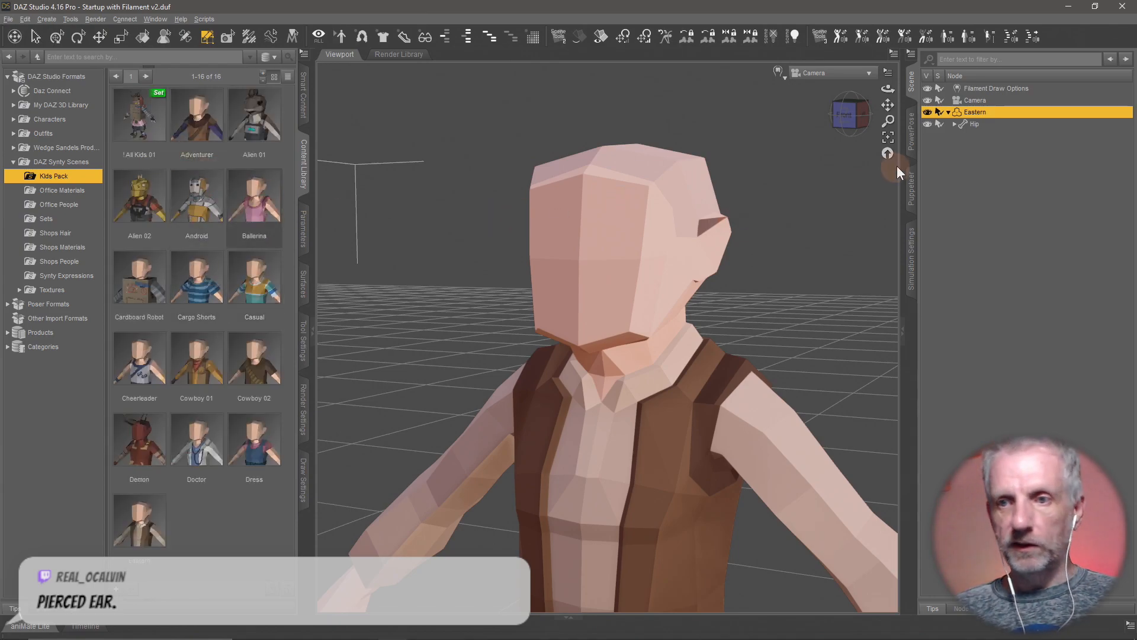
pyautogui.press('Delete')
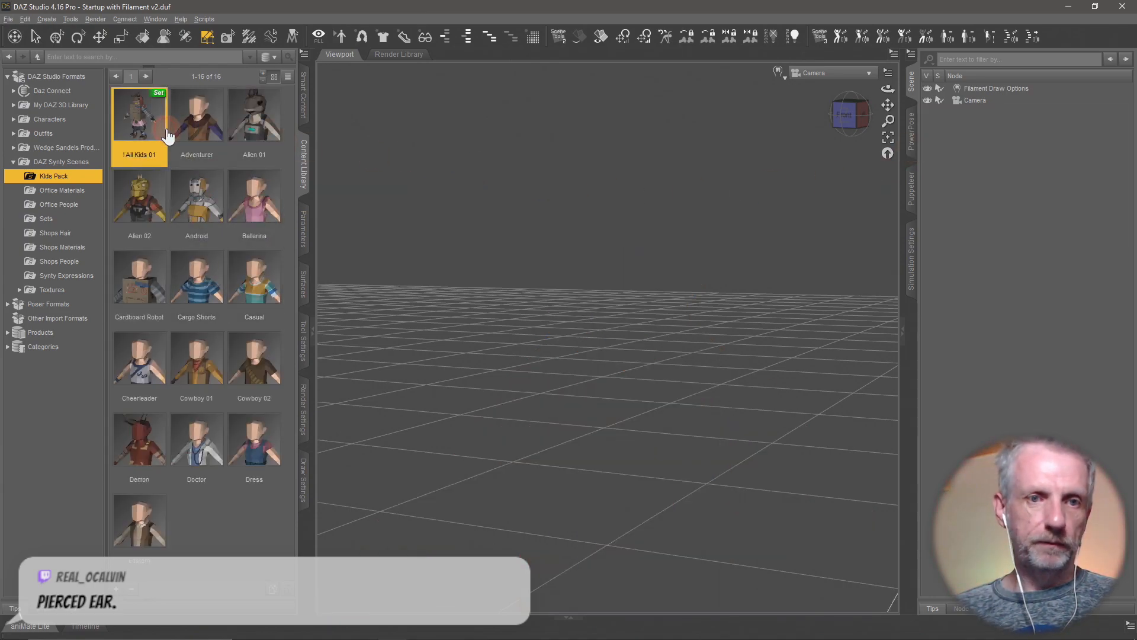
pyautogui.doubleClick(148, 122)
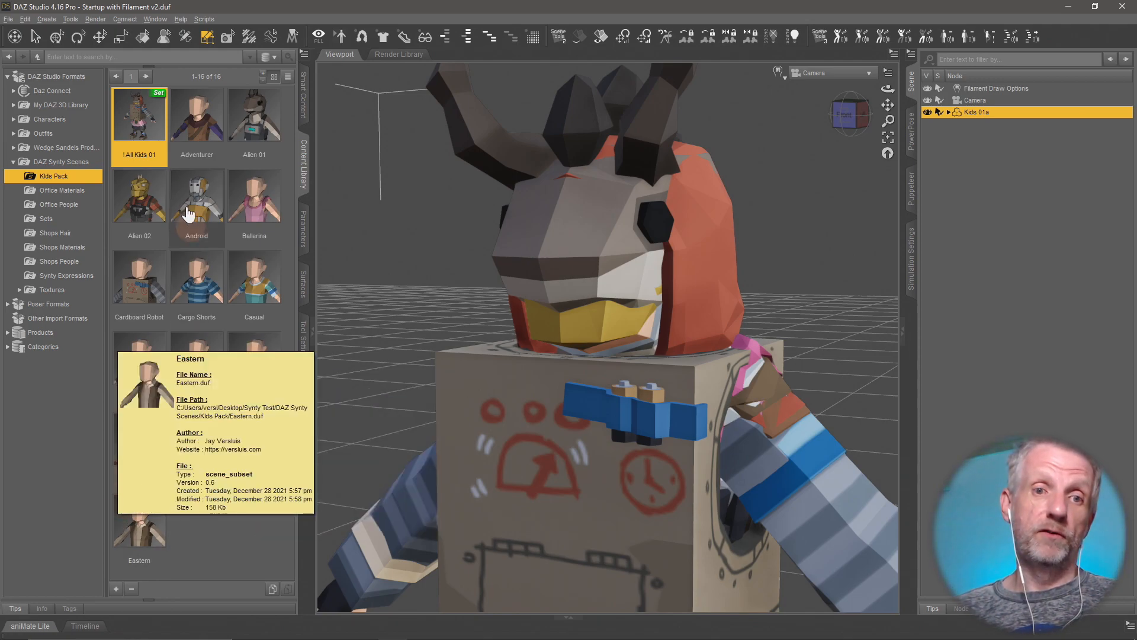
# - Select the polygons of every surface on the reloaded Kids 01a figure except lambert2.016 in the Geometry Editor
pyautogui.click(303, 344)
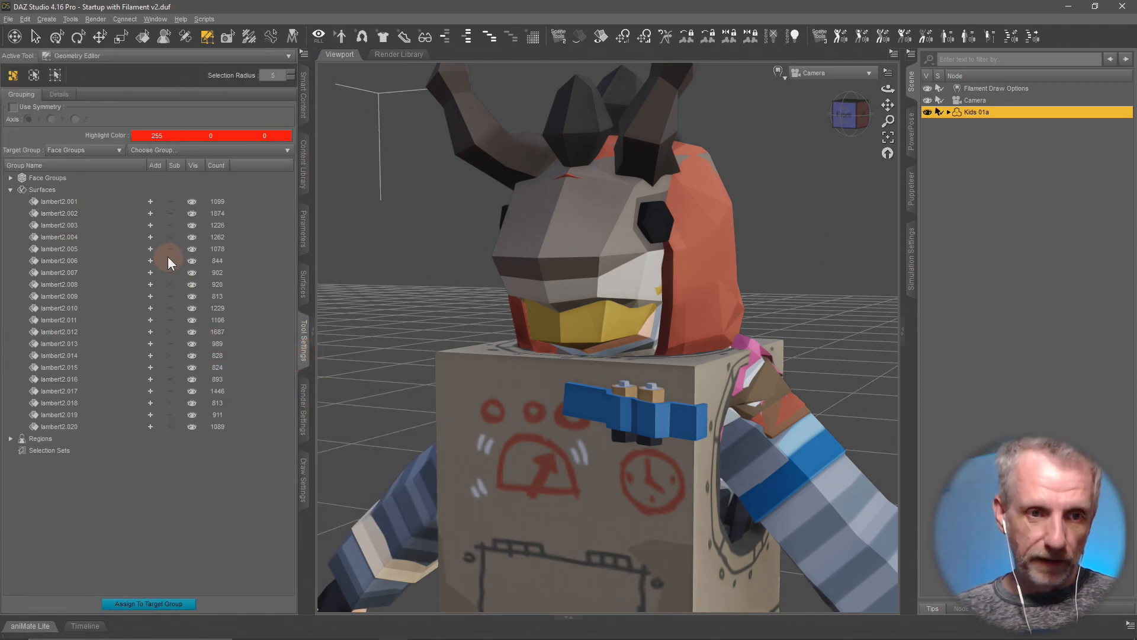
pyautogui.click(152, 204)
pyautogui.click(150, 215)
pyautogui.click(149, 226)
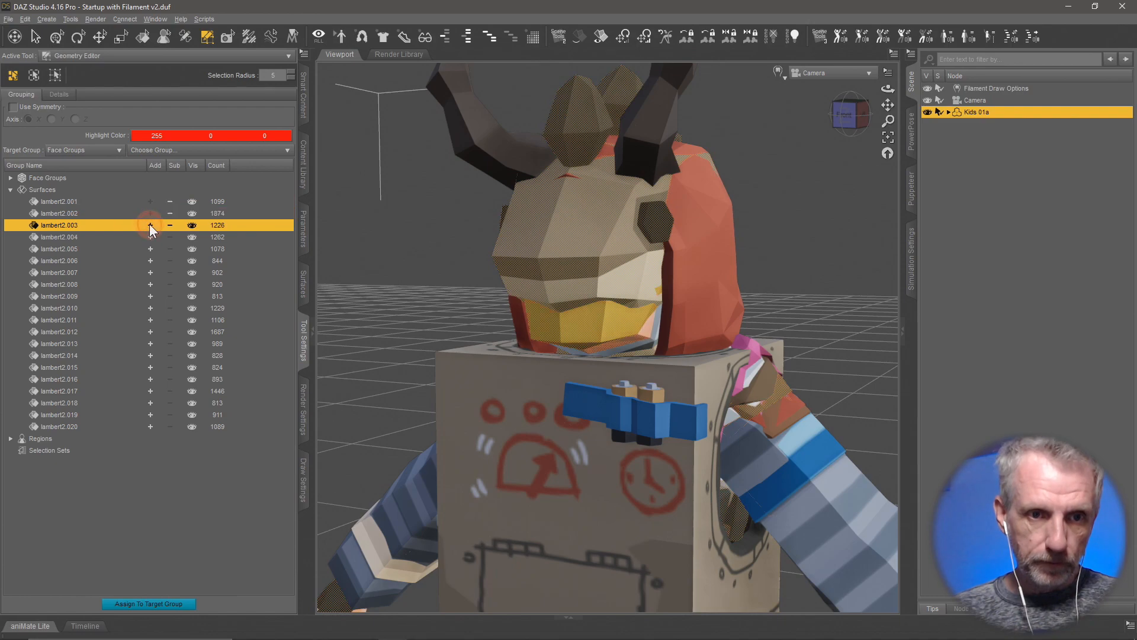
pyautogui.click(149, 237)
pyautogui.click(150, 249)
pyautogui.click(150, 260)
pyautogui.click(151, 272)
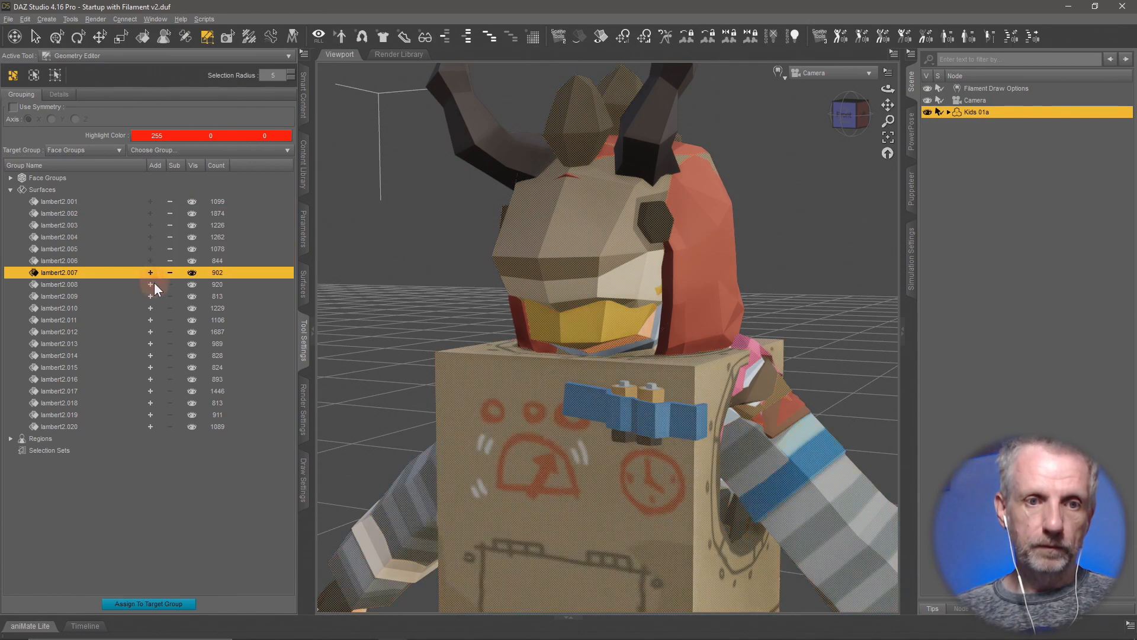
pyautogui.click(150, 284)
pyautogui.click(151, 296)
pyautogui.click(148, 309)
pyautogui.click(152, 319)
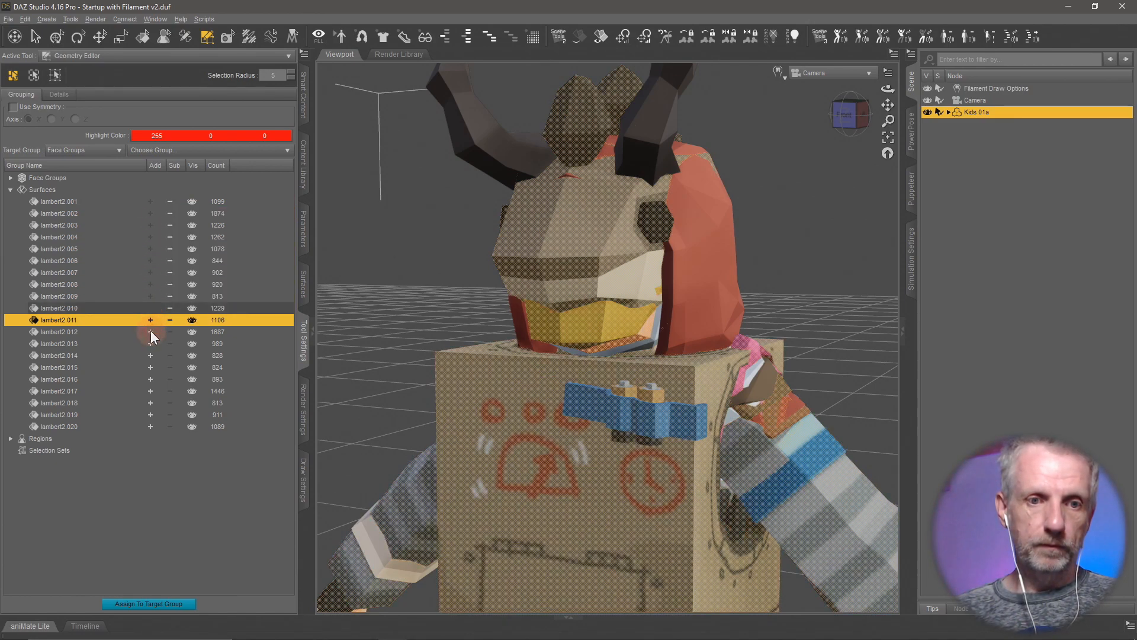
pyautogui.click(150, 331)
pyautogui.click(149, 343)
pyautogui.click(150, 356)
pyautogui.click(151, 367)
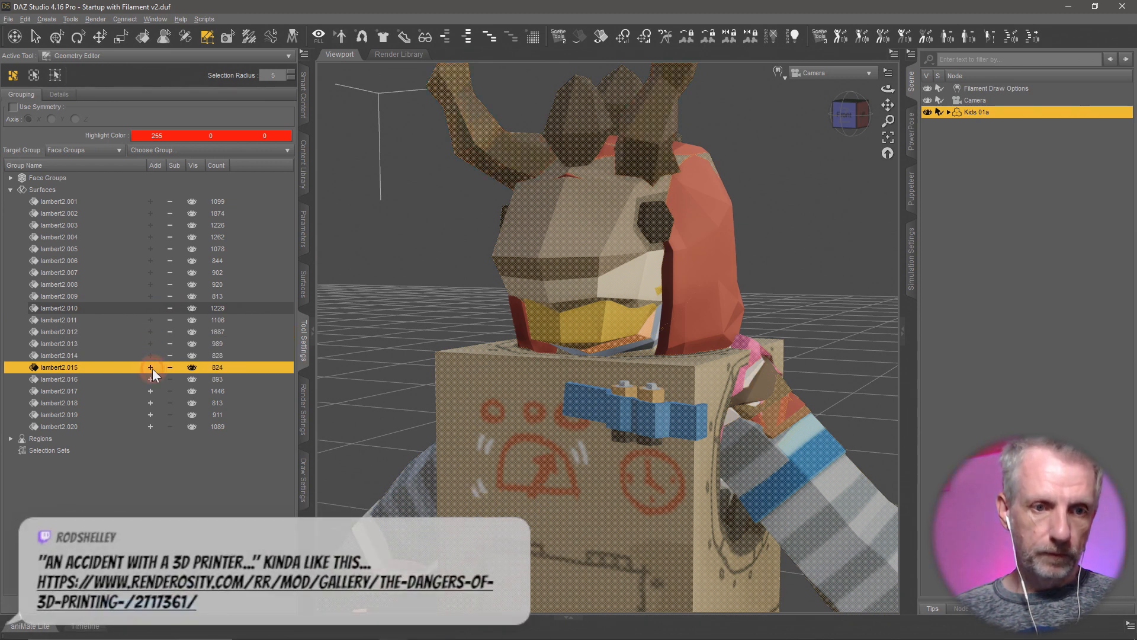
pyautogui.click(151, 391)
pyautogui.click(150, 403)
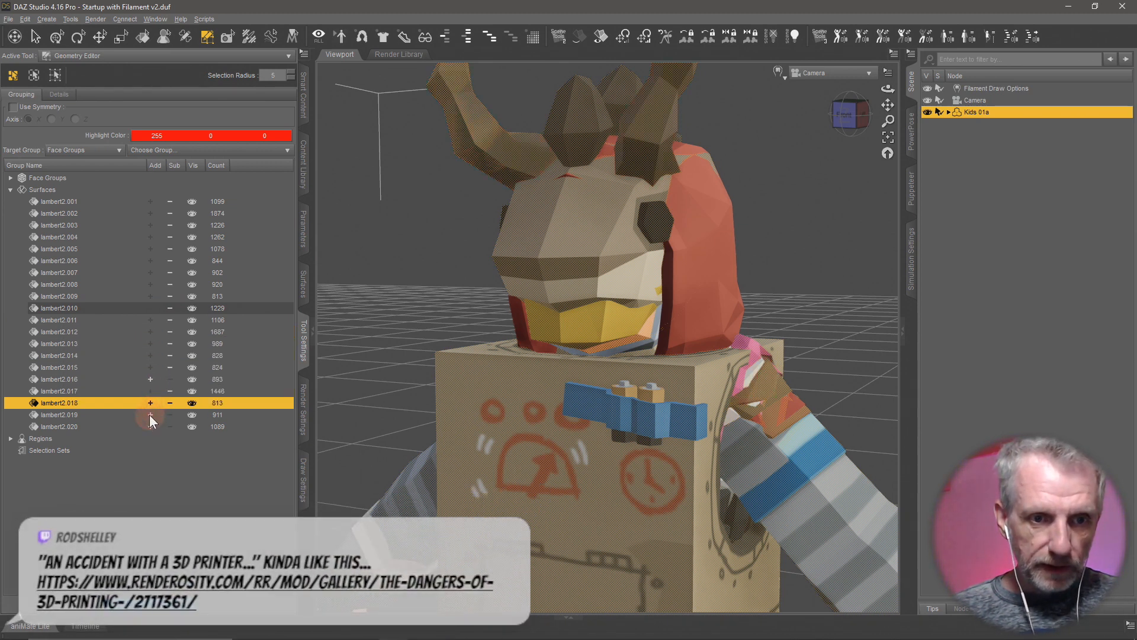
pyautogui.click(150, 415)
pyautogui.click(149, 426)
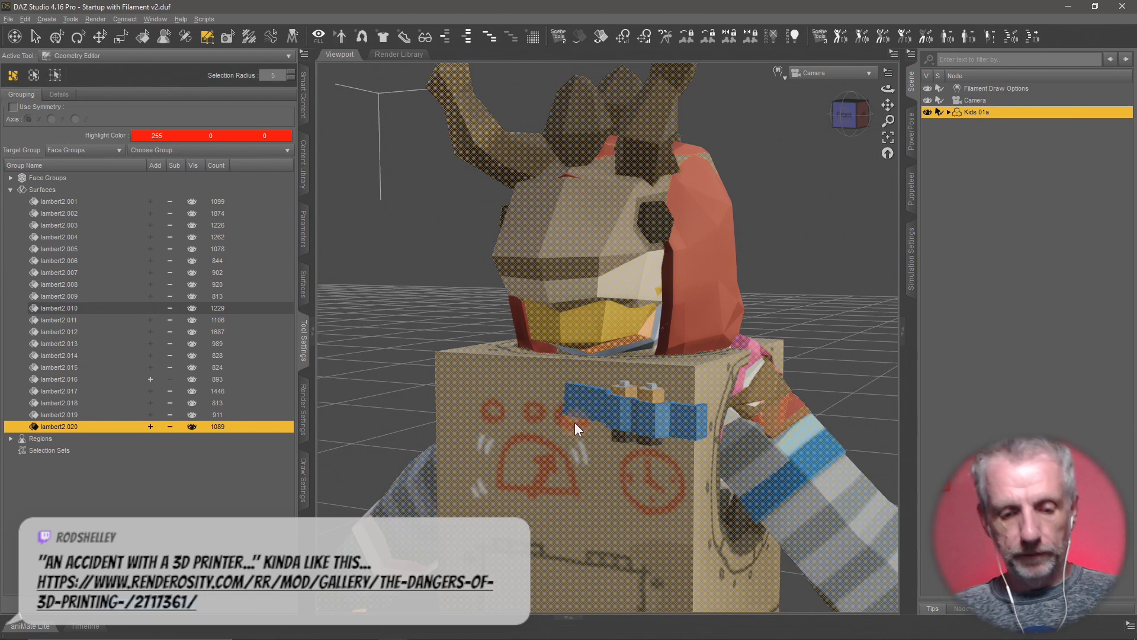
# - Delete the selected polygons so that only the lambert2.016 surface is kept
pyautogui.press('Delete')
pyautogui.click(539, 344)
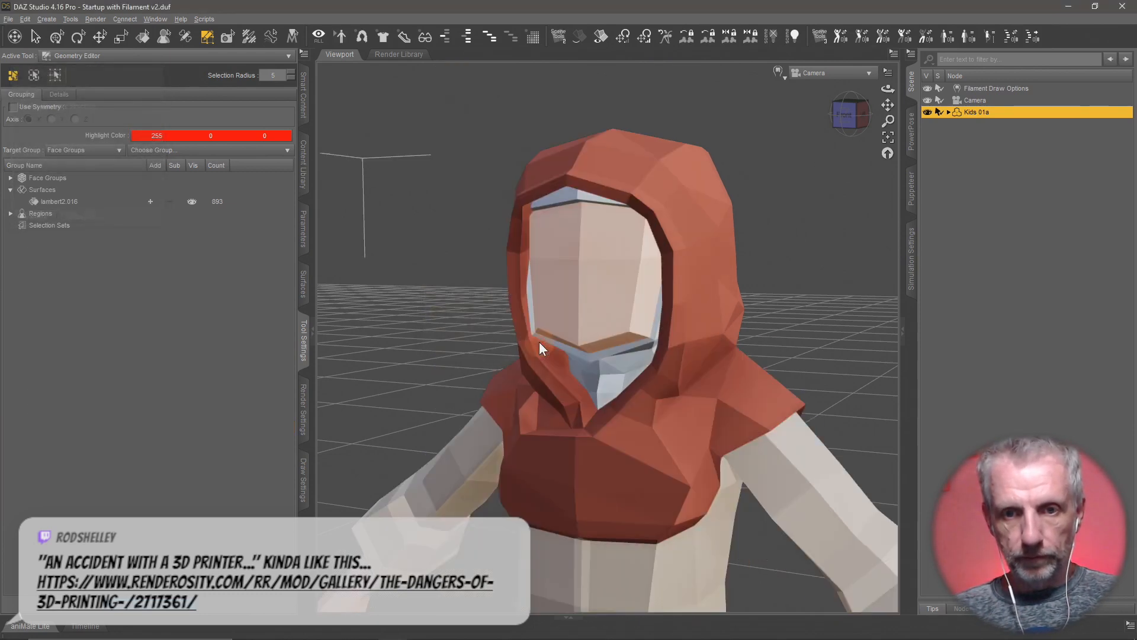
pyautogui.click(357, 322)
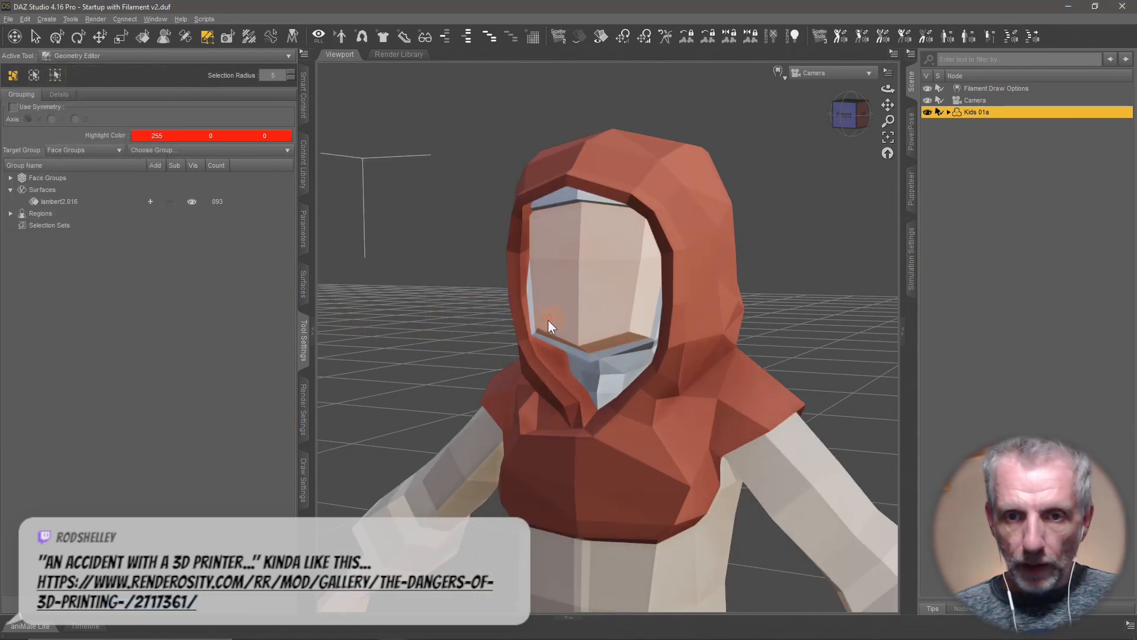
# - Switch the viewport to Perspective View and examine the whole hooded figure
pyautogui.click(843, 75)
pyautogui.click(841, 90)
pyautogui.moveTo(766, 189)
pyautogui.keyDown('alt'); pyautogui.mouseDown()
pyautogui.moveTo(825, 185)
pyautogui.moveTo(766, 188)
pyautogui.mouseUp(); pyautogui.keyUp('alt')
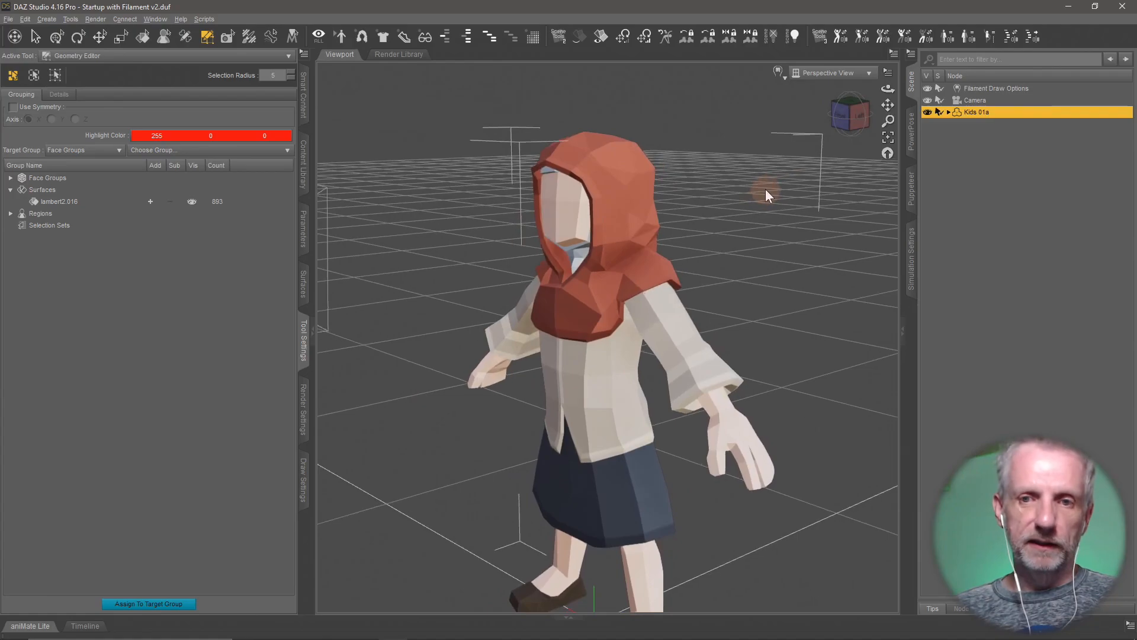
# - Switch to Blender, hide SK_Chr_Kid_Dress_01 and show SK_Chr_Kid_Eastern_Skirt_01 to identify the hooded character
pyautogui.hotkey('alt', 'Tab')
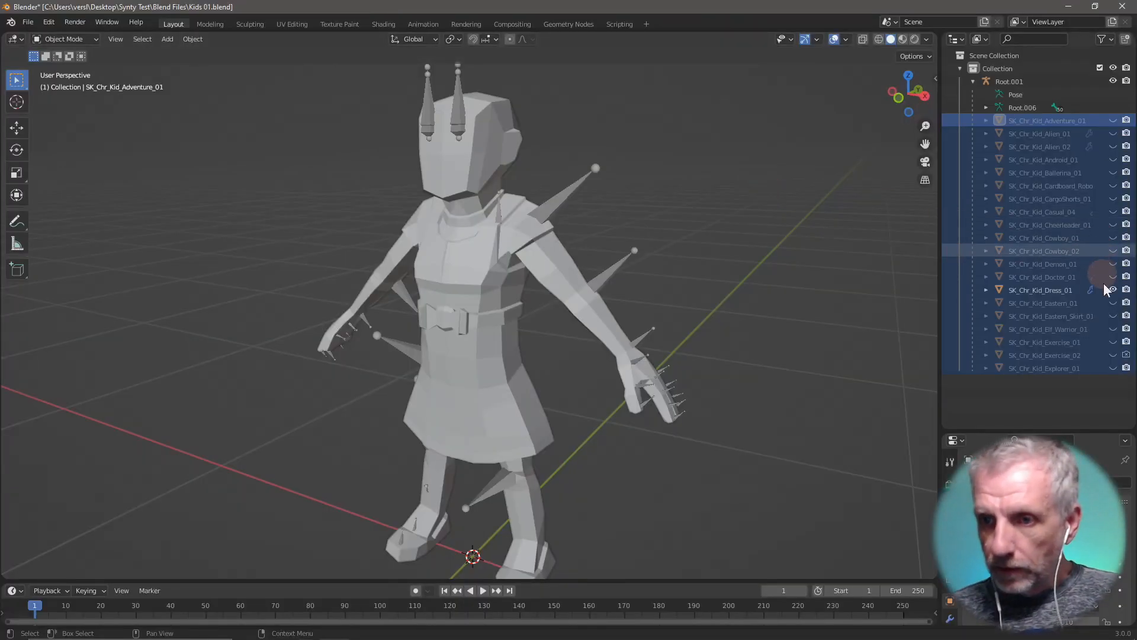
pyautogui.click(1113, 290)
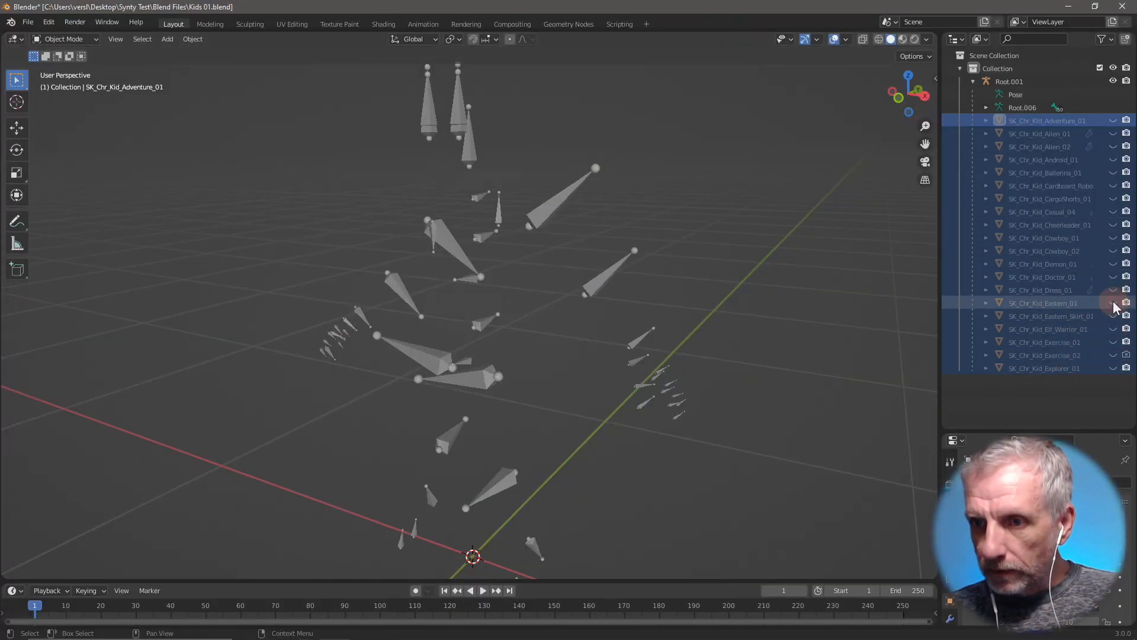
pyautogui.click(1114, 290)
pyautogui.click(1113, 290)
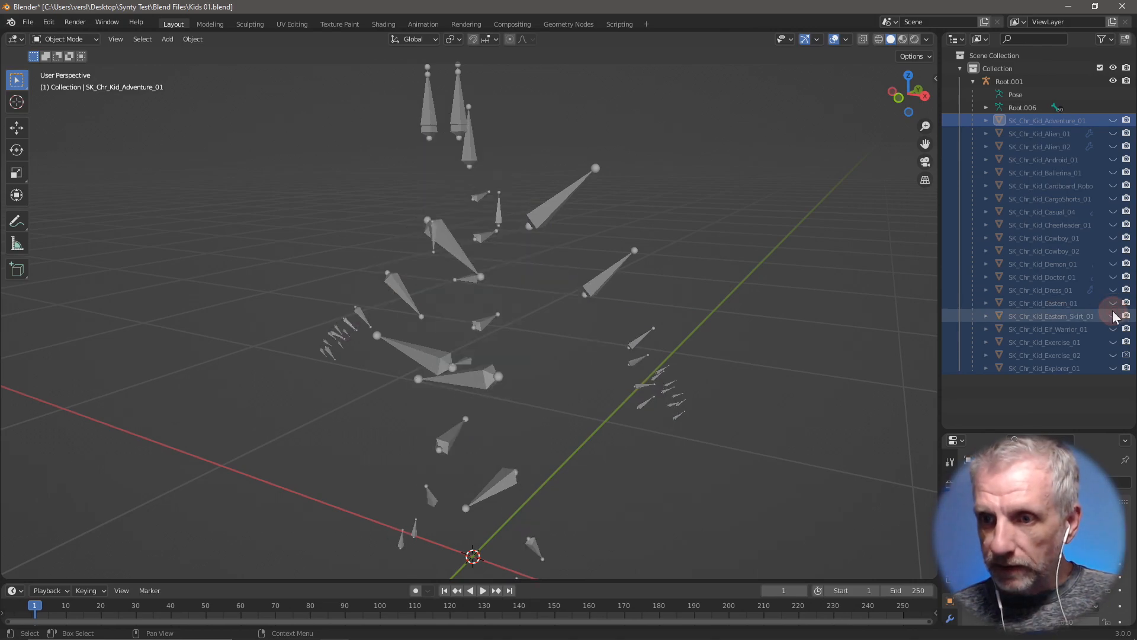
pyautogui.click(1114, 315)
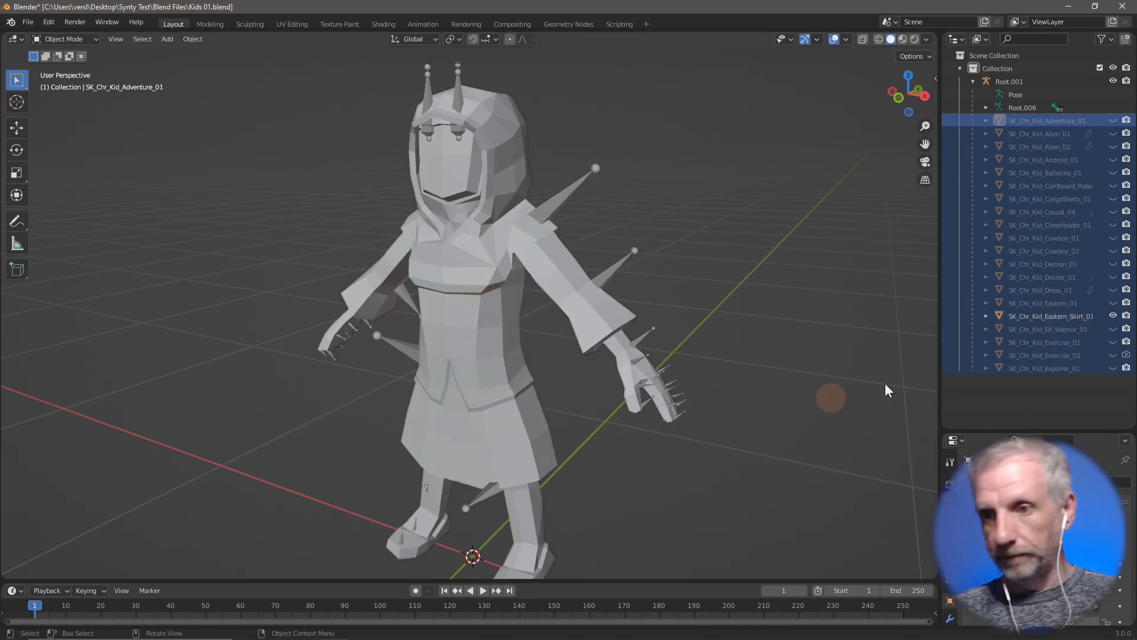
# - Return to DAZ Studio and set the viewport back to the Camera view
pyautogui.hotkey('alt', 'Tab')
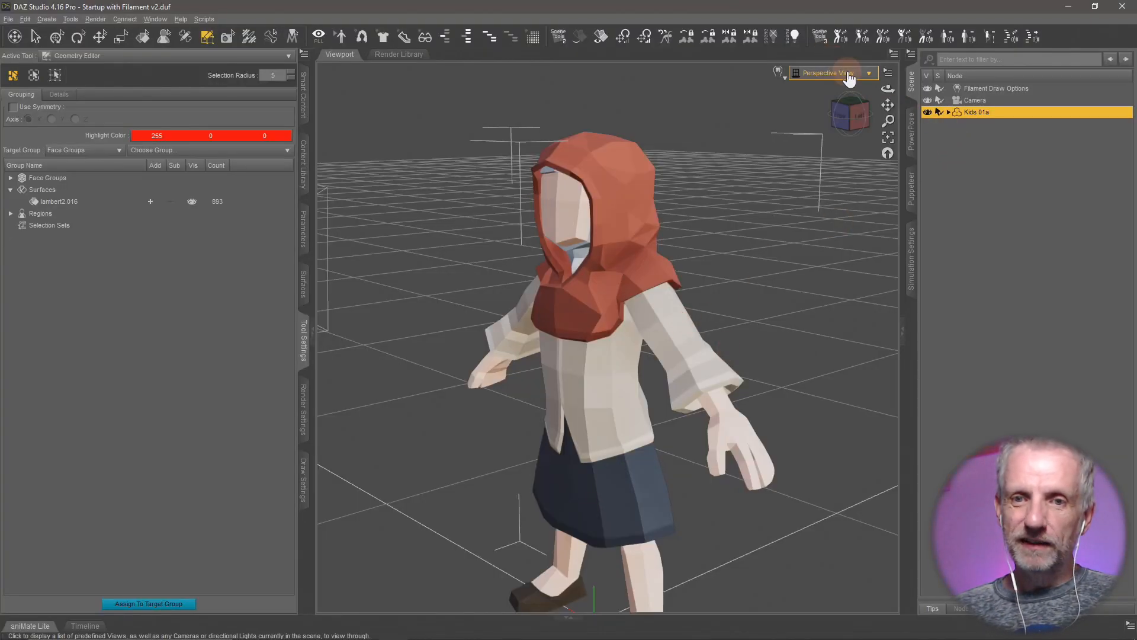
pyautogui.click(843, 66)
pyautogui.click(846, 171)
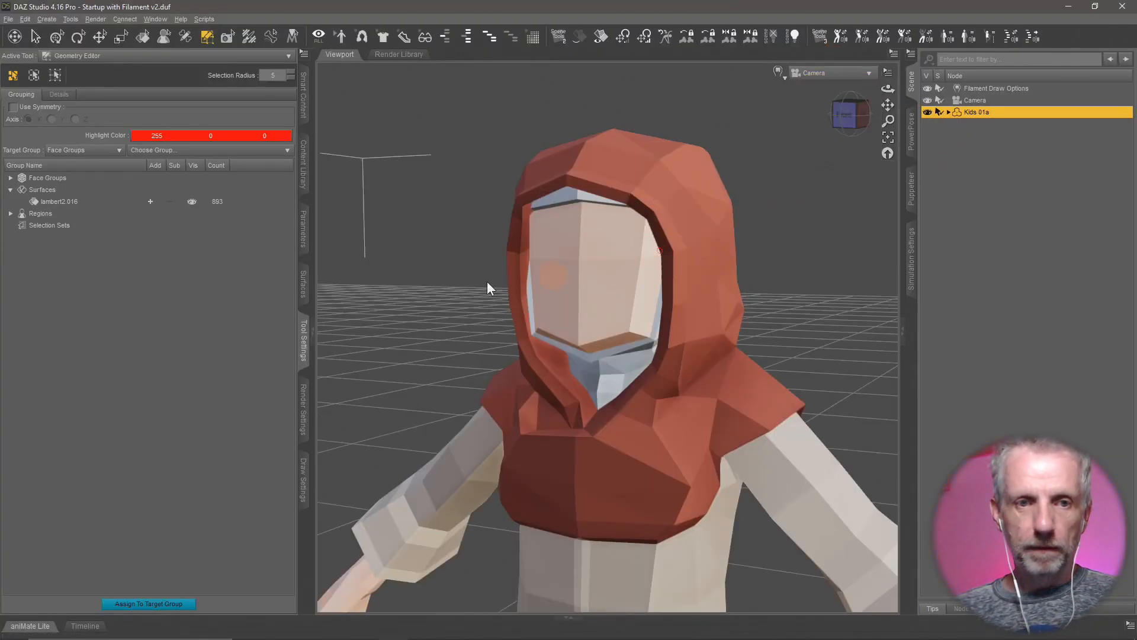
# - Rename the remaining lambert2.016 surface to Kids
pyautogui.doubleClick(72, 202)
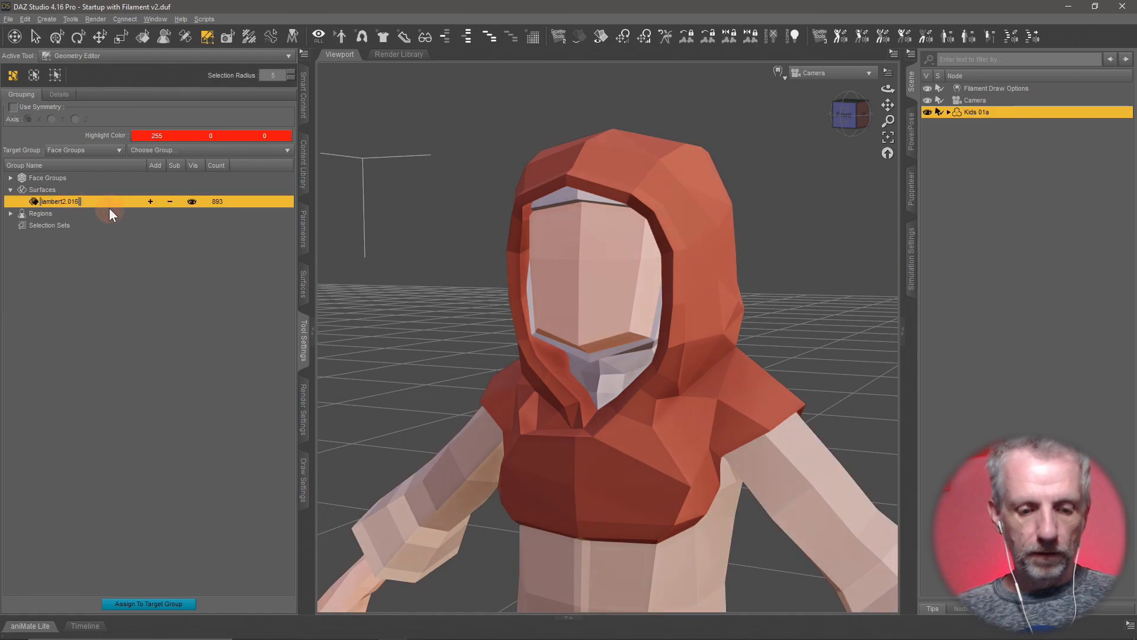
pyautogui.press('super+v')
pyautogui.click(119, 284)
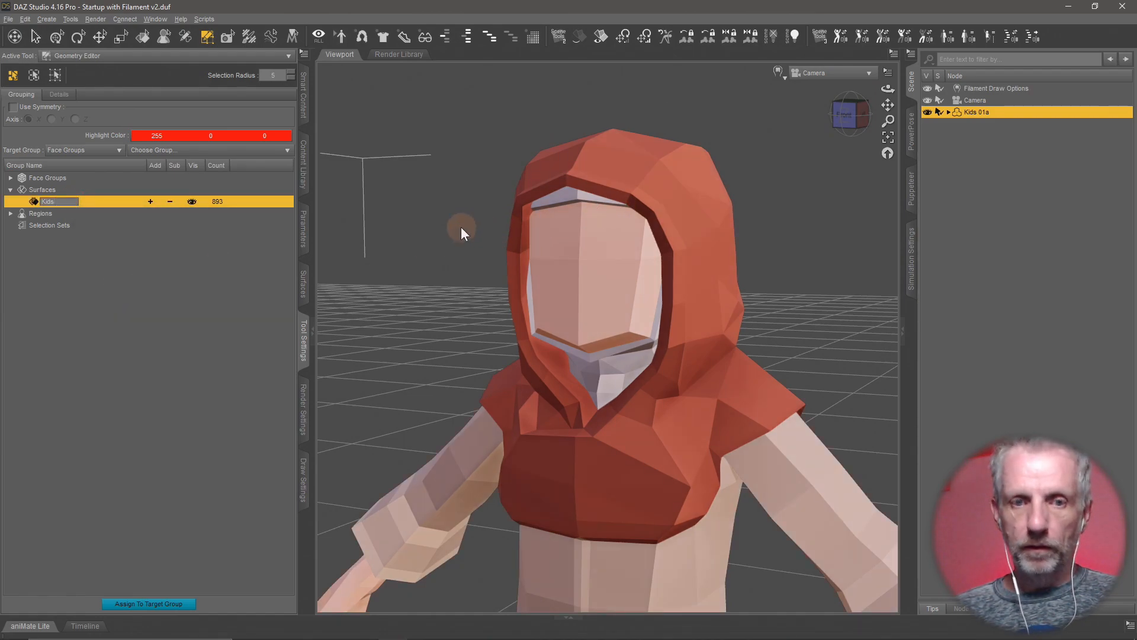
# - Rename the Kids 01a figure in the scene as Eastern Skirt
pyautogui.doubleClick(986, 112)
pyautogui.write('Kids')
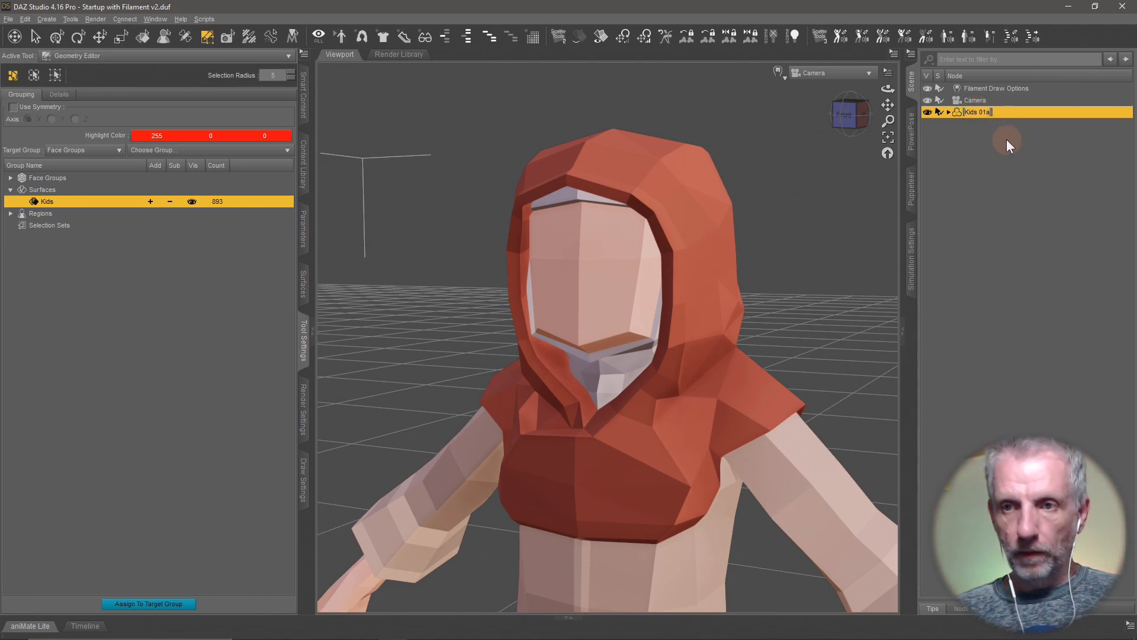
pyautogui.press('BackSpace')
pyautogui.press('BackSpace')
pyautogui.press('BackSpace')
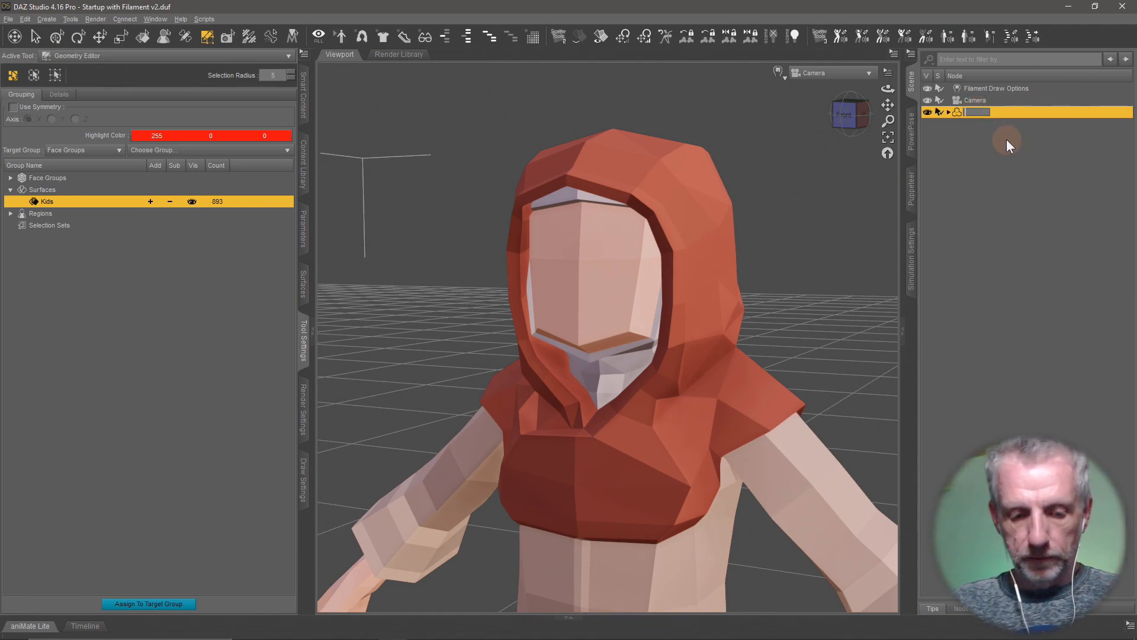
pyautogui.press('super+v')
pyautogui.click(1006, 161)
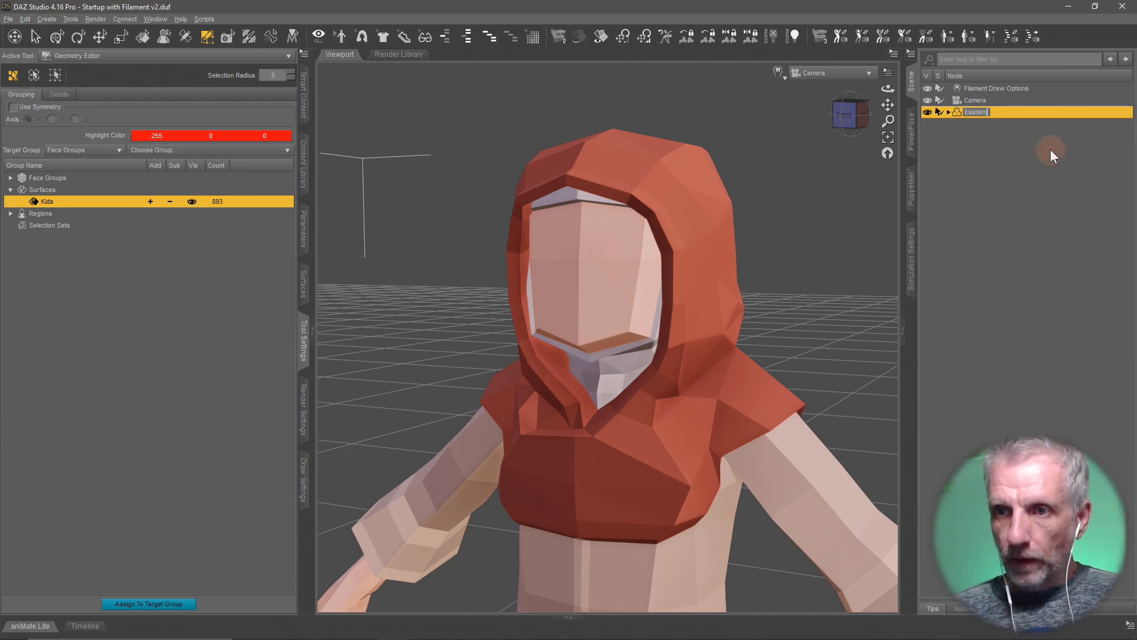
pyautogui.write('Skirt')
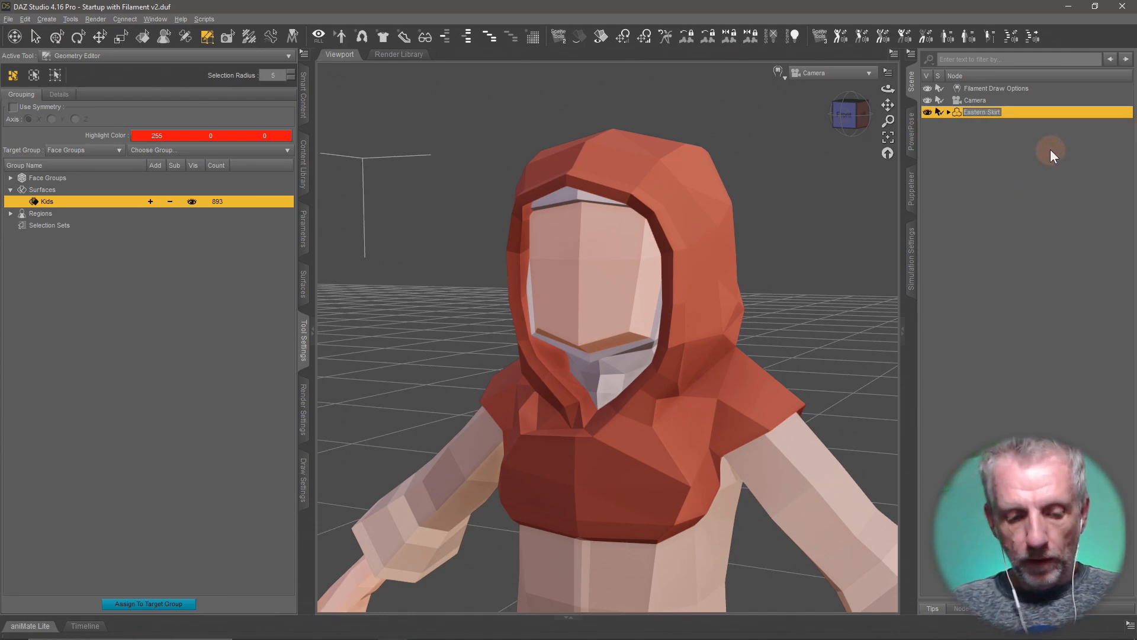
pyautogui.press('Return')
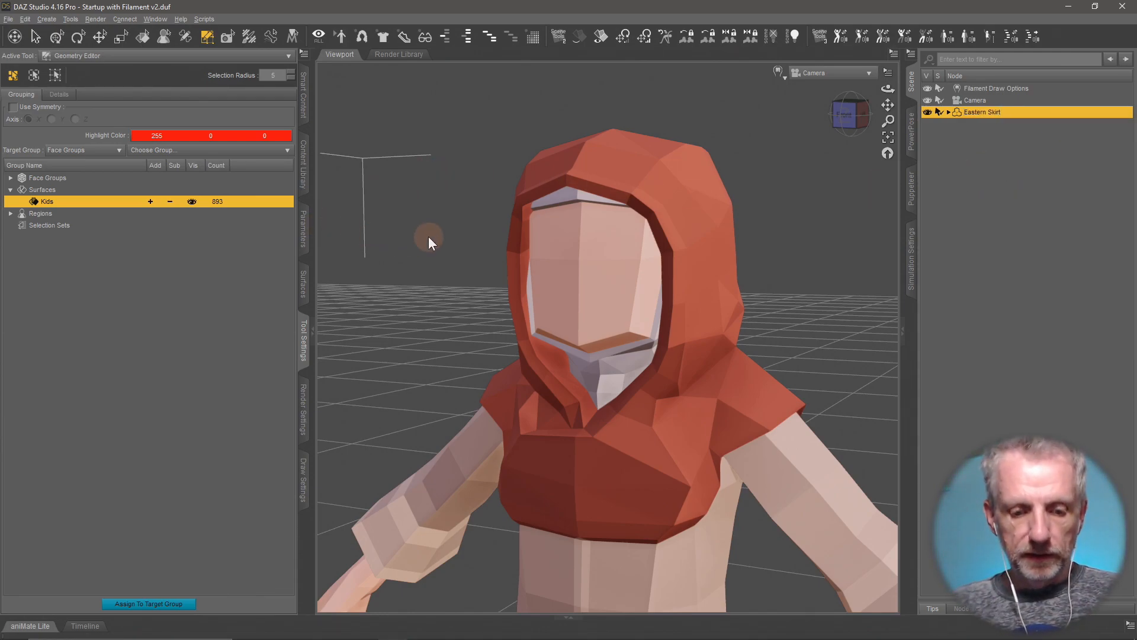
# - Save the figure as a Figure/Prop asset named Eastern Skirt in the Kids Pack folder
pyautogui.hotkey('ctrl', 'shift', 's')
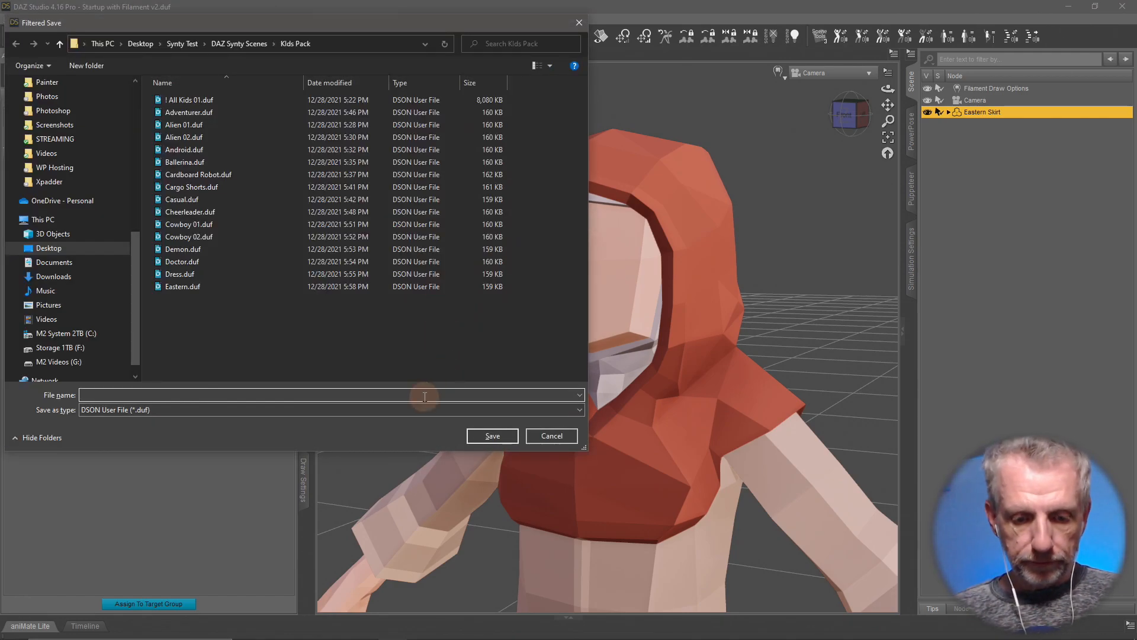
pyautogui.press('super+v')
pyautogui.click(101, 458)
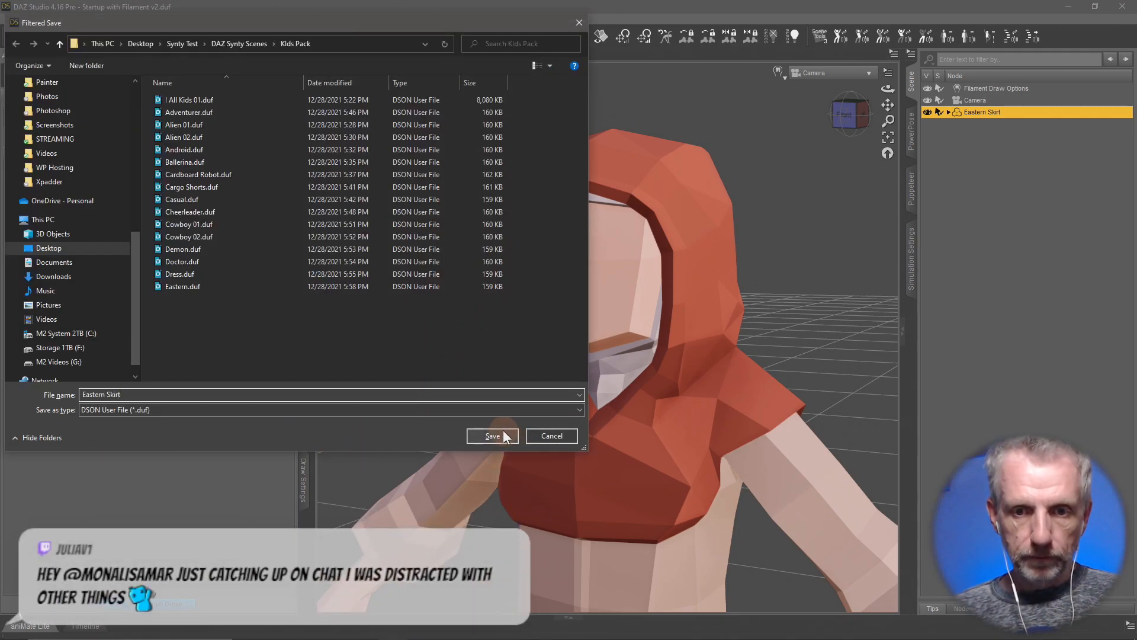
pyautogui.click(503, 431)
# - Set the asset's product name to Synty Kids Pack, remove the Eastern entry from the clipboard history, and accept the save options
pyautogui.doubleClick(320, 150)
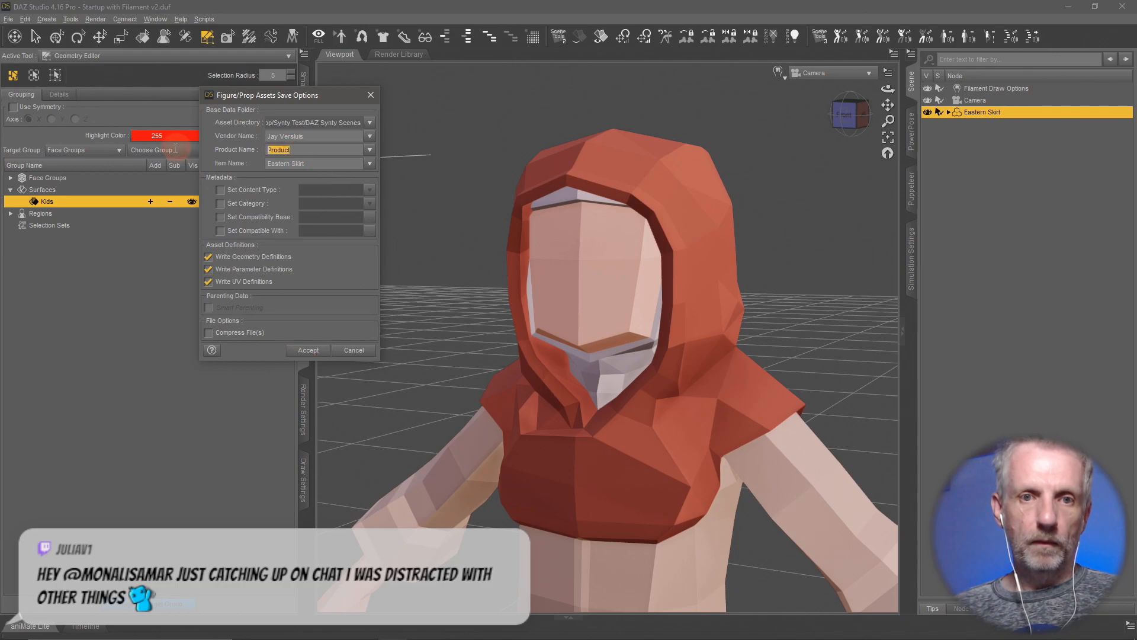
pyautogui.press('super+v')
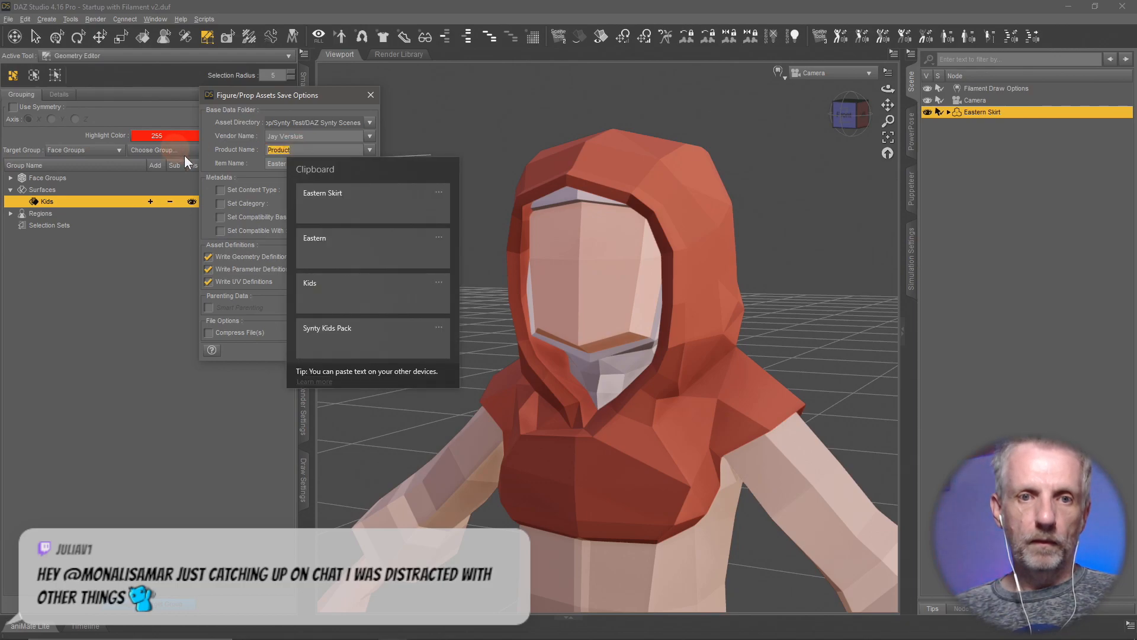
pyautogui.click(356, 328)
pyautogui.press('super+v')
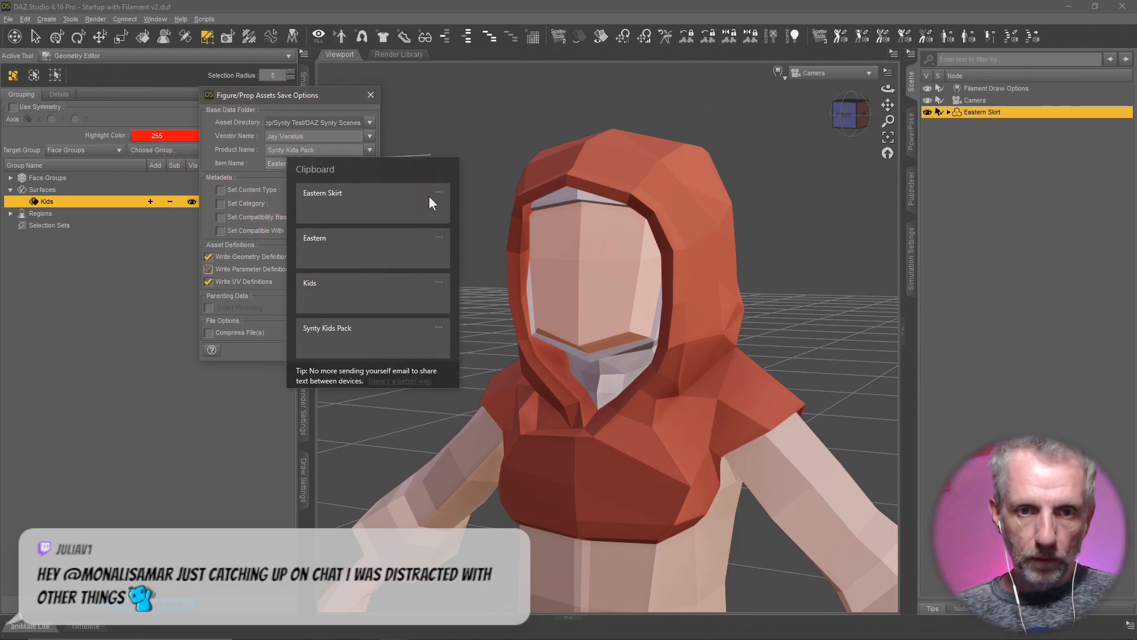
pyautogui.click(439, 238)
pyautogui.click(434, 259)
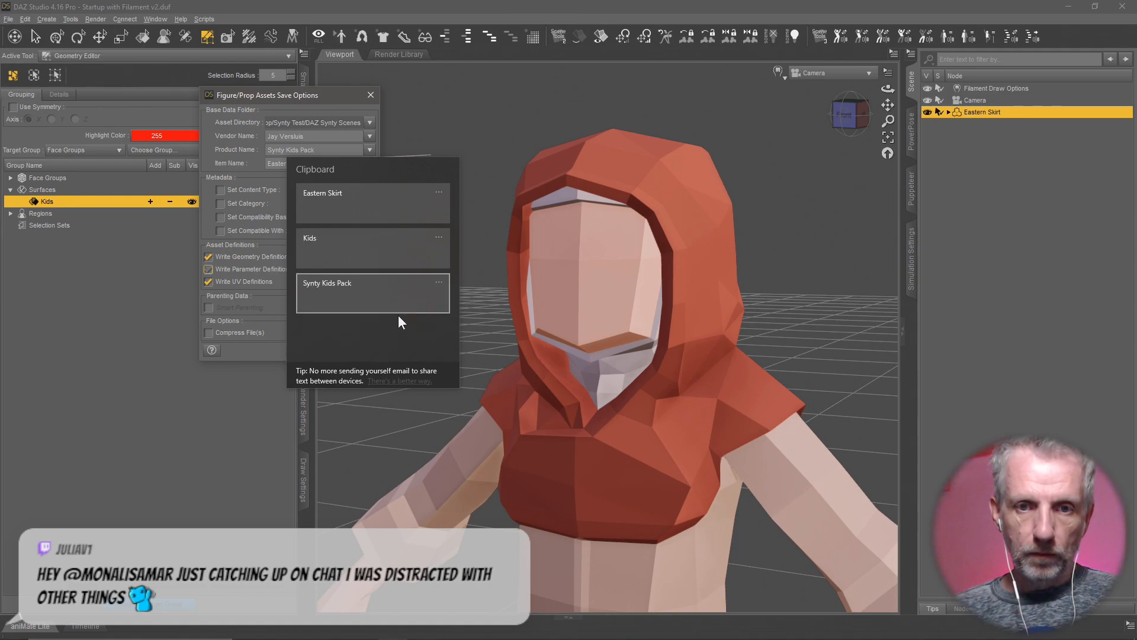
pyautogui.click(272, 332)
pyautogui.click(312, 352)
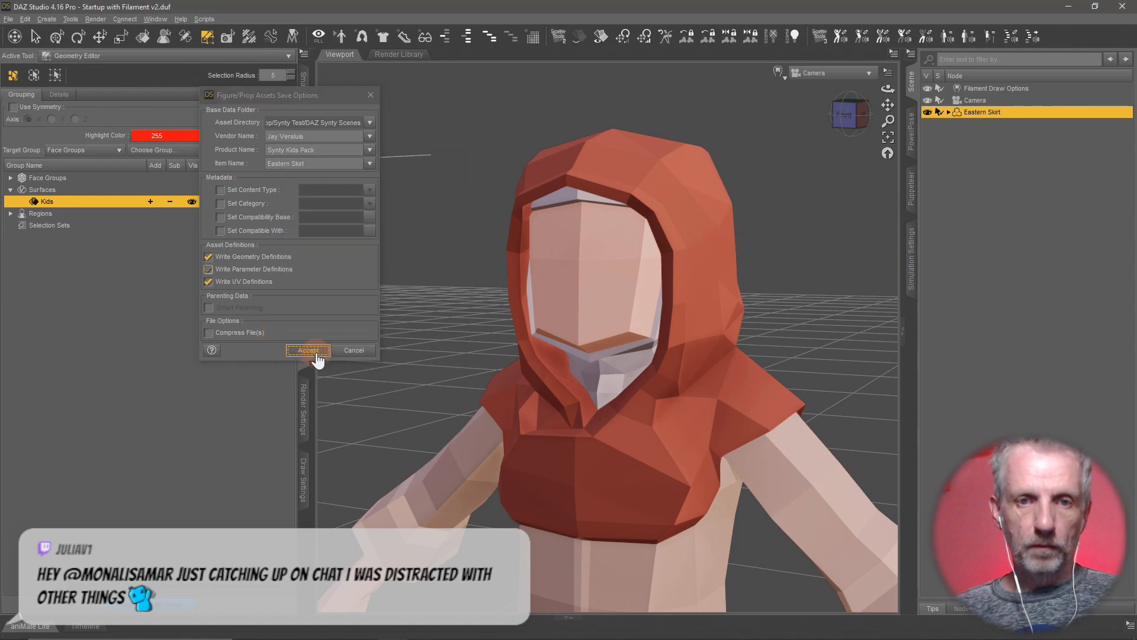
# - Delete the Eastern Skirt figure from the scene and load ! All Kids 01 from the Kids Pack folder
pyautogui.press('Delete')
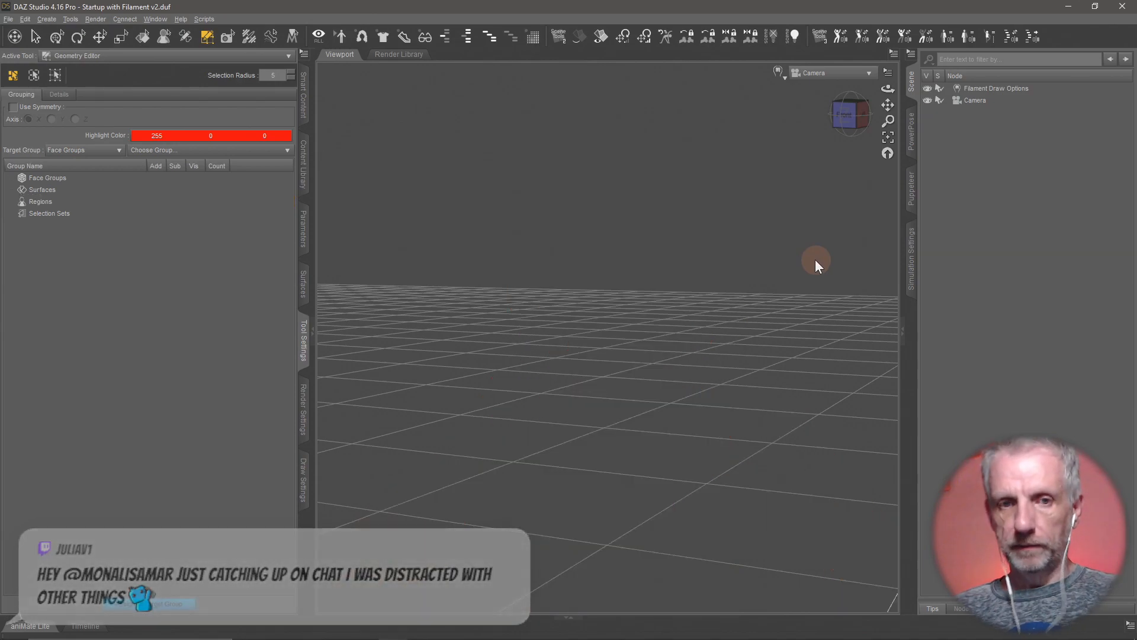
pyautogui.click(302, 151)
pyautogui.click(116, 180)
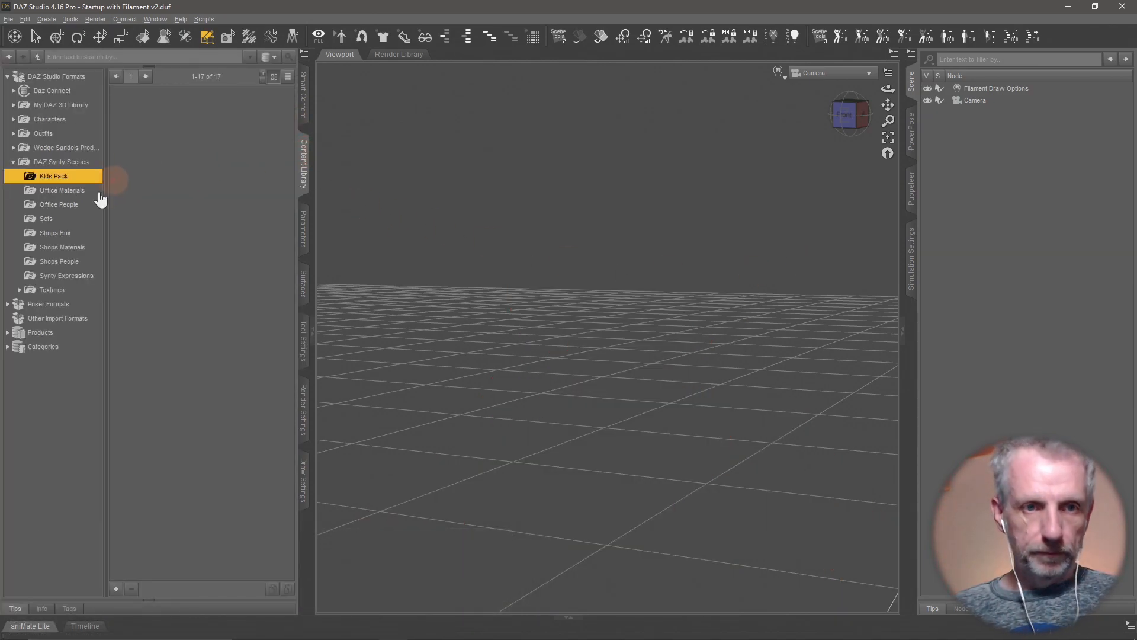
pyautogui.doubleClick(141, 118)
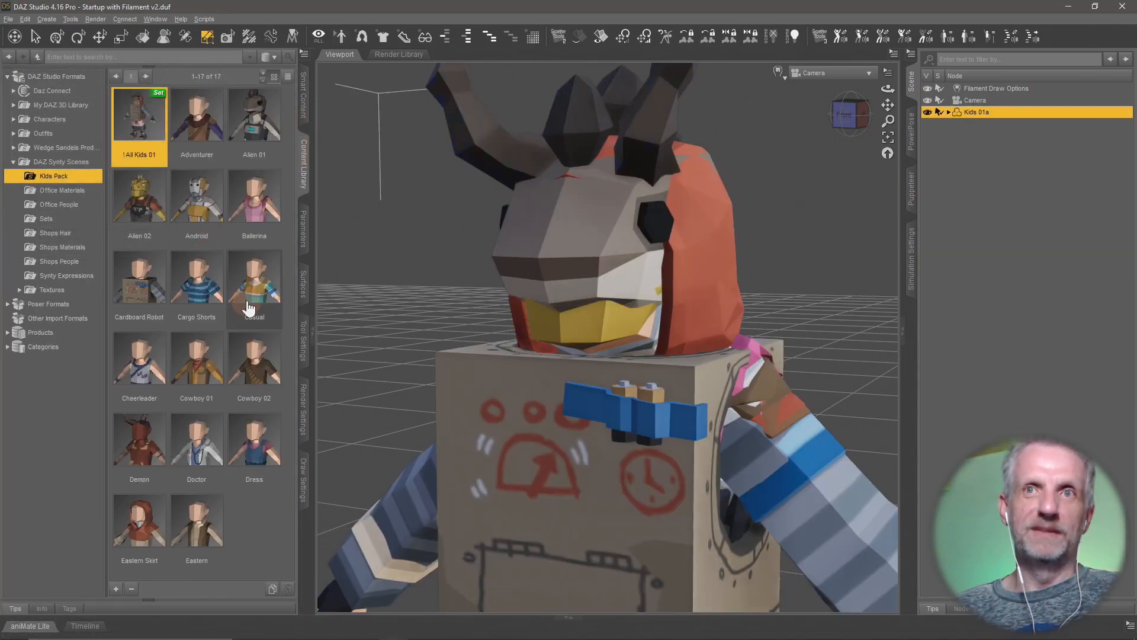
# - Select the geometry of every surface from lambert2.001 to lambert2.020 except lambert2.017 and delete it
pyautogui.moveTo(248, 308)
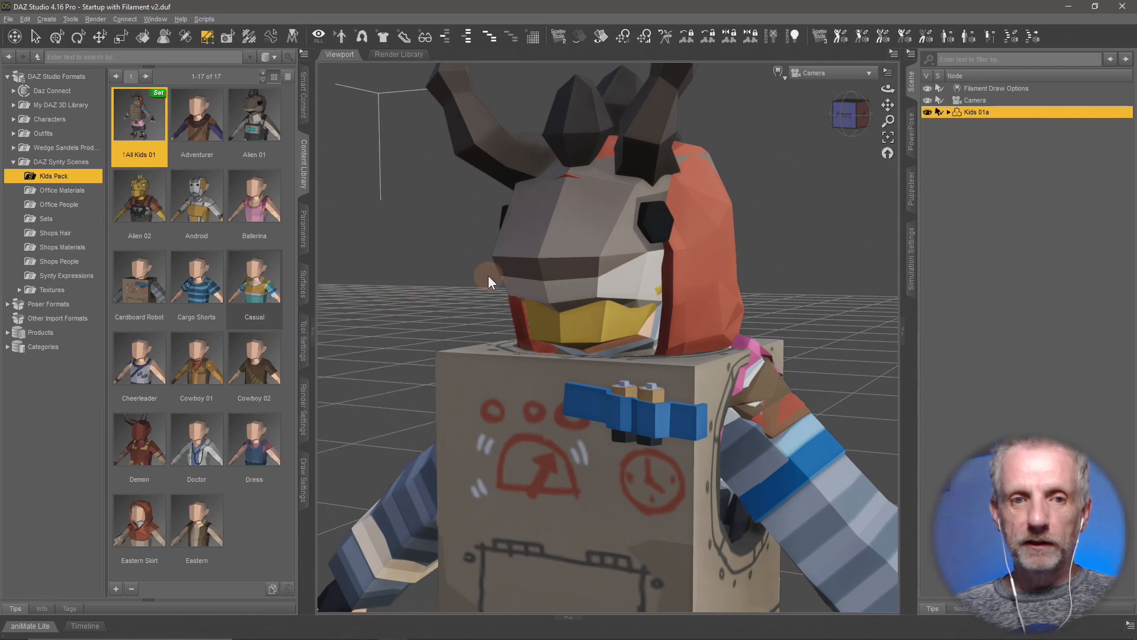
pyautogui.click(306, 353)
pyautogui.click(155, 201)
pyautogui.click(155, 214)
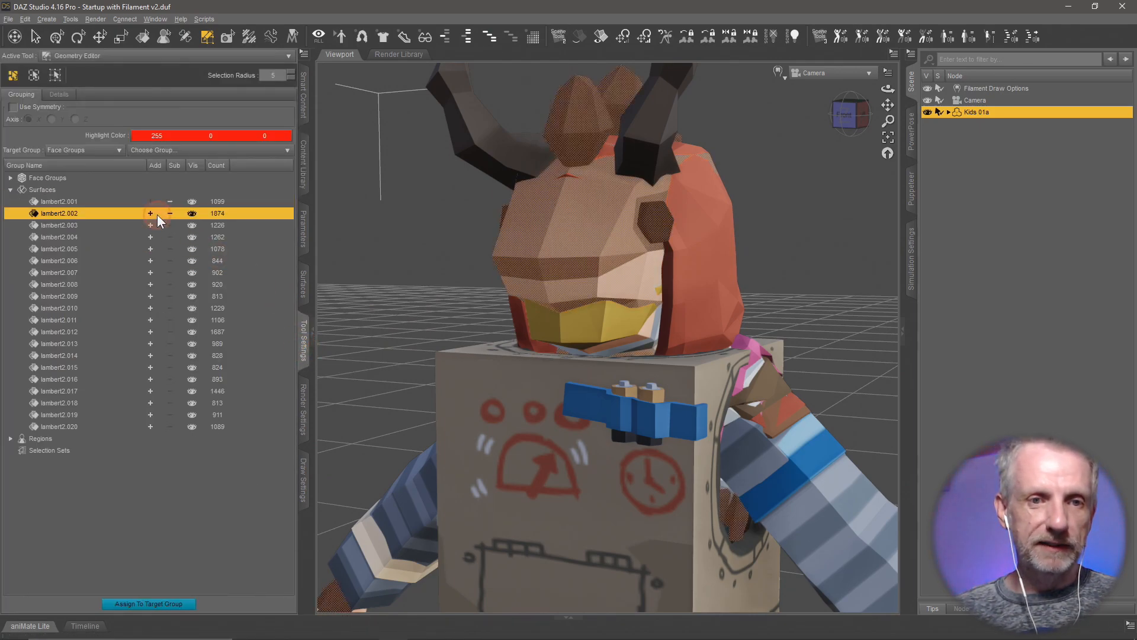
pyautogui.click(150, 225)
pyautogui.click(150, 237)
pyautogui.click(150, 249)
pyautogui.click(151, 260)
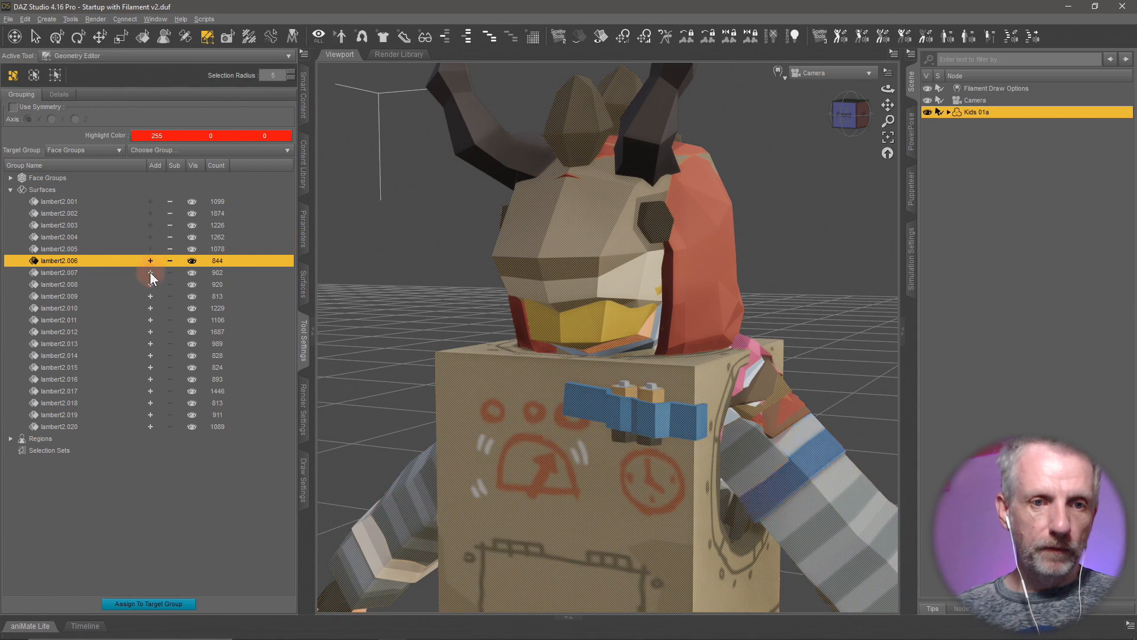
pyautogui.click(151, 273)
pyautogui.click(151, 285)
pyautogui.click(151, 296)
pyautogui.click(150, 308)
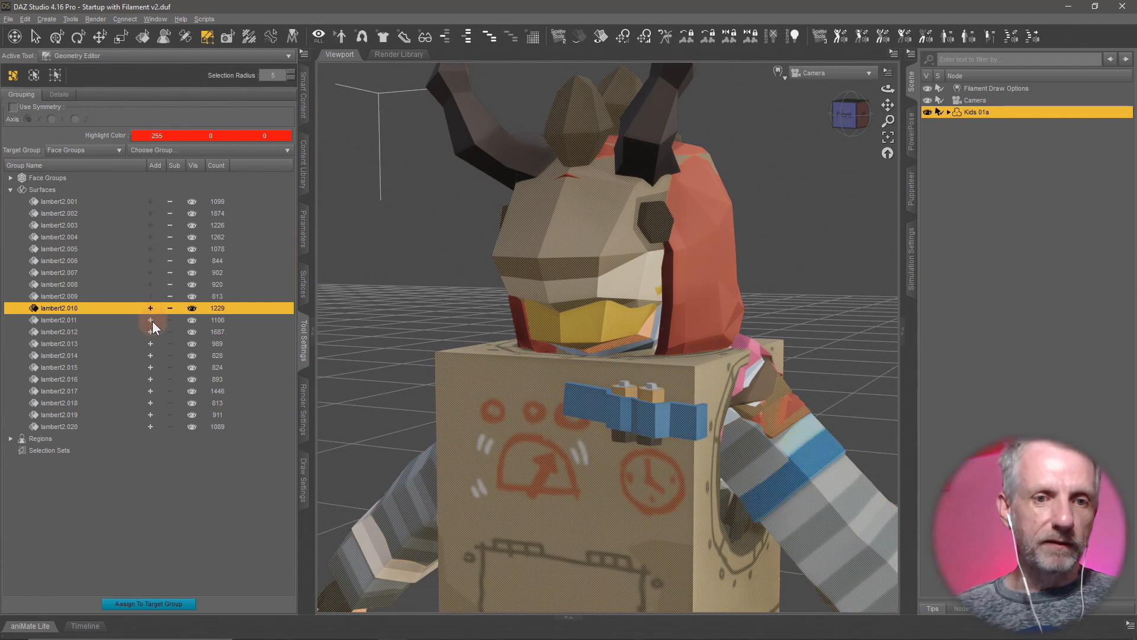
pyautogui.click(150, 320)
pyautogui.click(151, 331)
pyautogui.click(150, 344)
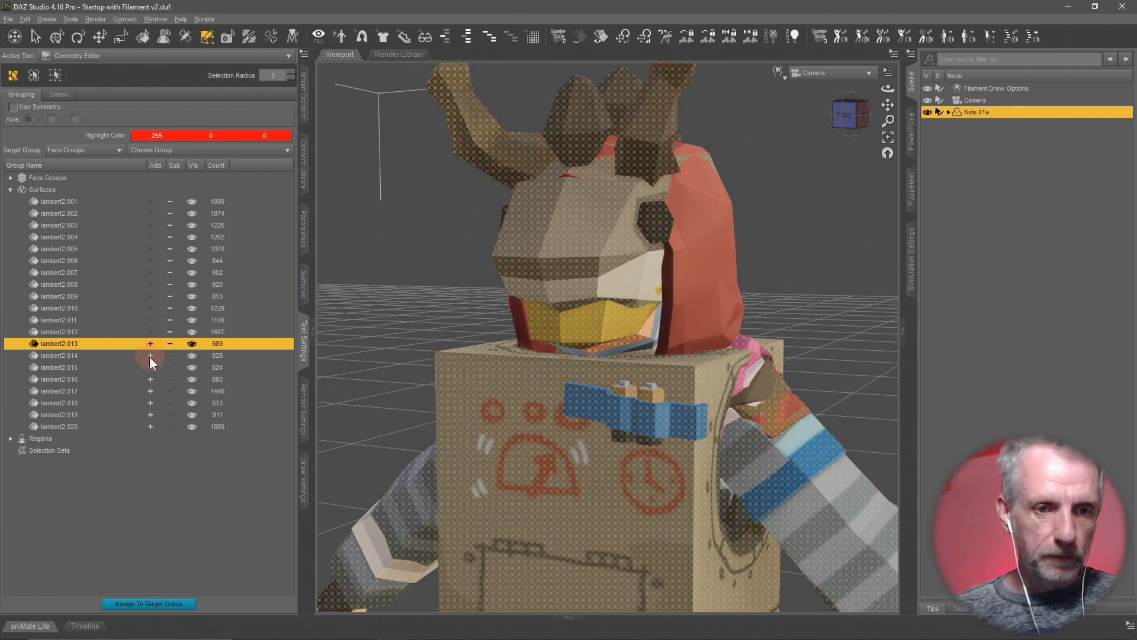
pyautogui.click(149, 356)
pyautogui.click(150, 367)
pyautogui.click(150, 379)
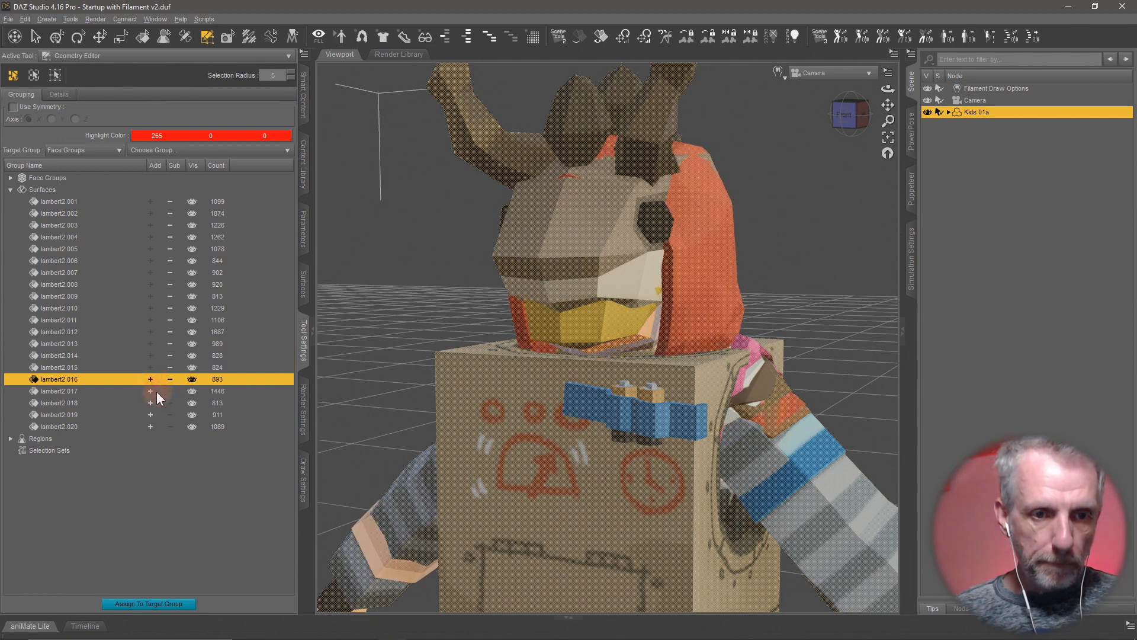
pyautogui.click(150, 403)
pyautogui.click(151, 414)
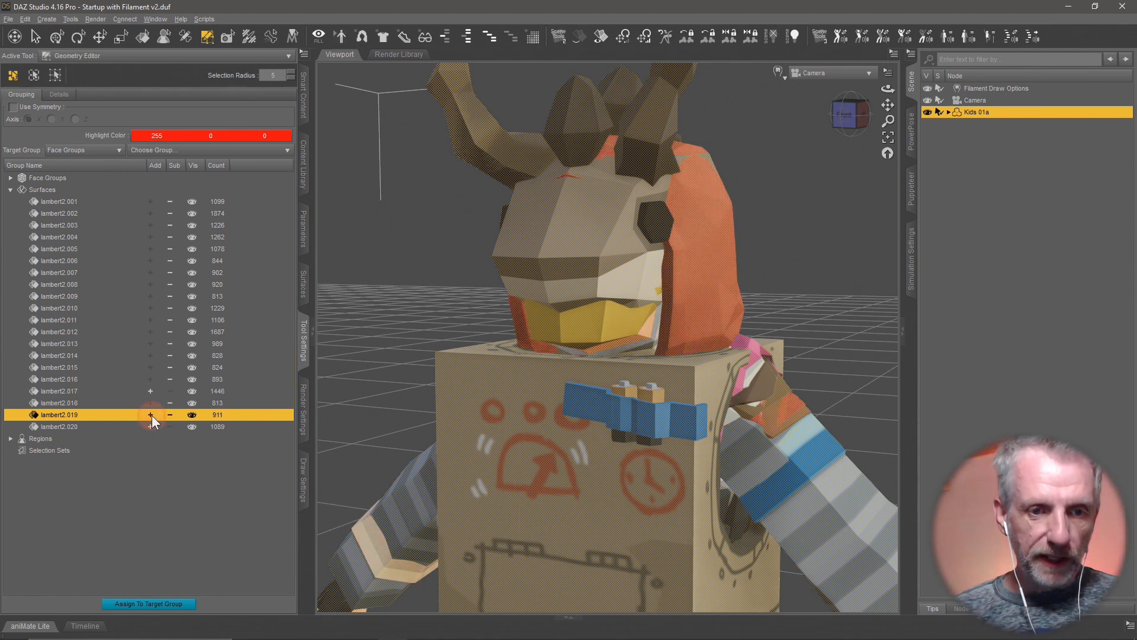
pyautogui.click(151, 426)
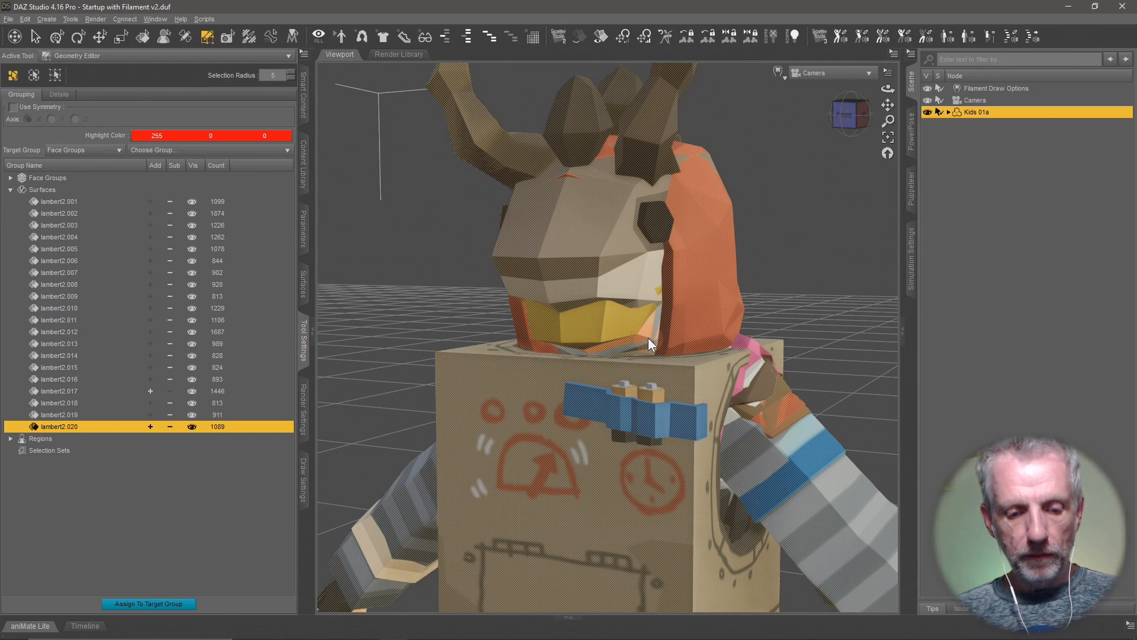
pyautogui.press('Delete')
pyautogui.click(527, 343)
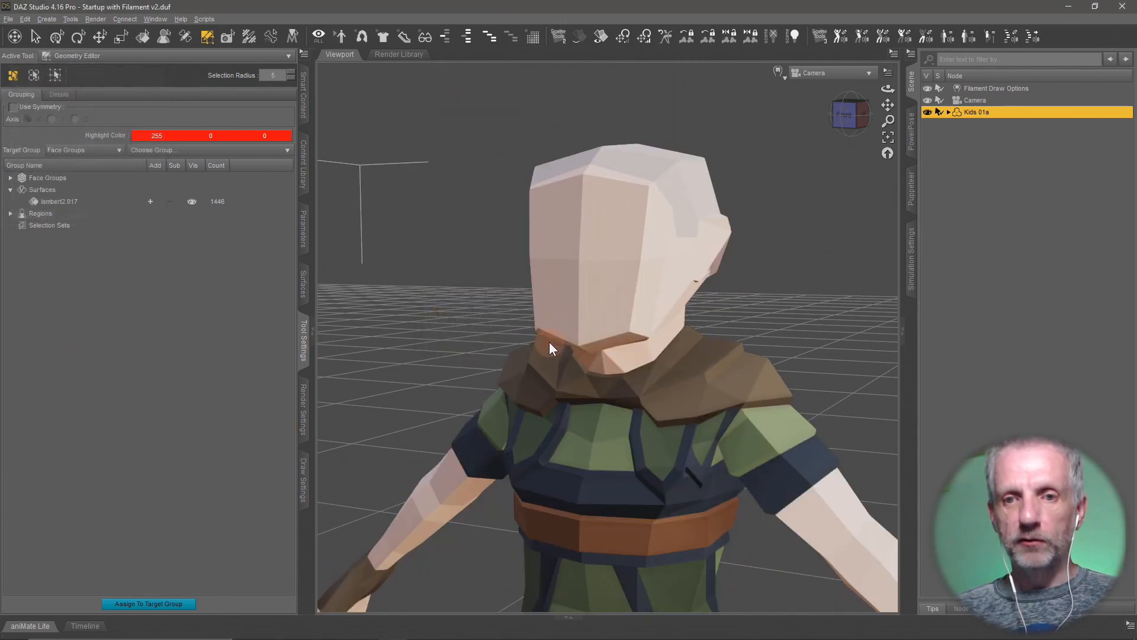
# - Rename the remaining lambert2.017 surface to Kids
pyautogui.click(70, 202)
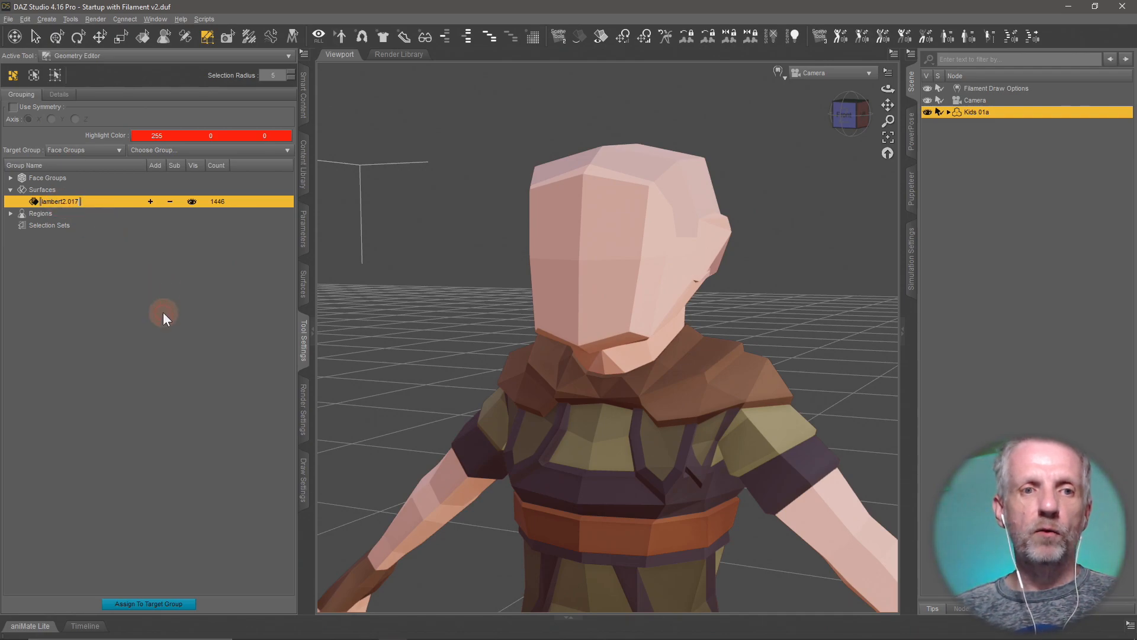
pyautogui.press('super+v')
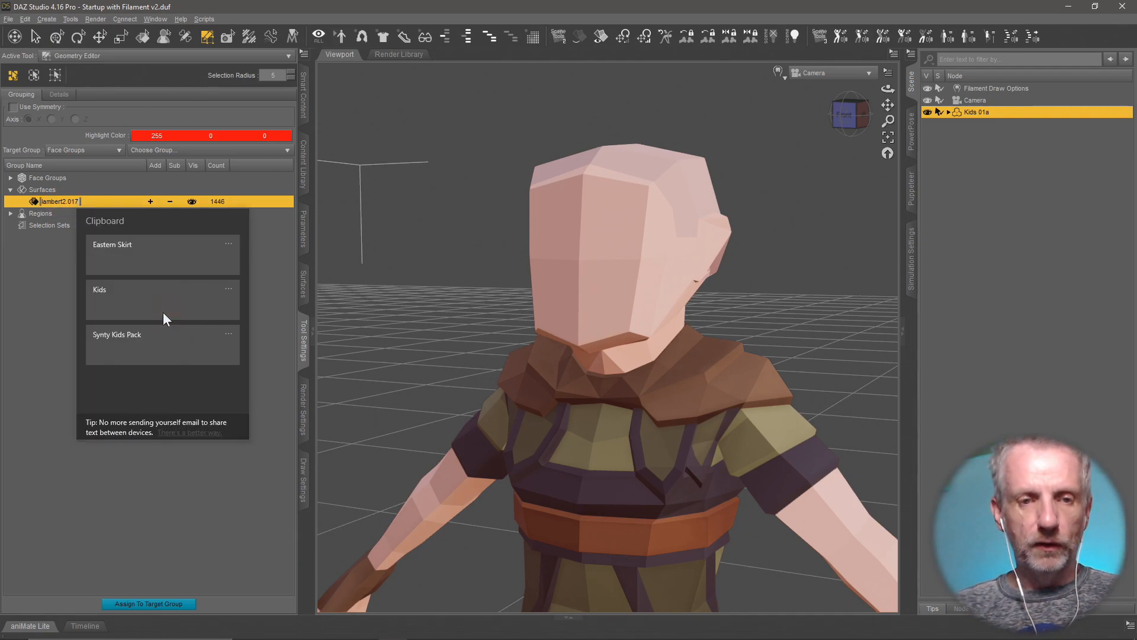
pyautogui.click(142, 305)
pyautogui.press('Return')
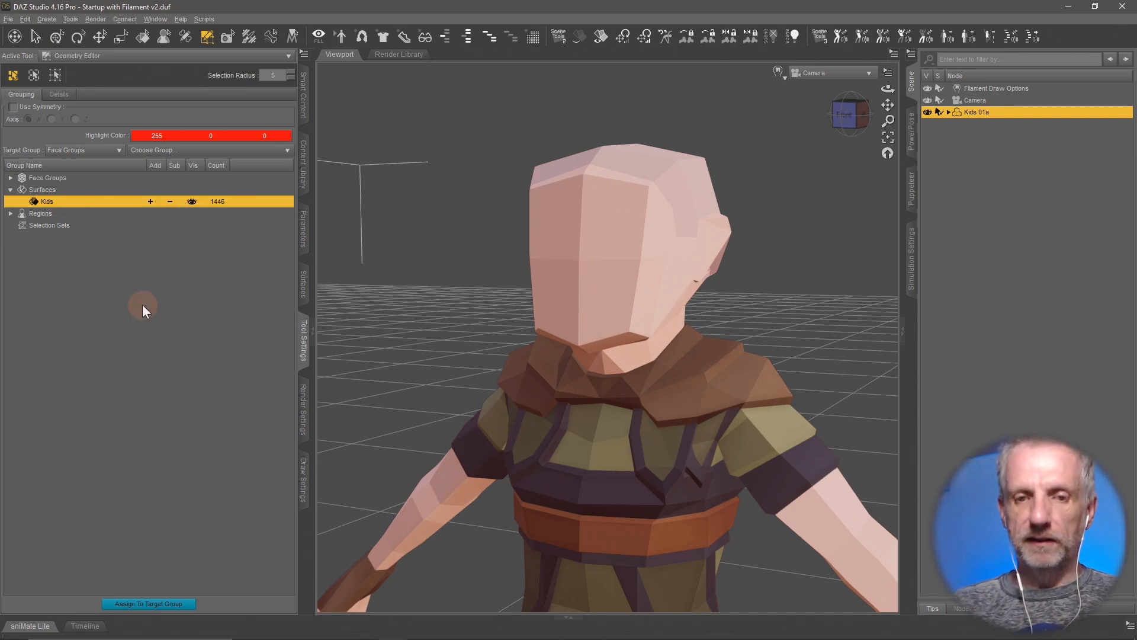
# - Switch to Blender, hide SK_Chr_Kid_Eastern_Skirt_01 and show SK_Chr_Kid_Elf_Warrior_01 to identify the character, and return to DAZ Studio
pyautogui.click(1083, 135)
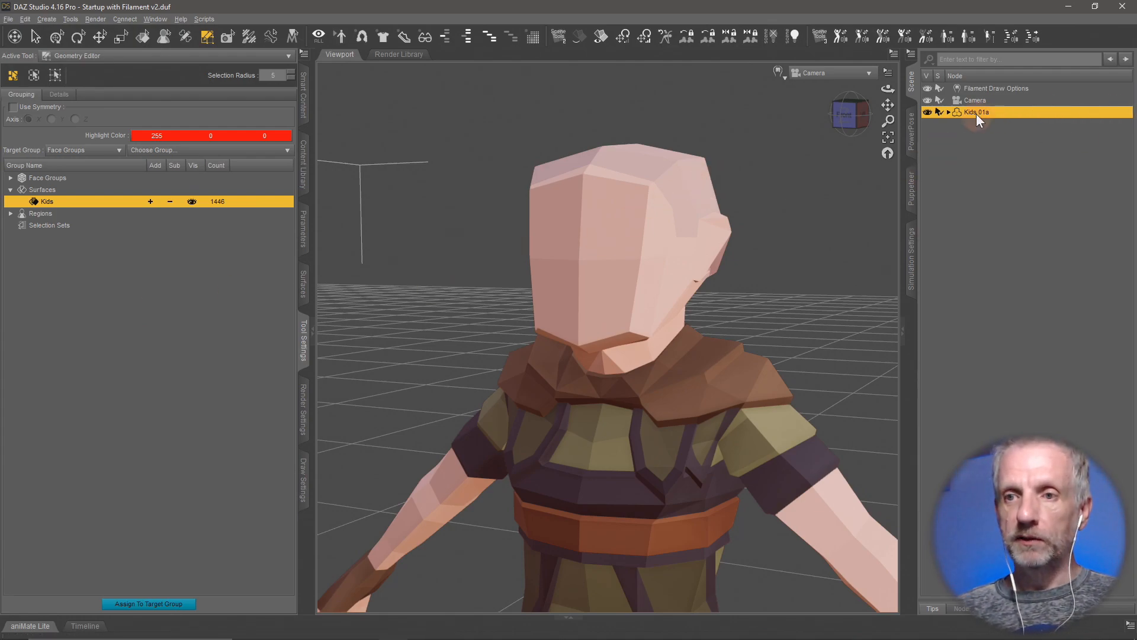
pyautogui.hotkey('alt', 'Tab')
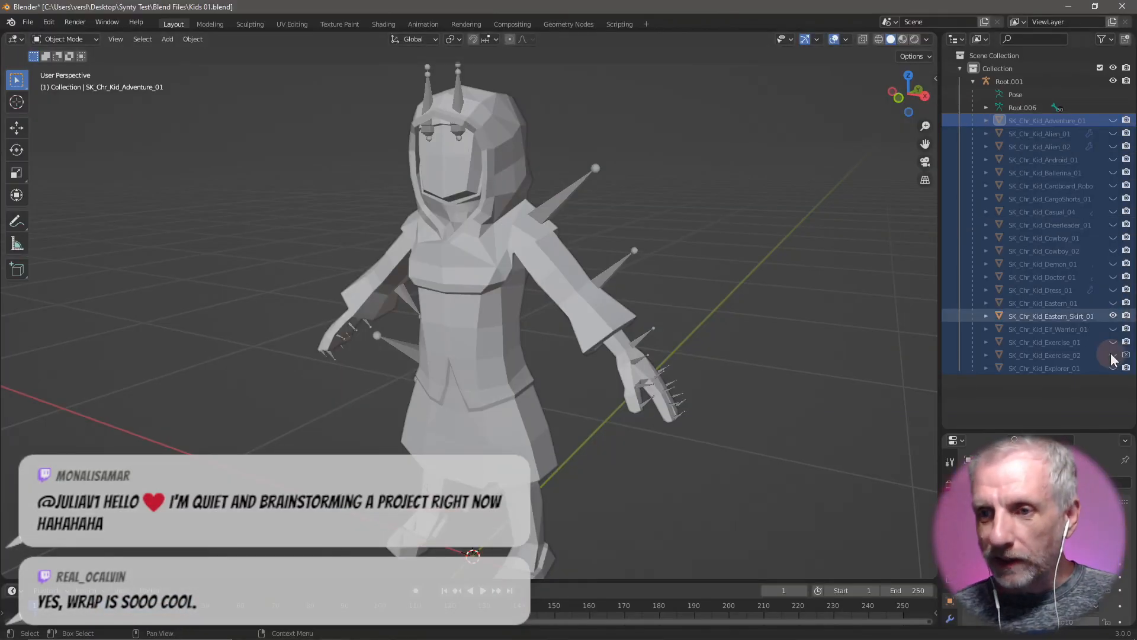
pyautogui.click(1113, 316)
pyautogui.click(1113, 329)
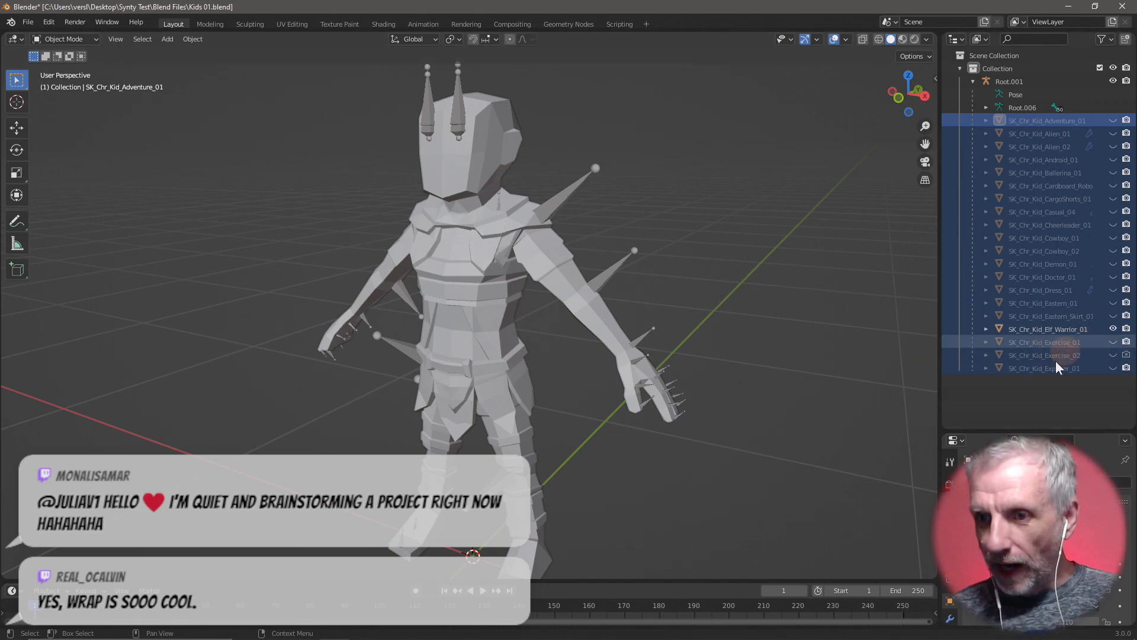
pyautogui.hotkey('alt', 'Tab')
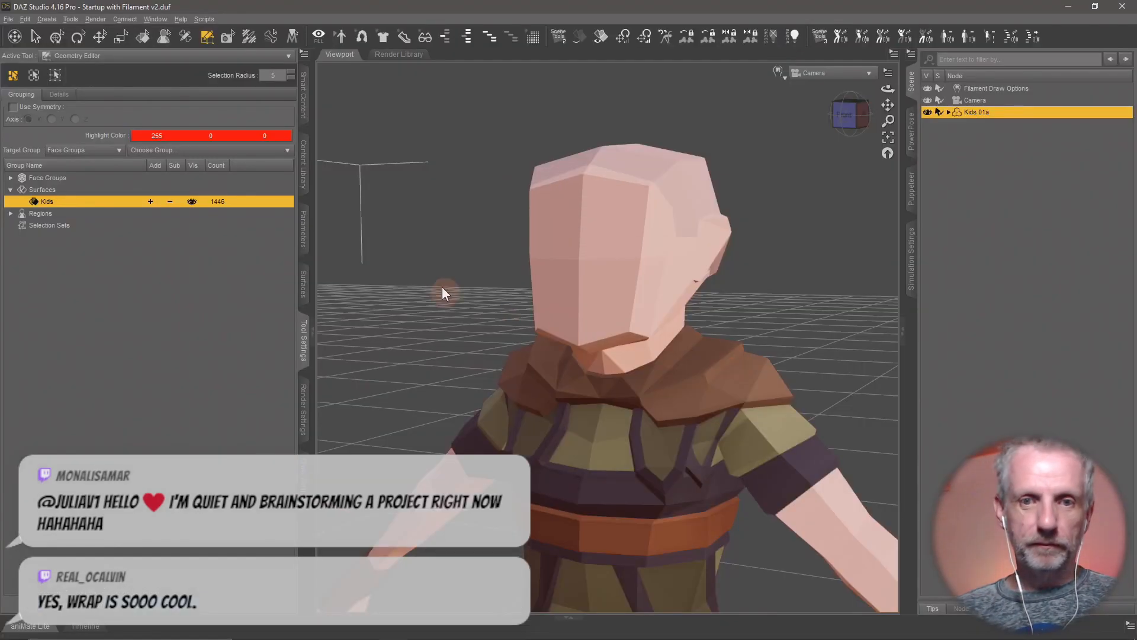
# - Rename the Kids 01a figure to Elf Warrior in the scene
pyautogui.doubleClick(974, 114)
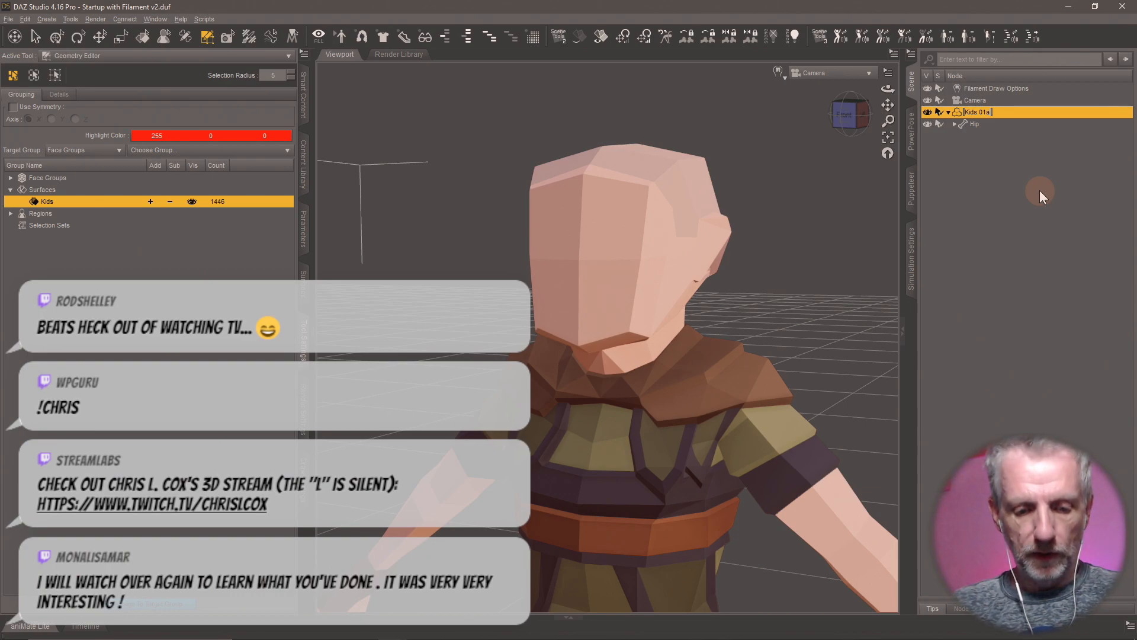
pyautogui.press('super+v')
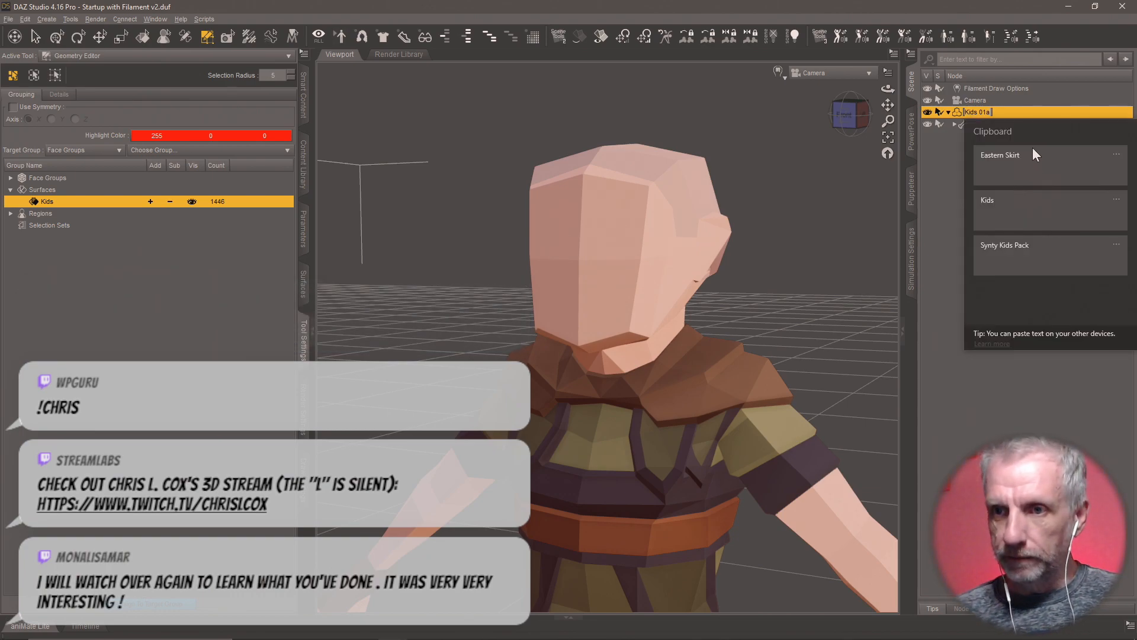
pyautogui.click(975, 113)
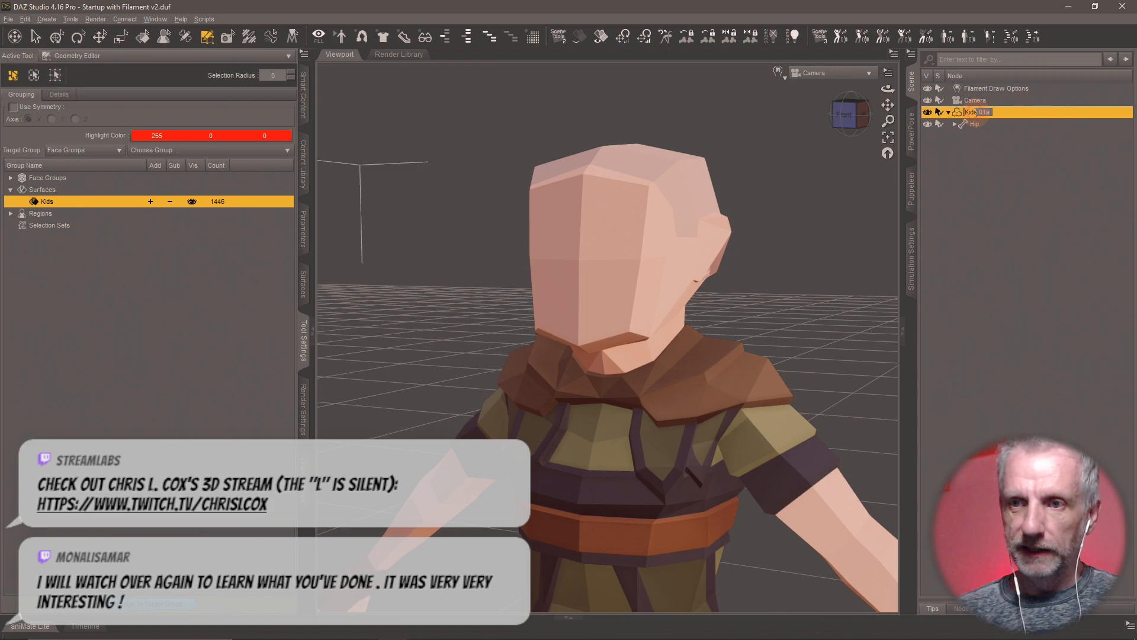
pyautogui.hotkey('ctrl', 'a')
pyautogui.write('Elf W')
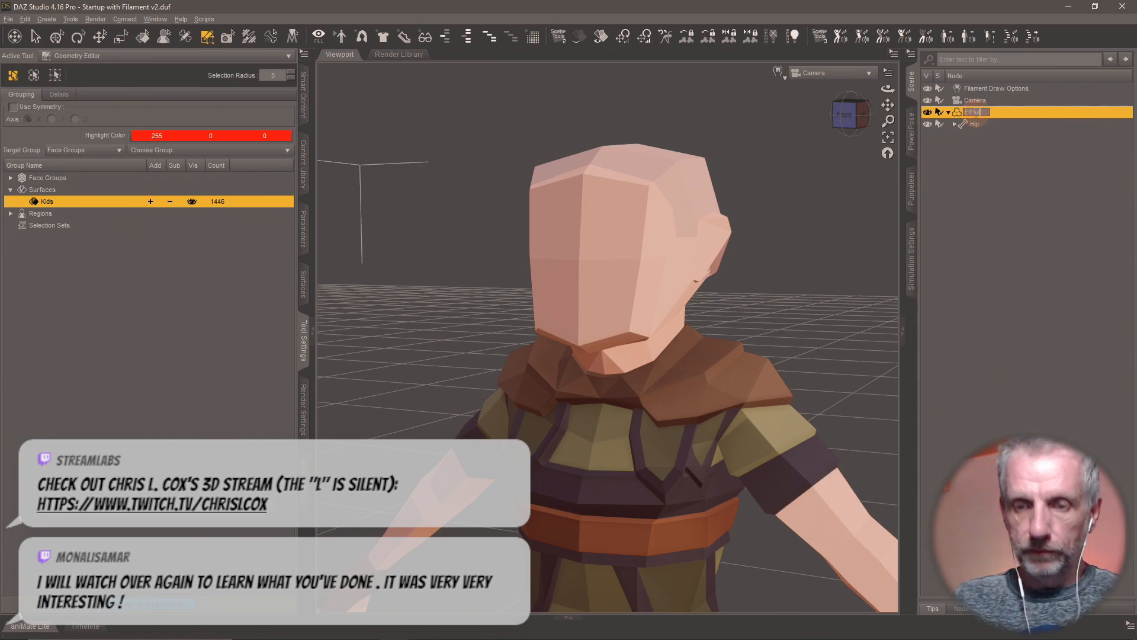
pyautogui.write('arrior')
pyautogui.press('End')
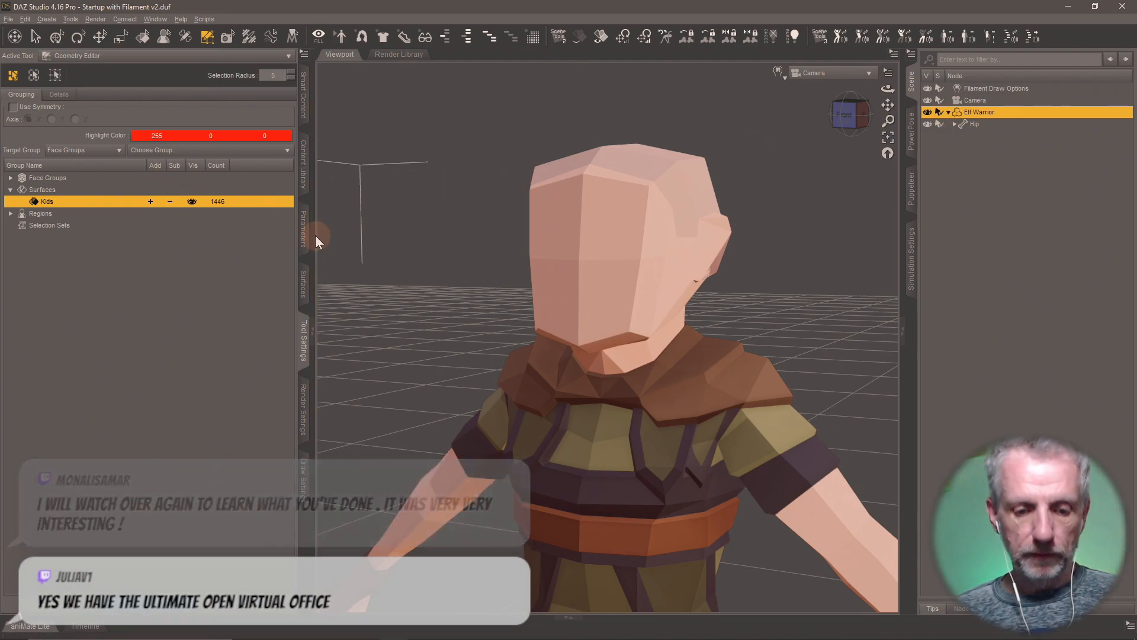
# - Save the figure as a Figure/Prop Asset named Elf Warrior in the Kids Pack folder, with the product name Synty Kids Pack
pyautogui.hotkey('ctrl', 'shift', 's')
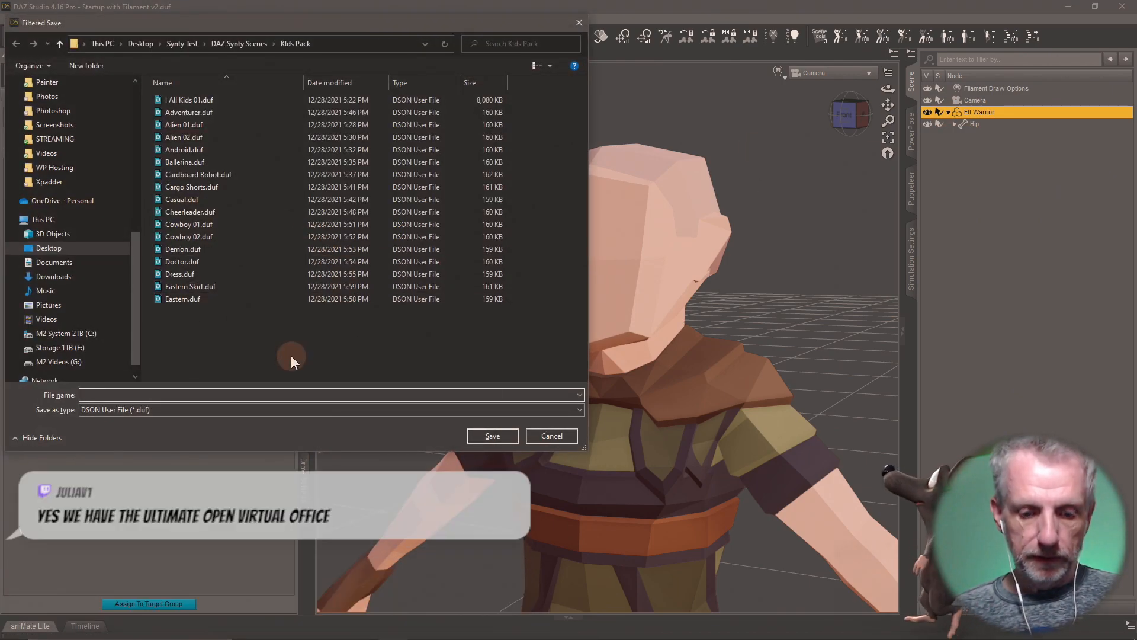
pyautogui.press('super+v')
pyautogui.click(177, 433)
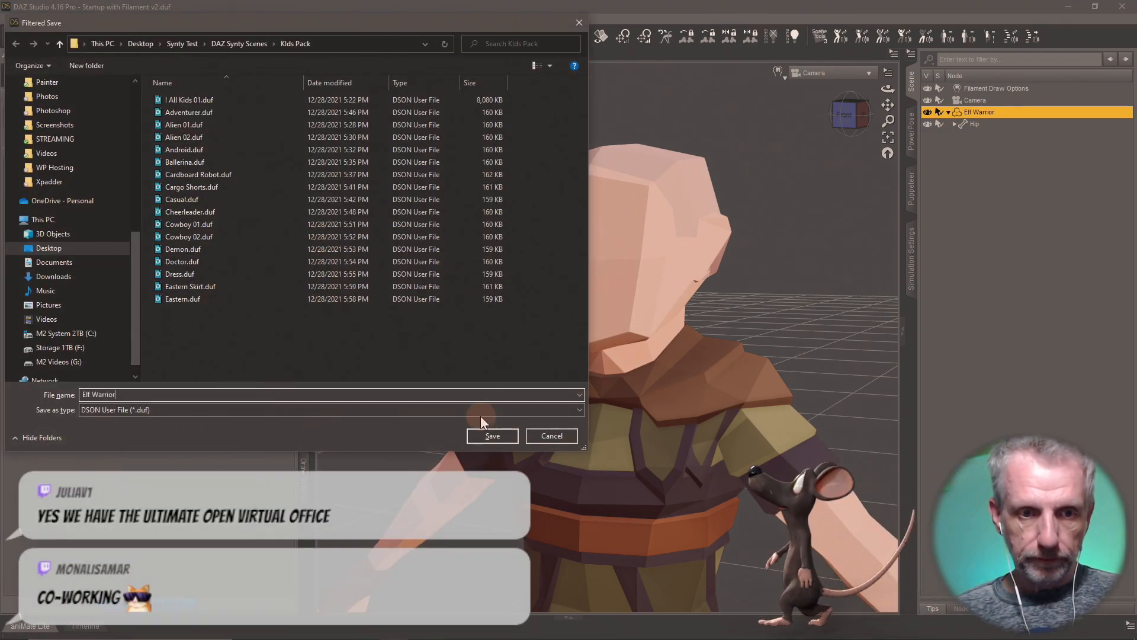
pyautogui.click(492, 436)
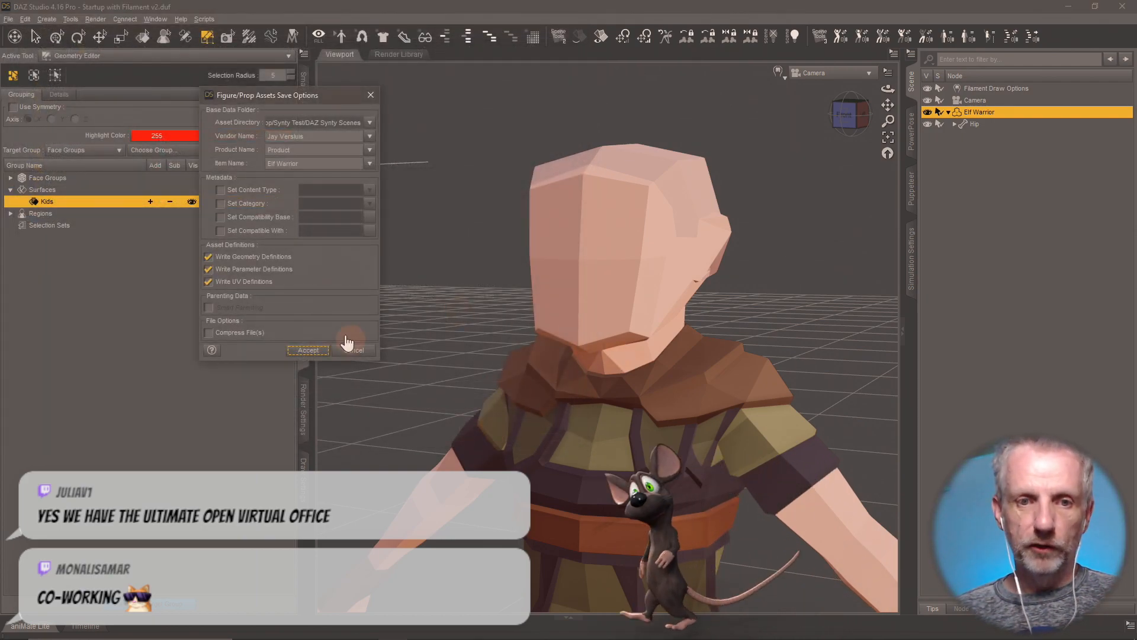
pyautogui.doubleClick(279, 150)
pyautogui.press('super+v')
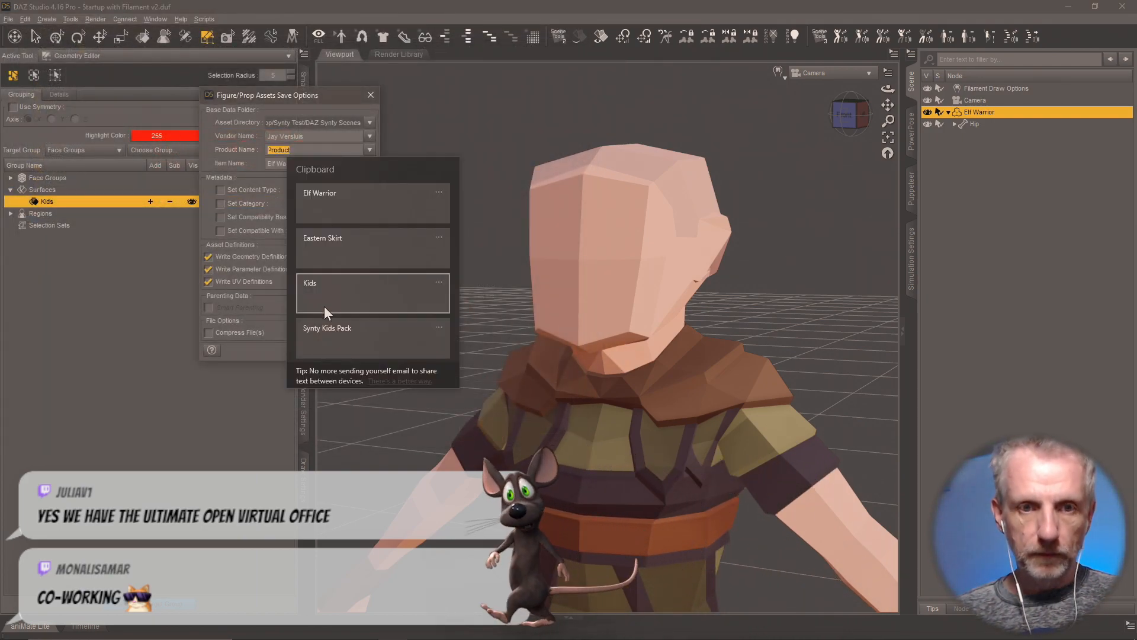
pyautogui.click(375, 328)
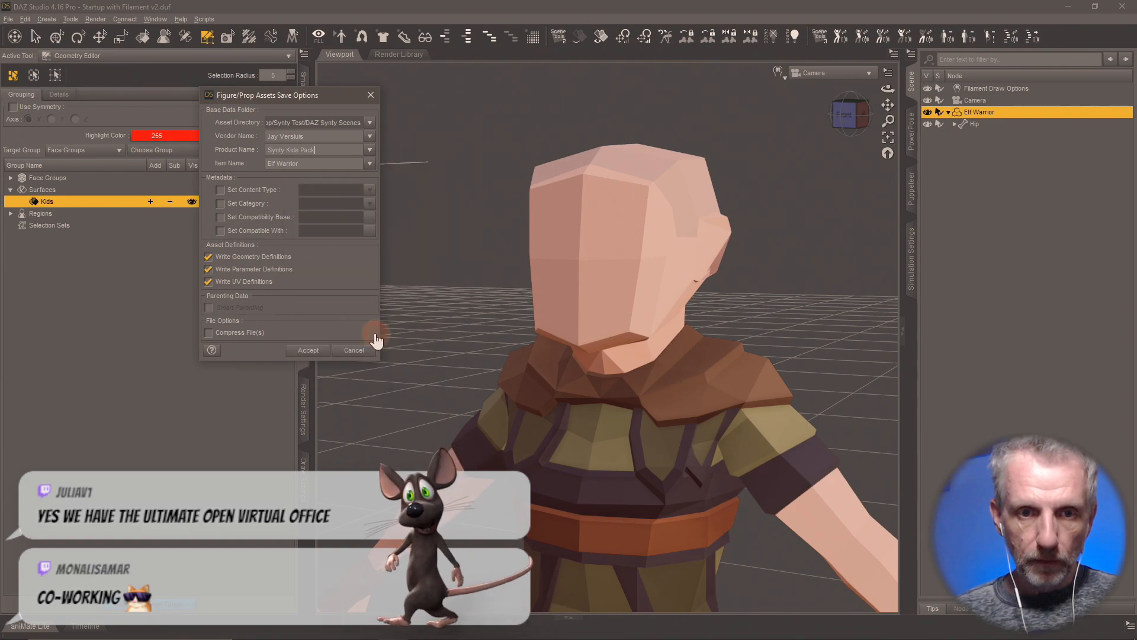
pyautogui.click(304, 353)
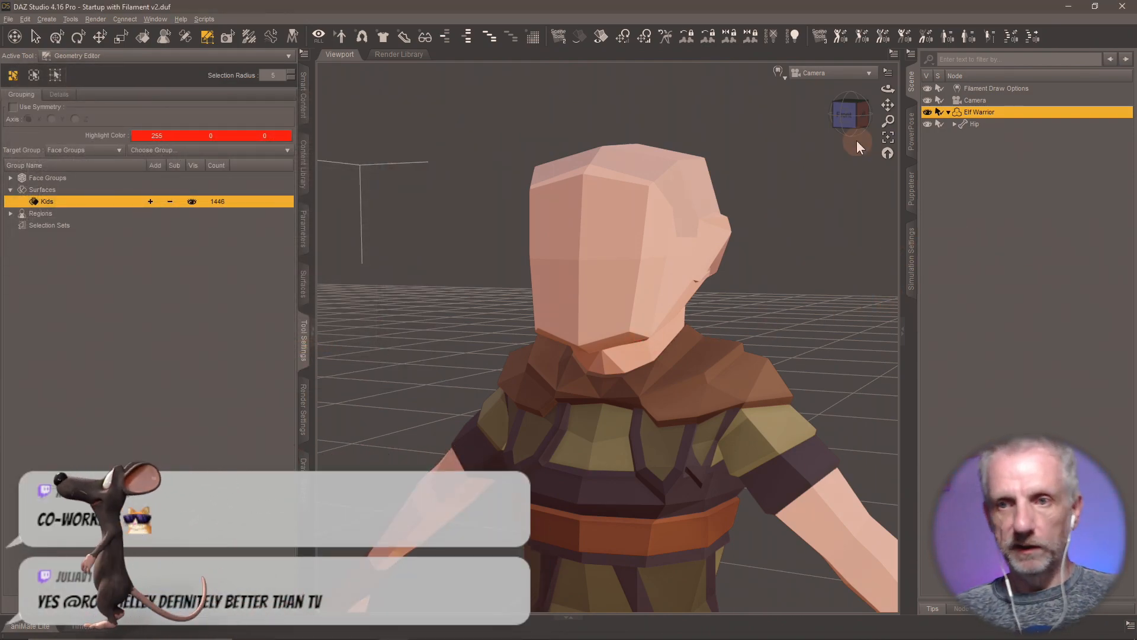
# - Switch the viewport from the Camera to Perspective View and frame the whole Elf Warrior figure
pyautogui.click(851, 83)
pyautogui.click(838, 91)
pyautogui.click(844, 77)
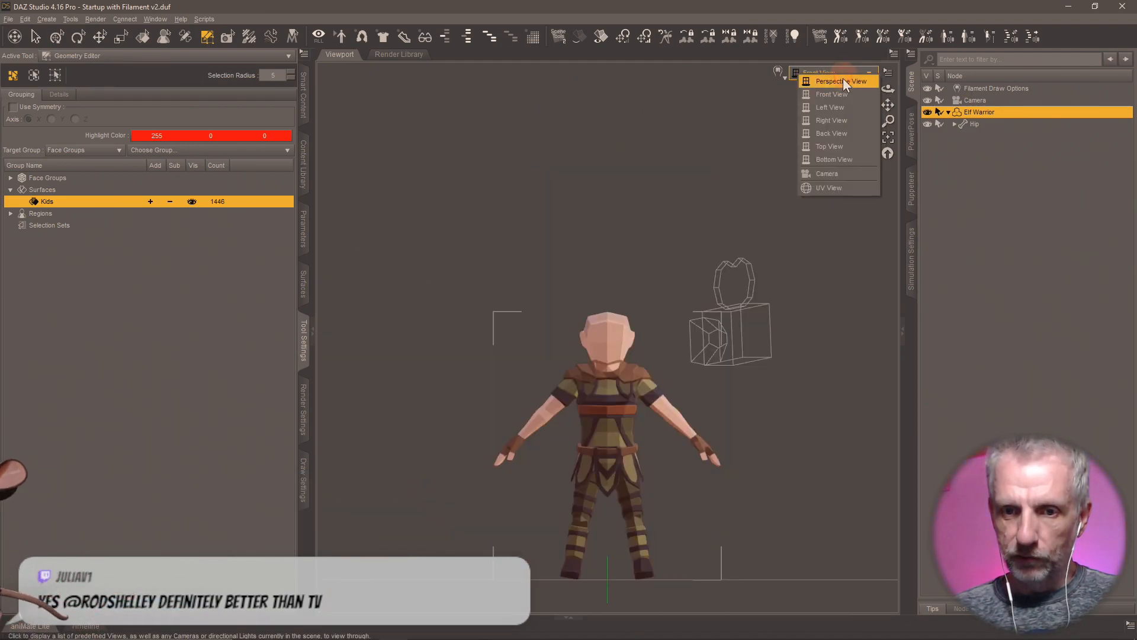
pyautogui.click(842, 80)
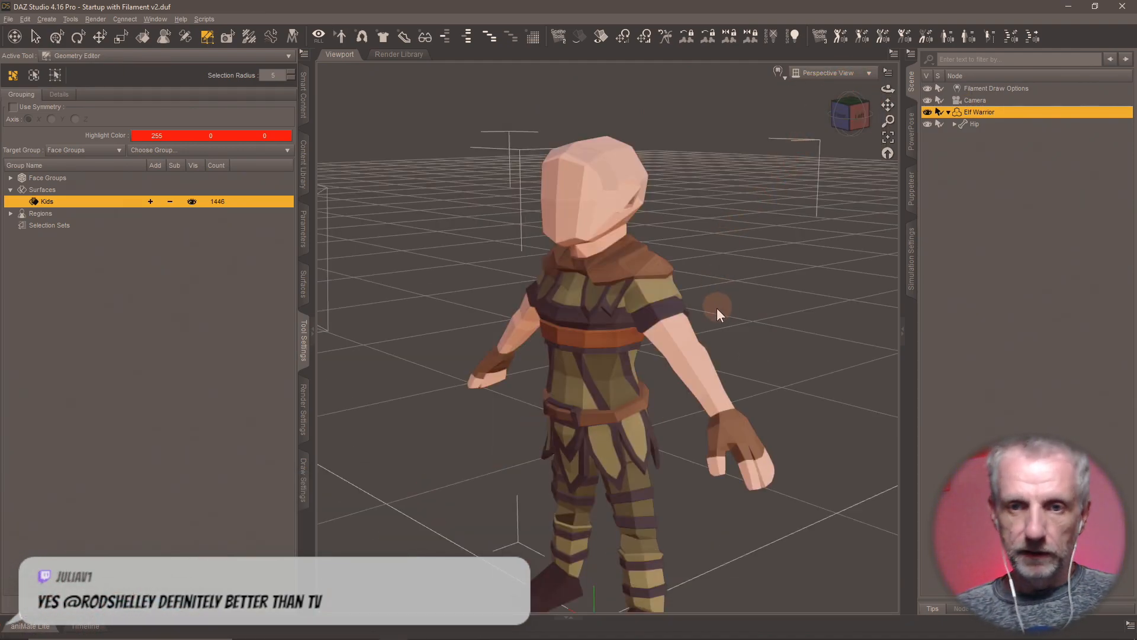
pyautogui.moveTo(717, 308); pyautogui.dragTo(729, 332, button='middle')
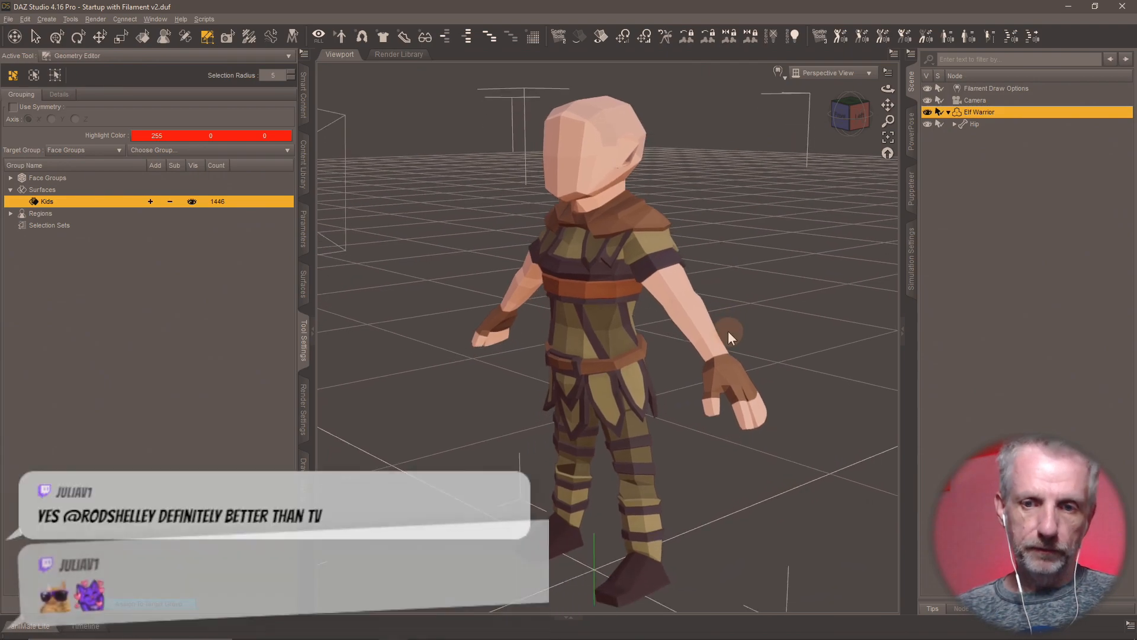
# - In Blender, hide Elf_Warrior_01, inspect Exercise_01, Exercise_02 and Explorer_01 one at a time, leave Exercise_01 shown and return to DAZ Studio
pyautogui.hotkey('alt', 'Tab')
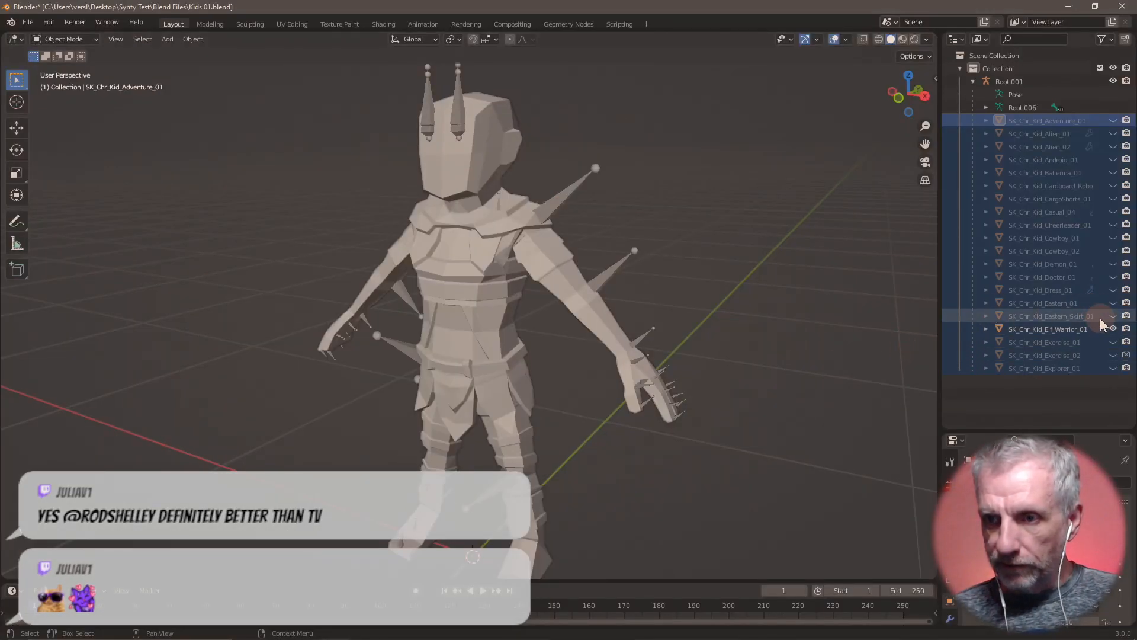
pyautogui.click(1113, 329)
pyautogui.click(1113, 342)
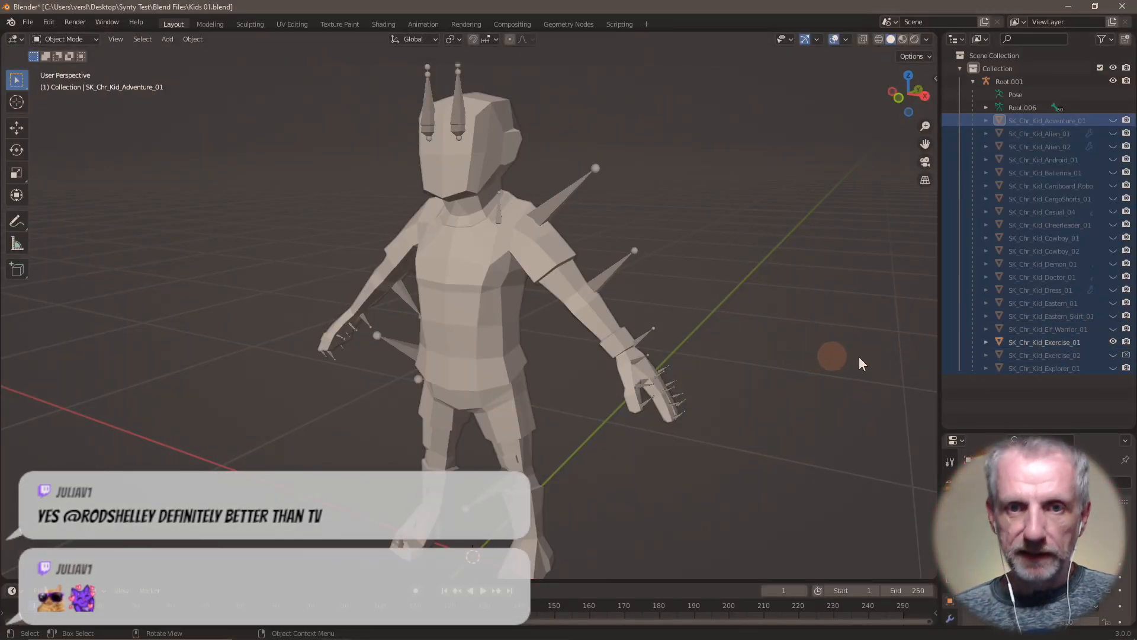
pyautogui.click(1113, 342)
pyautogui.click(1113, 355)
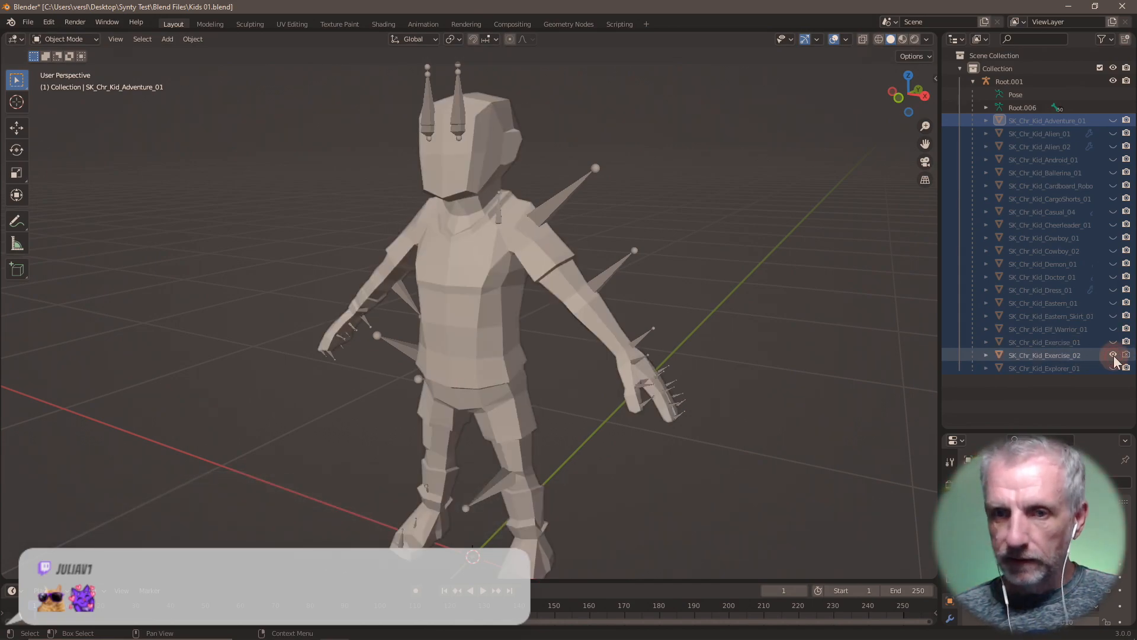
pyautogui.click(1112, 354)
pyautogui.click(1112, 367)
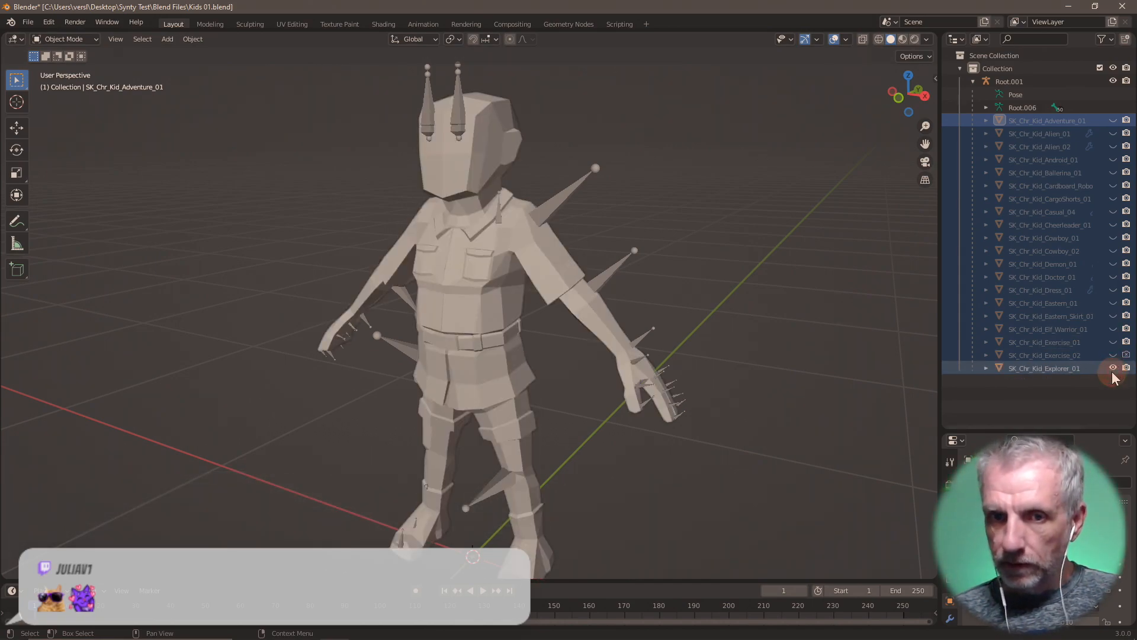
pyautogui.click(1113, 368)
pyautogui.click(1113, 341)
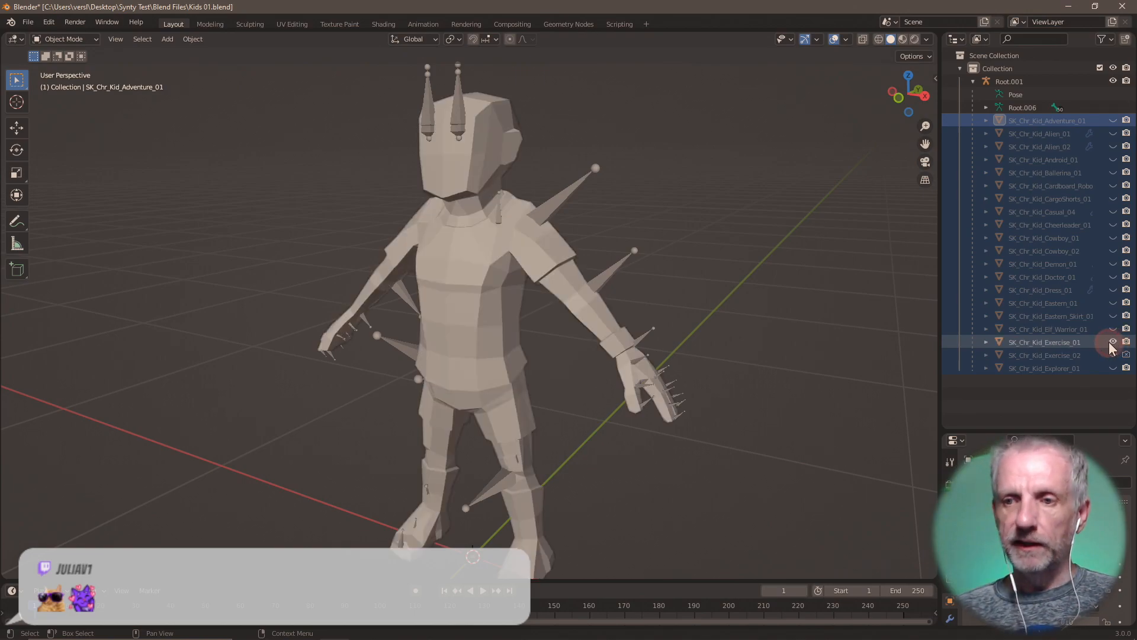
pyautogui.hotkey('alt', 'Tab')
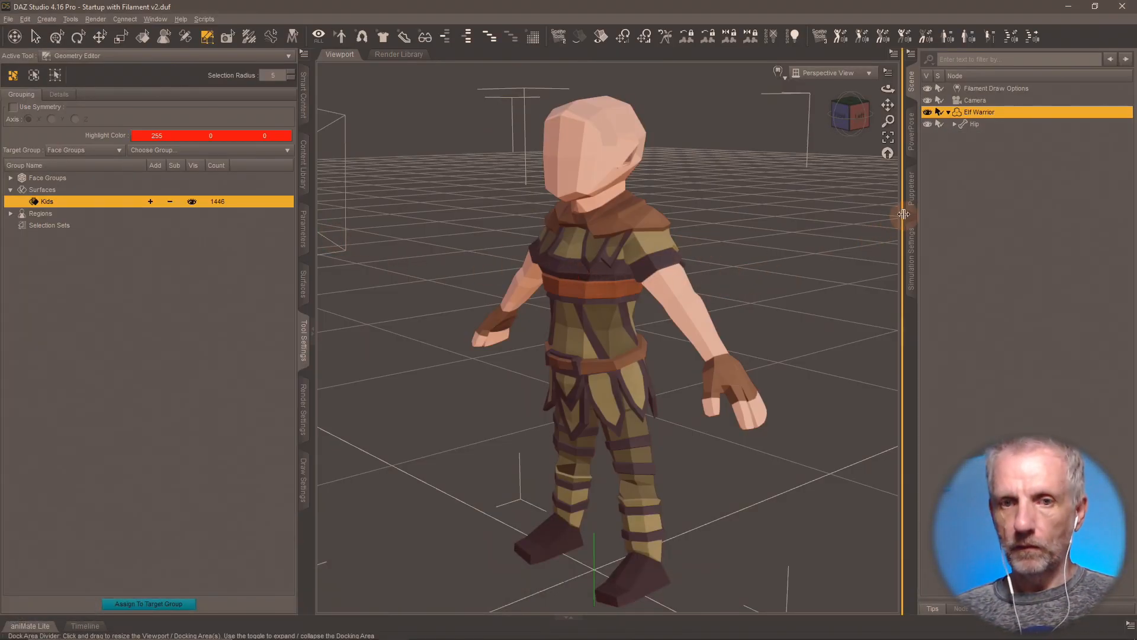
# - Delete the Elf Warrior figure from the scene and load ! All Kids 01 from the Kids Pack folder
pyautogui.press('Delete')
pyautogui.click(303, 168)
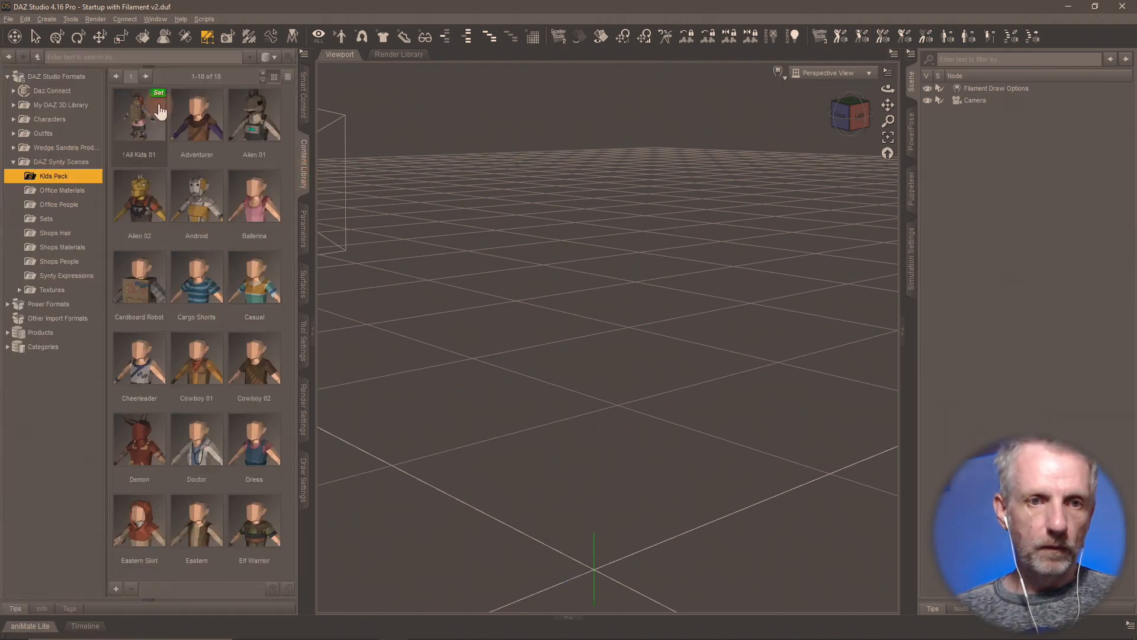
pyautogui.doubleClick(160, 111)
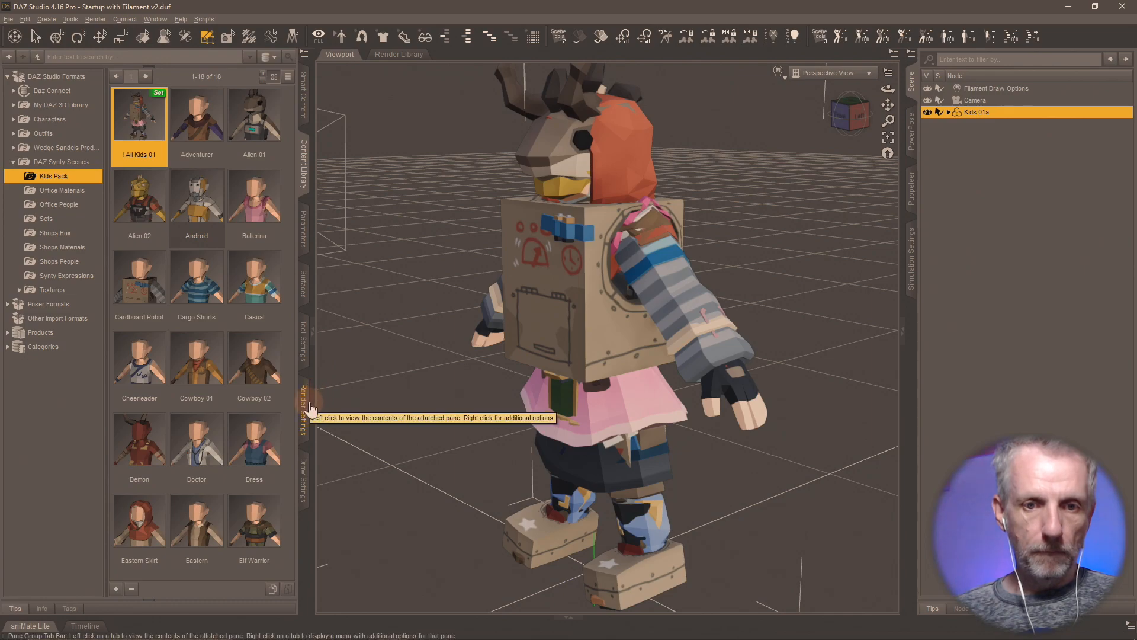
# - Select the geometry of every surface from lambert2.001 to lambert2.020 except lambert2.018 and delete it
pyautogui.click(304, 340)
pyautogui.click(151, 201)
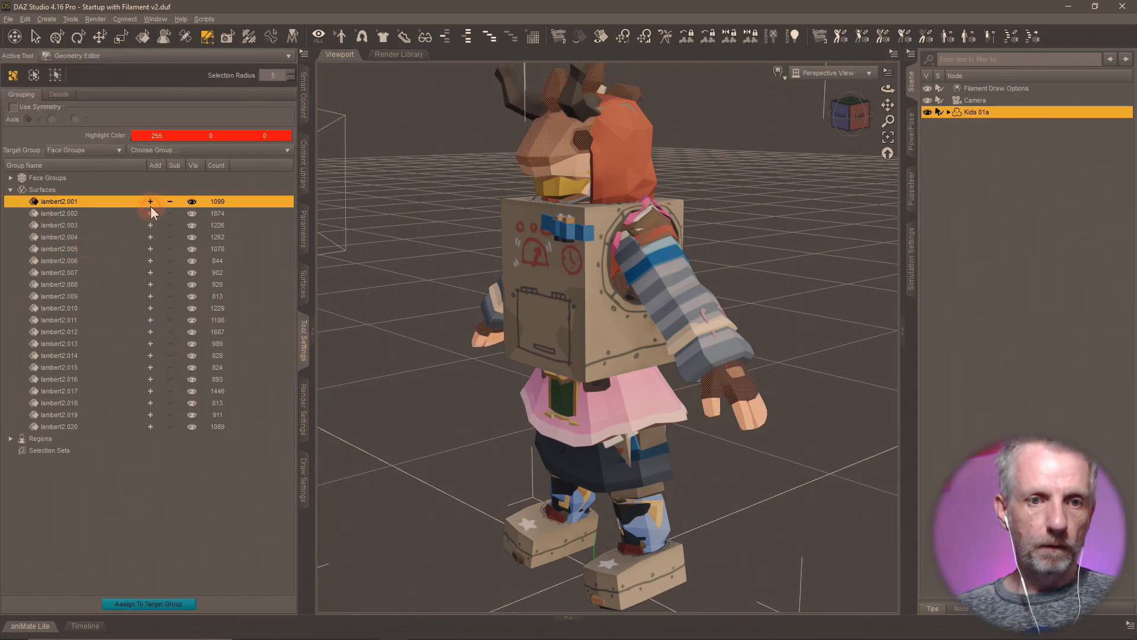
pyautogui.click(151, 213)
pyautogui.click(150, 225)
pyautogui.click(150, 237)
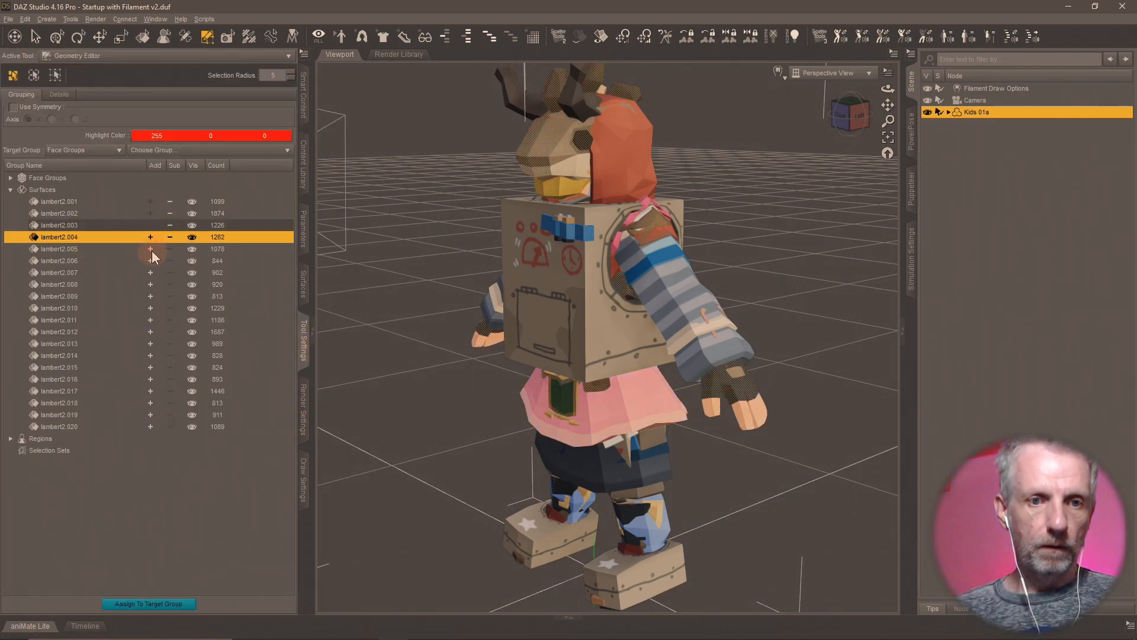
pyautogui.click(150, 248)
pyautogui.click(151, 260)
pyautogui.click(150, 273)
pyautogui.click(150, 285)
pyautogui.click(151, 296)
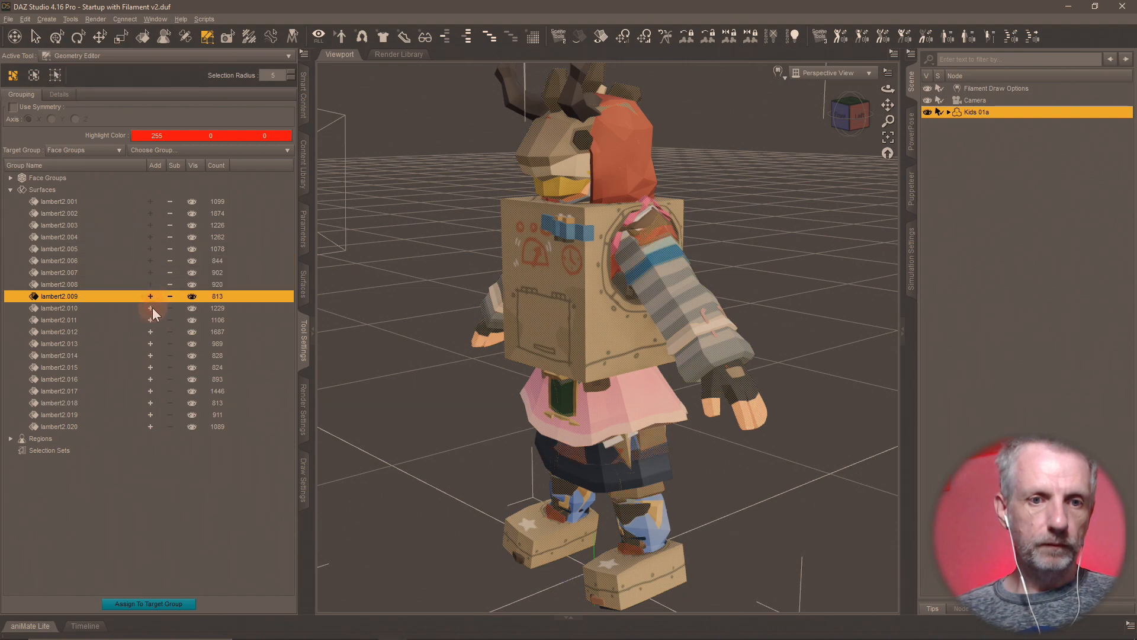
pyautogui.click(150, 308)
pyautogui.click(150, 320)
pyautogui.click(150, 331)
pyautogui.click(151, 343)
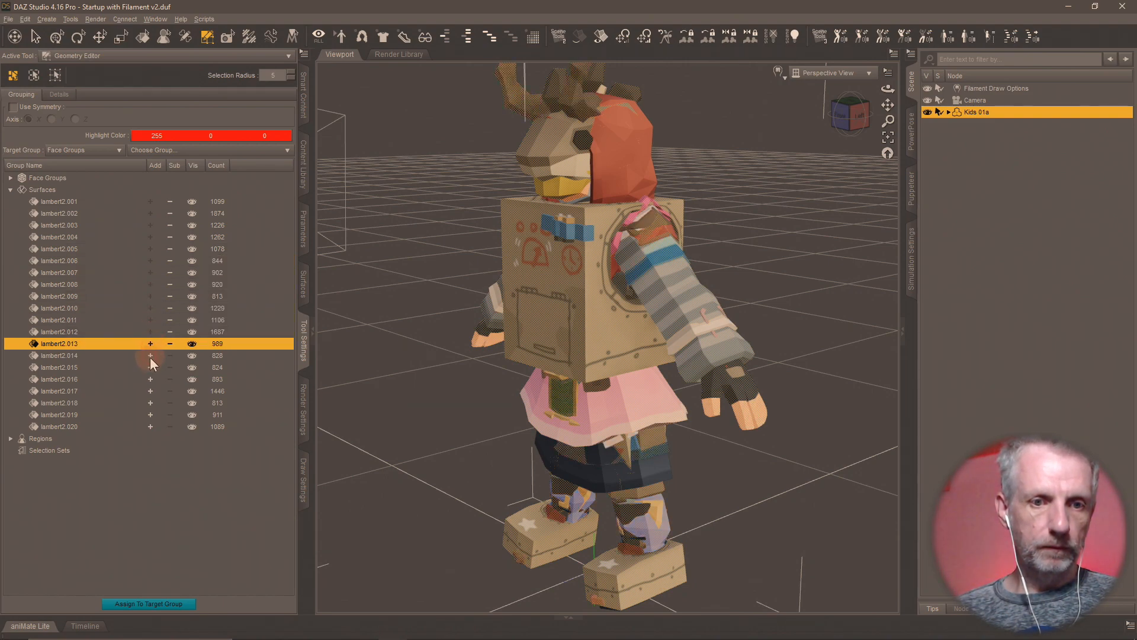
pyautogui.click(151, 356)
pyautogui.click(151, 367)
pyautogui.click(149, 379)
pyautogui.click(150, 391)
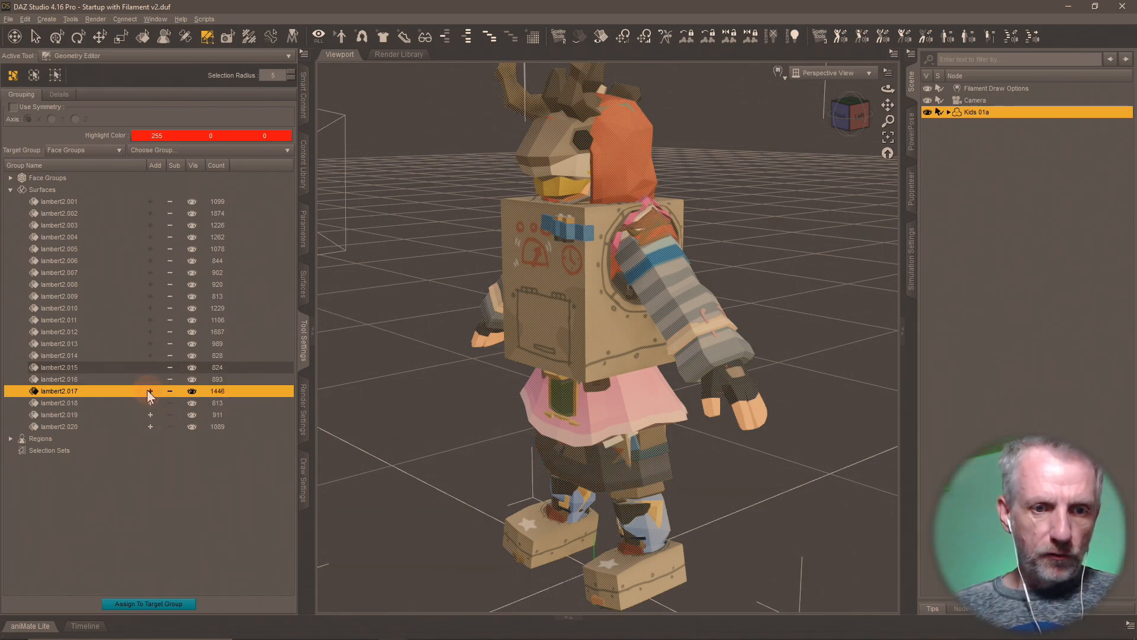
pyautogui.click(150, 415)
pyautogui.click(151, 426)
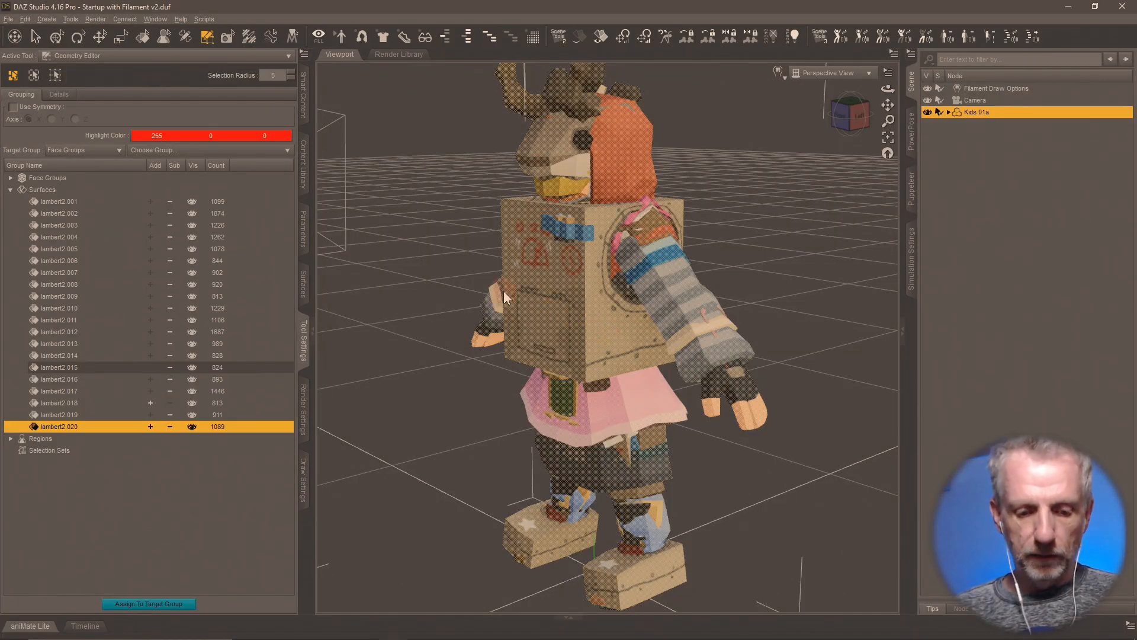
pyautogui.press('Delete')
pyautogui.click(554, 340)
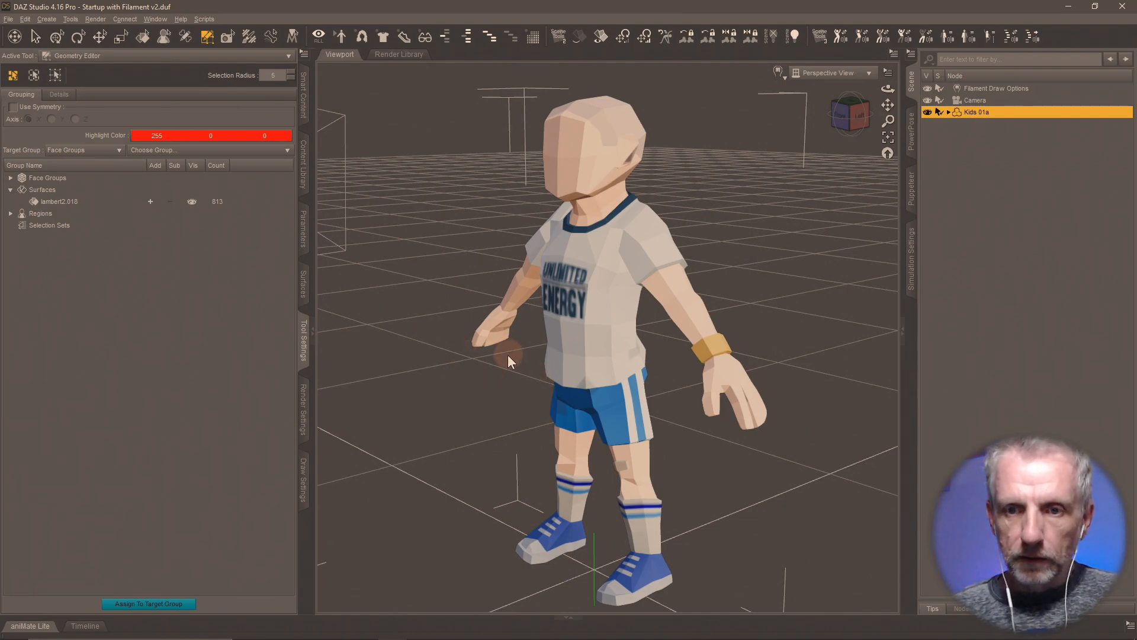
# - Remove Eastern Skirt and Elf Warrior from the clipboard history and rename the remaining lambert2.018 surface to Kids
pyautogui.moveTo(507, 357); pyautogui.dragTo(508, 363, button='middle')
pyautogui.doubleClick(71, 203)
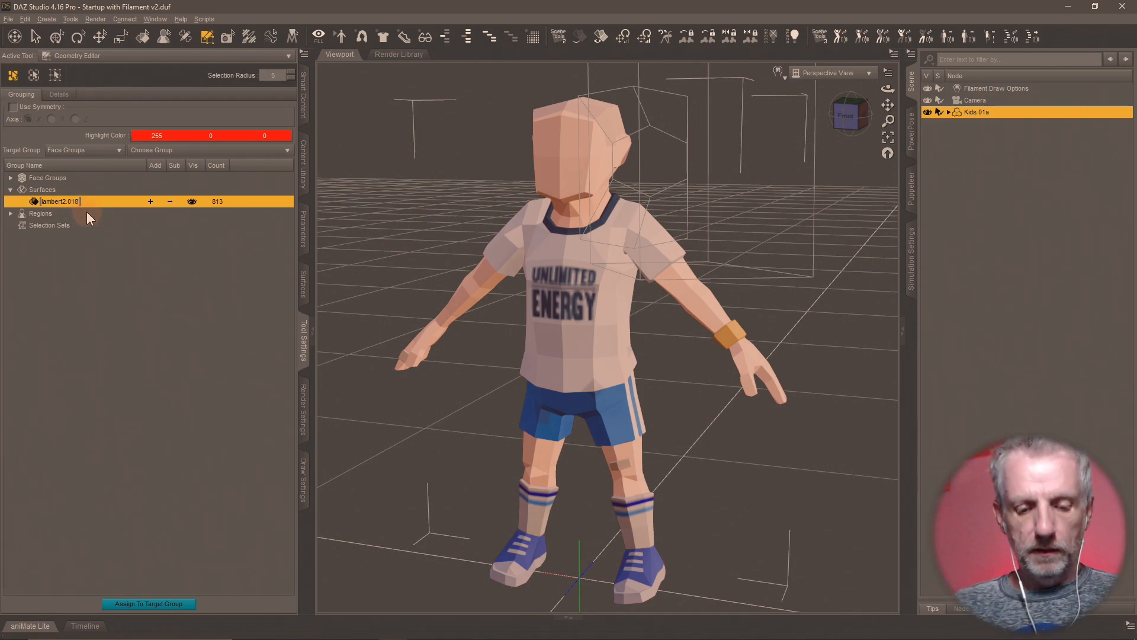
pyautogui.press('super+v')
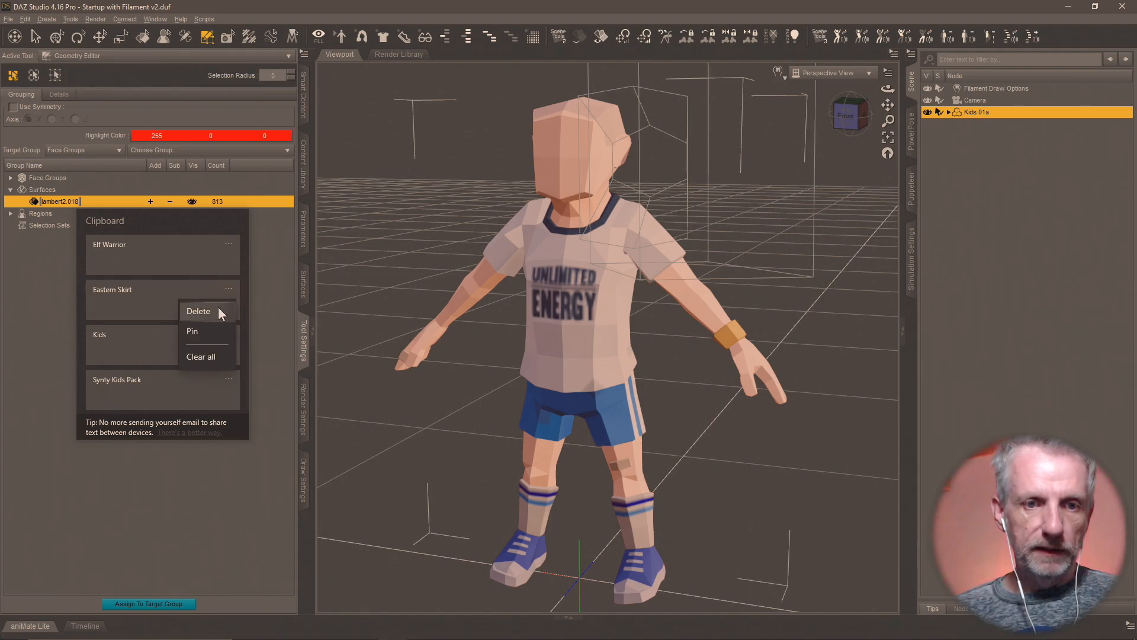
pyautogui.click(218, 308)
pyautogui.click(230, 245)
pyautogui.click(230, 263)
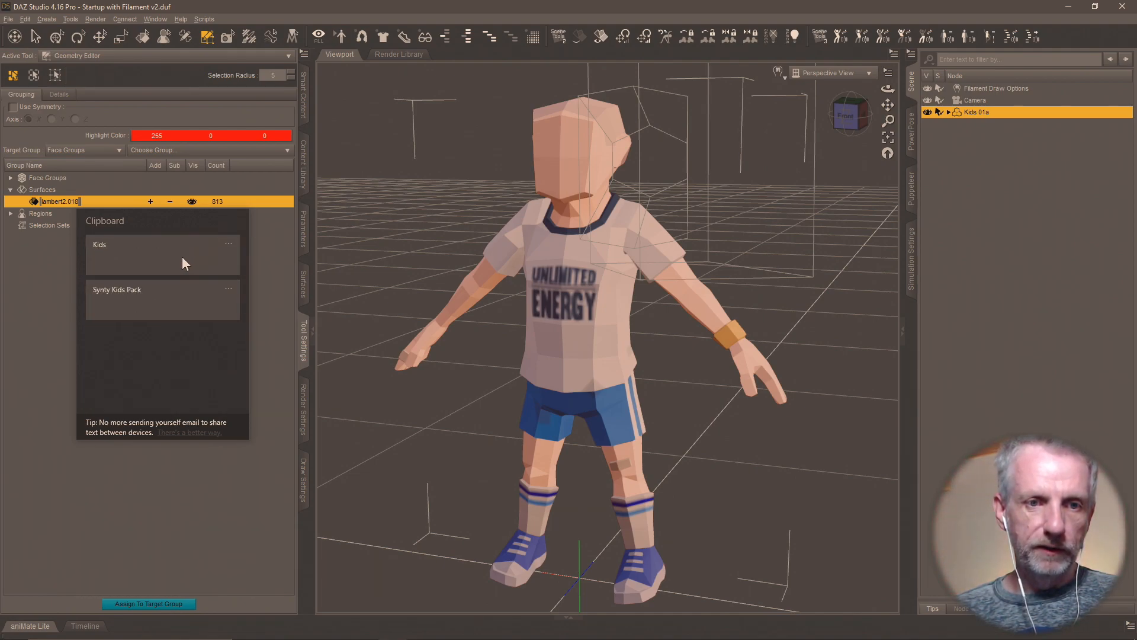
pyautogui.click(182, 256)
pyautogui.press('Return')
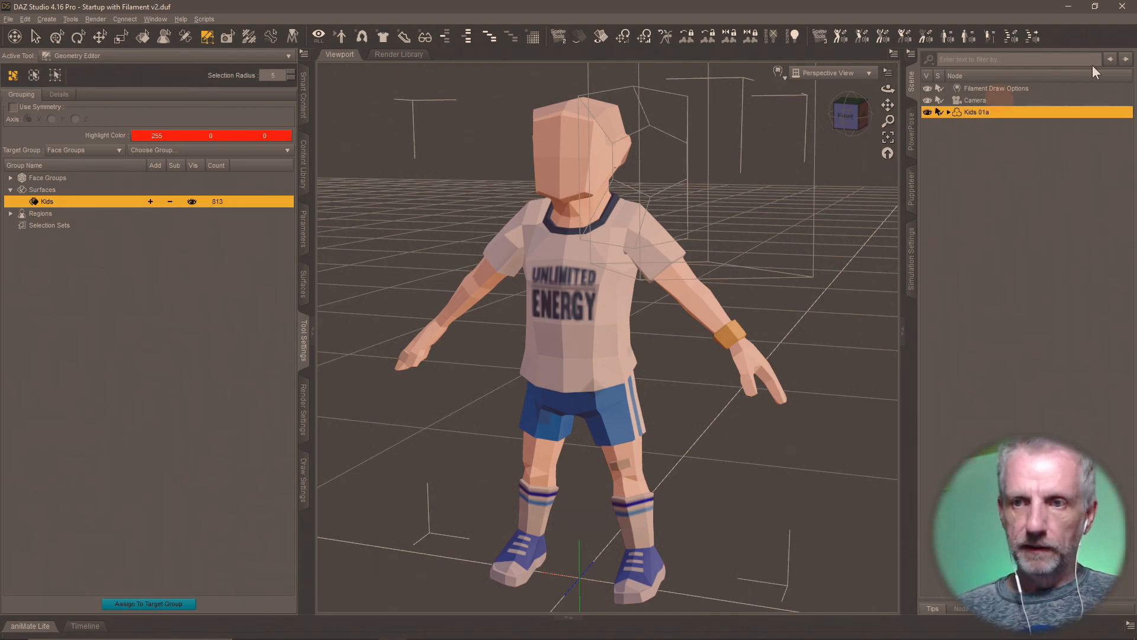
# - Rename the Kids 01a figure in the scene to Exercise 01
pyautogui.doubleClick(982, 113)
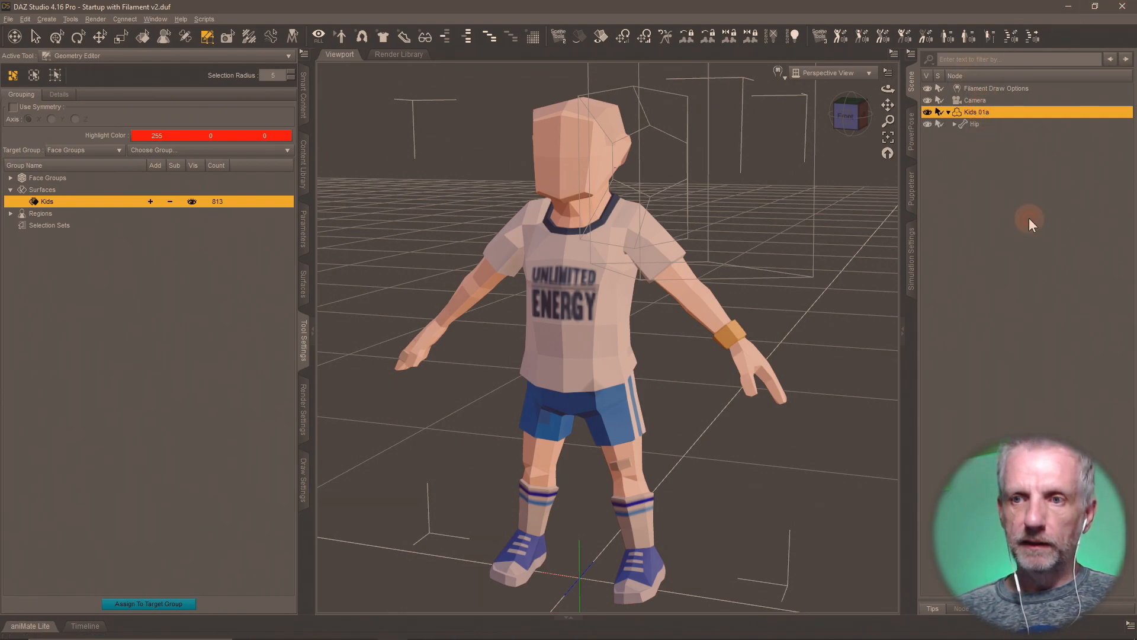
pyautogui.click(987, 115)
pyautogui.write('Ex')
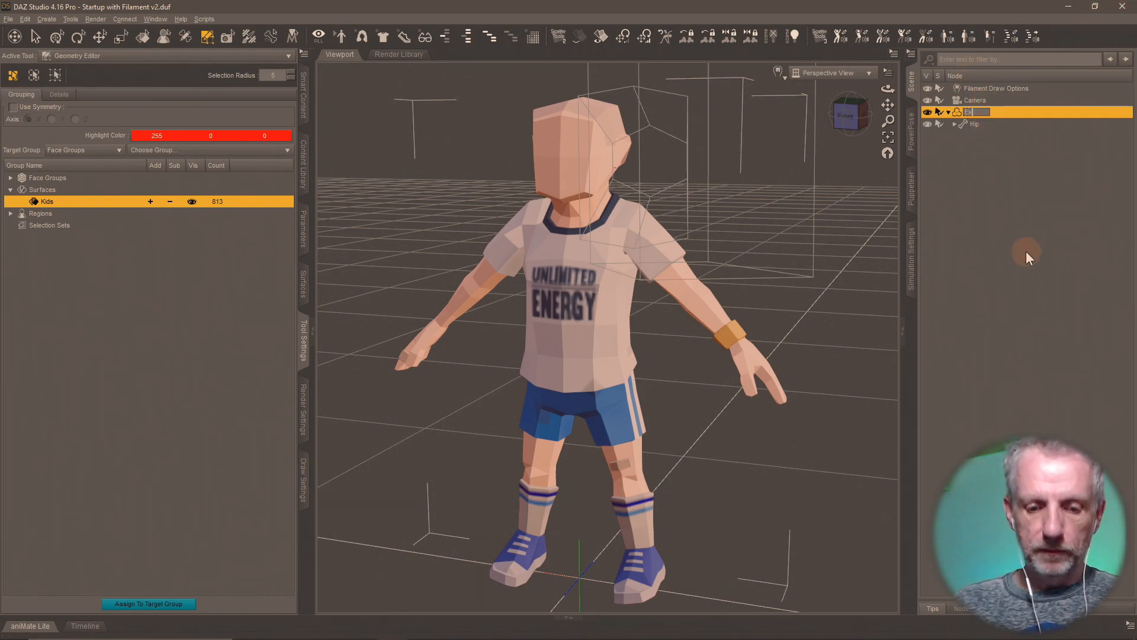
pyautogui.write('ercise 01')
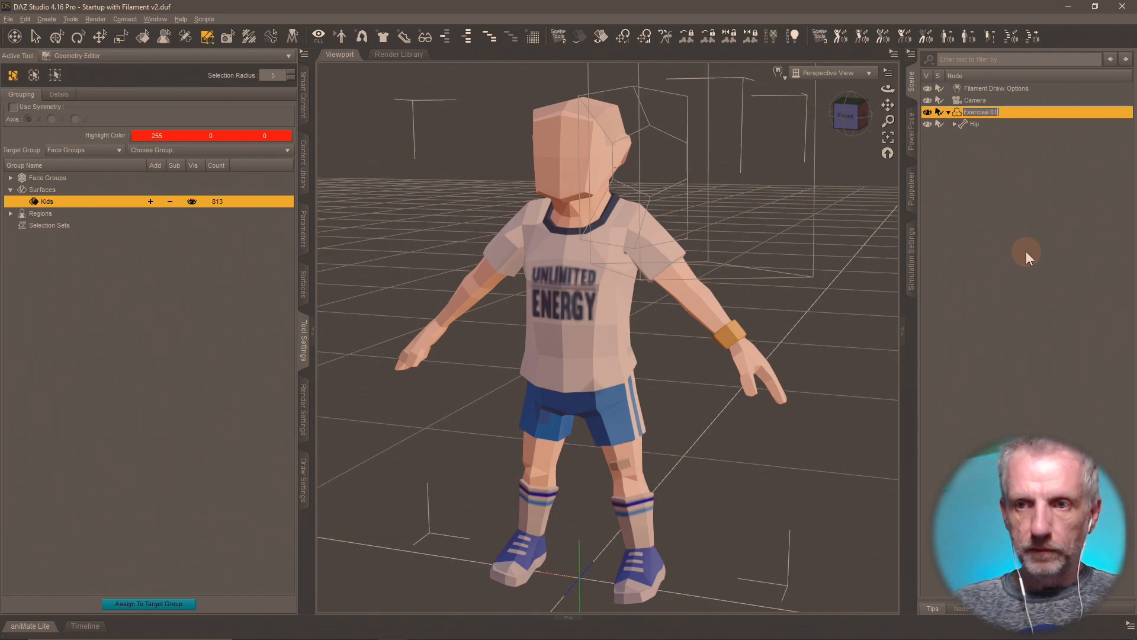
pyautogui.press('End')
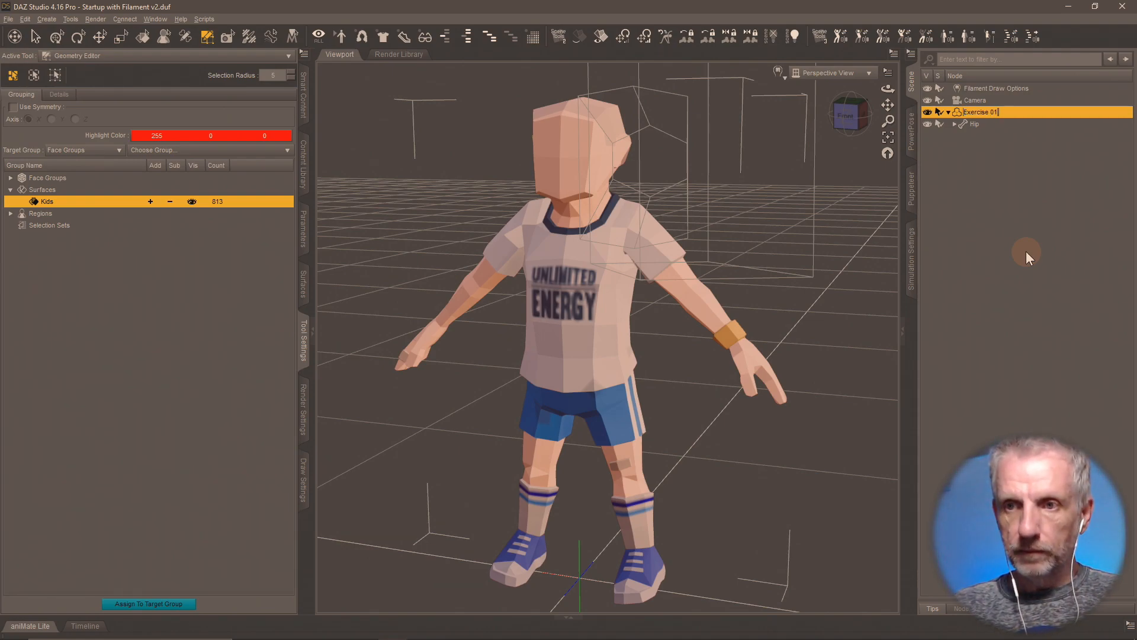
pyautogui.press('Return')
# - Save the figure as a figure/prop asset named Exercise 01 in the Kids Pack folder, with the product name Synty Kids Pack
pyautogui.hotkey('ctrl', 'shift', 's')
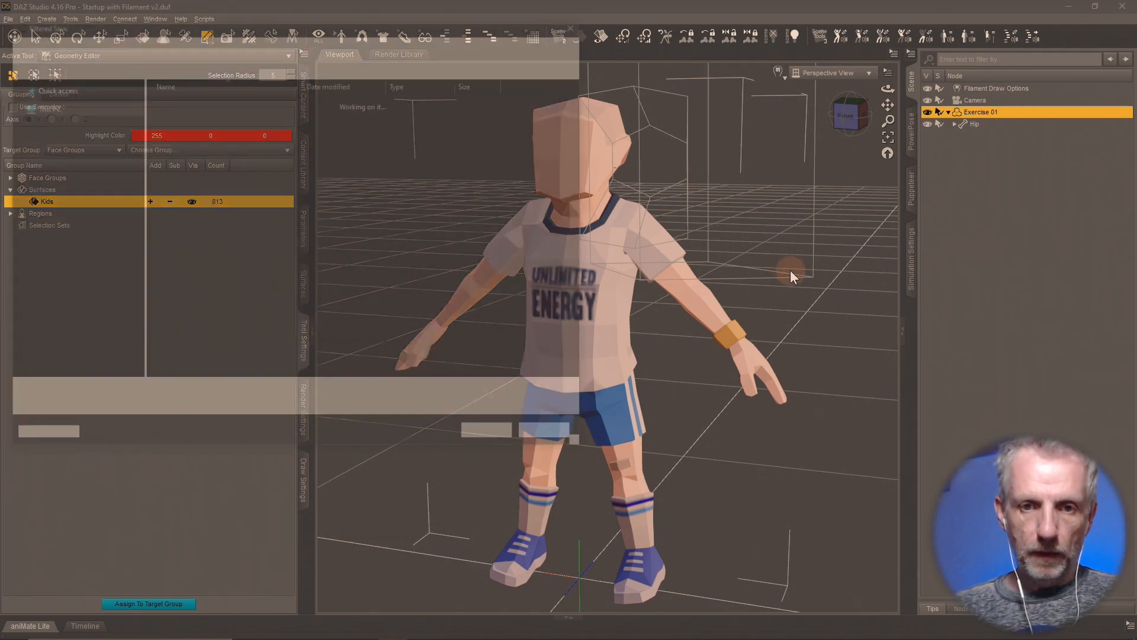
pyautogui.press('super+v')
pyautogui.click(178, 442)
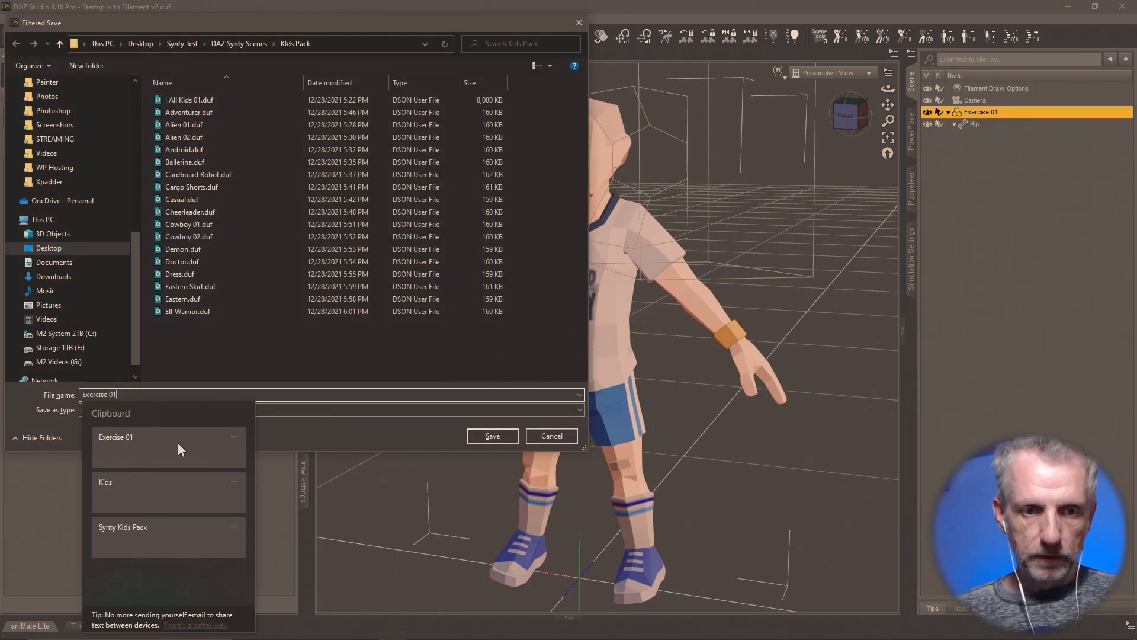
pyautogui.click(496, 438)
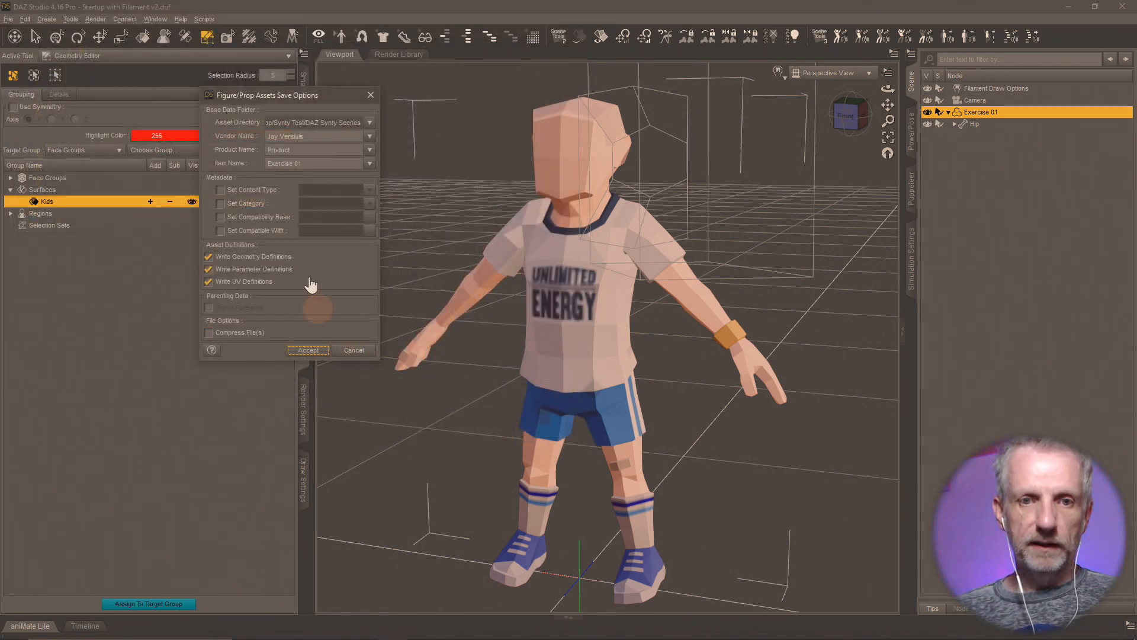
pyautogui.moveTo(293, 150); pyautogui.dragTo(215, 157)
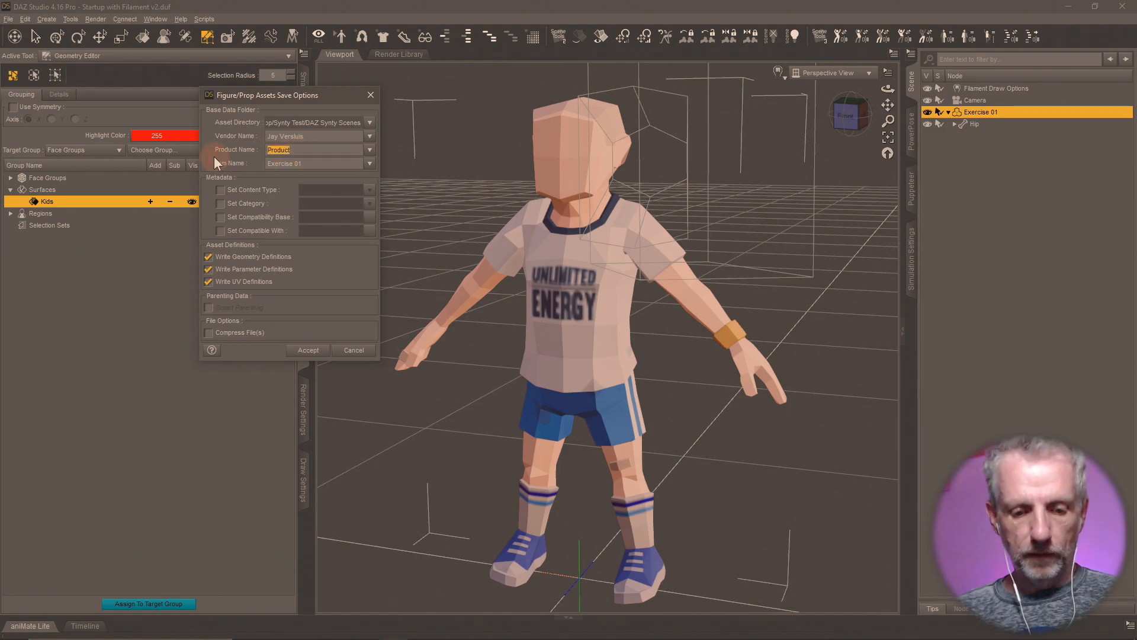
pyautogui.press('super+v')
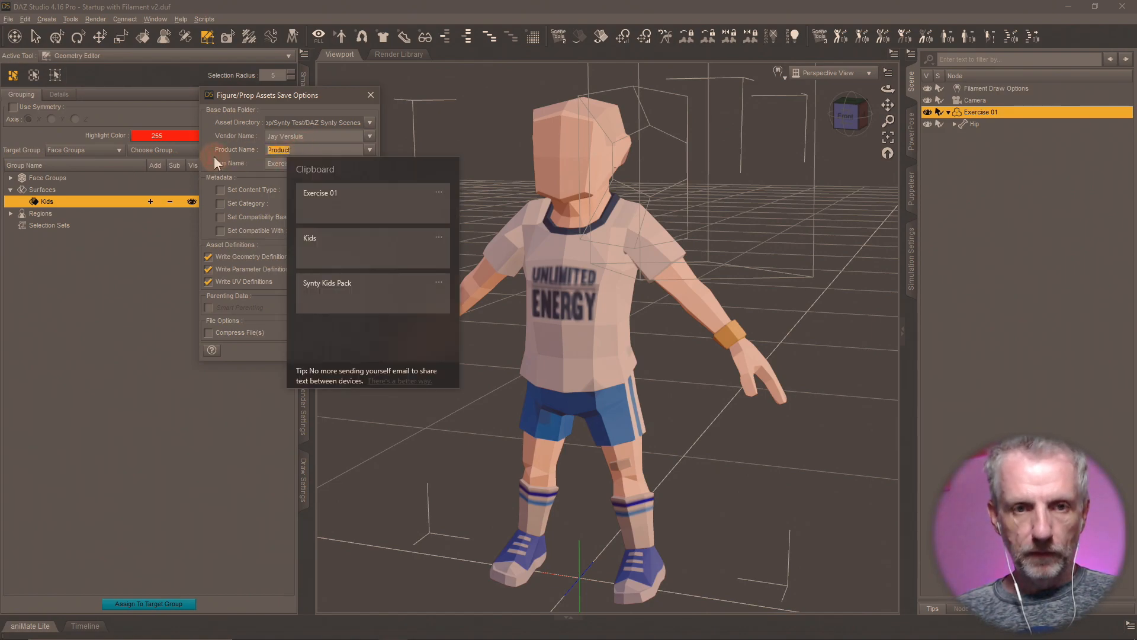
pyautogui.click(357, 293)
pyautogui.click(310, 350)
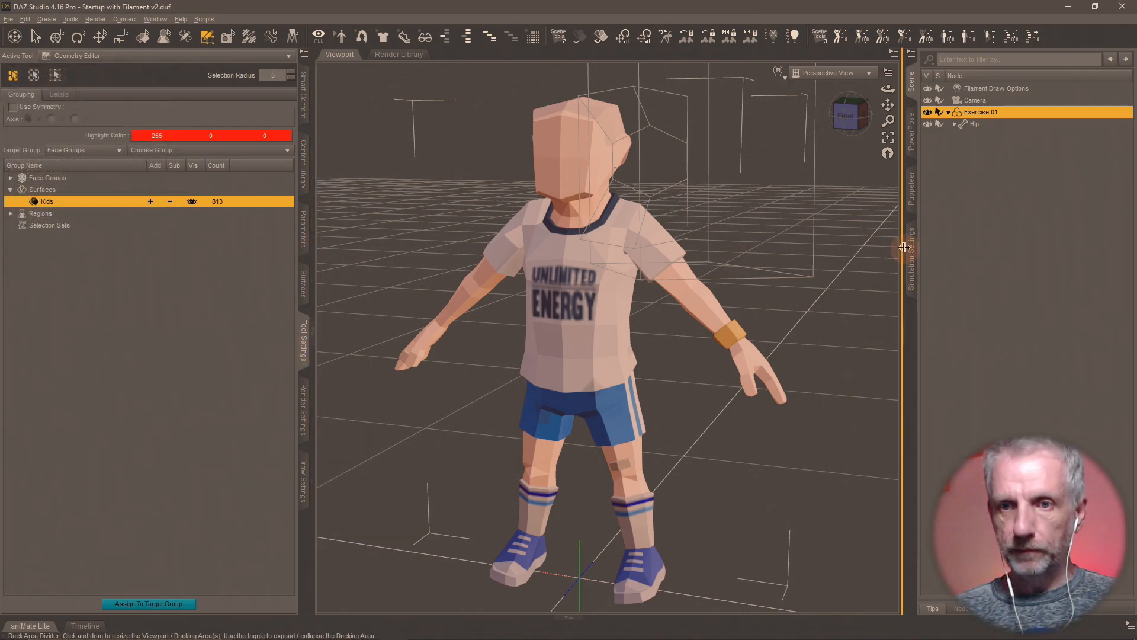
# - Switch the viewport to the Camera view and save the figure asset again, overwriting Exercise 01.duf
pyautogui.click(852, 73)
pyautogui.click(841, 150)
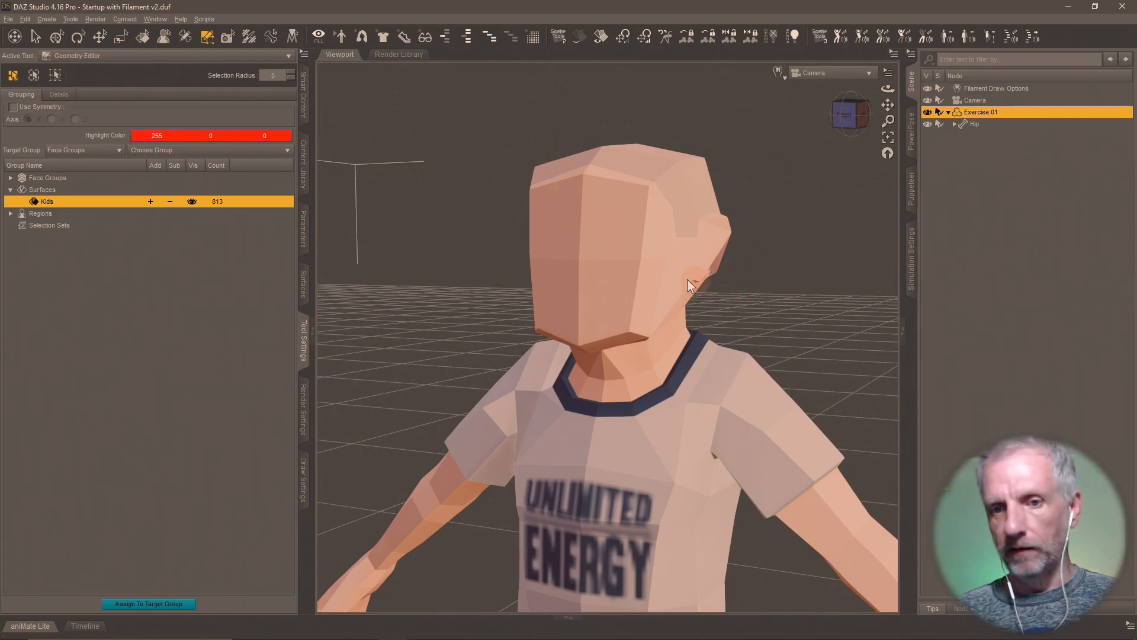
pyautogui.hotkey('ctrl', 'shift', 's')
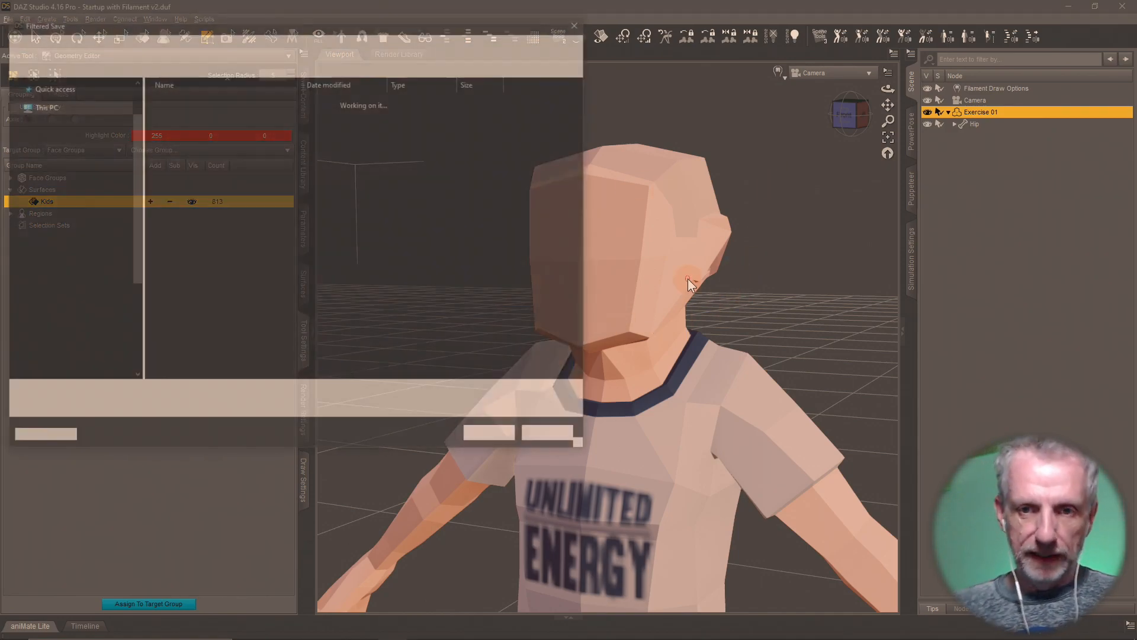
pyautogui.click(198, 324)
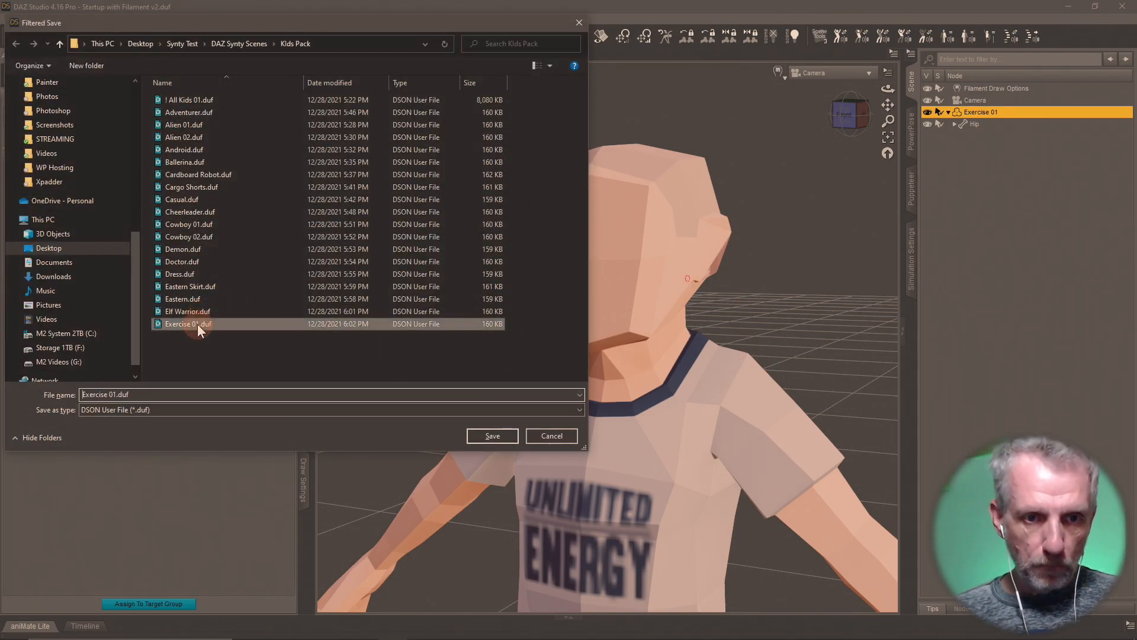
pyautogui.click(493, 436)
pyautogui.click(517, 331)
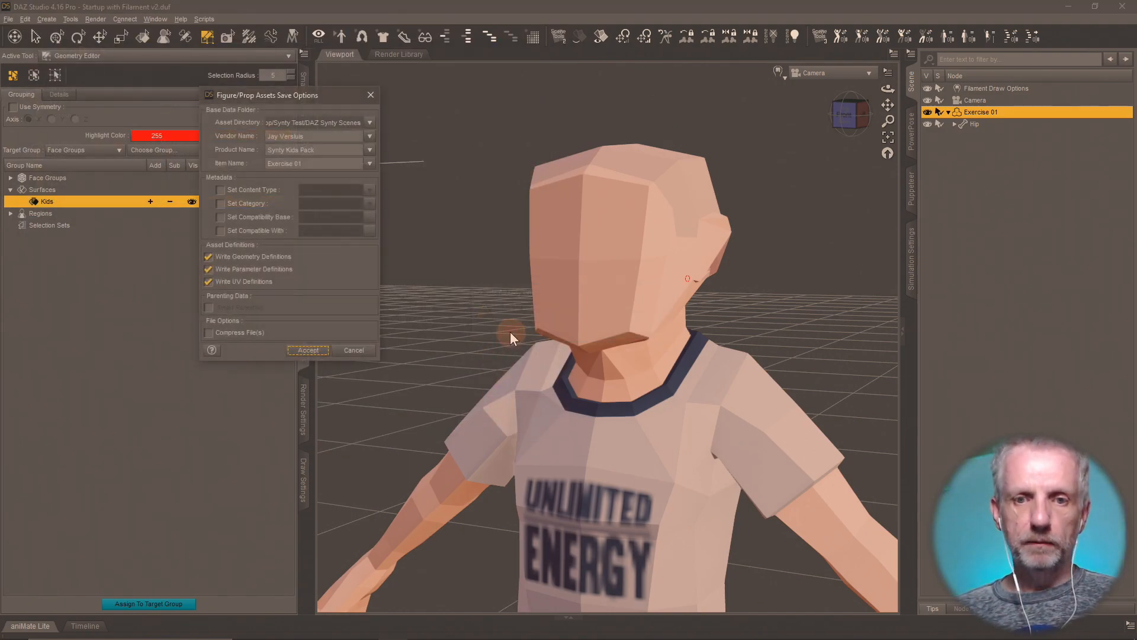
pyautogui.click(305, 351)
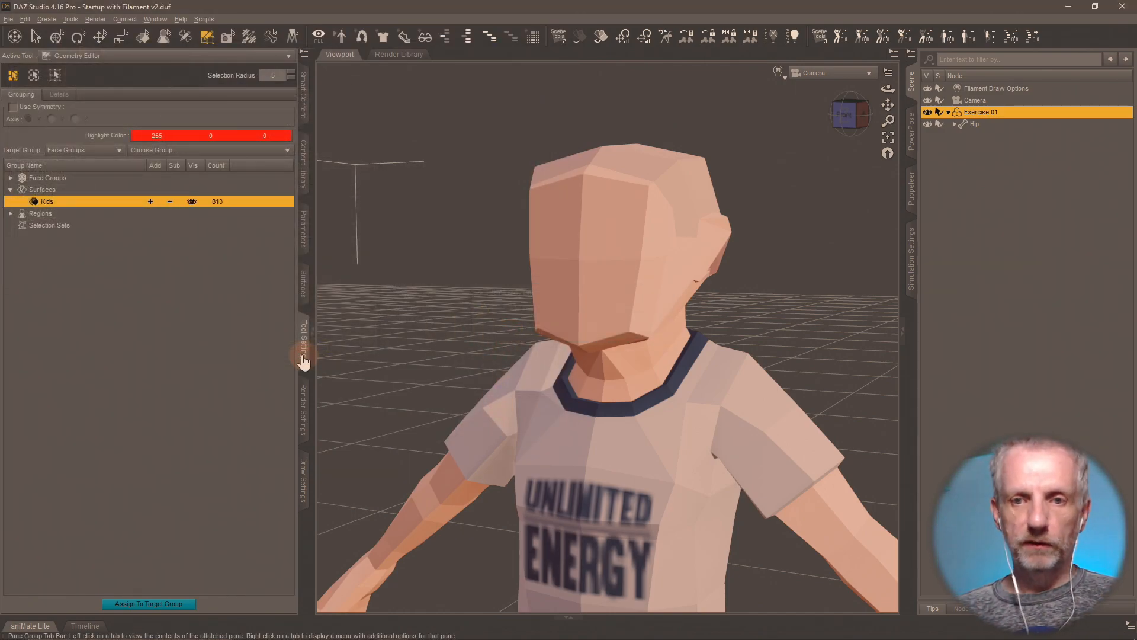
# - Delete the Exercise 01 figure from the scene and load ! All Kids 01 from the Kids Pack folder
pyautogui.press('Delete')
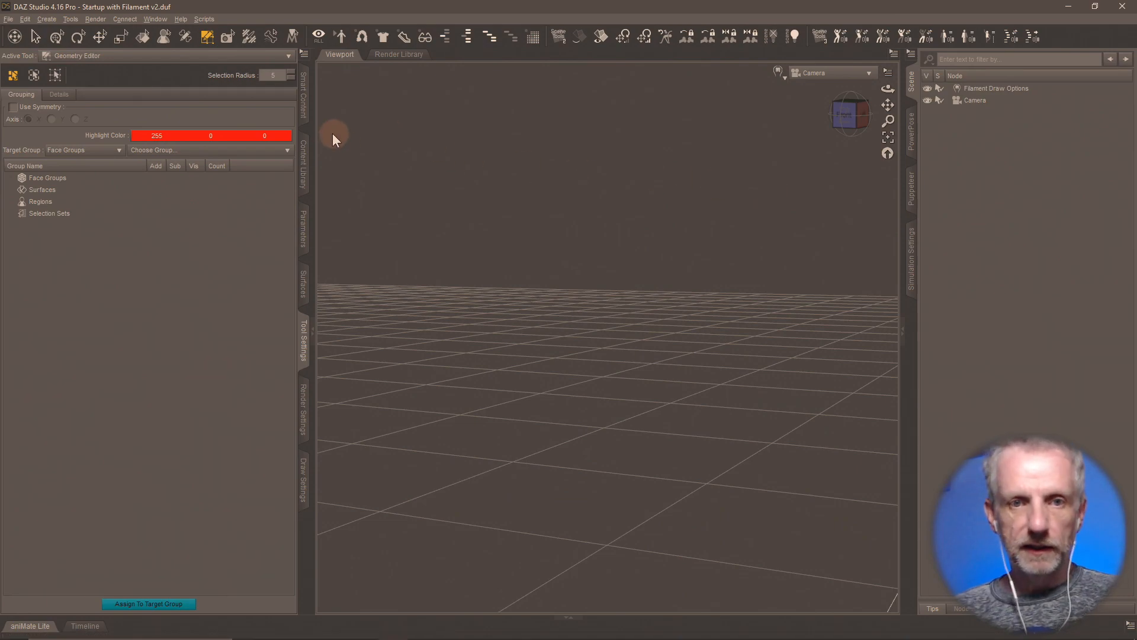
pyautogui.click(304, 148)
pyautogui.doubleClick(131, 147)
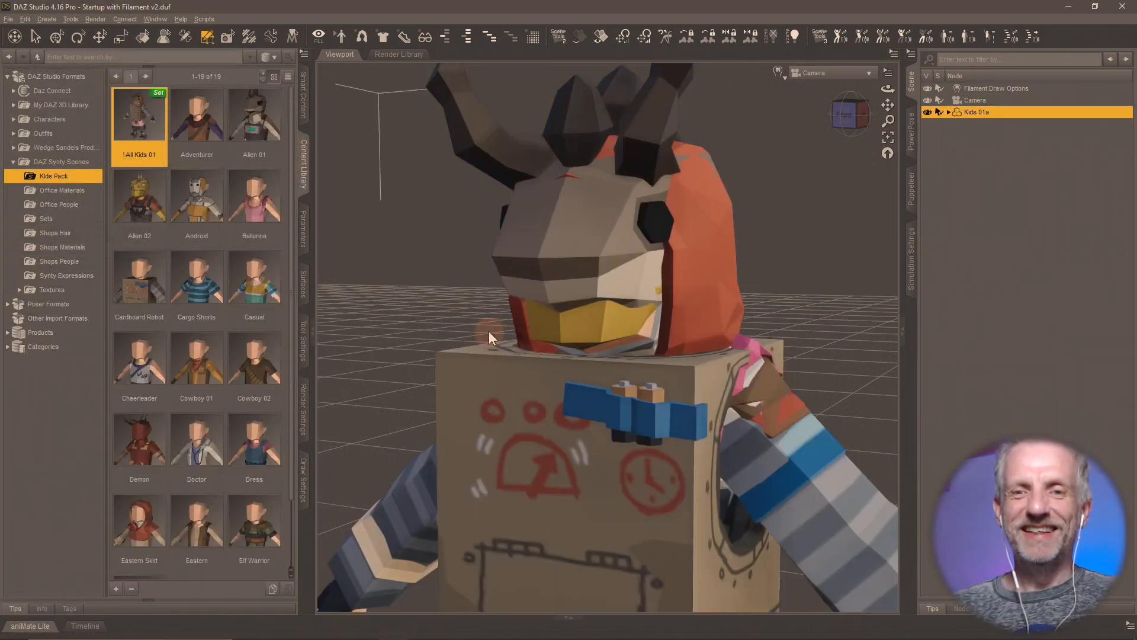
# - Select the geometry of every surface from lambert2.001 to lambert2.020 except lambert2.019 and delete it
pyautogui.click(303, 334)
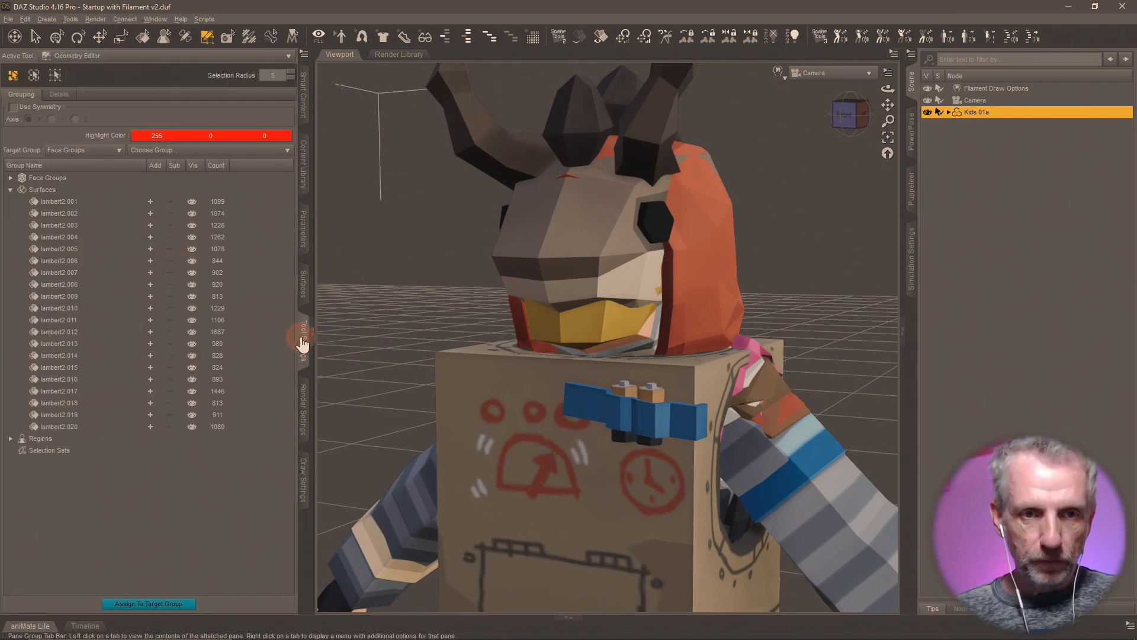
pyautogui.click(150, 201)
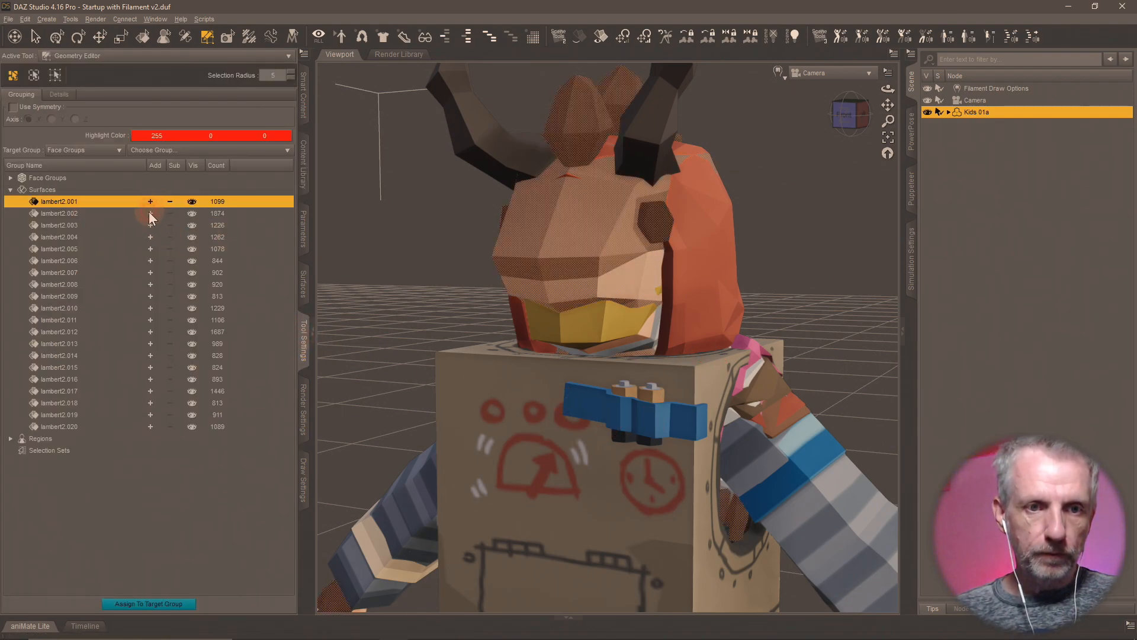
pyautogui.click(150, 213)
pyautogui.click(151, 225)
pyautogui.click(151, 237)
pyautogui.click(151, 249)
pyautogui.click(150, 260)
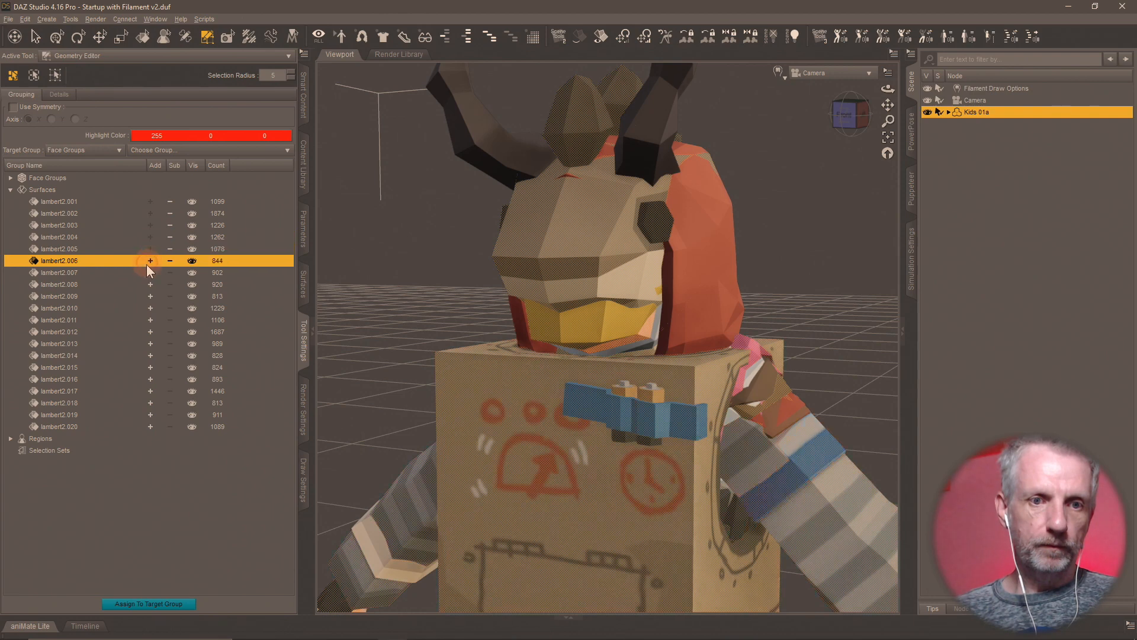
pyautogui.click(151, 273)
pyautogui.click(150, 284)
pyautogui.click(149, 296)
pyautogui.click(149, 308)
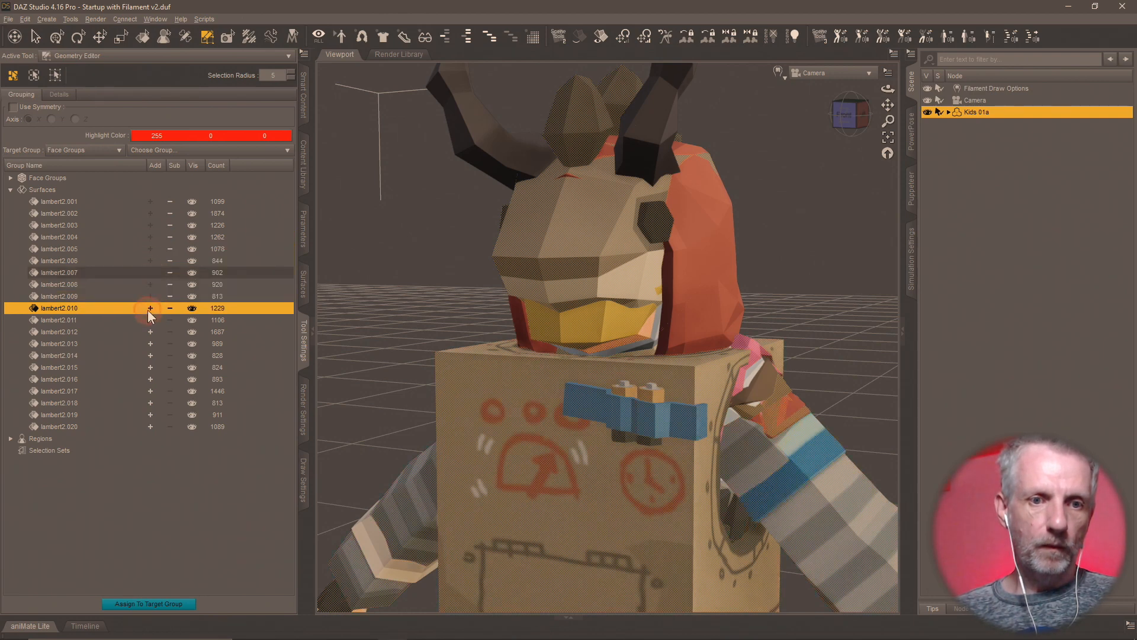
pyautogui.click(150, 320)
pyautogui.click(151, 331)
pyautogui.click(151, 344)
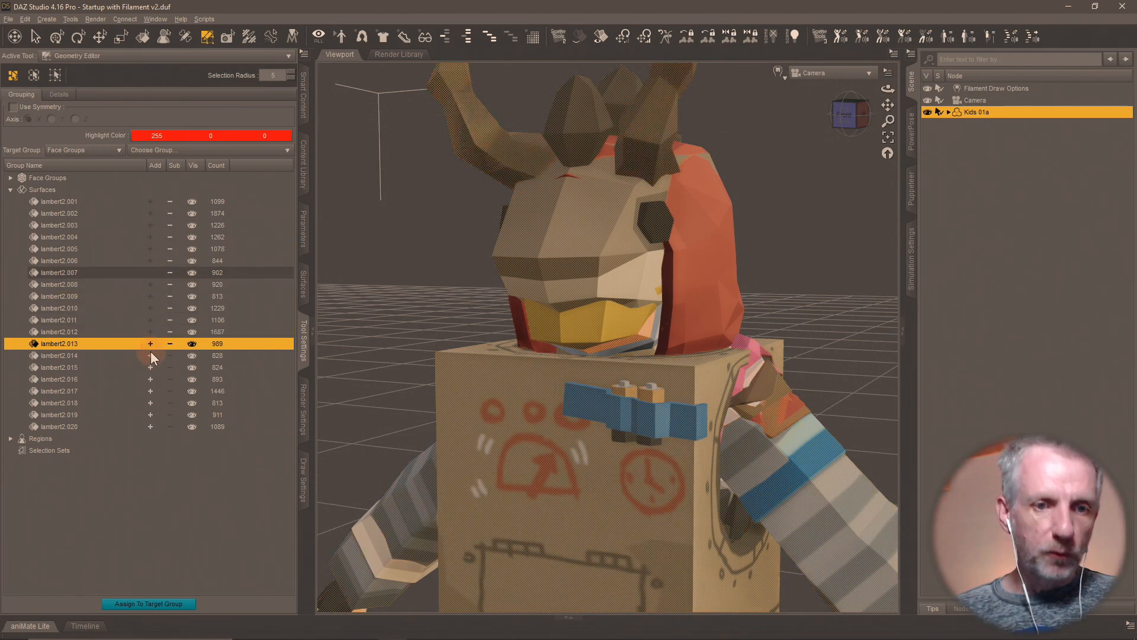
pyautogui.click(151, 355)
pyautogui.click(151, 368)
pyautogui.click(151, 379)
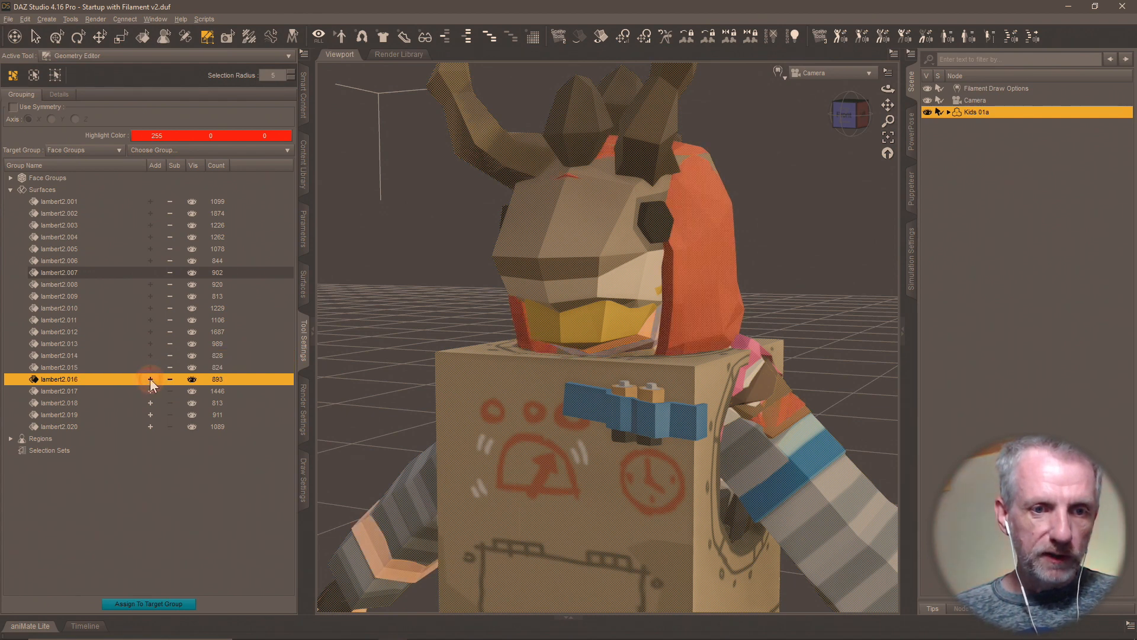
pyautogui.click(148, 391)
pyautogui.click(150, 403)
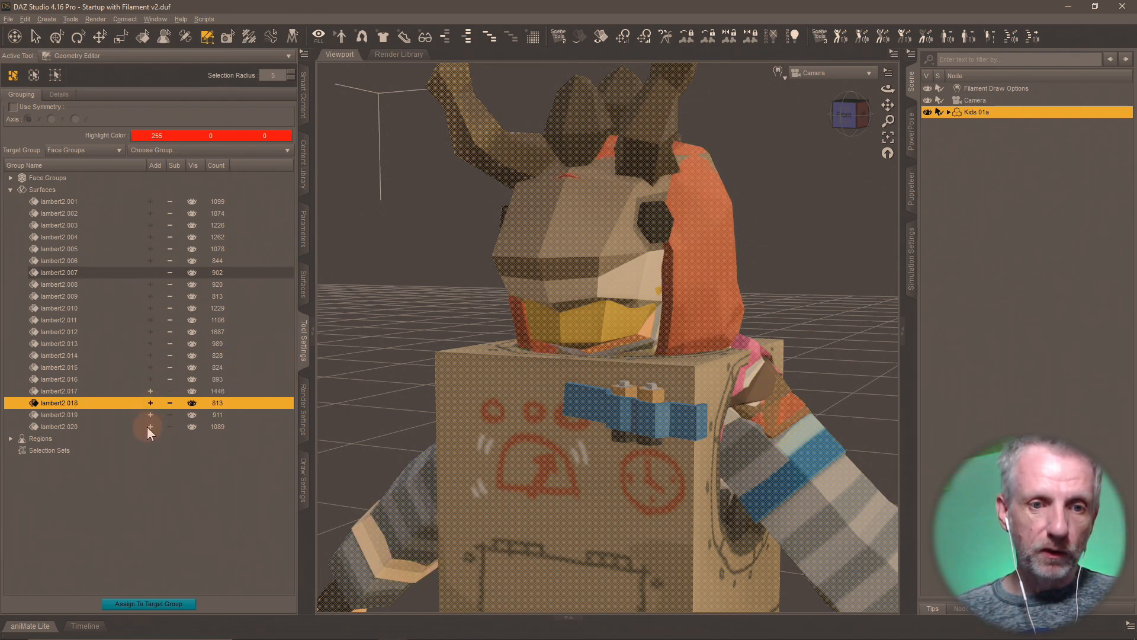
pyautogui.click(151, 426)
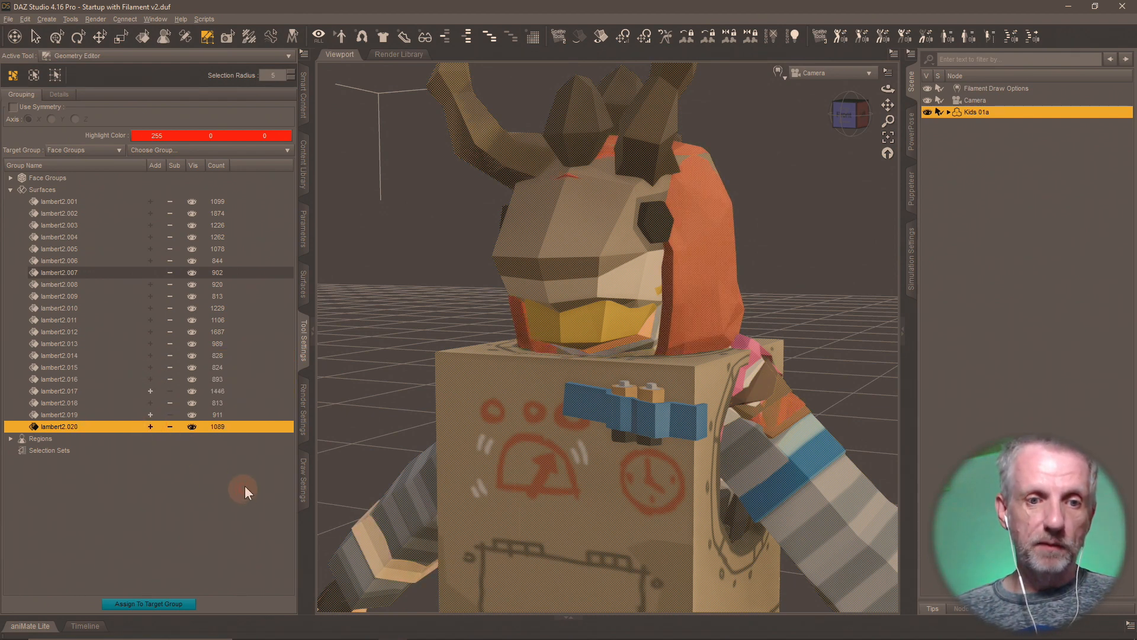
pyautogui.click(150, 392)
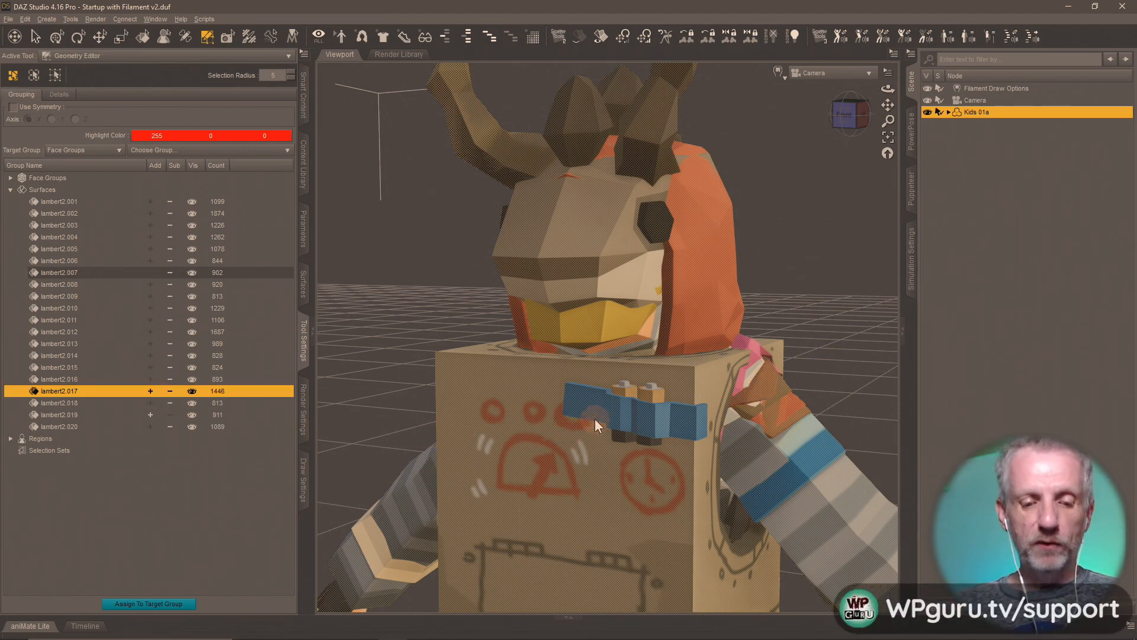
pyautogui.press('Delete')
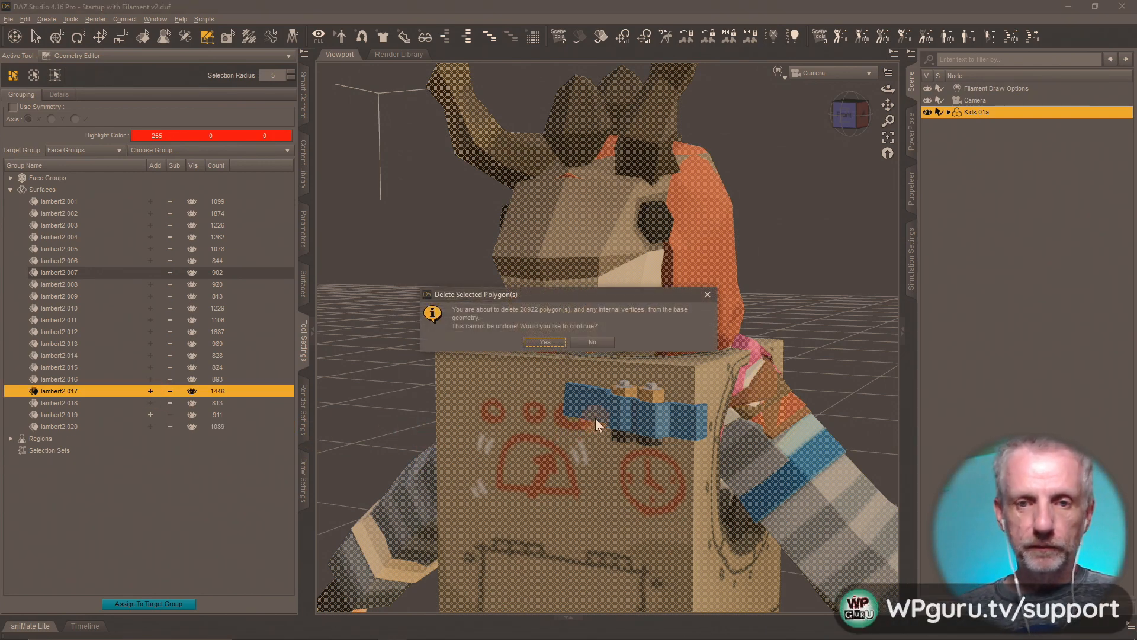
pyautogui.click(554, 344)
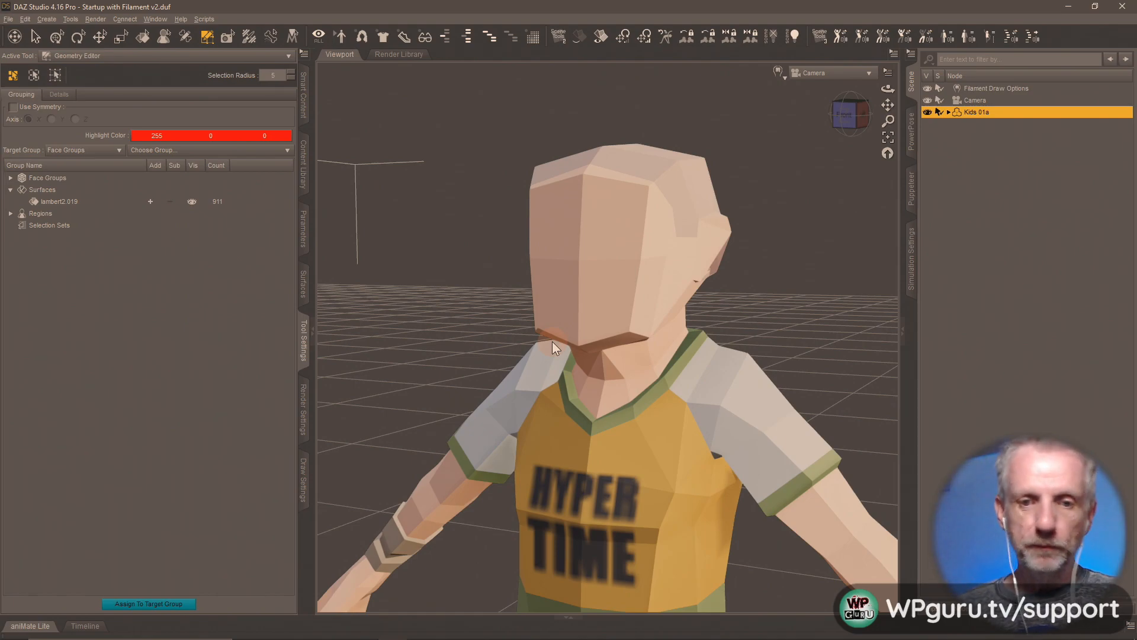
# - Rename the remaining lambert2.019 surface to Kids
pyautogui.click(63, 203)
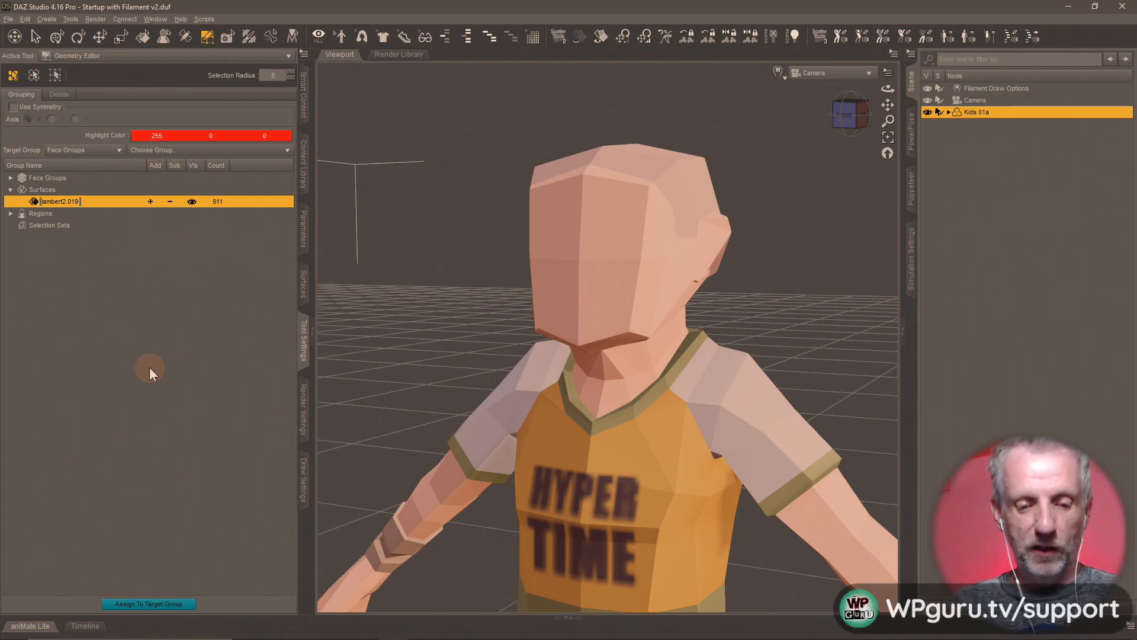
pyautogui.press('super+v')
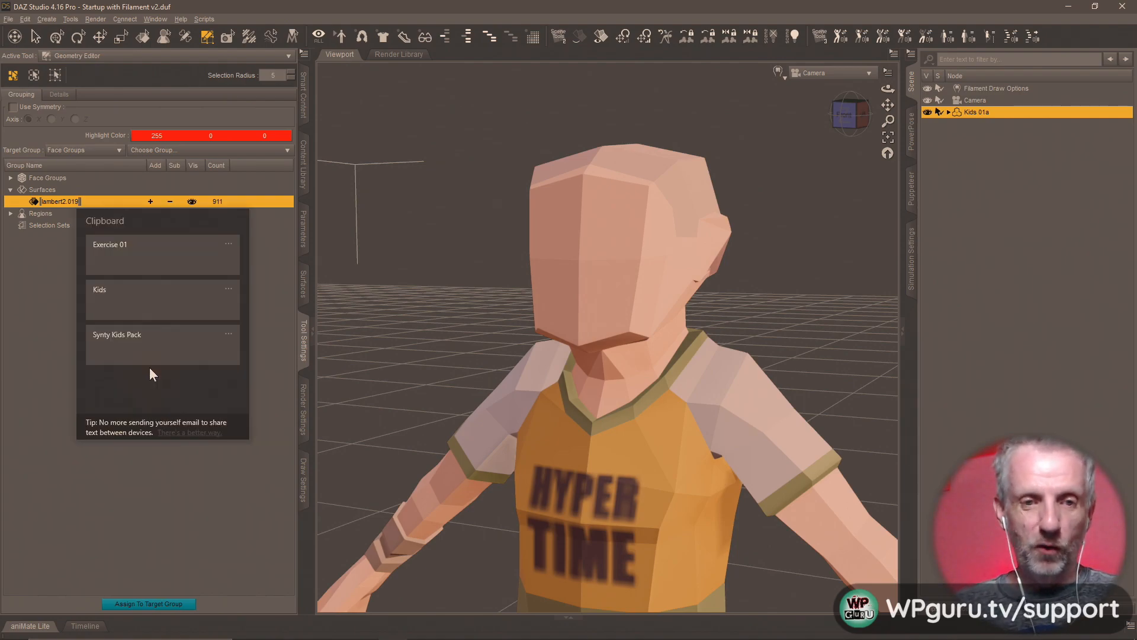
pyautogui.click(154, 307)
pyautogui.press('Return')
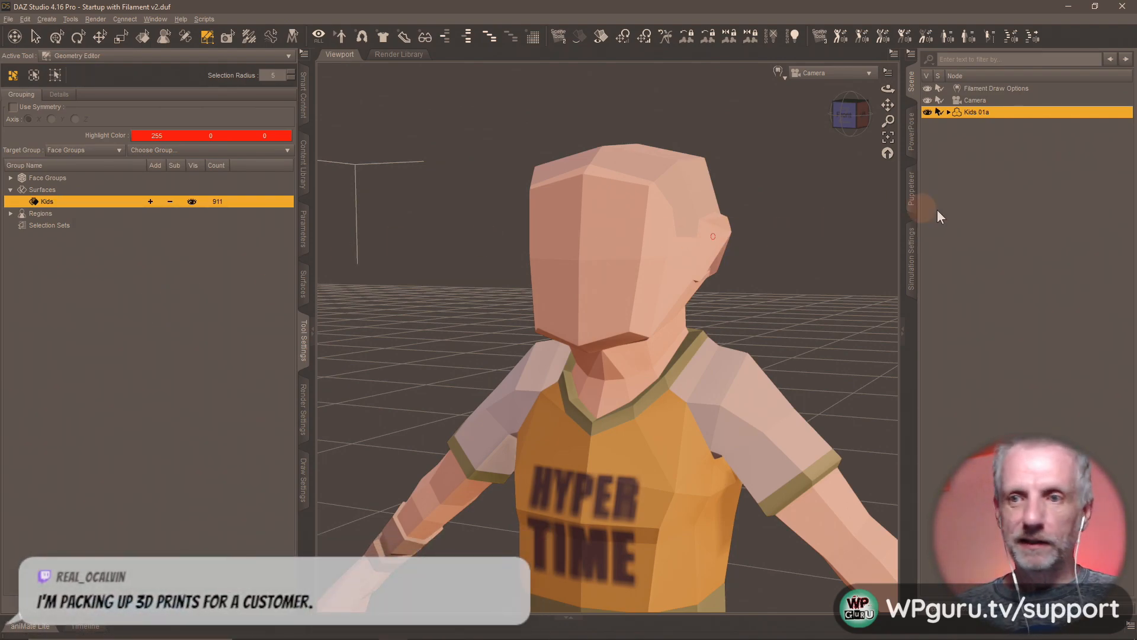
# - Rename the Kids 01a figure in the scene to Exercise 02
pyautogui.doubleClick(983, 116)
pyautogui.click(1017, 199)
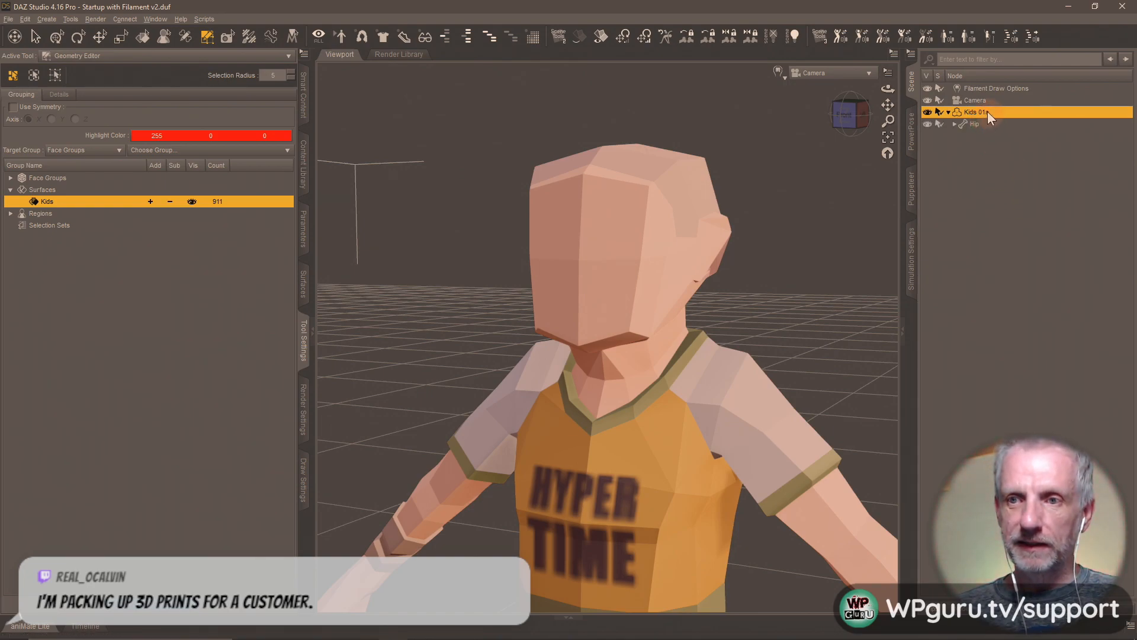
pyautogui.press('F2')
pyautogui.press('super+v')
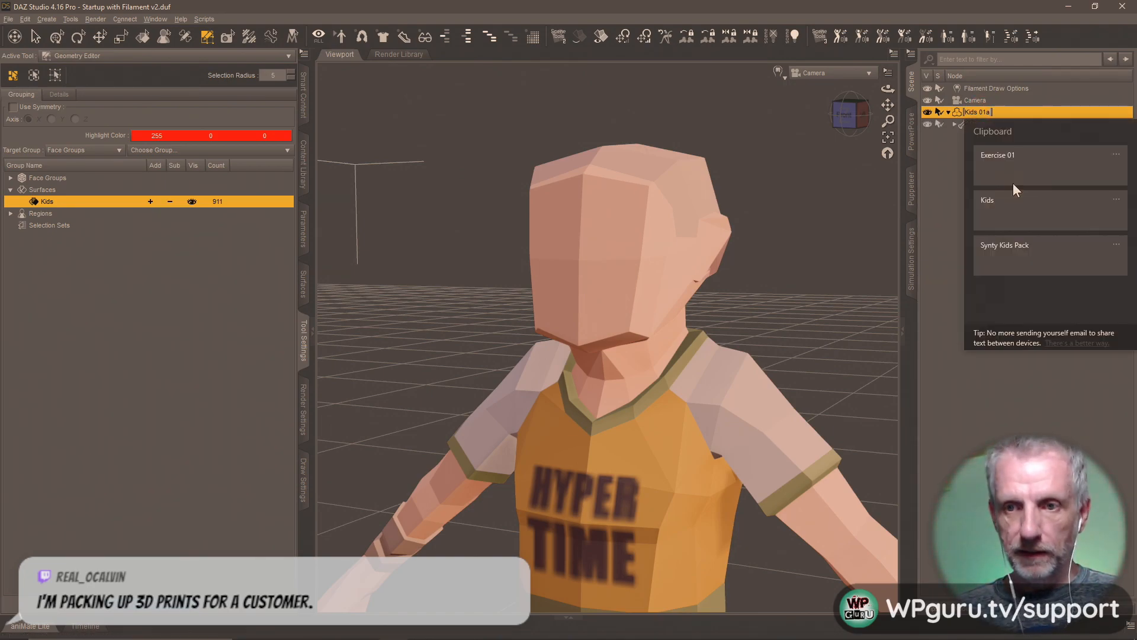
pyautogui.click(1018, 169)
pyautogui.press('BackSpace')
pyautogui.write('2')
pyautogui.click(1018, 168)
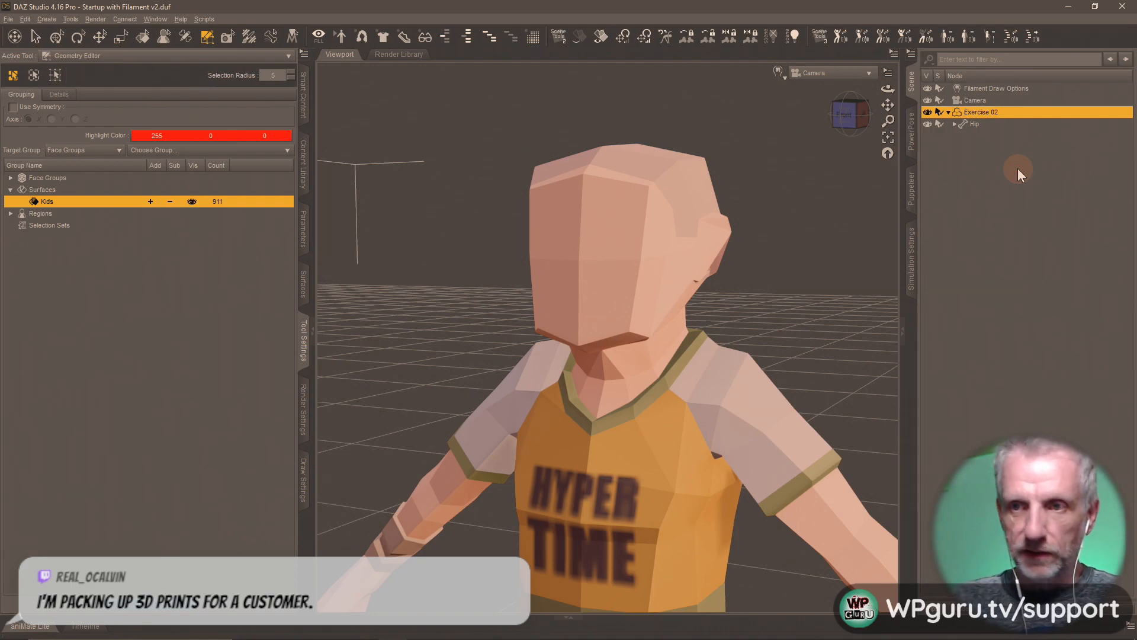
# - Save the figure as a Figure/Prop asset file named Exercise 02 in the Kids Pack folder
pyautogui.hotkey('ctrl', 'shift', 's')
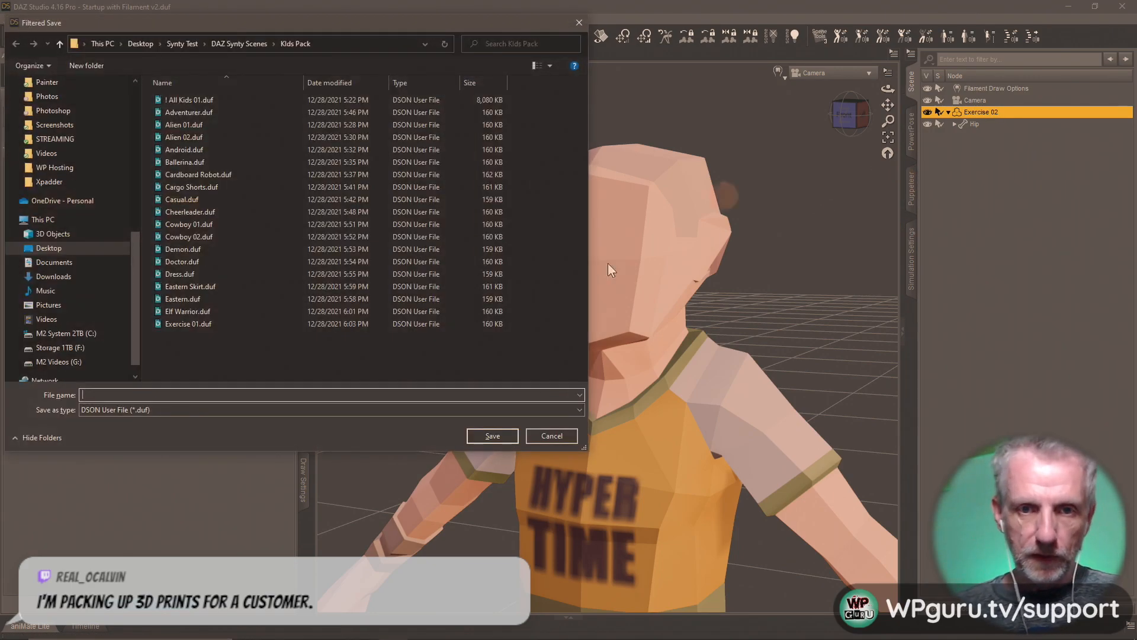
pyautogui.press('super+v')
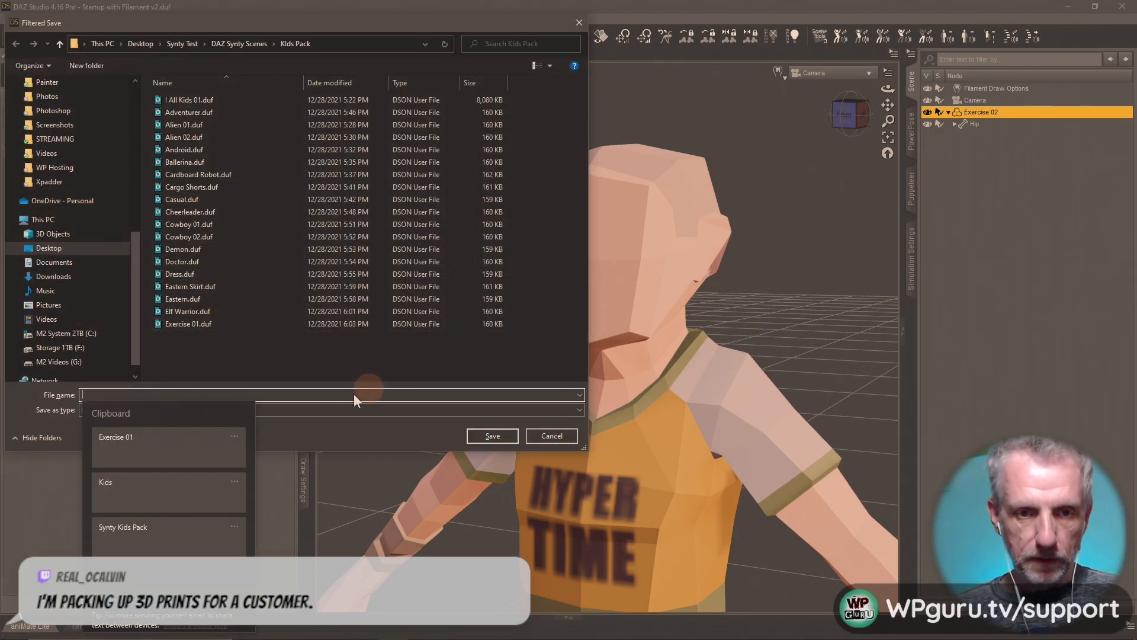
pyautogui.click(165, 453)
pyautogui.write('2')
pyautogui.press('Return')
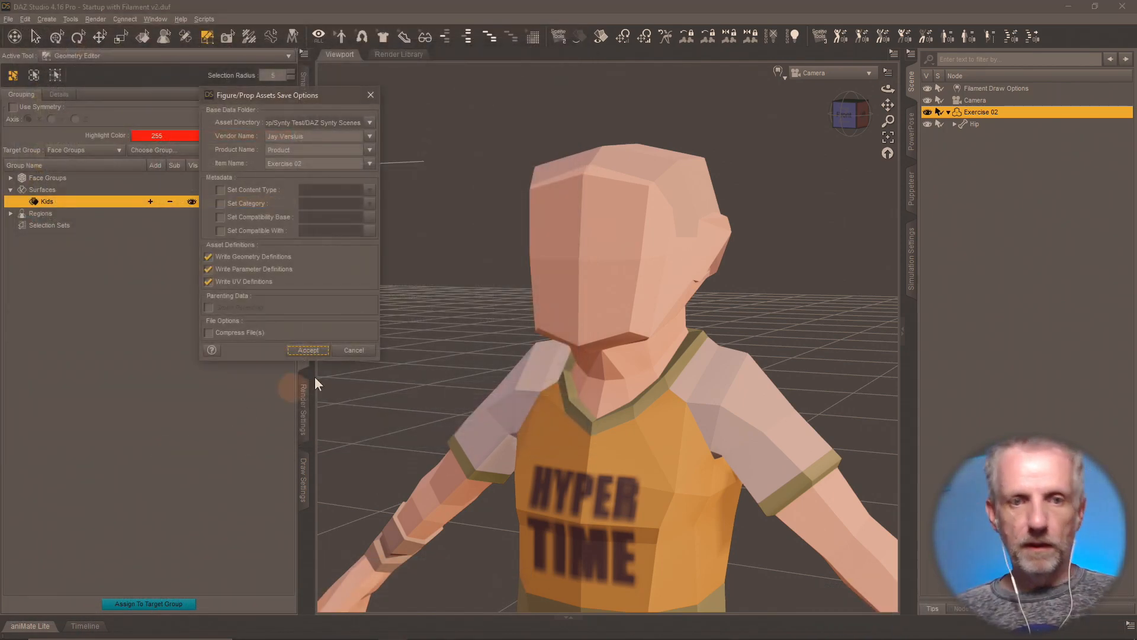
# - Set the product name to Synty Kids Pack in the Exercise 02 asset save options and accept them
pyautogui.doubleClick(308, 150)
pyautogui.press('super+v')
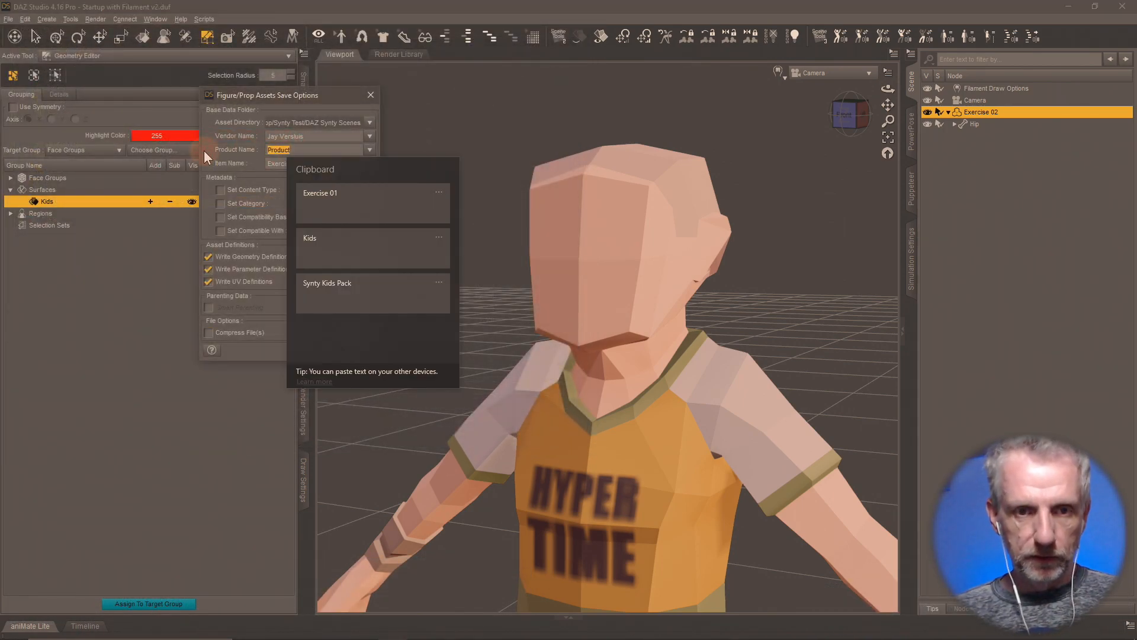
pyautogui.click(350, 280)
pyautogui.click(314, 350)
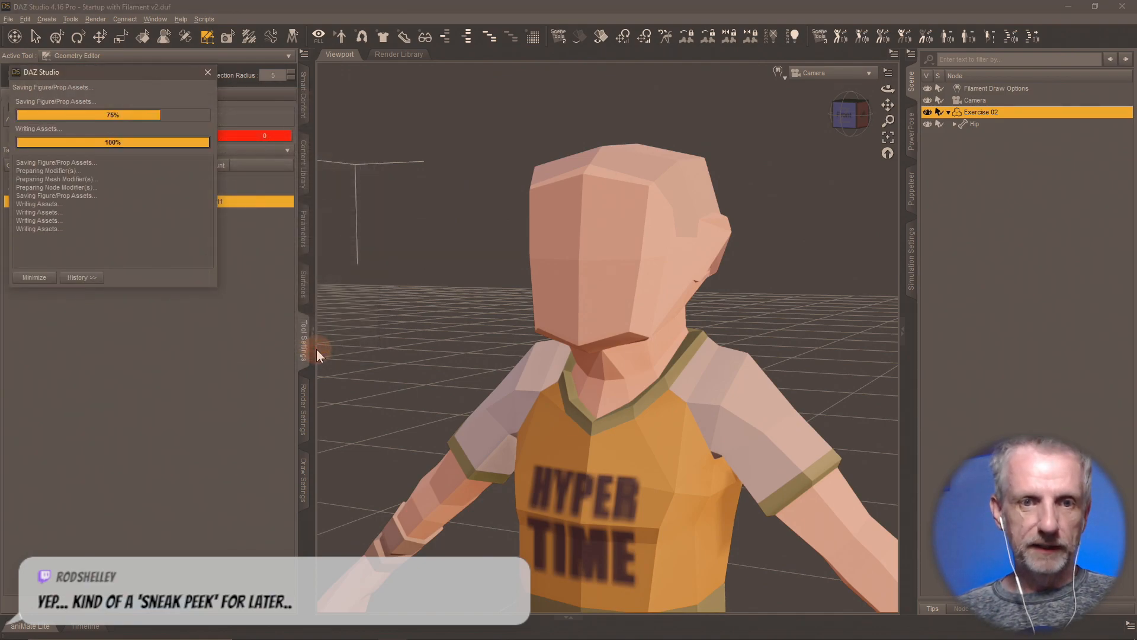
# - Delete the Exercise 02 figure from the scene and load ! All Kids 01 from the Kids Pack folder
pyautogui.press('Delete')
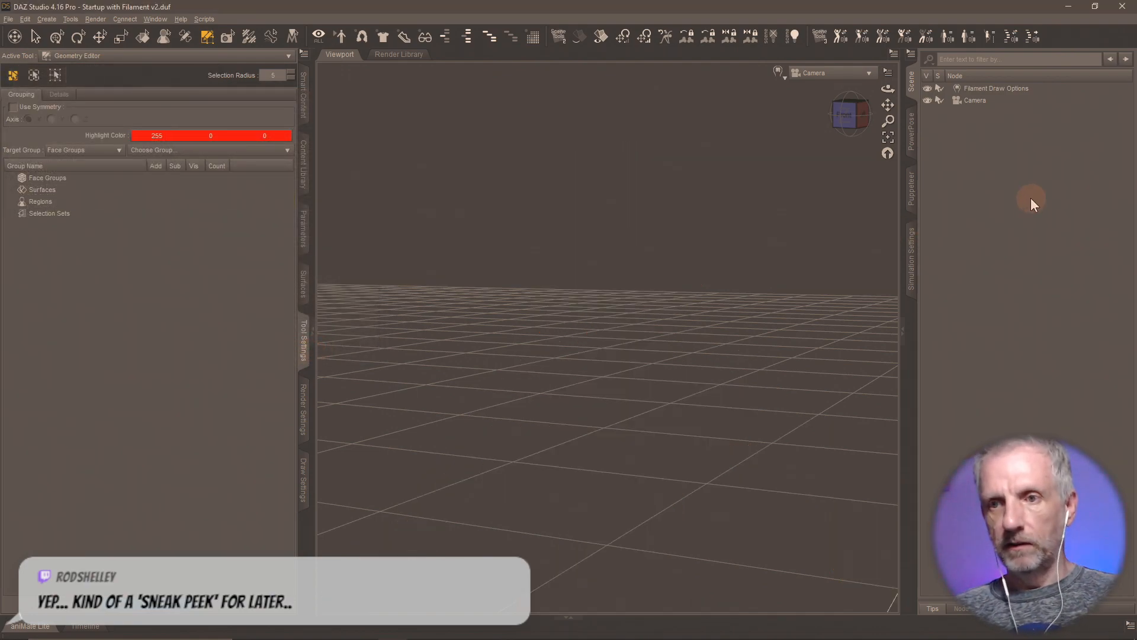
pyautogui.click(304, 164)
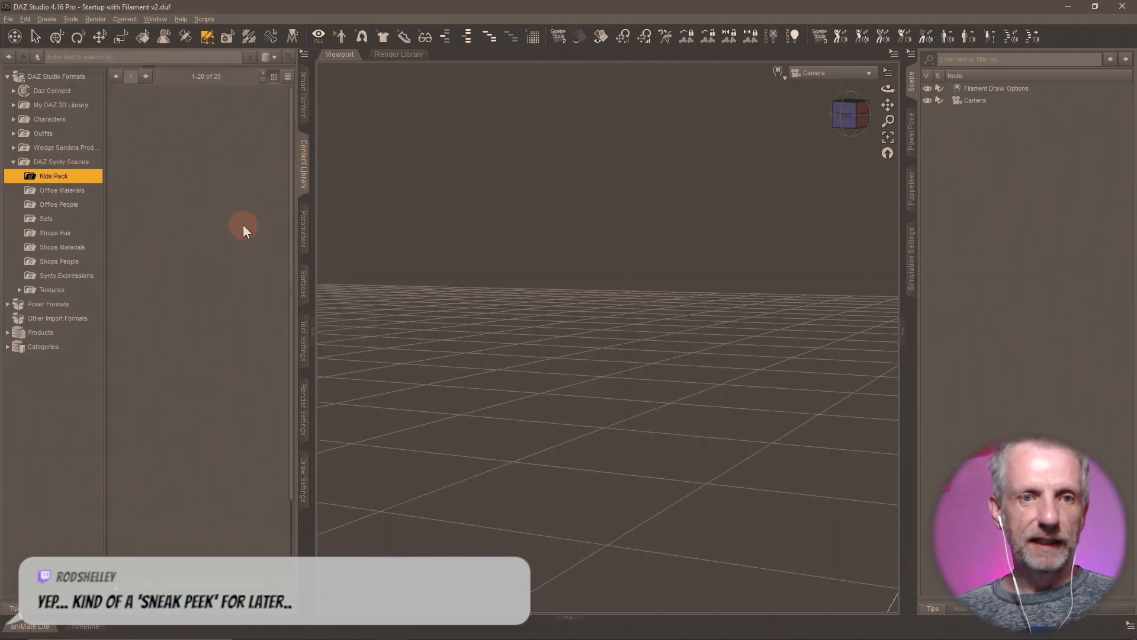
pyautogui.doubleClick(153, 125)
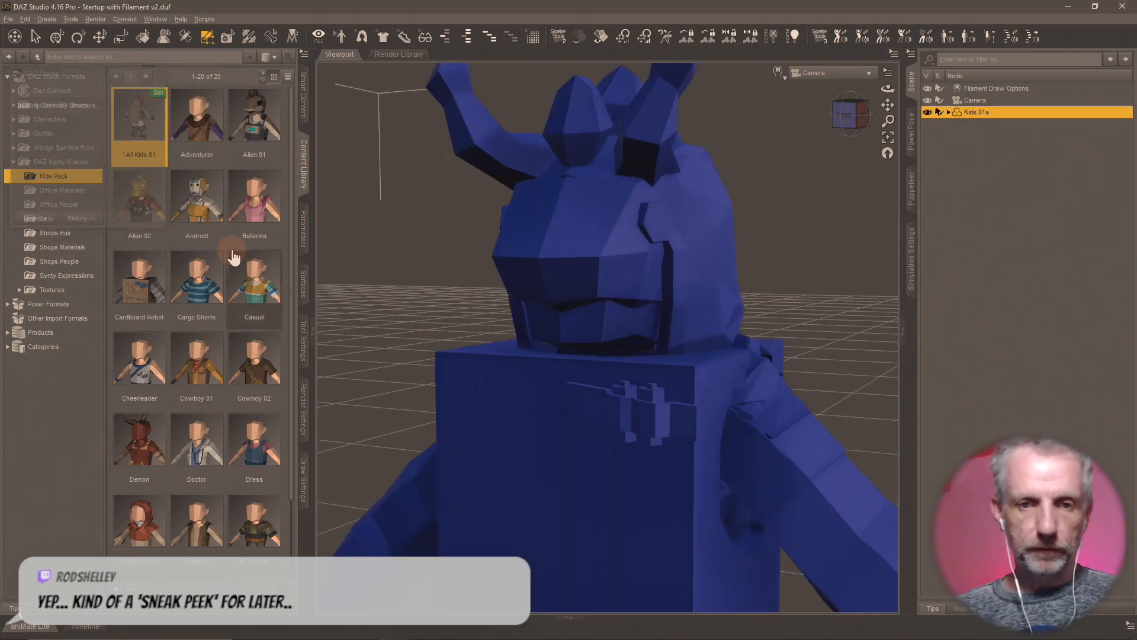
# - Select the geometry of every surface from lambert2.001 to lambert2.019 and delete it, keeping only lambert2.020
pyautogui.click(301, 350)
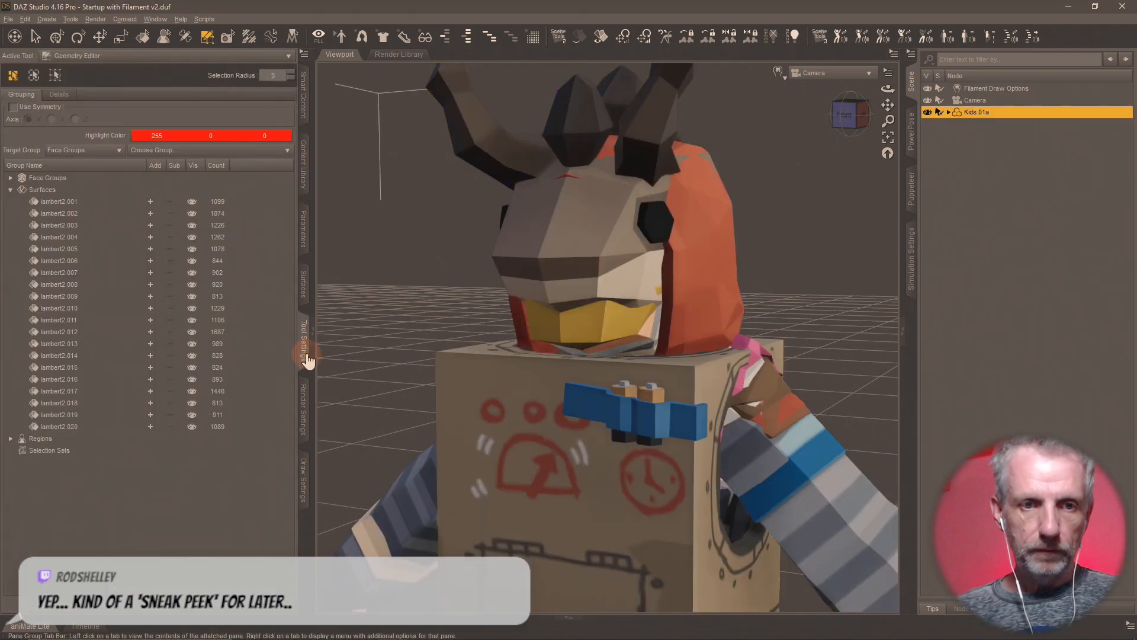
pyautogui.click(149, 202)
pyautogui.click(150, 213)
pyautogui.click(150, 225)
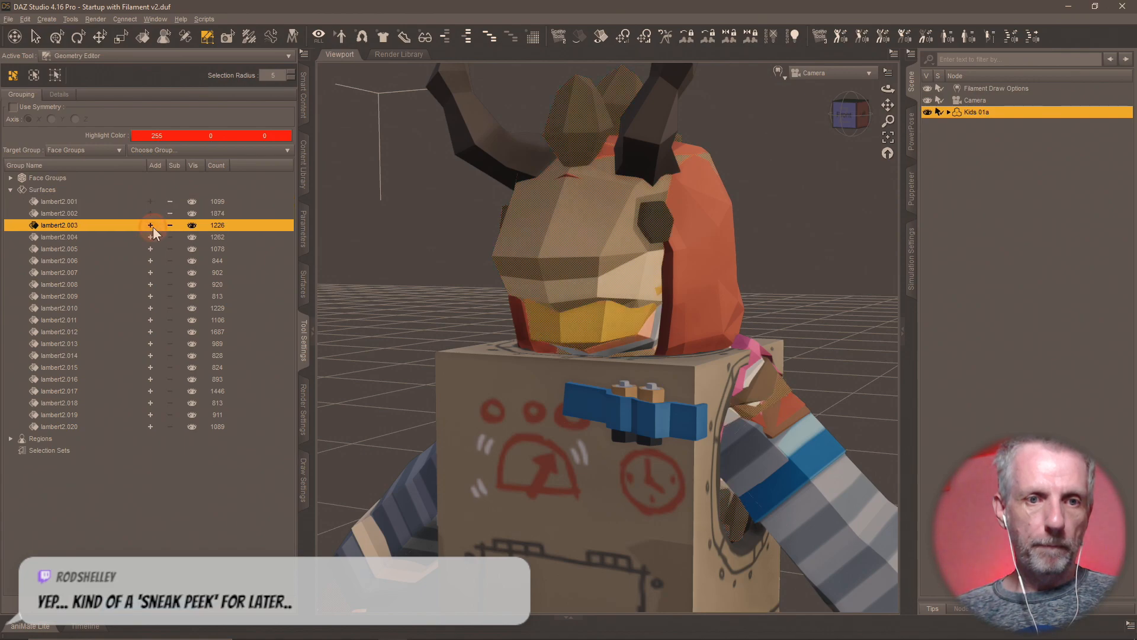
pyautogui.click(150, 237)
pyautogui.click(150, 249)
pyautogui.click(150, 261)
pyautogui.click(150, 272)
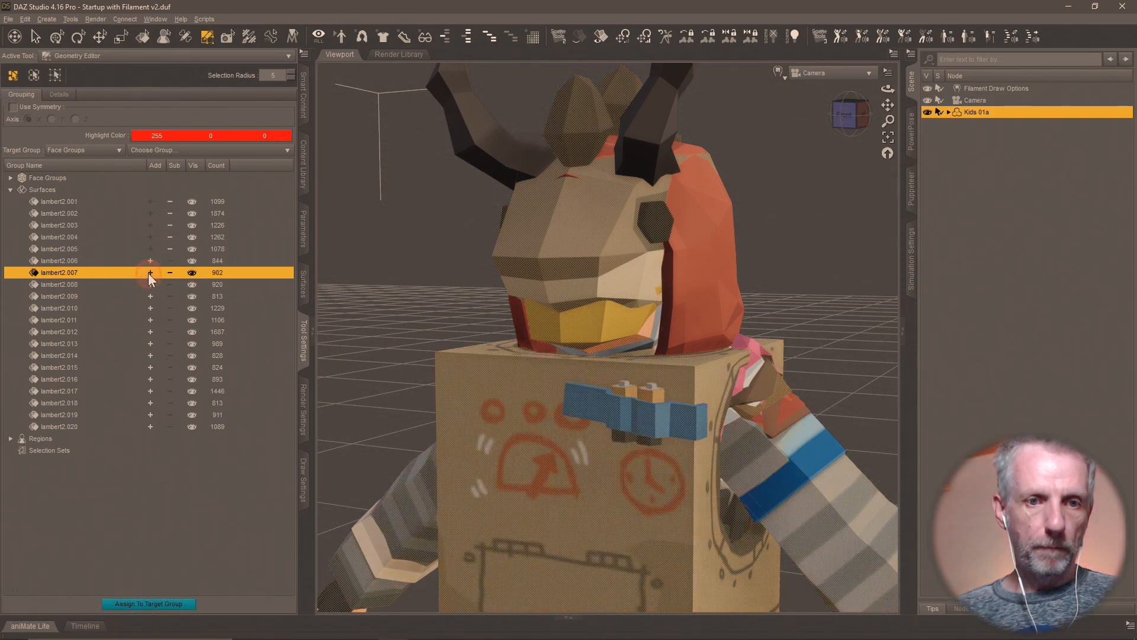
pyautogui.click(150, 284)
pyautogui.click(150, 296)
pyautogui.click(150, 308)
pyautogui.click(149, 319)
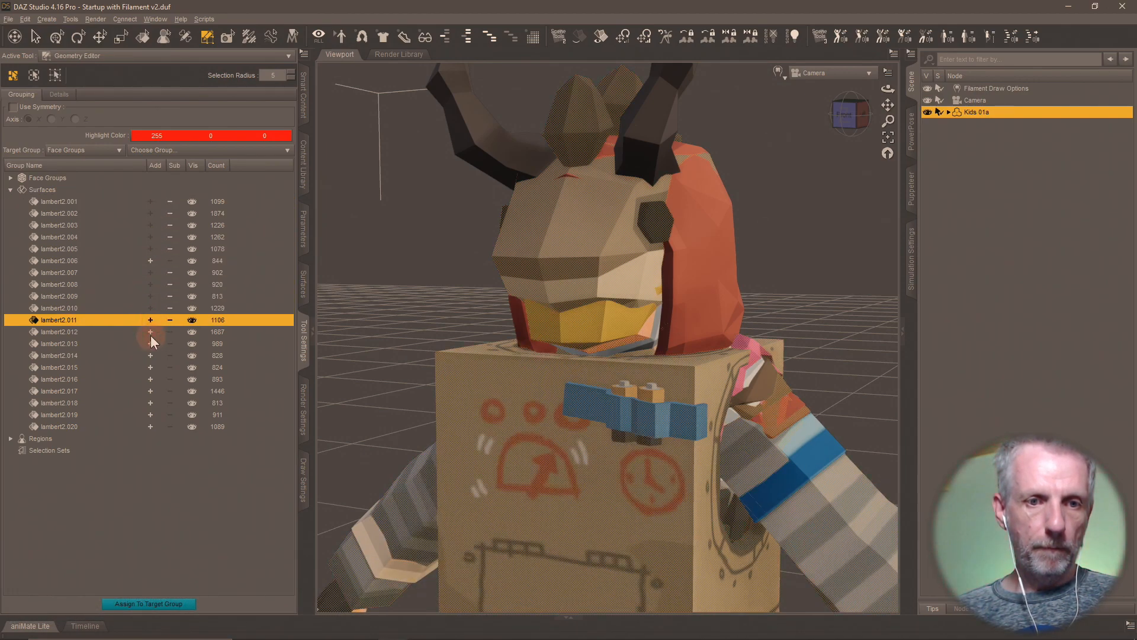
pyautogui.click(150, 332)
pyautogui.click(150, 343)
pyautogui.click(150, 261)
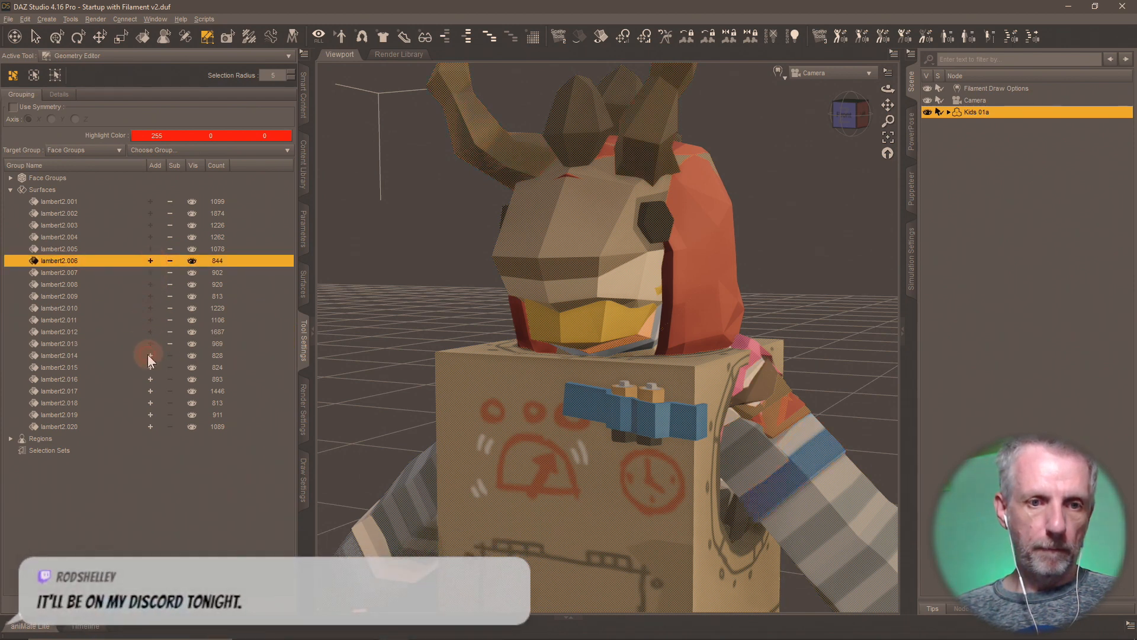
pyautogui.click(151, 355)
pyautogui.click(151, 367)
pyautogui.click(151, 379)
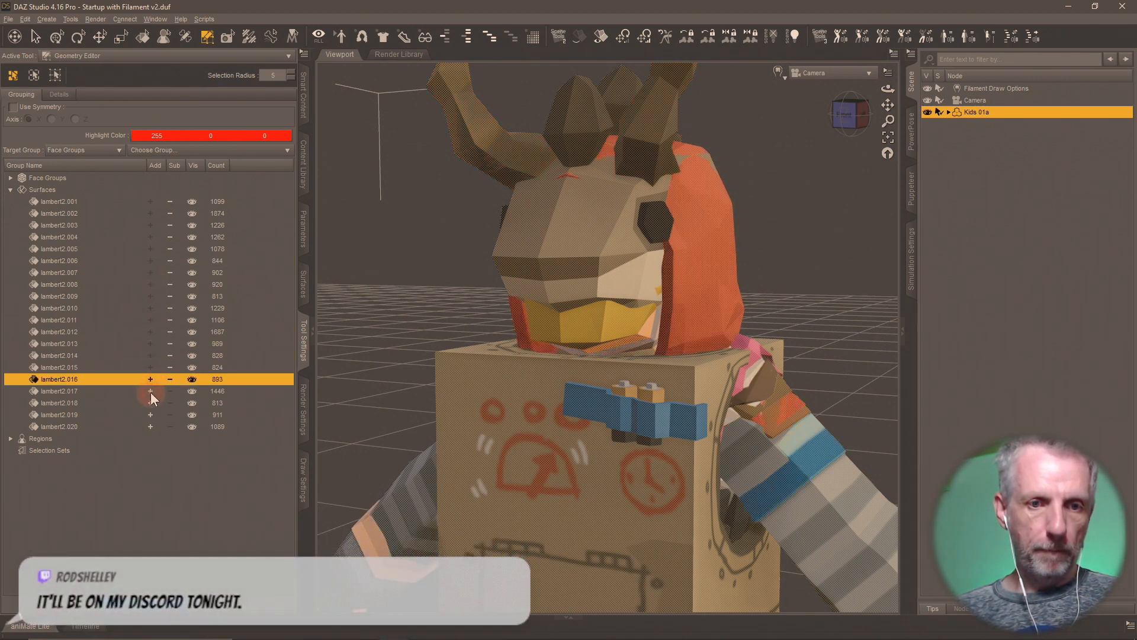
pyautogui.click(151, 391)
pyautogui.click(151, 403)
pyautogui.click(150, 414)
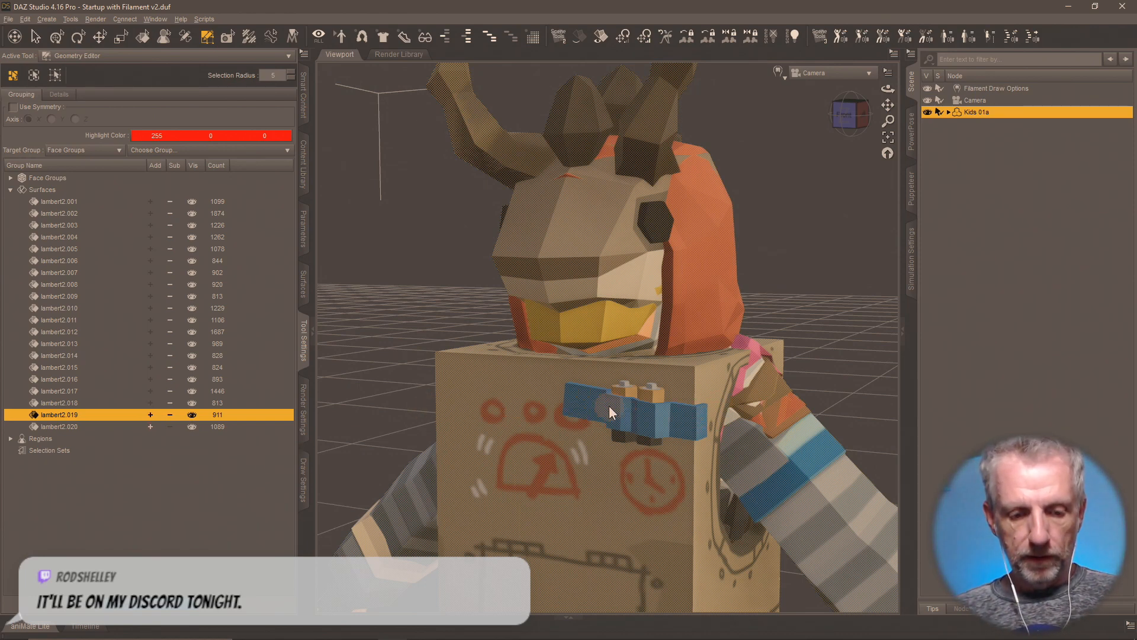
pyautogui.press('Delete')
pyautogui.click(541, 341)
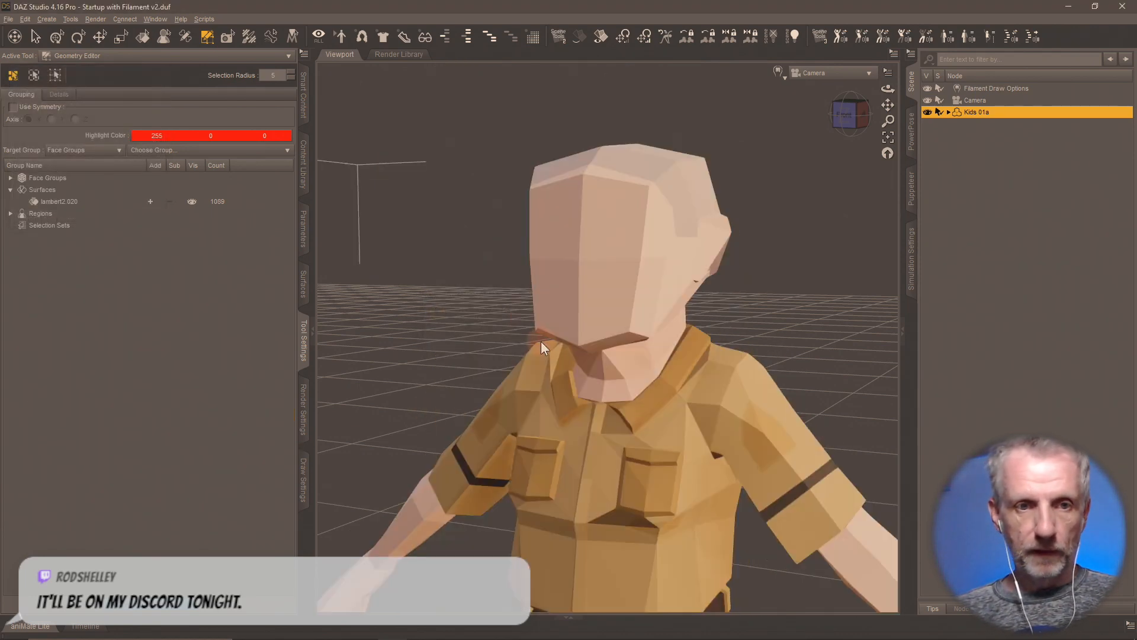
# - Examine the remaining figure in Perspective View and compare it in Blender, hiding SK_Chr_Kid_Exercise_01 and showing SK_Chr_Kid_Explorer_01
pyautogui.click(829, 73)
pyautogui.click(829, 86)
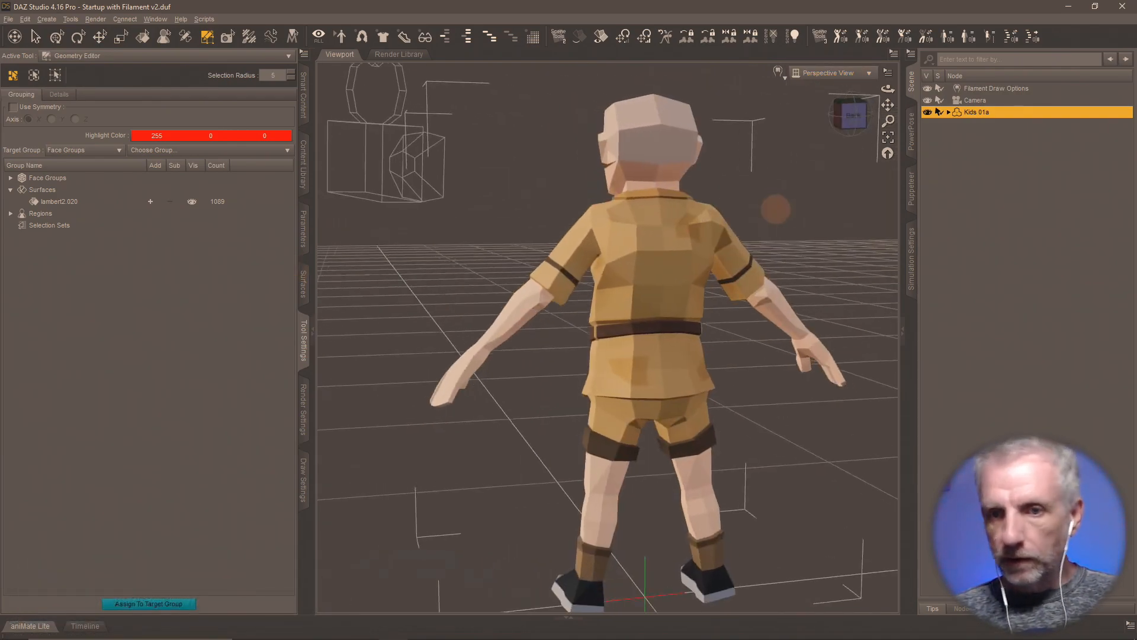
pyautogui.hotkey('alt', 'Tab')
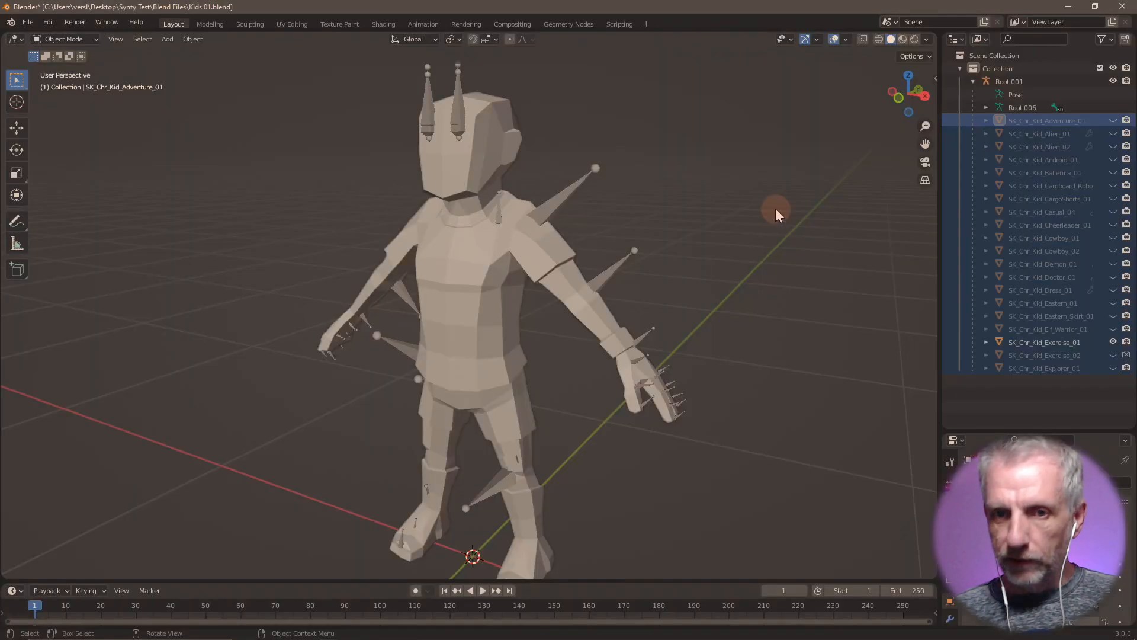
pyautogui.click(1113, 342)
pyautogui.click(1113, 367)
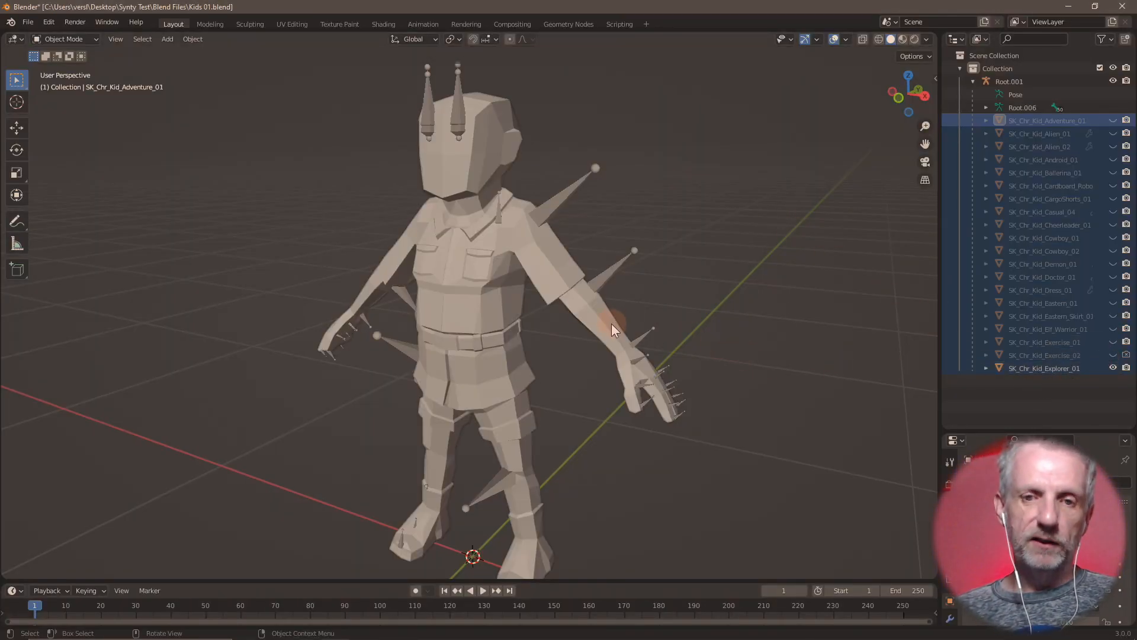
pyautogui.moveTo(562, 319)
pyautogui.mouseDown(button='middle')
pyautogui.moveTo(582, 321)
pyautogui.moveTo(549, 309)
pyautogui.moveTo(323, 309)
pyautogui.moveTo(589, 342)
pyautogui.moveTo(578, 322)
pyautogui.mouseUp(button='middle')
# - Return to DAZ Studio, restore the Camera view and rename the Kids 01a figure in the scene to Explorer
pyautogui.hotkey('alt', 'Tab')
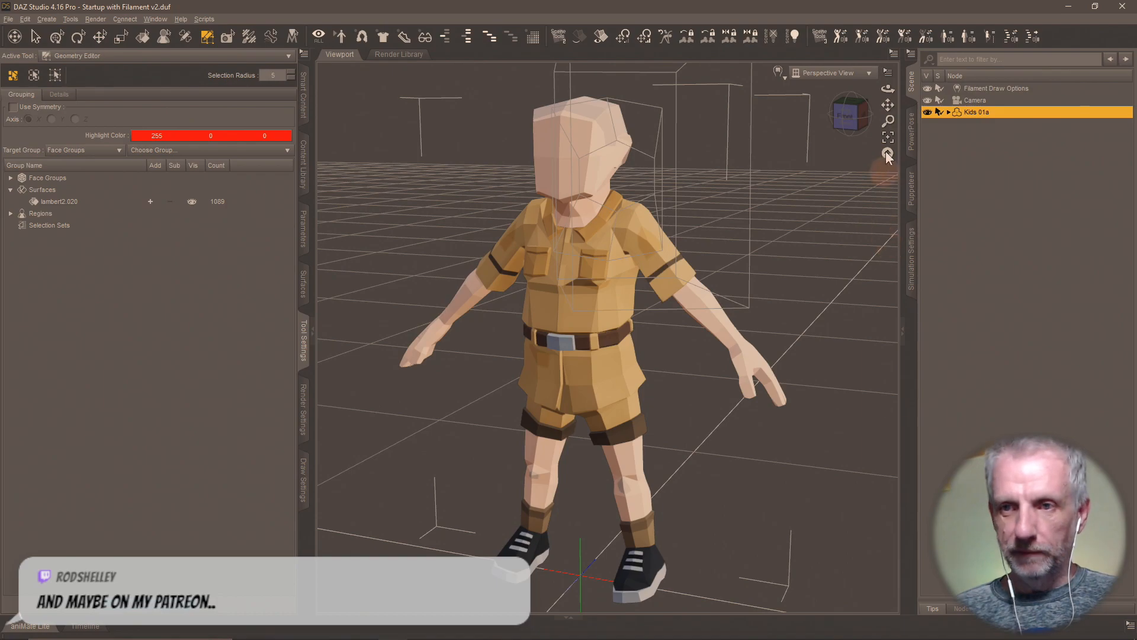
pyautogui.click(844, 73)
pyautogui.click(852, 173)
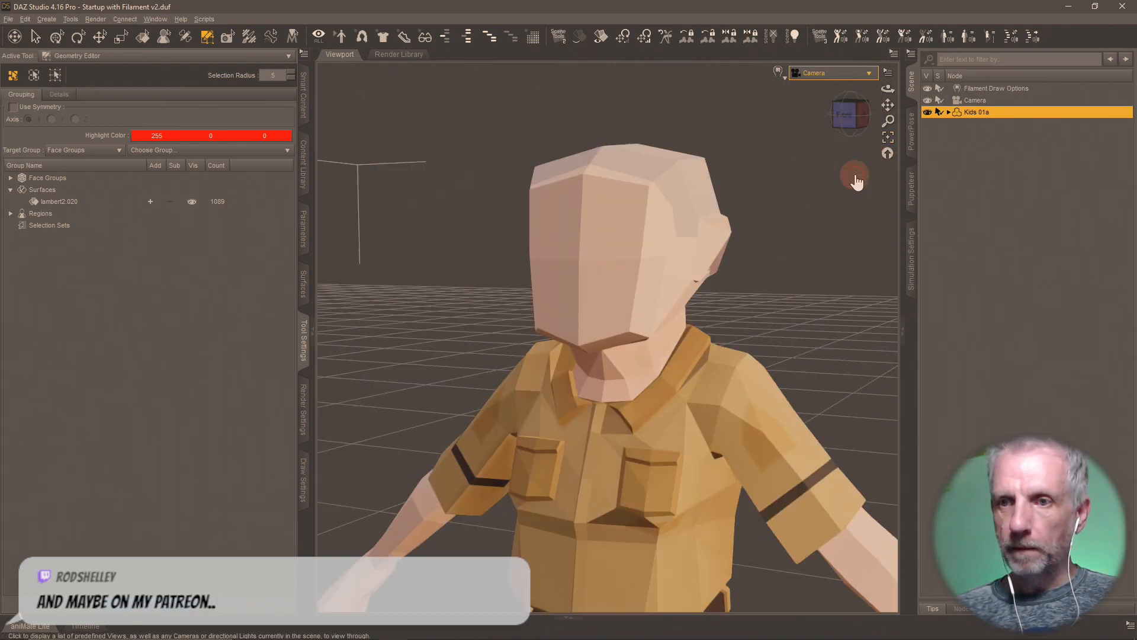
pyautogui.doubleClick(974, 114)
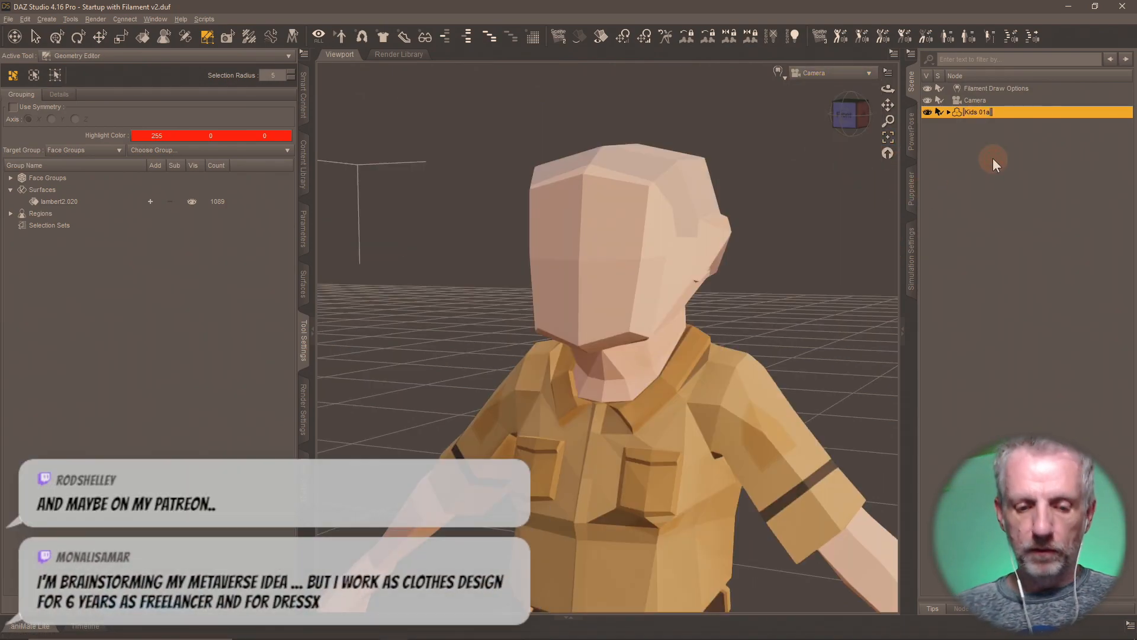
pyautogui.write('Explorer')
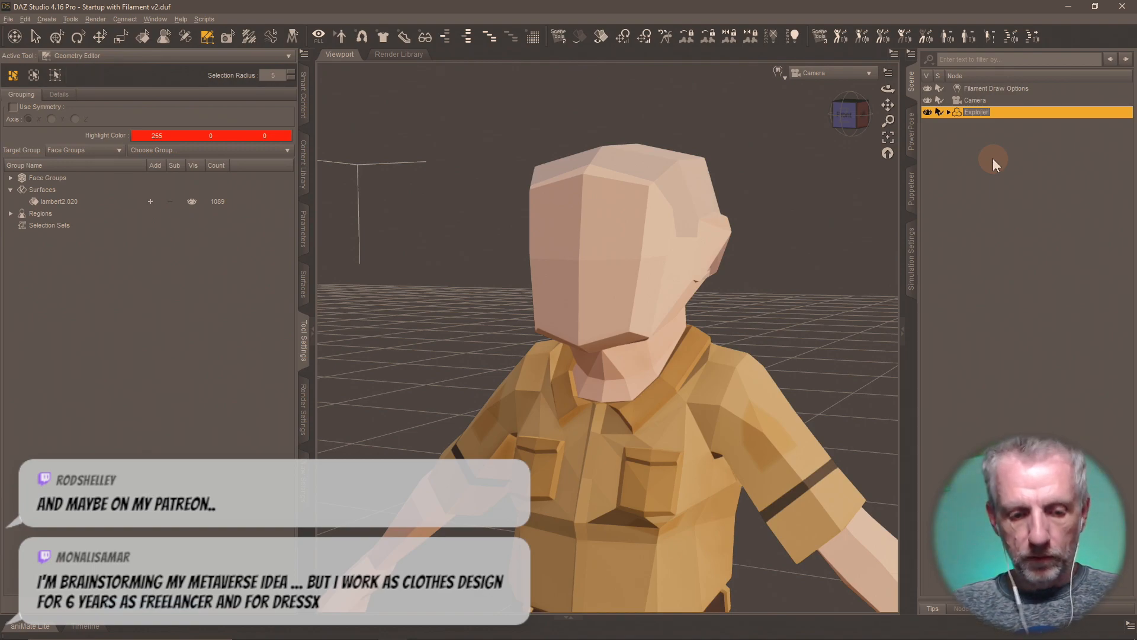
pyautogui.press('Return')
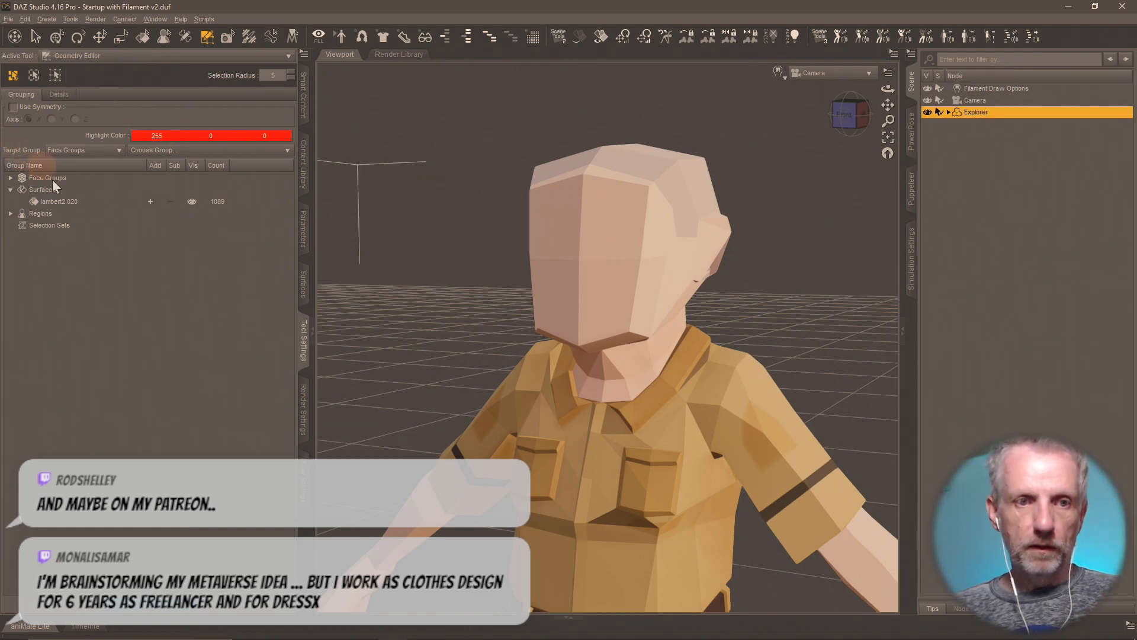
# - Rename the remaining lambert2.020 surface to Kids
pyautogui.click(91, 202)
pyautogui.doubleClick(90, 202)
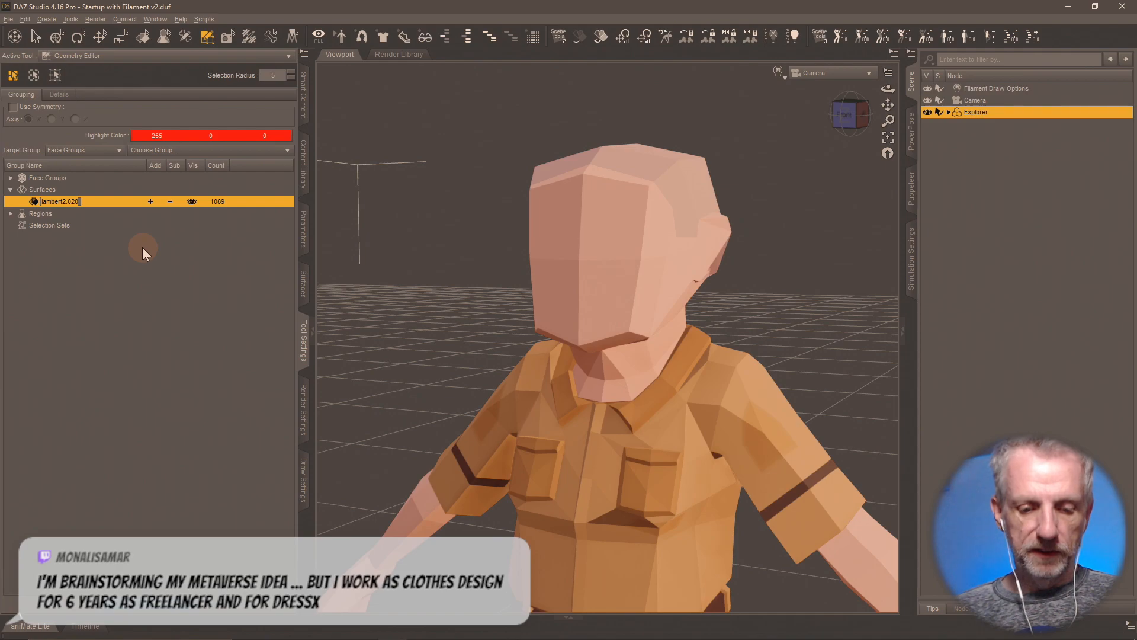
pyautogui.press('super+v')
pyautogui.click(145, 341)
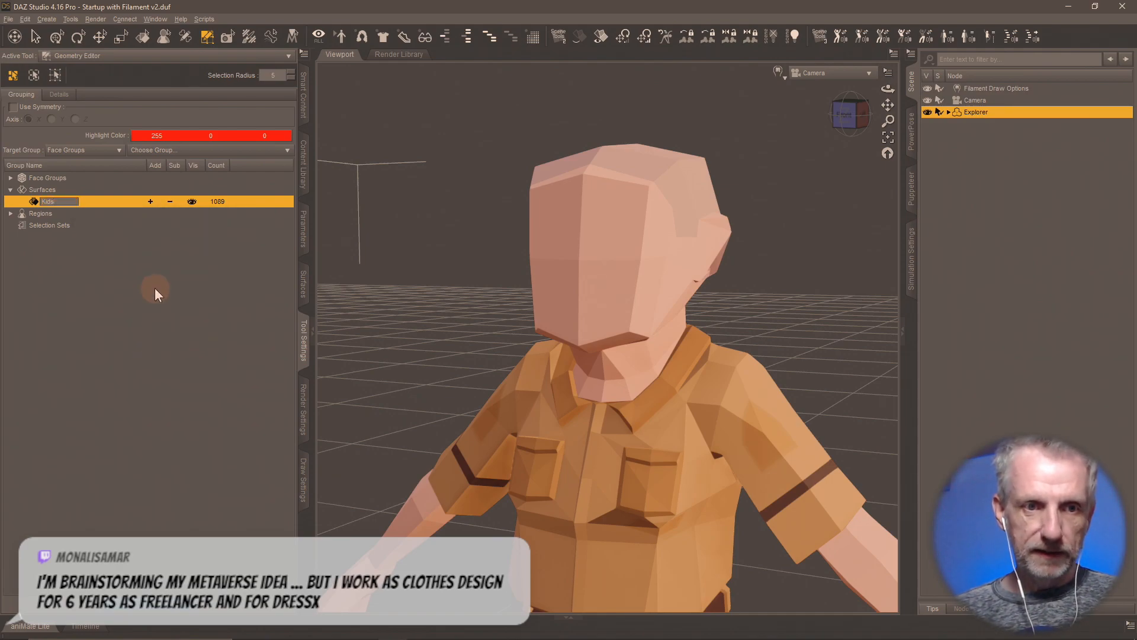
pyautogui.press('Return')
# - Save the figure as a Figure/Prop asset file named Explorer in the Kids Pack folder
pyautogui.hotkey('ctrl', 'shift', 's')
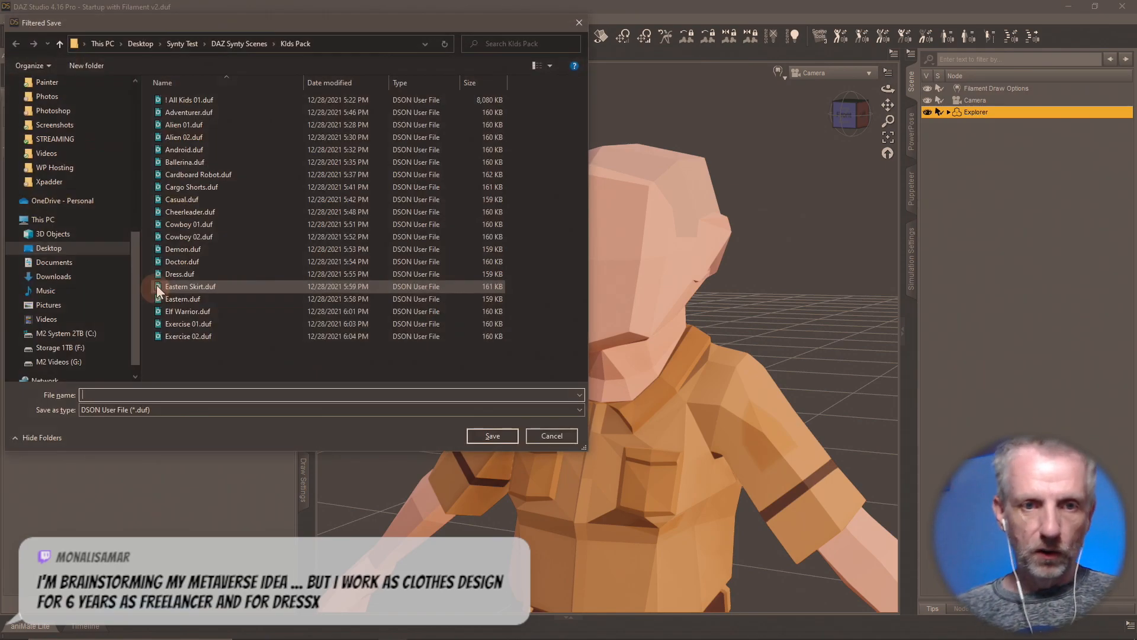
pyautogui.press('super+v')
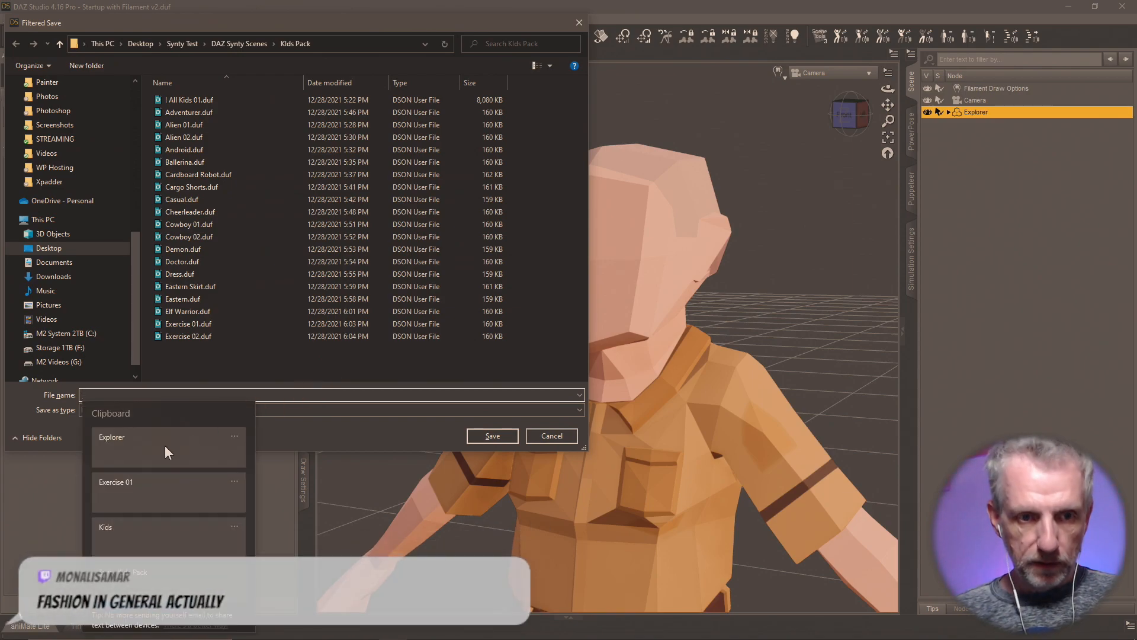
pyautogui.click(170, 456)
pyautogui.click(492, 437)
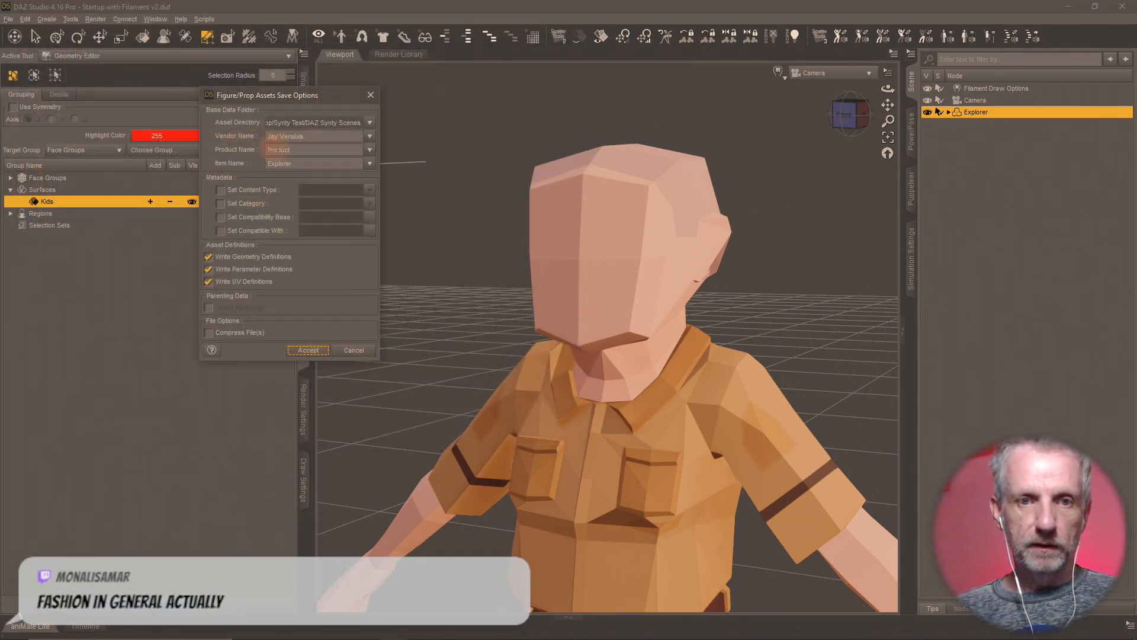
# - Set the product name to Synty Kids Pack in the Explorer asset save options and accept them
pyautogui.moveTo(293, 150); pyautogui.dragTo(198, 148)
pyautogui.press('super+v')
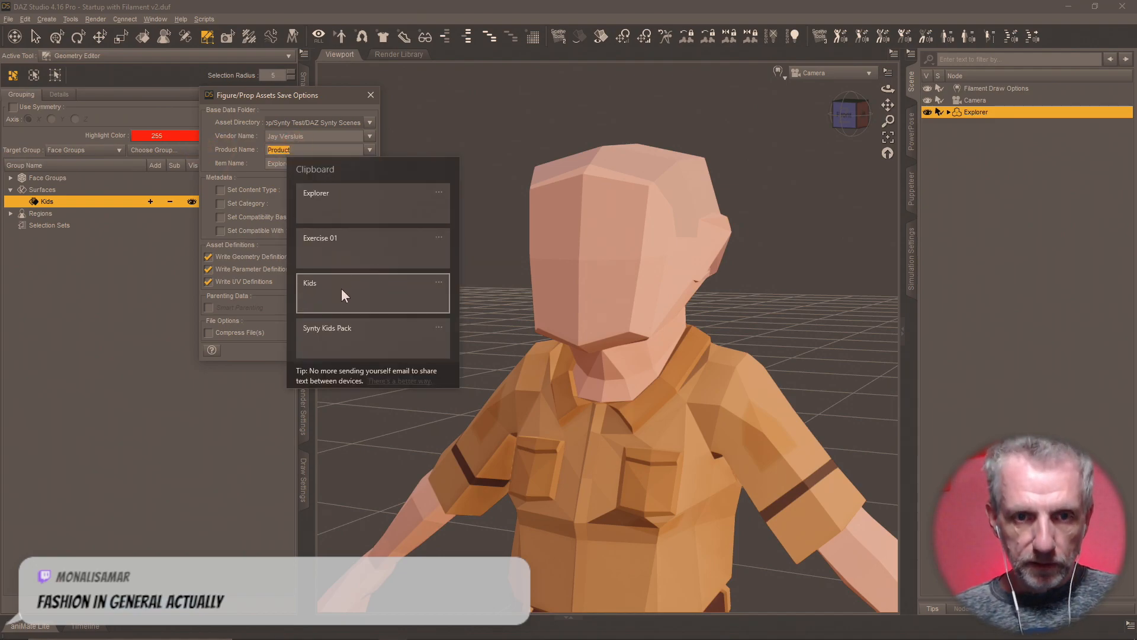
pyautogui.click(354, 321)
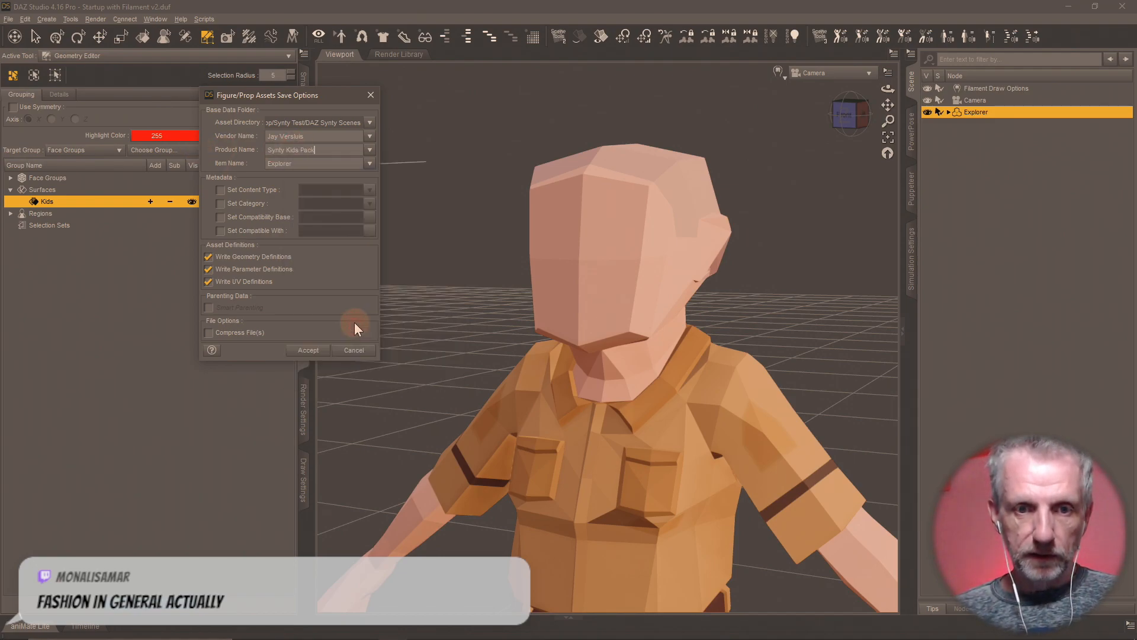
pyautogui.click(304, 350)
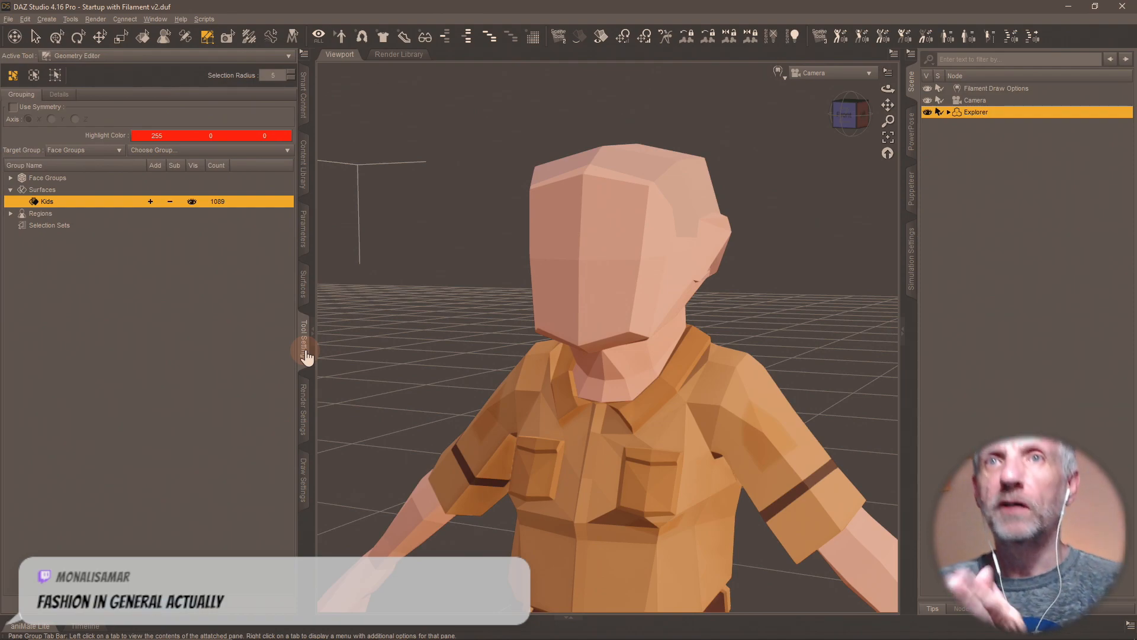
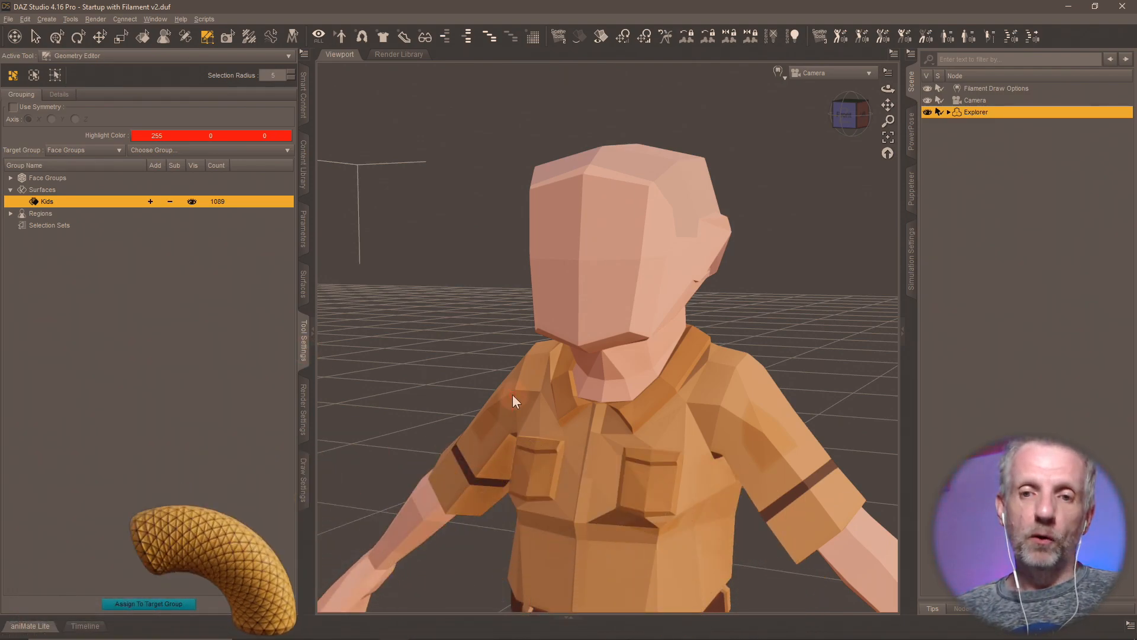
# - Switch the viewport to Perspective View to look over the whole Explorer figure
pyautogui.click(830, 73)
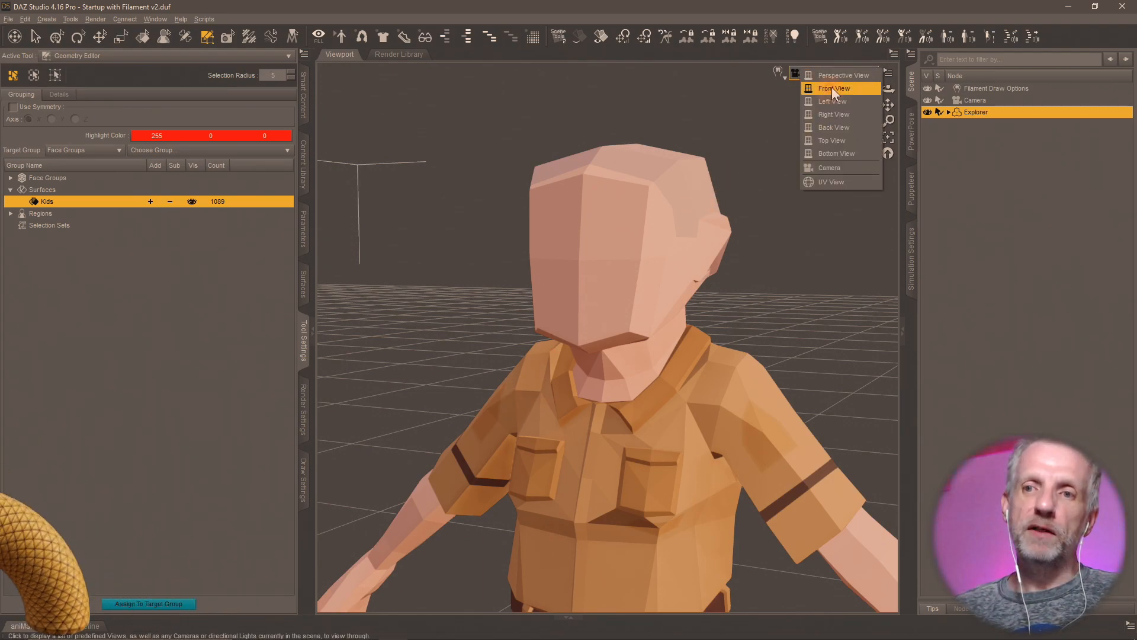
pyautogui.click(838, 87)
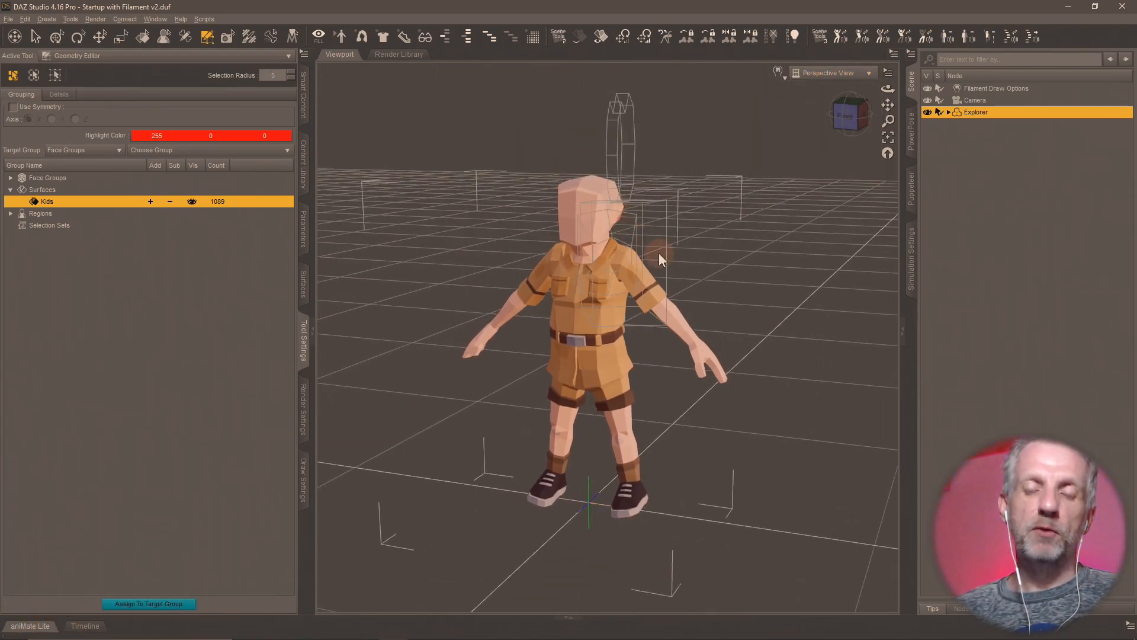
# - Load the Genesis 8 Female Dev Load figure from Genesis 8 Starter Essentials into the Explorer scene
pyautogui.moveTo(596, 253); pyautogui.dragTo(697, 225, button='middle')
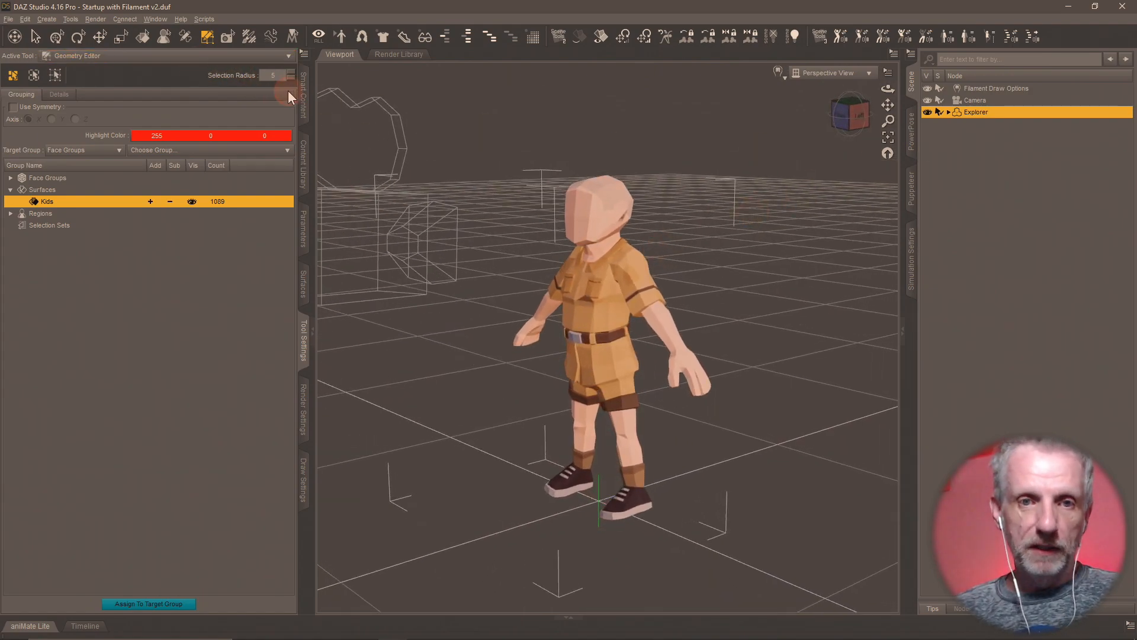
pyautogui.click(303, 95)
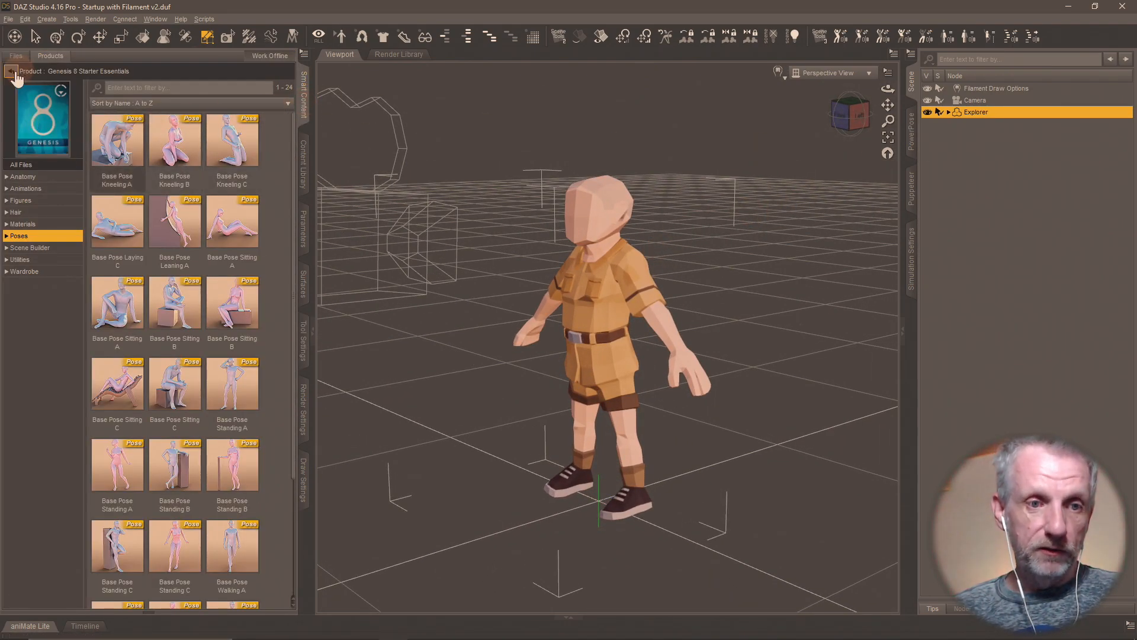
pyautogui.click(47, 202)
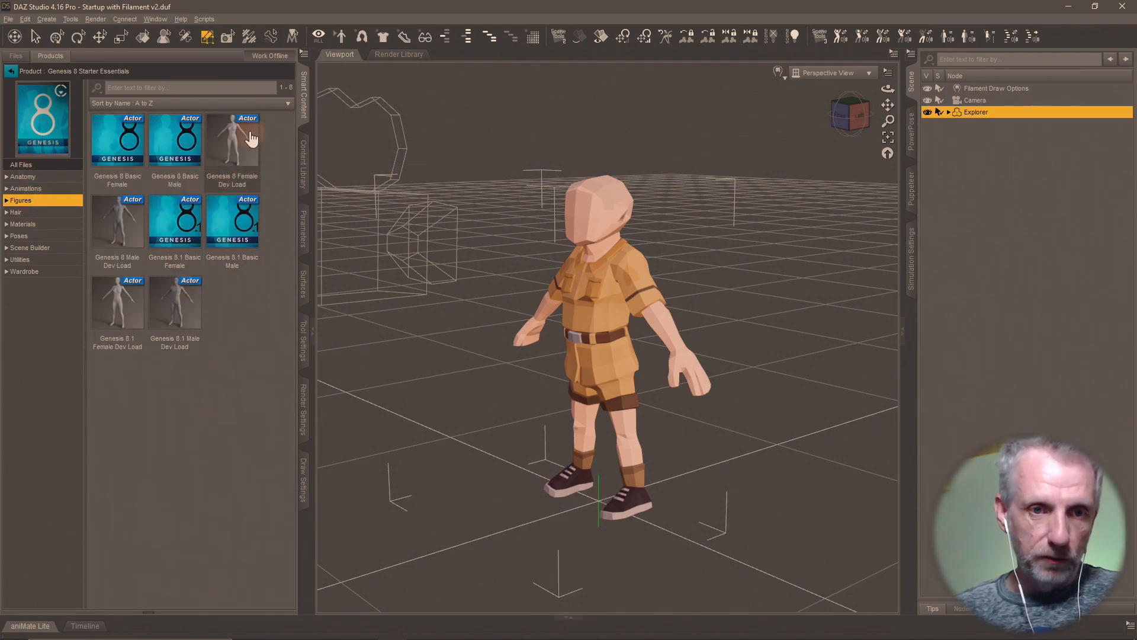
pyautogui.doubleClick(261, 155)
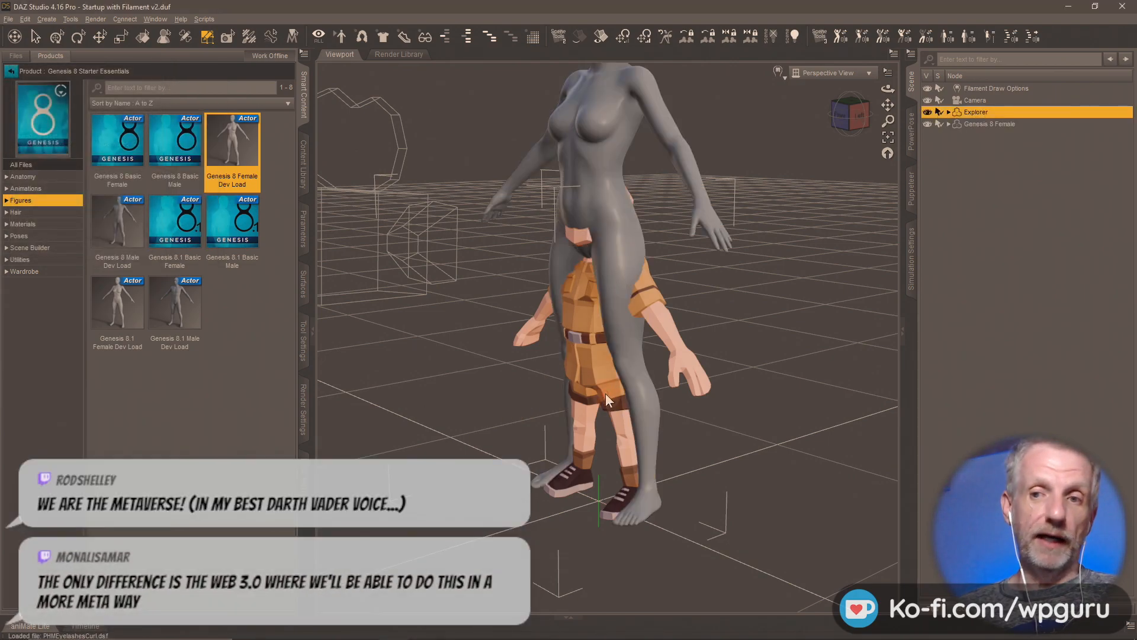
pyautogui.moveTo(481, 319)
pyautogui.mouseDown(button='middle')
pyautogui.moveTo(610, 330)
pyautogui.moveTo(477, 324)
pyautogui.mouseUp(button='middle')
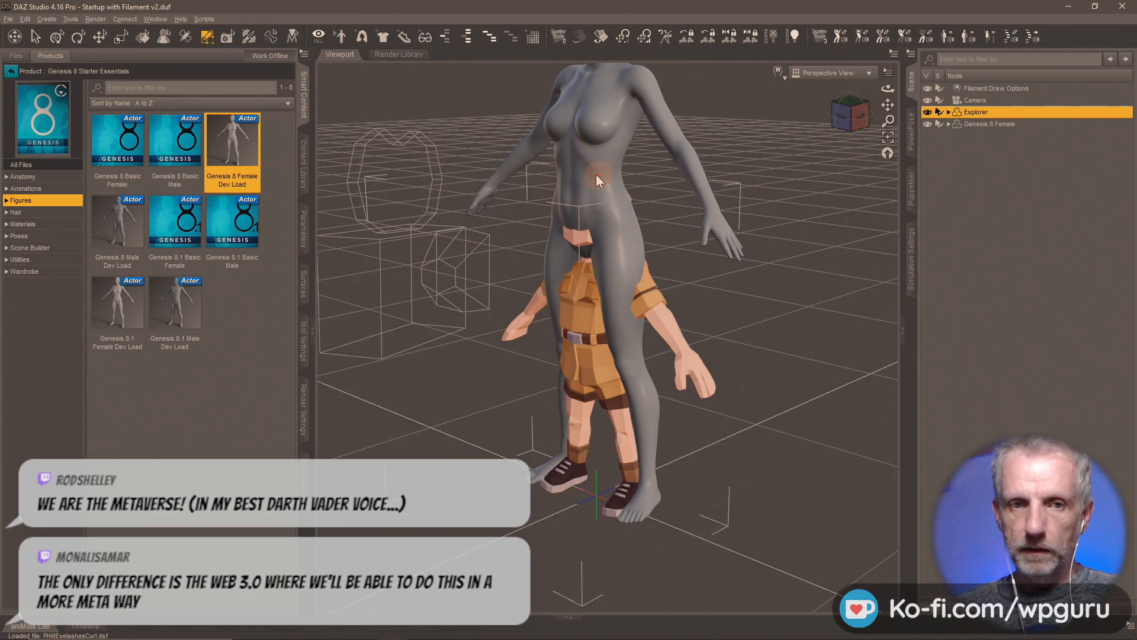
# - Move the Genesis 8 Female with the Universal tool so it stands beside the Explorer for a size comparison
pyautogui.hotkey('ctrl', 'u')
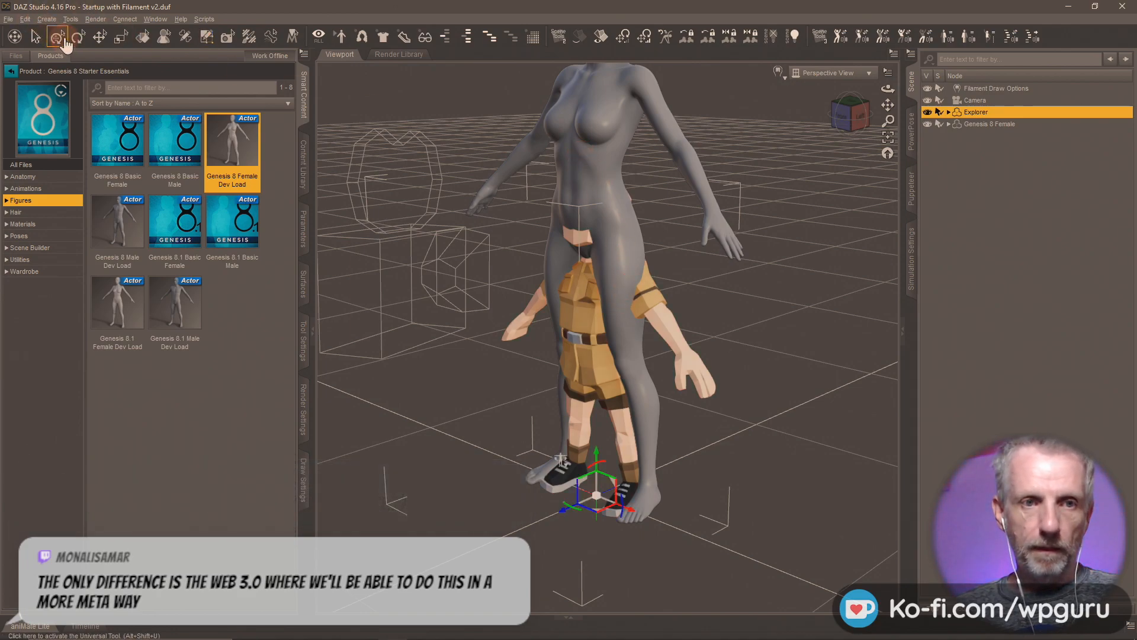
pyautogui.click(581, 175)
pyautogui.click(622, 231)
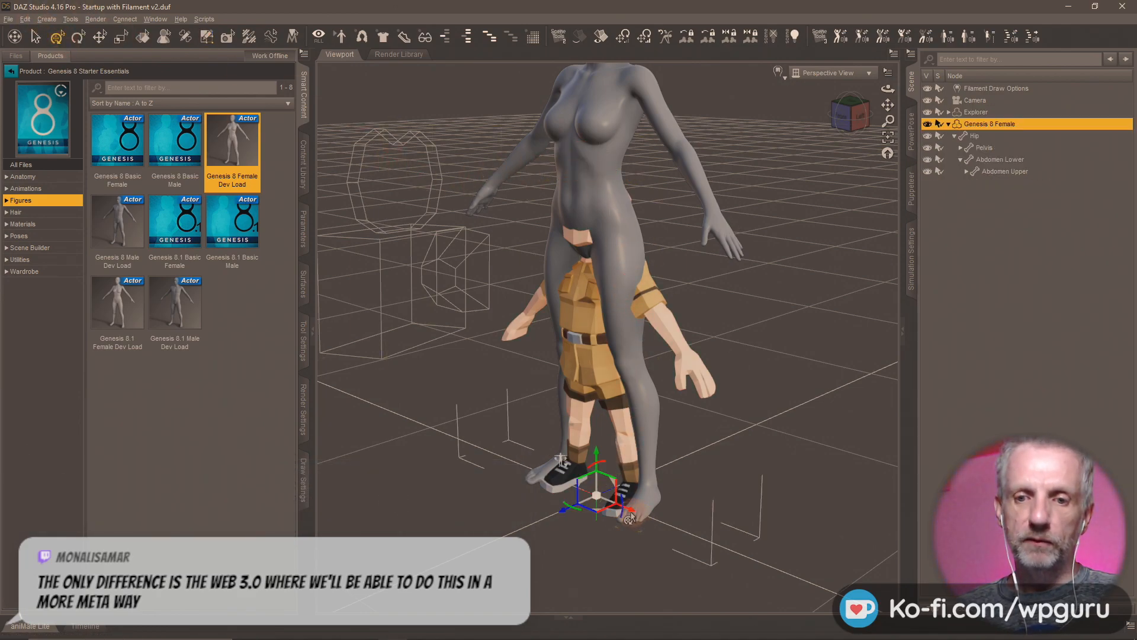
pyautogui.moveTo(630, 516); pyautogui.dragTo(463, 422)
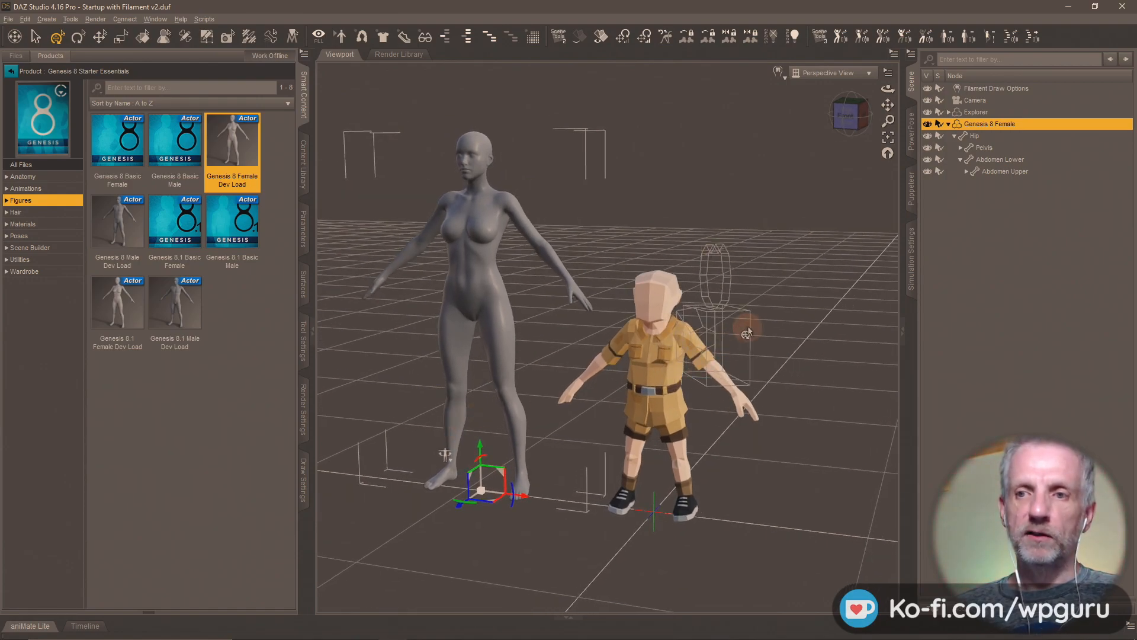
# - Scale the Explorer figure up uniformly to slightly taller than the Genesis 8 Female, and deselect it
pyautogui.click(995, 113)
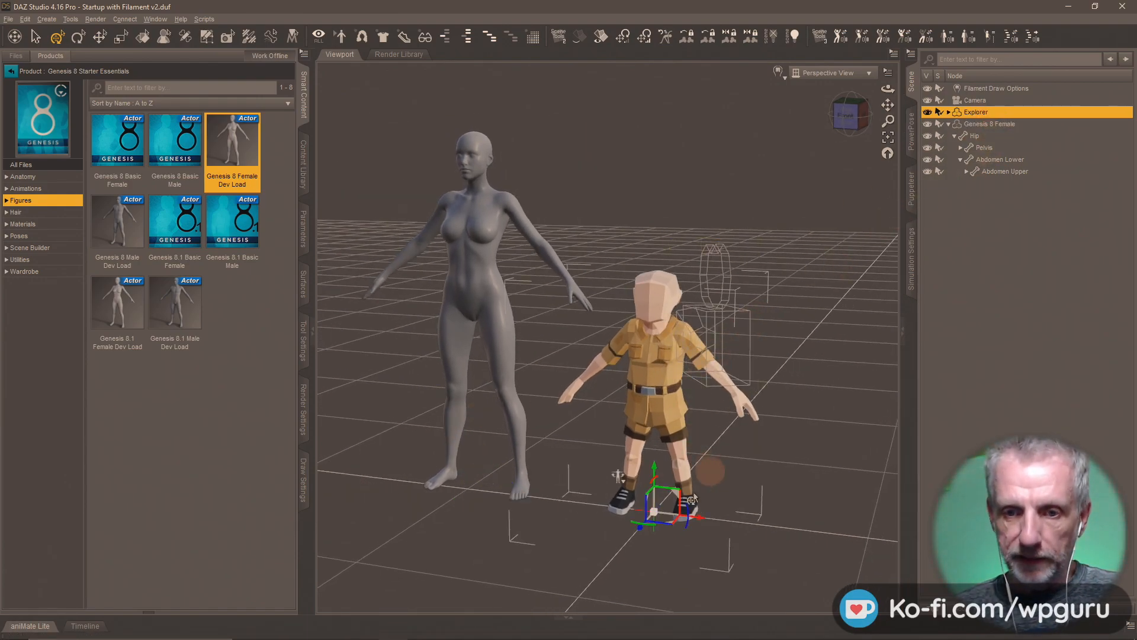
pyautogui.moveTo(654, 519); pyautogui.dragTo(699, 449)
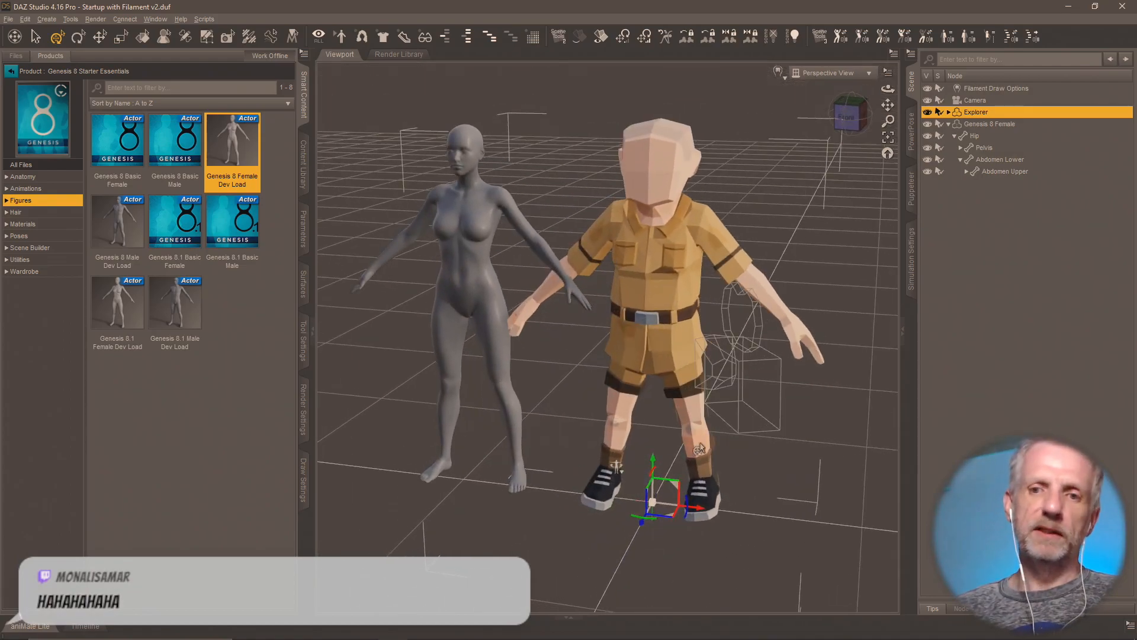
pyautogui.click(667, 437)
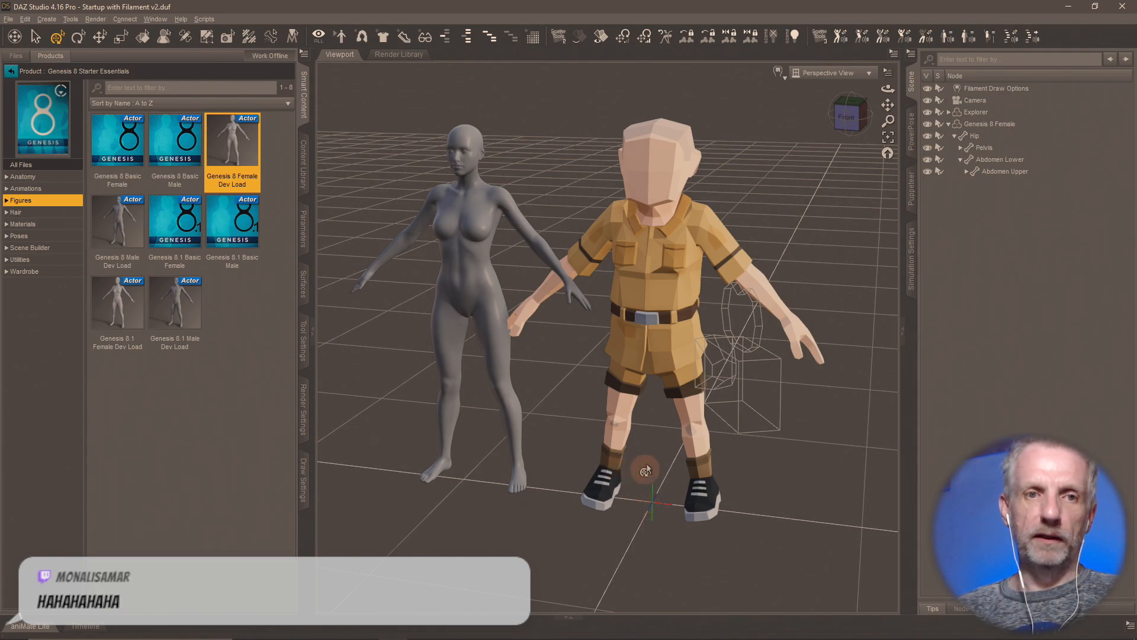
pyautogui.keyDown('alt'); pyautogui.moveTo(649, 469); pyautogui.dragTo(509, 438); pyautogui.keyUp('alt')
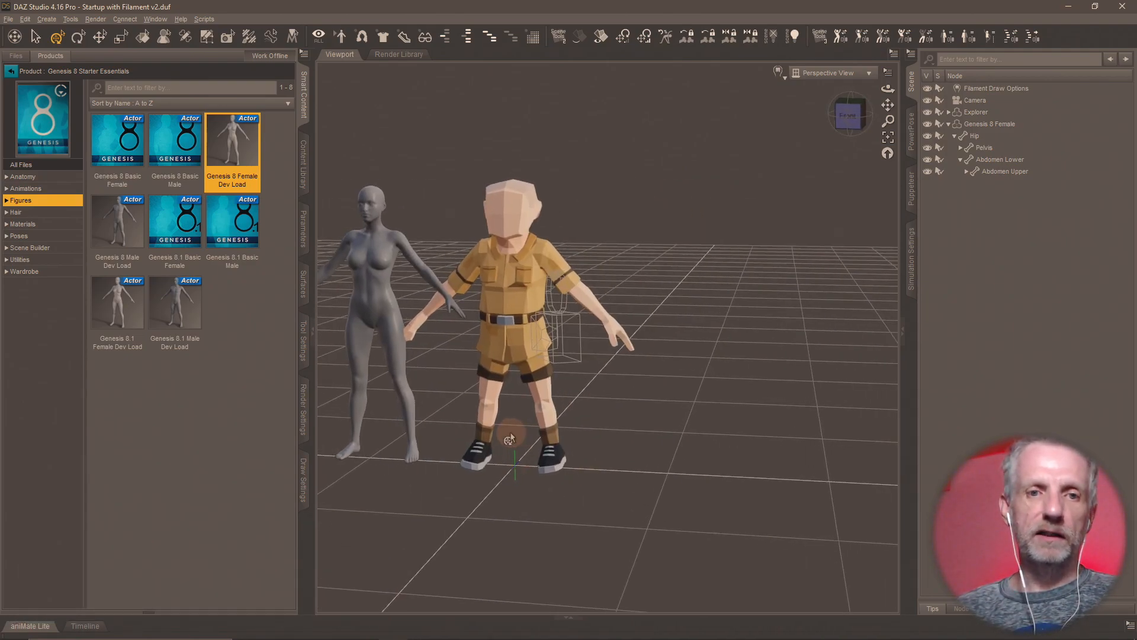
# - Place the Business Female 01 character from the Office People folder on the ground beside the Explorer
pyautogui.click(303, 169)
pyautogui.click(58, 205)
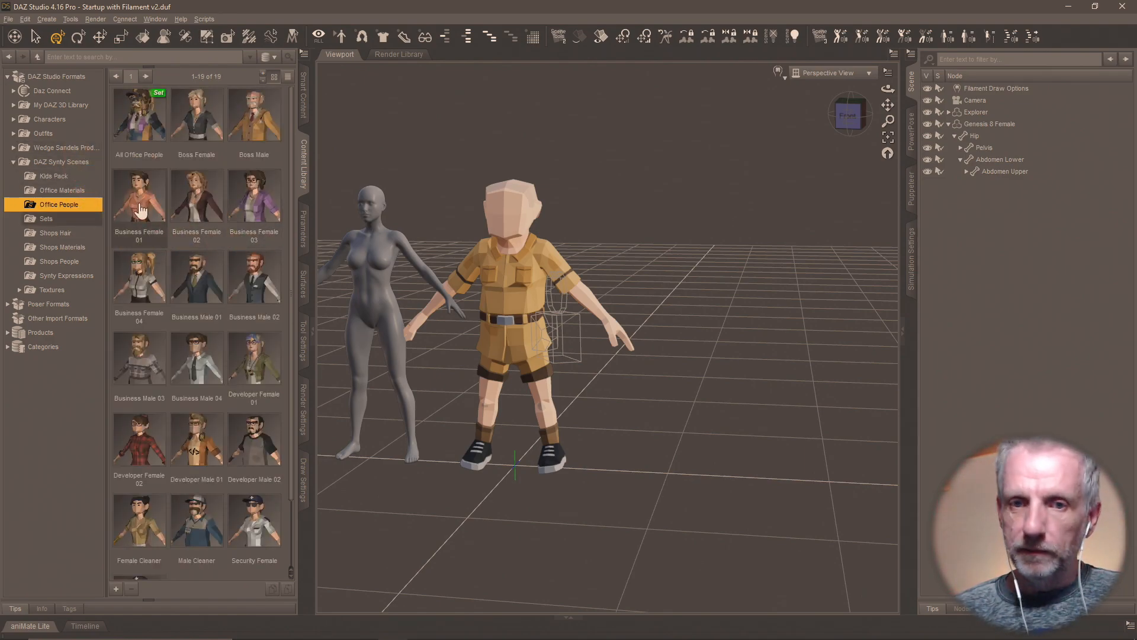
pyautogui.moveTo(140, 211); pyautogui.dragTo(509, 394)
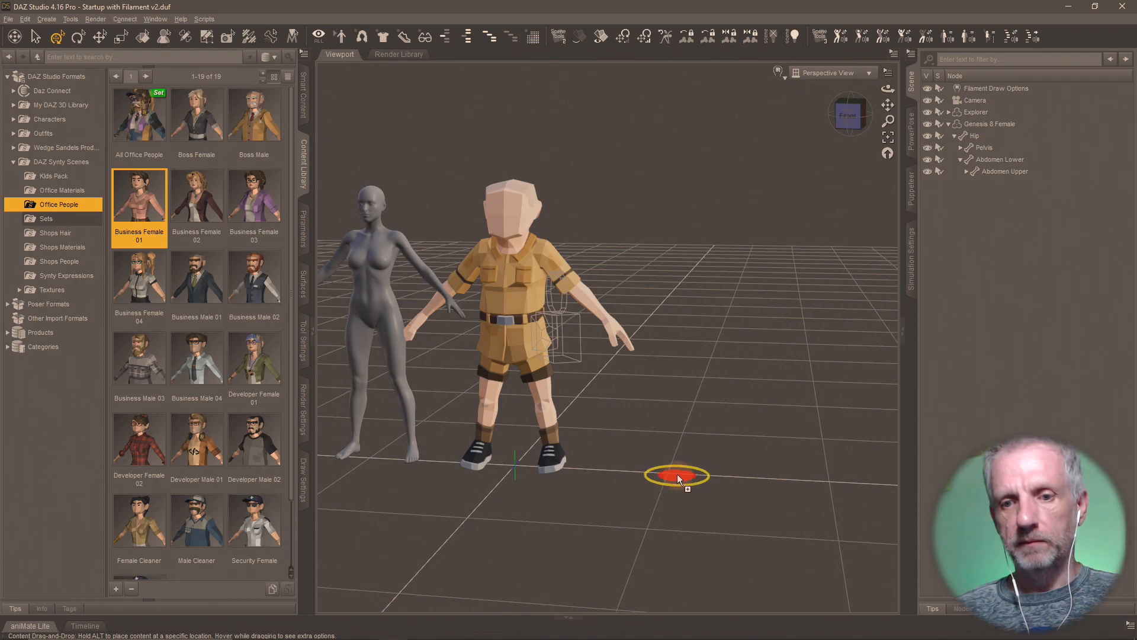
pyautogui.moveTo(677, 477); pyautogui.dragTo(677, 477)
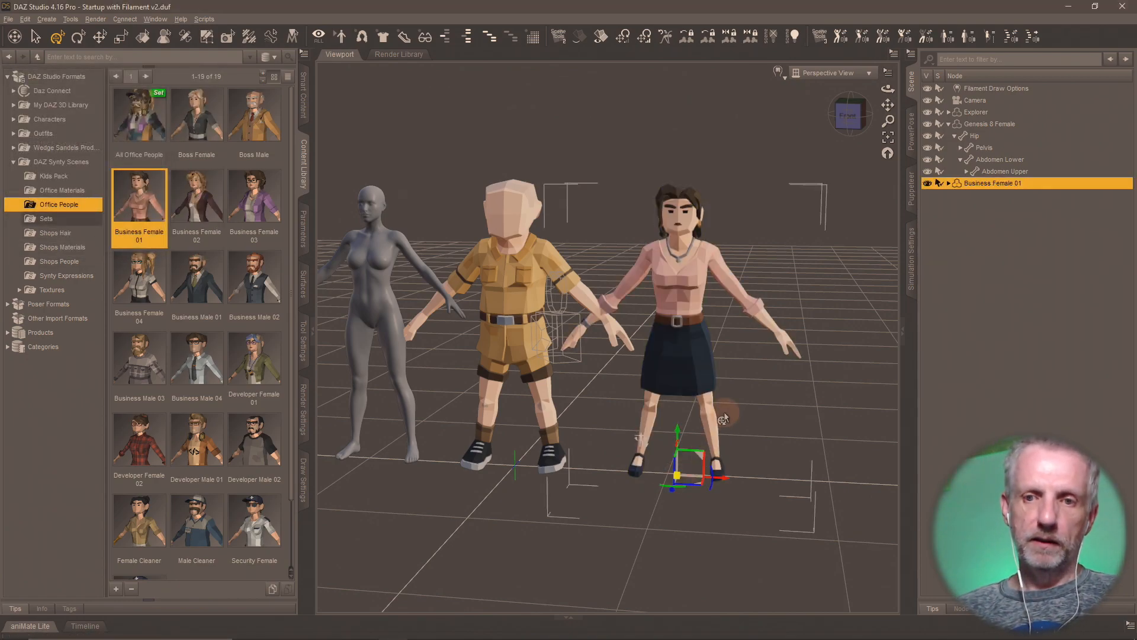
# - Compare the heights and proportions of the Genesis 8 Female, Explorer and Business Female 01 from several angles
pyautogui.moveTo(727, 391); pyautogui.dragTo(726, 395, button='middle')
pyautogui.scroll(3, 726, 392)
pyautogui.scroll(3, 725, 395)
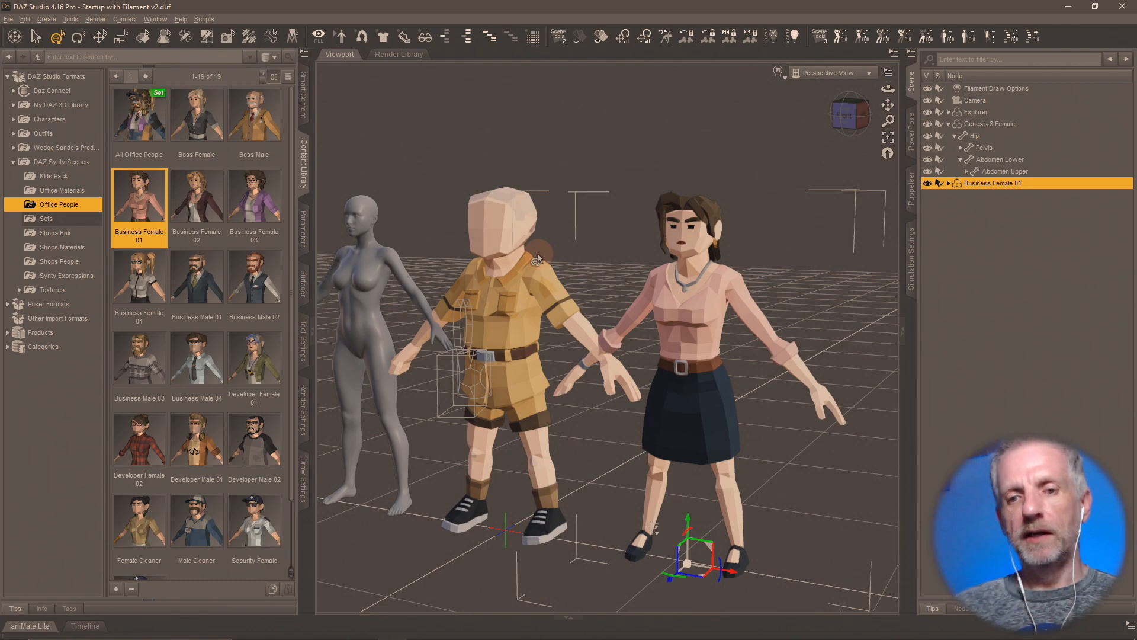
pyautogui.moveTo(613, 461); pyautogui.dragTo(569, 286, button='middle')
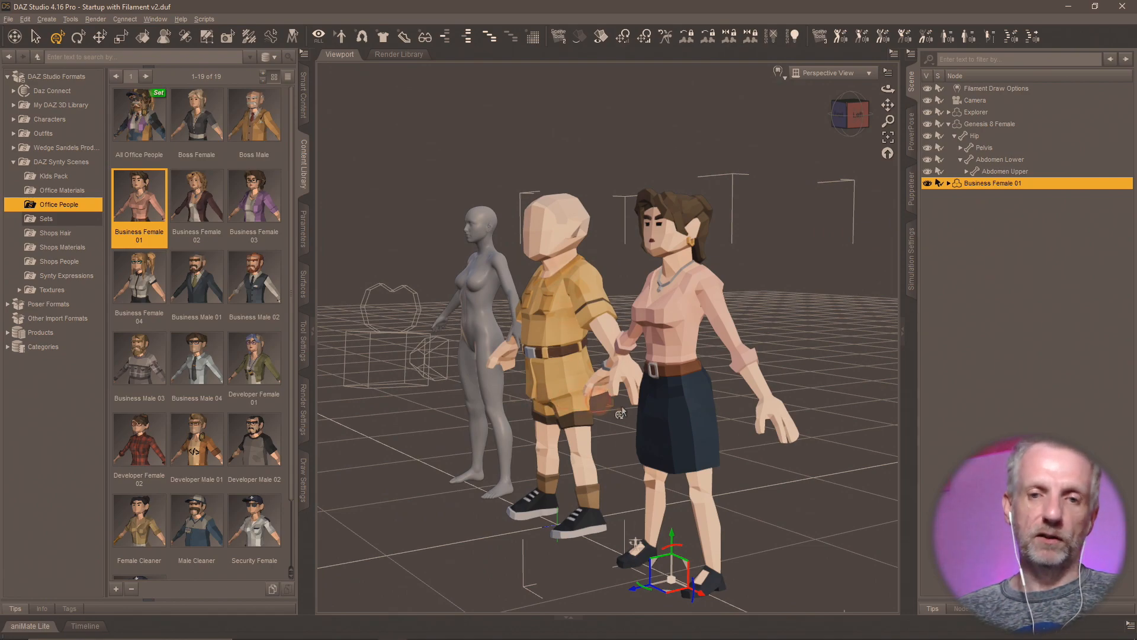
pyautogui.moveTo(620, 413); pyautogui.dragTo(524, 425, button='middle')
pyautogui.scroll(-1, 528, 434)
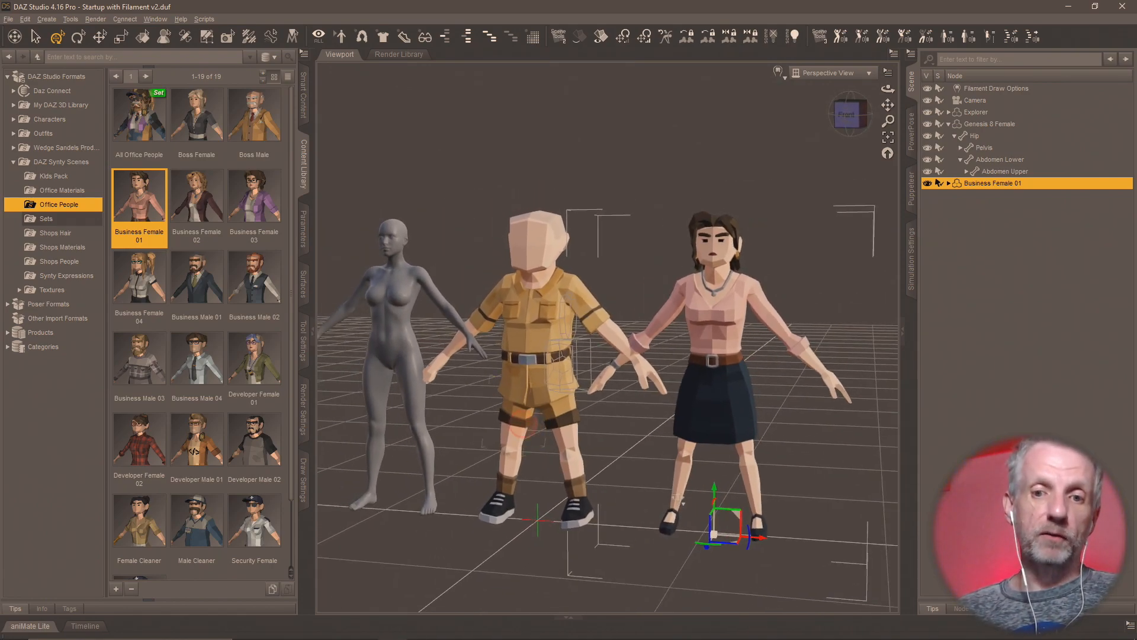
pyautogui.moveTo(679, 502)
pyautogui.mouseDown(button='middle')
pyautogui.moveTo(657, 491)
pyautogui.moveTo(711, 486)
pyautogui.moveTo(627, 461)
pyautogui.moveTo(672, 507)
pyautogui.mouseUp(button='middle')
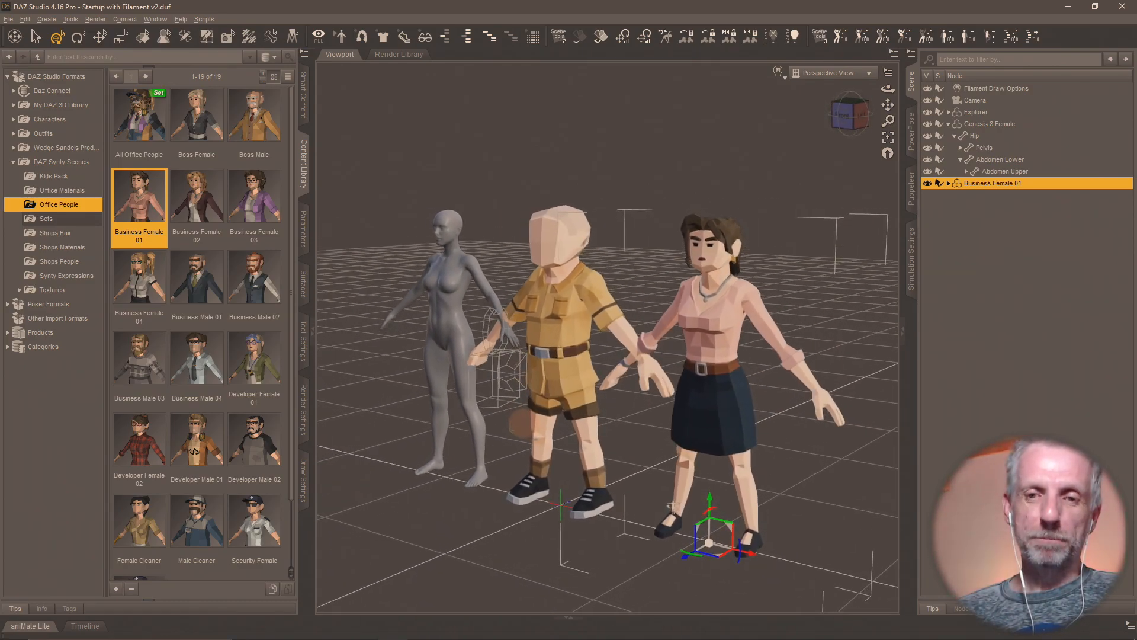
pyautogui.moveTo(521, 422); pyautogui.dragTo(523, 429, button='middle')
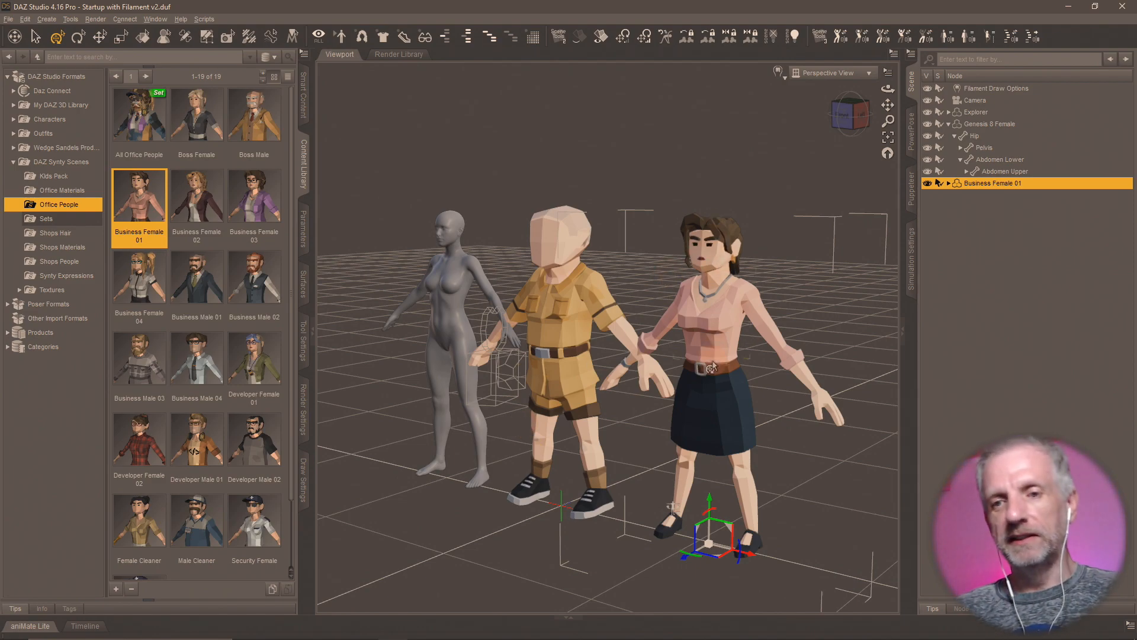
pyautogui.moveTo(713, 367)
pyautogui.mouseDown(button='middle')
pyautogui.moveTo(628, 363)
pyautogui.moveTo(571, 379)
pyautogui.moveTo(723, 377)
pyautogui.moveTo(717, 370)
pyautogui.mouseUp(button='middle')
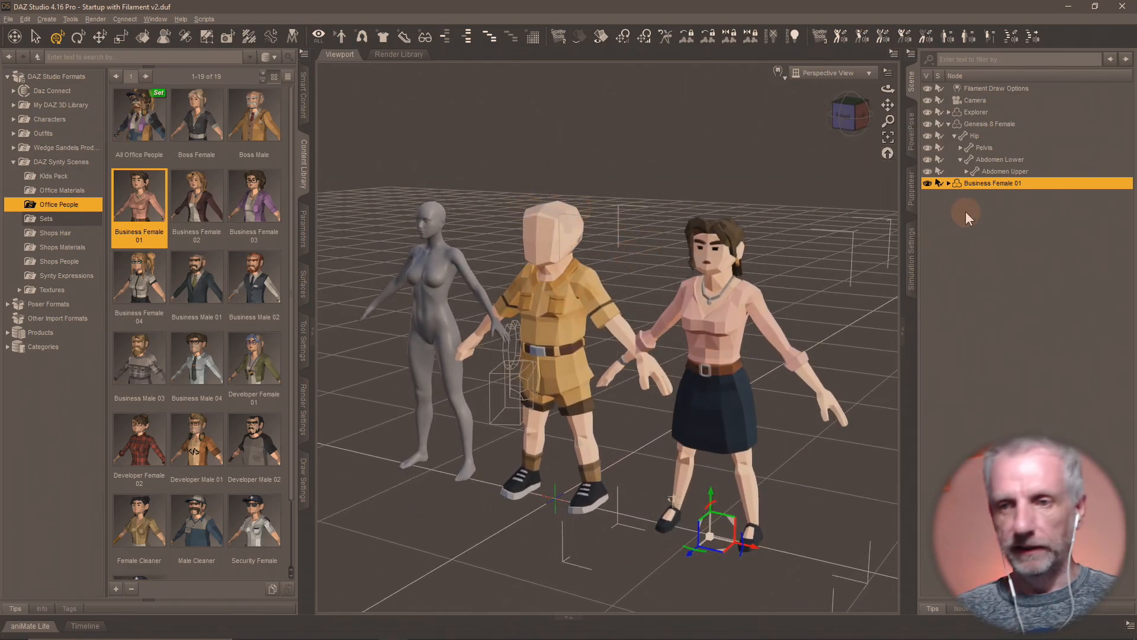
# - Delete Business Female 01, Genesis 8 Female and Explorer from the scene
pyautogui.press('Delete')
pyautogui.click(987, 125)
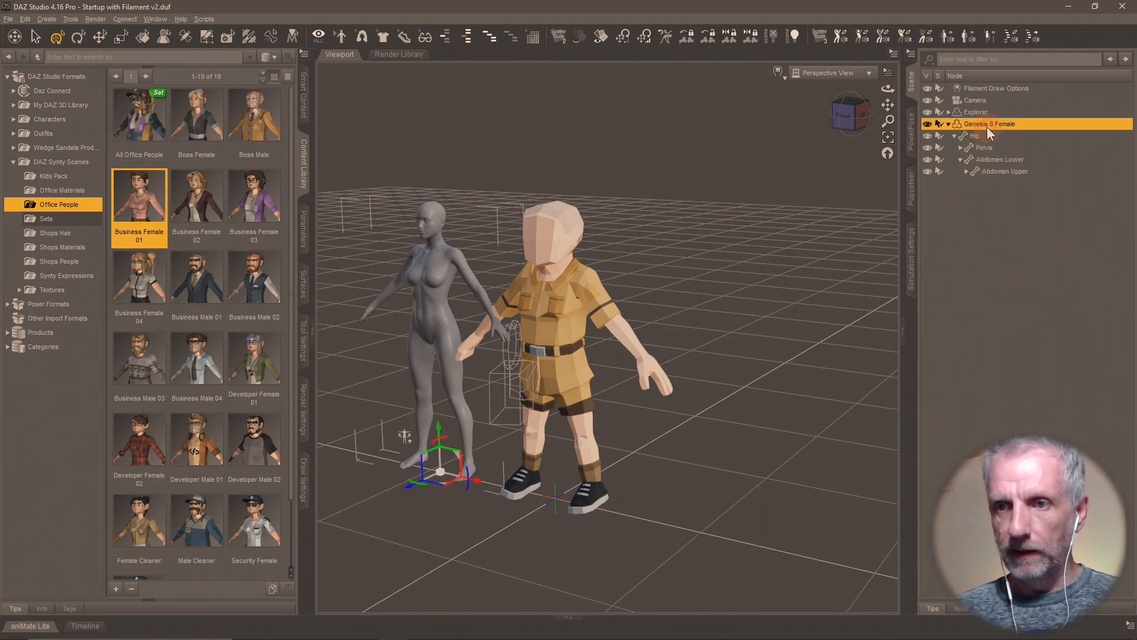
pyautogui.press('Delete')
pyautogui.click(983, 113)
pyautogui.press('Delete')
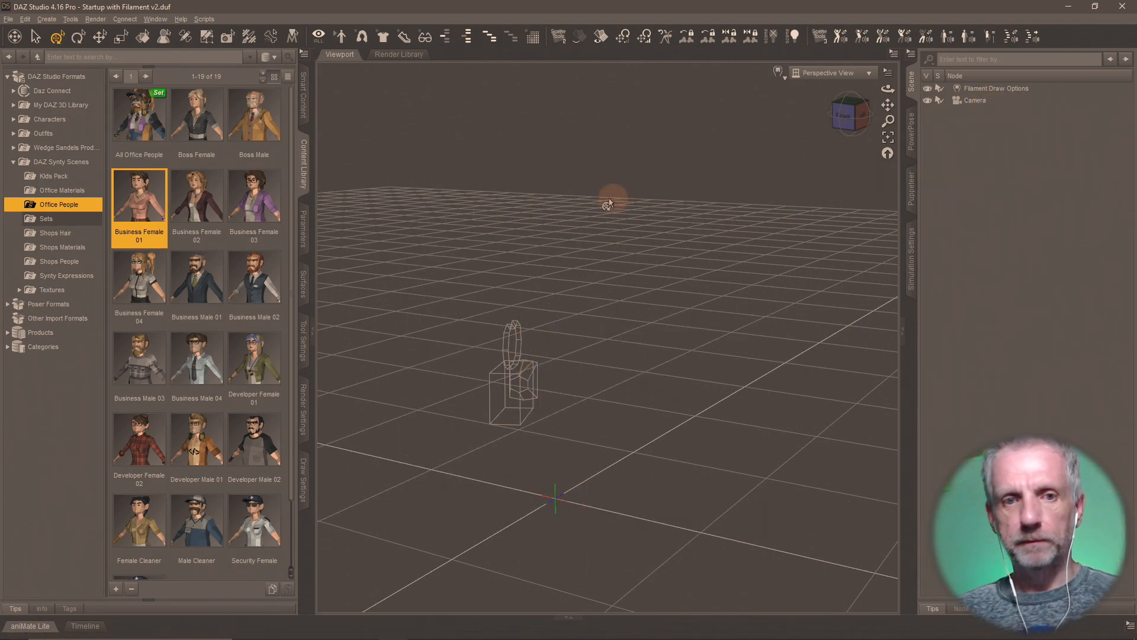
# - Load the Android character from the Kids Pack folder, frame it in the viewport and hide the Camera
pyautogui.click(67, 176)
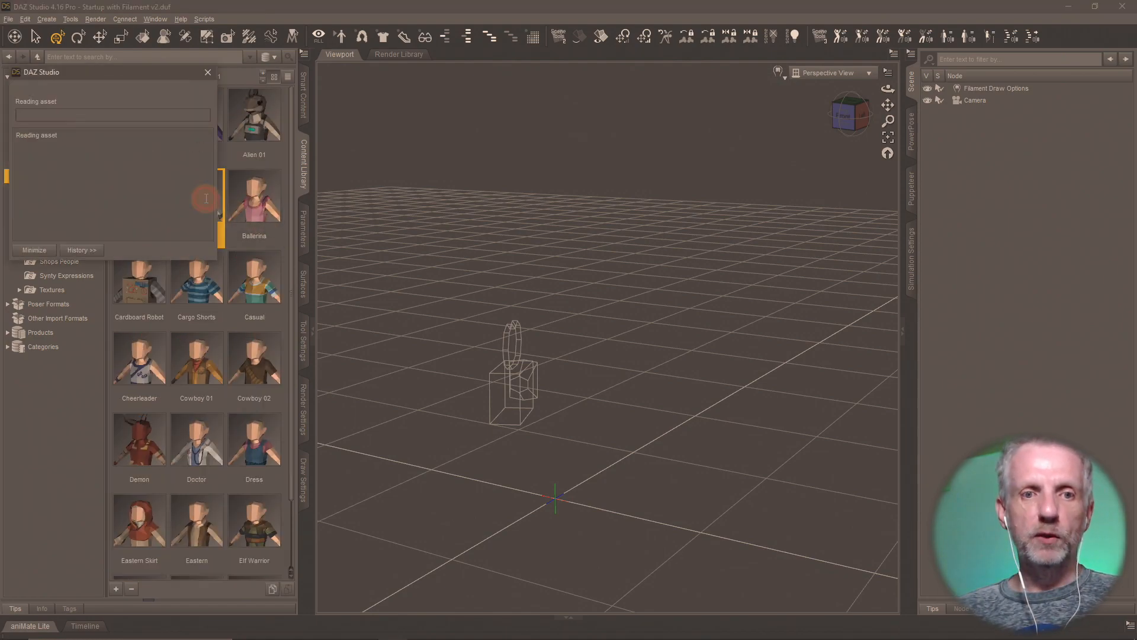
pyautogui.moveTo(196, 196); pyautogui.dragTo(624, 445)
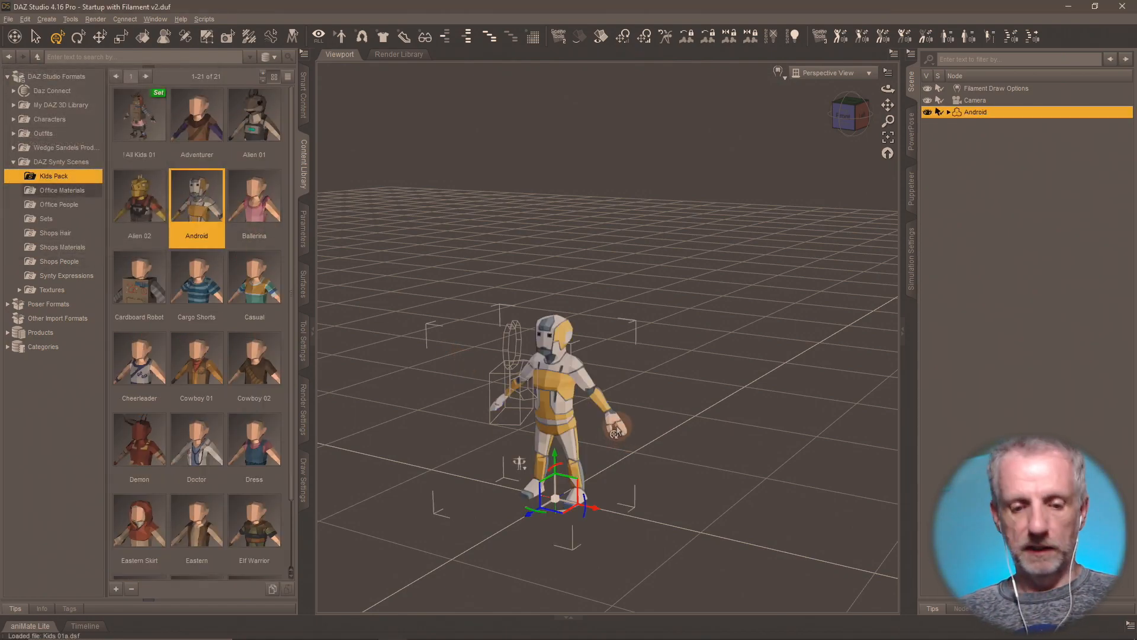
pyautogui.hotkey('ctrl', 'f')
pyautogui.keyDown('ctrl'); pyautogui.keyDown('alt'); pyautogui.moveTo(680, 414); pyautogui.dragTo(680, 414); pyautogui.keyUp('alt'); pyautogui.keyUp('ctrl')
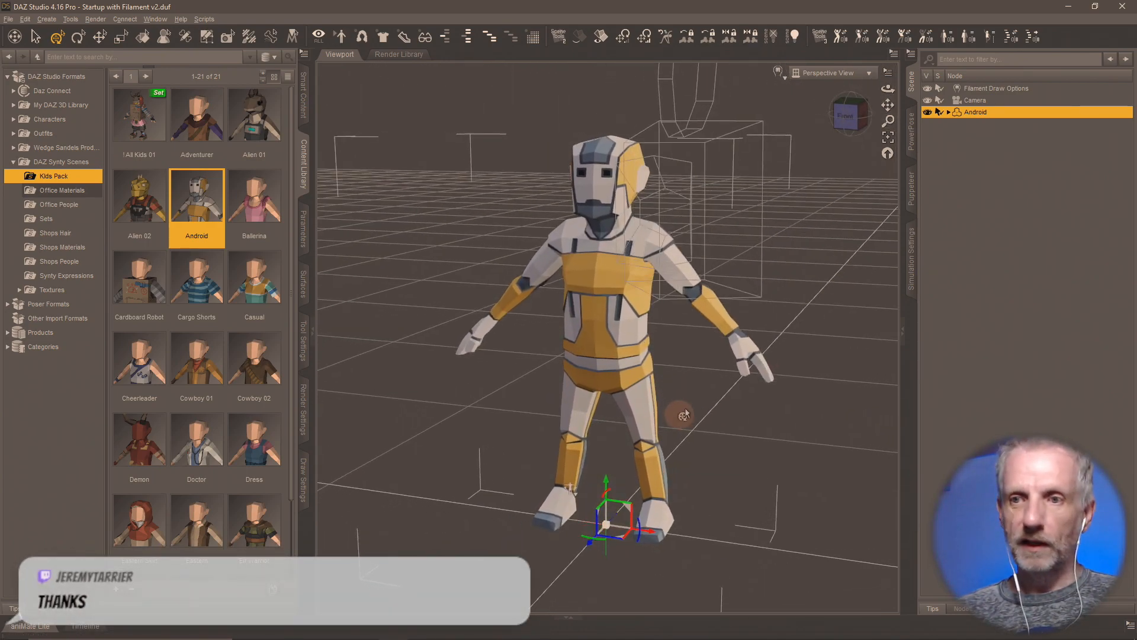
pyautogui.click(927, 100)
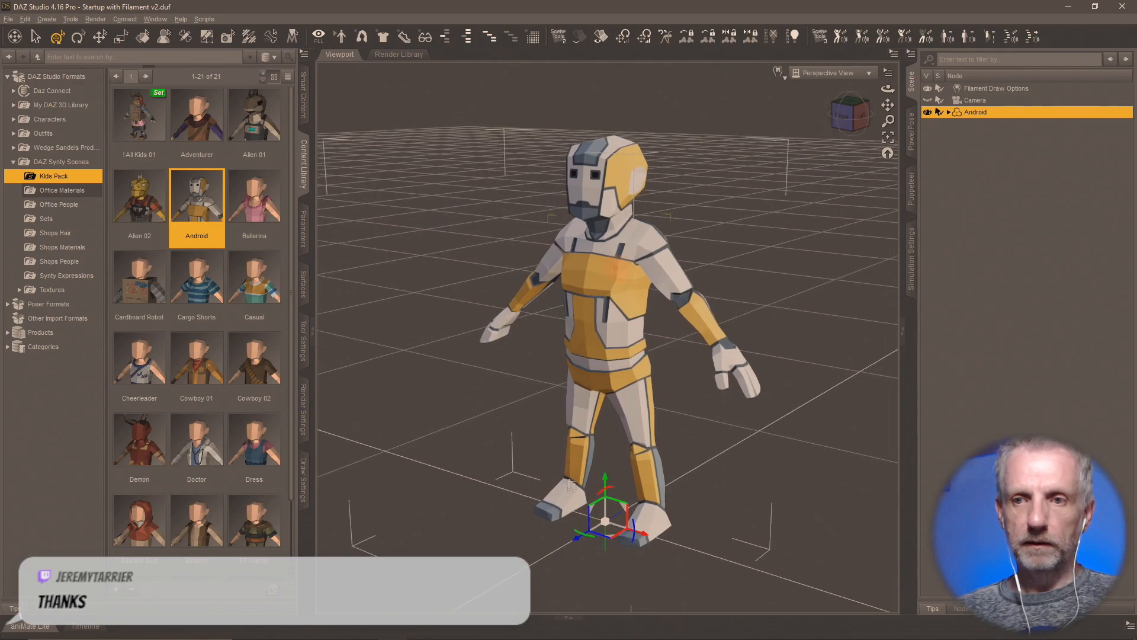
# - Replace the Android with the Casual character, and that one with Alien 02, to test the saved assets
pyautogui.press('Delete')
pyautogui.moveTo(255, 281); pyautogui.dragTo(474, 340)
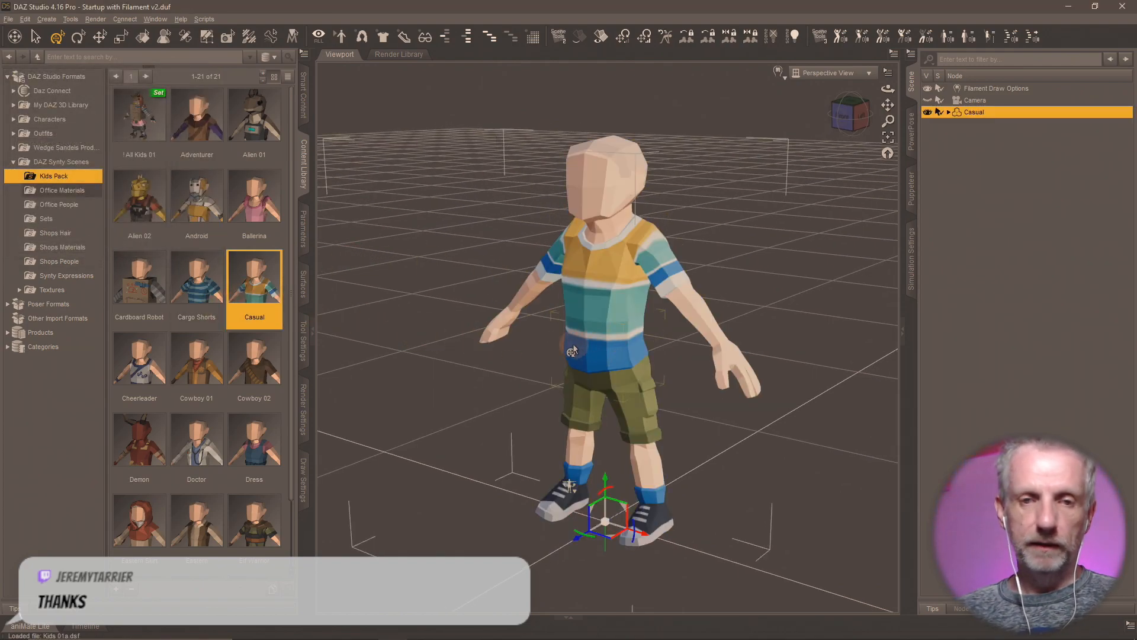
pyautogui.press('Delete')
pyautogui.moveTo(133, 289); pyautogui.dragTo(408, 301)
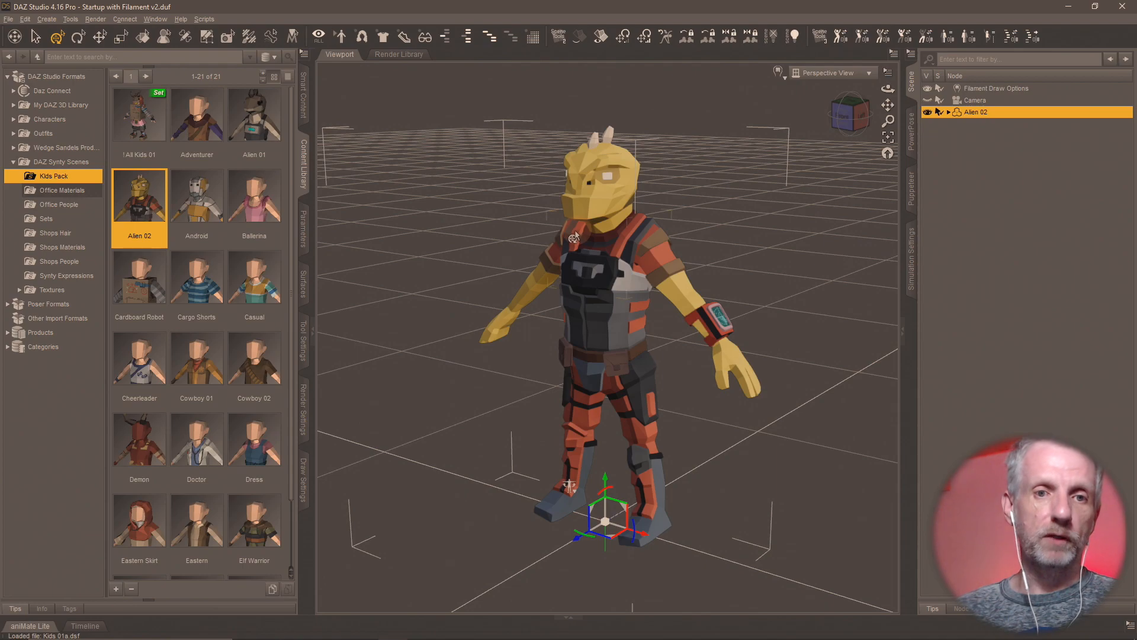
# - Delete Alien 02 and load the Ballerina character from the Kids Pack in its place
pyautogui.press('Delete')
pyautogui.moveTo(263, 212); pyautogui.dragTo(637, 372)
pyautogui.moveTo(648, 344); pyautogui.dragTo(654, 314, button='middle')
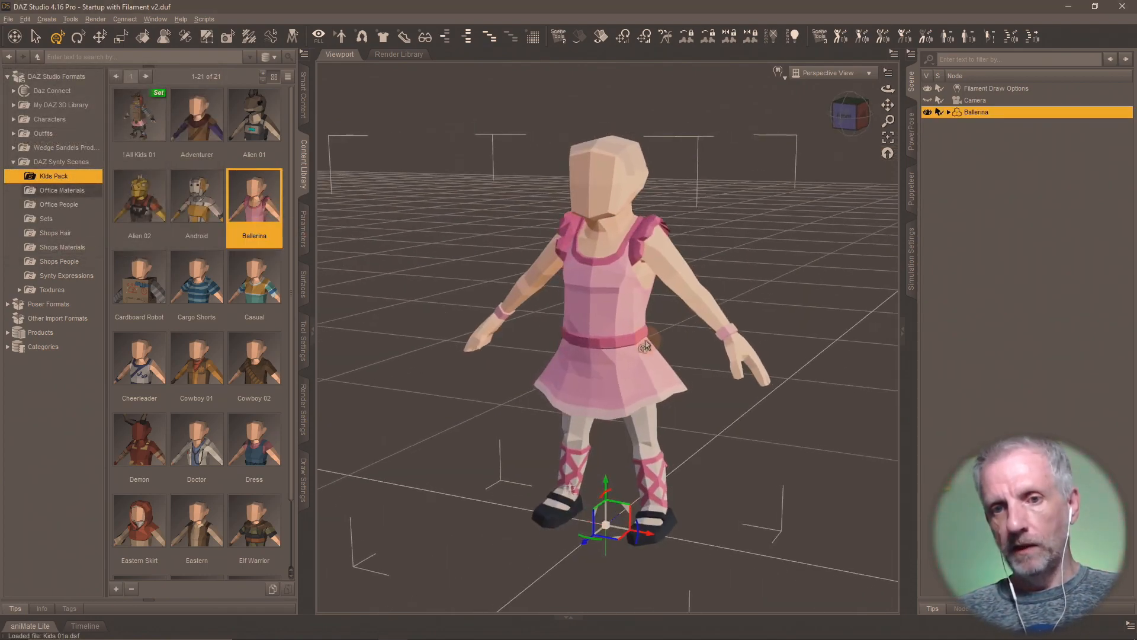
# - Examine the Ballerina's dress, shoulders and proportions up close from several angles
pyautogui.scroll(4, 651, 308)
pyautogui.moveTo(650, 270); pyautogui.dragTo(649, 307, button='middle')
pyautogui.scroll(3, 652, 314)
pyautogui.scroll(-6, 652, 309)
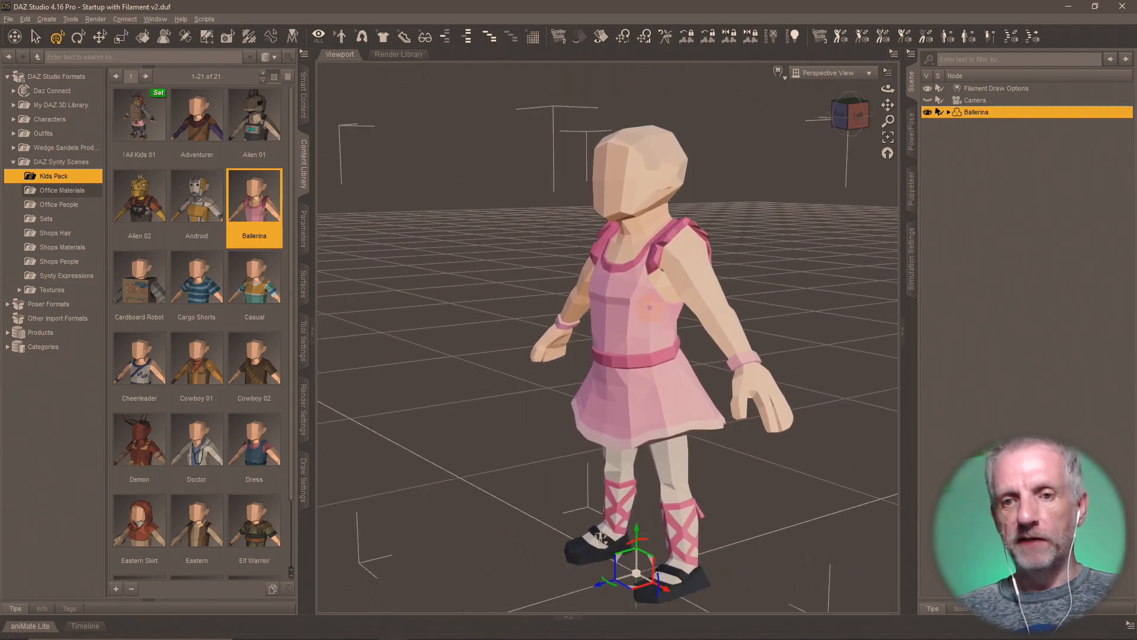
pyautogui.moveTo(552, 320); pyautogui.dragTo(611, 328)
pyautogui.moveTo(610, 328); pyautogui.dragTo(678, 276, button='middle')
pyautogui.hotkey('ctrl', 'z')
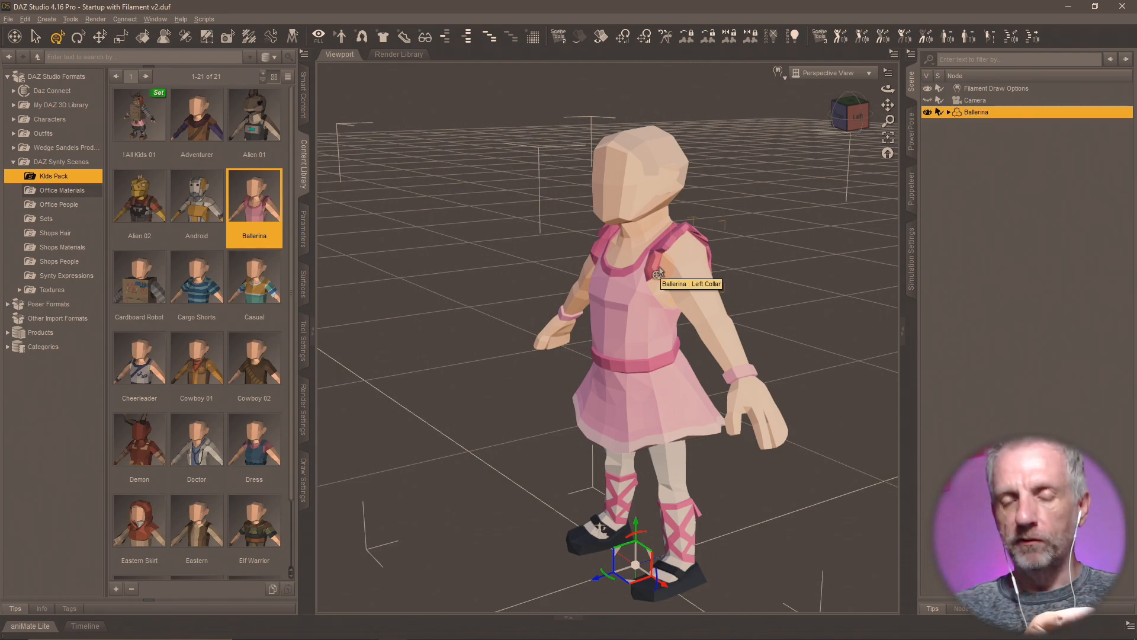
pyautogui.moveTo(592, 307)
pyautogui.mouseDown(button='middle')
pyautogui.moveTo(627, 304)
pyautogui.moveTo(592, 307)
pyautogui.mouseUp(button='middle')
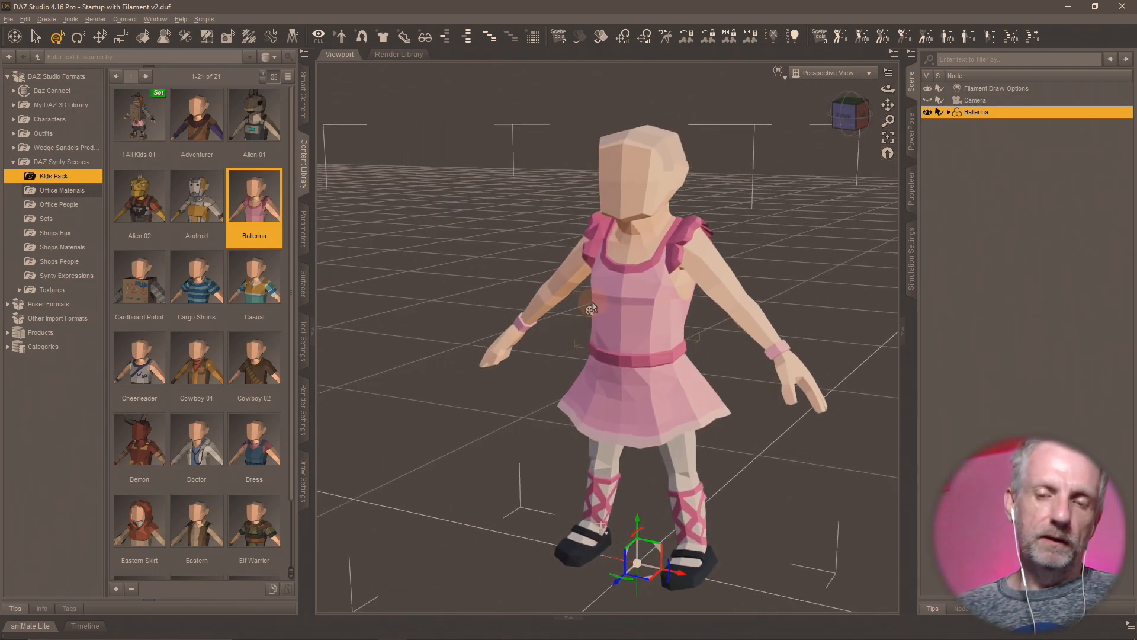
# - Switch to Blender and inspect the Explorer mesh and its armature from the side
pyautogui.hotkey('alt', 'Tab')
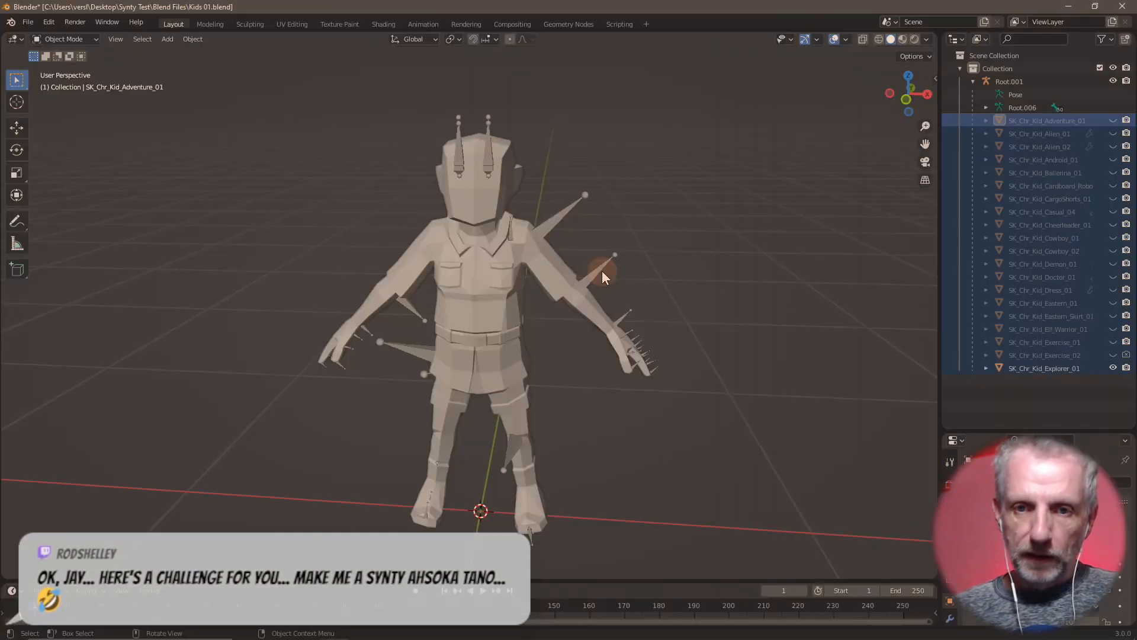
pyautogui.moveTo(620, 305); pyautogui.dragTo(566, 312, button='middle')
pyautogui.moveTo(539, 301); pyautogui.dragTo(555, 301, button='middle')
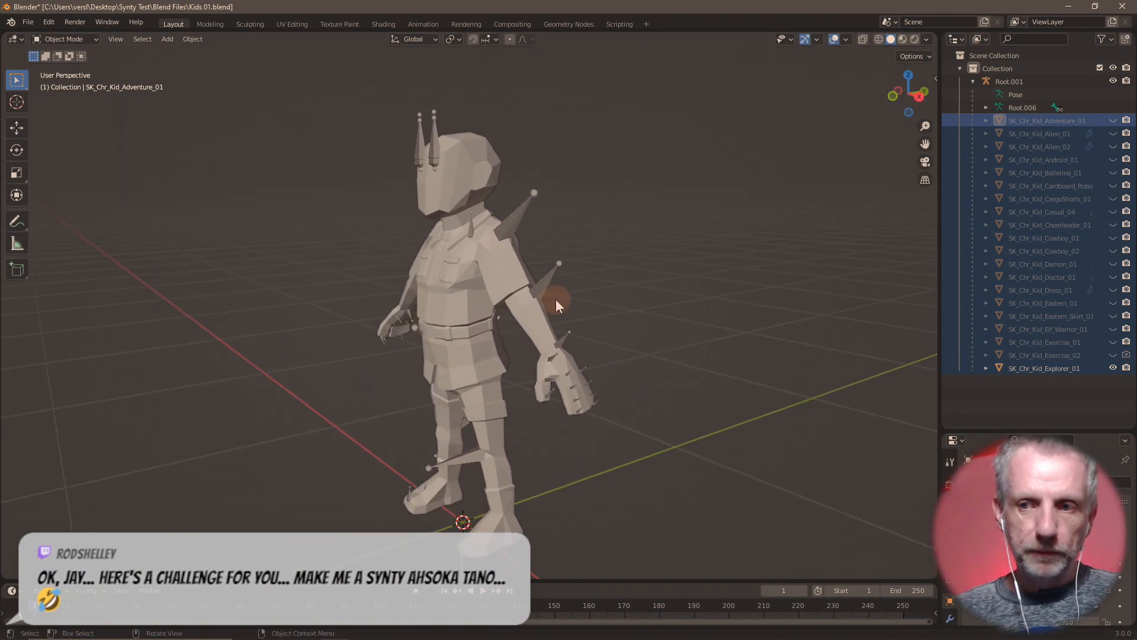
# - Hide the Explorer mesh and show SK_Chr_Kid_Ballerina_01 on the armature instead
pyautogui.click(973, 81)
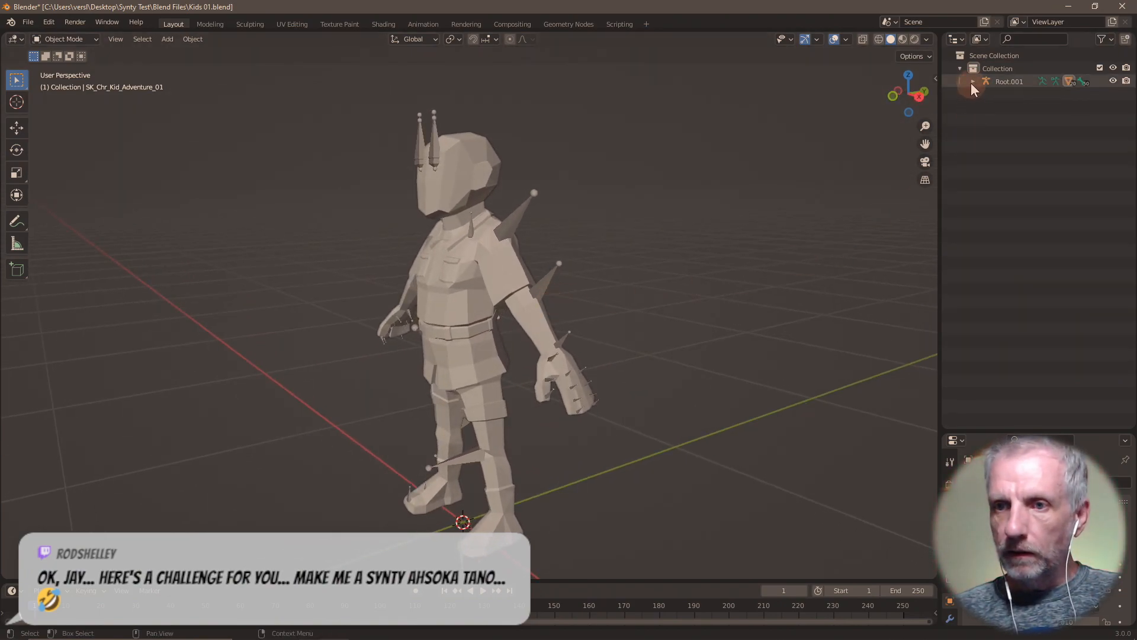
pyautogui.click(972, 82)
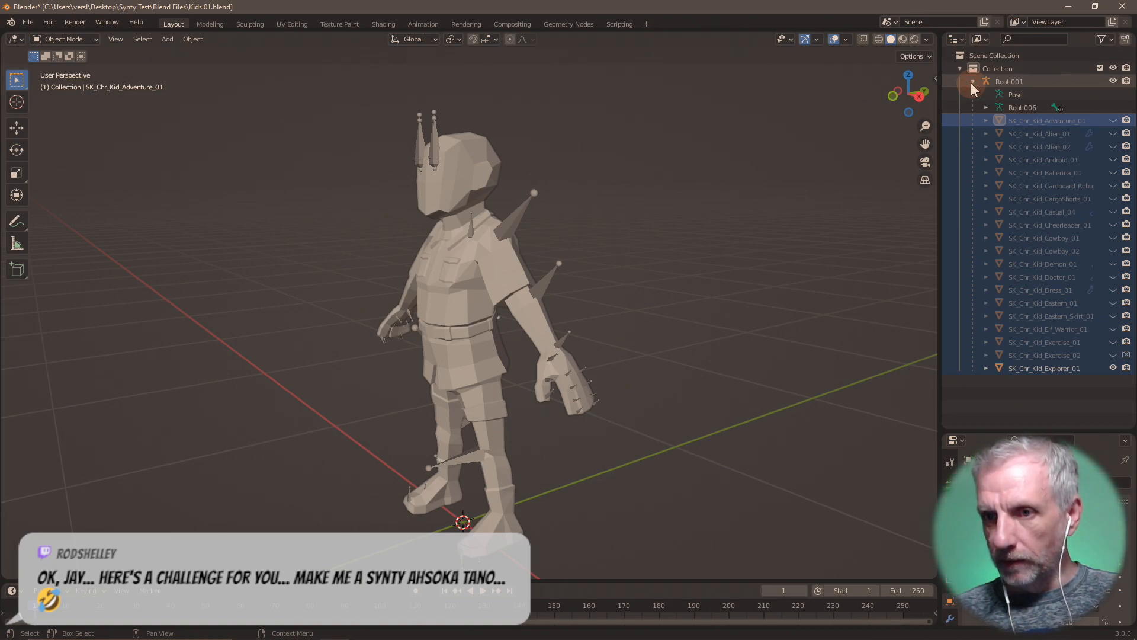
pyautogui.click(1113, 368)
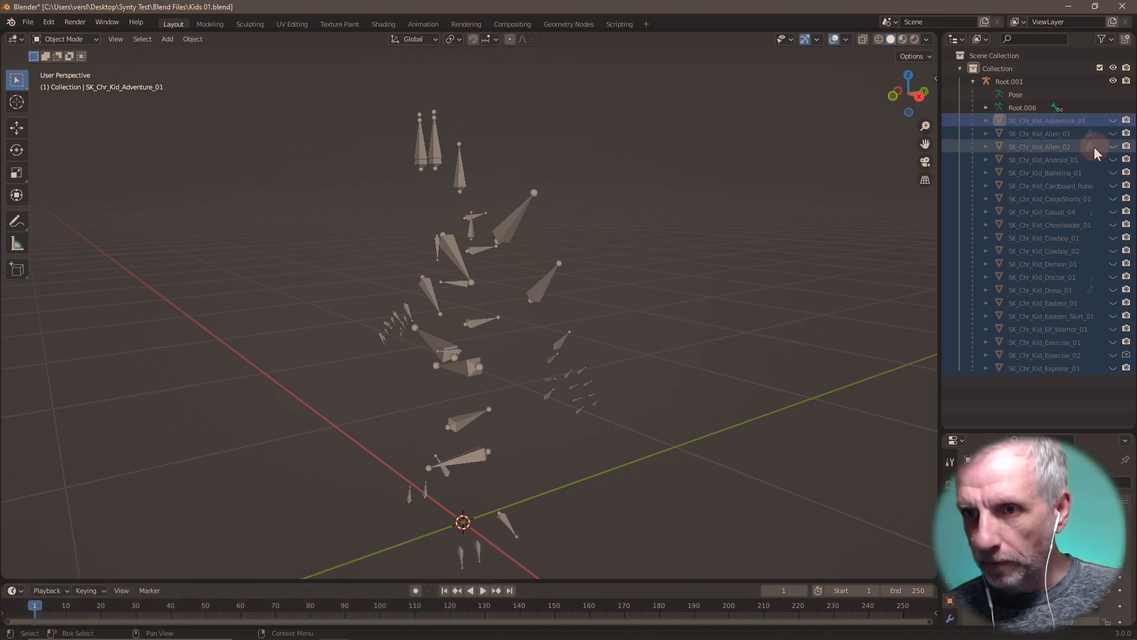
pyautogui.click(1114, 176)
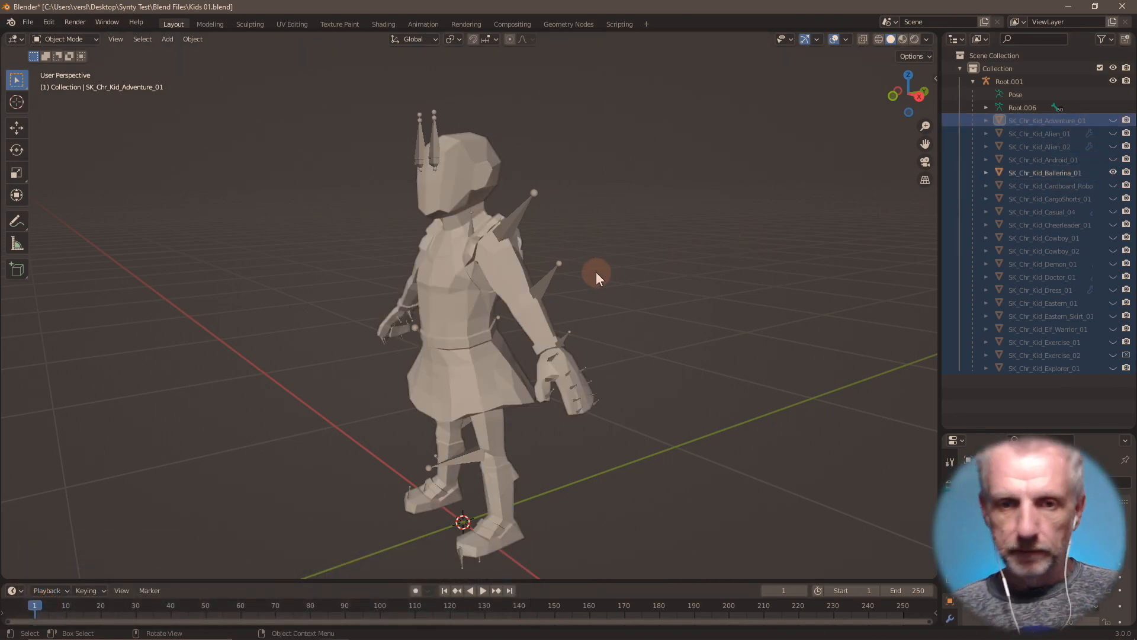
pyautogui.scroll(-2, 595, 272)
pyautogui.scroll(4, 600, 272)
pyautogui.scroll(-1, 601, 272)
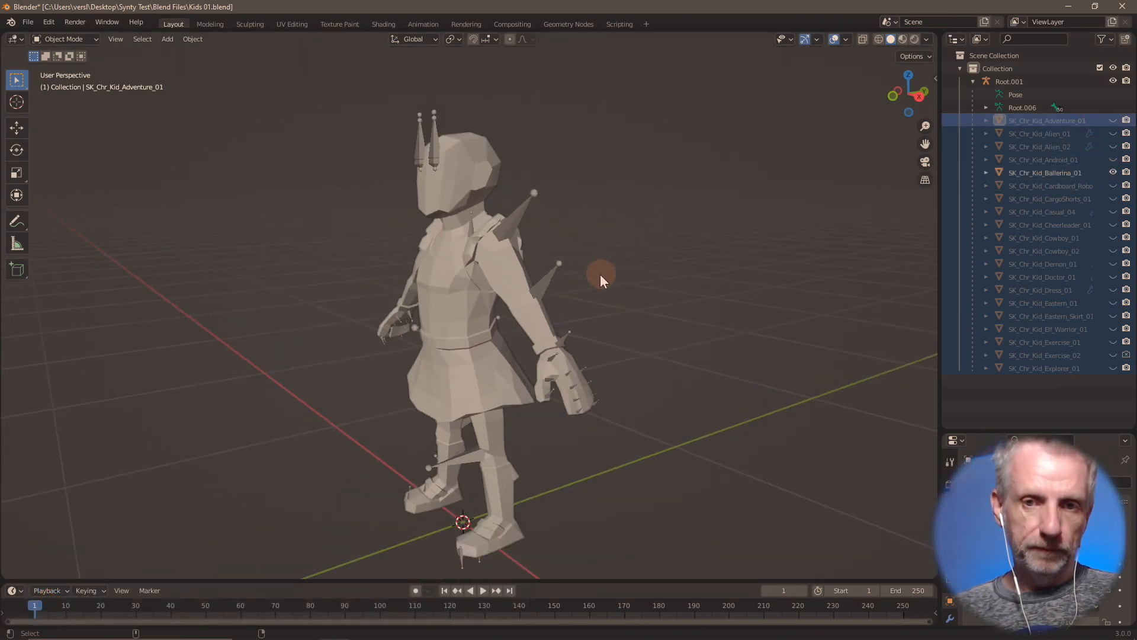
pyautogui.moveTo(596, 275); pyautogui.dragTo(524, 257, button='middle')
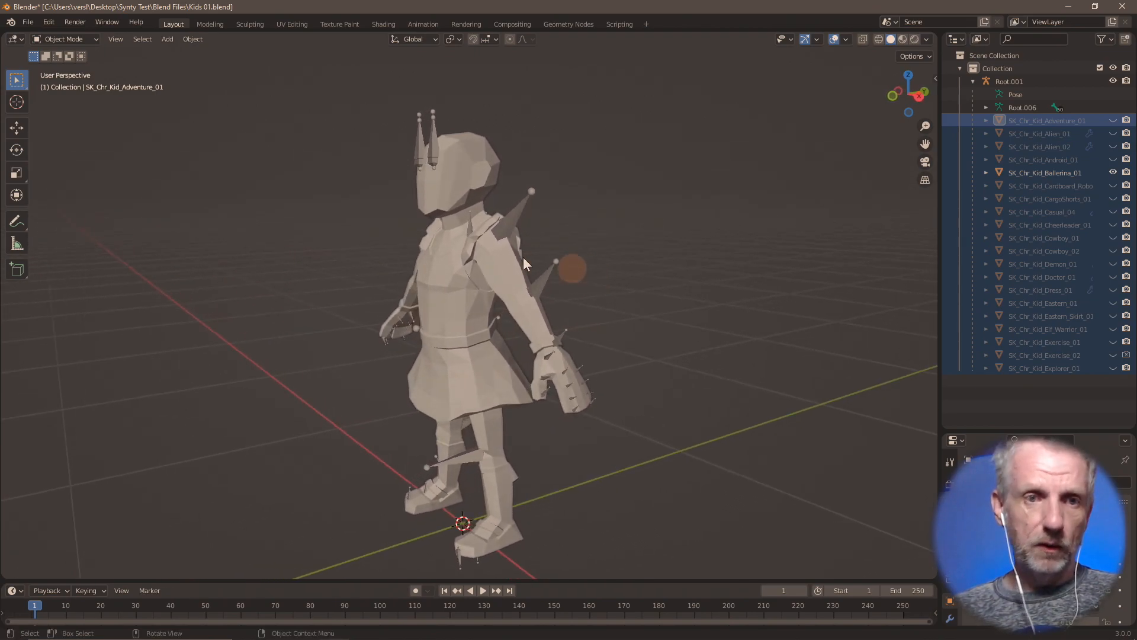
pyautogui.click(28, 23)
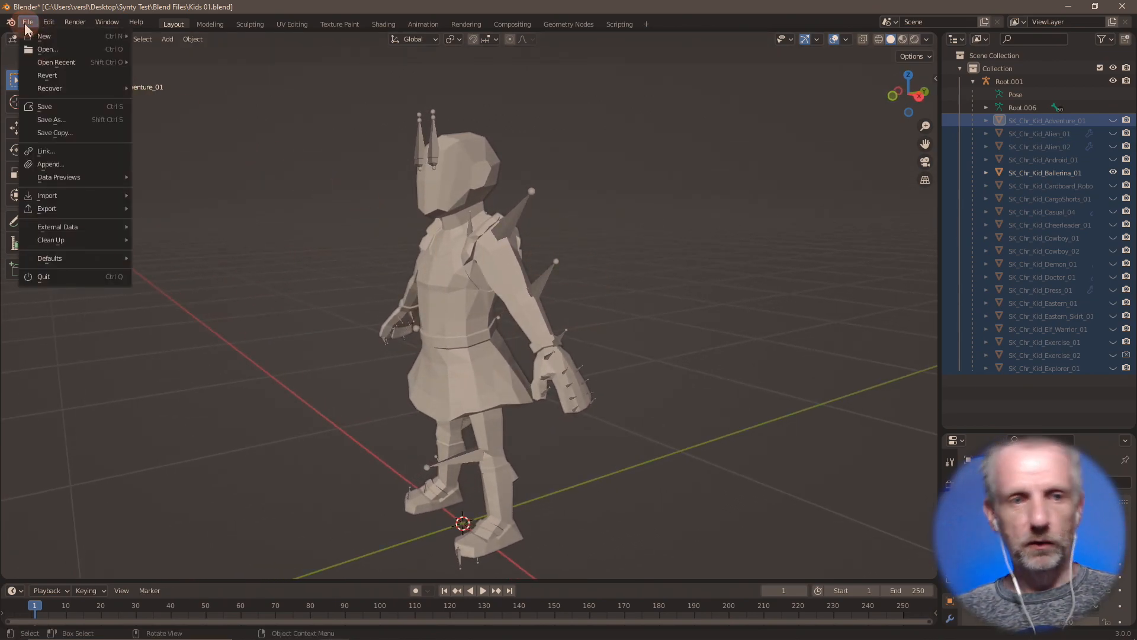
pyautogui.moveTo(81, 200)
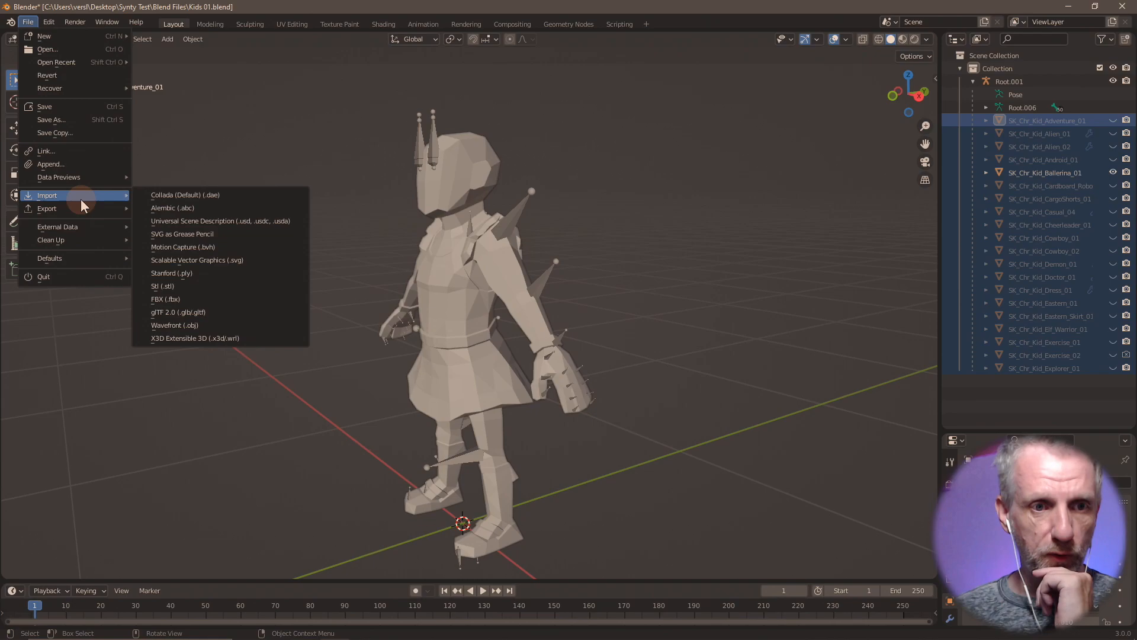
pyautogui.click(193, 325)
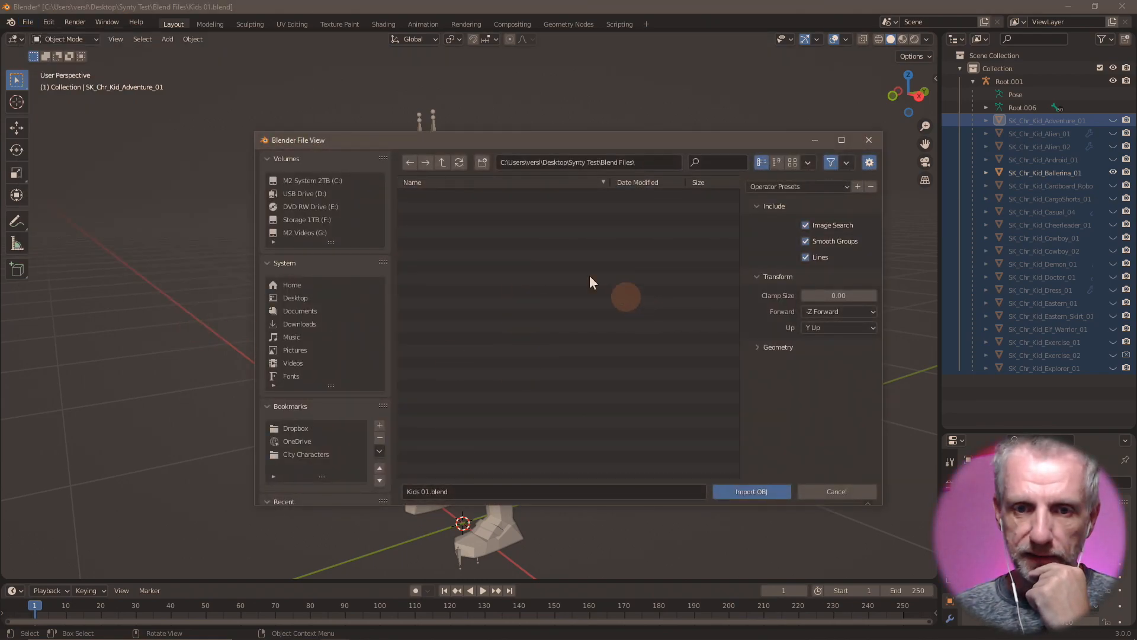
pyautogui.click(836, 492)
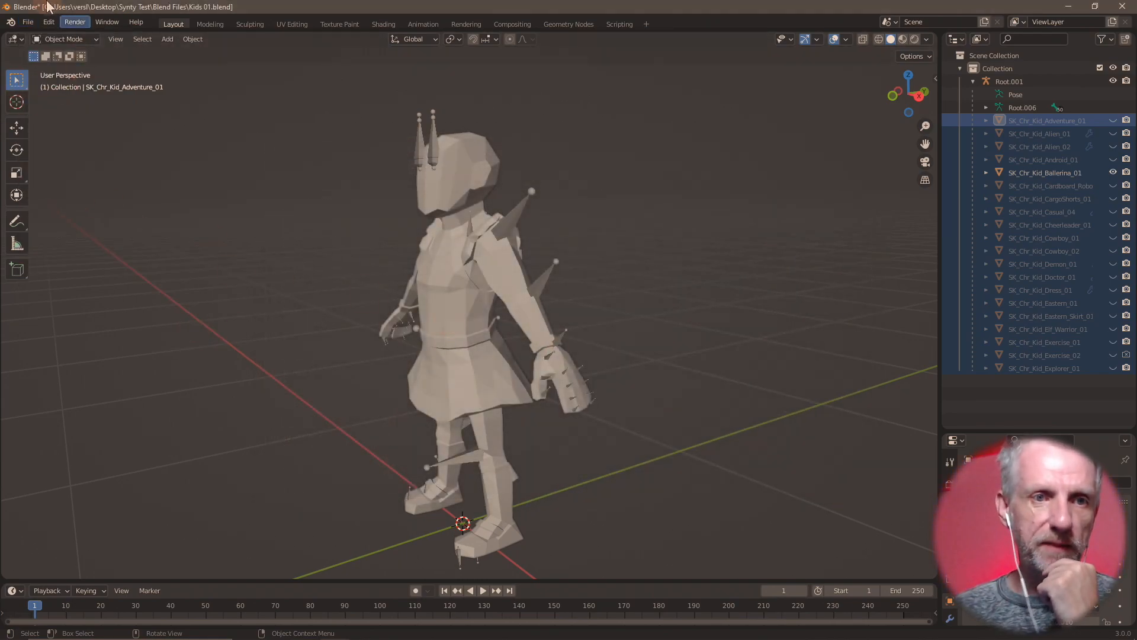
# - Start an FBX import and browse to the Adult_Face_Plates folder of the POLYGON Adult Face Plates Pack
pyautogui.click(26, 23)
pyautogui.moveTo(82, 200)
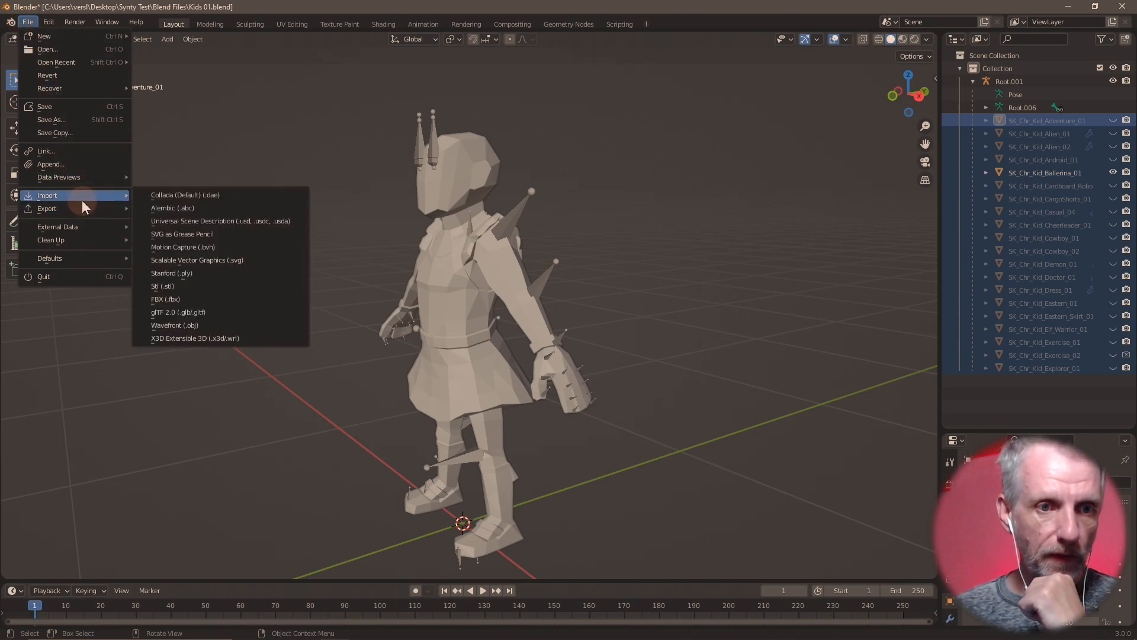
pyautogui.click(201, 301)
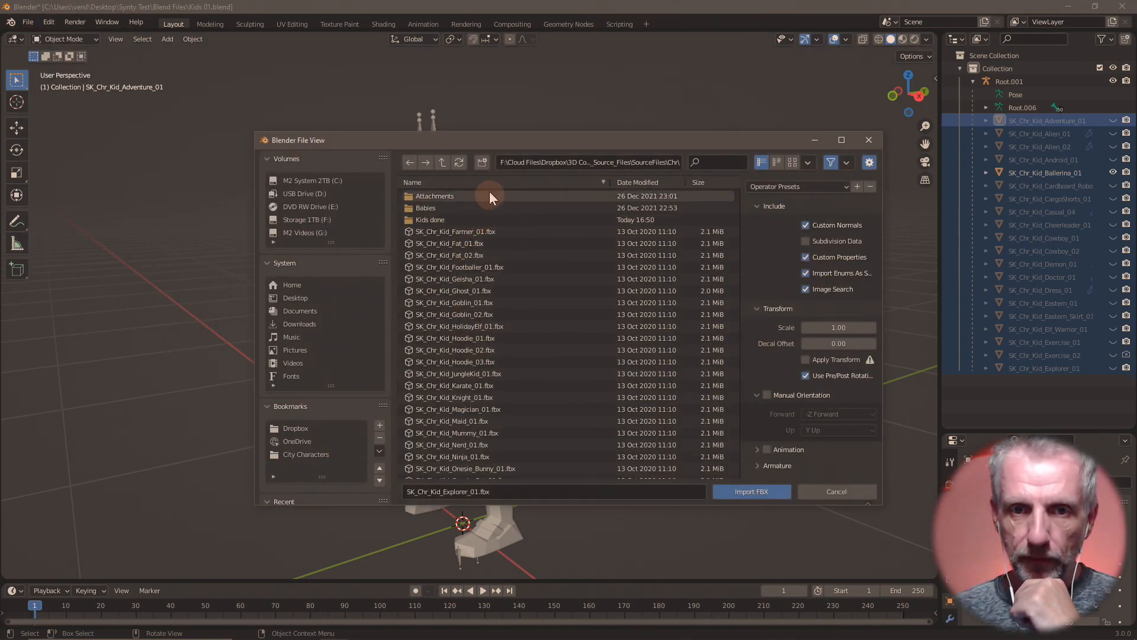
pyautogui.click(442, 161)
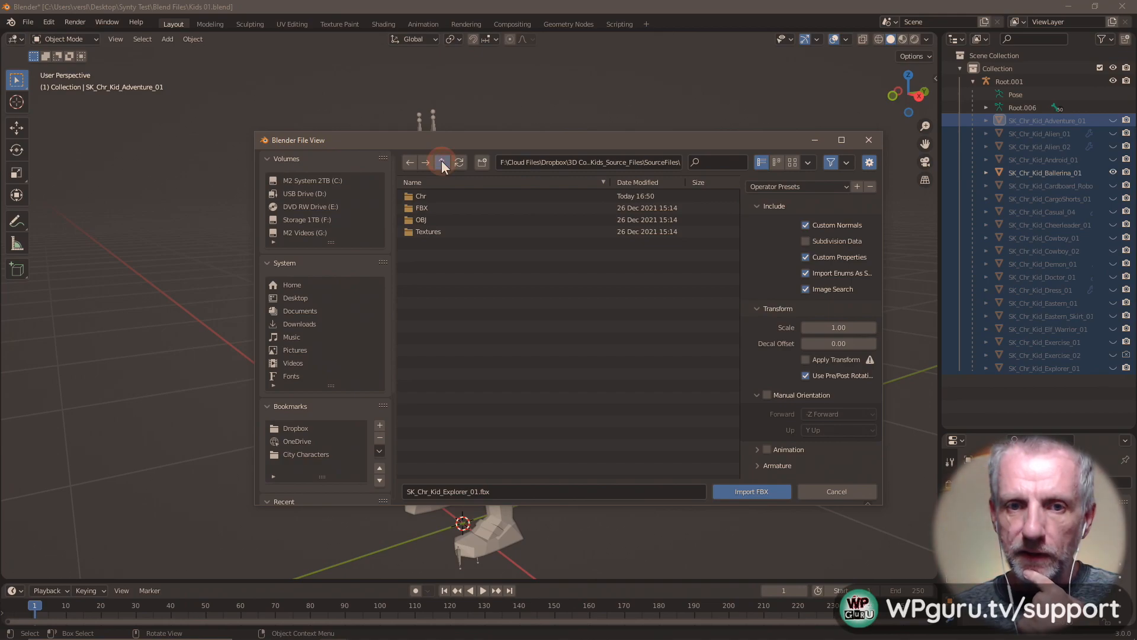
pyautogui.click(442, 161)
pyautogui.click(446, 162)
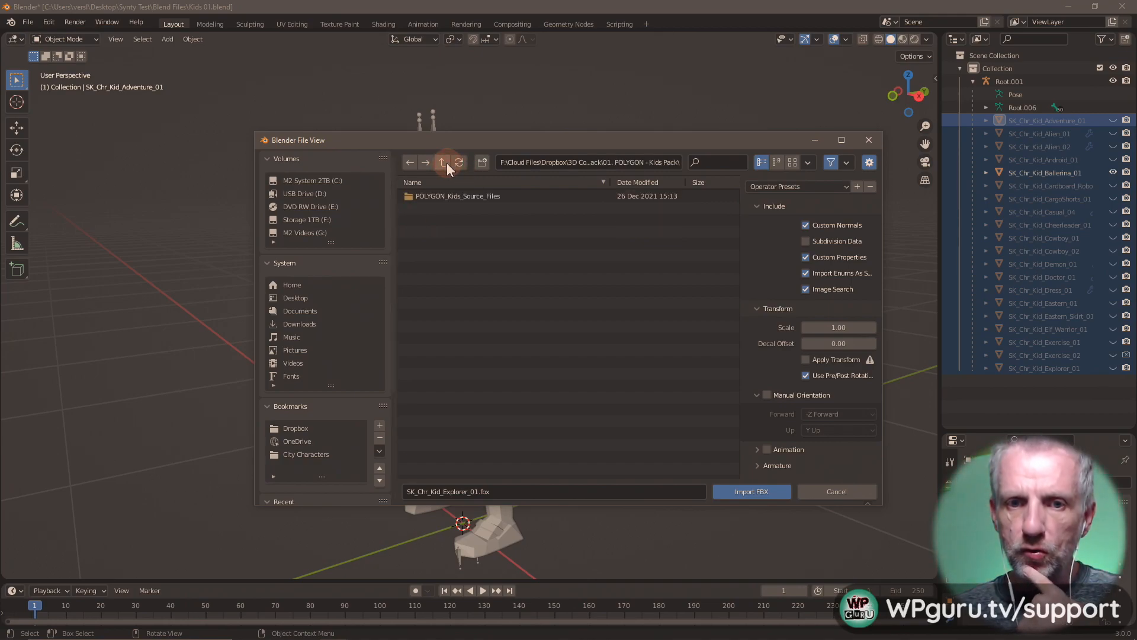
pyautogui.click(445, 163)
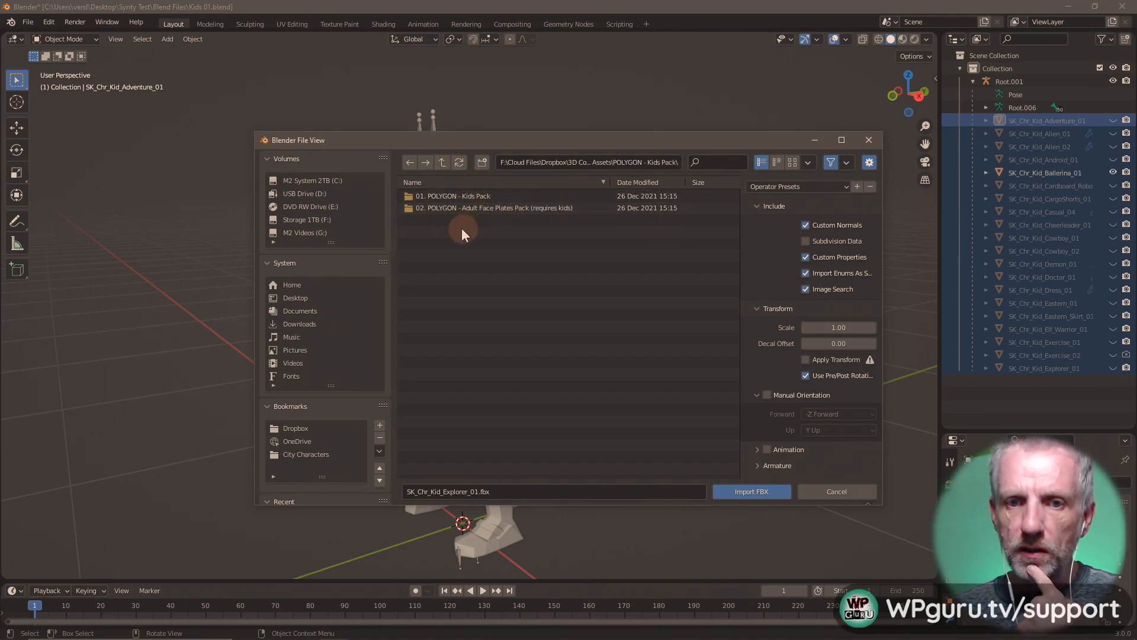
pyautogui.click(493, 210)
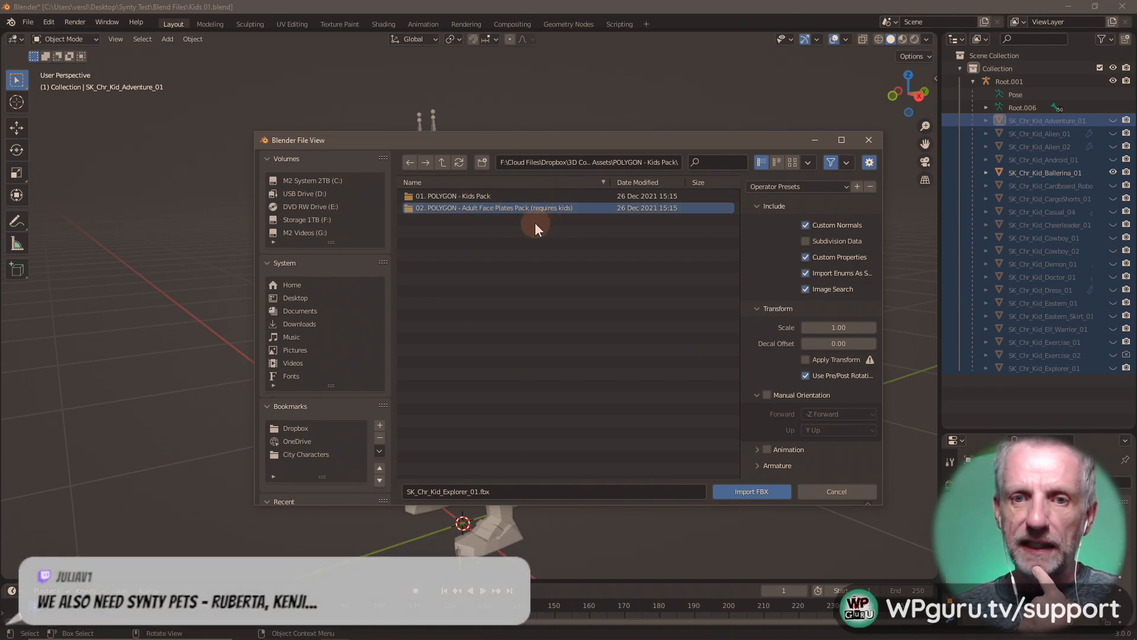
pyautogui.click(544, 209)
pyautogui.doubleClick(545, 209)
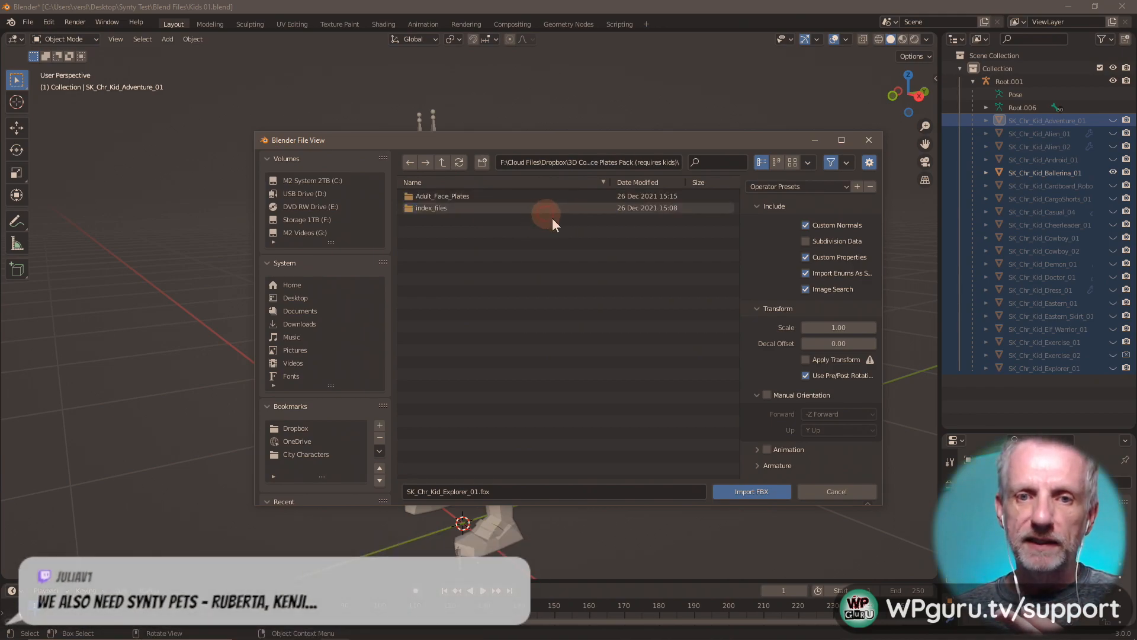
pyautogui.doubleClick(495, 212)
pyautogui.click(529, 255)
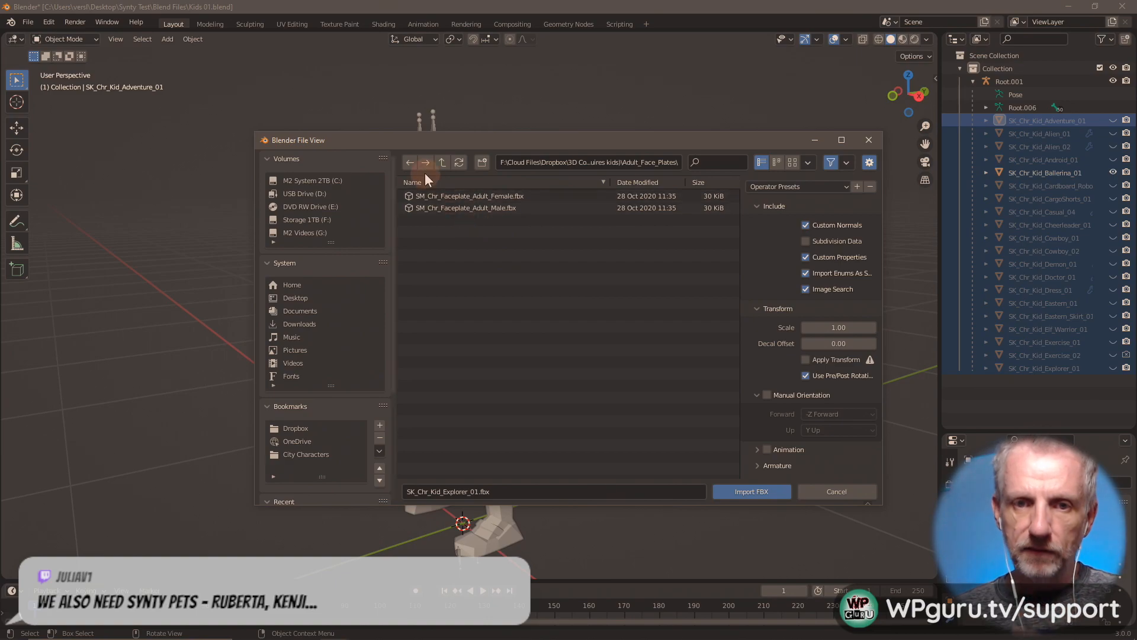
# - Browse to the FBX folder in the POLYGON Kids Pack source files and search it for "face", then clear the search
pyautogui.click(441, 162)
pyautogui.click(442, 162)
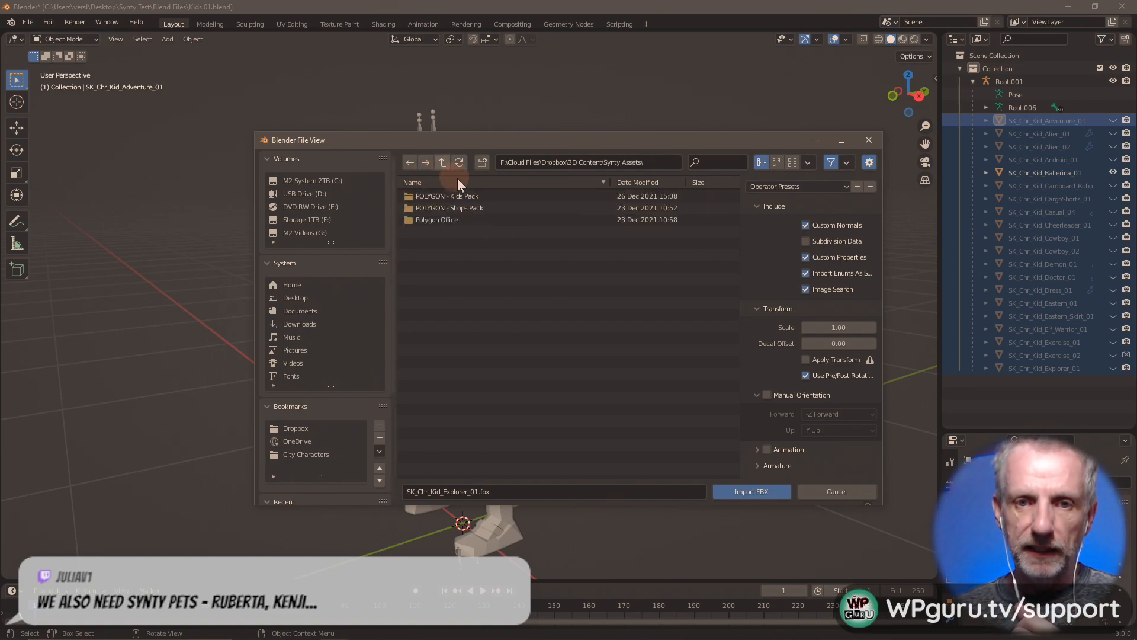
pyautogui.click(482, 197)
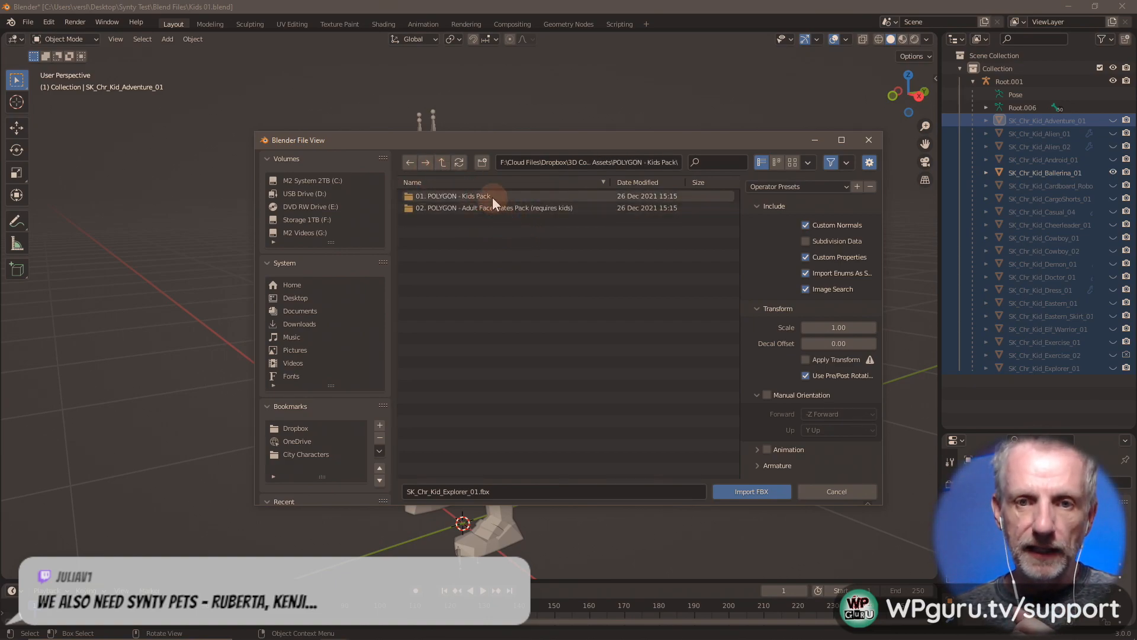
pyautogui.doubleClick(492, 197)
pyautogui.doubleClick(491, 198)
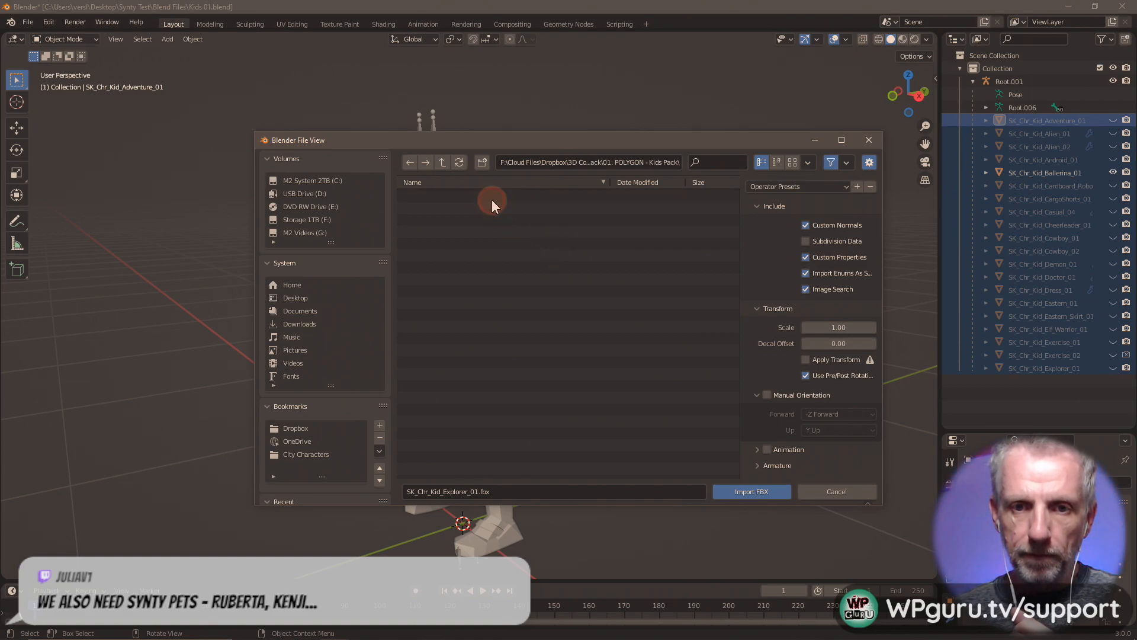
pyautogui.doubleClick(489, 196)
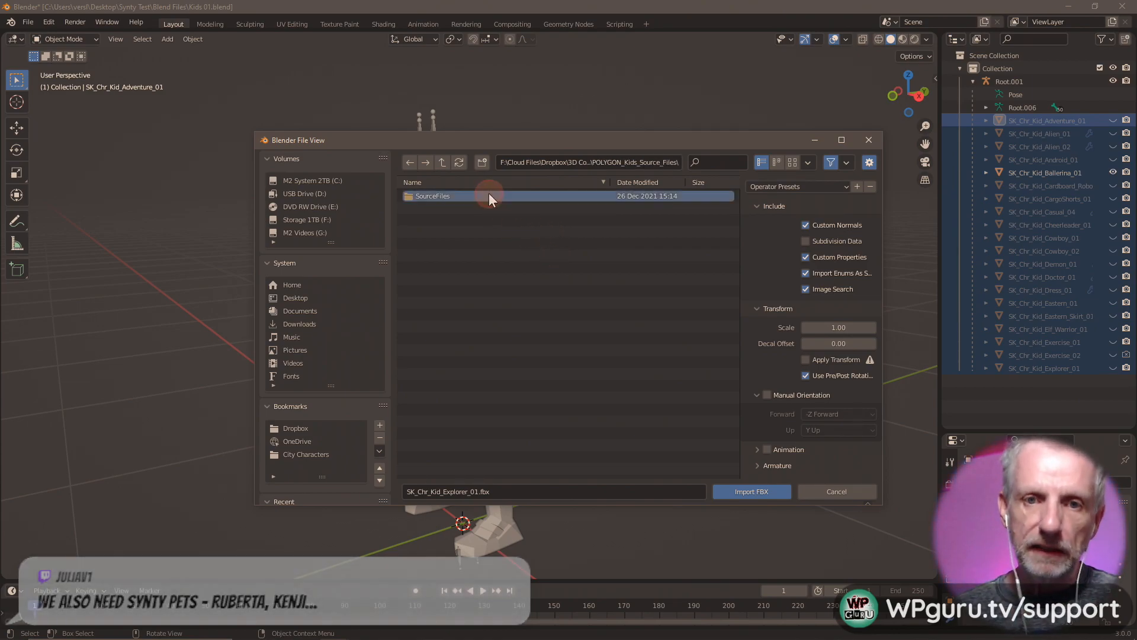
pyautogui.doubleClick(489, 195)
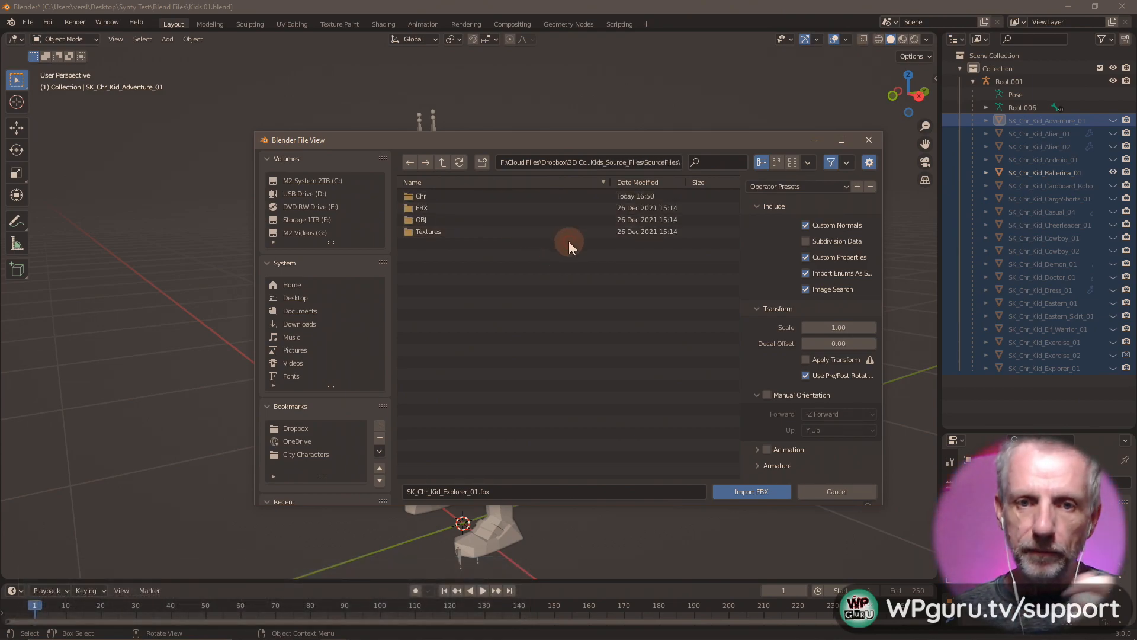
pyautogui.doubleClick(484, 207)
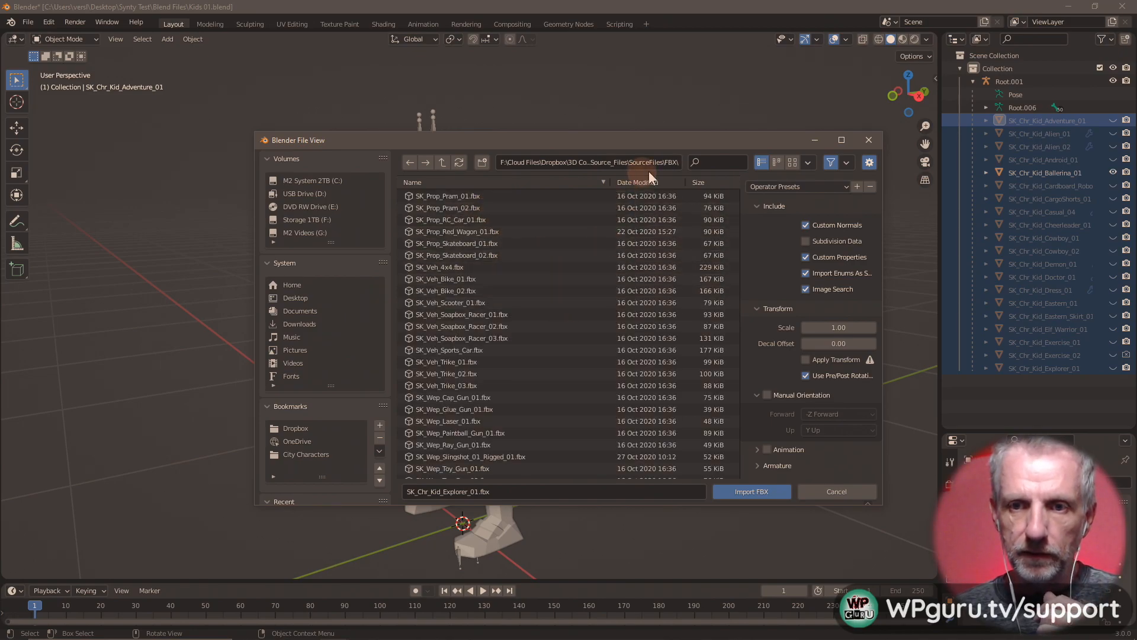
pyautogui.click(728, 163)
pyautogui.write('face')
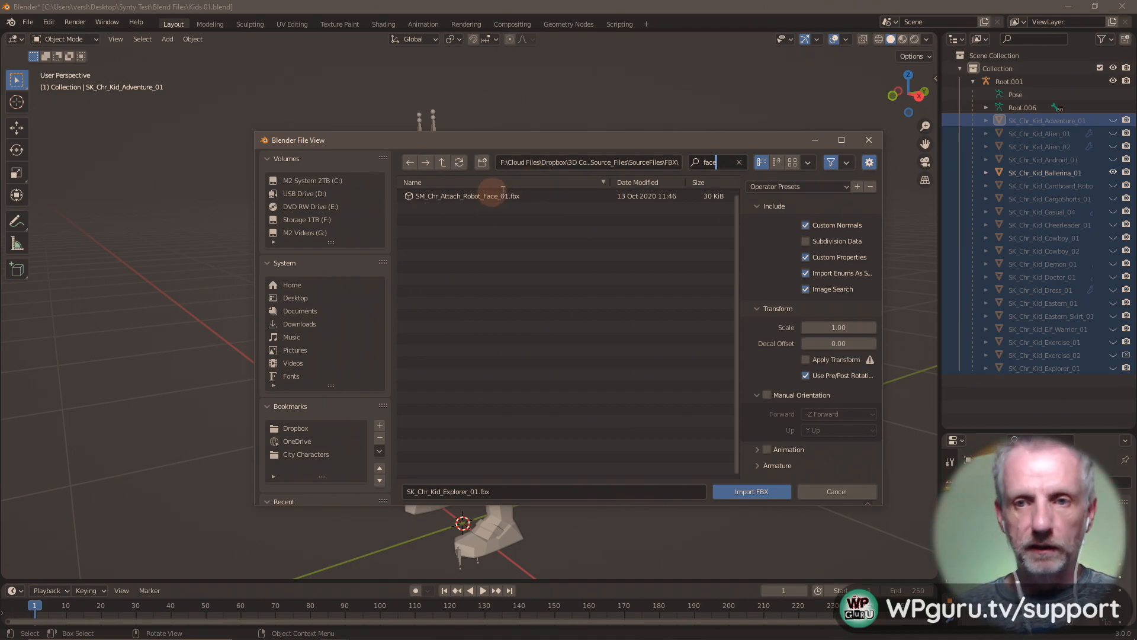
pyautogui.click(738, 162)
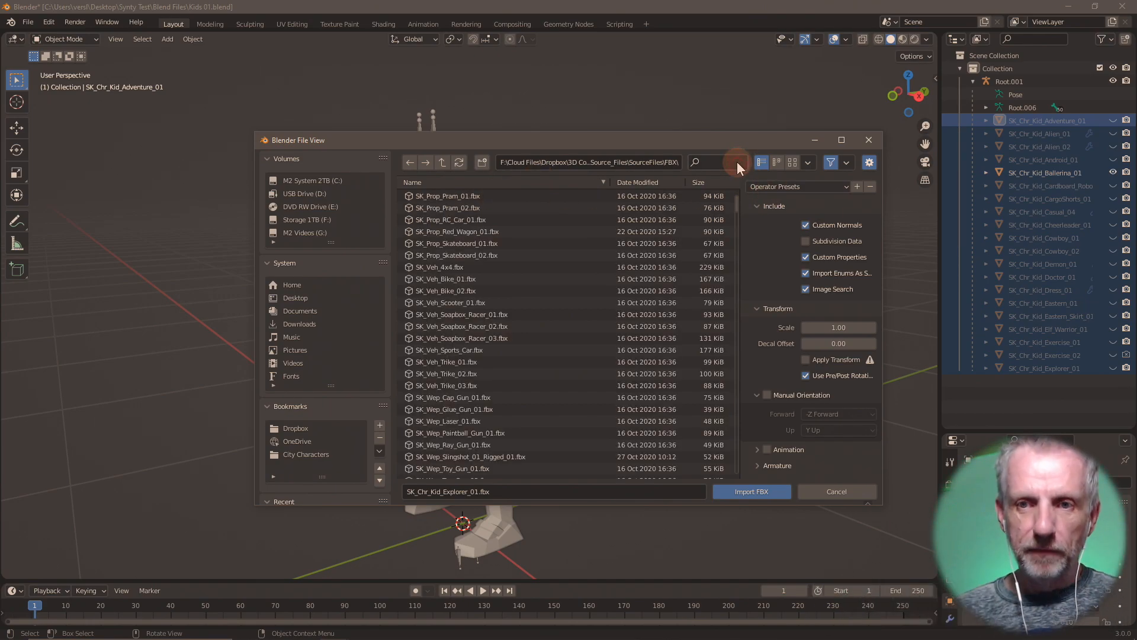
# - Check the OBJ folder and the Faces_Human textures folder of the Kids source files, and cancel the FBX import
pyautogui.click(442, 162)
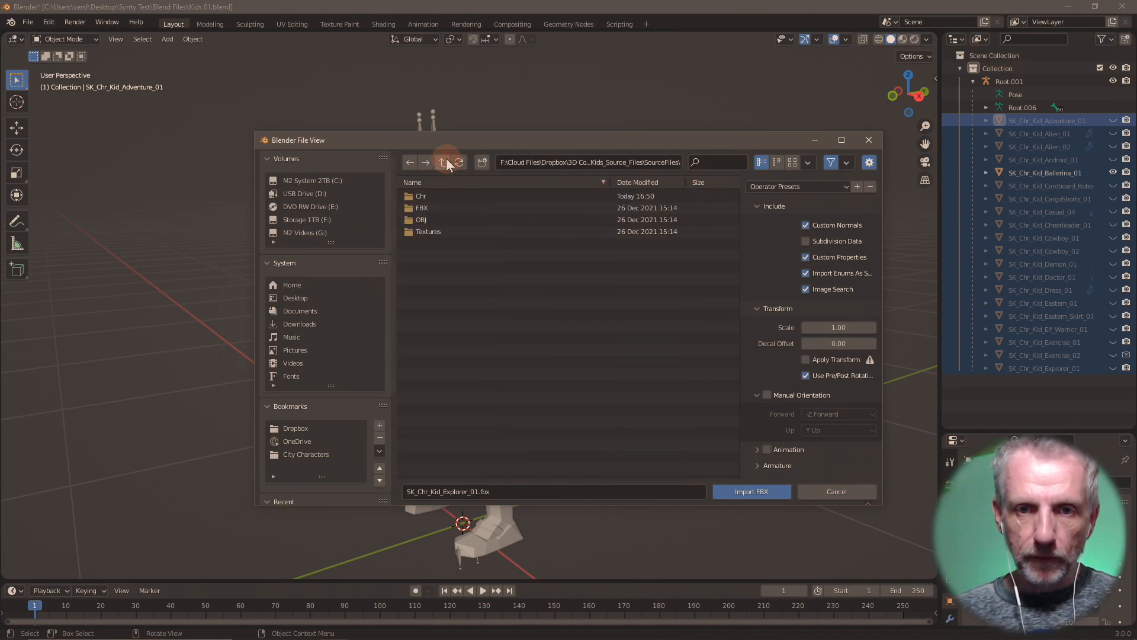
pyautogui.click(439, 219)
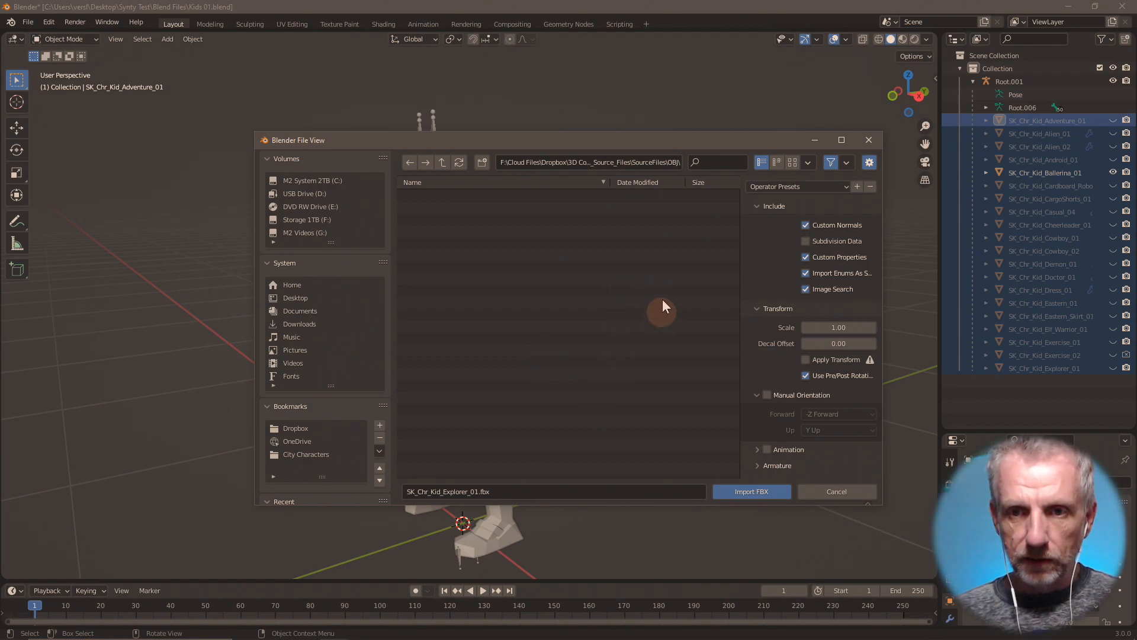
pyautogui.click(441, 160)
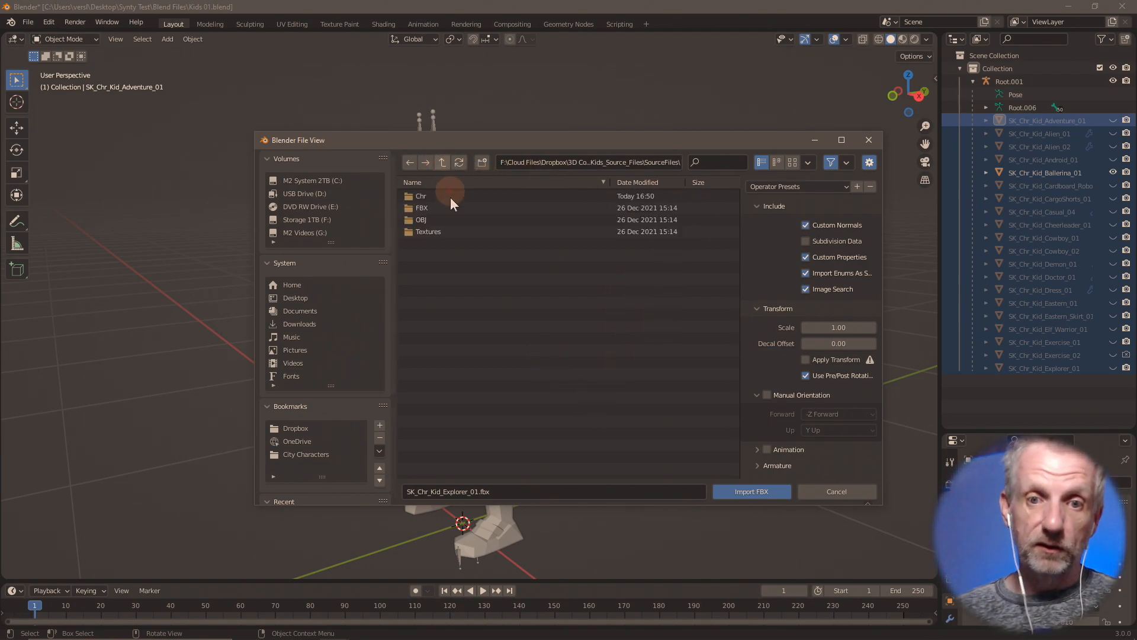
pyautogui.click(457, 232)
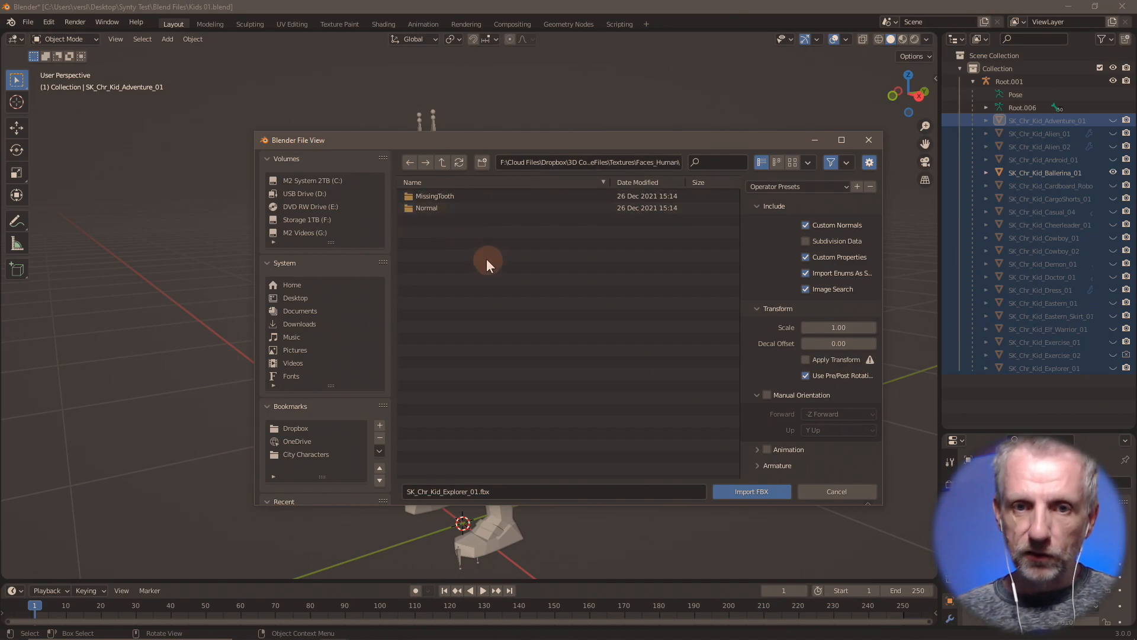
pyautogui.click(811, 492)
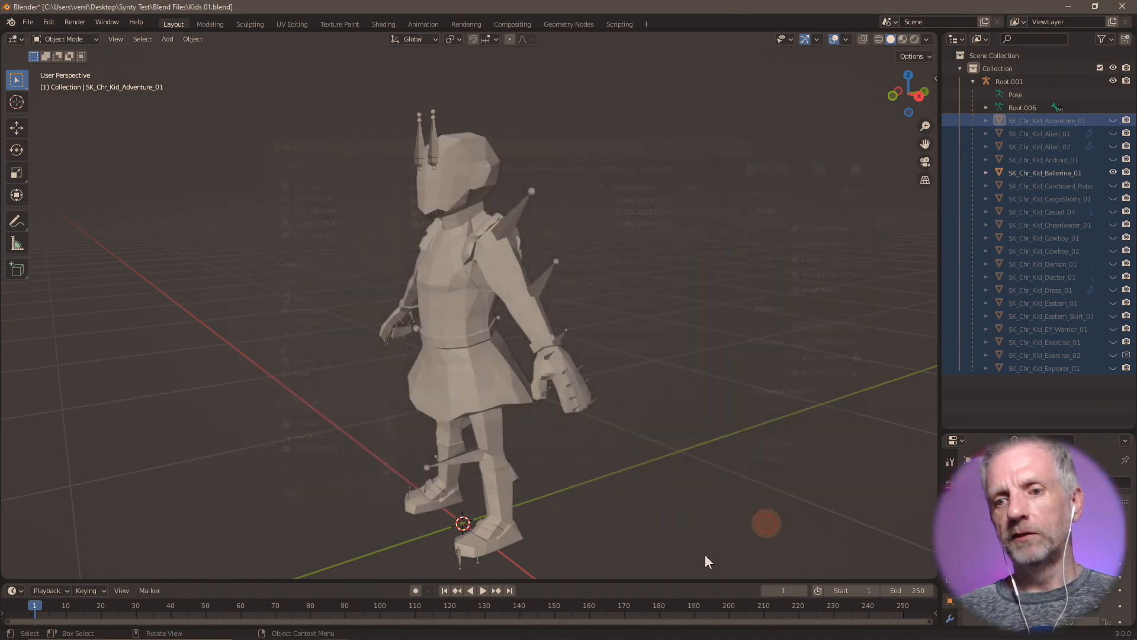
# - Switch to File Explorer and browse from the Dropbox 3D Content folder to Adult_Face_Plates in the POLYGON Kids Pack's Synty Assets
pyautogui.moveTo(282, 629)
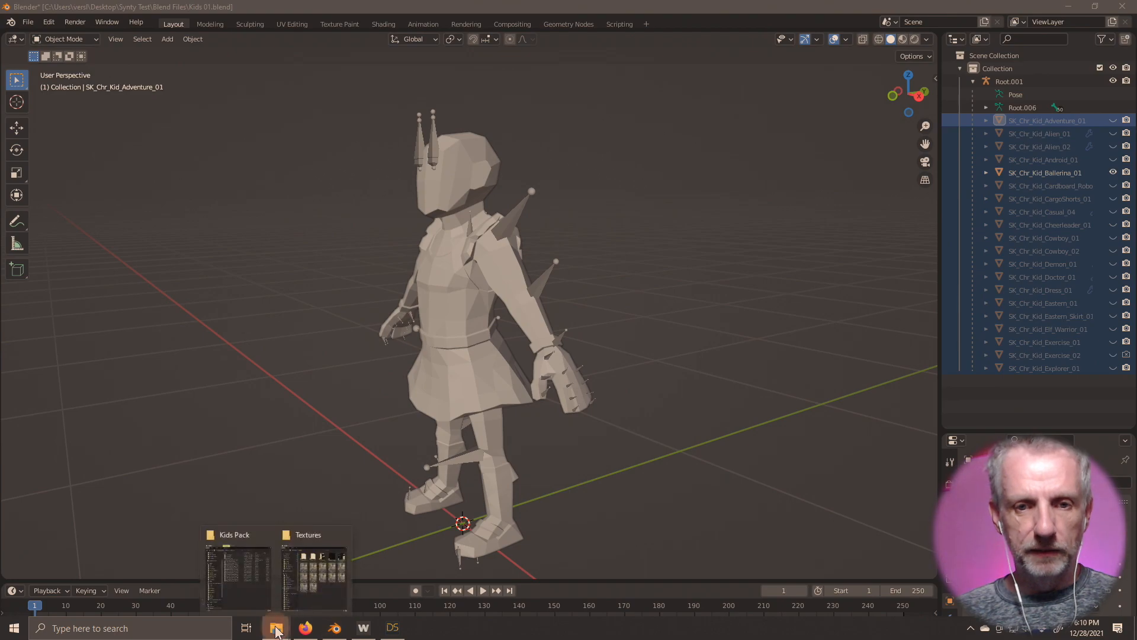
pyautogui.click(243, 589)
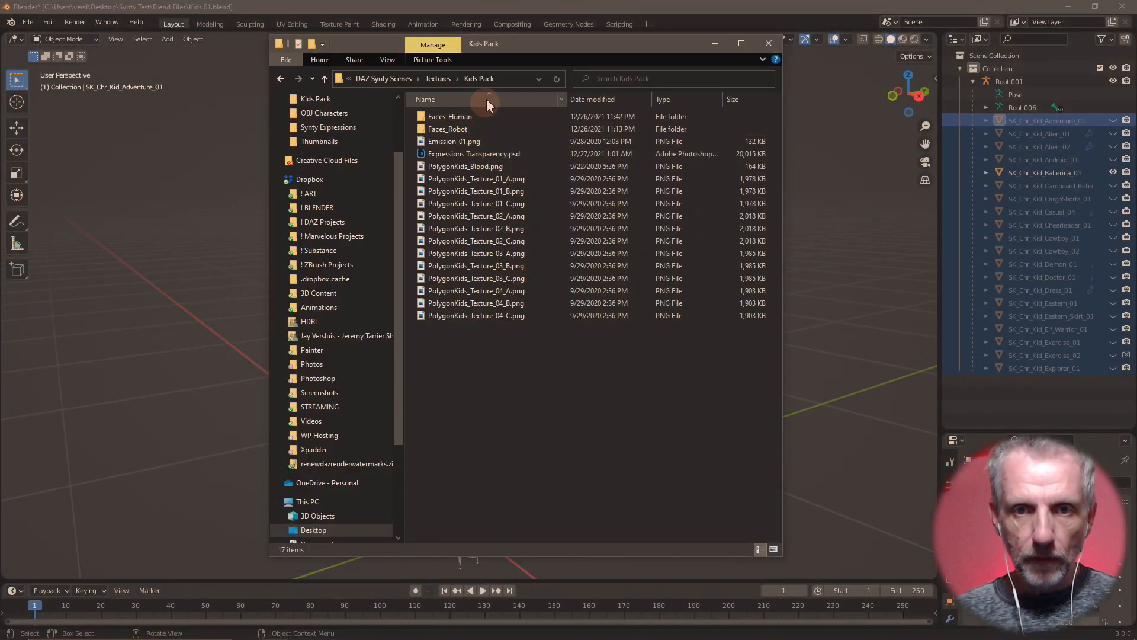
pyautogui.moveTo(509, 48); pyautogui.dragTo(316, 36)
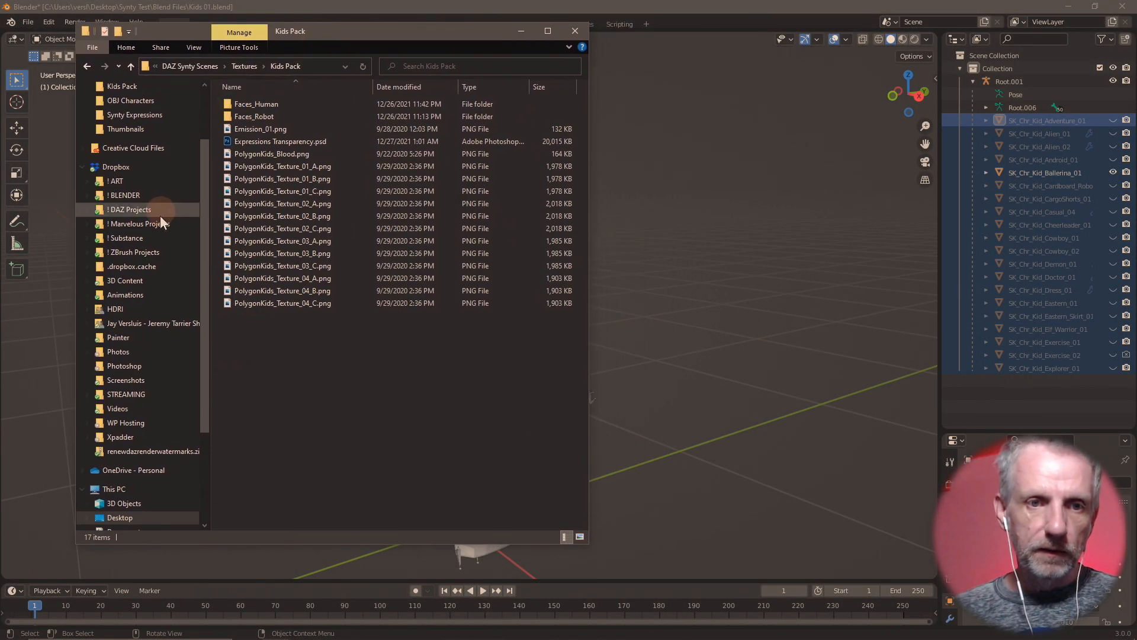
pyautogui.click(161, 281)
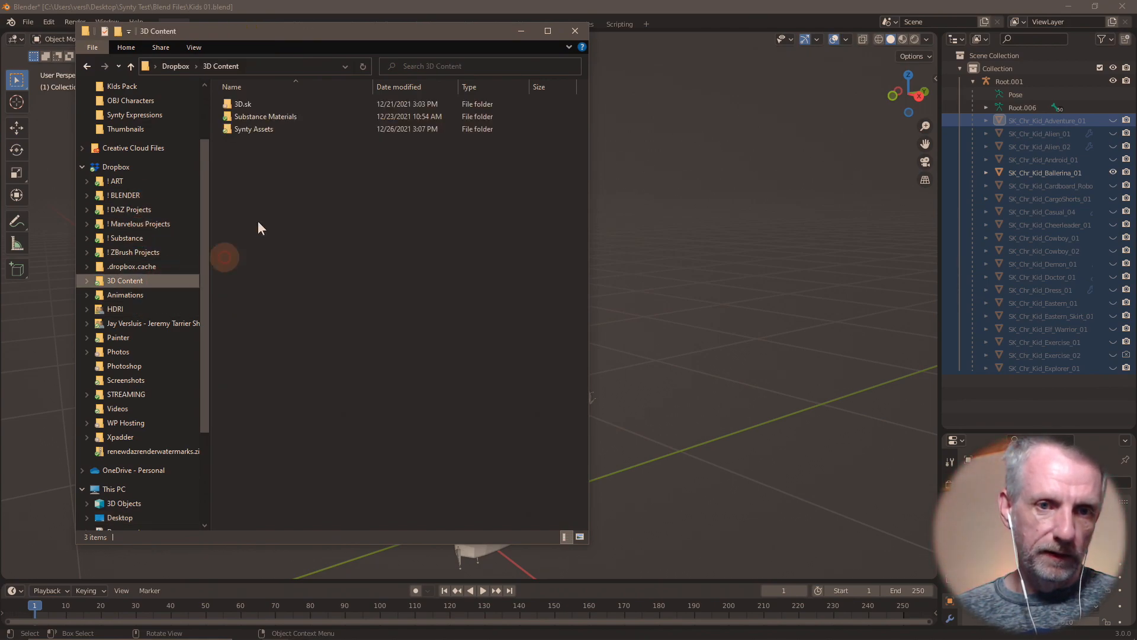
pyautogui.click(272, 133)
pyautogui.doubleClick(295, 105)
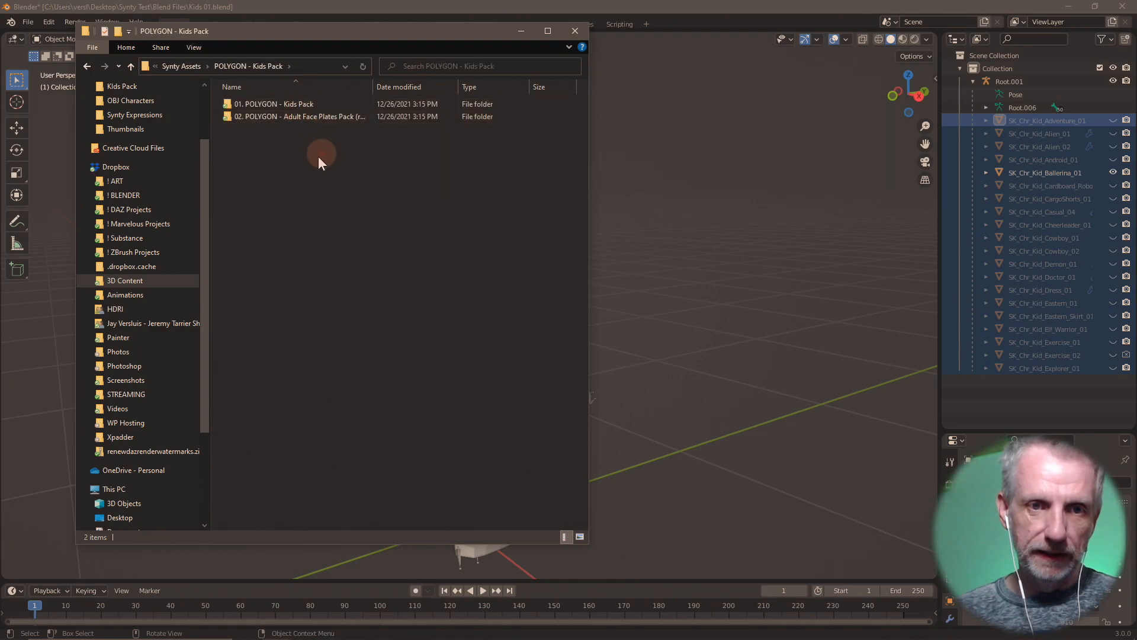
pyautogui.doubleClick(314, 117)
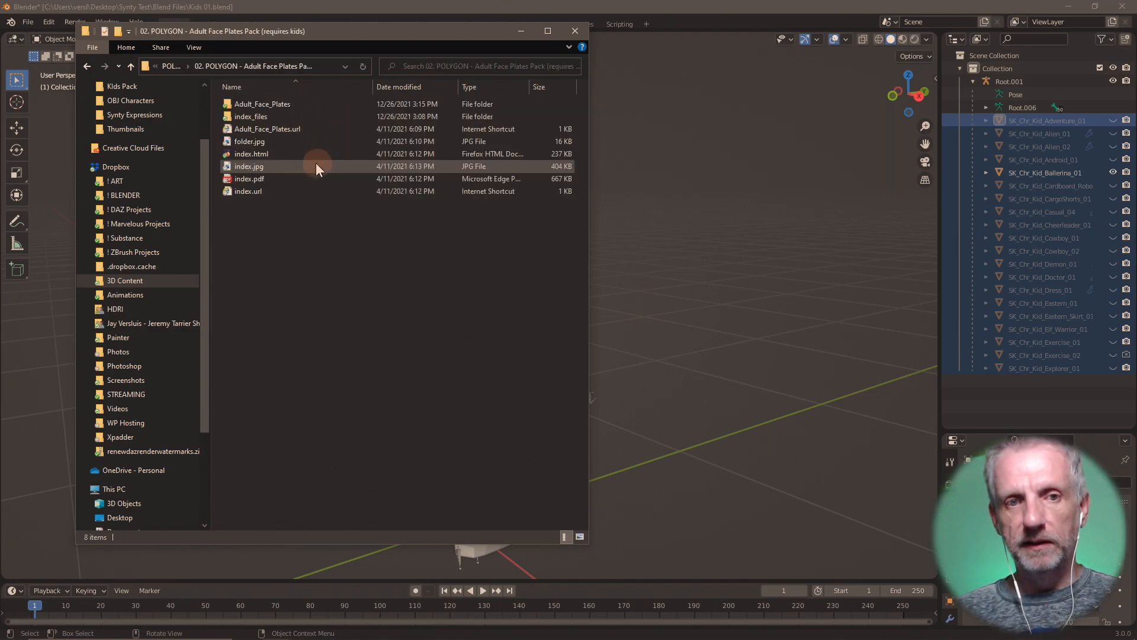
pyautogui.doubleClick(314, 103)
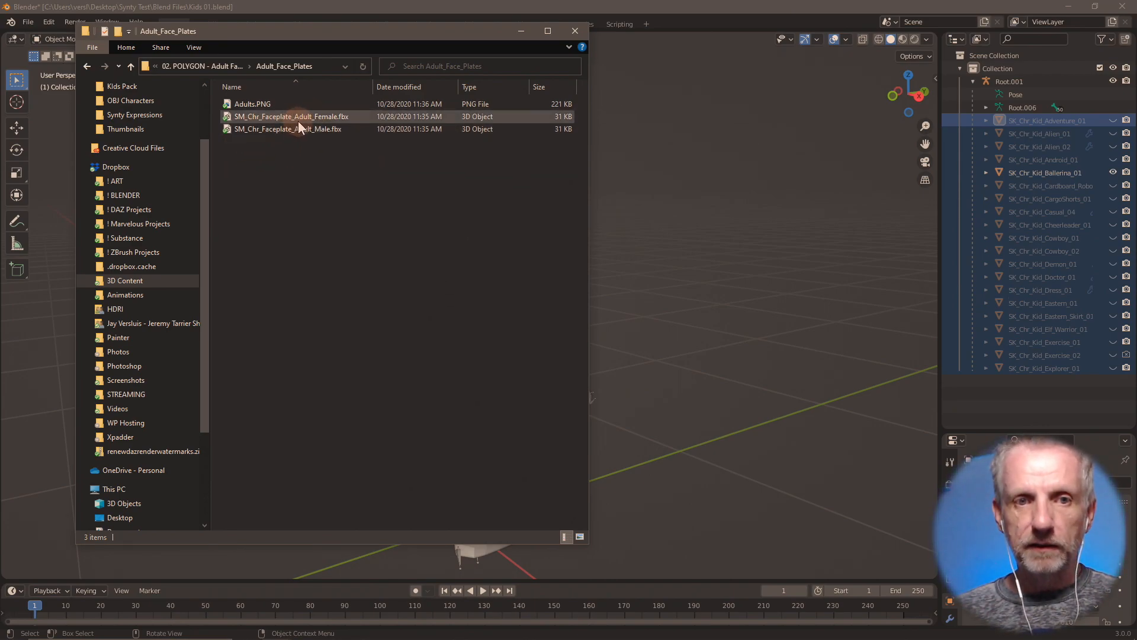
# - Browse to the Chr folder of the POLYGON Kids source files and check its Attachments subfolder
pyautogui.click(130, 66)
pyautogui.click(131, 66)
pyautogui.doubleClick(324, 105)
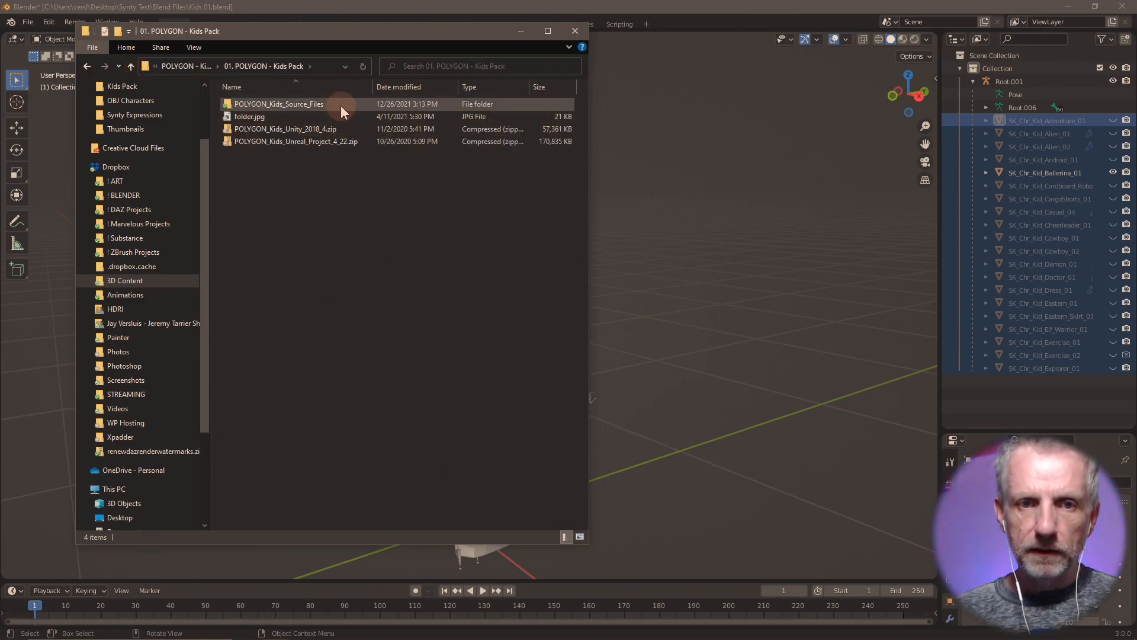
pyautogui.doubleClick(340, 105)
pyautogui.doubleClick(286, 105)
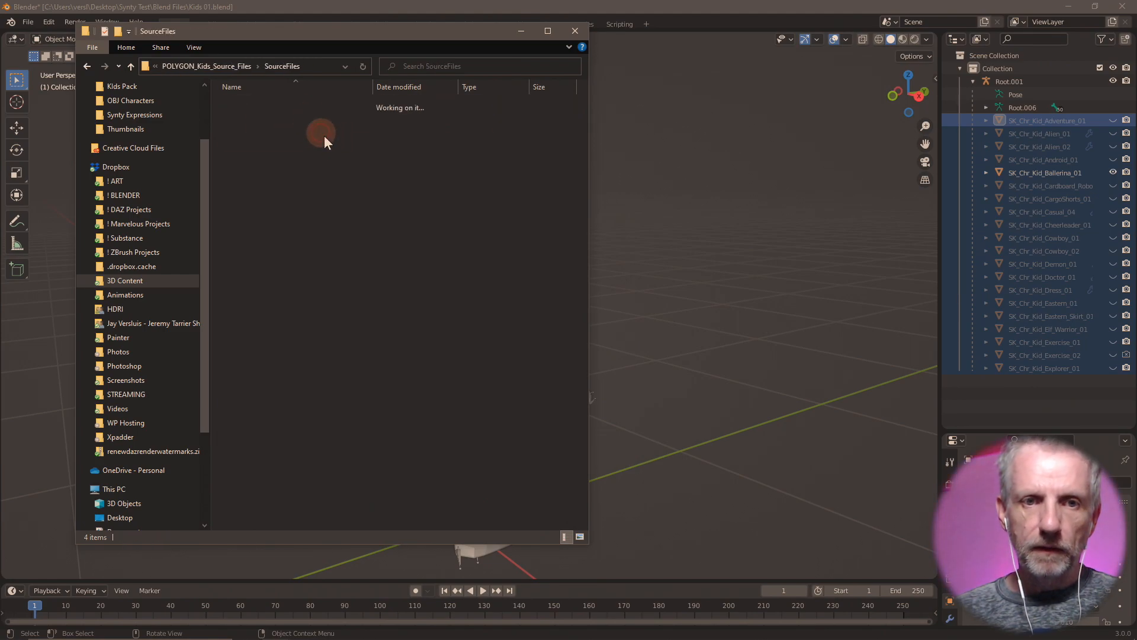
pyautogui.doubleClick(291, 102)
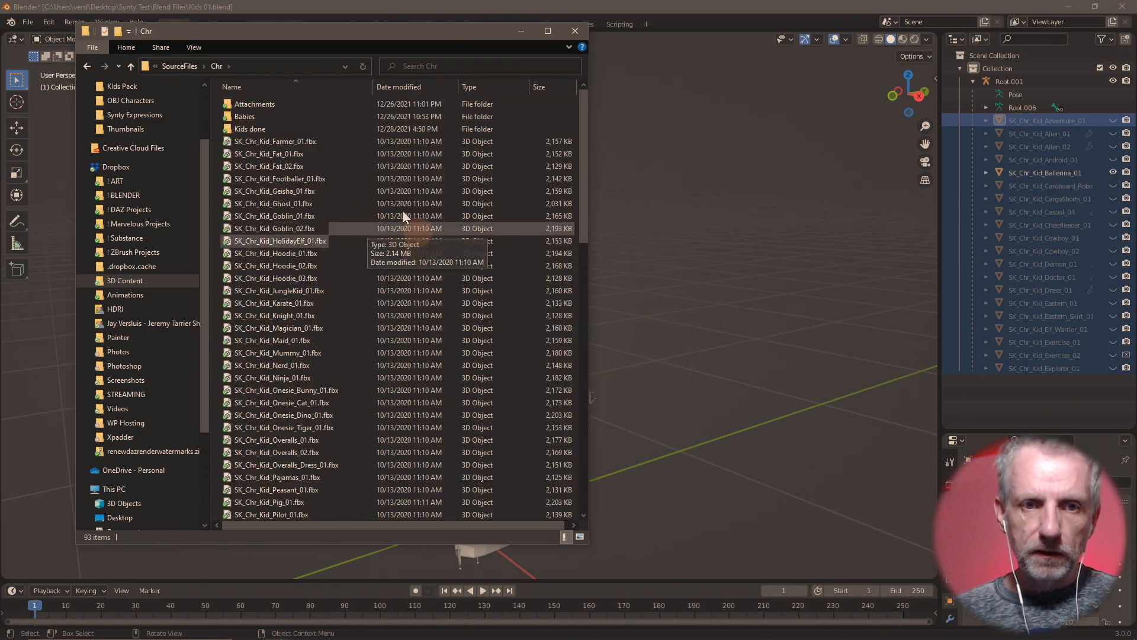
pyautogui.doubleClick(272, 104)
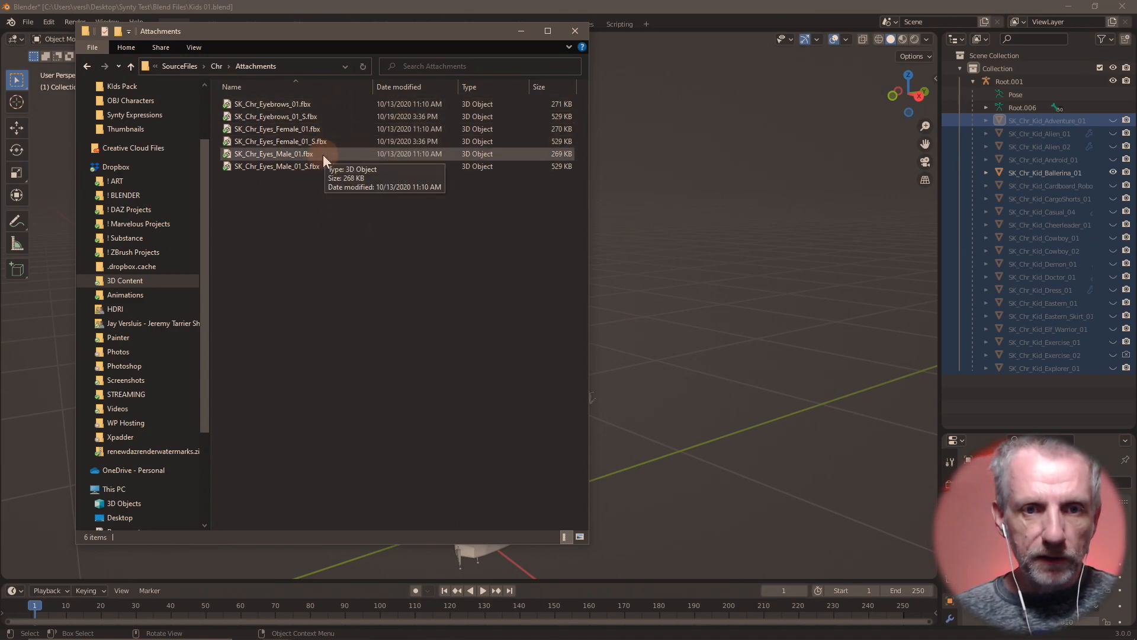
pyautogui.click(131, 67)
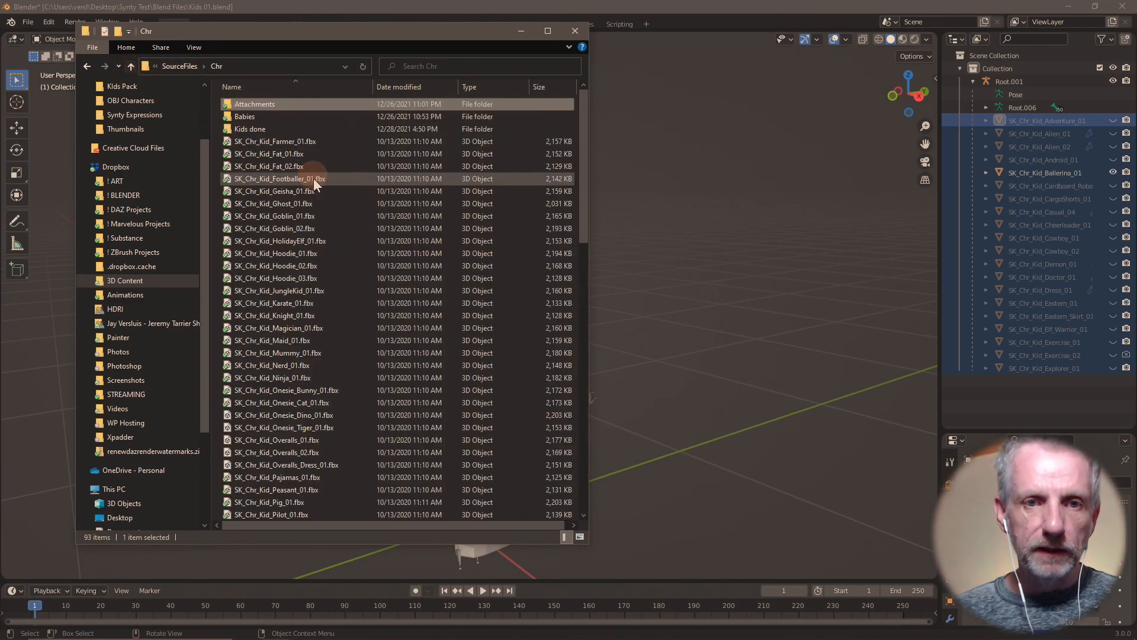
# - Search the Chr folder for "face", preview SM_Chr_Kid_Face_01.fbx in 3D Viewer, and return to Blender
pyautogui.click(497, 66)
pyautogui.write('face')
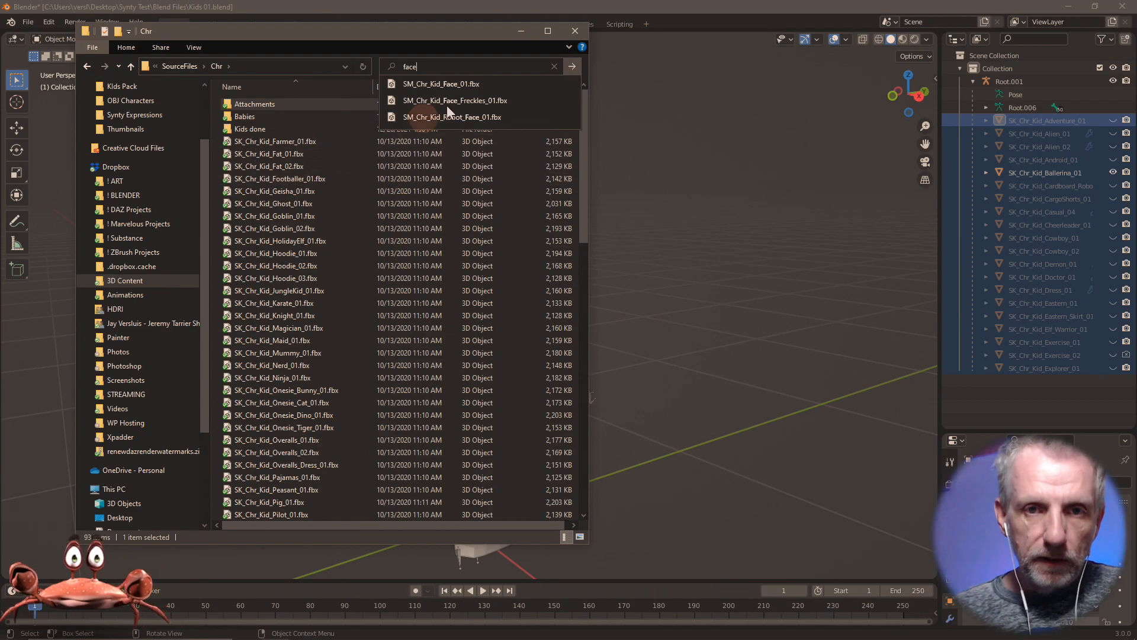
pyautogui.click(465, 90)
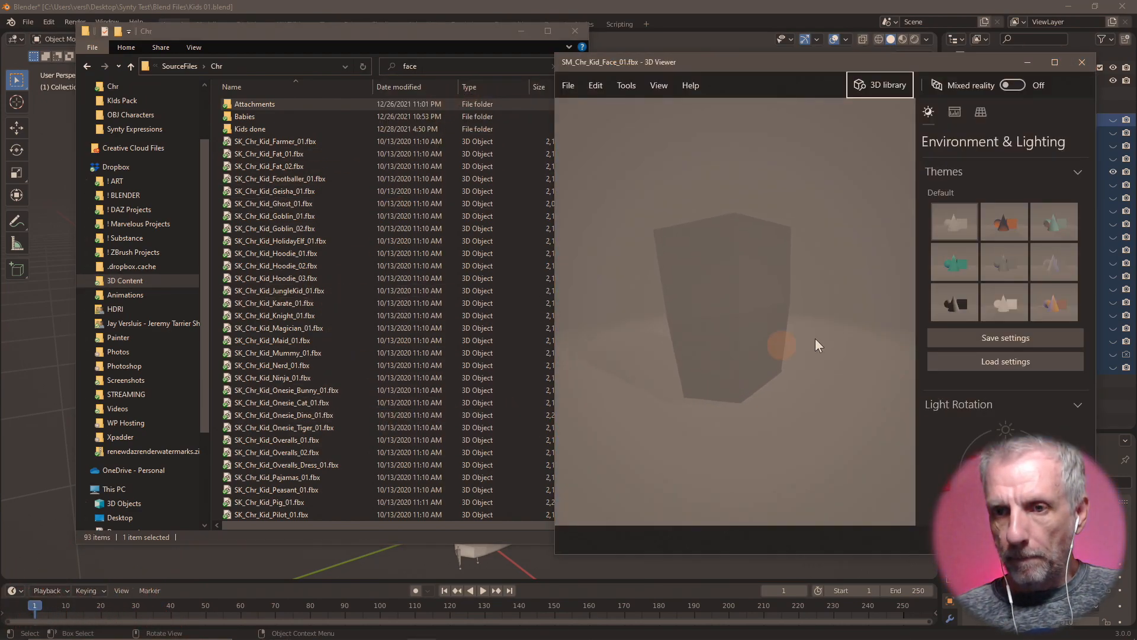
pyautogui.moveTo(815, 354); pyautogui.dragTo(738, 393)
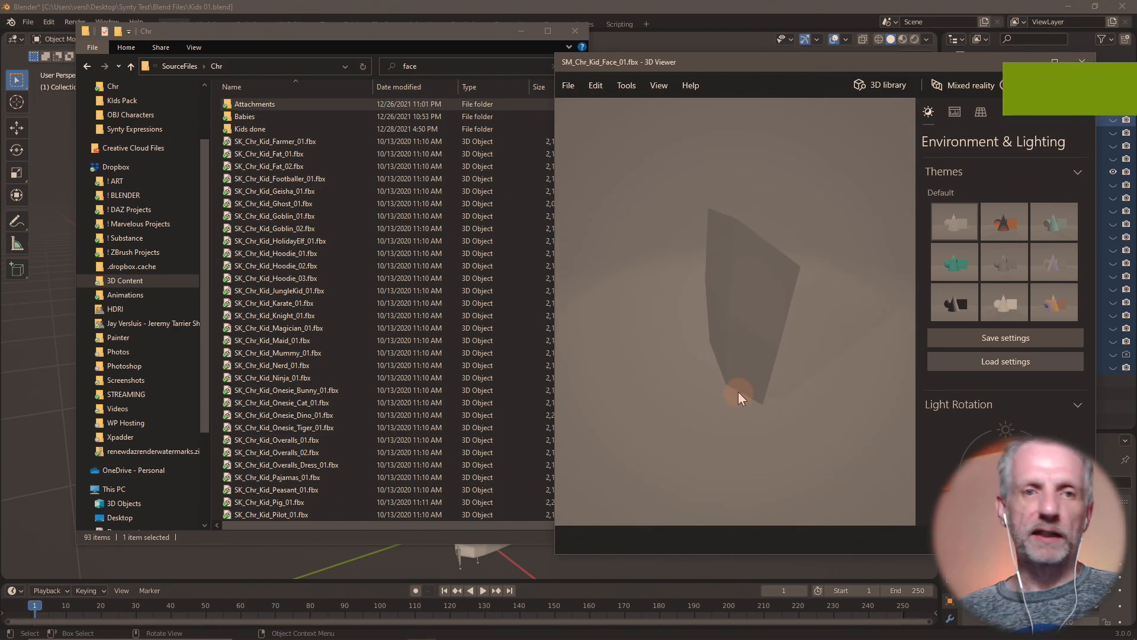
pyautogui.click(429, 10)
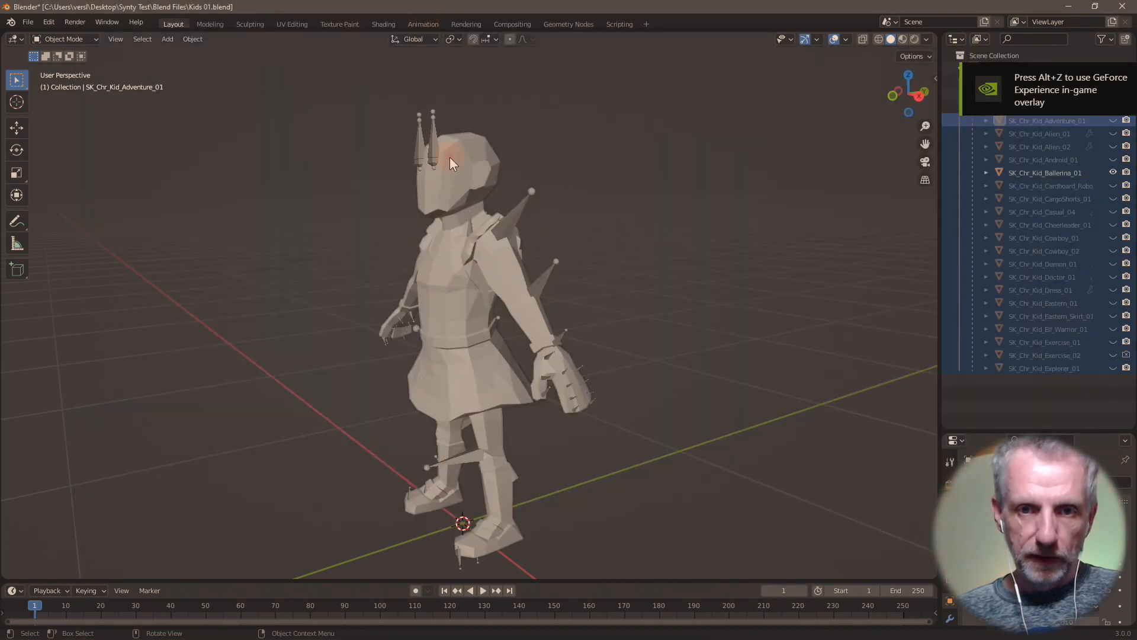
# - Import SM_Chr_Kid_Face_01.fbx from the Chr source folder, filtering the file list by "face"
pyautogui.click(34, 22)
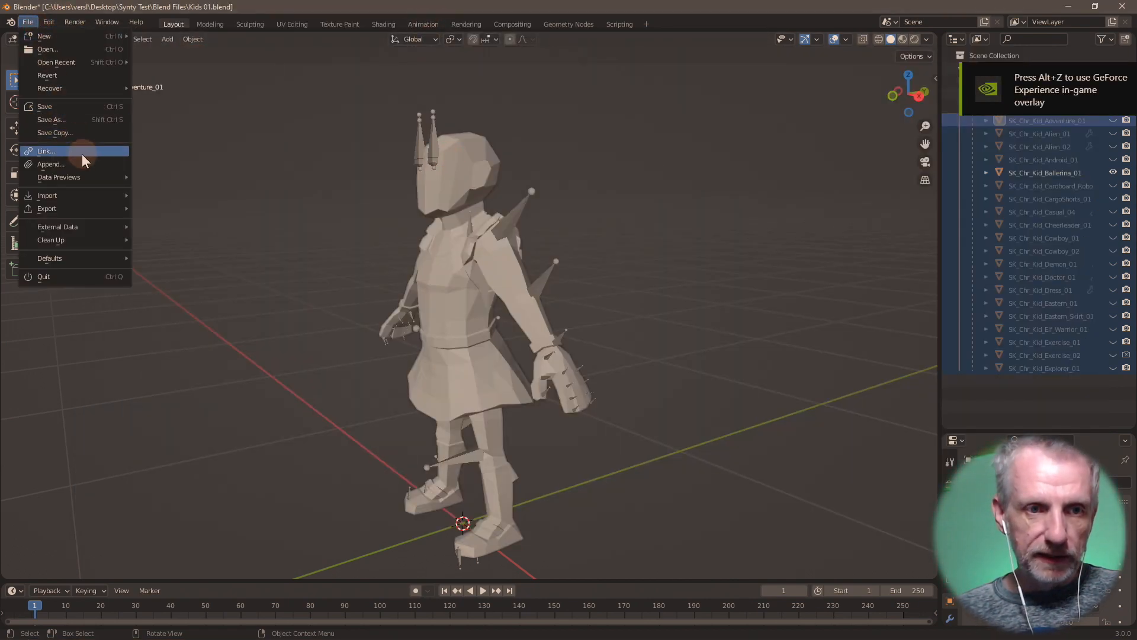
pyautogui.moveTo(105, 197)
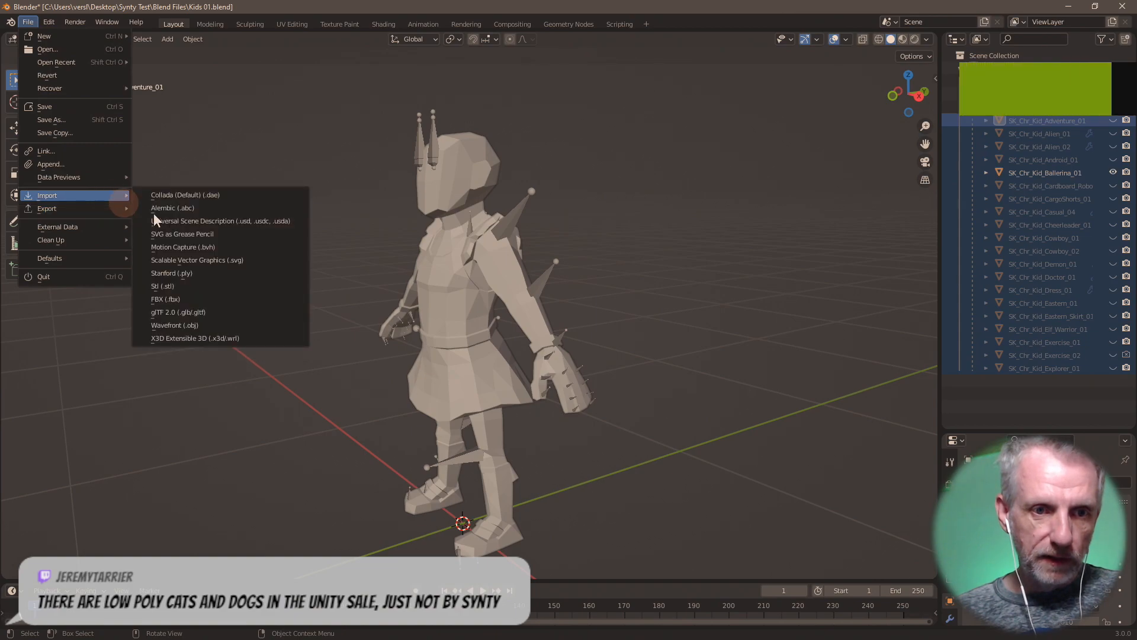
pyautogui.click(193, 300)
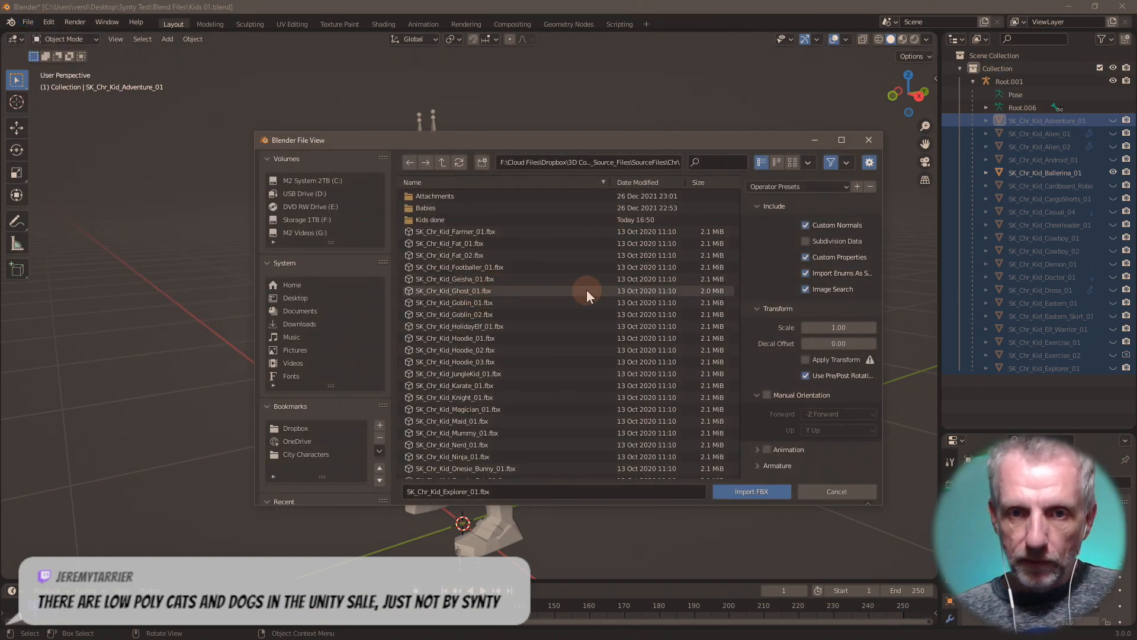
pyautogui.write('face')
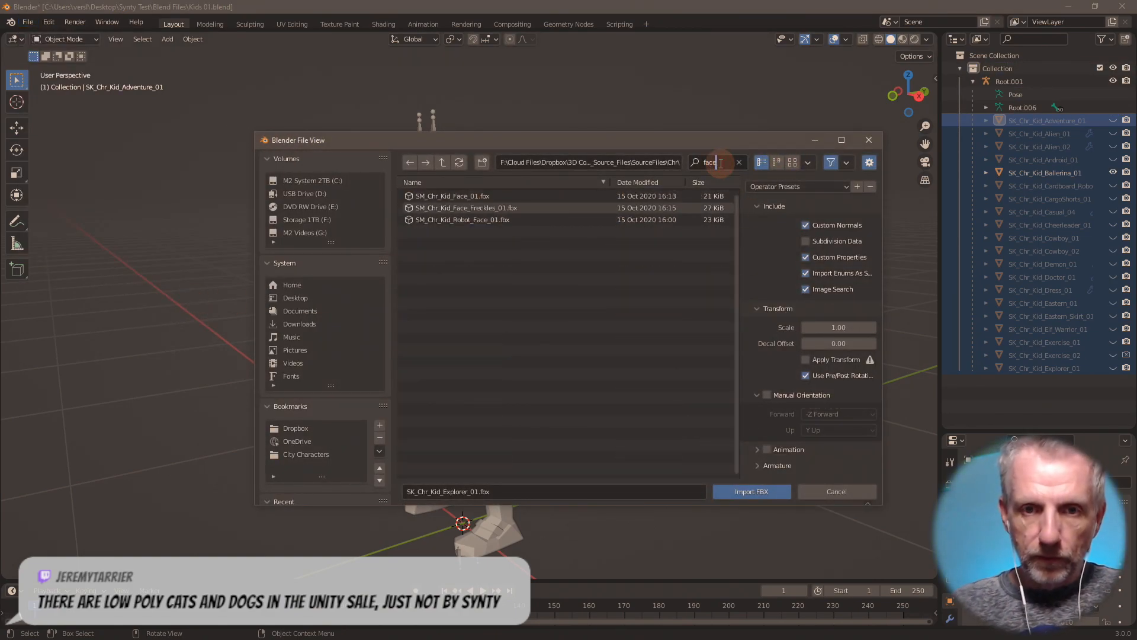
pyautogui.click(465, 195)
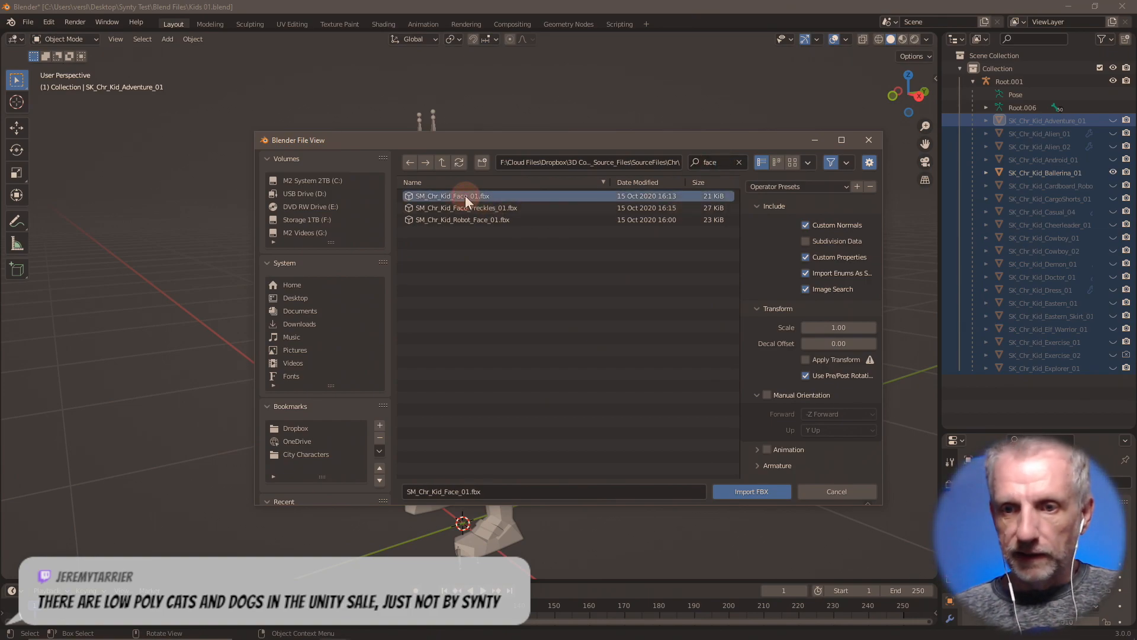
pyautogui.doubleClick(465, 196)
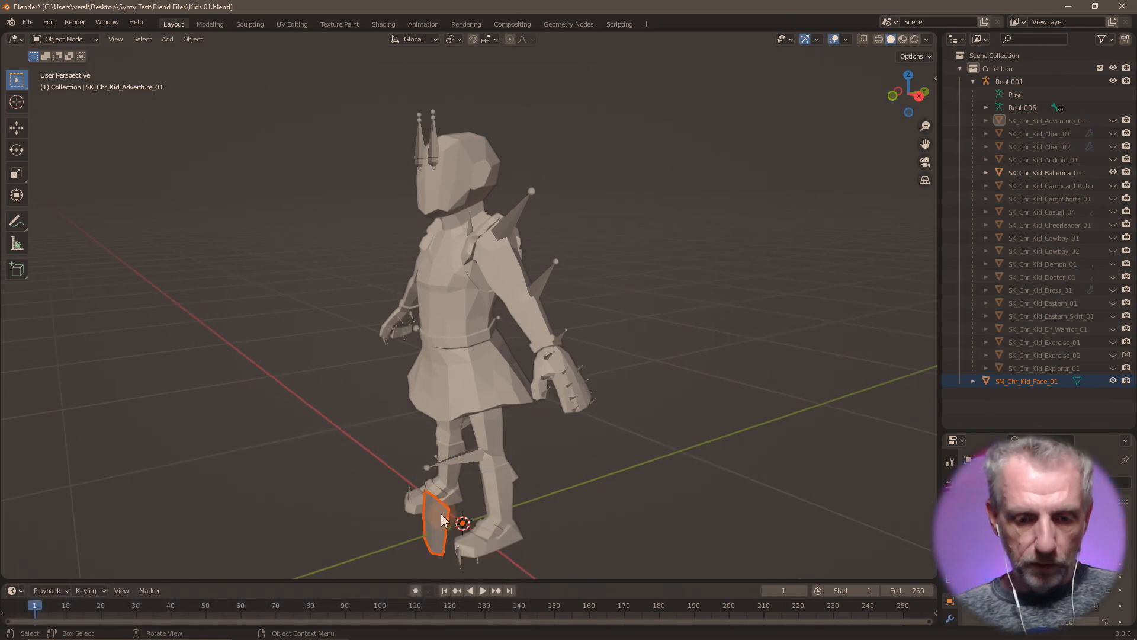
# - Raise the imported face plate along Z to the Ballerina's head and fine-tune its height against the face
pyautogui.press('g')
pyautogui.press('z')
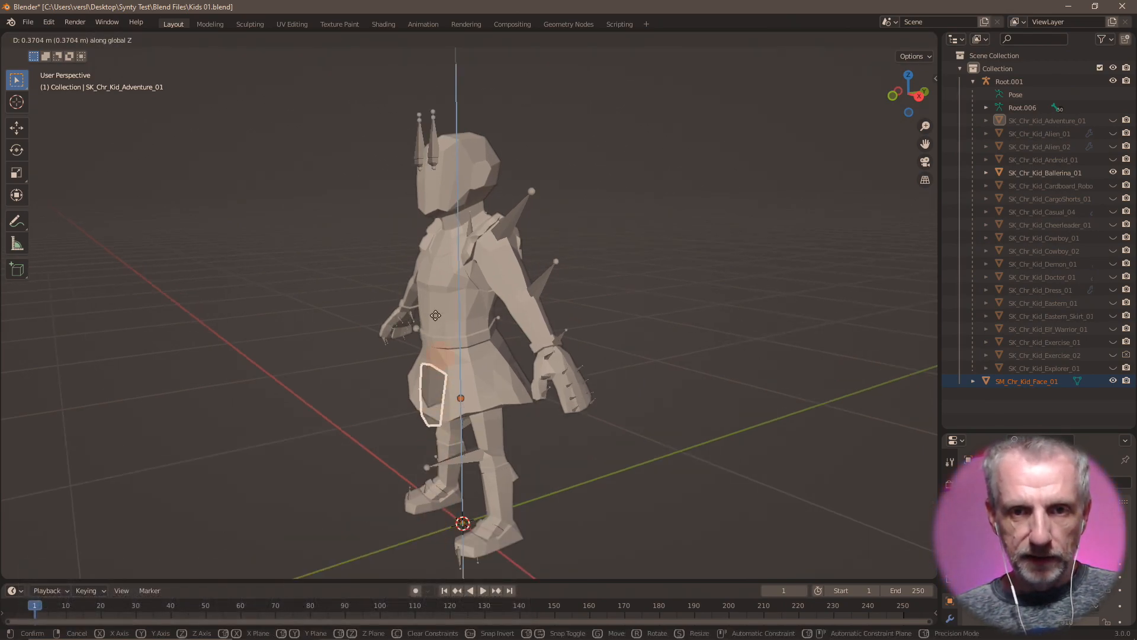
pyautogui.click(449, 183)
pyautogui.press('KP_Decimal')
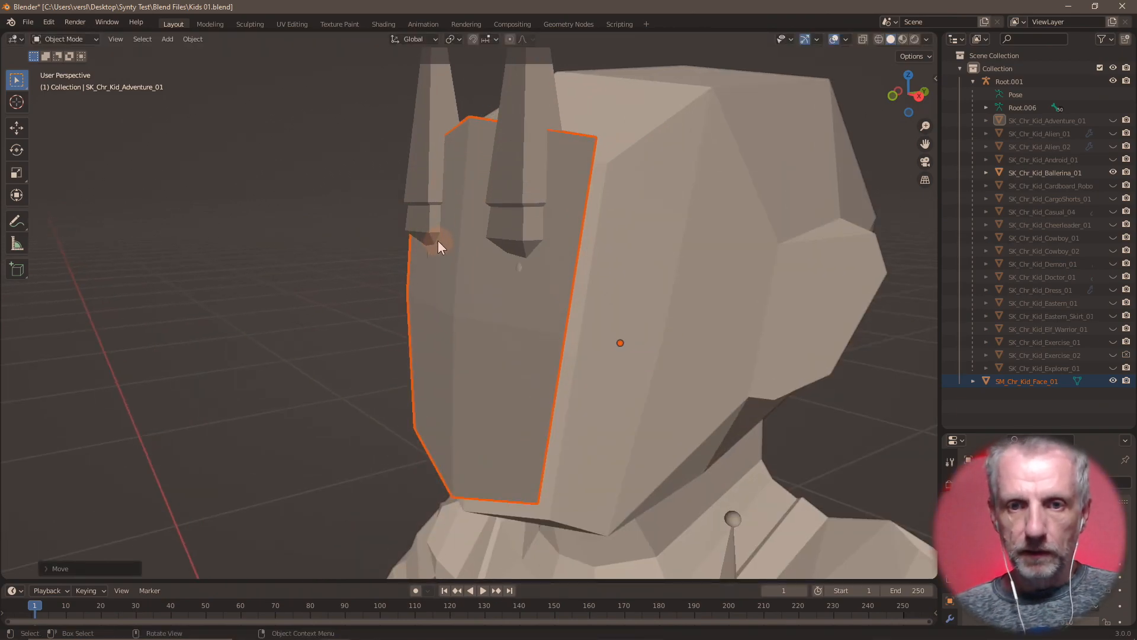
pyautogui.moveTo(439, 240); pyautogui.dragTo(669, 243, button='middle')
pyautogui.keyDown('shift'); pyautogui.moveTo(668, 297); pyautogui.dragTo(662, 233, button='middle'); pyautogui.keyUp('shift')
pyautogui.press('g')
pyautogui.press('z')
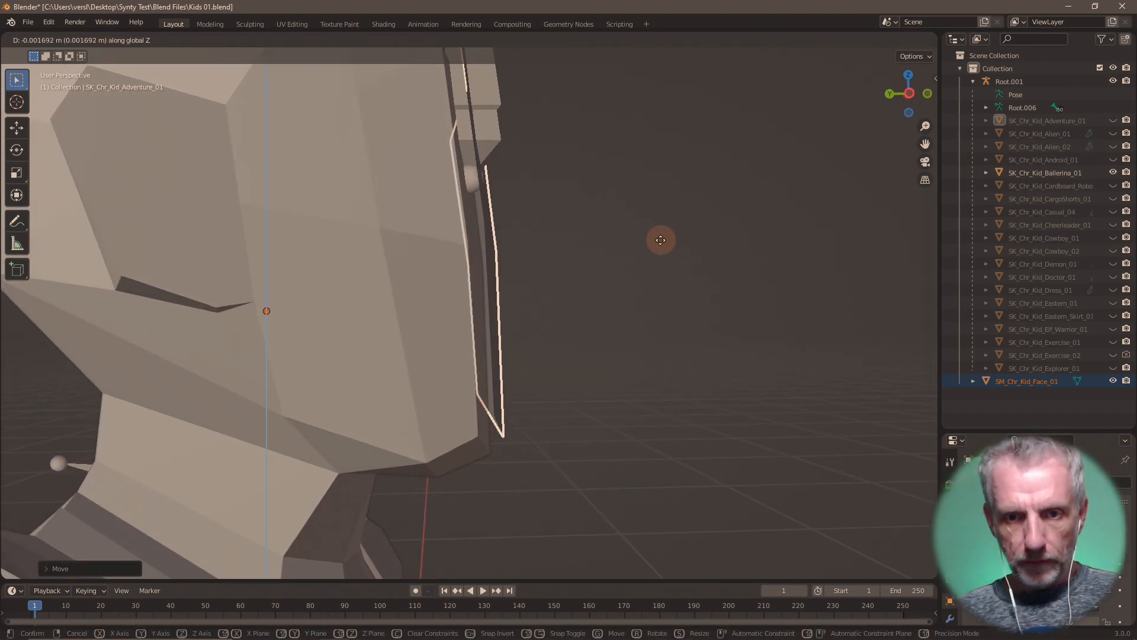
pyautogui.click(660, 243)
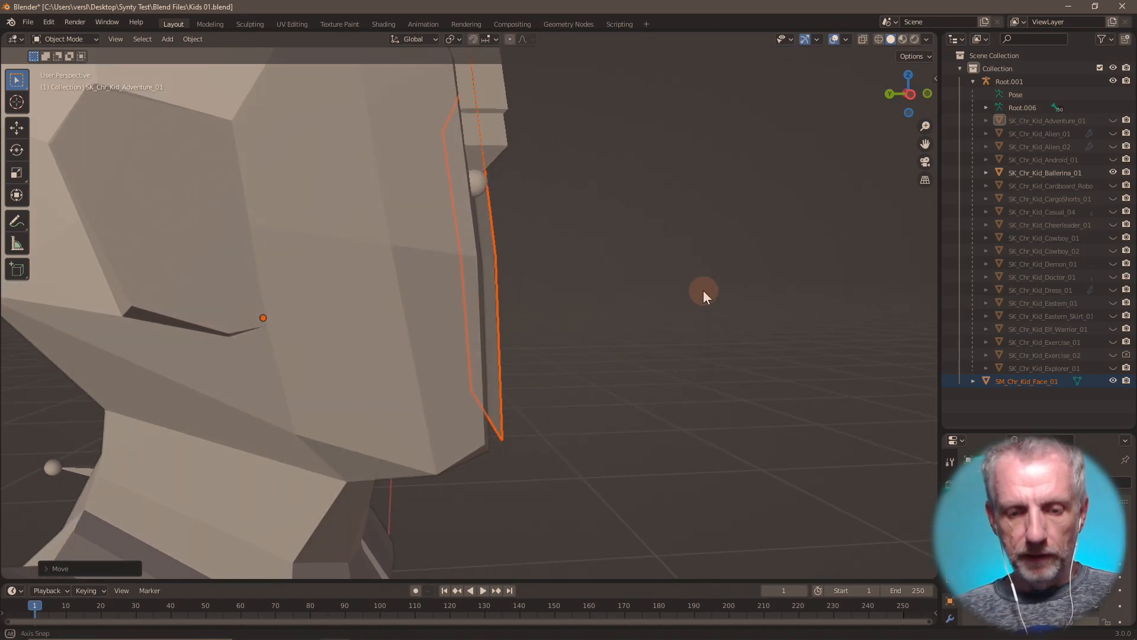
# - Move the face plate back along Y against the front of the head, and lower it about 0.004 m along Z
pyautogui.press('g')
pyautogui.press('y')
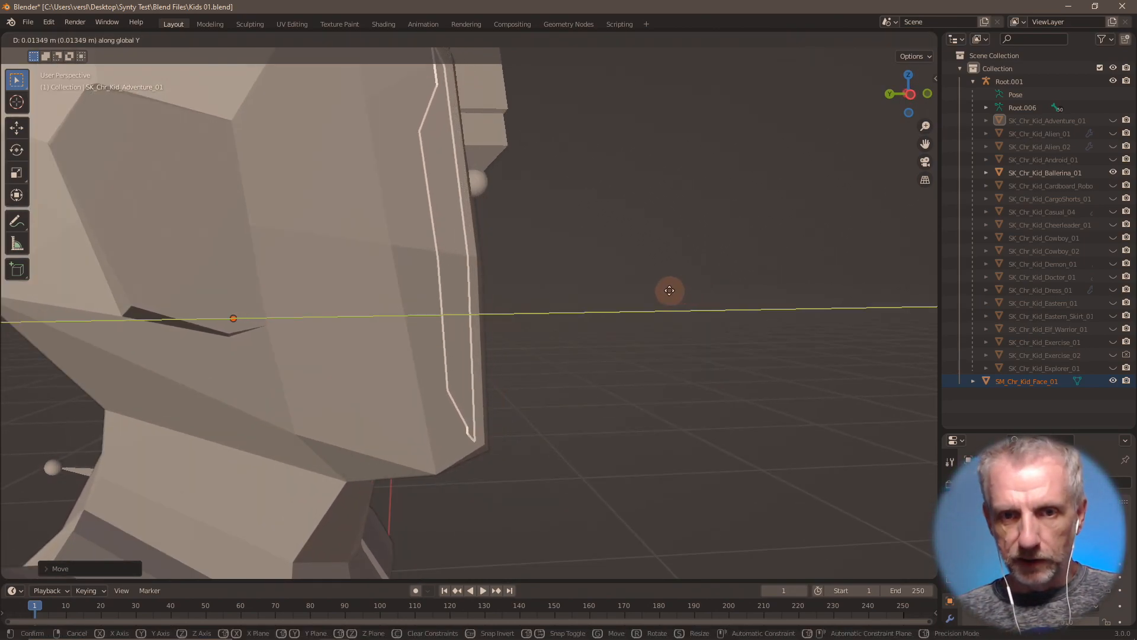
pyautogui.click(685, 292)
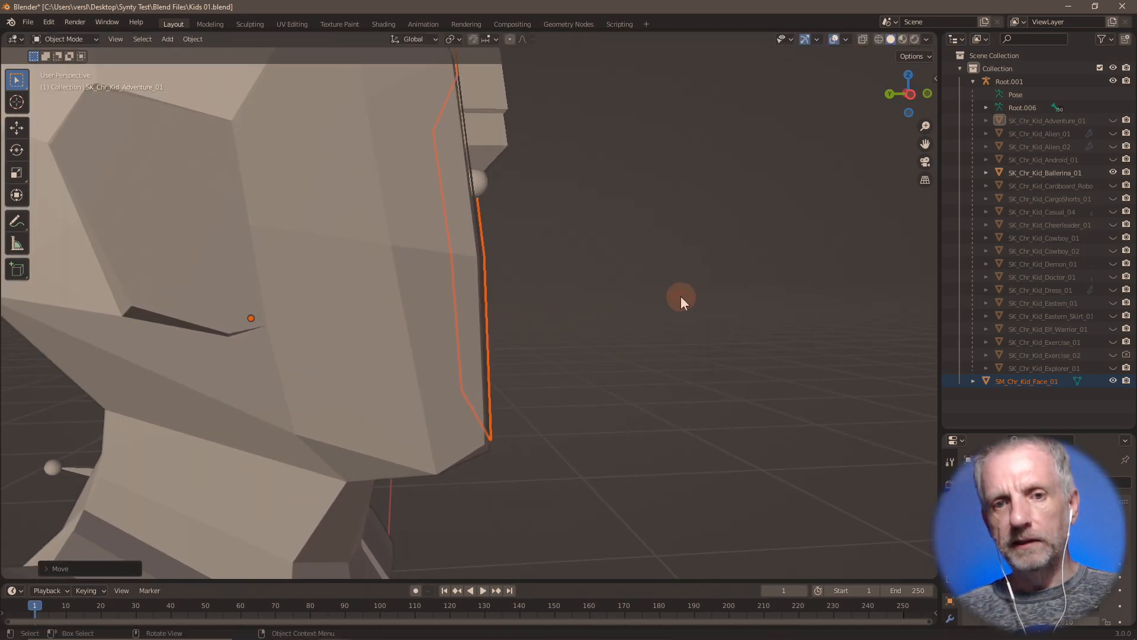
pyautogui.moveTo(680, 297); pyautogui.dragTo(414, 300, button='middle')
pyautogui.press('g')
pyautogui.press('z')
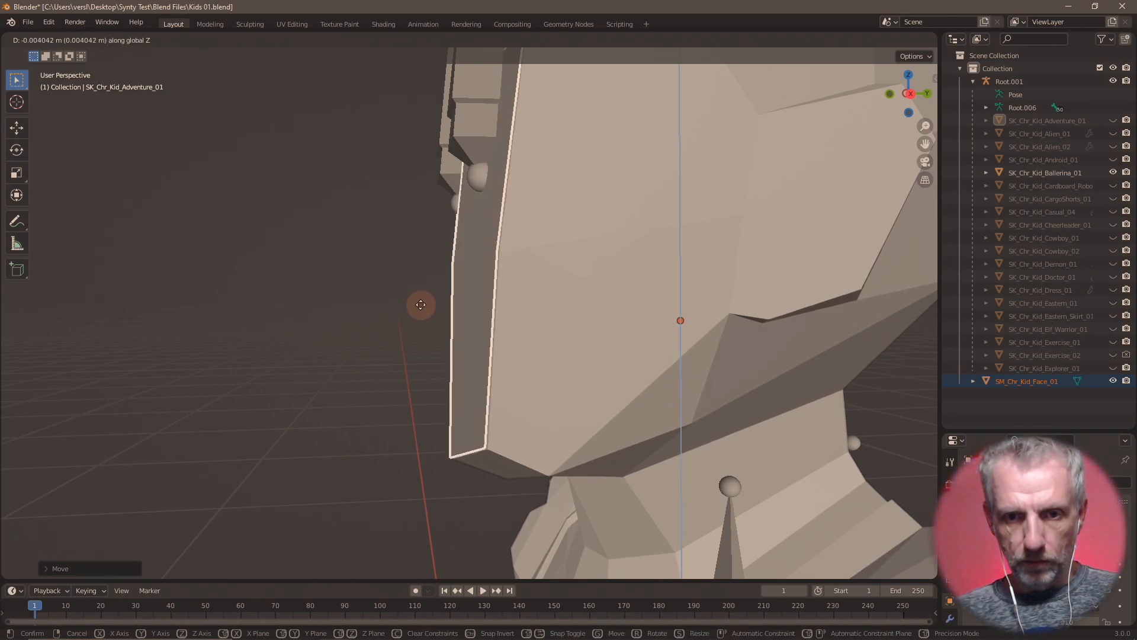
pyautogui.click(419, 303)
pyautogui.moveTo(449, 317); pyautogui.dragTo(521, 337, button='middle')
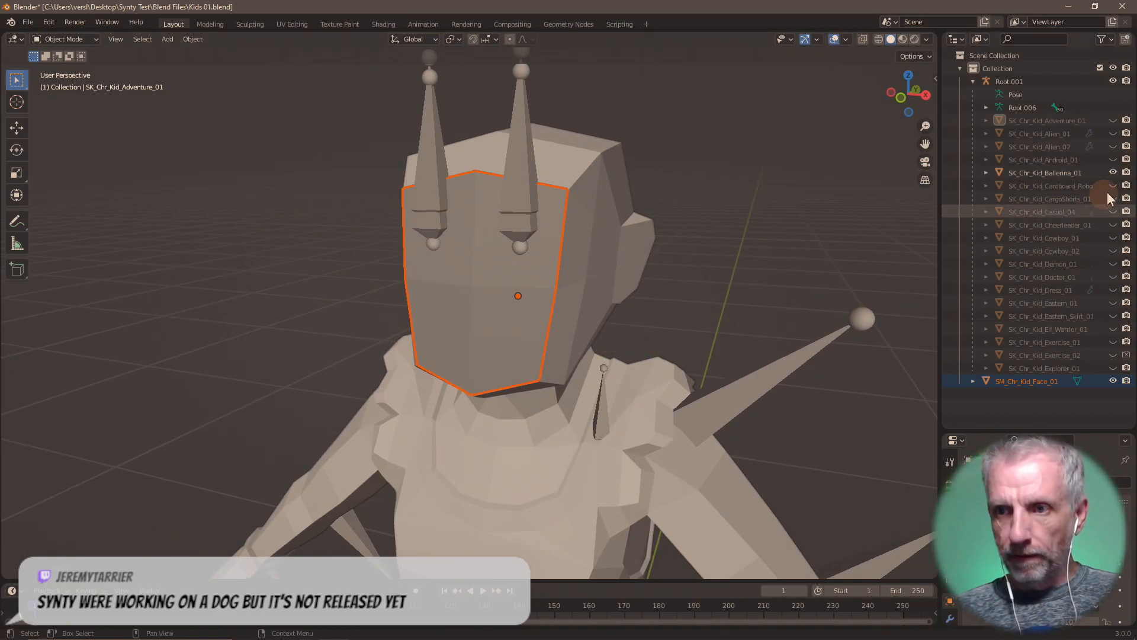
# - Compare the face plate's fit on the Ballerina and Cardboard_Robo meshes, leaving Ballerina hidden and Cardboard_Robo shown
pyautogui.click(1113, 172)
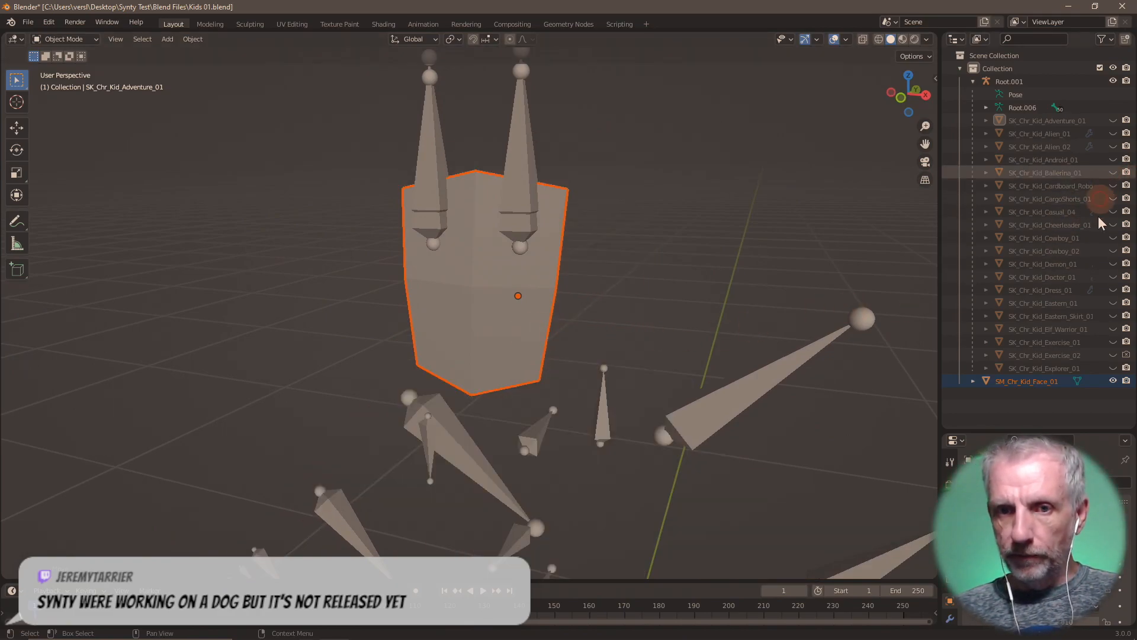
pyautogui.click(1113, 186)
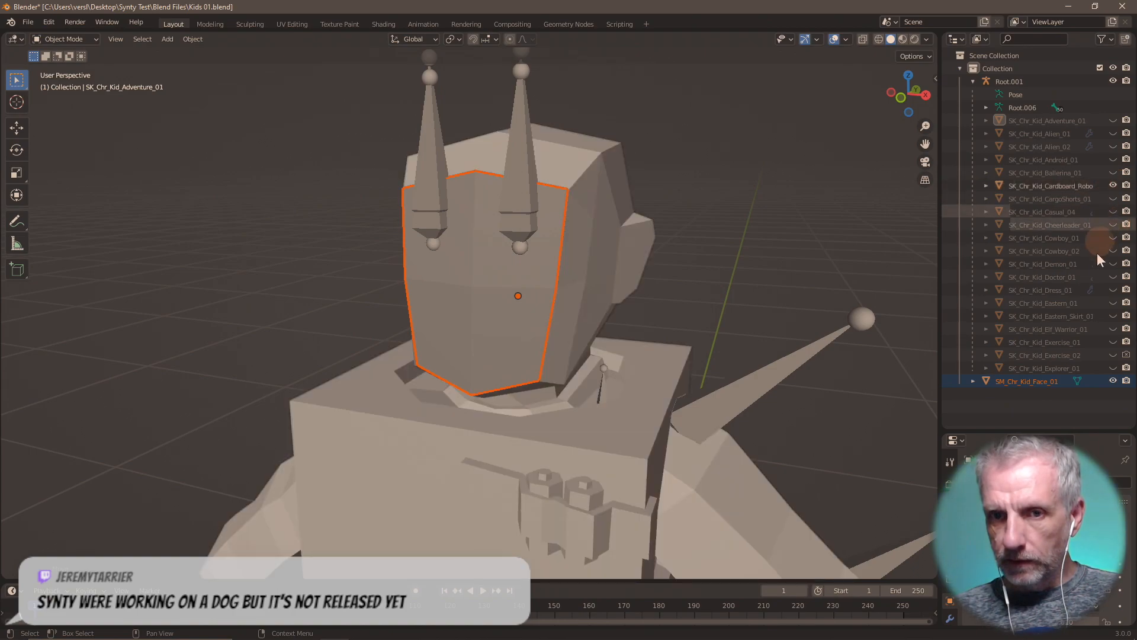
pyautogui.click(1113, 185)
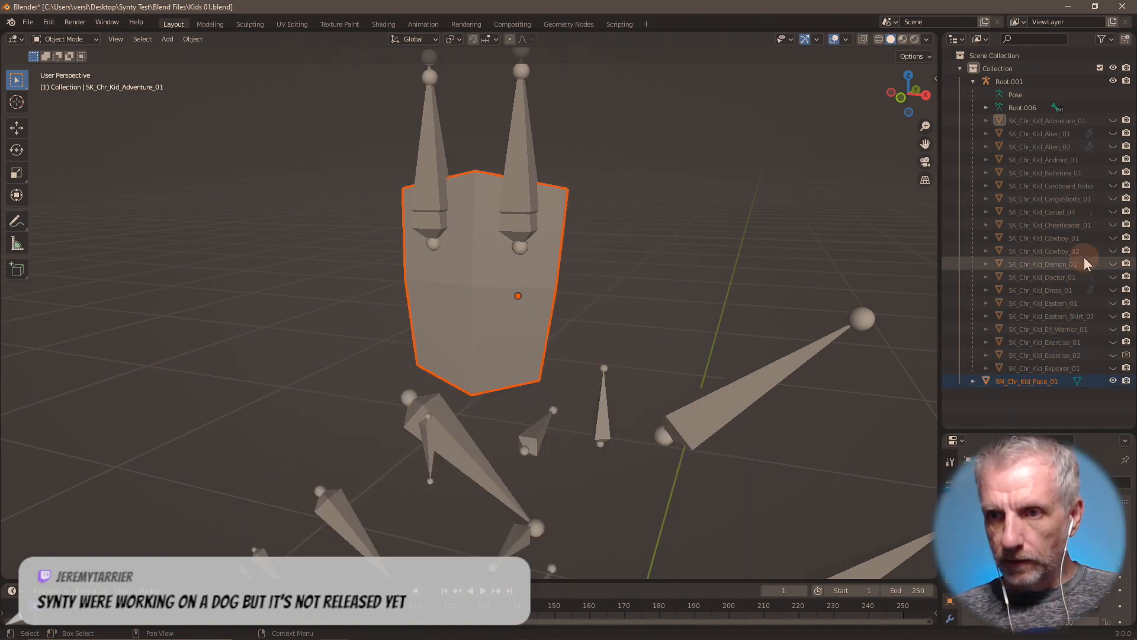
pyautogui.click(1114, 173)
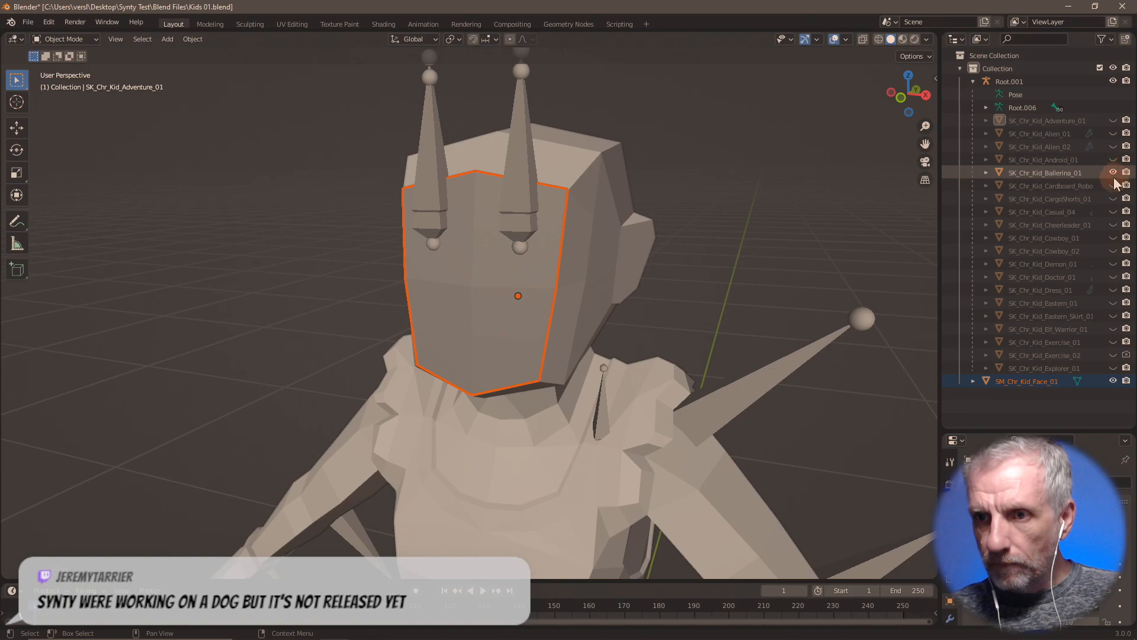
pyautogui.click(1114, 172)
pyautogui.click(1113, 185)
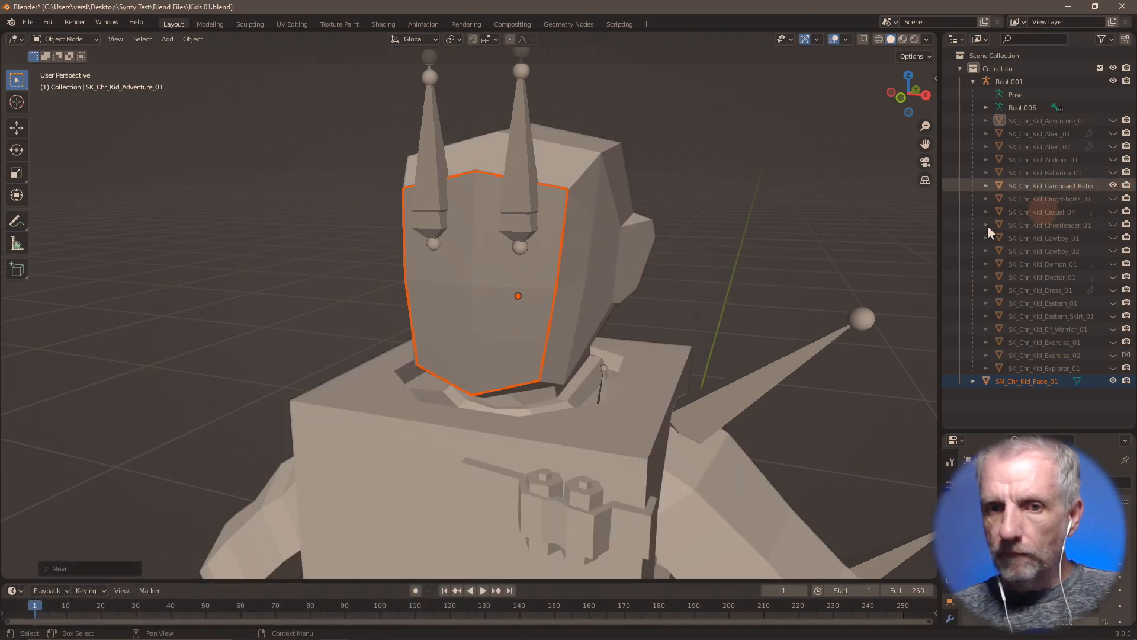
# - Hide the Cardboard_Robo mesh and compare the face plate's fit on Alien_01, Alien_02, Android_01 and Adventure_01 individually, leaving all four hidden
pyautogui.moveTo(822, 244); pyautogui.dragTo(725, 257, button='middle')
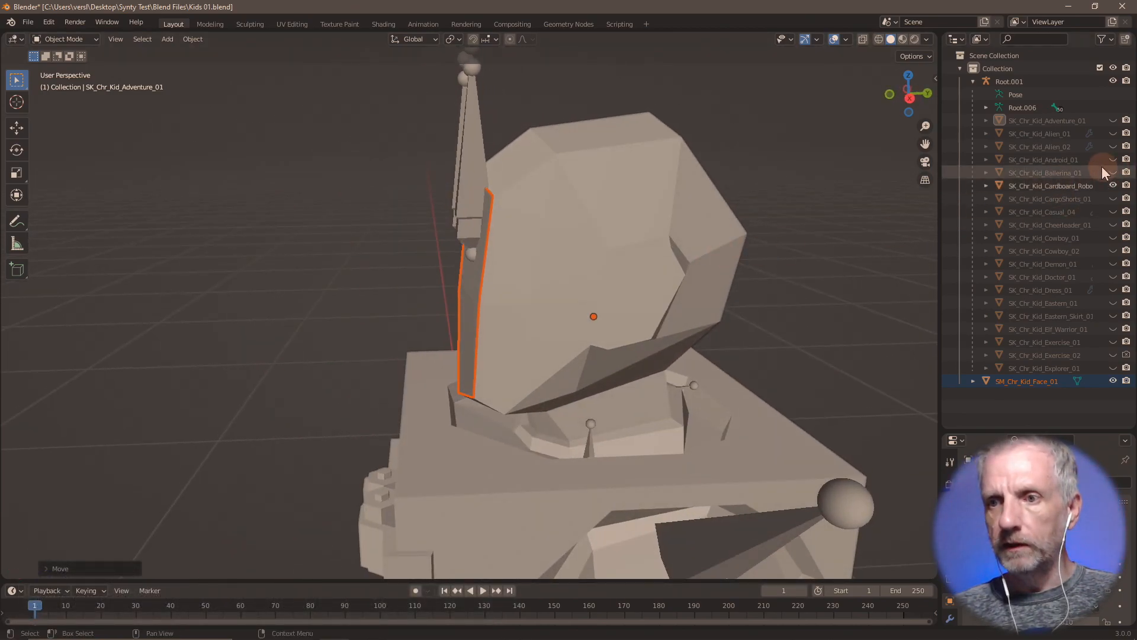
pyautogui.click(1114, 186)
pyautogui.click(1113, 133)
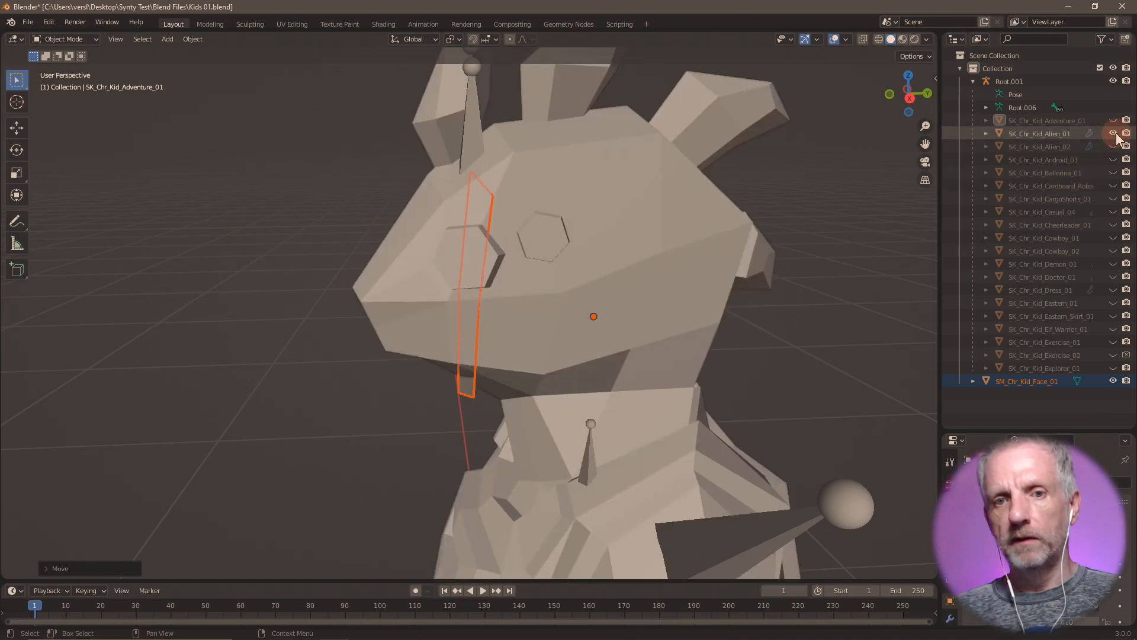
pyautogui.click(1114, 134)
pyautogui.click(1114, 146)
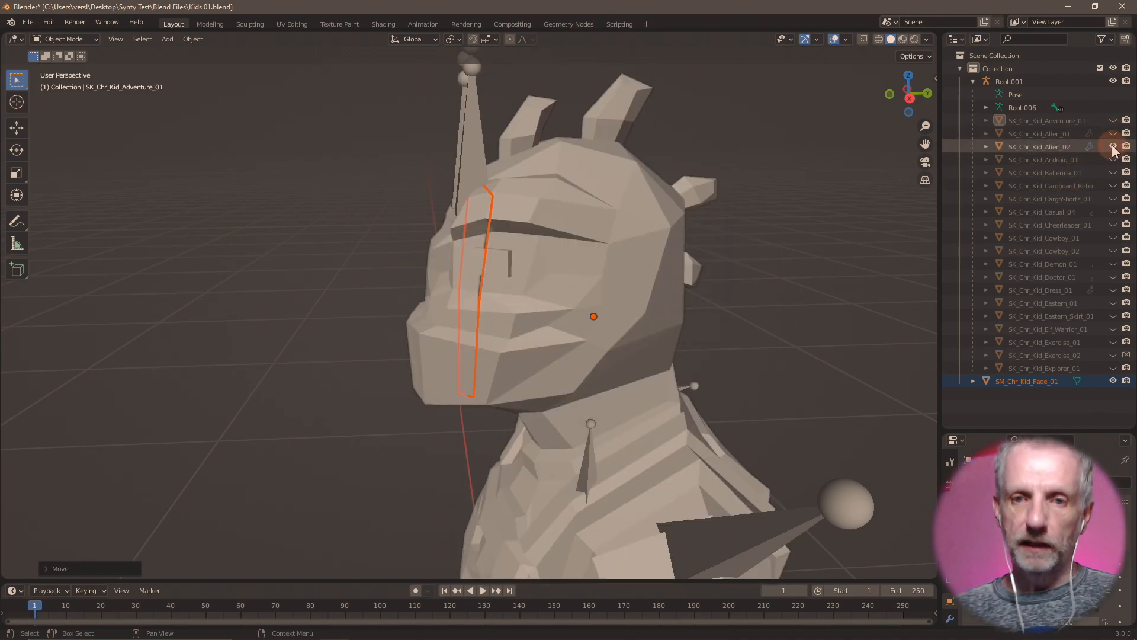
pyautogui.click(1114, 147)
pyautogui.click(1114, 159)
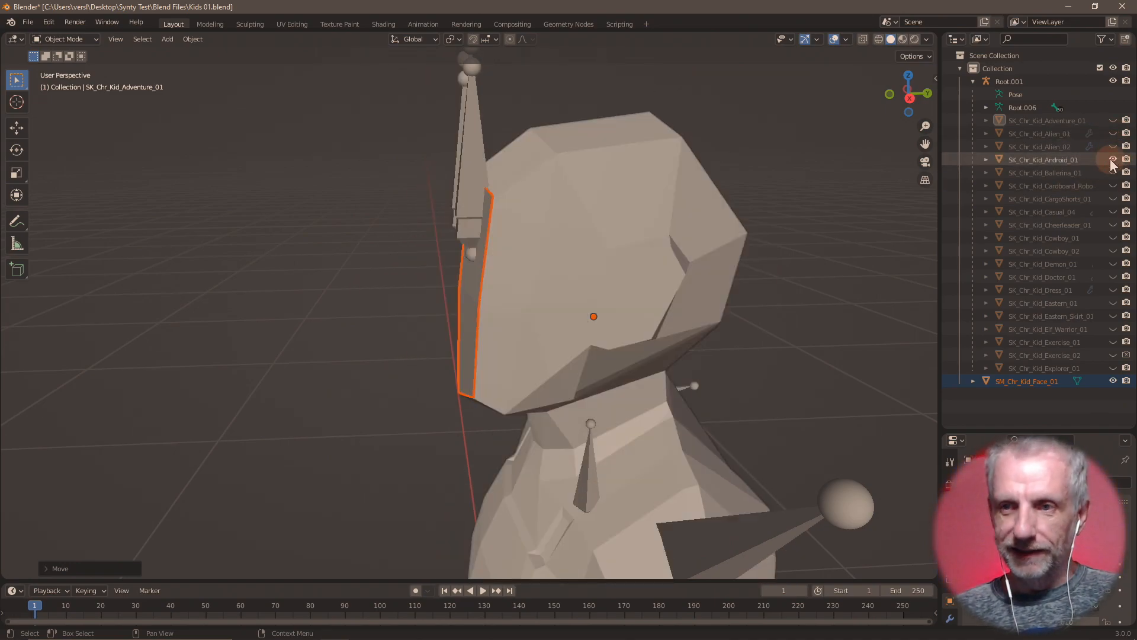
pyautogui.click(1114, 160)
pyautogui.click(1114, 120)
pyautogui.click(1113, 121)
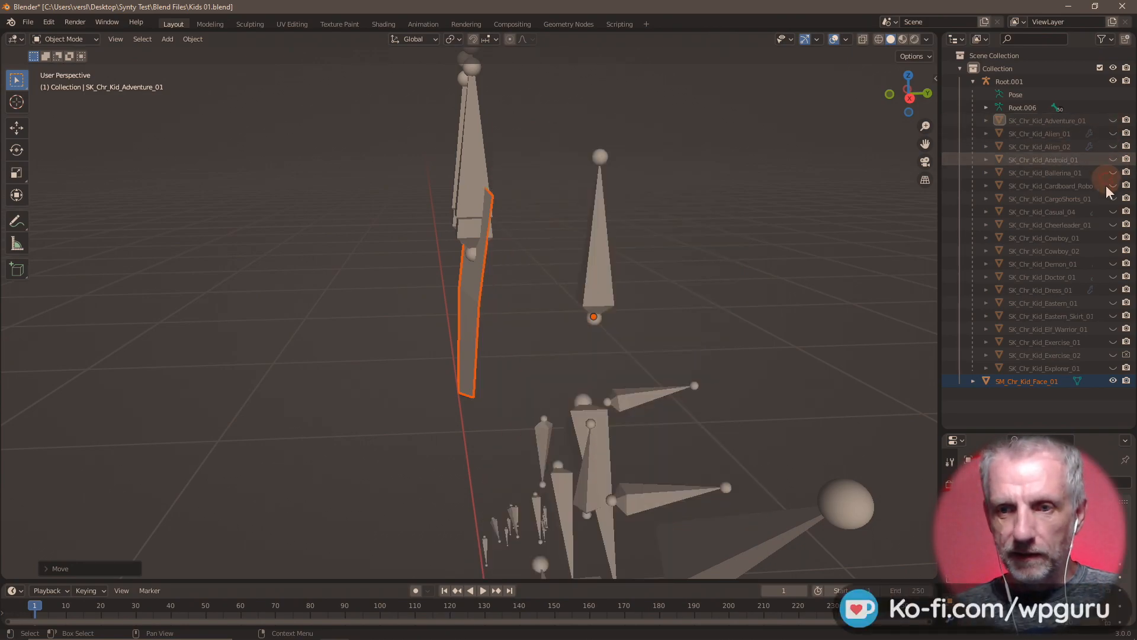
# - Check the face plate against the Doctor_01, Dress_01, Eastern_01 and Eastern_Skirt_01 meshes individually, leaving each one hidden
pyautogui.click(1113, 277)
pyautogui.click(1113, 277)
pyautogui.click(1115, 290)
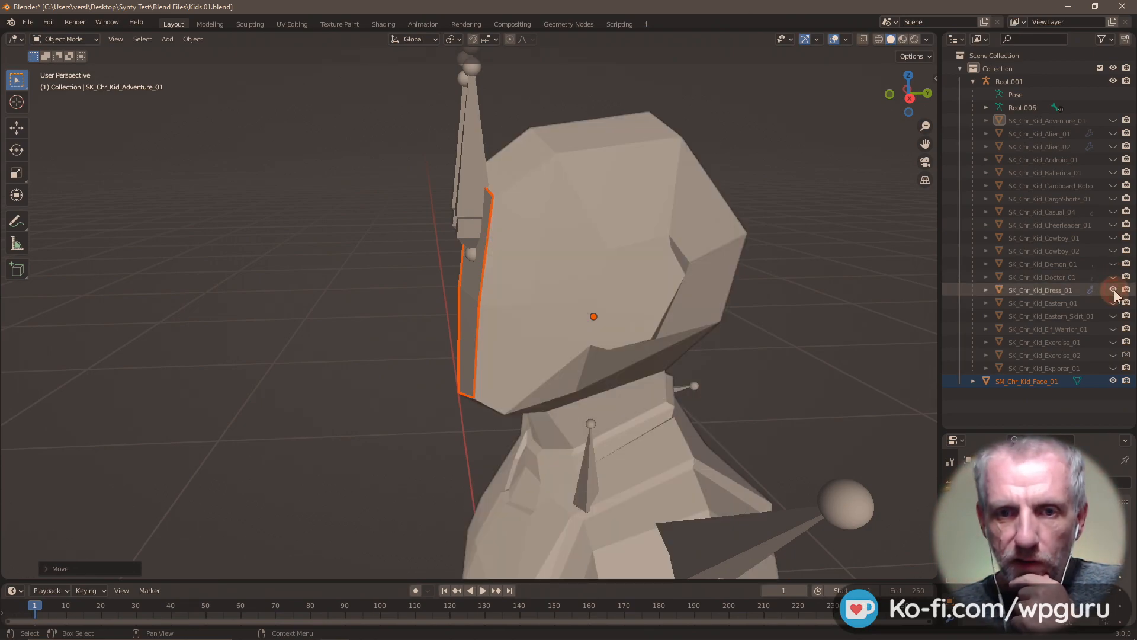
pyautogui.click(1114, 290)
pyautogui.click(1114, 302)
pyautogui.click(1113, 303)
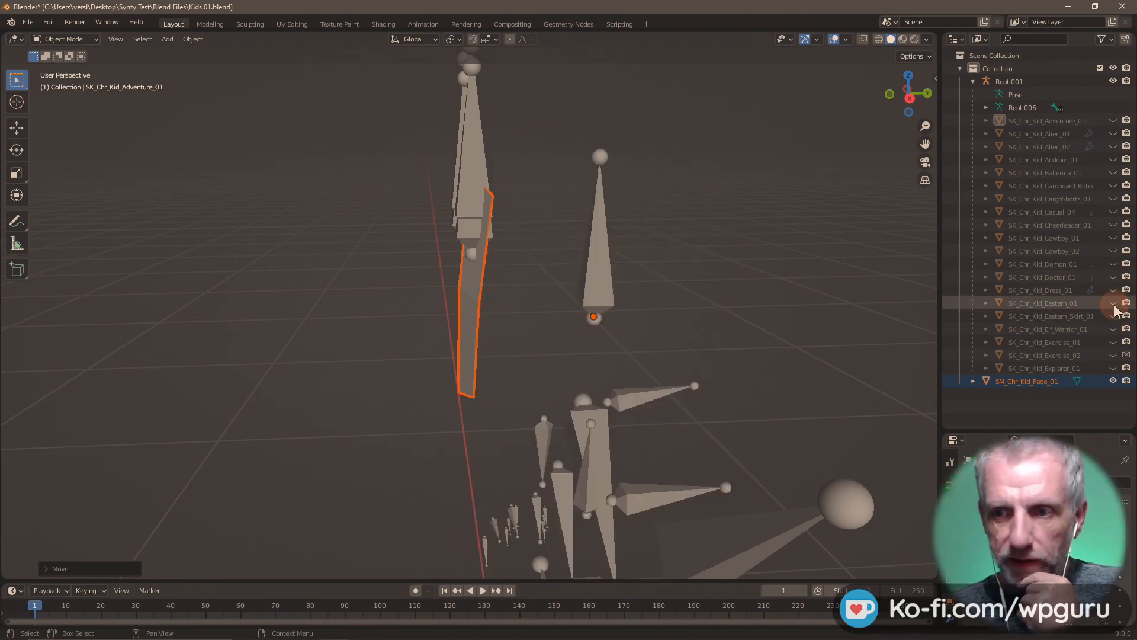
pyautogui.click(1114, 317)
pyautogui.click(1114, 317)
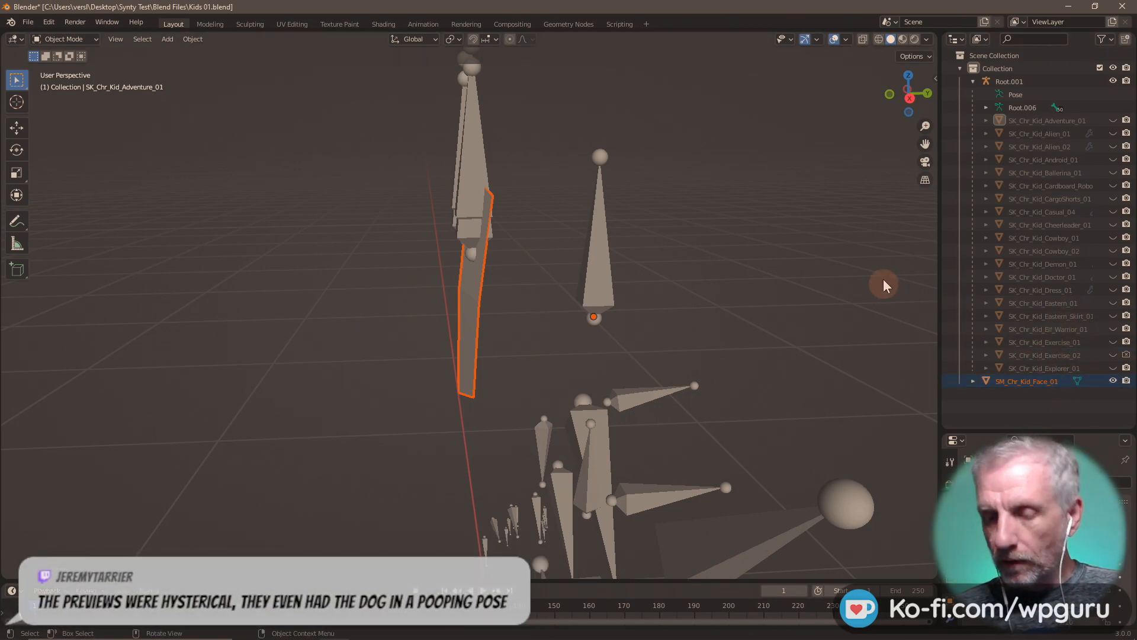
# - Export only the selected face plate as a Wavefront OBJ named "! Kids Face Plate" in the OBJ Characters folder
pyautogui.moveTo(748, 269); pyautogui.dragTo(770, 248, button='middle')
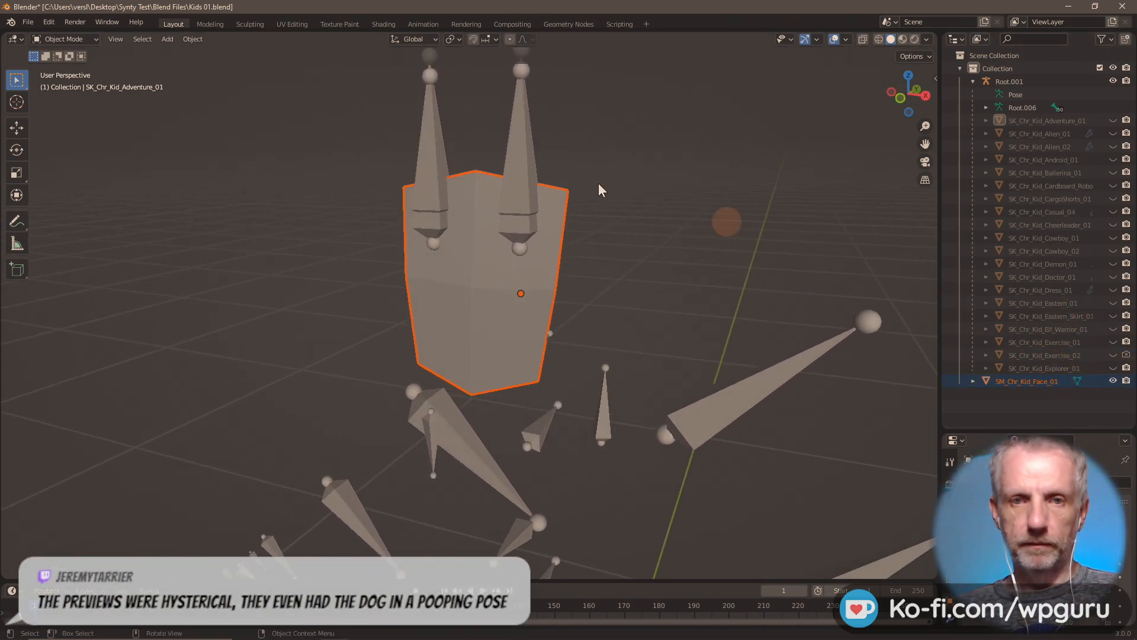
pyautogui.click(28, 22)
pyautogui.moveTo(97, 210)
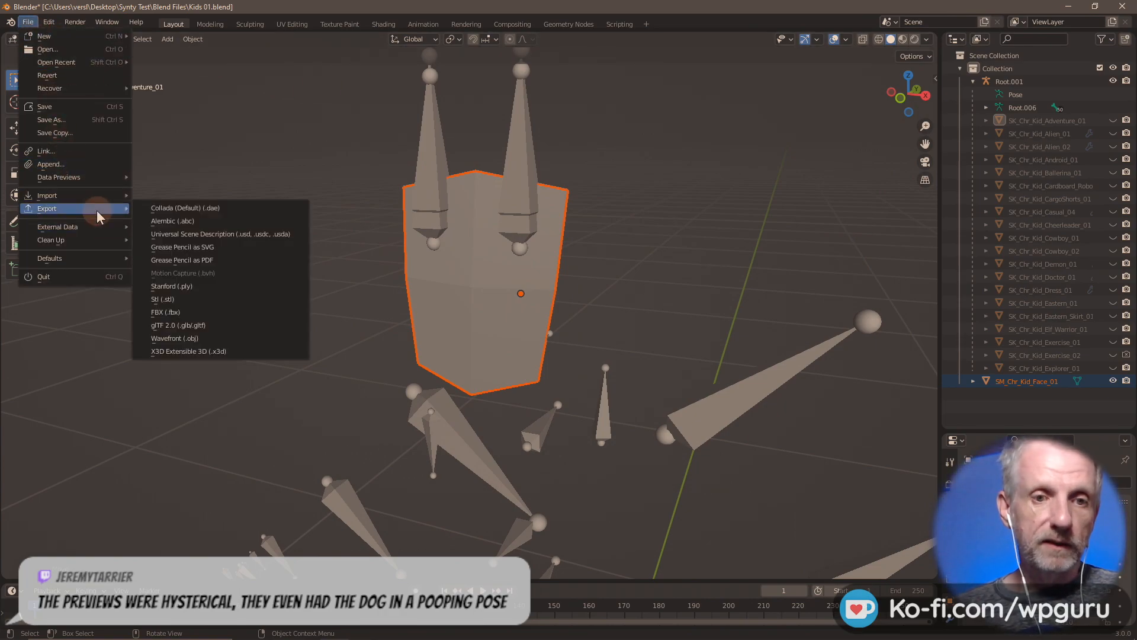
pyautogui.click(209, 335)
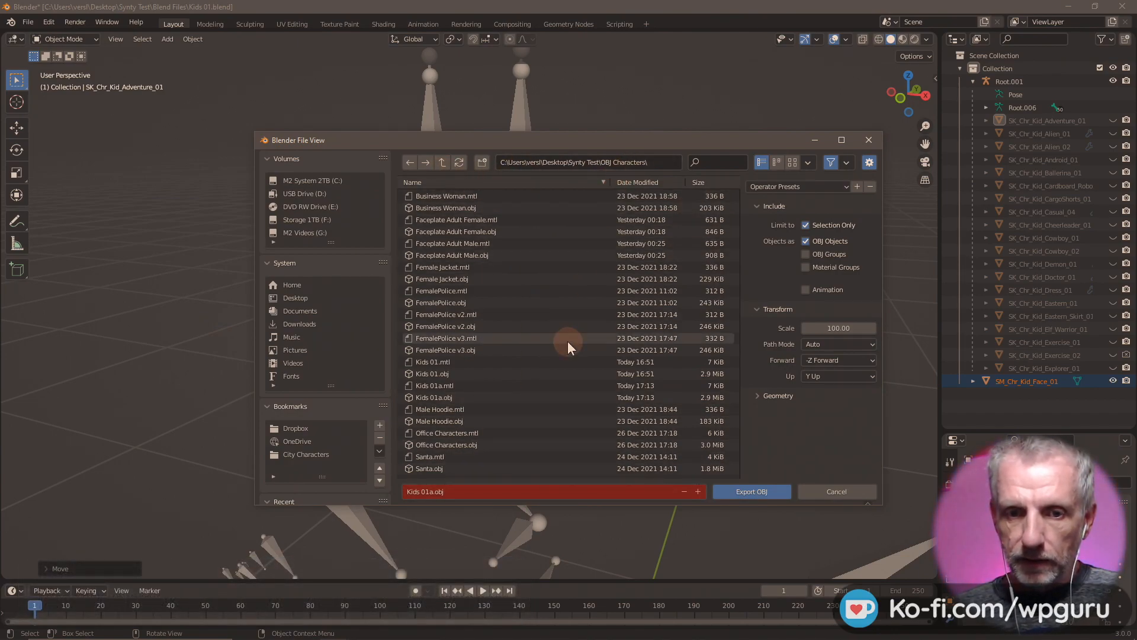
pyautogui.click(529, 487)
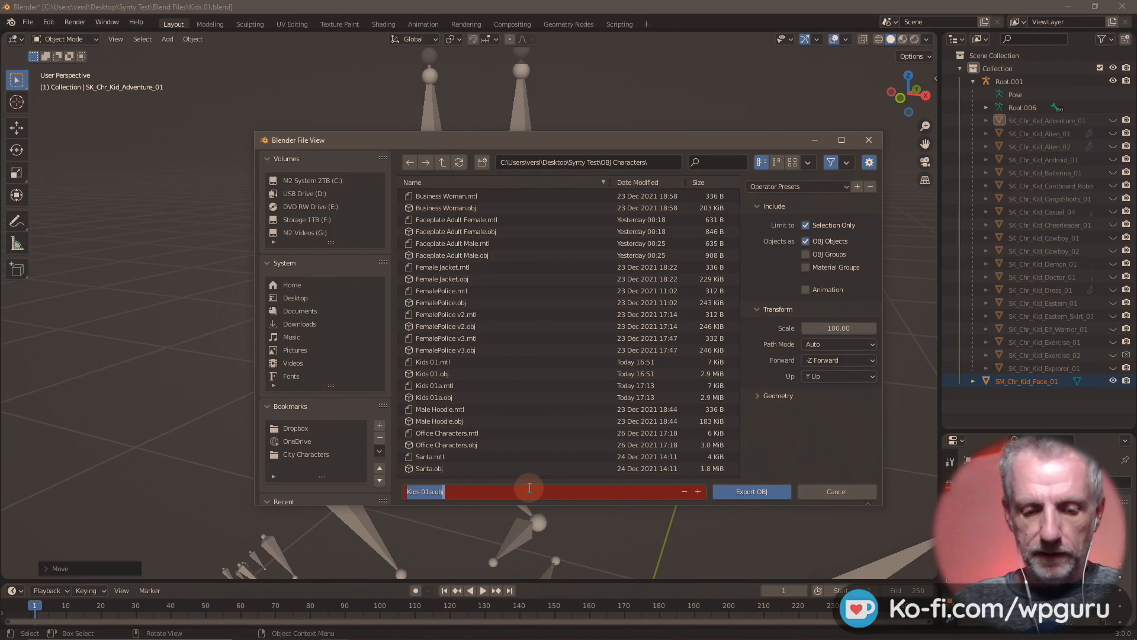
pyautogui.write('Kids Face Plate')
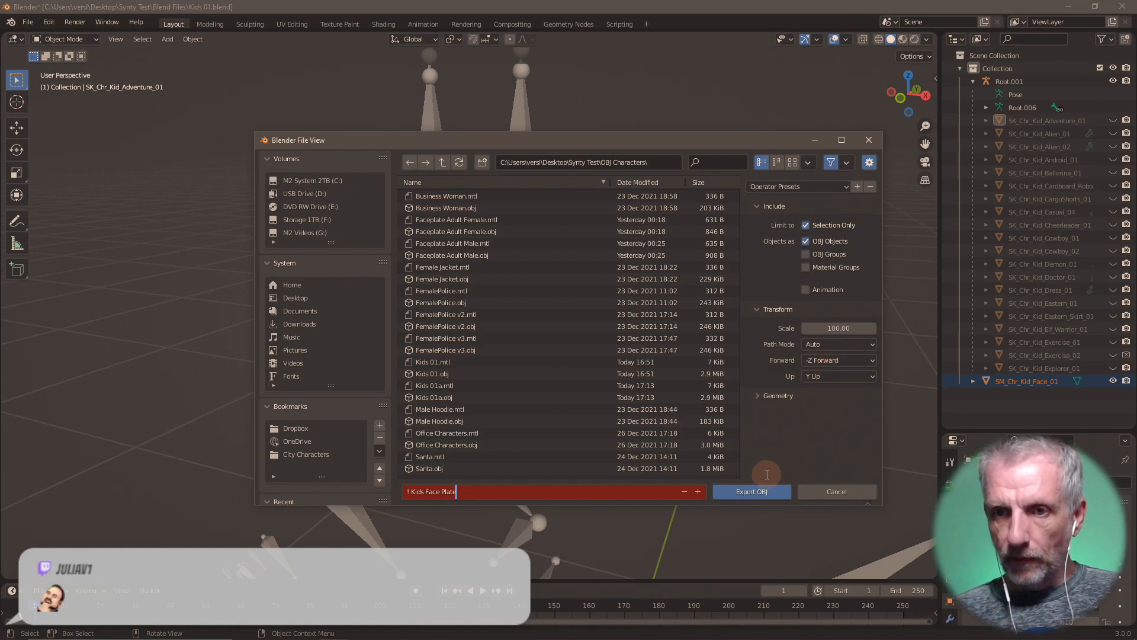
pyautogui.click(766, 493)
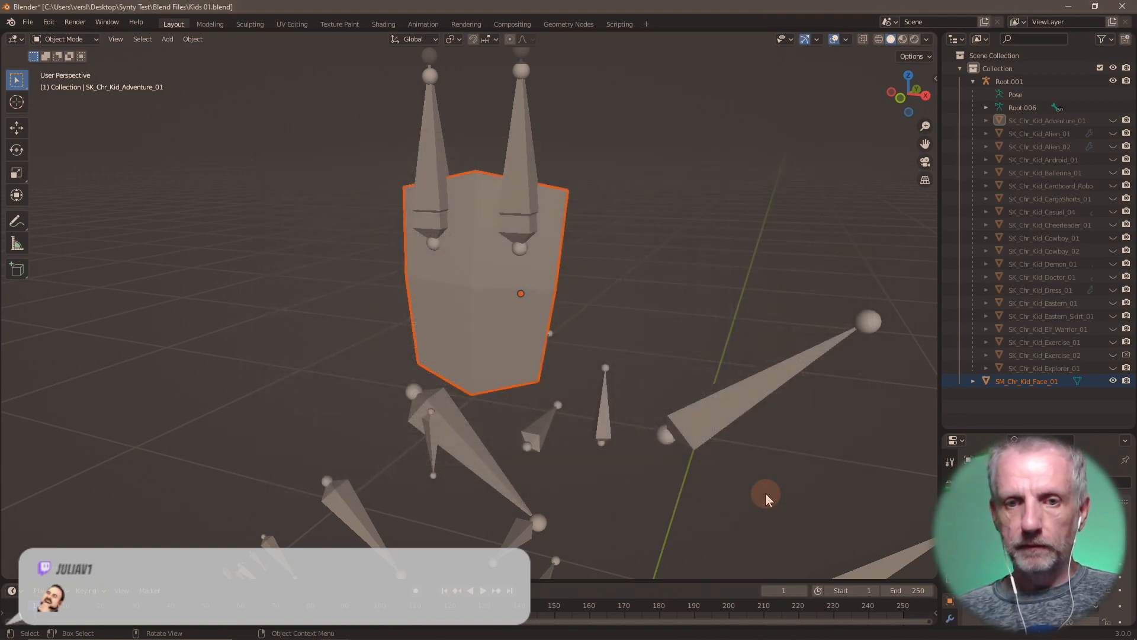
# - Switch to DAZ Studio and import ! Kids Face Plate.obj from the OBJ Characters folder at 100% scale
pyautogui.hotkey('alt', 'Tab')
pyautogui.hotkey('alt', 'Tab')
pyautogui.hotkey('alt', 'Tab')
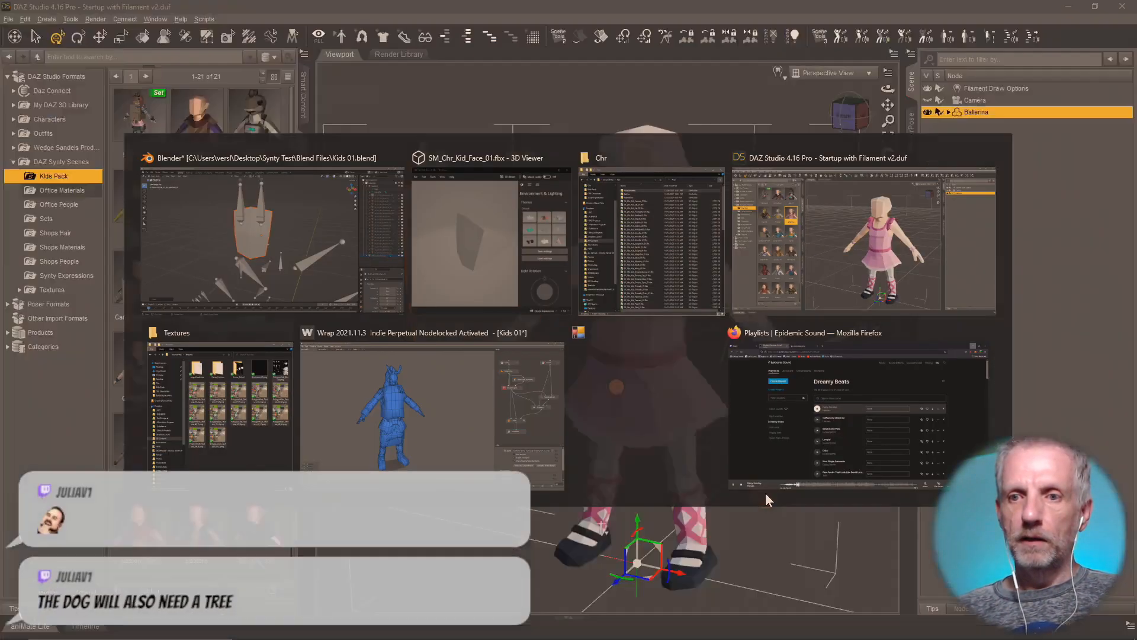
pyautogui.click(10, 20)
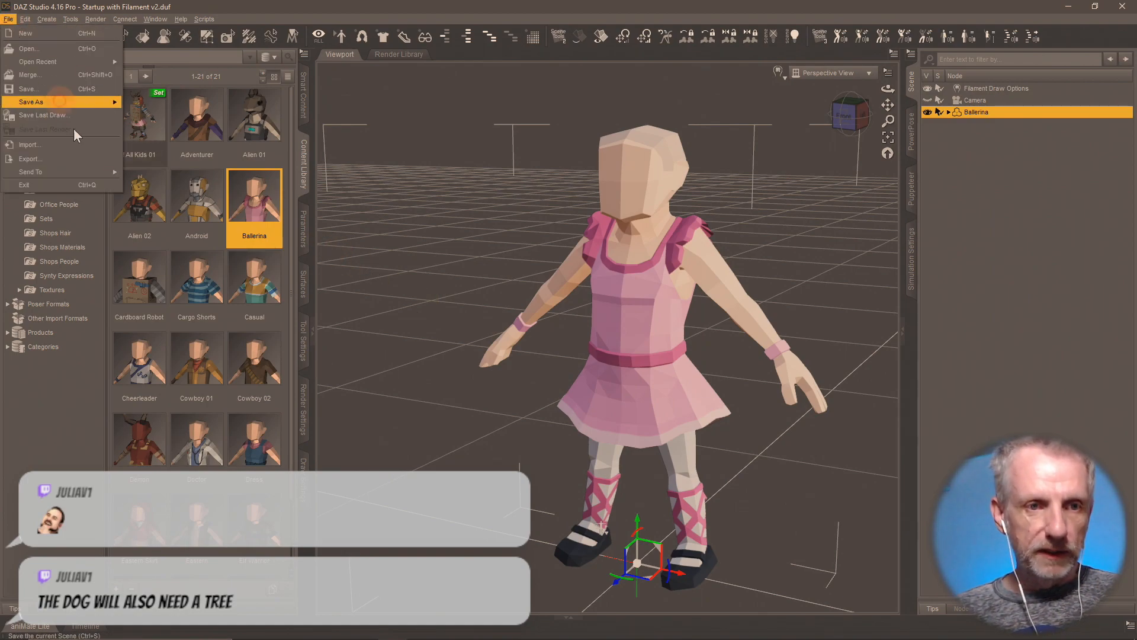
pyautogui.click(78, 147)
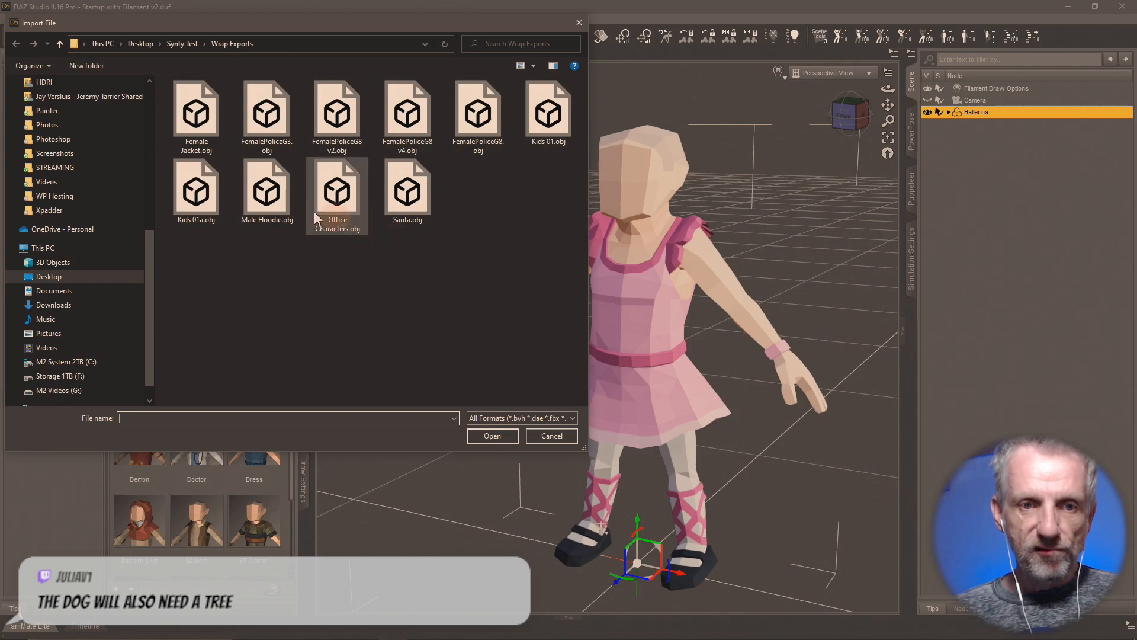
pyautogui.click(187, 40)
pyautogui.doubleClick(480, 132)
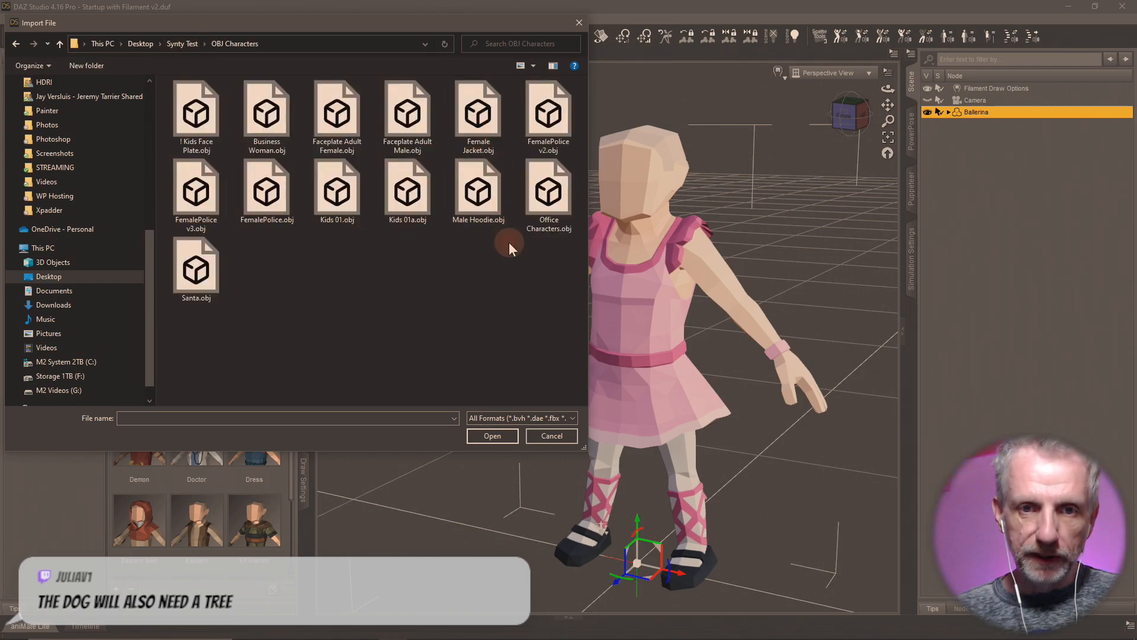
pyautogui.click(196, 116)
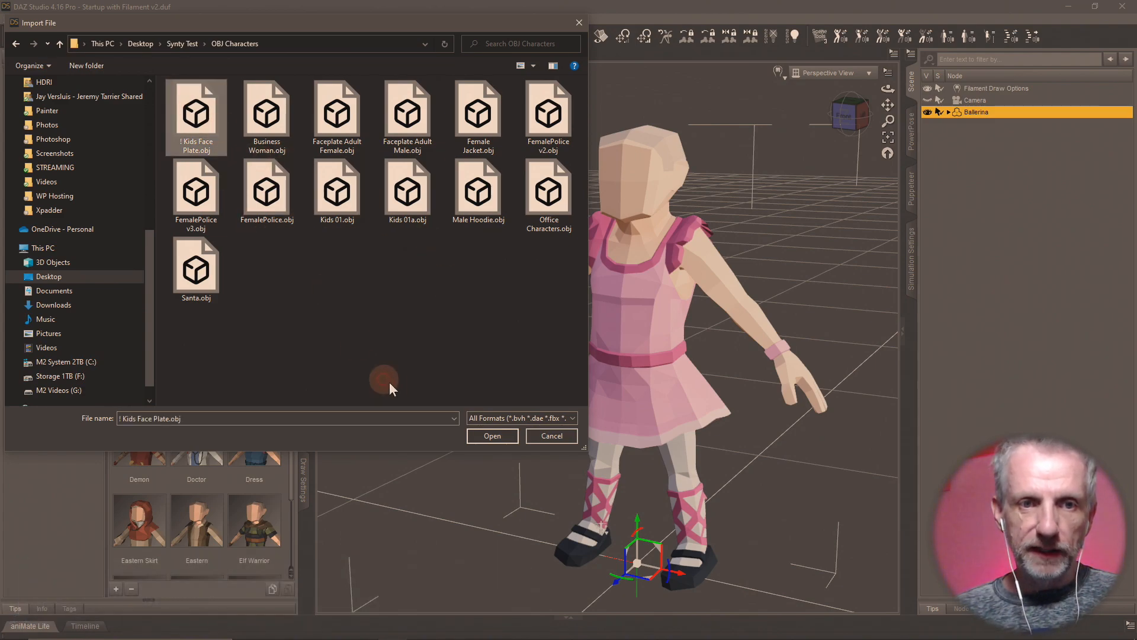
pyautogui.click(492, 435)
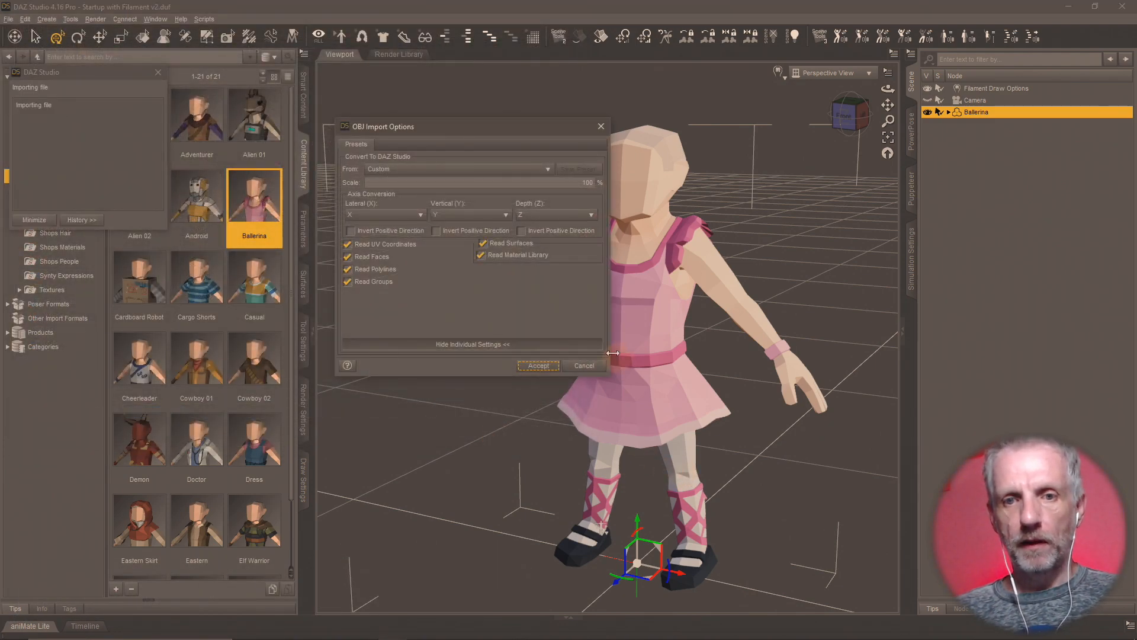
pyautogui.click(538, 365)
# - Inspect the imported face plate's fit on the Ballerina's head up close and select the ! Kids Face Plate node
pyautogui.keyDown('alt'); pyautogui.moveTo(710, 357); pyautogui.dragTo(709, 358); pyautogui.keyUp('alt')
pyautogui.scroll(10, 710, 358)
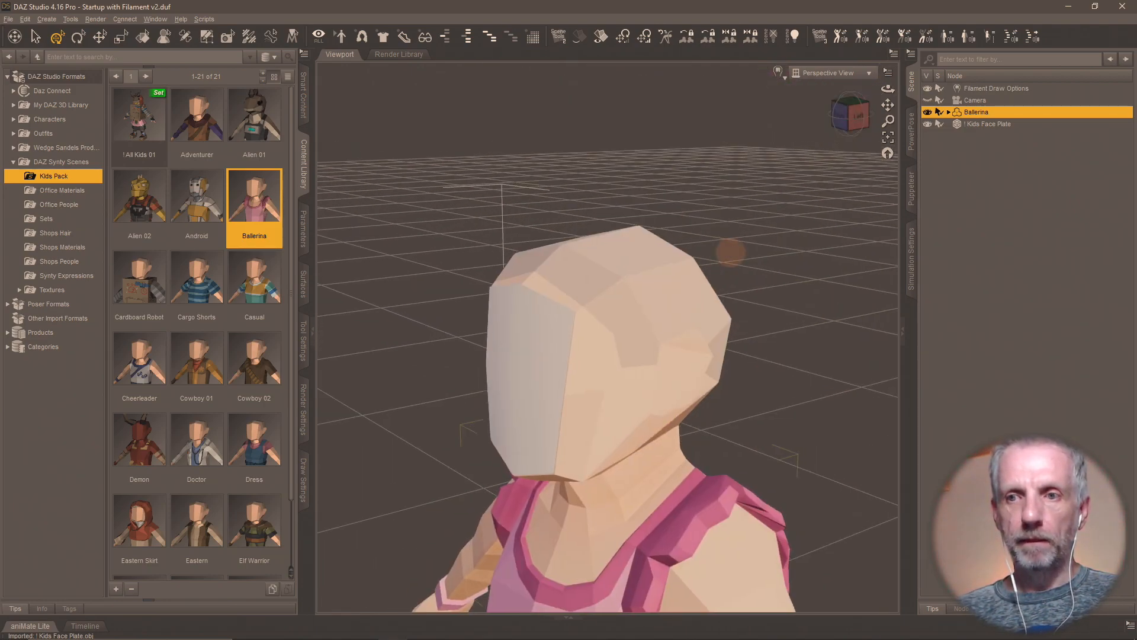
pyautogui.keyDown('alt'); pyautogui.moveTo(730, 251); pyautogui.dragTo(732, 259, button='middle'); pyautogui.keyUp('alt')
pyautogui.keyDown('alt'); pyautogui.moveTo(732, 259); pyautogui.dragTo(817, 237); pyautogui.keyUp('alt')
pyautogui.click(997, 123)
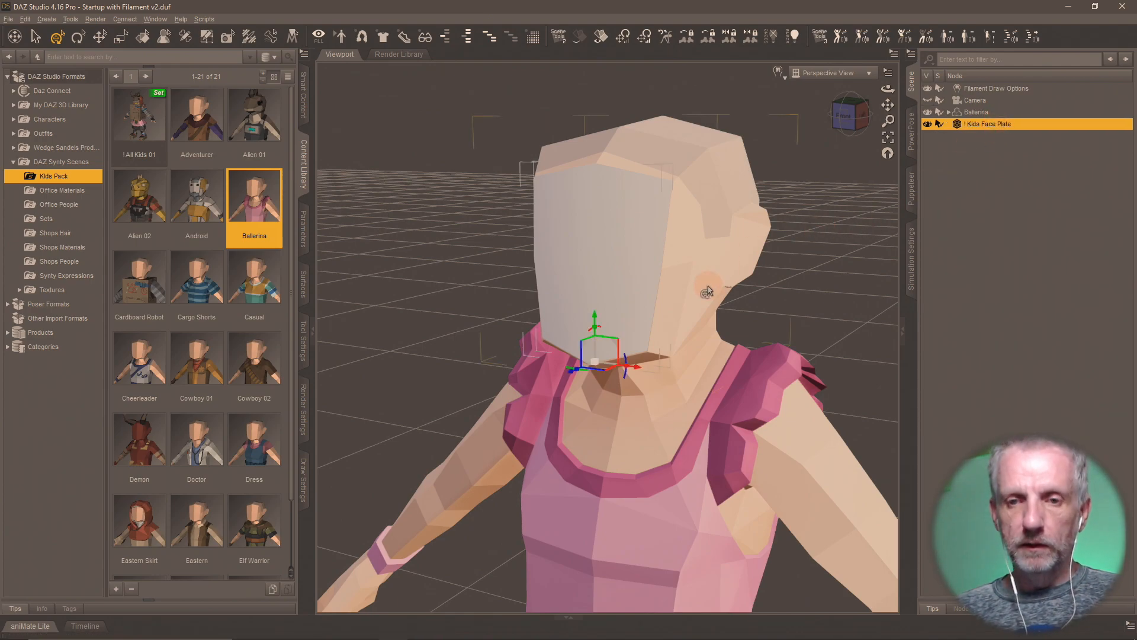
pyautogui.moveTo(705, 287)
pyautogui.keyDown('alt'); pyautogui.mouseDown()
pyautogui.moveTo(687, 291)
pyautogui.moveTo(729, 287)
pyautogui.moveTo(704, 290)
pyautogui.mouseUp(); pyautogui.keyUp('alt')
pyautogui.scroll(3, 709, 287)
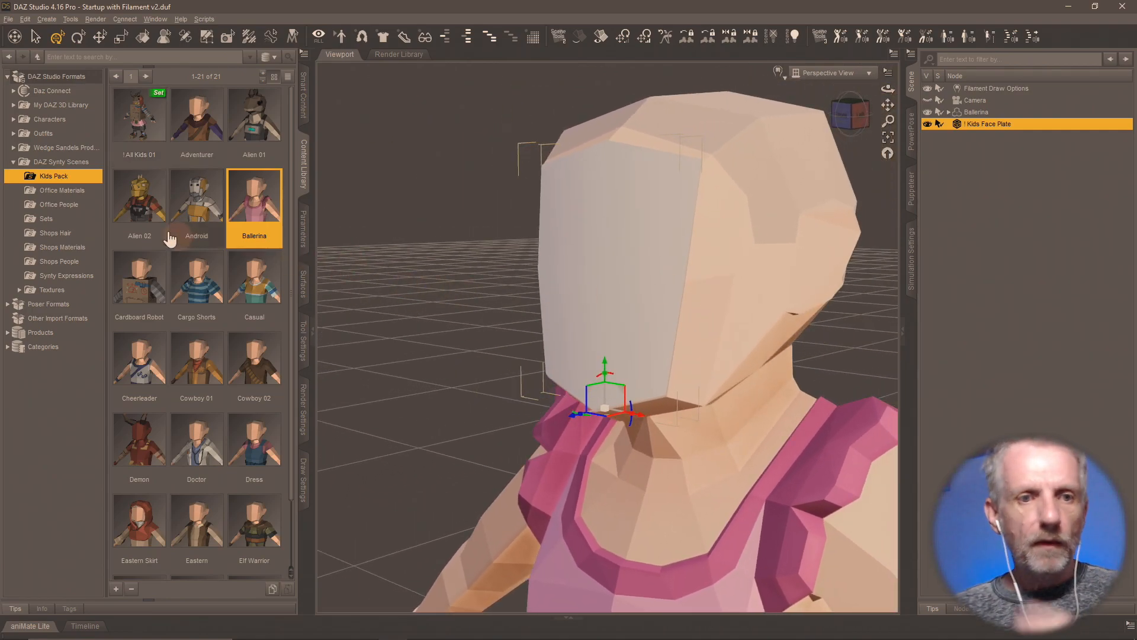
# - Browse the Synty Expressions folder in the content library and highlight the Ex Frown 1 material preset
pyautogui.click(78, 206)
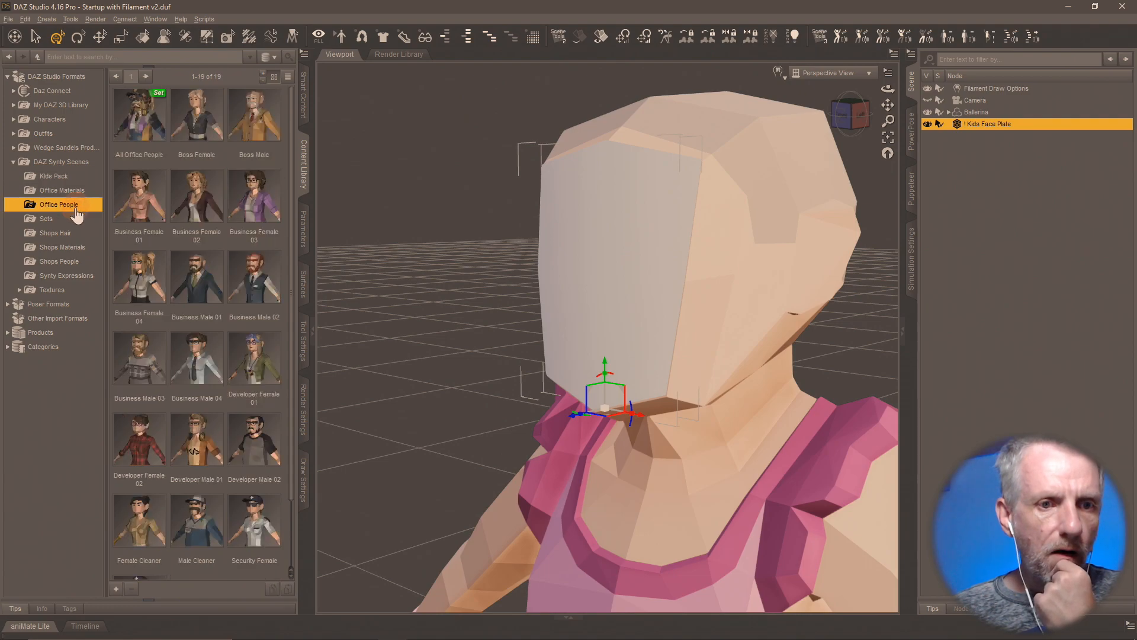
pyautogui.click(83, 278)
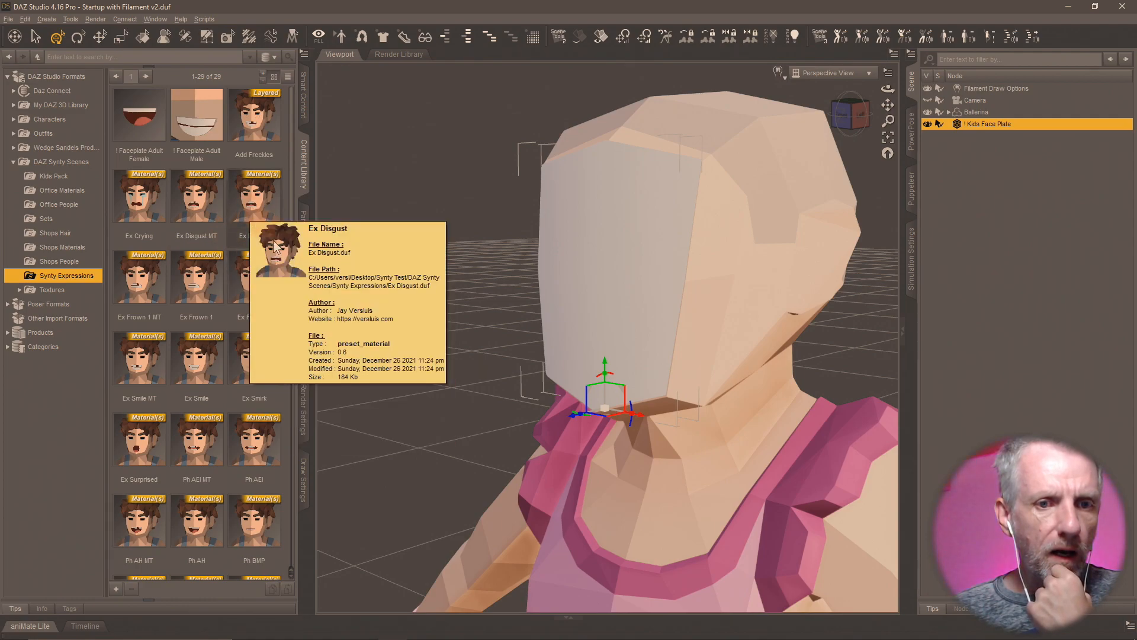
pyautogui.click(199, 282)
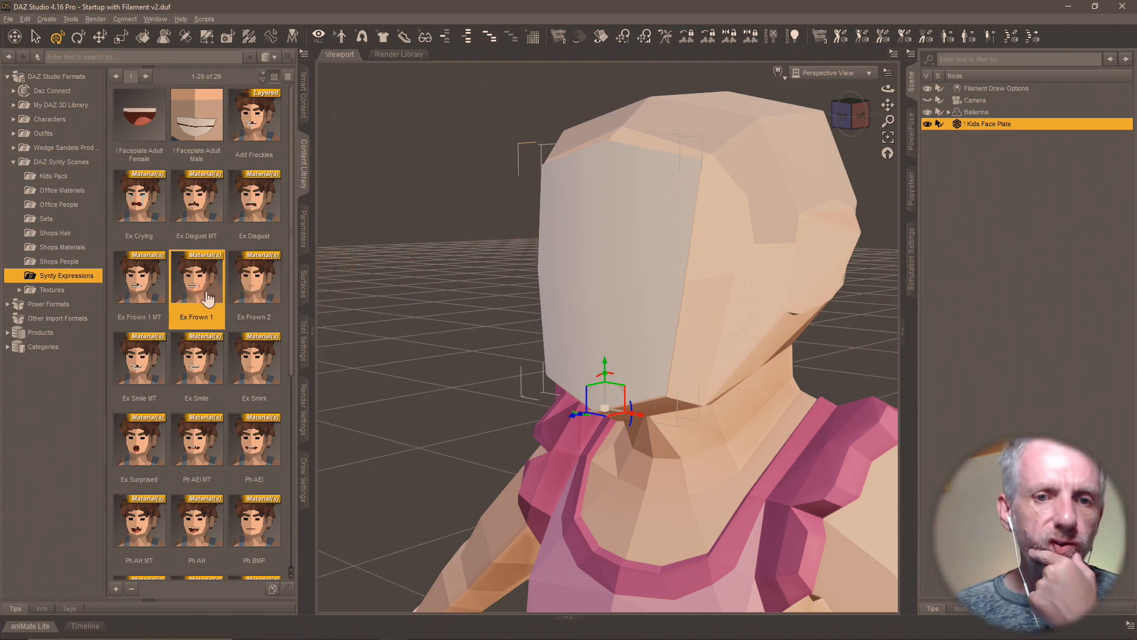
pyautogui.click(305, 355)
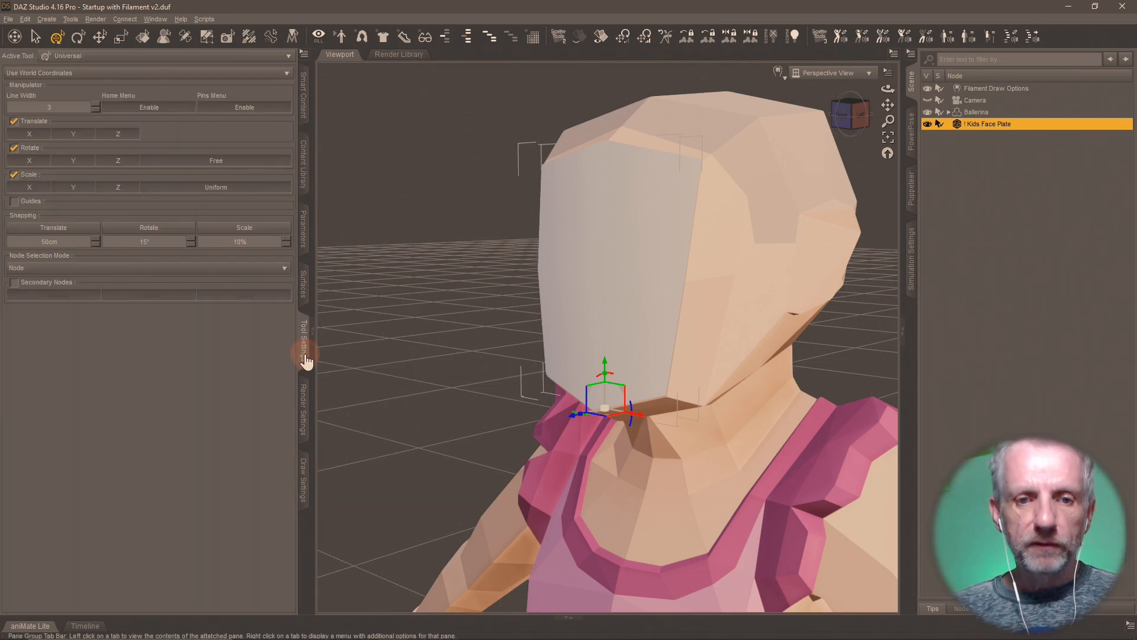
pyautogui.click(304, 410)
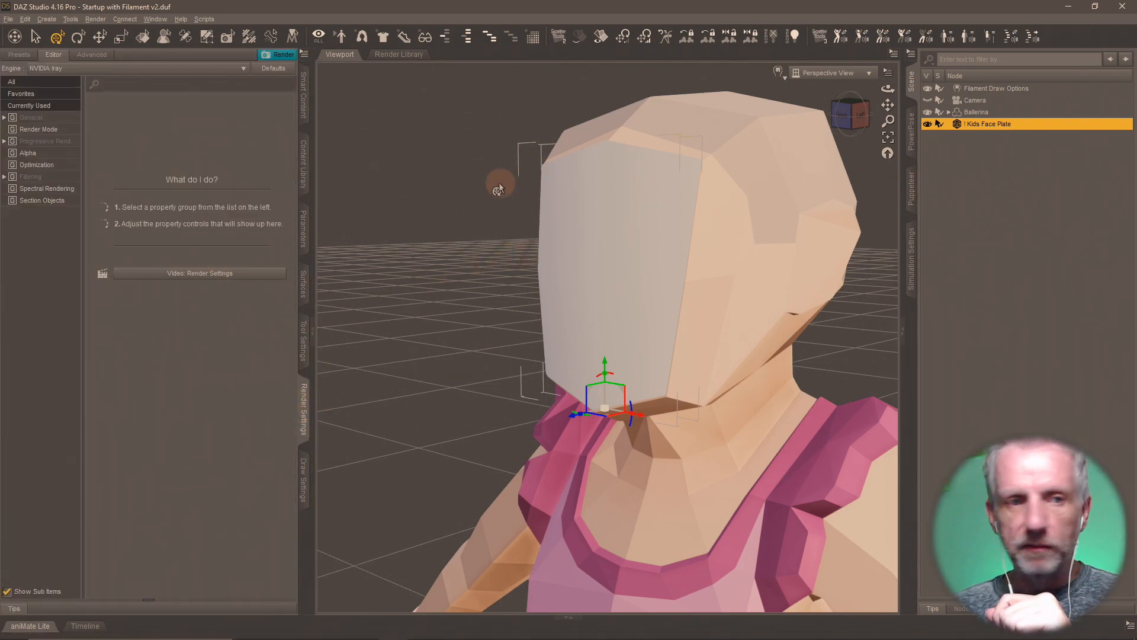
# - Show the surface properties of the Kids Face Plate's Default_Material
pyautogui.click(303, 287)
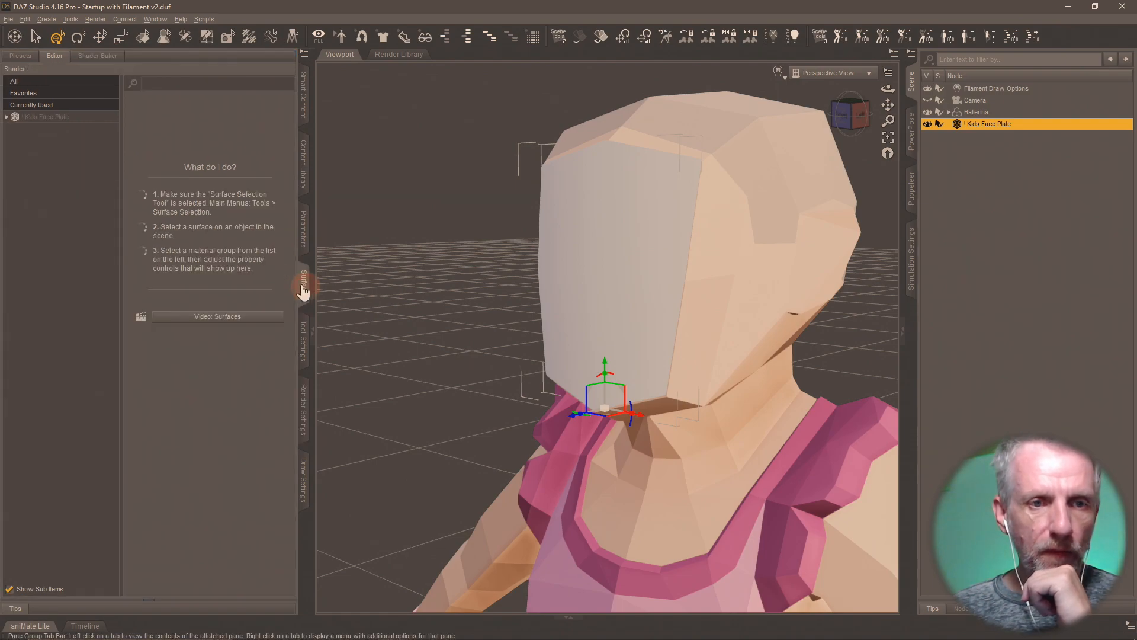
pyautogui.click(93, 117)
pyautogui.click(77, 129)
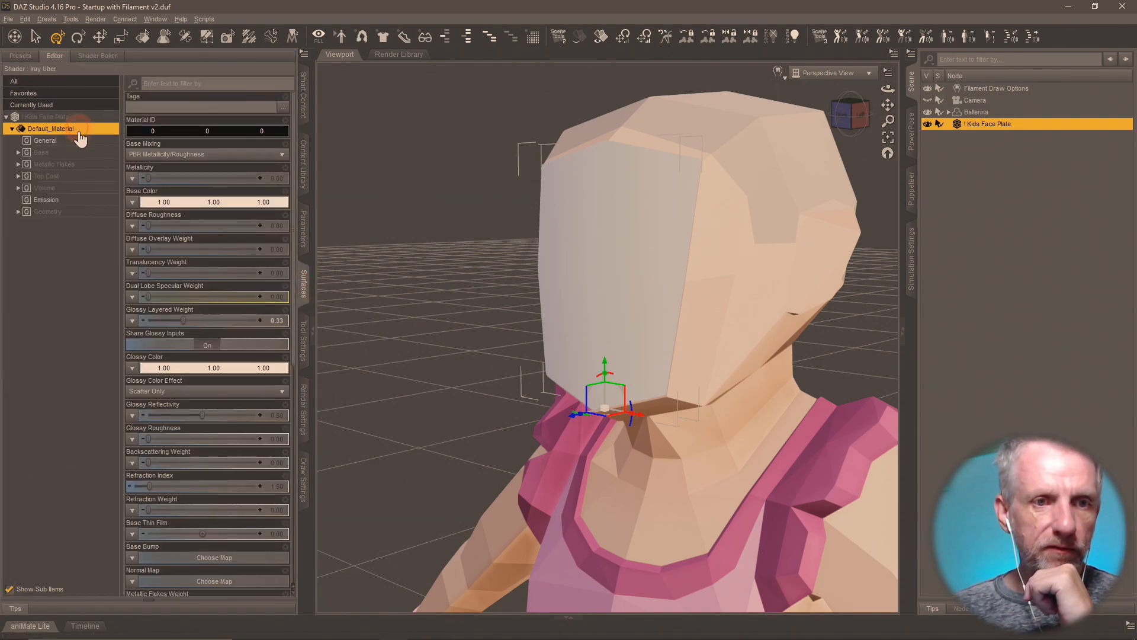
pyautogui.doubleClick(63, 132)
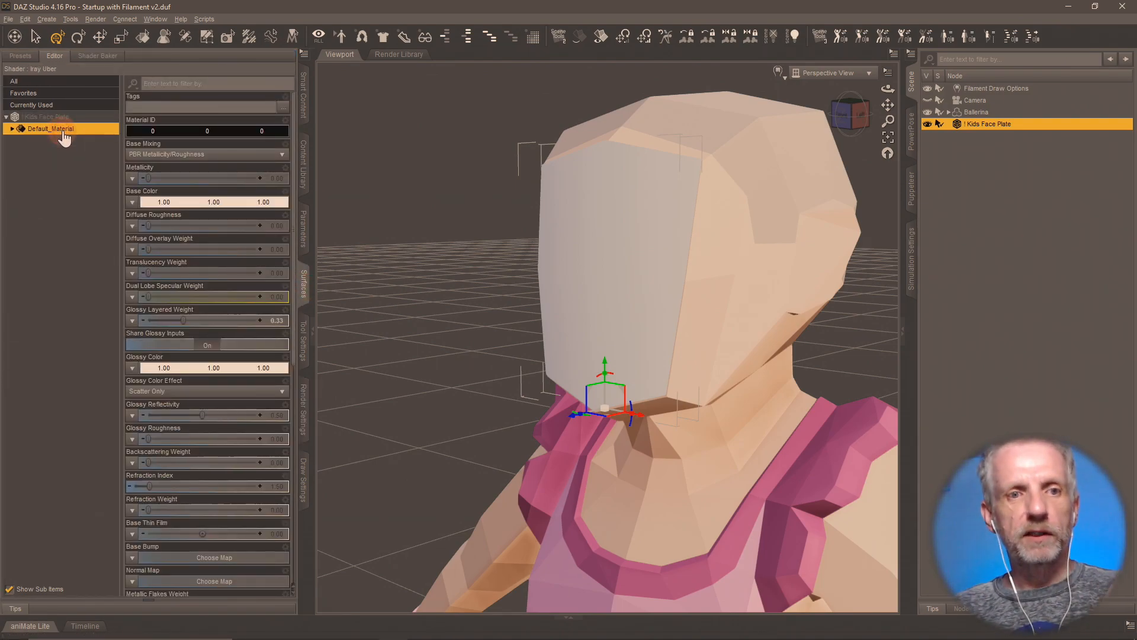
# - Rename the face plate's Default_Material surface to Expression using the Geometry Editor
pyautogui.click(303, 340)
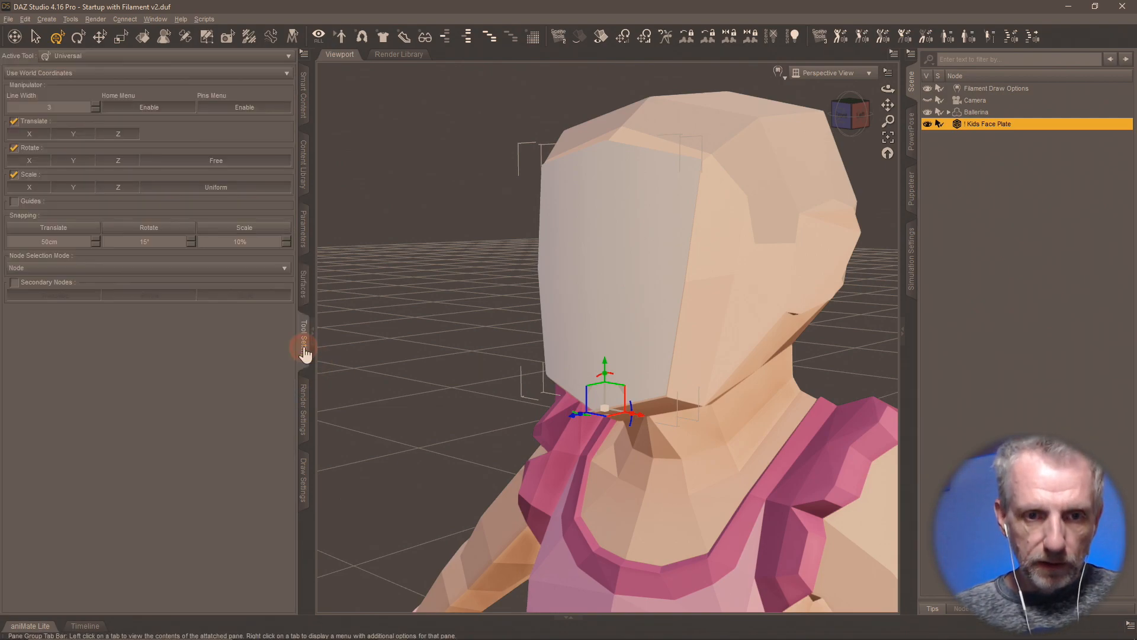
pyautogui.click(207, 37)
pyautogui.doubleClick(48, 182)
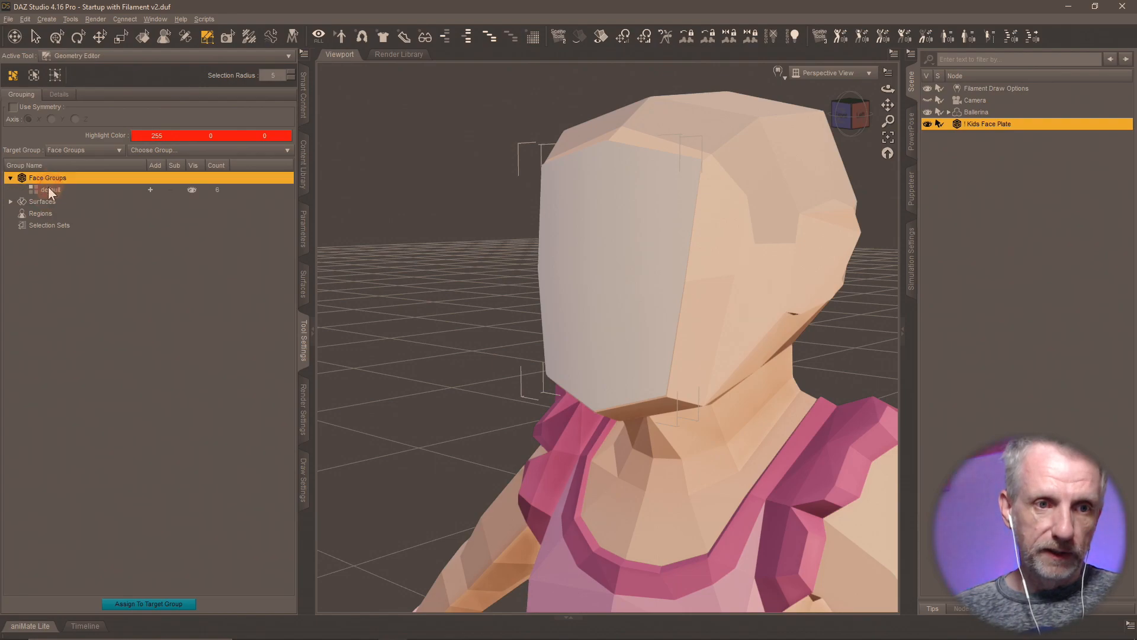
pyautogui.doubleClick(58, 180)
pyautogui.doubleClick(53, 193)
pyautogui.doubleClick(78, 203)
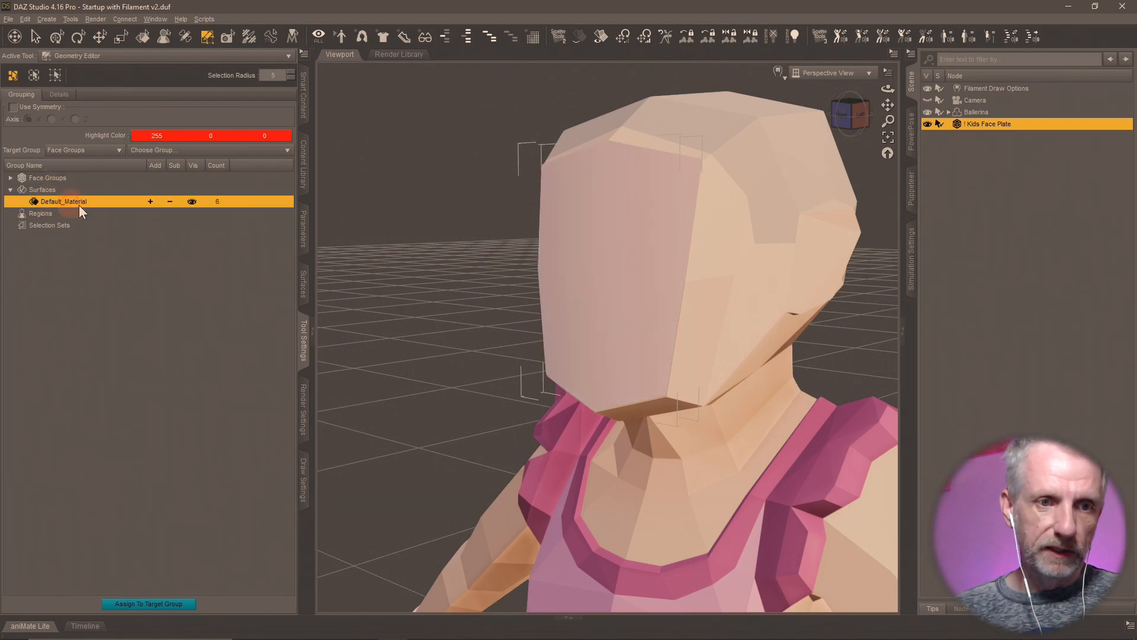
pyautogui.write('Expression')
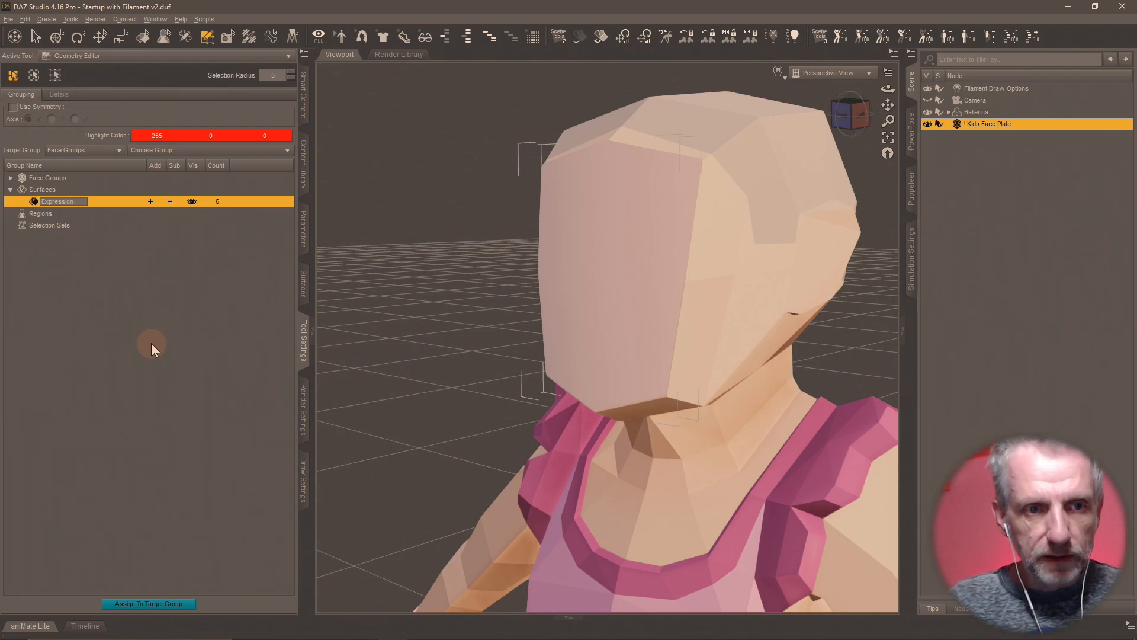
pyautogui.press('Return')
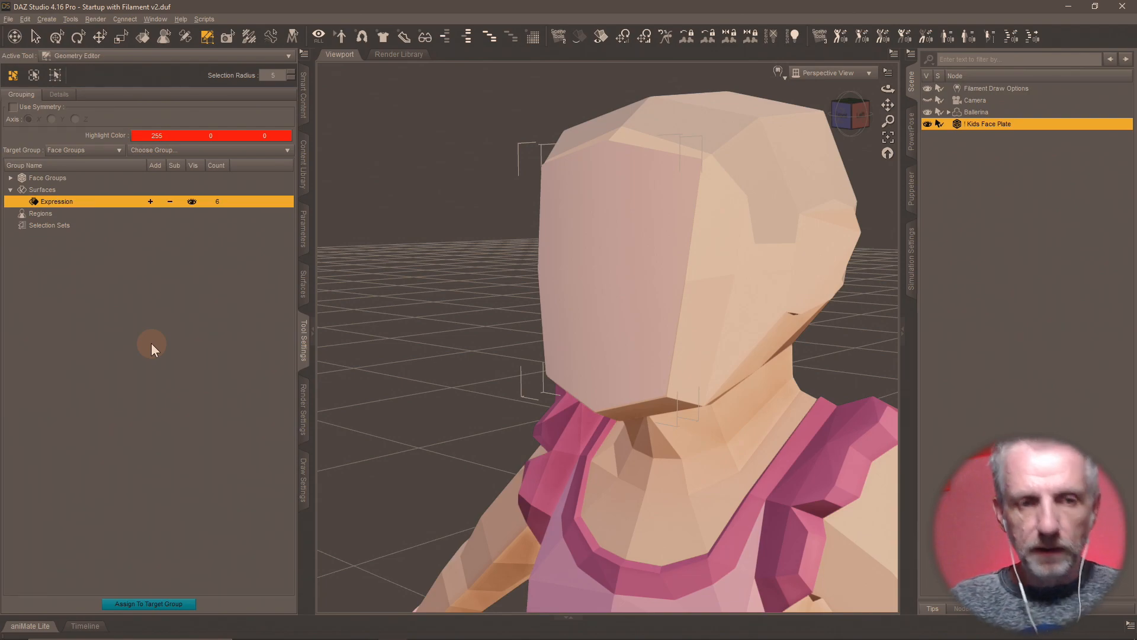
# - Test the Ex Frown 1, Ex Smirk, Ph AEI and Ph AEI MT material presets on the face plate
pyautogui.click(300, 164)
pyautogui.doubleClick(197, 281)
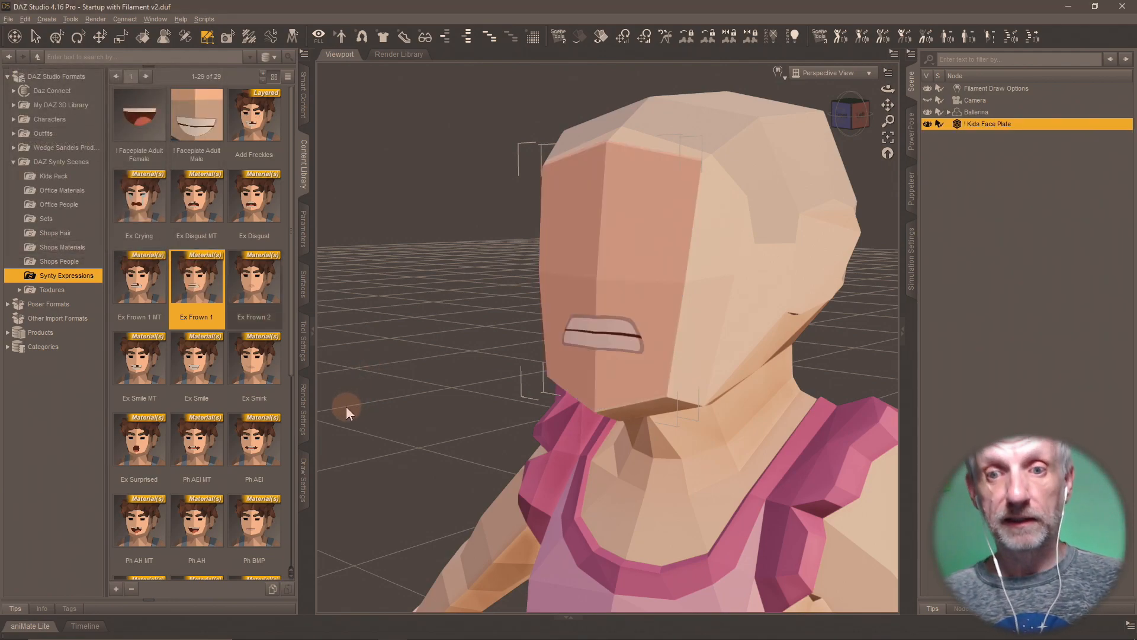
pyautogui.moveTo(489, 421); pyautogui.dragTo(521, 426, button='middle')
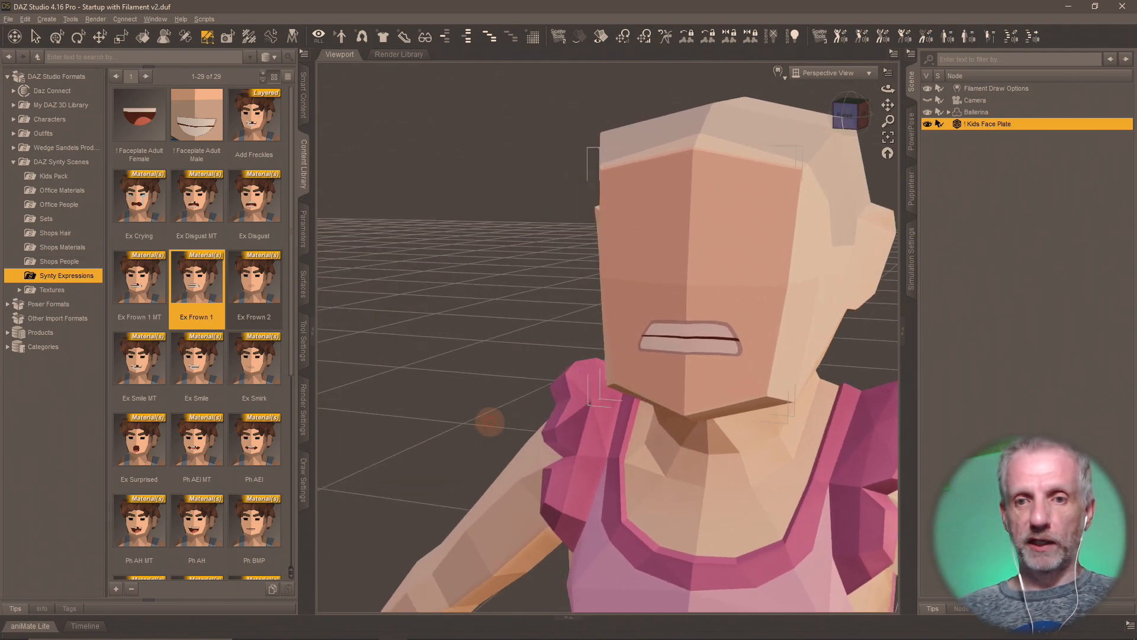
pyautogui.doubleClick(266, 373)
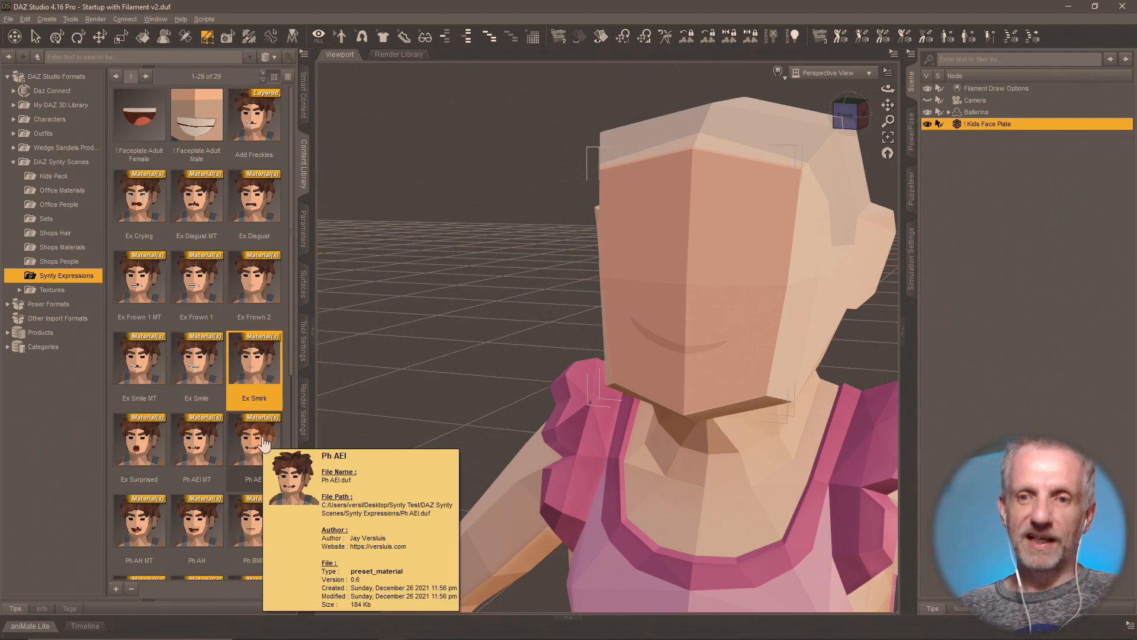
pyautogui.doubleClick(265, 444)
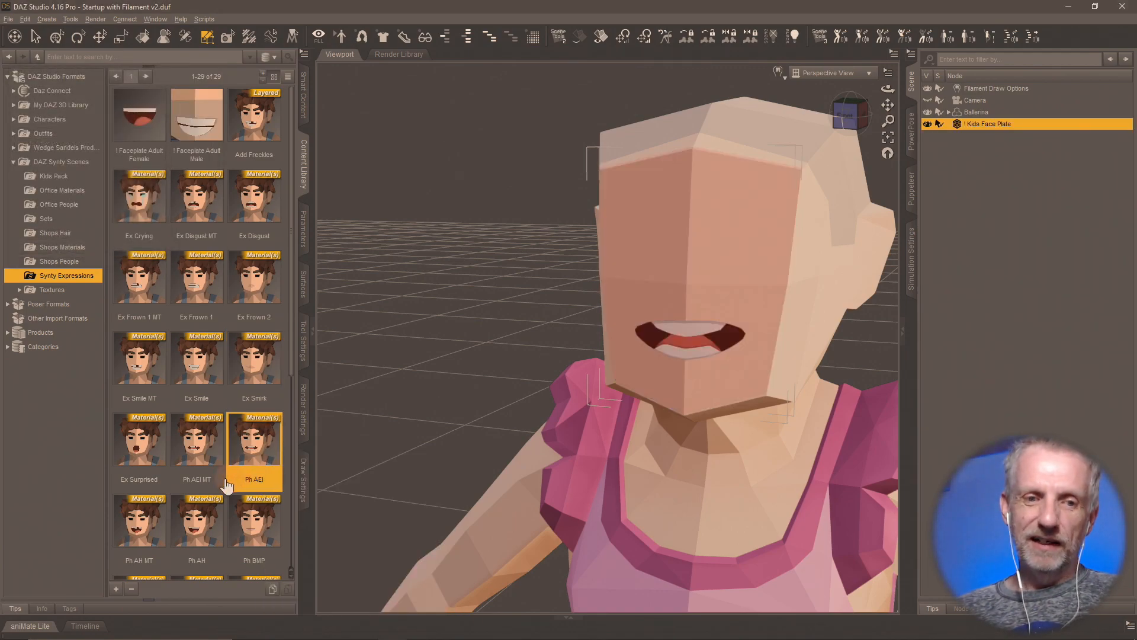
pyautogui.doubleClick(196, 453)
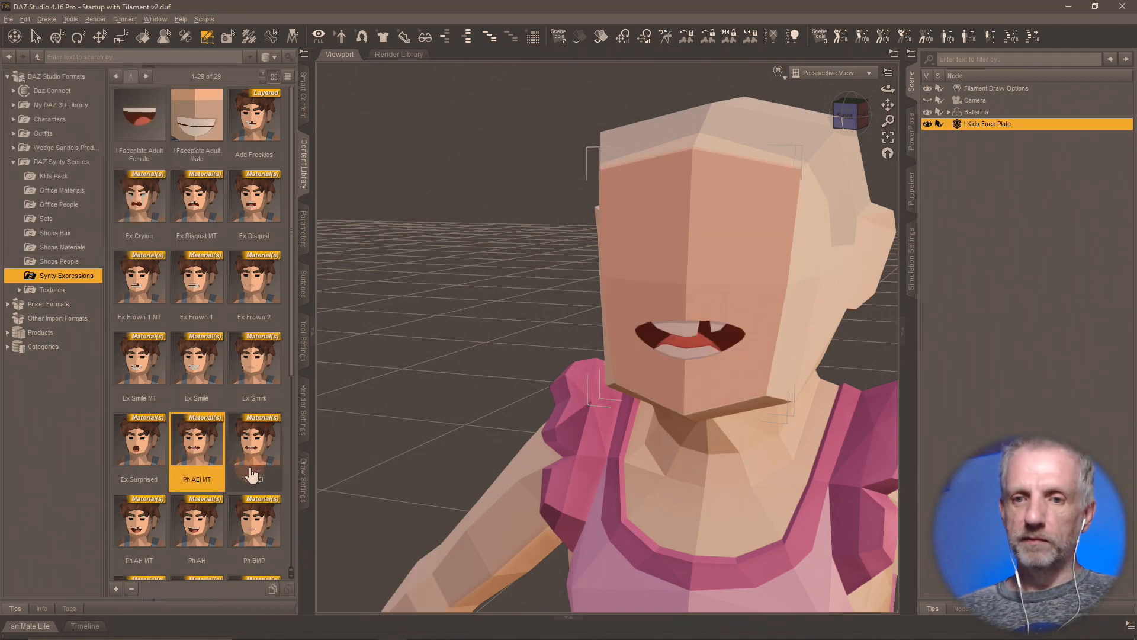
# - Try the Ph AH, Ph SH-K, Ph TH MT and Ph R presets on the face plate
pyautogui.doubleClick(220, 507)
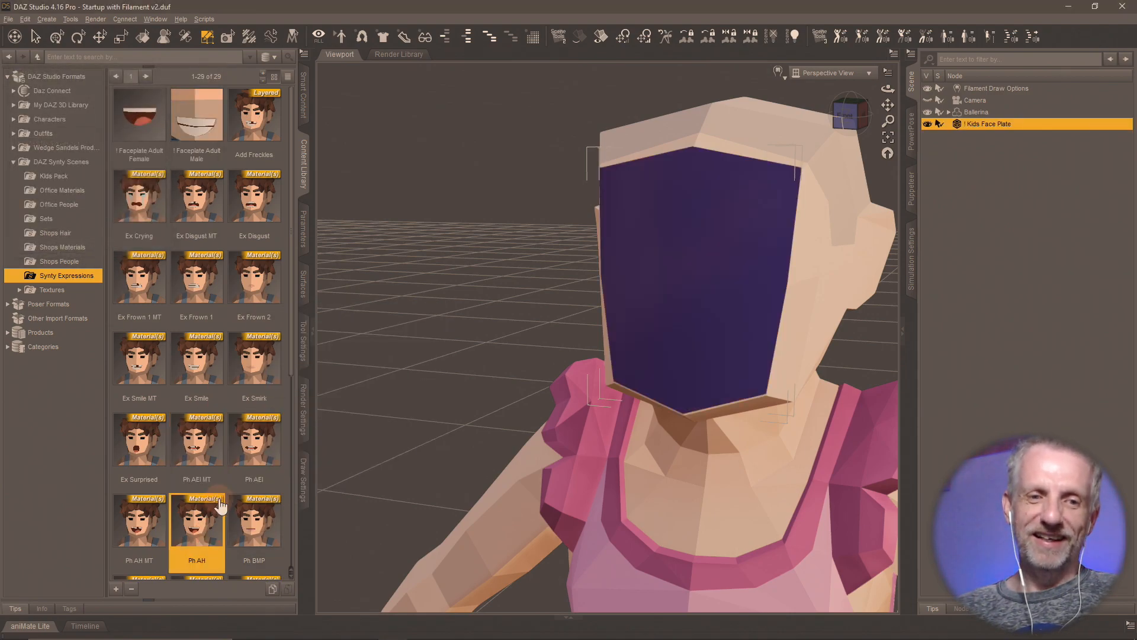
pyautogui.scroll(-5, 222, 507)
pyautogui.doubleClick(227, 460)
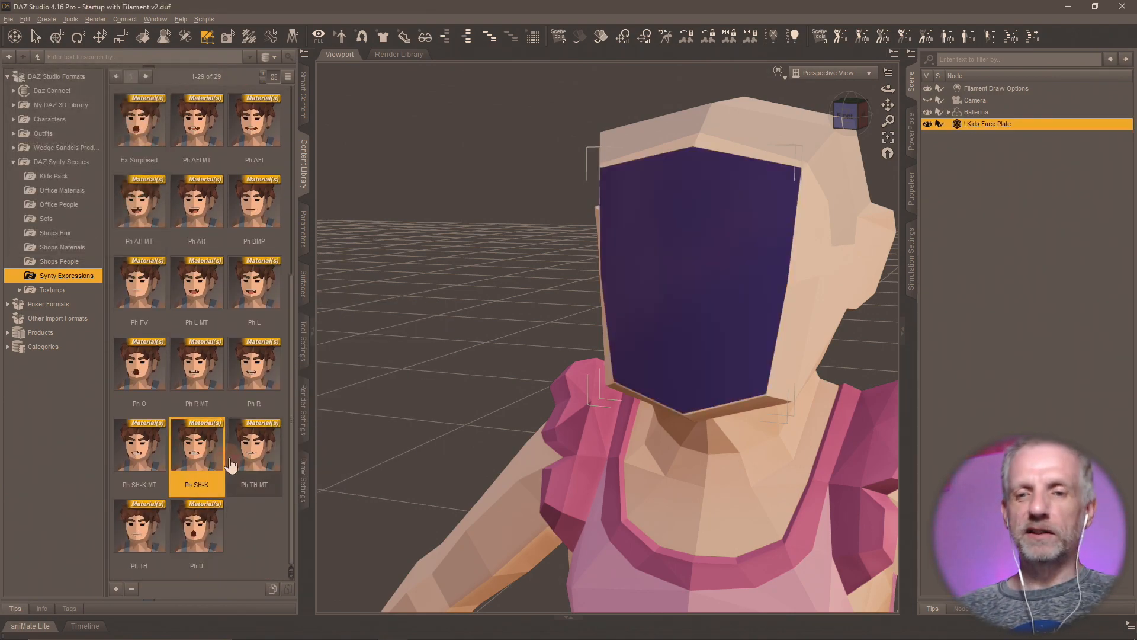
pyautogui.doubleClick(253, 456)
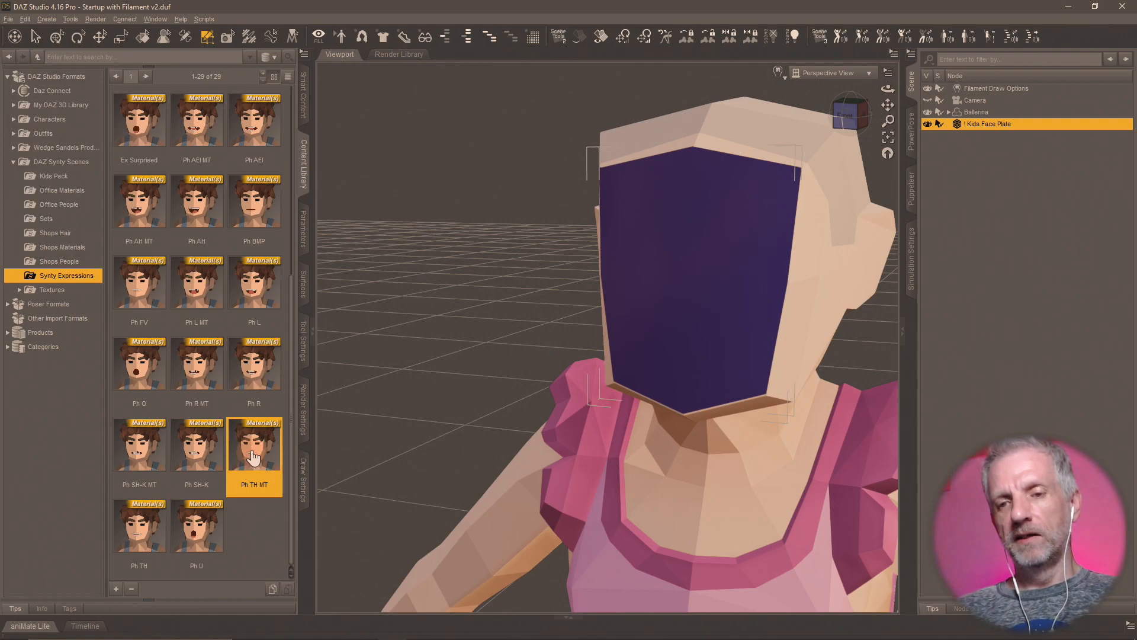
pyautogui.doubleClick(259, 403)
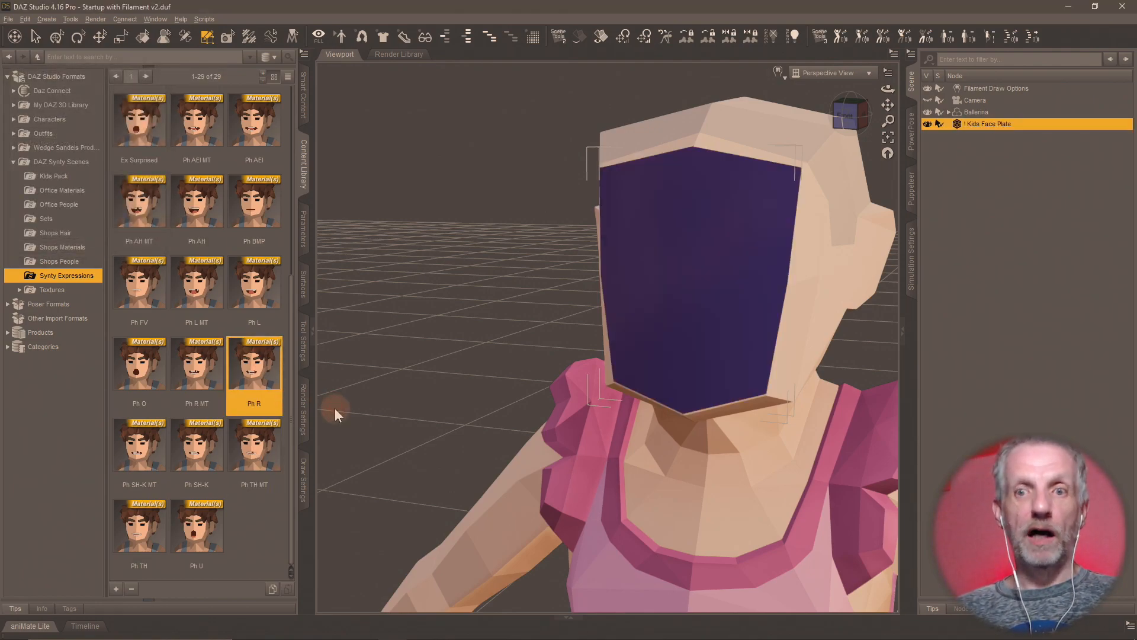
# - Apply the Ph L expression preset to the face plate and switch to the Universal tool
pyautogui.doubleClick(257, 287)
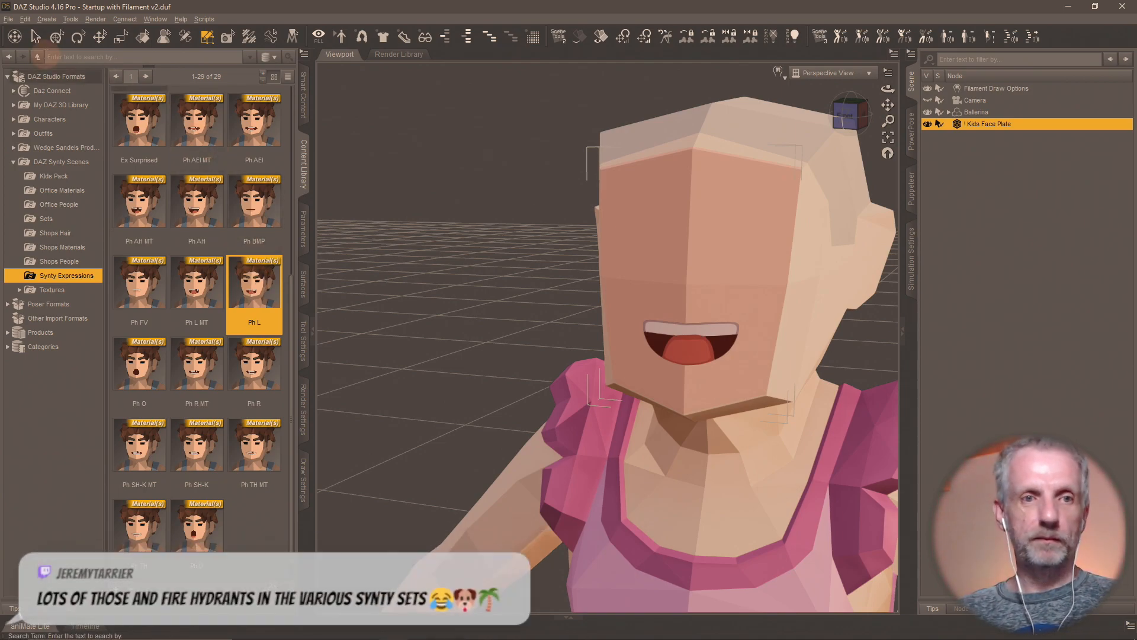
pyautogui.click(58, 37)
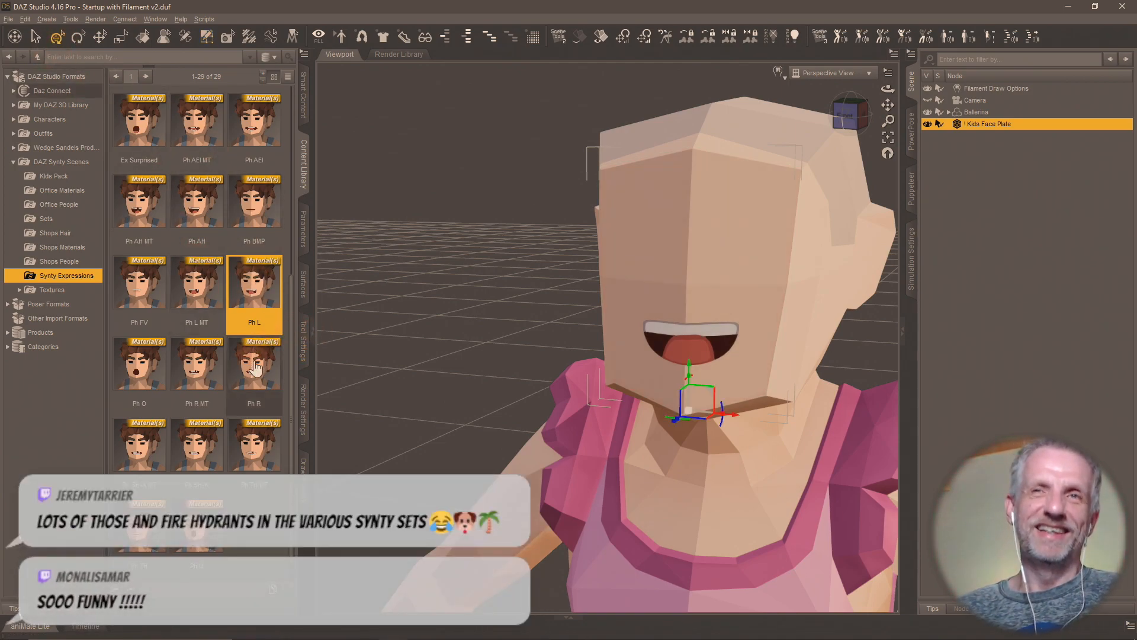
pyautogui.moveTo(256, 367)
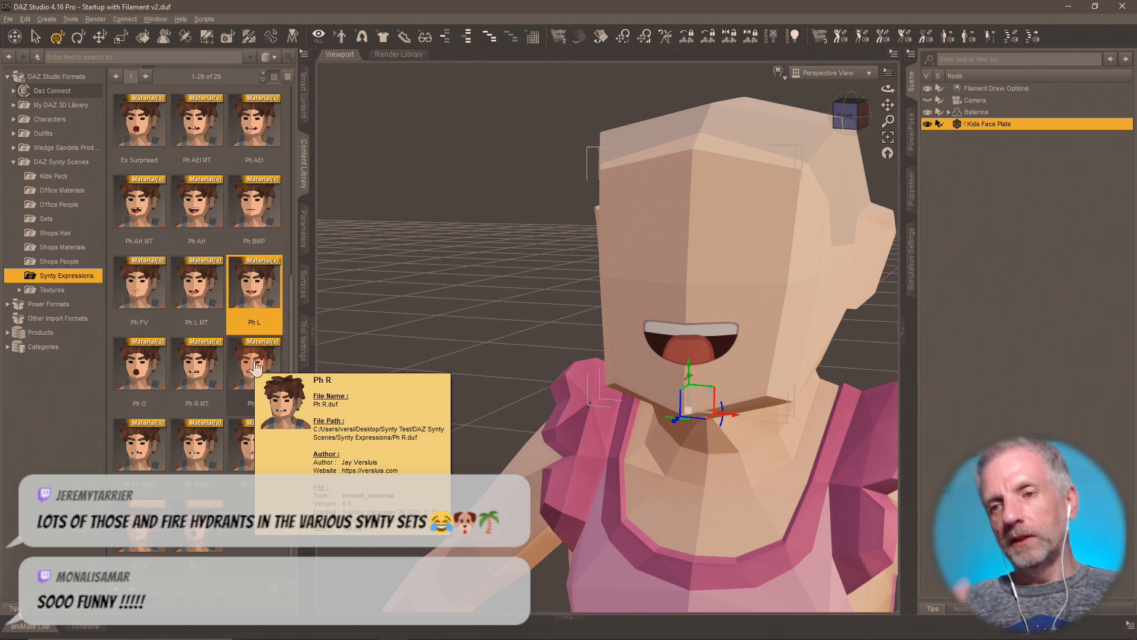
# - Parent the Kids Face Plate to the Ballerina figure's Head bone
pyautogui.click(949, 112)
pyautogui.click(962, 124)
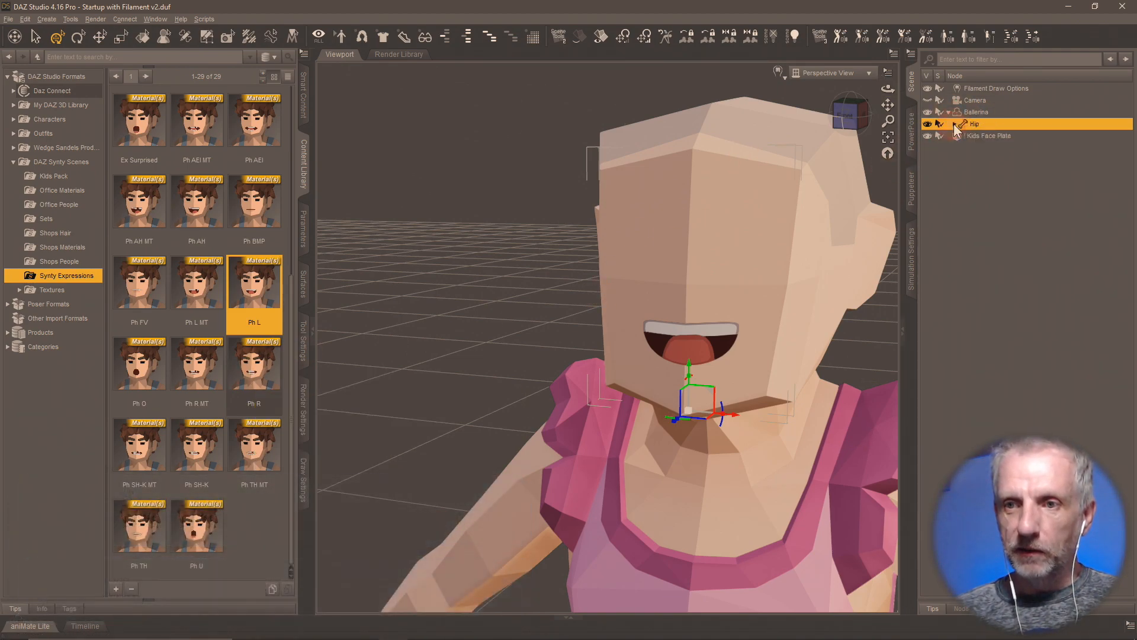
pyautogui.click(841, 202)
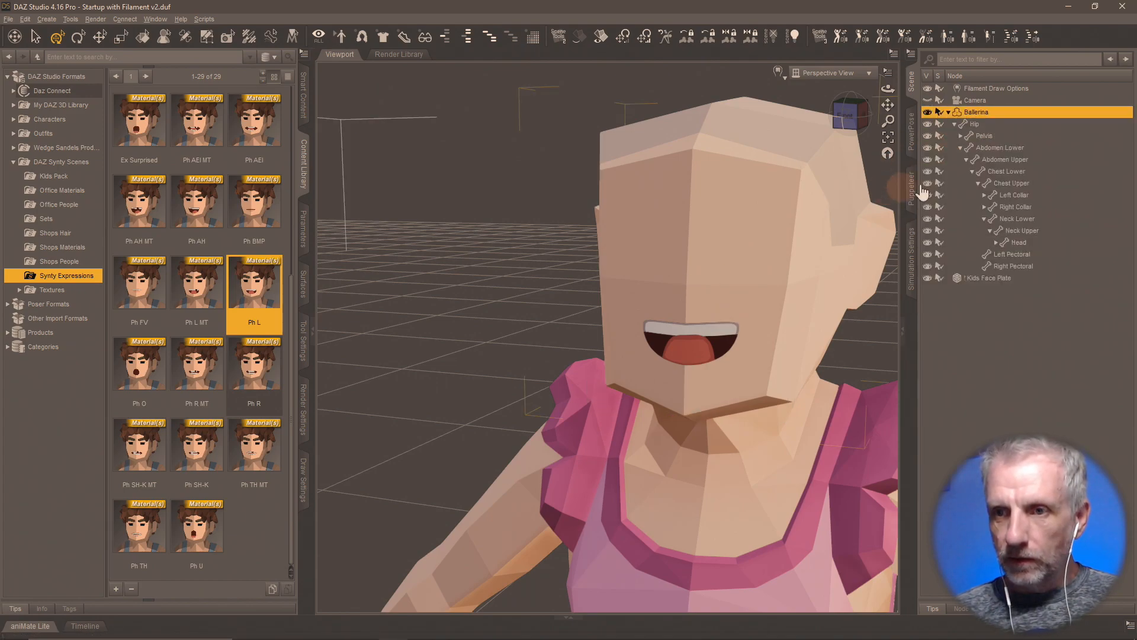
pyautogui.click(984, 279)
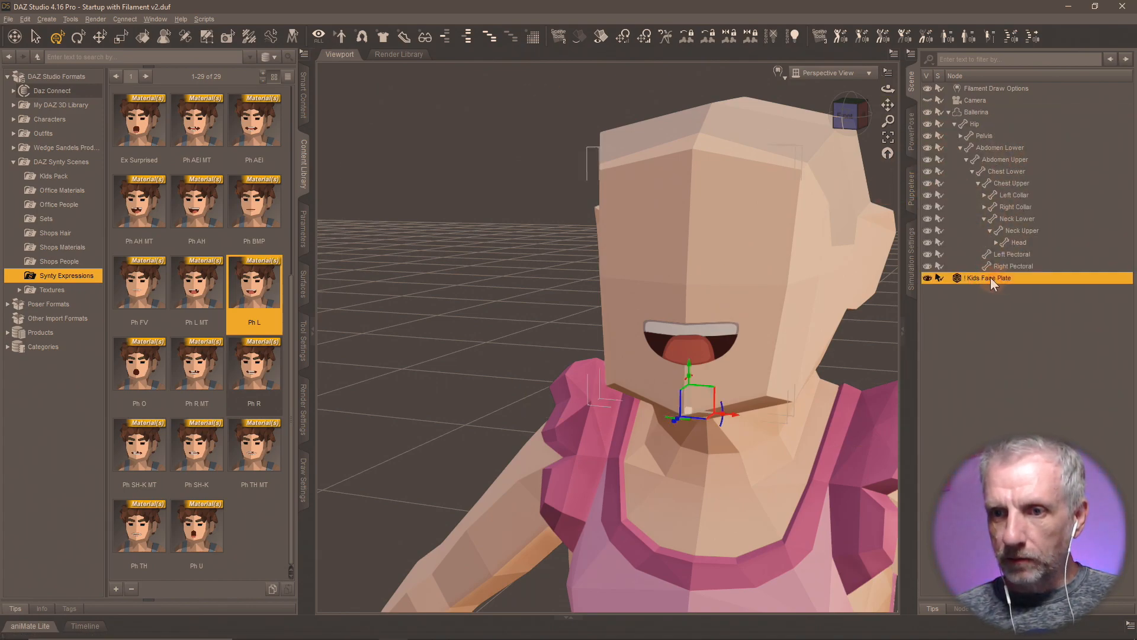
pyautogui.moveTo(993, 278); pyautogui.dragTo(1018, 243)
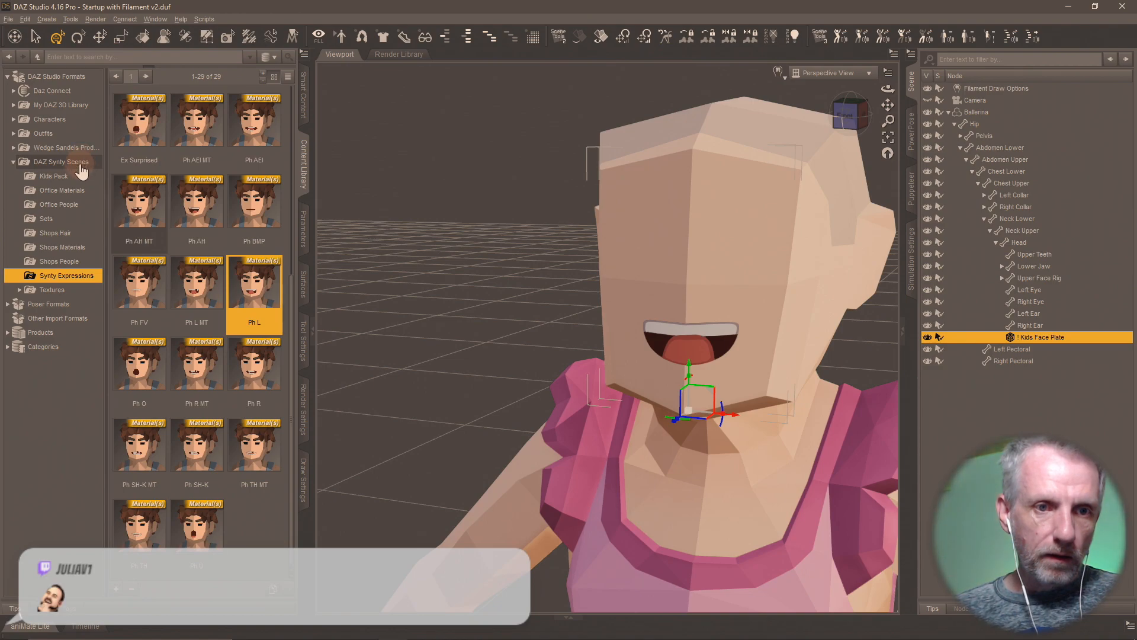
# - Start saving the face plate as a Figure/Prop asset named "! Kids Faceplate" in the Synty Expressions folder
pyautogui.scroll(5, 259, 301)
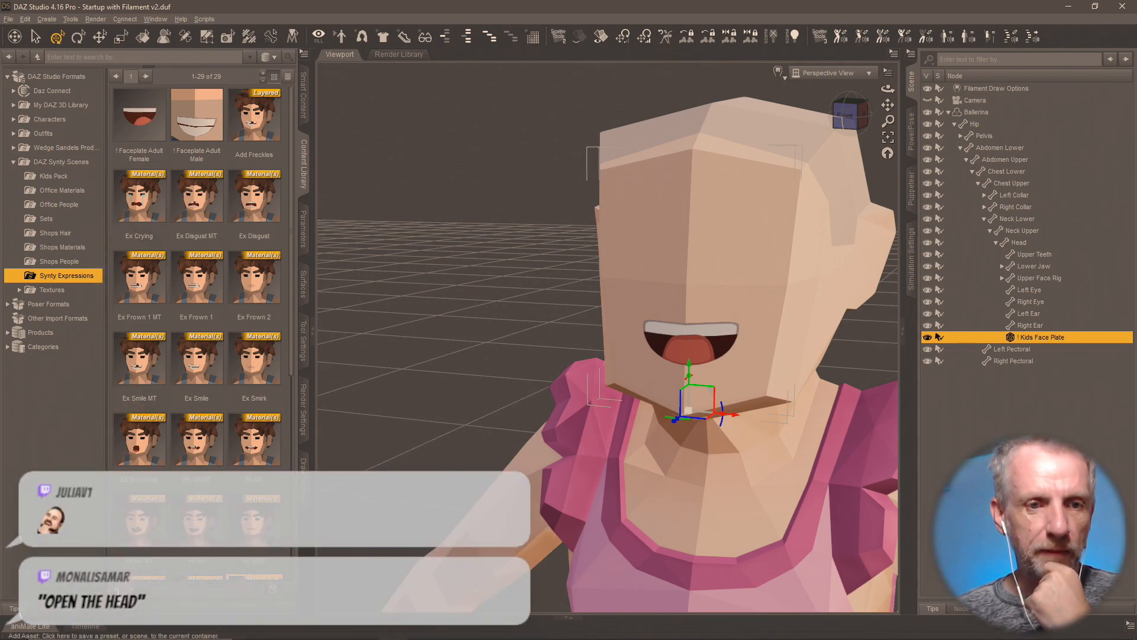
pyautogui.moveTo(172, 417)
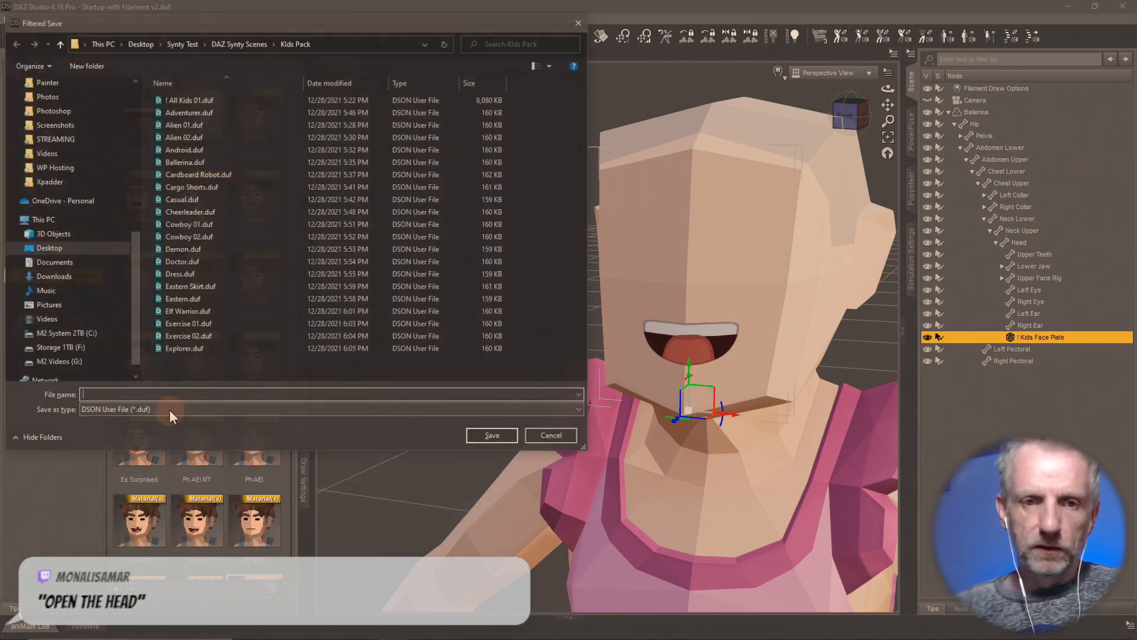
pyautogui.click(241, 45)
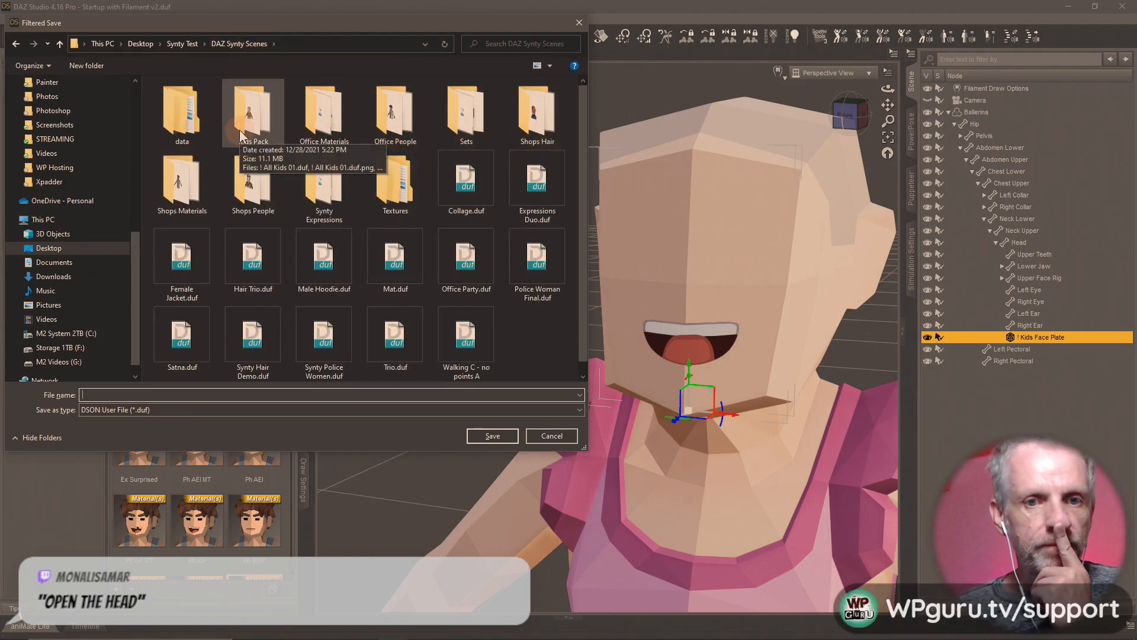
pyautogui.doubleClick(322, 181)
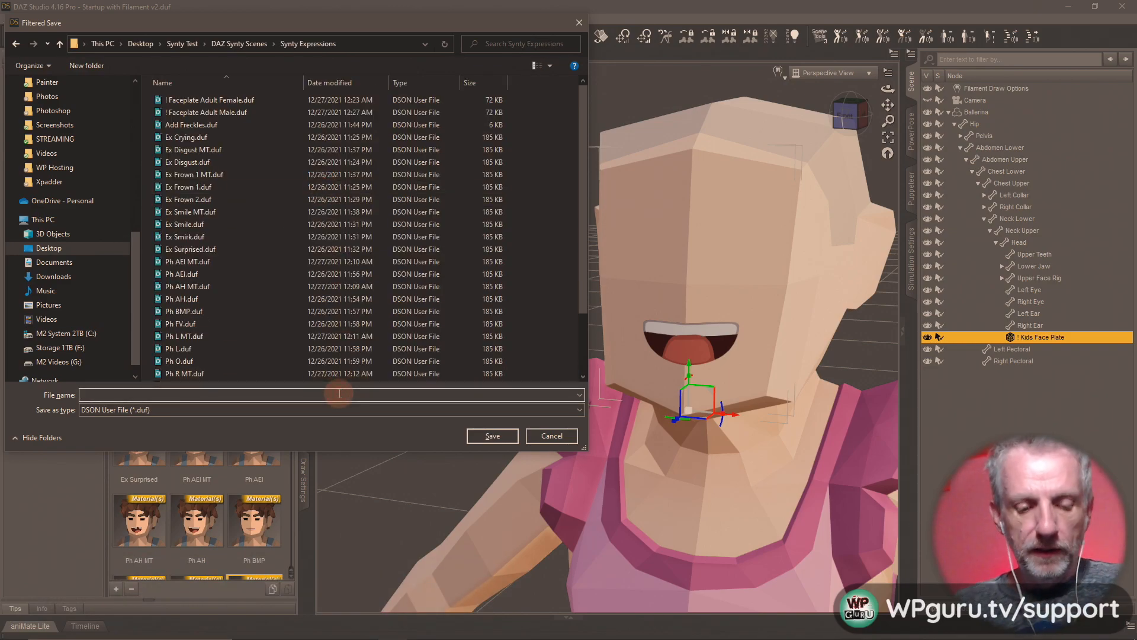
pyautogui.write('! Kids Faceplate')
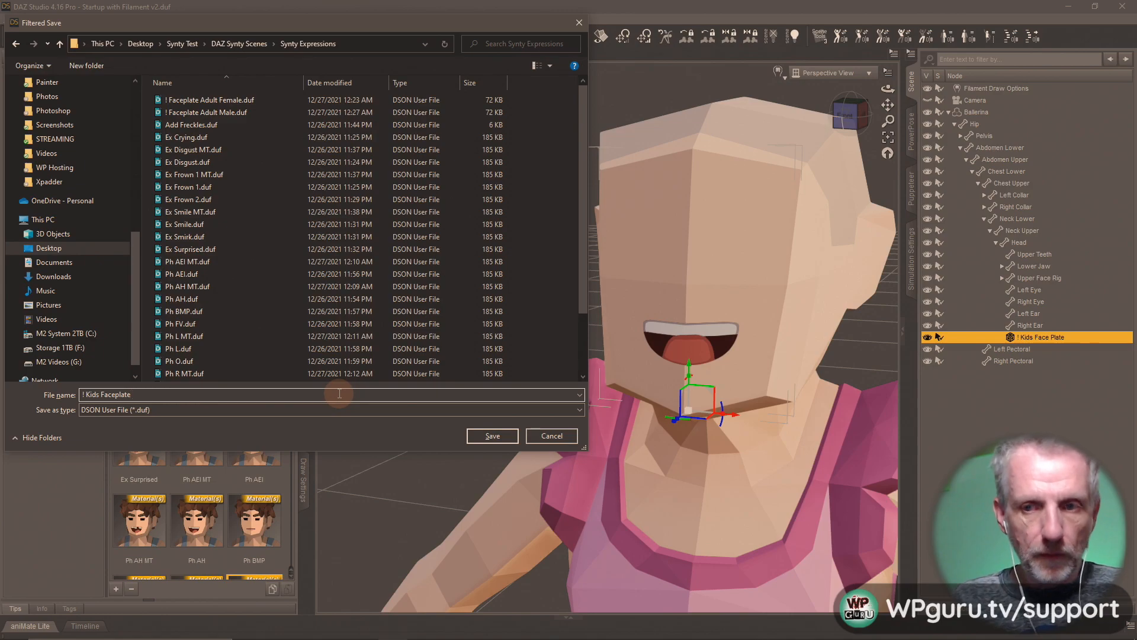
pyautogui.press('Return')
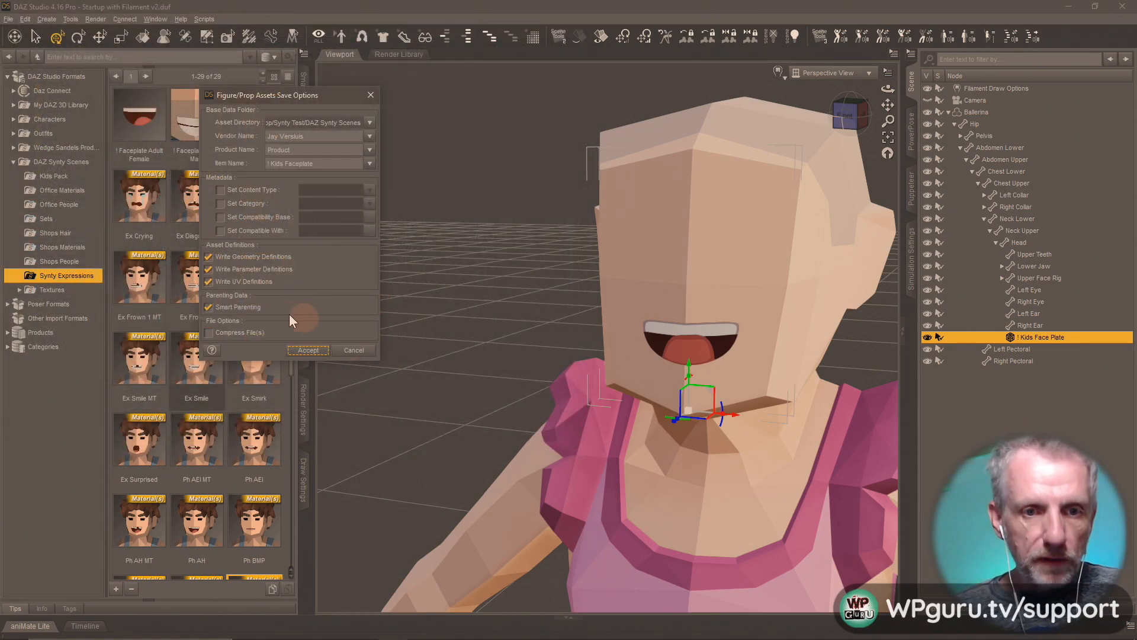
# - Set the asset's product name to Synty Kids Pack and save it with Smart Parenting enabled
pyautogui.click(209, 307)
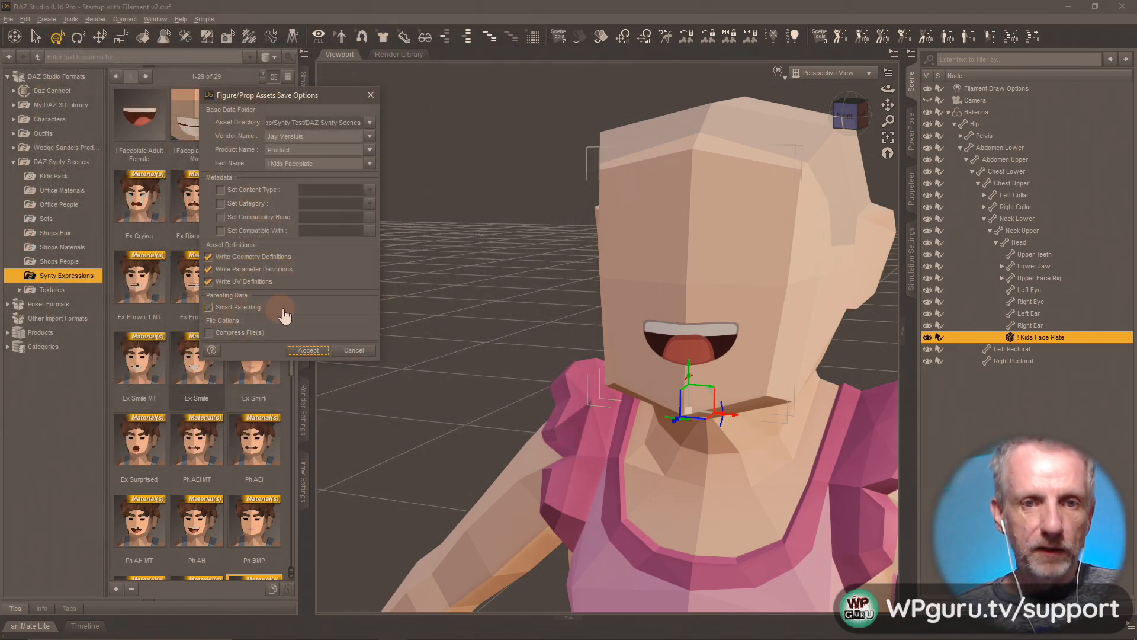
pyautogui.doubleClick(330, 151)
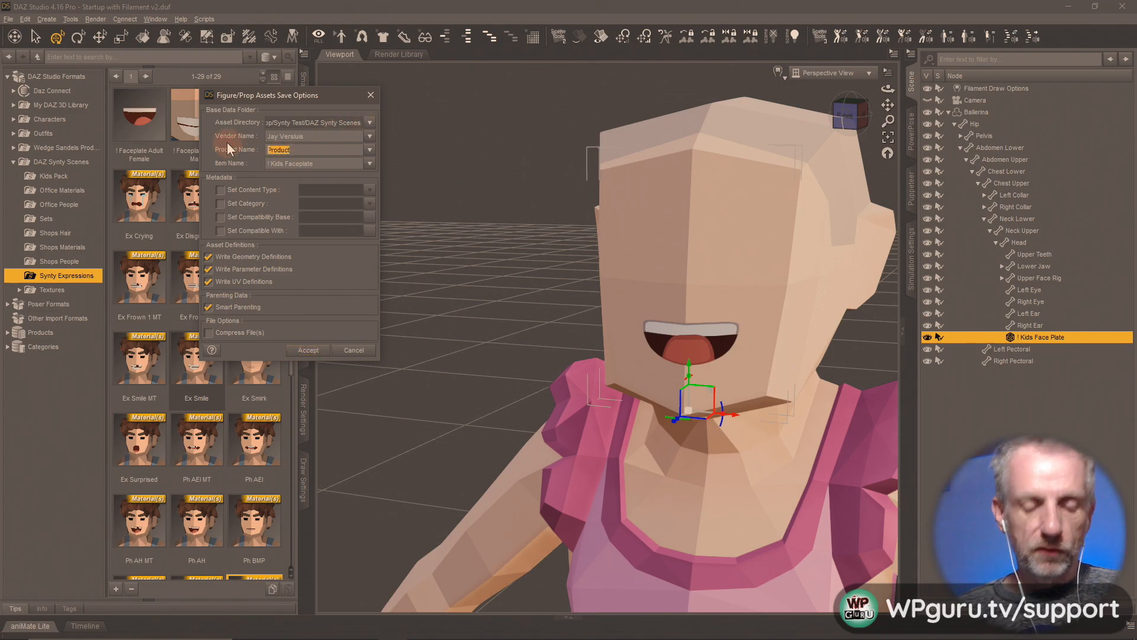
pyautogui.press('super+v')
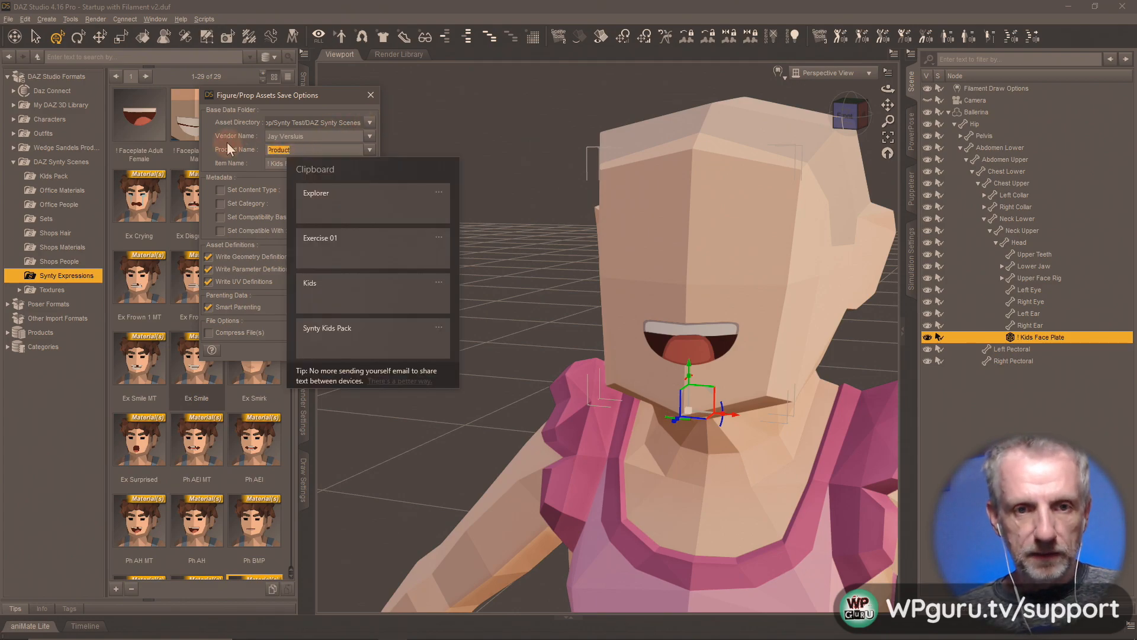
pyautogui.click(366, 323)
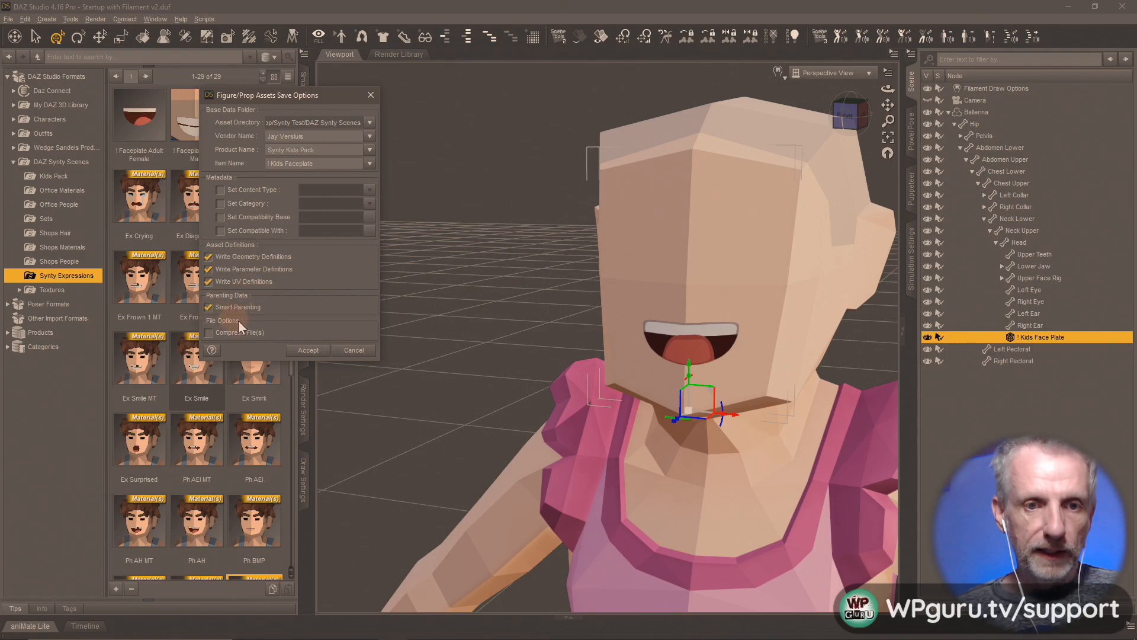
pyautogui.click(309, 351)
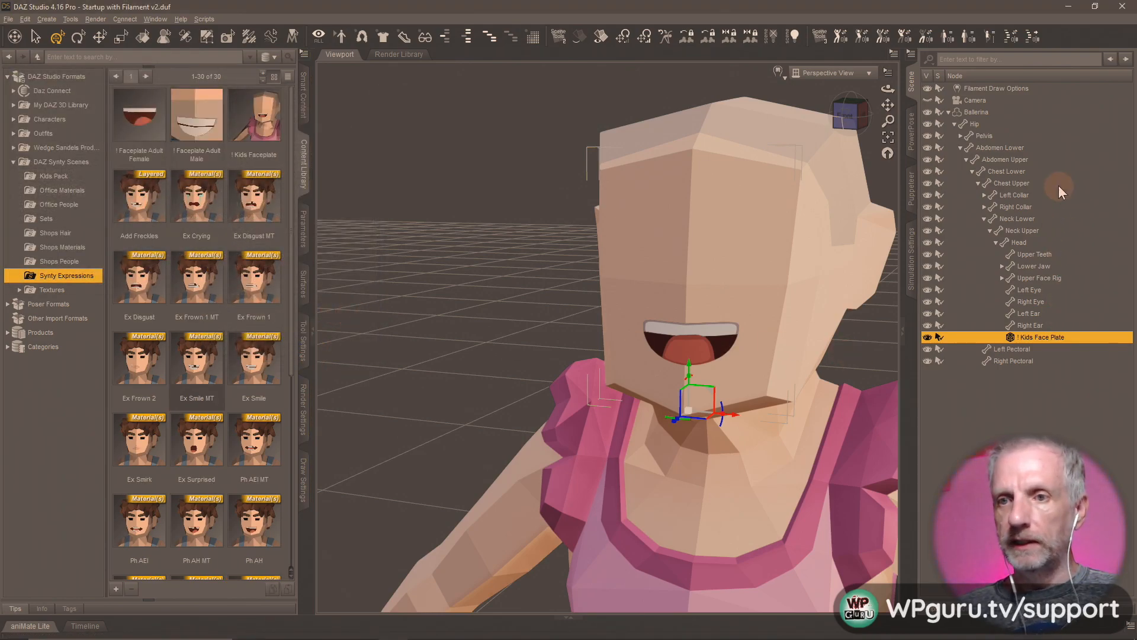
# - Delete the Ballerina figure and load the Cowboy 01 figure from the Kids Pack folder
pyautogui.click(993, 115)
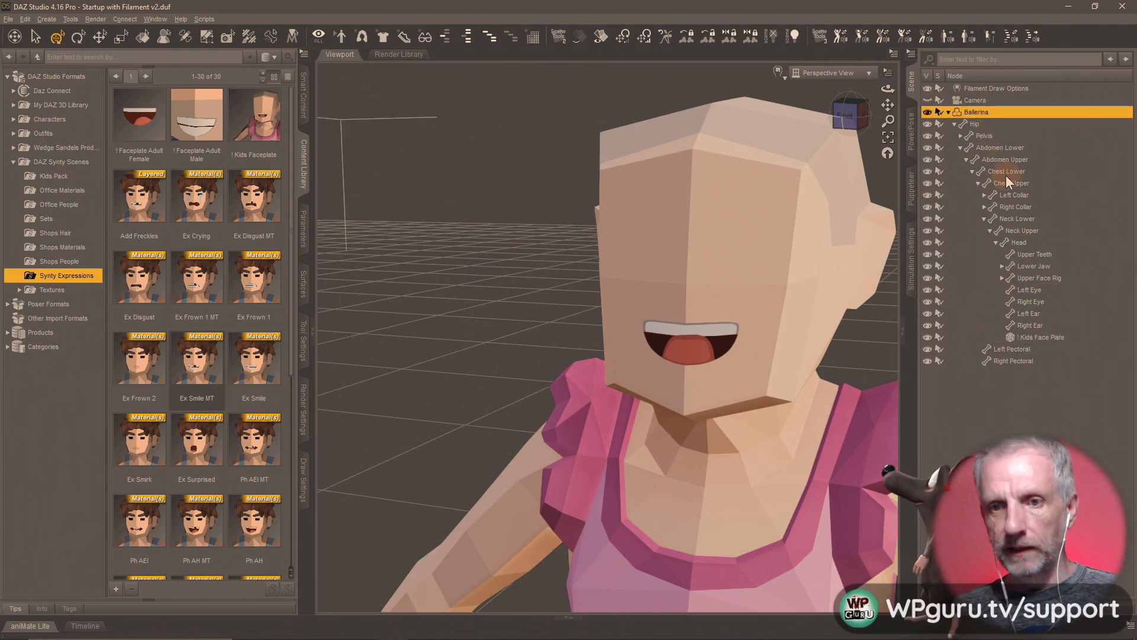
pyautogui.press('Delete')
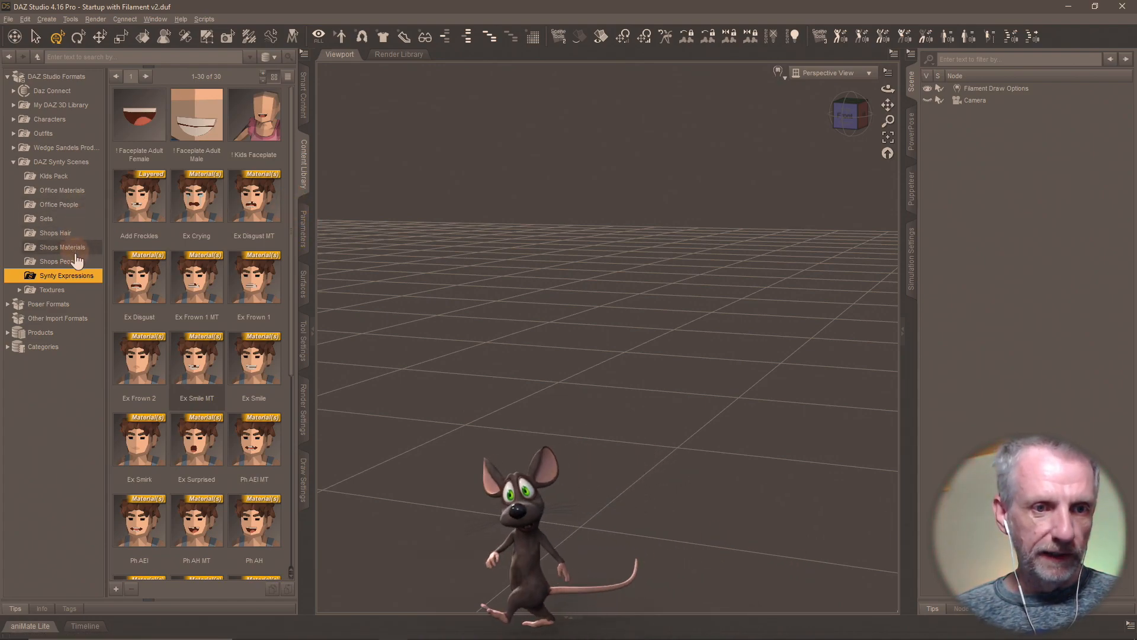
pyautogui.click(85, 177)
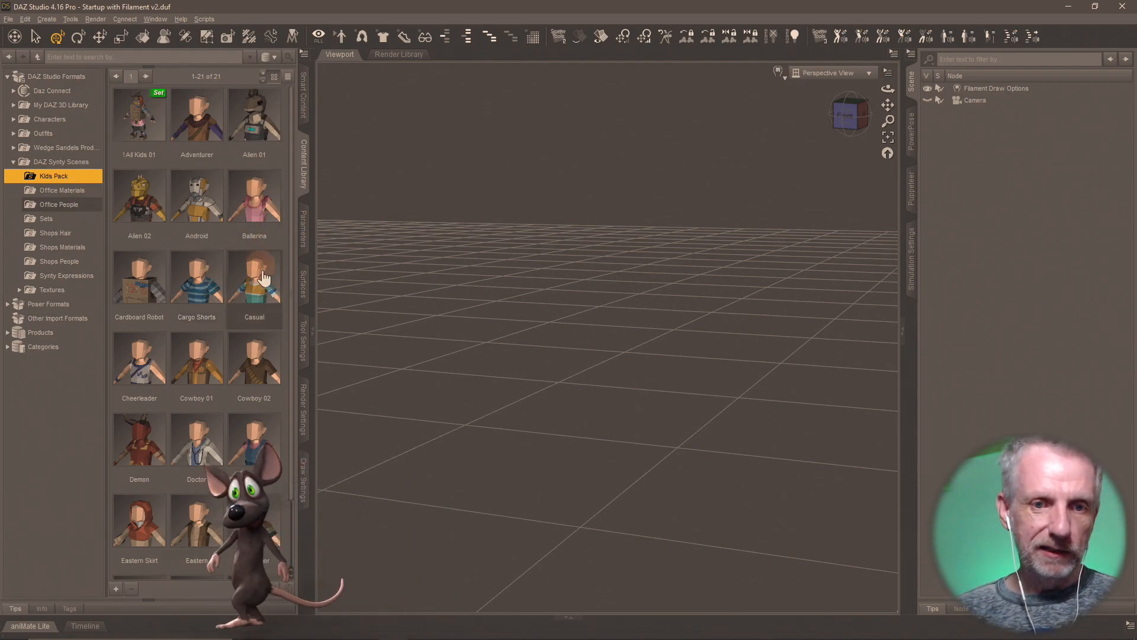
pyautogui.doubleClick(209, 364)
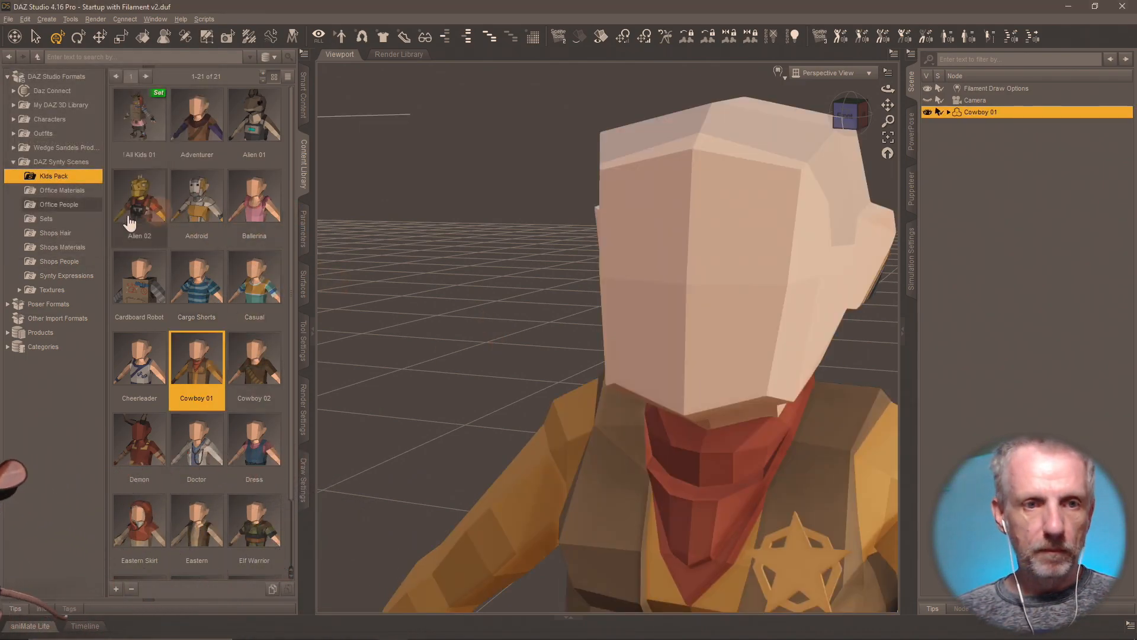
# - Load the ! Kids Faceplate prop from Synty Expressions onto Cowboy 01 and try posing the neck with PowerPose
pyautogui.click(80, 276)
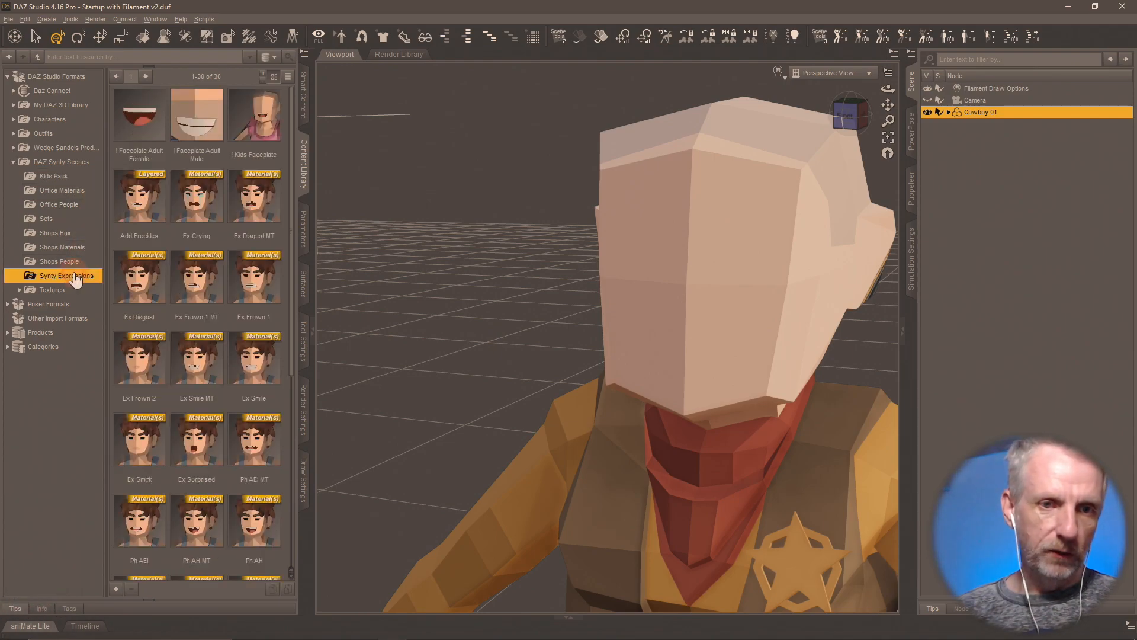
pyautogui.click(262, 136)
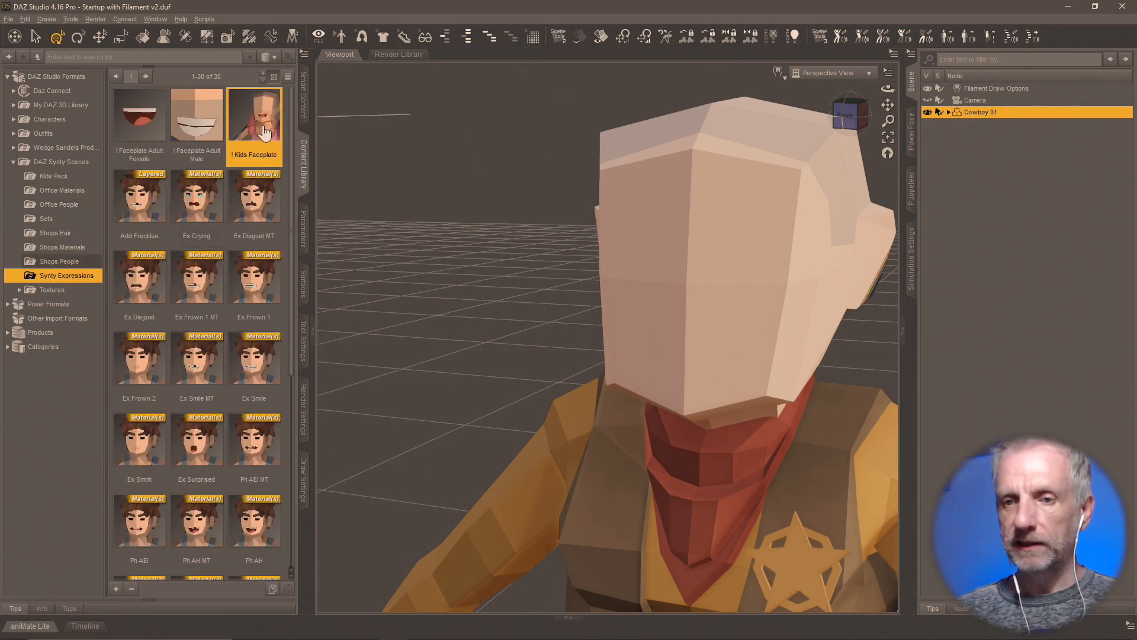
pyautogui.doubleClick(263, 133)
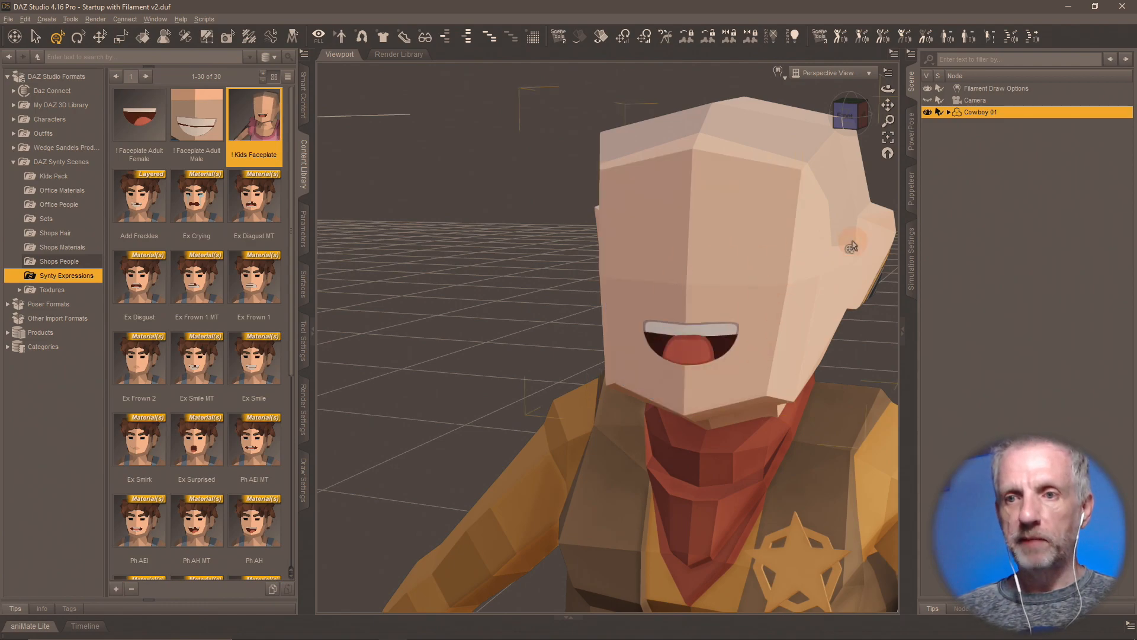
pyautogui.click(911, 137)
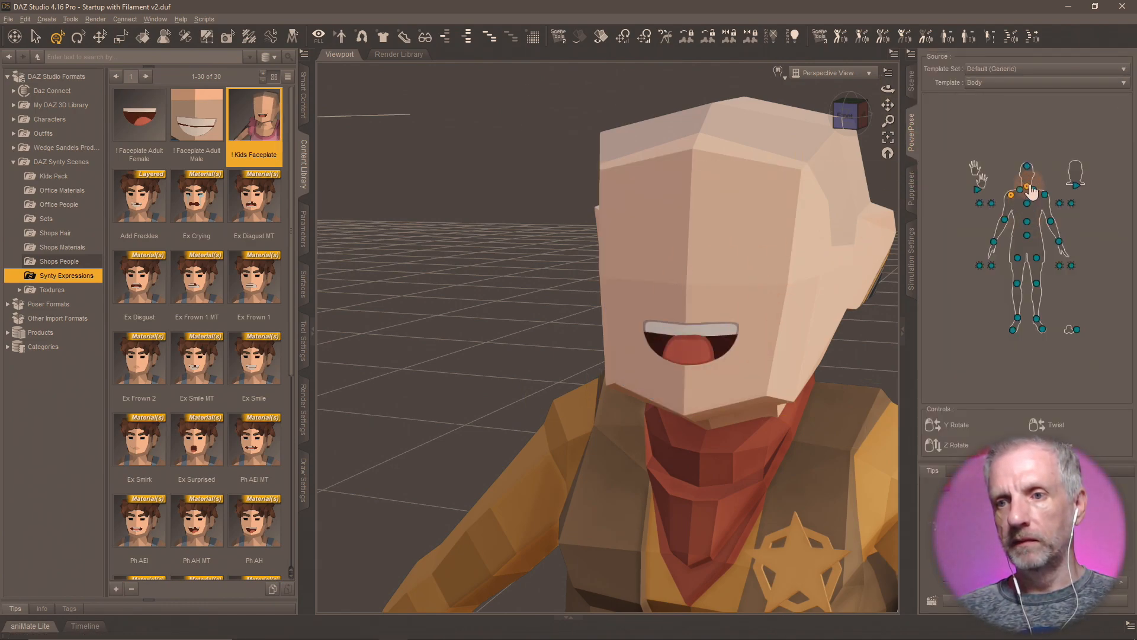
pyautogui.moveTo(1031, 191)
pyautogui.mouseDown()
pyautogui.moveTo(999, 189)
pyautogui.moveTo(1047, 186)
pyautogui.moveTo(1007, 188)
pyautogui.moveTo(1045, 187)
pyautogui.moveTo(1010, 187)
pyautogui.moveTo(1028, 189)
pyautogui.mouseUp()
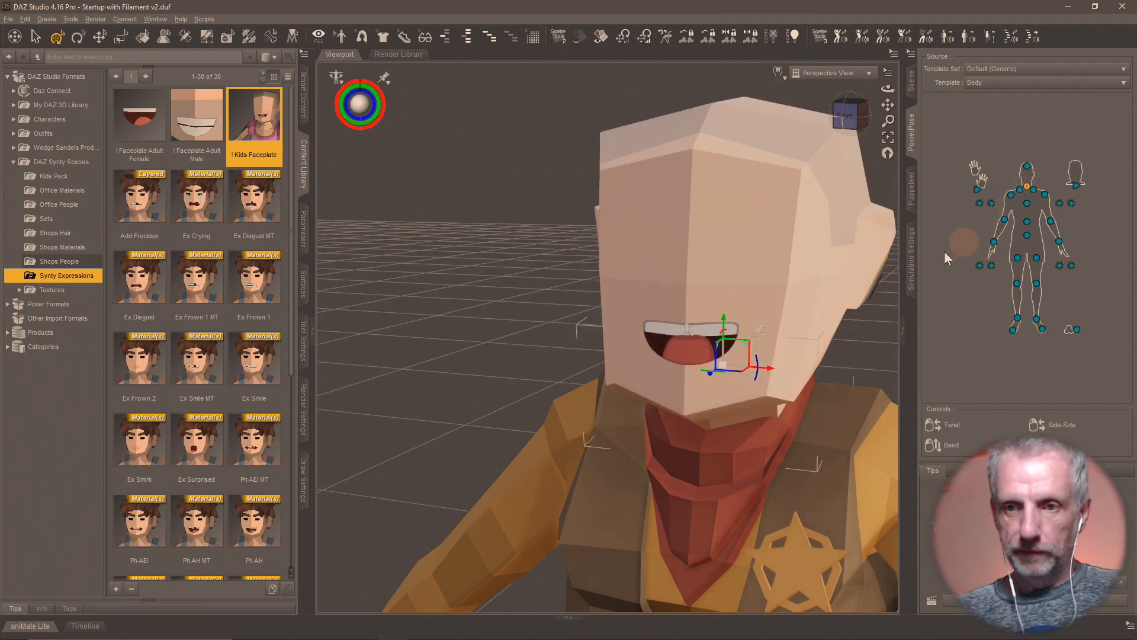
# - Select the face plate on the cowboy and apply the Ex Smile, Ex Smile MT, Ex Crying and Ex Disgust MT presets in turn
pyautogui.rightClick(766, 255)
pyautogui.click(794, 270)
pyautogui.doubleClick(251, 371)
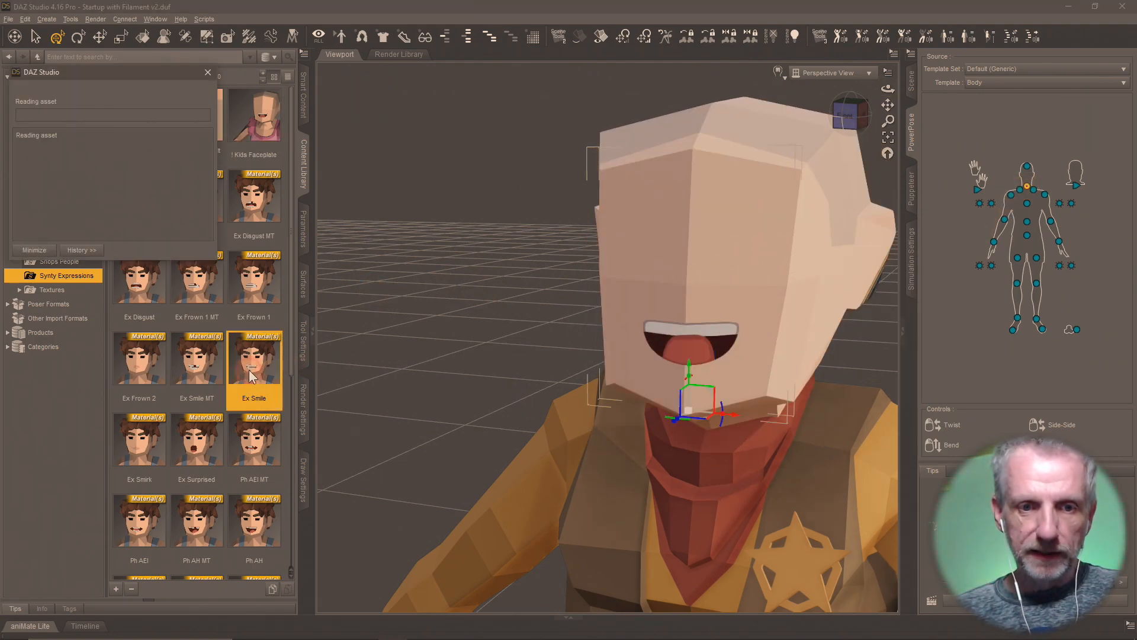
pyautogui.doubleClick(196, 370)
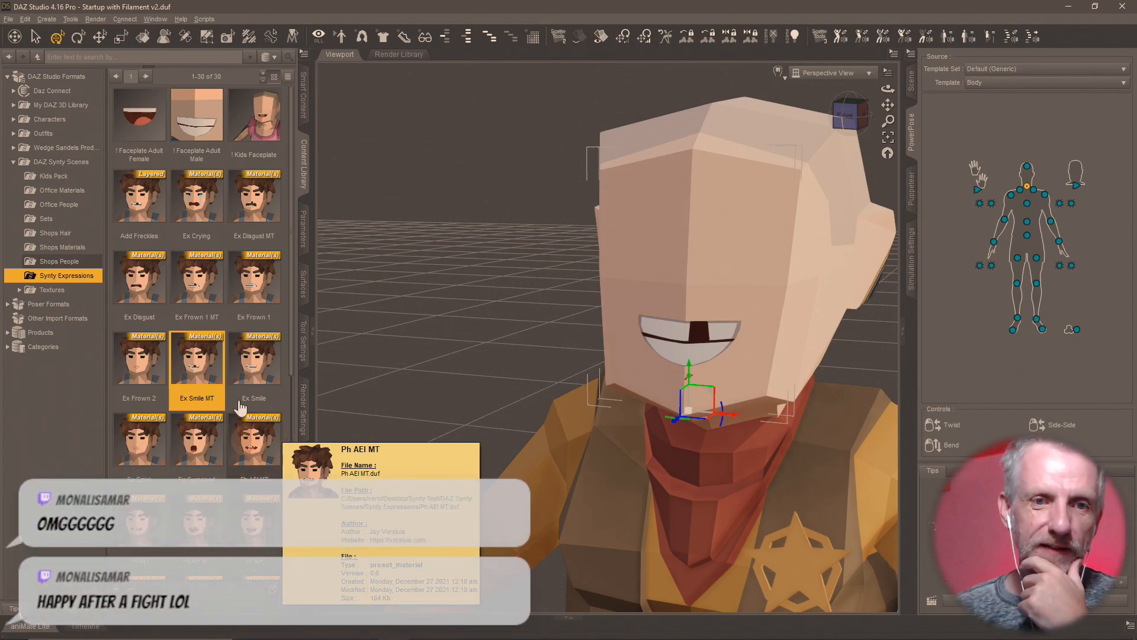
pyautogui.doubleClick(209, 209)
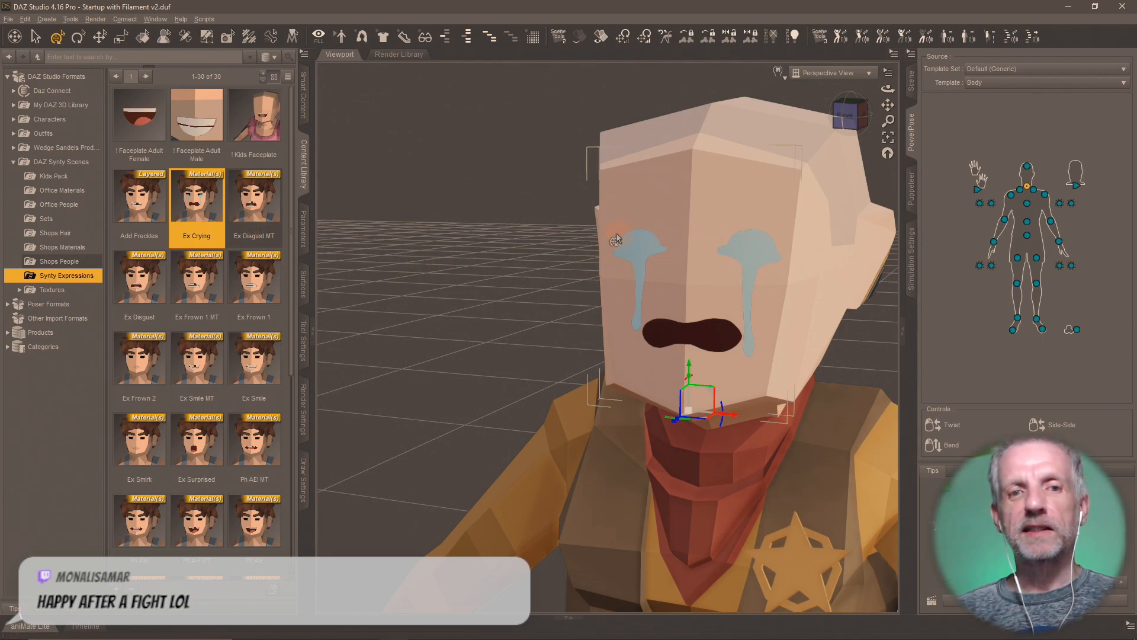
pyautogui.doubleClick(256, 212)
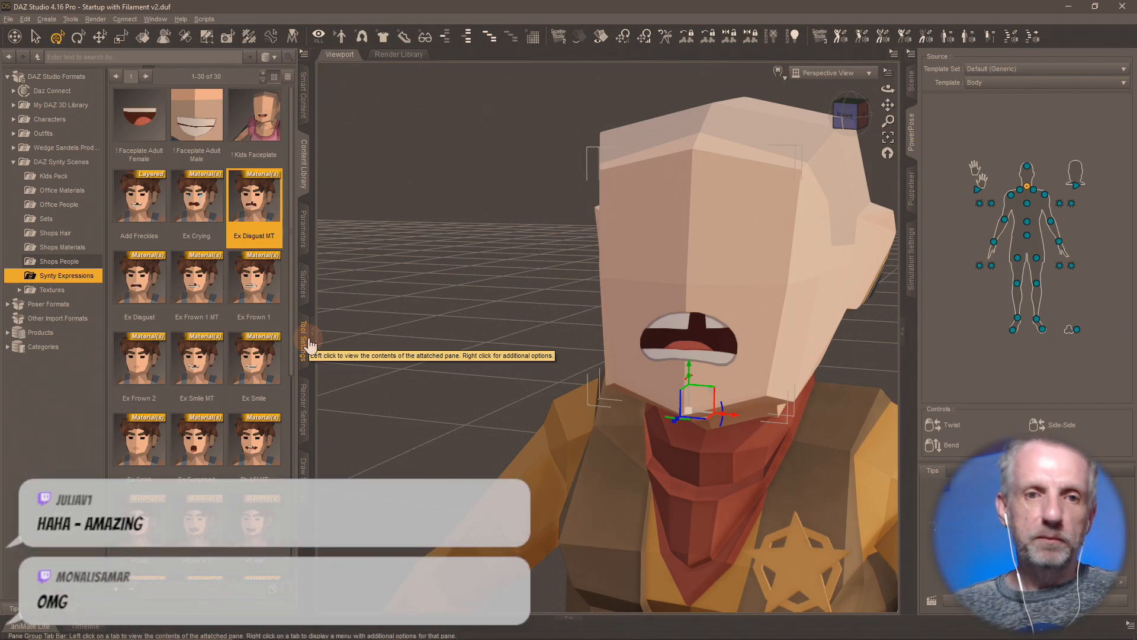
# - Switch to Blender, hide the SM_Chr_Kid_Face_01 mesh and show the SK_Chr_Kid_Adventure_01 character
pyautogui.click(54, 176)
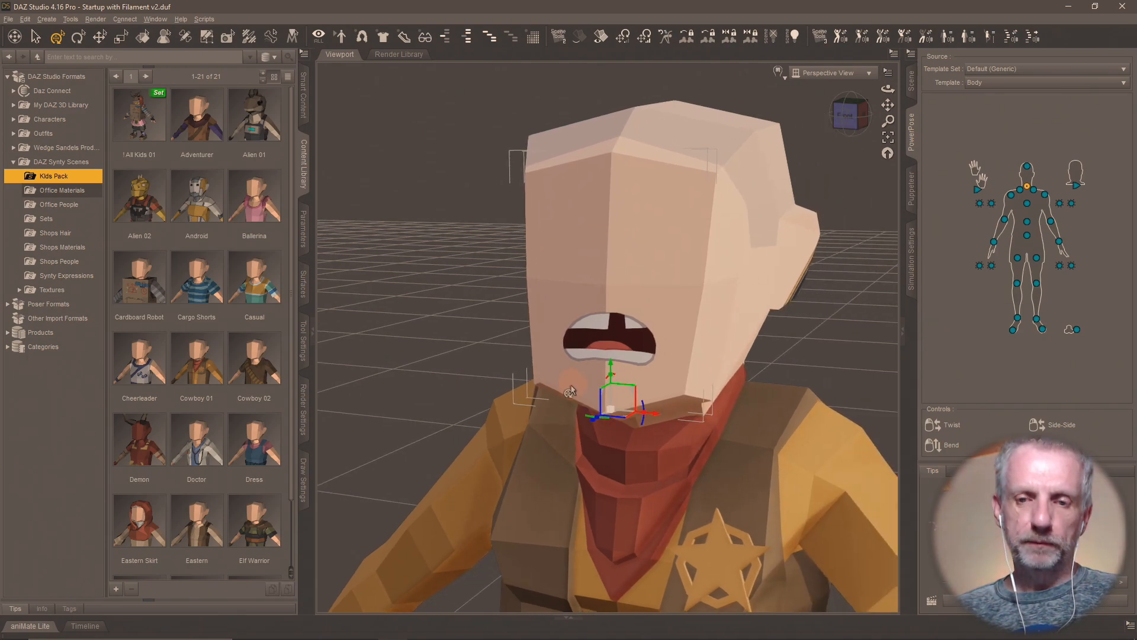
pyautogui.hotkey('alt', 'Tab')
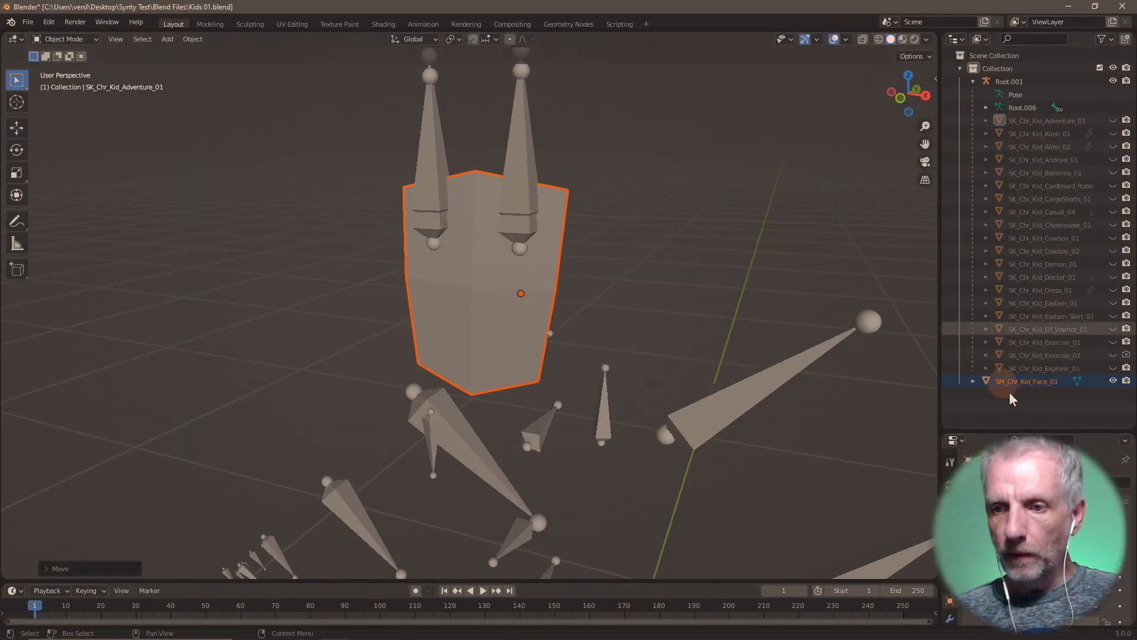
pyautogui.click(1114, 381)
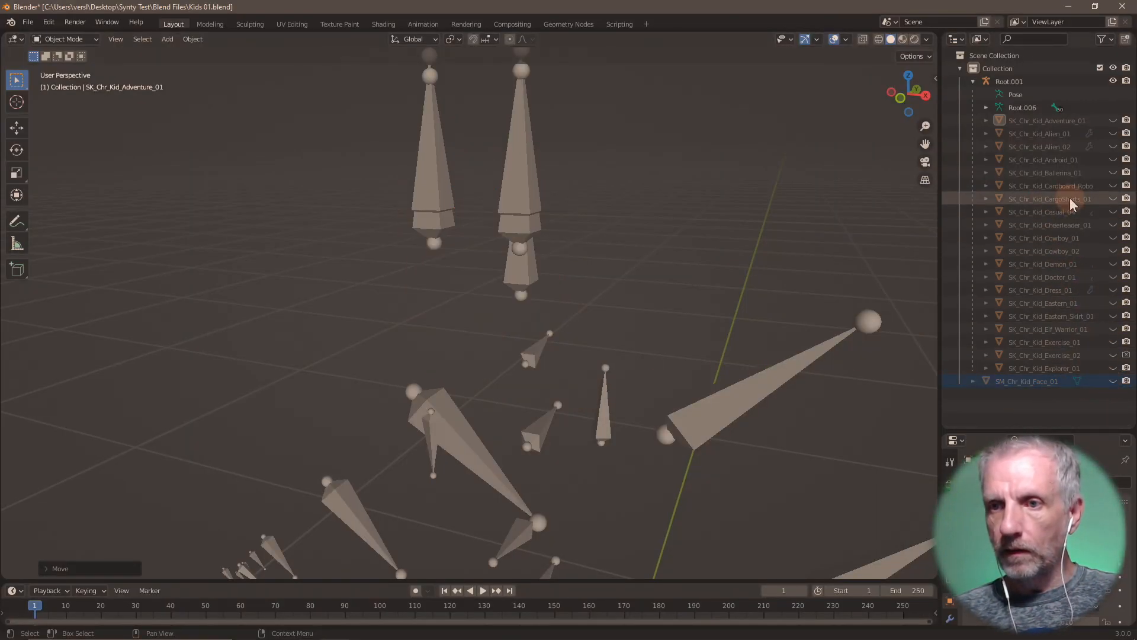
pyautogui.click(1113, 121)
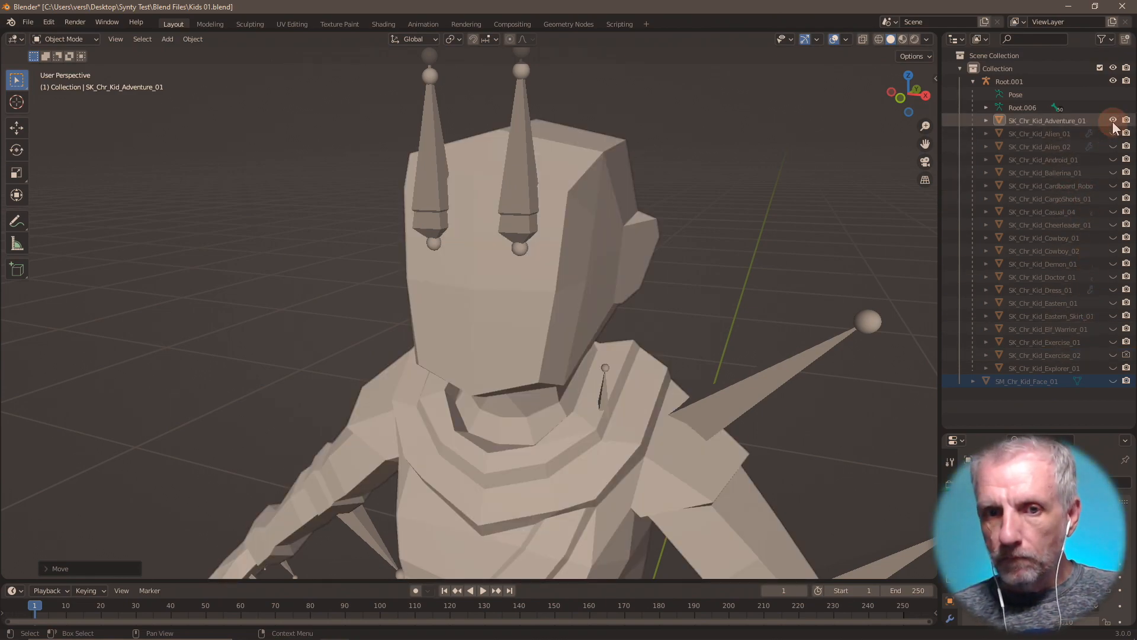
pyautogui.moveTo(742, 267); pyautogui.dragTo(709, 268, button='middle')
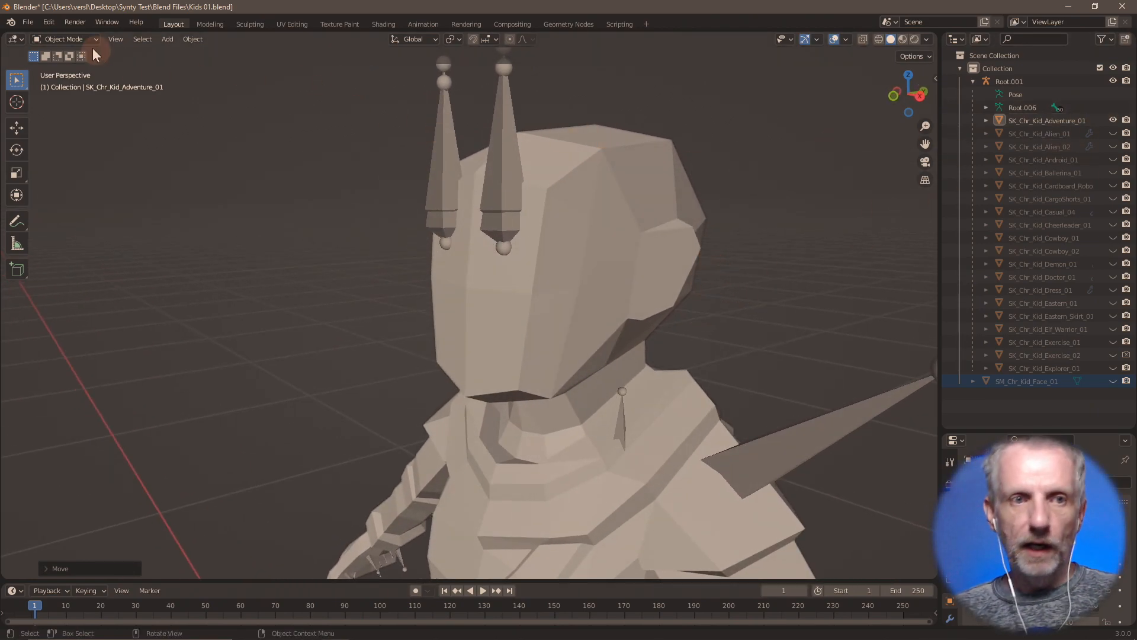
# - Import SK_Chr_Eyebrows_01.fbx from the Attachments folder as FBX
pyautogui.click(28, 22)
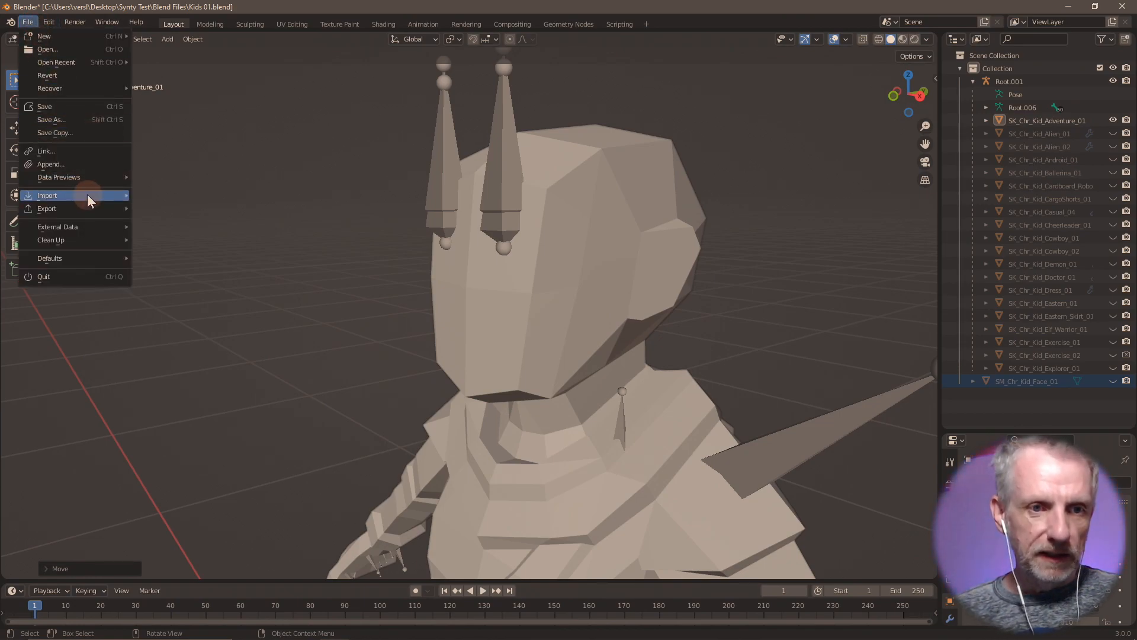
pyautogui.moveTo(87, 194)
pyautogui.click(201, 298)
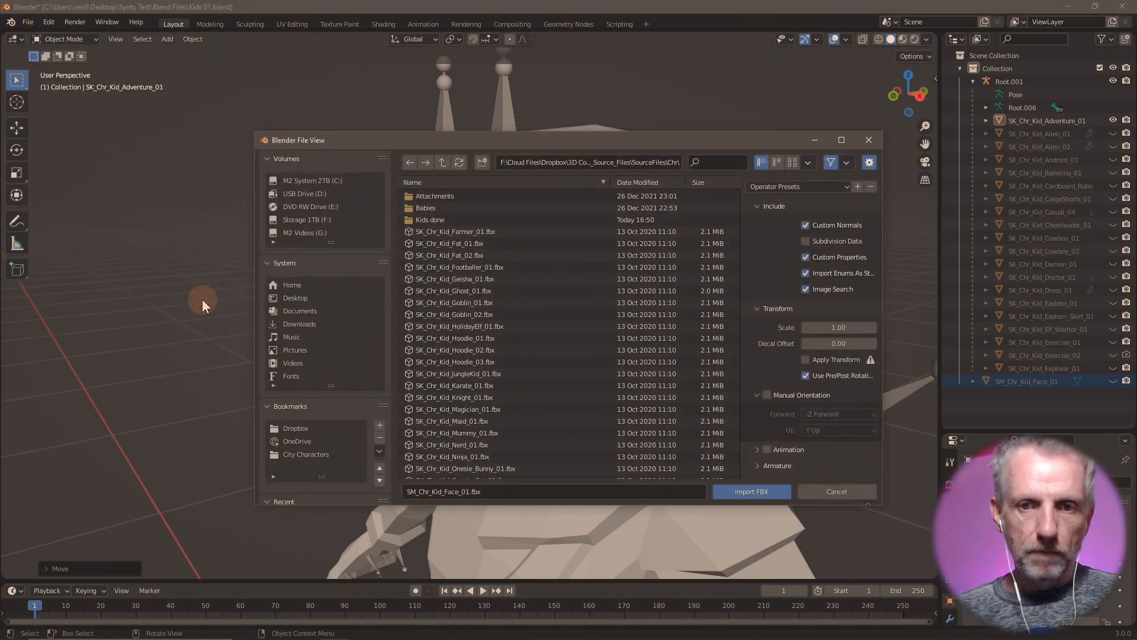
pyautogui.click(500, 196)
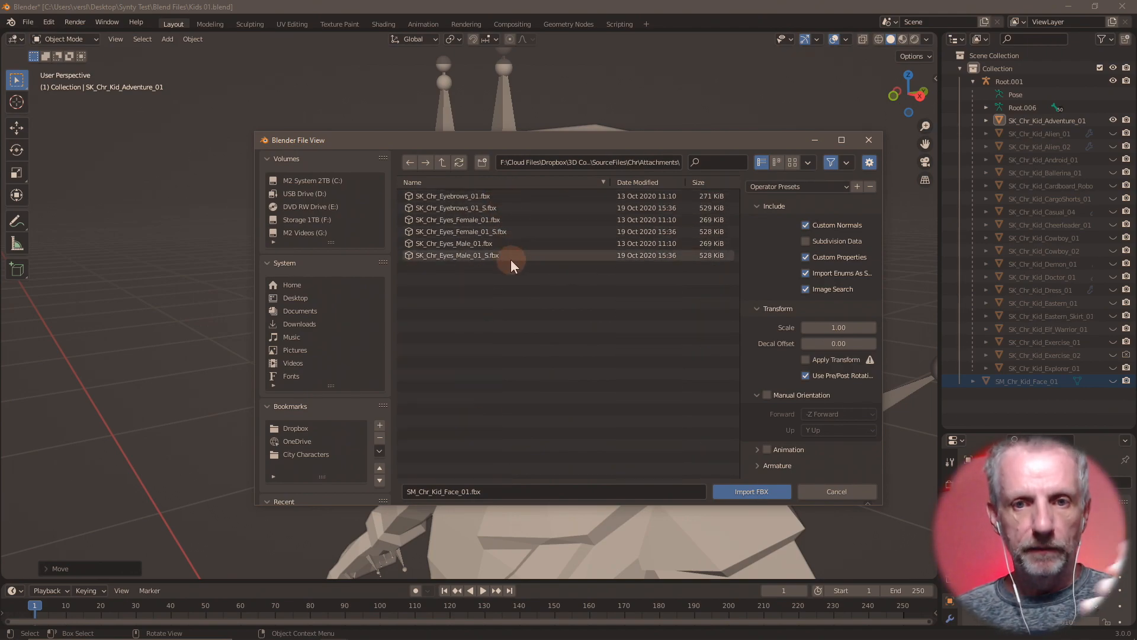
pyautogui.click(514, 196)
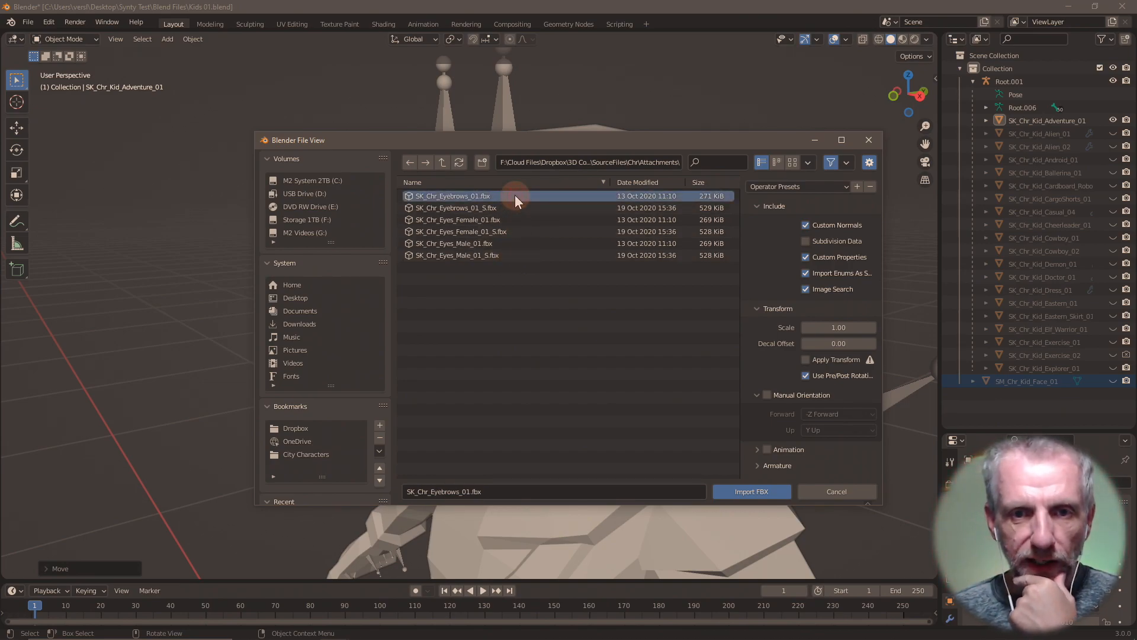
pyautogui.click(514, 208)
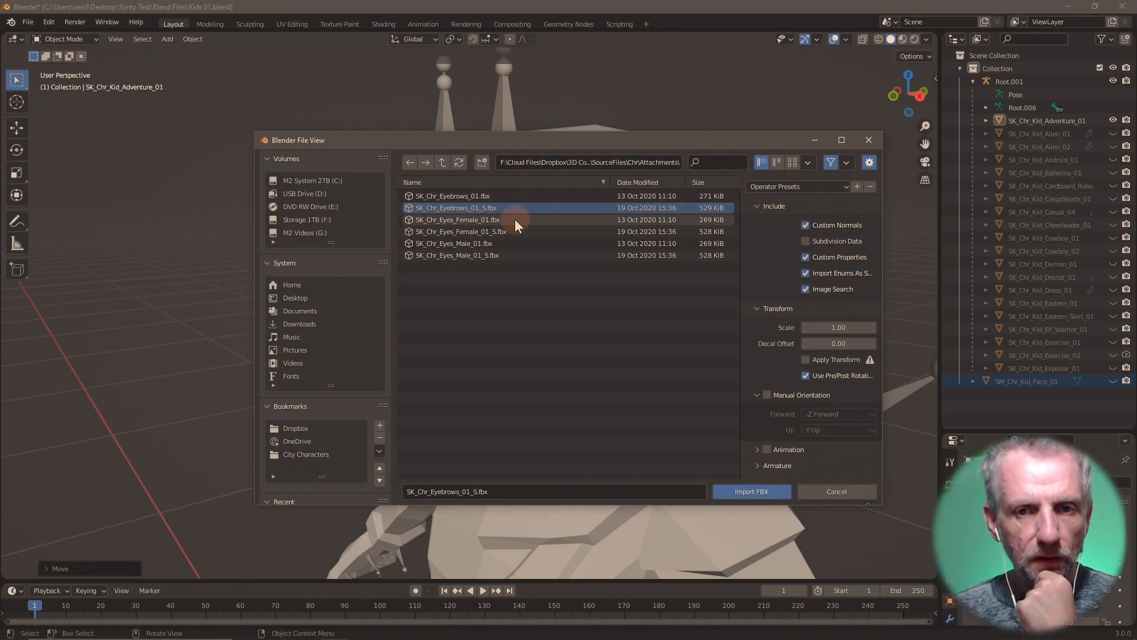
pyautogui.click(514, 219)
pyautogui.click(525, 231)
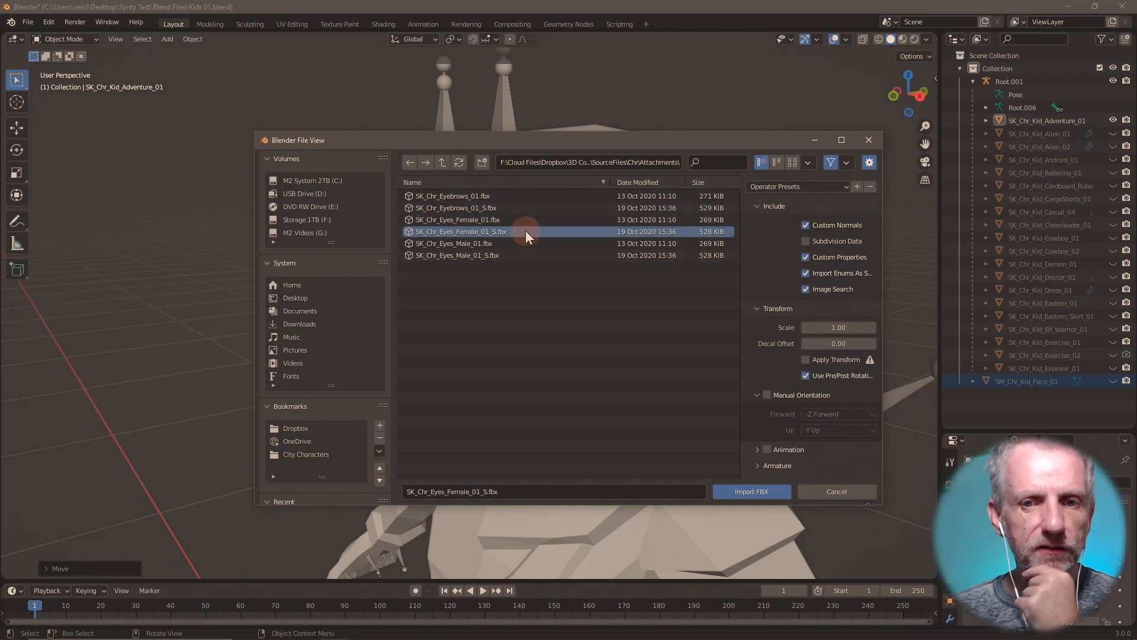
pyautogui.click(519, 243)
pyautogui.click(519, 255)
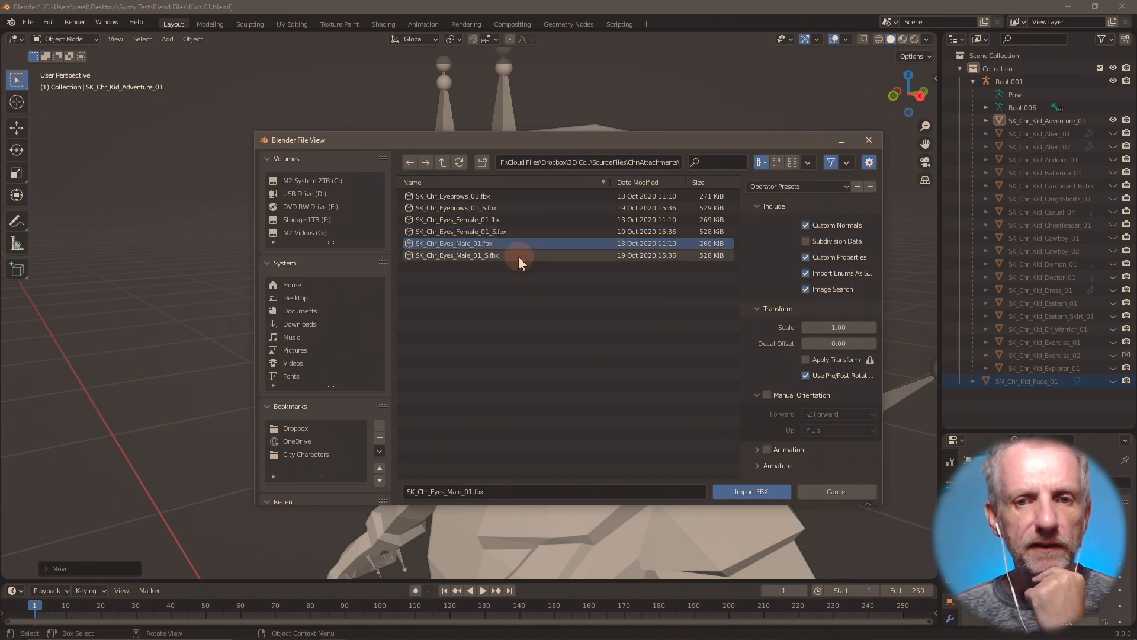
pyautogui.click(528, 194)
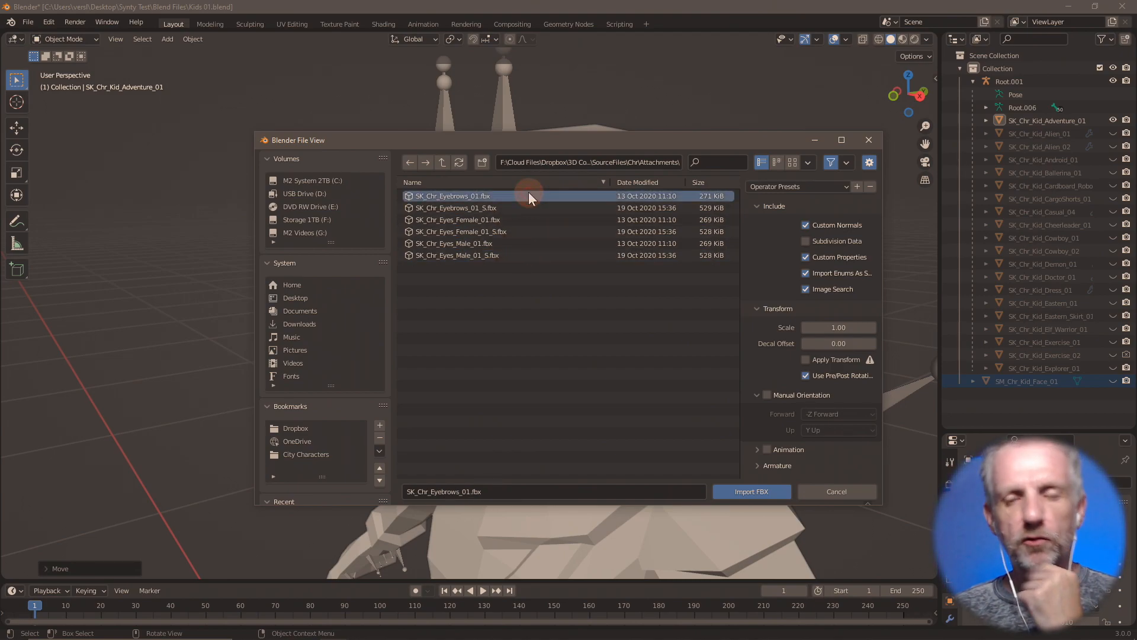
pyautogui.click(758, 492)
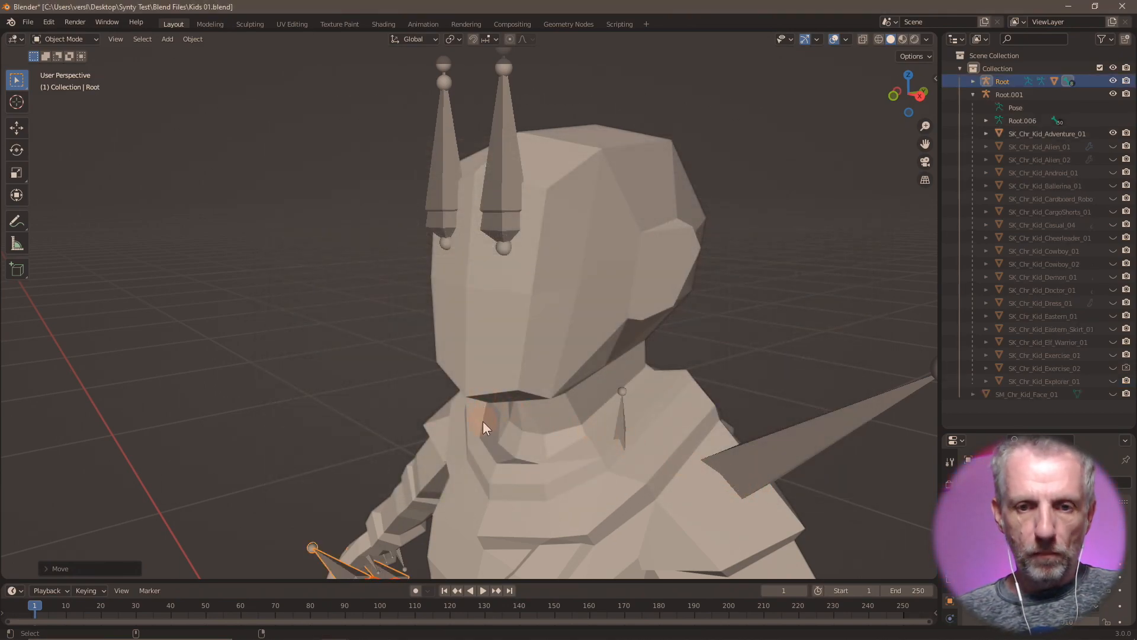
# - Hide SK_Chr_Kid_Adventure_01 and clear all pose transforms on the imported eyebrows' Root armature in Pose Mode
pyautogui.moveTo(482, 425); pyautogui.dragTo(464, 407, button='middle')
pyautogui.scroll(-5, 409, 376)
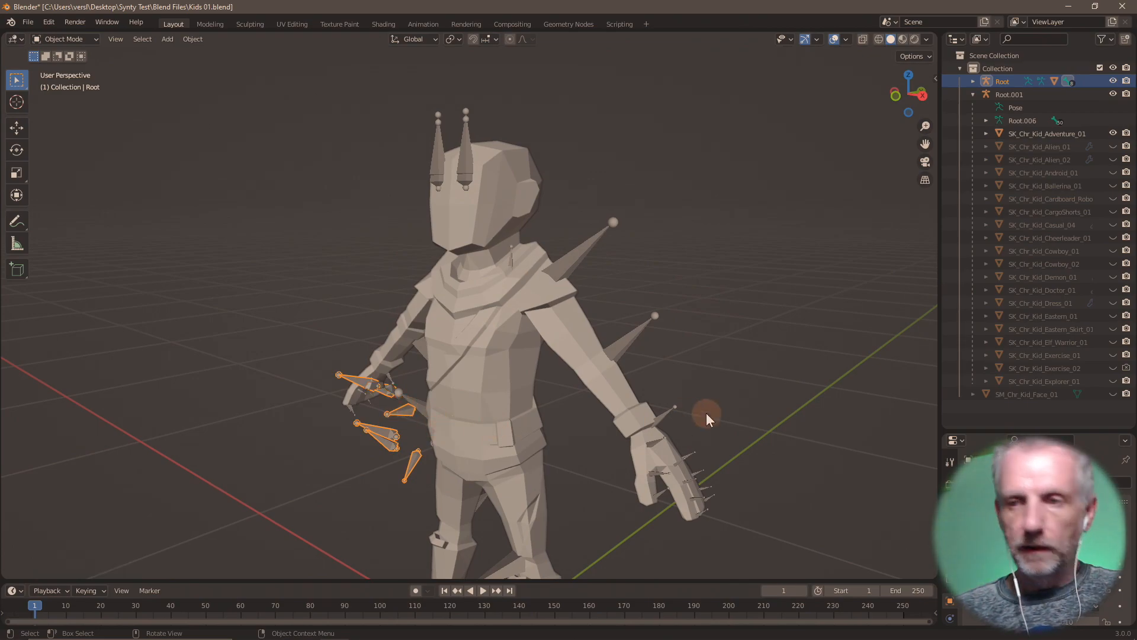
pyautogui.click(1113, 133)
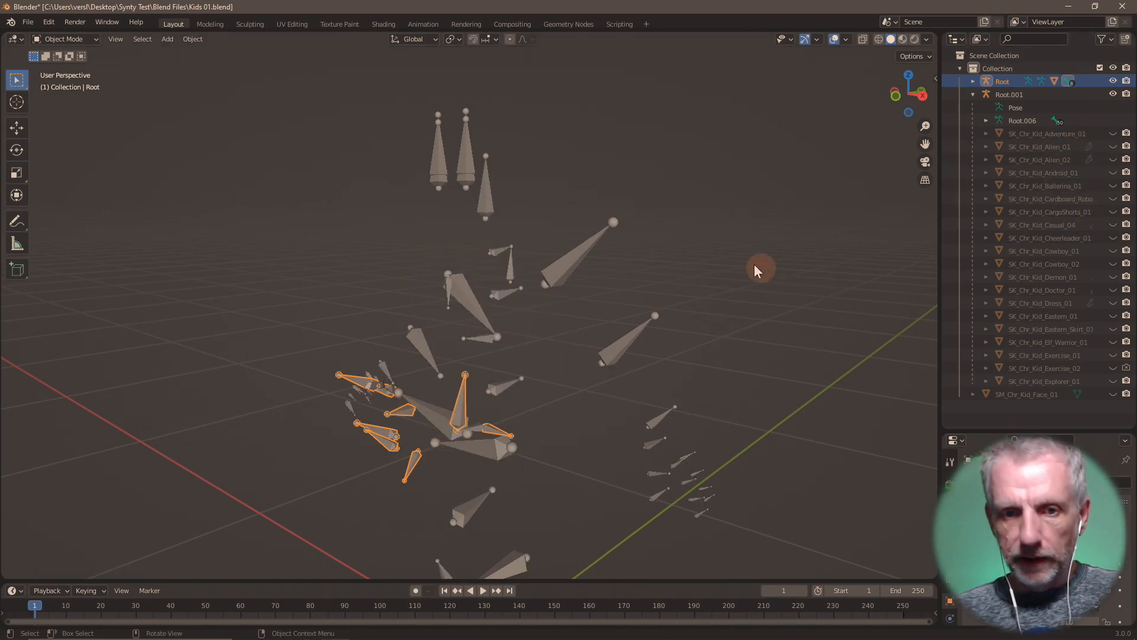
pyautogui.click(90, 38)
pyautogui.click(85, 84)
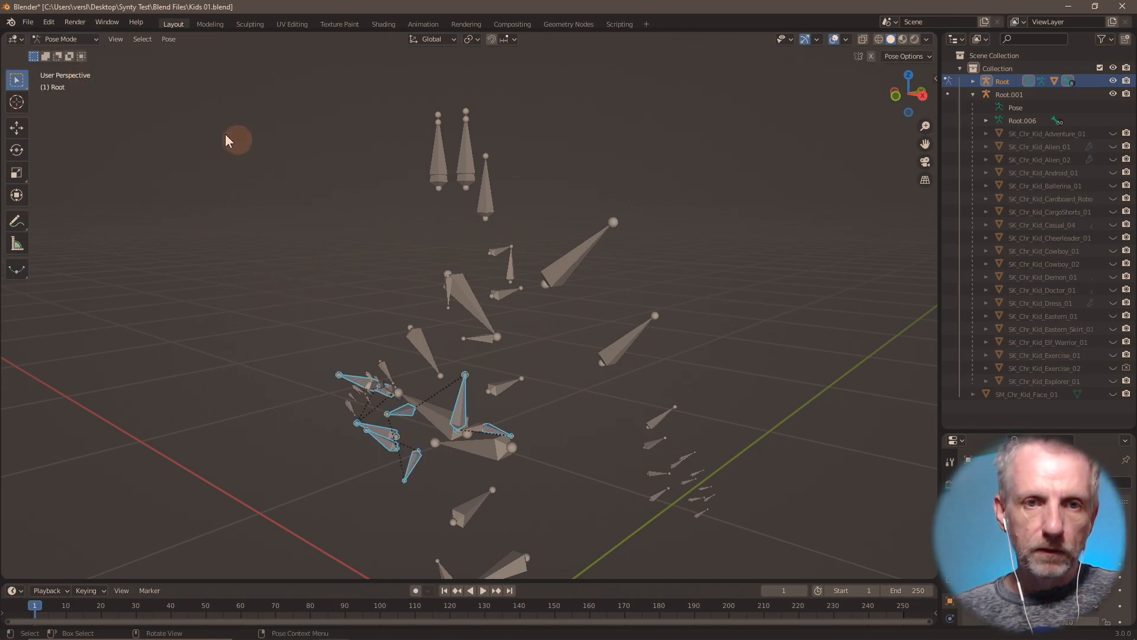
pyautogui.click(169, 39)
pyautogui.moveTo(263, 67)
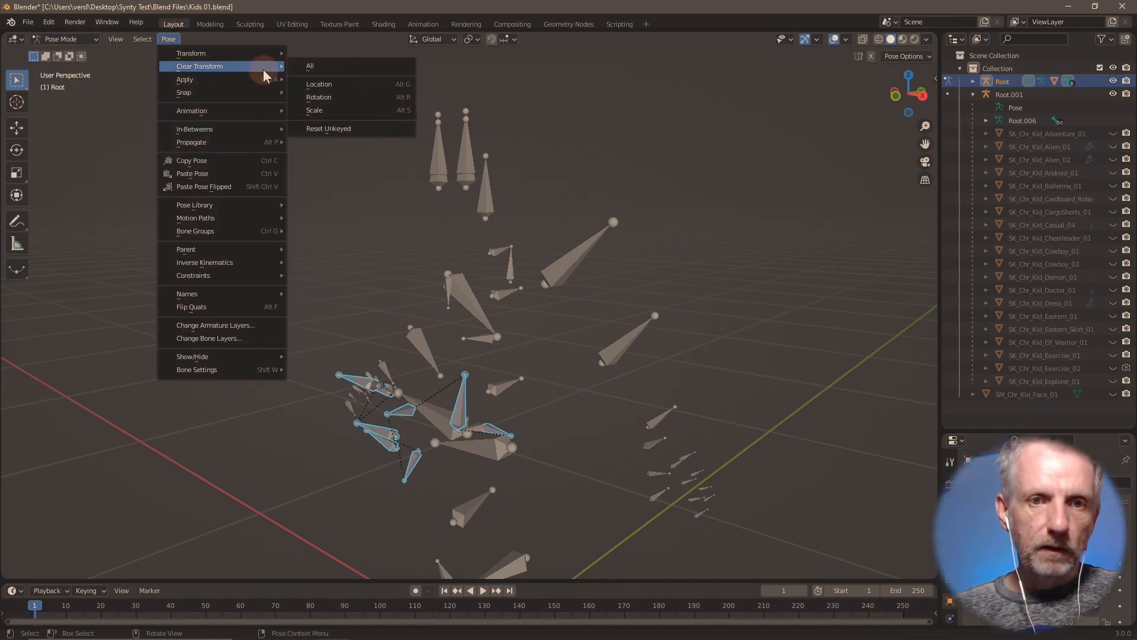
pyautogui.click(312, 66)
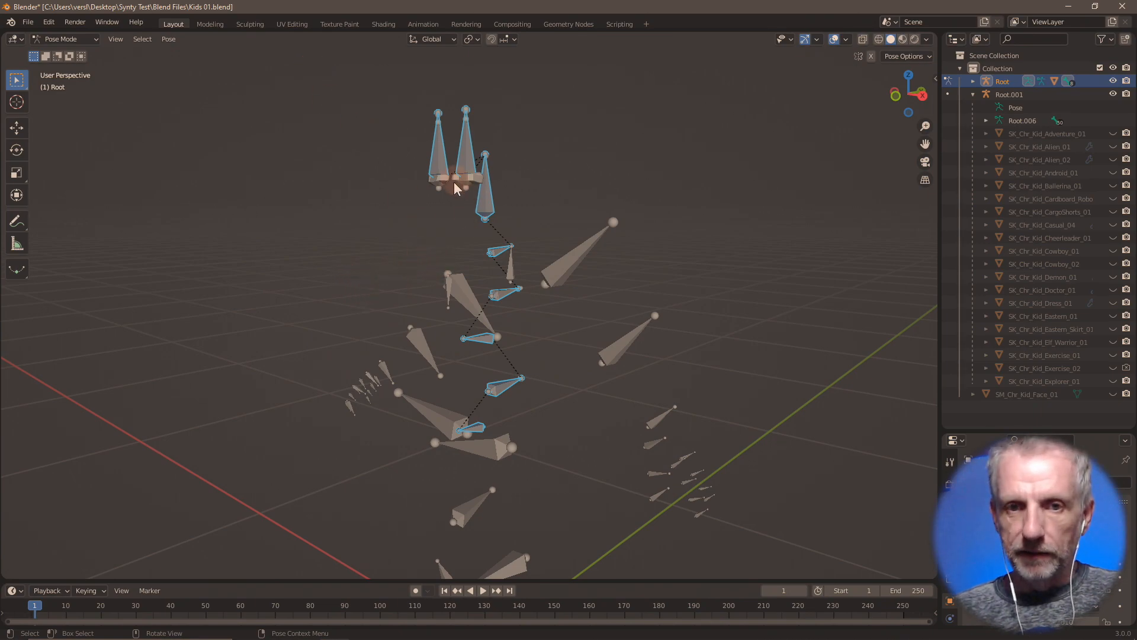
# - Return to Object Mode and show the SK_Chr_Kid_Adventure_01 character again
pyautogui.click(91, 39)
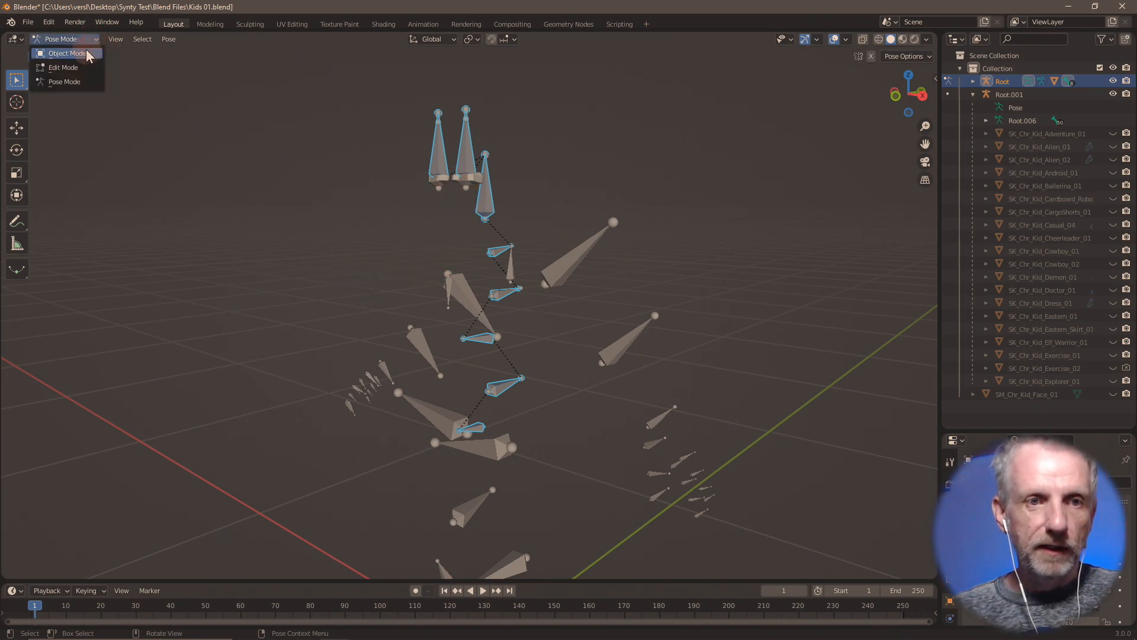
pyautogui.click(59, 39)
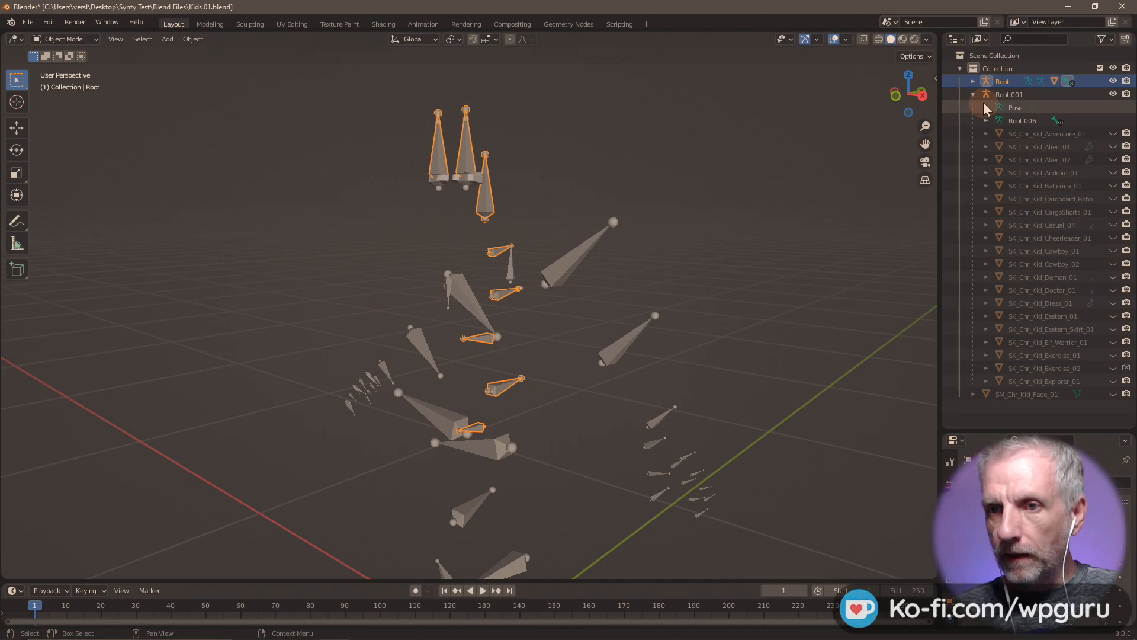
pyautogui.click(1113, 135)
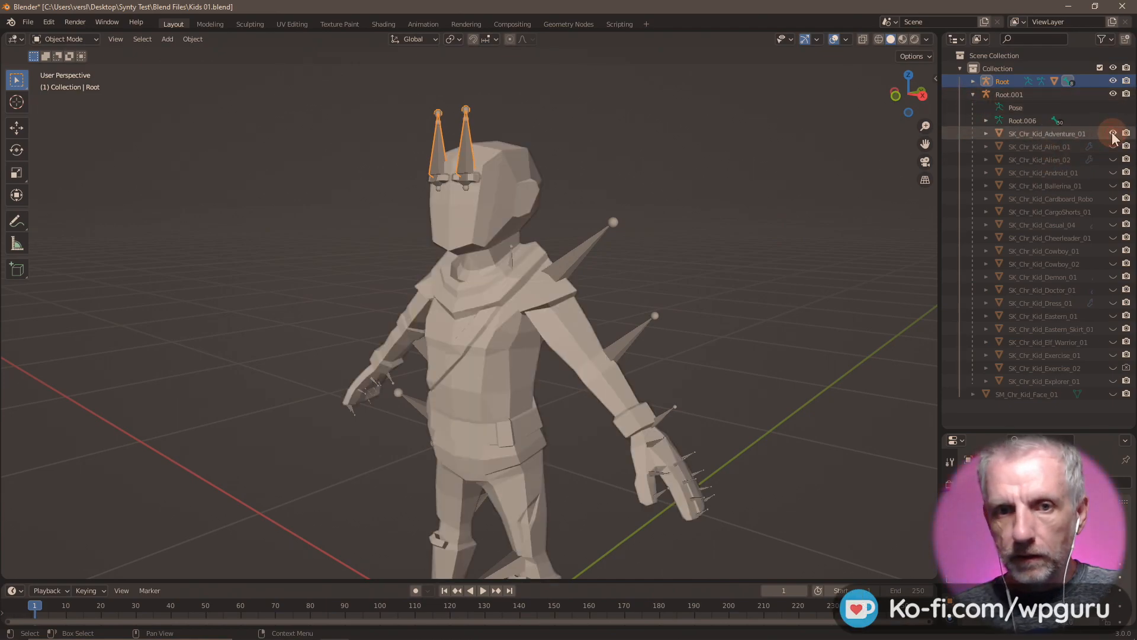
# - Collapse the Root.001 hierarchy and rename the imported eyebrows' Root armature as Eyebrows
pyautogui.moveTo(657, 229); pyautogui.dragTo(568, 235, button='middle')
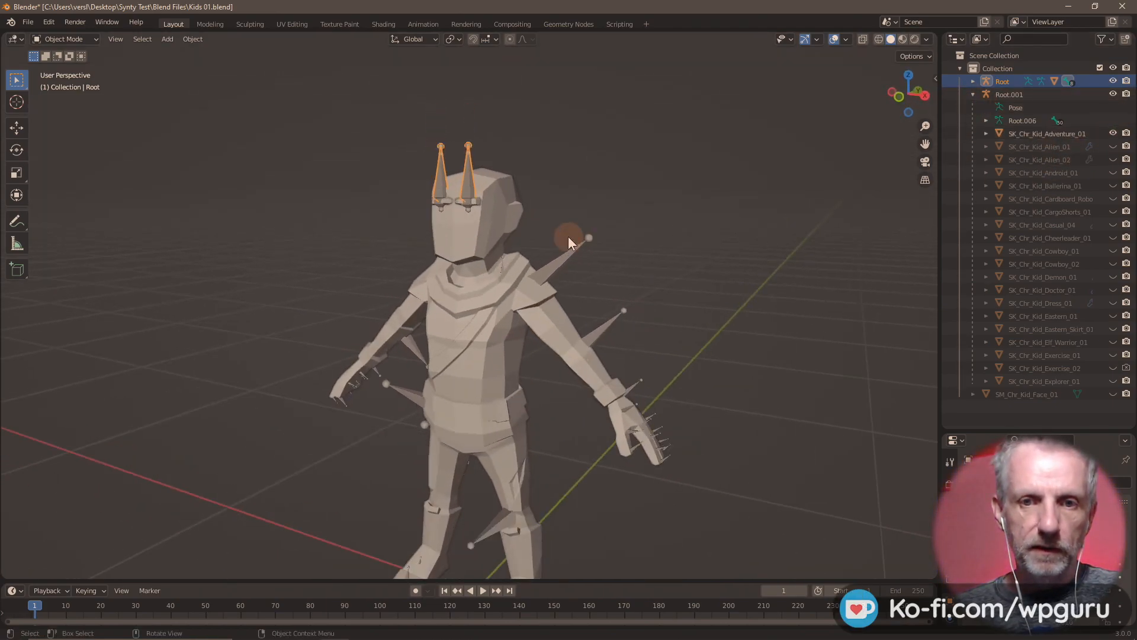
pyautogui.scroll(4, 568, 234)
pyautogui.scroll(2, 594, 293)
pyautogui.moveTo(594, 293); pyautogui.dragTo(536, 409, button='middle')
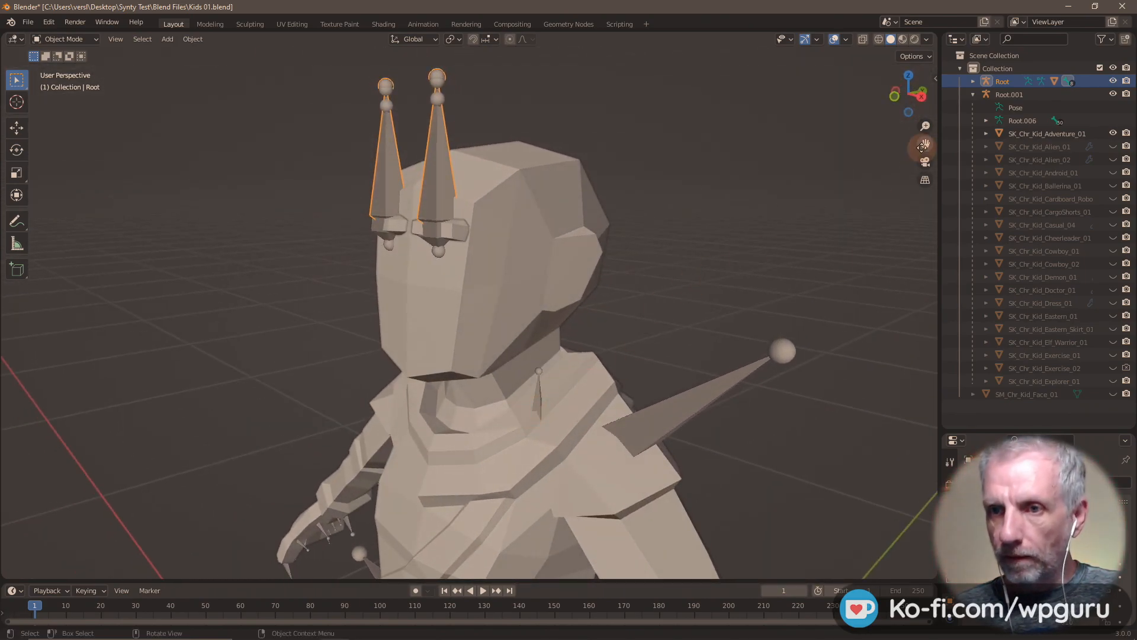
pyautogui.click(975, 95)
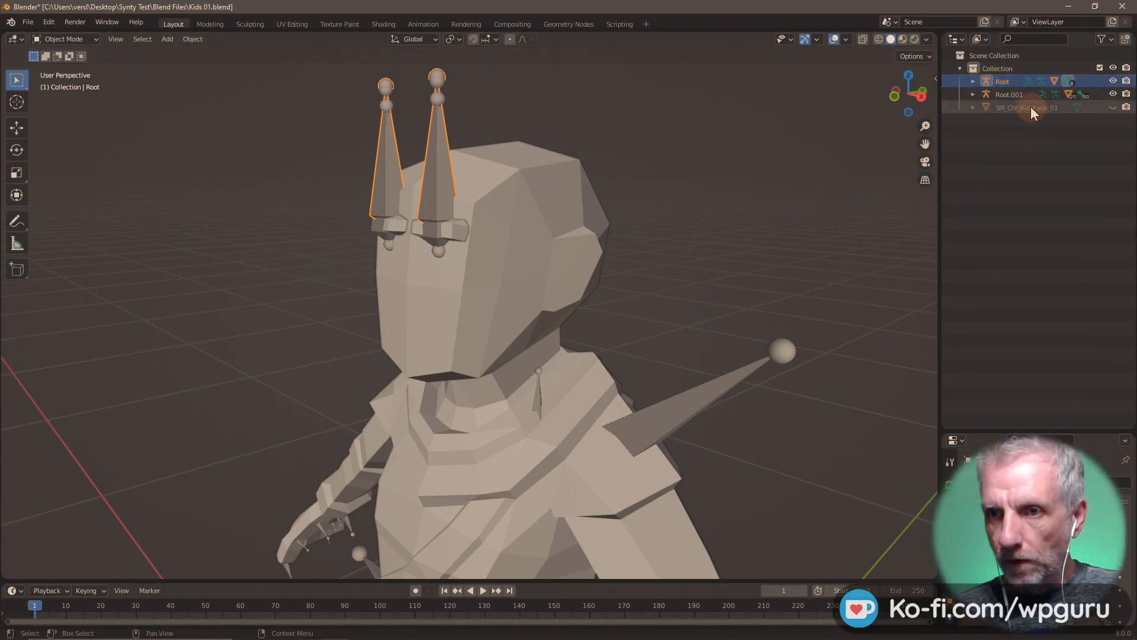
pyautogui.click(973, 82)
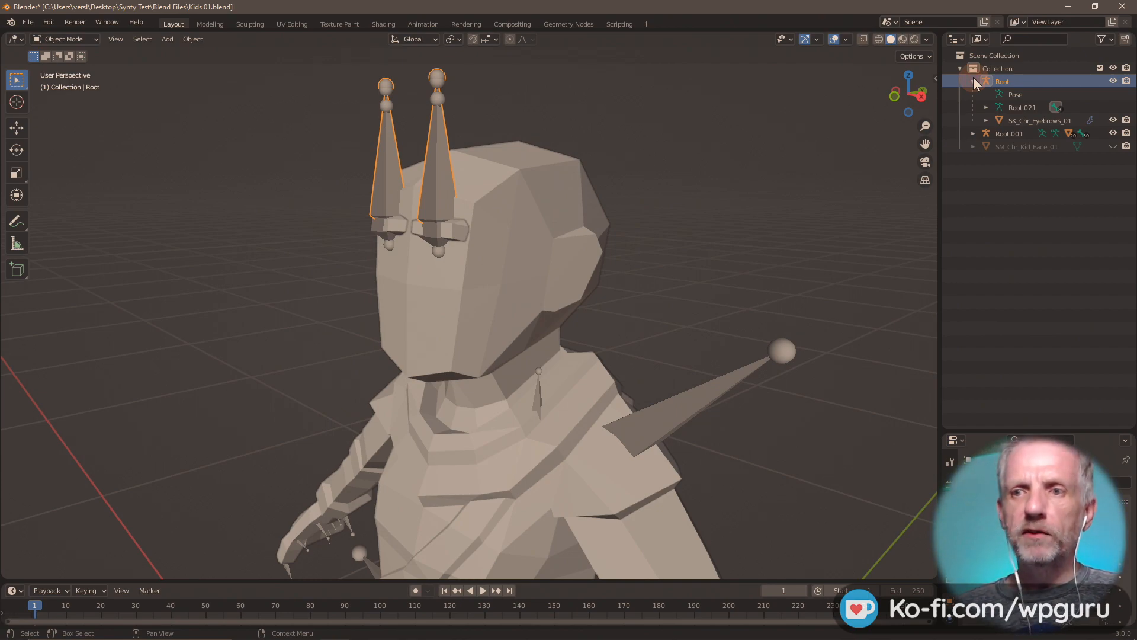
pyautogui.click(973, 80)
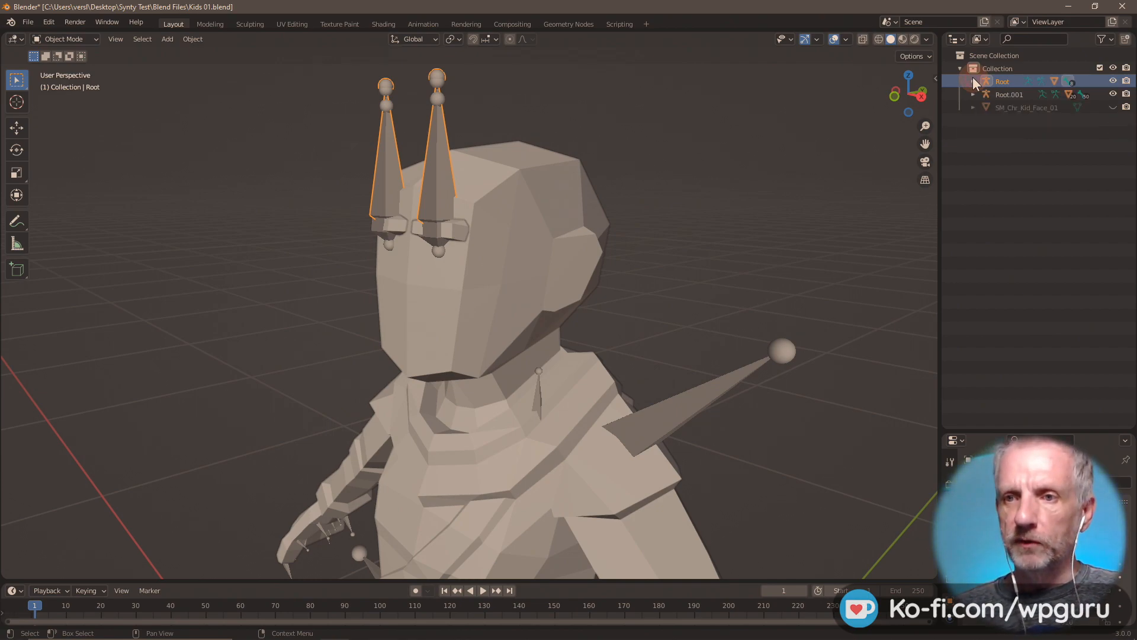
pyautogui.doubleClick(1007, 80)
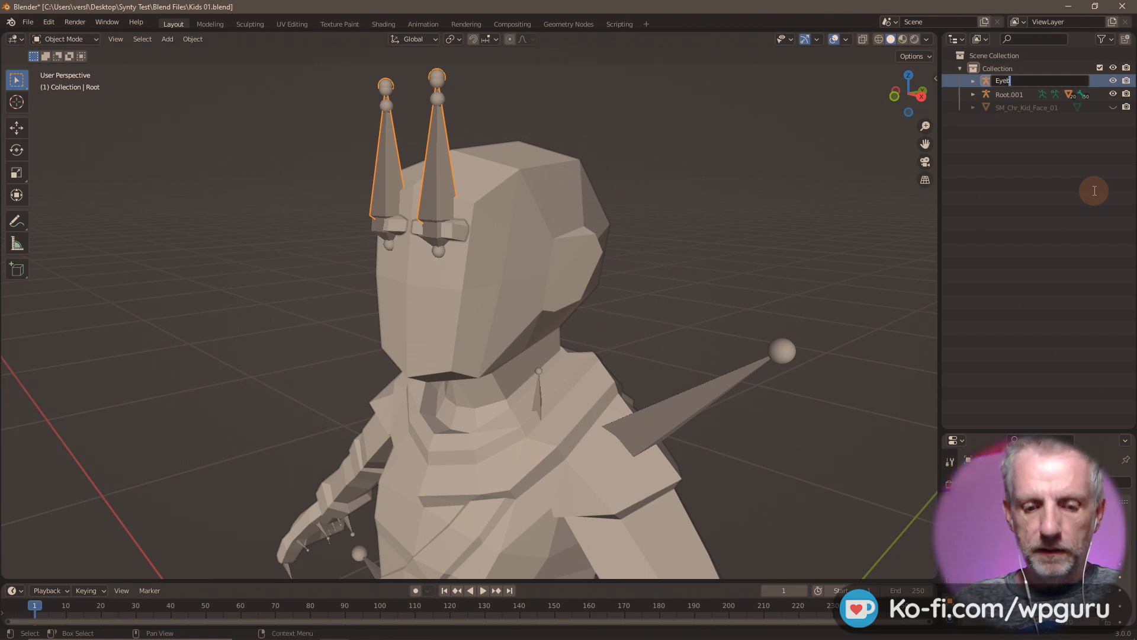
pyautogui.press('Return')
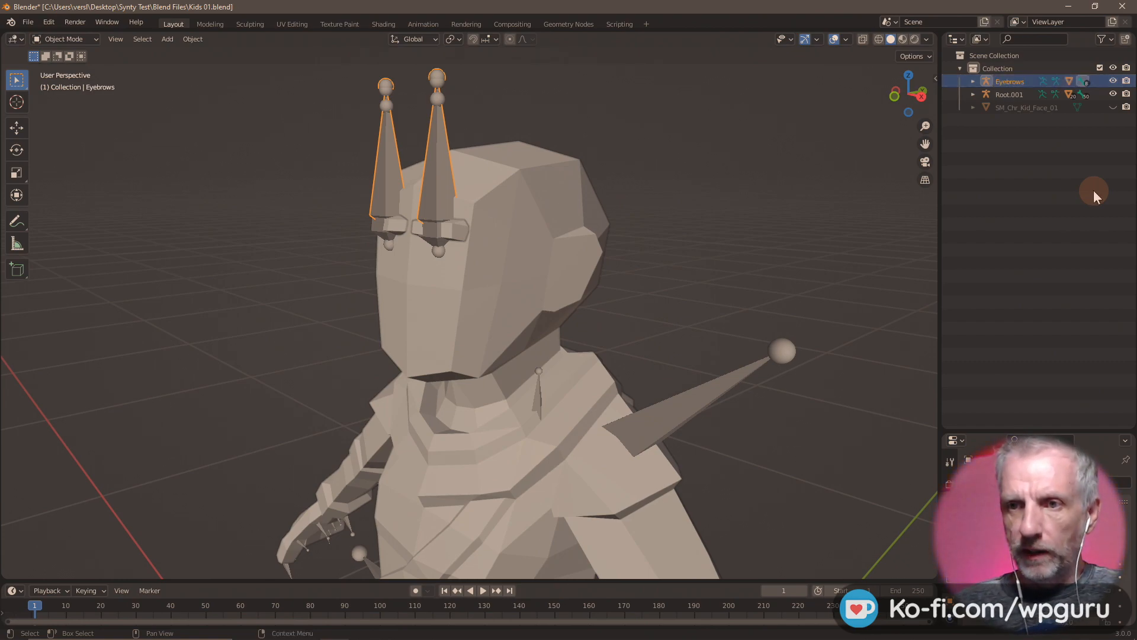
# - Hide the SK_Chr_Eyebrows_01 mesh and its Eyebrows armature
pyautogui.click(973, 81)
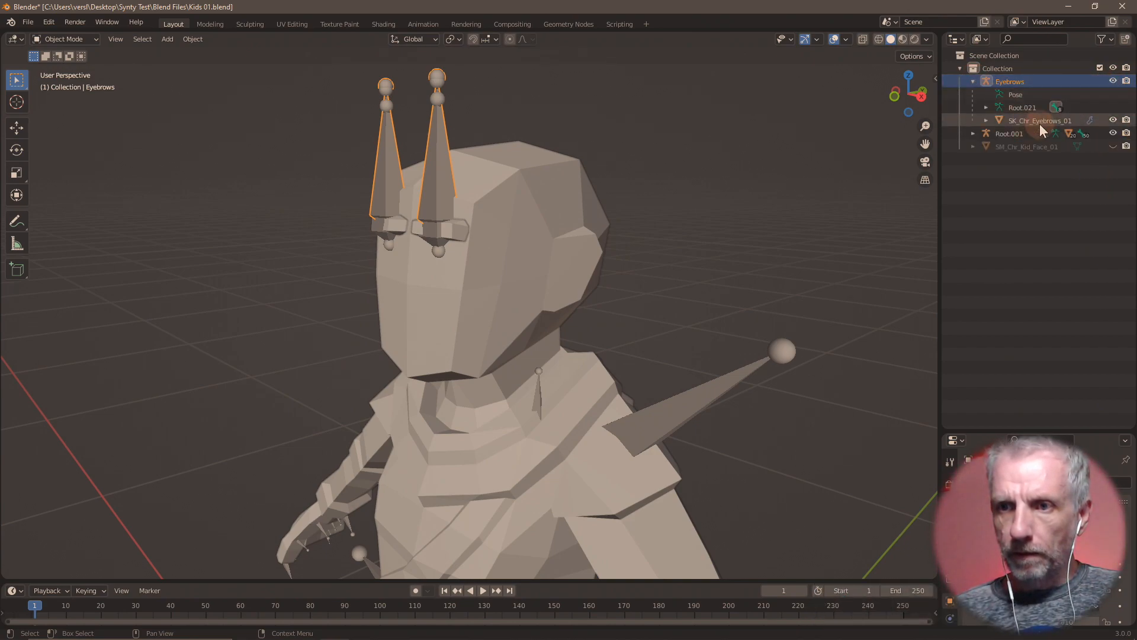
pyautogui.click(1034, 121)
pyautogui.click(1114, 120)
pyautogui.click(1114, 81)
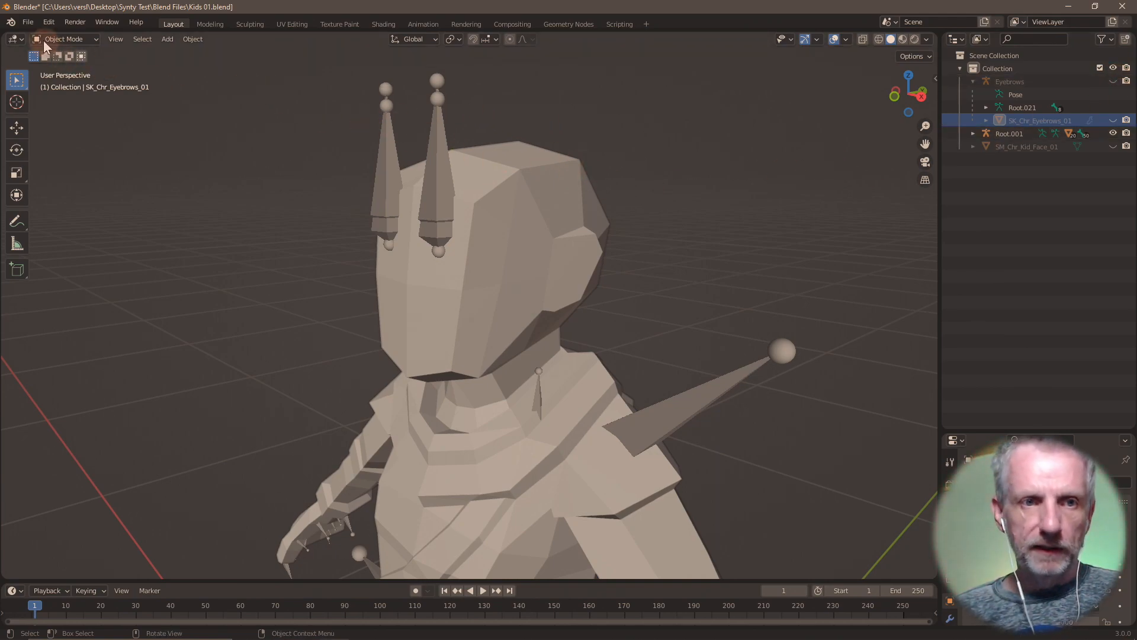
# - Import SK_Chr_Eyebrows_01_S.fbx from the Attachments folder as FBX
pyautogui.click(23, 20)
pyautogui.moveTo(86, 198)
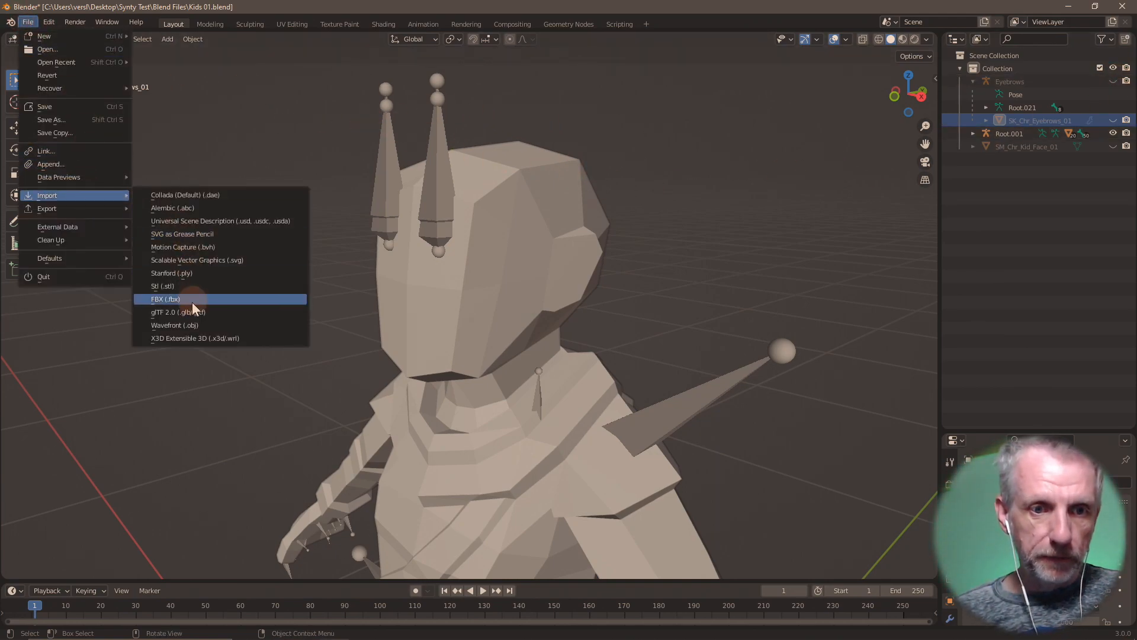
pyautogui.click(211, 300)
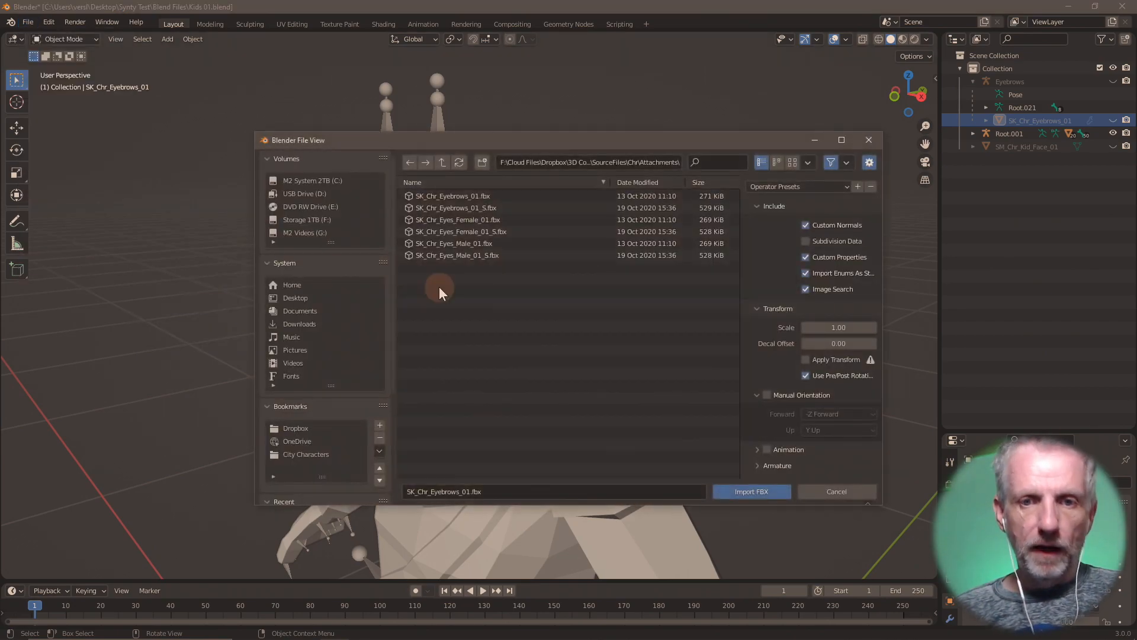
pyautogui.click(478, 208)
pyautogui.doubleClick(484, 206)
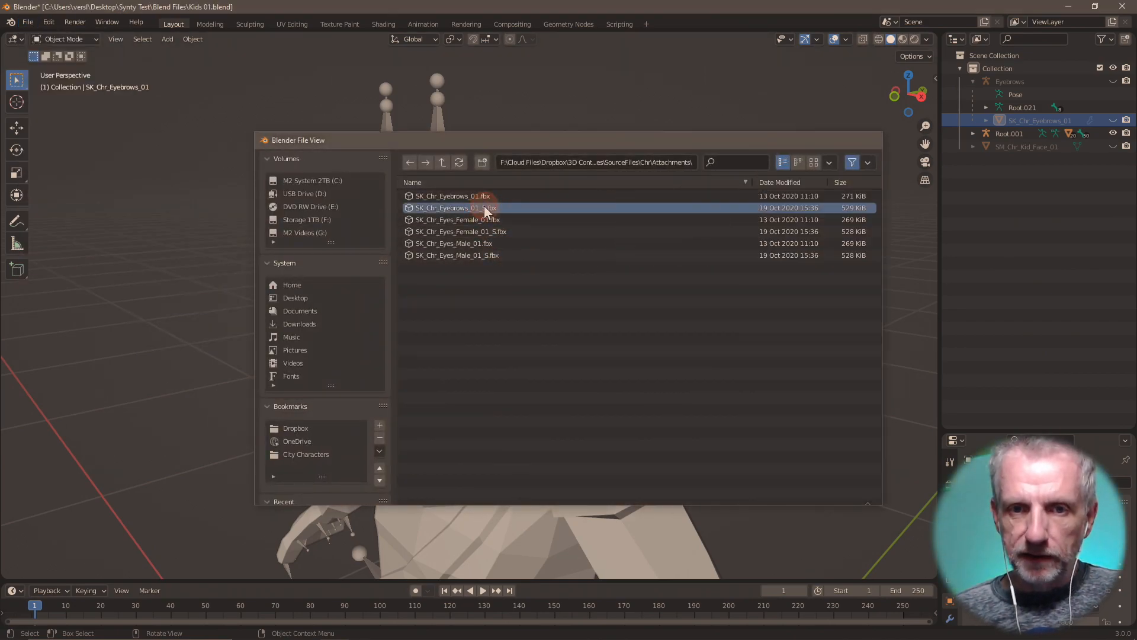
pyautogui.scroll(-2, 332, 350)
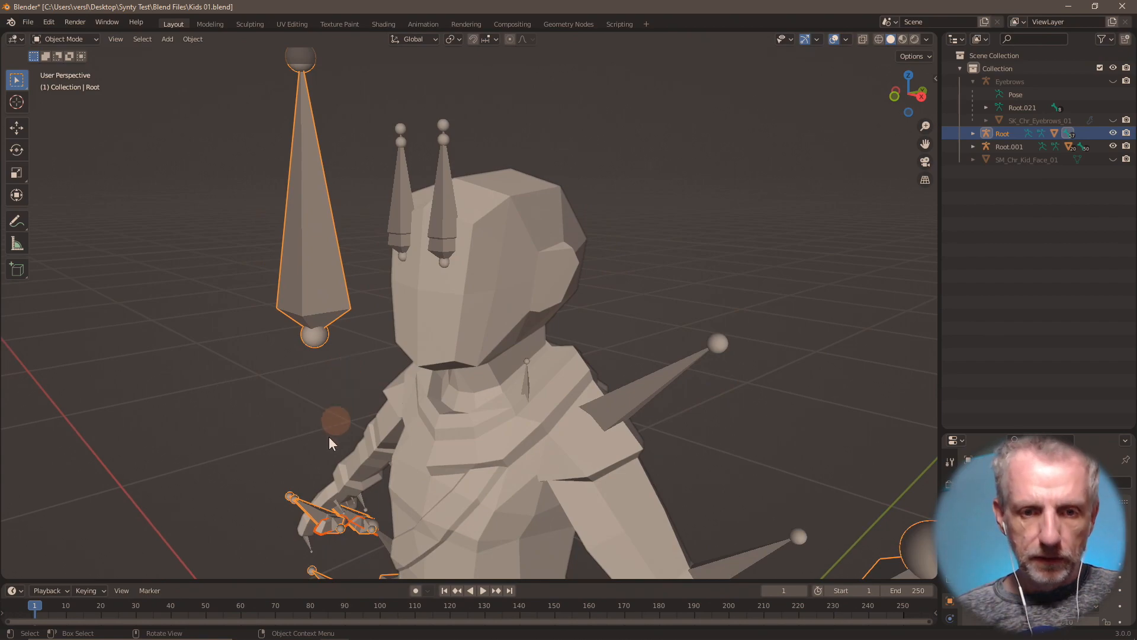
# - Clear all pose transforms on the newly imported Root armature in Pose Mode and return to Object Mode
pyautogui.click(273, 441)
pyautogui.click(308, 510)
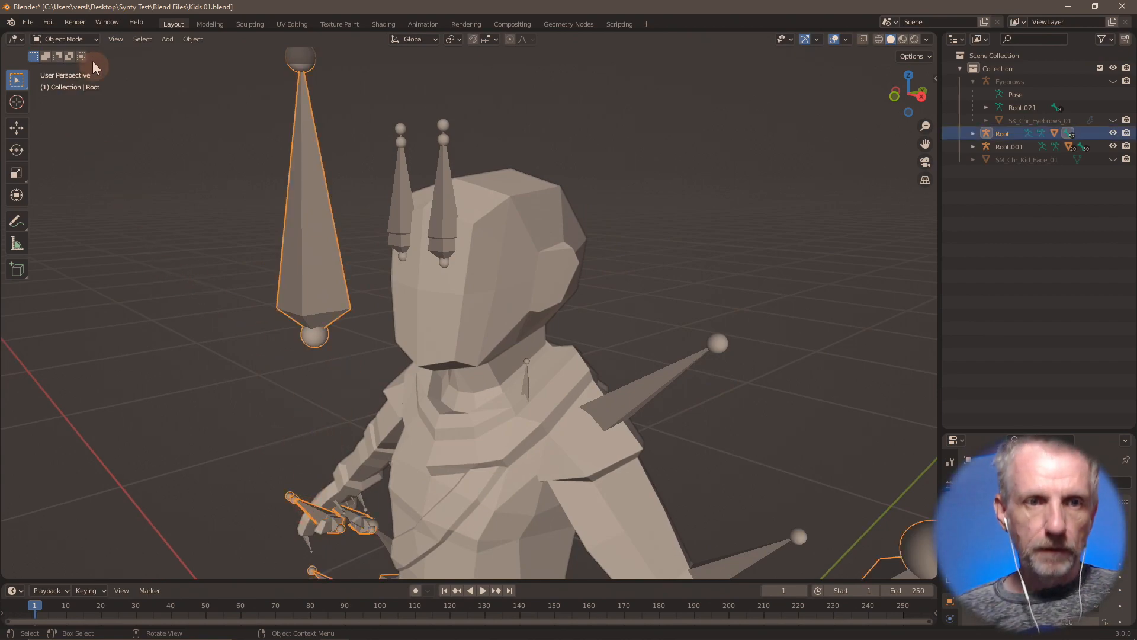
pyautogui.click(89, 40)
pyautogui.click(66, 81)
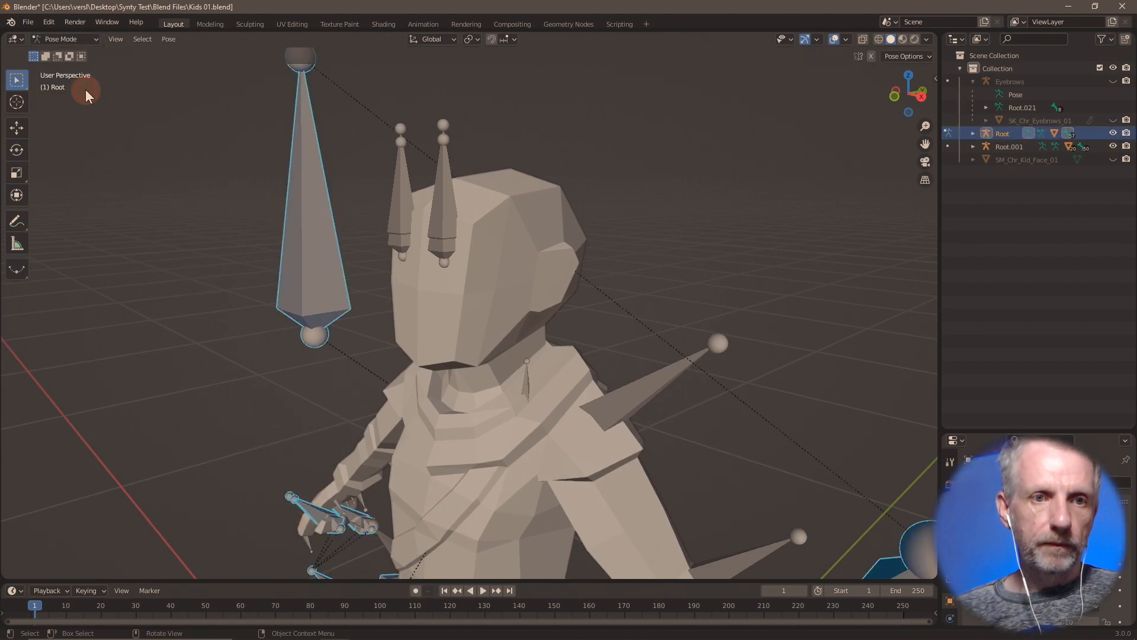
pyautogui.click(168, 40)
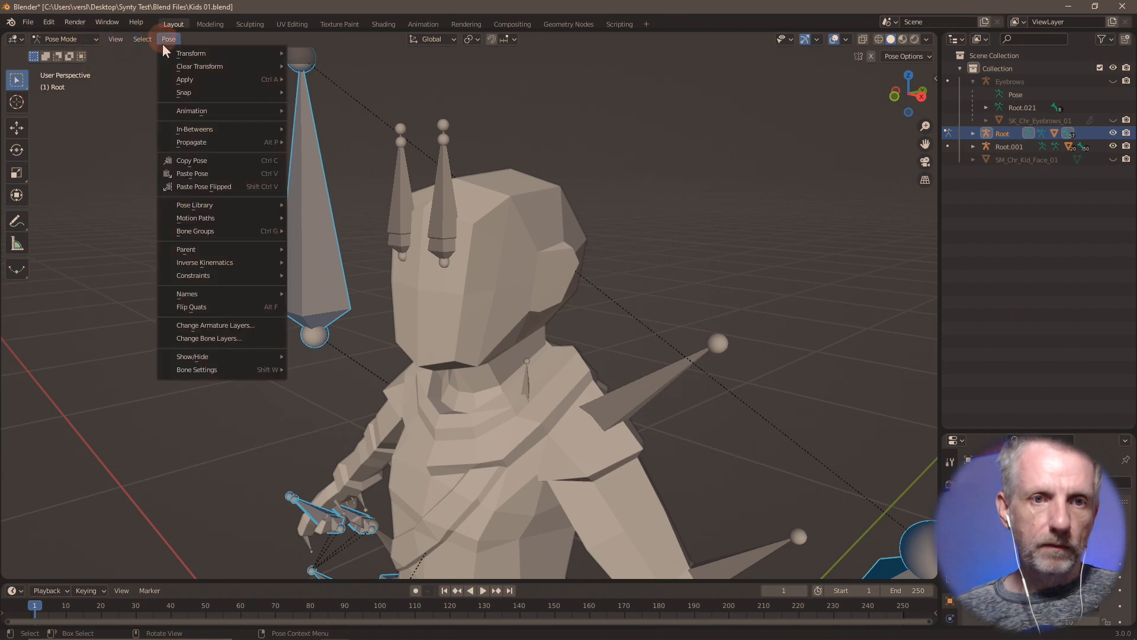
pyautogui.moveTo(278, 70)
pyautogui.click(329, 70)
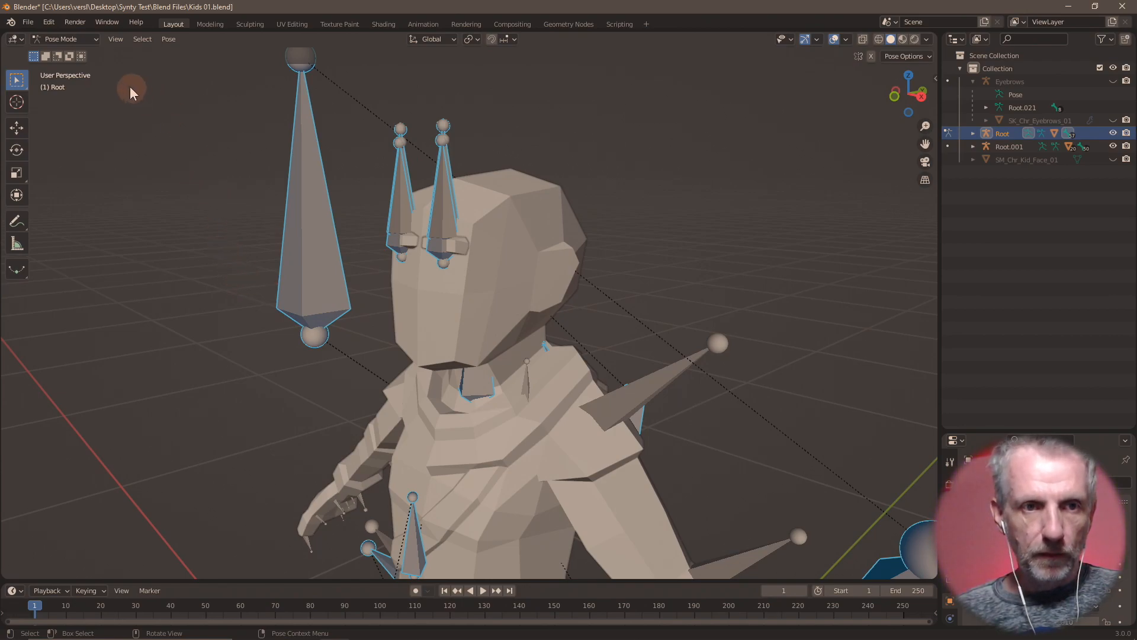
pyautogui.click(89, 38)
pyautogui.click(83, 53)
pyautogui.moveTo(296, 222); pyautogui.dragTo(326, 219, button='middle')
pyautogui.scroll(3, 323, 217)
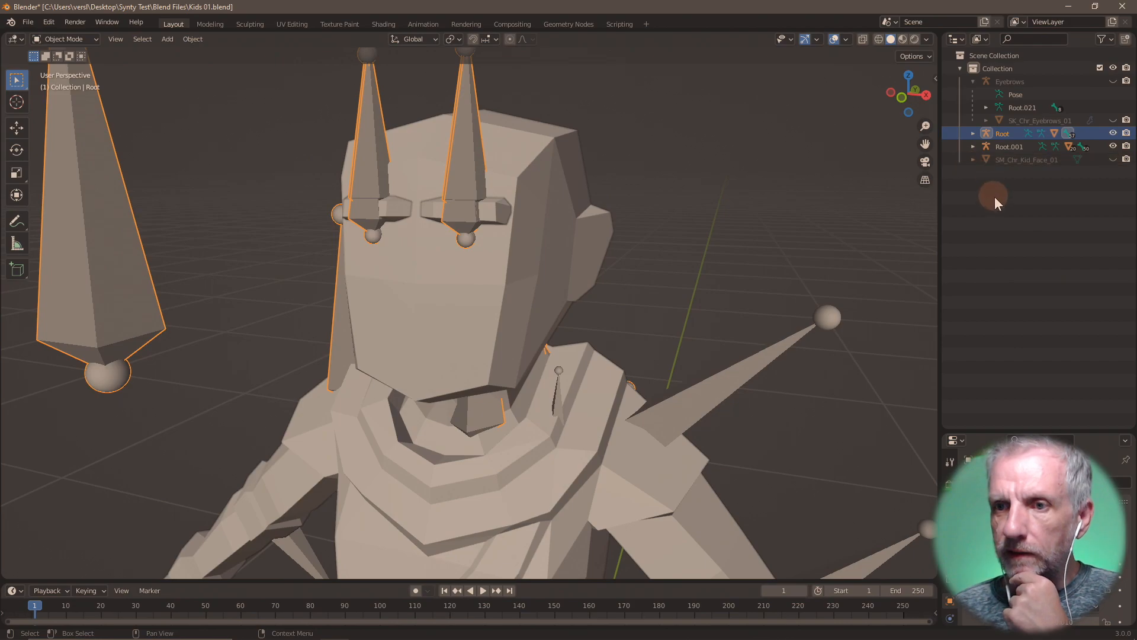
# - Expand the second imported Root armature and rename it as Eyebrows S
pyautogui.click(973, 133)
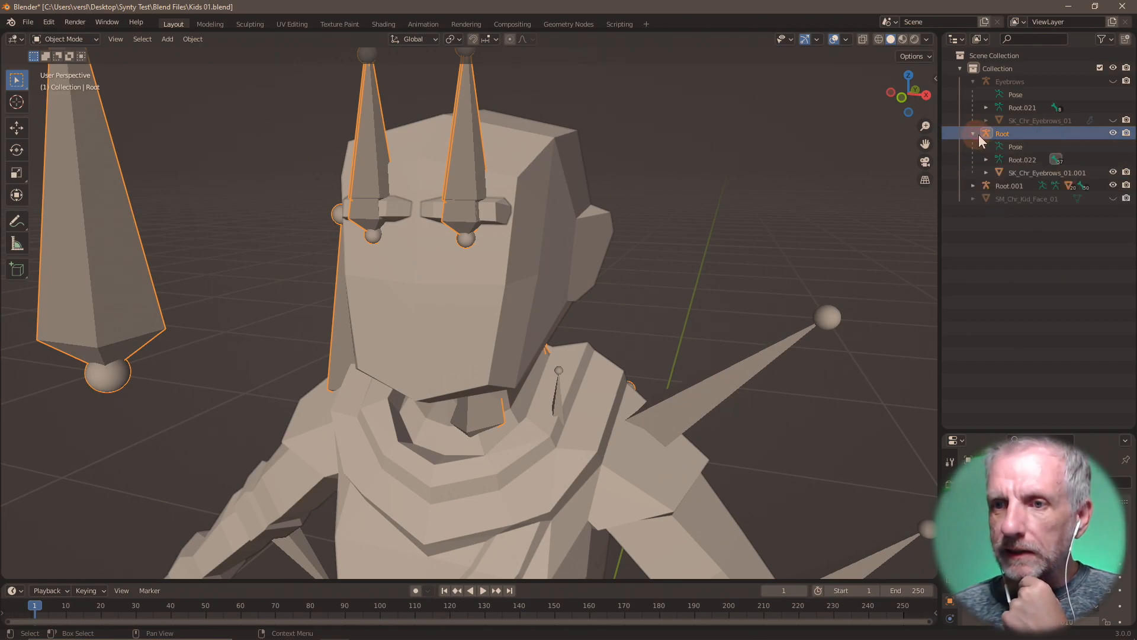
pyautogui.doubleClick(1030, 136)
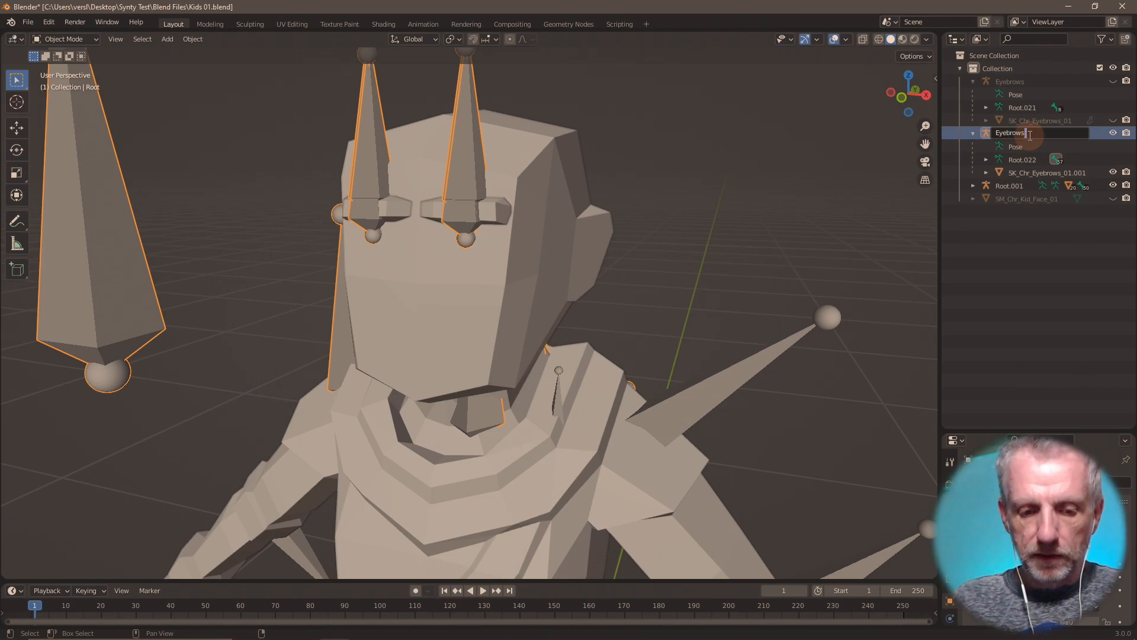
pyautogui.write('Eyebrows S')
pyautogui.press('Return')
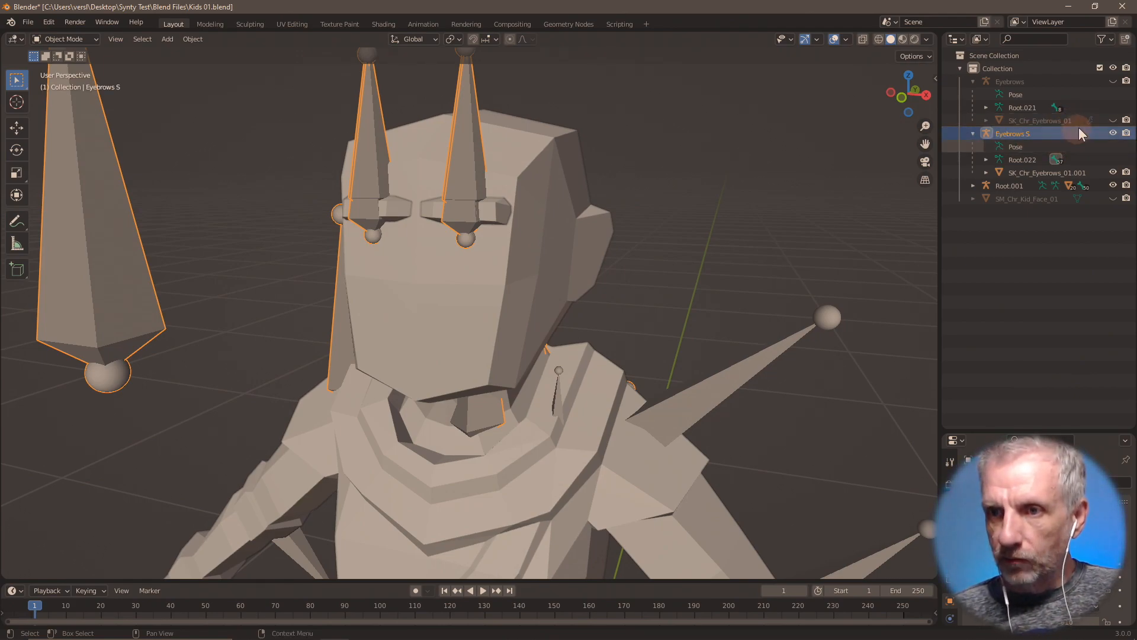
# - Hide the Eyebrows S armature and toggle the visibility of the SK_Chr_Eyebrows_01 and SK_Chr_Eyebrows_01.001 meshes to compare them
pyautogui.click(1116, 135)
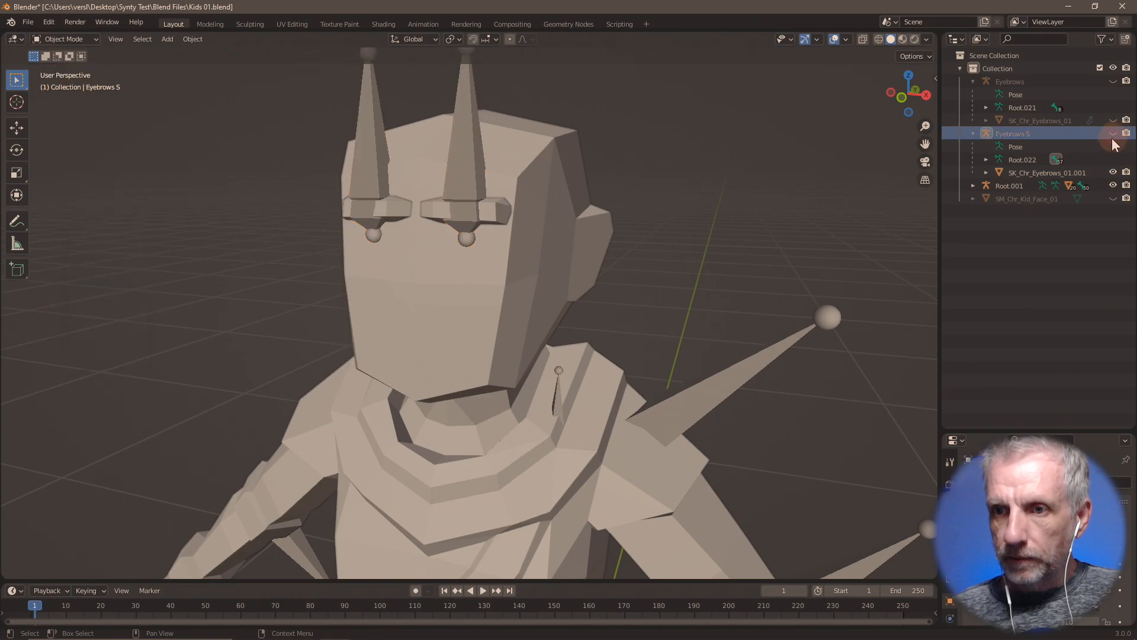
pyautogui.click(1114, 173)
pyautogui.click(1113, 173)
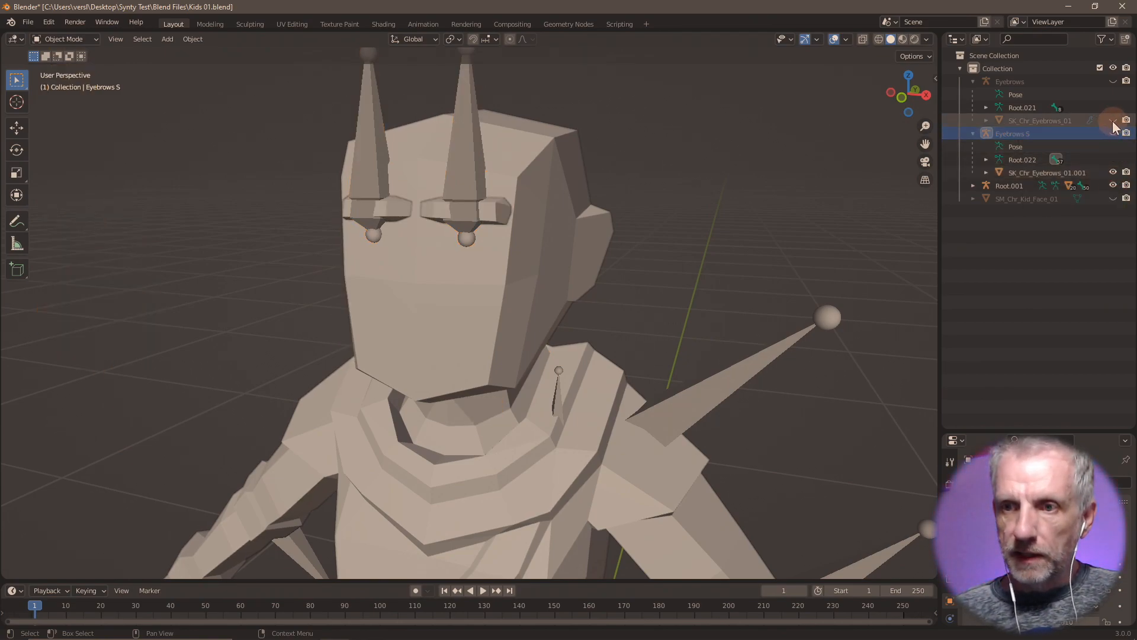
pyautogui.click(1113, 172)
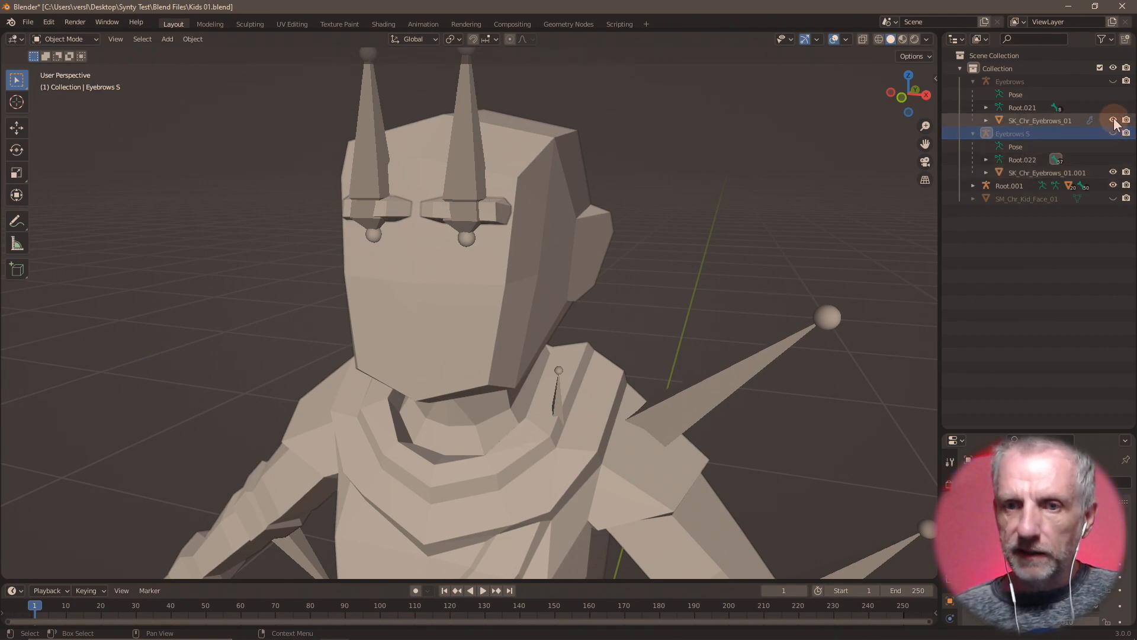
pyautogui.click(1114, 173)
pyautogui.click(1113, 173)
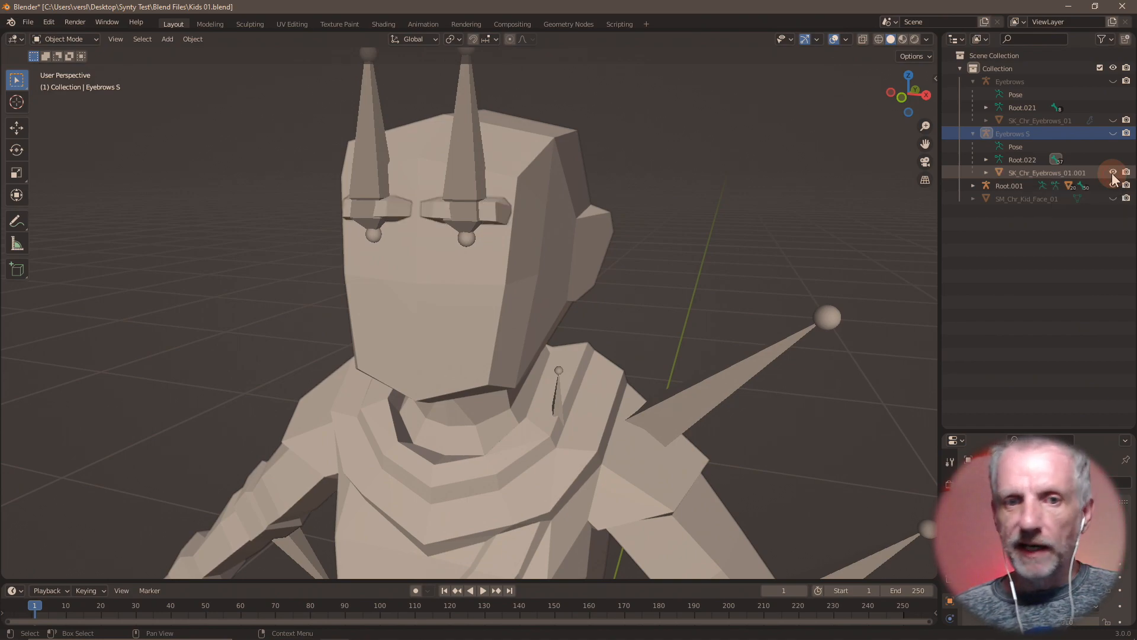
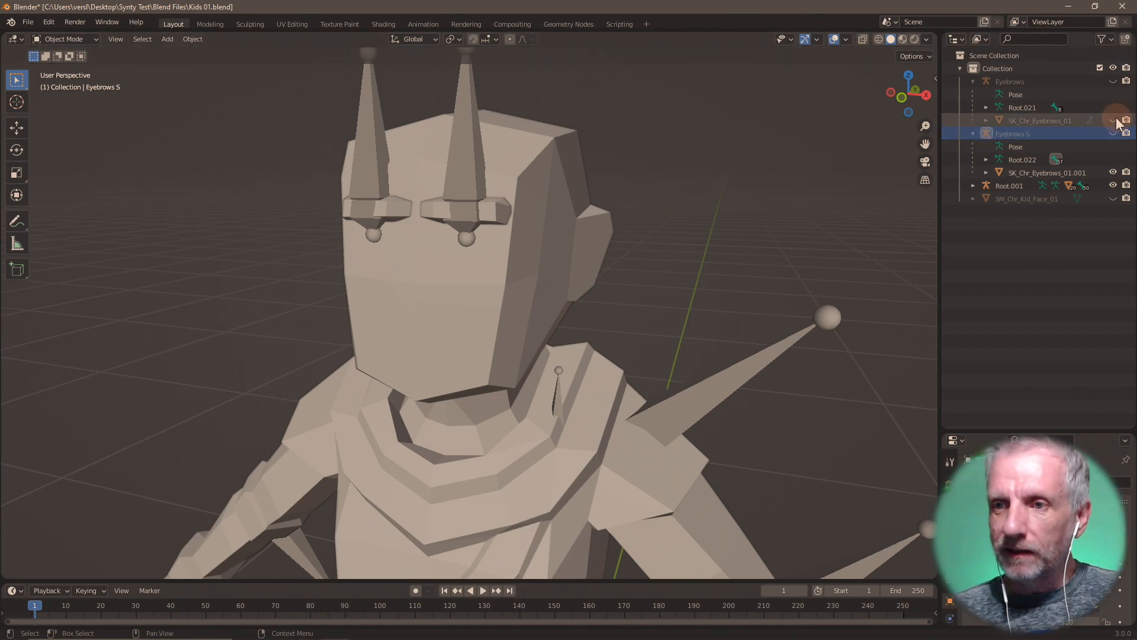
# - Export the SK_Chr_Eyebrows_01 mesh as a Wavefront OBJ named Eyebrows in the OBJ Characters folder
pyautogui.click(1031, 121)
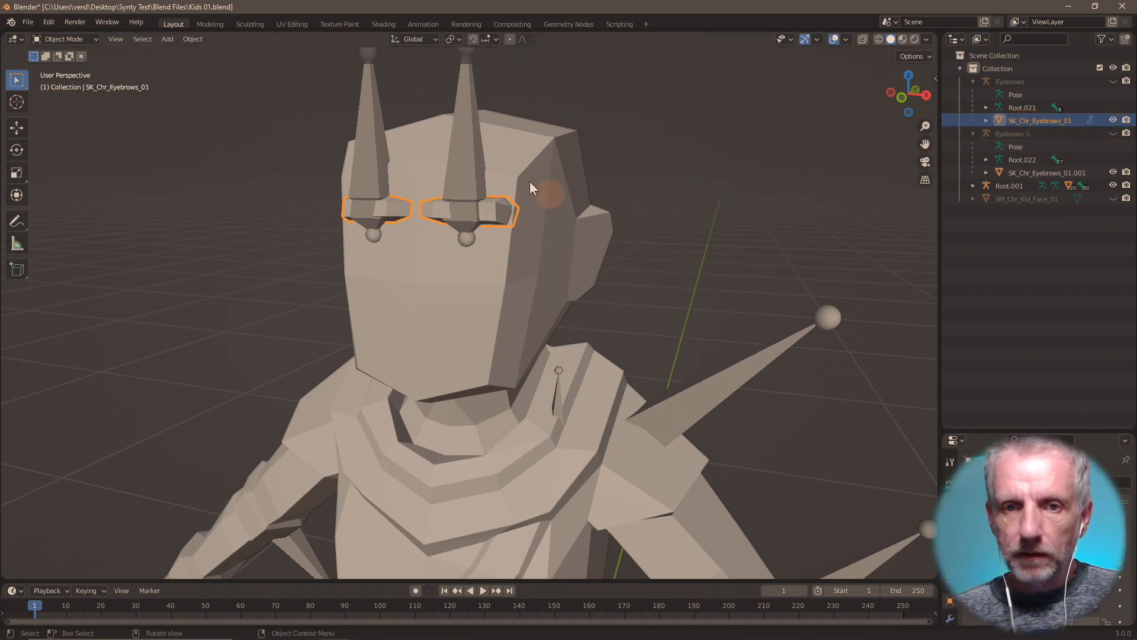
pyautogui.click(27, 22)
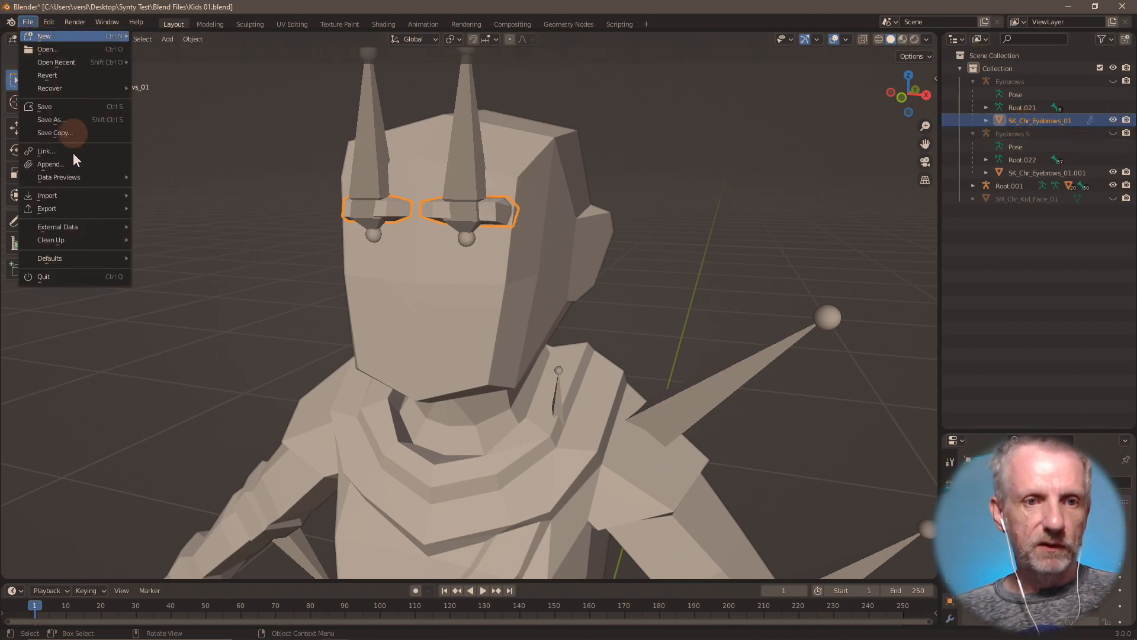
pyautogui.moveTo(87, 211)
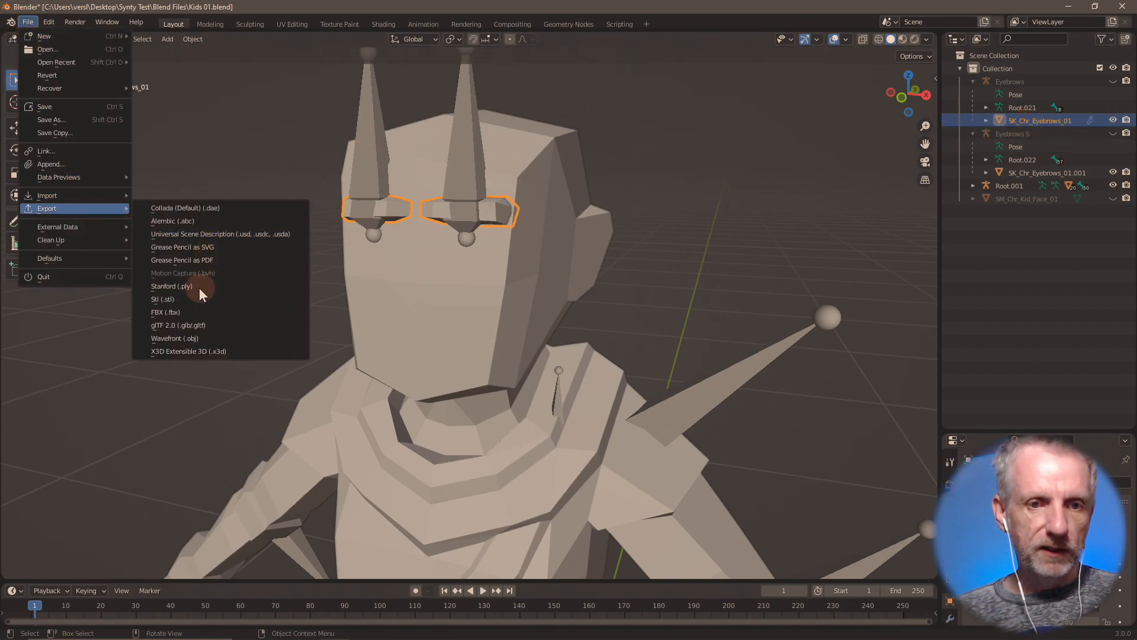
pyautogui.click(212, 337)
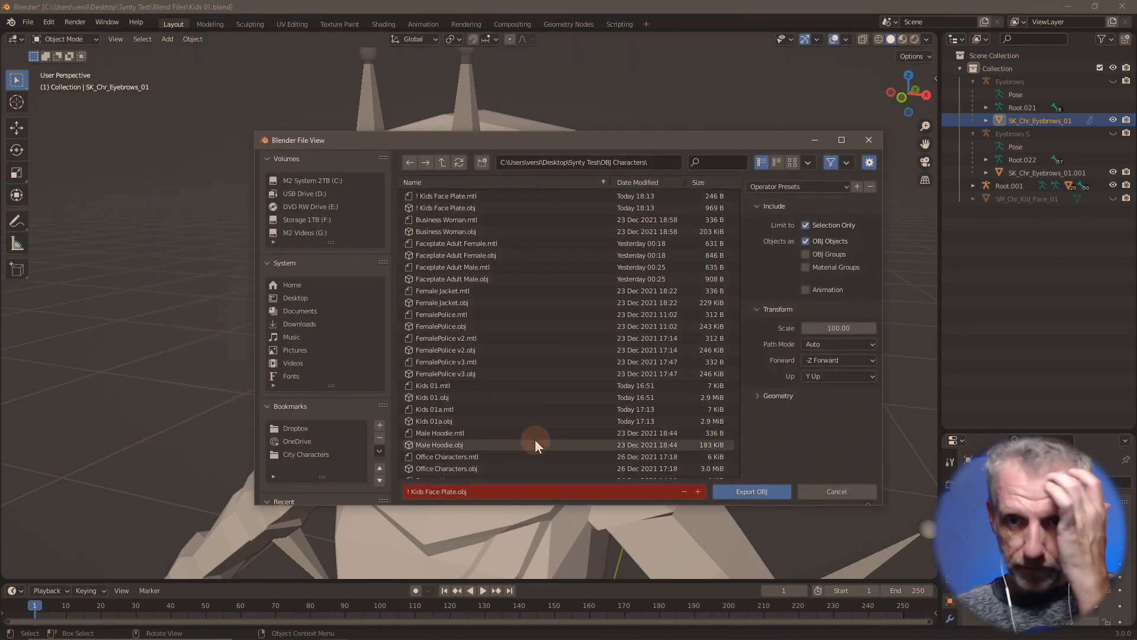
pyautogui.click(535, 491)
pyautogui.write('E')
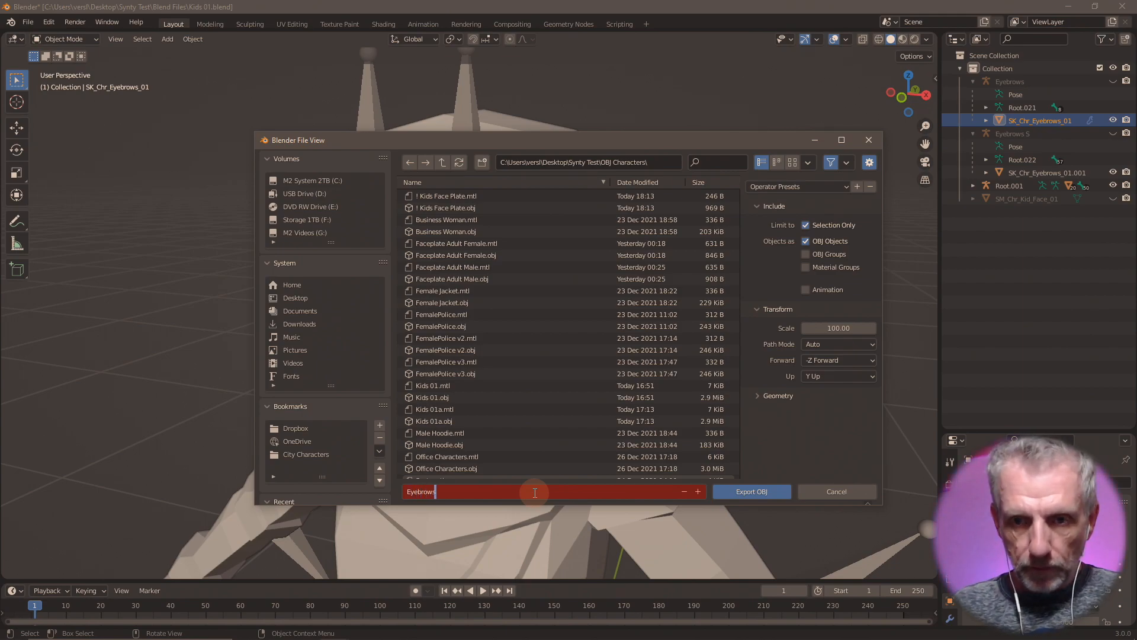
pyautogui.write('yebrows')
pyautogui.press('Return')
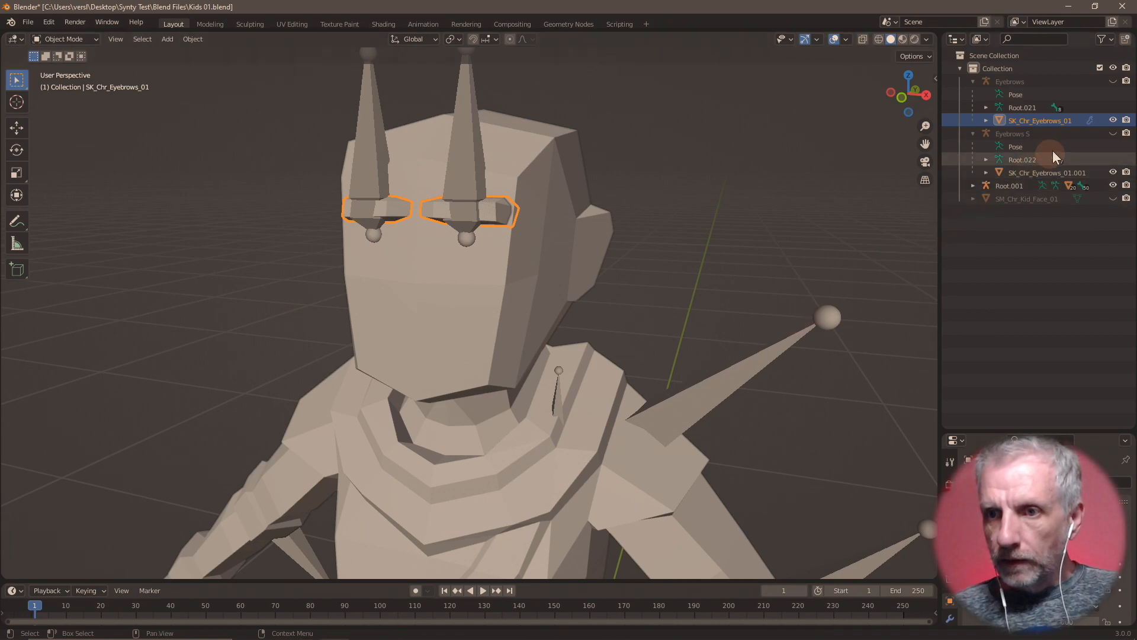
# - Hide the SK_Chr_Eyebrows_01.001 mesh and leave only SK_Chr_Eyebrows_01 shown on the character's face
pyautogui.click(1113, 119)
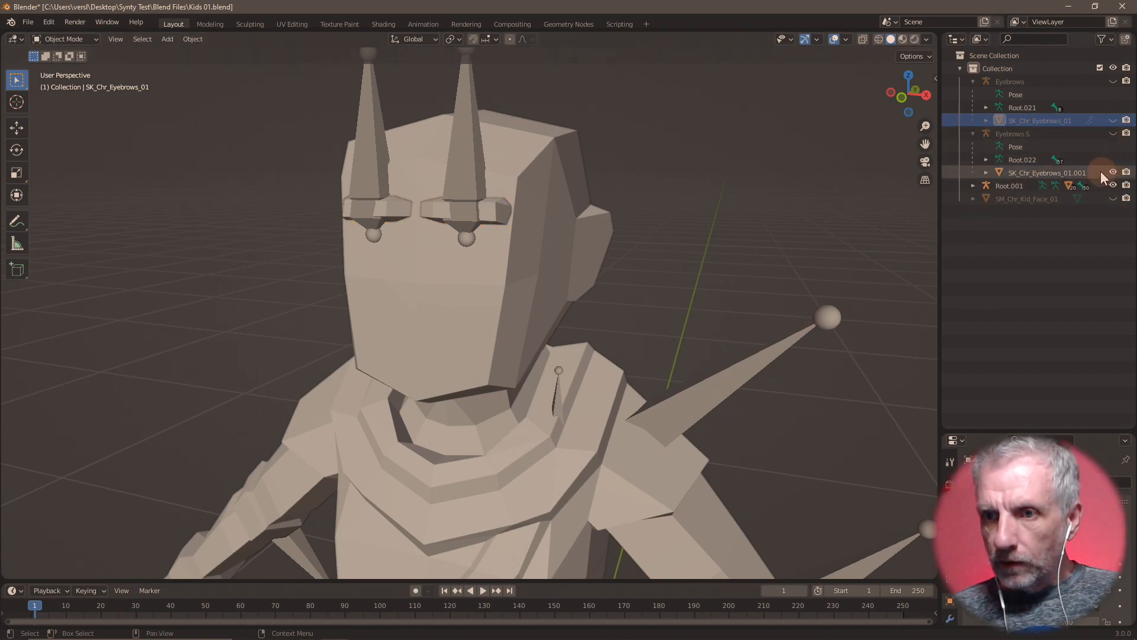
pyautogui.click(1114, 172)
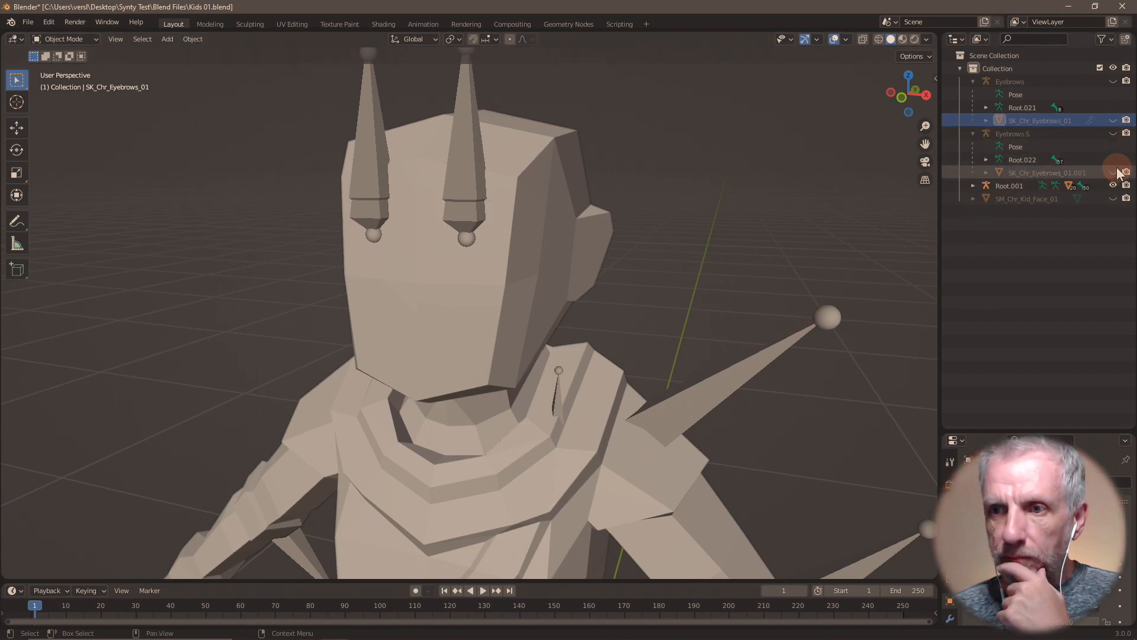
pyautogui.click(1113, 120)
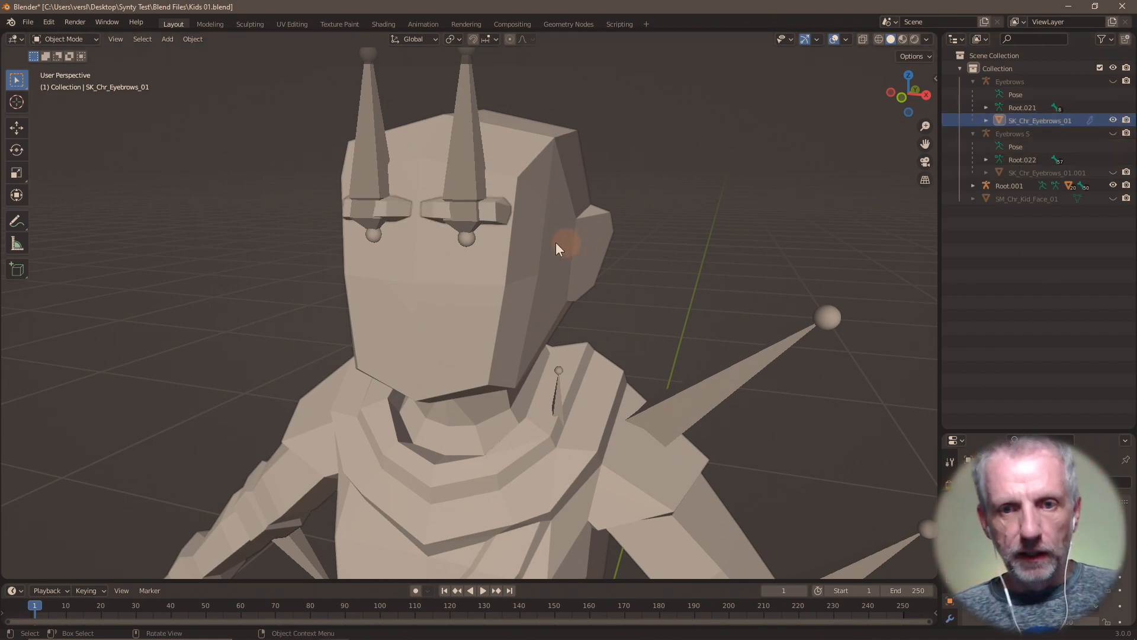
# - Export the selected SK_Chr_Eyebrows_01 mesh as Wavefront OBJ, overwriting Eyebrows.obj in the OBJ Characters folder
pyautogui.click(496, 217)
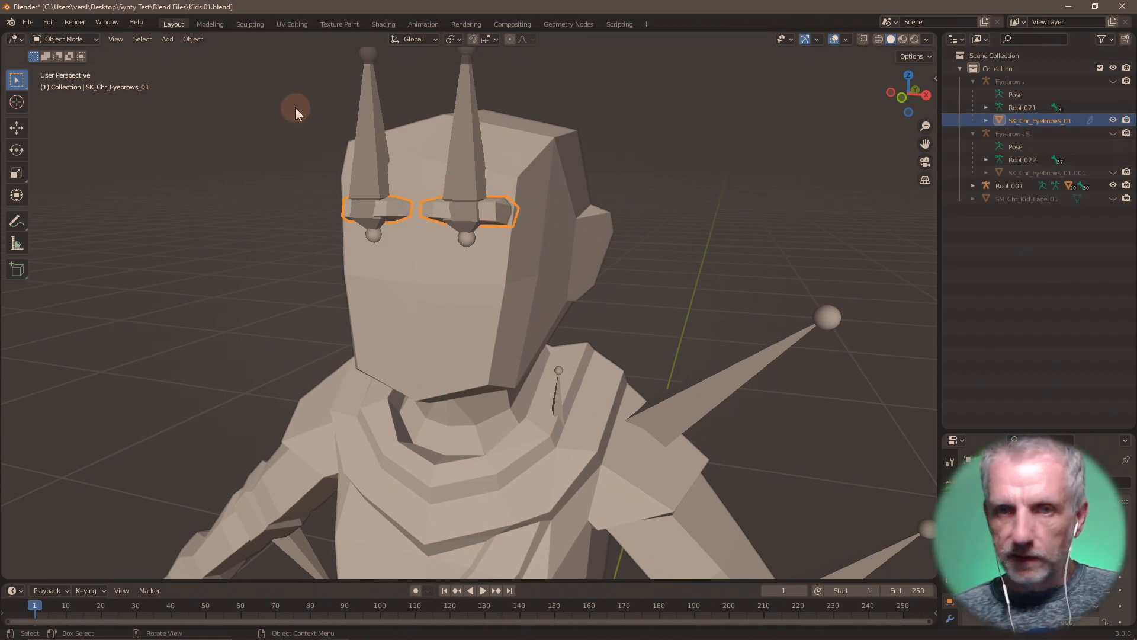
pyautogui.click(27, 22)
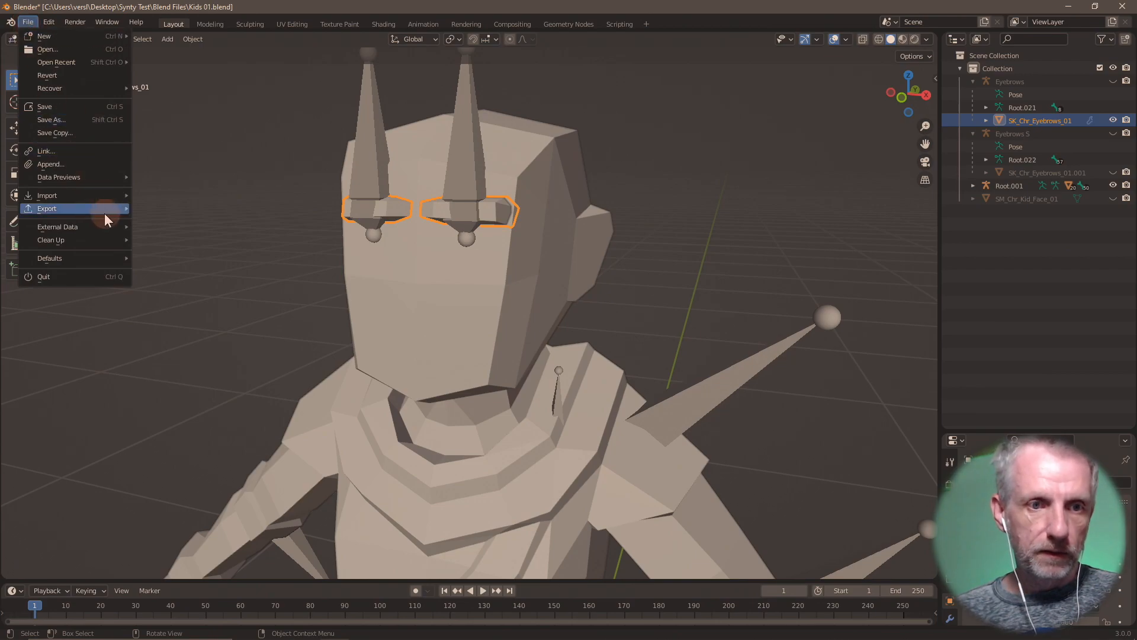
pyautogui.moveTo(105, 213)
pyautogui.click(199, 338)
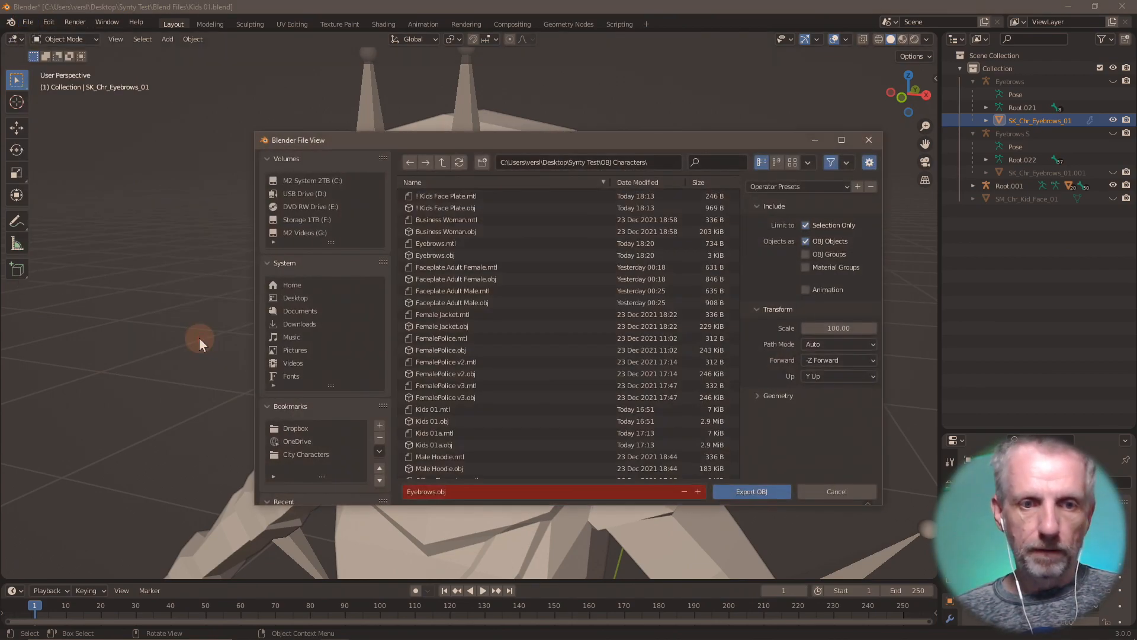
pyautogui.doubleClick(446, 254)
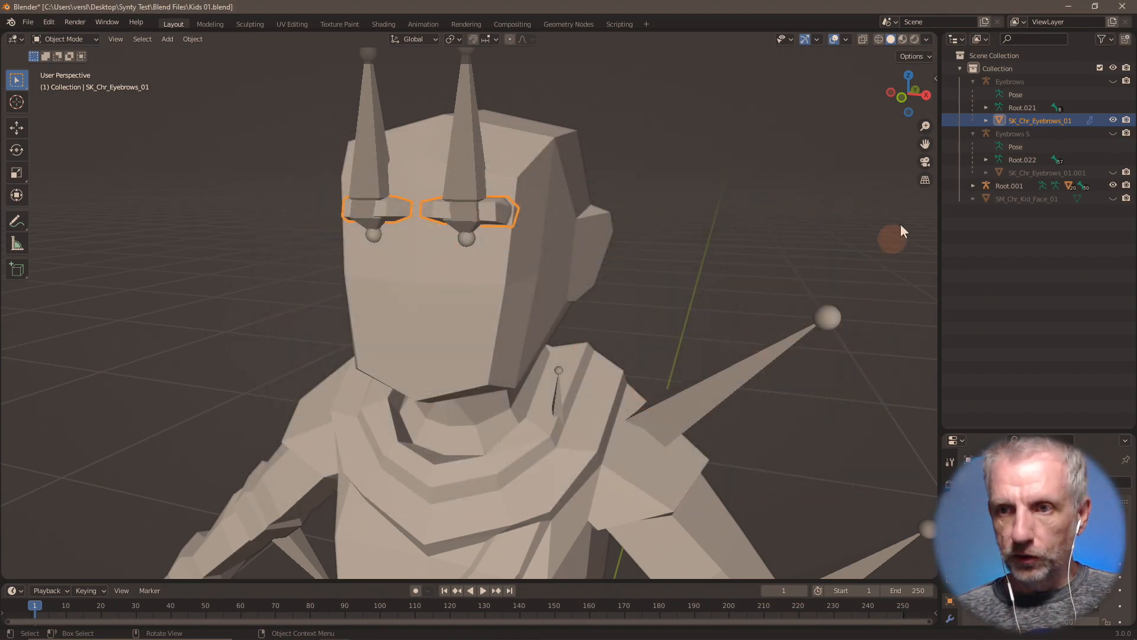
# - Hide the SK_Chr_Eyebrows_01 mesh, then show and select SK_Chr_Eyebrows_01.001 under Eyebrows S
pyautogui.click(1113, 119)
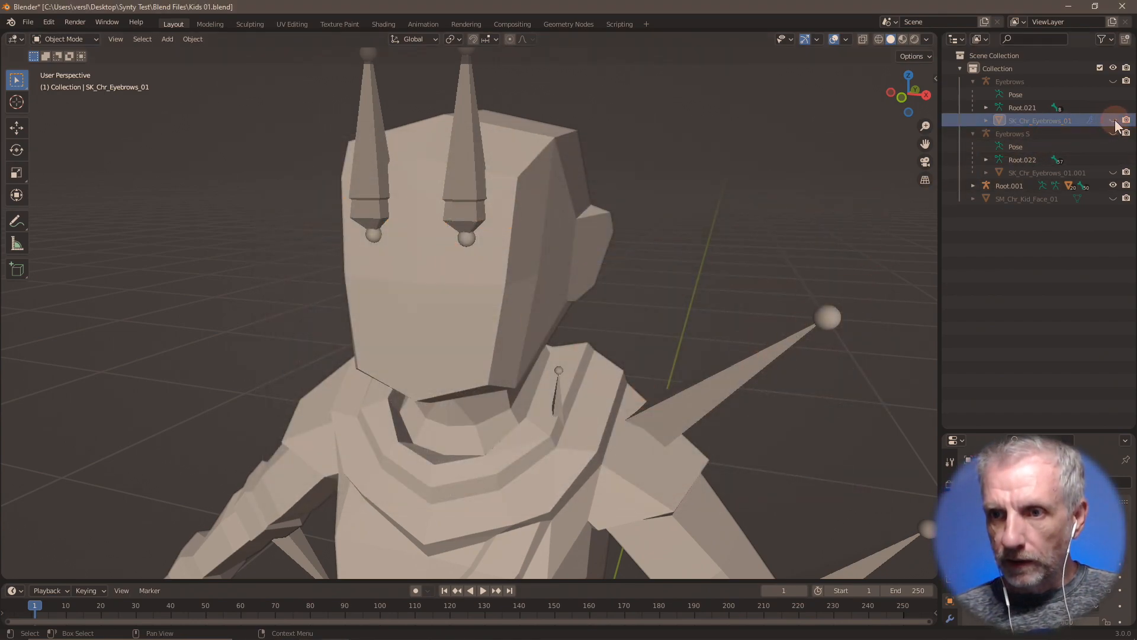
pyautogui.click(1113, 173)
pyautogui.click(1060, 172)
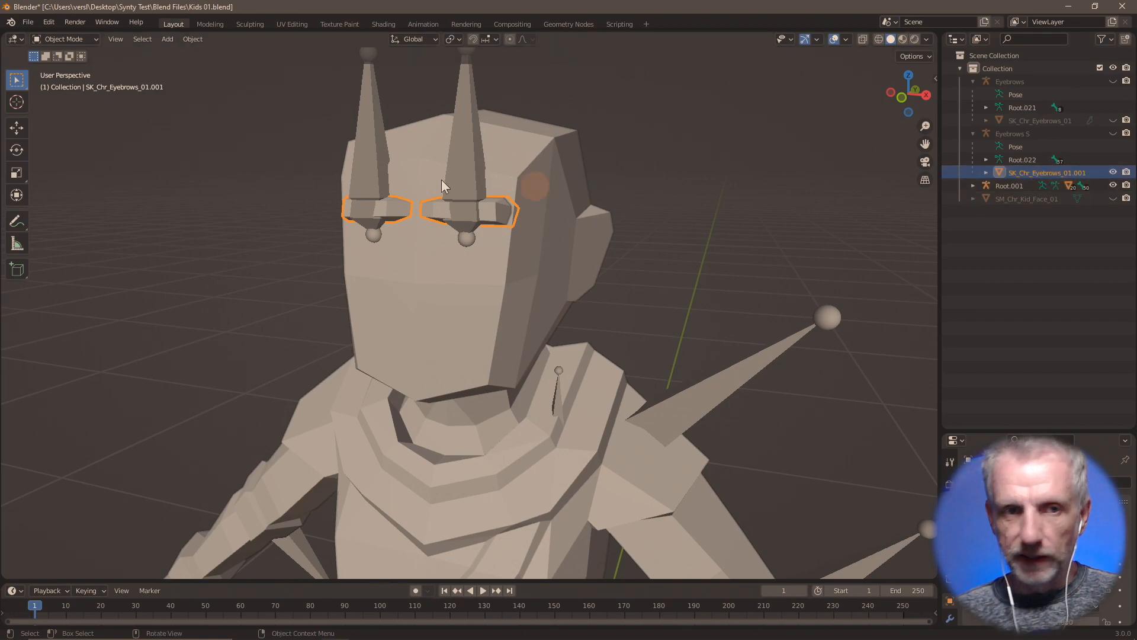
# - Export the selected SK_Chr_Eyebrows_01.001 mesh as a Wavefront OBJ named Eyebrows S in the OBJ Characters folder
pyautogui.click(28, 22)
pyautogui.moveTo(94, 208)
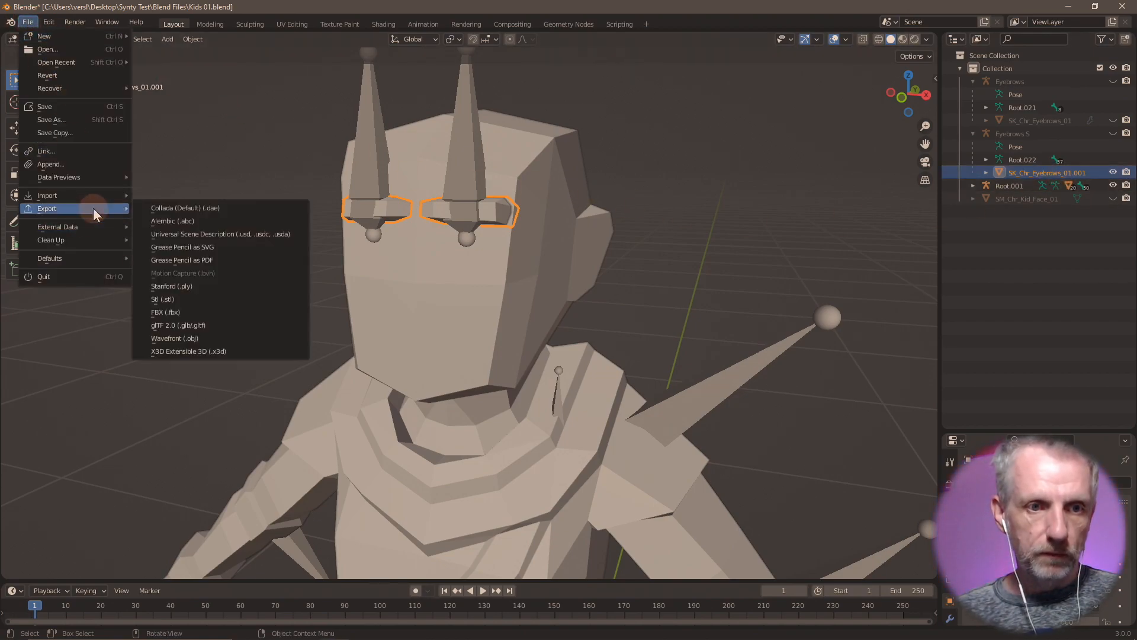
pyautogui.click(194, 336)
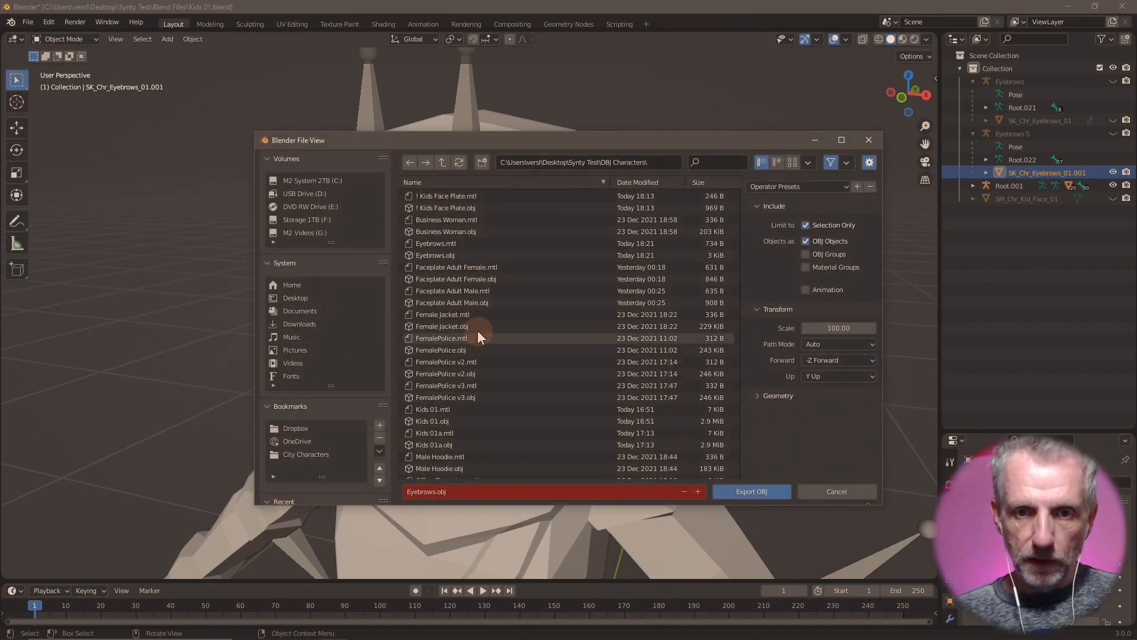
pyautogui.click(457, 253)
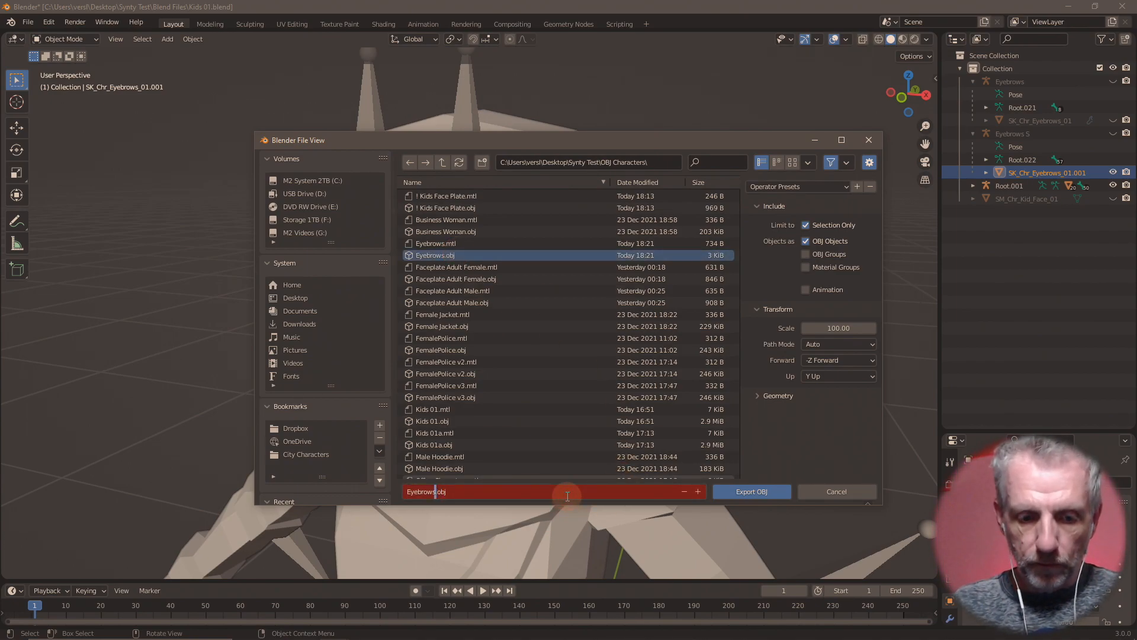
pyautogui.click(751, 492)
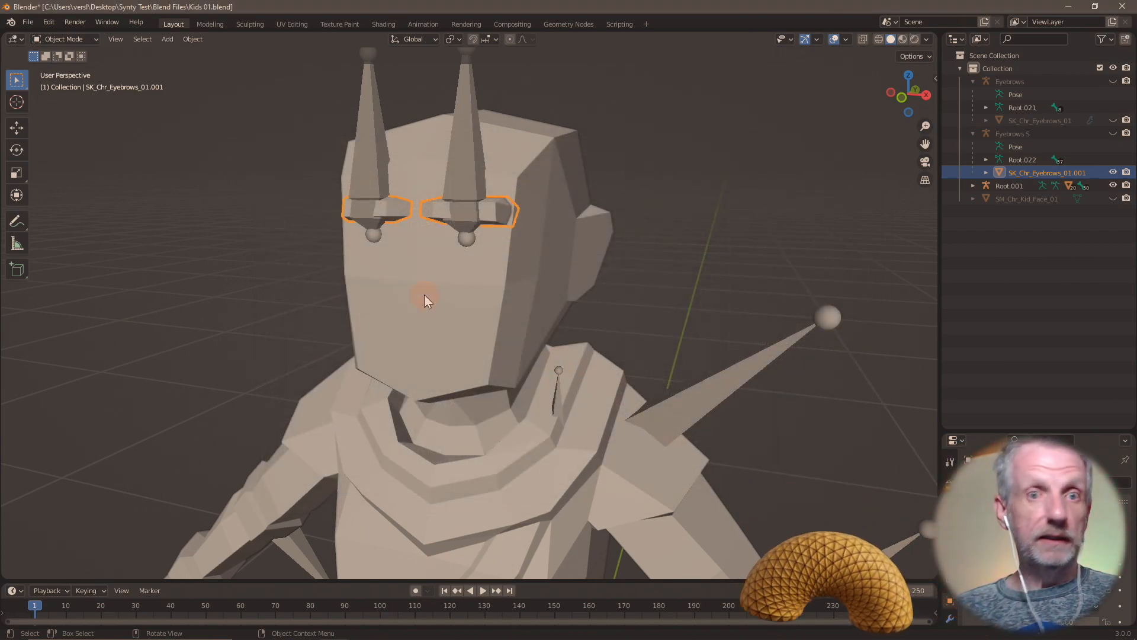
# - Switch to DAZ Studio and import Eyebrows.obj from the OBJ Characters folder with the existing import options
pyautogui.hotkey('alt', 'Tab')
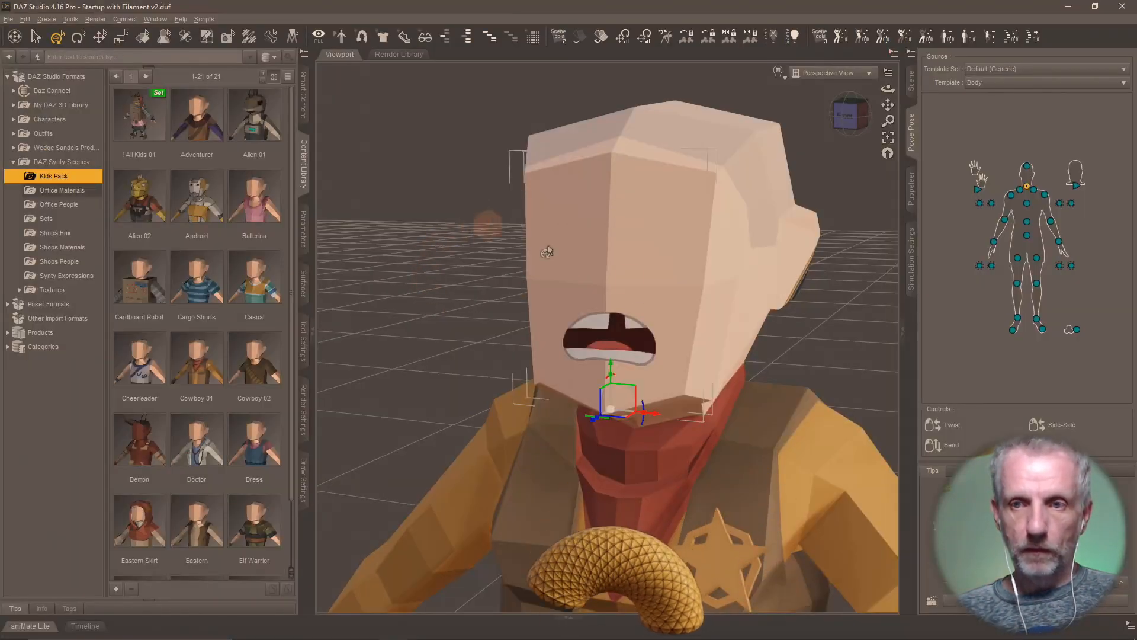
pyautogui.click(9, 19)
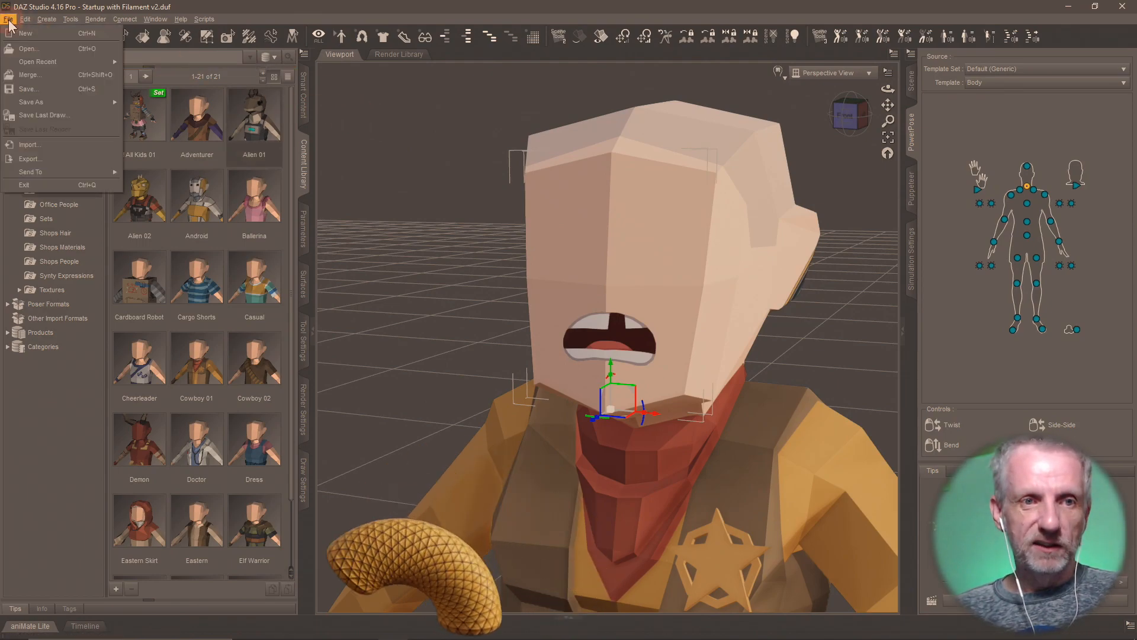
pyautogui.click(90, 147)
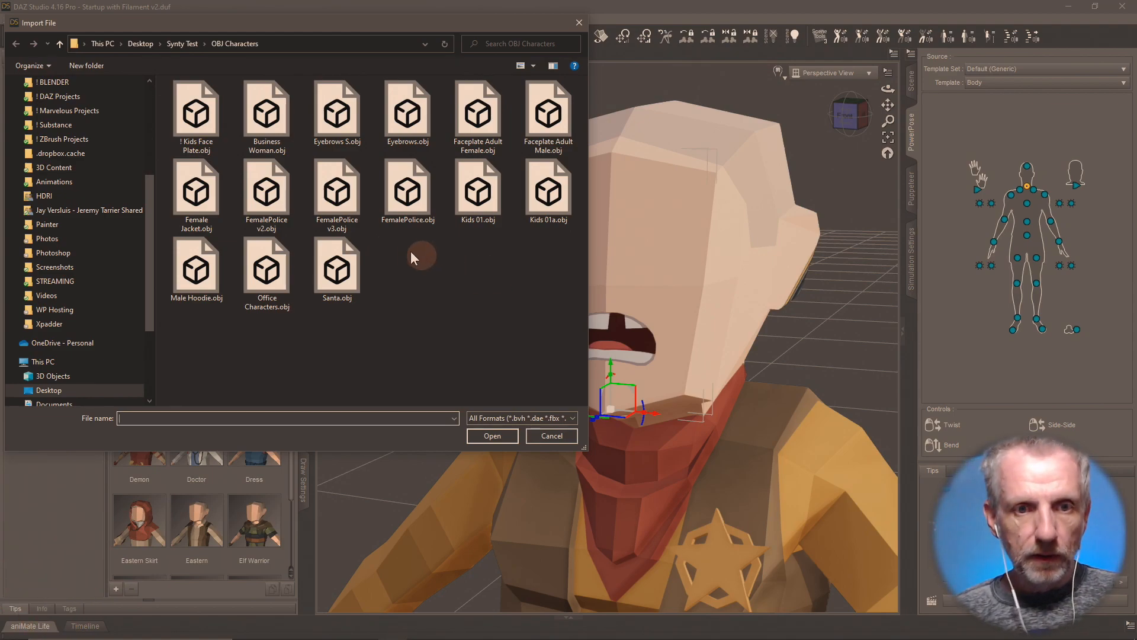
pyautogui.doubleClick(409, 115)
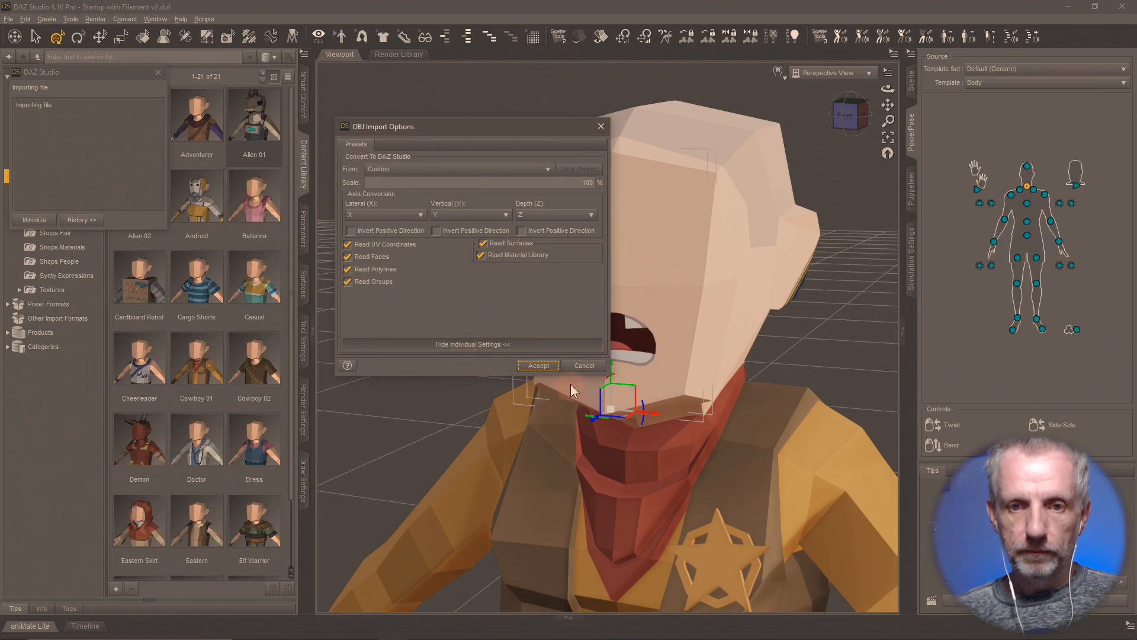
pyautogui.click(545, 366)
# - Turn off the Smooth surface property on the imported Eyebrows object to give it hard-edged shading
pyautogui.moveTo(655, 363); pyautogui.dragTo(656, 359, button='middle')
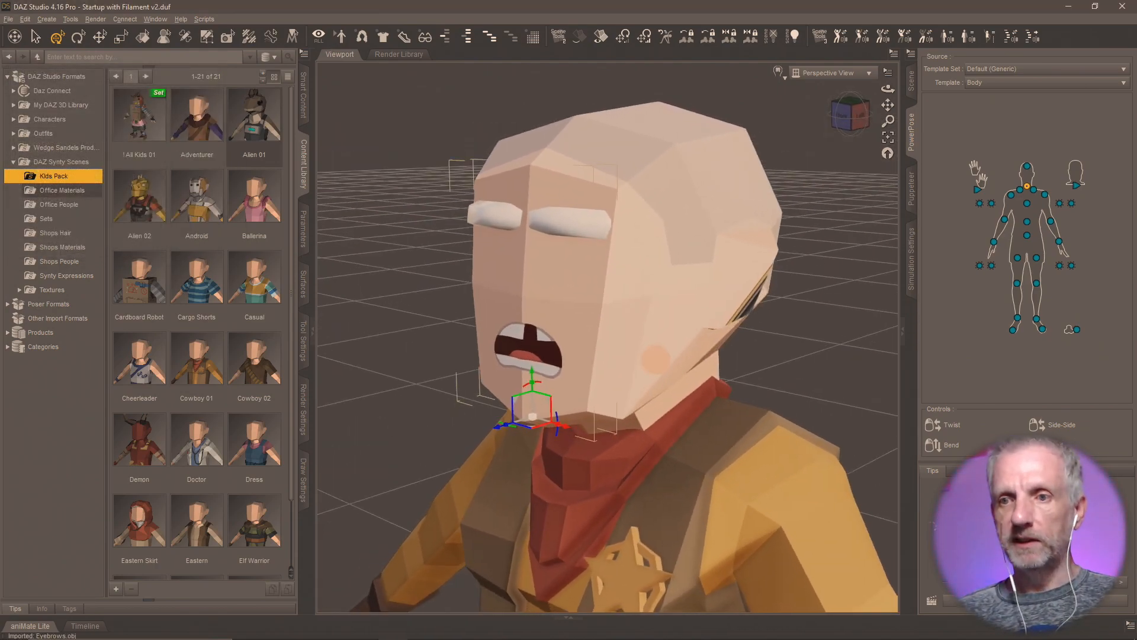
pyautogui.click(911, 80)
pyautogui.click(978, 372)
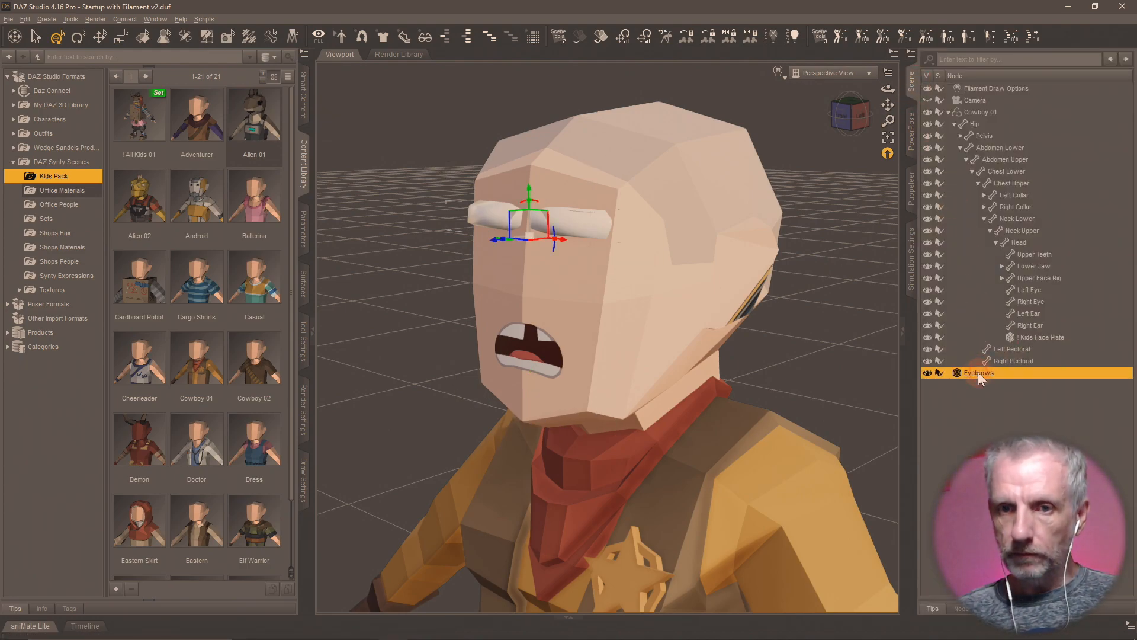
pyautogui.click(303, 284)
pyautogui.click(54, 116)
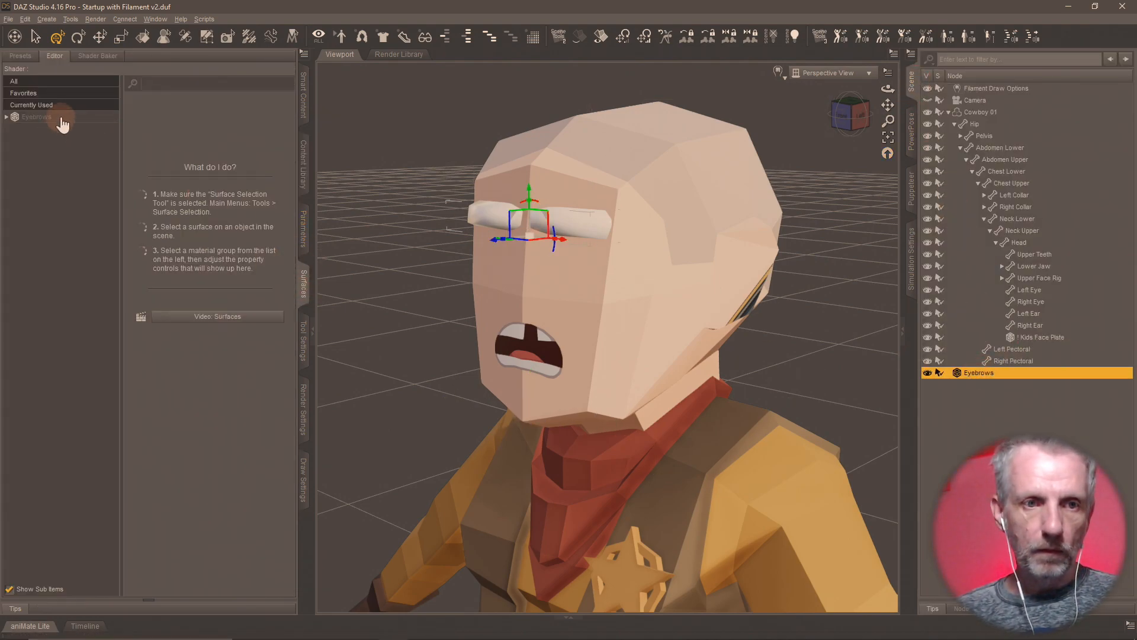
pyautogui.write('smo')
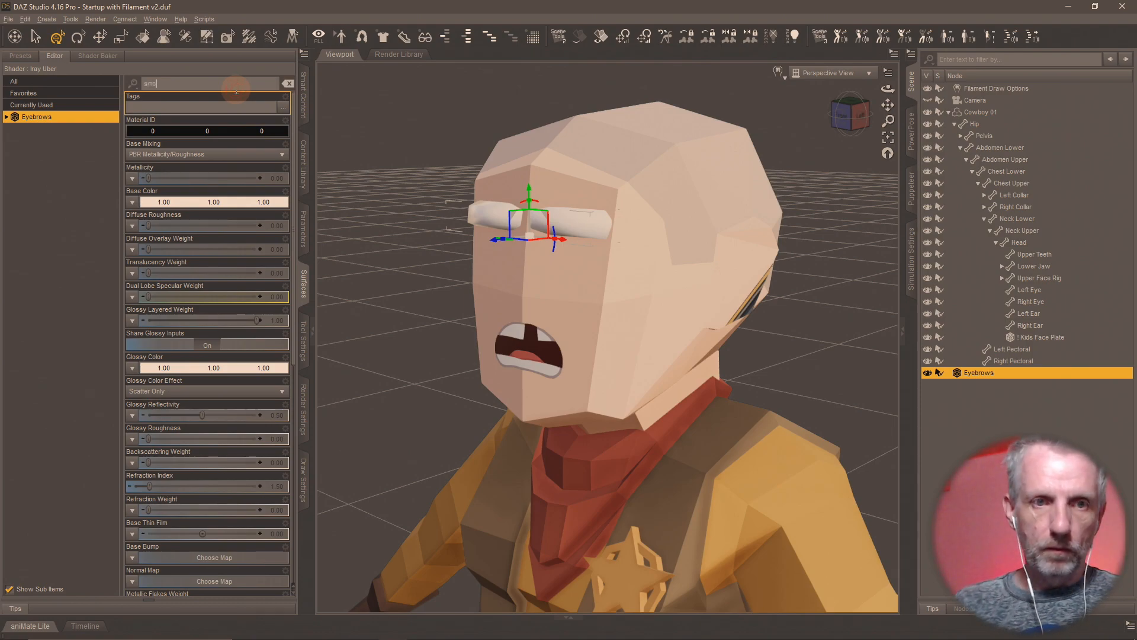
pyautogui.click(211, 108)
pyautogui.moveTo(404, 258)
pyautogui.mouseDown(button='middle')
pyautogui.moveTo(421, 261)
pyautogui.moveTo(393, 257)
pyautogui.mouseUp(button='middle')
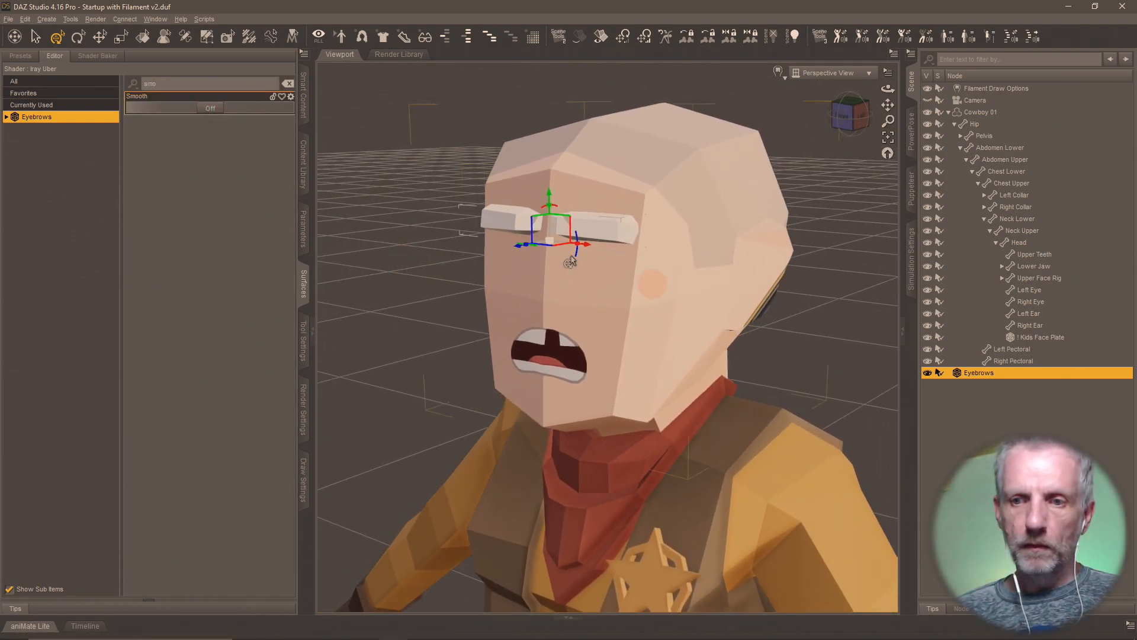
# - Import Eyebrows S.obj from the OBJ Characters folder with the existing import options
pyautogui.click(8, 19)
pyautogui.click(72, 144)
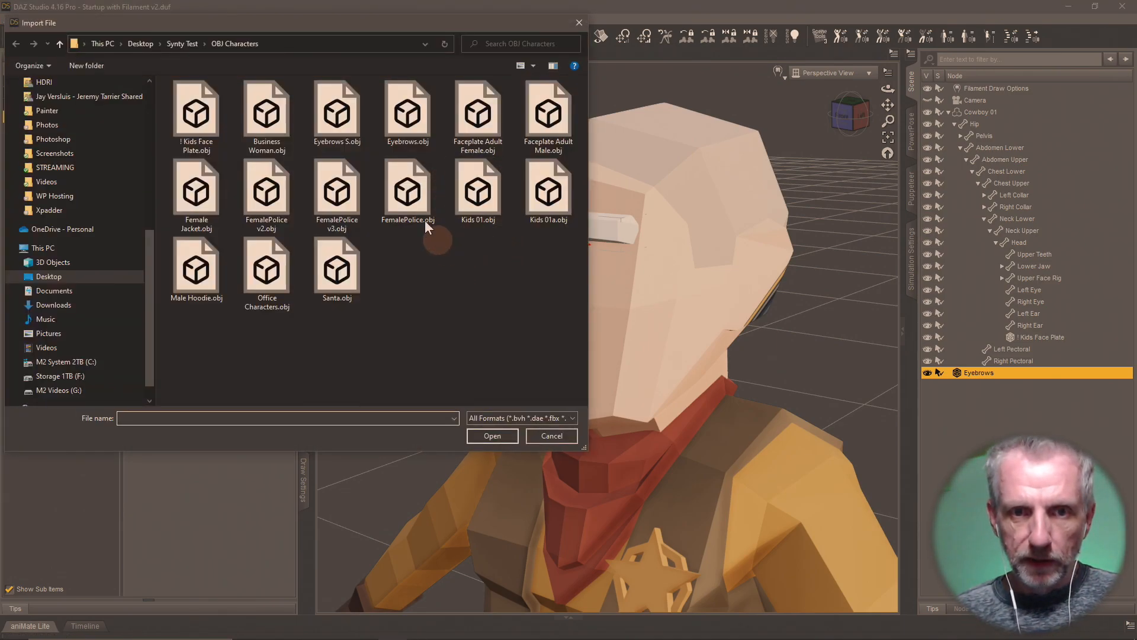
pyautogui.doubleClick(312, 111)
pyautogui.click(538, 366)
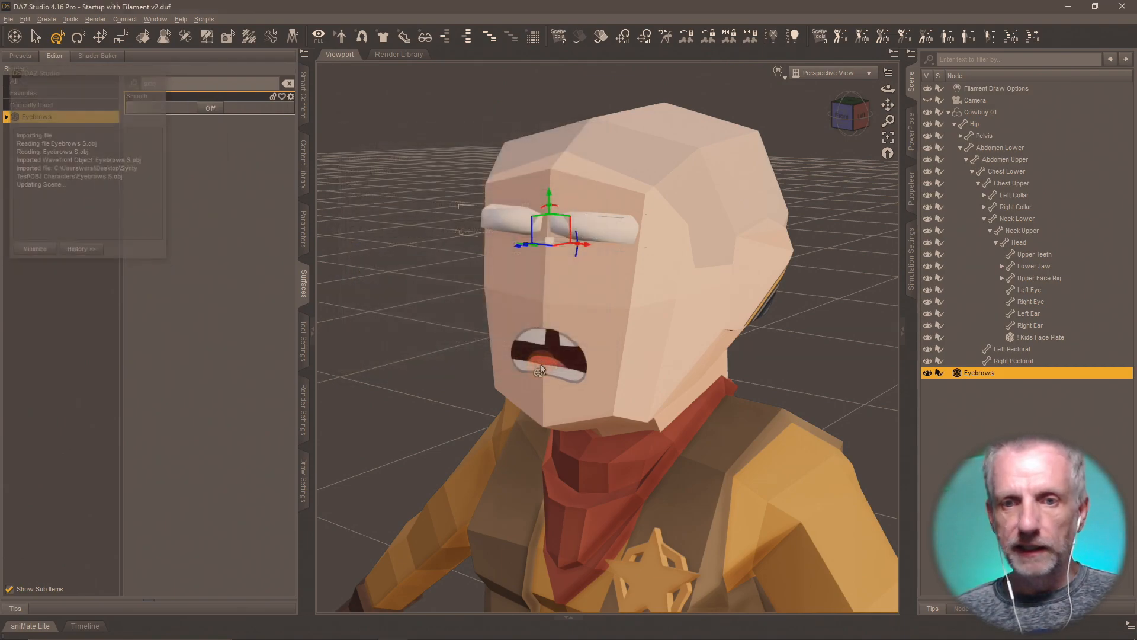
# - Turn off the Smooth surface property on the Eyebrows S object
pyautogui.click(999, 386)
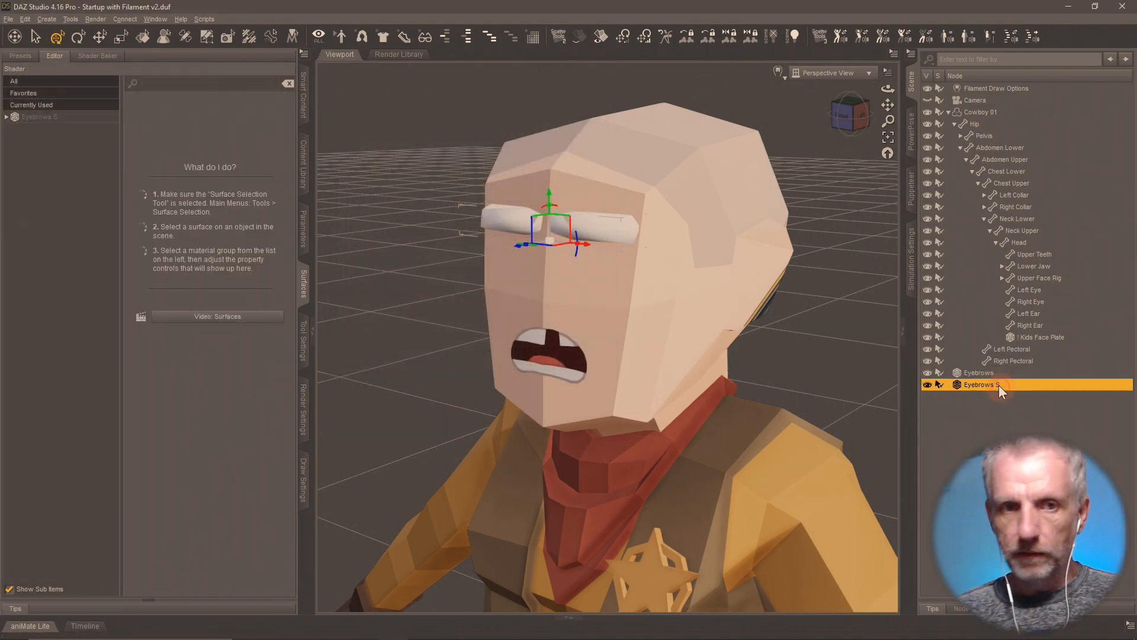
pyautogui.click(39, 117)
pyautogui.click(225, 108)
pyautogui.click(224, 110)
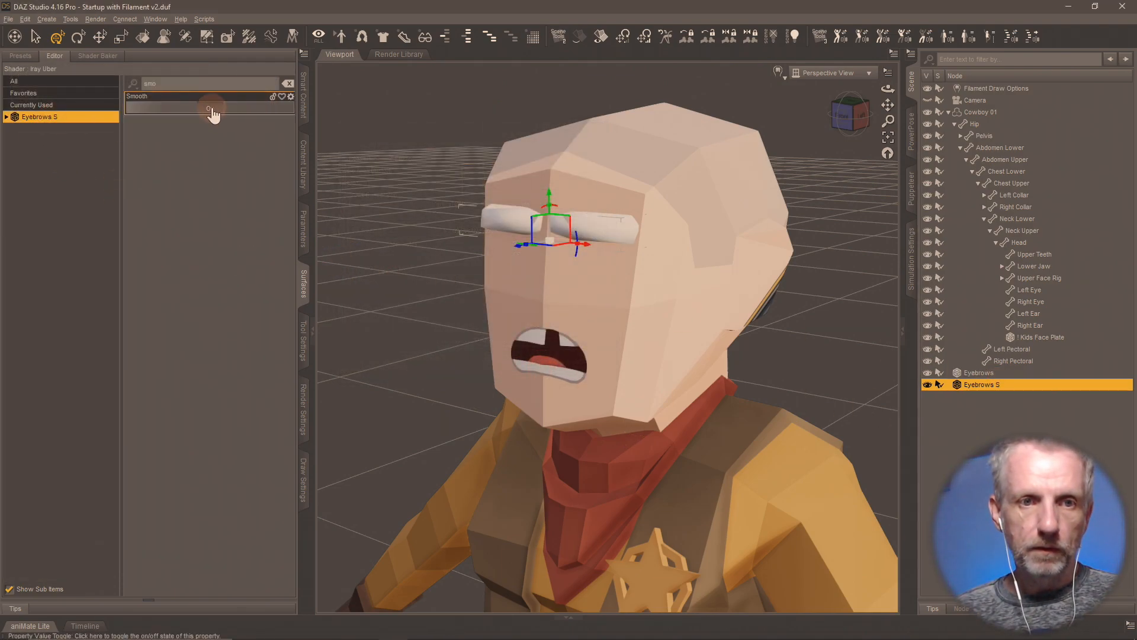
# - Toggle the visibility of Eyebrows and Eyebrows S in the scene to compare the two imported meshes
pyautogui.click(927, 385)
pyautogui.click(928, 374)
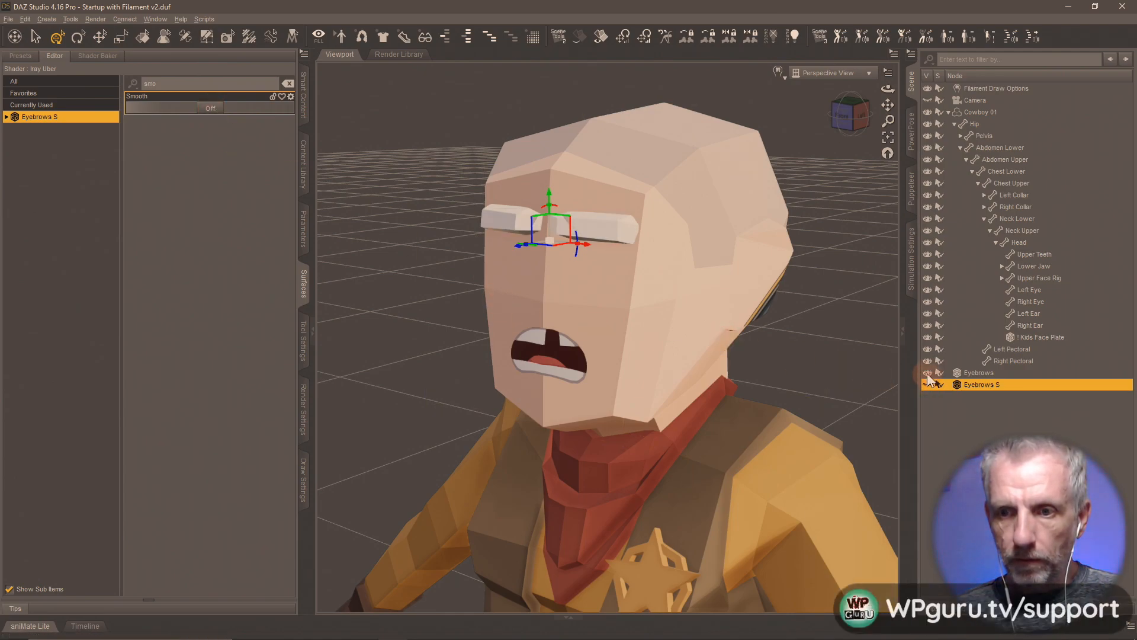
pyautogui.click(927, 384)
pyautogui.click(927, 385)
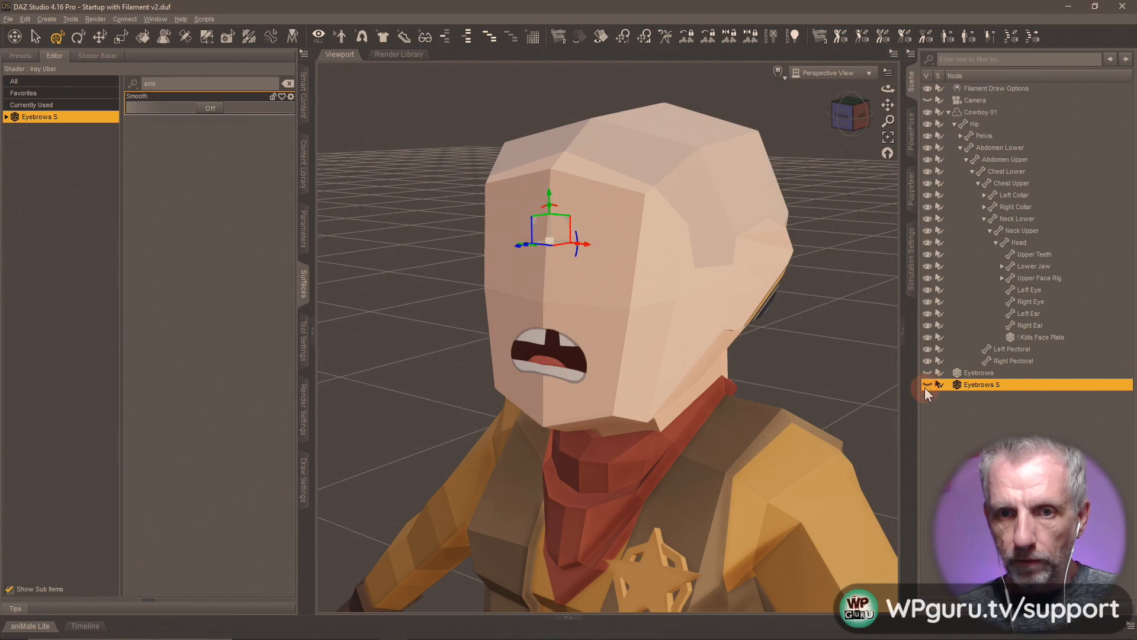
pyautogui.click(927, 388)
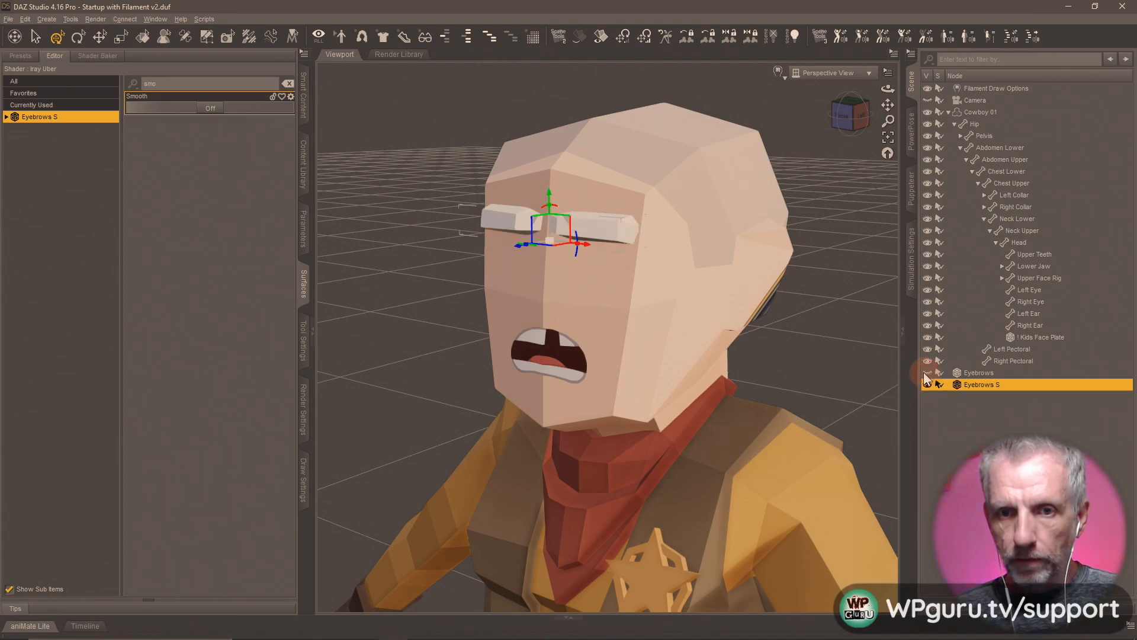
# - Compare Eyebrows and Eyebrows S close up on the face by switching their visibility
pyautogui.moveTo(603, 348); pyautogui.dragTo(635, 332, button='middle')
pyautogui.scroll(6, 640, 333)
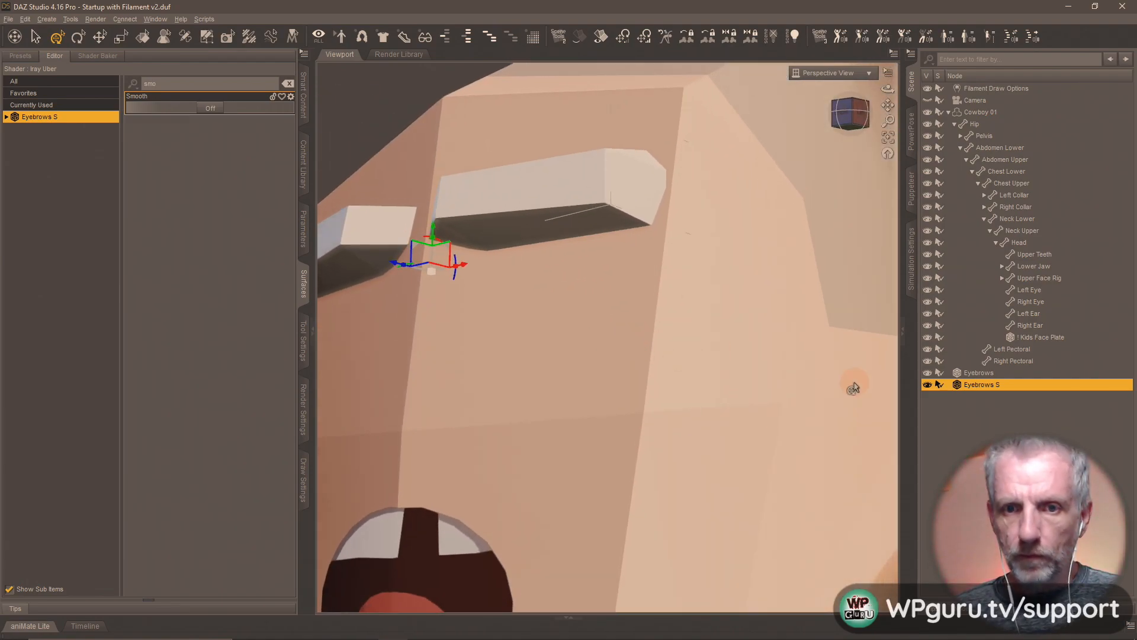
pyautogui.keyDown('ctrl'); pyautogui.click(927, 373); pyautogui.keyUp('ctrl')
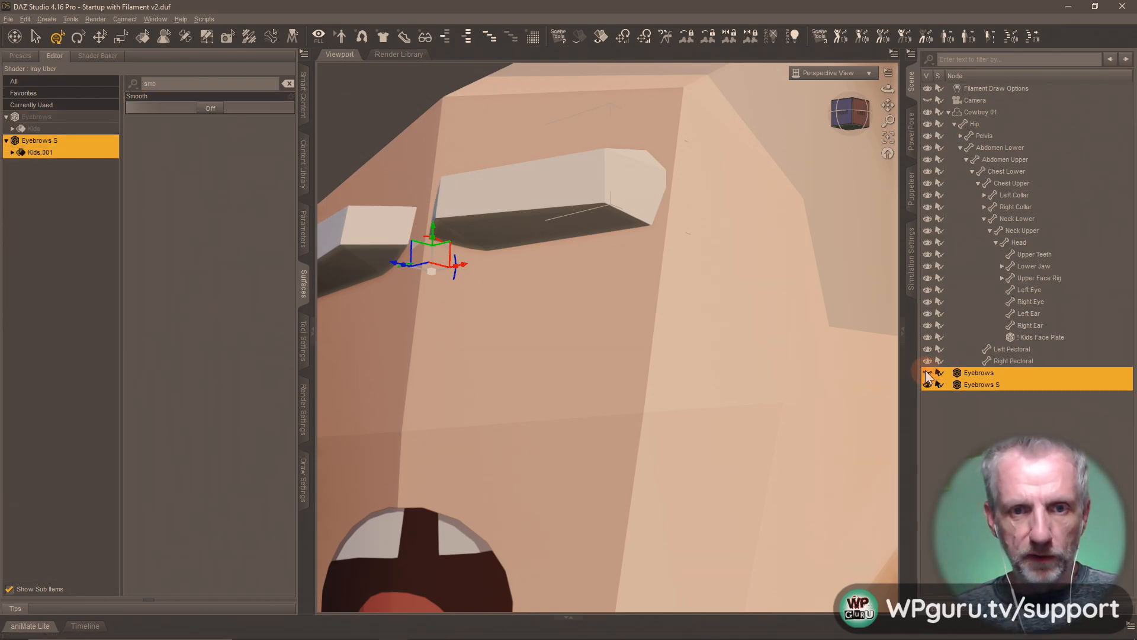
pyautogui.click(928, 373)
pyautogui.click(929, 374)
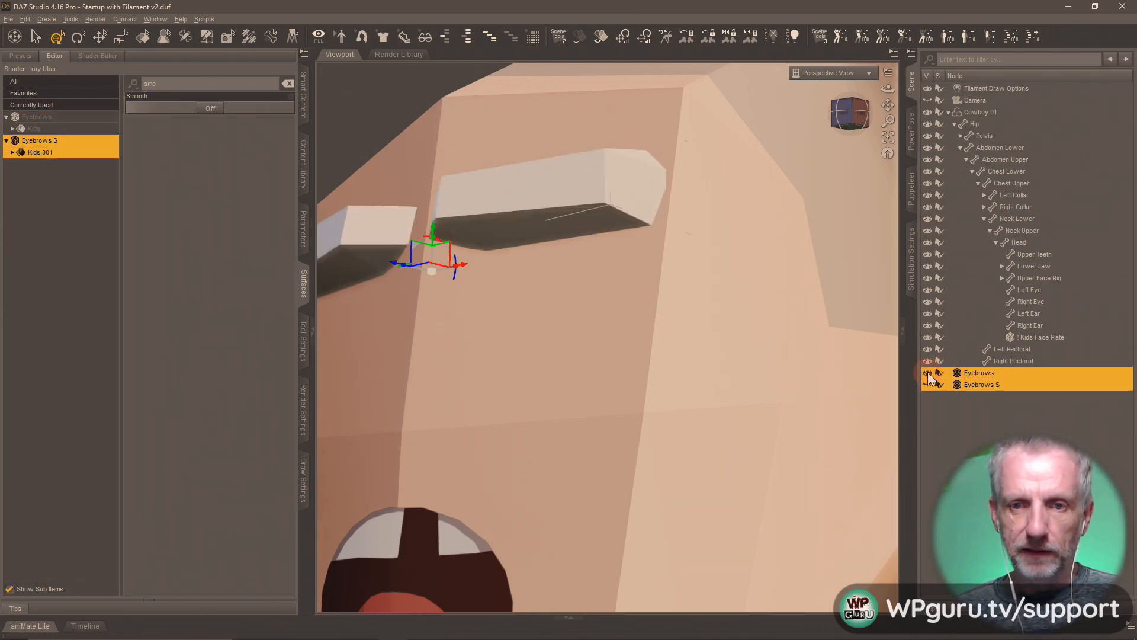
pyautogui.click(928, 376)
pyautogui.click(928, 385)
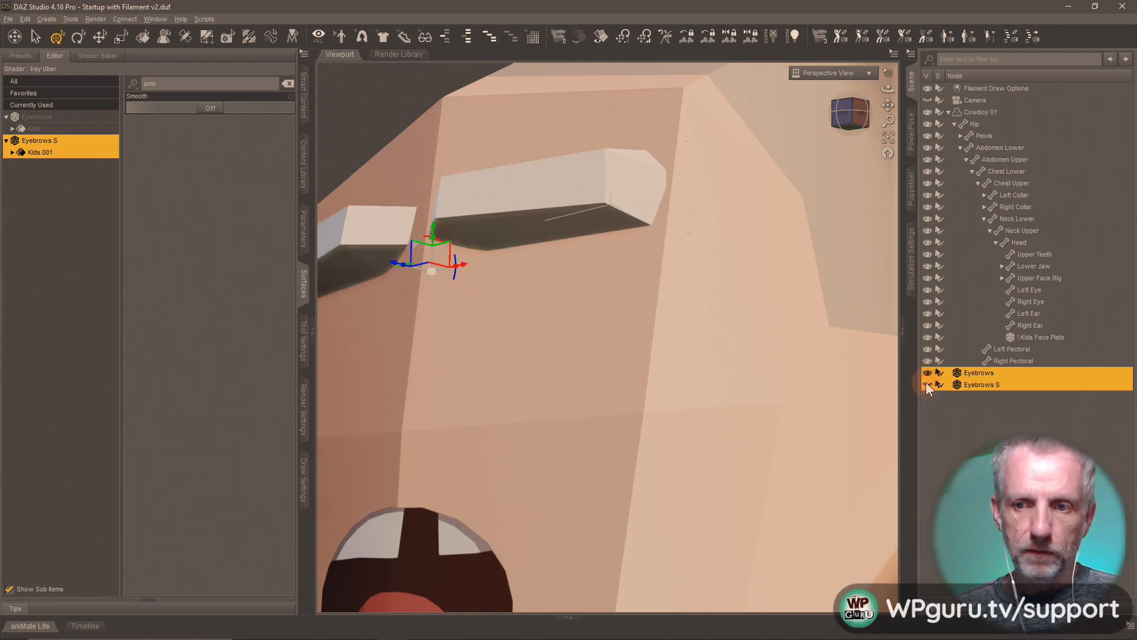
# - Select only Eyebrows S and delete it from the scene
pyautogui.click(928, 385)
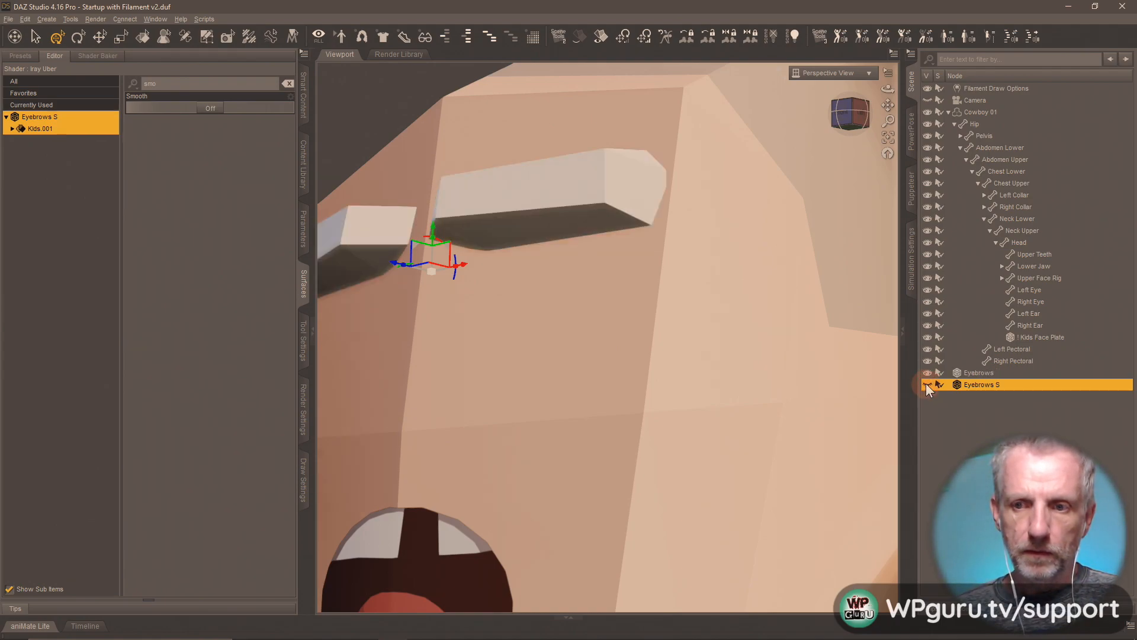
pyautogui.click(927, 384)
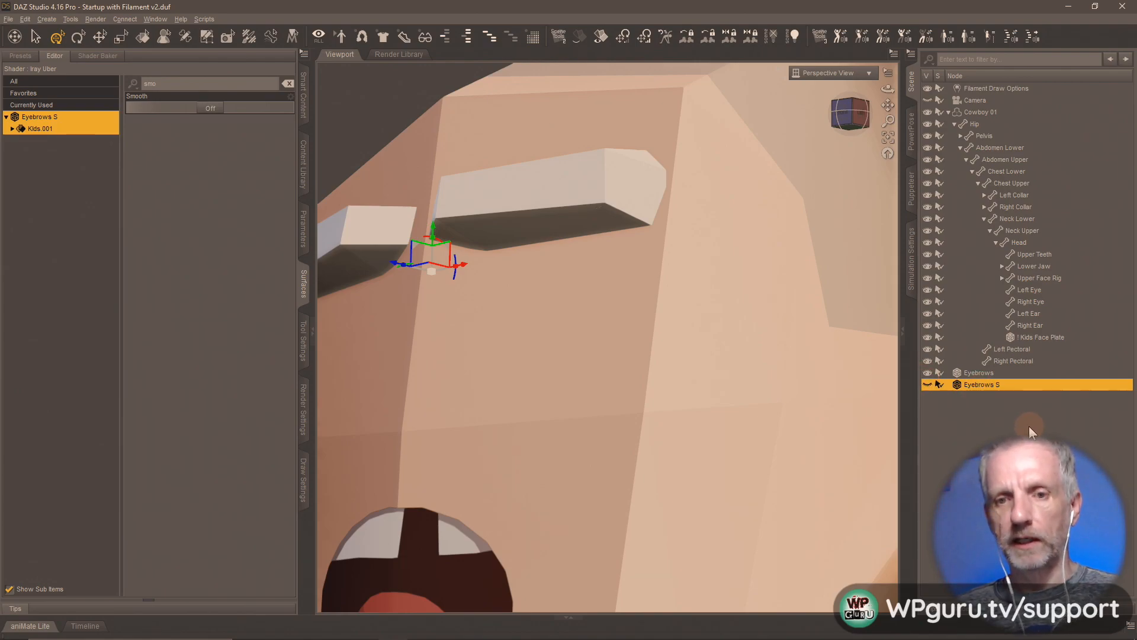
pyautogui.press('Delete')
# - Parent the Eyebrows object to the Head bone of the Cowboy 01 figure
pyautogui.moveTo(646, 390); pyautogui.dragTo(661, 409, button='middle')
pyautogui.scroll(2, 645, 393)
pyautogui.scroll(-6, 644, 394)
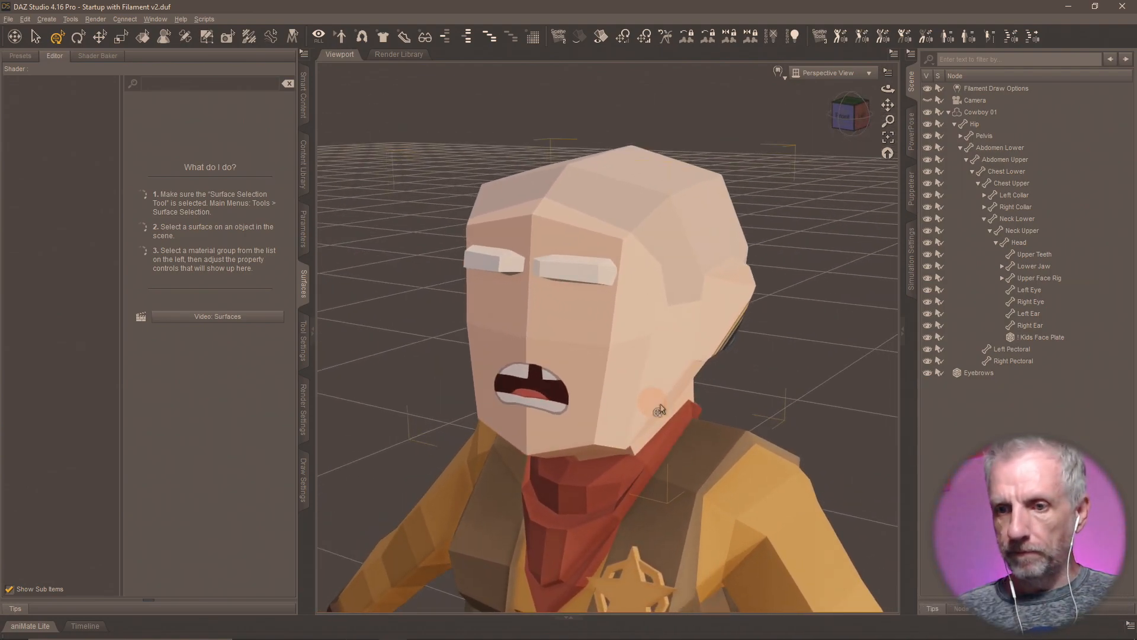
pyautogui.click(977, 373)
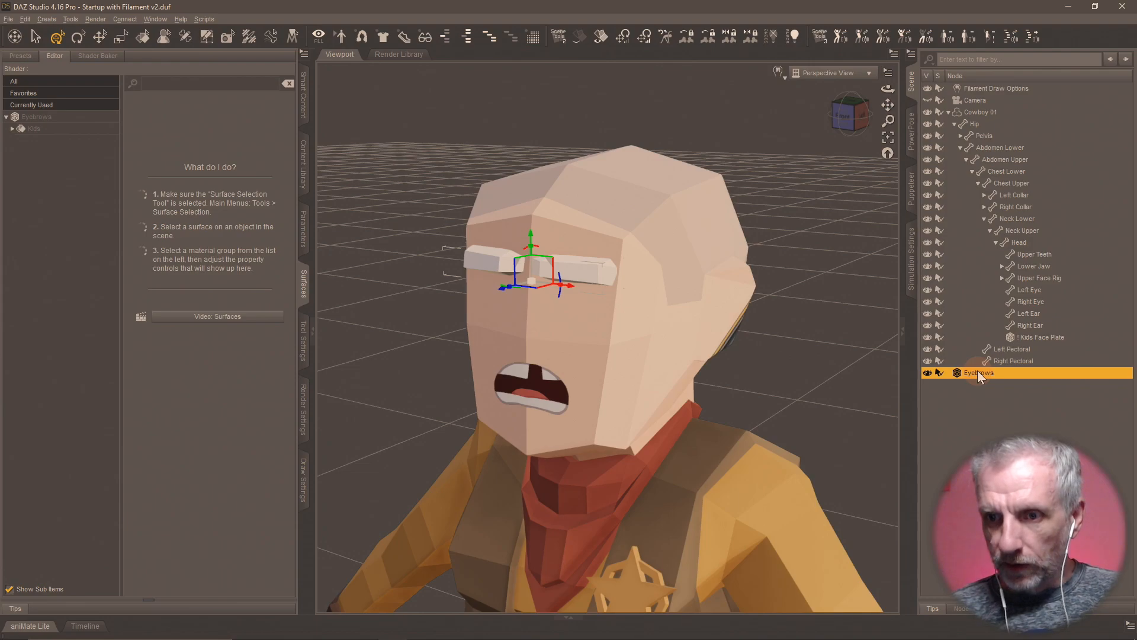
pyautogui.moveTo(978, 371); pyautogui.dragTo(1025, 243)
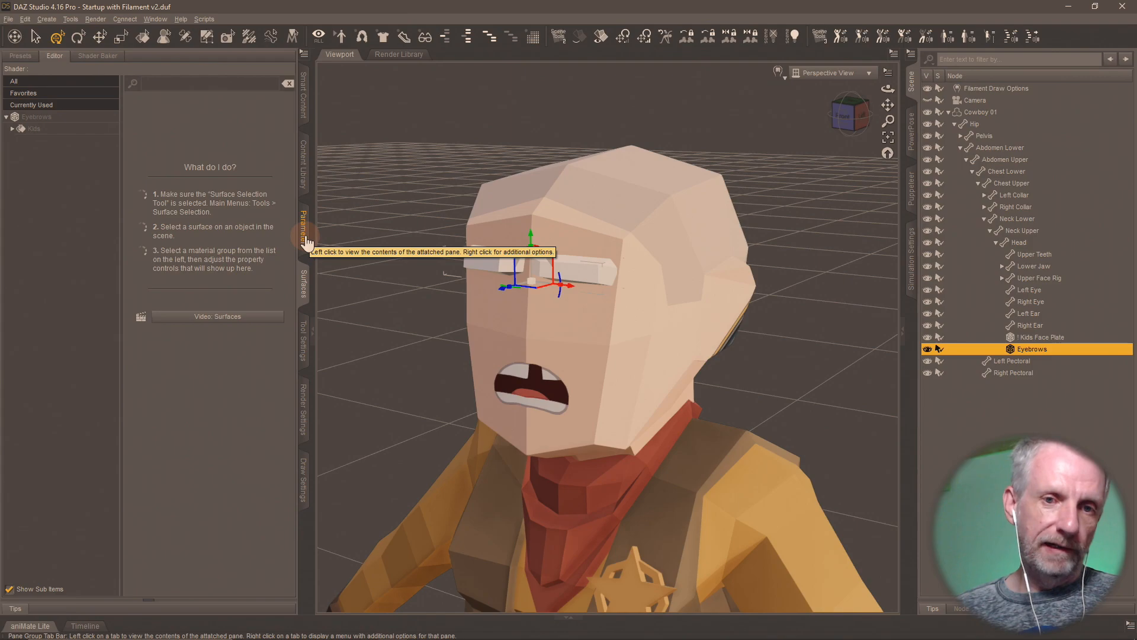
pyautogui.click(302, 397)
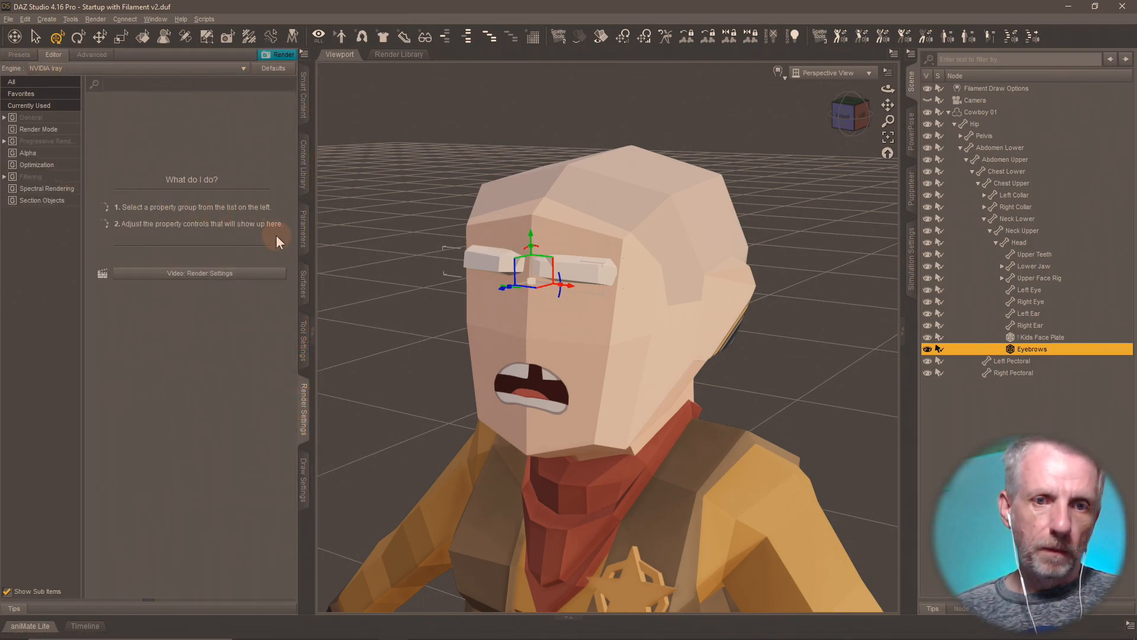
pyautogui.click(304, 338)
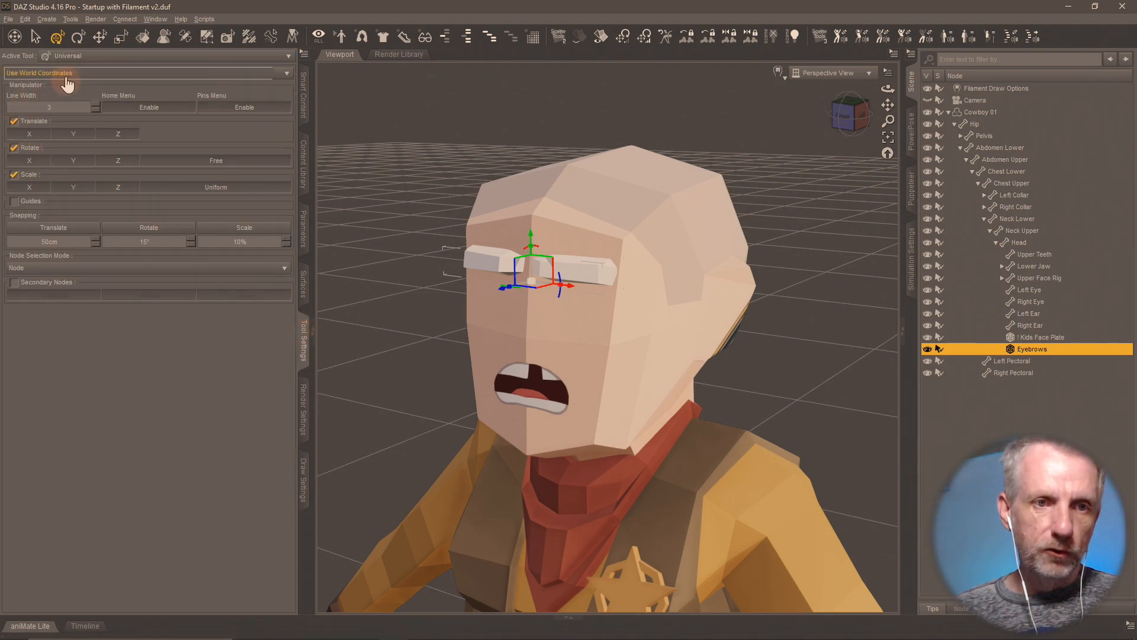
pyautogui.click(207, 36)
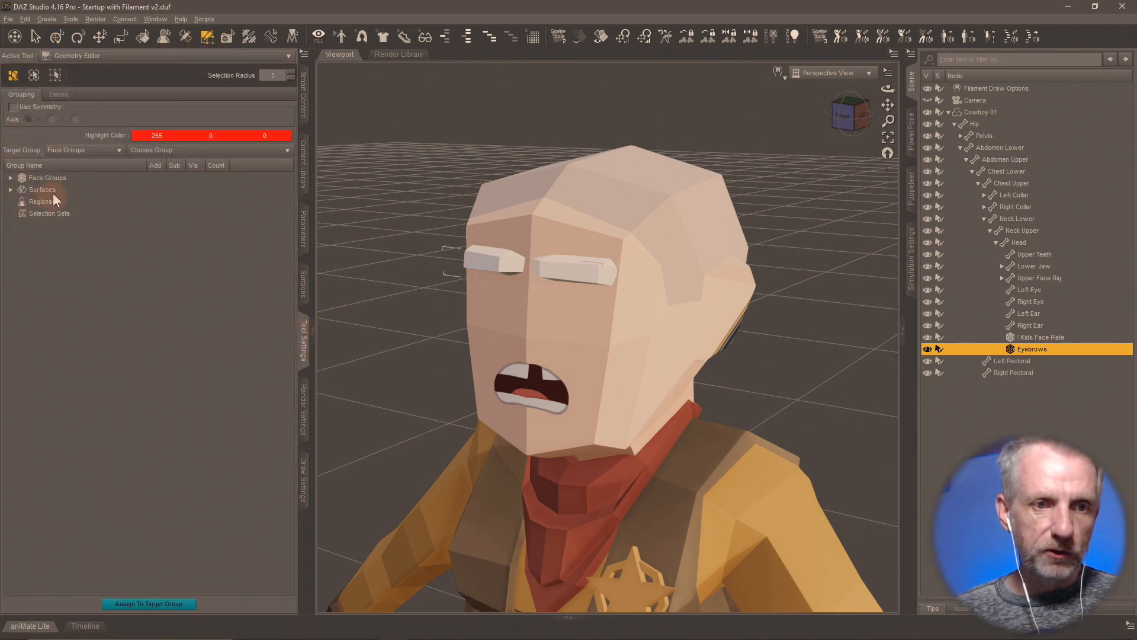
pyautogui.click(51, 186)
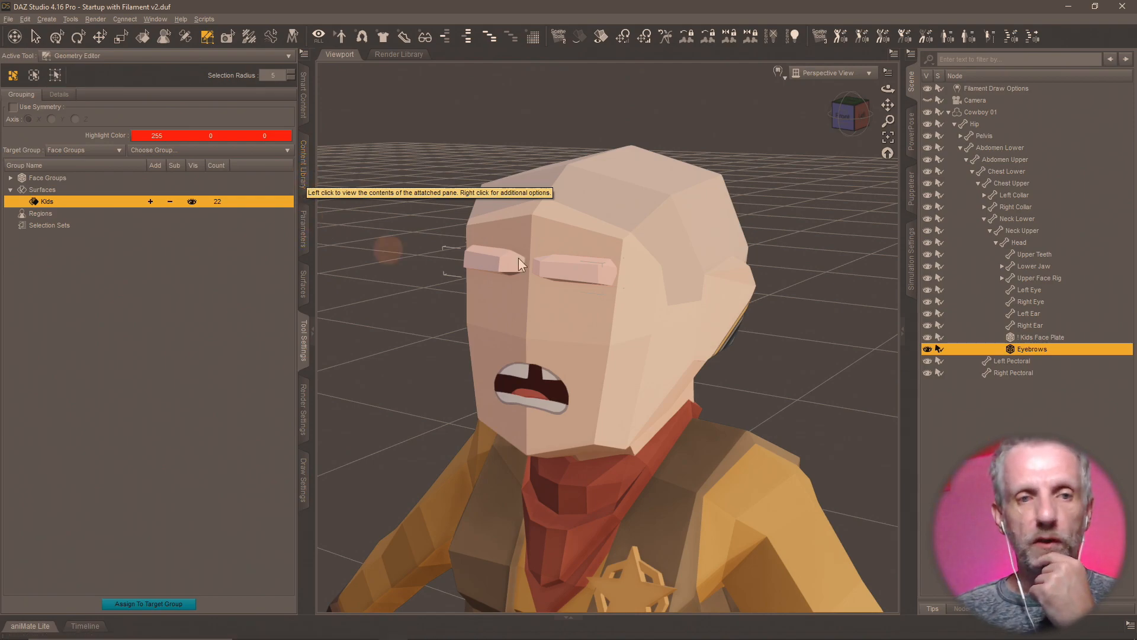
# - Copy the material settings of the Cowboy 01 figure's Kids surface
pyautogui.click(986, 111)
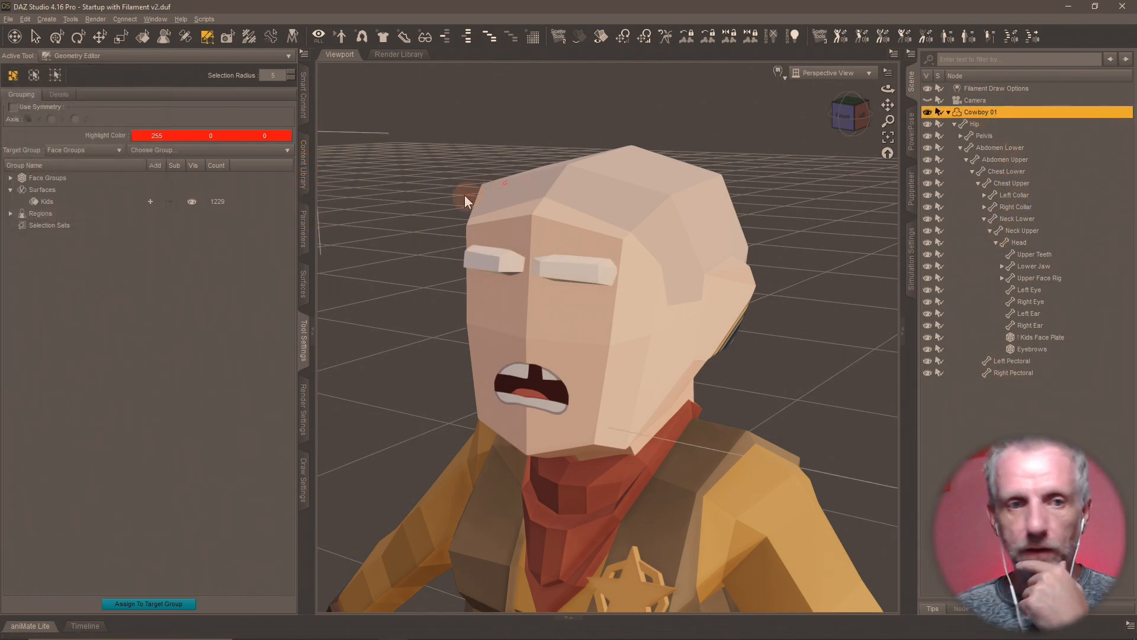
pyautogui.click(34, 201)
pyautogui.rightClick(34, 201)
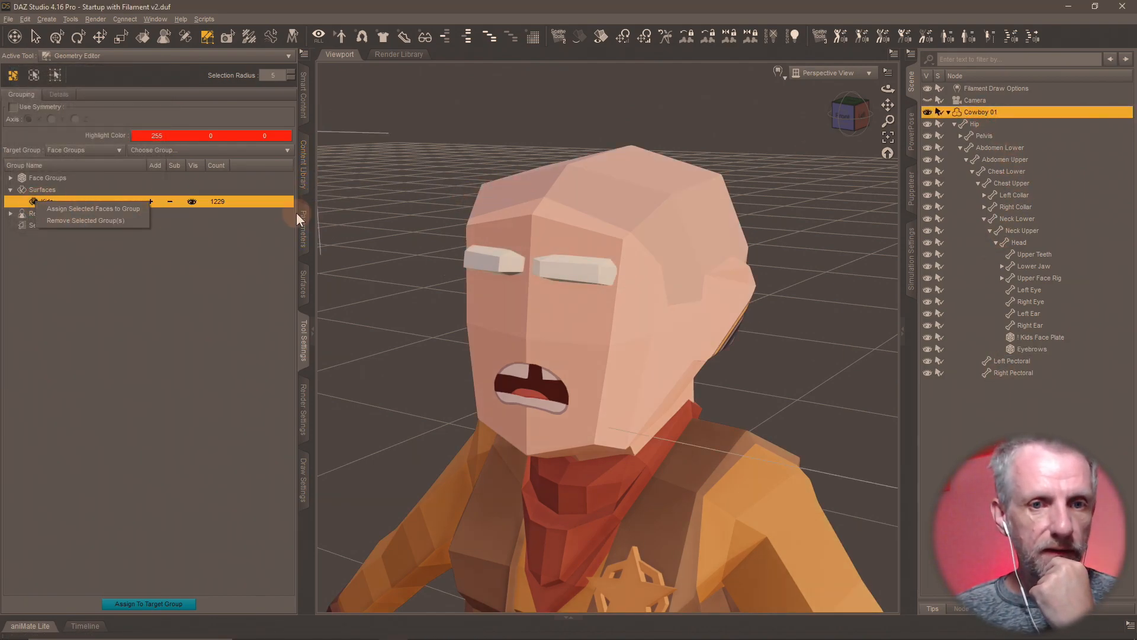
pyautogui.click(303, 283)
pyautogui.click(42, 104)
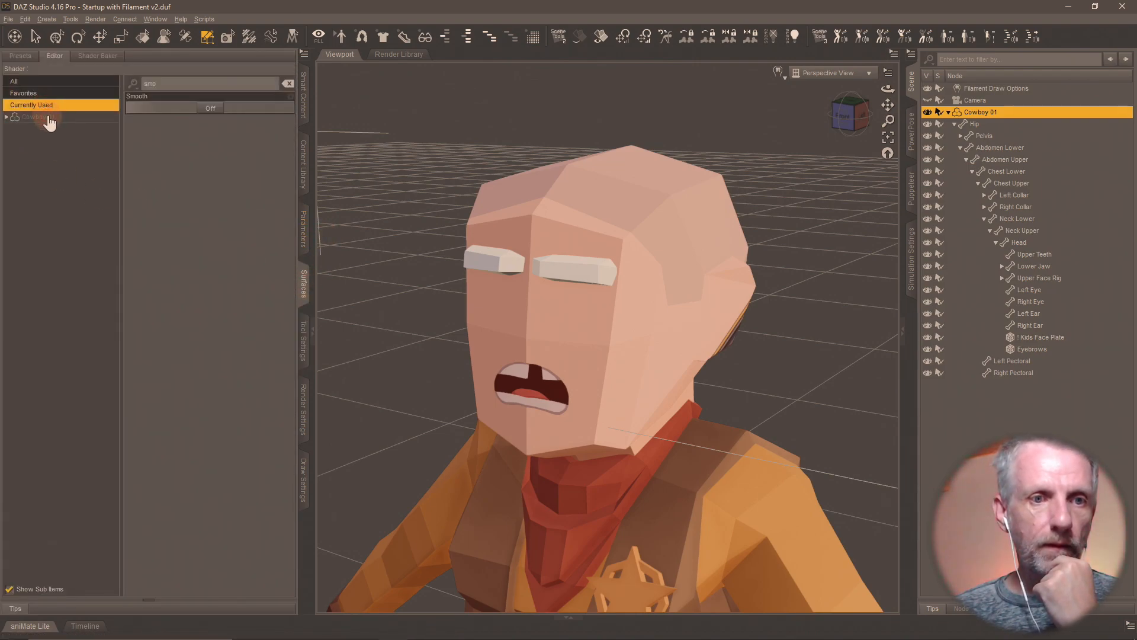
pyautogui.rightClick(48, 116)
pyautogui.click(101, 135)
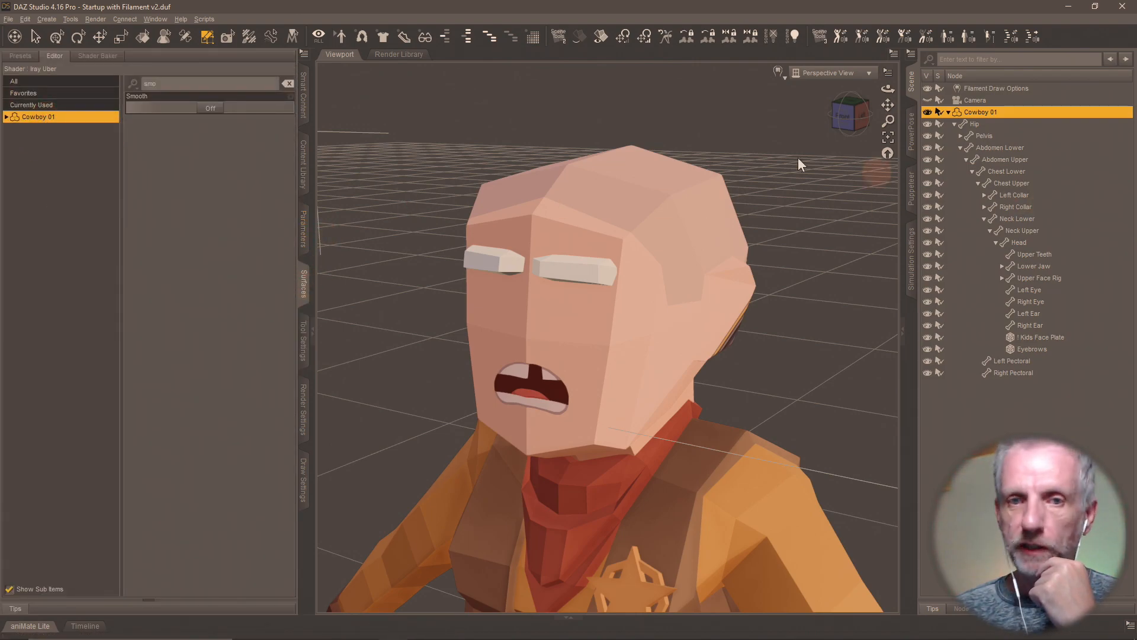
pyautogui.doubleClick(72, 117)
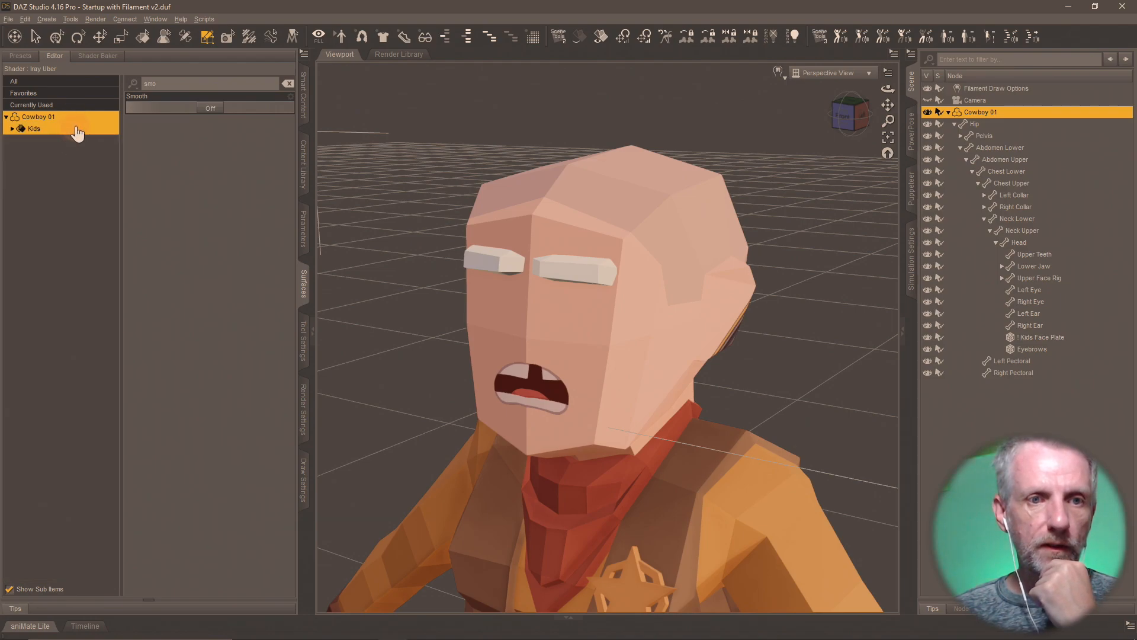
pyautogui.rightClick(77, 131)
pyautogui.click(75, 131)
pyautogui.rightClick(74, 128)
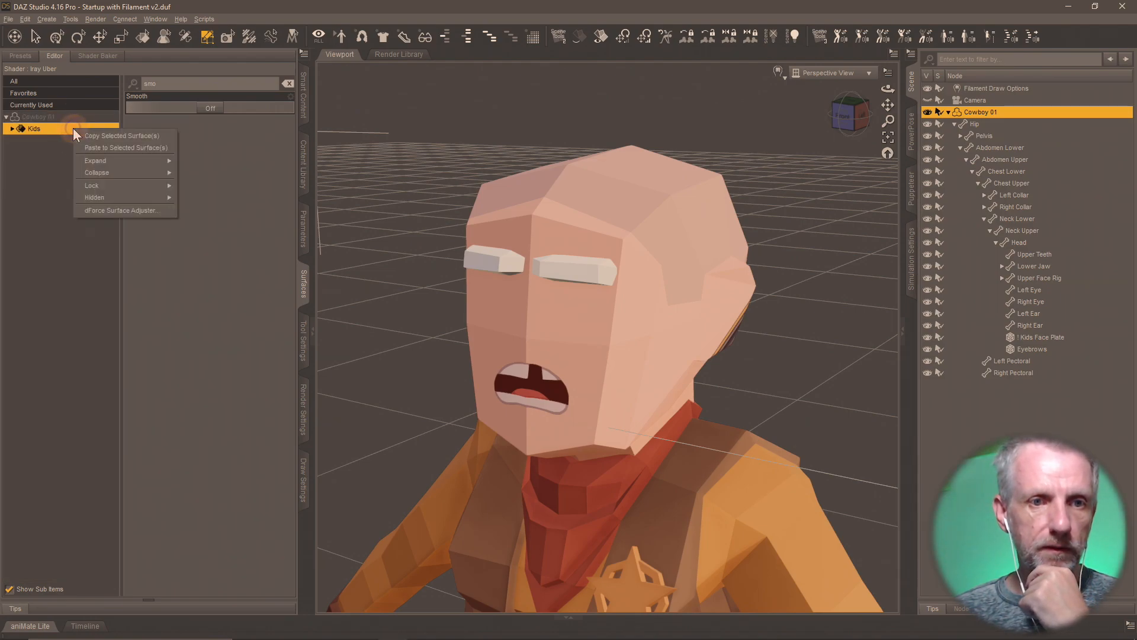
pyautogui.click(142, 135)
# - Paste the copied material settings onto the Kids surface of the Eyebrows object
pyautogui.click(1033, 350)
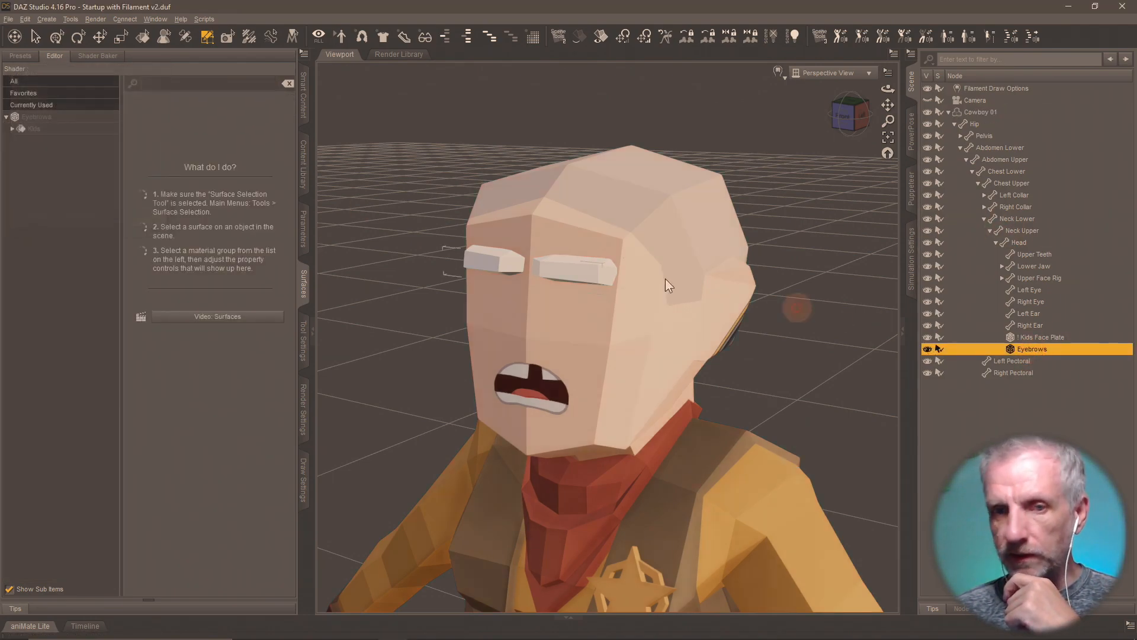
pyautogui.click(81, 129)
pyautogui.rightClick(81, 131)
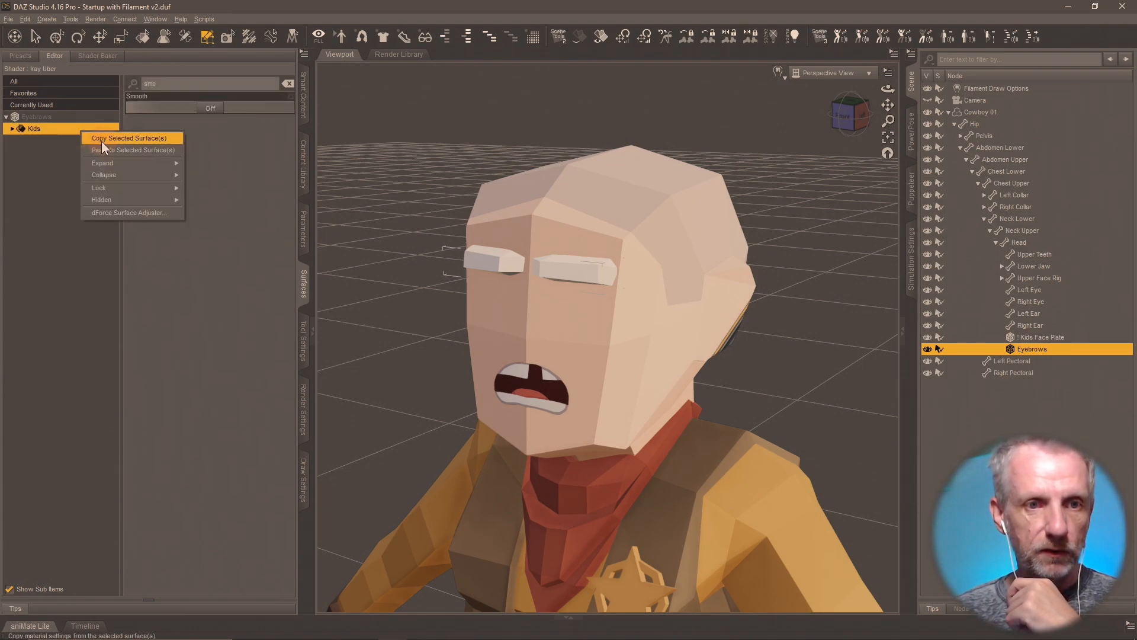
pyautogui.click(102, 151)
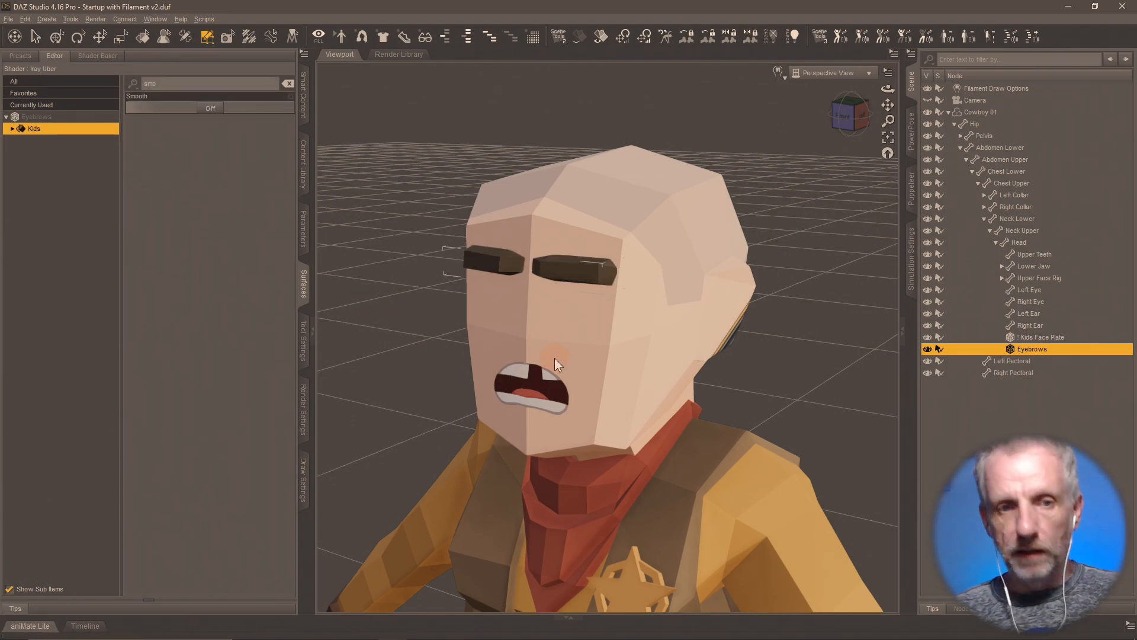
# - Examine the textured eyebrows on the figure's face from closer up and from the front
pyautogui.keyDown('alt'); pyautogui.moveTo(554, 358); pyautogui.dragTo(536, 288); pyautogui.keyUp('alt')
pyautogui.scroll(5, 559, 355)
pyautogui.scroll(2, 528, 321)
pyautogui.scroll(4, 528, 322)
pyautogui.scroll(2, 527, 322)
pyautogui.scroll(-4, 535, 287)
pyautogui.moveTo(536, 287)
pyautogui.keyDown('alt'); pyautogui.mouseDown(button='right')
pyautogui.moveTo(553, 297)
pyautogui.moveTo(552, 286)
pyautogui.mouseUp(button='right'); pyautogui.keyUp('alt')
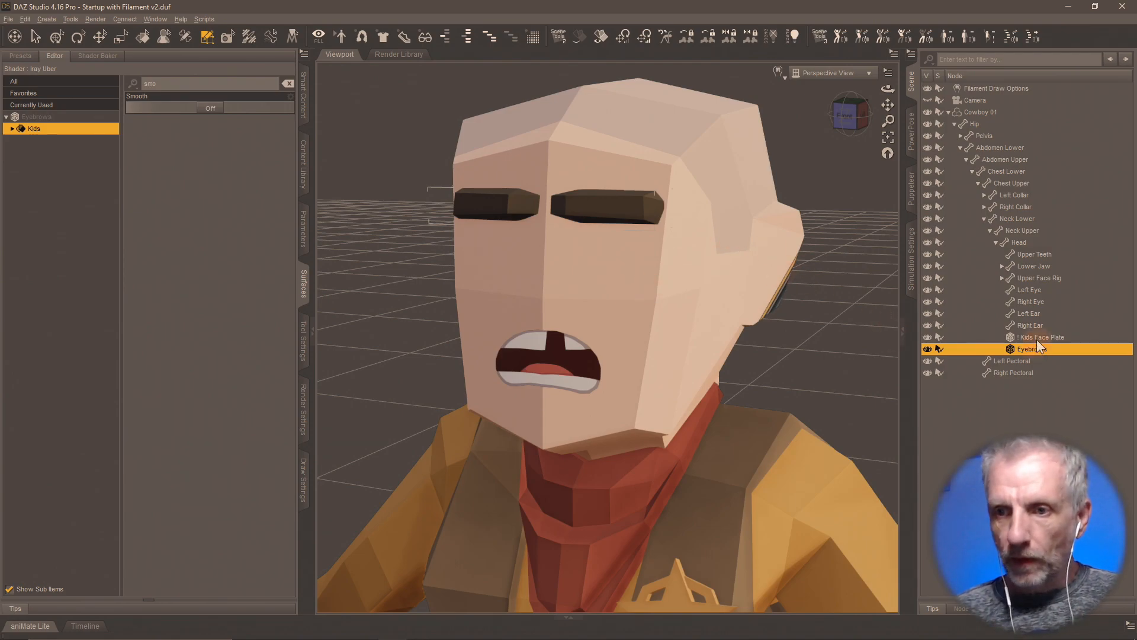
# - Create a sub-folder named Attachments inside the Kids Pack folder of DAZ Synty Scenes
pyautogui.click(303, 162)
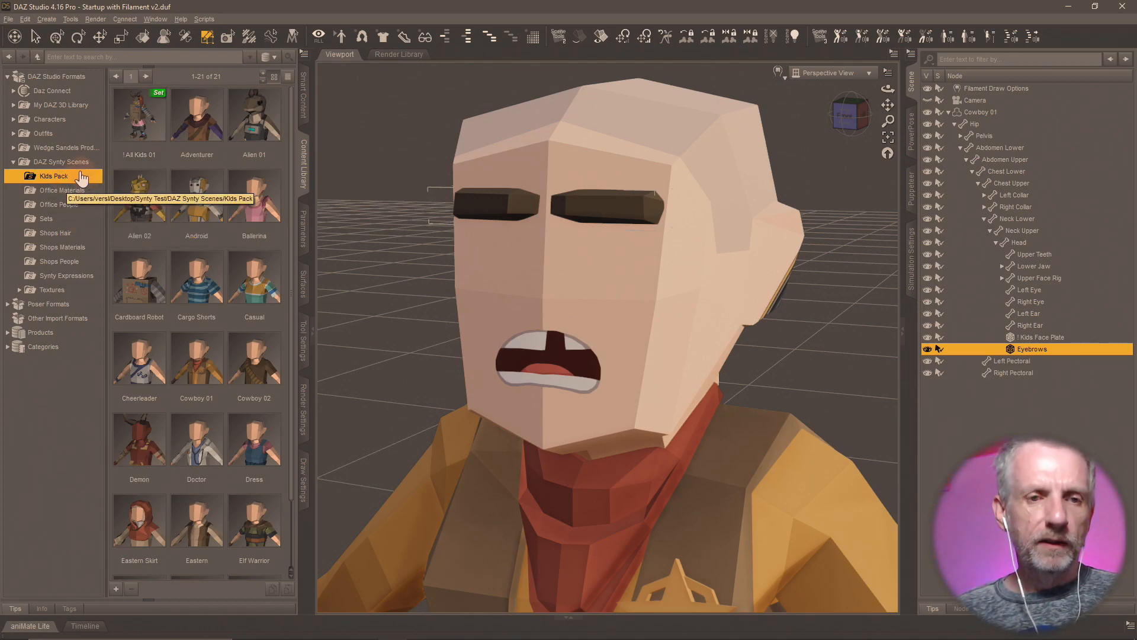
pyautogui.rightClick(79, 173)
pyautogui.click(133, 182)
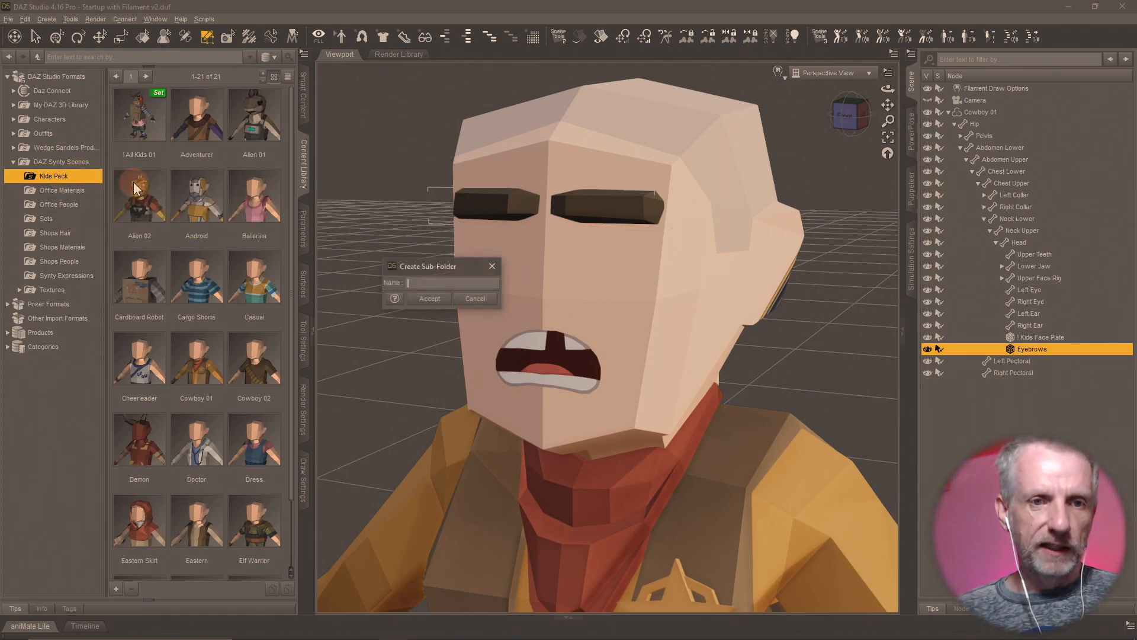
pyautogui.write('Attachments')
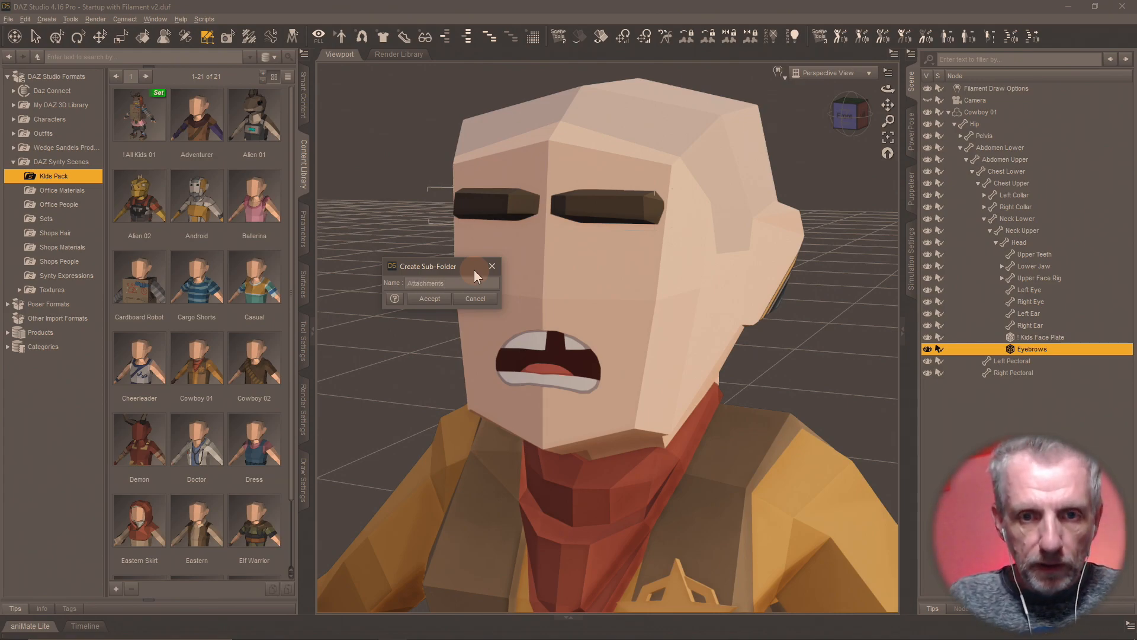
pyautogui.press('BackSpace')
pyautogui.press('BackSpace')
pyautogui.press('BackSpace')
pyautogui.press('BackSpace')
pyautogui.write('ents')
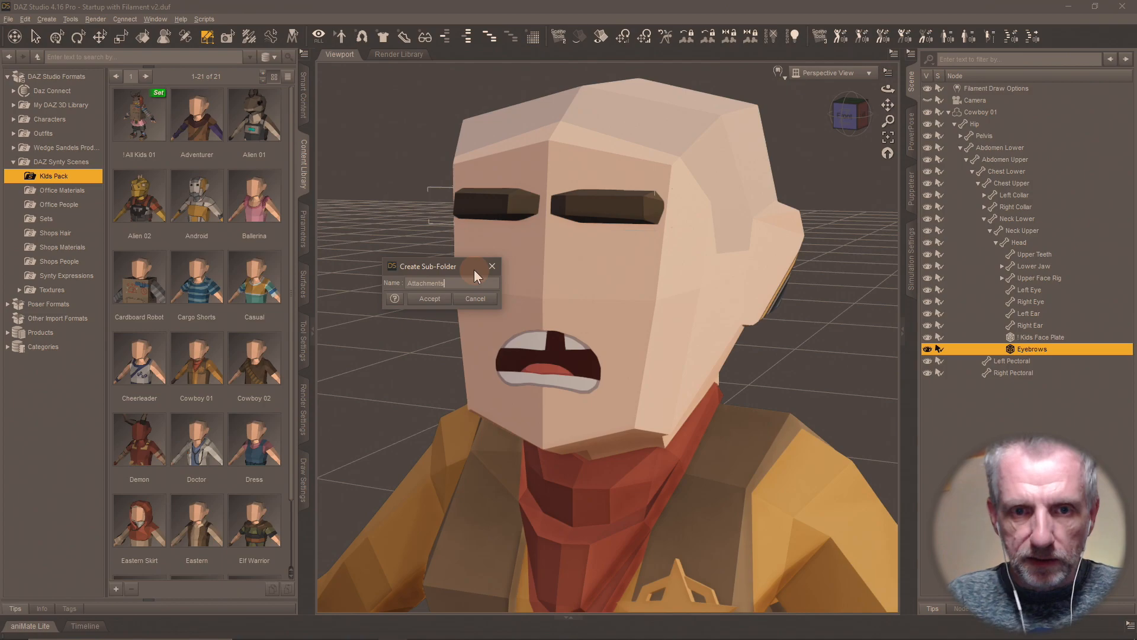
pyautogui.press('Return')
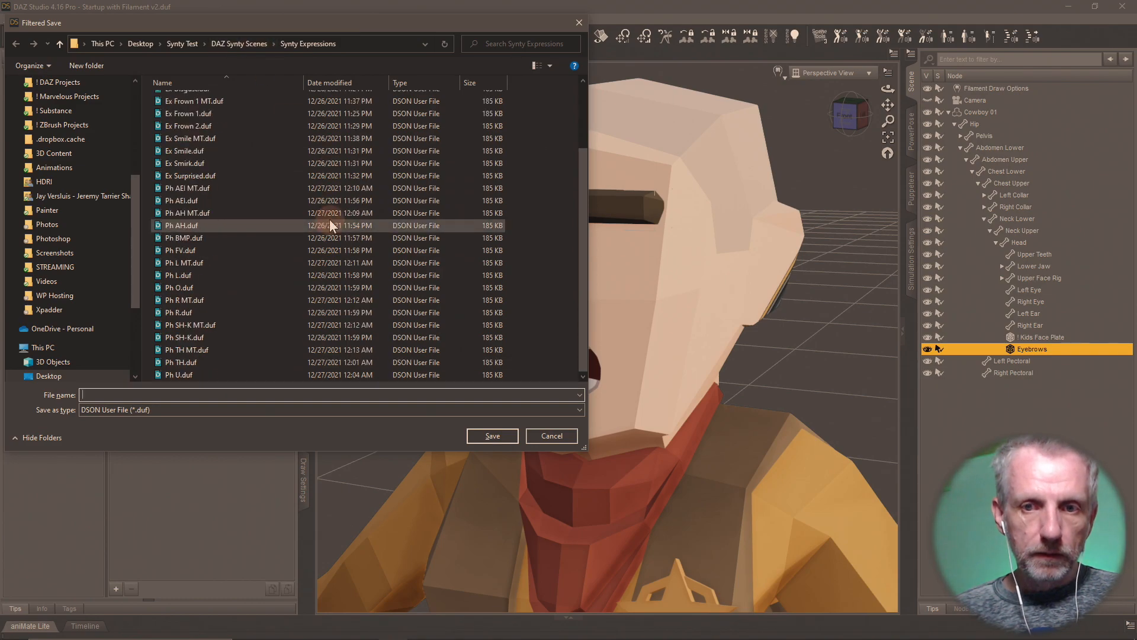
# - Save the Eyebrows object as a Figure/Prop asset named Eyebrows in the Kids Pack > Attachments folder
pyautogui.click(250, 49)
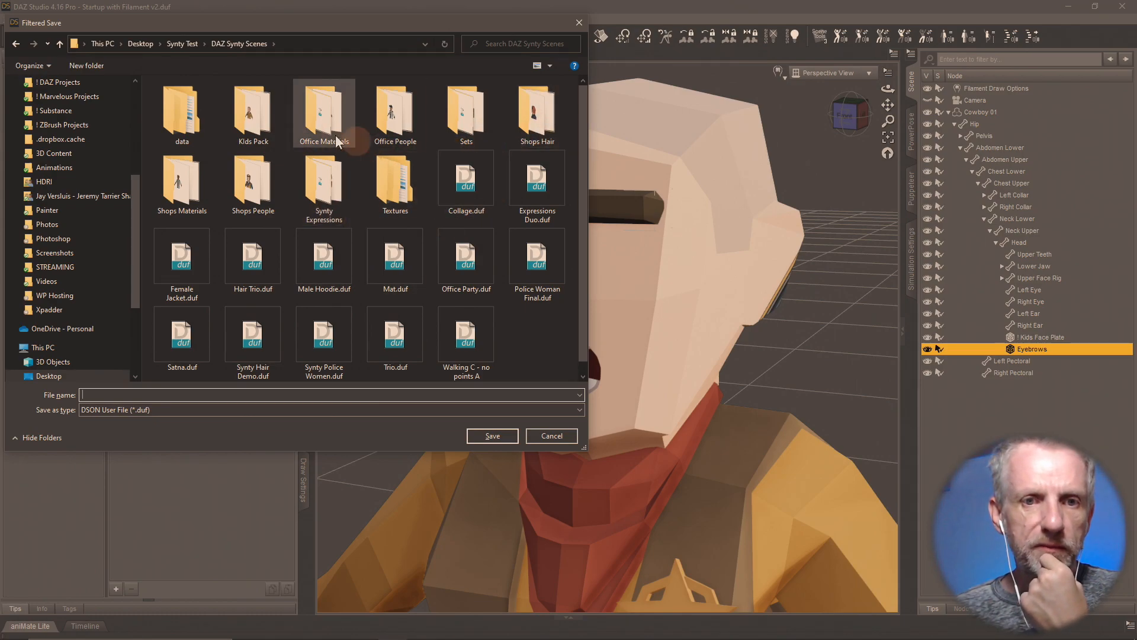
pyautogui.doubleClick(243, 128)
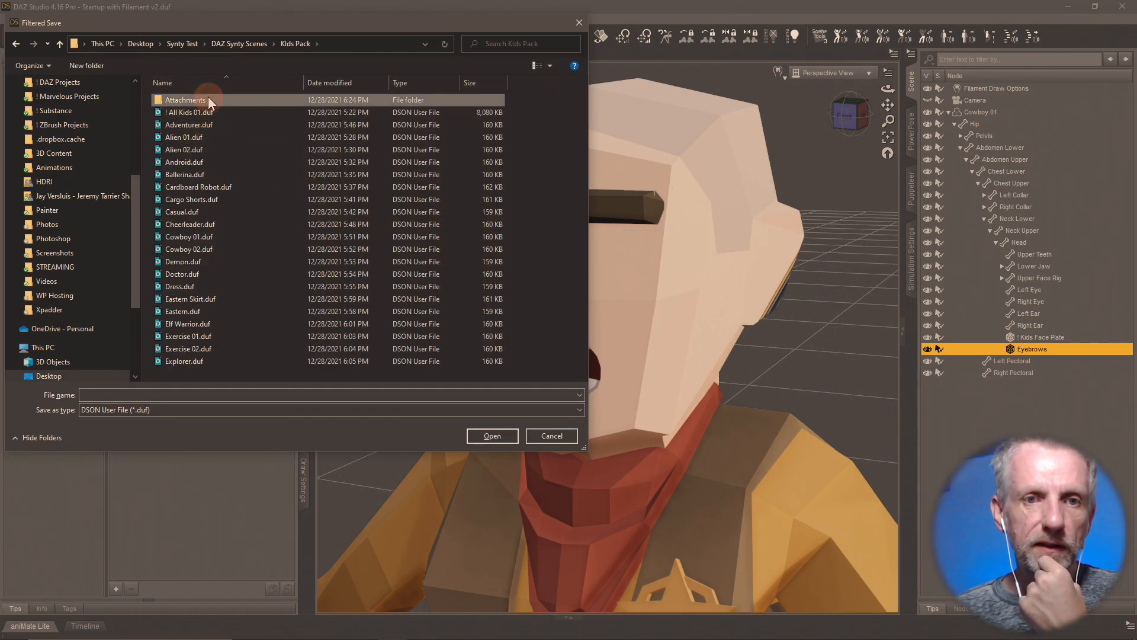
pyautogui.doubleClick(208, 97)
pyautogui.click(292, 399)
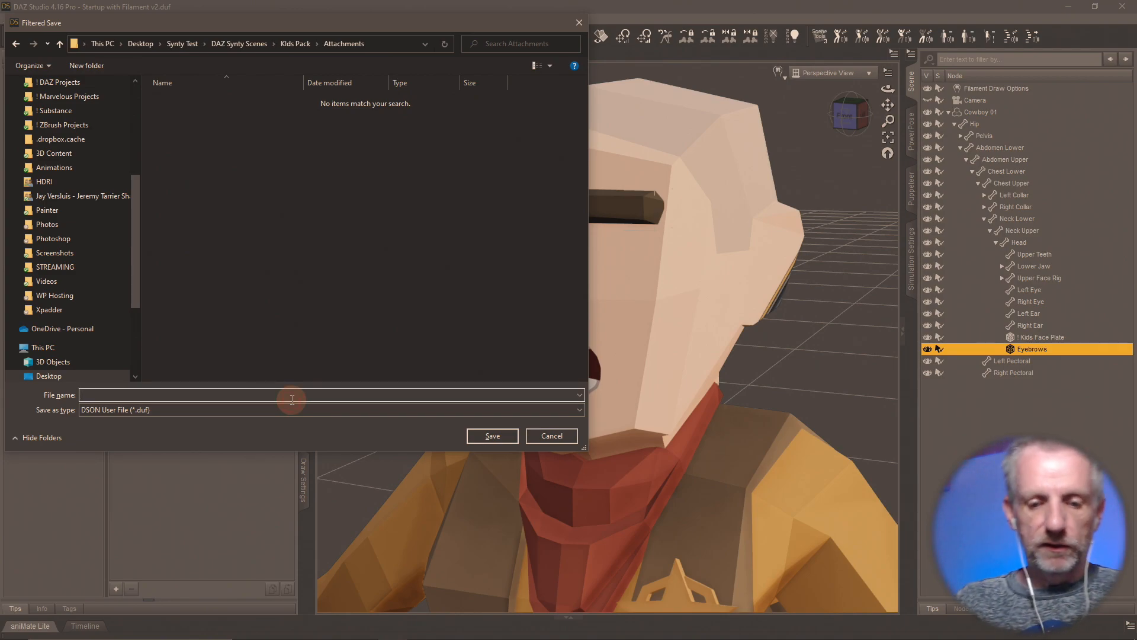
pyautogui.write('Eyebrows')
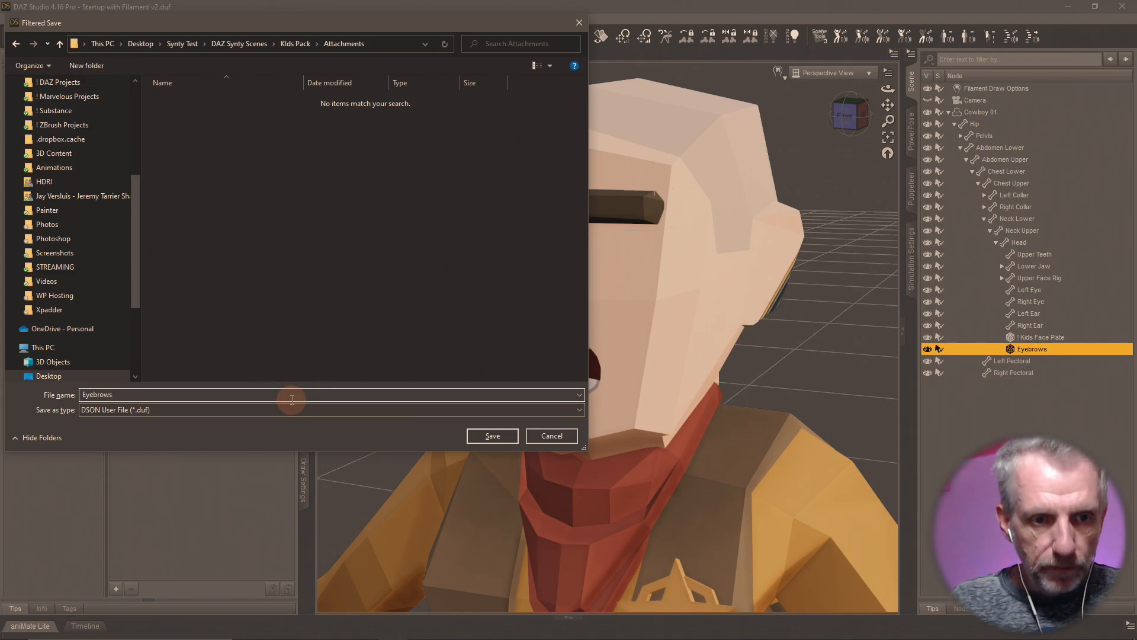
pyautogui.press('Return')
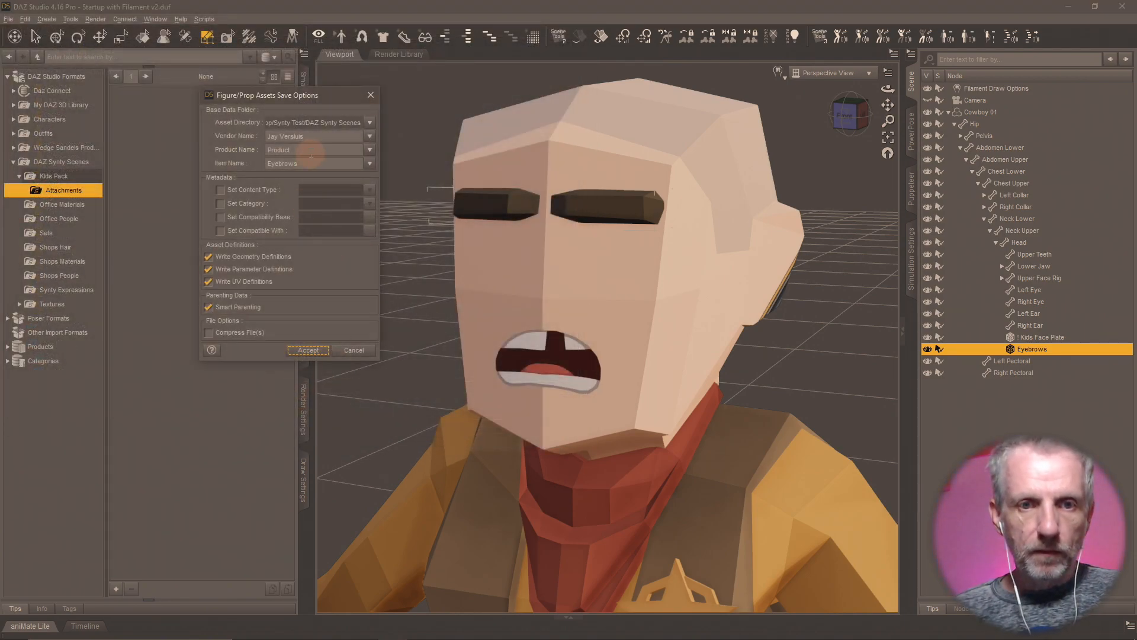
# - Set the asset's product name to Synty Kids Pack and accept the save options with Smart Parenting enabled
pyautogui.doubleClick(296, 149)
pyautogui.press('super+v')
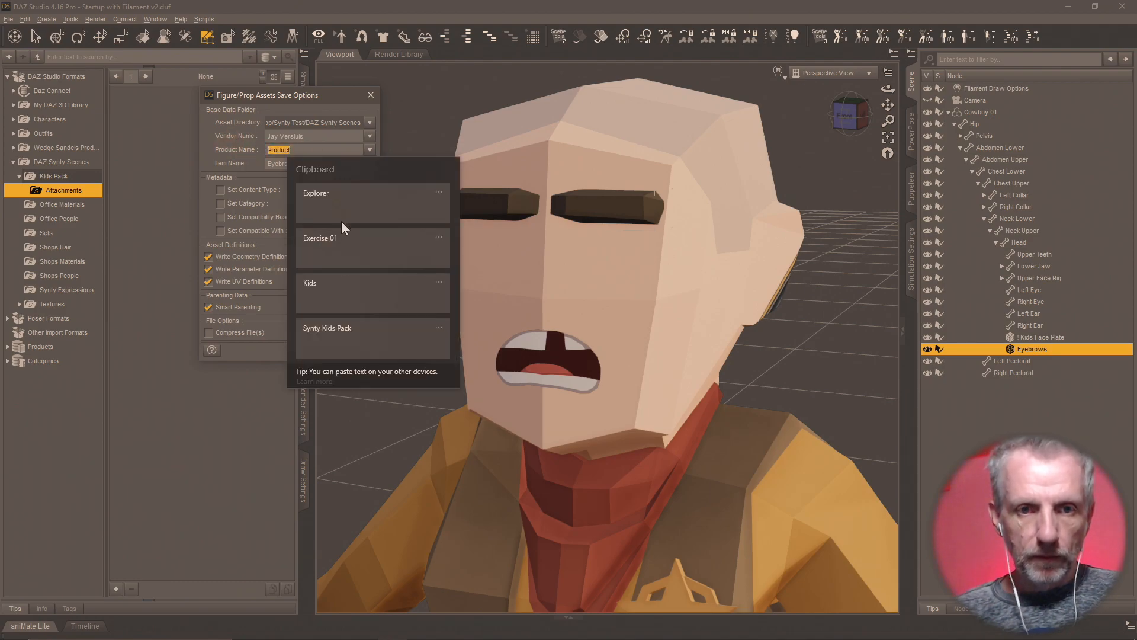
pyautogui.click(337, 332)
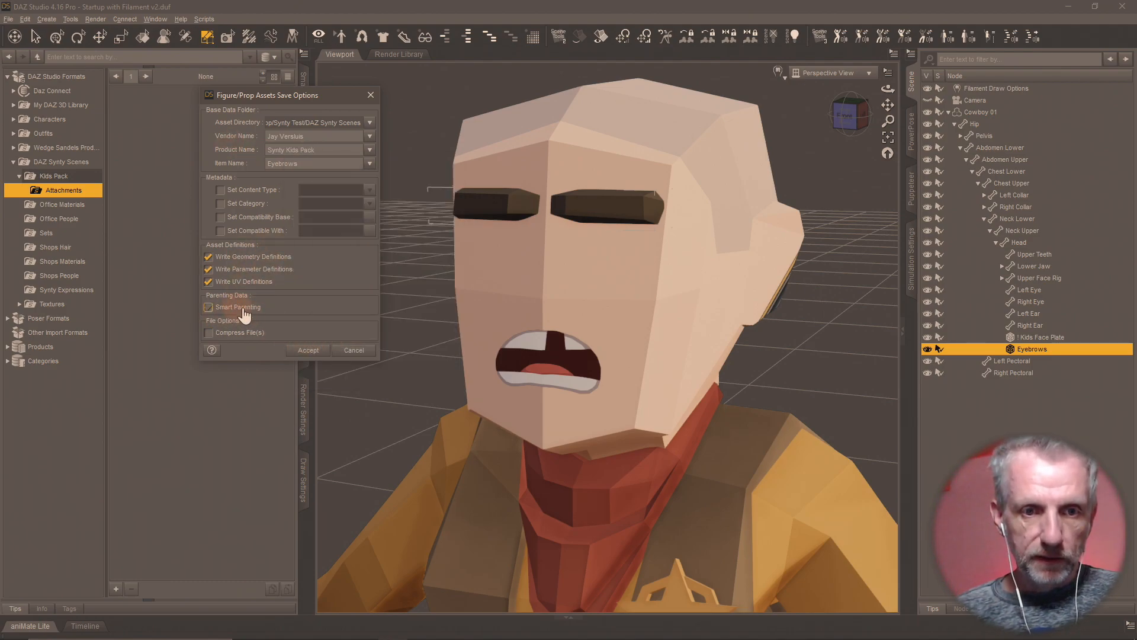
pyautogui.click(309, 352)
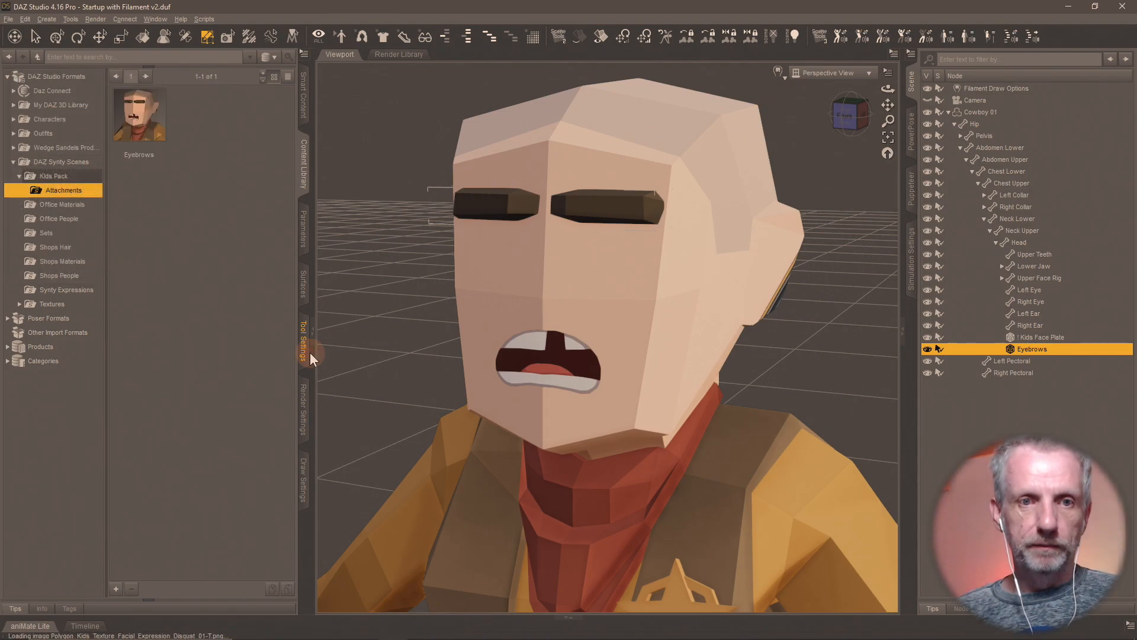
pyautogui.click(377, 227)
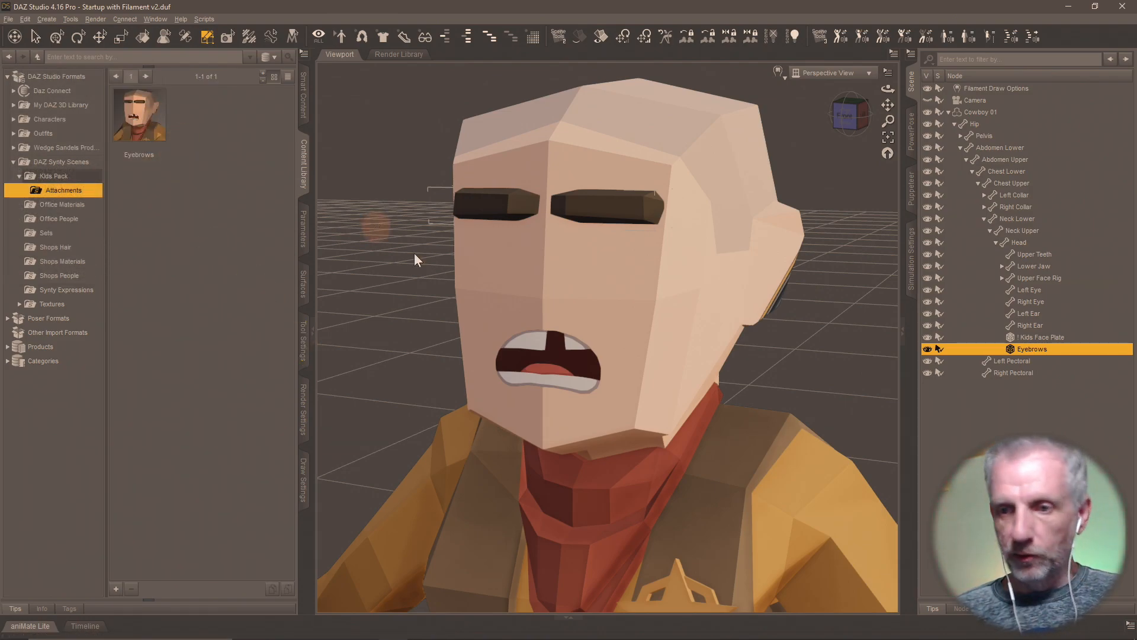
# - Switch to Blender and delete the SK_Chr_Eyebrows_01.001 mesh and its Eyebrows S armature
pyautogui.hotkey('alt', 'Tab')
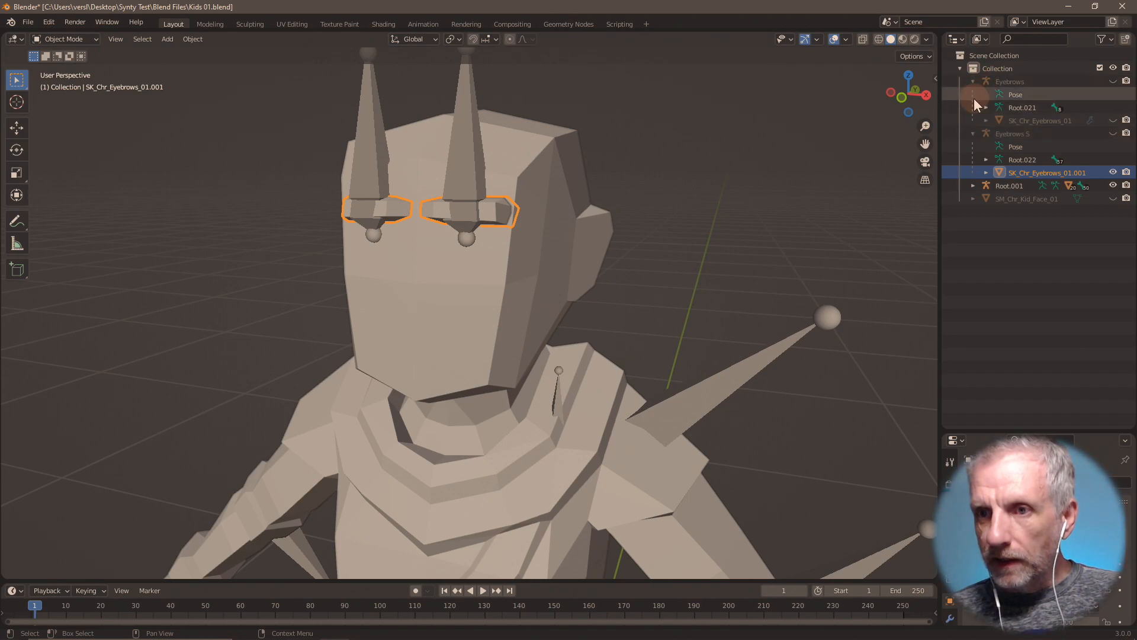
pyautogui.click(1114, 133)
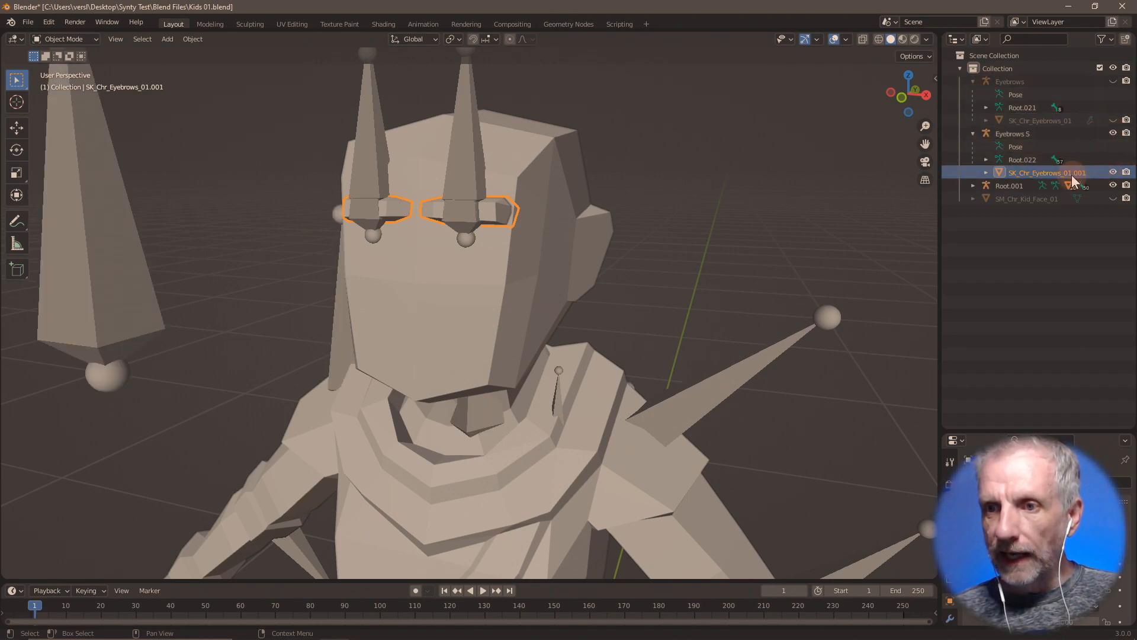
pyautogui.press('x')
pyautogui.click(702, 210)
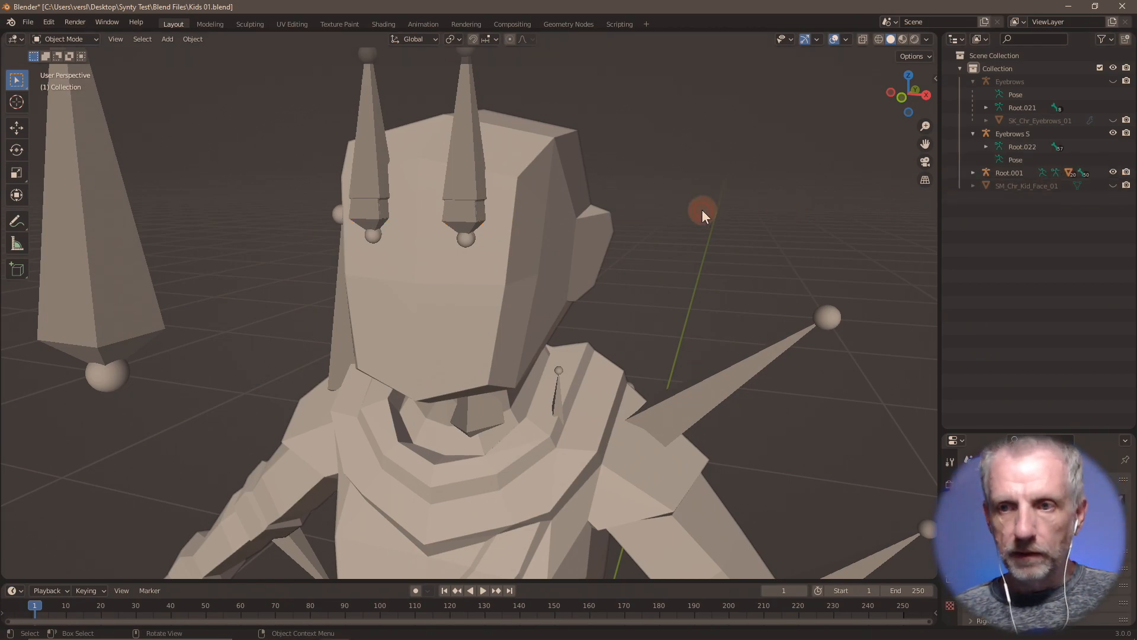
pyautogui.click(1013, 134)
pyautogui.press('x')
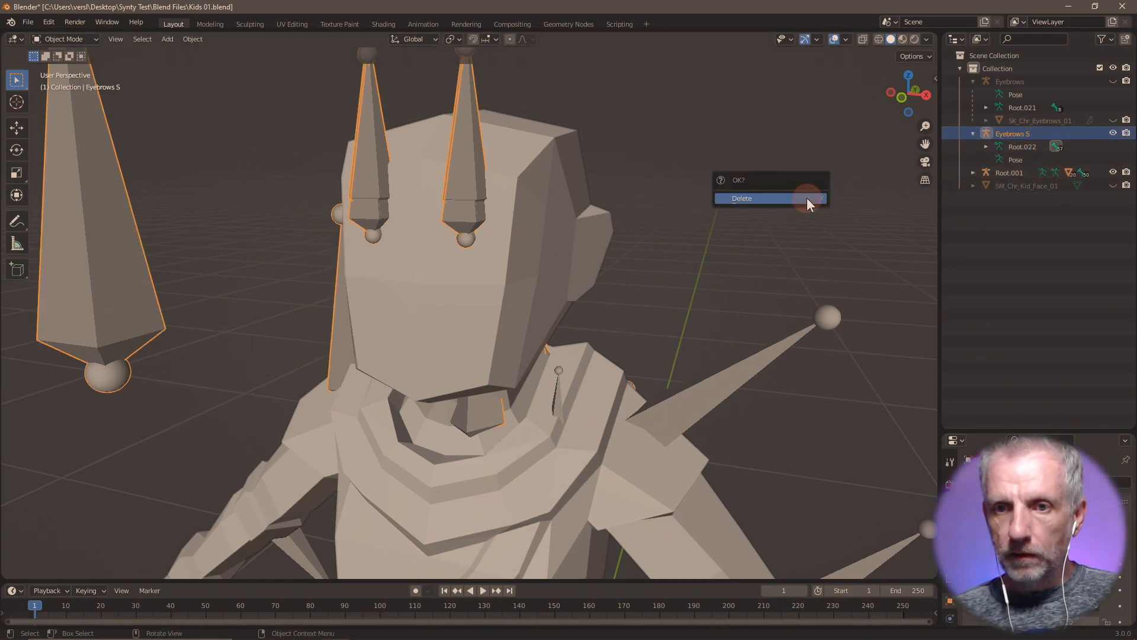
pyautogui.click(806, 198)
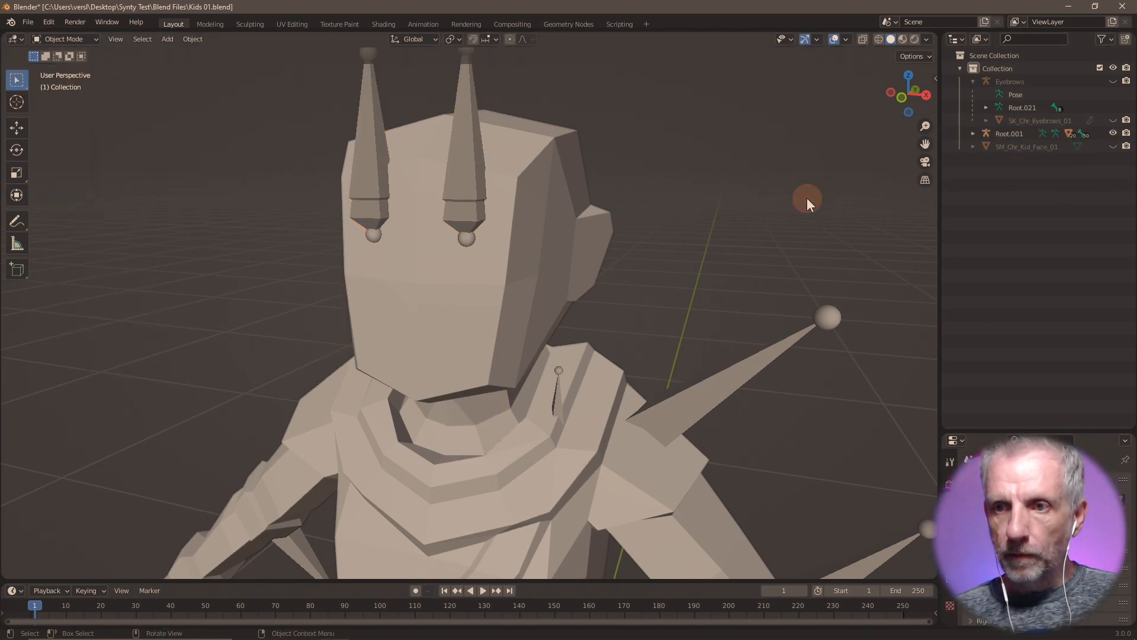
# - Rename the Root.001 armature to Kids 01
pyautogui.click(1008, 134)
pyautogui.doubleClick(1022, 134)
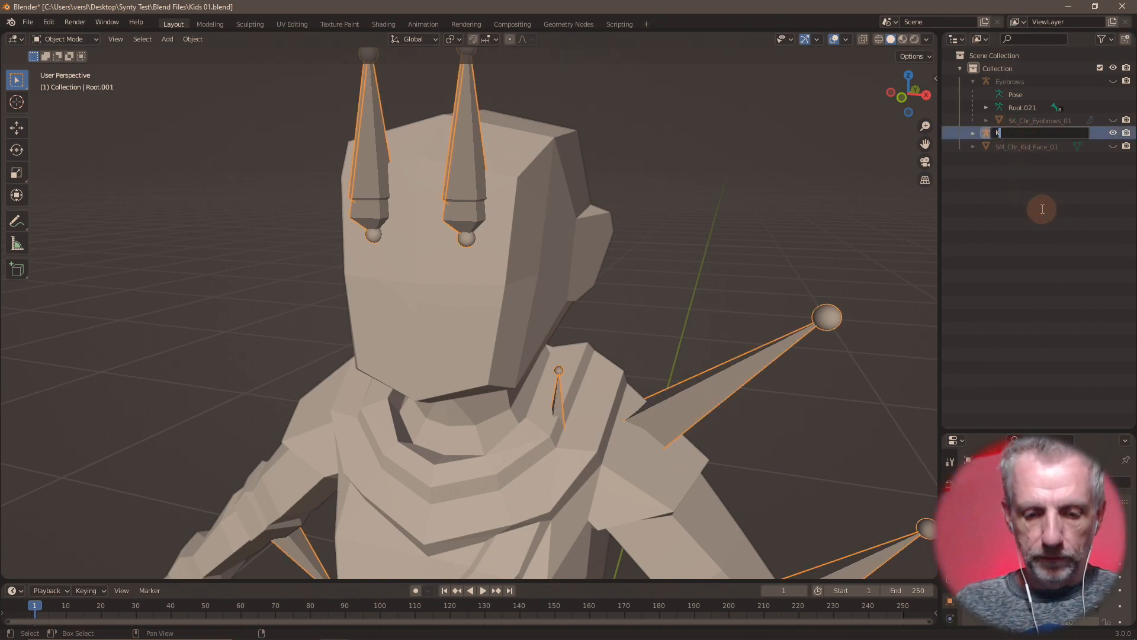
pyautogui.write('Kids 01')
pyautogui.press('Return')
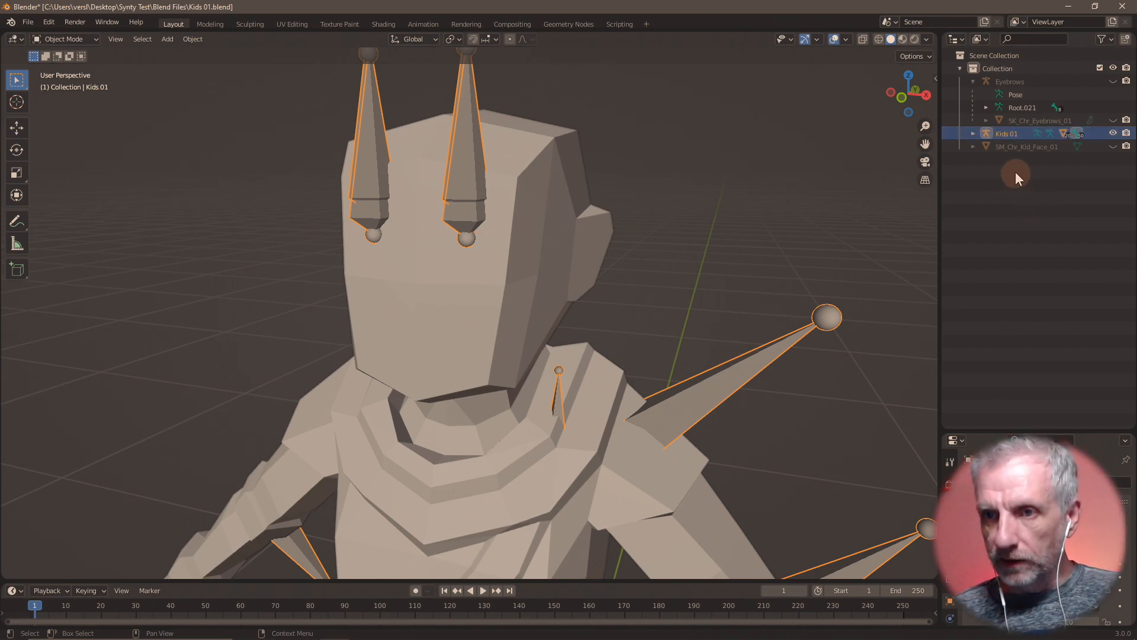
# - Collapse the Eyebrows hierarchy in the outliner and save the Kids 01.blend file
pyautogui.click(1030, 148)
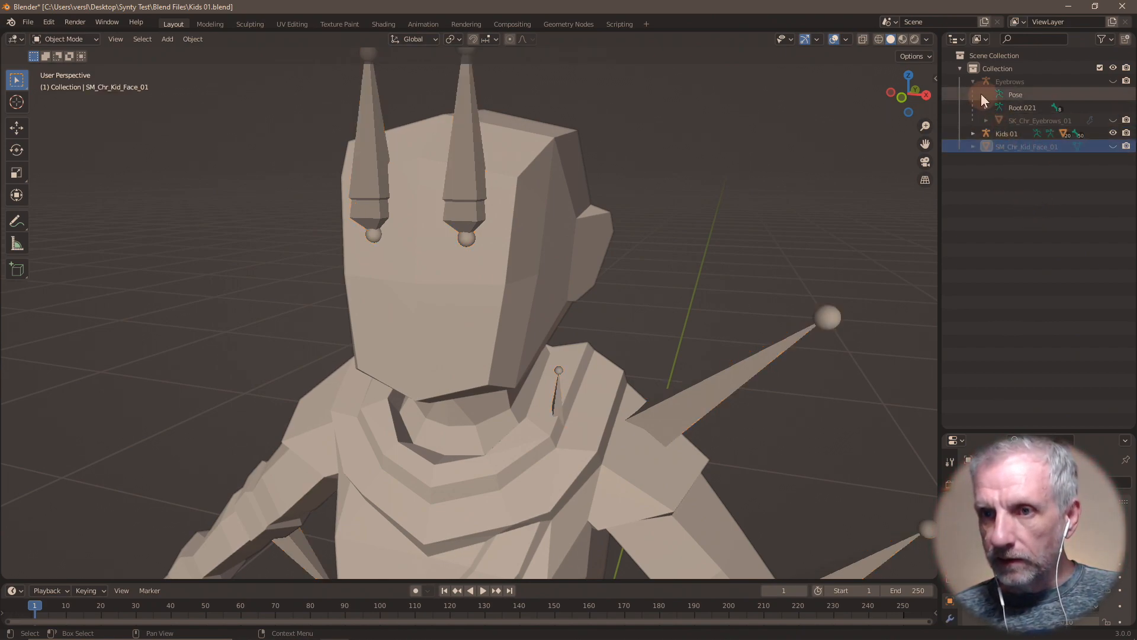
pyautogui.click(973, 81)
pyautogui.click(1016, 126)
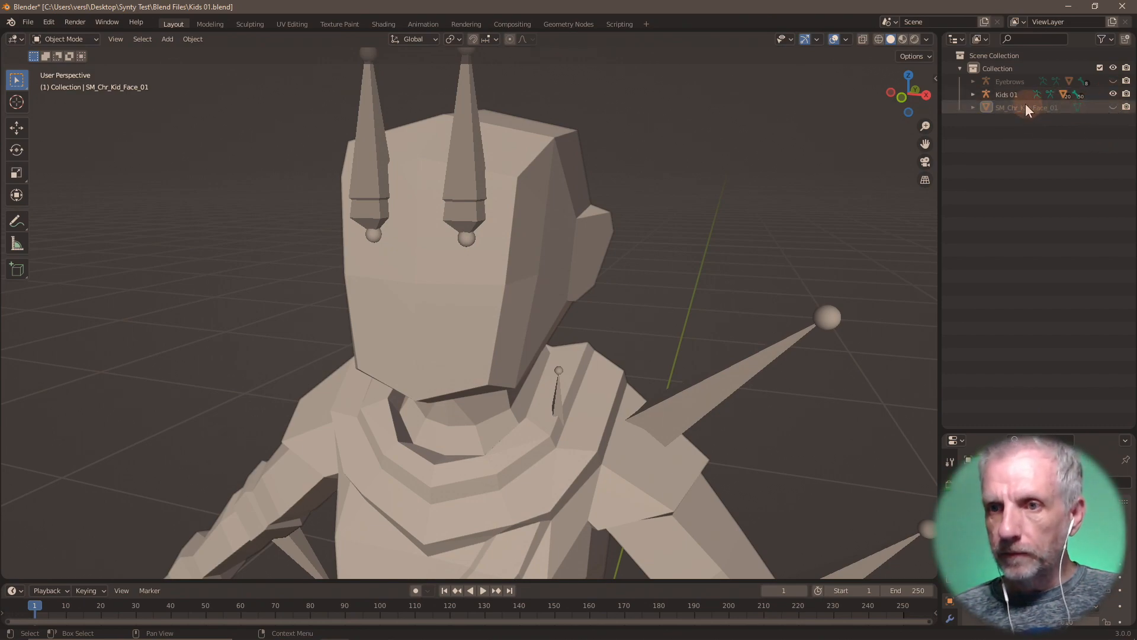
pyautogui.click(973, 81)
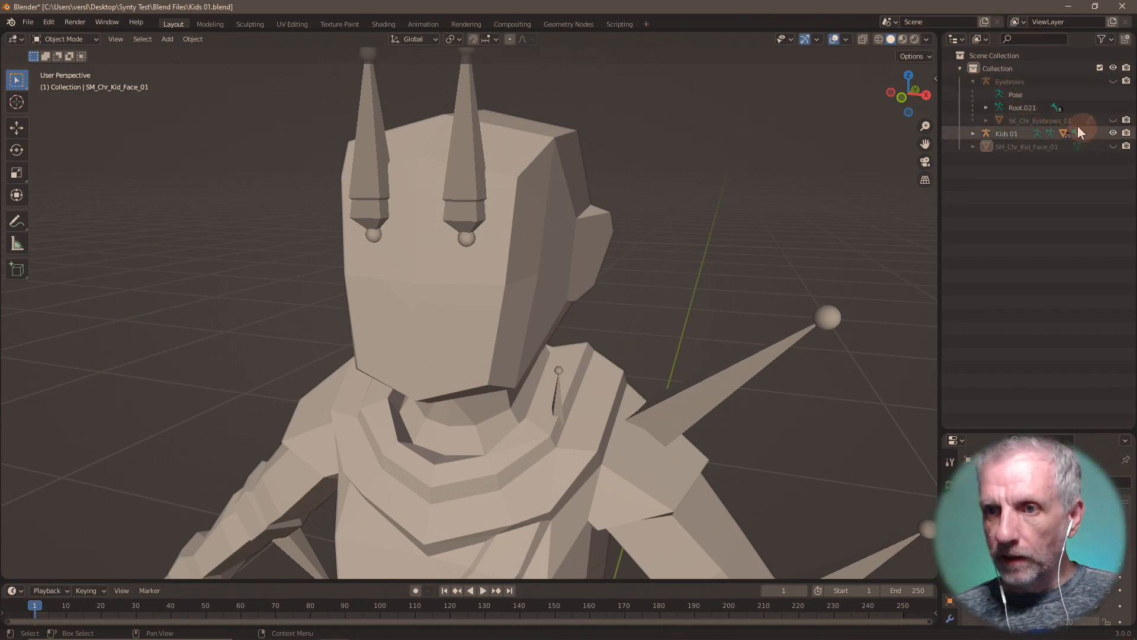
pyautogui.click(972, 81)
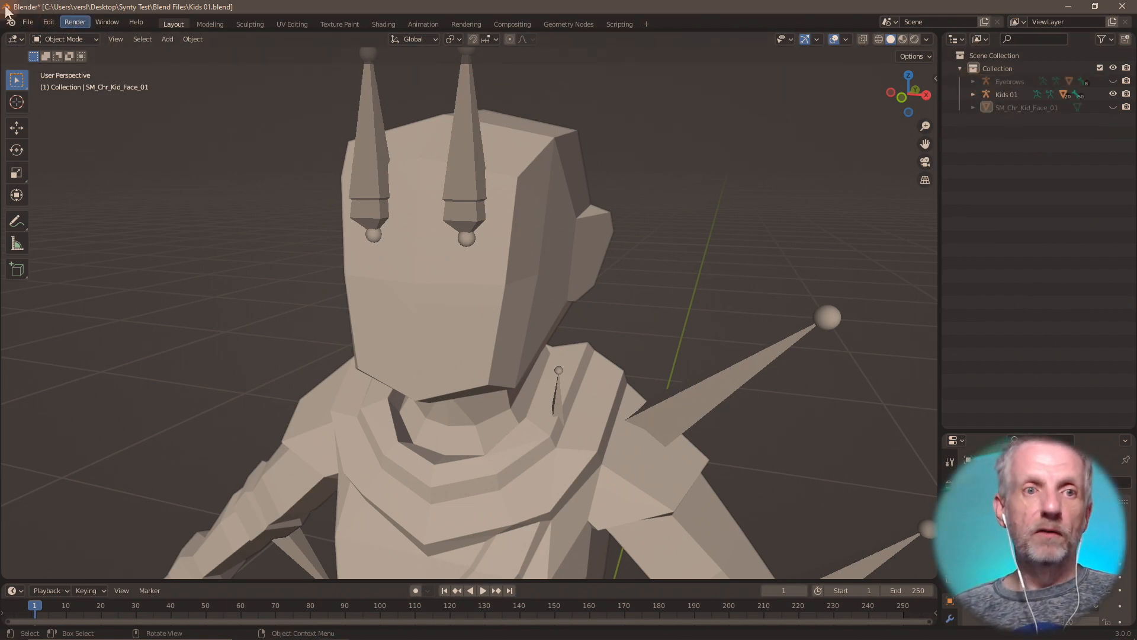
pyautogui.click(28, 24)
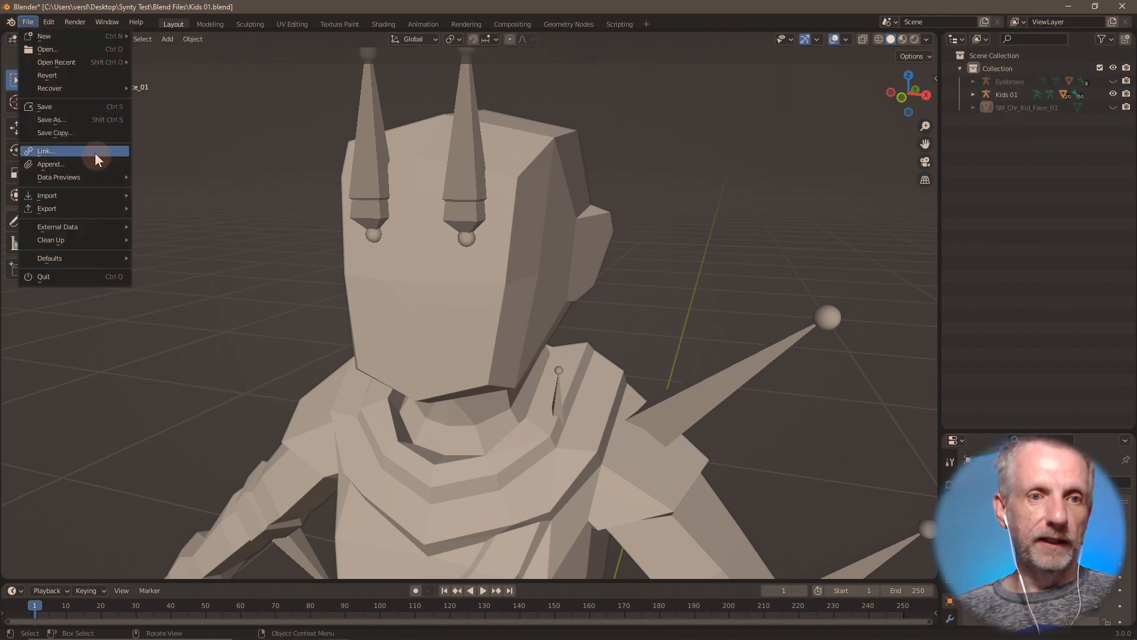
pyautogui.hotkey('ctrl', 's')
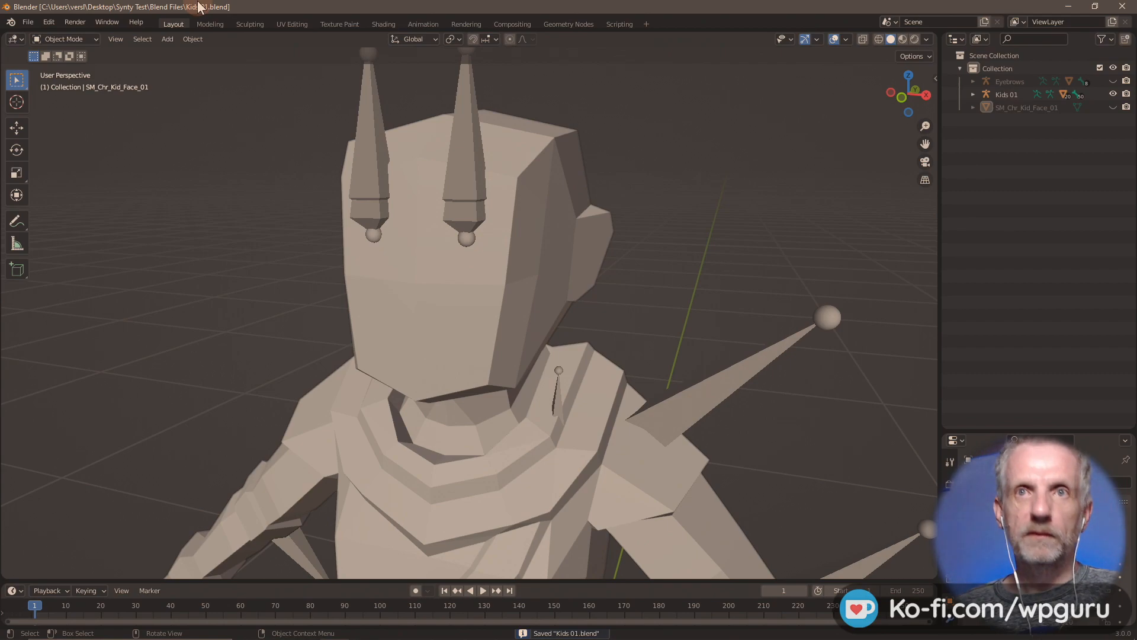
# - Import the SK_Chr_Eyes_Female_01.fbx attachment into the scene
pyautogui.click(34, 22)
pyautogui.moveTo(60, 198)
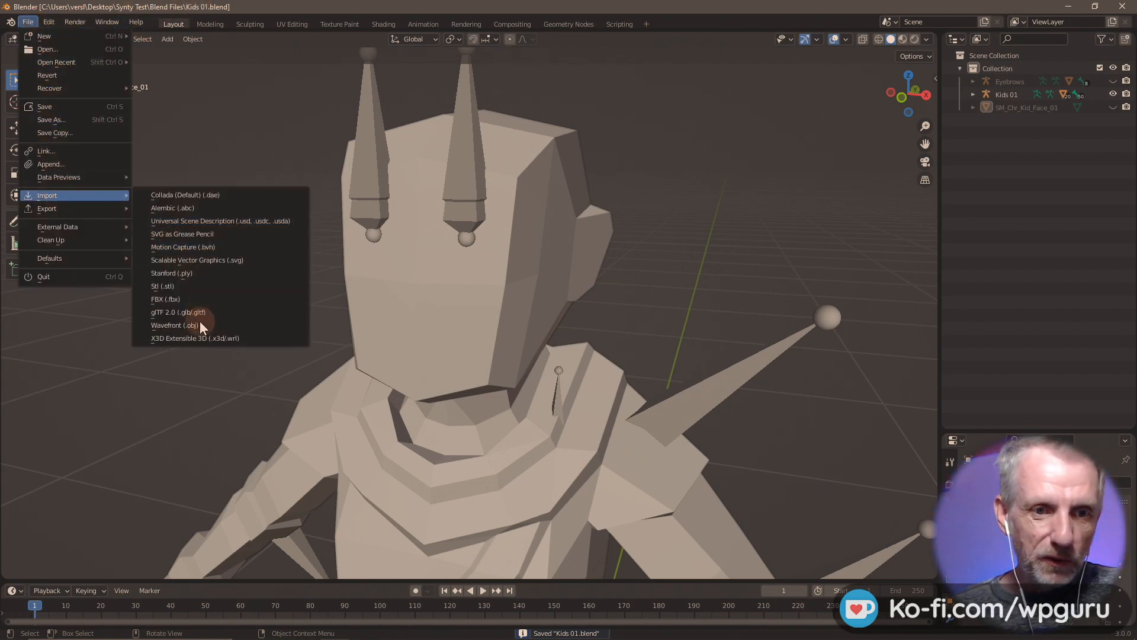
pyautogui.click(186, 300)
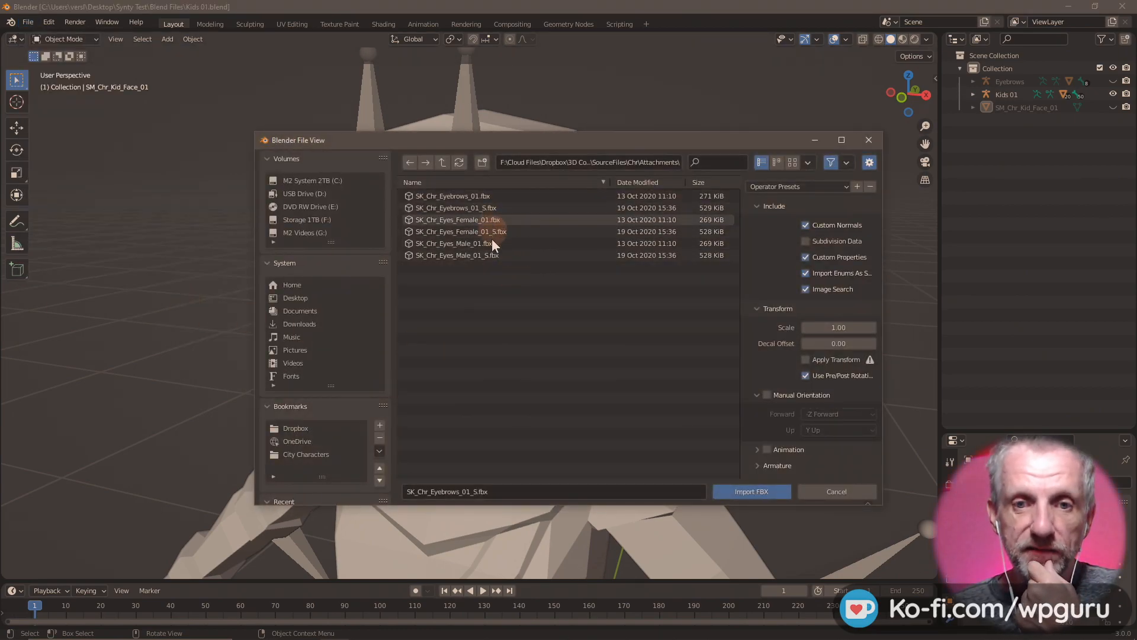
pyautogui.click(484, 215)
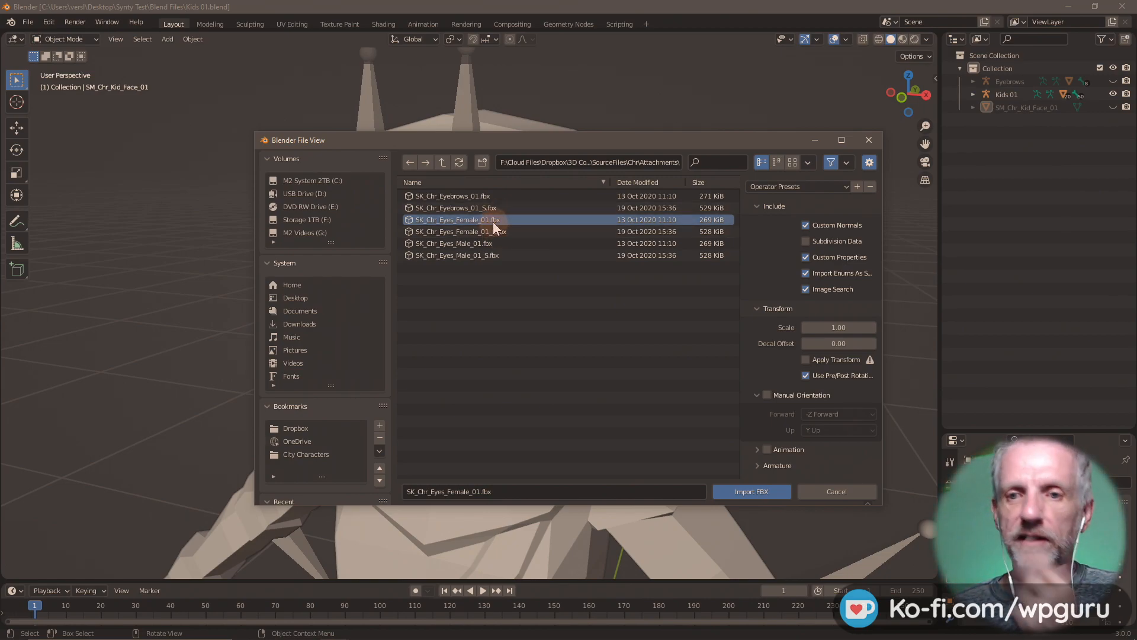
pyautogui.click(769, 494)
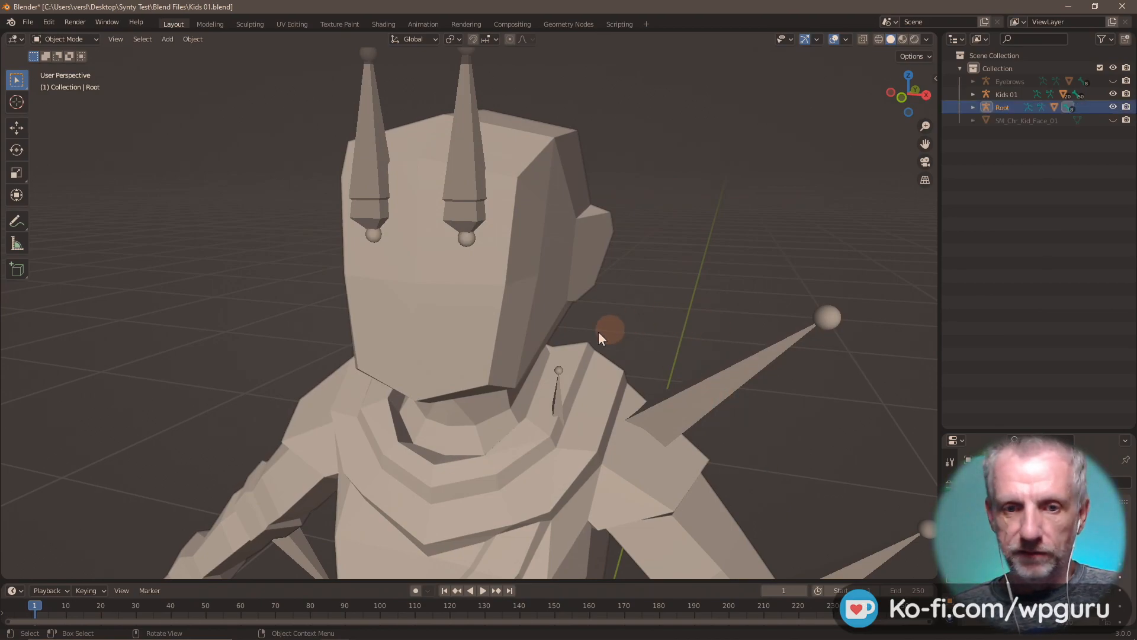
# - Clear all pose transforms of the imported Root armature in Pose Mode and return to Object Mode
pyautogui.scroll(4, 591, 333)
pyautogui.scroll(-4, 591, 333)
pyautogui.scroll(-5, 589, 301)
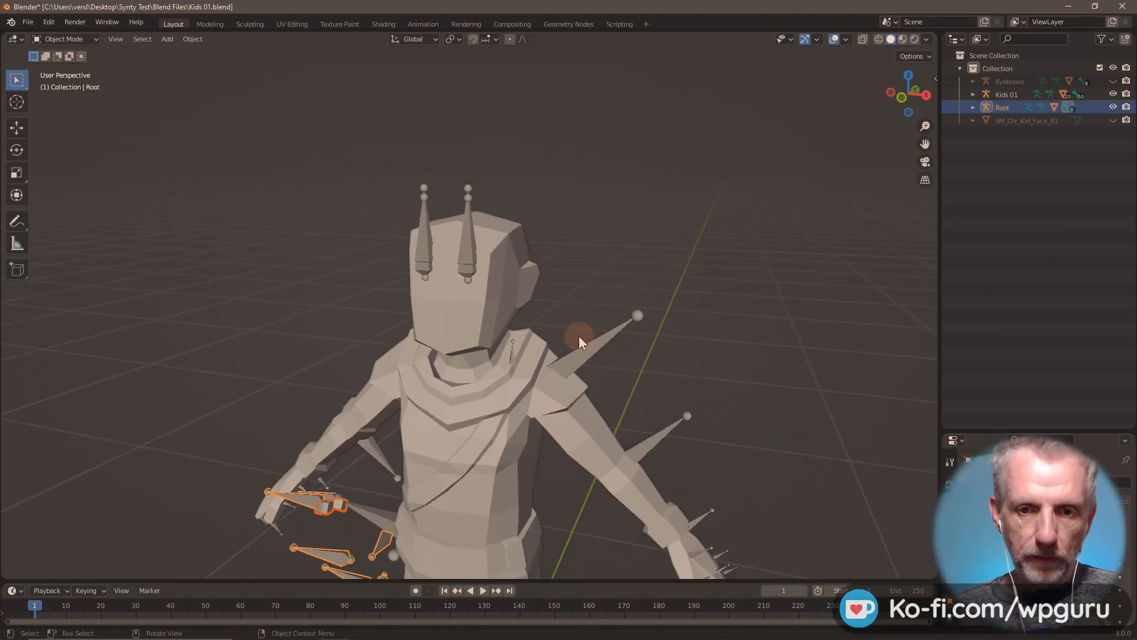
pyautogui.scroll(2, 580, 332)
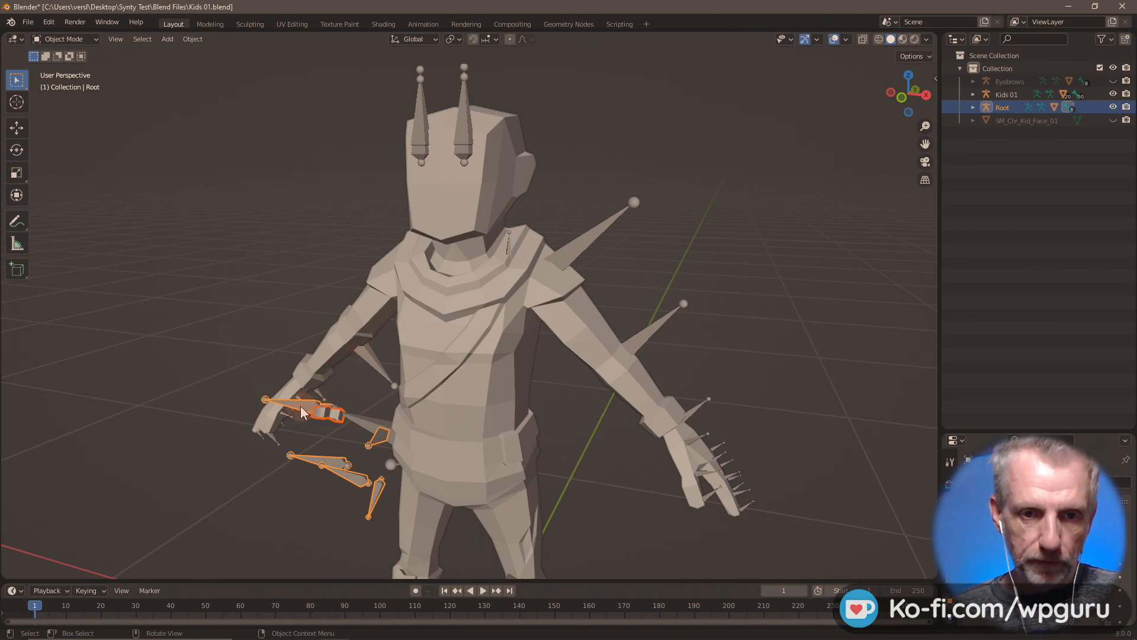
pyautogui.click(87, 40)
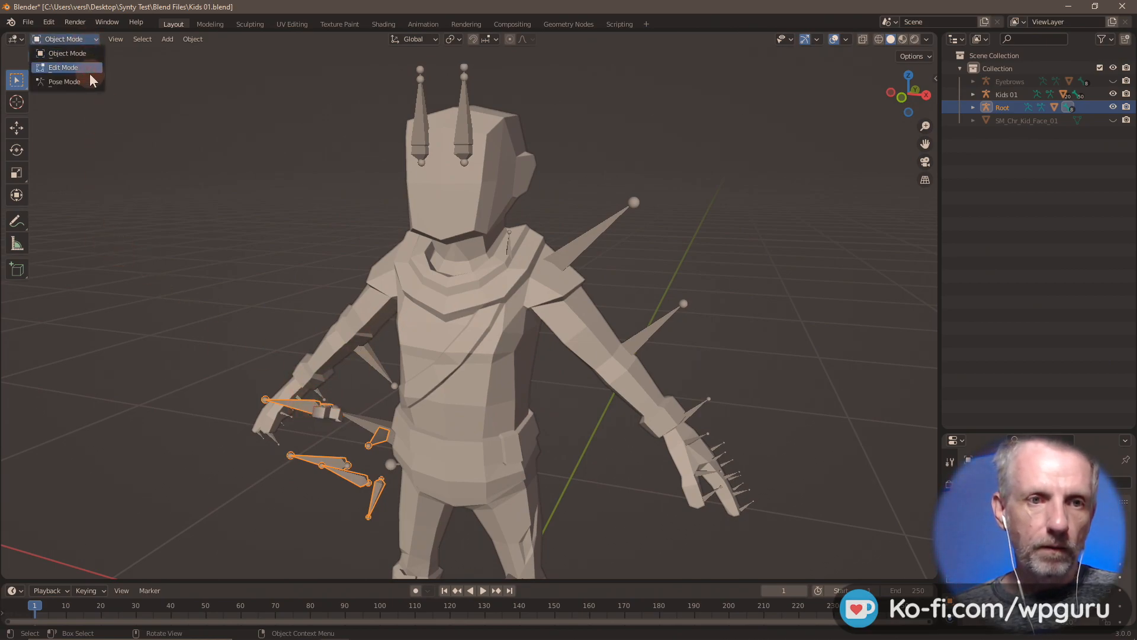
pyautogui.click(87, 78)
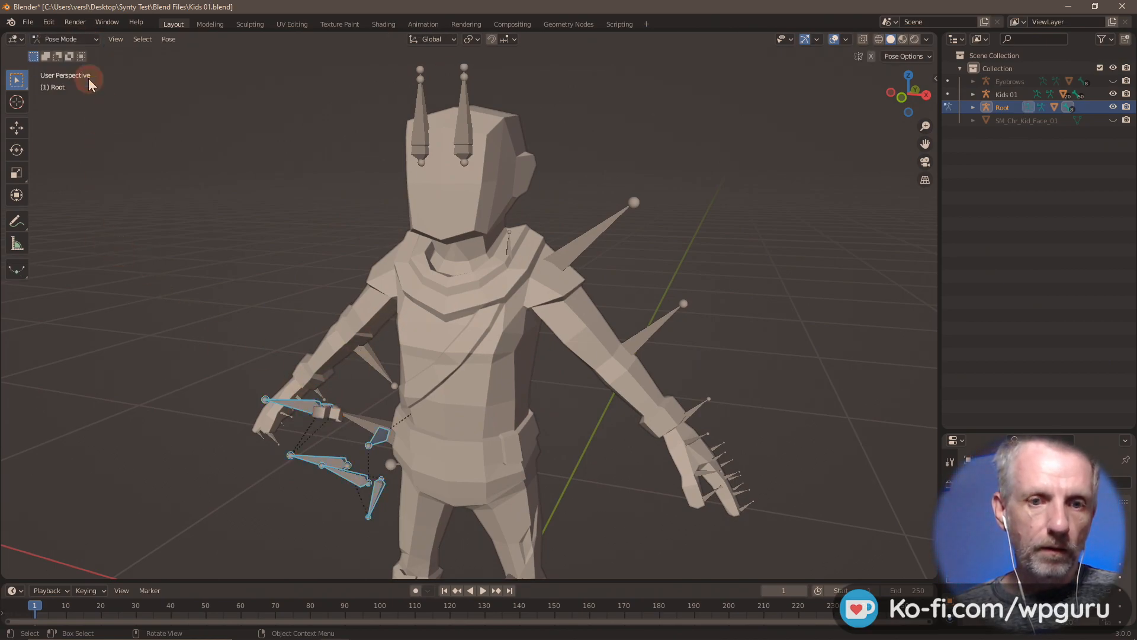
pyautogui.click(168, 39)
pyautogui.click(303, 66)
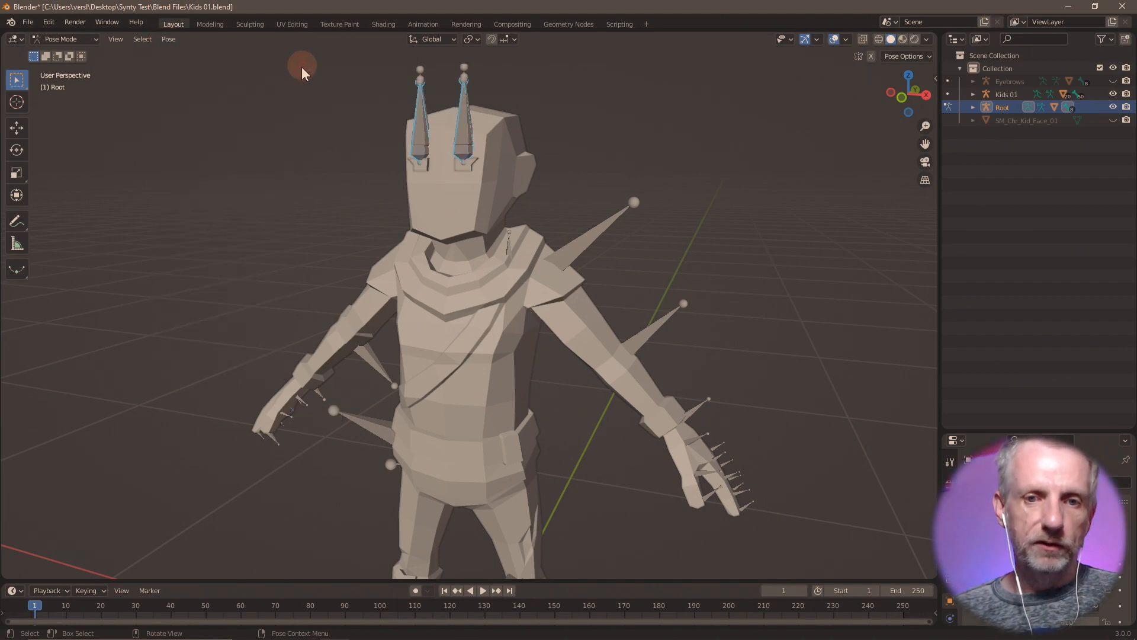
pyautogui.scroll(-2, 390, 225)
pyautogui.scroll(8, 390, 226)
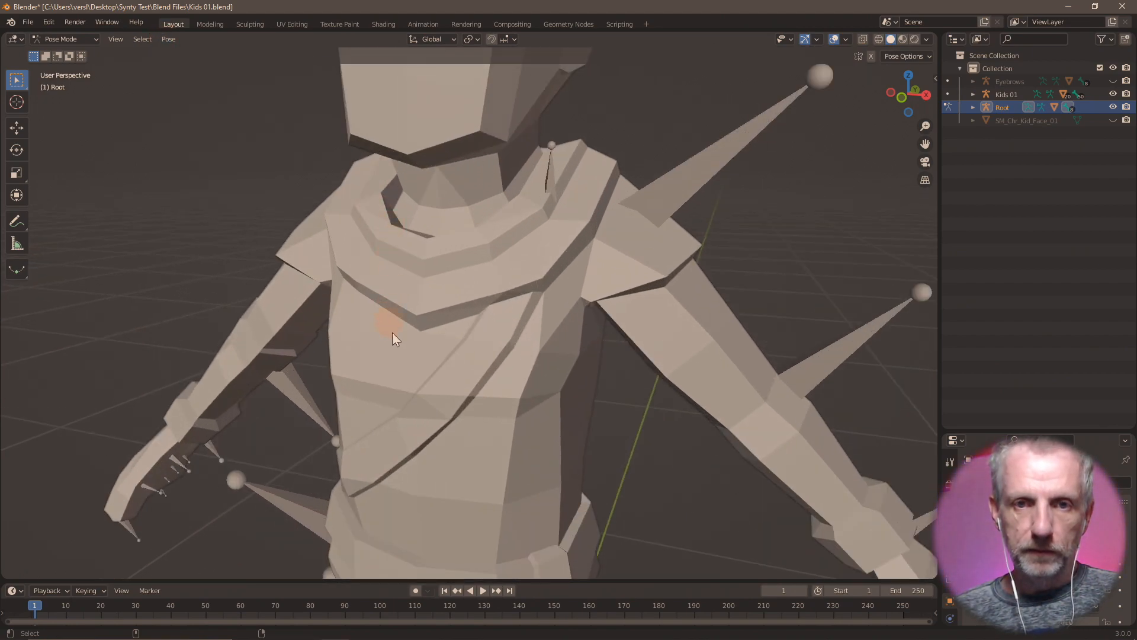
pyautogui.keyDown('shift'); pyautogui.moveTo(398, 211); pyautogui.dragTo(280, 308, button='middle'); pyautogui.keyUp('shift')
pyautogui.click(85, 37)
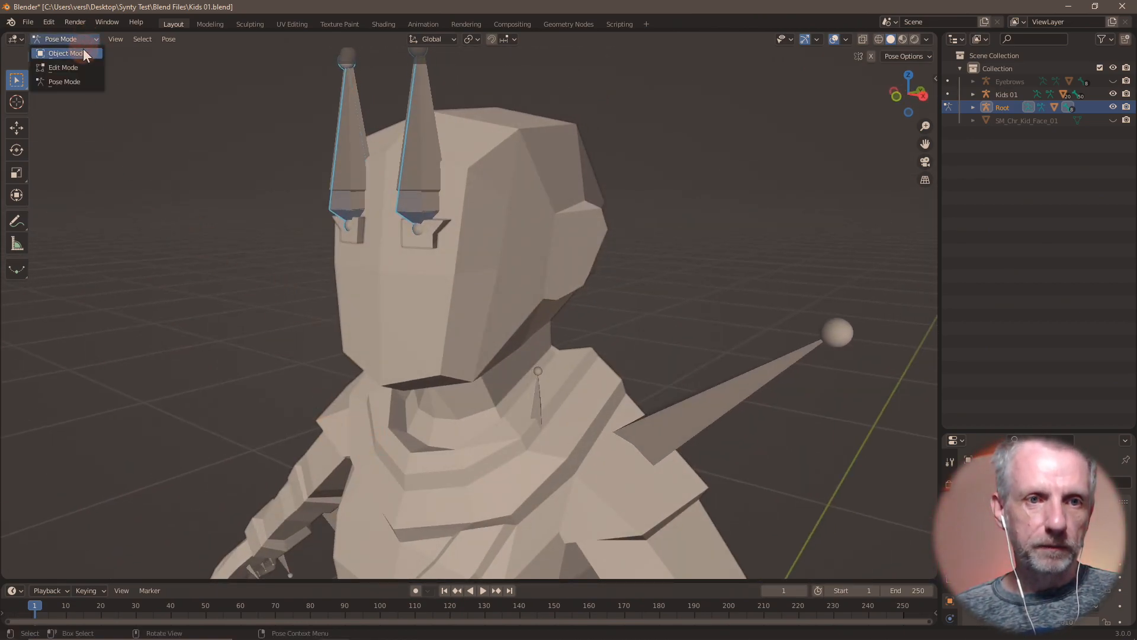
pyautogui.click(83, 50)
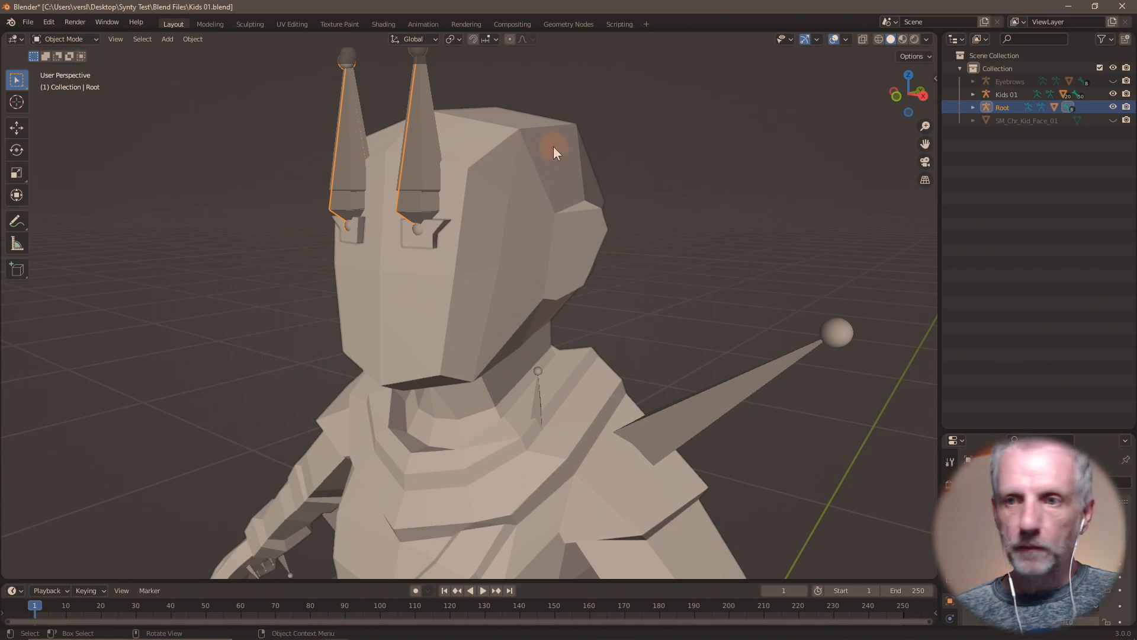
# - Rename the imported Root armature to Eyes Female
pyautogui.doubleClick(1008, 107)
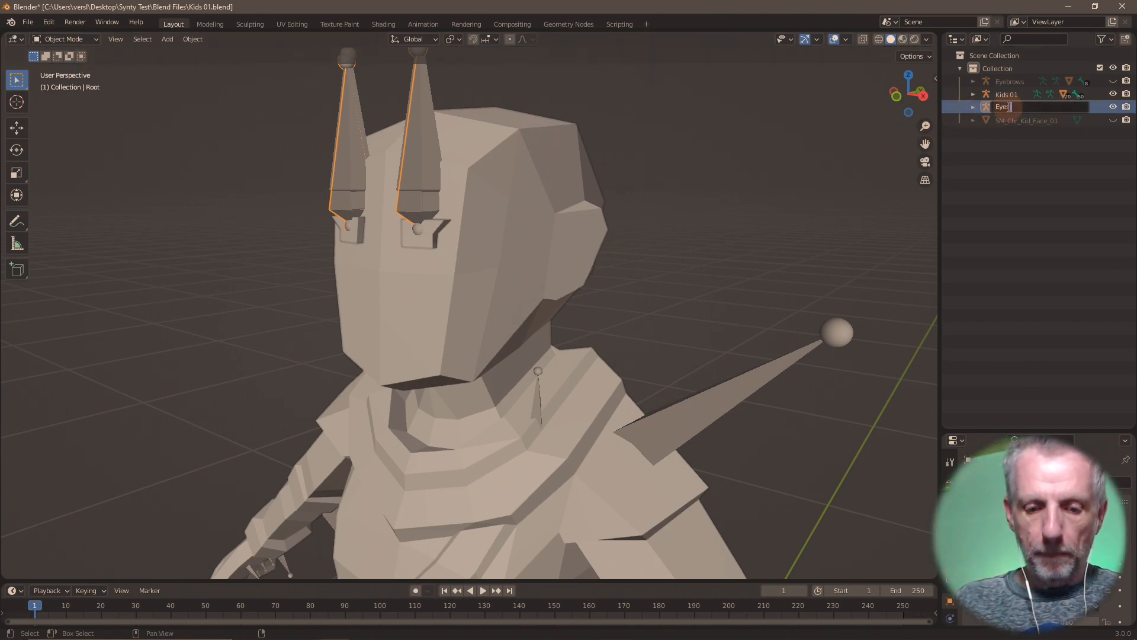
pyautogui.write('Eyes Female')
pyautogui.press('Return')
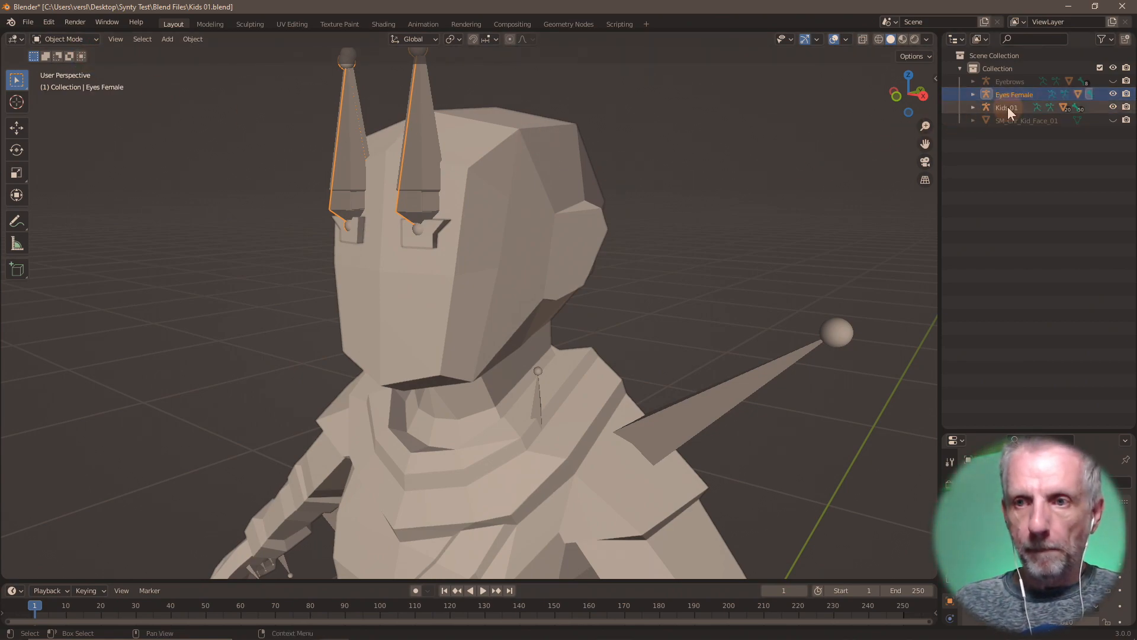
# - Export only the SK_Chr_Eyes_Female_01 mesh as a Wavefront OBJ named Eyes Female in the OBJ Characters folder
pyautogui.click(973, 95)
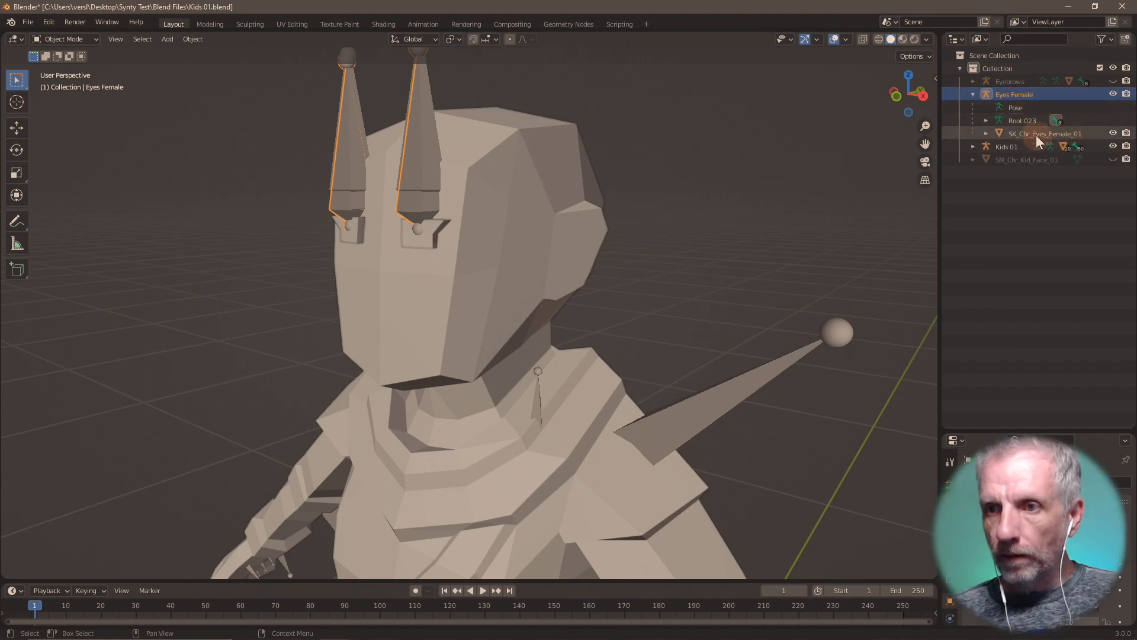
pyautogui.click(1057, 134)
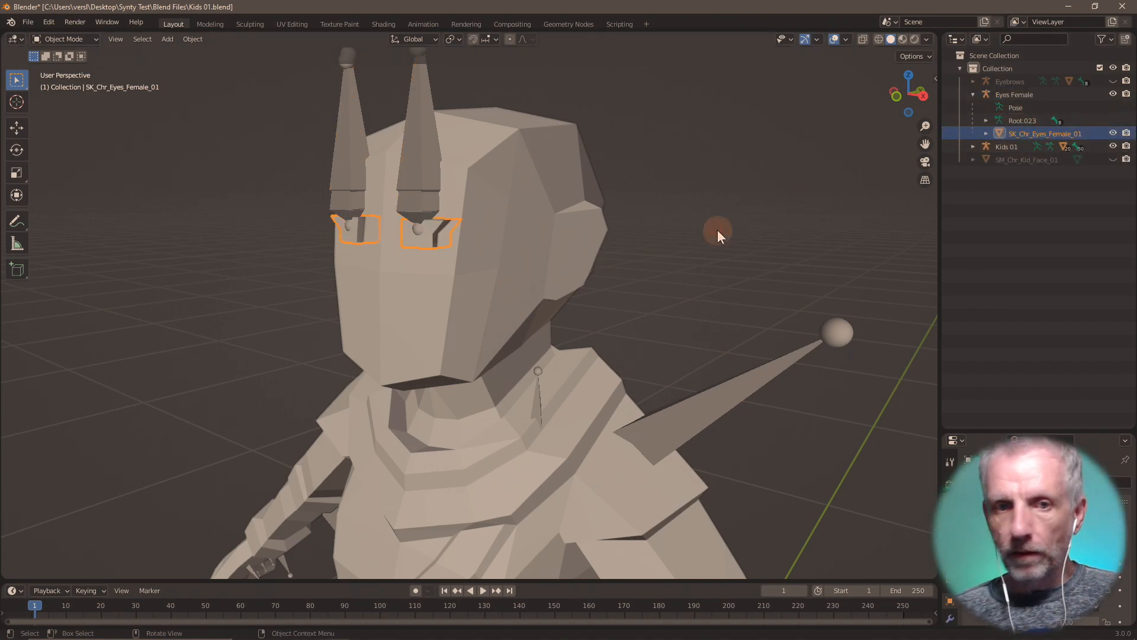
pyautogui.click(28, 22)
pyautogui.moveTo(93, 210)
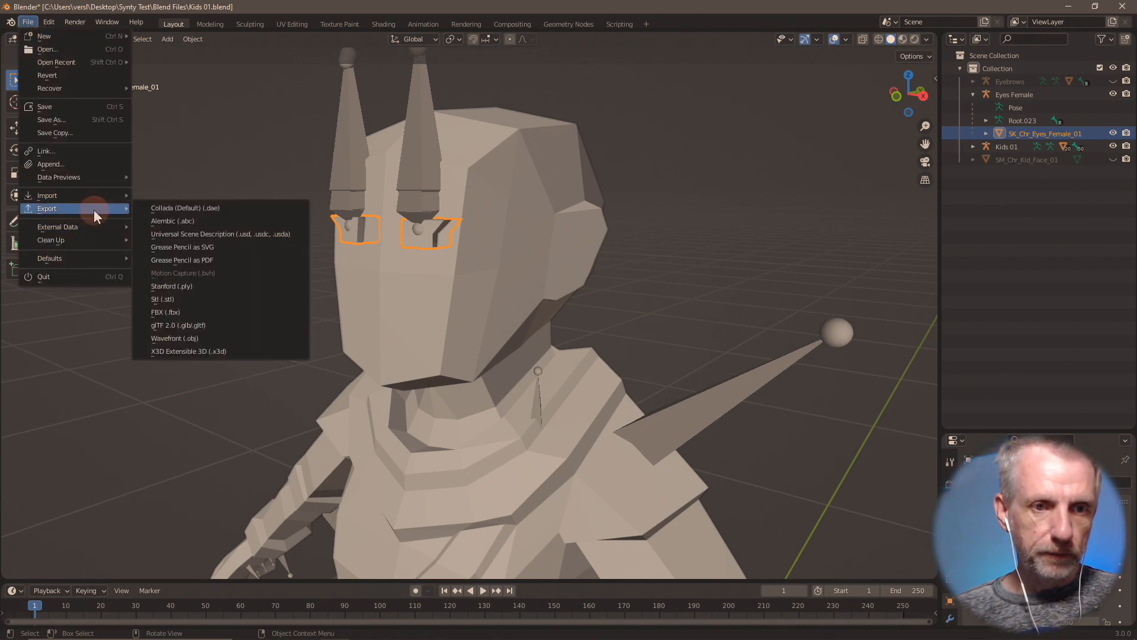
pyautogui.click(200, 340)
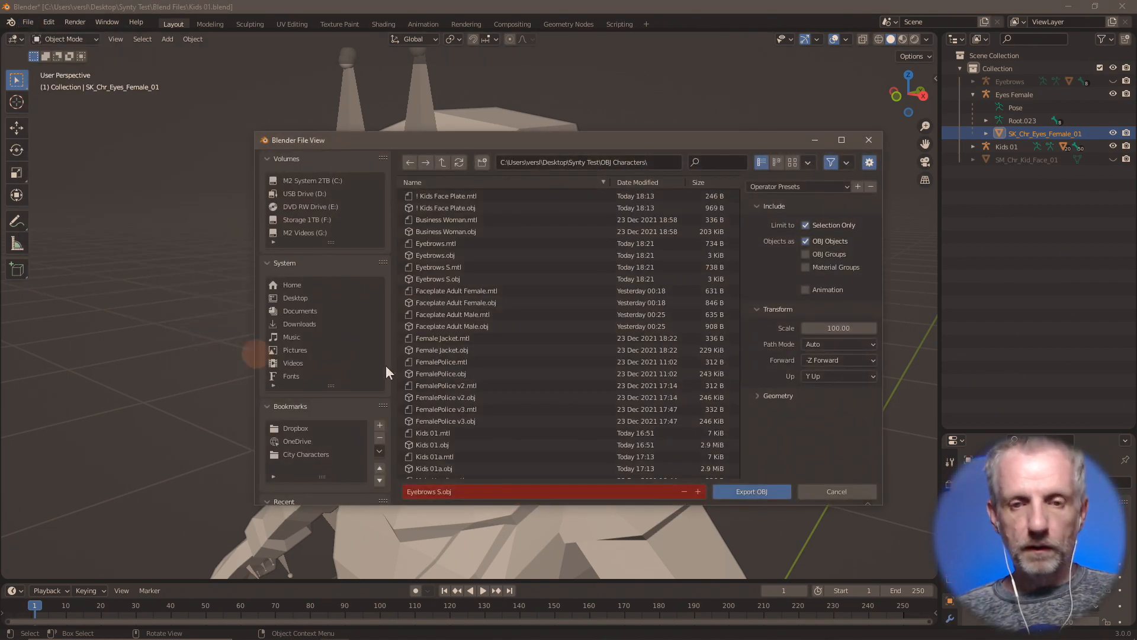
pyautogui.click(504, 493)
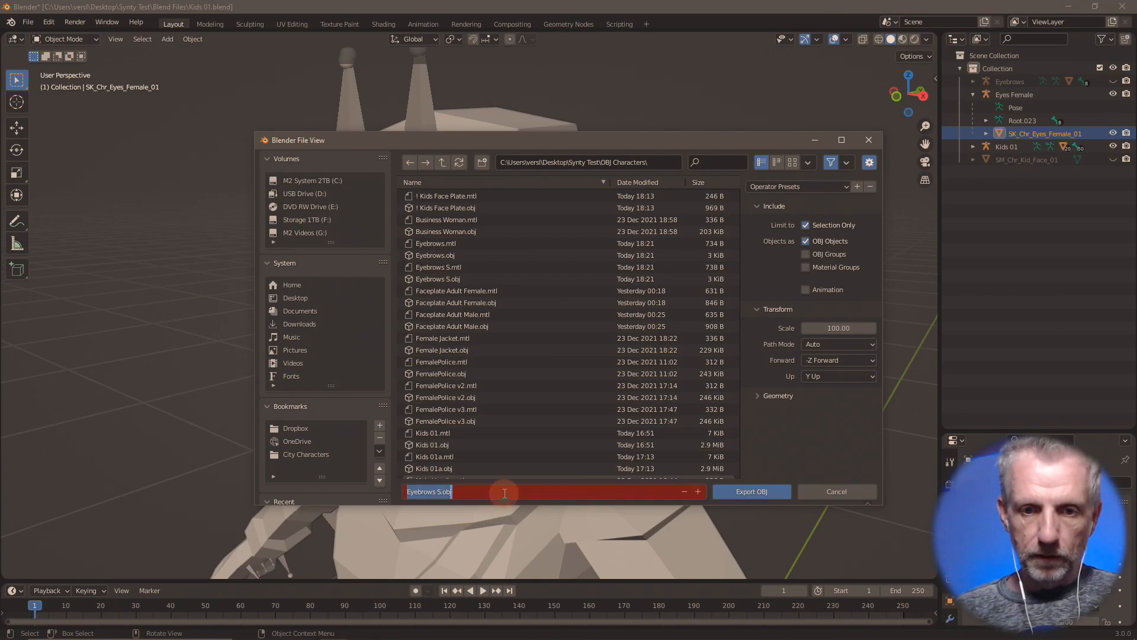
pyautogui.write('Eye')
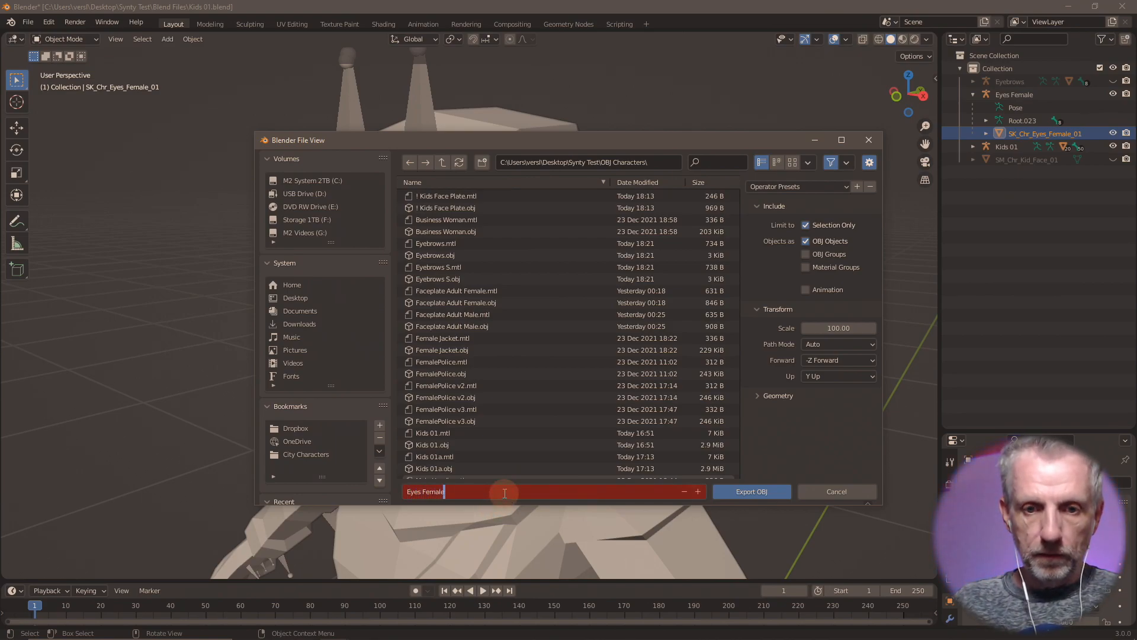
pyautogui.write('s Female')
pyautogui.press('Return')
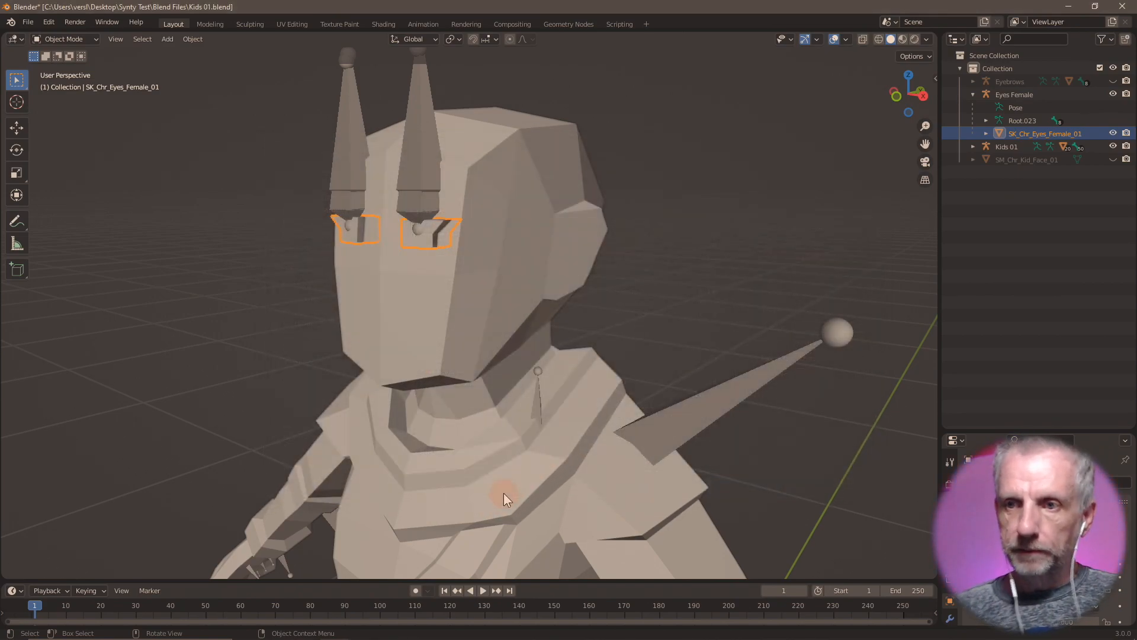
# - Hide the SK_Chr_Eyes_Female_01 mesh and its Eyes Female armature, and collapse their hierarchy
pyautogui.click(1113, 134)
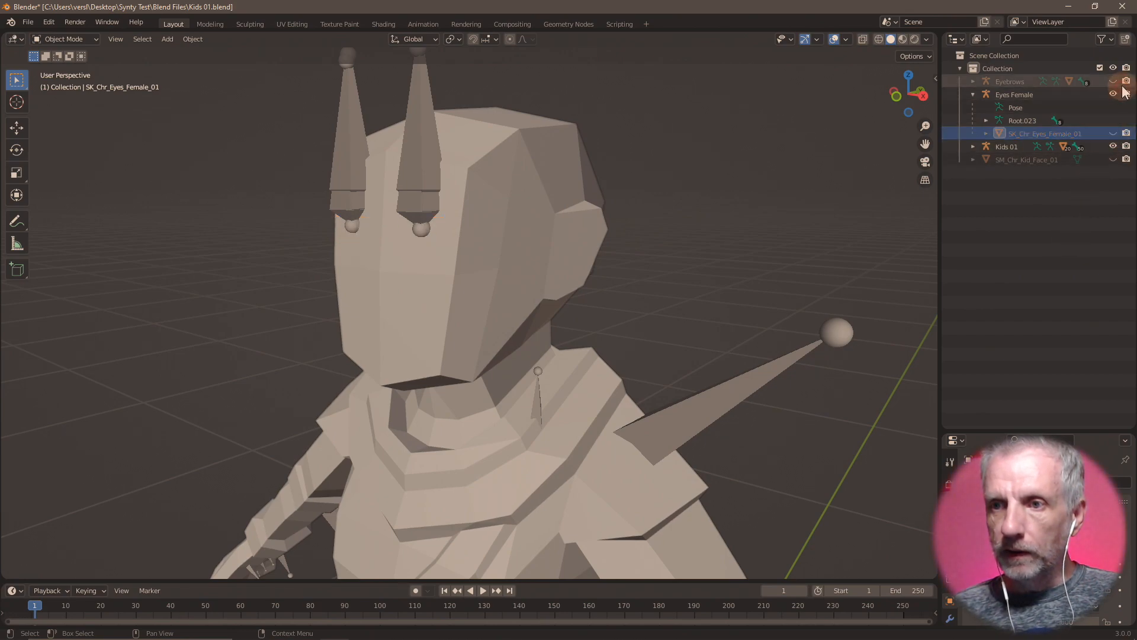
pyautogui.click(1113, 94)
pyautogui.click(972, 94)
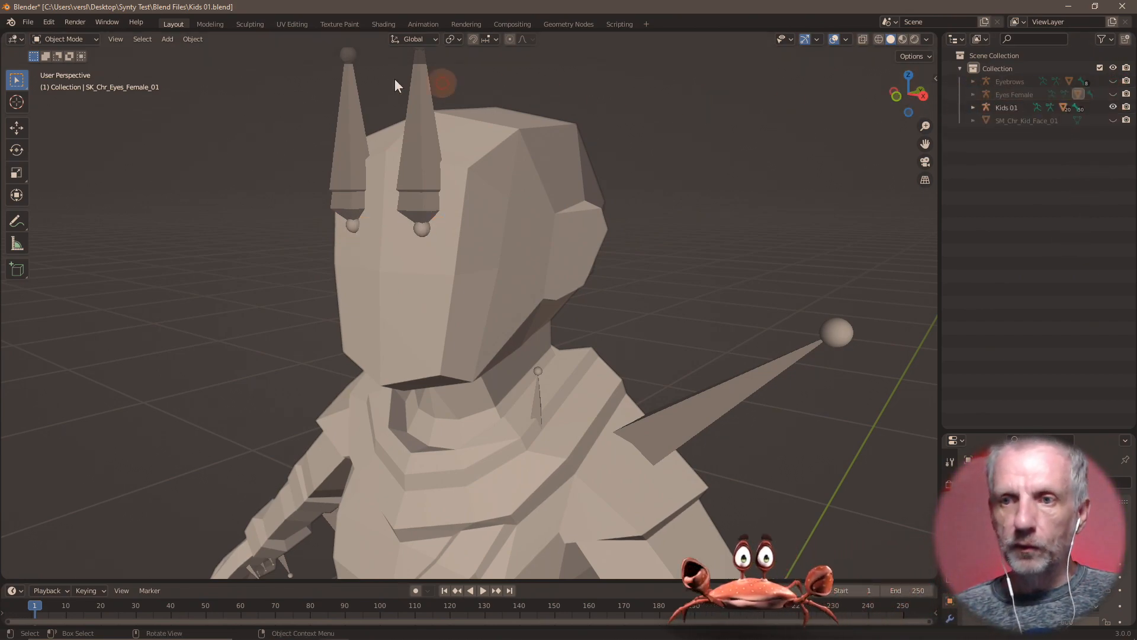
# - Import the SK_Chr_Eyes_Male_01.fbx attachment into the scene
pyautogui.click(28, 22)
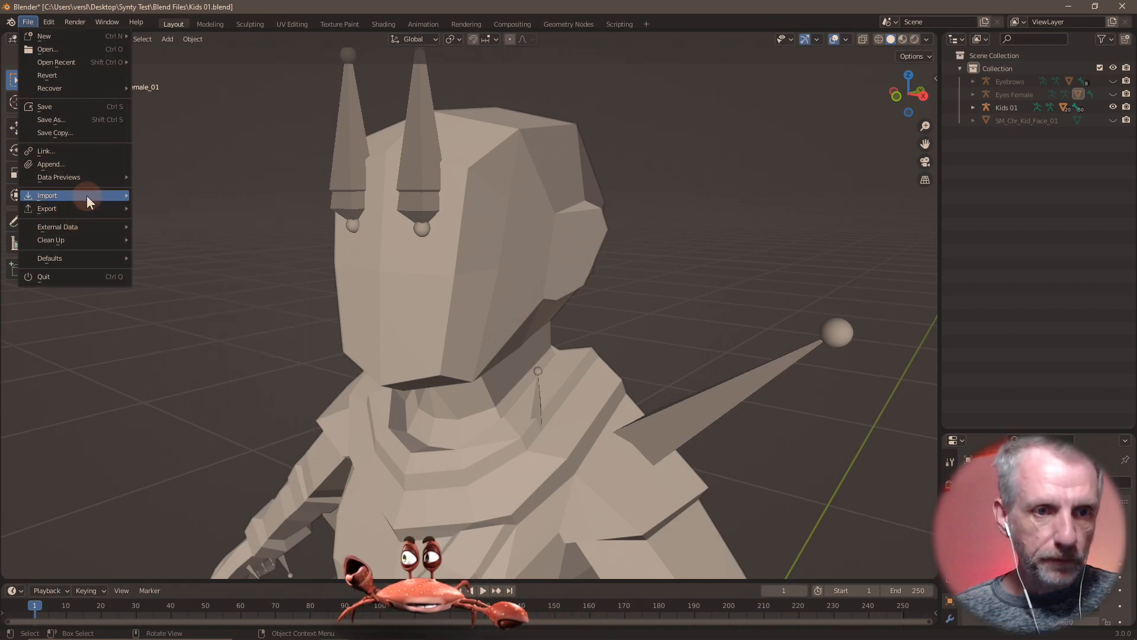
pyautogui.moveTo(87, 196)
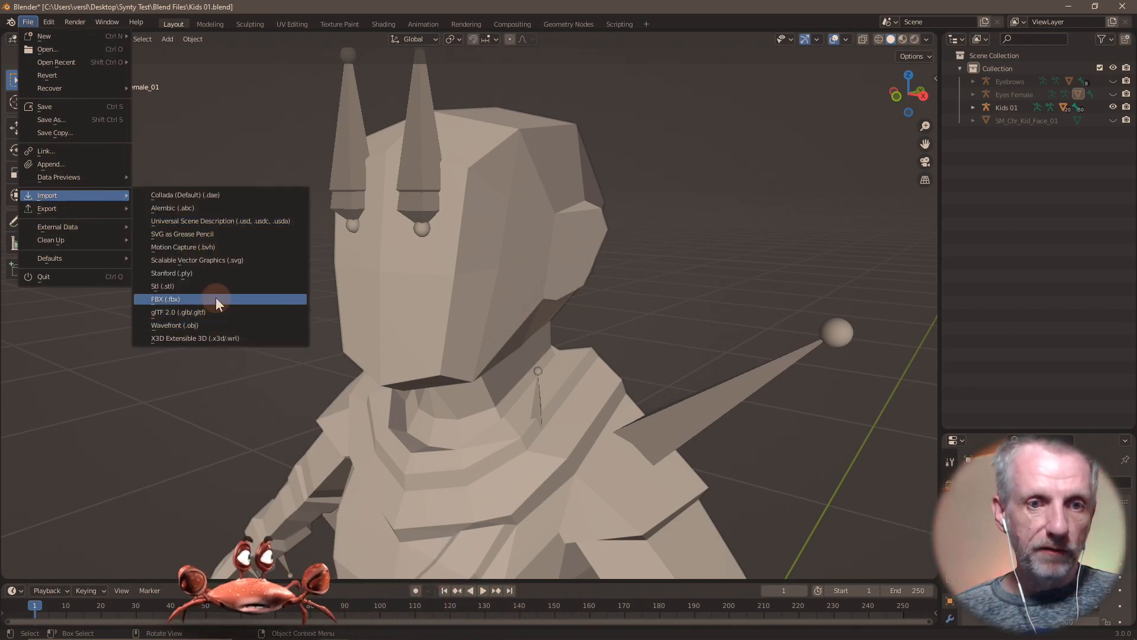
pyautogui.click(216, 298)
pyautogui.doubleClick(483, 242)
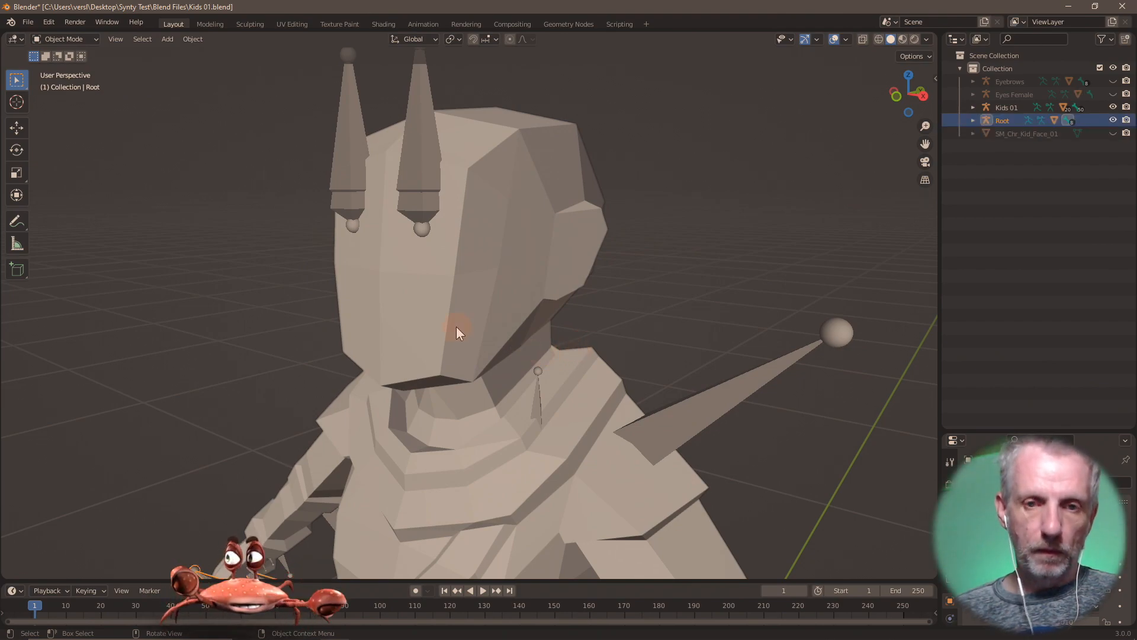
# - Clear all pose transforms on the imported Root armature in Pose Mode and return to Object Mode
pyautogui.keyDown('shift'); pyautogui.moveTo(474, 379); pyautogui.dragTo(477, 243, button='middle'); pyautogui.keyUp('shift')
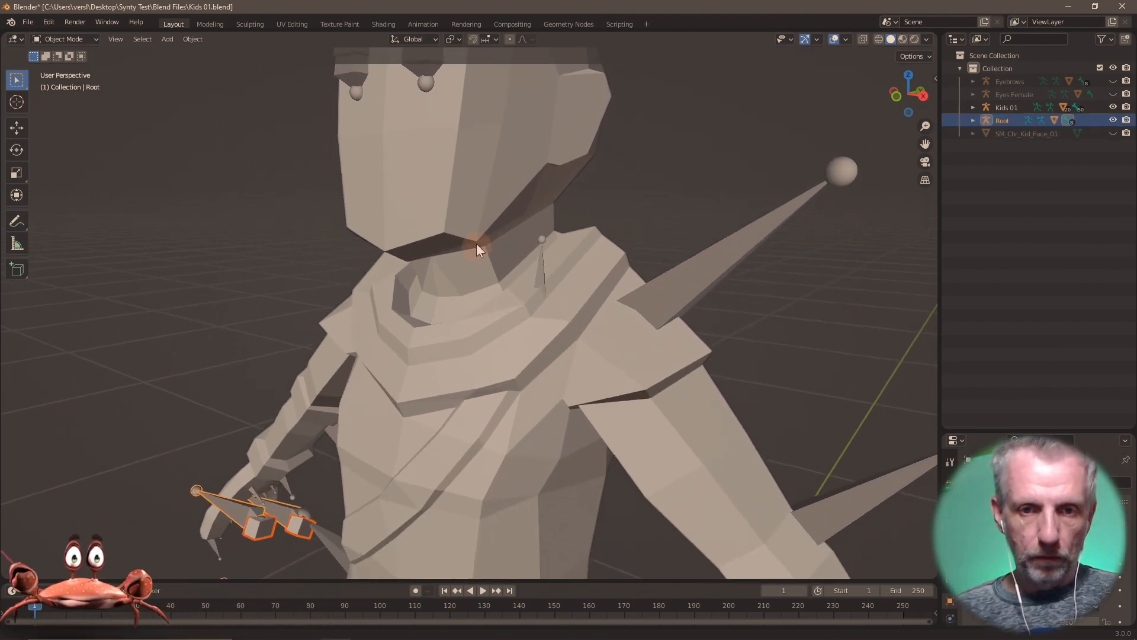
pyautogui.click(286, 455)
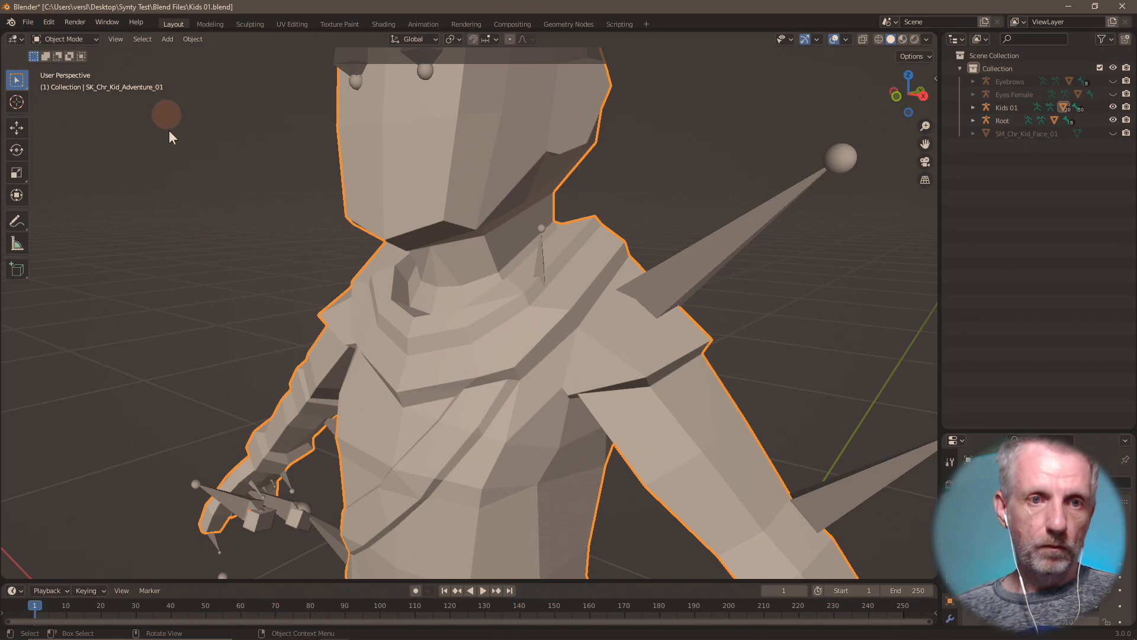
pyautogui.click(236, 519)
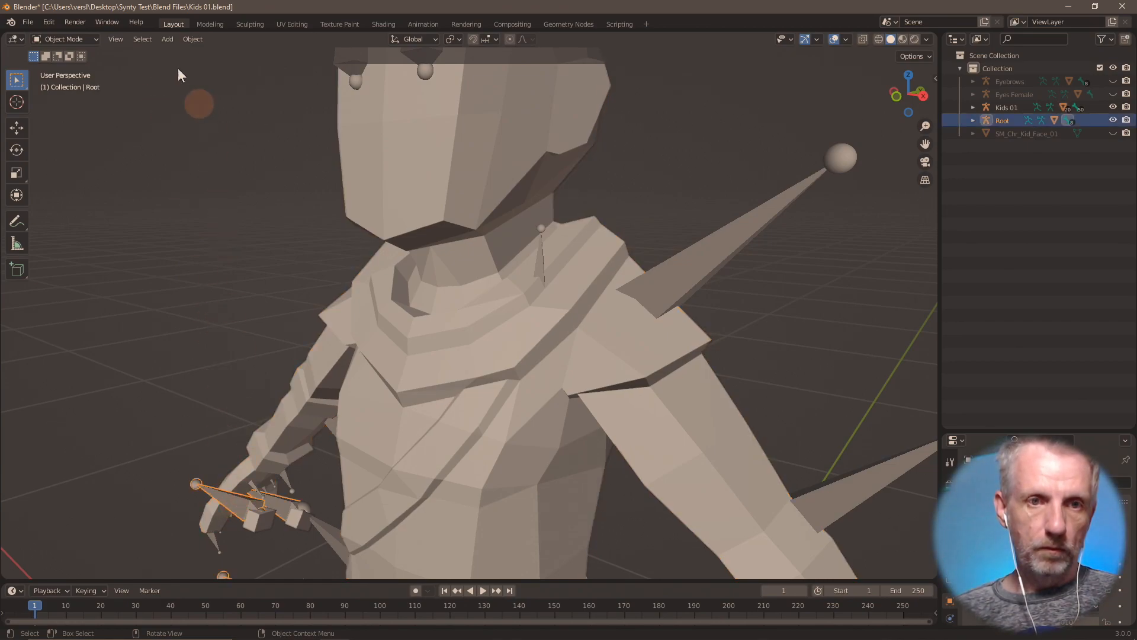
pyautogui.click(89, 39)
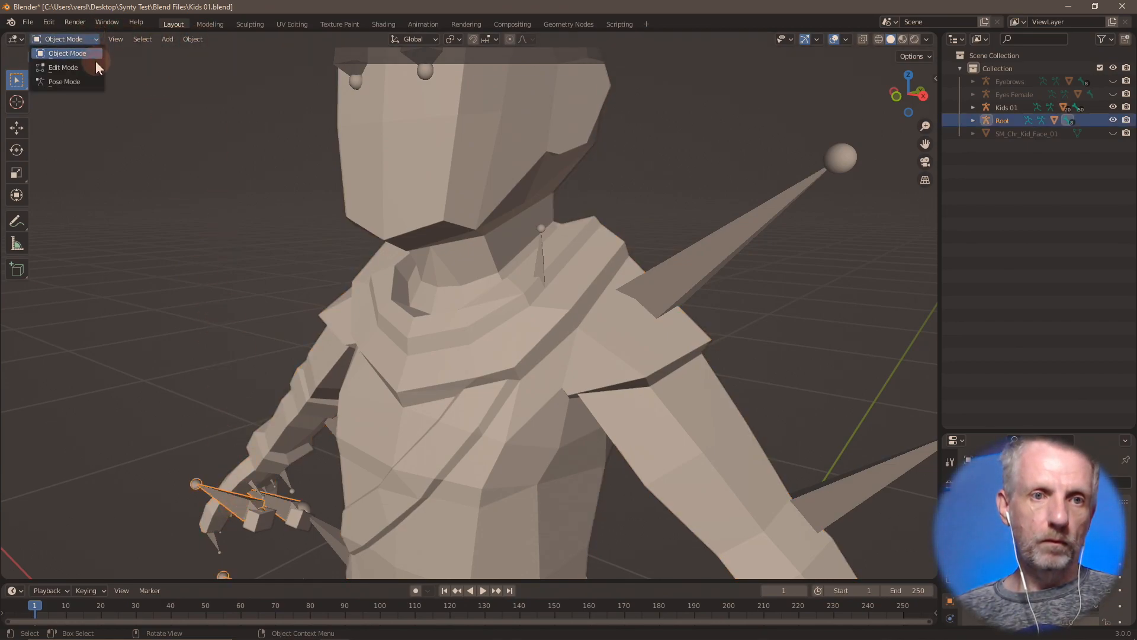
pyautogui.click(87, 78)
pyautogui.click(169, 39)
pyautogui.moveTo(198, 58)
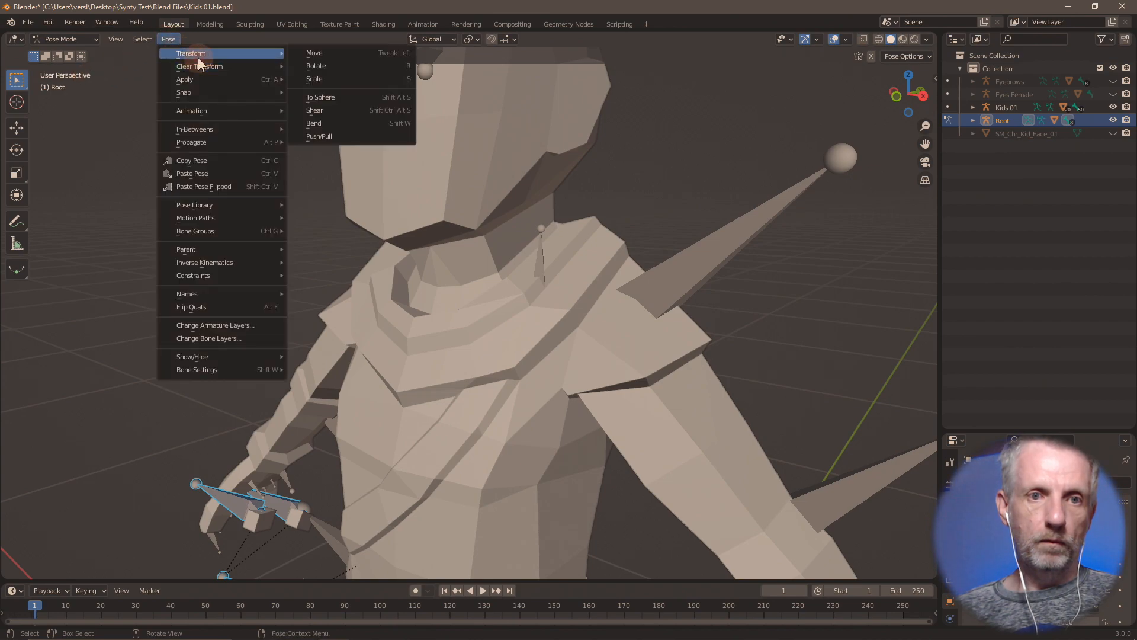
pyautogui.moveTo(239, 63)
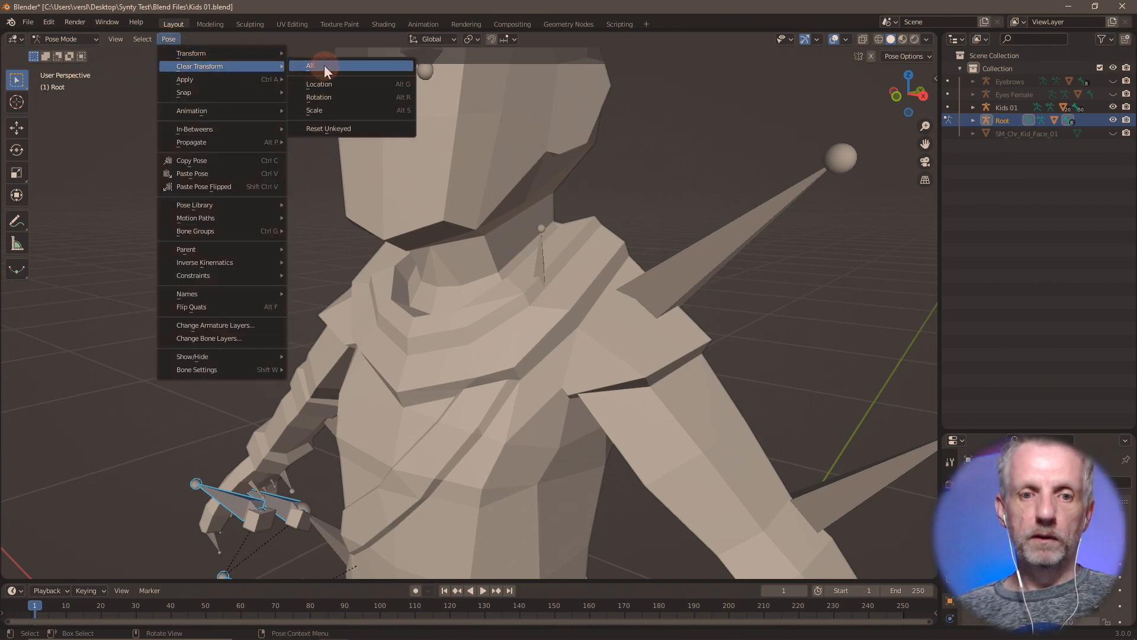
pyautogui.click(324, 65)
pyautogui.scroll(-3, 367, 382)
pyautogui.moveTo(368, 388); pyautogui.dragTo(369, 48, button='middle')
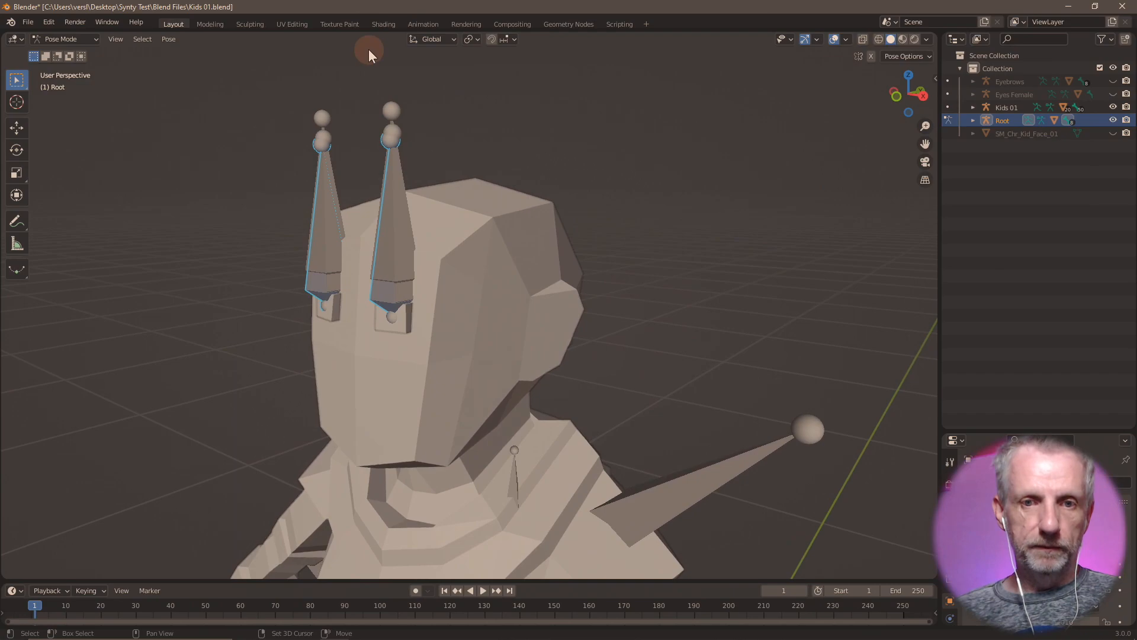
pyautogui.scroll(3, 369, 49)
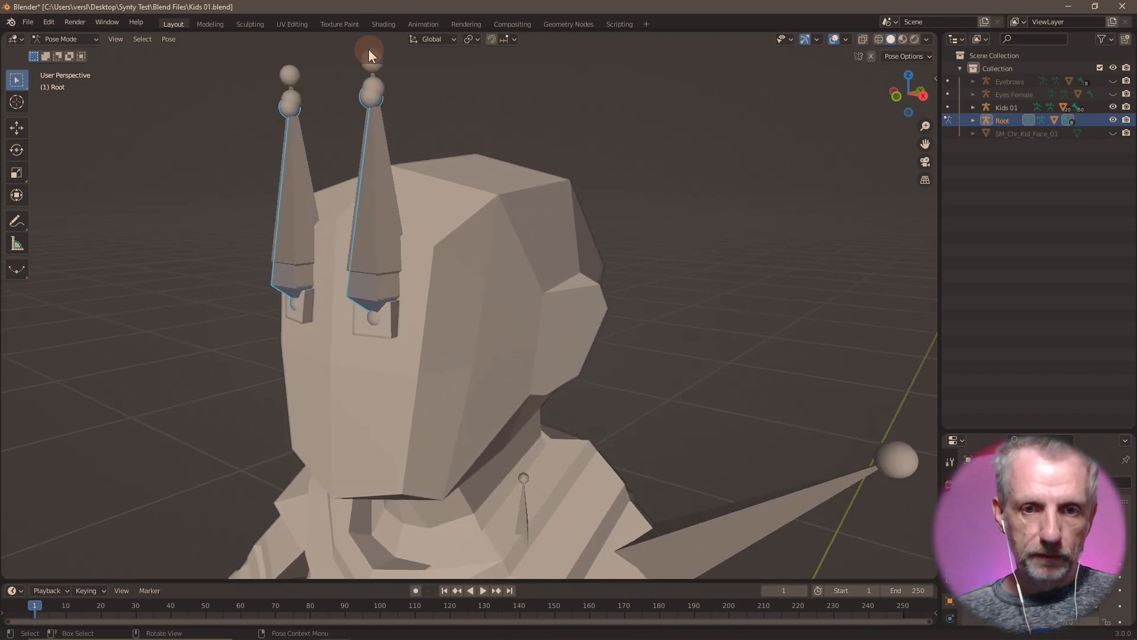
pyautogui.click(94, 39)
pyautogui.click(86, 53)
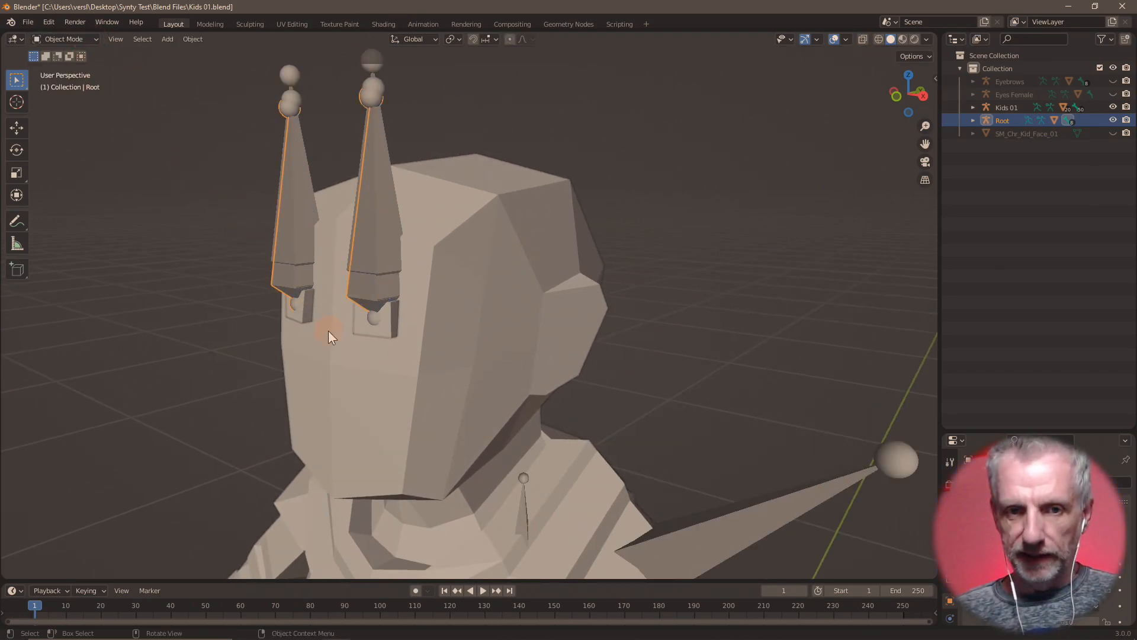
# - Rename the imported Root armature to Eyes Male
pyautogui.click(385, 332)
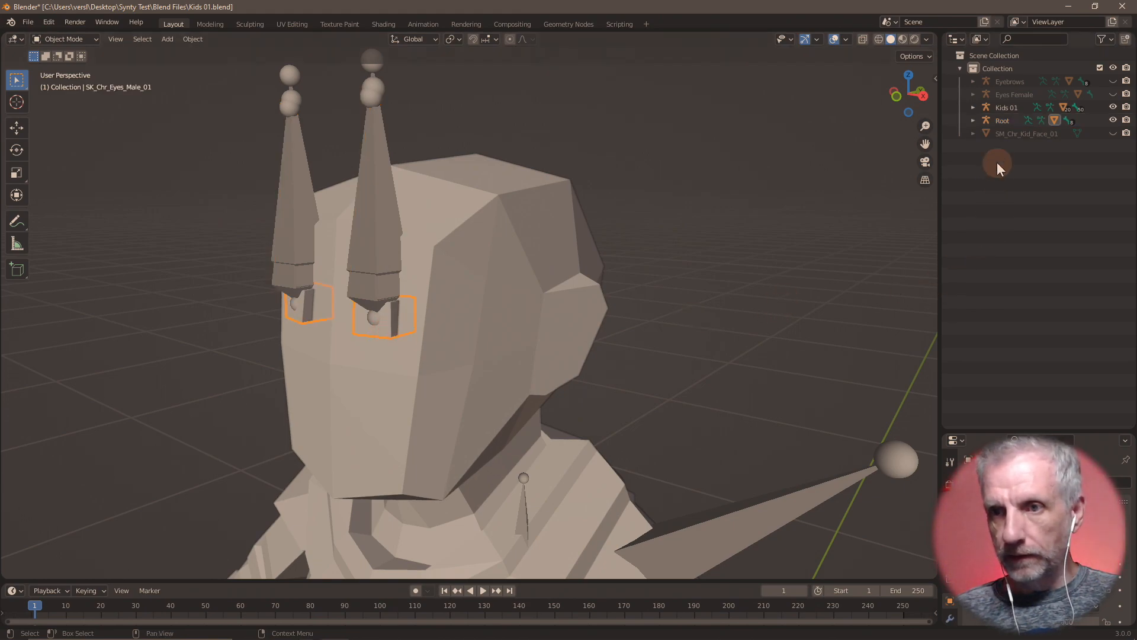
pyautogui.doubleClick(1004, 121)
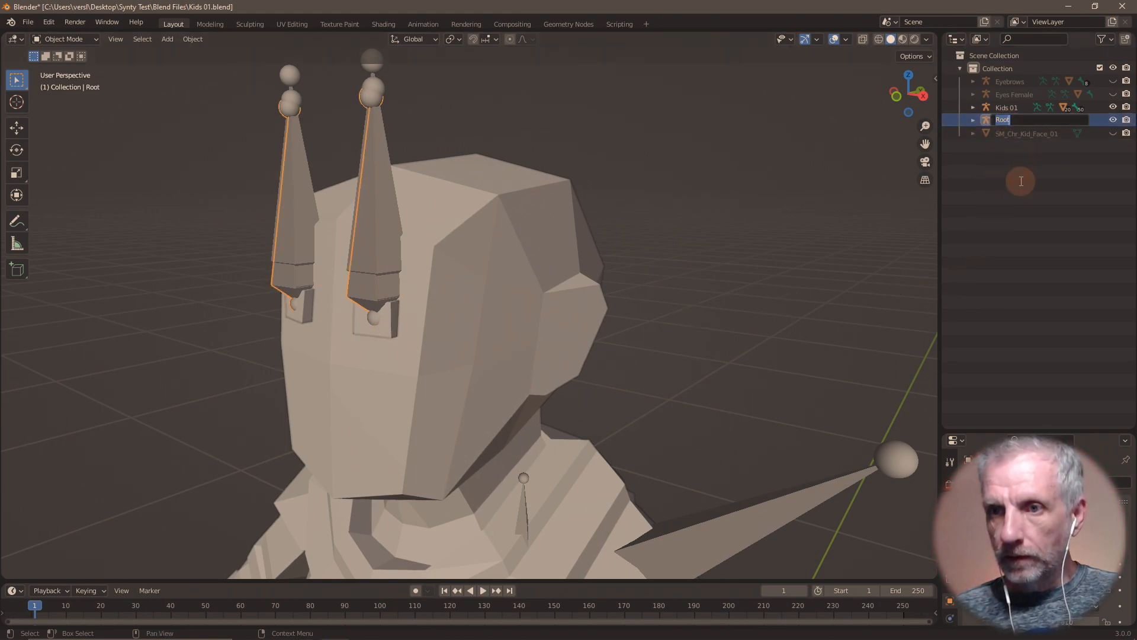
pyautogui.write('Eyes Male')
pyautogui.press('Return')
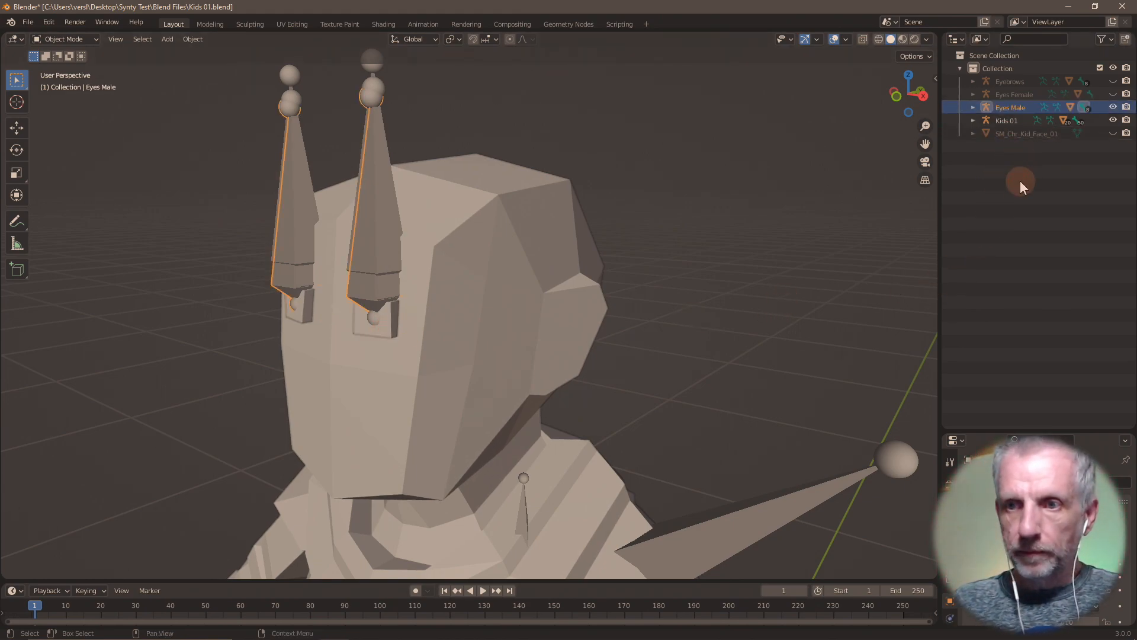
# - Export only the SK_Chr_Eyes_Male_01 mesh as a Wavefront OBJ named Eyes Male in the OBJ Characters folder
pyautogui.click(381, 331)
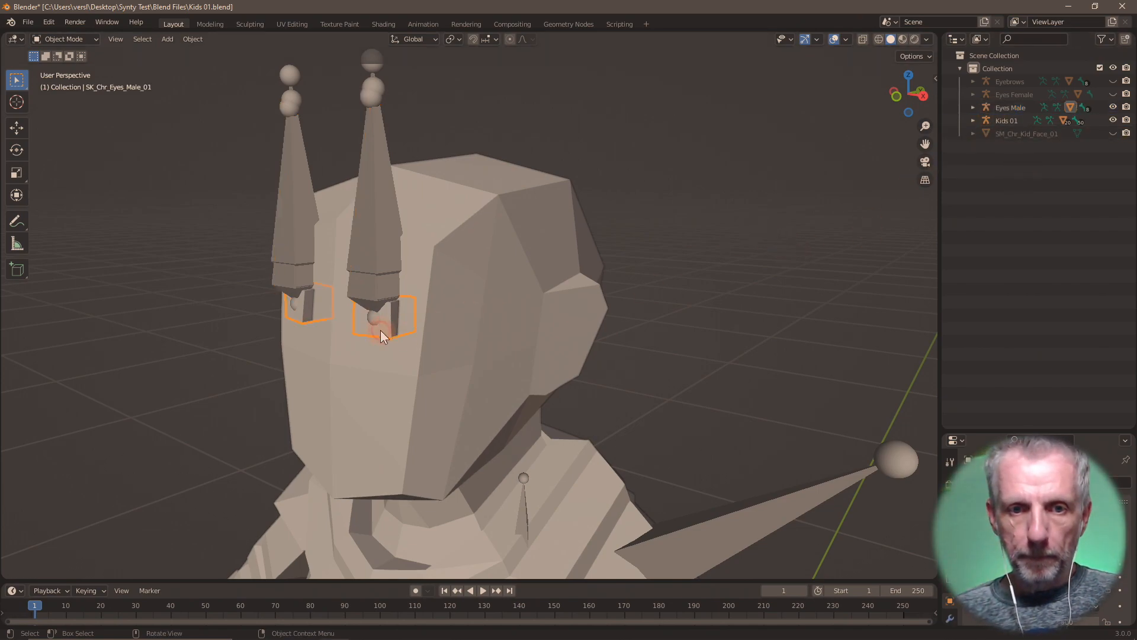
pyautogui.click(28, 22)
pyautogui.moveTo(82, 225)
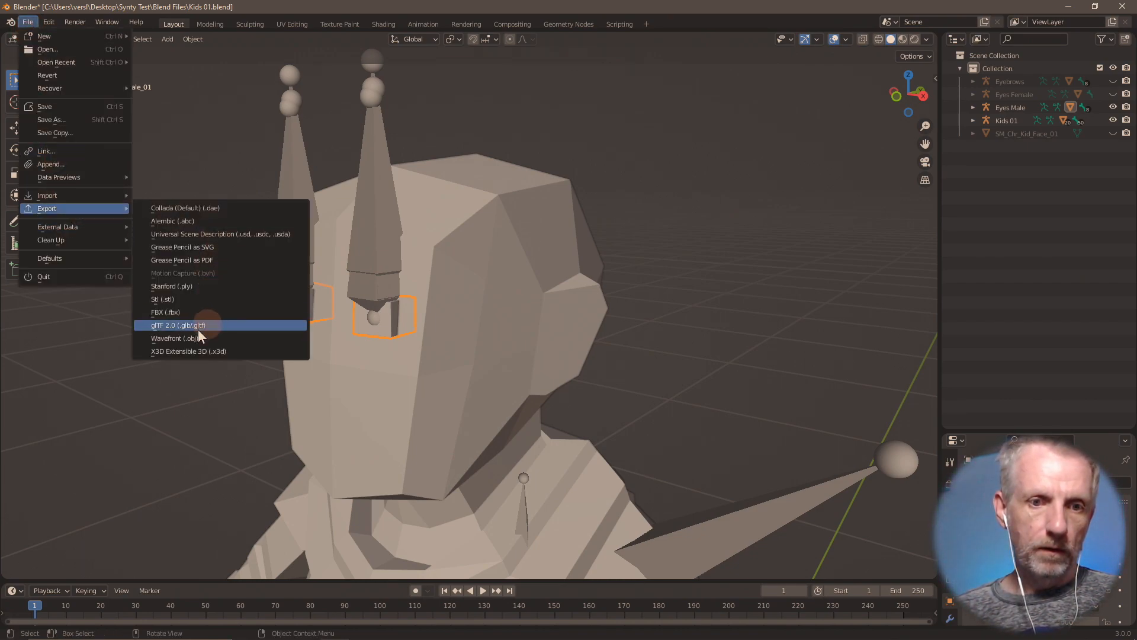
pyautogui.click(193, 333)
pyautogui.click(535, 491)
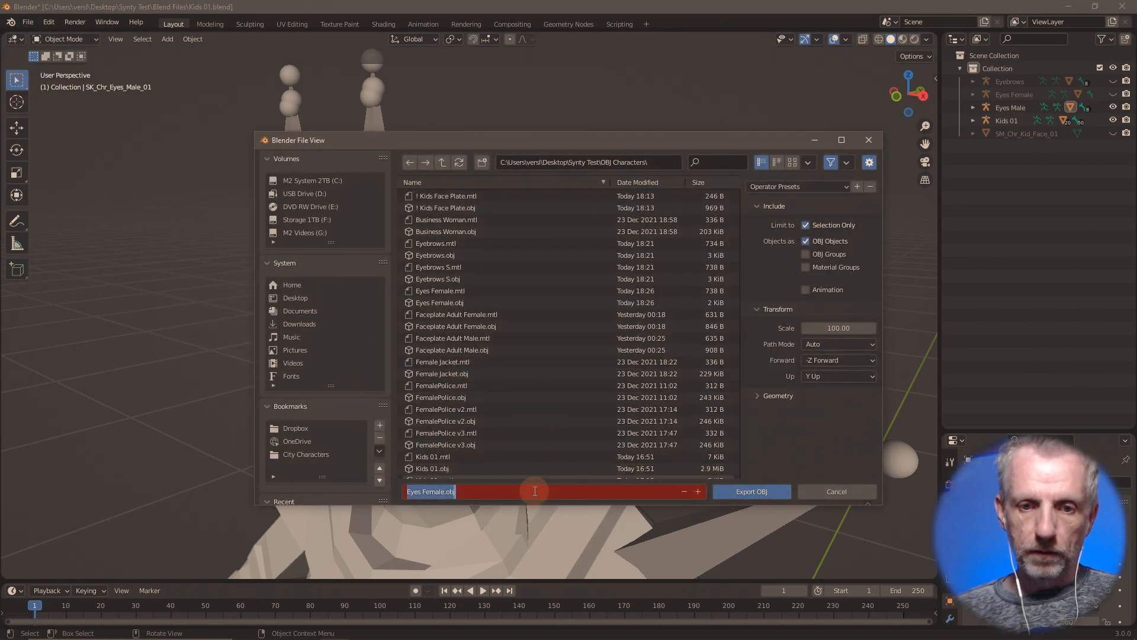
pyautogui.write('Eyes Male')
pyautogui.press('Return')
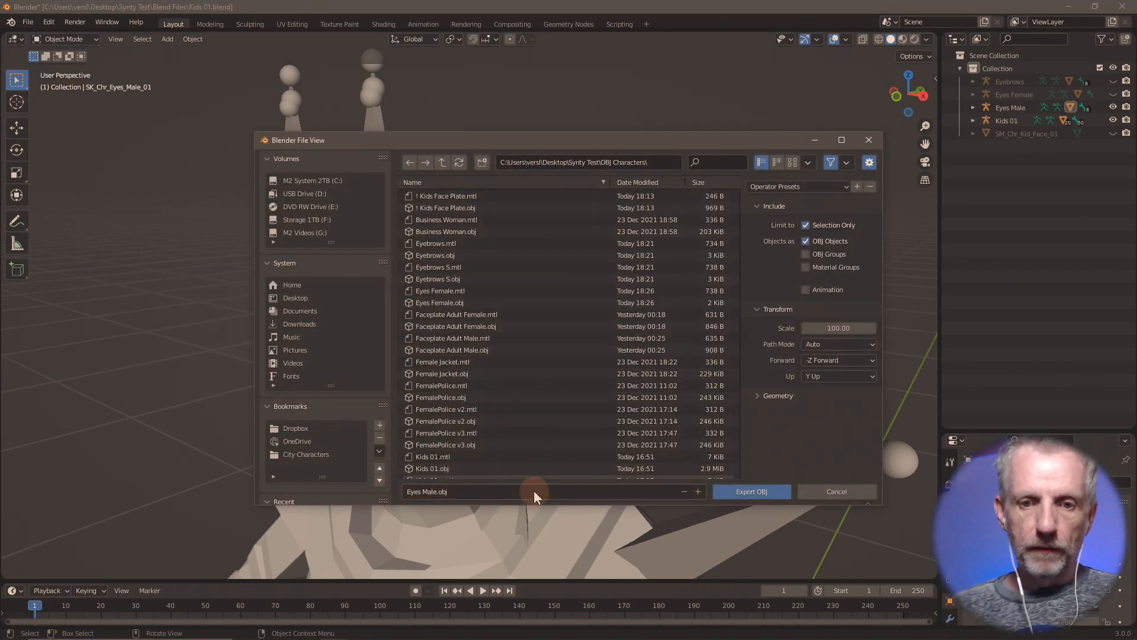
# - Switch to DAZ Studio, import Eyes Male.obj with the Custom preset at 100% scale, and parent it to Cowboy 01's Head
pyautogui.hotkey('alt', 'Tab')
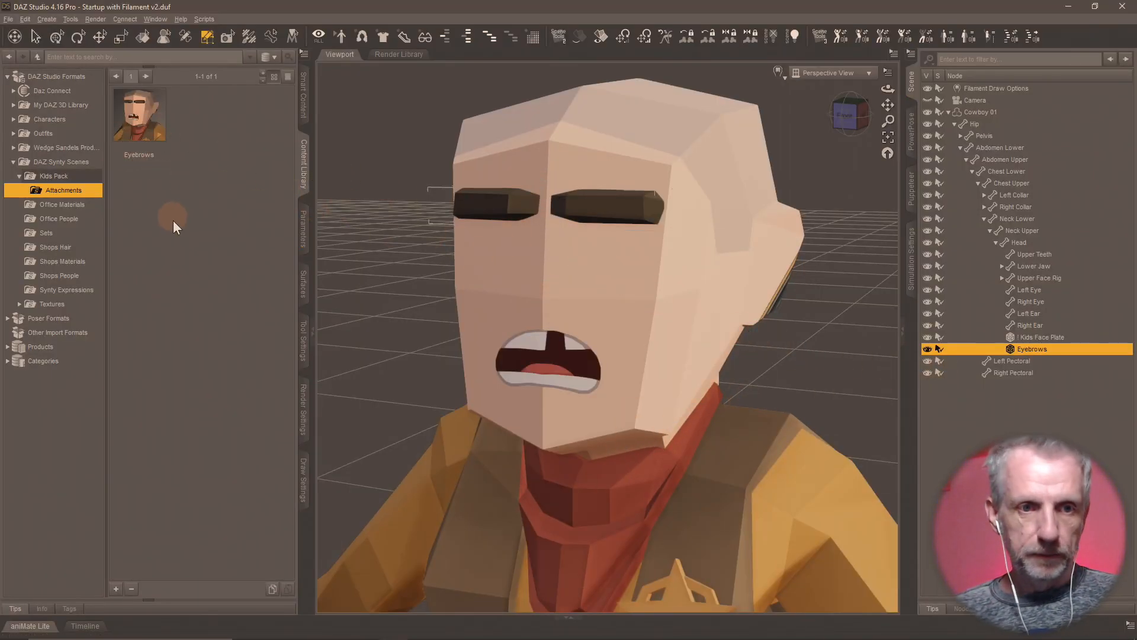
pyautogui.click(8, 19)
pyautogui.click(52, 149)
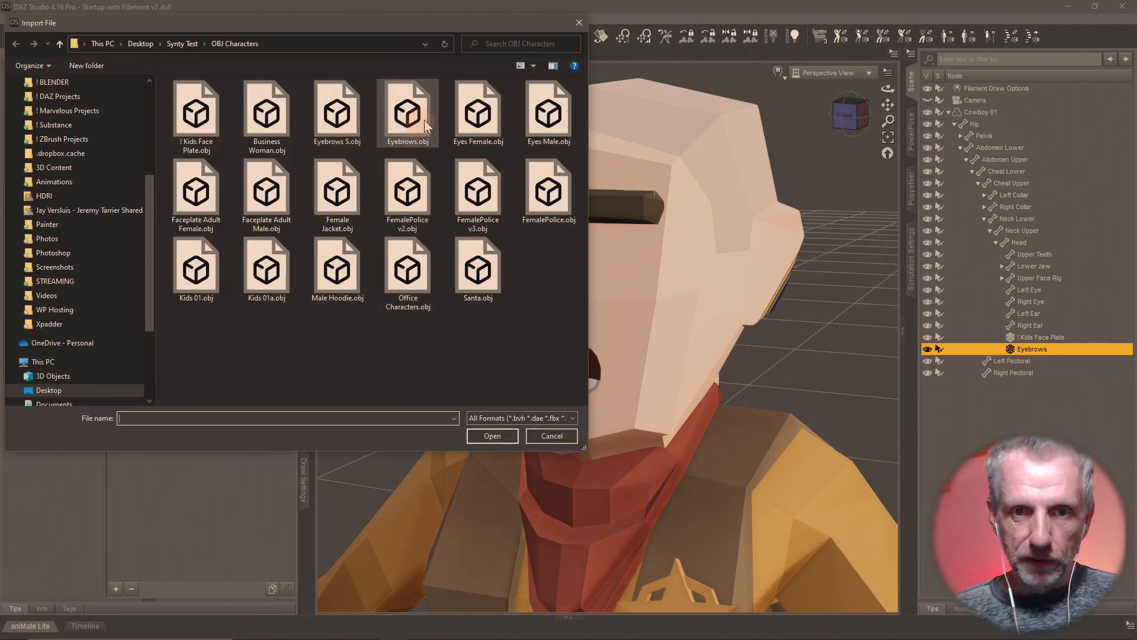
pyautogui.click(548, 116)
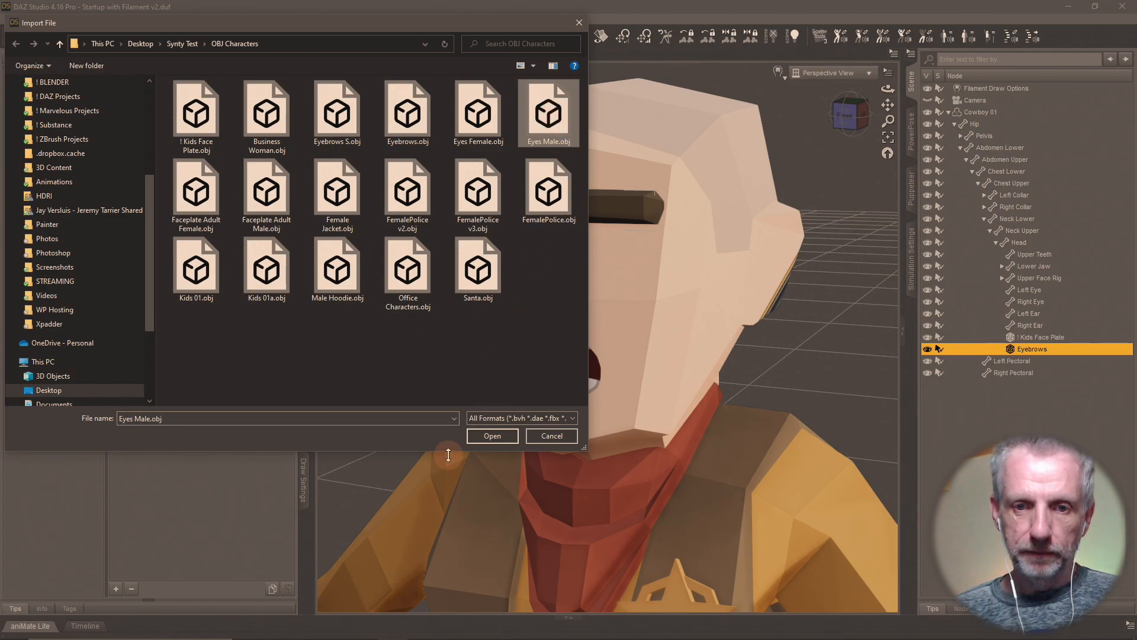
pyautogui.click(504, 438)
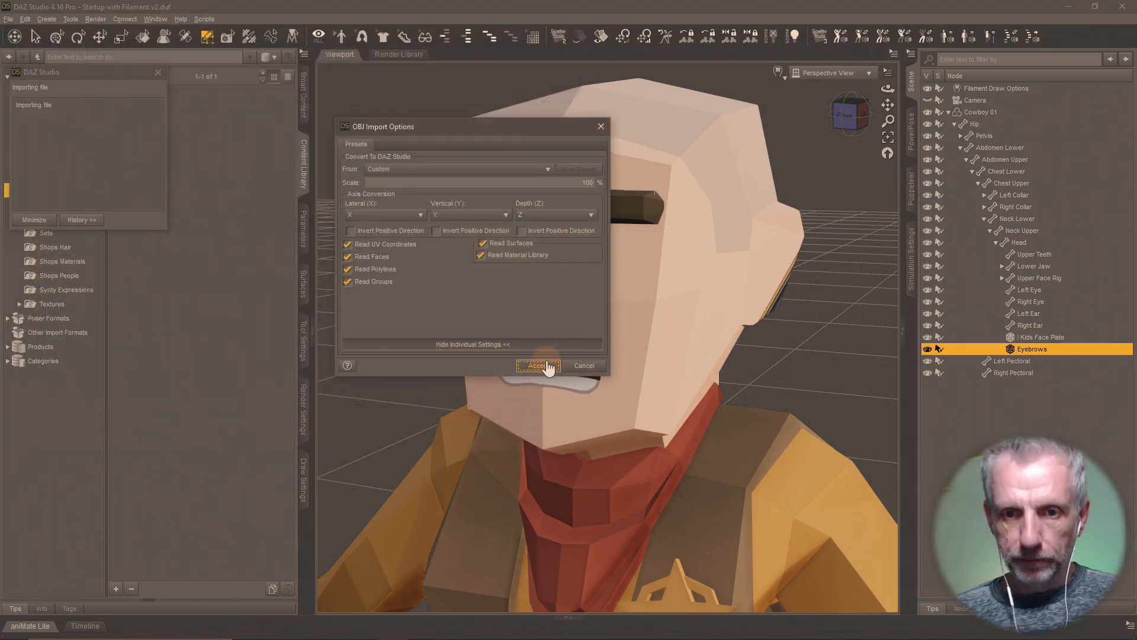
pyautogui.click(544, 360)
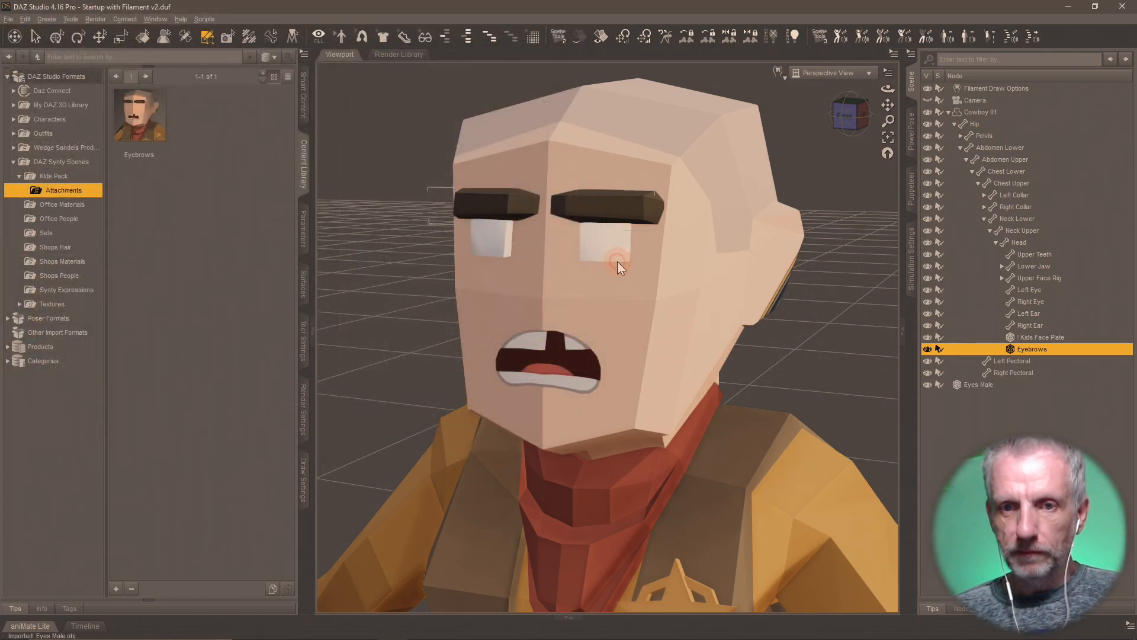
pyautogui.click(988, 384)
pyautogui.moveTo(986, 382); pyautogui.dragTo(1035, 242)
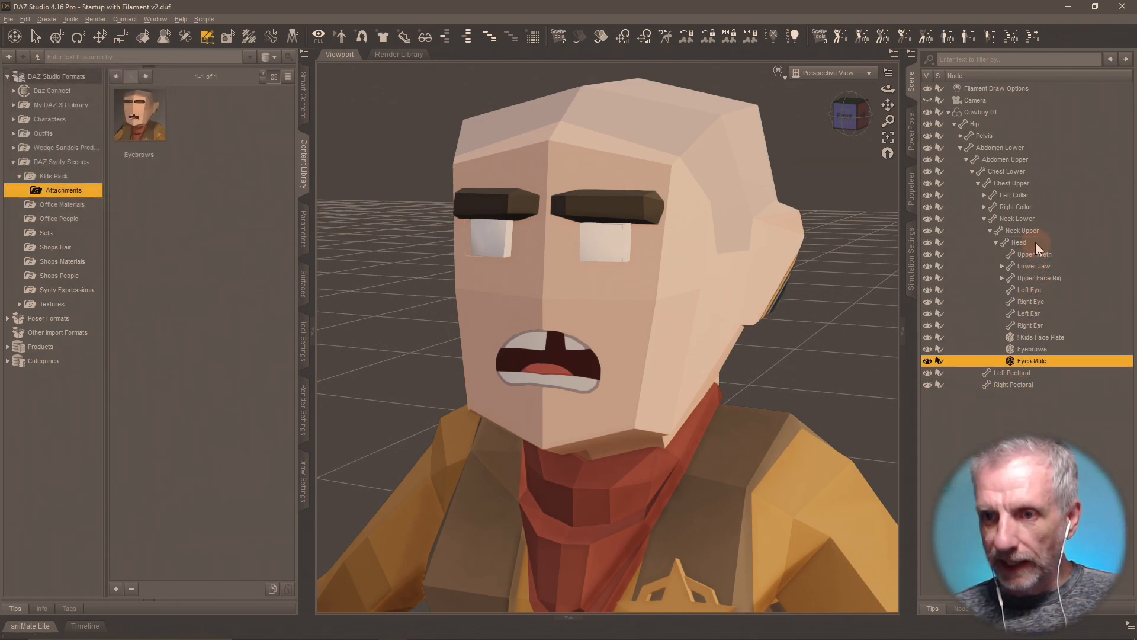
# - Rename the Kids.003 surface of Eyes Male to Kids with the Geometry Editor
pyautogui.click(302, 285)
pyautogui.click(83, 117)
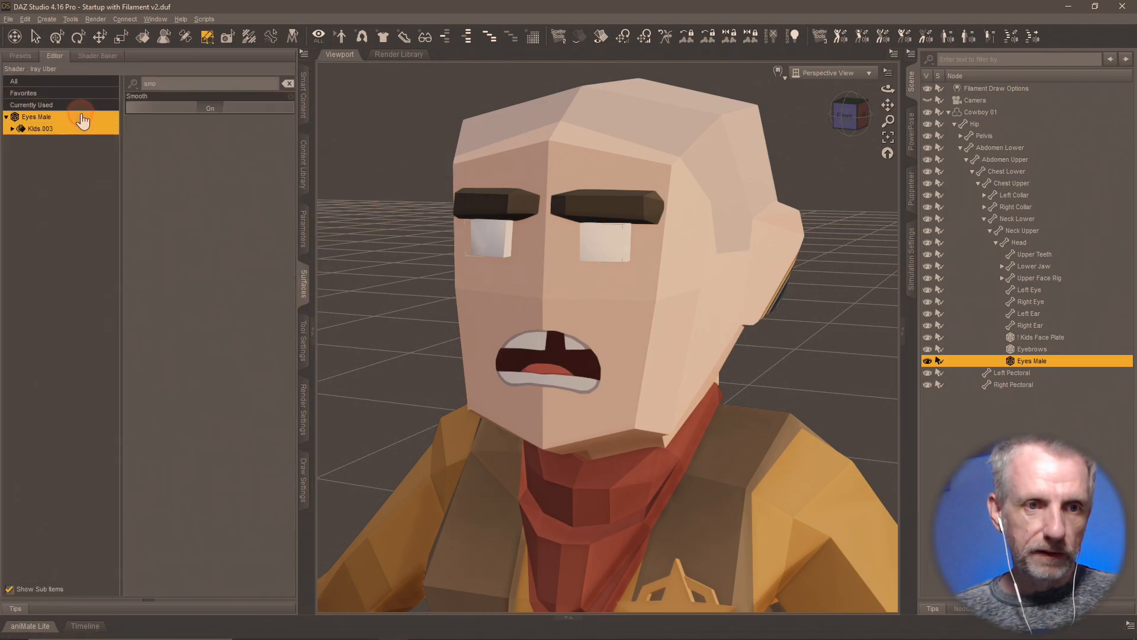
pyautogui.click(72, 129)
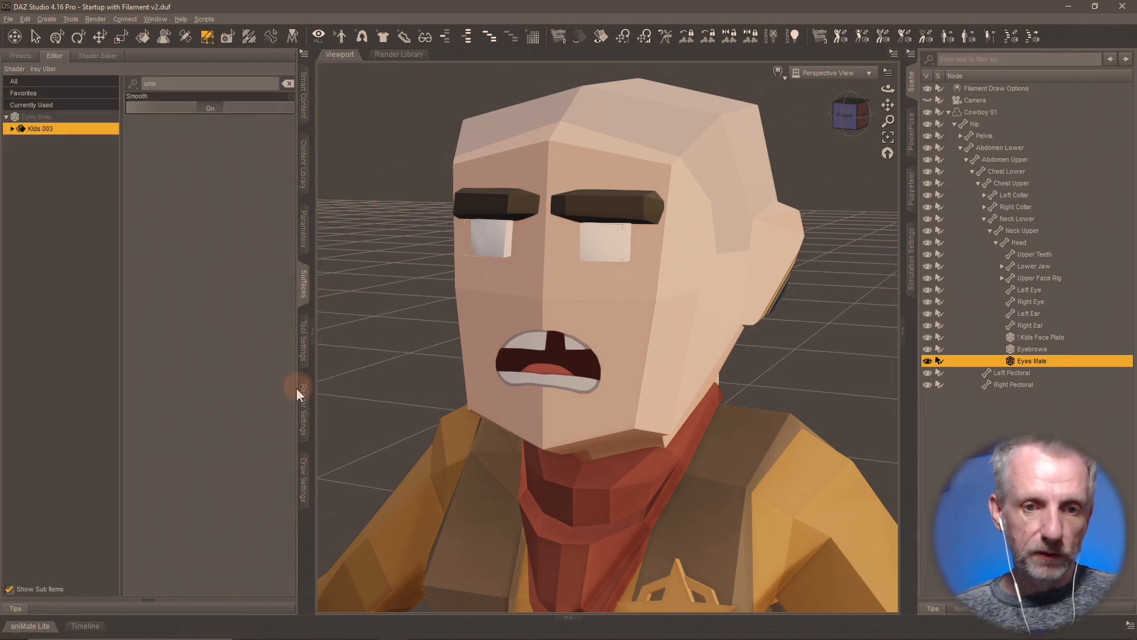
pyautogui.click(301, 415)
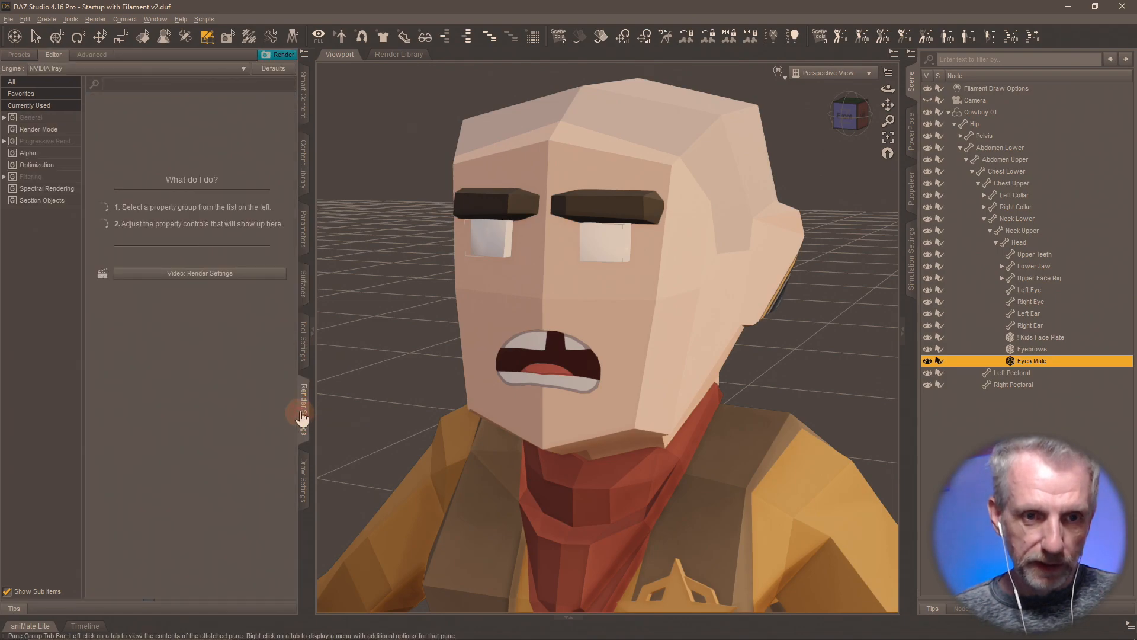
pyautogui.click(302, 343)
pyautogui.click(57, 201)
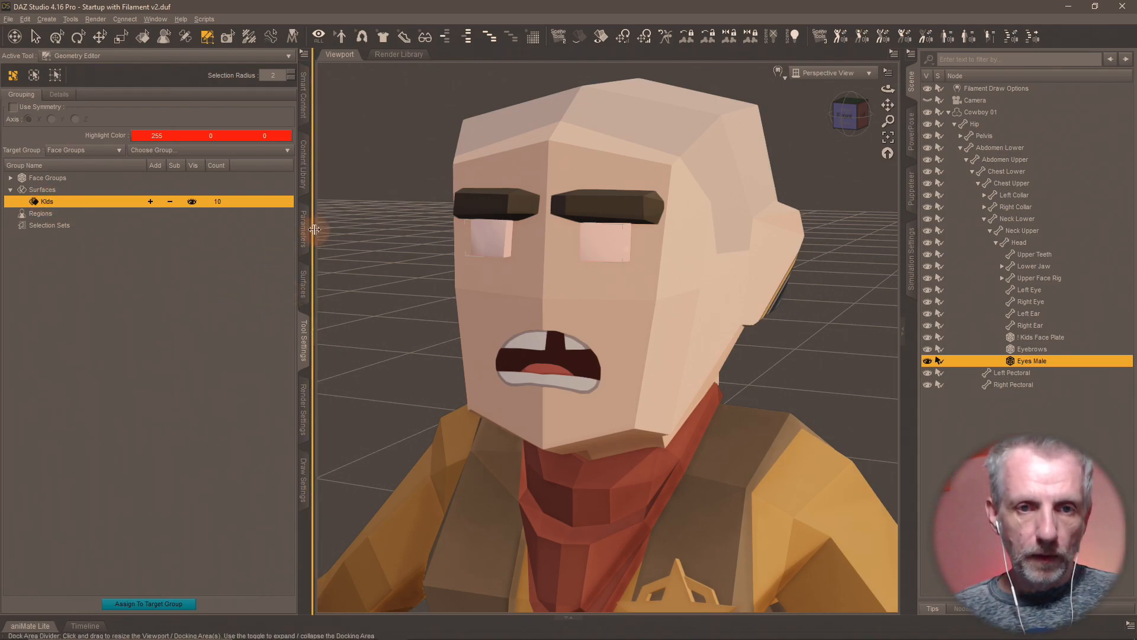
# - Paste the copied kids material onto the Kids surface of Eyes Male
pyautogui.click(303, 284)
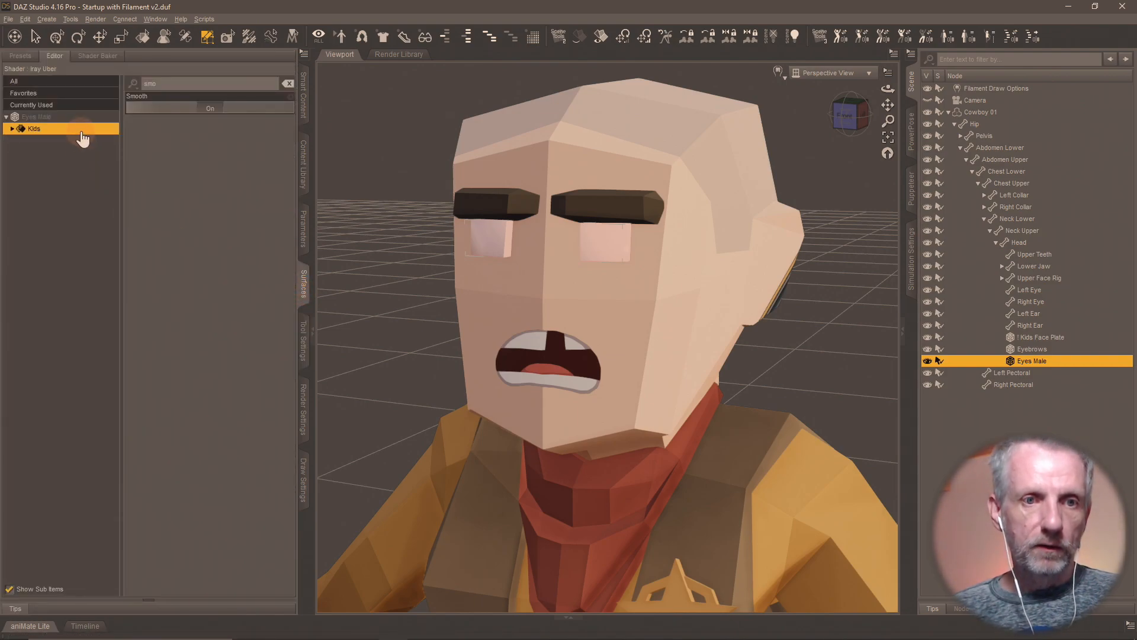
pyautogui.rightClick(83, 138)
pyautogui.click(109, 152)
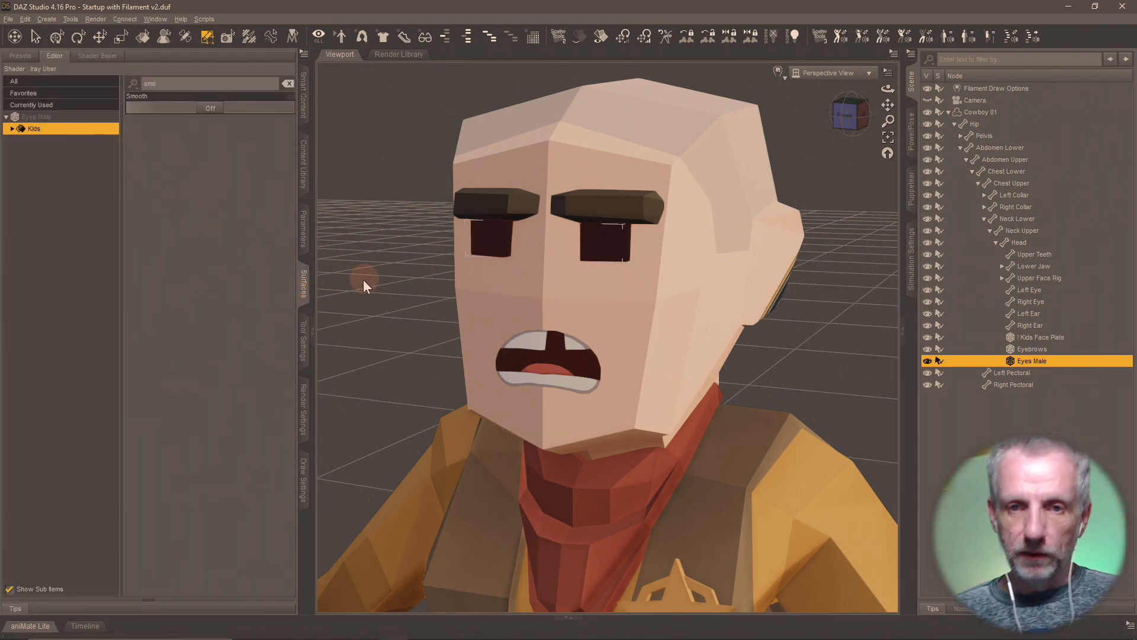
pyautogui.moveTo(727, 407)
pyautogui.mouseDown()
pyautogui.moveTo(788, 408)
pyautogui.moveTo(726, 406)
pyautogui.mouseUp()
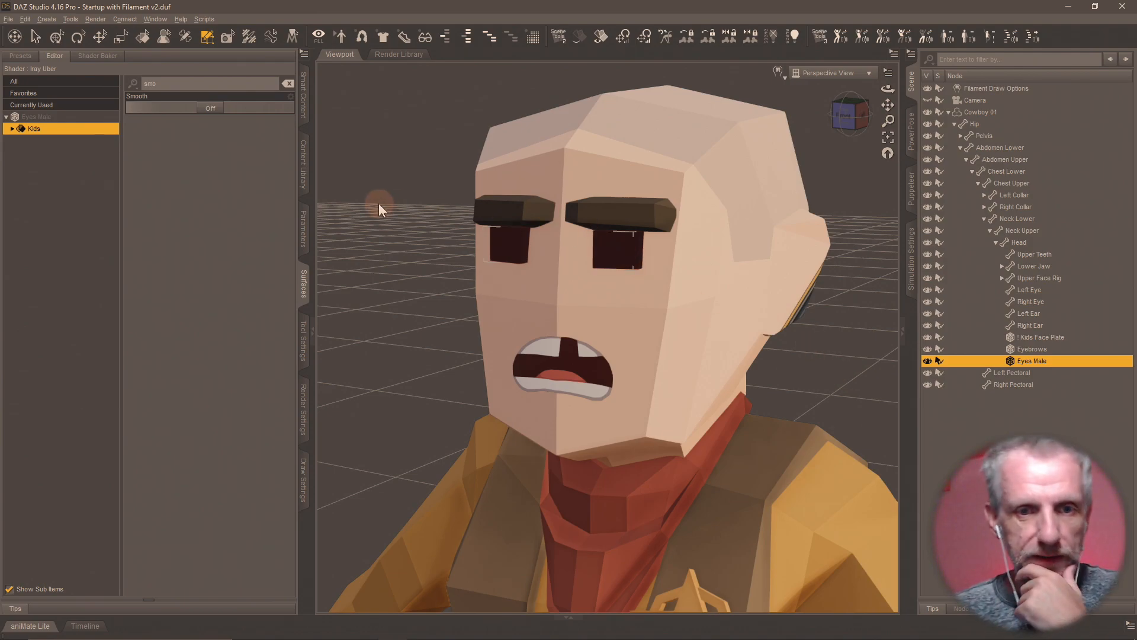
# - Set the Glossy Roughness of the Kids surface on Eyes Male to 0.1
pyautogui.click(12, 129)
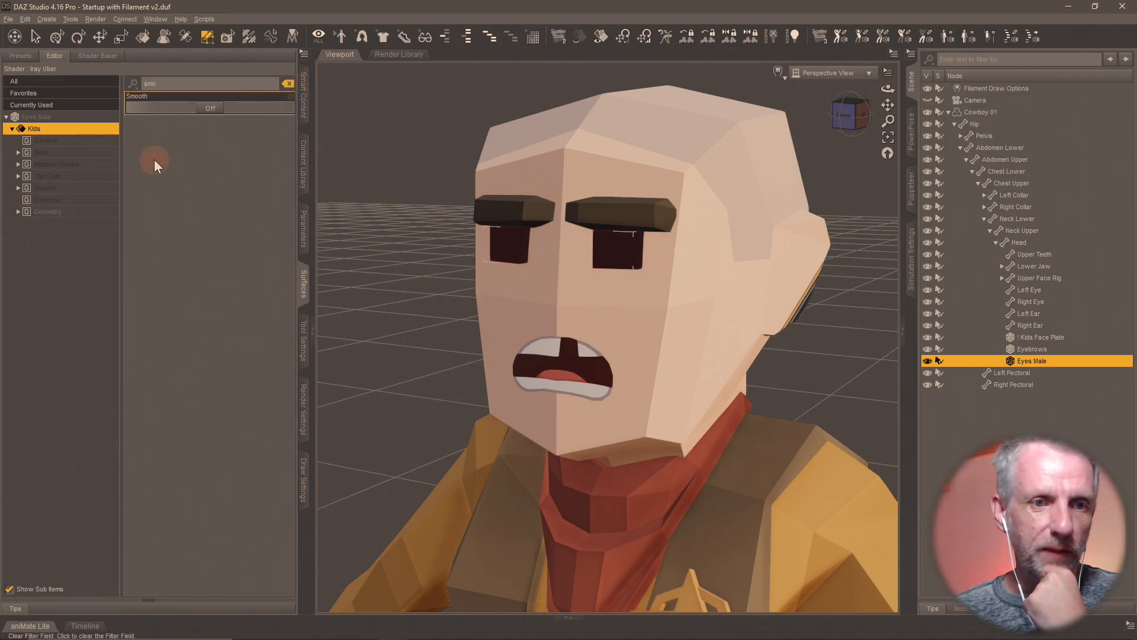
pyautogui.click(88, 142)
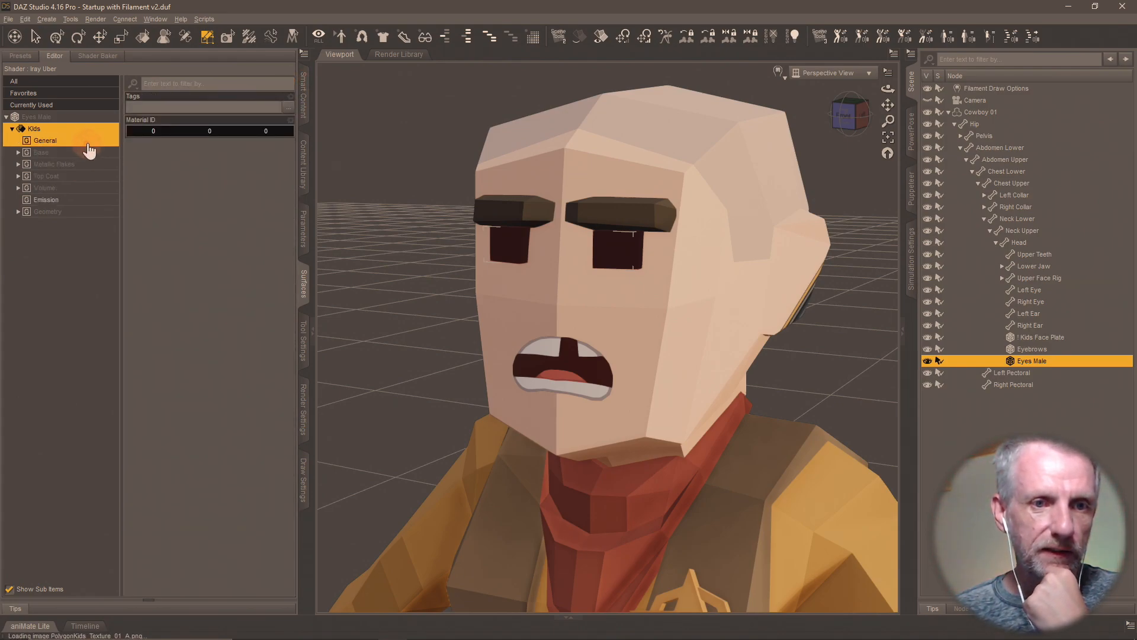
pyautogui.click(90, 152)
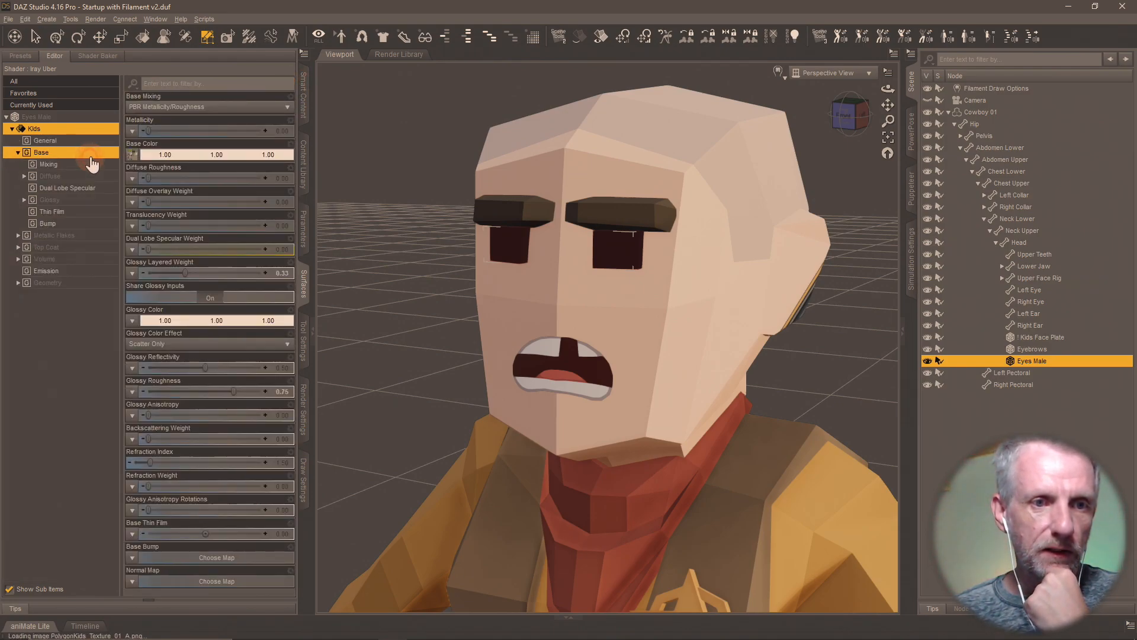
pyautogui.click(89, 201)
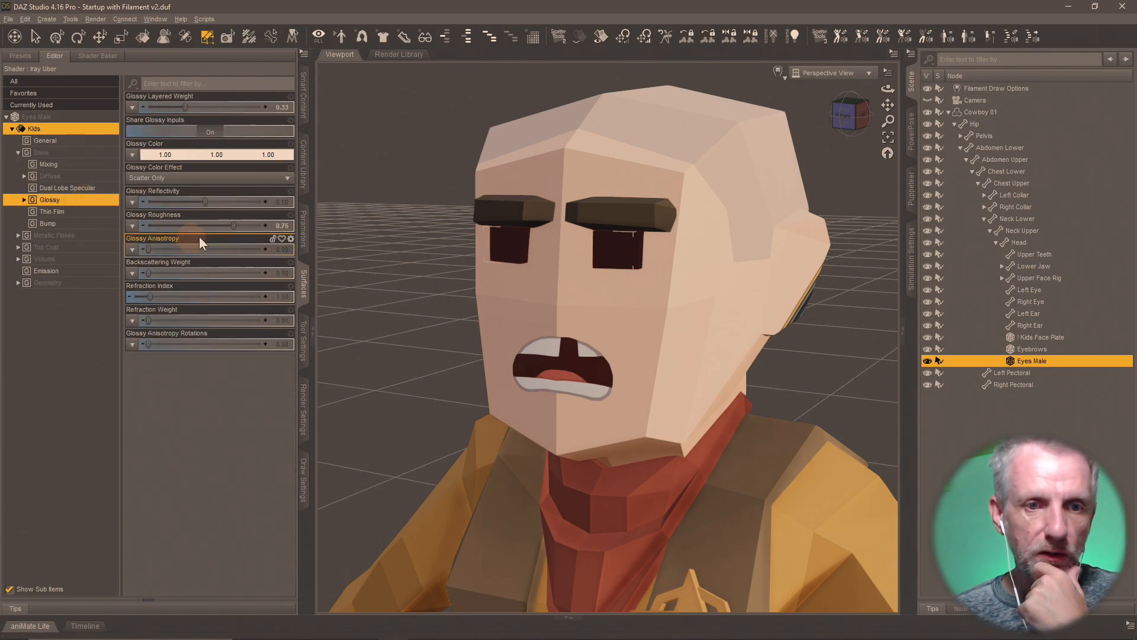
pyautogui.moveTo(233, 225); pyautogui.dragTo(164, 226)
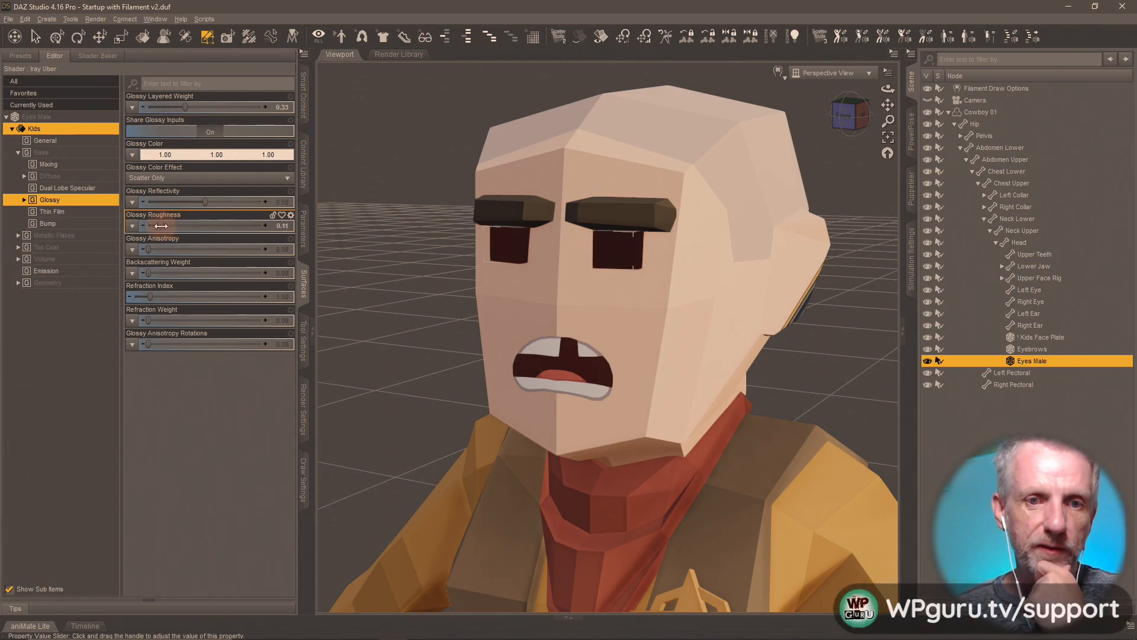
pyautogui.click(280, 226)
pyautogui.write('0.1')
pyautogui.press('Return')
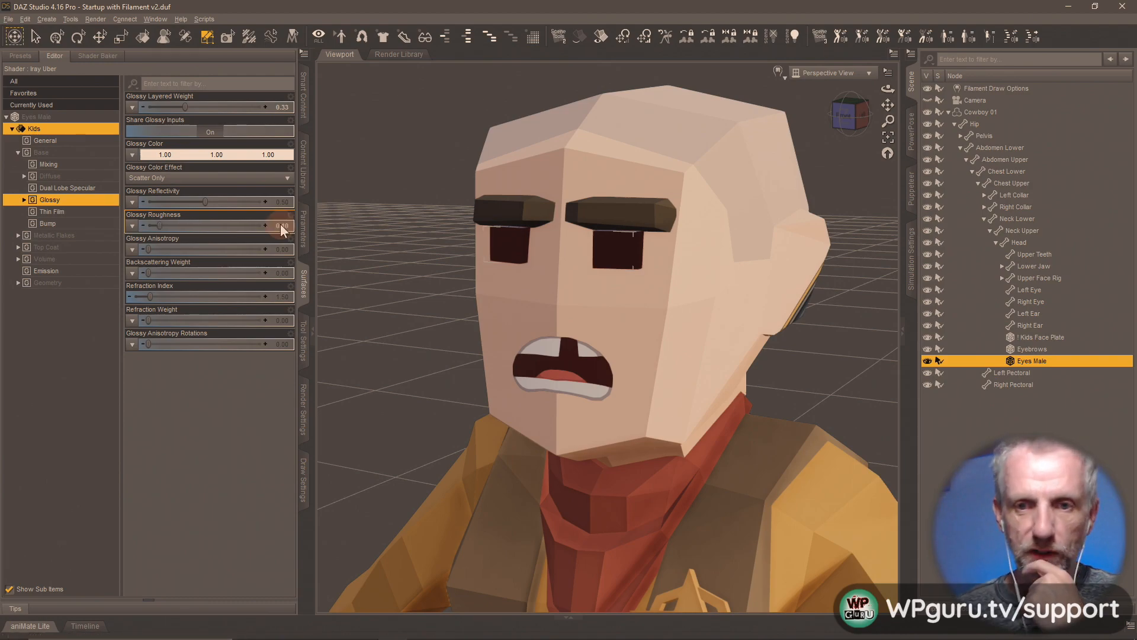
# - Preview the head in NVIDIA Iray draw style and examine the male eyes from the side
pyautogui.click(777, 71)
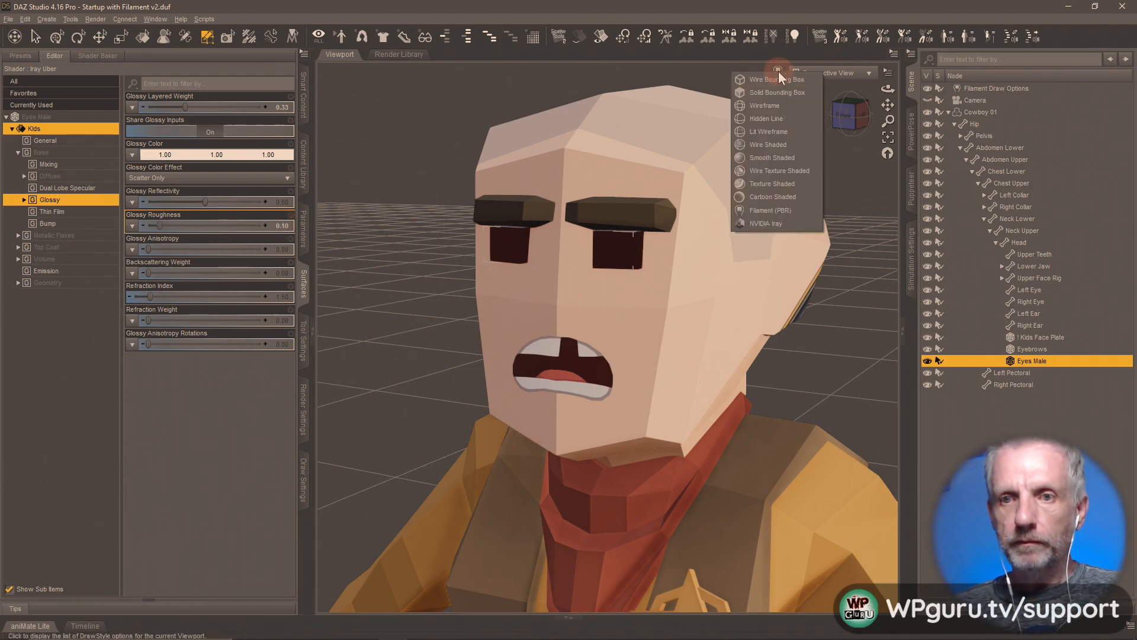
pyautogui.click(779, 229)
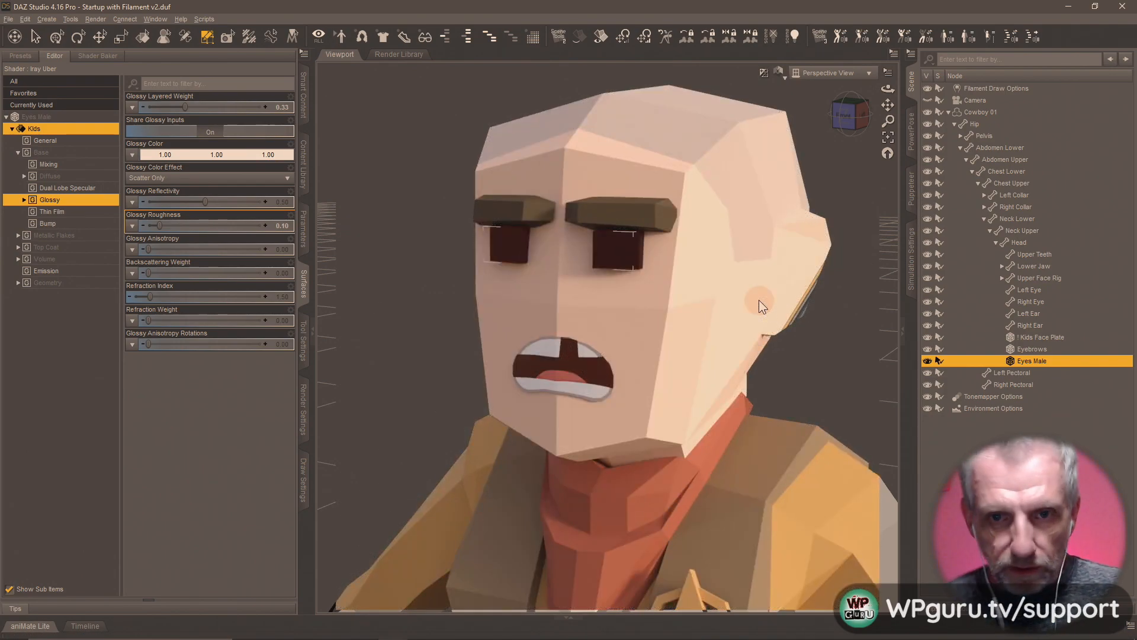
pyautogui.click(57, 37)
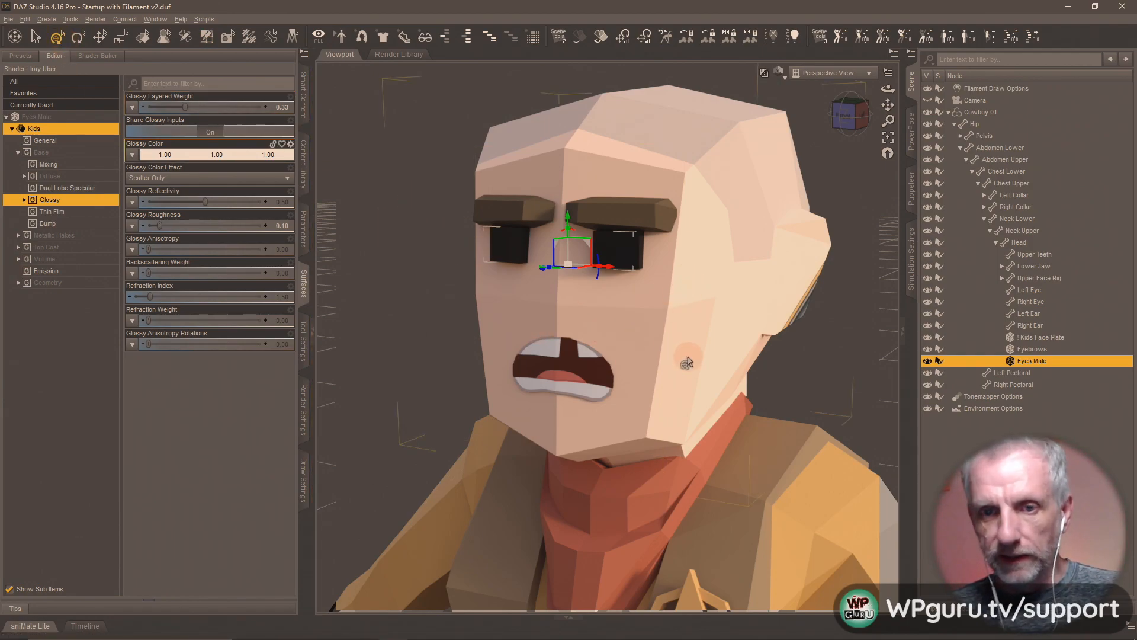
pyautogui.moveTo(687, 358); pyautogui.dragTo(656, 357, button='middle')
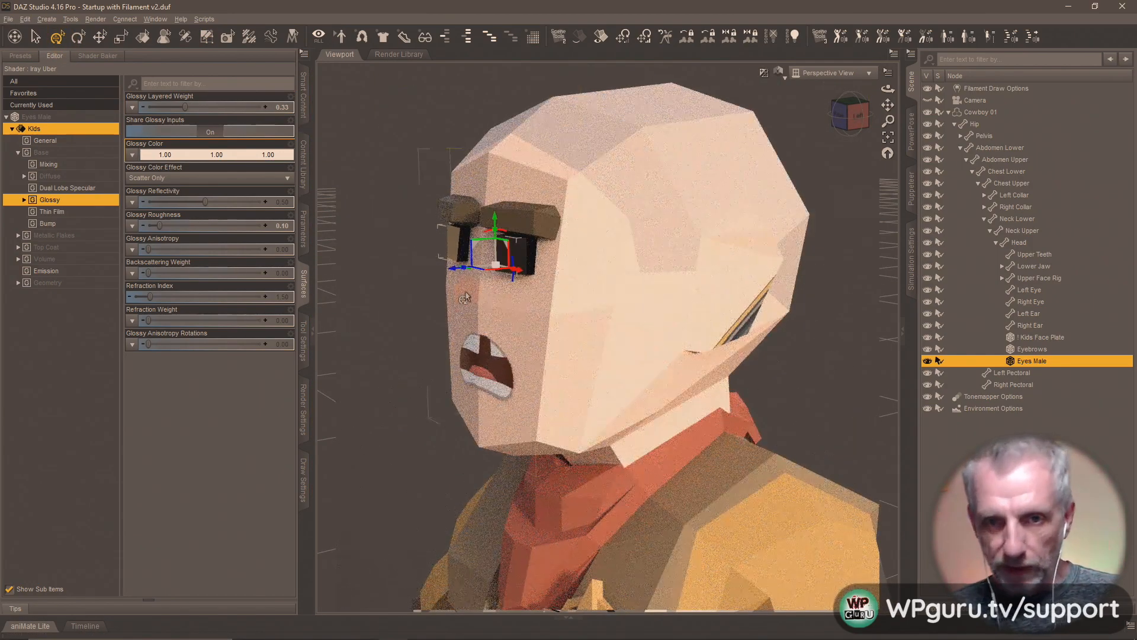
# - Set the Glossy Roughness of the Kids surface on Eyes Male to 0 and view the face from the front
pyautogui.click(279, 228)
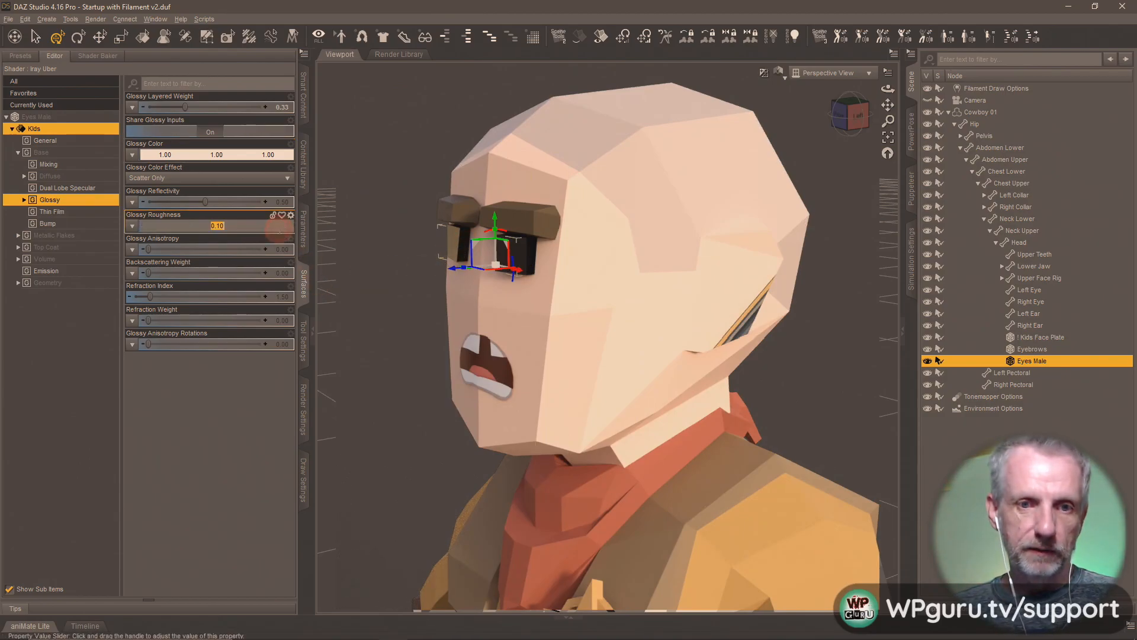
pyautogui.write('0')
pyautogui.press('Return')
pyautogui.moveTo(491, 363); pyautogui.dragTo(494, 394, button='middle')
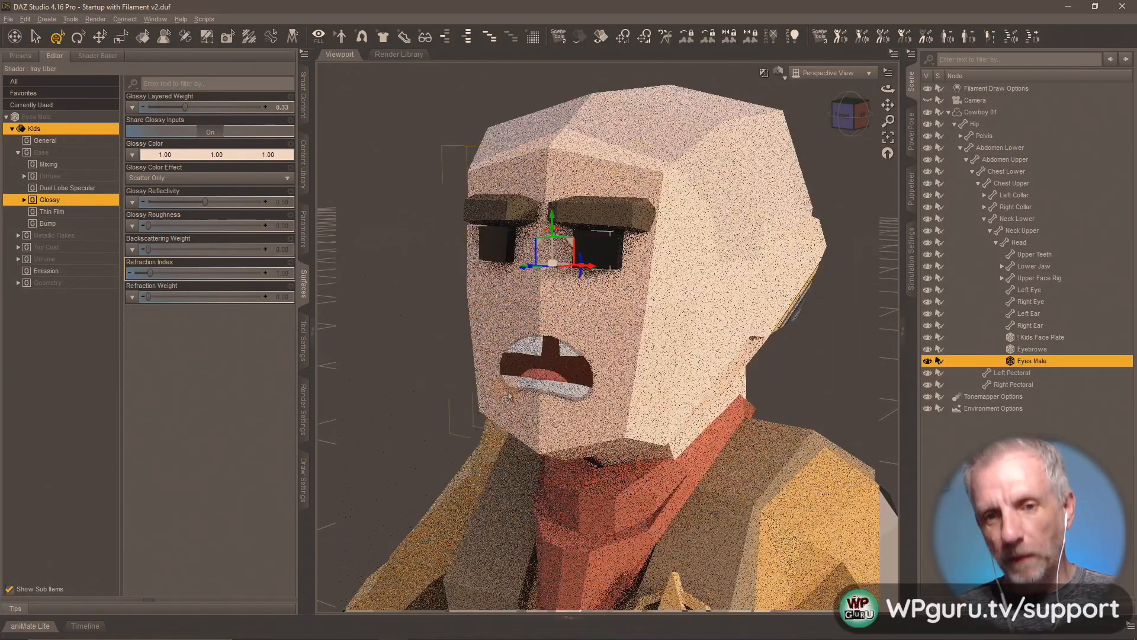
# - Return the viewport to the Filament (PBR) draw style with the face framed from the front
pyautogui.click(778, 71)
pyautogui.click(773, 212)
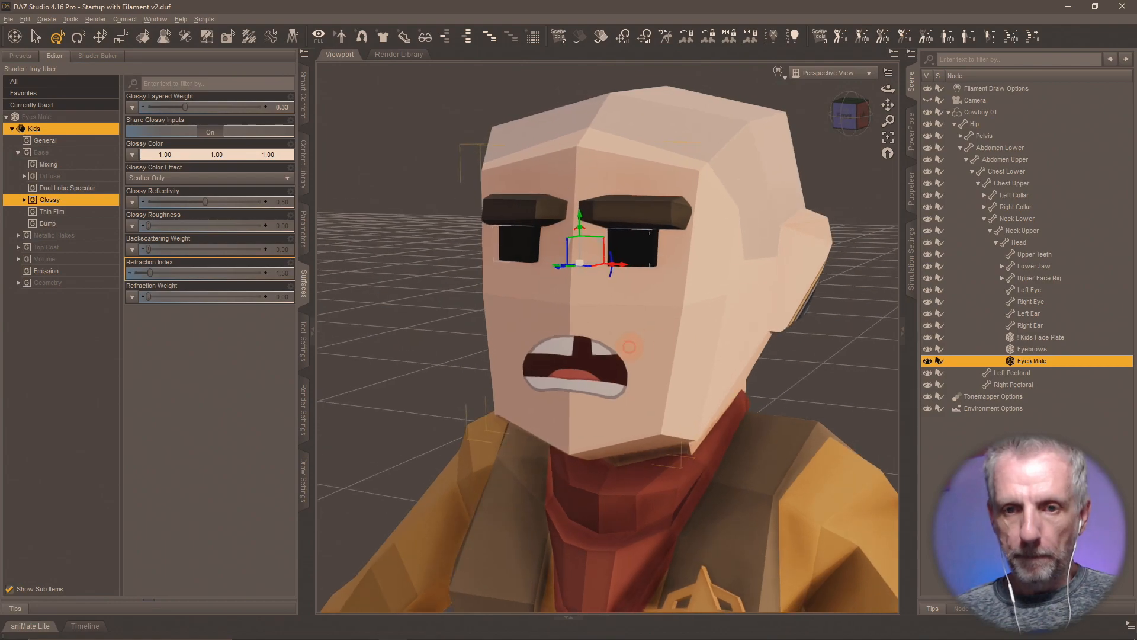
pyautogui.moveTo(629, 347); pyautogui.dragTo(622, 354, button='middle')
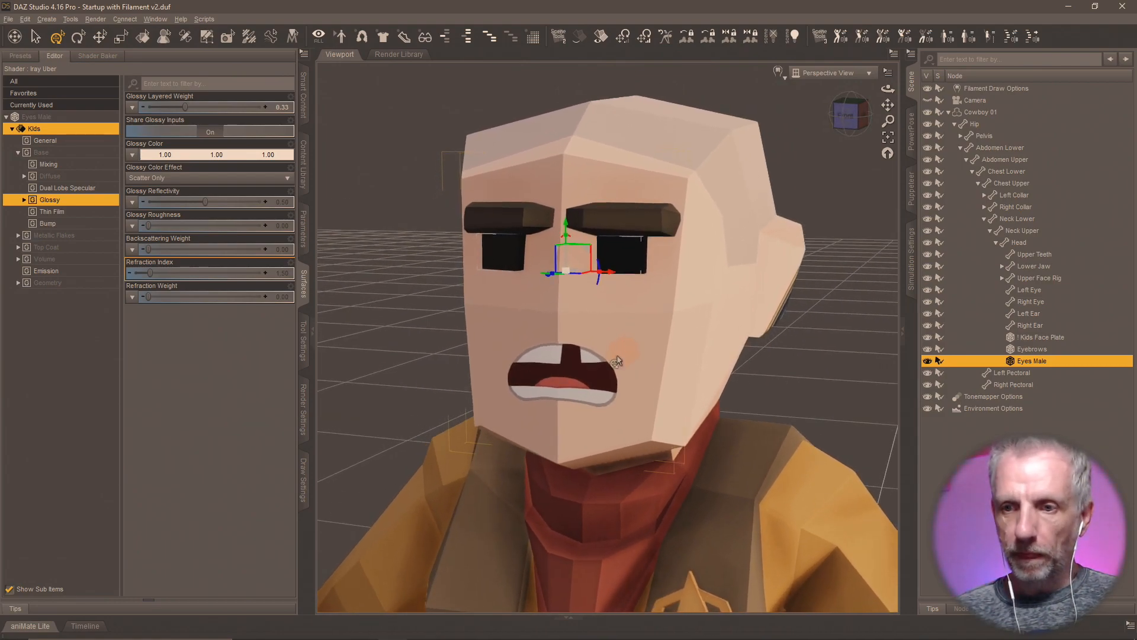
# - Apply the Ph AH expression from Synty Expressions to the Kids Face Plate, and select Eyes Male
pyautogui.click(1053, 337)
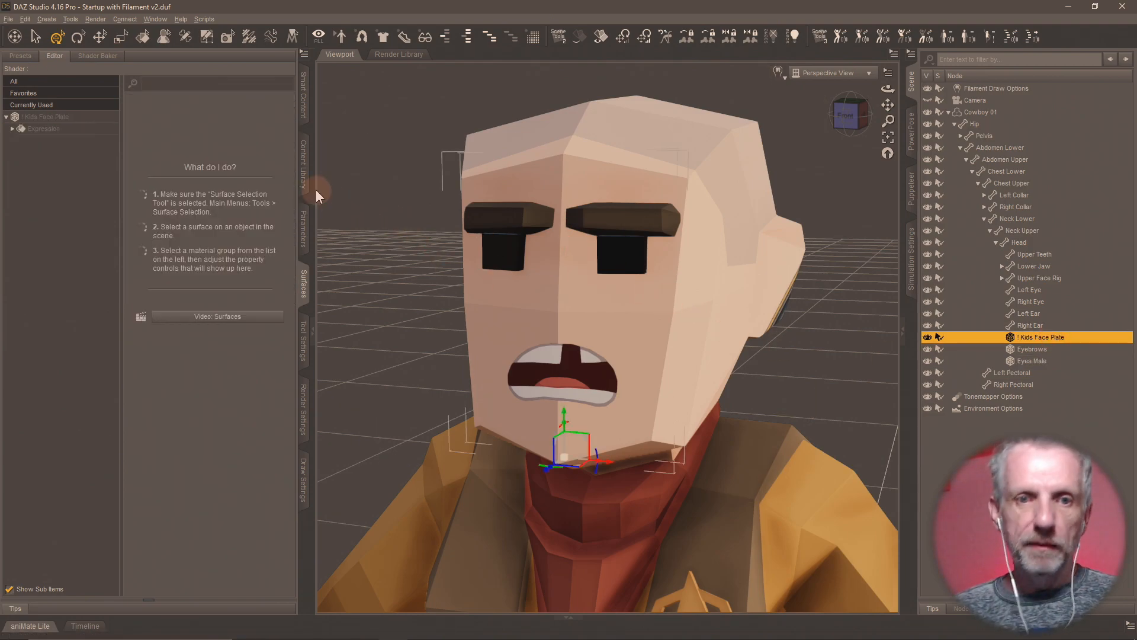
pyautogui.click(302, 232)
pyautogui.click(304, 166)
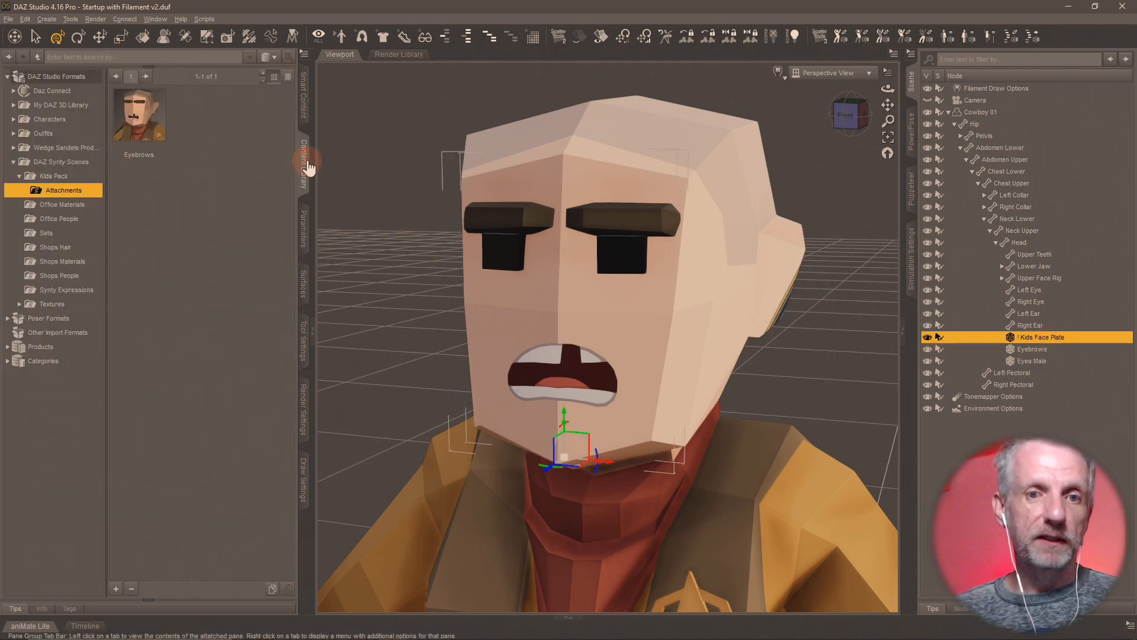
pyautogui.click(79, 296)
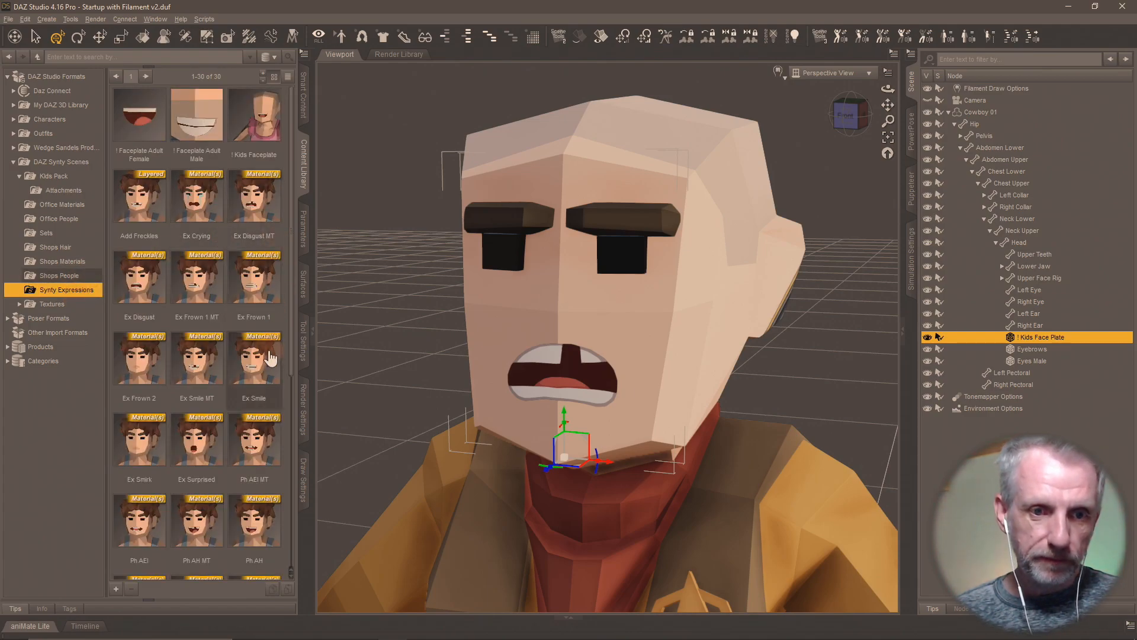
pyautogui.doubleClick(252, 532)
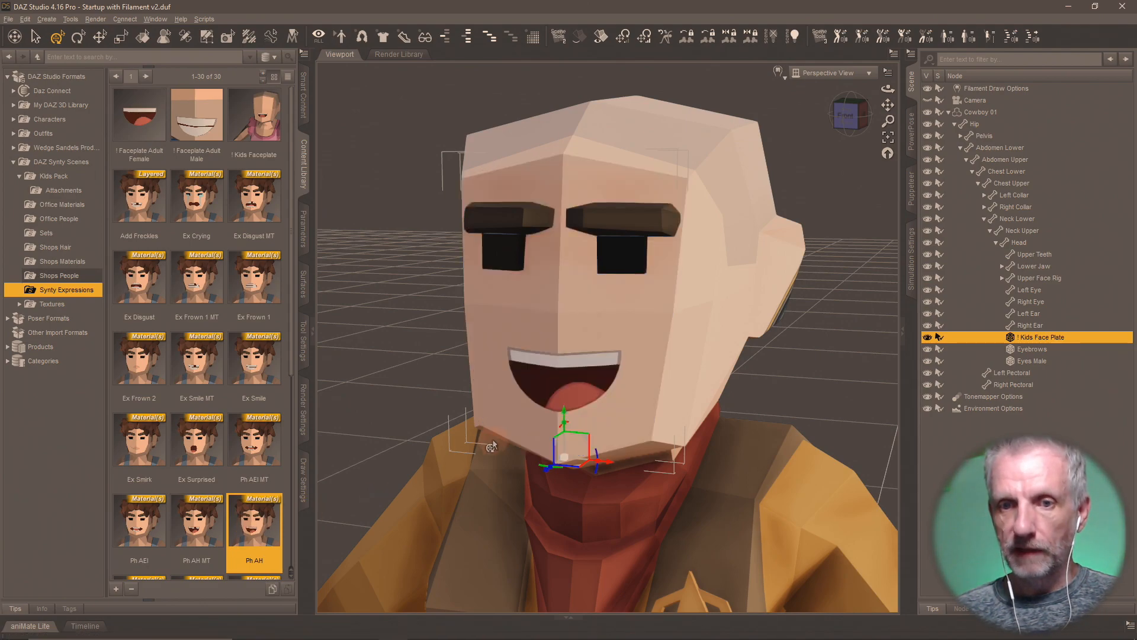
pyautogui.click(1072, 360)
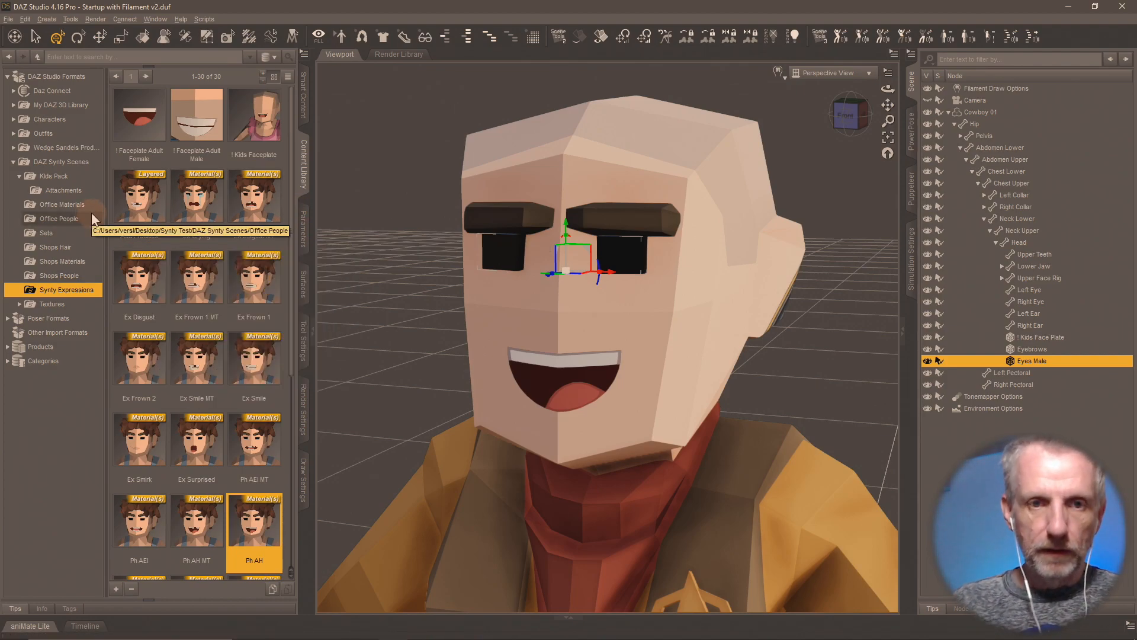
pyautogui.hotkey('ctrl', 'shift', 's')
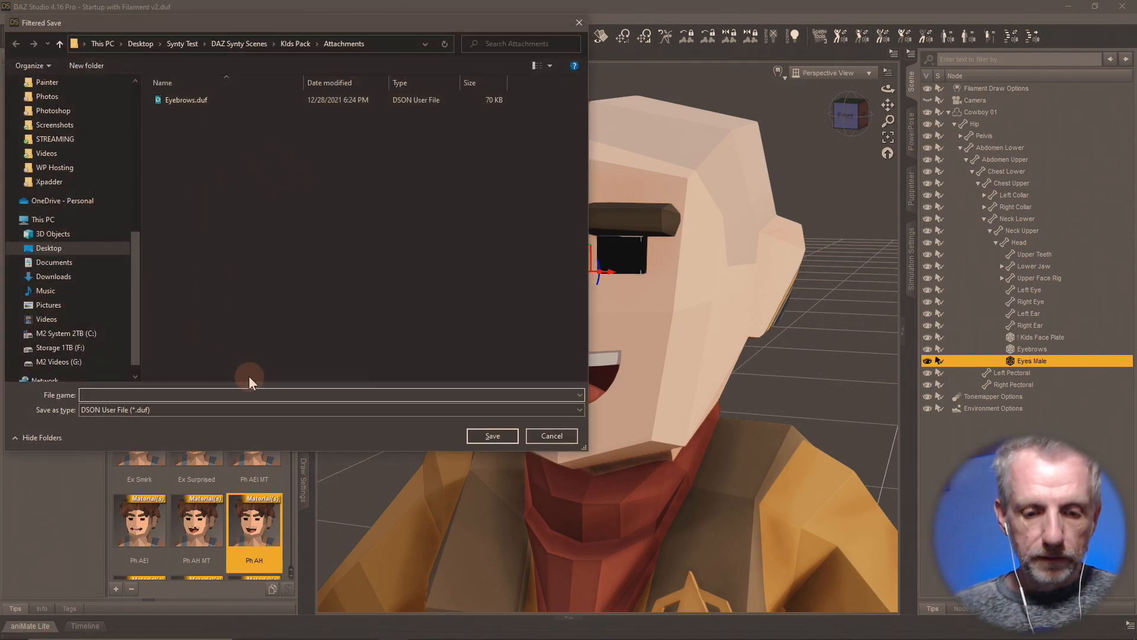
pyautogui.write('Eyes Ma')
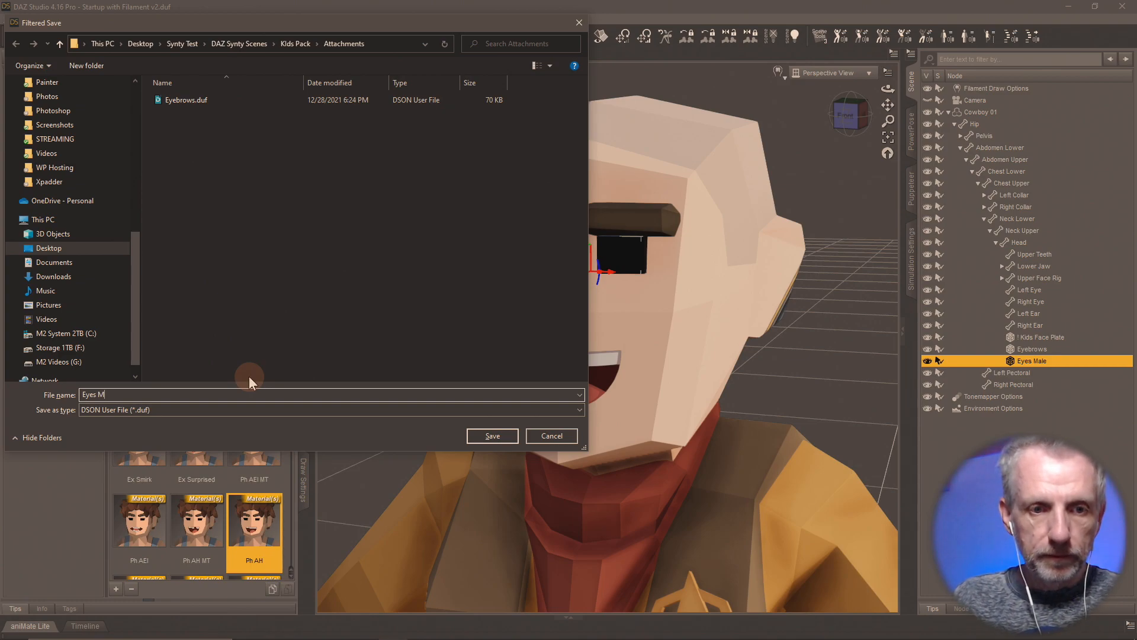
pyautogui.write('le')
pyautogui.press('Return')
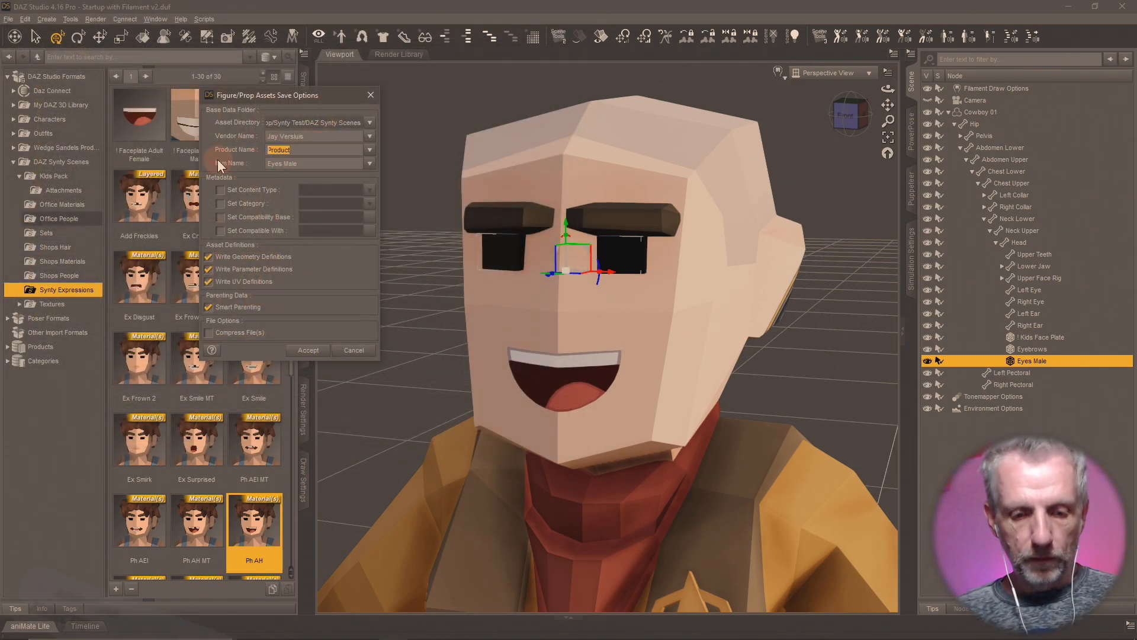
pyautogui.click(355, 355)
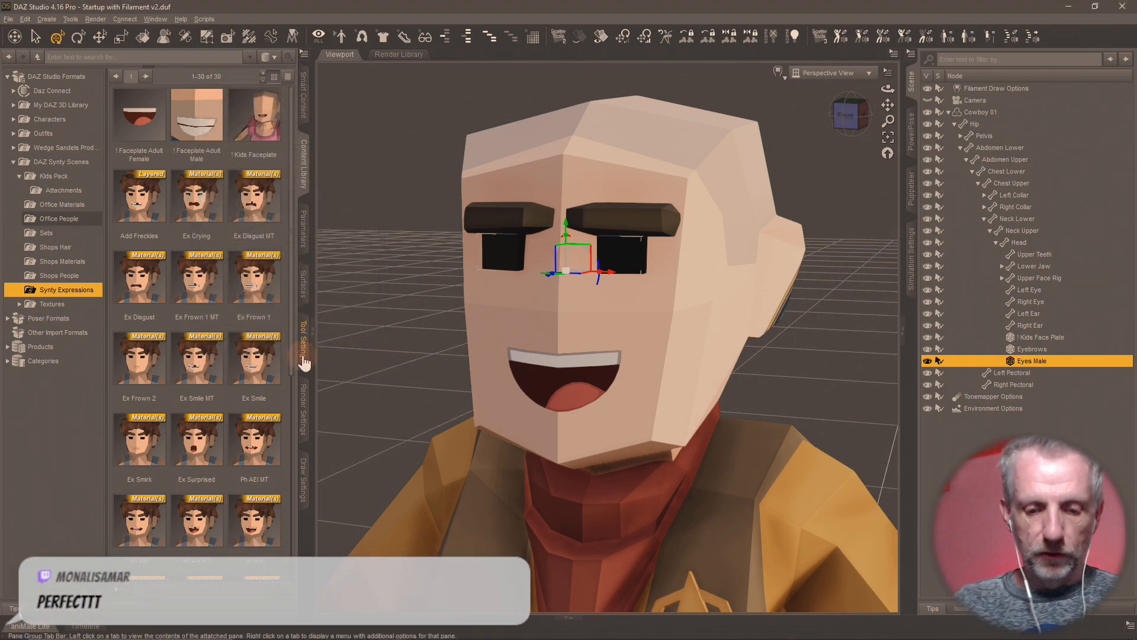
# - Save Eyes Male as a figure/prop asset named Eyes Male in Kids Pack's Attachments folder, with product name Synty Kids Pack
pyautogui.hotkey('ctrl', 'shift', 's')
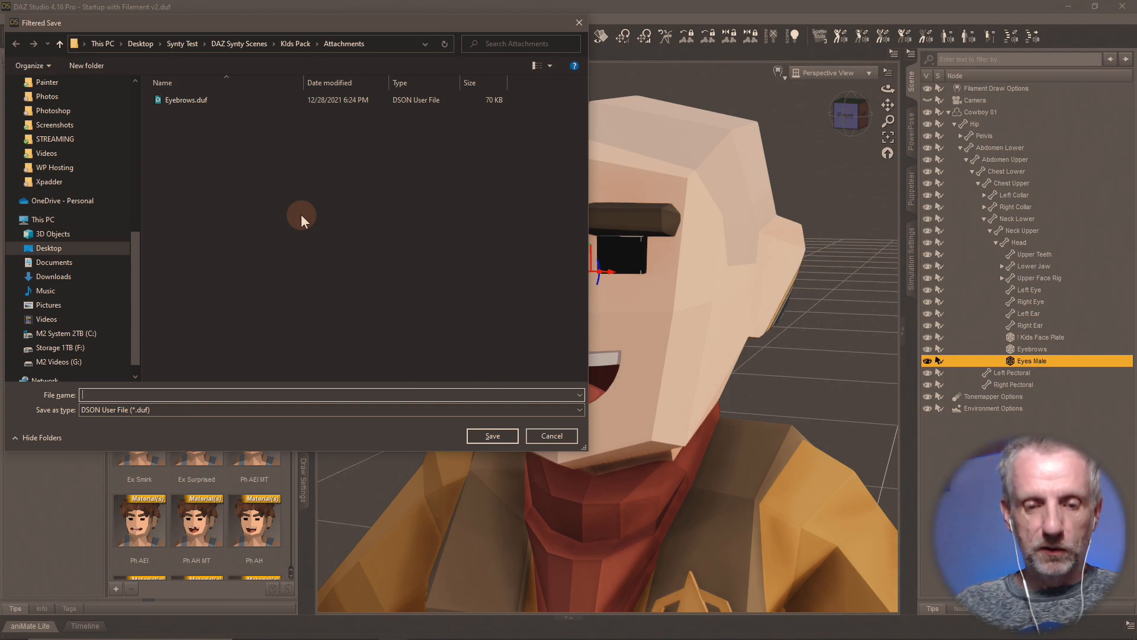
pyautogui.write('Eyes Male')
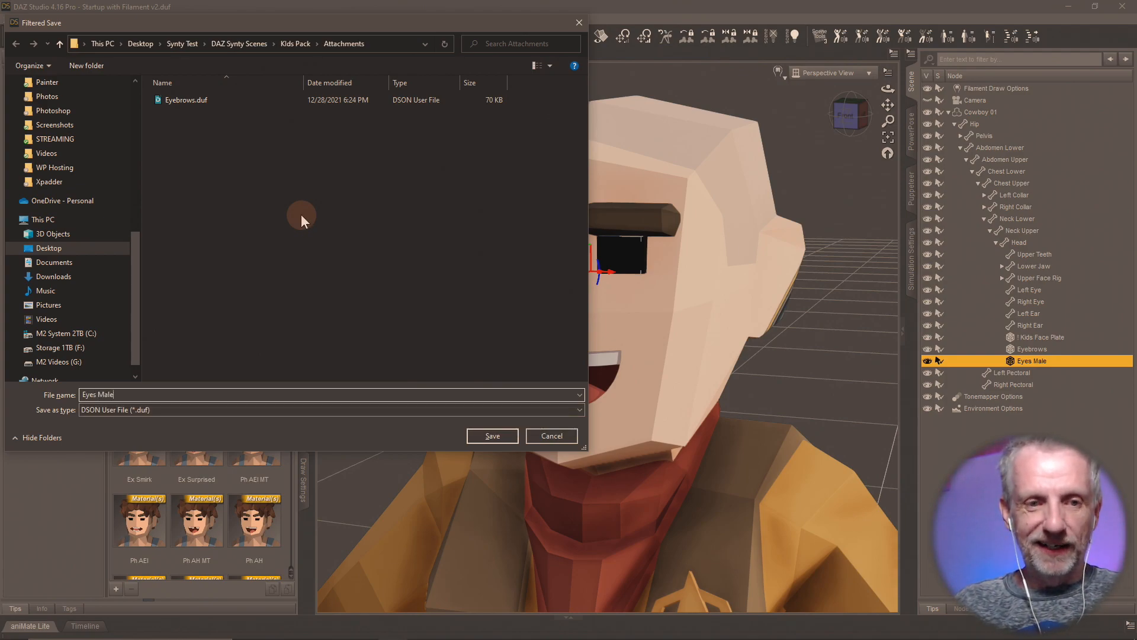
pyautogui.press('Return')
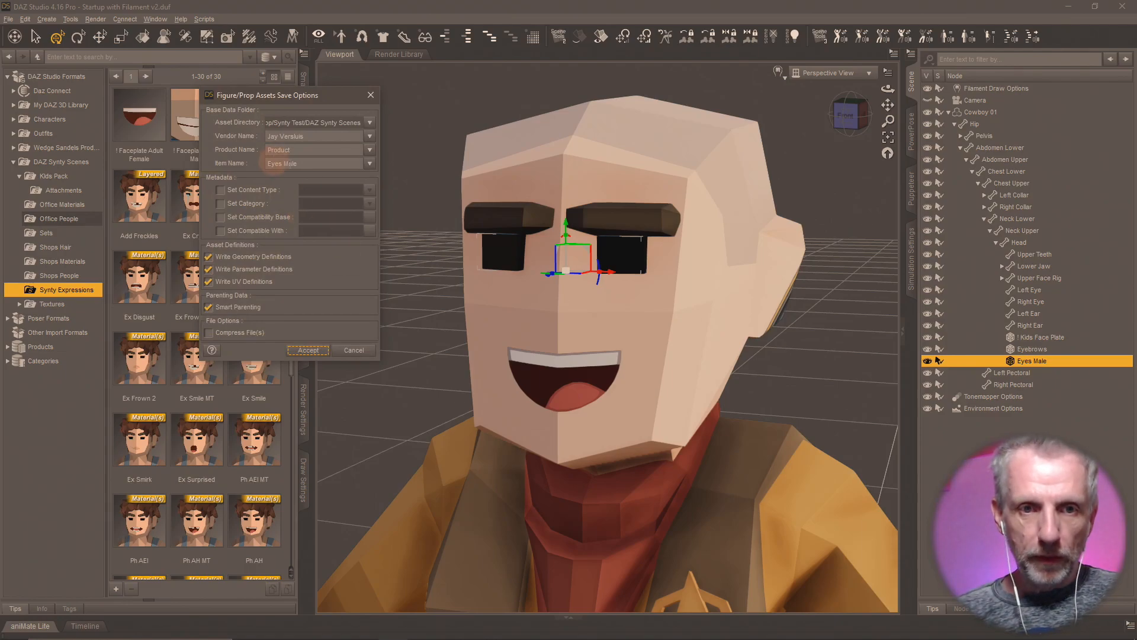
pyautogui.doubleClick(293, 150)
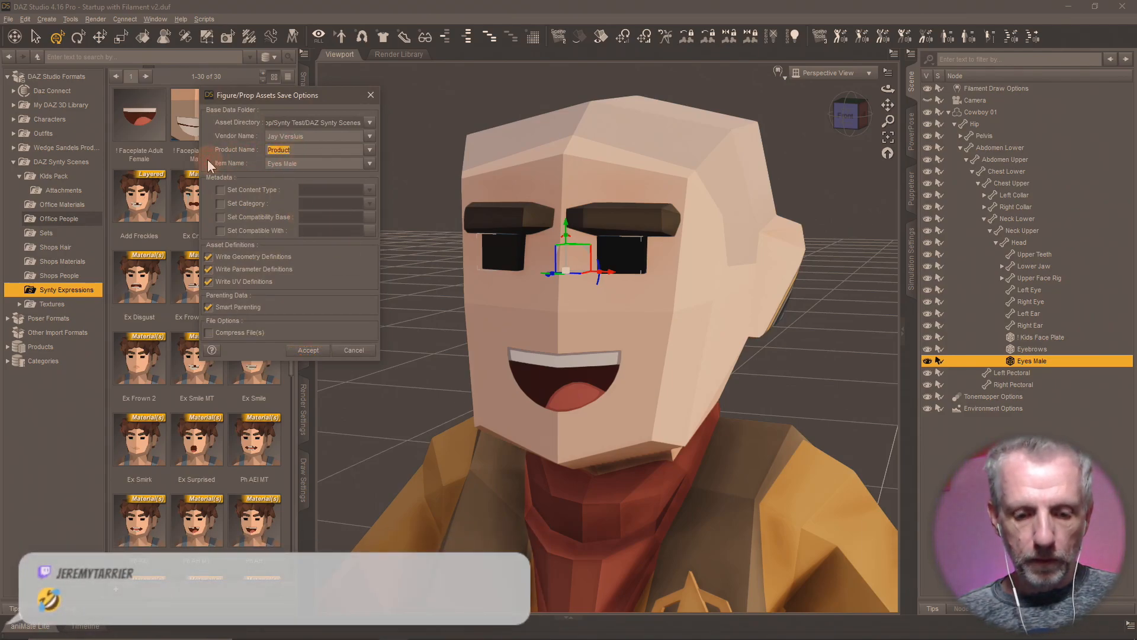
pyautogui.press('super+v')
pyautogui.click(360, 336)
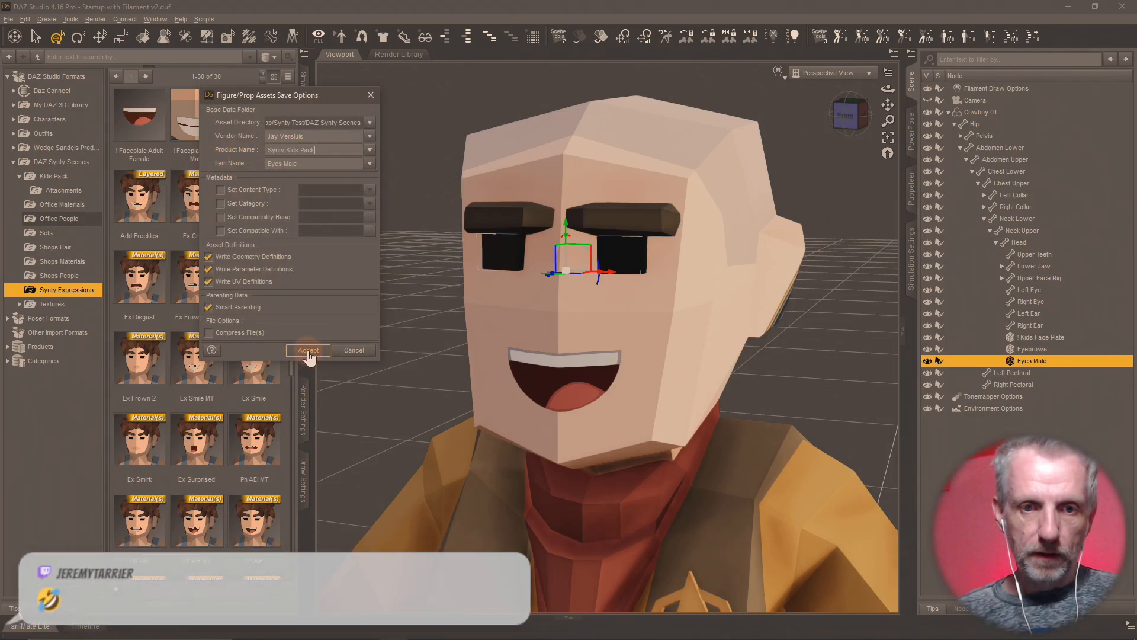
pyautogui.click(308, 350)
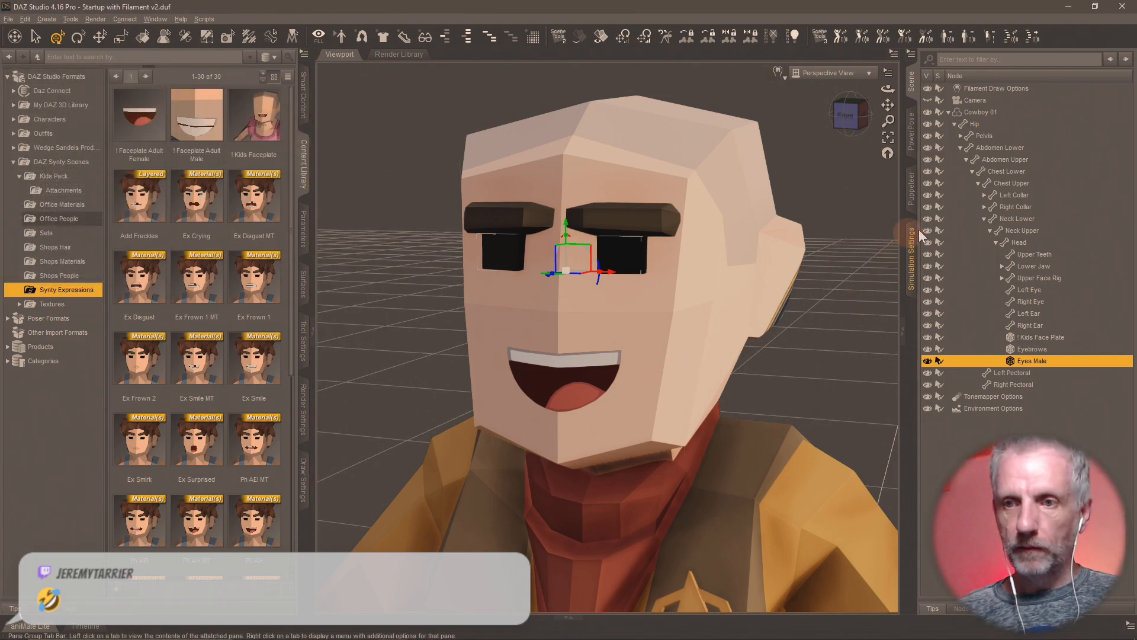
# - Replace Cowboy 01 with the Eastern Skirt character from the Kids Pack, discarding a trial load of Ballerina
pyautogui.click(996, 112)
pyautogui.press('Delete')
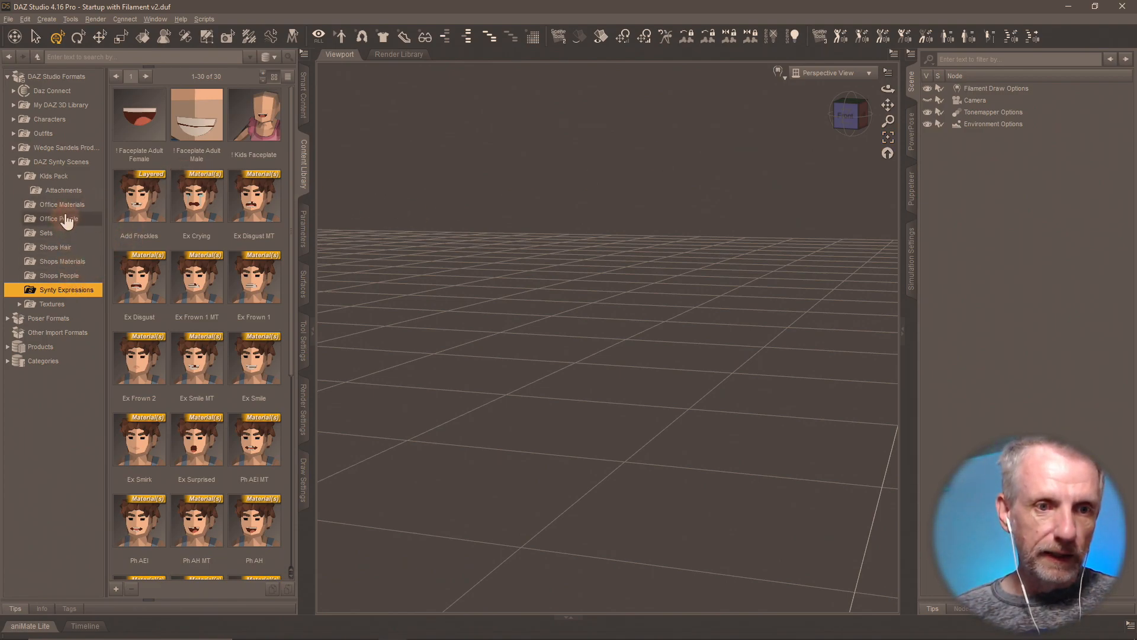
pyautogui.click(66, 176)
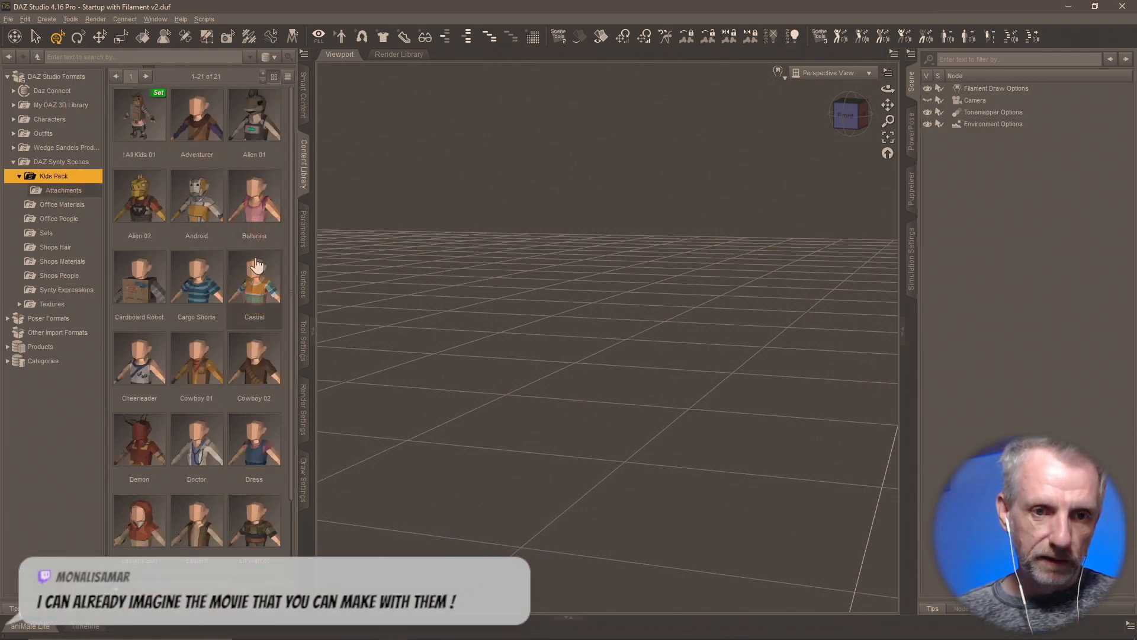
pyautogui.doubleClick(251, 219)
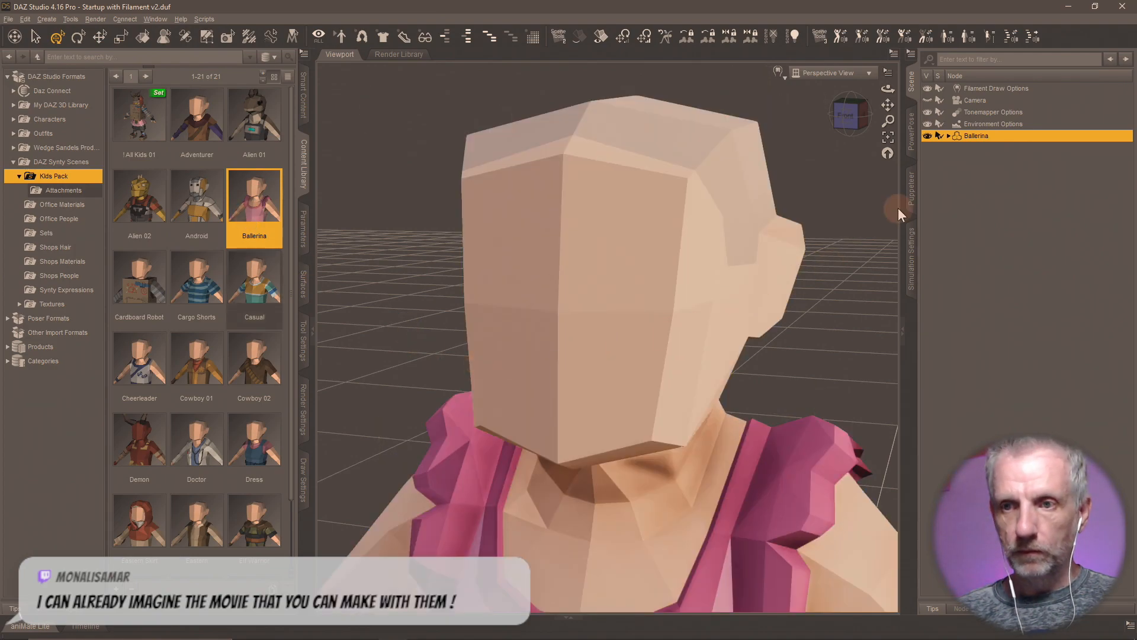
pyautogui.press('Delete')
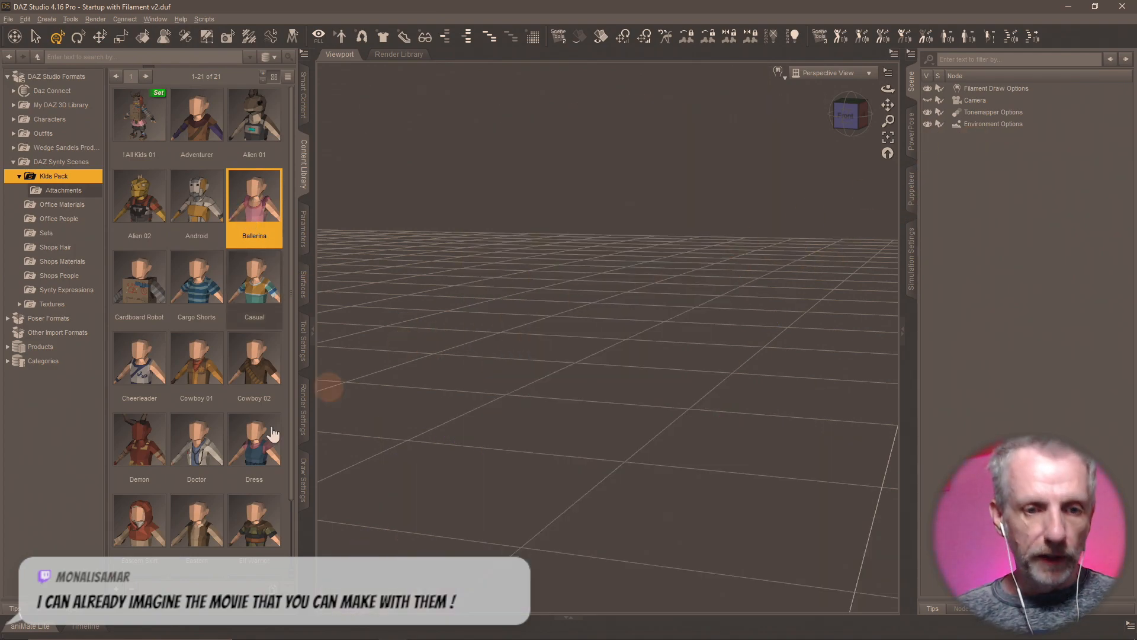
pyautogui.doubleClick(138, 541)
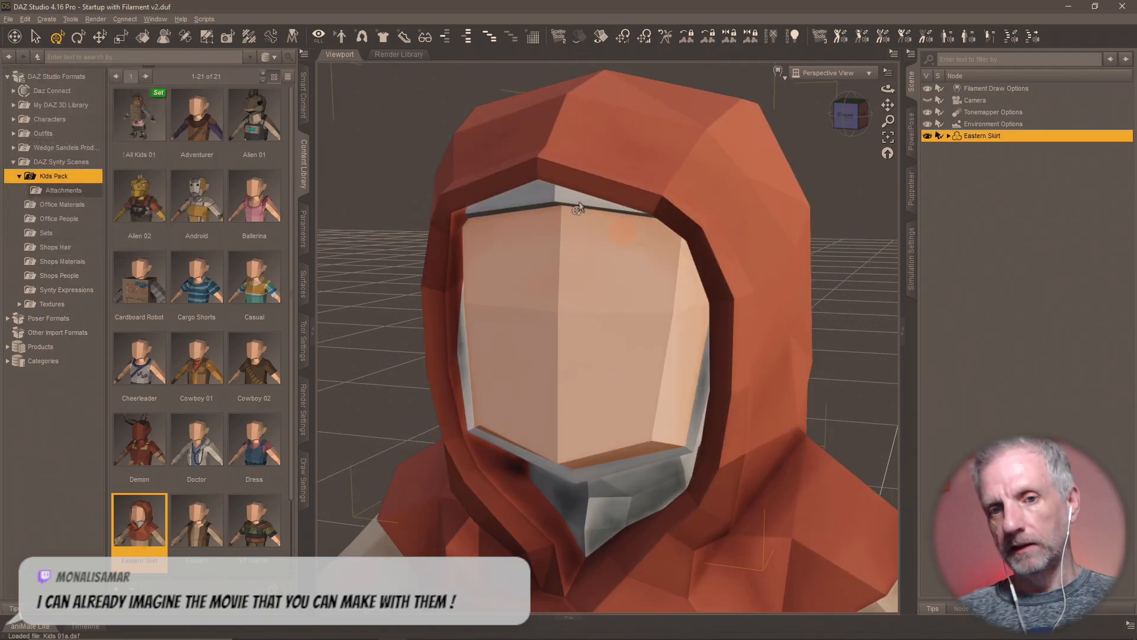
# - Load the Eyebrows attachment from the Kids Pack onto the Eastern Skirt character
pyautogui.click(949, 136)
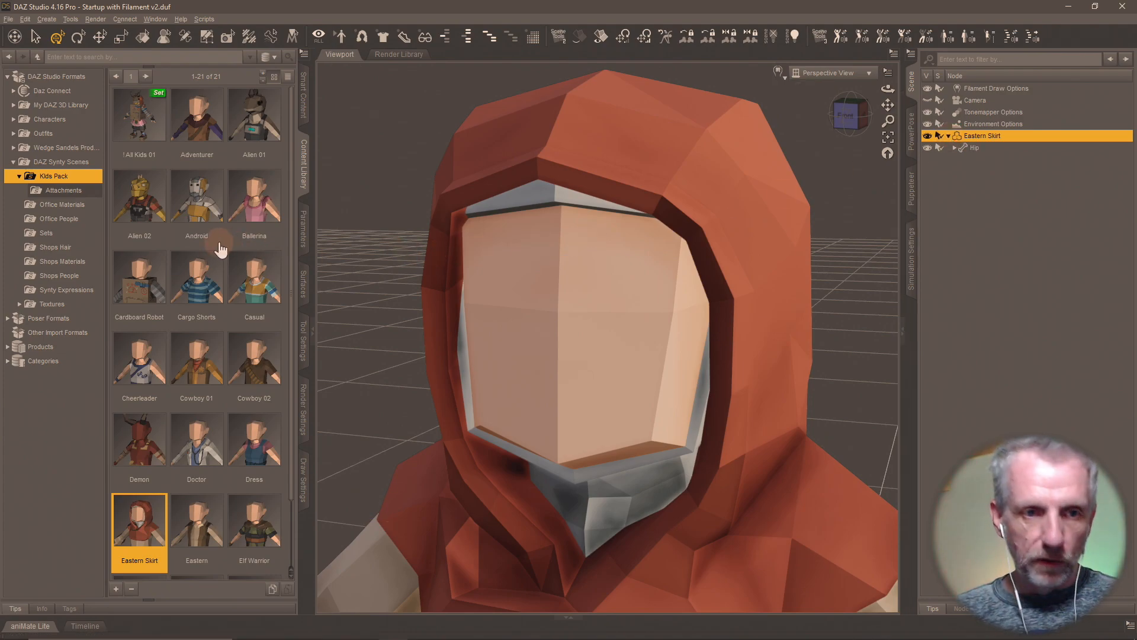
pyautogui.click(68, 190)
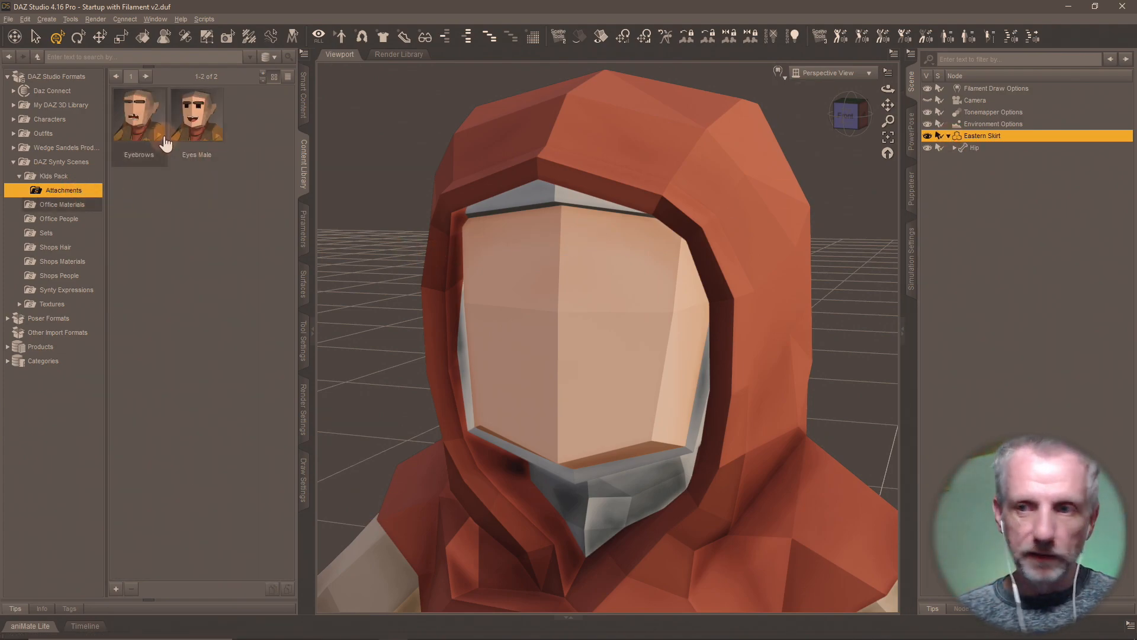
pyautogui.doubleClick(135, 126)
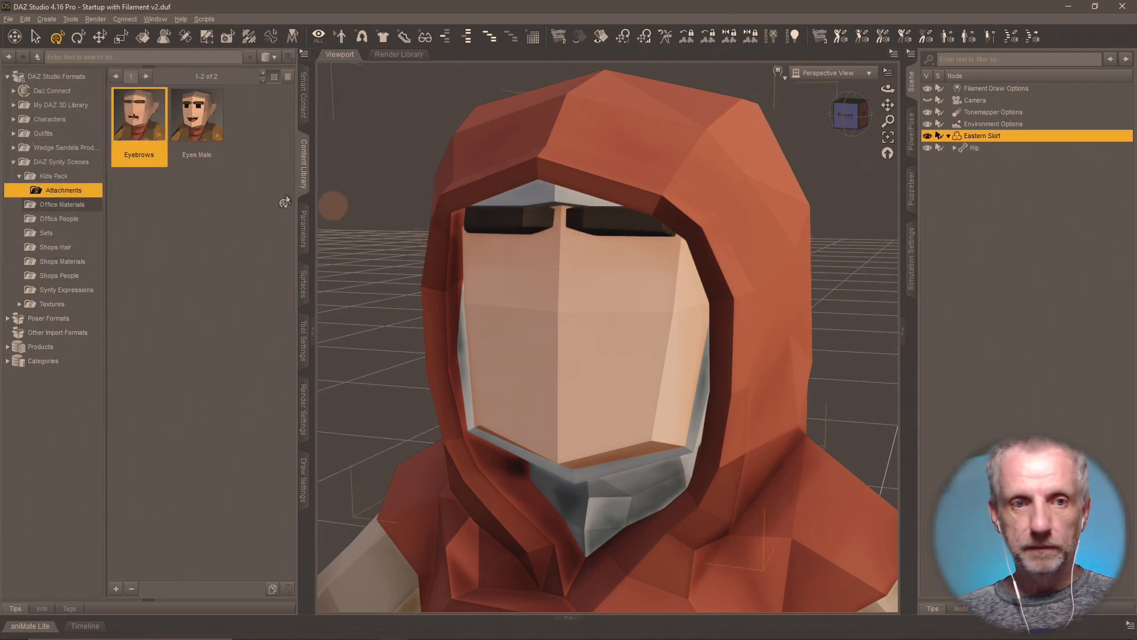
# - Try the Eyes Male attachment on the Eastern Skirt character and remove it from the head
pyautogui.doubleClick(198, 122)
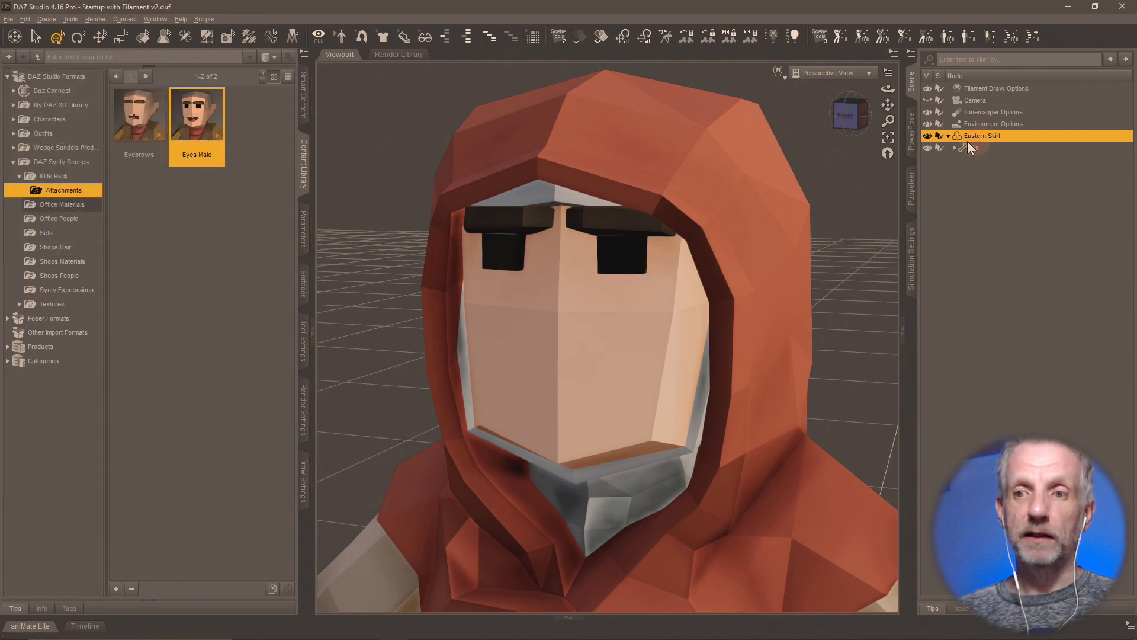
pyautogui.rightClick(680, 276)
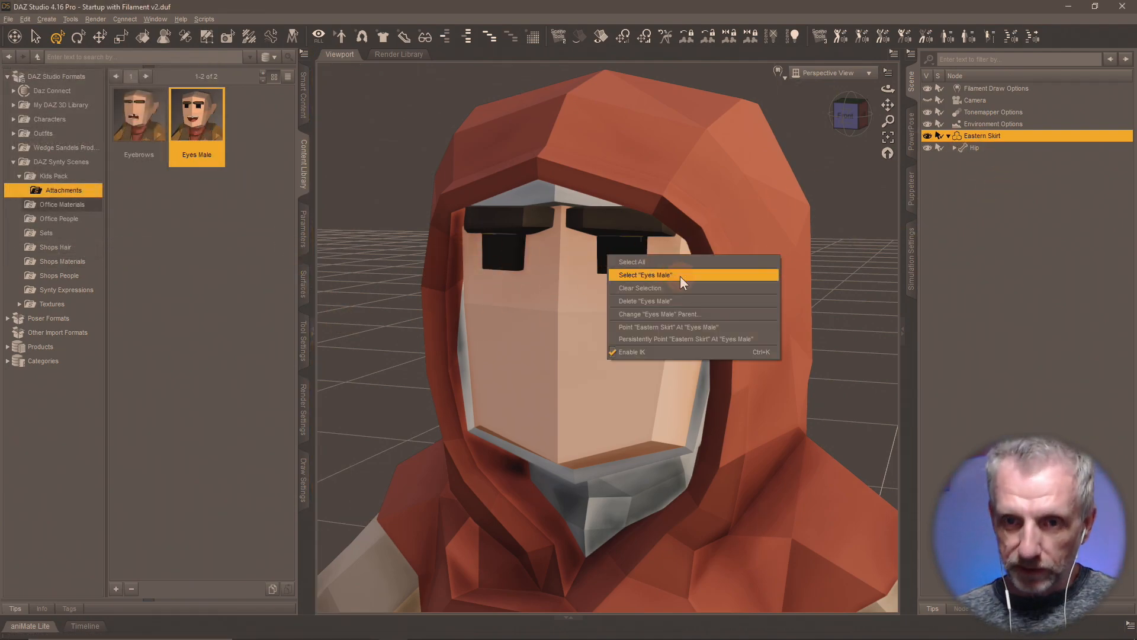
pyautogui.click(680, 276)
pyautogui.press('Delete')
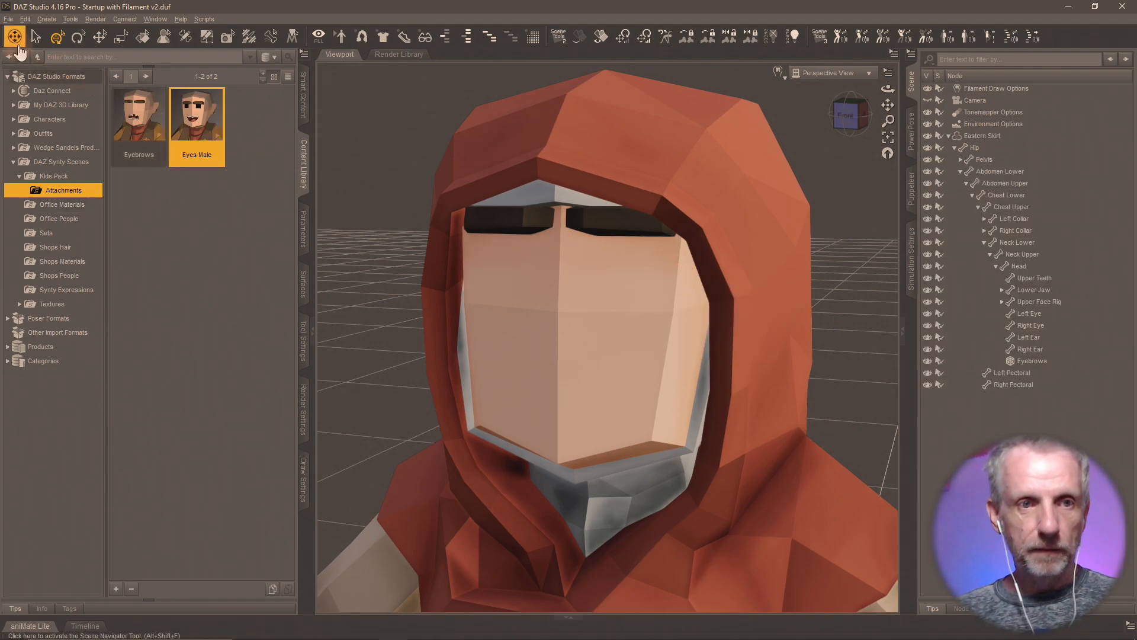
# - Import Eyes Female.obj from the OBJ Characters folder at 100% scale with the Custom preset
pyautogui.click(8, 19)
pyautogui.click(58, 147)
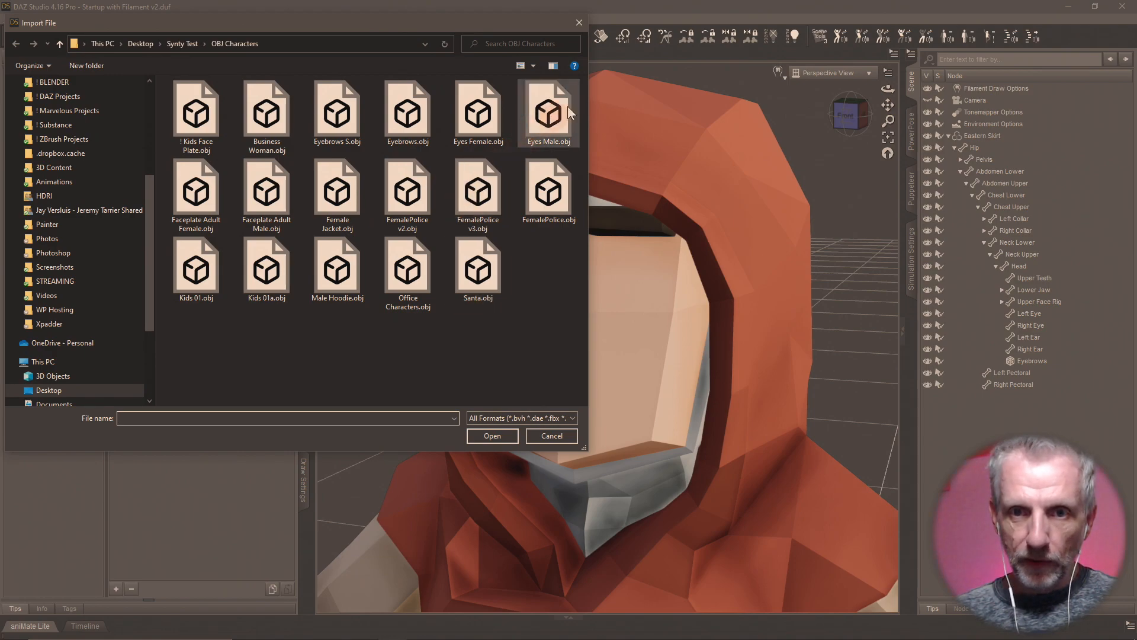
pyautogui.doubleClick(490, 113)
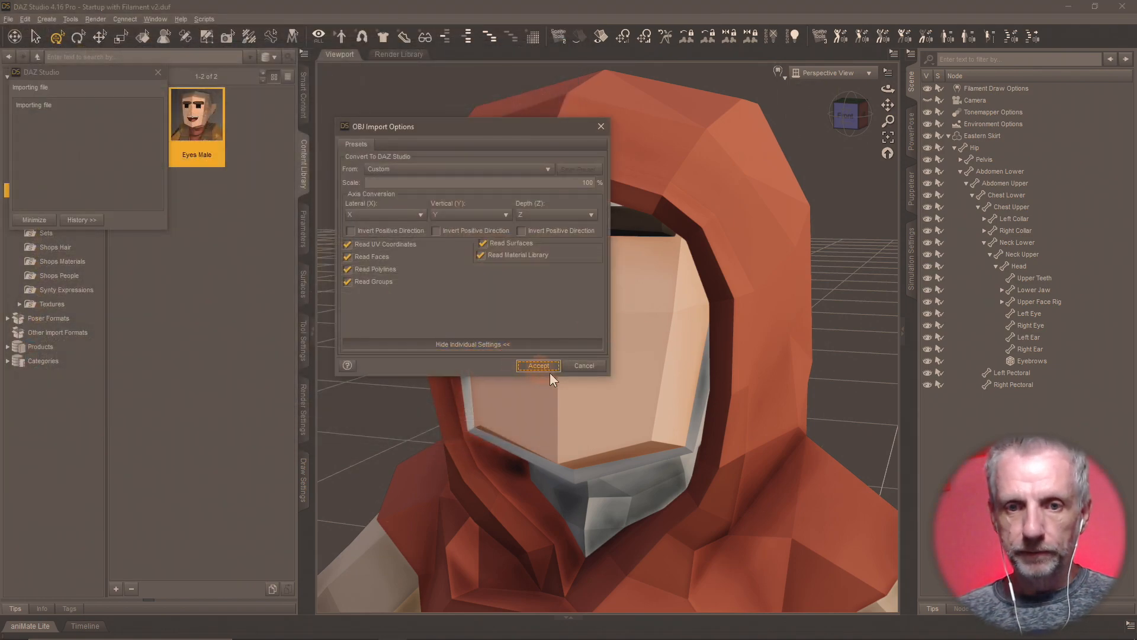
pyautogui.click(542, 367)
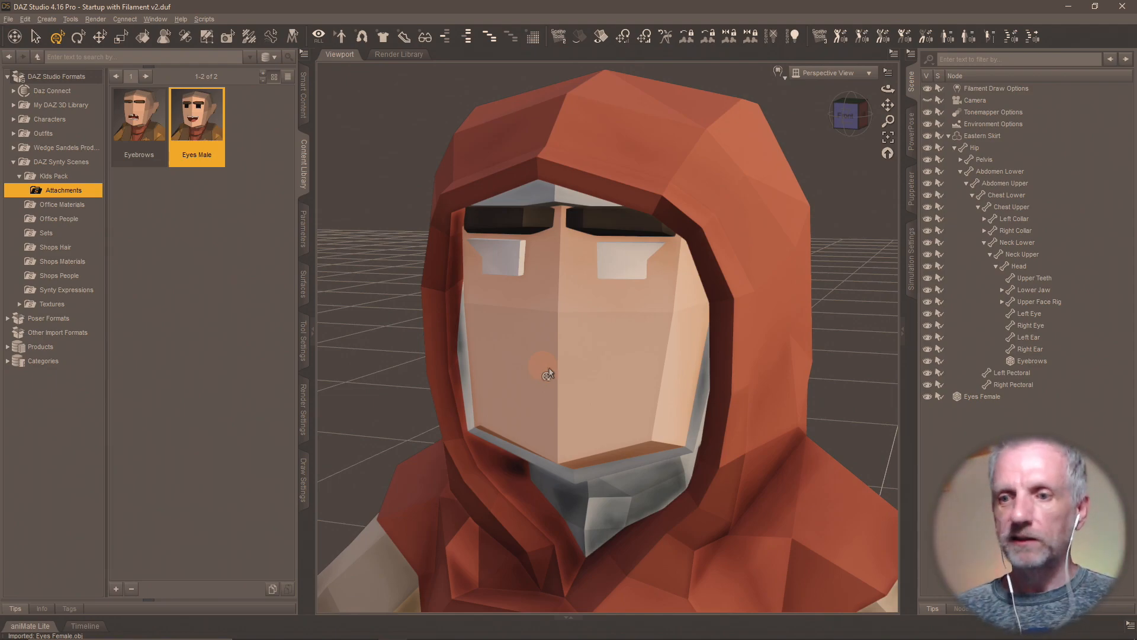
# - Select the imported Eyes Female object and paste the copied surface settings onto it
pyautogui.rightClick(615, 258)
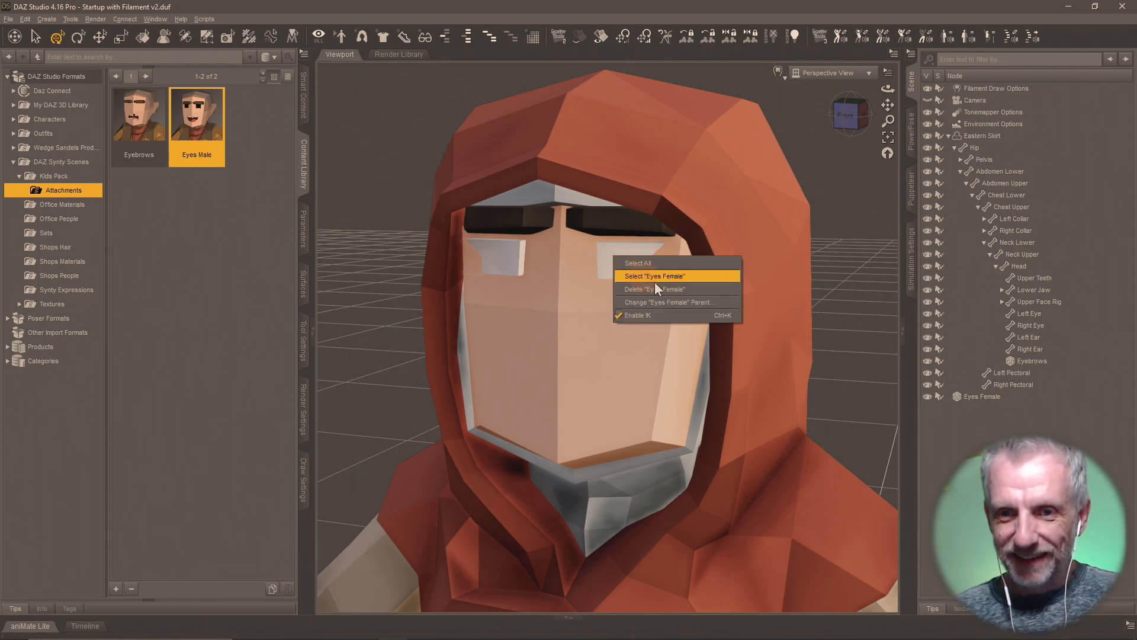
pyautogui.click(993, 397)
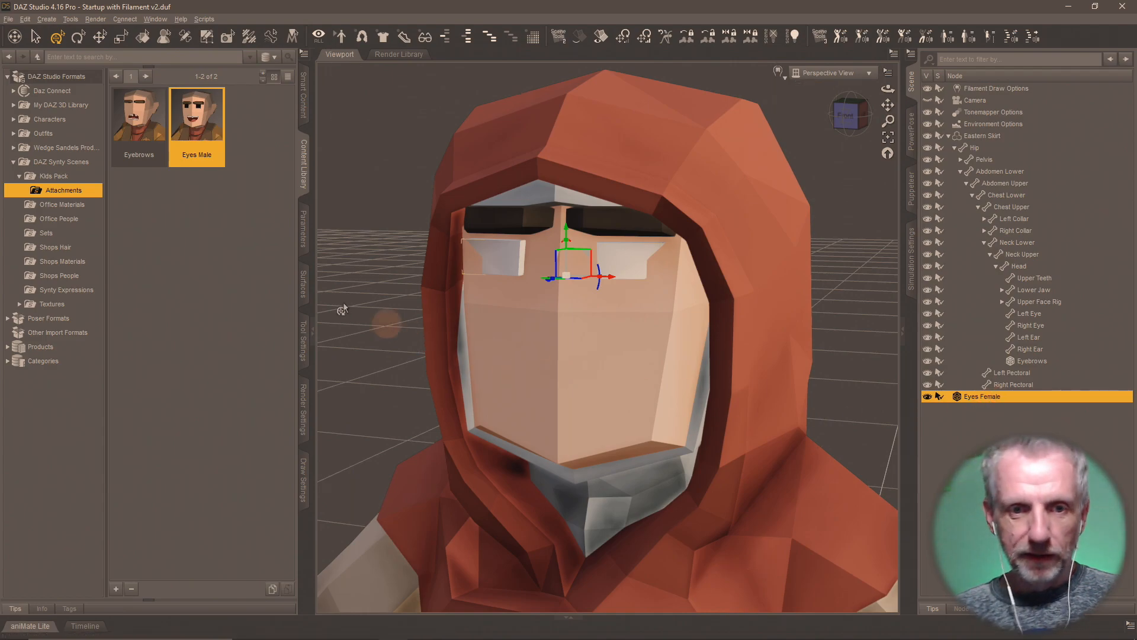
pyautogui.click(303, 285)
pyautogui.click(71, 117)
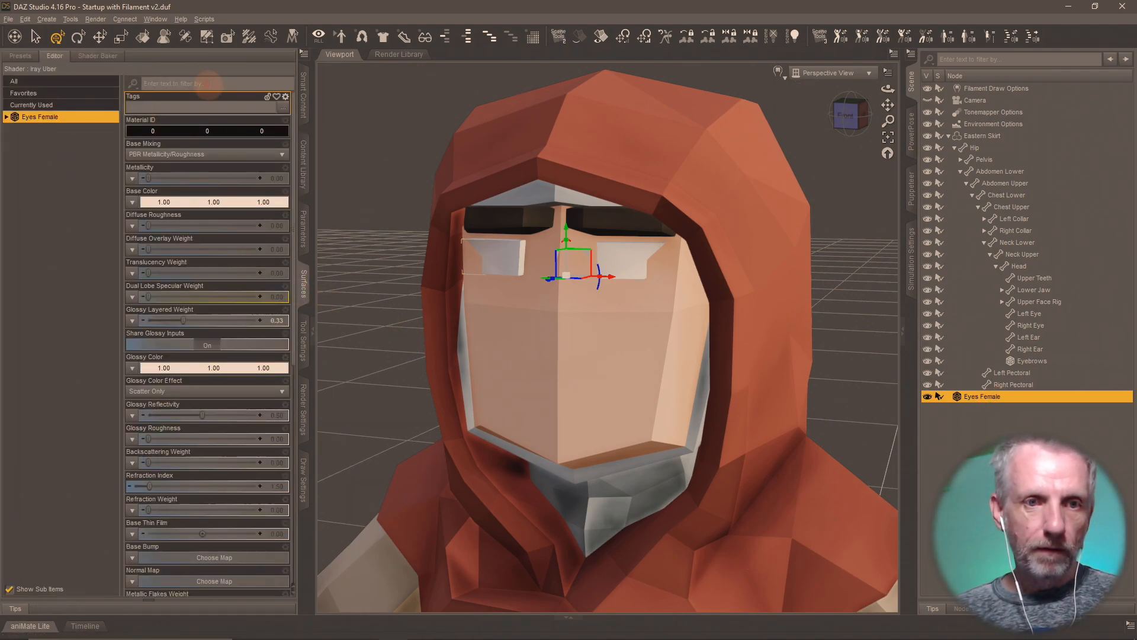
pyautogui.rightClick(87, 118)
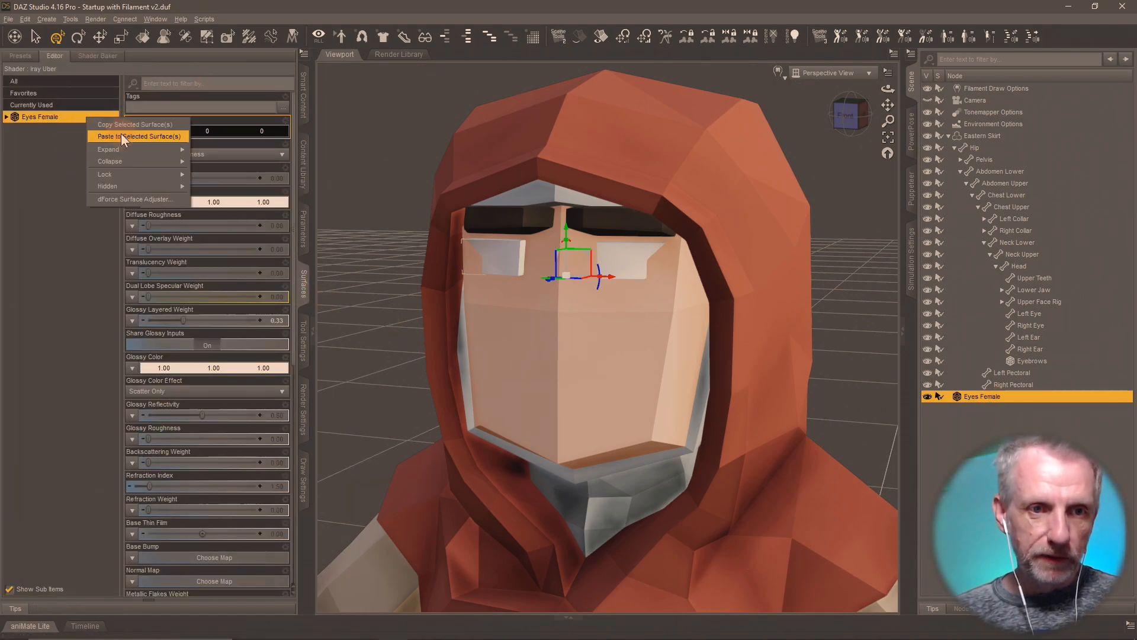
pyautogui.click(121, 133)
# - Set the Glossy Roughness of the Eyes Female object's Kids.002 surface to 0
pyautogui.click(46, 134)
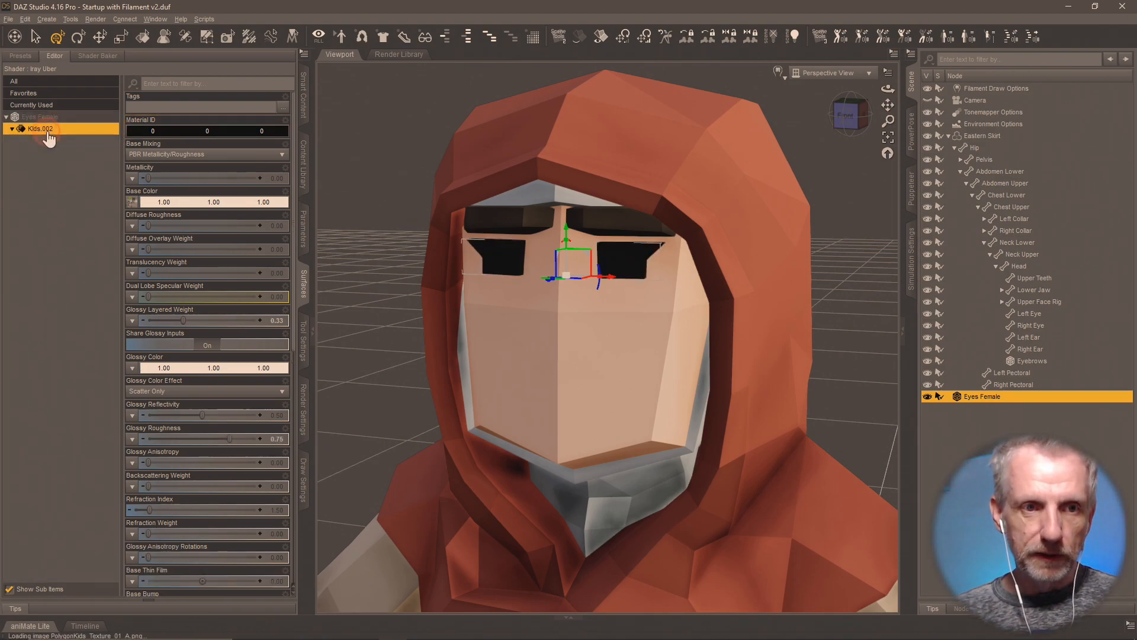
pyautogui.click(75, 154)
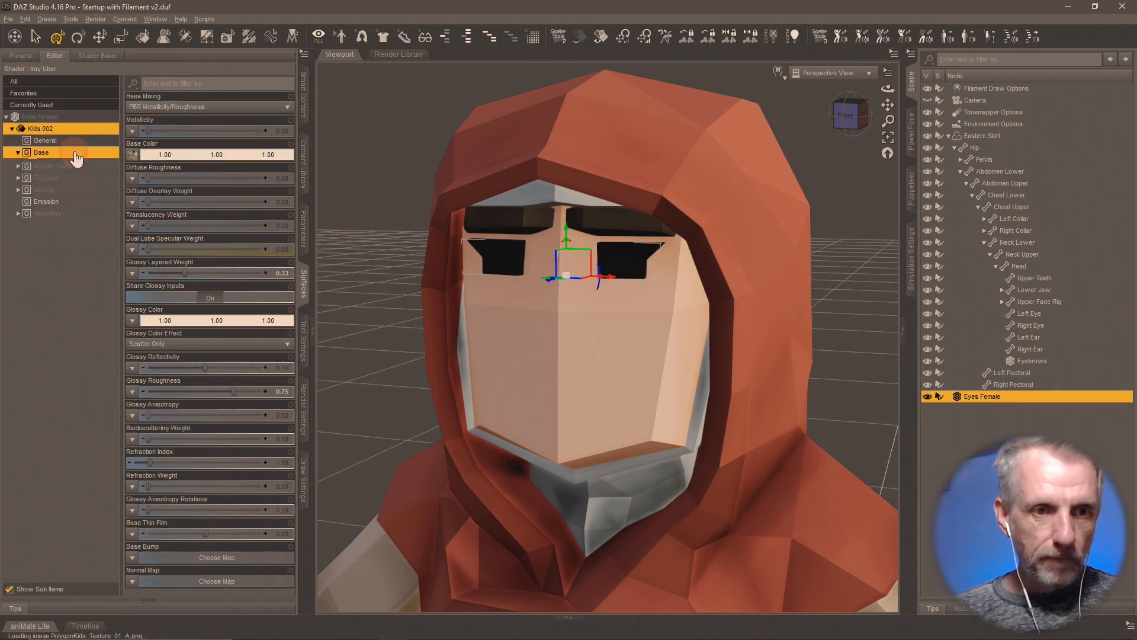
pyautogui.doubleClick(76, 155)
pyautogui.click(77, 177)
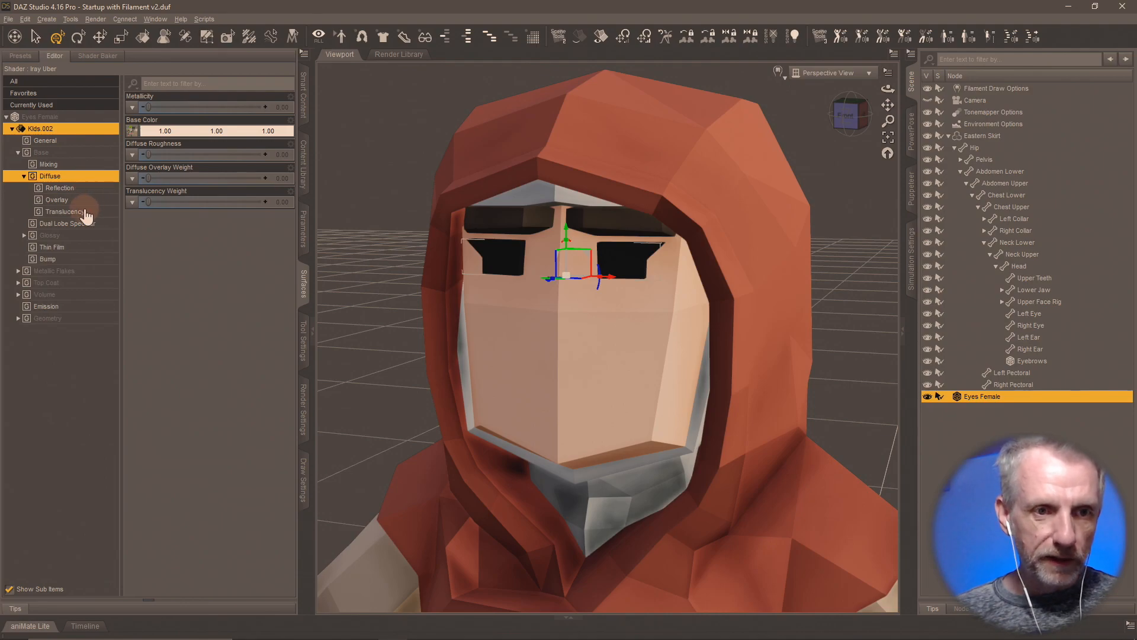
pyautogui.doubleClick(72, 236)
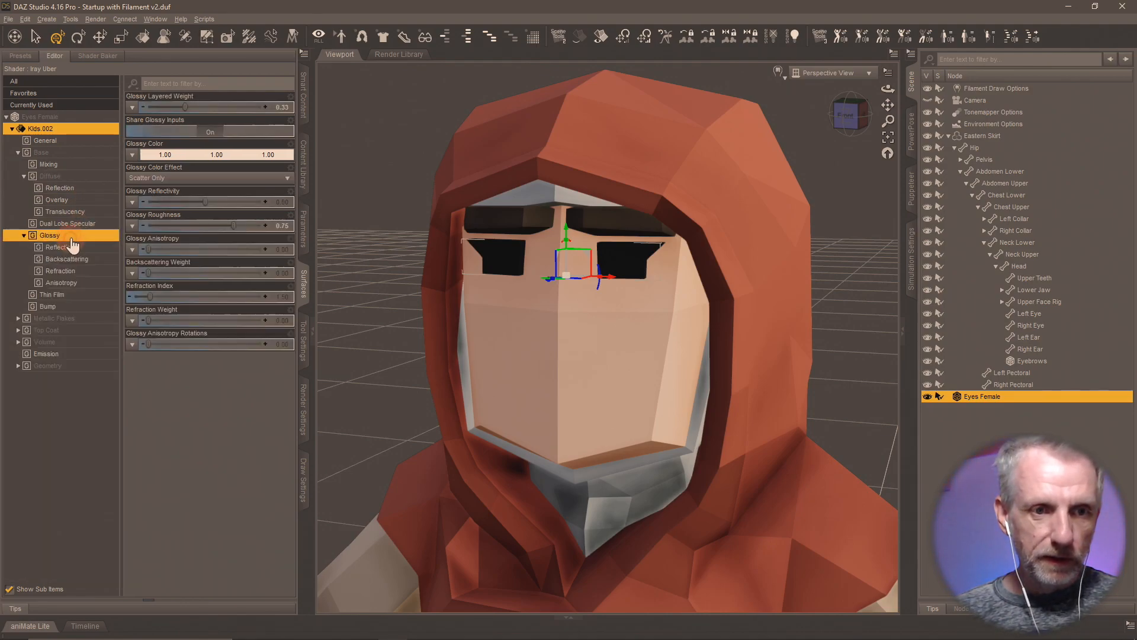
pyautogui.click(277, 226)
pyautogui.write('00')
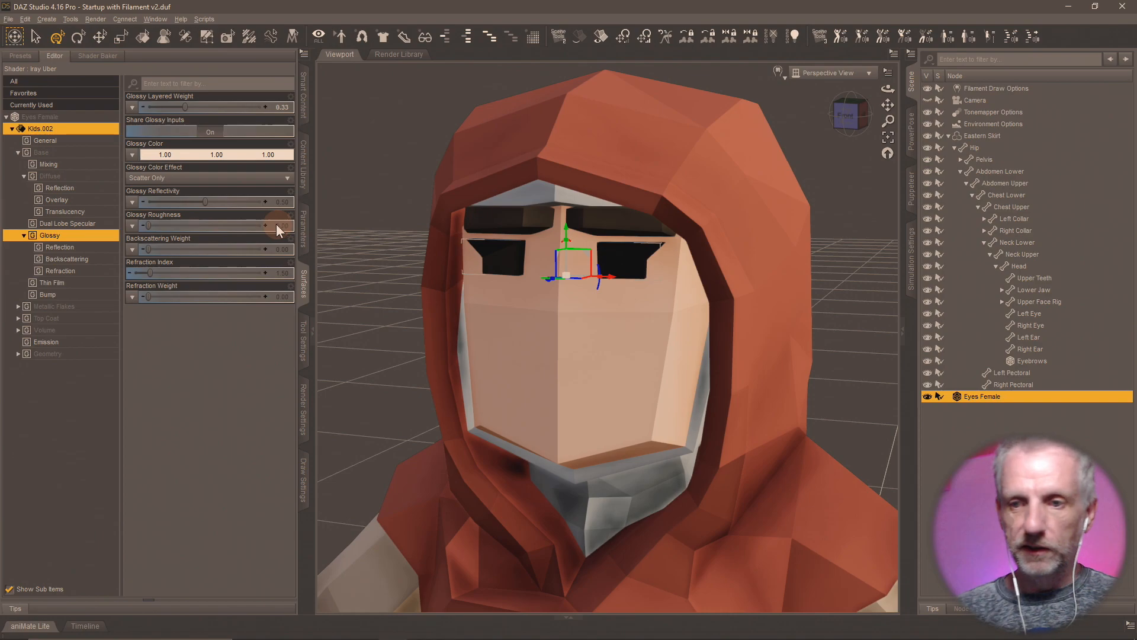
pyautogui.press('Return')
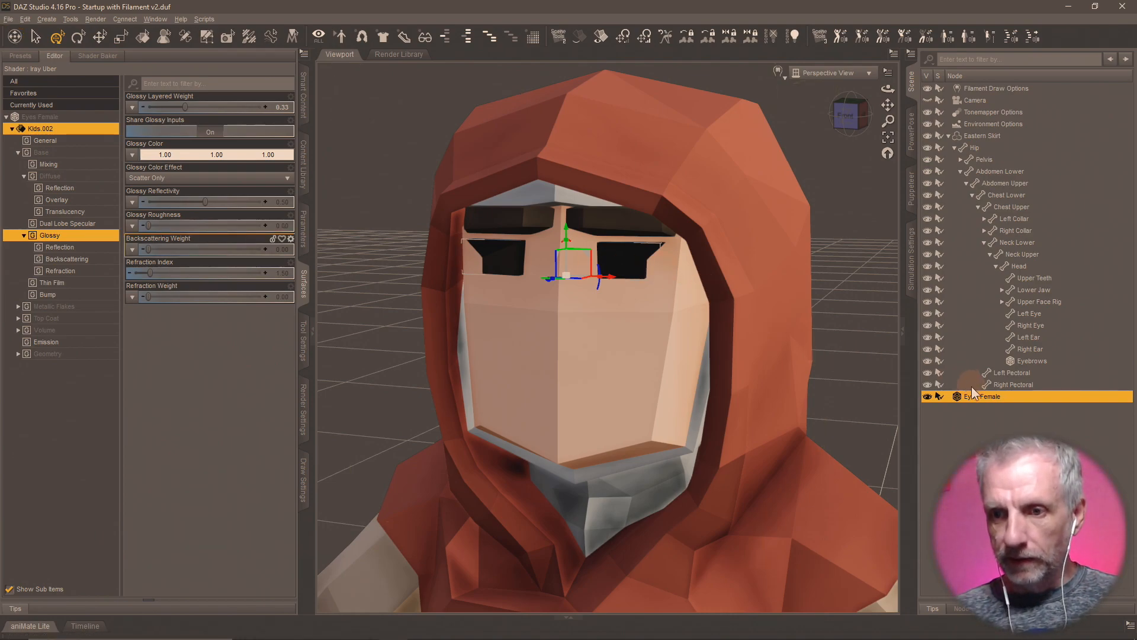
# - Parent Eyes Female to the Eastern Skirt's Head bone and rename its surface to Kids with the Geometry Editor
pyautogui.moveTo(978, 394); pyautogui.dragTo(1033, 265)
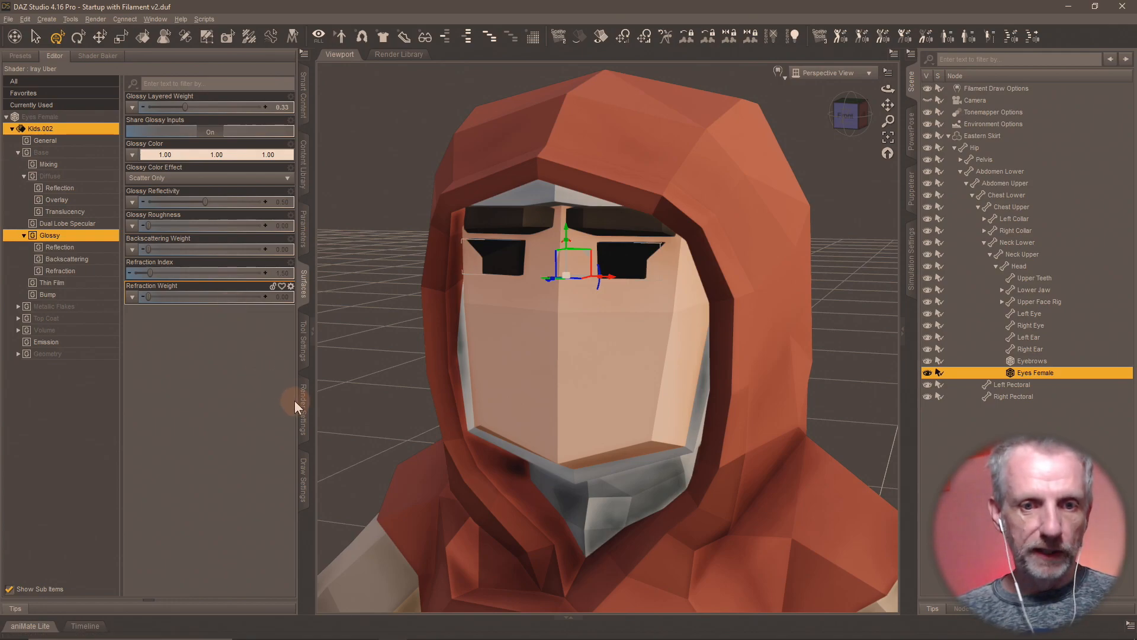
pyautogui.click(303, 346)
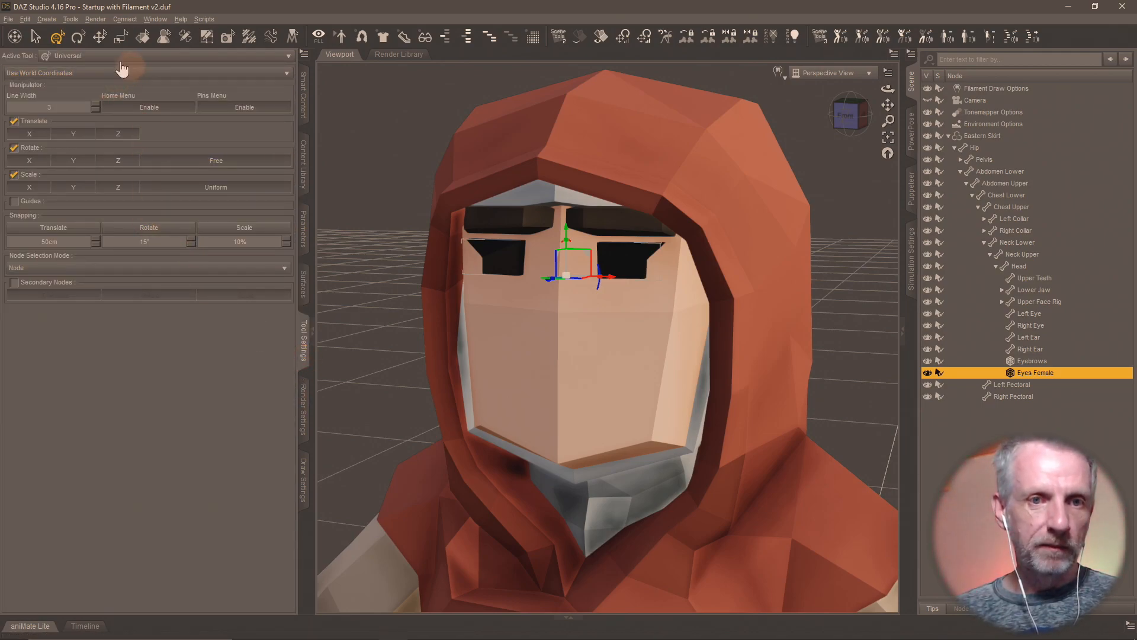
pyautogui.click(206, 37)
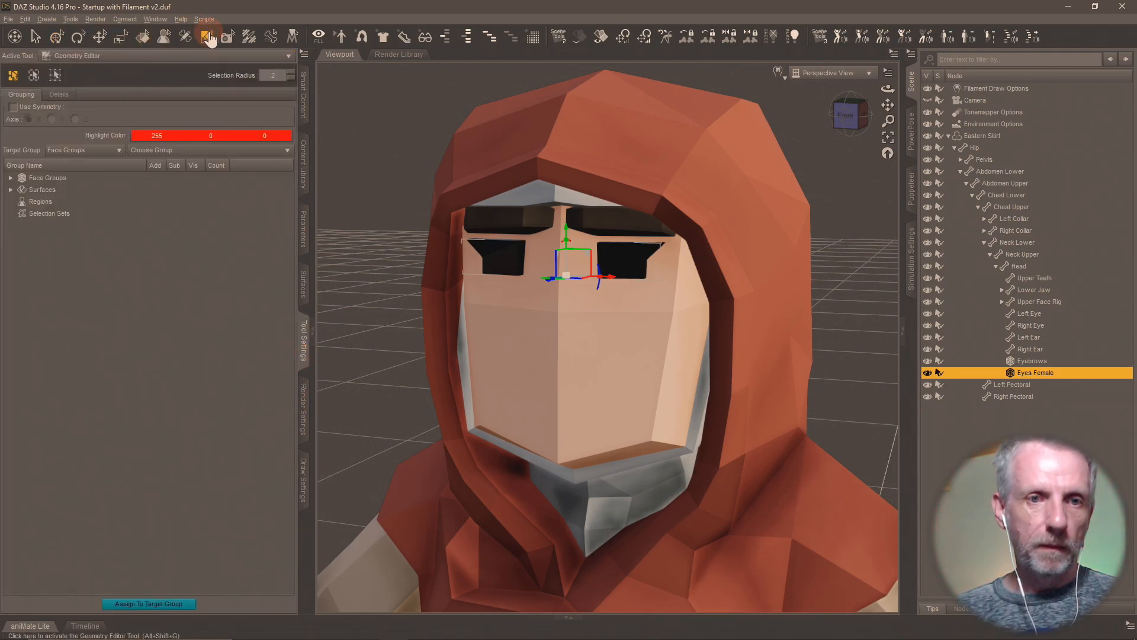
pyautogui.doubleClick(47, 190)
pyautogui.click(53, 203)
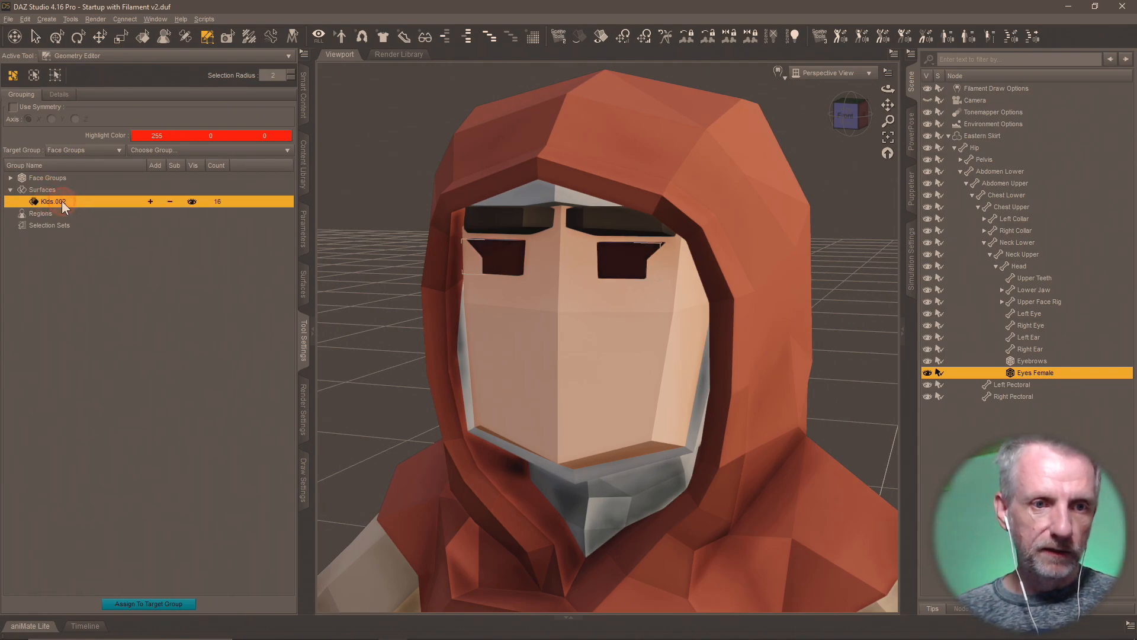
pyautogui.click(60, 200)
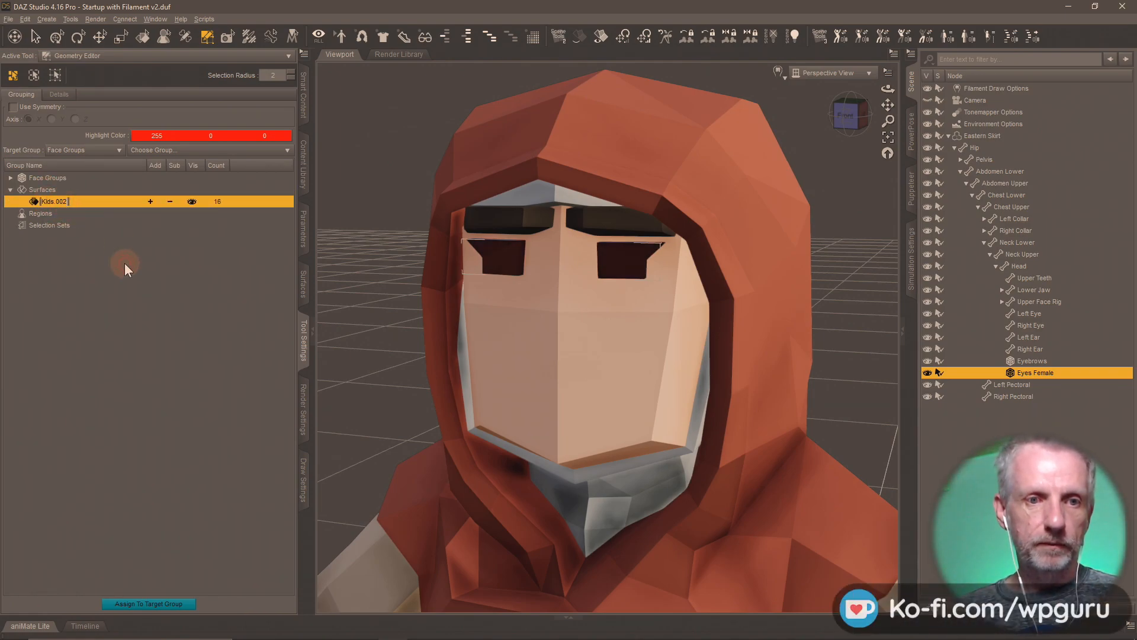
pyautogui.press('super+v')
pyautogui.click(137, 334)
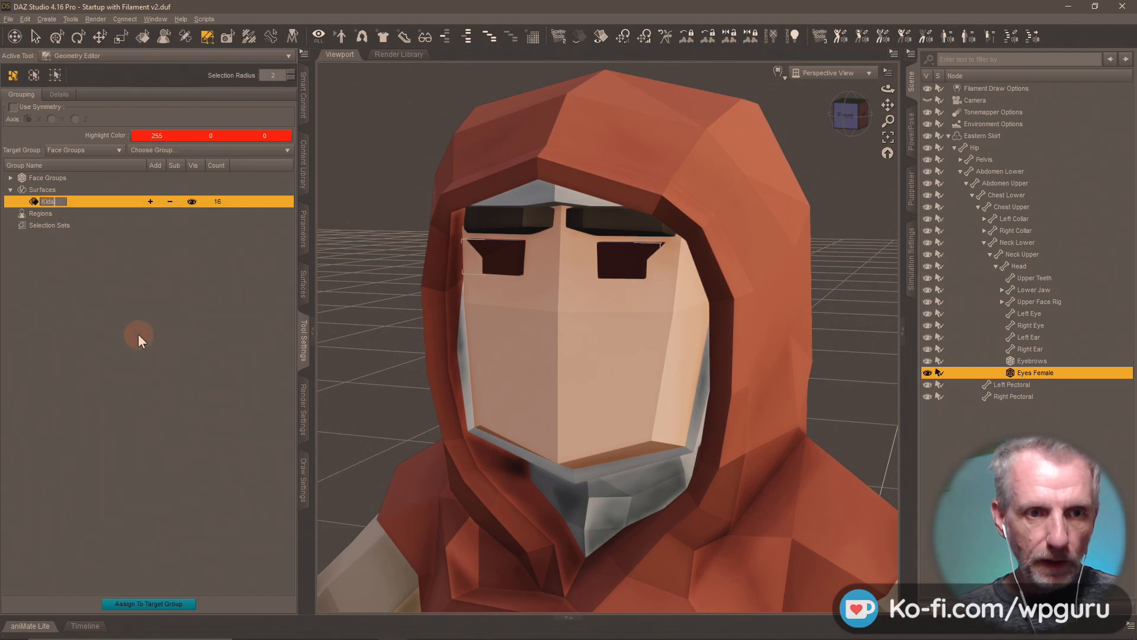
pyautogui.click(150, 435)
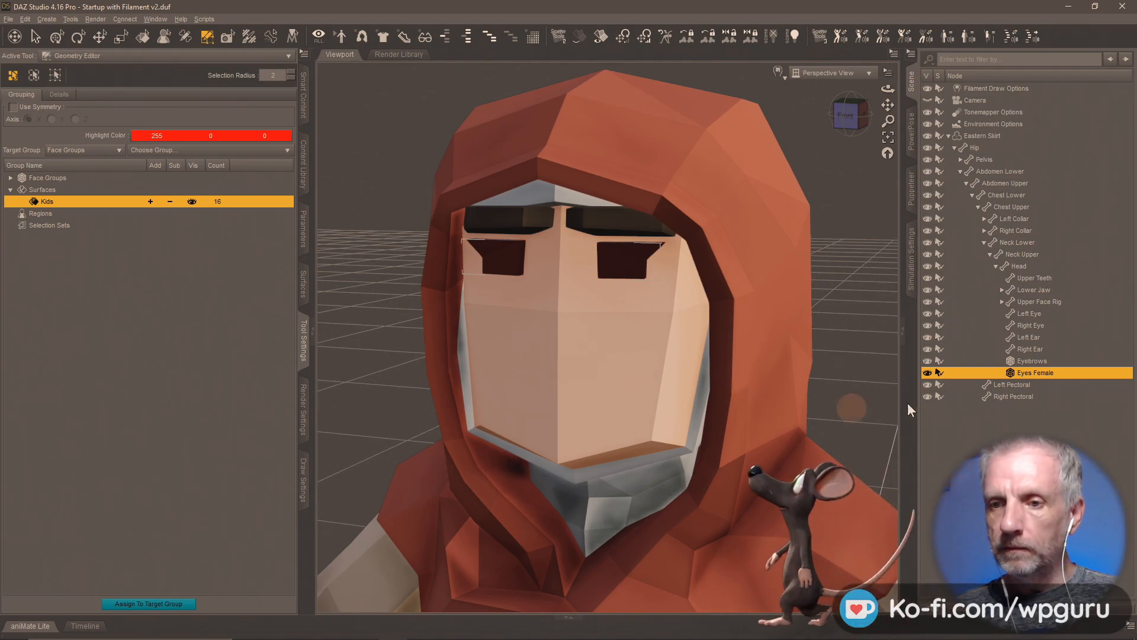
# - Load the Kids Faceplate from the Synty Expressions folder onto the Eastern Skirt character
pyautogui.click(302, 172)
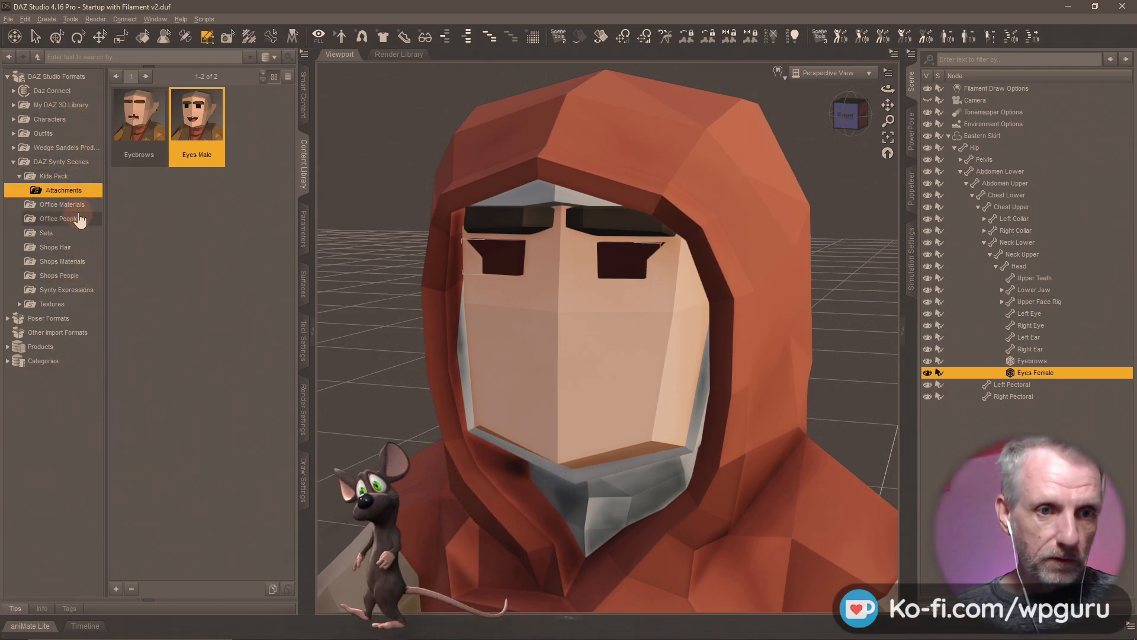
pyautogui.click(77, 290)
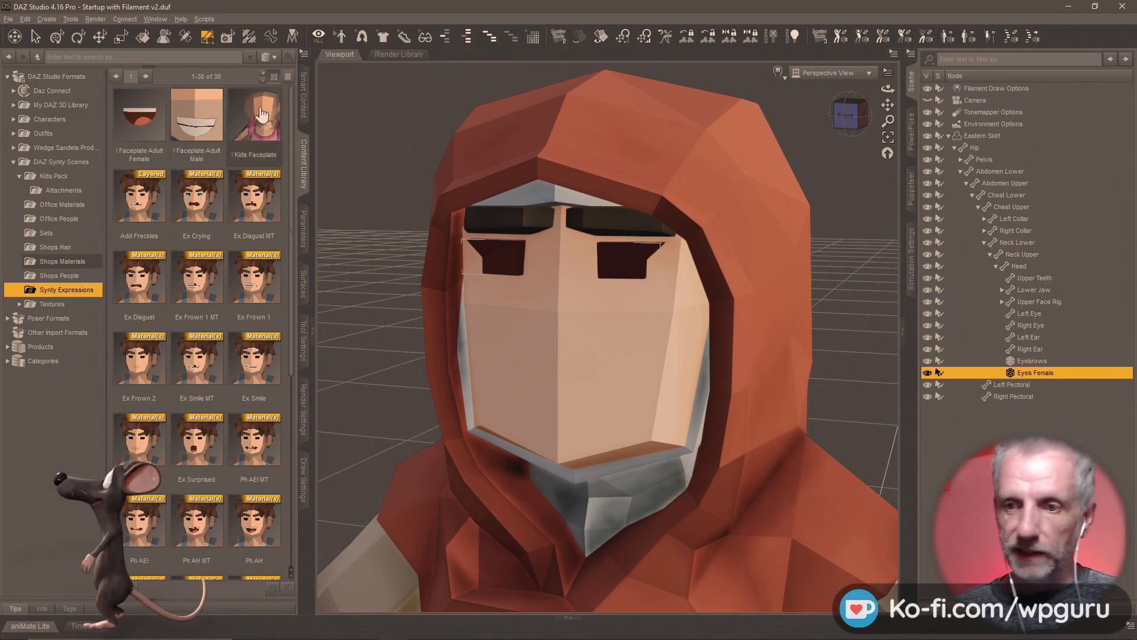
pyautogui.click(977, 135)
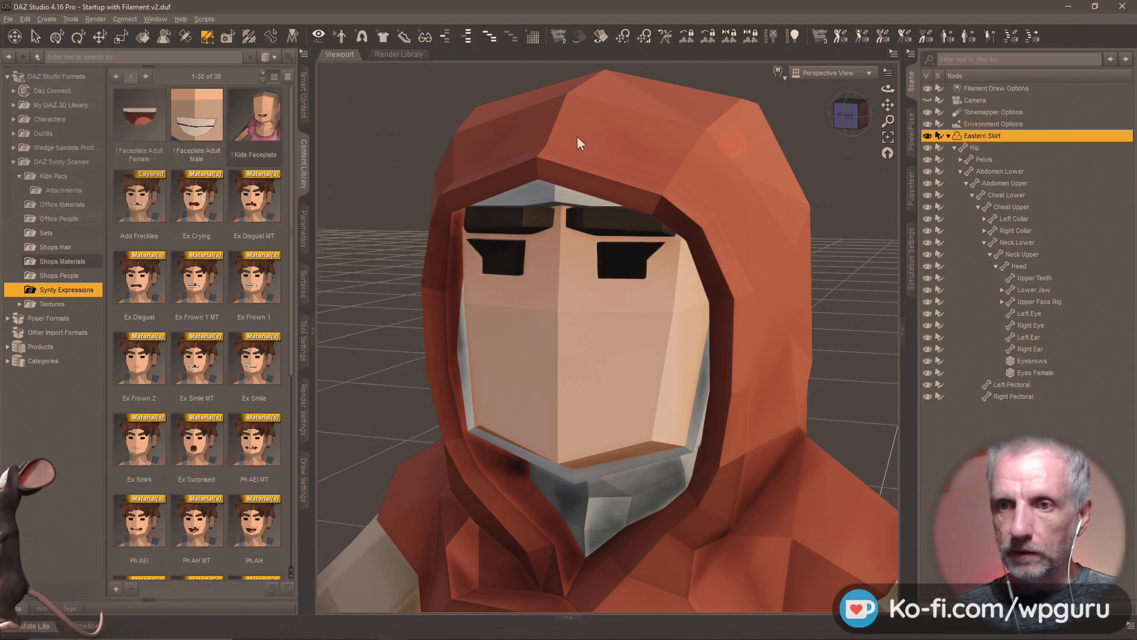
pyautogui.doubleClick(246, 146)
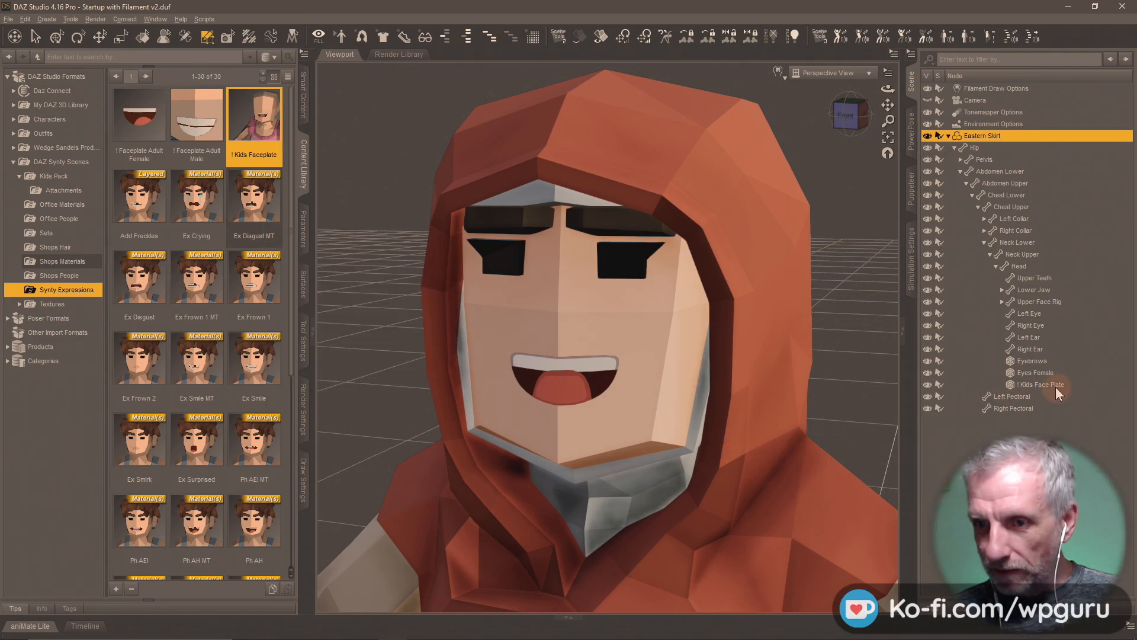
# - Save Eyes Female as a figure/prop asset named Eyes Female in Kids Pack's Attachments folder, with product name Synty Kids Pack
pyautogui.click(1047, 372)
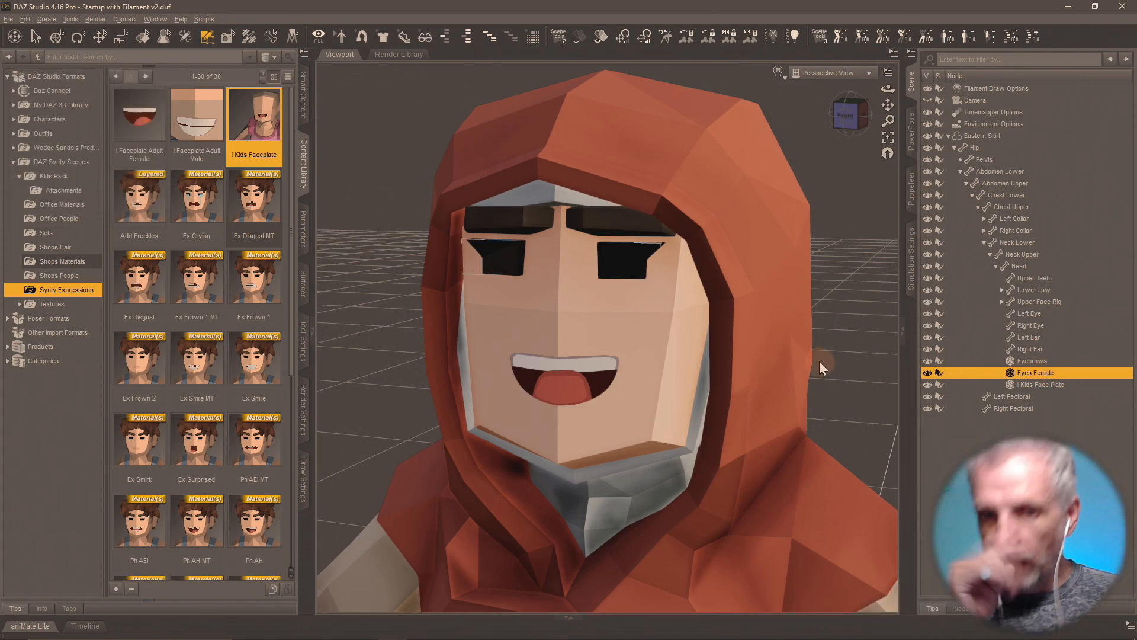
pyautogui.hotkey('ctrl', 'shift', 's')
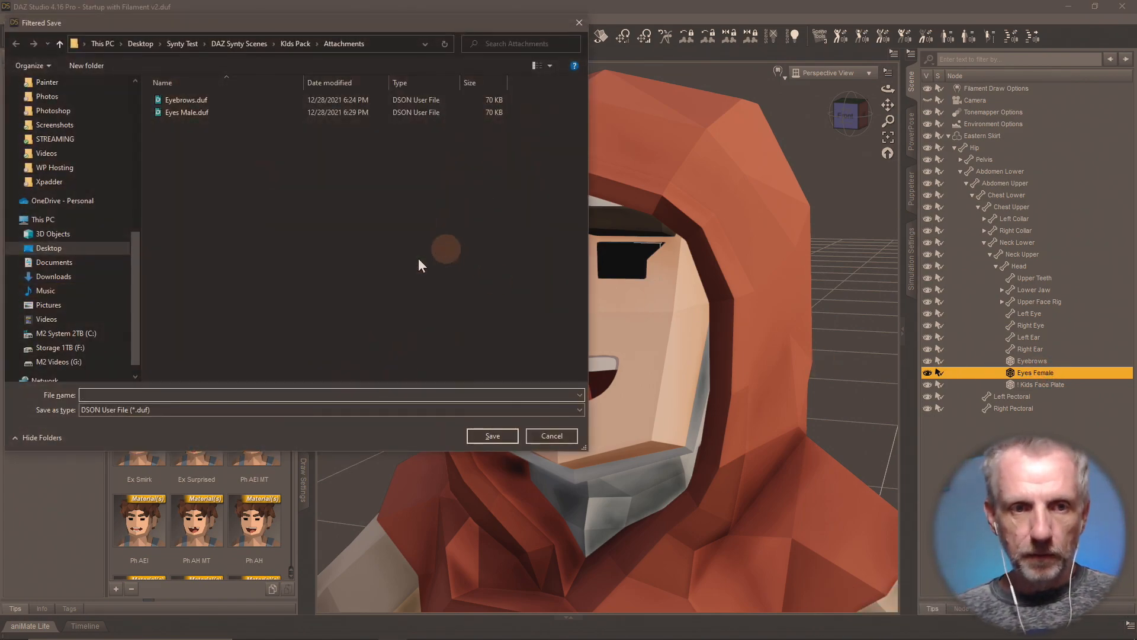
pyautogui.write('Eyes Fem')
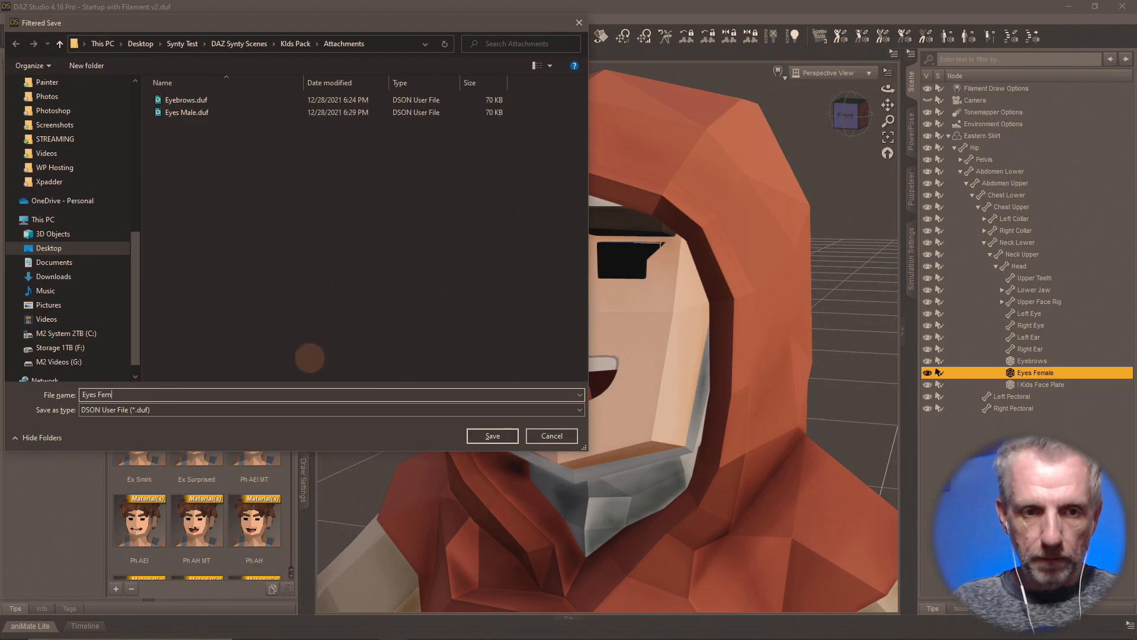
pyautogui.write('ale')
pyautogui.press('Return')
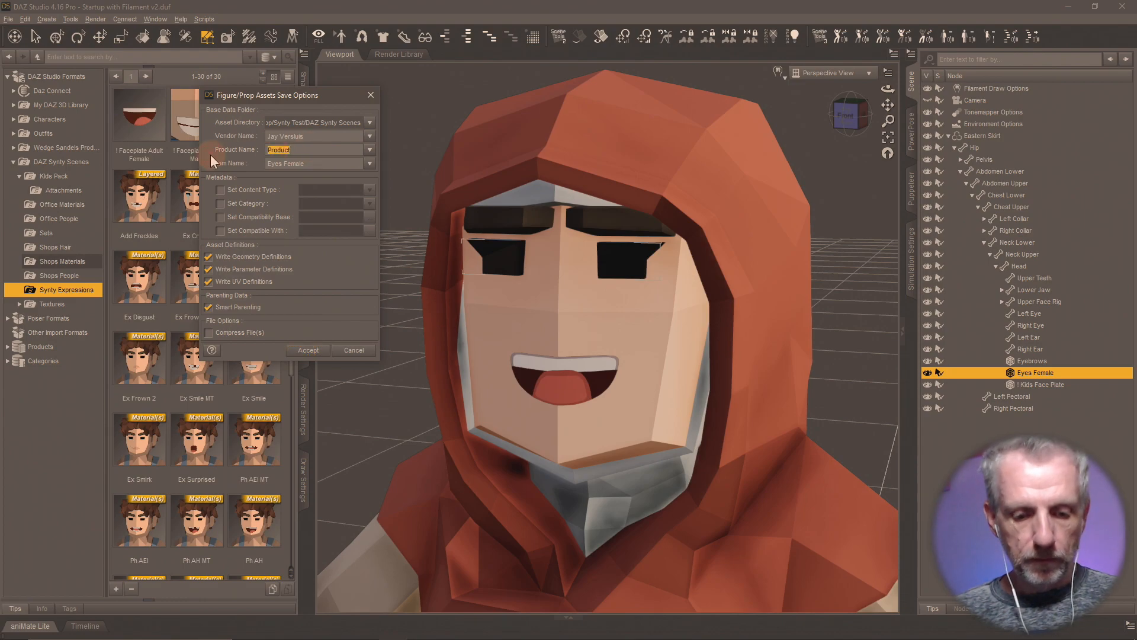
pyautogui.press('super+v')
pyautogui.click(336, 330)
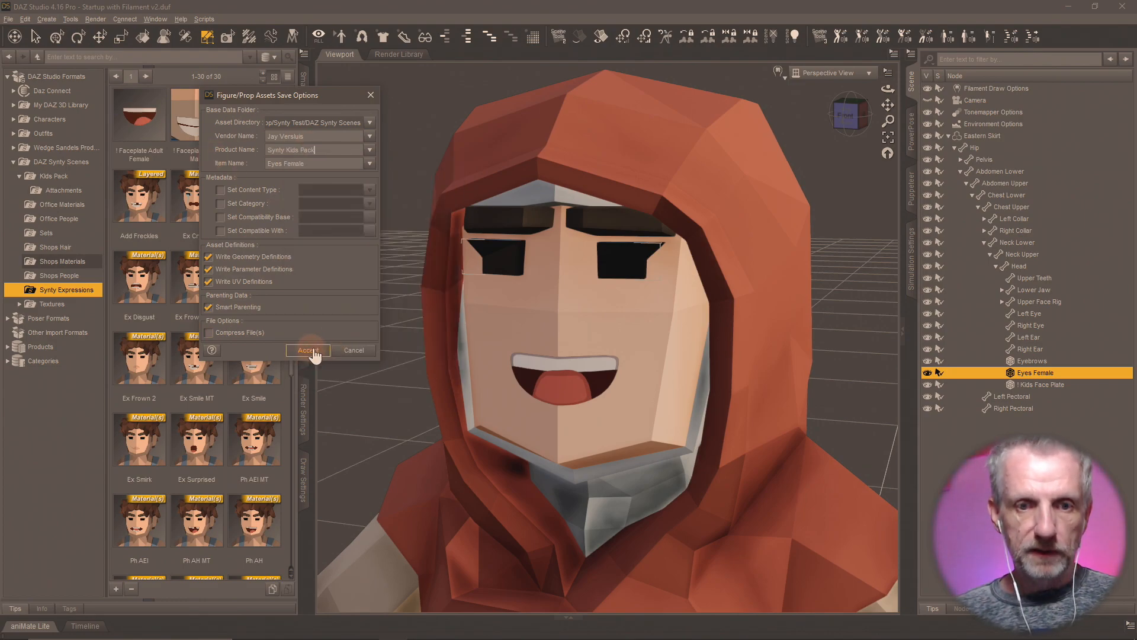
pyautogui.click(308, 350)
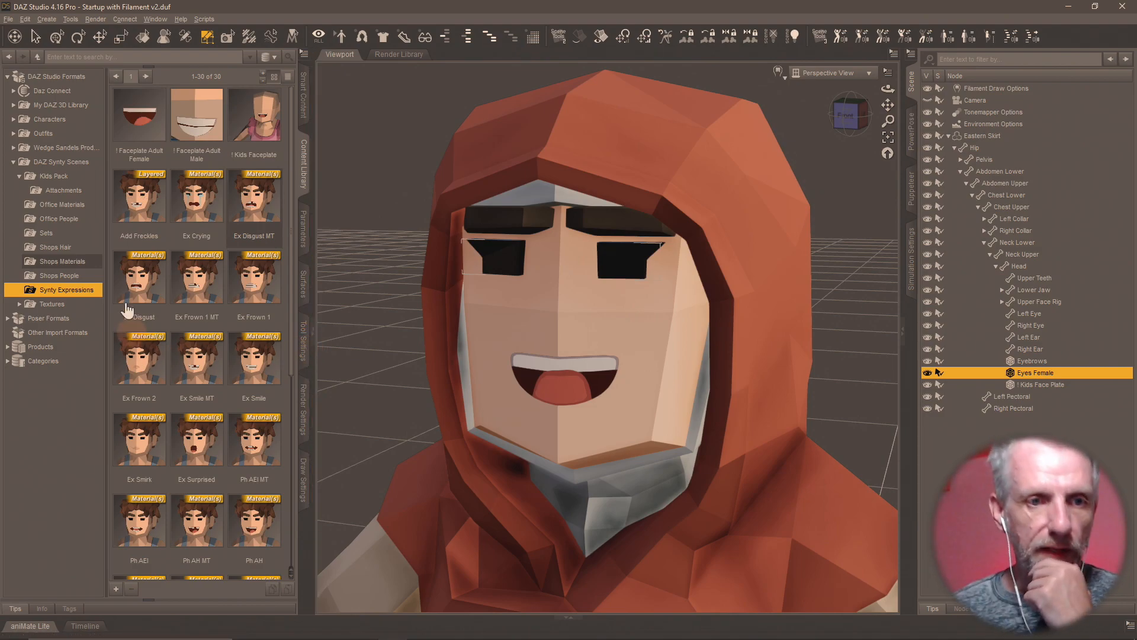
# - Check the Eyebrows, Eyes Female and Eyes Male assets in the Kids Pack's Attachments folder
pyautogui.click(64, 191)
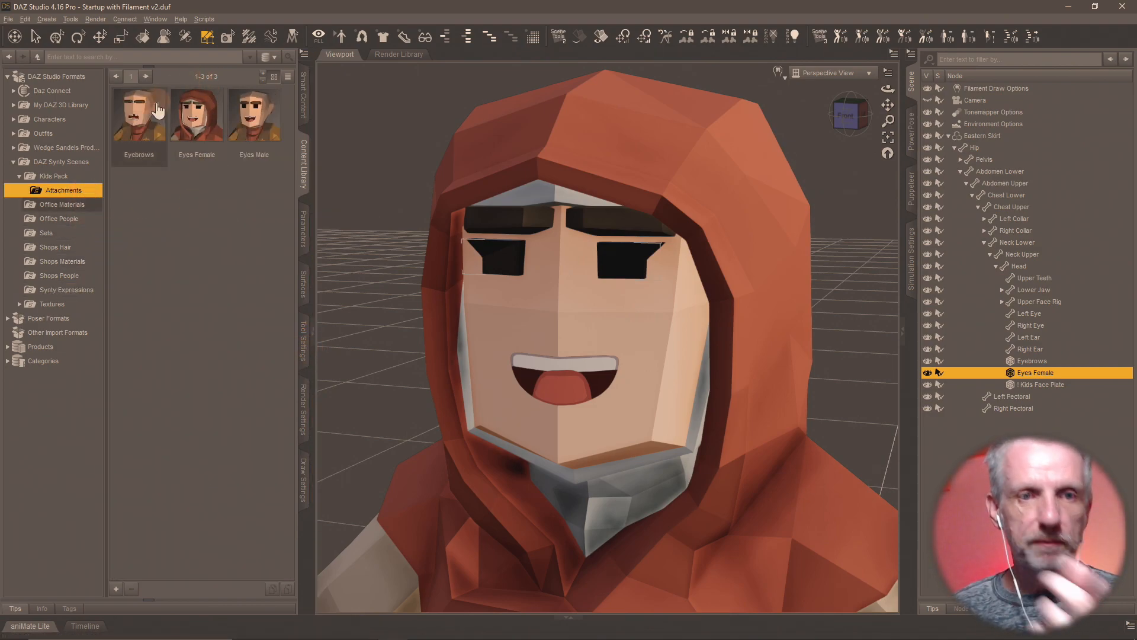
pyautogui.click(139, 130)
pyautogui.click(202, 128)
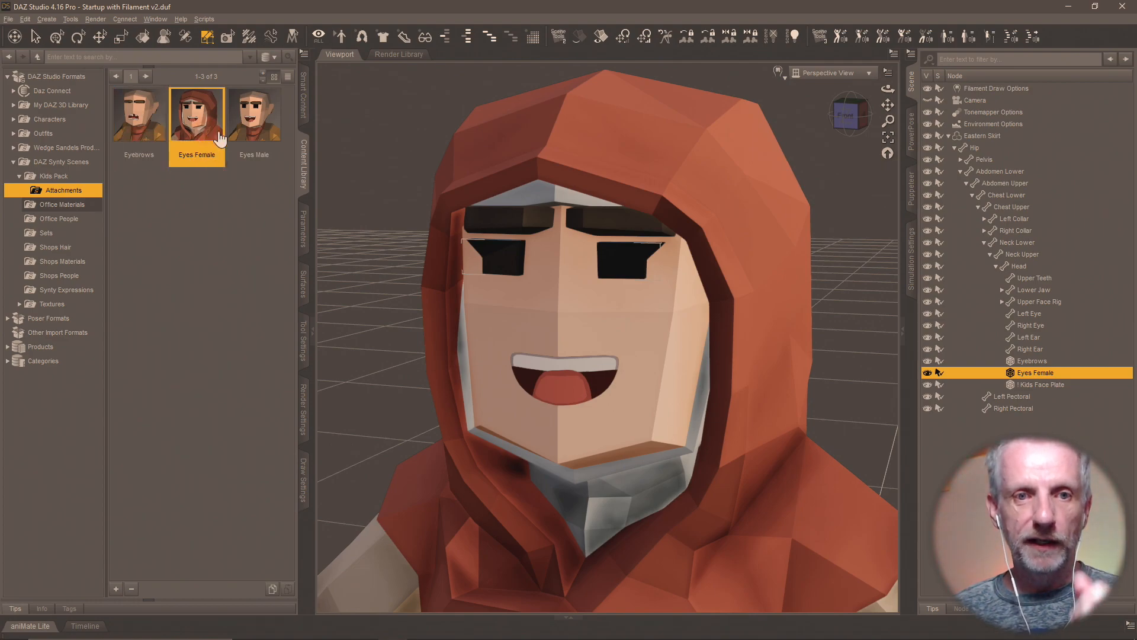
pyautogui.click(254, 125)
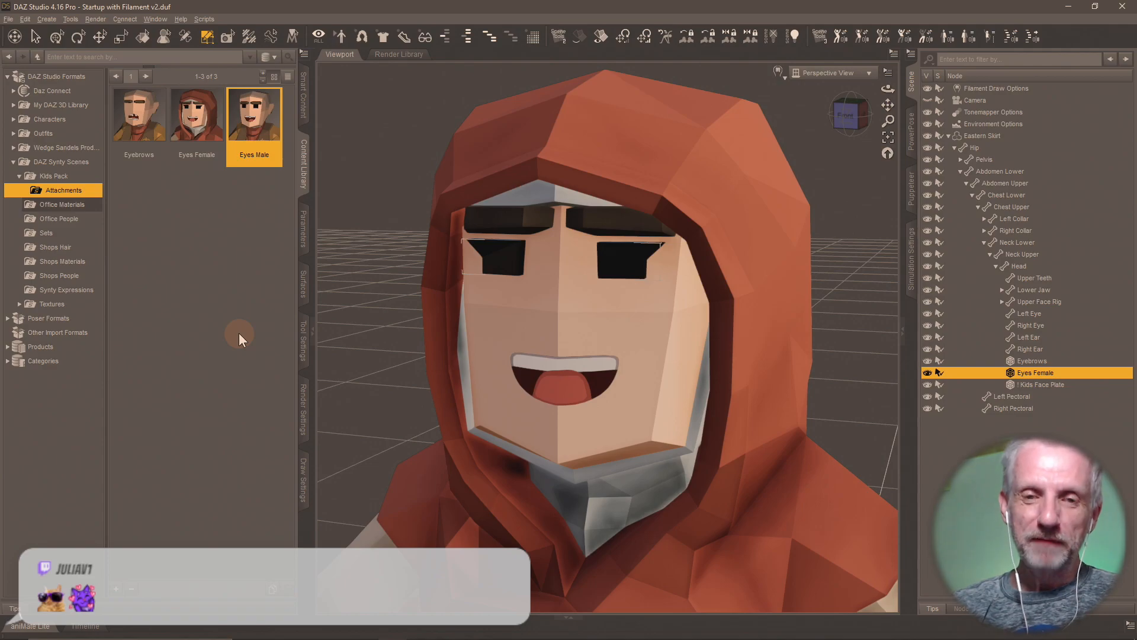
# - Switch to File Explorer and look through the Babies folder and the character FBX files in the Kids Pack's Chr folder
pyautogui.hotkey('alt', 'Tab')
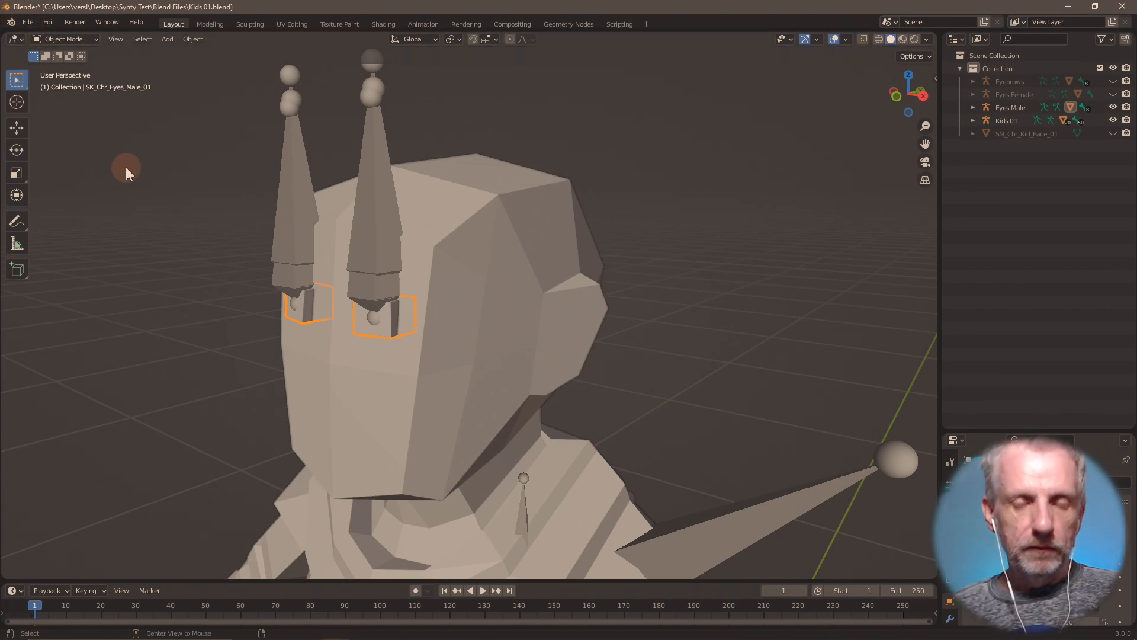
pyautogui.hotkey('alt', 'Tab')
pyautogui.press('Tab')
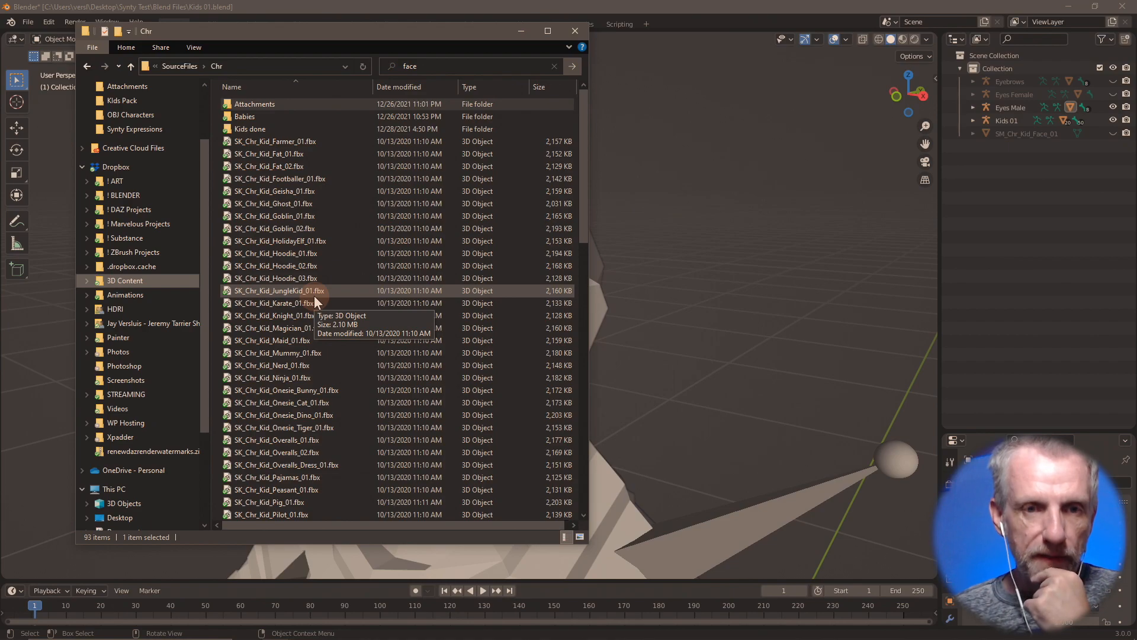
pyautogui.doubleClick(255, 116)
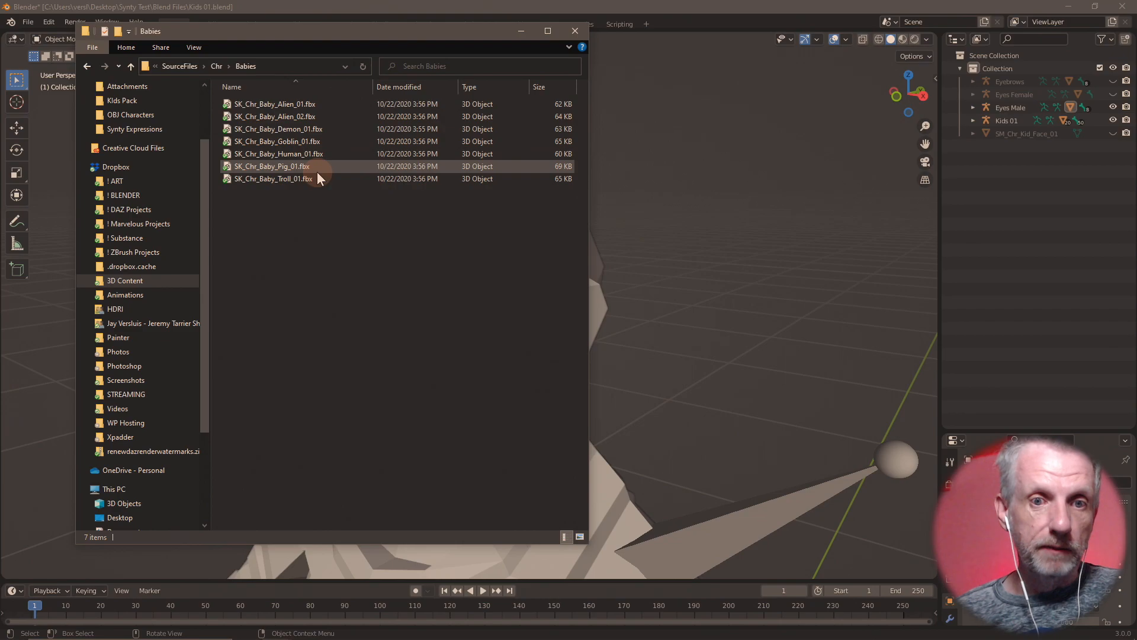
pyautogui.click(133, 66)
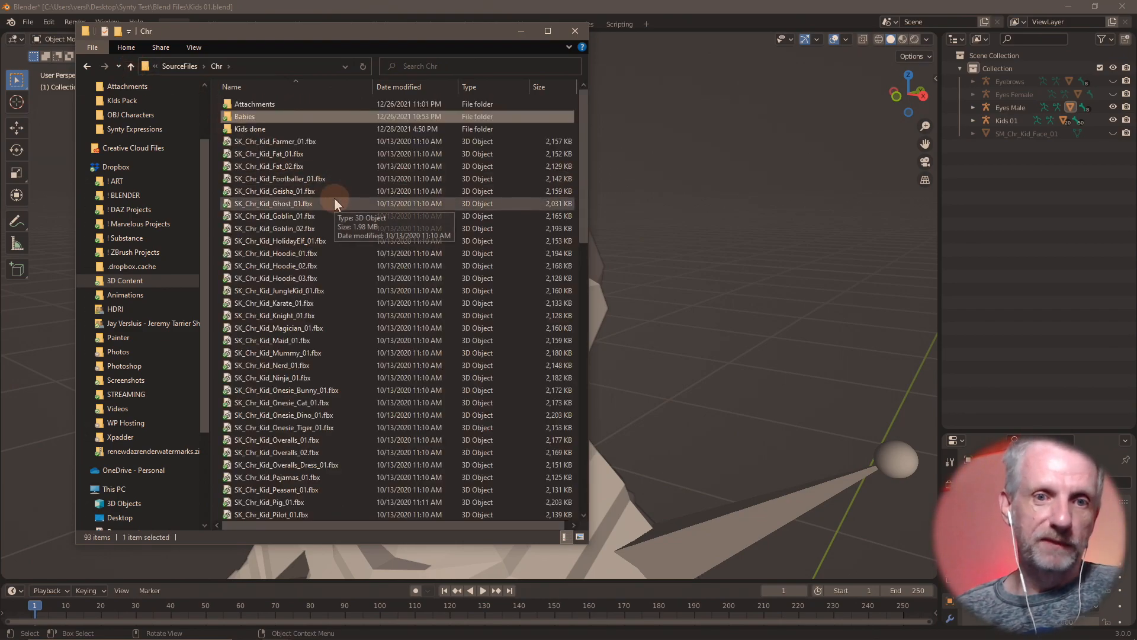
pyautogui.scroll(-20, 334, 198)
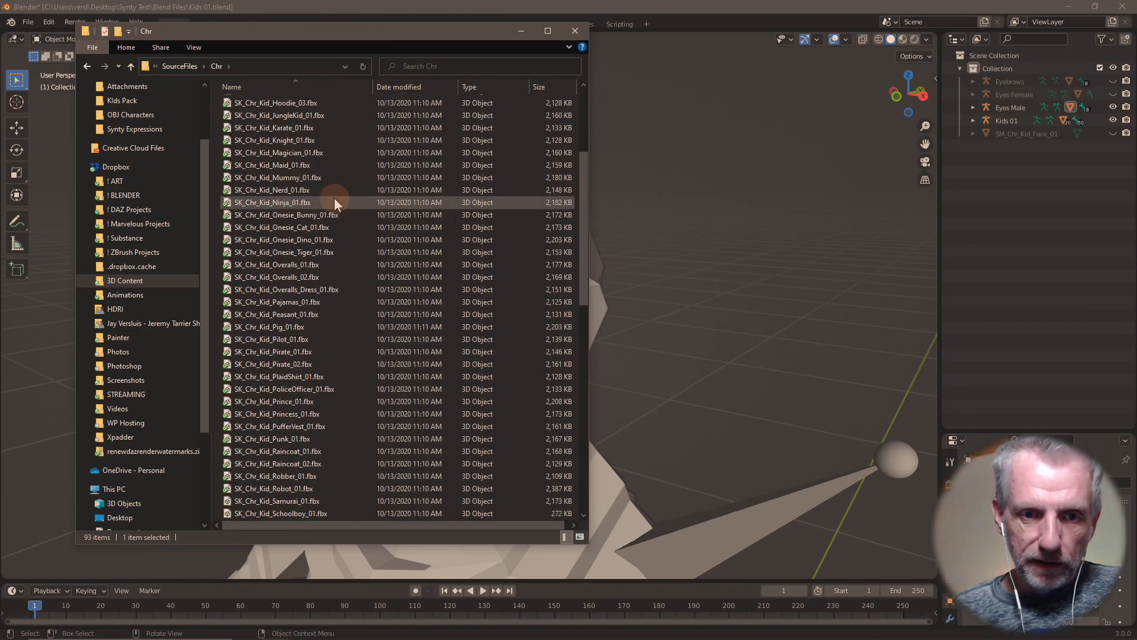
pyautogui.scroll(-4, 334, 202)
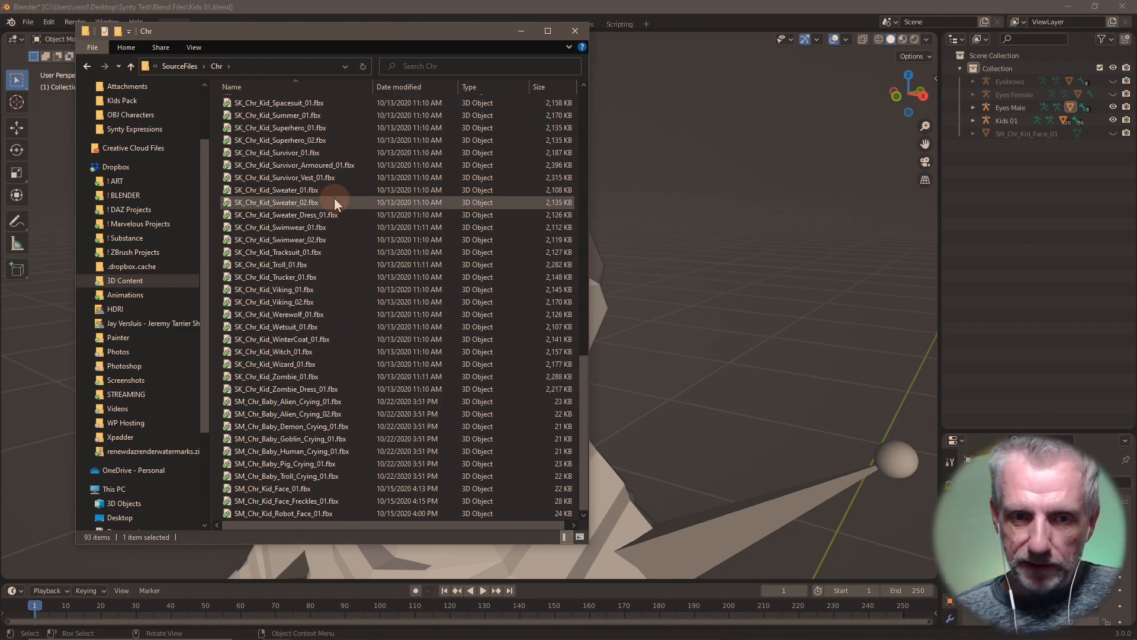
pyautogui.click(322, 402)
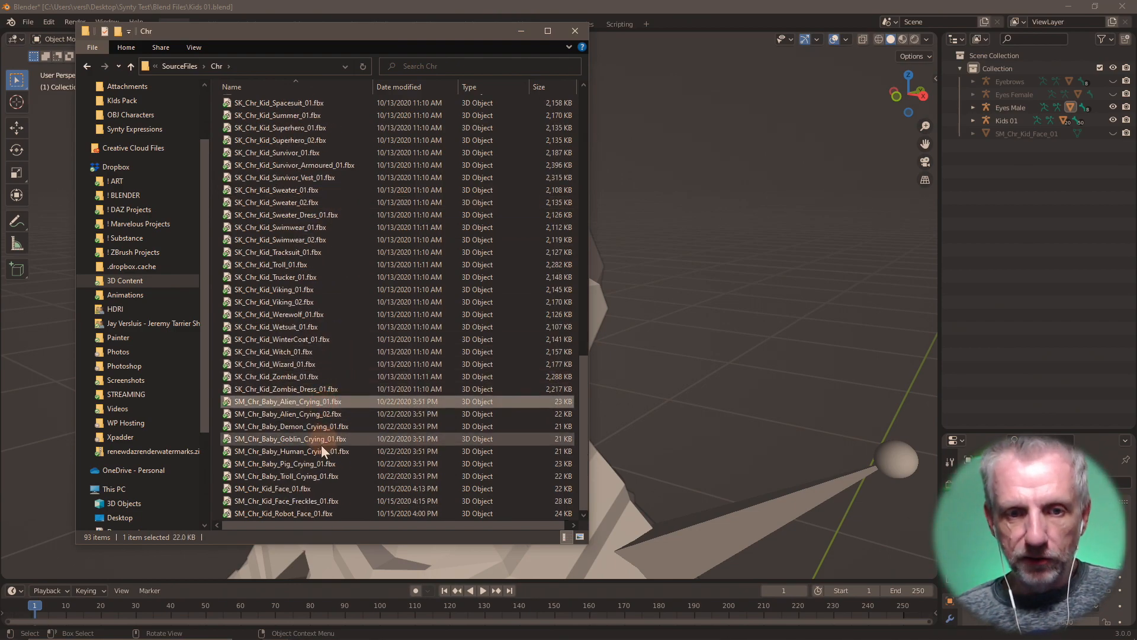
pyautogui.scroll(5, 311, 171)
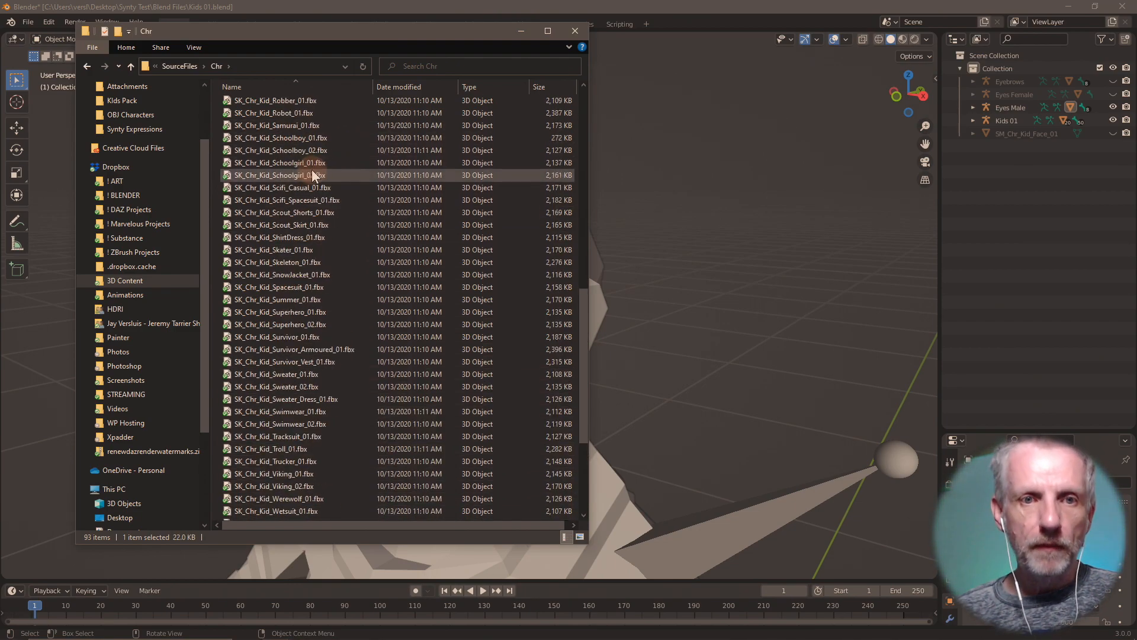
# - Open the OBJ folder in SourceFiles and look through its attachment, hair and environment models
pyautogui.click(130, 66)
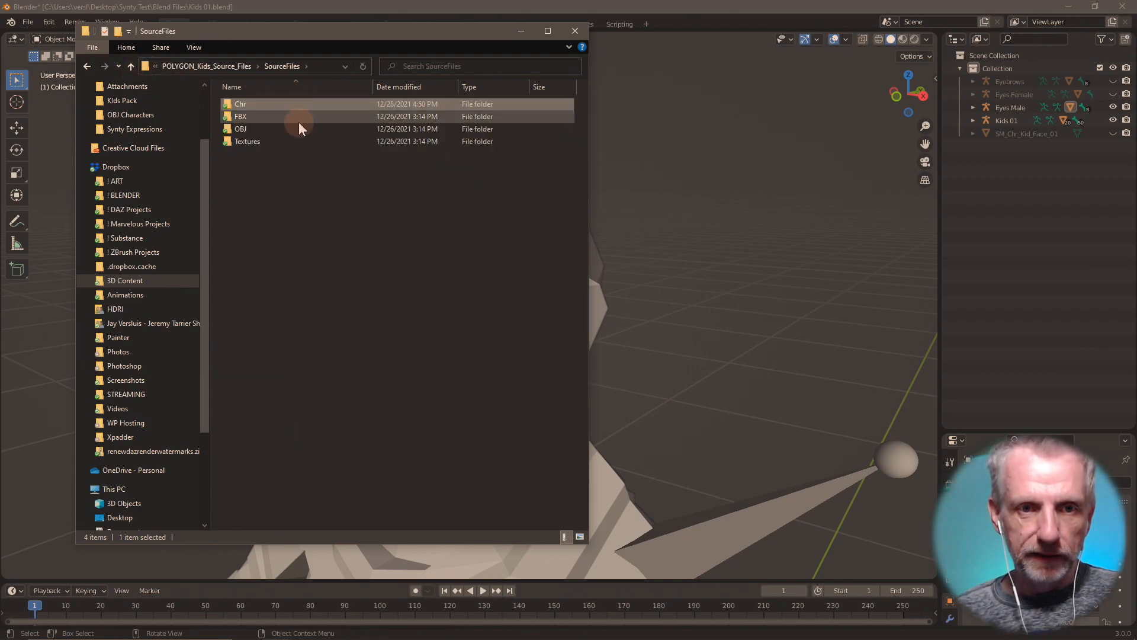
pyautogui.doubleClick(273, 127)
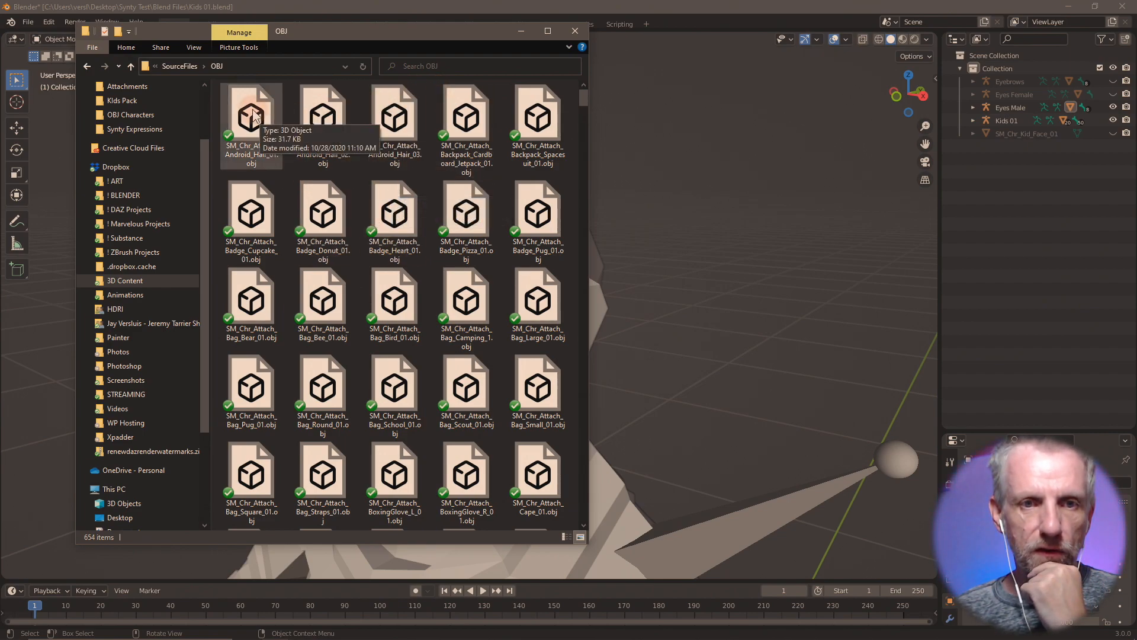
pyautogui.scroll(-10, 520, 363)
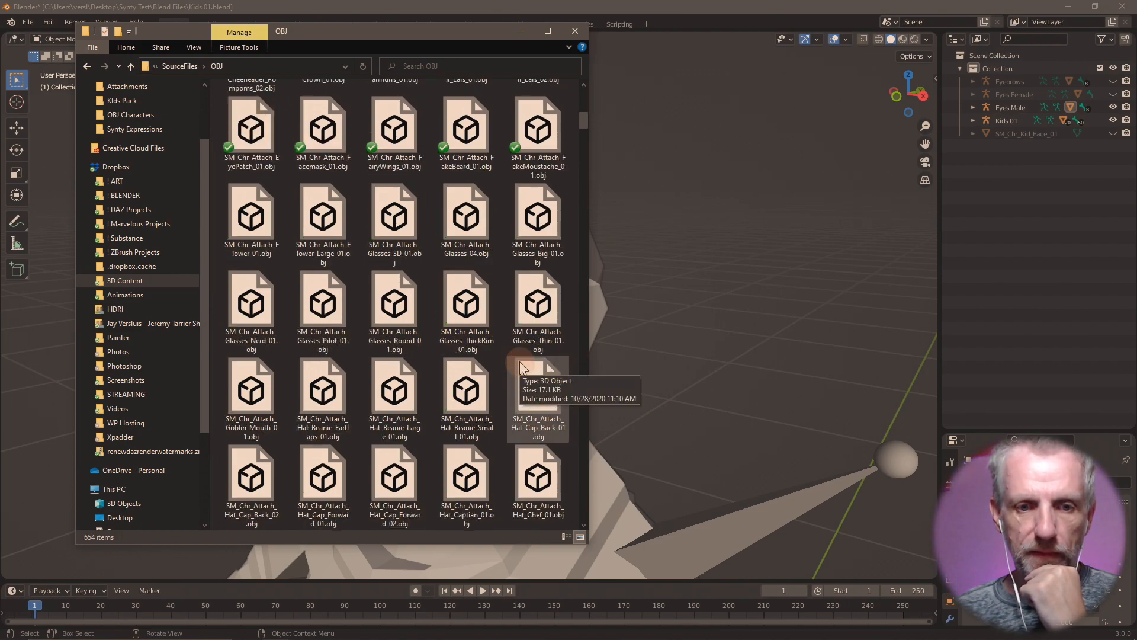
pyautogui.scroll(10, 520, 366)
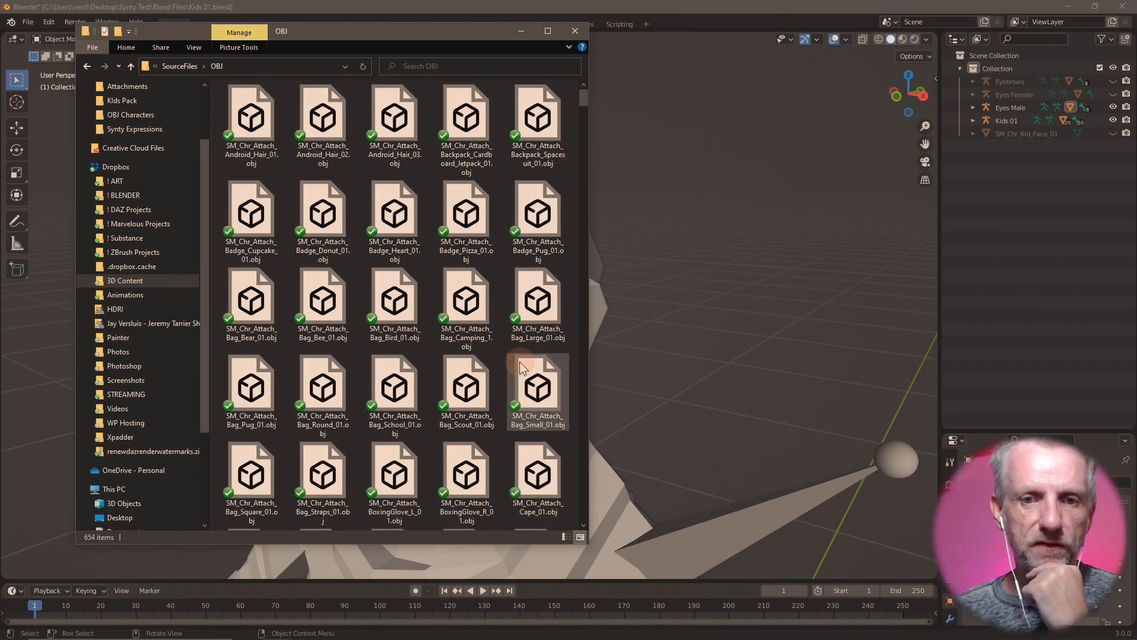
pyautogui.scroll(-9, 520, 367)
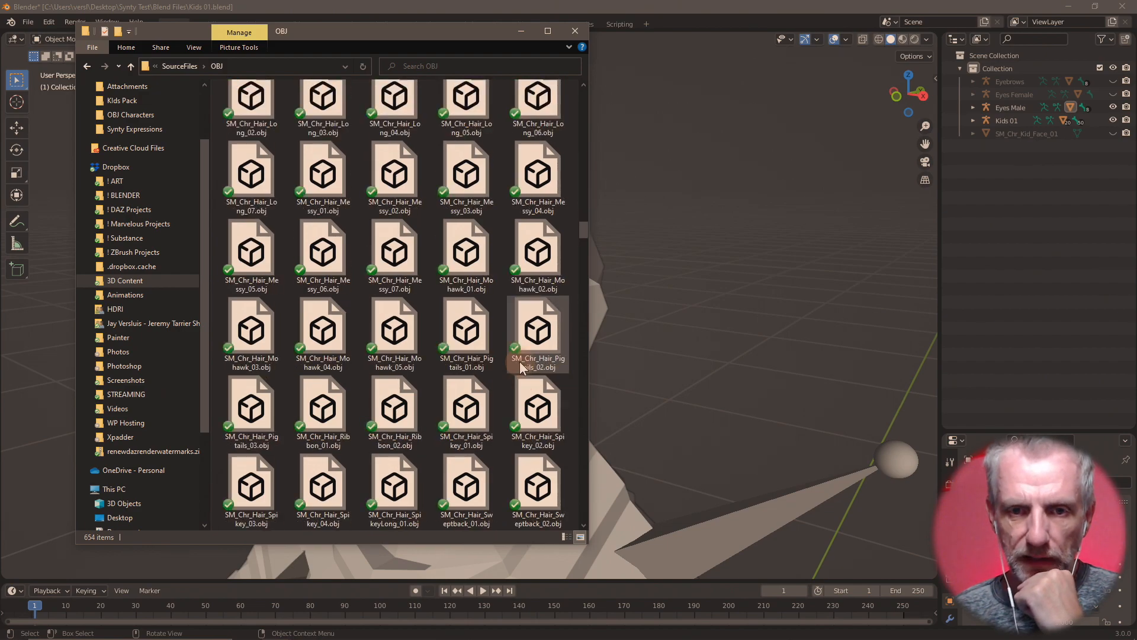
pyautogui.scroll(-8, 520, 361)
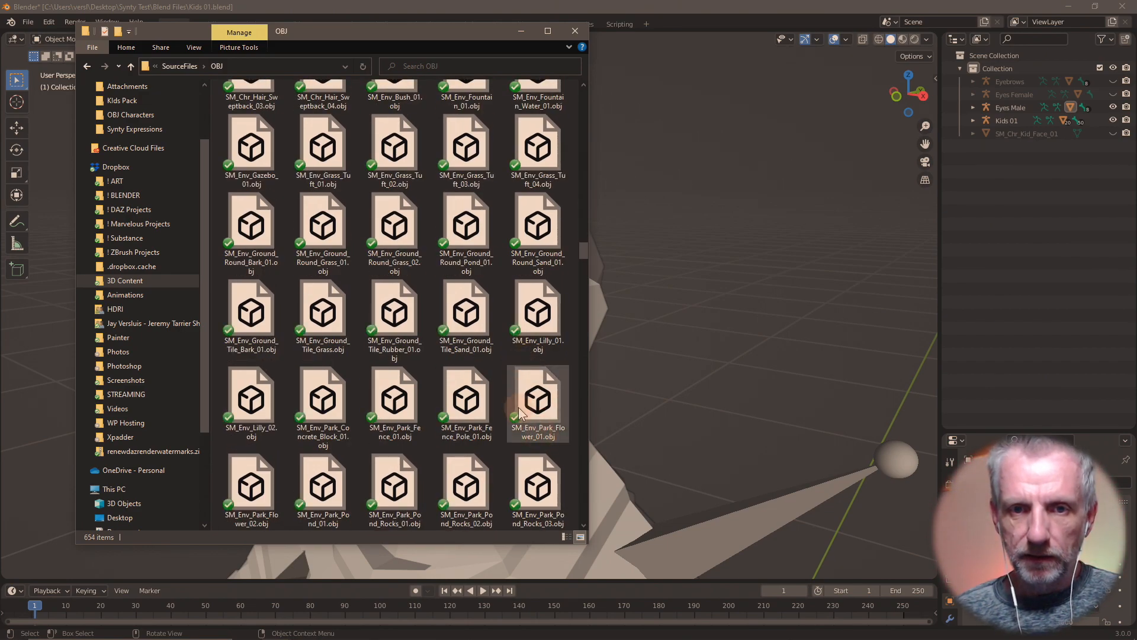
pyautogui.scroll(6, 520, 411)
pyautogui.scroll(3, 520, 410)
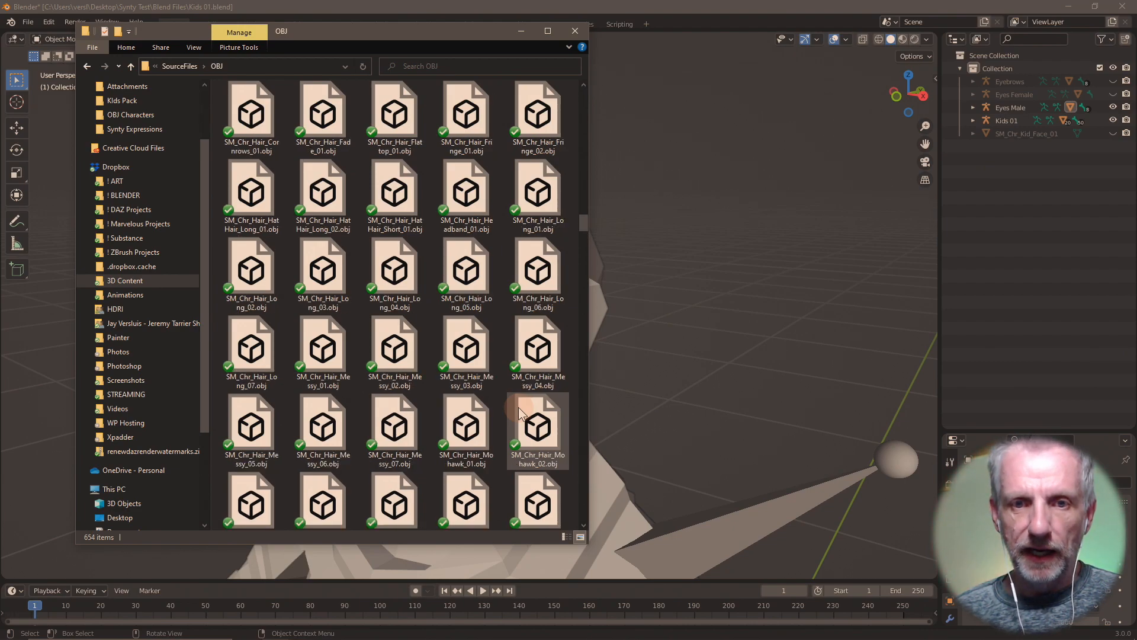
# - Search the OBJ folder for hair
pyautogui.click(477, 68)
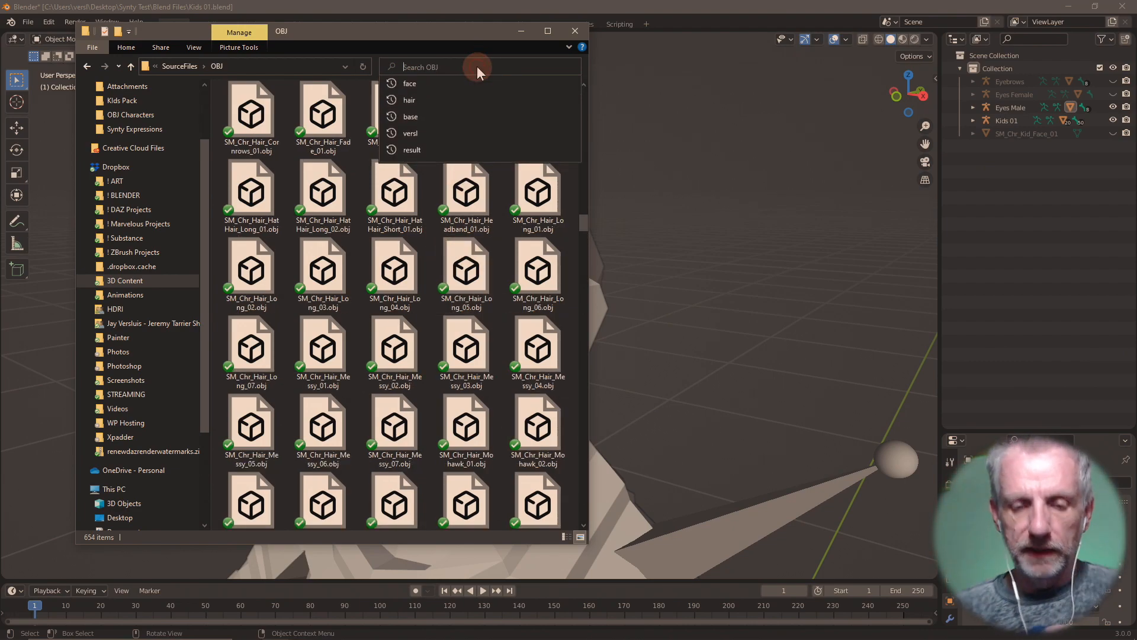
pyautogui.write('hair')
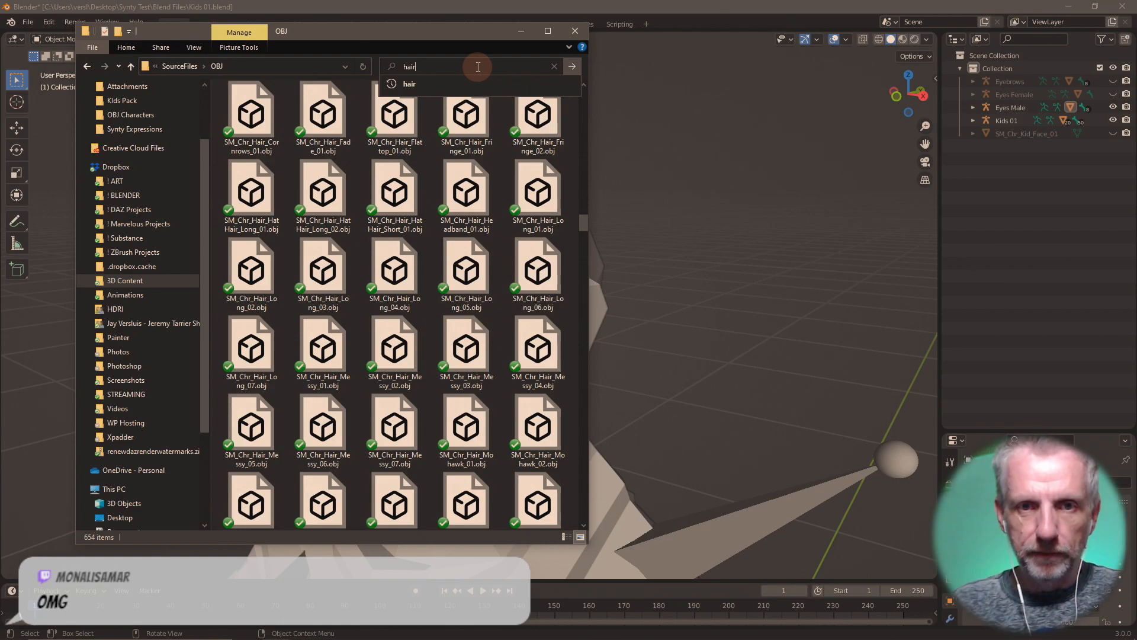
pyautogui.press('Return')
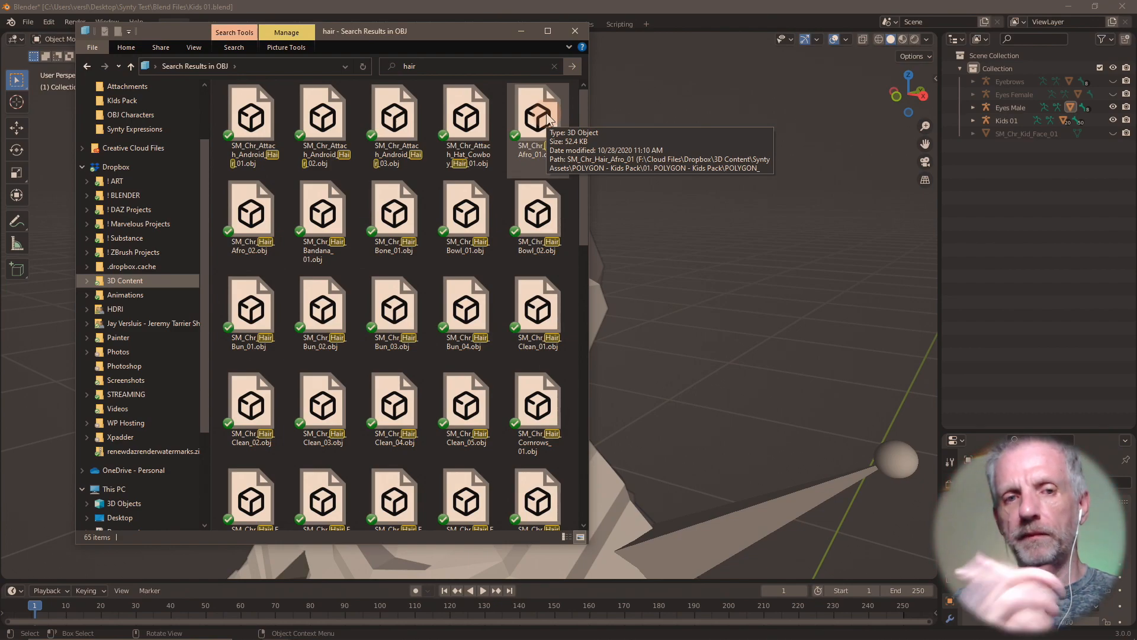
# - Switch back to Blender, start a Wavefront OBJ import and go to the bookmarked Dropbox folder
pyautogui.hotkey('alt', 'Tab')
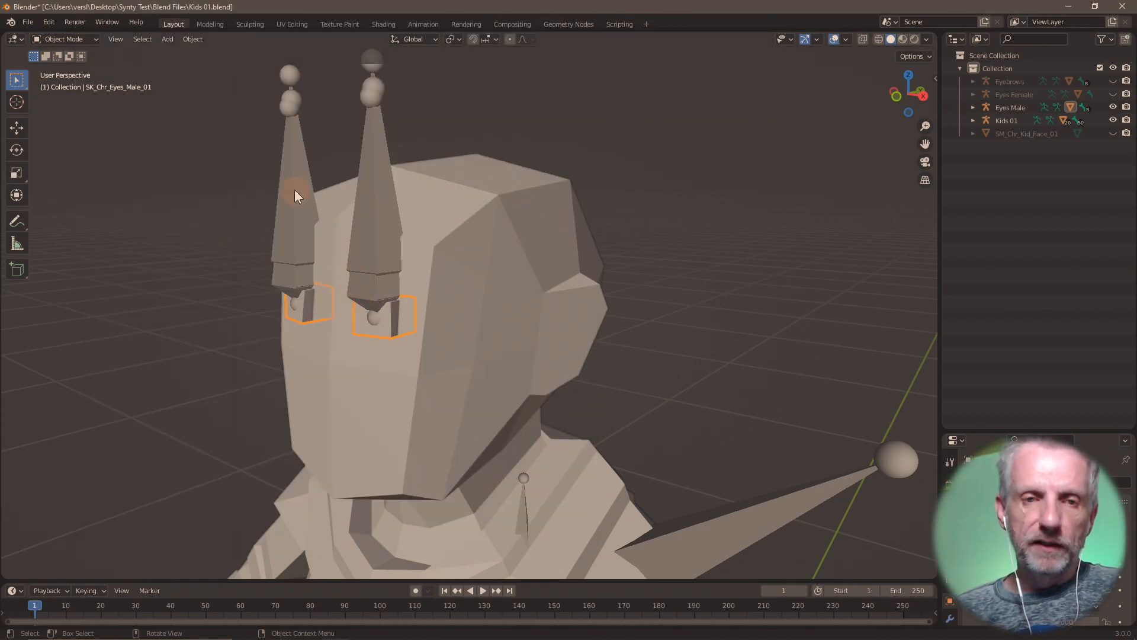
pyautogui.click(33, 21)
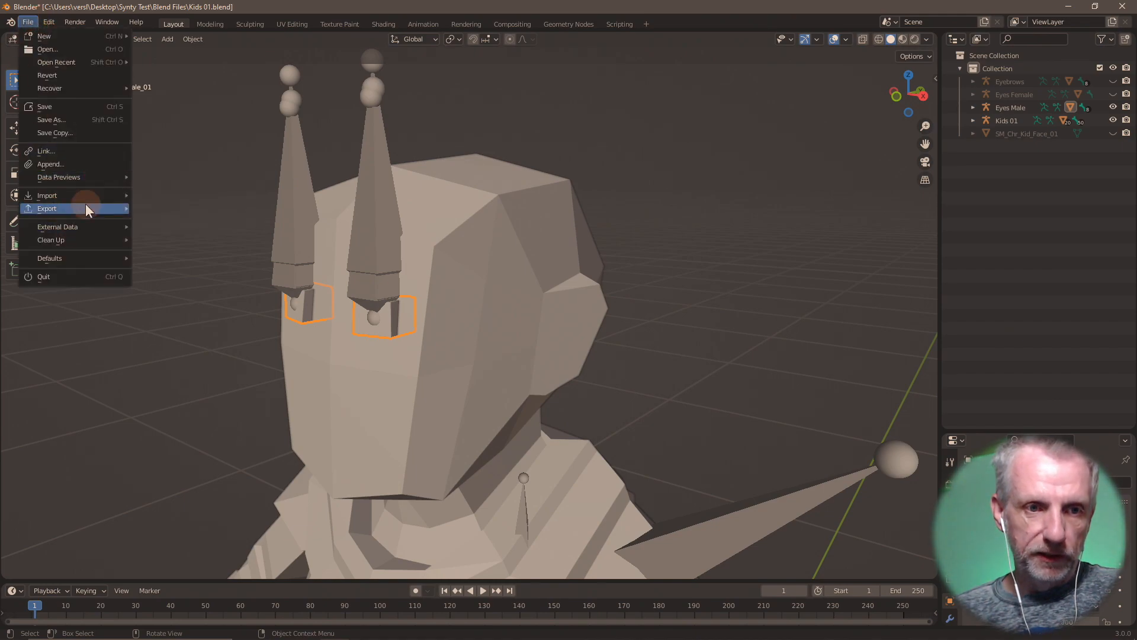
pyautogui.moveTo(92, 199)
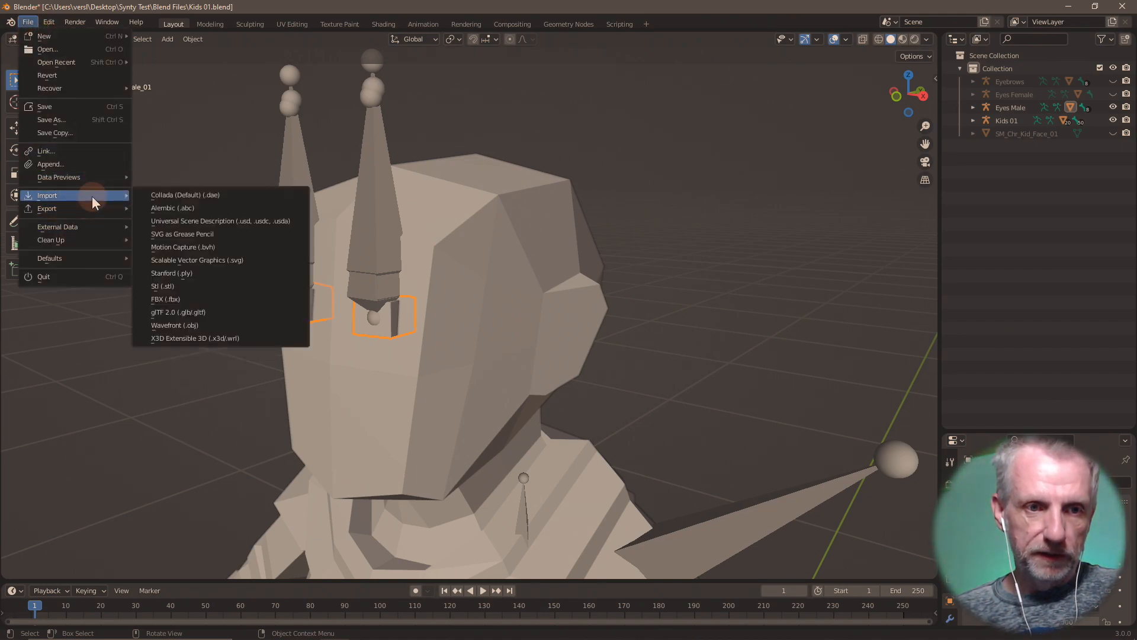
pyautogui.click(206, 324)
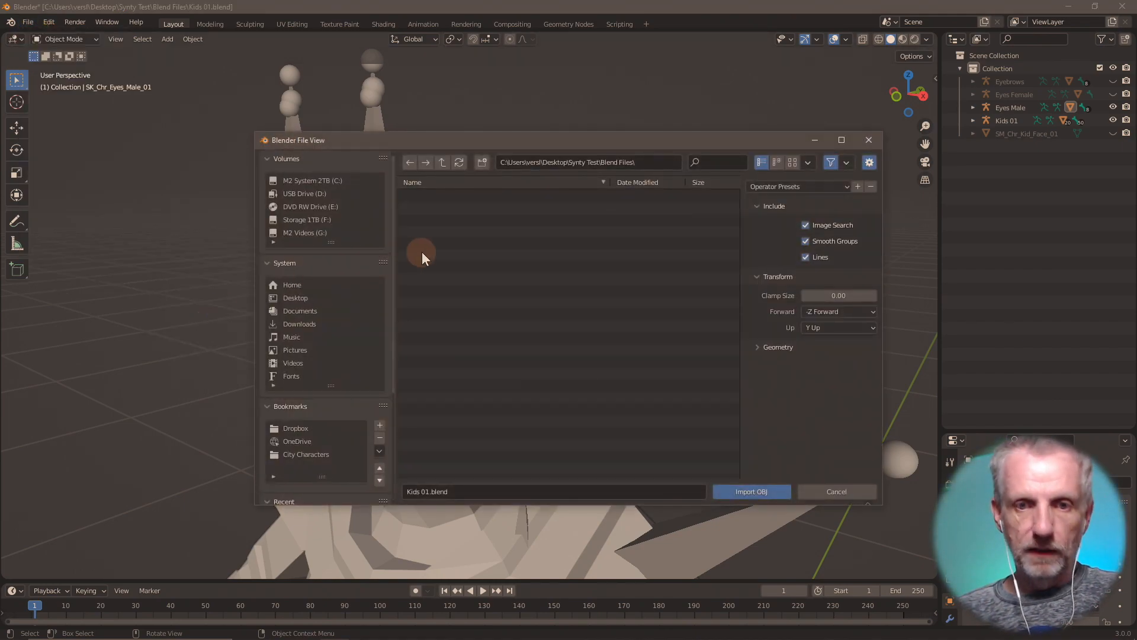
pyautogui.click(442, 163)
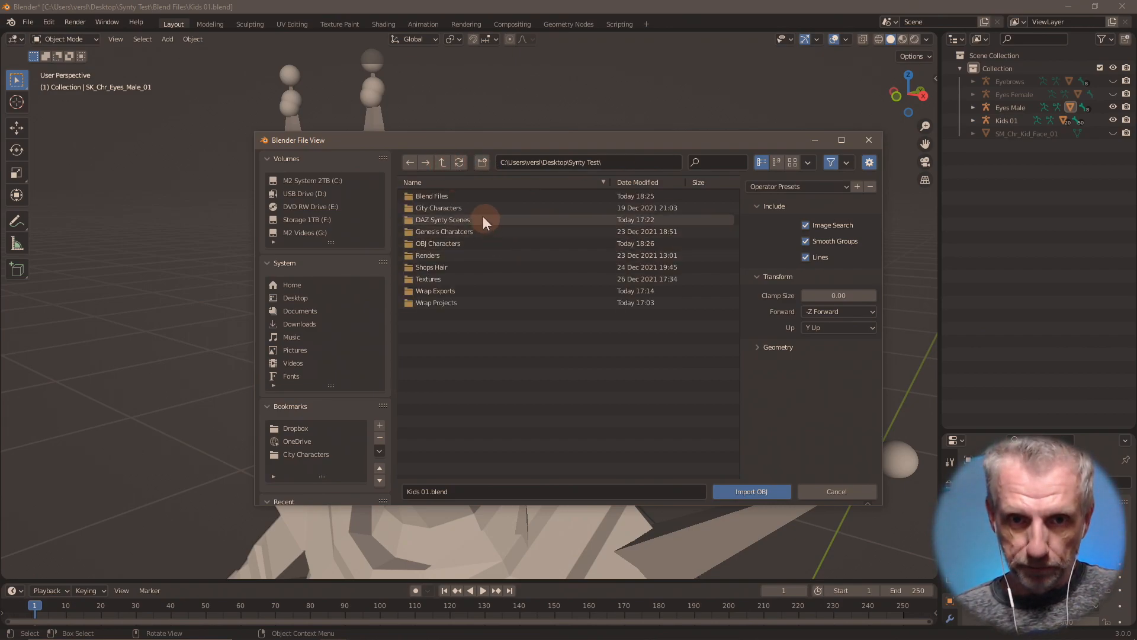
pyautogui.click(315, 298)
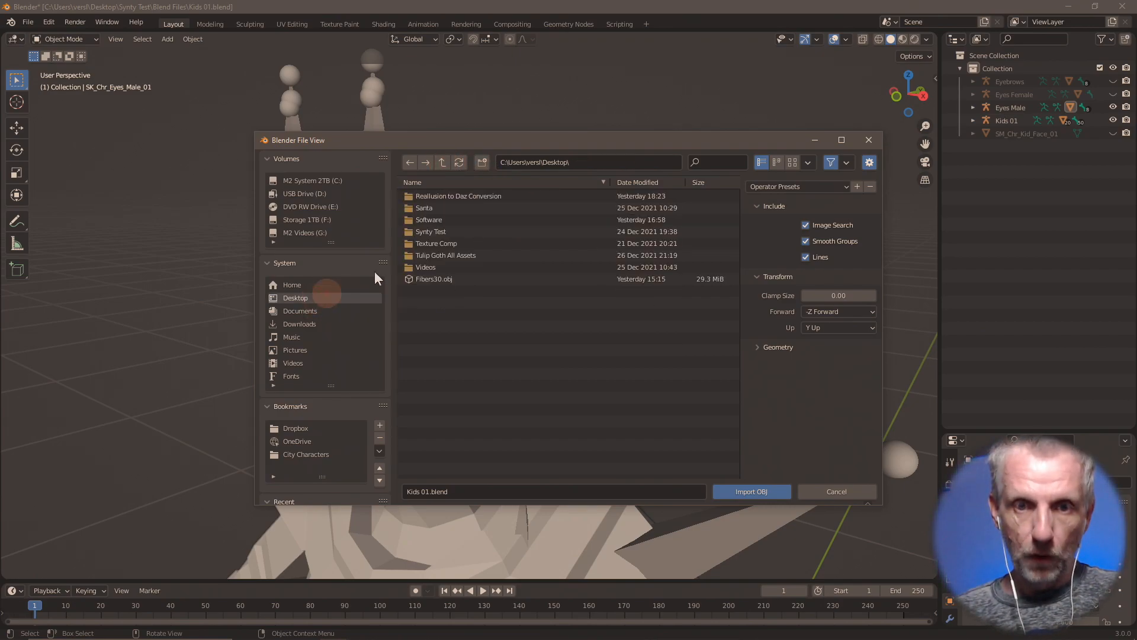
pyautogui.click(305, 428)
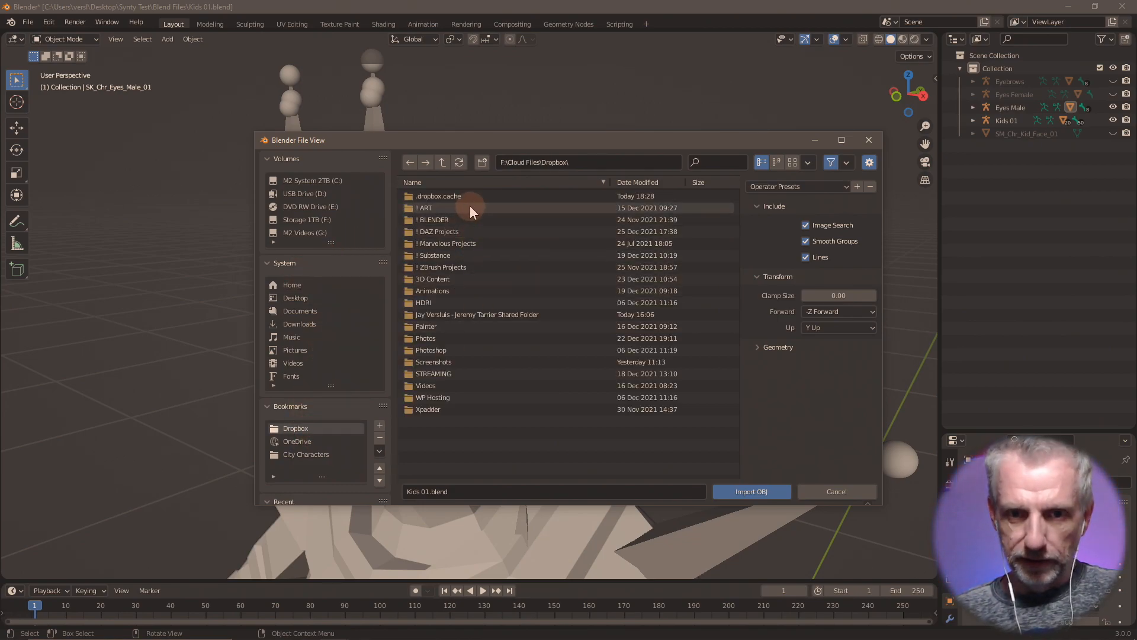
# - Browse through 3D Content and Synty Assets to the OBJ folder in the POLYGON Kids Pack's SourceFiles
pyautogui.doubleClick(463, 279)
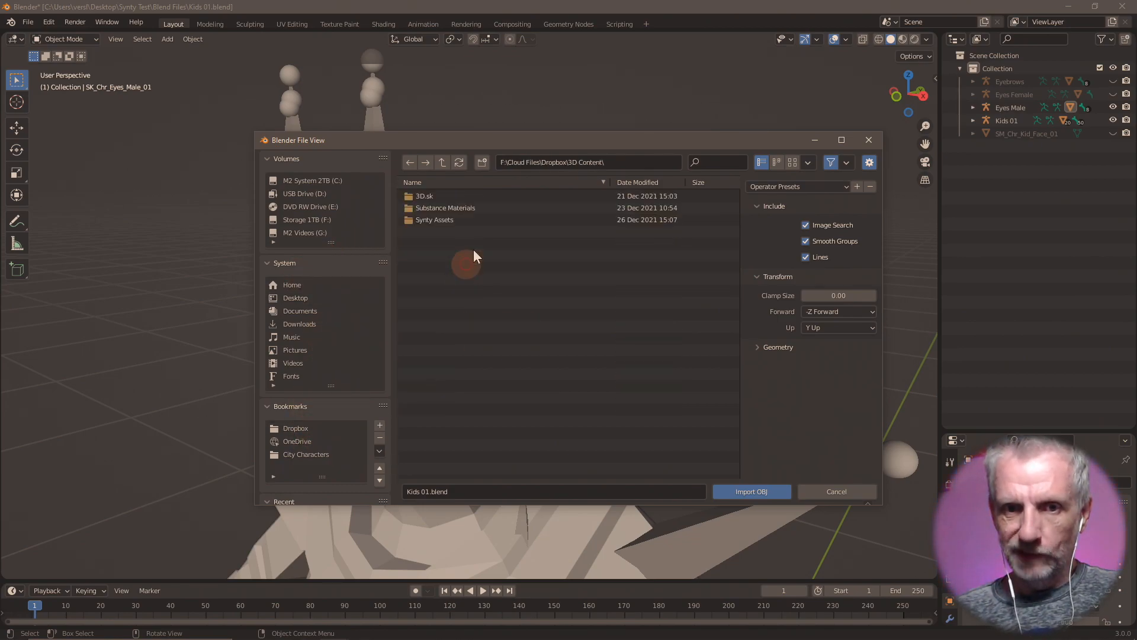
pyautogui.doubleClick(461, 220)
pyautogui.doubleClick(491, 194)
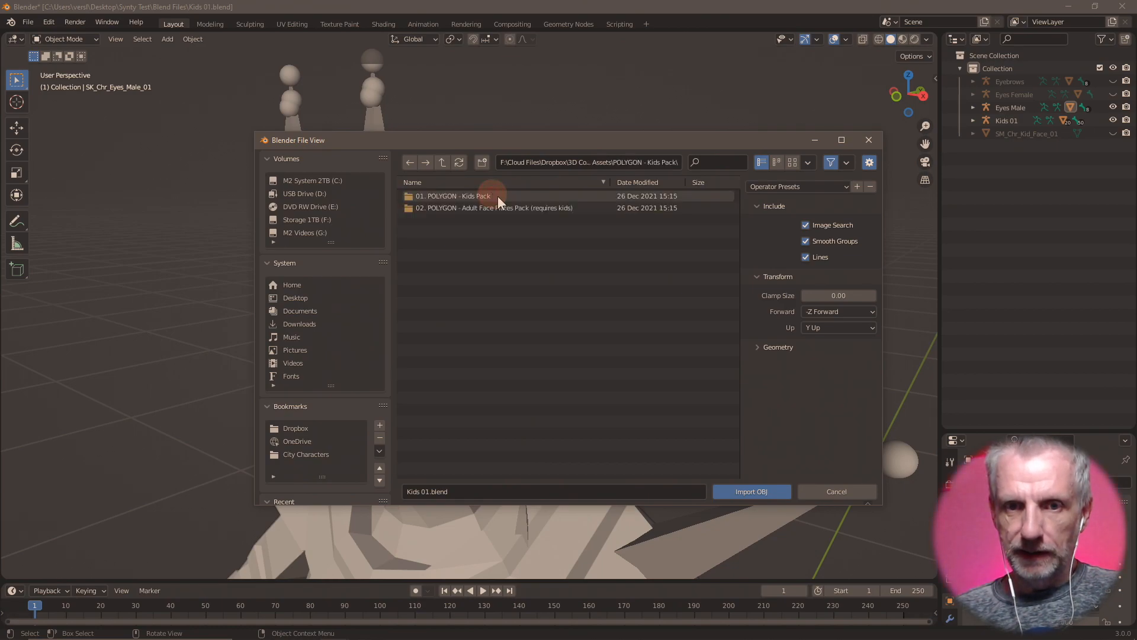
pyautogui.doubleClick(481, 197)
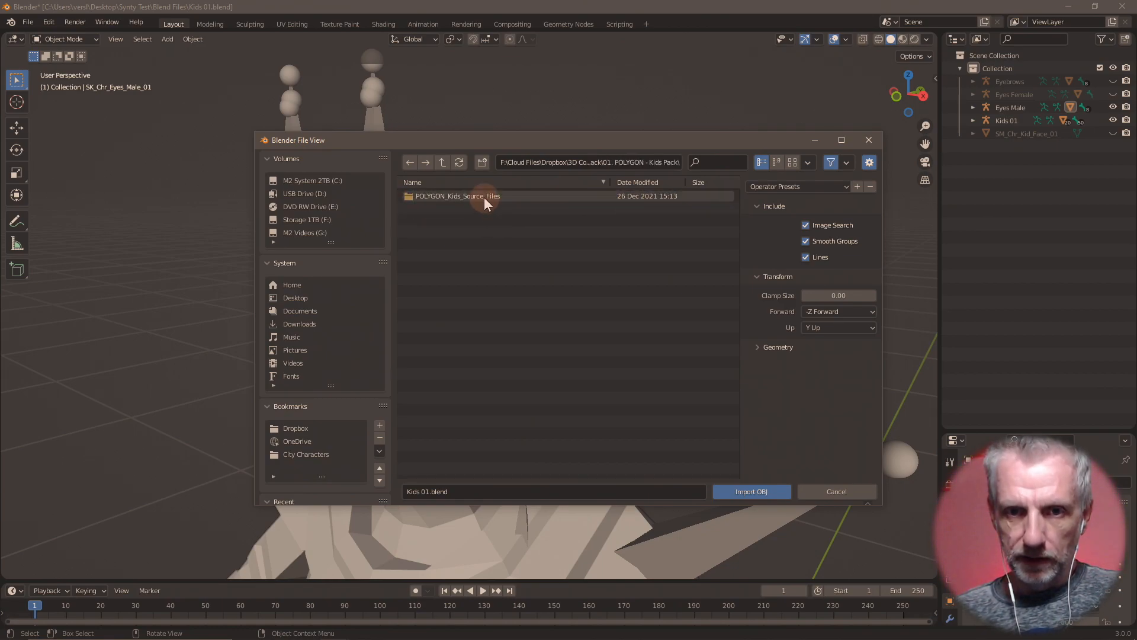
pyautogui.doubleClick(484, 197)
pyautogui.doubleClick(464, 198)
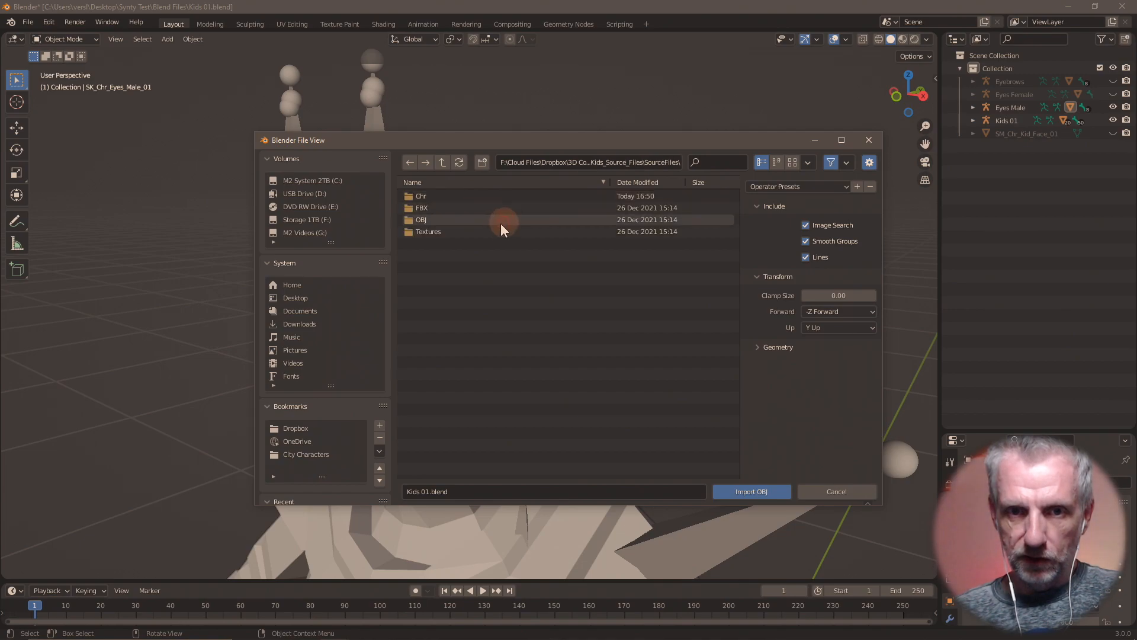
pyautogui.doubleClick(455, 219)
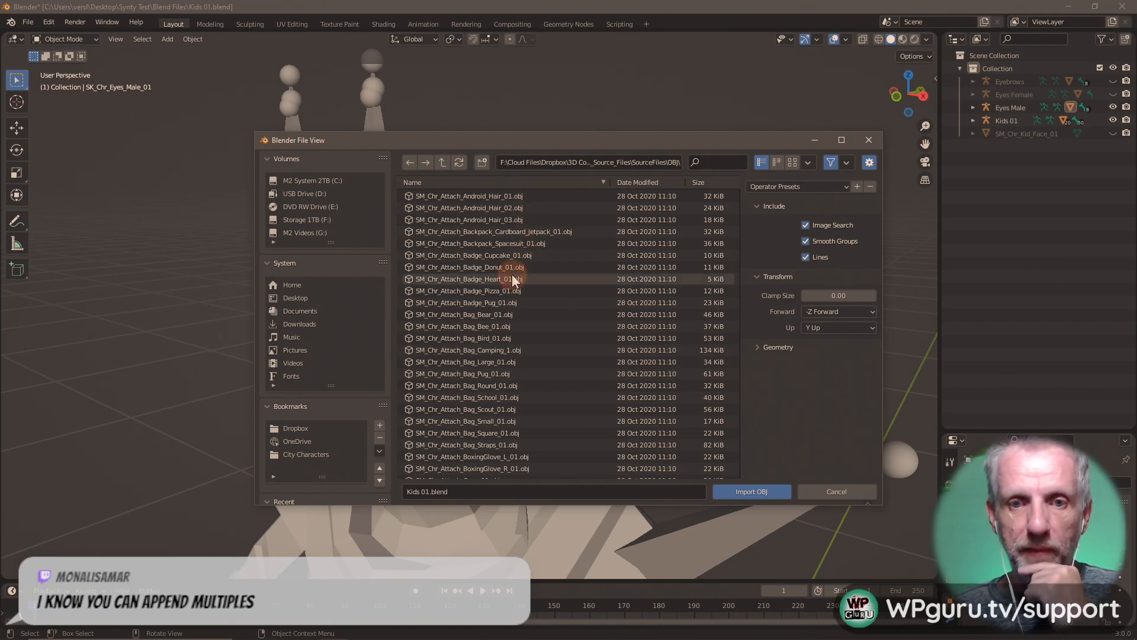
# - Filter the import file list by "attach" and look through the hat, helmet and mask OBJ files
pyautogui.click(502, 308)
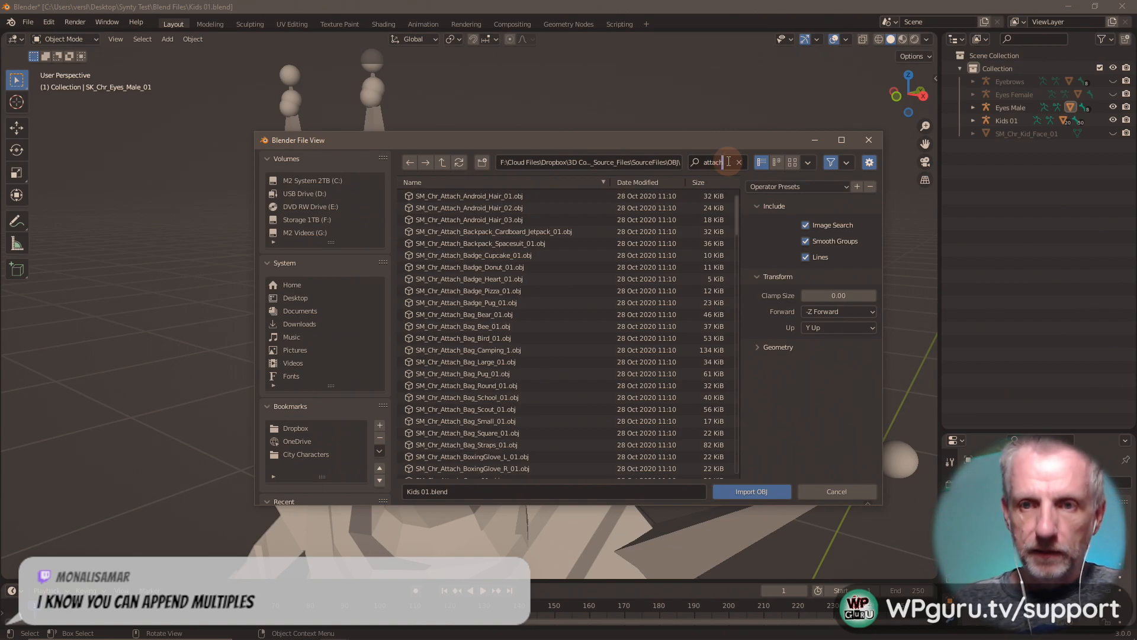
pyautogui.click(540, 300)
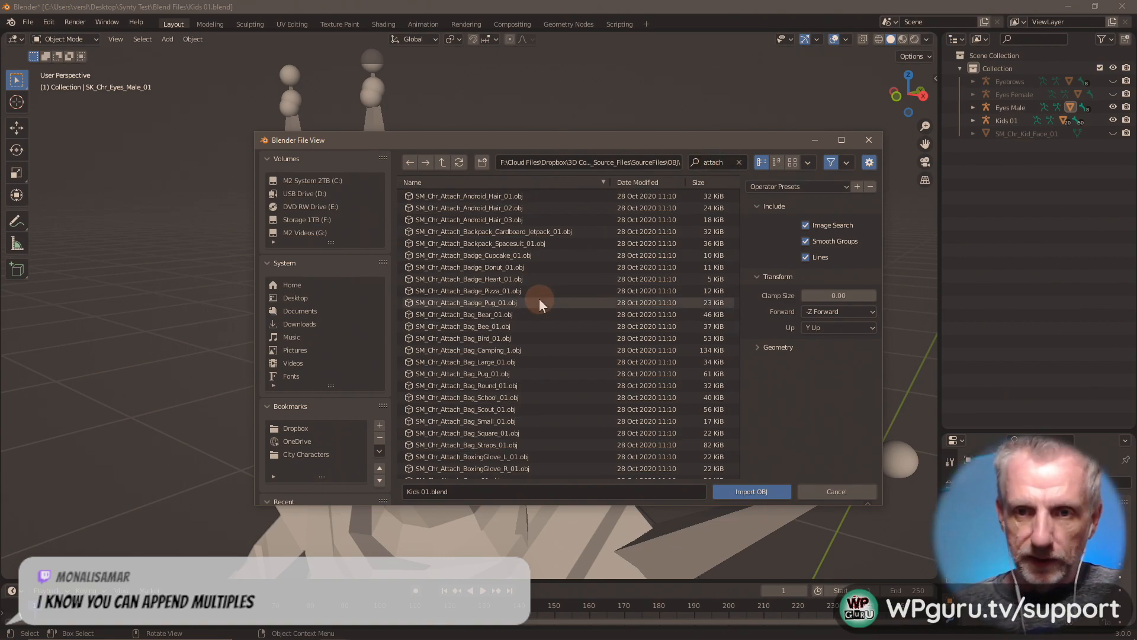
pyautogui.scroll(-15, 638, 294)
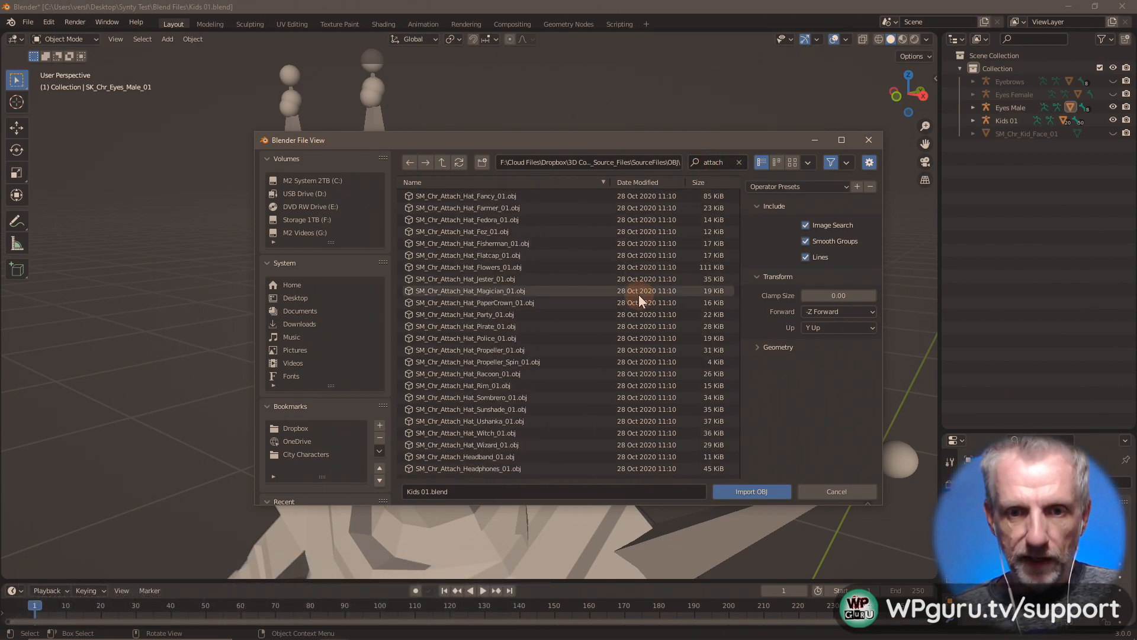
pyautogui.scroll(-3, 639, 294)
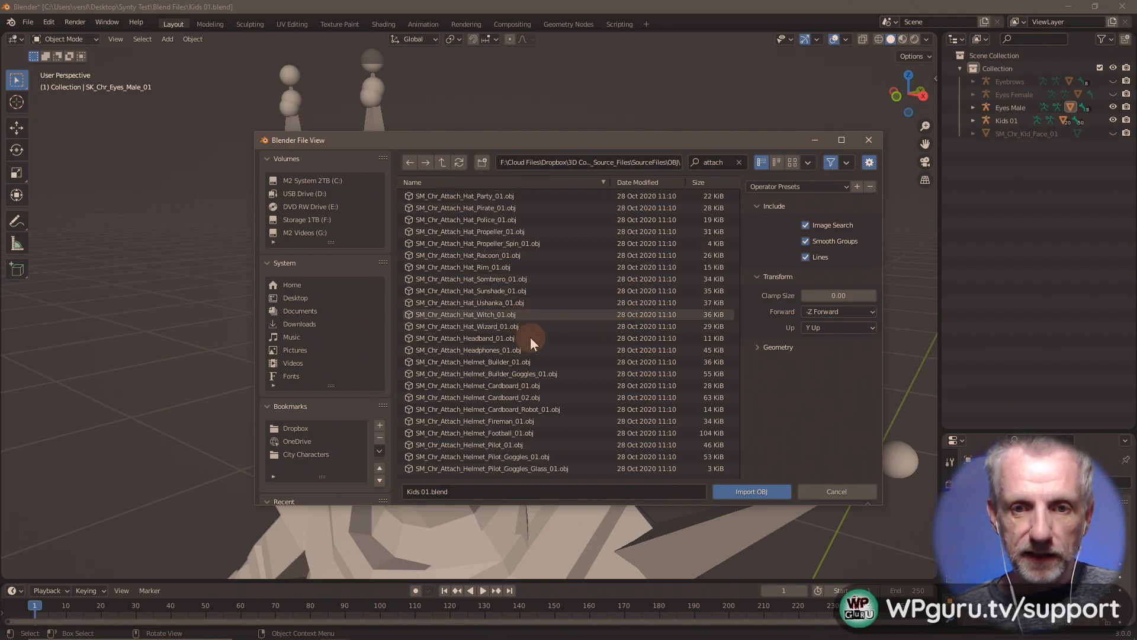
pyautogui.scroll(-3, 541, 345)
pyautogui.scroll(-6, 552, 352)
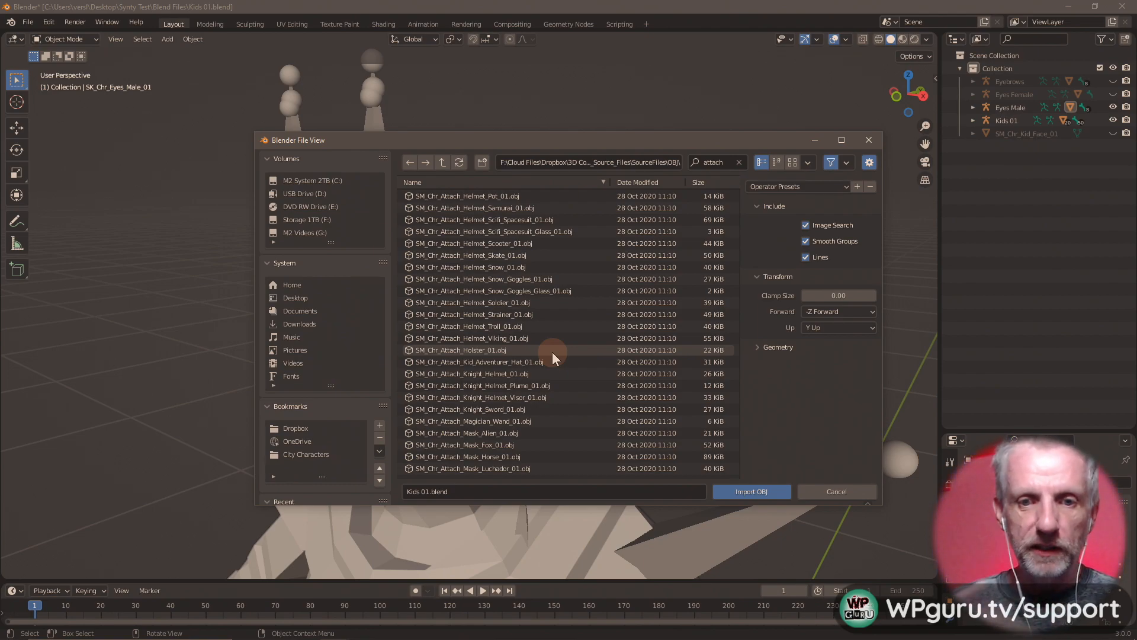
pyautogui.scroll(-2, 552, 352)
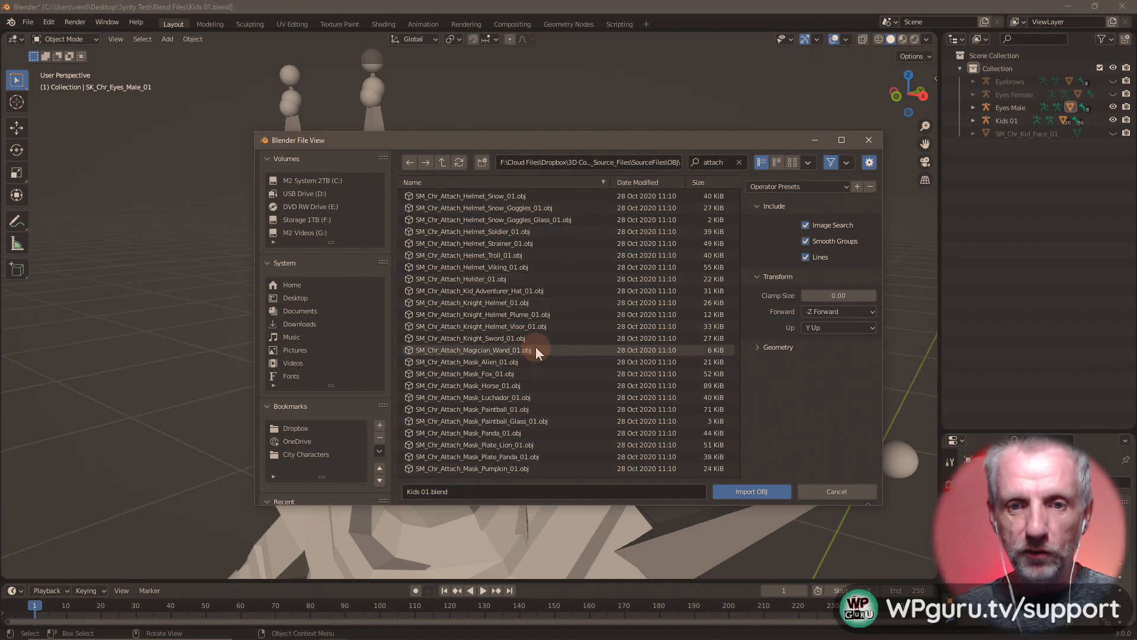
# - Filter the import file list by "hair" instead and look through the matching OBJ files
pyautogui.click(740, 162)
pyautogui.click(726, 163)
pyautogui.write('hair')
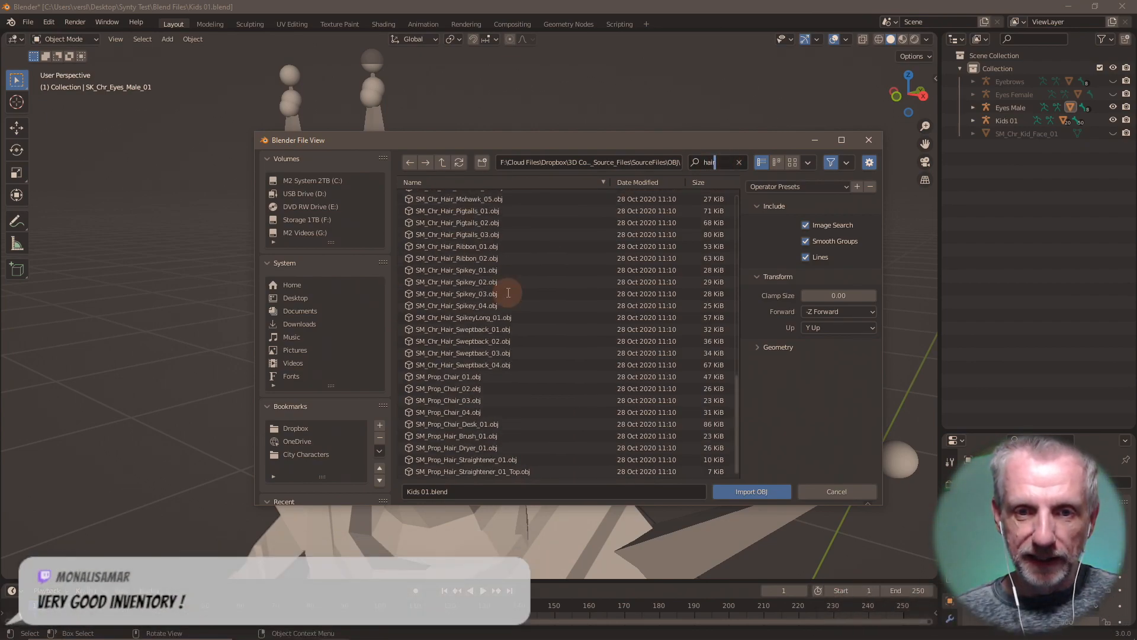
pyautogui.click(736, 438)
pyautogui.moveTo(728, 385); pyautogui.dragTo(734, 359)
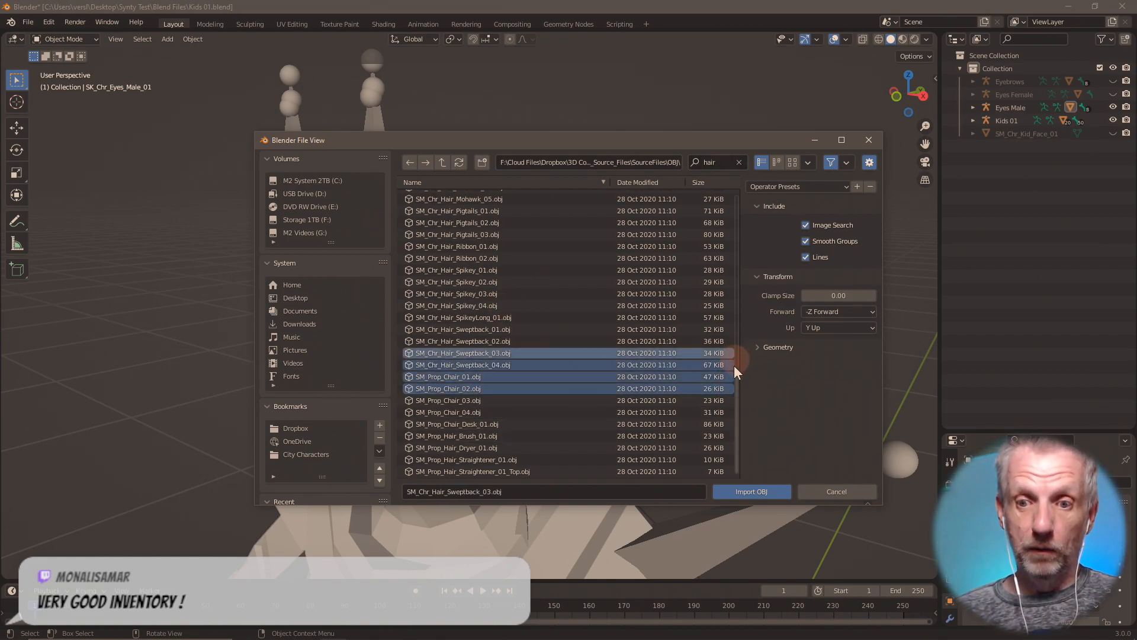
pyautogui.scroll(5, 728, 363)
pyautogui.scroll(10, 727, 362)
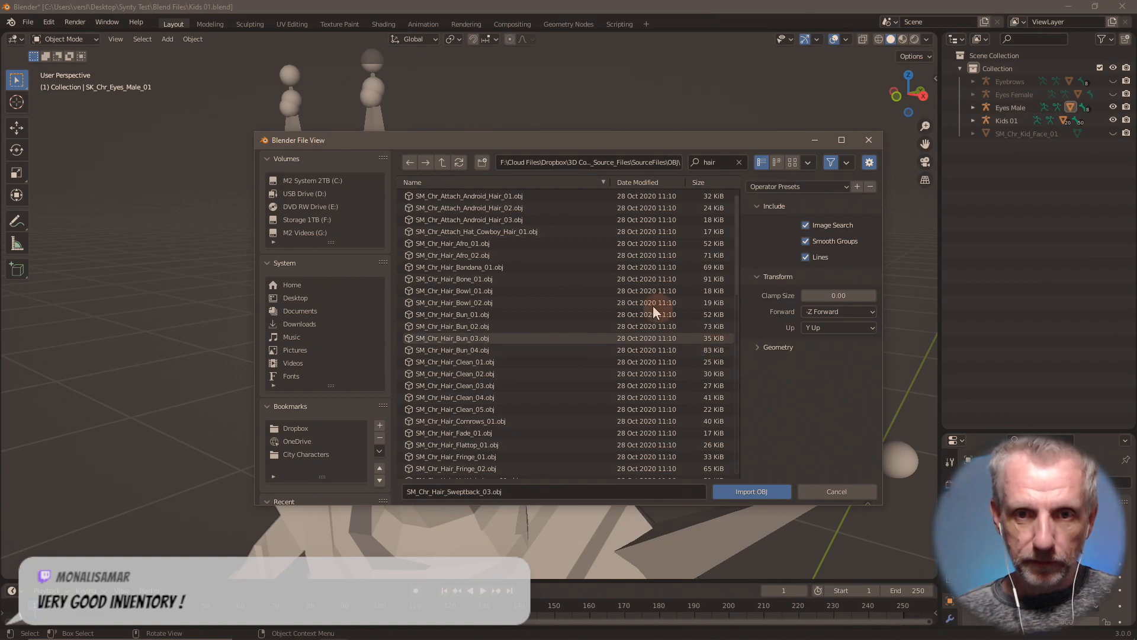
# - Import the OBJ files from SM_Chr_Attach_Android_Hair_01 through SM_Chr_Hair_Afro_02 together
pyautogui.click(507, 196)
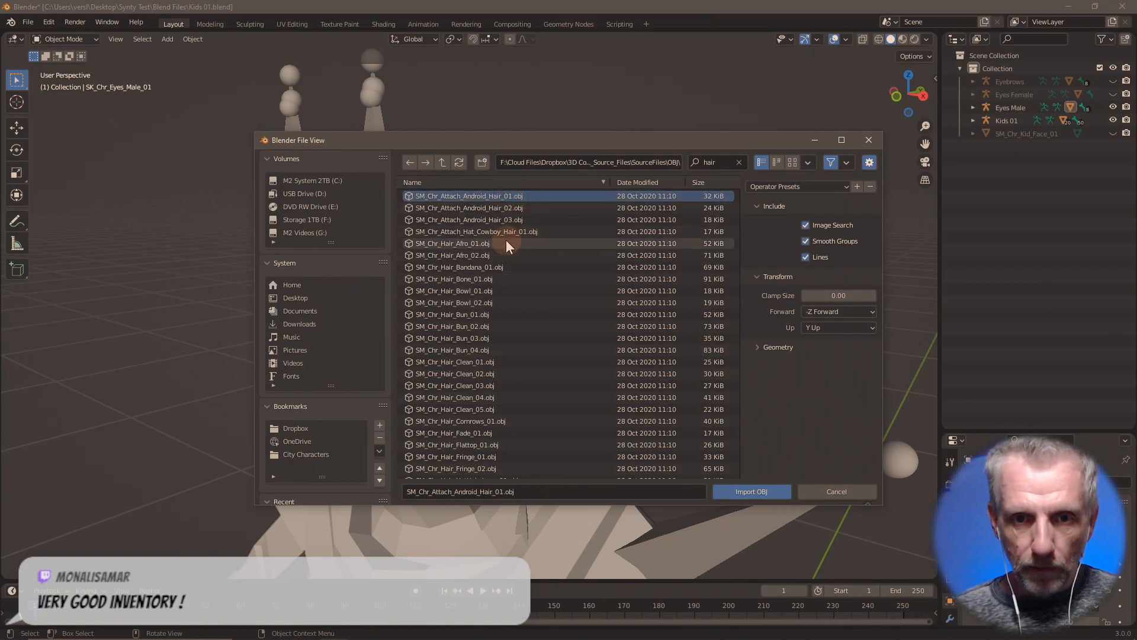
pyautogui.click(511, 266)
pyautogui.click(515, 279)
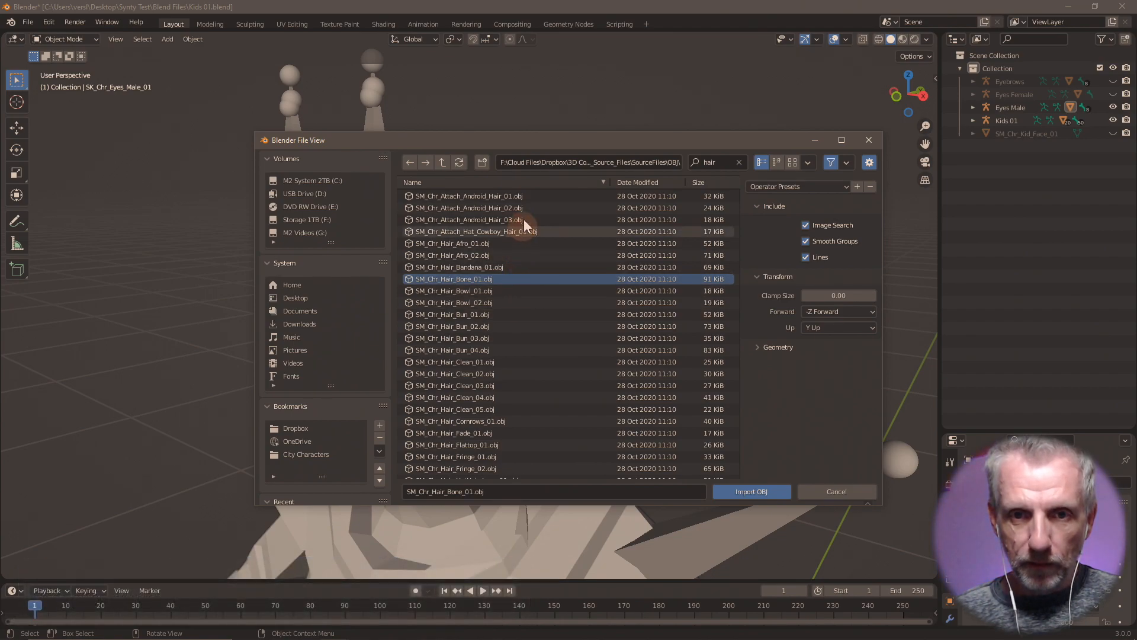
pyautogui.click(531, 195)
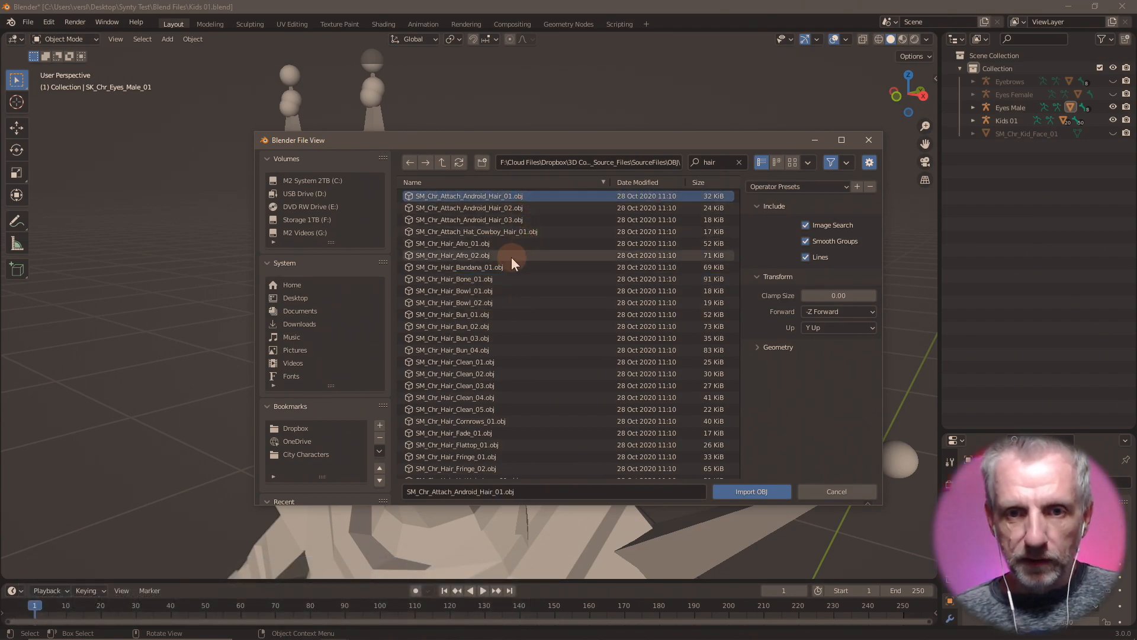
pyautogui.keyDown('shift'); pyautogui.click(510, 257); pyautogui.keyUp('shift')
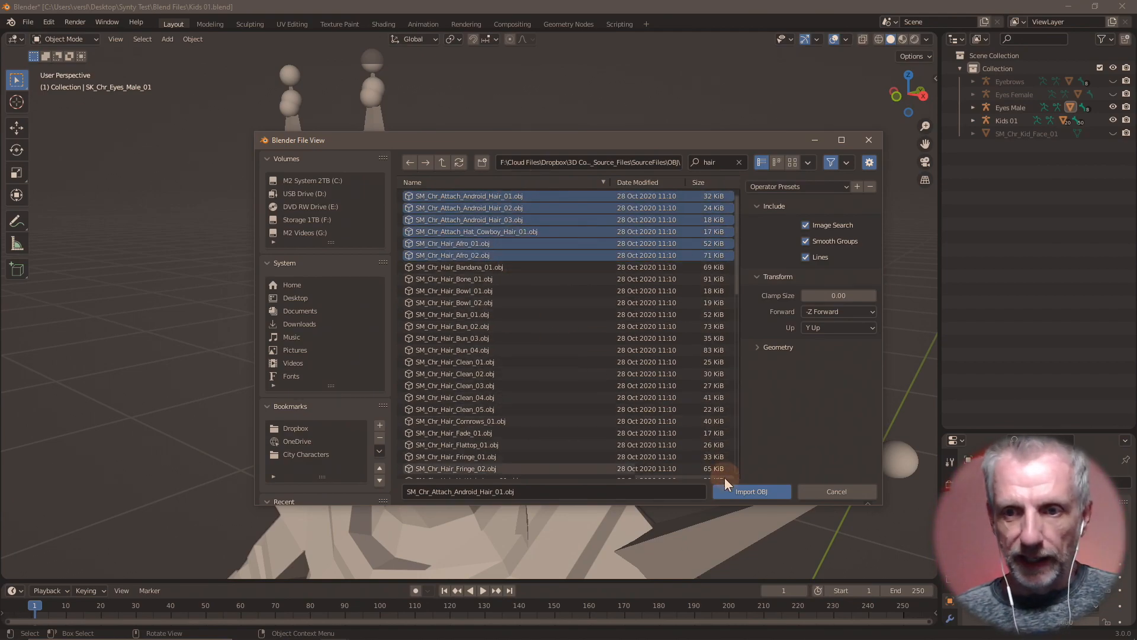
pyautogui.click(749, 491)
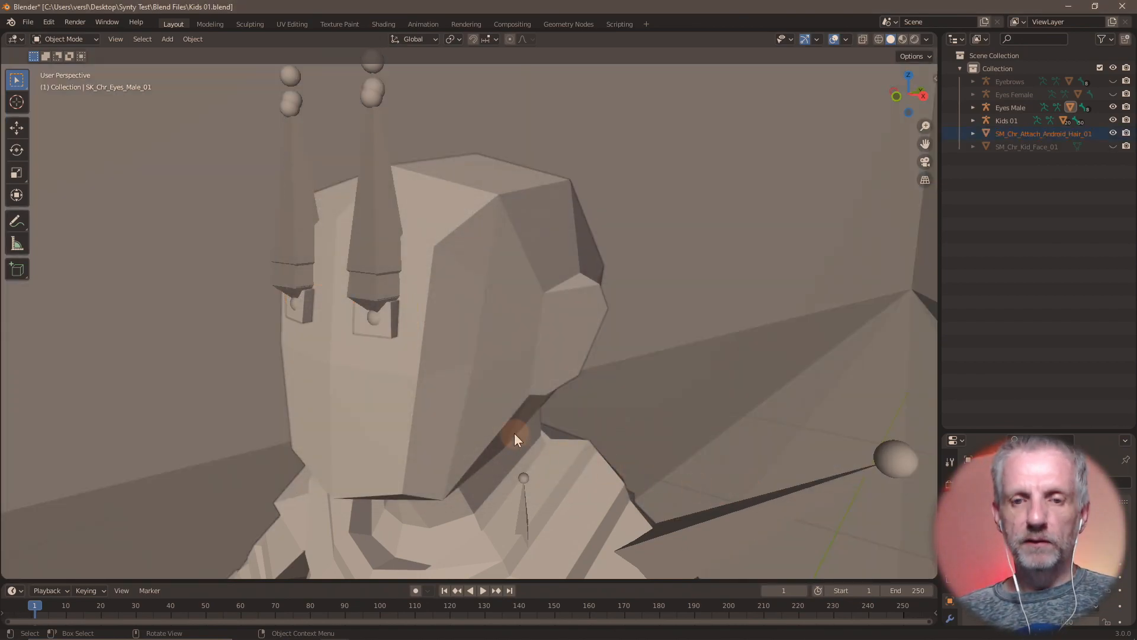
# - Select the imported Android hair and scale it down to the size of the kid character
pyautogui.press('KP_Decimal')
pyautogui.scroll(-3, 514, 438)
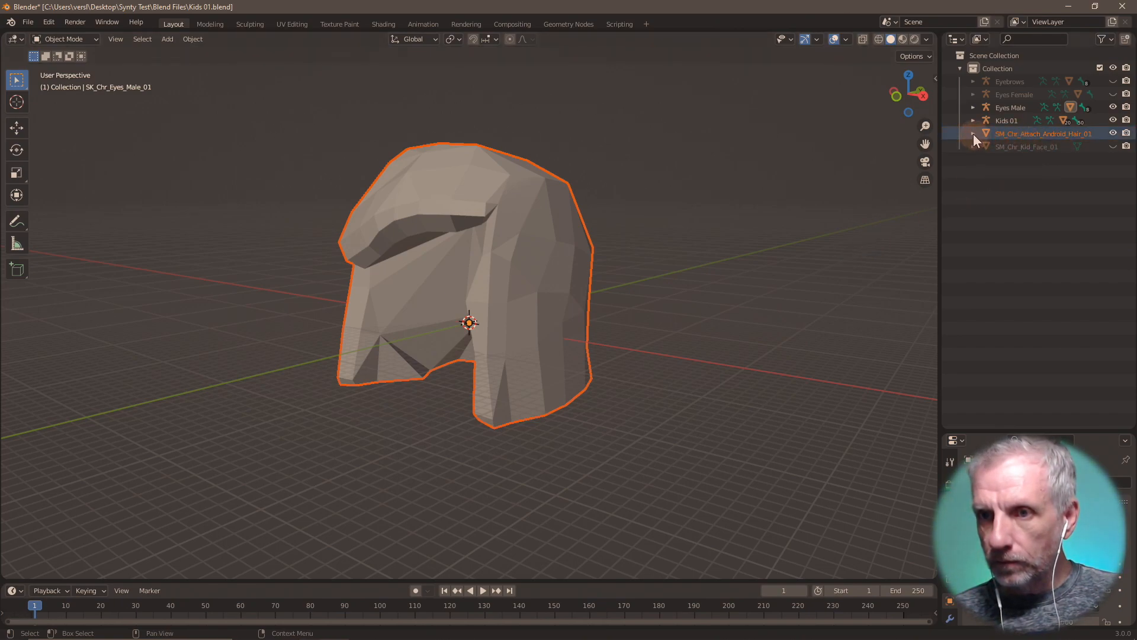
pyautogui.click(1035, 134)
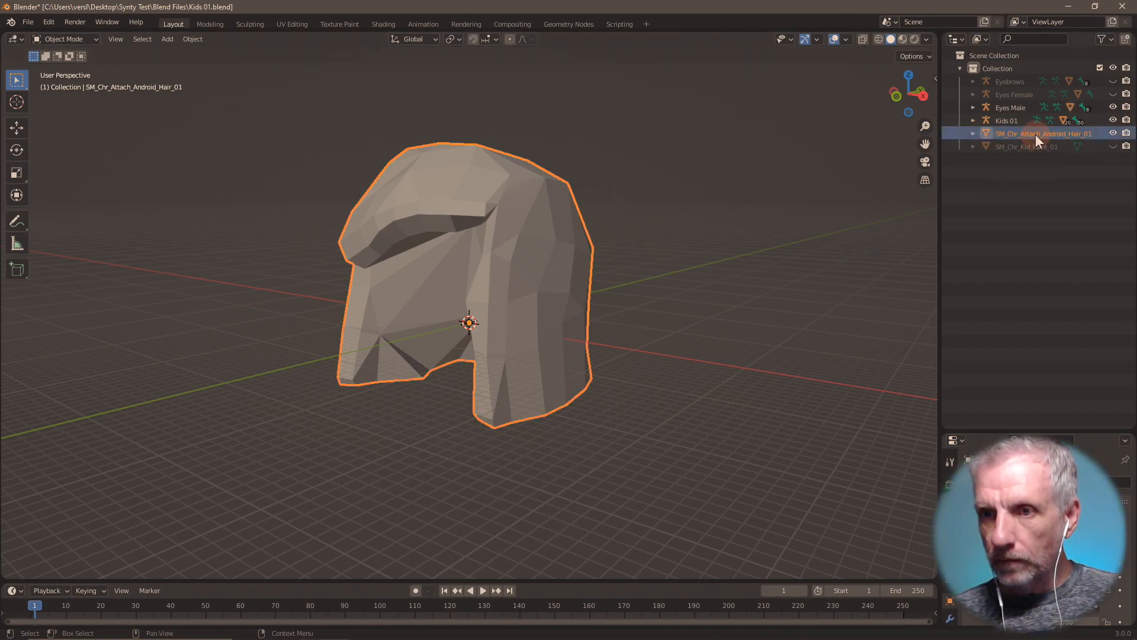
pyautogui.moveTo(721, 350)
pyautogui.mouseDown(button='middle')
pyautogui.moveTo(785, 355)
pyautogui.moveTo(679, 379)
pyautogui.moveTo(660, 372)
pyautogui.moveTo(755, 353)
pyautogui.moveTo(689, 340)
pyautogui.moveTo(763, 348)
pyautogui.moveTo(706, 345)
pyautogui.moveTo(739, 348)
pyautogui.mouseUp(button='middle')
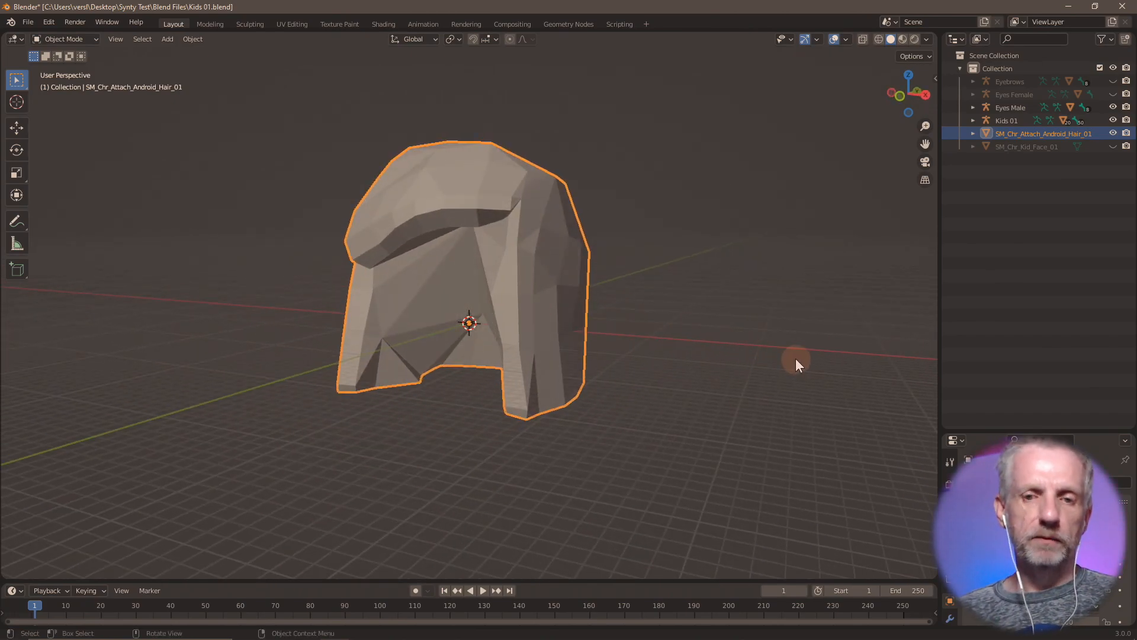
pyautogui.press('s')
pyautogui.press('0')
pyautogui.press('Return')
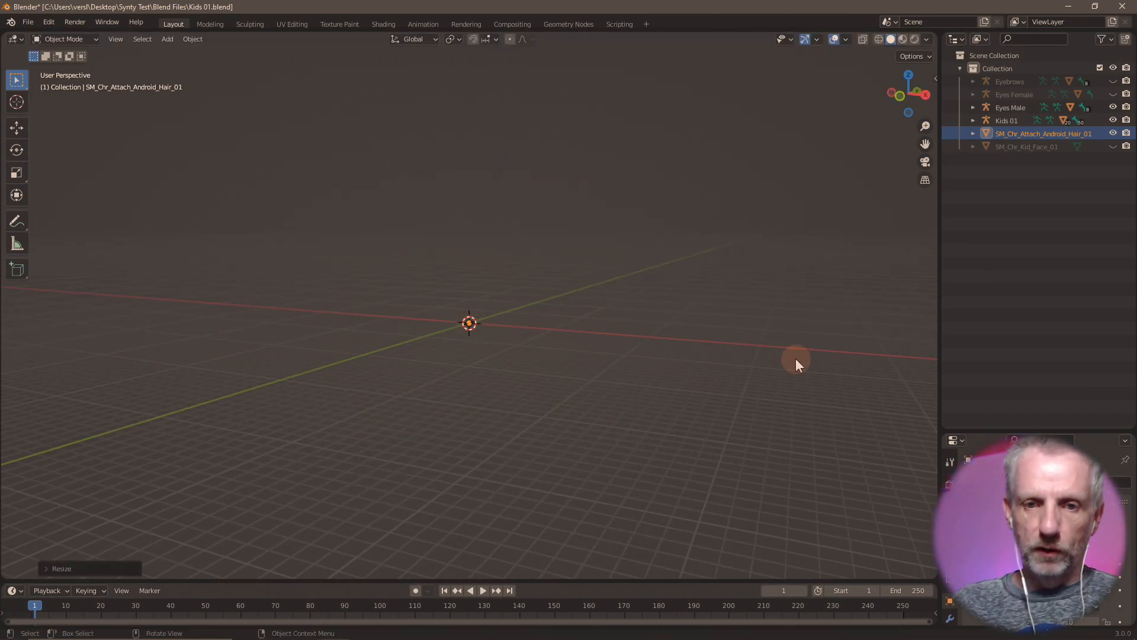
# - Raise the Android hair about 1 m along the Z axis onto the character's head
pyautogui.press('KP_Decimal')
pyautogui.scroll(-8, 687, 385)
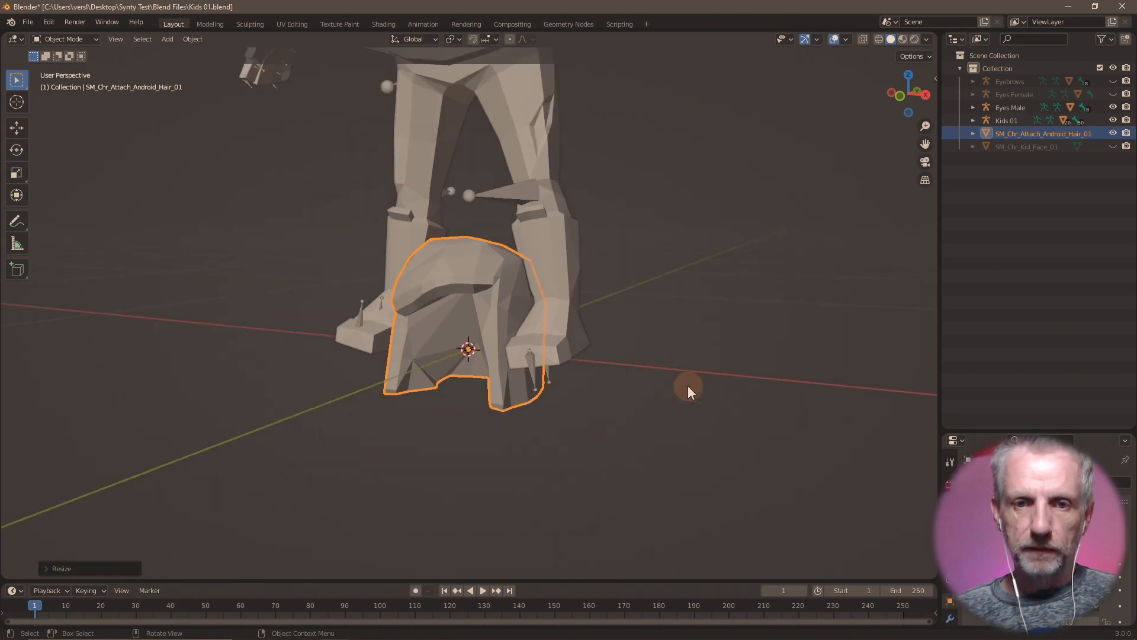
pyautogui.moveTo(641, 345); pyautogui.dragTo(661, 429, button='middle')
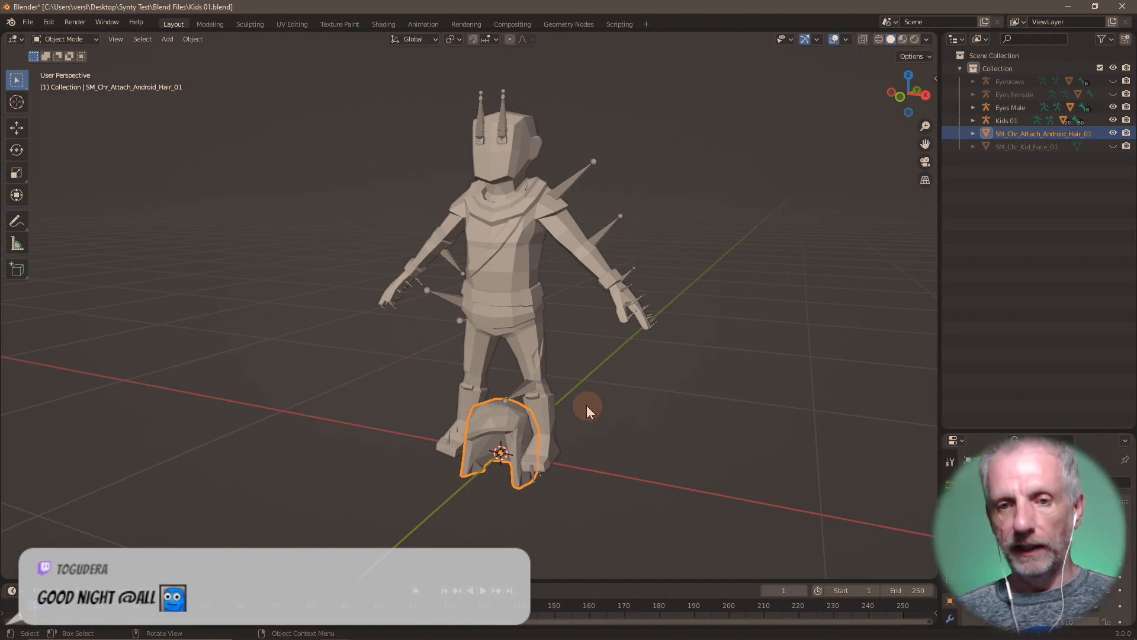
pyautogui.moveTo(638, 426); pyautogui.dragTo(588, 417, button='middle')
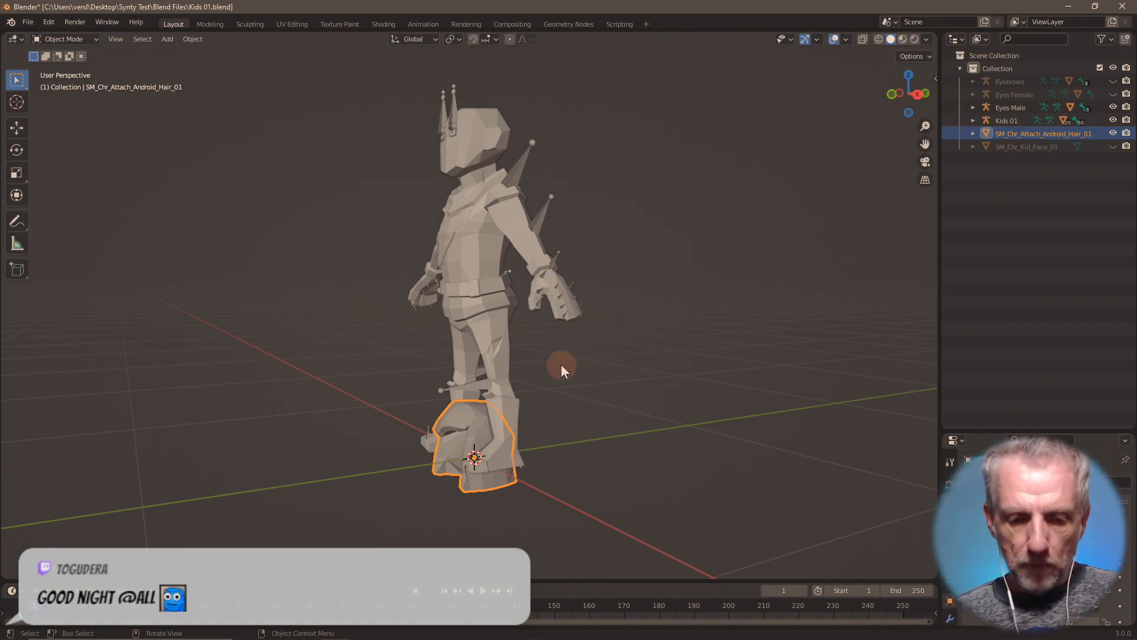
pyautogui.press('g')
pyautogui.press('z')
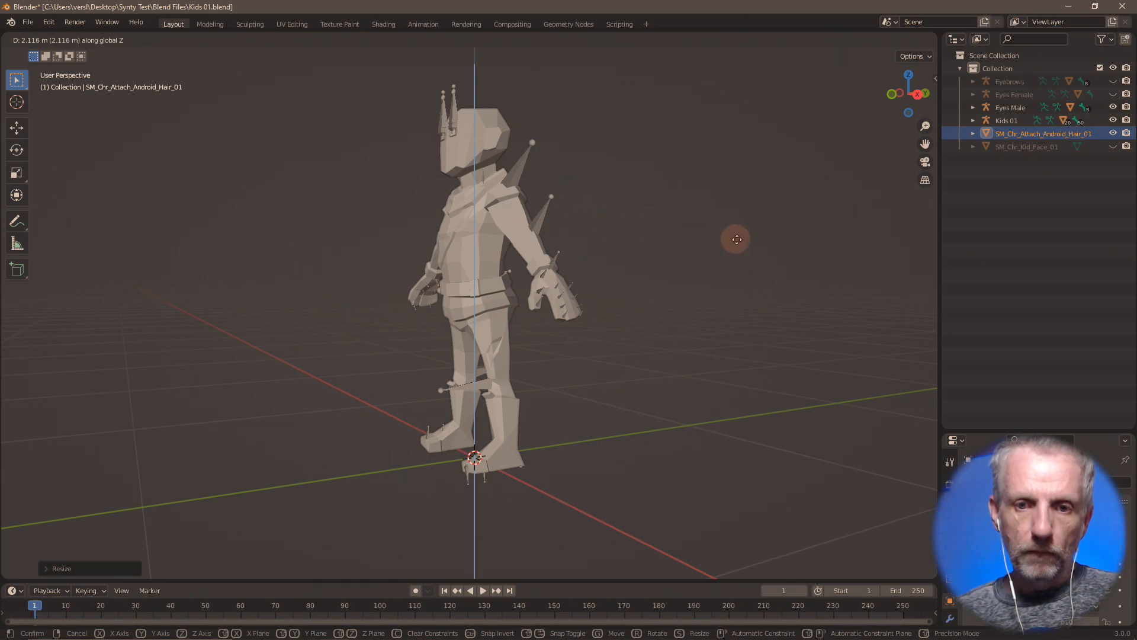
pyautogui.rightClick(640, 372)
pyautogui.moveTo(635, 368); pyautogui.dragTo(685, 356, button='middle')
pyautogui.press('g')
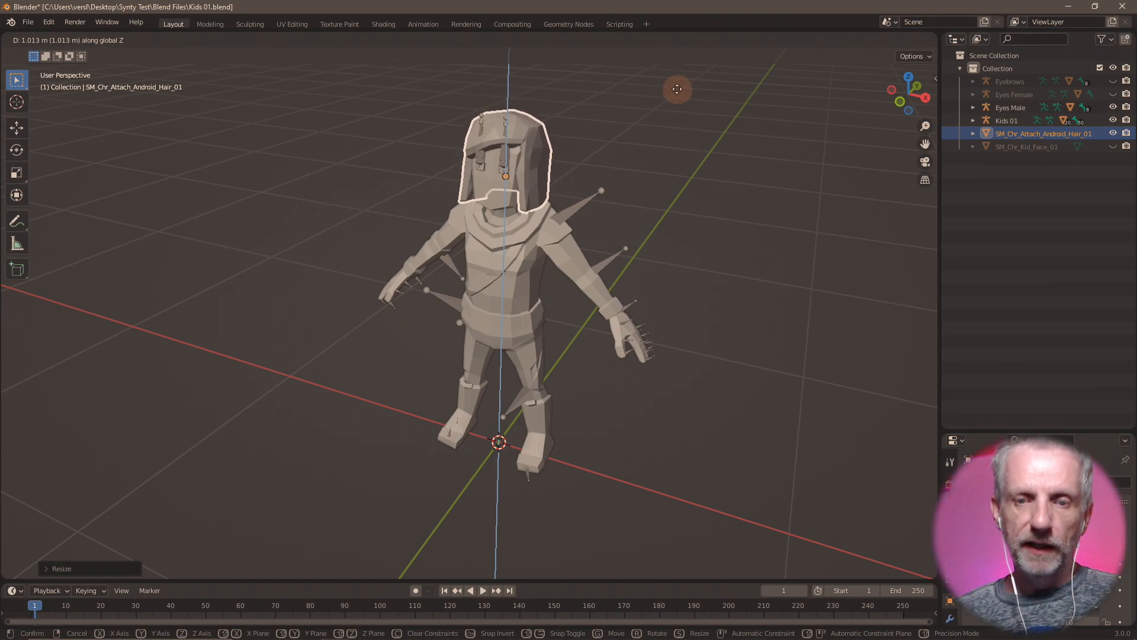
pyautogui.click(650, 115)
pyautogui.press('KP_Decimal')
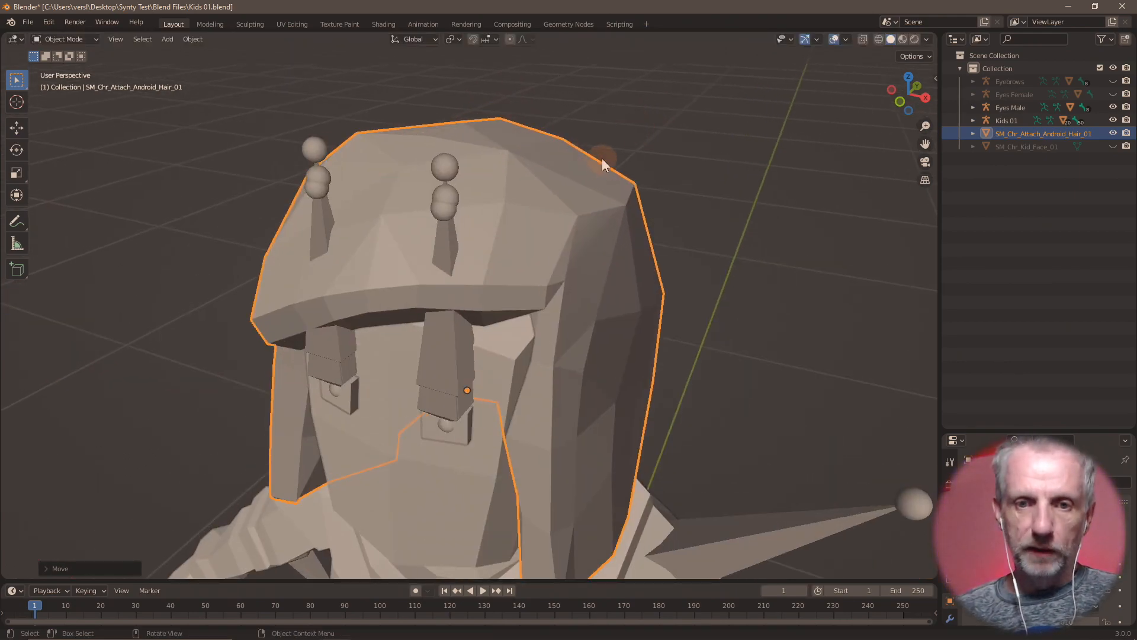
pyautogui.moveTo(602, 158)
pyautogui.mouseDown(button='middle')
pyautogui.moveTo(594, 112)
pyautogui.moveTo(695, 123)
pyautogui.moveTo(571, 125)
pyautogui.moveTo(605, 105)
pyautogui.moveTo(603, 146)
pyautogui.mouseUp(button='middle')
pyautogui.scroll(-2, 607, 108)
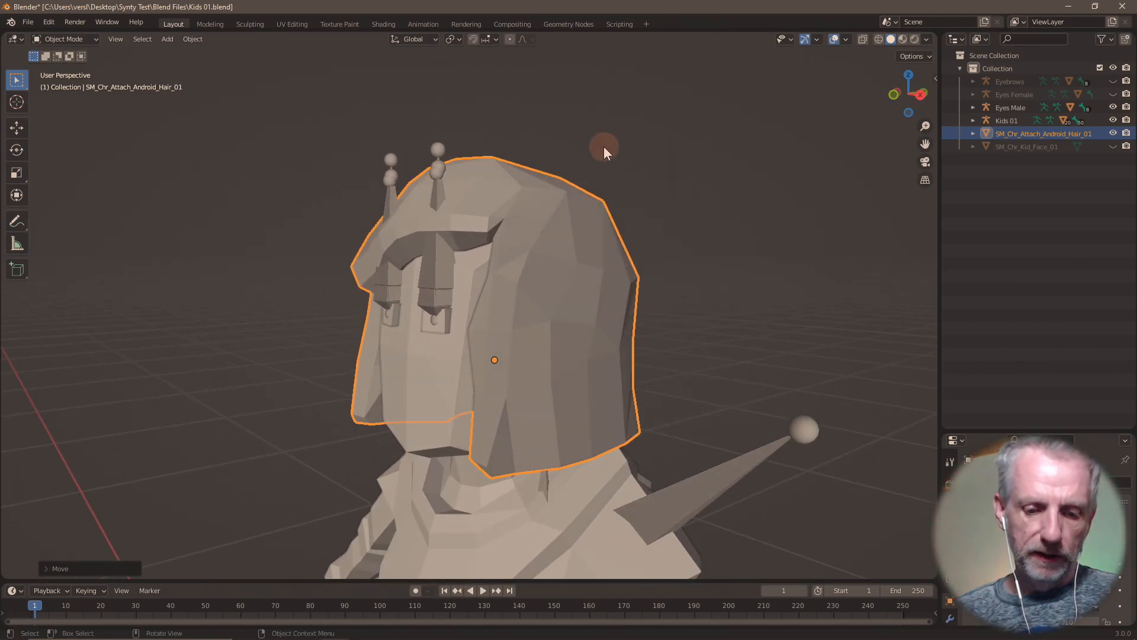
pyautogui.press('s')
pyautogui.press('z')
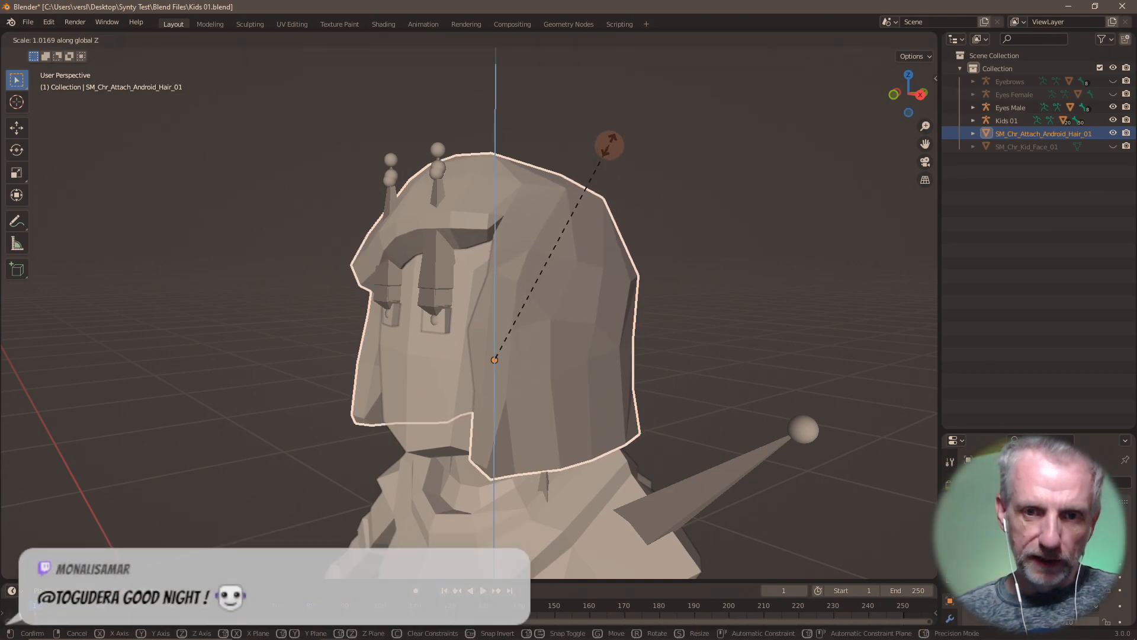
pyautogui.press('Escape')
pyautogui.press('g')
pyautogui.press('z')
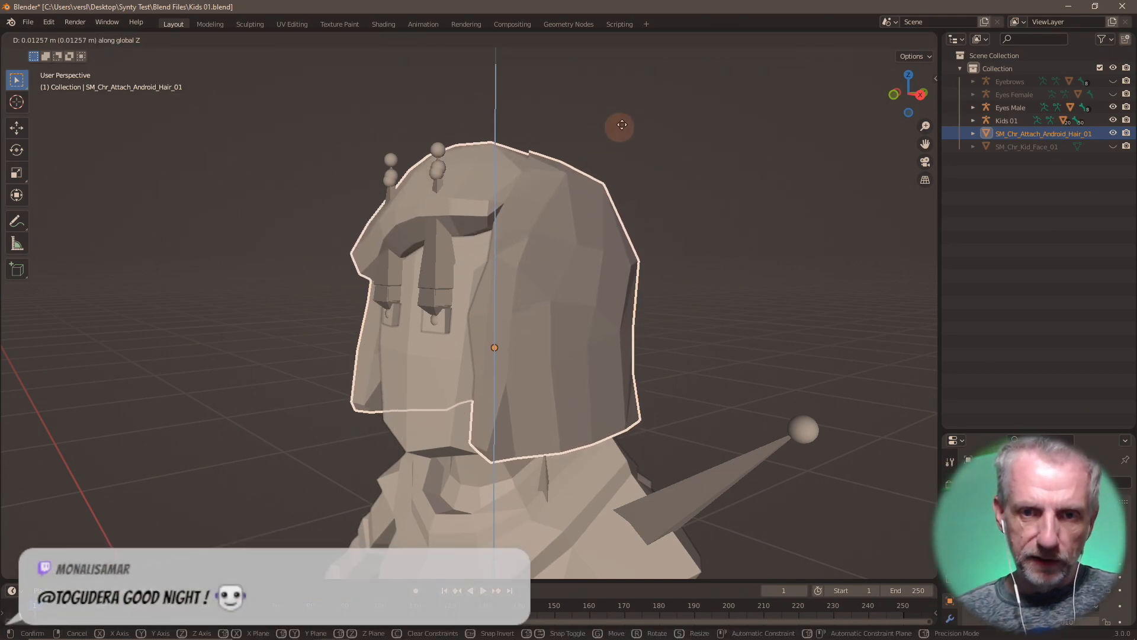
pyautogui.hotkey('shift', 'z')
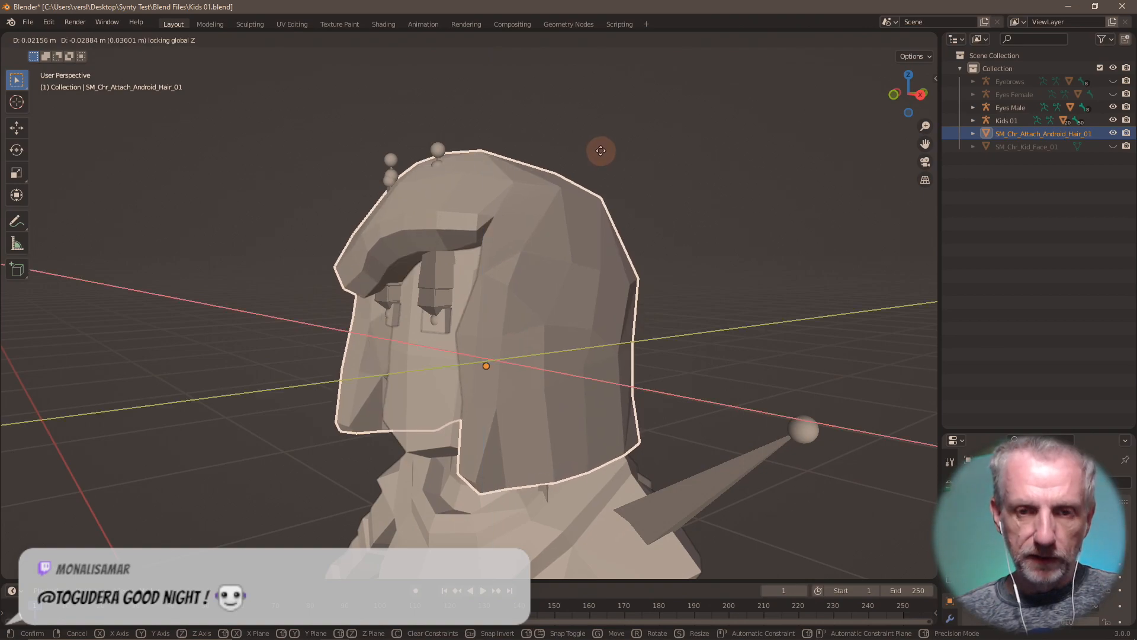
pyautogui.press('Escape')
# - Check the hair against the head in wireframe, adjust its height along Z and return to solid shading
pyautogui.hotkey('shift', 'z')
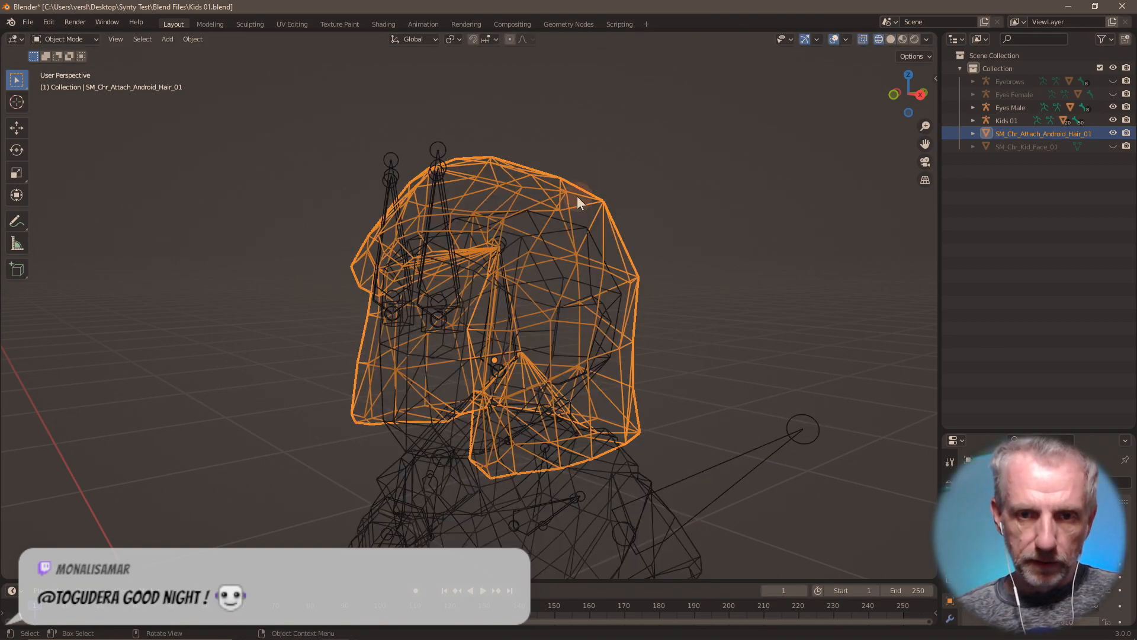
pyautogui.moveTo(577, 202)
pyautogui.mouseDown(button='middle')
pyautogui.moveTo(665, 193)
pyautogui.moveTo(578, 205)
pyautogui.mouseUp(button='middle')
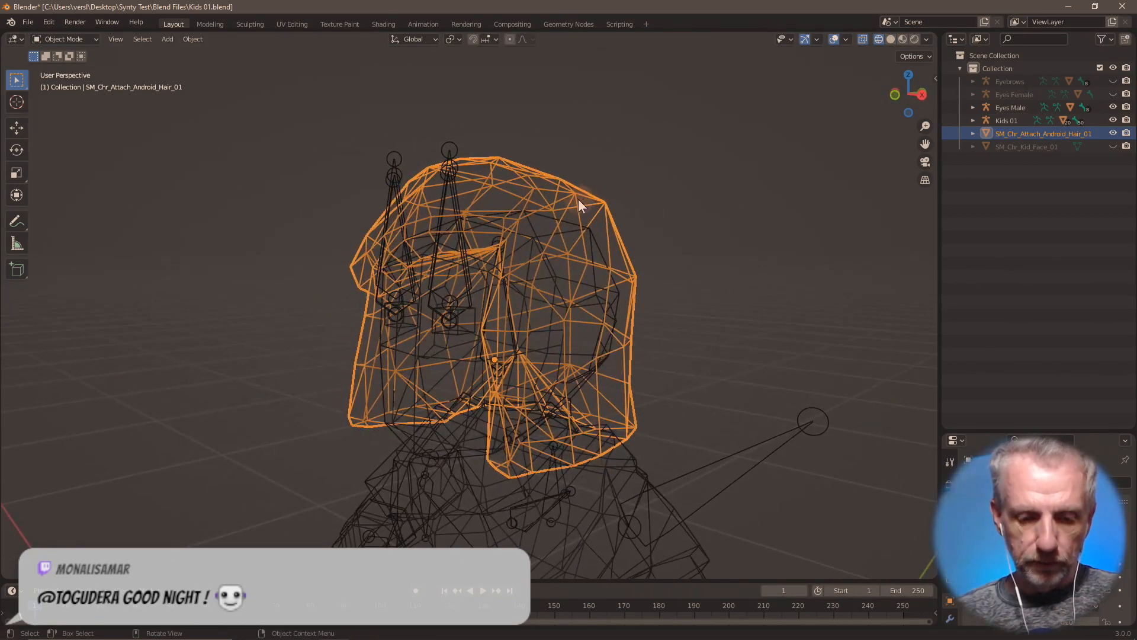
pyautogui.press('g')
pyautogui.press('z')
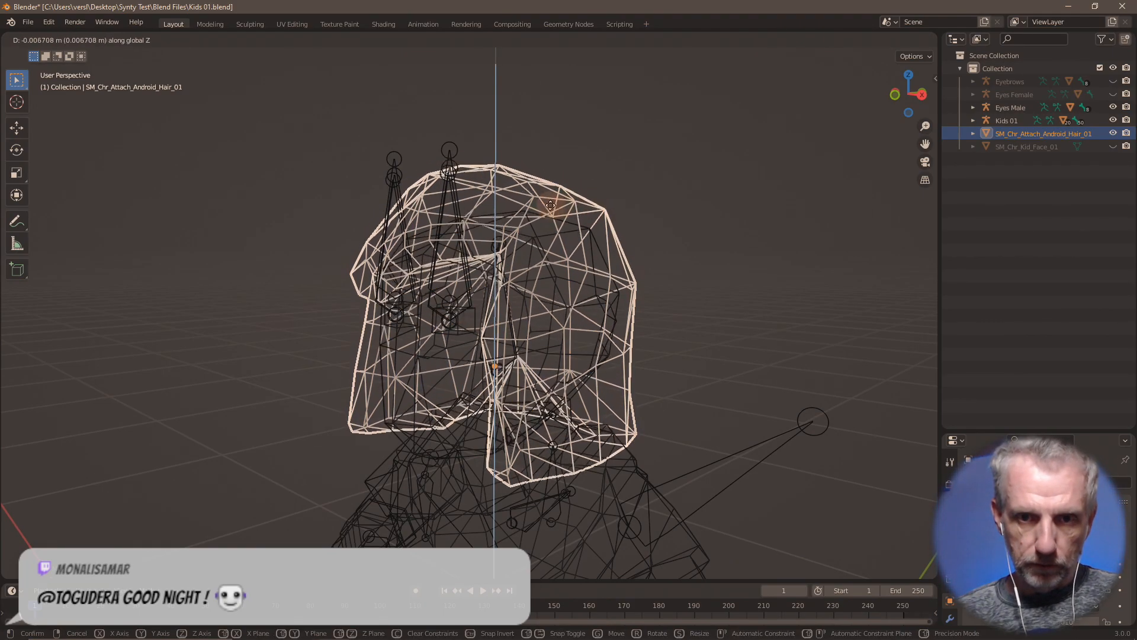
pyautogui.click(483, 234)
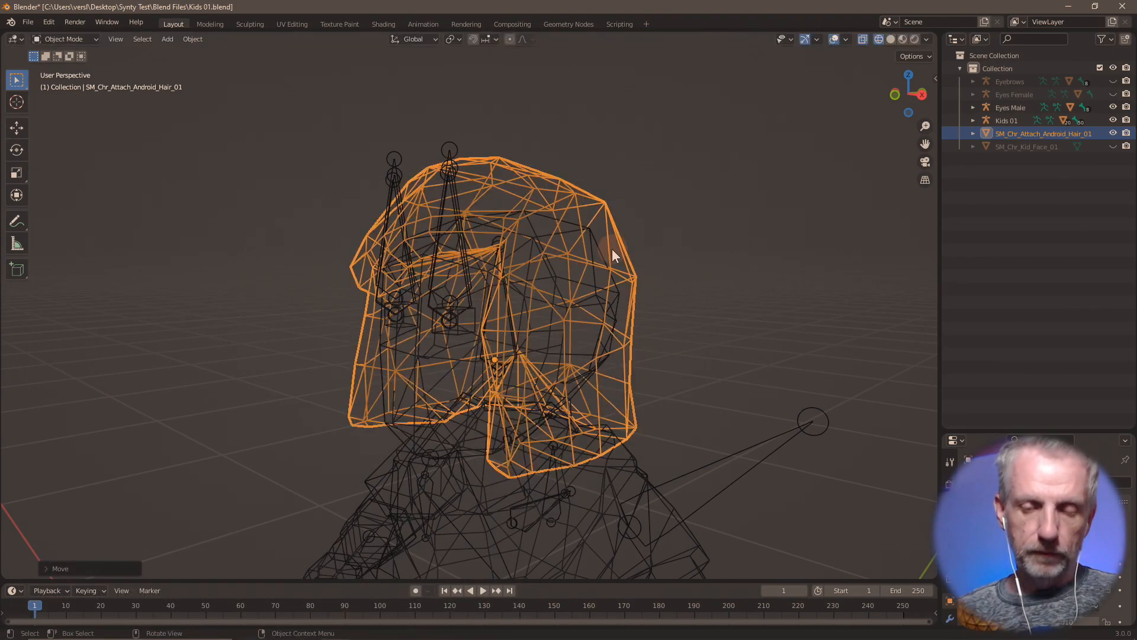
pyautogui.moveTo(611, 255)
pyautogui.mouseDown(button='middle')
pyautogui.moveTo(709, 242)
pyautogui.moveTo(576, 256)
pyautogui.moveTo(648, 229)
pyautogui.moveTo(667, 253)
pyautogui.mouseUp(button='middle')
pyautogui.scroll(-2, 670, 253)
pyautogui.hotkey('shift', 'z')
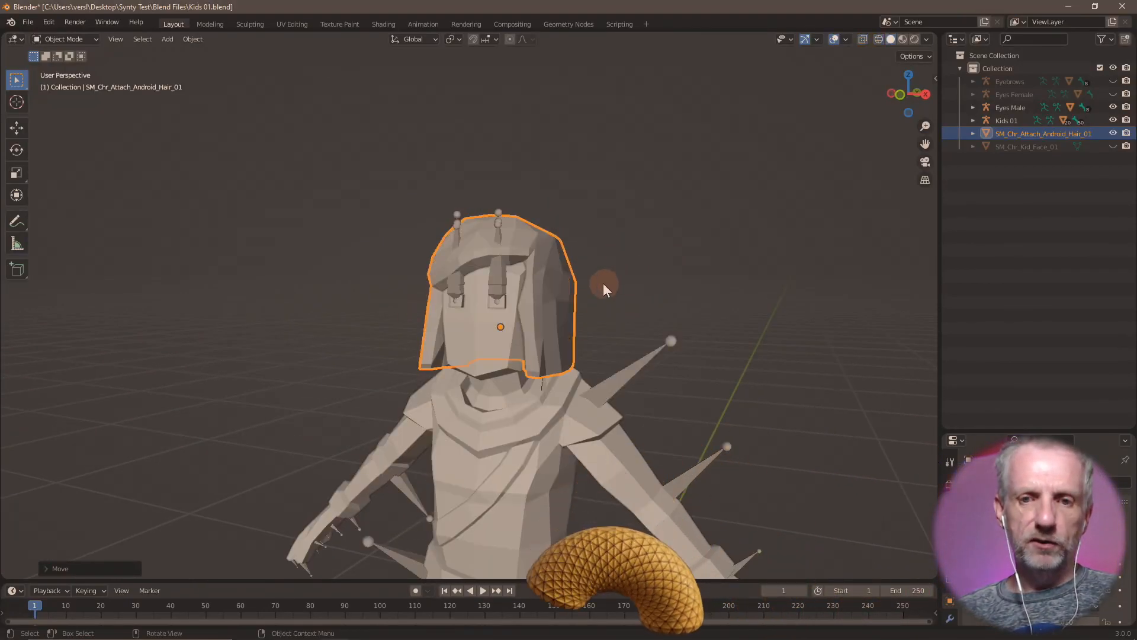
# - Delete the imported Android hair from the scene and switch to DAZ Studio
pyautogui.moveTo(604, 284)
pyautogui.mouseDown(button='middle')
pyautogui.moveTo(694, 275)
pyautogui.moveTo(549, 273)
pyautogui.moveTo(603, 282)
pyautogui.moveTo(574, 293)
pyautogui.mouseUp(button='middle')
pyautogui.scroll(2, 575, 293)
pyautogui.press('x')
pyautogui.click(574, 292)
pyautogui.hotkey('alt', 'Tab')
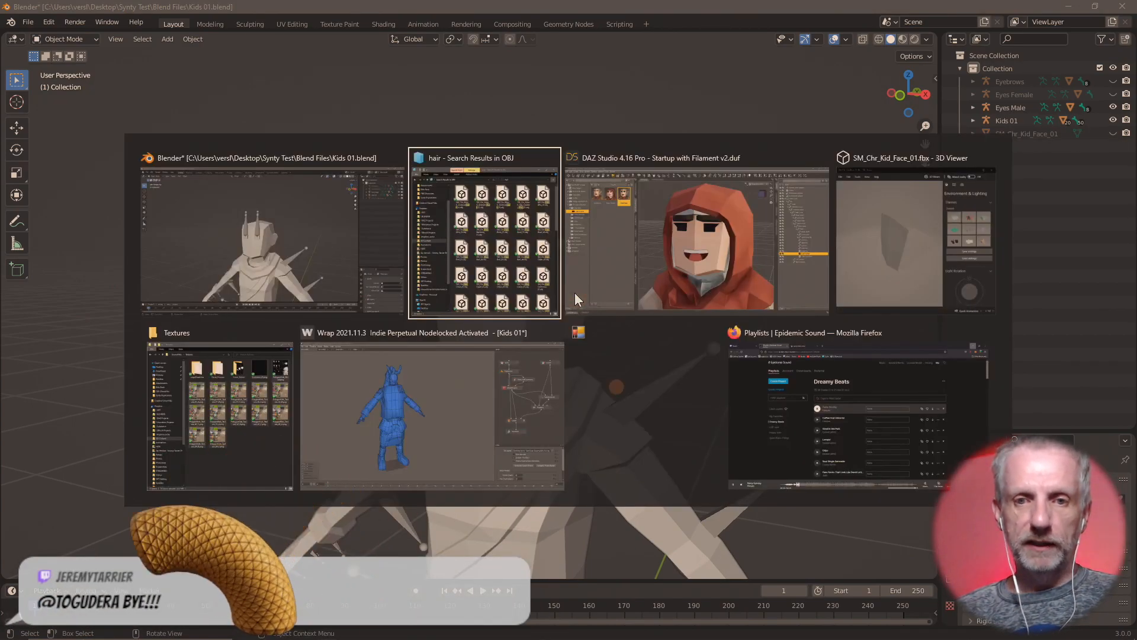
pyautogui.click(575, 292)
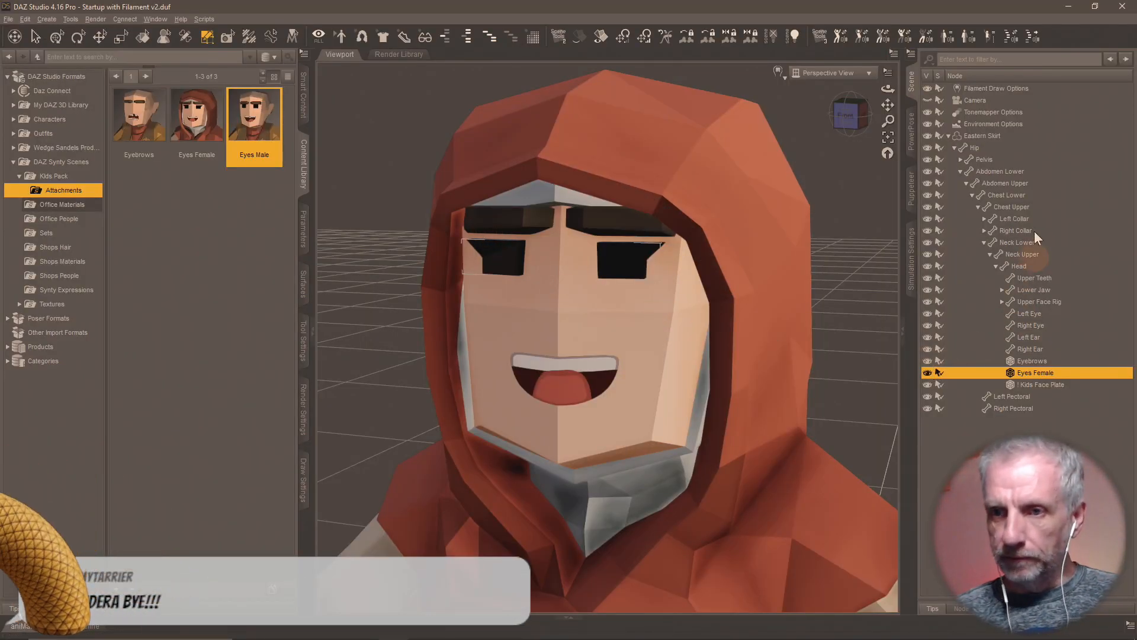
# - Replace the Eastern Skirt character in the scene with the Ballerina character from the Kids Pack library folder
pyautogui.click(999, 134)
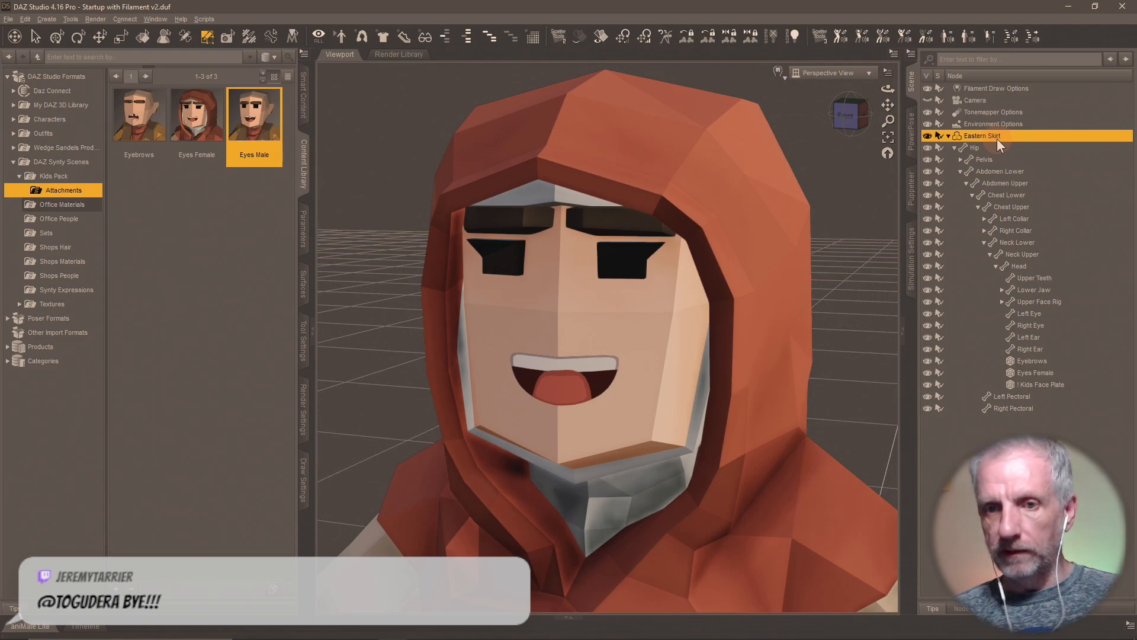
pyautogui.press('Delete')
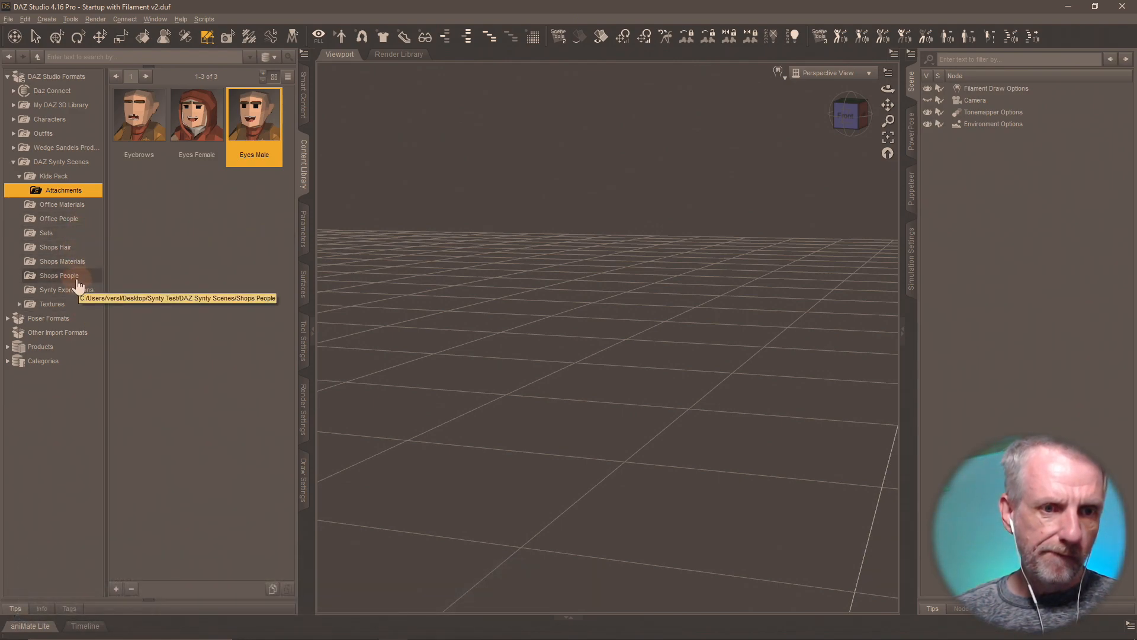
pyautogui.click(70, 177)
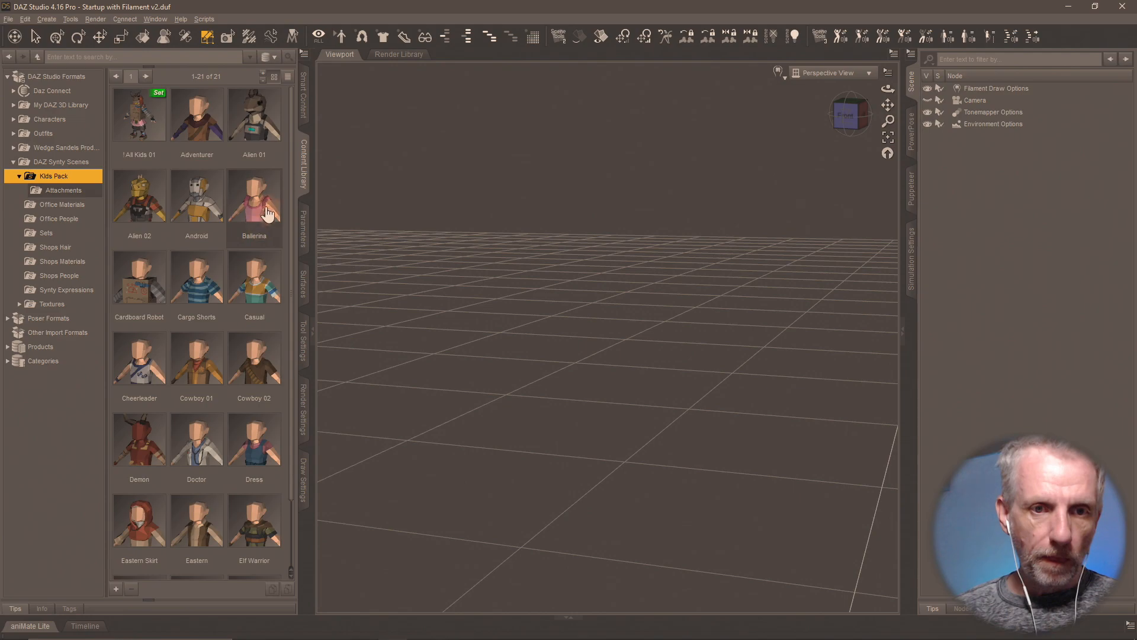
pyautogui.click(208, 213)
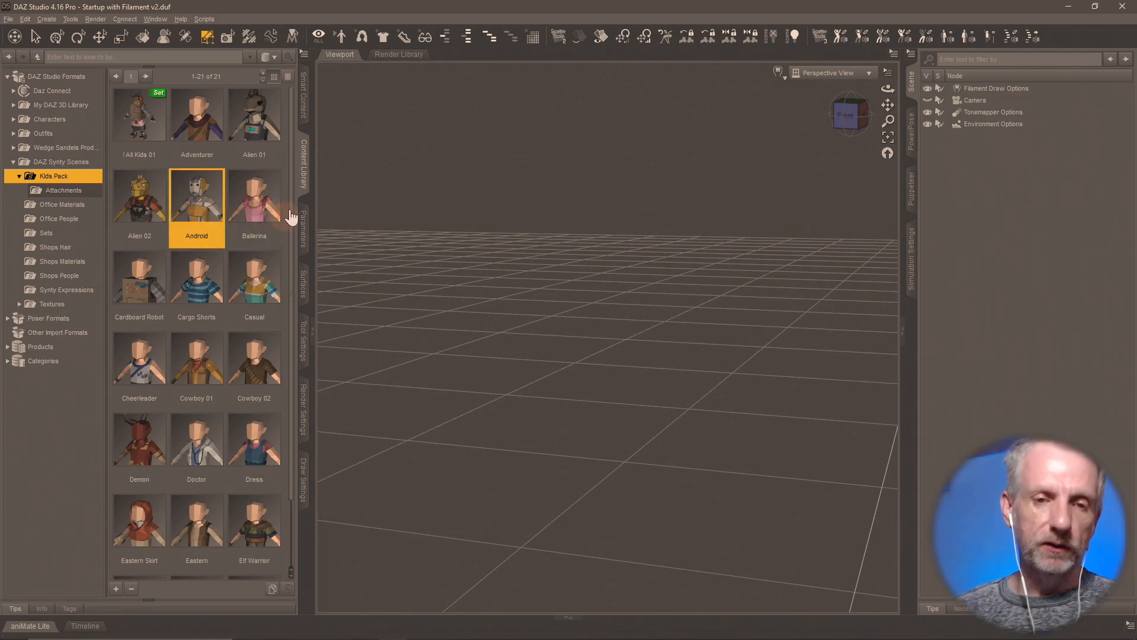
pyautogui.doubleClick(252, 217)
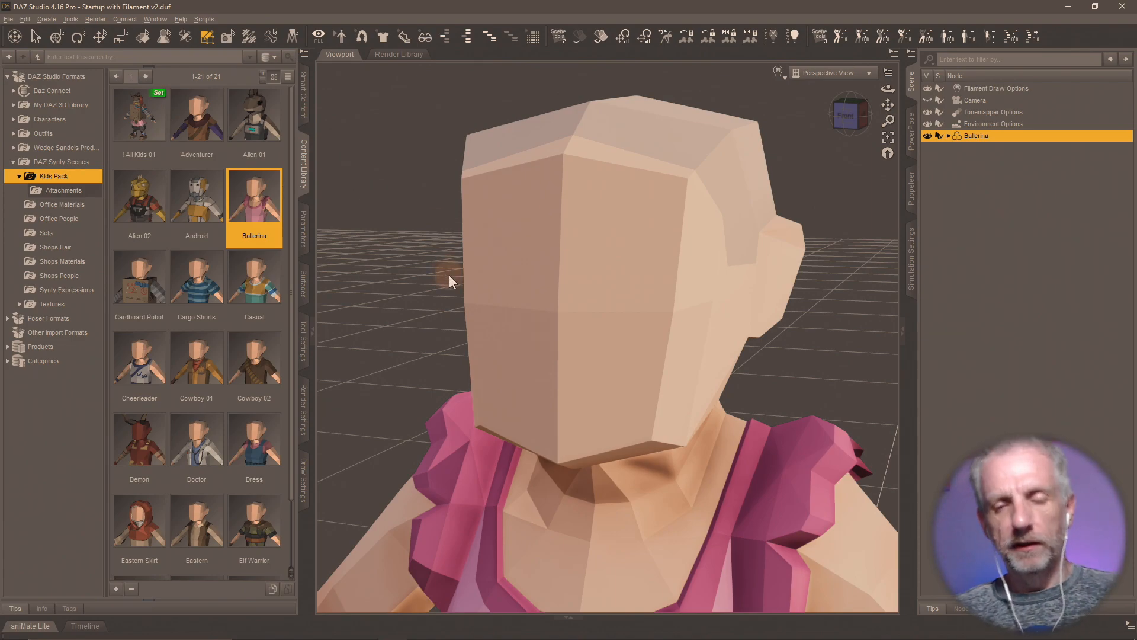
pyautogui.scroll(-3, 449, 274)
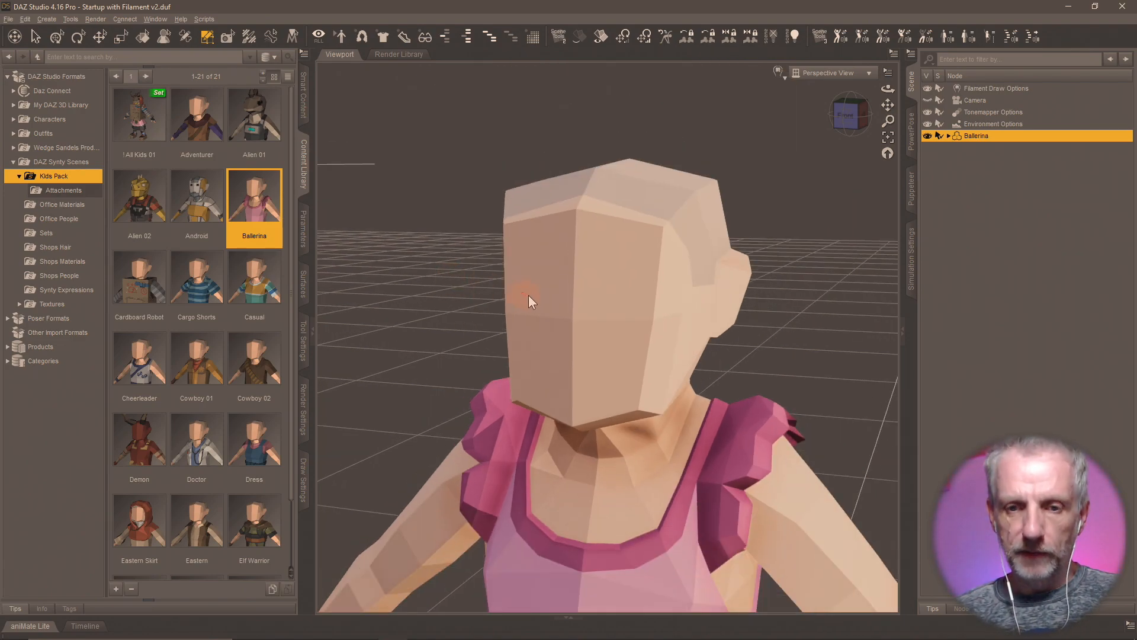
pyautogui.moveTo(529, 295)
pyautogui.keyDown('alt'); pyautogui.mouseDown()
pyautogui.moveTo(538, 294)
pyautogui.moveTo(517, 291)
pyautogui.mouseUp(); pyautogui.keyUp('alt')
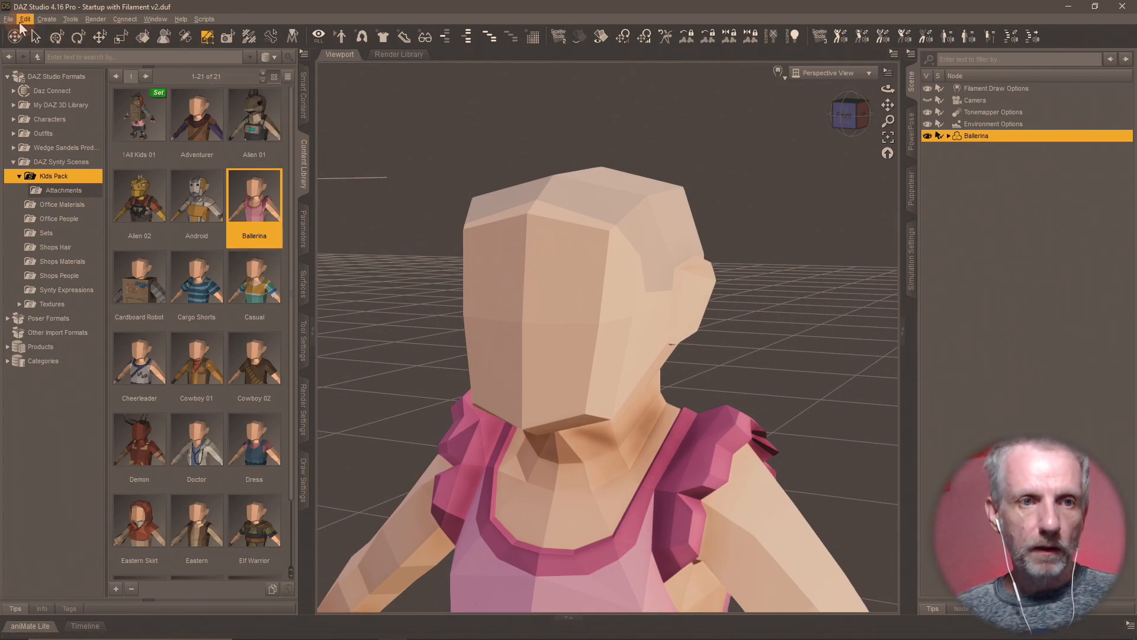
# - Start a file import and browse to the Synty Test folder on the Desktop
pyautogui.click(9, 20)
pyautogui.click(68, 140)
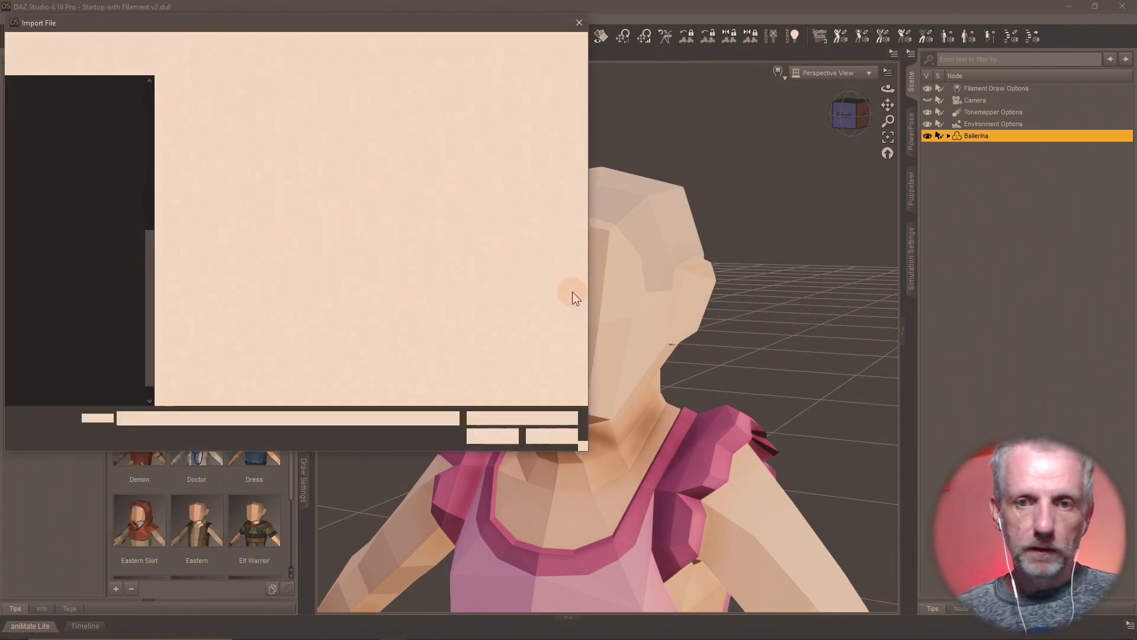
pyautogui.click(175, 43)
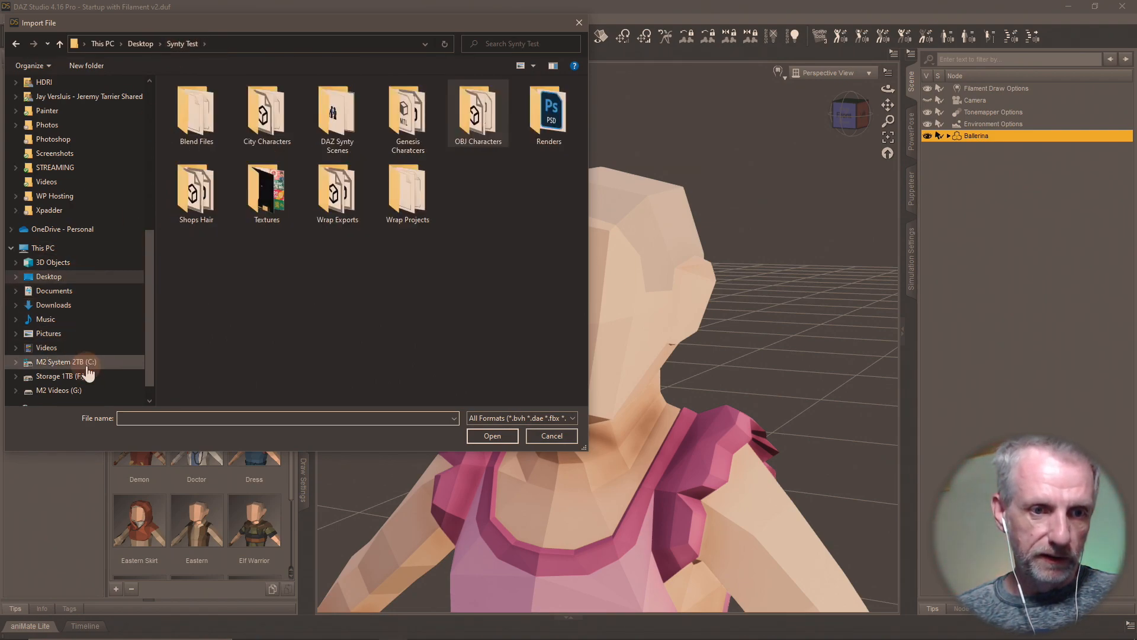
pyautogui.scroll(7, 88, 371)
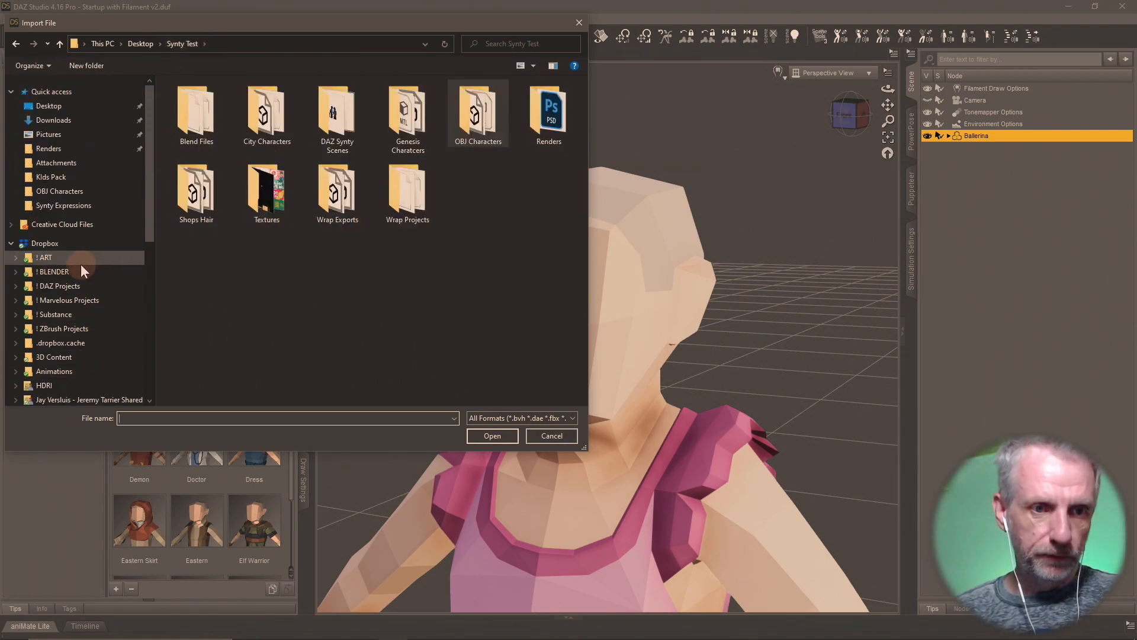
# - Switch to Firefox, play "A Last Dance With You" from the LGR Jazz playlist on Epidemic Sound, and return to DAZ Studio
pyautogui.hotkey('alt', 'Tab')
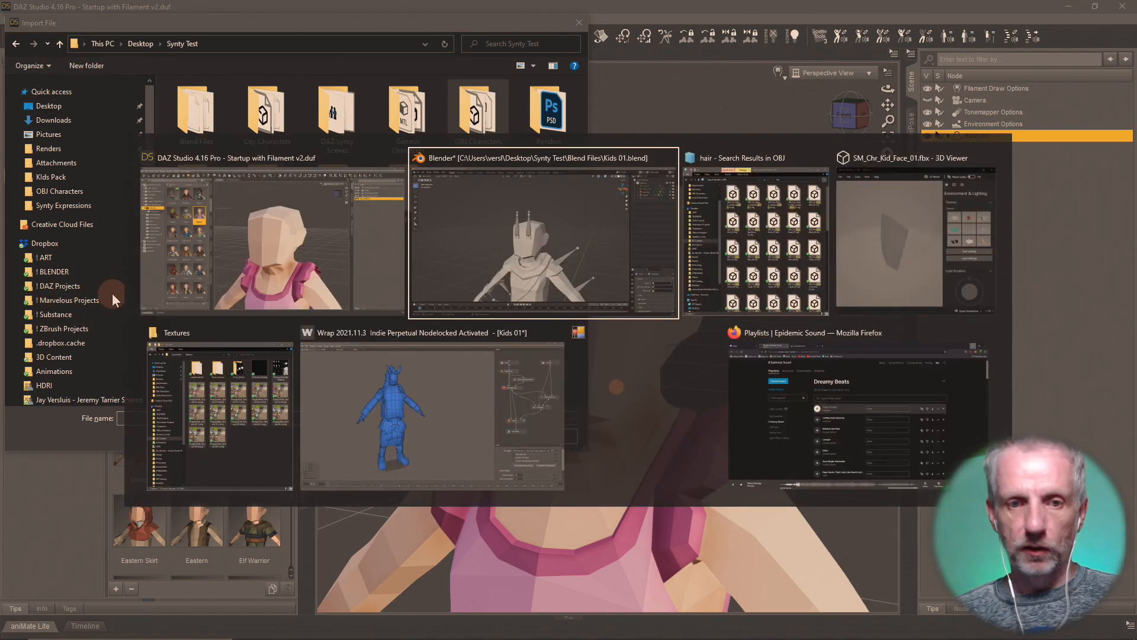
pyautogui.click(859, 443)
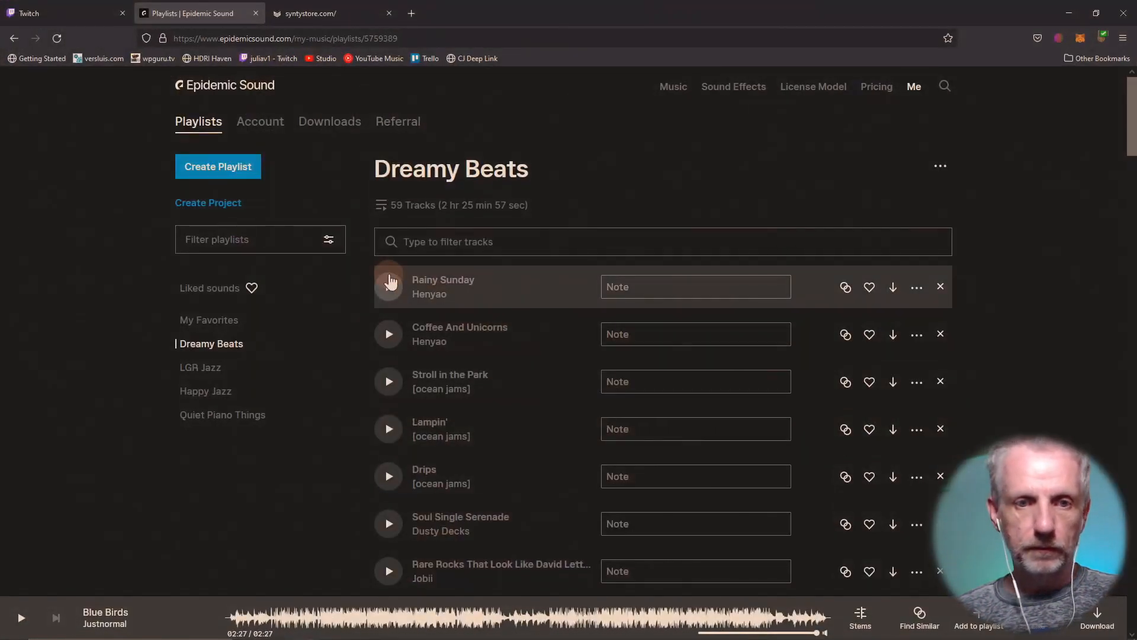
pyautogui.click(205, 369)
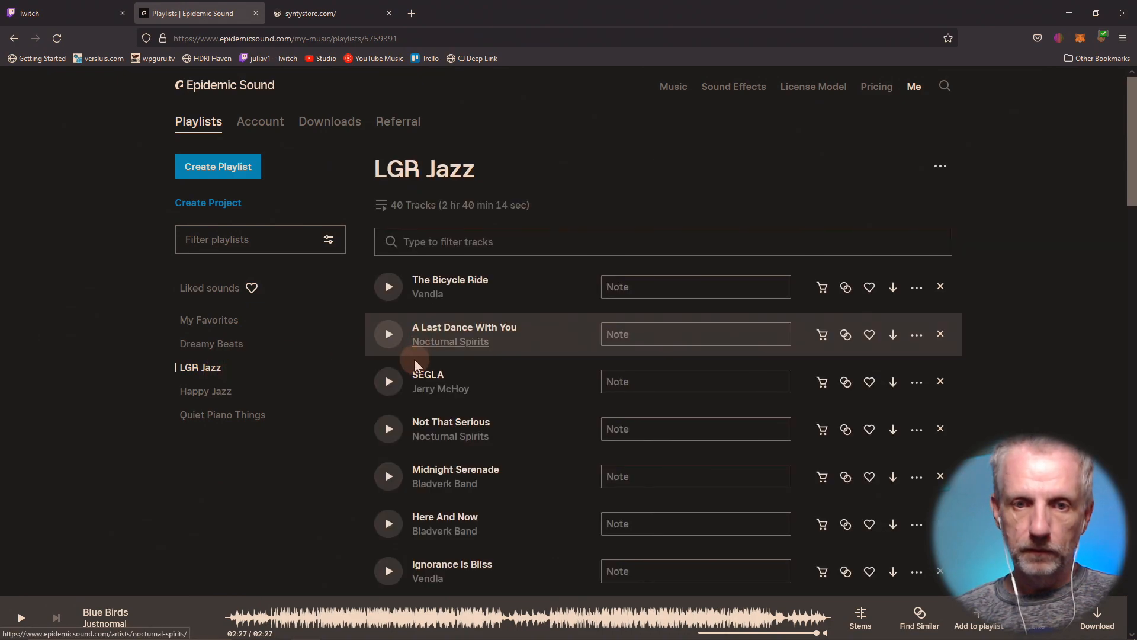
pyautogui.click(388, 288)
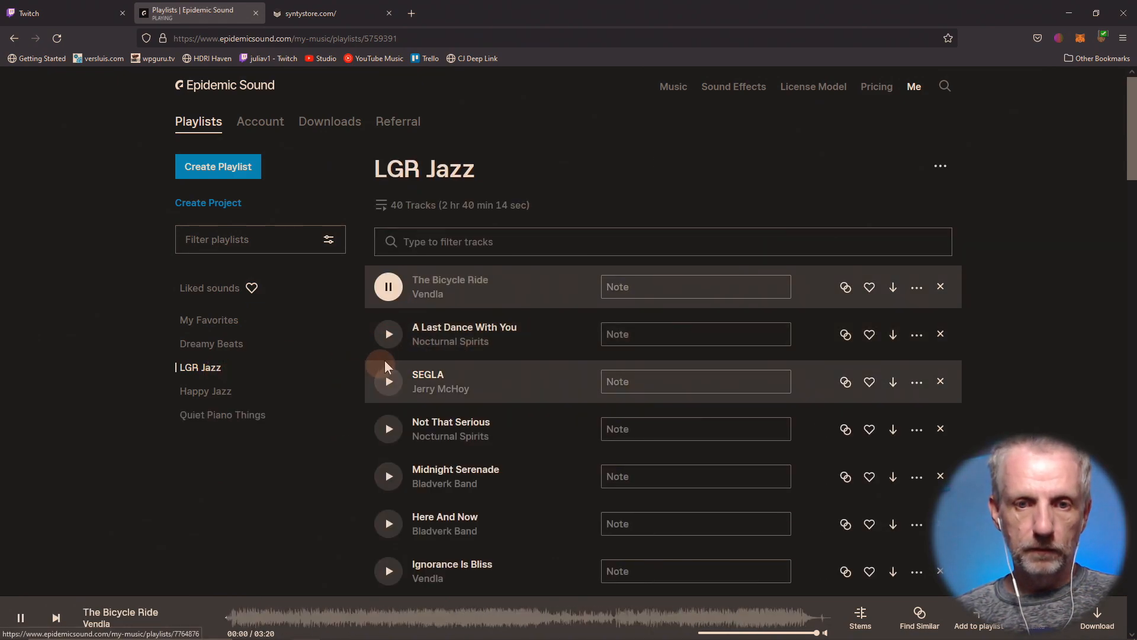
pyautogui.click(388, 334)
pyautogui.hotkey('alt', 'Tab')
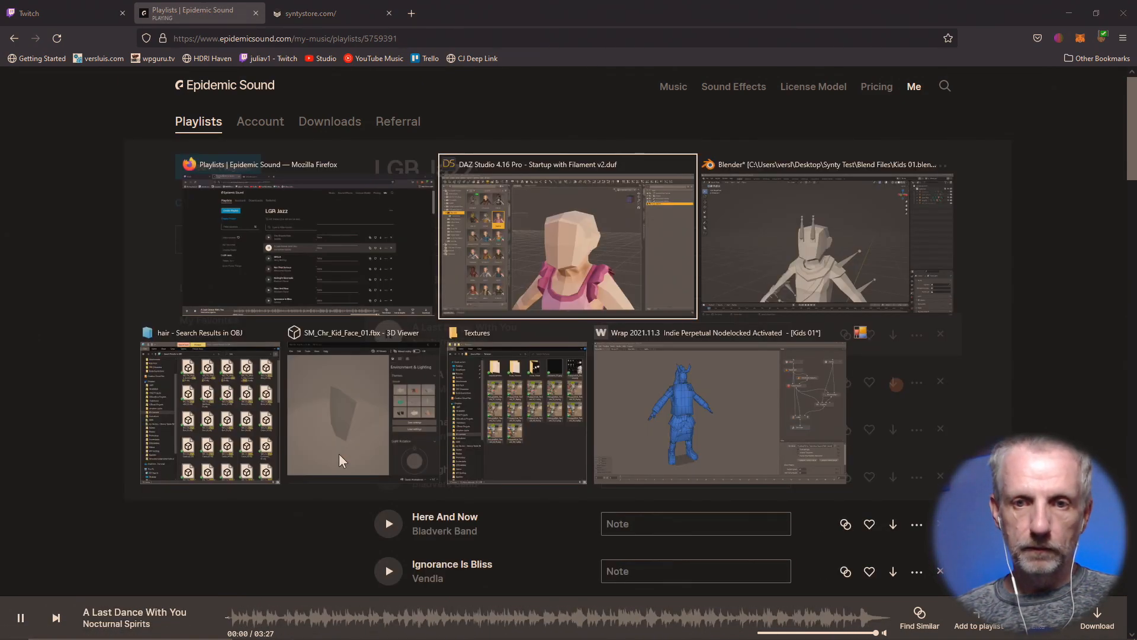
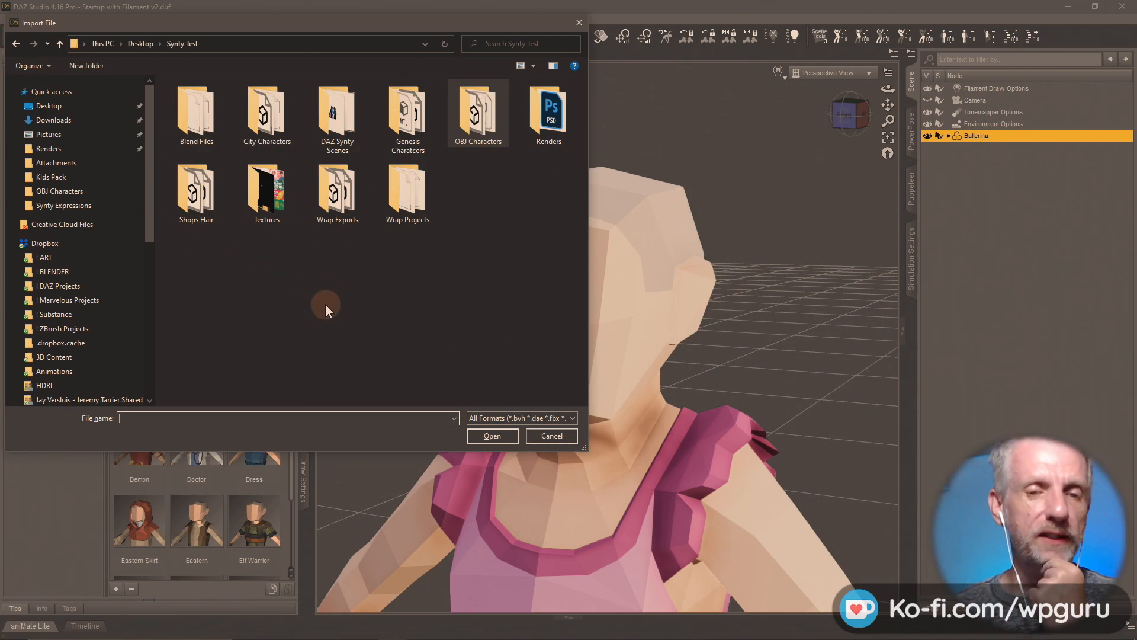
# - Switch to Firefox and look through the POLYGON asset packs on the Synty Store website
pyautogui.hotkey('alt', 'Tab')
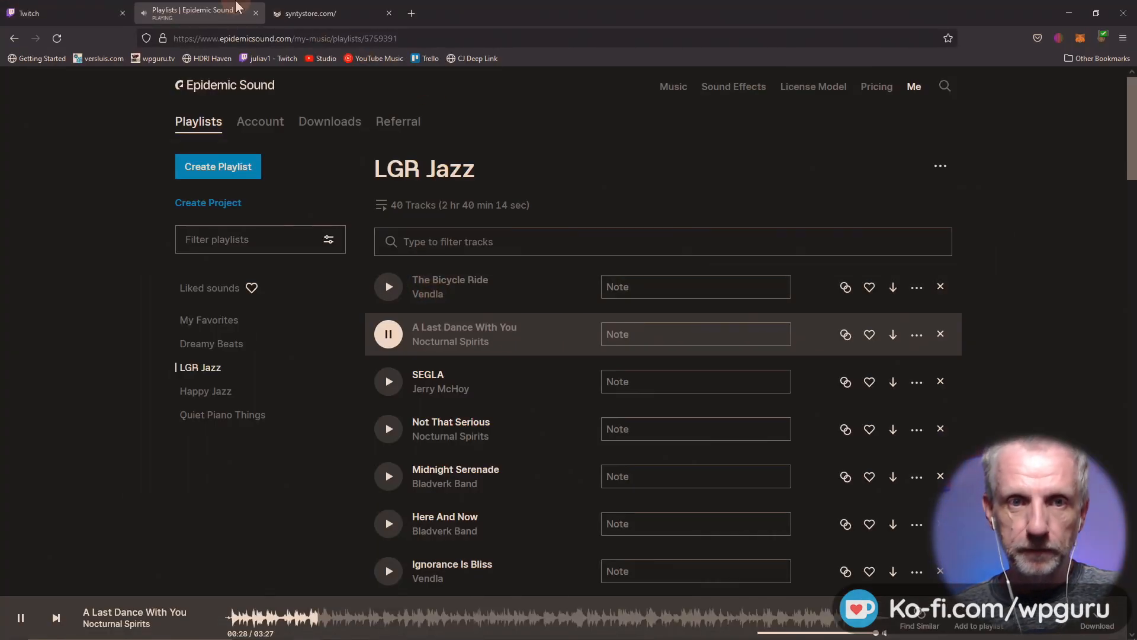
pyautogui.click(323, 13)
pyautogui.scroll(-2, 130, 390)
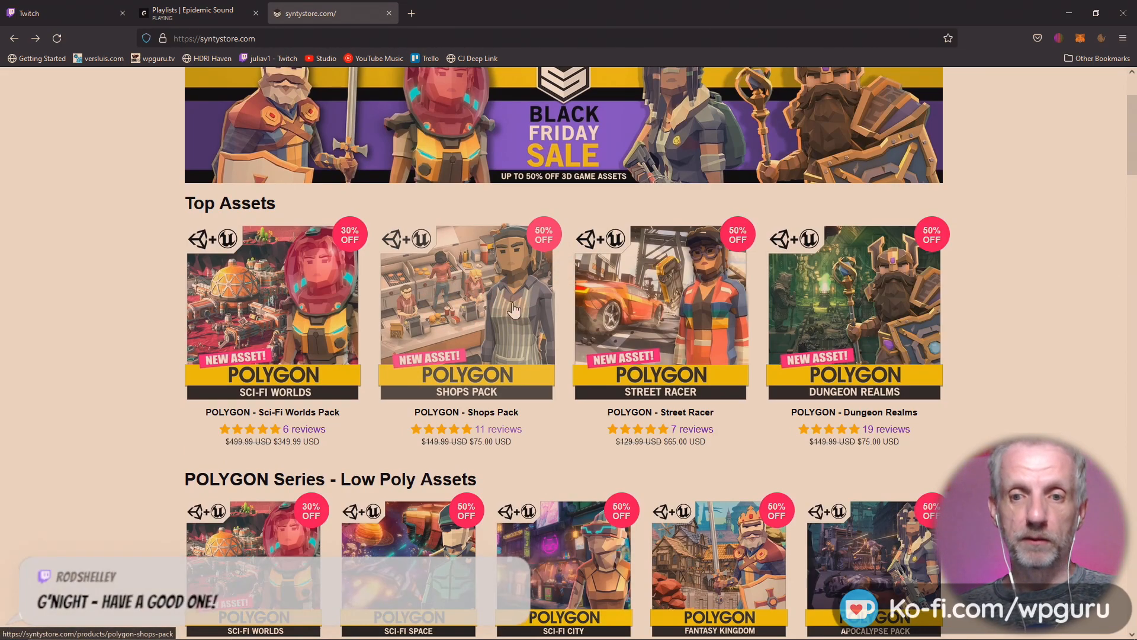
pyautogui.scroll(-6, 514, 312)
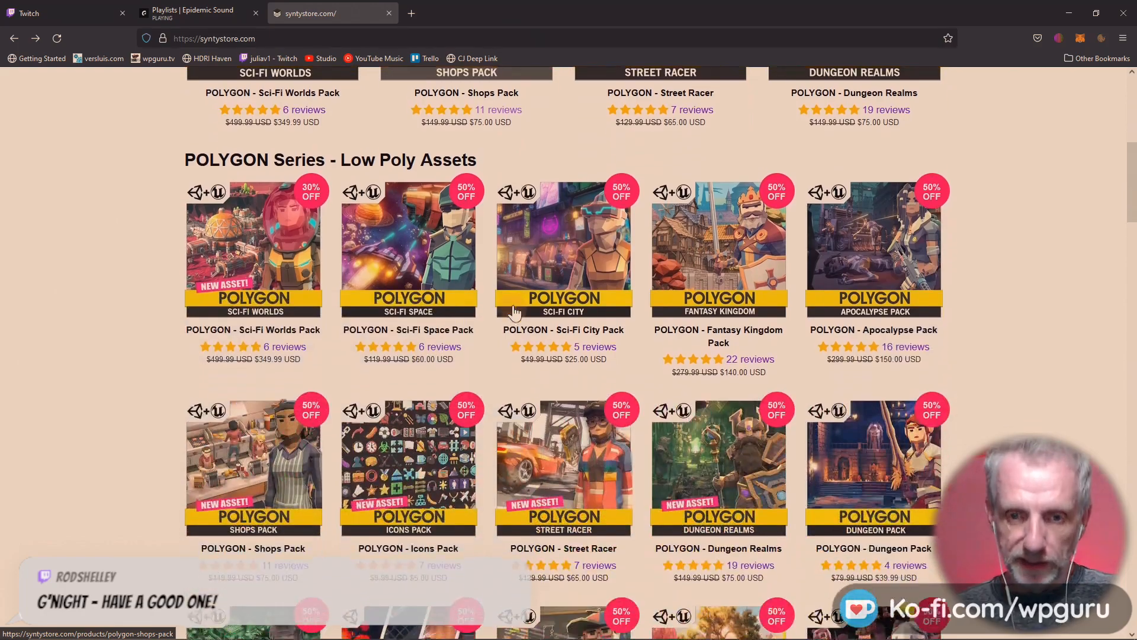
# - Open the POLYGON - Kids Pack product page from the store listing in a new tab and switch to it
pyautogui.scroll(-2, 514, 312)
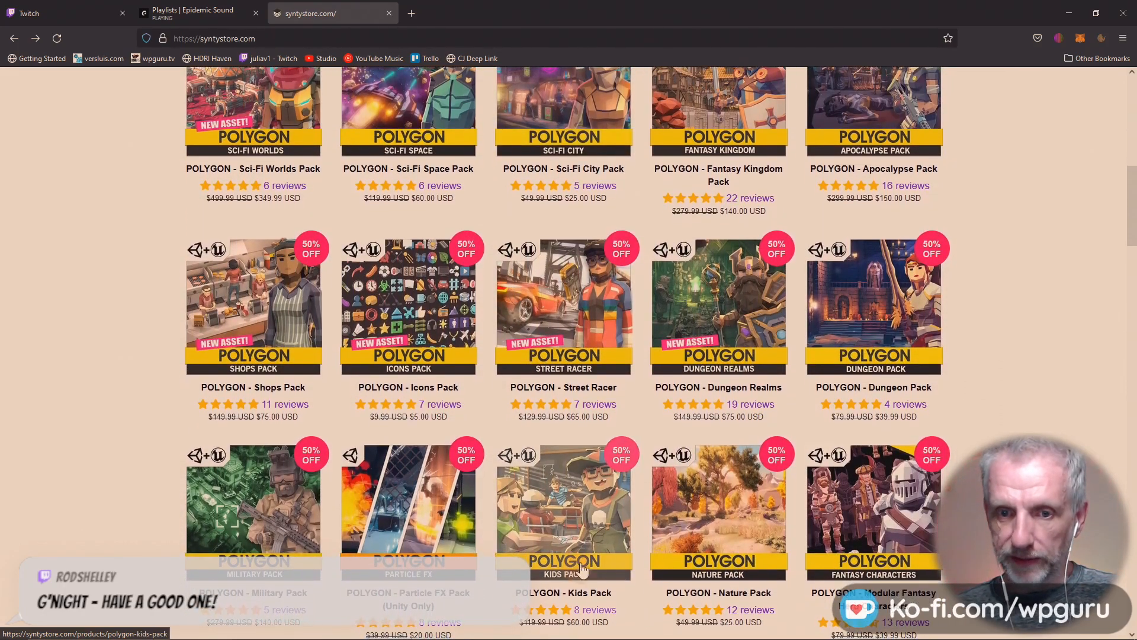
pyautogui.middleClick(515, 305)
pyautogui.click(468, 13)
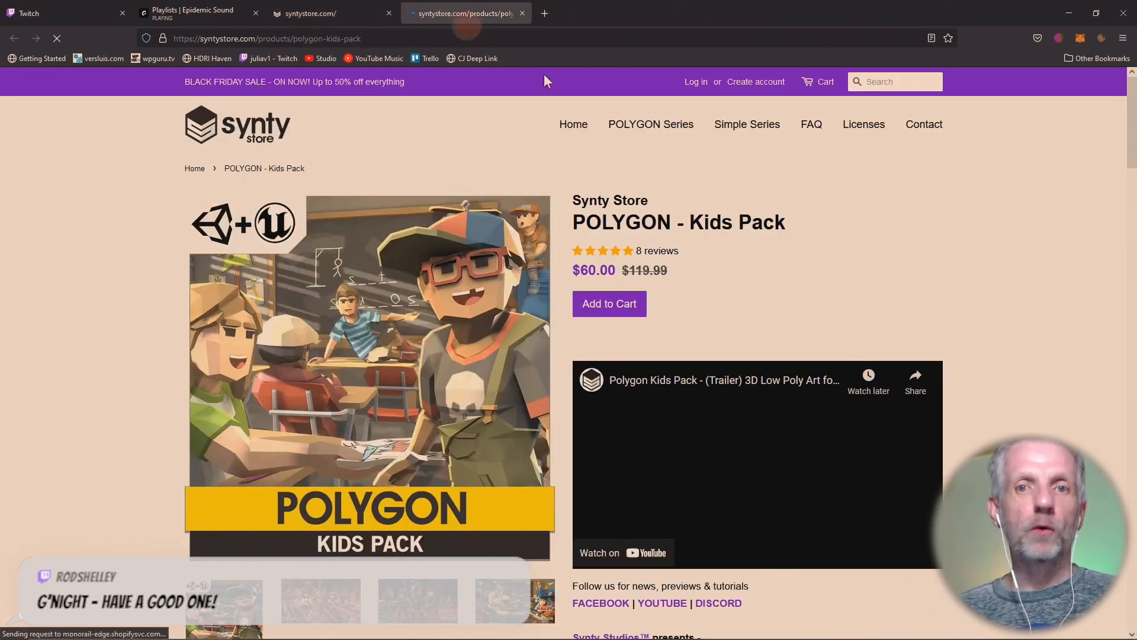
pyautogui.scroll(-2, 991, 262)
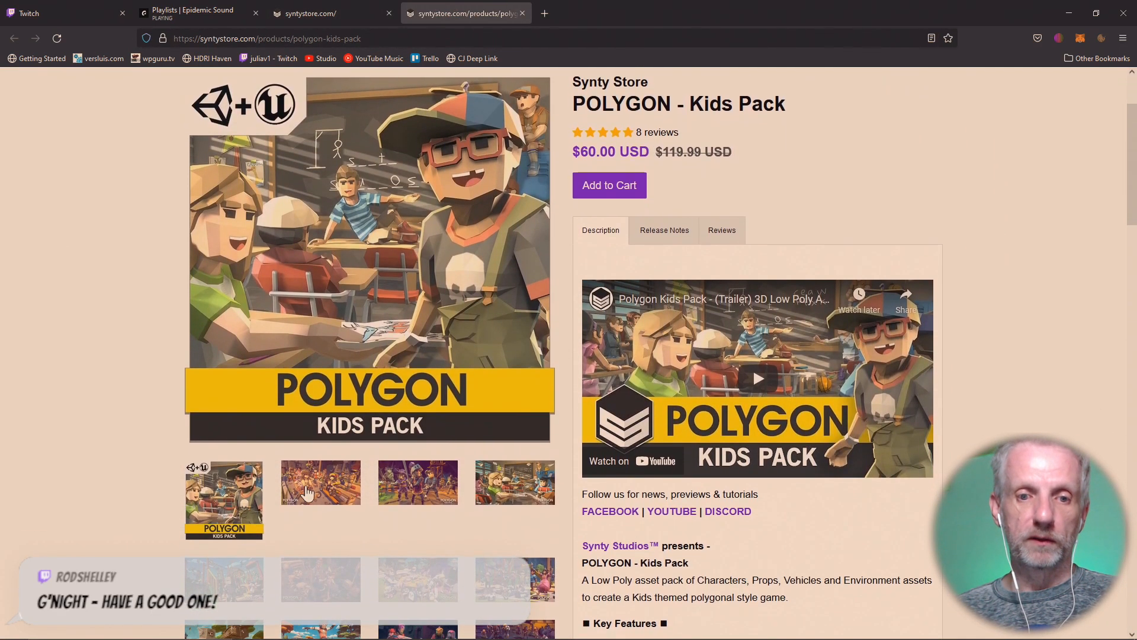
# - Enlarge the Kids Pack product images and look through the gallery of character scenes one by one
pyautogui.click(223, 501)
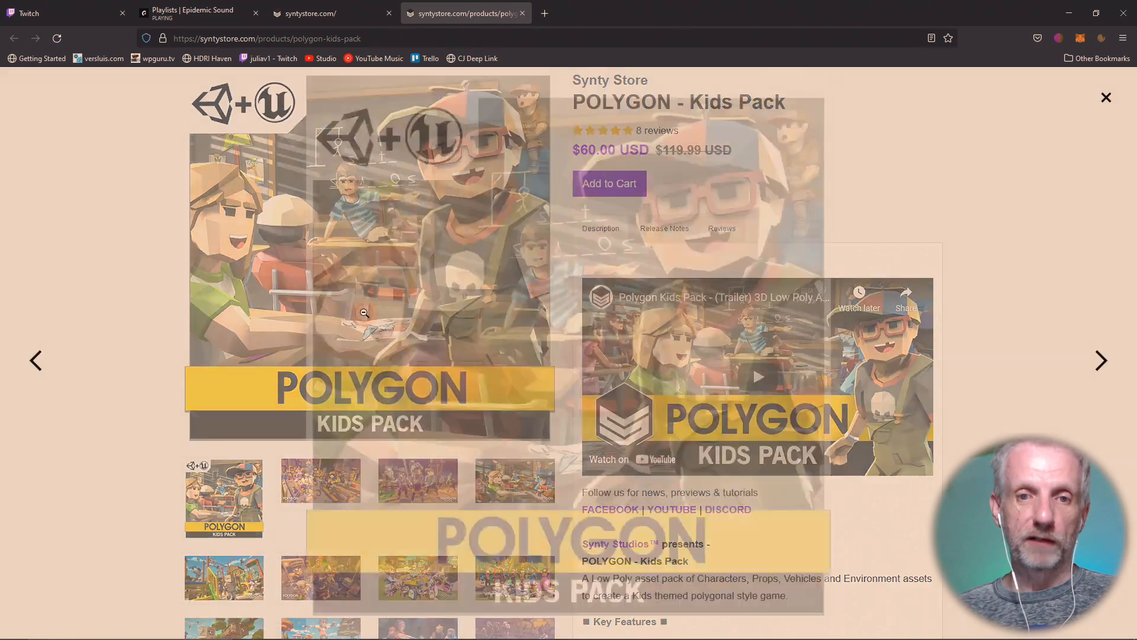
pyautogui.click(1099, 362)
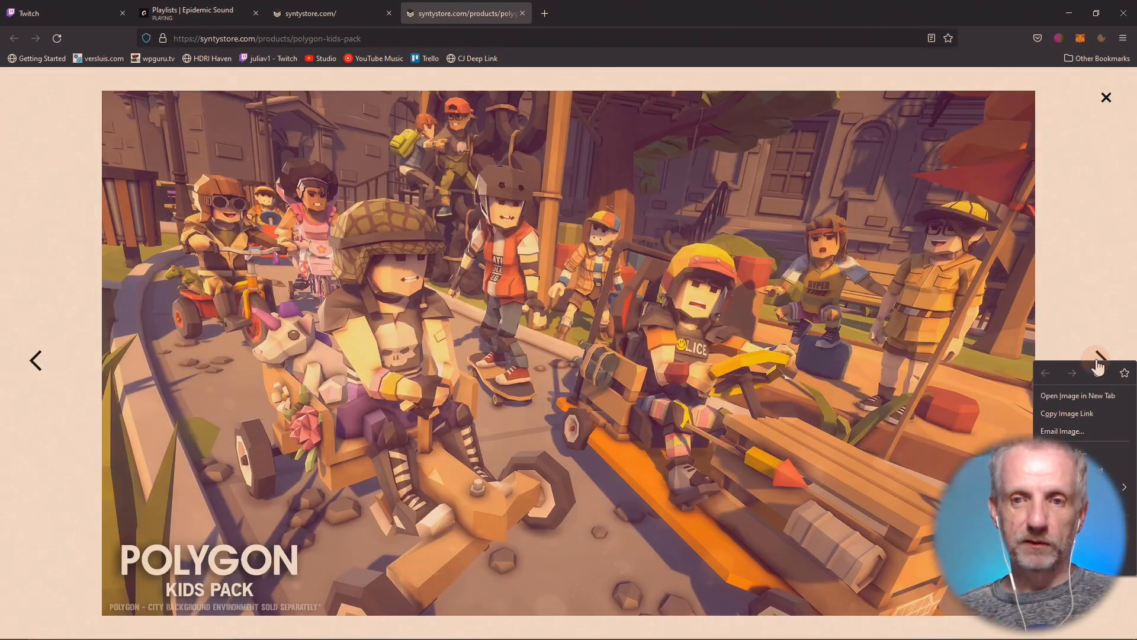
pyautogui.click(1099, 352)
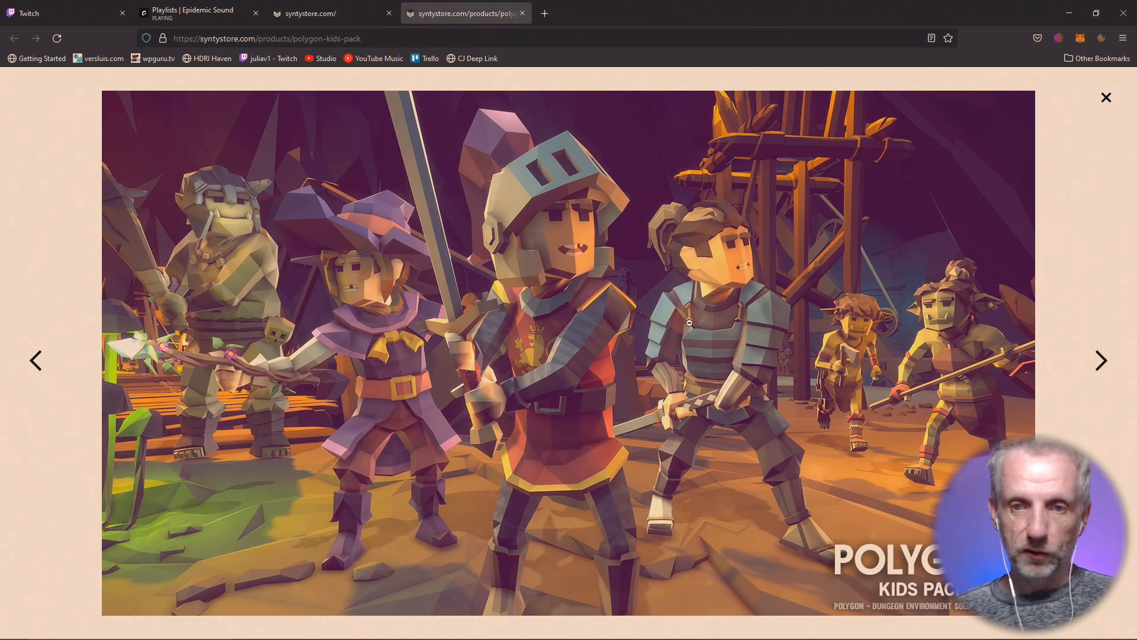
pyautogui.click(1092, 361)
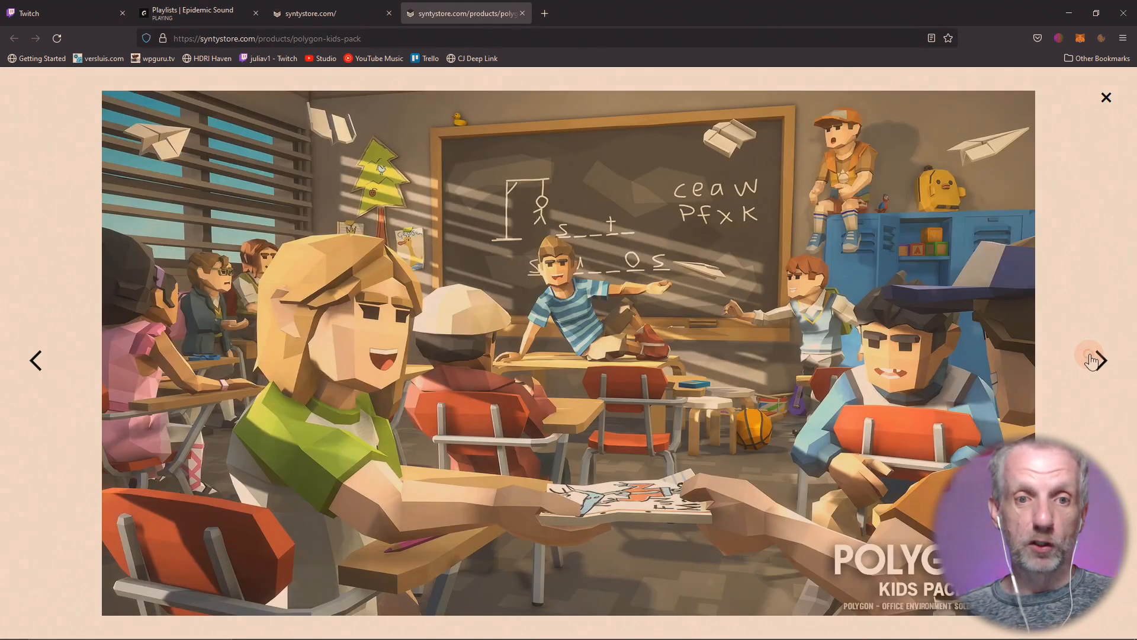
pyautogui.click(1092, 360)
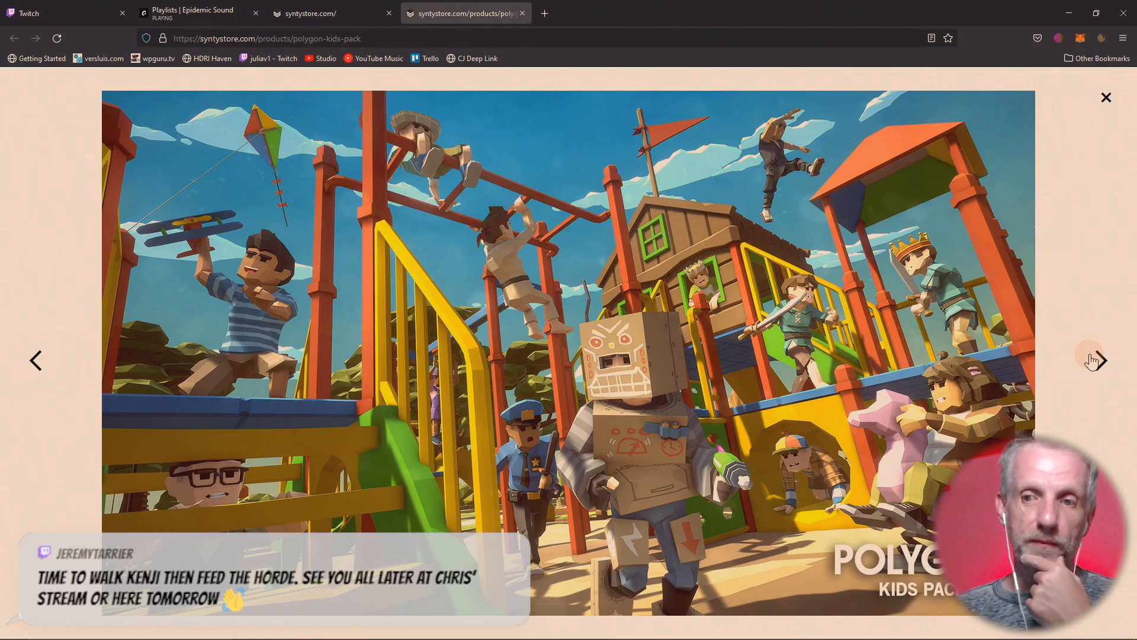
pyautogui.click(1092, 361)
pyautogui.click(1092, 361)
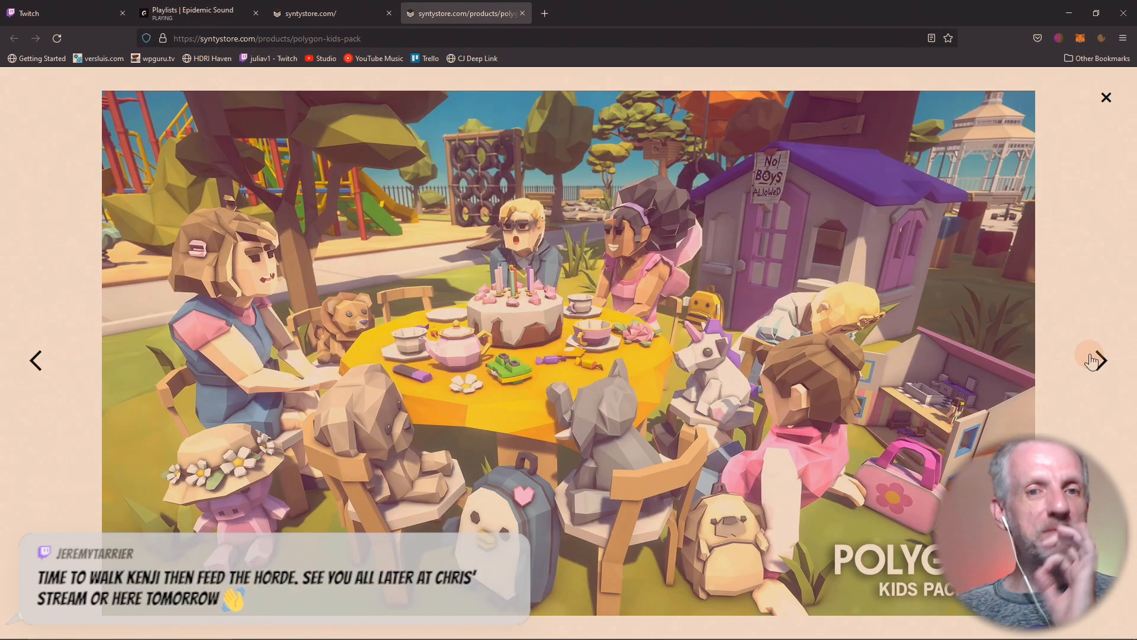
pyautogui.click(1091, 361)
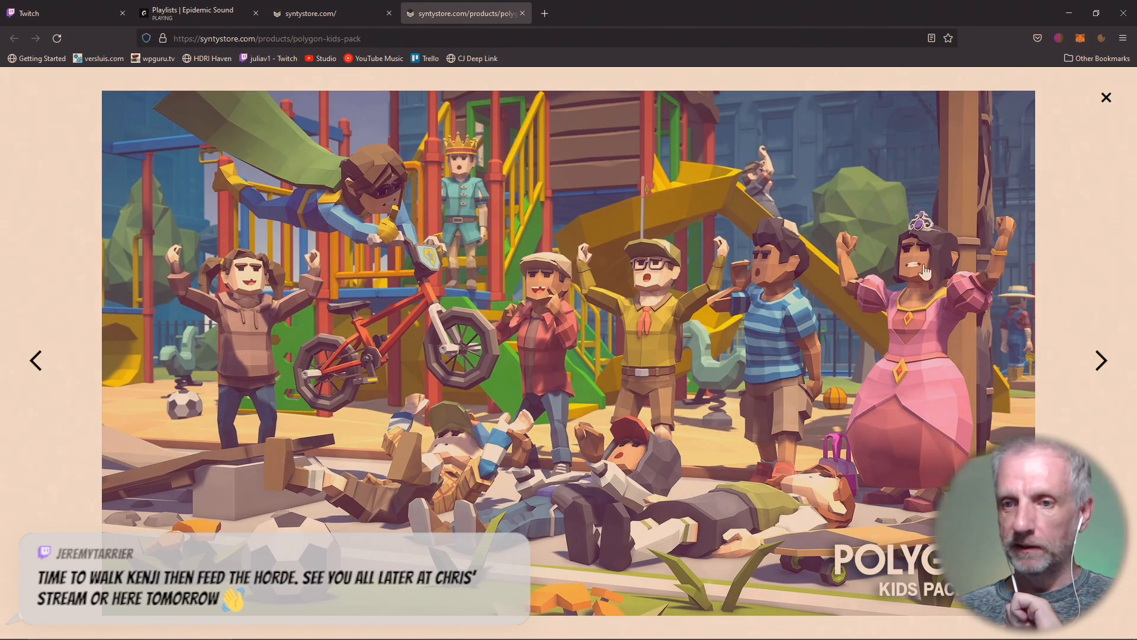
pyautogui.click(1101, 363)
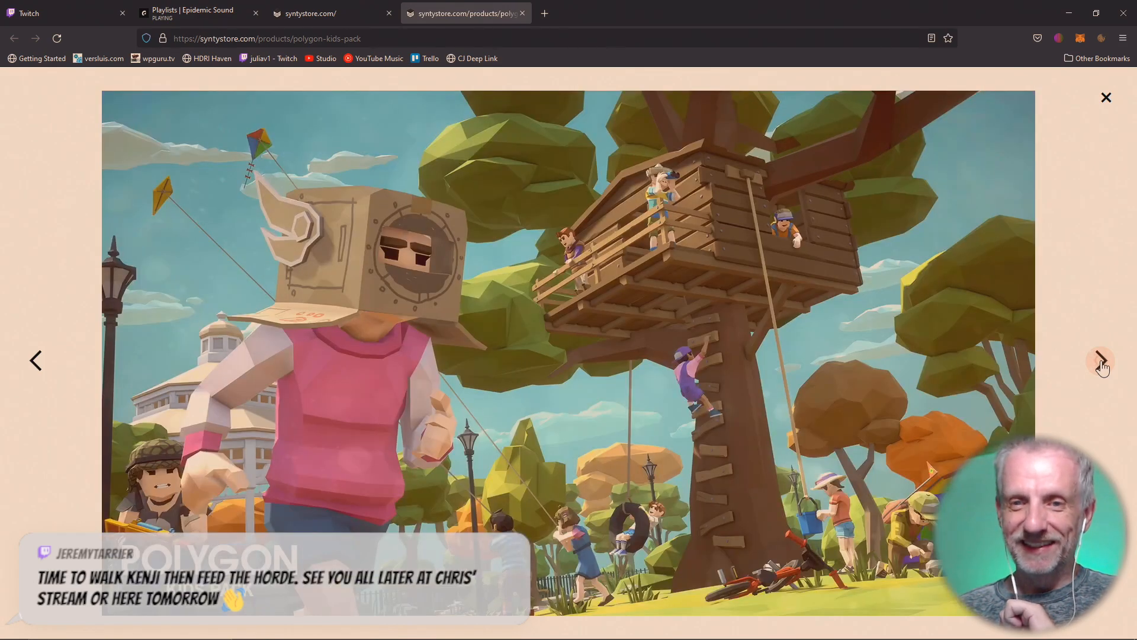
pyautogui.click(1100, 364)
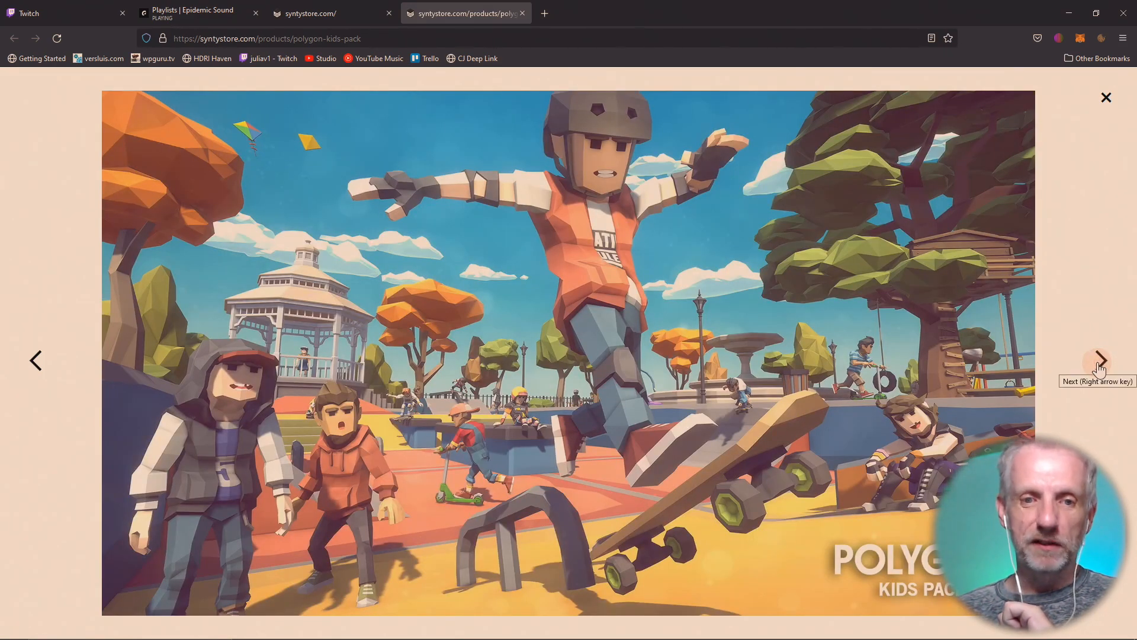
pyautogui.click(1100, 362)
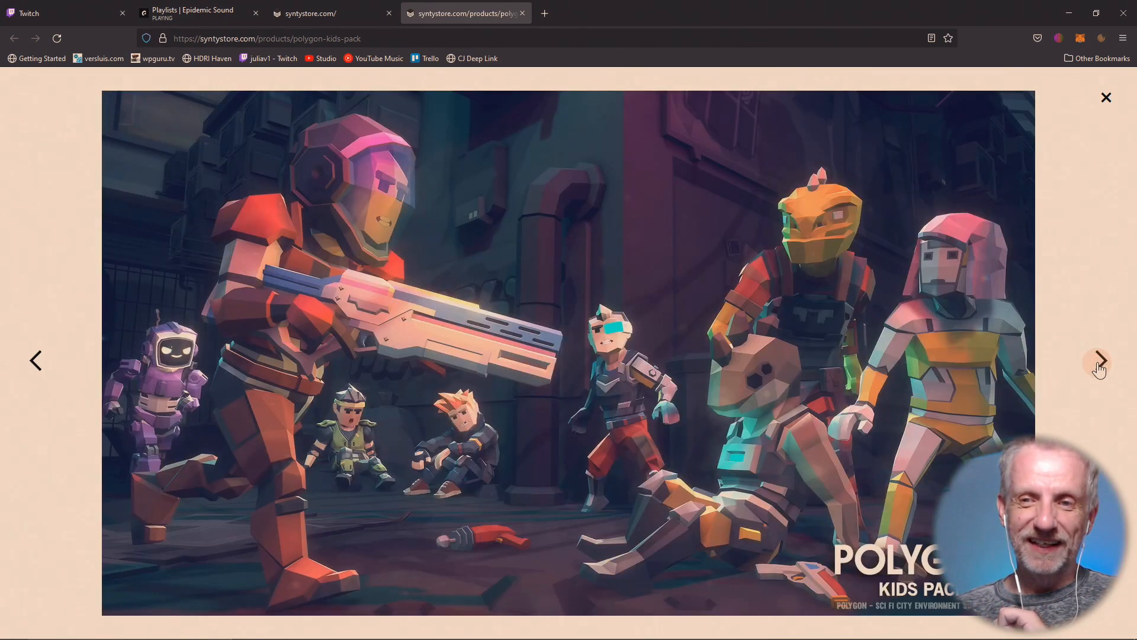
pyautogui.click(1100, 362)
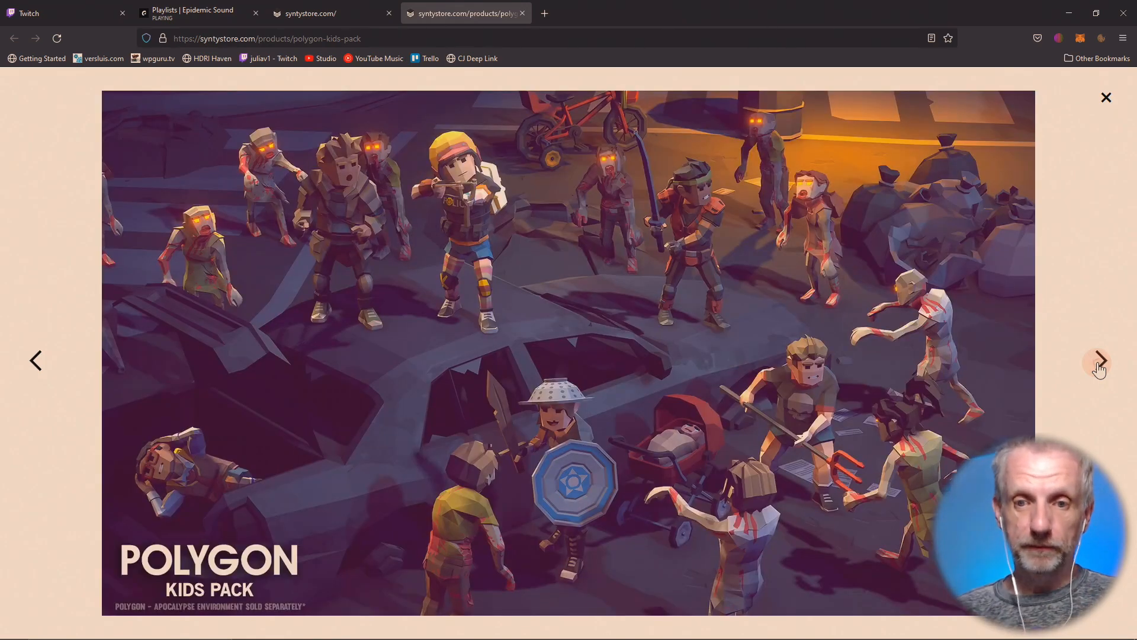
pyautogui.click(1100, 363)
pyautogui.click(1099, 363)
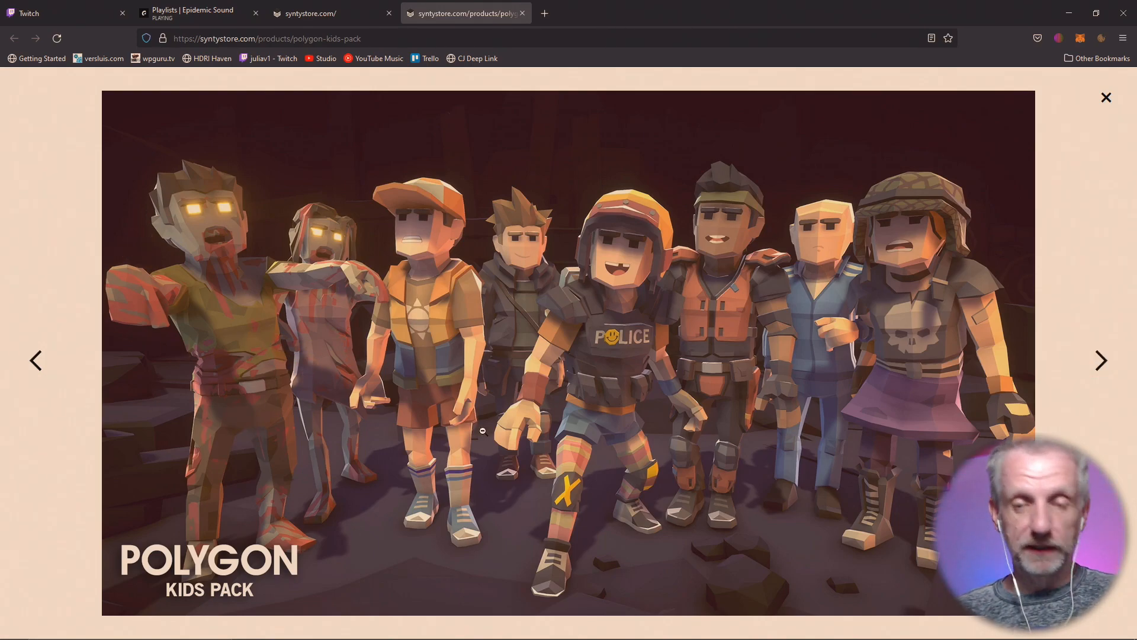
# - Switch to DAZ Studio and browse the import dialog to the POLYGON - Kids Pack OBJ source folder under Dropbox 3D Content, Synty Assets
pyautogui.hotkey('alt', 'Tab')
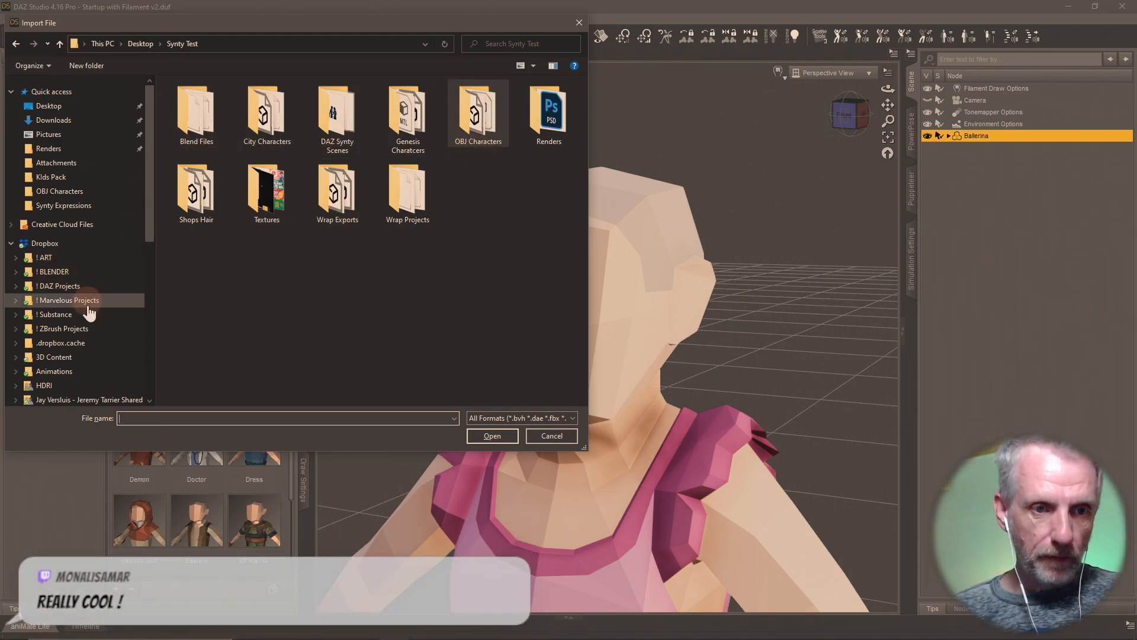
pyautogui.click(87, 358)
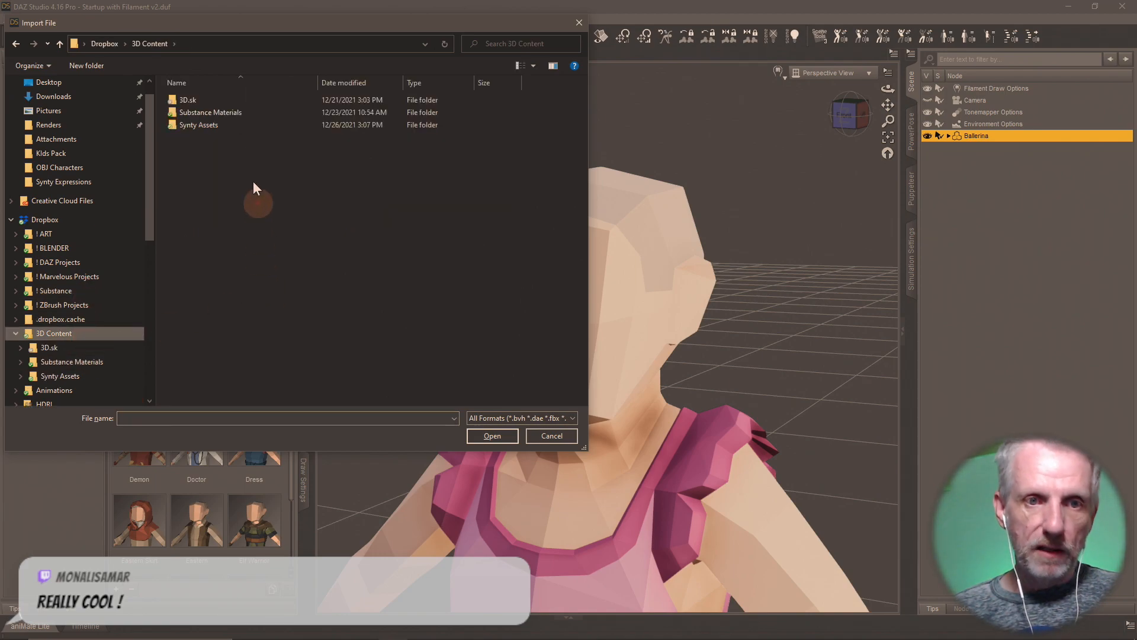
pyautogui.doubleClick(210, 125)
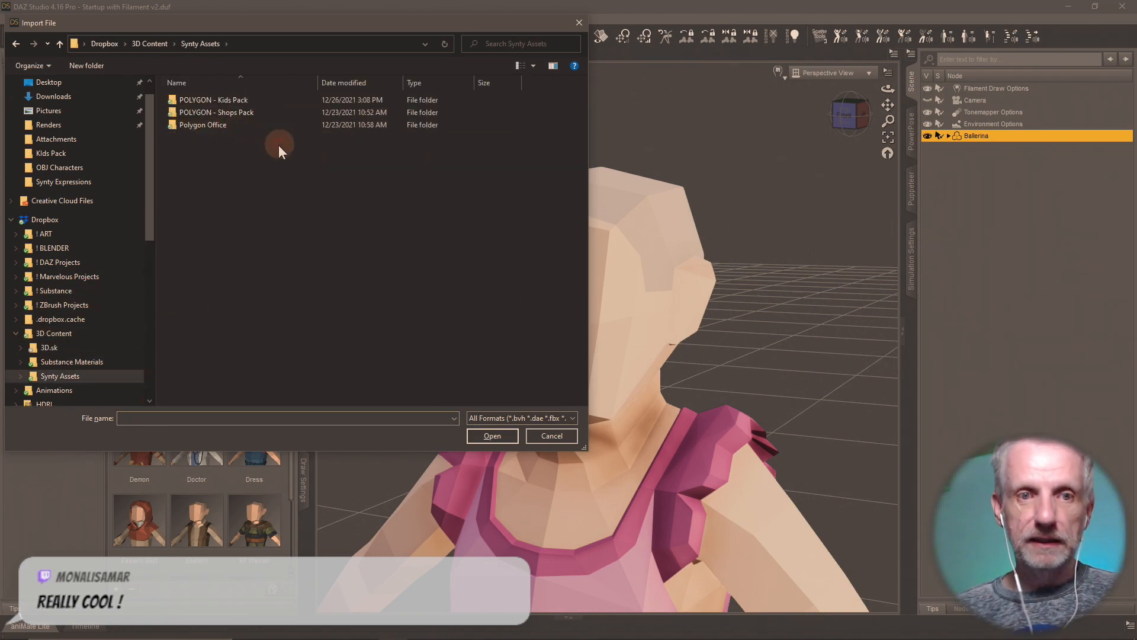
pyautogui.doubleClick(241, 101)
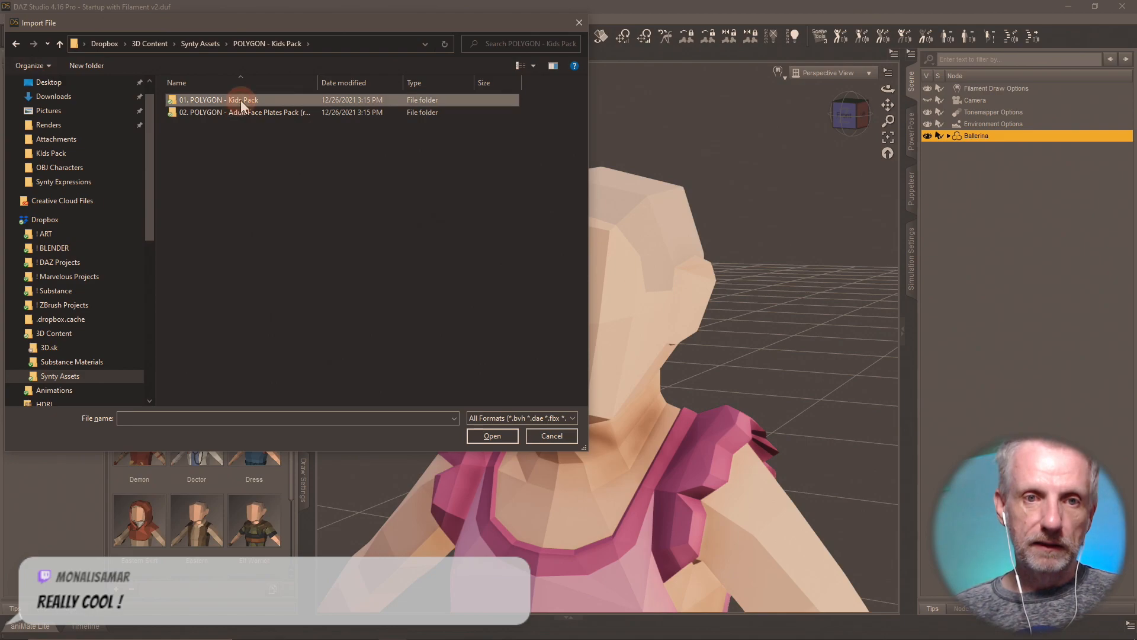
pyautogui.doubleClick(241, 101)
pyautogui.doubleClick(246, 99)
pyautogui.doubleClick(246, 98)
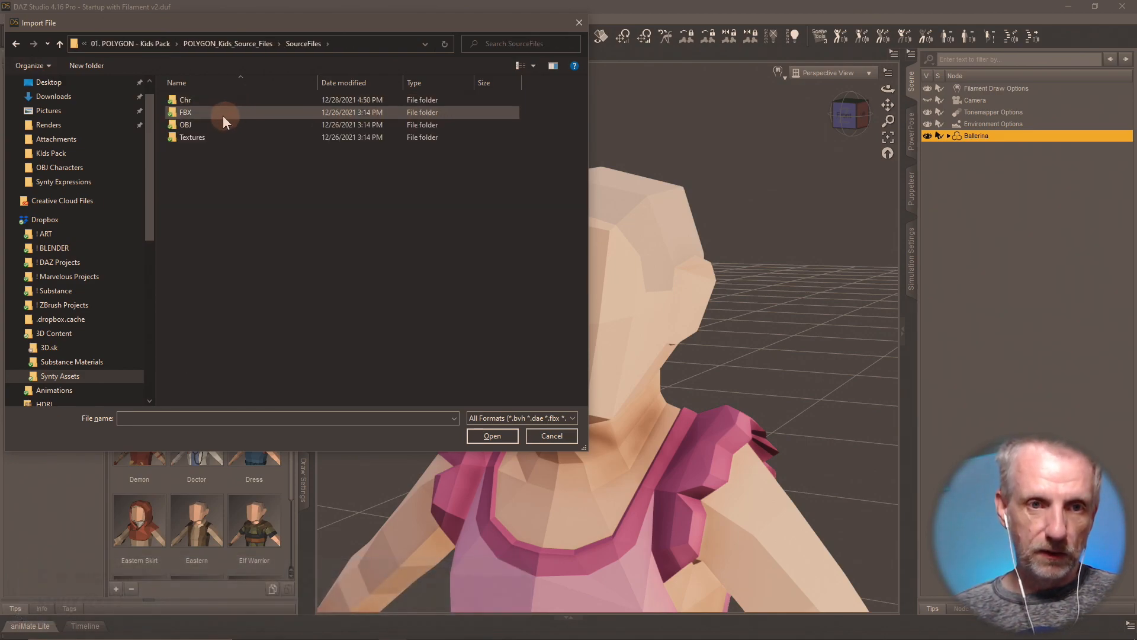
pyautogui.doubleClick(216, 124)
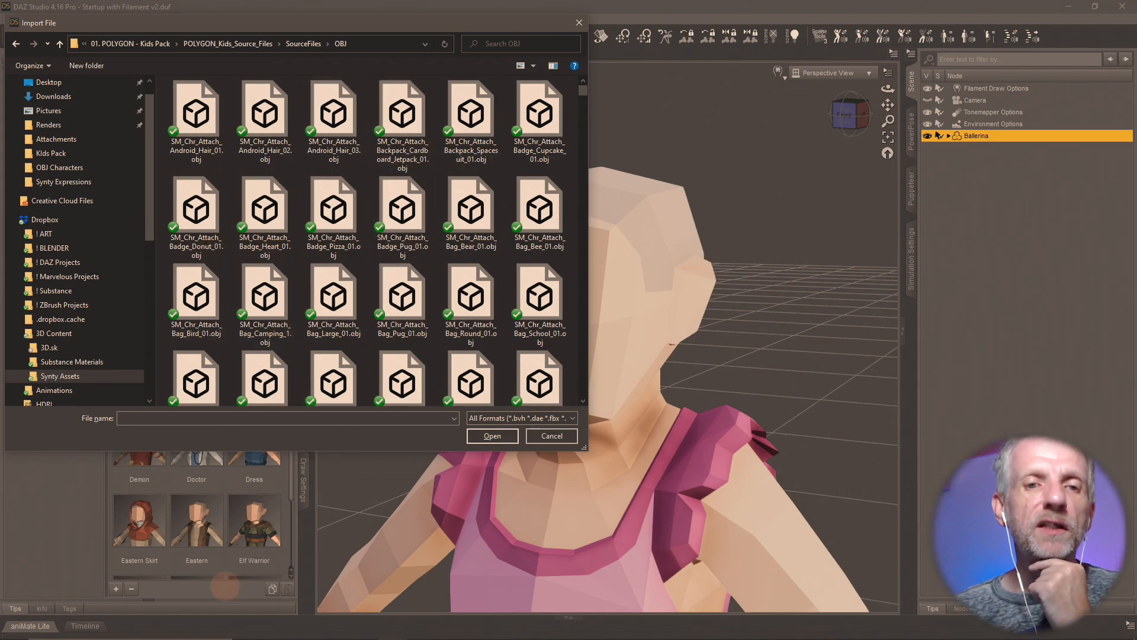
# - Bring up the File Explorer window with the hair search results and place a new File Explorer window beside it
pyautogui.moveTo(282, 618)
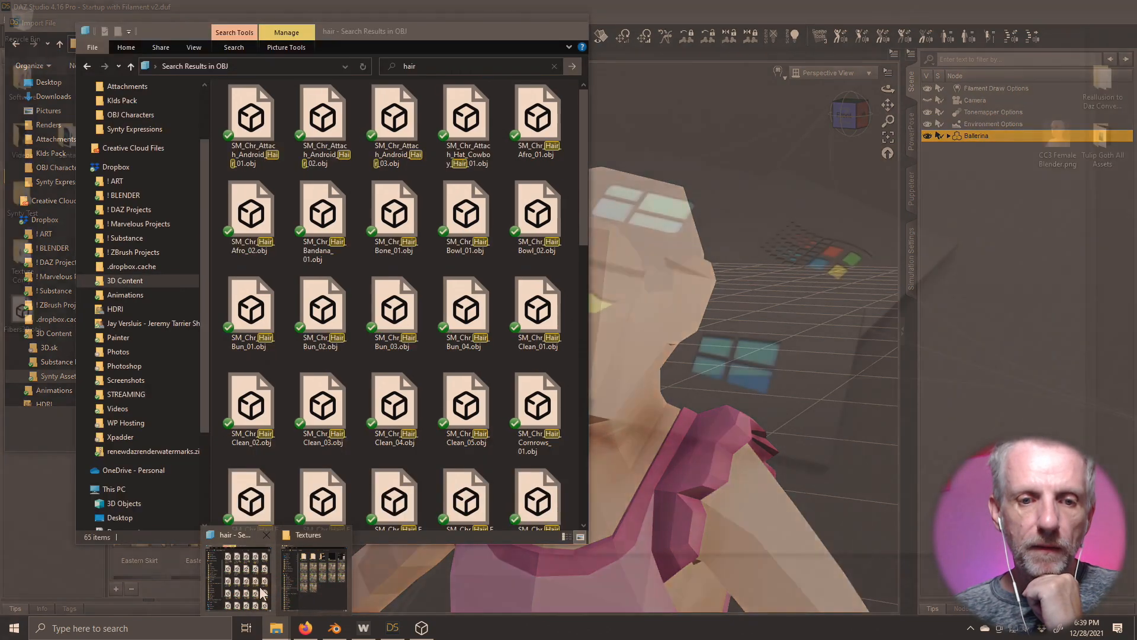
pyautogui.click(239, 576)
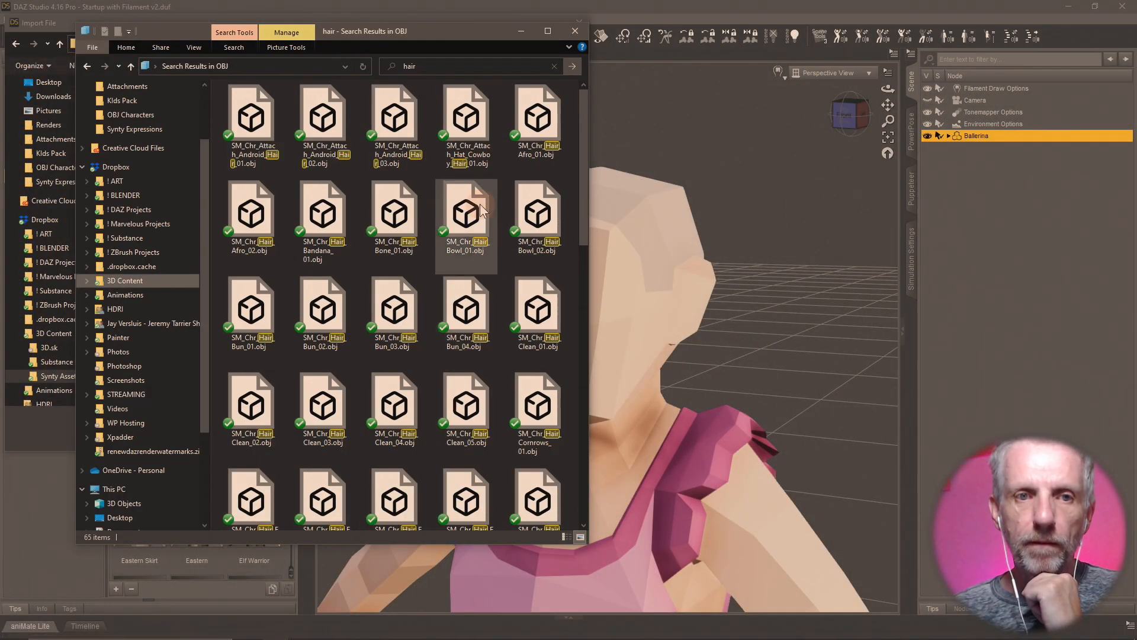
pyautogui.moveTo(284, 635)
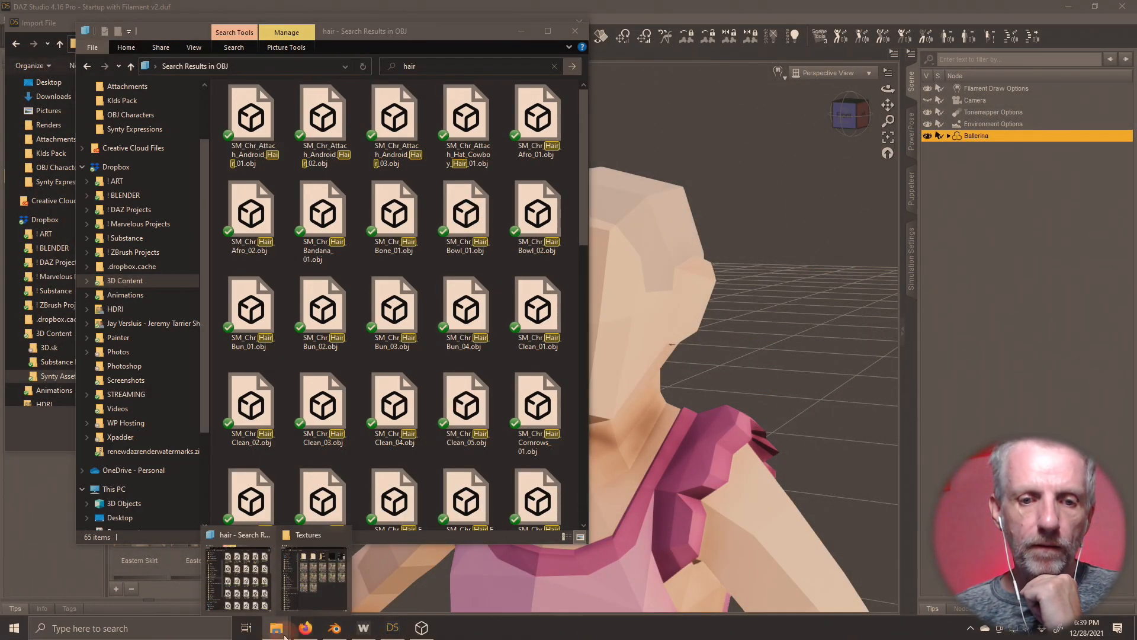
pyautogui.moveTo(318, 570)
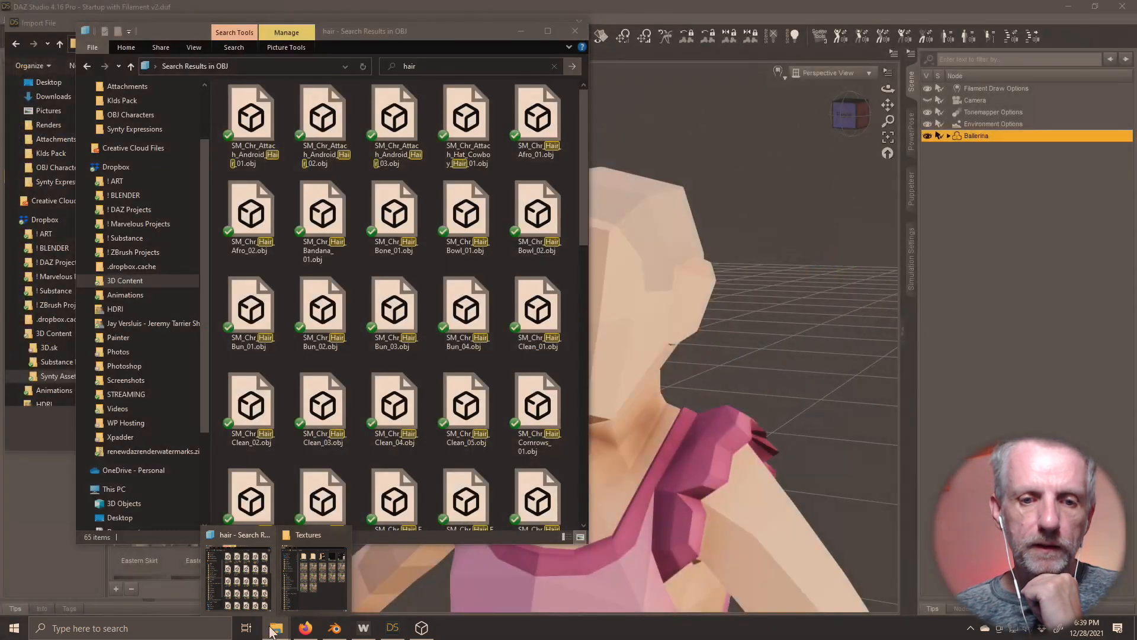
pyautogui.rightClick(276, 627)
pyautogui.click(279, 568)
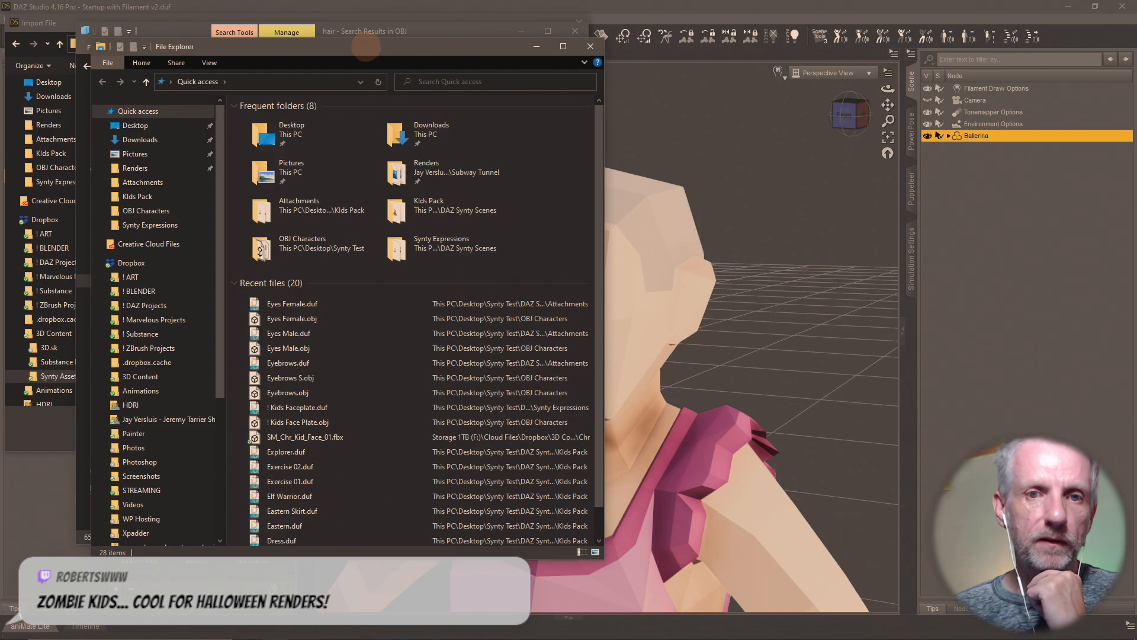
pyautogui.moveTo(366, 48); pyautogui.dragTo(897, 34)
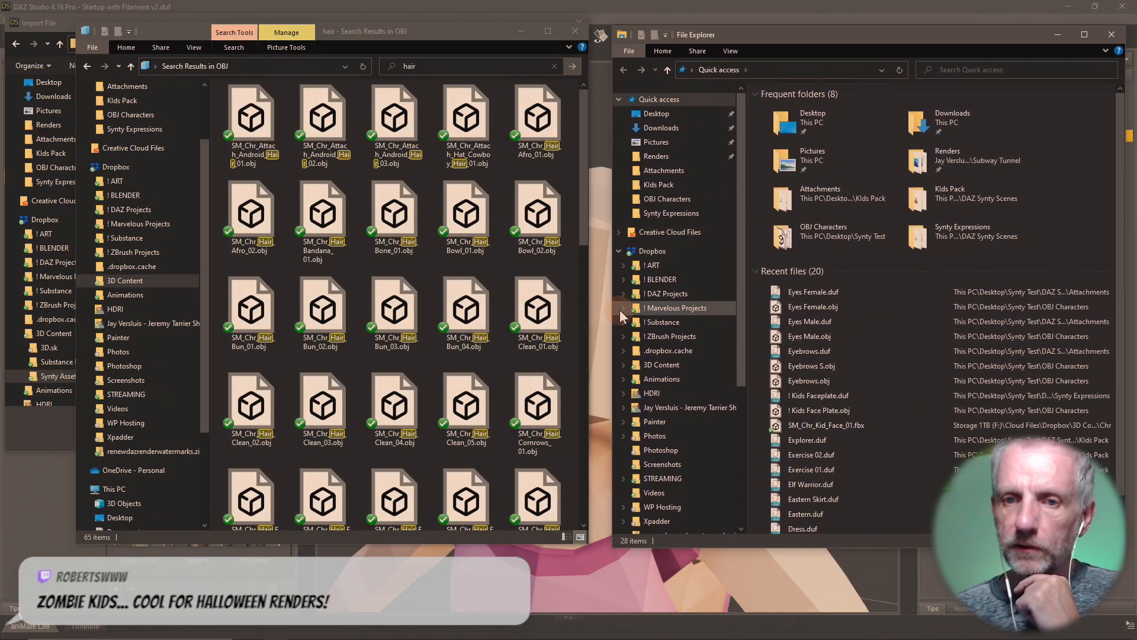
# - Navigate the new File Explorer window to the OBJ source folder of the POLYGON - Kids Pack in Dropbox 3D Content
pyautogui.click(681, 365)
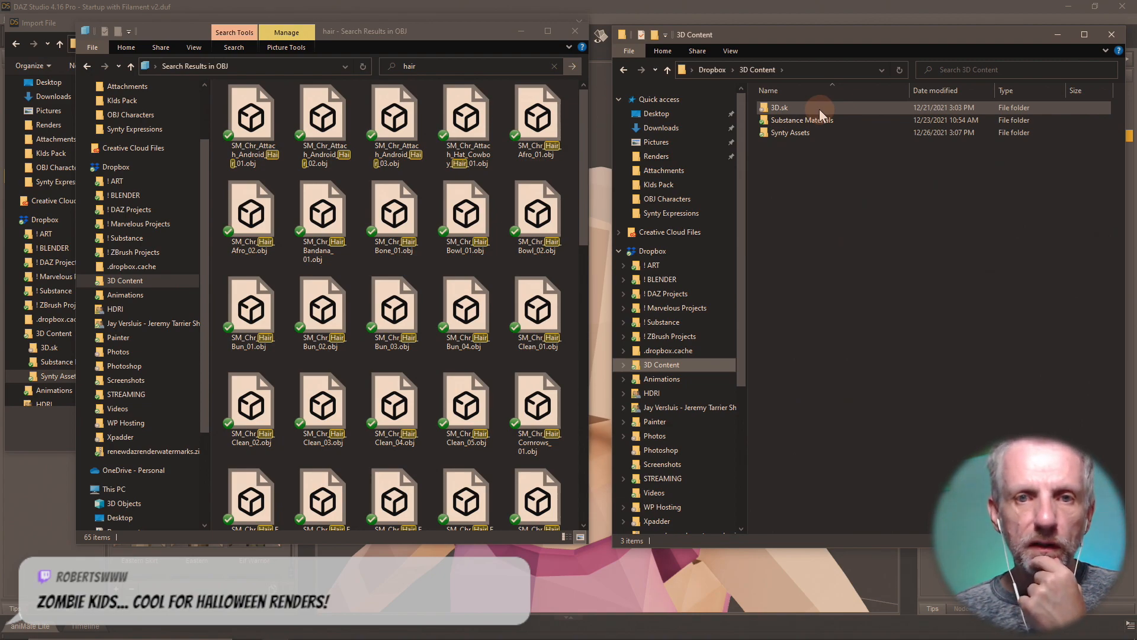
pyautogui.doubleClick(808, 131)
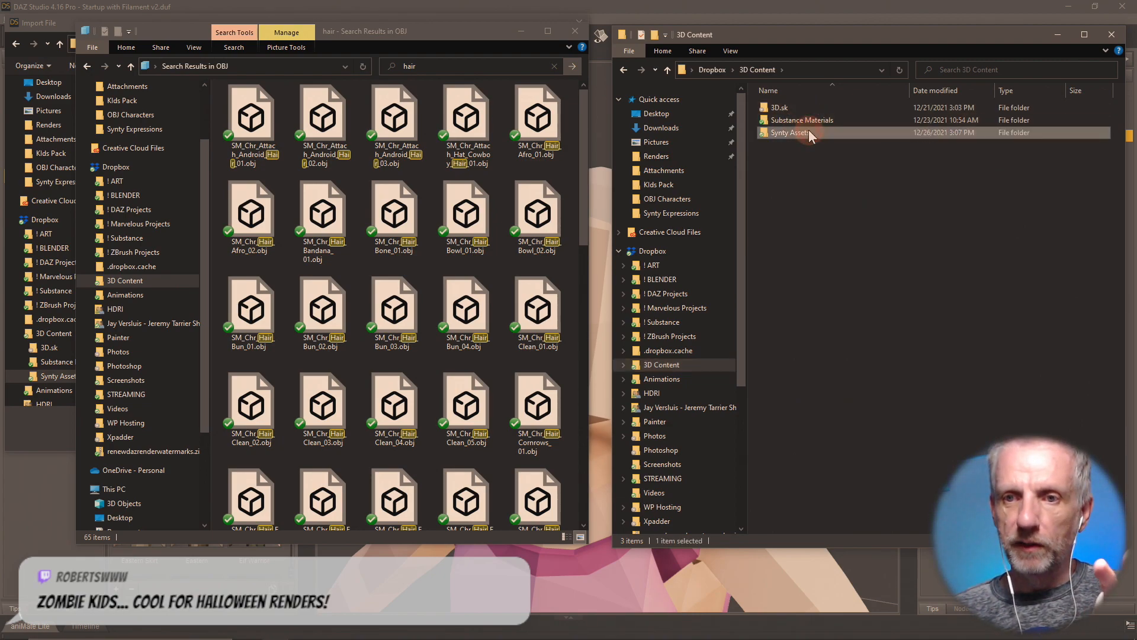
pyautogui.doubleClick(853, 109)
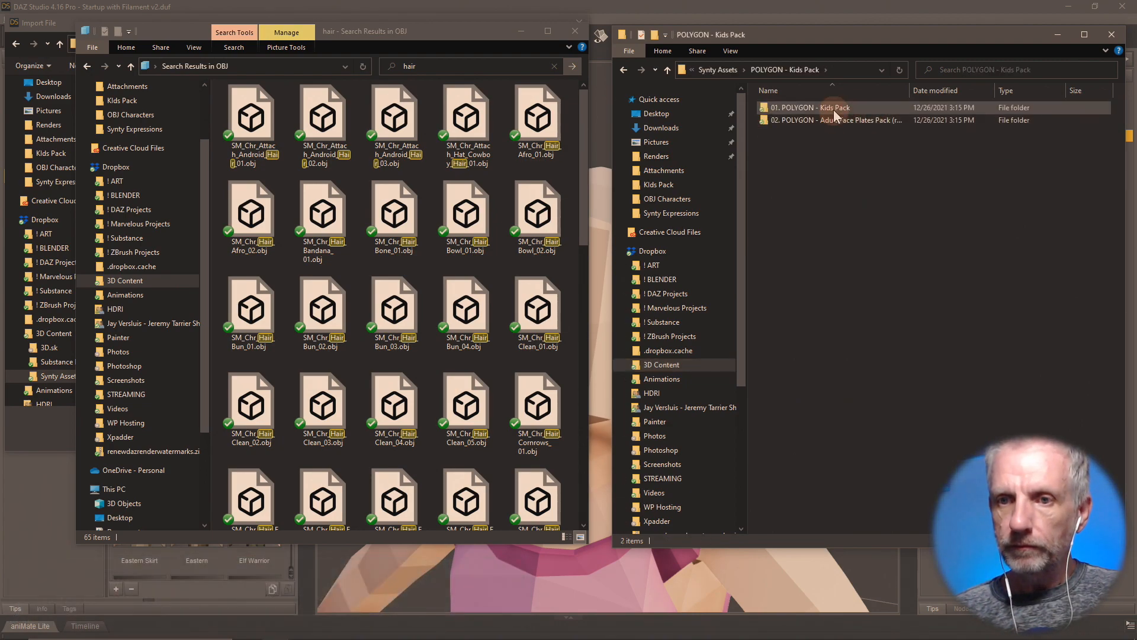
pyautogui.doubleClick(833, 109)
pyautogui.doubleClick(835, 110)
pyautogui.doubleClick(833, 111)
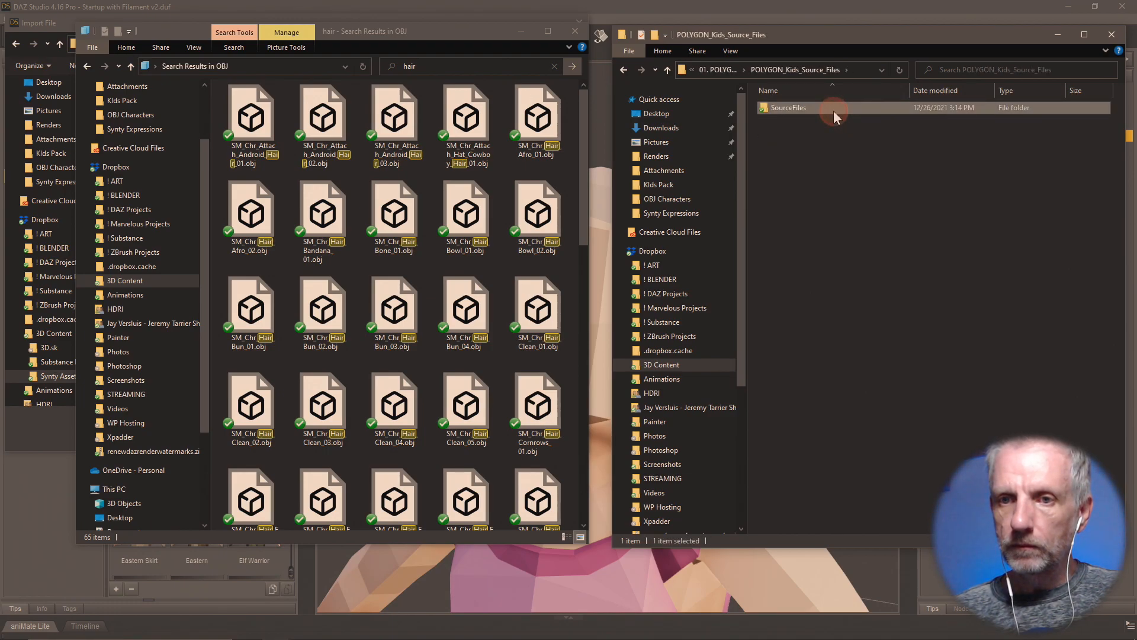
pyautogui.click(820, 131)
pyautogui.doubleClick(819, 130)
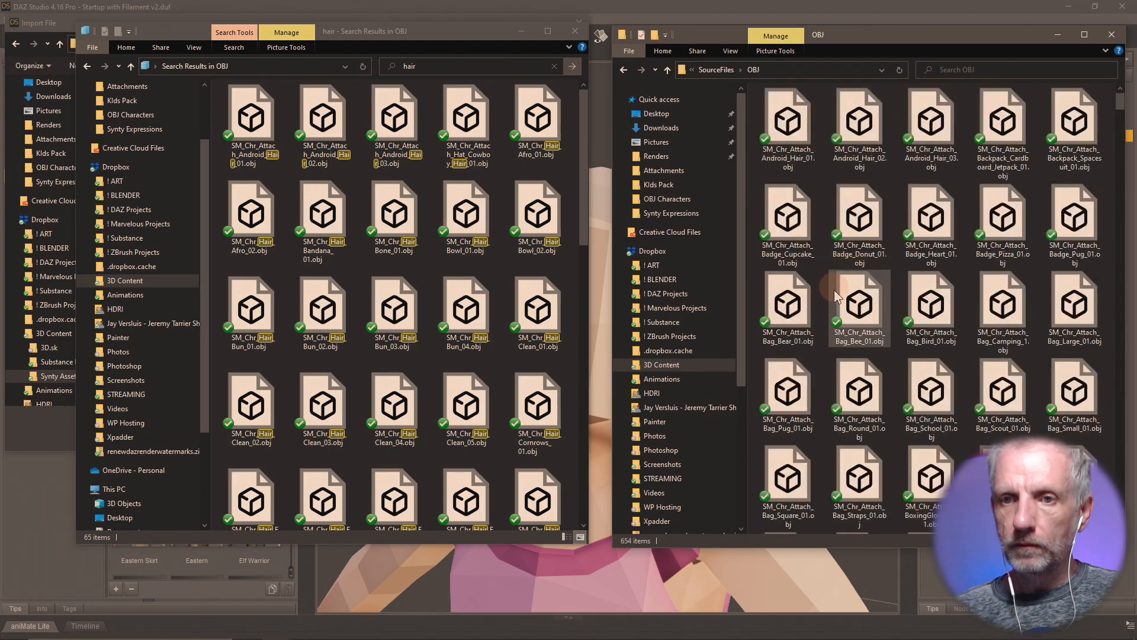
# - Create a folder called Hair inside the Kids Pack OBJ source folder
pyautogui.rightClick(834, 289)
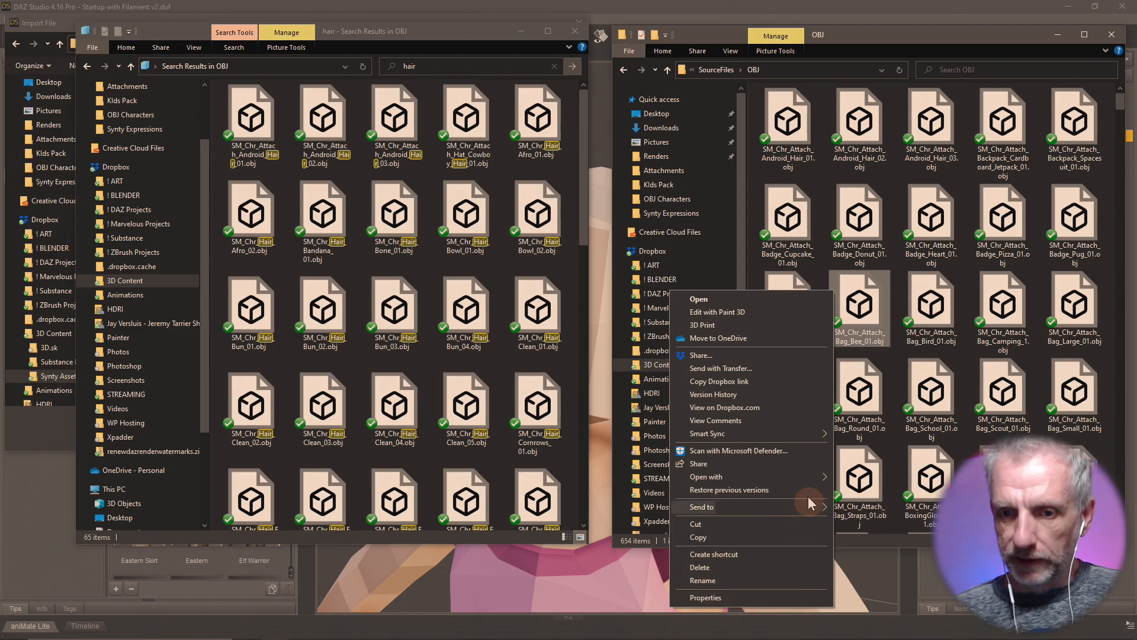
pyautogui.rightClick(896, 376)
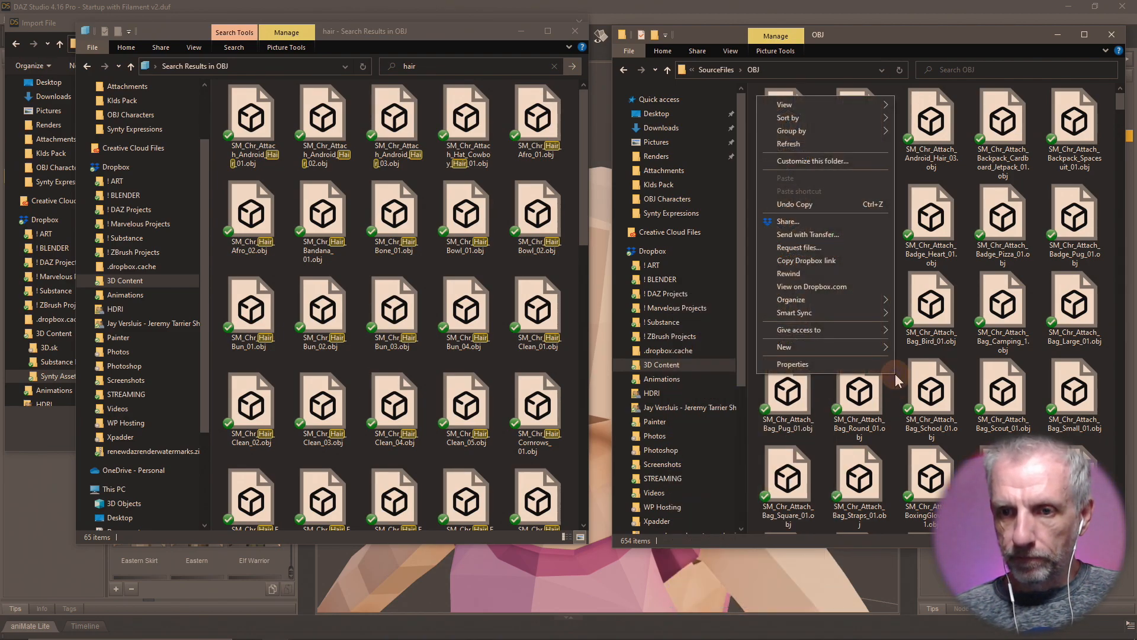
pyautogui.click(903, 346)
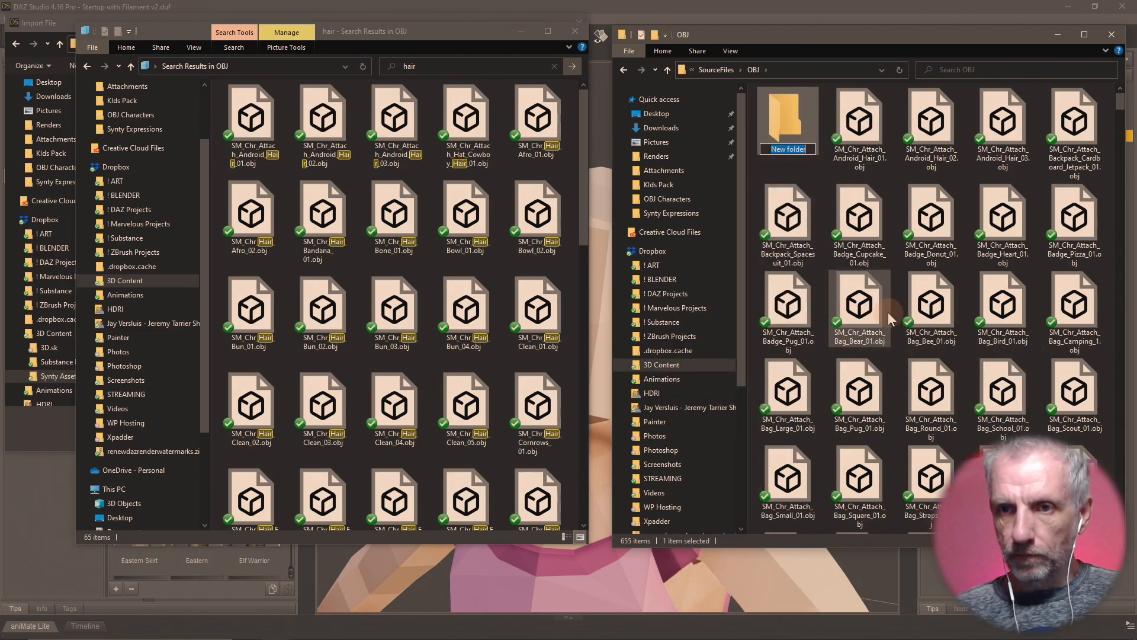
pyautogui.write('Hair')
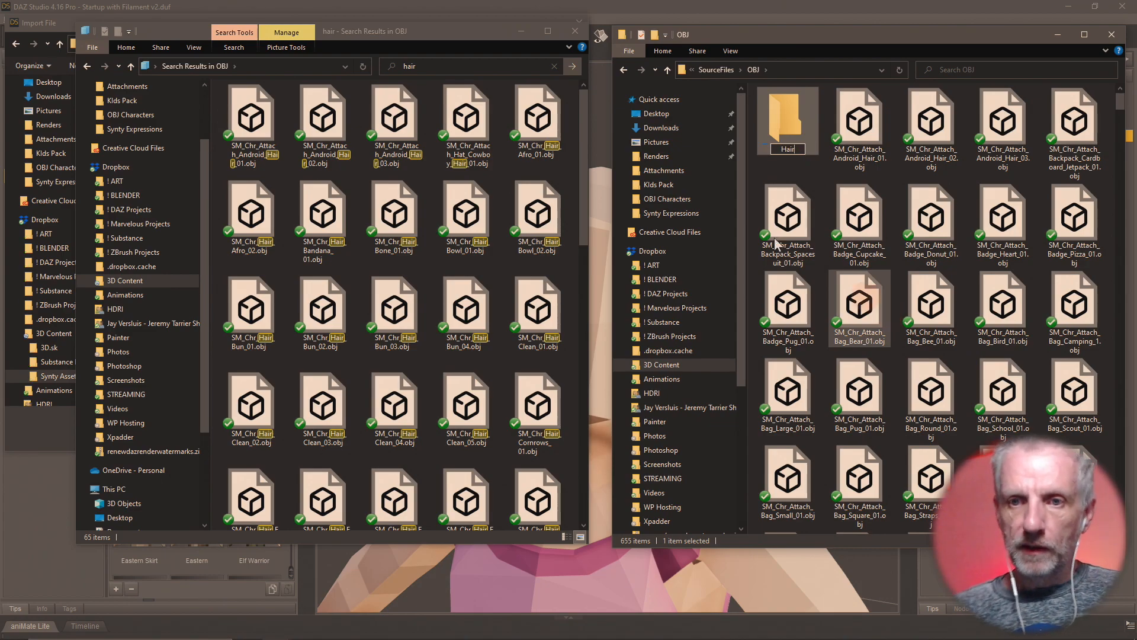
pyautogui.press('Return')
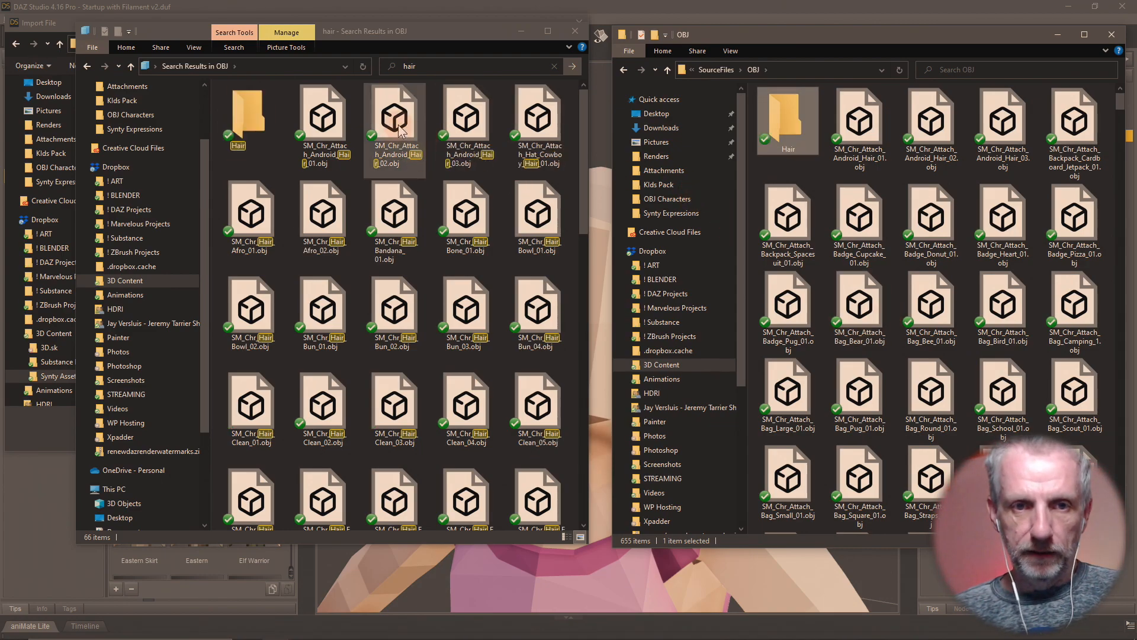
# - Move all the OBJ files in the hair search results, excluding the Hair folder itself, into the new Hair folder
pyautogui.click(316, 130)
pyautogui.hotkey('ctrl', 'a')
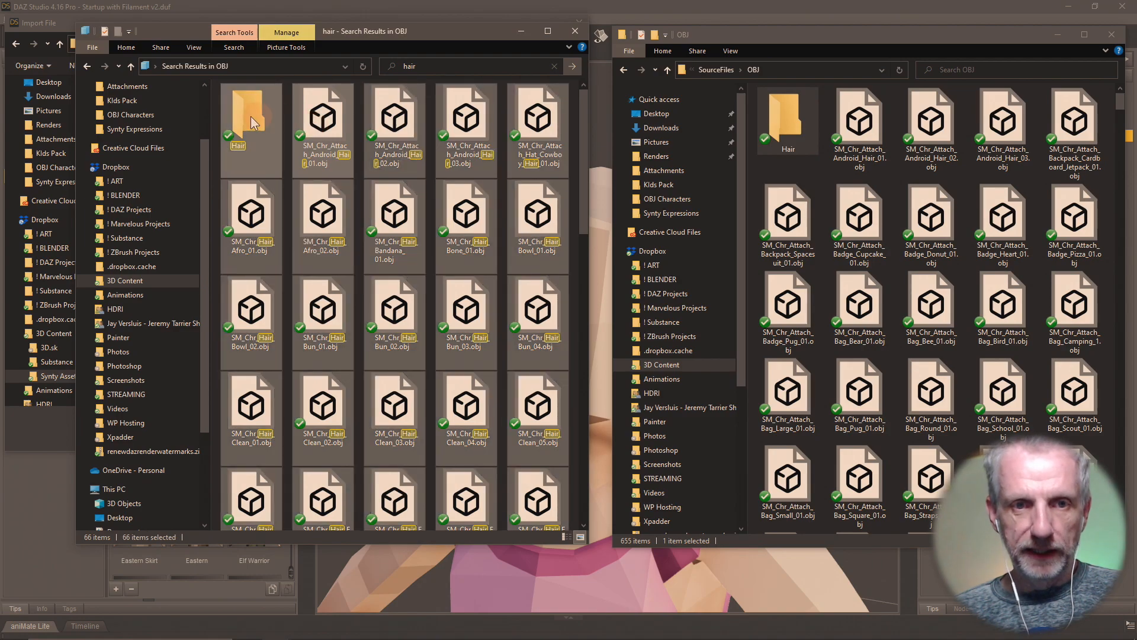
pyautogui.keyDown('ctrl'); pyautogui.click(248, 118); pyautogui.keyUp('ctrl')
pyautogui.moveTo(336, 126); pyautogui.dragTo(792, 129)
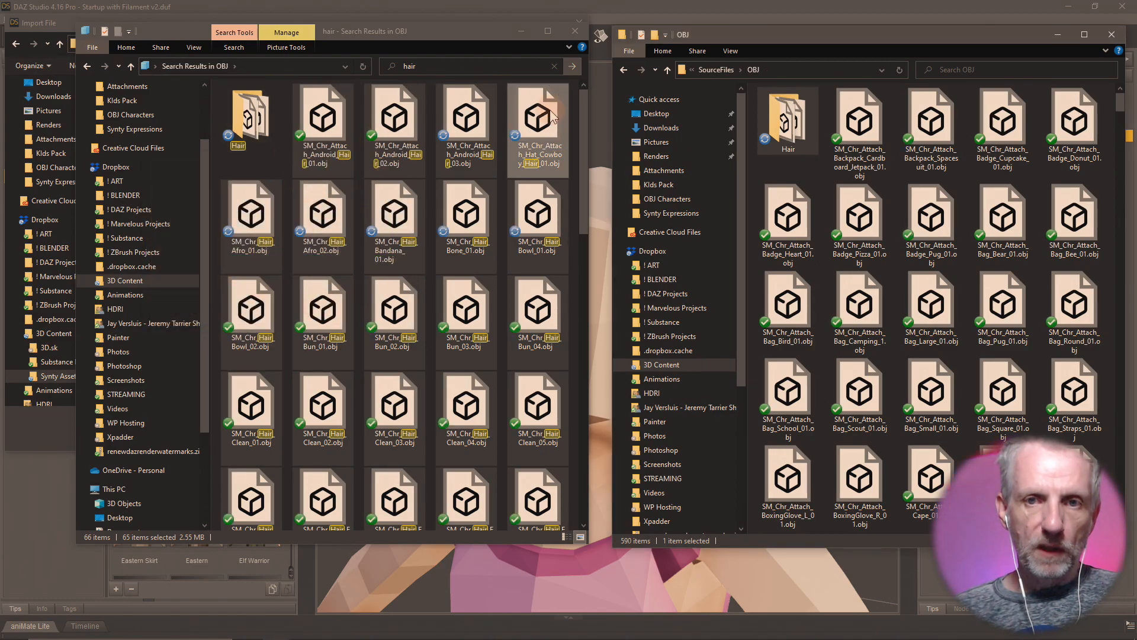
# - Clear the hair search term and open the Hair folder in the other File Explorer window
pyautogui.click(555, 66)
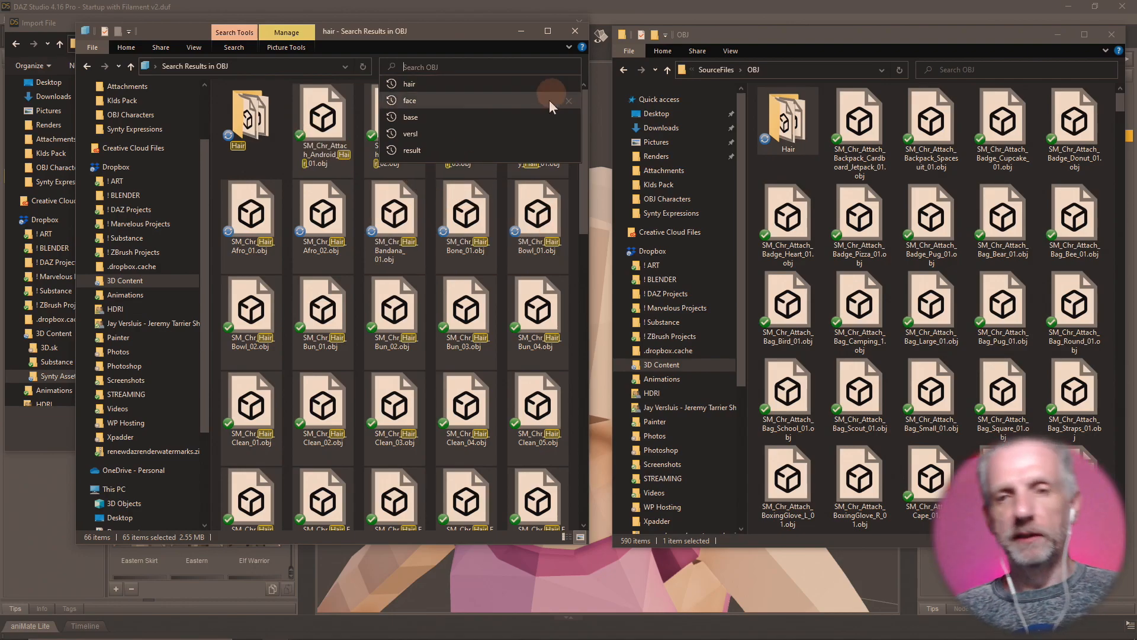
pyautogui.click(763, 31)
pyautogui.hotkey('alt', 'Tab')
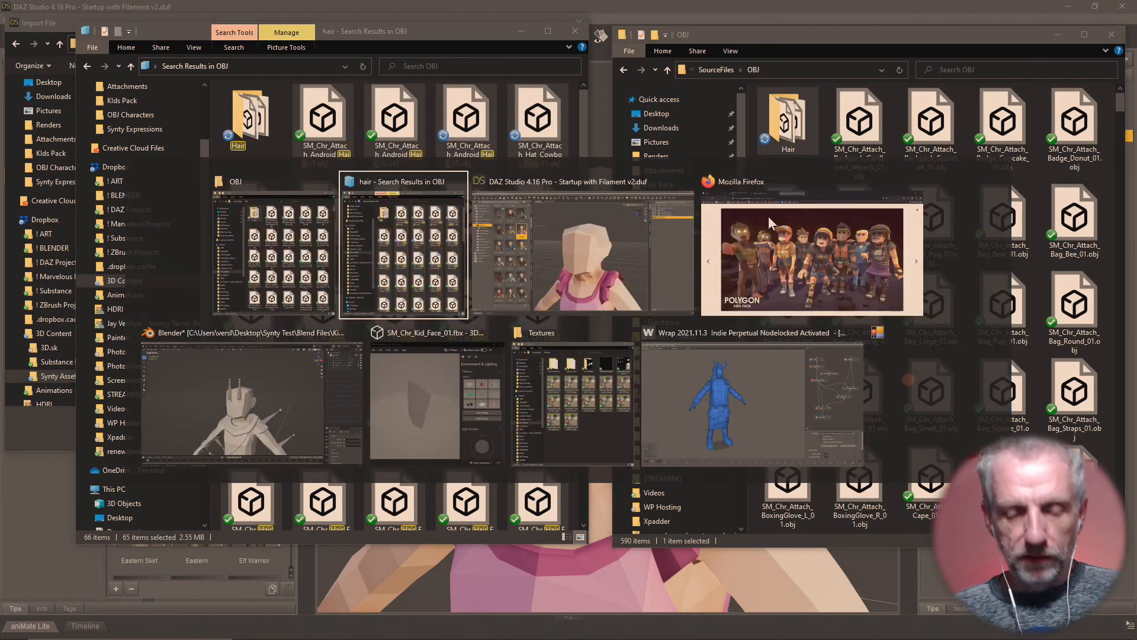
pyautogui.doubleClick(786, 125)
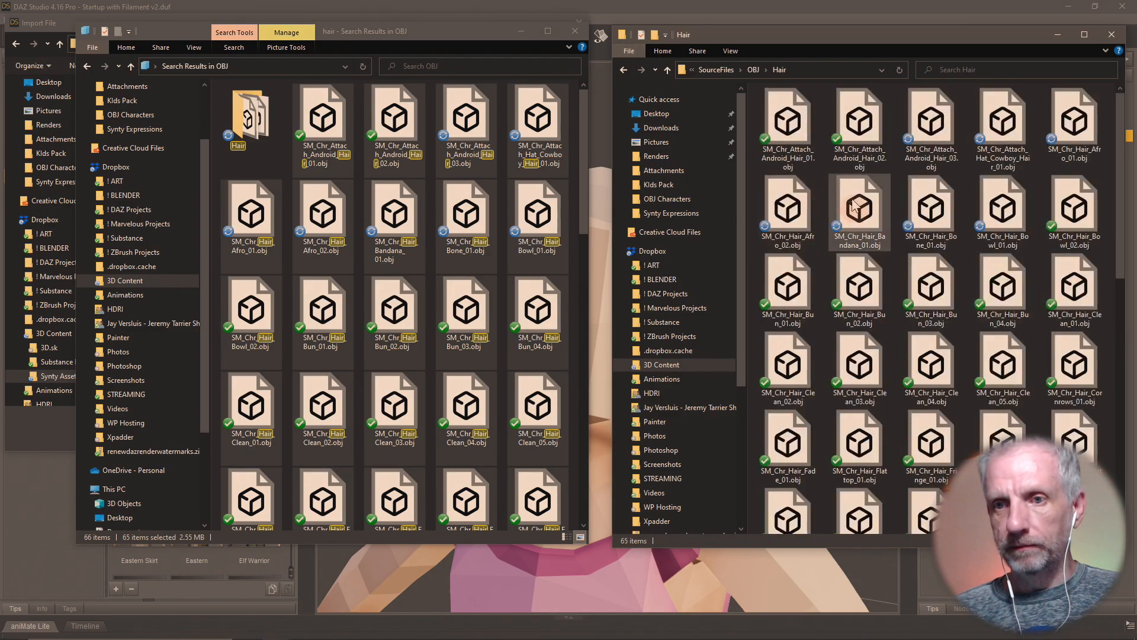
# - Create a subfolder called done inside the Hair folder
pyautogui.rightClick(854, 205)
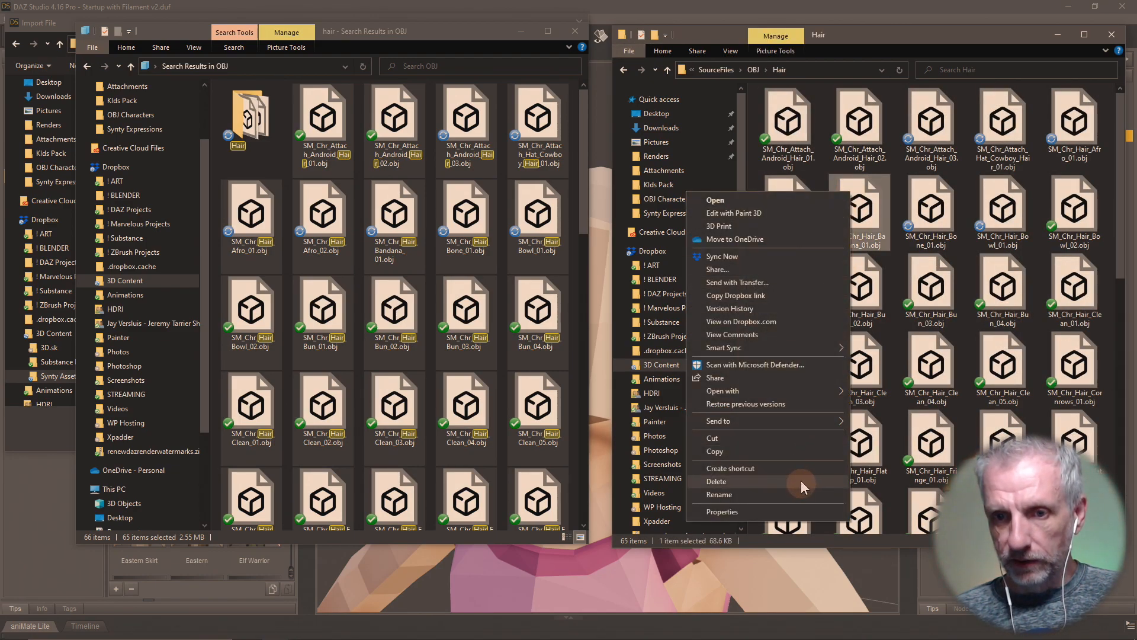
pyautogui.click(863, 368)
pyautogui.rightClick(867, 367)
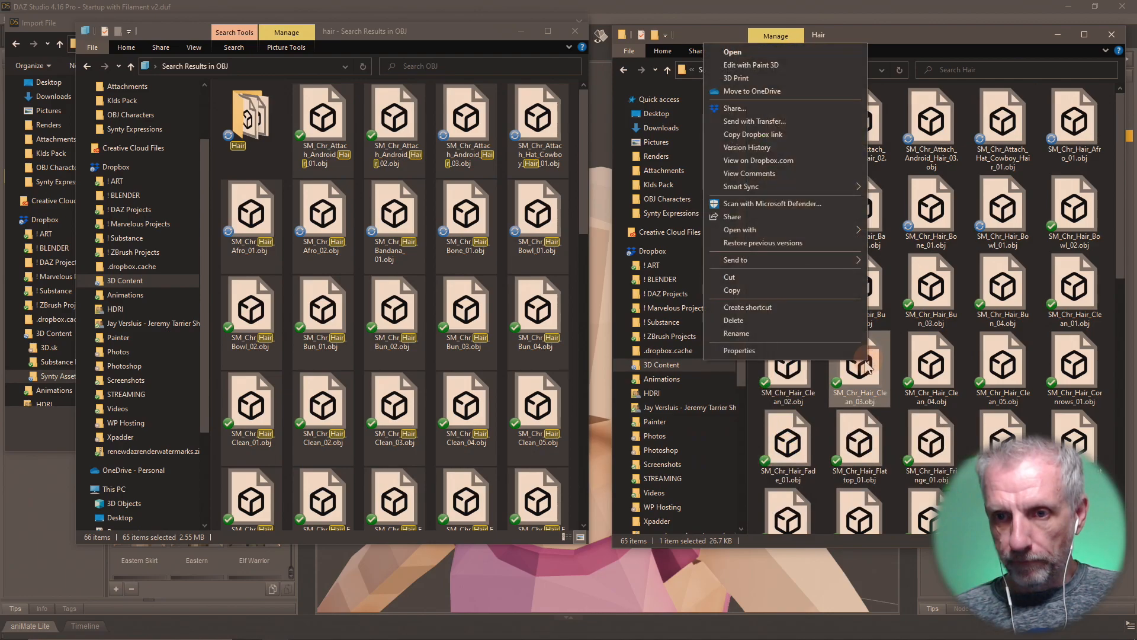
pyautogui.rightClick(893, 275)
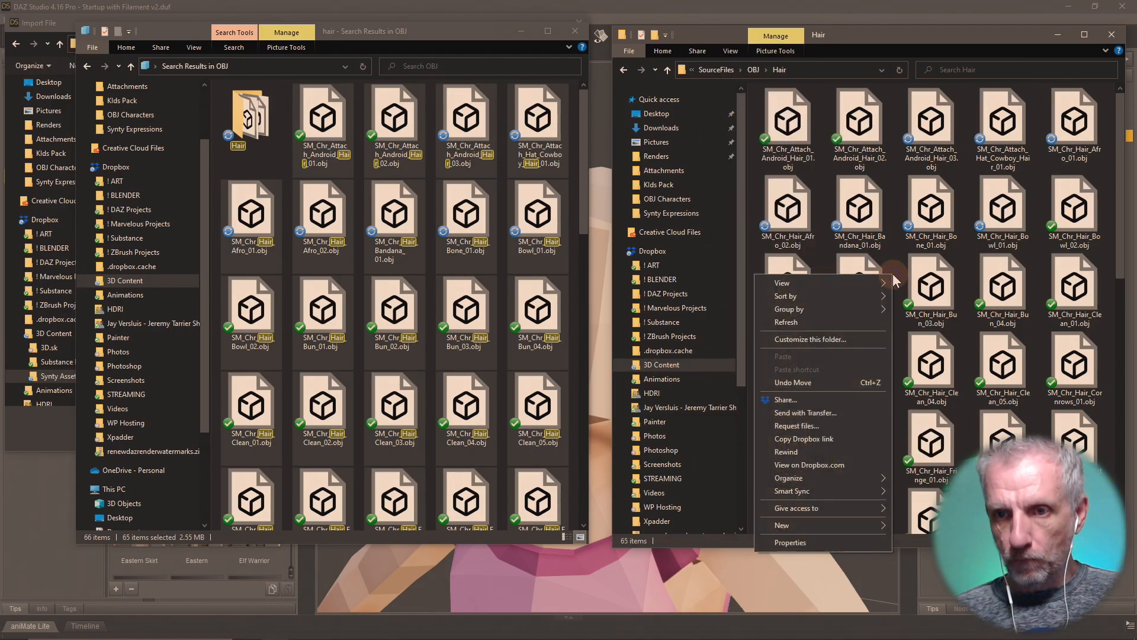
pyautogui.moveTo(866, 525)
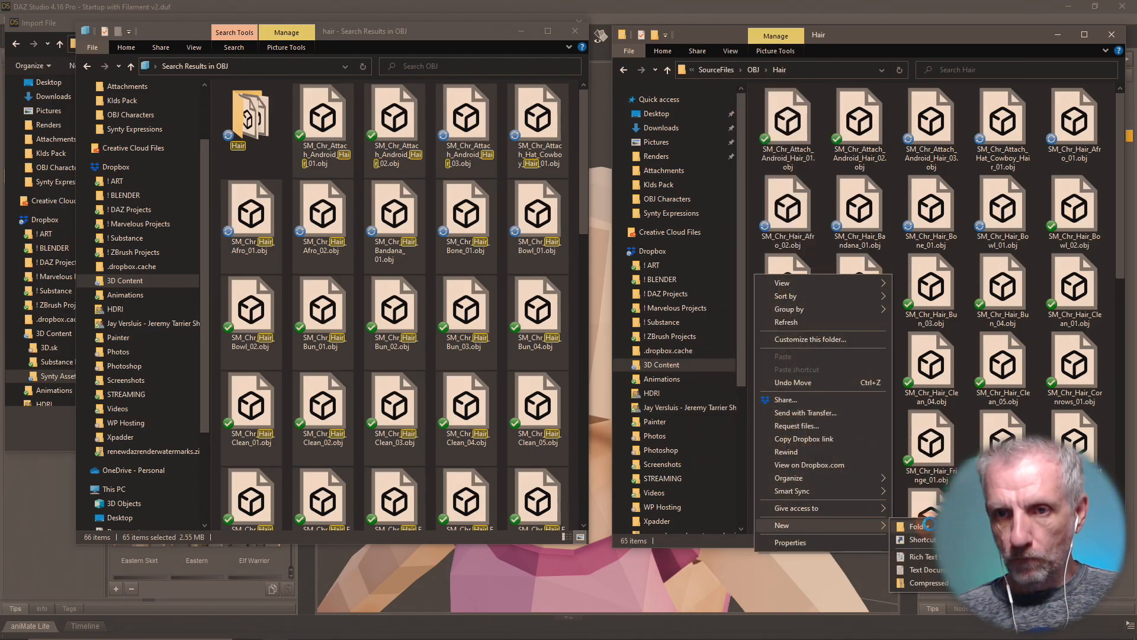
pyautogui.click(925, 525)
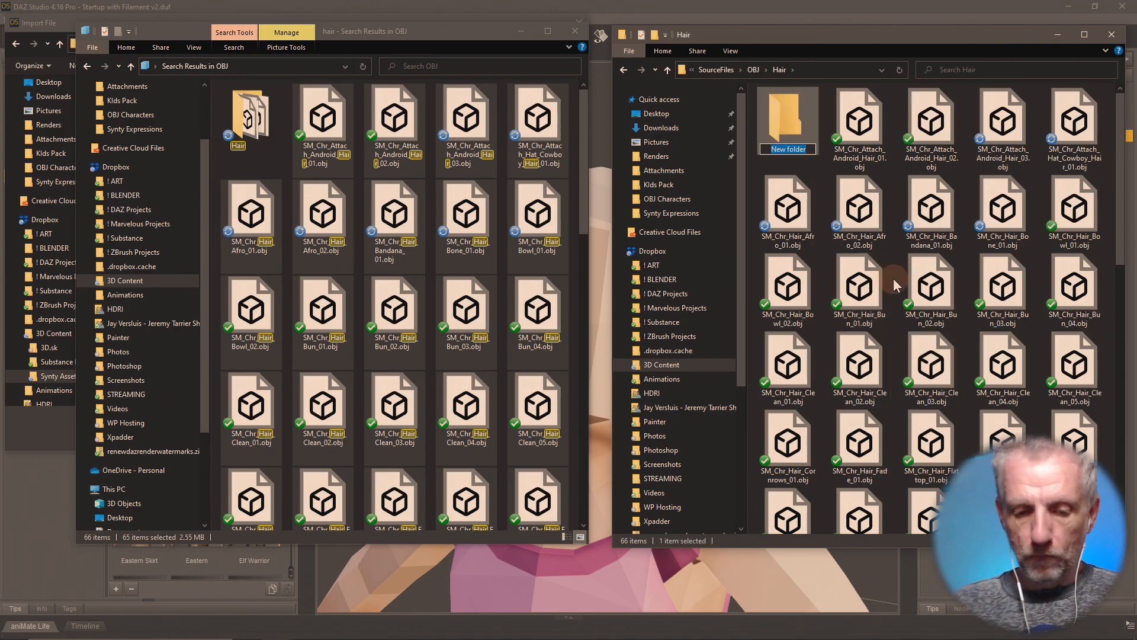
pyautogui.press('Return')
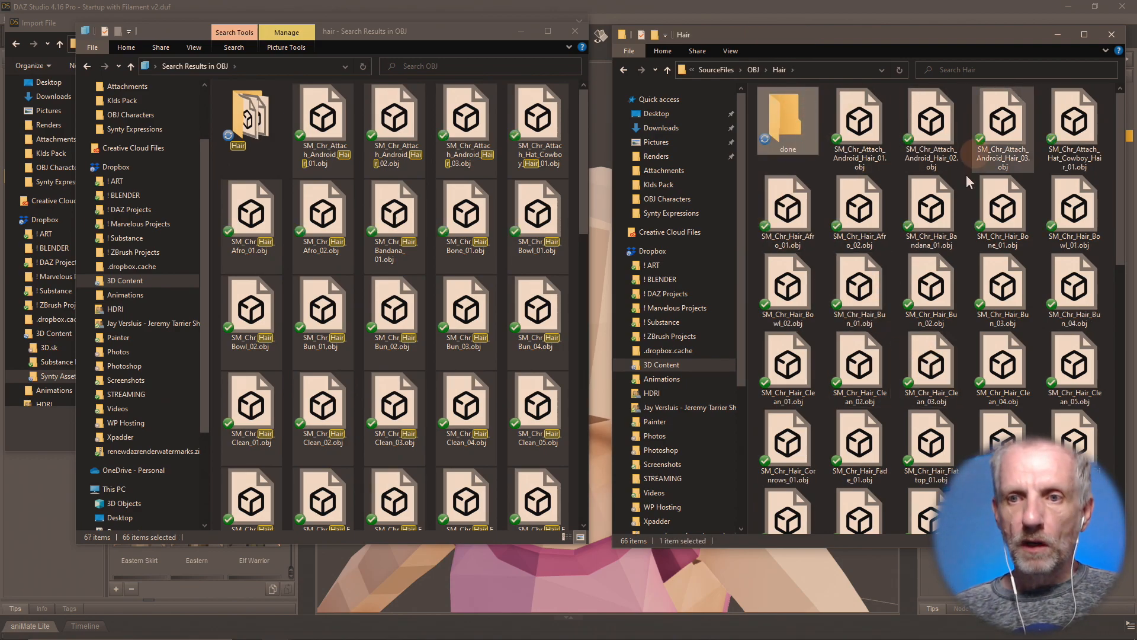
# - Switch to DAZ Studio and import SM_Chr_Attach_Android_Hair_01.obj from the Hair folder at 100% scale with the preset OBJ options
pyautogui.click(666, 5)
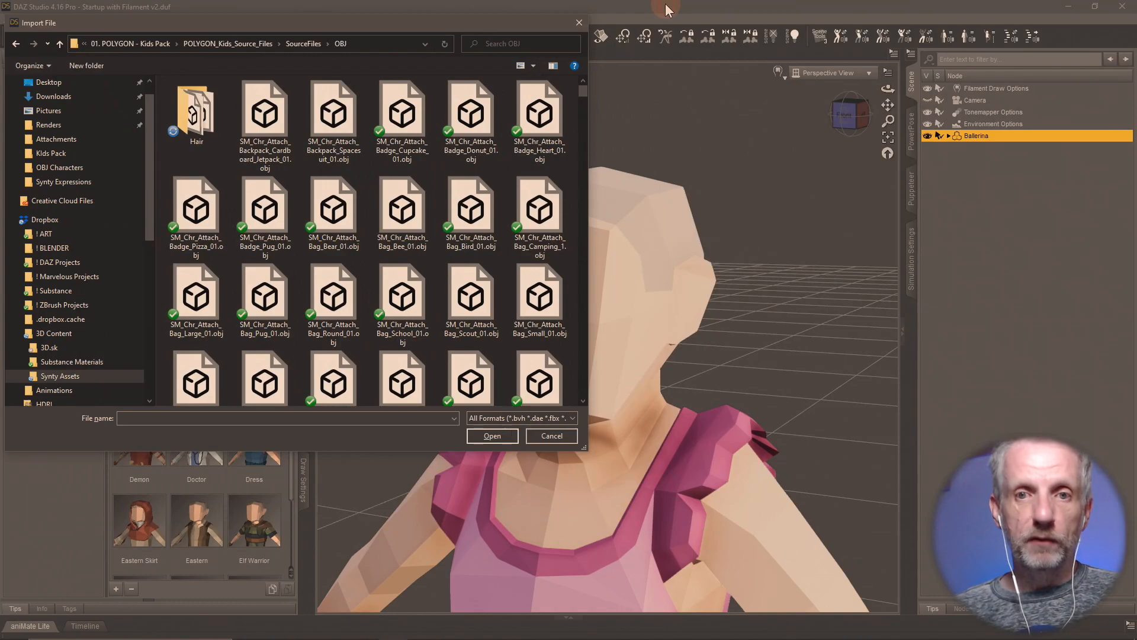
pyautogui.doubleClick(196, 112)
pyautogui.click(265, 118)
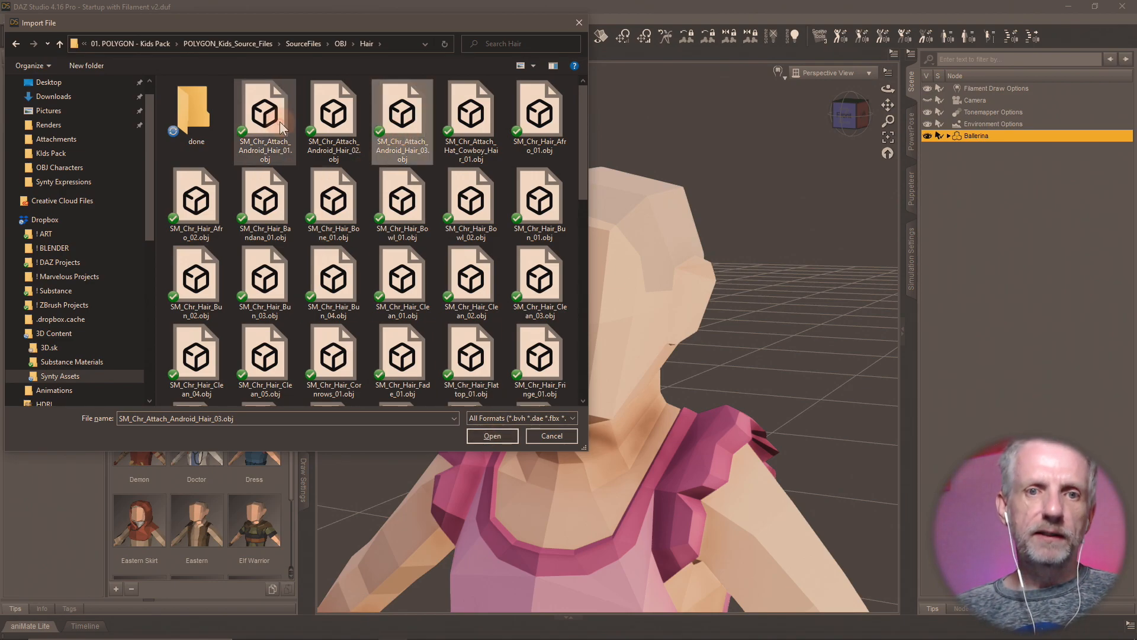
pyautogui.click(493, 437)
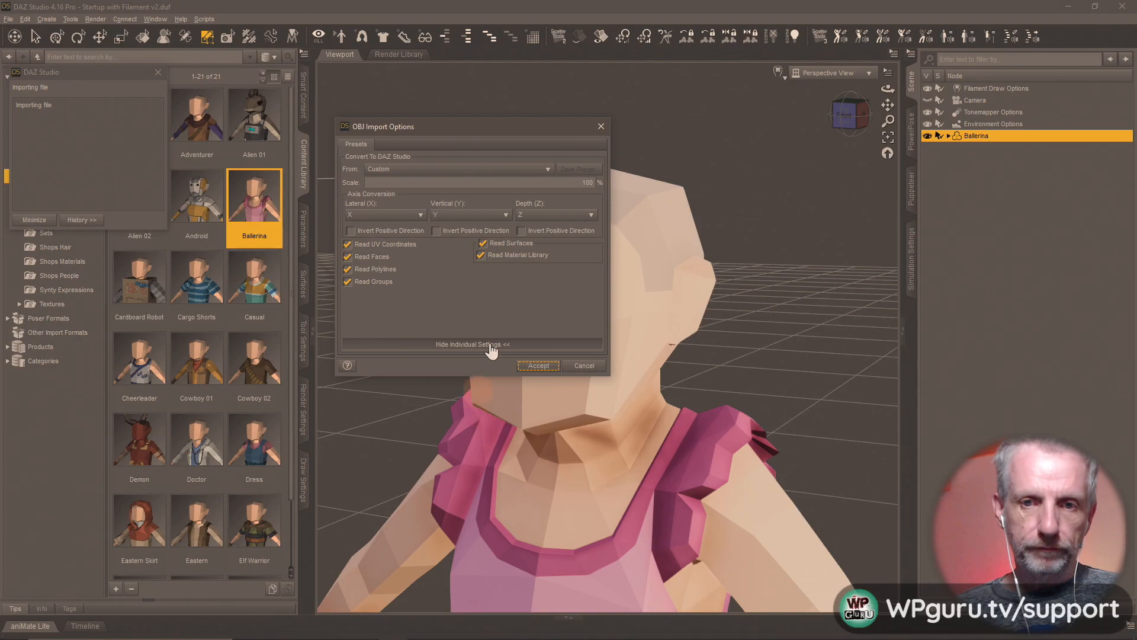
pyautogui.click(539, 365)
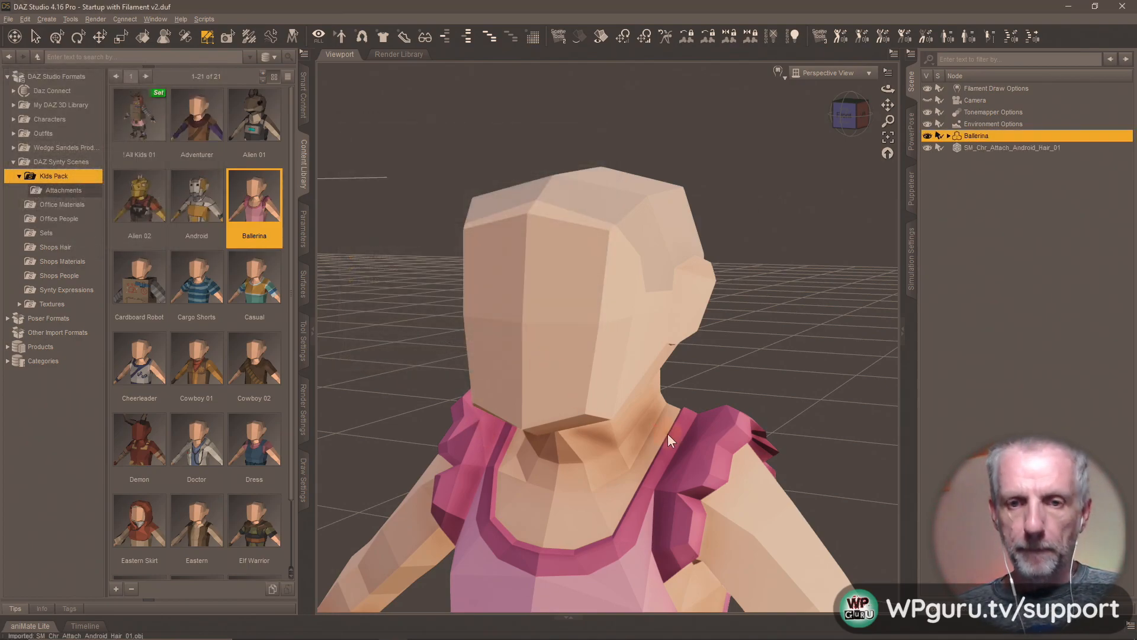
# - Select the imported Android hair at the character's feet and raise it about 100 cm onto the head
pyautogui.scroll(-5, 745, 345)
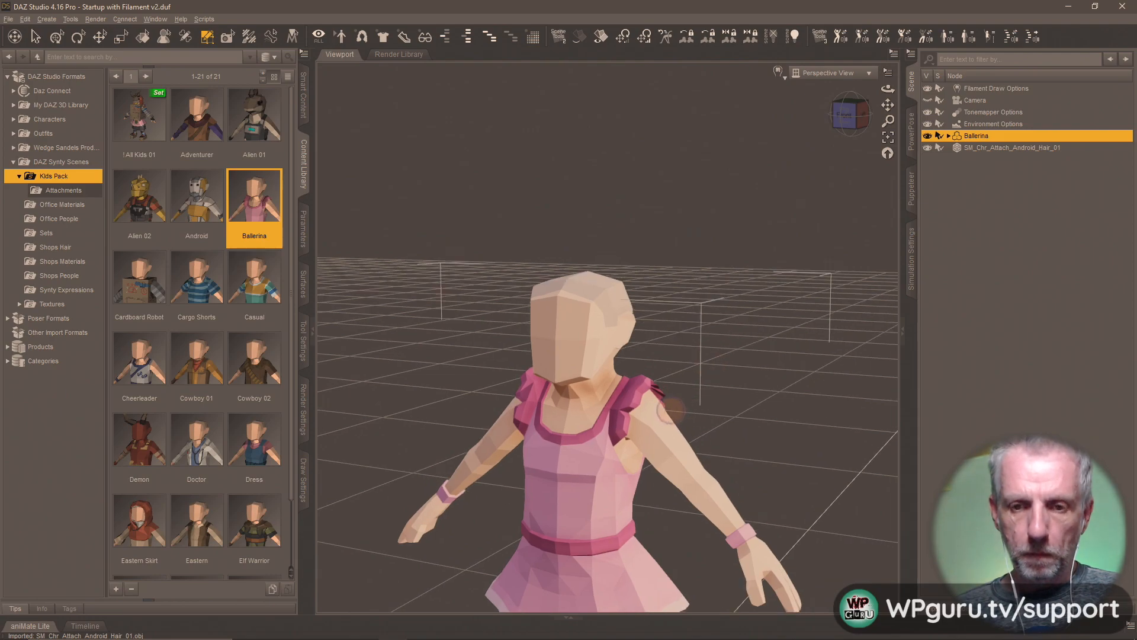
pyautogui.keyDown('alt'); pyautogui.moveTo(669, 410); pyautogui.dragTo(823, 354); pyautogui.keyUp('alt')
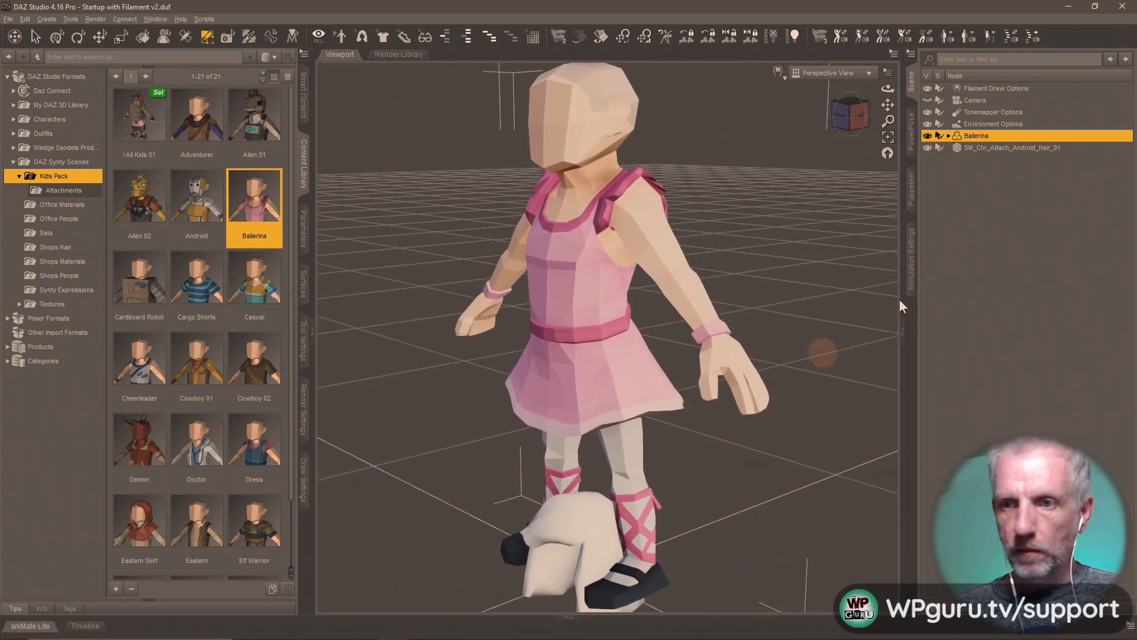
pyautogui.click(1039, 147)
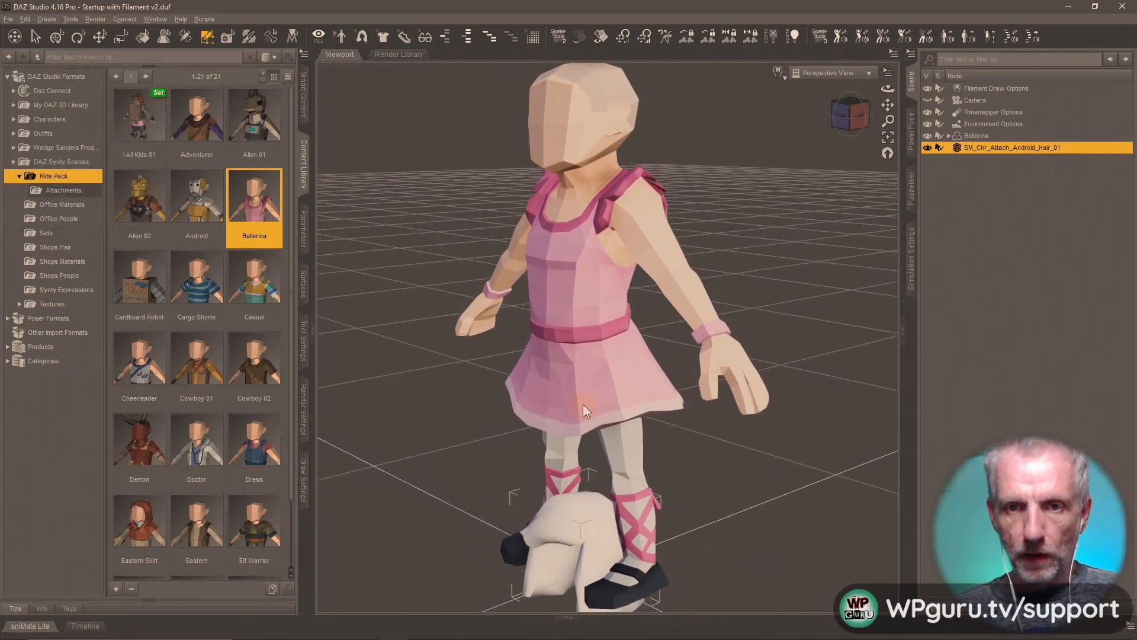
pyautogui.scroll(-5, 584, 409)
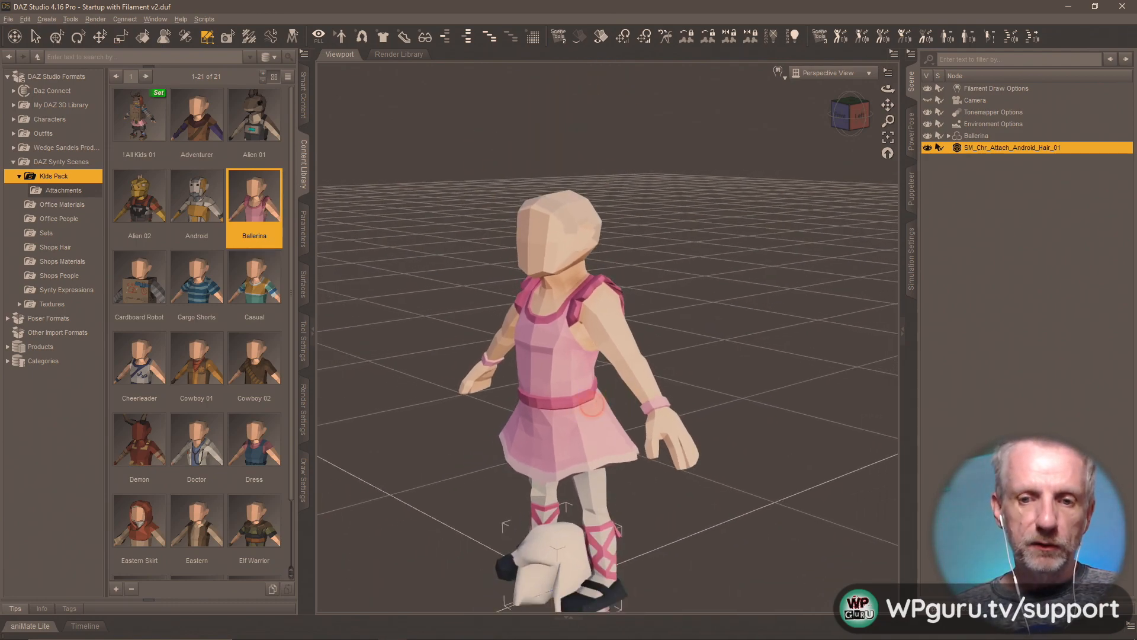
pyautogui.keyDown('alt'); pyautogui.moveTo(591, 404); pyautogui.dragTo(515, 409); pyautogui.keyUp('alt')
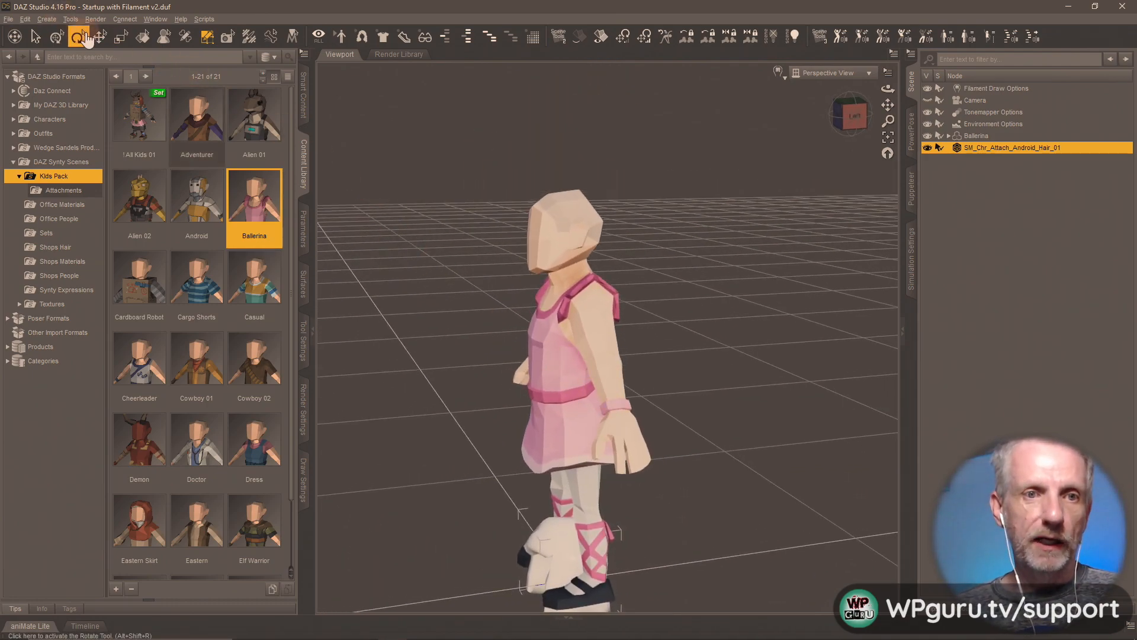
pyautogui.click(56, 37)
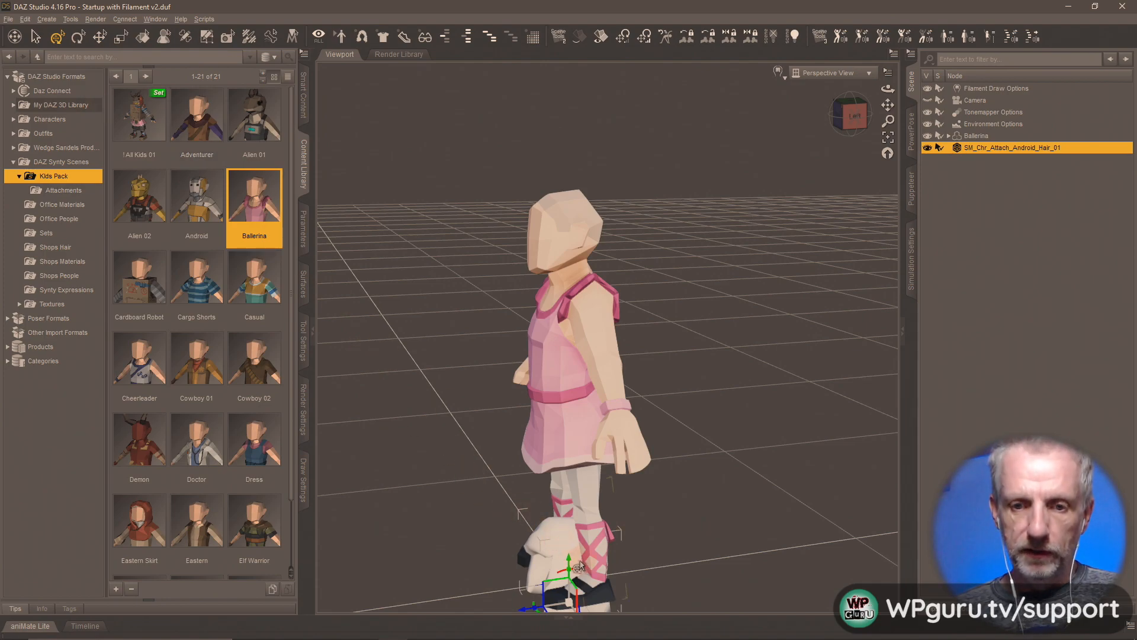
pyautogui.moveTo(569, 566); pyautogui.dragTo(547, 231)
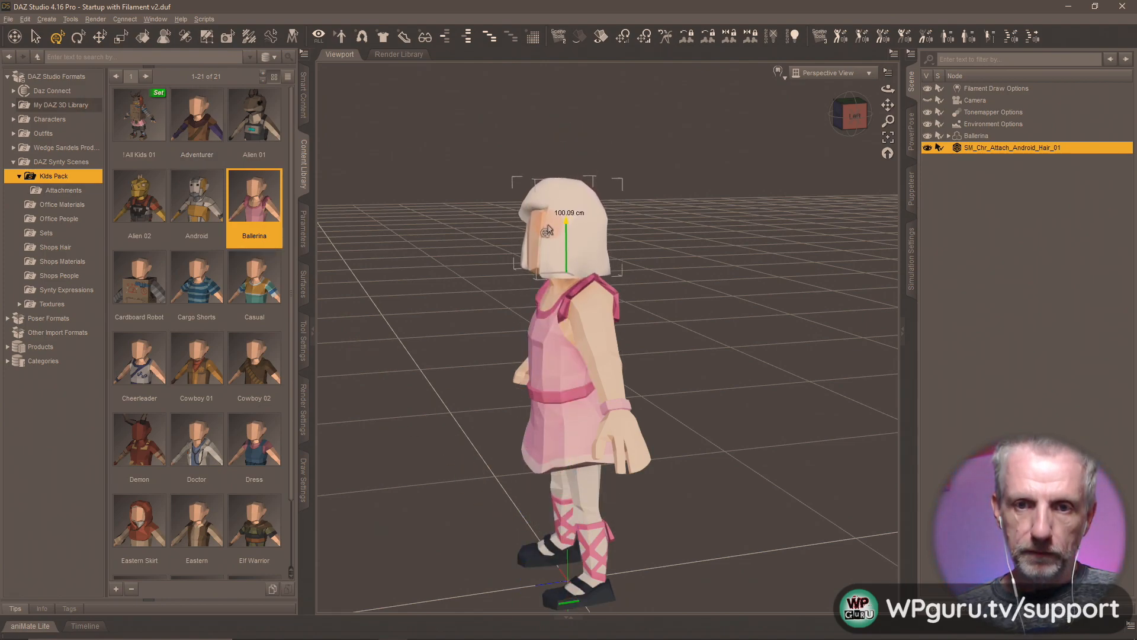
# - Frame the hair, fine-tune its height on the head and set its Y Translate to 100
pyautogui.hotkey('ctrl', 'f')
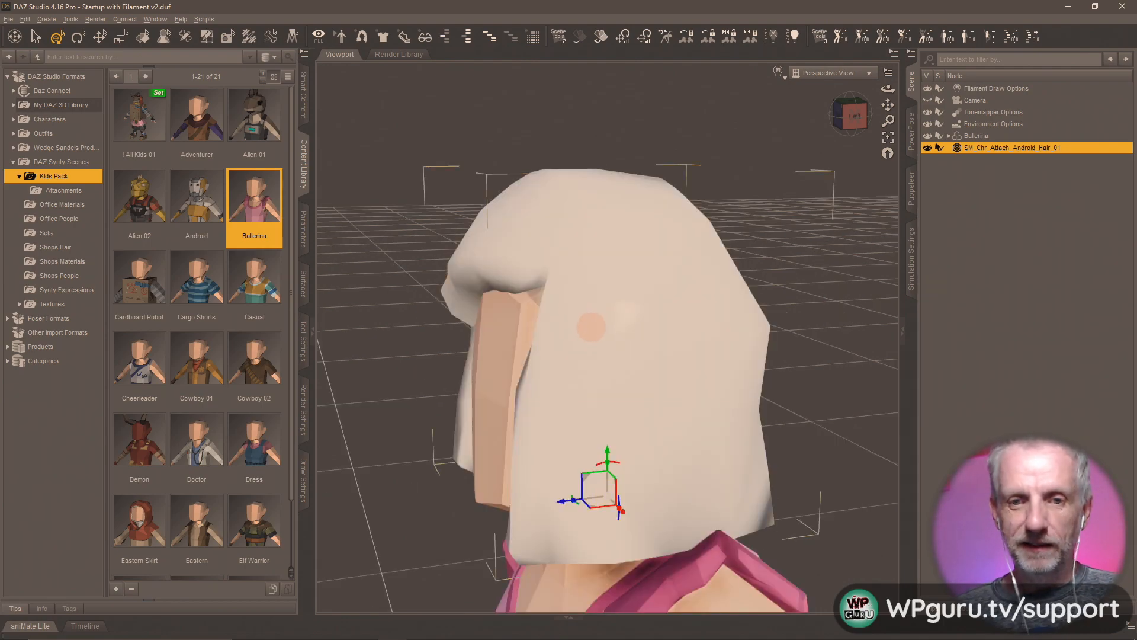
pyautogui.keyDown('alt'); pyautogui.moveTo(591, 327); pyautogui.dragTo(543, 325); pyautogui.keyUp('alt')
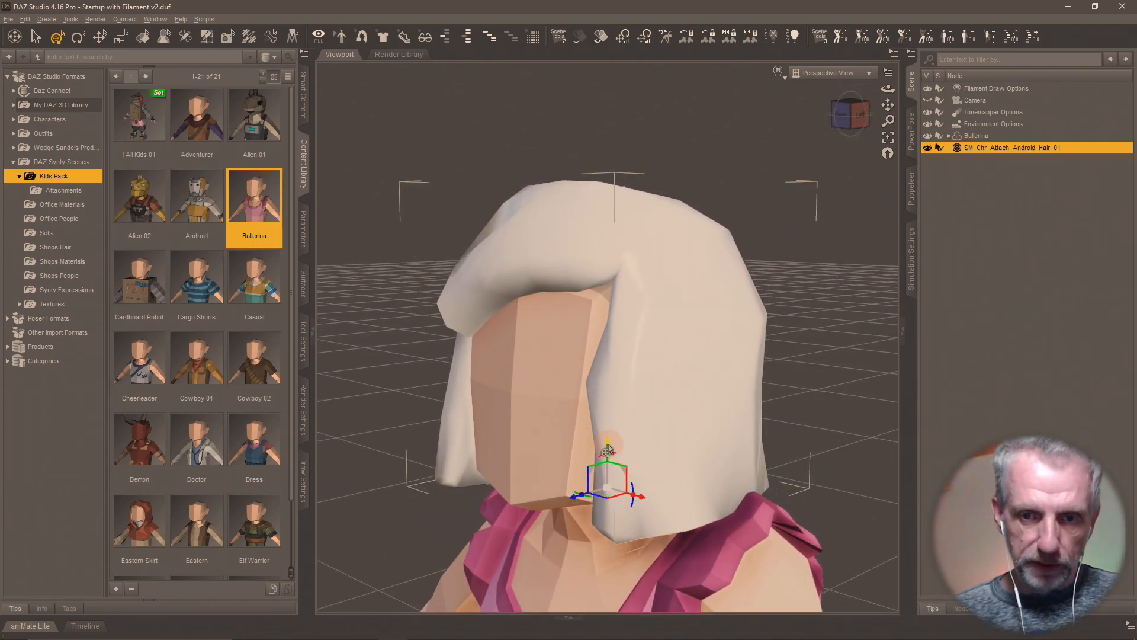
pyautogui.moveTo(609, 448); pyautogui.dragTo(614, 424)
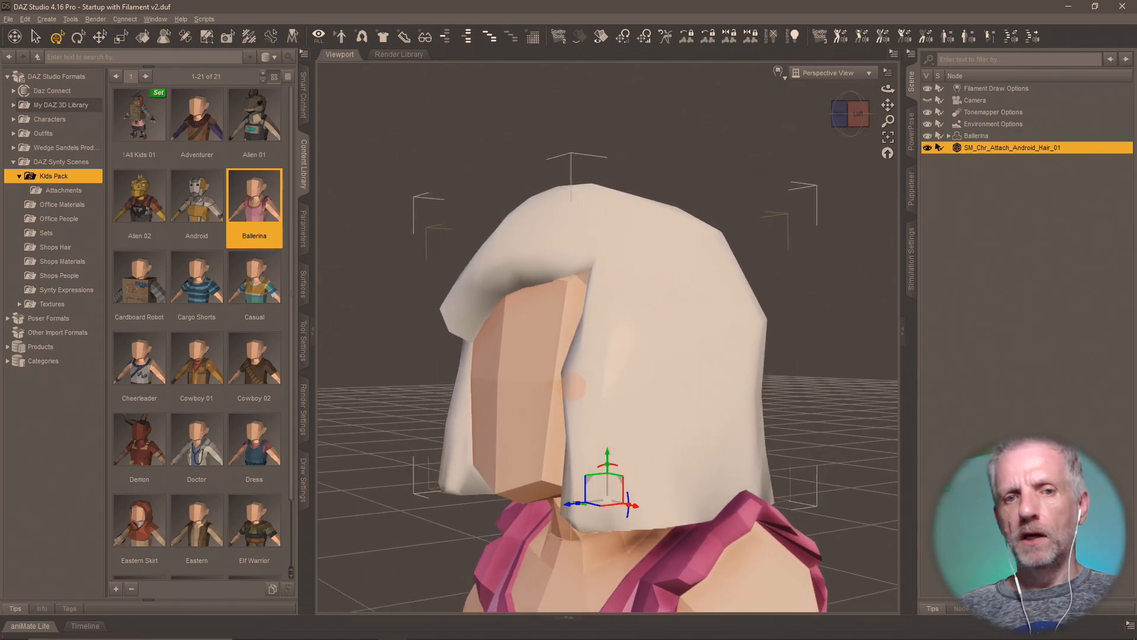
pyautogui.click(303, 231)
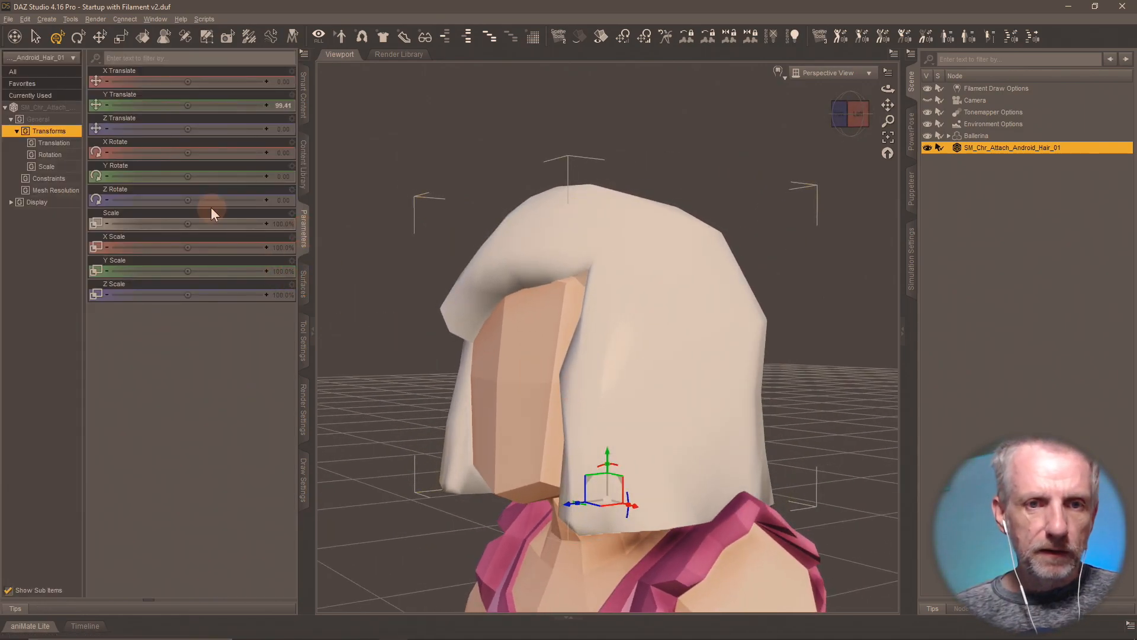
pyautogui.click(286, 105)
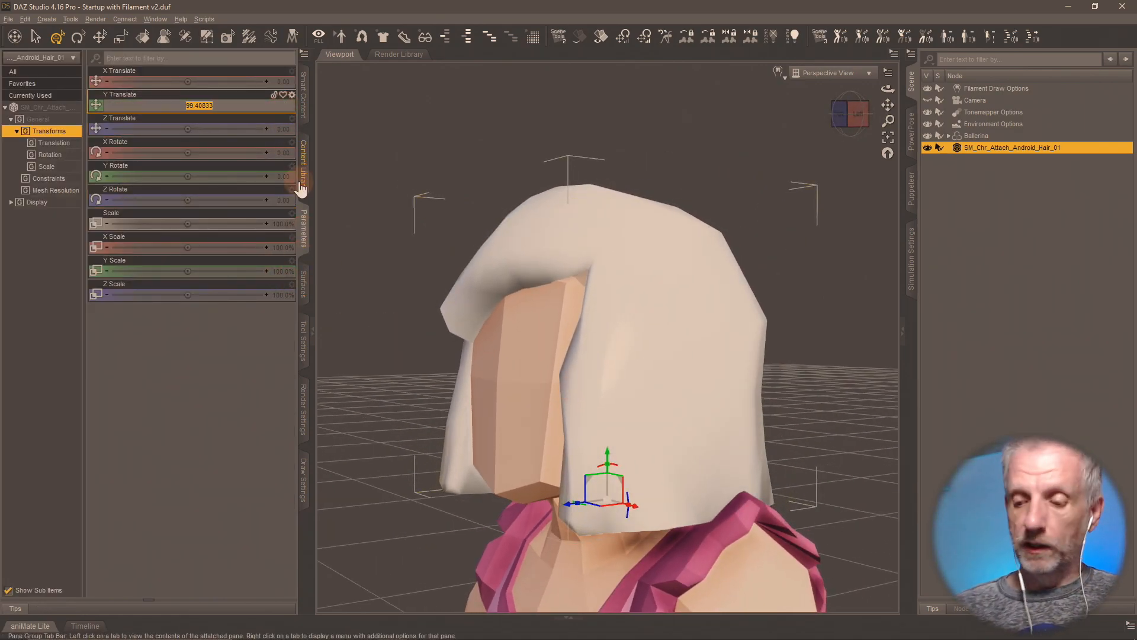
pyautogui.write('100')
pyautogui.press('Return')
# - Rename the default surface of the Android hair to Kids with the Geometry Editor
pyautogui.keyDown('alt'); pyautogui.moveTo(515, 363); pyautogui.dragTo(554, 361); pyautogui.keyUp('alt')
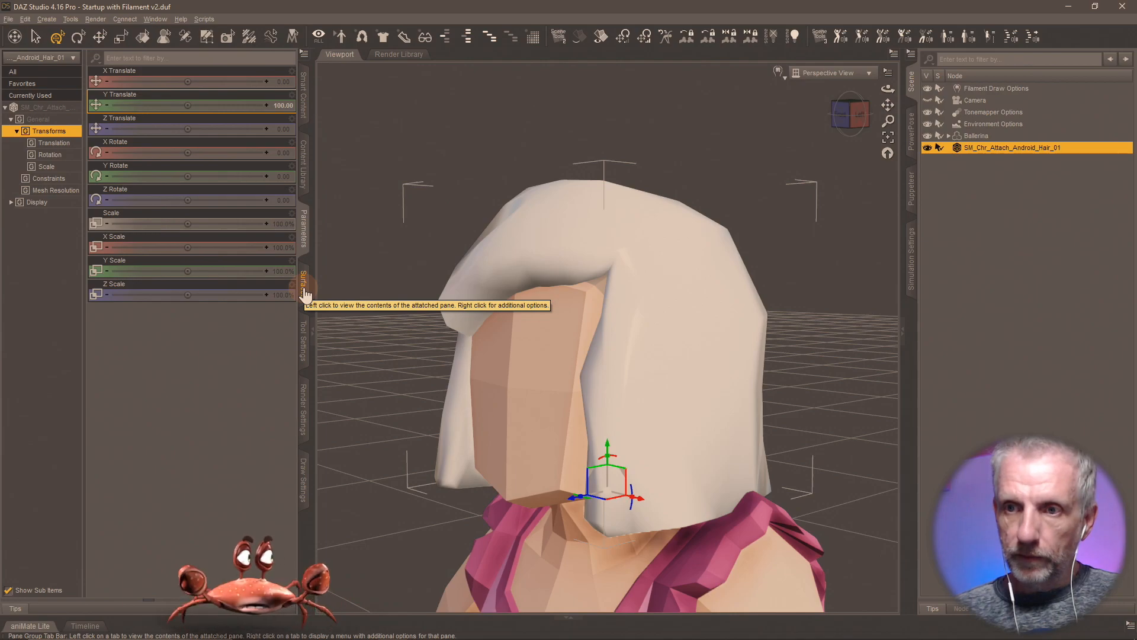
pyautogui.click(305, 292)
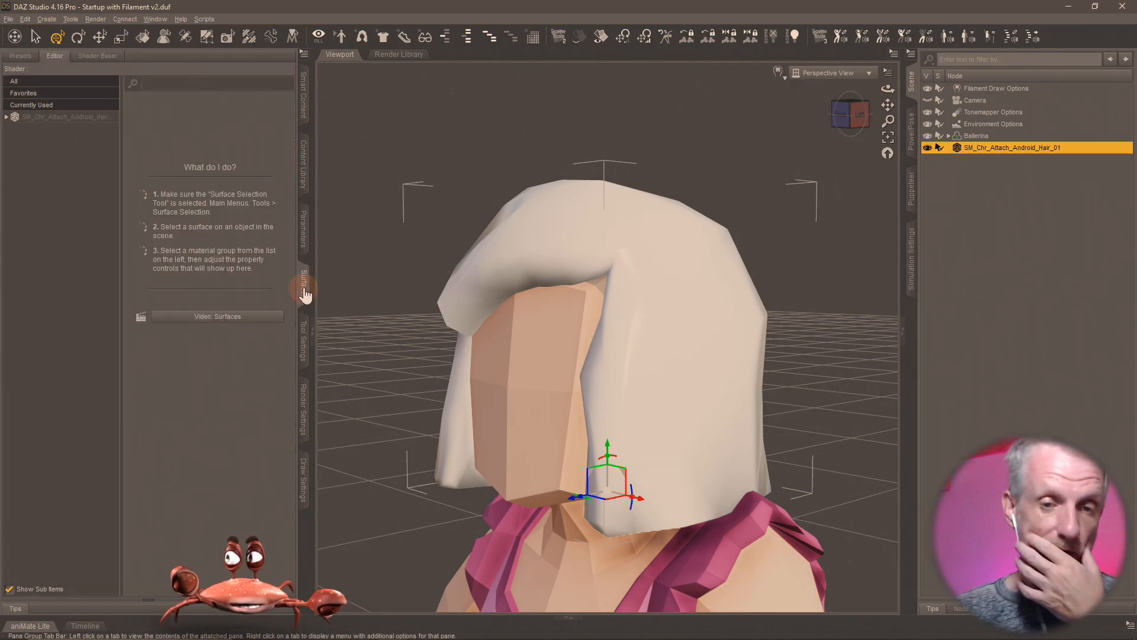
pyautogui.click(71, 119)
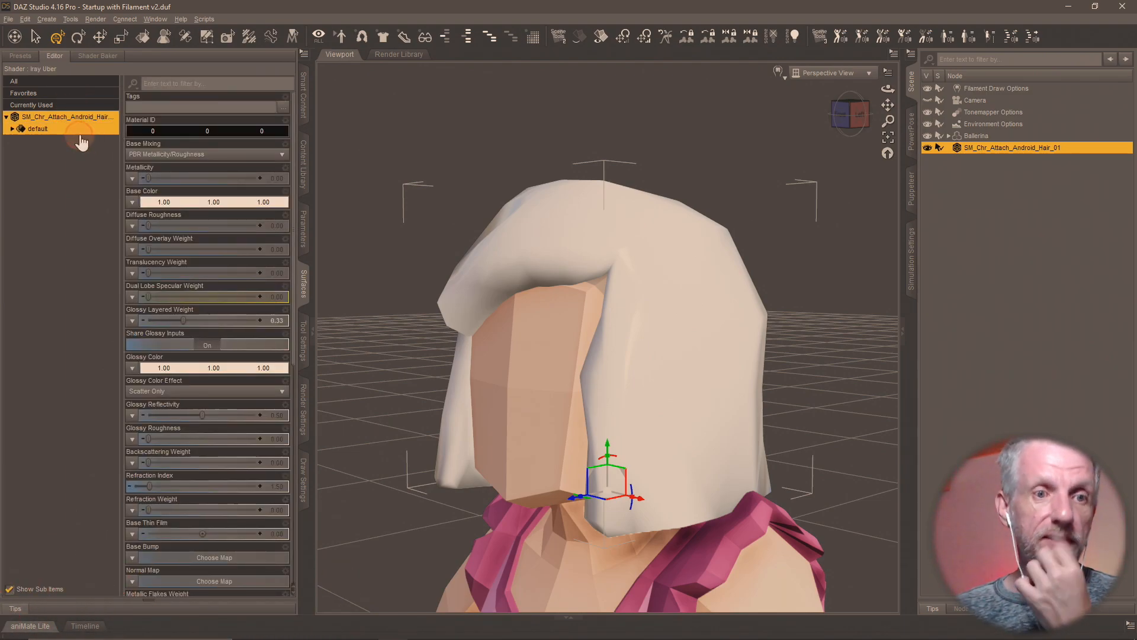
pyautogui.click(80, 133)
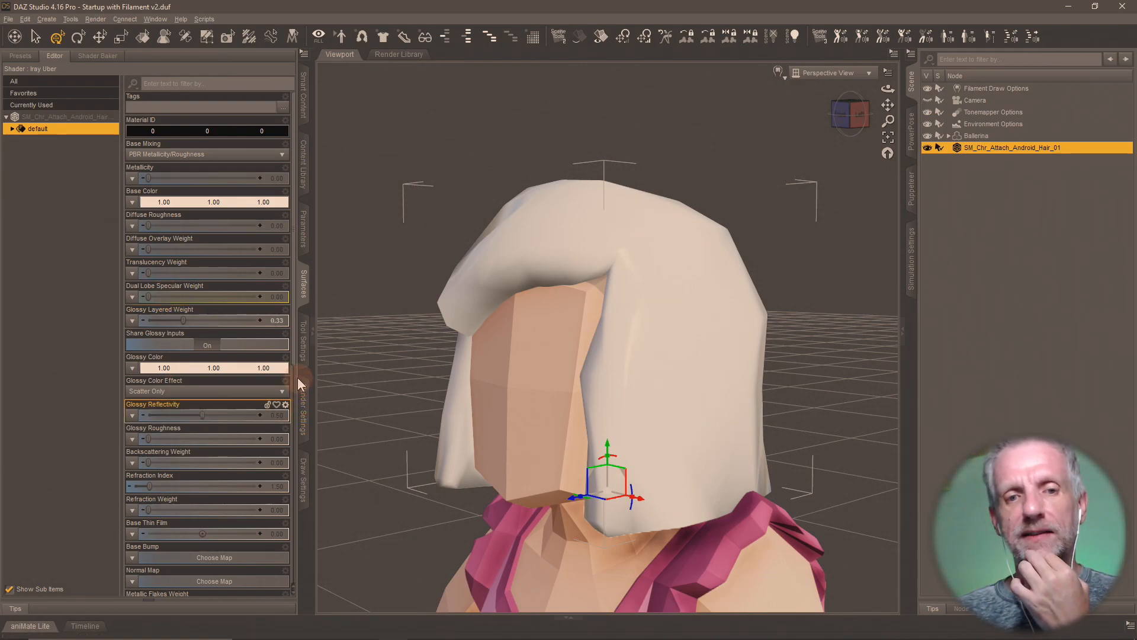
pyautogui.click(307, 411)
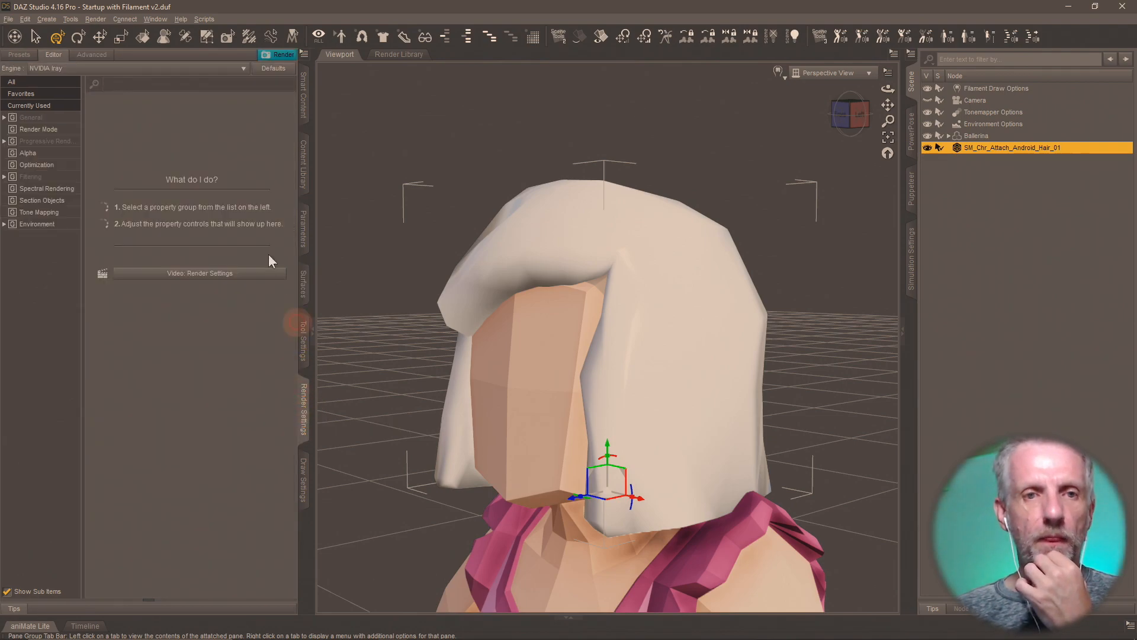
pyautogui.click(205, 39)
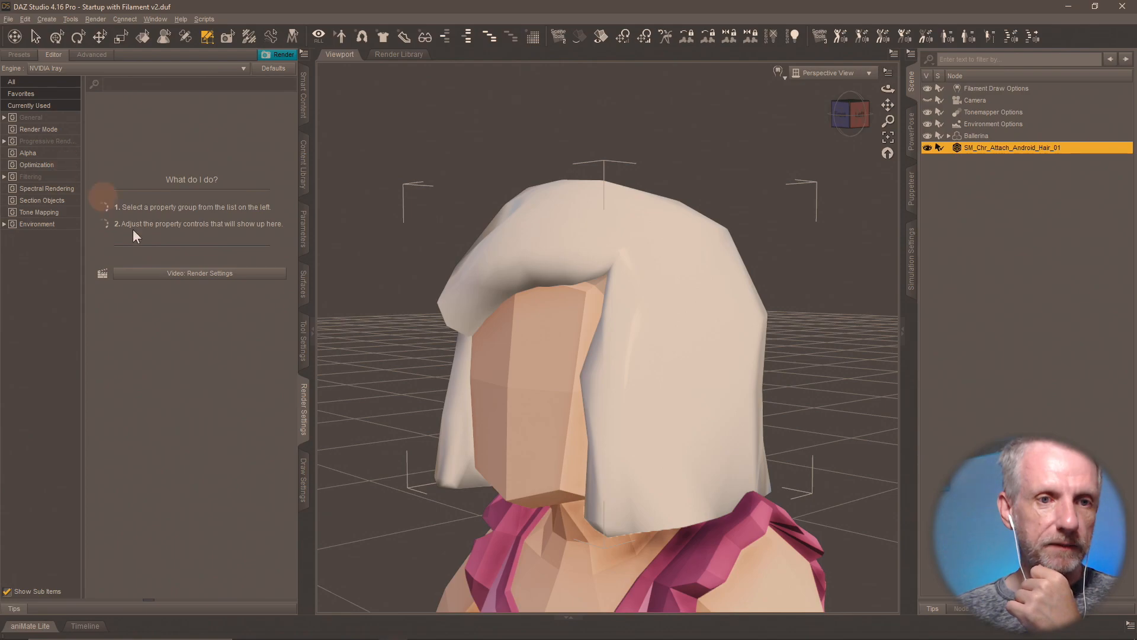
pyautogui.click(303, 356)
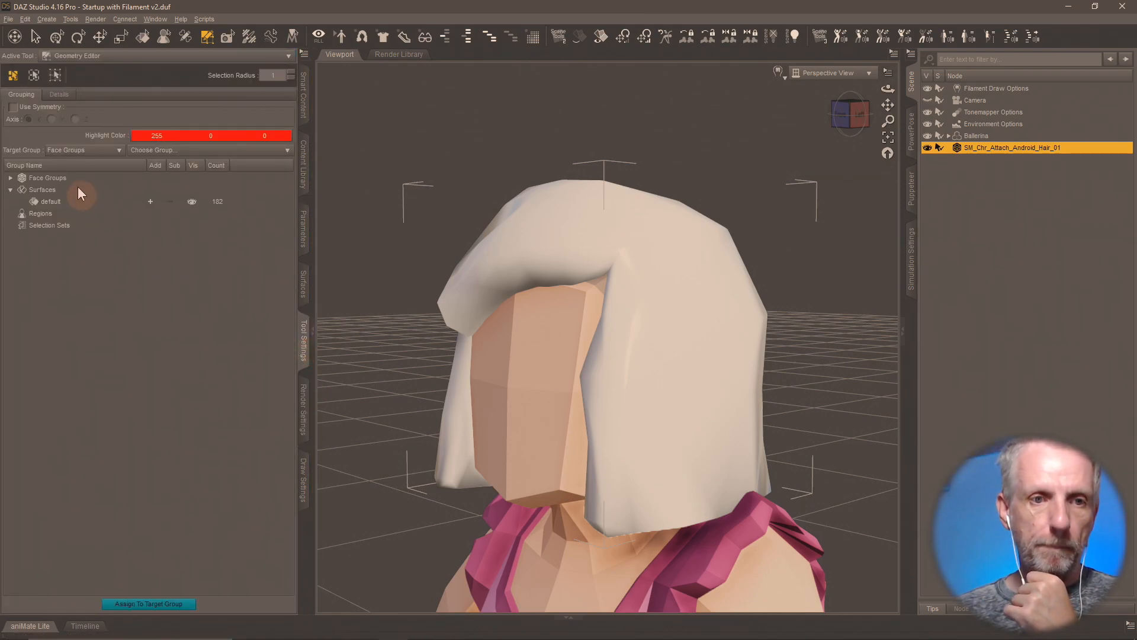
pyautogui.doubleClick(59, 201)
pyautogui.write('Kids')
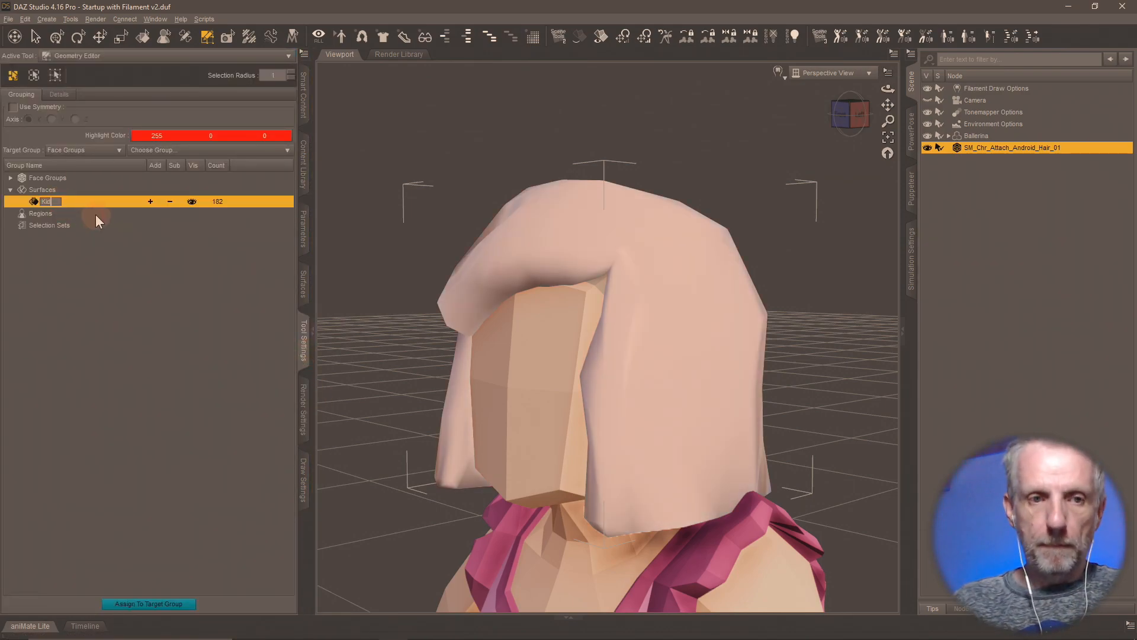
pyautogui.press('Return')
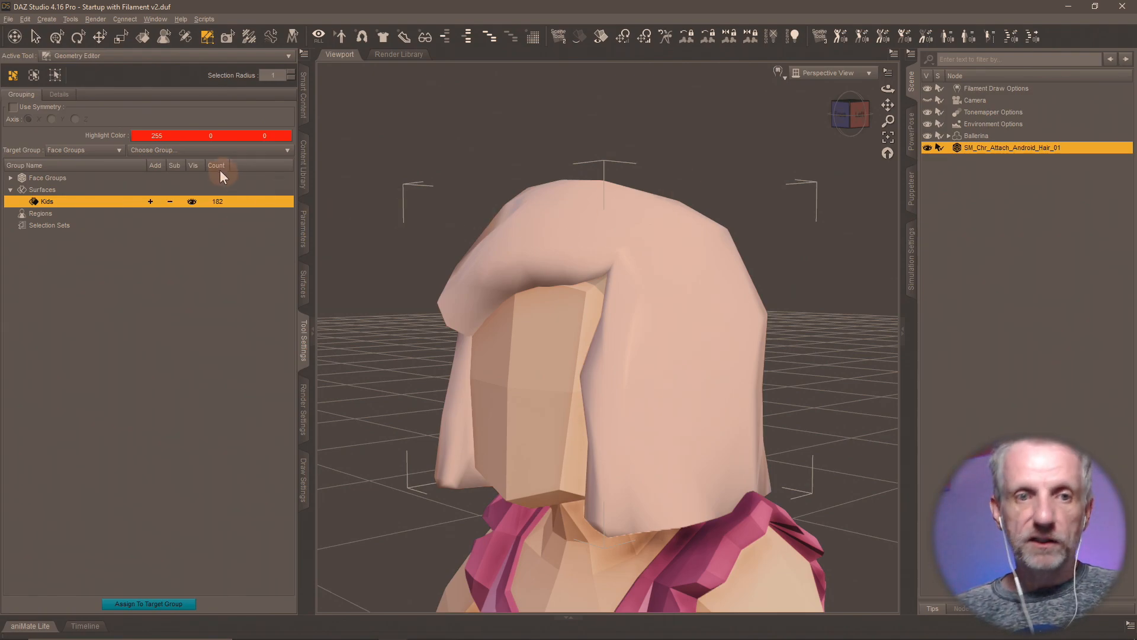
# - Paste the copied surface settings onto the hair's Kids surface and check the textured hair on the character
pyautogui.click(303, 281)
pyautogui.rightClick(65, 129)
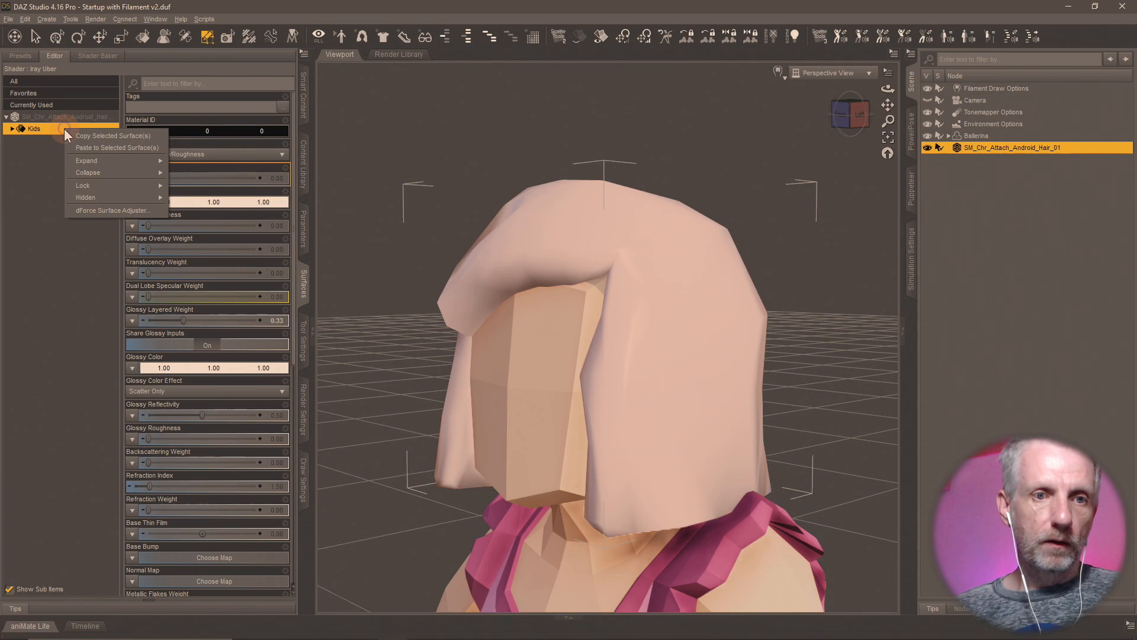
pyautogui.click(98, 149)
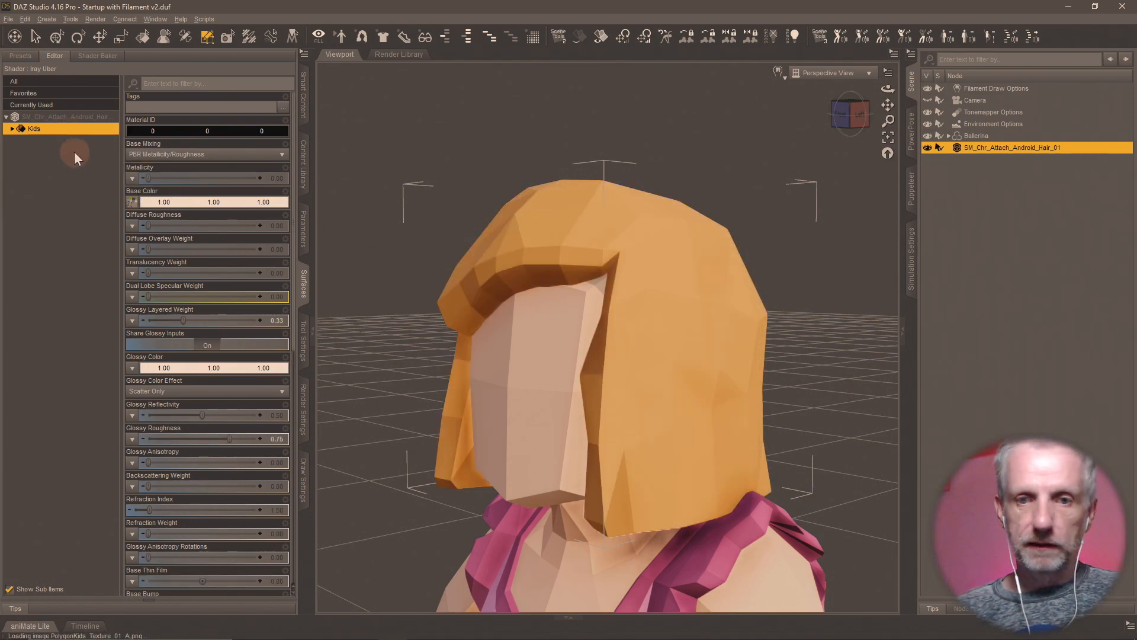
pyautogui.moveTo(491, 427); pyautogui.dragTo(461, 423, button='middle')
pyautogui.scroll(-4, 478, 417)
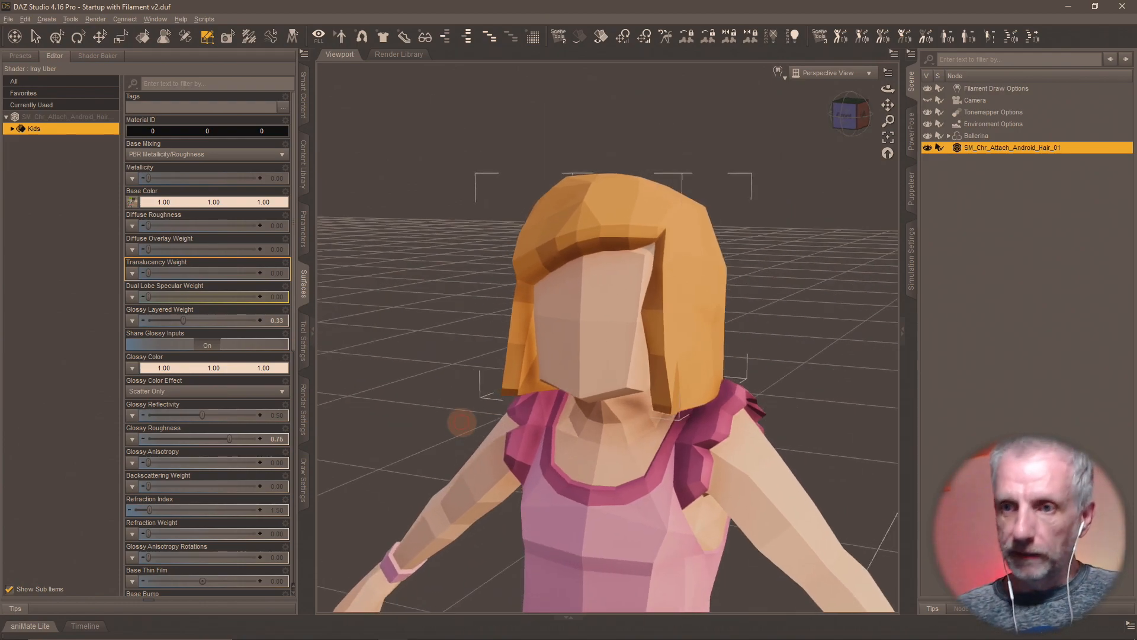
pyautogui.scroll(5, 459, 423)
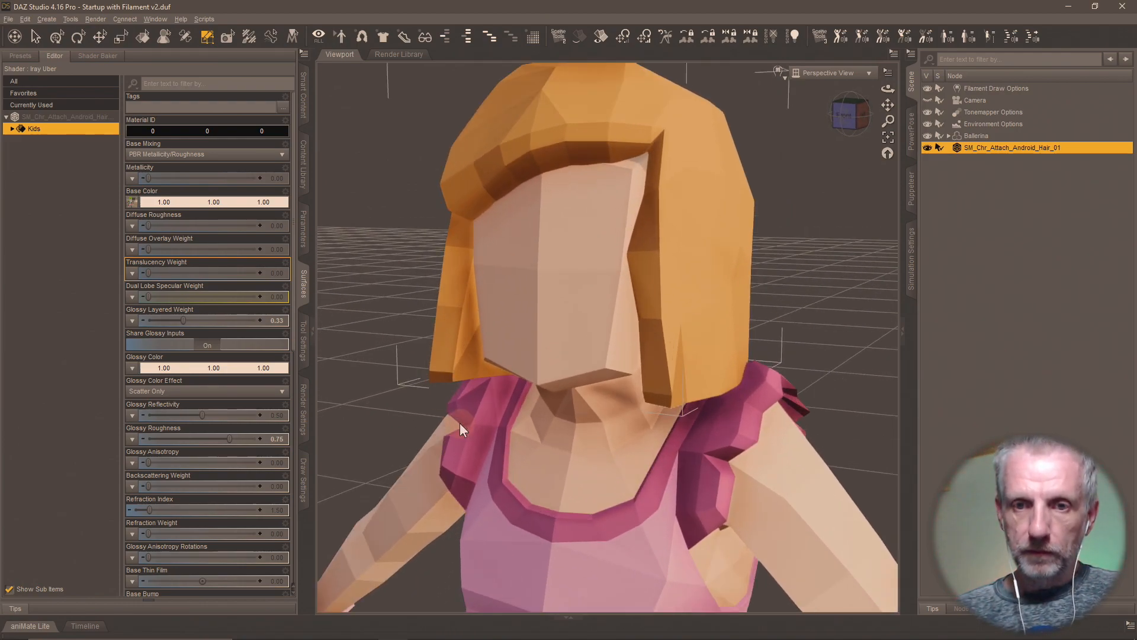
# - Look through the scene's Camera, show the aspect frame and frame the character's head and hair within it
pyautogui.click(850, 73)
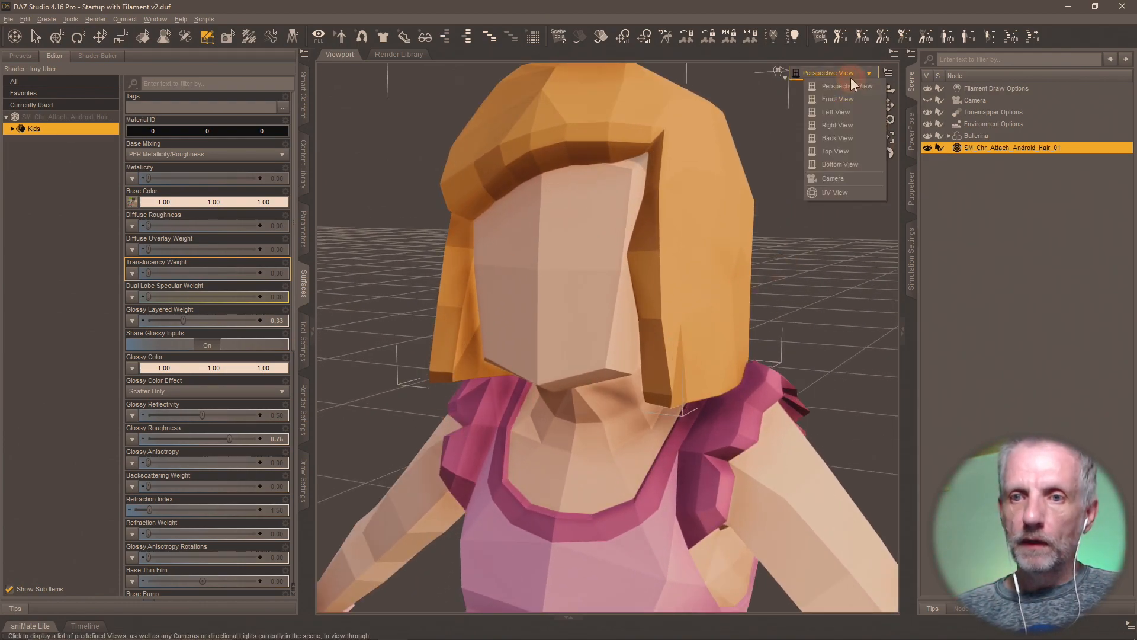
pyautogui.click(860, 177)
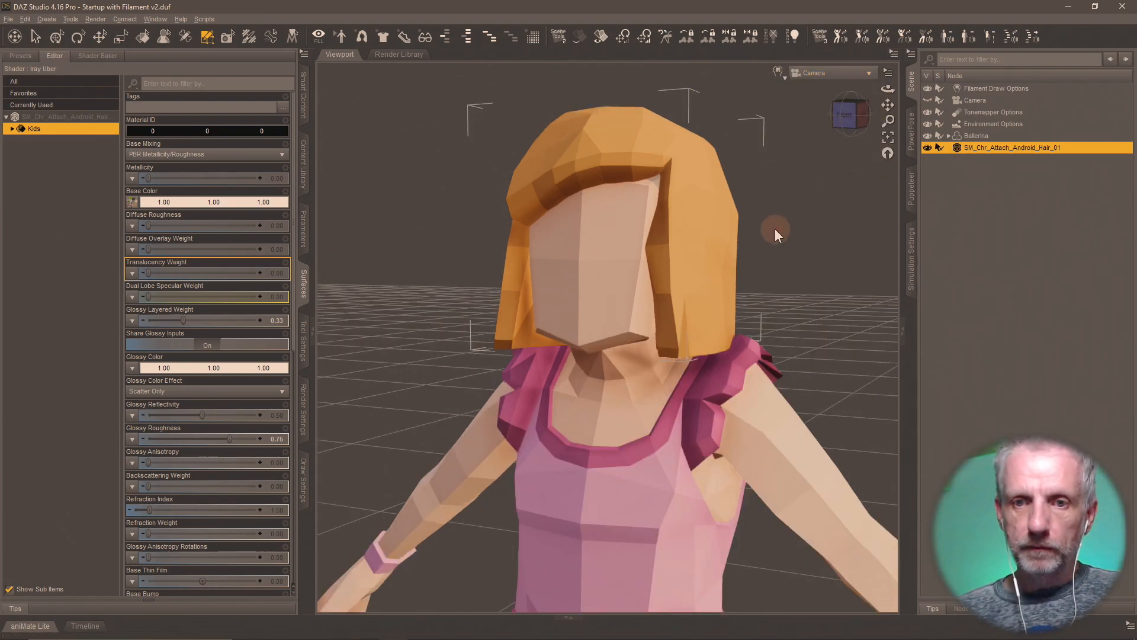
pyautogui.scroll(2, 774, 228)
pyautogui.scroll(-4, 773, 229)
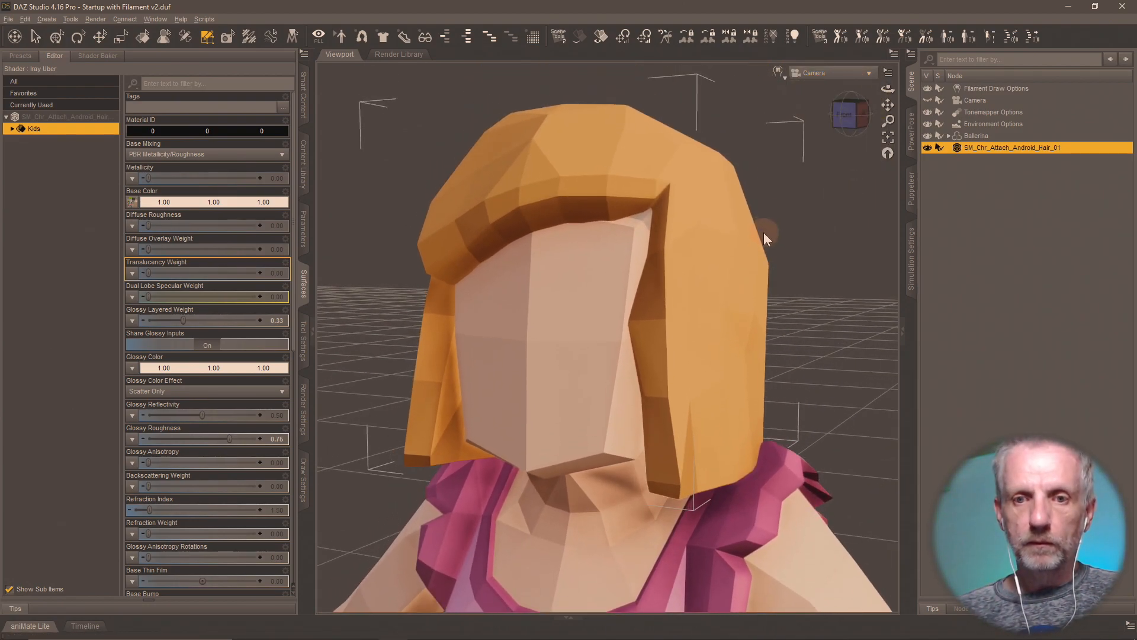
pyautogui.moveTo(764, 232); pyautogui.dragTo(774, 232, button='middle')
pyautogui.click(888, 72)
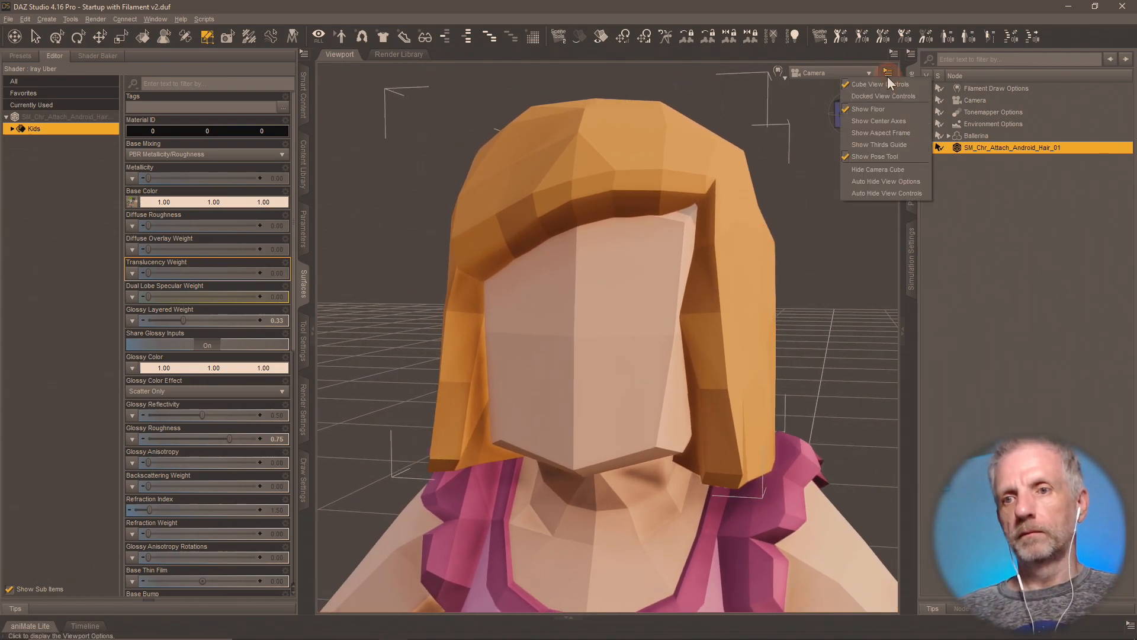
pyautogui.click(889, 129)
pyautogui.moveTo(770, 219)
pyautogui.mouseDown(button='middle')
pyautogui.moveTo(779, 236)
pyautogui.moveTo(803, 234)
pyautogui.moveTo(788, 220)
pyautogui.moveTo(805, 220)
pyautogui.moveTo(770, 220)
pyautogui.mouseUp(button='middle')
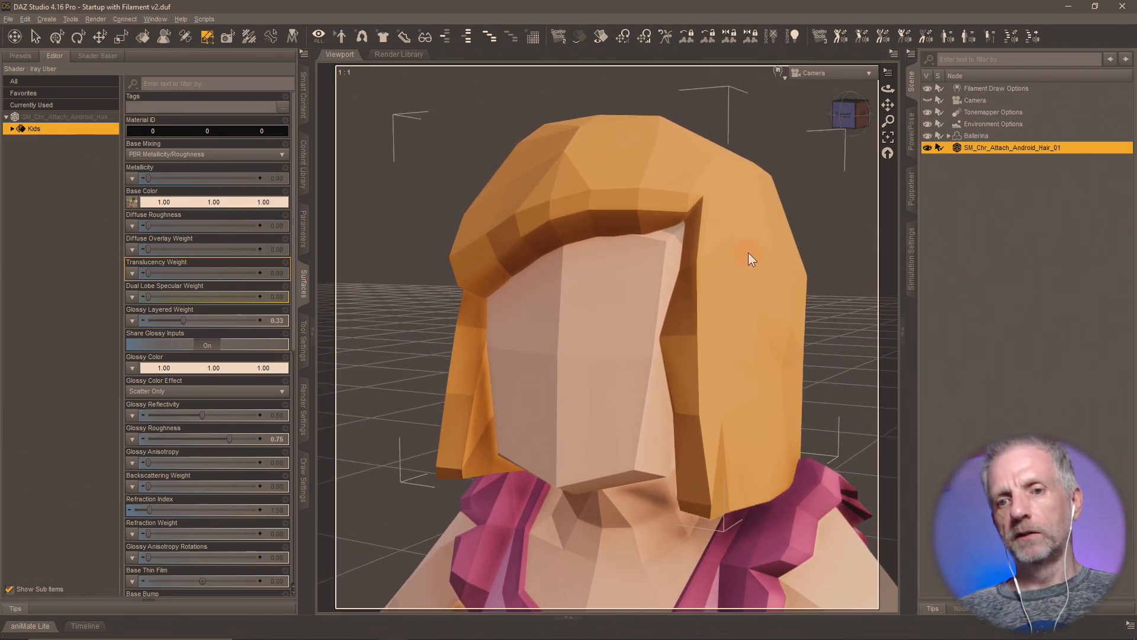
pyautogui.scroll(2, 748, 252)
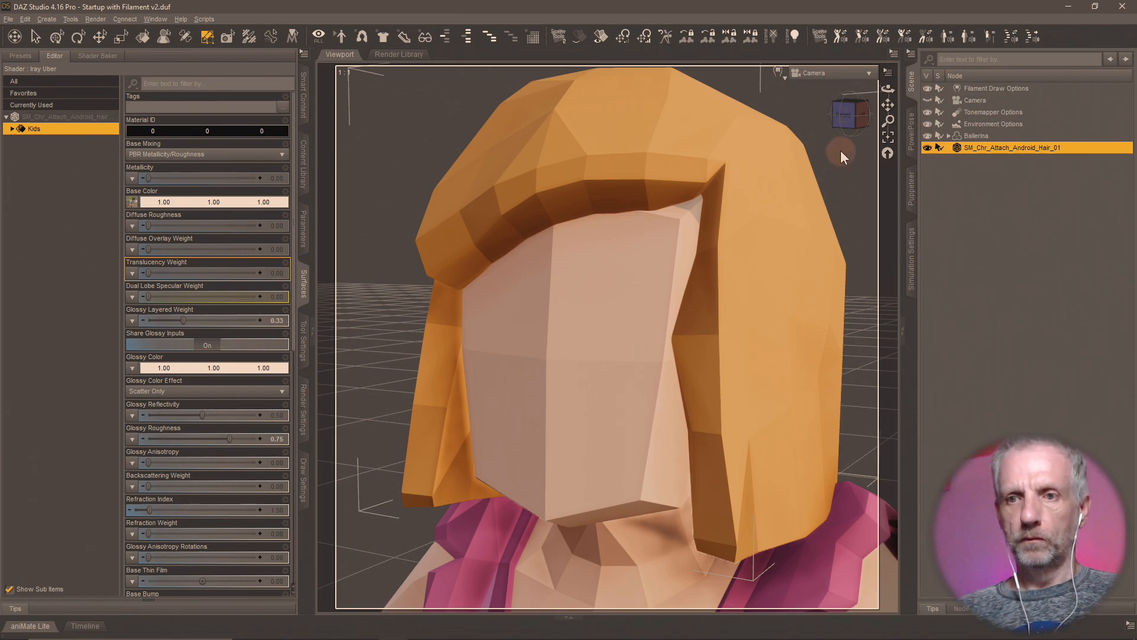
pyautogui.moveTo(889, 120); pyautogui.dragTo(886, 111)
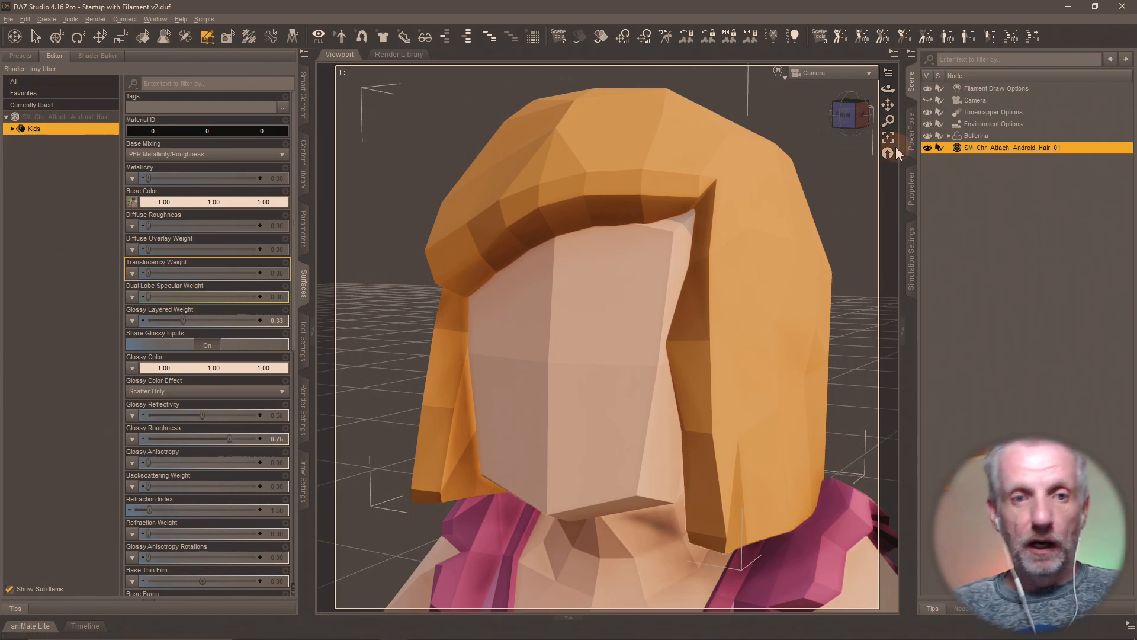
# - Rename the hair node in the scene to Android_Hair_01 by removing the SM_Chr_Attach_ prefix
pyautogui.click(1020, 147)
pyautogui.hotkey('ctrl', 'a')
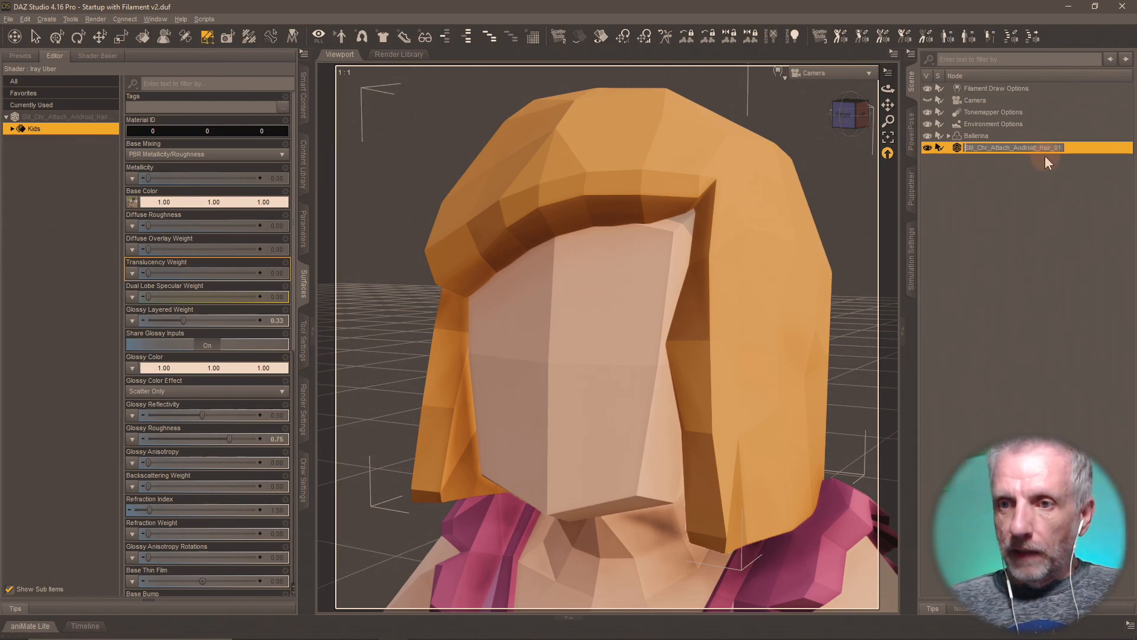
pyautogui.hotkey('shift', 'Right')
pyautogui.hotkey('shift', 'Right')
pyautogui.hotkey('shift', 'Right')
pyautogui.hotkey('shift', 'Right')
pyautogui.hotkey('shift', 'Right')
pyautogui.hotkey('shift', 'Right')
pyautogui.hotkey('shift', 'Right')
pyautogui.hotkey('shift', 'Right')
pyautogui.hotkey('shift', 'Right')
pyautogui.hotkey('shift', 'Right')
pyautogui.hotkey('shift', 'Right')
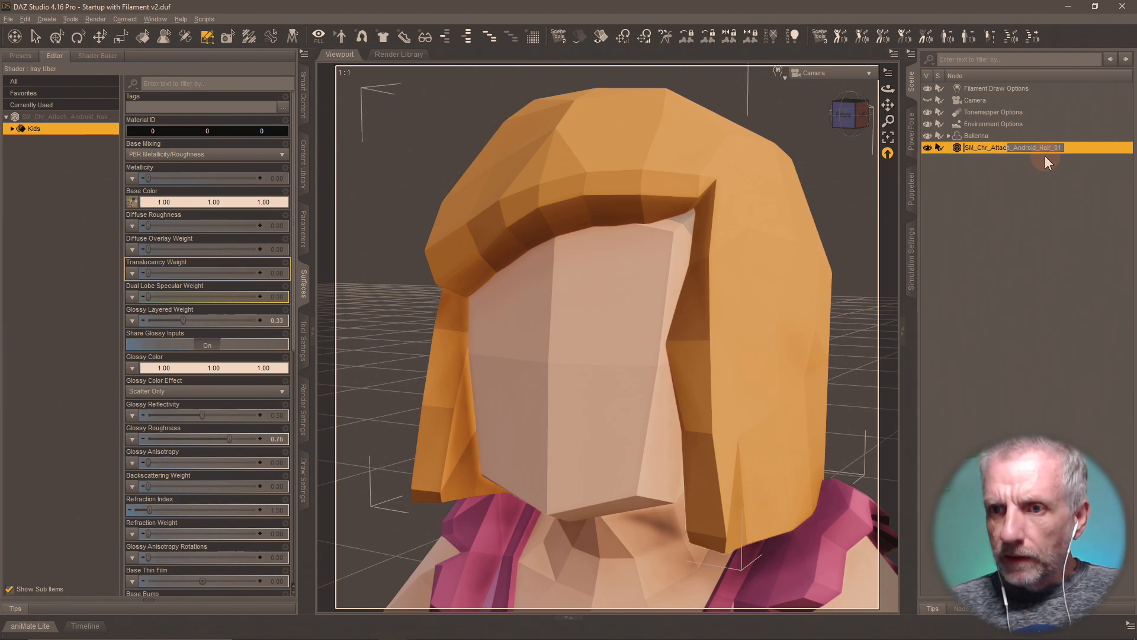
pyautogui.press('BackSpace')
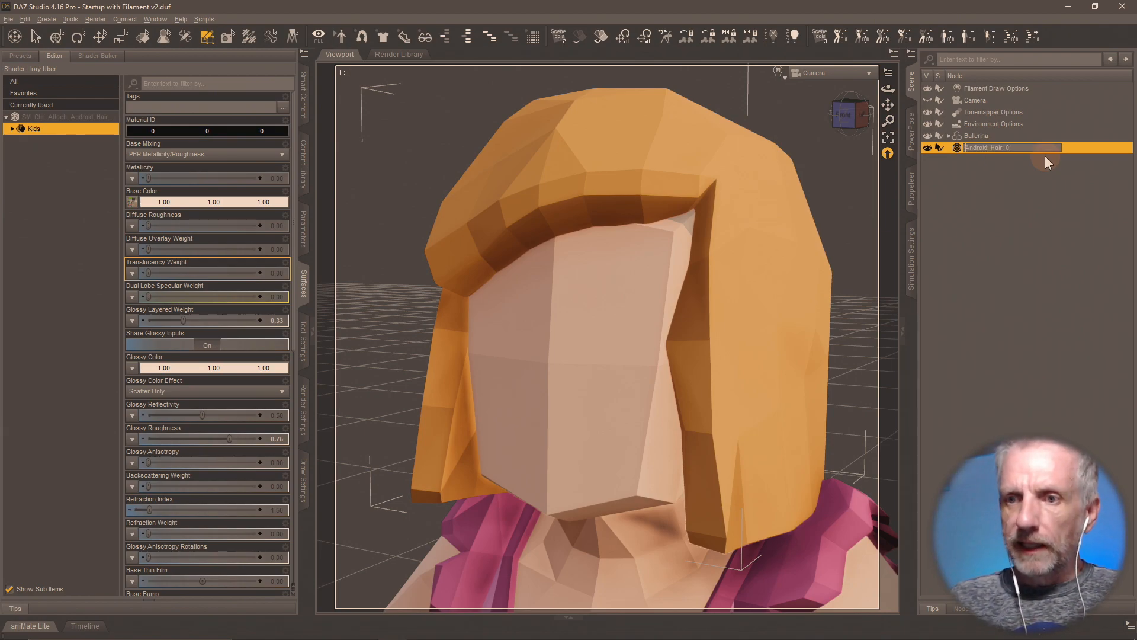
pyautogui.press('Return')
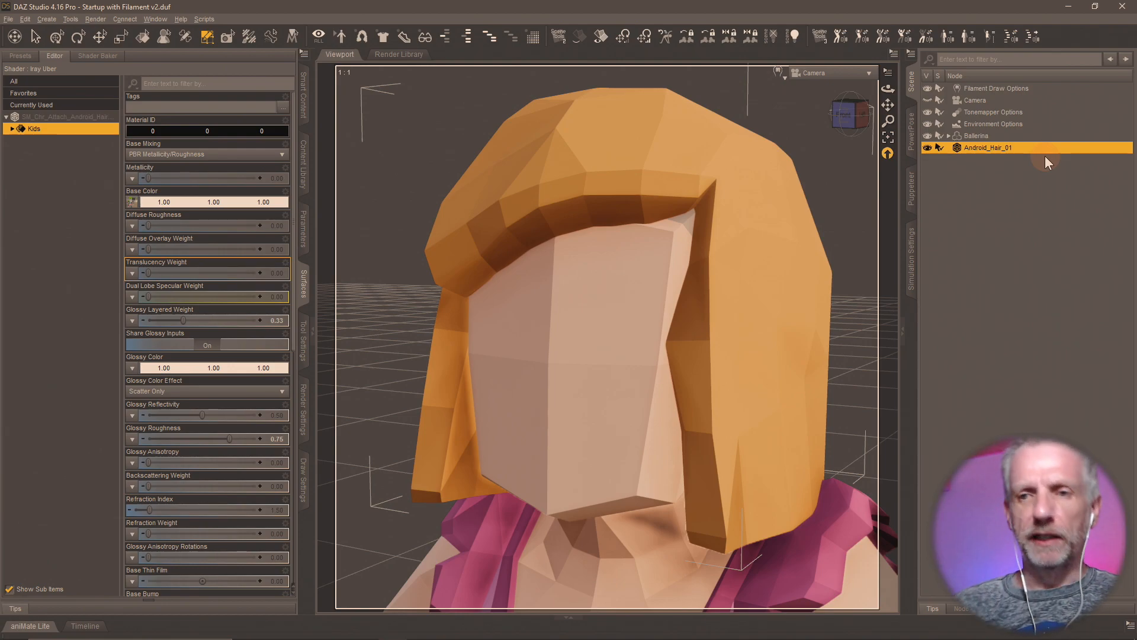
# - Create a subfolder called Hair inside the Kids Pack folder of the content library
pyautogui.click(303, 231)
pyautogui.click(303, 179)
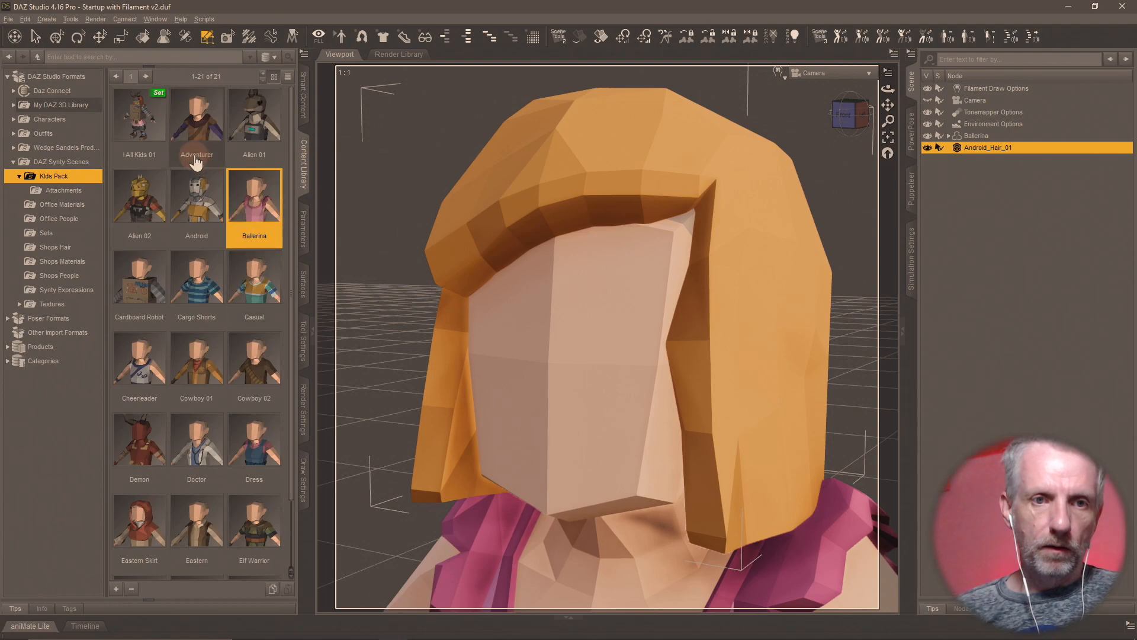
pyautogui.click(73, 192)
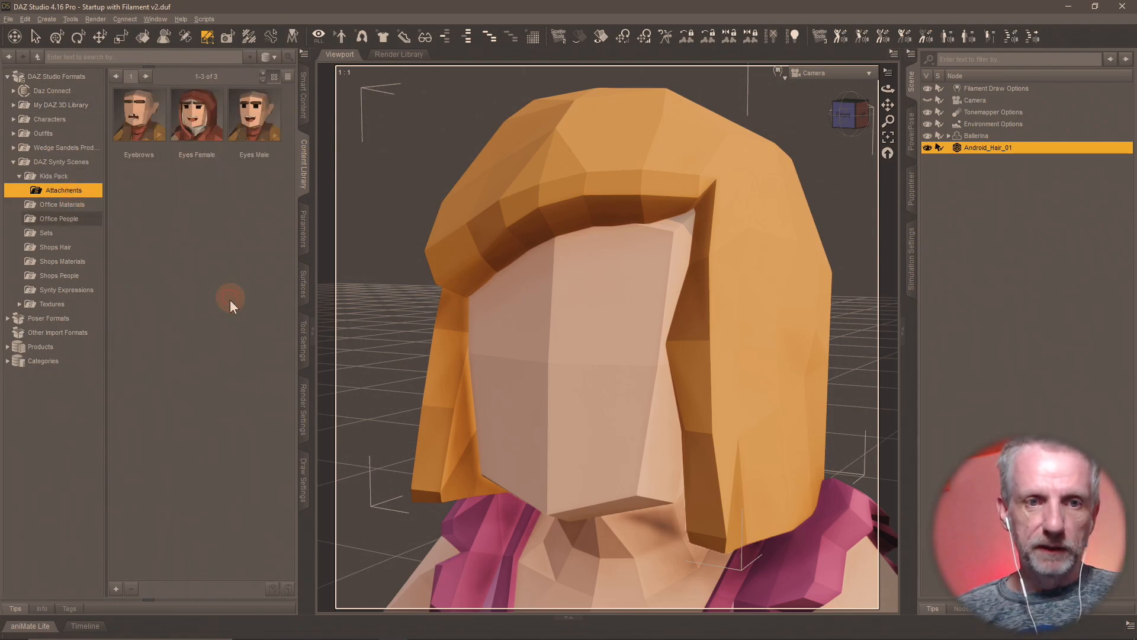
pyautogui.rightClick(153, 110)
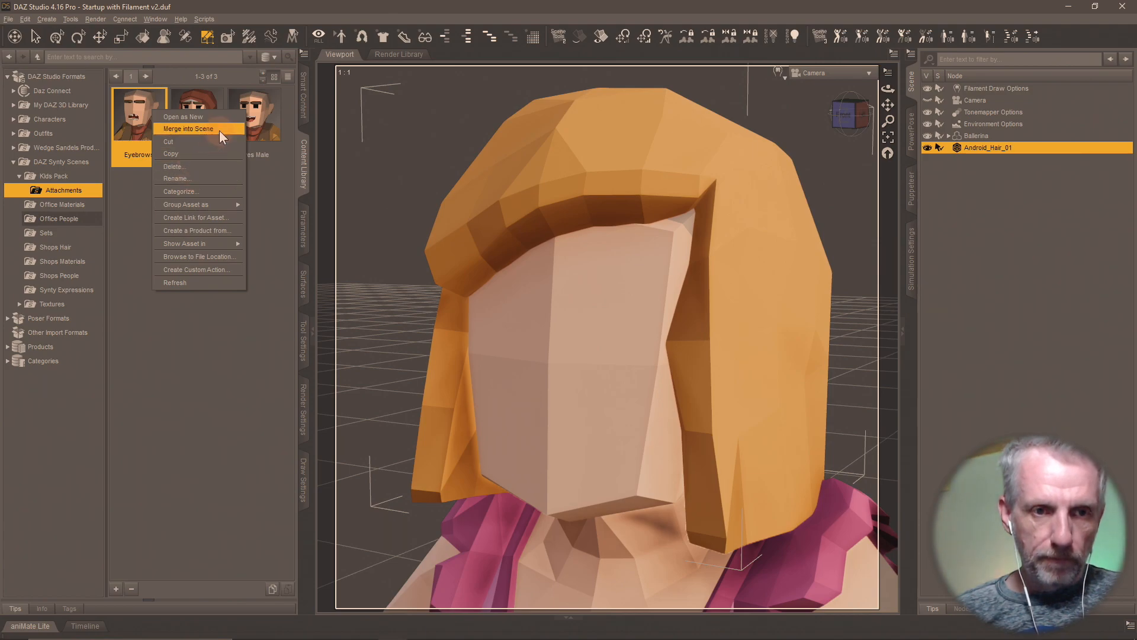
pyautogui.click(157, 323)
pyautogui.click(81, 178)
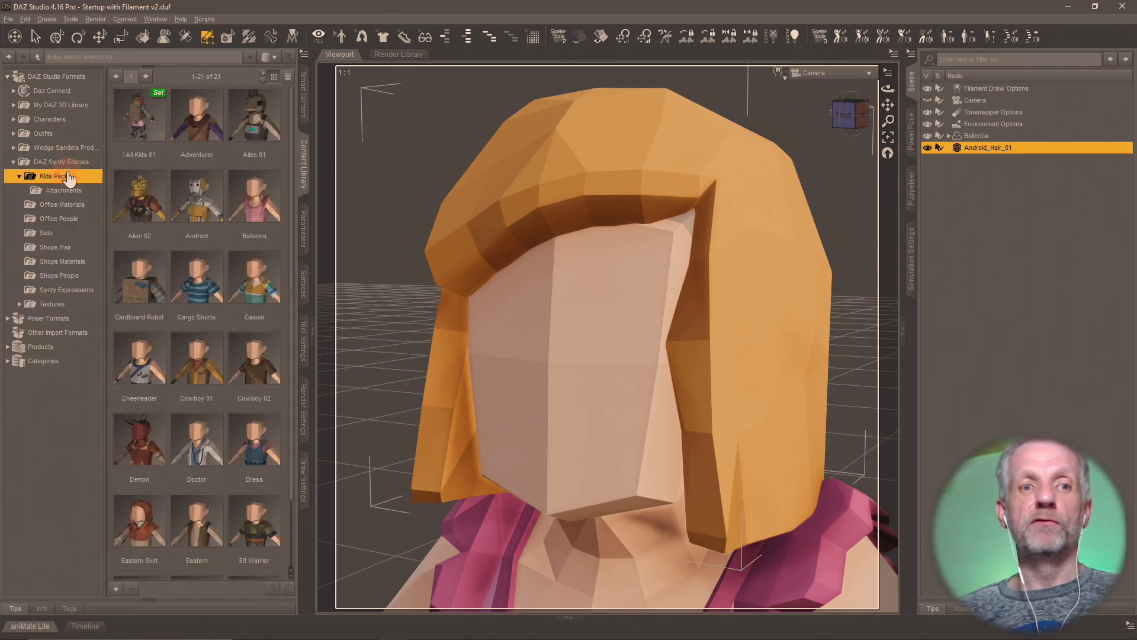
pyautogui.rightClick(81, 178)
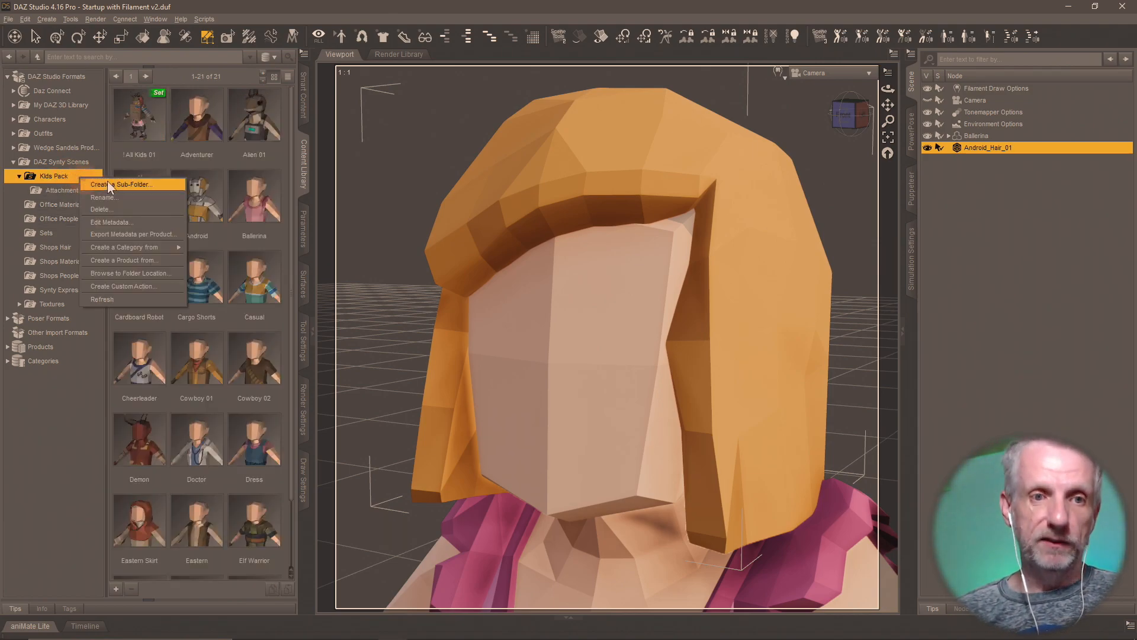
pyautogui.click(143, 185)
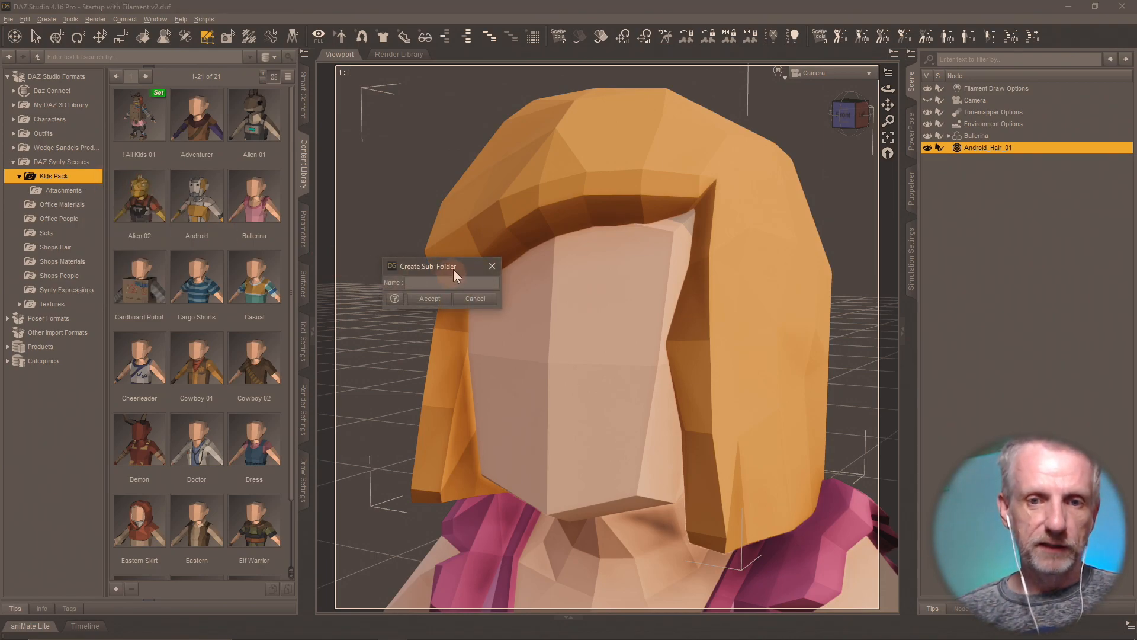
pyautogui.write('Hair')
pyautogui.press('Return')
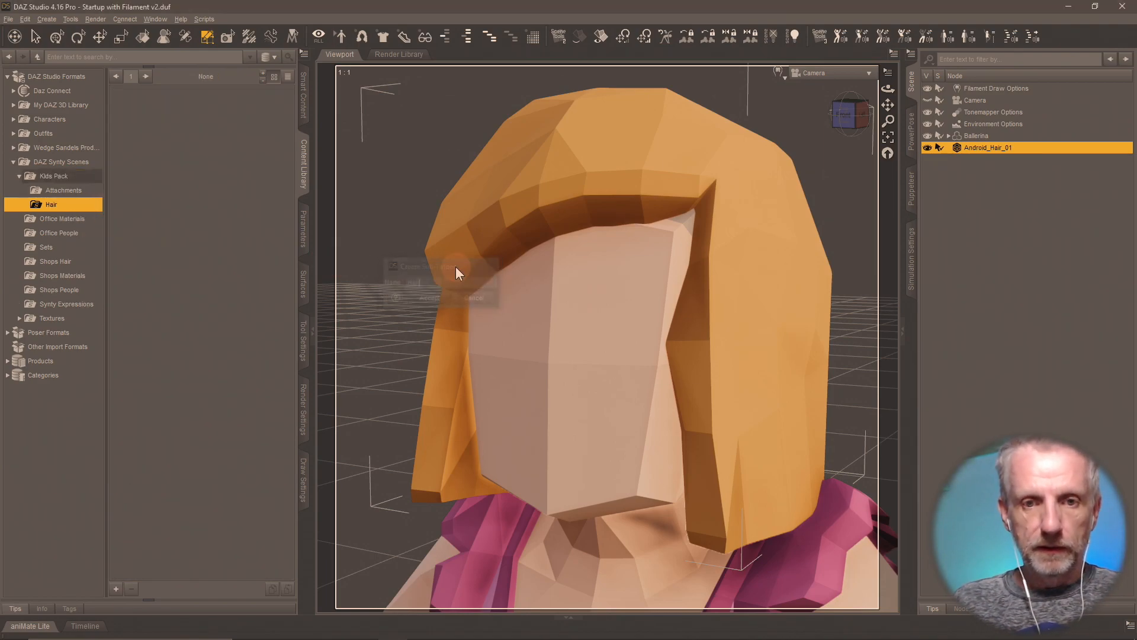
pyautogui.click(197, 276)
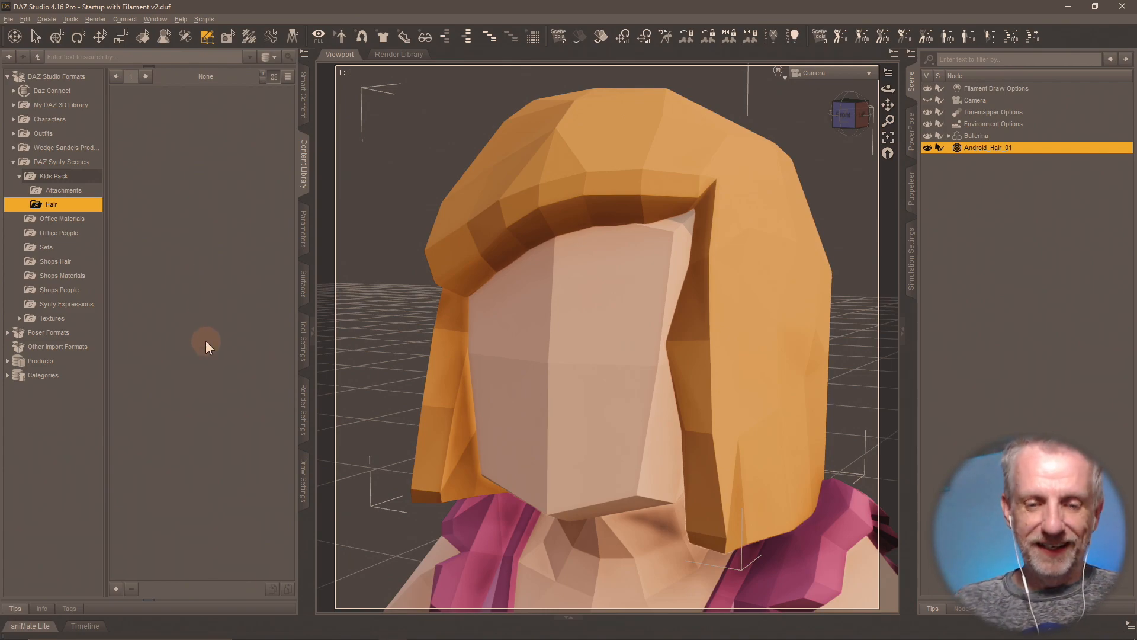
pyautogui.hotkey('ctrl', 'shift', 's')
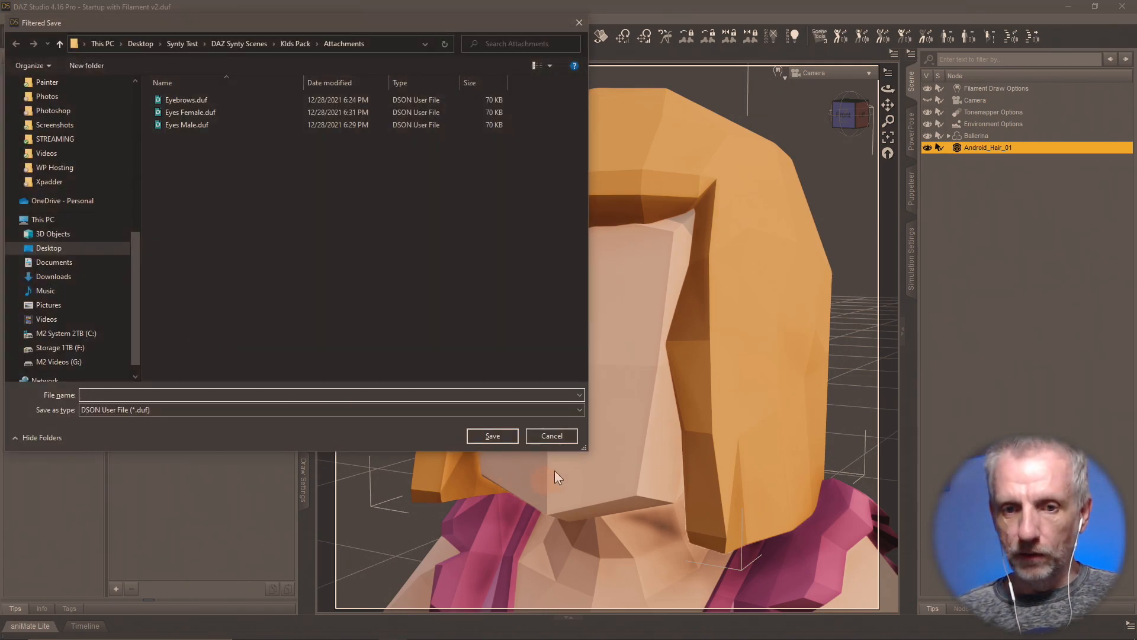
pyautogui.click(567, 438)
# - Parent Android_Hair_01 to the Ballerina figure's Head bone in the scene hierarchy
pyautogui.rightClick(614, 300)
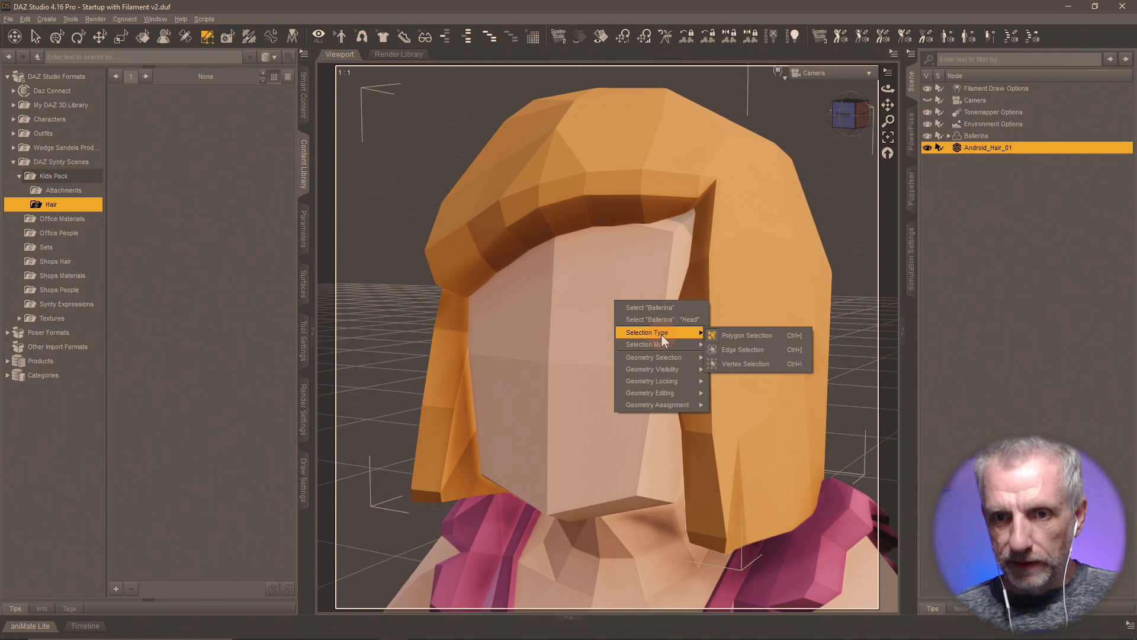
pyautogui.click(673, 324)
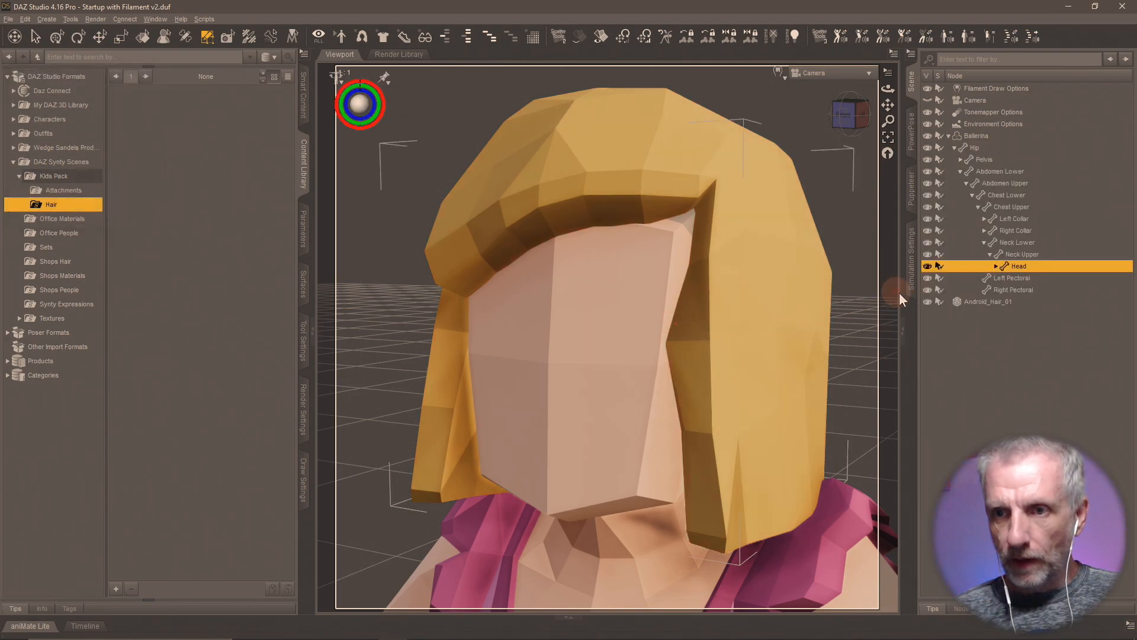
pyautogui.click(992, 299)
pyautogui.moveTo(984, 303); pyautogui.dragTo(1021, 268)
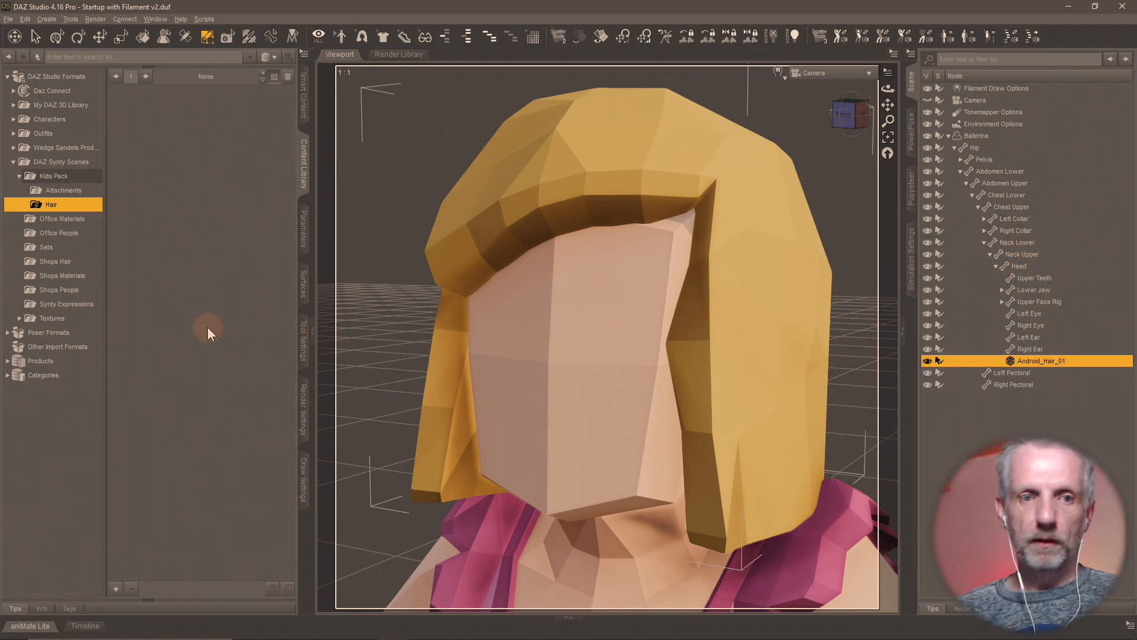
# - Save the parented hair as a figure/prop asset named Andoird Hair in the Kids Pack's Hair folder
pyautogui.hotkey('ctrl', 'shift', 's')
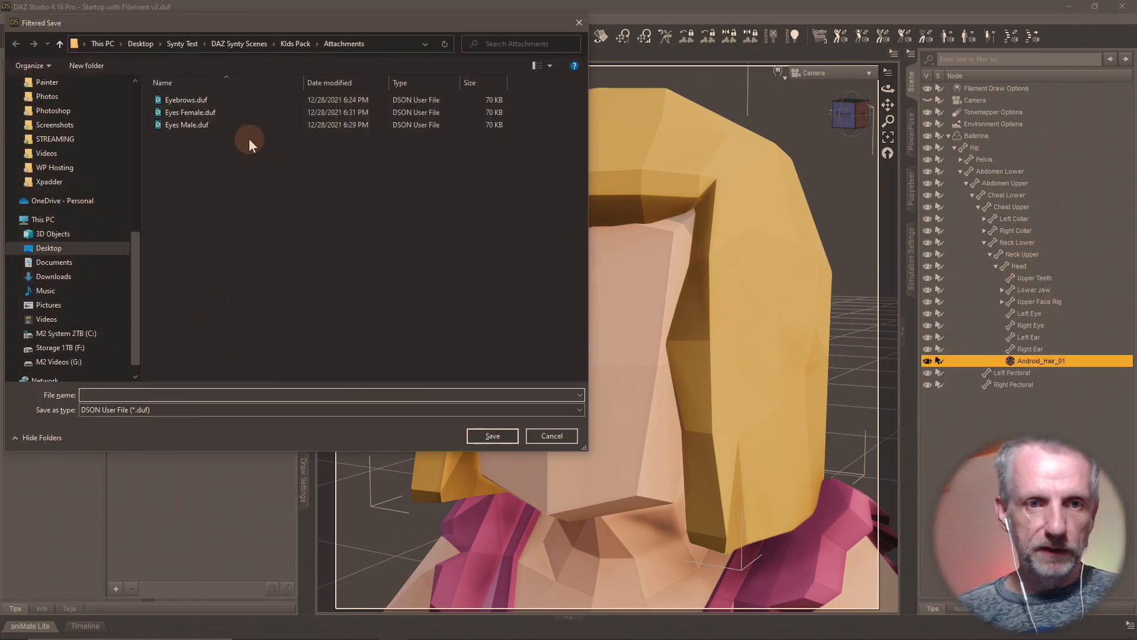
pyautogui.click(301, 46)
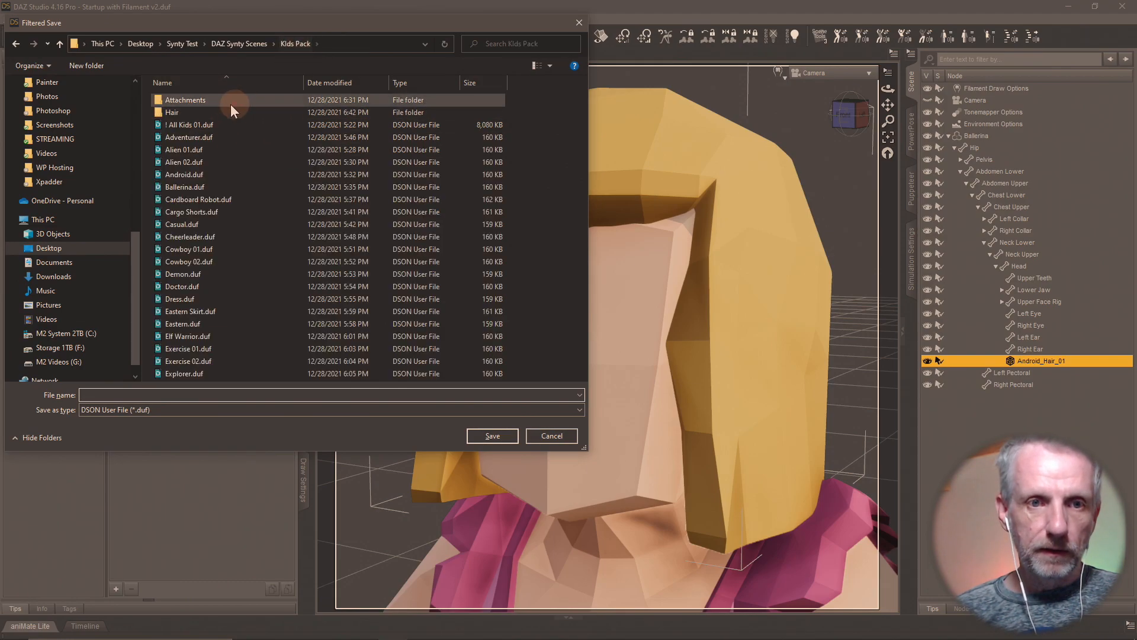
pyautogui.doubleClick(218, 113)
pyautogui.click(263, 395)
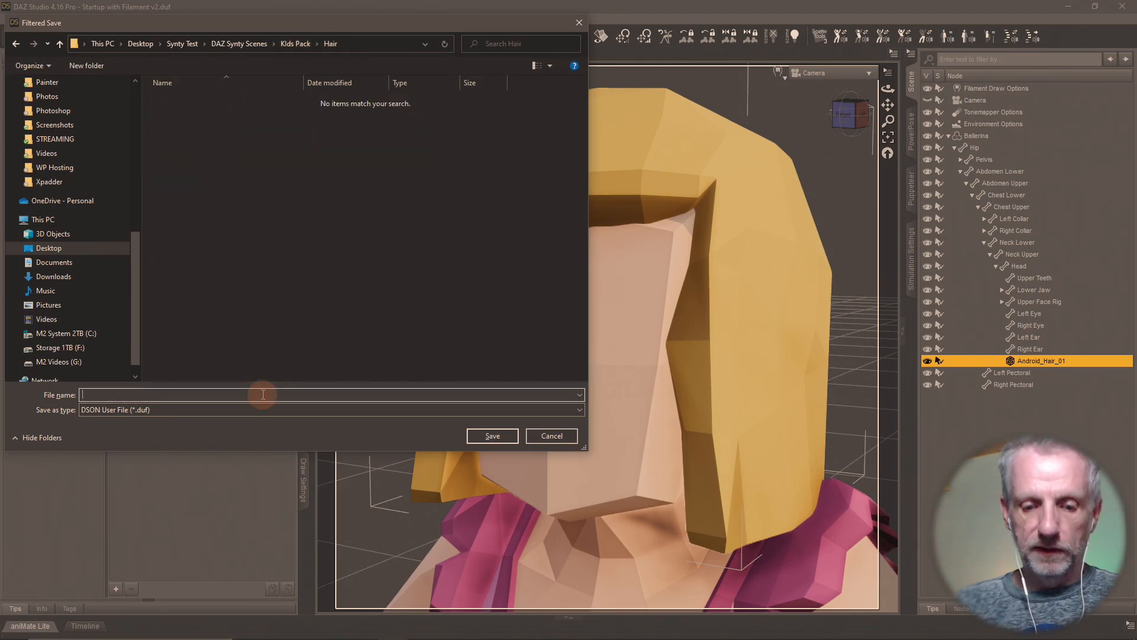
pyautogui.write('Andoird')
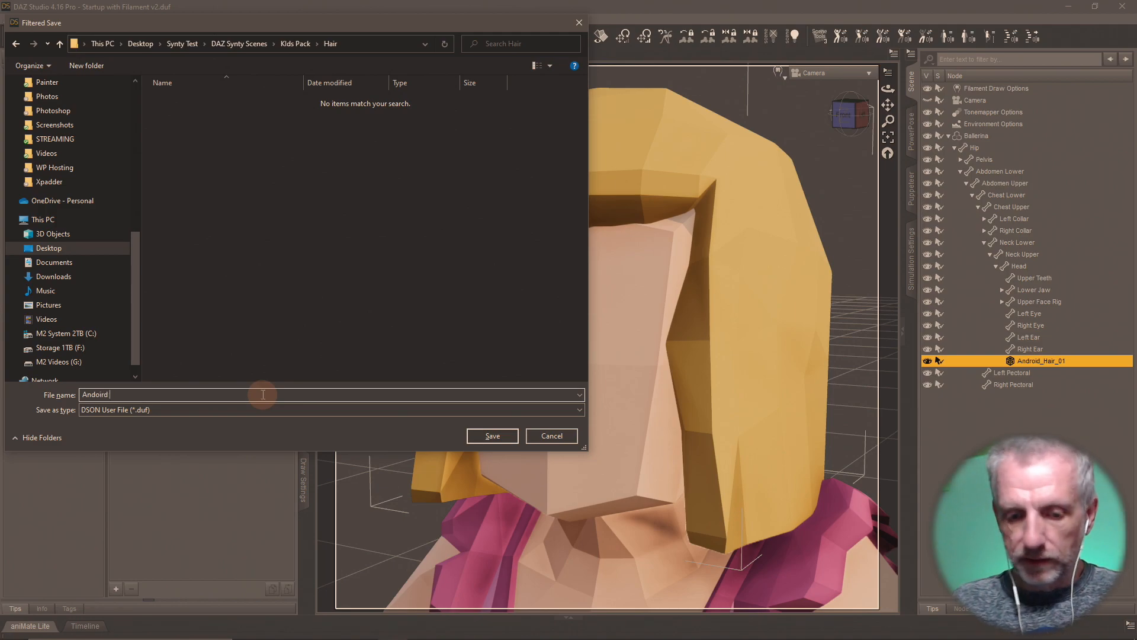
pyautogui.write('Hair')
pyautogui.press('Return')
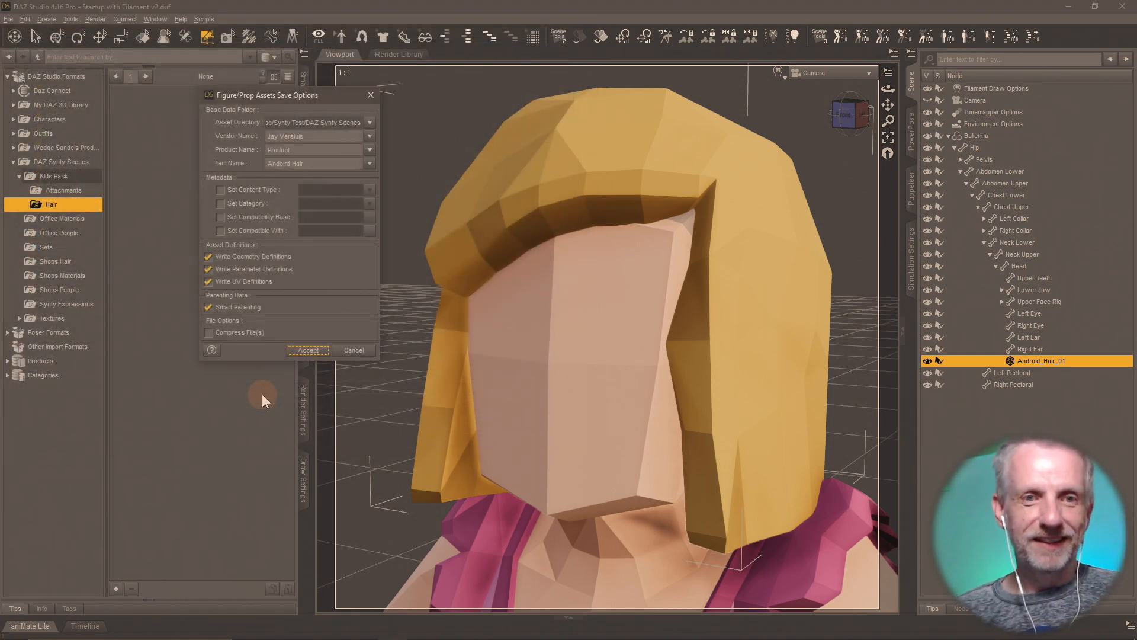
# - Set the asset's product name to Synty Kids Pack and accept the save options
pyautogui.hotkey('shift', 'Tab')
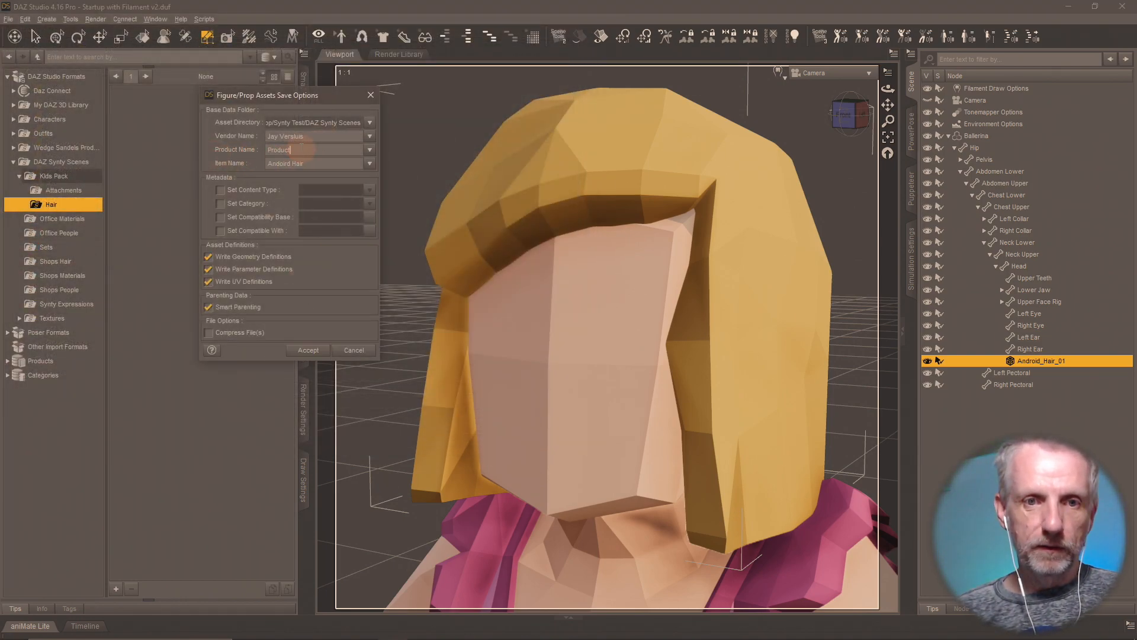
pyautogui.hotkey('alt', 'Down')
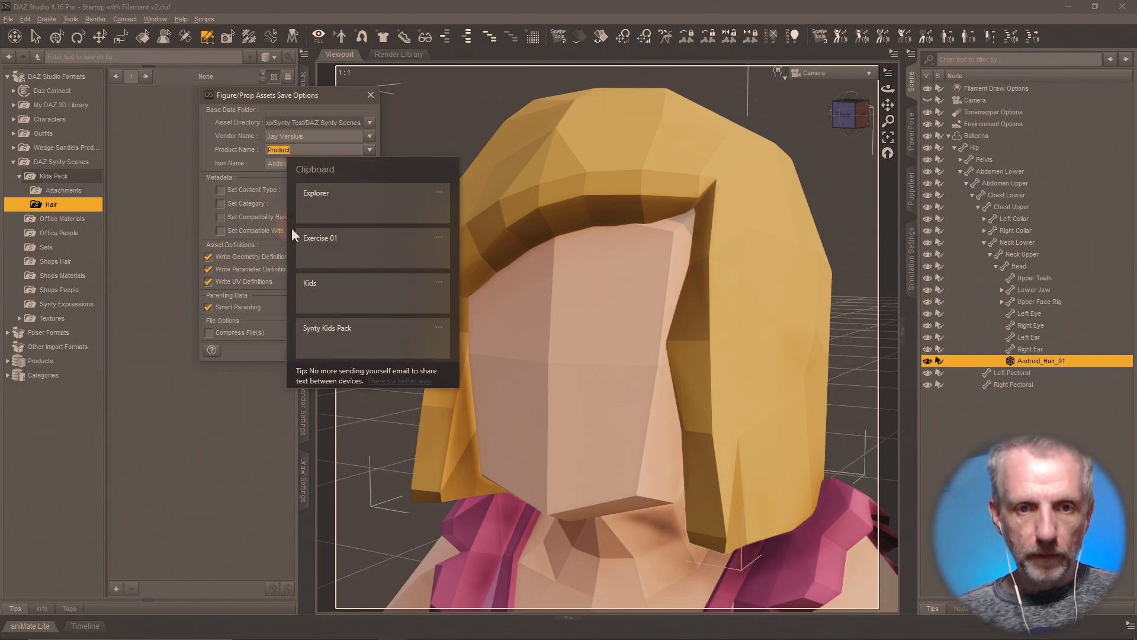
pyautogui.click(351, 324)
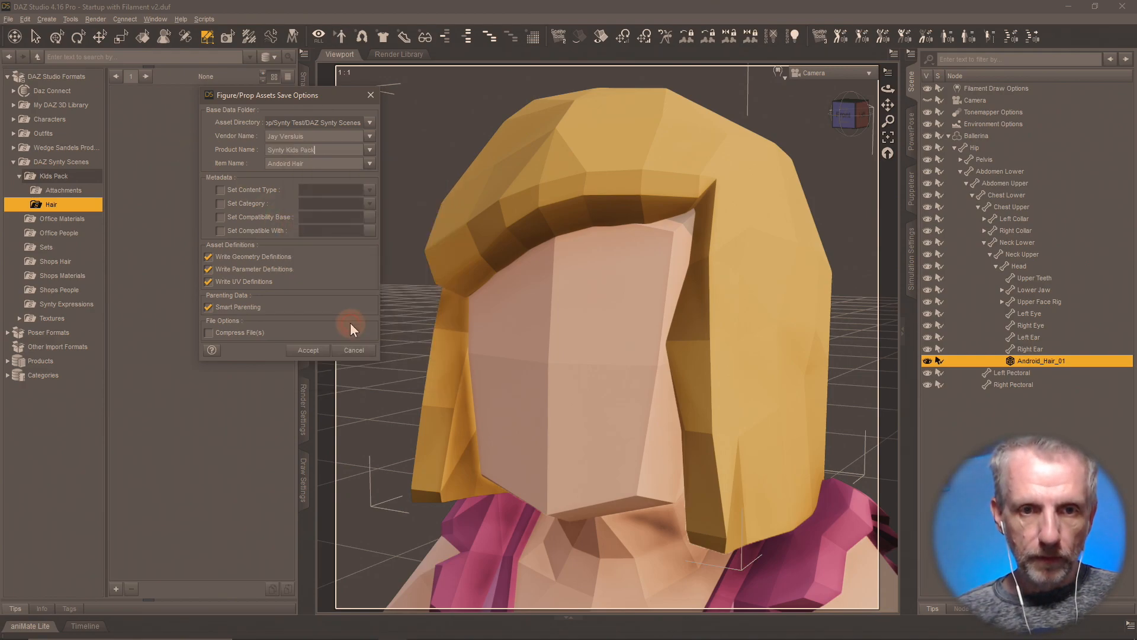
pyautogui.click(308, 350)
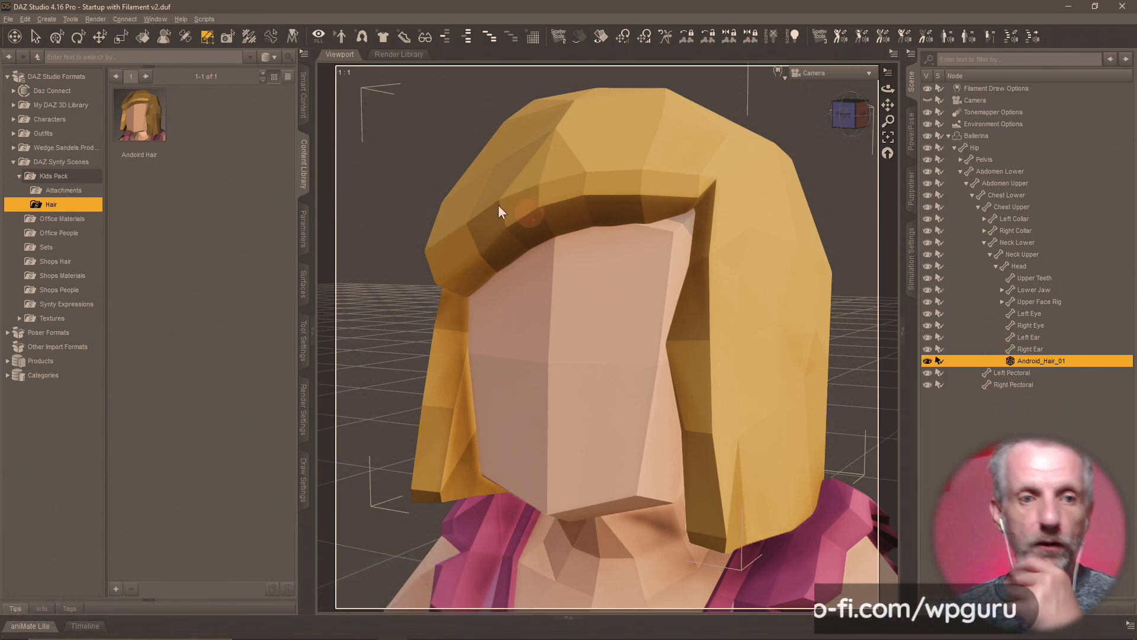
# - Load Eyes Female from the Kids Pack attachments onto the Ballerina figure, undoing the additional Eyes Male
pyautogui.click(64, 190)
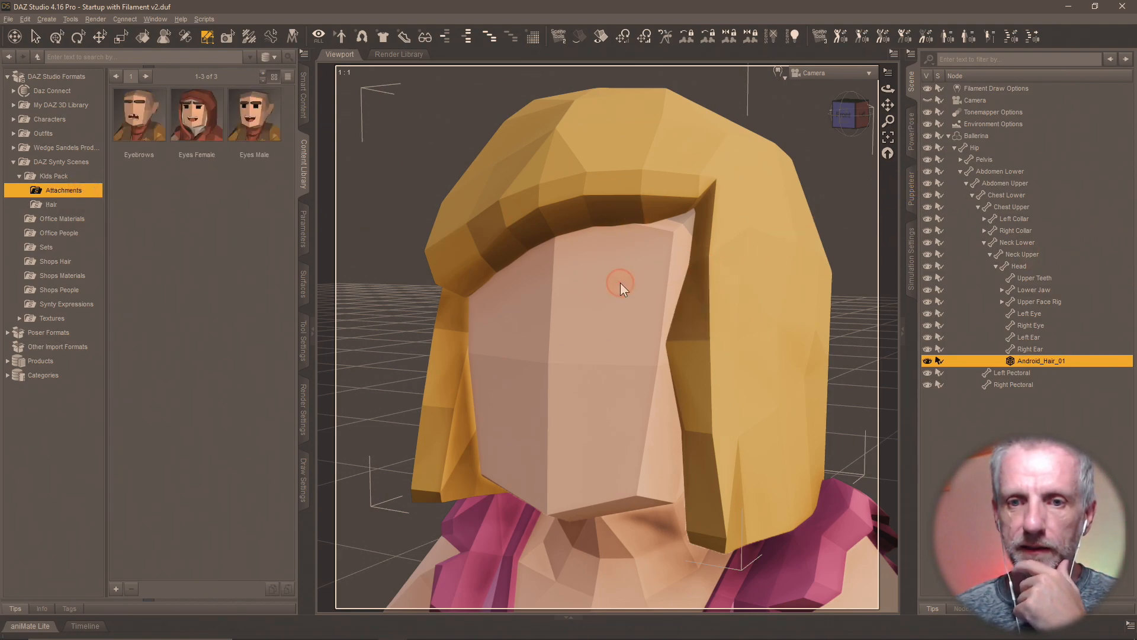
pyautogui.click(35, 37)
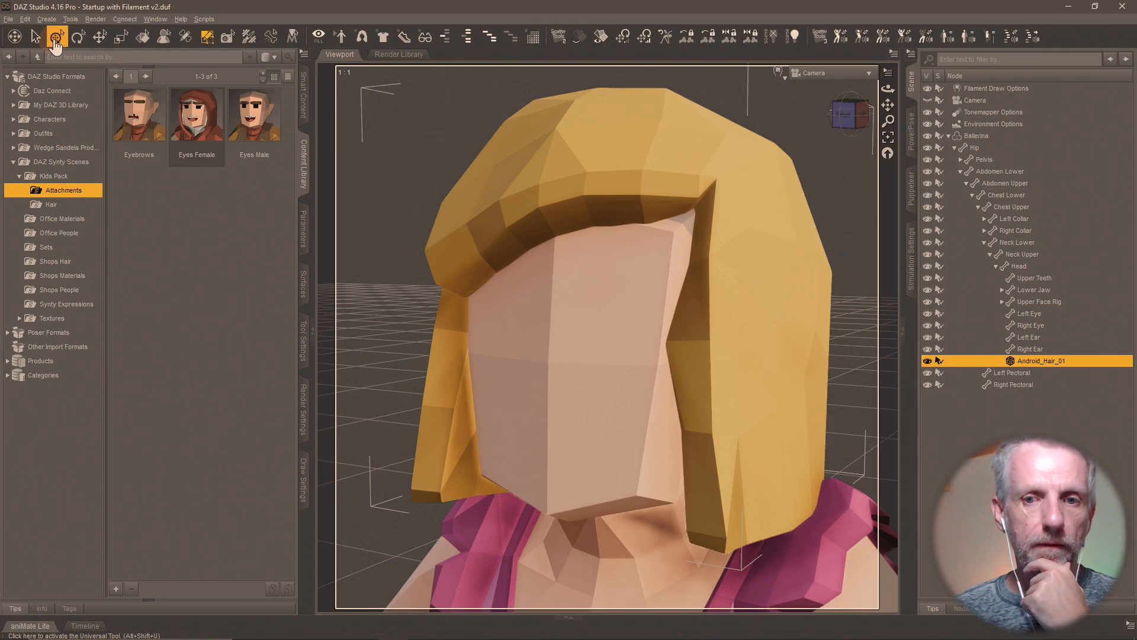
pyautogui.click(571, 326)
pyautogui.click(571, 325)
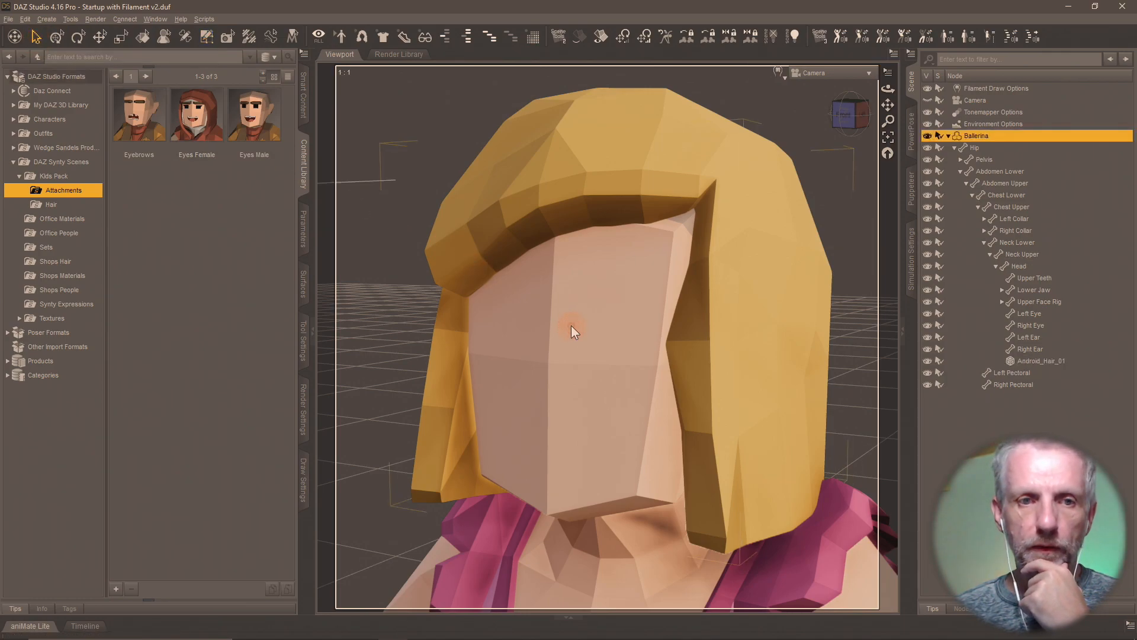
pyautogui.doubleClick(197, 119)
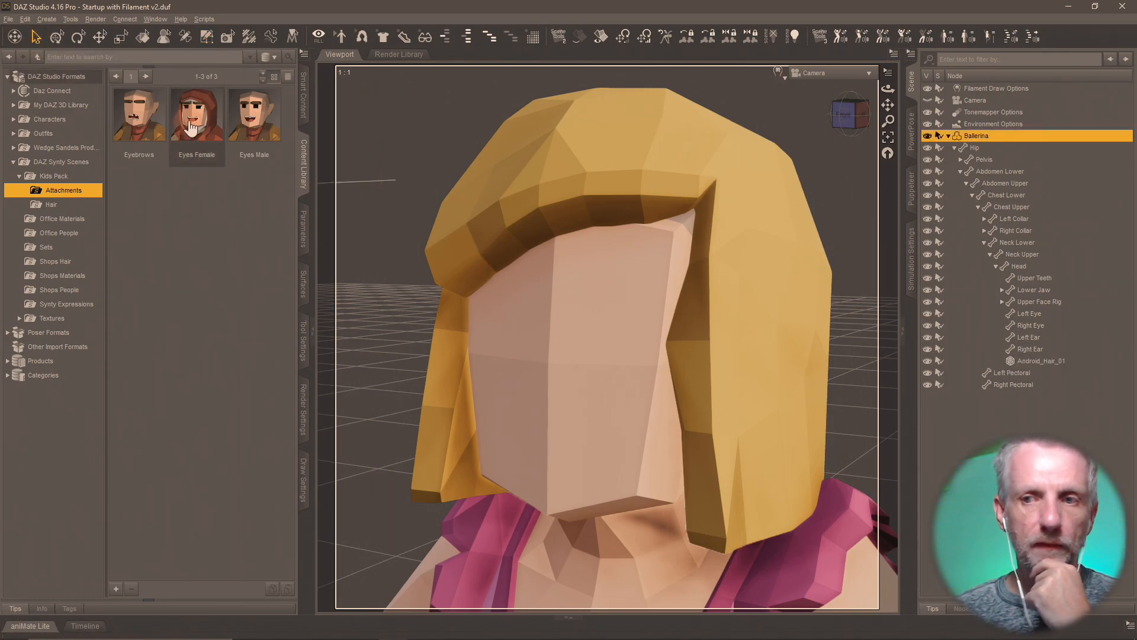
pyautogui.doubleClick(255, 118)
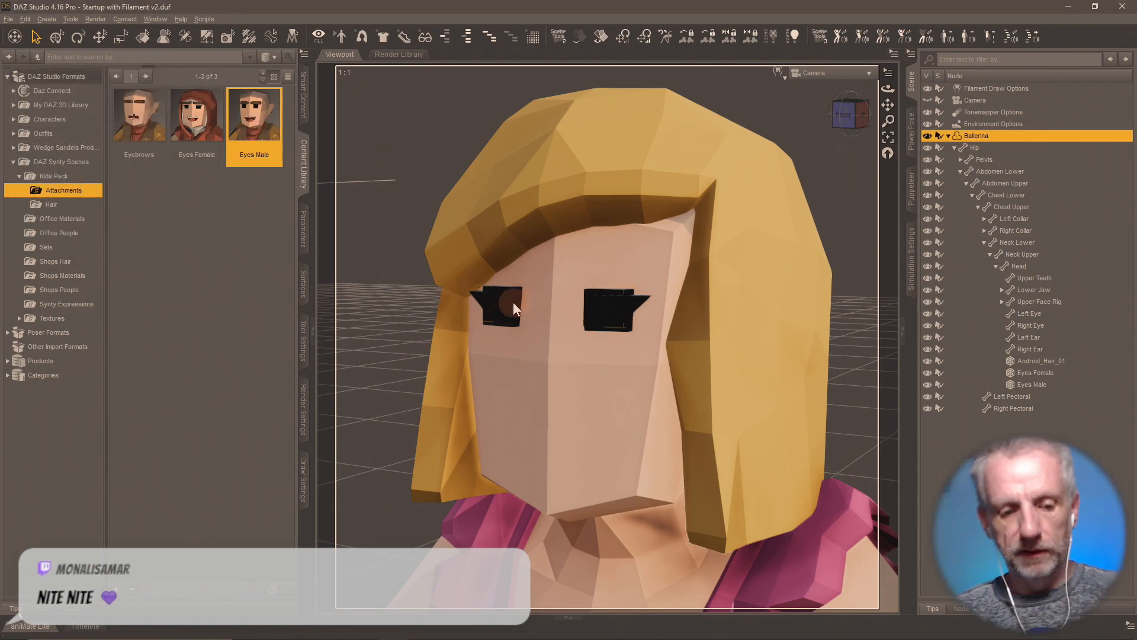
pyautogui.hotkey('ctrl', 'z')
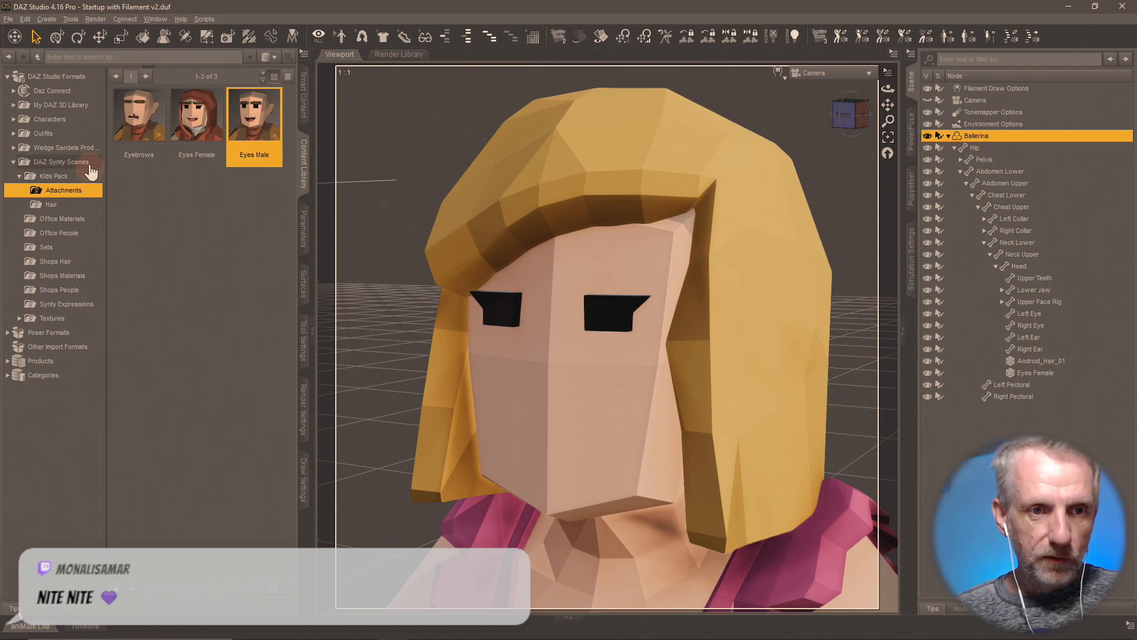
# - Load the ! Kids Faceplate from Synty Expressions onto the Ballerina and select the face plate
pyautogui.click(70, 303)
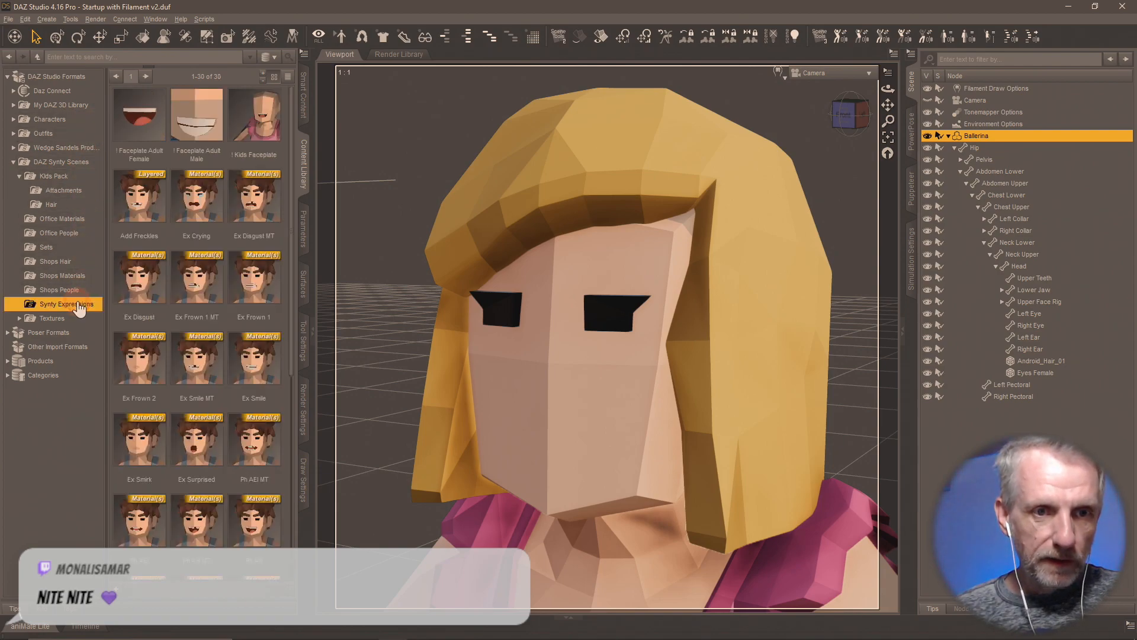
pyautogui.doubleClick(262, 120)
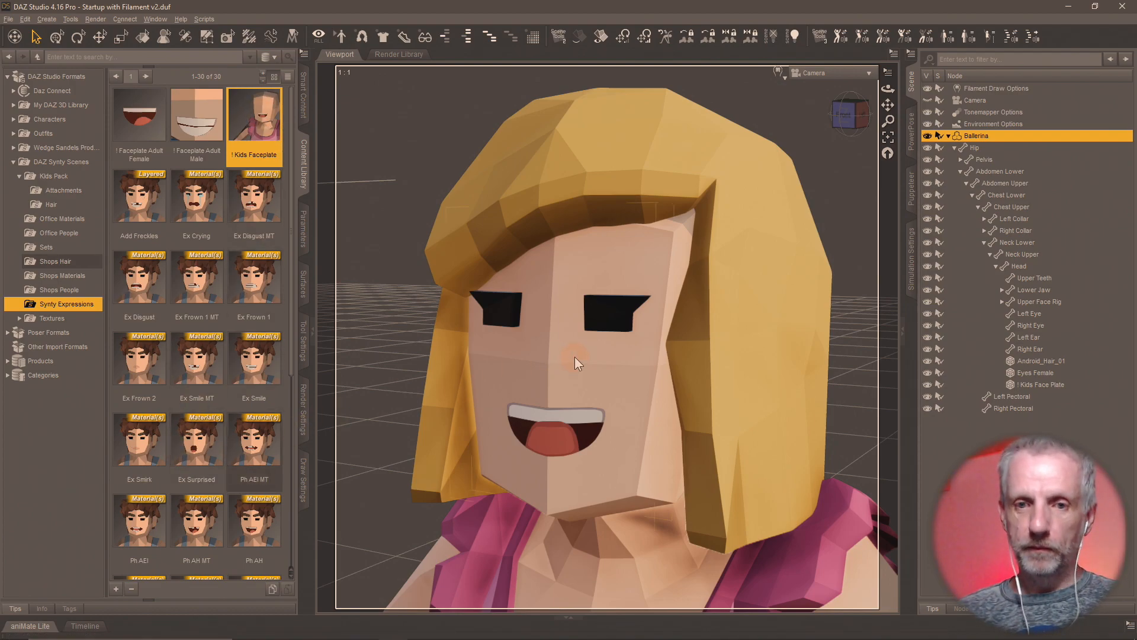
pyautogui.rightClick(598, 356)
pyautogui.click(630, 379)
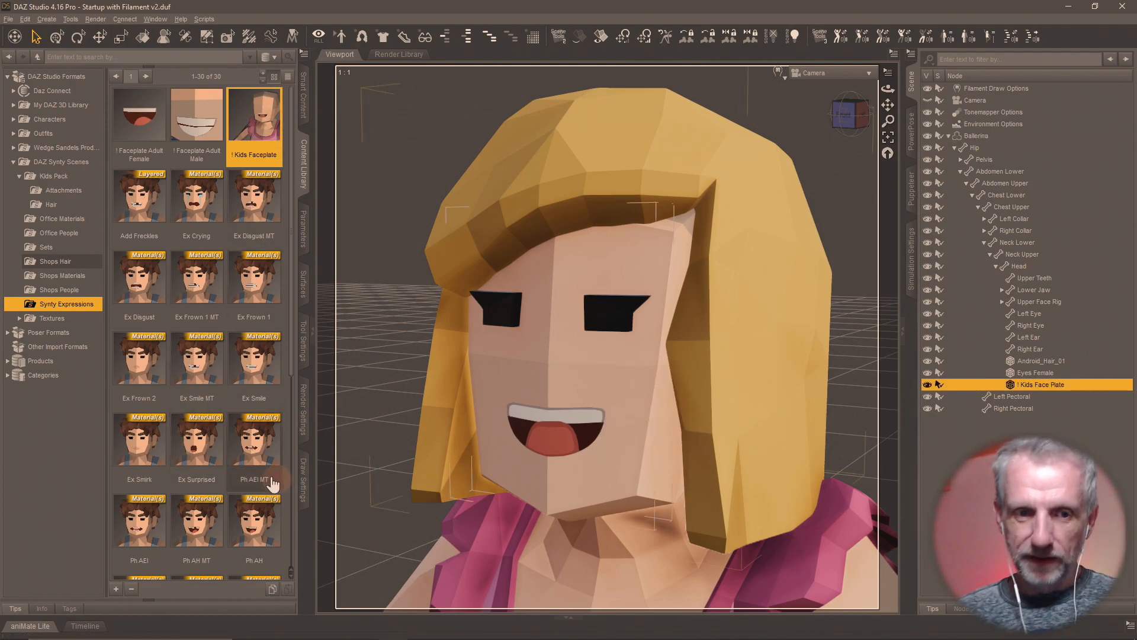
# - Try the Ex Surprised, Ex Crying, Ph AH, Ph TH, Ph SH-K, Ph L and Ph O presets on the face plate
pyautogui.doubleClick(189, 444)
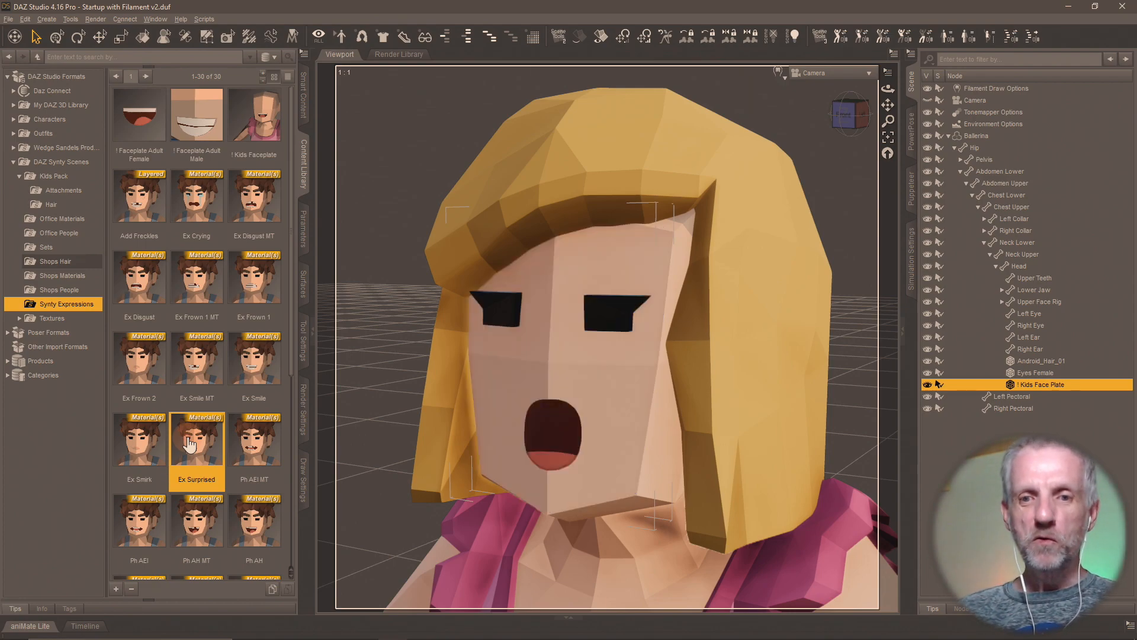
pyautogui.doubleClick(185, 198)
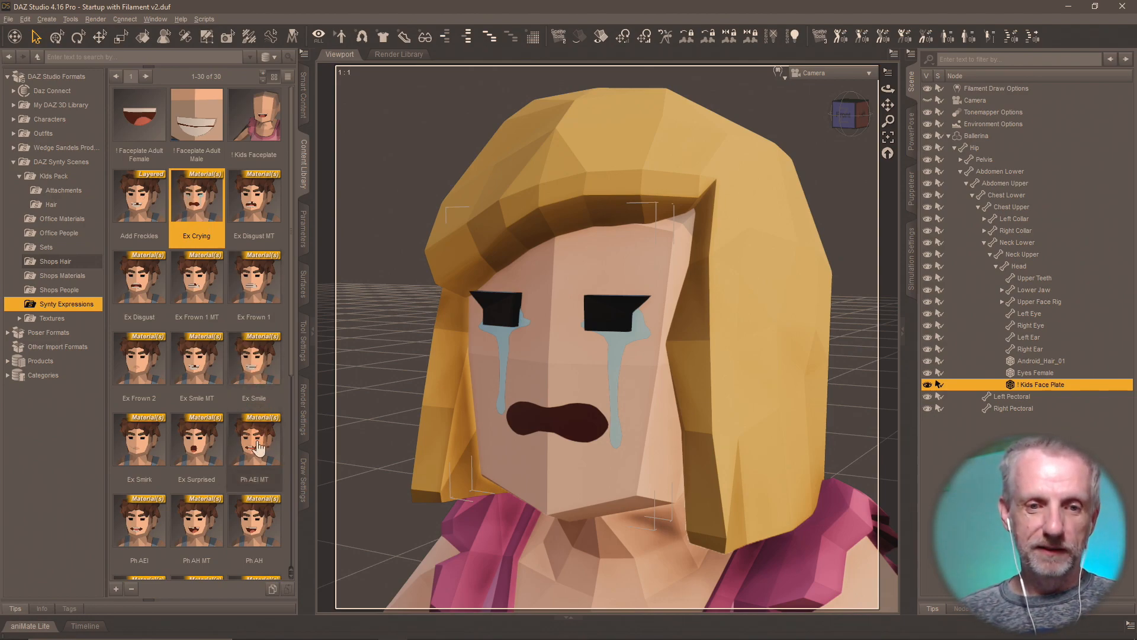
pyautogui.doubleClick(248, 525)
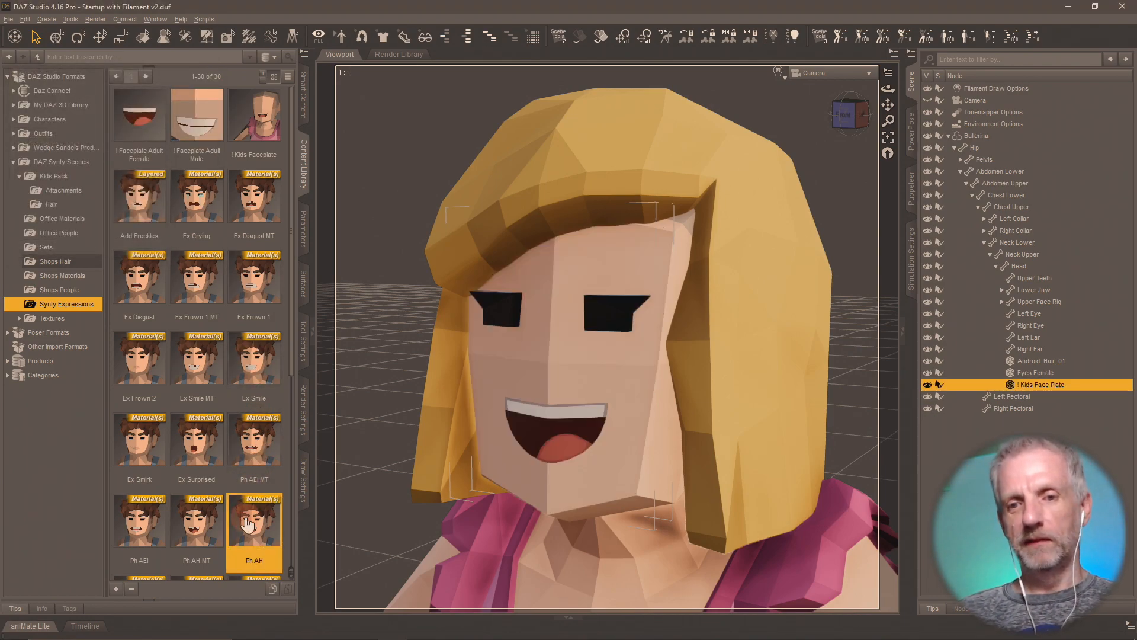
pyautogui.scroll(-5, 248, 524)
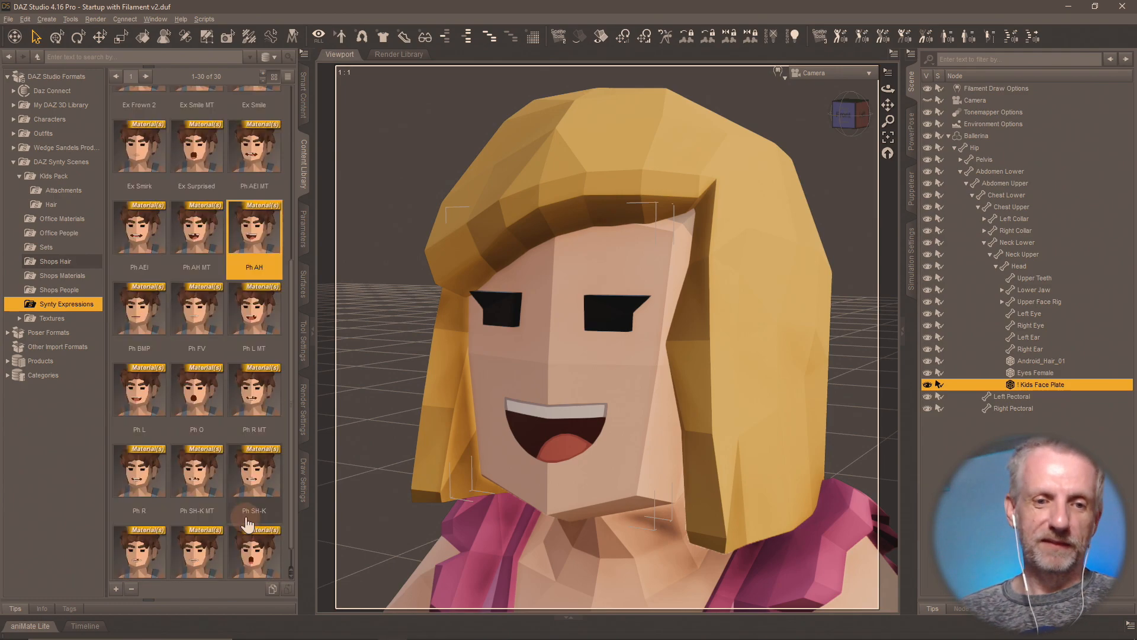
pyautogui.doubleClick(203, 541)
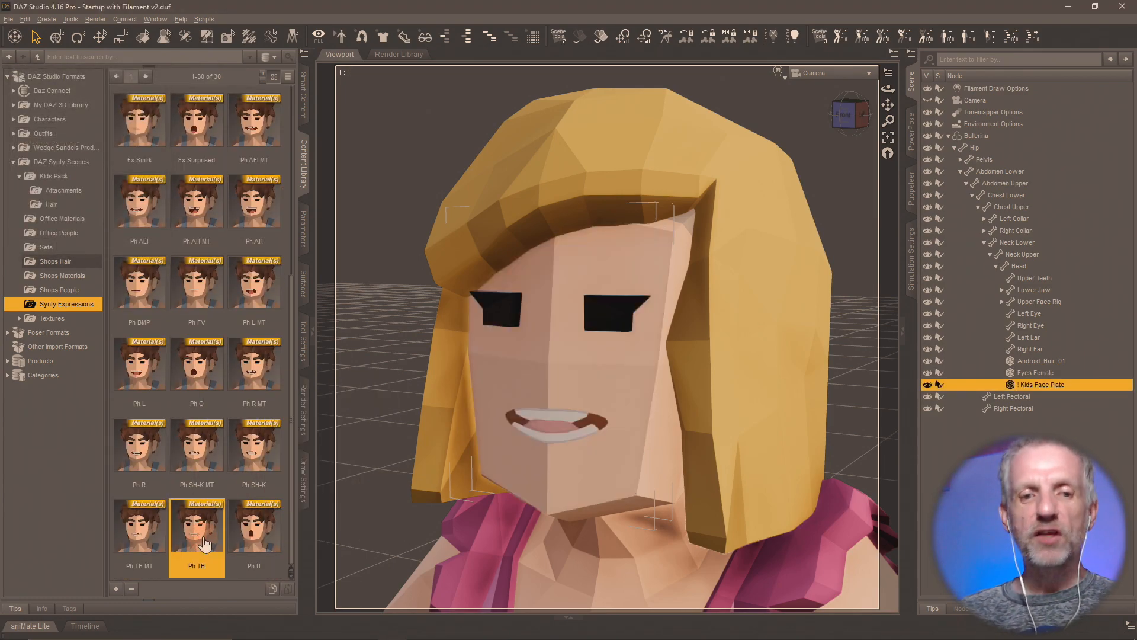
pyautogui.doubleClick(255, 471)
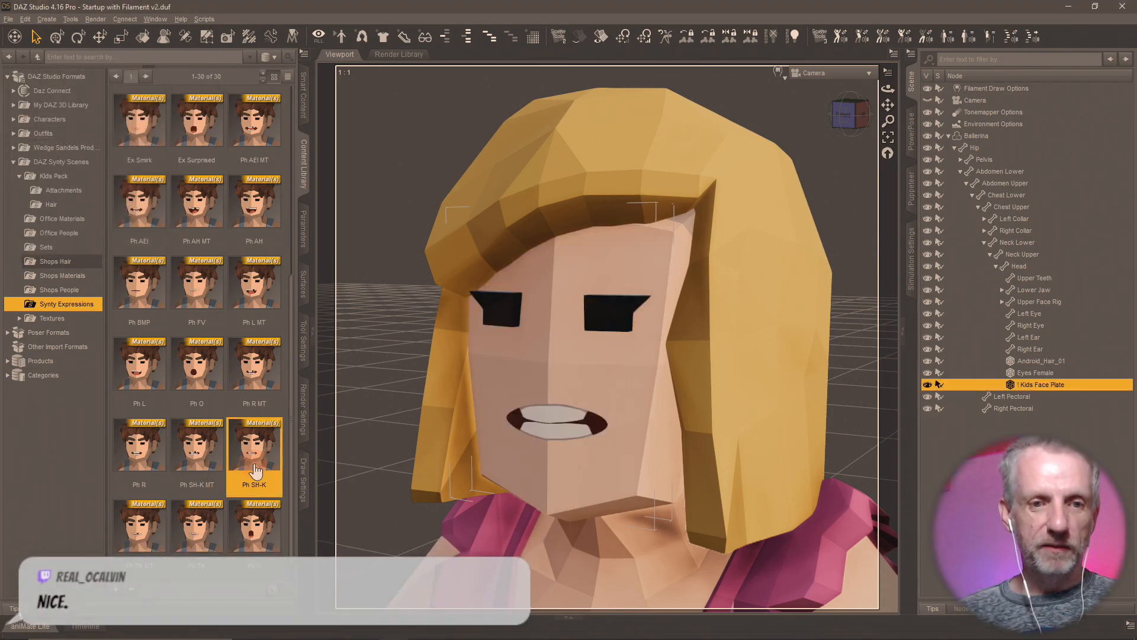
pyautogui.doubleClick(151, 392)
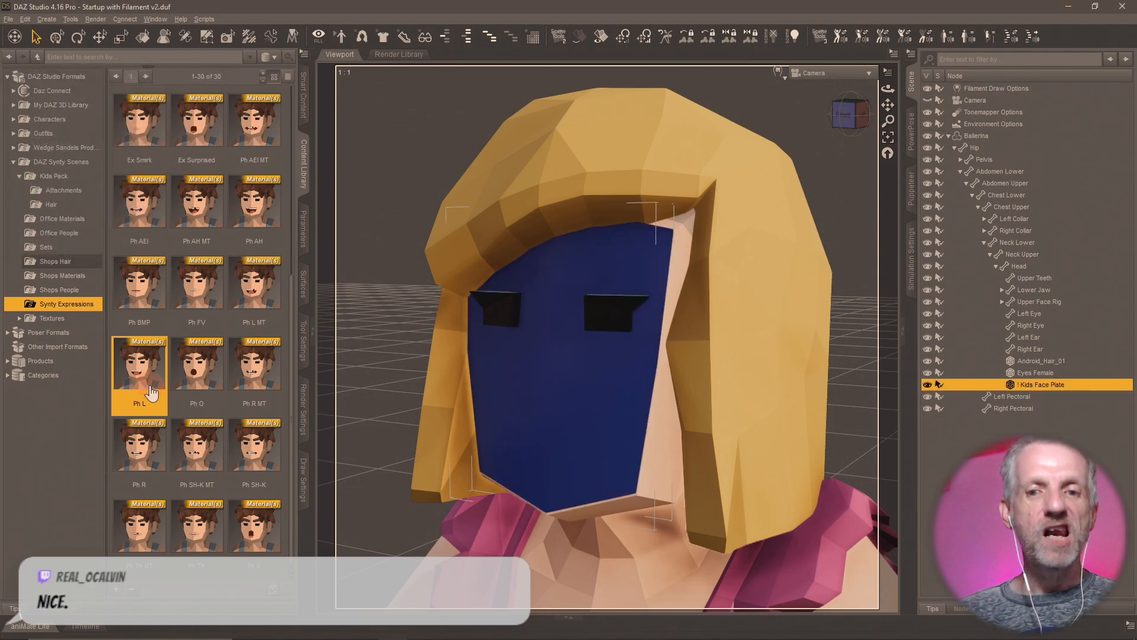
pyautogui.doubleClick(208, 373)
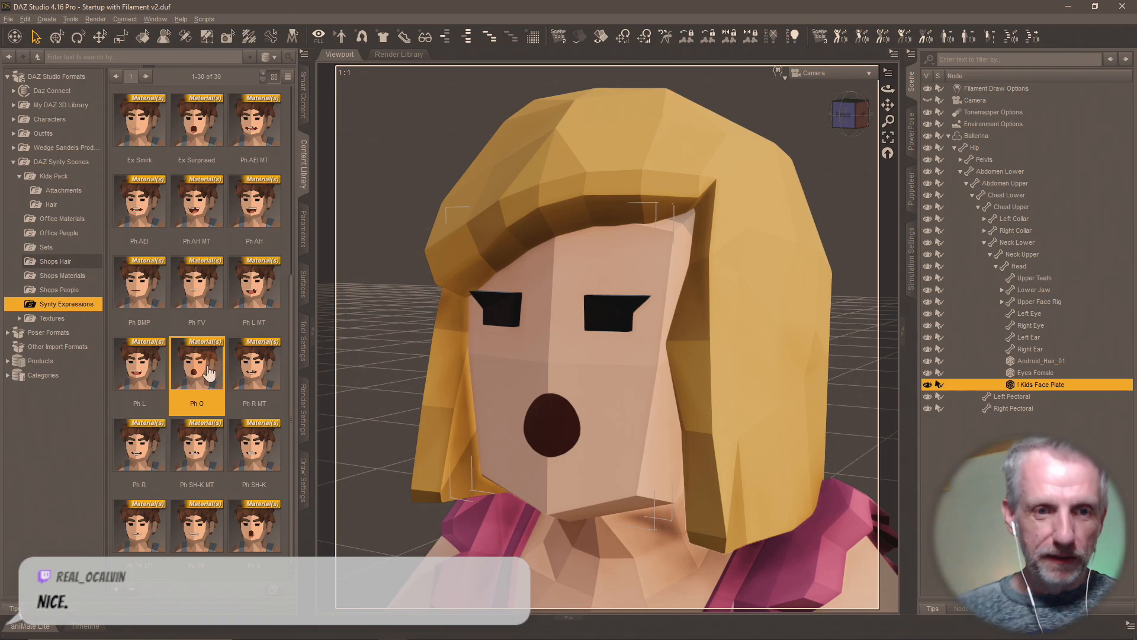
# - Try the Ex Surprised, Ex Frown 2 and Ex Frown 1 expressions on the face plate
pyautogui.scroll(3, 213, 331)
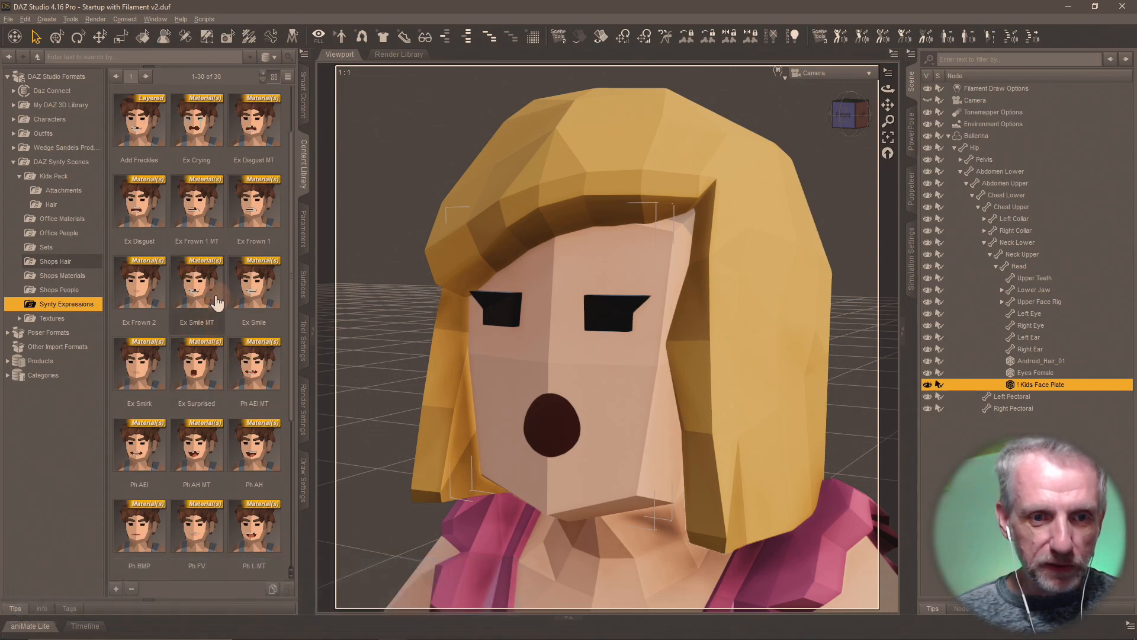
pyautogui.doubleClick(200, 379)
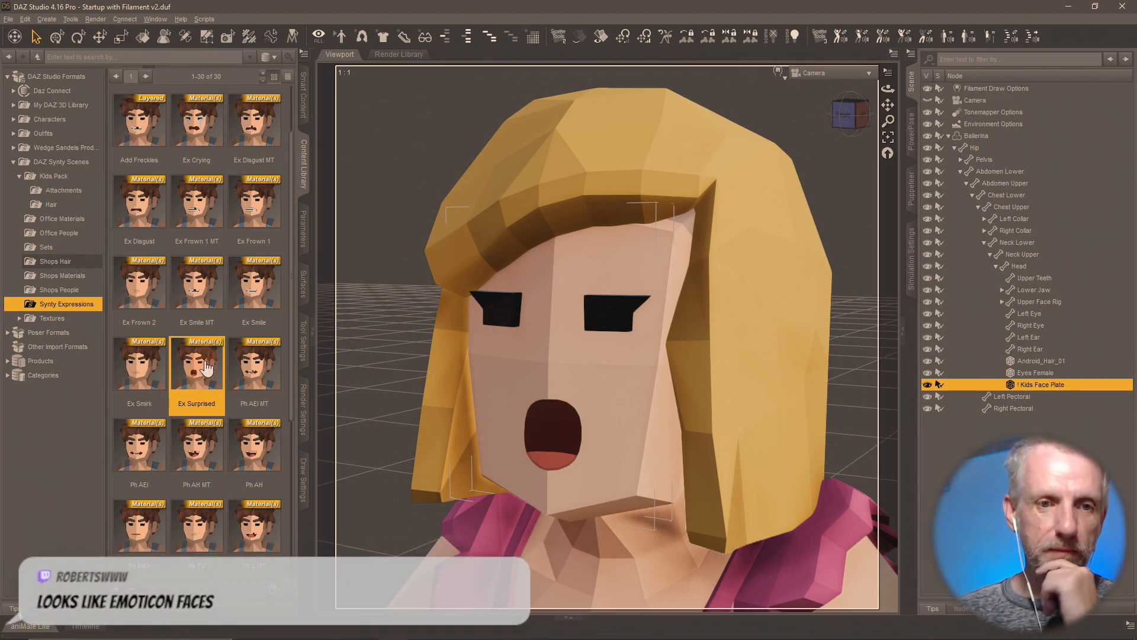
pyautogui.doubleClick(133, 289)
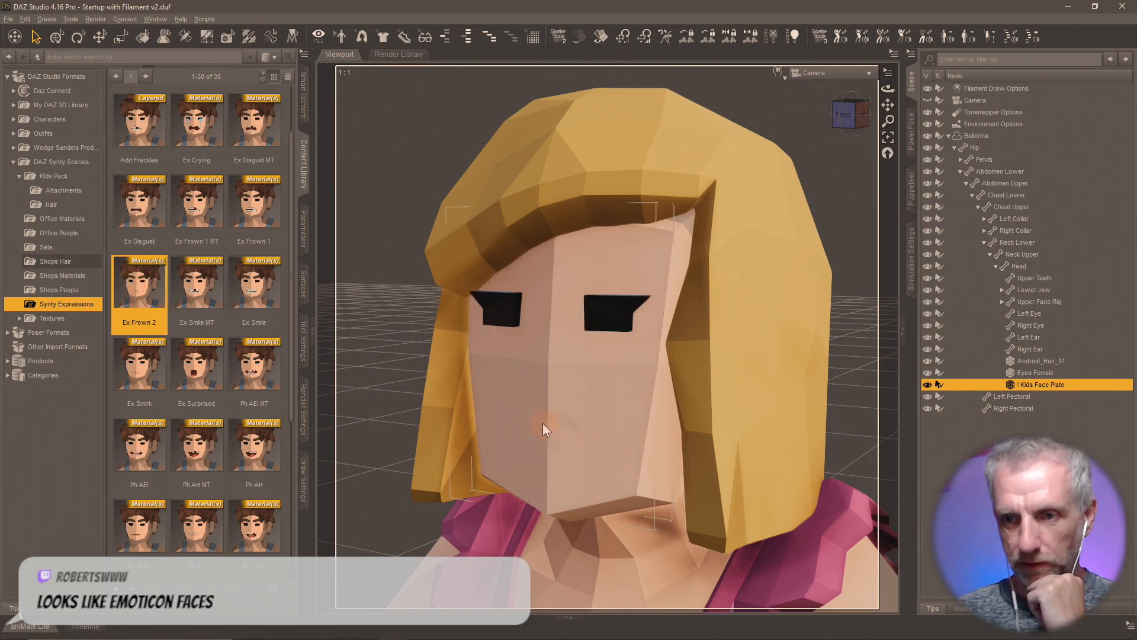
pyautogui.doubleClick(241, 228)
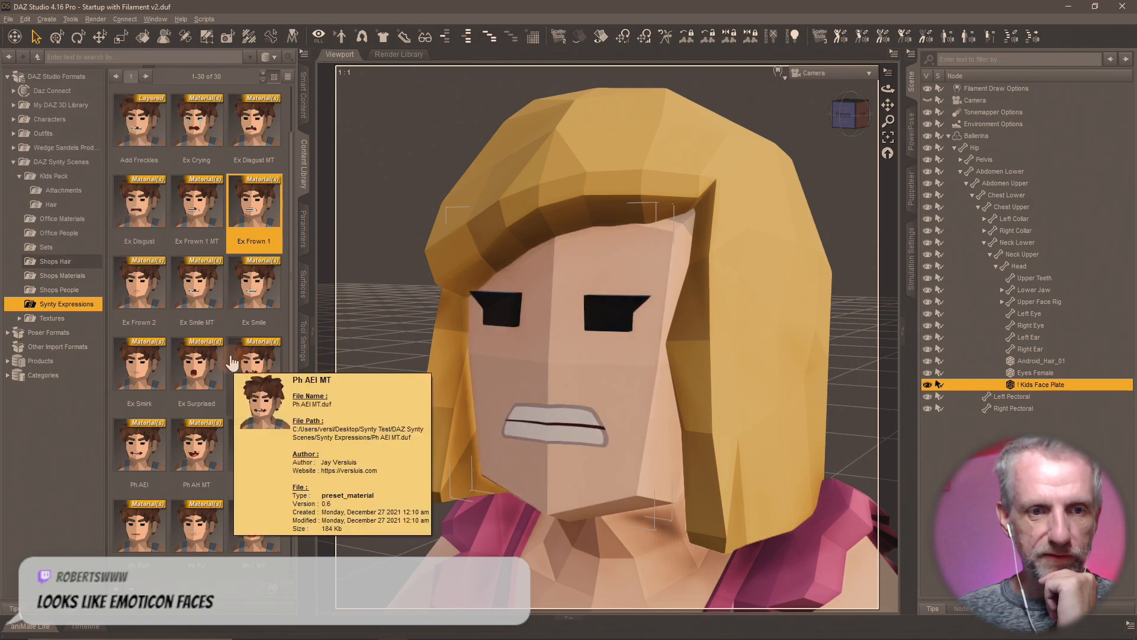
# - Apply the Ex Disgust expression to the face plate and layer Add Freckles over it
pyautogui.scroll(1, 231, 361)
pyautogui.doubleClick(144, 290)
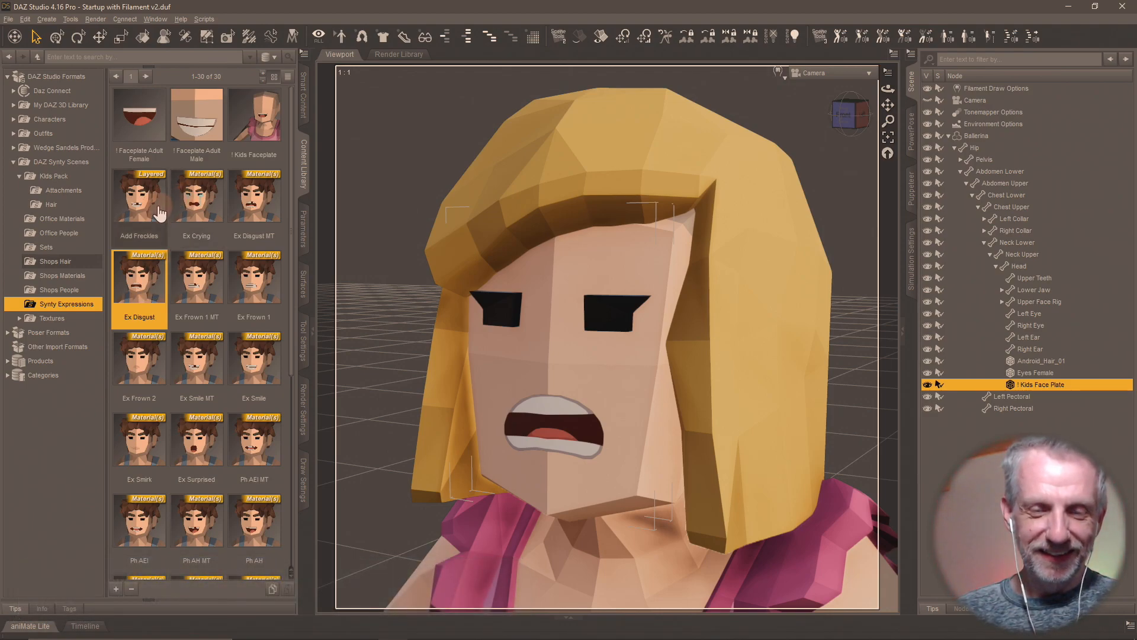
pyautogui.doubleClick(160, 212)
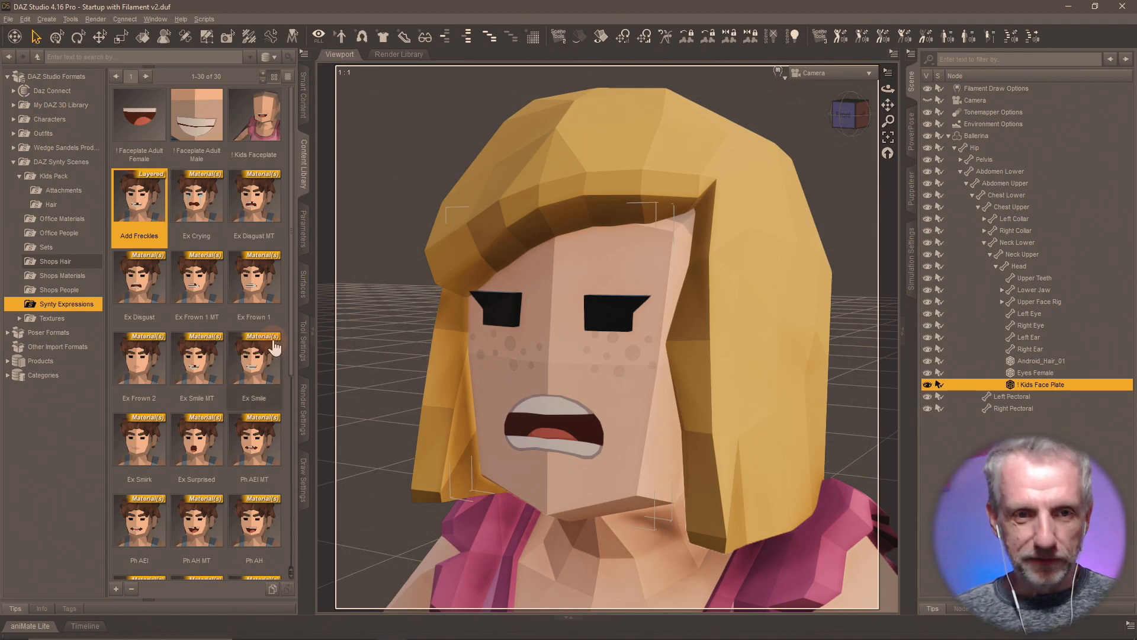
# - Try the Ex Smirk, Ex Frown 2 and Ph BMP presets on the face plate
pyautogui.scroll(-3, 248, 443)
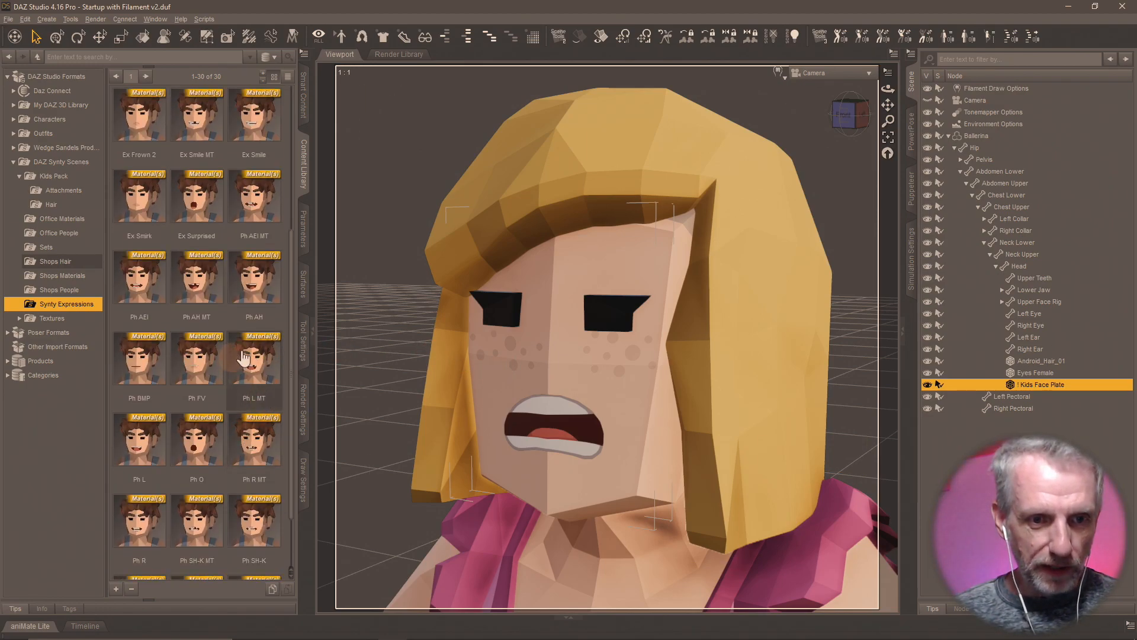
pyautogui.moveTo(251, 350)
pyautogui.moveTo(218, 272)
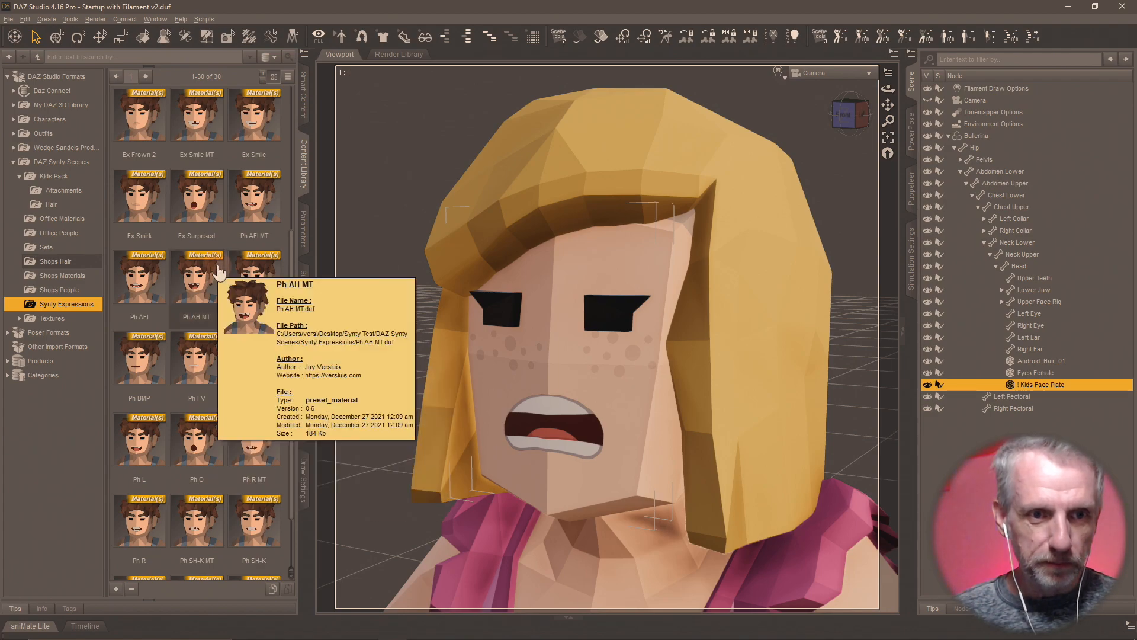
pyautogui.moveTo(123, 105)
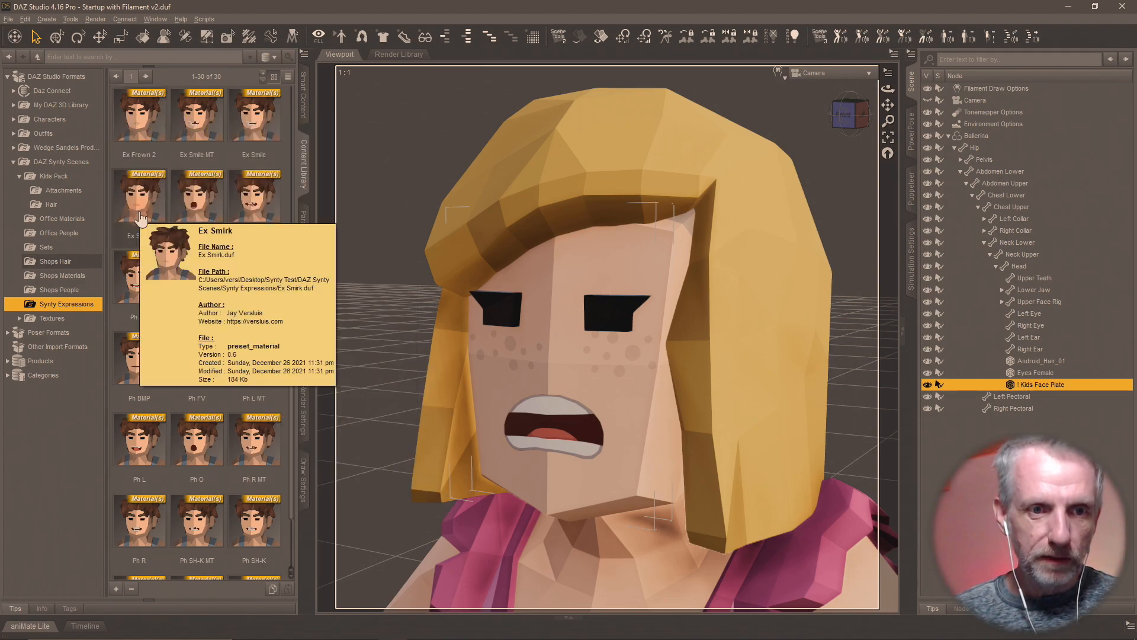
pyautogui.doubleClick(139, 195)
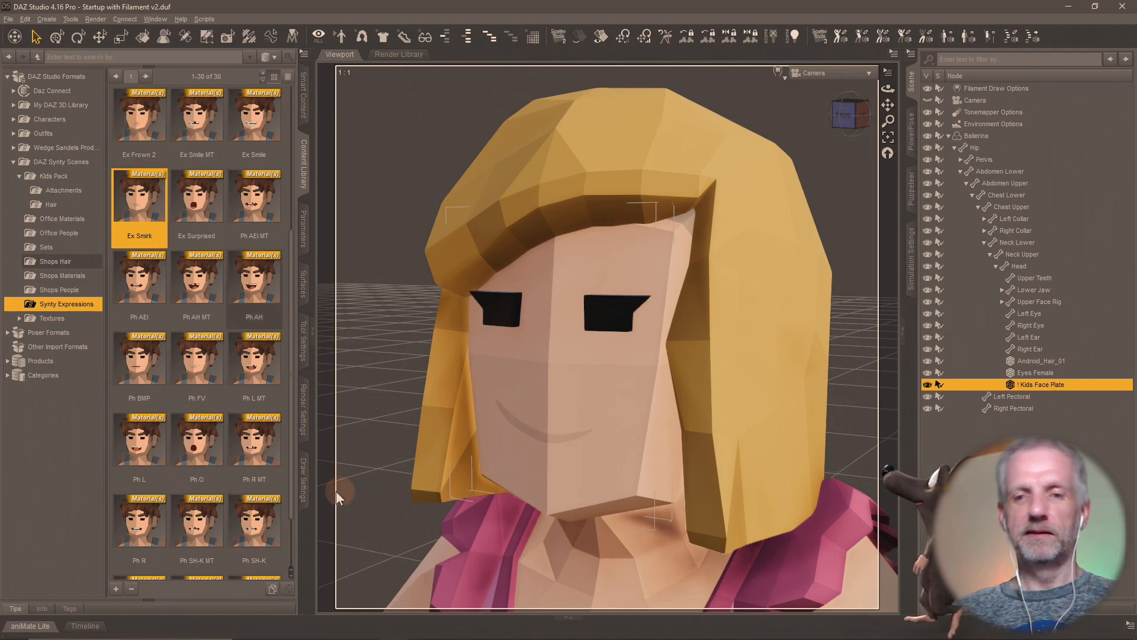
pyautogui.doubleClick(139, 119)
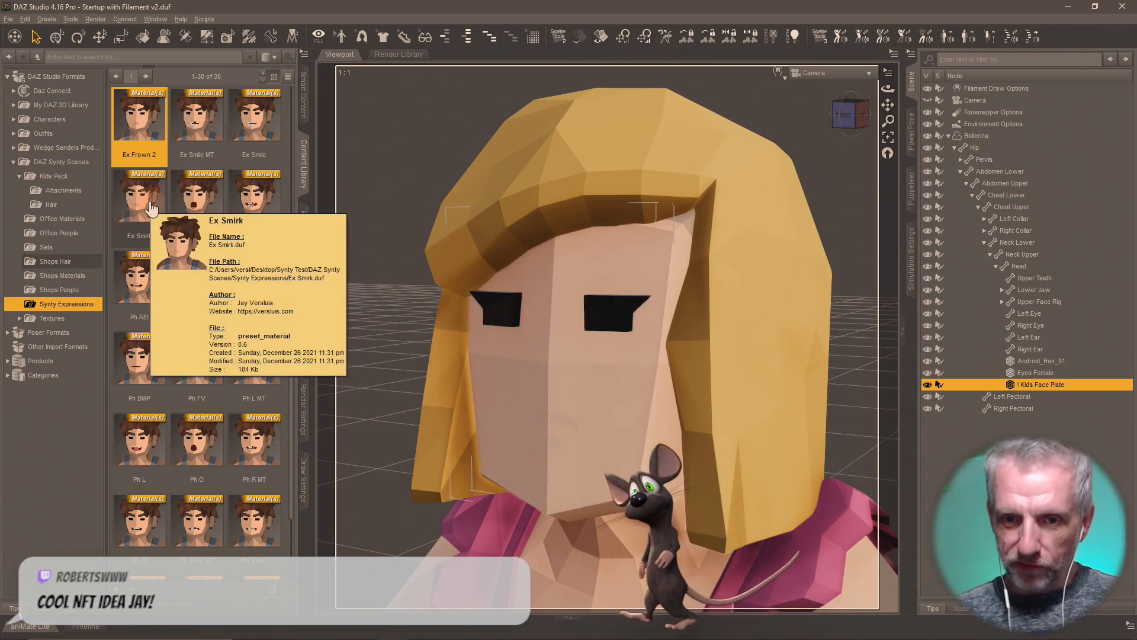
pyautogui.doubleClick(151, 207)
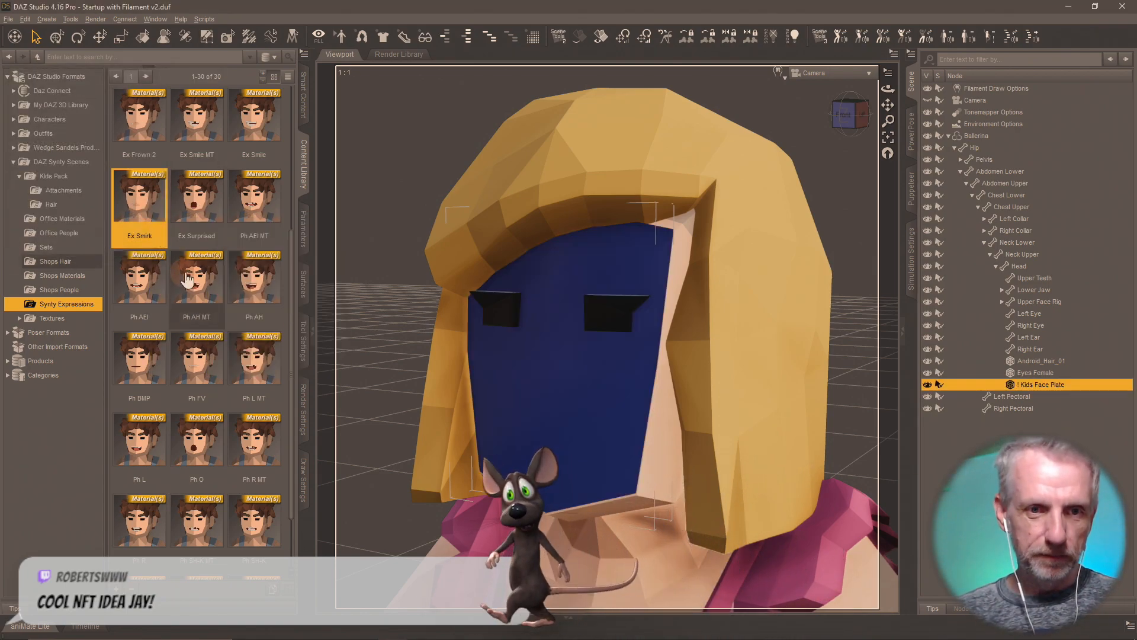
pyautogui.doubleClick(141, 368)
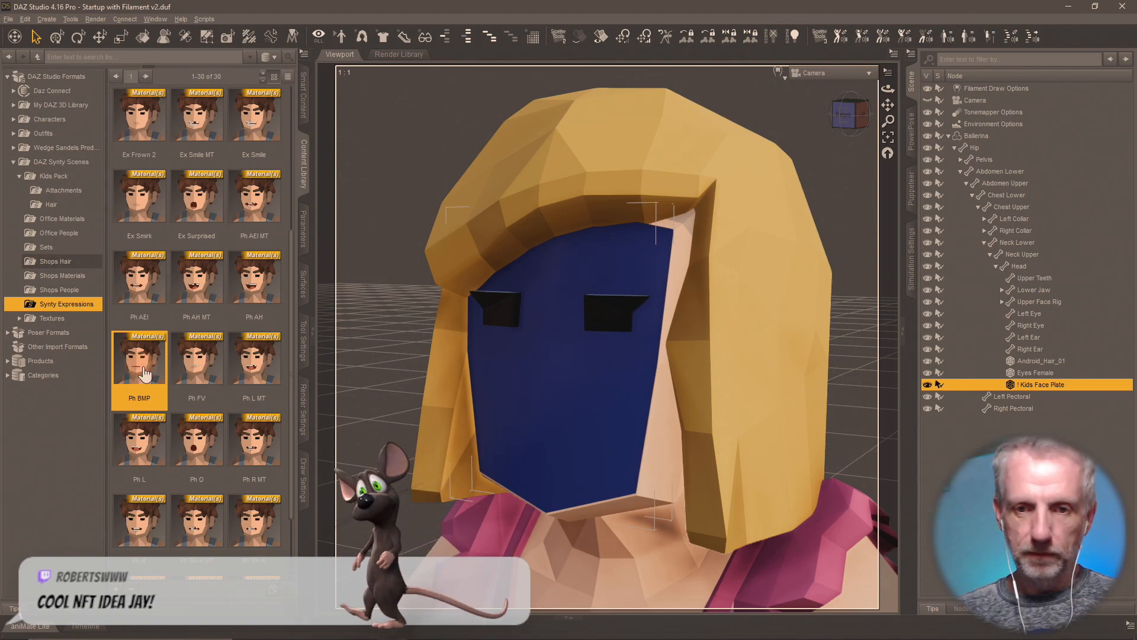
# - Try the Ph L preset on the face plate, ending with the Ph AH mouth shape applied
pyautogui.scroll(3, 255, 319)
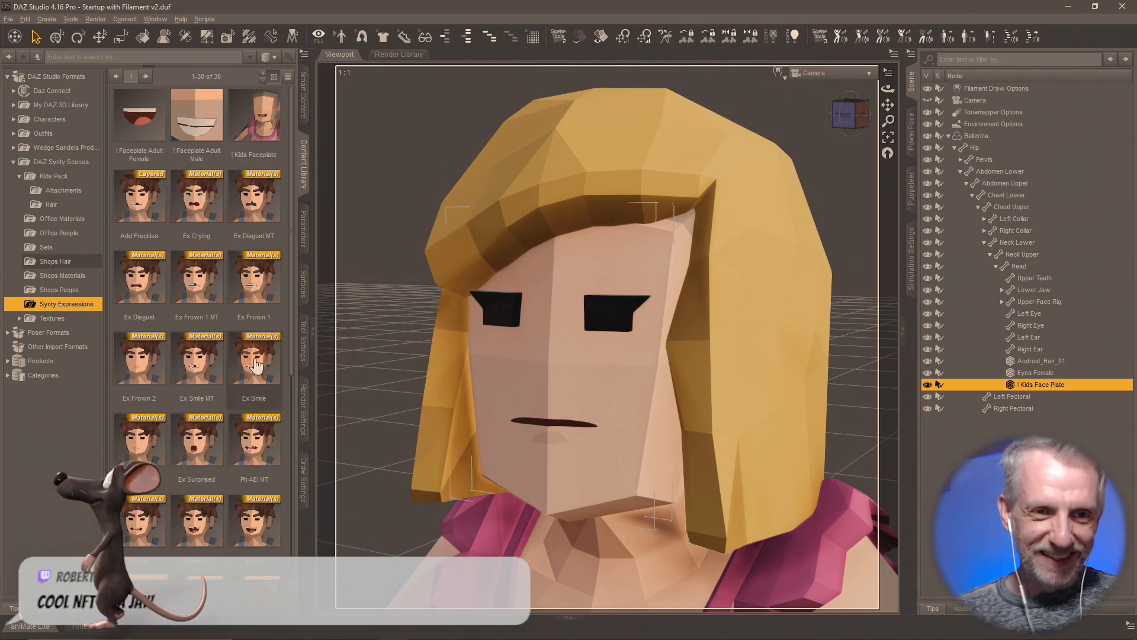
pyautogui.scroll(-3, 255, 367)
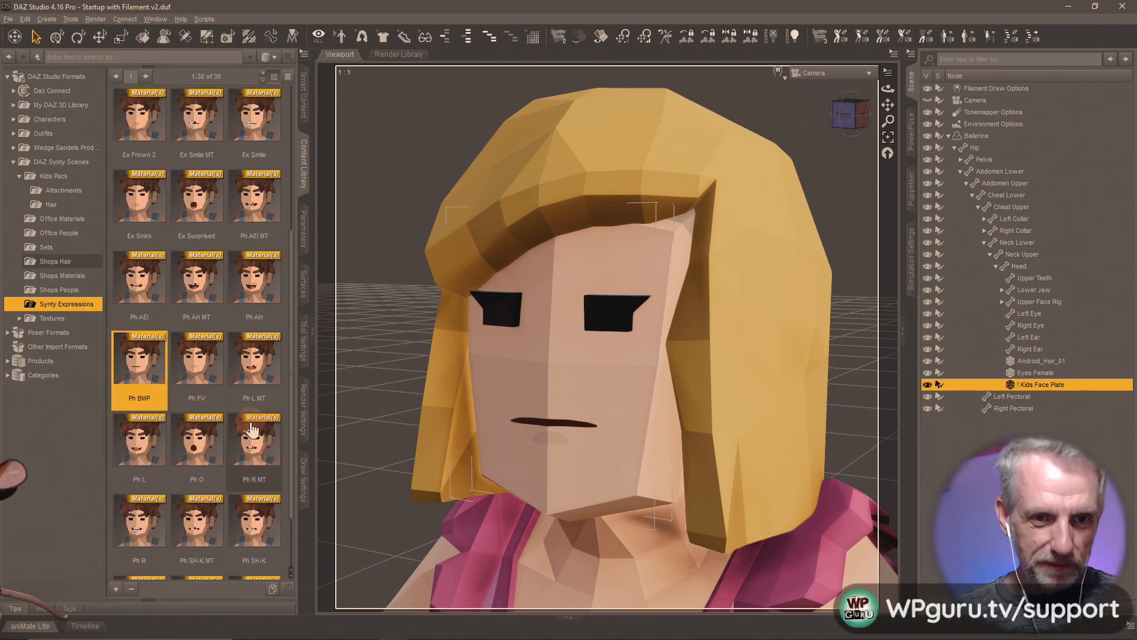
pyautogui.click(145, 445)
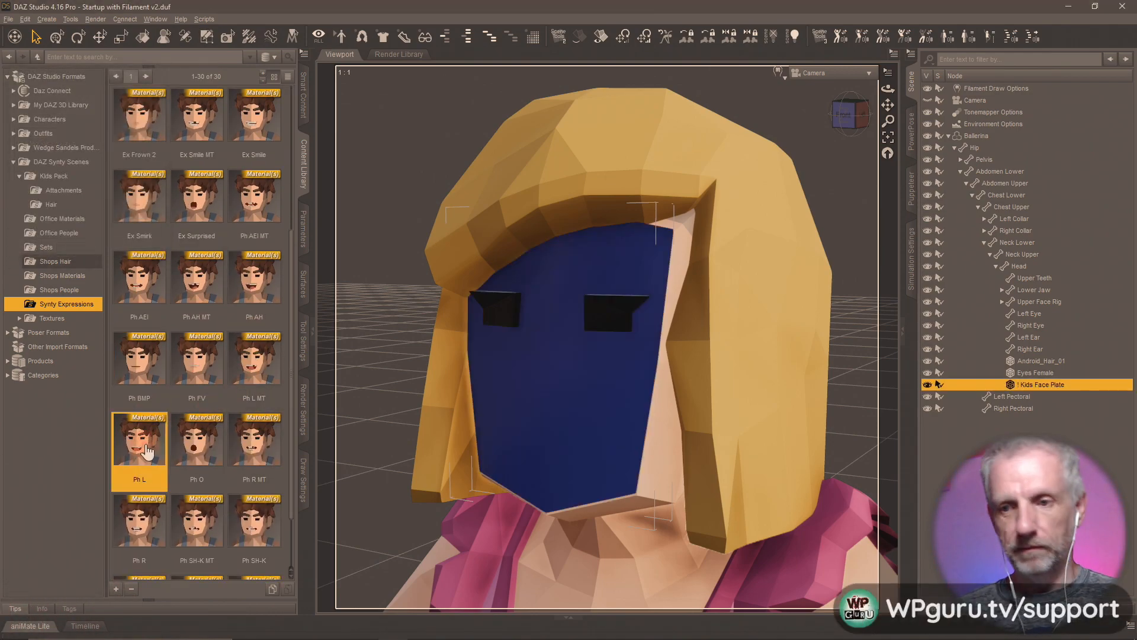
pyautogui.click(255, 278)
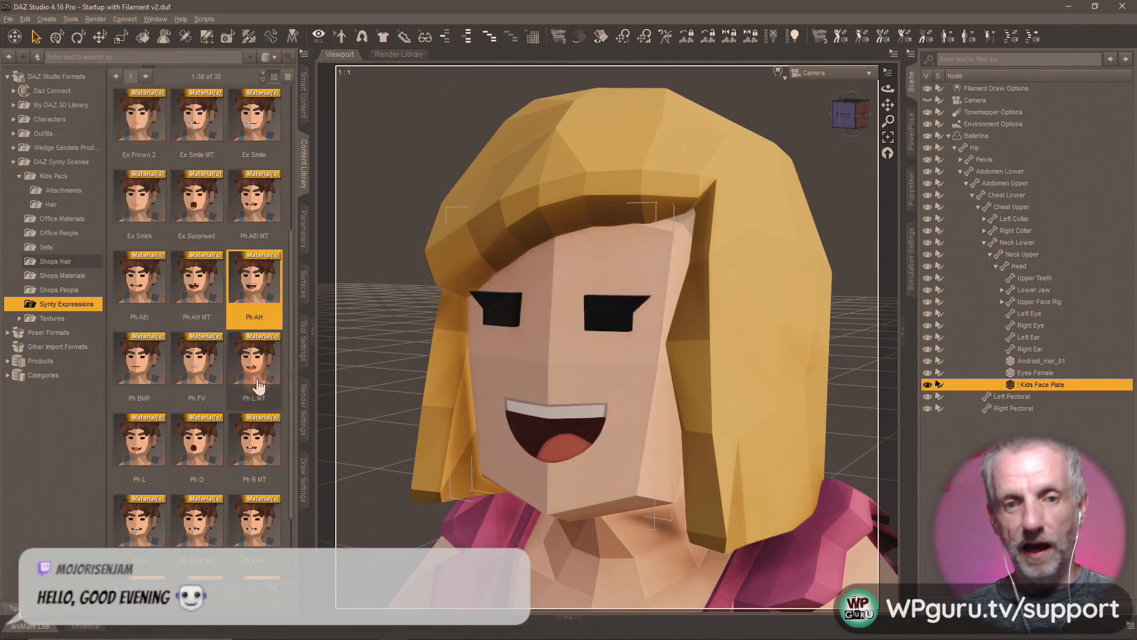
pyautogui.scroll(2, 259, 384)
pyautogui.scroll(2, 259, 387)
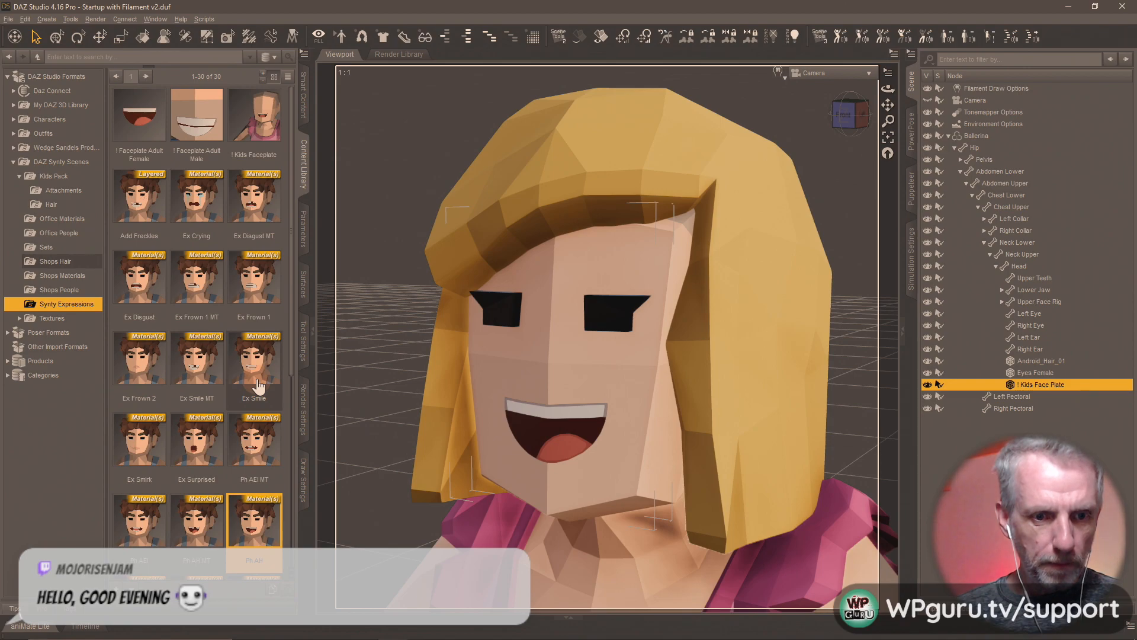
pyautogui.scroll(-5, 259, 386)
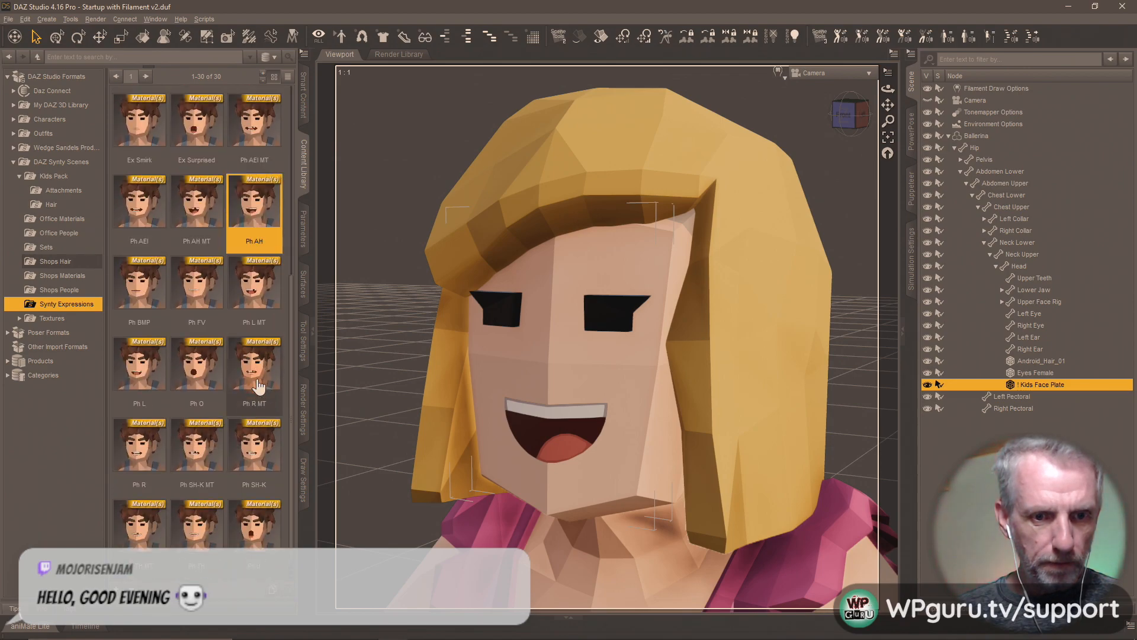
pyautogui.scroll(5, 259, 386)
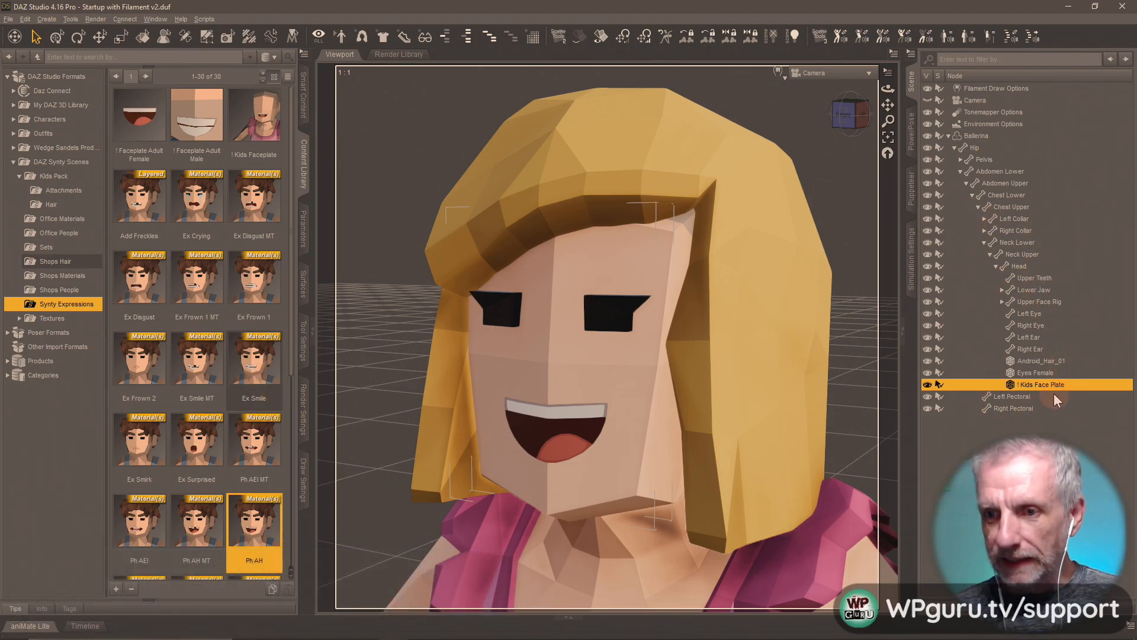
# - Delete Android_Hair_01 from the head and move SM_Chr_Attach_Android_Hair_01.obj into the done folder while browsing for an import file
pyautogui.click(1051, 361)
pyautogui.press('Delete')
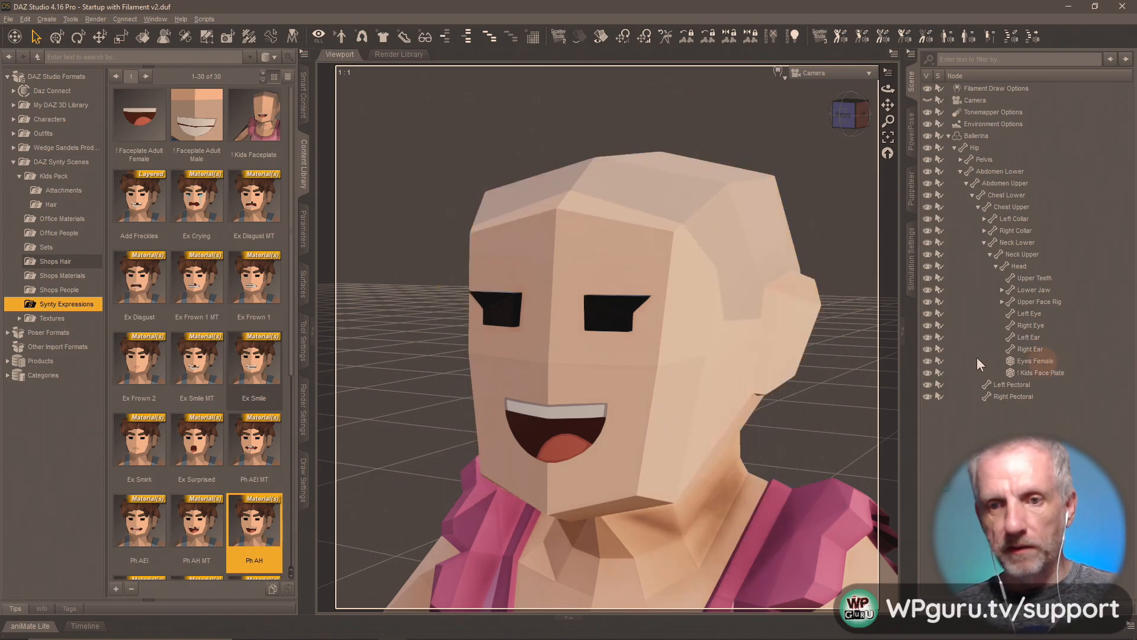
pyautogui.click(9, 20)
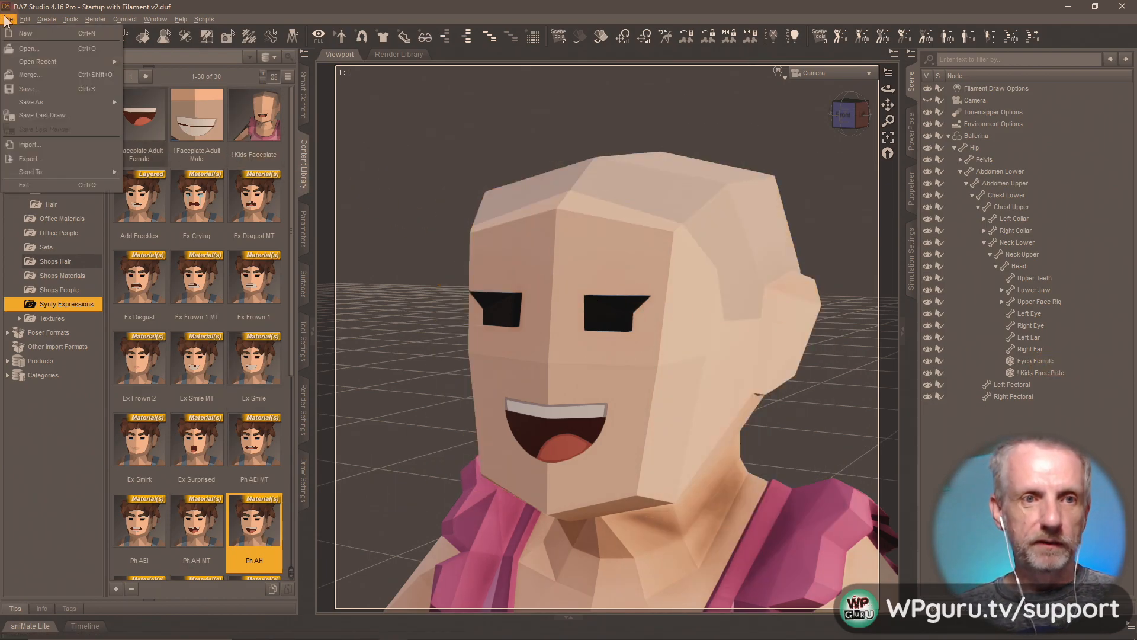
pyautogui.click(63, 142)
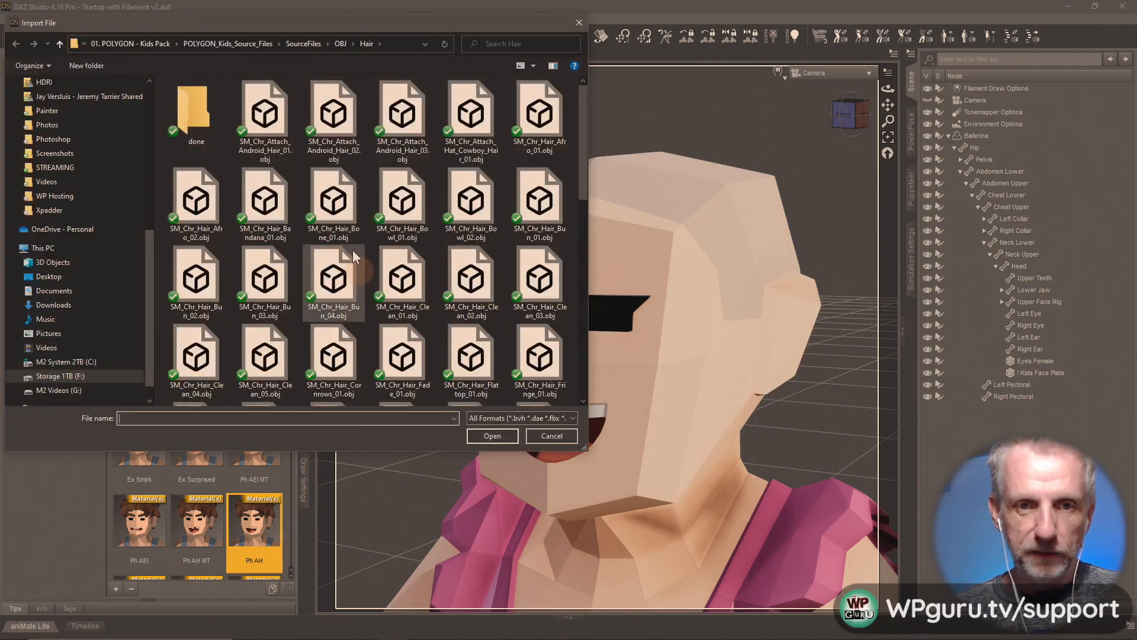
pyautogui.moveTo(277, 113); pyautogui.dragTo(198, 123)
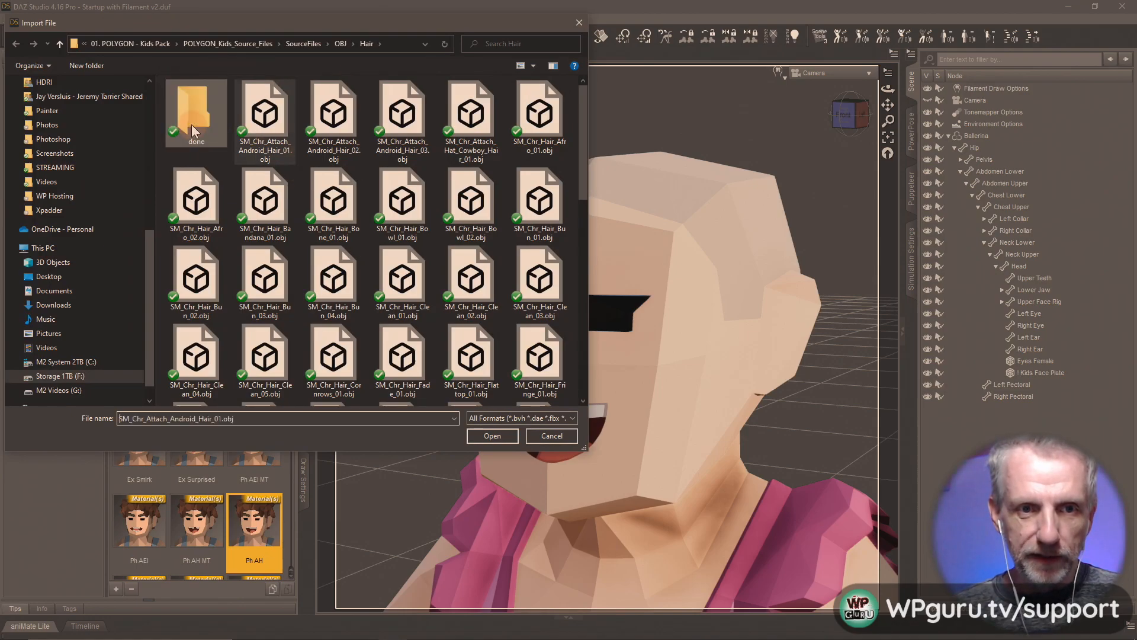
# - Import SM_Chr_Attach_Android_Hair_02.obj with the current OBJ import options and rename the object Android_Hair_02
pyautogui.doubleClick(272, 125)
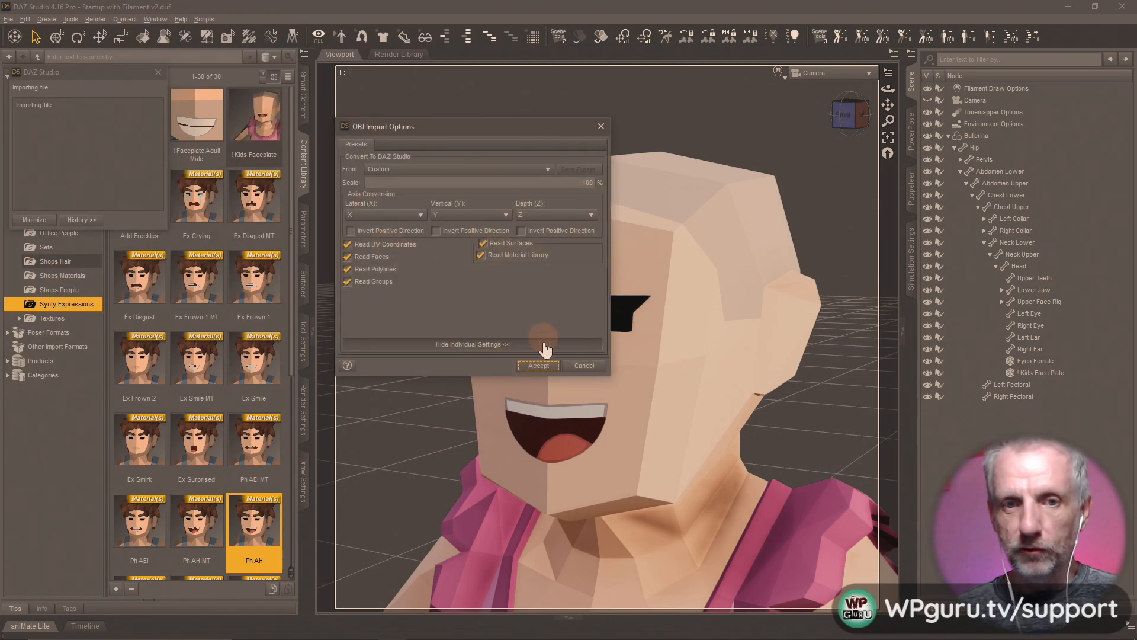
pyautogui.click(538, 363)
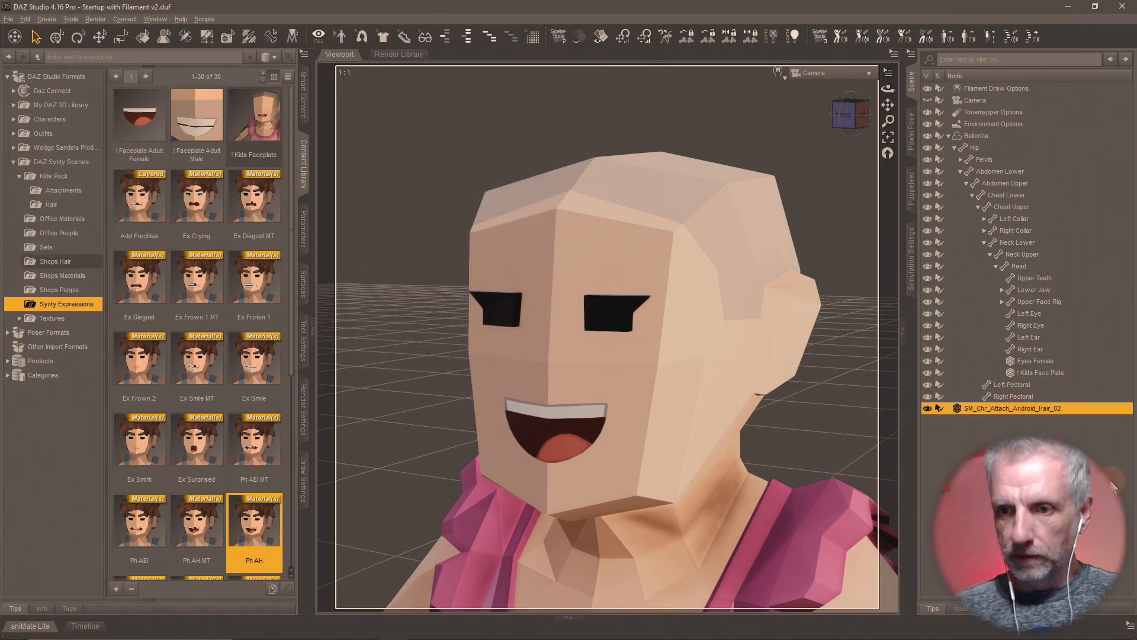
pyautogui.doubleClick(1021, 408)
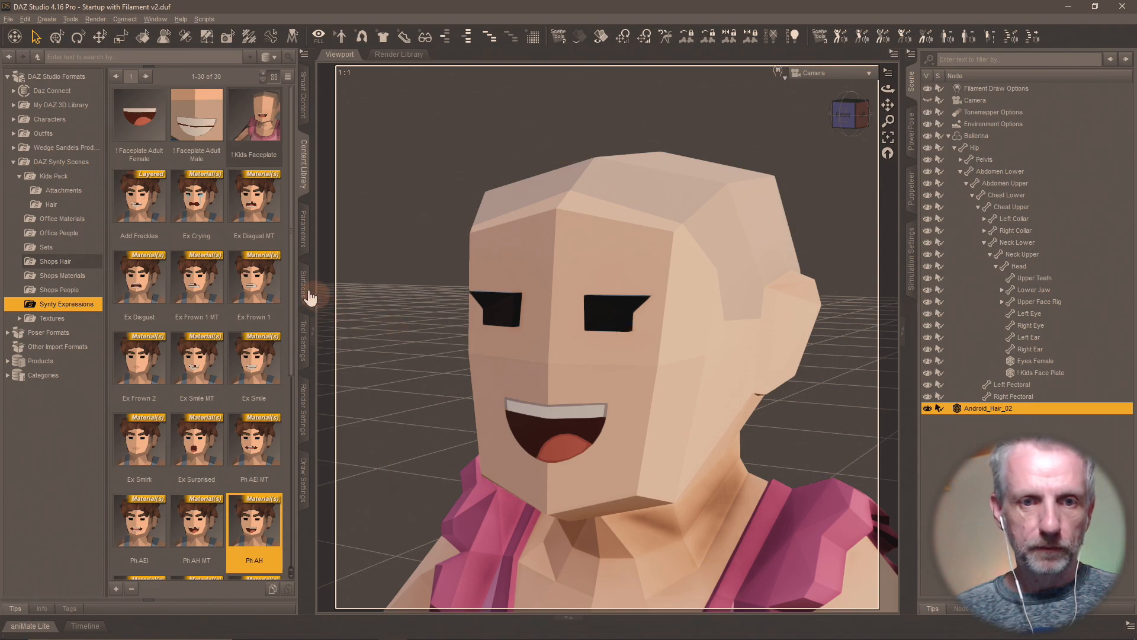
# - Set the Y Translate of Android_Hair_02 to 100 so it sits on the character's head
pyautogui.click(304, 234)
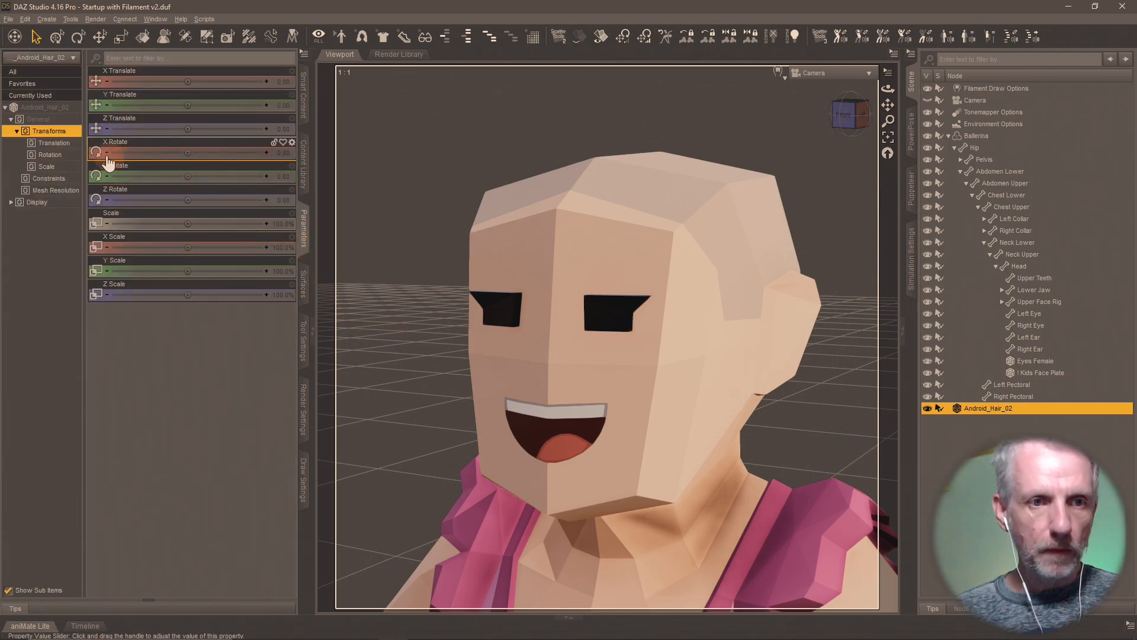
pyautogui.click(282, 105)
pyautogui.write('10')
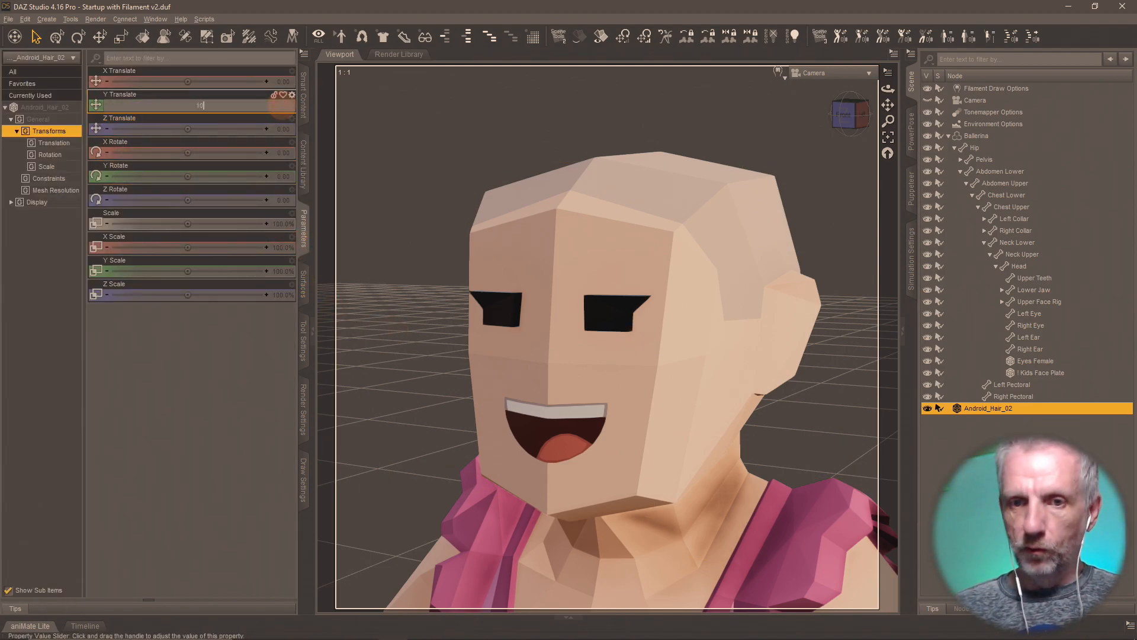
pyautogui.write('0')
pyautogui.press('Return')
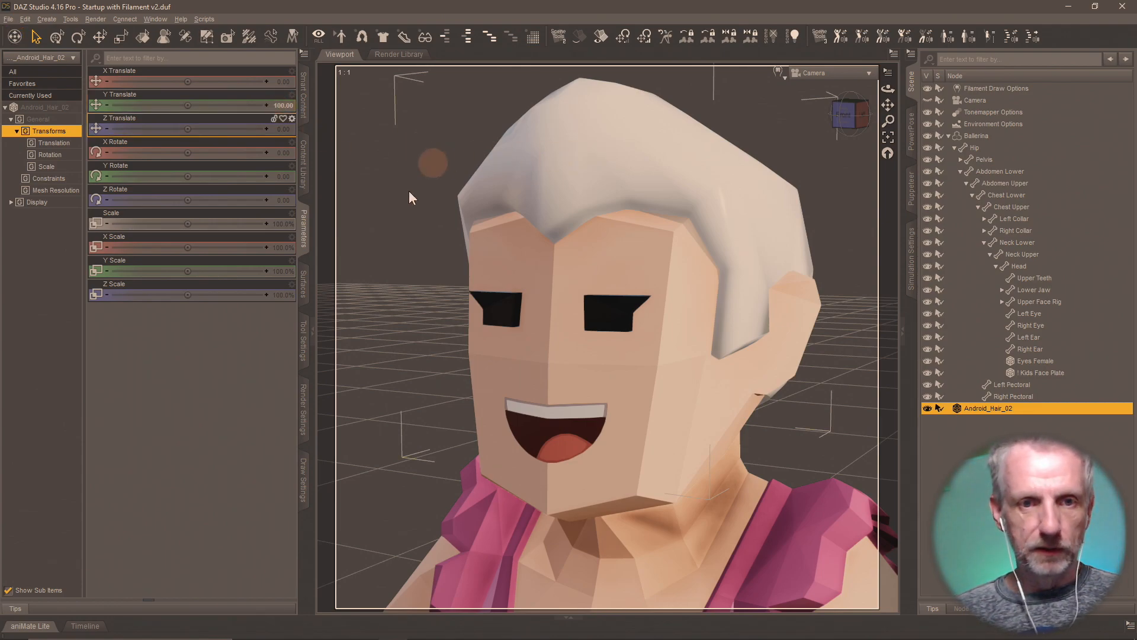
# - Paste the previously copied hair material onto the default surface of Android_Hair_02
pyautogui.click(303, 283)
pyautogui.click(105, 123)
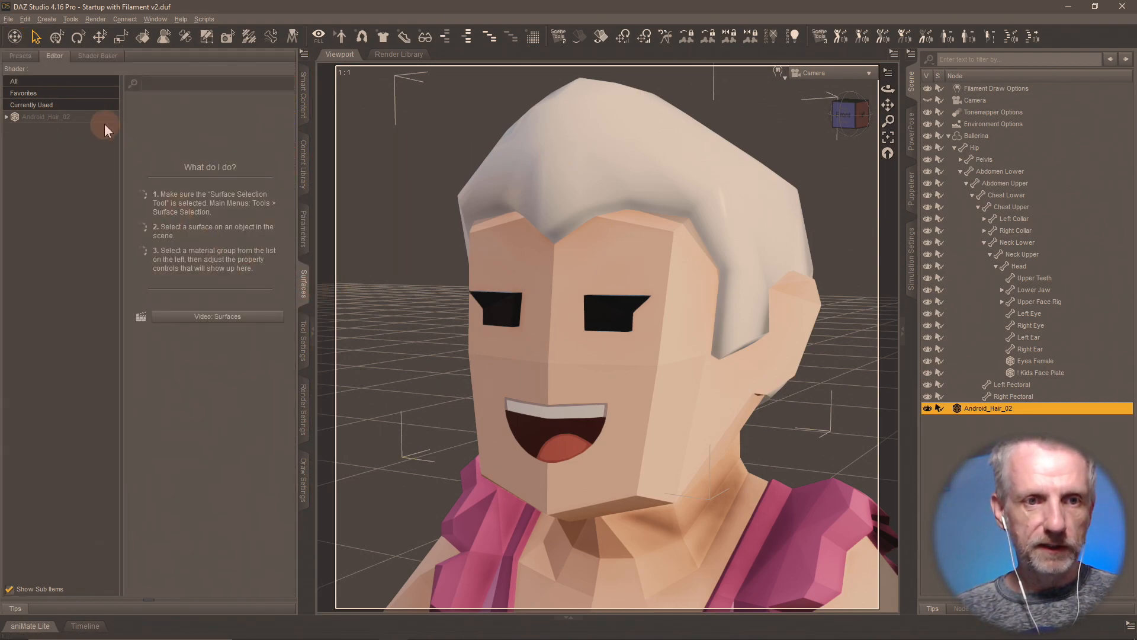
pyautogui.rightClick(69, 131)
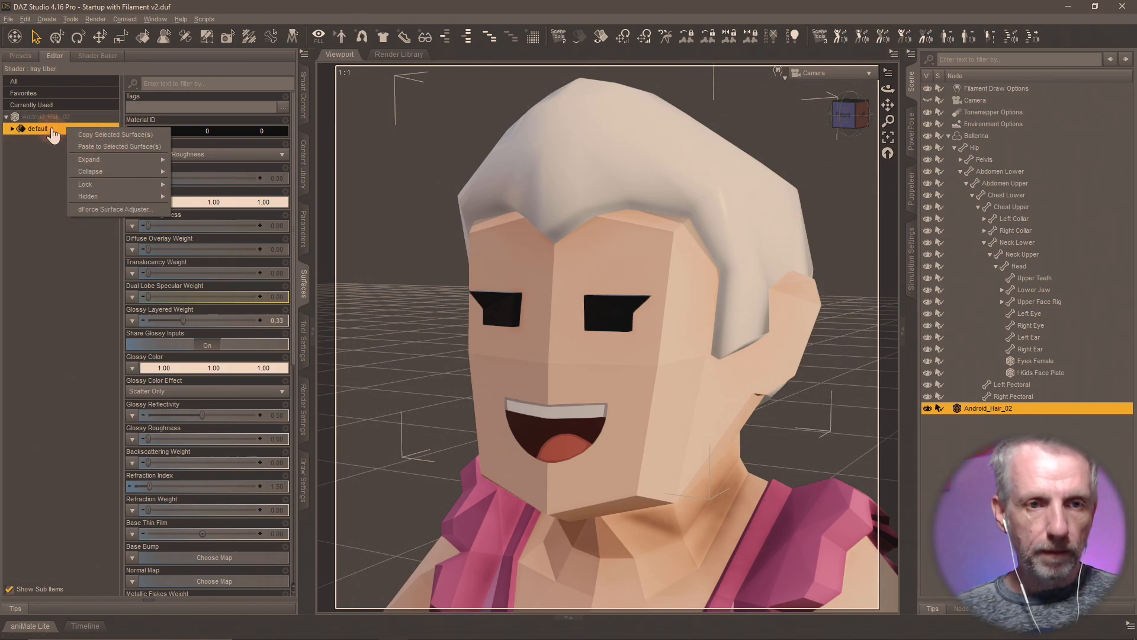
pyautogui.click(102, 147)
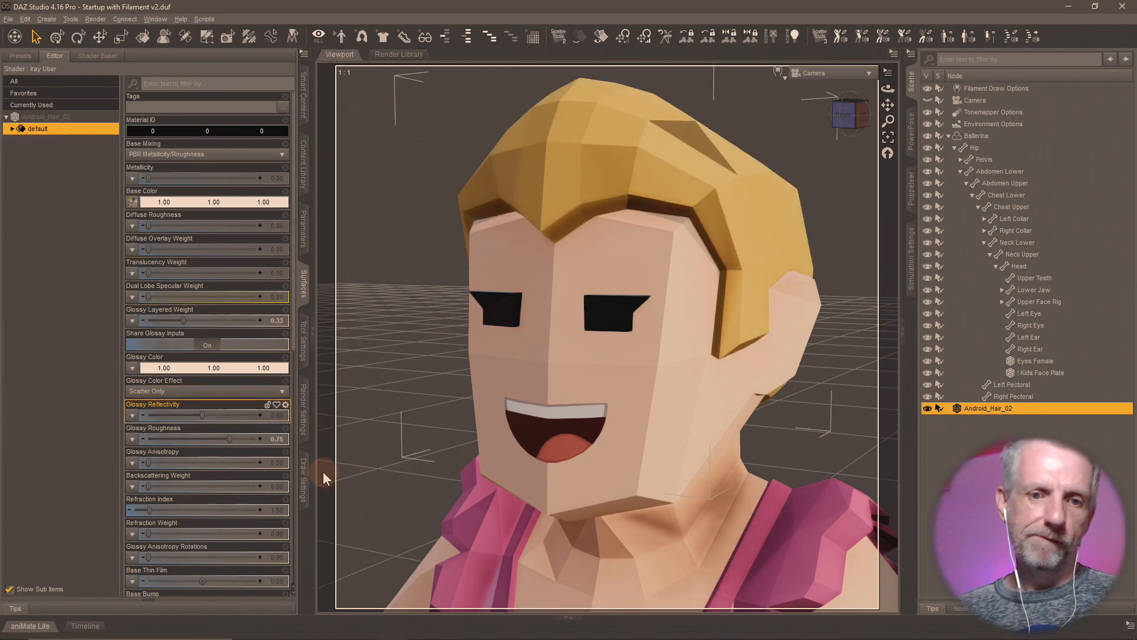
# - Rename the default surface of Android_Hair_02 to Kids with the Geometry Editor
pyautogui.click(303, 409)
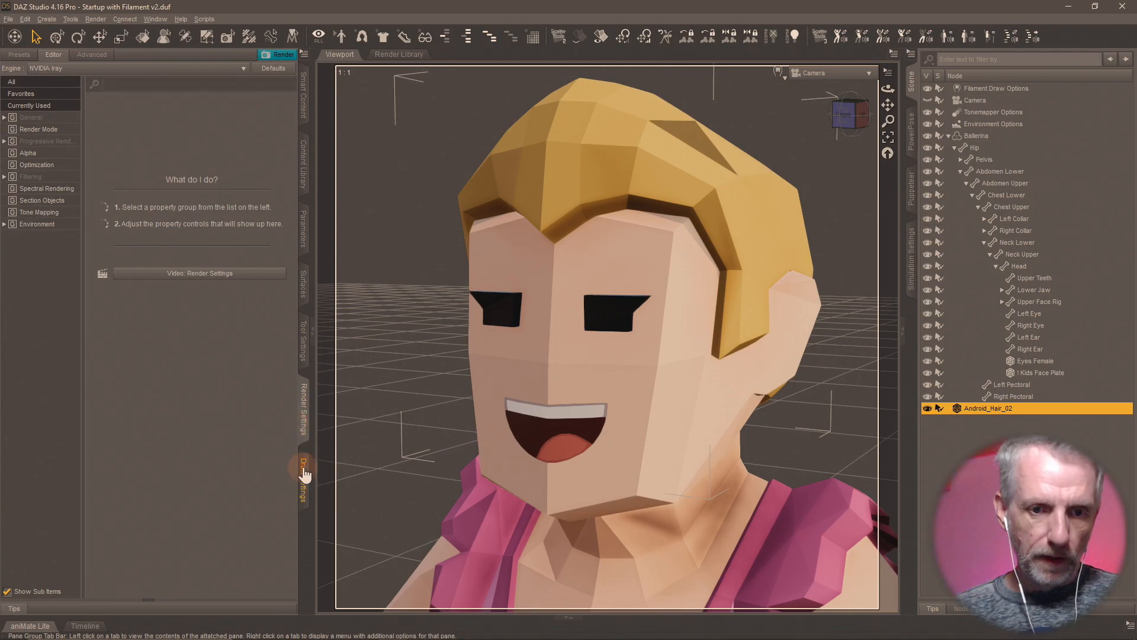
pyautogui.click(303, 341)
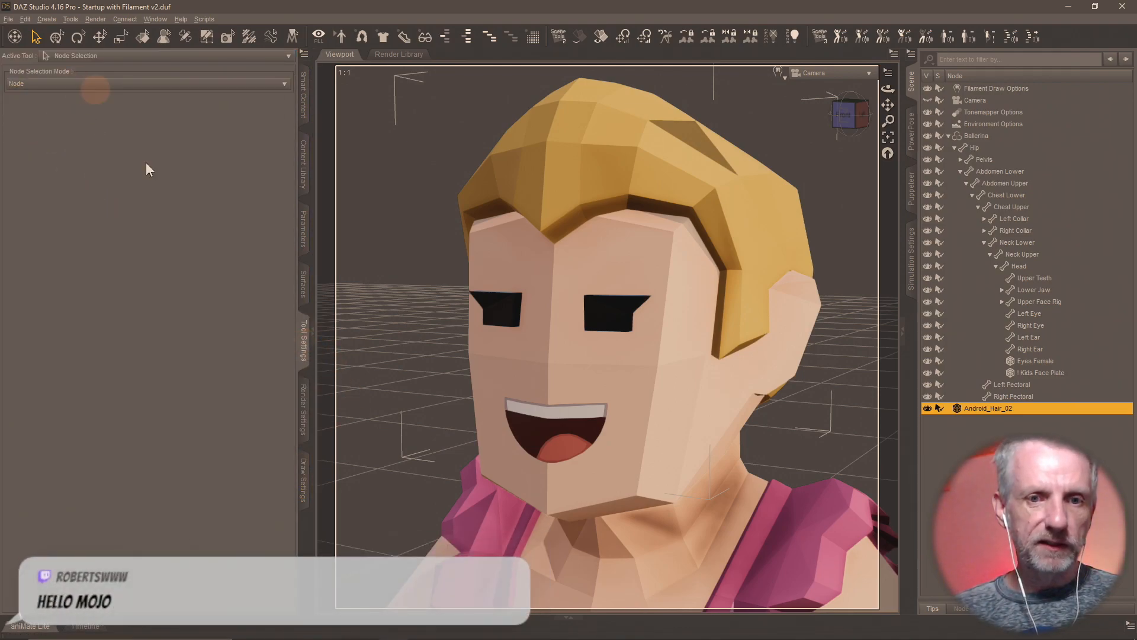
pyautogui.click(206, 38)
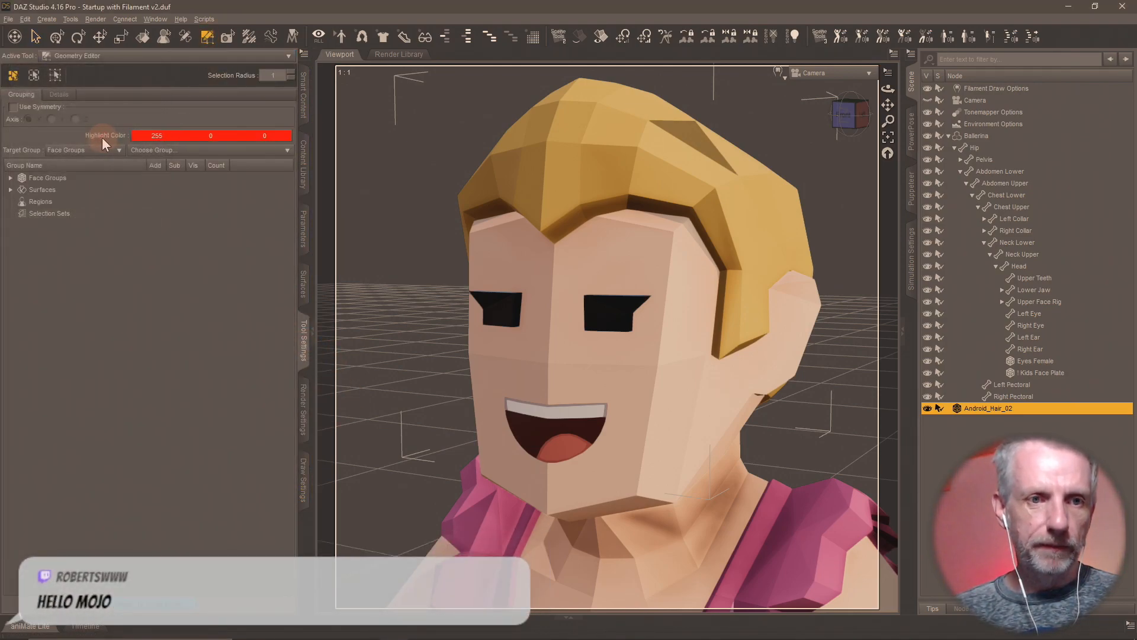
pyautogui.click(47, 190)
pyautogui.click(58, 200)
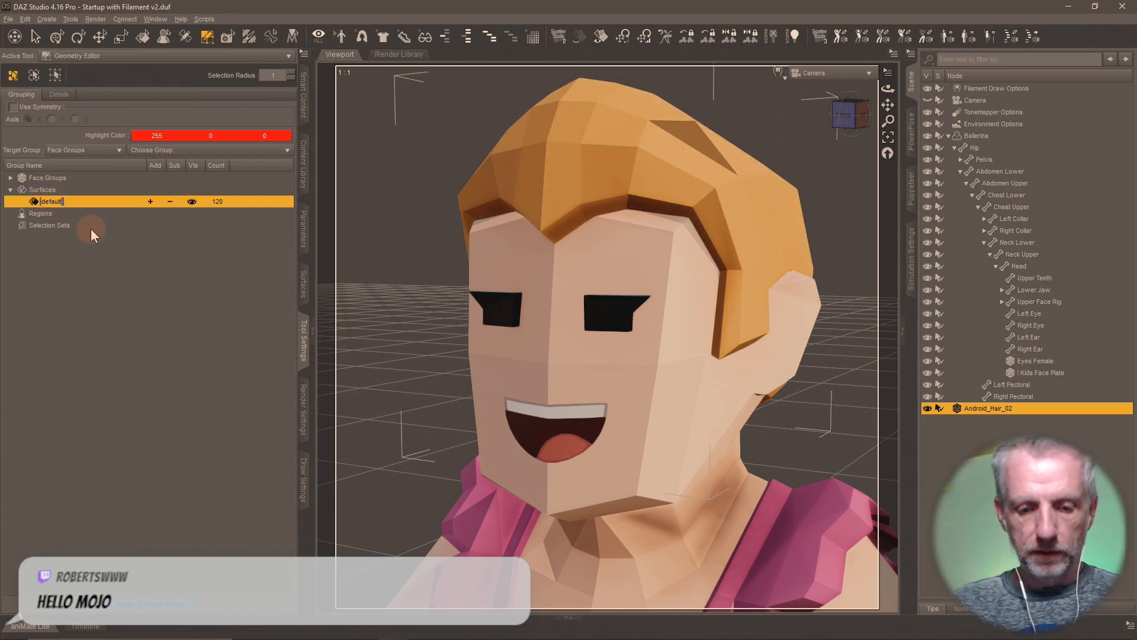
pyautogui.press('super+v')
pyautogui.click(135, 342)
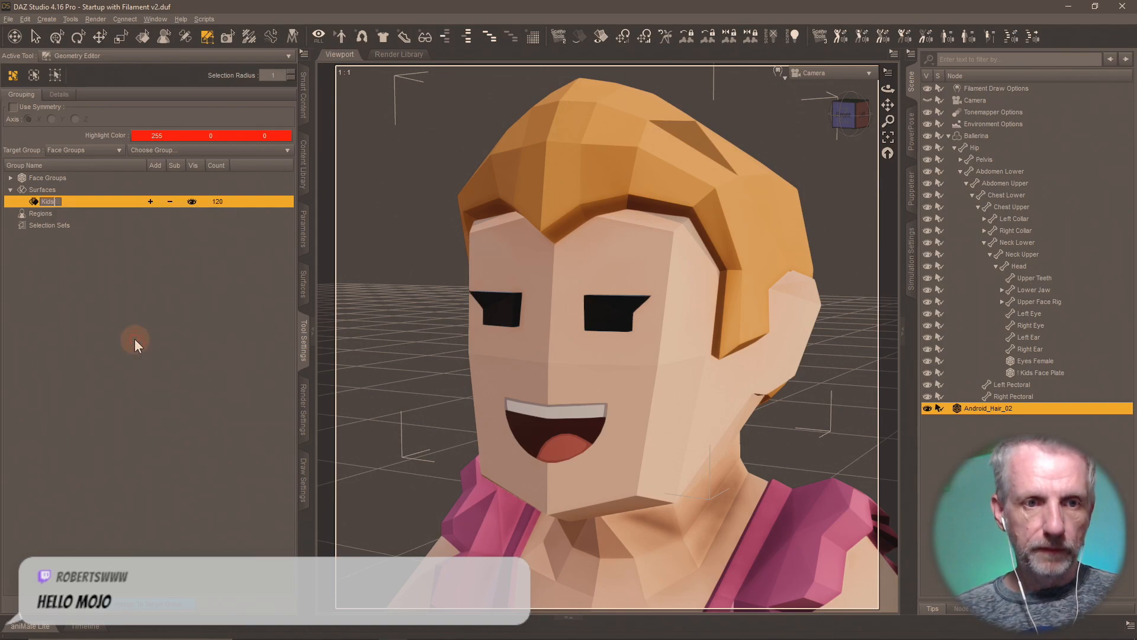
pyautogui.click(186, 321)
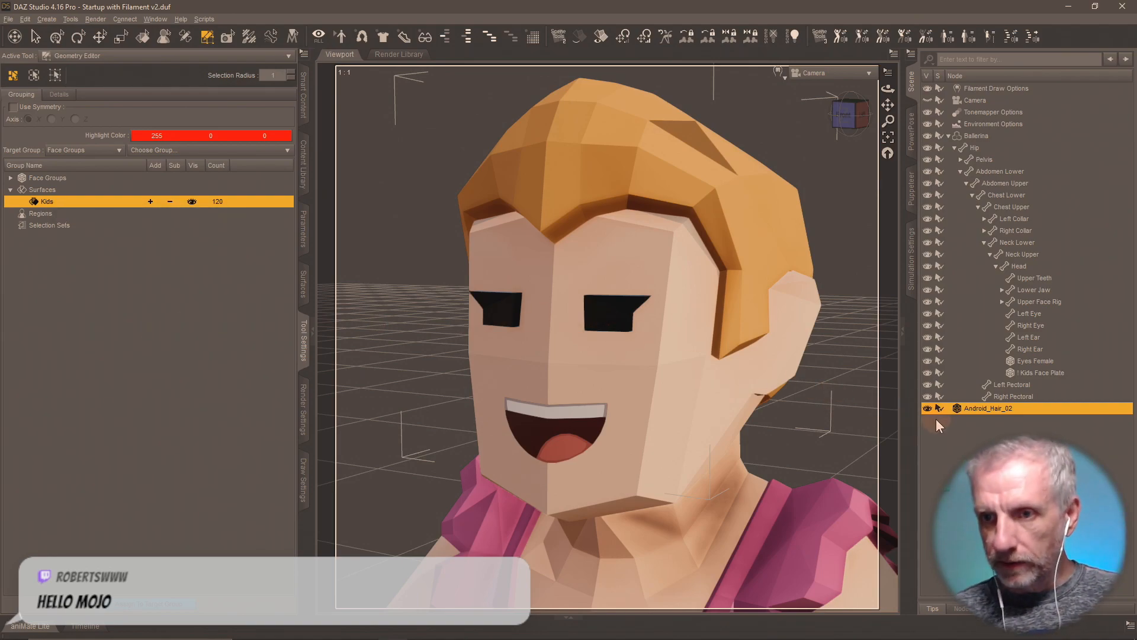
# - Parent Android_Hair_02 to the Head bone and save it as Andoird Hair 2 with the product name Synty Kids Pack
pyautogui.moveTo(997, 406); pyautogui.dragTo(1022, 265)
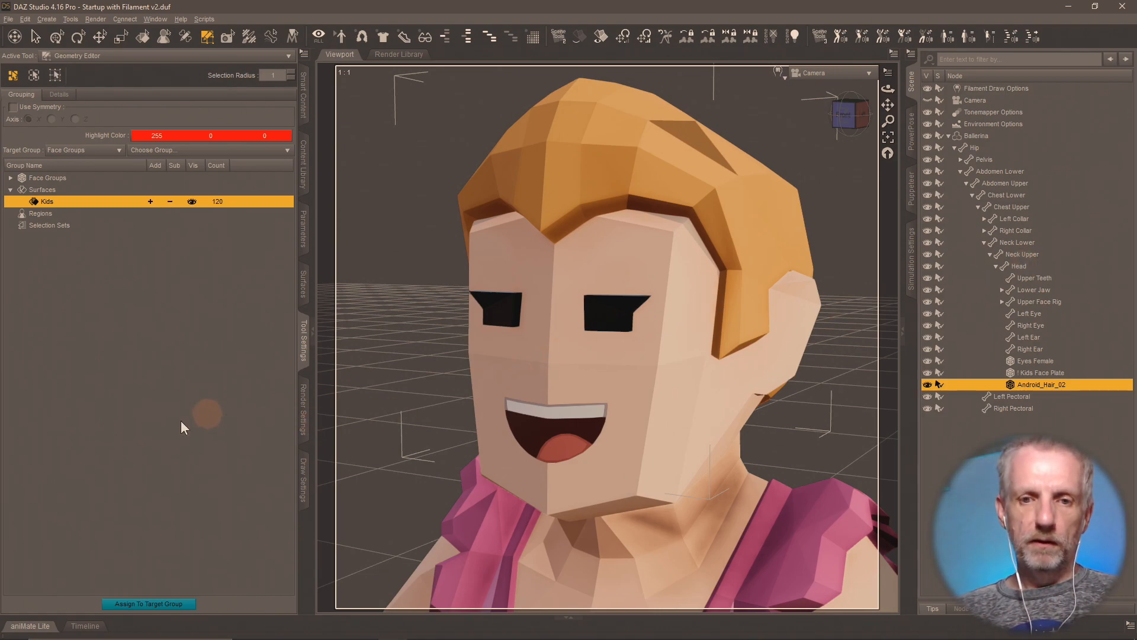
pyautogui.hotkey('ctrl', 'shift', 's')
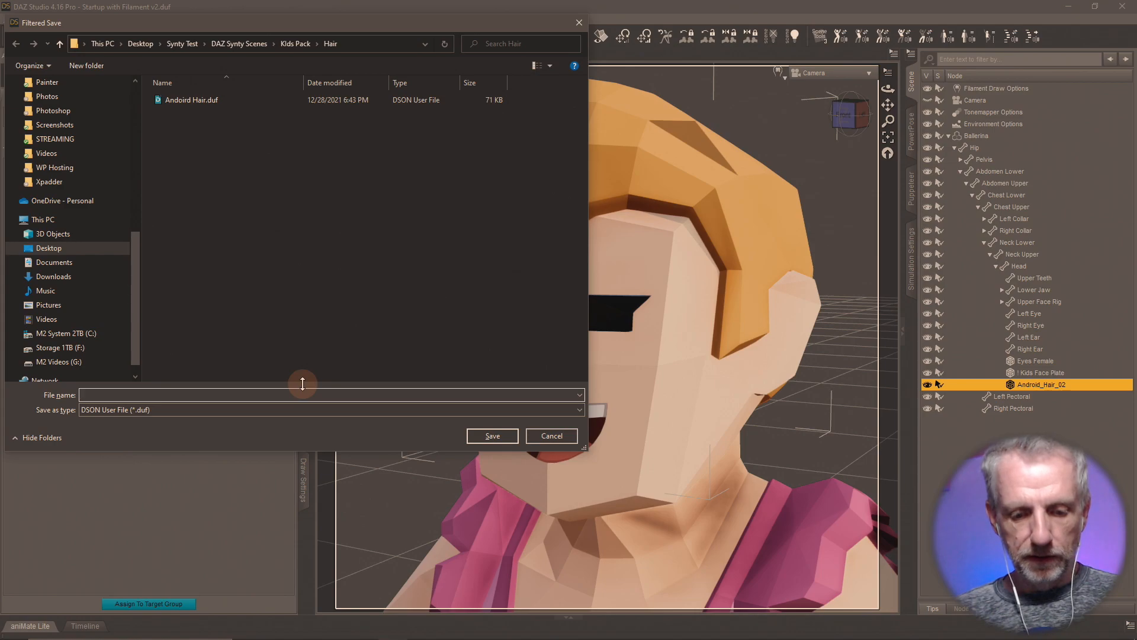
pyautogui.click(201, 100)
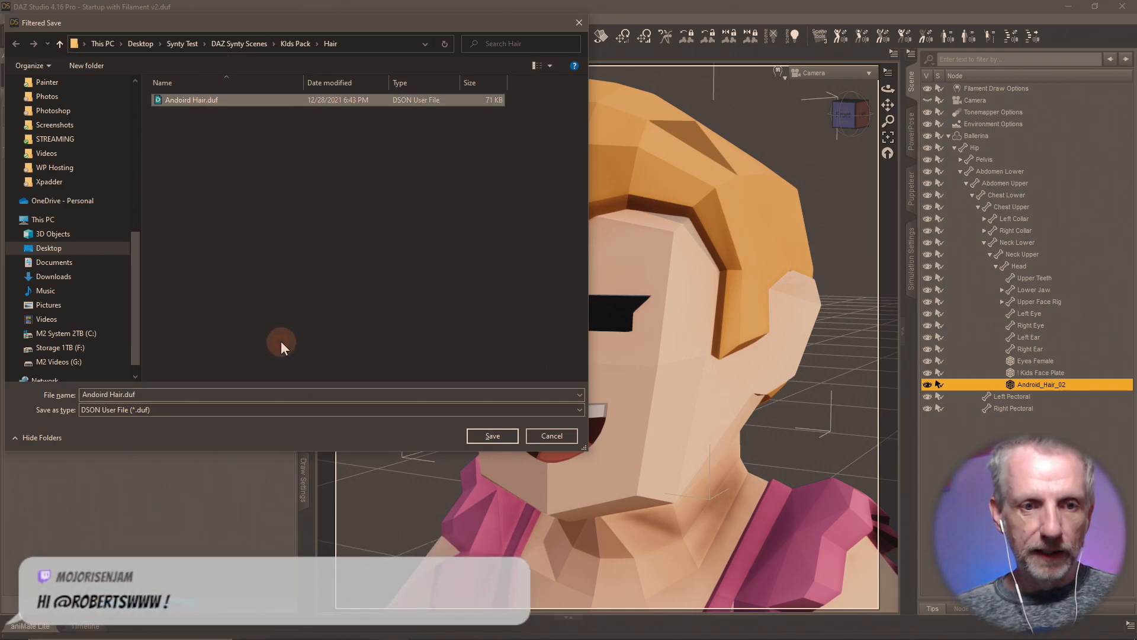
pyautogui.click(256, 395)
pyautogui.click(255, 395)
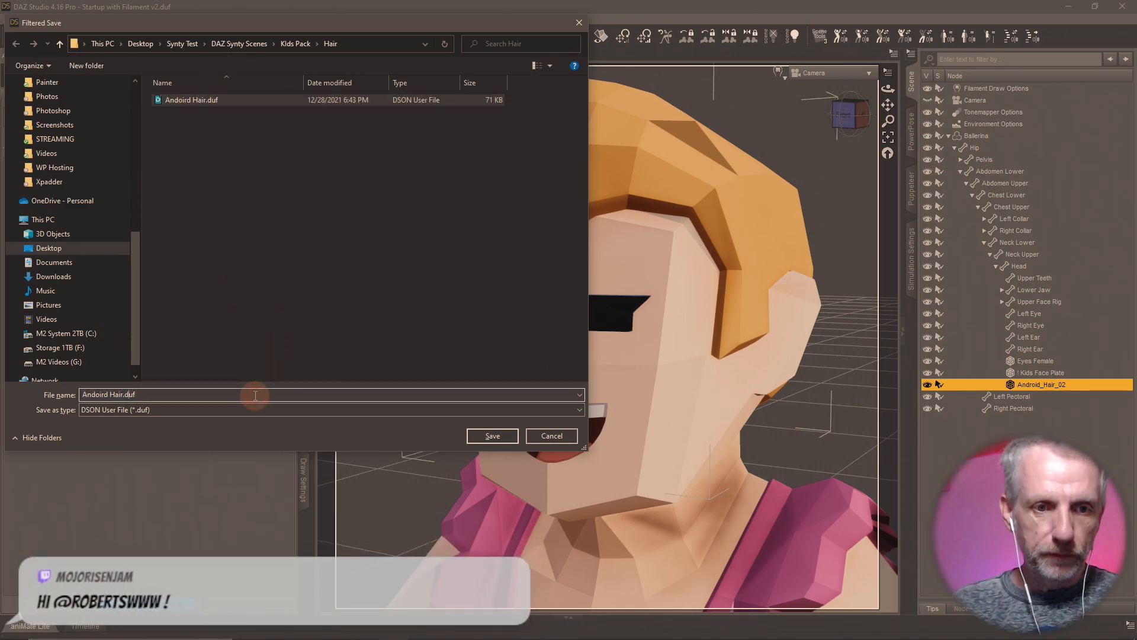
pyautogui.write('2')
pyautogui.press('Return')
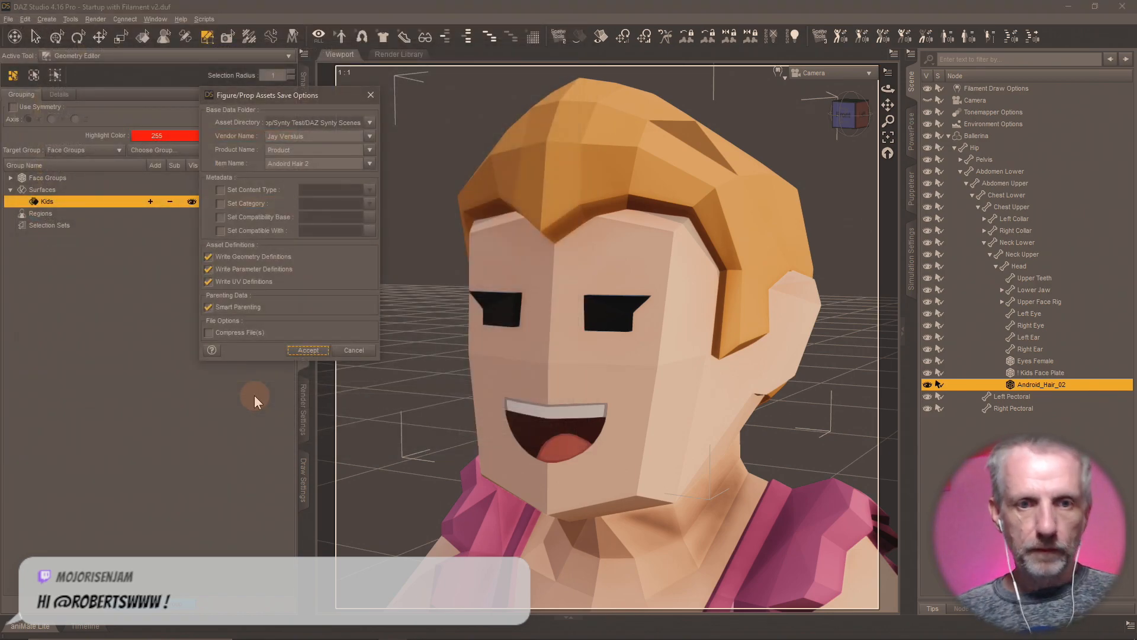
pyautogui.click(369, 149)
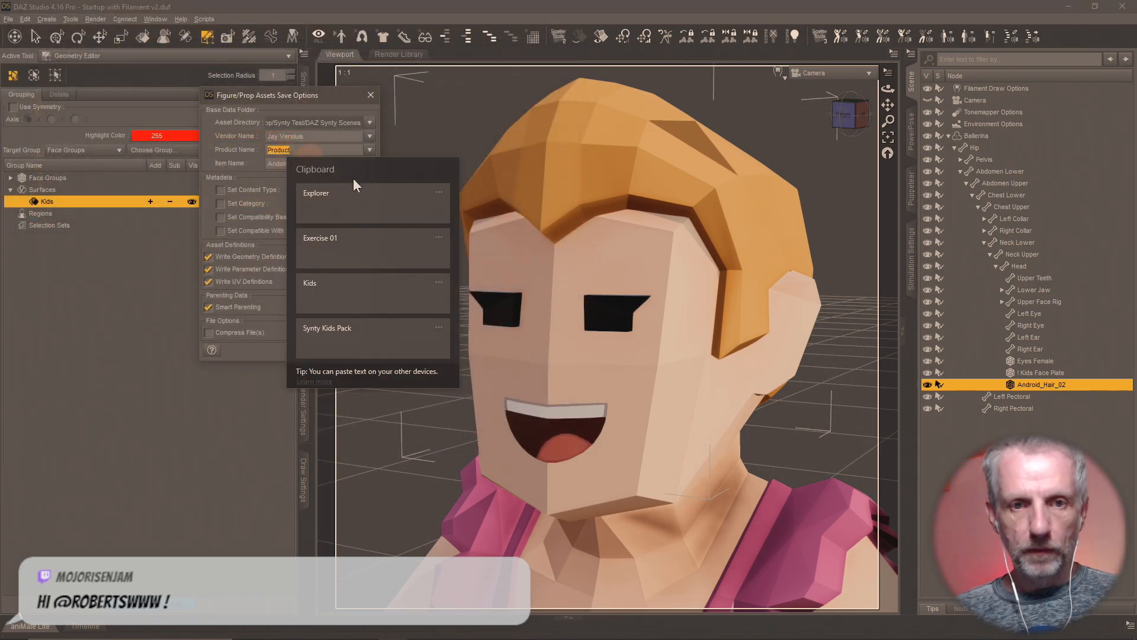
pyautogui.click(368, 339)
pyautogui.click(330, 353)
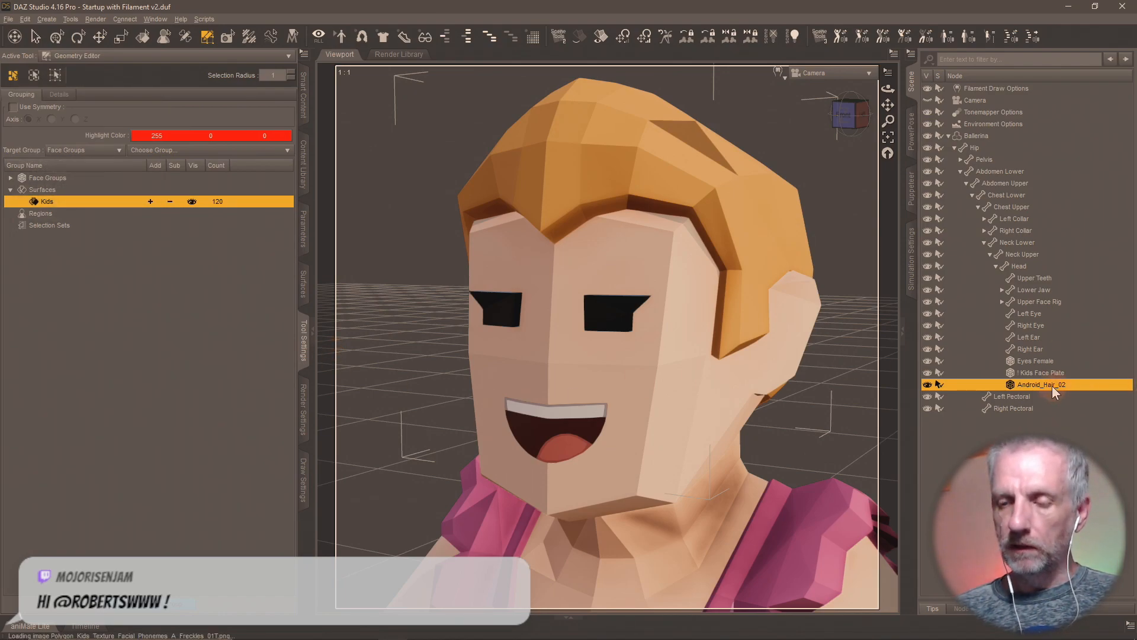
# - Delete Android_Hair_02 from the scene and move SM_Chr_Attach_Android_Hair_02.obj into the done folder of the import location
pyautogui.press('Delete')
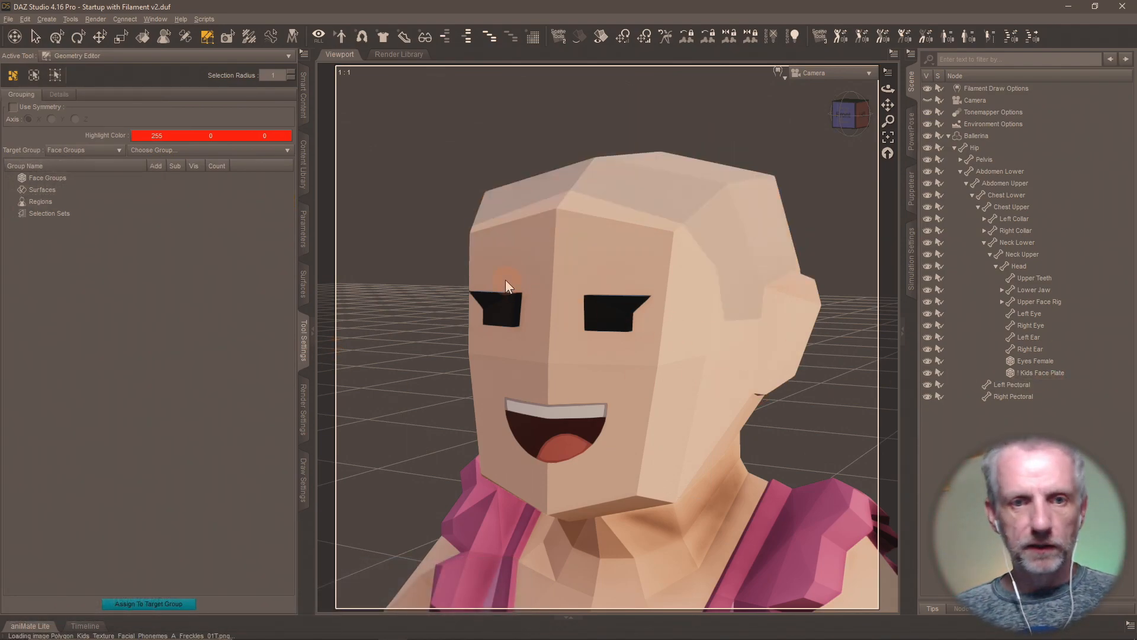
pyautogui.click(9, 19)
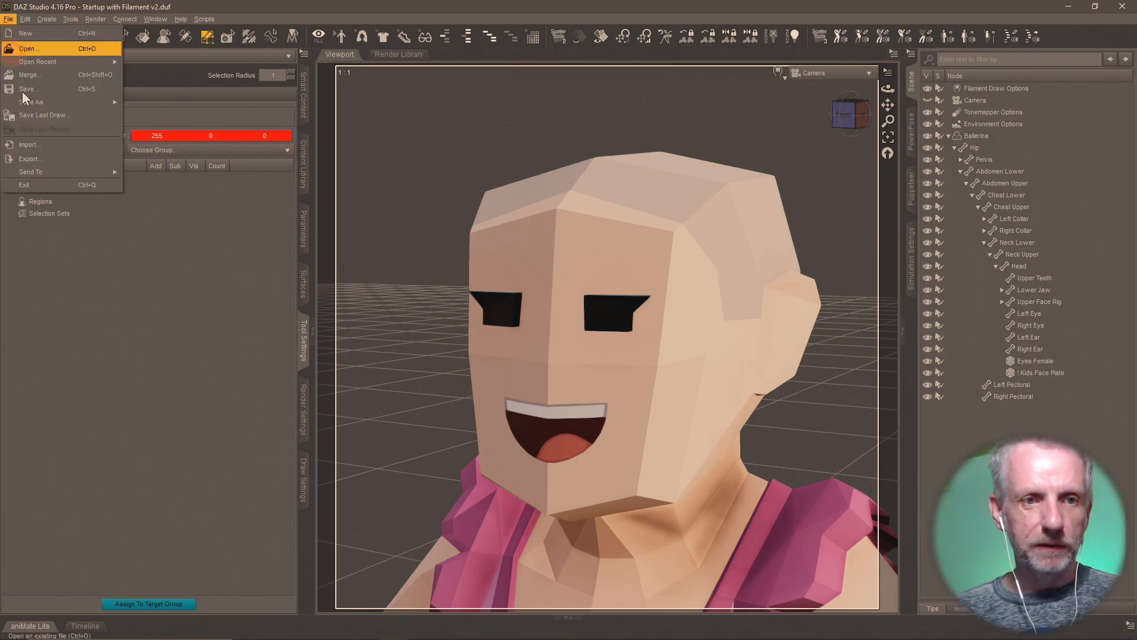
pyautogui.click(56, 140)
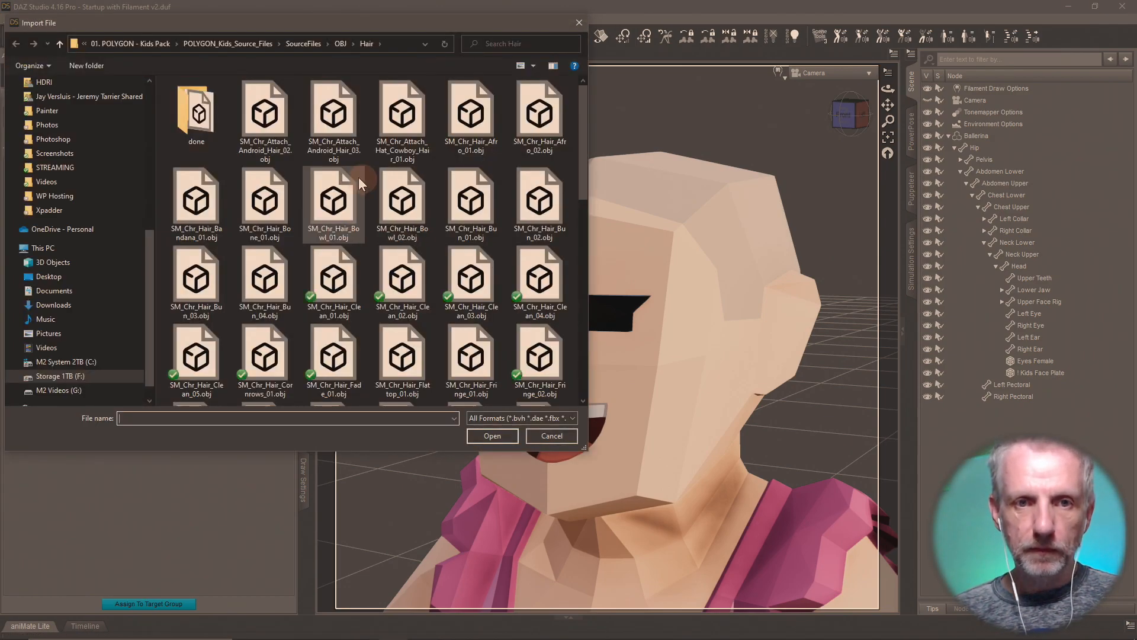
pyautogui.click(243, 132)
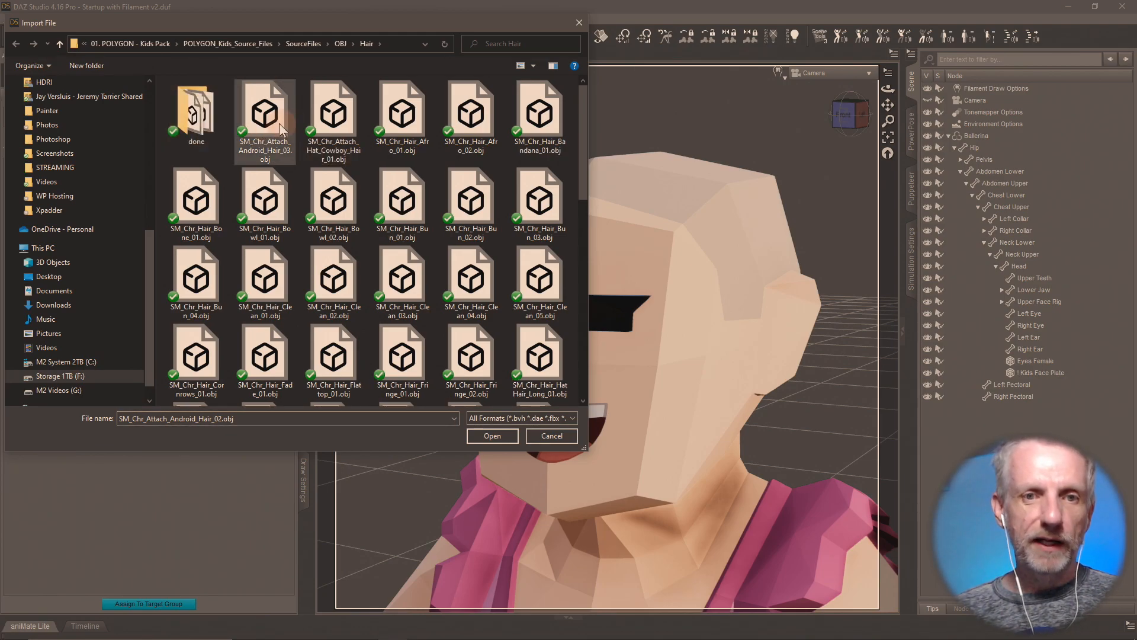
# - Import SM_Chr_Attach_Android_Hair_03.obj with the current OBJ import options and rename the object Android_Hair_03
pyautogui.doubleClick(257, 147)
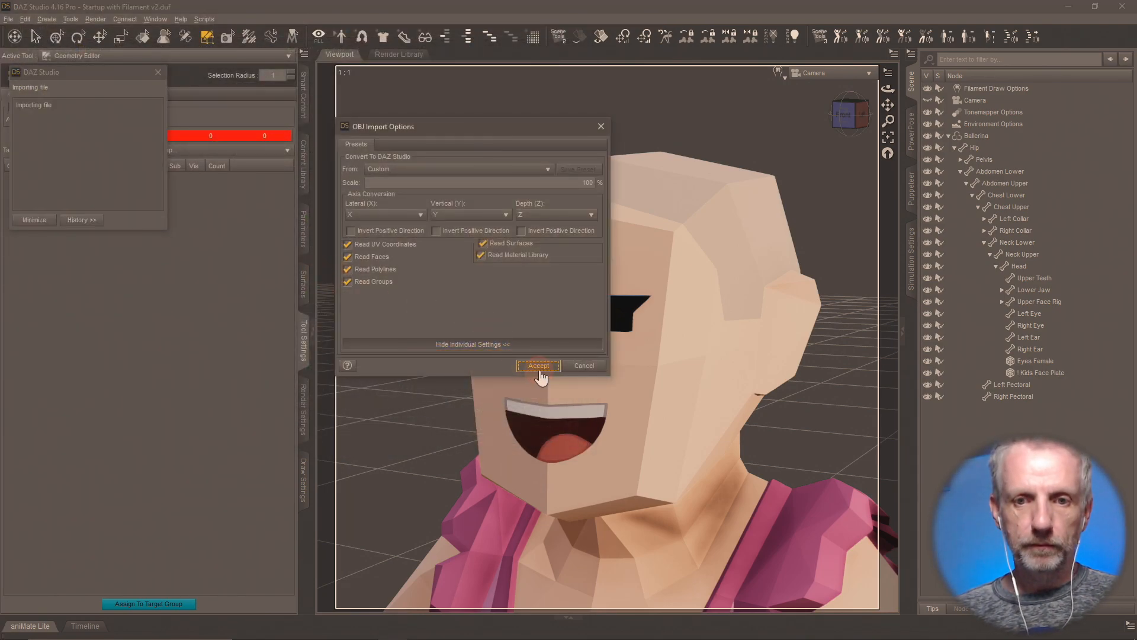
pyautogui.click(539, 365)
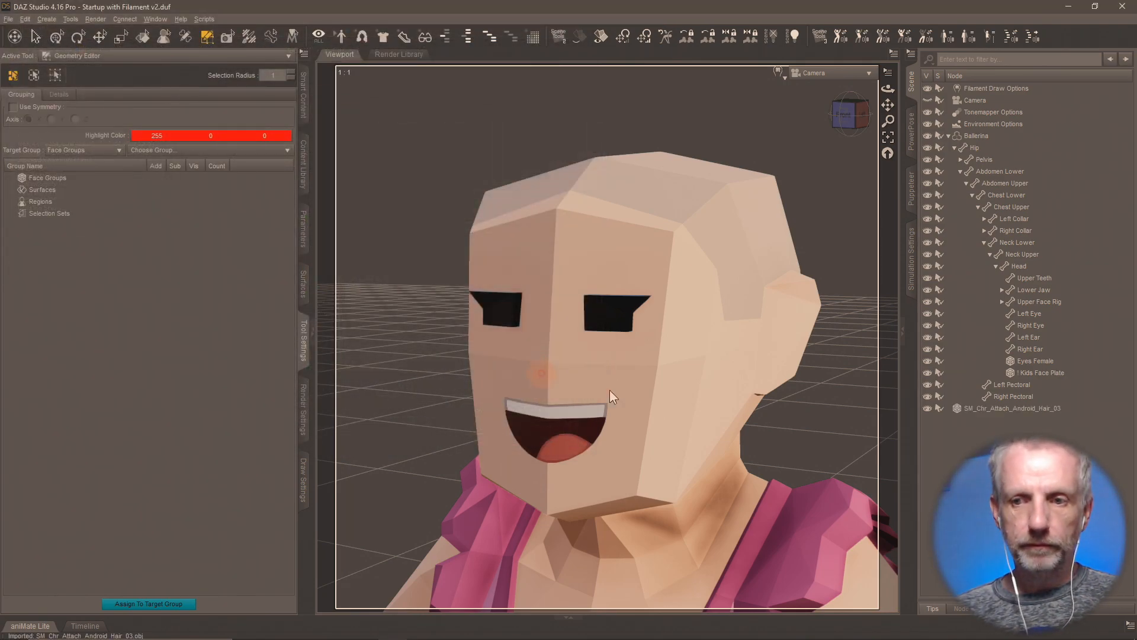
pyautogui.doubleClick(1000, 409)
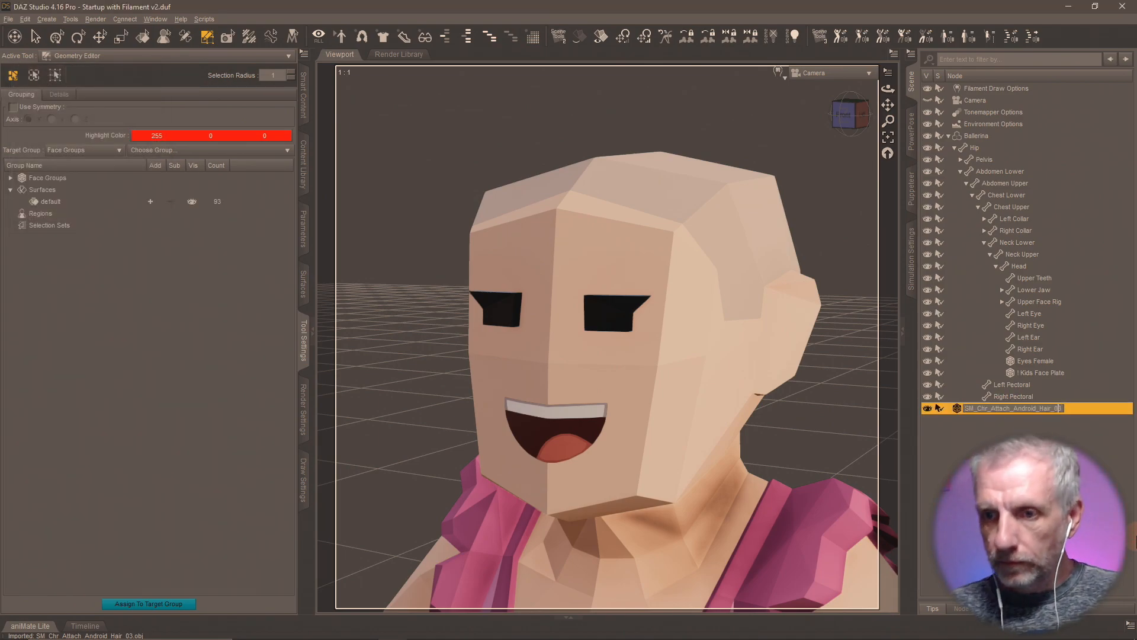
pyautogui.click(1040, 408)
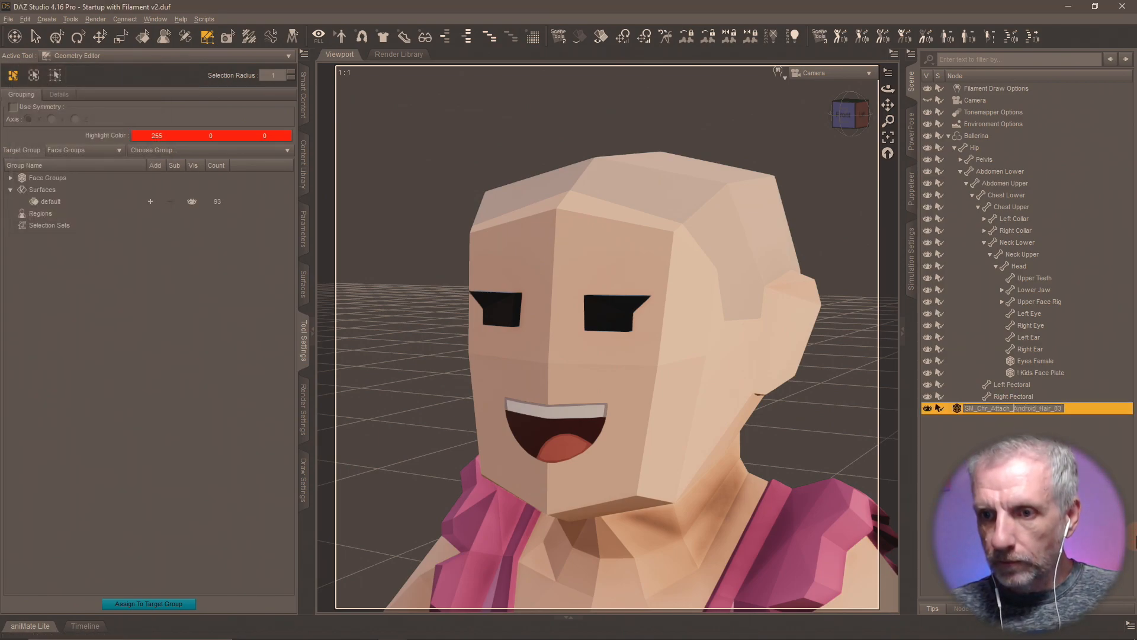
pyautogui.hotkey('shift', 'Left')
pyautogui.hotkey('shift', 'Left')
pyautogui.hotkey('shift', 'Left')
pyautogui.hotkey('shift', 'Left')
pyautogui.hotkey('shift', 'Left')
pyautogui.hotkey('shift', 'Left')
pyautogui.hotkey('shift', 'Left')
pyautogui.hotkey('shift', 'Left')
pyautogui.hotkey('shift', 'Left')
pyautogui.hotkey('shift', 'Left')
pyautogui.hotkey('shift', 'Left')
pyautogui.hotkey('shift', 'Left')
pyautogui.press('BackSpace')
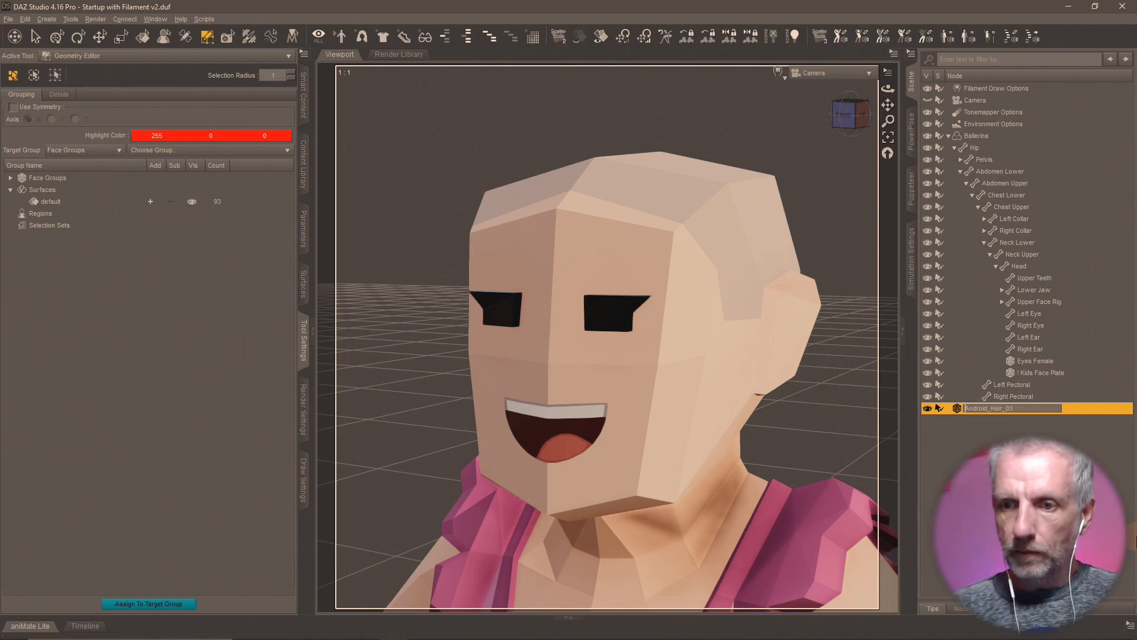
pyautogui.press('Return')
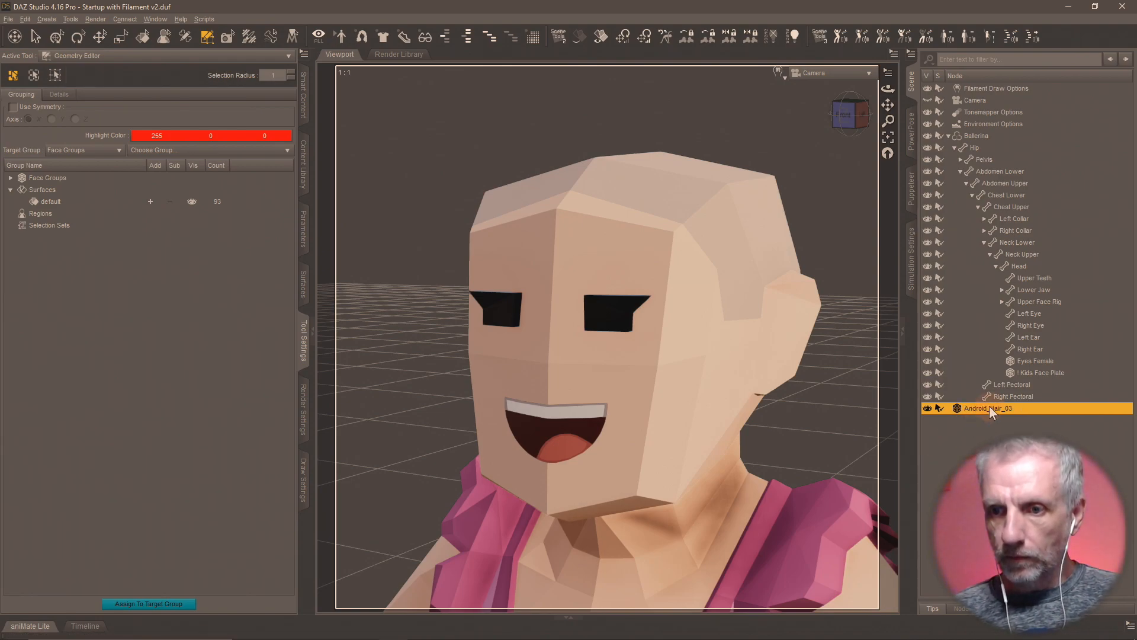
# - Parent Android_Hair_03 to the Head bone and rename its default surface to Kids
pyautogui.moveTo(991, 410); pyautogui.dragTo(1026, 269)
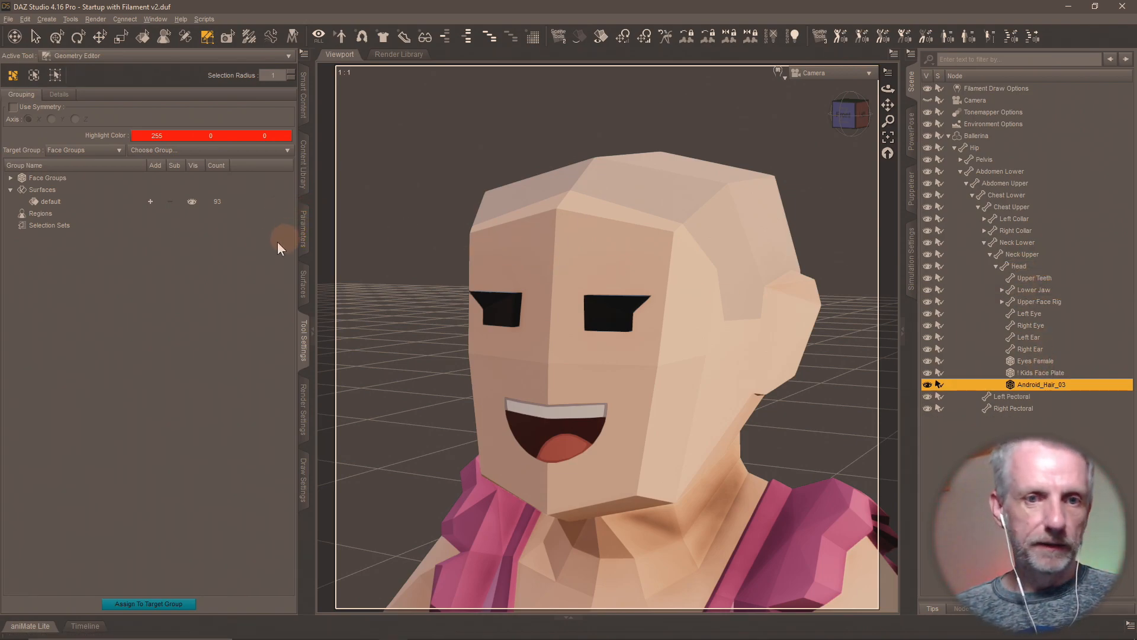
pyautogui.click(40, 204)
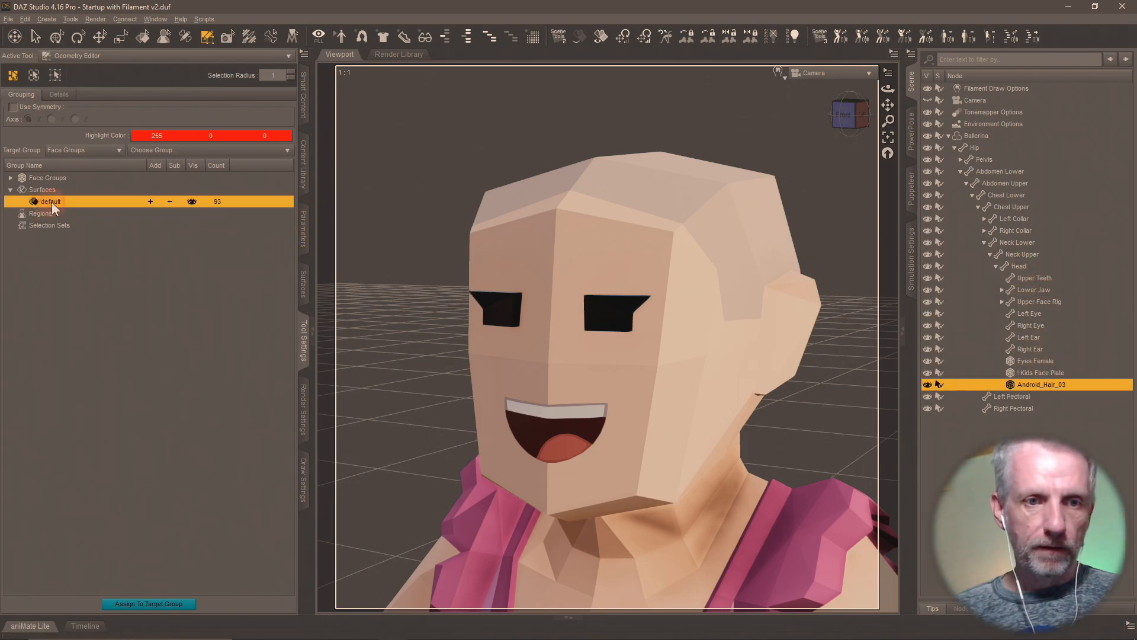
pyautogui.hotkey('ctrl', 'a')
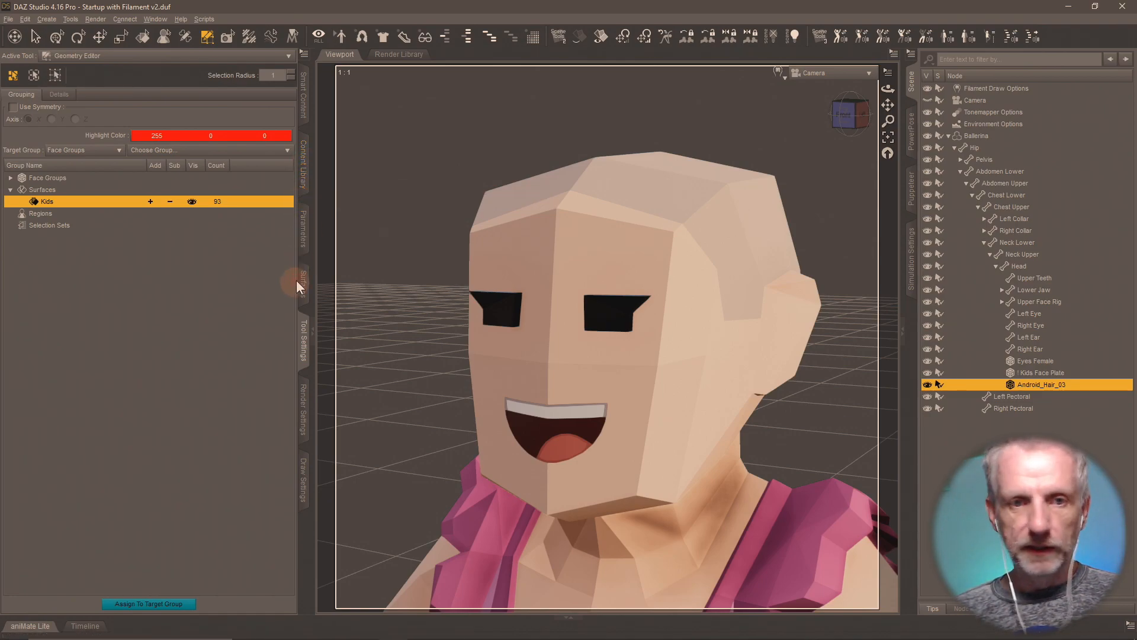
# - Undo the parenting of Android_Hair_03 and set its Y Translate to 100, checking the placement in the Perspective View
pyautogui.click(305, 242)
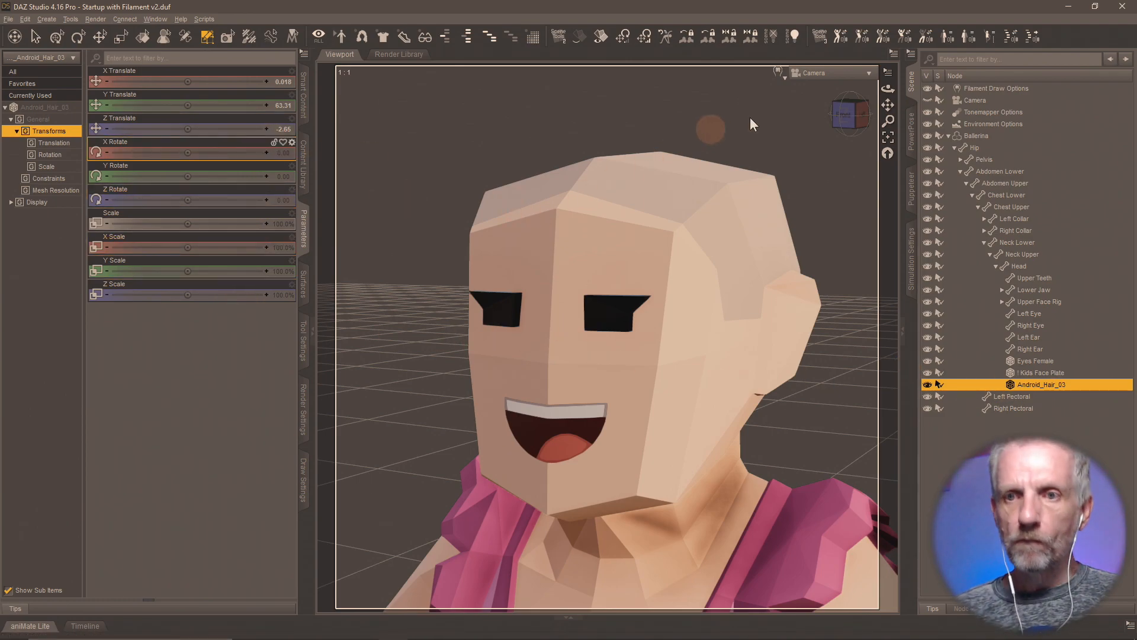
pyautogui.click(844, 75)
pyautogui.click(837, 81)
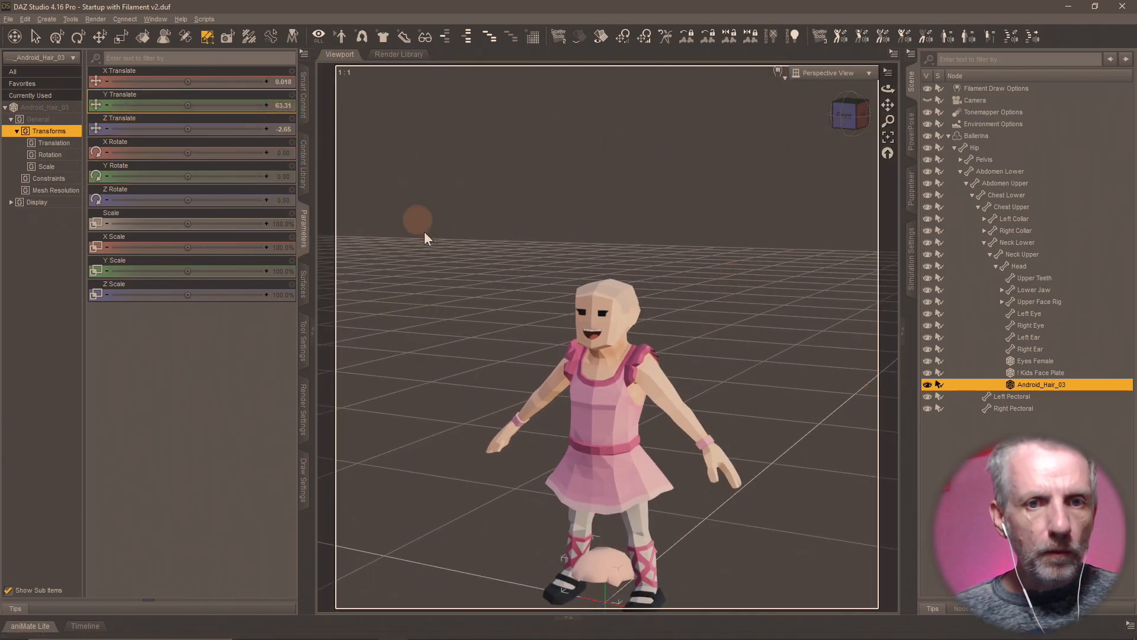
pyautogui.moveTo(642, 519)
pyautogui.mouseDown(button='middle')
pyautogui.moveTo(614, 529)
pyautogui.moveTo(662, 499)
pyautogui.moveTo(648, 499)
pyautogui.moveTo(642, 519)
pyautogui.mouseUp(button='middle')
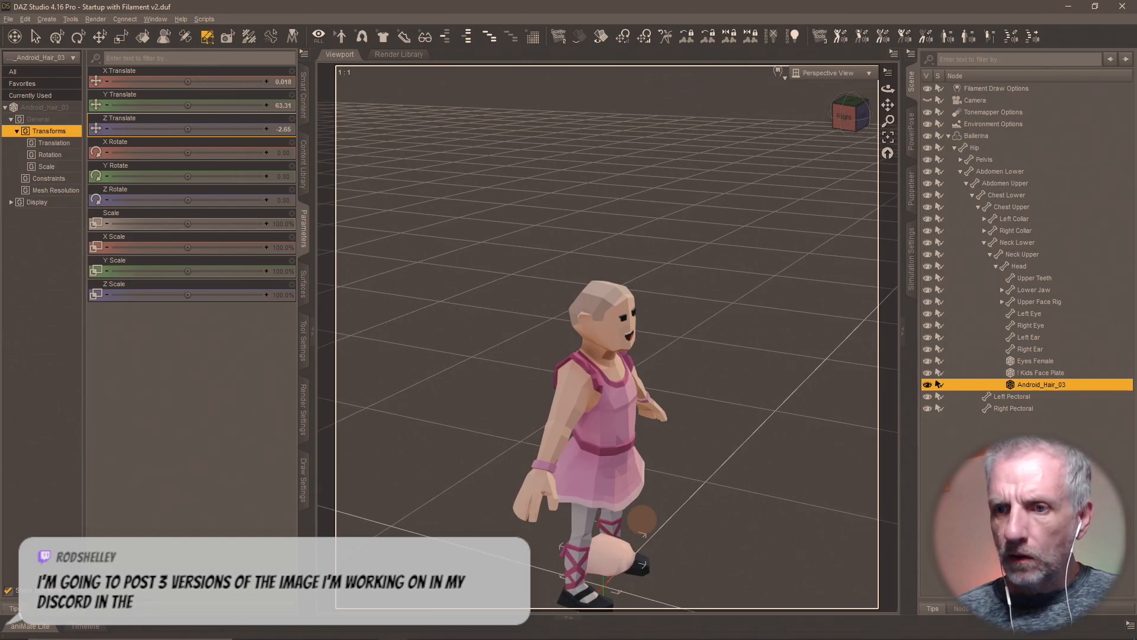
pyautogui.hotkey('ctrl', 'z')
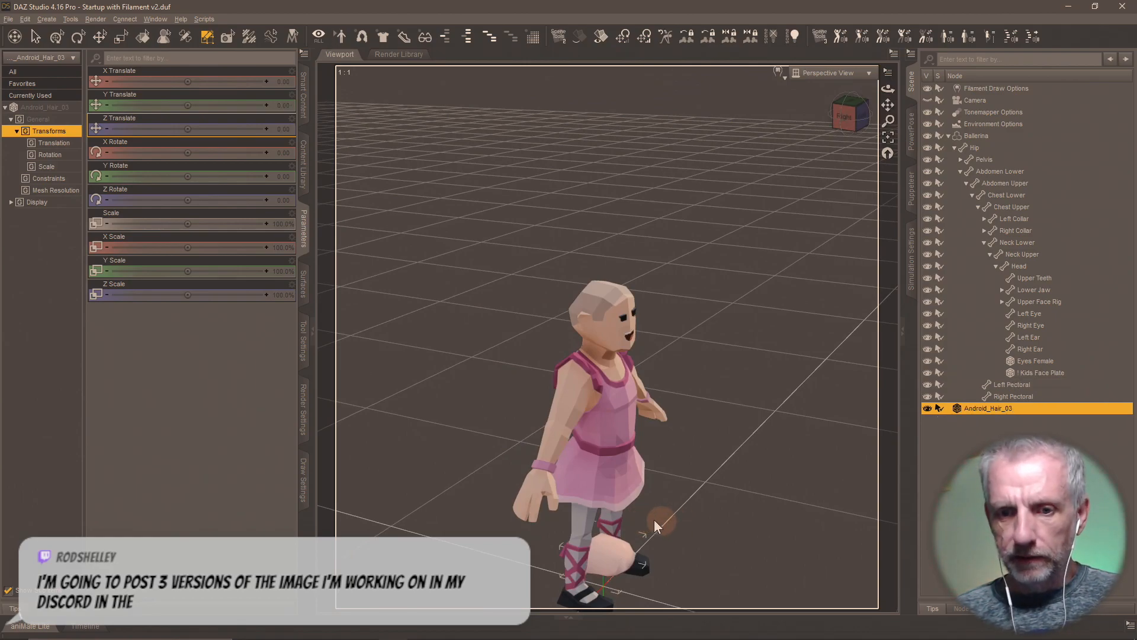
pyautogui.click(283, 105)
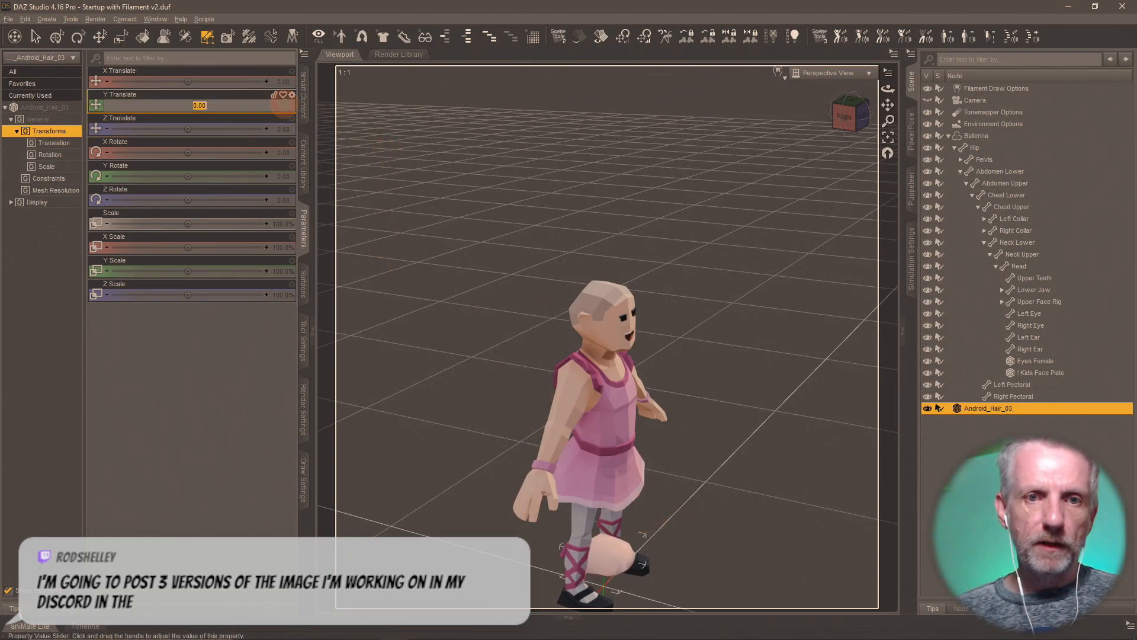
pyautogui.write('100')
pyautogui.press('Return')
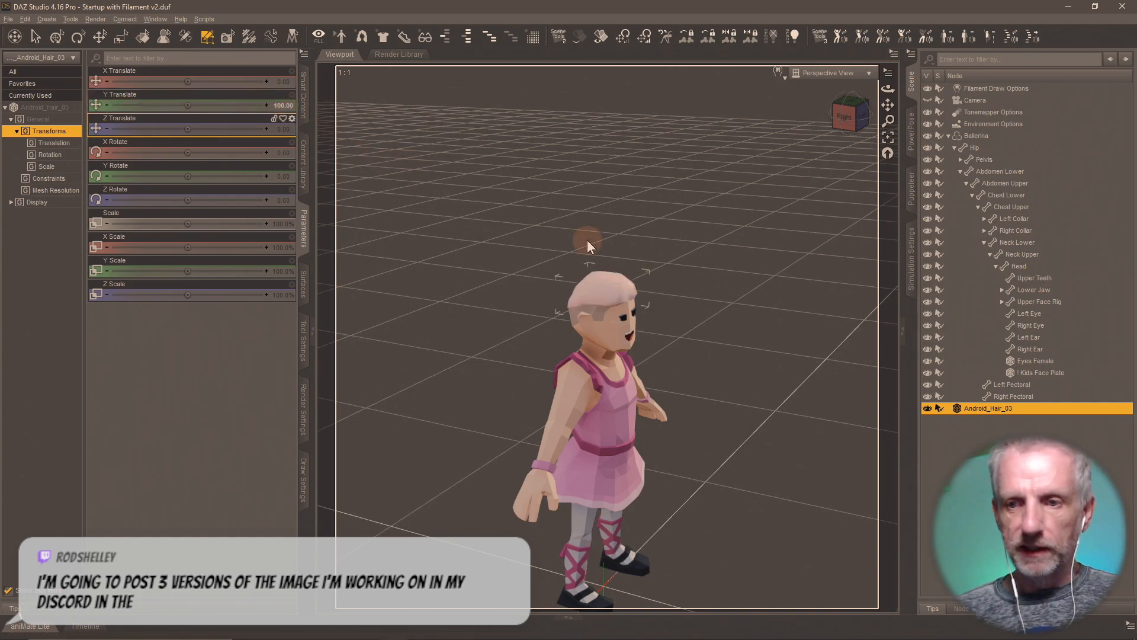
# - Parent the raised Android_Hair_03 to the Head bone and return the viewport to the Camera view
pyautogui.moveTo(999, 410); pyautogui.dragTo(1015, 267)
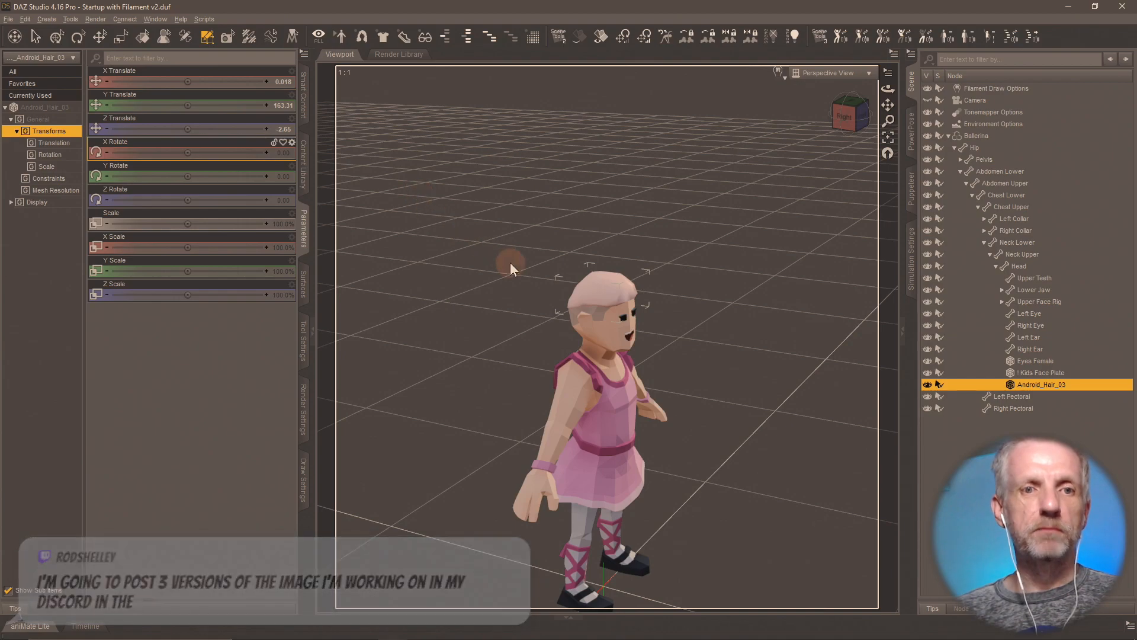
pyautogui.moveTo(575, 290); pyautogui.dragTo(477, 273, button='middle')
pyautogui.click(832, 86)
pyautogui.click(848, 72)
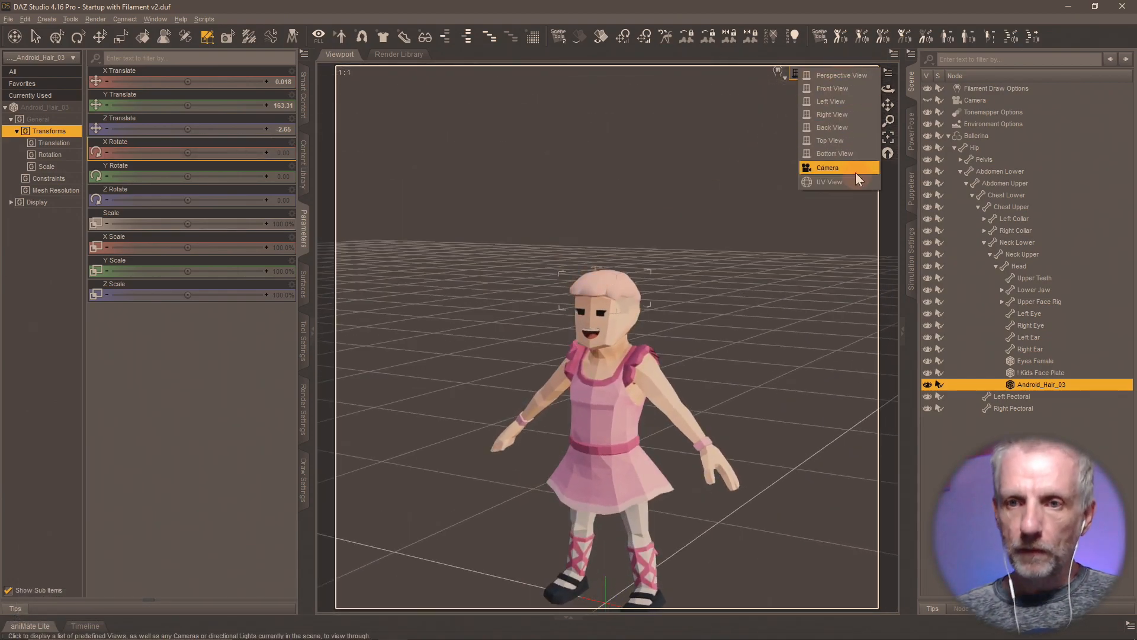
pyautogui.click(855, 173)
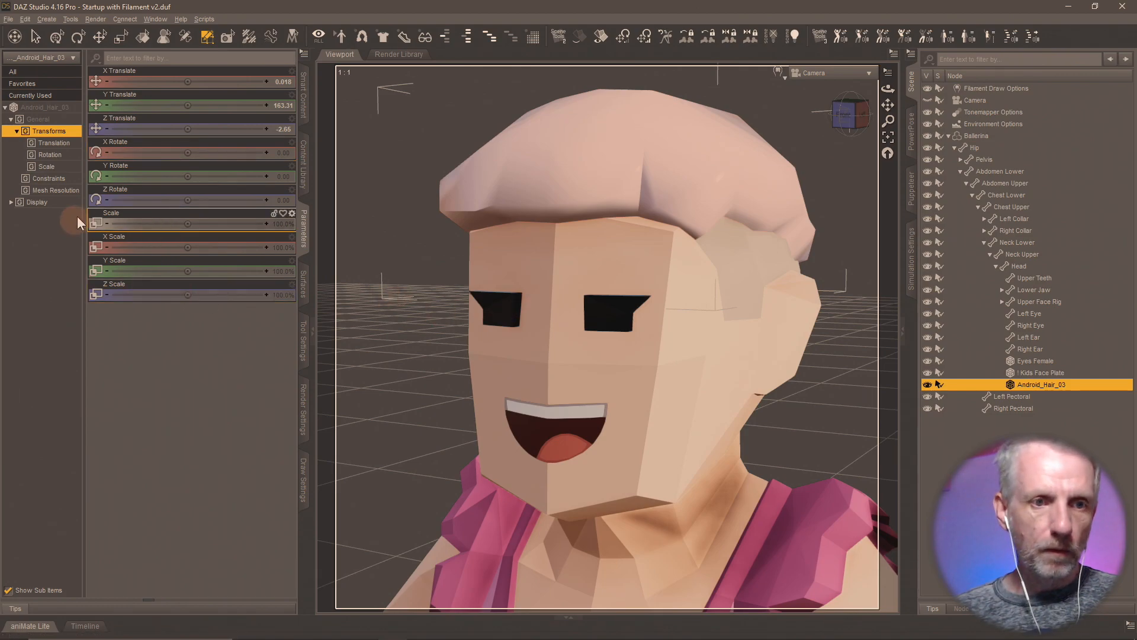
# - Copy the material settings of the Kids surface on Android_Hair_03
pyautogui.click(302, 291)
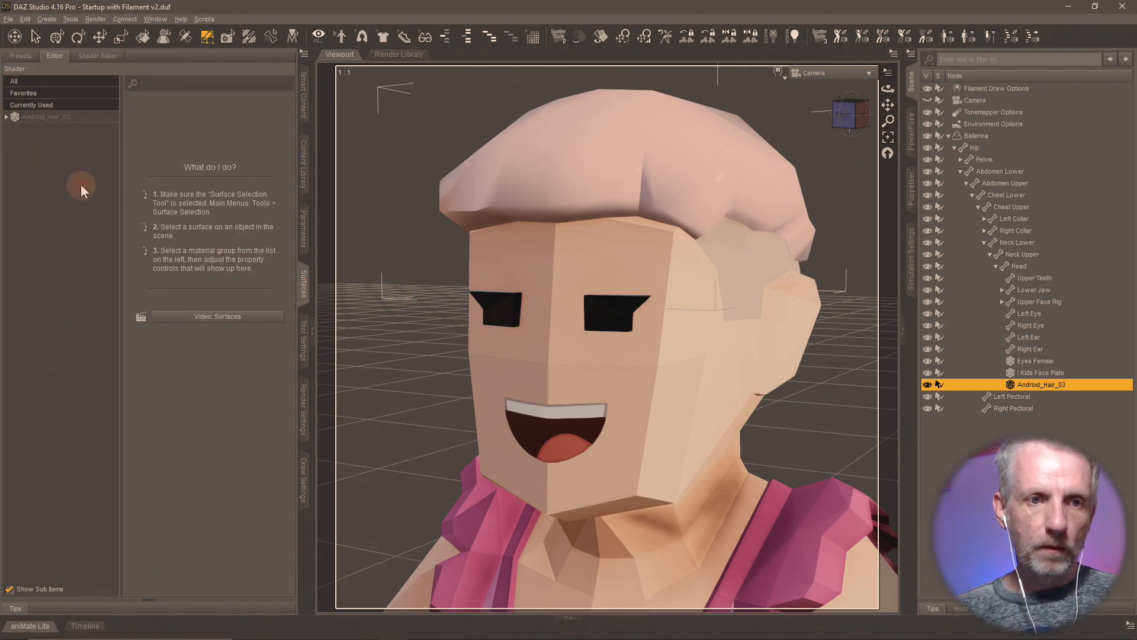
pyautogui.doubleClick(88, 117)
pyautogui.click(58, 135)
pyautogui.rightClick(63, 130)
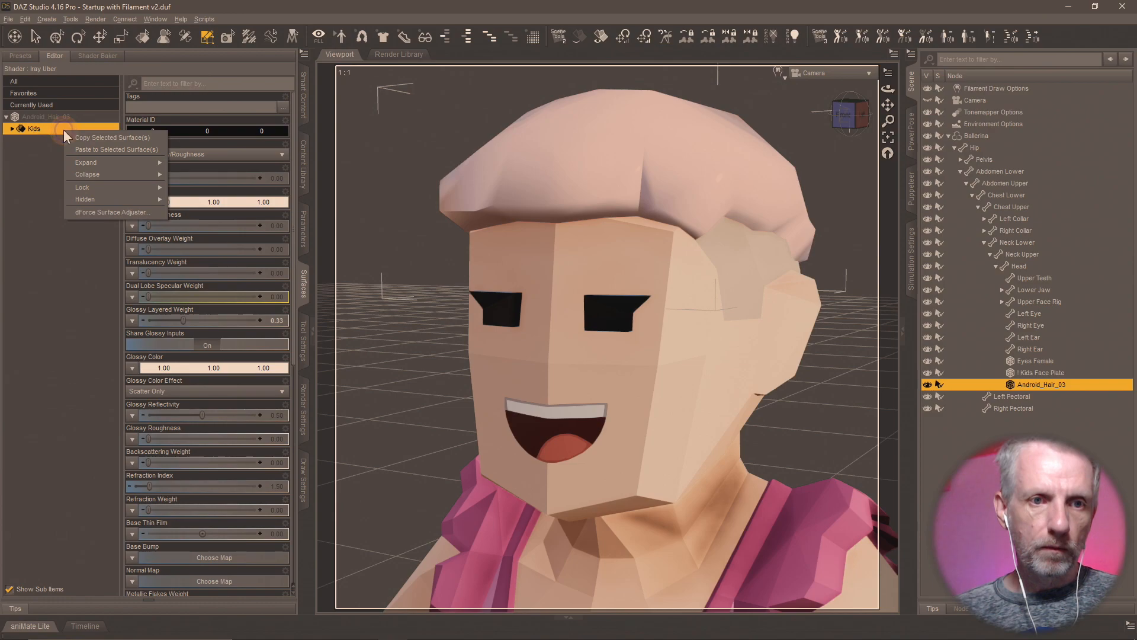
pyautogui.click(99, 139)
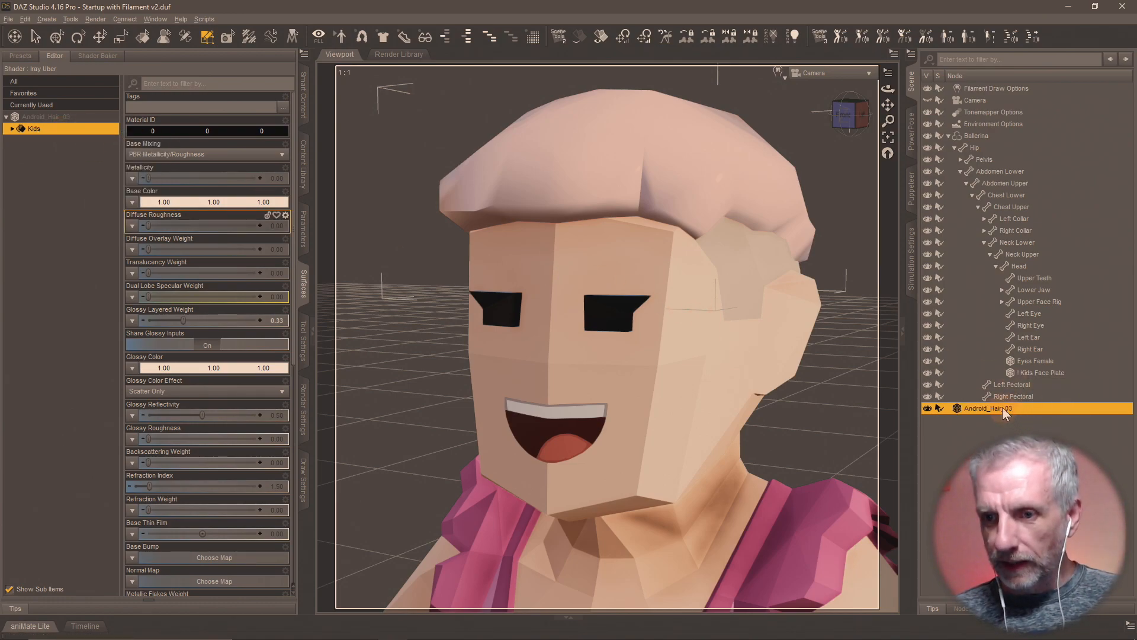
# - Parent Android_Hair_03 to the Head bone again and paste the copied surface settings onto its Kids surface
pyautogui.moveTo(1002, 409); pyautogui.dragTo(1028, 268)
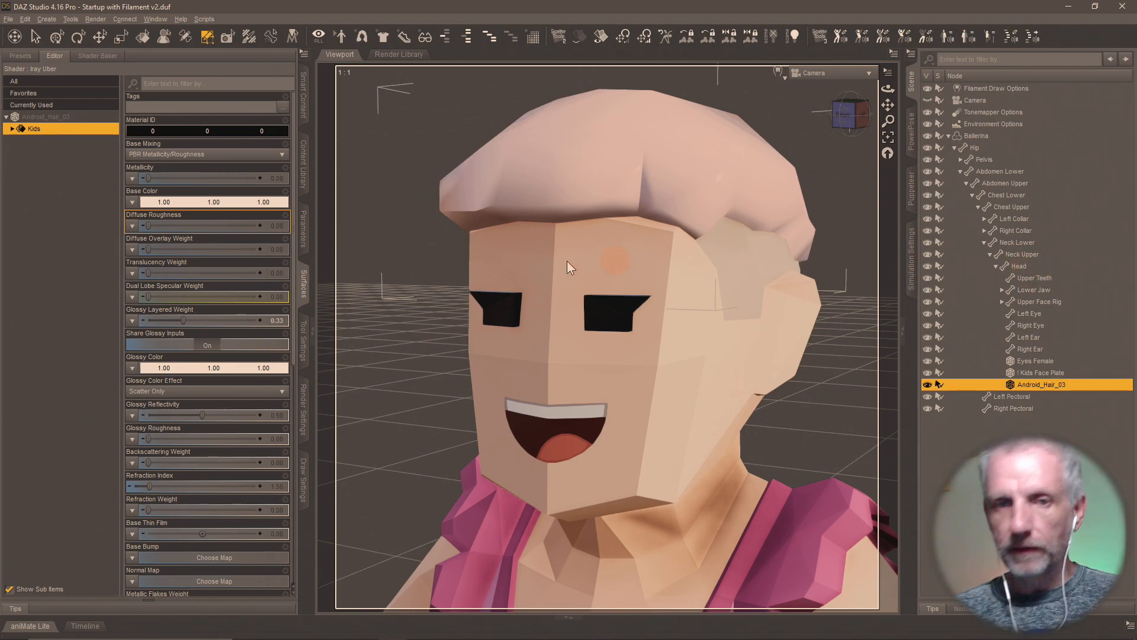
pyautogui.rightClick(72, 134)
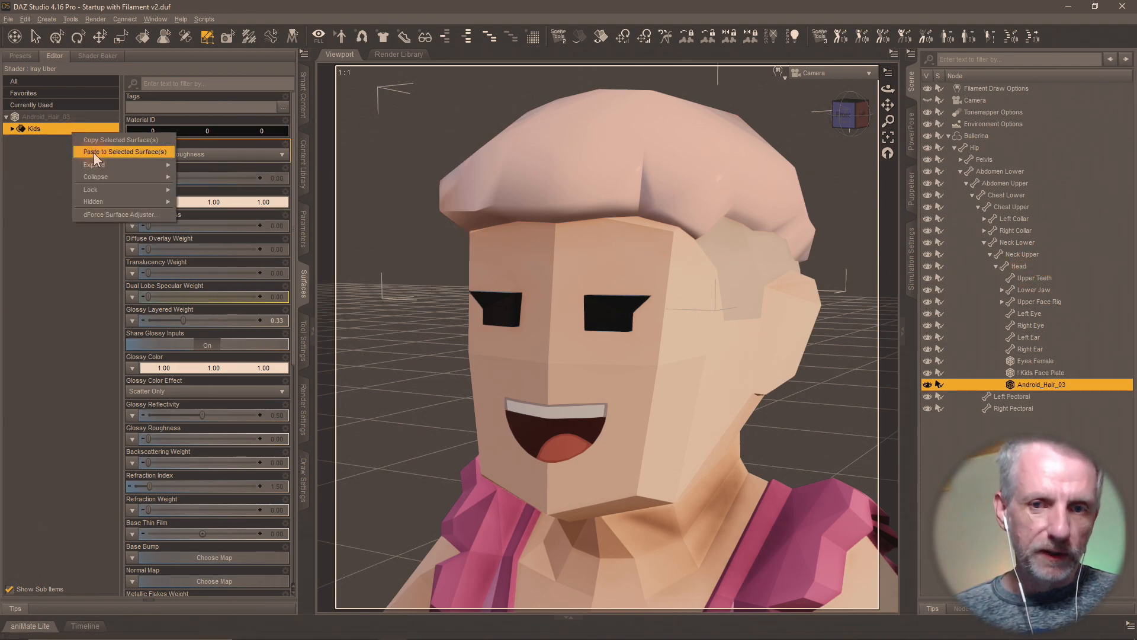
pyautogui.click(94, 153)
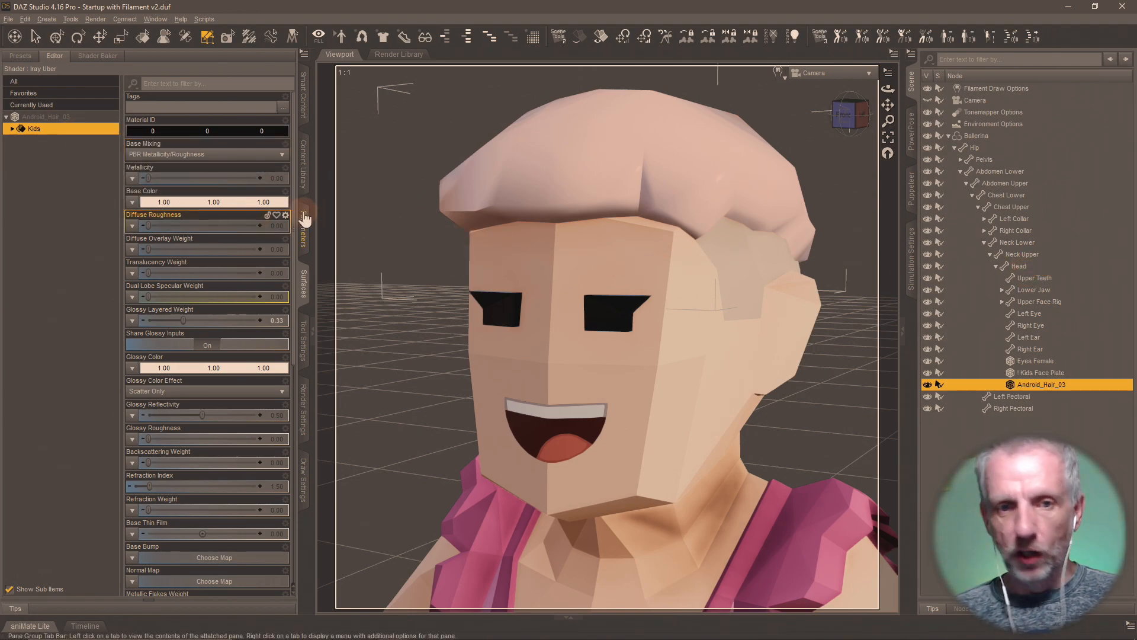
# - Switch to the Universal tool and copy the material settings of the Ballerina figure's Kids surface
pyautogui.click(302, 174)
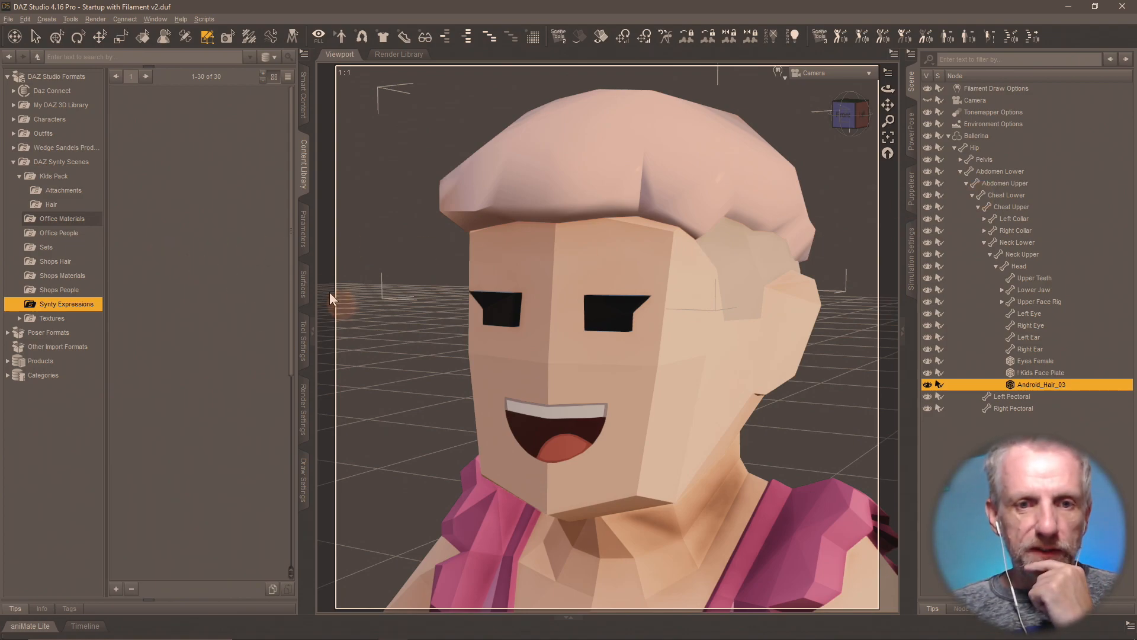
pyautogui.click(305, 287)
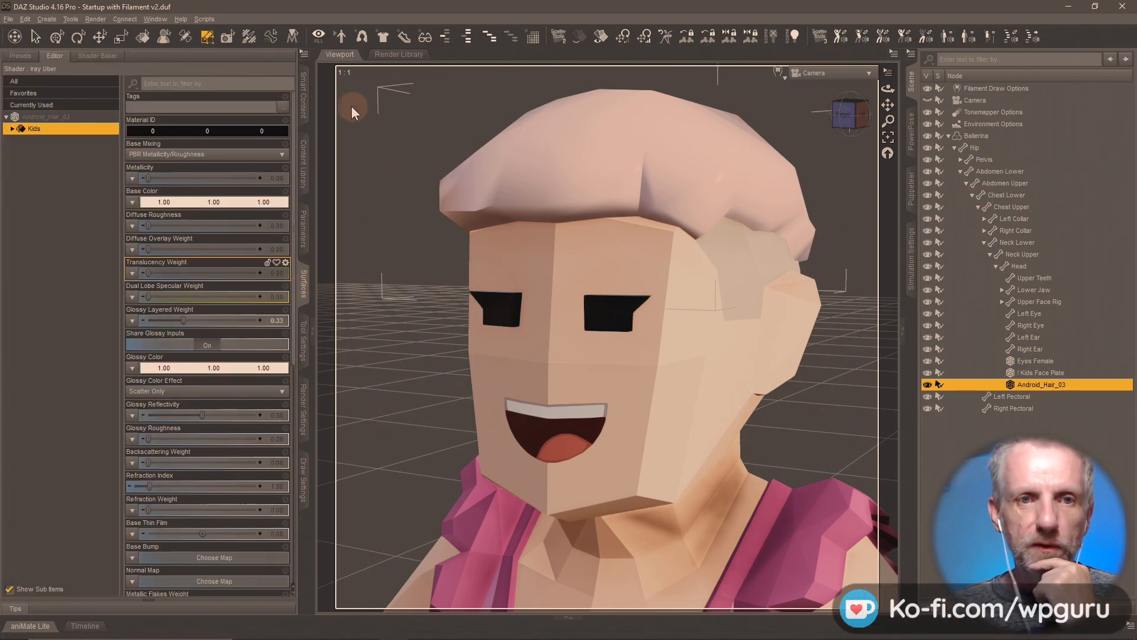
pyautogui.rightClick(522, 253)
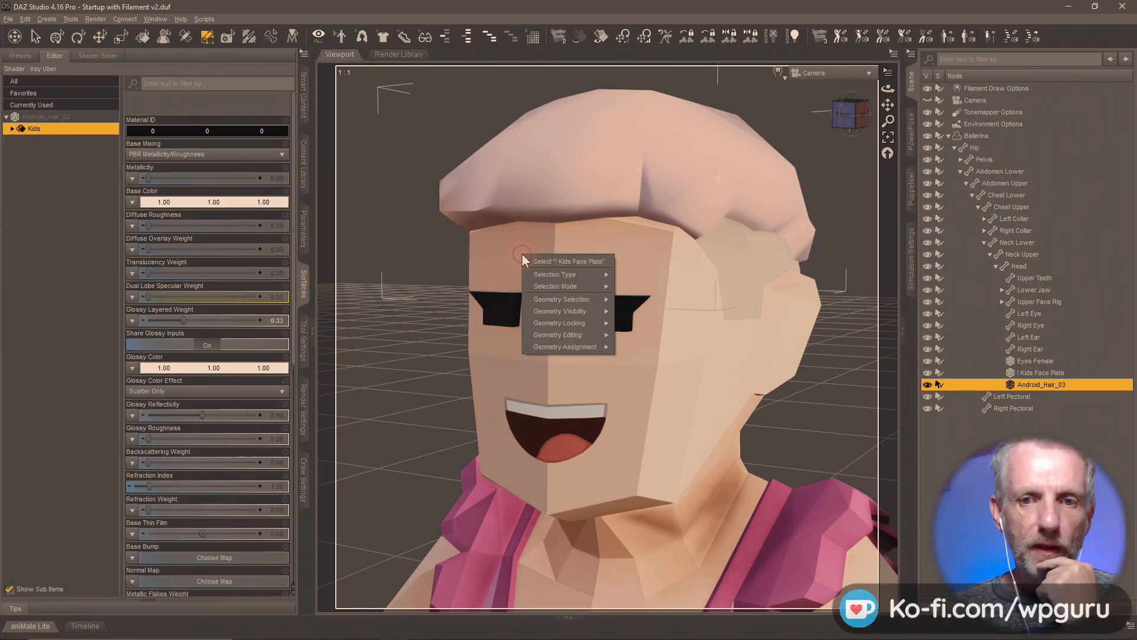
pyautogui.click(57, 36)
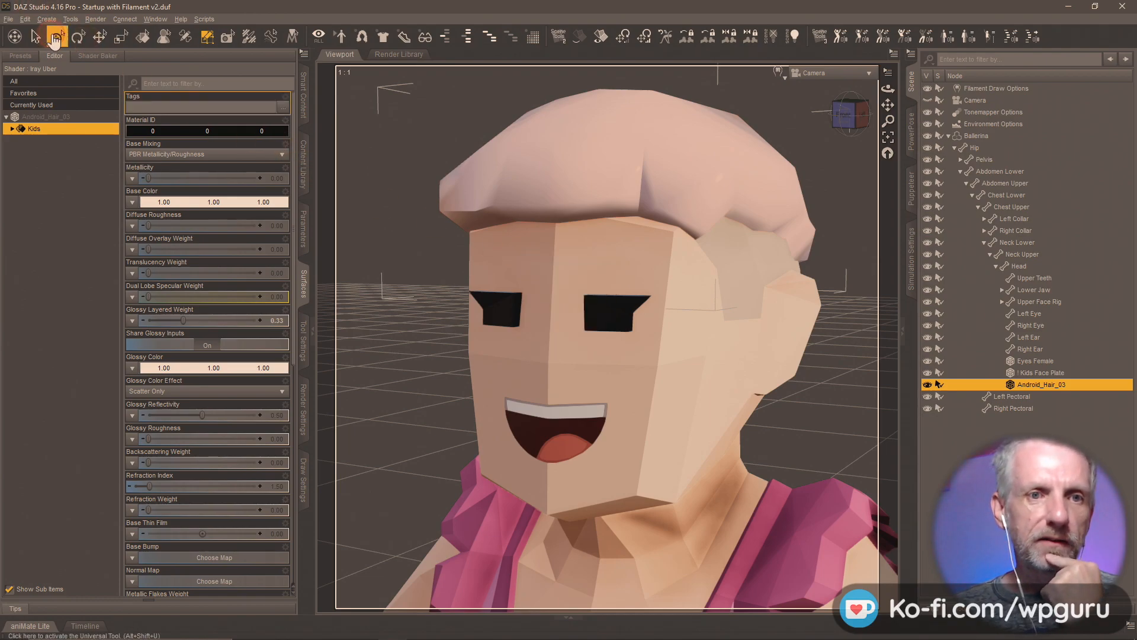
pyautogui.click(582, 258)
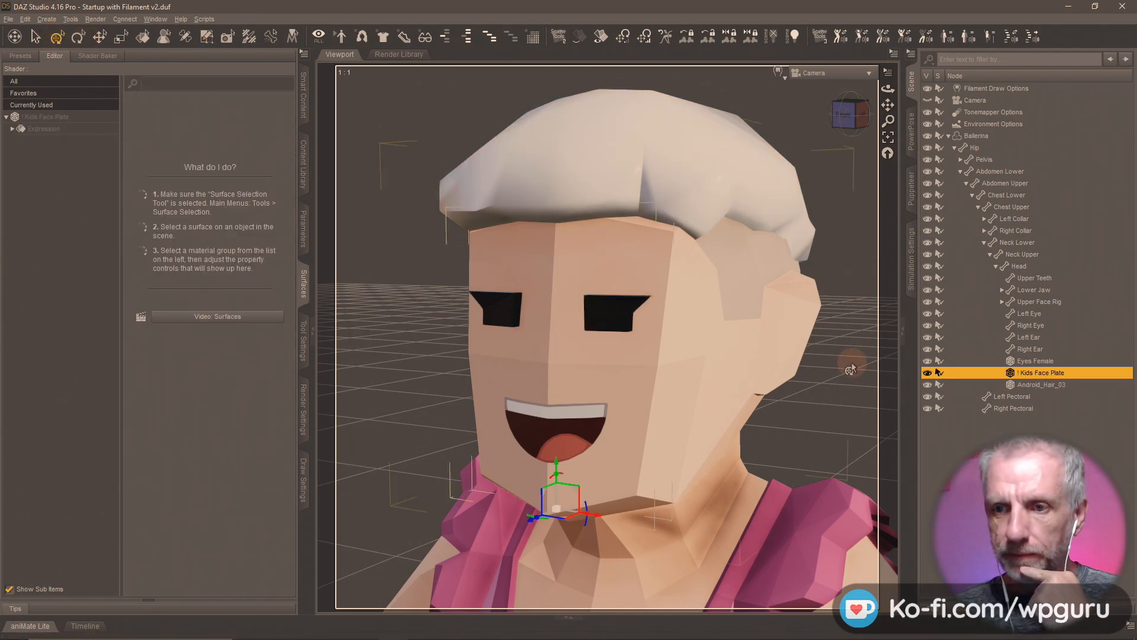
pyautogui.click(713, 418)
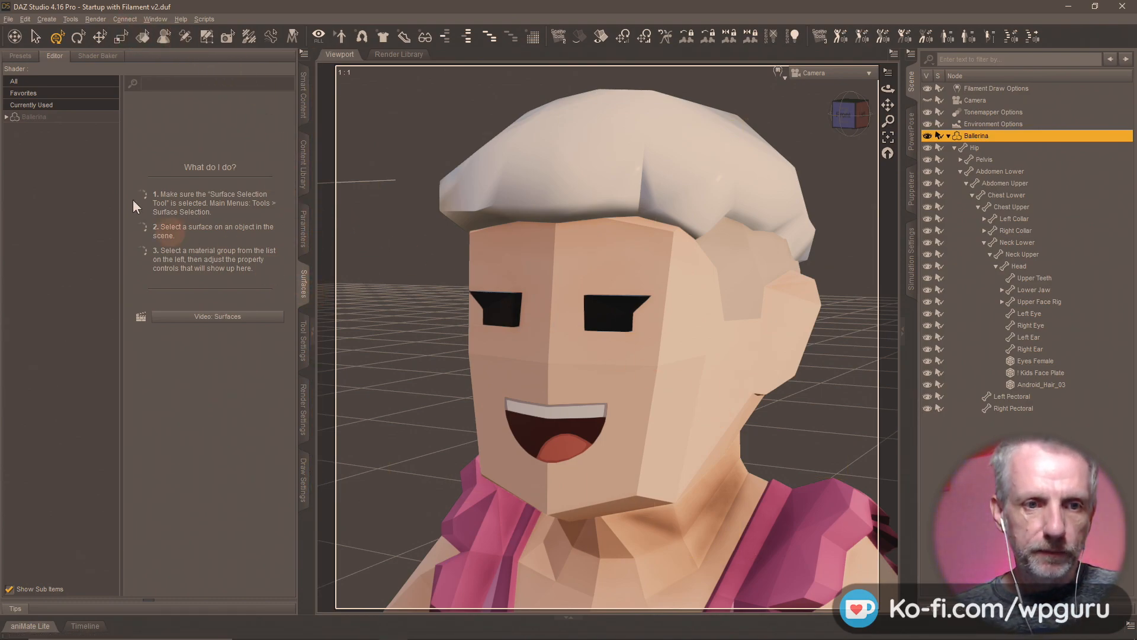
pyautogui.click(68, 118)
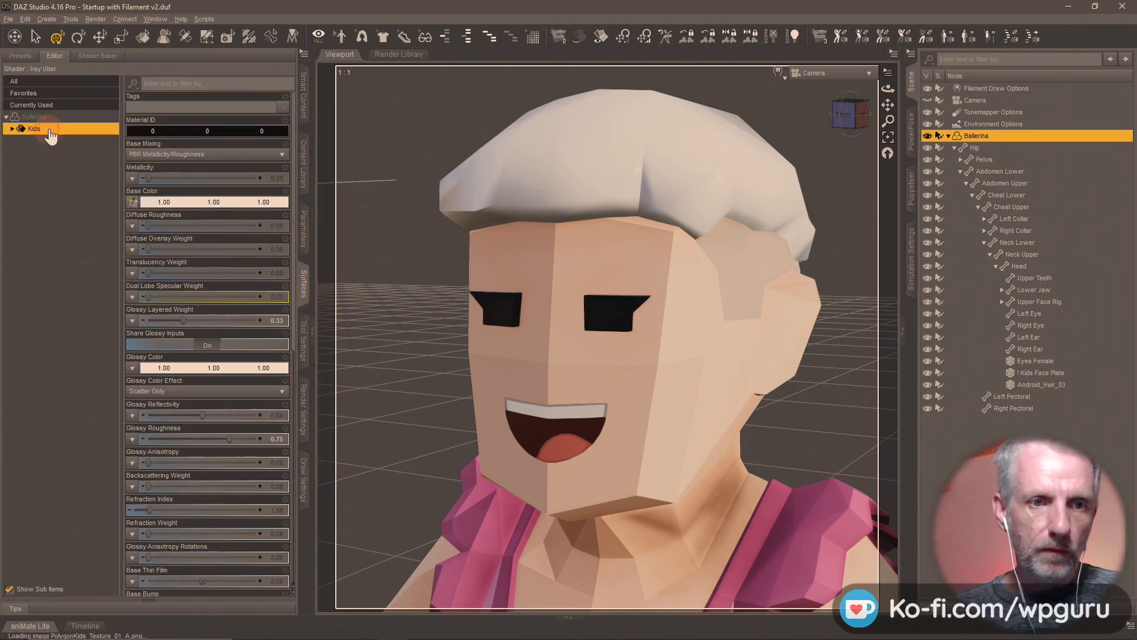
pyautogui.rightClick(50, 129)
pyautogui.click(108, 148)
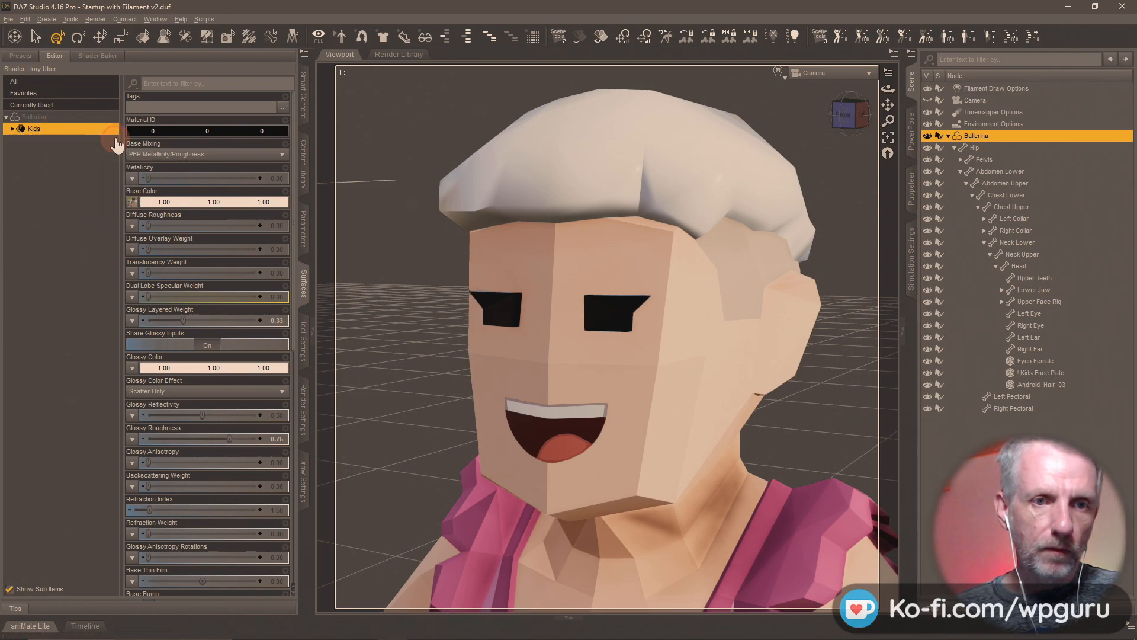
# - Paste the copied material settings onto the Kids surface of Android_Hair_03
pyautogui.click(1051, 384)
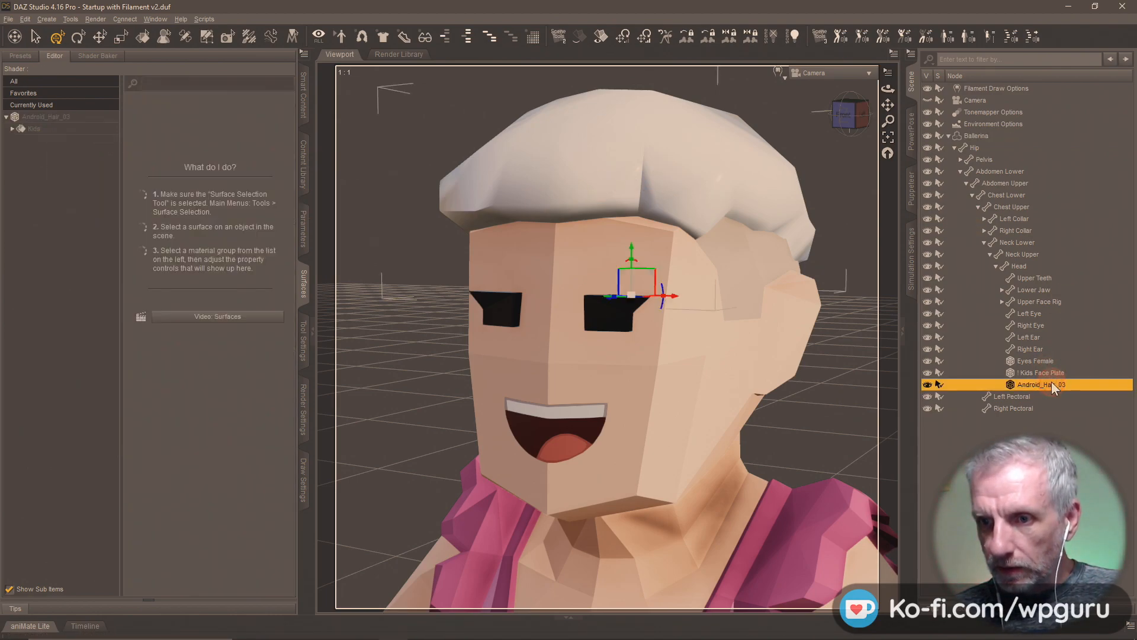
pyautogui.rightClick(91, 129)
pyautogui.click(112, 138)
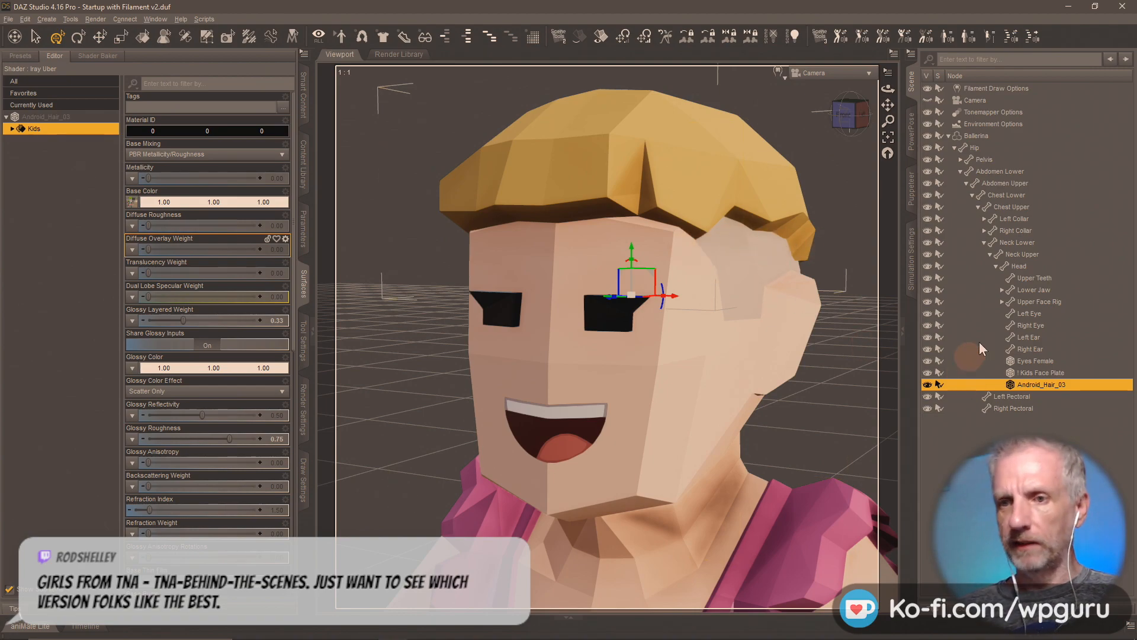
# - Start saving Android_Hair_03 as a prop asset named Andoird Hair 3 in the Kids Pack Hair folder
pyautogui.click(303, 187)
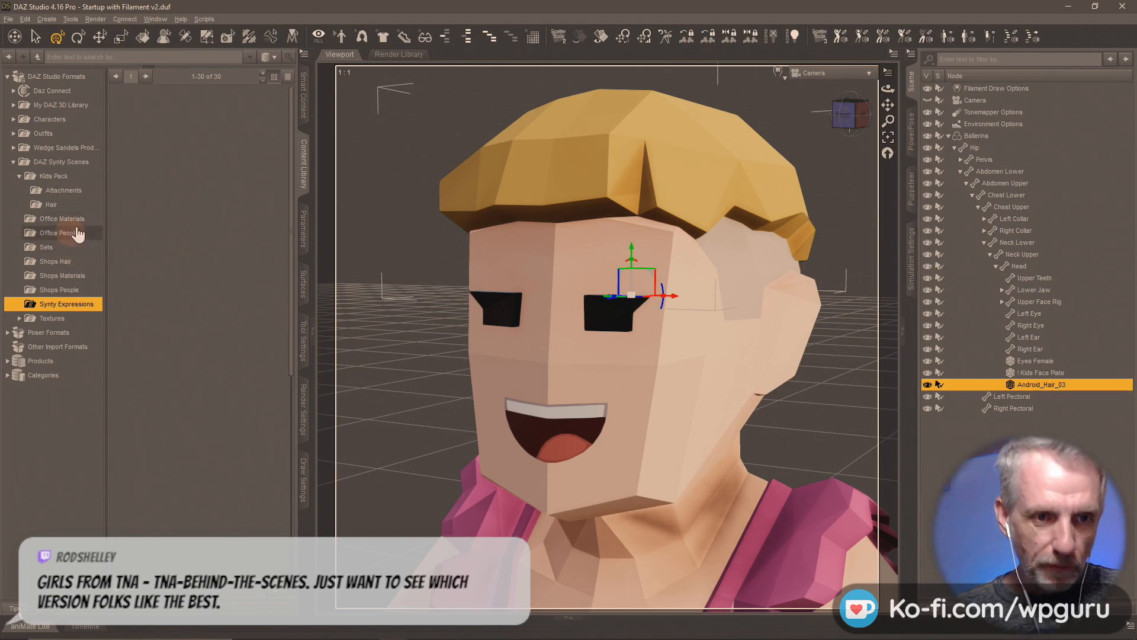
pyautogui.click(81, 205)
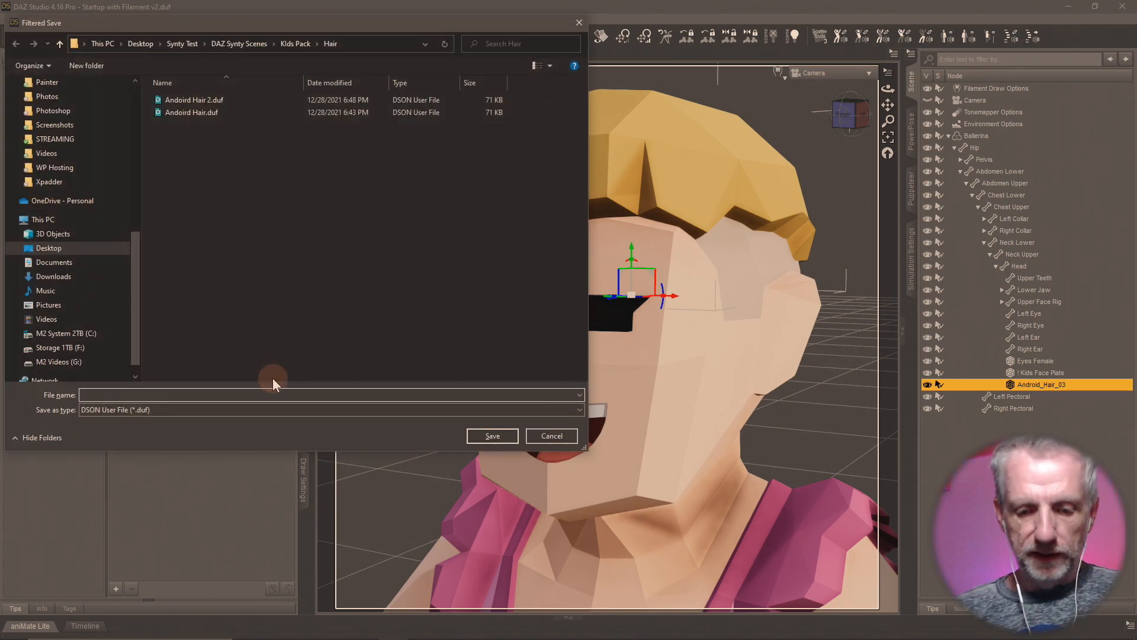
pyautogui.click(215, 100)
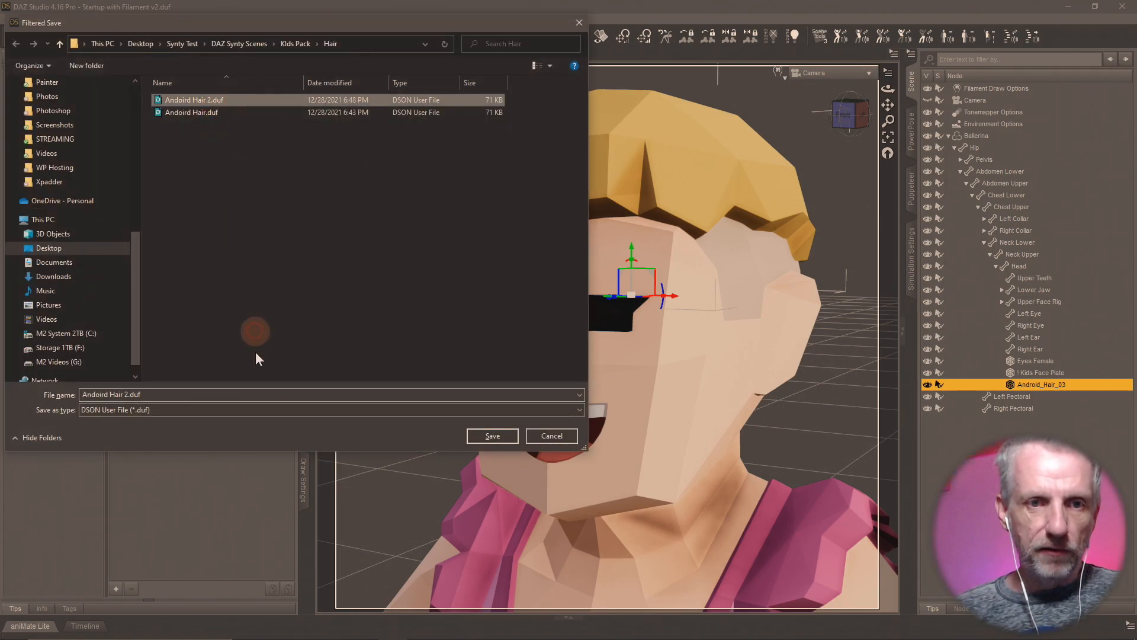
pyautogui.click(269, 396)
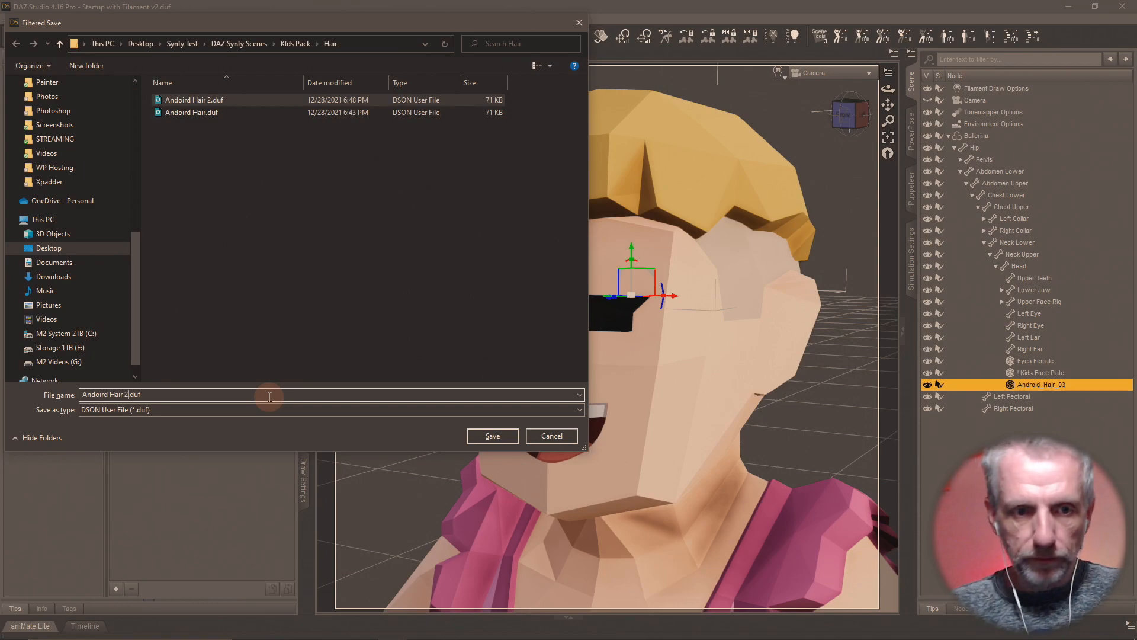
pyautogui.press('BackSpace')
pyautogui.write('3')
pyautogui.press('Return')
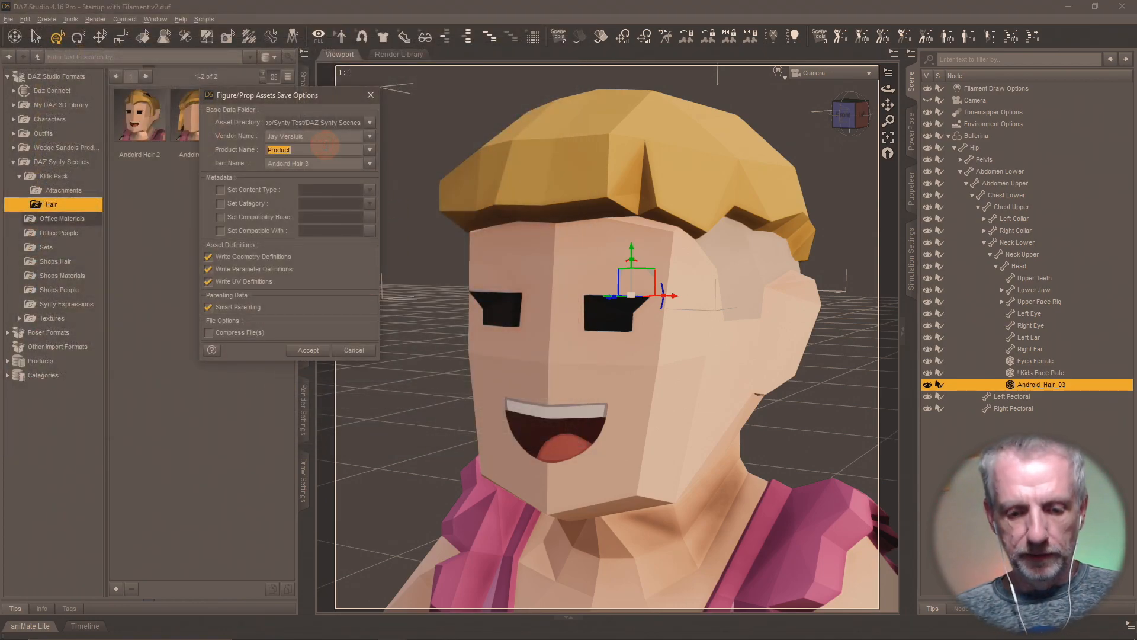
# - Set the prop asset's product name to Synty Kids Pack and accept the save options
pyautogui.press('super+v')
pyautogui.click(358, 346)
pyautogui.click(320, 353)
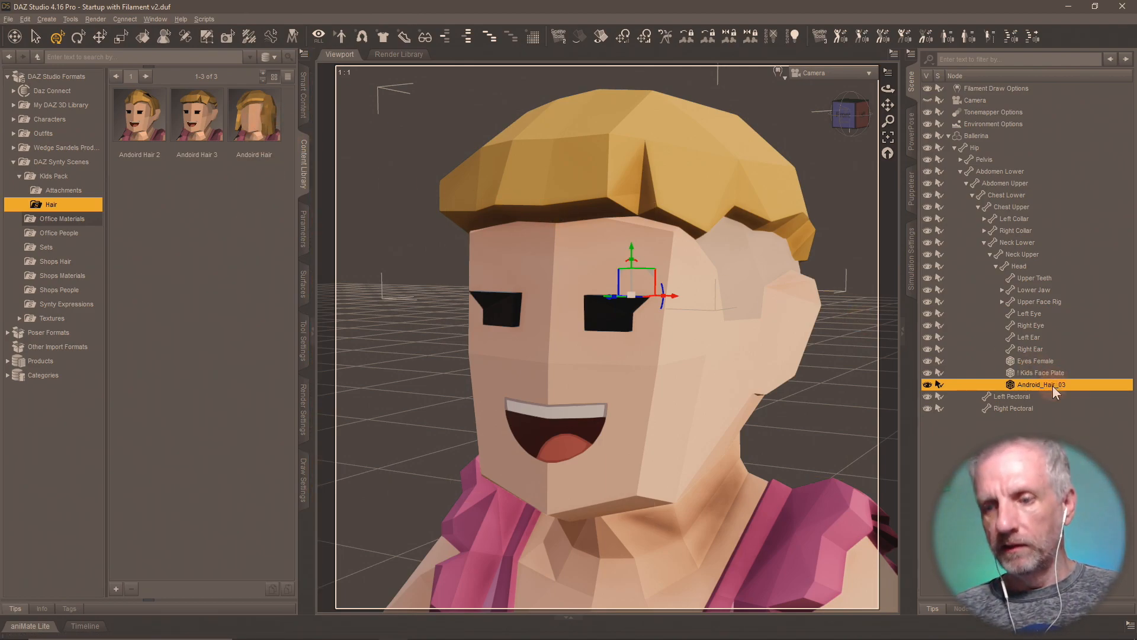
# - Delete Android_Hair_03 from the scene and load the saved Andoird Hair onto the Ballerina figure
pyautogui.press('Delete')
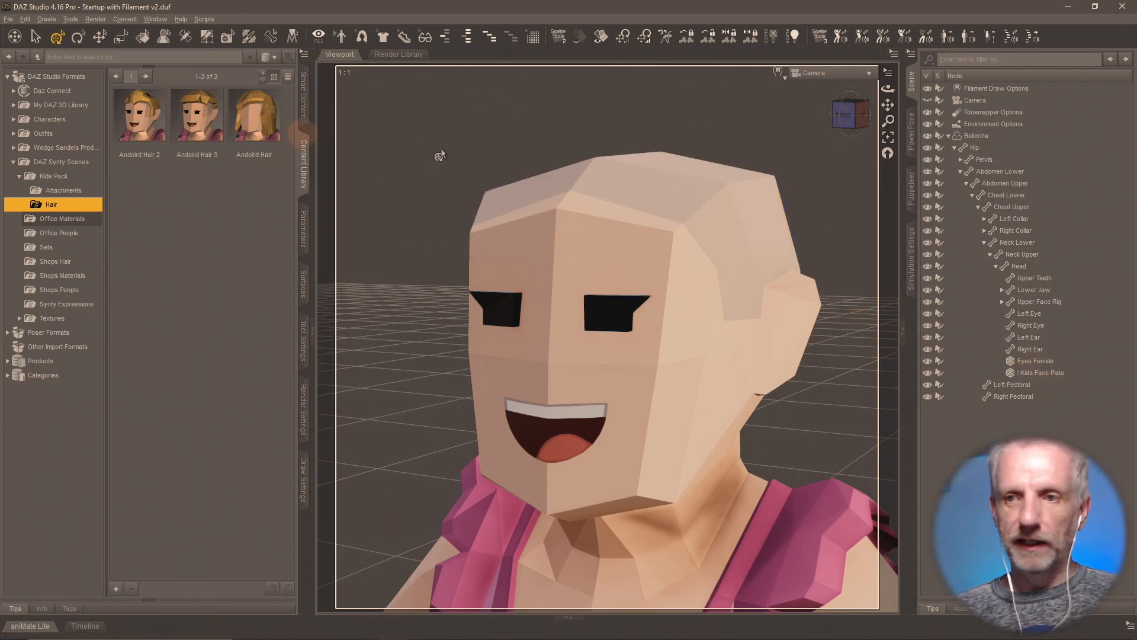
pyautogui.click(980, 135)
pyautogui.doubleClick(234, 133)
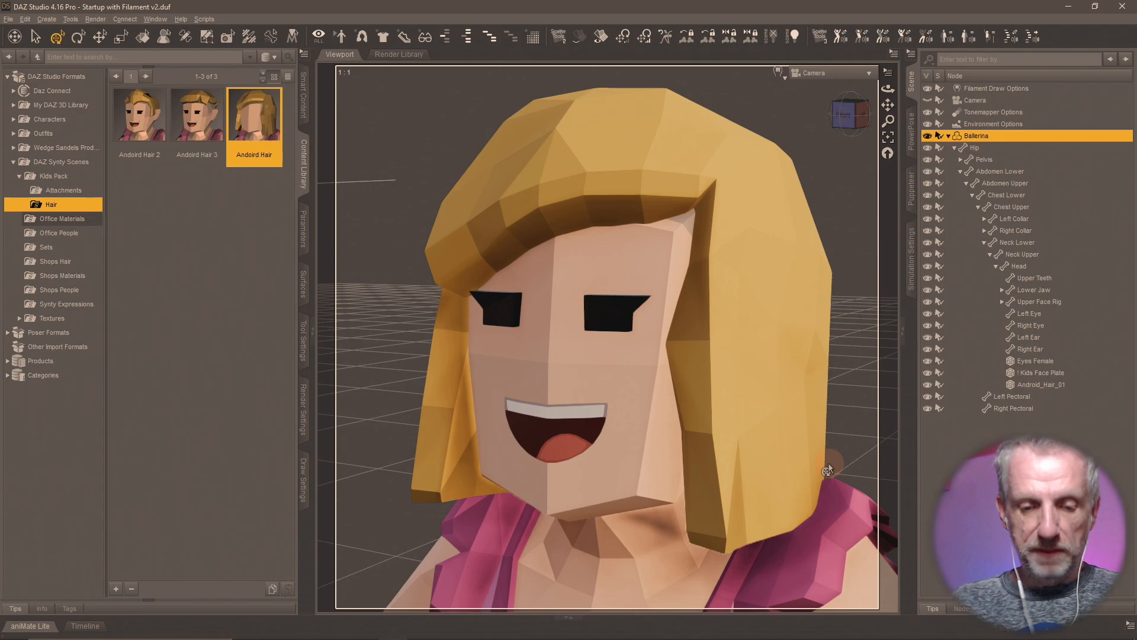
# - Save Android_Hair_01 as a prop asset over the existing Andoird Hair.duf, with Synty Kids Pack as the product name
pyautogui.hotkey('ctrl', 'shift', 's')
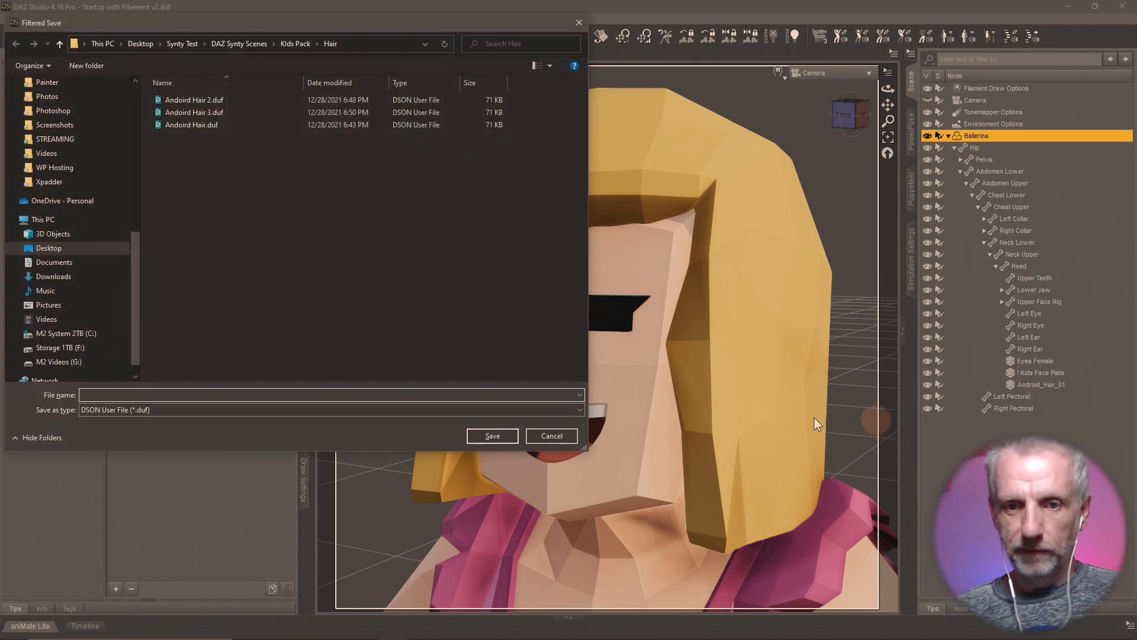
pyautogui.click(549, 436)
pyautogui.click(1036, 384)
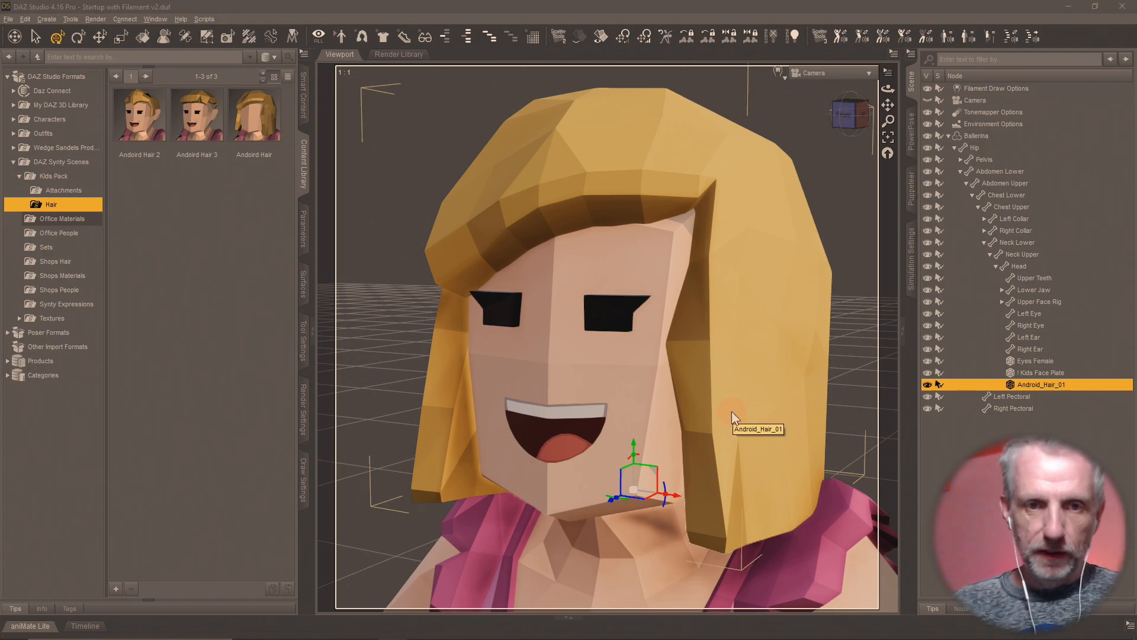
pyautogui.hotkey('ctrl', 'shift', 's')
pyautogui.click(188, 125)
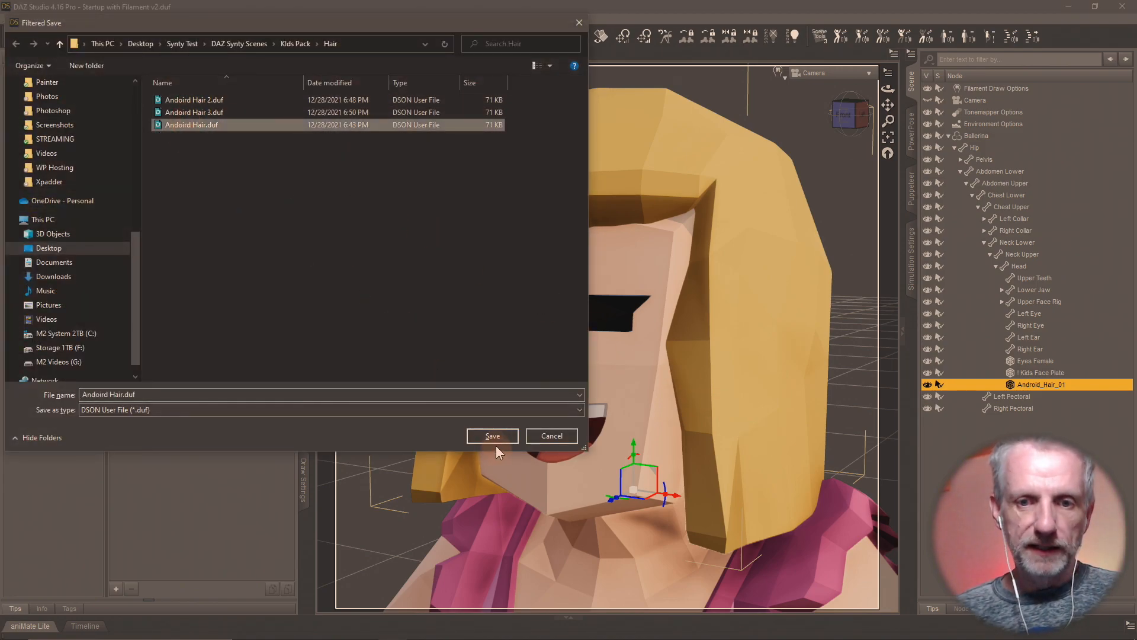
pyautogui.click(506, 433)
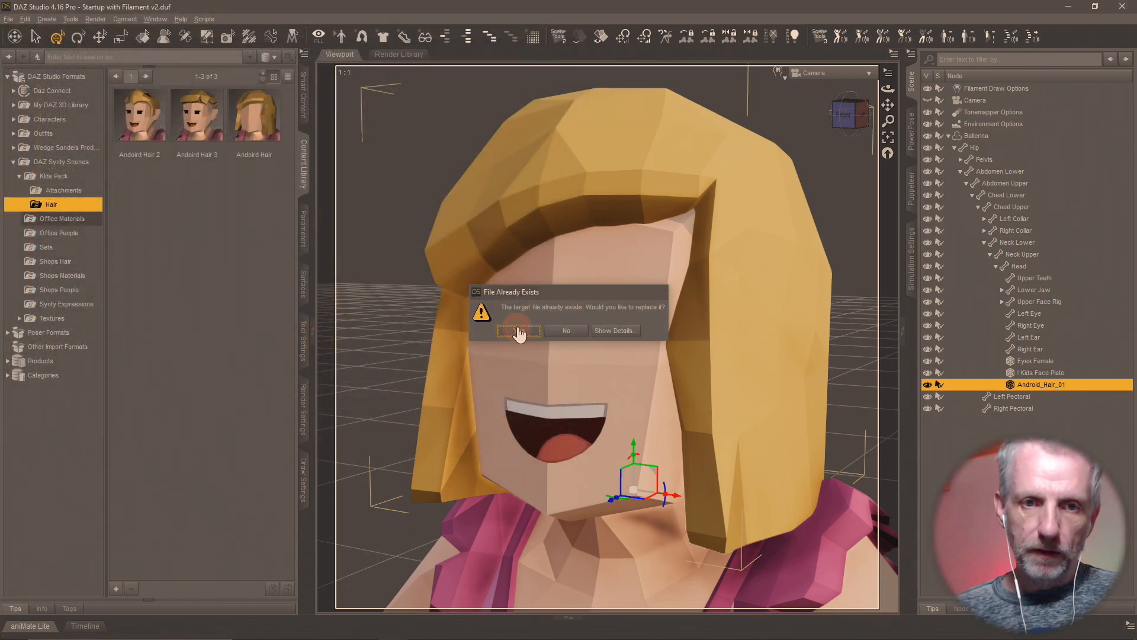
pyautogui.click(505, 333)
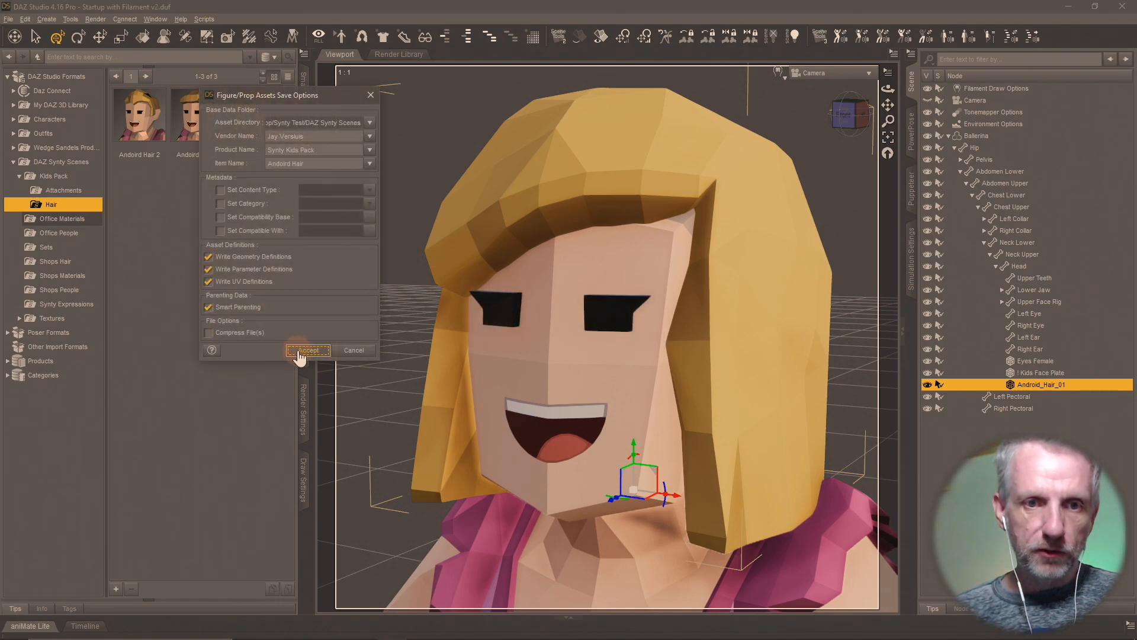
pyautogui.click(302, 352)
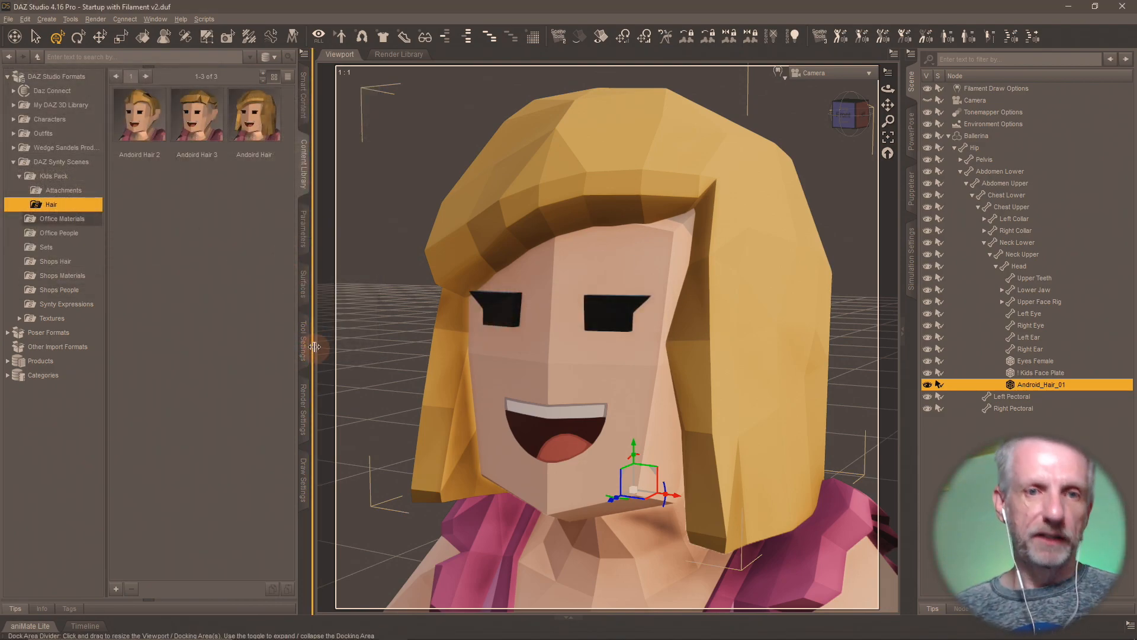
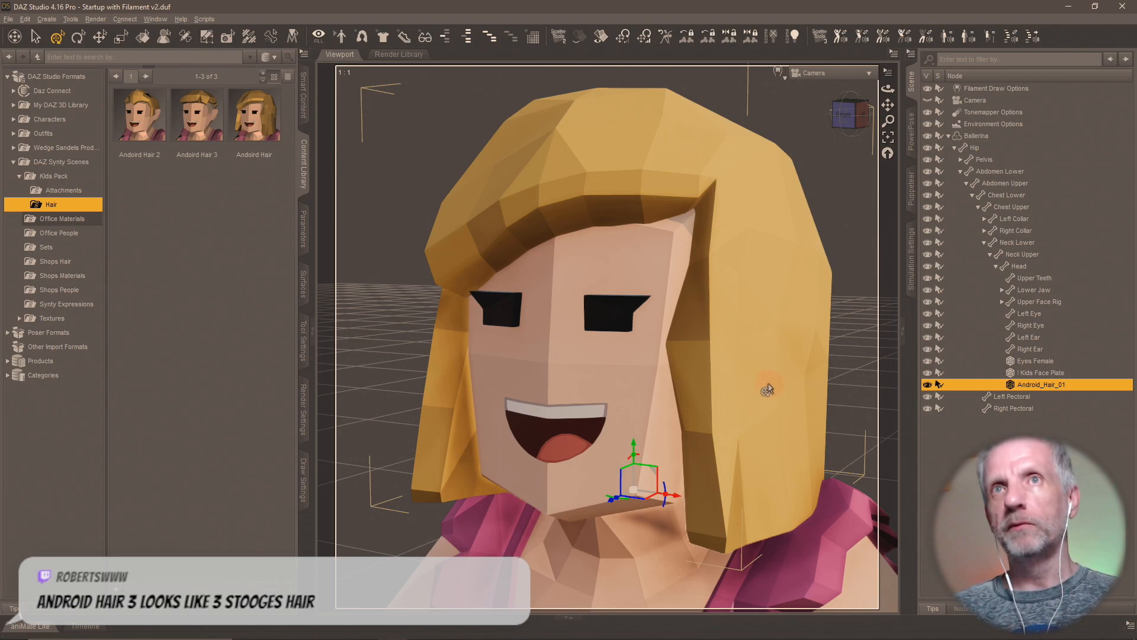
# - Delete Android_Hair_01 from the scene and move SM_Chr_Attach_Android_Hair_03.obj into the done folder from the import dialog
pyautogui.press('Delete')
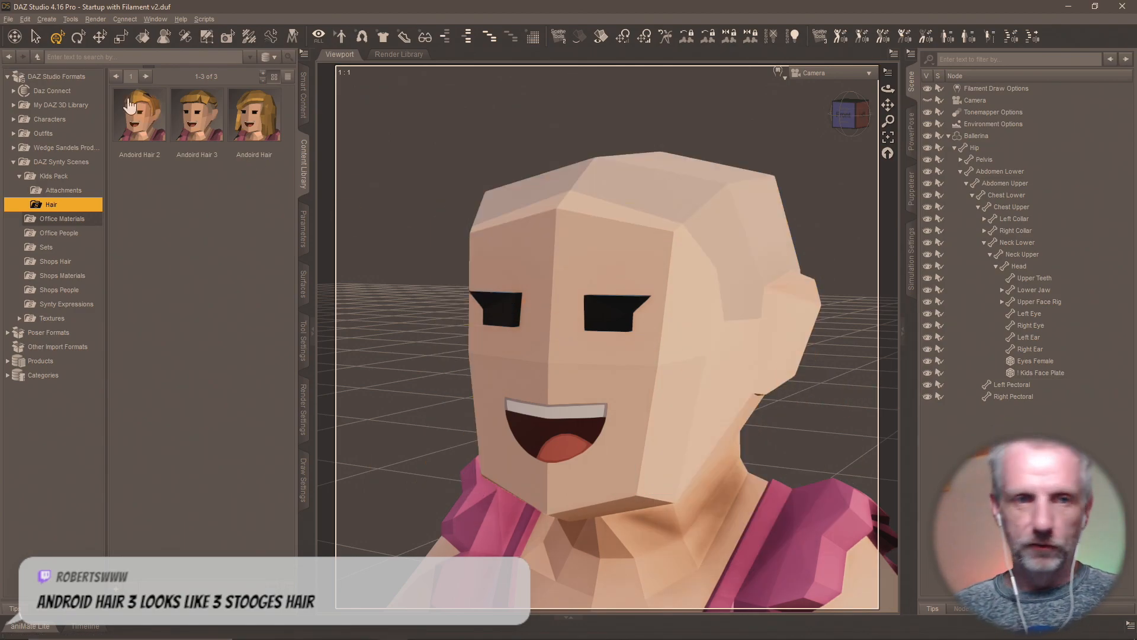
pyautogui.click(8, 19)
pyautogui.click(59, 146)
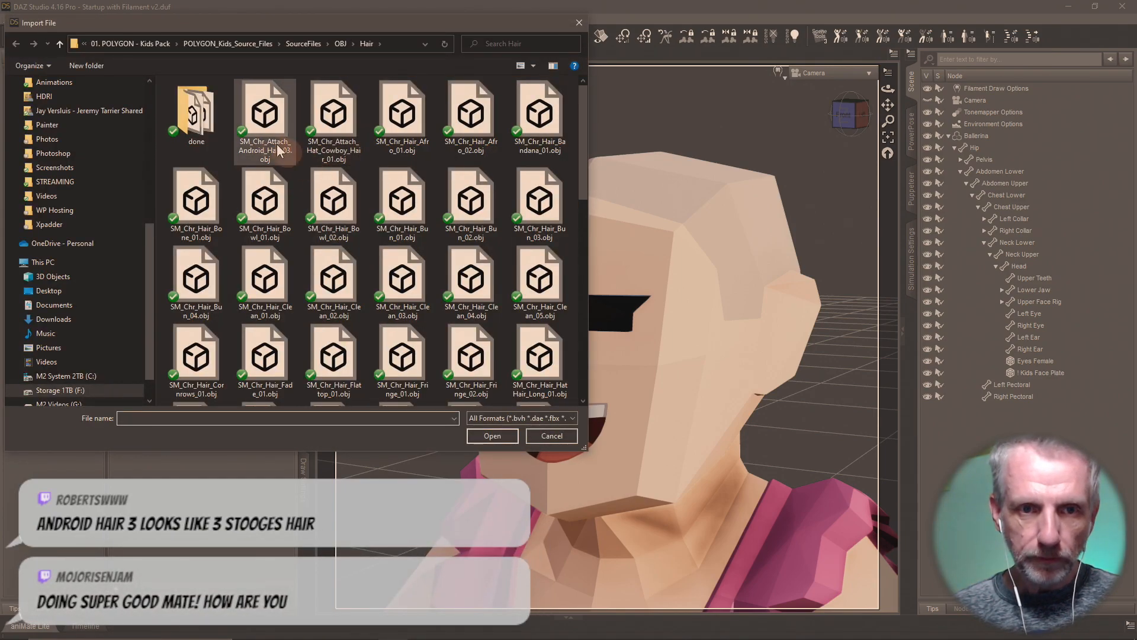
pyautogui.click(278, 149)
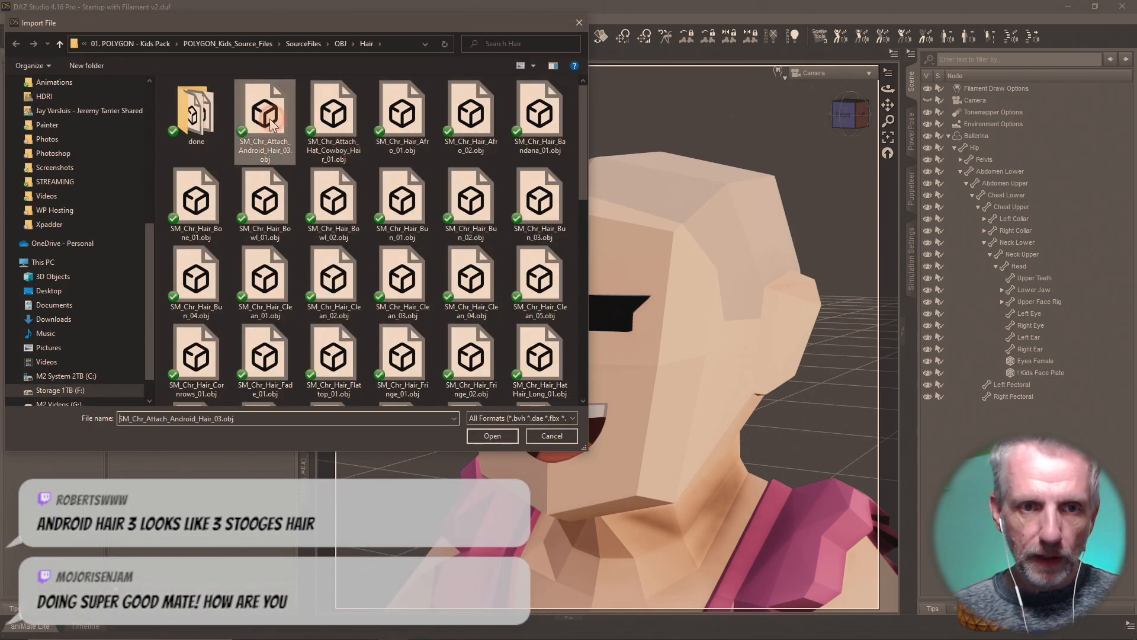
pyautogui.moveTo(283, 159); pyautogui.dragTo(196, 116)
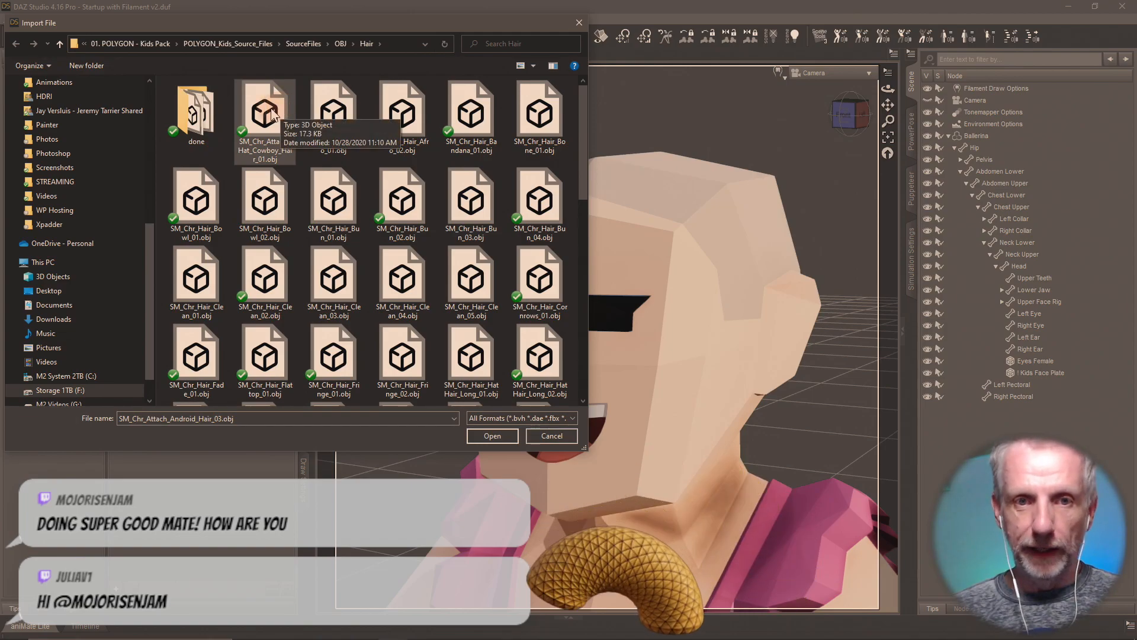
# - Import SM_Chr_Attach_Hat_Cowboy_Hair_01.obj at 100% scale and select the imported hair
pyautogui.doubleClick(339, 218)
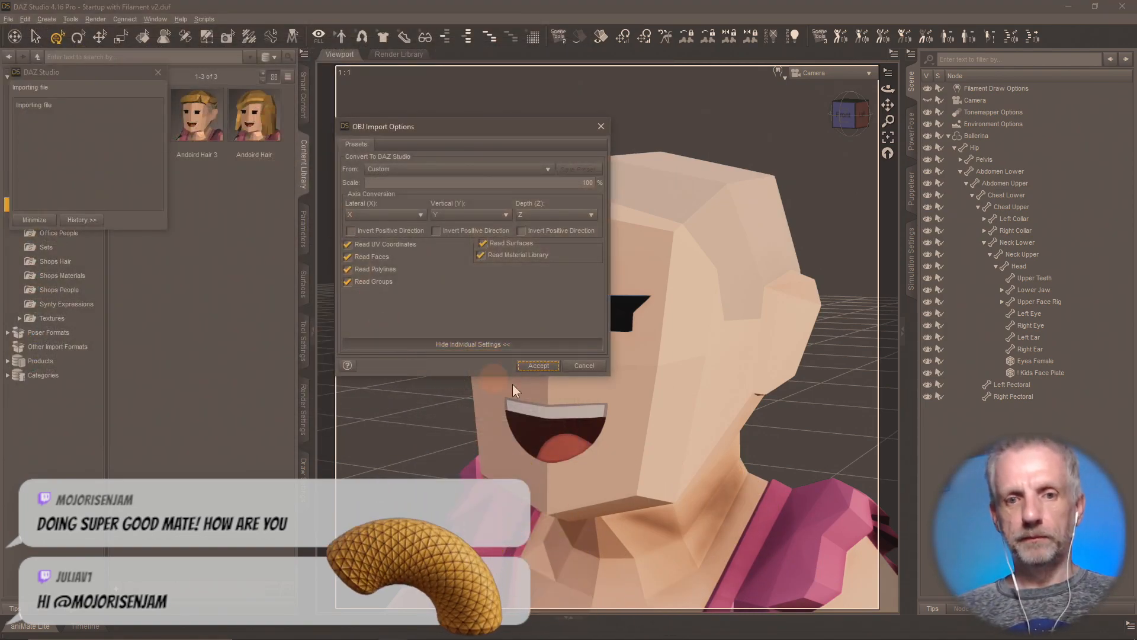
pyautogui.click(531, 366)
pyautogui.click(1007, 411)
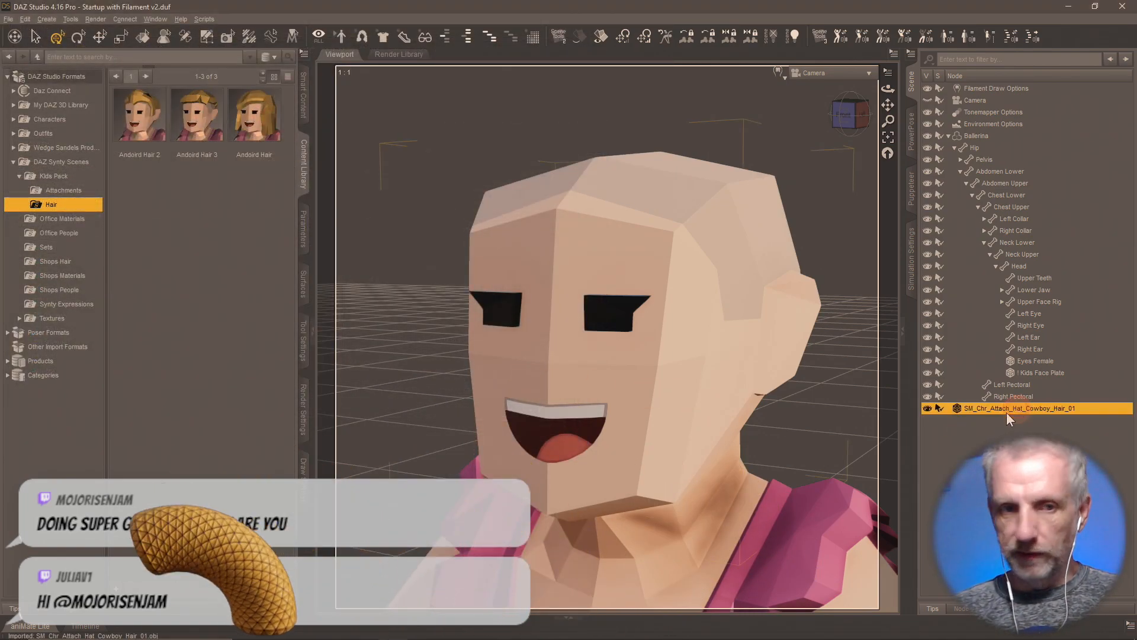
# - Paste the copied material settings onto the cowboy hair's default surface and activate the Geometry Editor tool
pyautogui.click(303, 291)
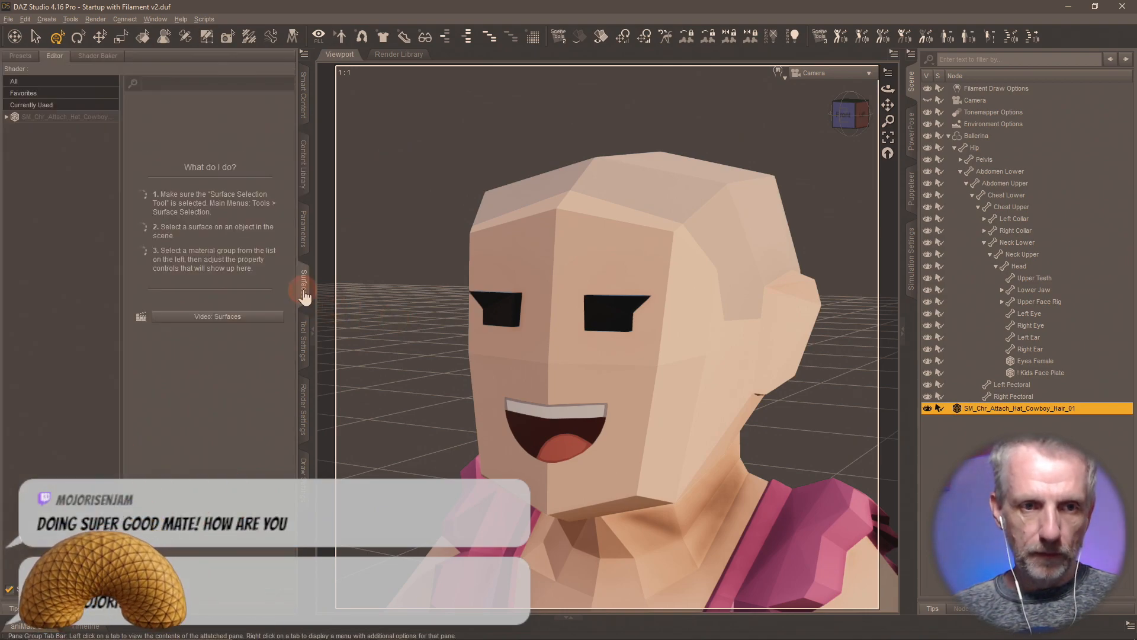
pyautogui.click(65, 116)
pyautogui.rightClick(65, 132)
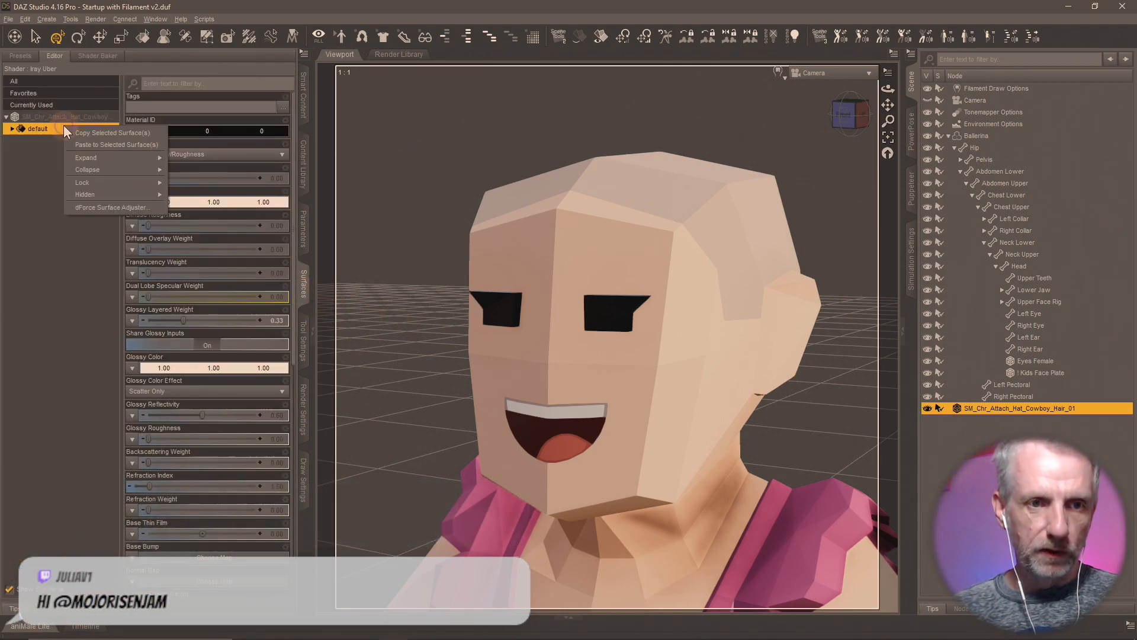
pyautogui.click(99, 155)
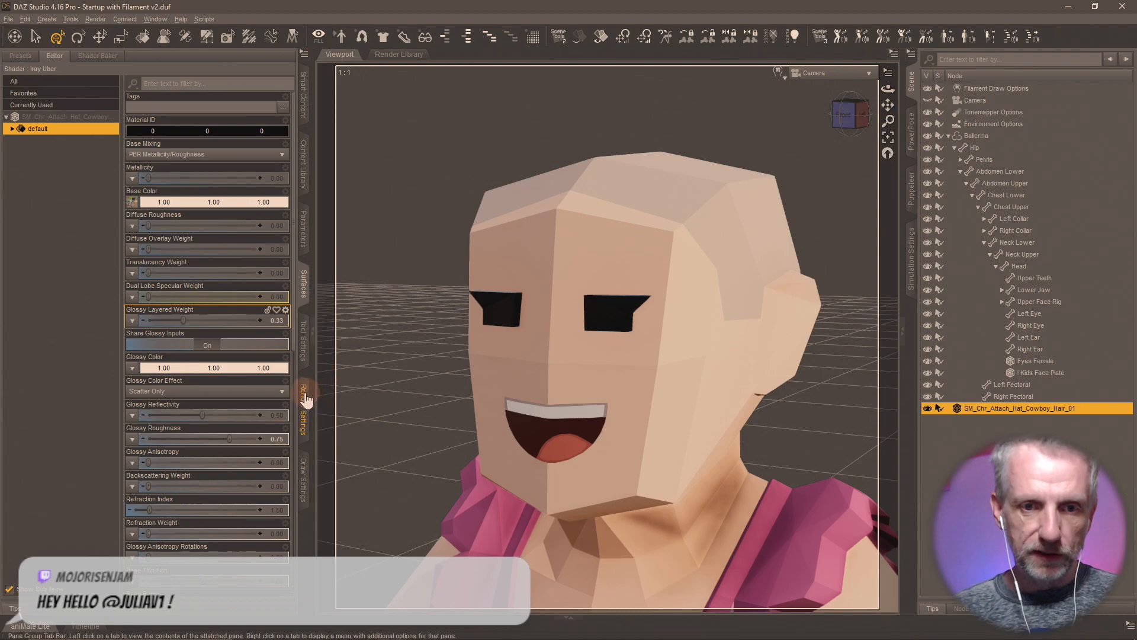
pyautogui.click(206, 36)
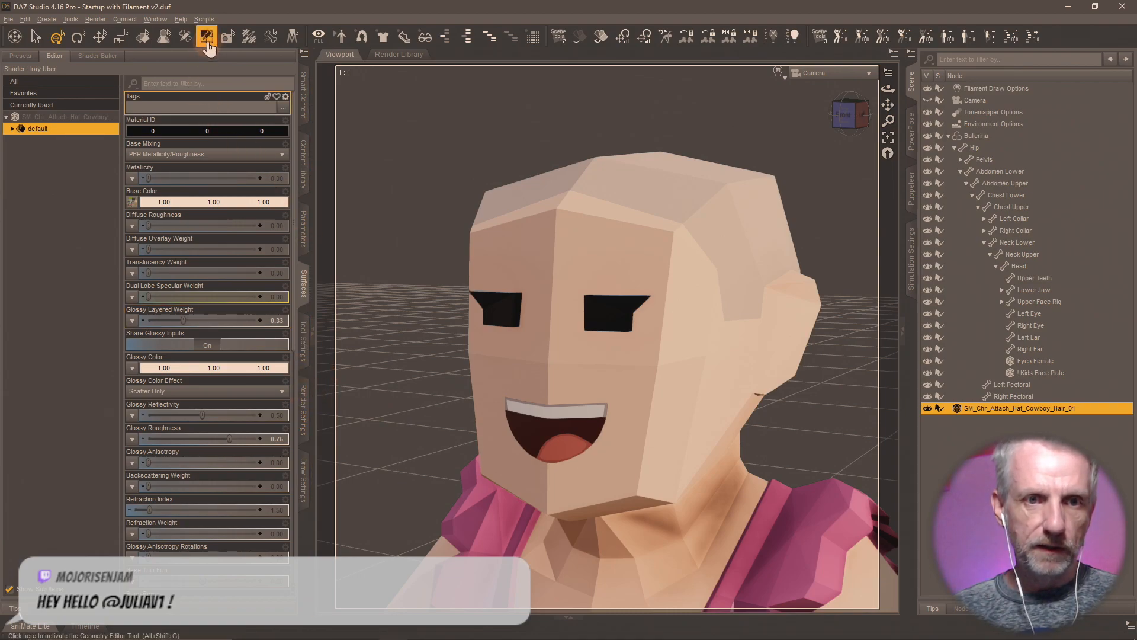
# - Rename the cowboy hair's default surface to Kids
pyautogui.click(303, 342)
pyautogui.doubleClick(52, 193)
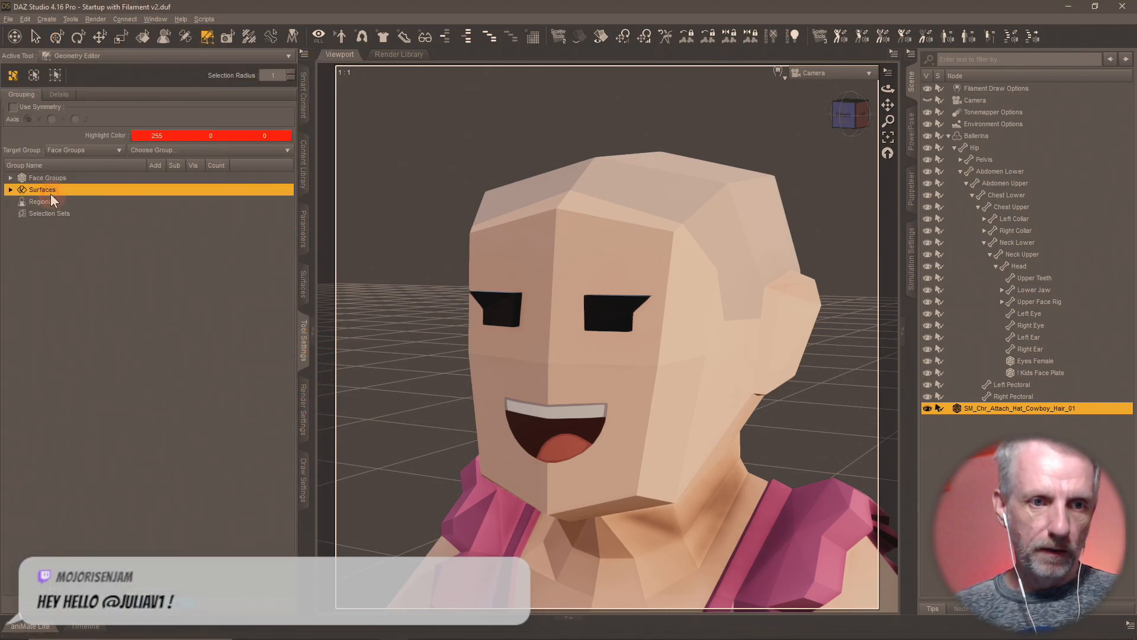
pyautogui.click(56, 200)
pyautogui.click(51, 203)
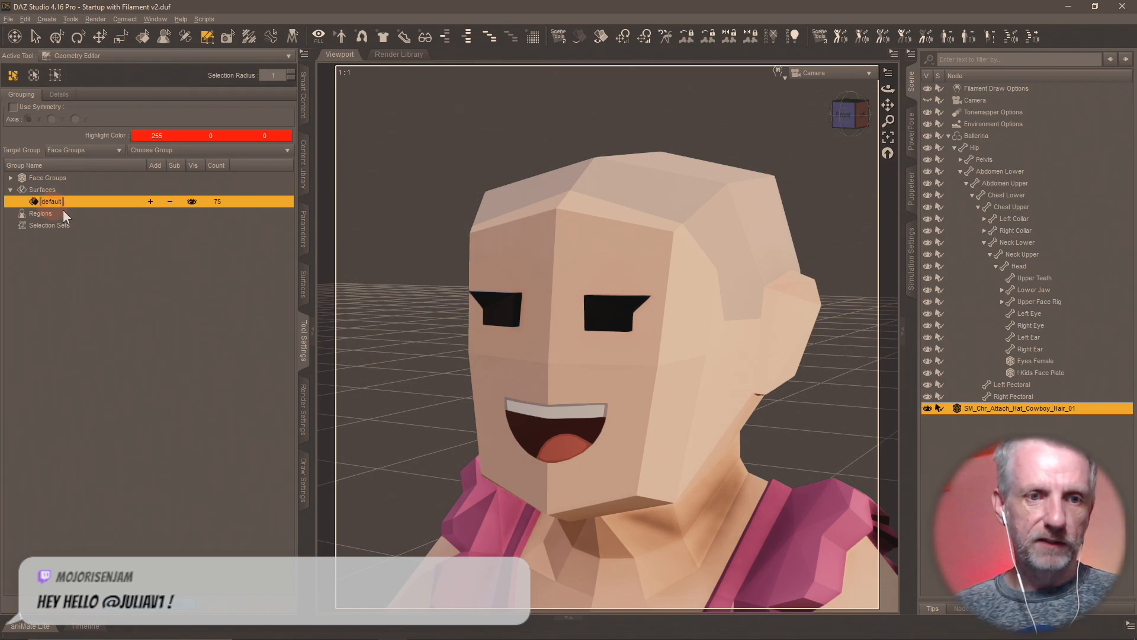
pyautogui.press('super+v')
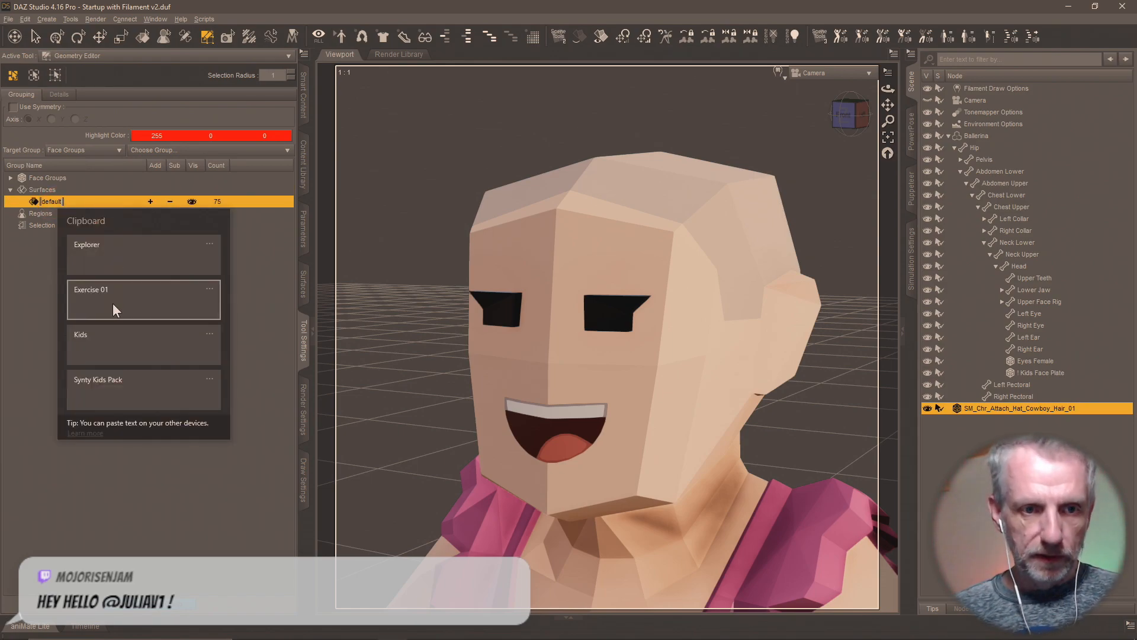
pyautogui.click(108, 344)
pyautogui.click(150, 251)
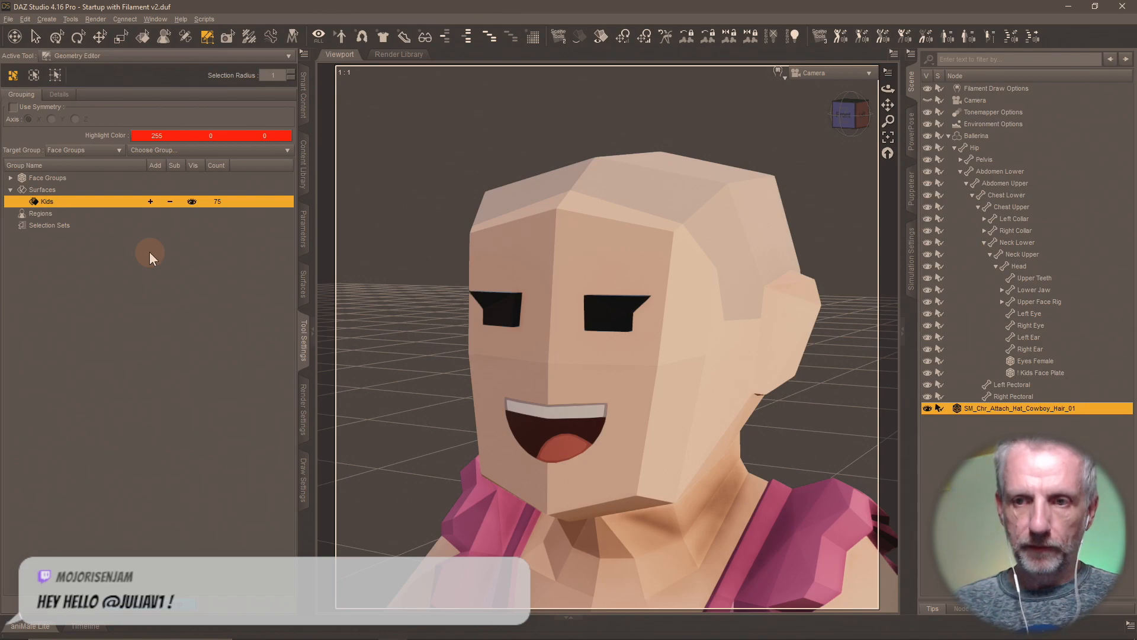
# - Shorten the name of the SM_Chr_Attach_Hat_Cowboy_Hair_01 node to Cowboy_Hair_01
pyautogui.doubleClick(1024, 409)
pyautogui.press('Left')
pyautogui.press('Left')
pyautogui.press('Left')
pyautogui.press('Left')
pyautogui.press('Left')
pyautogui.press('Left')
pyautogui.press('Left')
pyautogui.press('Left')
pyautogui.press('Left')
pyautogui.press('Left')
pyautogui.press('Left')
pyautogui.press('Left')
pyautogui.press('Left')
pyautogui.press('Left')
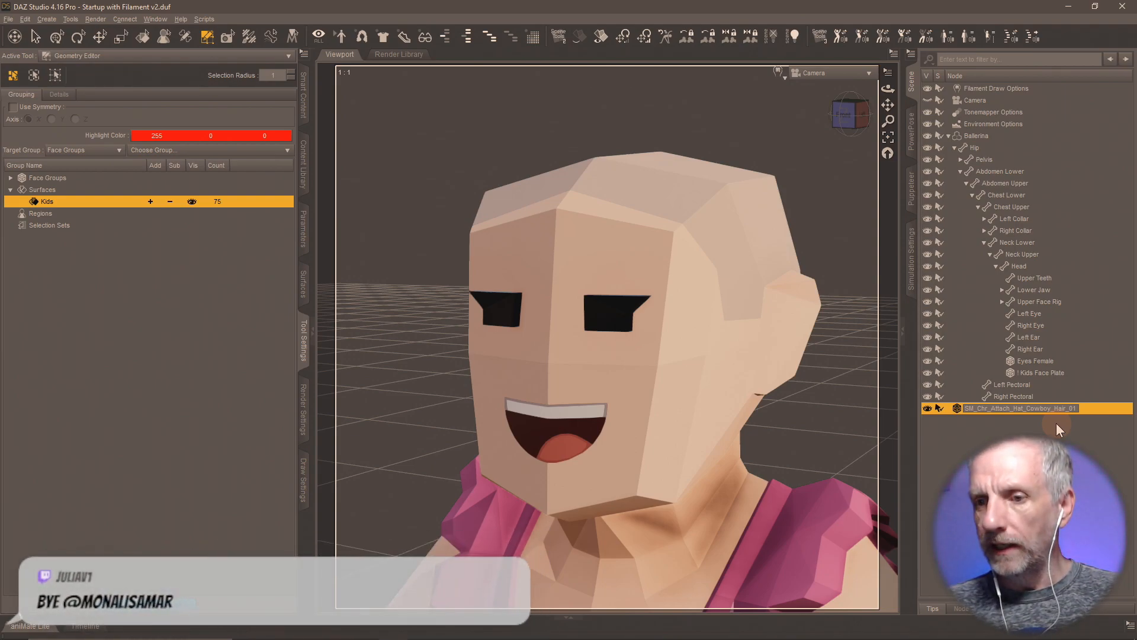
pyautogui.hotkey('shift', 'Left')
pyautogui.hotkey('shift', 'Left')
pyautogui.hotkey('shift', 'Left')
pyautogui.hotkey('shift', 'Left')
pyautogui.hotkey('shift', 'Left')
pyautogui.hotkey('shift', 'Left')
pyautogui.hotkey('shift', 'Left')
pyautogui.hotkey('shift', 'Left')
pyautogui.hotkey('shift', 'Left')
pyautogui.hotkey('shift', 'Left')
pyautogui.hotkey('shift', 'Left')
pyautogui.hotkey('shift', 'Left')
pyautogui.hotkey('shift', 'Left')
pyautogui.hotkey('shift', 'Left')
pyautogui.hotkey('shift', 'Left')
pyautogui.hotkey('shift', 'Left')
pyautogui.hotkey('shift', 'Left')
pyautogui.hotkey('shift', 'Left')
pyautogui.press('Delete')
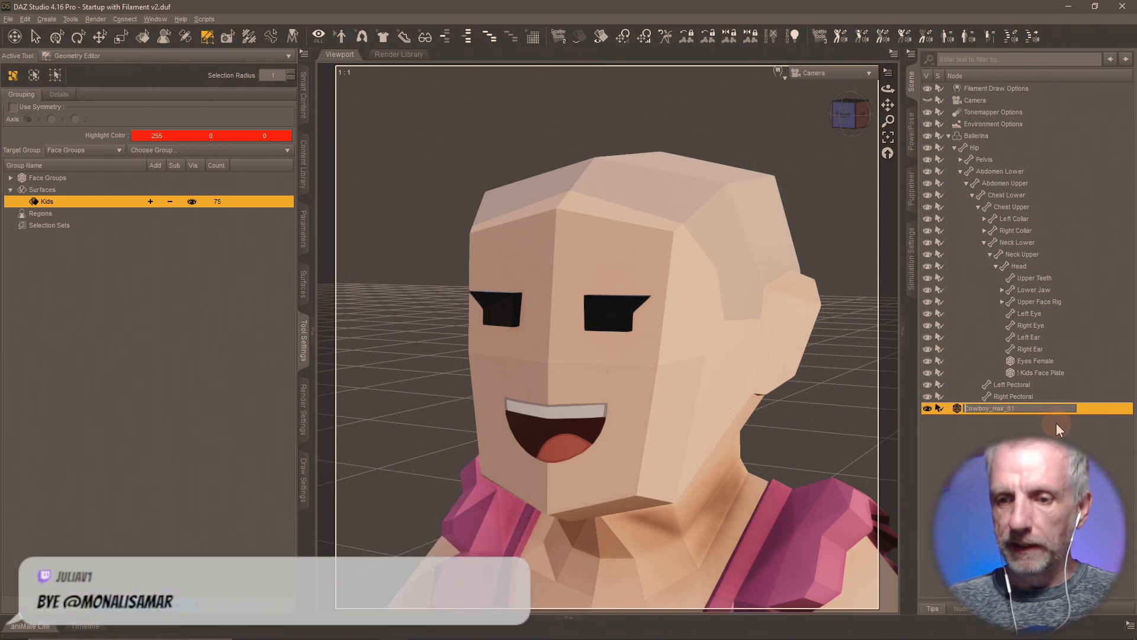
pyautogui.press('Return')
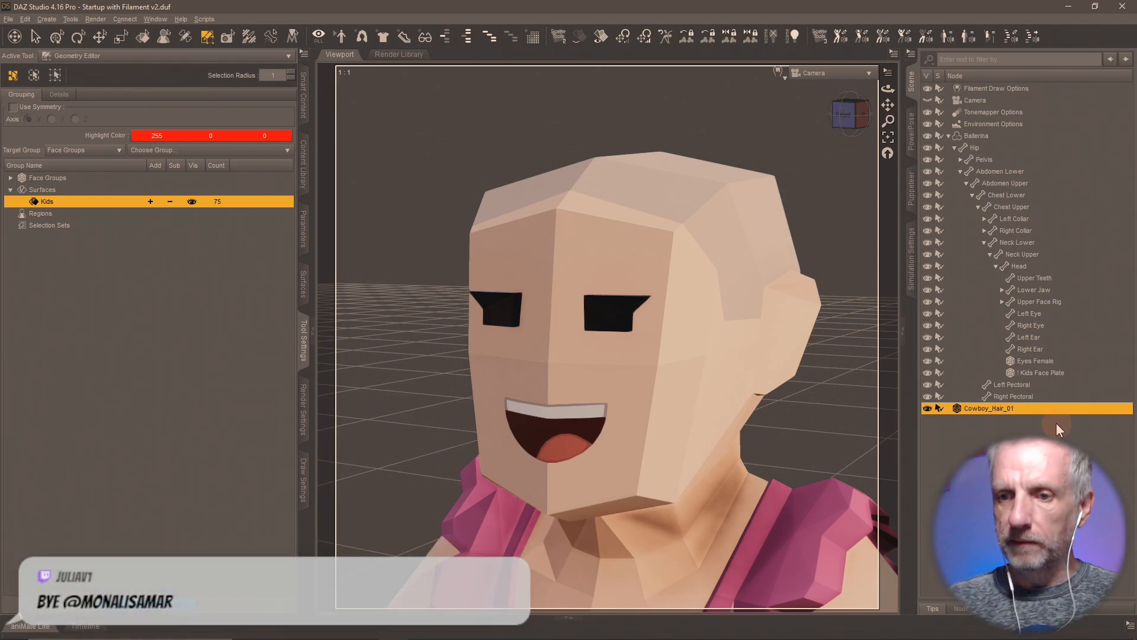
# - Raise Cowboy_Hair_01 onto the head by setting its Y Translate to 100
pyautogui.click(305, 225)
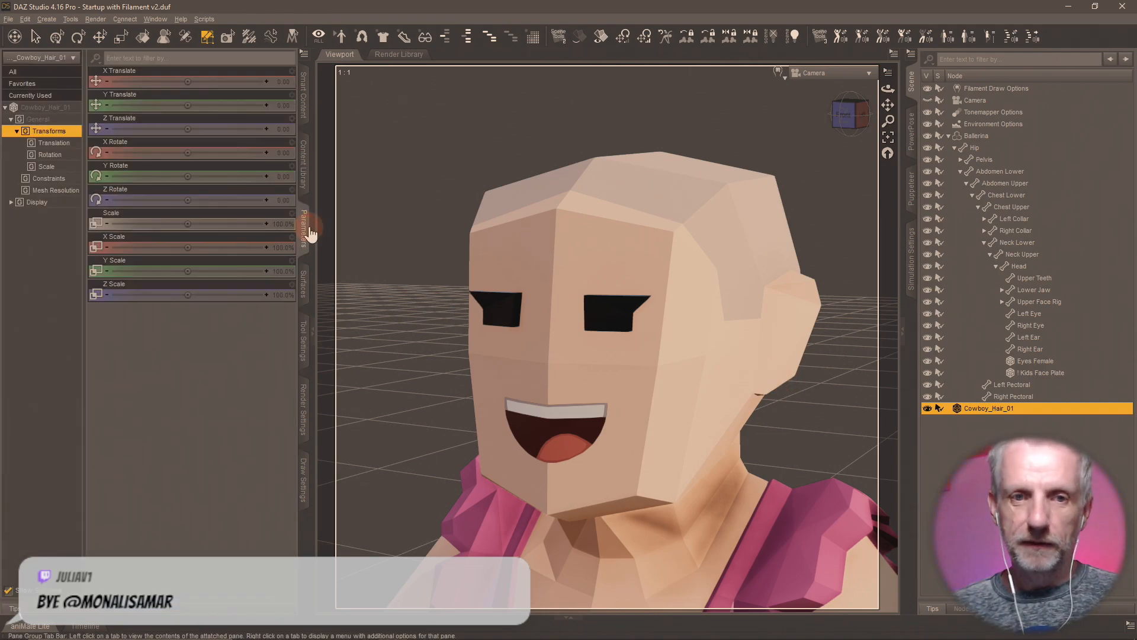
pyautogui.click(283, 106)
pyautogui.write('100')
pyautogui.press('Return')
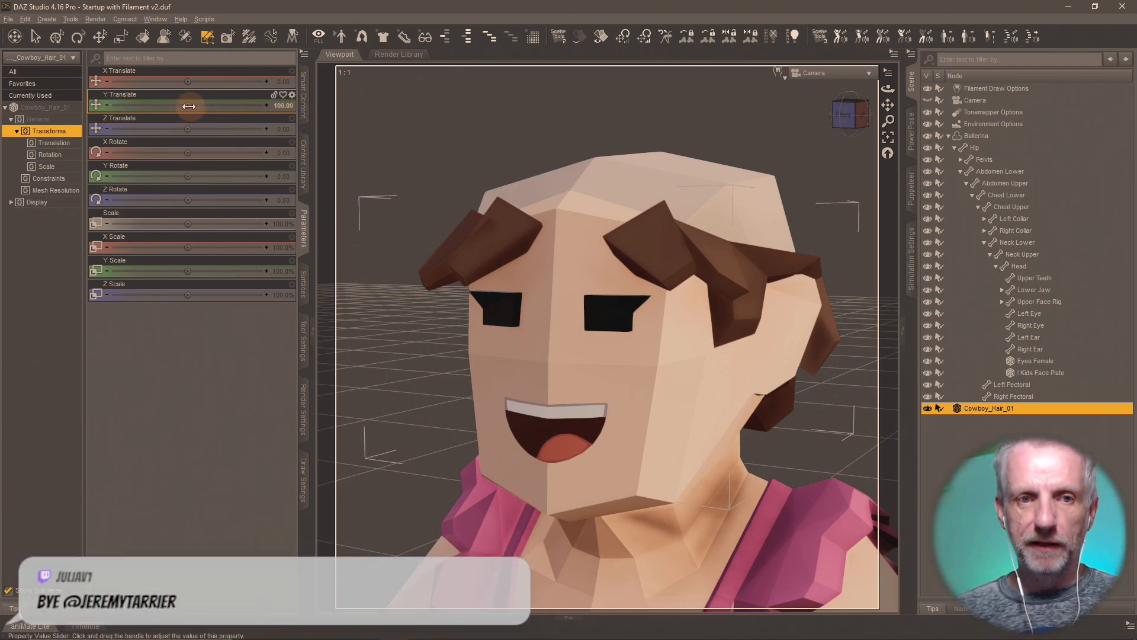
# - Try a slightly lower Y Translate for the cowboy hair and set the value back to 100
pyautogui.moveTo(188, 106); pyautogui.dragTo(233, 108)
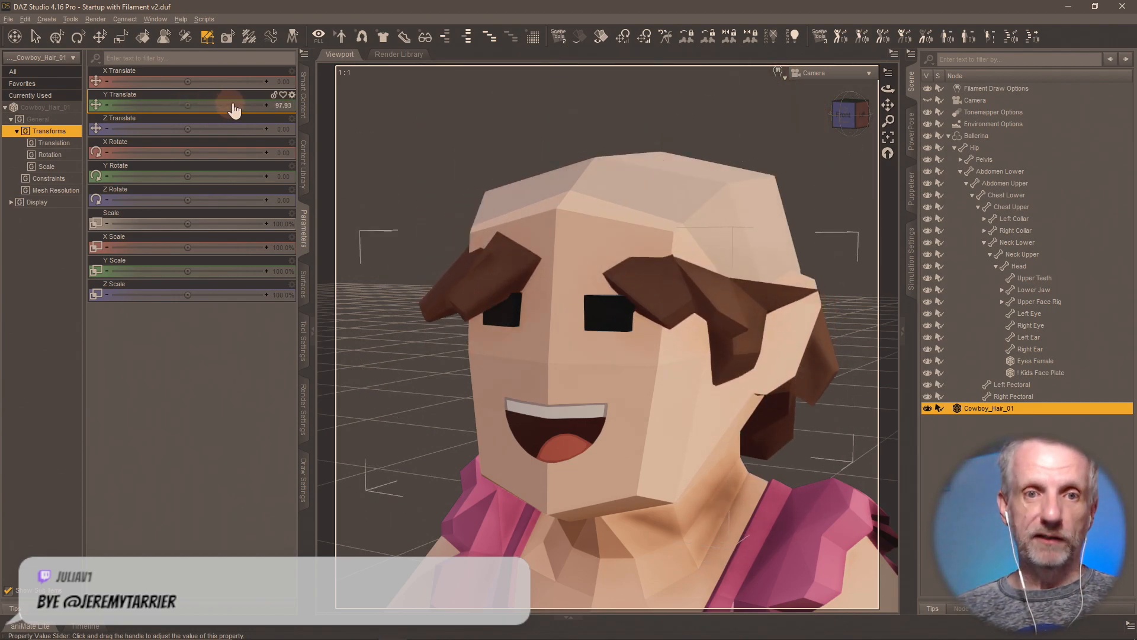
pyautogui.click(280, 105)
pyautogui.write('1')
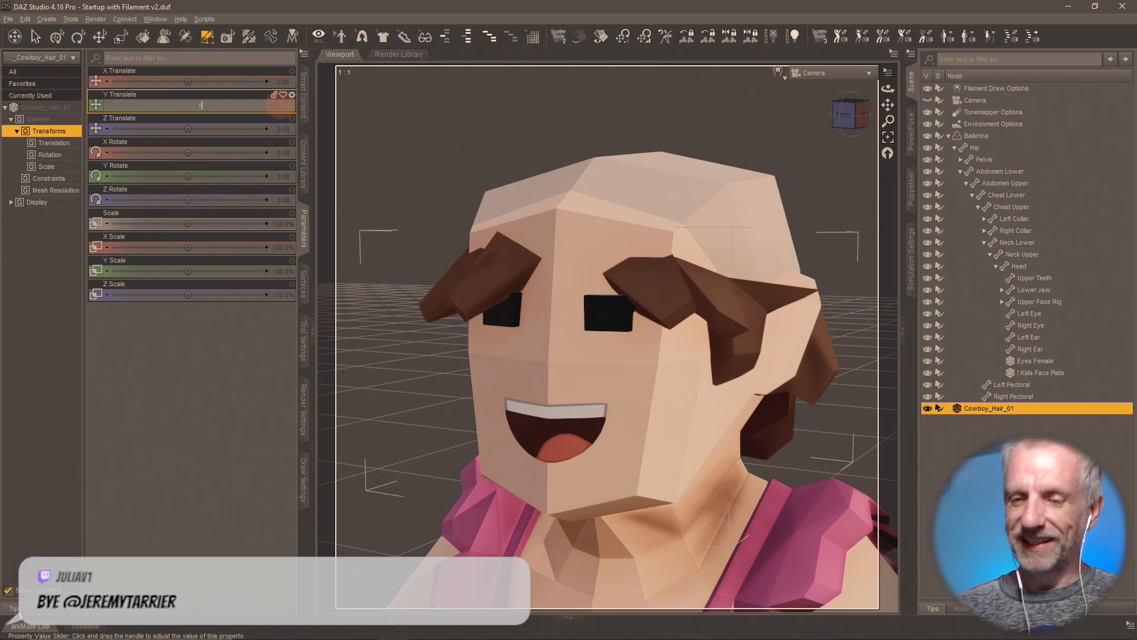
pyautogui.write('00')
pyautogui.press('Return')
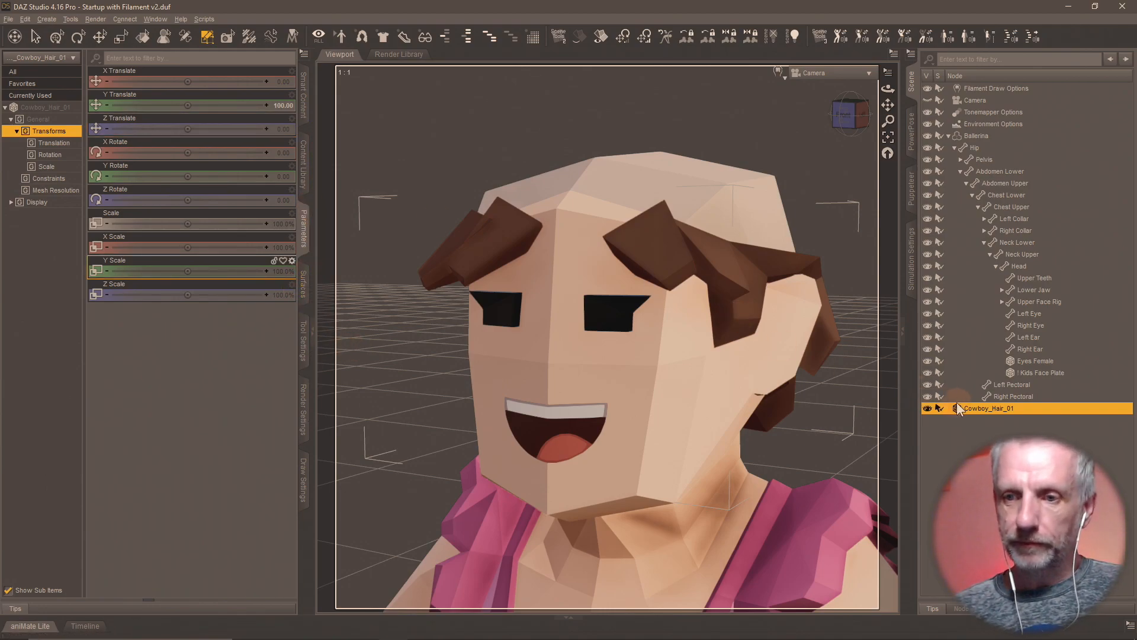
# - Parent Cowboy_Hair_01 to the Head bone and save it as prop asset Cowboy Hat Hair with Synty Kids Pack as the product name
pyautogui.moveTo(983, 407); pyautogui.dragTo(1019, 267)
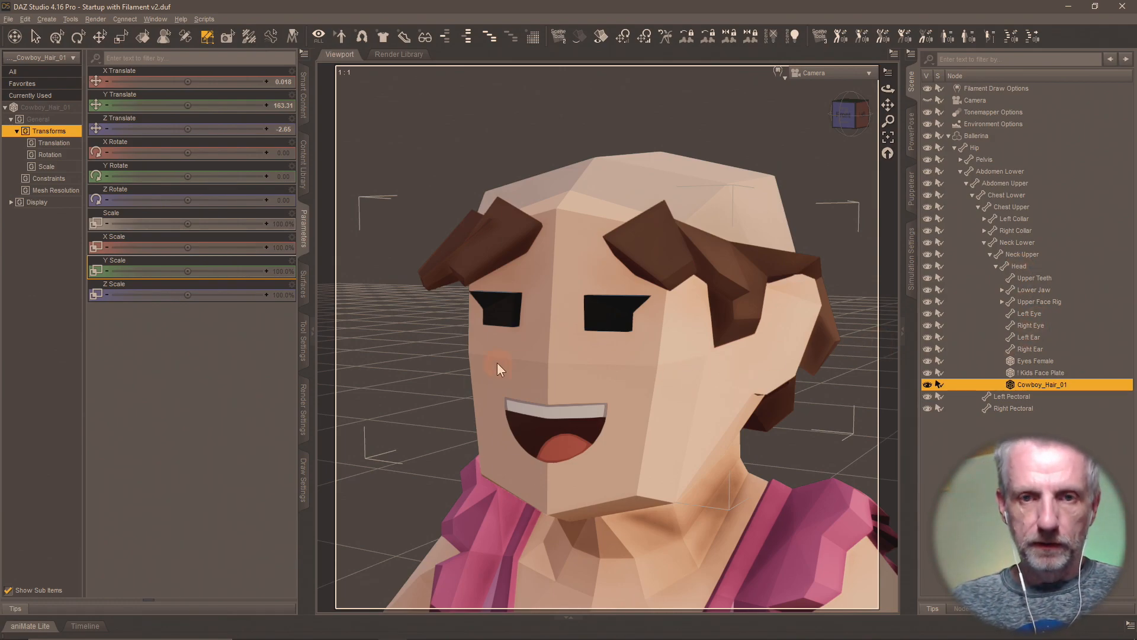
pyautogui.hotkey('ctrl', 'shift', 's')
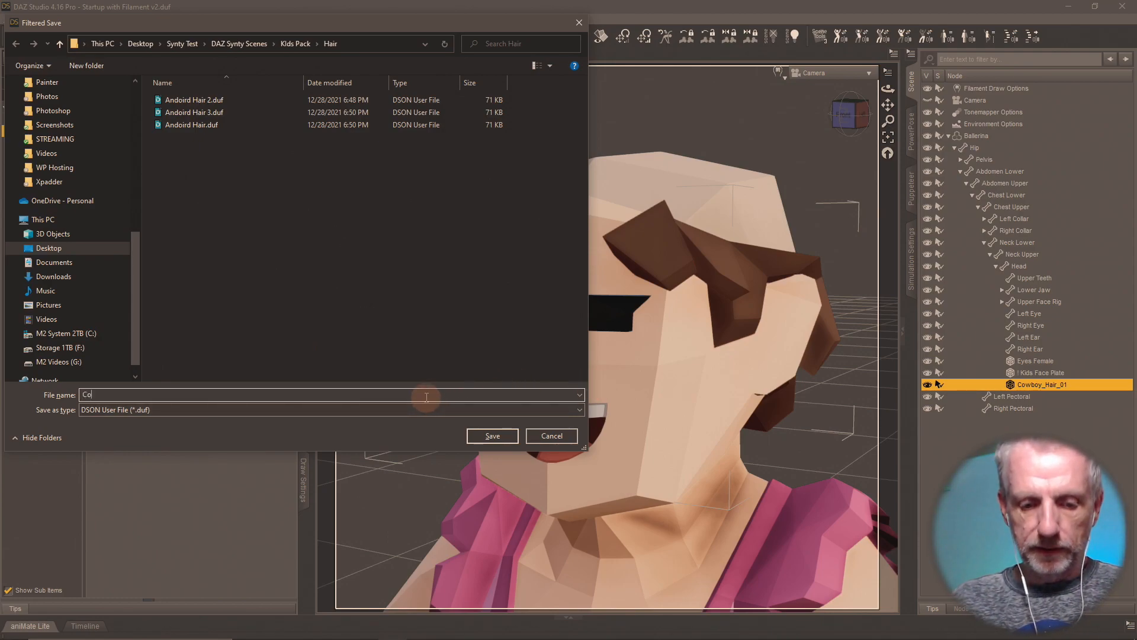
pyautogui.write('Cowboy')
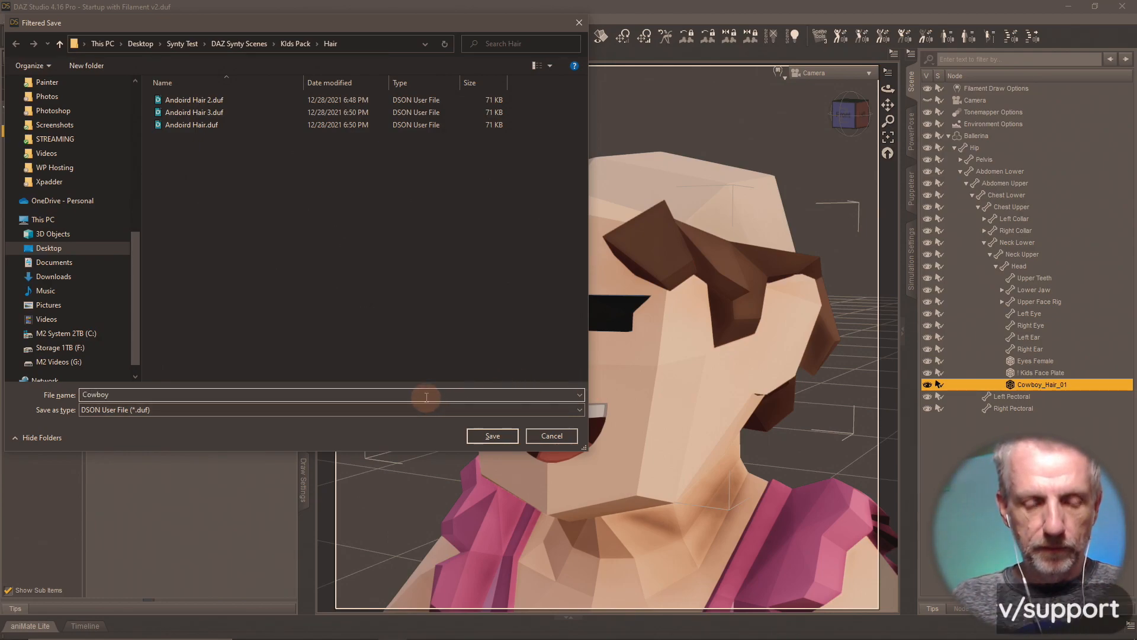
pyautogui.write(' Hat Hair')
pyautogui.press('Return')
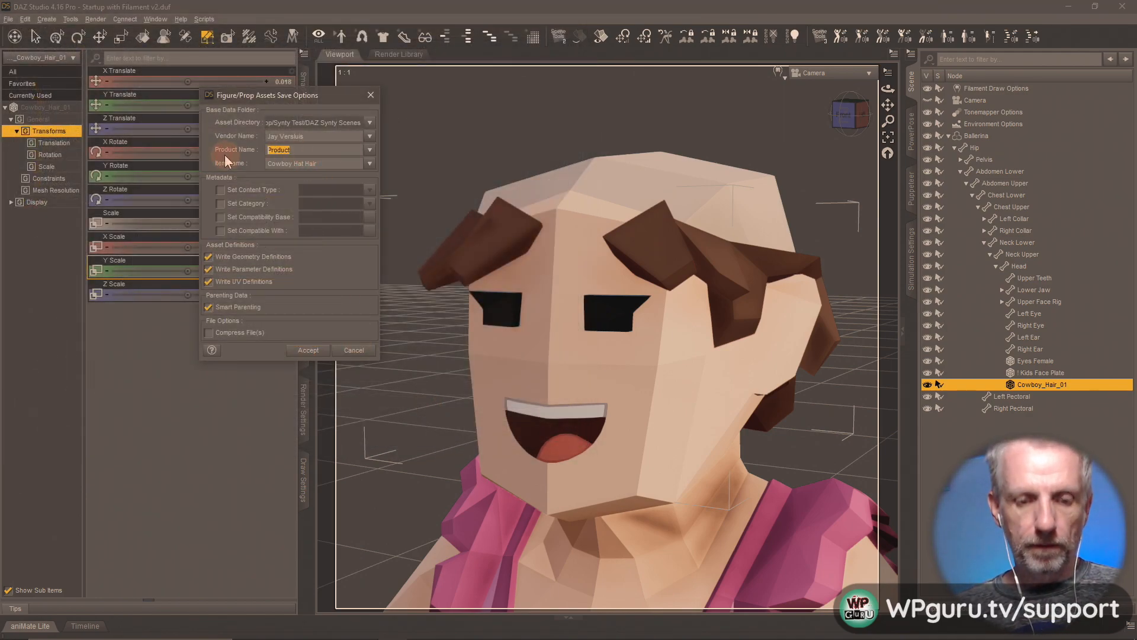
pyautogui.click(225, 154)
pyautogui.click(351, 325)
pyautogui.click(314, 351)
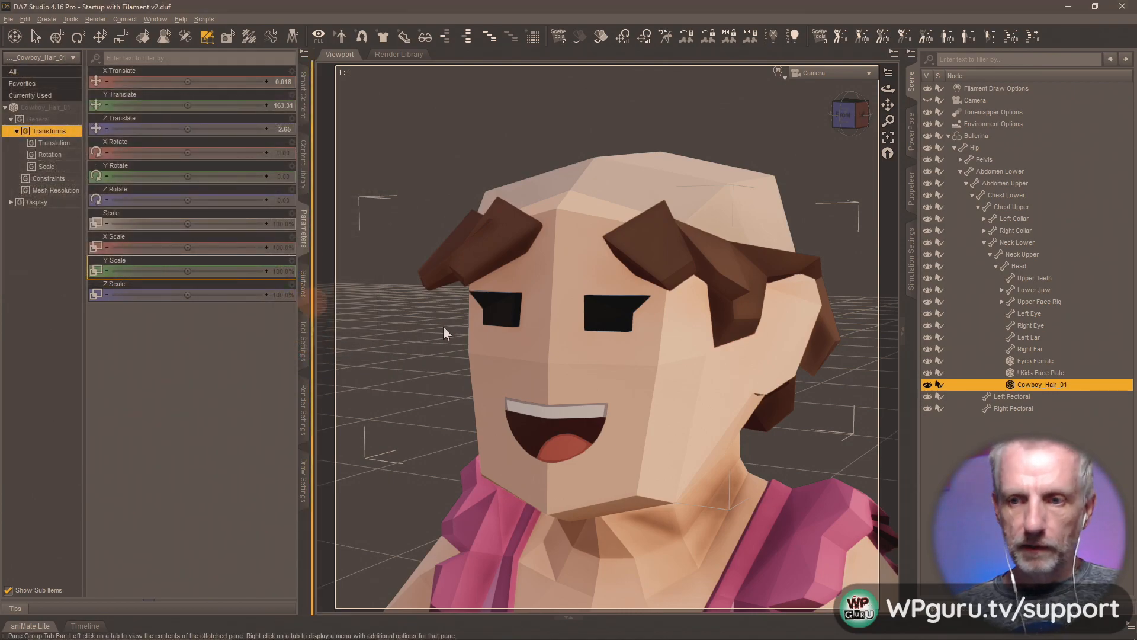
# - Delete Cowboy_Hair_01 from the scene and import SM_Chr_Hair_Afro_01.obj at 100% scale
pyautogui.press('Delete')
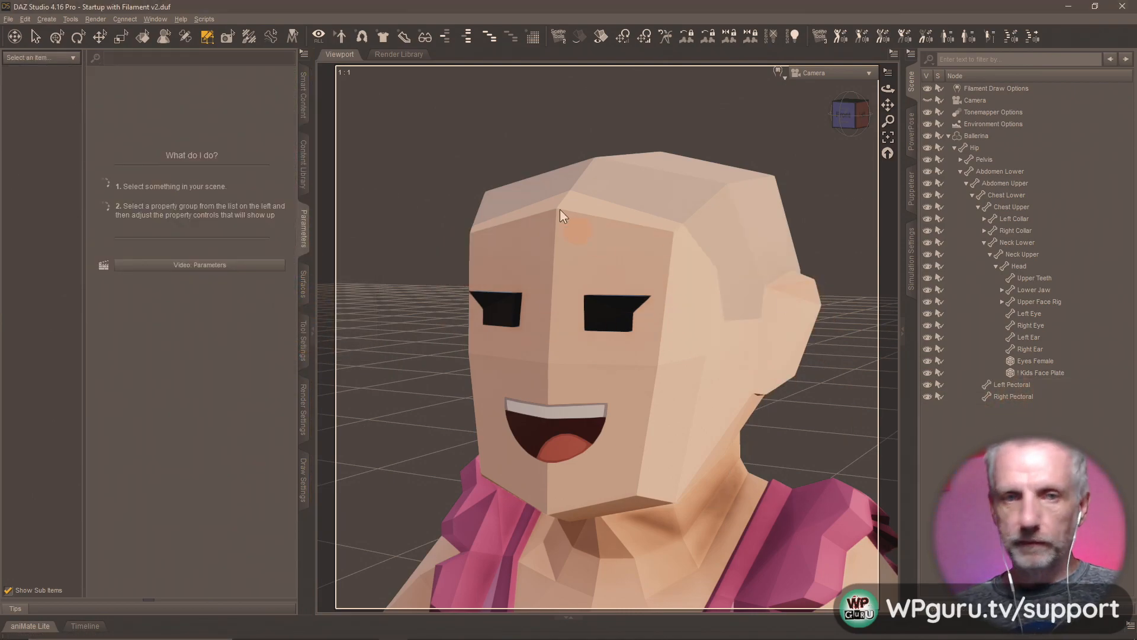
pyautogui.click(8, 19)
pyautogui.click(56, 148)
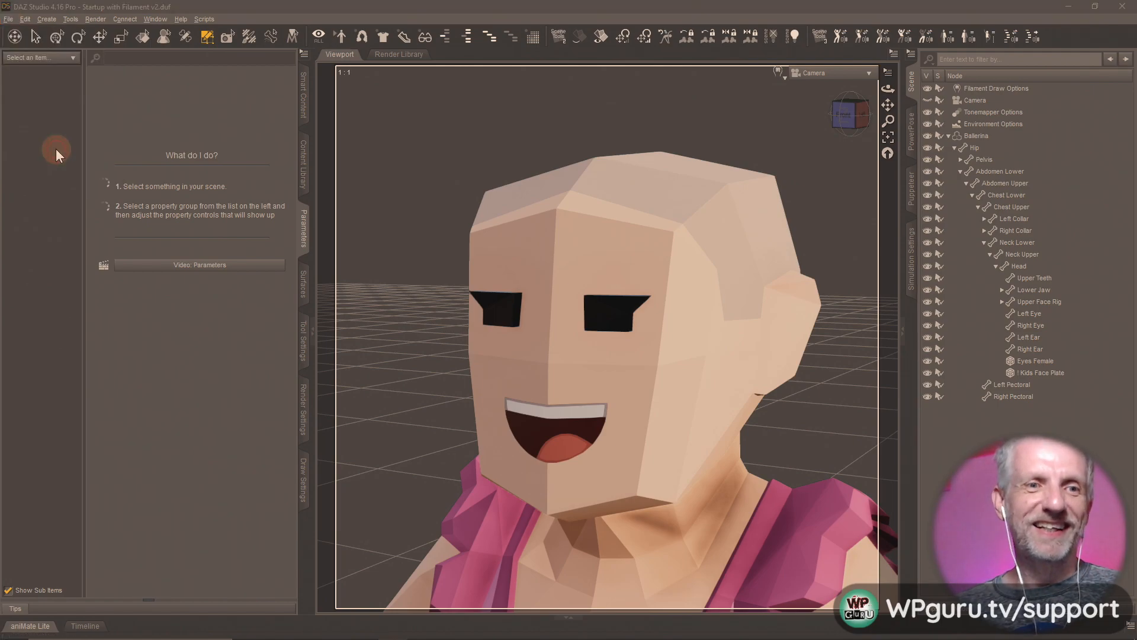
pyautogui.click(265, 115)
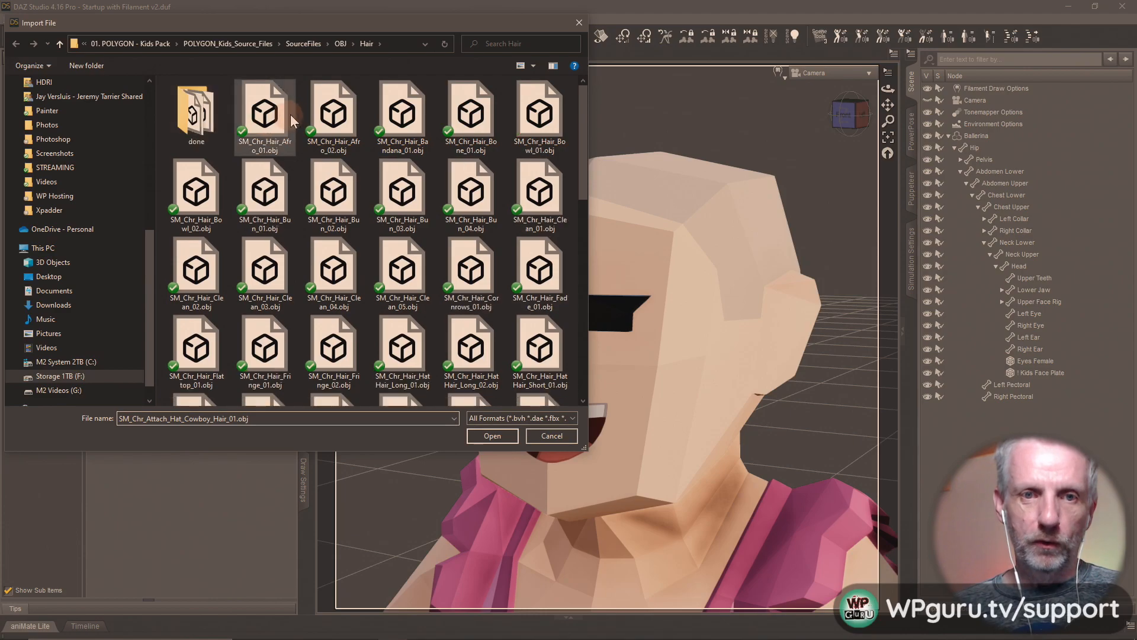
pyautogui.doubleClick(277, 115)
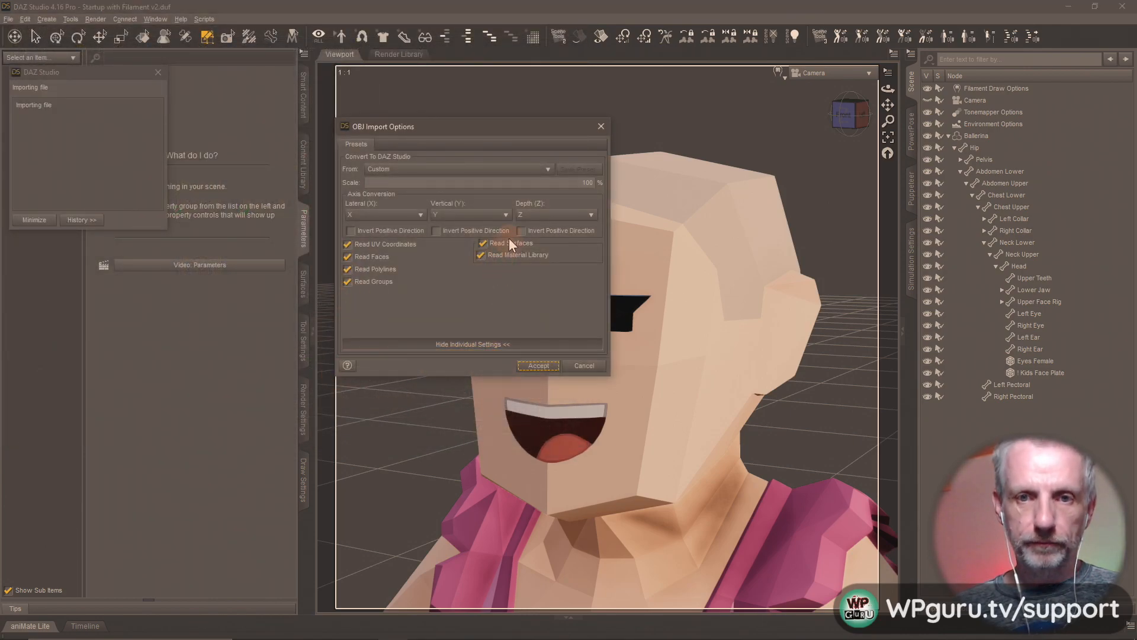
pyautogui.click(538, 365)
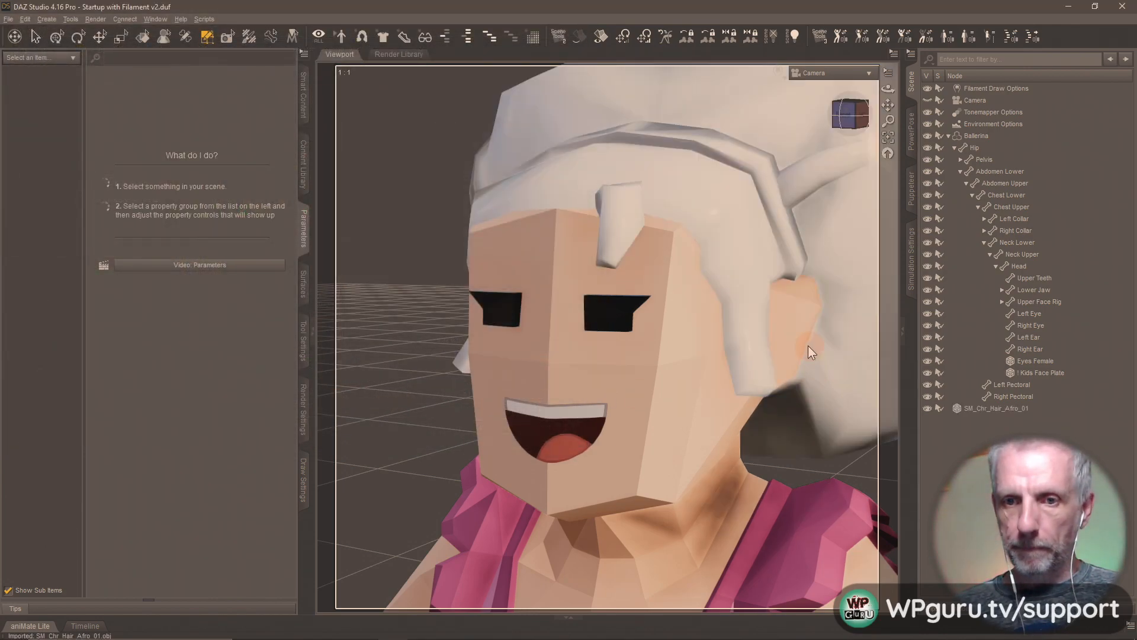
# - Rename the imported SM_Chr_Hair_Afro_01 node to Afro_01
pyautogui.click(1014, 409)
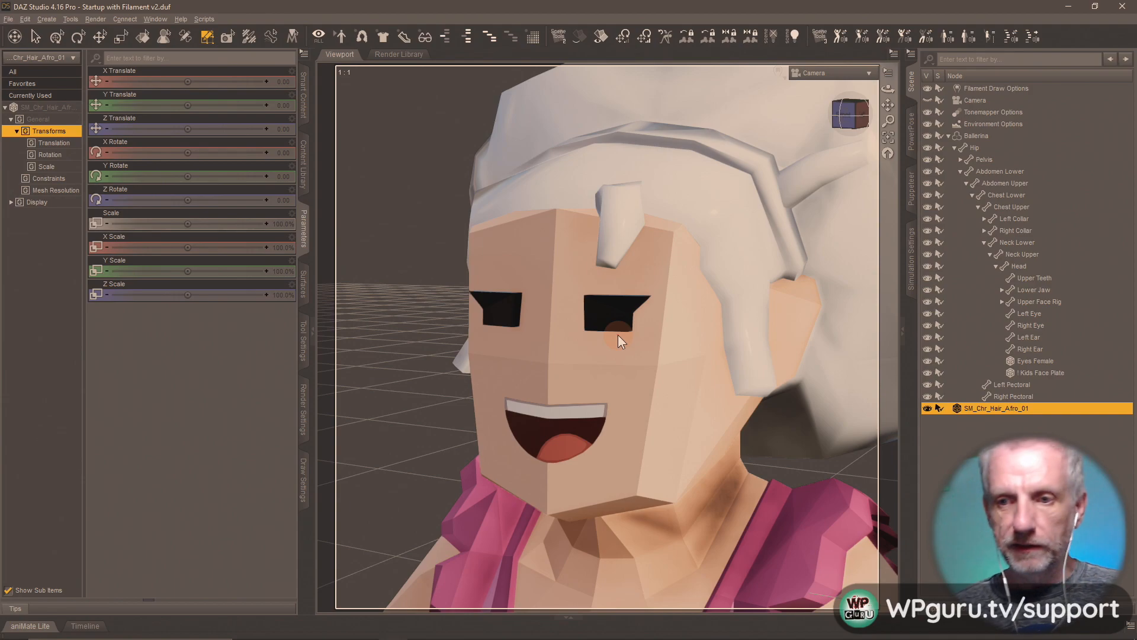
pyautogui.doubleClick(994, 410)
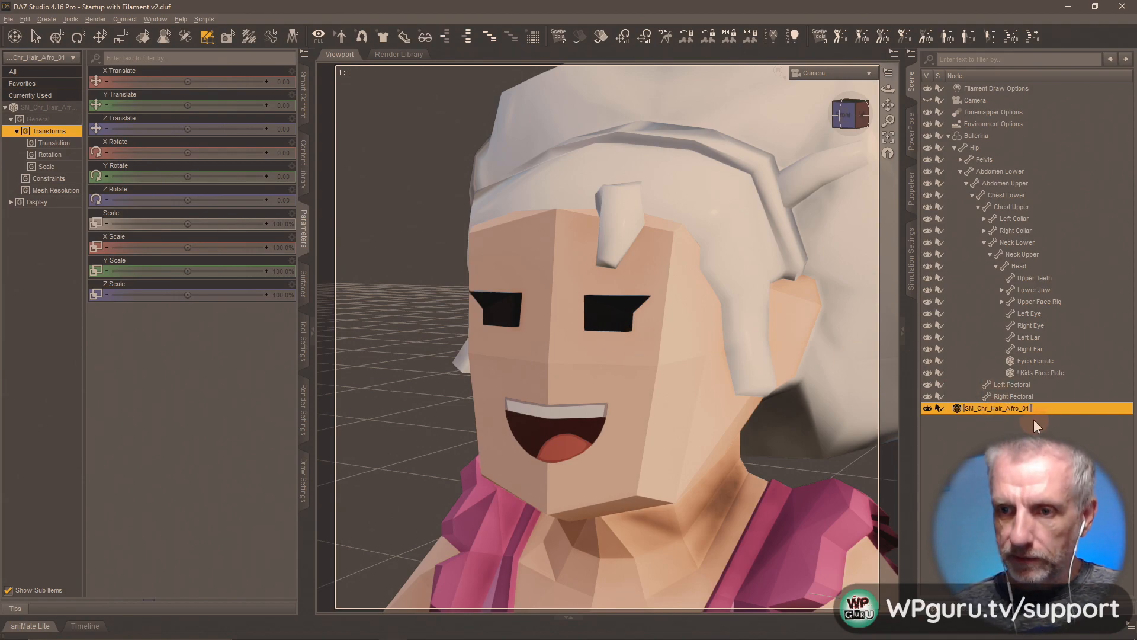
pyautogui.hotkey('ctrl', 'a')
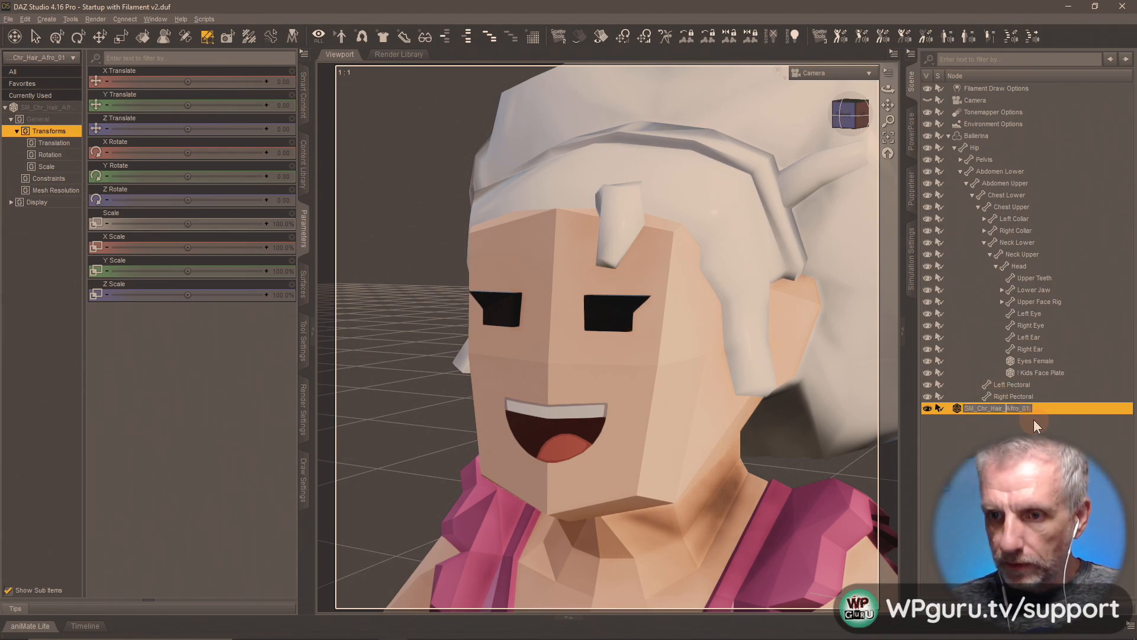
pyautogui.press('BackSpace')
pyautogui.press('Return')
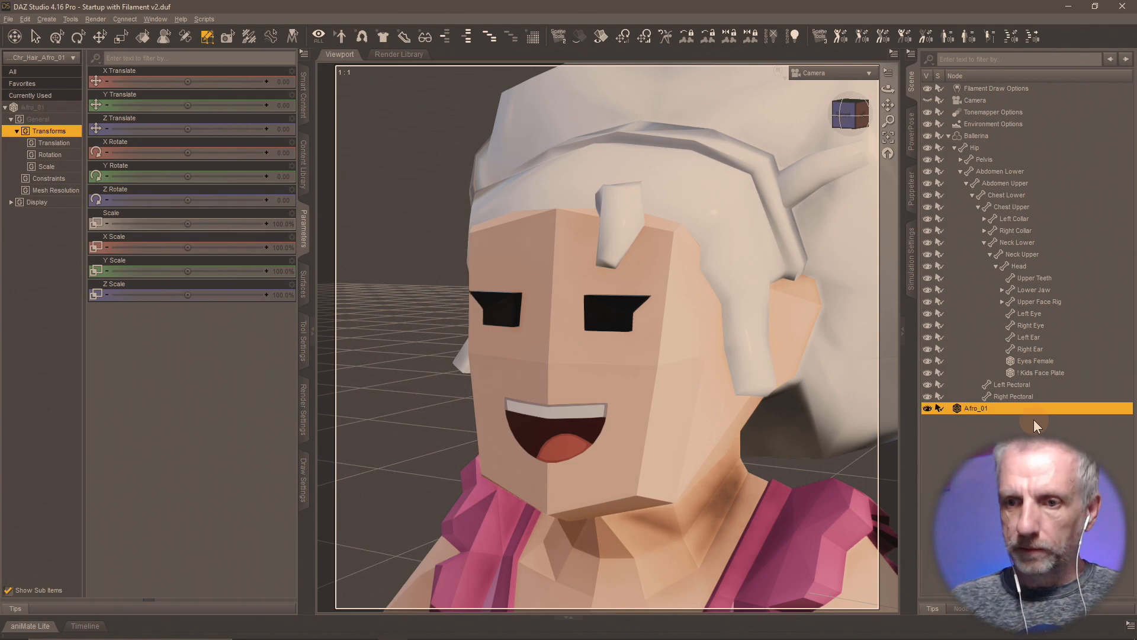
# - Rename the default surface of Afro_01 to Kids with the Geometry Editor
pyautogui.click(304, 402)
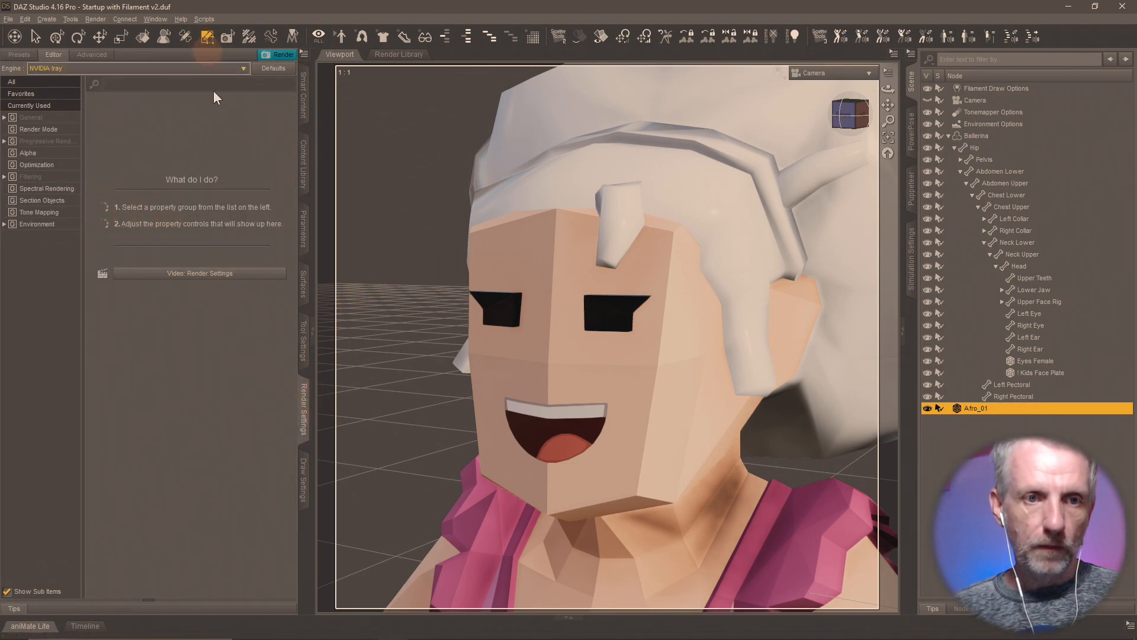
pyautogui.click(302, 350)
pyautogui.doubleClick(52, 201)
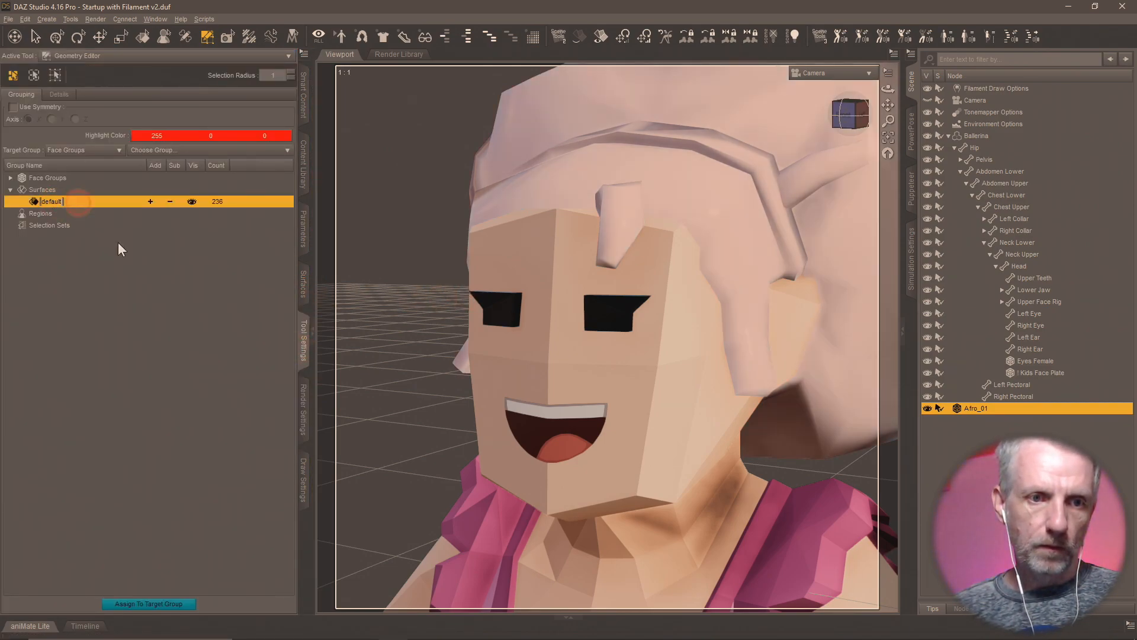
pyautogui.press('super+v')
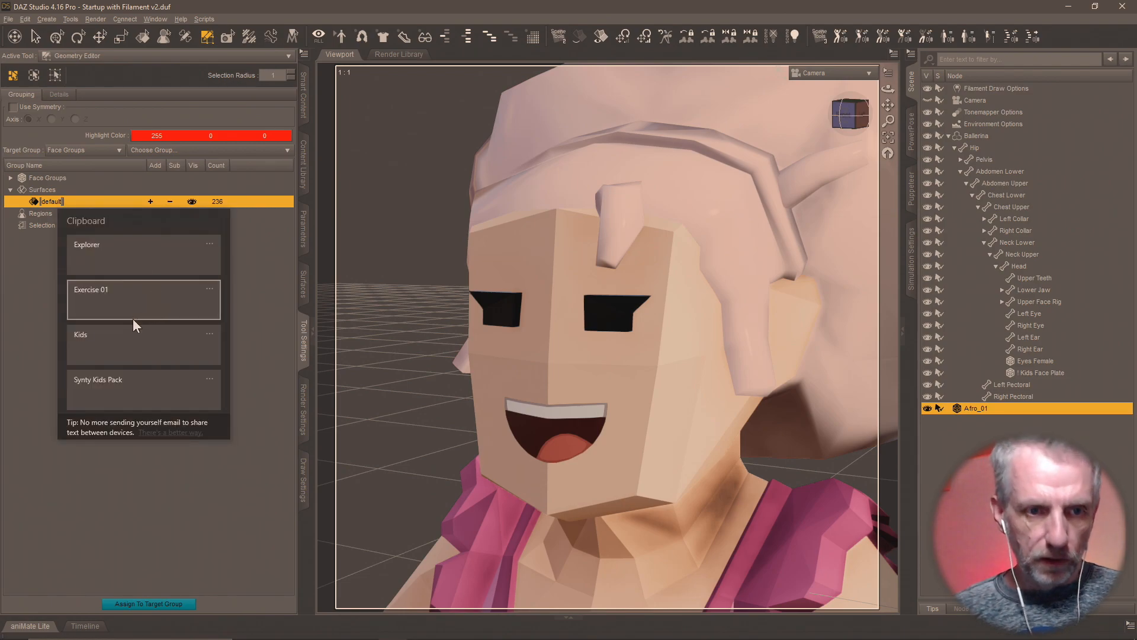
pyautogui.click(118, 352)
pyautogui.press('Return')
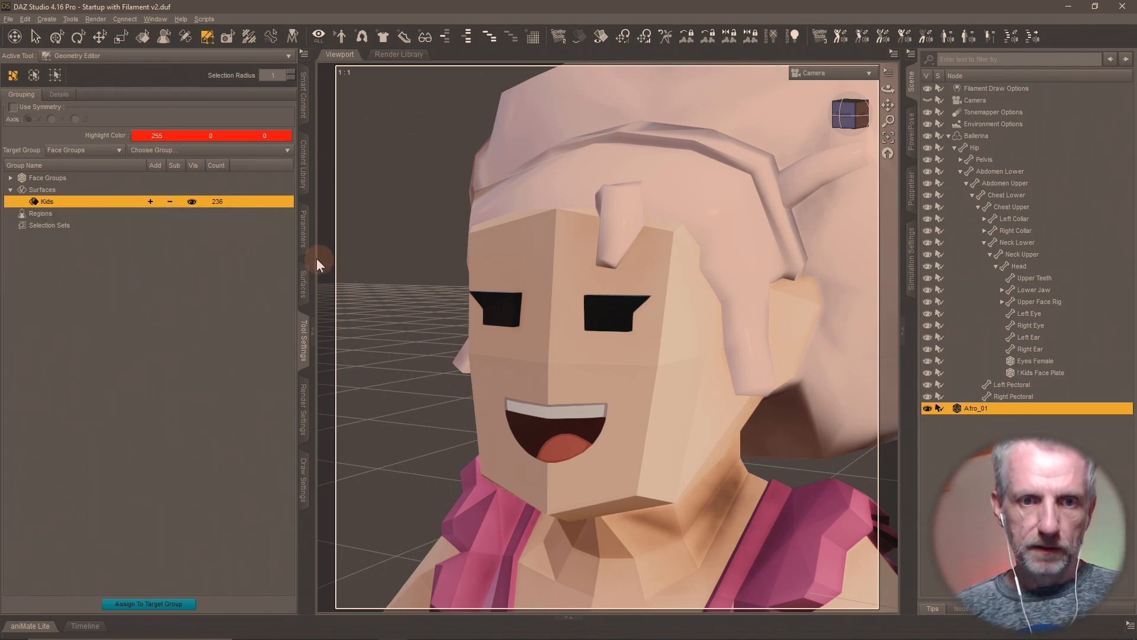
# - Paste the copied material settings onto the Kids surface of Afro_01
pyautogui.click(303, 283)
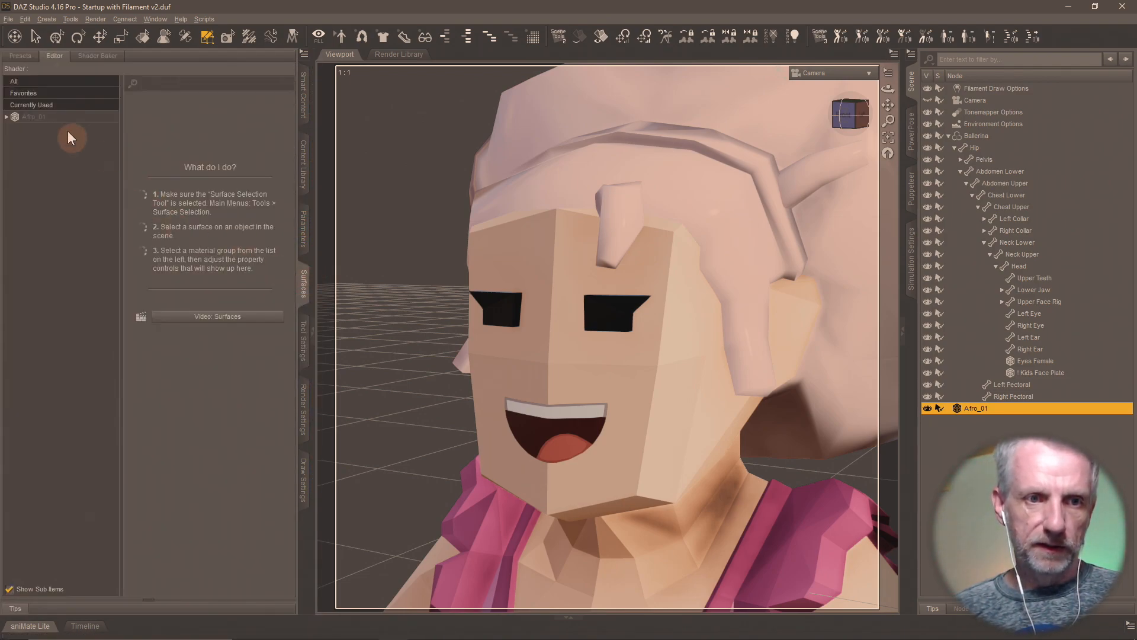
pyautogui.click(59, 117)
pyautogui.rightClick(54, 127)
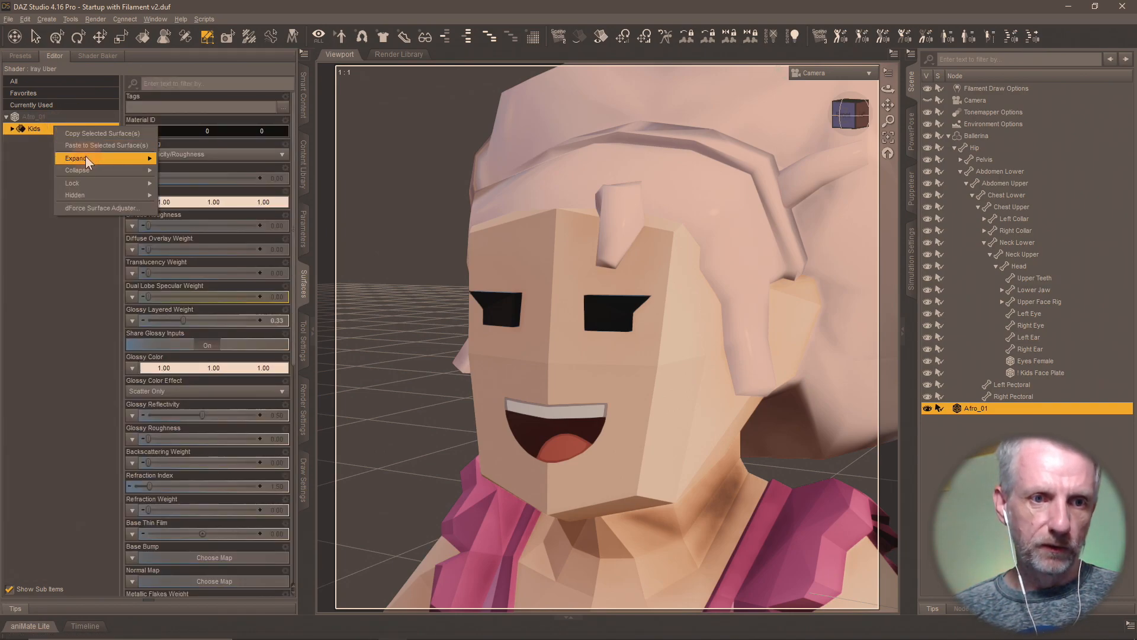
pyautogui.click(122, 148)
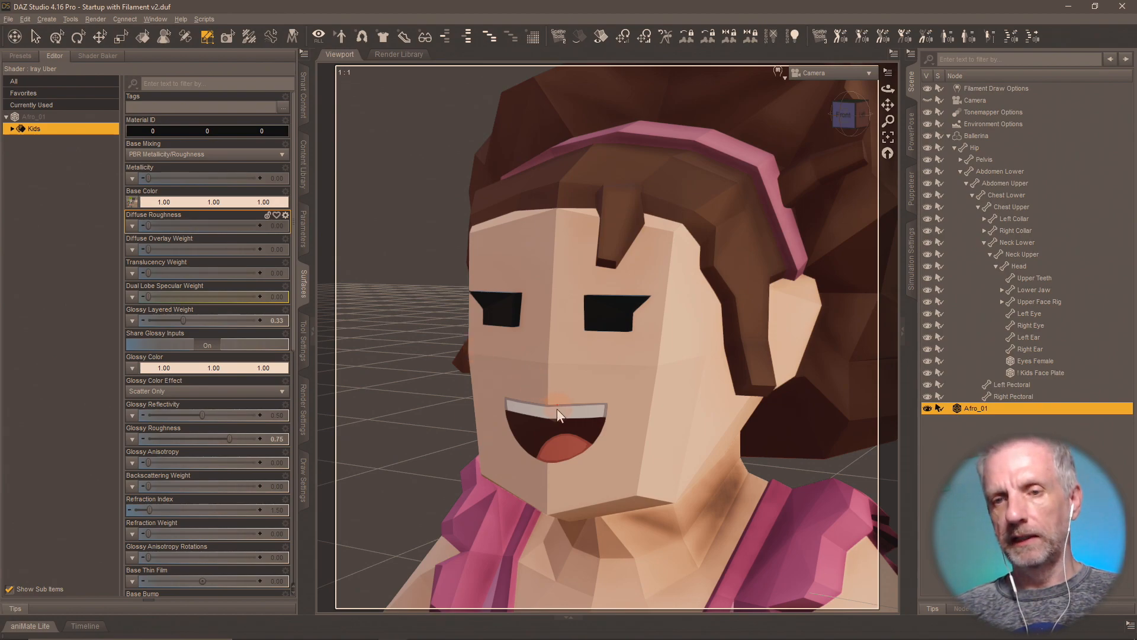
# - Switch the viewport to the Perspective View and examine up close how the afro hair fits the head
pyautogui.click(853, 74)
pyautogui.click(852, 87)
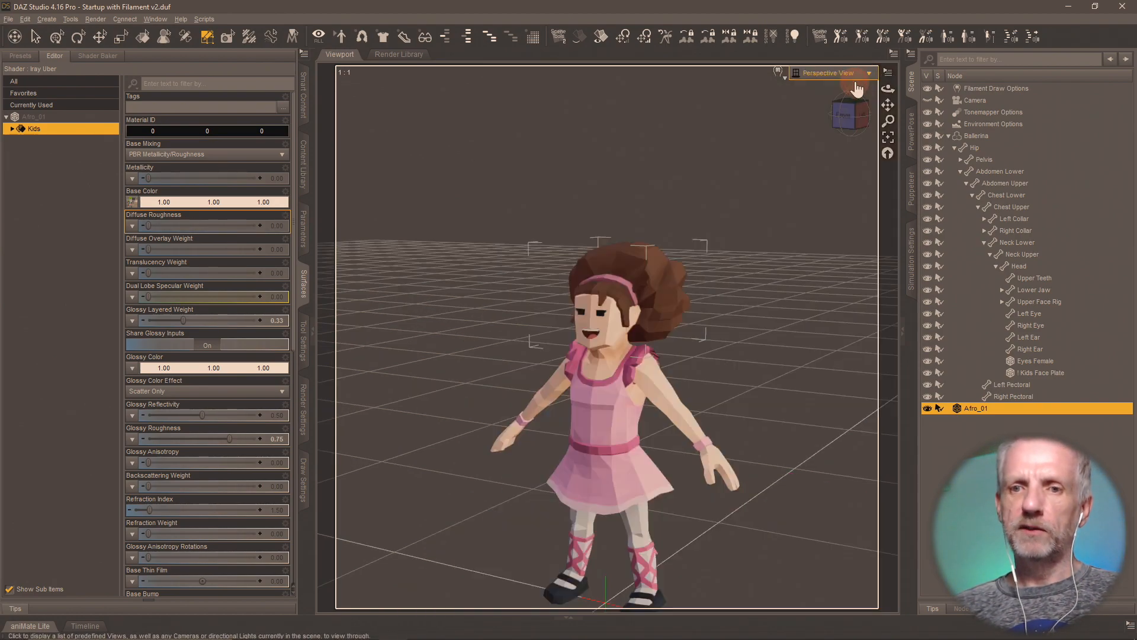
pyautogui.moveTo(631, 283); pyautogui.dragTo(610, 261, button='middle')
pyautogui.scroll(5, 631, 283)
pyautogui.scroll(5, 602, 257)
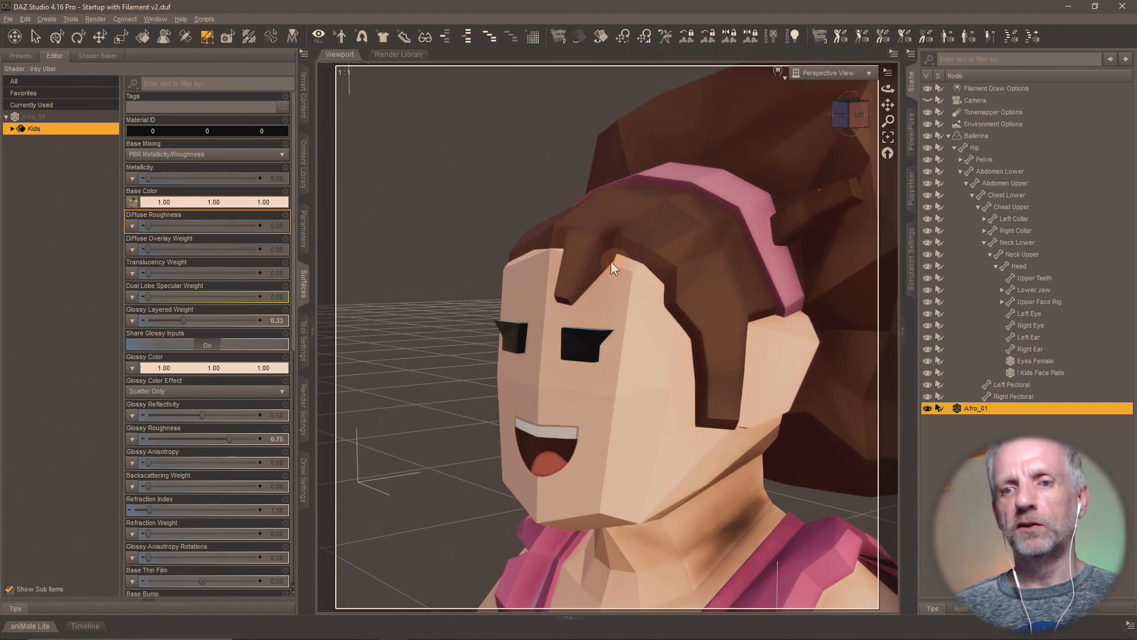
# - Switch the viewport back to the Camera view and parent Afro_01 to the Head bone
pyautogui.click(830, 72)
pyautogui.click(830, 179)
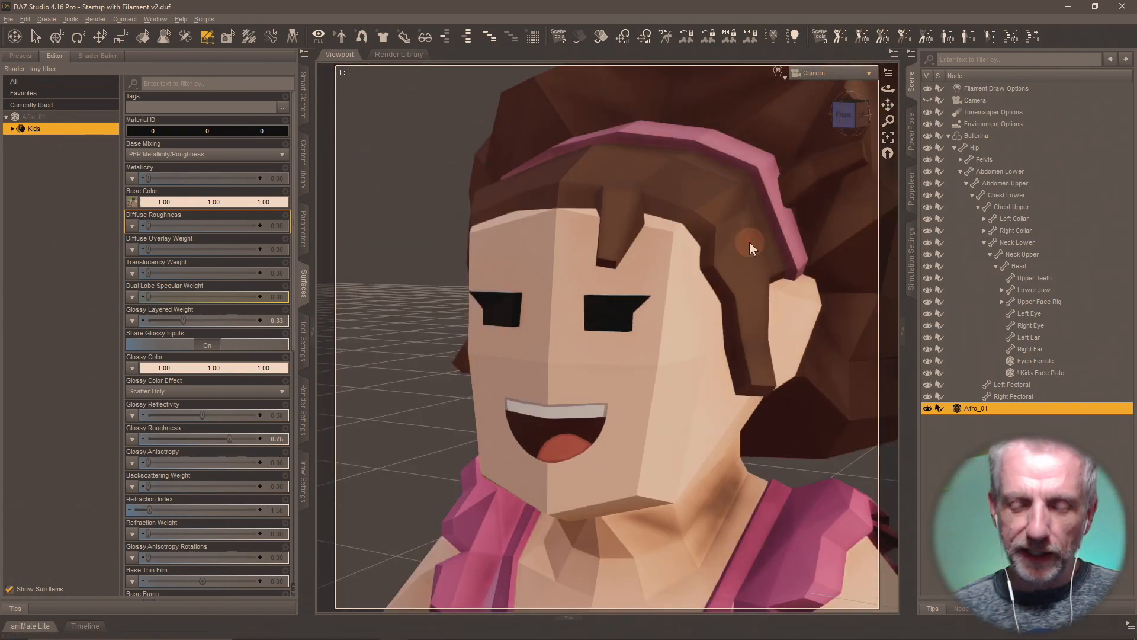
pyautogui.moveTo(748, 241); pyautogui.dragTo(737, 263, button='middle')
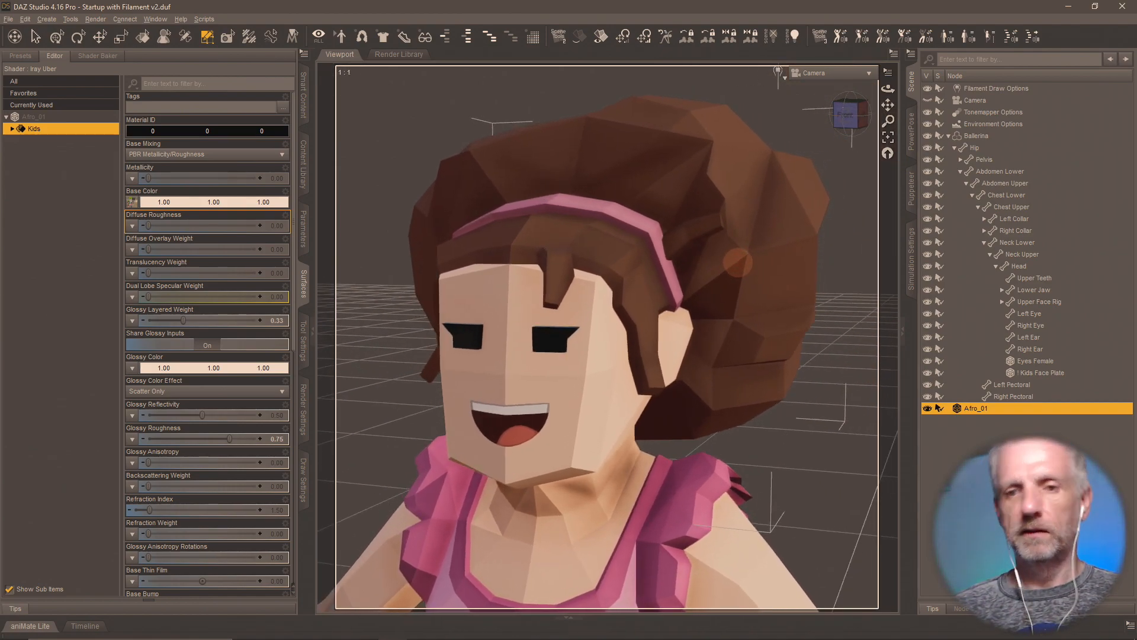
pyautogui.scroll(2, 735, 262)
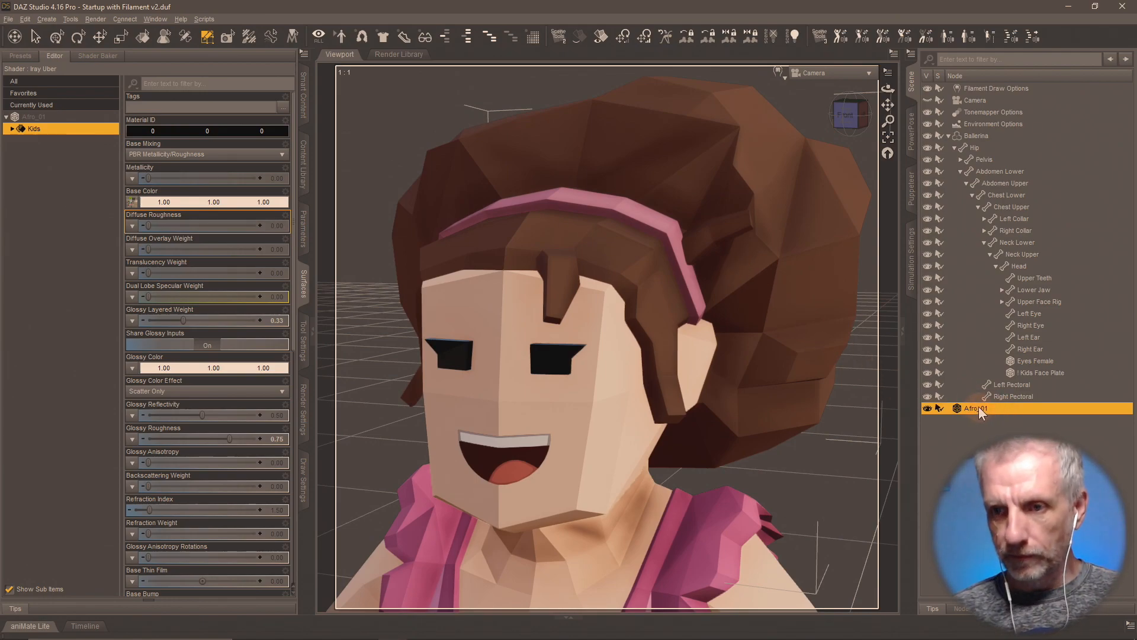
pyautogui.moveTo(978, 407); pyautogui.dragTo(1024, 268)
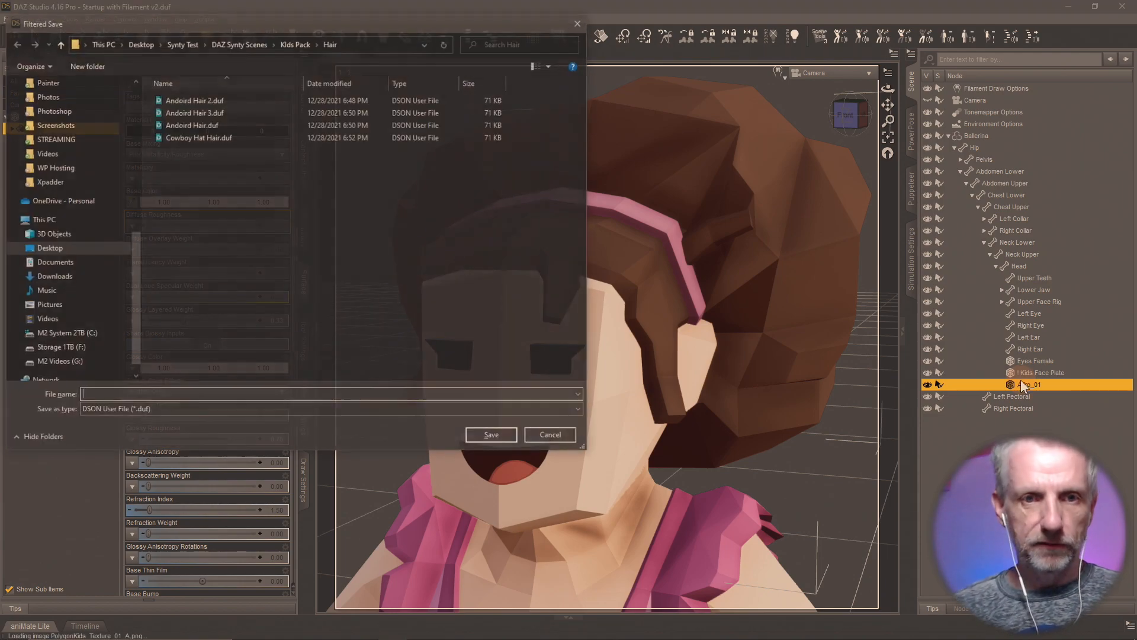
# - Save Afro_01 as a figure/prop asset named Afro Hair in the Kids Pack Hair folder, with product name Synty Kids Pack
pyautogui.write('A')
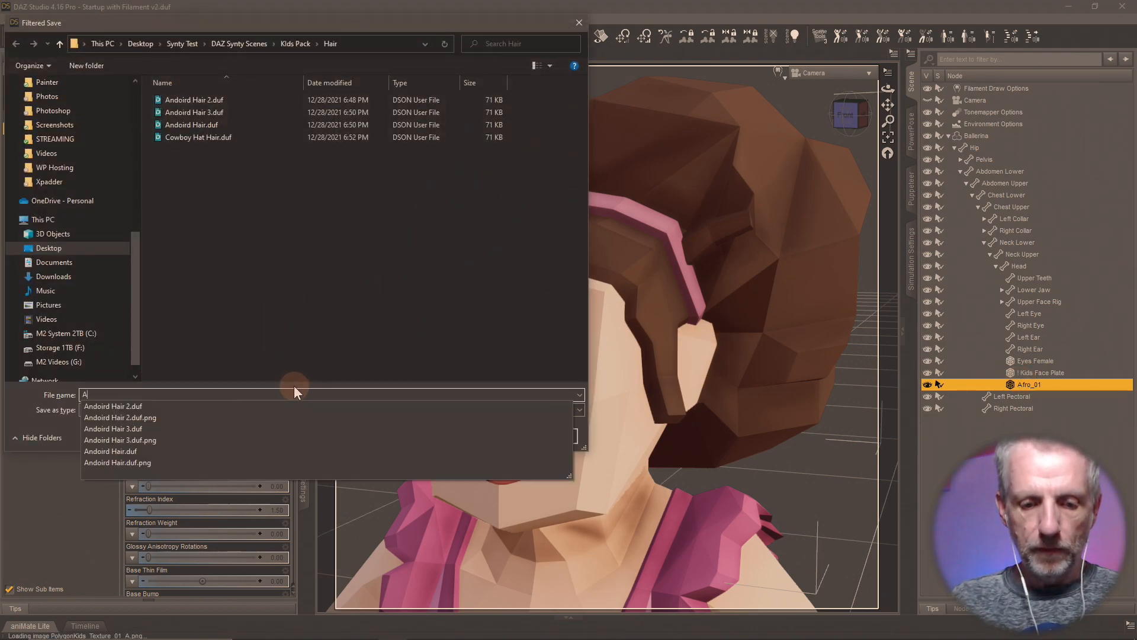
pyautogui.write('fro Hai')
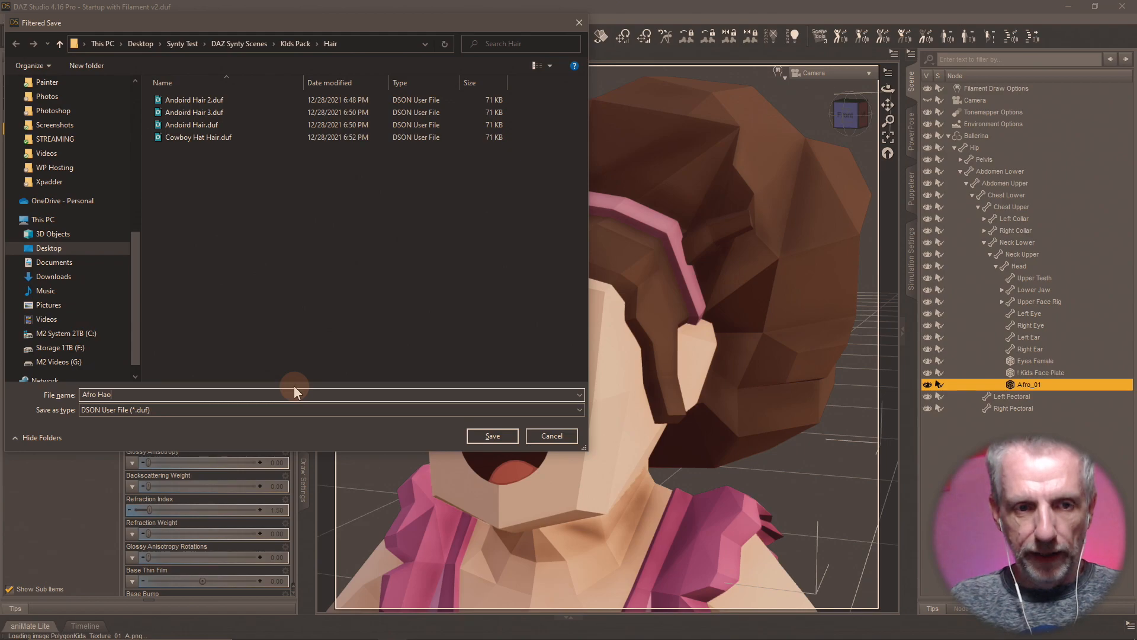
pyautogui.write('r')
pyautogui.press('Return')
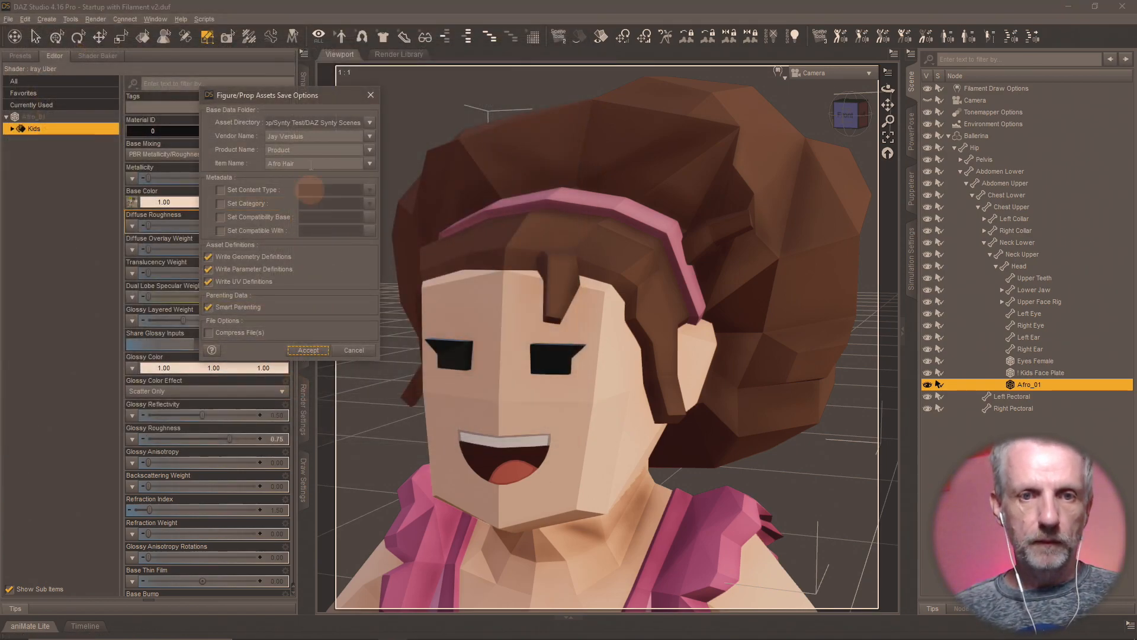
pyautogui.press('super+v')
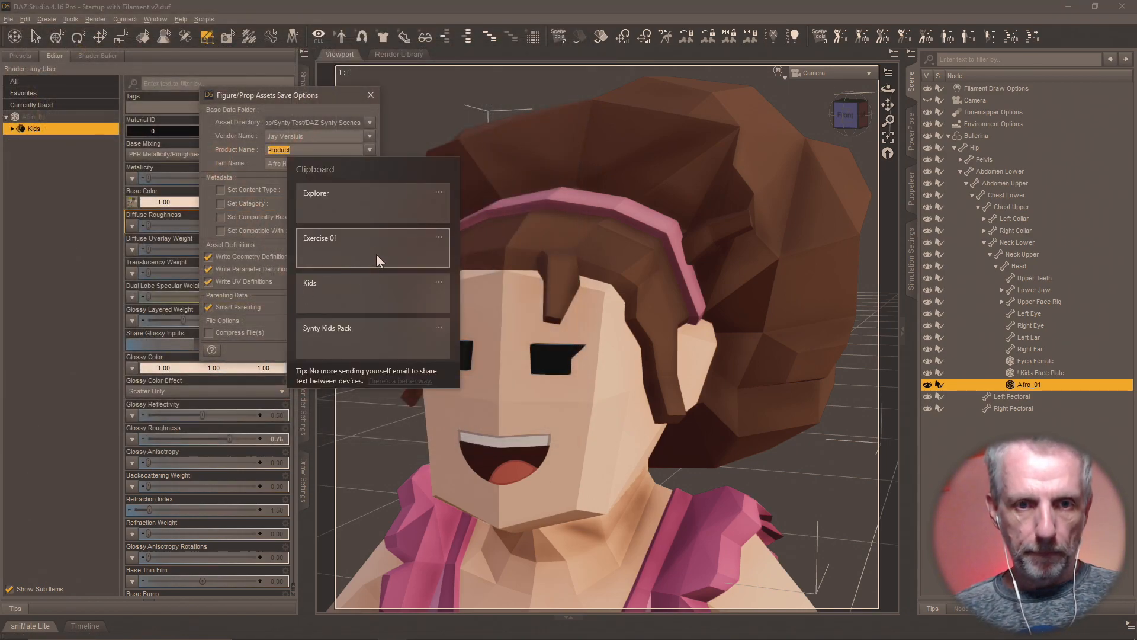
pyautogui.click(358, 333)
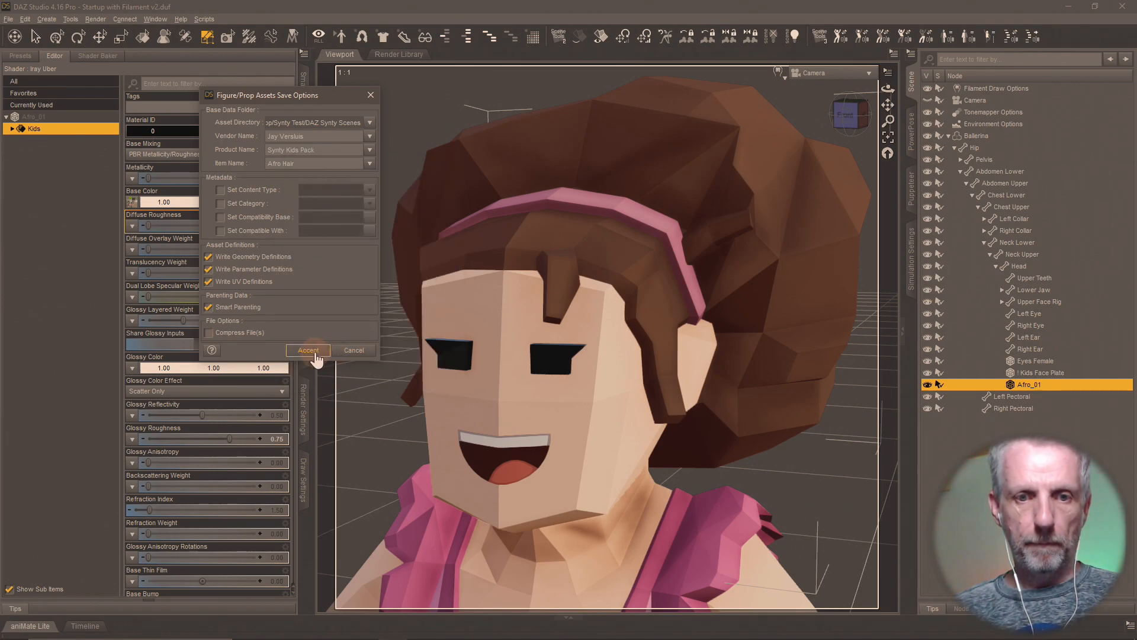
pyautogui.click(317, 354)
# - Show the Hair folder in the content library and delete Afro_01 from the scene
pyautogui.click(303, 174)
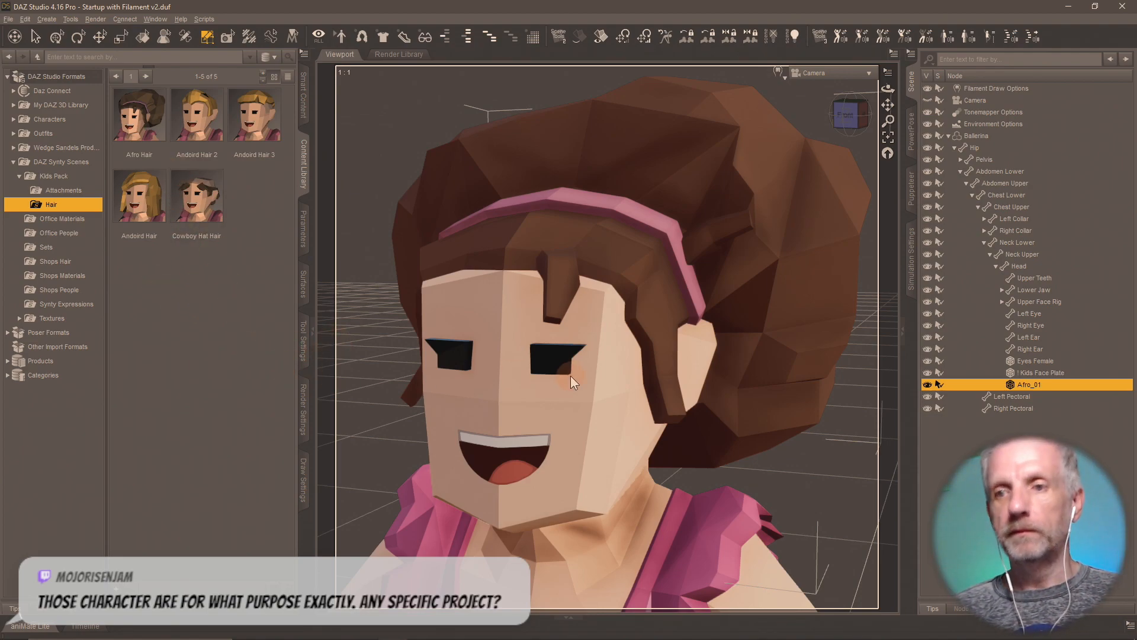
pyautogui.press('Delete')
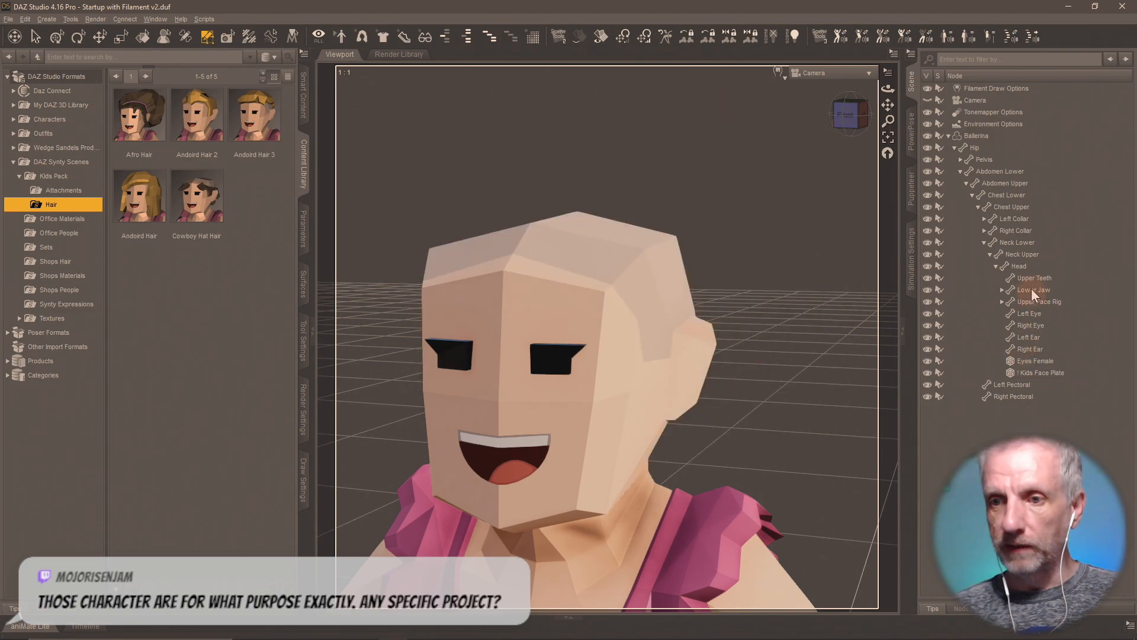
pyautogui.scroll(2, 665, 397)
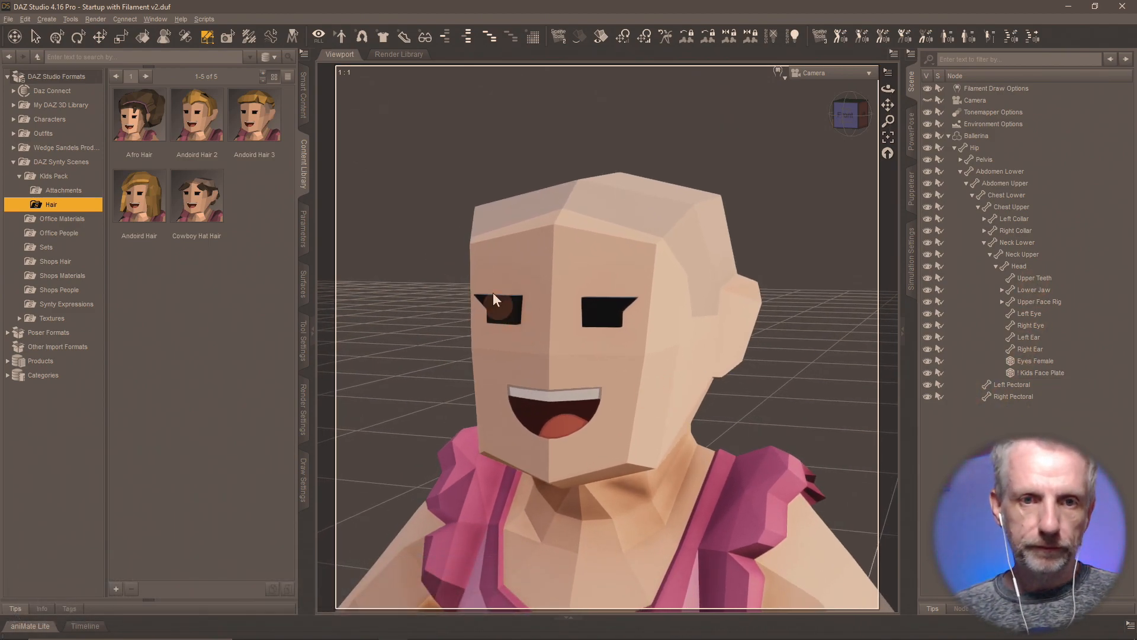
# - Move SM_Chr_Hair_Afro_01.obj into the done folder and import SM_Chr_Hair_Afro_02.obj
pyautogui.click(9, 19)
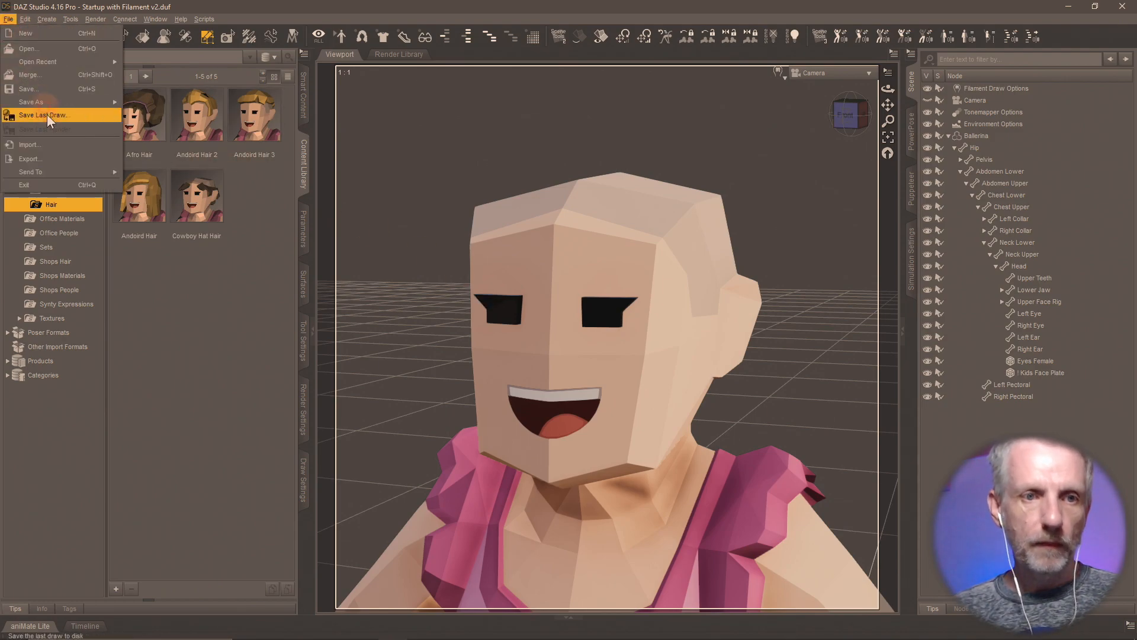
pyautogui.click(64, 145)
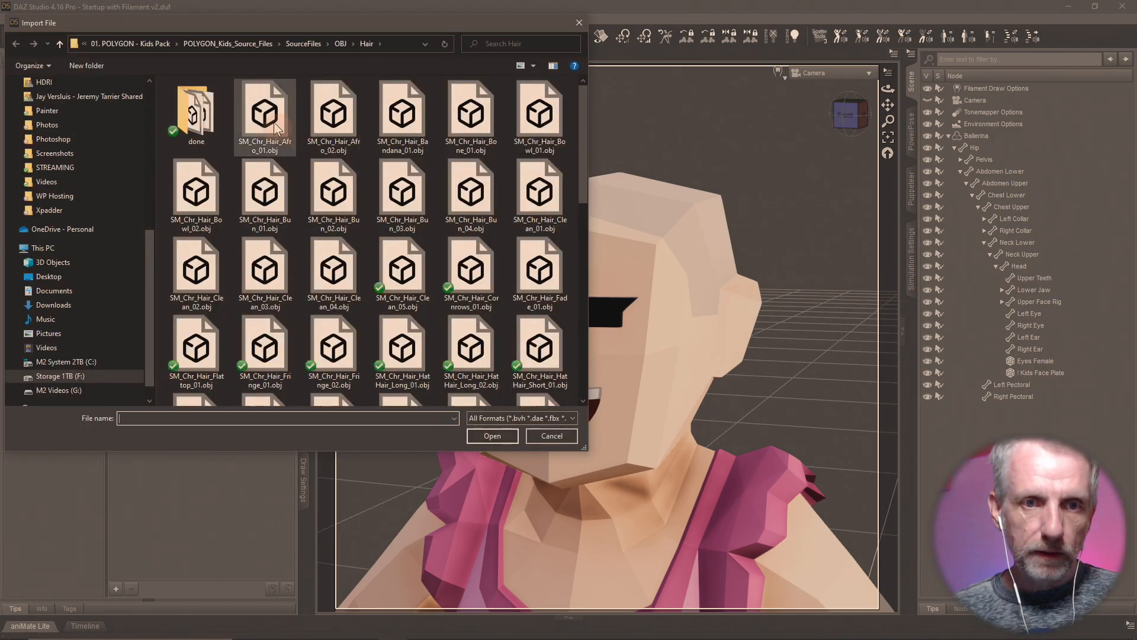
pyautogui.moveTo(264, 113); pyautogui.dragTo(202, 132)
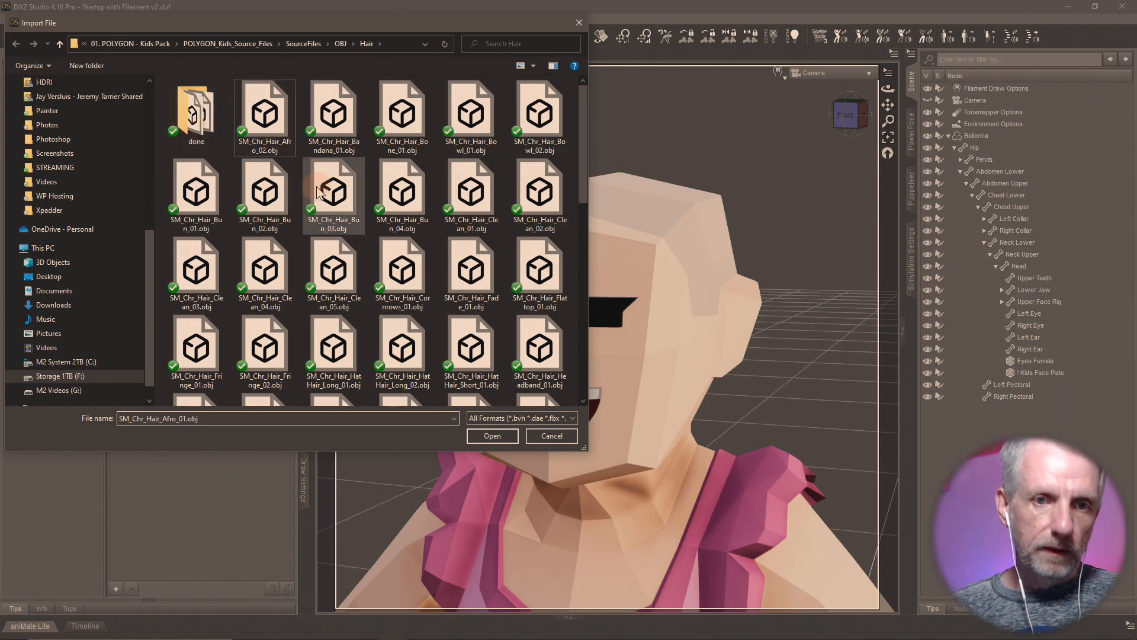
pyautogui.doubleClick(279, 124)
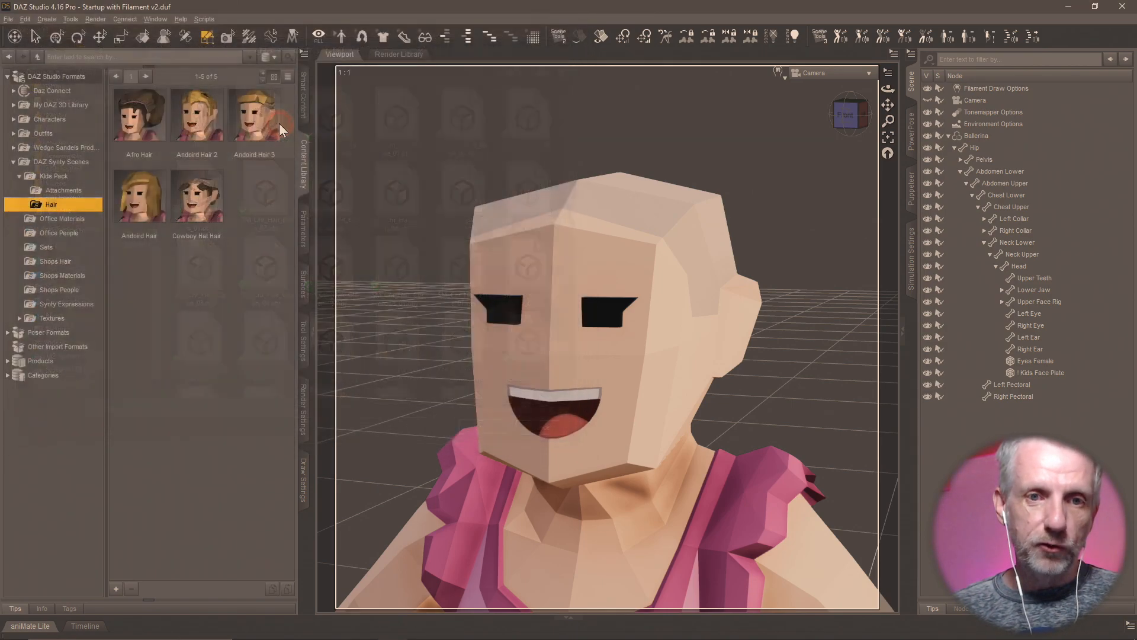
pyautogui.click(536, 365)
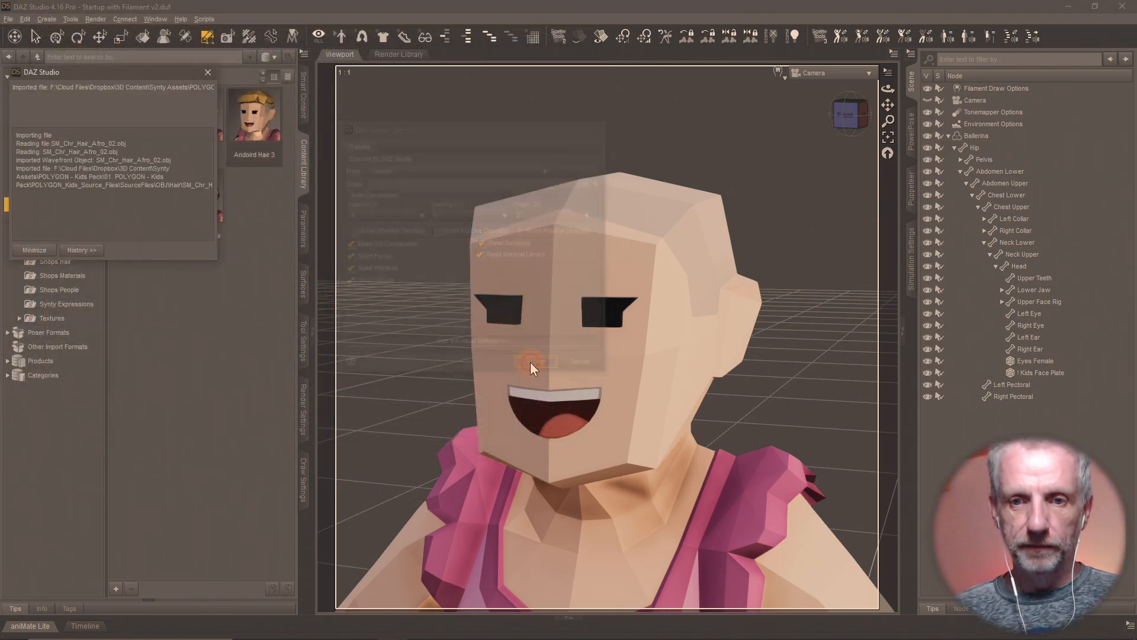
# - Rename the imported SM_Chr_Hair_Afro_02 node to Afro_02 and parent it to the Head bone
pyautogui.click(995, 407)
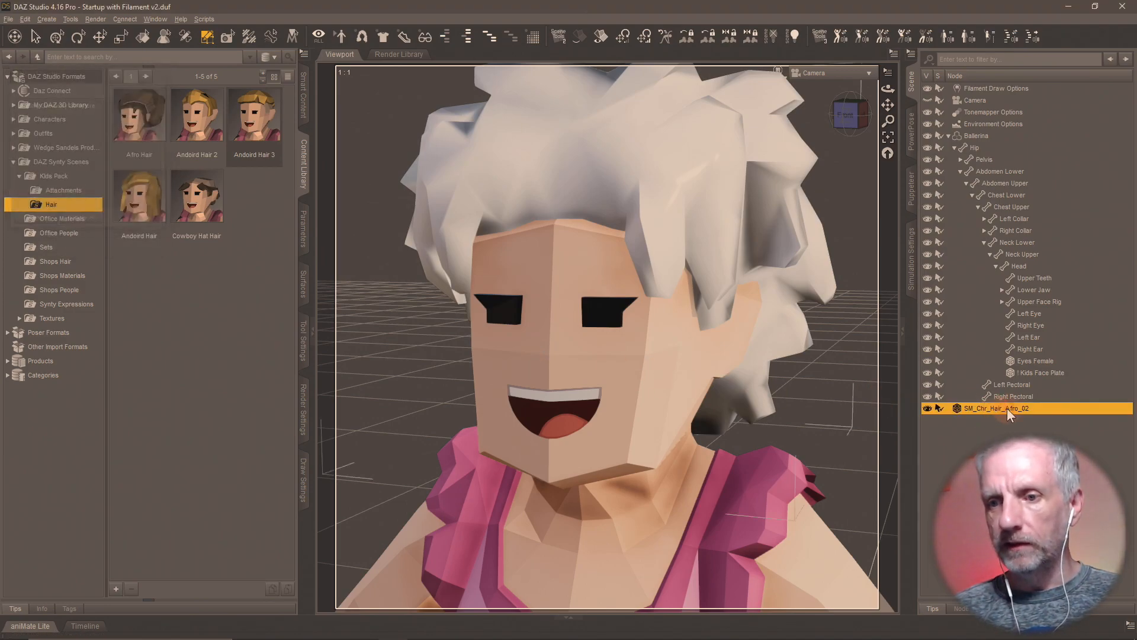
pyautogui.click(999, 409)
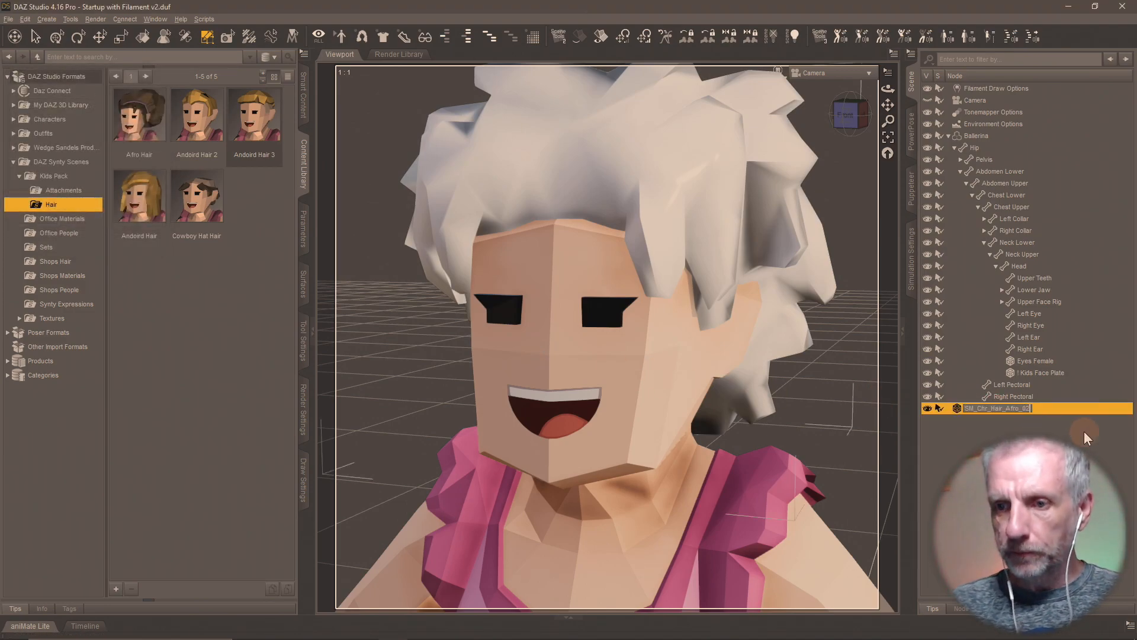
pyautogui.press('Left')
pyautogui.press('Left')
pyautogui.press('Left')
pyautogui.press('Left')
pyautogui.press('Left')
pyautogui.press('Left')
pyautogui.hotkey('shift', 'Home')
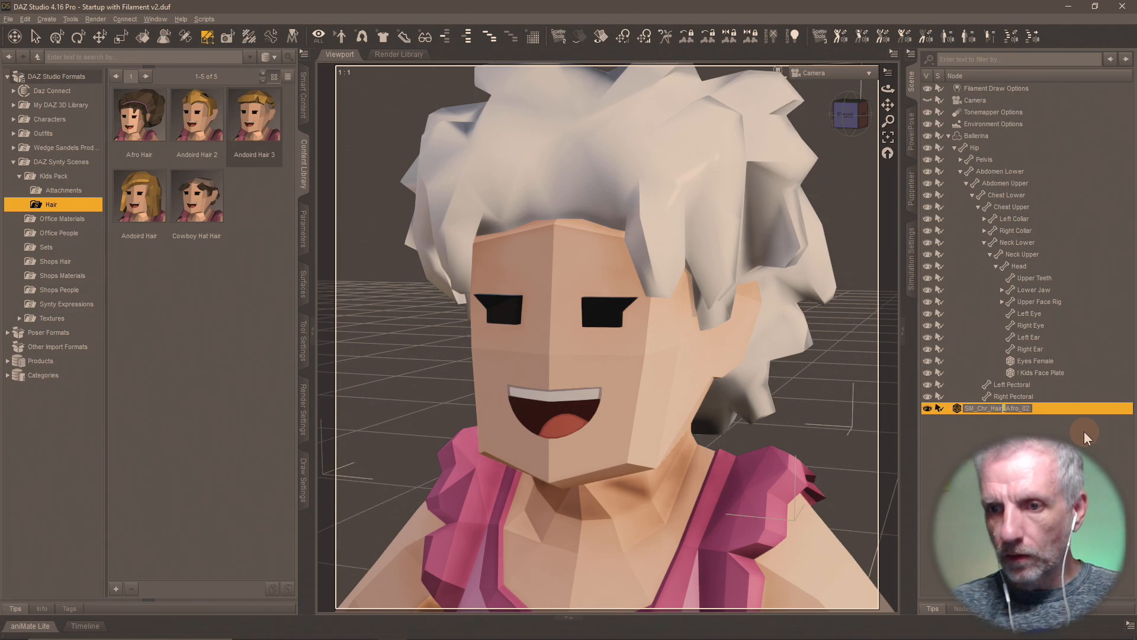
pyautogui.press('Delete')
pyautogui.press('Return')
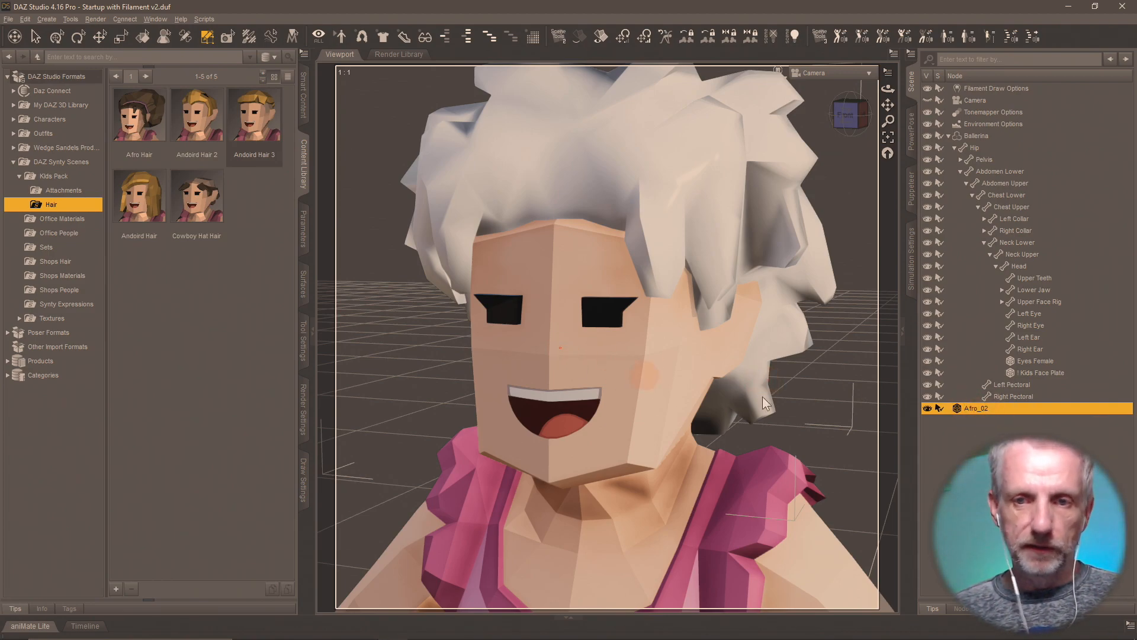
pyautogui.moveTo(975, 411); pyautogui.dragTo(1024, 267)
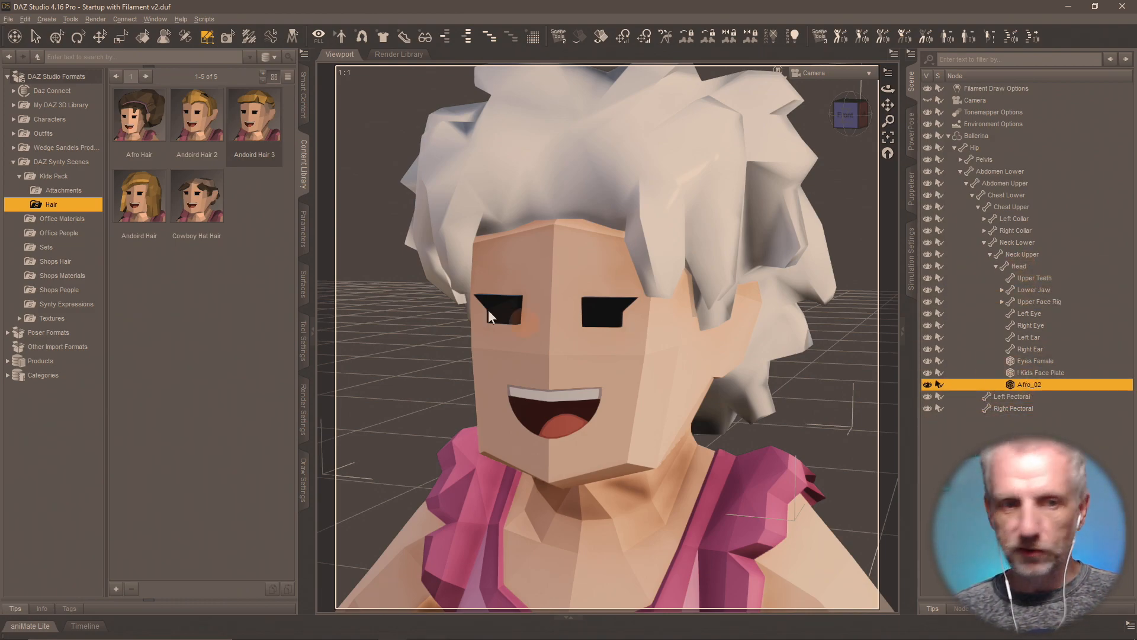
# - Paste the copied material settings onto the default surface of Afro_02
pyautogui.click(302, 283)
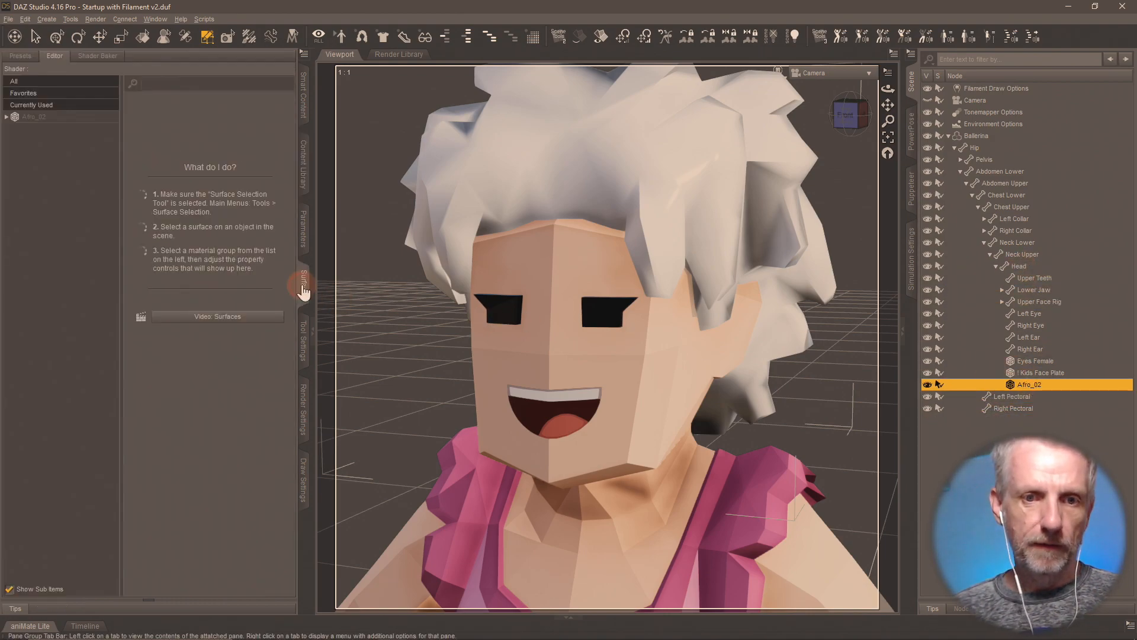
pyautogui.click(68, 117)
pyautogui.rightClick(63, 127)
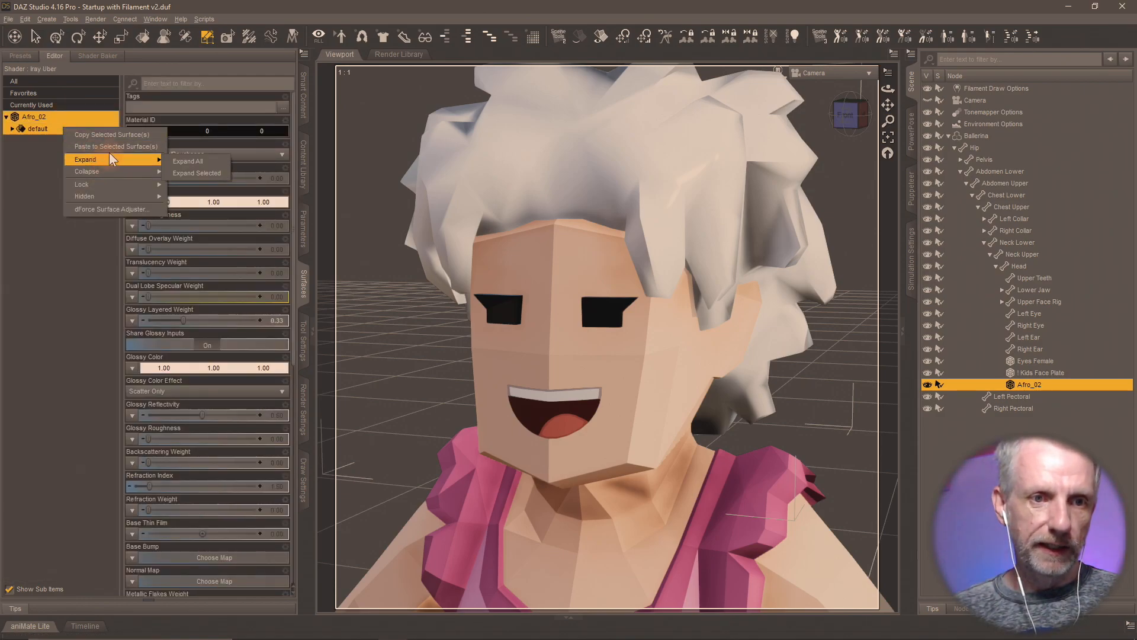
pyautogui.click(113, 148)
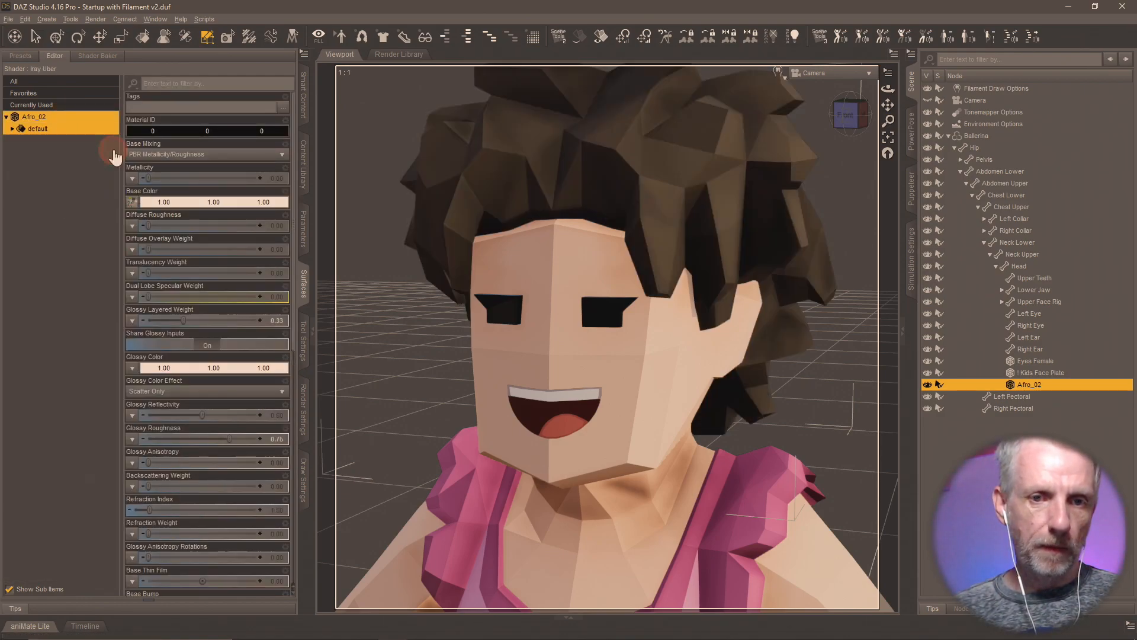
# - Rename the default surface of Afro_02 to Kids with the Geometry Editor
pyautogui.click(303, 350)
pyautogui.click(48, 202)
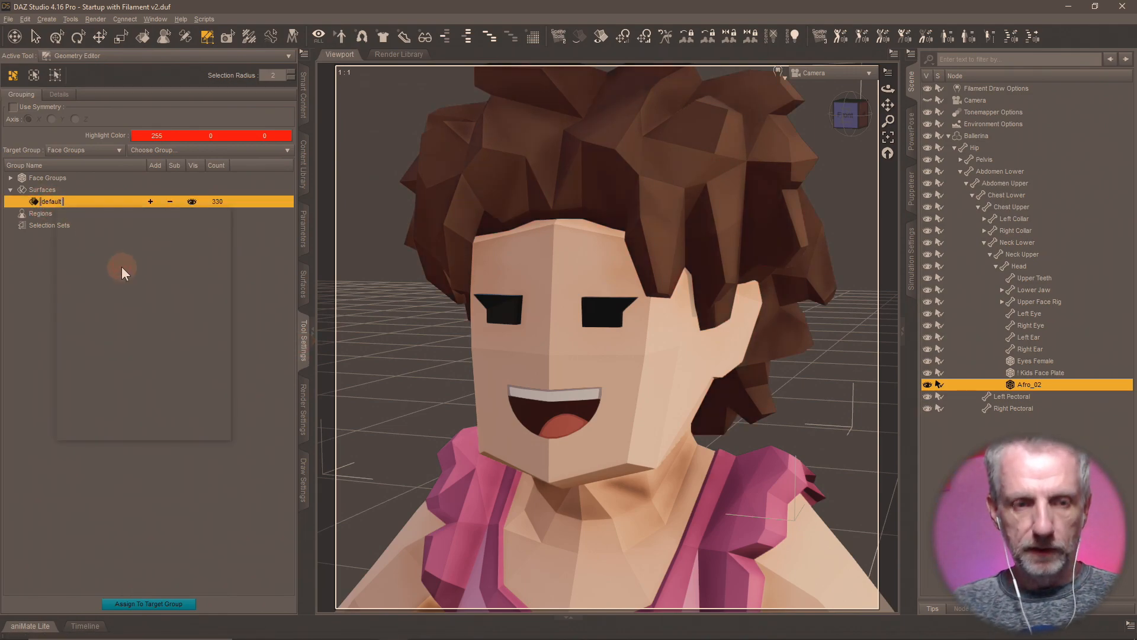
pyautogui.press('super+v')
pyautogui.click(136, 346)
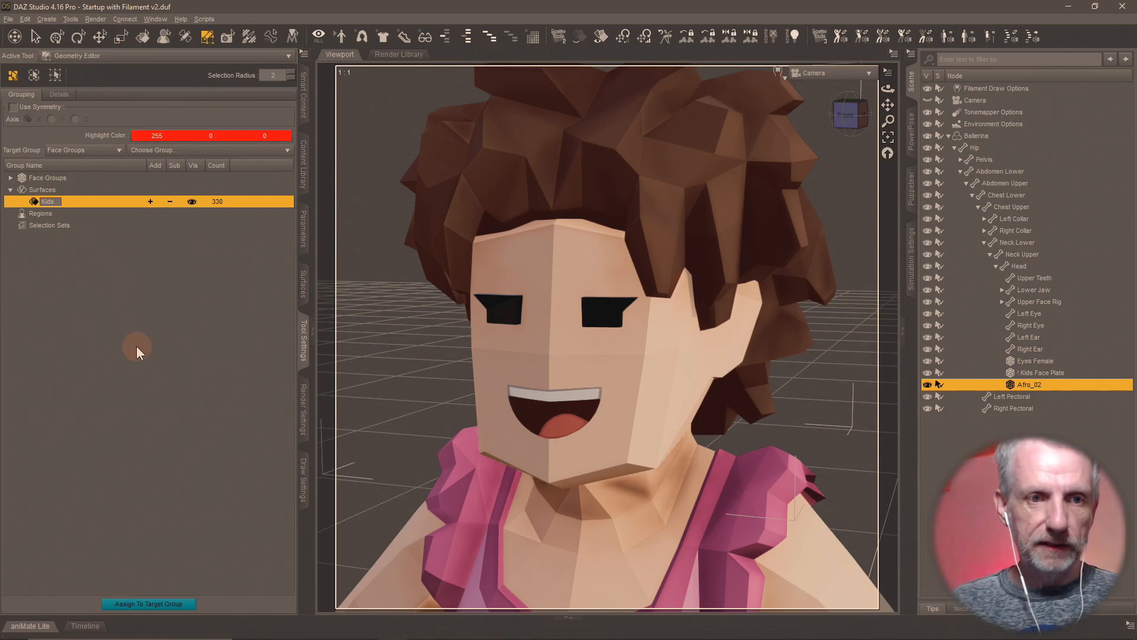
pyautogui.press('Return')
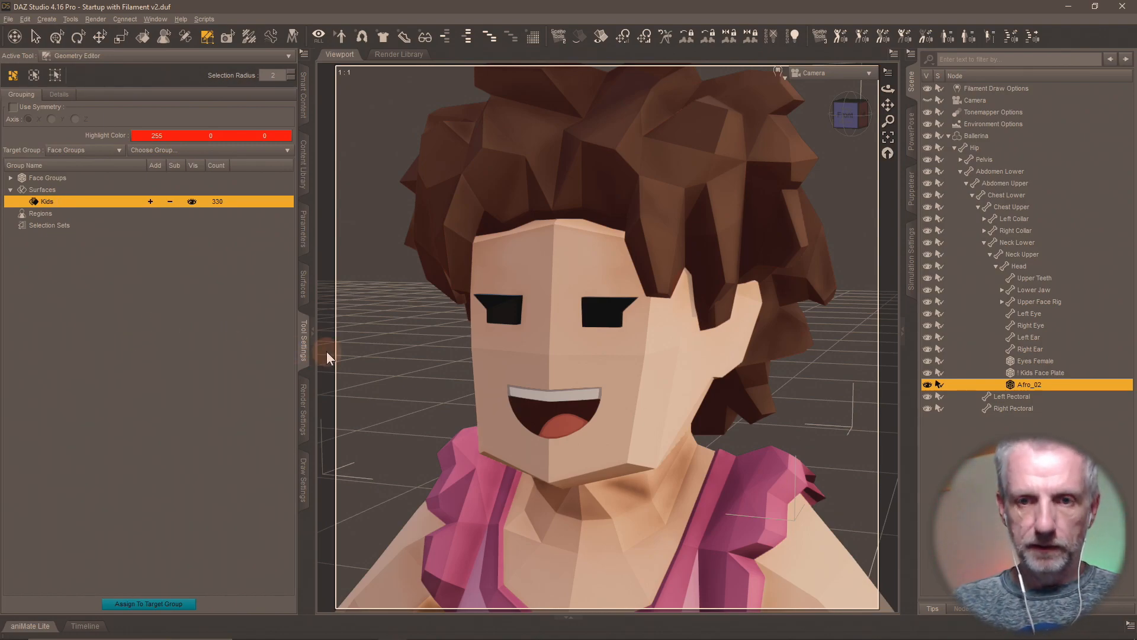
# - Save Afro_02 as a figure/prop asset named Afro Hair 2 in the Hair folder, with product name Synty Kids Pack
pyautogui.hotkey('ctrl', 'shift', 's')
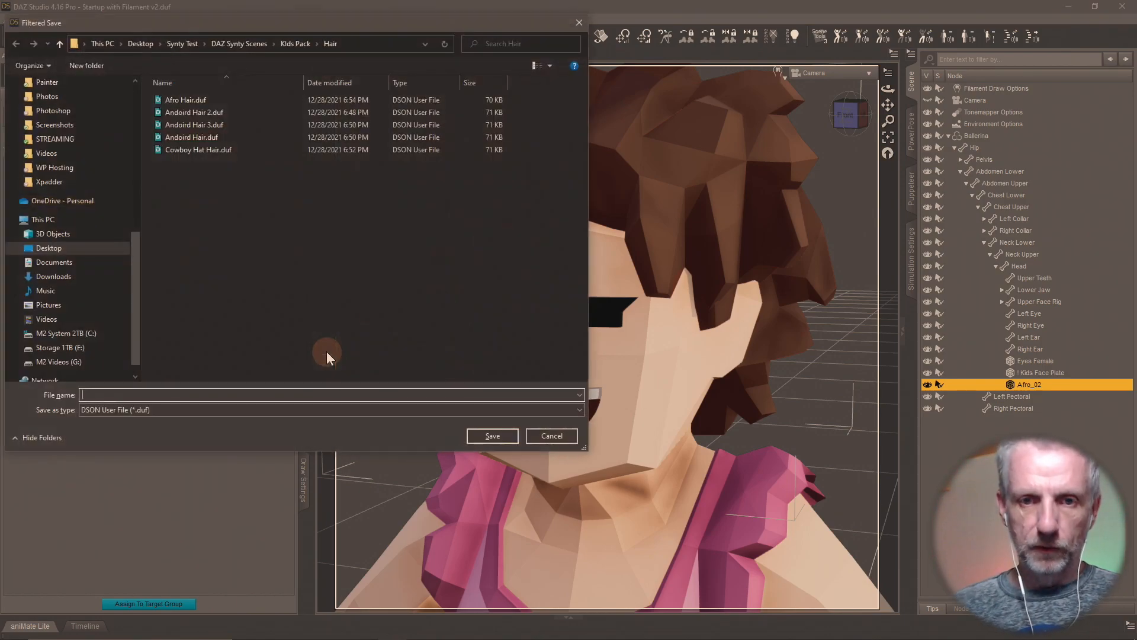
pyautogui.click(196, 101)
pyautogui.click(241, 394)
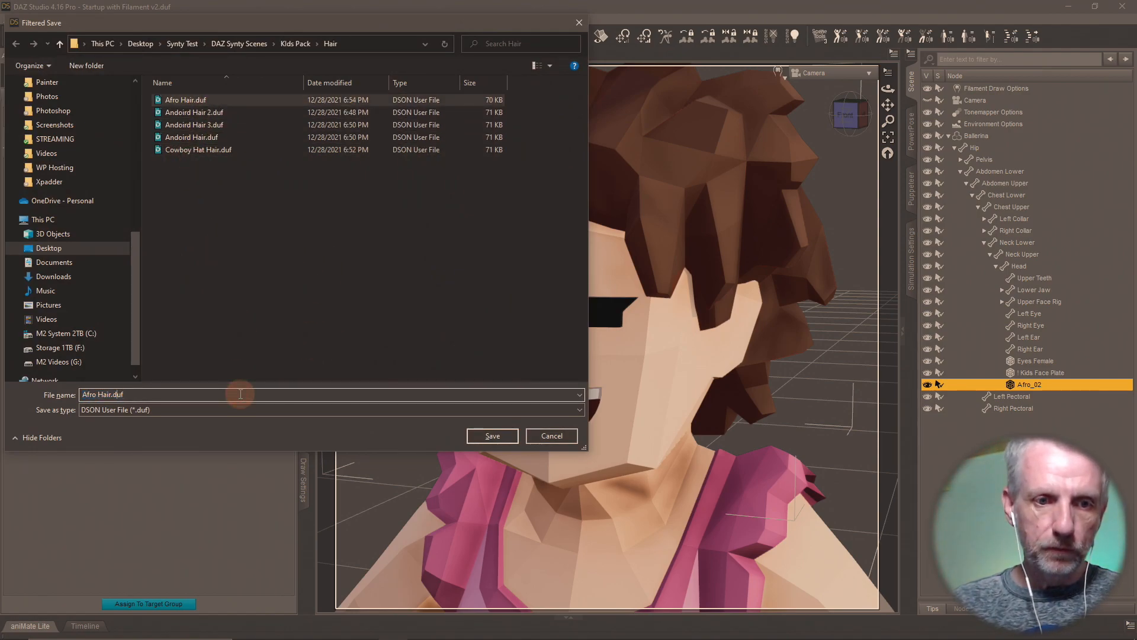
pyautogui.write('2')
pyautogui.press('Return')
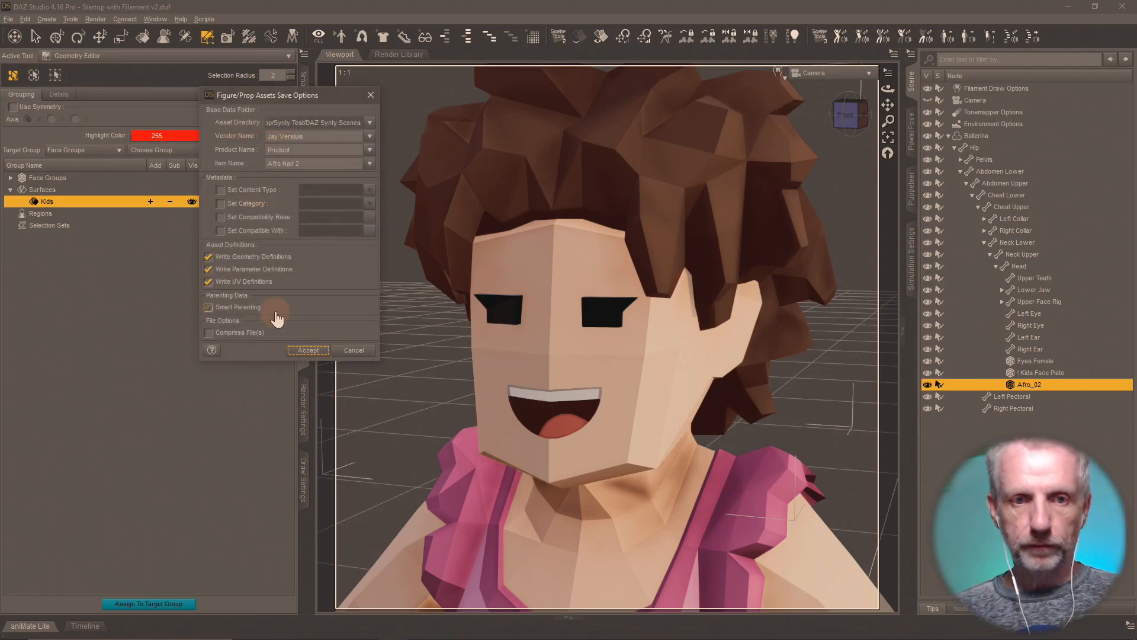
pyautogui.moveTo(277, 150); pyautogui.dragTo(236, 154)
pyautogui.press('super+v')
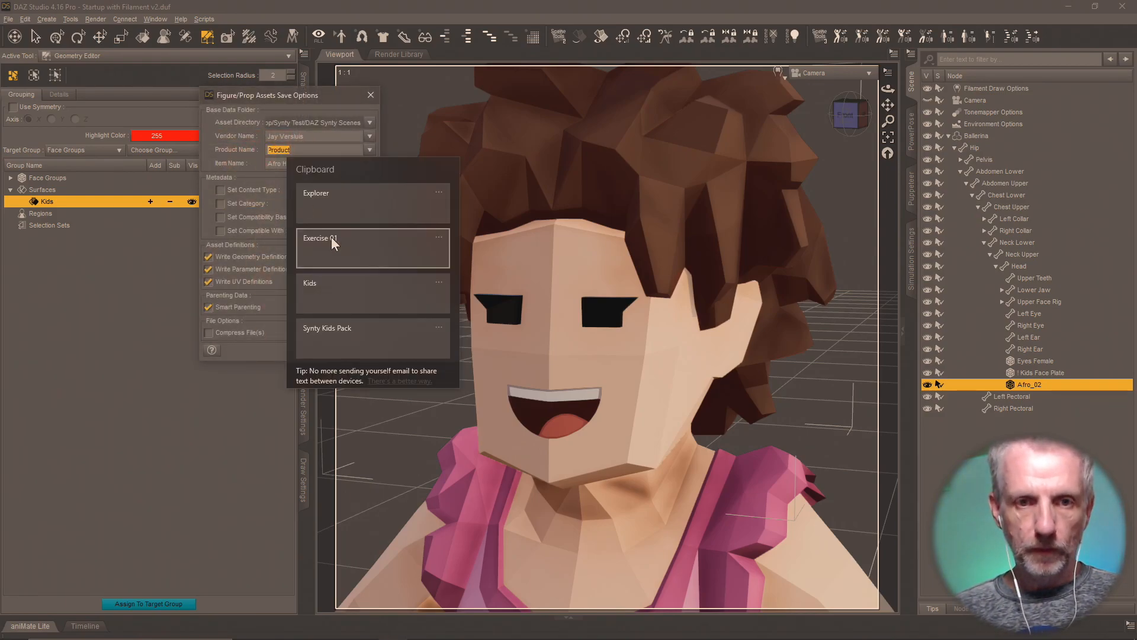
pyautogui.click(350, 350)
pyautogui.click(308, 350)
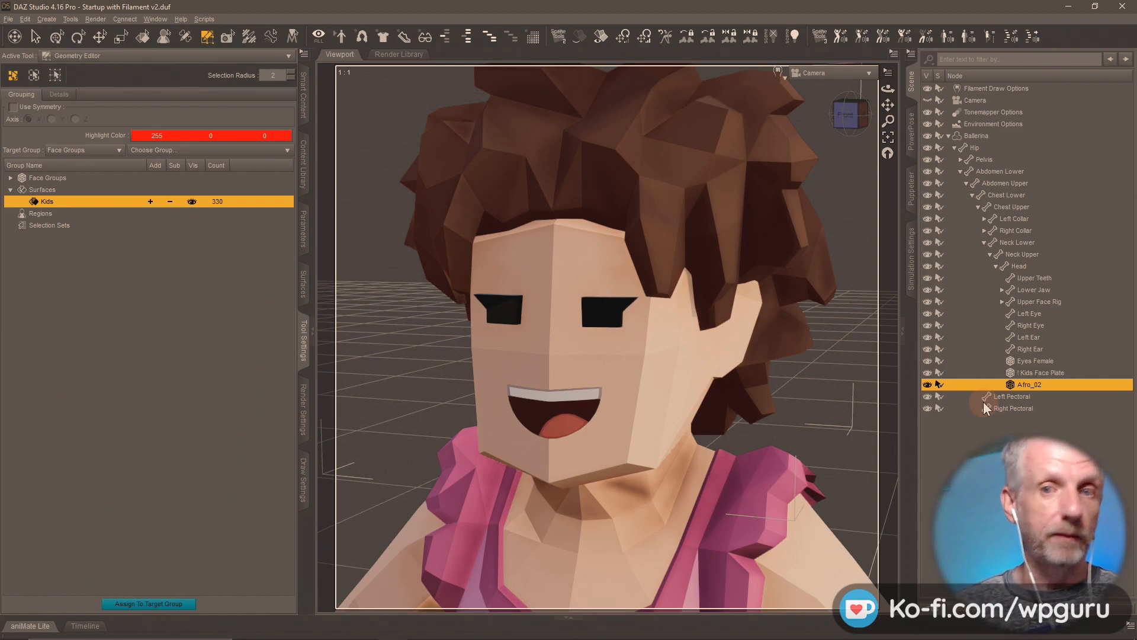
# - Delete Afro_02 from the scene and move SM_Chr_Hair_Afro_02.obj into the done folder of the OBJ Hair source files
pyautogui.press('Delete')
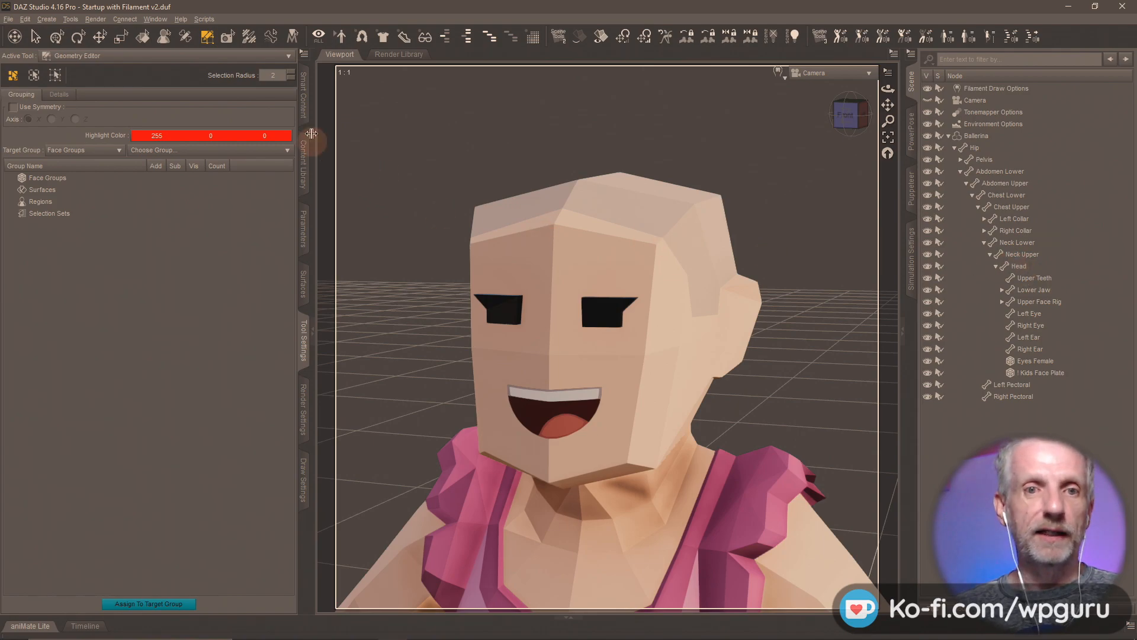
pyautogui.click(9, 20)
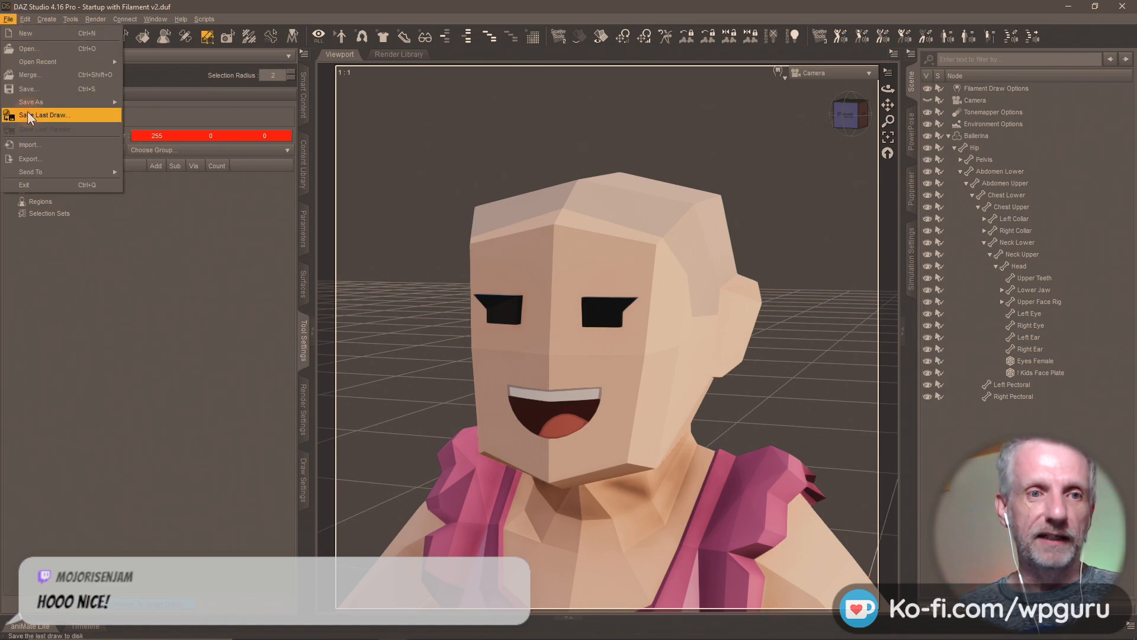
pyautogui.click(51, 146)
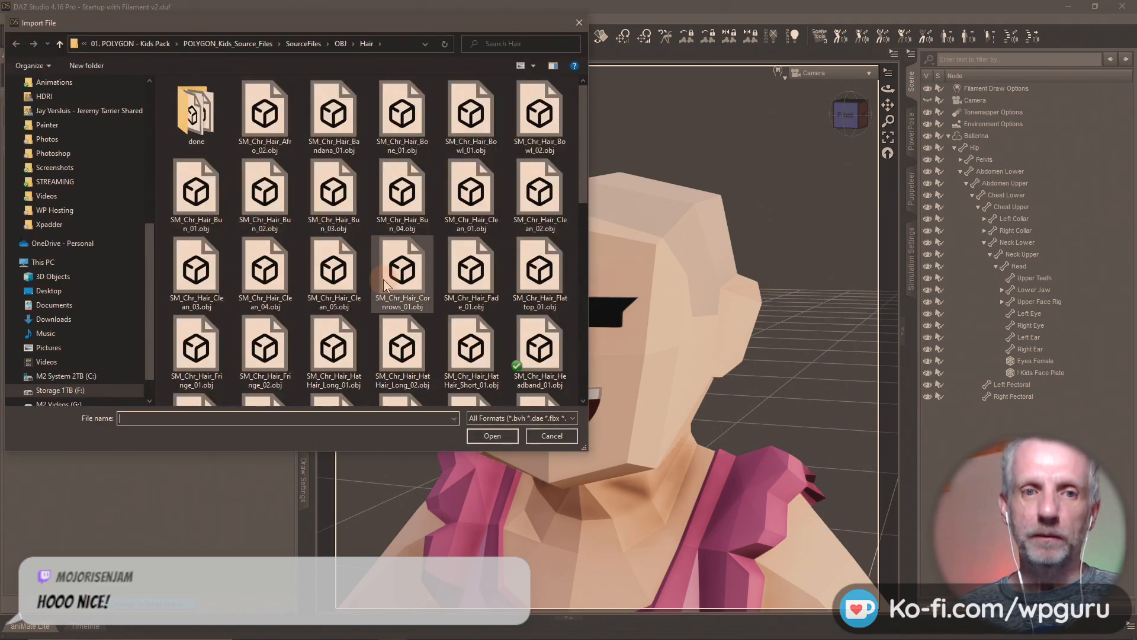
pyautogui.click(282, 125)
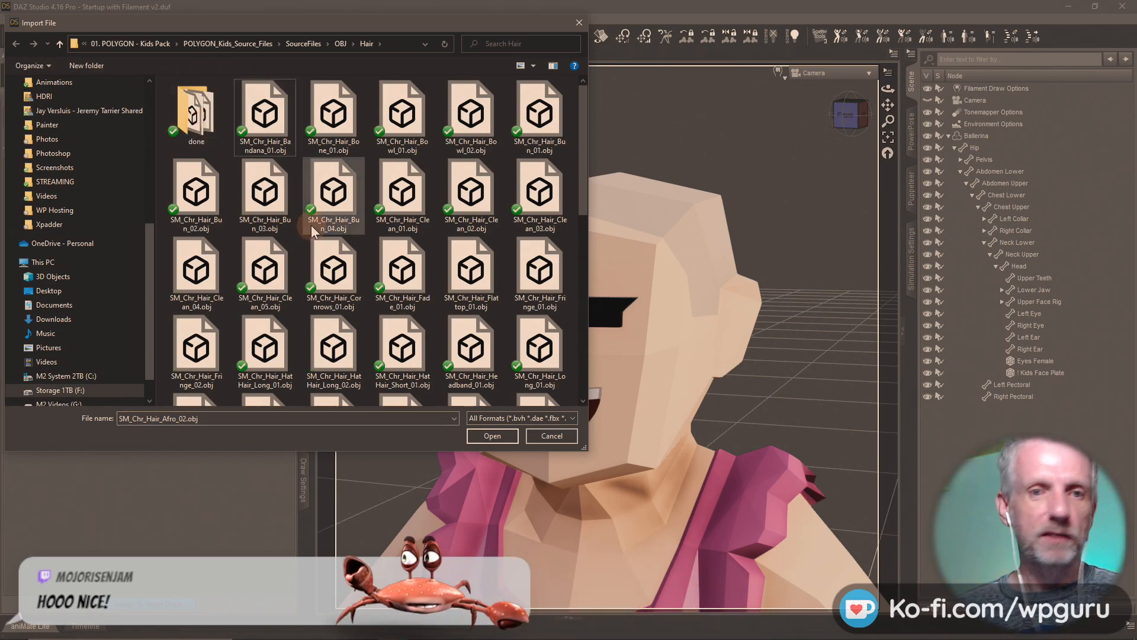
# - Import SM_Chr_Hair_Bandana_01.obj with the existing OBJ import options
pyautogui.click(264, 118)
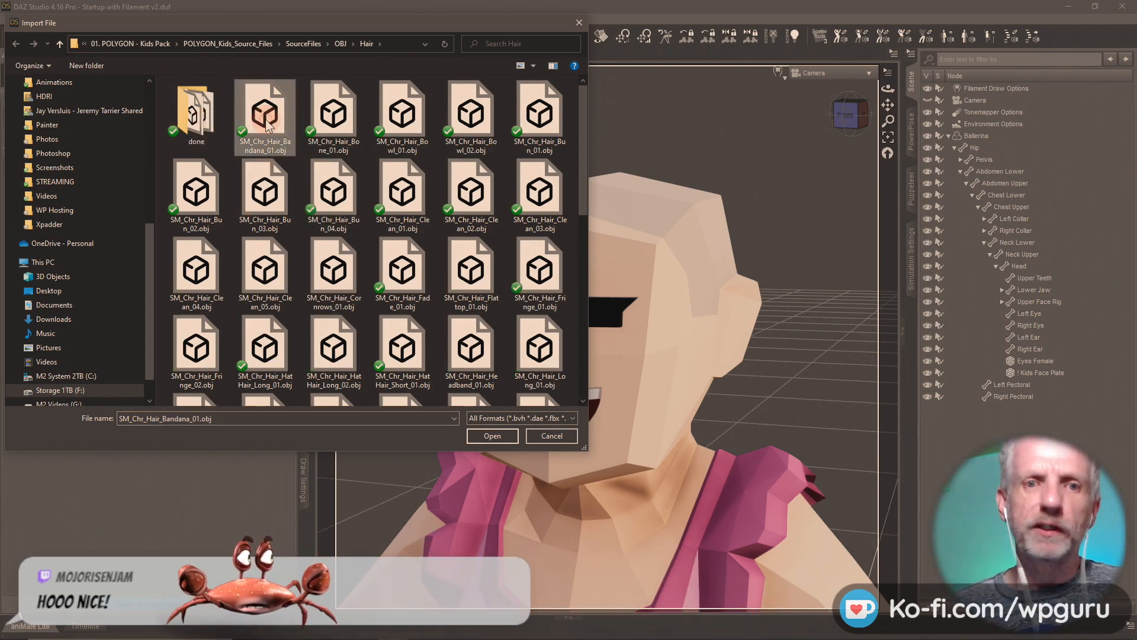
pyautogui.click(492, 436)
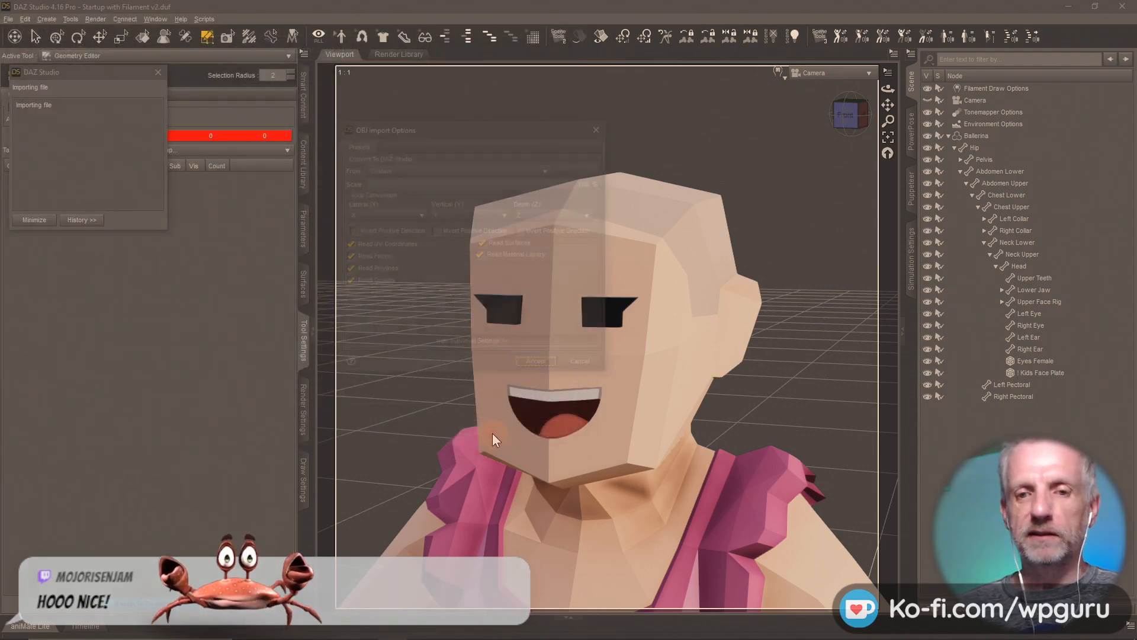
pyautogui.click(531, 367)
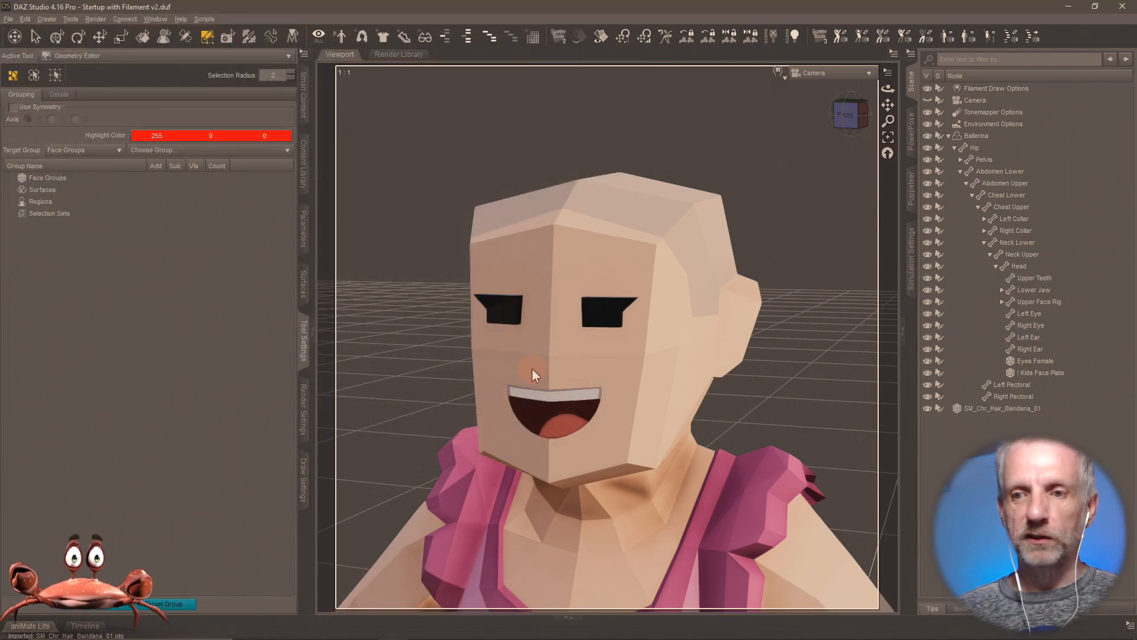
# - Rename the imported SM_Chr_Hair_Bandana_01 node to Bandana_01
pyautogui.click(1022, 407)
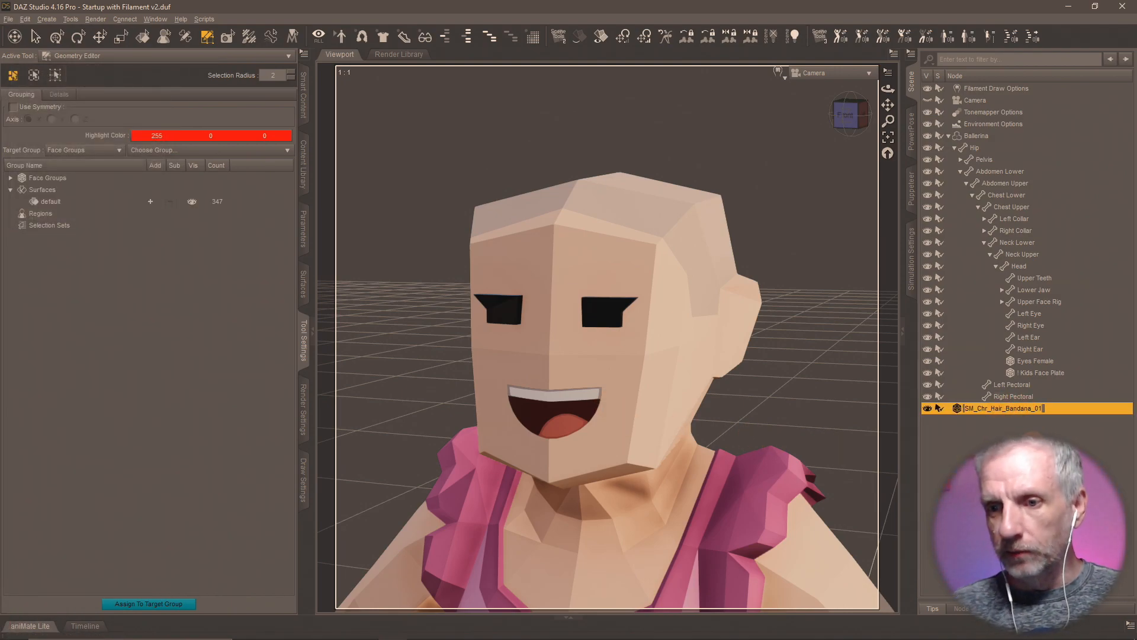
pyautogui.click(1021, 408)
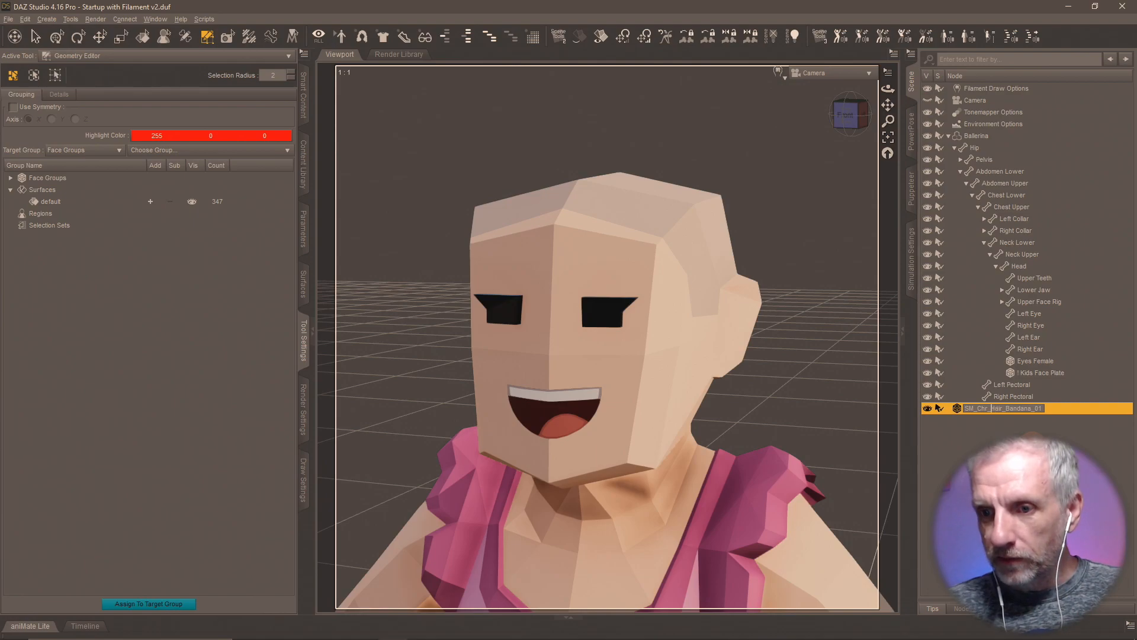
pyautogui.click(990, 408)
pyautogui.press('BackSpace')
pyautogui.press('BackSpace')
pyautogui.press('BackSpace')
pyautogui.press('BackSpace')
pyautogui.press('BackSpace')
pyautogui.press('BackSpace')
pyautogui.press('BackSpace')
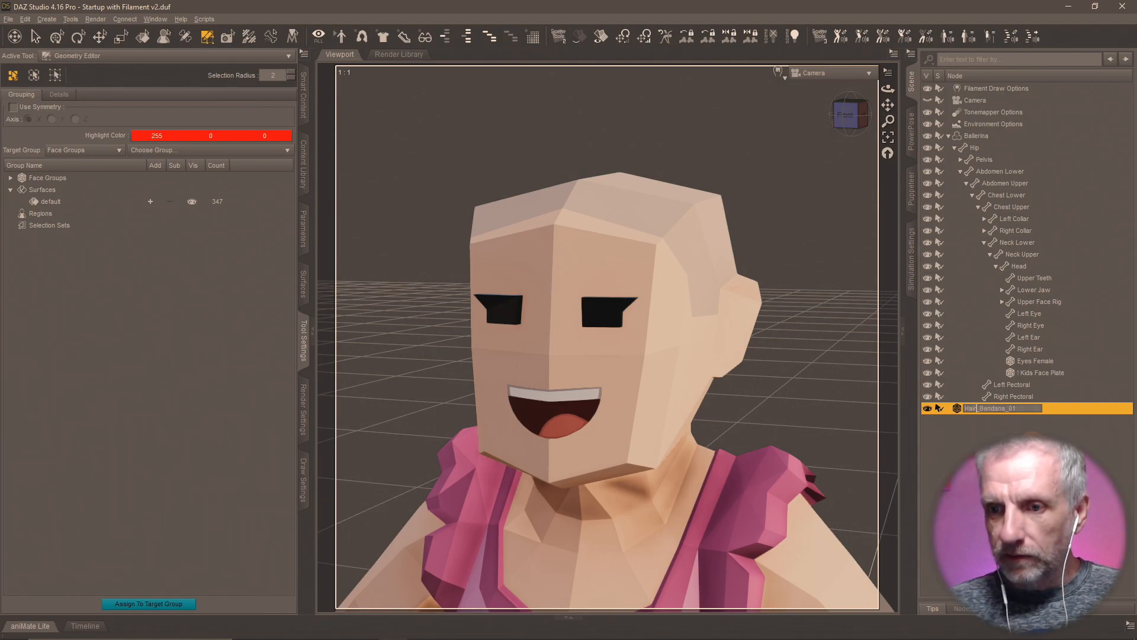
pyautogui.press('Delete')
pyautogui.press('Return')
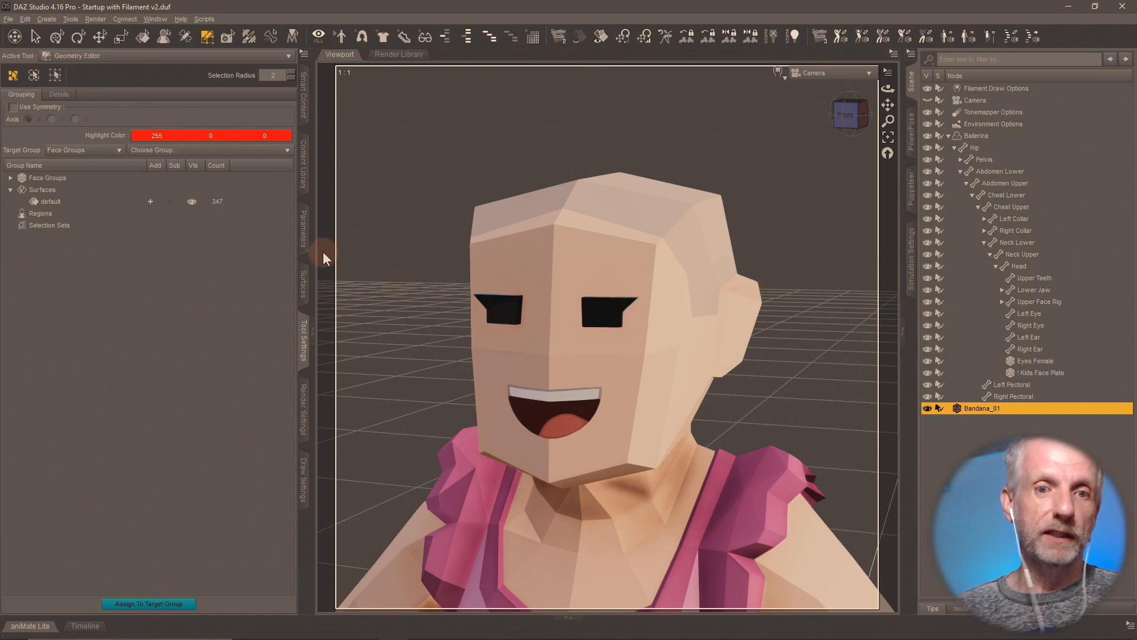
# - Set the Y Translate of Bandana_01 to 100 to raise the hair onto the head
pyautogui.click(304, 226)
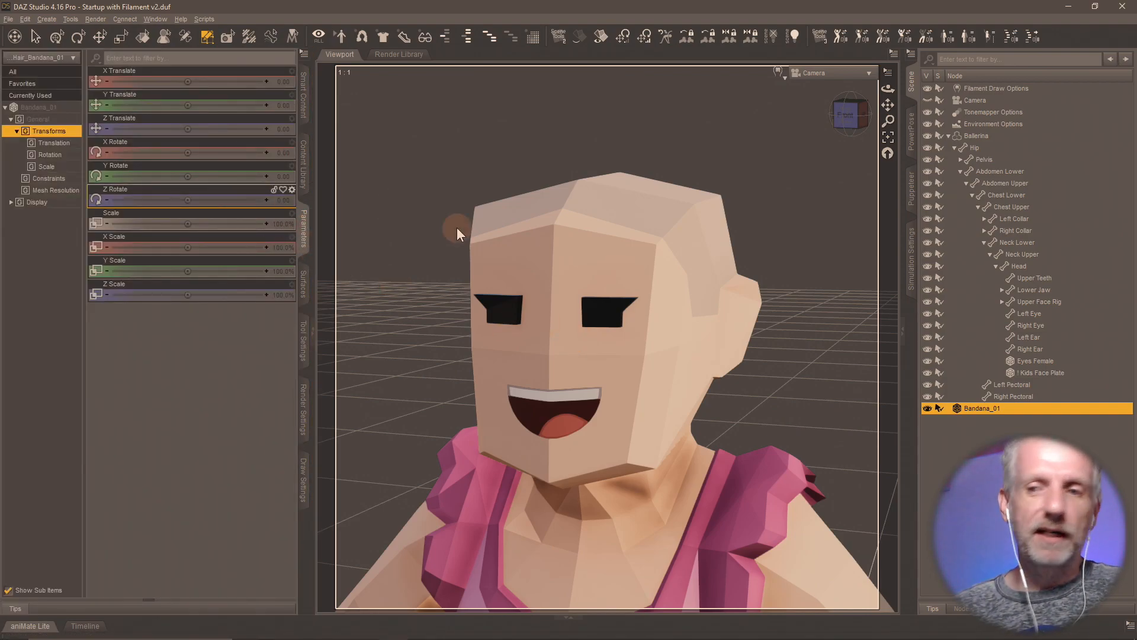
pyautogui.click(284, 106)
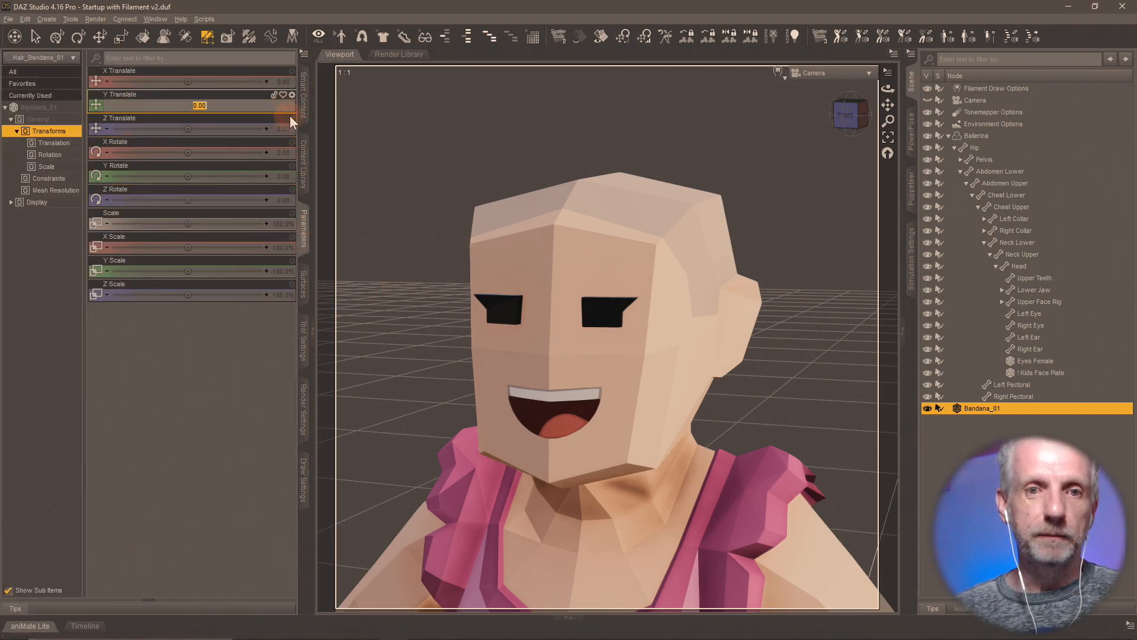
pyautogui.write('100')
pyautogui.press('Return')
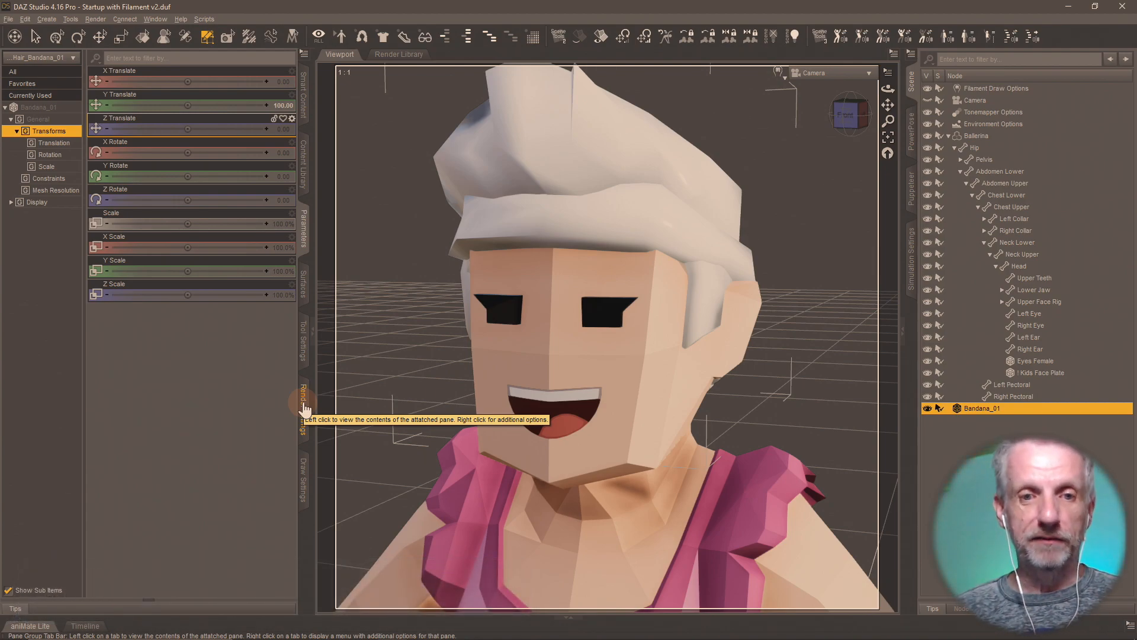
# - Rename the default surface of Bandana_01 to Kids with the Geometry Editor
pyautogui.click(304, 349)
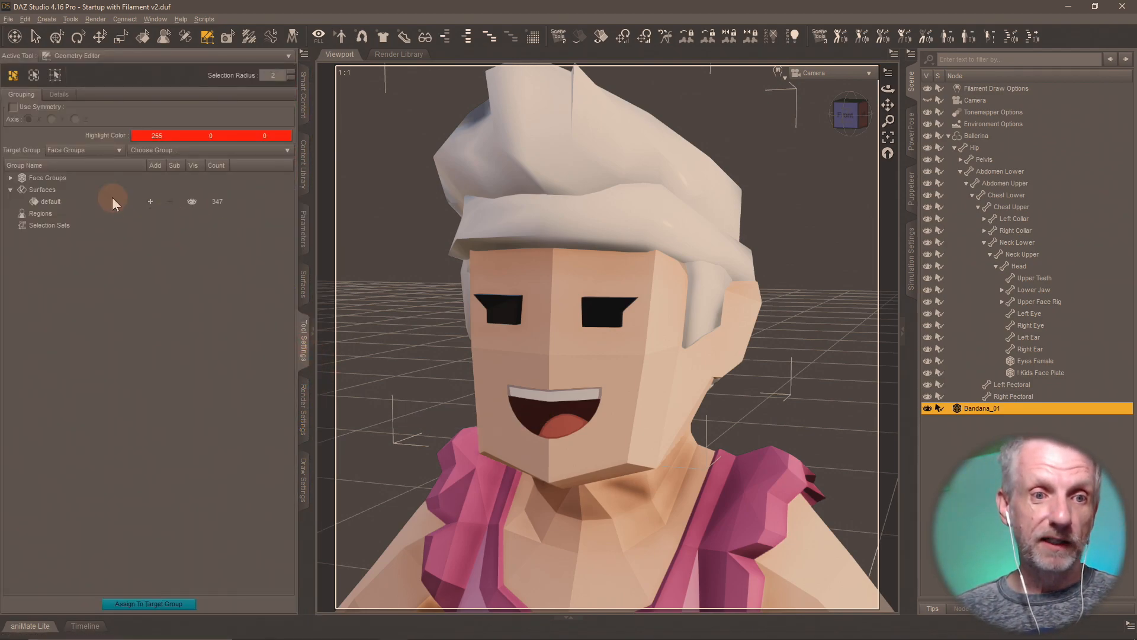
pyautogui.click(59, 201)
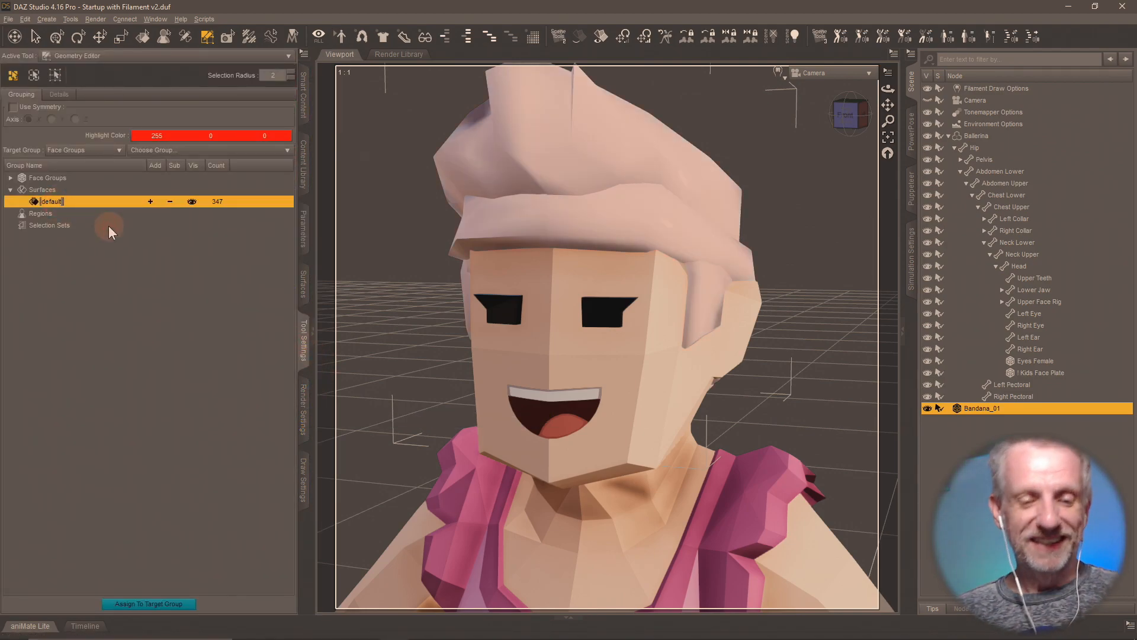
pyautogui.write('Synty Kids Pack')
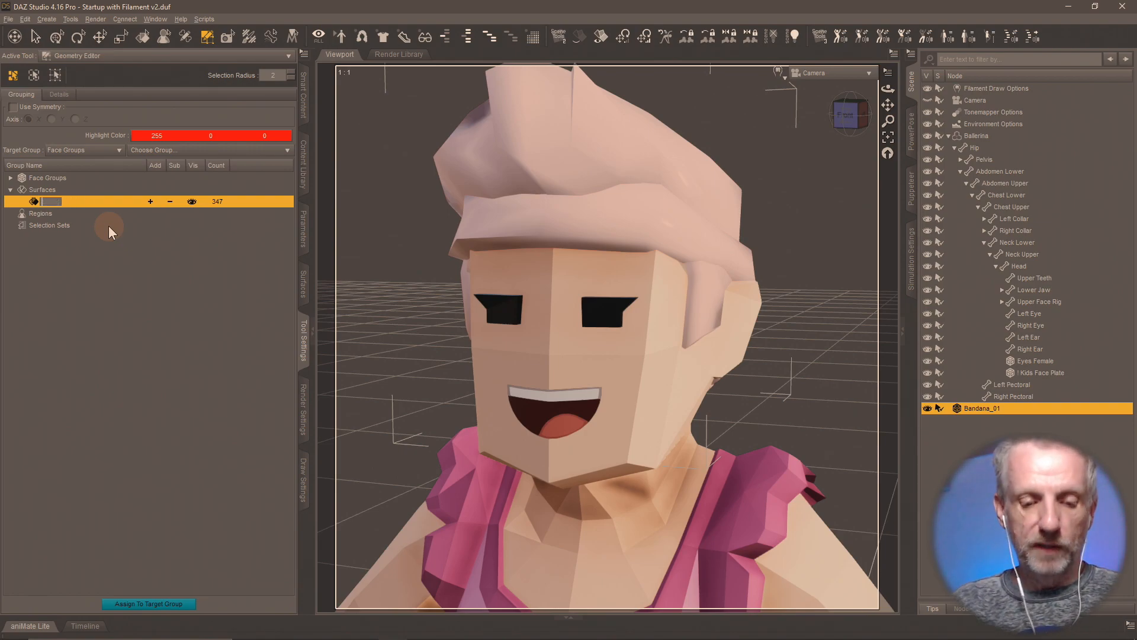
pyautogui.press('super+v')
pyautogui.click(126, 330)
pyautogui.press('Return')
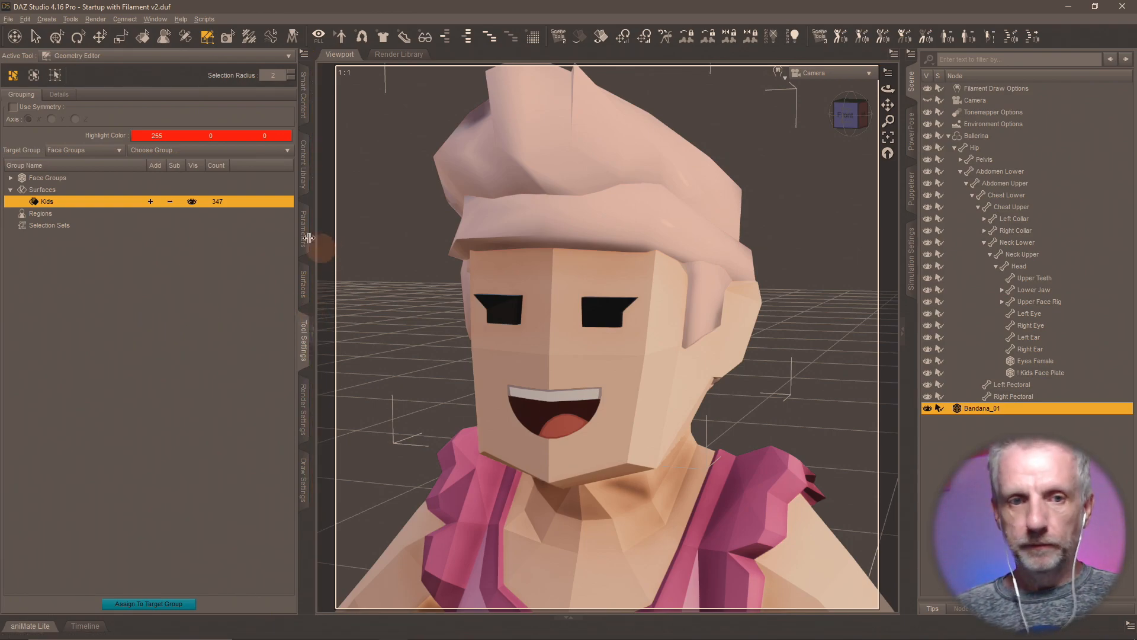
# - Paste the copied material settings onto the Kids surface of Bandana_01 and parent the hair to the Head bone
pyautogui.click(303, 286)
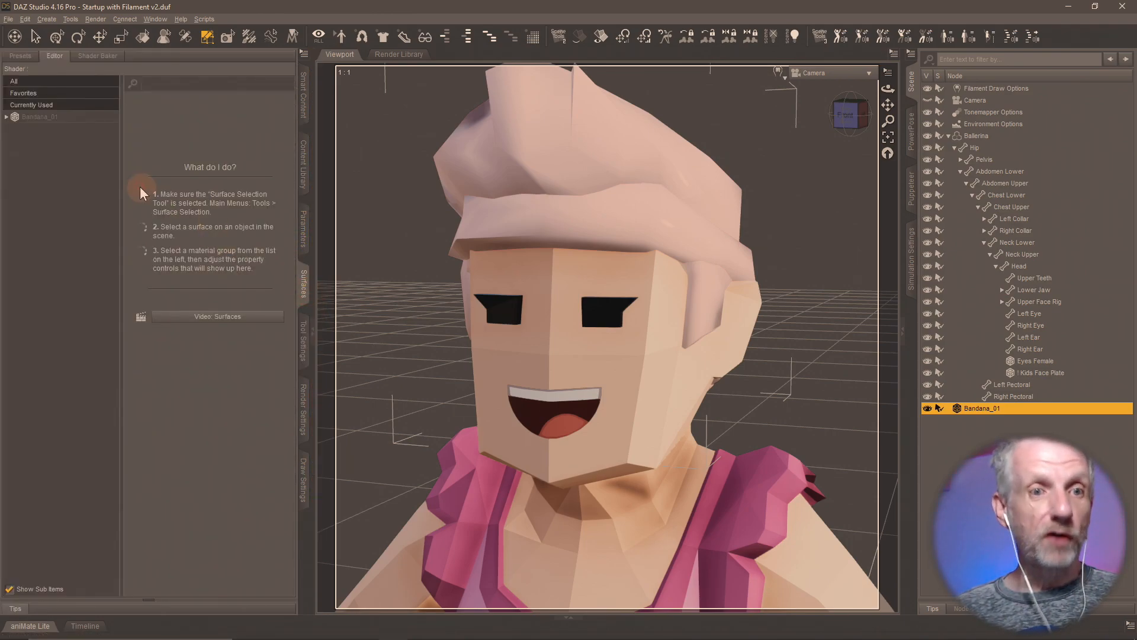
pyautogui.click(63, 129)
pyautogui.rightClick(38, 135)
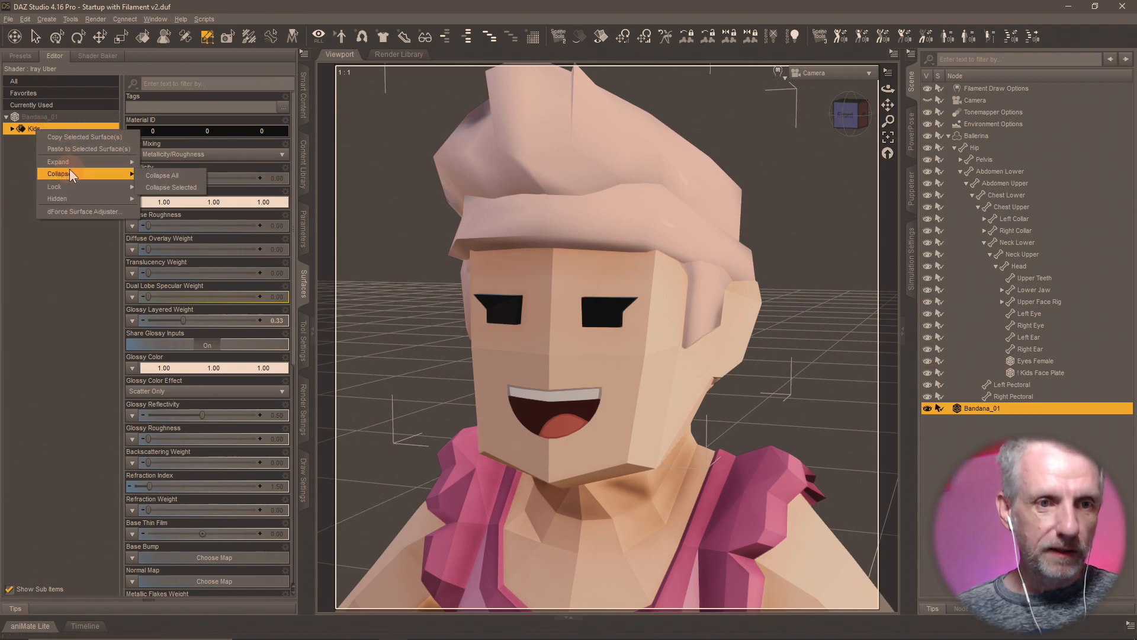
pyautogui.click(80, 153)
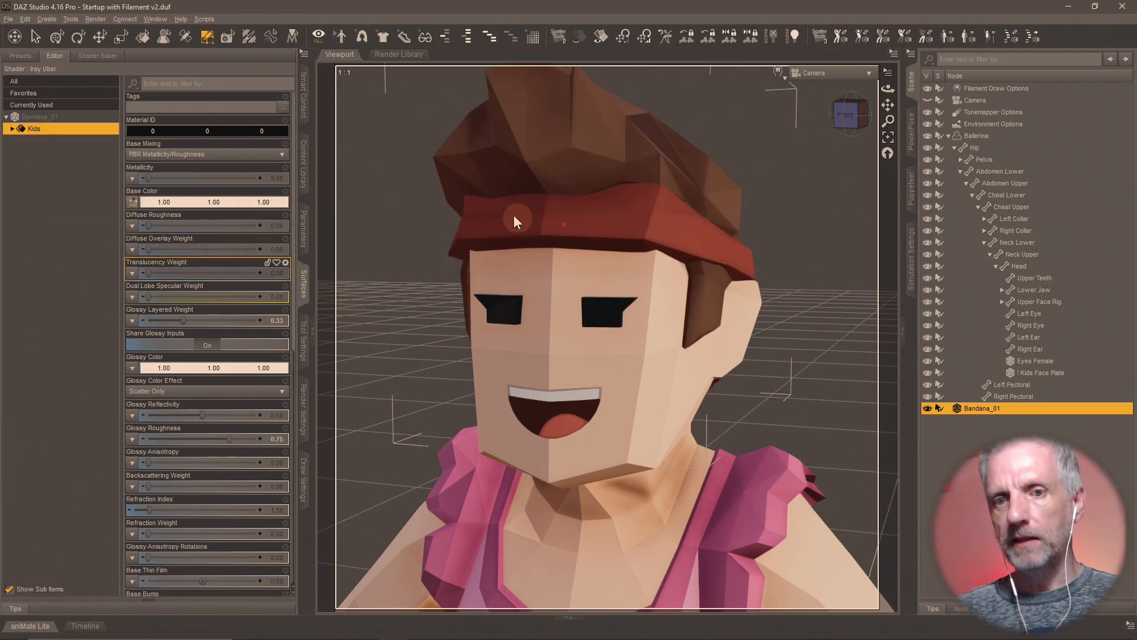
pyautogui.scroll(3, 651, 347)
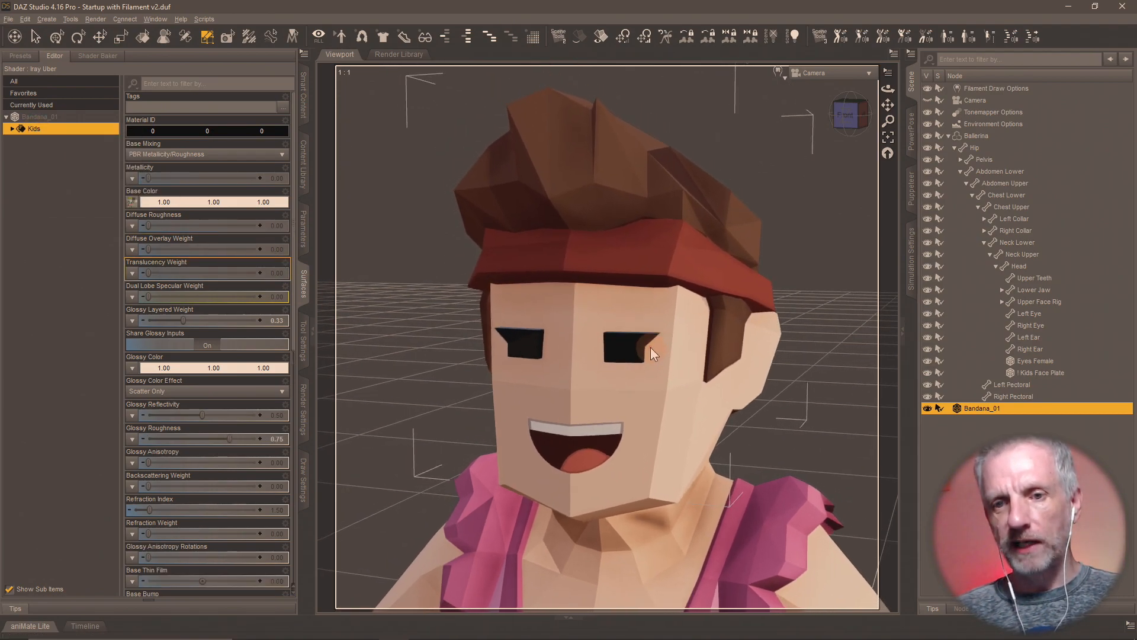
pyautogui.moveTo(650, 347); pyautogui.dragTo(765, 424, button='middle')
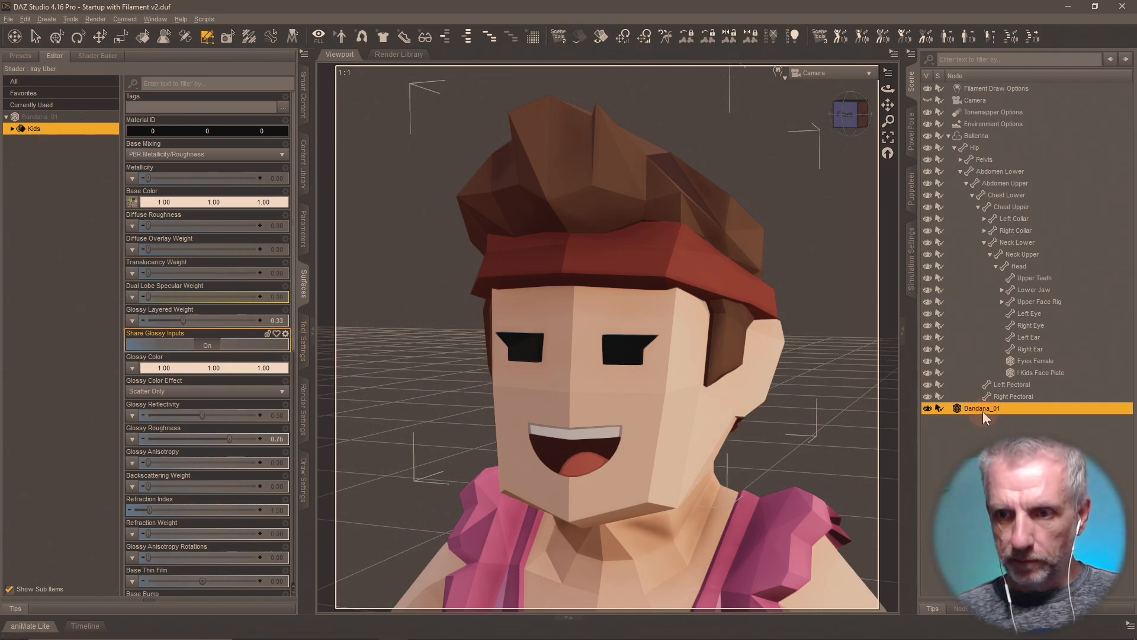
pyautogui.moveTo(982, 410); pyautogui.dragTo(1045, 268)
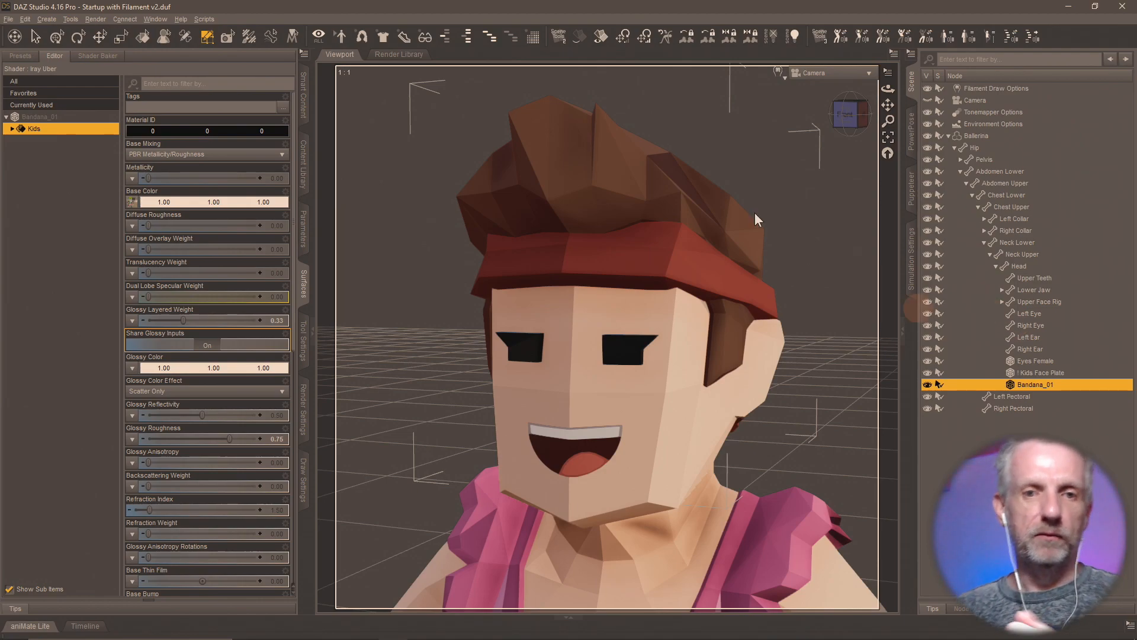
# - Look through the Kids Pack, Office People, Synty Expressions and Shops People folders in the content library
pyautogui.click(299, 176)
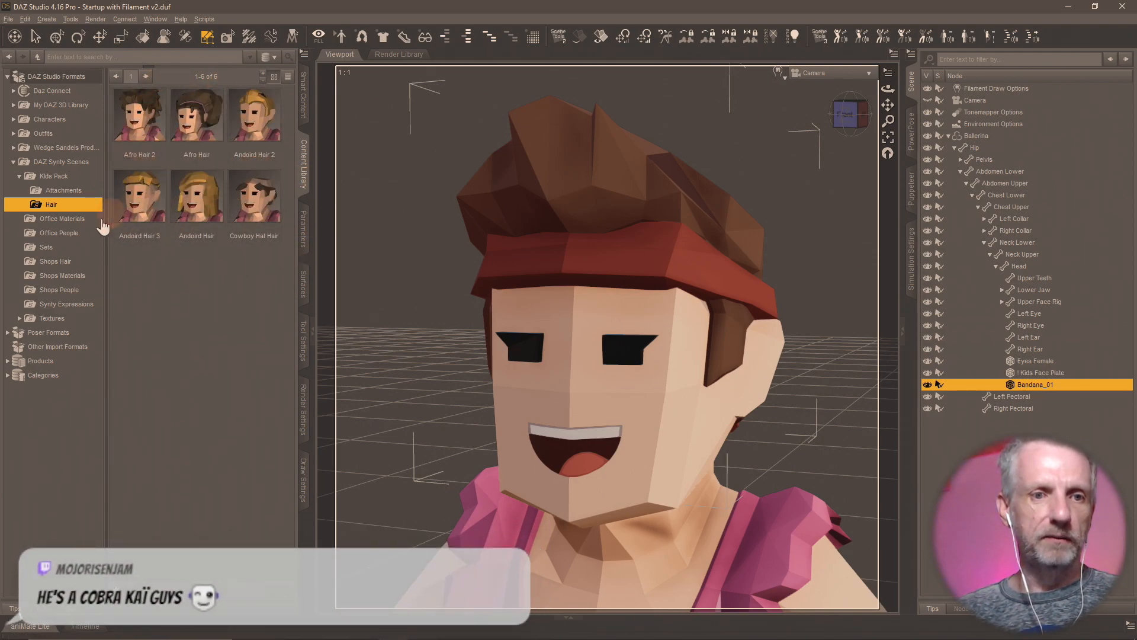
pyautogui.click(74, 191)
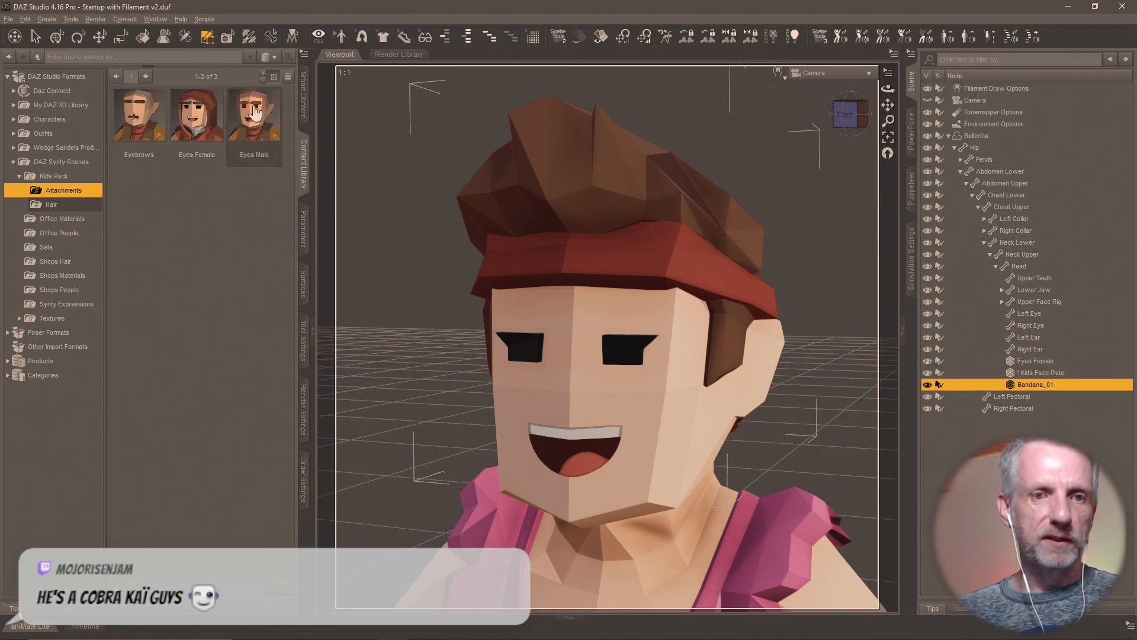
pyautogui.click(74, 177)
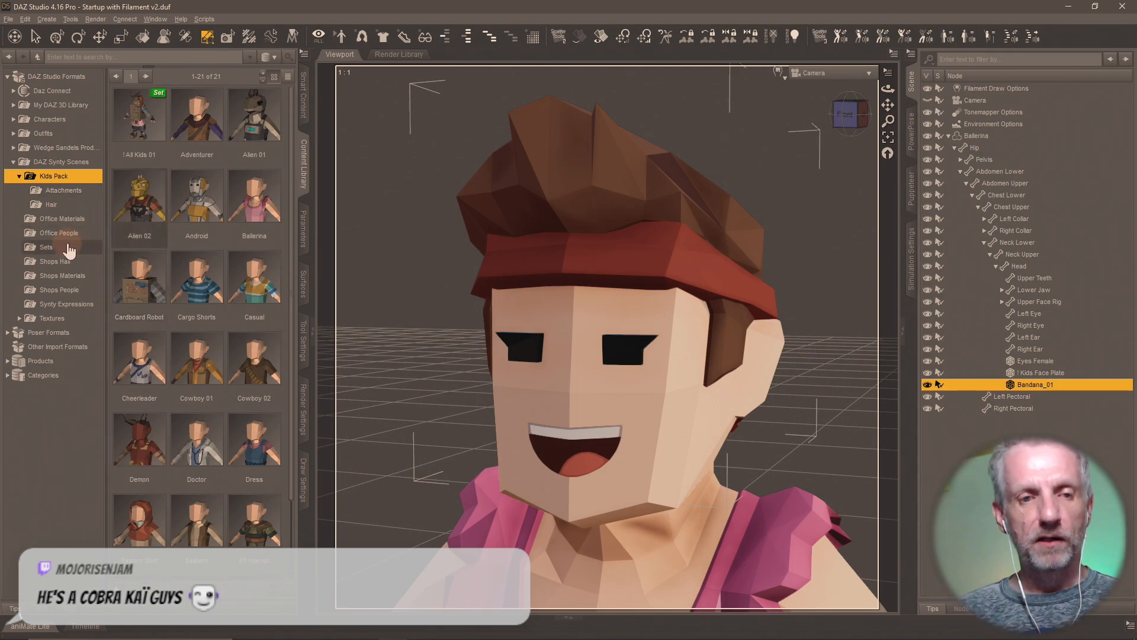
pyautogui.click(90, 234)
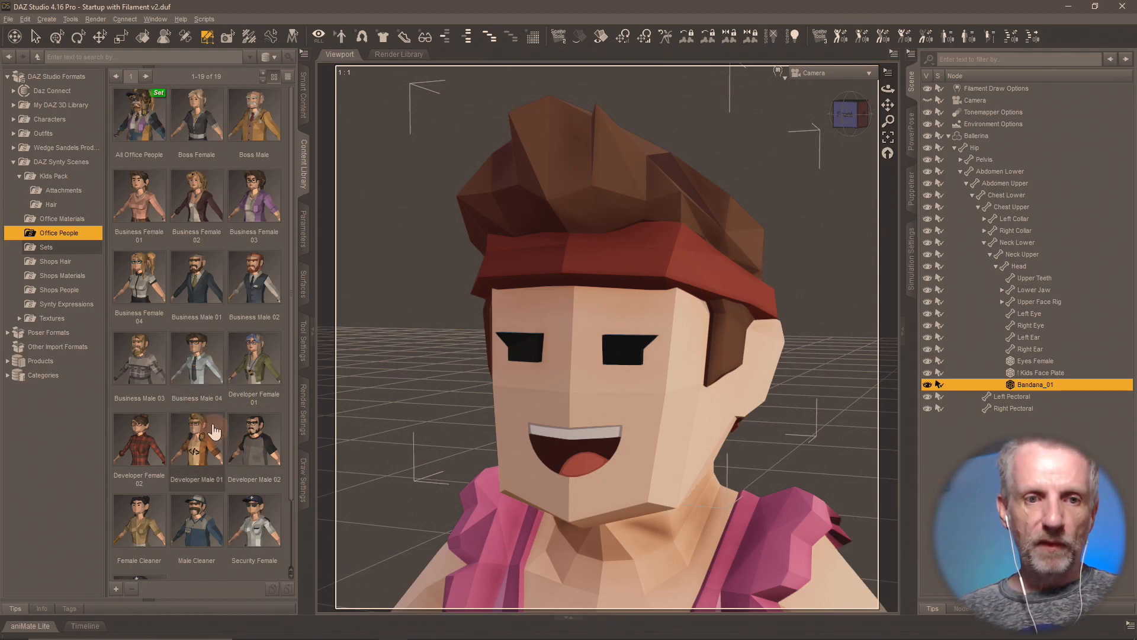
pyautogui.click(79, 306)
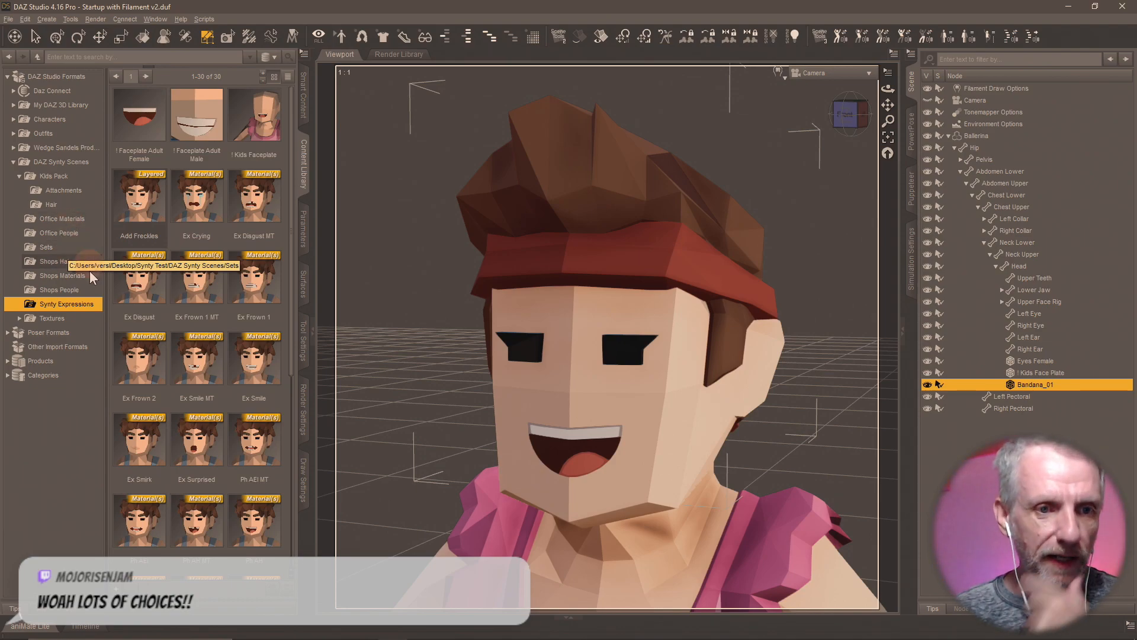
pyautogui.click(83, 289)
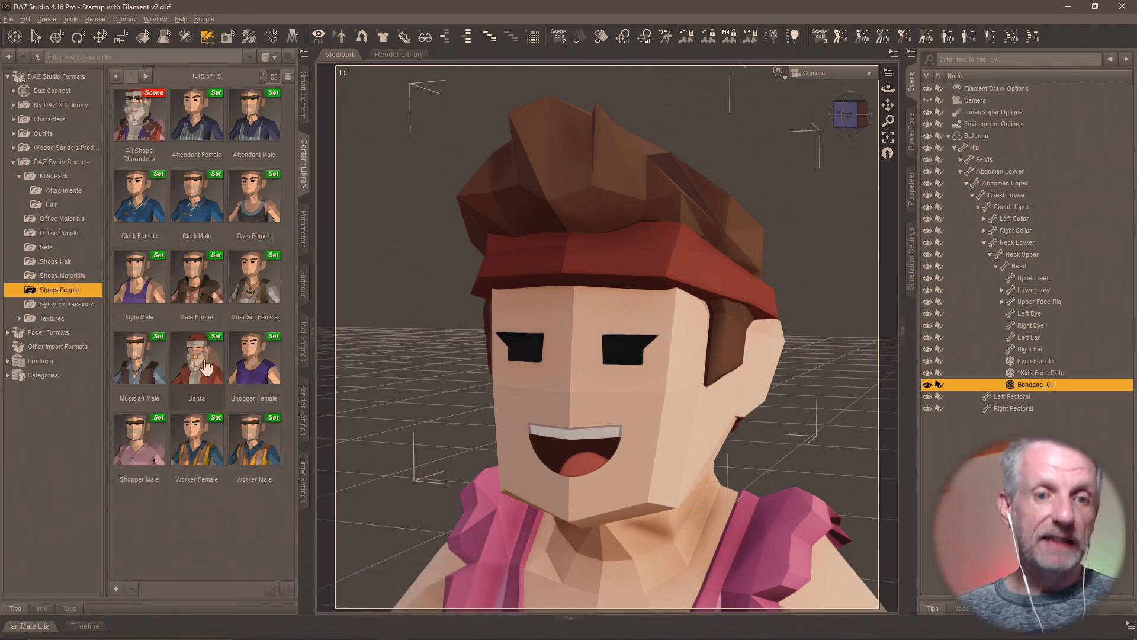
pyautogui.moveTo(206, 368)
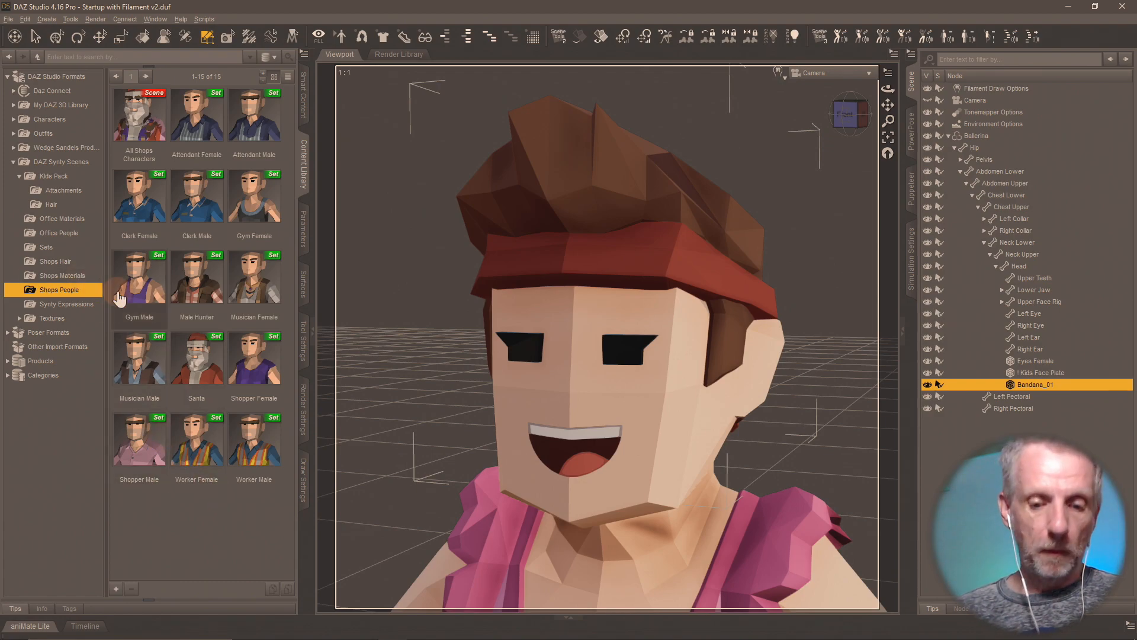
# - Save Bandana_01 as a figure/prop asset named Bandana in the Kids Pack Hair folder, with product name Synty Kids Pack
pyautogui.hotkey('ctrl', 'shift', 's')
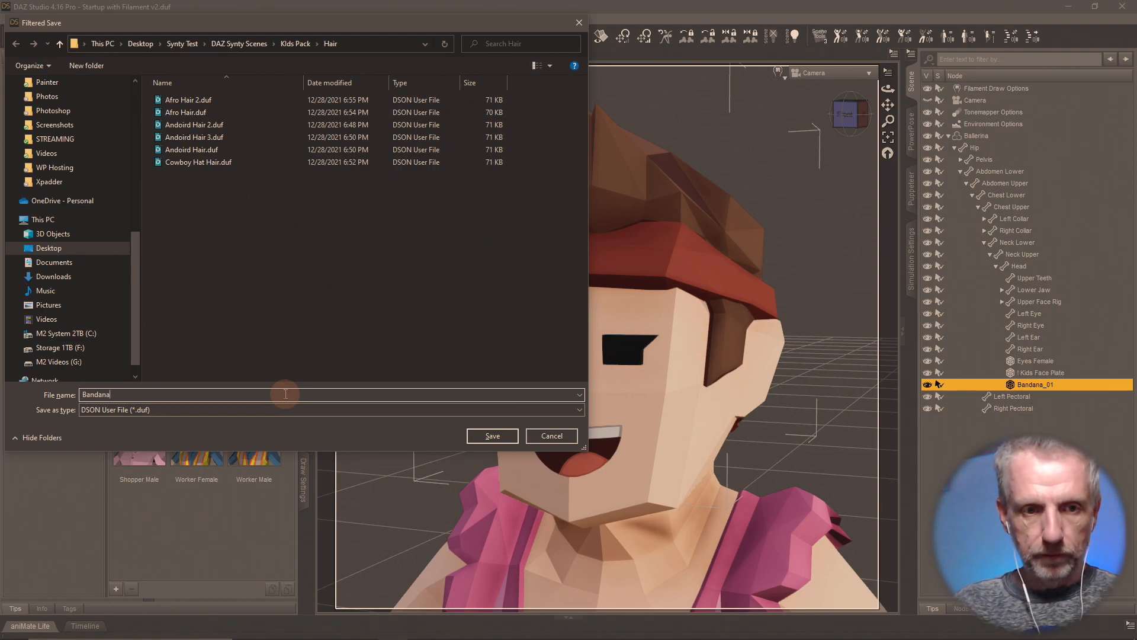
pyautogui.write('Bandana')
pyautogui.press('Return')
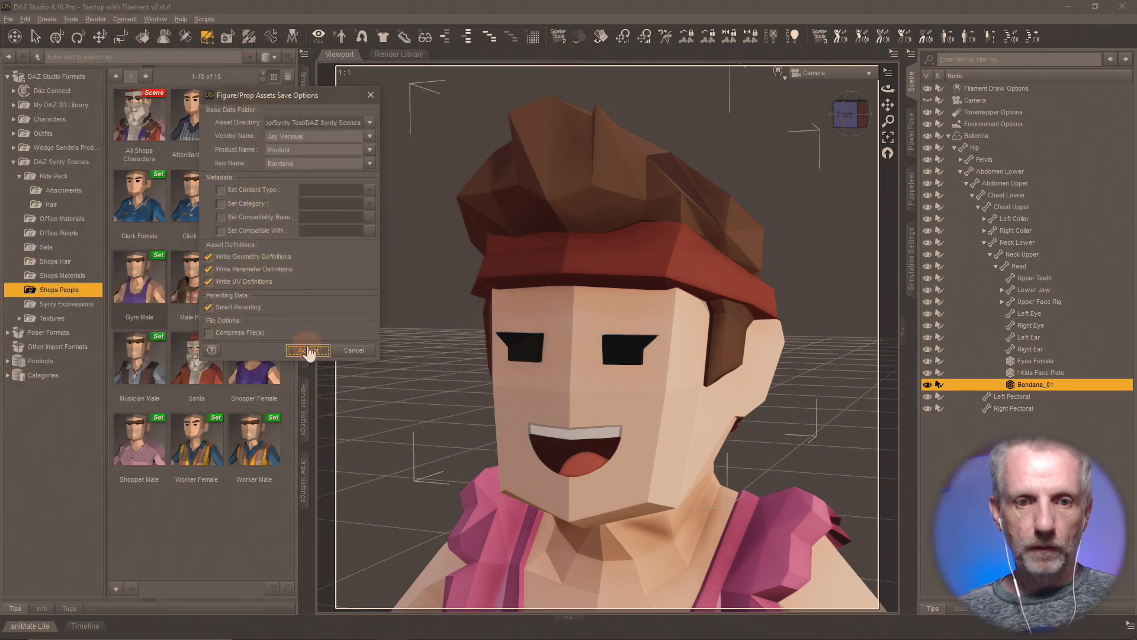
pyautogui.press('super+v')
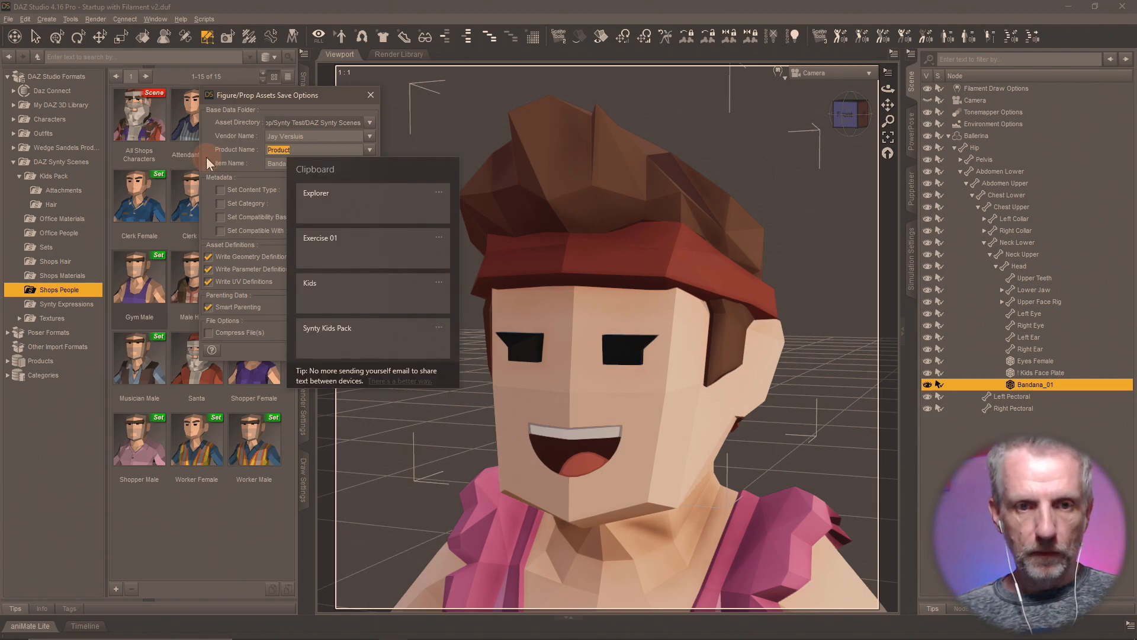
pyautogui.click(346, 333)
pyautogui.click(308, 350)
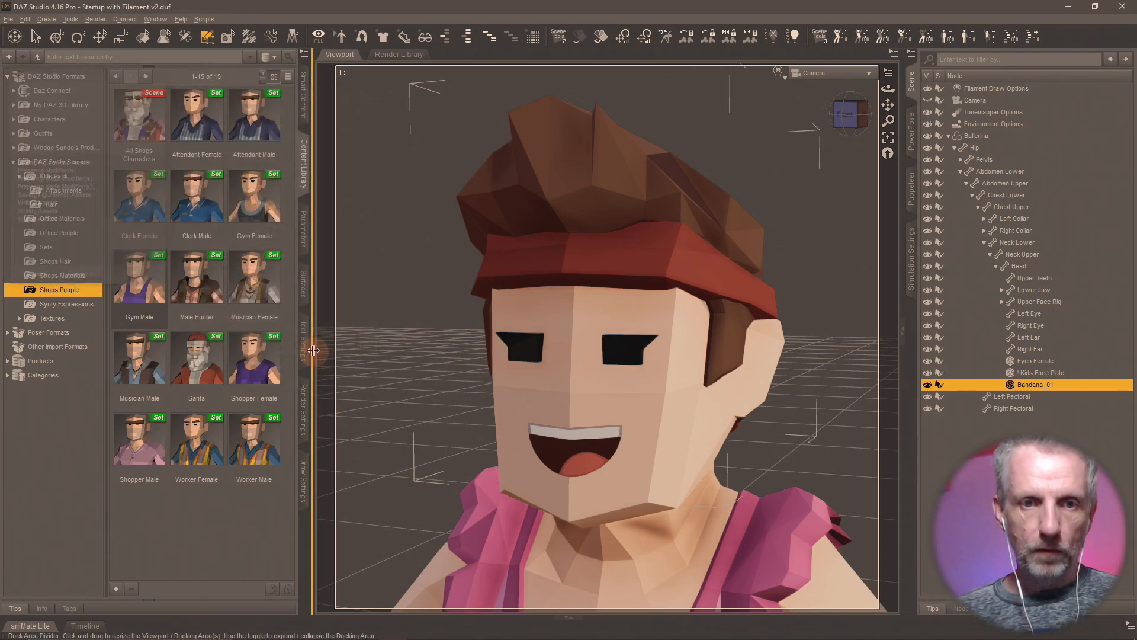
# - Check the saved Bandana asset in the Kids Pack Hair folder and delete Bandana_01 from the scene
pyautogui.click(61, 203)
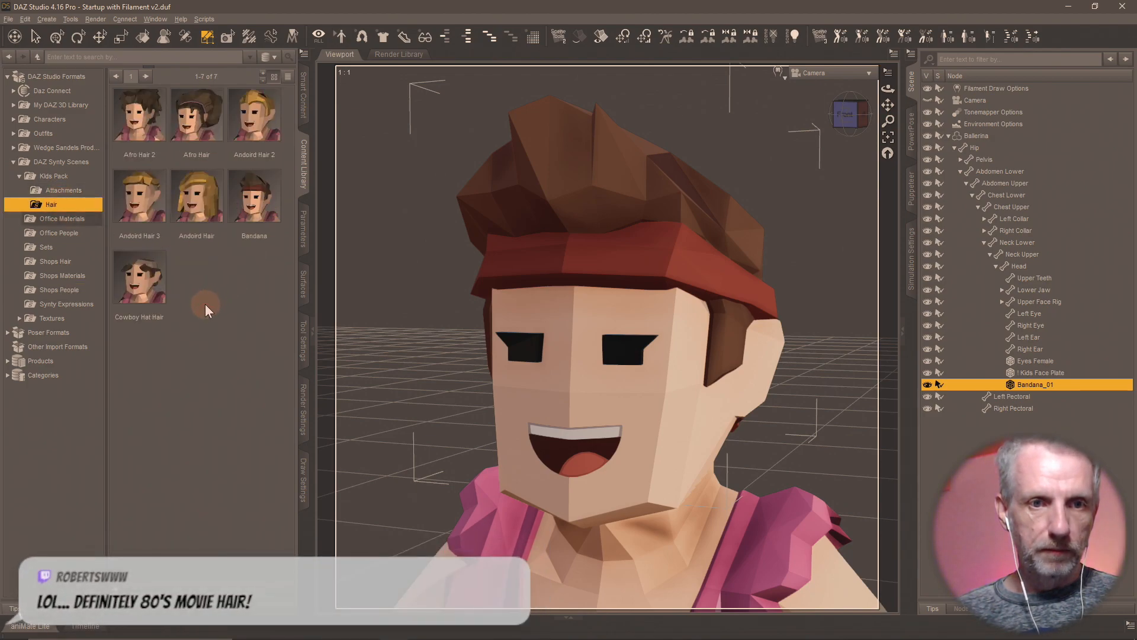
pyautogui.click(255, 198)
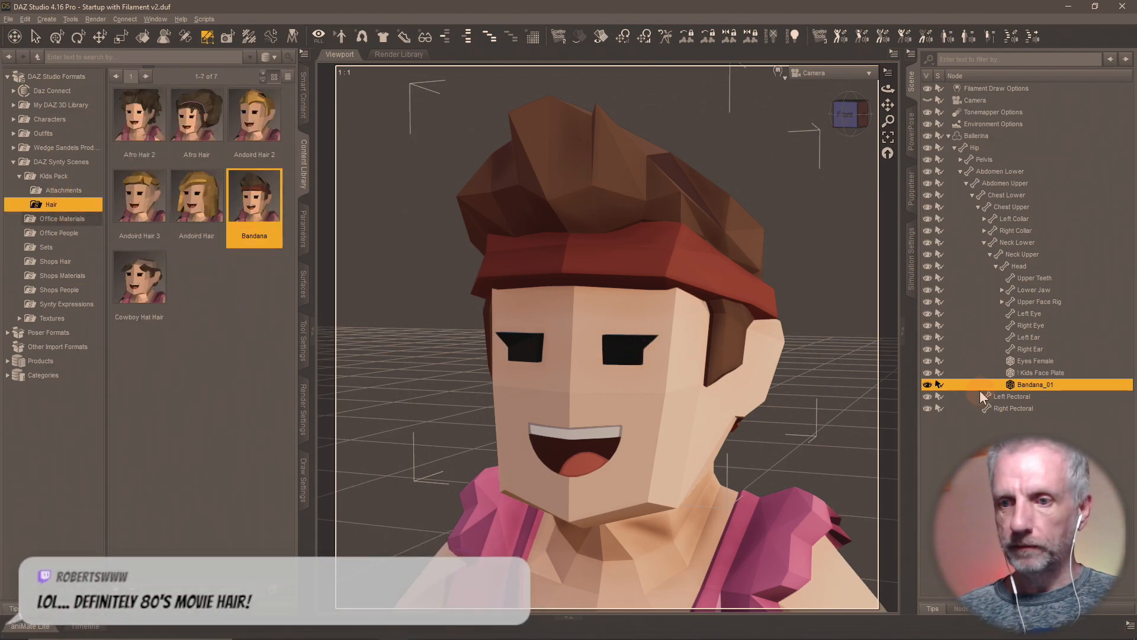
pyautogui.press('Delete')
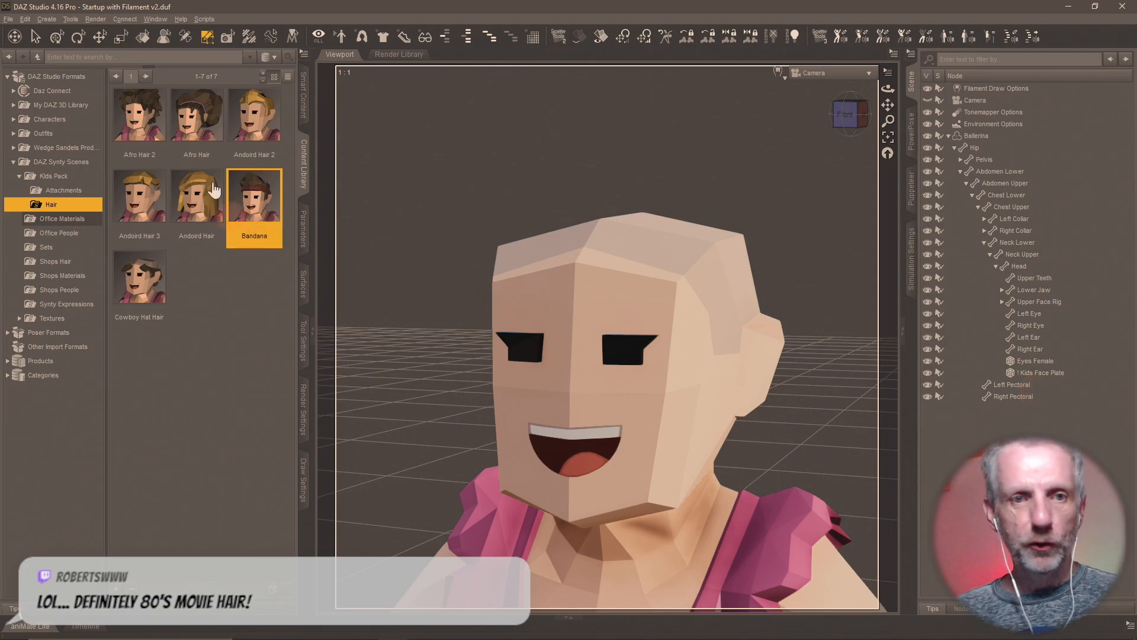
# - Move SM_Chr_Hair_Bandana_01.obj into the done folder and import SM_Chr_Hair_Bone_01.obj at 100% scale
pyautogui.click(8, 19)
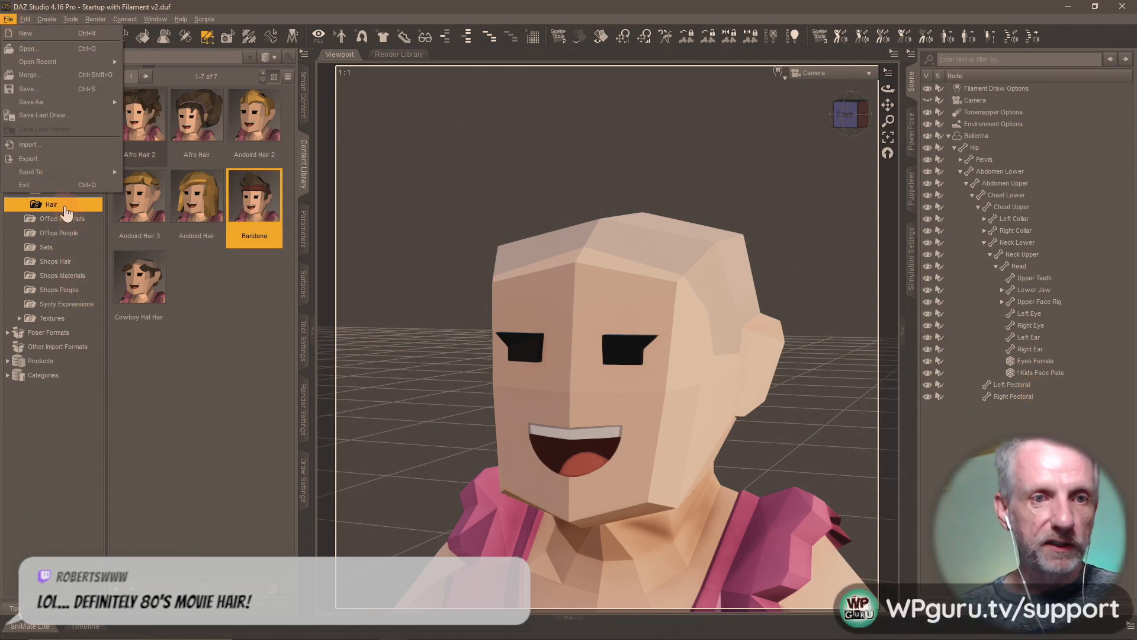
pyautogui.click(62, 147)
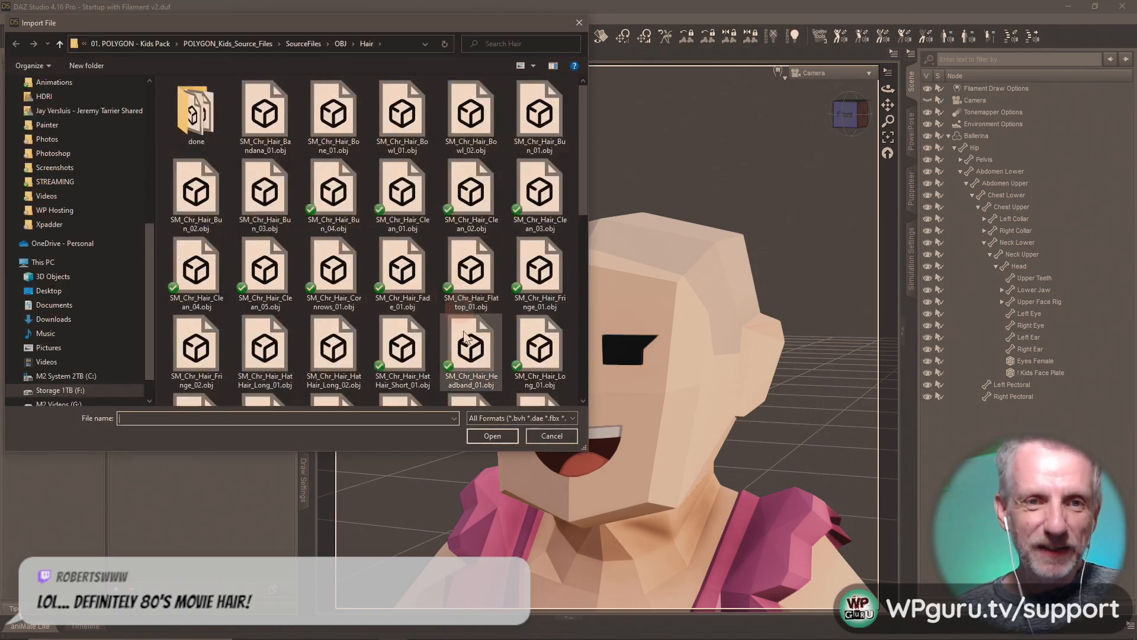
pyautogui.click(282, 125)
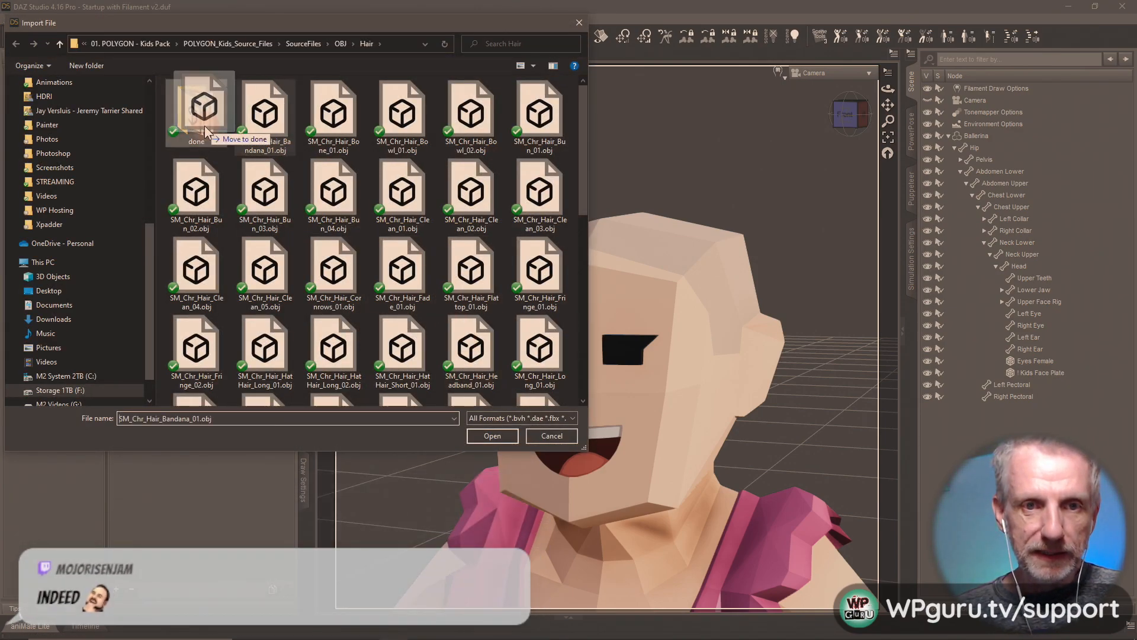
pyautogui.moveTo(206, 131); pyautogui.dragTo(204, 131)
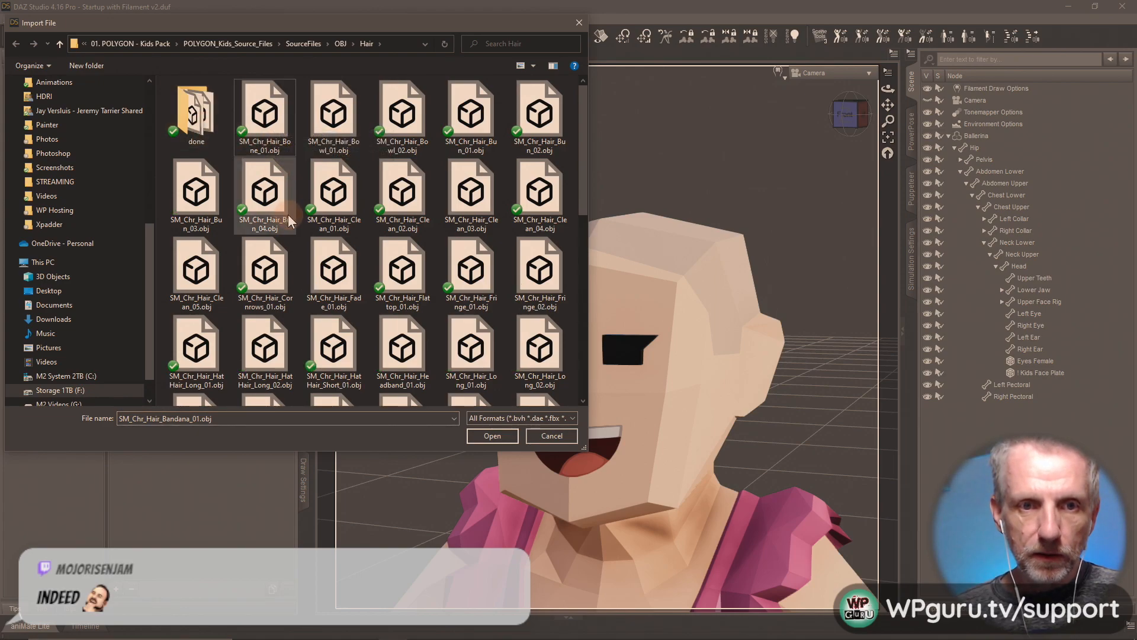
pyautogui.doubleClick(265, 116)
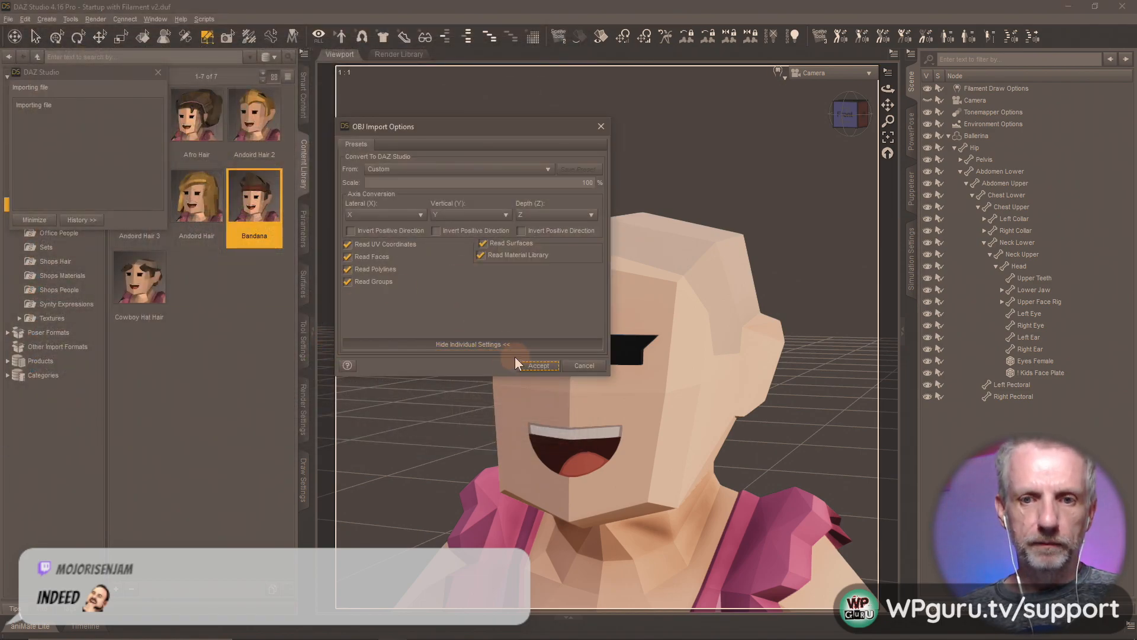
pyautogui.click(538, 365)
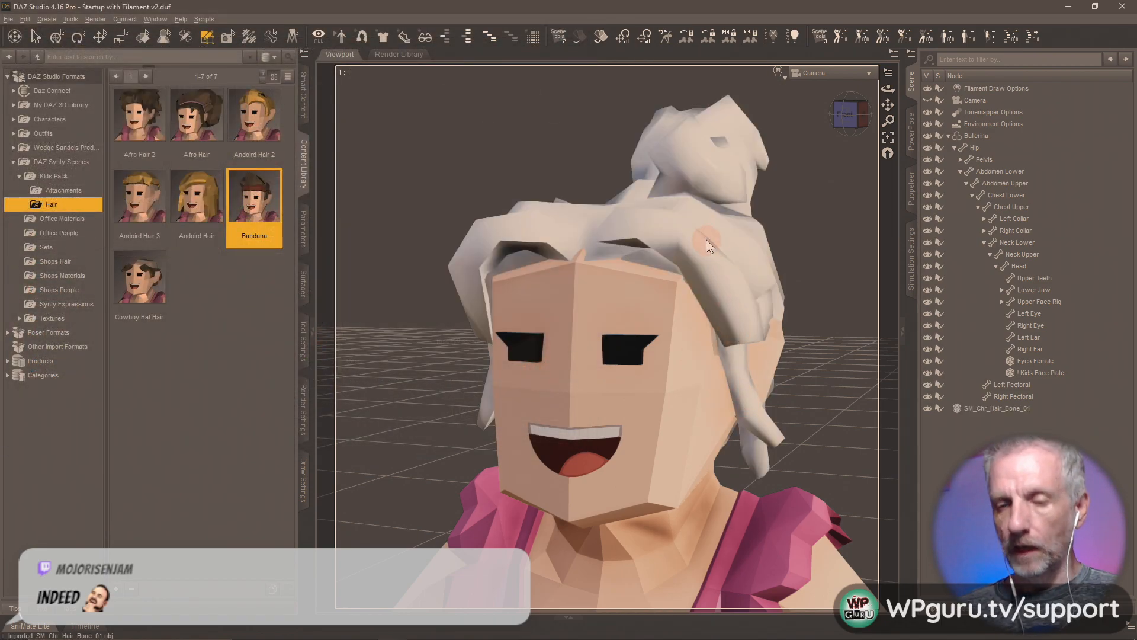
# - Rename the imported hair model to Bone_01 and parent it to the Head bone
pyautogui.click(1005, 408)
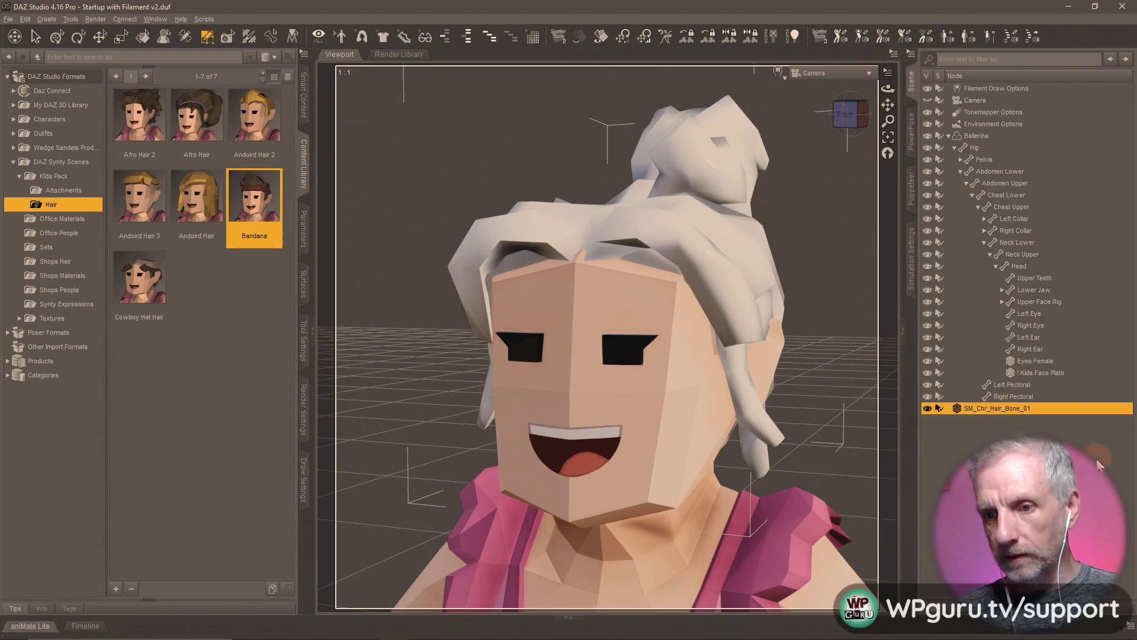
pyautogui.press('F2')
pyautogui.hotkey('ctrl', 'a')
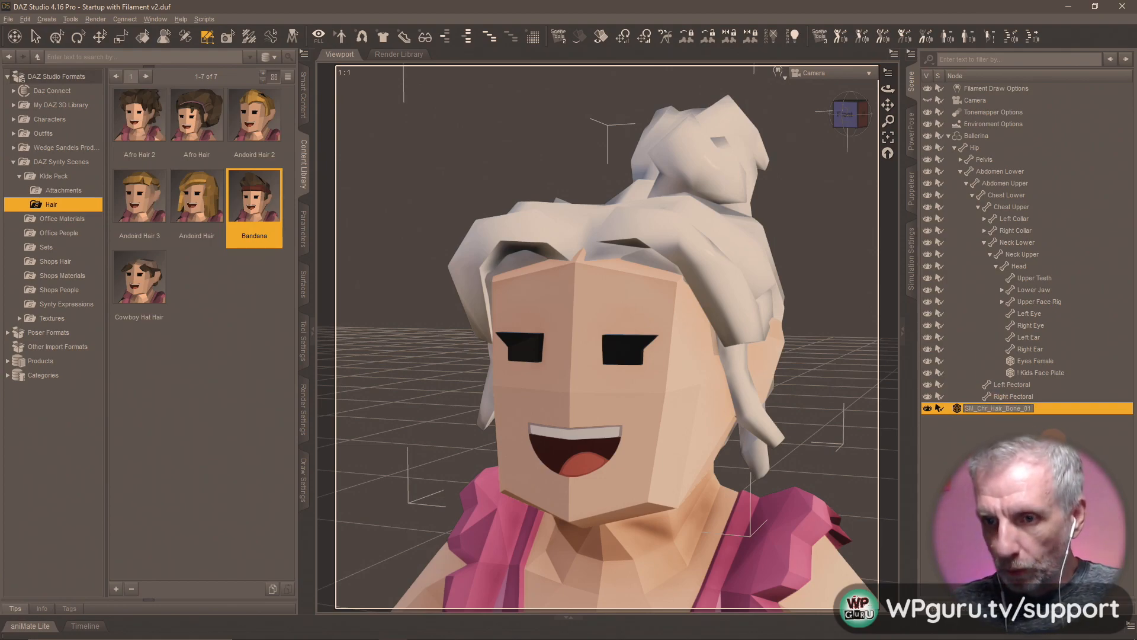
pyautogui.press('Left')
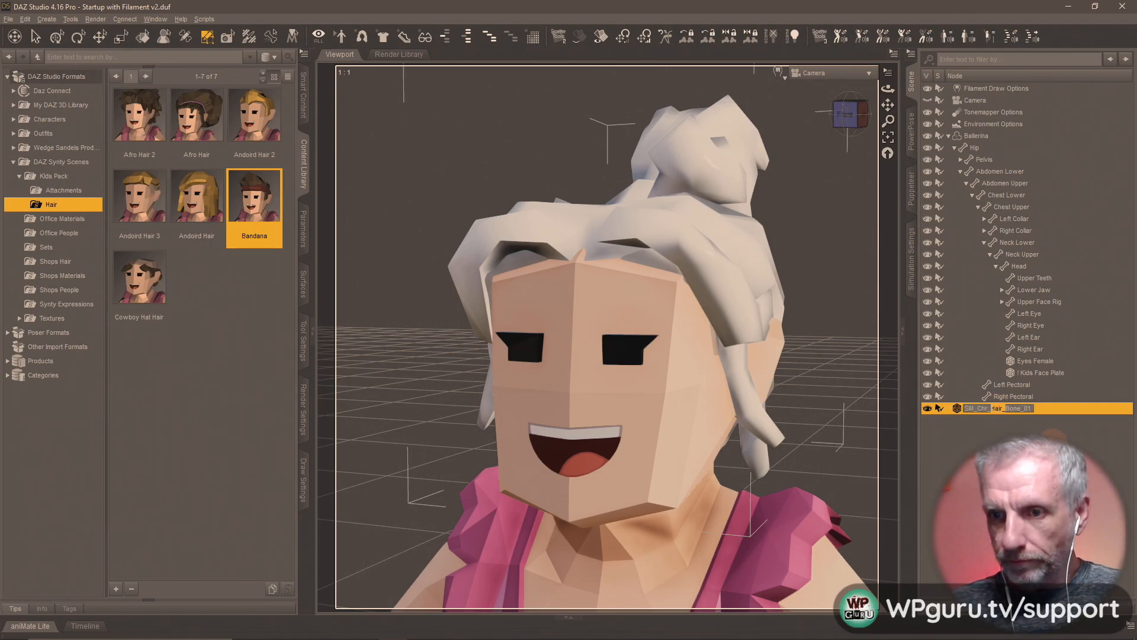
pyautogui.hotkey('shift', 'Home')
pyautogui.press('BackSpace')
pyautogui.press('Return')
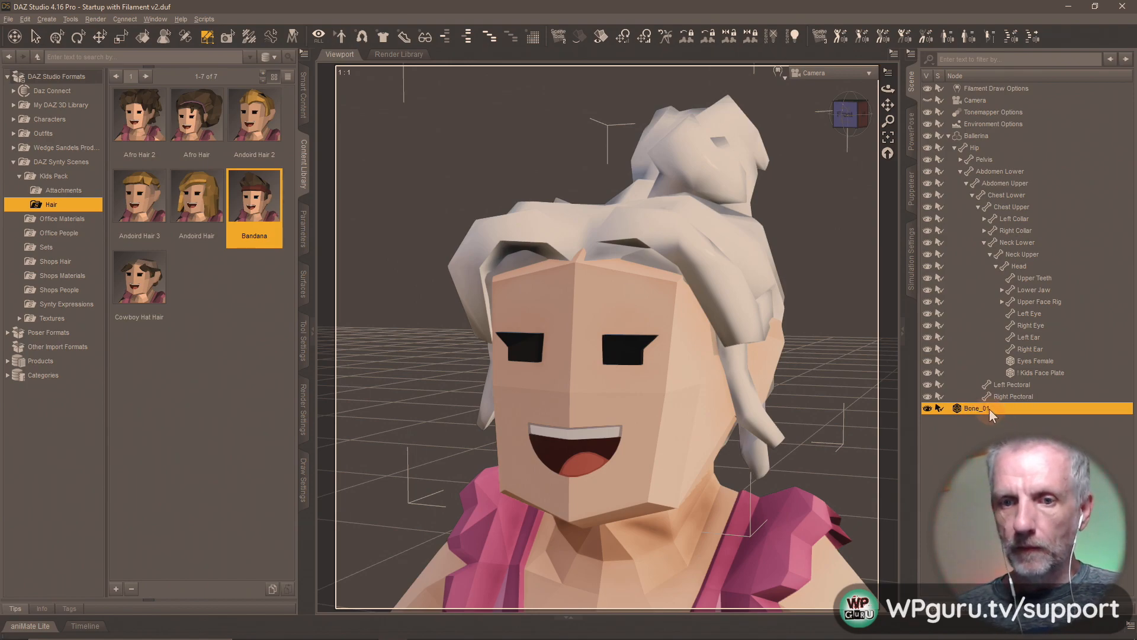
pyautogui.moveTo(976, 408); pyautogui.dragTo(1014, 268)
# - Rename the default surface of Bone_01 to Kids with the Geometry Editor
pyautogui.click(304, 393)
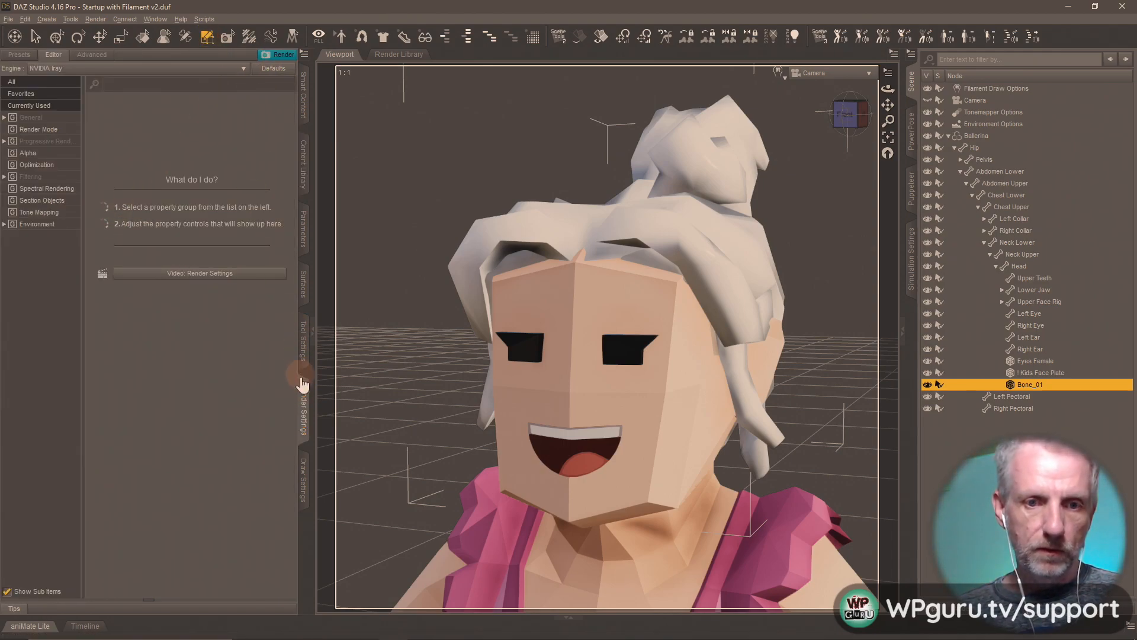
pyautogui.click(304, 346)
pyautogui.click(37, 201)
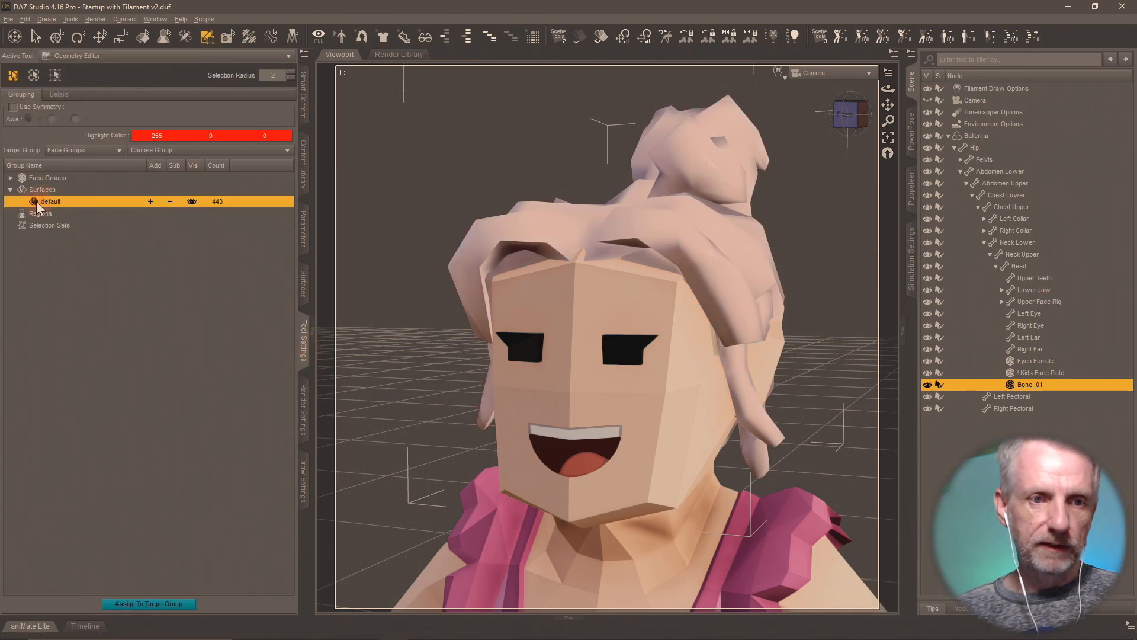
pyautogui.press('super+v')
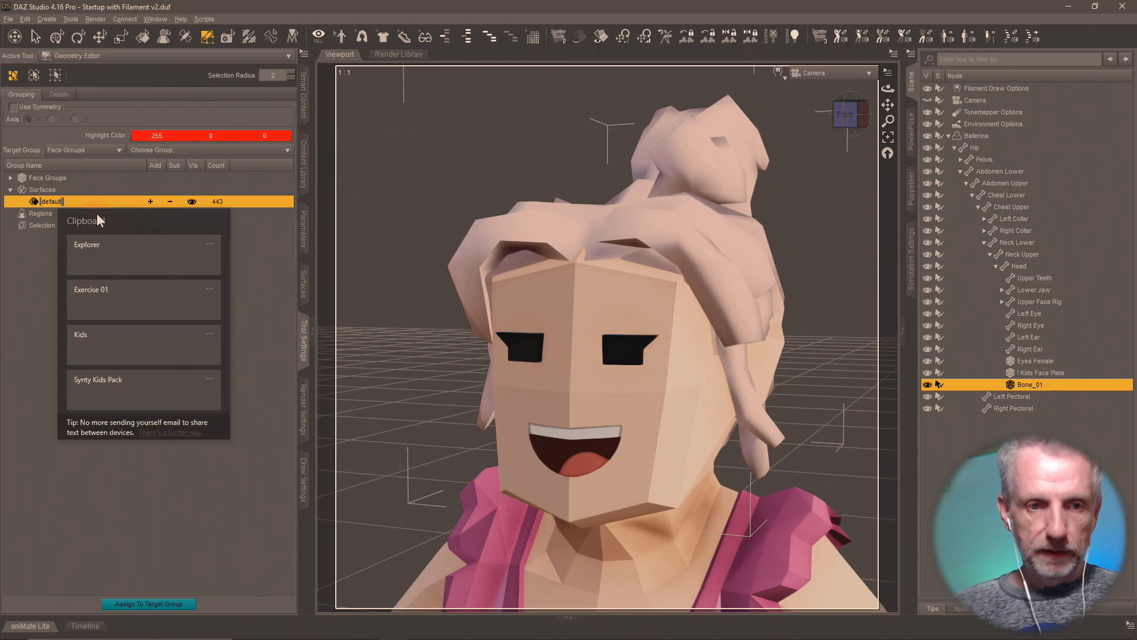
pyautogui.click(77, 345)
pyautogui.press('Return')
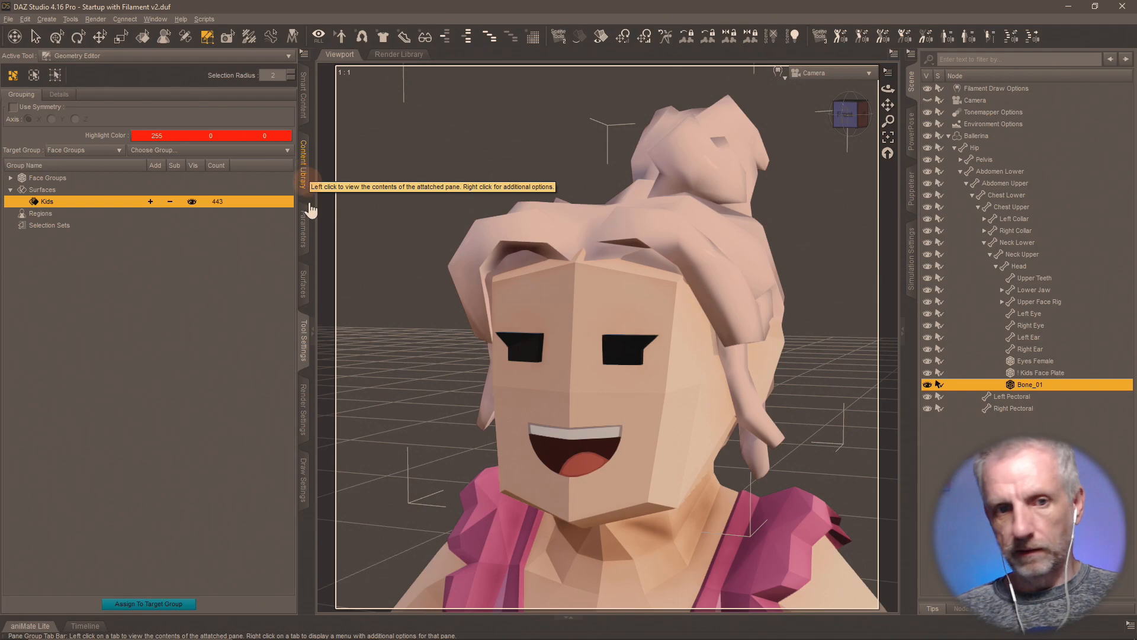
# - Paste the copied material settings onto the Kids surface of Bone_01 and check the textured hair from several sides
pyautogui.click(307, 290)
pyautogui.click(82, 124)
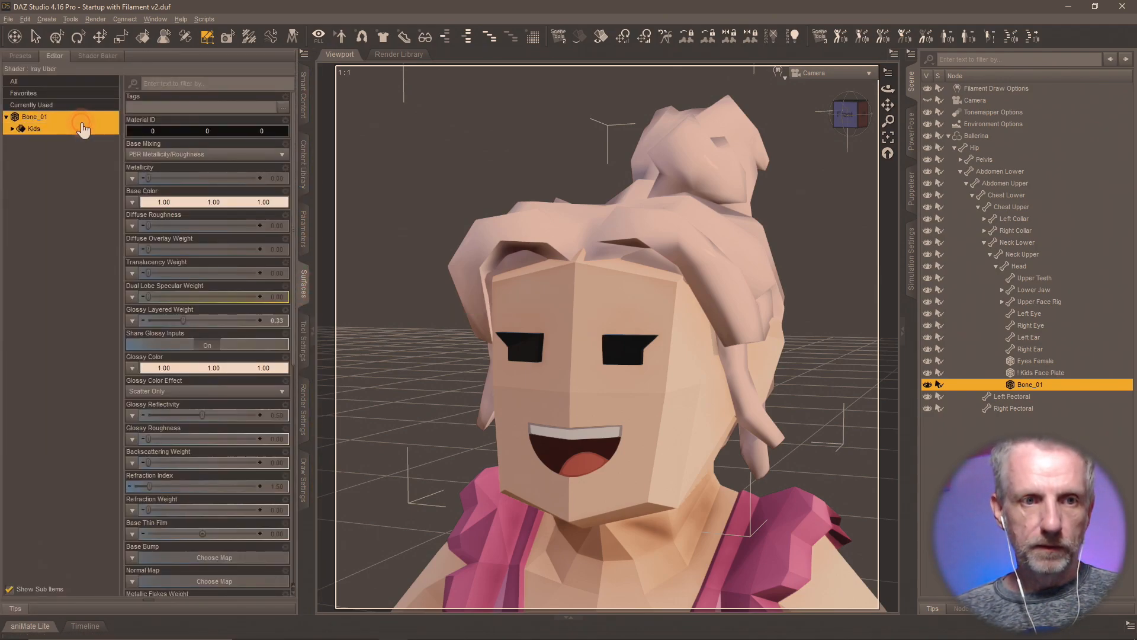
pyautogui.rightClick(79, 130)
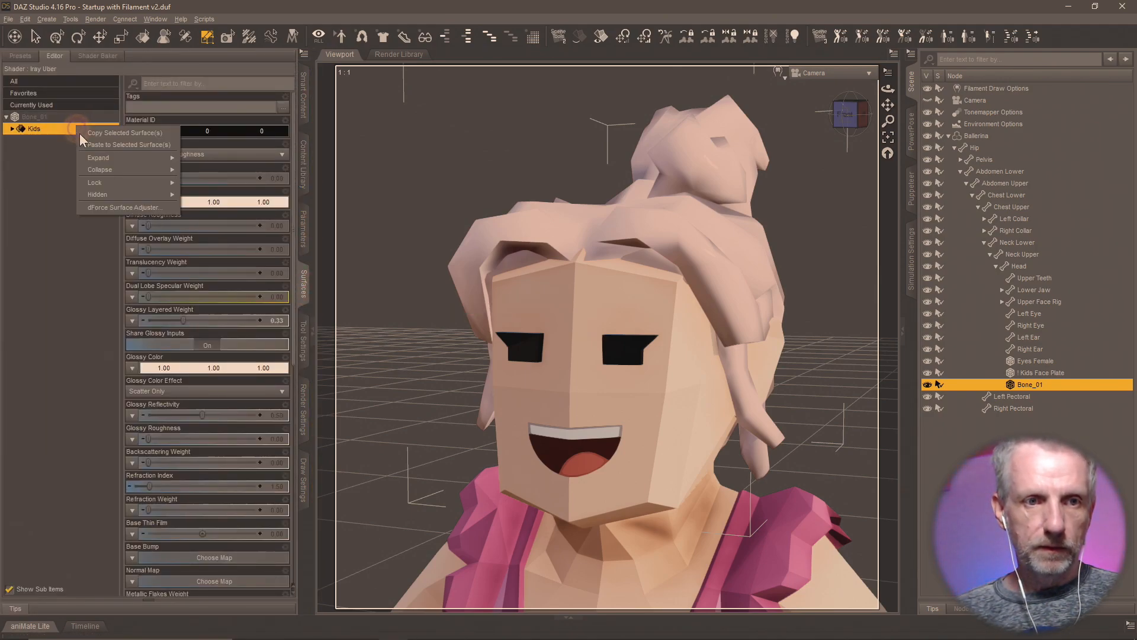
pyautogui.click(134, 145)
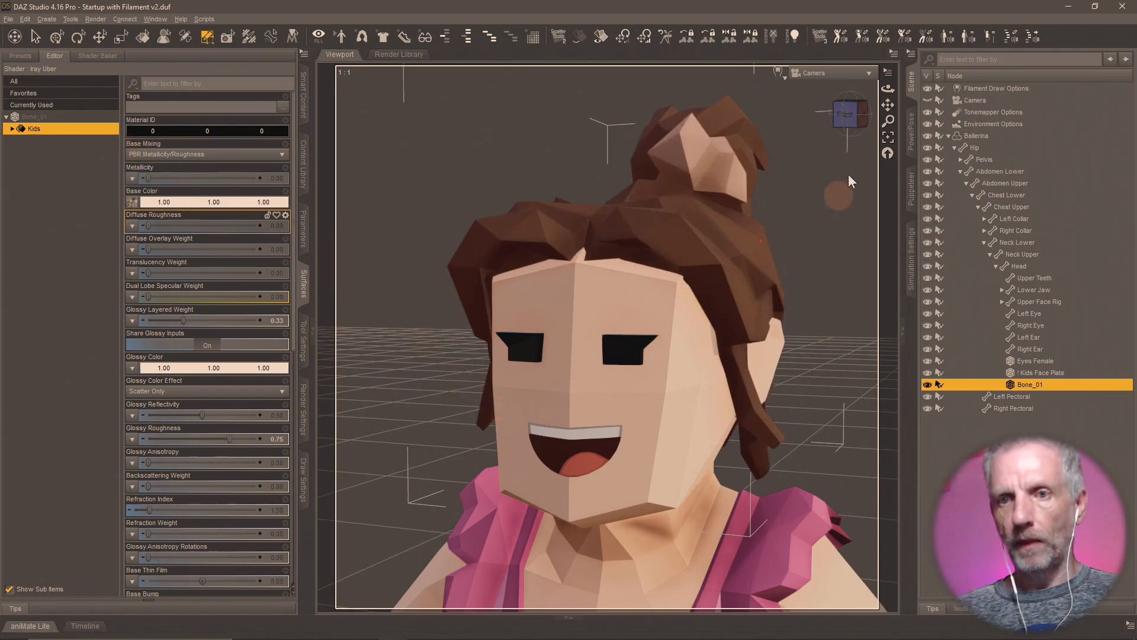
pyautogui.click(848, 73)
pyautogui.click(848, 84)
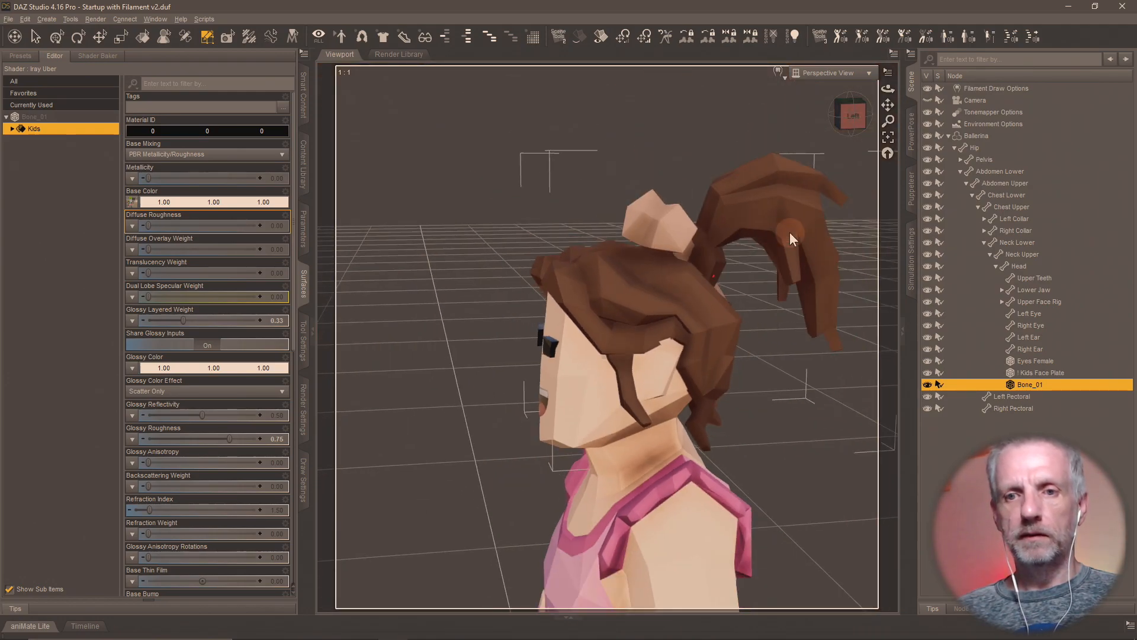
pyautogui.moveTo(790, 232)
pyautogui.mouseDown(button='middle')
pyautogui.moveTo(764, 249)
pyautogui.moveTo(790, 242)
pyautogui.mouseUp(button='middle')
pyautogui.click(838, 75)
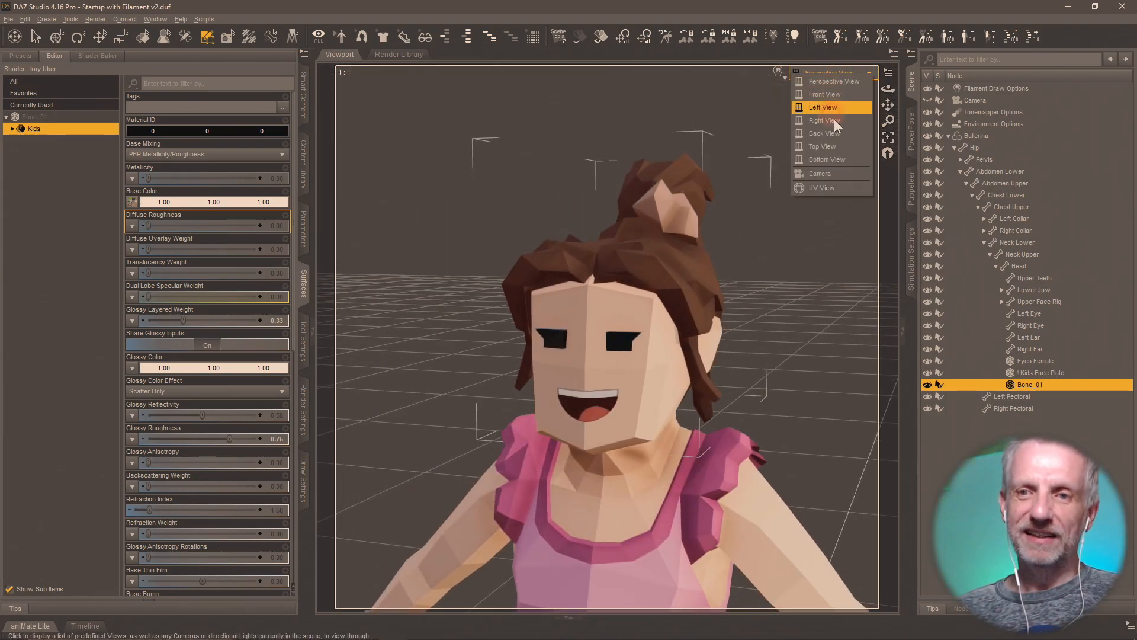
pyautogui.click(837, 169)
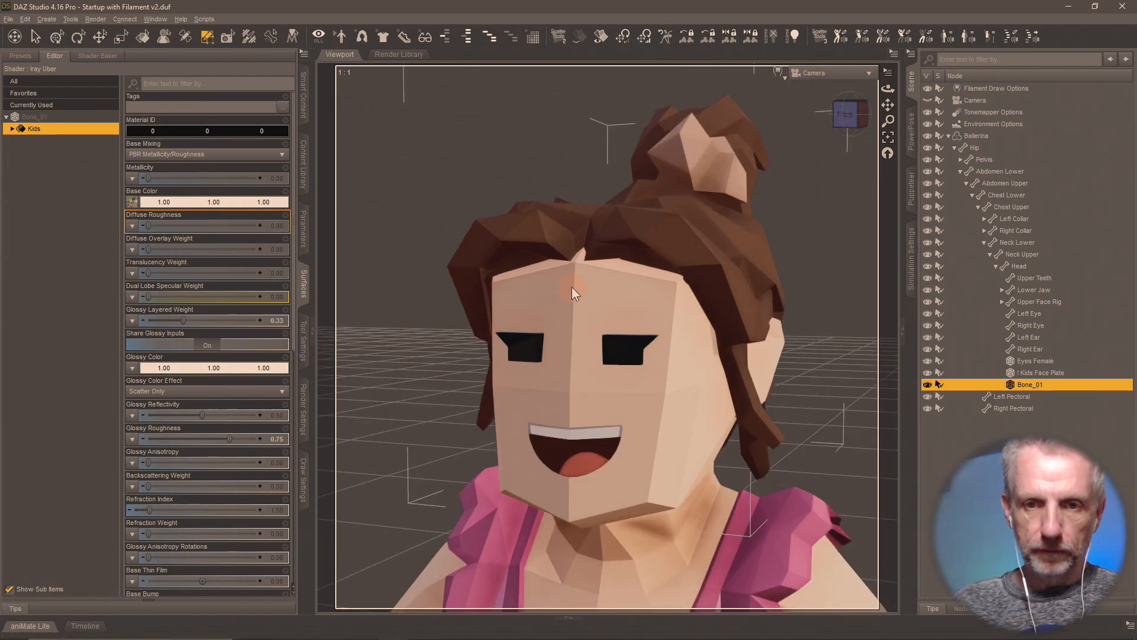
# - Save Bone_01 as figure/prop asset Bone Hair 1 in the Kids Pack Hair folder, product name Synty Kids Pack, and delete it from the scene
pyautogui.hotkey('ctrl', 'shift', 's')
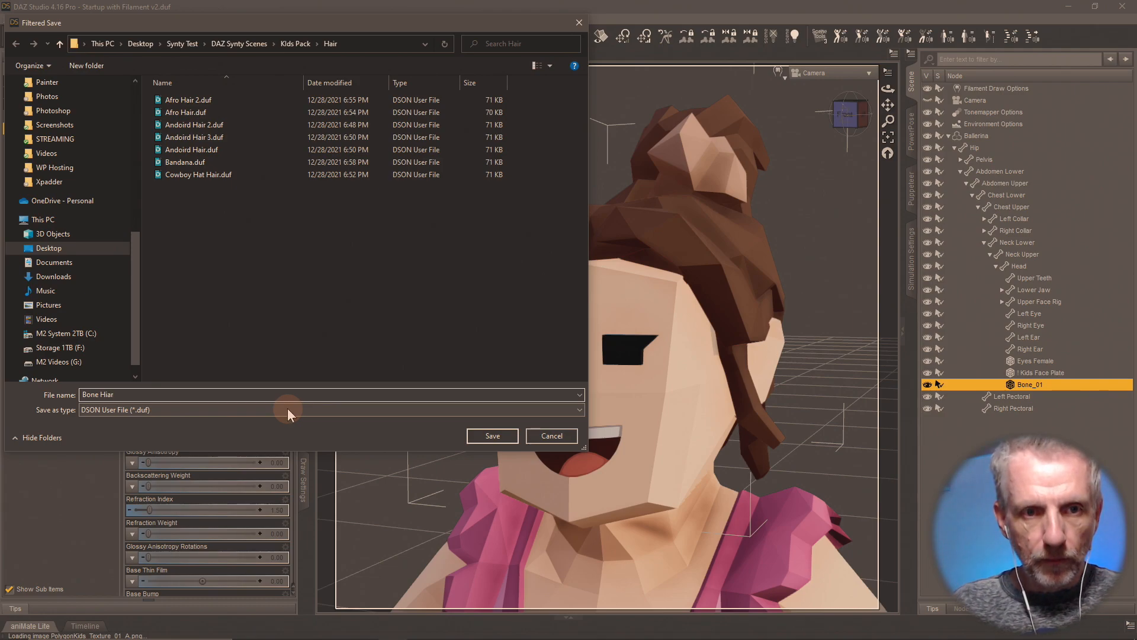
pyautogui.press('BackSpace')
pyautogui.press('BackSpace')
pyautogui.press('BackSpace')
pyautogui.write('air ')
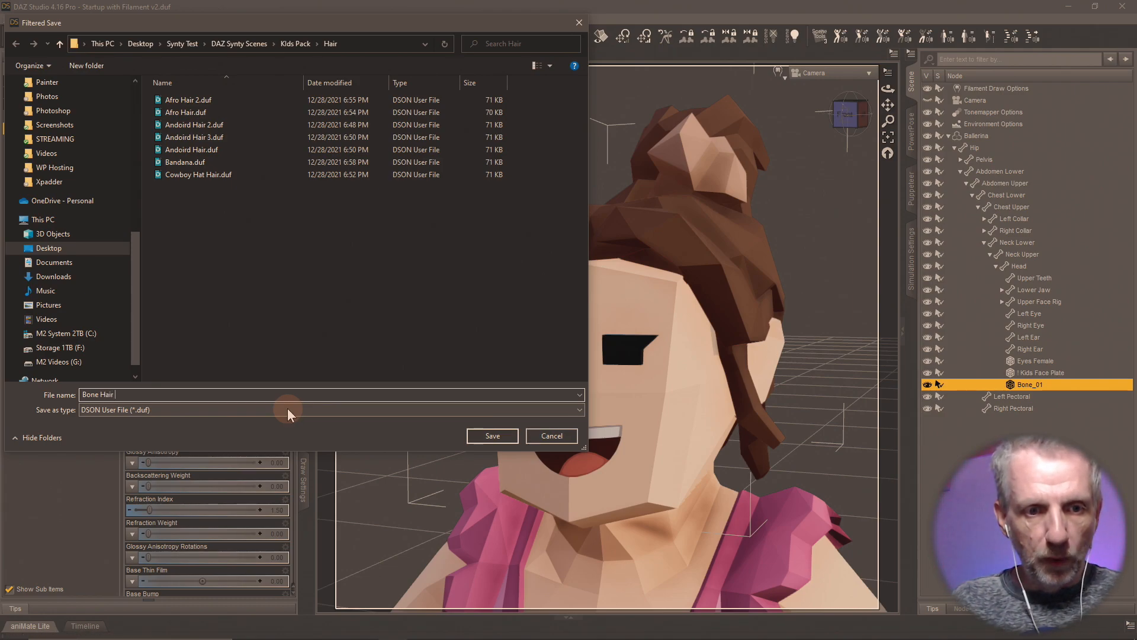
pyautogui.write('1')
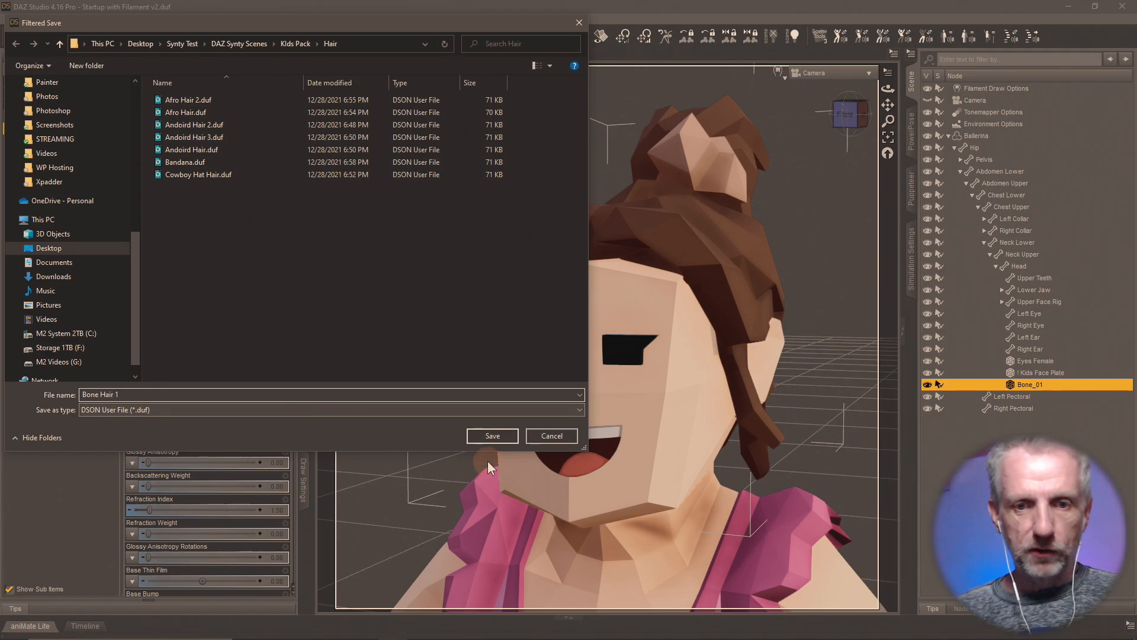
pyautogui.click(503, 438)
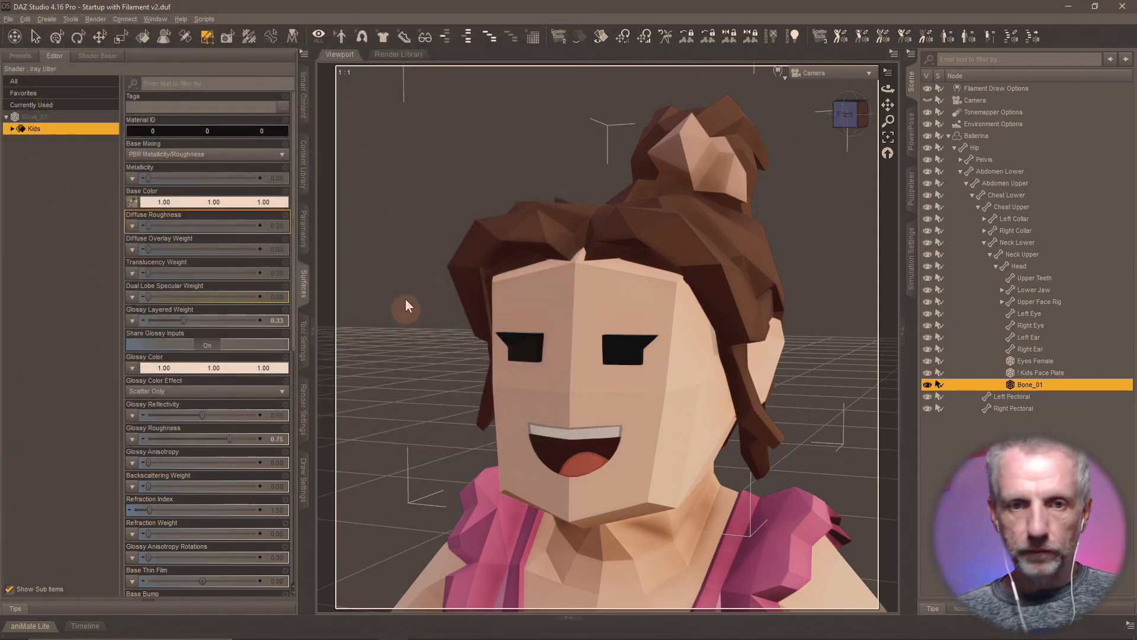
pyautogui.doubleClick(267, 149)
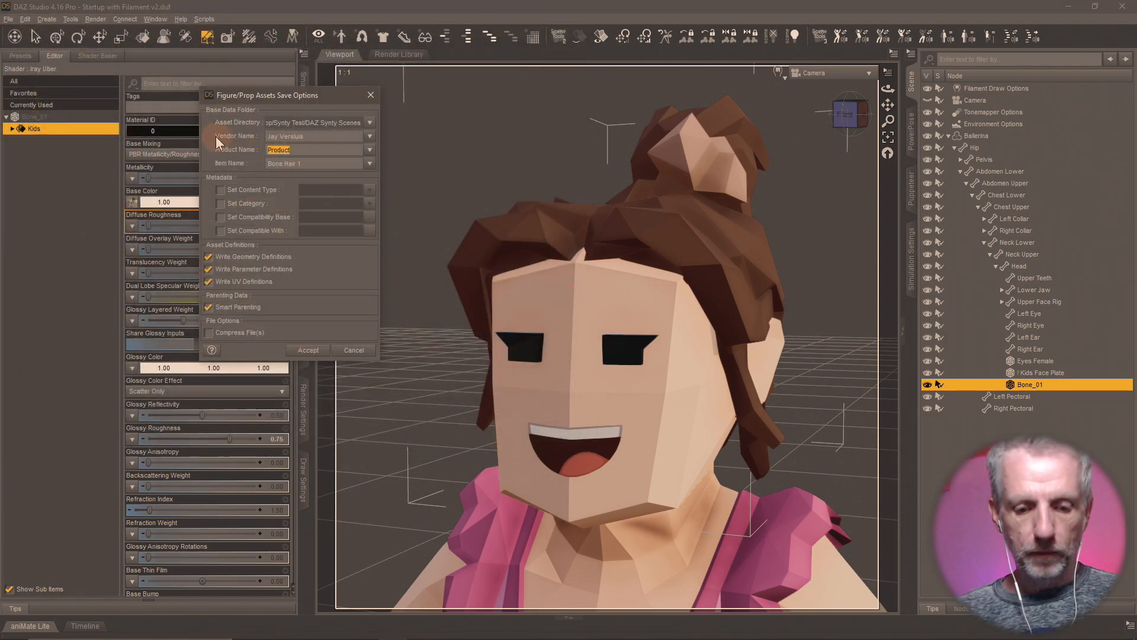
pyautogui.press('super+v')
pyautogui.click(353, 327)
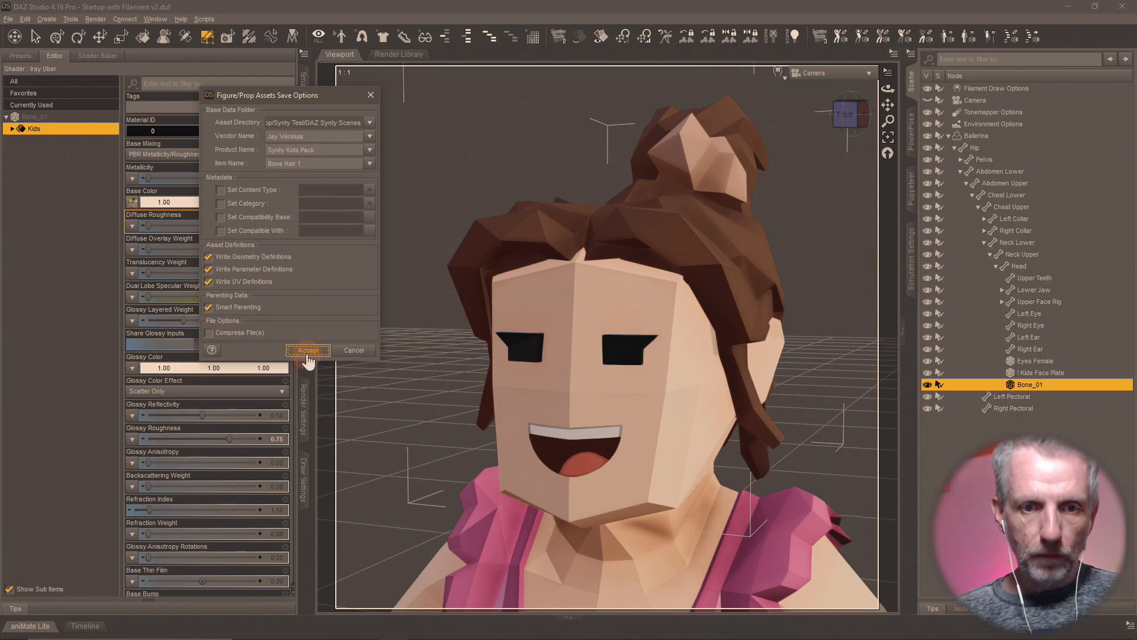
pyautogui.click(305, 350)
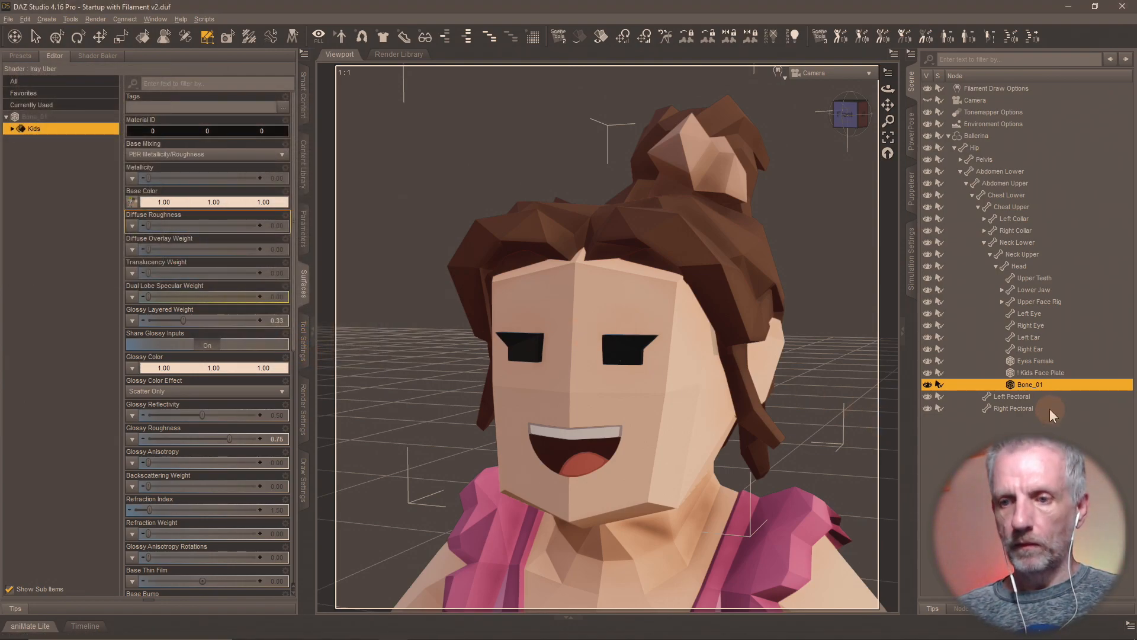
pyautogui.press('Delete')
pyautogui.click(9, 19)
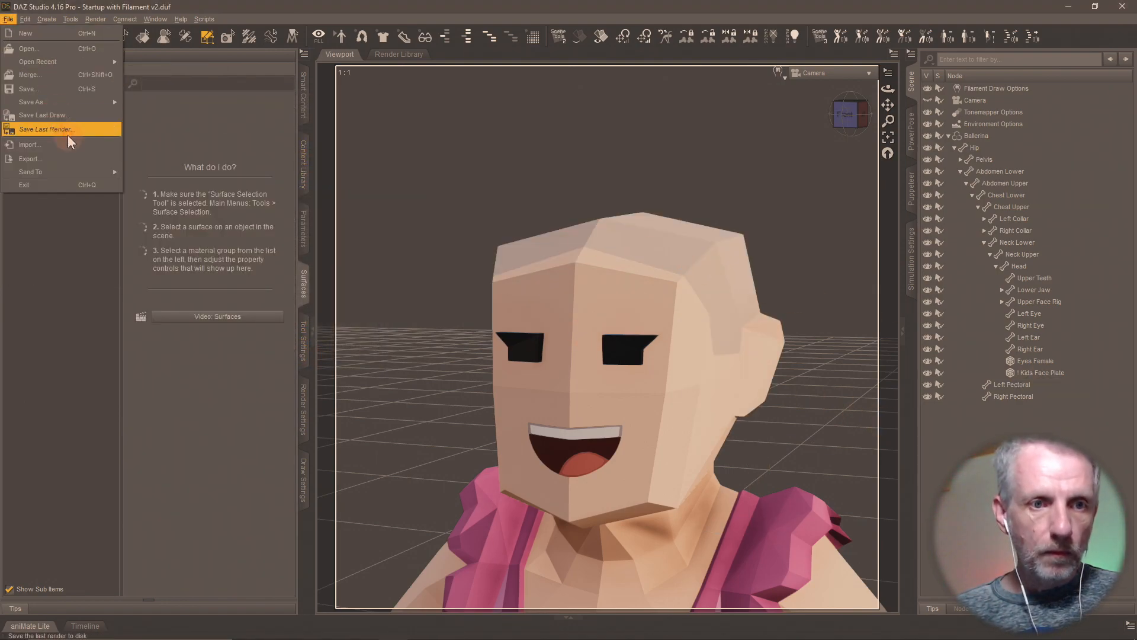
pyautogui.click(59, 158)
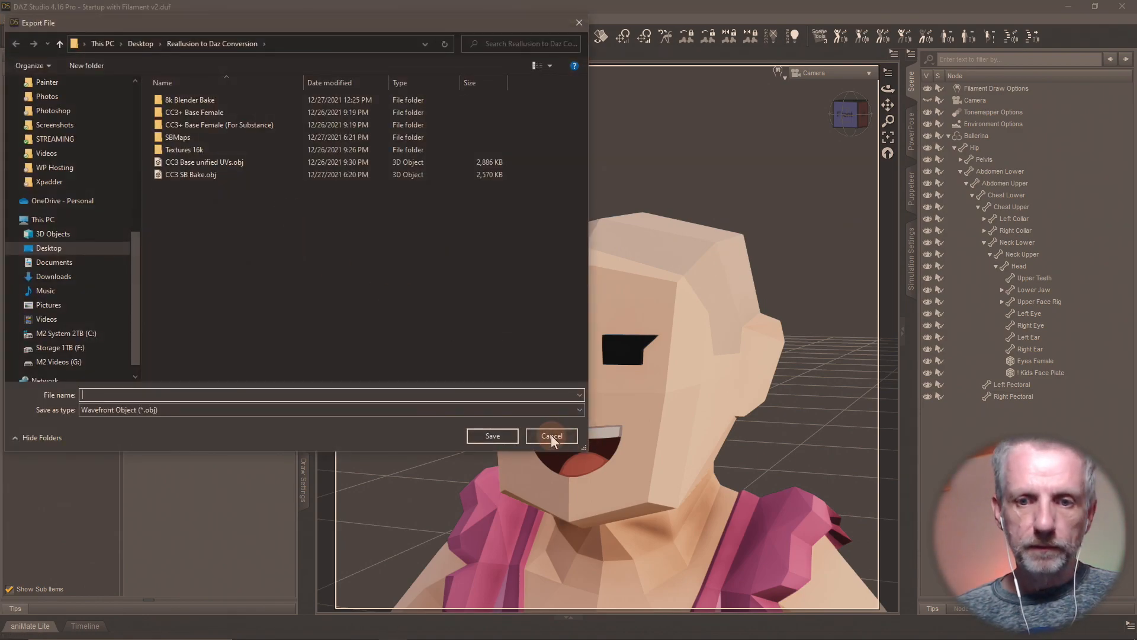
pyautogui.click(551, 435)
# - Move the processed SM_Chr_Hair_Bone_01.obj into the done folder from the file import dialog
pyautogui.click(9, 19)
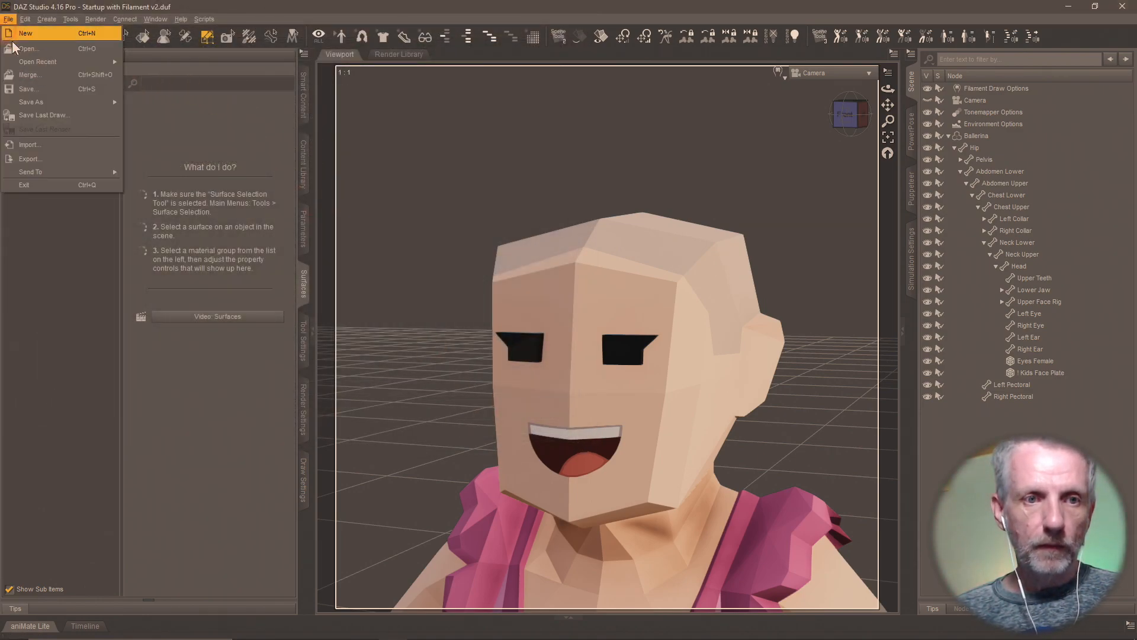
pyautogui.click(58, 145)
pyautogui.click(270, 114)
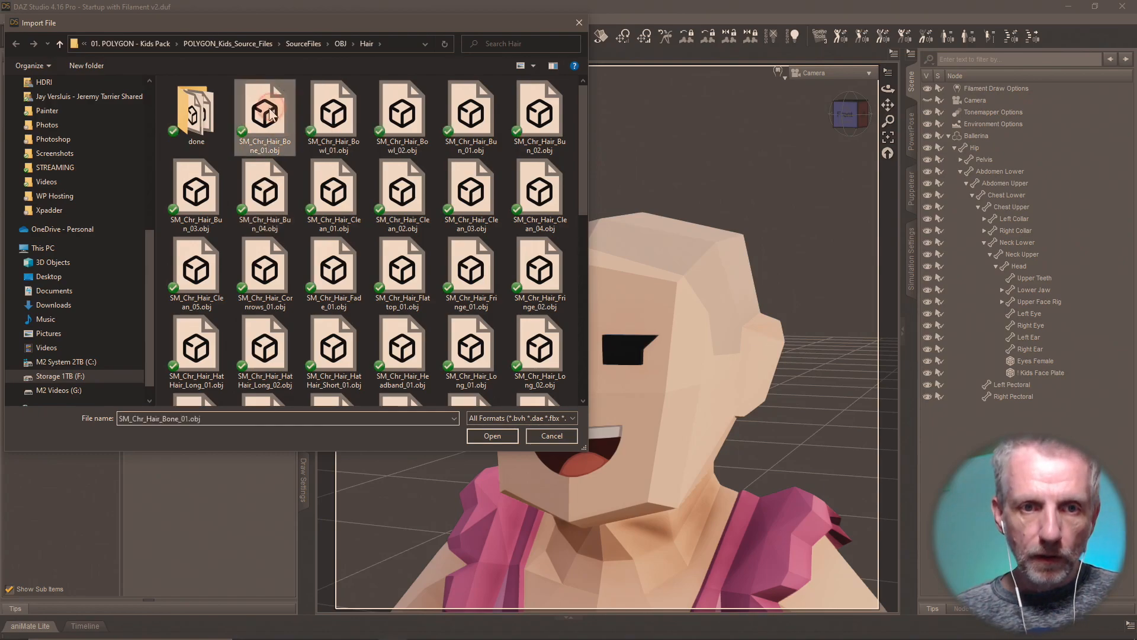
pyautogui.moveTo(290, 187); pyautogui.dragTo(196, 114)
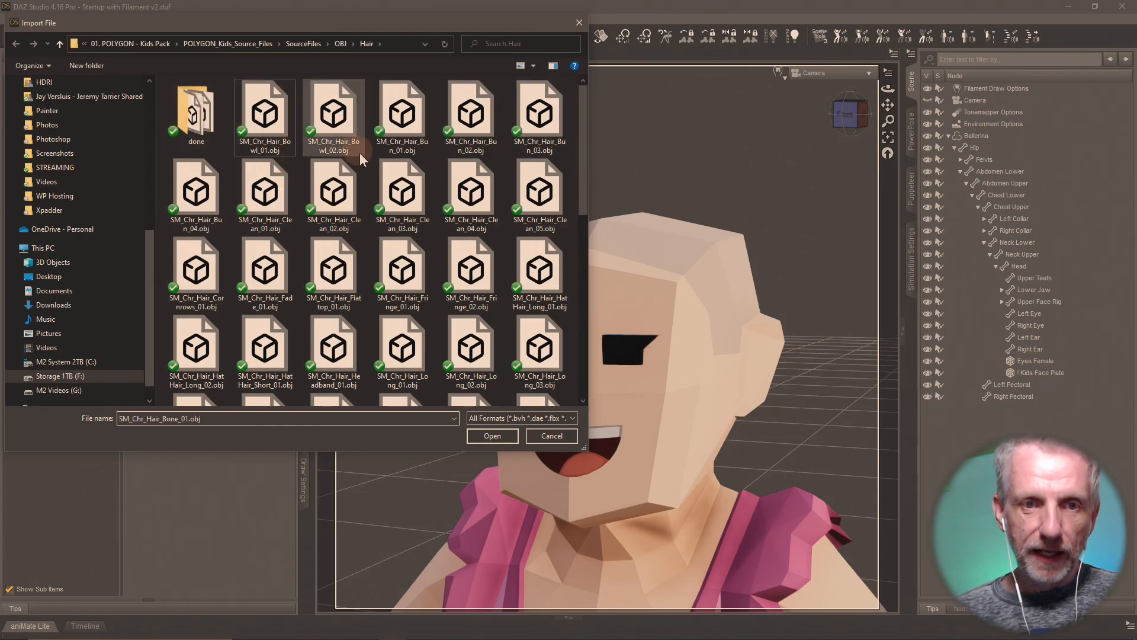
# - Import SM_Chr_Hair_Bowl_01.obj with the existing OBJ import options and parent it to the Ballerina's Head
pyautogui.doubleClick(269, 111)
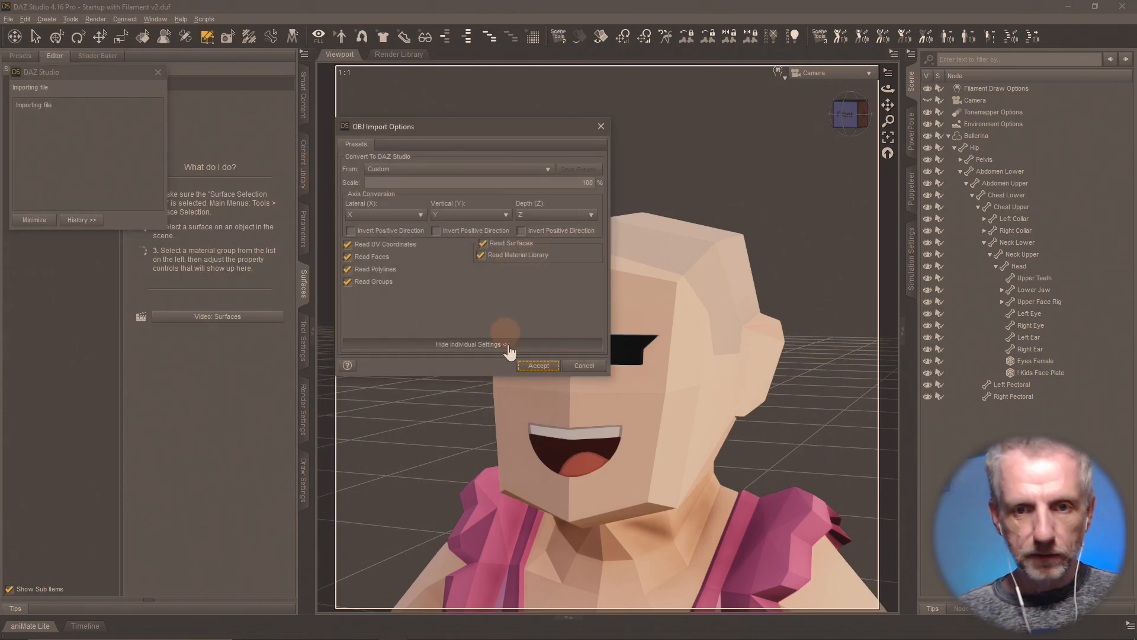
pyautogui.click(536, 365)
pyautogui.click(1022, 407)
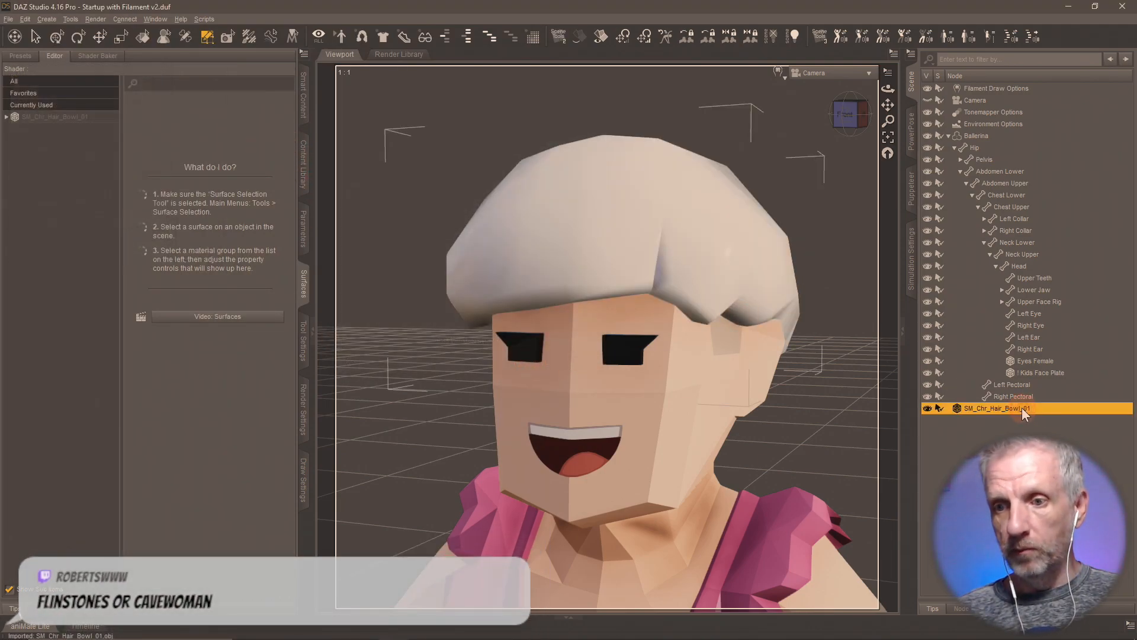
pyautogui.moveTo(1022, 408); pyautogui.dragTo(1025, 264)
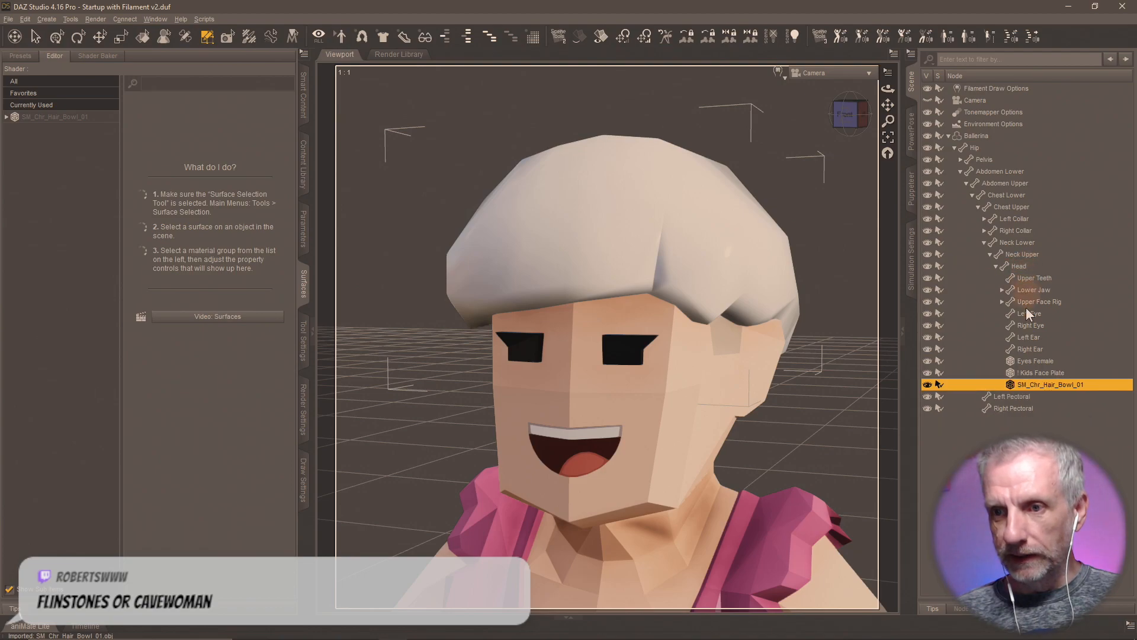
# - Rename the imported bowl hair node as Hair_Bowl_01
pyautogui.doubleClick(1057, 385)
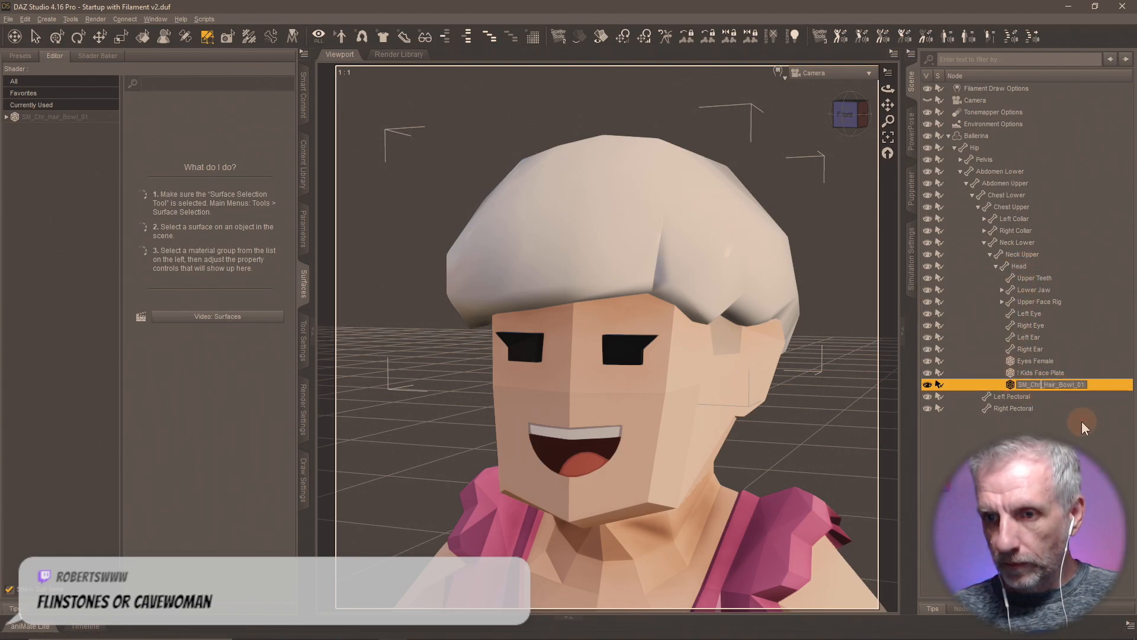
pyautogui.press('End')
pyautogui.hotkey('shift', 'Left')
pyautogui.hotkey('shift', 'Left')
pyautogui.hotkey('shift', 'Left')
pyautogui.hotkey('shift', 'Left')
pyautogui.hotkey('shift', 'Left')
pyautogui.hotkey('shift', 'Left')
pyautogui.hotkey('shift', 'Left')
pyautogui.hotkey('shift', 'Left')
pyautogui.hotkey('shift', 'Left')
pyautogui.hotkey('shift', 'Left')
pyautogui.hotkey('shift', 'Left')
pyautogui.hotkey('shift', 'Left')
pyautogui.press('Left')
pyautogui.press('BackSpace')
pyautogui.press('BackSpace')
pyautogui.press('BackSpace')
pyautogui.press('BackSpace')
pyautogui.press('BackSpace')
pyautogui.press('BackSpace')
pyautogui.press('BackSpace')
pyautogui.press('Return')
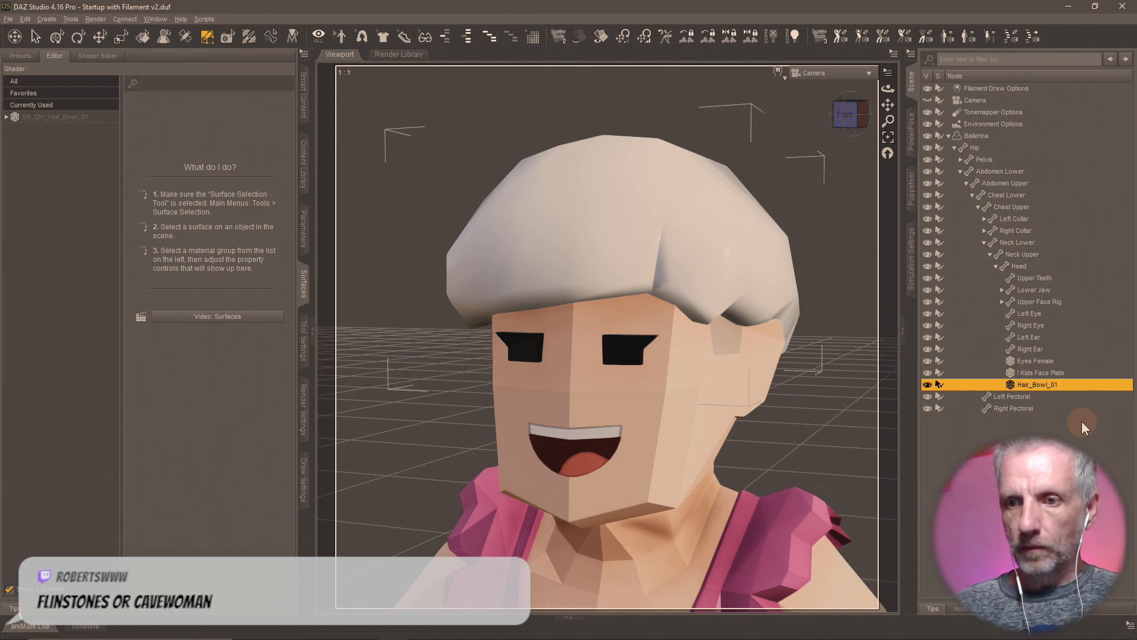
# - Paste the copied material settings onto the default surface of Hair_Bowl_01
pyautogui.click(65, 116)
pyautogui.rightClick(74, 126)
pyautogui.click(109, 144)
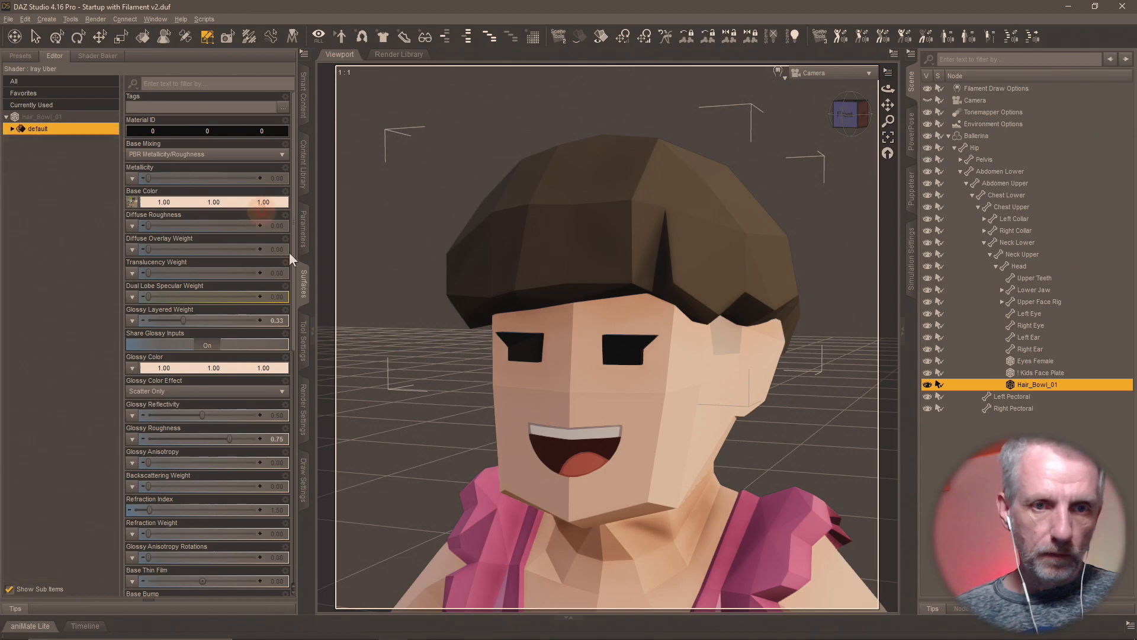
# - Rename the default surface of Hair_Bowl_01 to Kids with the Geometry Editor
pyautogui.click(303, 347)
pyautogui.doubleClick(49, 202)
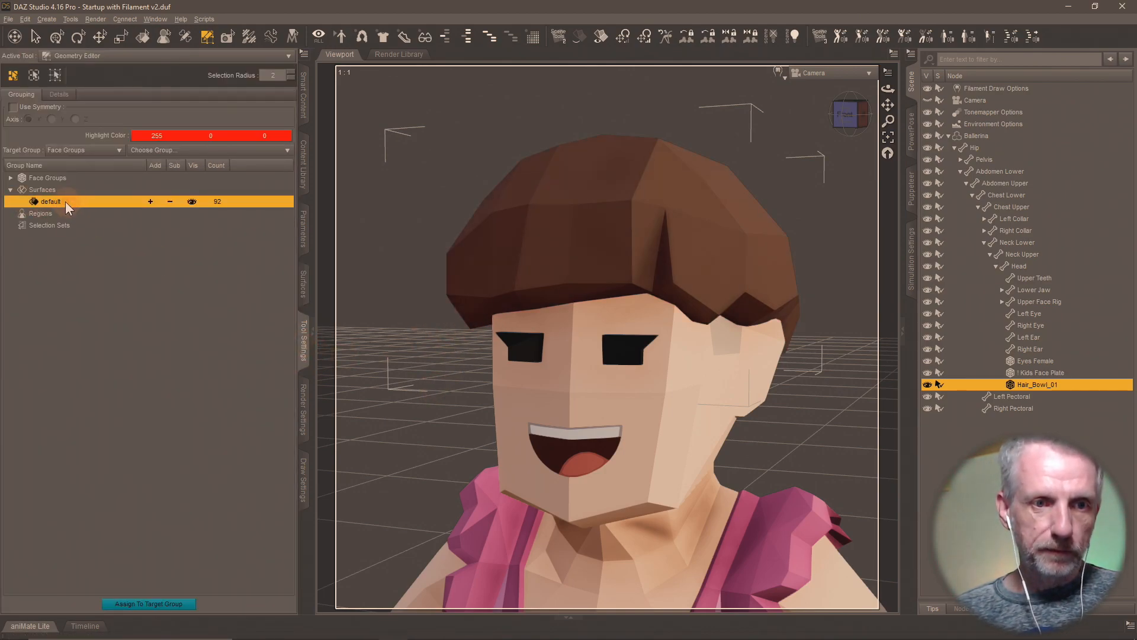
pyautogui.press('super+v')
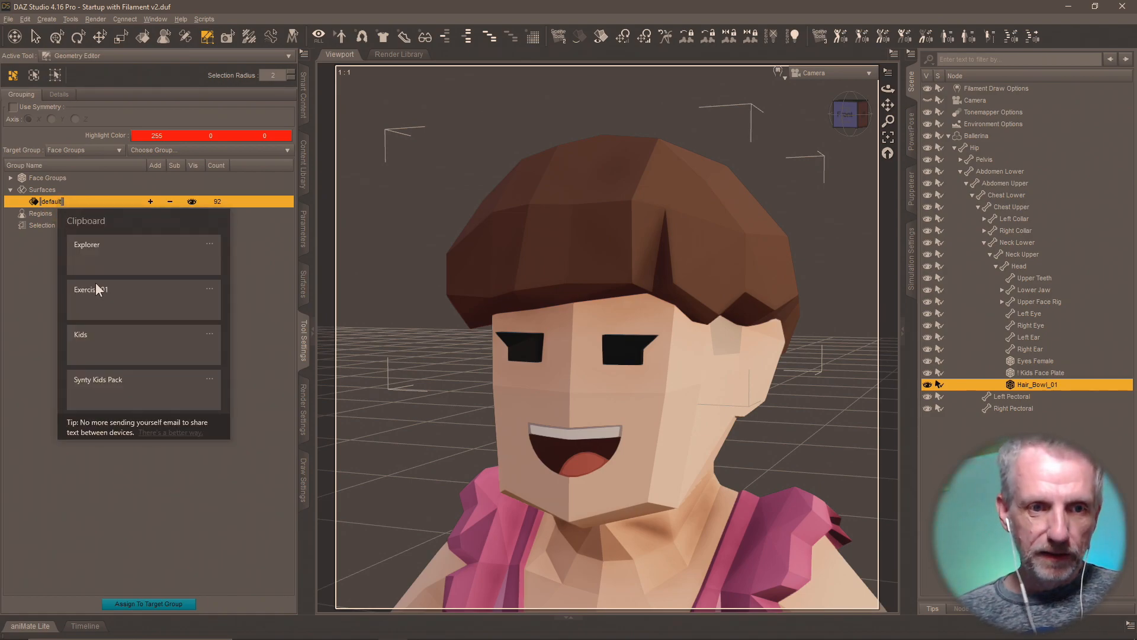
pyautogui.click(90, 334)
pyautogui.press('Return')
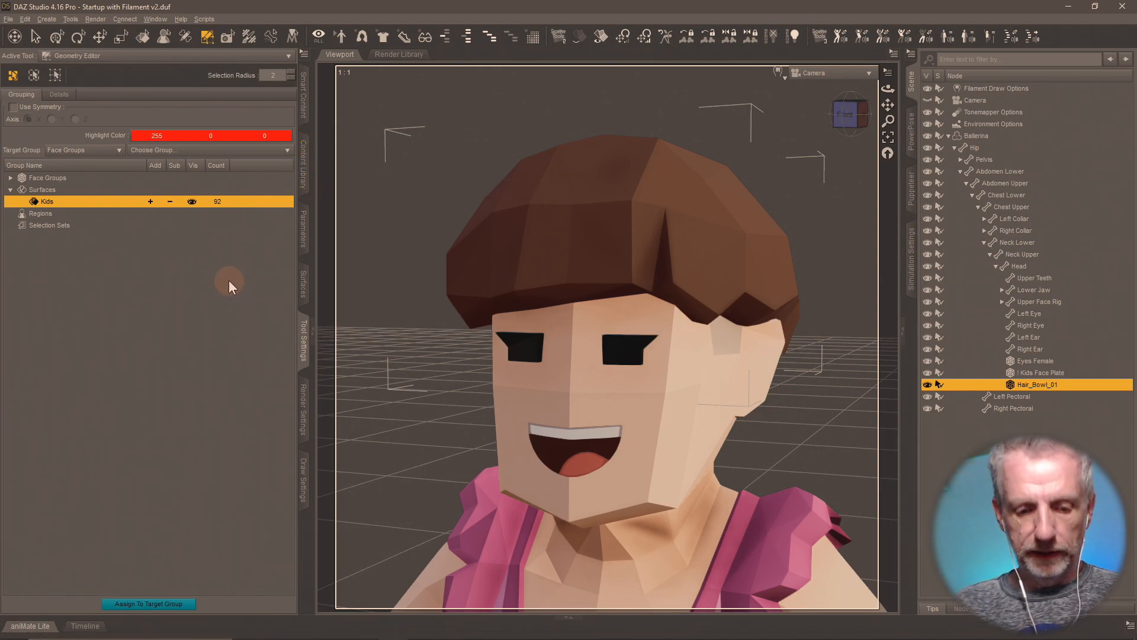
# - Save Hair_Bowl_01 as figure/prop asset Bowl Hair in the Kids Pack Hair folder, with product name Synty Kids Pack
pyautogui.hotkey('ctrl', 'shift', 's')
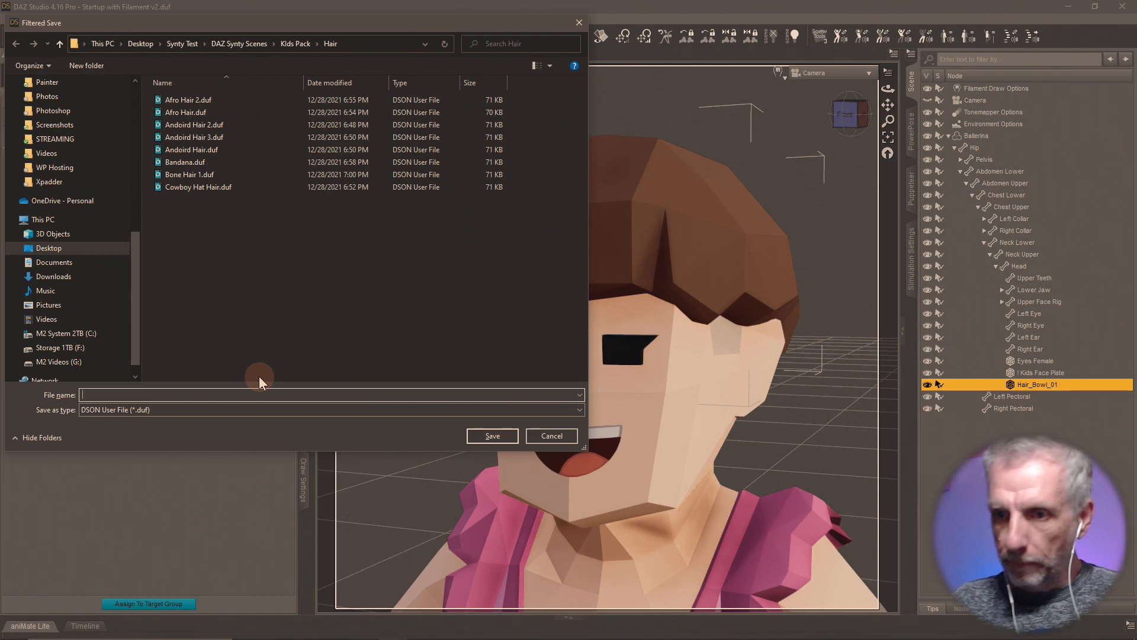
pyautogui.write('Bowl Hair')
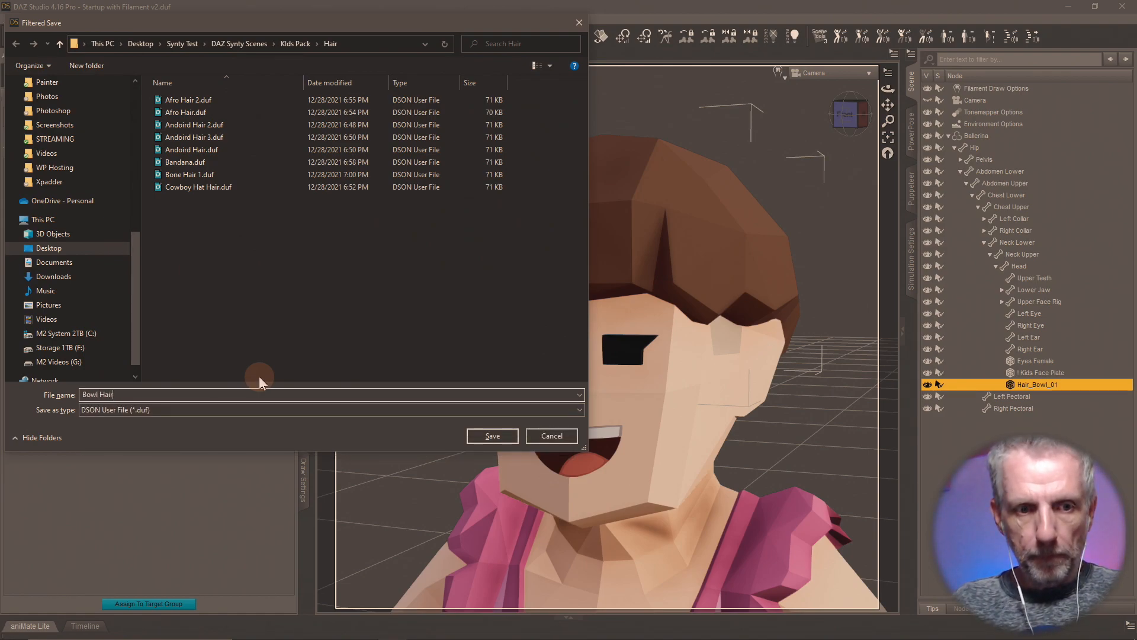
pyautogui.press('Return')
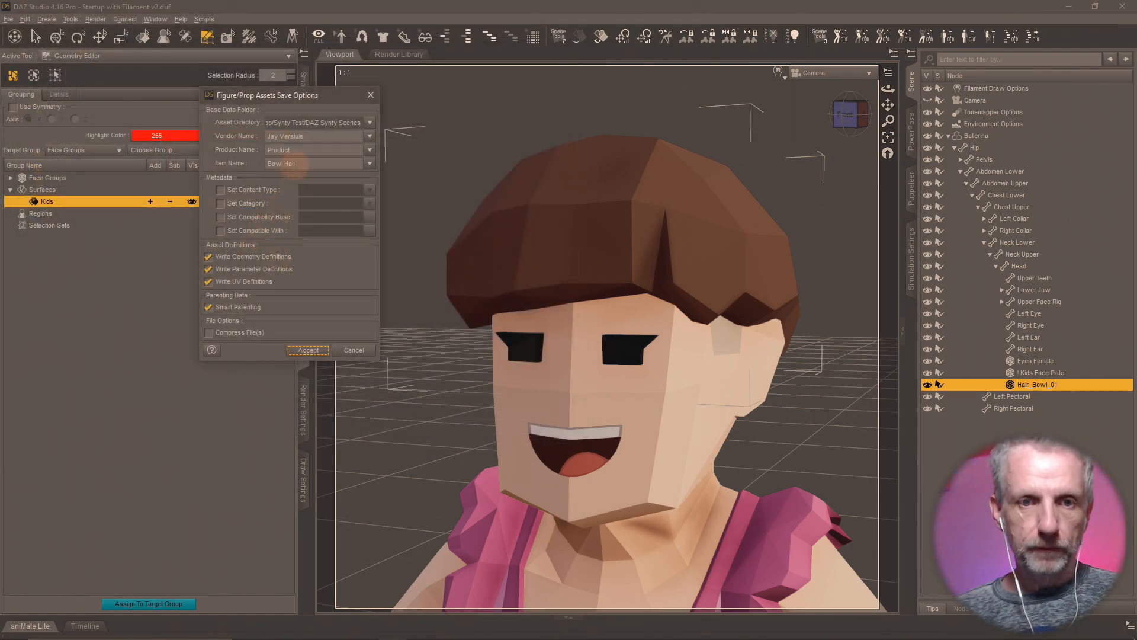
pyautogui.doubleClick(295, 150)
pyautogui.press('super+v')
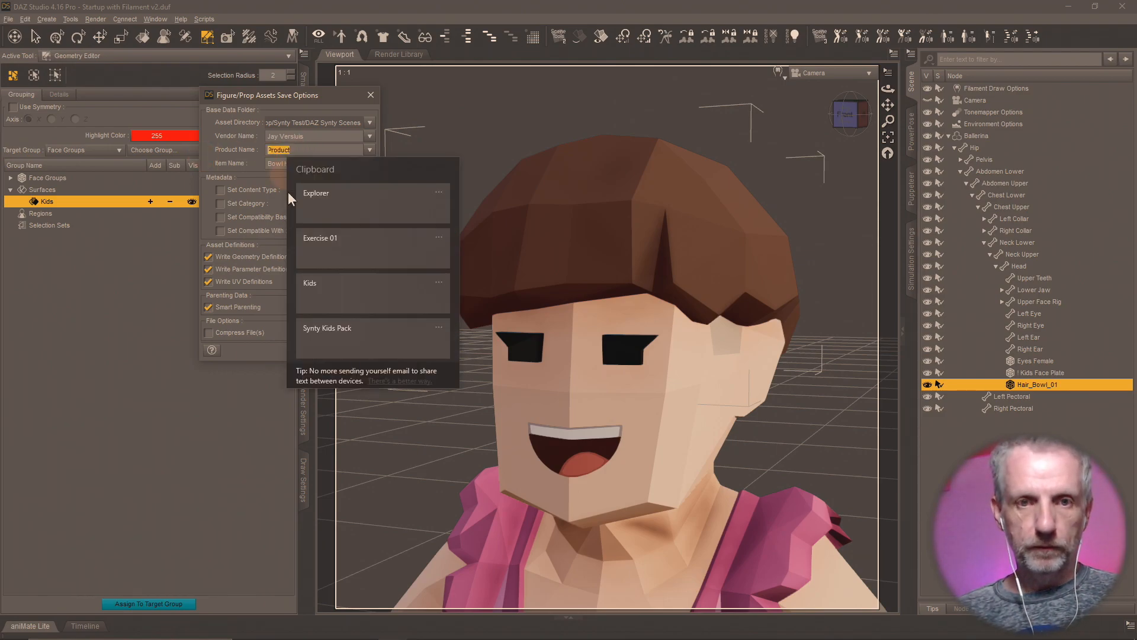
pyautogui.click(340, 332)
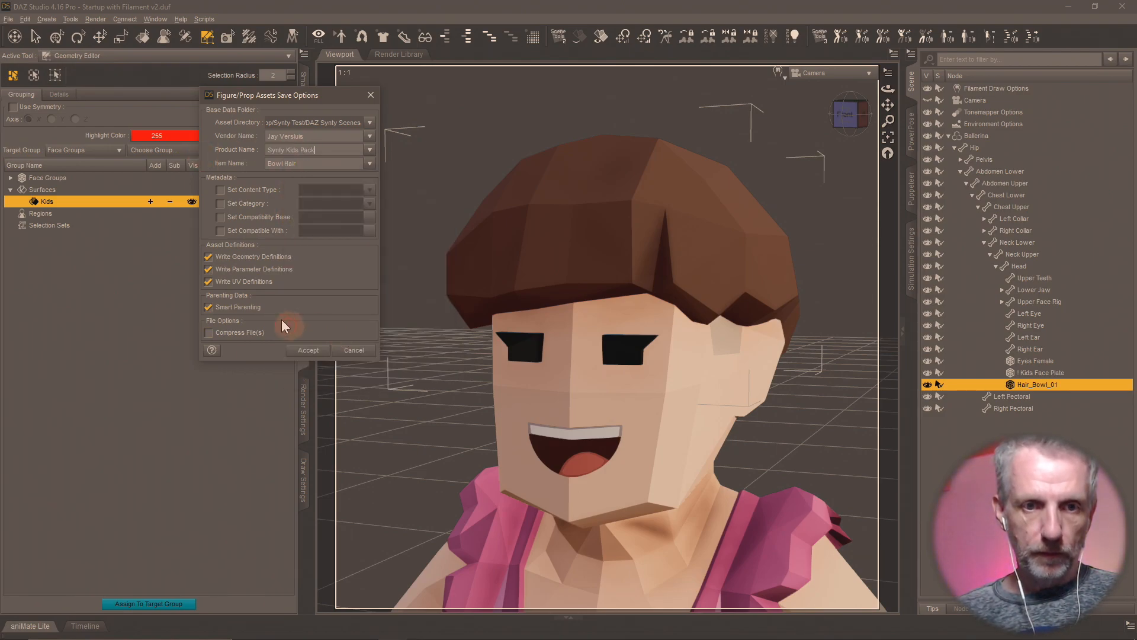
pyautogui.click(317, 352)
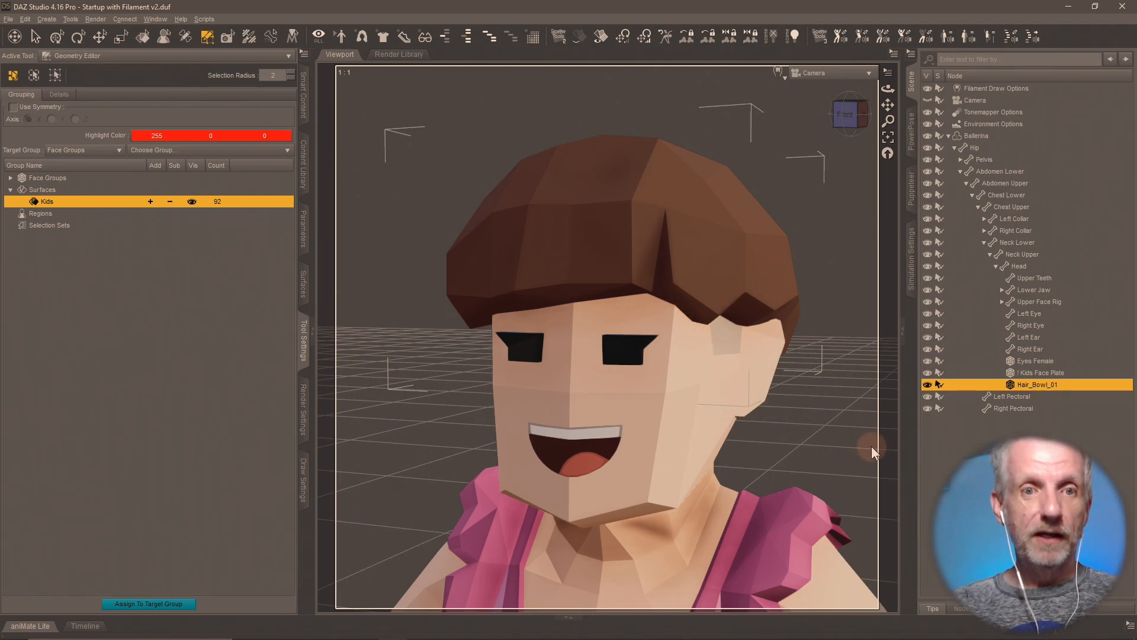
# - Review the saved assets in the Kids Pack, Attachments and Hair folders of the content library
pyautogui.click(304, 165)
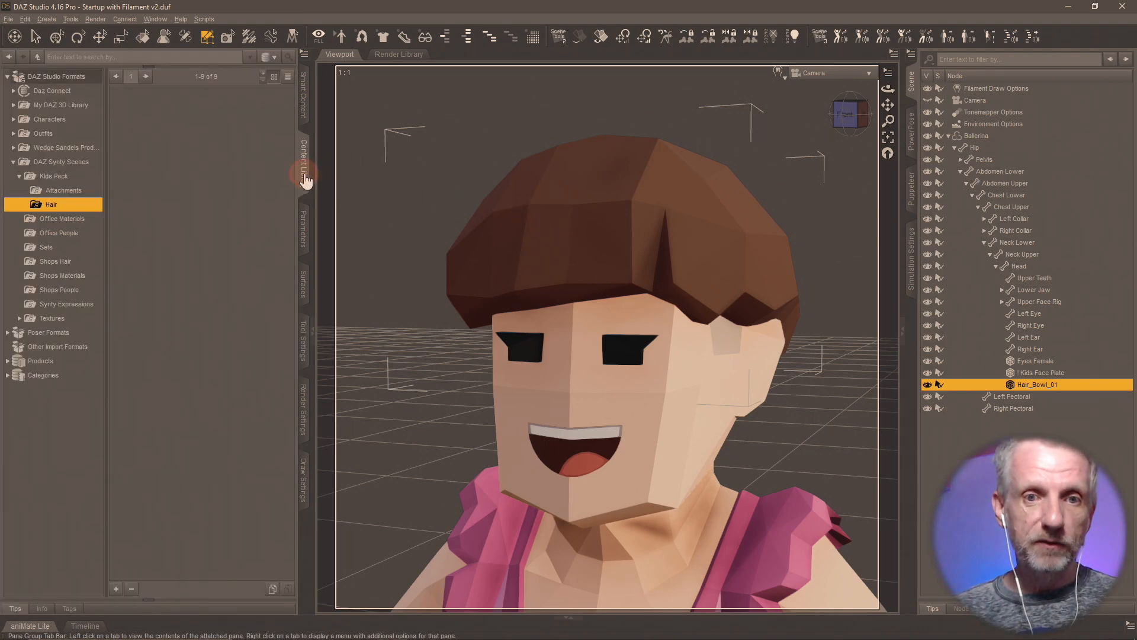
pyautogui.click(73, 178)
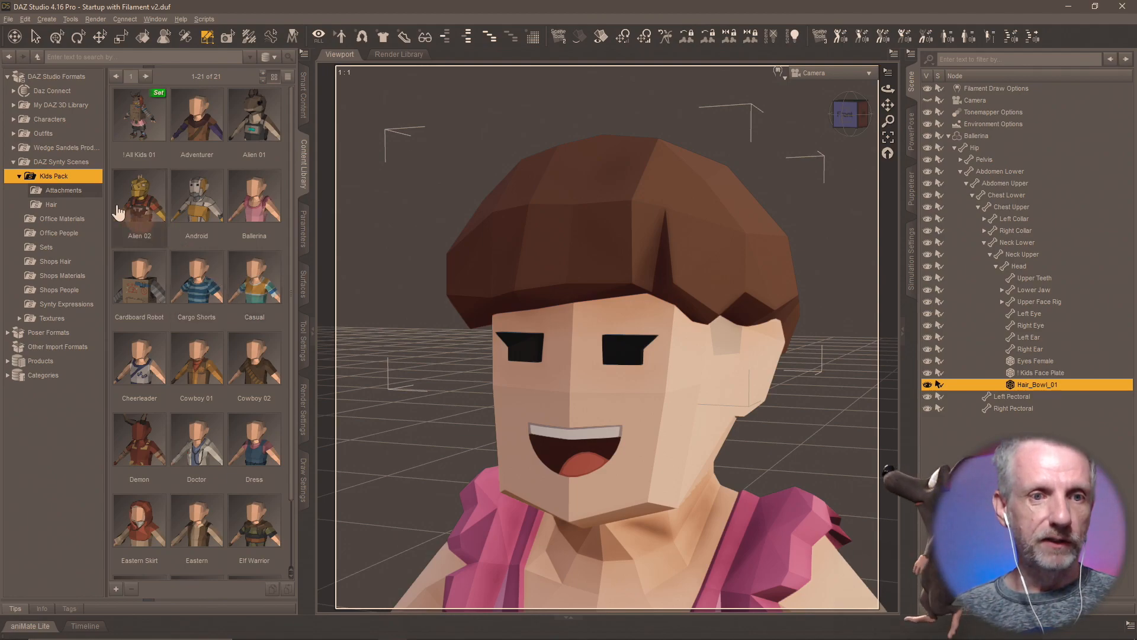
pyautogui.click(64, 191)
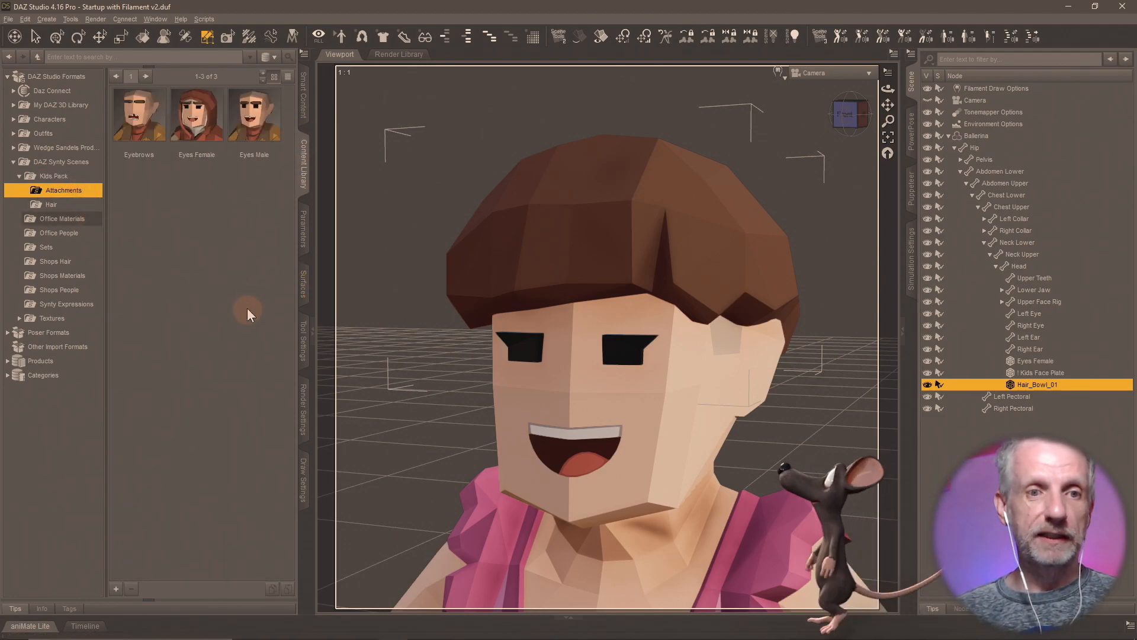
pyautogui.click(66, 205)
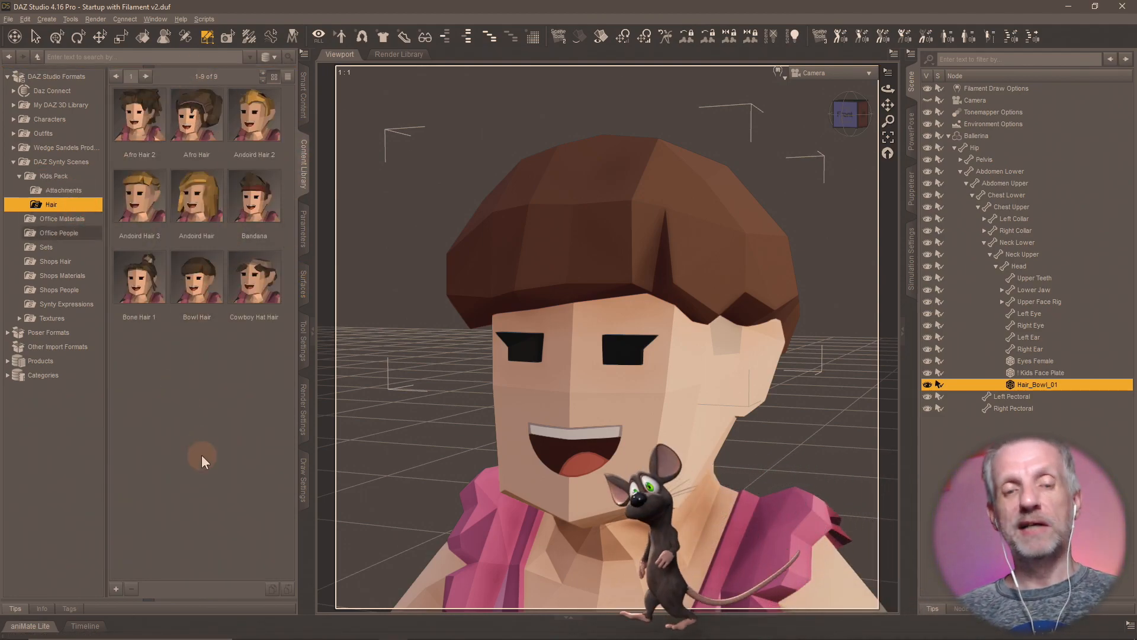